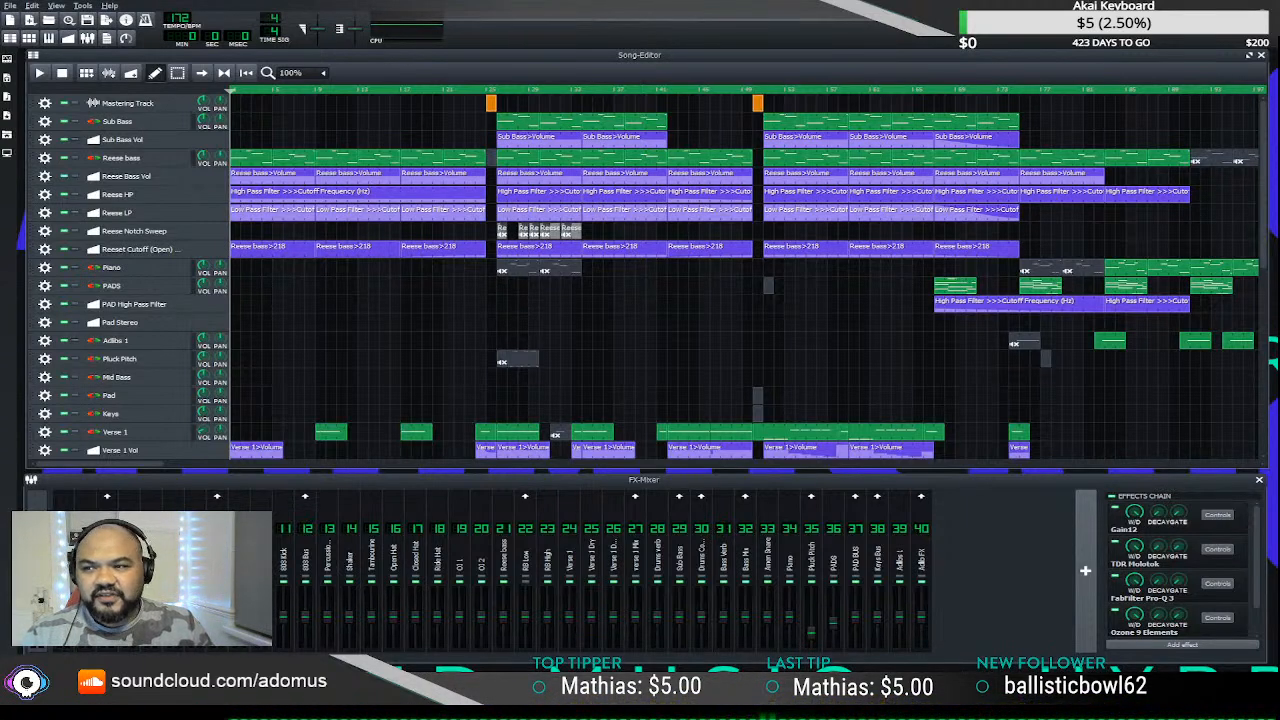
- Play the song from the start and review the arrangement through both drops to the Piano and Adlibs section
click(216, 57)
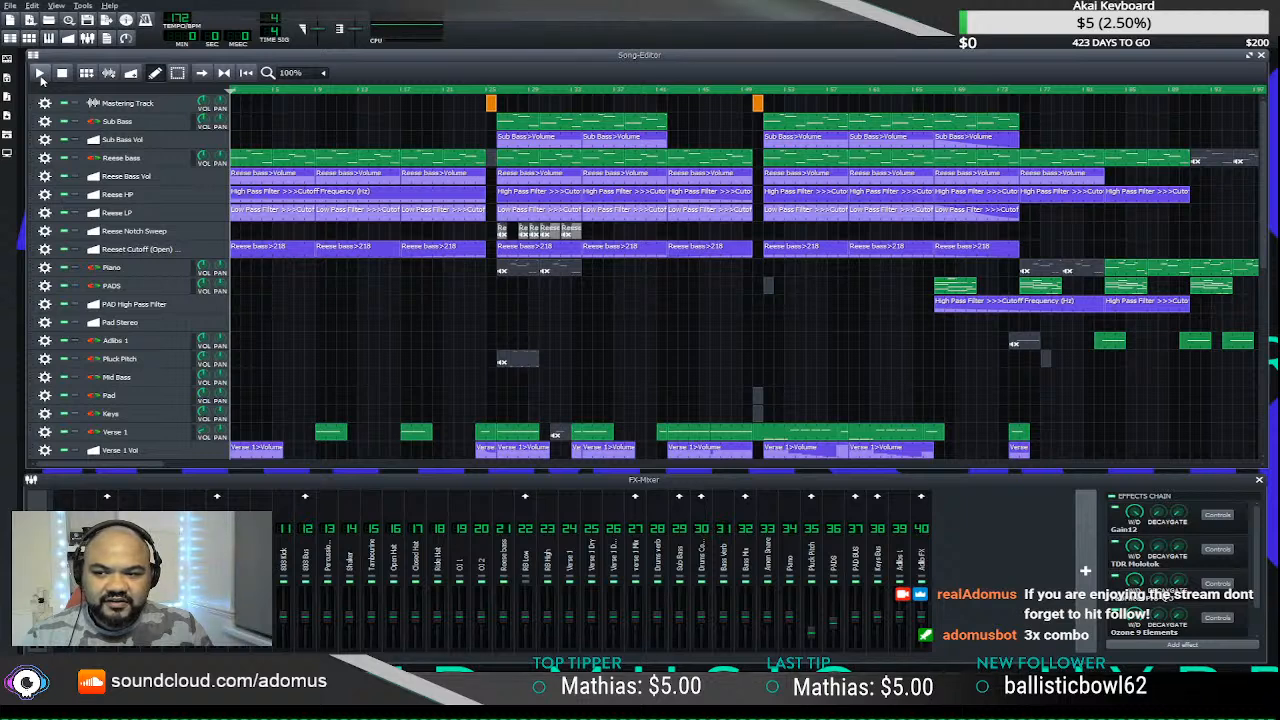
click(40, 75)
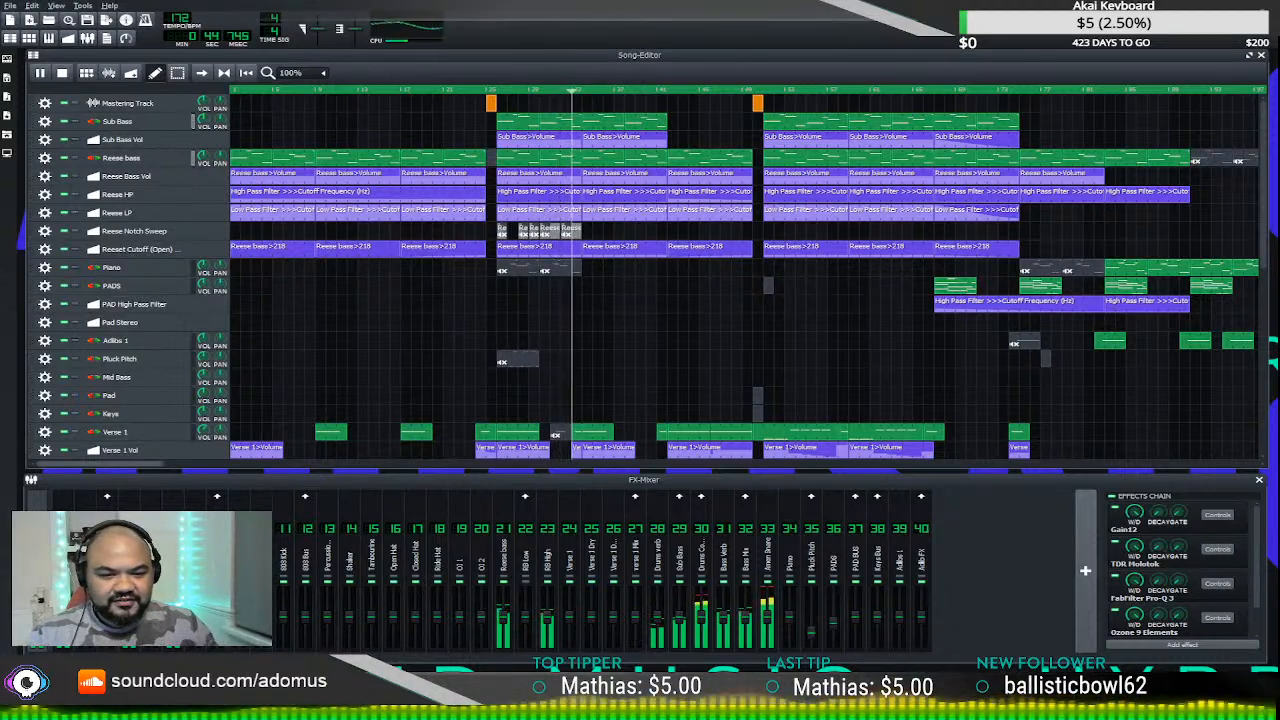
scroll(256, 466, right, 5)
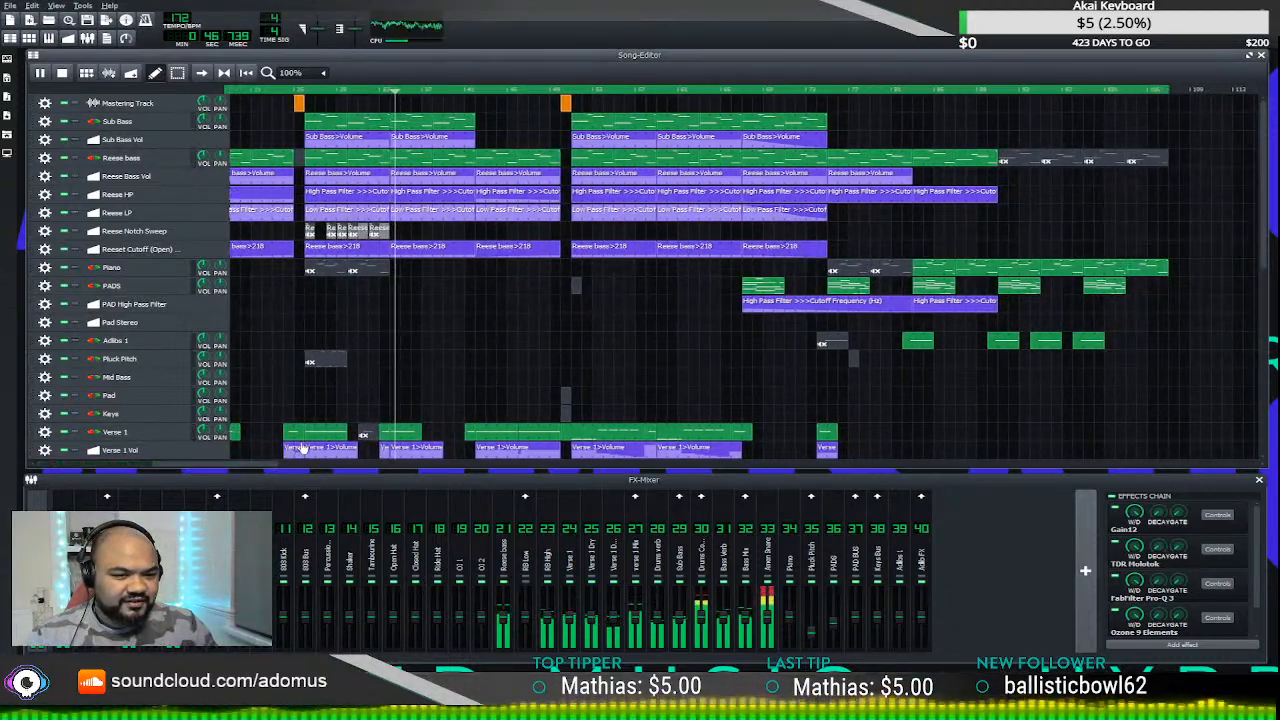
scroll(276, 468, right, 1)
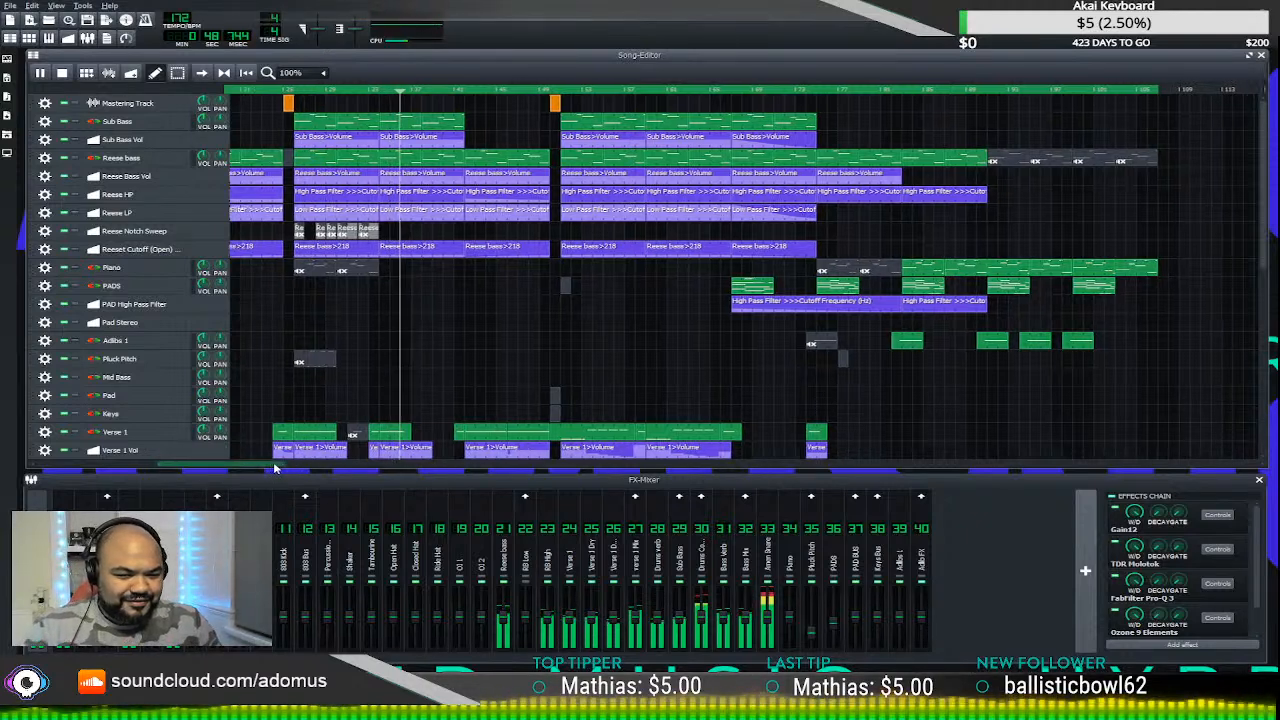
scroll(276, 468, right, 1)
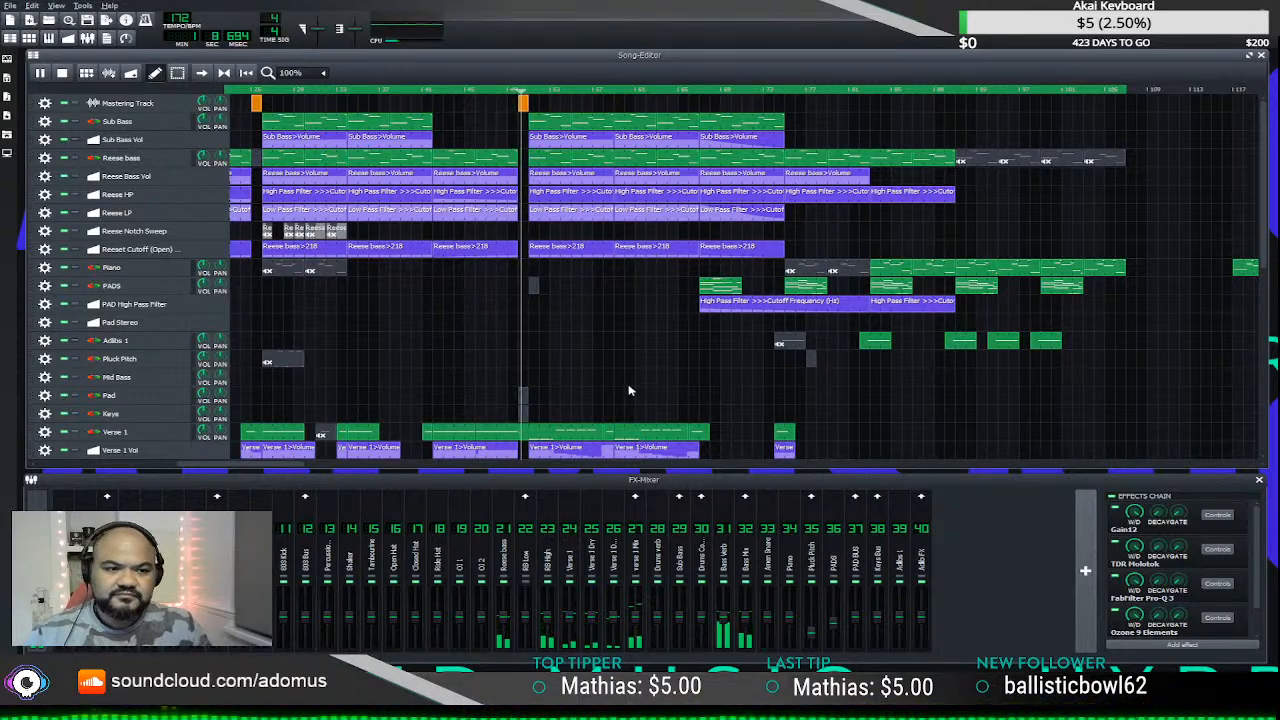
scroll(630, 385, down, 3)
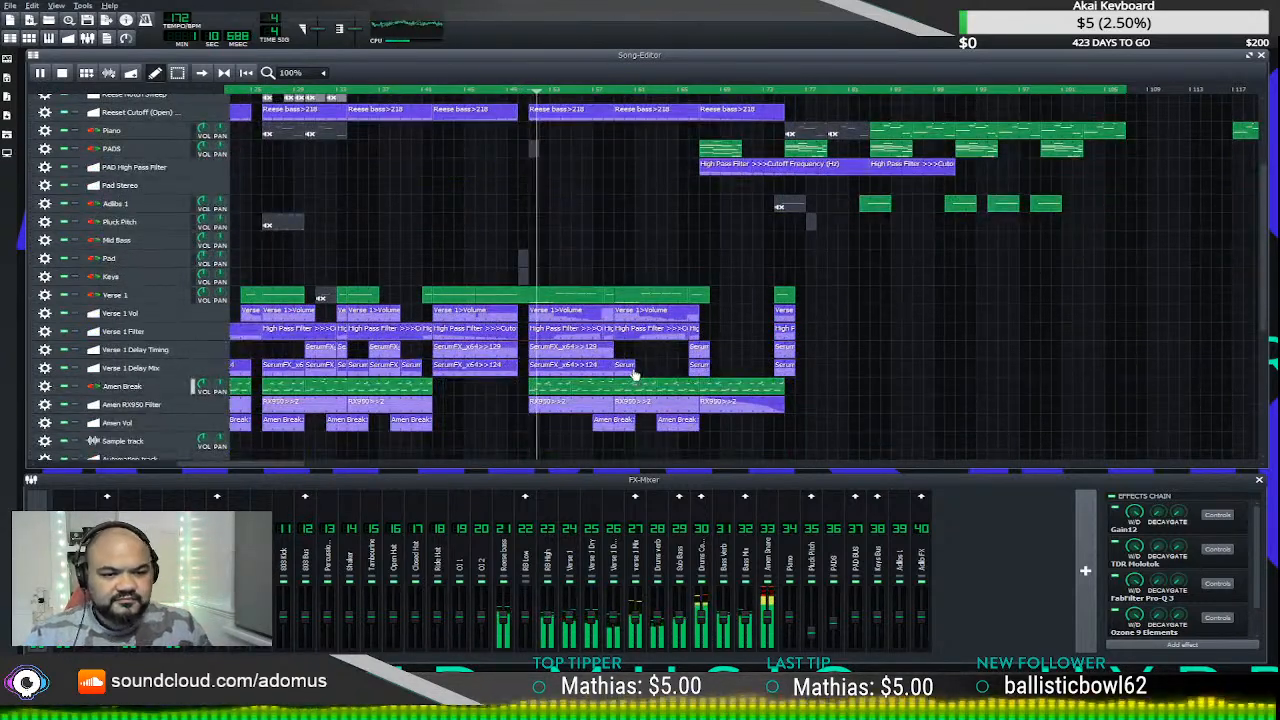
scroll(637, 364, down, 1)
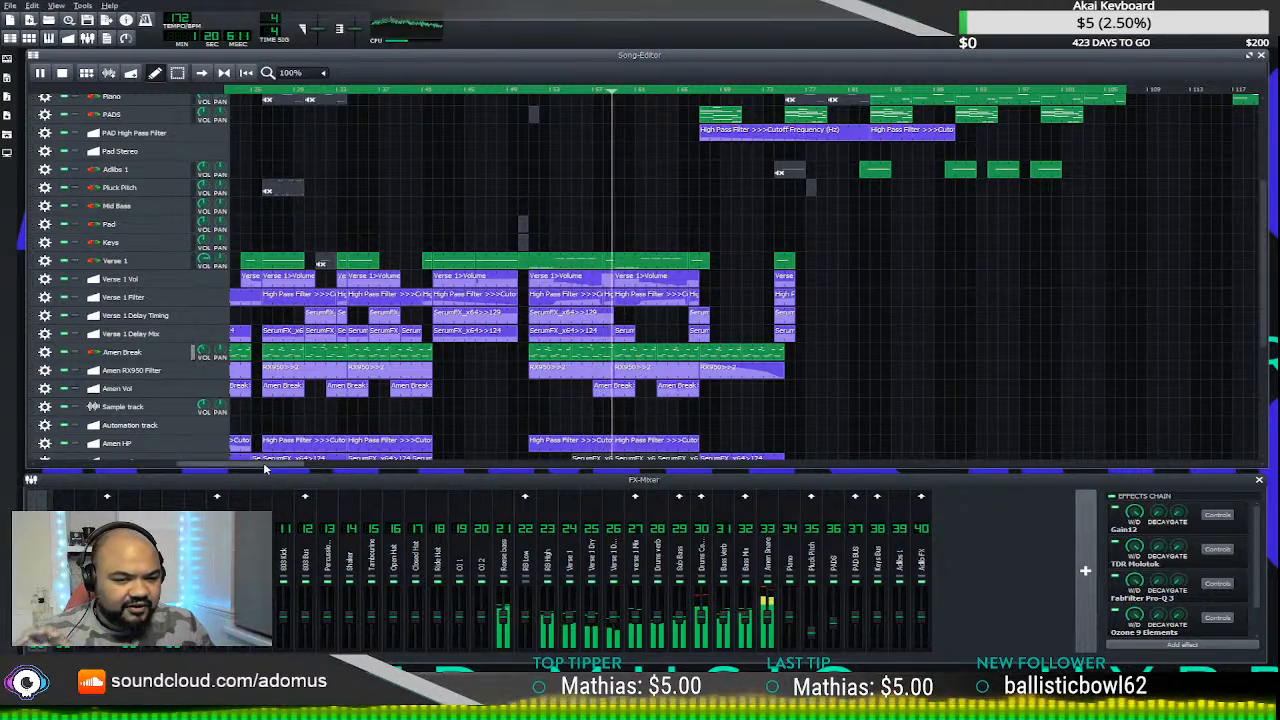
scroll(307, 463, right, 2)
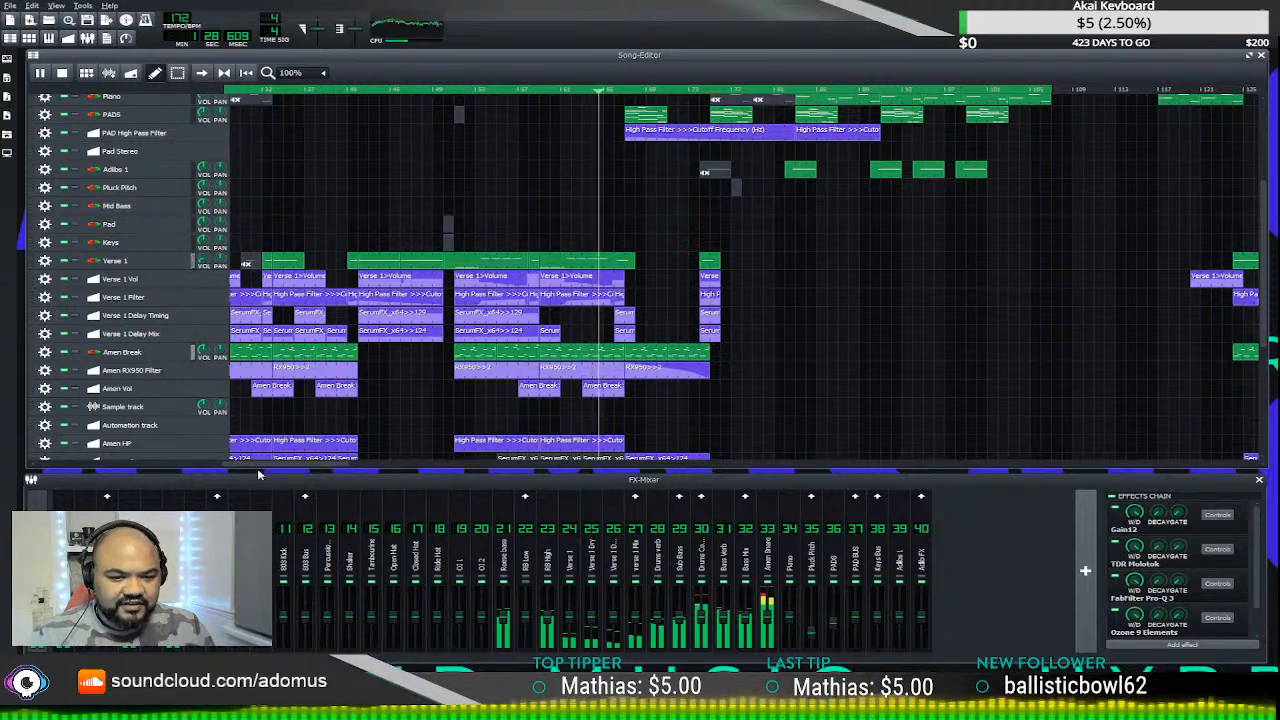
scroll(307, 467, right, 2)
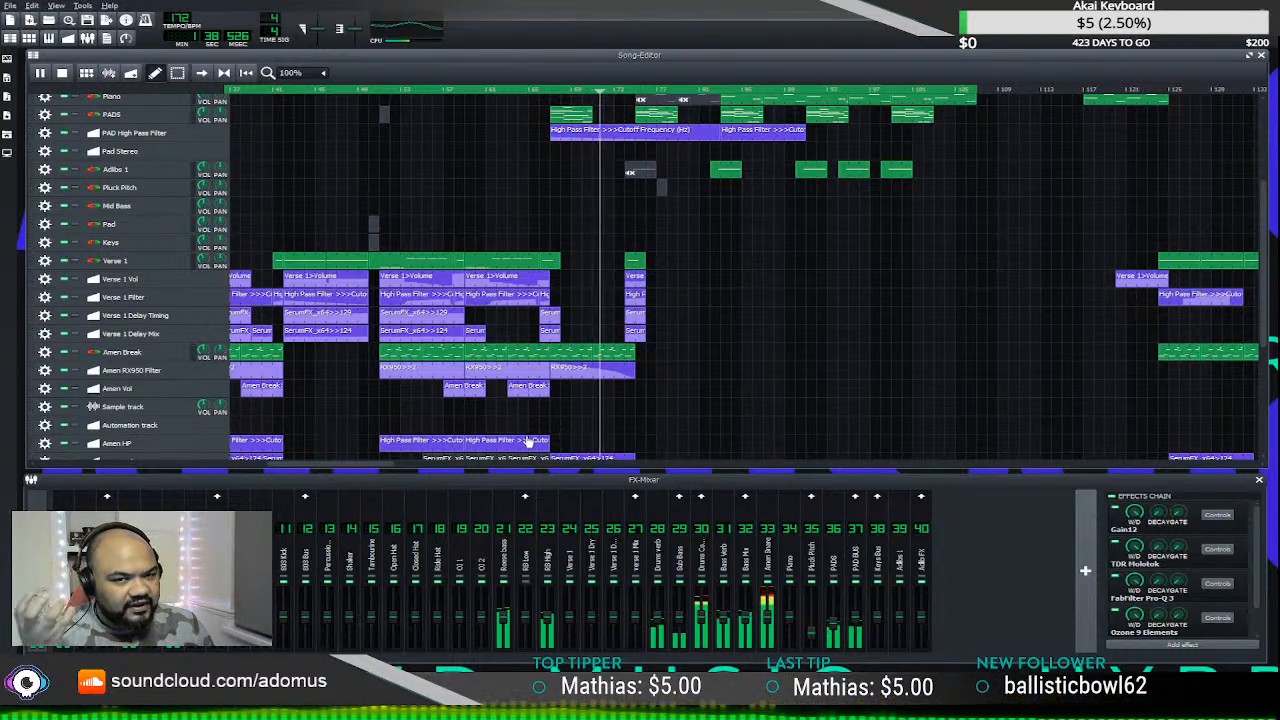
scroll(303, 467, right, 1)
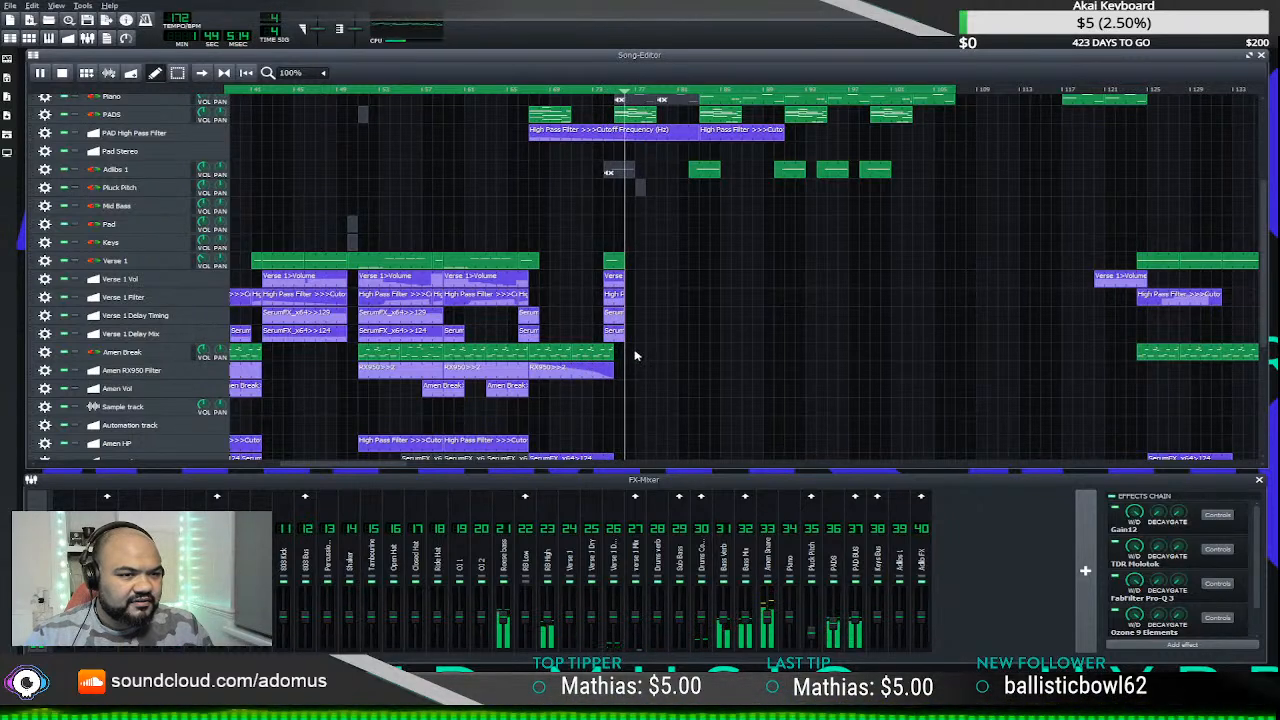
scroll(689, 311, up, 4)
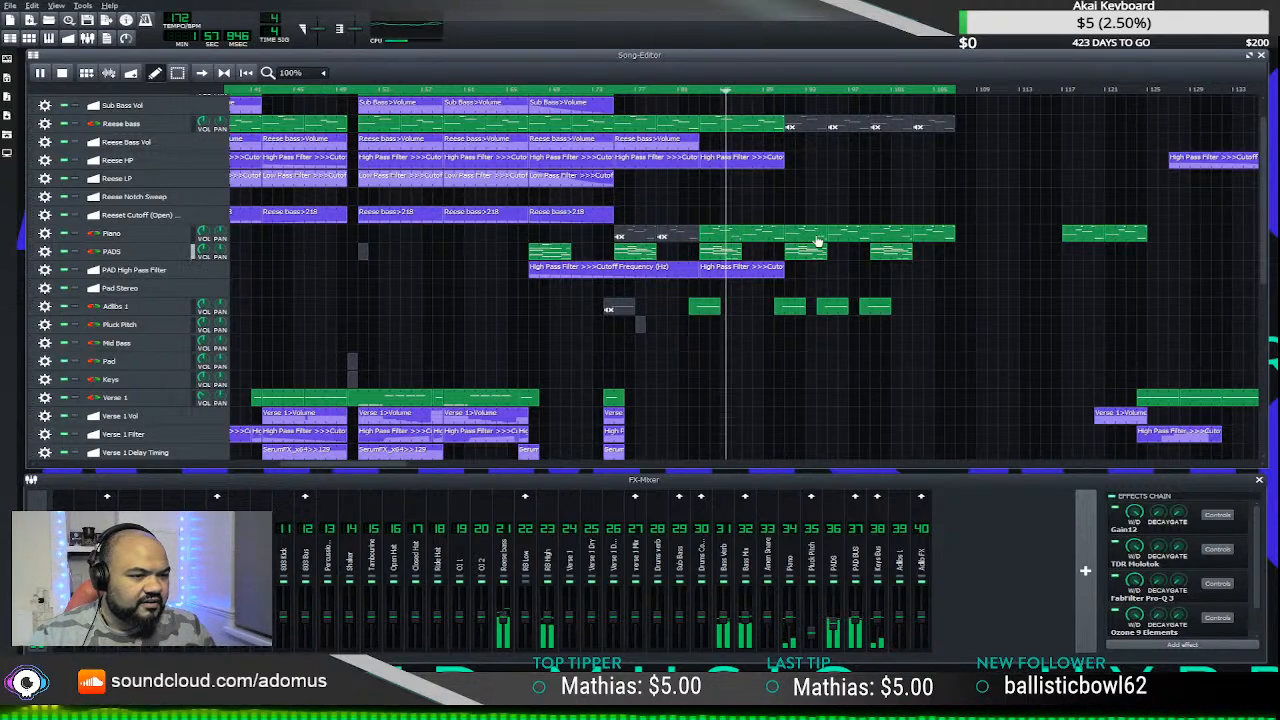
- Check the last Piano clip before the gap, and try replacing the final high note in the third-last clip with a two-note ending
double_click(937, 235)
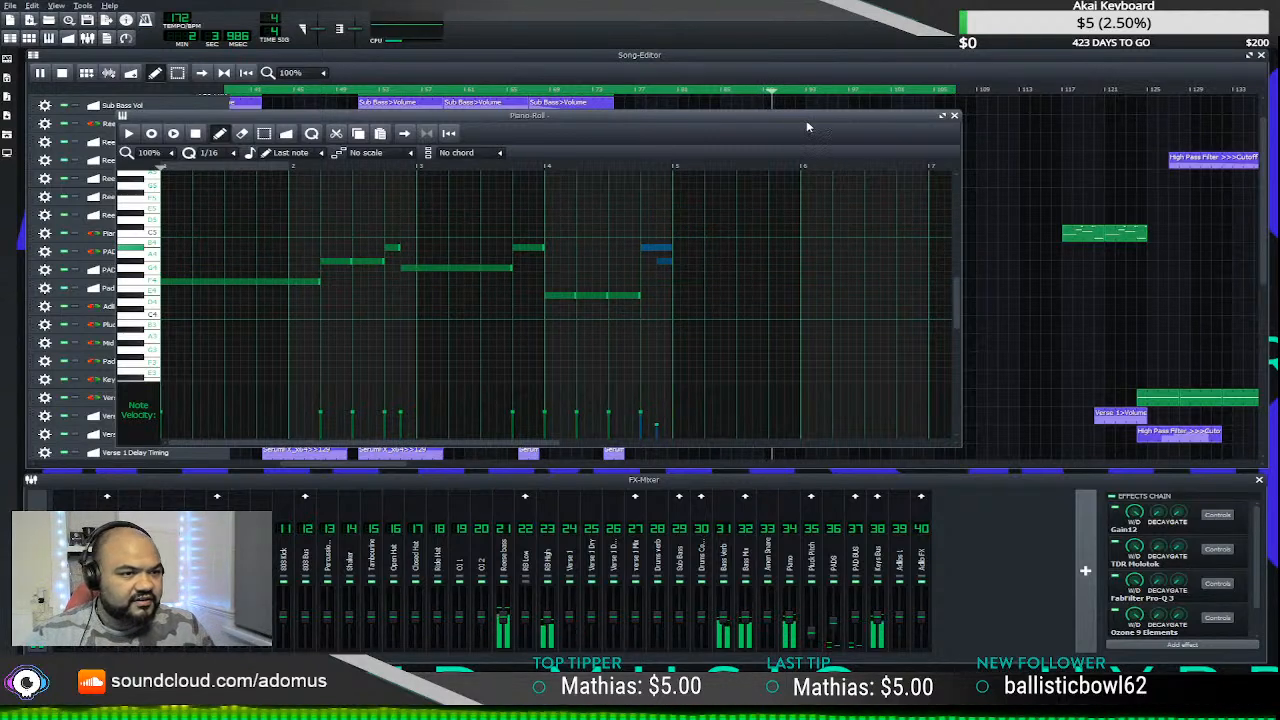
click(954, 115)
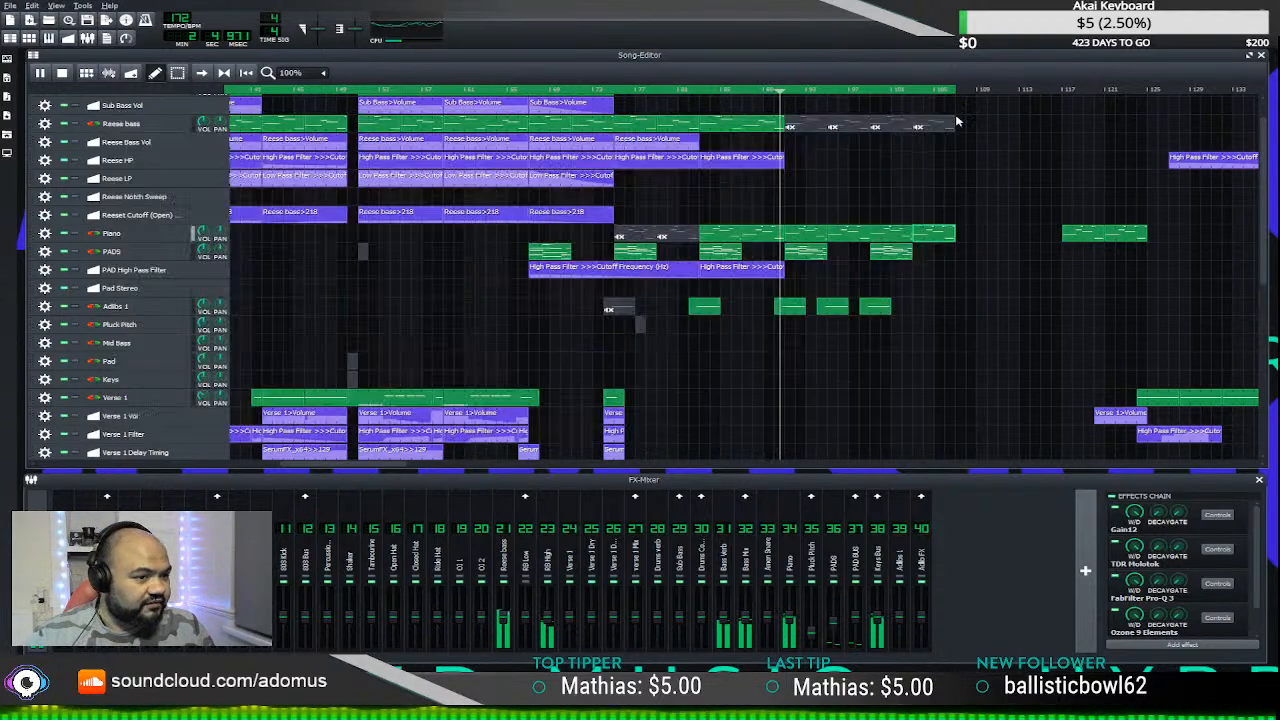
double_click(845, 238)
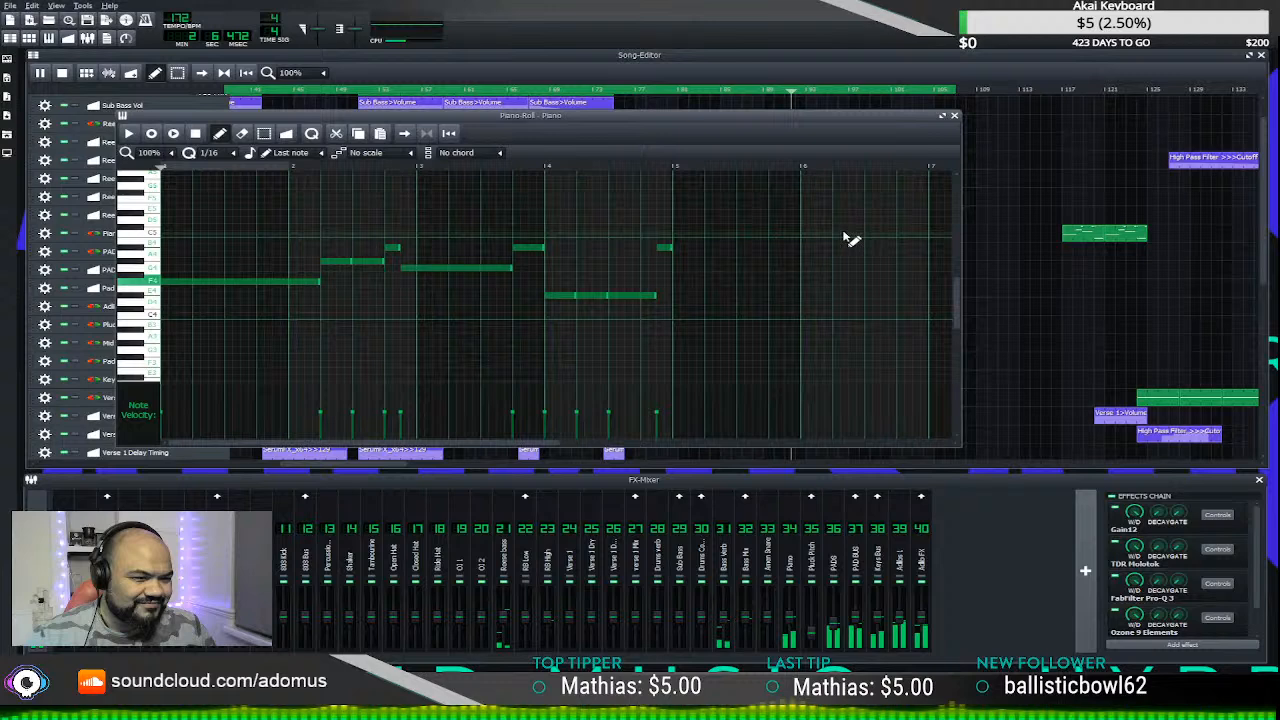
right_click(664, 248)
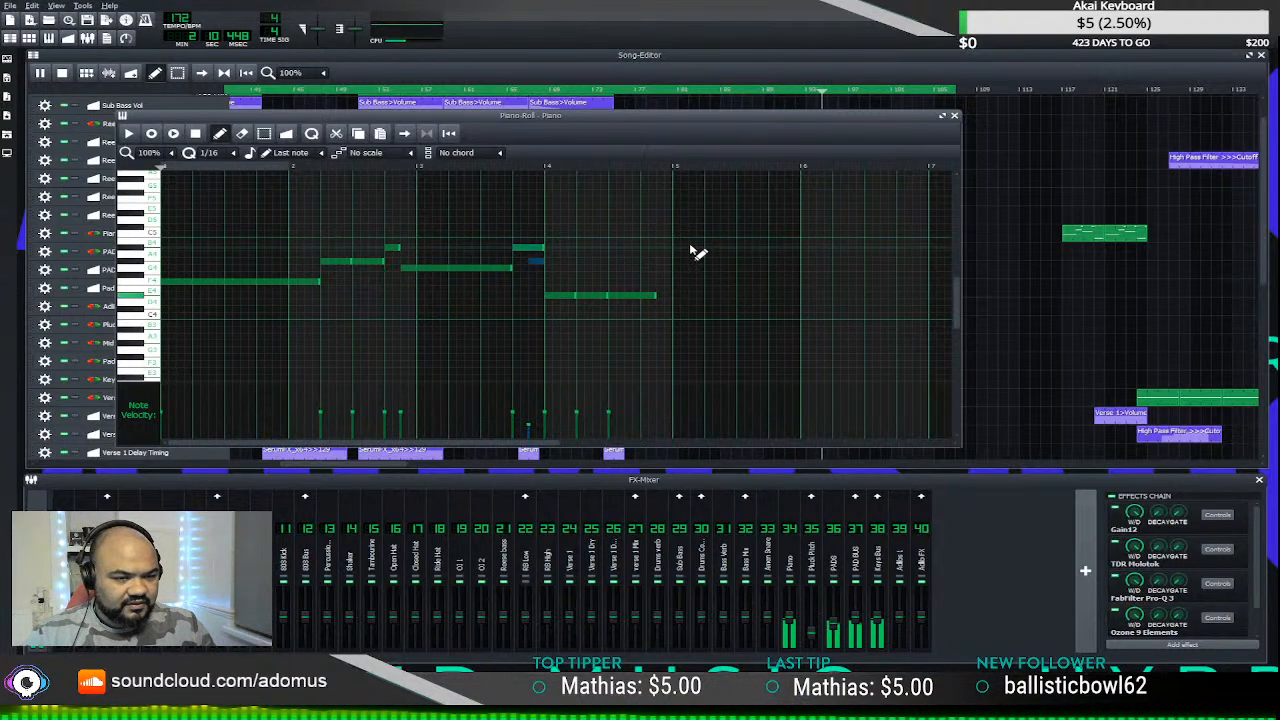
click(955, 116)
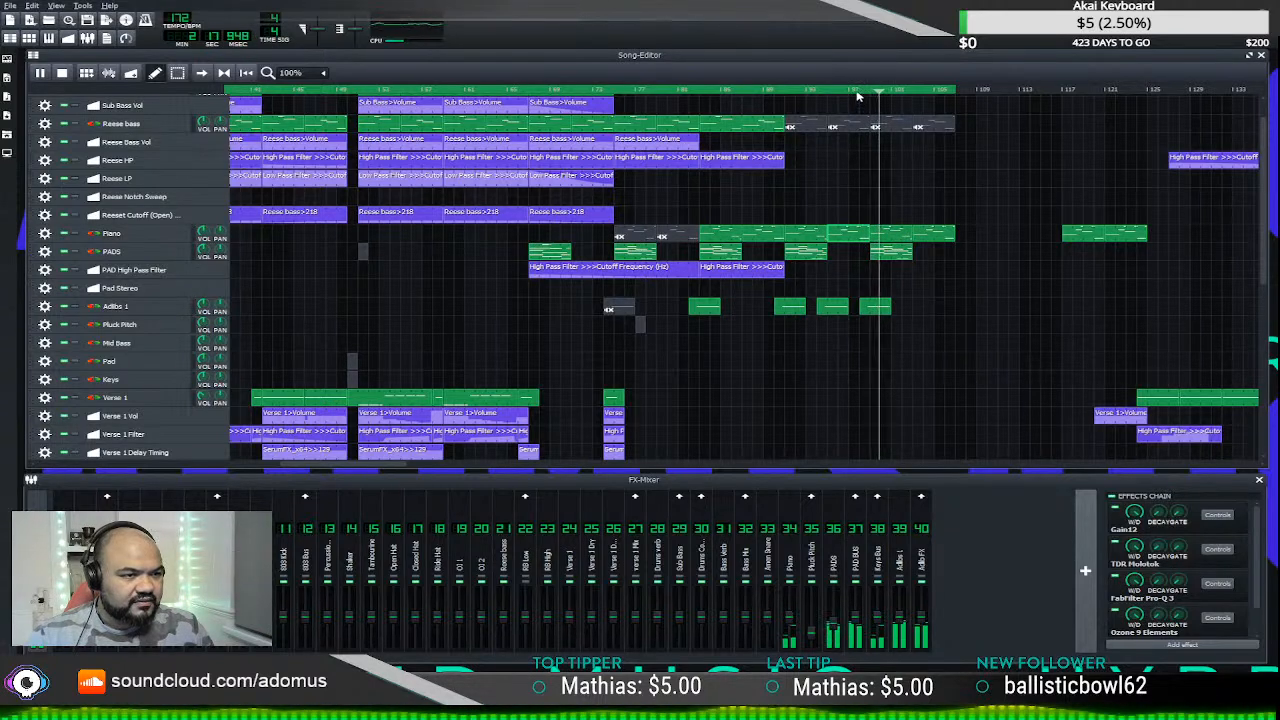
- Restore a single short high note at the end of the edited Piano clip's fourth bar
double_click(868, 236)
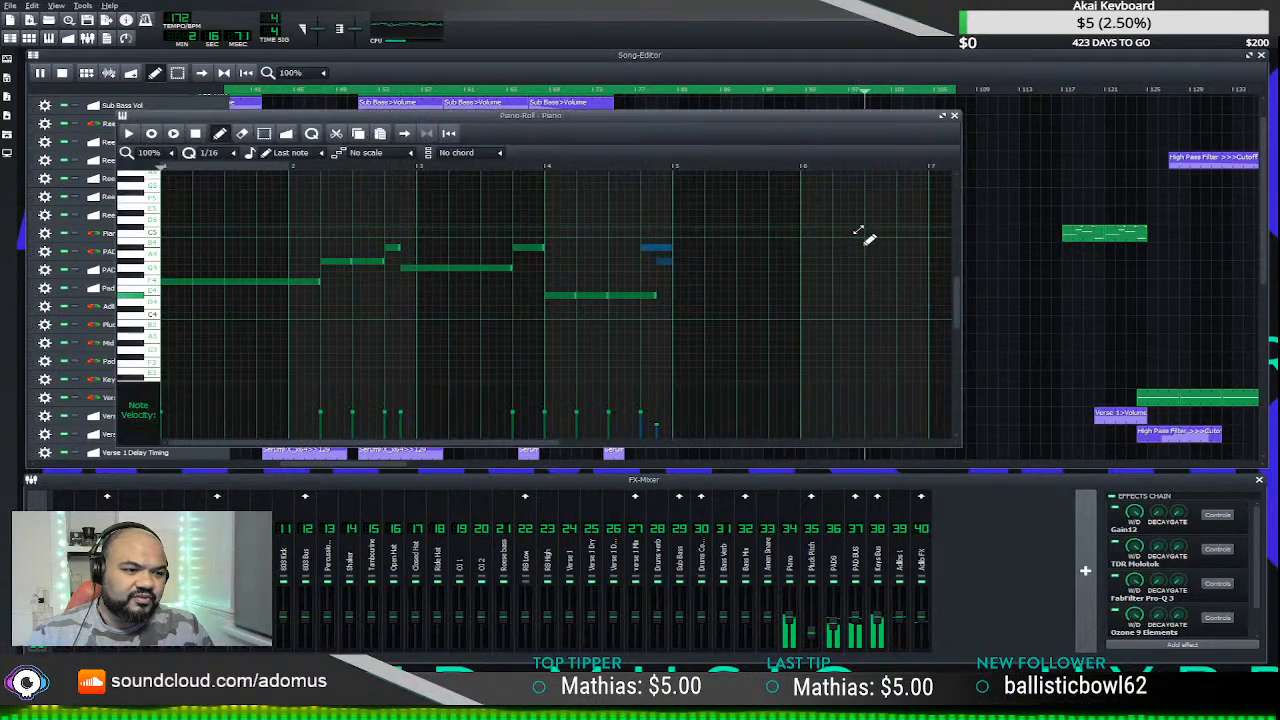
right_click(660, 259)
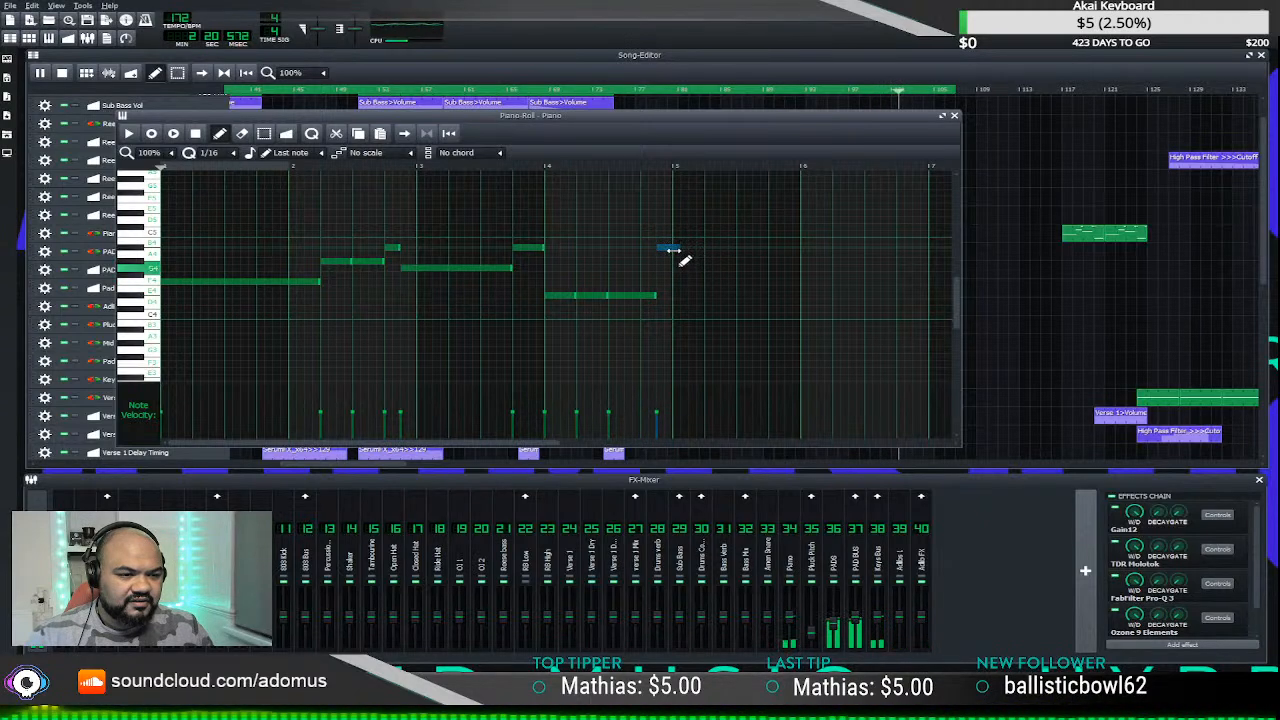
click(955, 117)
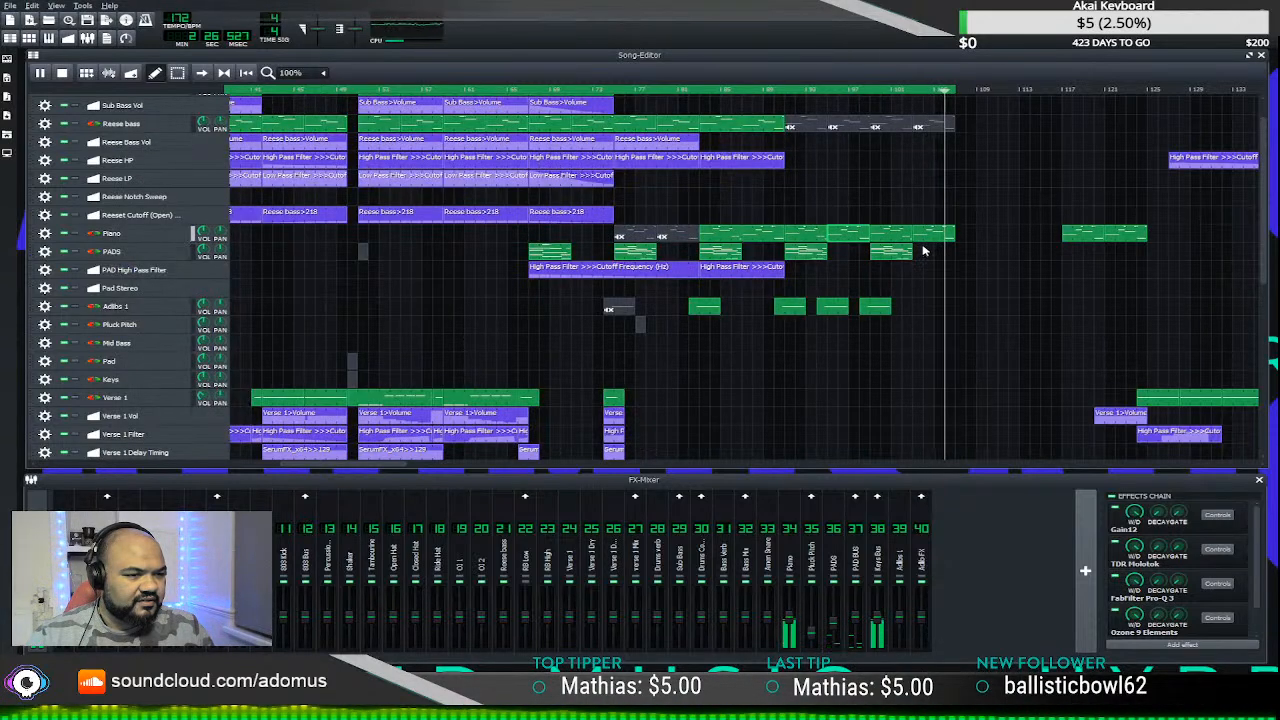
- Add another Piano clip at bar 125, directly after the separate pair of Piano clips
key(space)
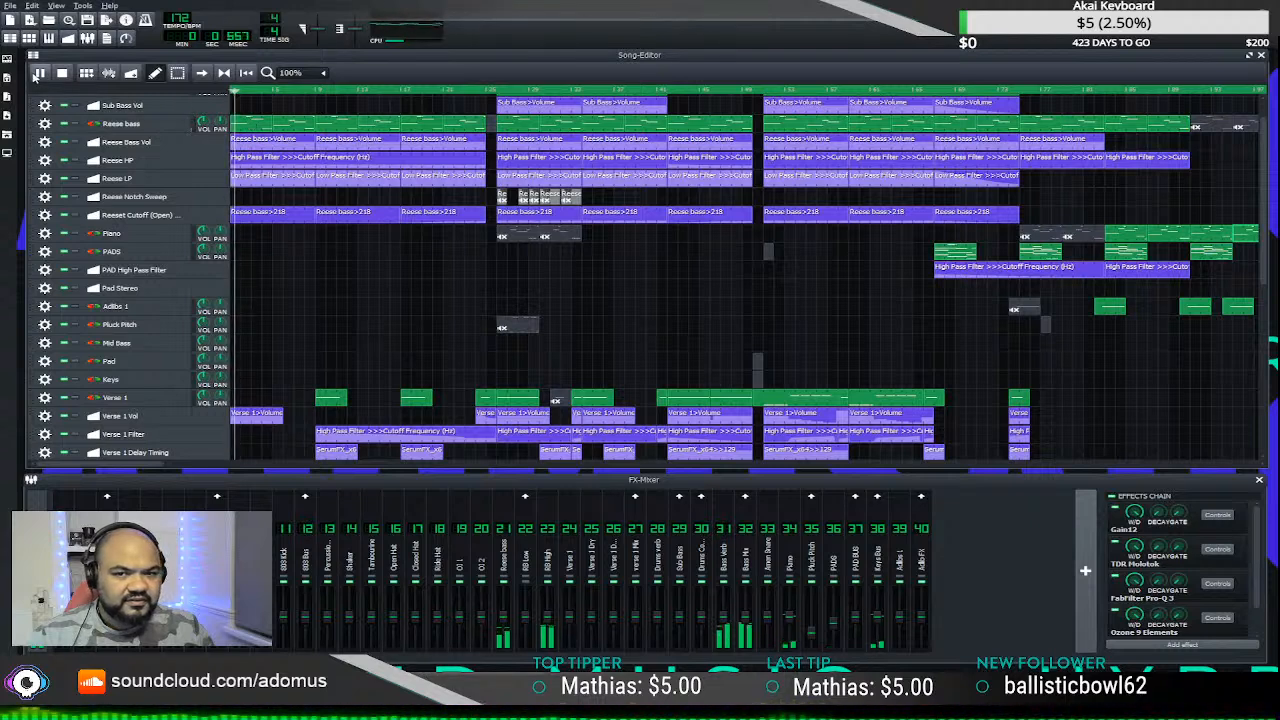
drag(117, 463, 538, 492)
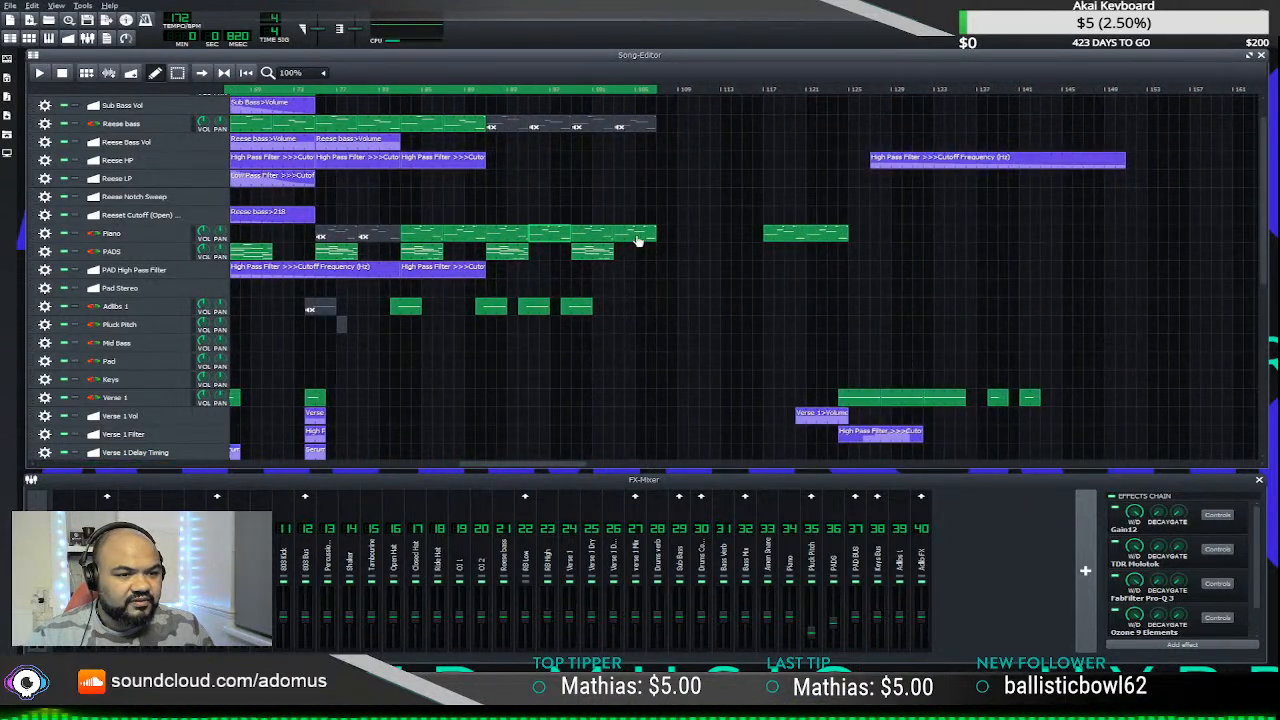
mouse_move(840, 234)
mouse_down()
mouse_move(852, 233)
mouse_move(840, 249)
mouse_up()
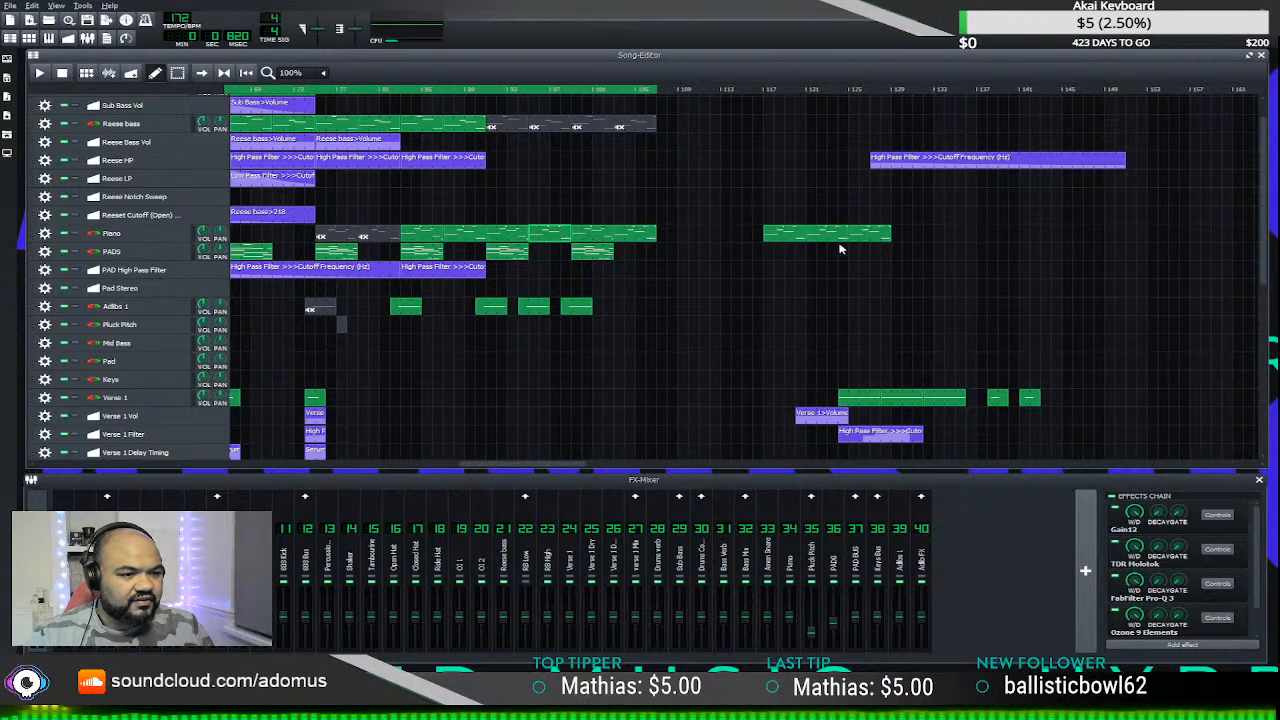
- Copy two Piano clips to the start of the second drop, aligned with the second Sub Bass section, and play that passage
drag(478, 468, 322, 467)
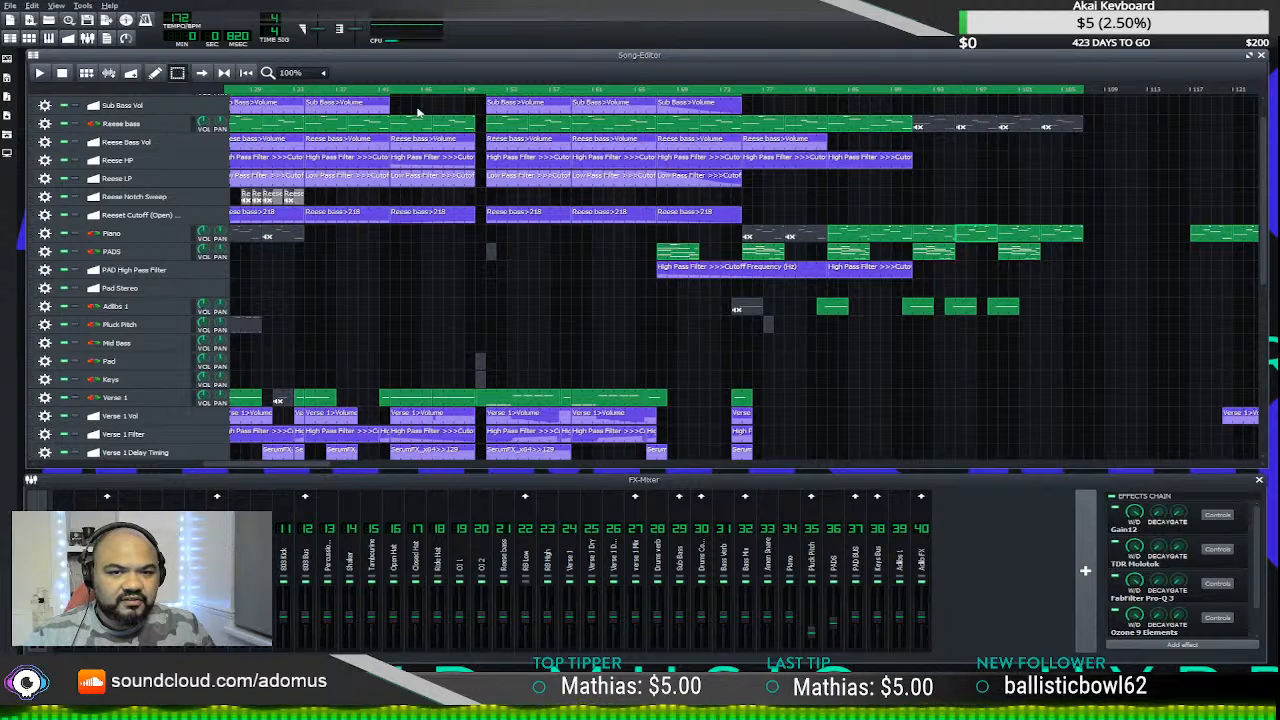
drag(849, 232, 484, 240)
scroll(539, 263, up, 1)
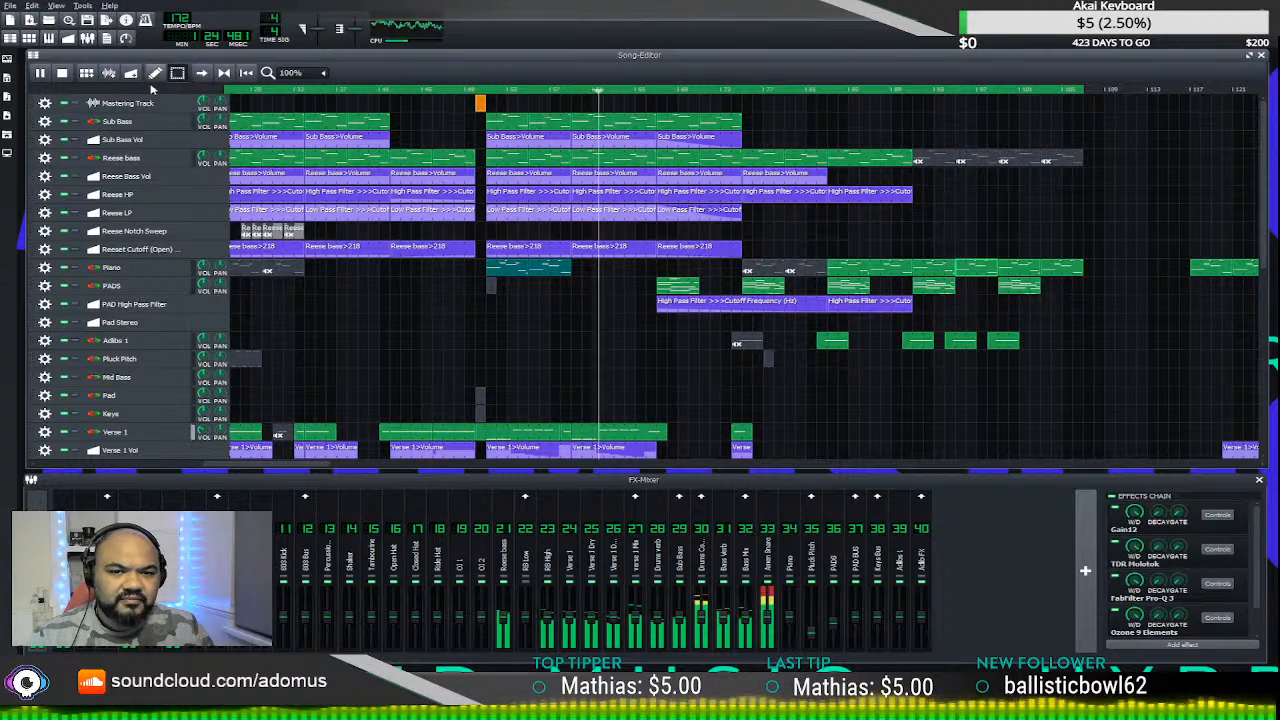
key(space)
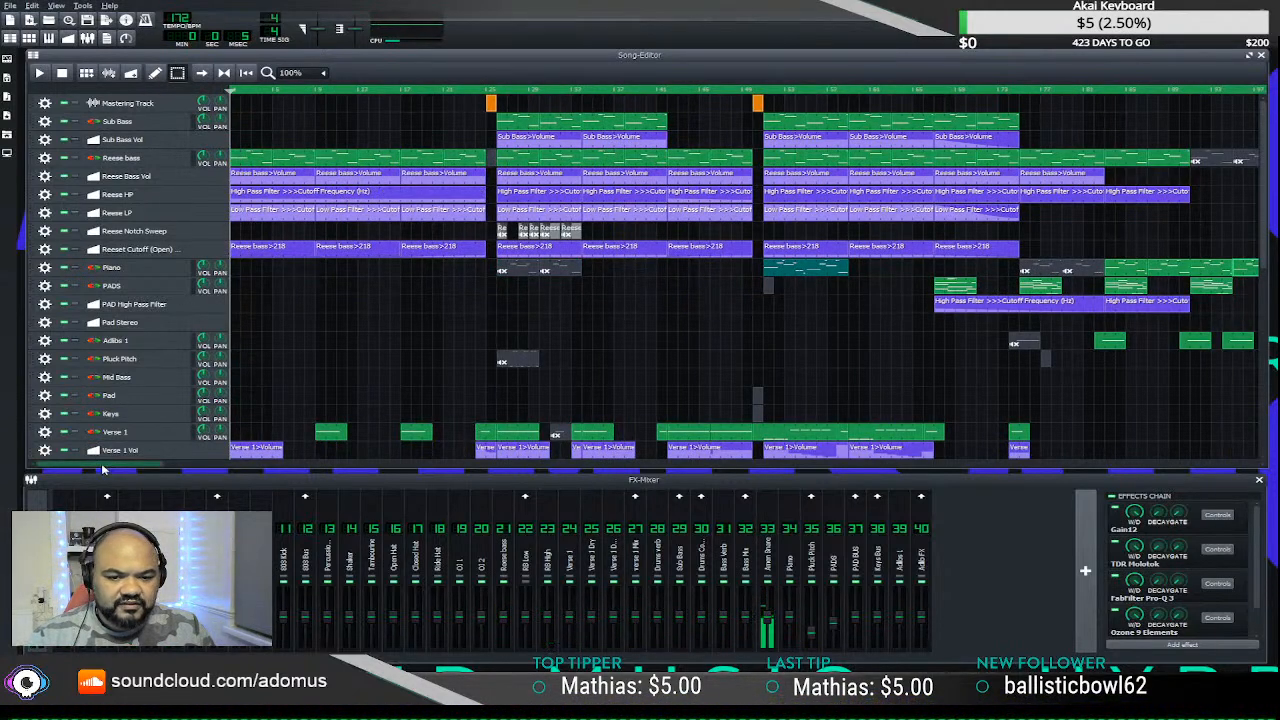
drag(102, 469, 250, 469)
mouse_move(529, 272)
mouse_down()
mouse_move(615, 272)
mouse_move(539, 274)
mouse_up()
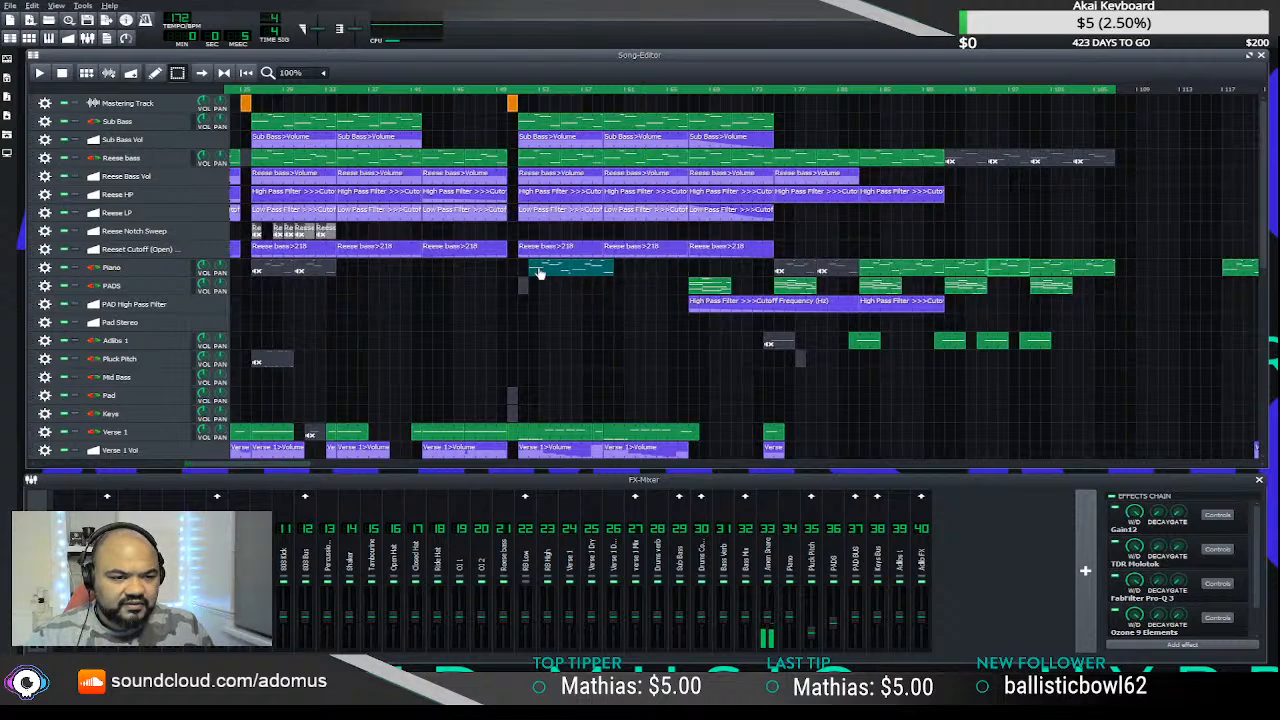
click(395, 289)
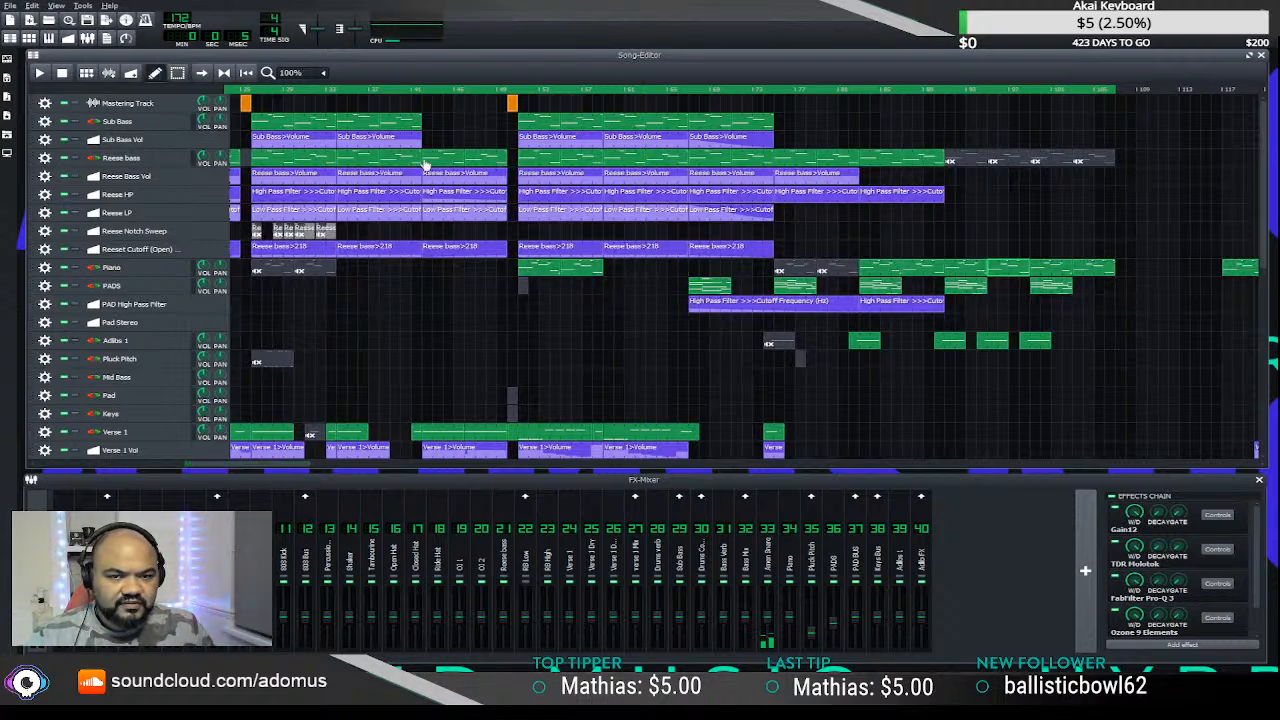
- Swap the order of the two Piano clips at the start of the second drop while it plays from its beginning
drag(553, 272, 581, 275)
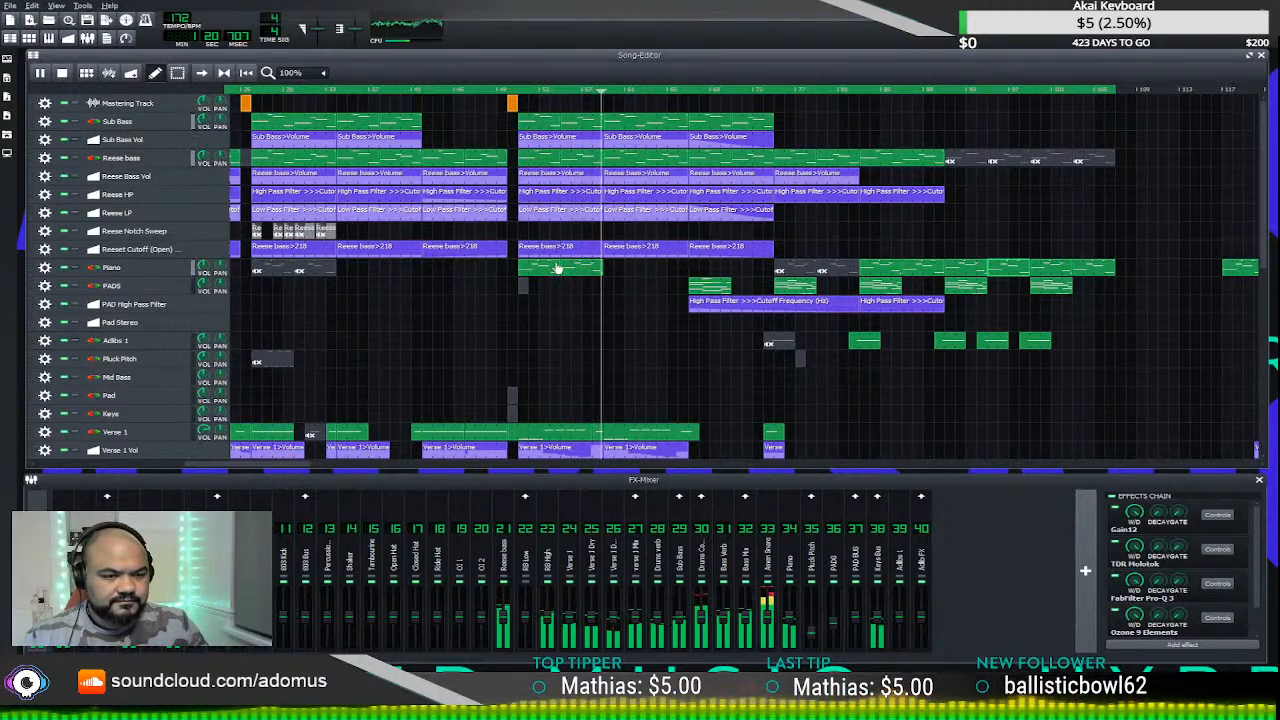
click(513, 97)
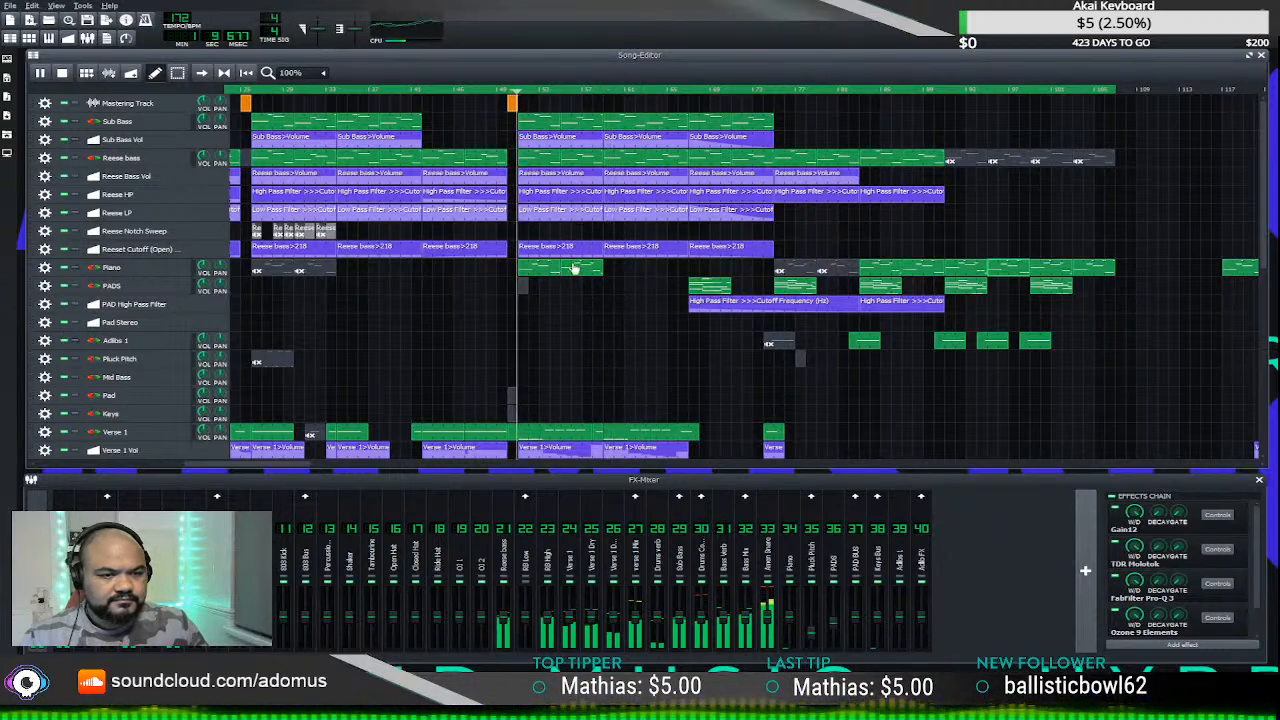
drag(552, 268, 647, 268)
drag(561, 270, 545, 273)
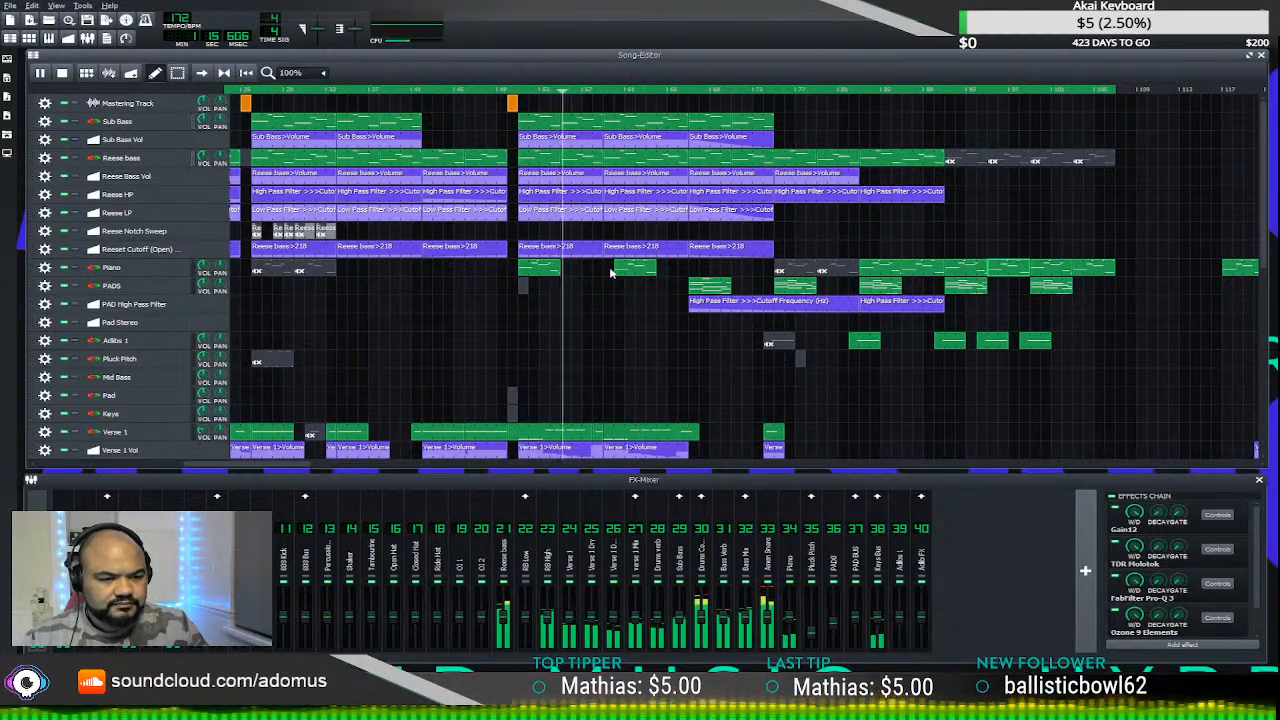
drag(646, 267, 593, 263)
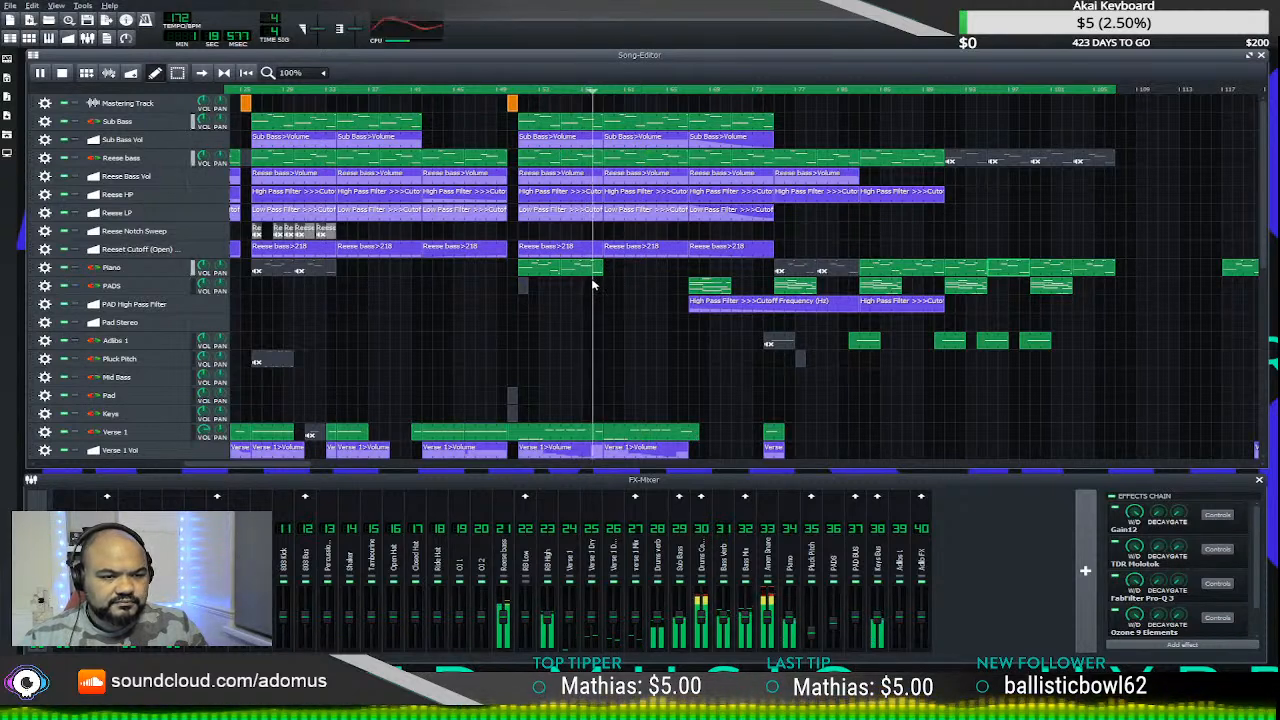
- Play the second drop's opening to audition the Piano clip order, and pause playback near its start
key(space)
key(space)
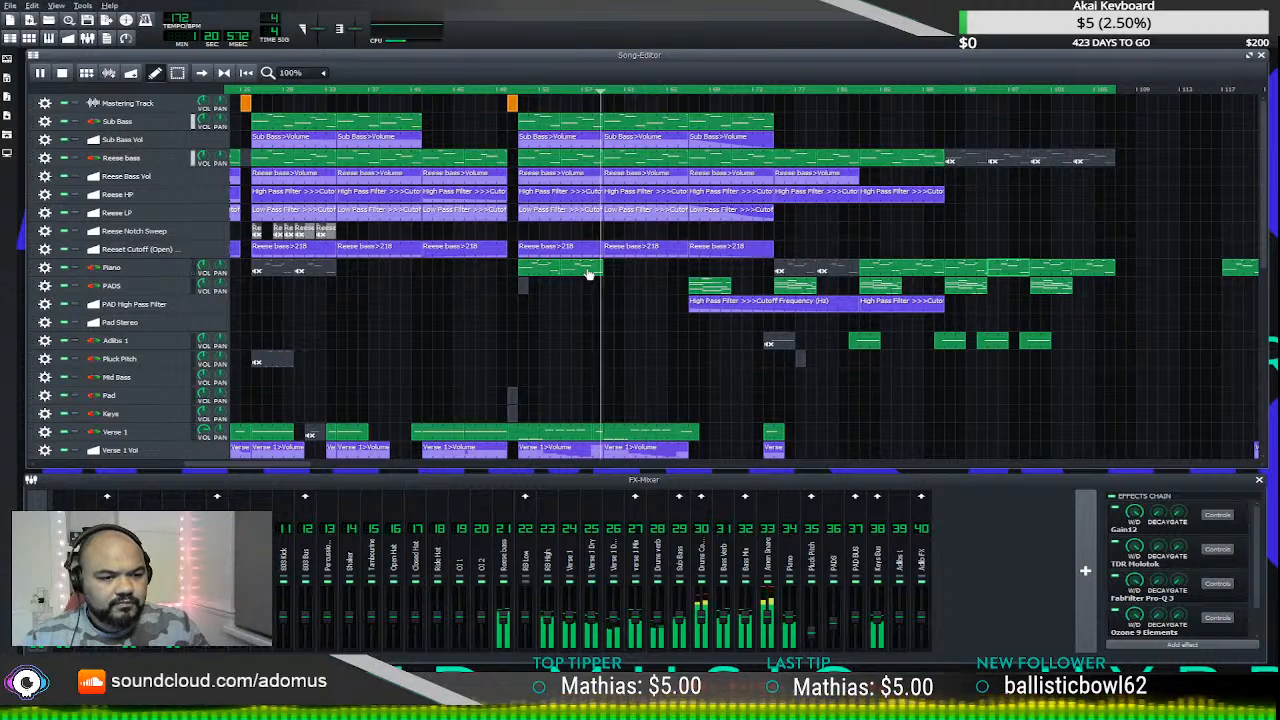
click(512, 91)
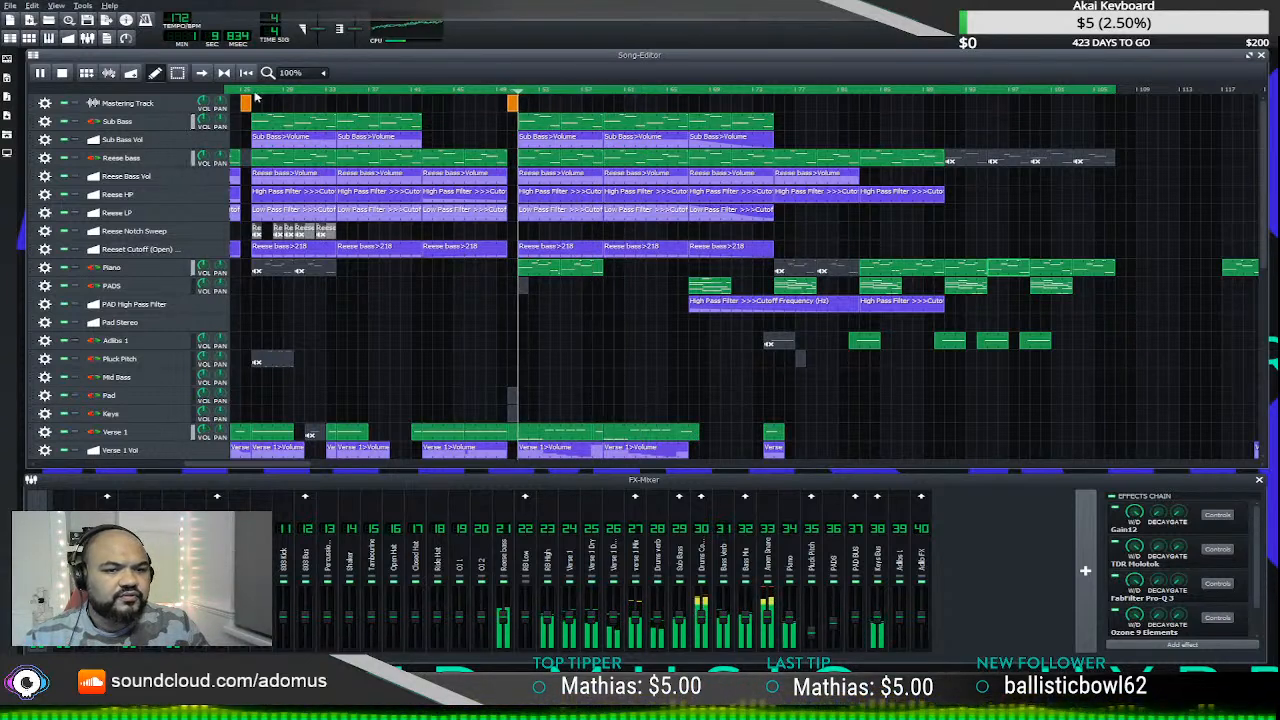
click(39, 72)
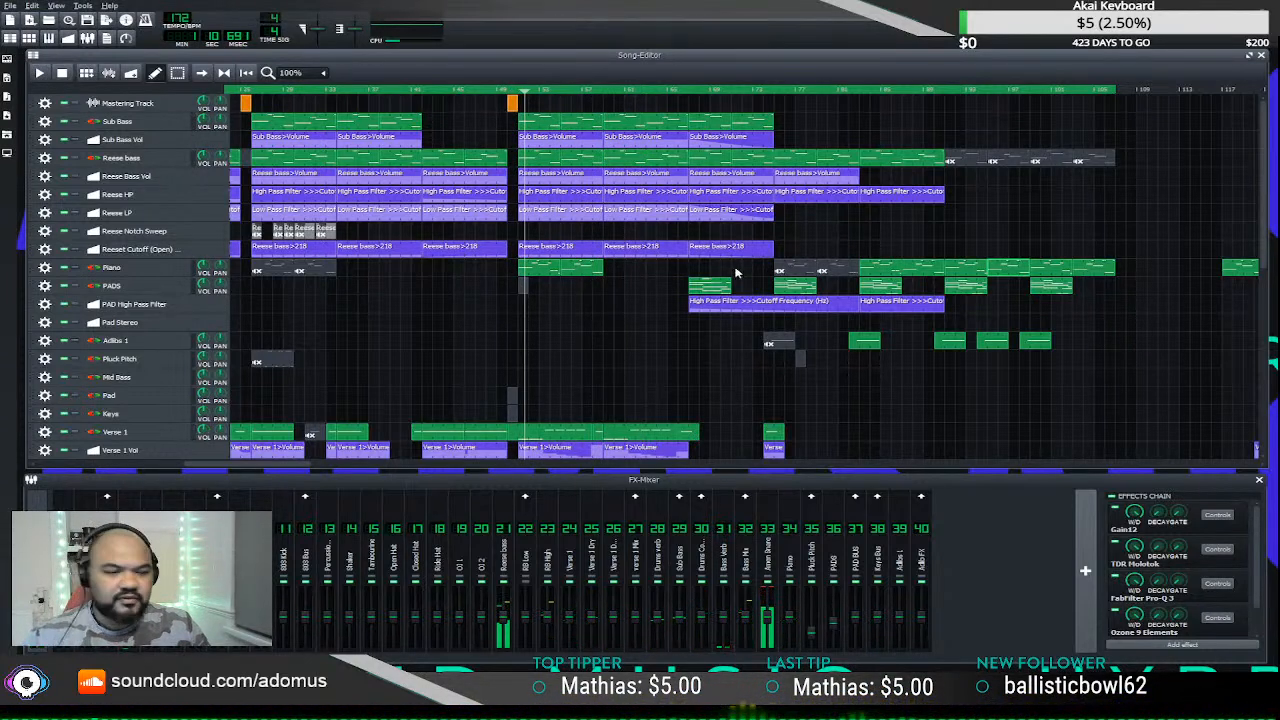
- Rework the second Piano clip's last bar by replacing its second low note and starting the closing high note an eighth earlier
double_click(596, 271)
right_click(597, 295)
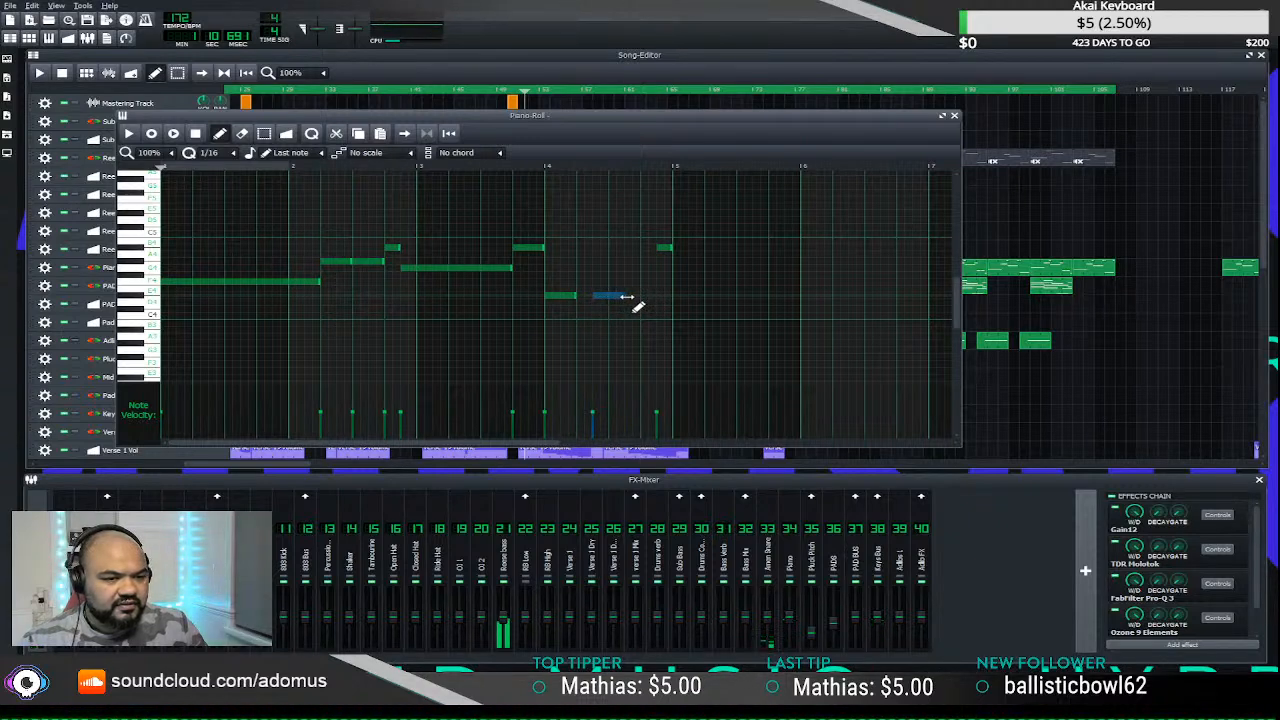
click(627, 297)
click(129, 136)
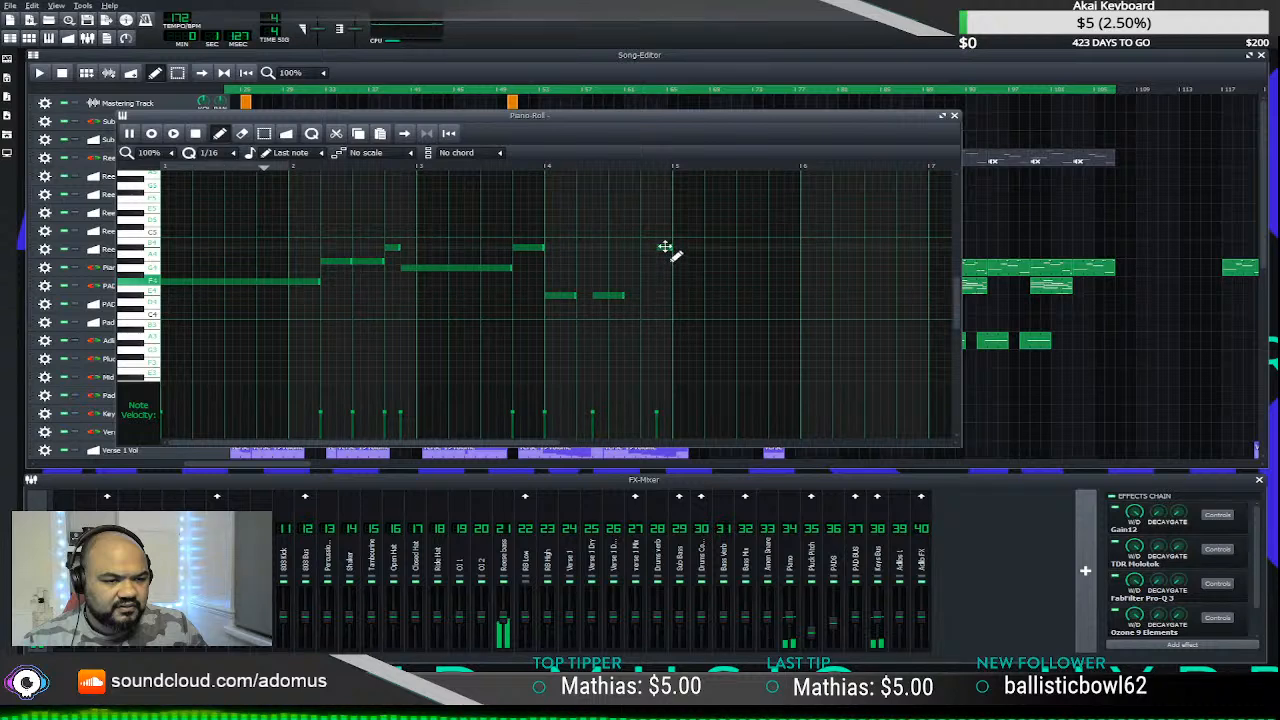
drag(662, 246, 648, 248)
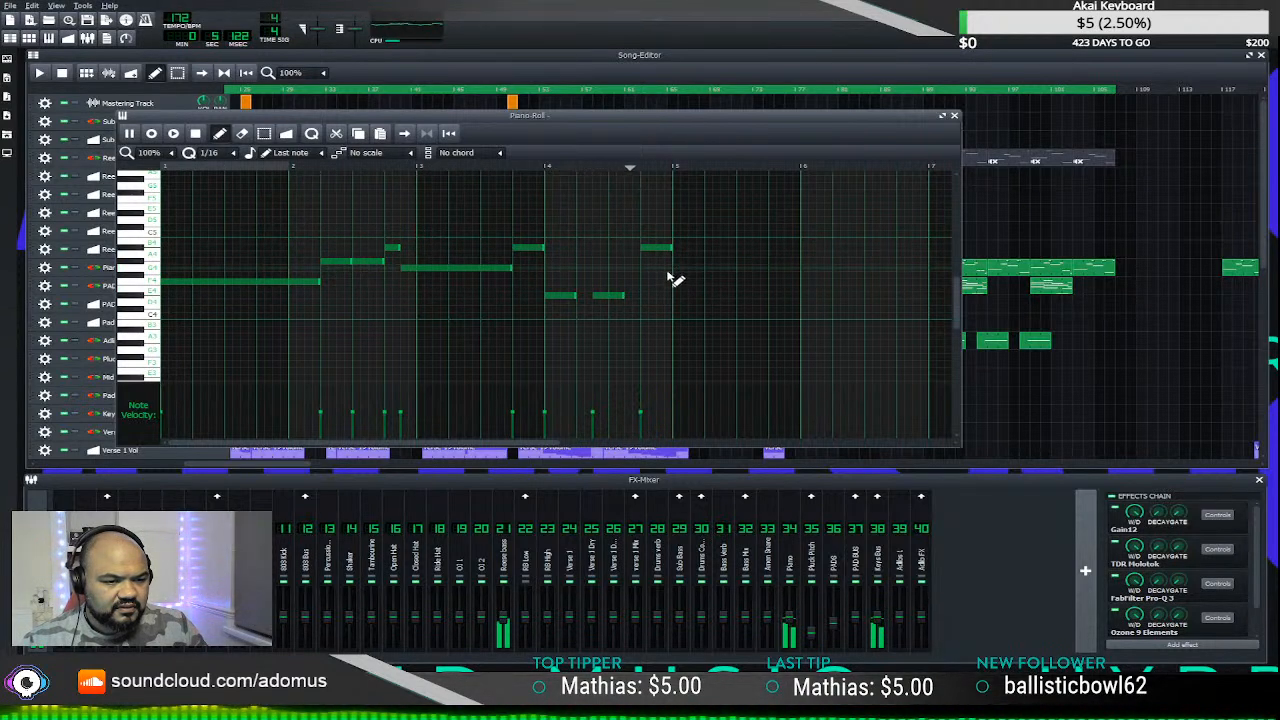
click(953, 114)
- Play the second drop from its start and remove the third Piano clip placed after the opening pair
click(514, 94)
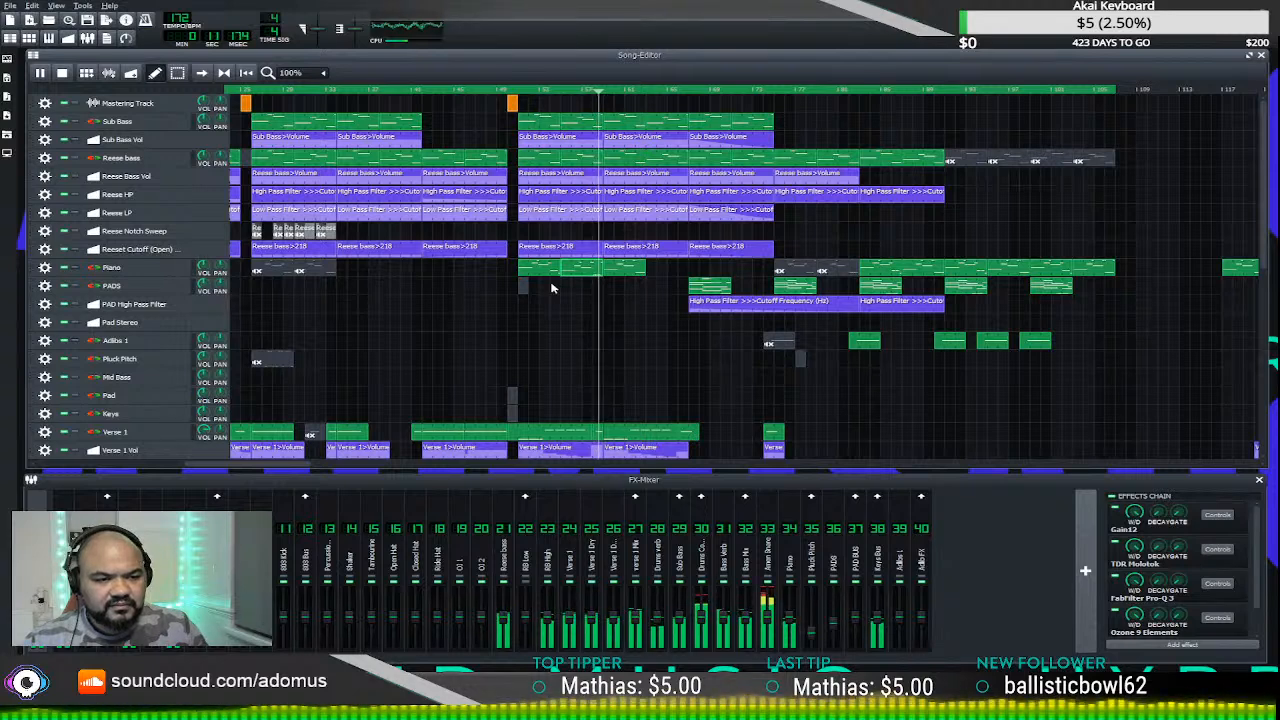
key(space)
key(space)
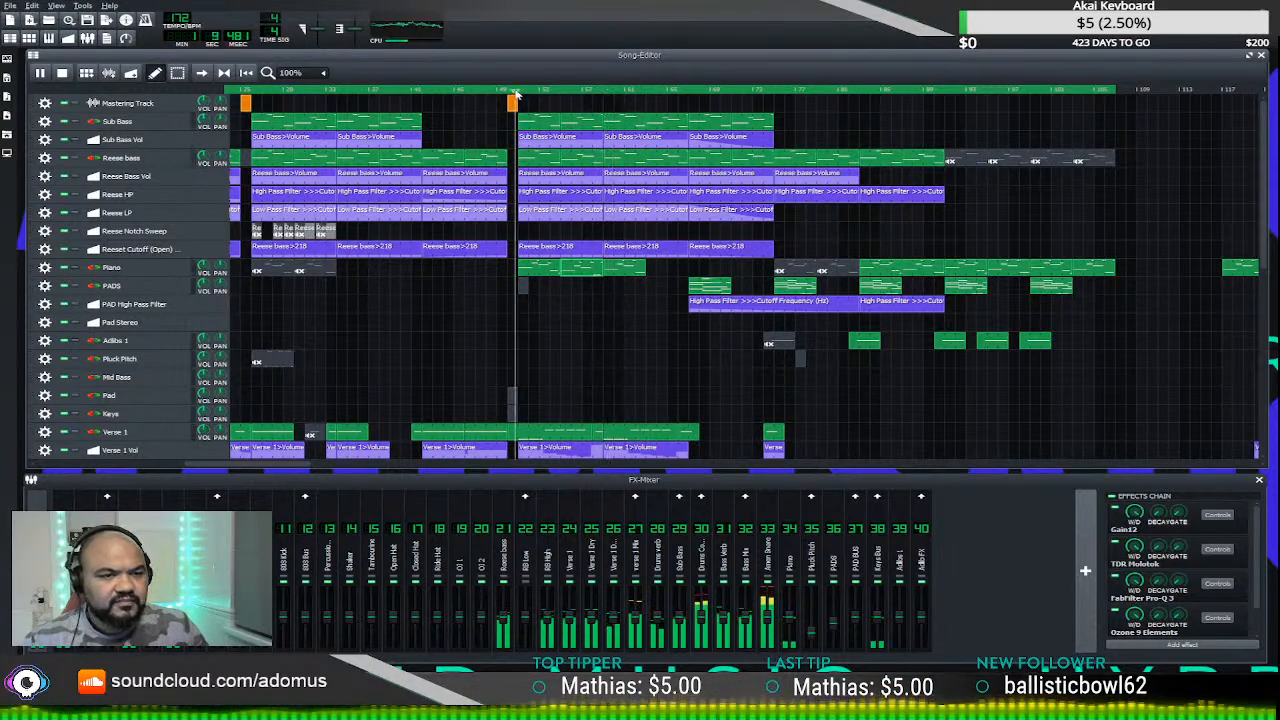
middle_click(623, 272)
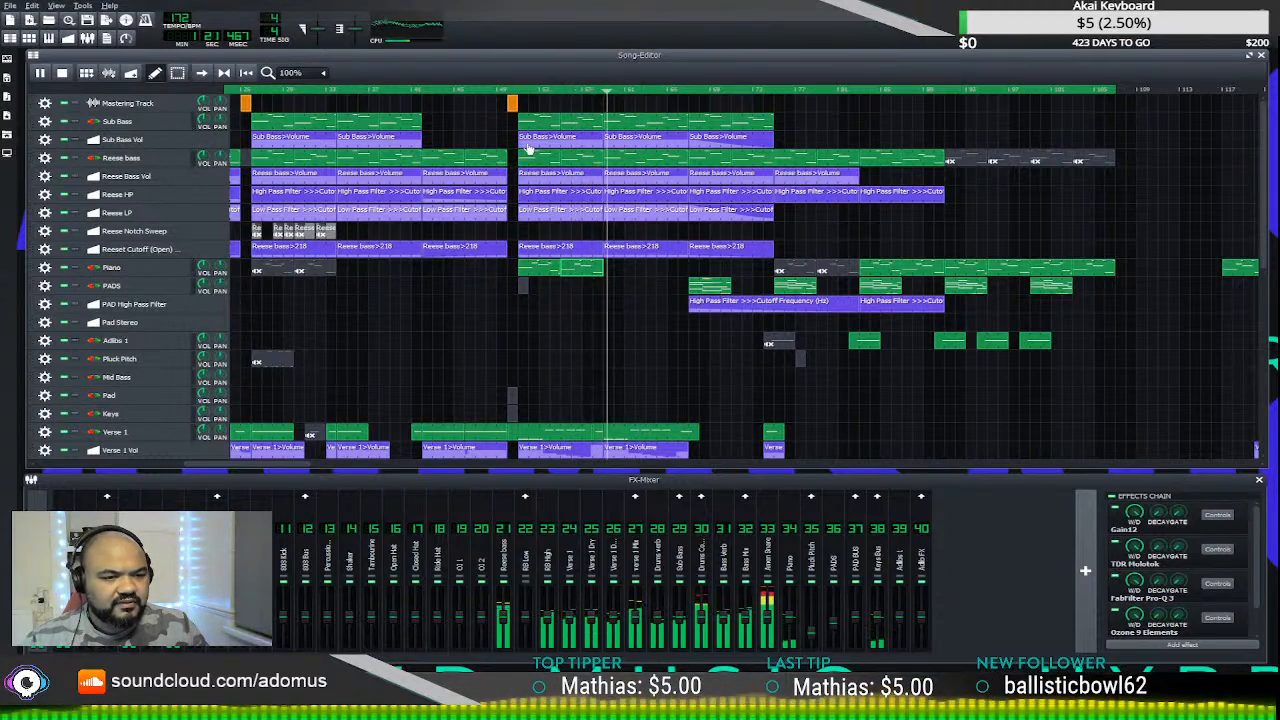
click(506, 90)
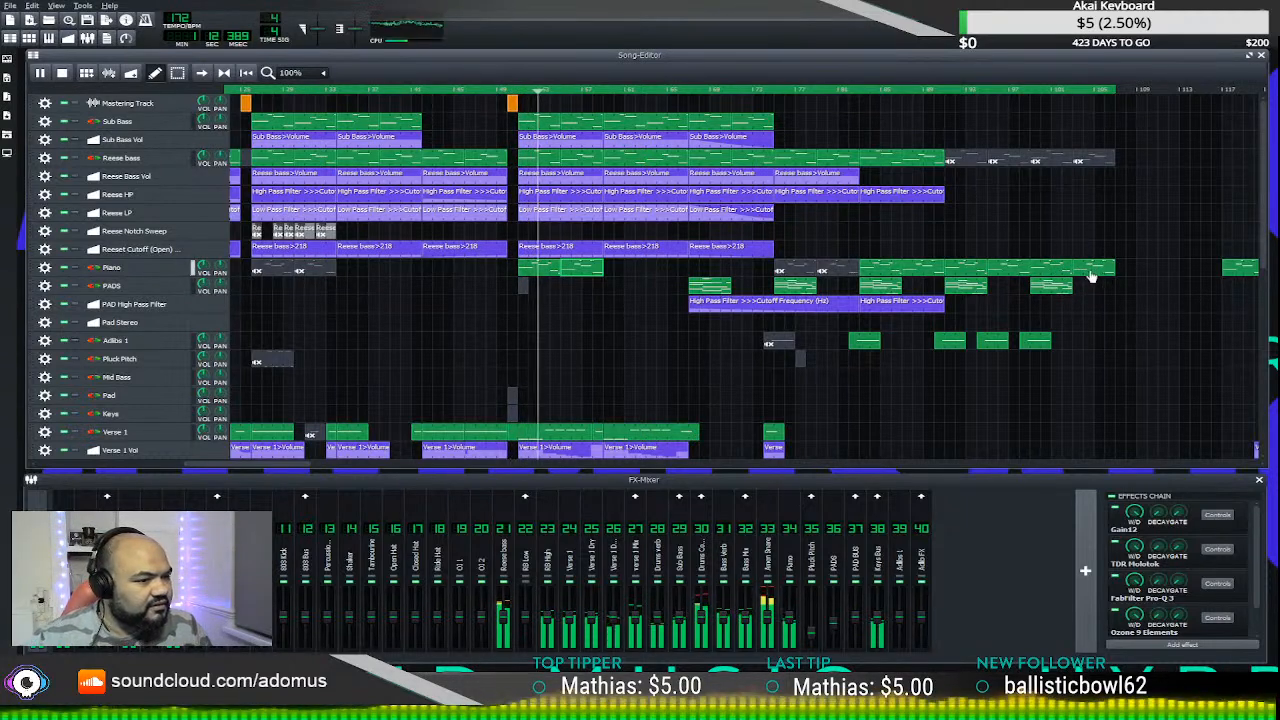
- Pause playback and duplicate the second drop's two Piano clips directly after the existing pair
drag(1092, 277, 591, 272)
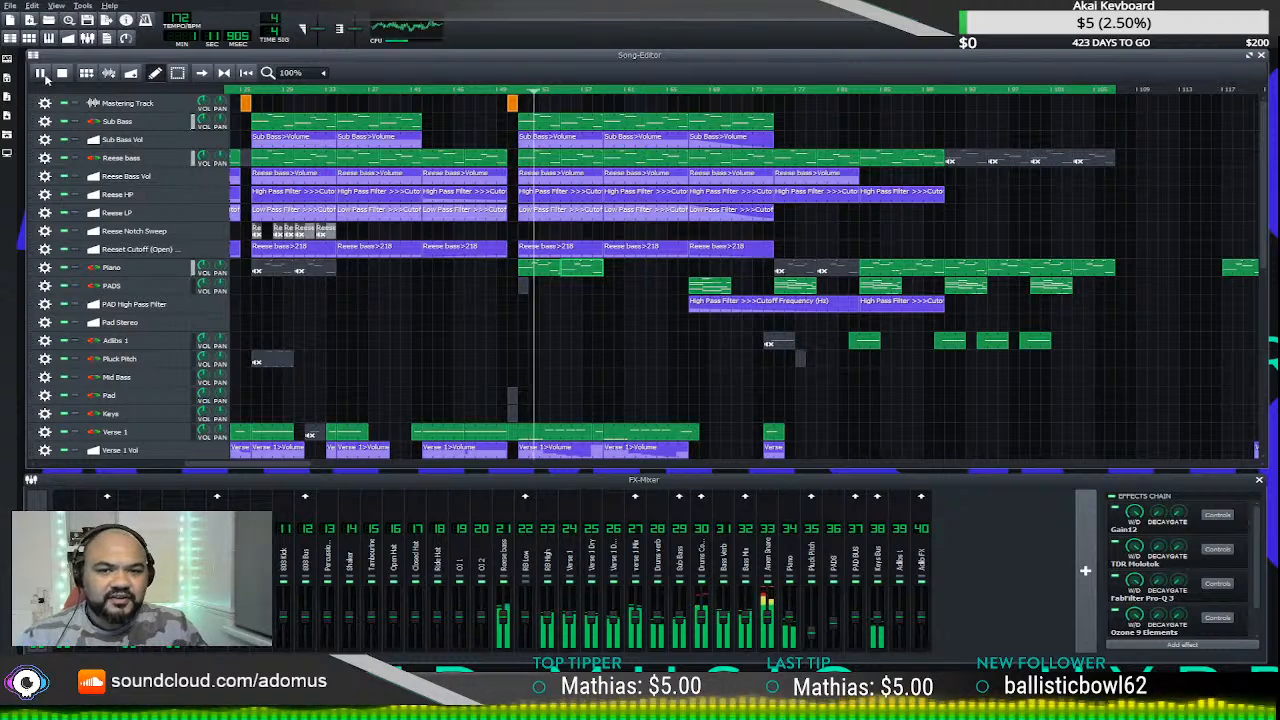
key(space)
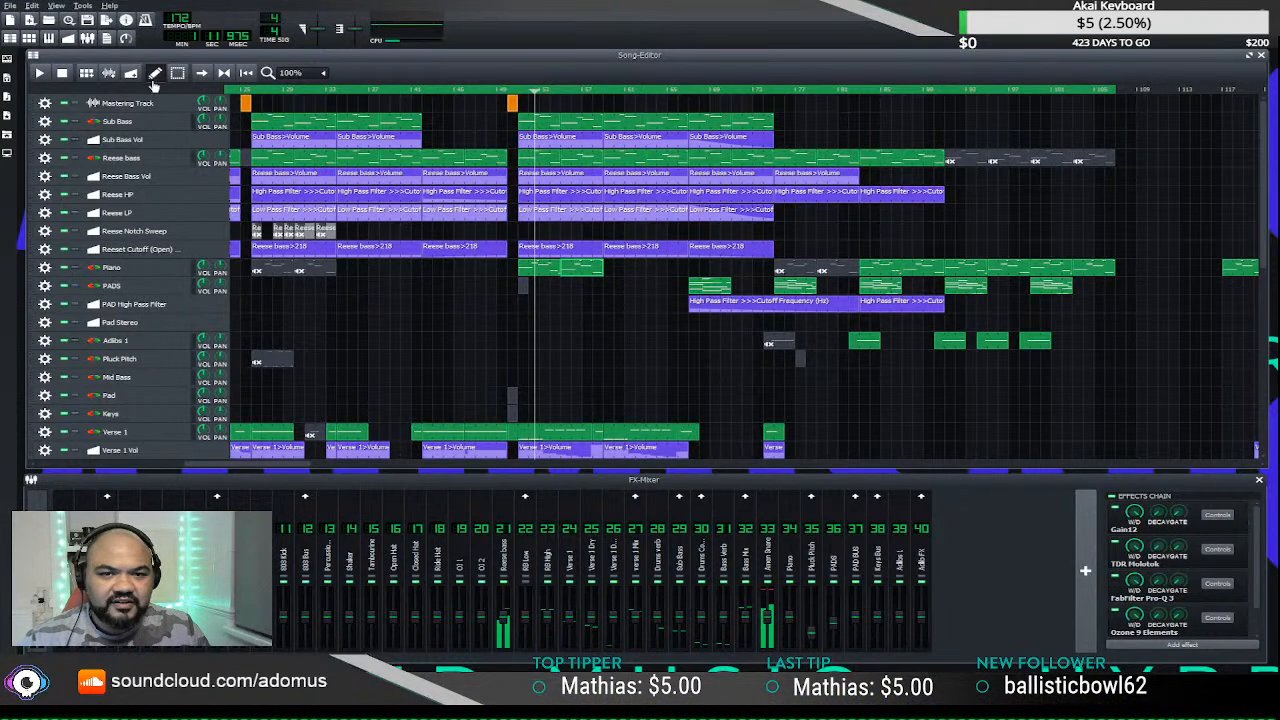
click(607, 270)
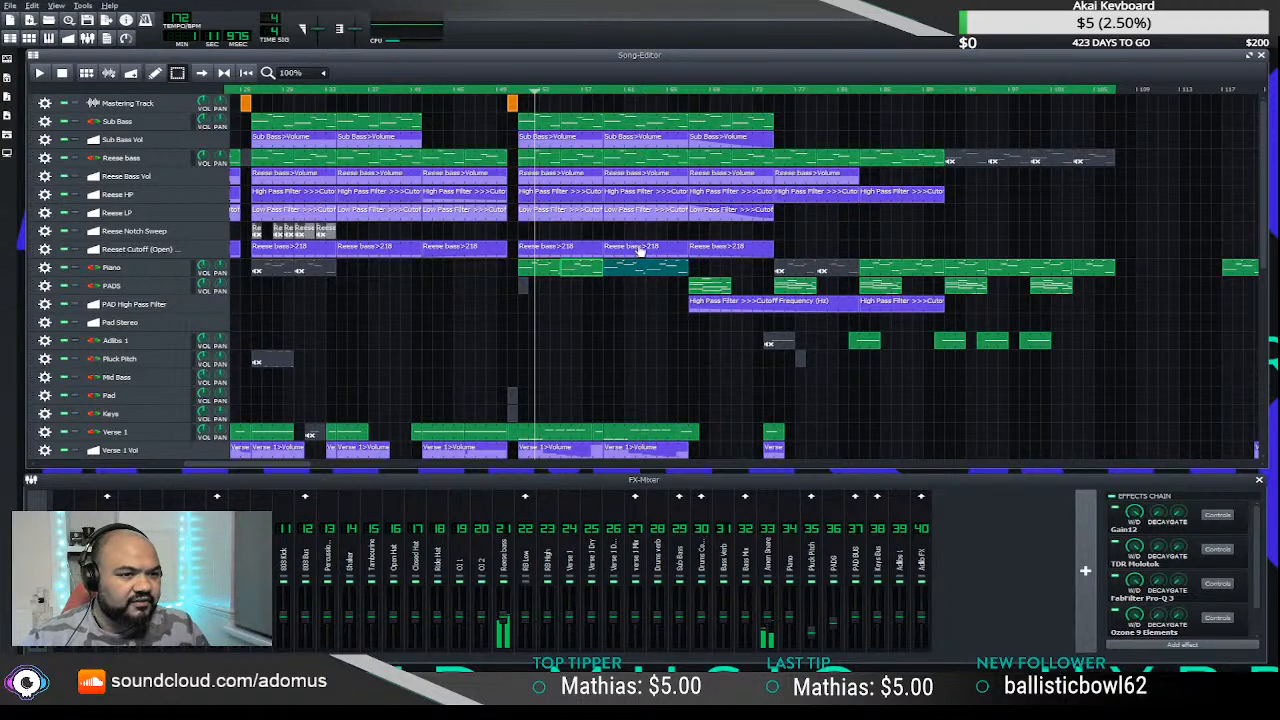
- Play the second drop repeatedly from its start to audition the four Piano clips
click(515, 93)
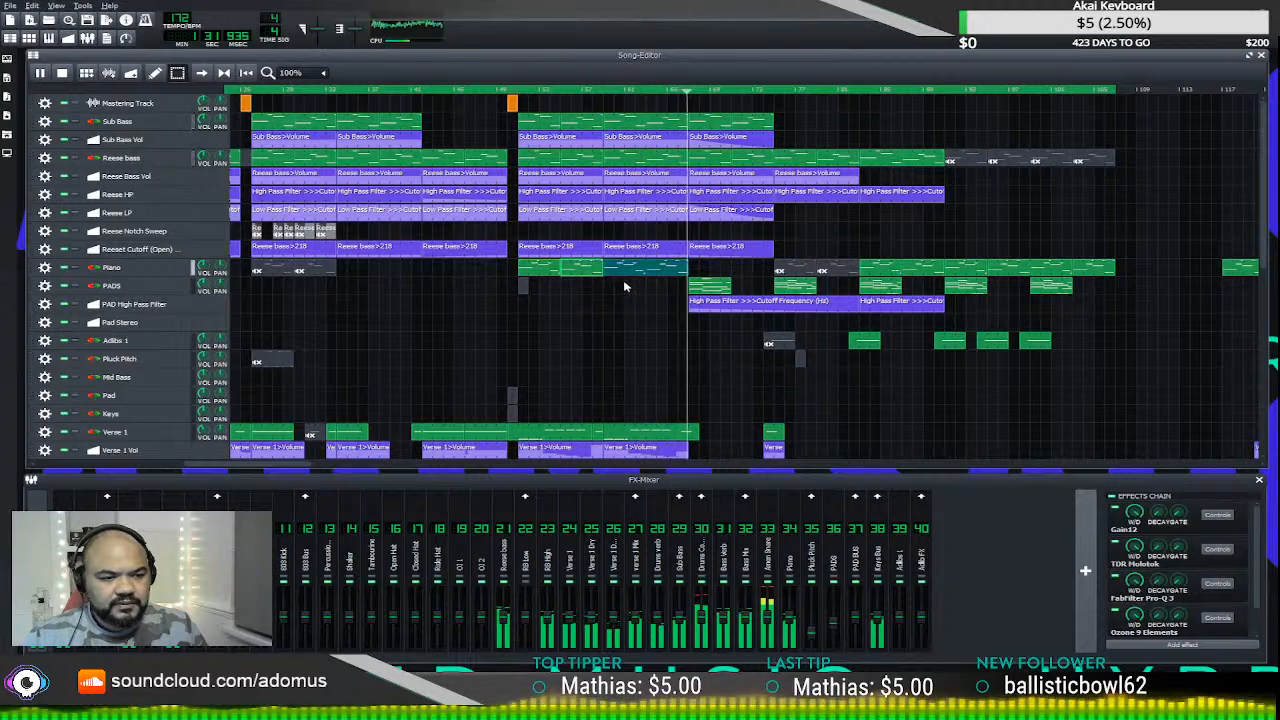
click(511, 98)
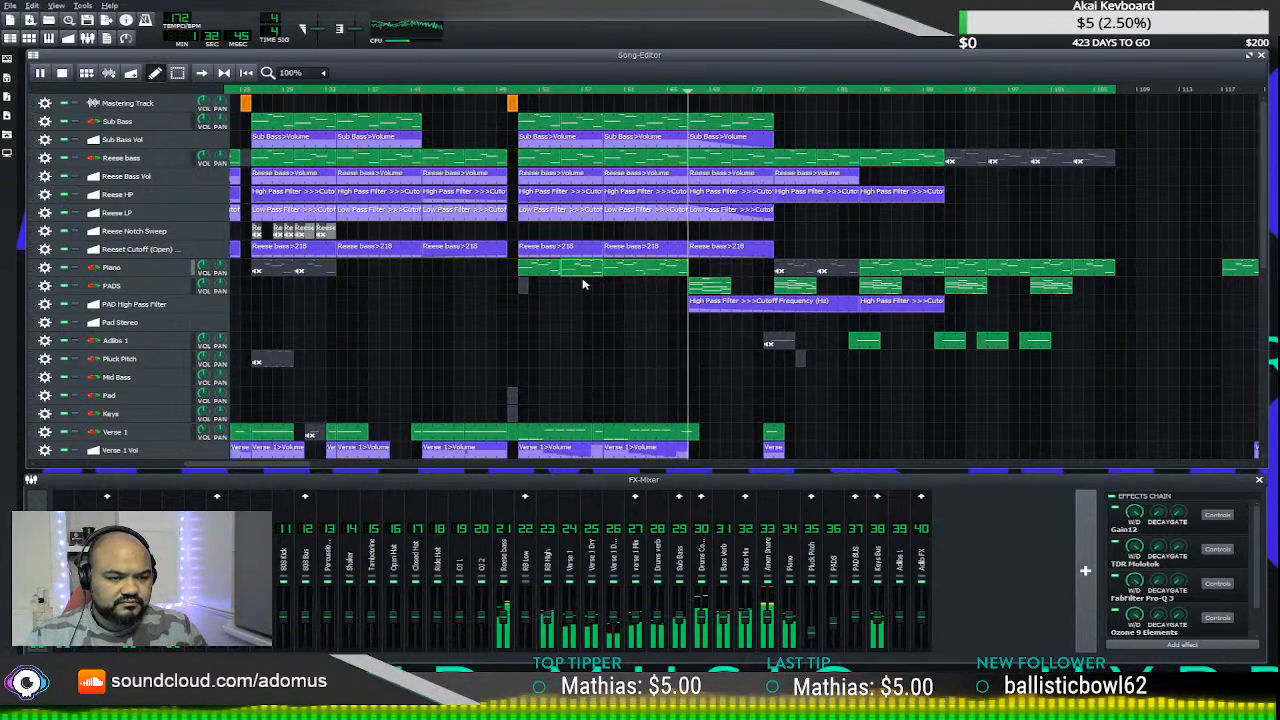
click(508, 92)
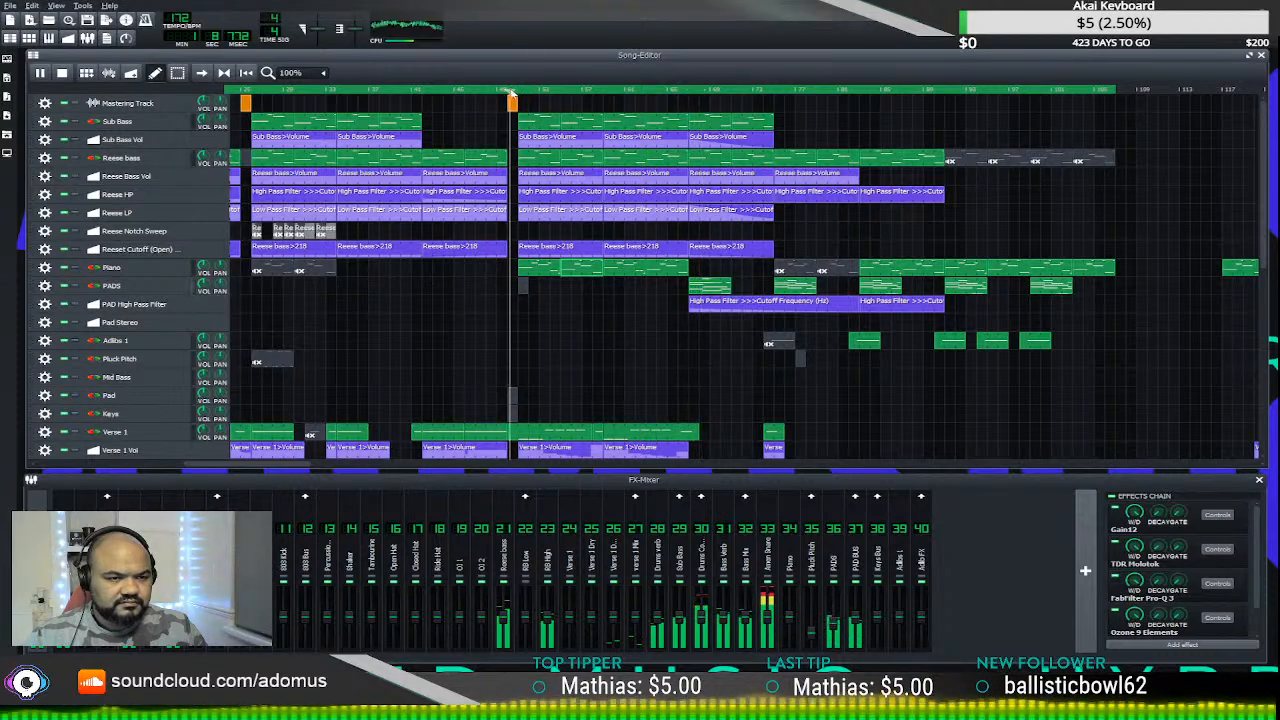
- Delete the higher of the two closing notes in the second Piano clip and place the note editor below the Piano track
double_click(597, 275)
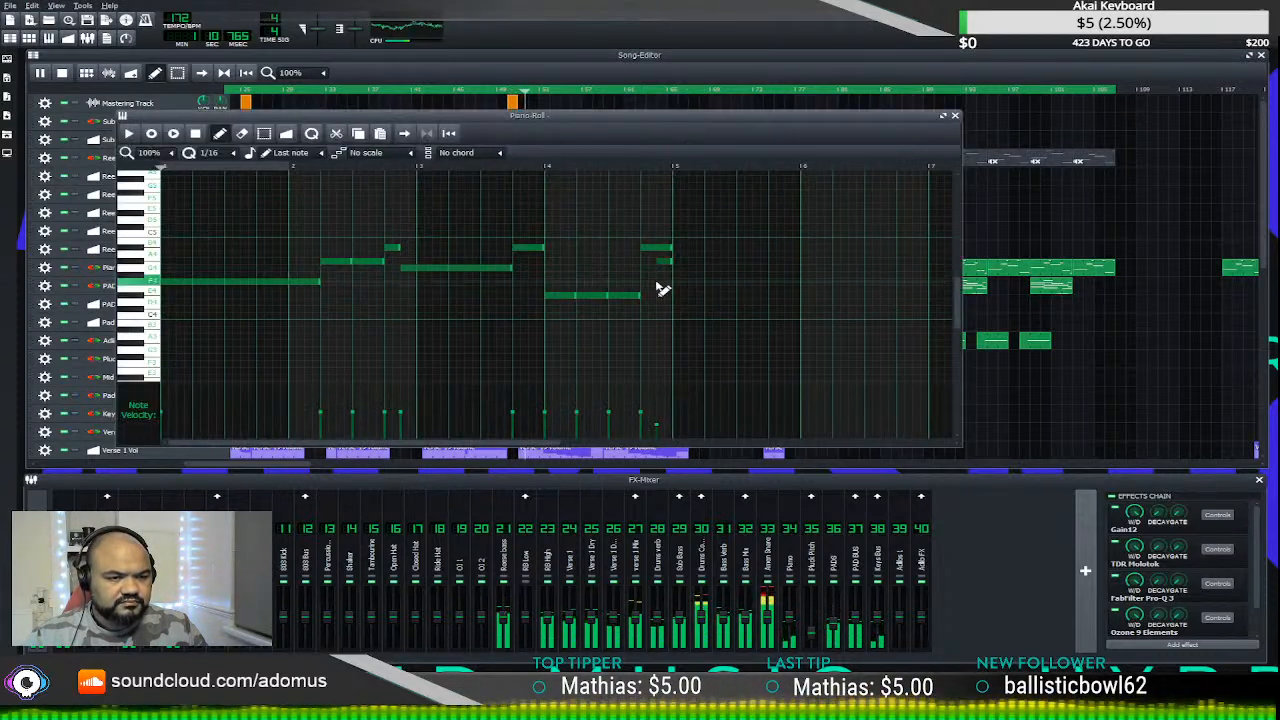
click(958, 116)
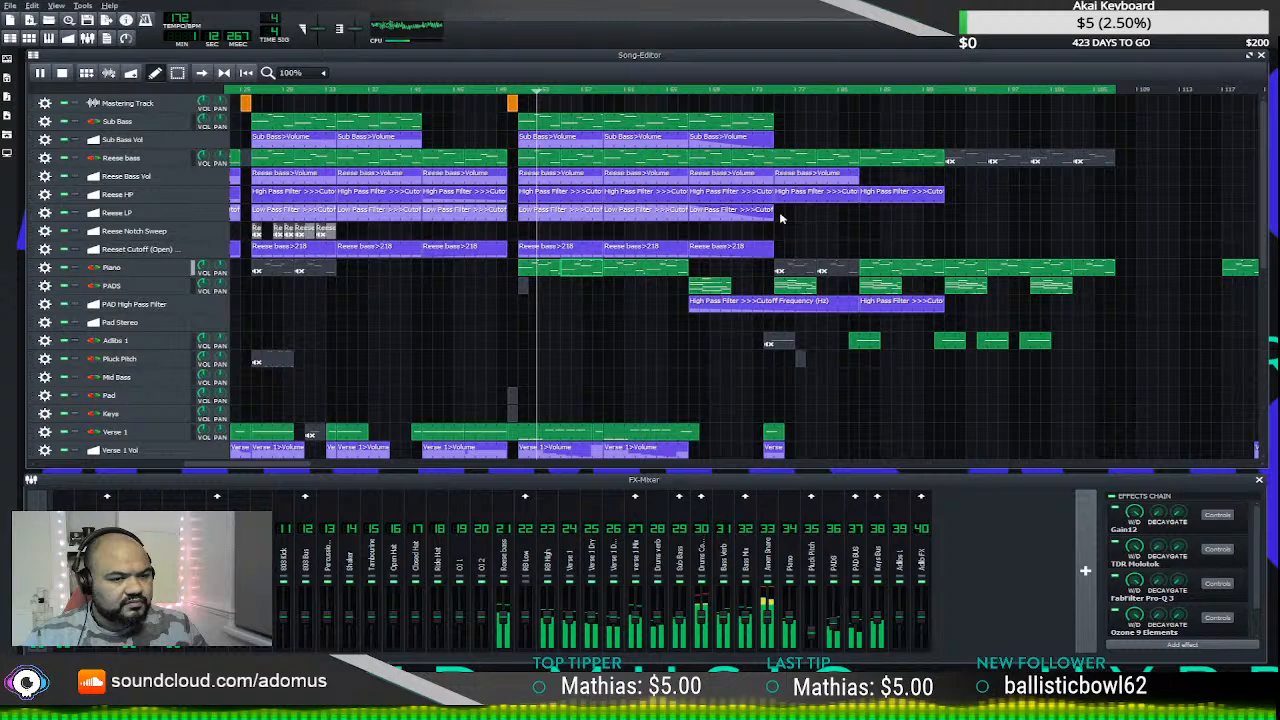
double_click(591, 270)
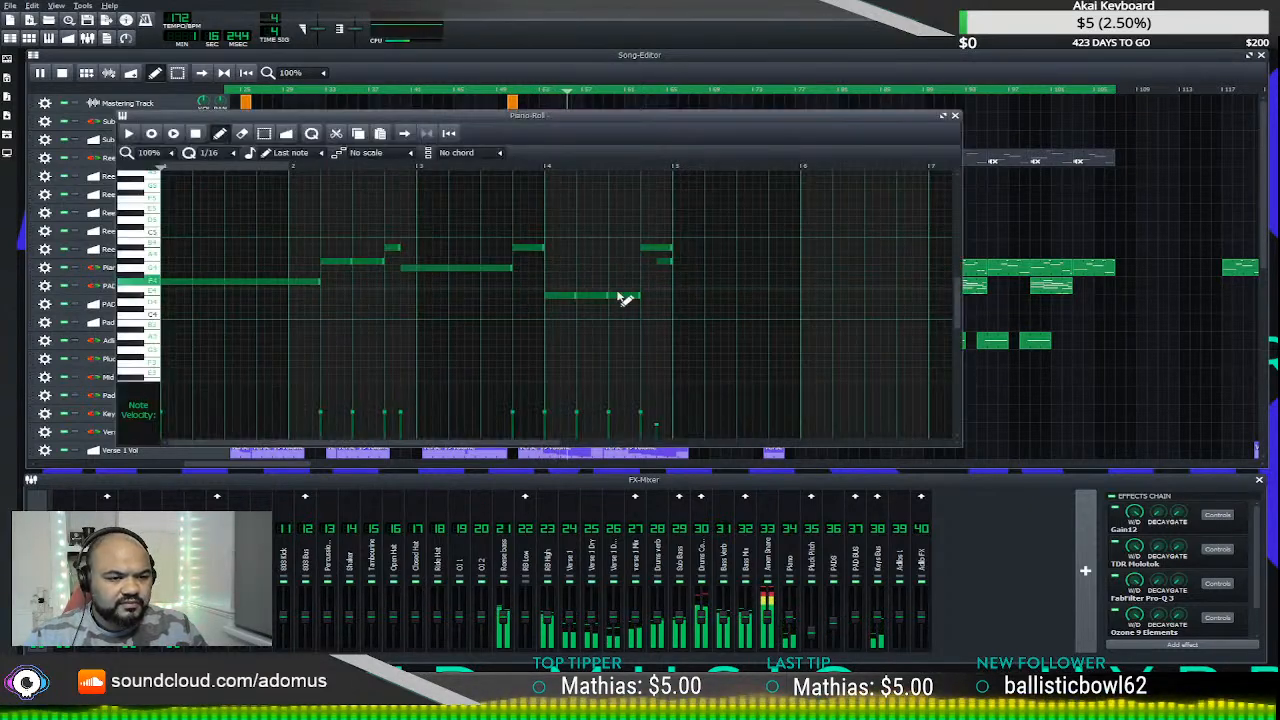
right_click(667, 248)
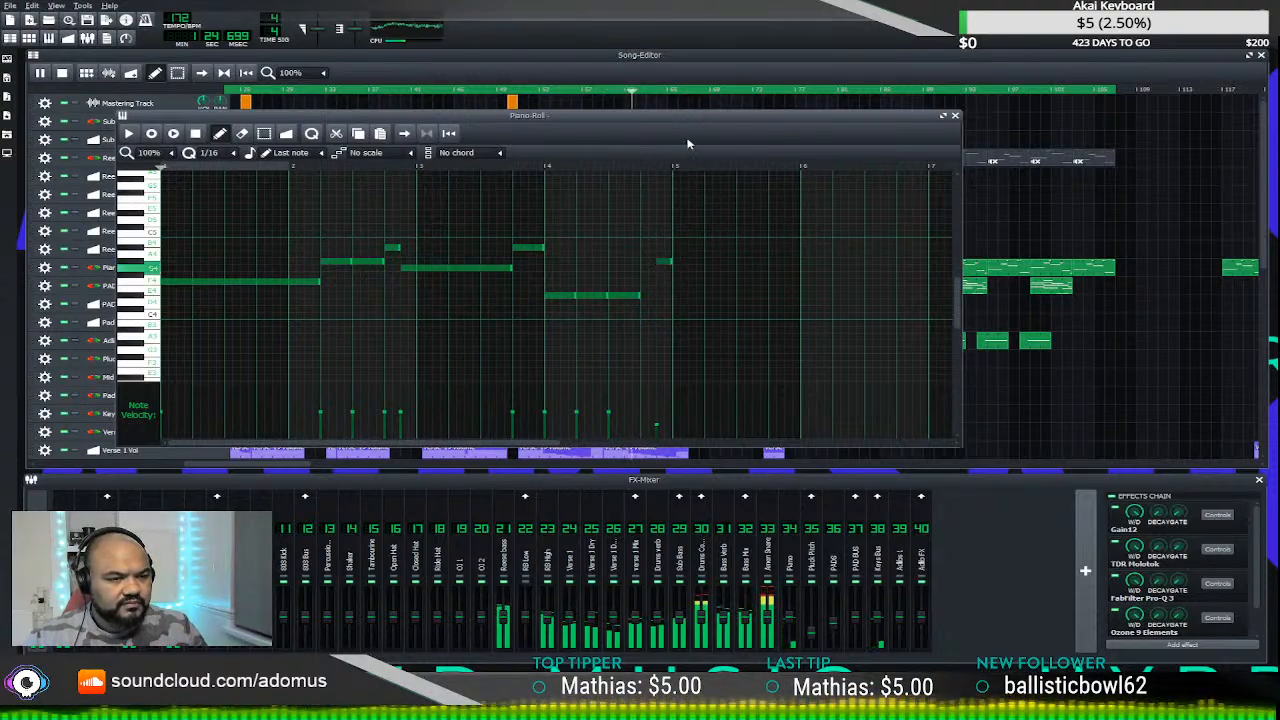
drag(677, 114, 695, 298)
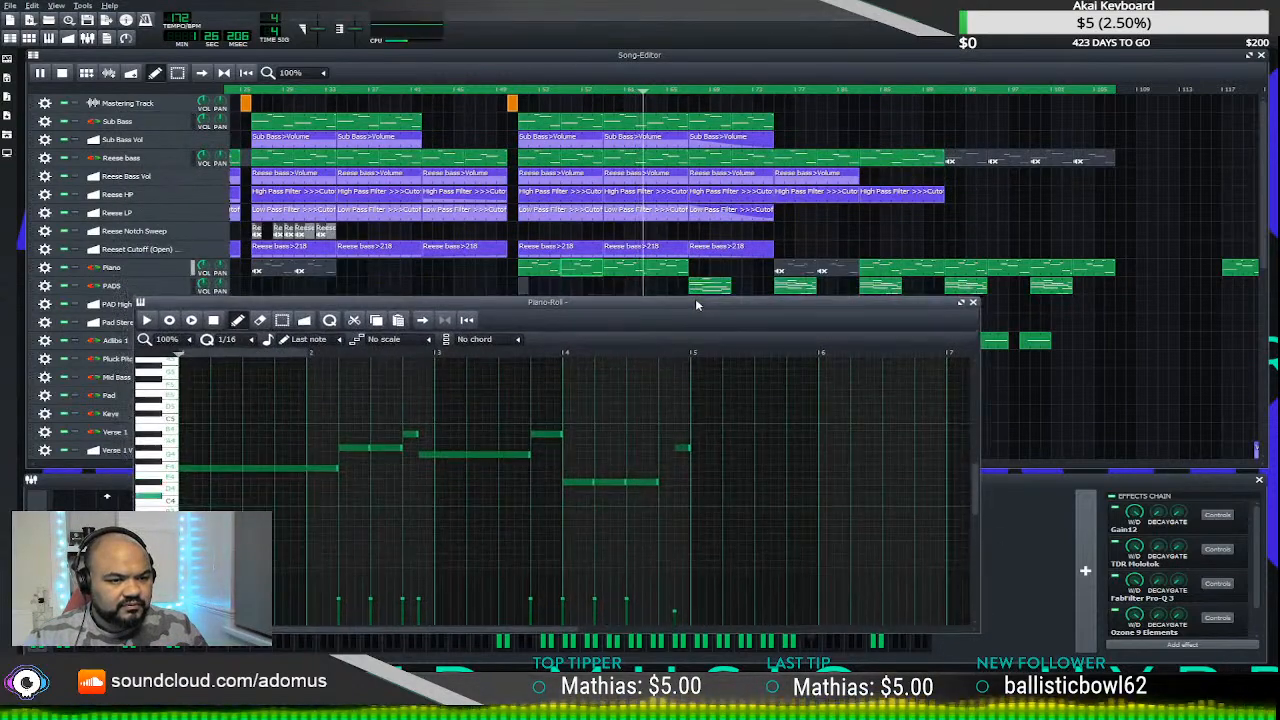
- Raise the second Piano clip's closing note in pitch and velocity, and extend the preceding low note up to it
click(568, 160)
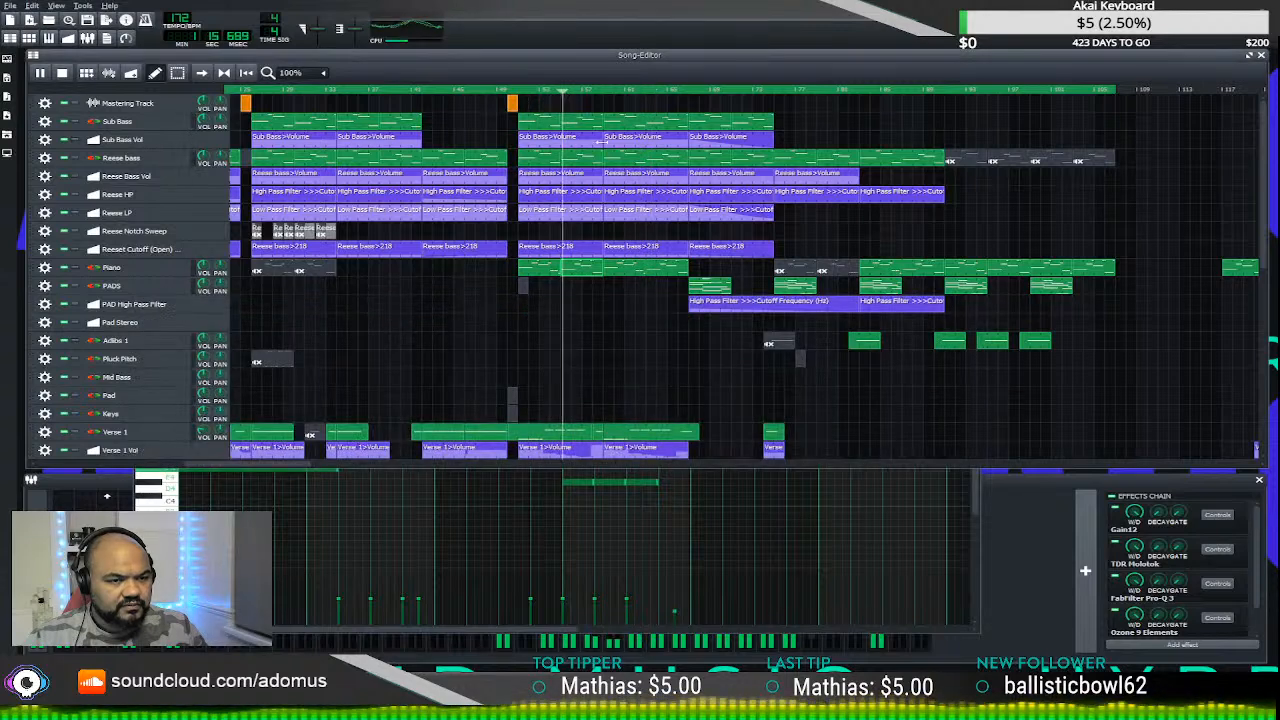
click(978, 510)
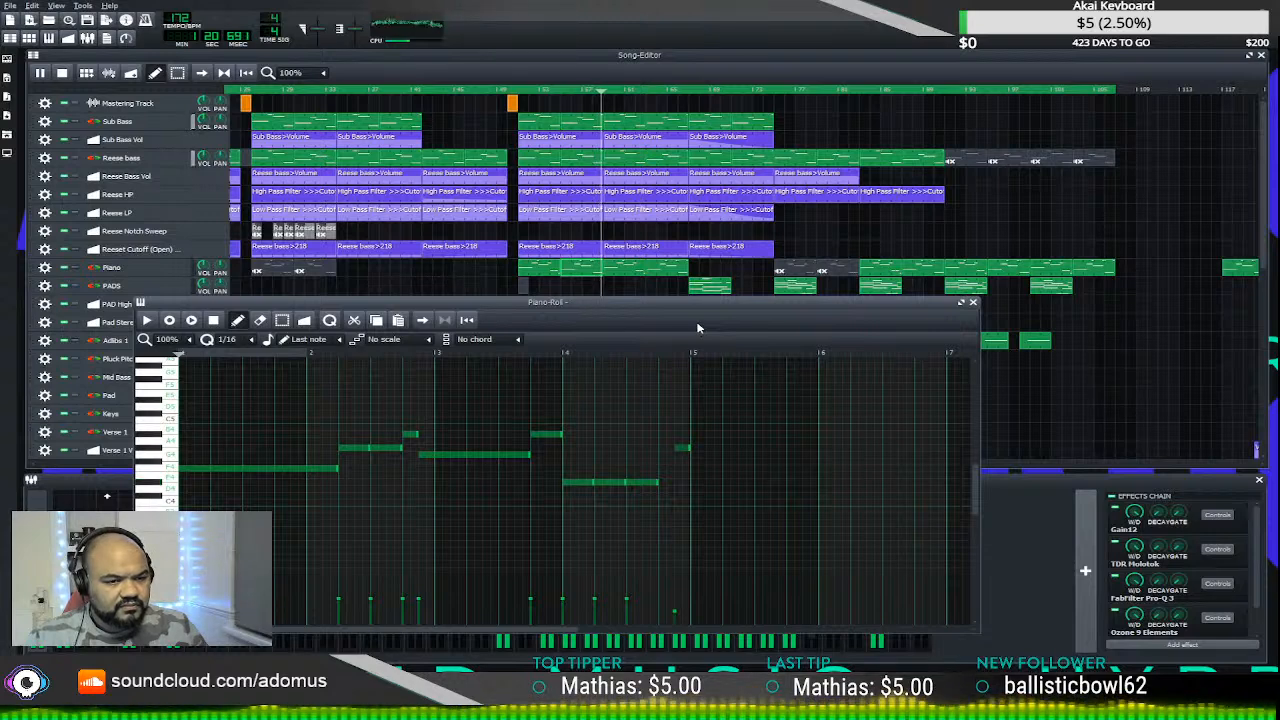
drag(686, 449, 662, 435)
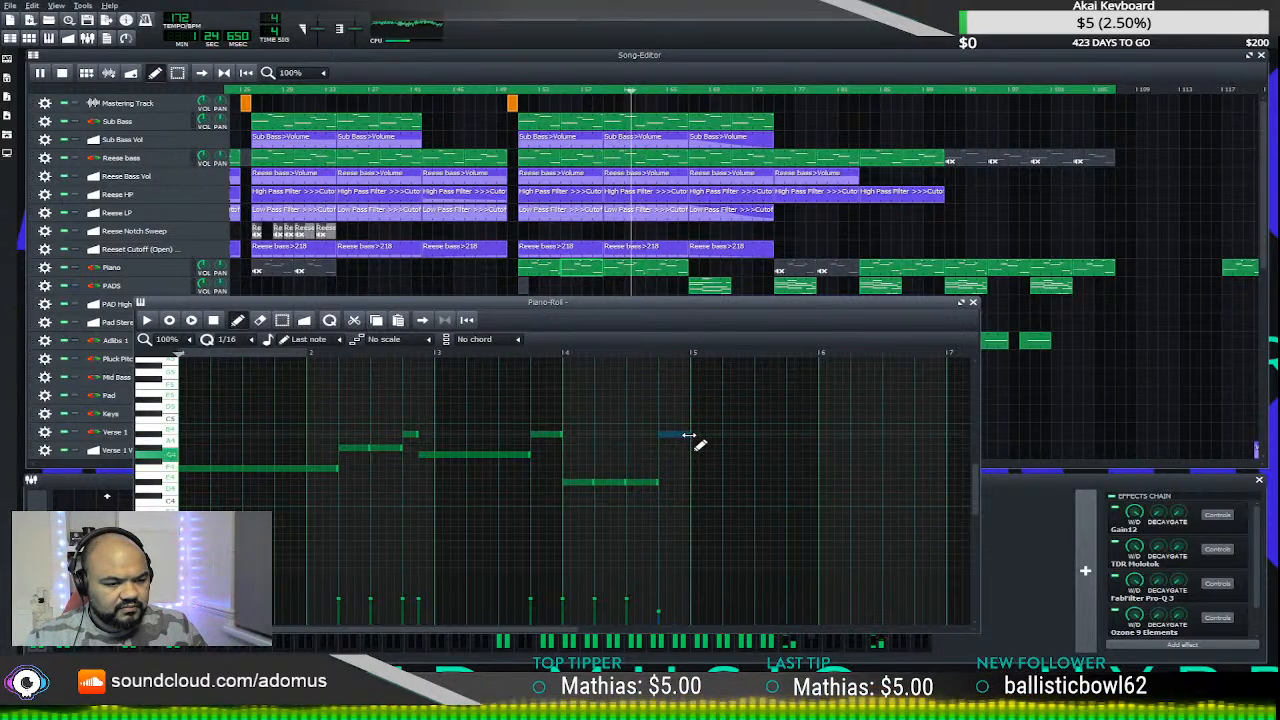
click(547, 90)
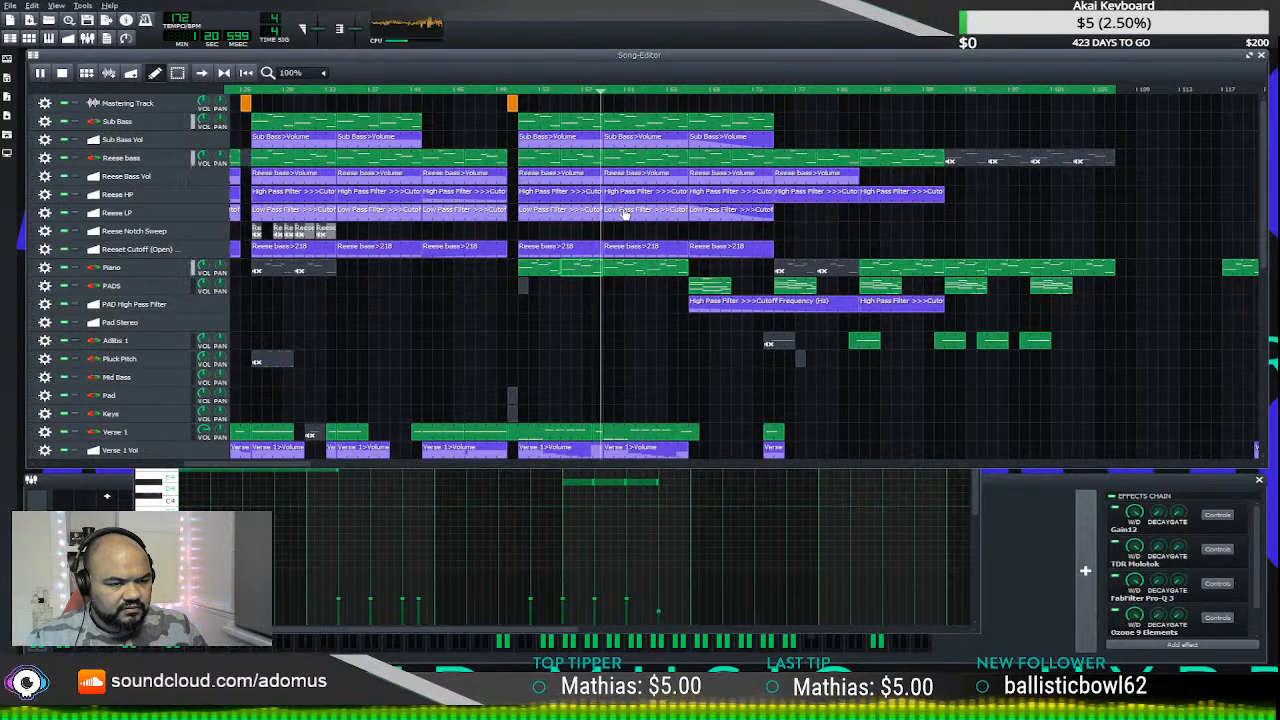
click(980, 495)
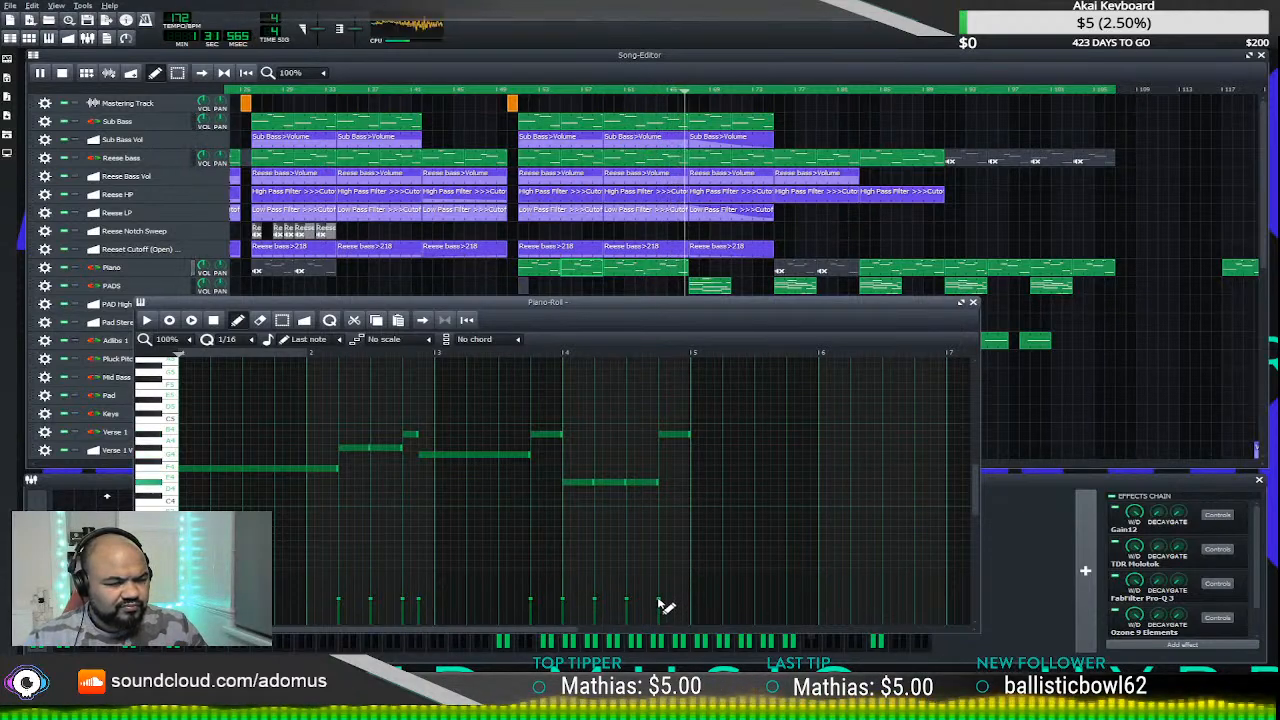
- Play the second drop from its start, check the second Piano clip's notes, and pause playback
click(518, 90)
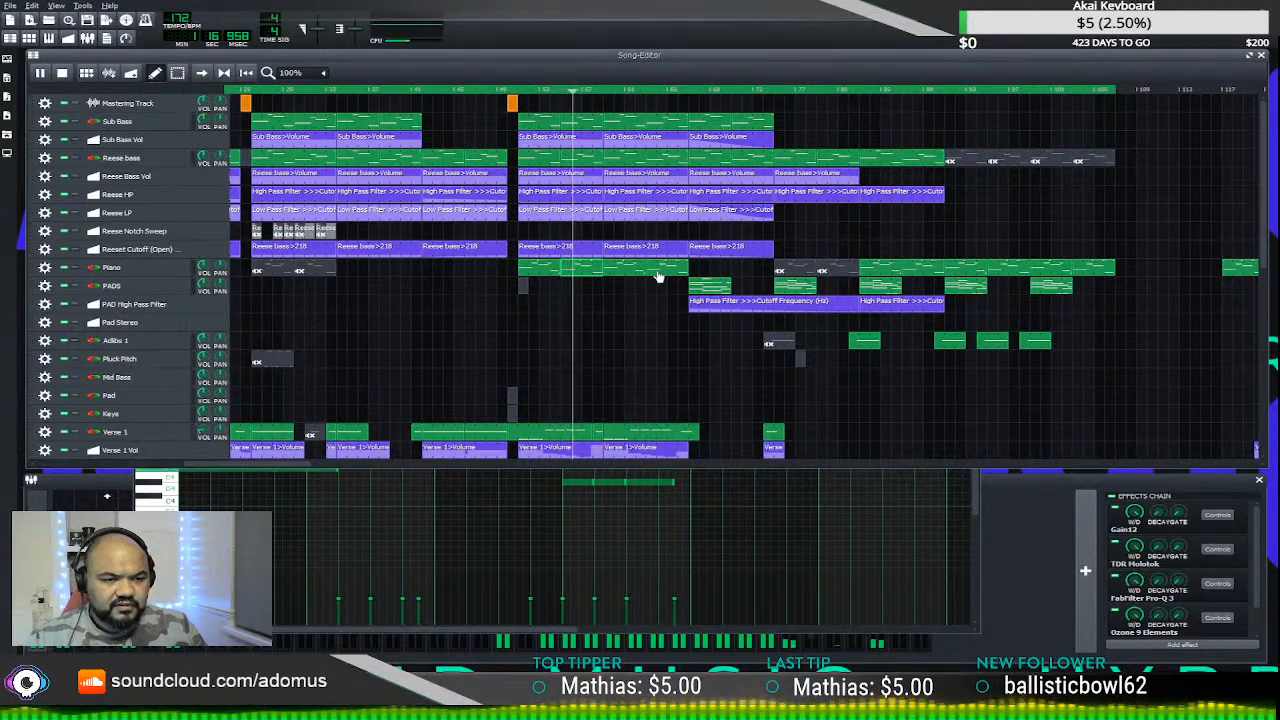
double_click(587, 275)
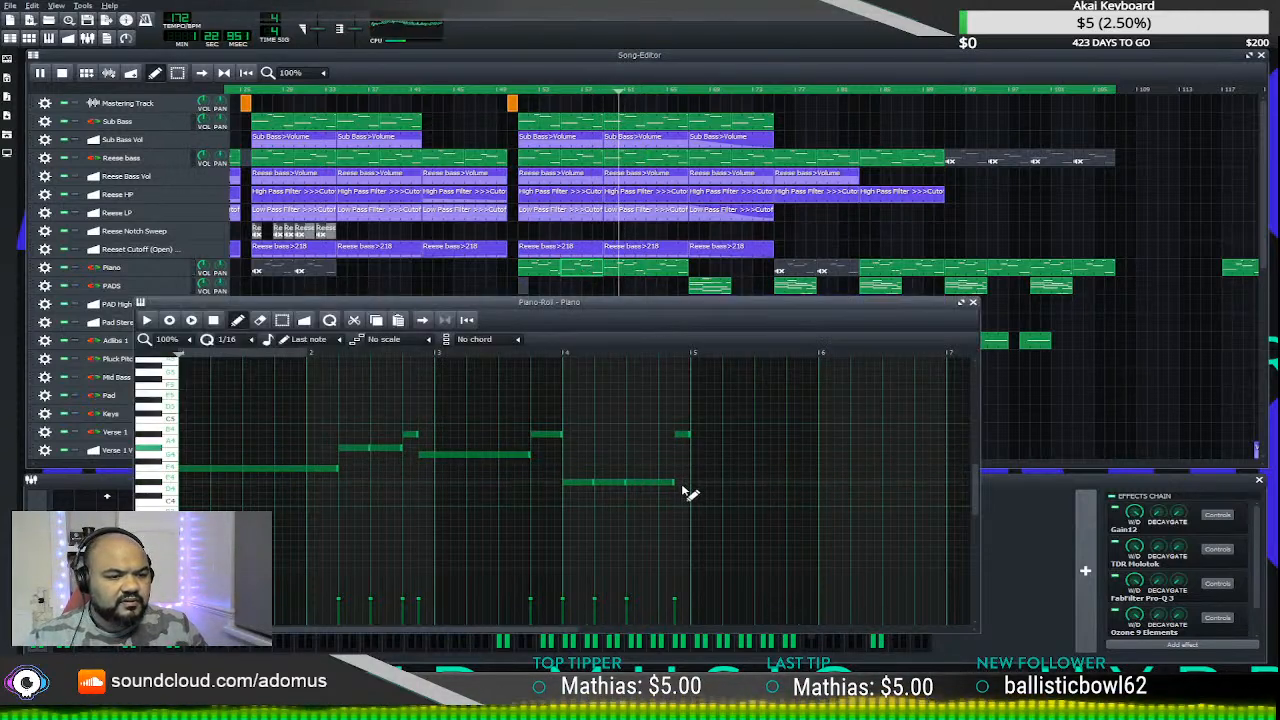
click(972, 302)
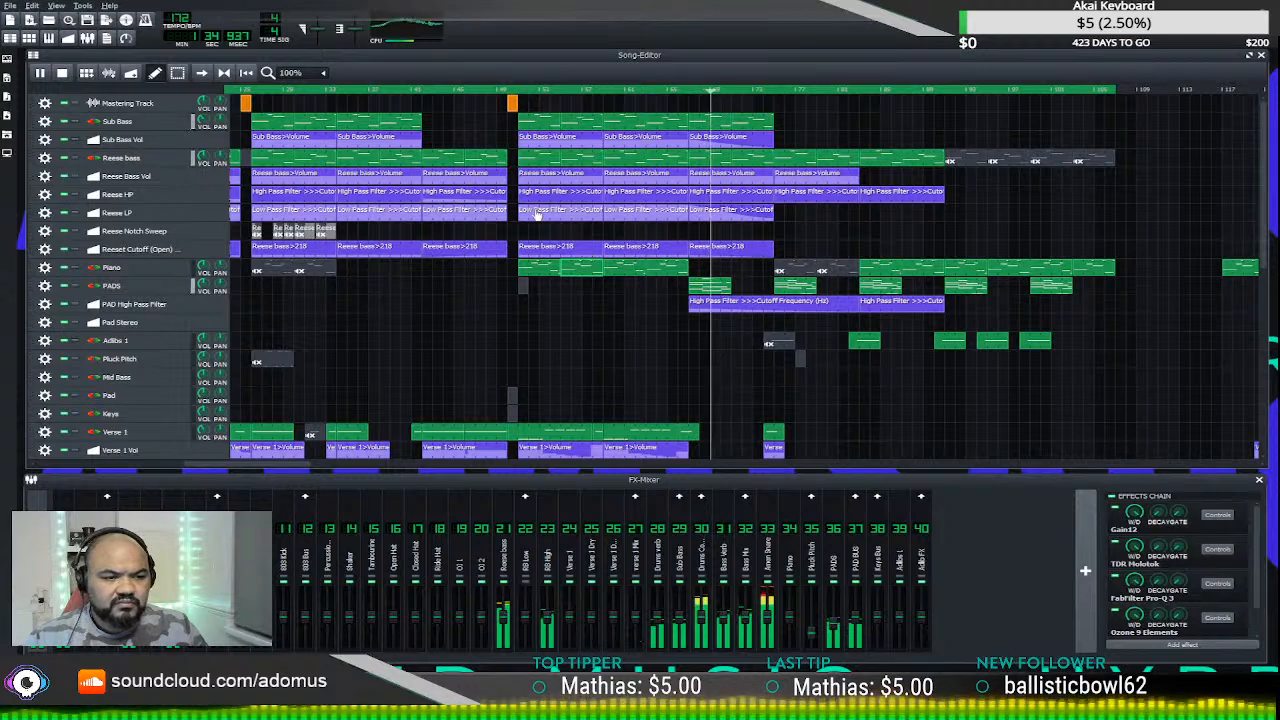
key(space)
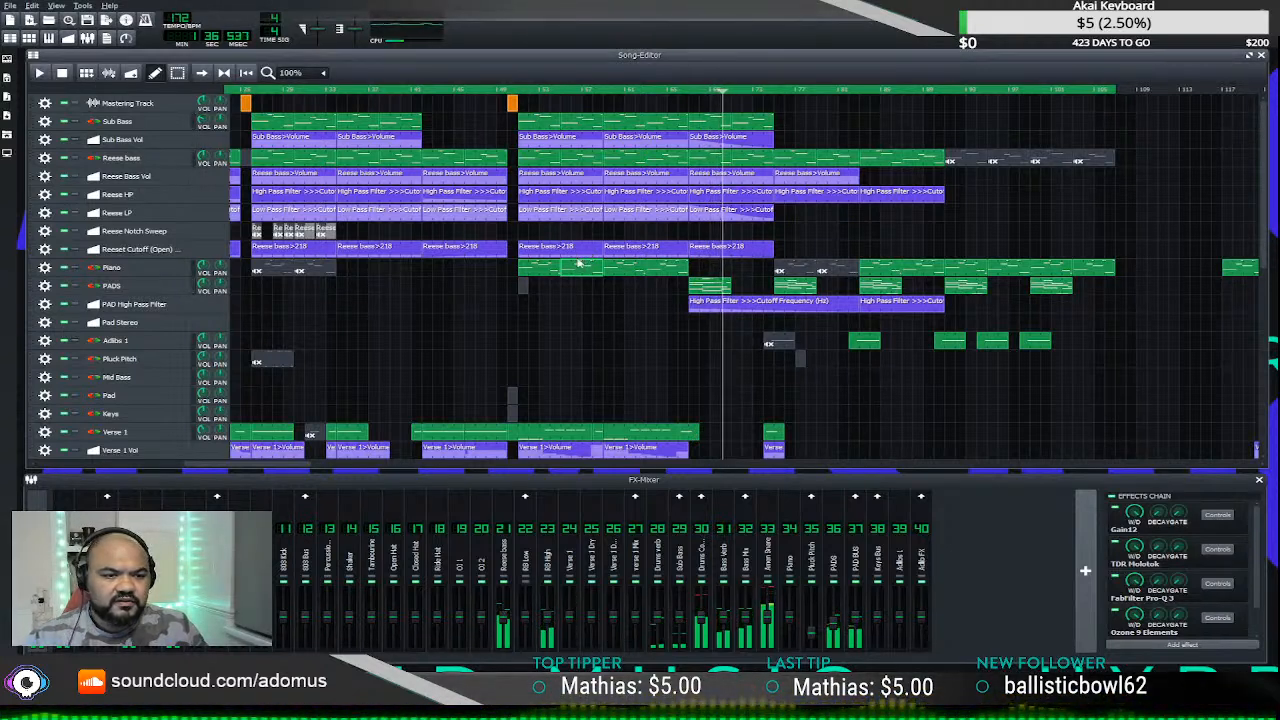
- Add a Piano clip above the first PADS clip and delete all its notes except the long opening one
double_click(704, 272)
right_click(382, 441)
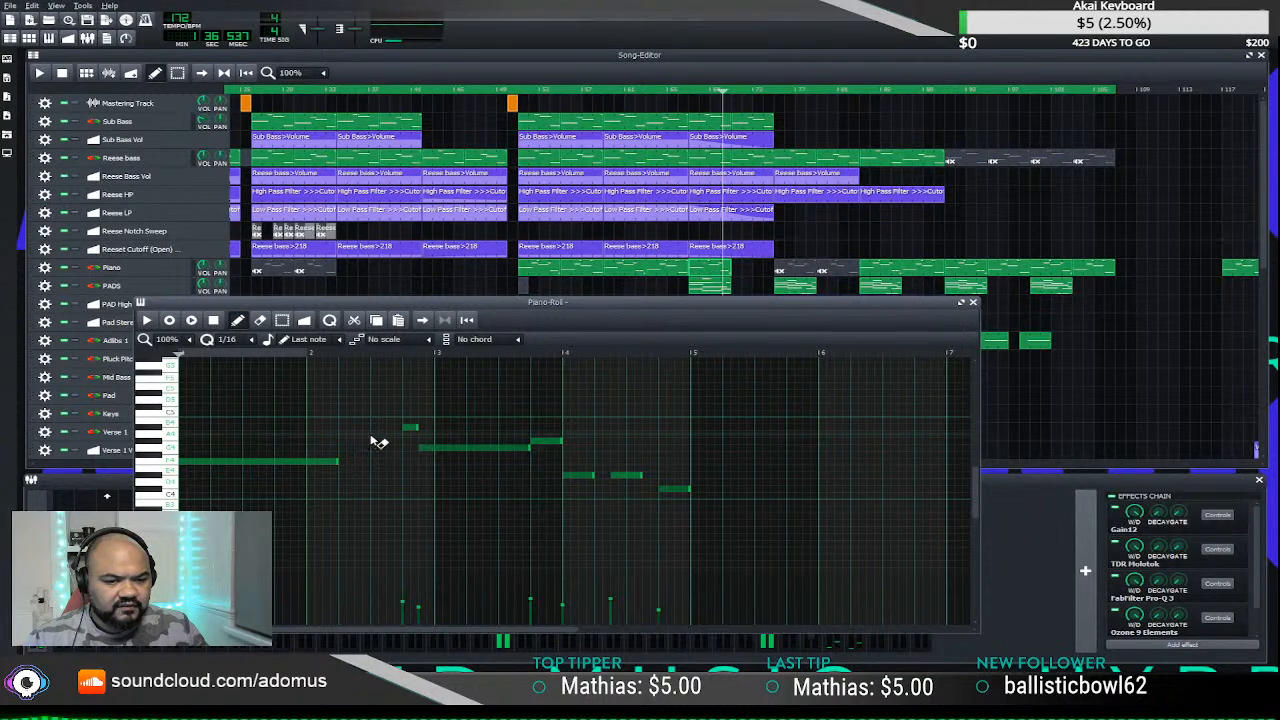
right_click(410, 428)
right_click(424, 448)
right_click(546, 441)
right_click(674, 488)
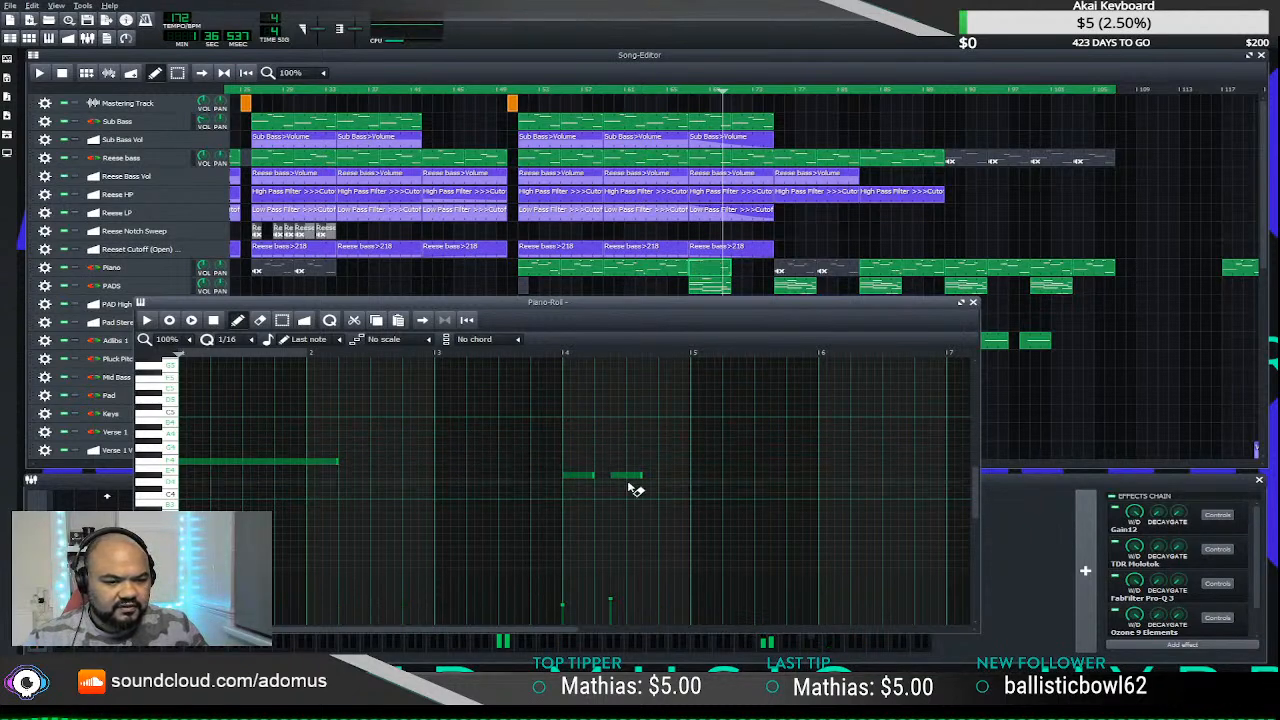
right_click(626, 476)
right_click(578, 476)
- Play the second drop from its start through the shortened Piano clip, and pause playback
click(537, 97)
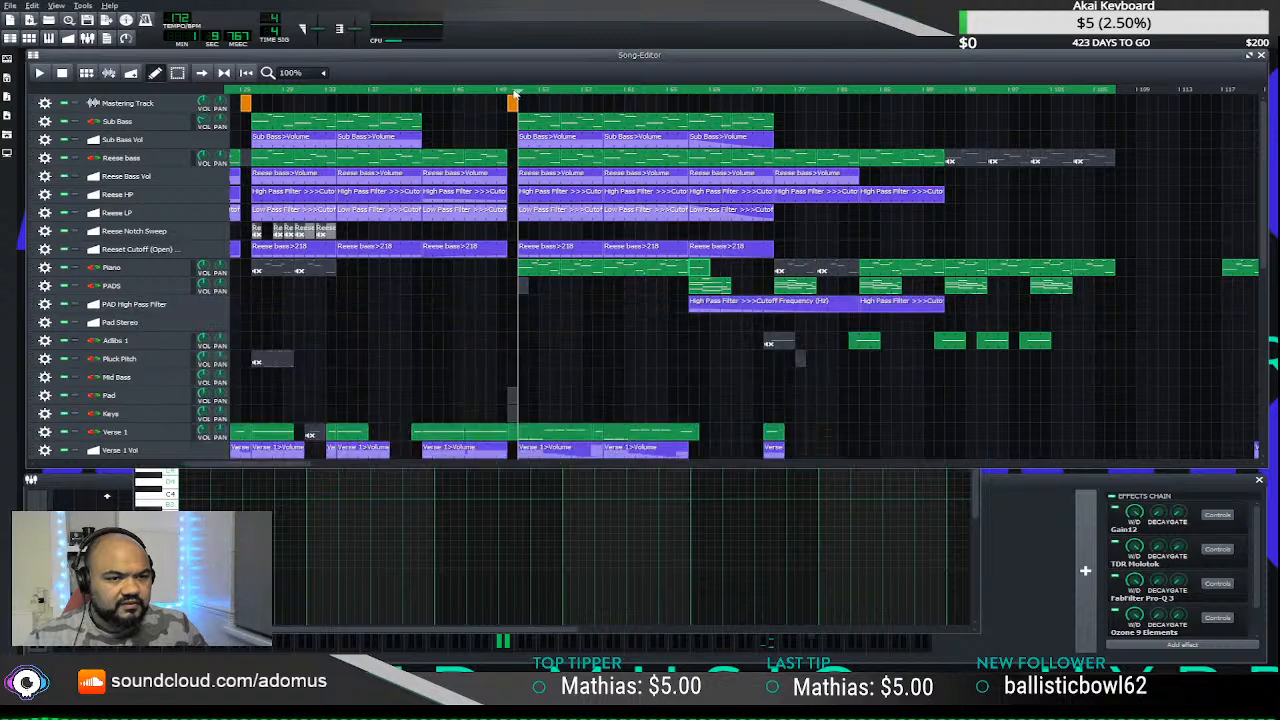
key(space)
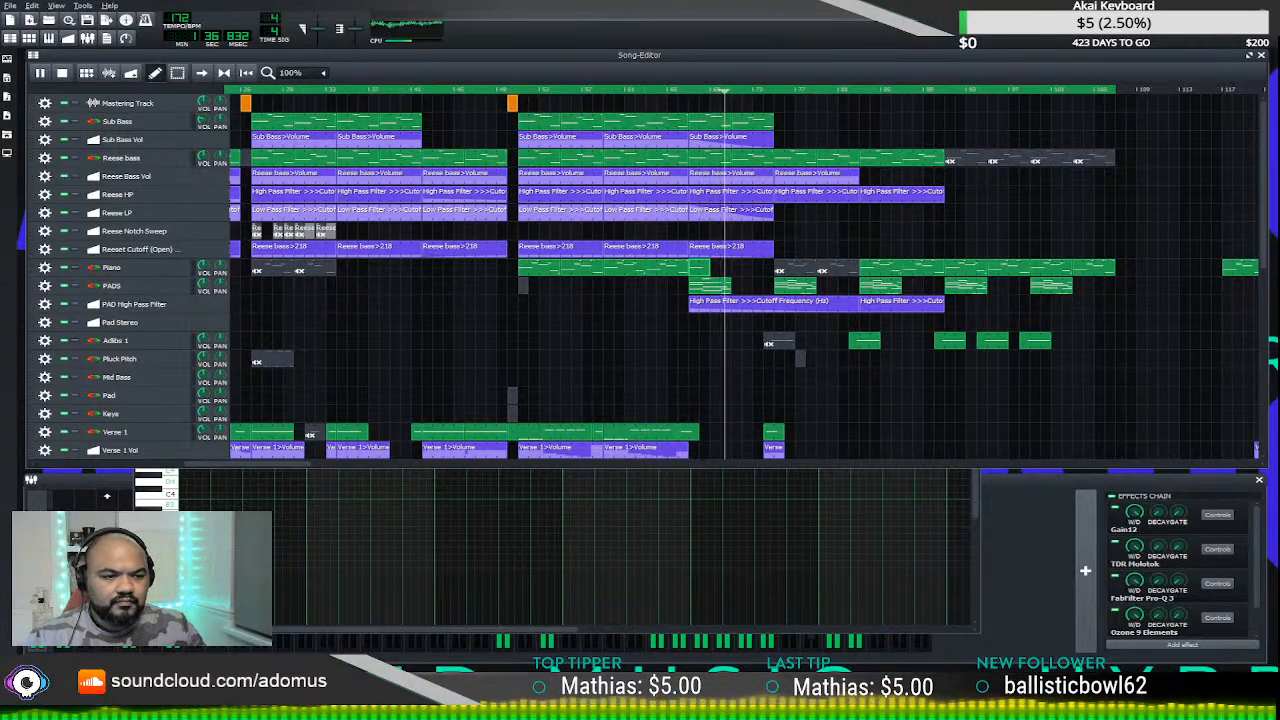
key(space)
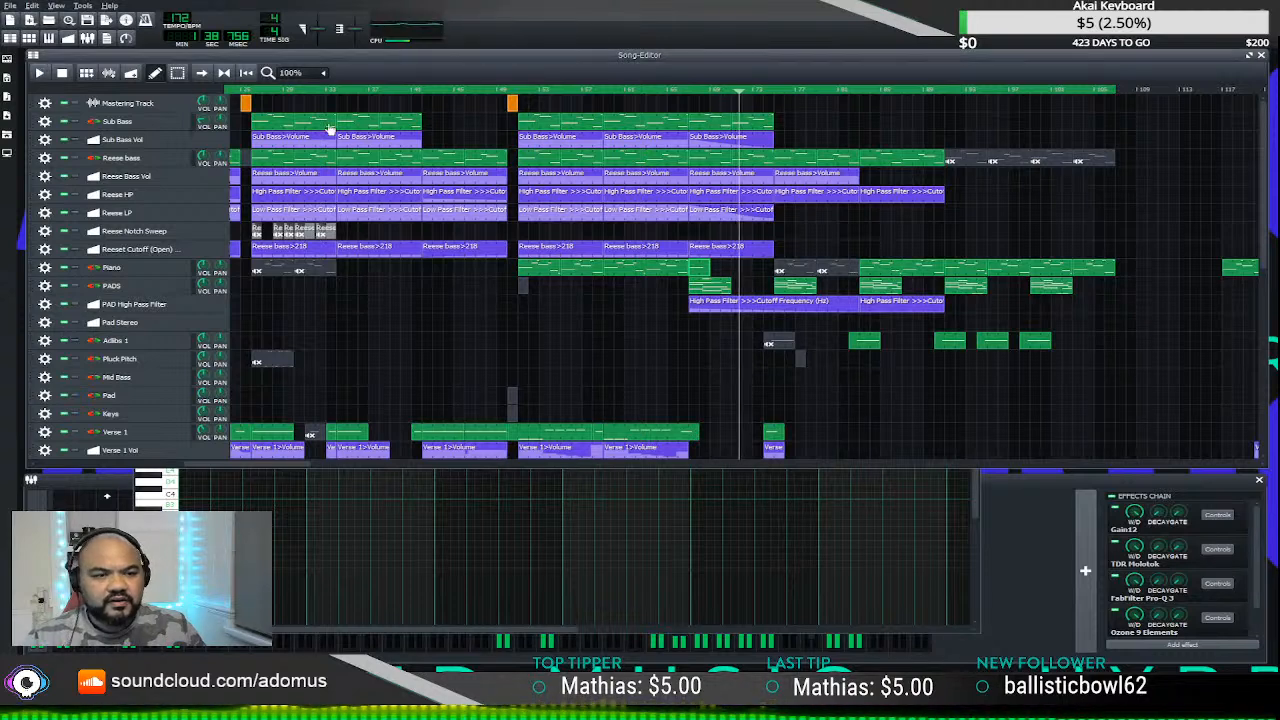
- Delete all the Piano clips from the start of the second drop and play from just before the following active Piano section
middle_click(697, 271)
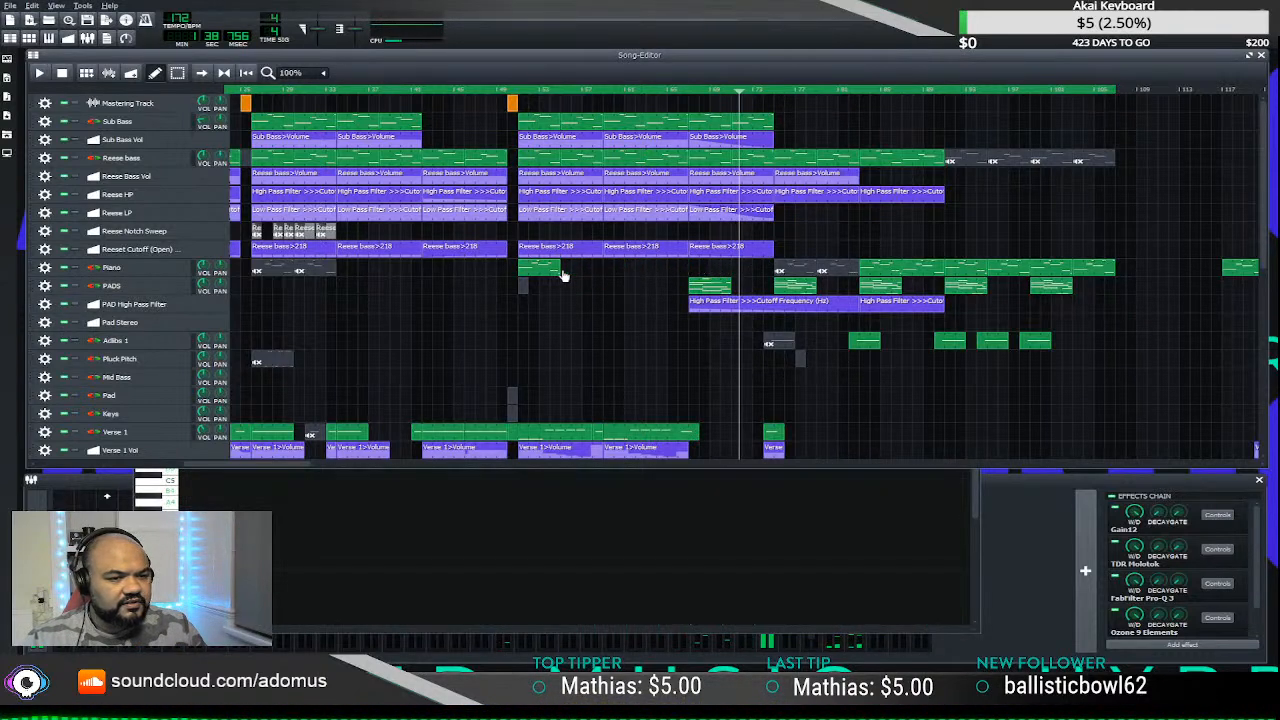
click(851, 96)
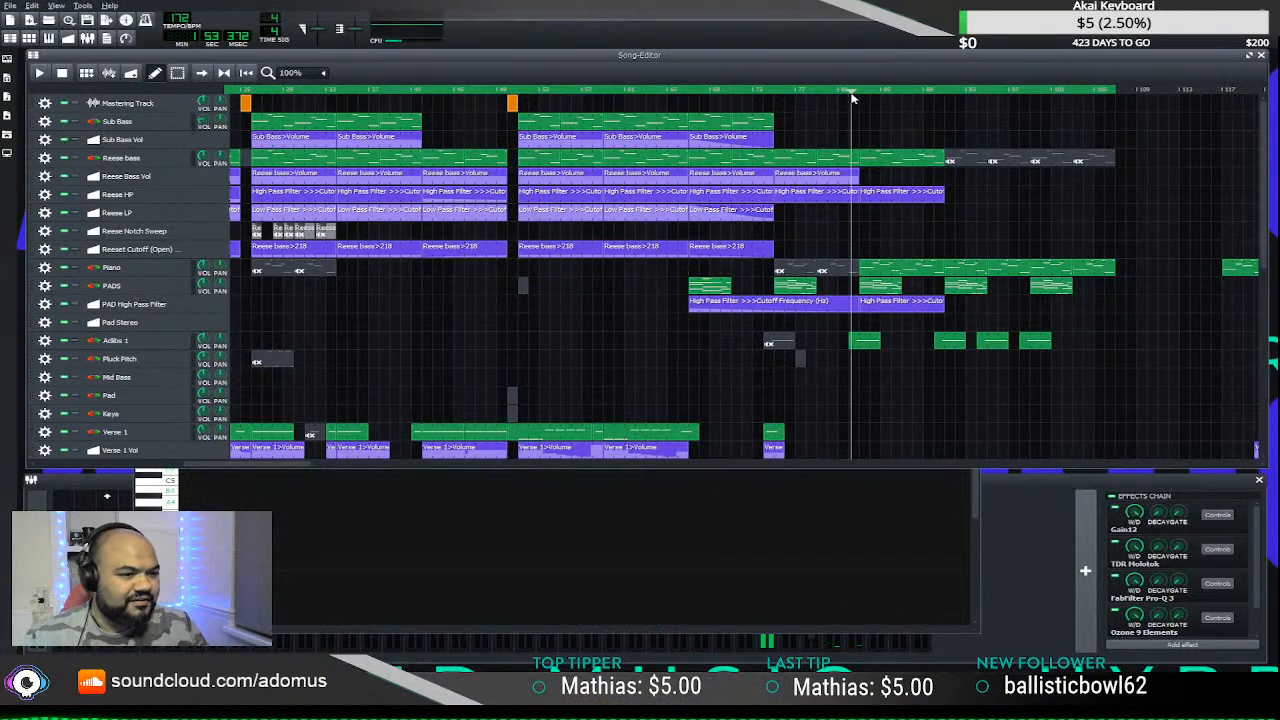
key(space)
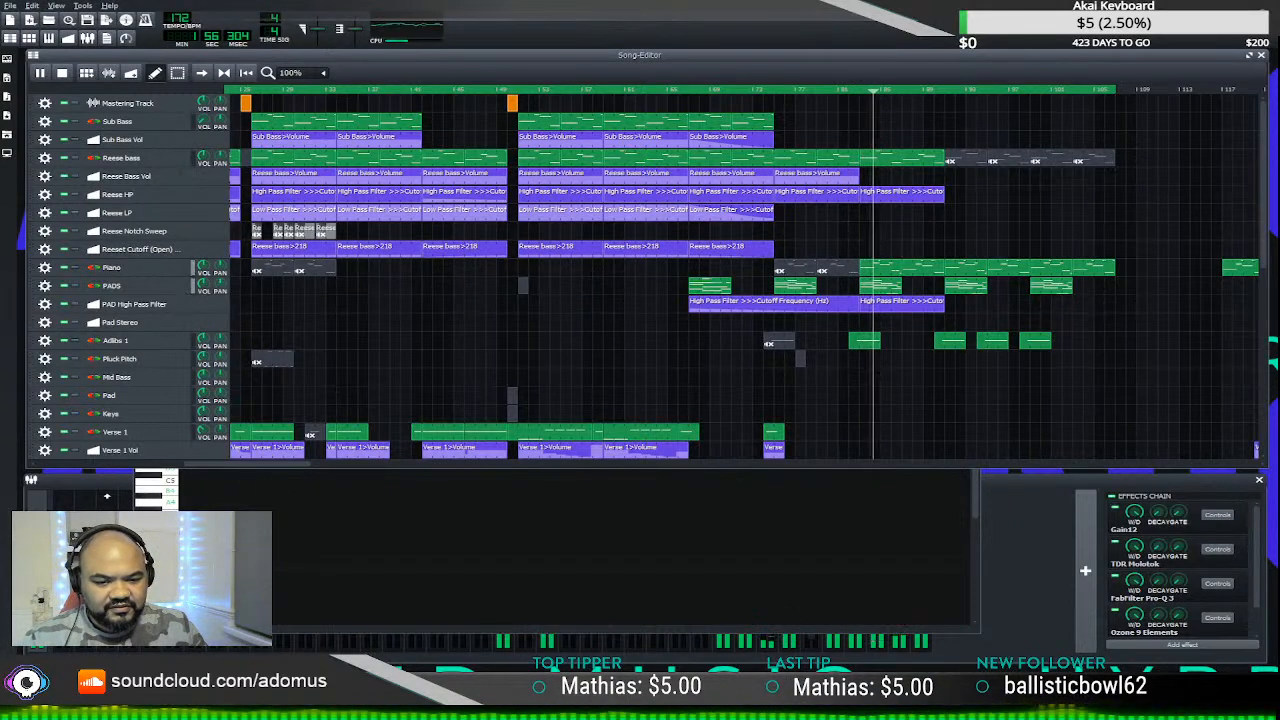
- Close the Piano-Roll and look over the song's track list while the later Piano section plays
key(F7)
click(972, 303)
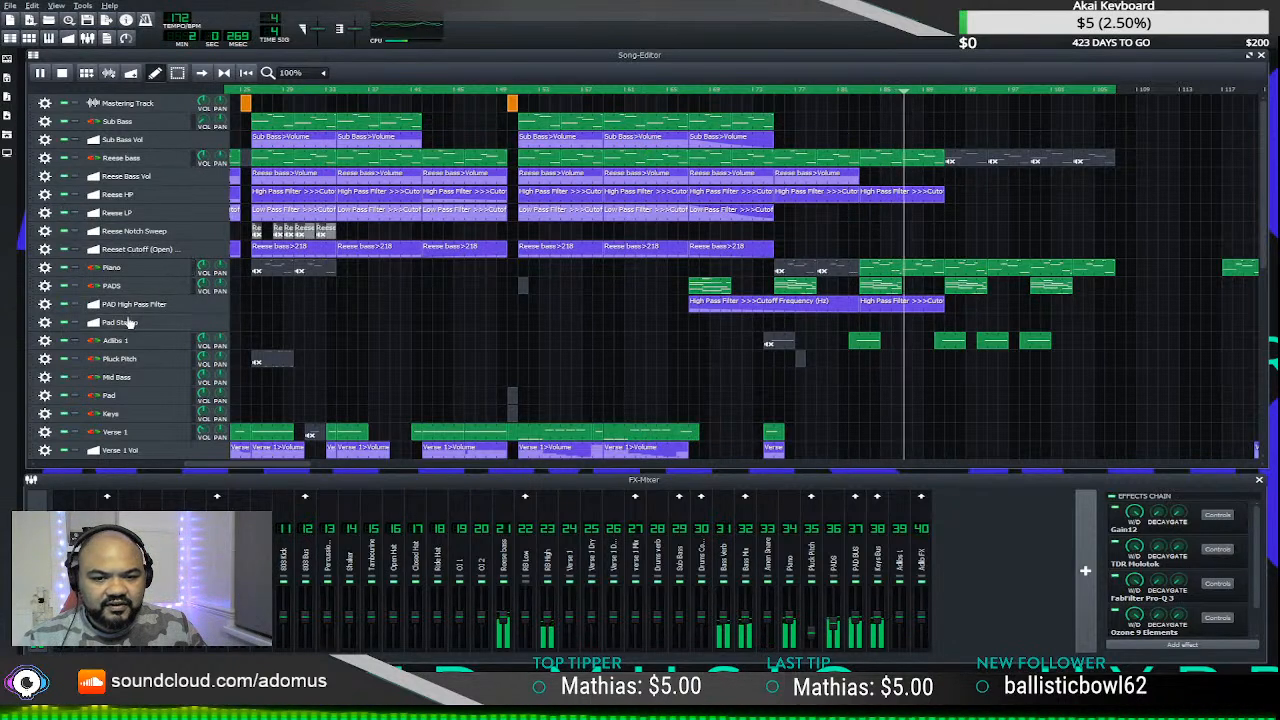
scroll(120, 322, down, 3)
scroll(122, 328, up, 3)
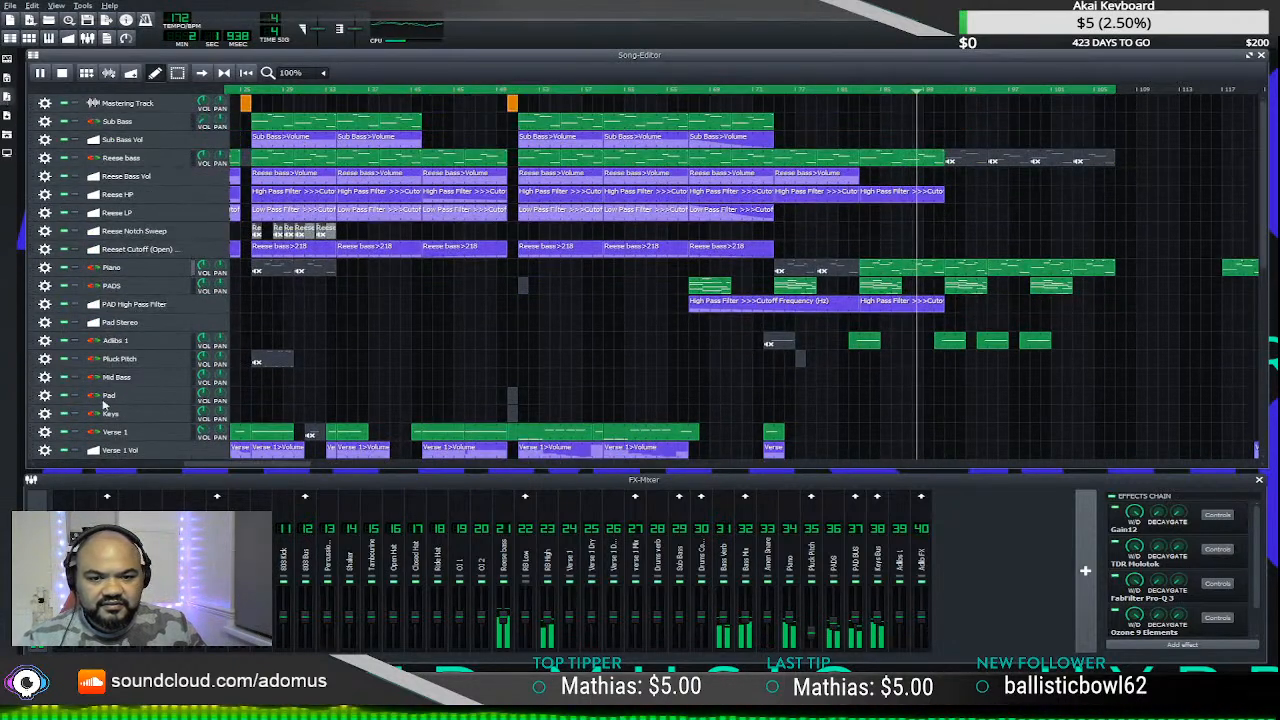
- Browse My Samples to the Raw folder of Shadow Armies, widen the file list, and preview the second adlibs take (T2)
click(7, 96)
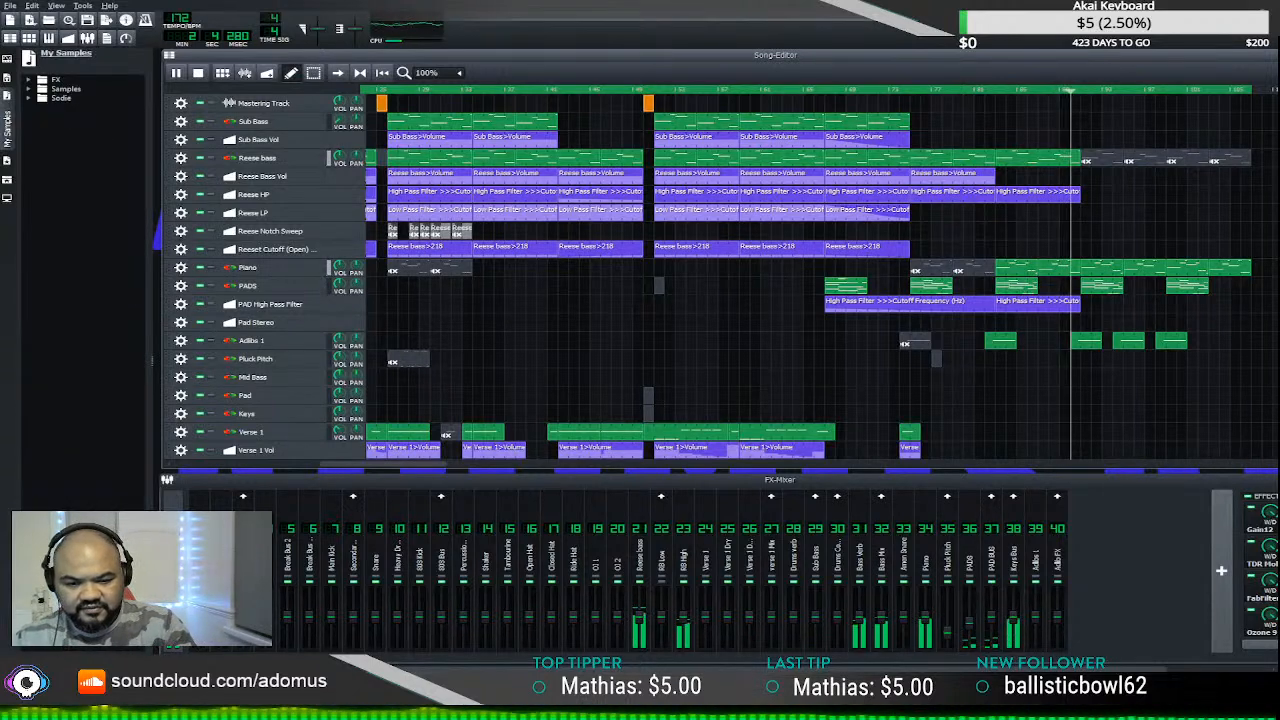
click(28, 90)
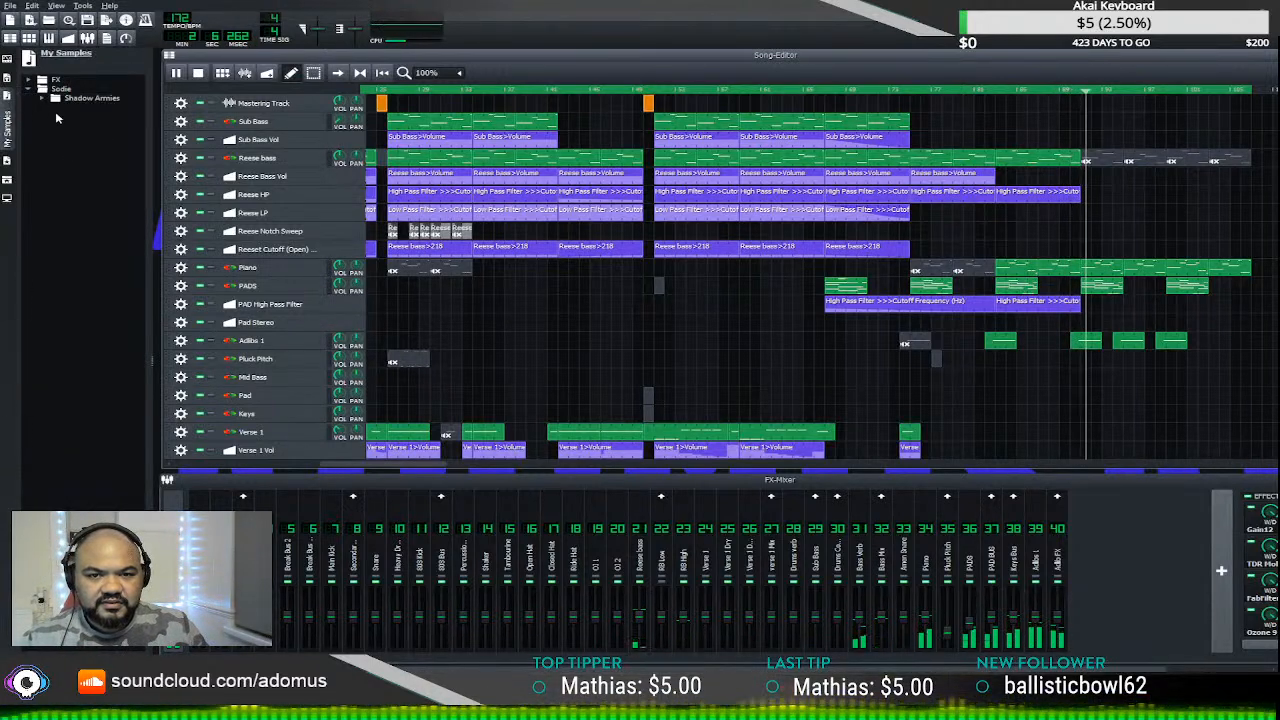
click(55, 98)
click(68, 116)
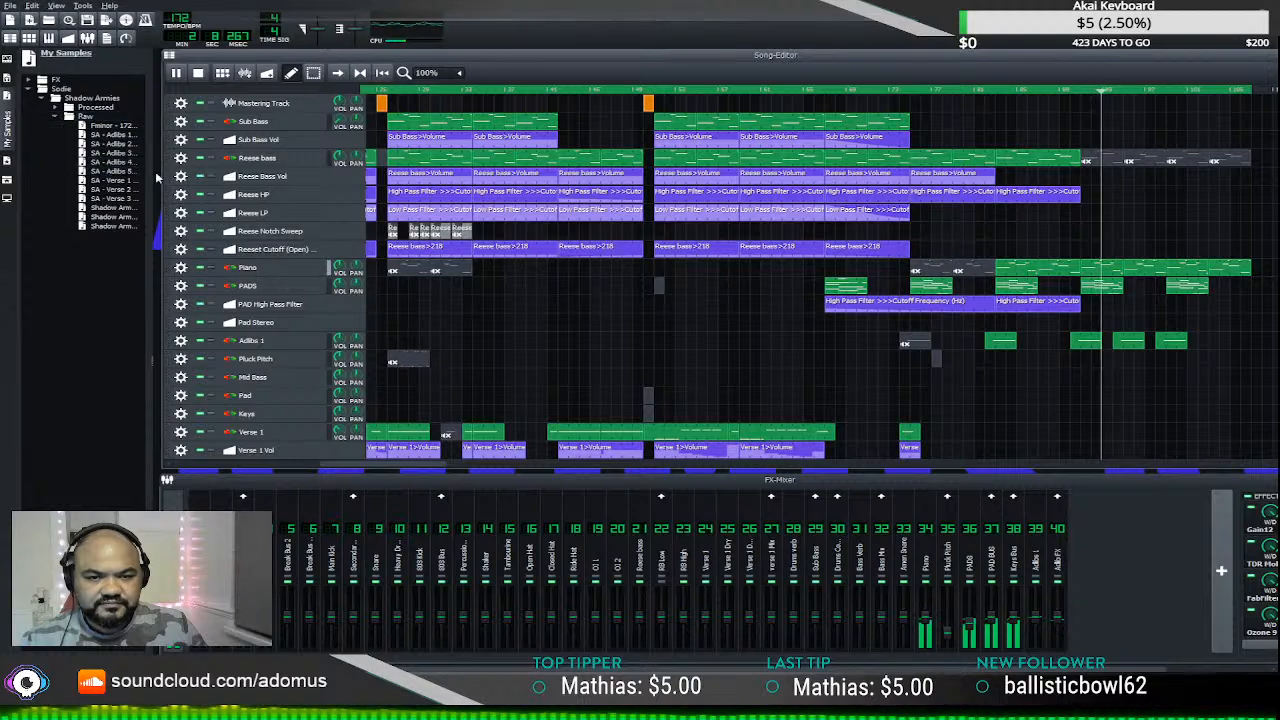
drag(152, 178, 259, 178)
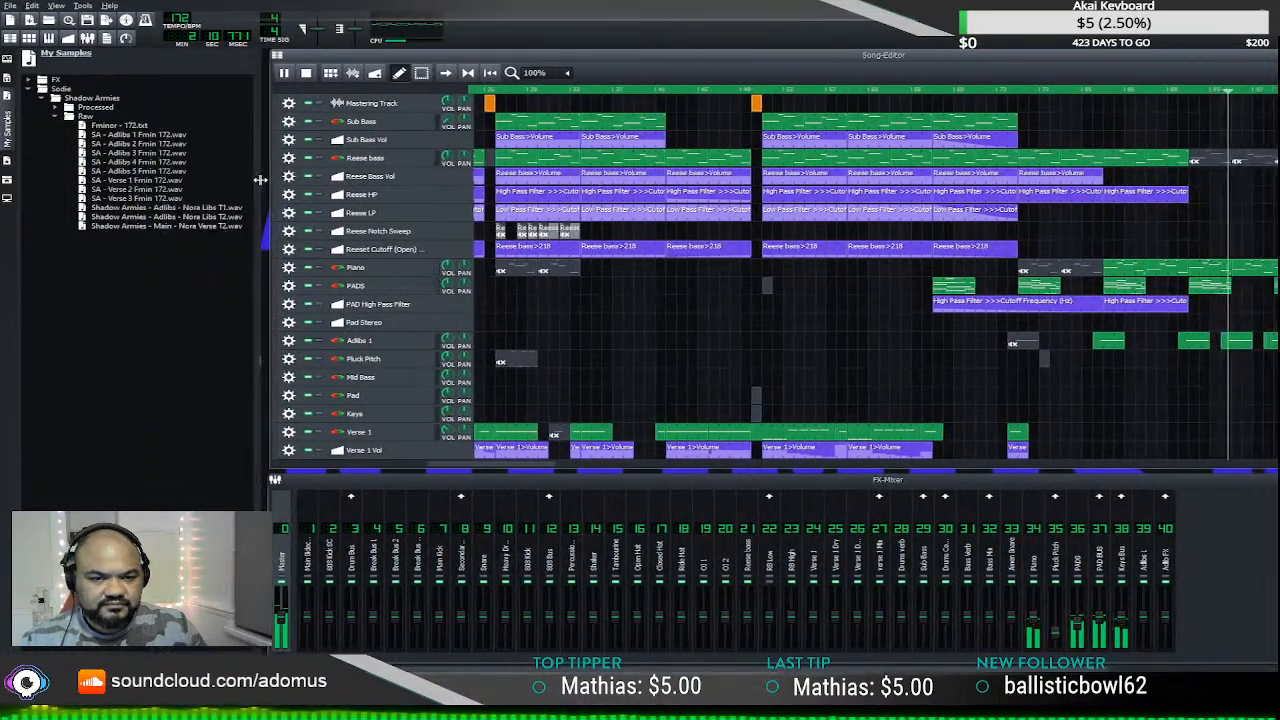
click(185, 218)
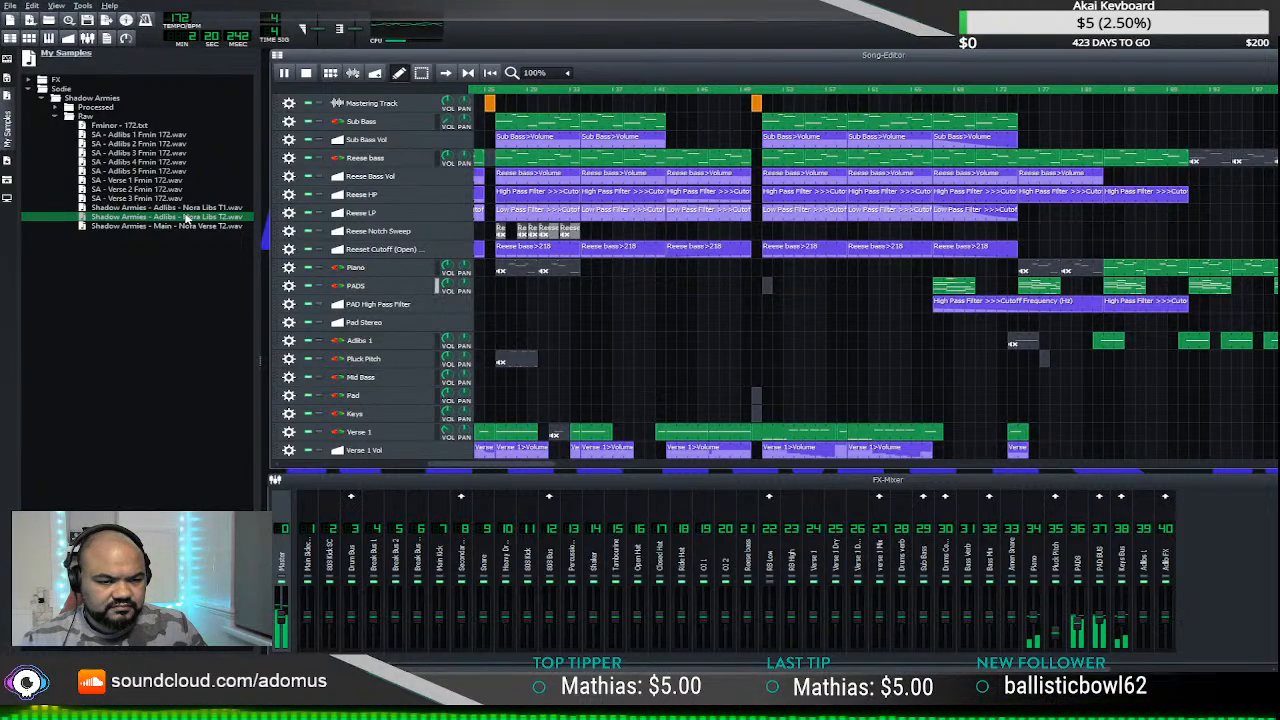
- Replay the active Piano section from its start, hide the sample browser, and pause playback
drag(463, 465, 771, 451)
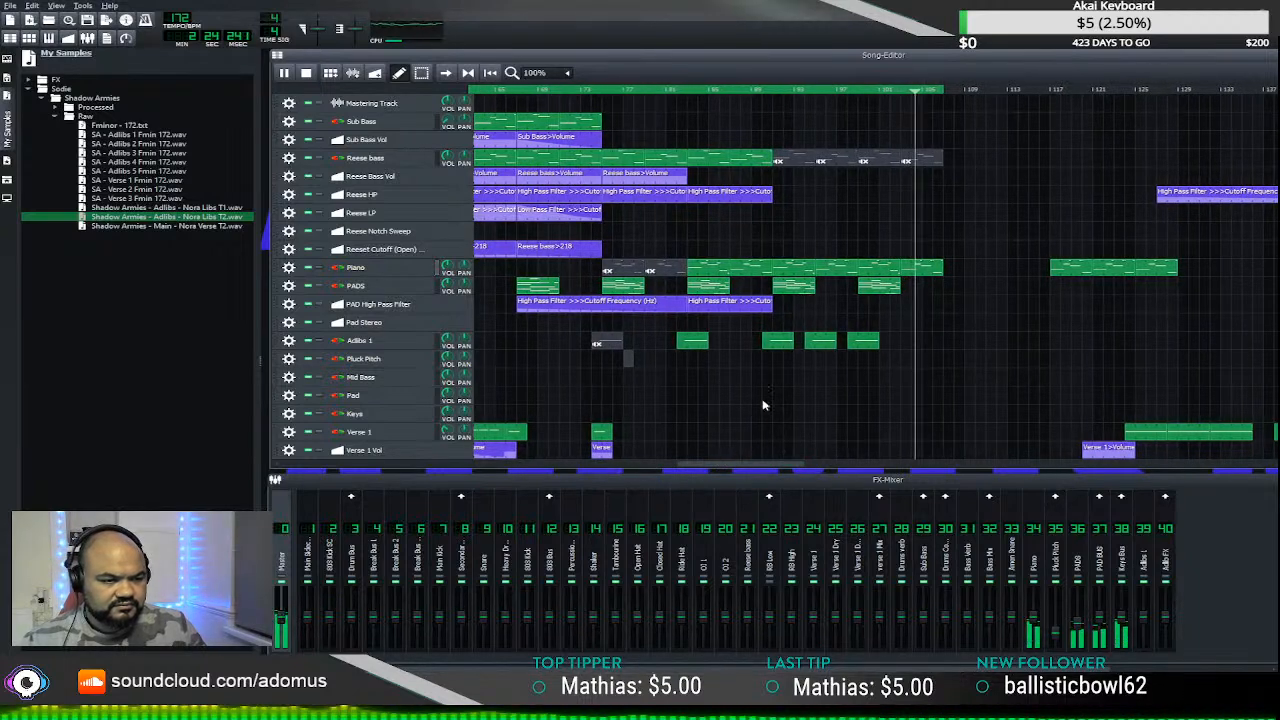
click(687, 99)
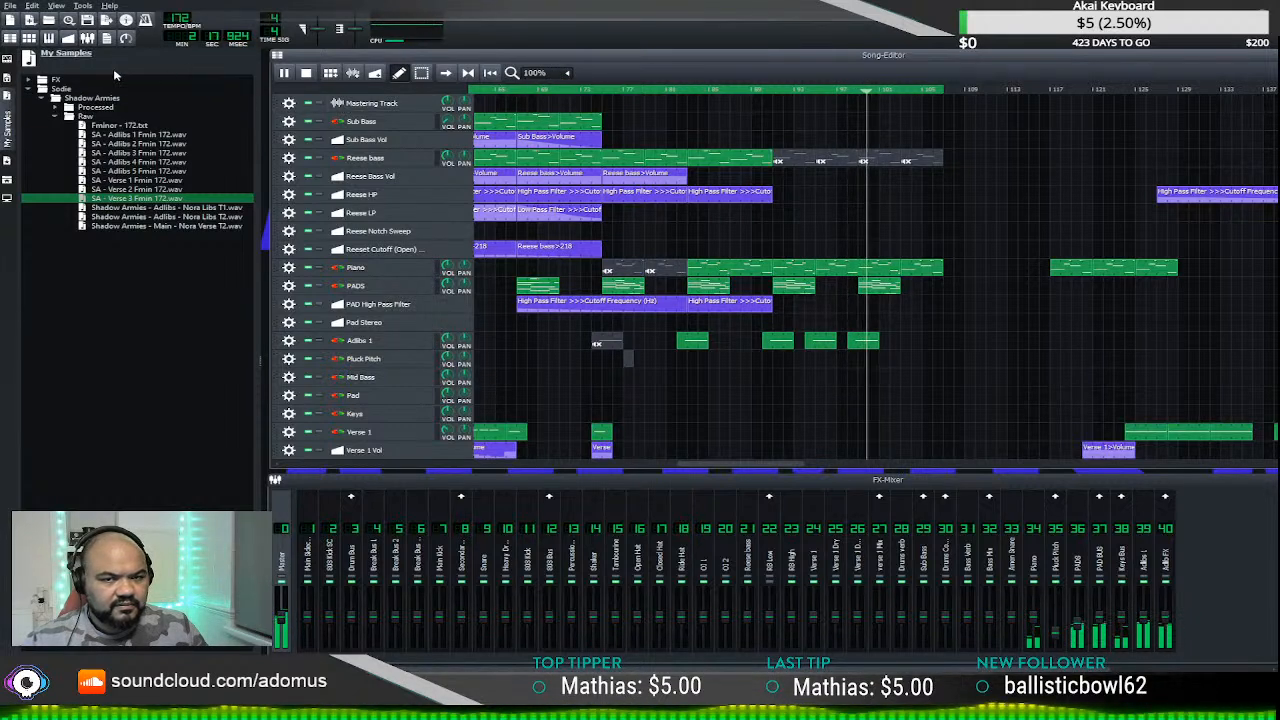
click(7, 115)
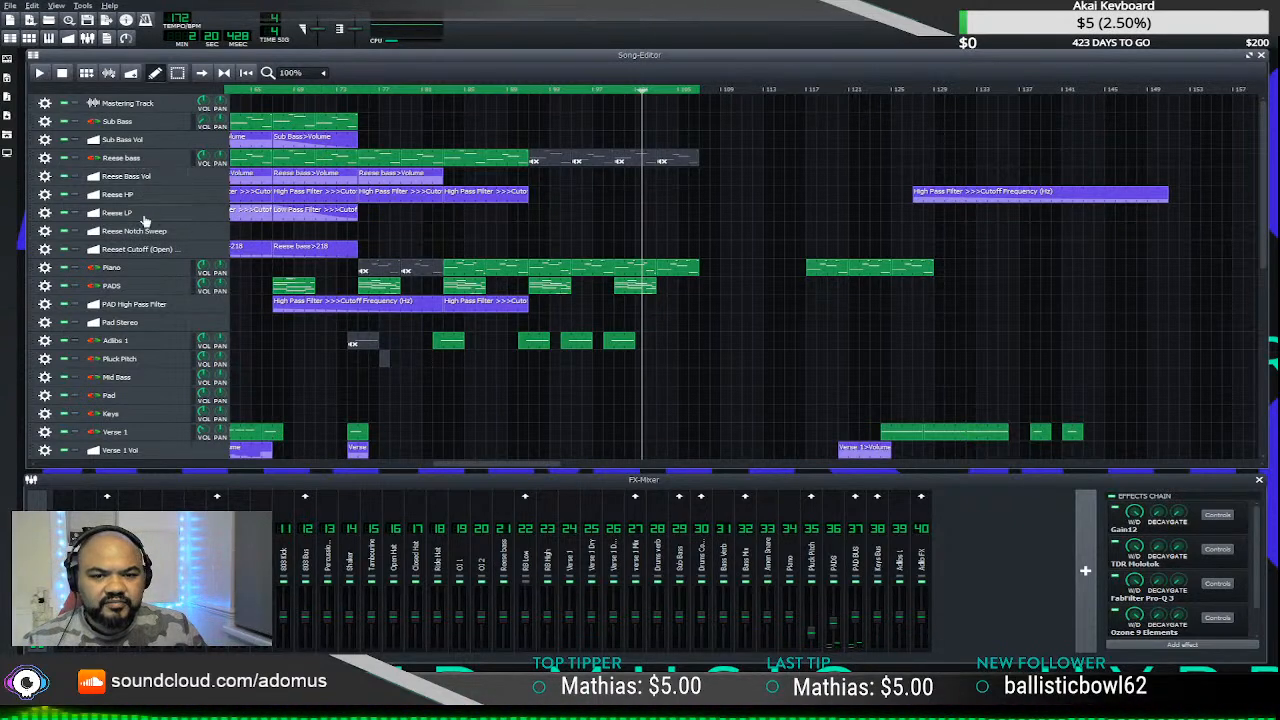
- Copy the first Amen Break group with its RX950 filter, volume, high-pass and delay automation to the end of the active Piano section
drag(448, 469, 341, 449)
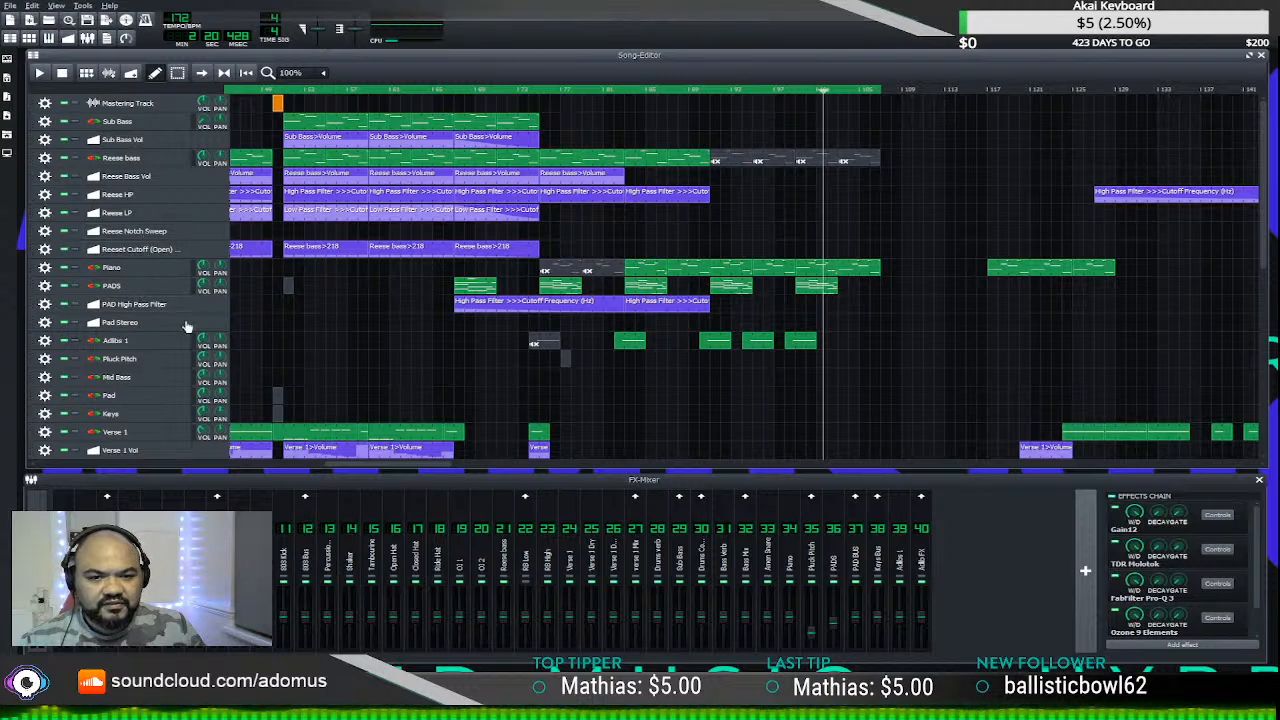
mouse_move(342, 463)
mouse_down()
mouse_move(262, 463)
mouse_move(356, 450)
mouse_up()
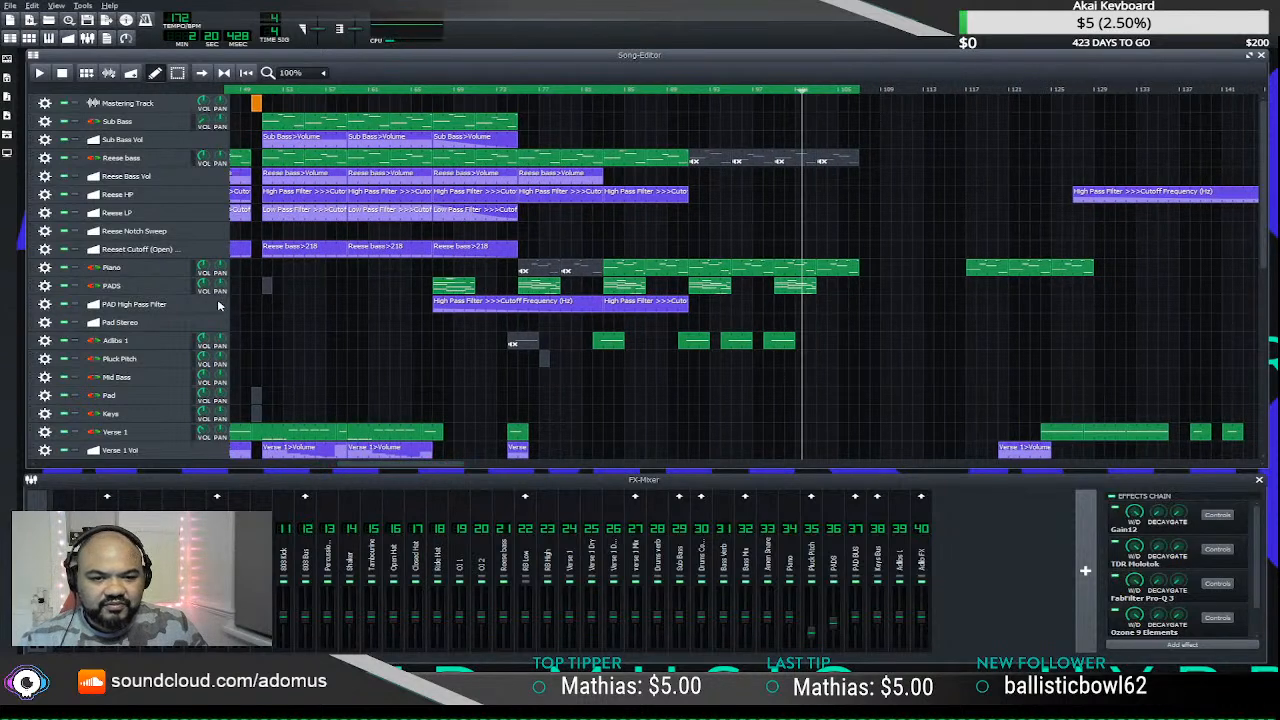
drag(444, 461, 222, 454)
scroll(405, 383, down, 5)
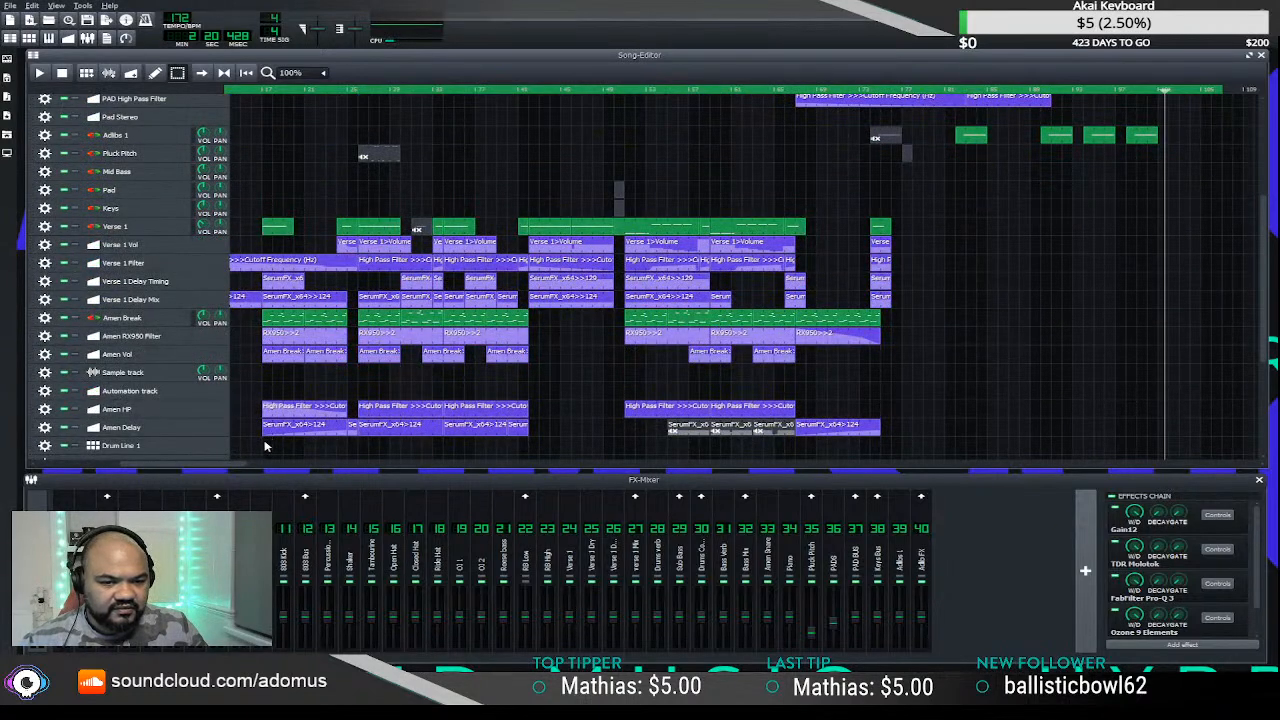
drag(265, 447, 1143, 323)
drag(176, 470, 436, 468)
scroll(712, 404, up, 4)
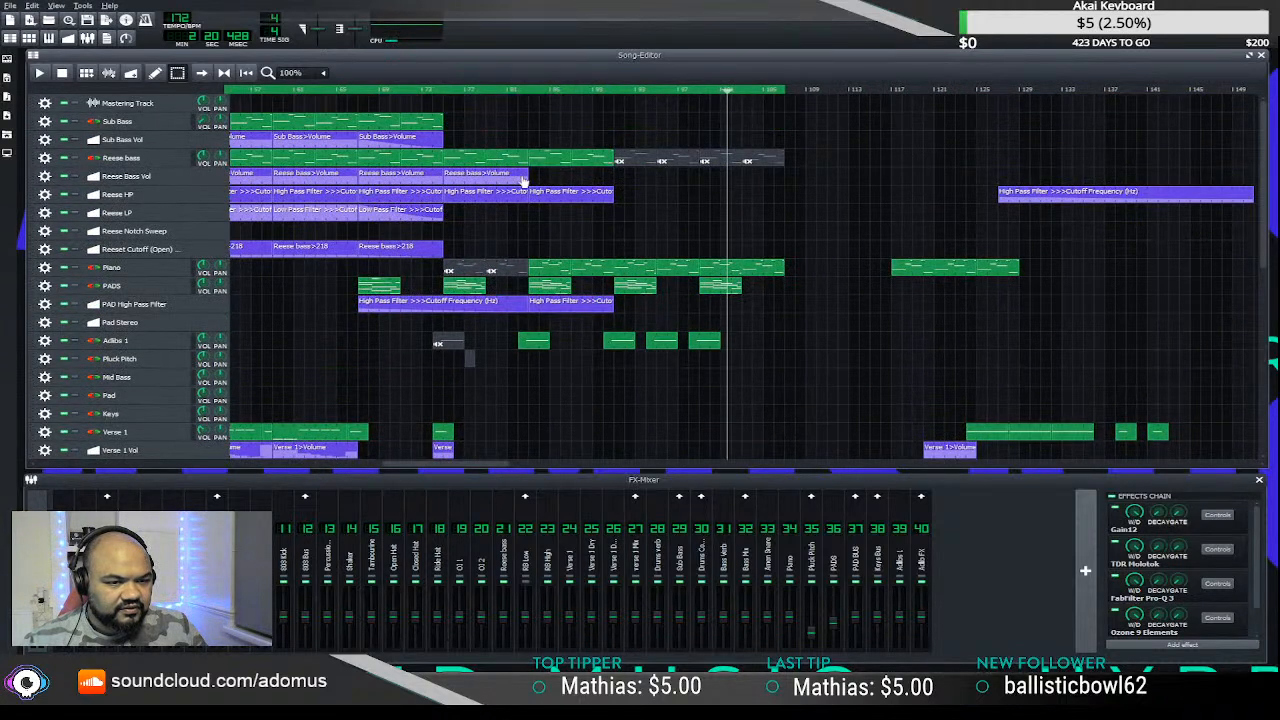
scroll(522, 180, down, 2)
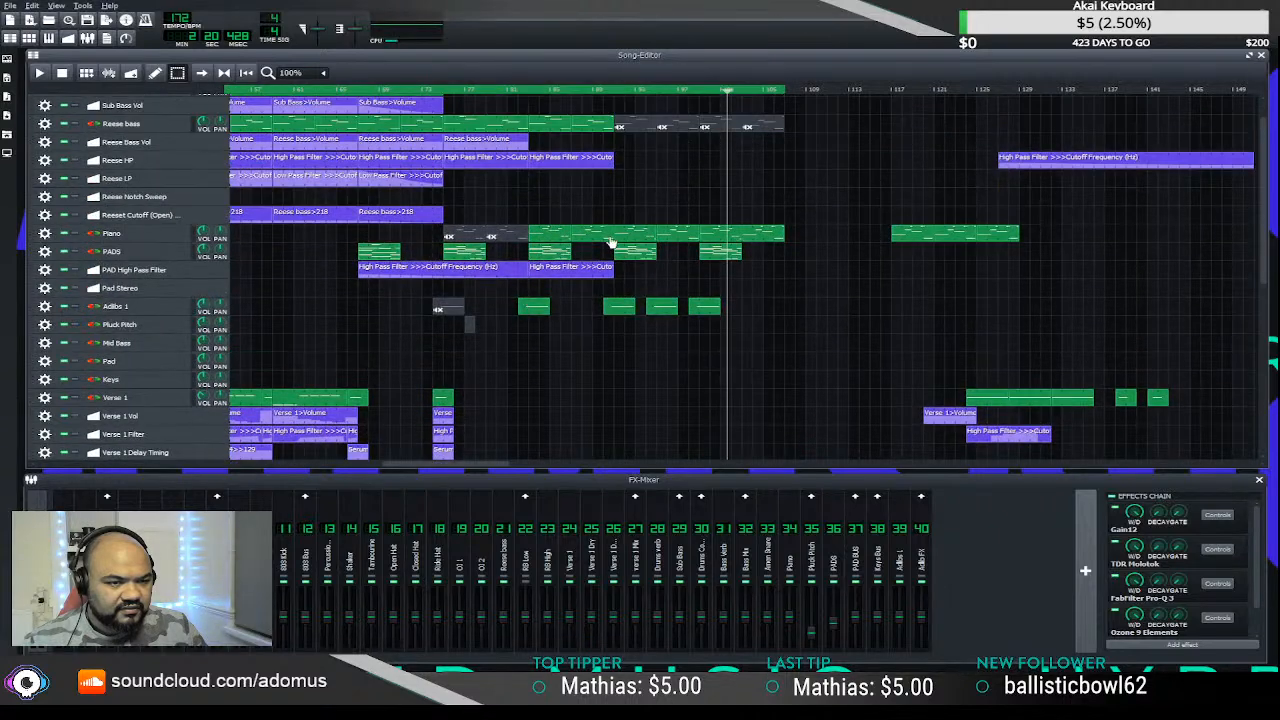
scroll(611, 245, up, 2)
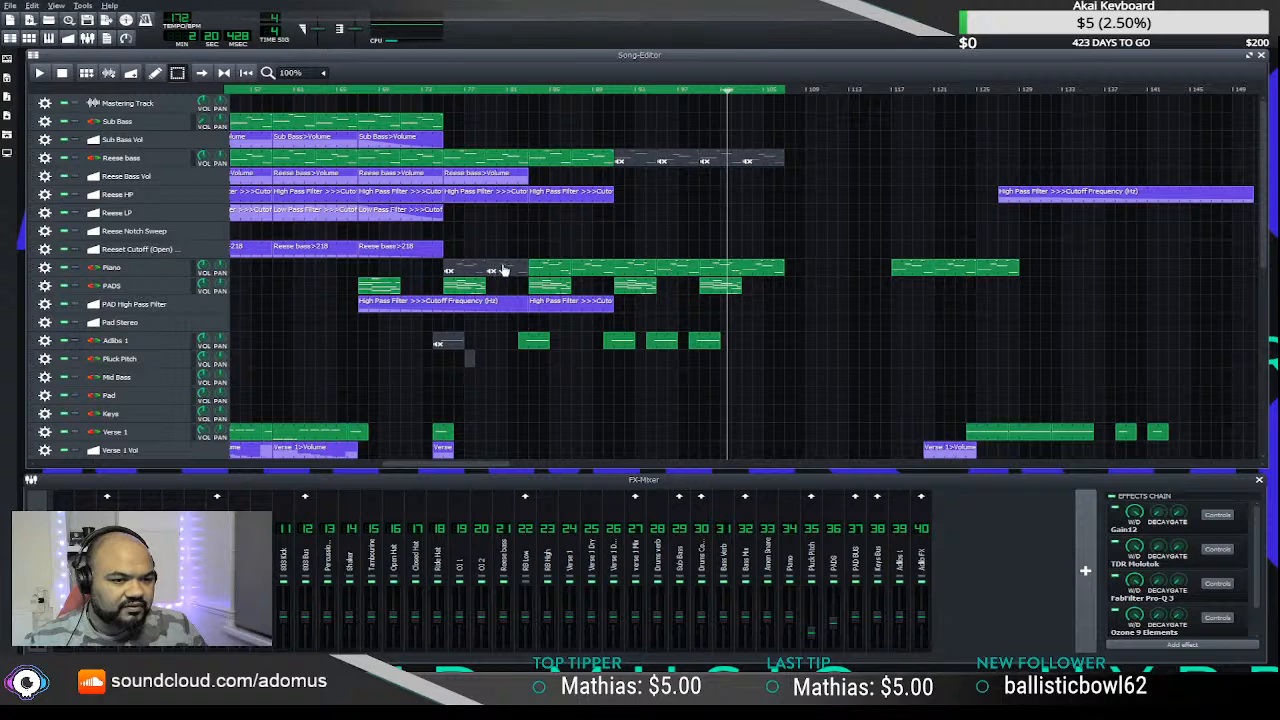
scroll(692, 267, down, 9)
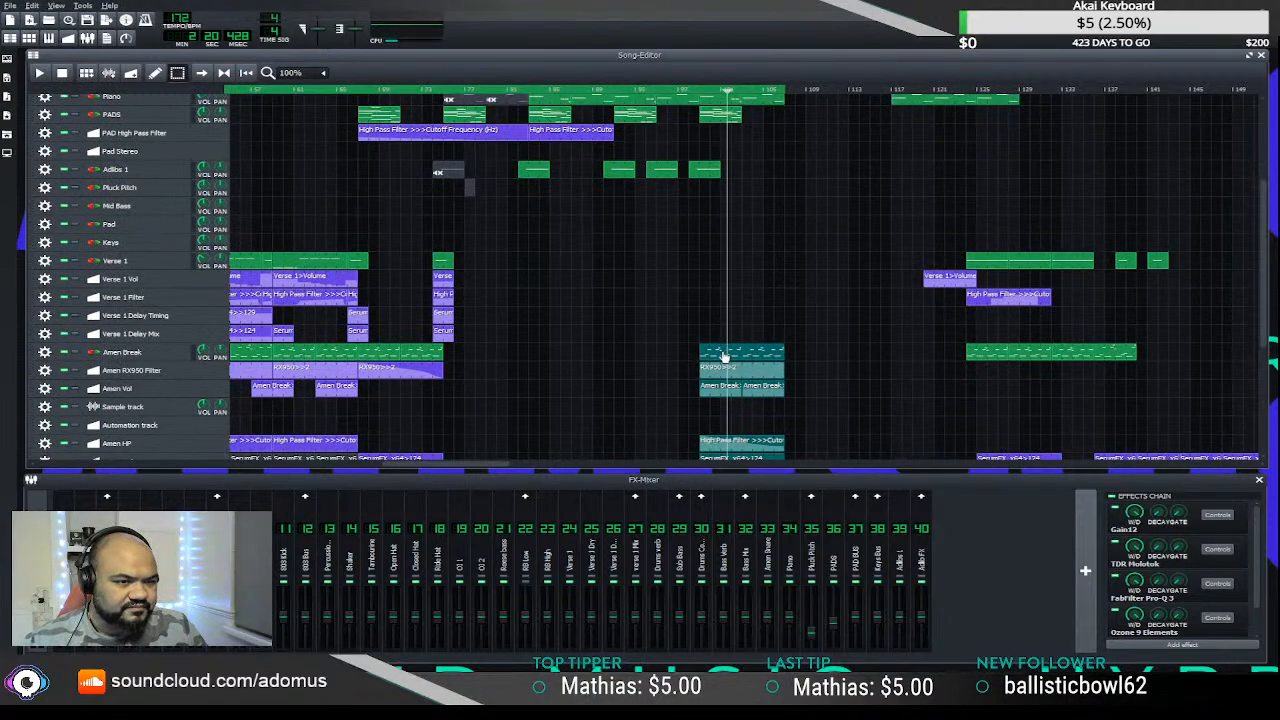
drag(730, 357, 725, 357)
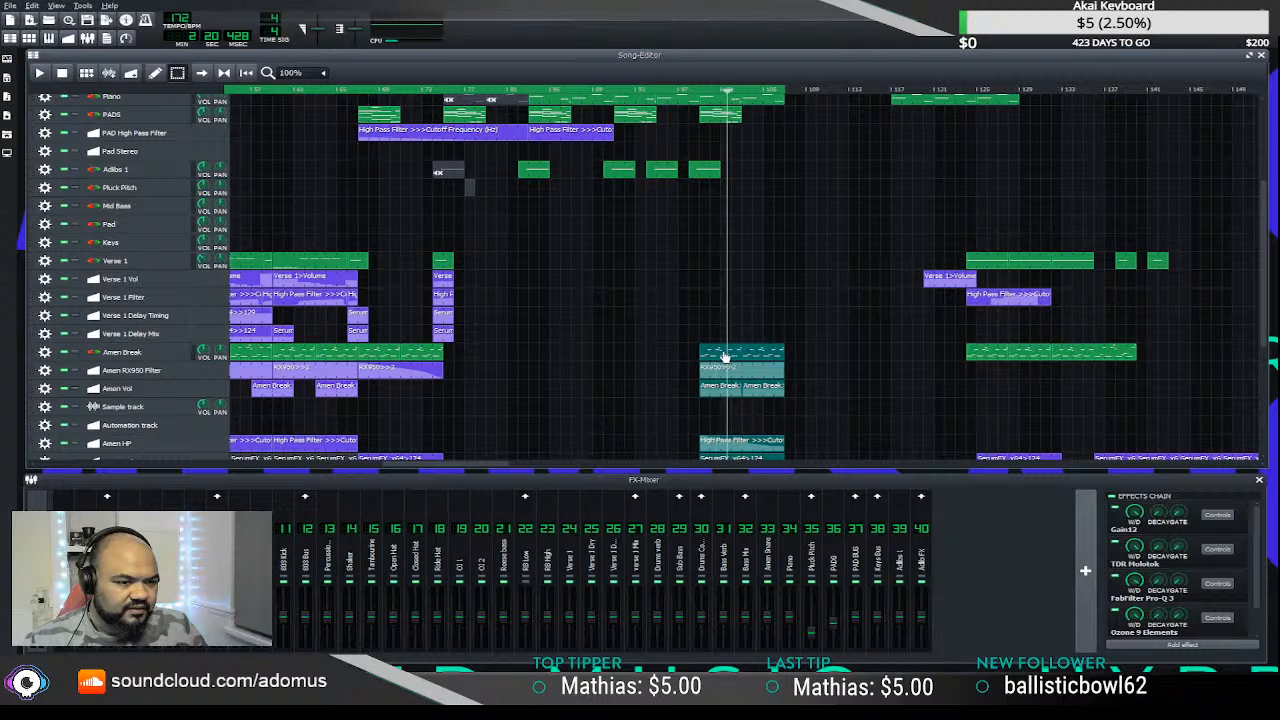
- Play twice from just before the copied Amen Break group through the section's end, and pause playback
scroll(688, 113, up, 2)
click(690, 93)
key(space)
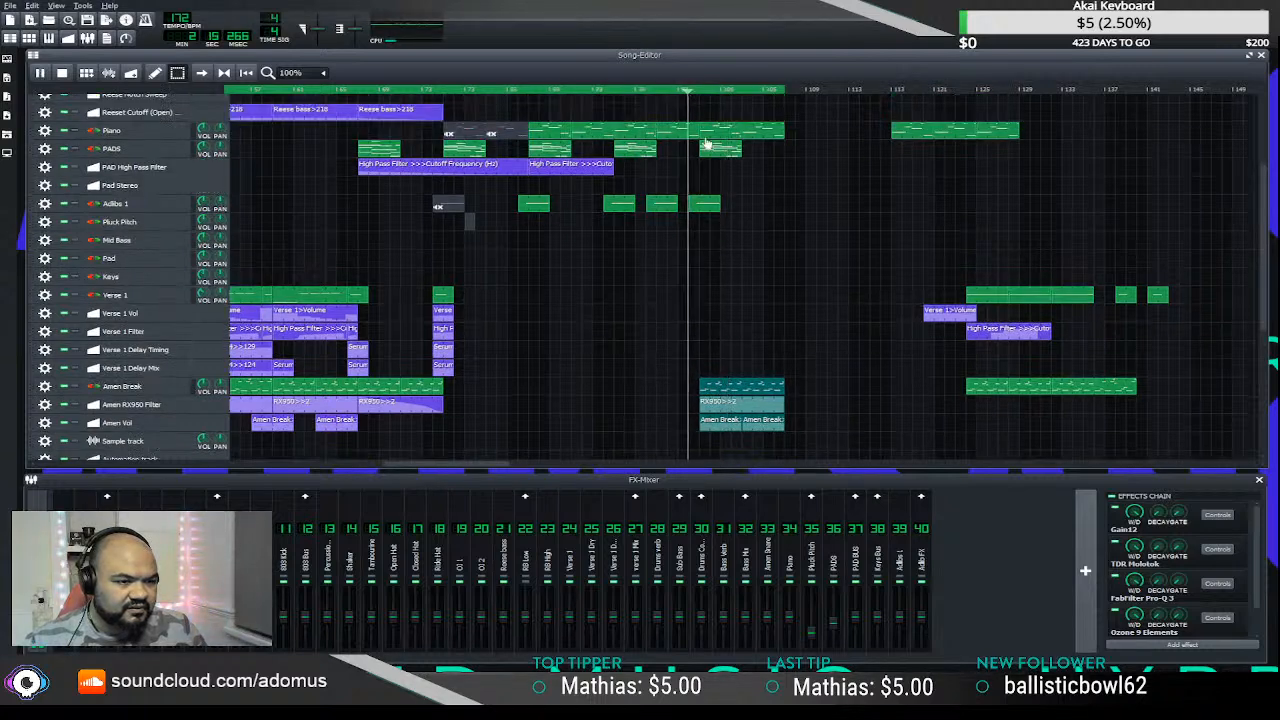
scroll(727, 250, down, 5)
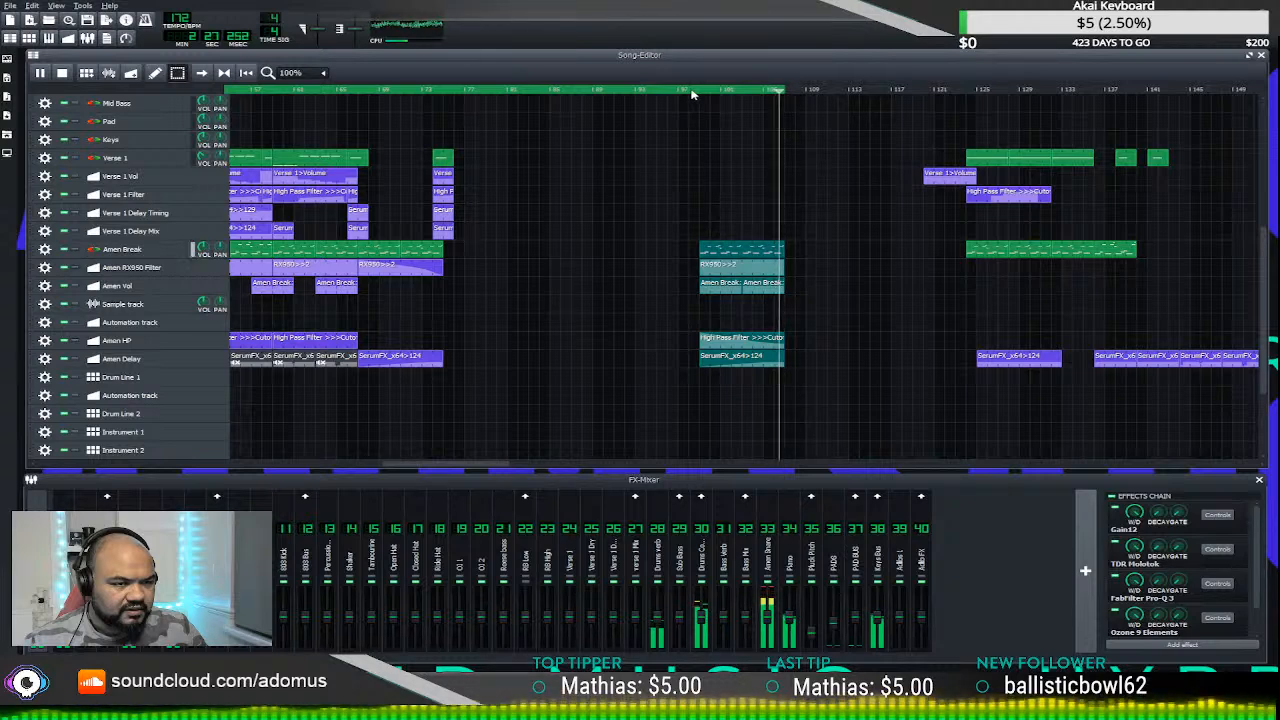
click(692, 93)
scroll(750, 272, up, 5)
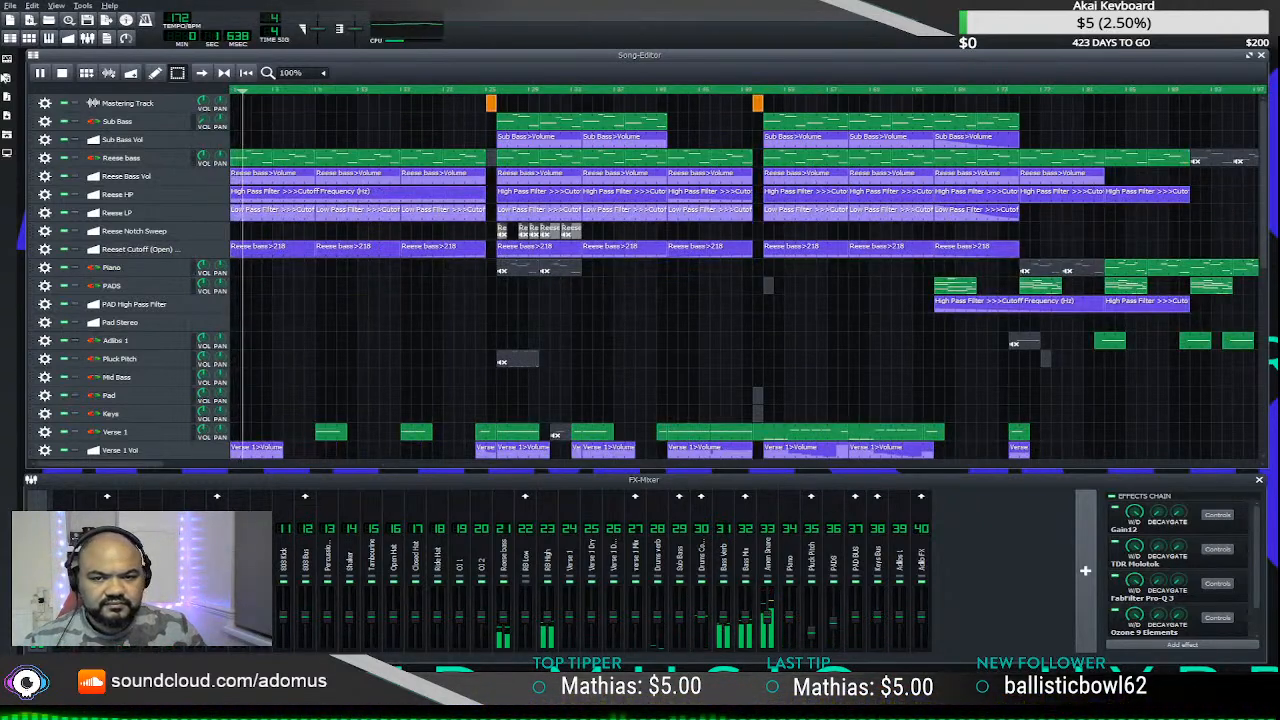
key(space)
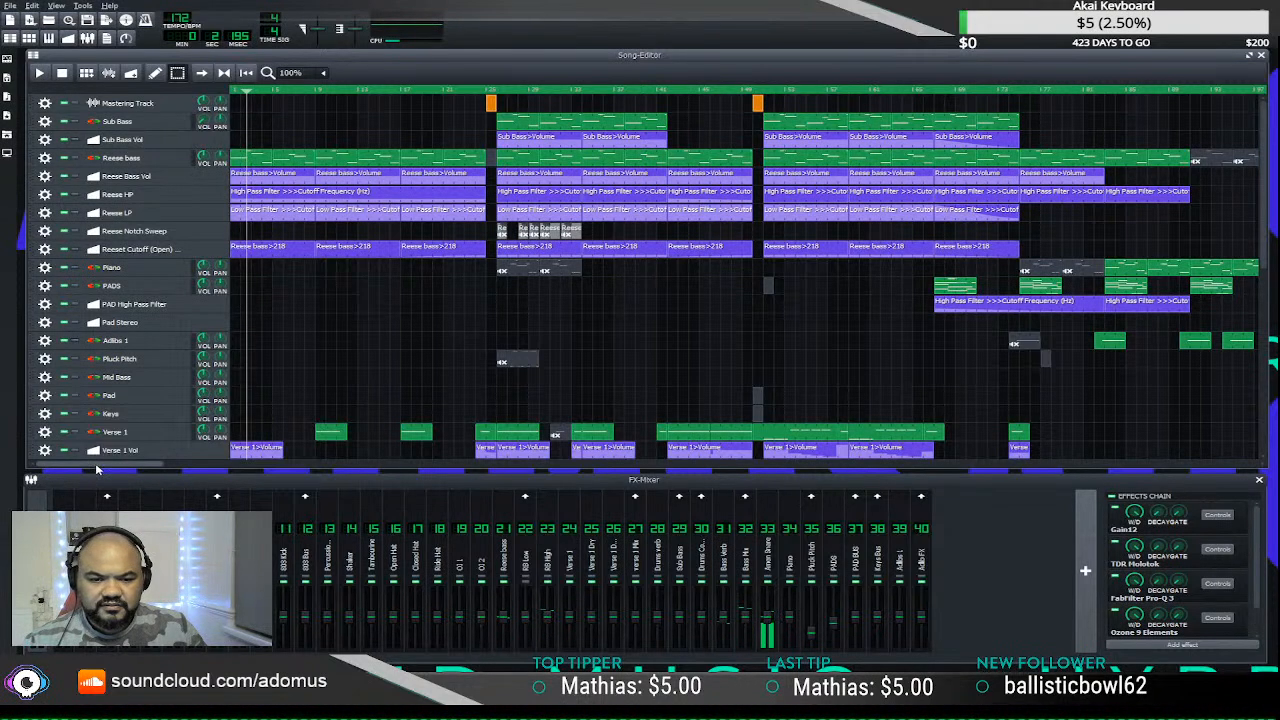
- Mute the last PADS clip and the last Adlibs 1 clip around the copied Amen Break group, and audition the passage
drag(97, 469, 420, 469)
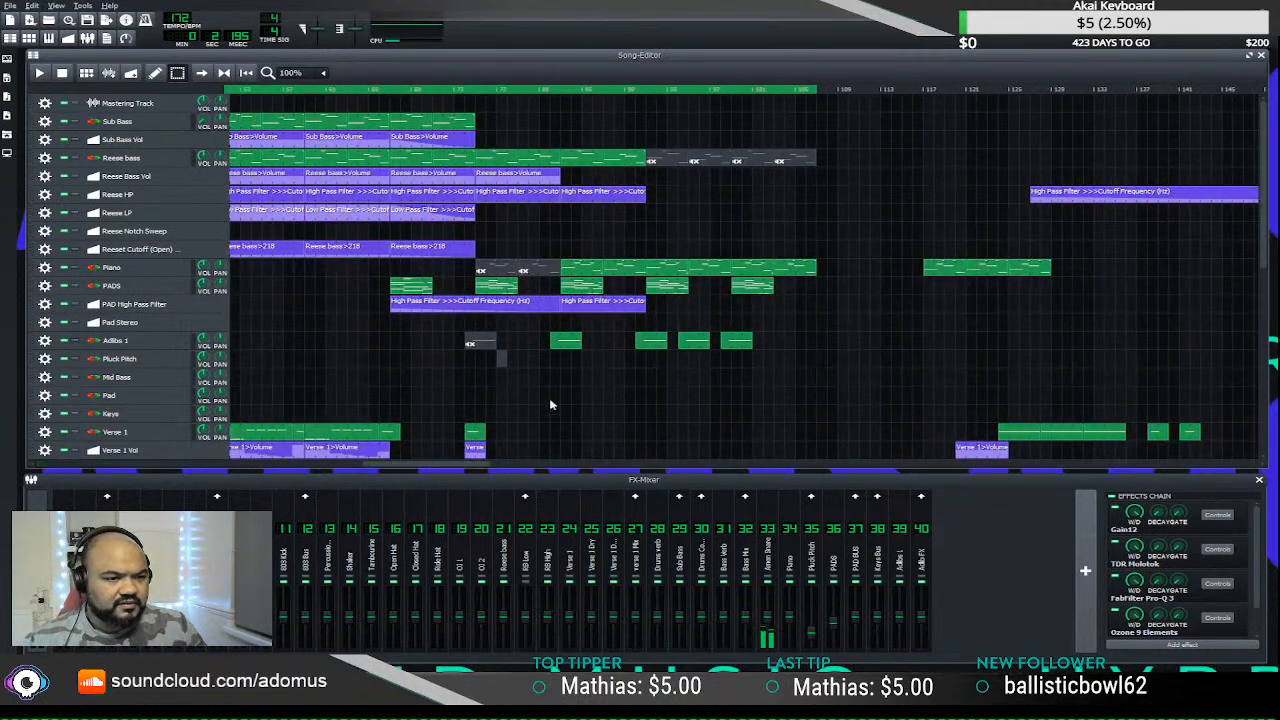
scroll(669, 383, down, 8)
scroll(720, 300, up, 3)
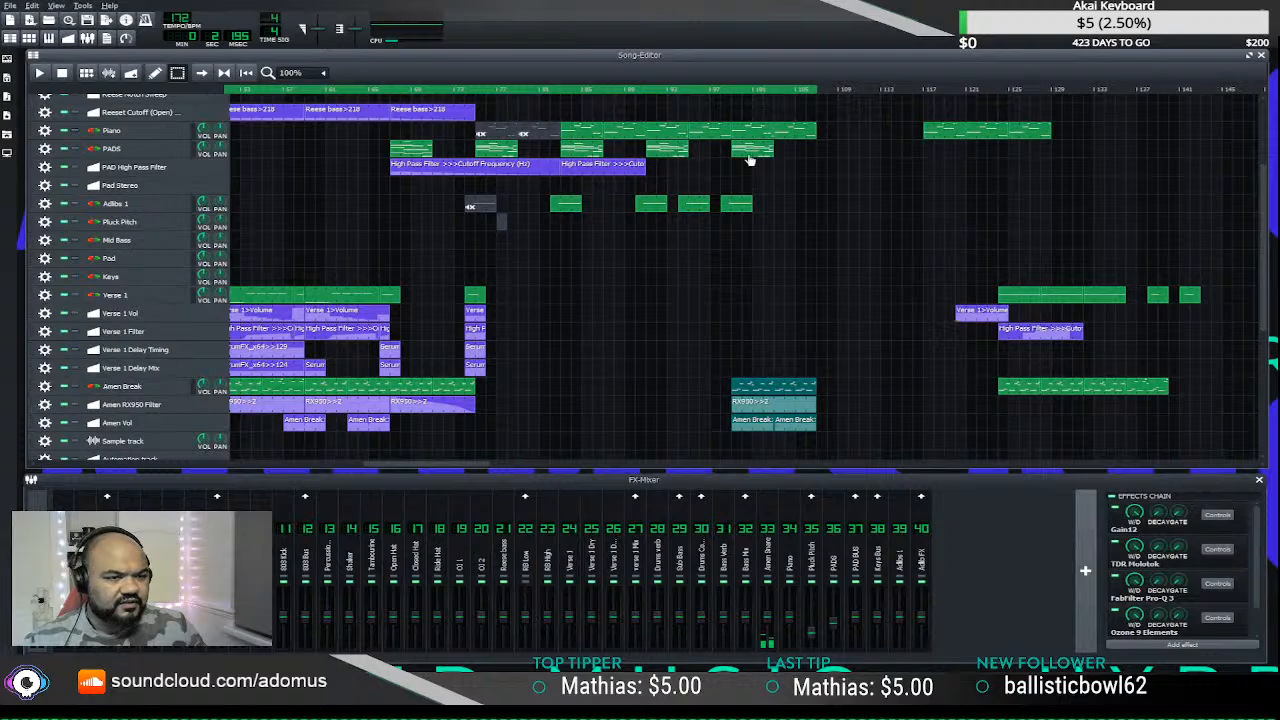
scroll(750, 160, up, 3)
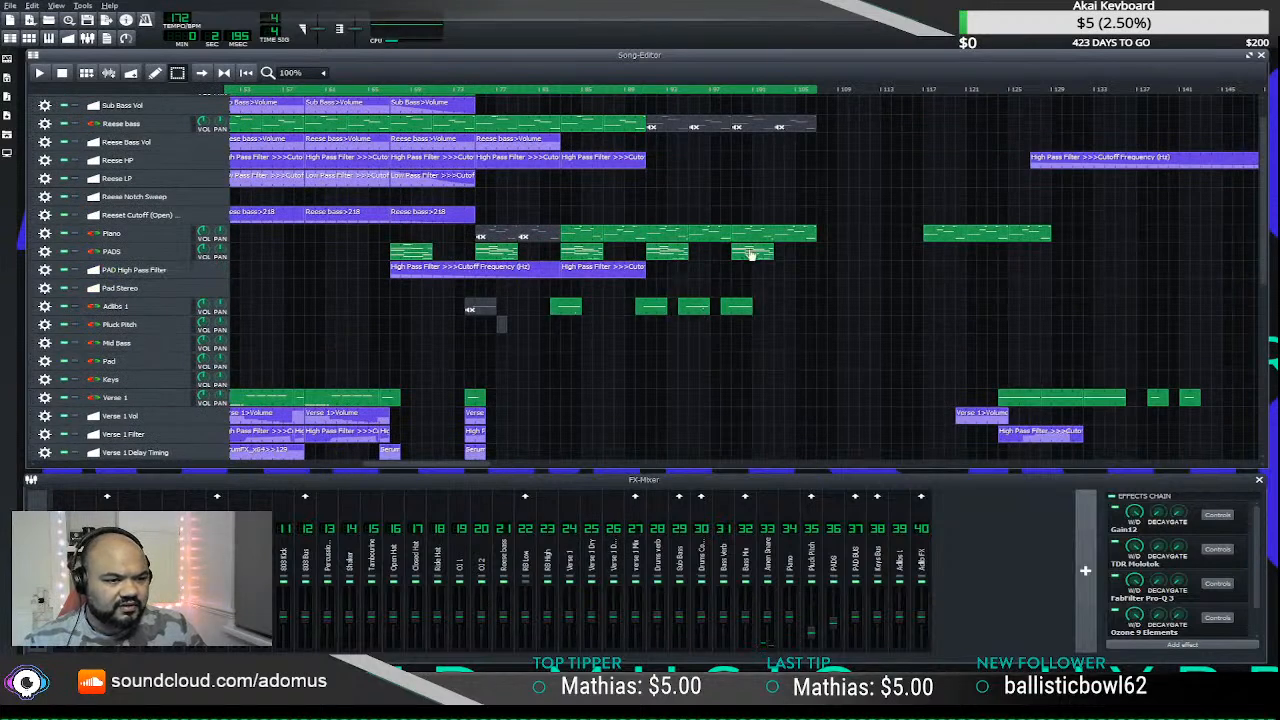
key(space)
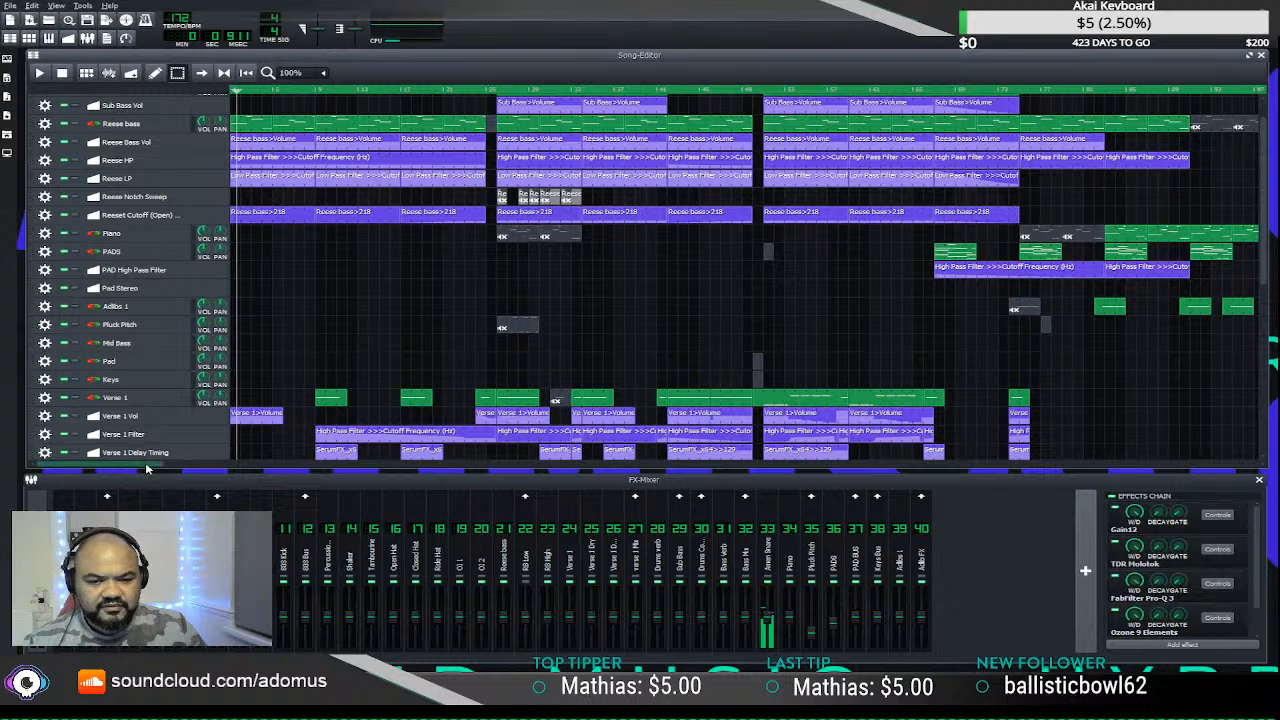
drag(147, 468, 849, 264)
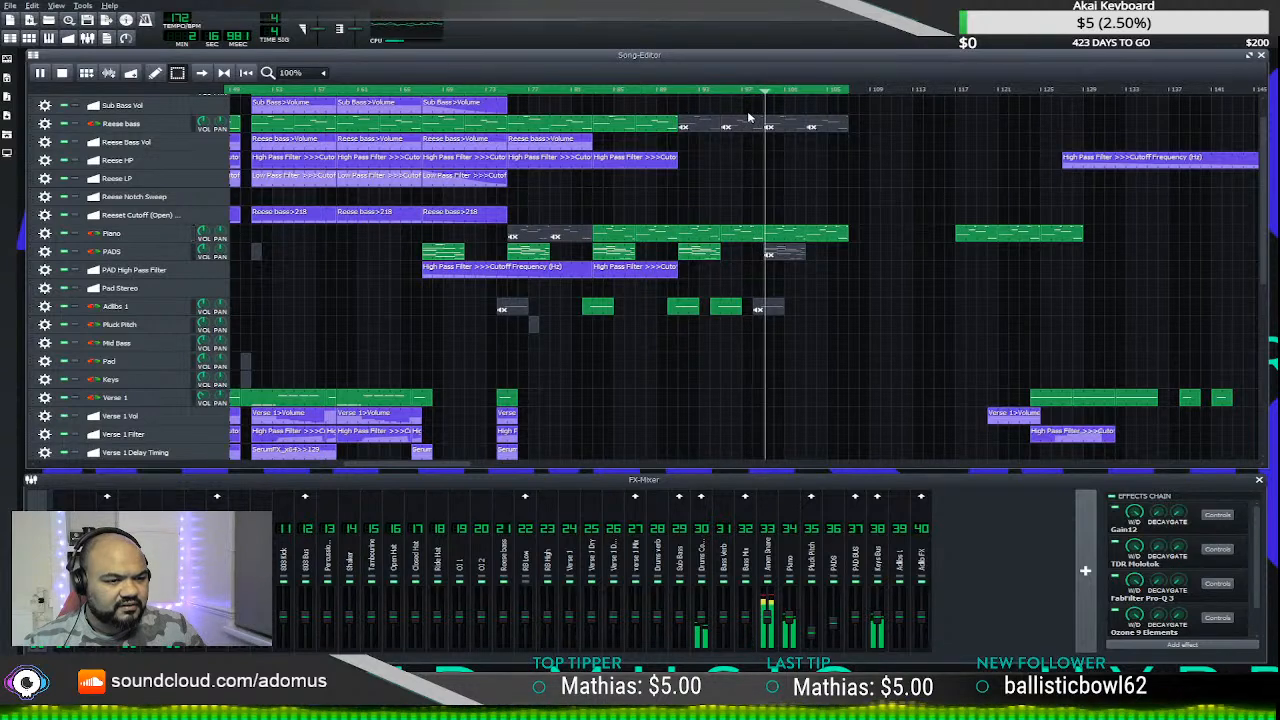
key(space)
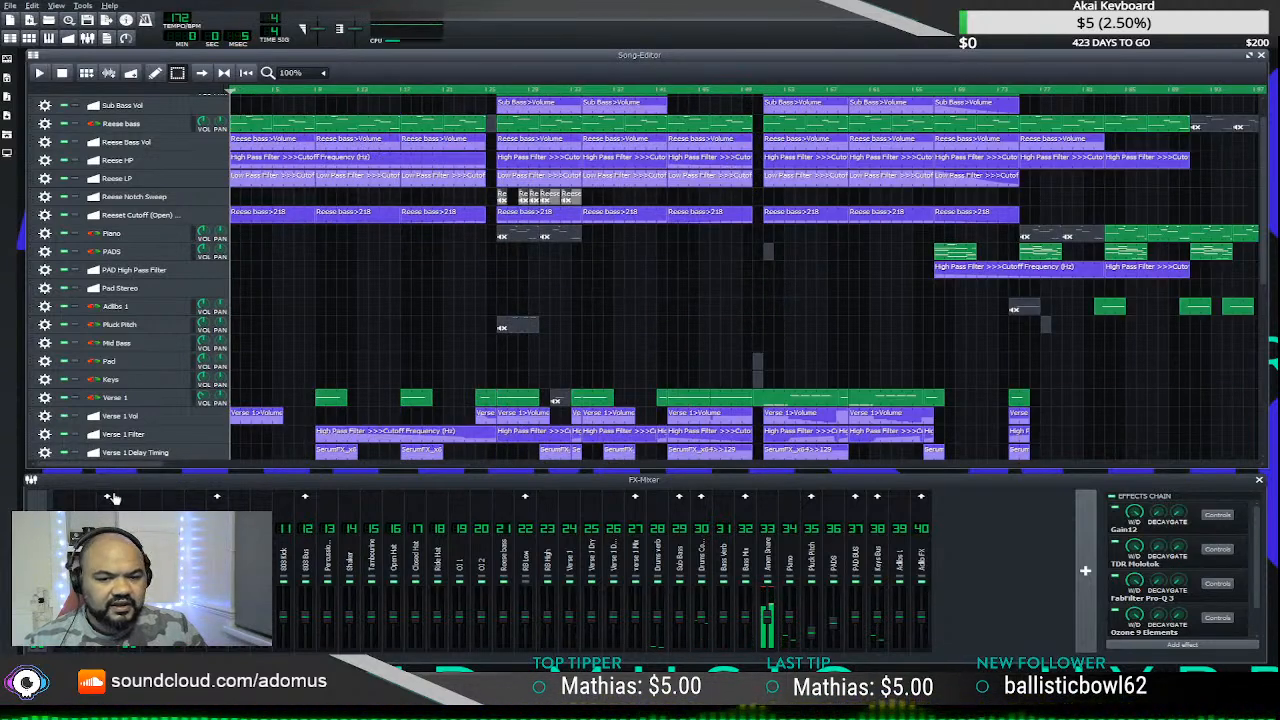
- Unmute the last two Reese bass clips over the copied Amen Break group, play the passage, and pause playback
drag(128, 466, 557, 155)
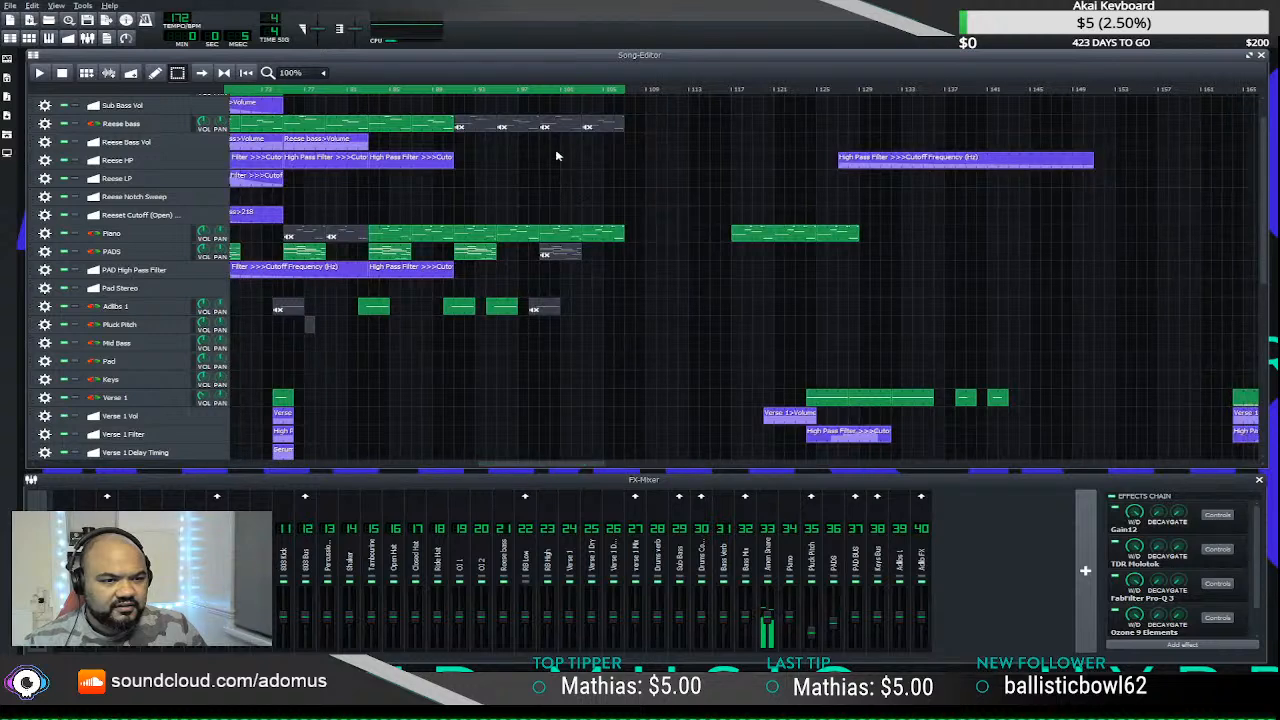
key(space)
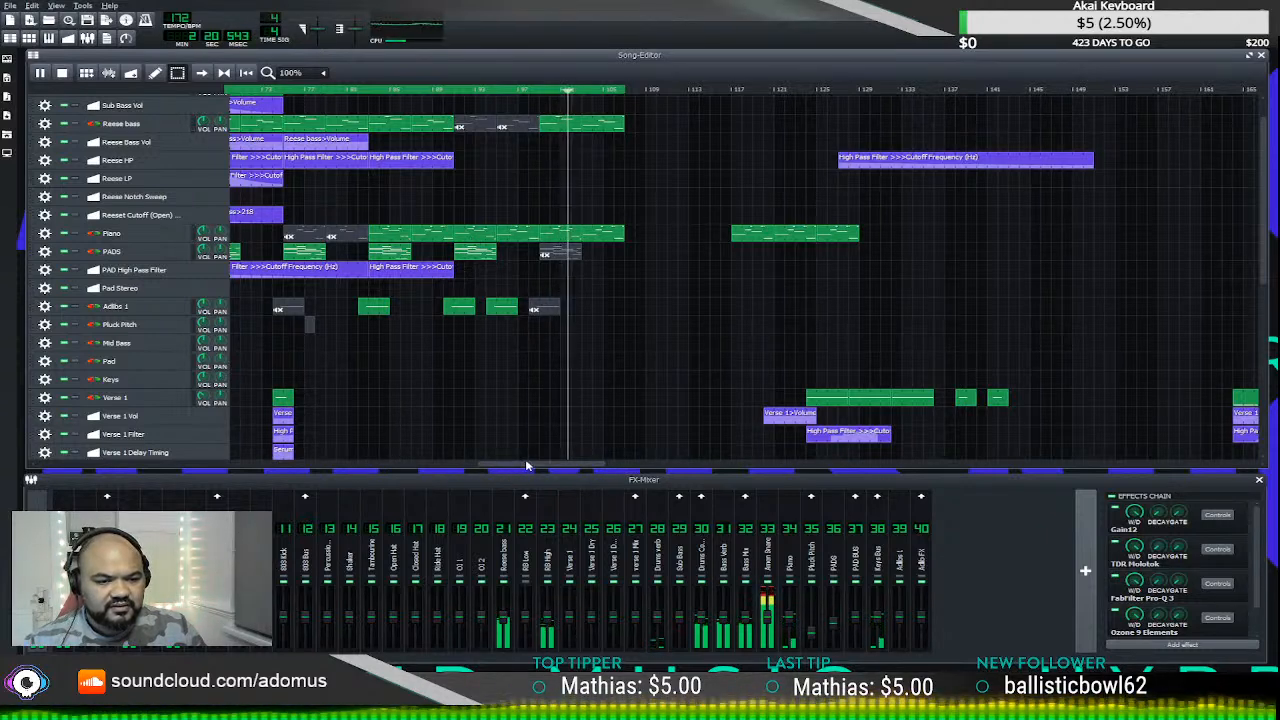
drag(525, 462, 508, 471)
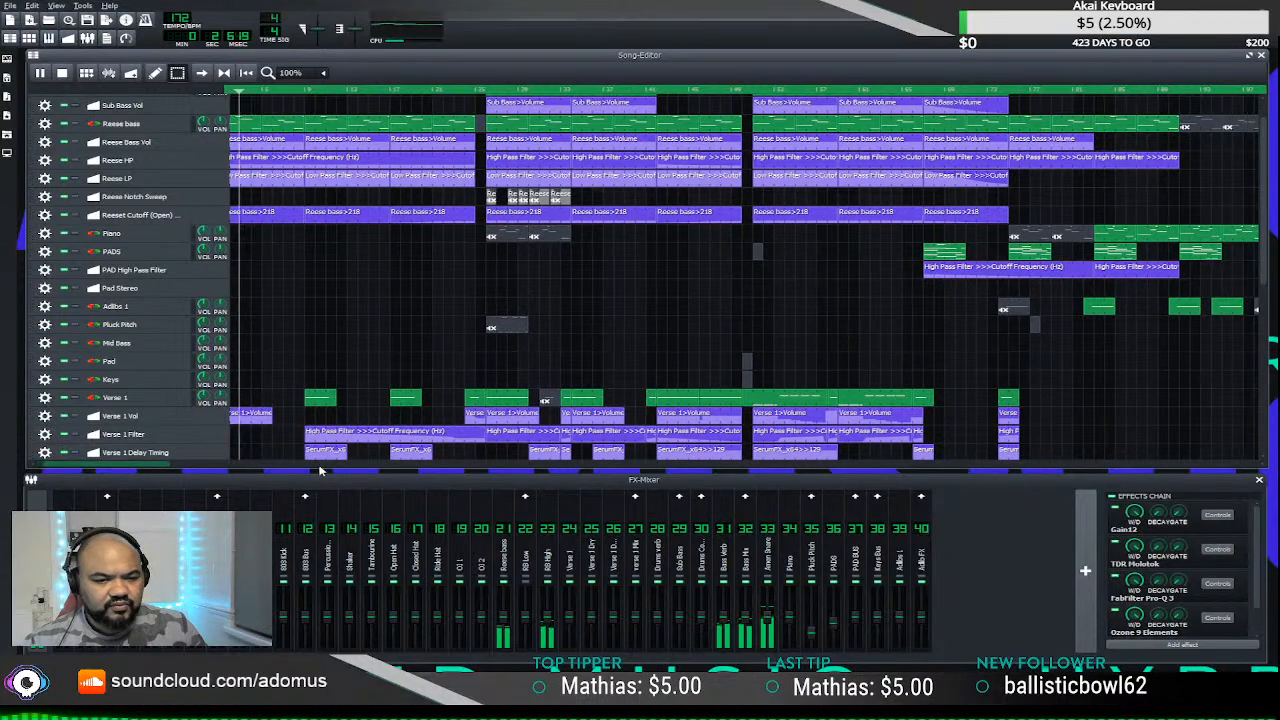
key(space)
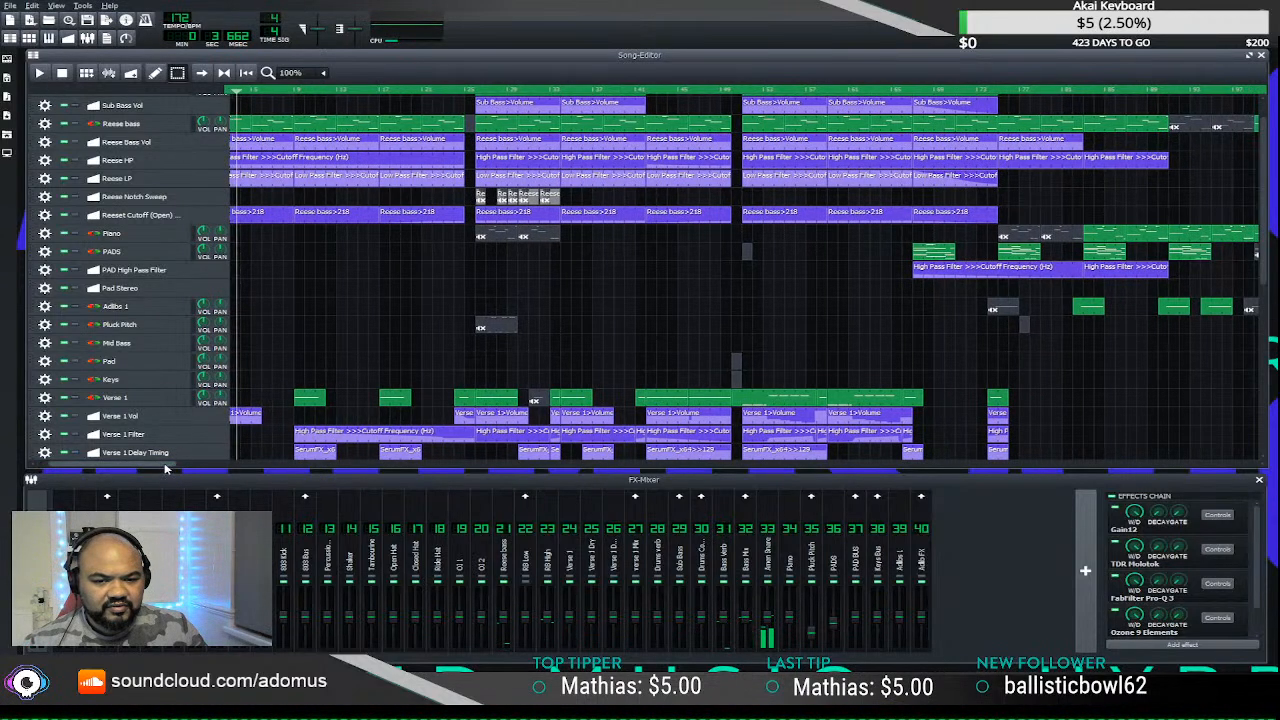
- Copy the second drop's last Reese LP automation clip under the final two Reese bass clips and open the copy in the Automation Editor
drag(166, 469, 566, 445)
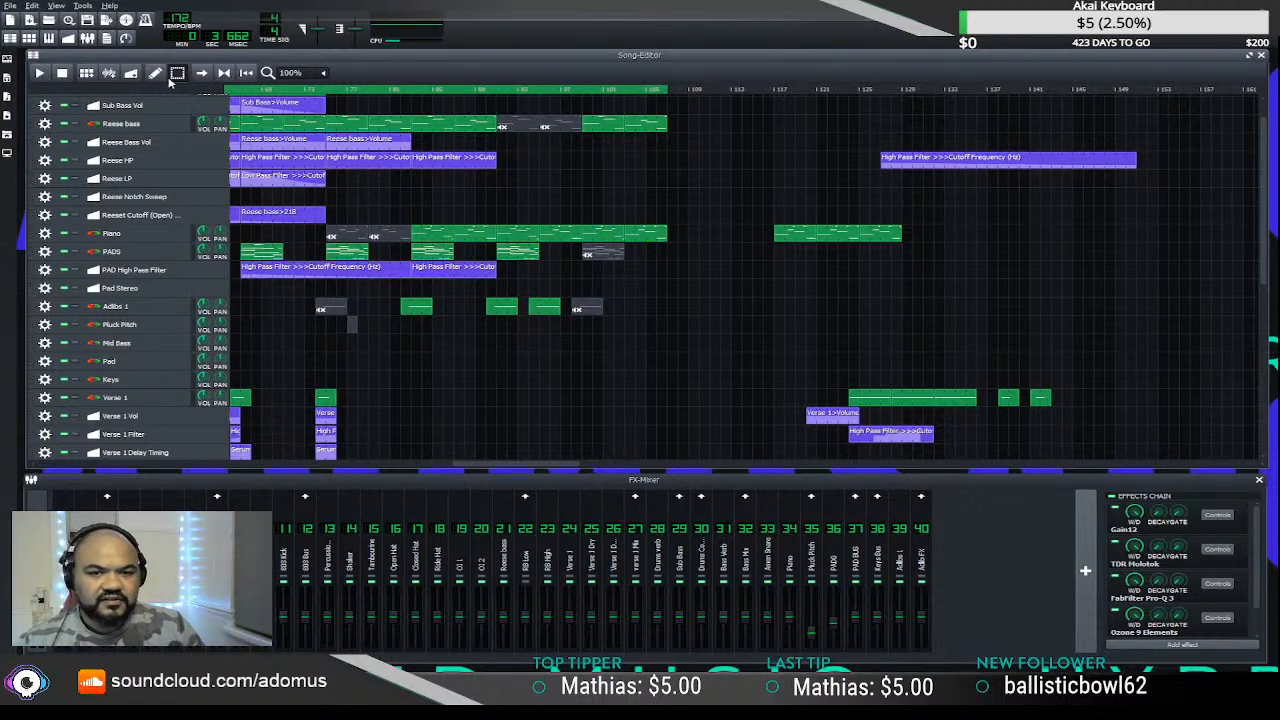
drag(522, 468, 449, 459)
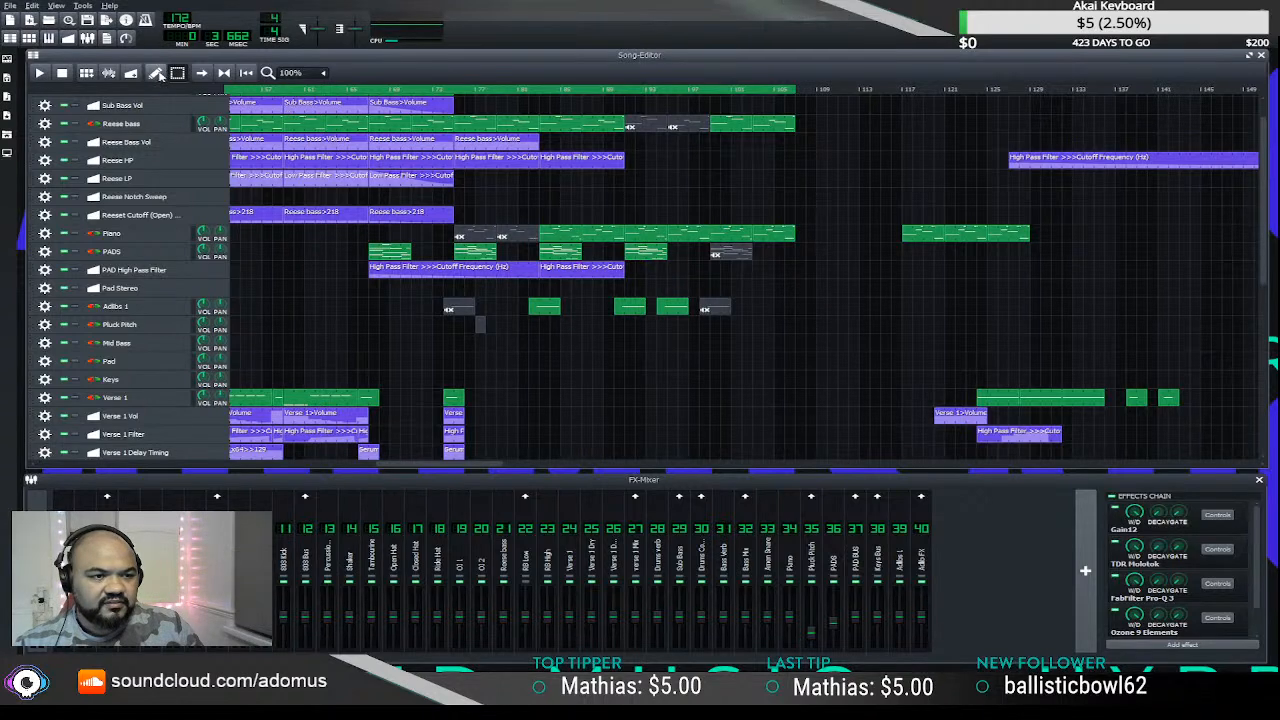
drag(411, 184, 740, 181)
double_click(737, 180)
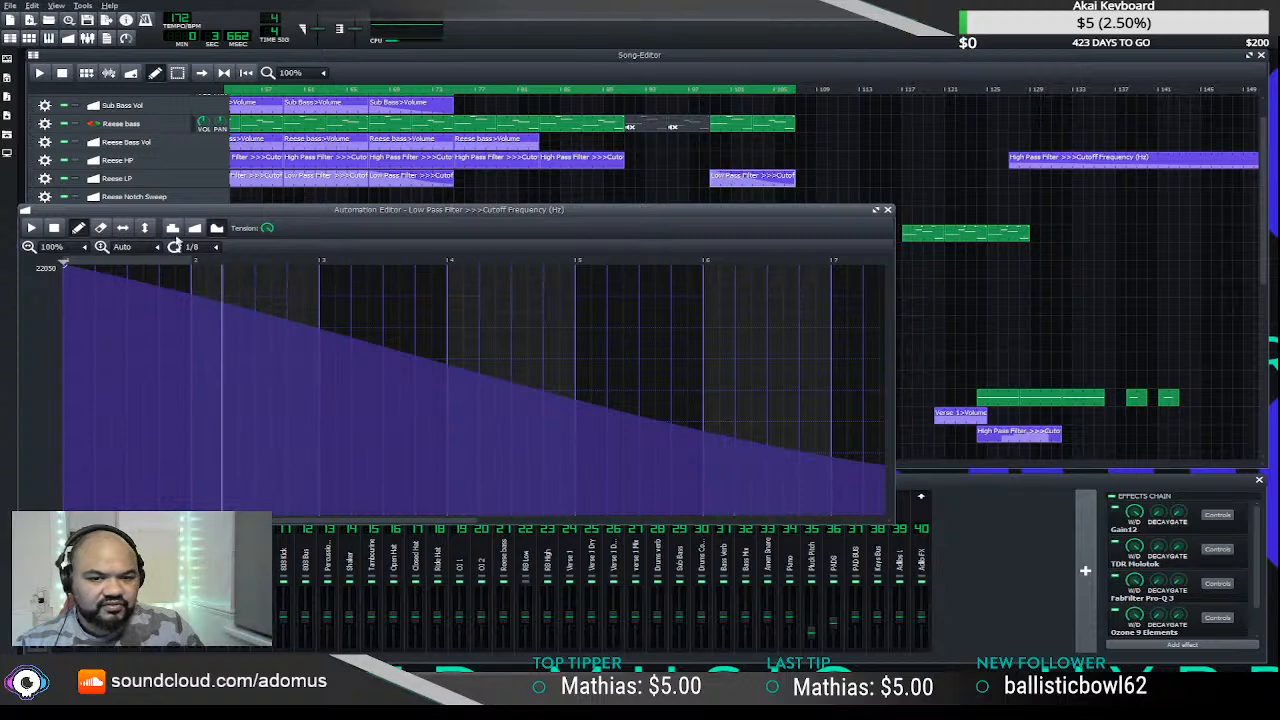
- Flip the copied Reese LP automation horizontally, close the Automation Editor, and play from just before the final Reese bass clips
click(125, 229)
click(886, 211)
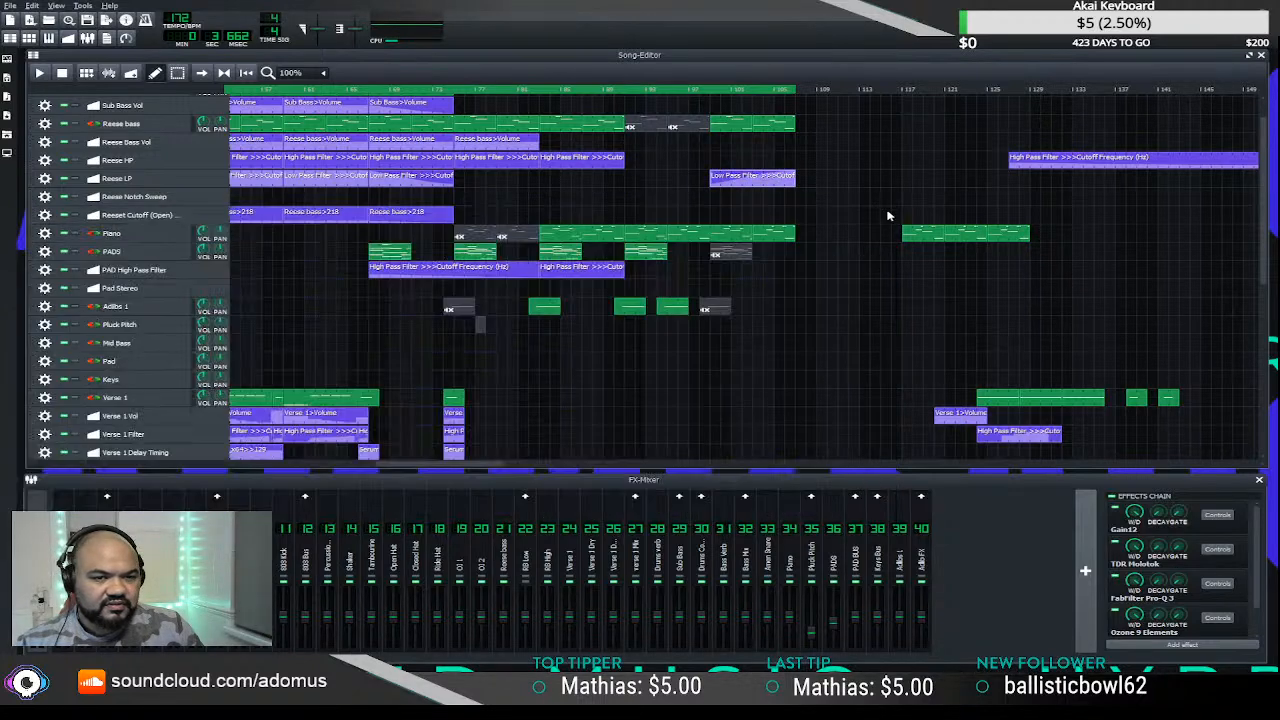
drag(698, 87, 706, 92)
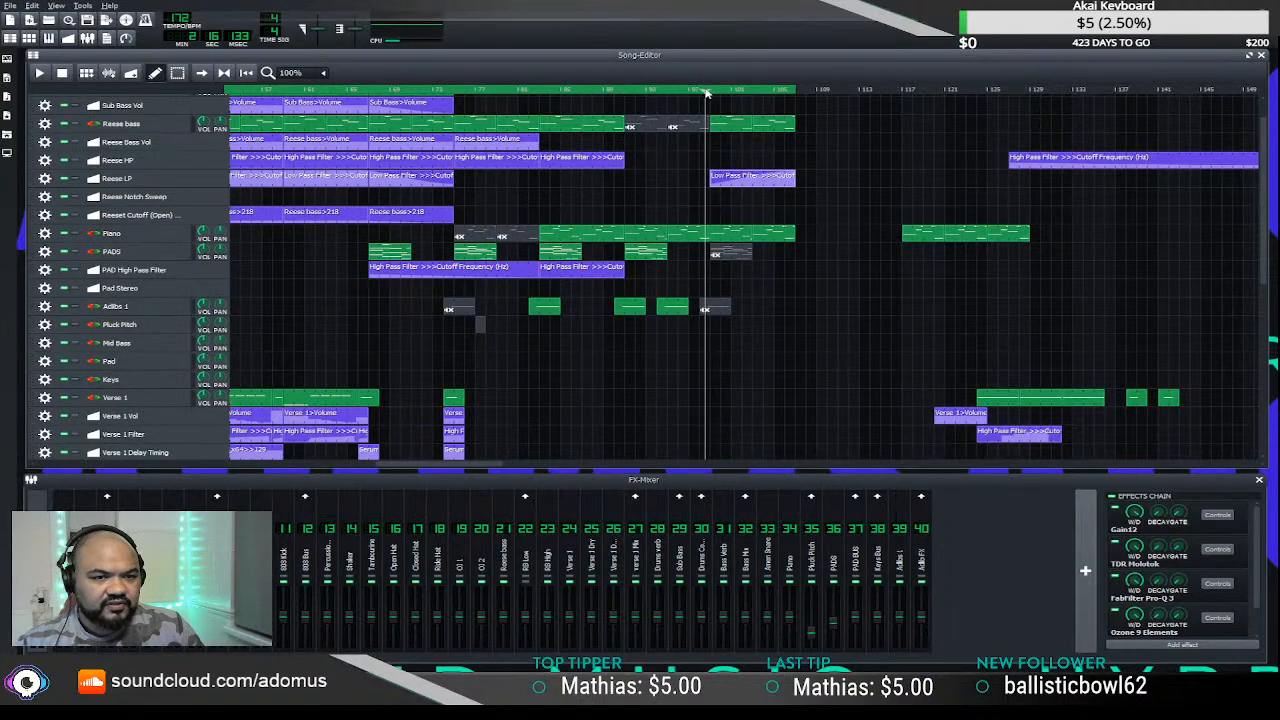
key(space)
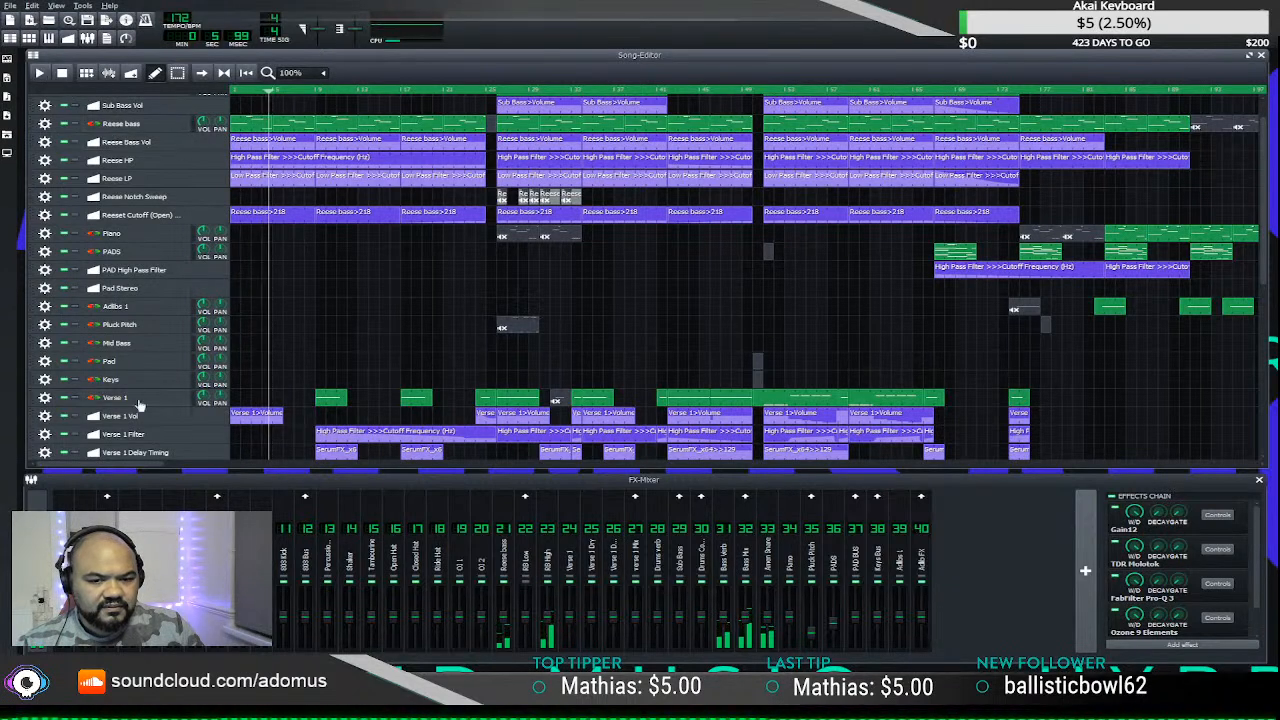
- Replay the passage over the copied Amen Break group and check the RB High mixer channel's FabFilter Pro-Q 3, closing it again
scroll(141, 462, right, 10)
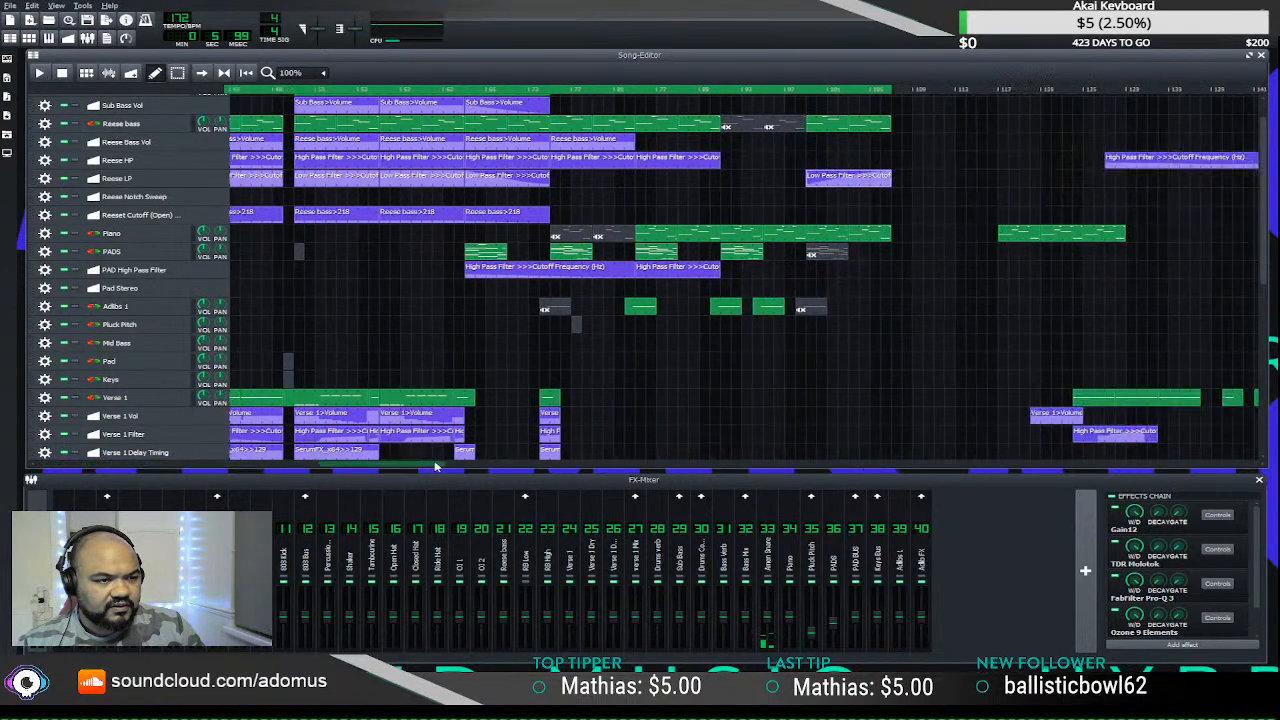
key(space)
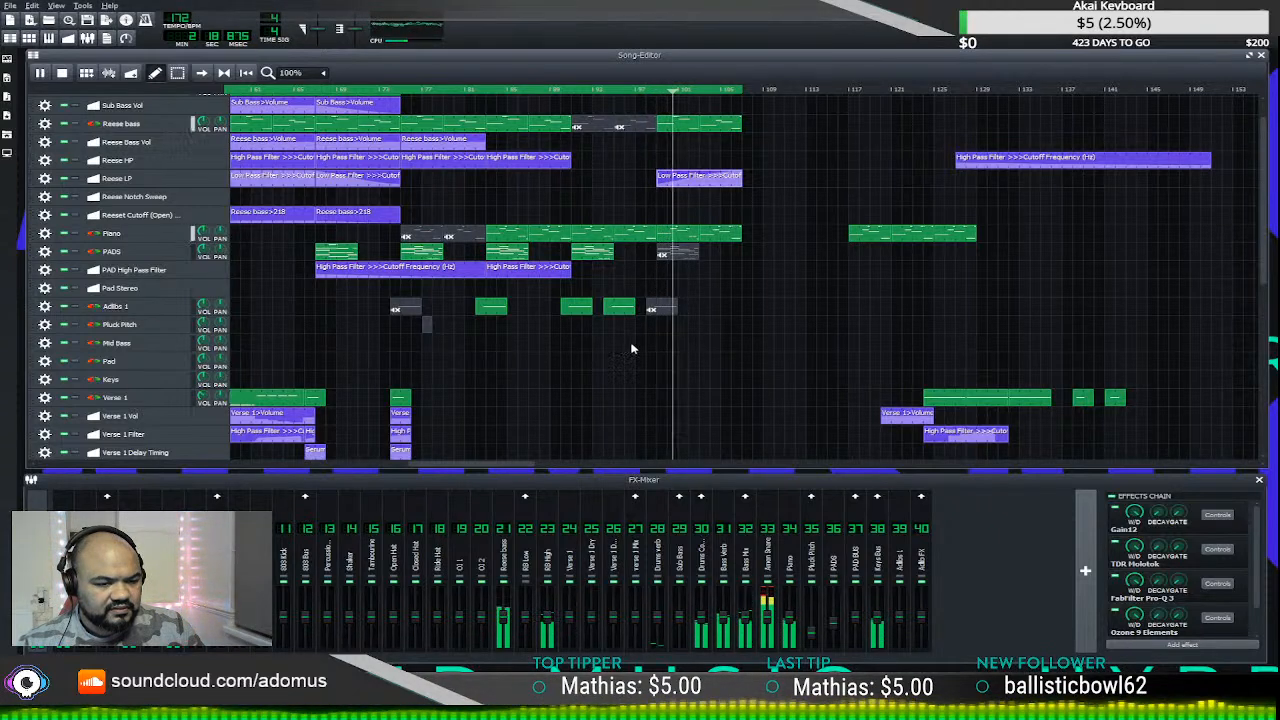
click(547, 560)
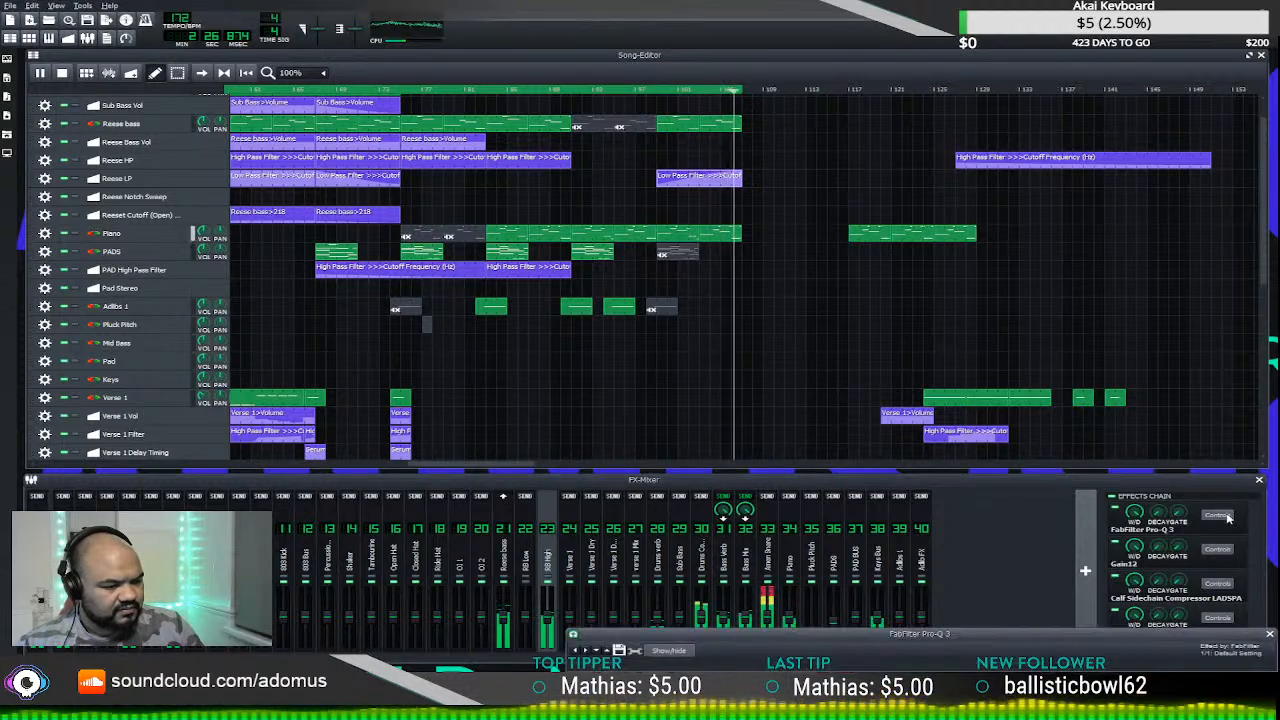
click(1218, 515)
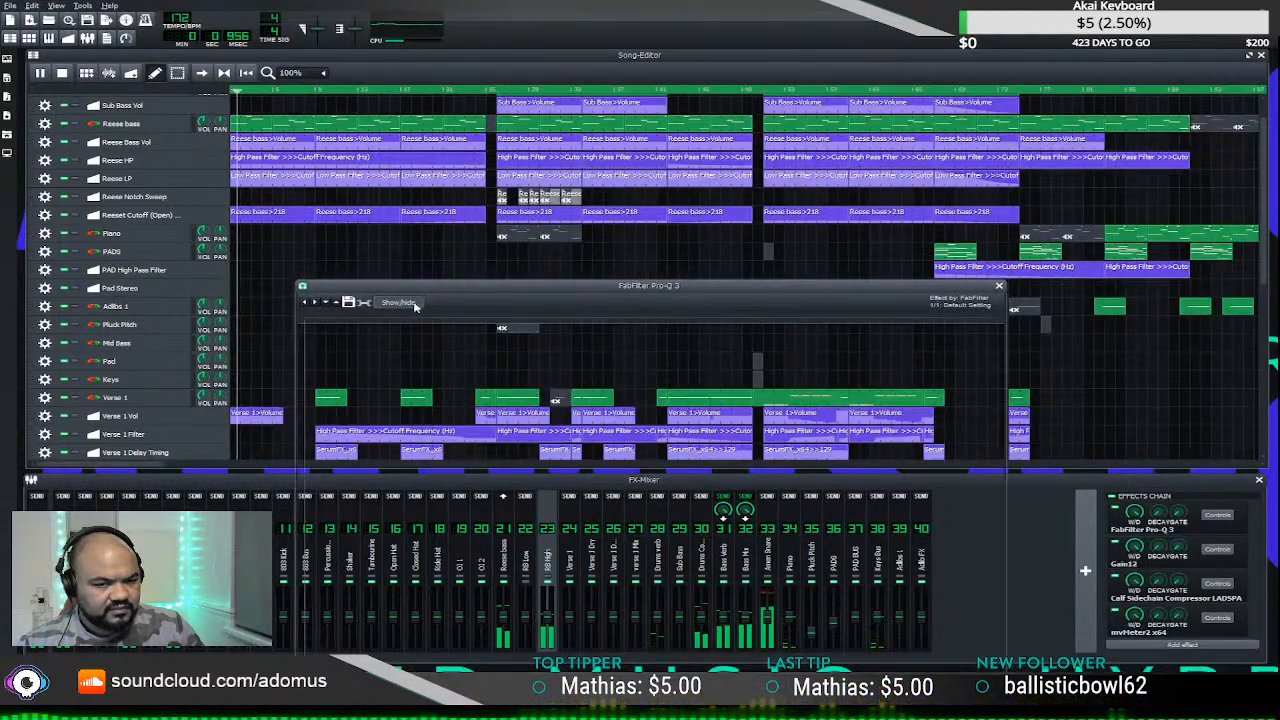
click(998, 286)
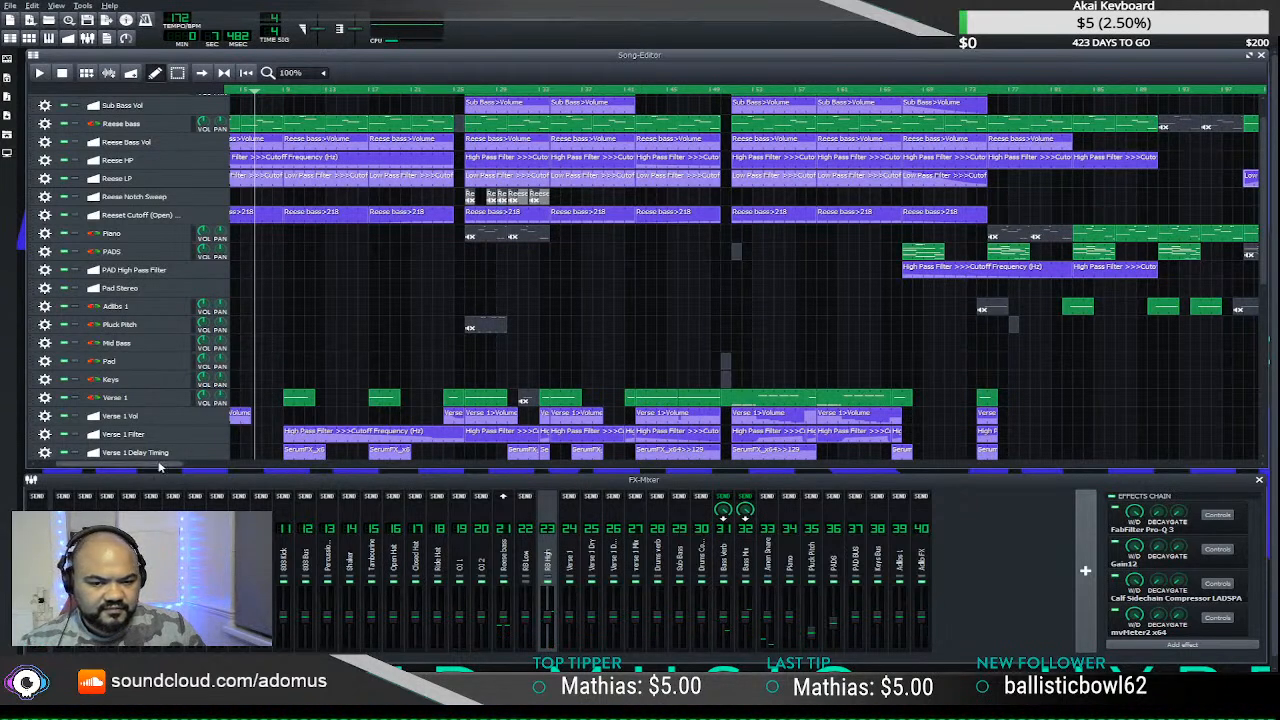
- Copy the section's last Piano clip into the empty space beyond the later Piano clips, audition the section's end, and stop playback
drag(158, 467, 607, 402)
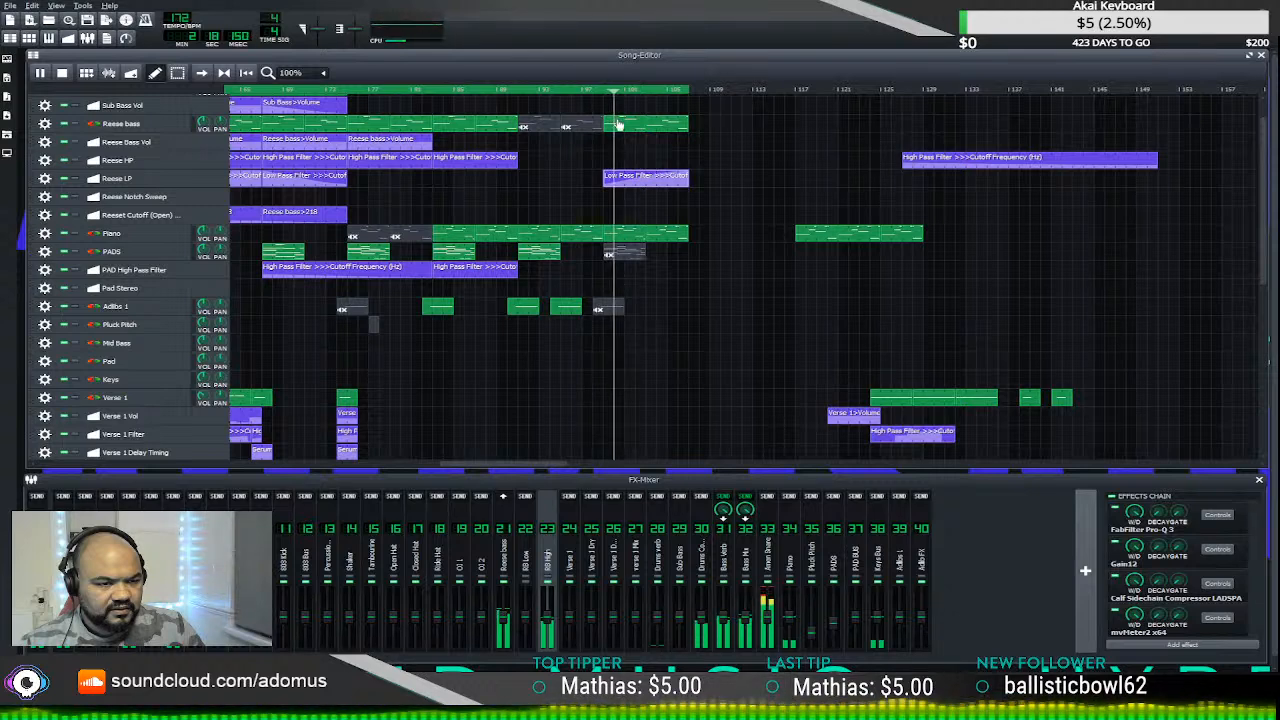
drag(671, 241, 962, 235)
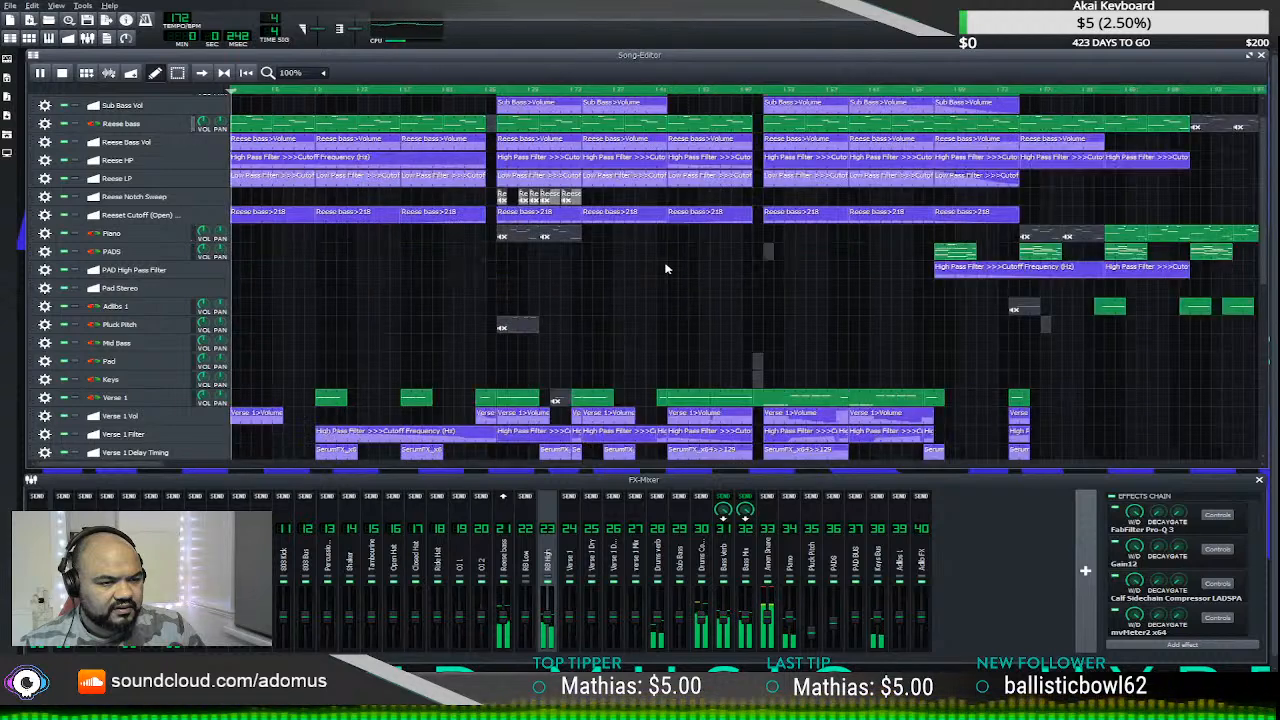
key(space)
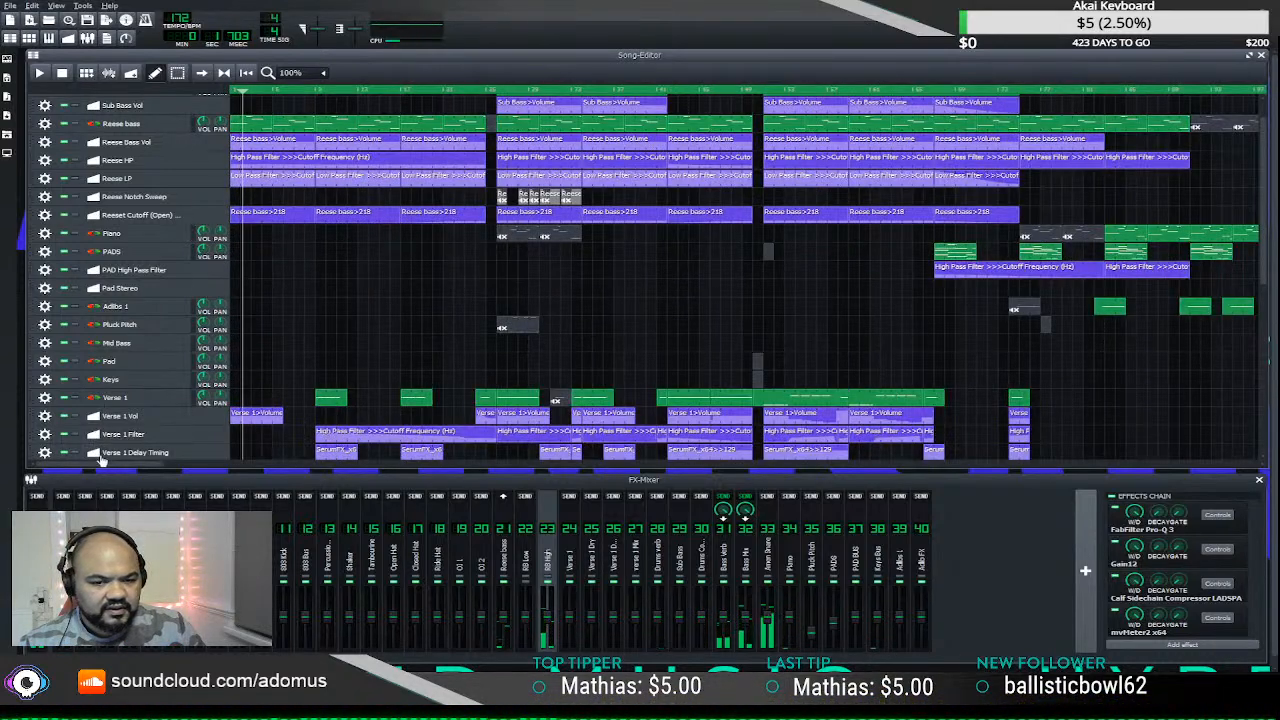
drag(103, 465, 555, 466)
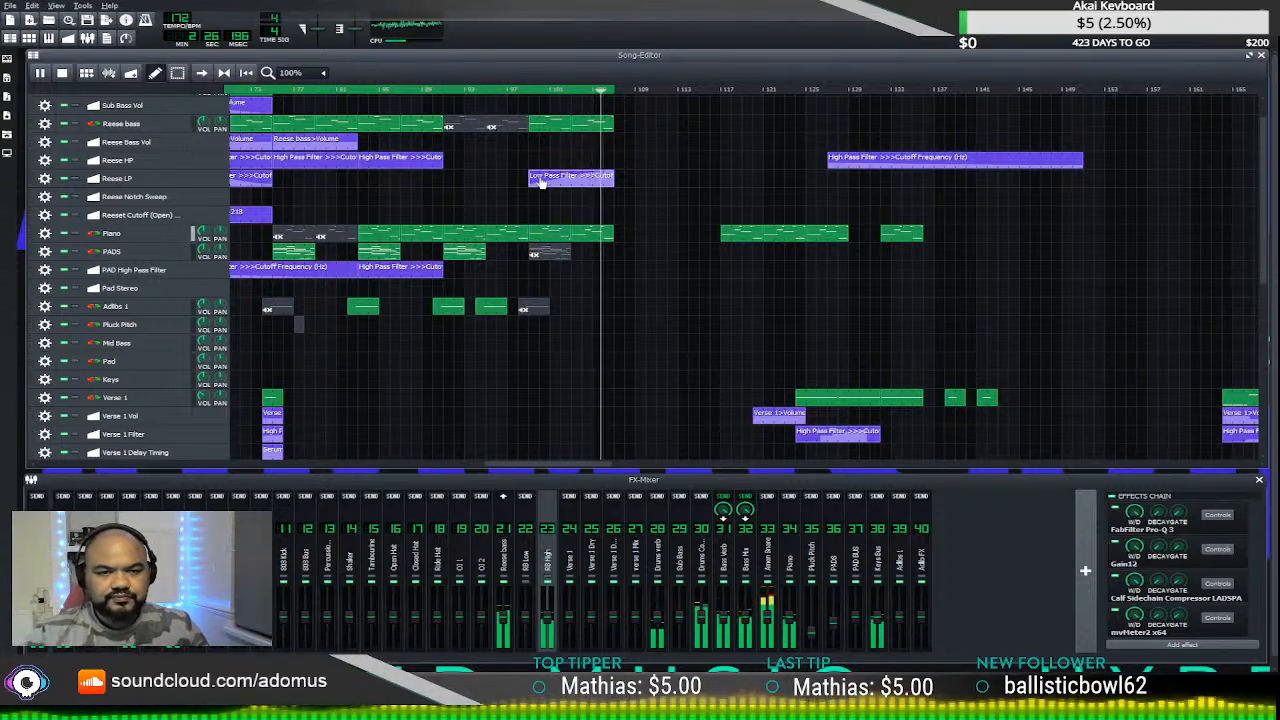
click(61, 72)
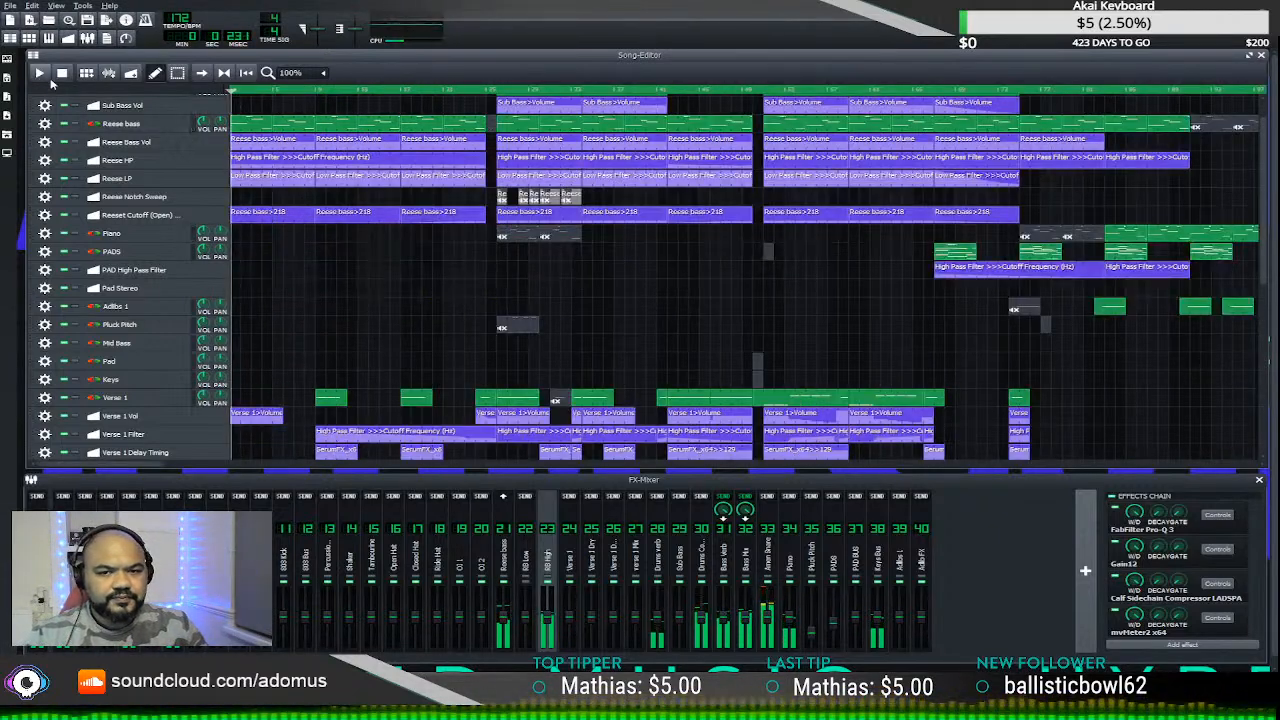
- Copy the Wn Riser clip below the copied Amen Break group so that it ends exactly at the section's end
scroll(130, 300, down, 5)
drag(157, 463, 469, 463)
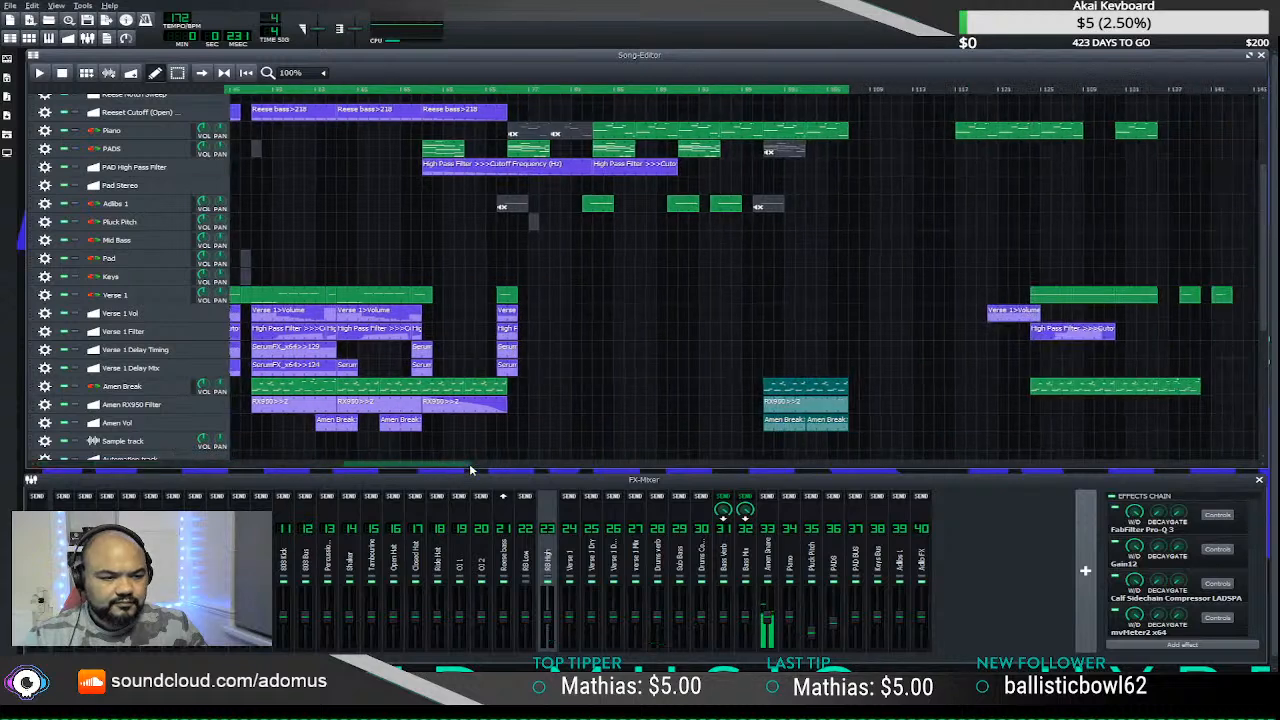
scroll(592, 394, down, 5)
scroll(606, 390, down, 1)
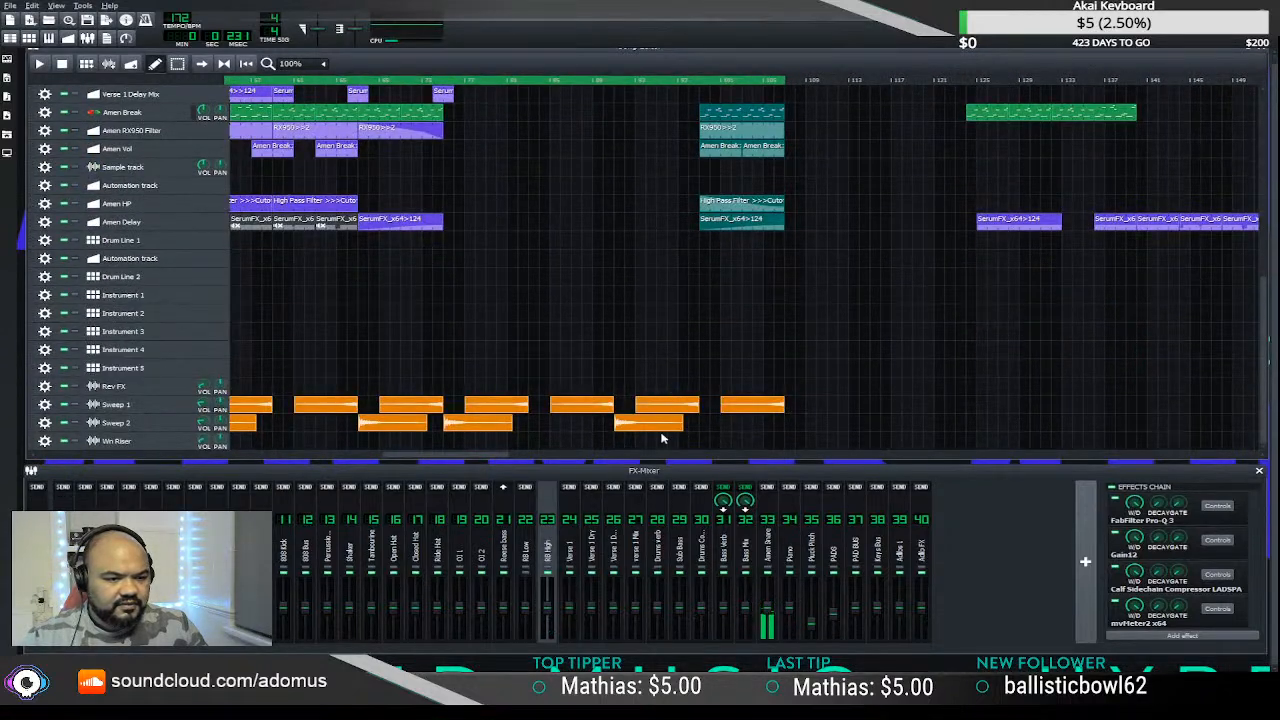
drag(448, 460, 901, 444)
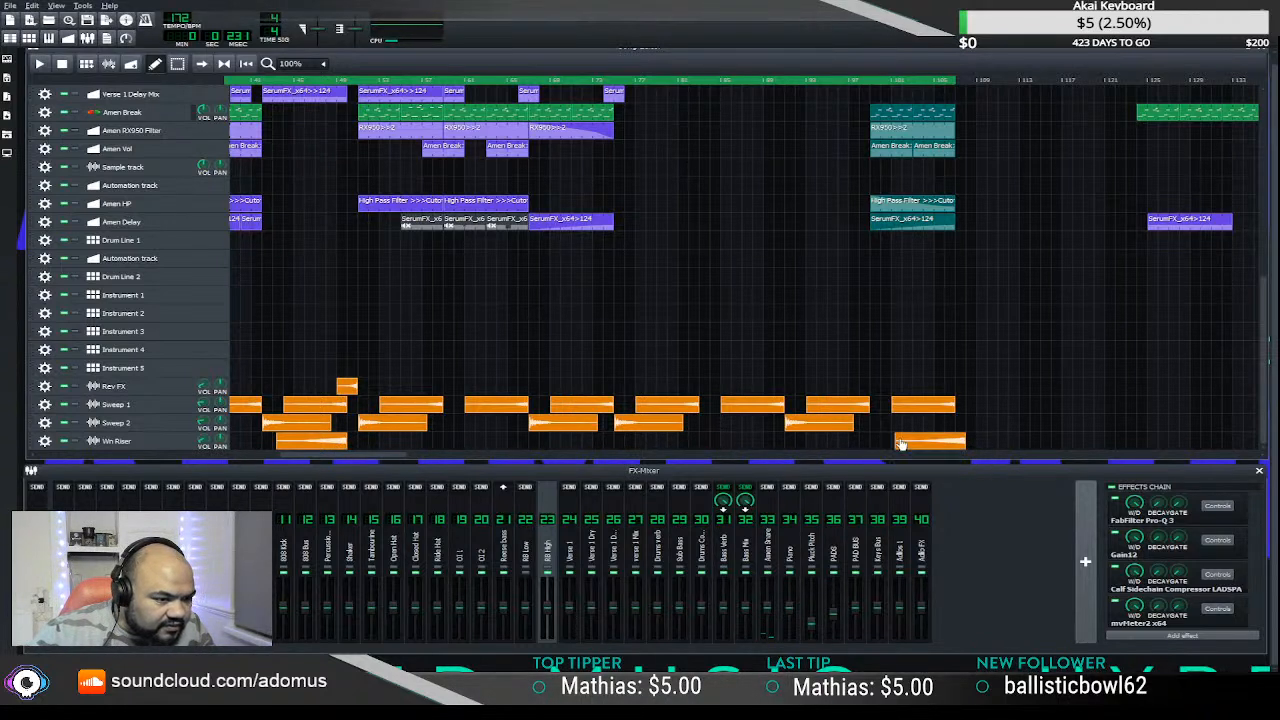
middle_click(928, 445)
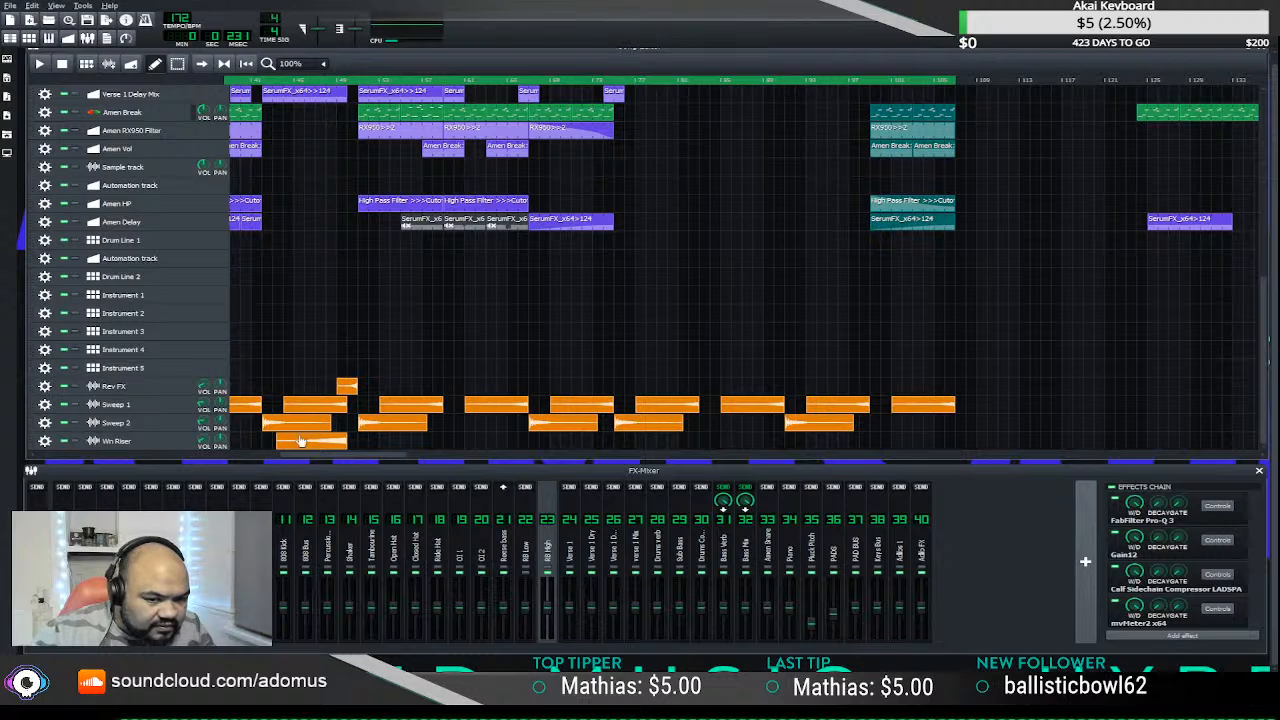
drag(300, 441, 879, 446)
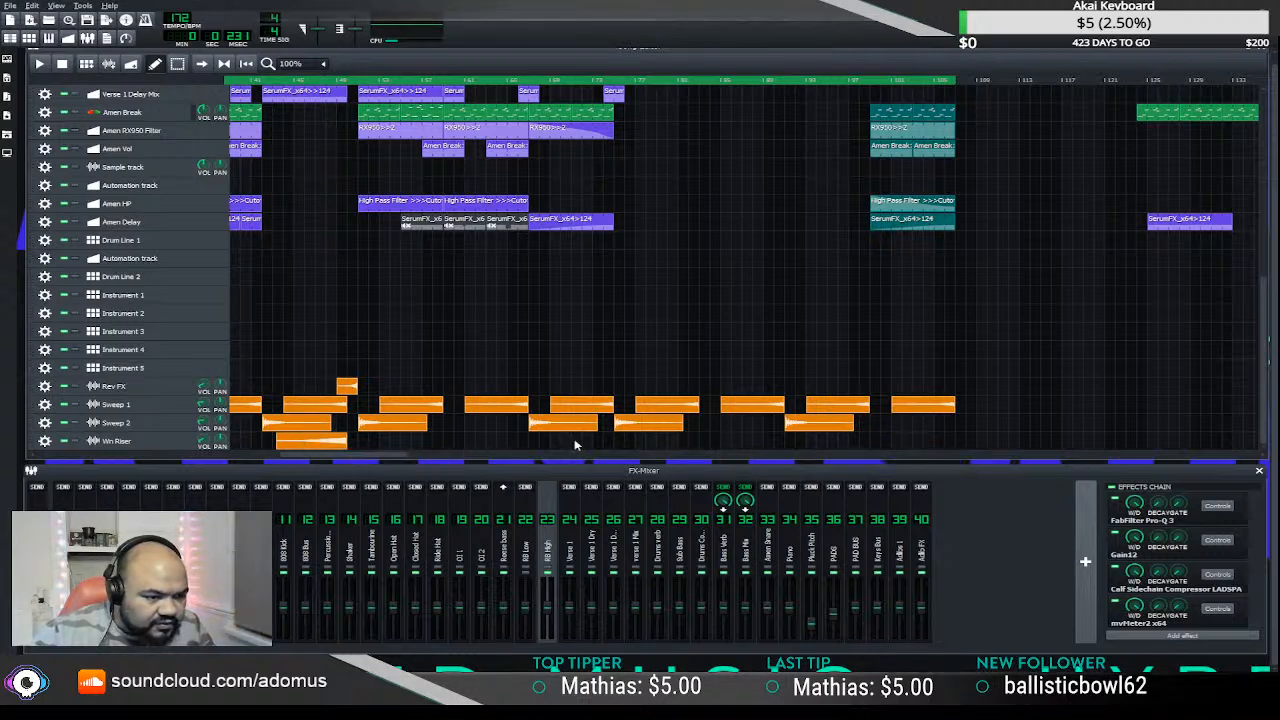
drag(308, 449, 888, 452)
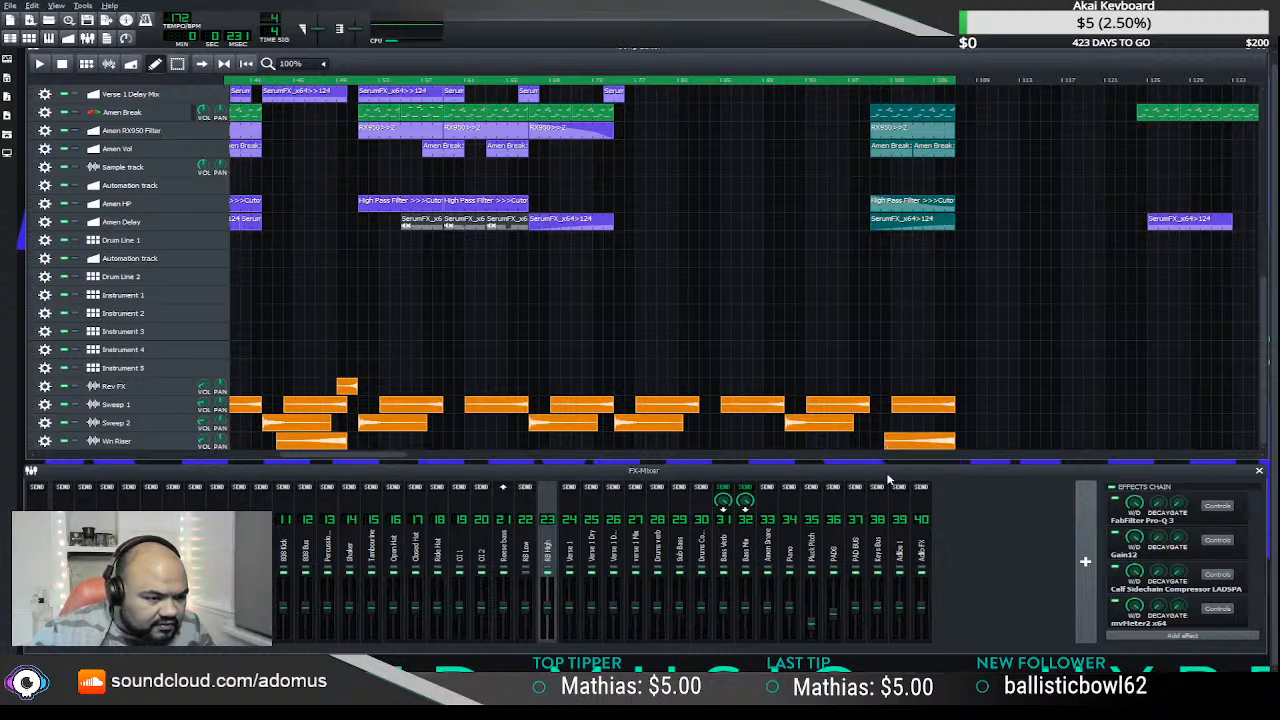
- Play the section's end with the copied Wn Riser, examine the tracks sounding there, and pause playback
key(space)
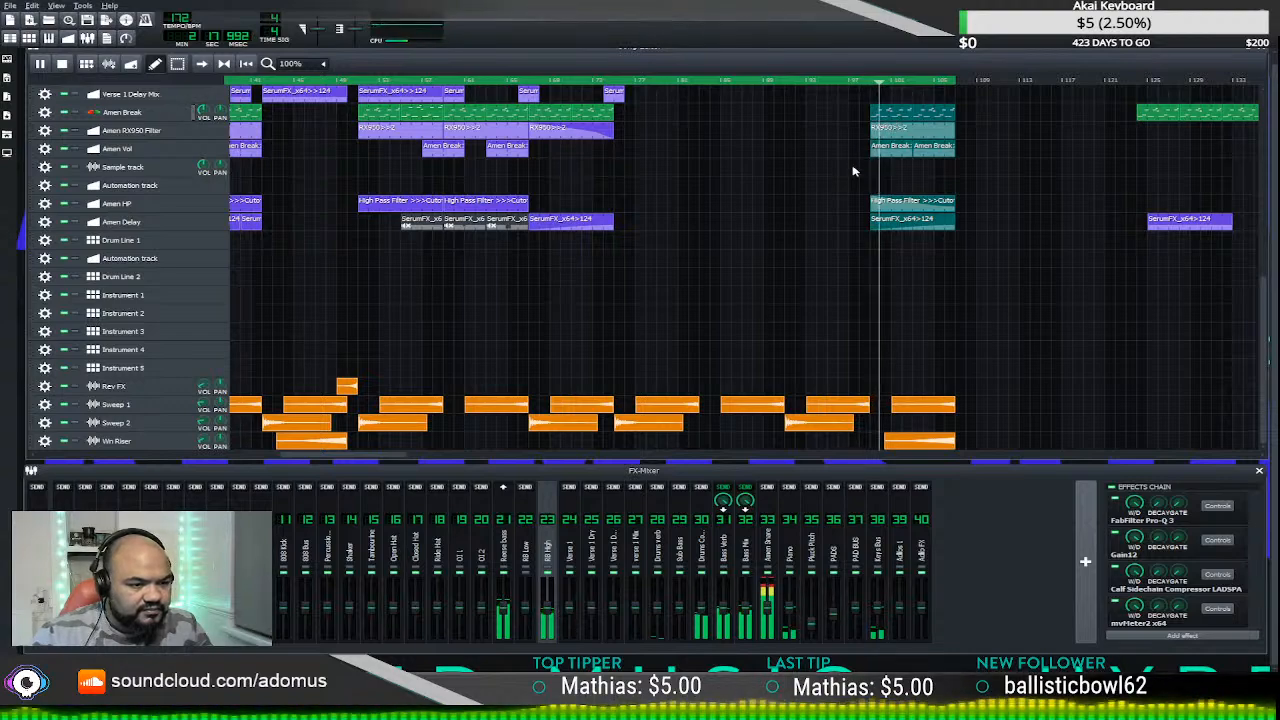
scroll(851, 195, up, 3)
scroll(843, 200, down, 3)
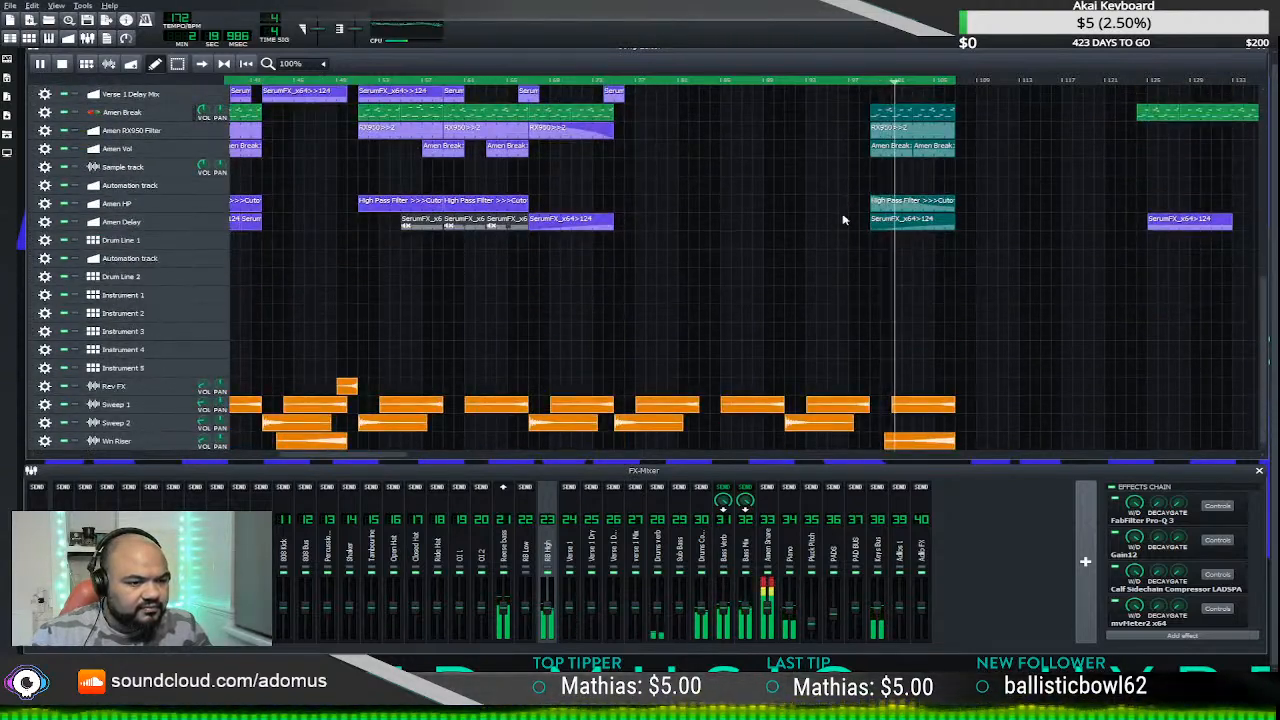
scroll(791, 287, up, 5)
scroll(795, 296, down, 5)
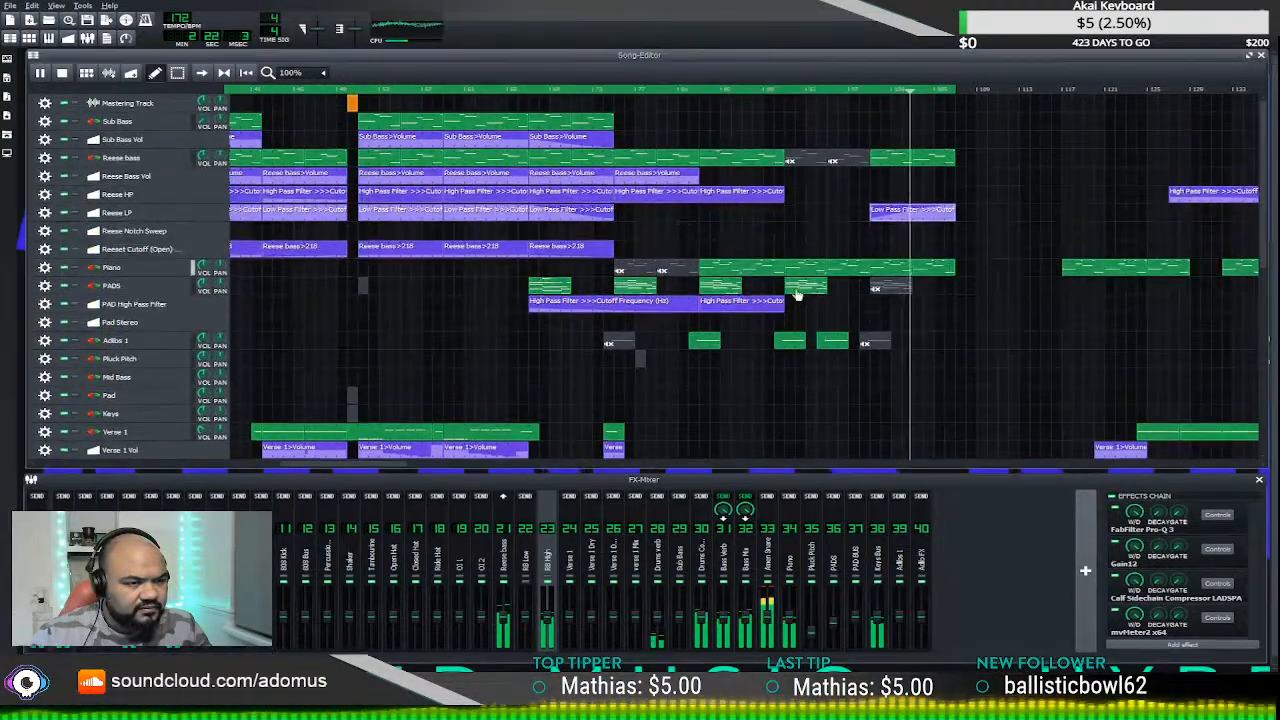
scroll(799, 299, up, 5)
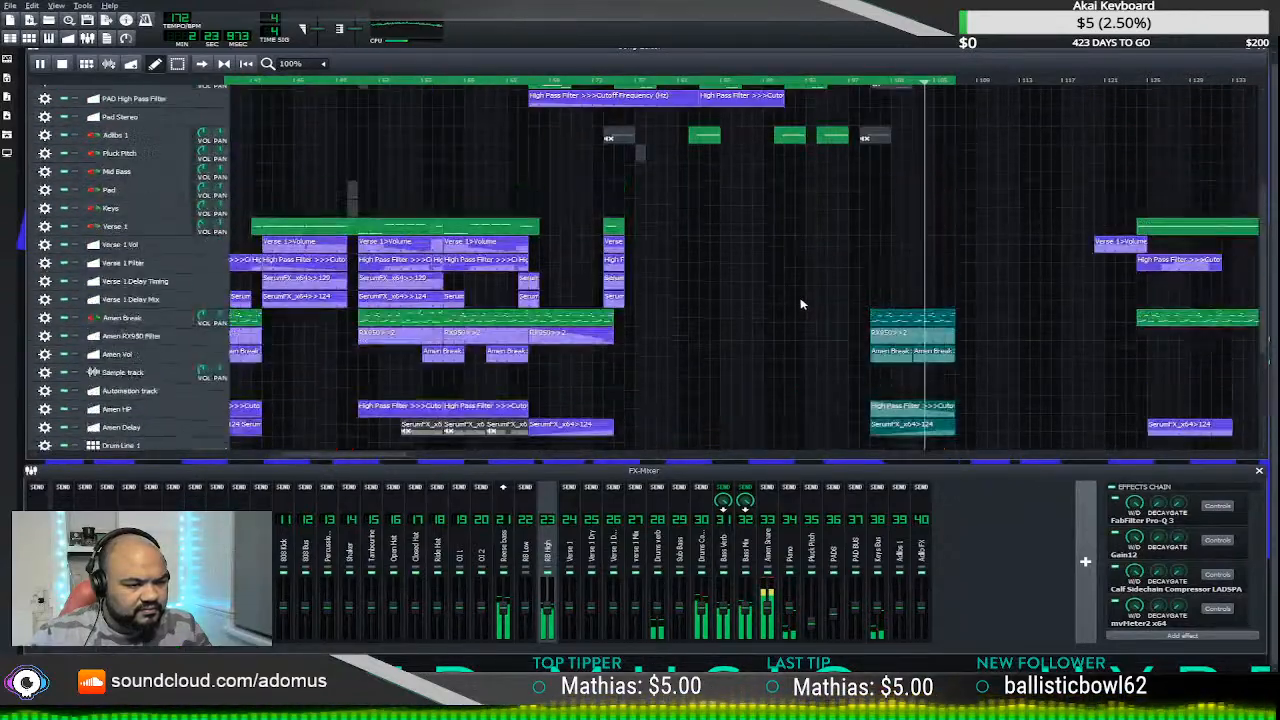
scroll(801, 303, down, 5)
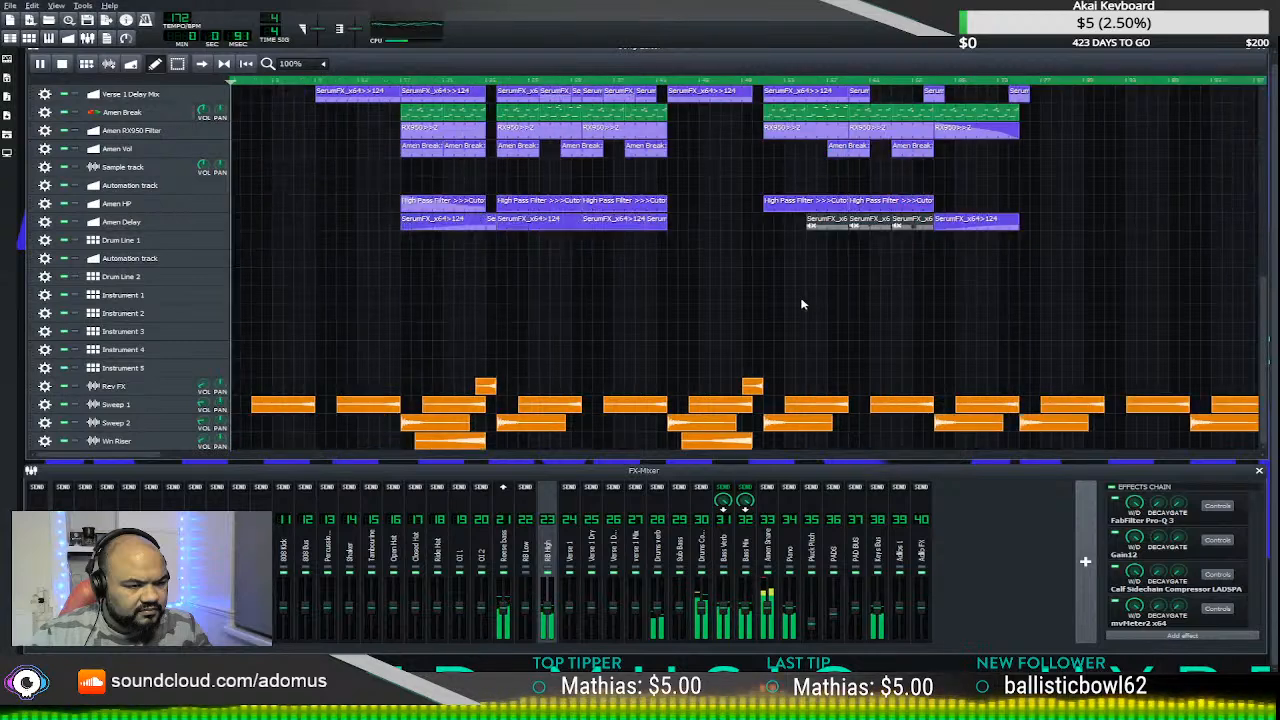
click(41, 63)
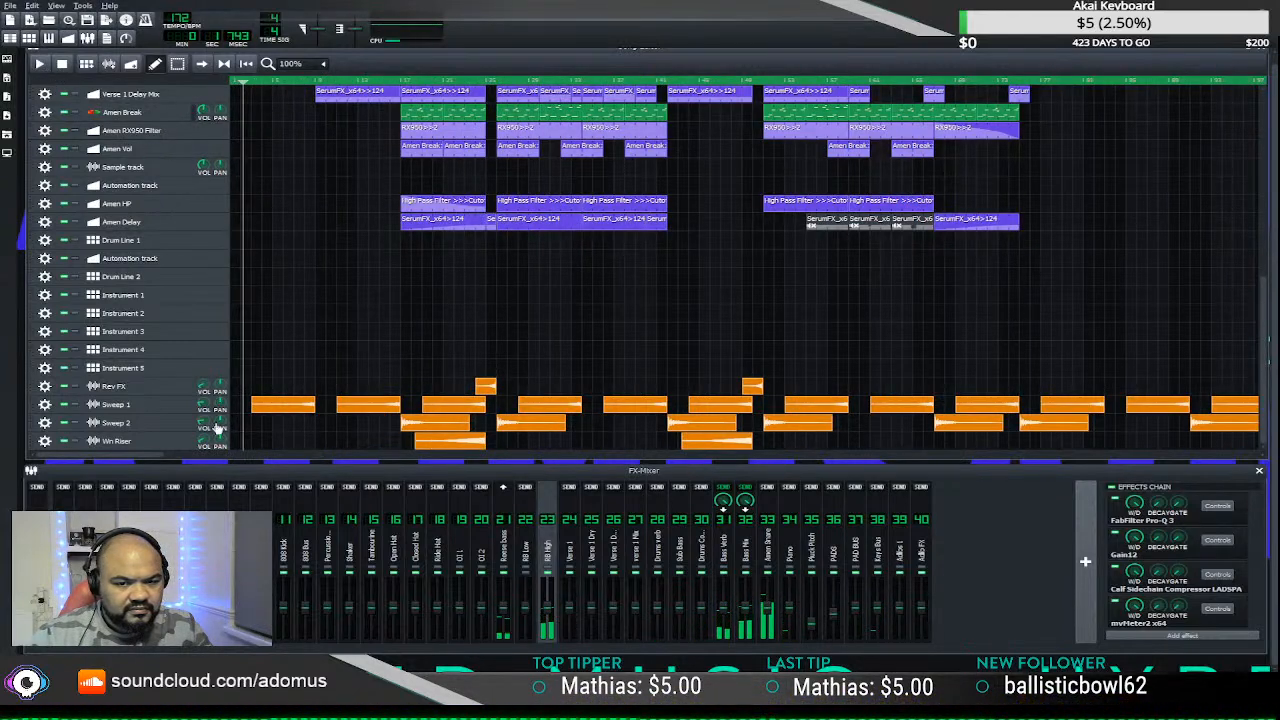
- Copy a Sweep 2 clip to the start of the copied Amen Break group, audition the passage, and pause playback
drag(139, 454, 596, 426)
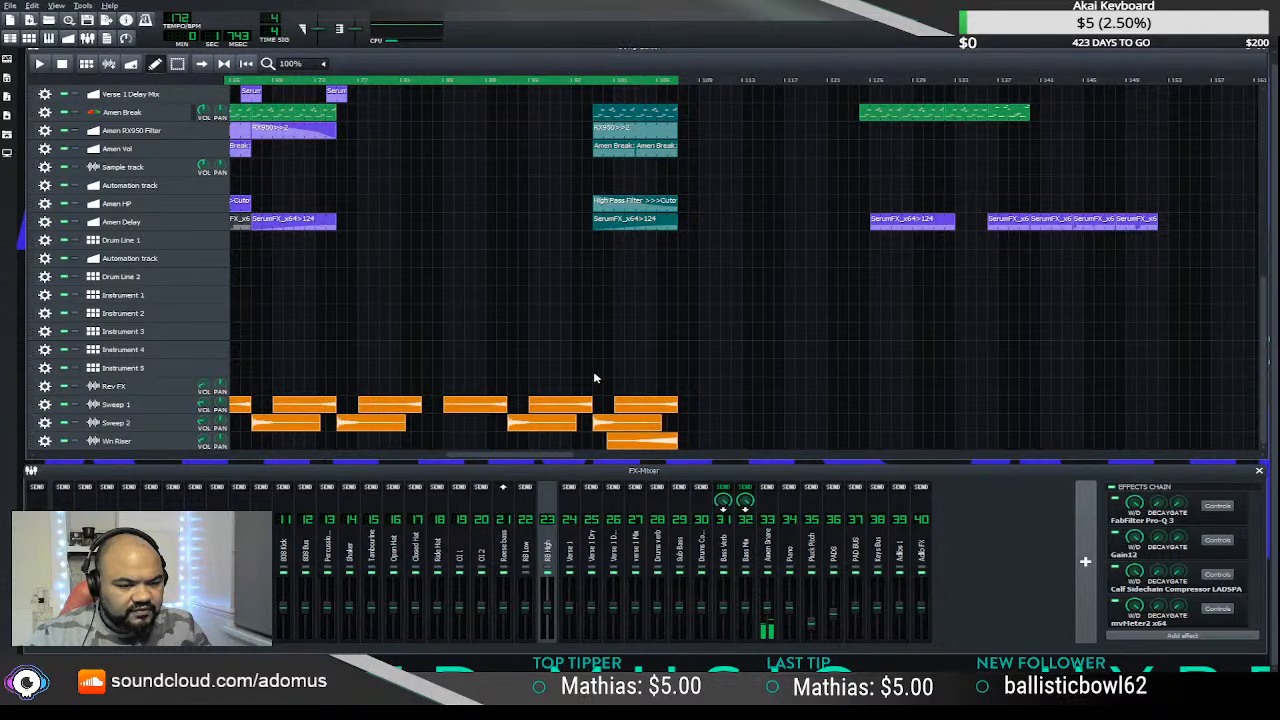
click(580, 82)
key(space)
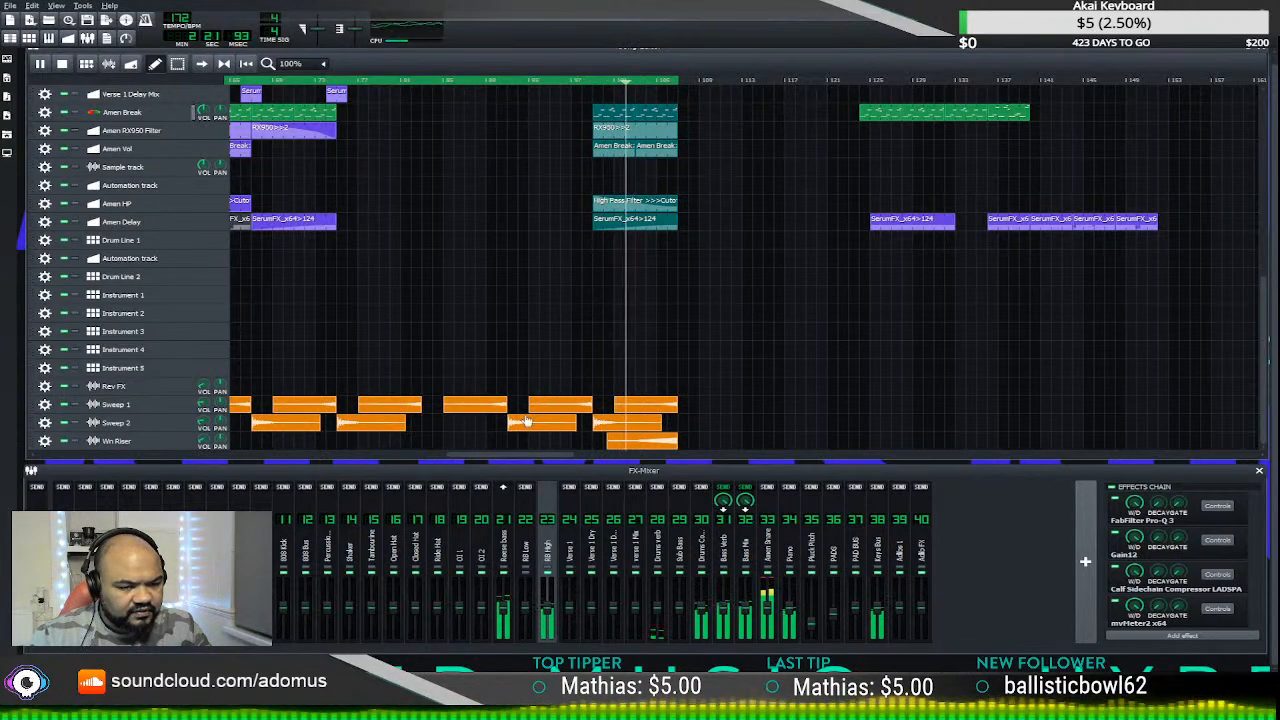
scroll(579, 350, up, 10)
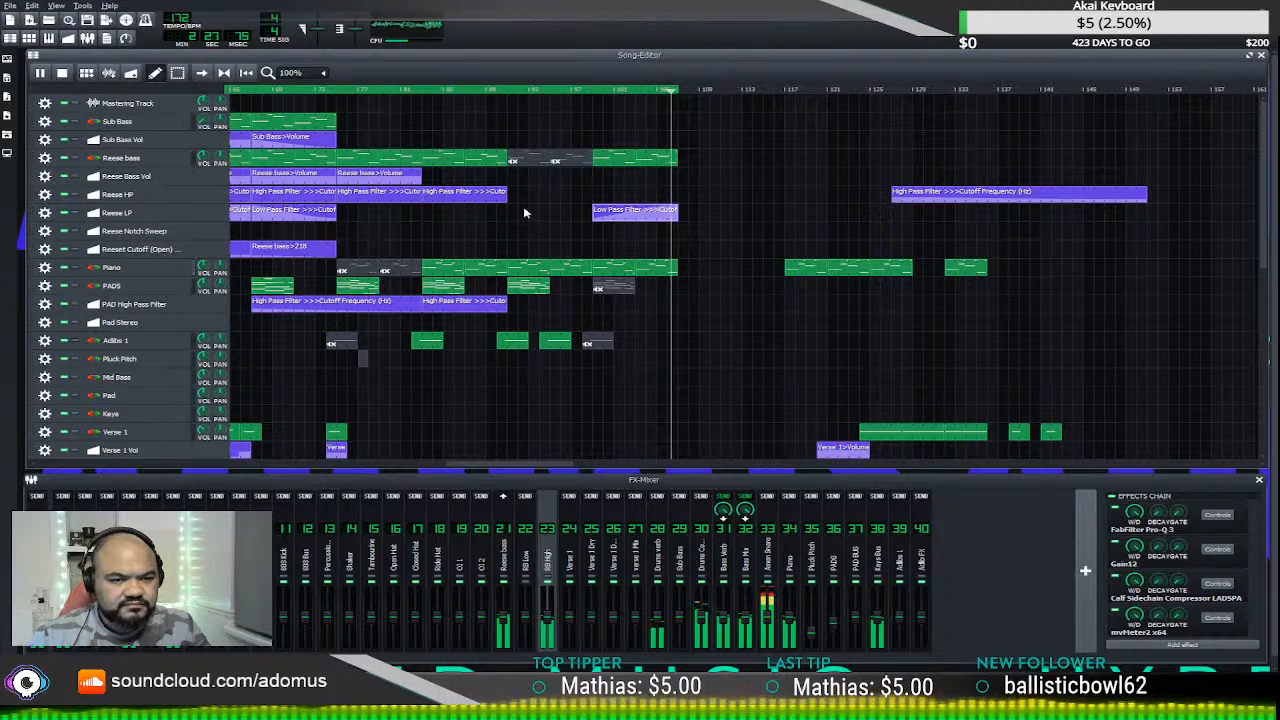
key(space)
key(space)
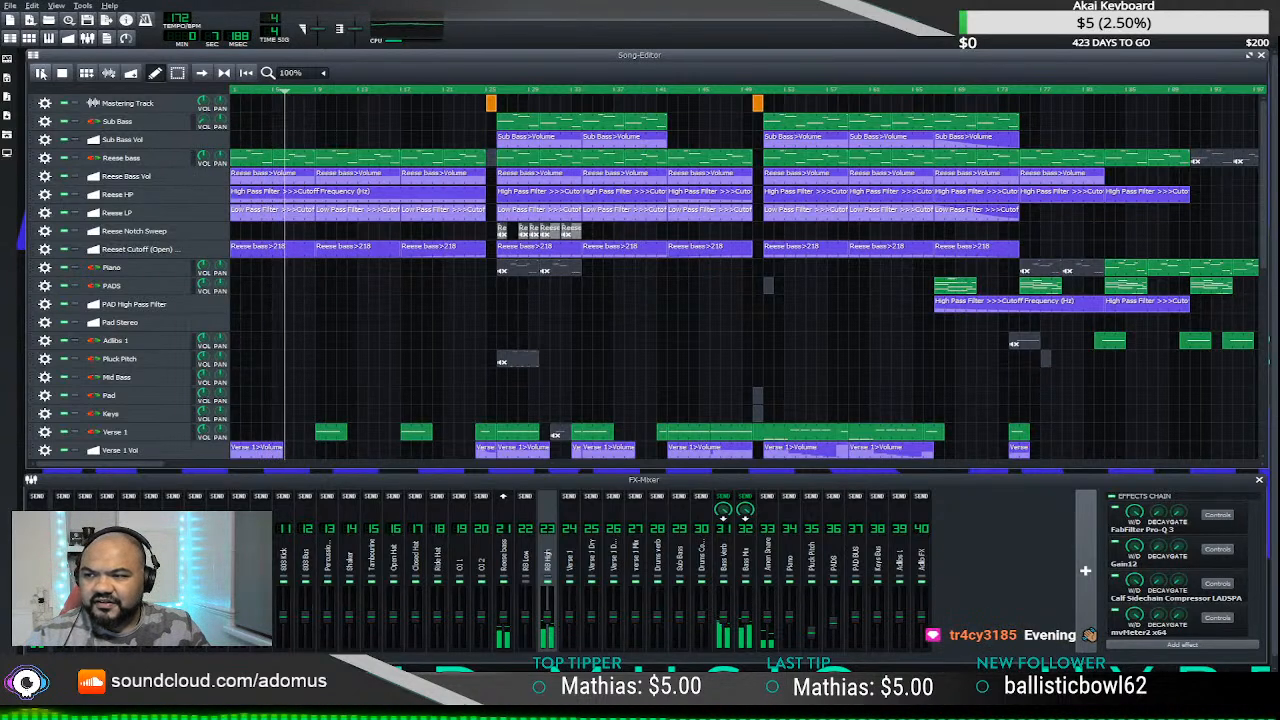
key(space)
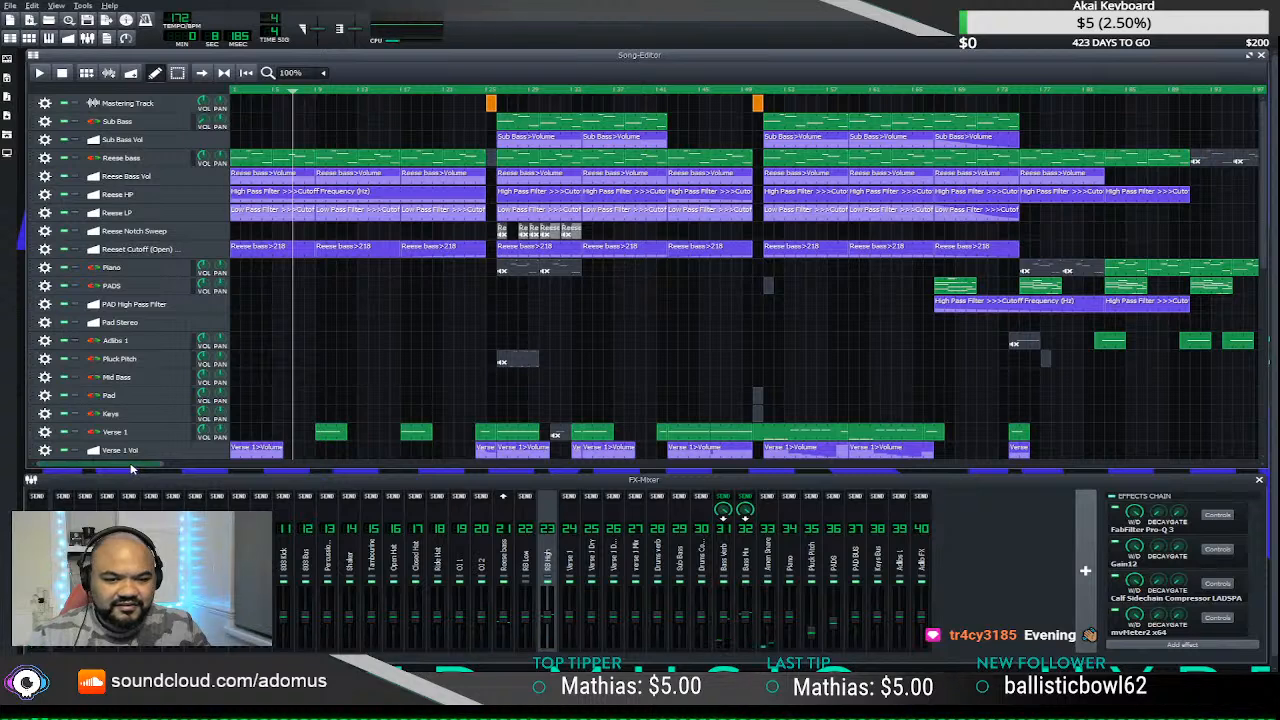
- Copy the first Reese HP automation clip after the second drop under the final two Reese bass clips, and check its curve
drag(129, 463, 287, 463)
drag(722, 192, 984, 197)
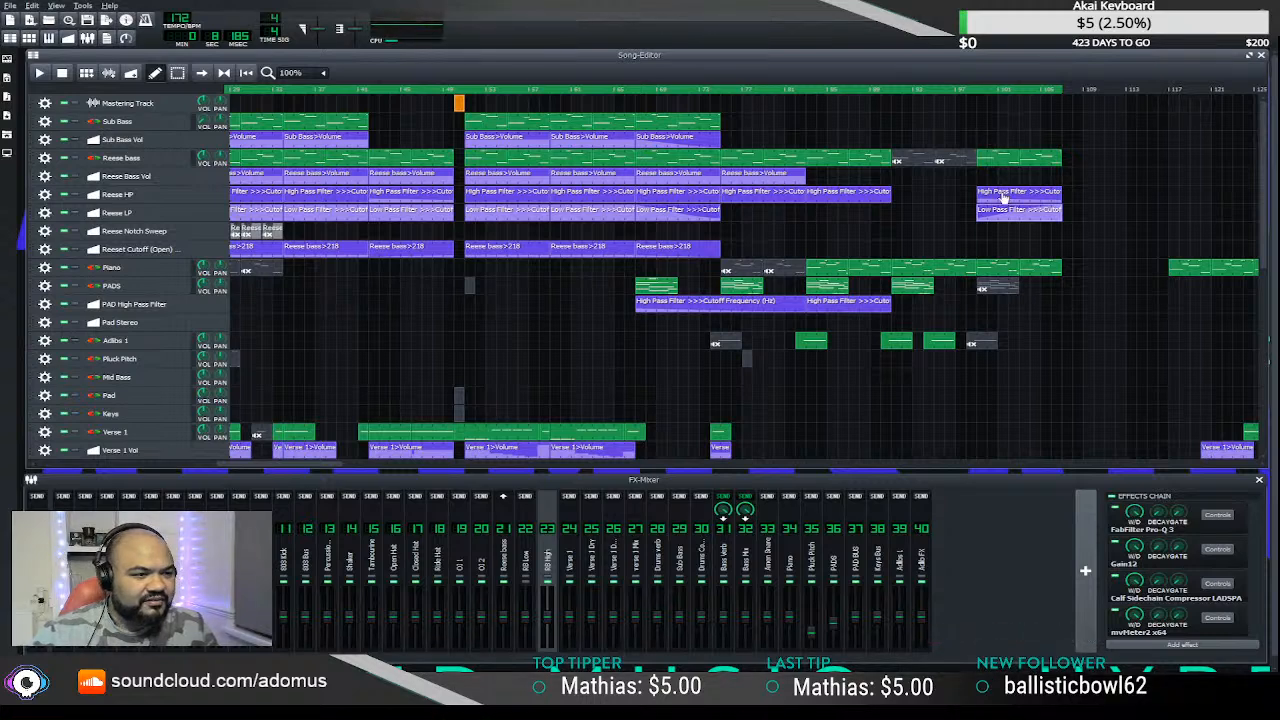
double_click(1003, 197)
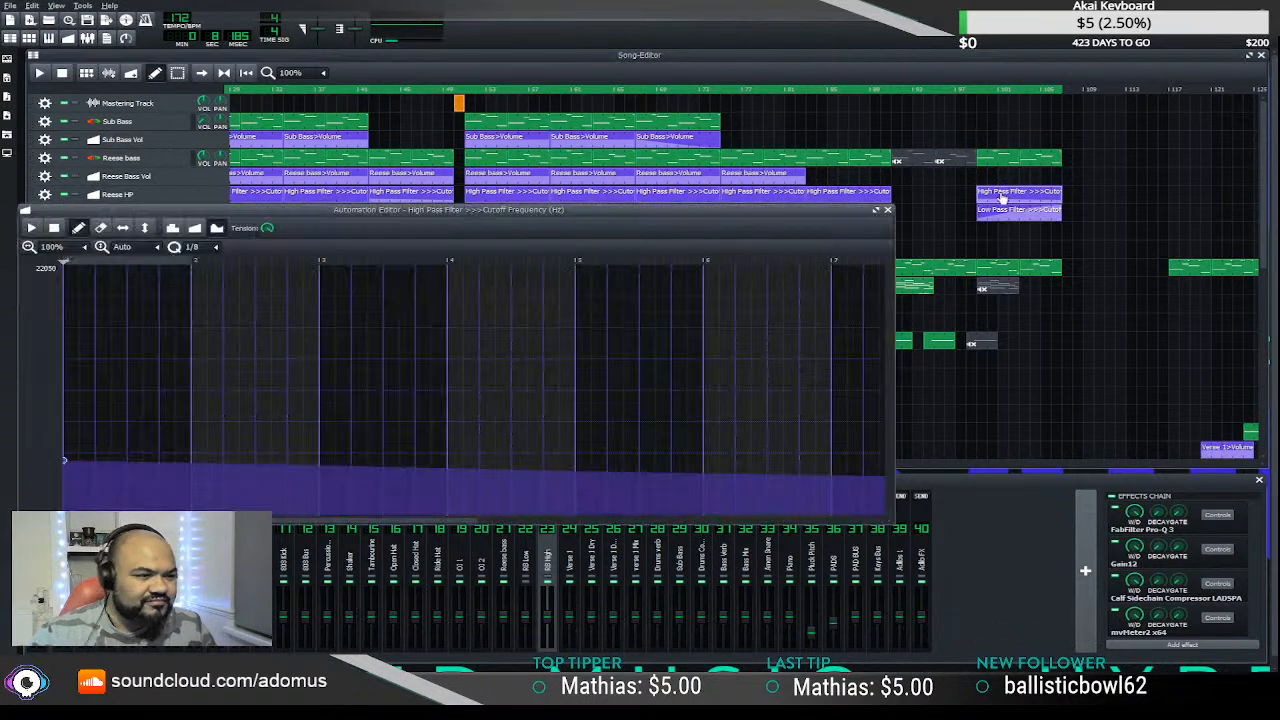
click(888, 216)
- Audition the section's end with the copied Reese HP automation, pause, and replay it from just before the final Reese bass clips
click(978, 101)
key(space)
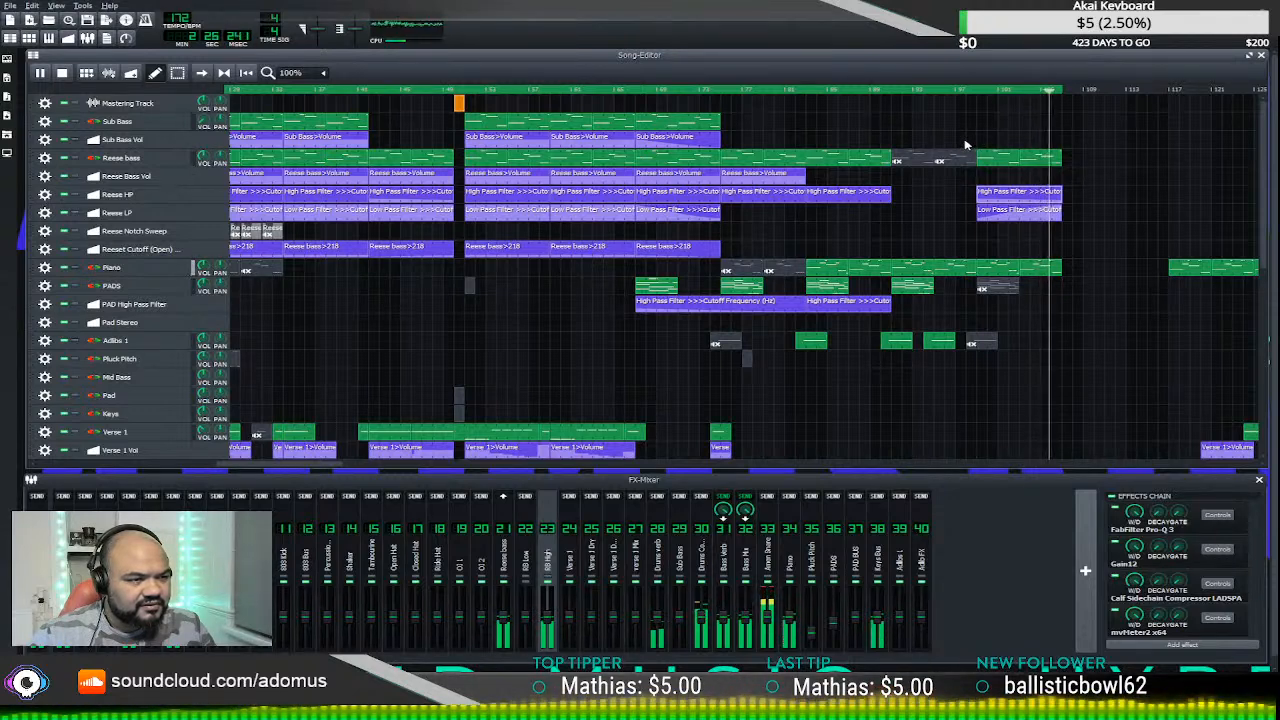
click(40, 73)
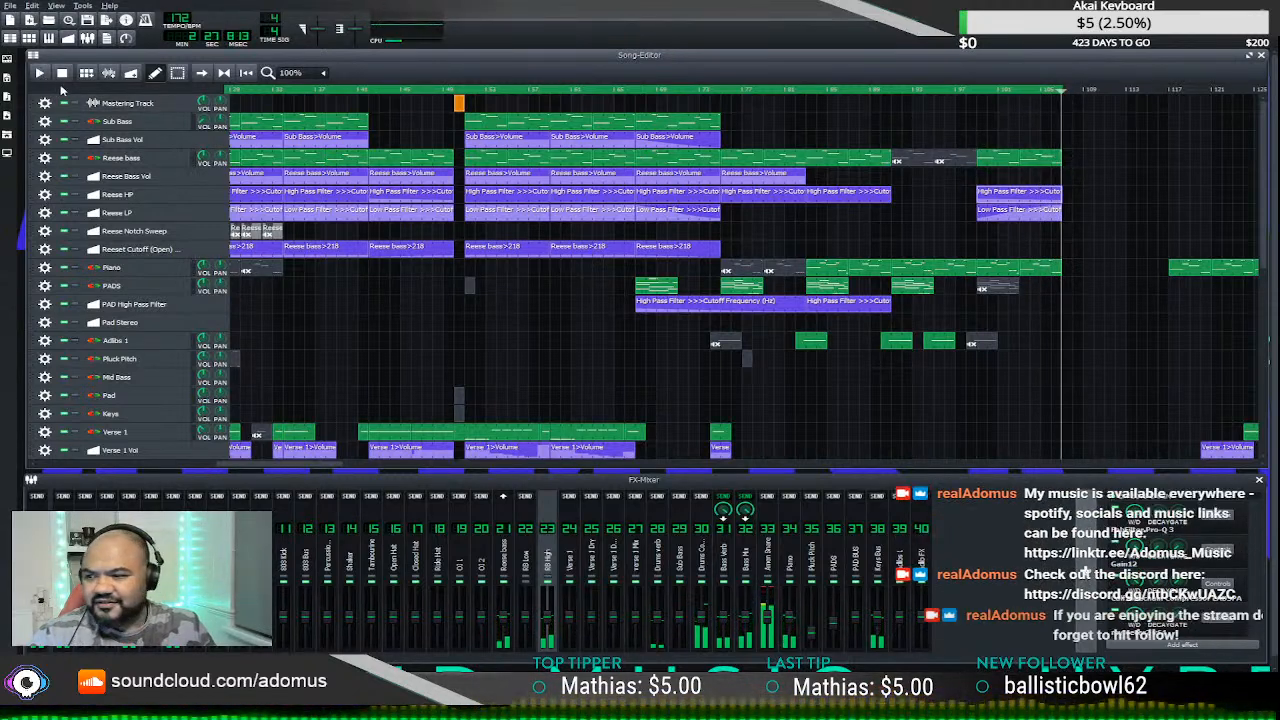
click(972, 90)
key(space)
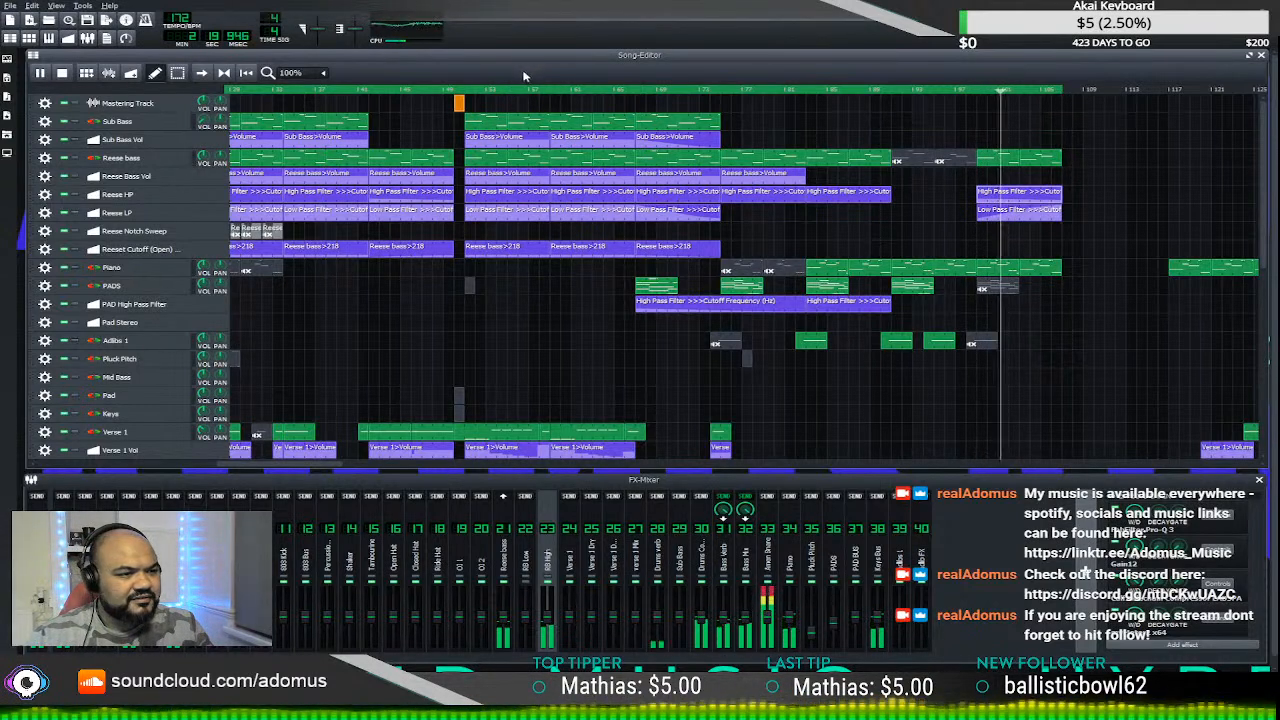
- Stop playback, return the playhead to just before the final Reese bass clips, and examine the tracks sounding there
key(space)
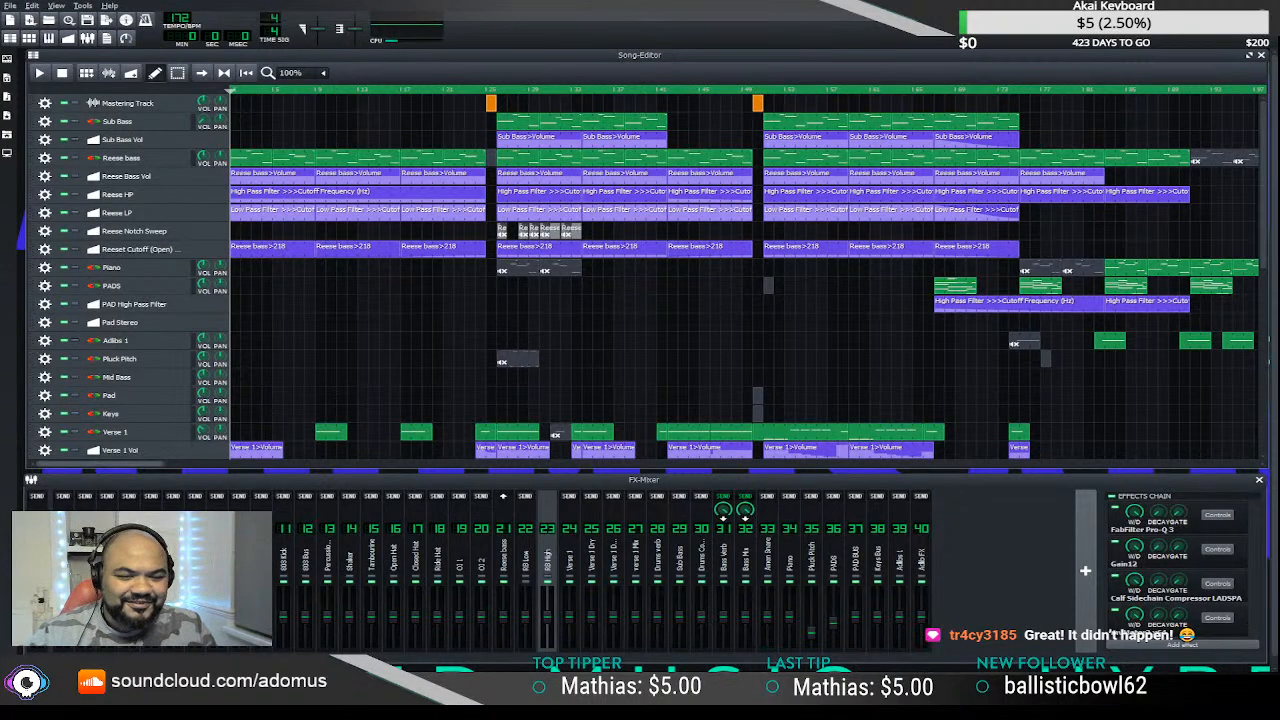
drag(157, 466, 648, 476)
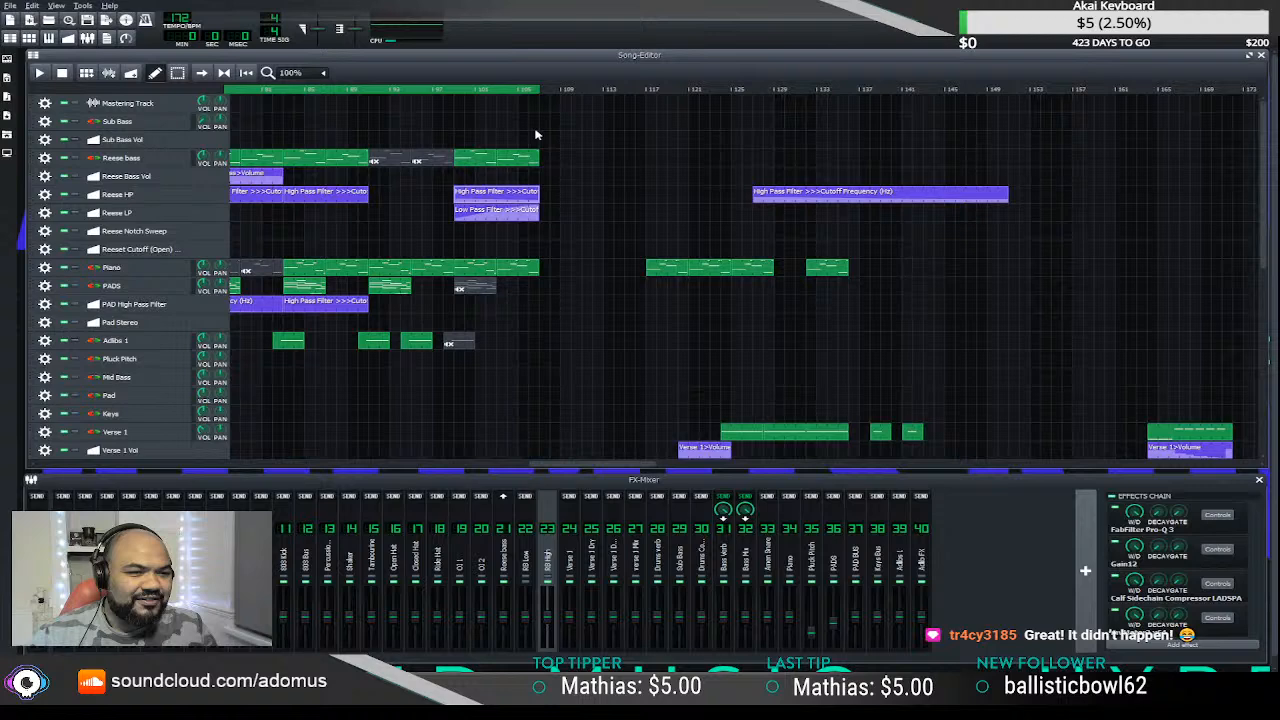
click(448, 90)
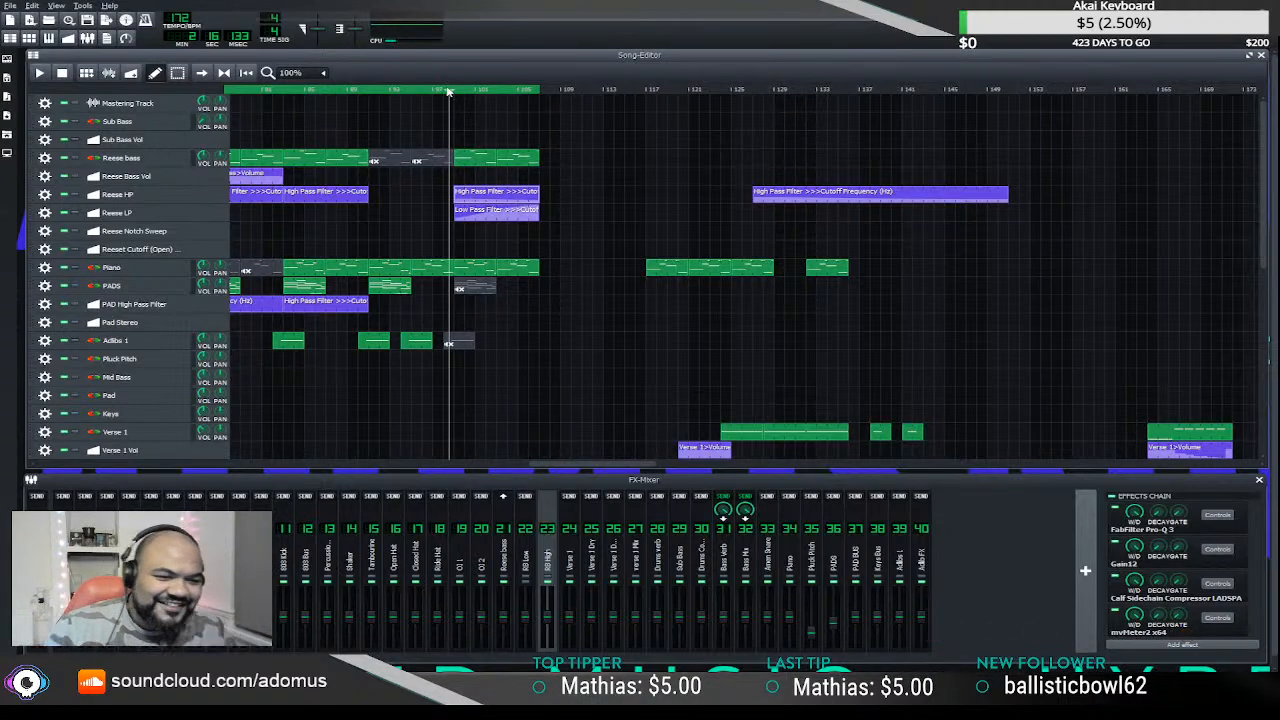
scroll(470, 160, down, 5)
scroll(337, 203, down, 6)
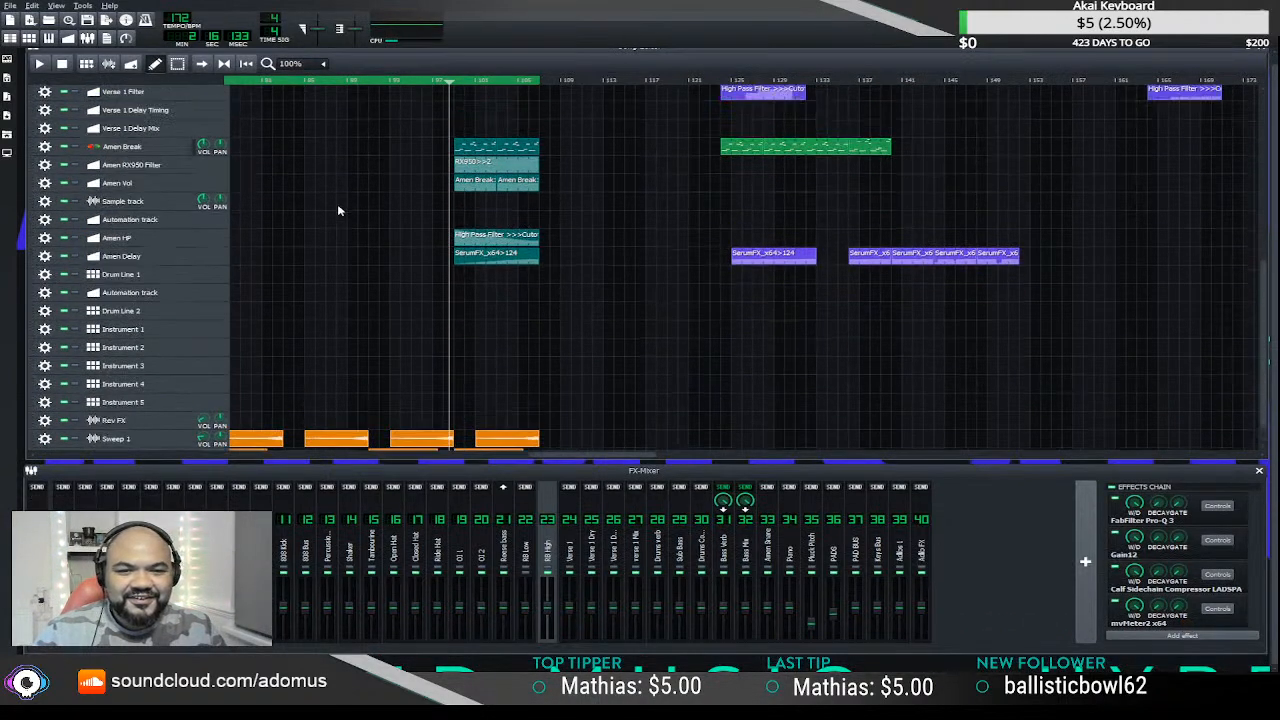
scroll(337, 203, up, 7)
scroll(337, 203, down, 3)
scroll(327, 217, down, 2)
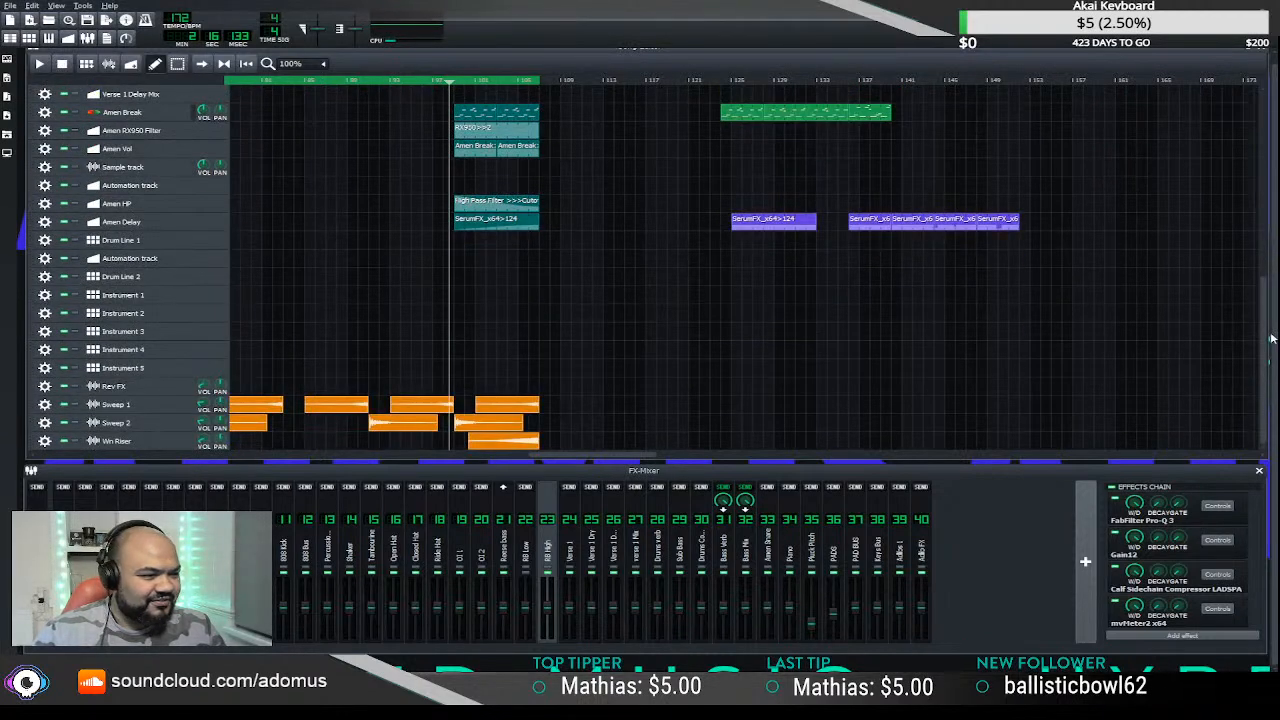
scroll(1272, 338, up, 1)
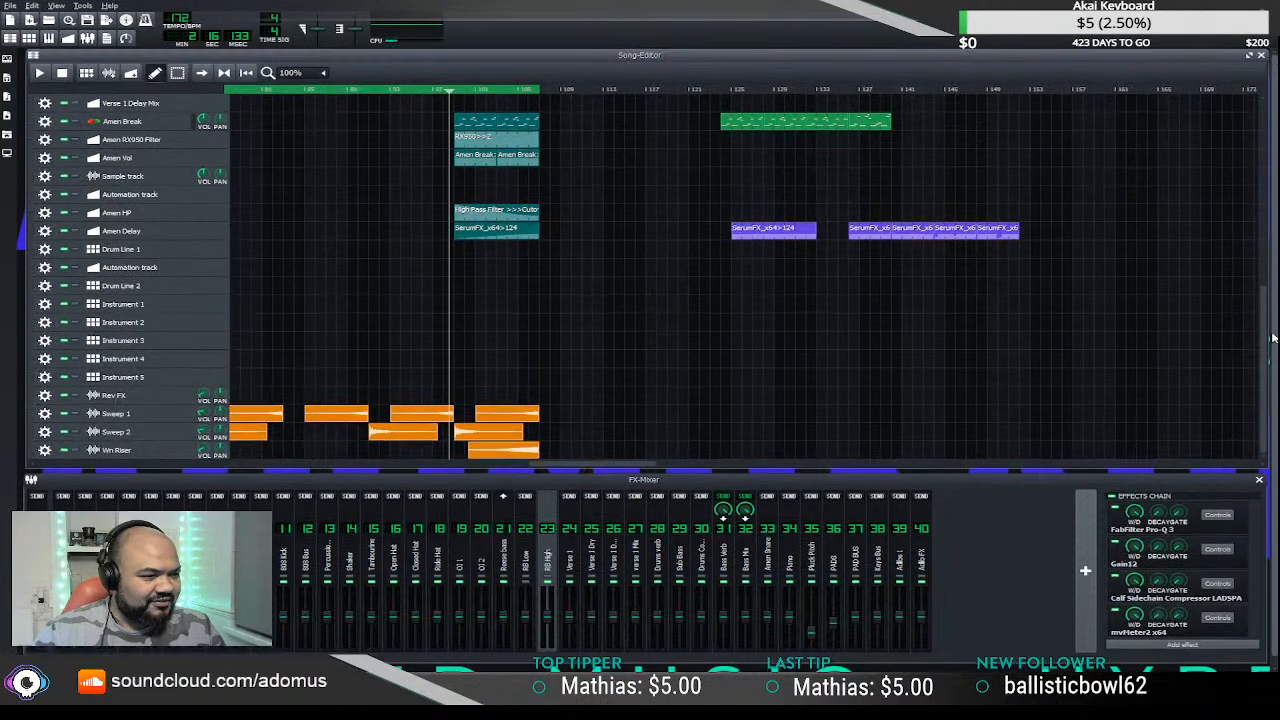
- Add a VeSTige instrument track and place it between the Verse 1 Delay Mix and Amen Break tracks
click(7, 60)
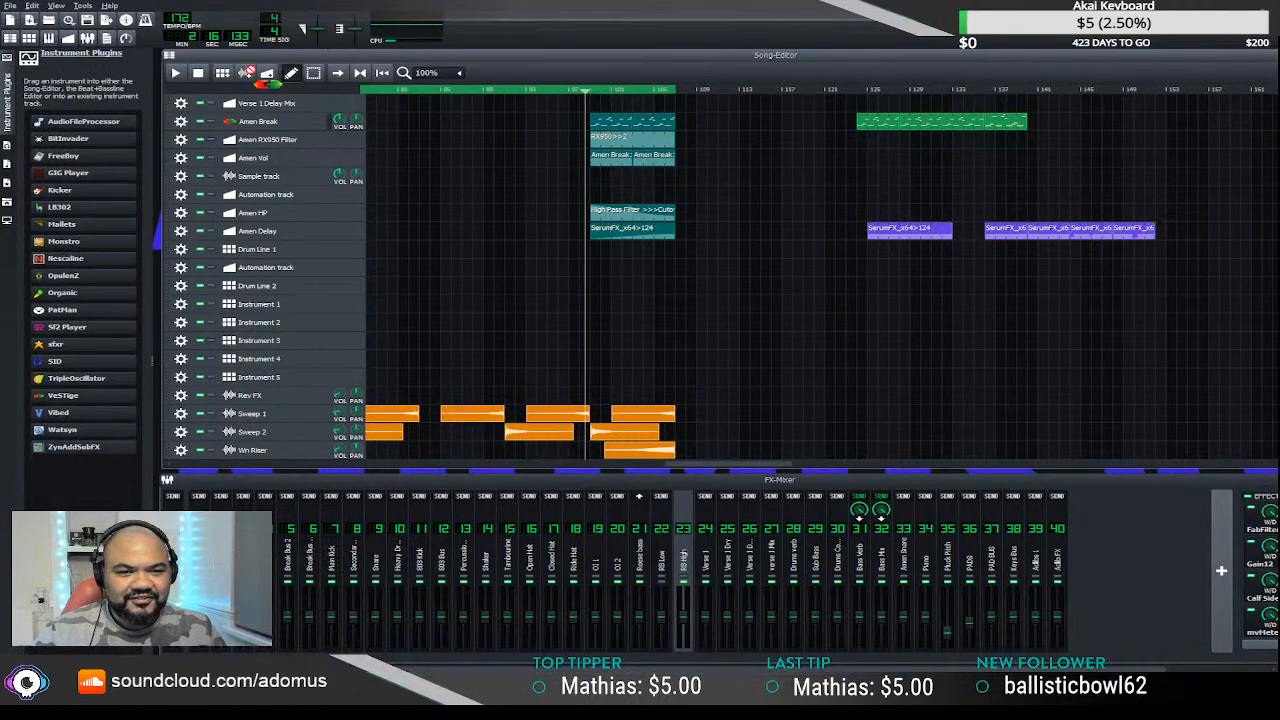
drag(268, 120, 270, 124)
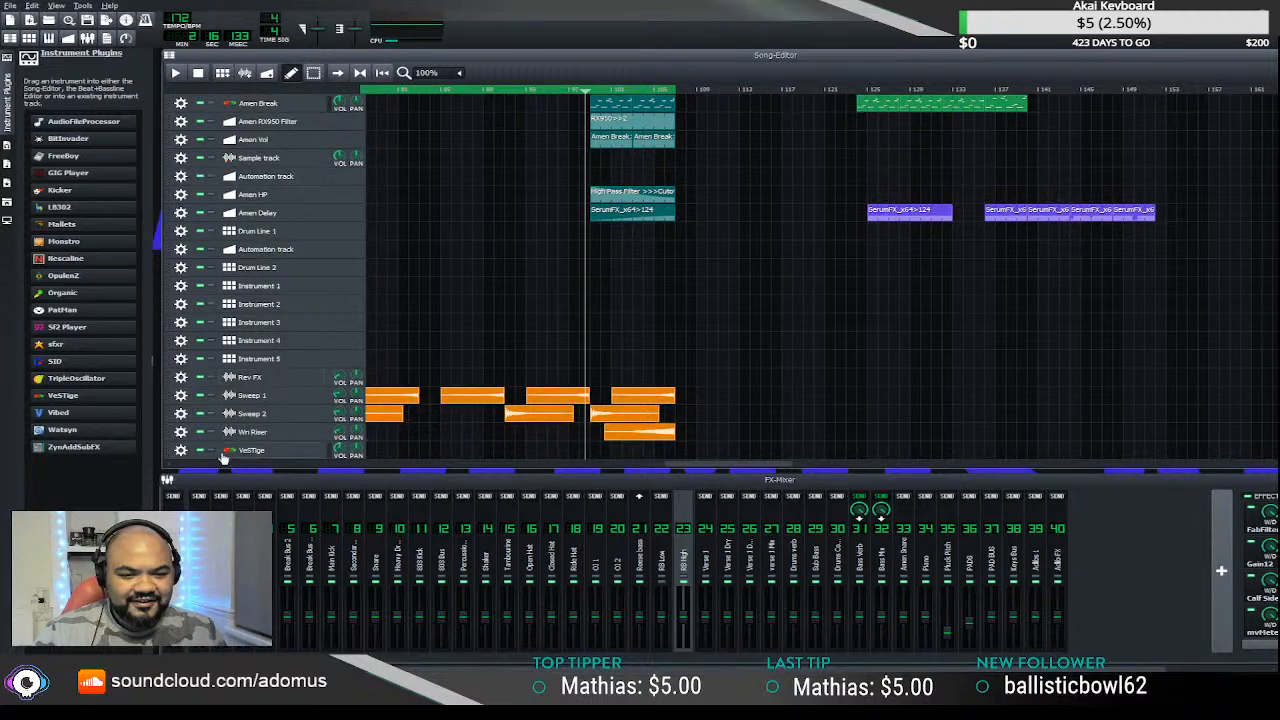
drag(180, 357, 340, 133)
scroll(437, 193, up, 3)
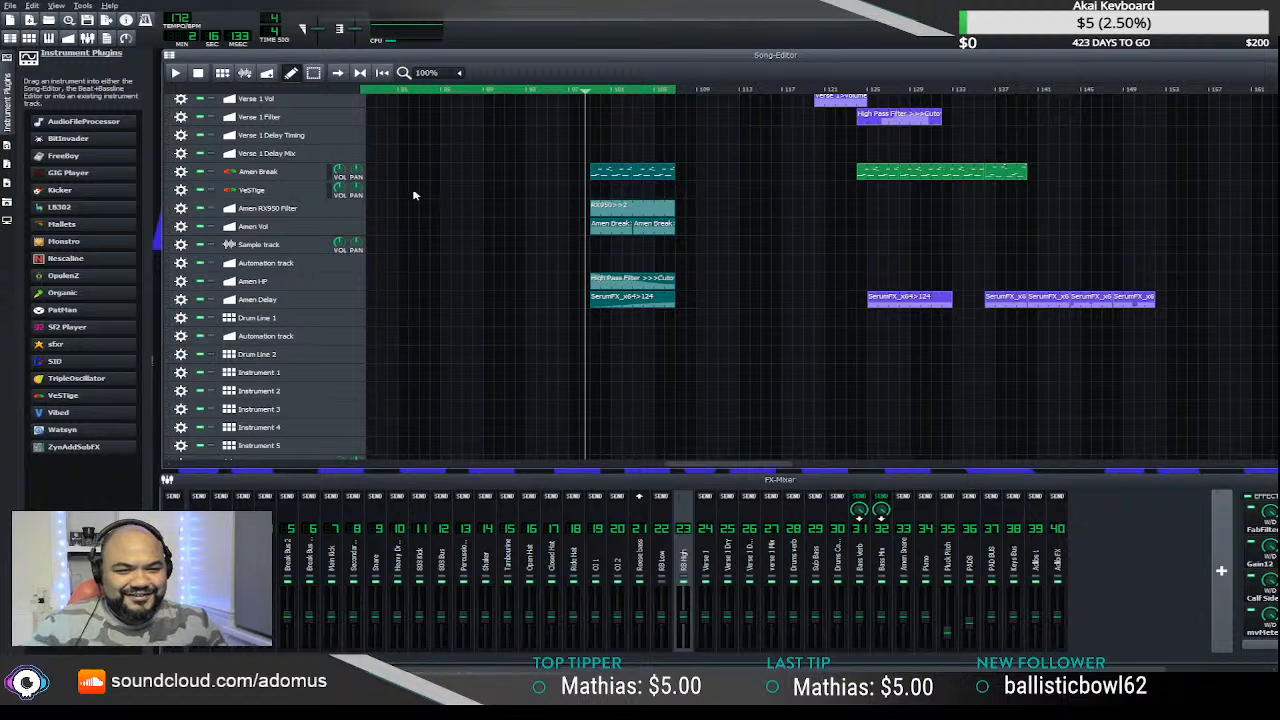
drag(279, 195, 286, 171)
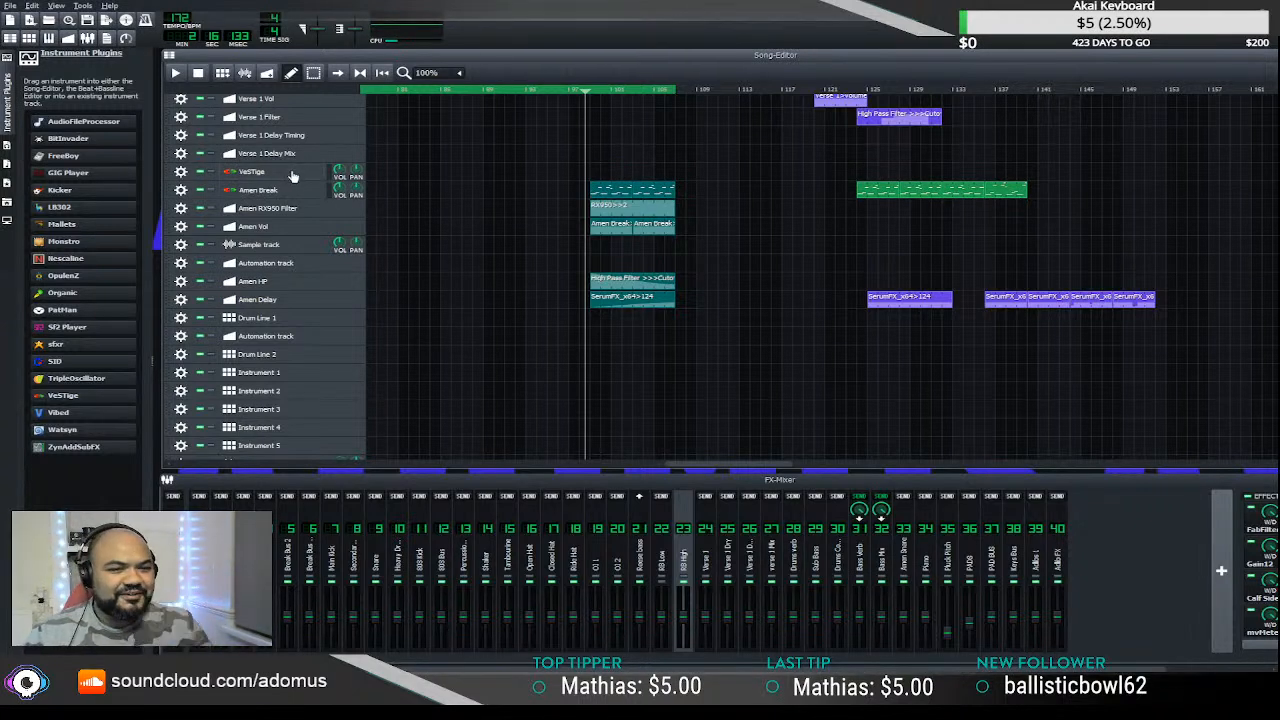
- Rename the new VeSTige track as Verse 2
double_click(291, 172)
scroll(399, 180, up, 5)
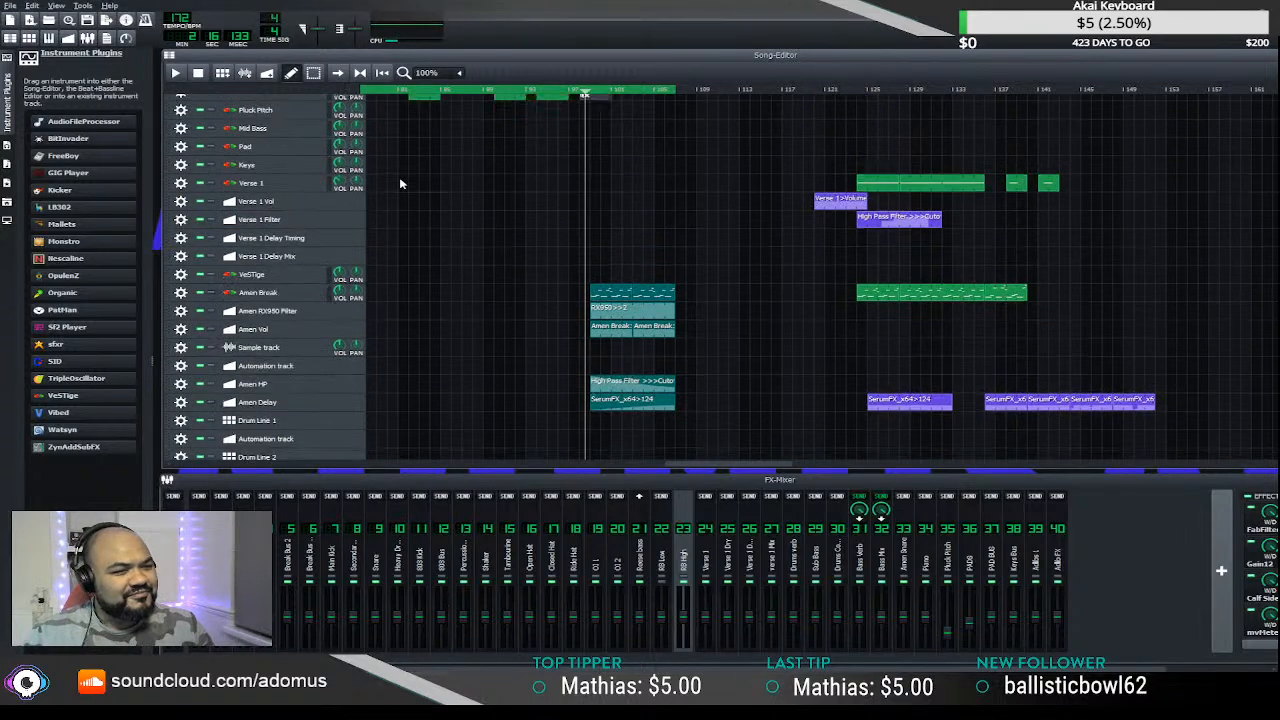
double_click(258, 343)
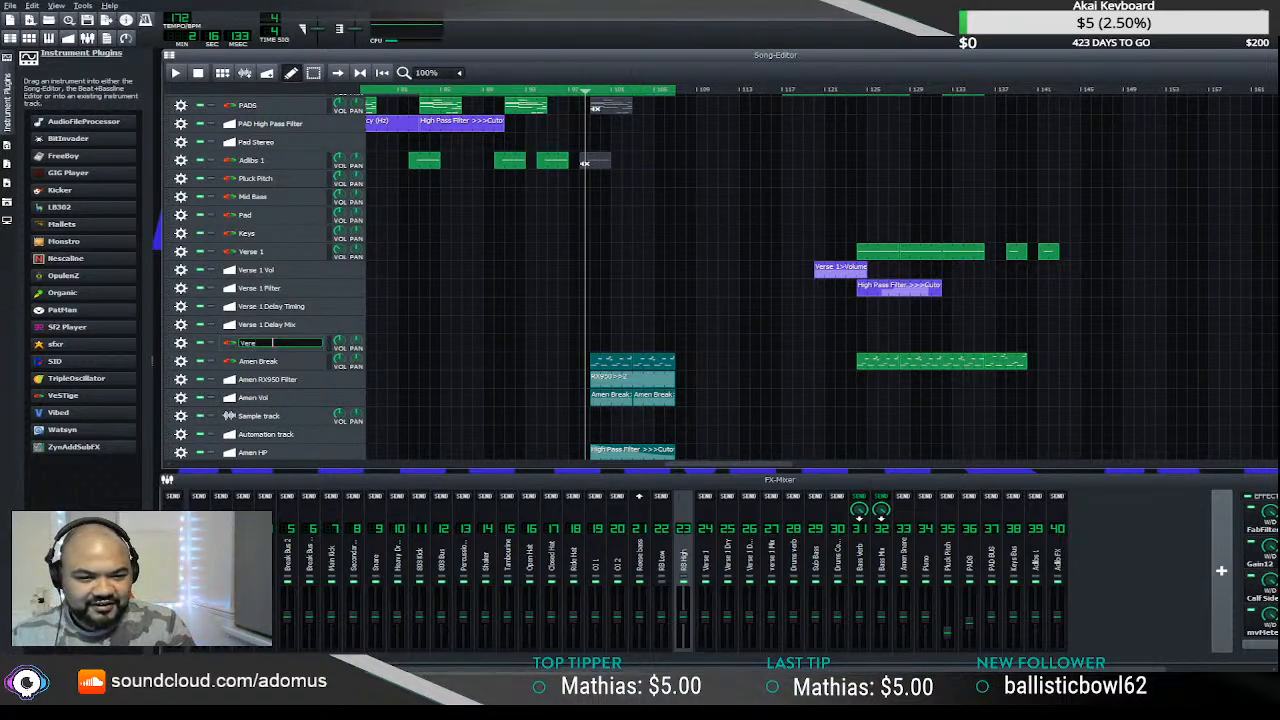
key(BackSpace)
key(BackSpace)
key(BackSpace)
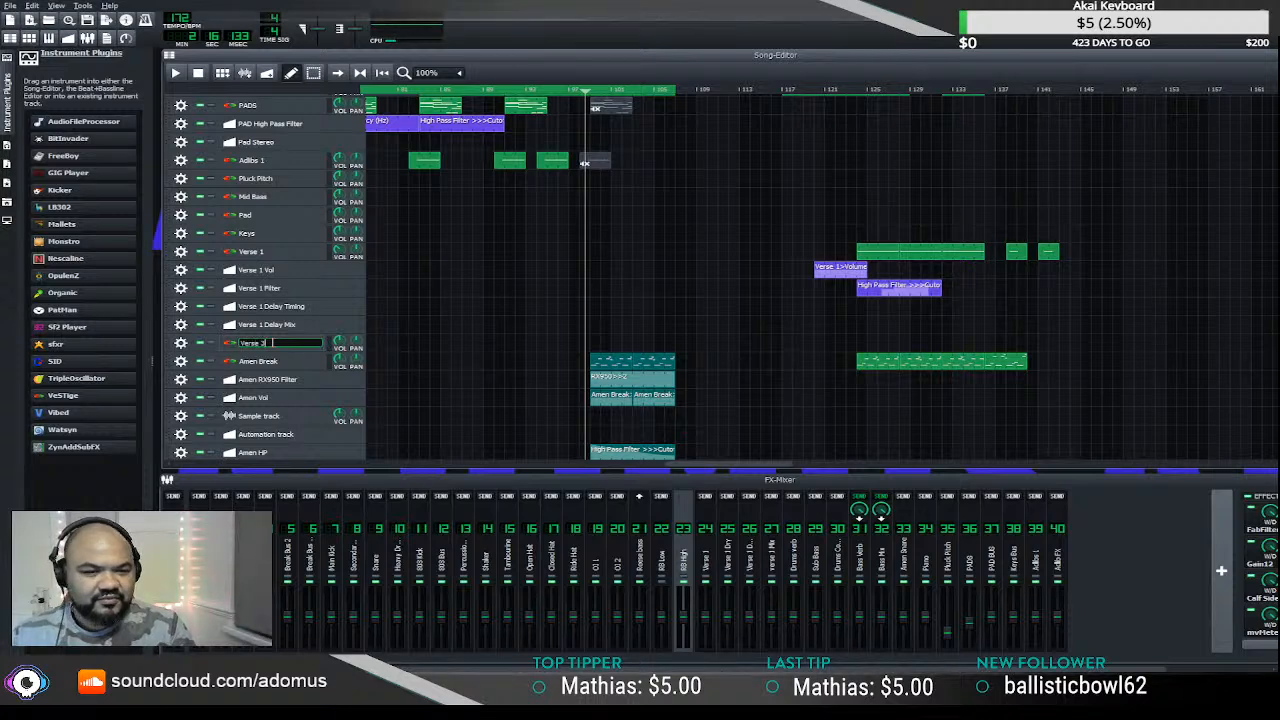
text(rse 2)
key(Return)
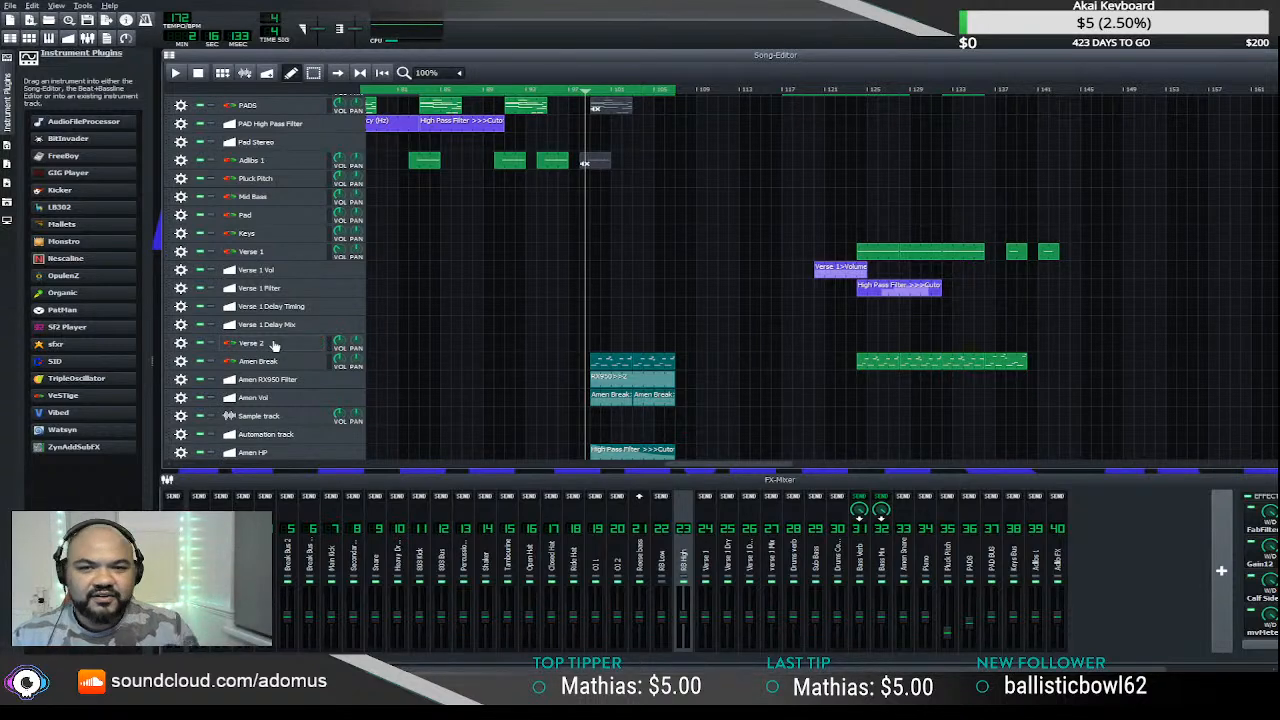
- Audition the Verse 2 and Verse 3 vocal samples in the Raw folder, and rename the new track as Verse 3
click(8, 173)
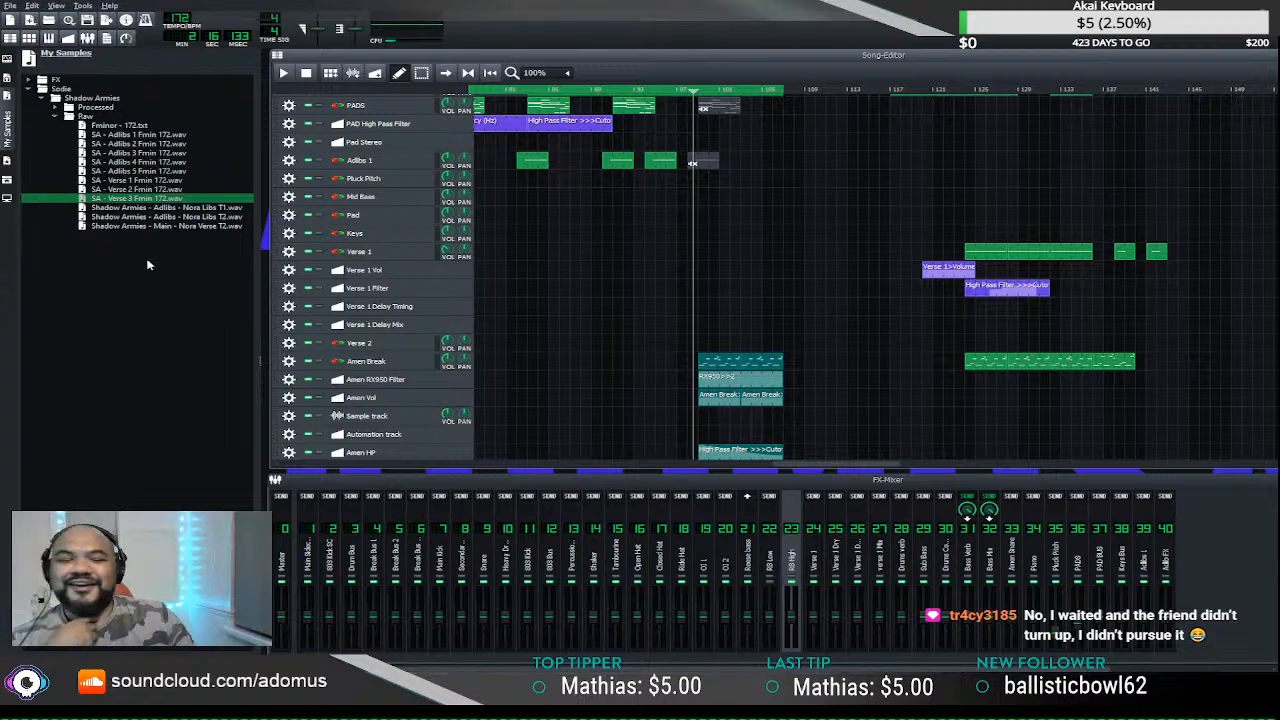
click(190, 190)
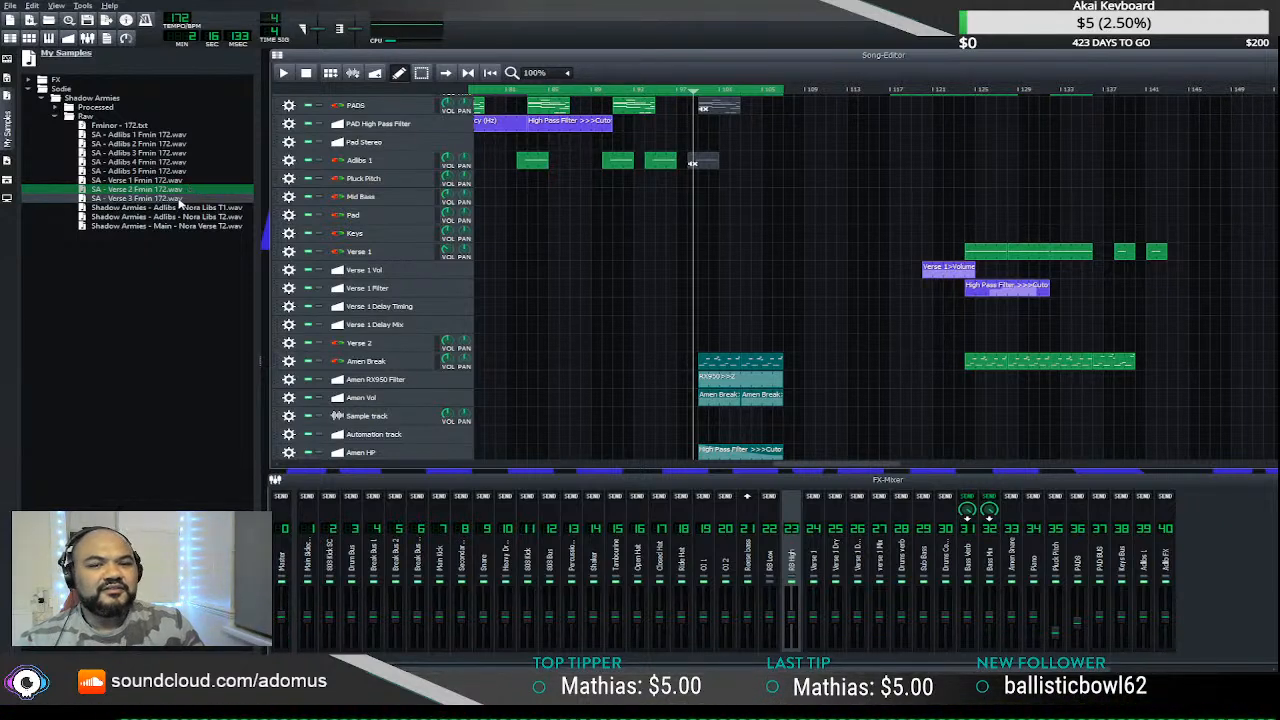
click(179, 198)
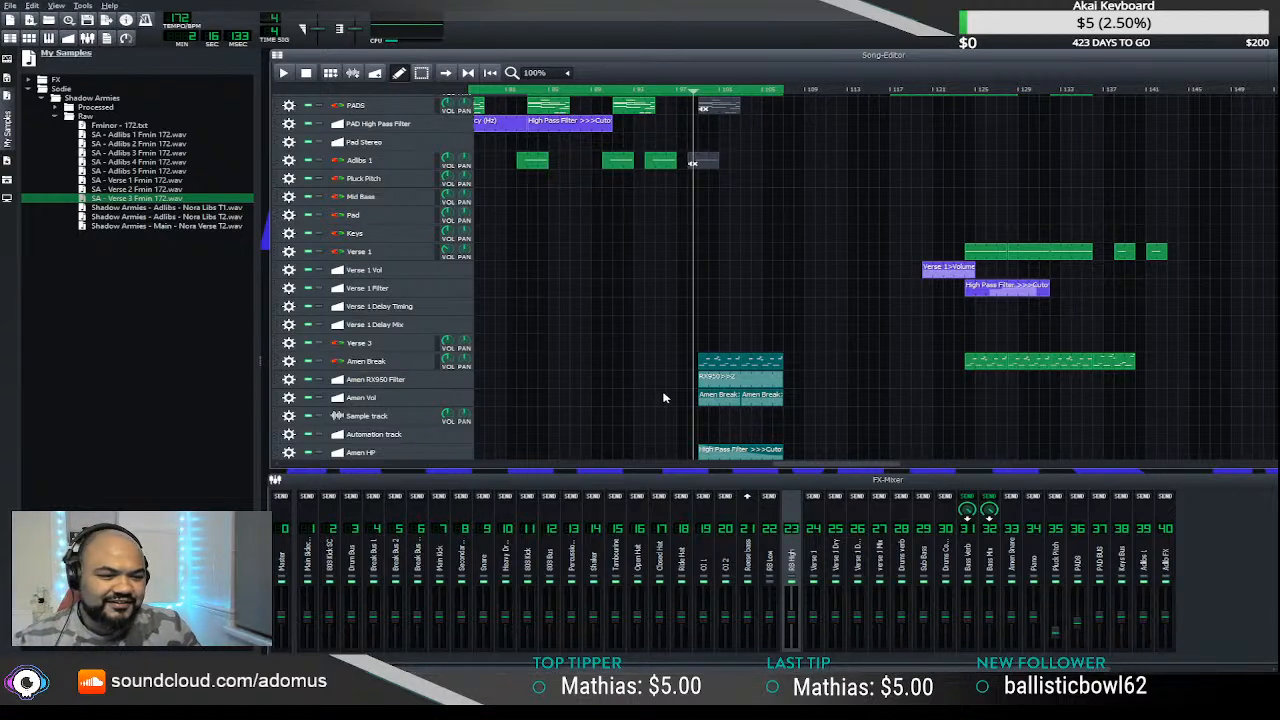
- Load Serato Sample in the Verse 3 track and put SA - Verse 3 Fmin 172.wav into it
scroll(654, 368, down, 3)
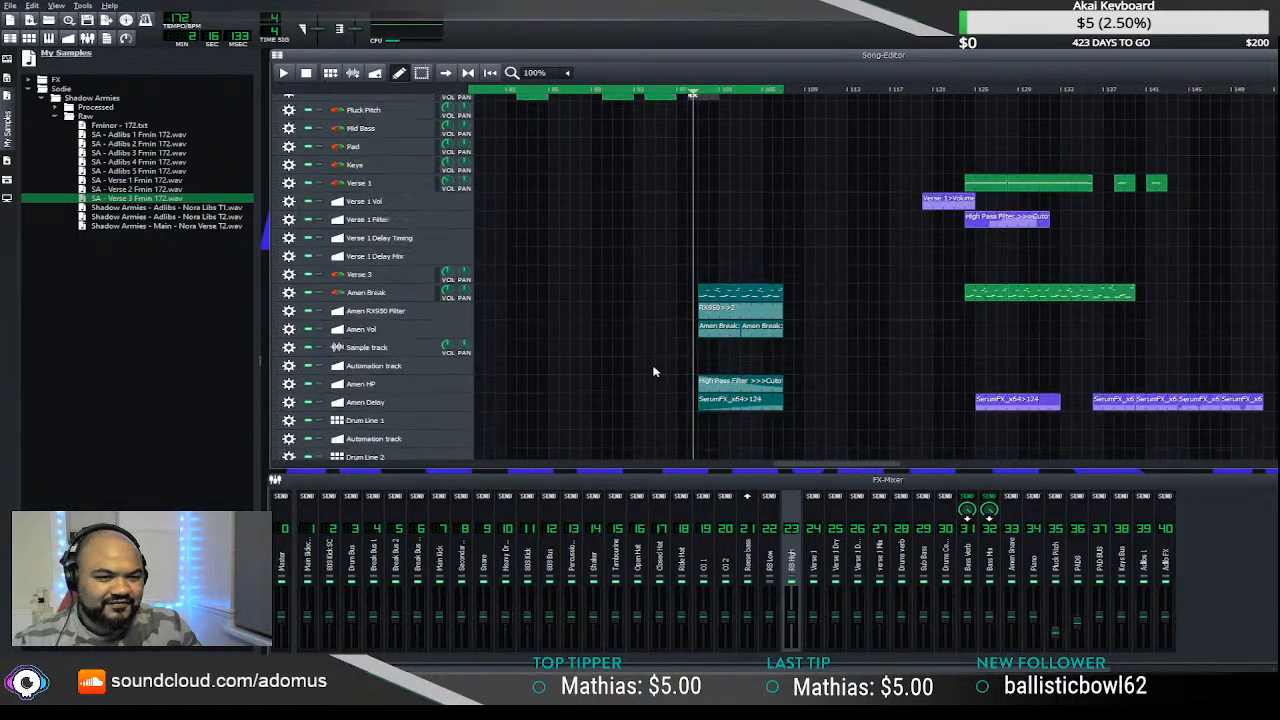
scroll(654, 368, up, 1)
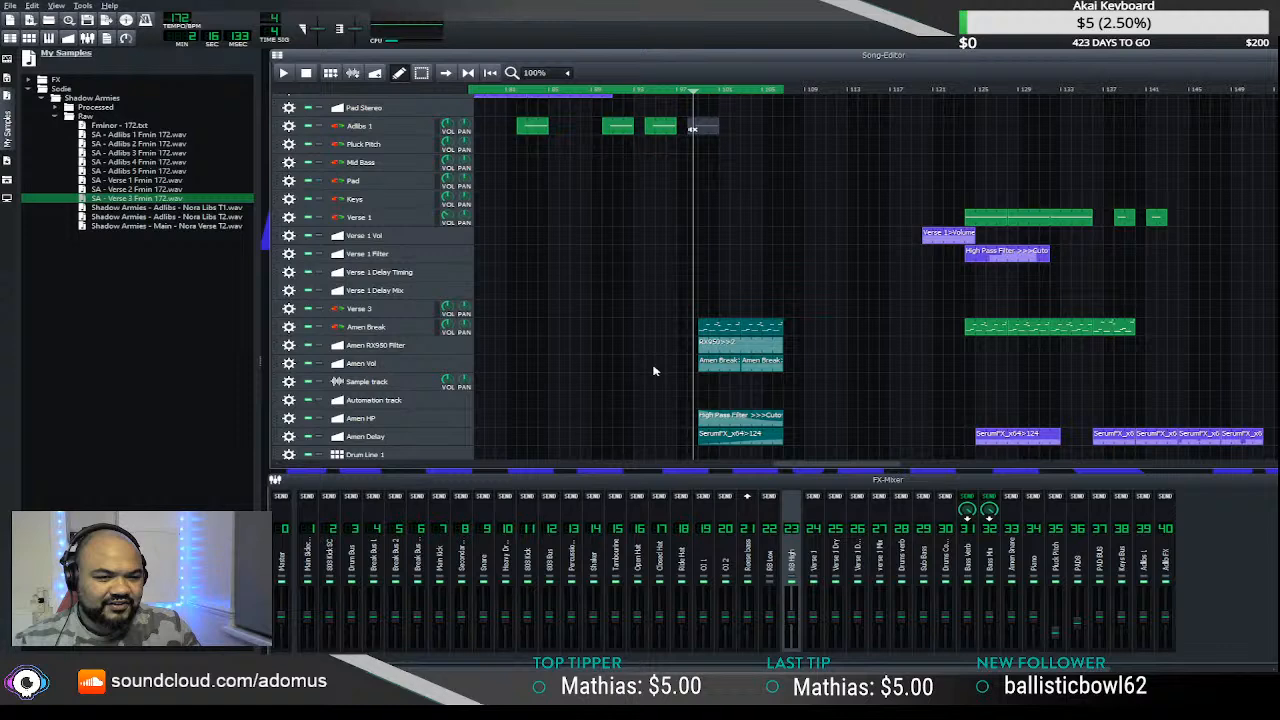
click(403, 309)
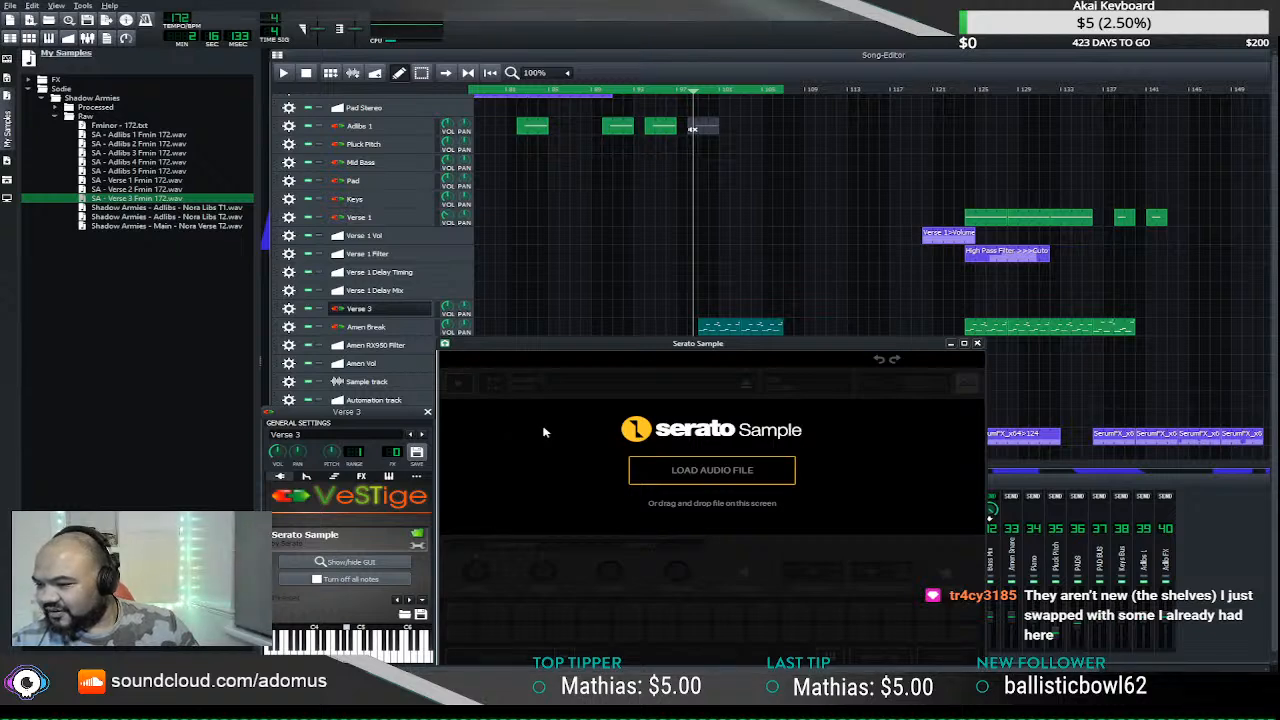
drag(765, 345, 666, 226)
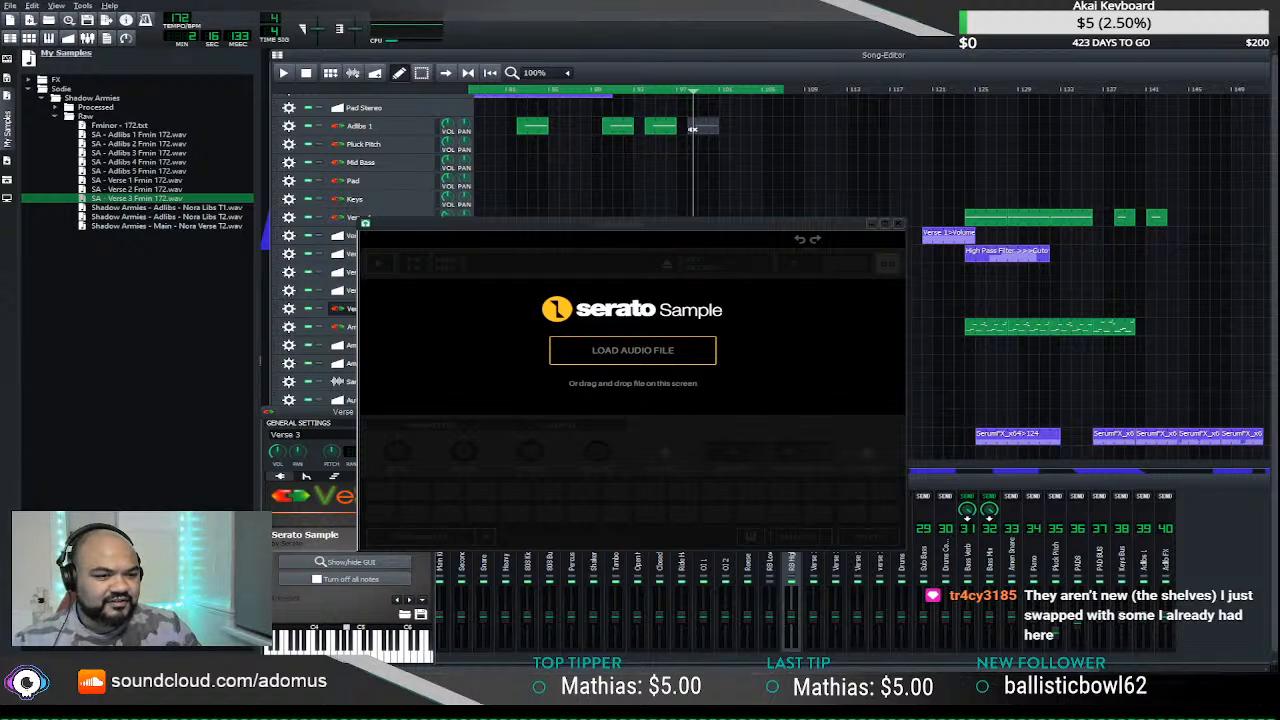
drag(137, 198, 656, 328)
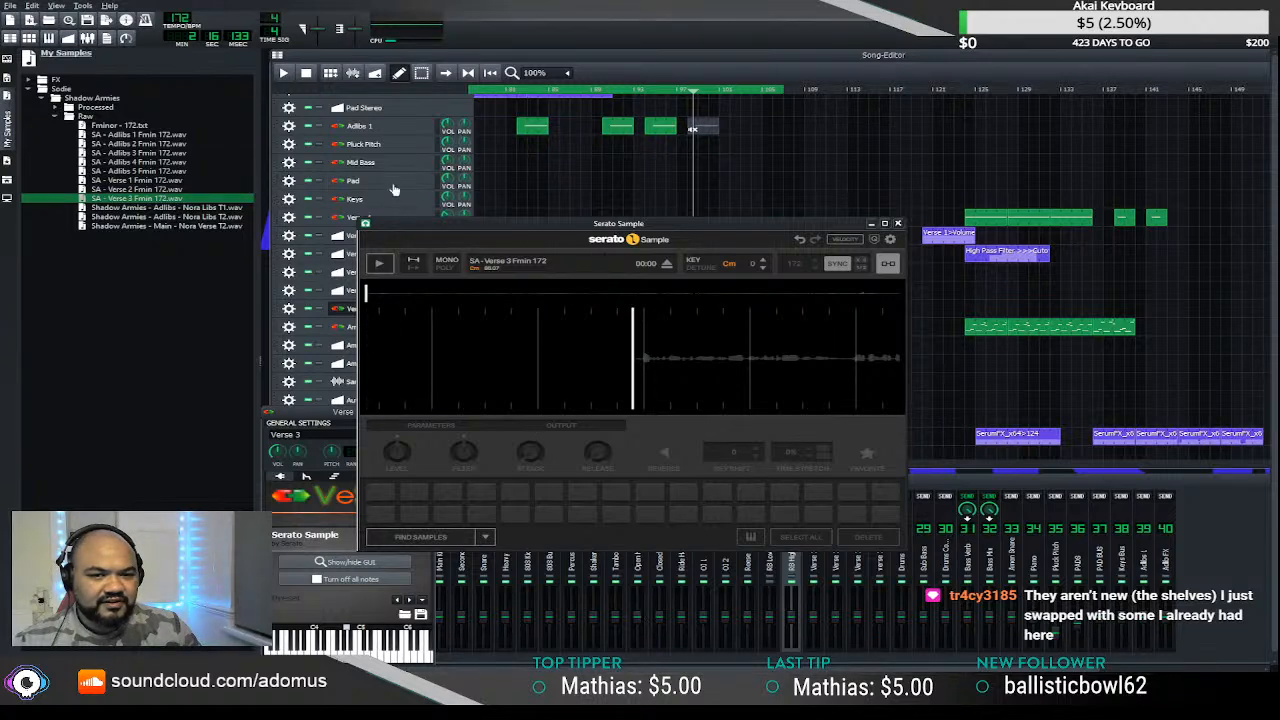
click(7, 115)
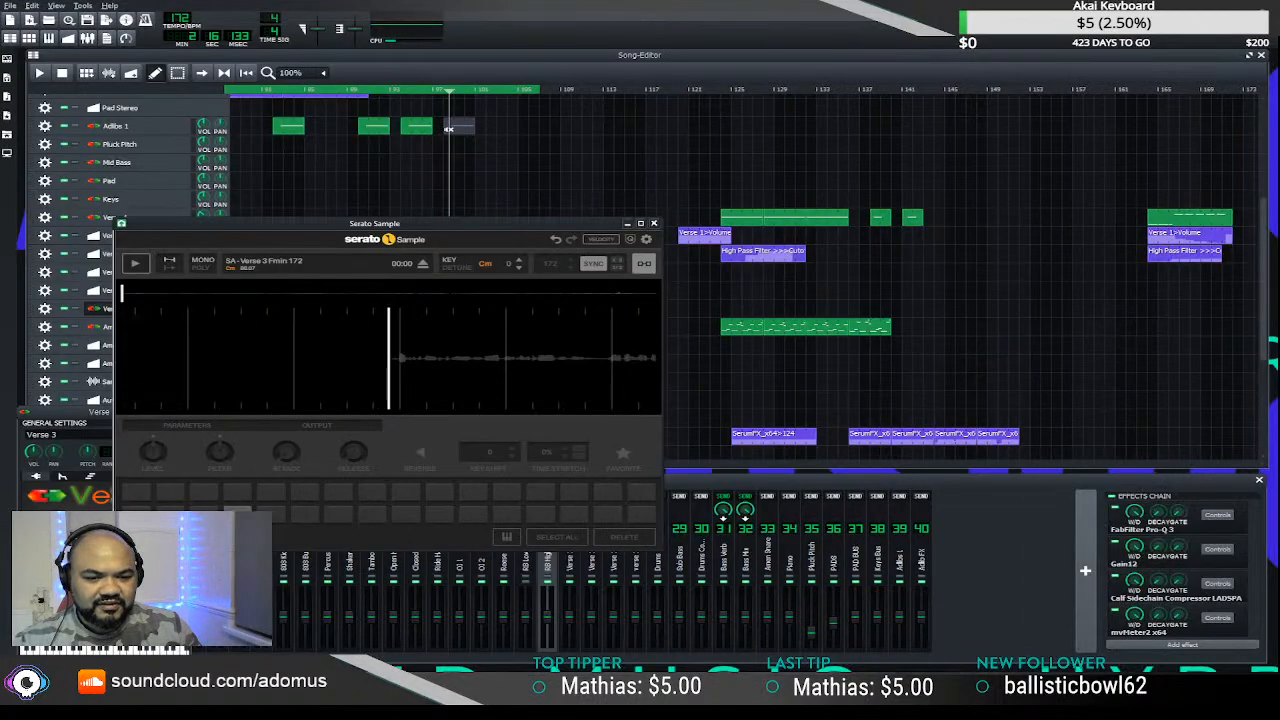
- Assign the start of the loaded Verse 3 sample to pad 1 and trigger it
click(136, 514)
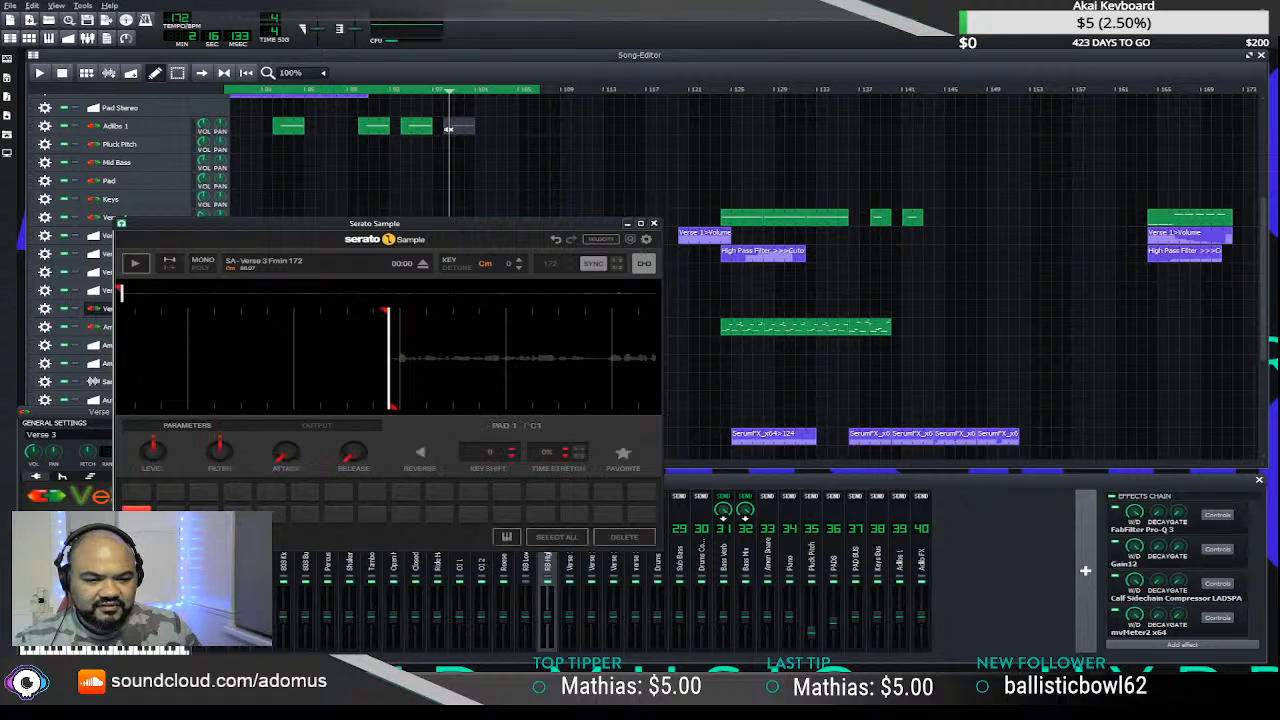
click(136, 514)
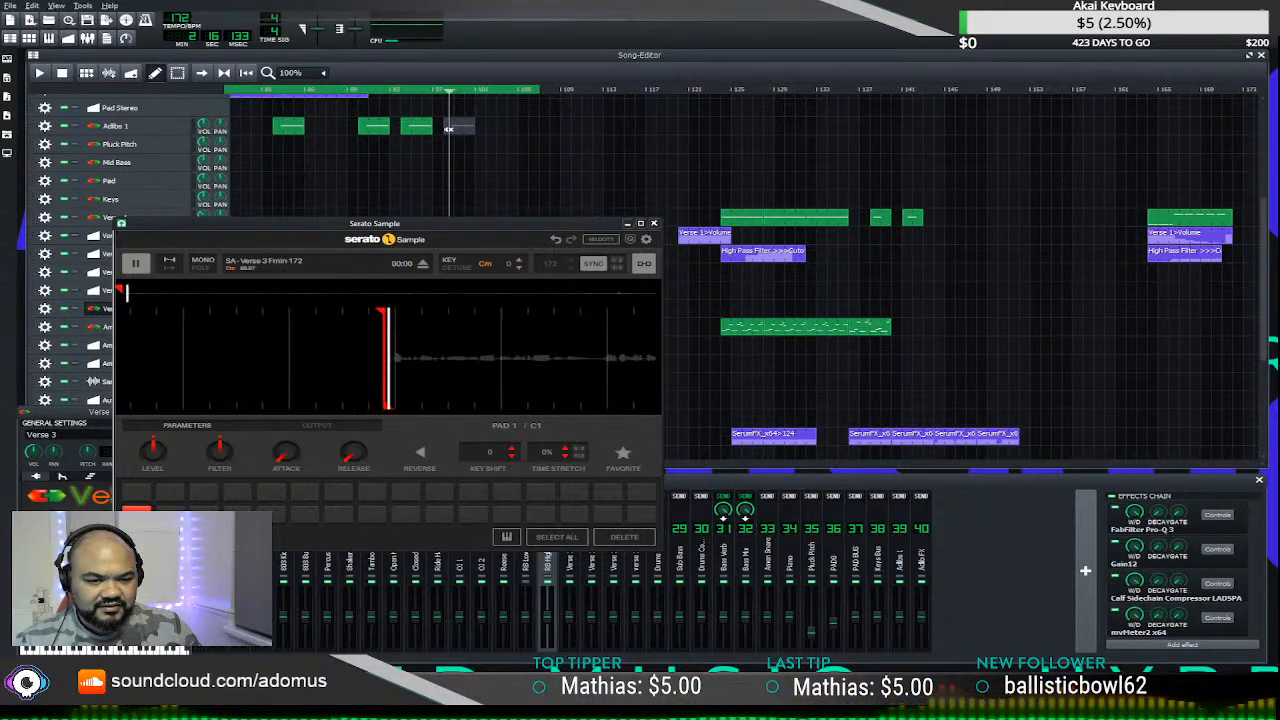
- Set the Verse 3 sample's beat grid to 172 BPM, save the grid, and audition pad 1
mouse_move(171, 411)
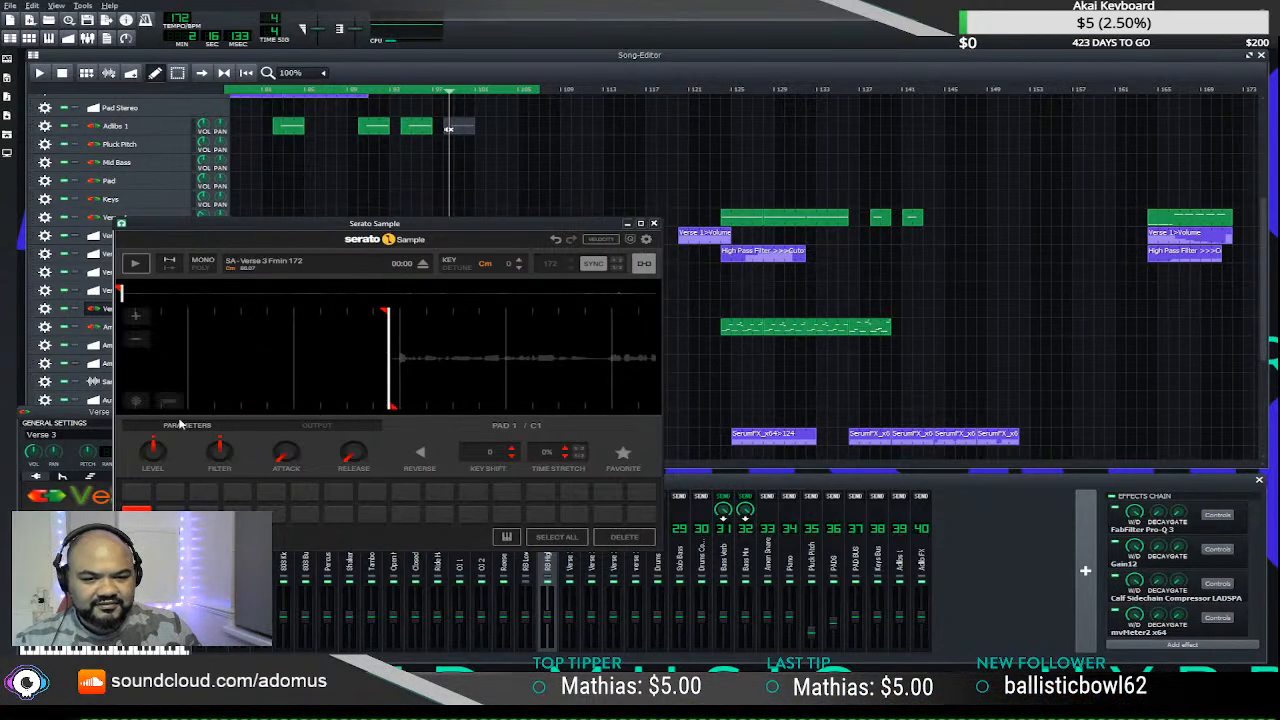
click(169, 402)
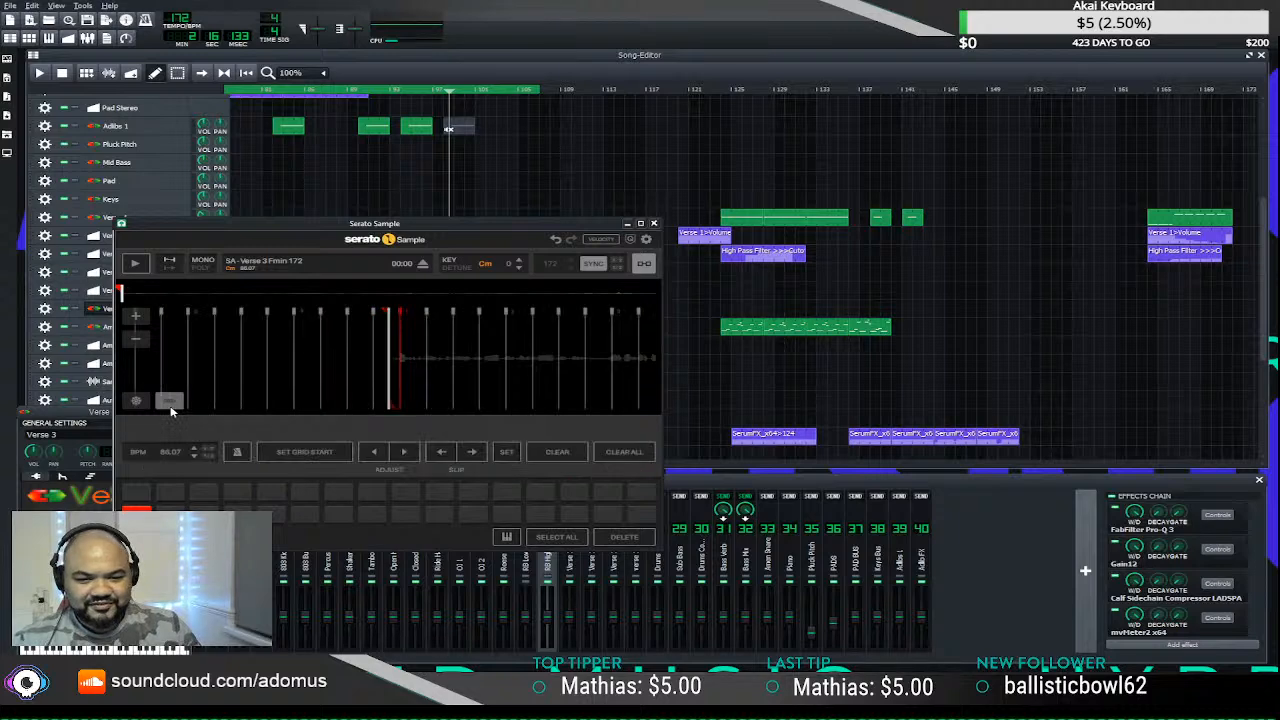
click(169, 402)
click(169, 402)
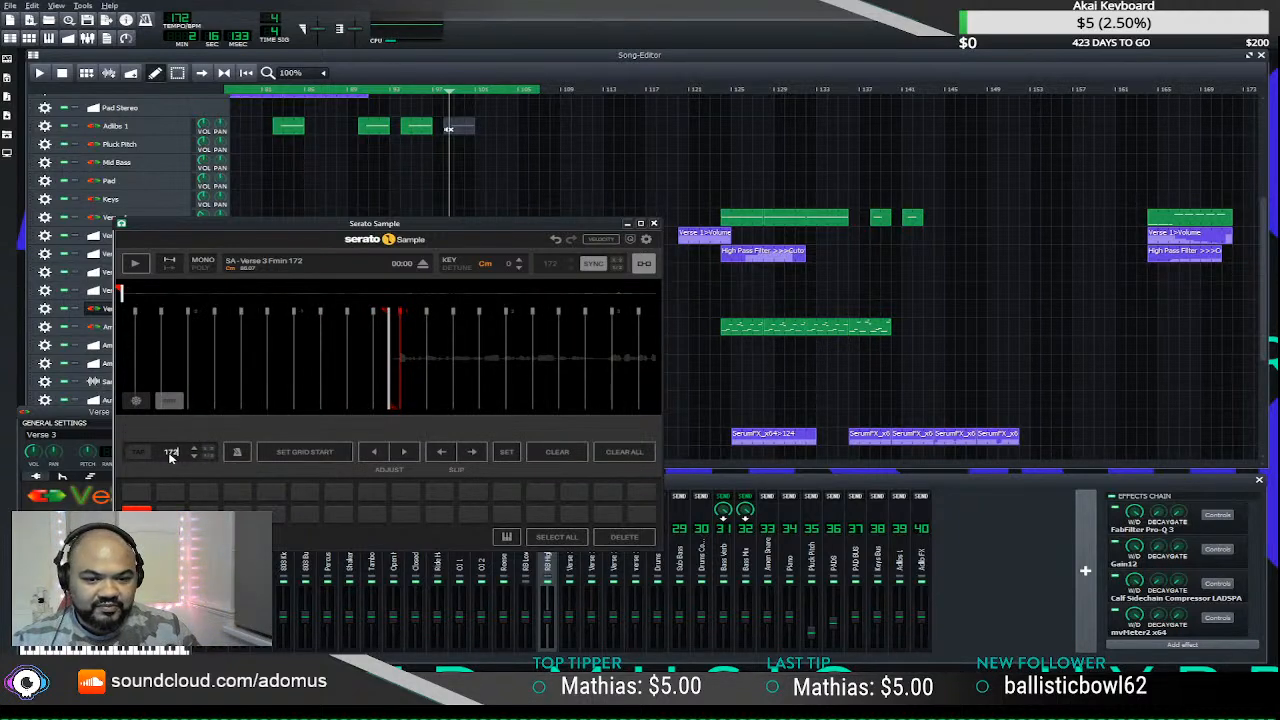
key(Return)
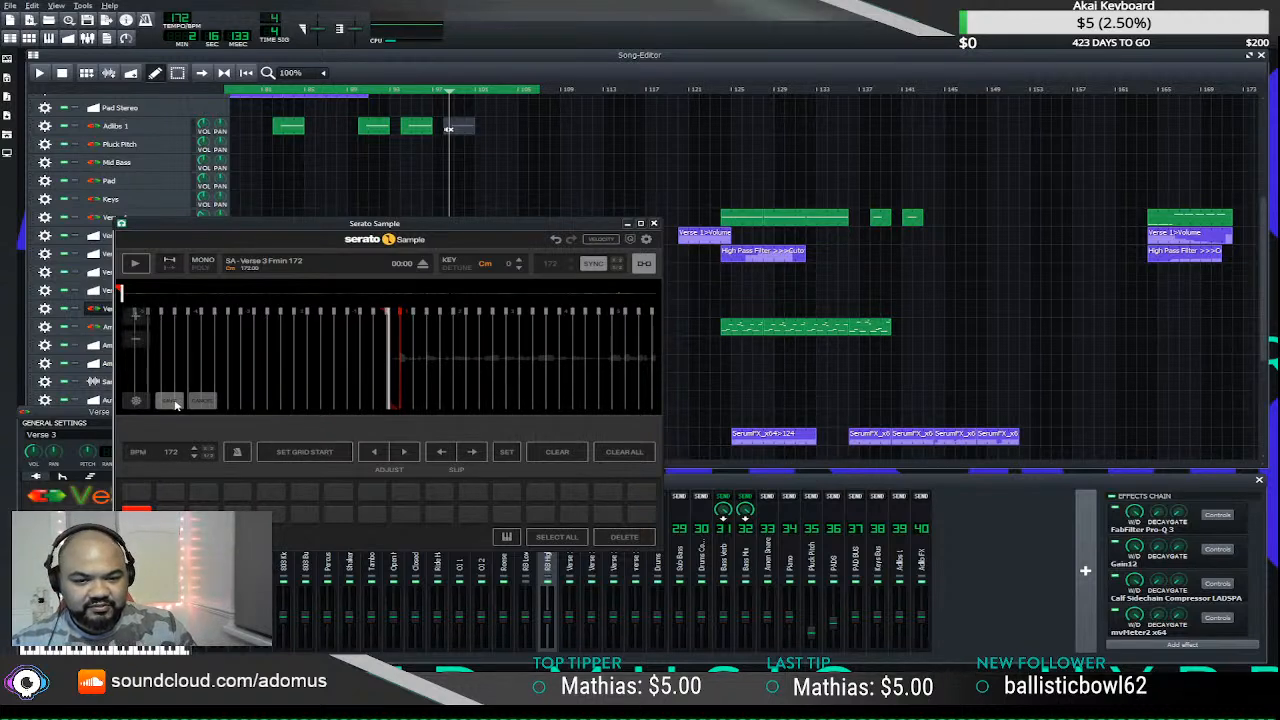
click(175, 404)
key(space)
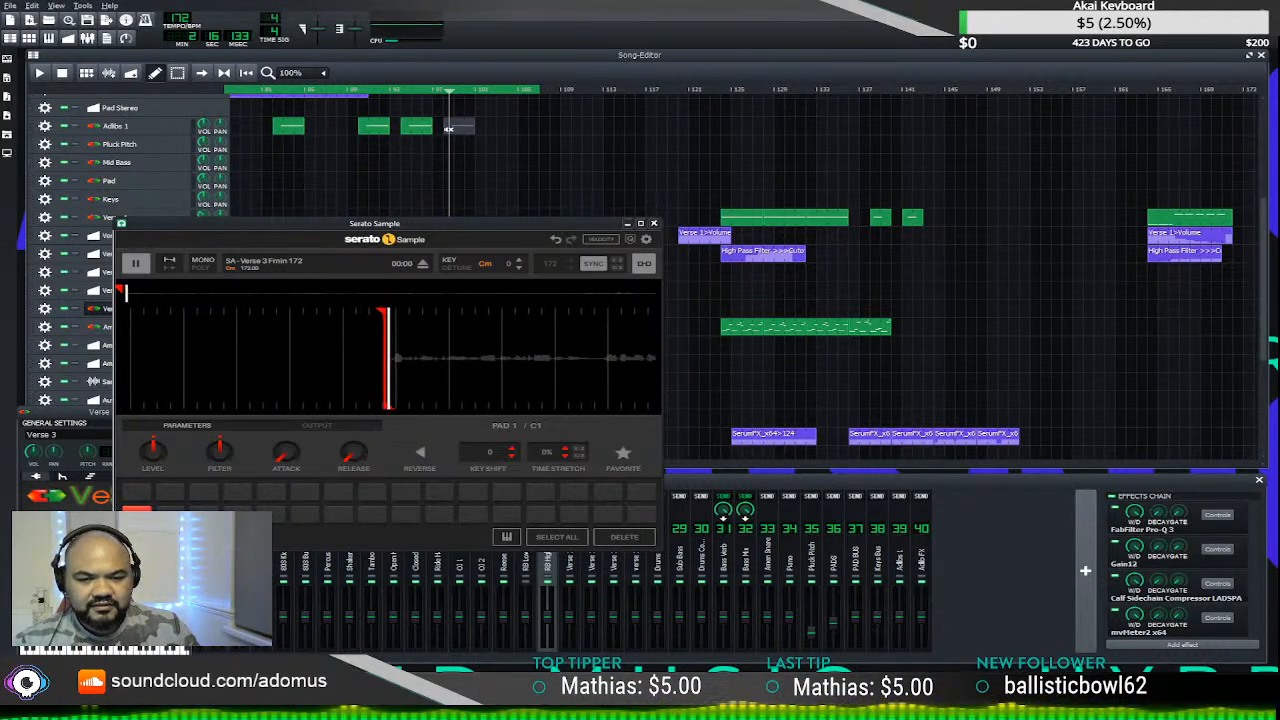
key(space)
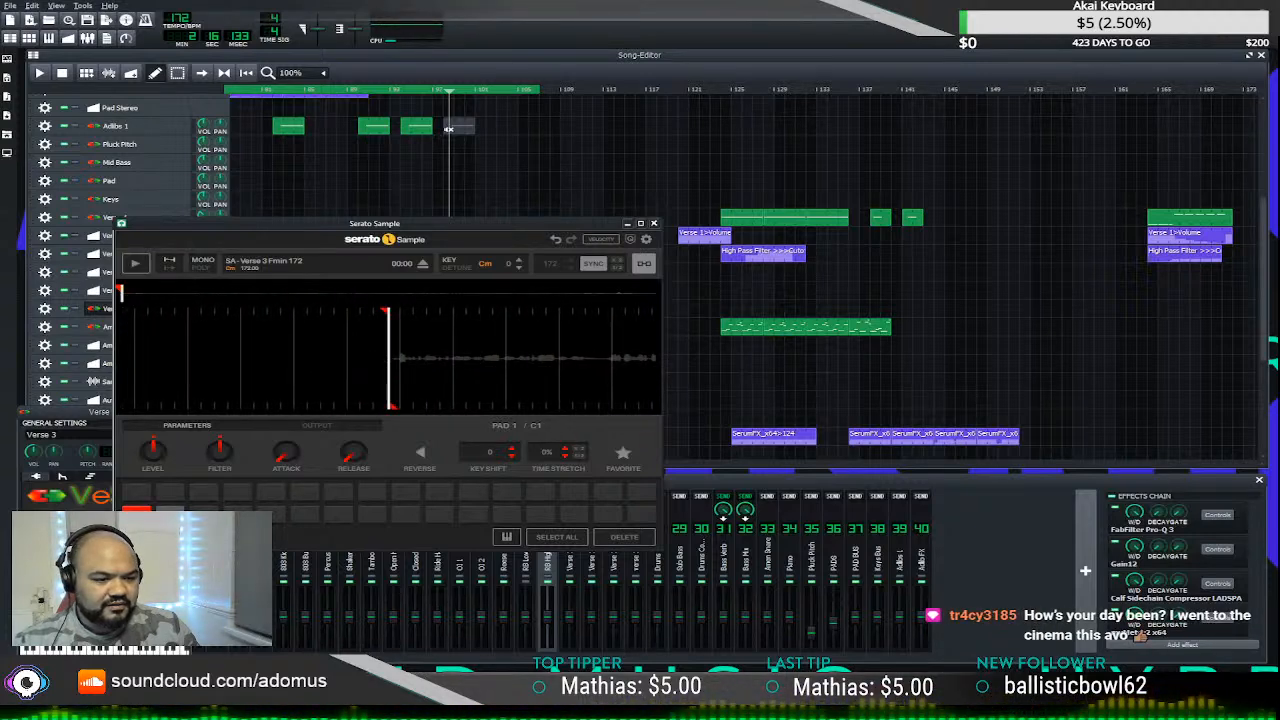
- Select the Verse 1 mixer channel to check its effects chain, reposition the Serato Sample window, and close the Verse 3 instrument window
click(1014, 540)
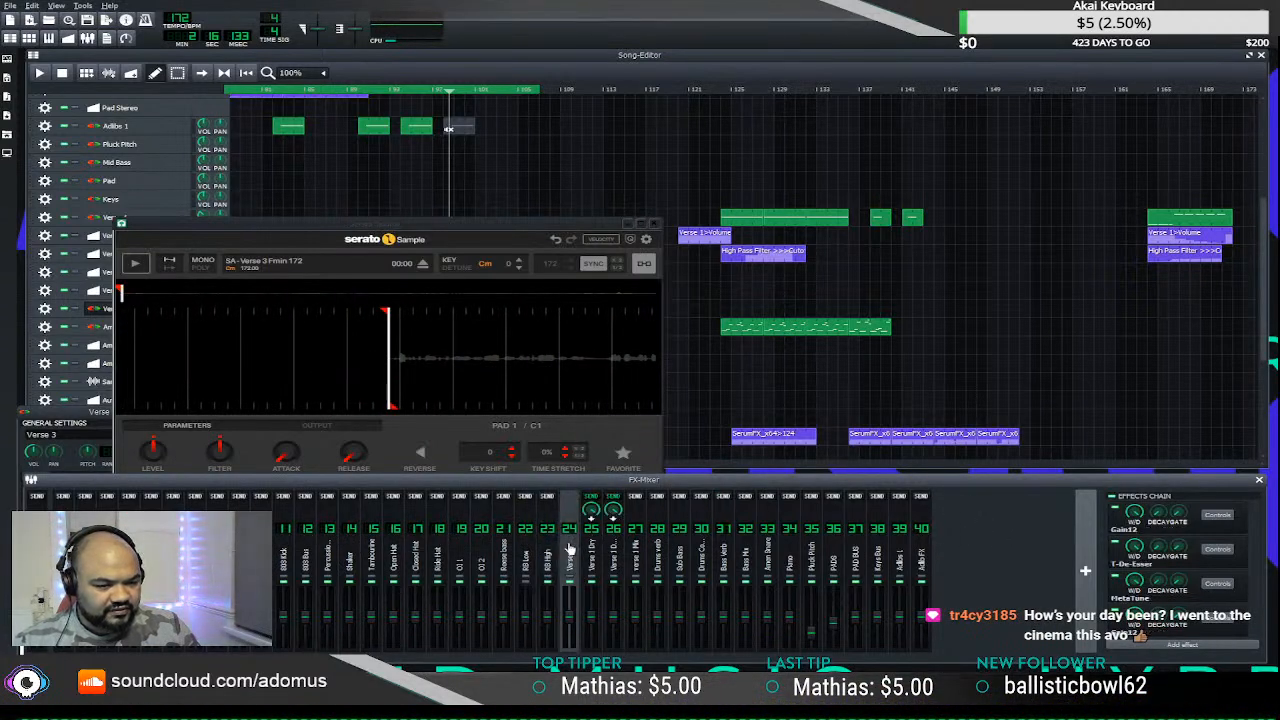
click(570, 548)
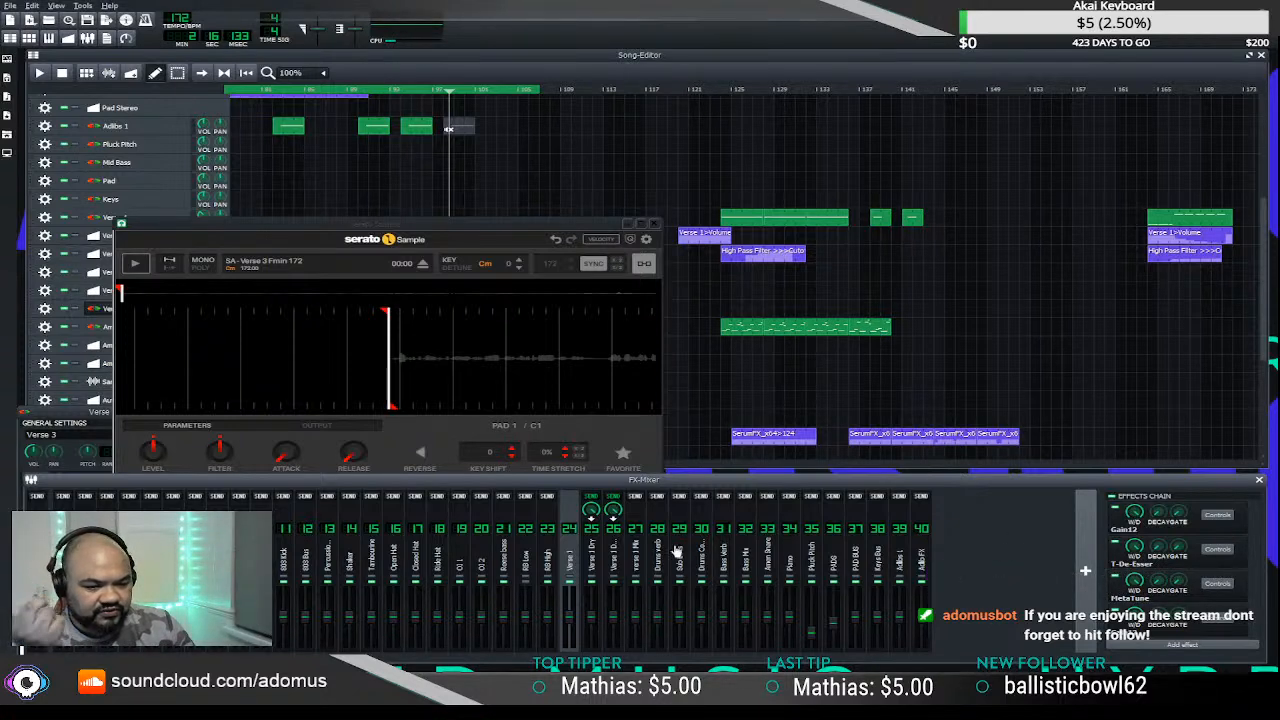
mouse_move(211, 465)
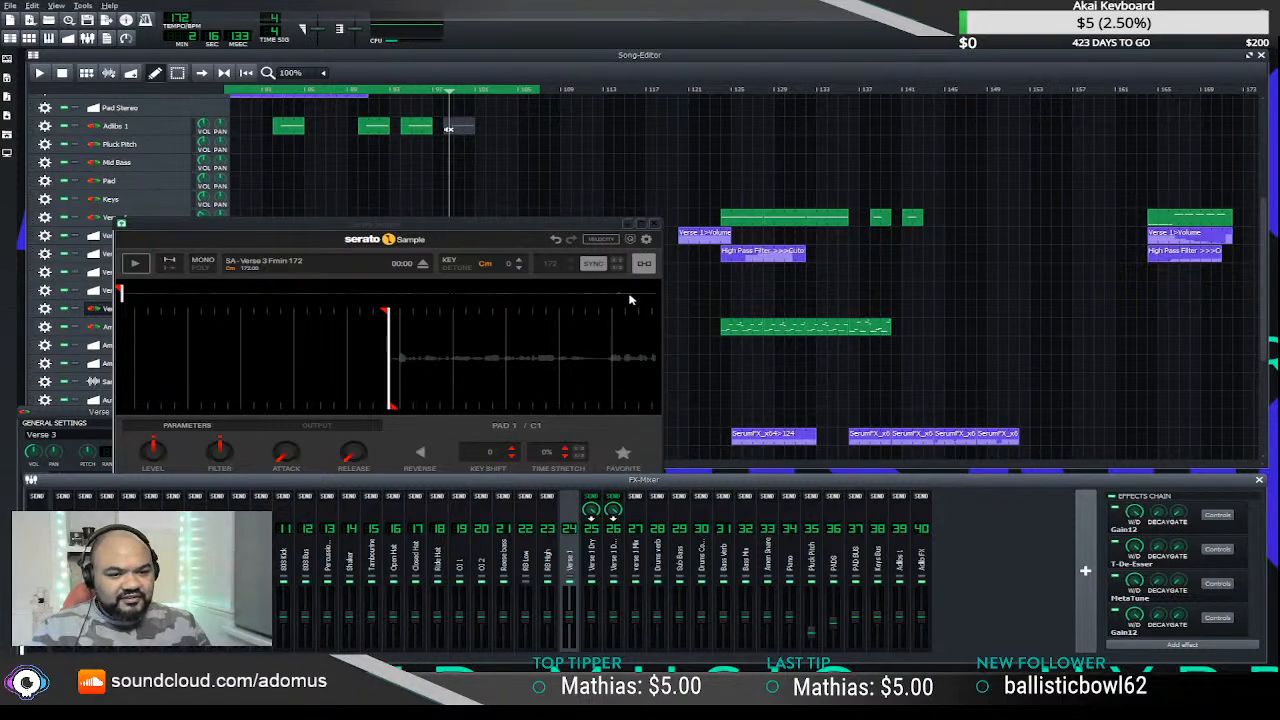
drag(392, 230, 537, 155)
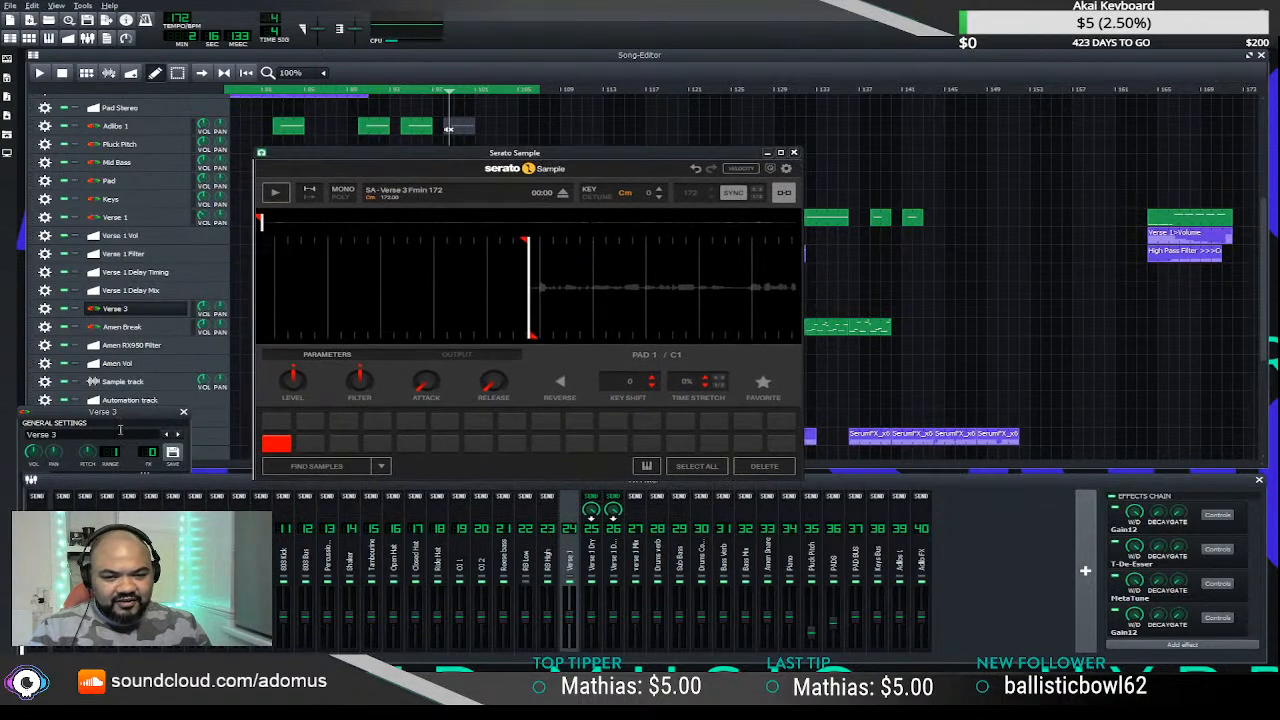
click(128, 412)
drag(134, 412, 149, 380)
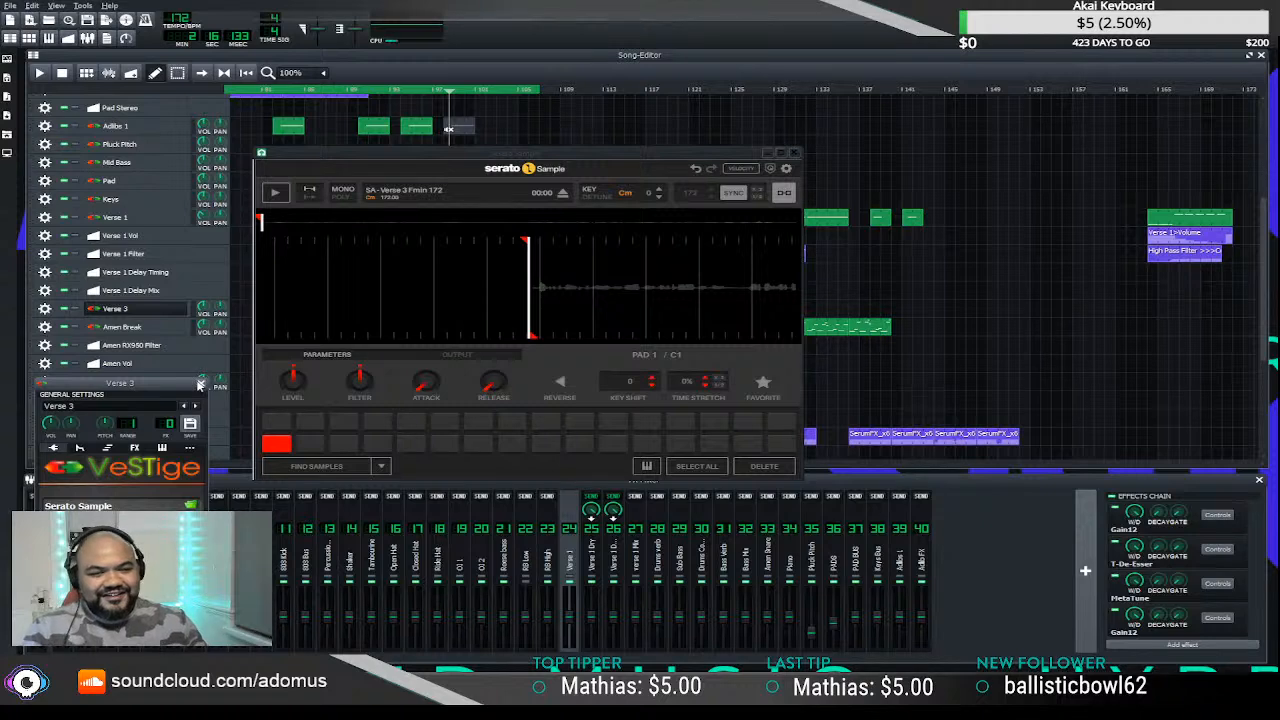
click(198, 384)
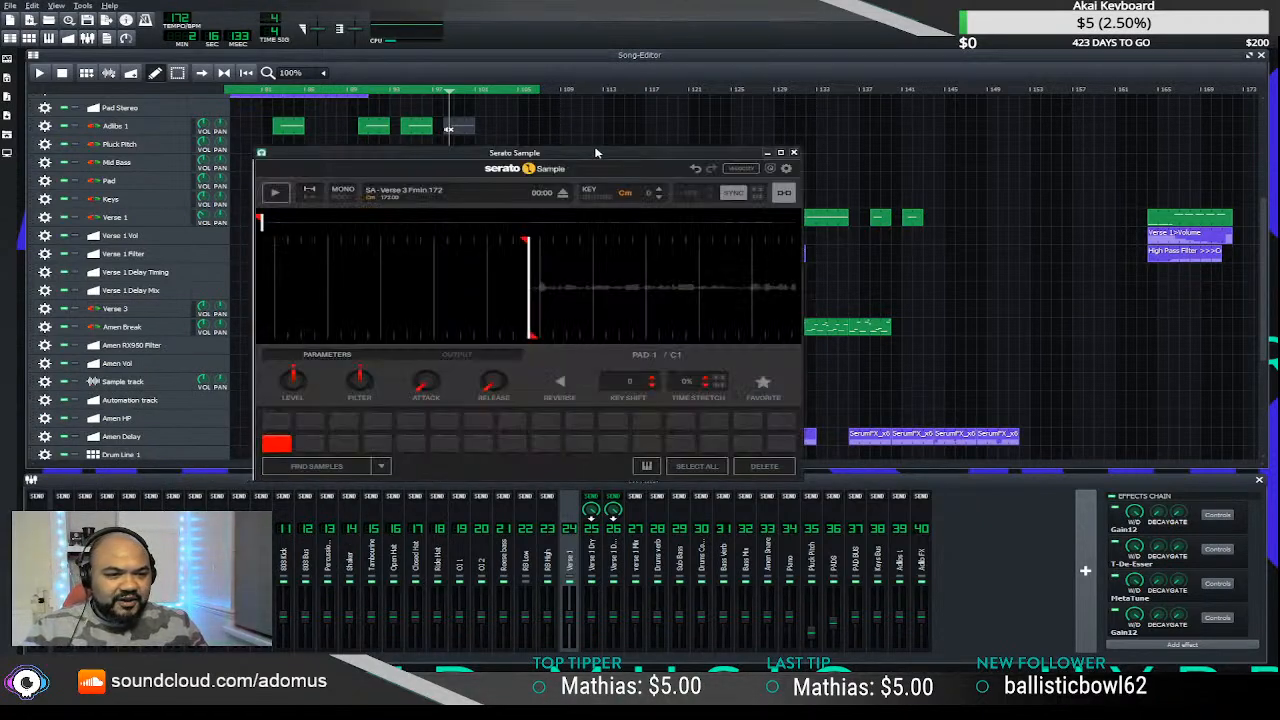
drag(595, 152, 612, 193)
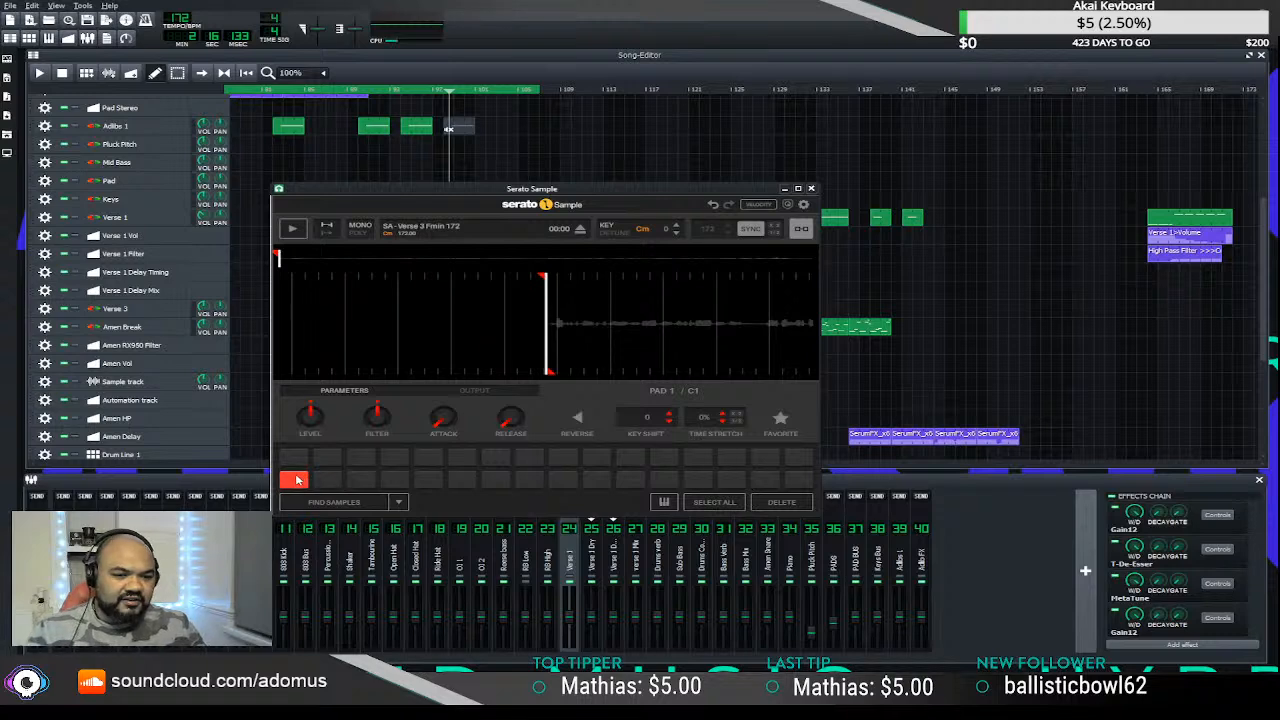
- Audition the Verse 3 vocal from pad 1 in Serato Sample several times
click(296, 480)
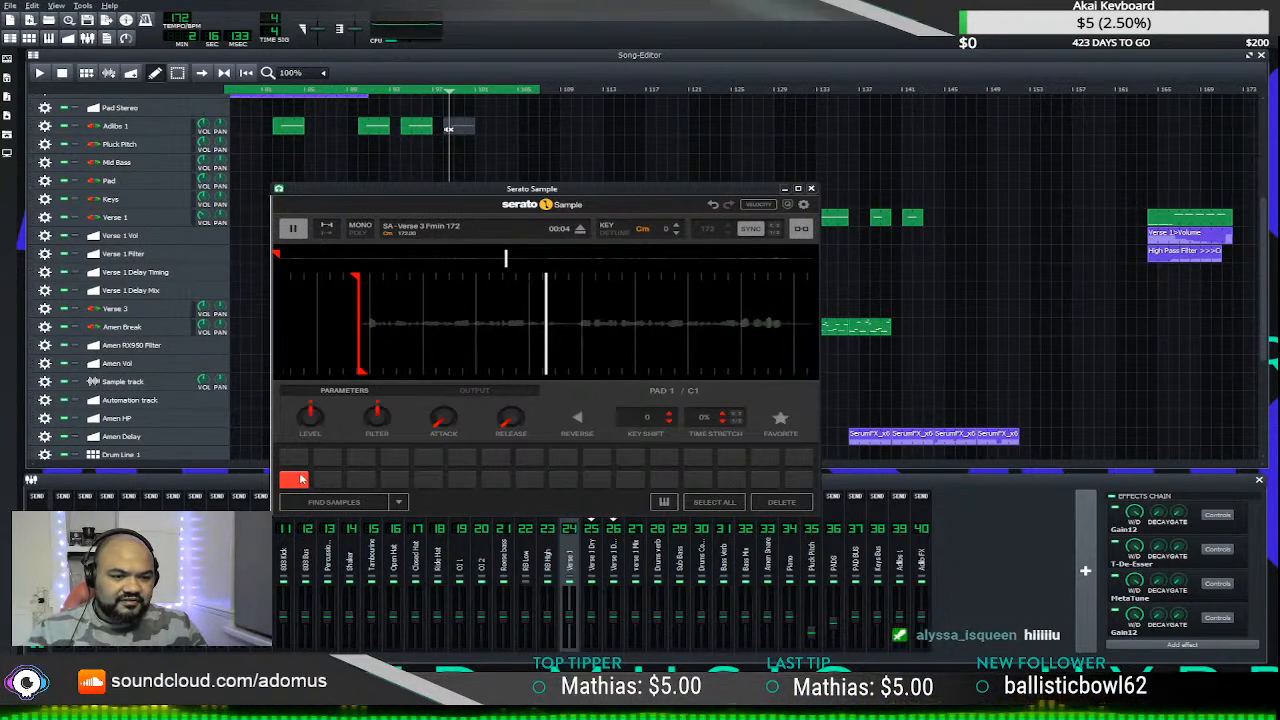
key(space)
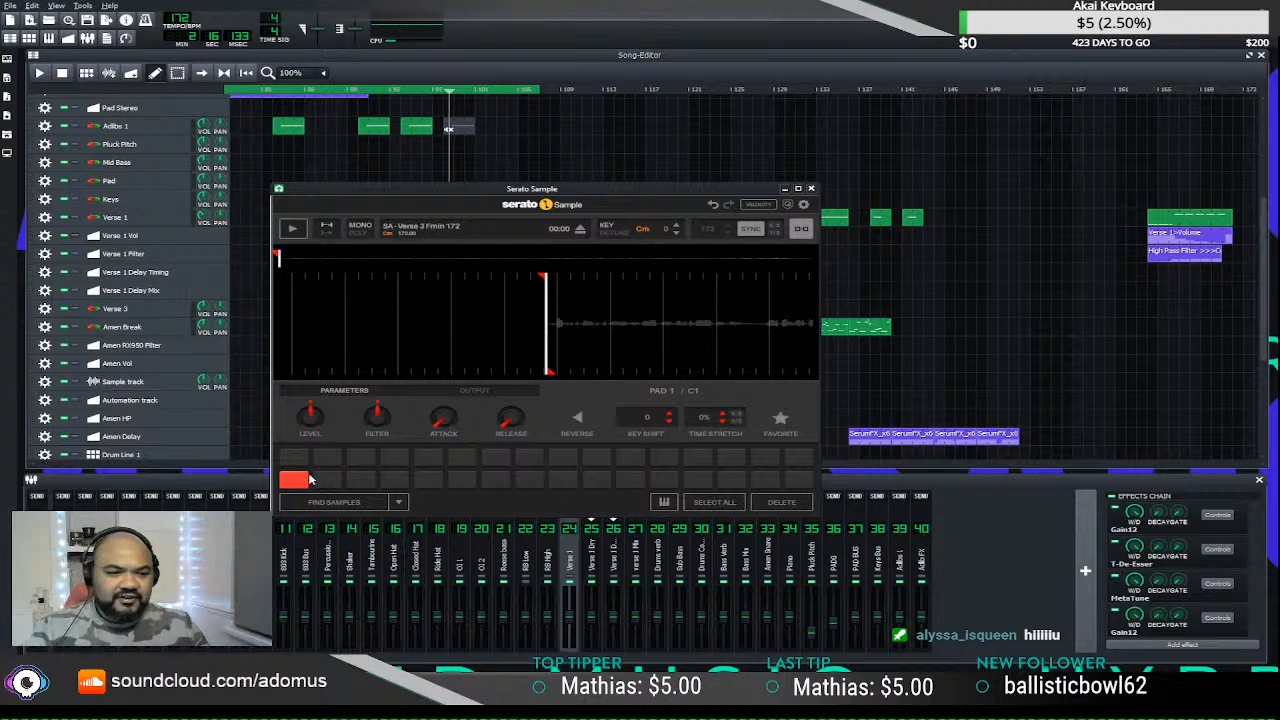
key(space)
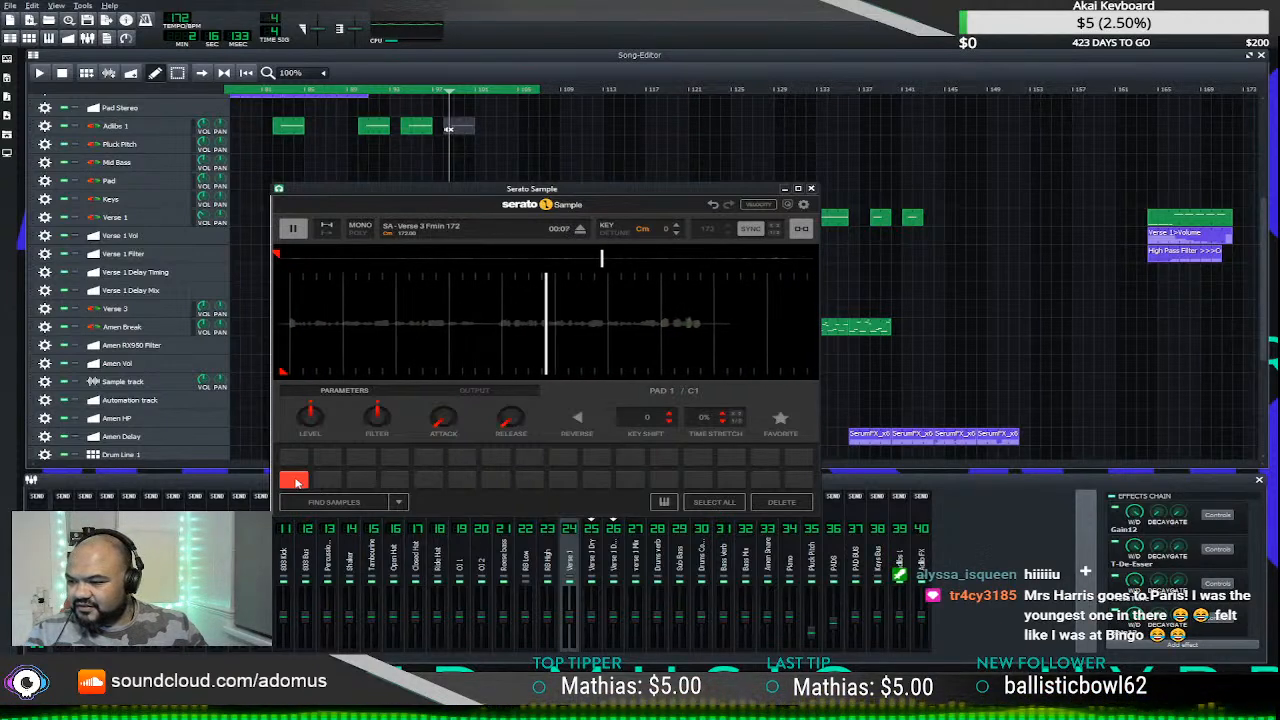
click(297, 483)
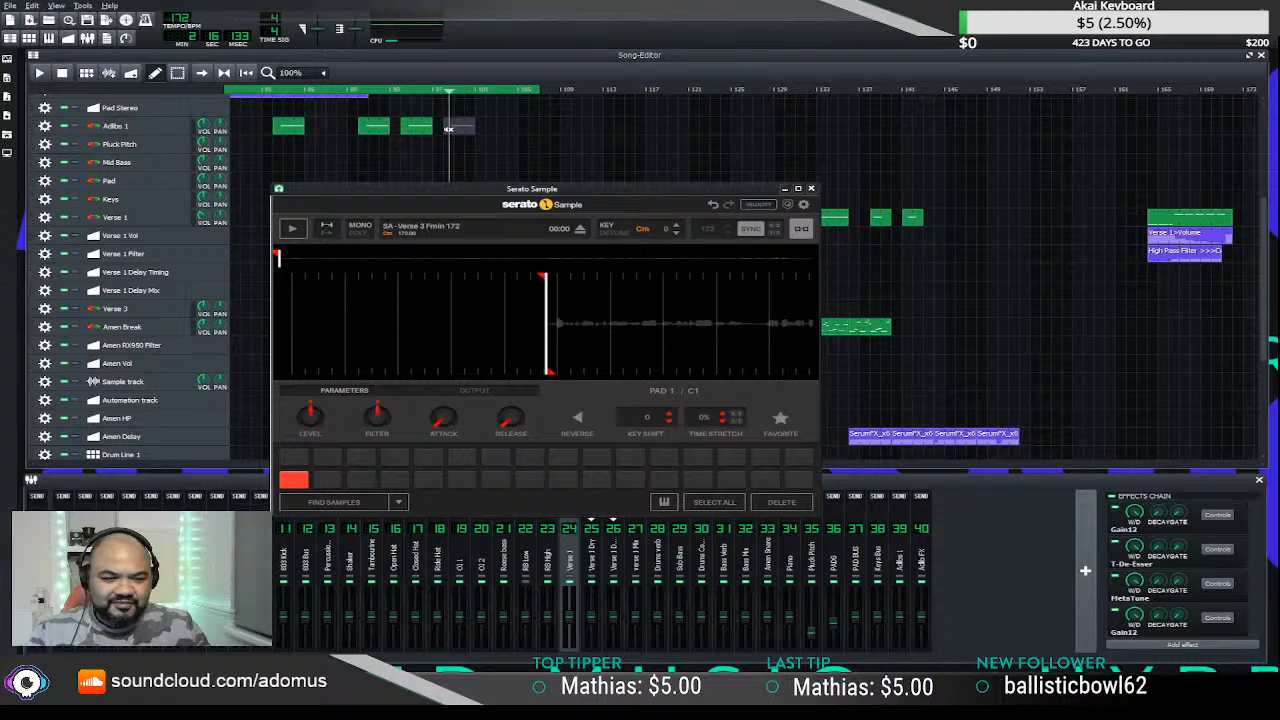
click(298, 484)
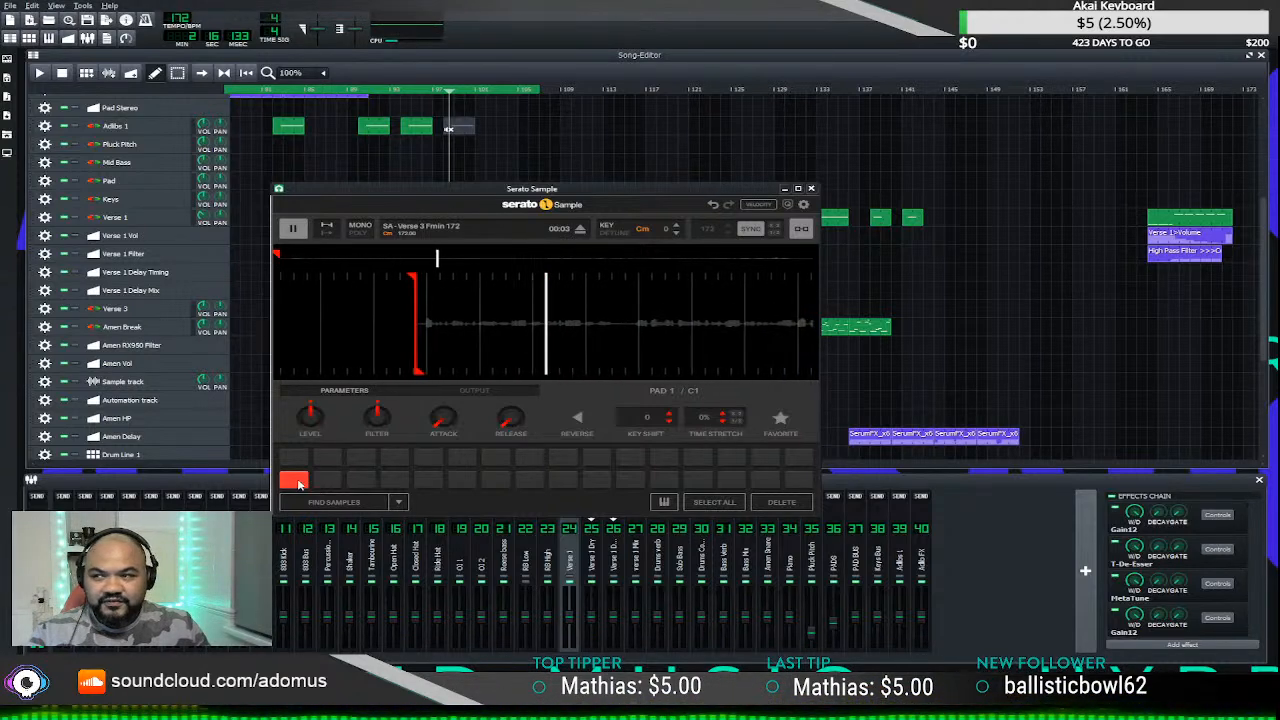
click(298, 484)
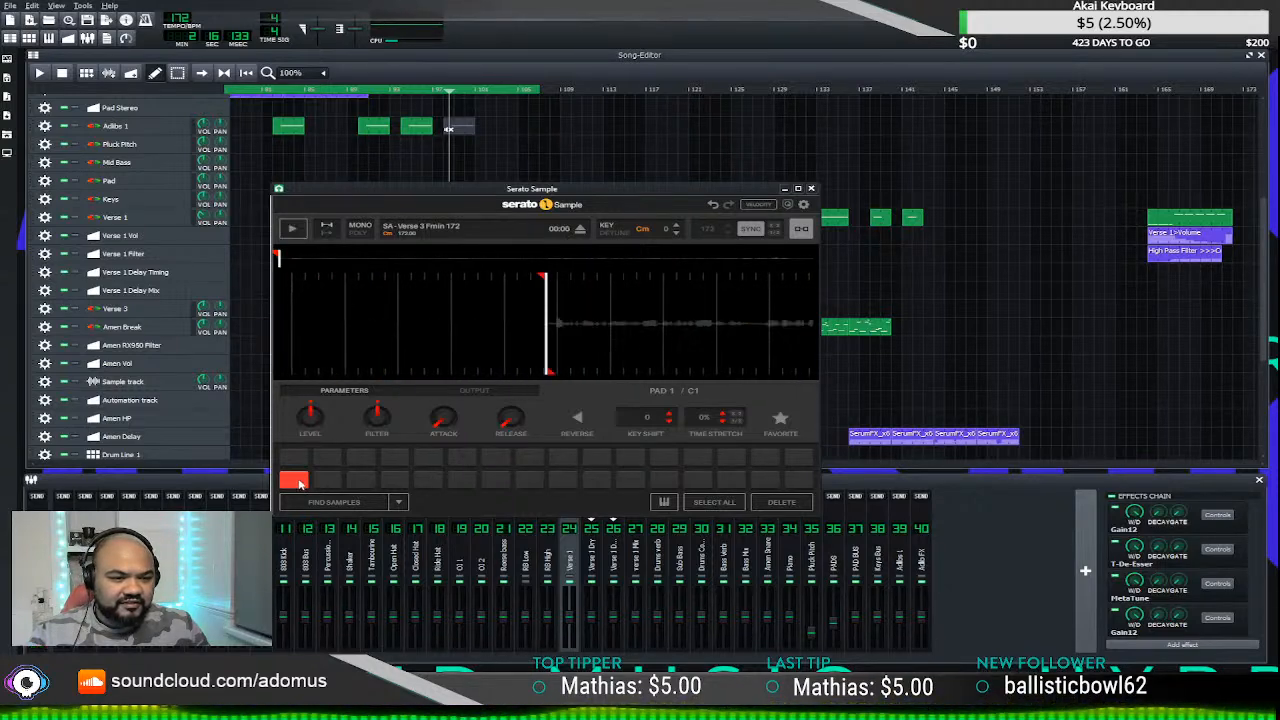
- Rename mixer channel 24 as the vocal processing channel, and route Verse 1 and Verse 3 into it through new channels 41 and 42
click(811, 189)
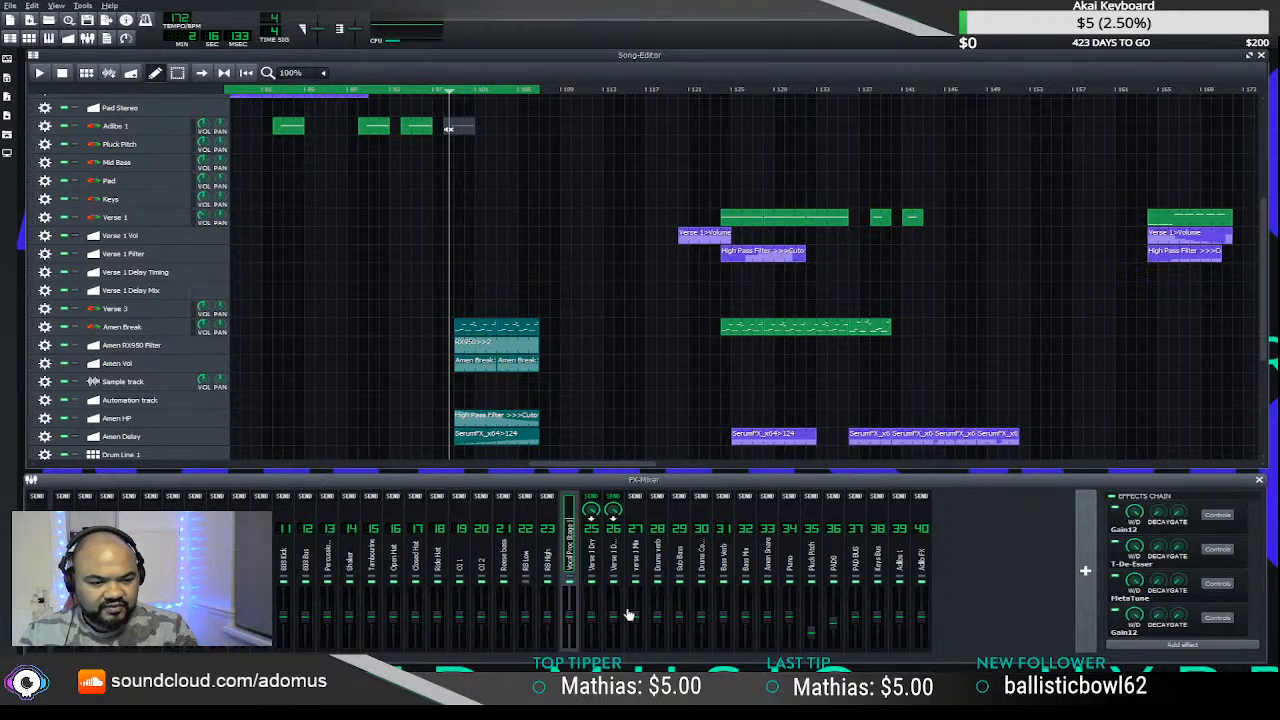
click(249, 143)
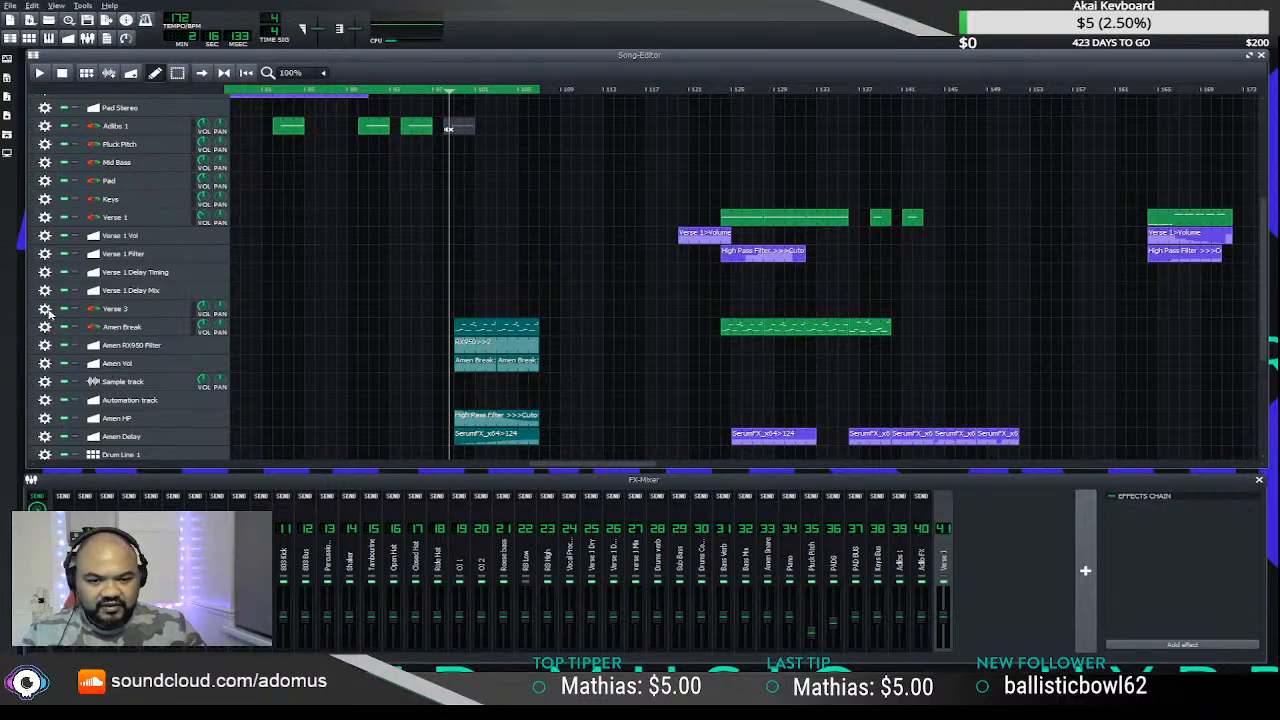
click(216, 129)
click(945, 548)
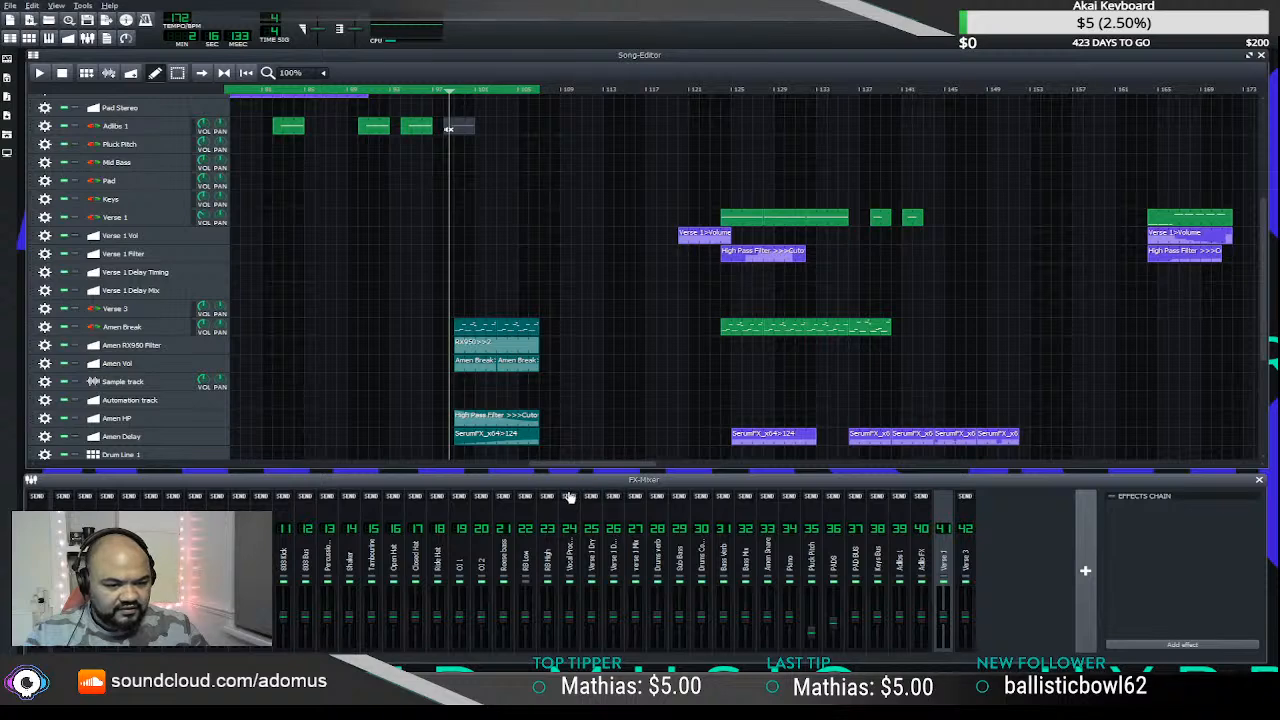
click(964, 545)
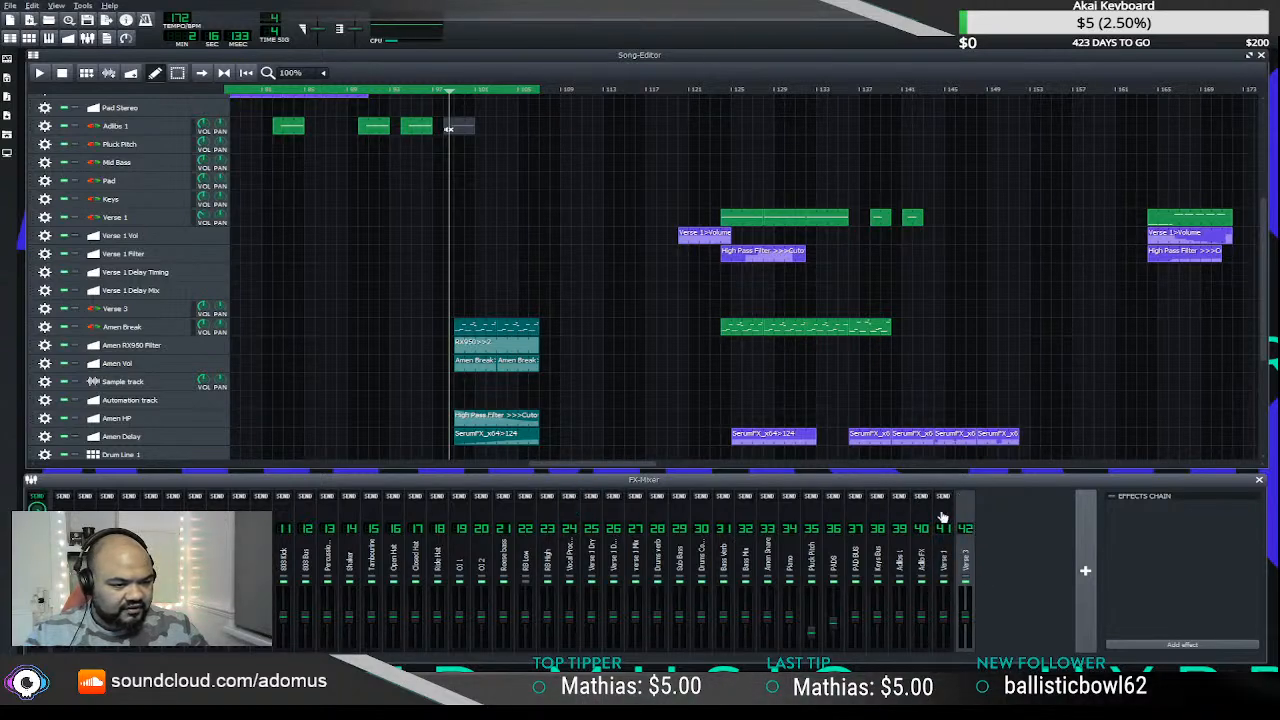
click(569, 496)
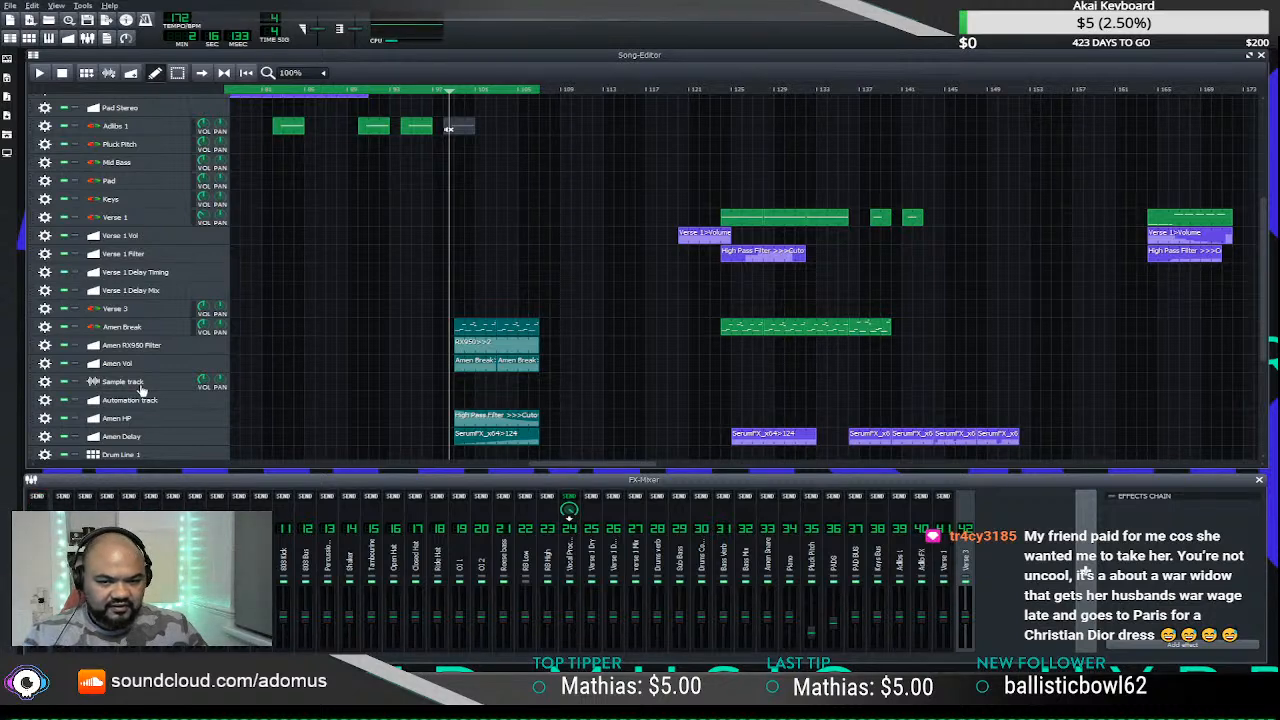
- Reopen the Verse 3 instrument, audition pad 1 through the new mixer routing, and close Serato Sample
click(151, 311)
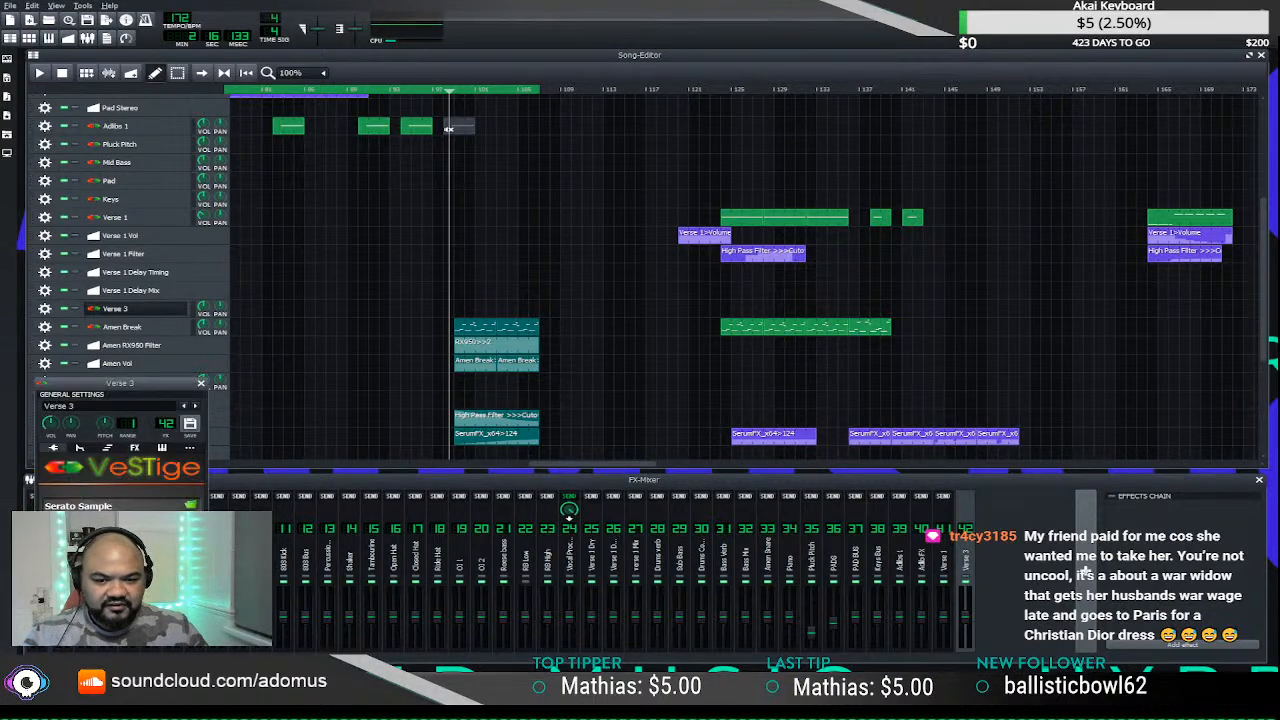
click(302, 484)
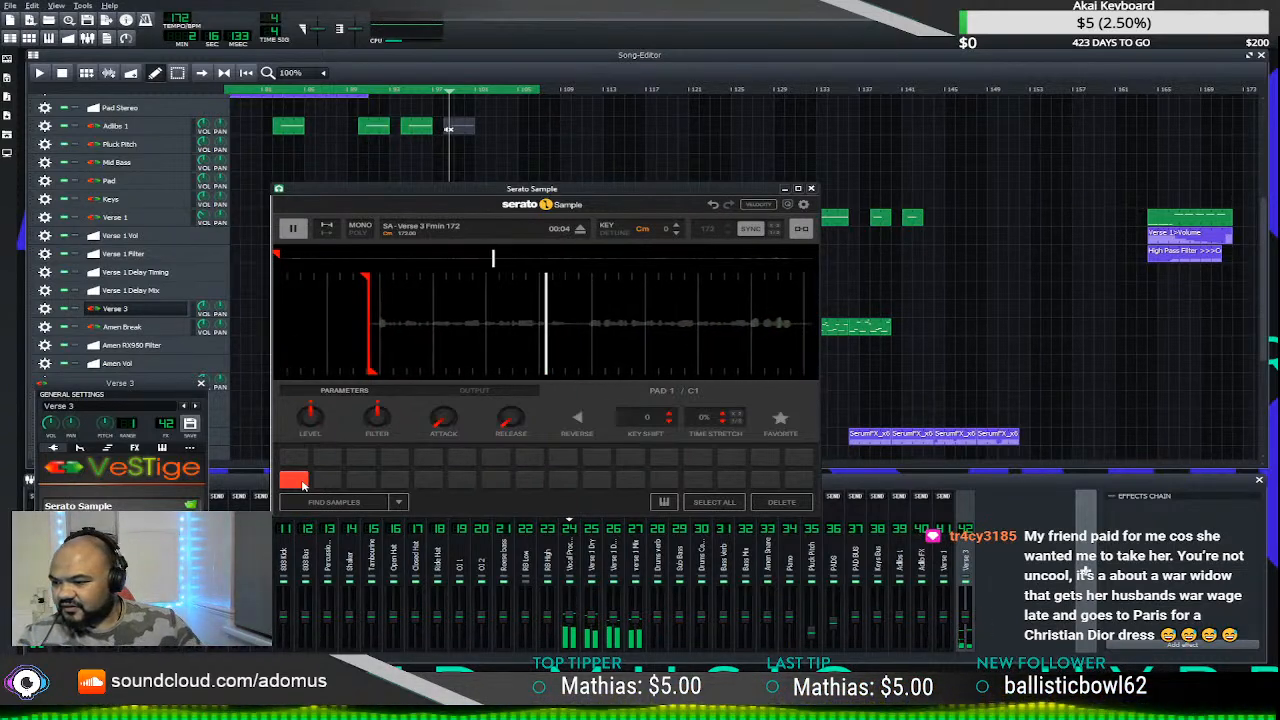
click(302, 484)
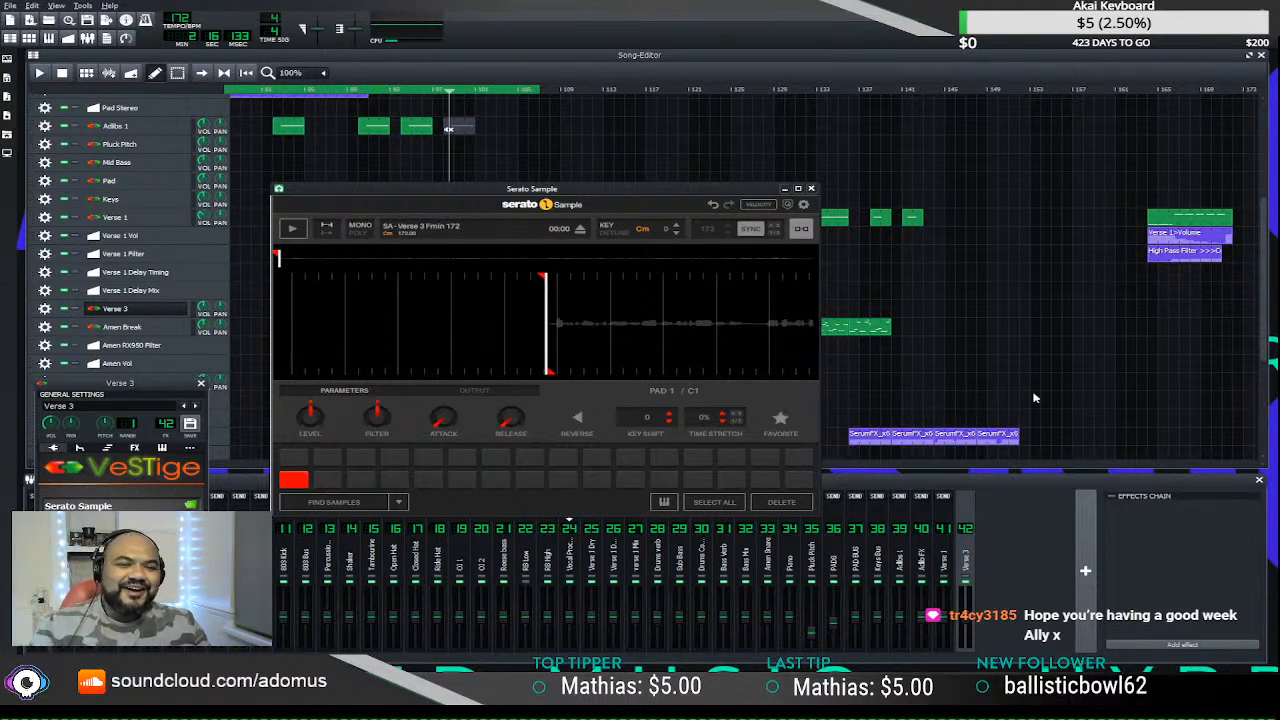
click(811, 189)
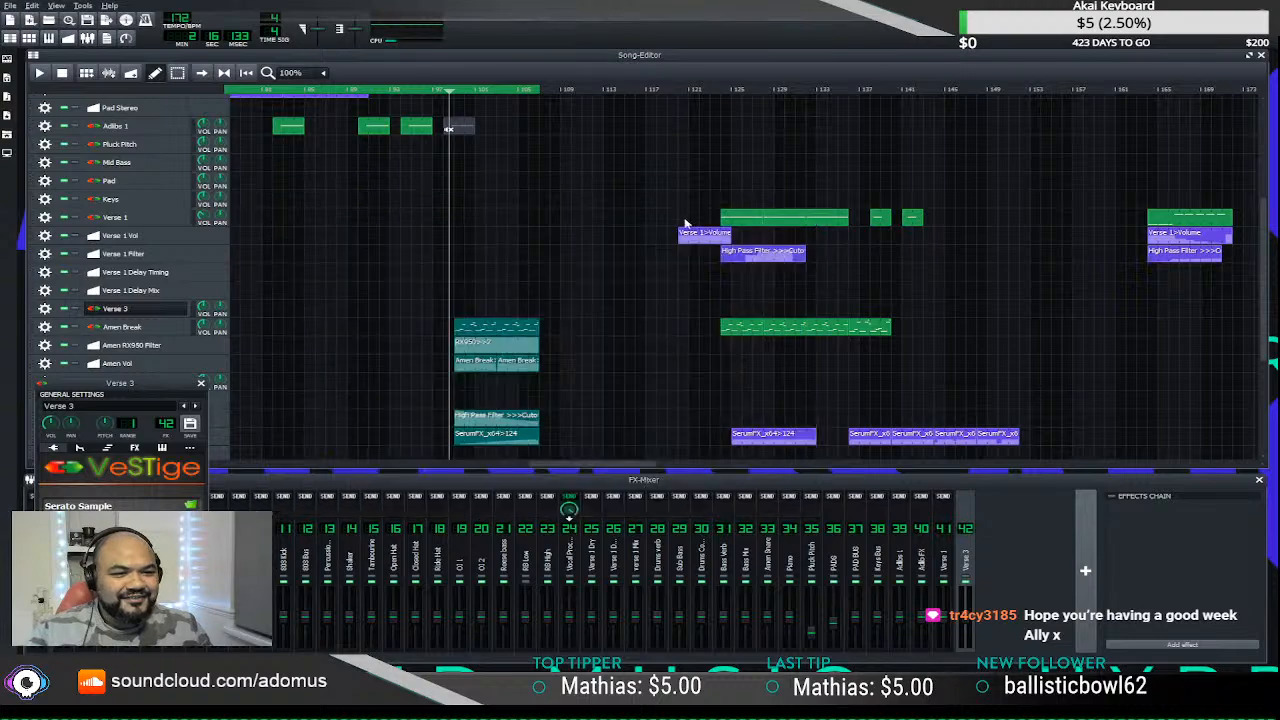
- Look through the song's tracks and earlier sections to examine how the Verse 1 clips and their automation are arranged
scroll(591, 223, up, 6)
scroll(509, 263, down, 5)
scroll(514, 263, down, 6)
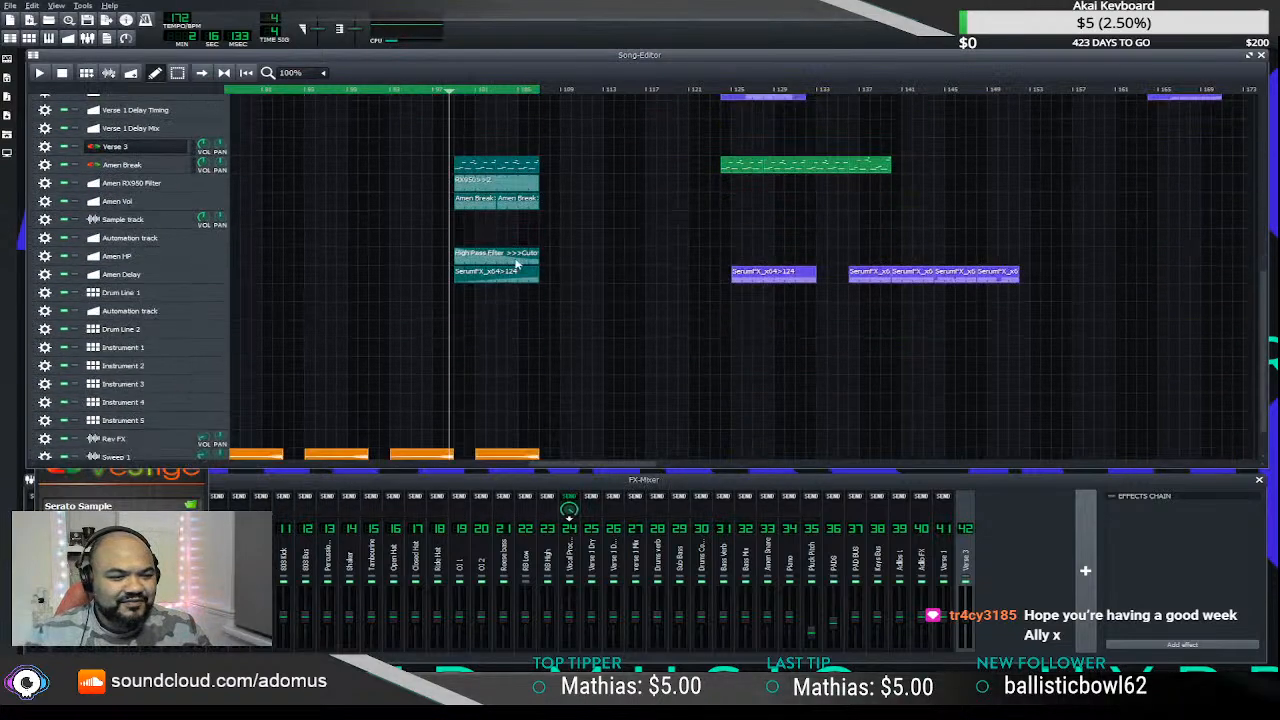
scroll(449, 262, up, 4)
scroll(449, 262, up, 5)
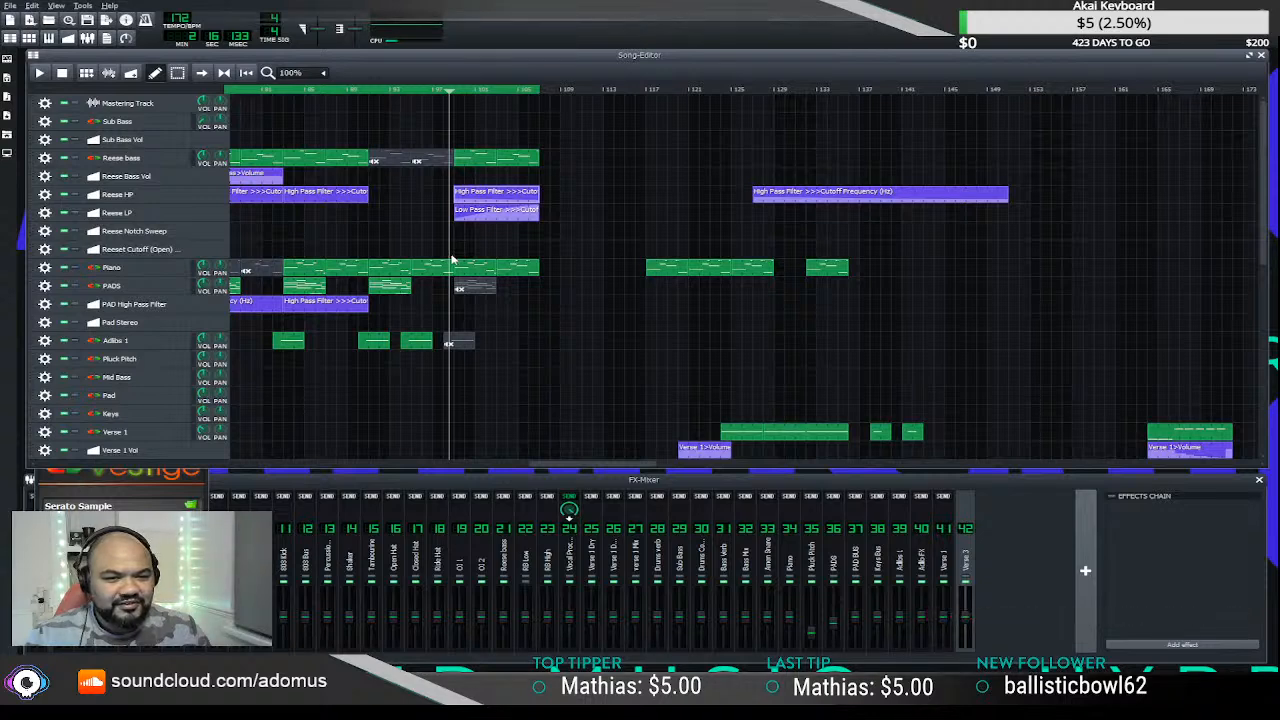
drag(645, 467, 422, 443)
scroll(544, 380, down, 7)
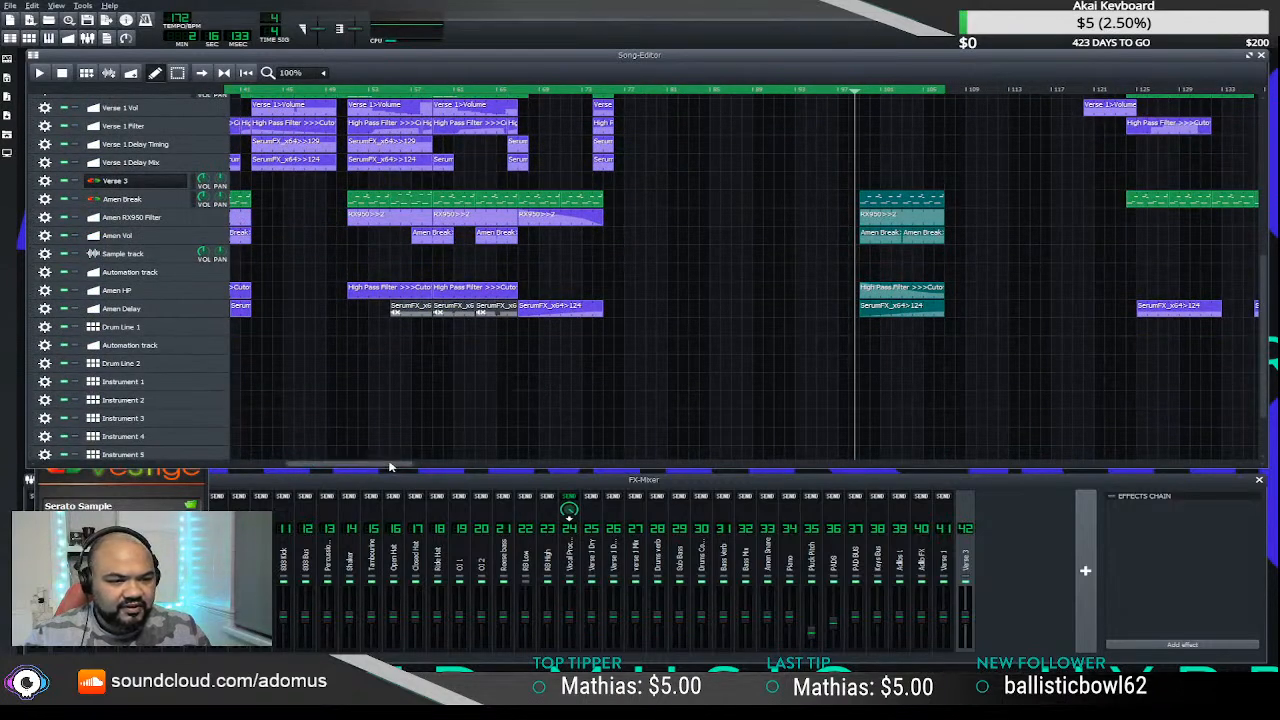
drag(390, 467, 358, 467)
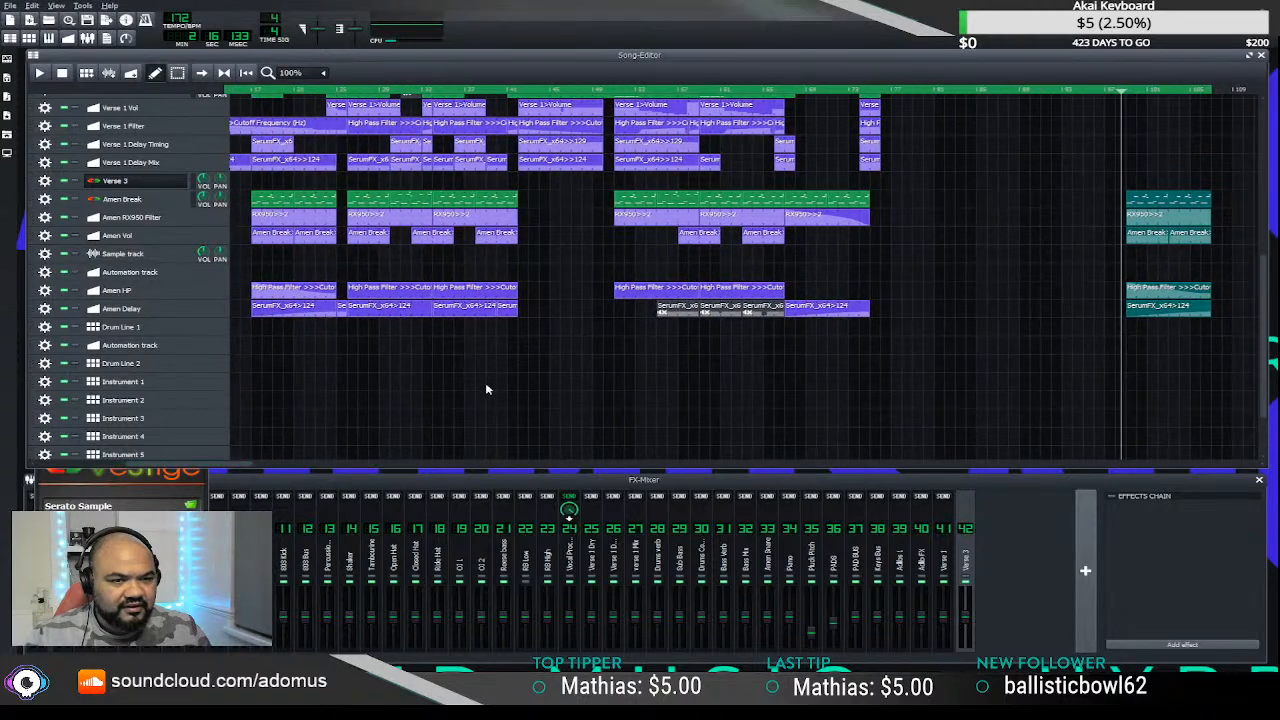
scroll(487, 389, up, 4)
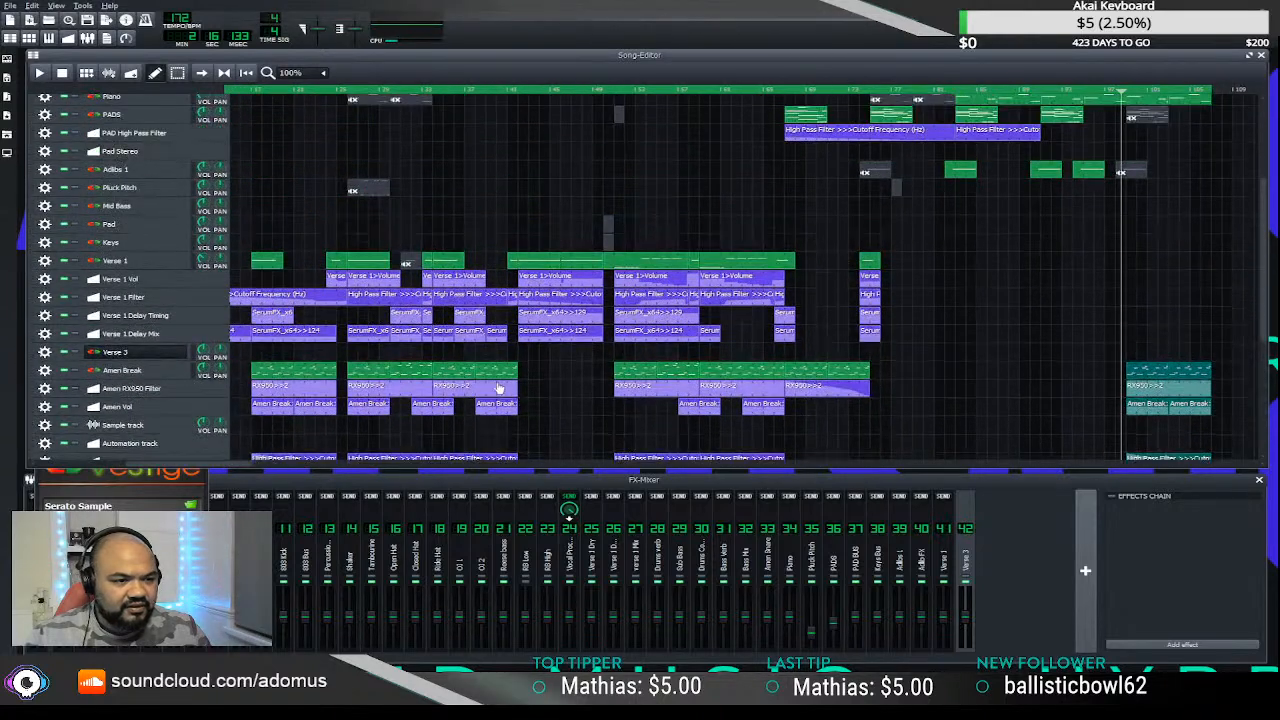
- Play the song from about bar 73, and play the first Verse 1 vocal section from bar 9
click(855, 92)
key(space)
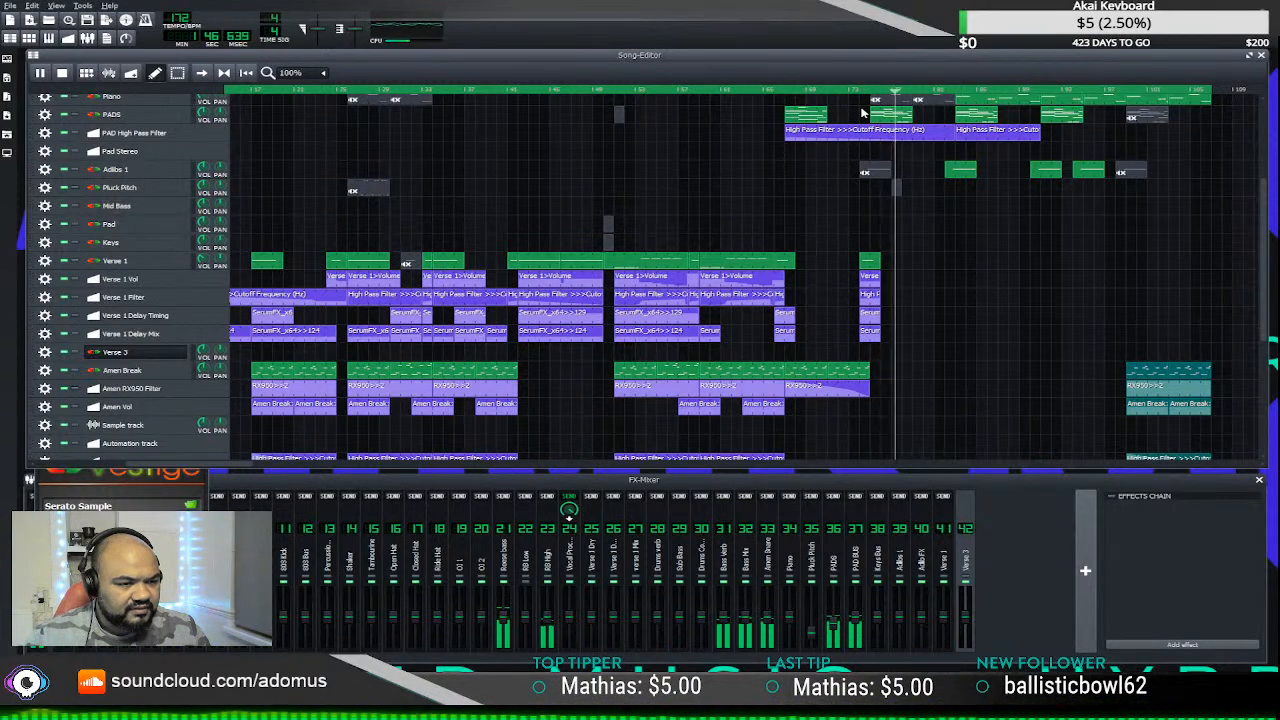
key(space)
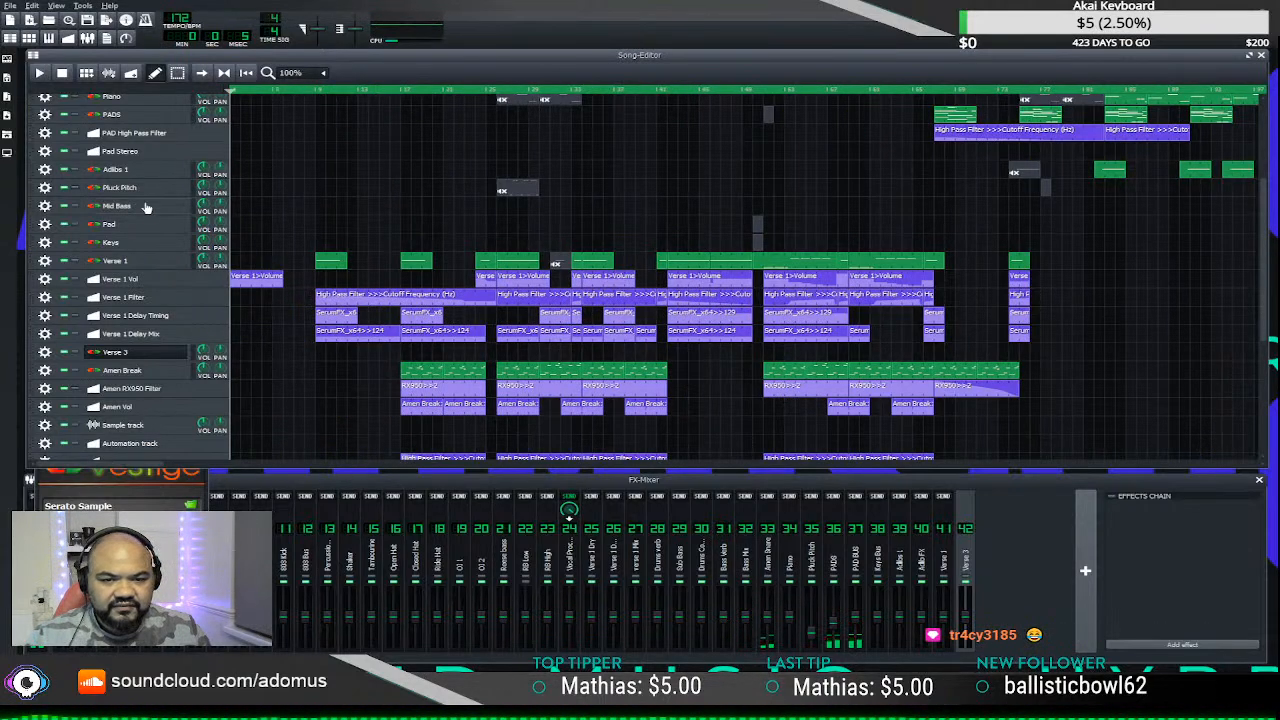
click(313, 91)
key(space)
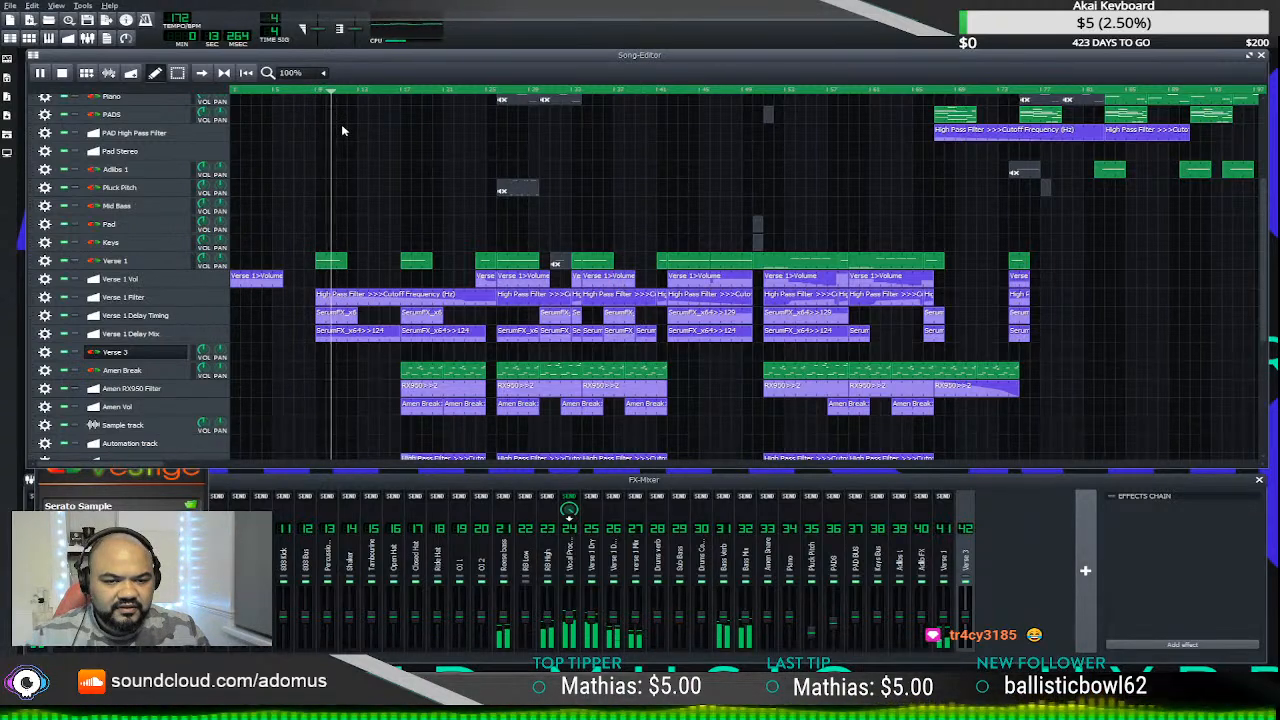
key(space)
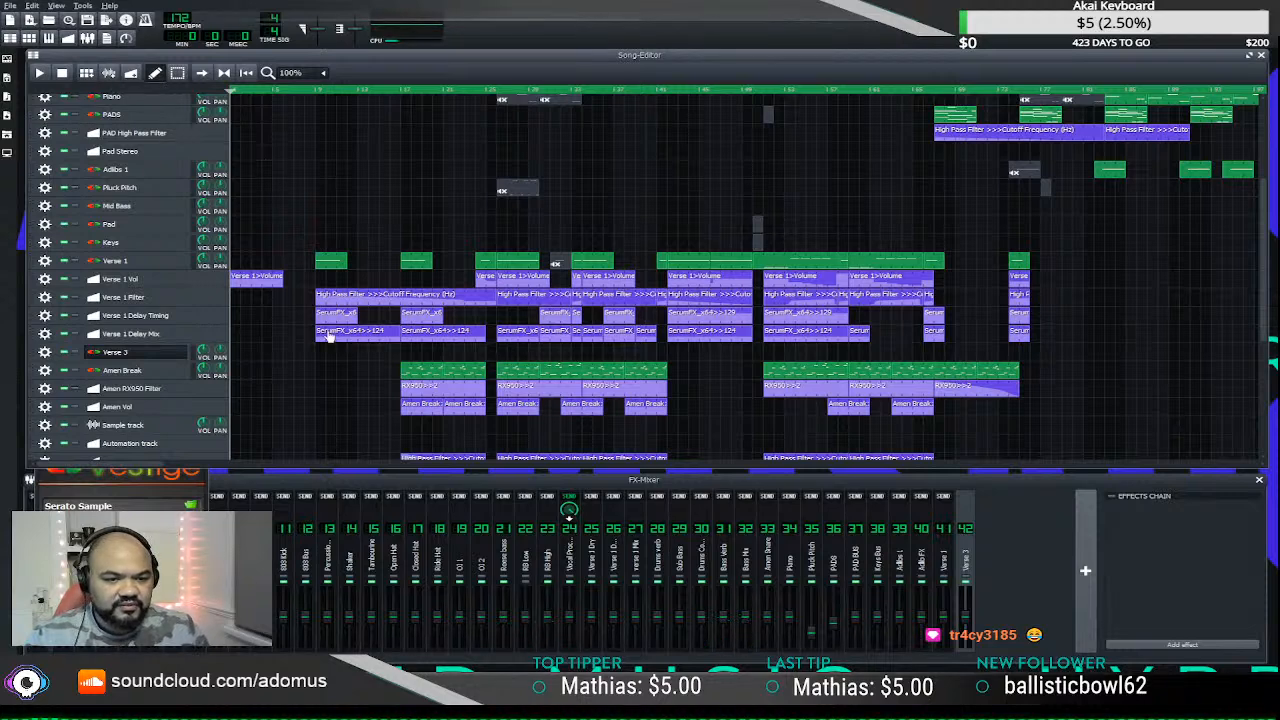
- Copy the first Verse 1 Delay Timing automation clip to the start of the later Amen Break section at about bar 99
drag(329, 337, 1082, 320)
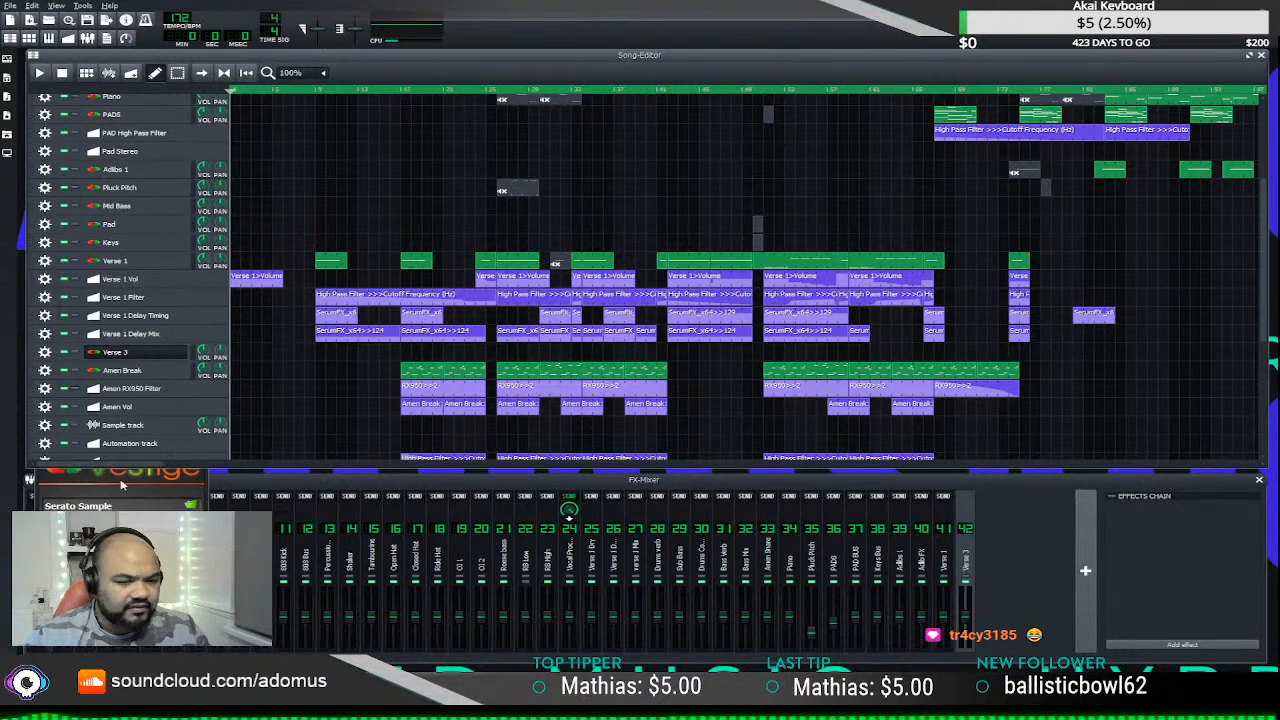
drag(108, 466, 451, 487)
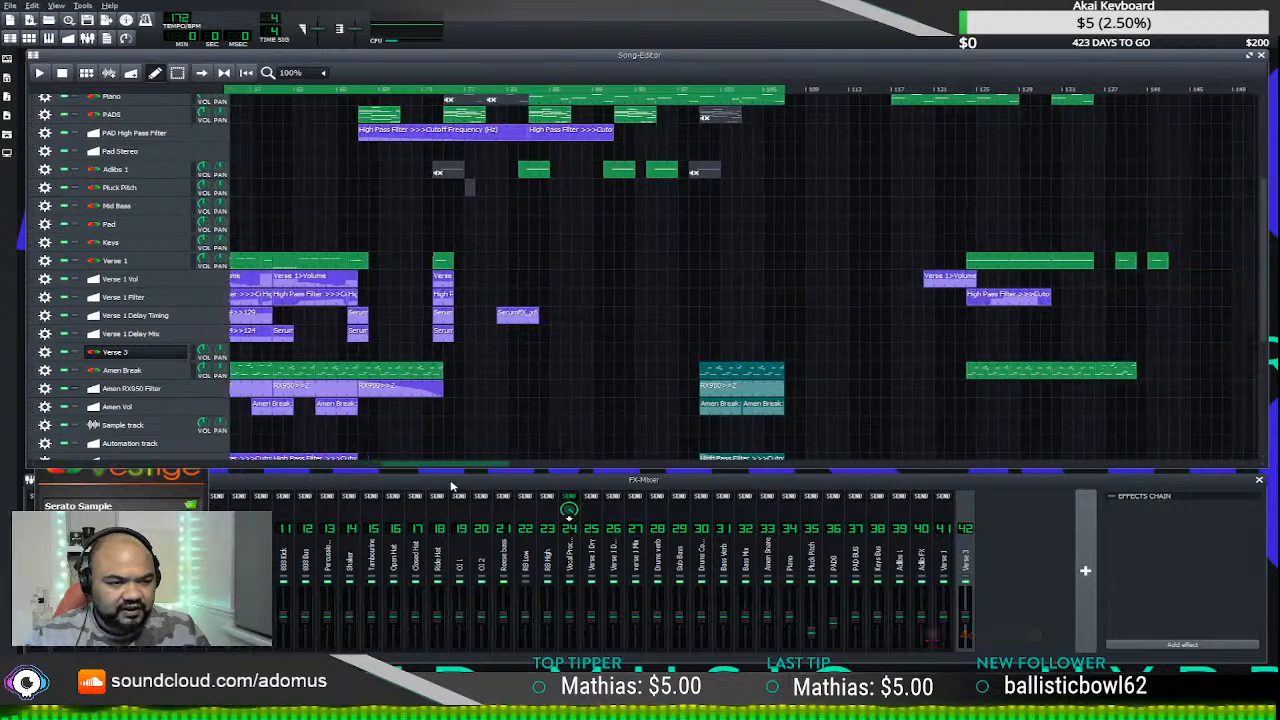
drag(527, 315, 729, 343)
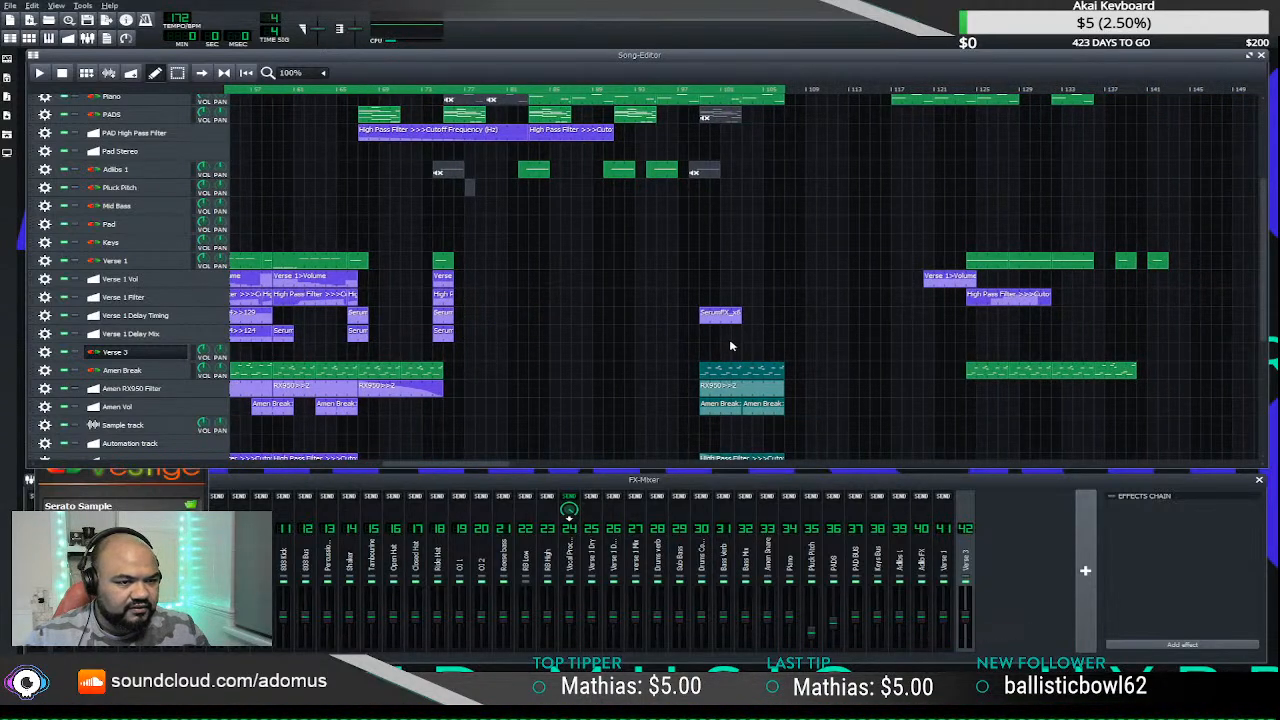
scroll(729, 343, down, 3)
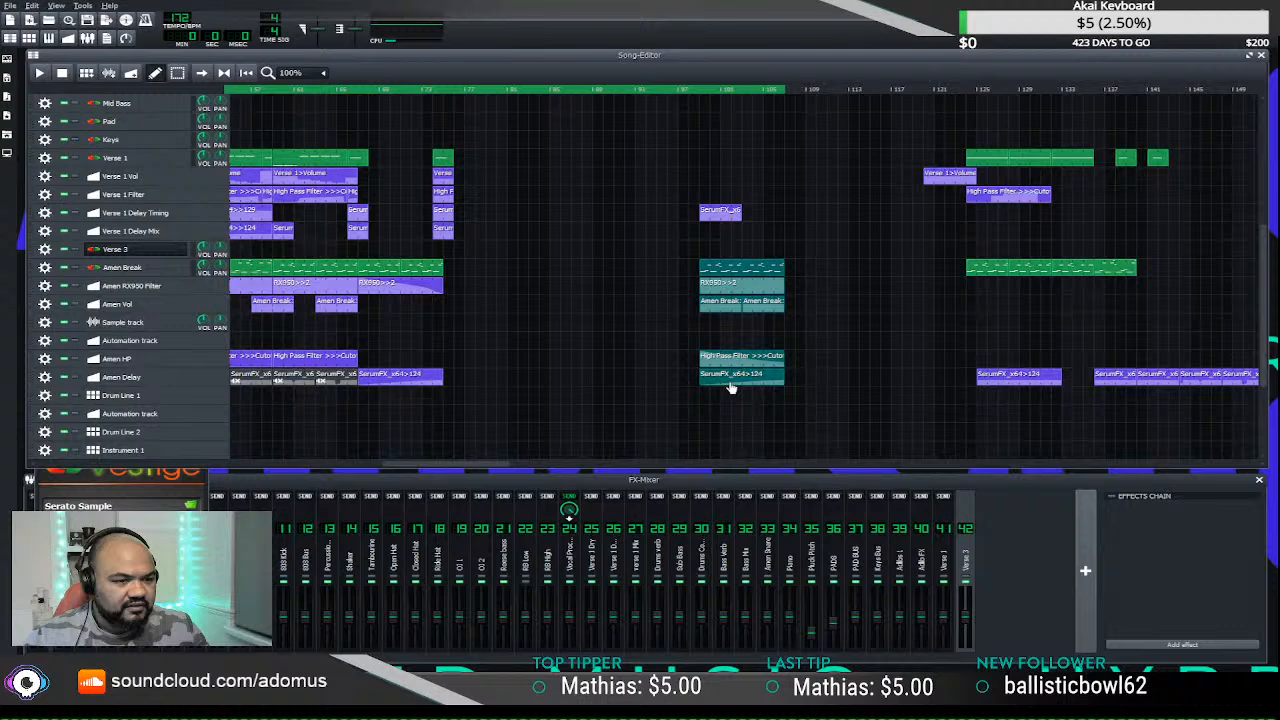
- Create a Verse 3 clip at about bar 99 containing one C3 note two bars long
double_click(705, 255)
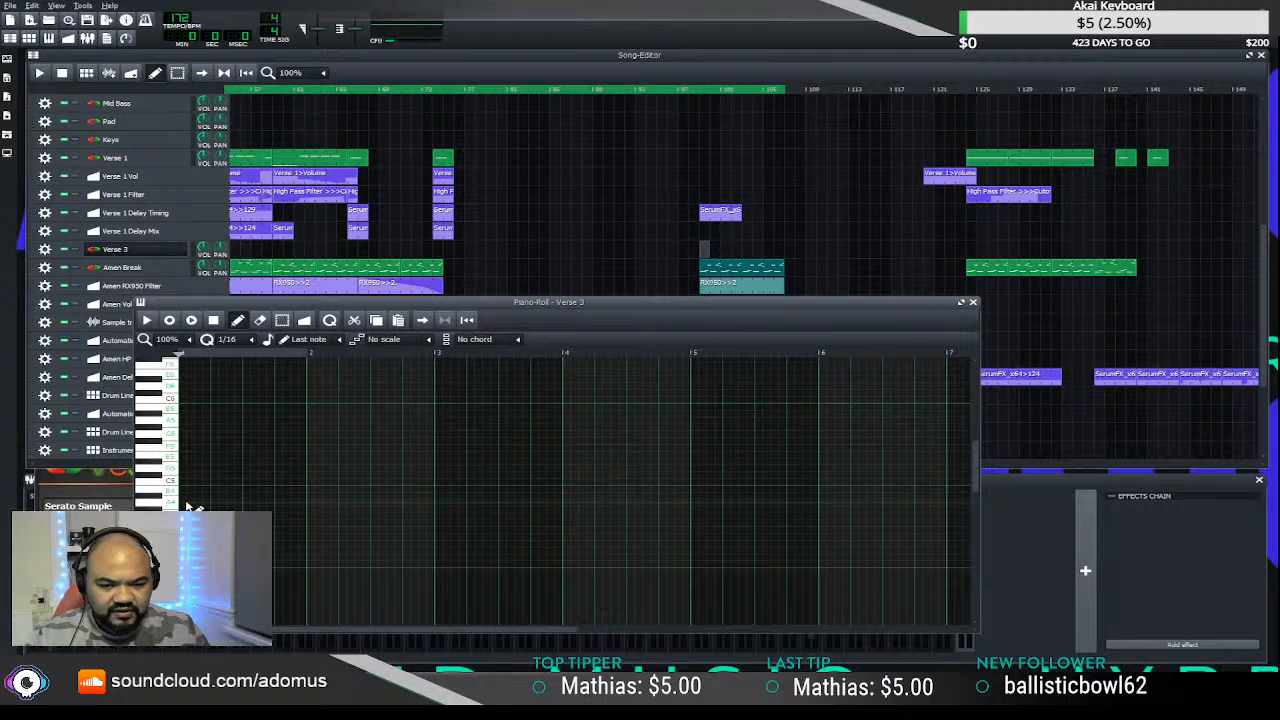
scroll(187, 505, down, 5)
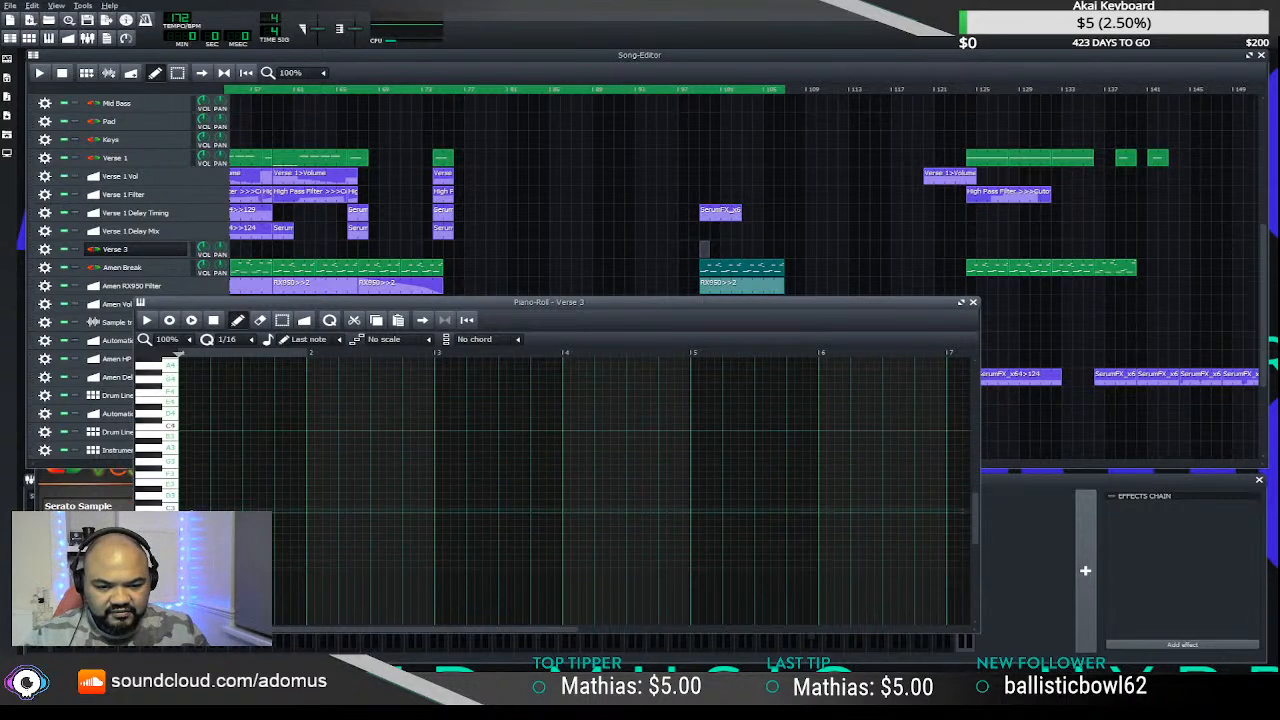
click(203, 508)
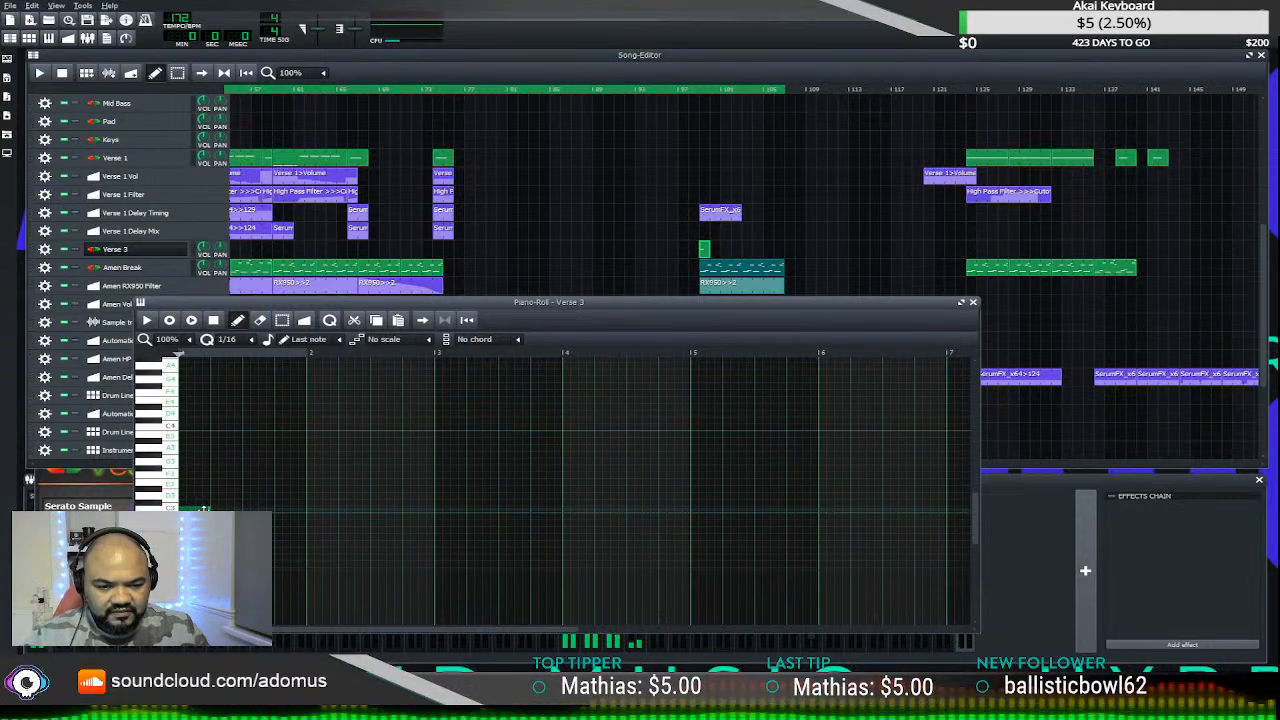
drag(203, 508, 307, 511)
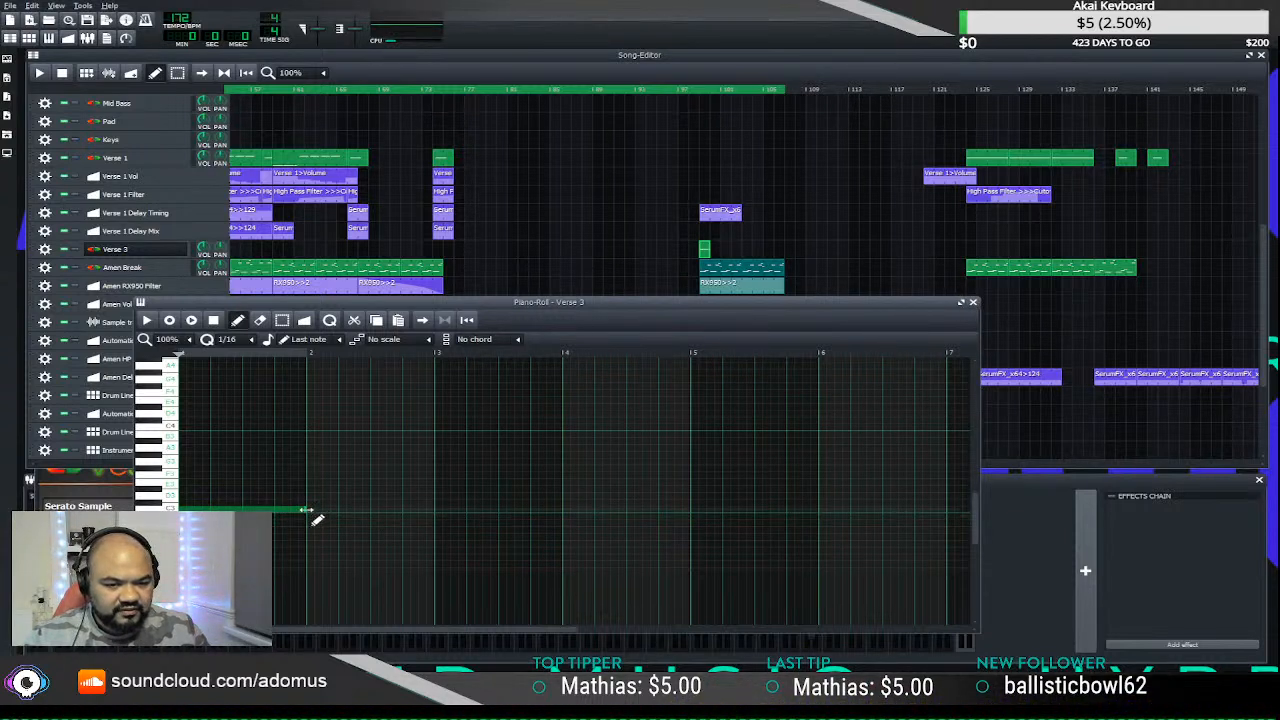
drag(307, 511, 436, 511)
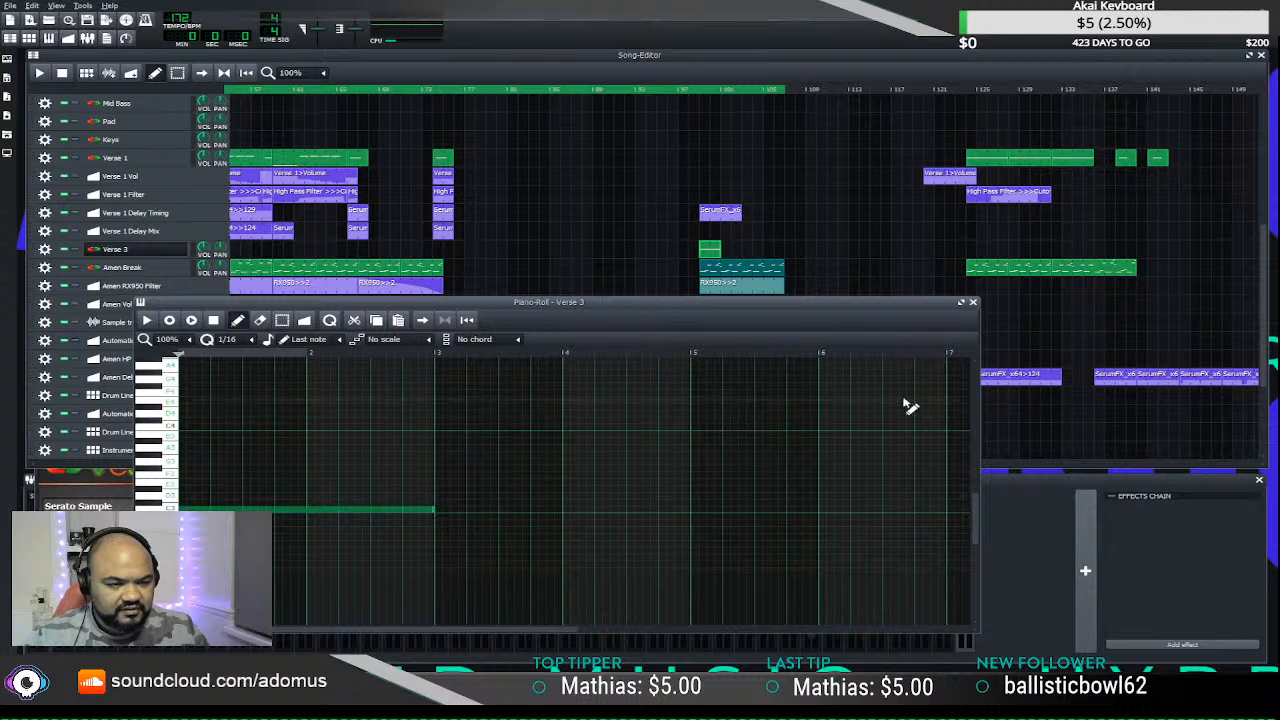
click(972, 302)
- Play the new Verse 3 clip from about bar 98 together with the Amen Break section
click(690, 90)
key(space)
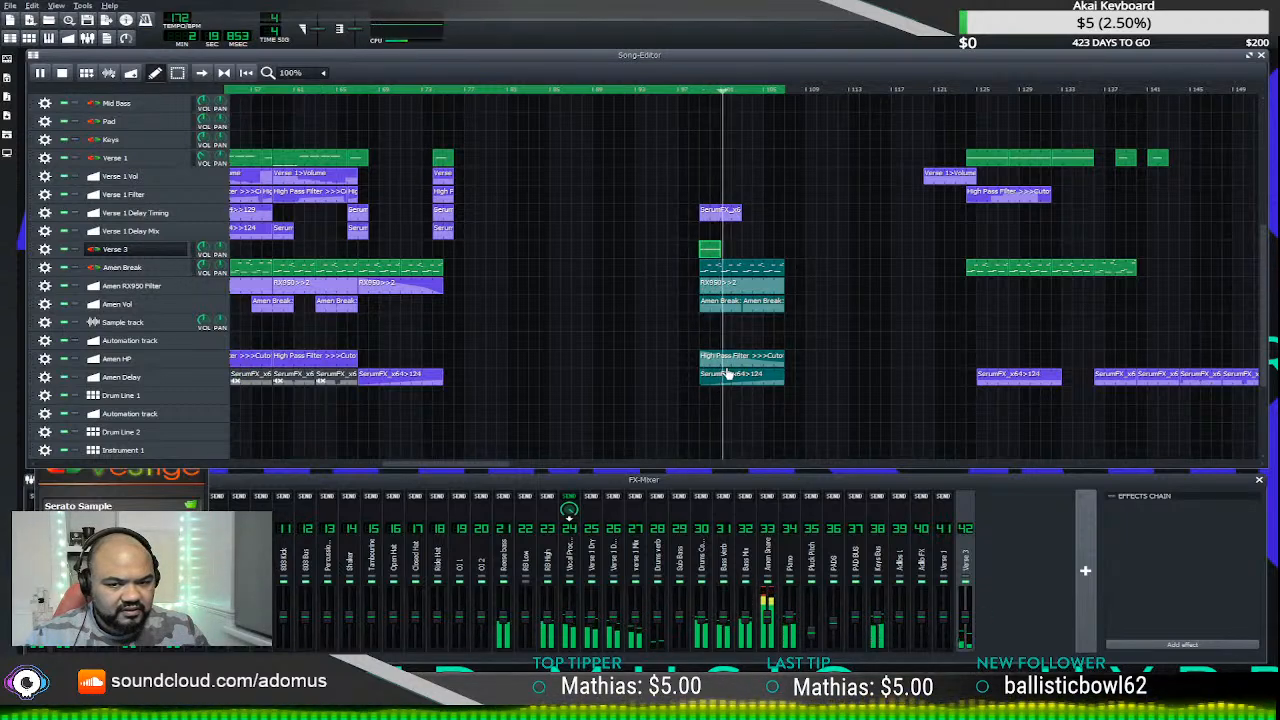
click(693, 92)
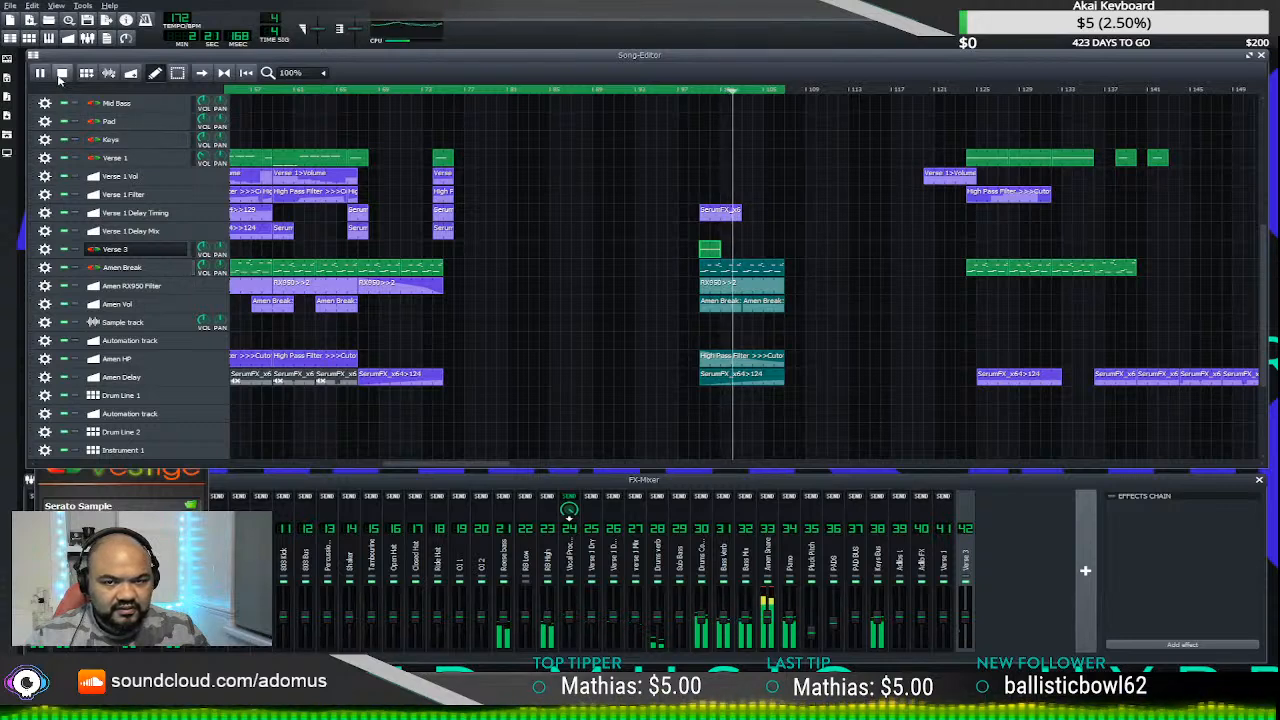
key(space)
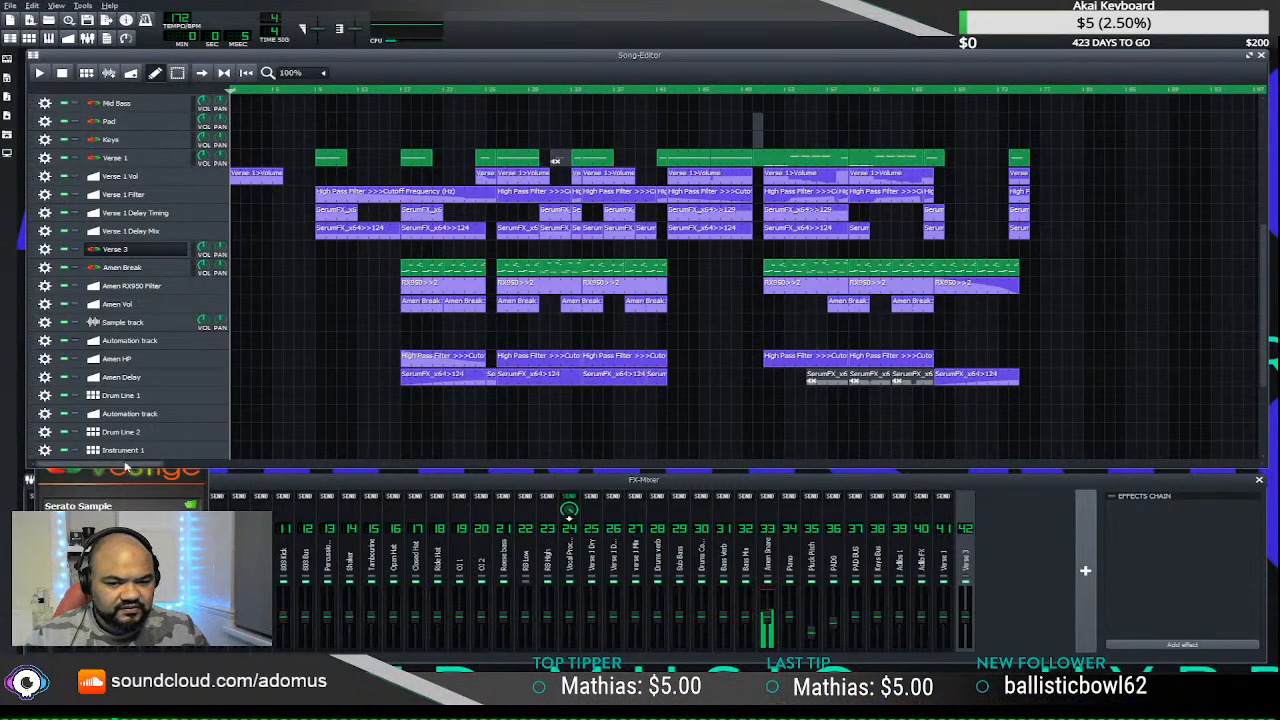
- Play the Verse 1 vocal from about bar 41 while examining the effects chains of mixer channels 24 and 26
drag(125, 467, 369, 480)
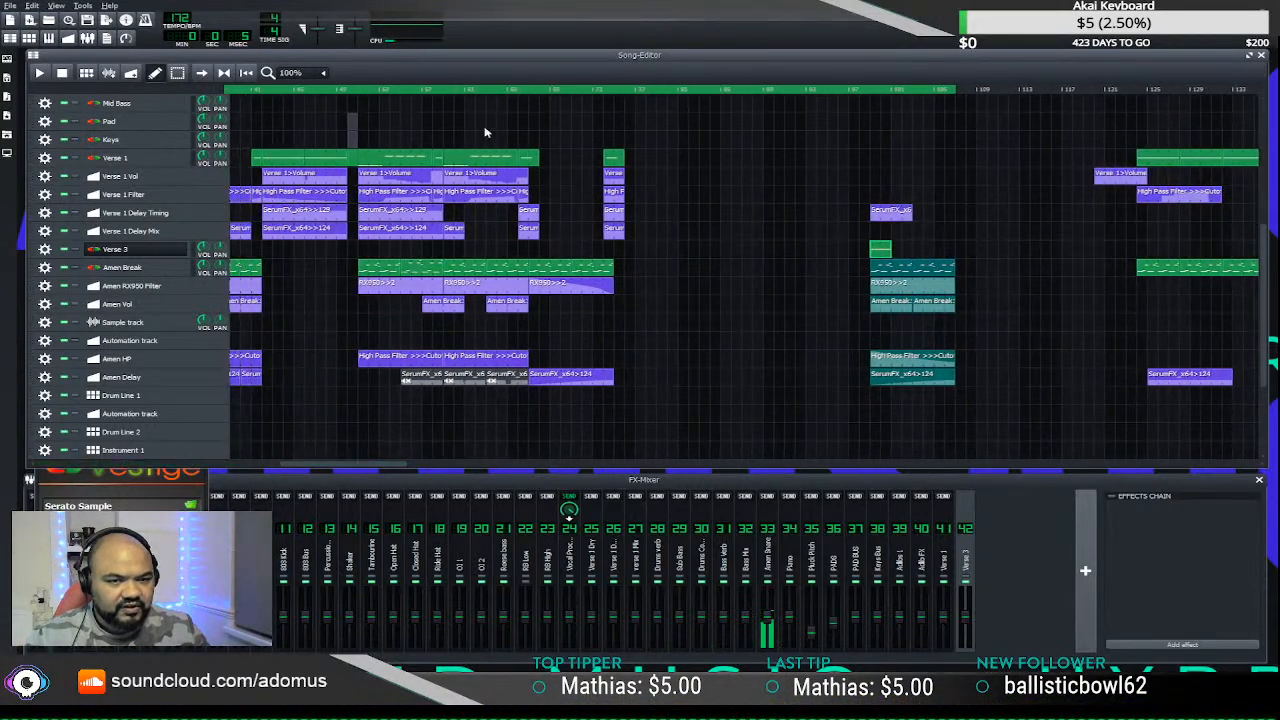
click(252, 88)
key(space)
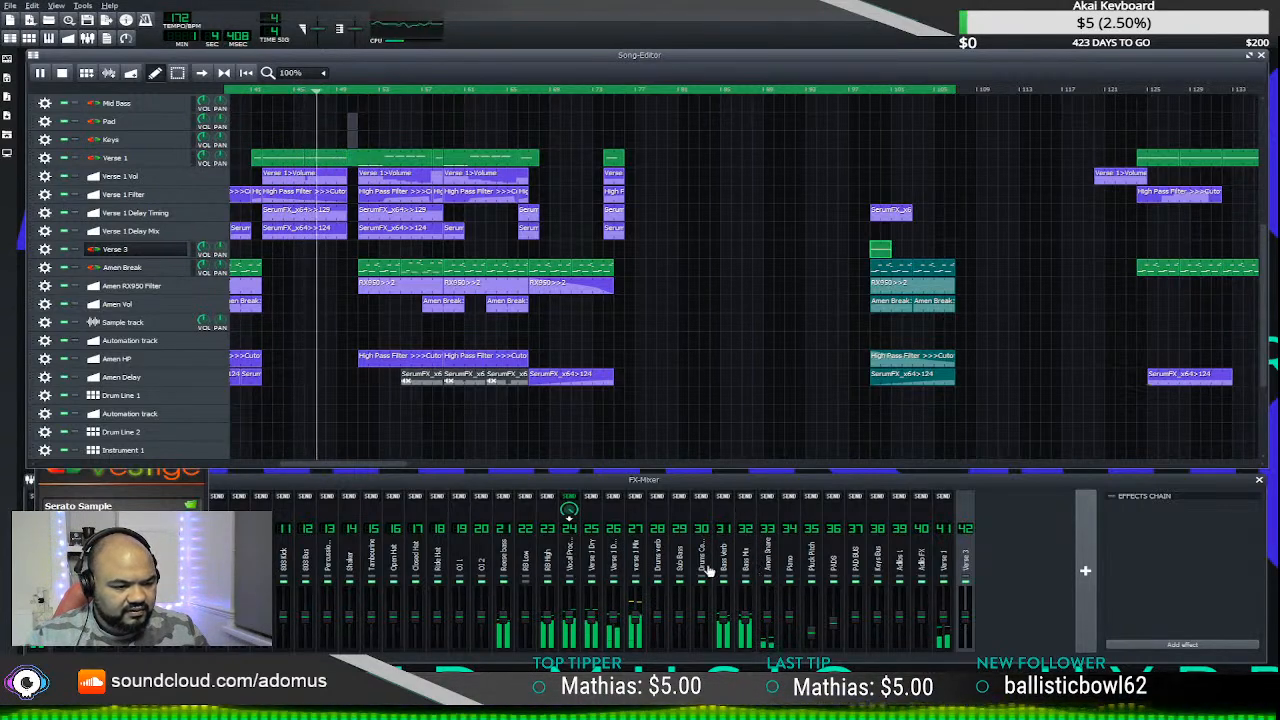
click(569, 565)
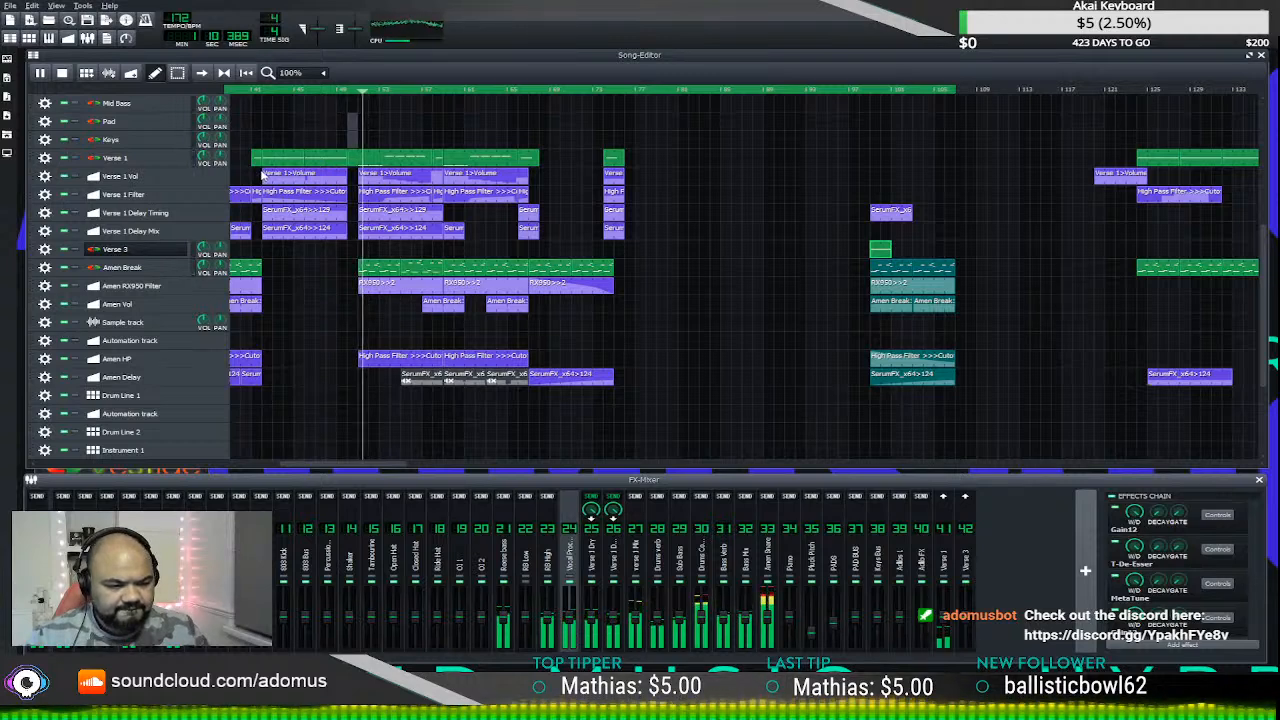
click(614, 563)
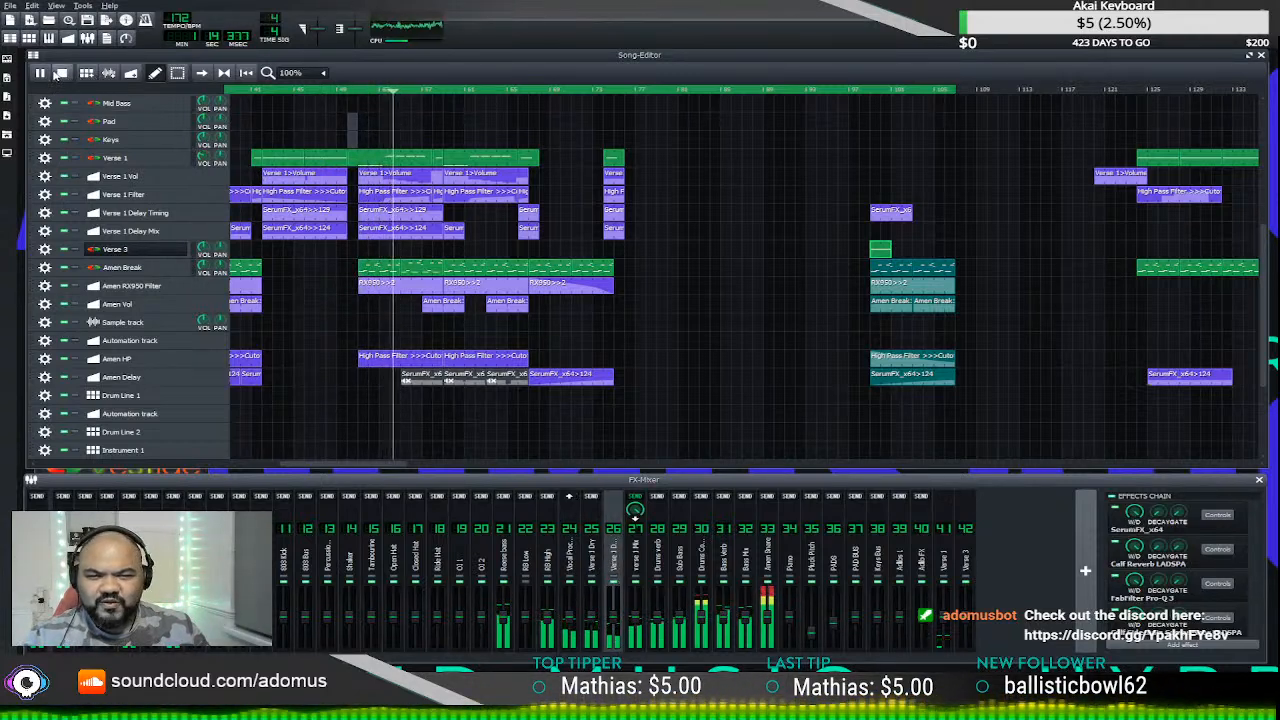
click(128, 168)
key(space)
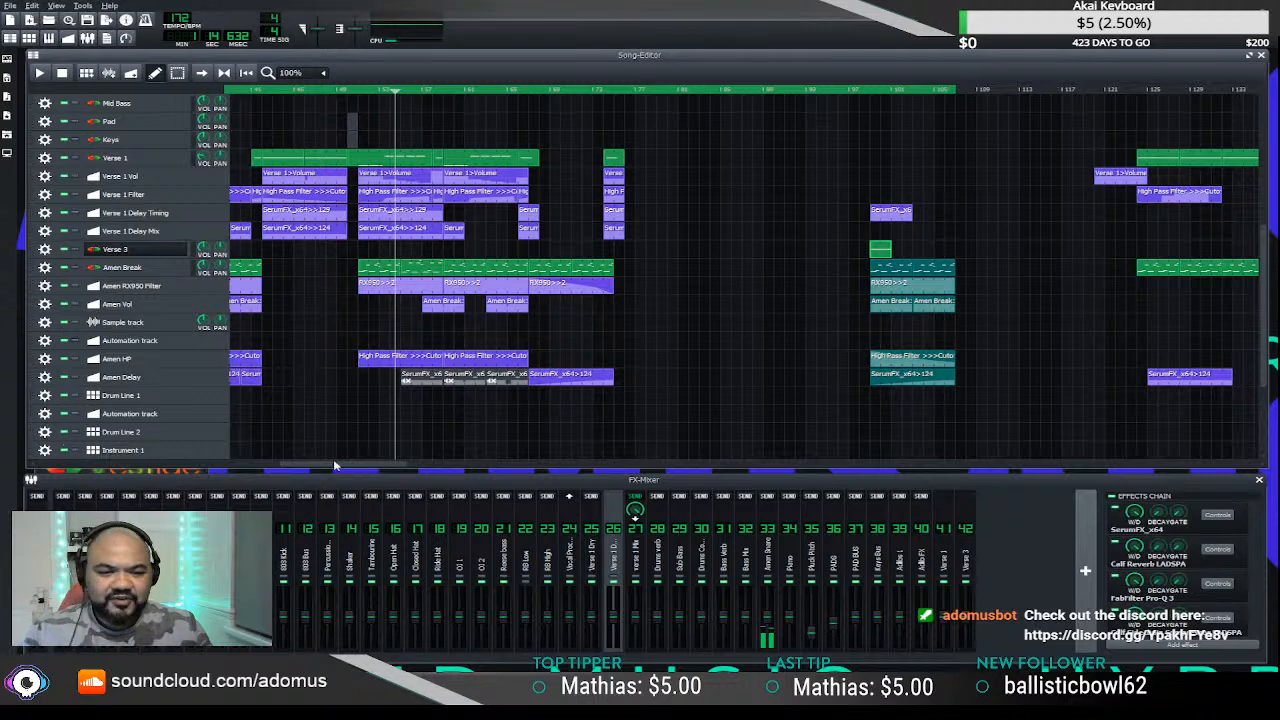
- Look through the song's vocal, pad and ad-lib tracks, and play the Verse 1 vocal briefly from about bar 51
drag(351, 464, 180, 469)
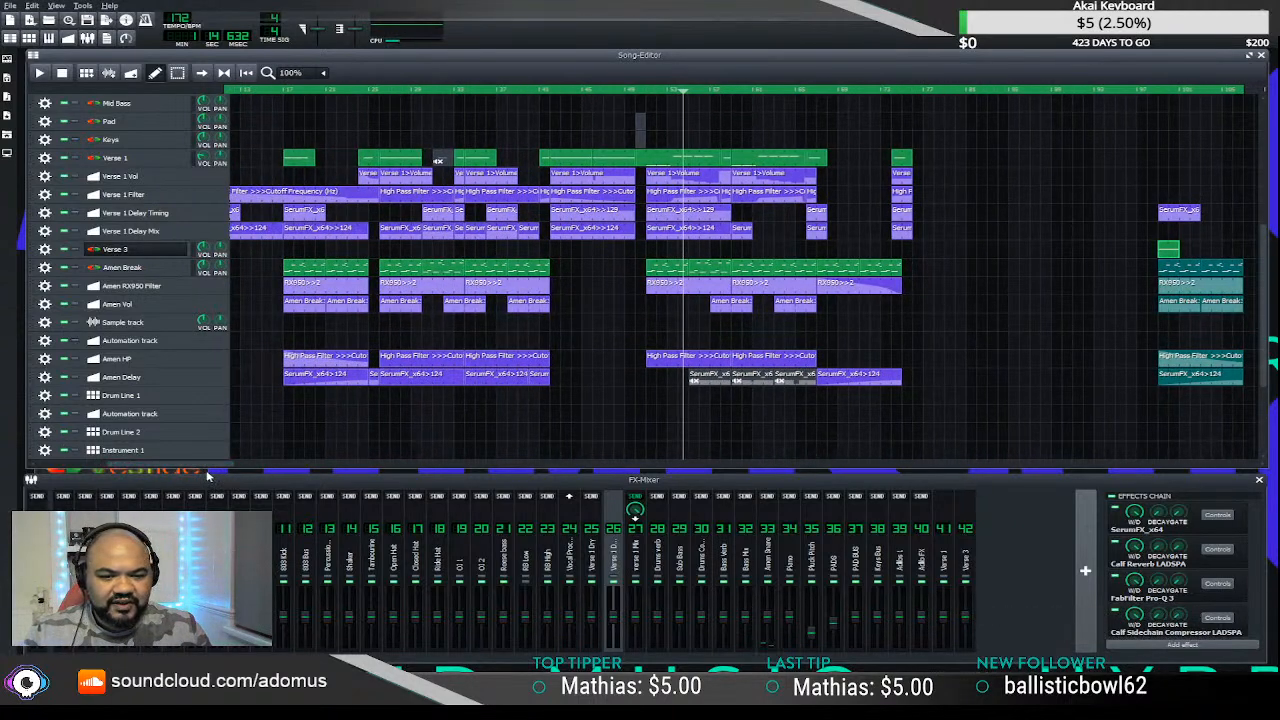
click(208, 475)
click(202, 384)
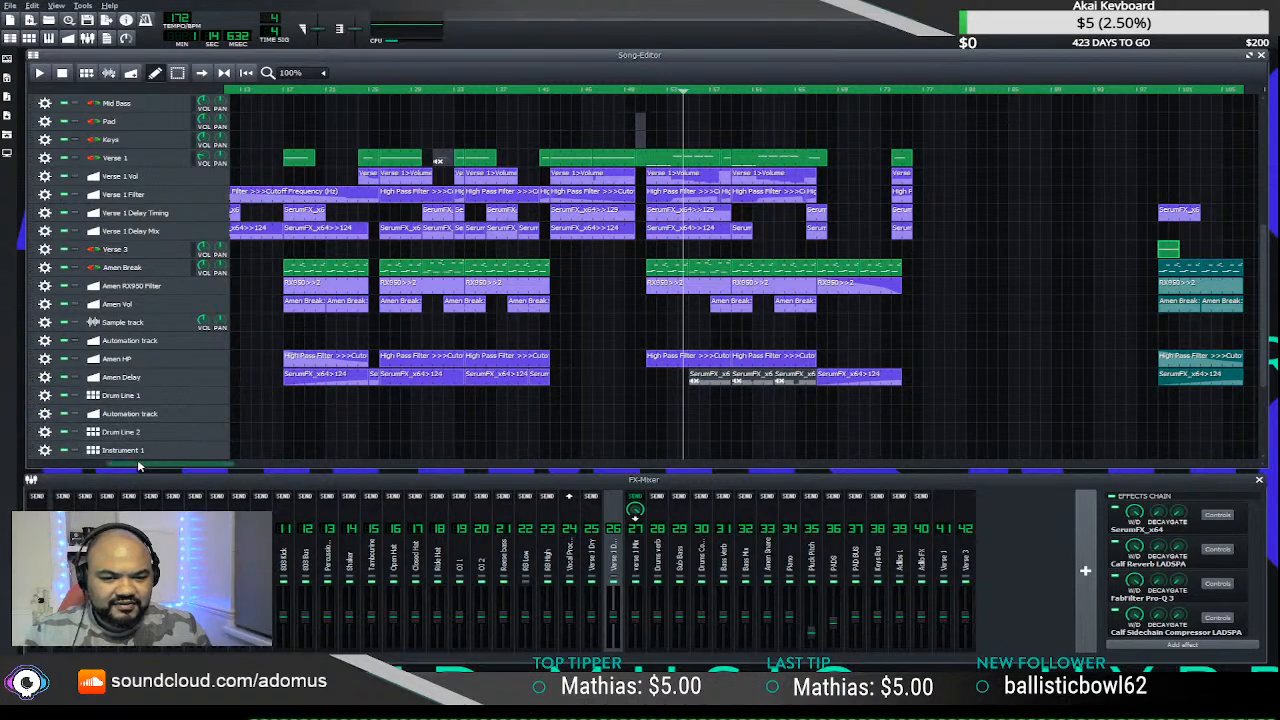
drag(140, 460, 385, 466)
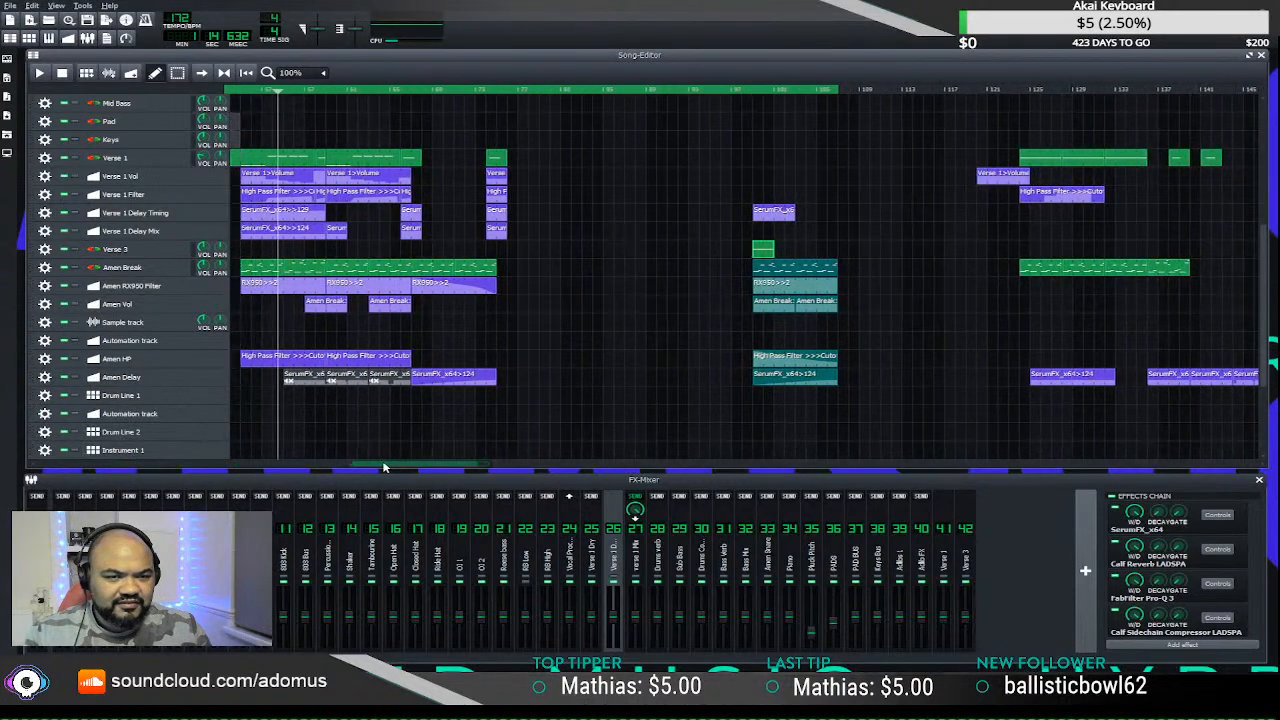
scroll(463, 433, up, 3)
scroll(678, 380, up, 3)
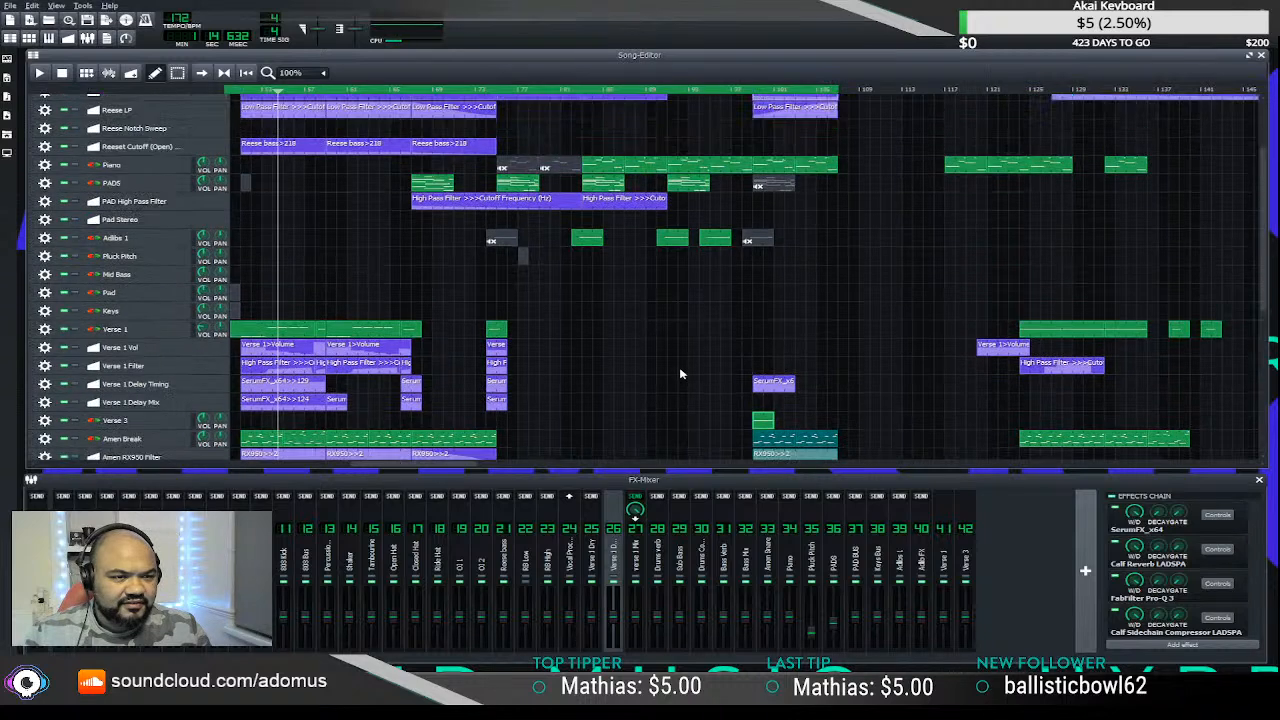
scroll(600, 405, down, 3)
scroll(440, 240, left, 4)
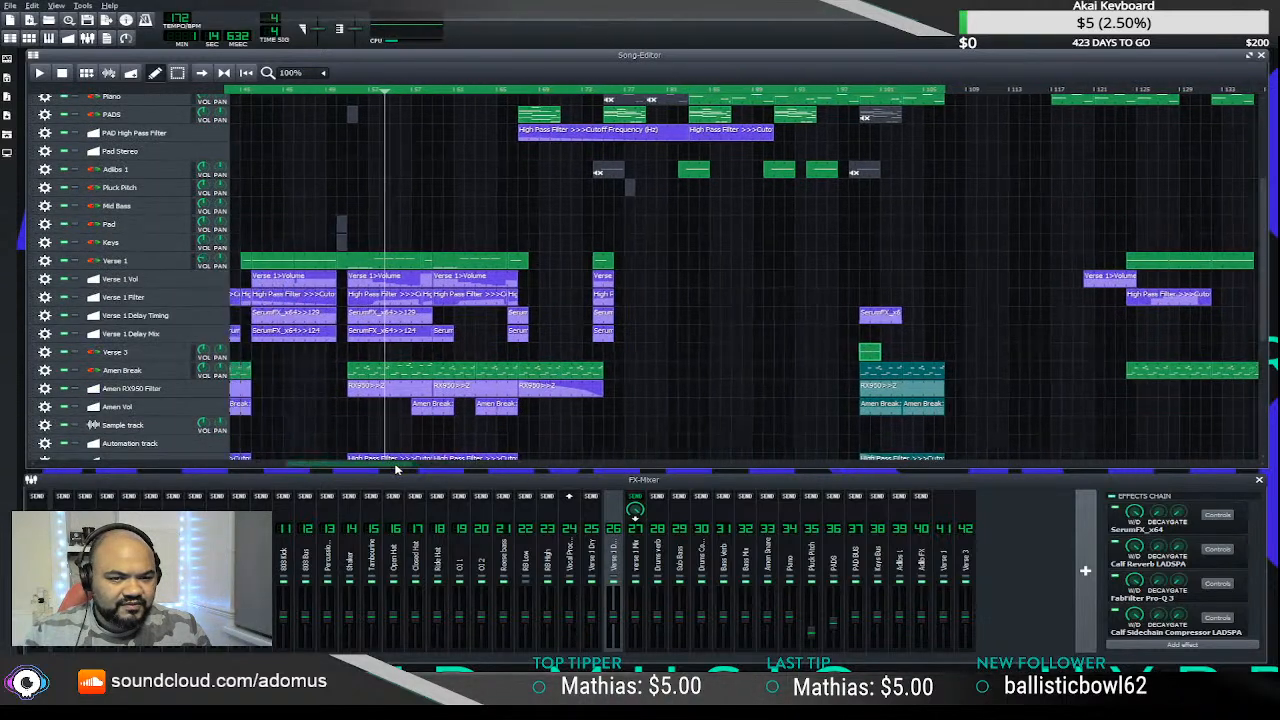
click(367, 90)
key(space)
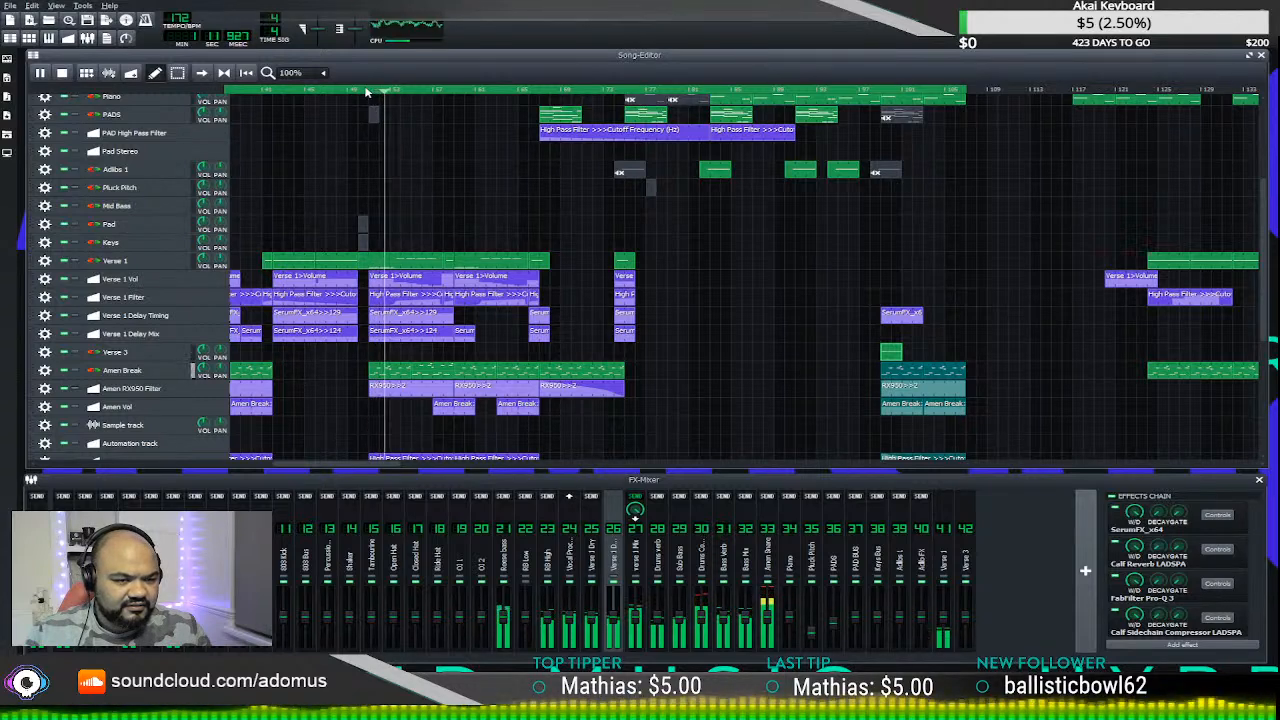
key(space)
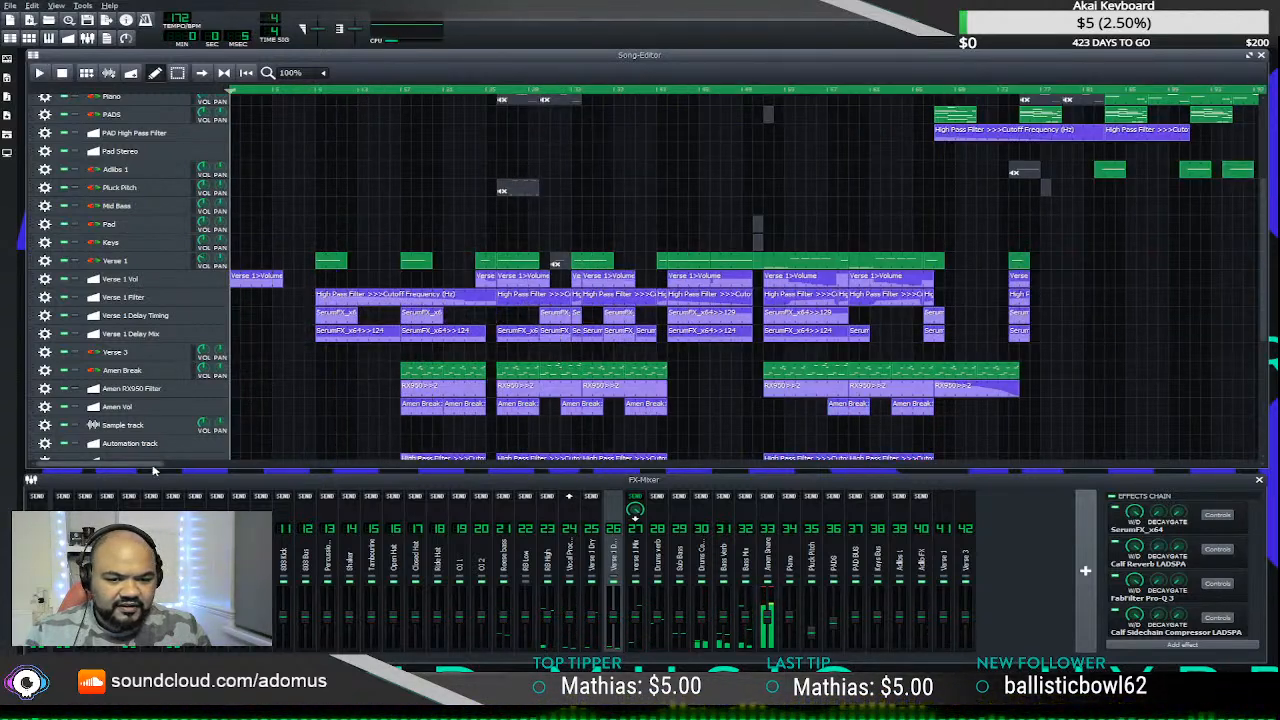
- Replay the Verse 3 section from about bar 98 to check its mixer levels and surrounding automation
drag(132, 467, 532, 428)
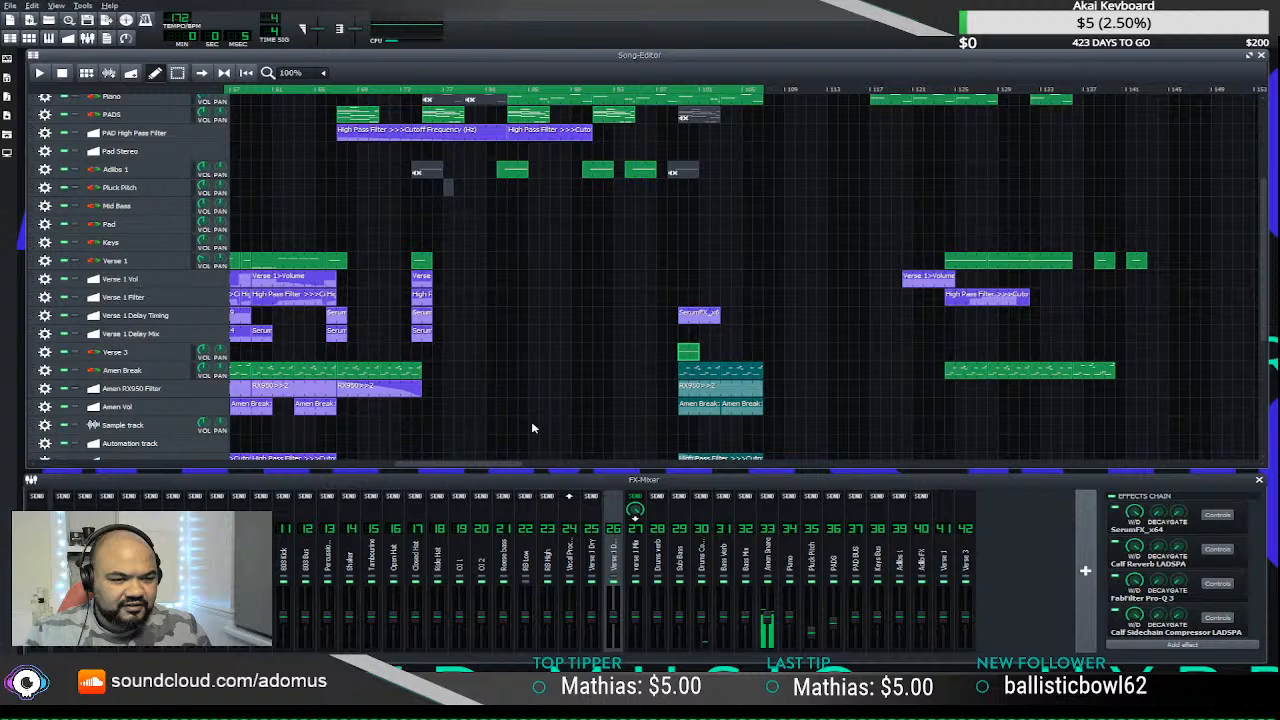
click(670, 92)
key(space)
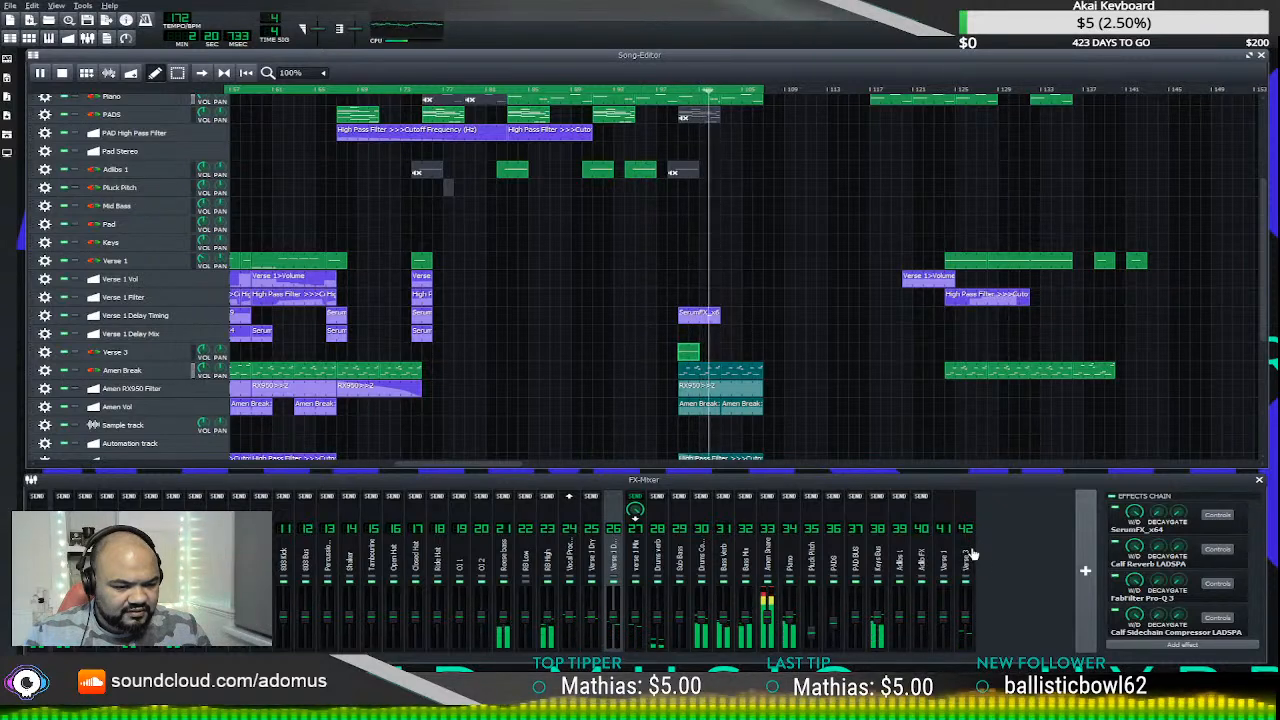
click(673, 93)
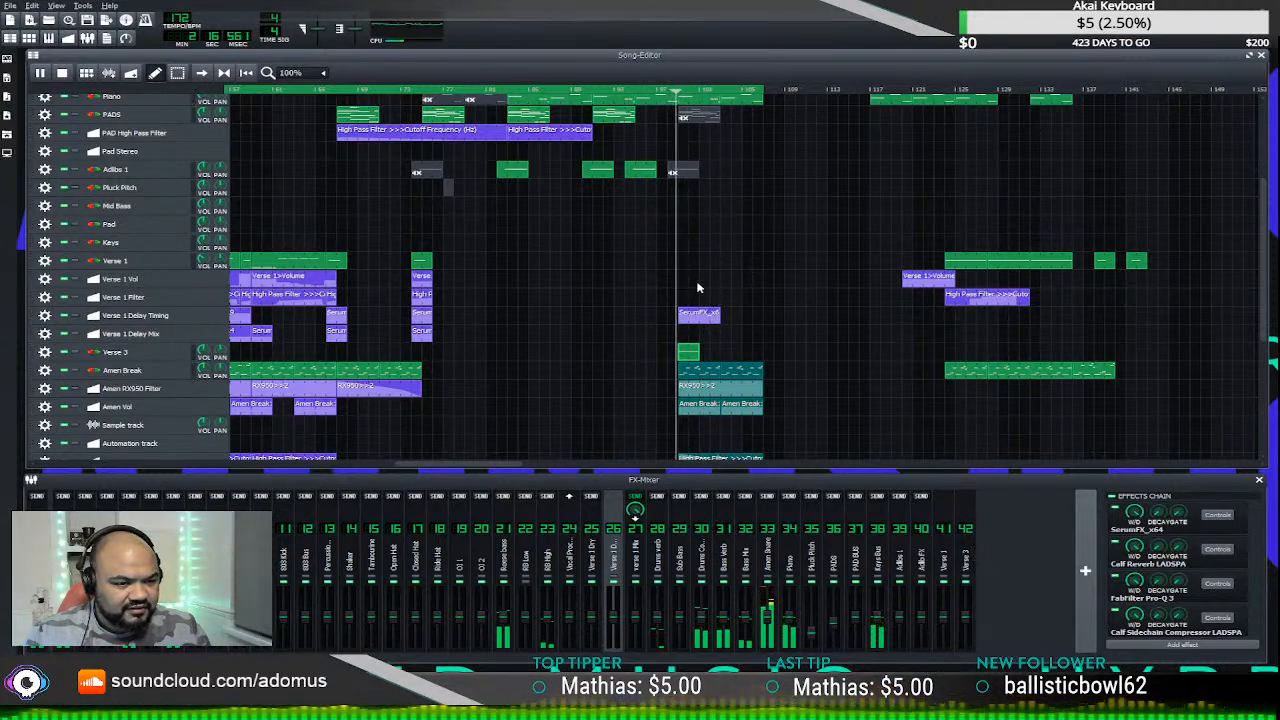
scroll(694, 330, down, 3)
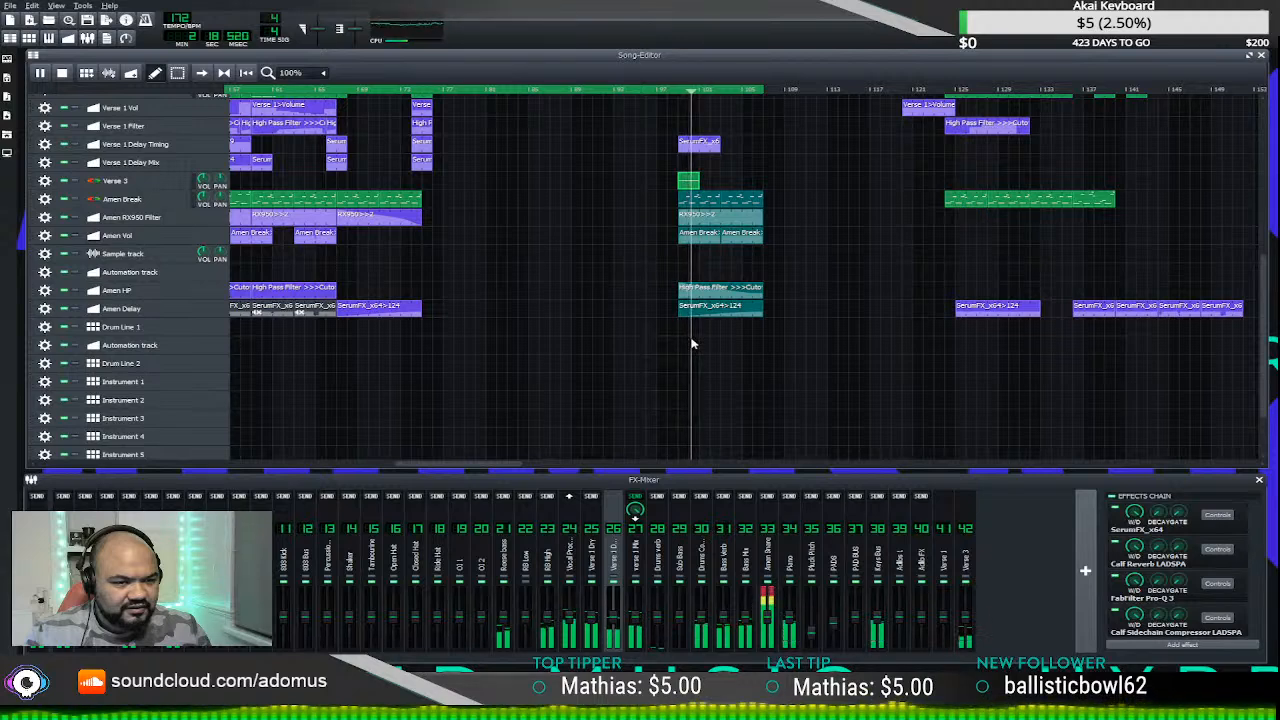
scroll(618, 337, up, 2)
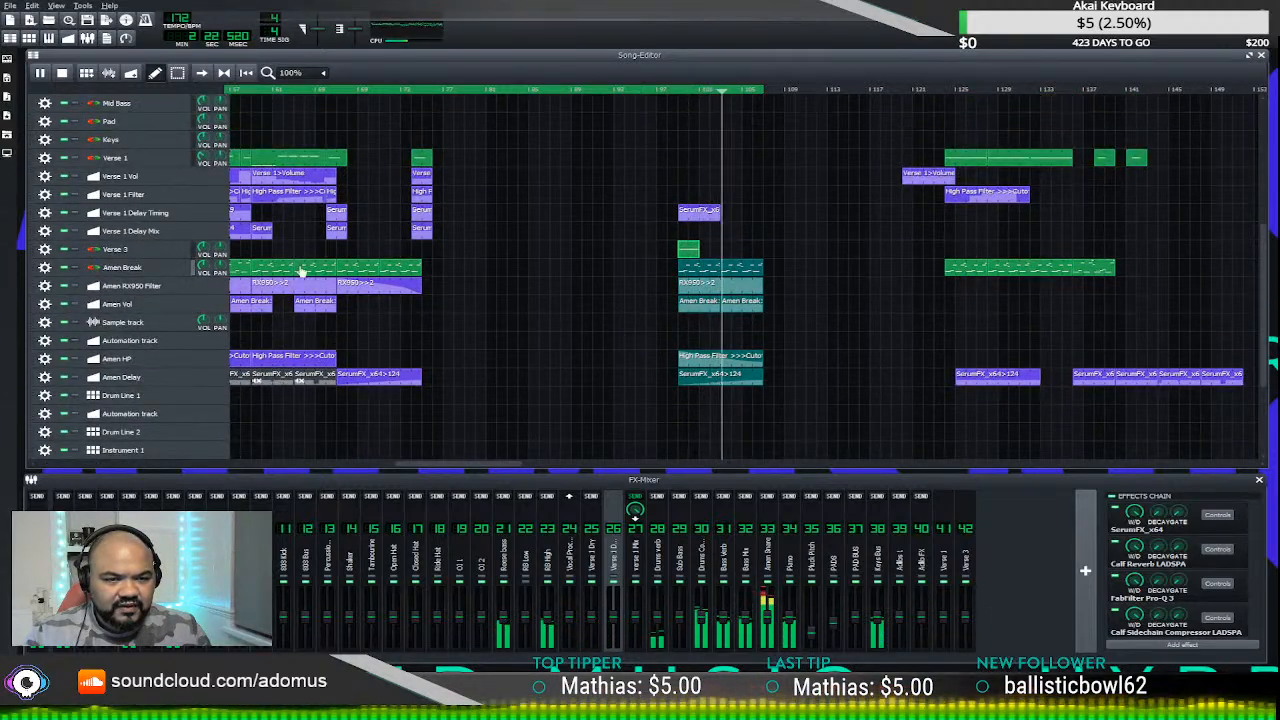
click(62, 74)
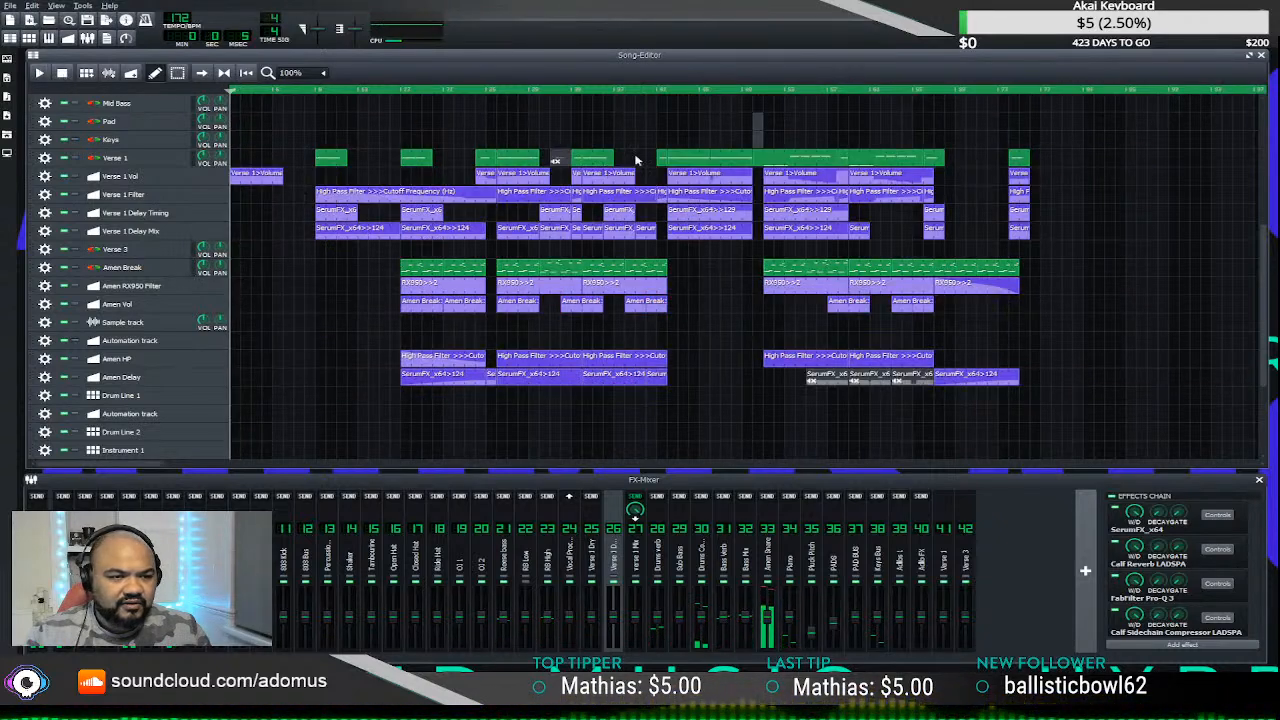
- Play the Verse 1 section from about bar 51 and examine the Verse 1 and vocal processing mixer channels for comparison
click(762, 93)
key(space)
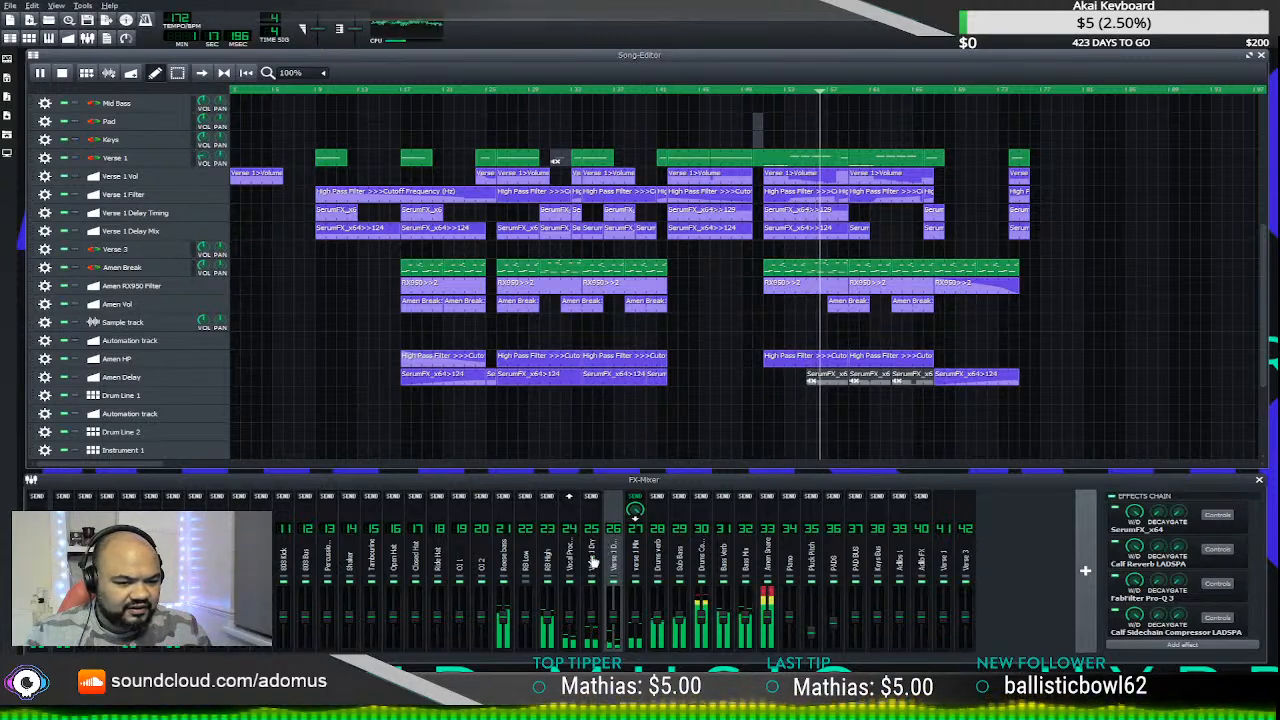
click(970, 545)
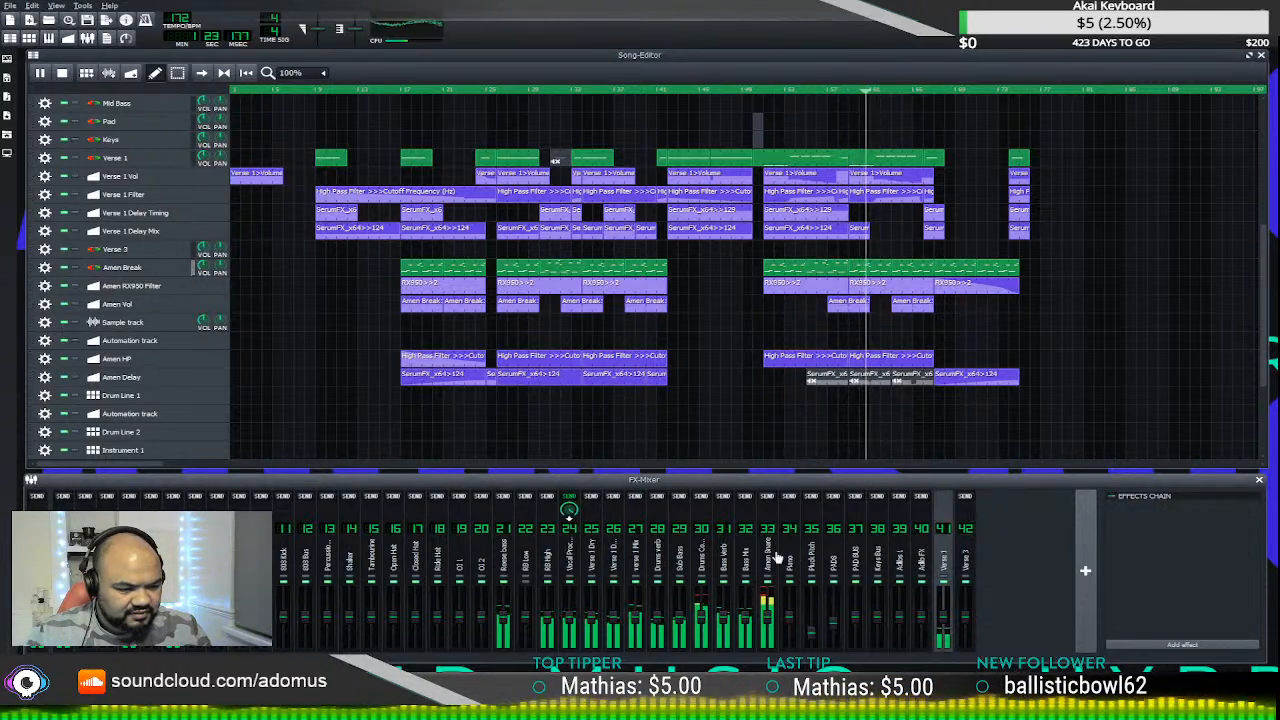
click(569, 562)
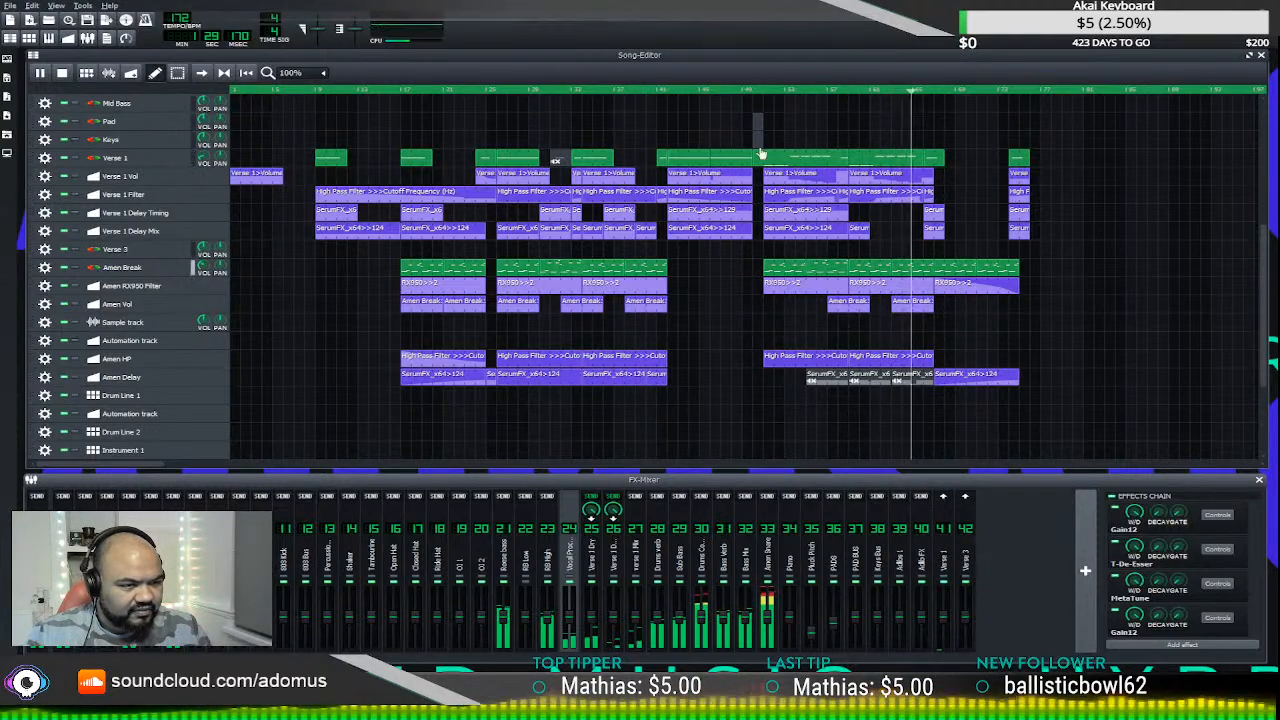
click(765, 90)
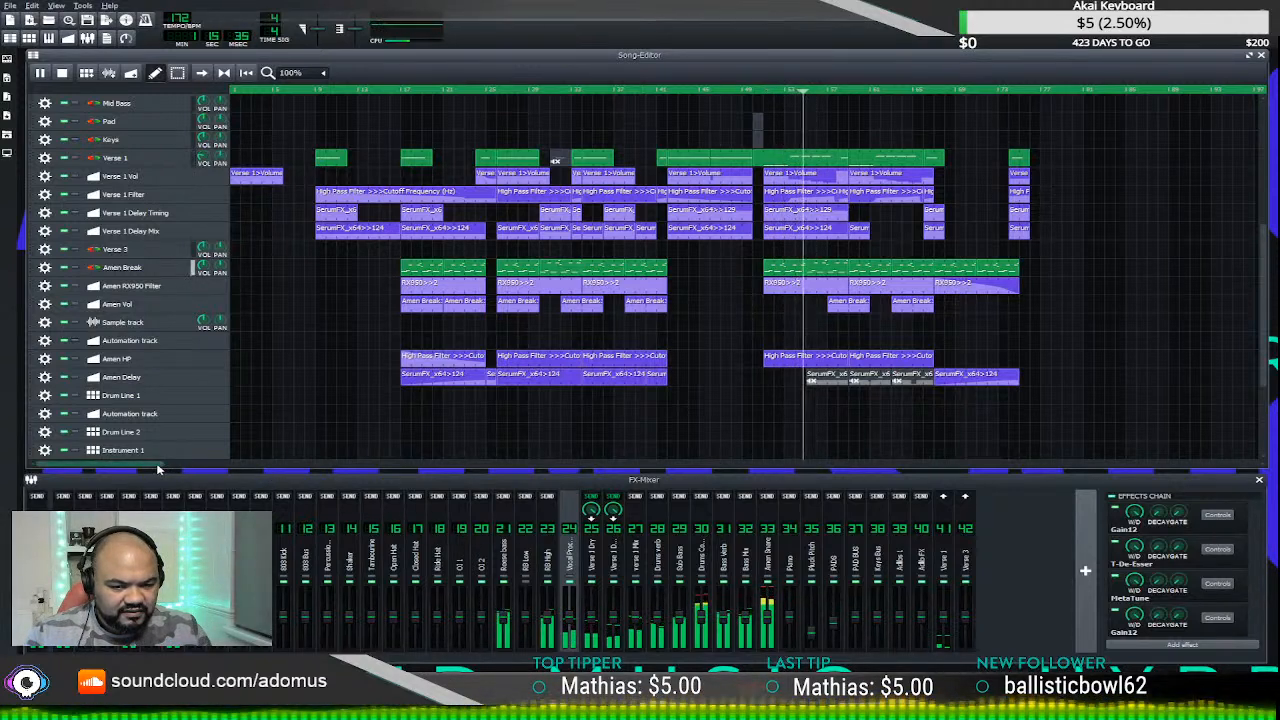
- Copy the Verse 1 Filter automation clip from about bar 26 to the Verse 3 clip's start at about bar 99 and play it
drag(157, 469, 273, 470)
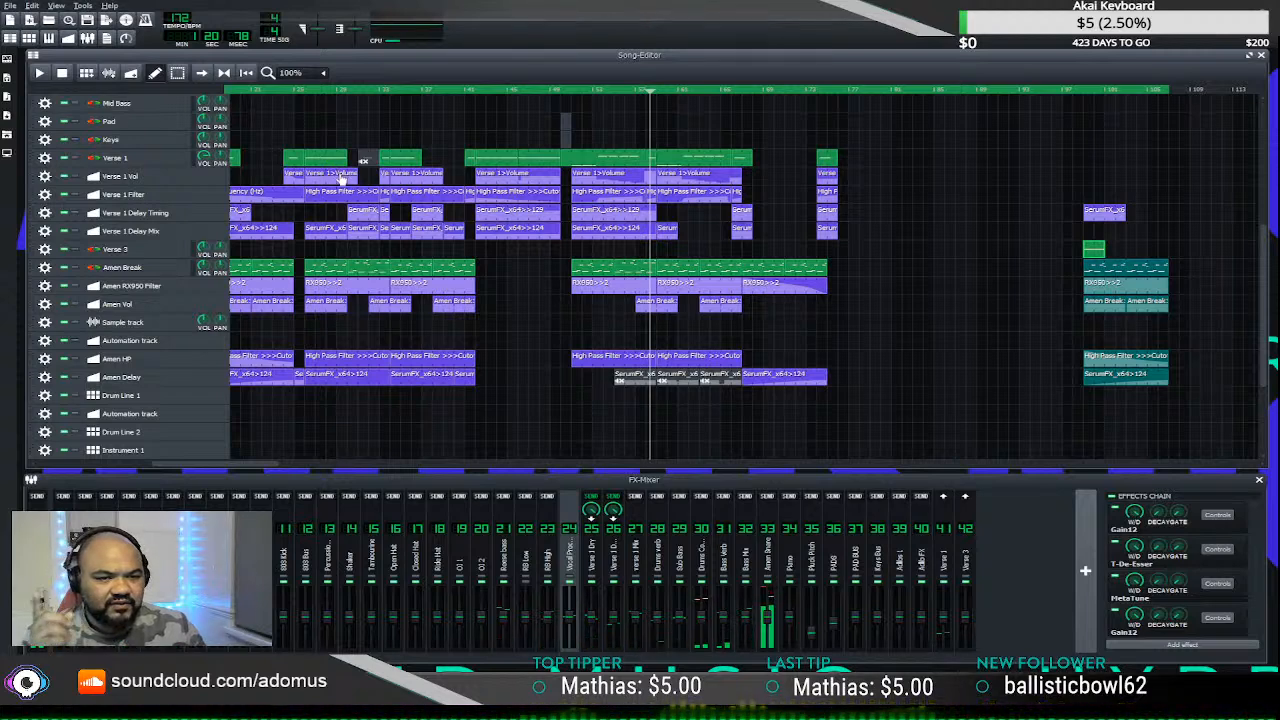
drag(338, 207, 1108, 190)
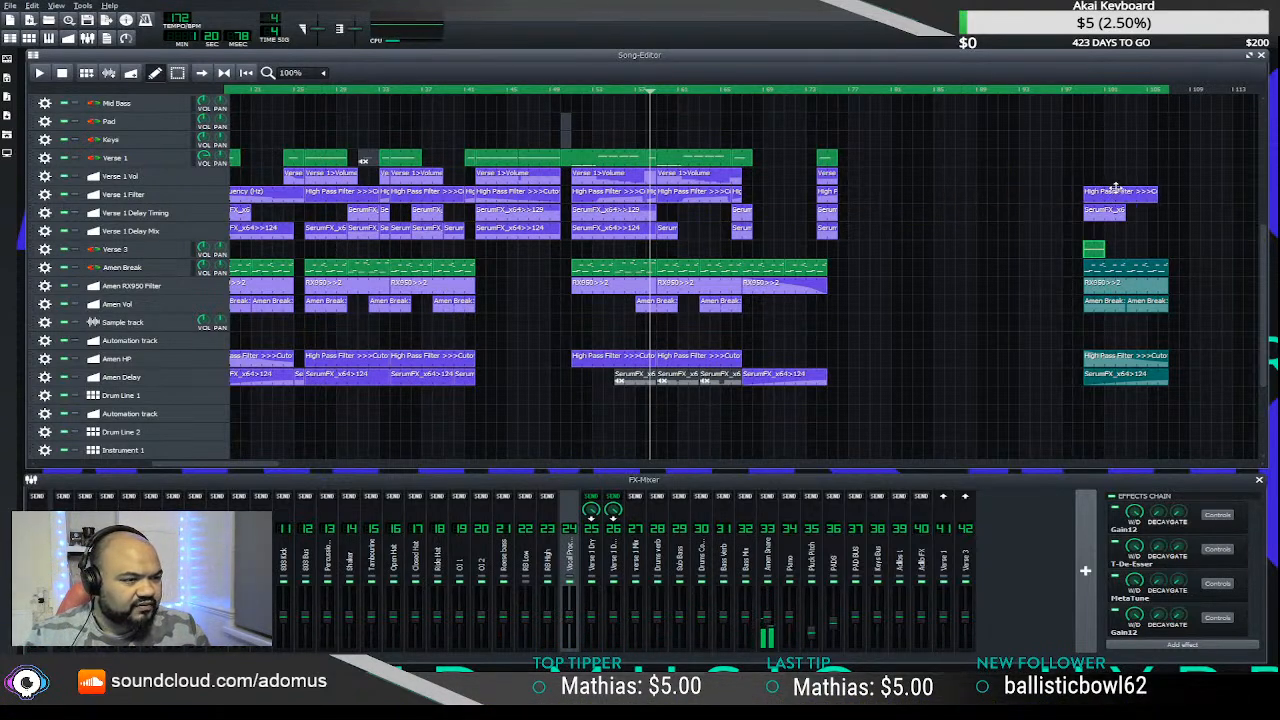
click(1081, 92)
key(space)
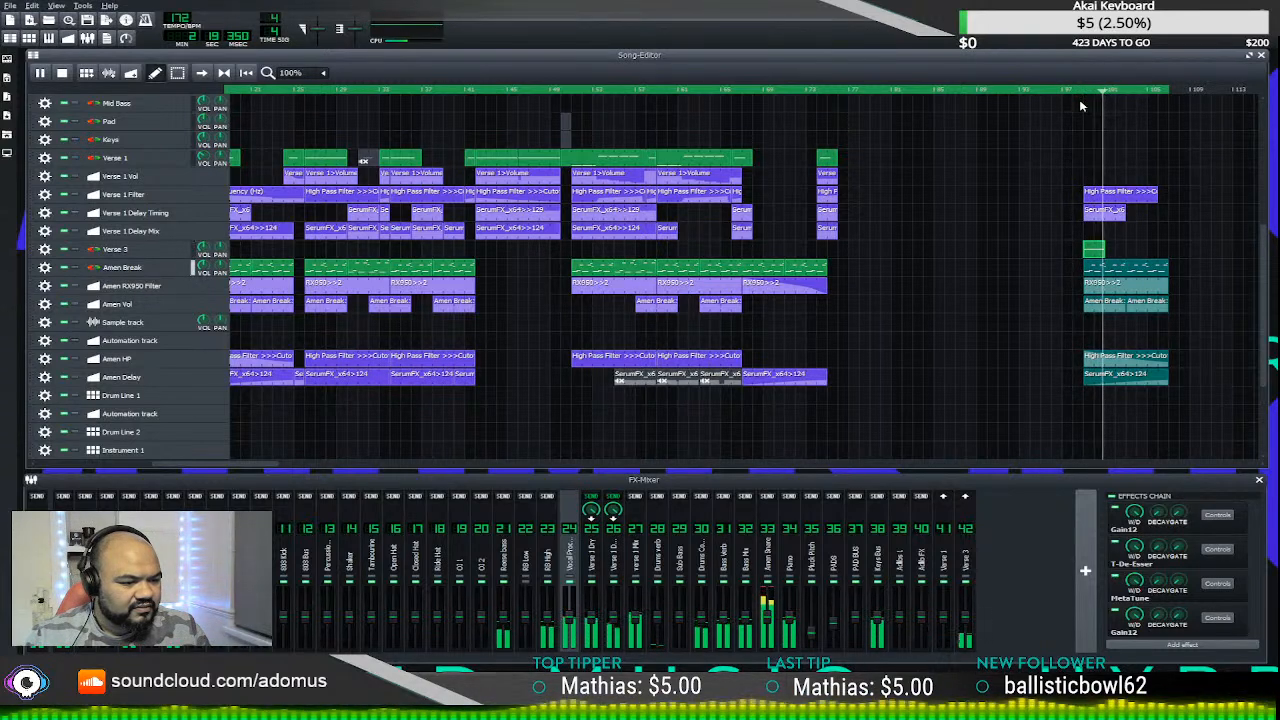
key(space)
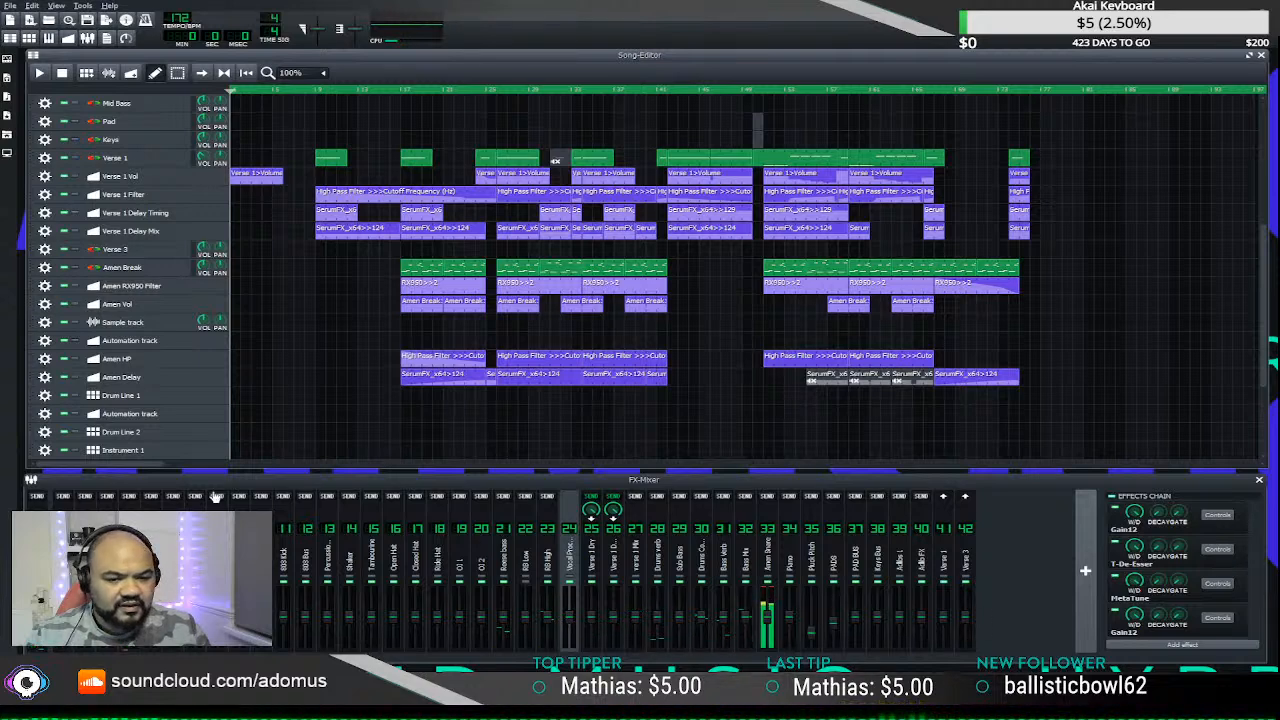
drag(111, 466, 565, 464)
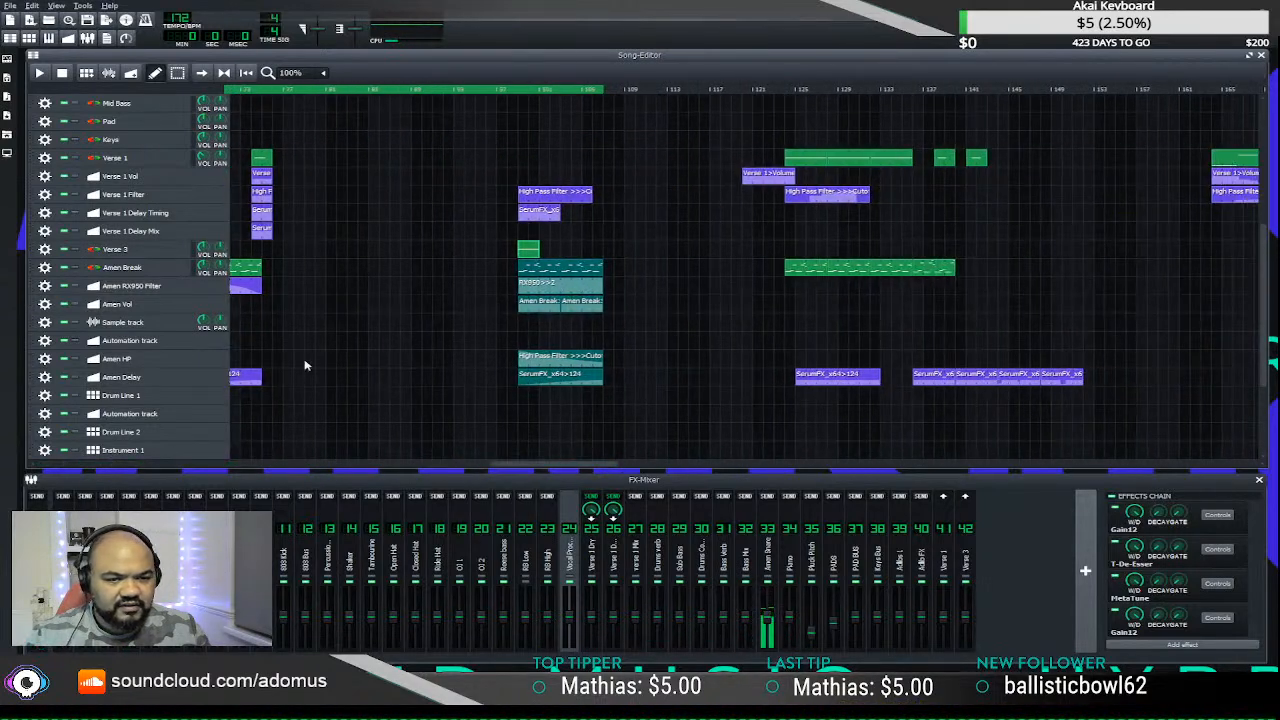
click(9, 96)
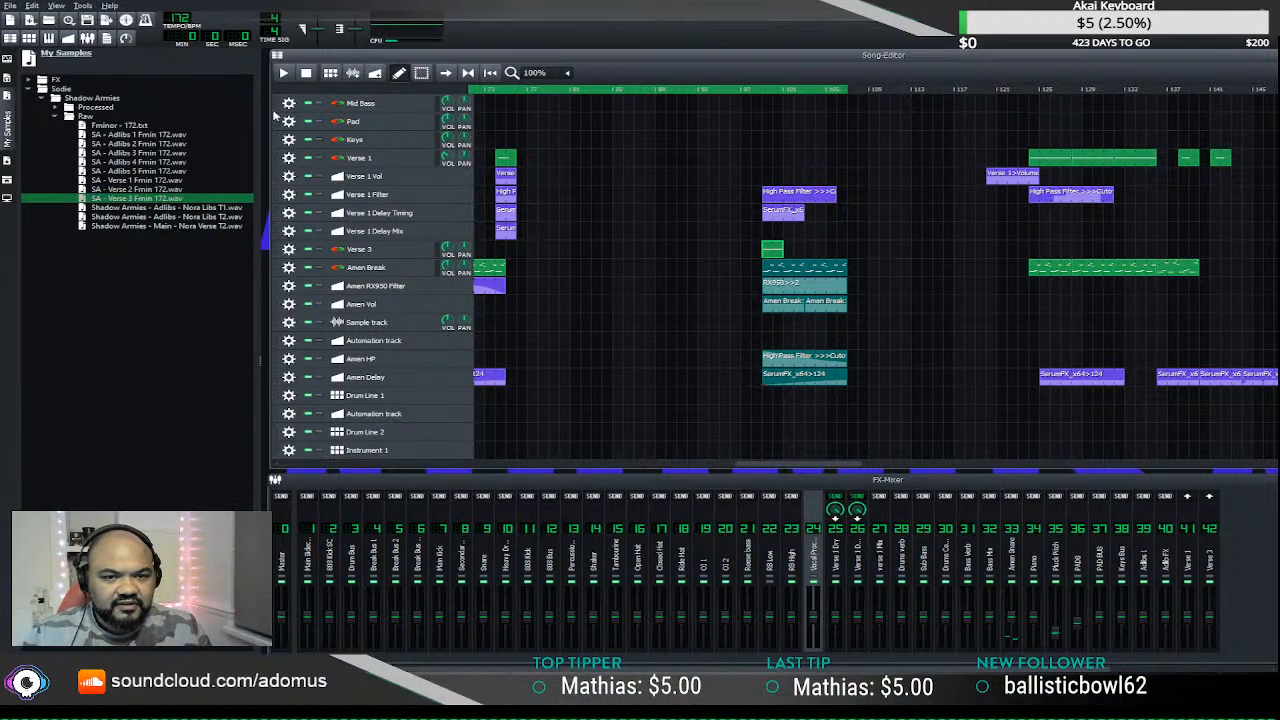
click(9, 96)
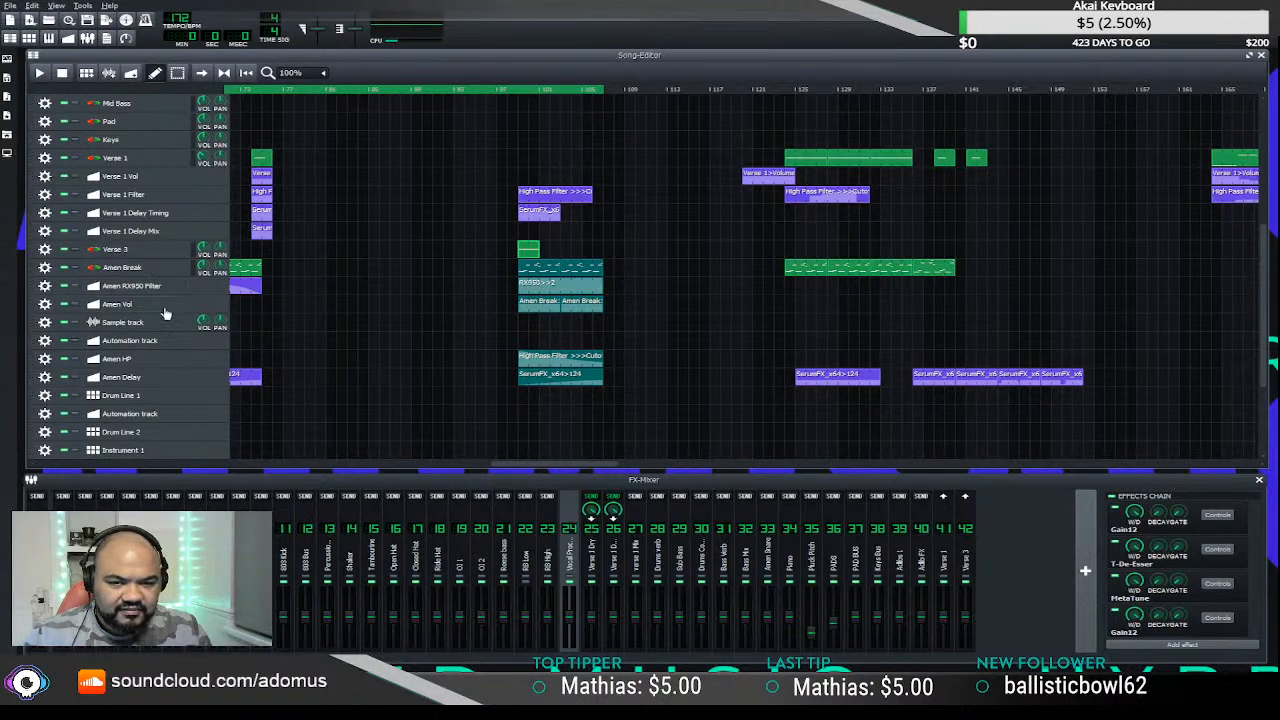
- Align the beat grid of the Verse 3 sample in Serato Sample with the pad's start marker, save the grid and close the plugin
click(155, 256)
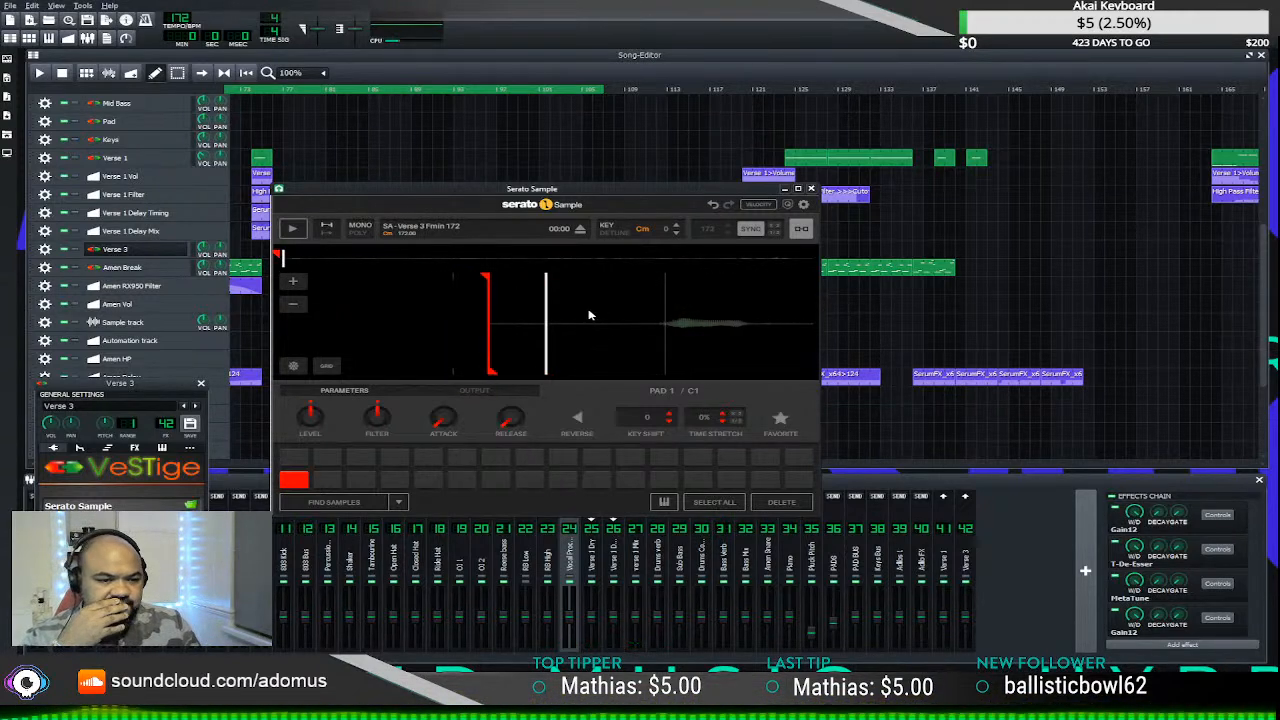
mouse_move(587, 314)
mouse_down()
mouse_move(403, 314)
mouse_move(643, 314)
mouse_move(530, 314)
mouse_up()
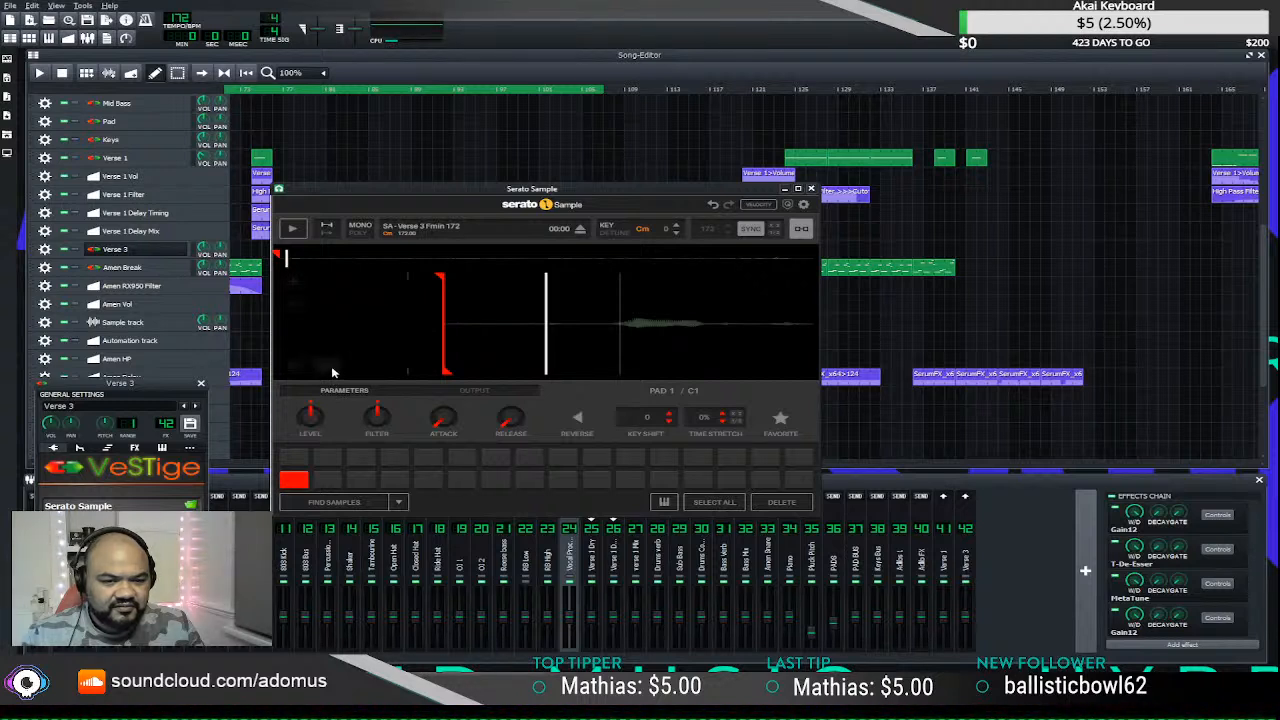
mouse_move(490, 325)
drag(407, 277, 436, 278)
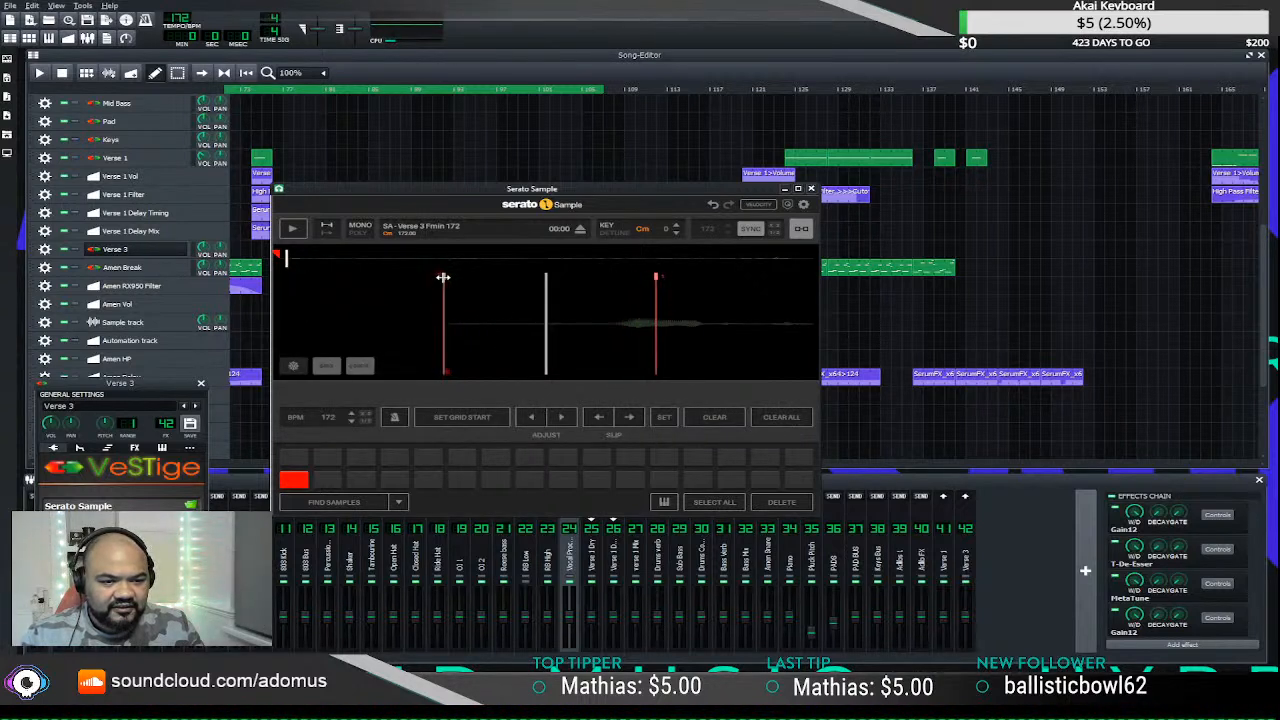
scroll(532, 344, up, 1)
scroll(451, 335, up, 2)
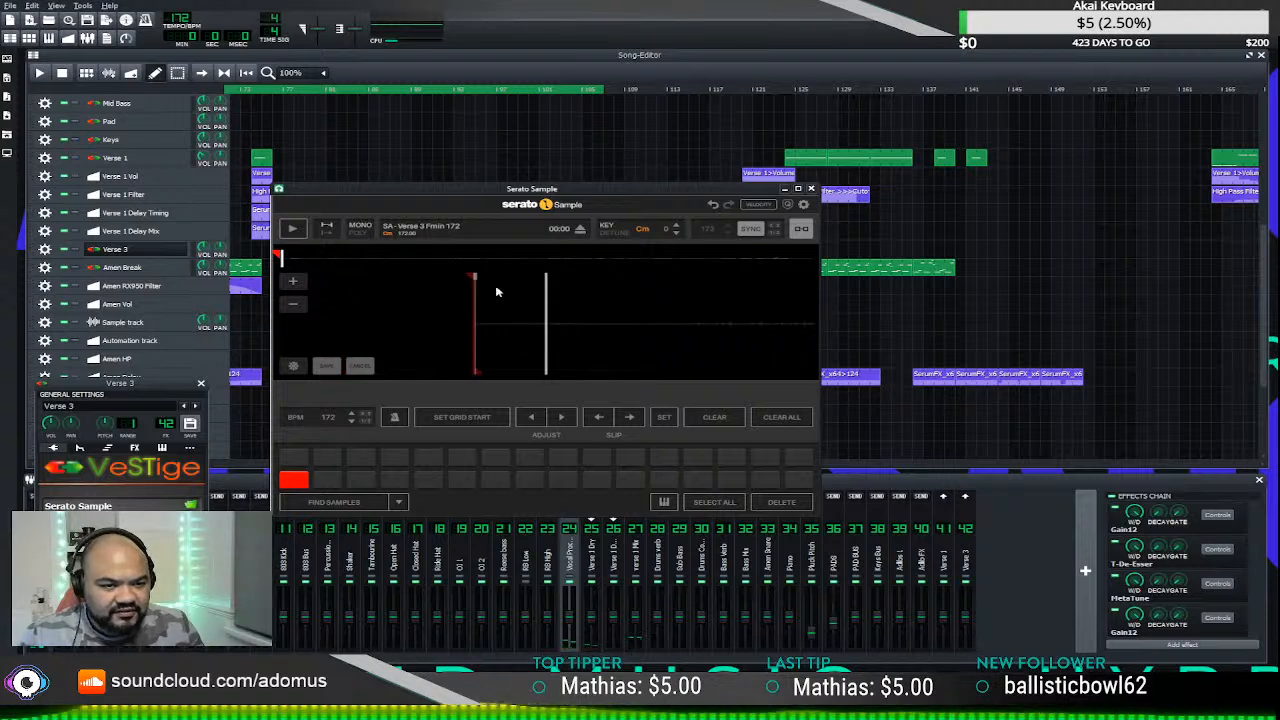
click(328, 366)
scroll(611, 340, down, 1)
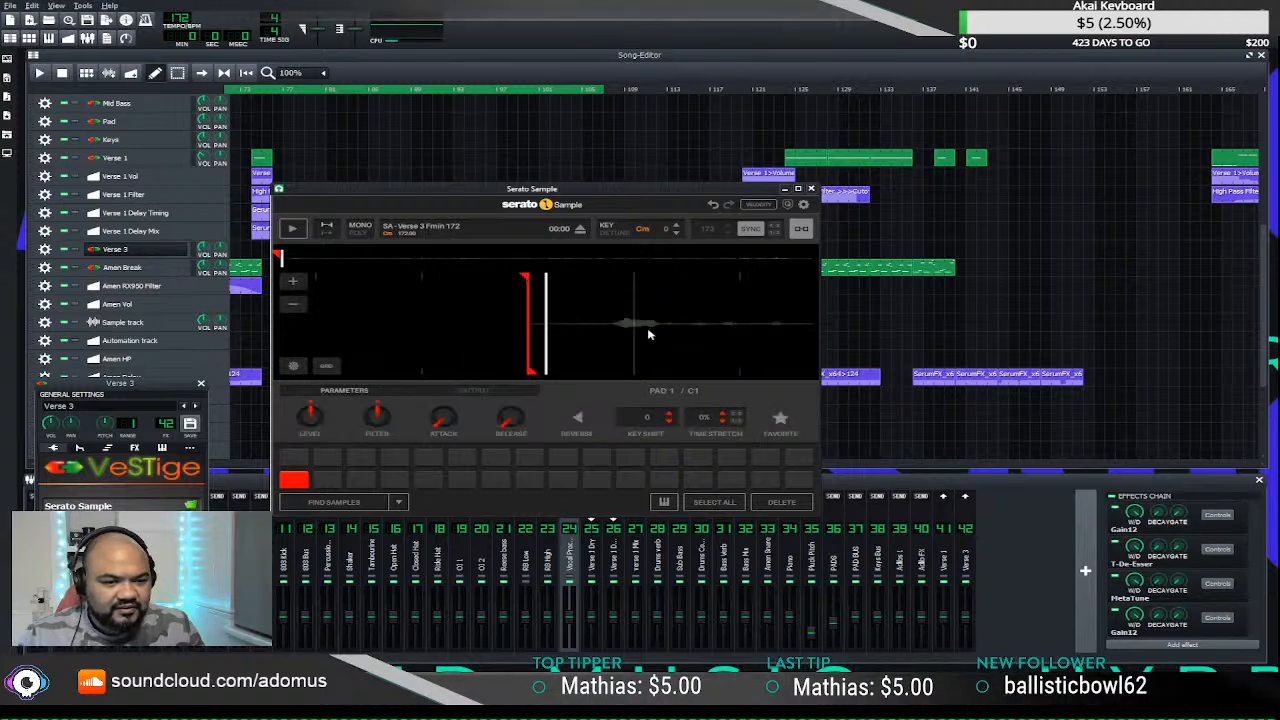
mouse_move(671, 320)
mouse_down()
mouse_move(549, 320)
mouse_move(688, 320)
mouse_move(428, 320)
mouse_move(658, 320)
mouse_up()
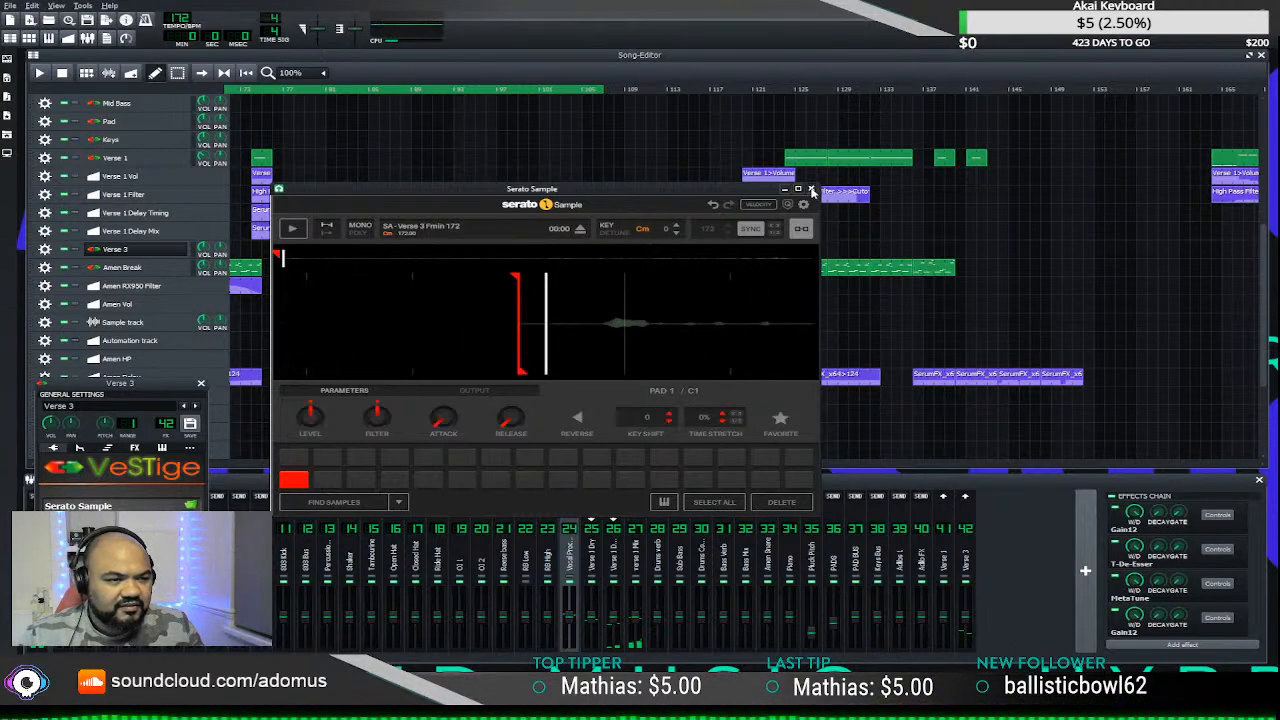
click(810, 188)
- Play the Verse 3 section from about bar 98 to check the vocal's timing against the Amen break
click(533, 95)
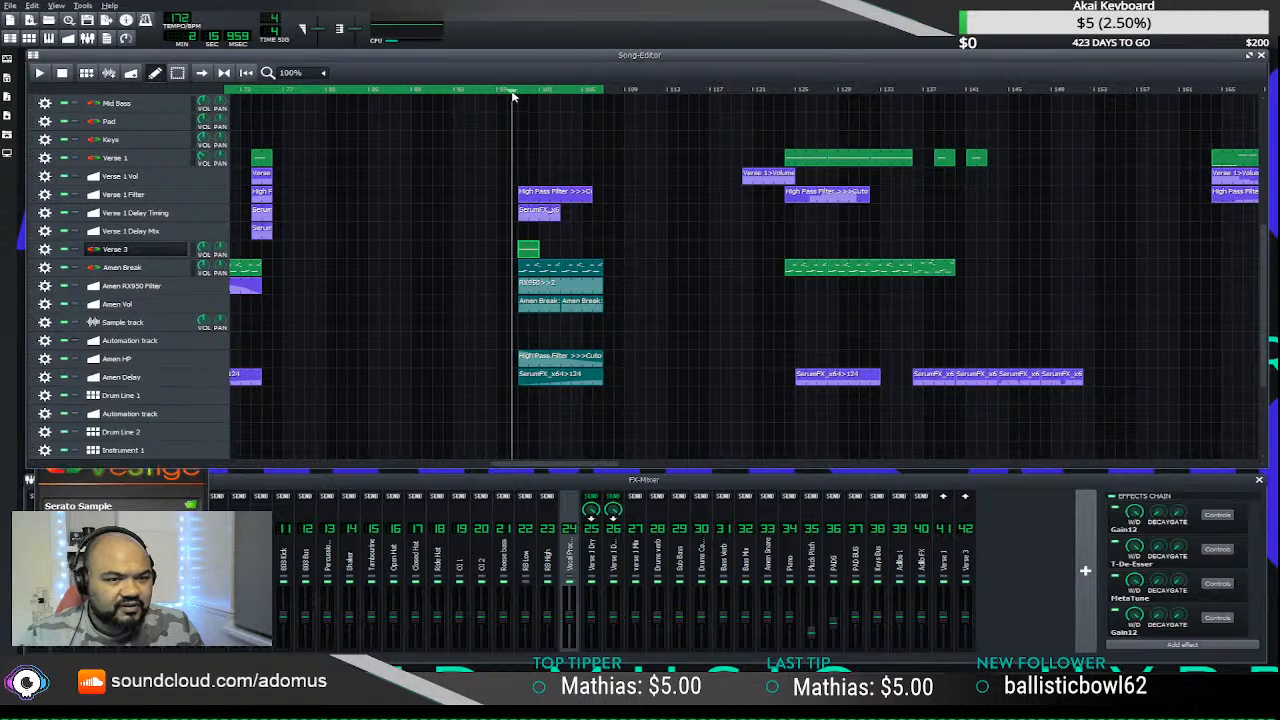
key(space)
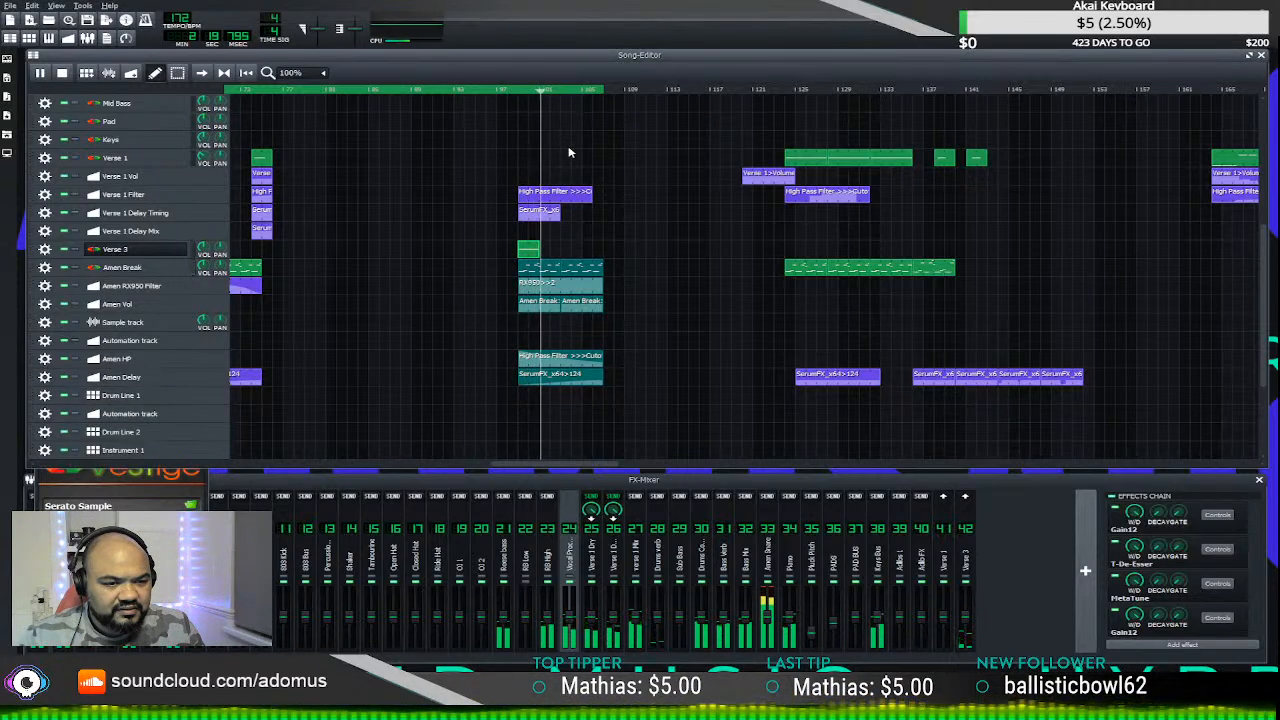
click(516, 98)
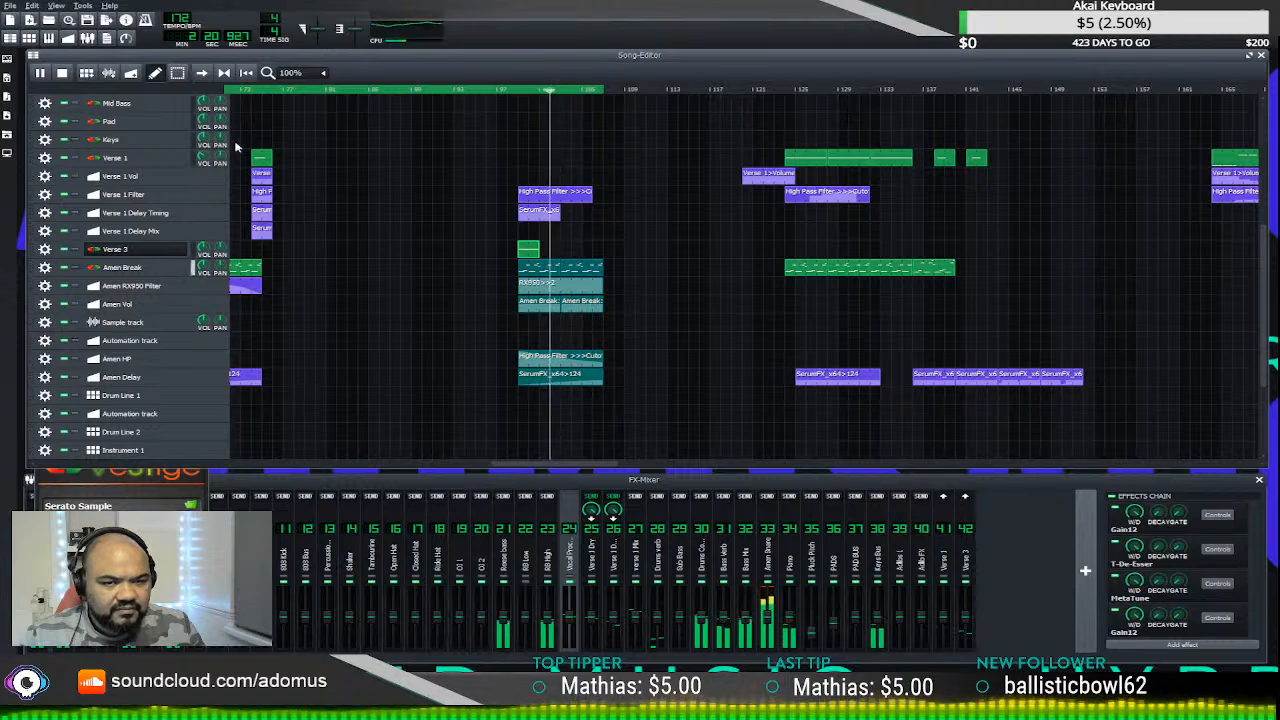
key(space)
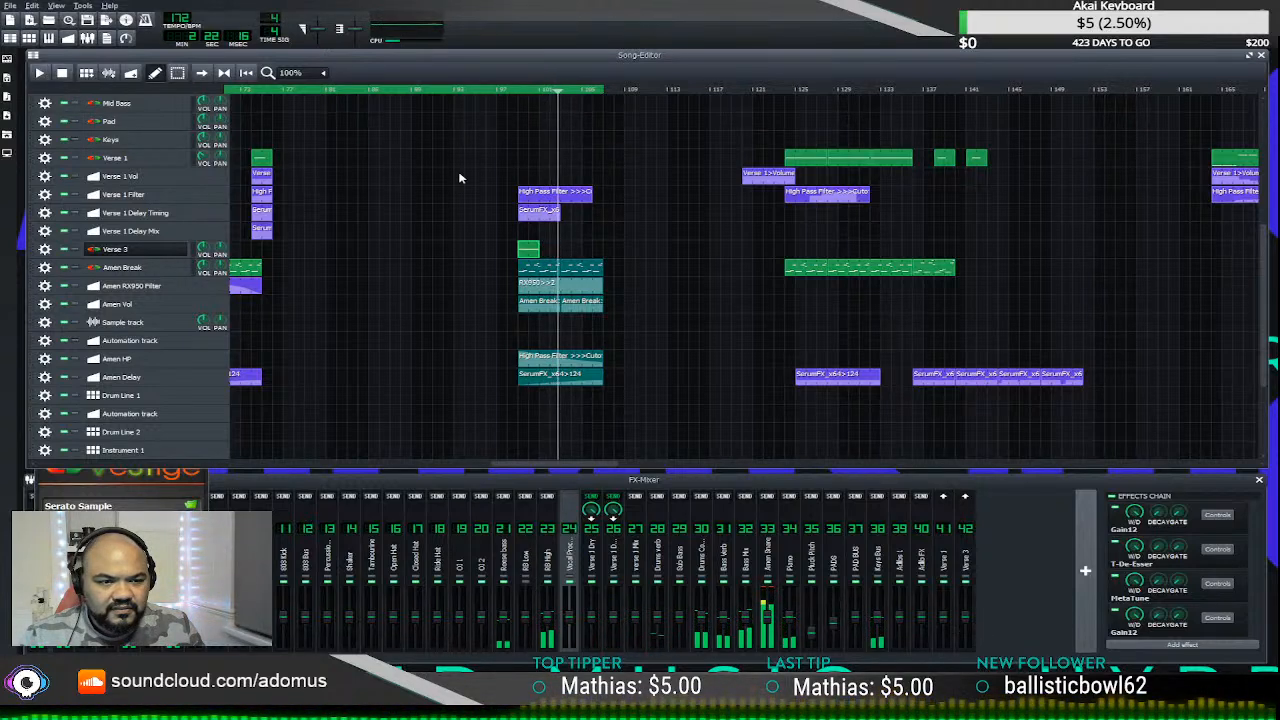
- Resize the Verse 3 clip's note to end just past the start of bar 3, previewing the pattern
double_click(538, 256)
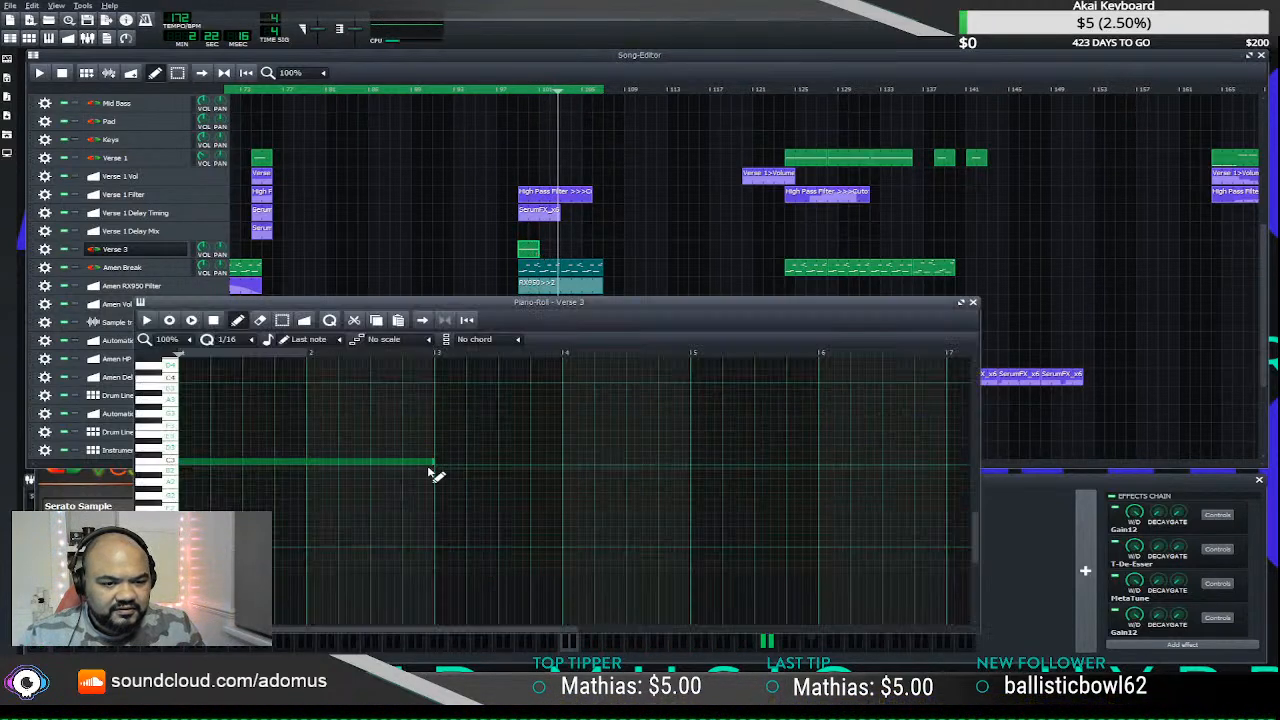
drag(443, 471, 565, 469)
key(space)
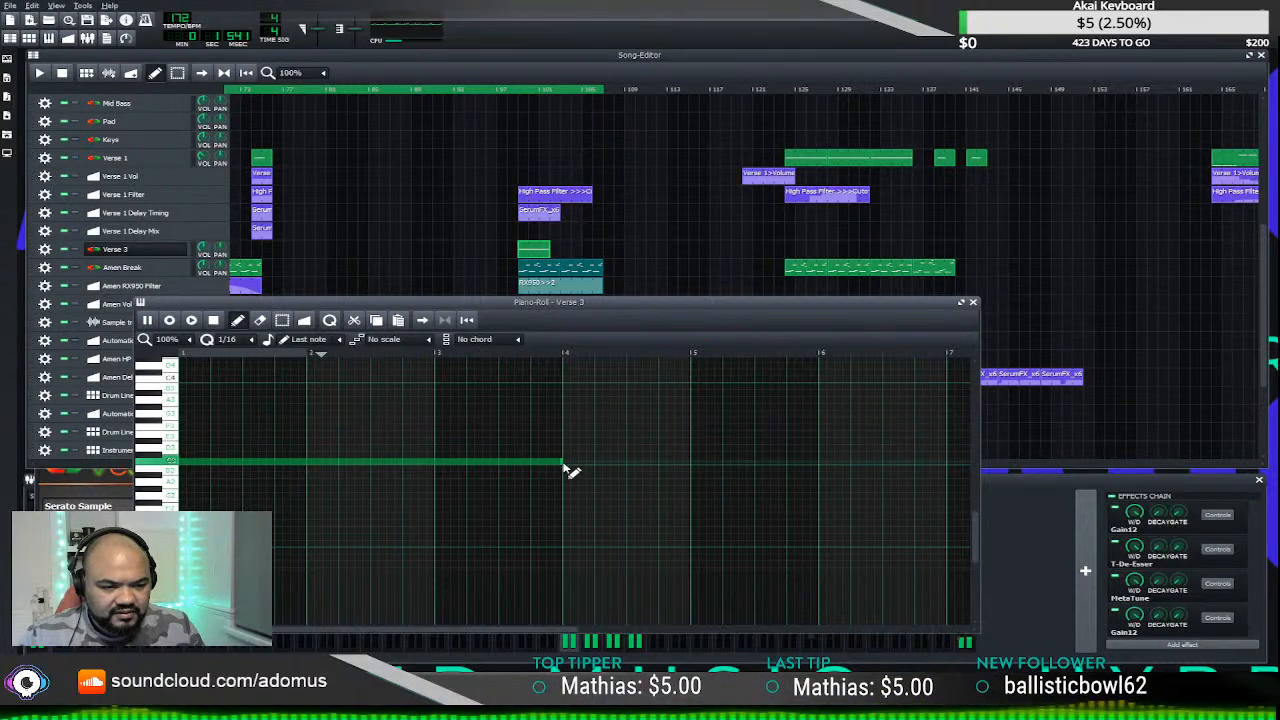
drag(563, 463, 463, 462)
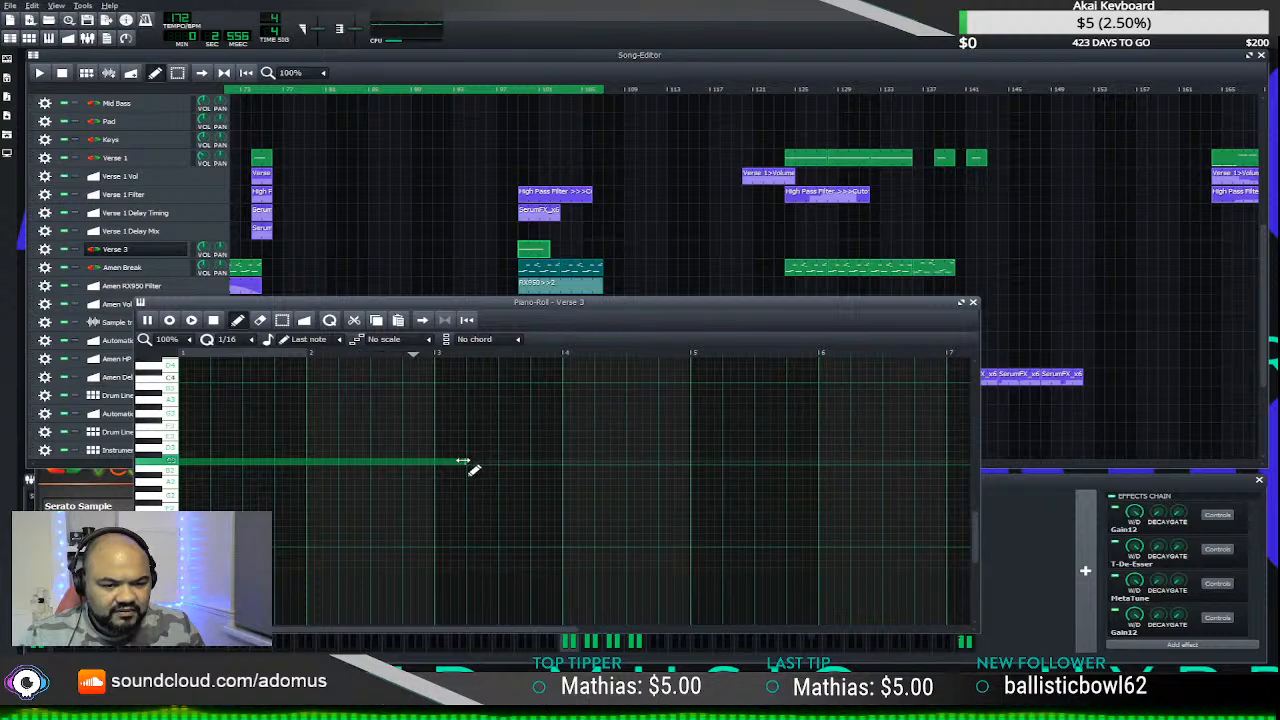
drag(462, 461, 445, 467)
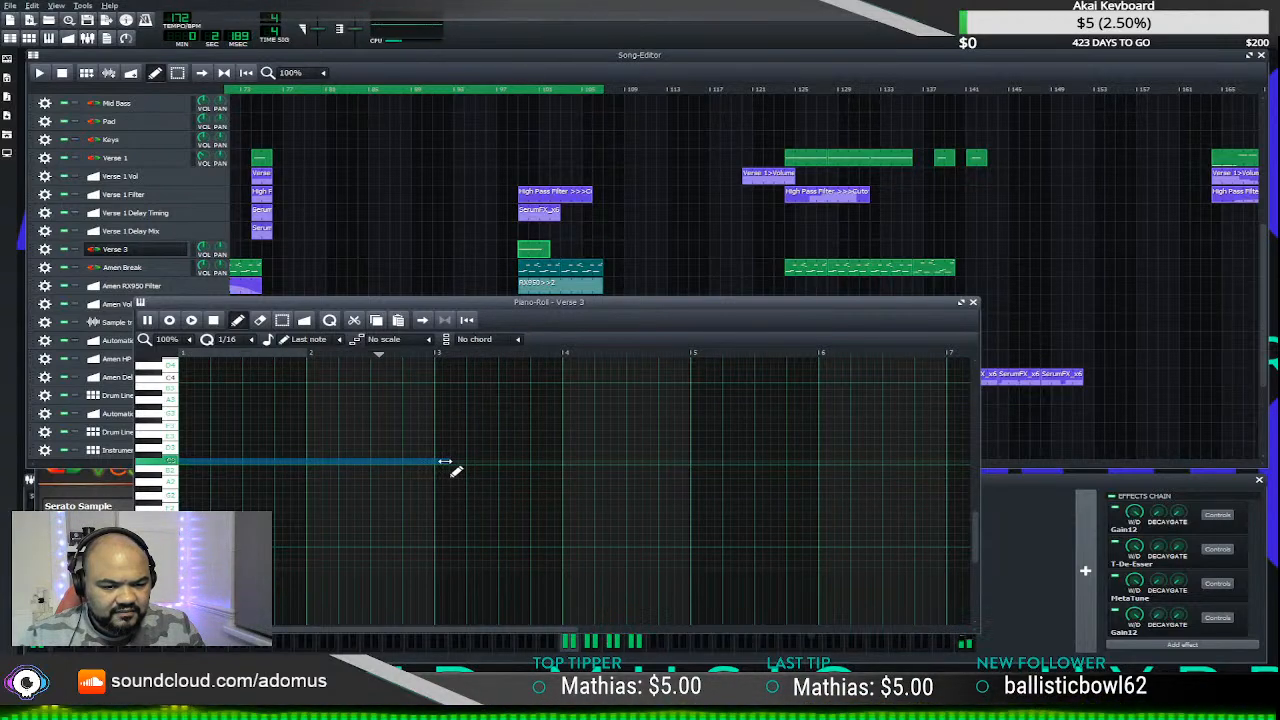
drag(440, 463, 441, 470)
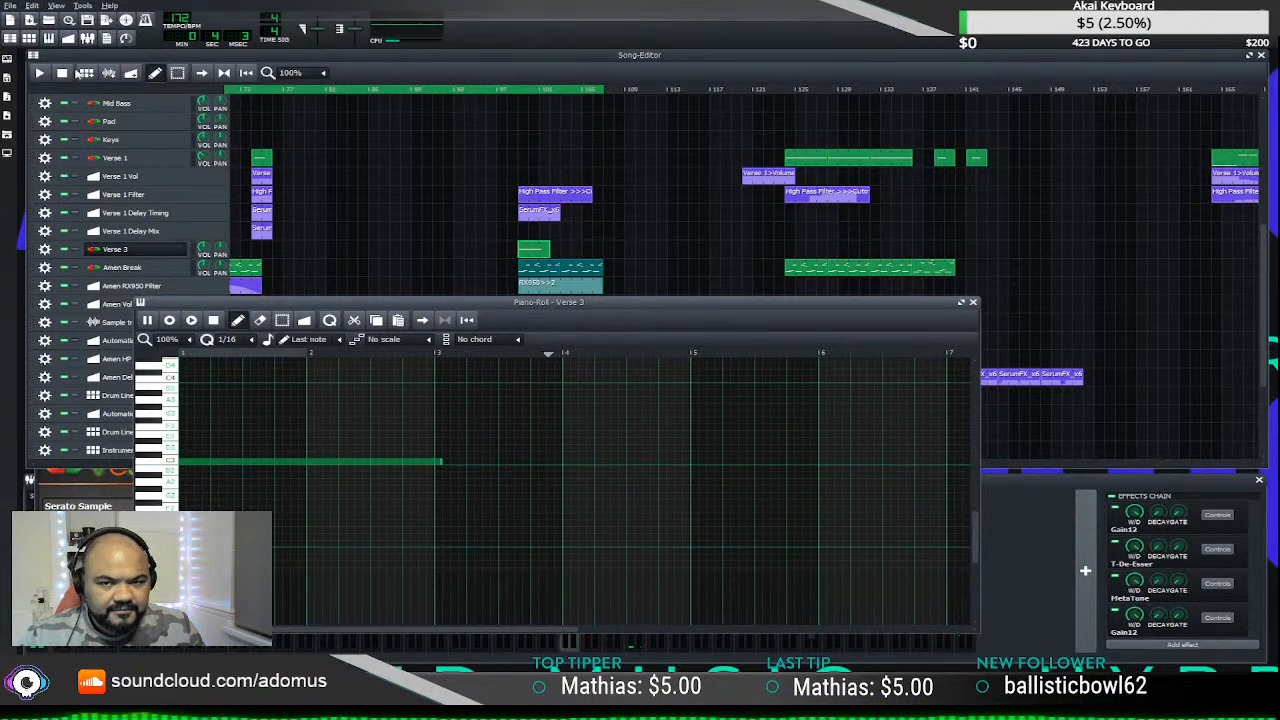
- Play the song from about bar 98 to hear the resized Verse 3 note in context
click(179, 81)
click(500, 88)
key(space)
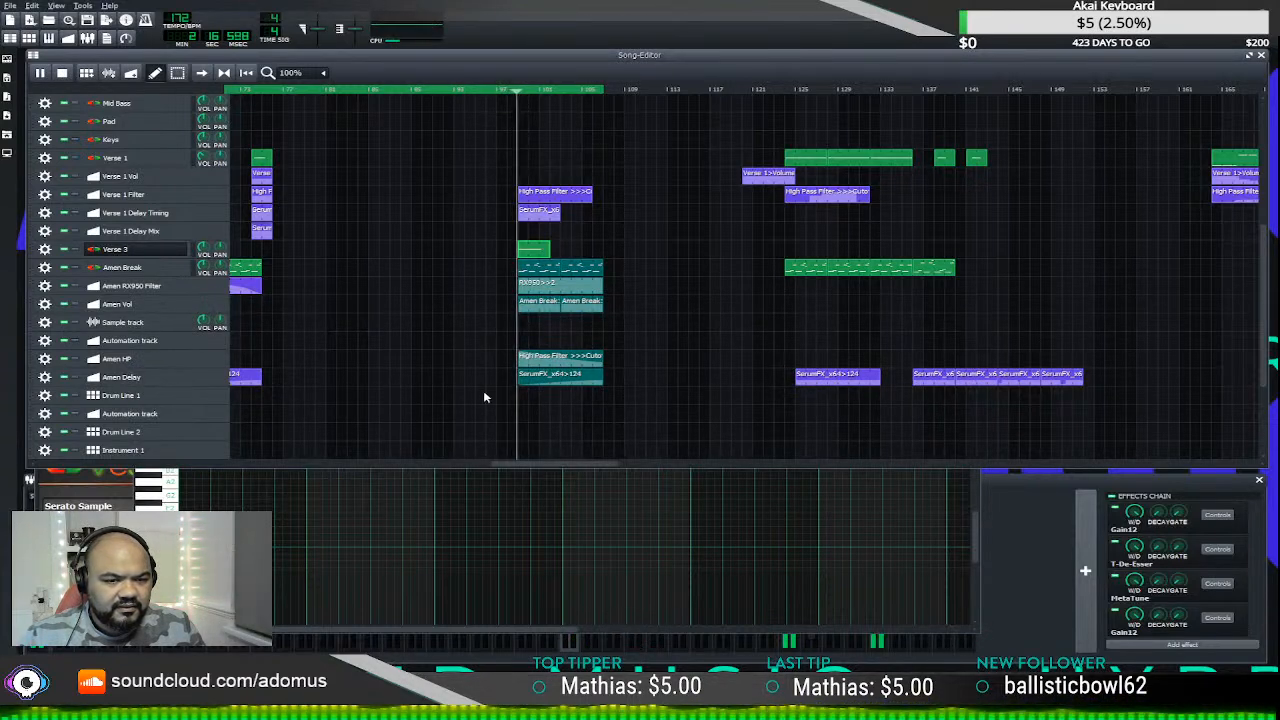
drag(516, 463, 351, 458)
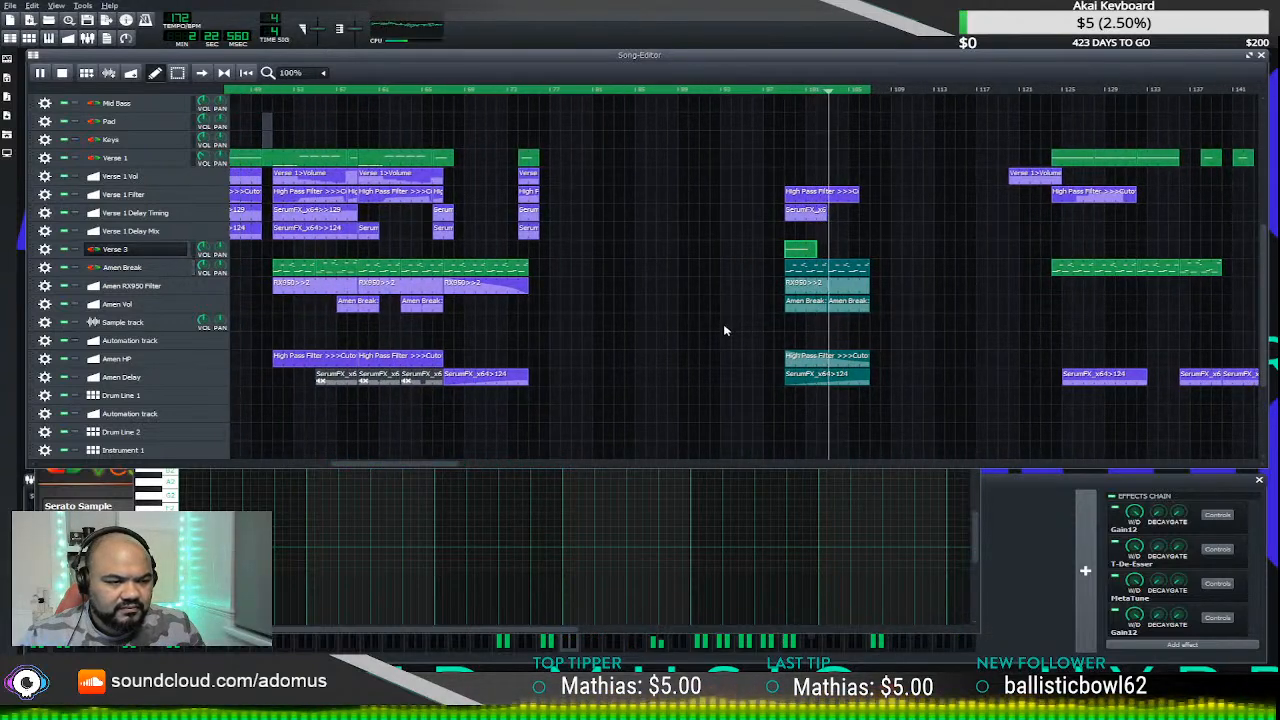
drag(451, 463, 517, 466)
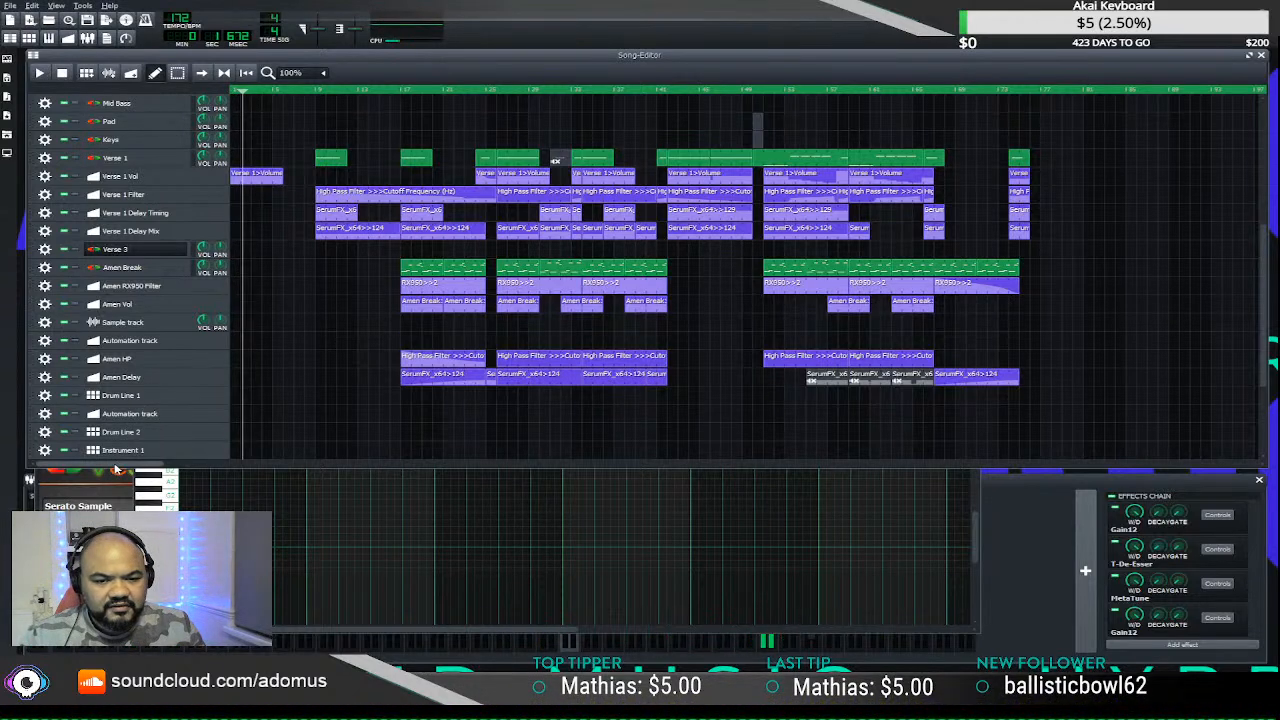
- Select all clips after about bar 113 across the tracks and move them about 60 bars later, leaving room after Verse 3
drag(115, 468, 630, 464)
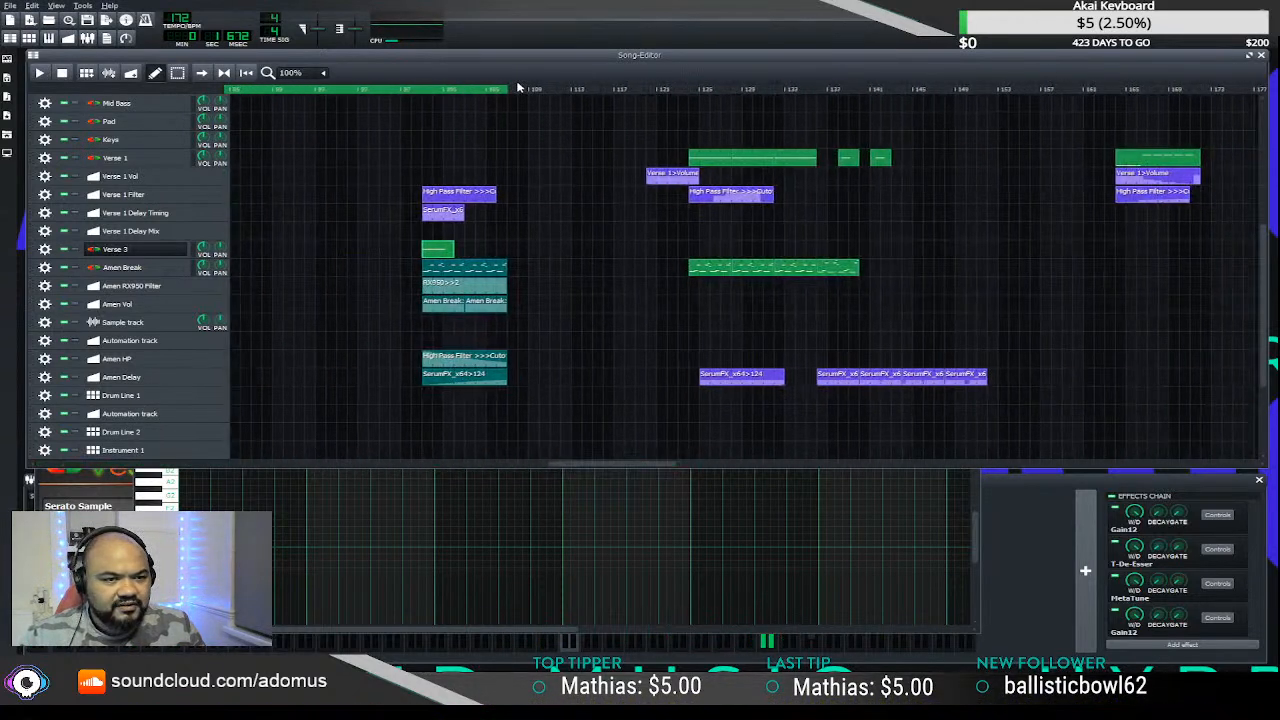
scroll(543, 180, up, 5)
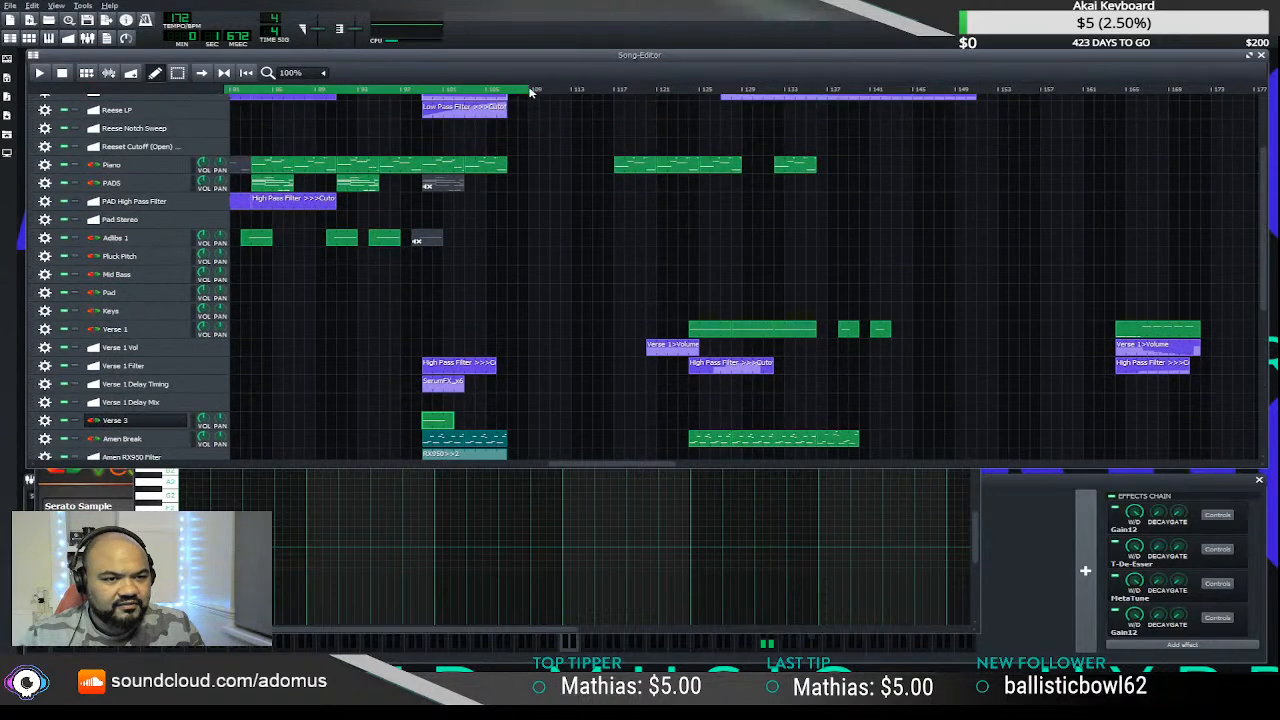
scroll(585, 191, right, 2)
scroll(517, 186, down, 2)
scroll(439, 176, up, 2)
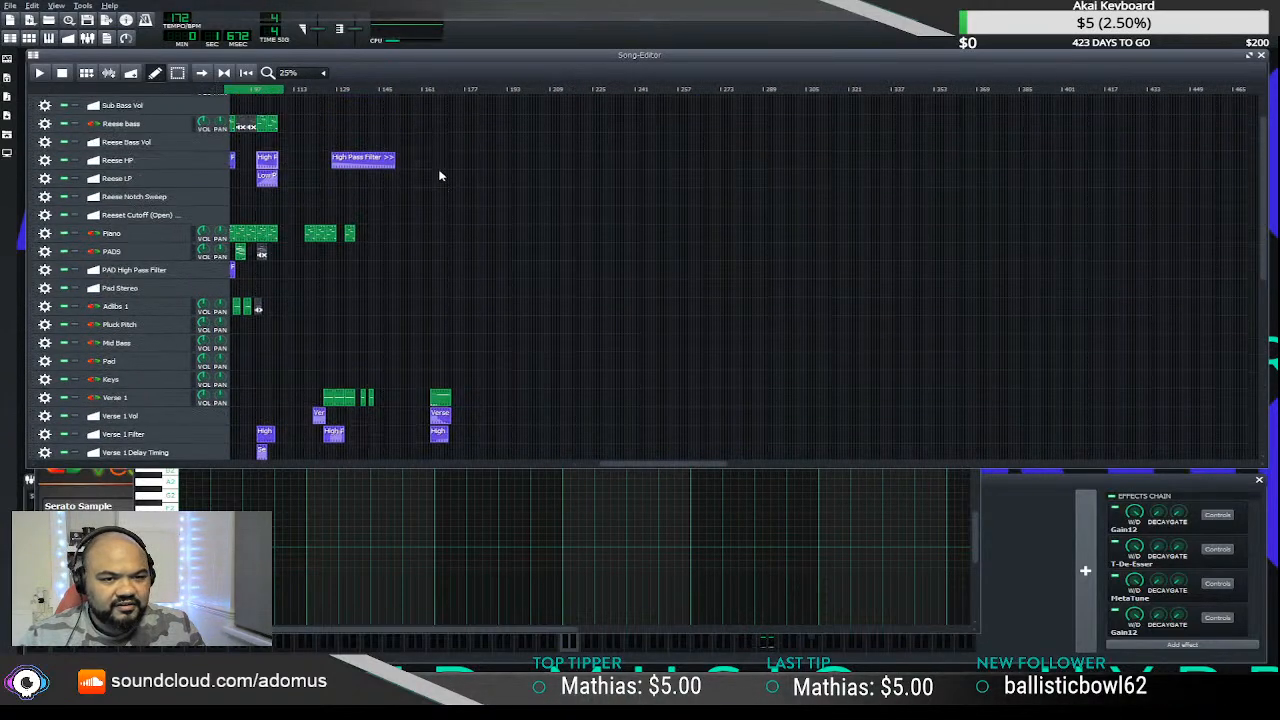
drag(305, 92, 590, 112)
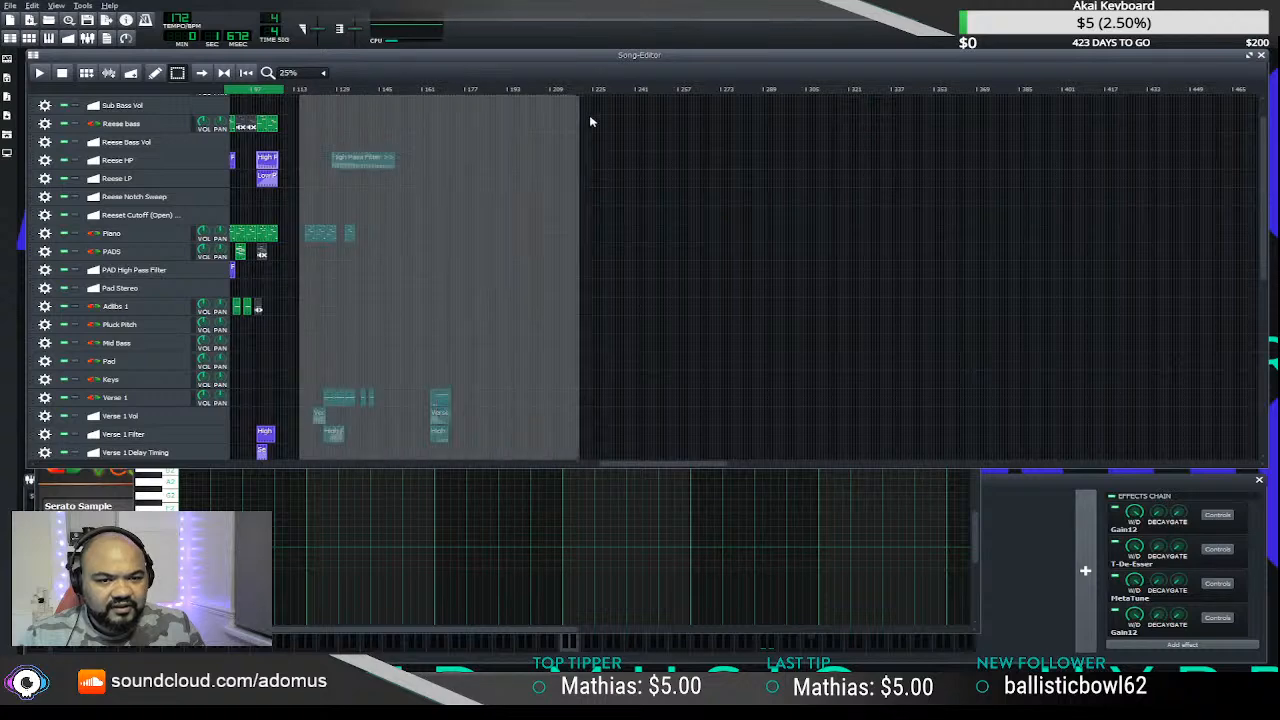
drag(309, 94, 593, 102)
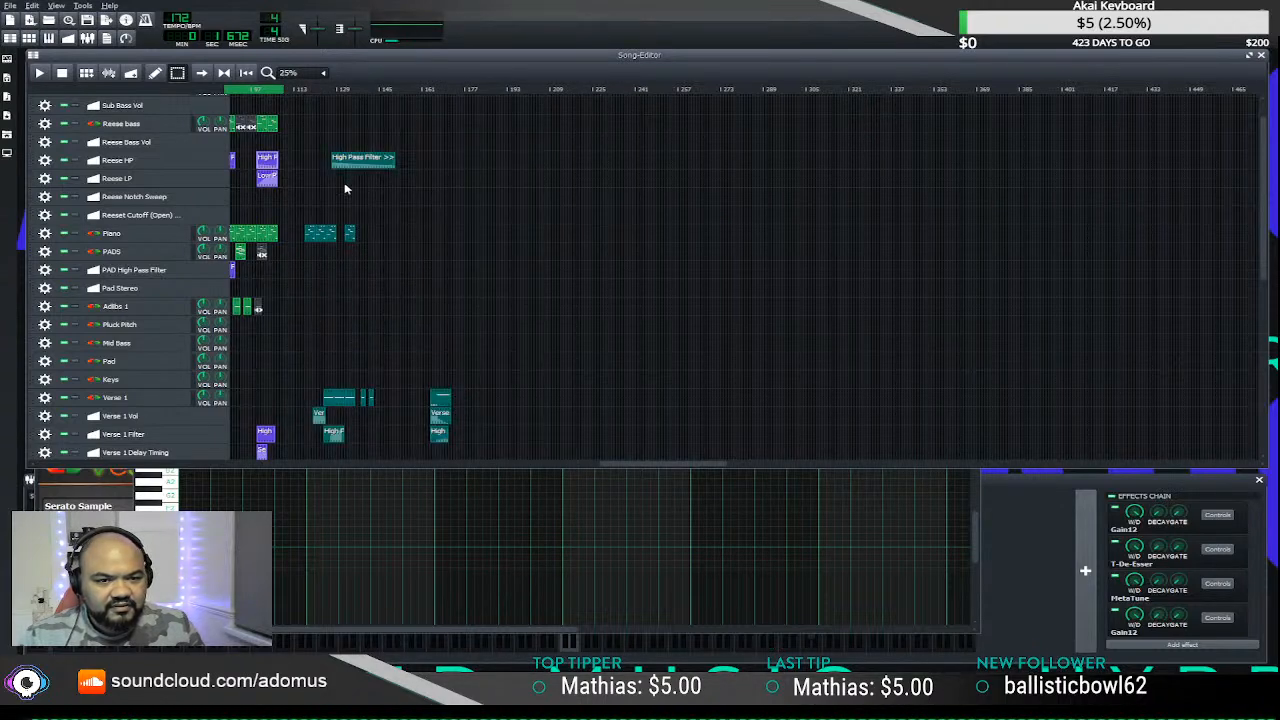
scroll(335, 184, down, 3)
scroll(317, 186, up, 4)
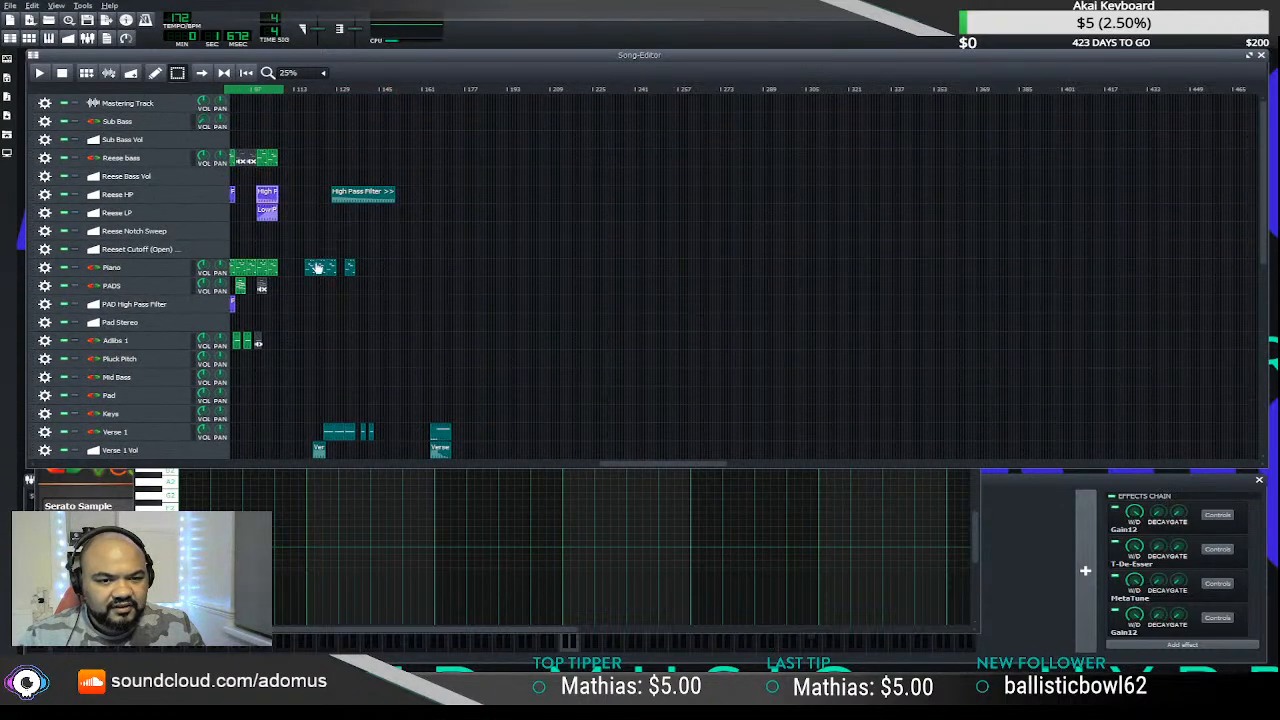
scroll(318, 268, up, 2)
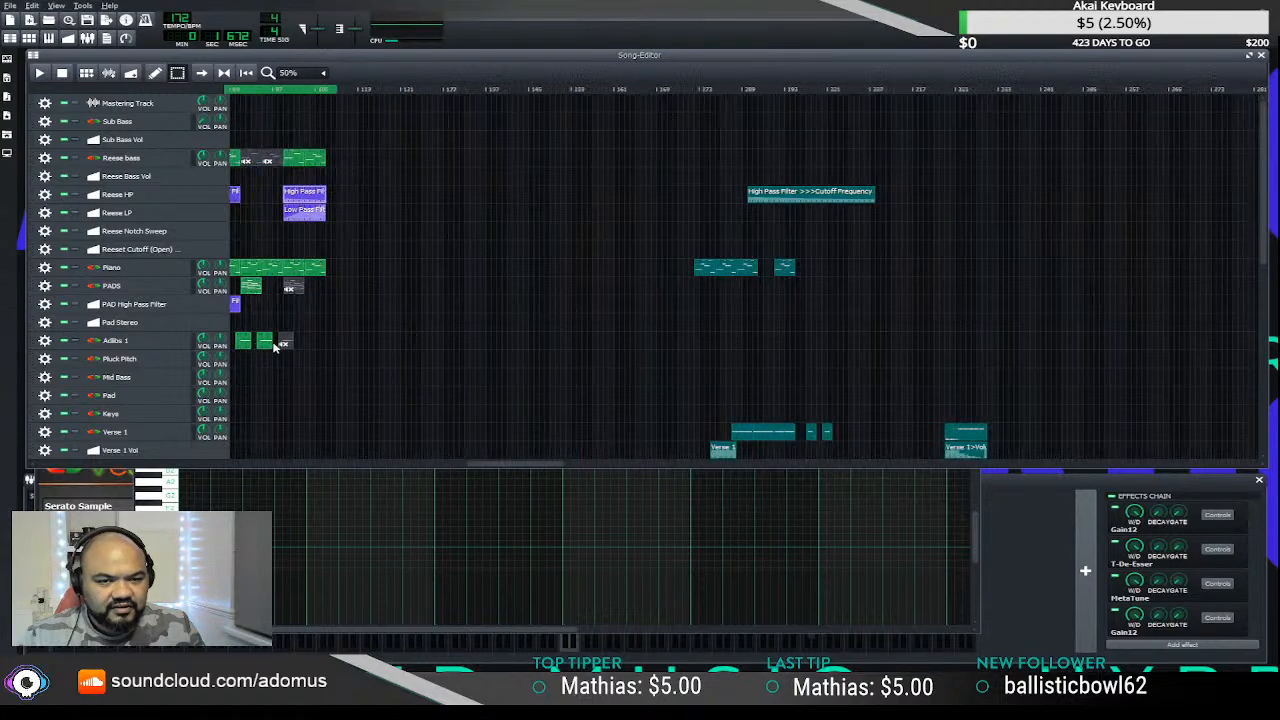
scroll(330, 360, up, 2)
scroll(420, 385, down, 5)
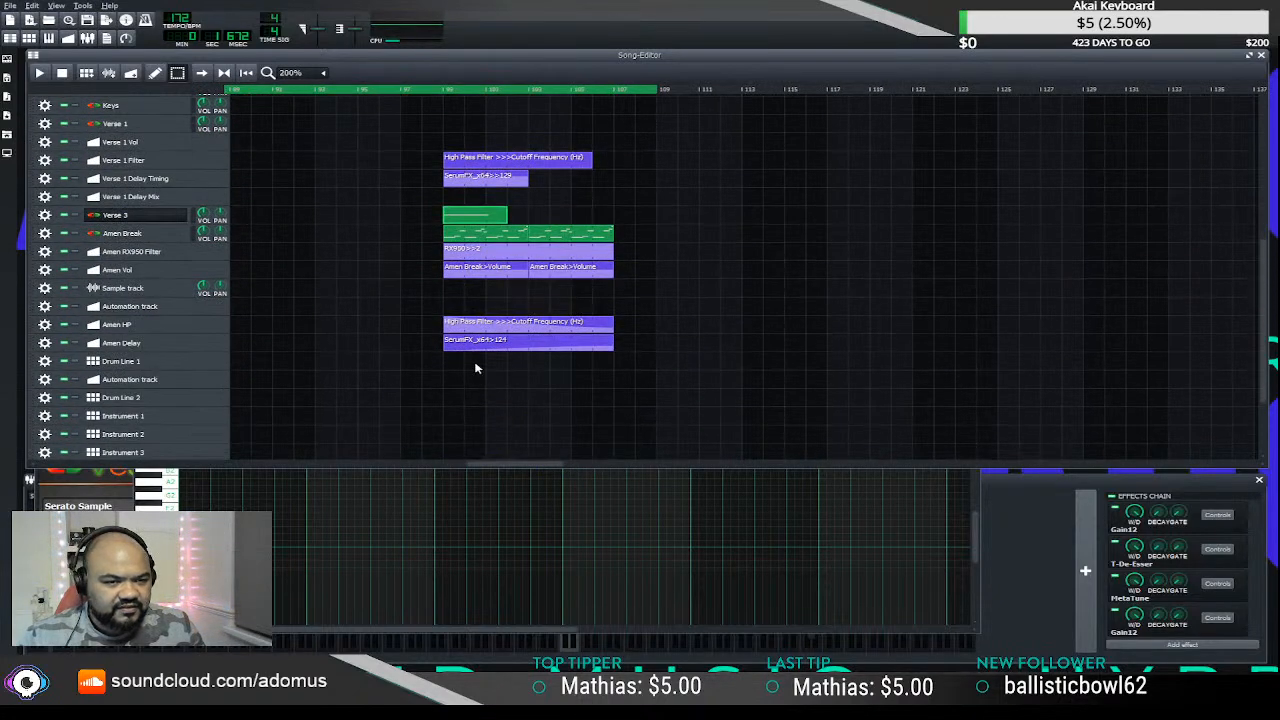
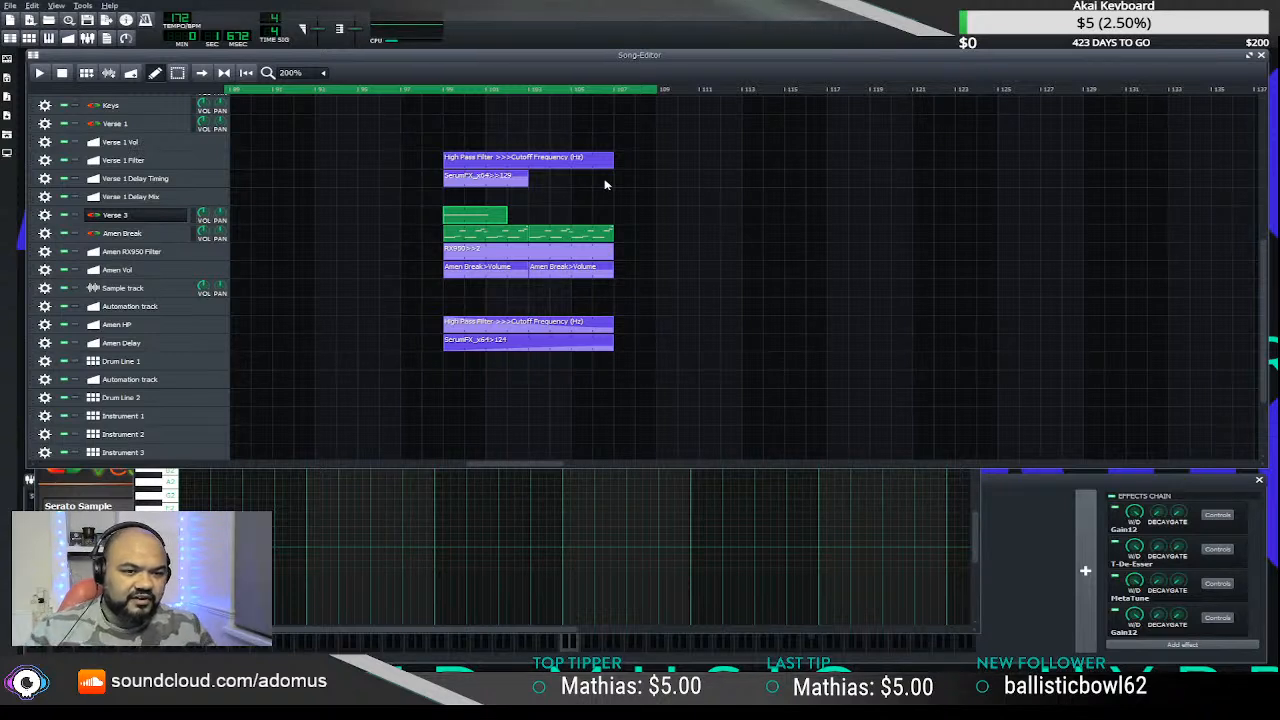
- Play the Verse 3 section from bar 99 and inspect the Verse 1 Filter automation clip above it
click(445, 92)
key(space)
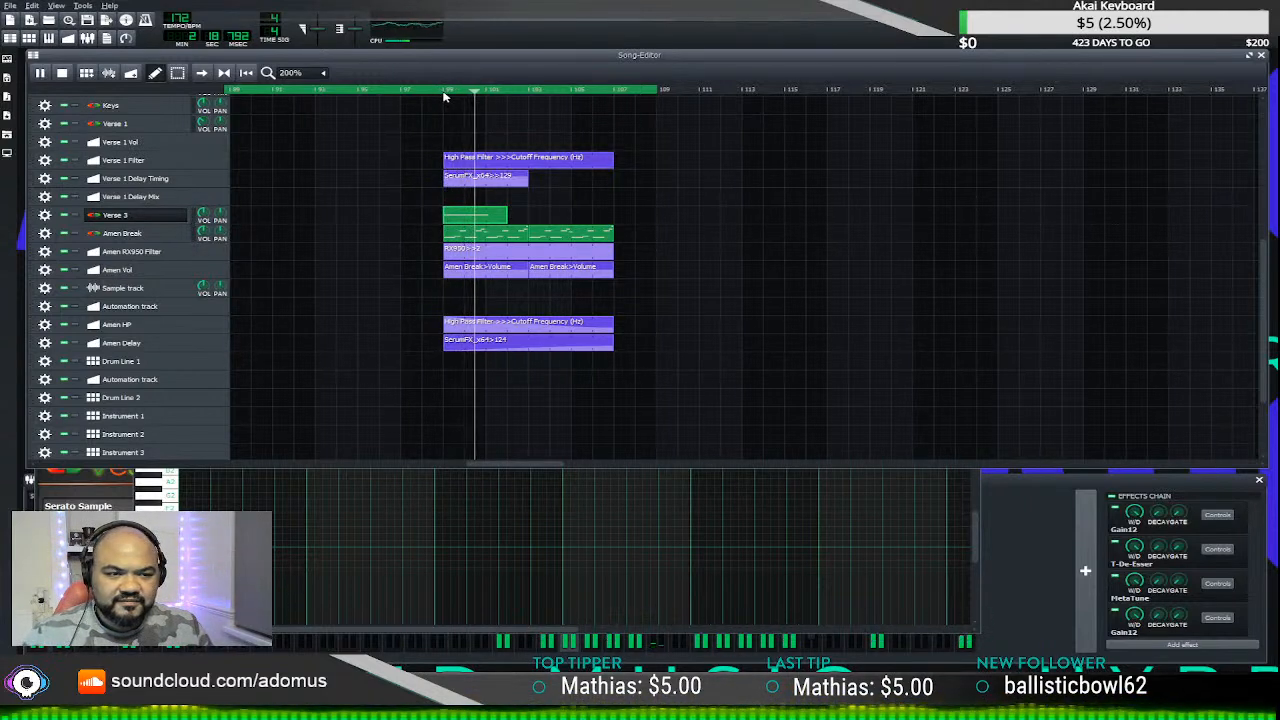
key(space)
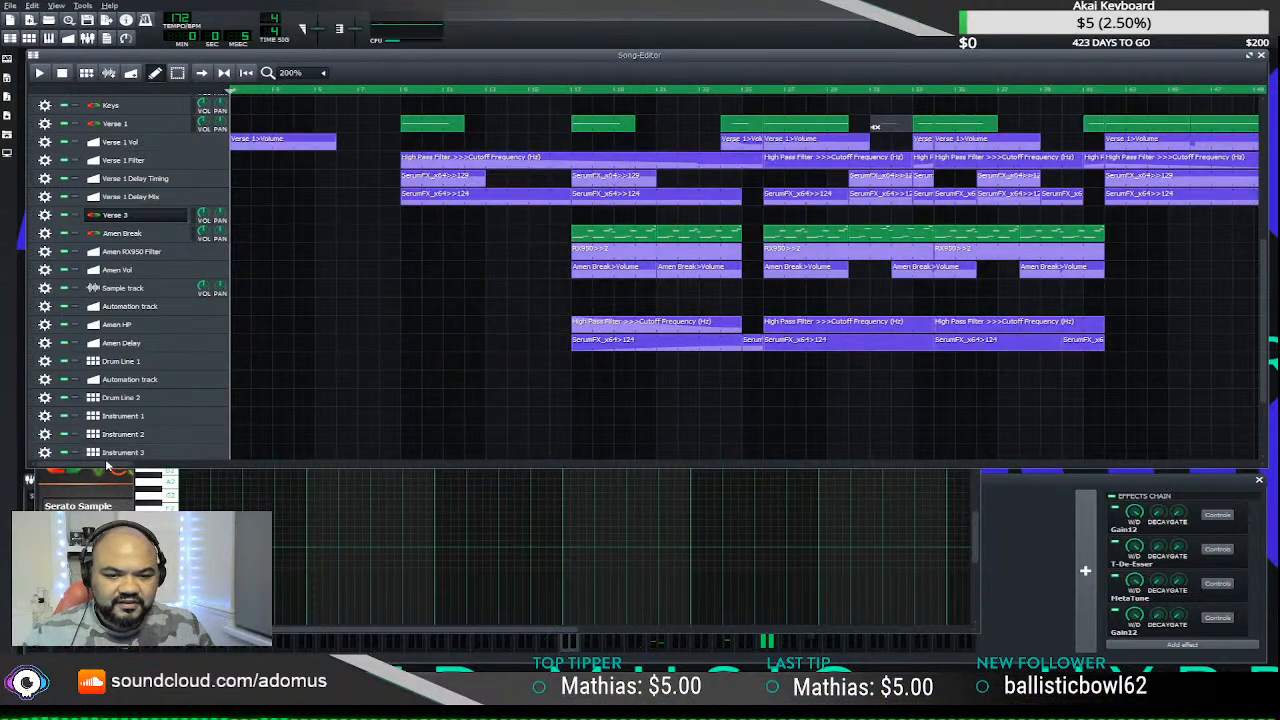
drag(122, 464, 500, 462)
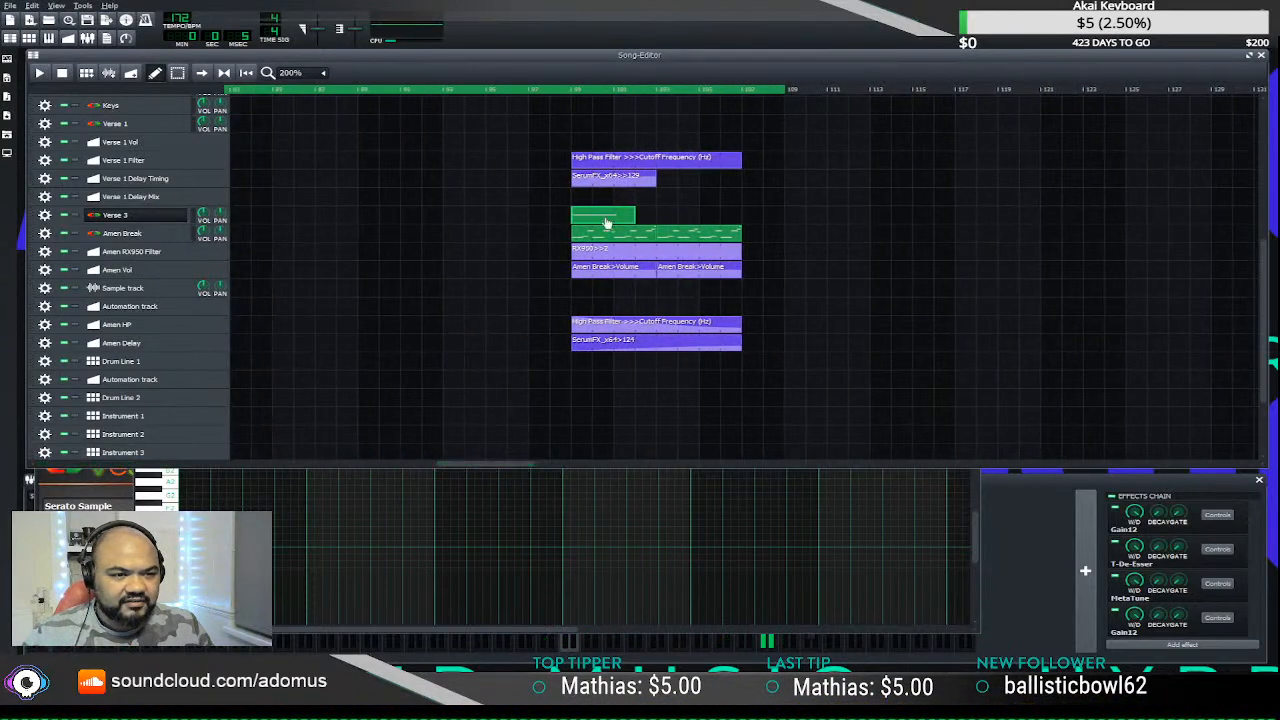
double_click(629, 161)
click(887, 213)
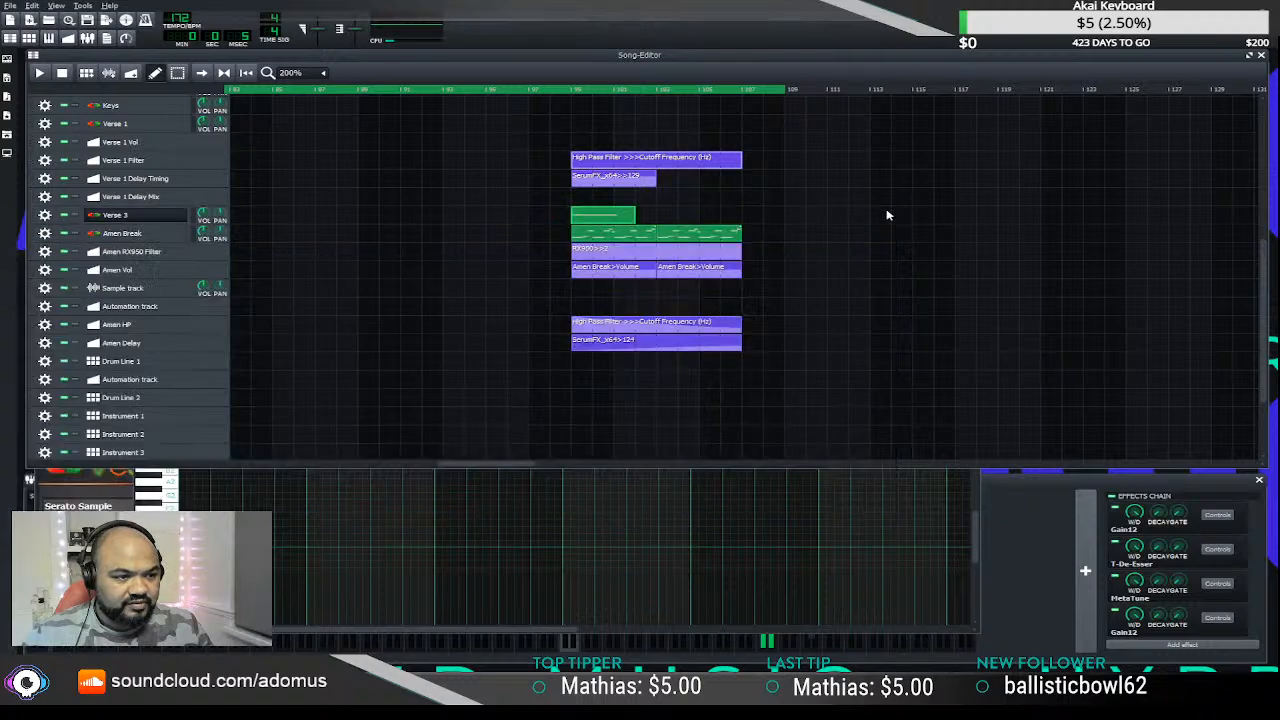
- Review the earlier Verse 1 and Amen automation clips from the song start, and play the Verse 3 section from about bar 98
drag(483, 465, 199, 465)
scroll(435, 363, down, 2)
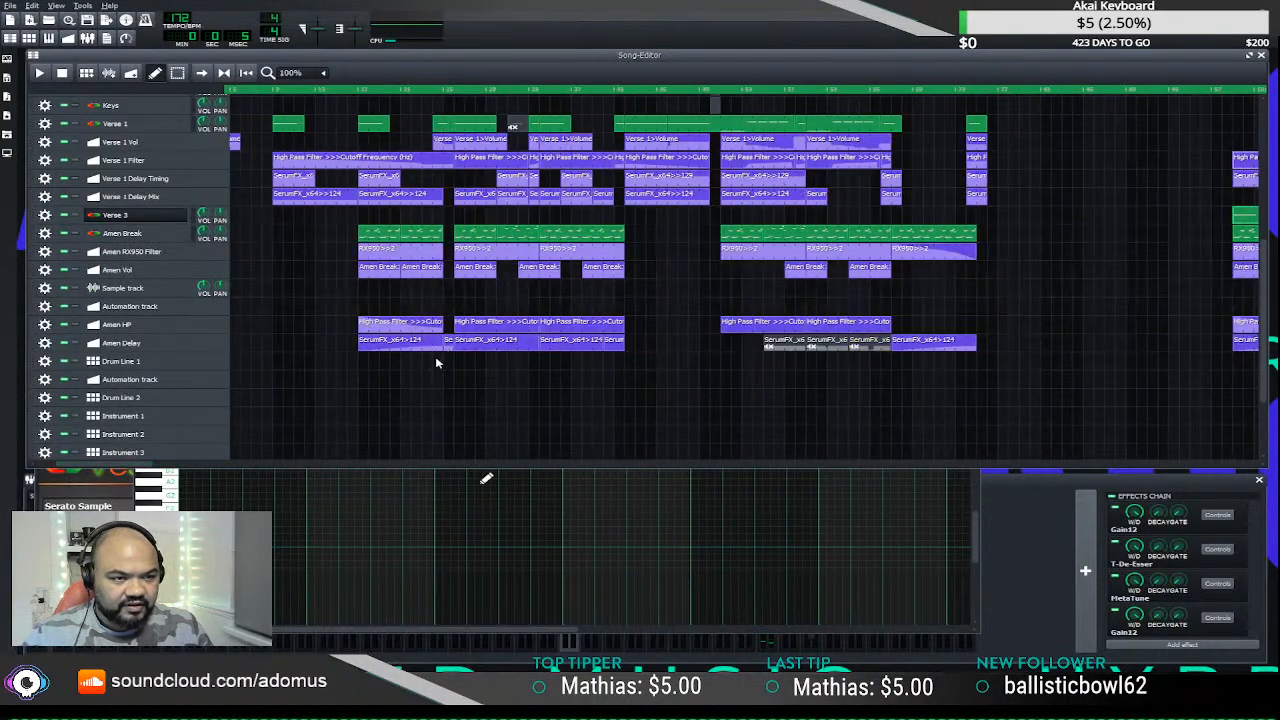
drag(138, 466, 104, 462)
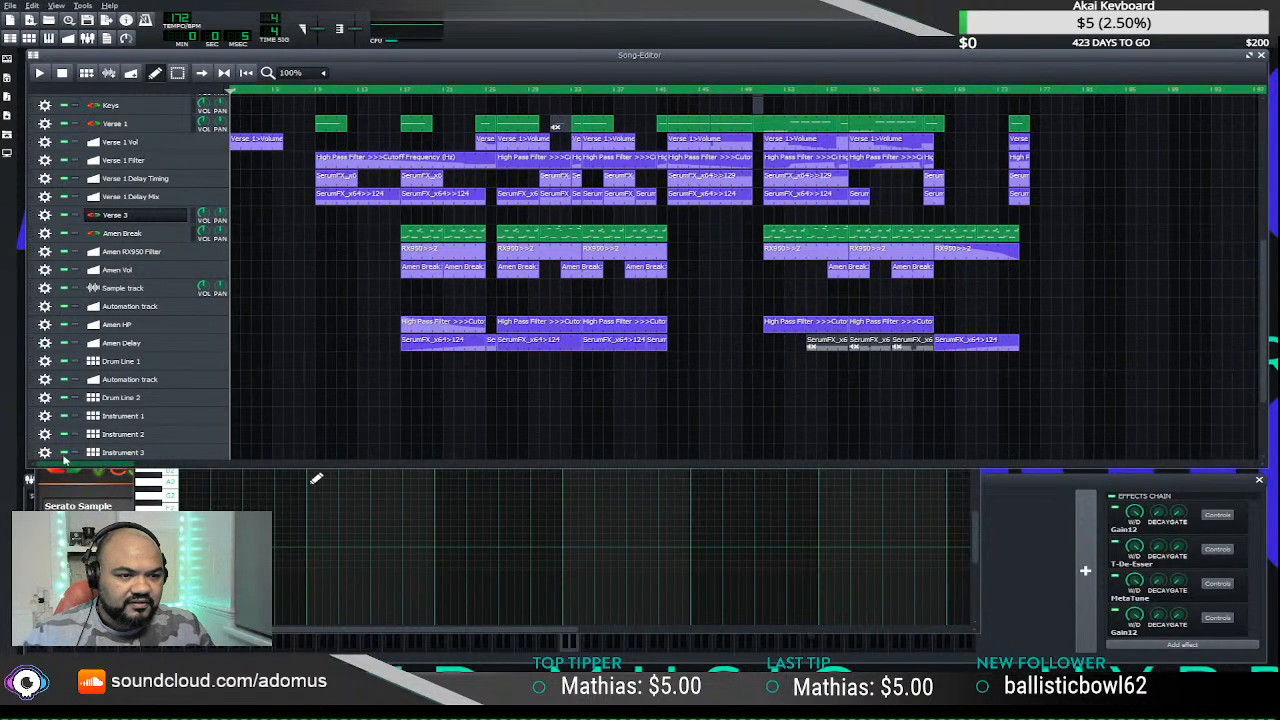
scroll(374, 358, up, 3)
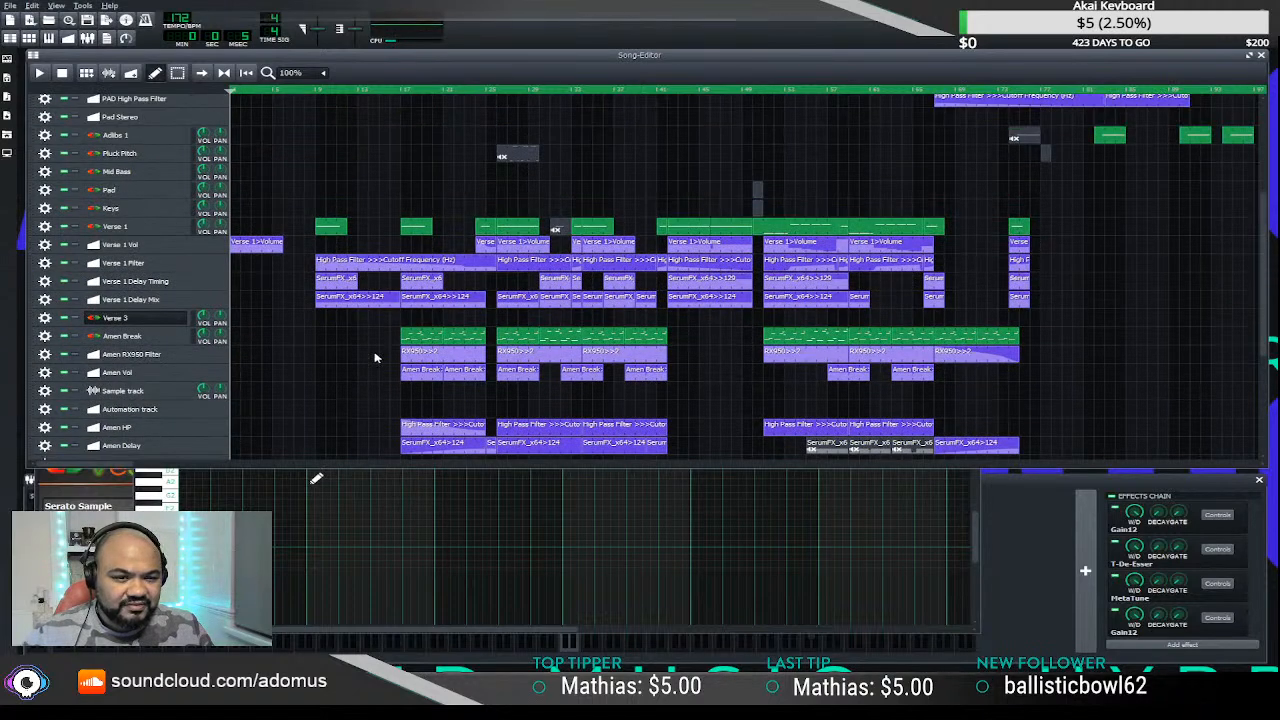
drag(130, 468, 368, 378)
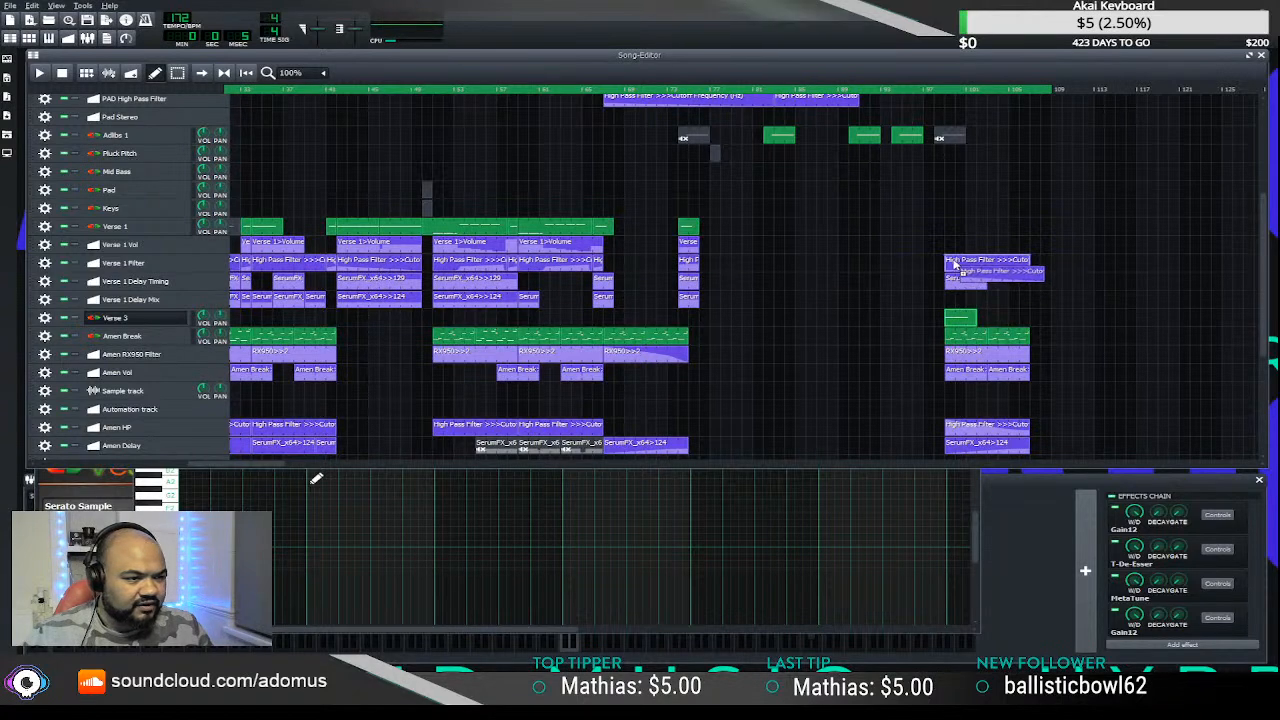
click(930, 97)
key(space)
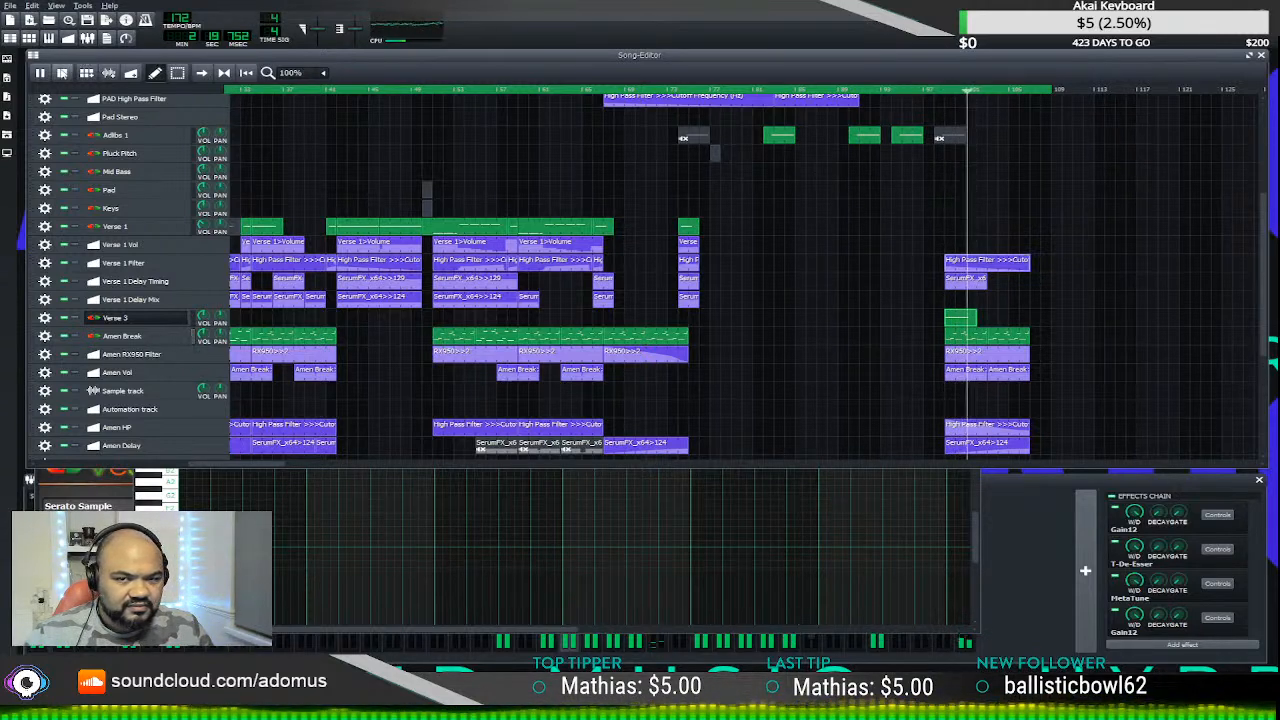
key(space)
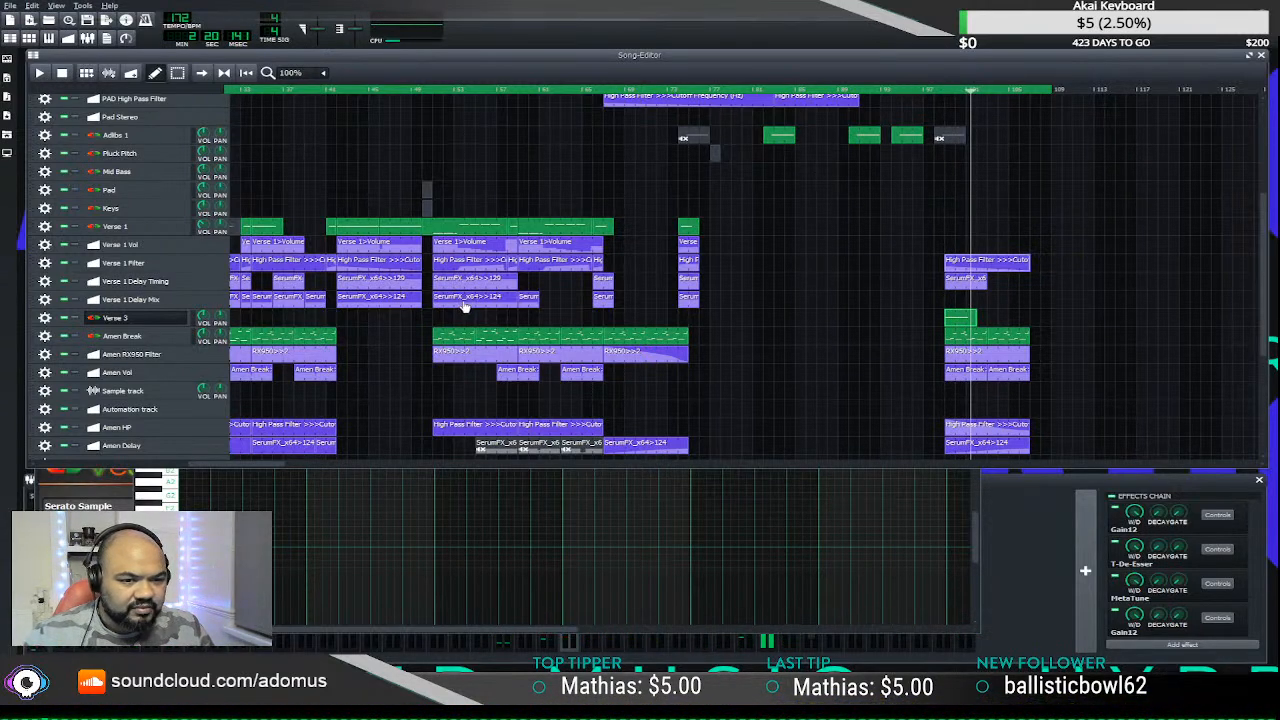
- Copy an earlier Verse 1 Delay Mix clip to bar 99, four bars long, and audition the section from about bar 98
drag(450, 307, 962, 302)
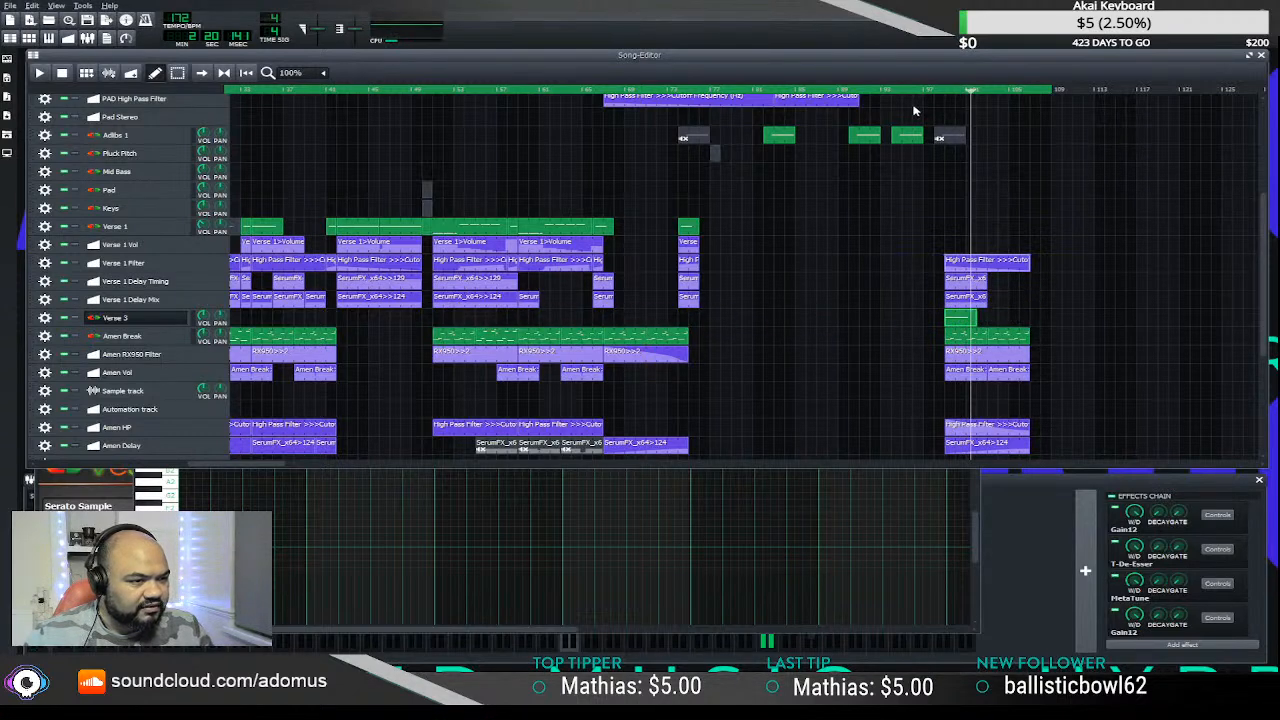
click(926, 92)
key(space)
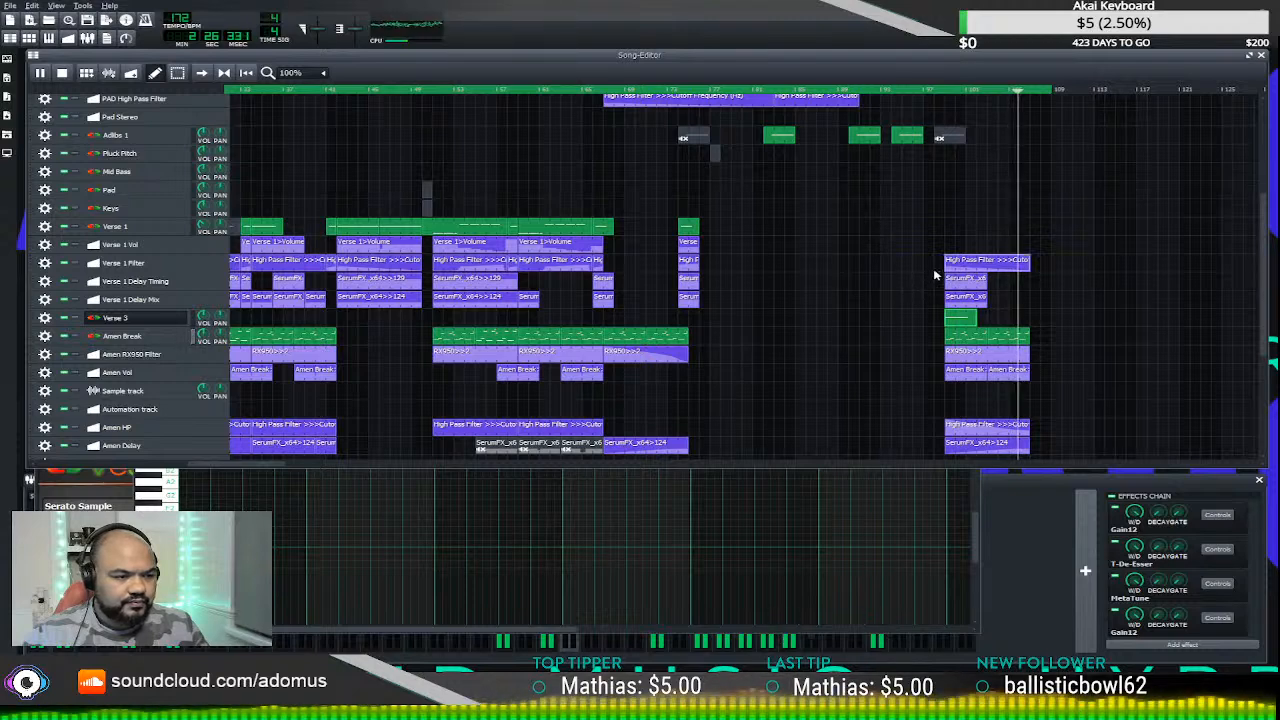
click(937, 90)
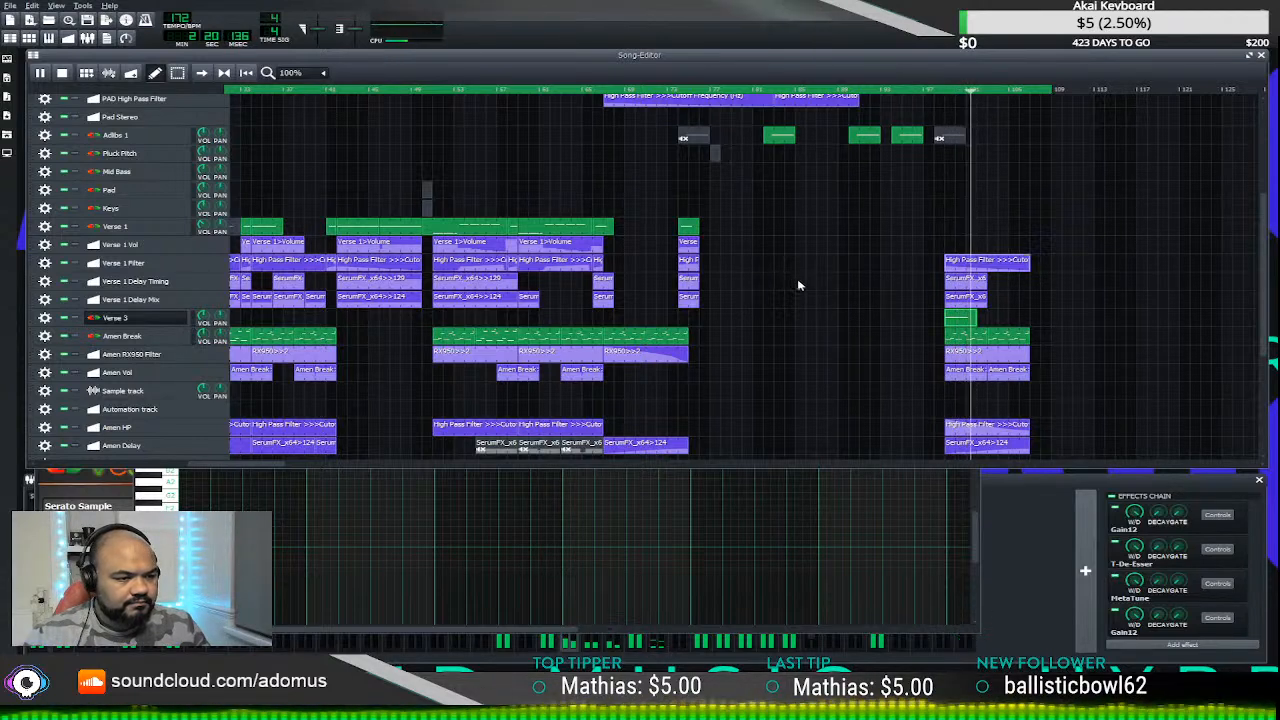
scroll(865, 330, down, 3)
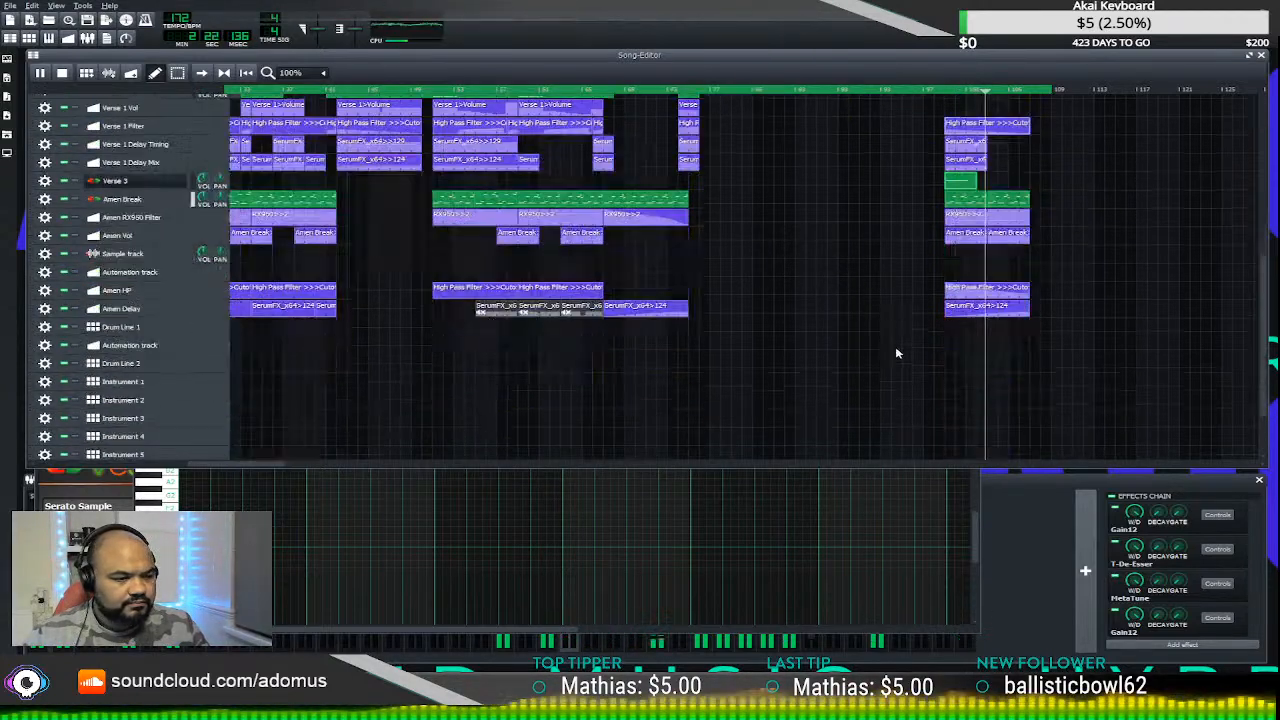
scroll(899, 350, down, 1)
scroll(908, 330, up, 2)
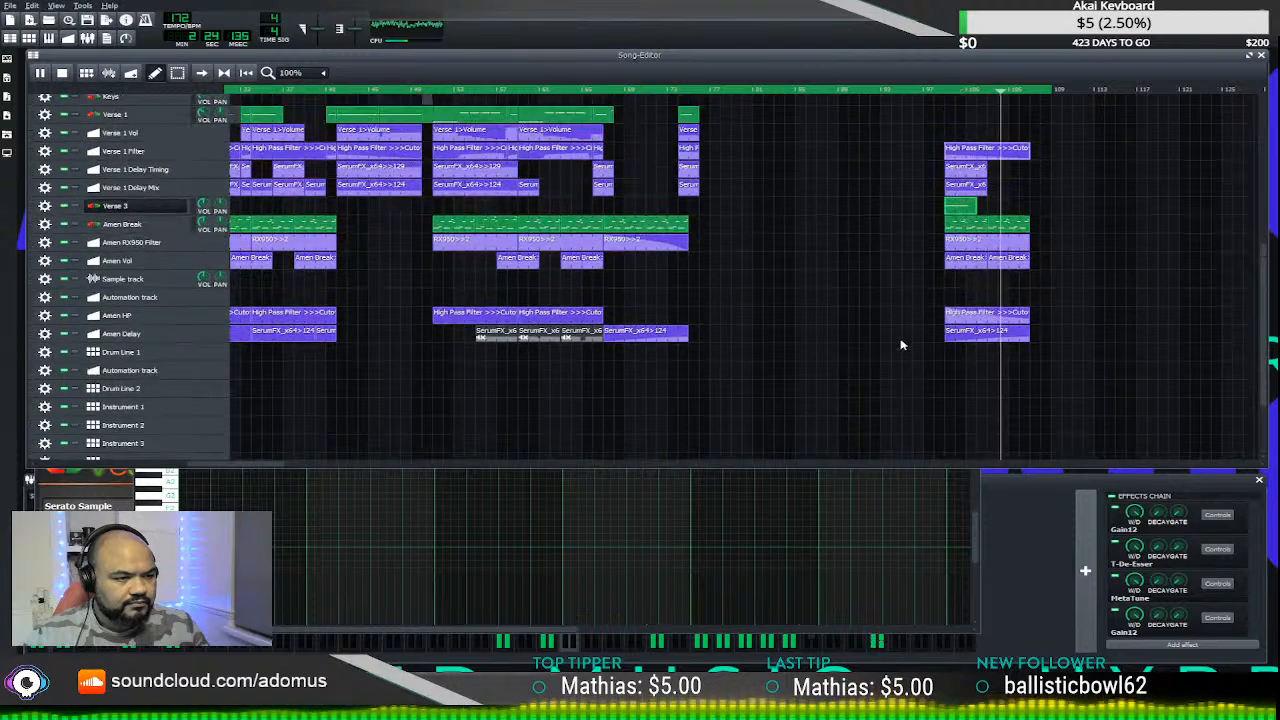
click(942, 90)
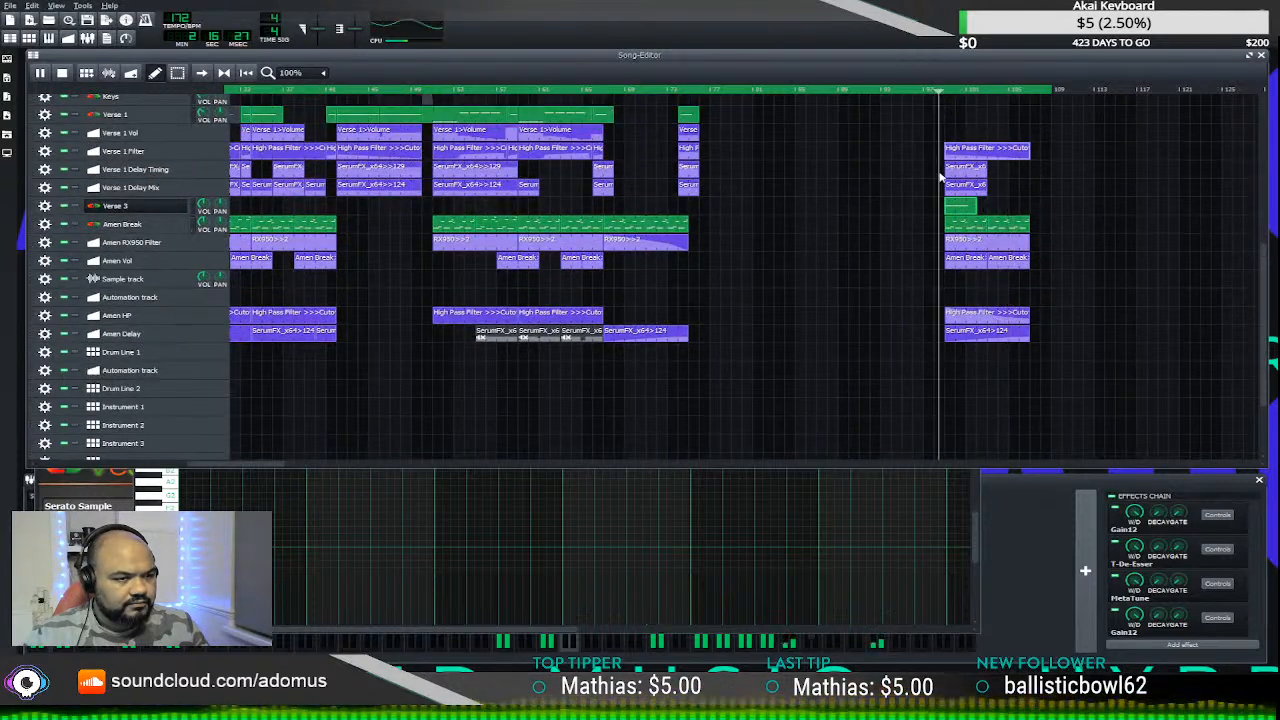
- Copy the last PADS clip to bar 99, audition it from about bar 98, and mute the copy
scroll(895, 307, up, 3)
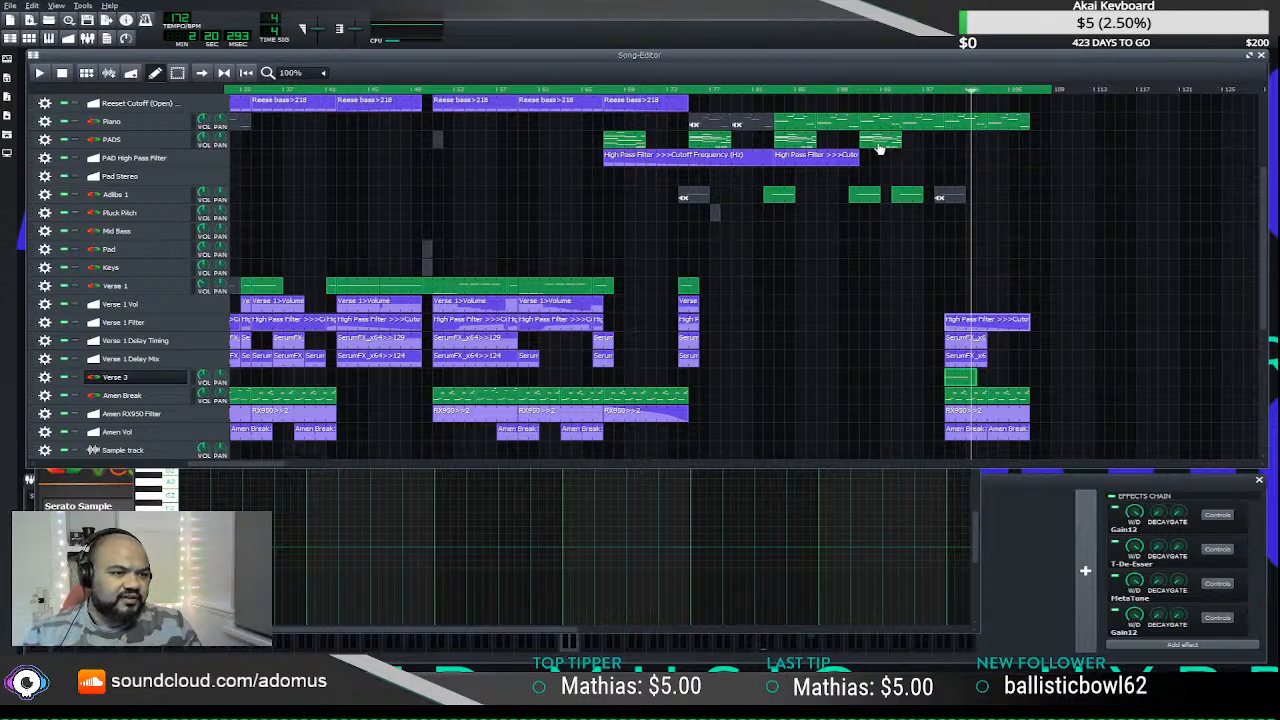
drag(881, 142, 966, 142)
click(940, 92)
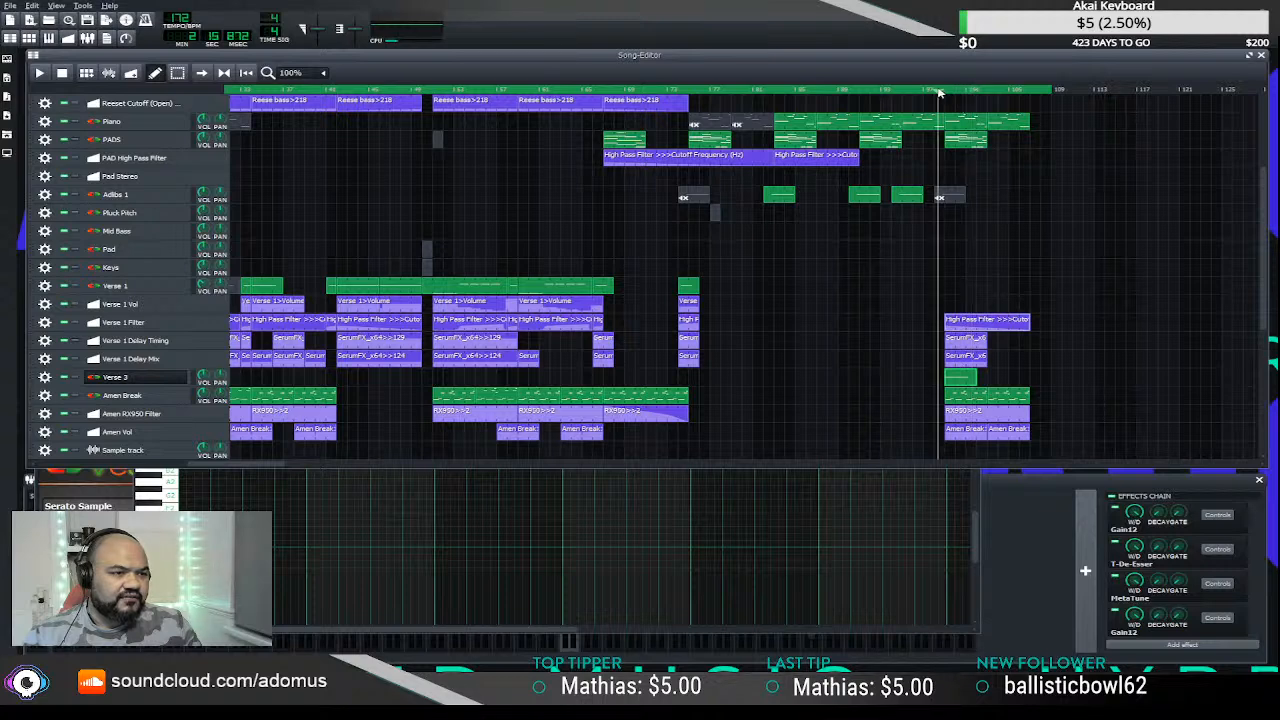
key(space)
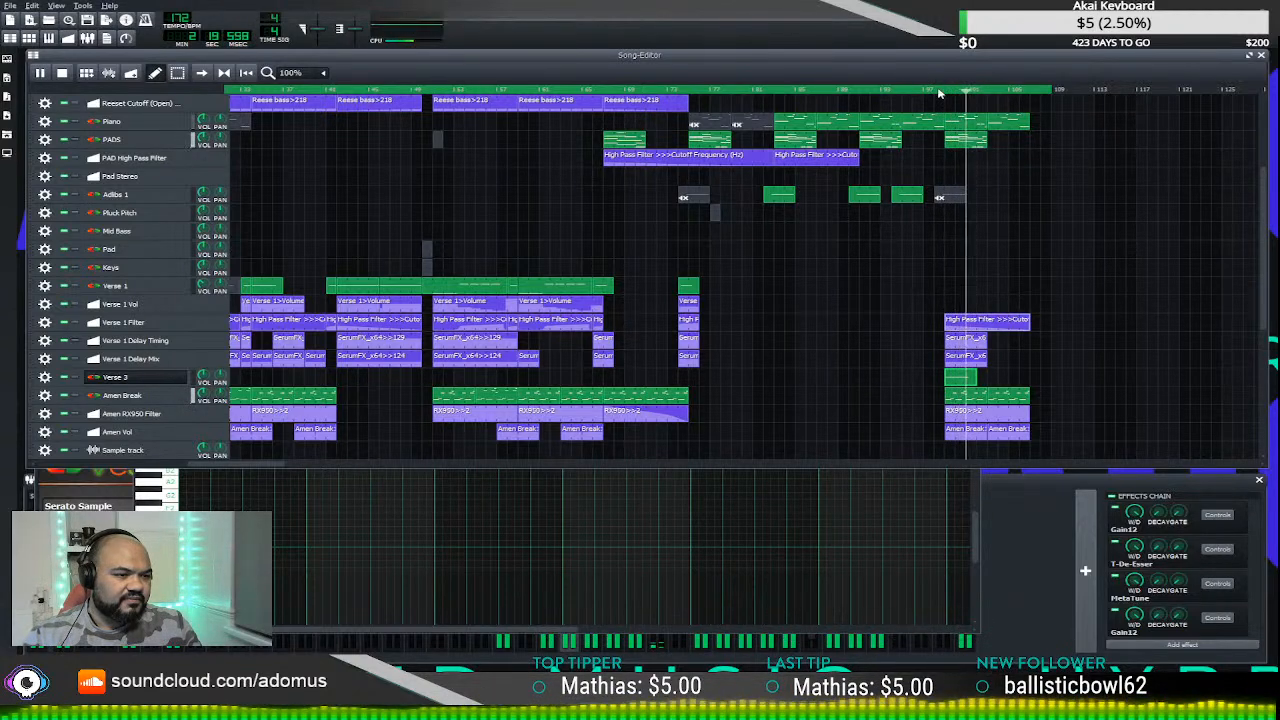
key(space)
drag(133, 465, 478, 465)
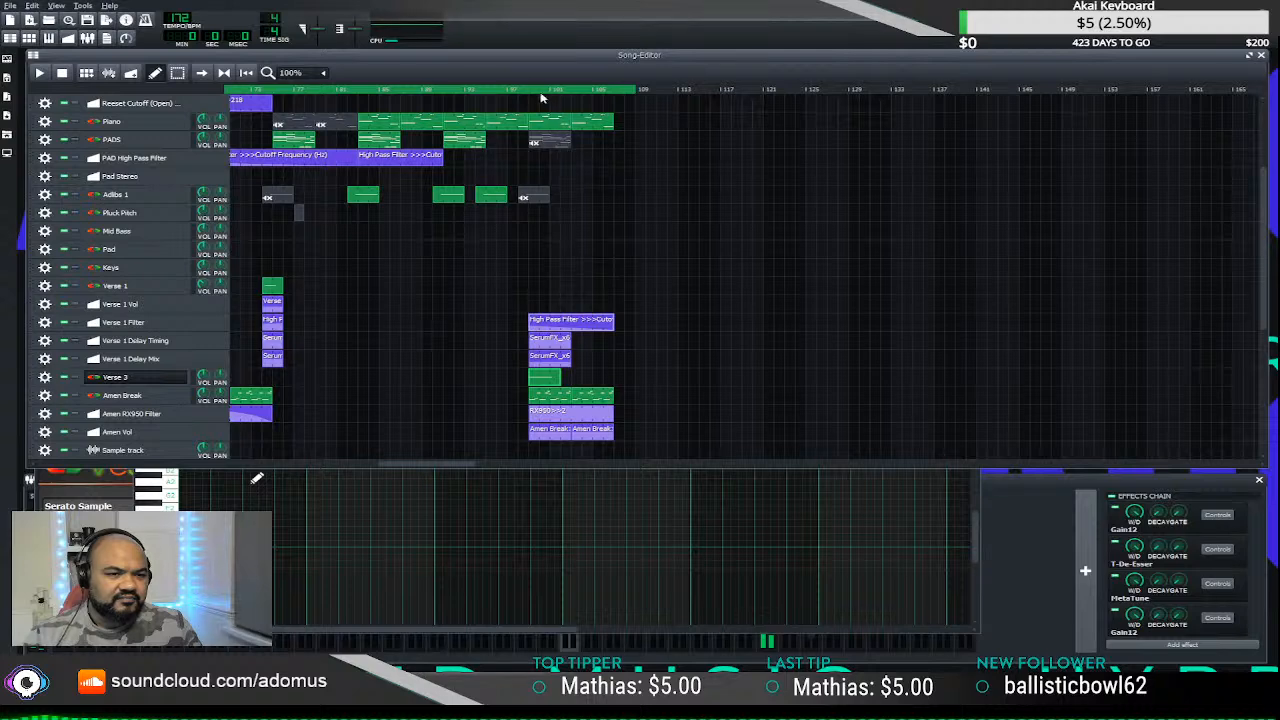
- Play the Verse 3 section through its end with the copied PADS clip muted
key(space)
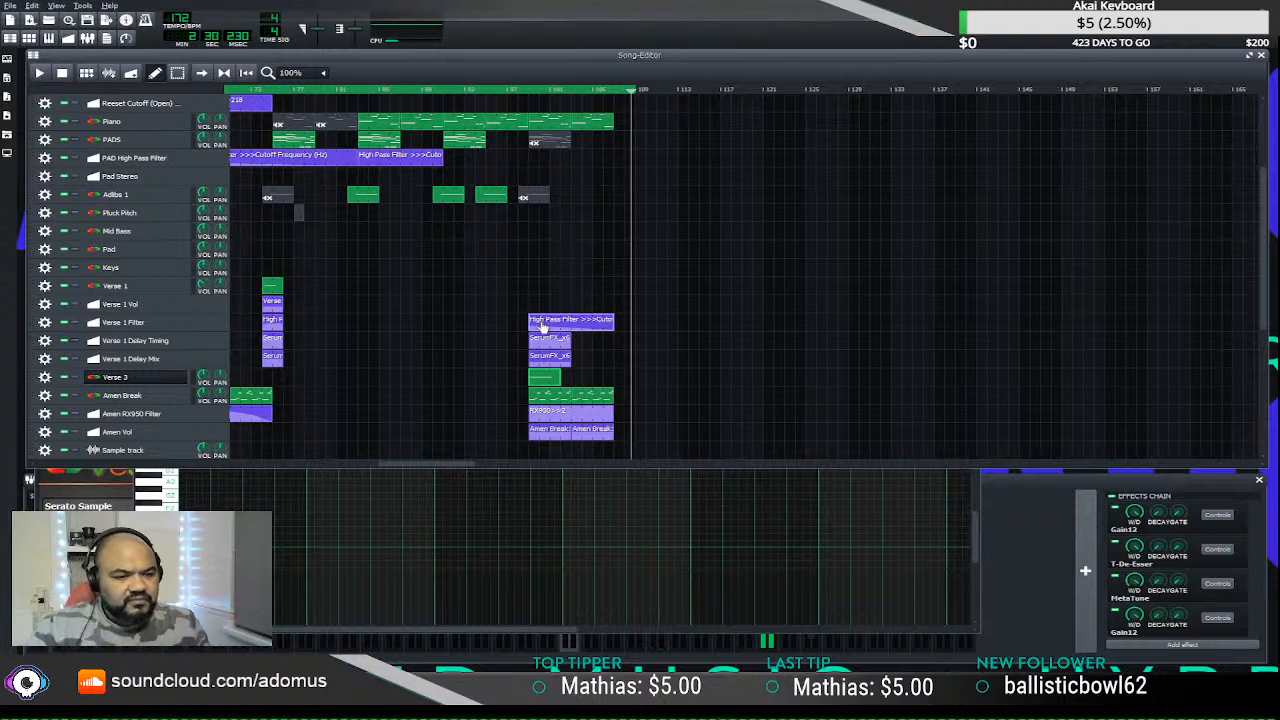
click(521, 91)
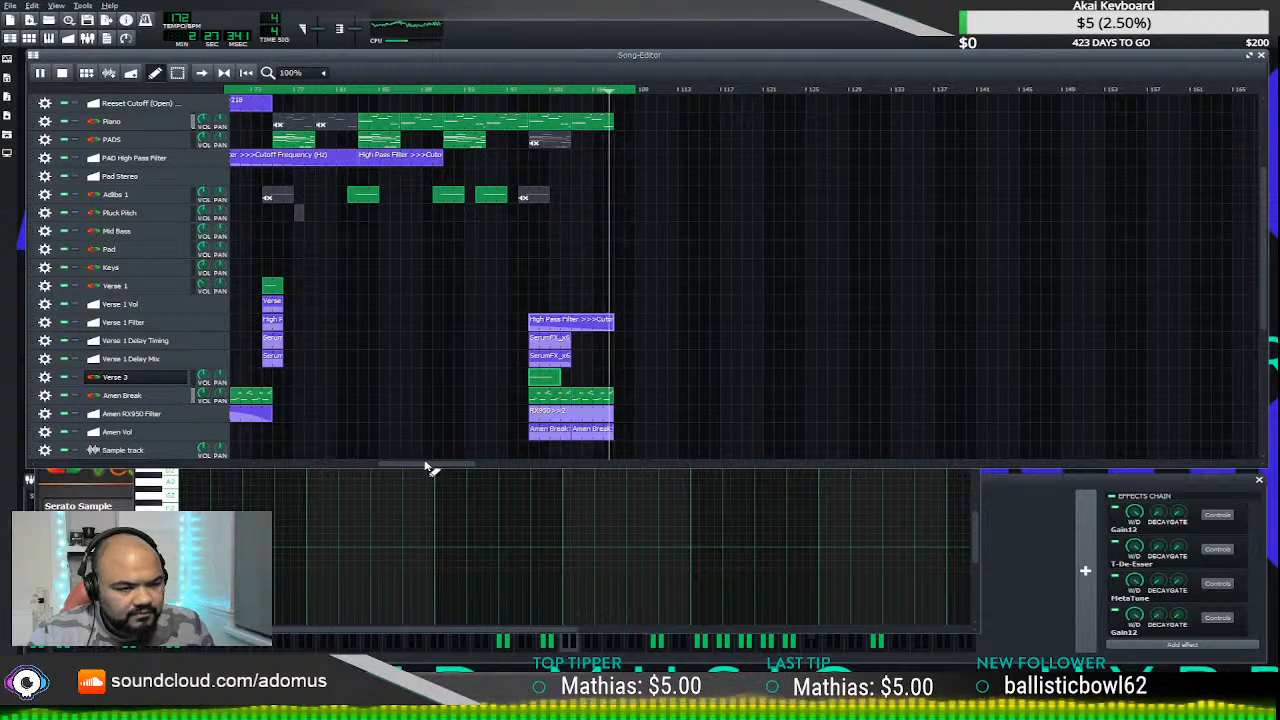
key(space)
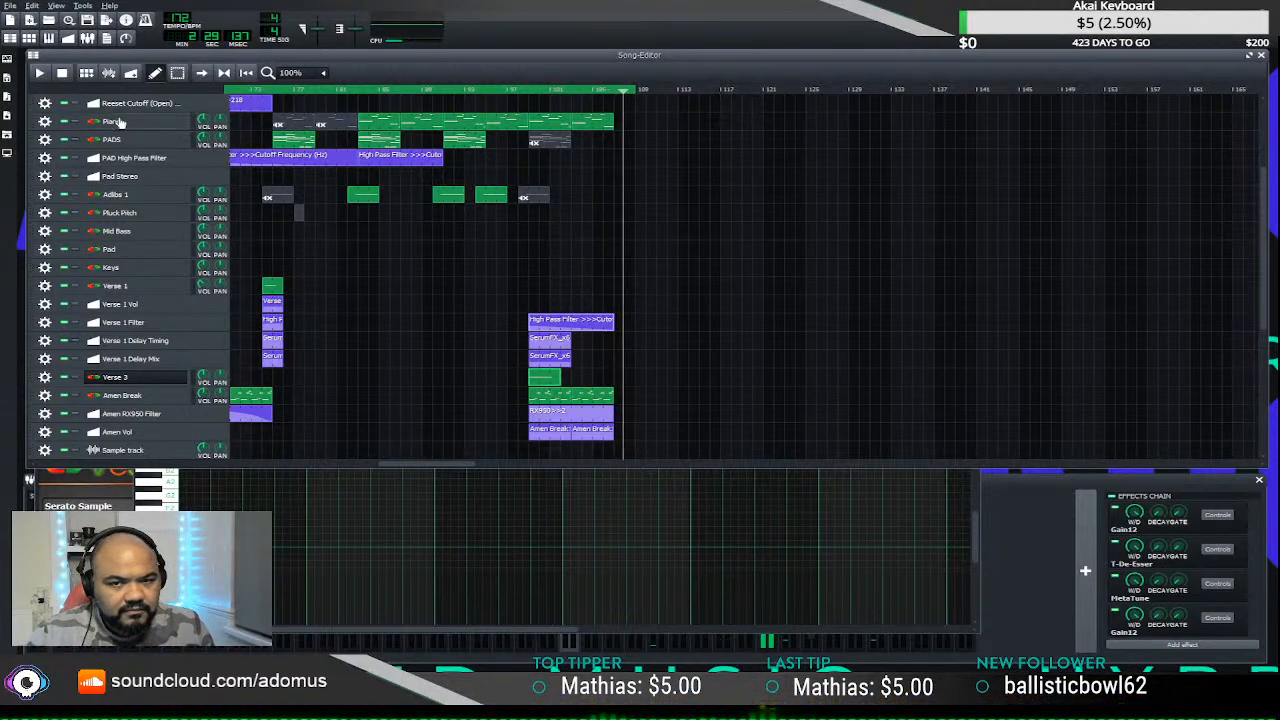
- Copy an eight-bar Reese bass clip and the matching Sub Bass and Sub Bass Vol clips to bar 108
scroll(400, 467, right, 2)
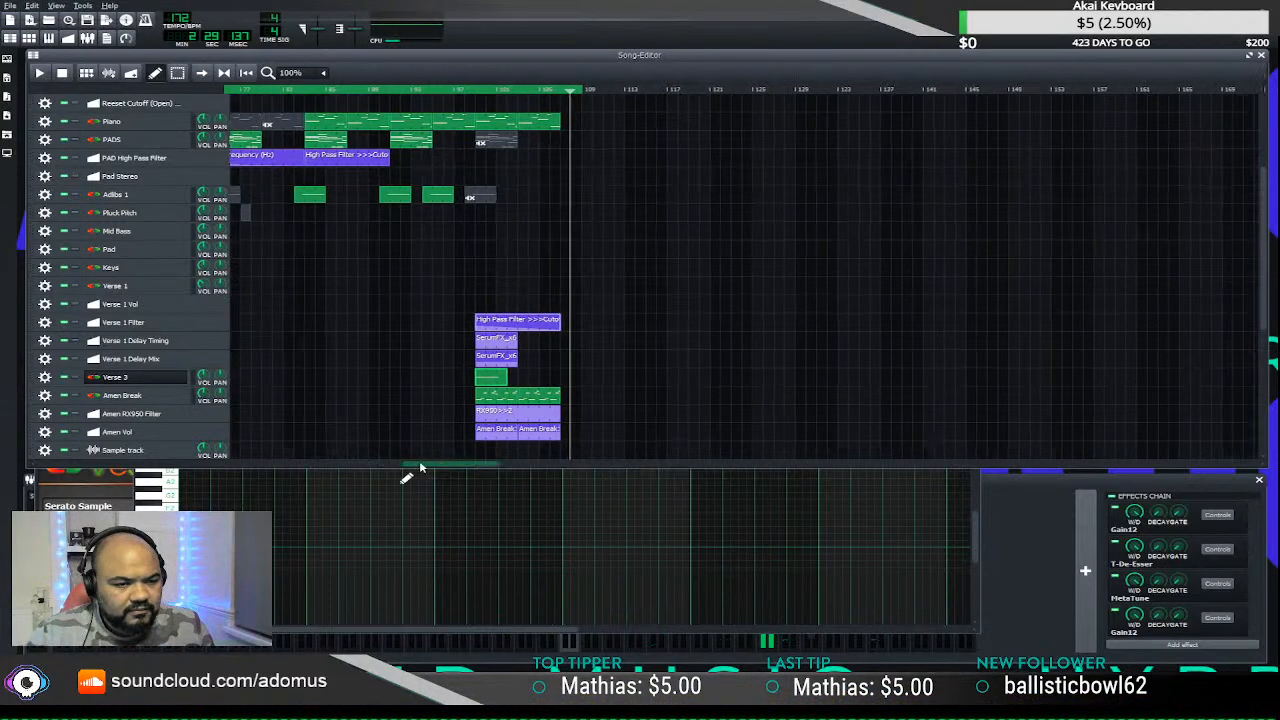
scroll(440, 205, up, 3)
scroll(420, 203, up, 1)
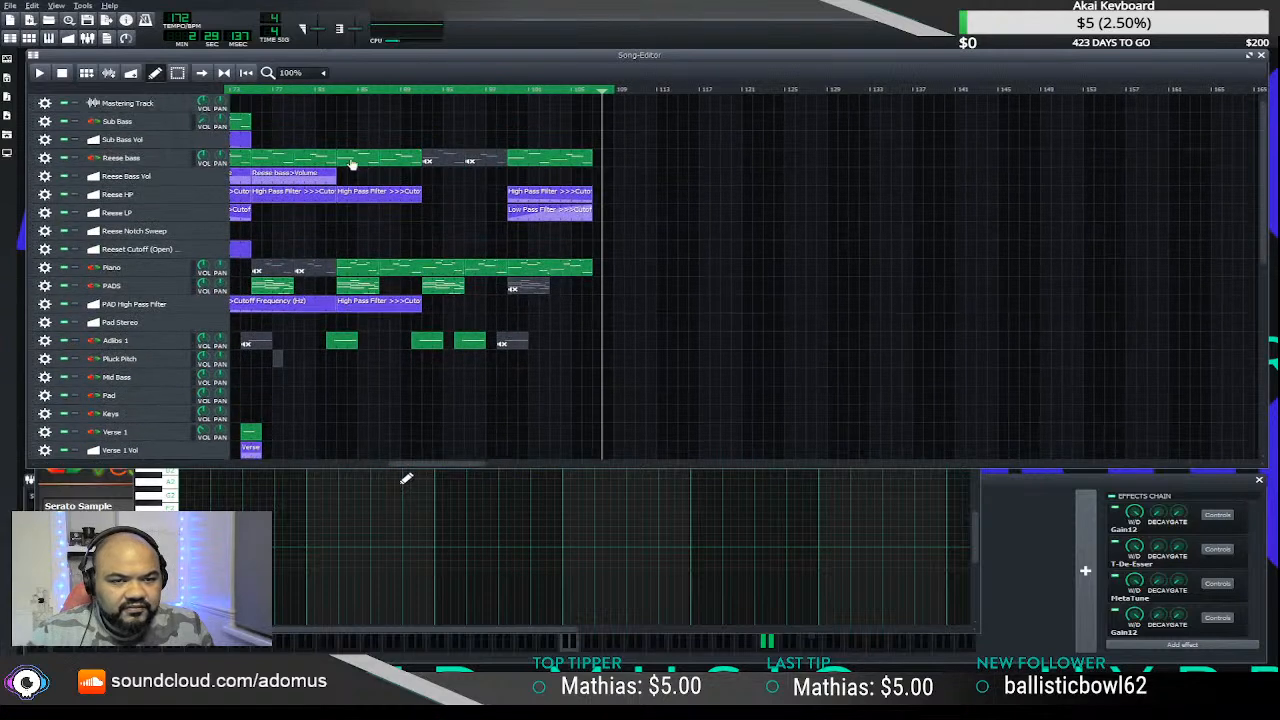
drag(533, 152, 613, 158)
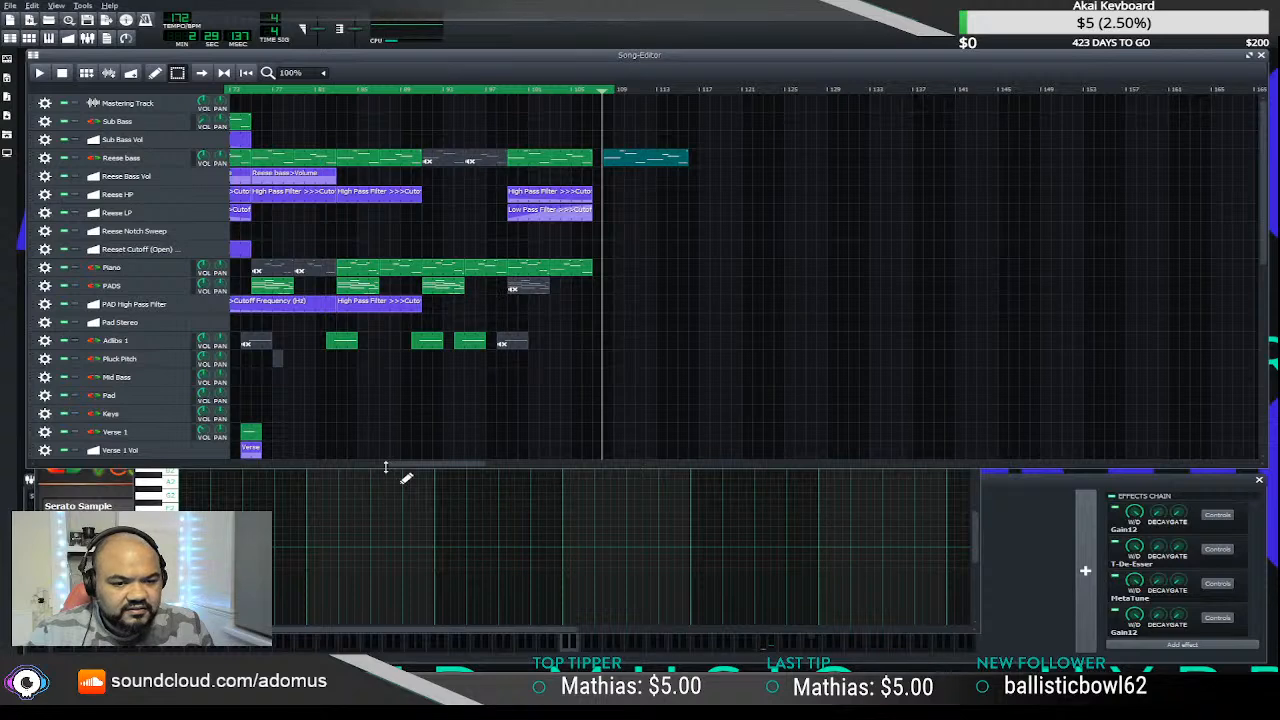
scroll(418, 467, left, 5)
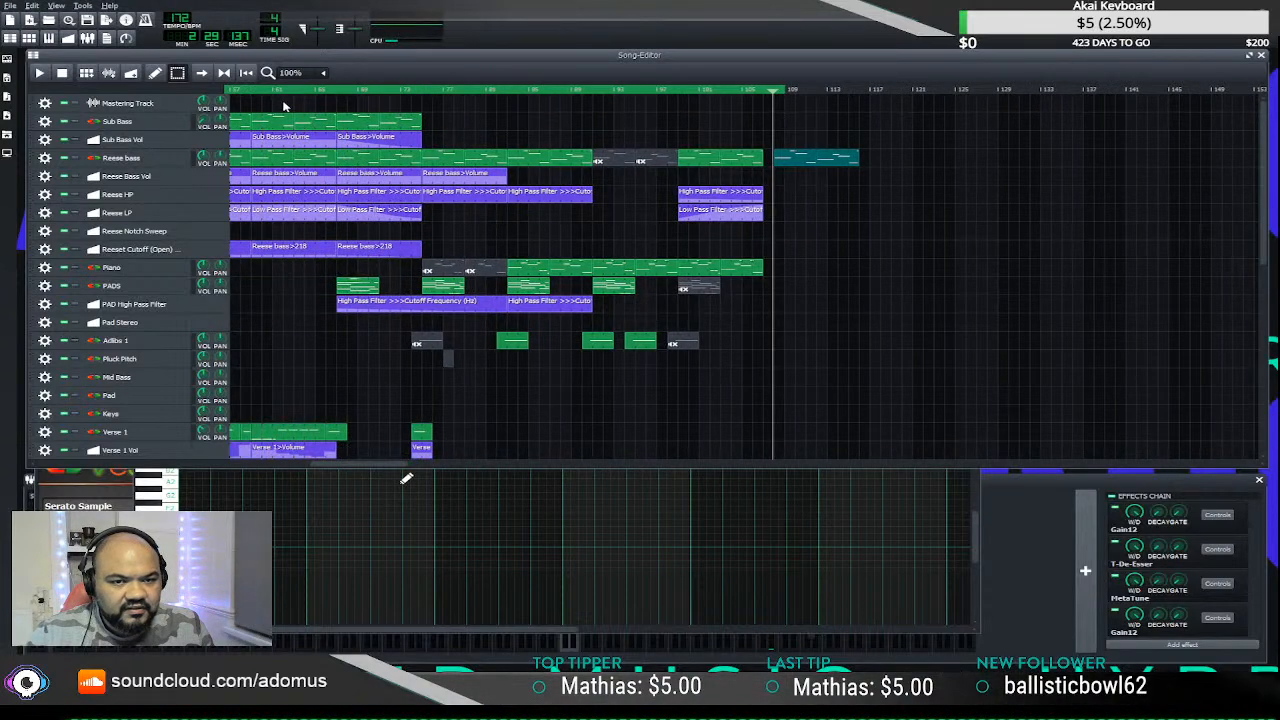
drag(262, 125, 783, 122)
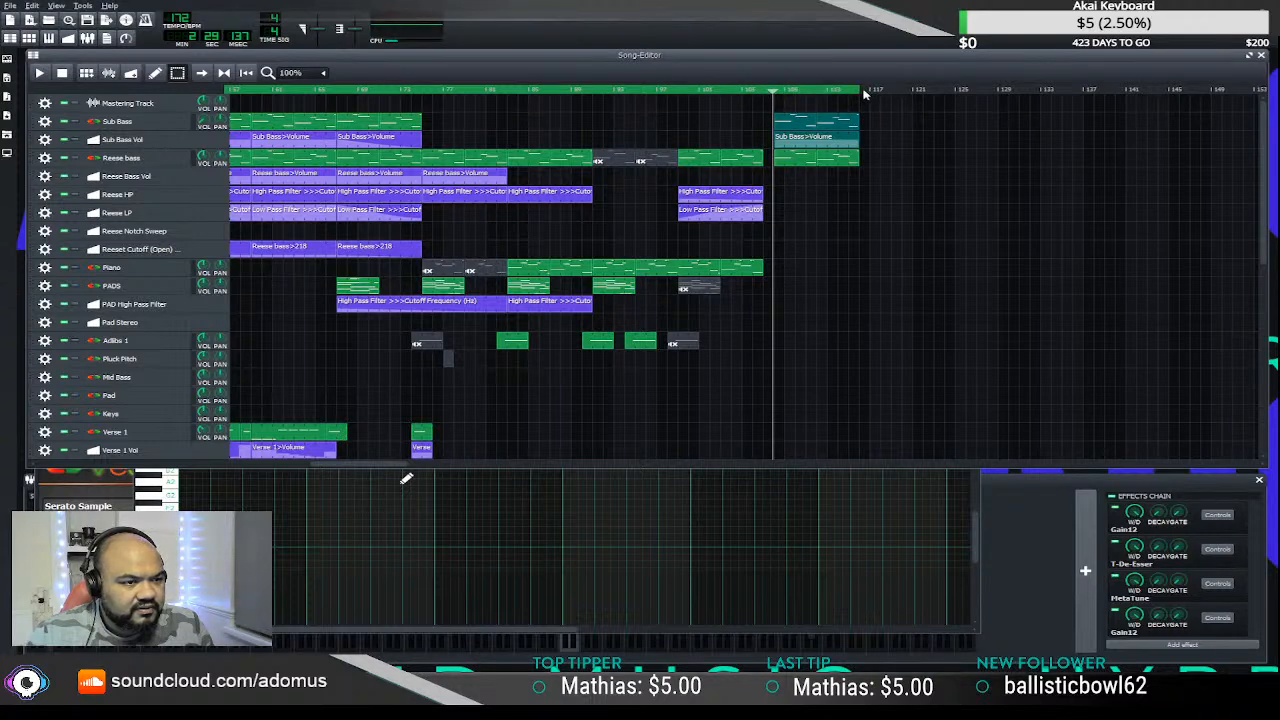
- Copy the Amen Break, Amen RX950 Filter and Amen Vol clips from bar 99 to bar 108 and play the new section
scroll(700, 280, down, 3)
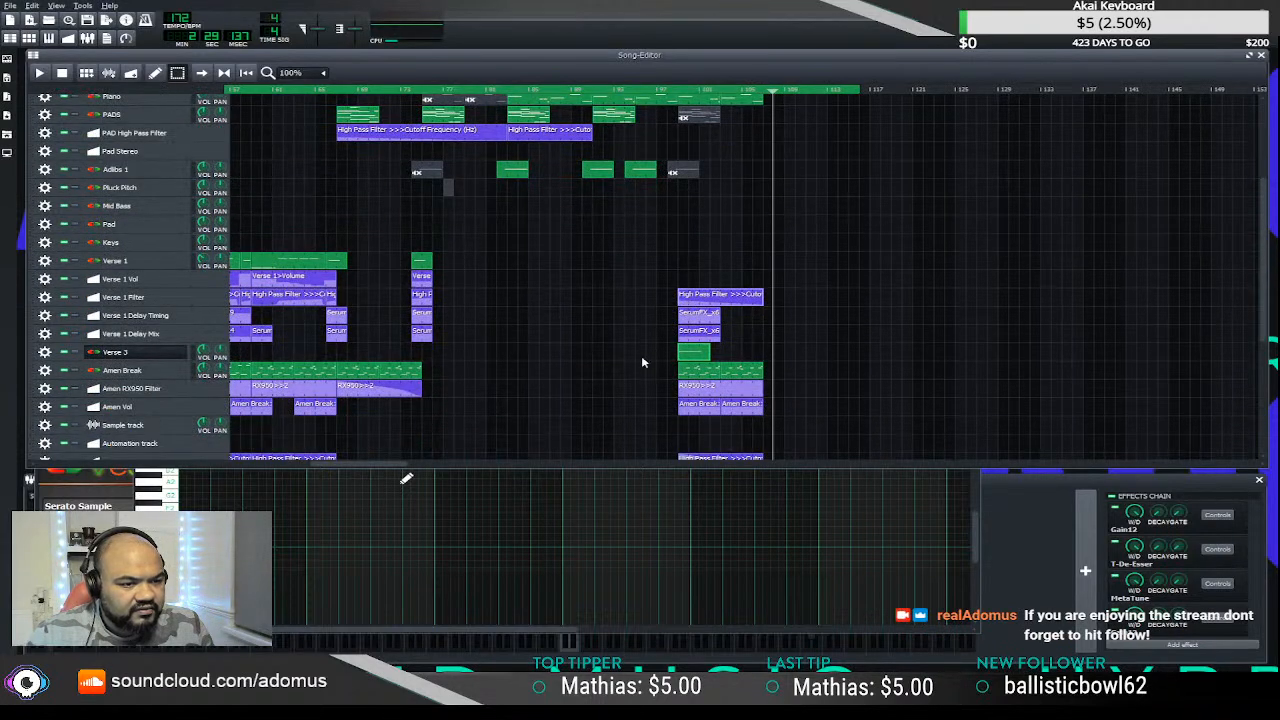
drag(676, 366, 780, 423)
drag(715, 375, 811, 367)
scroll(811, 367, up, 3)
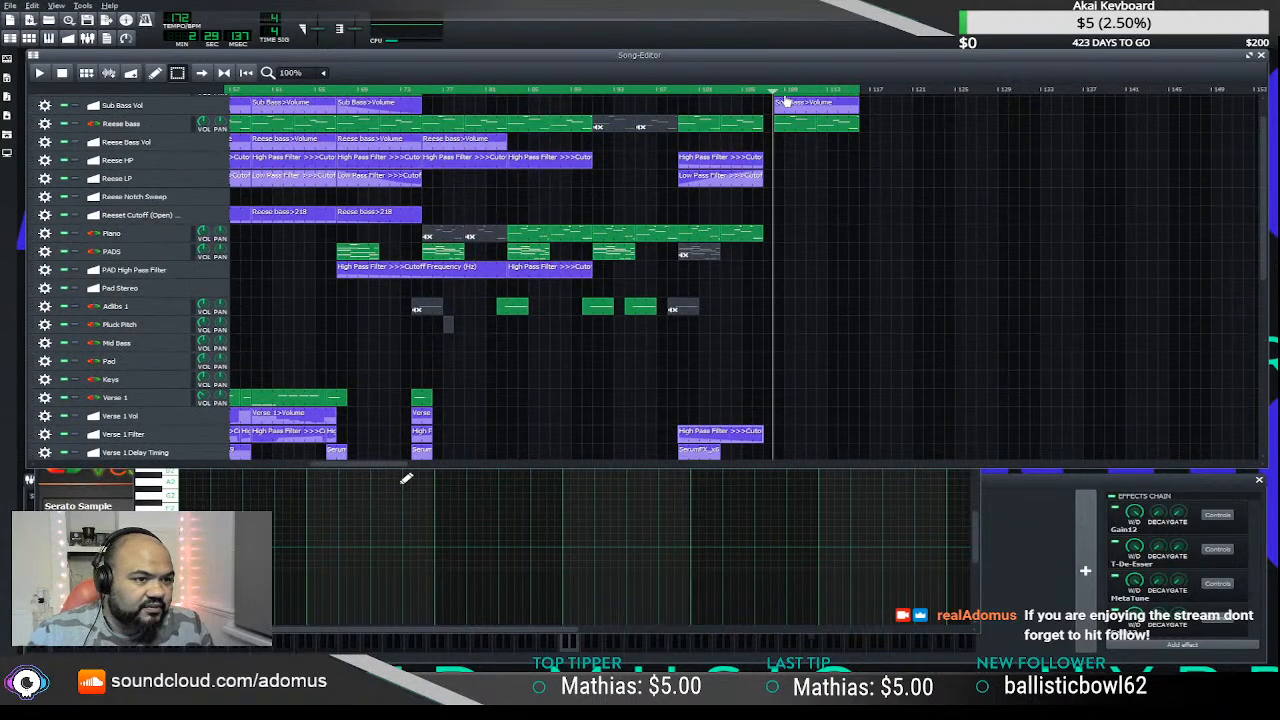
key(space)
scroll(791, 184, down, 4)
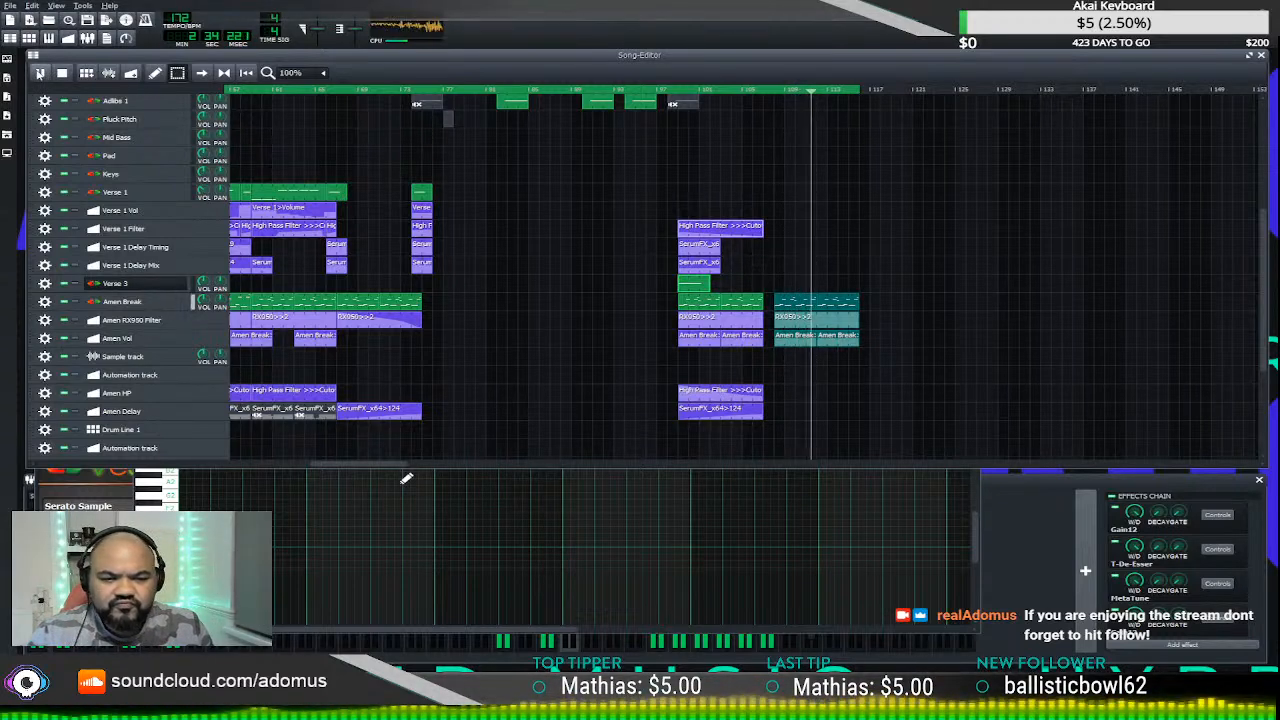
key(space)
- Copy earlier Amen HP and Amen Delay automation clips to bar 108 and play from there
drag(387, 463, 233, 449)
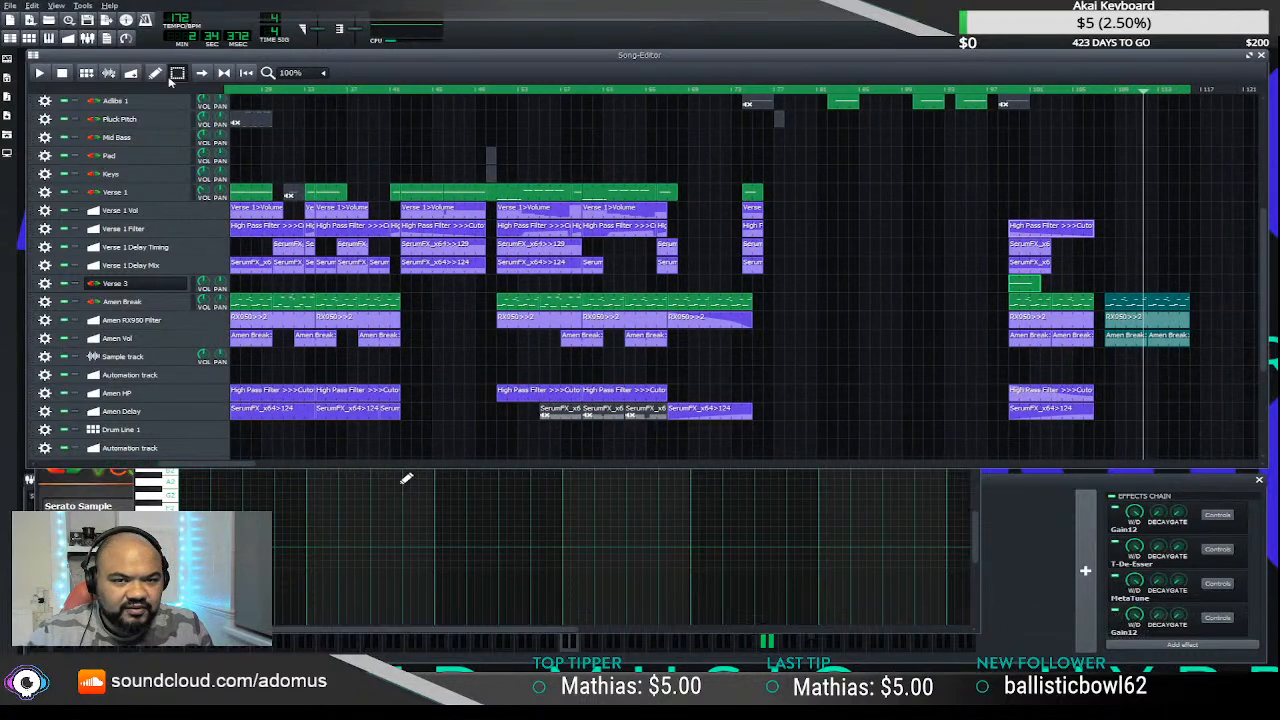
drag(931, 412, 1108, 392)
drag(365, 418, 1108, 410)
click(1104, 90)
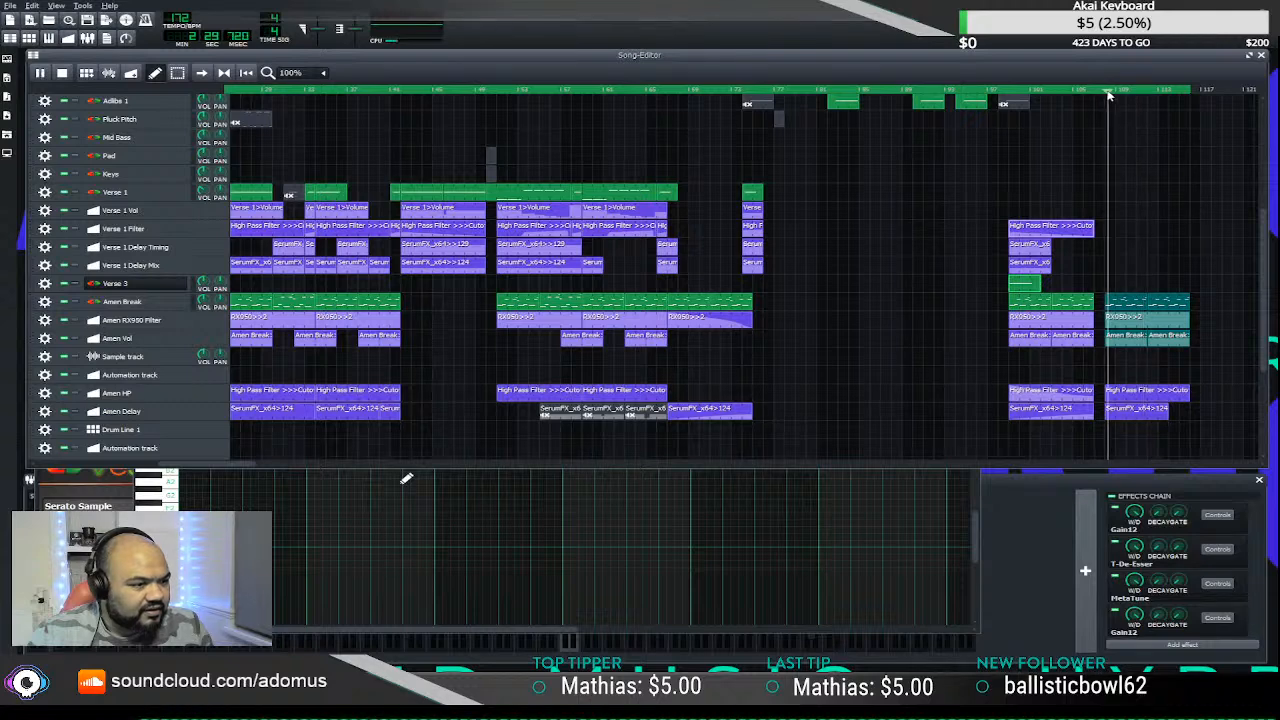
key(space)
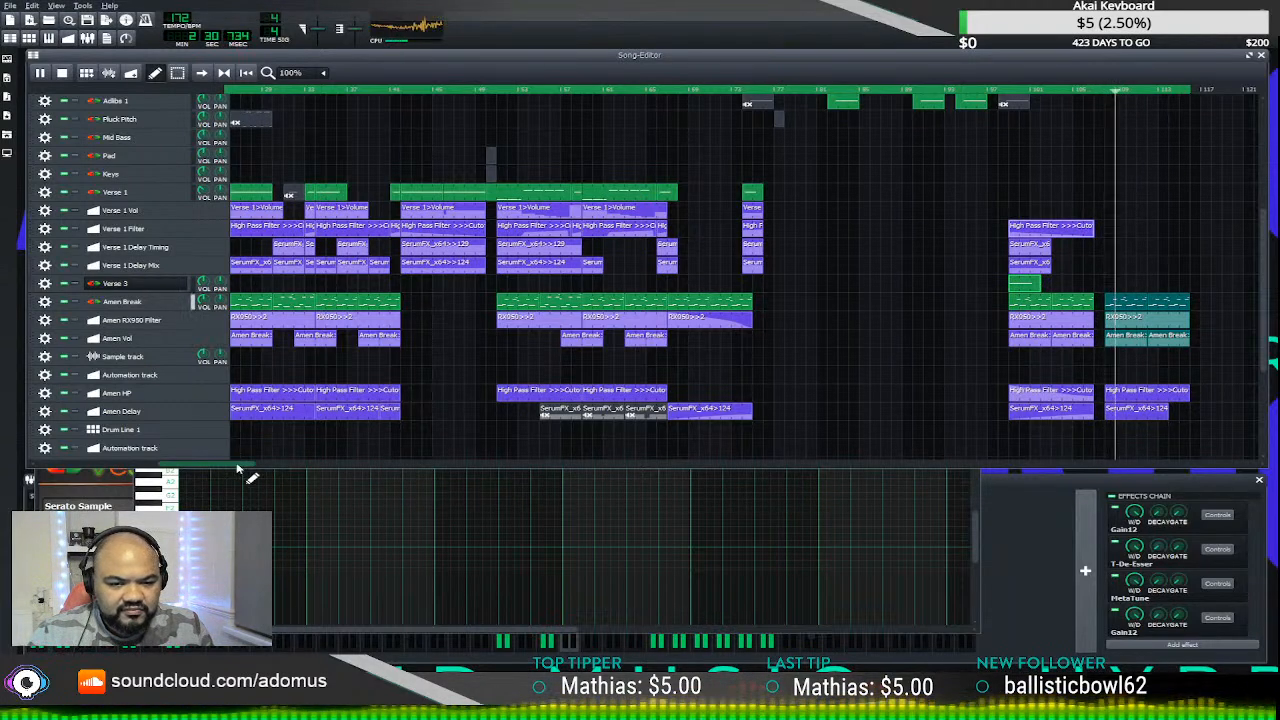
- Copy the last eight-bar Piano clip to bar 108 and play the new section from there
drag(324, 466, 347, 471)
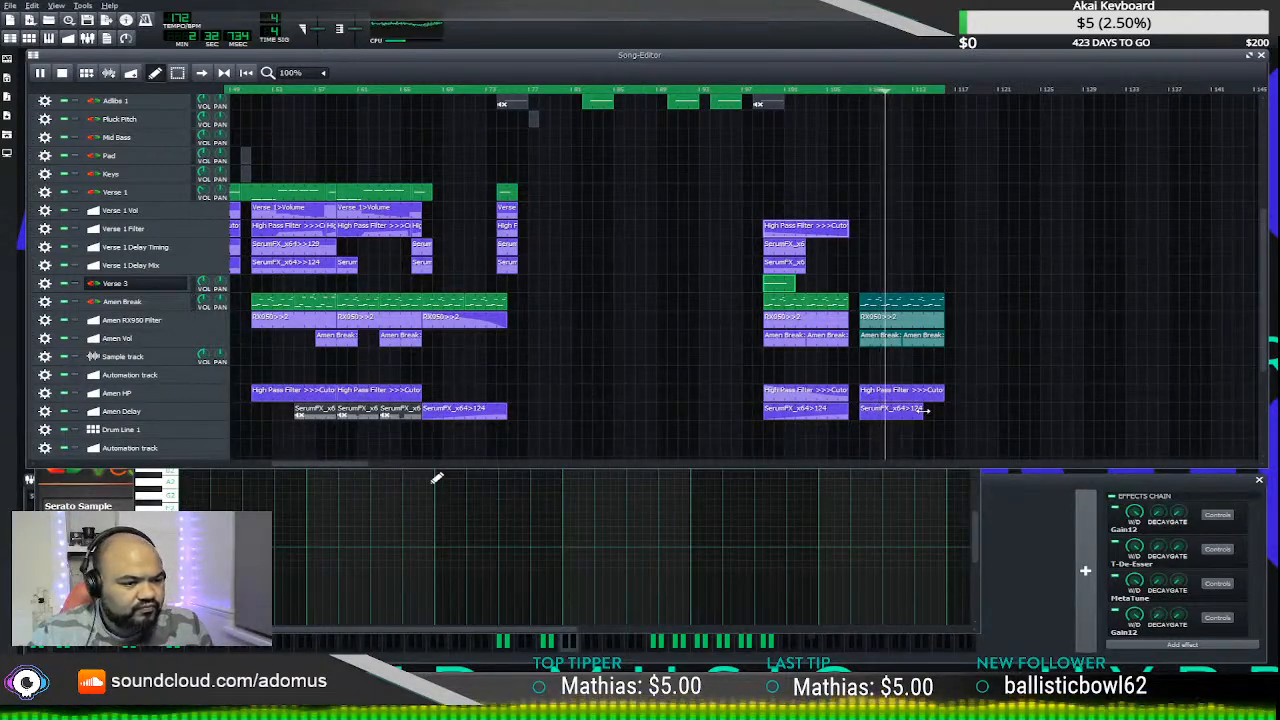
scroll(880, 375, up, 5)
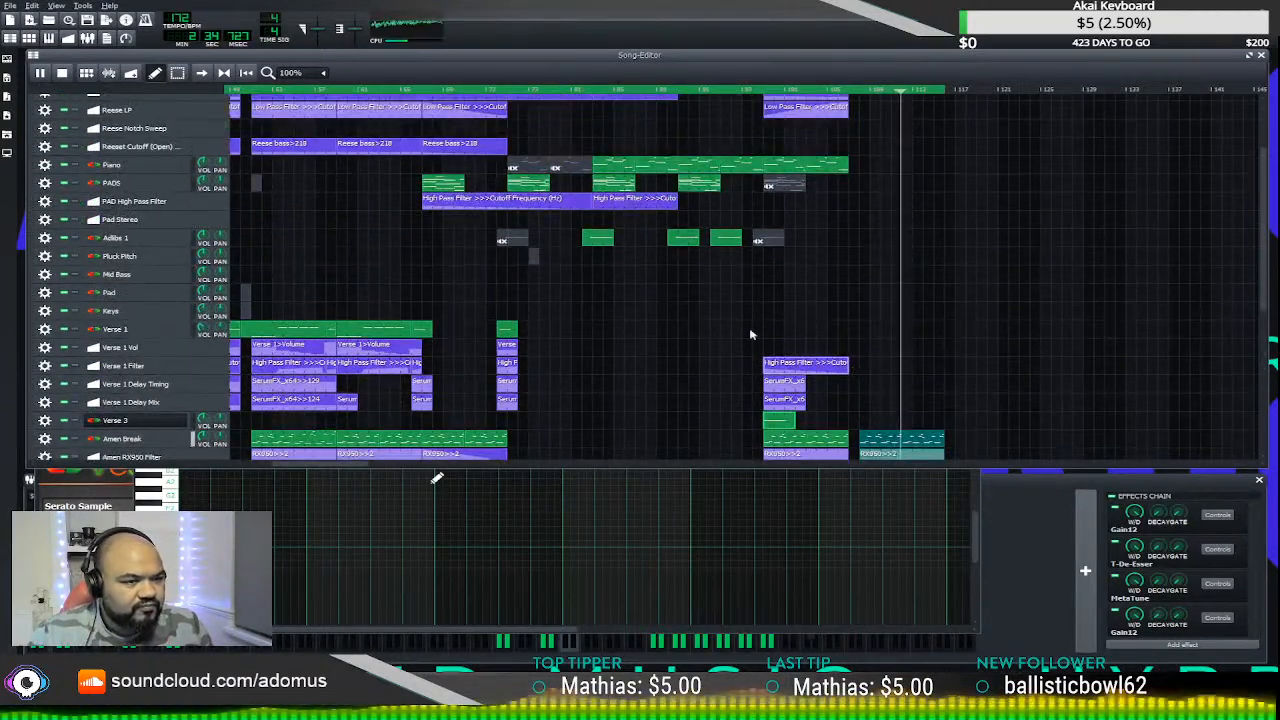
scroll(870, 310, up, 2)
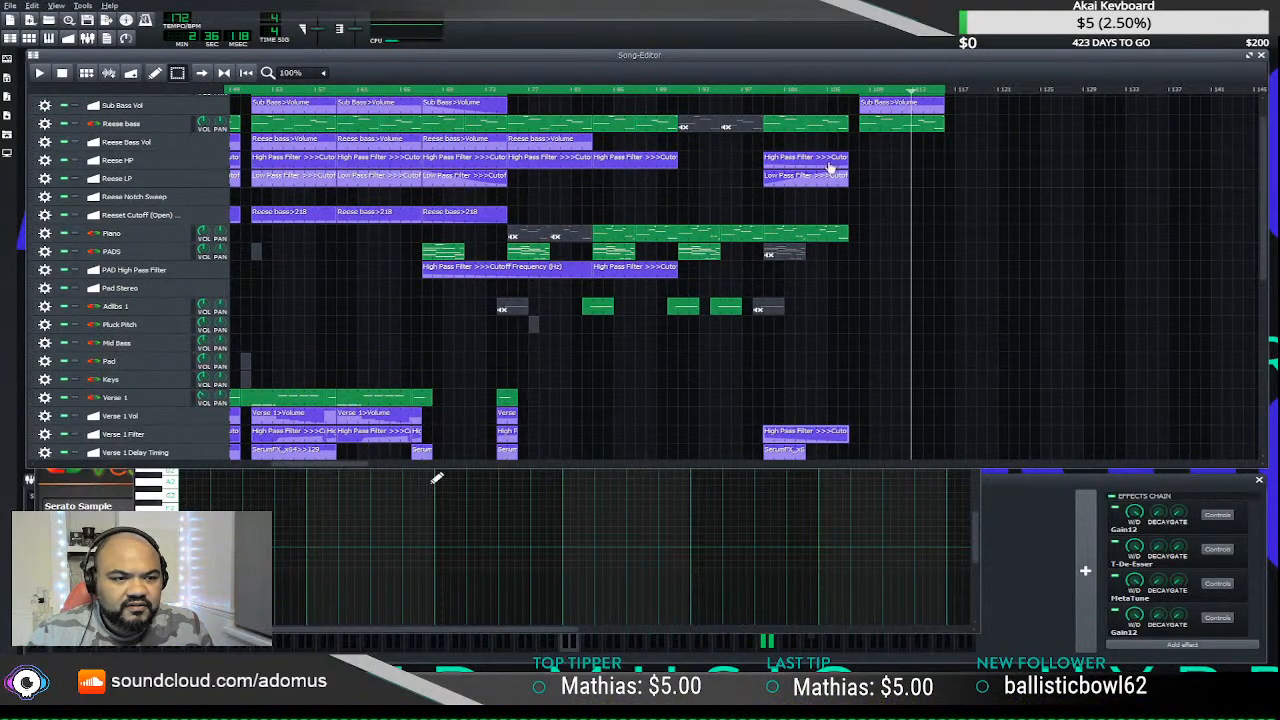
drag(843, 237, 939, 237)
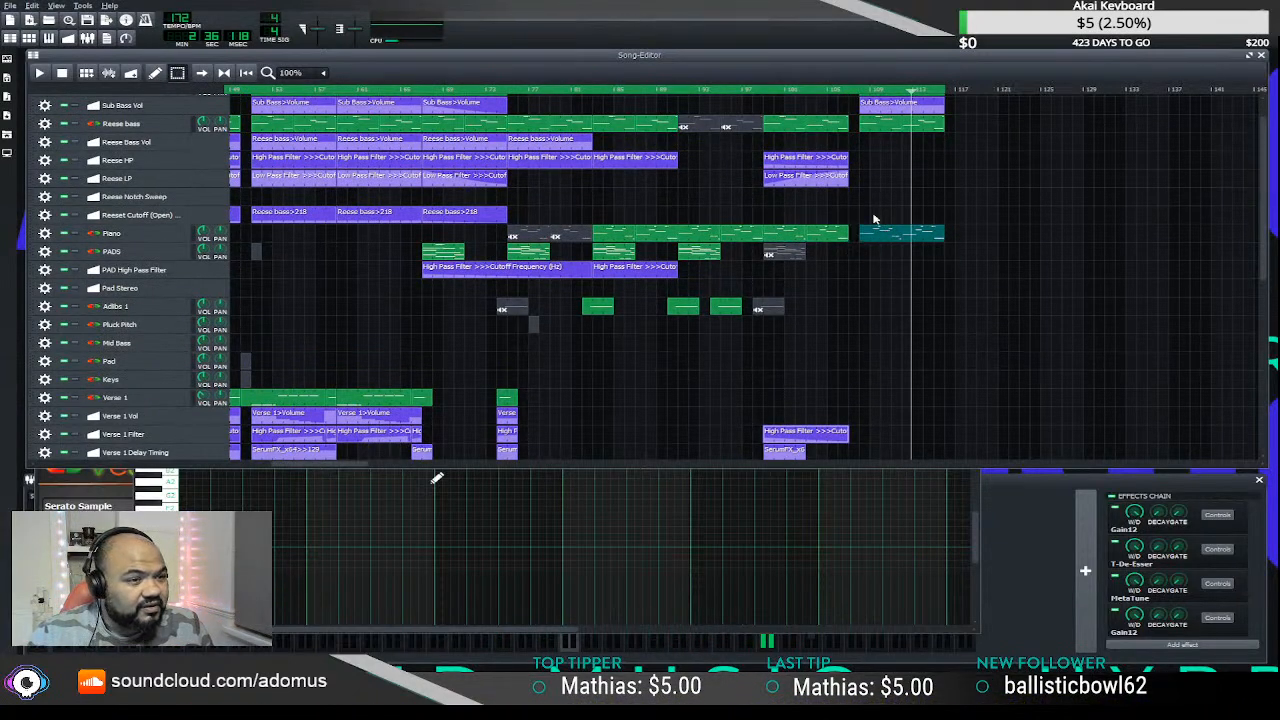
click(858, 93)
key(space)
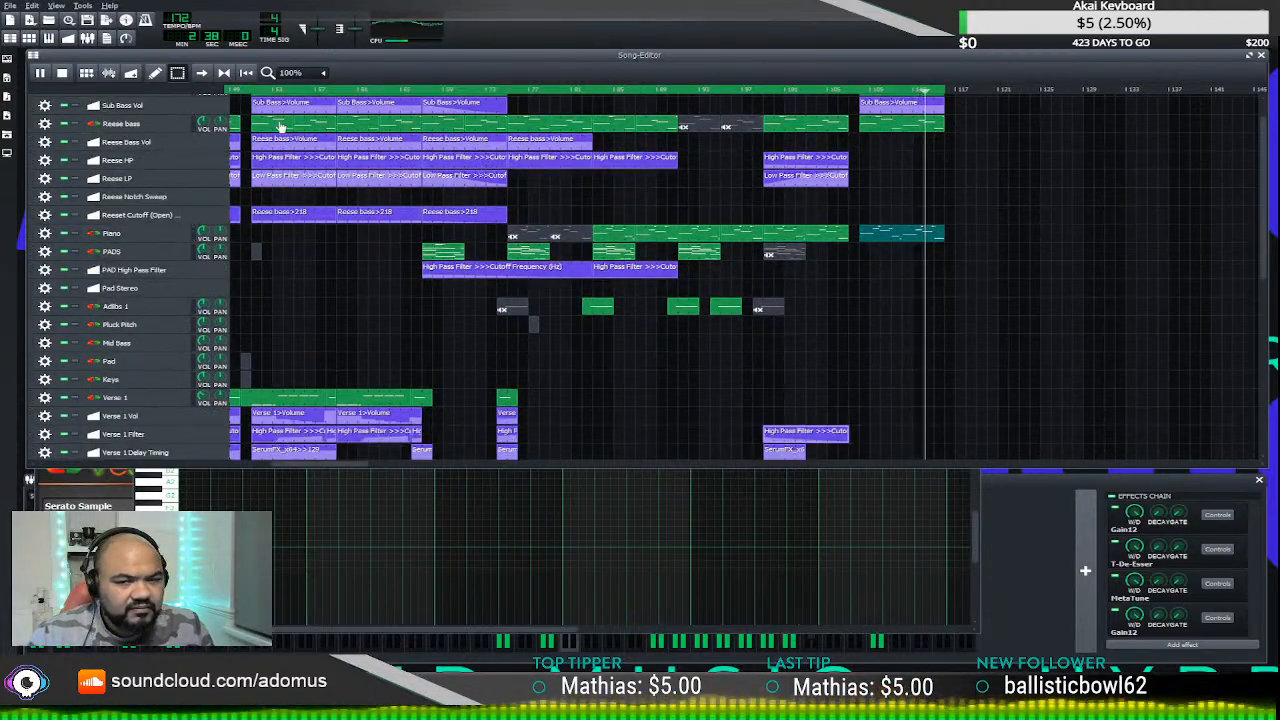
- Copy an eight-bar Reese HP automation clip and a Reese Bass Vol clip to bar 108
scroll(660, 180, up, 2)
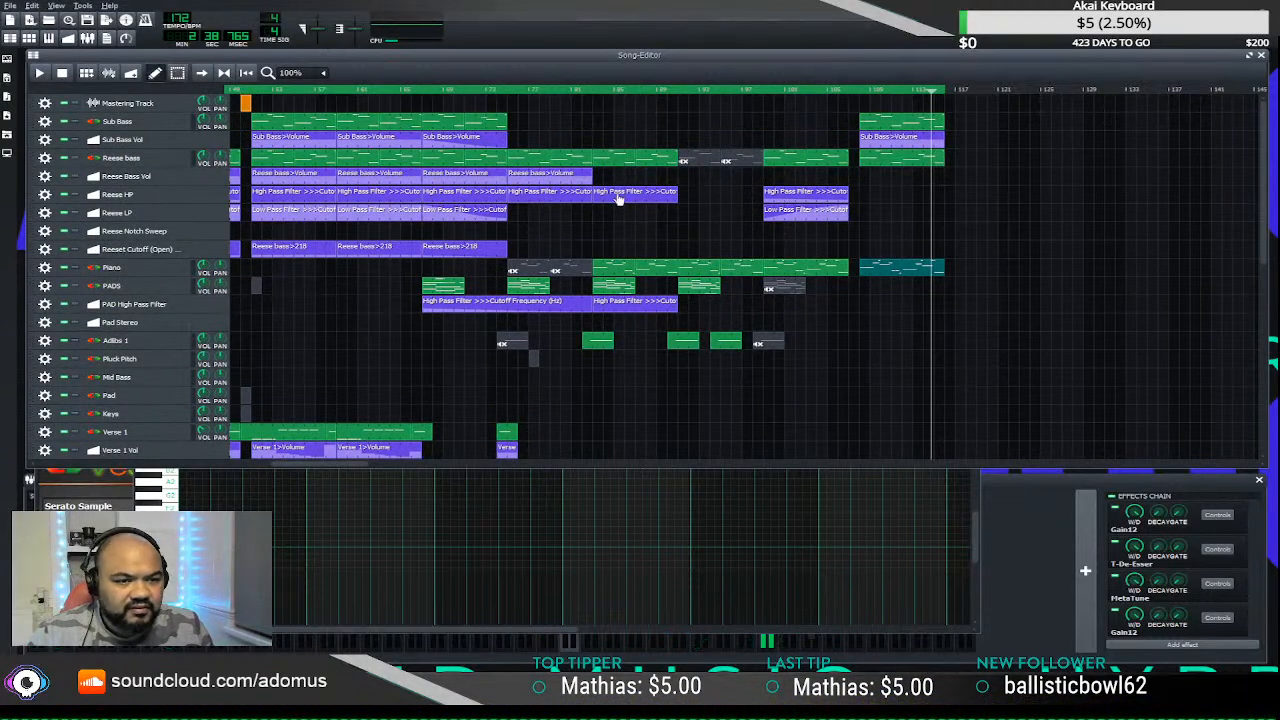
drag(618, 198, 884, 196)
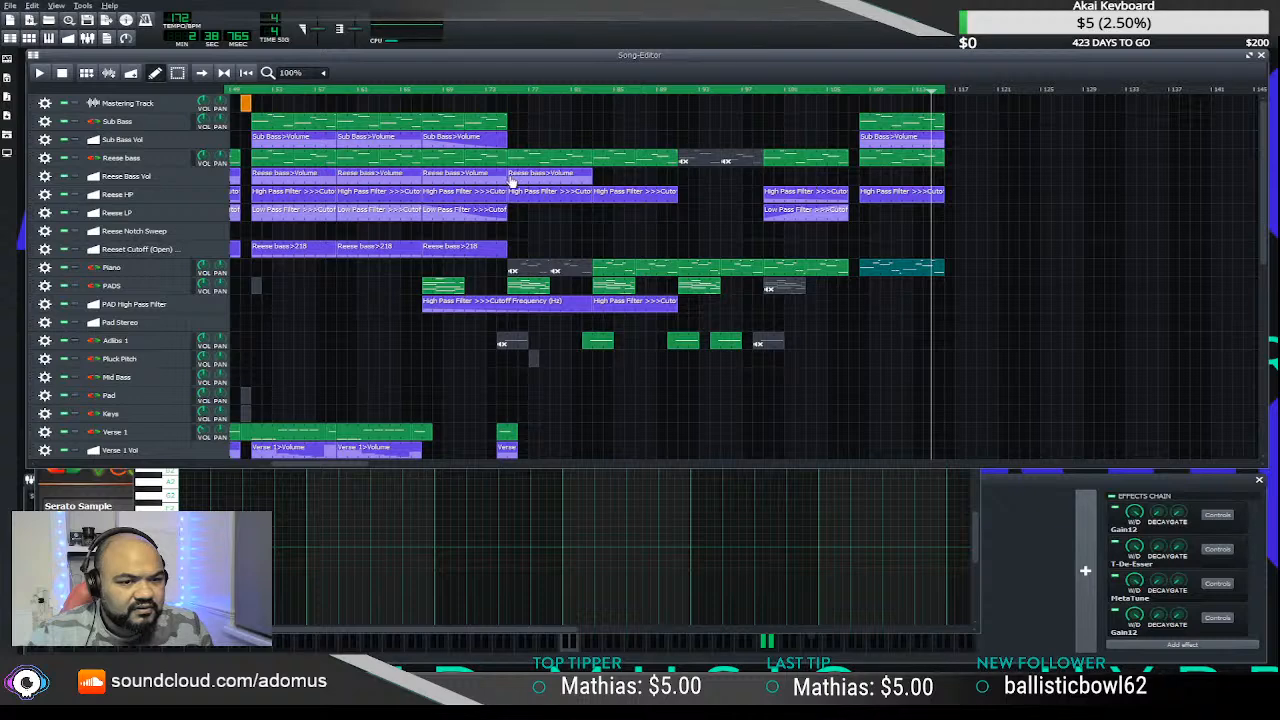
drag(790, 187, 861, 185)
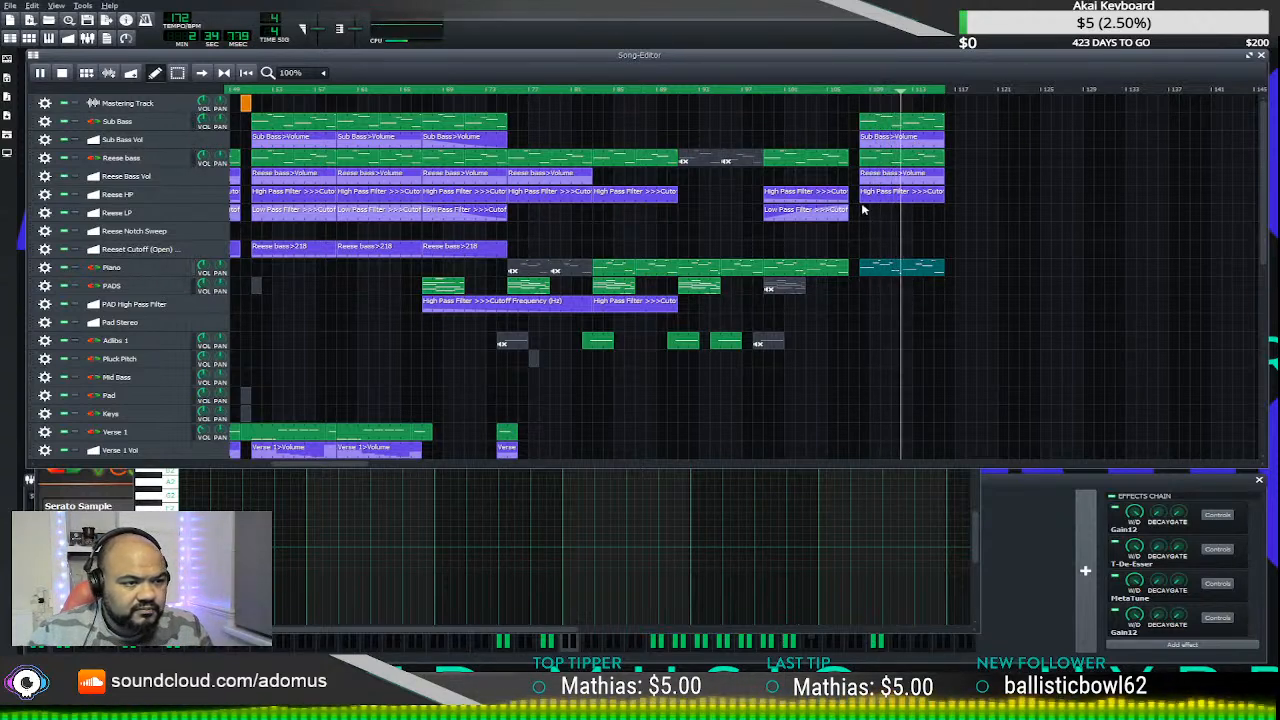
- Copy the Verse 3 clip from bar 99 to bar 108 and play the new section with it
scroll(877, 238, down, 3)
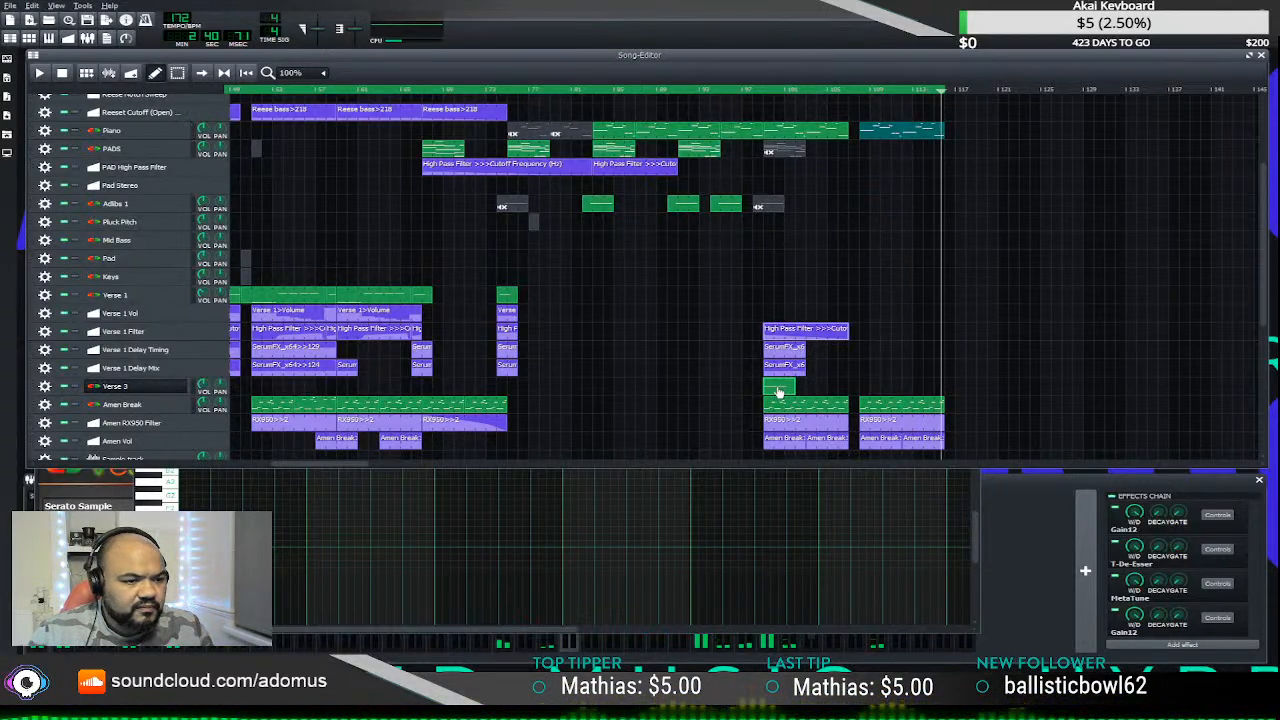
drag(779, 391, 876, 391)
click(858, 92)
key(space)
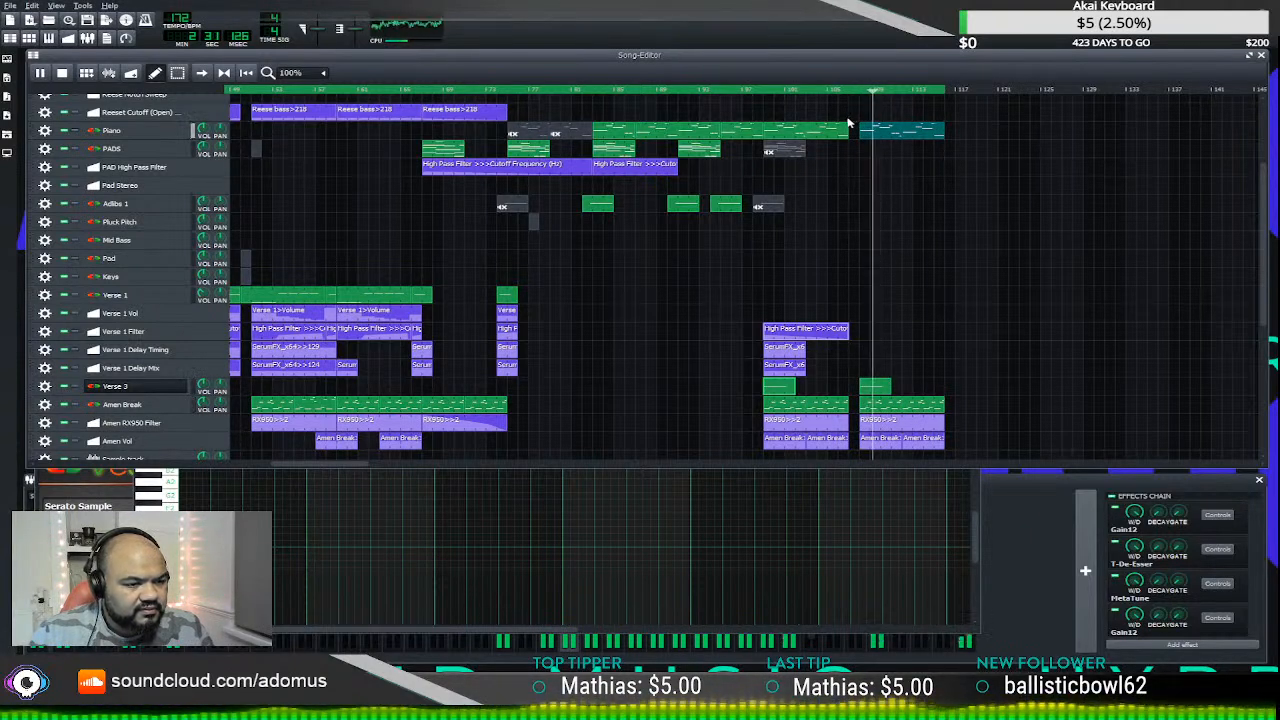
click(850, 92)
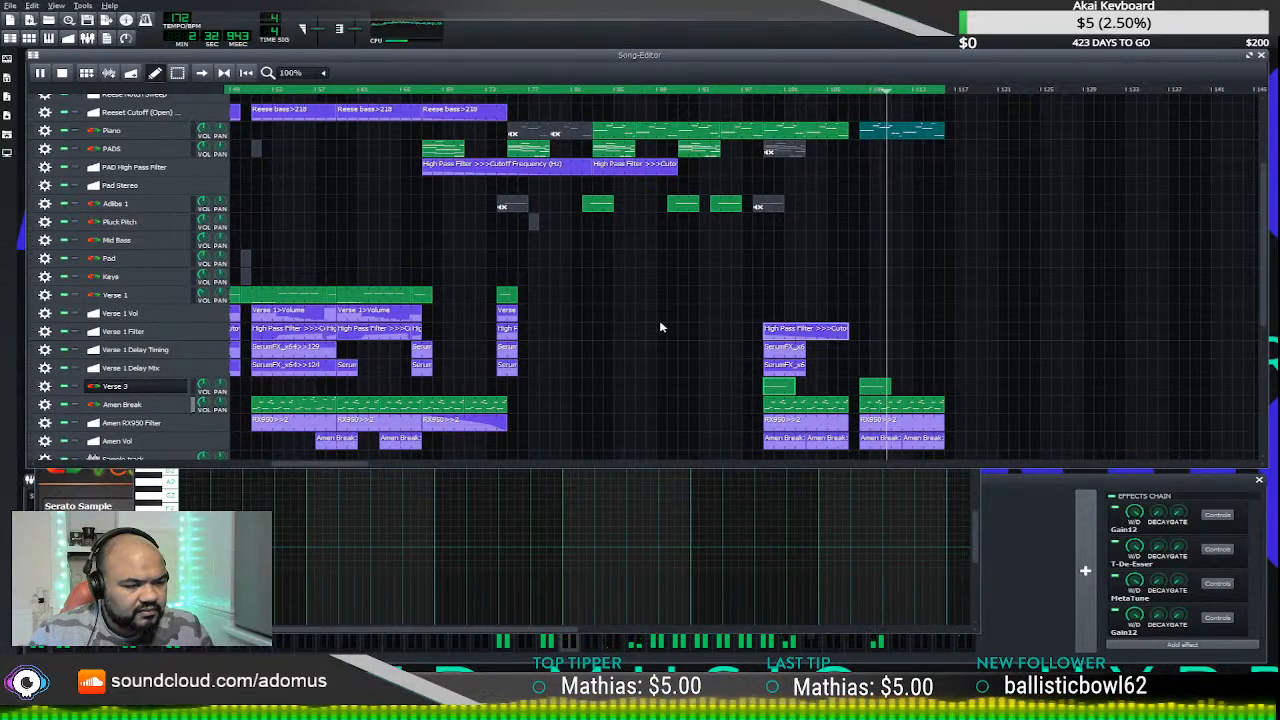
click(40, 72)
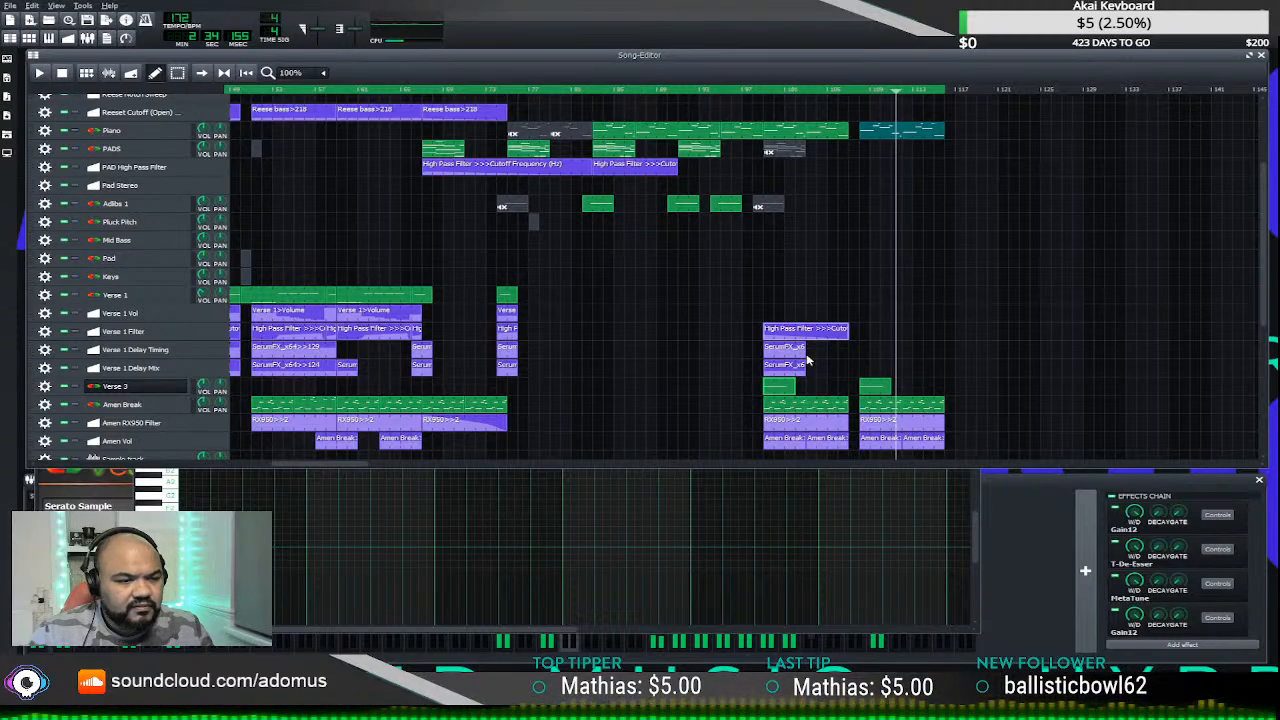
- Open the notes of the Verse 3 clip at bar 108 and its Serato Sample instrument
double_click(886, 389)
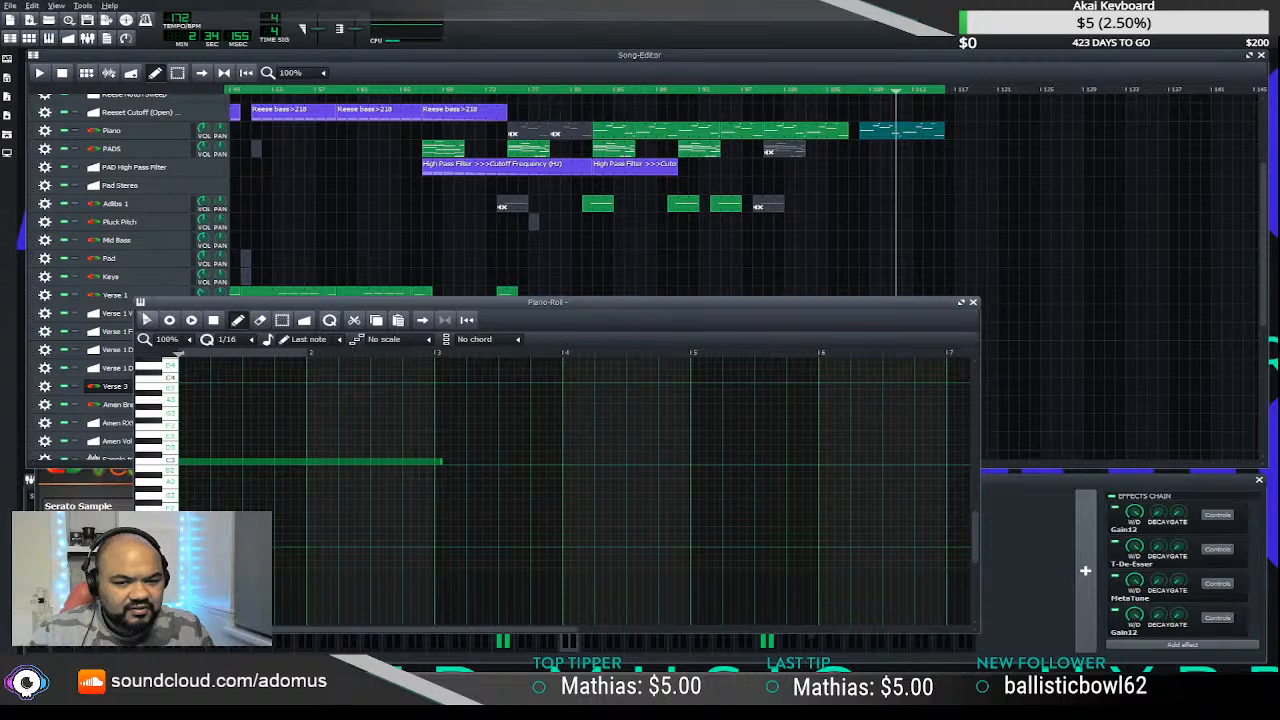
drag(391, 303, 473, 122)
click(118, 540)
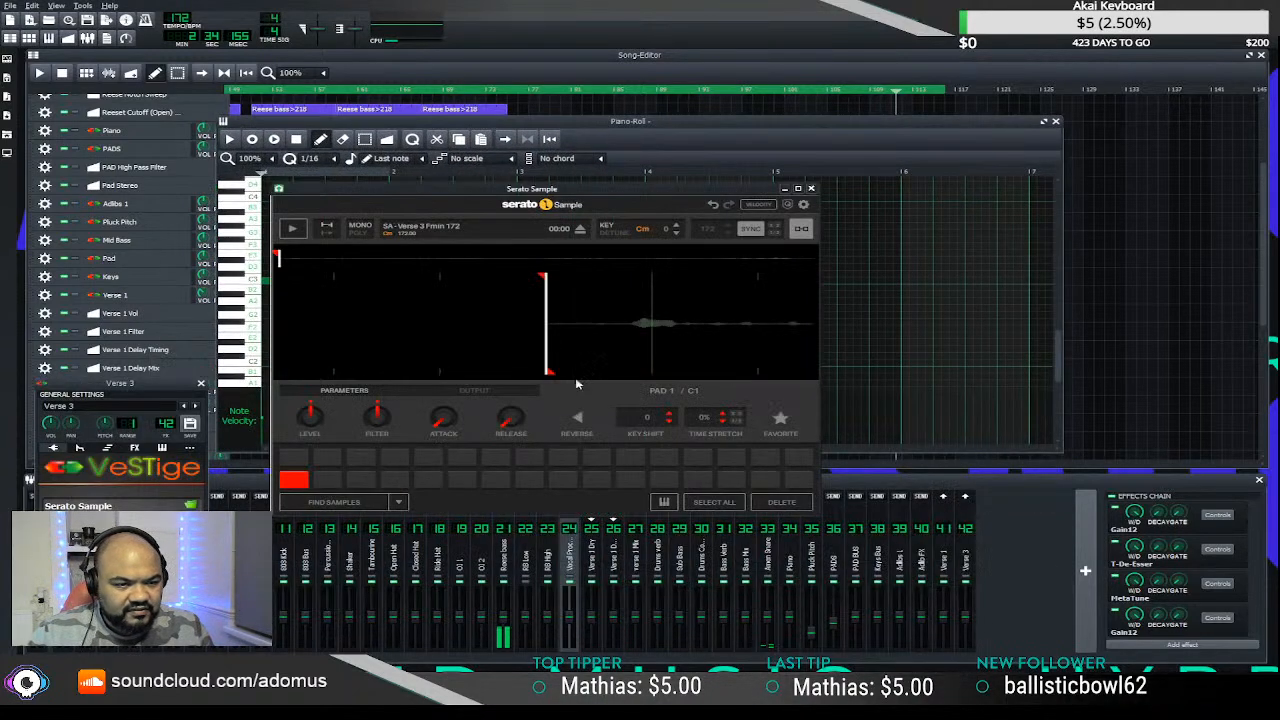
- Try to shift the Verse 3 sample's beat grid slightly earlier and audition pad 1 against it
scroll(600, 353, down, 1)
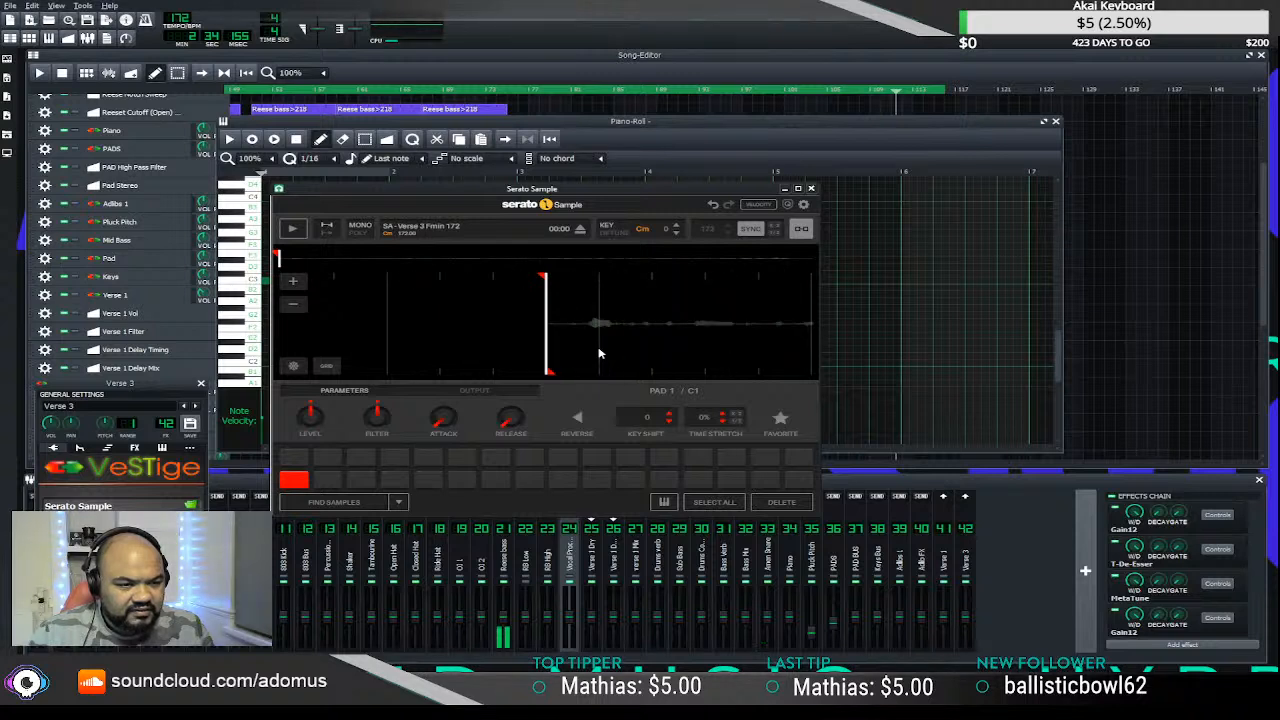
click(713, 205)
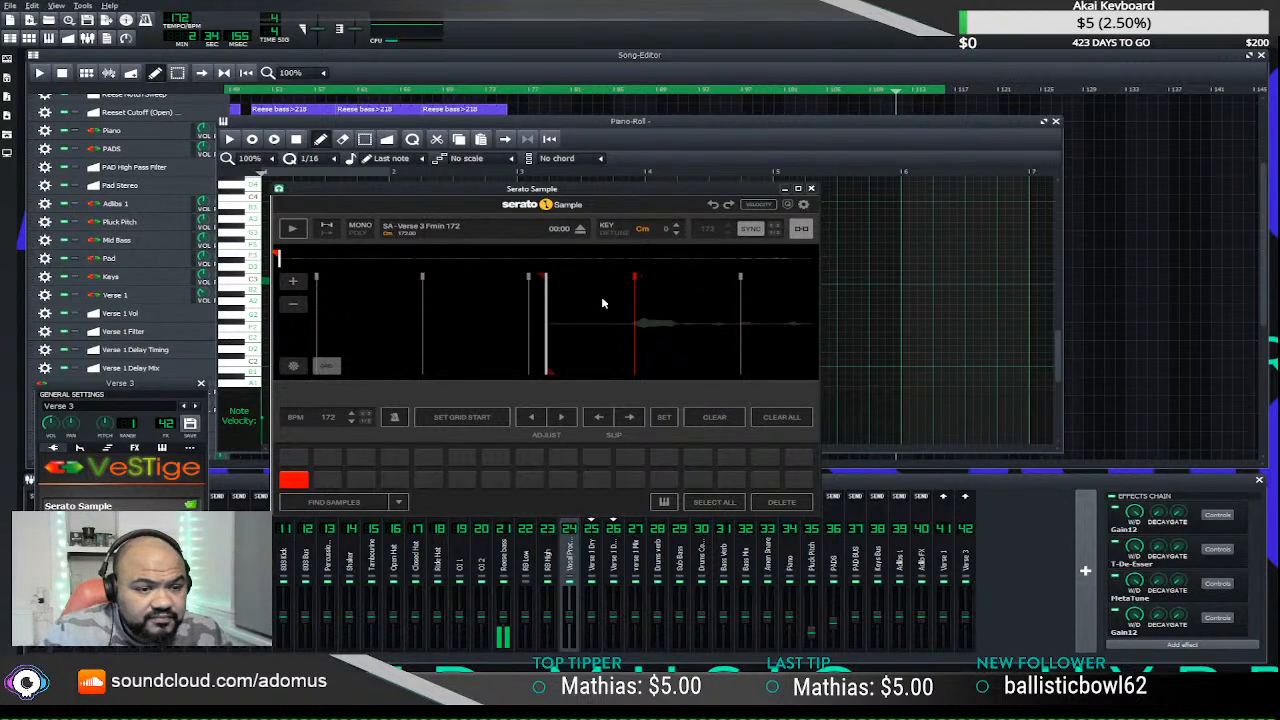
mouse_move(528, 278)
mouse_down()
mouse_move(545, 278)
mouse_move(522, 277)
mouse_up()
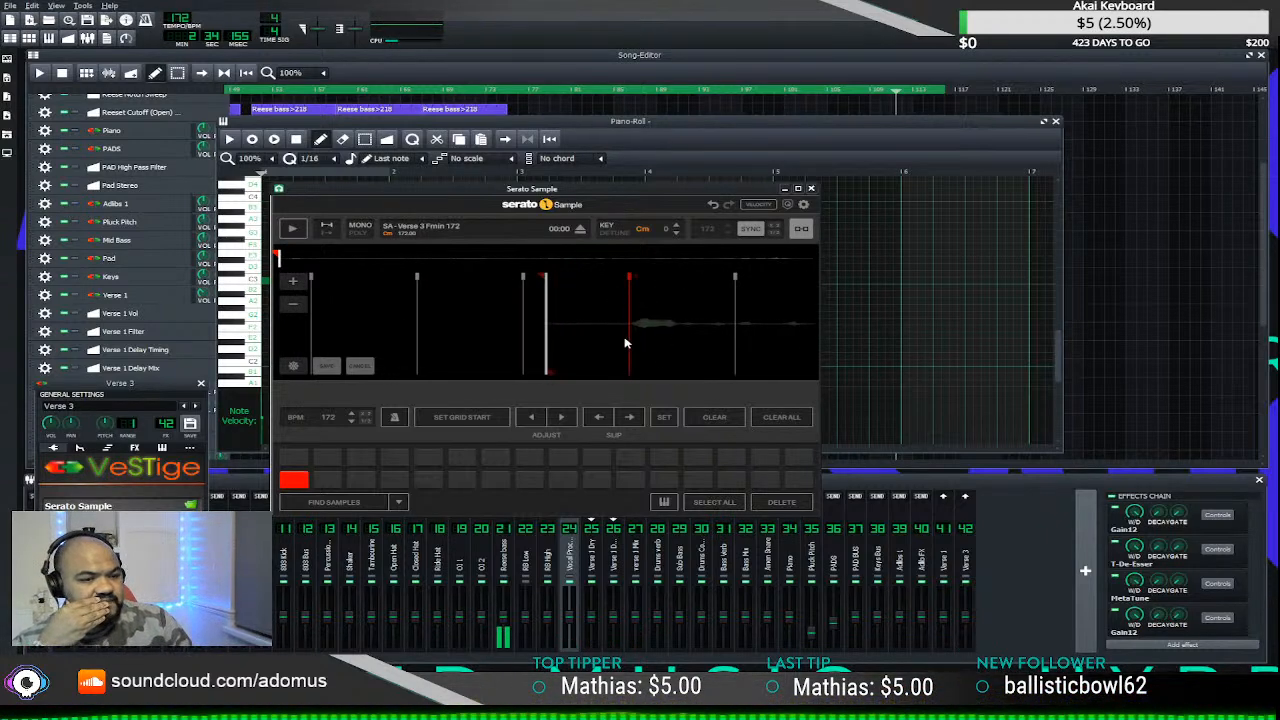
drag(626, 343, 378, 343)
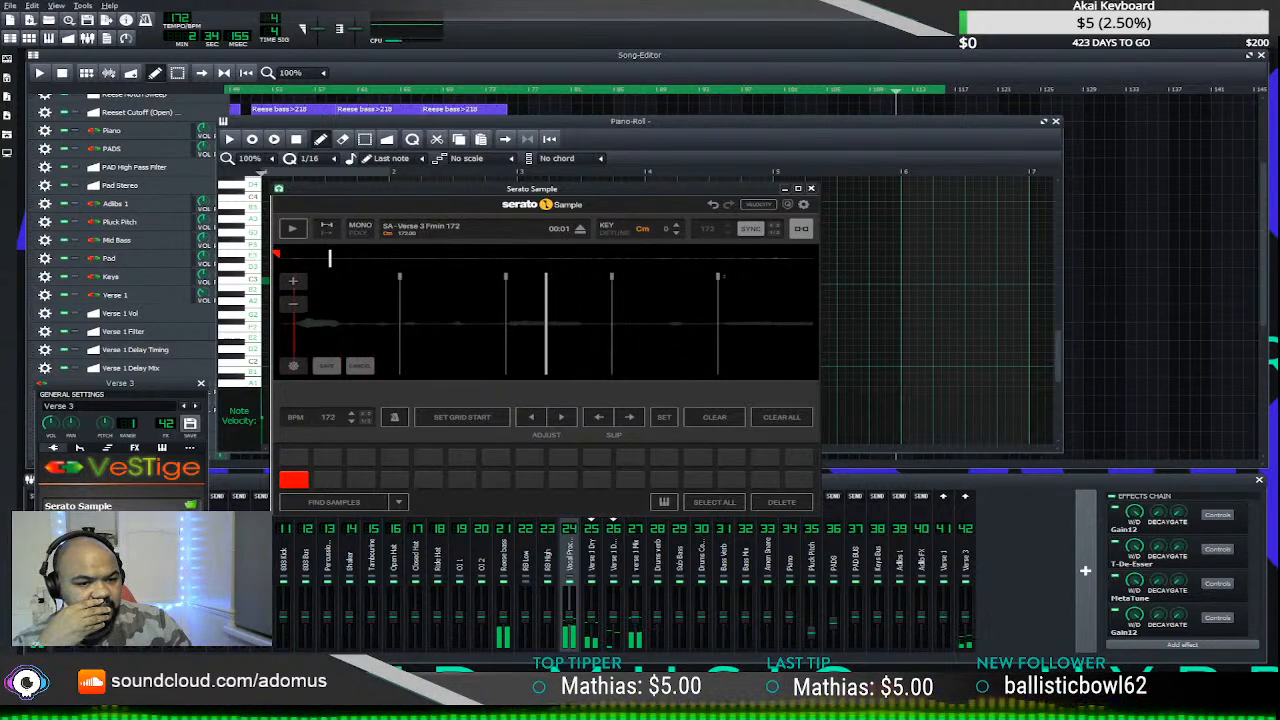
key(z)
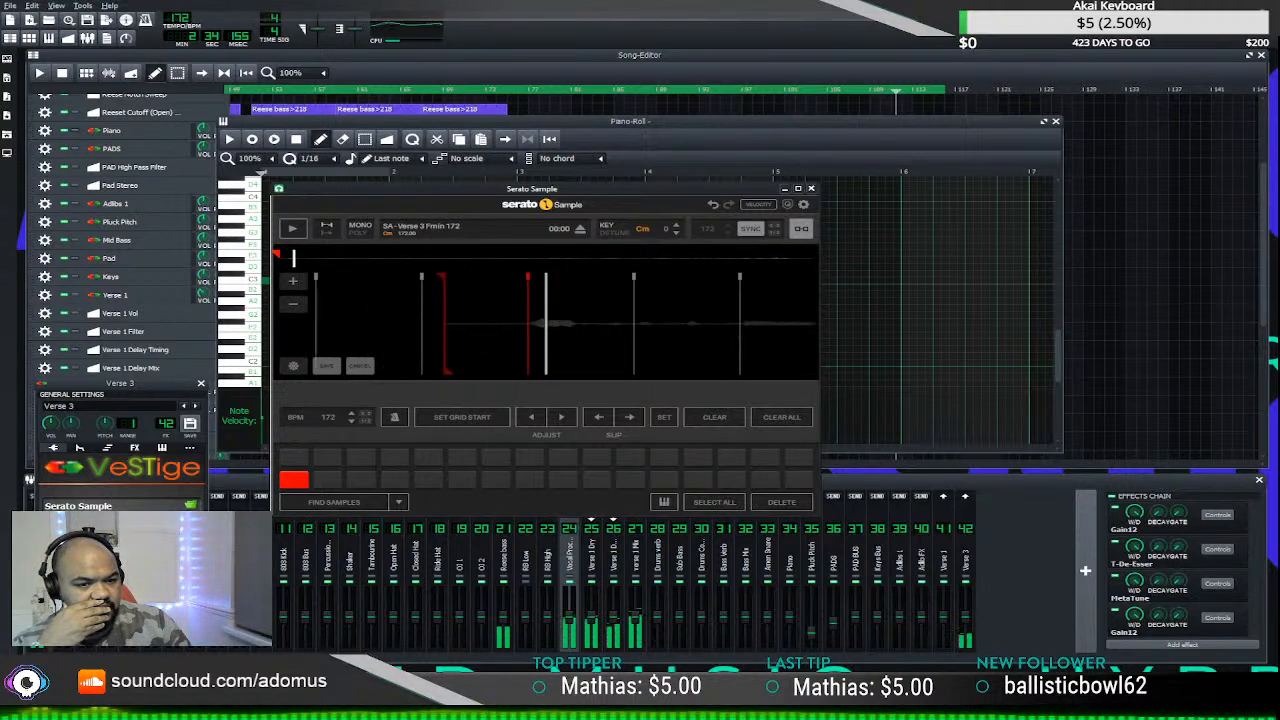
key(z)
key(z)
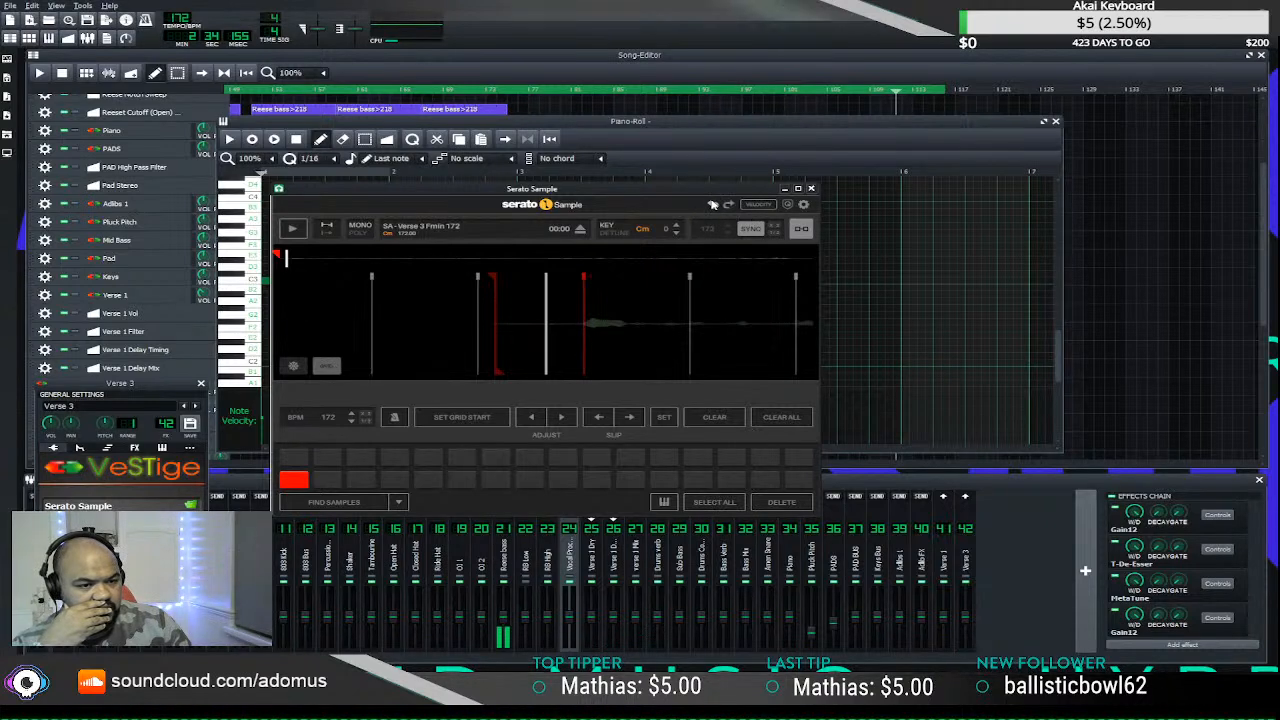
- Undo the recent Serato Sample edits, including the beat grid, BPM and pad 1 assignment
click(713, 204)
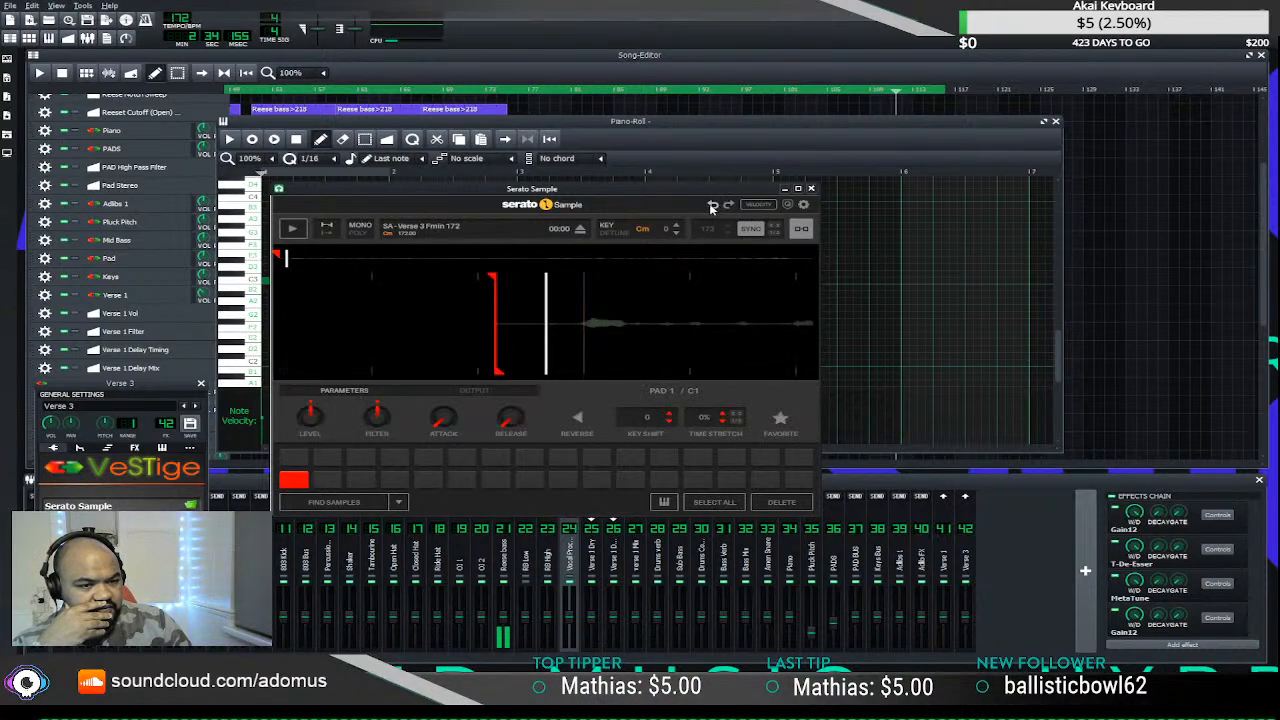
click(712, 205)
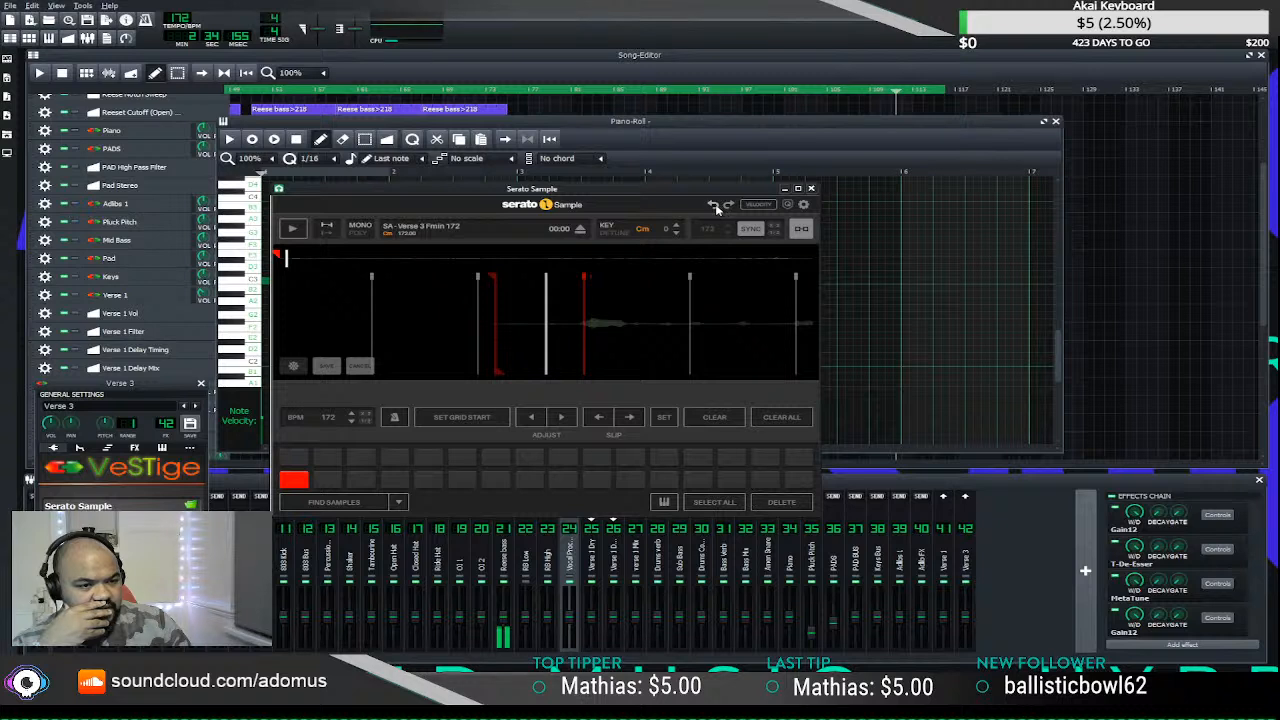
click(714, 205)
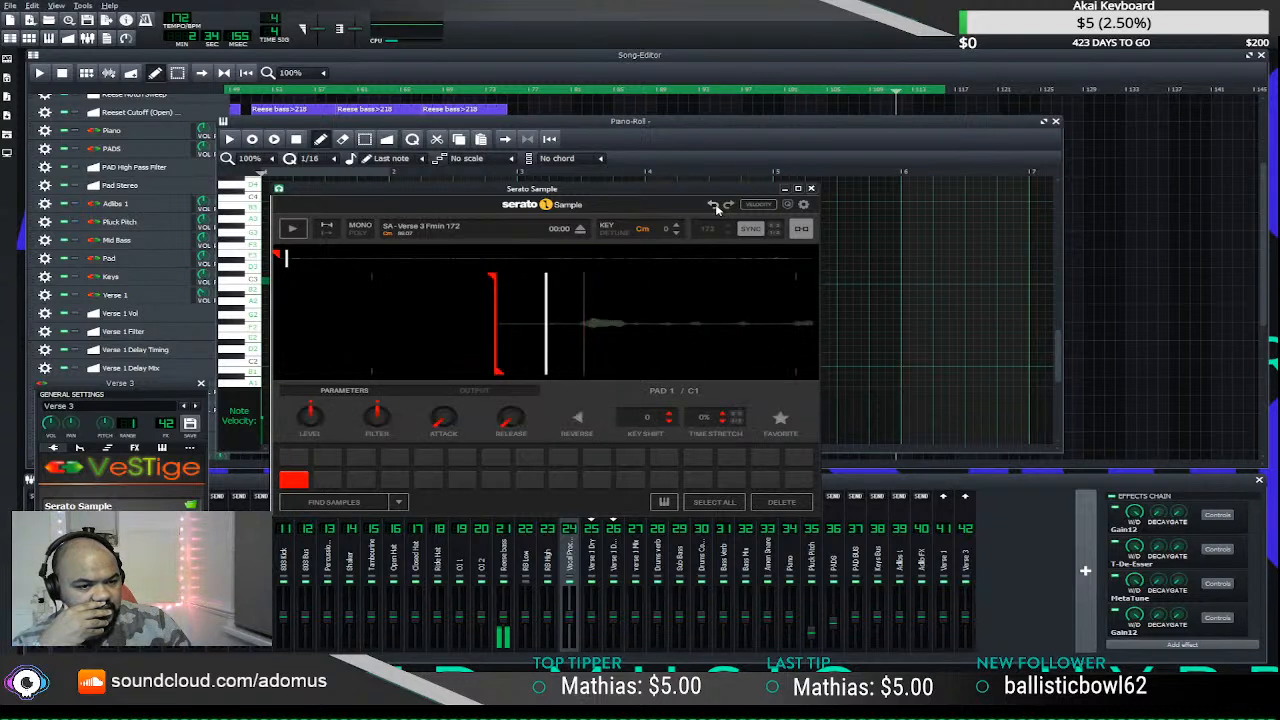
click(714, 205)
click(714, 205)
click(714, 205)
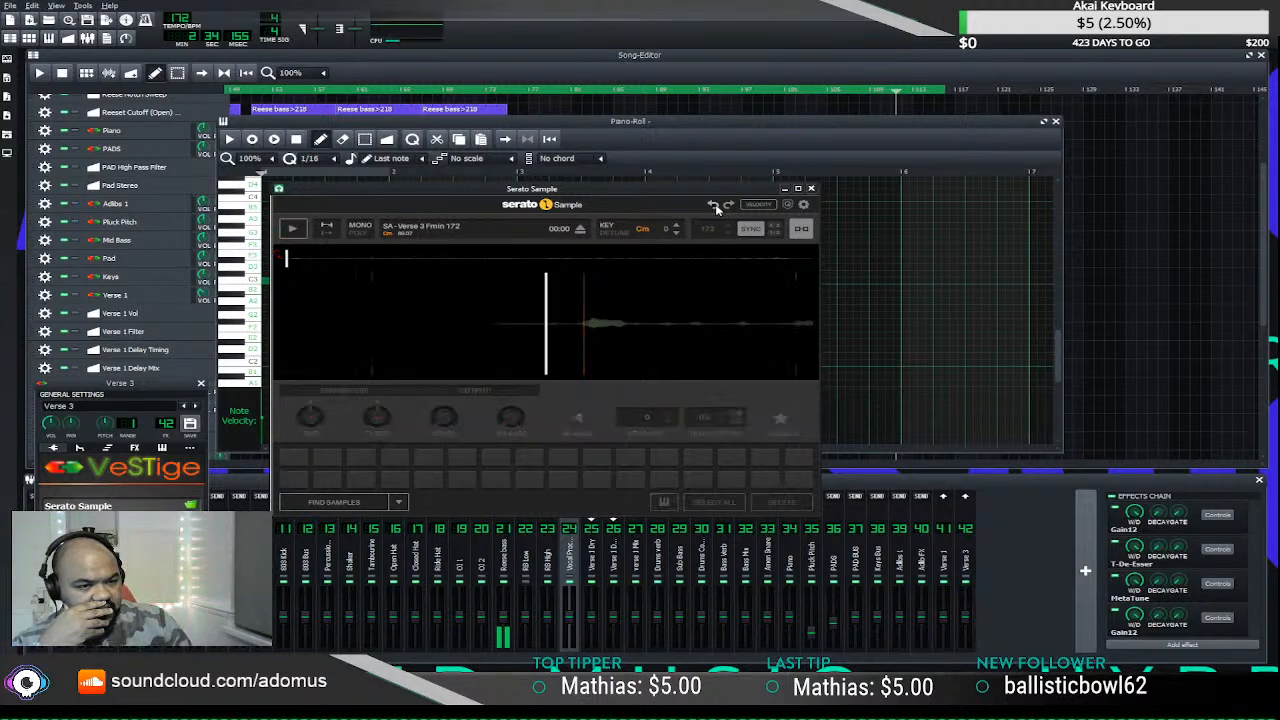
click(714, 206)
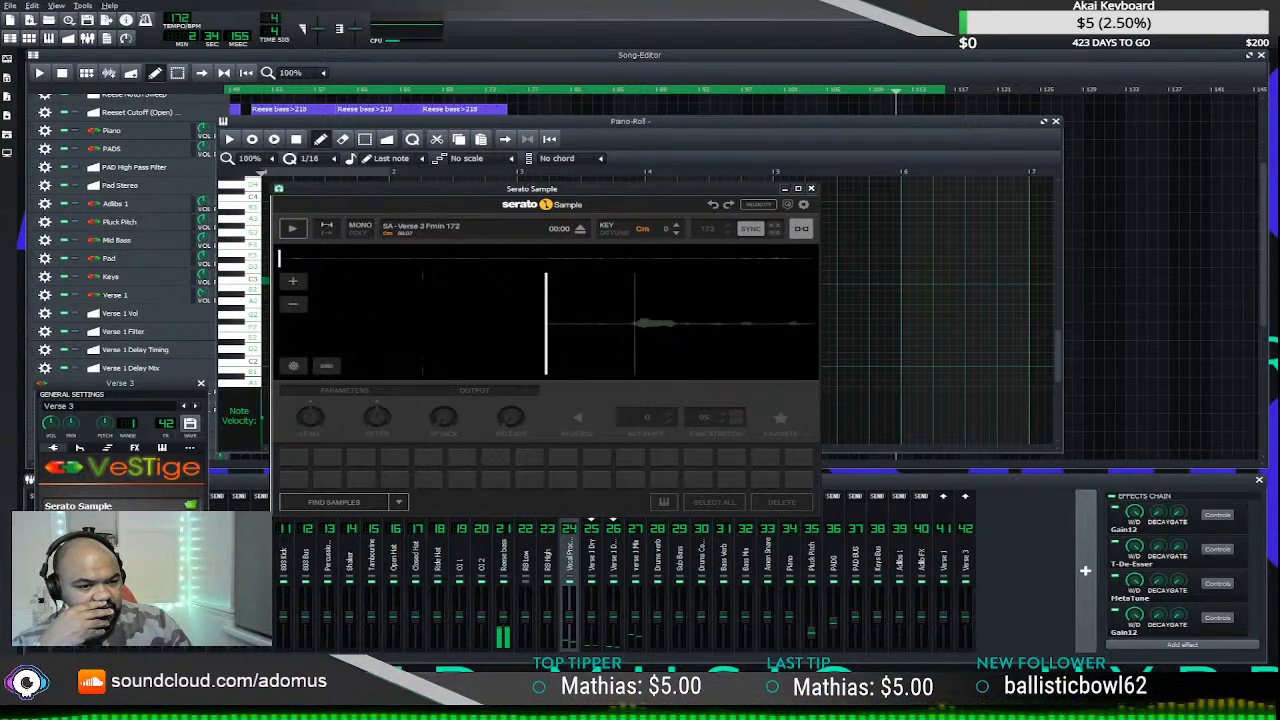
- Assign pad 1 to the start of the Verse 3 sample and save its beat grid with the BPM set to 172
click(294, 481)
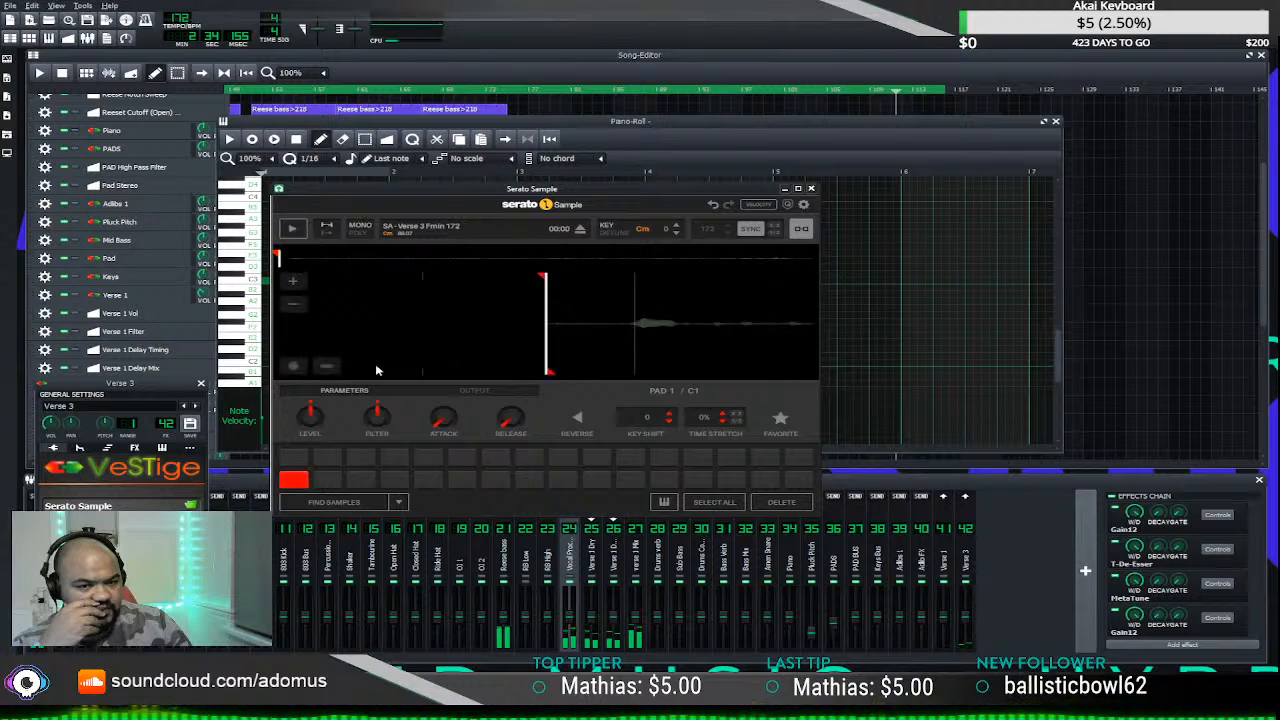
click(333, 367)
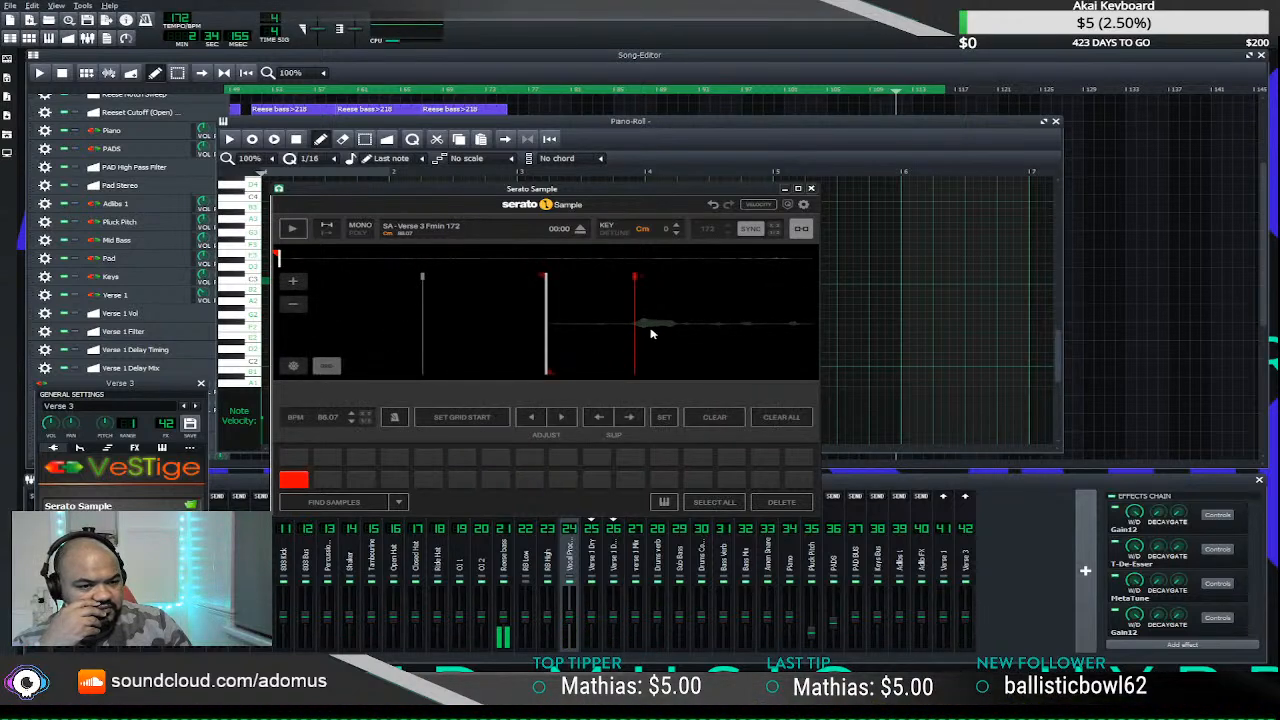
click(328, 417)
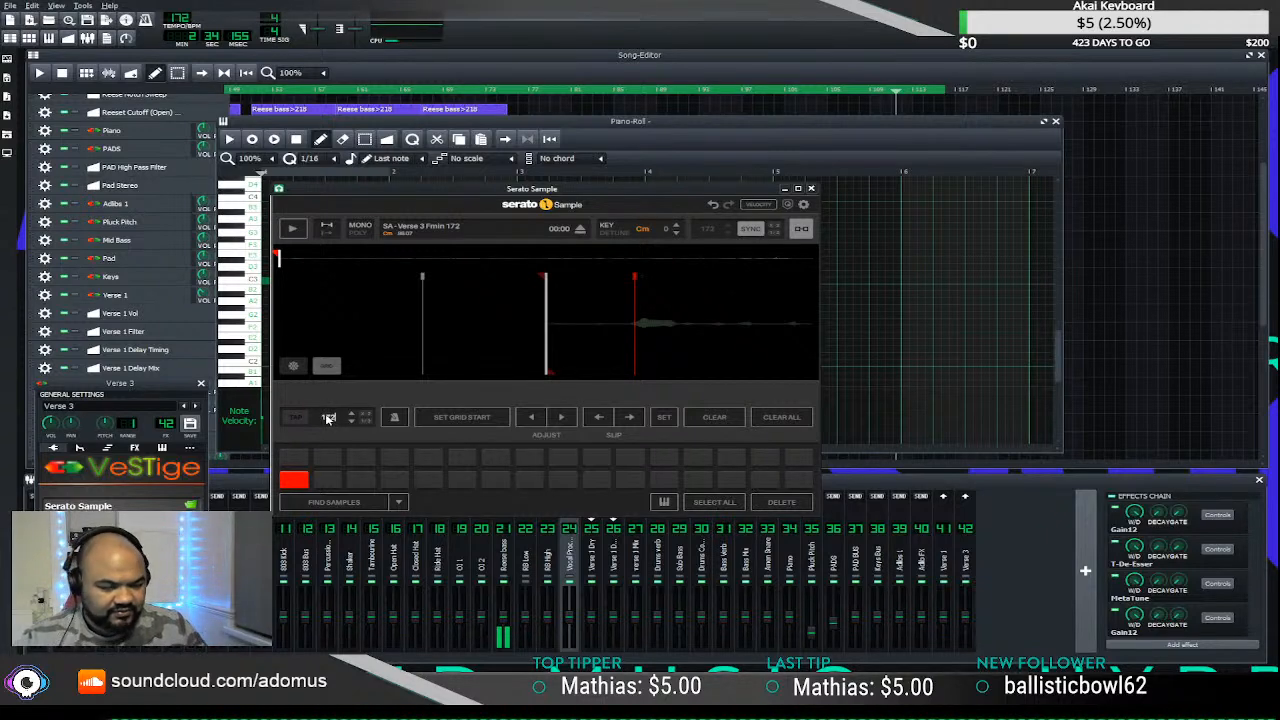
click(327, 367)
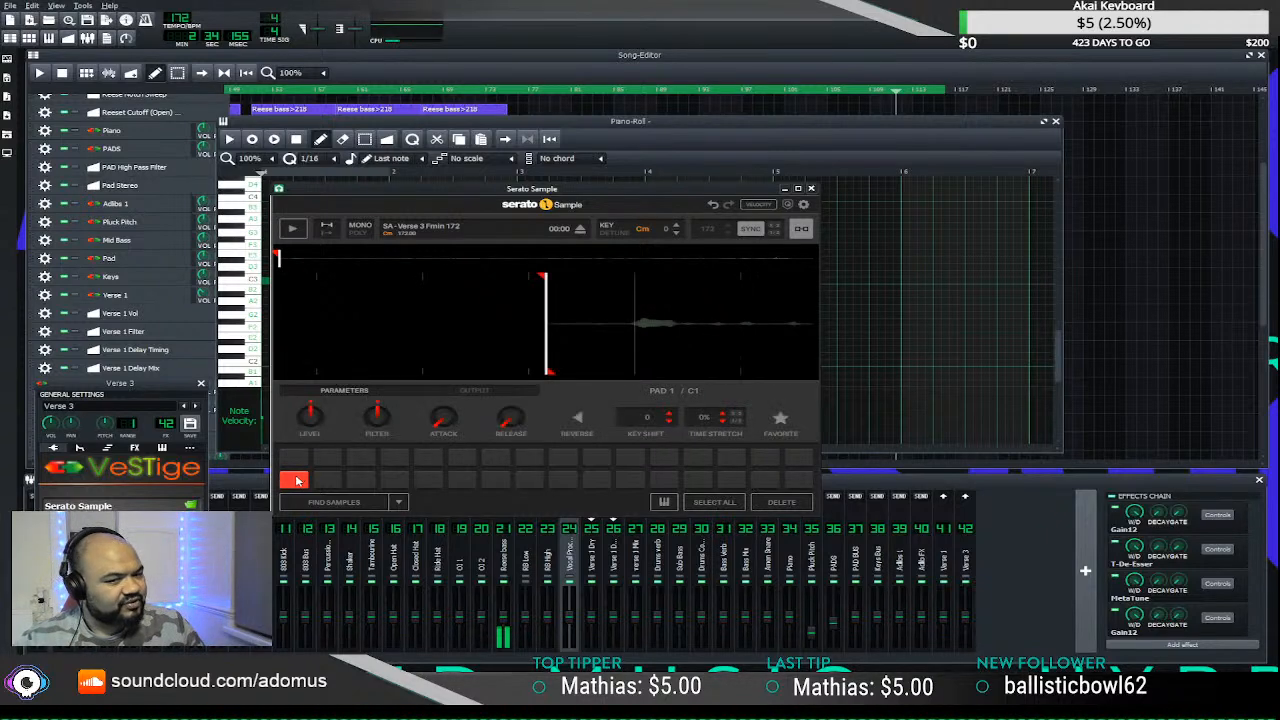
- Audition pad 1 of the Verse 3 sample, then close the sampler and the clip's note editor
click(294, 480)
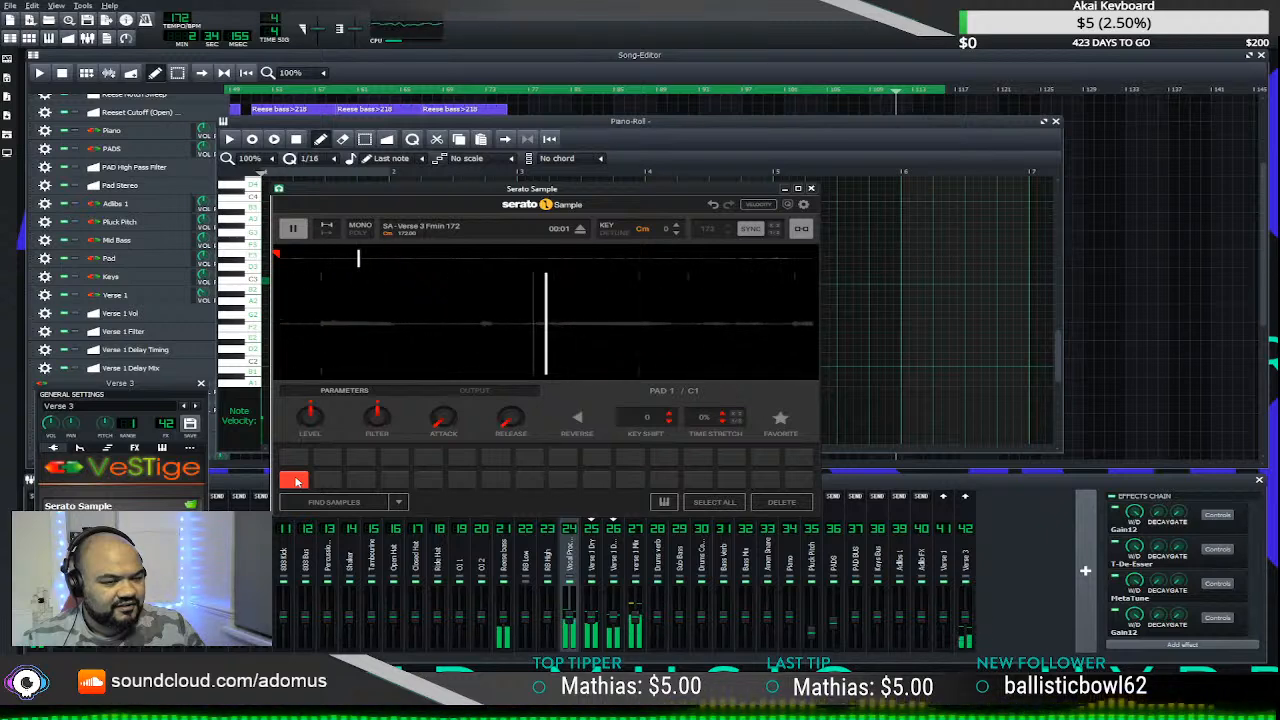
click(296, 481)
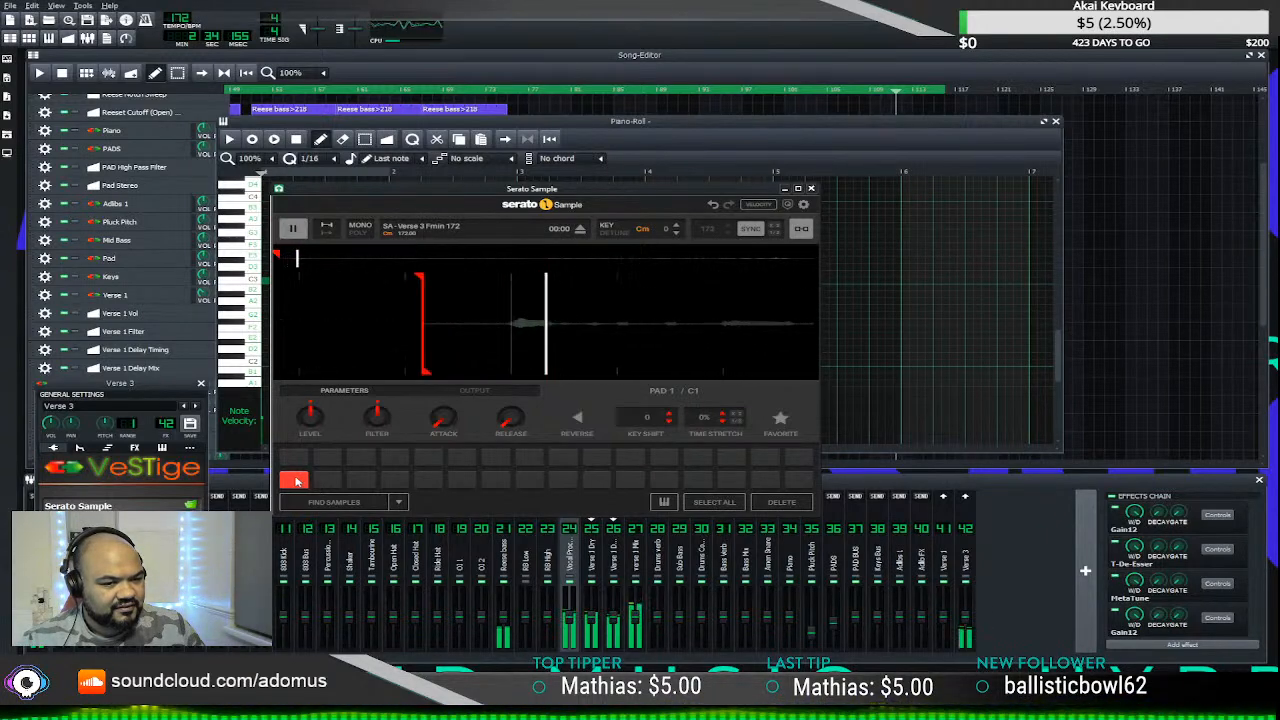
click(814, 188)
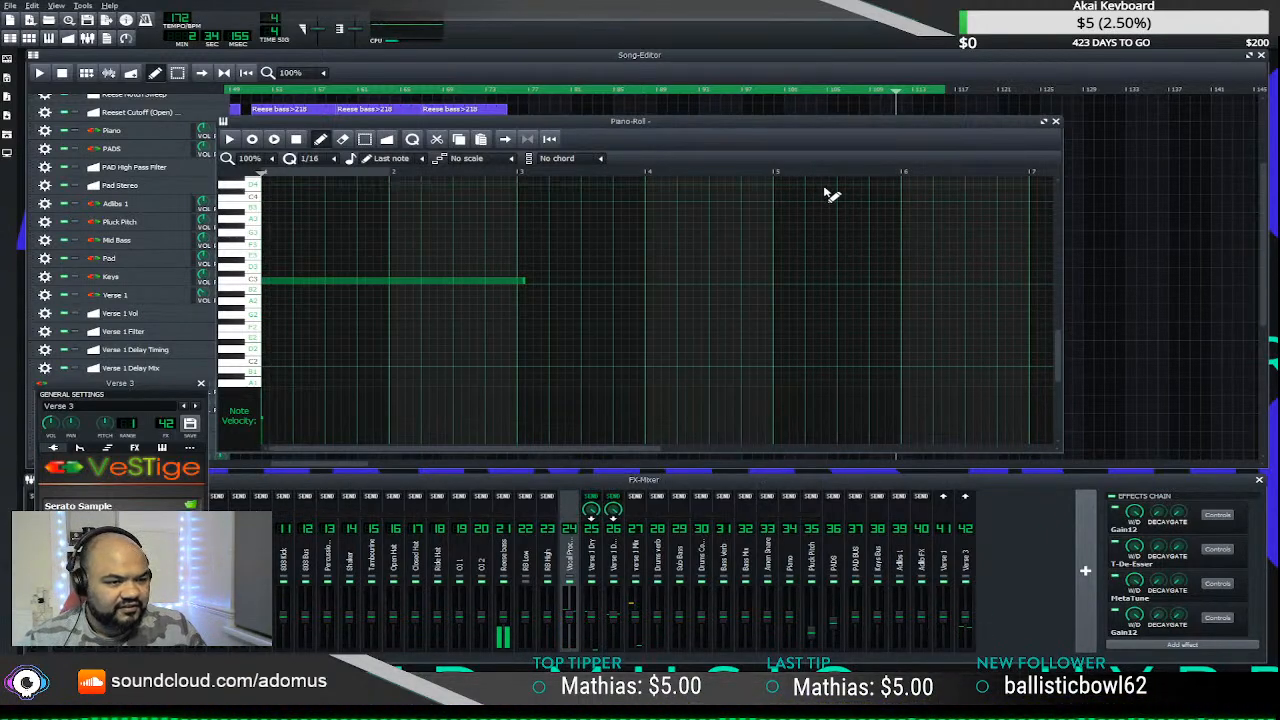
click(1056, 122)
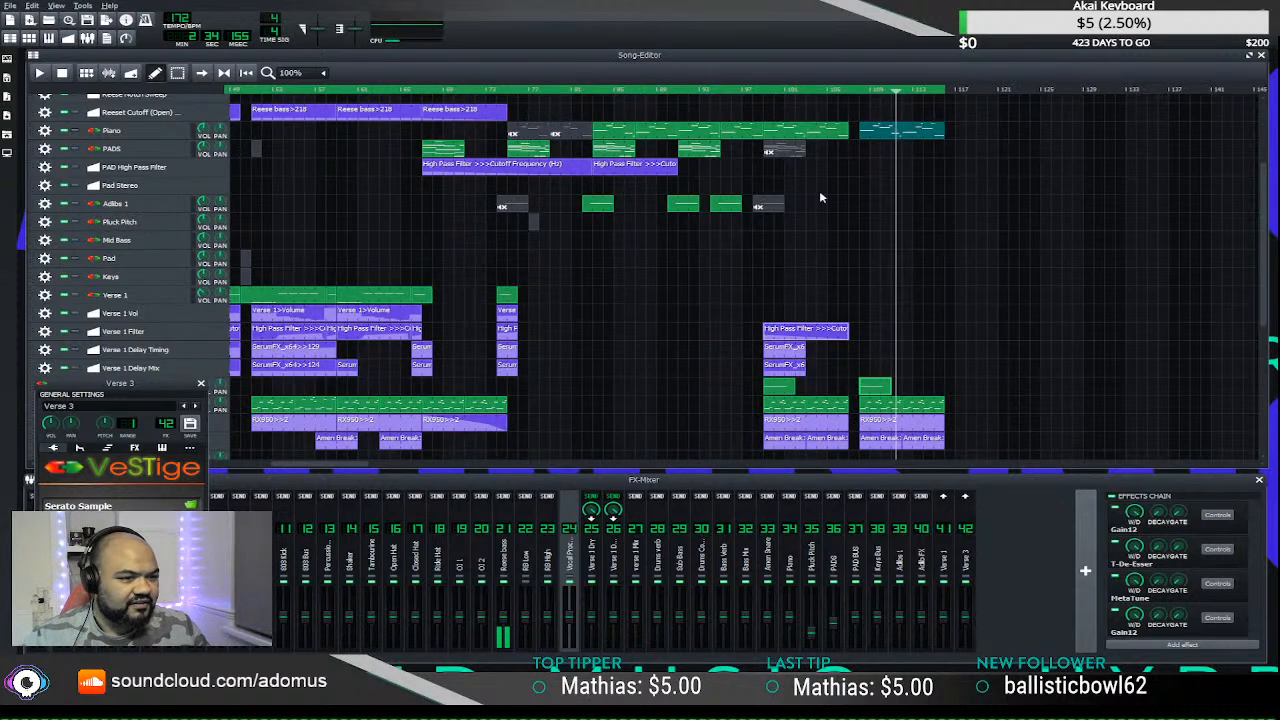
- Play the transition into bar 108 and replay it at 200% arrangement zoom to check the Verse 3 vocal's entry
click(856, 94)
key(space)
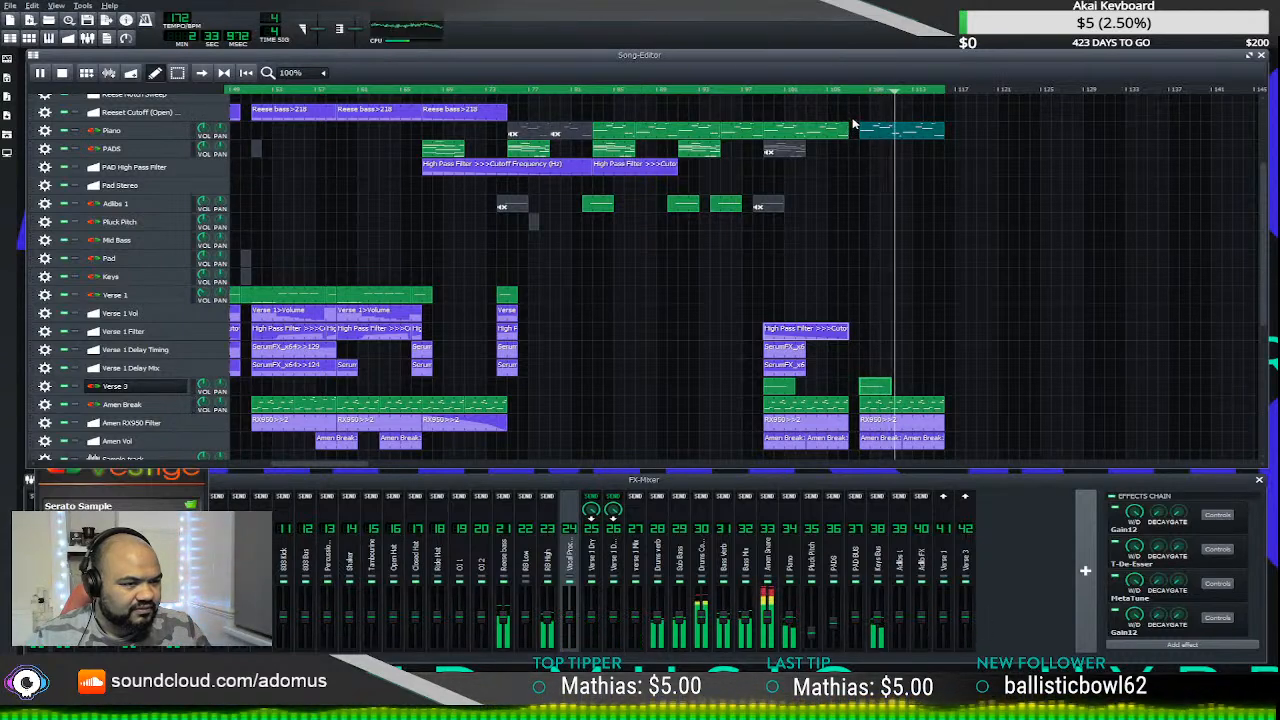
key(space)
scroll(573, 393, up, 3)
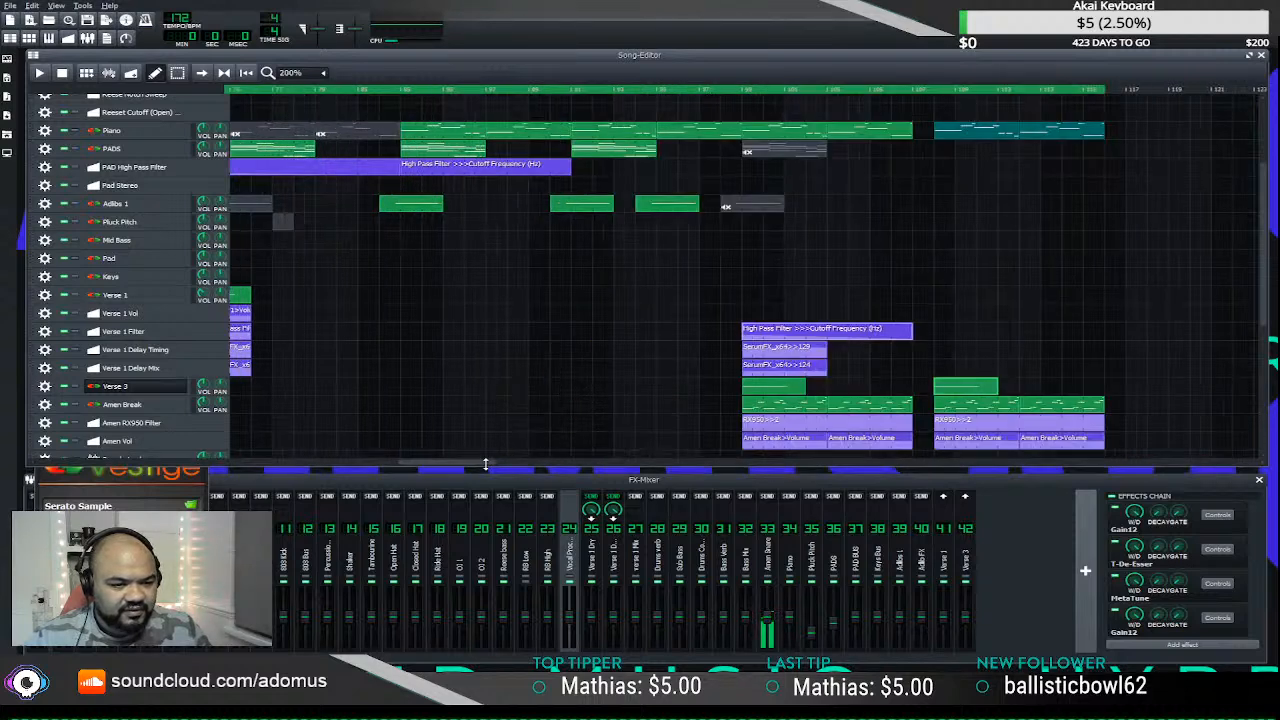
drag(486, 466, 552, 466)
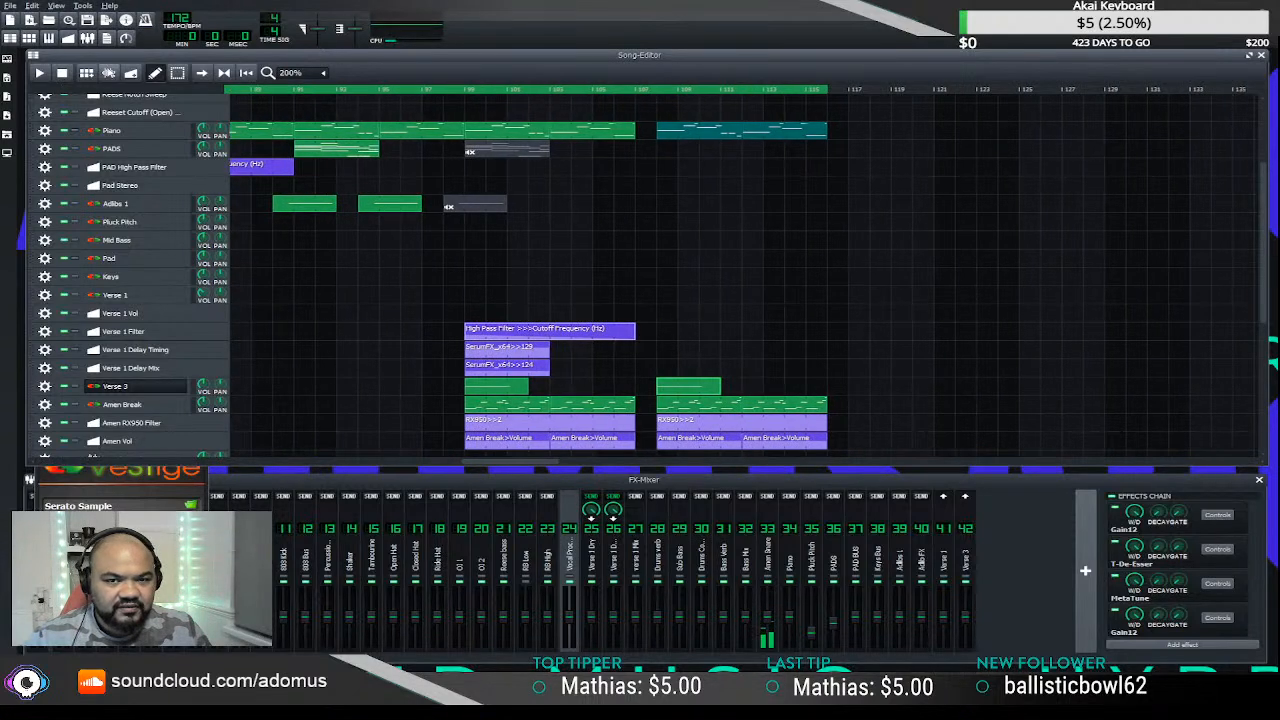
click(643, 91)
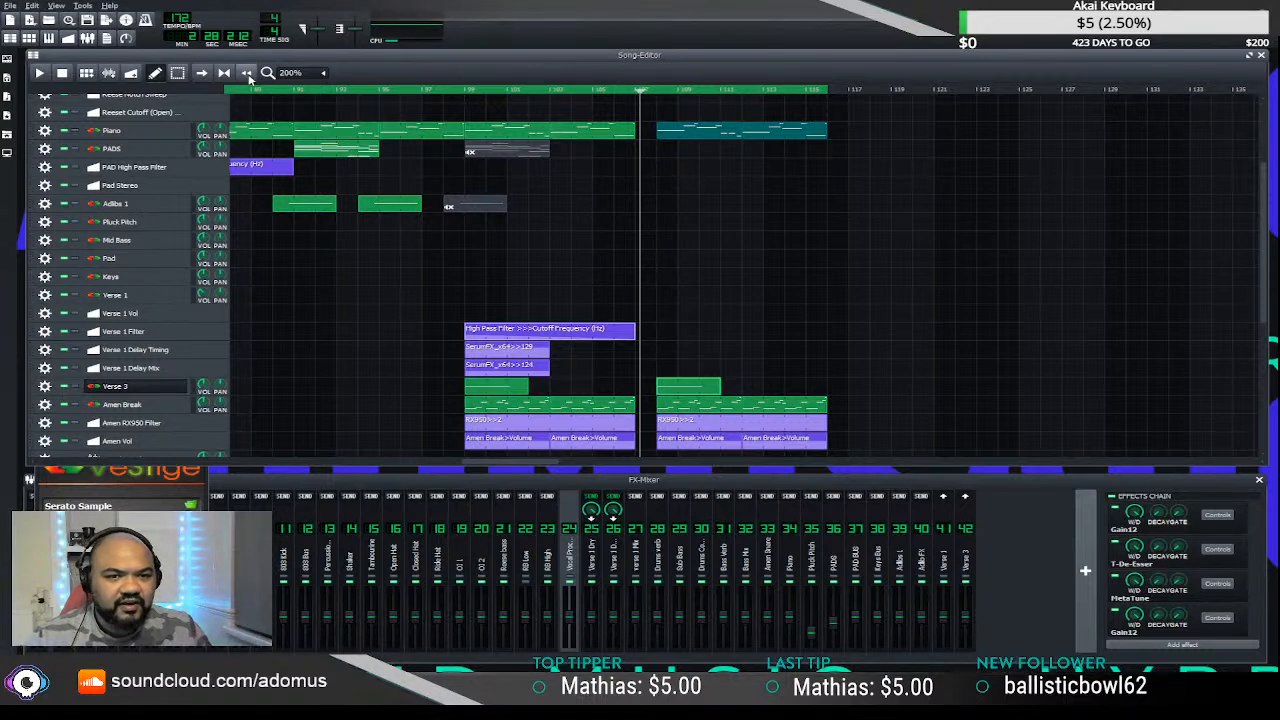
click(631, 92)
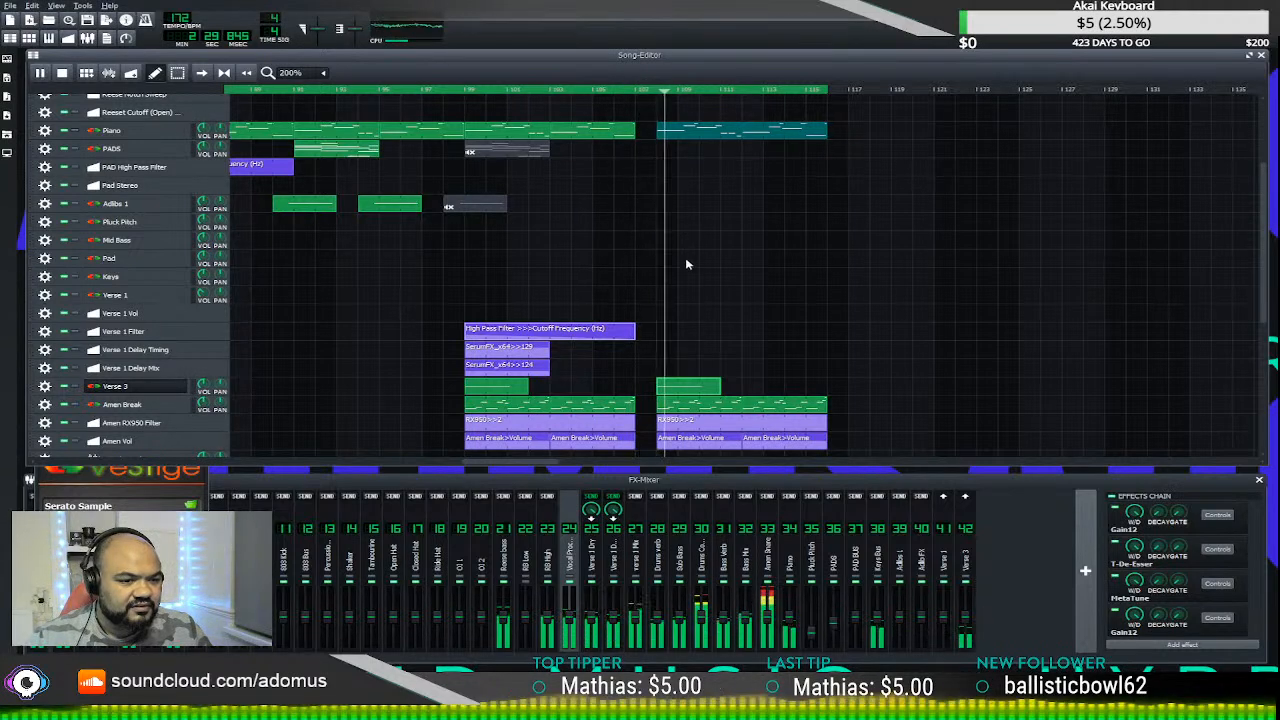
key(space)
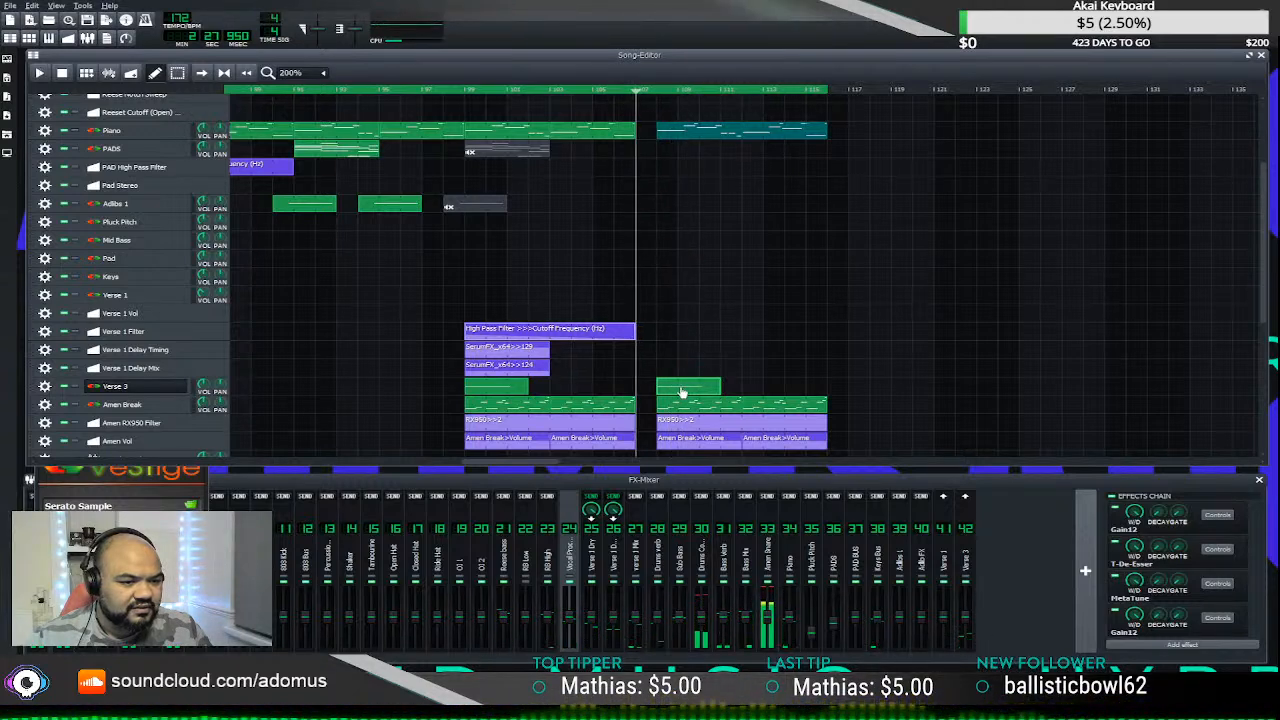
- Shift the C3 note in the Verse 3 clip at bar 108 two sixteenths later and play the vocal's entry
double_click(681, 392)
click(310, 282)
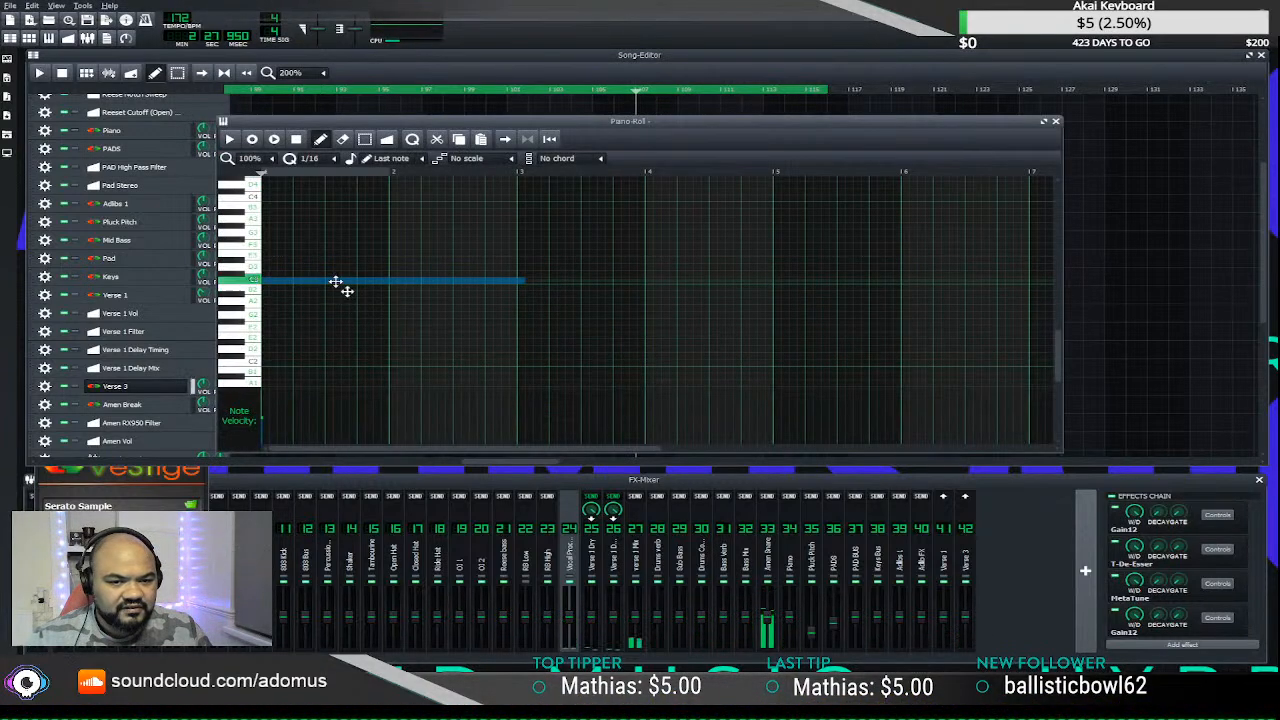
drag(337, 284, 354, 285)
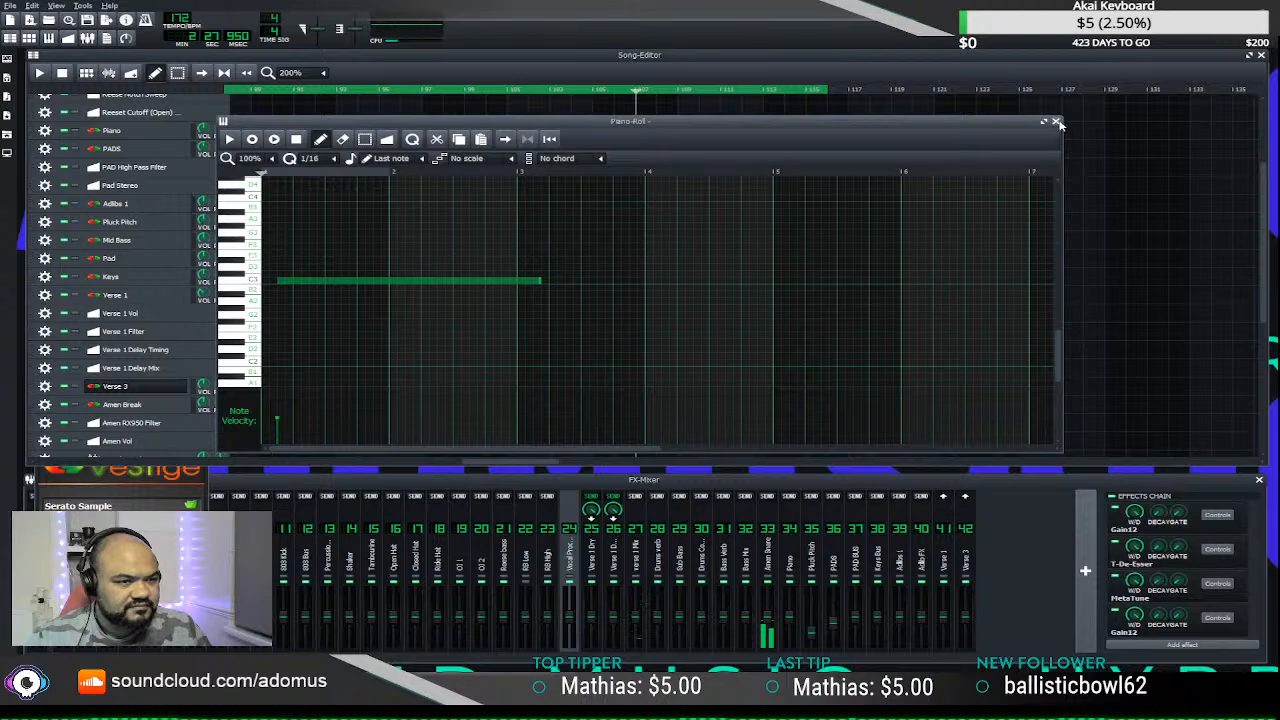
click(1056, 122)
key(space)
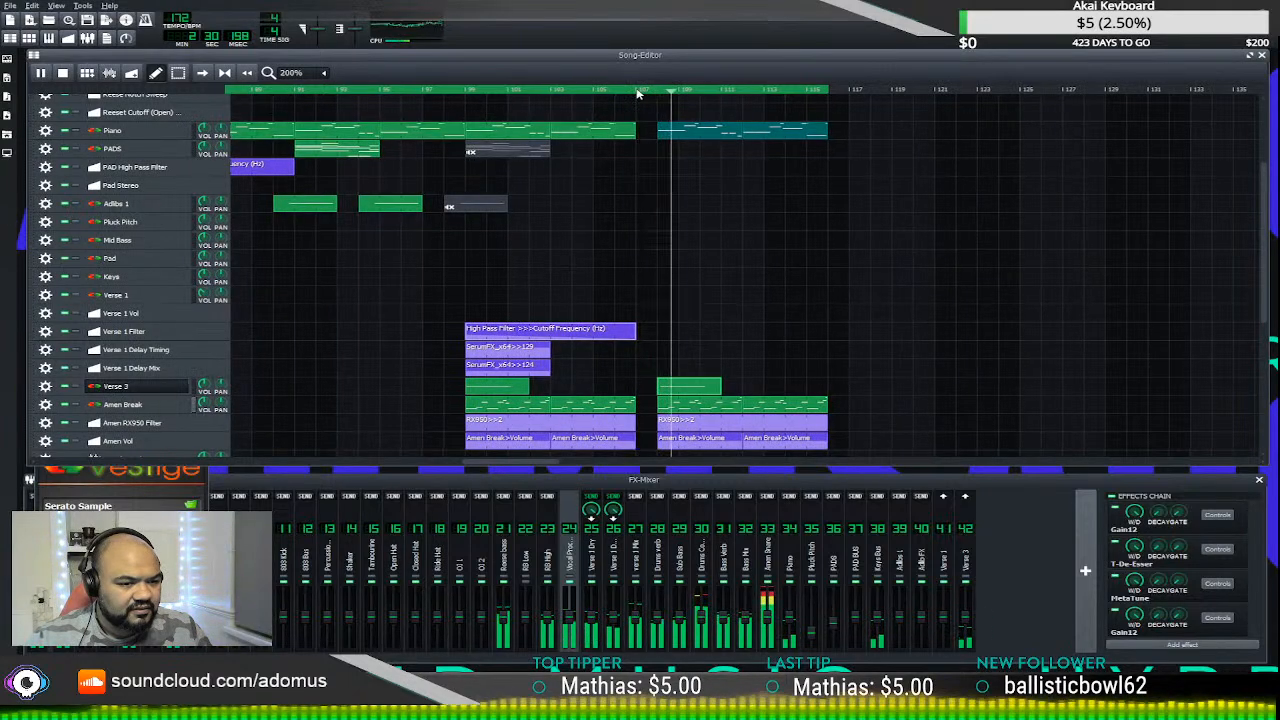
key(space)
- Move the C3 note in the Verse 3 clip at bar 108 one sixteenth earlier and close the note editor
double_click(675, 392)
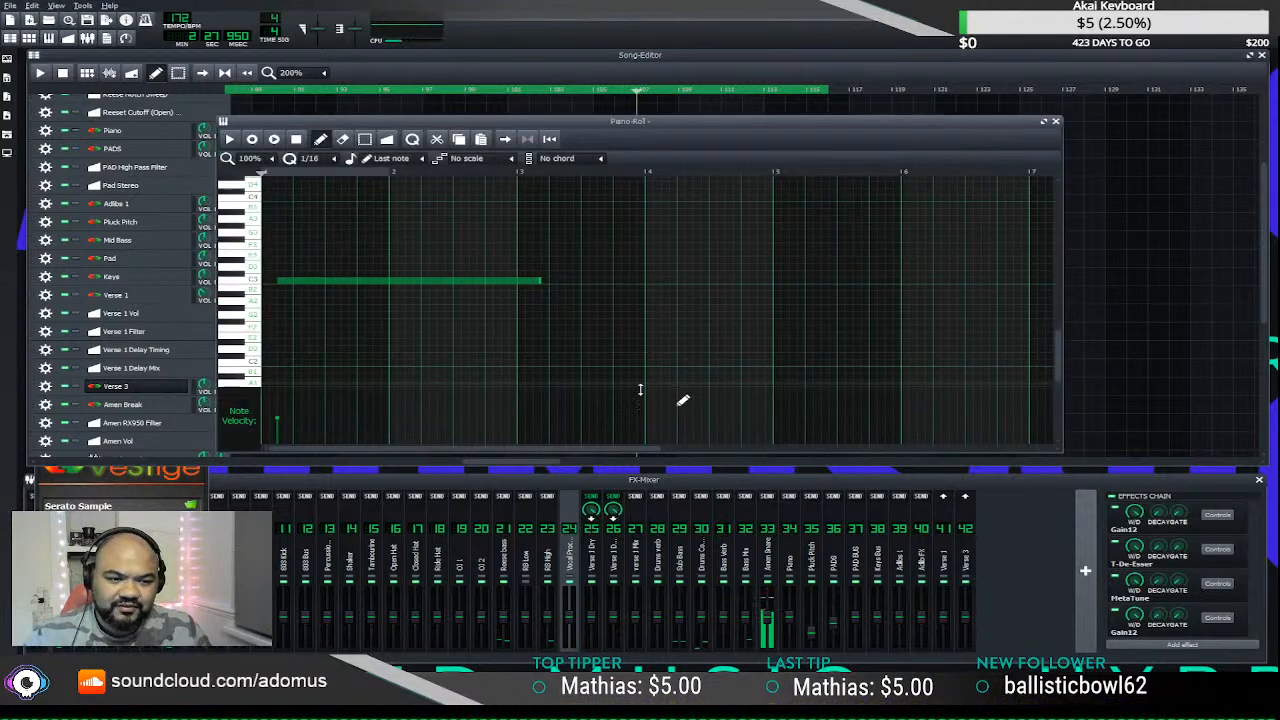
click(390, 282)
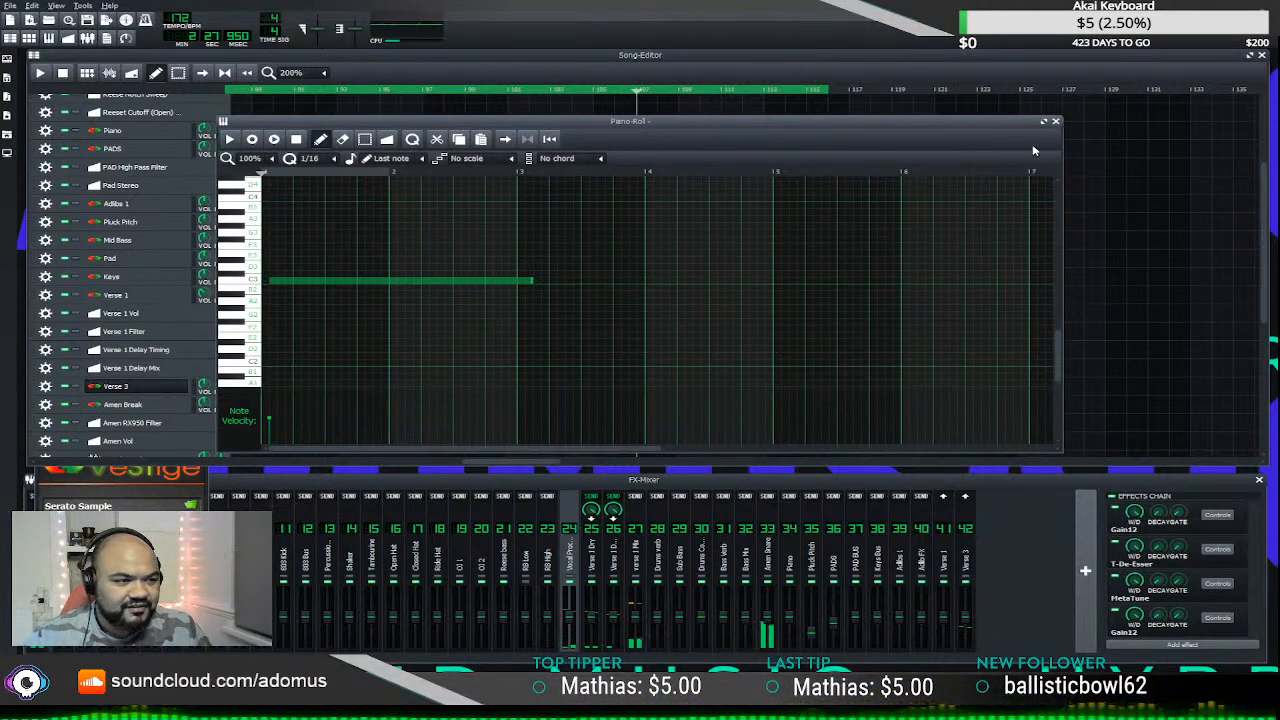
click(1056, 122)
- Replay the transition into bar 108 several times, including from before bar 99, to check the Verse 3 vocal's timing
key(space)
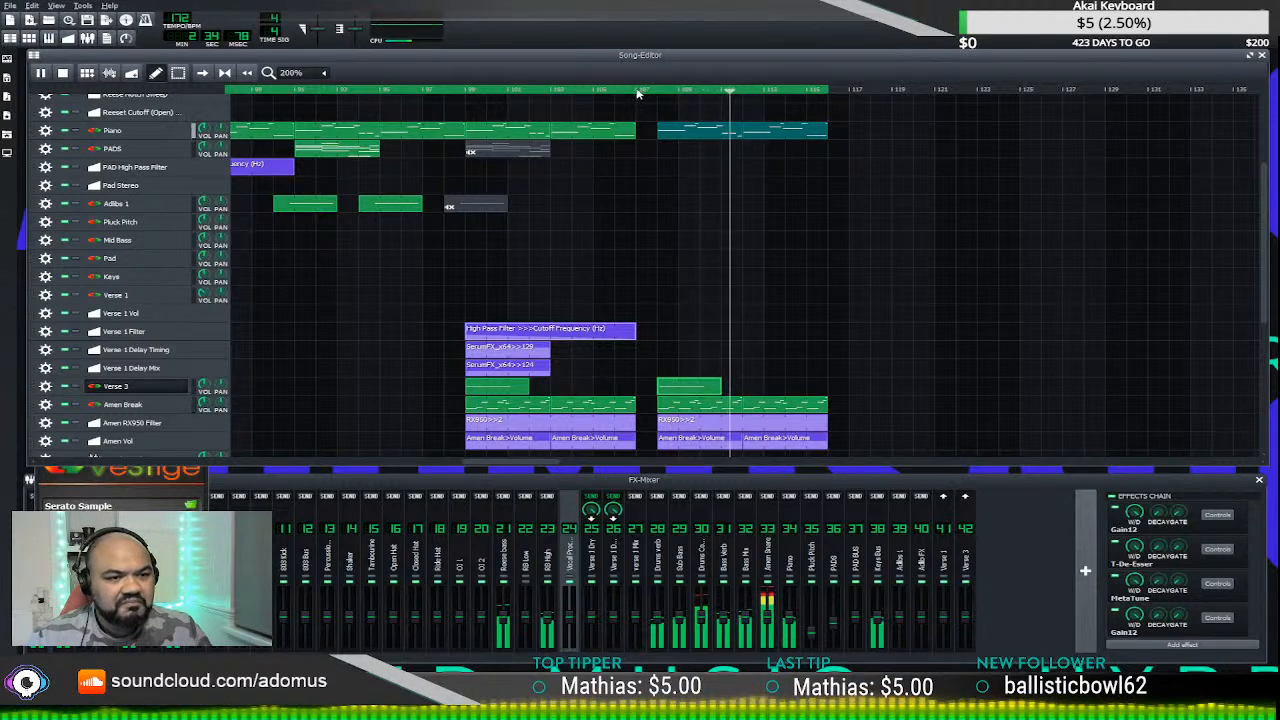
click(640, 92)
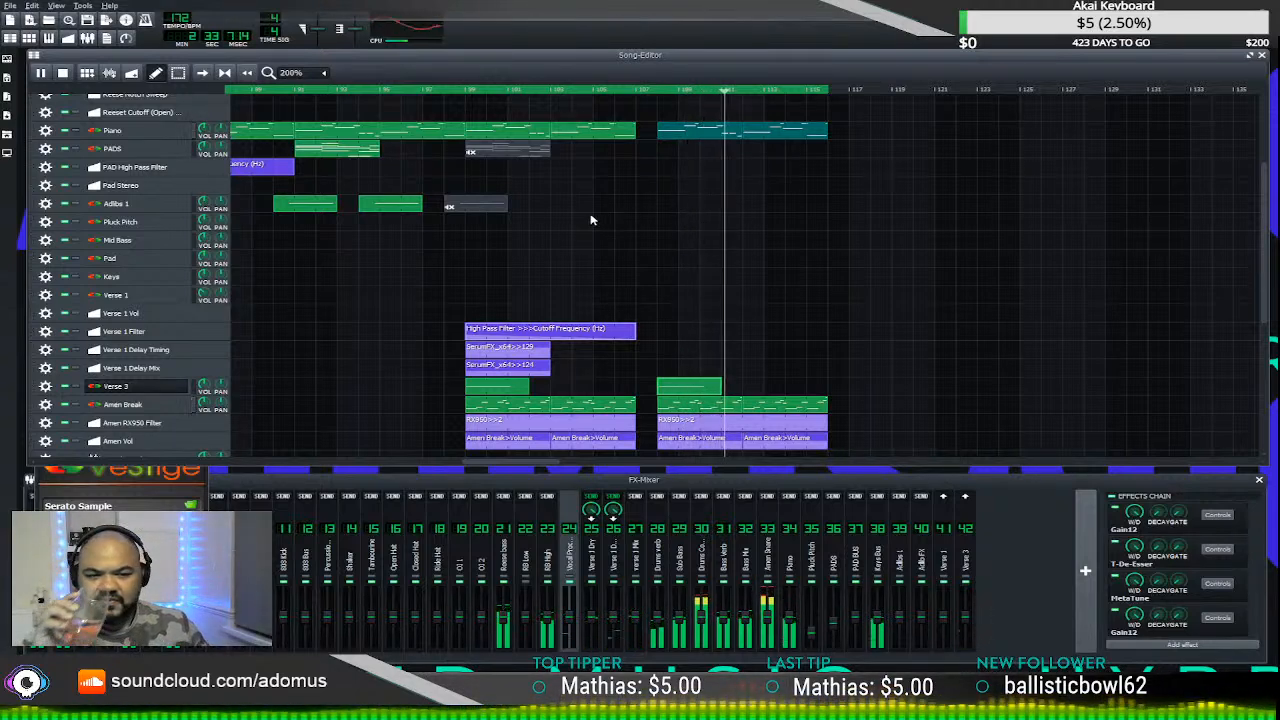
click(648, 92)
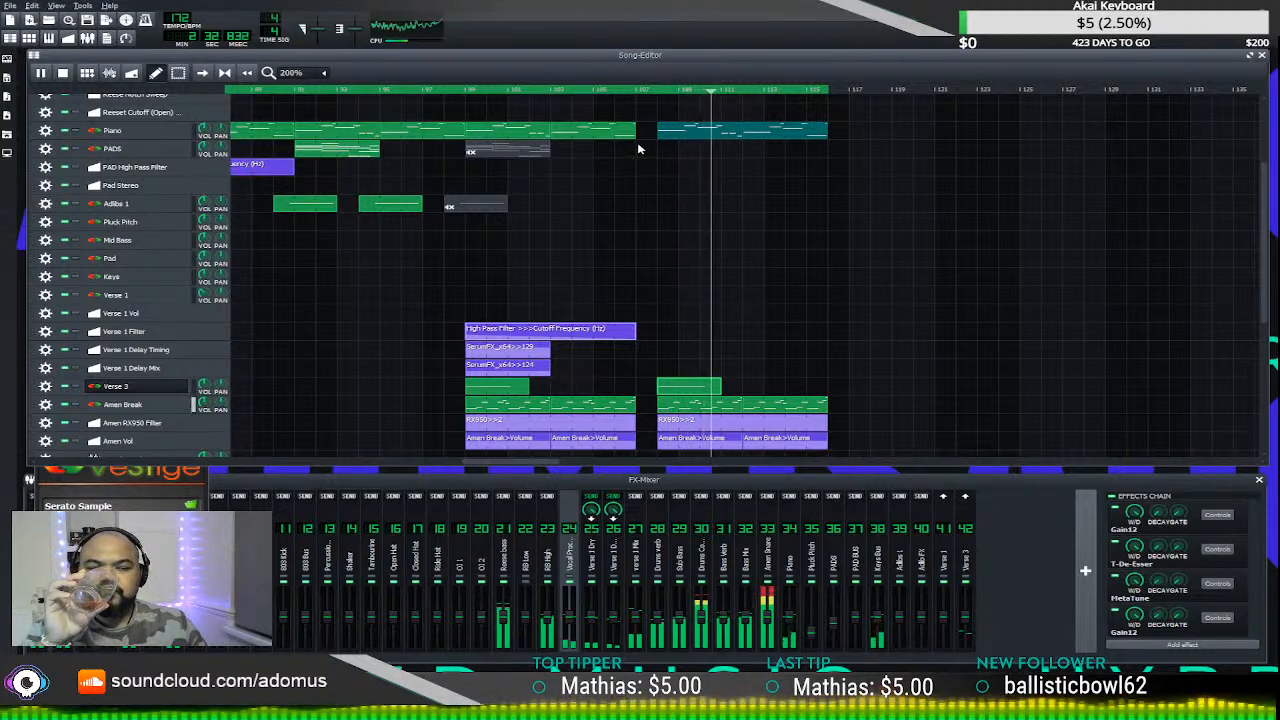
click(651, 92)
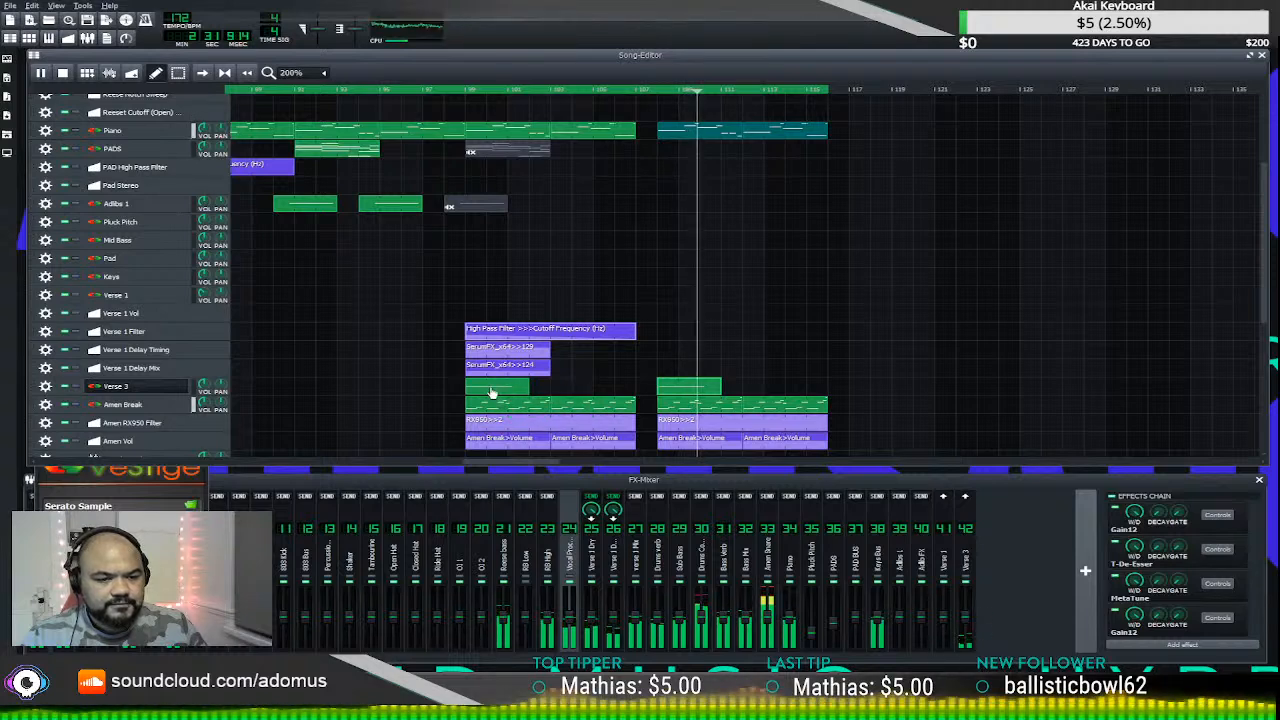
click(455, 101)
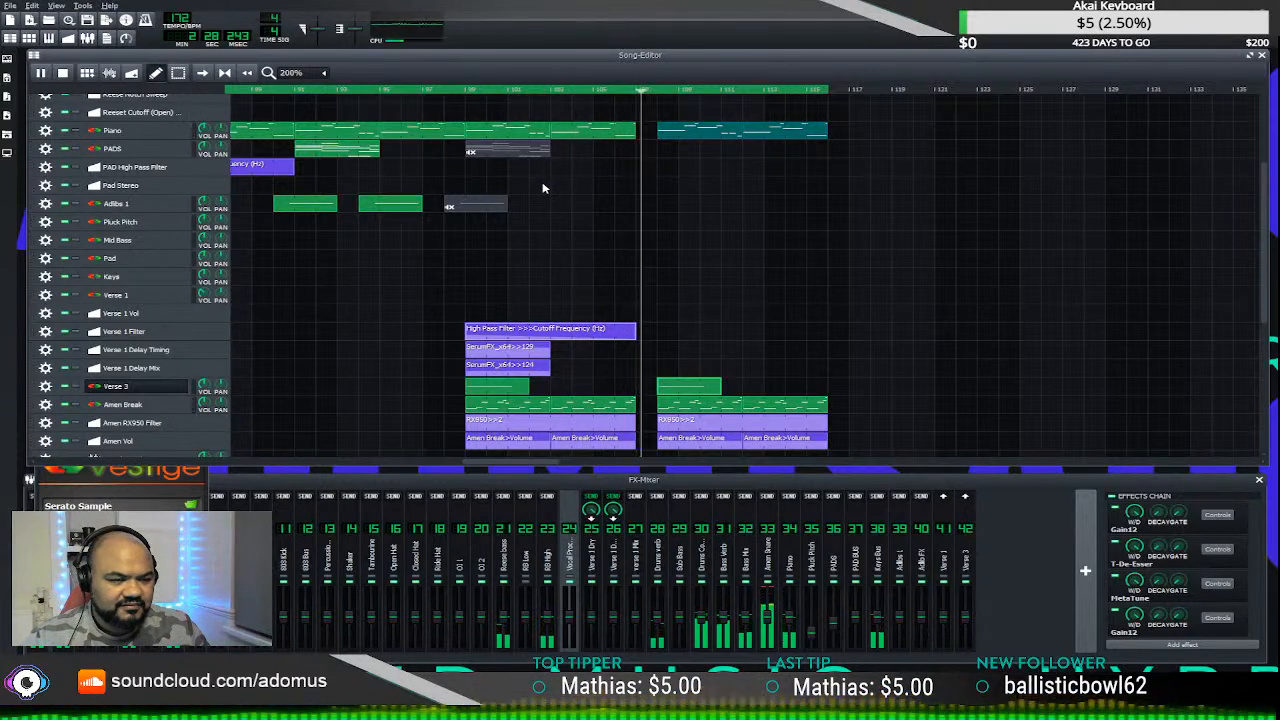
- Lengthen the C3 note in the bar 108 Verse 3 clip to about bar 6 of the clip, and replay the section
double_click(712, 388)
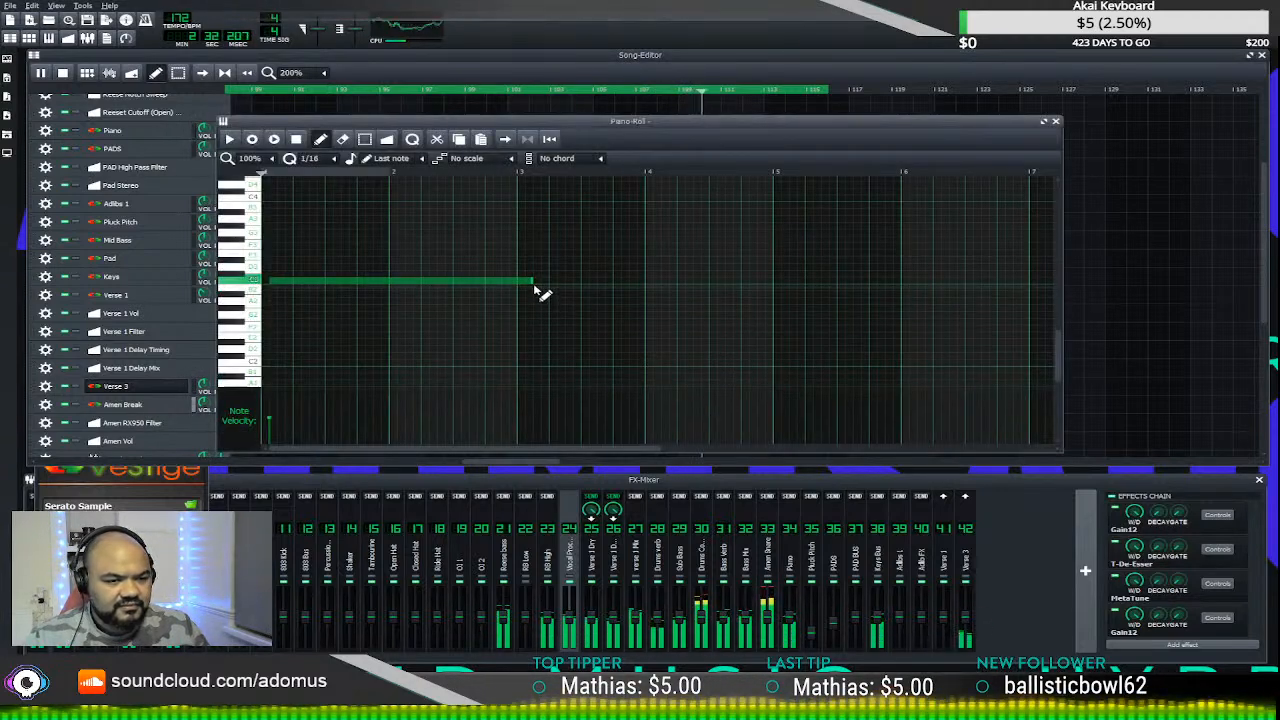
drag(533, 282, 905, 290)
click(1054, 121)
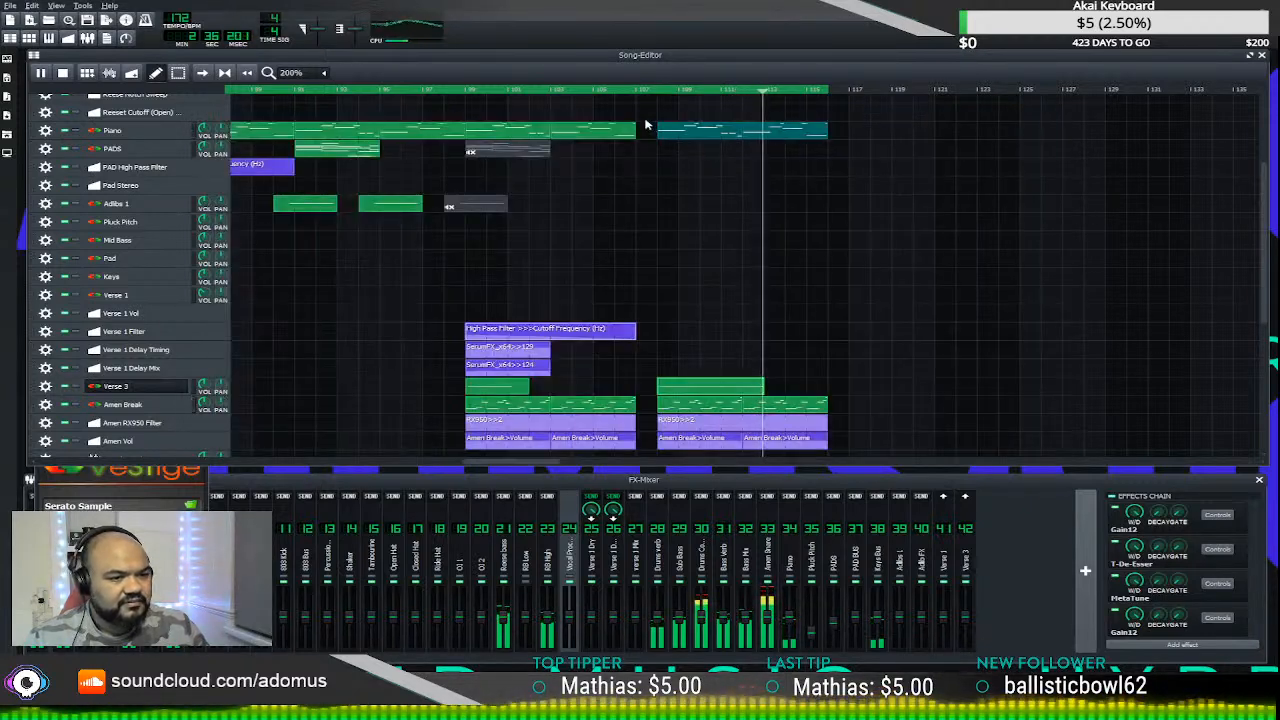
click(650, 90)
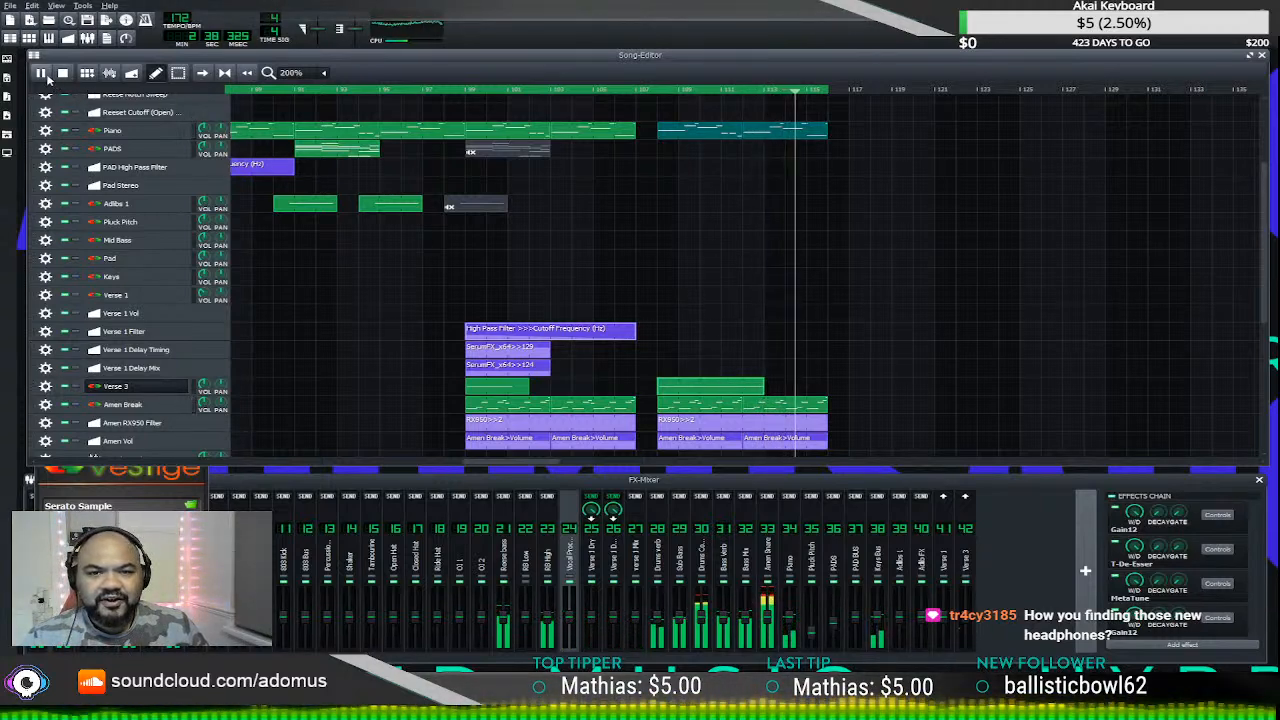
key(space)
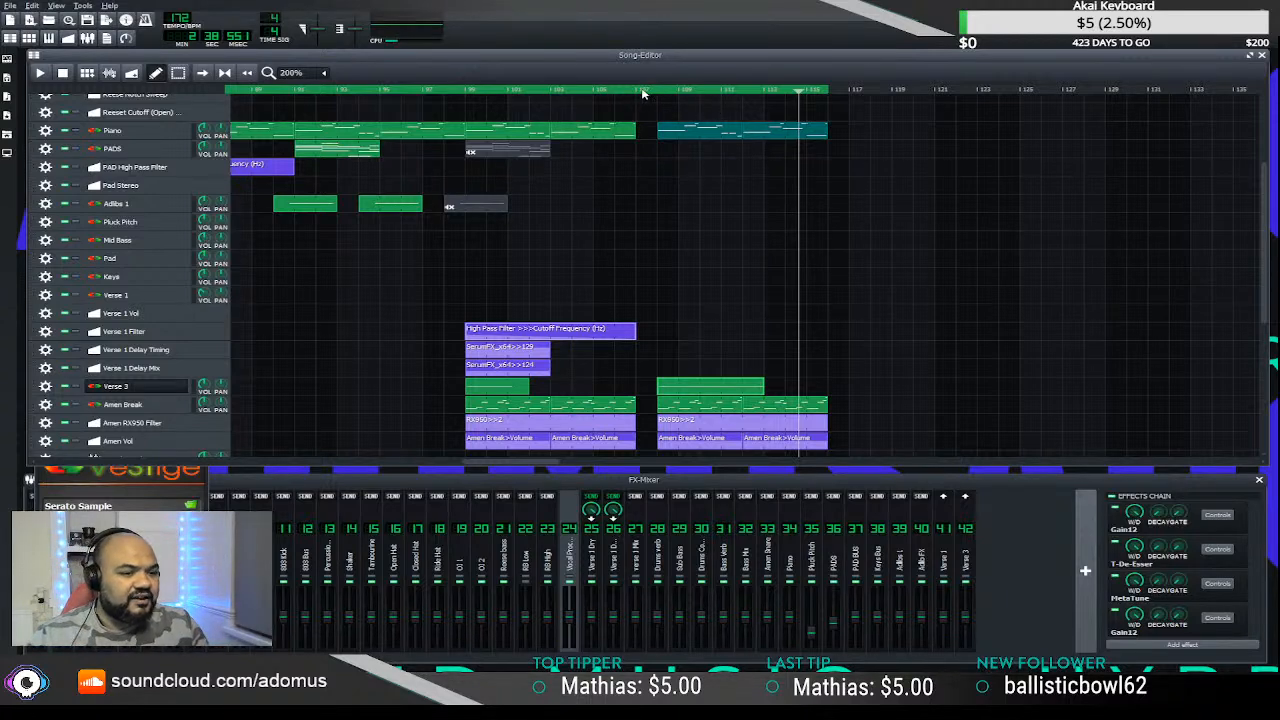
- Reopen the notes of the Verse 3 clip at bar 108 with the note editor at 50% zoom
double_click(760, 387)
scroll(688, 293, down, 1)
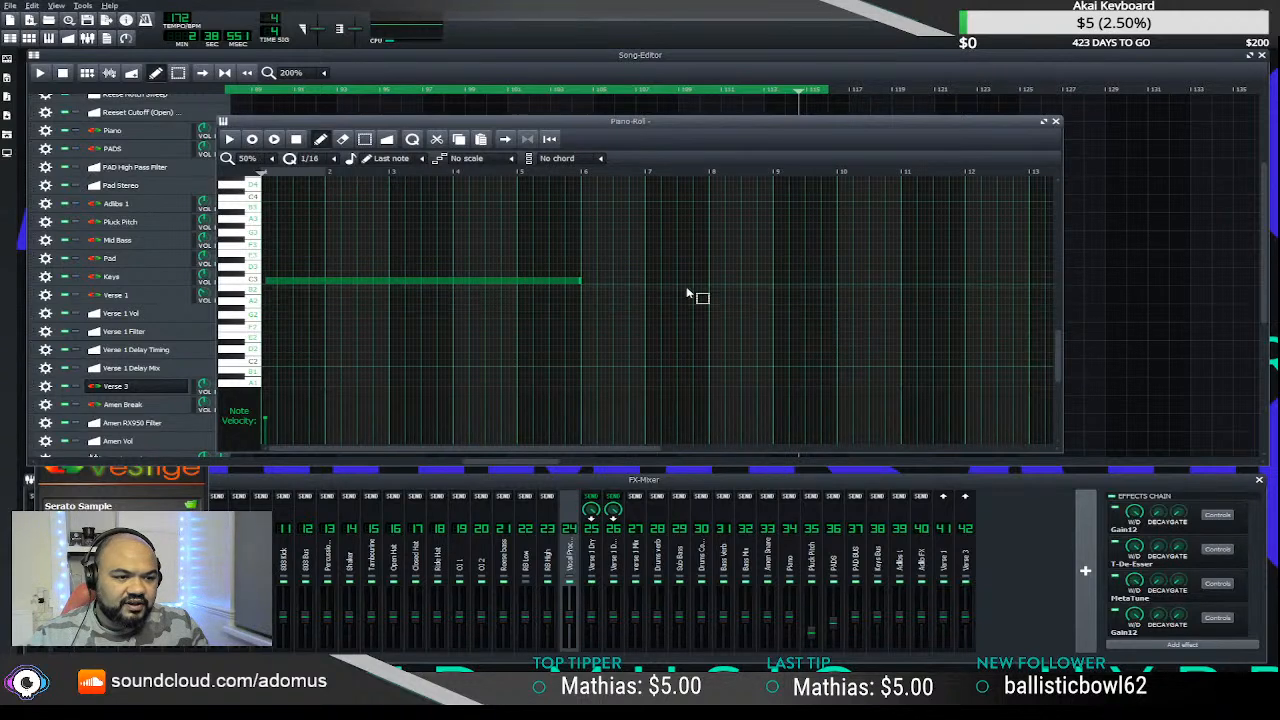
- Extend the C3 note in the last Verse 3 clip to bar 9 and play back the song's last section
drag(584, 290, 776, 292)
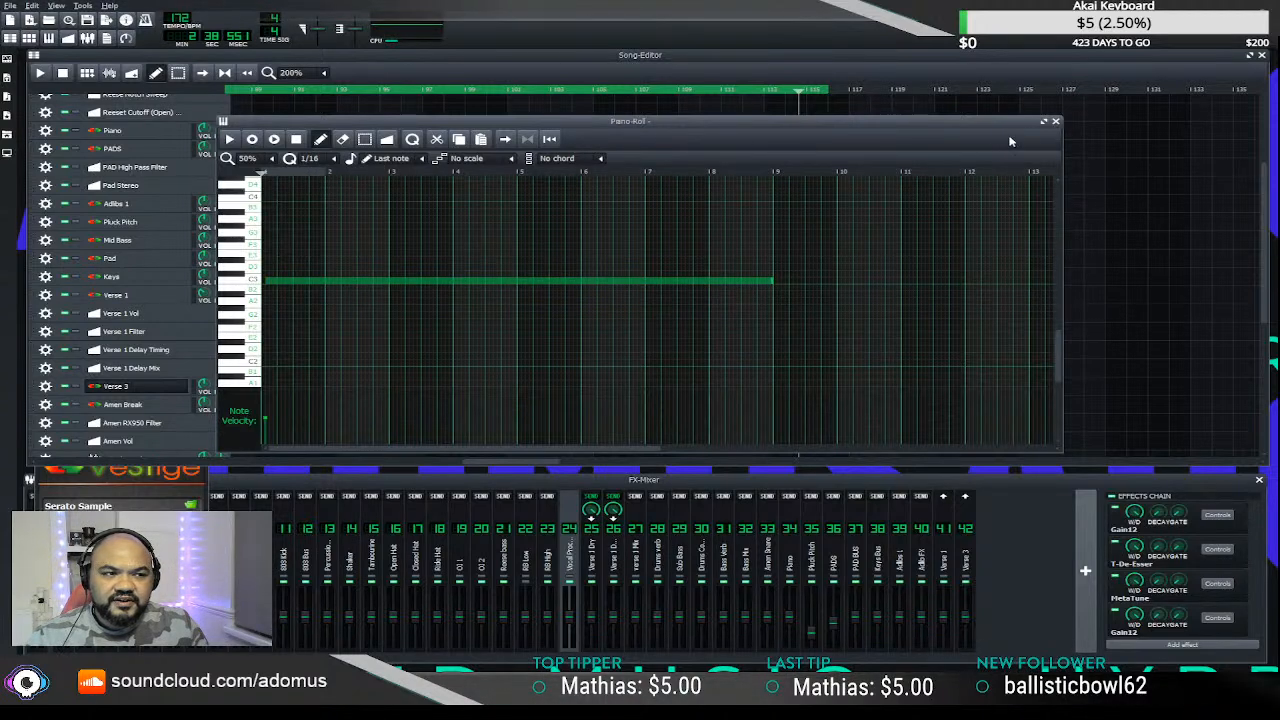
click(1055, 121)
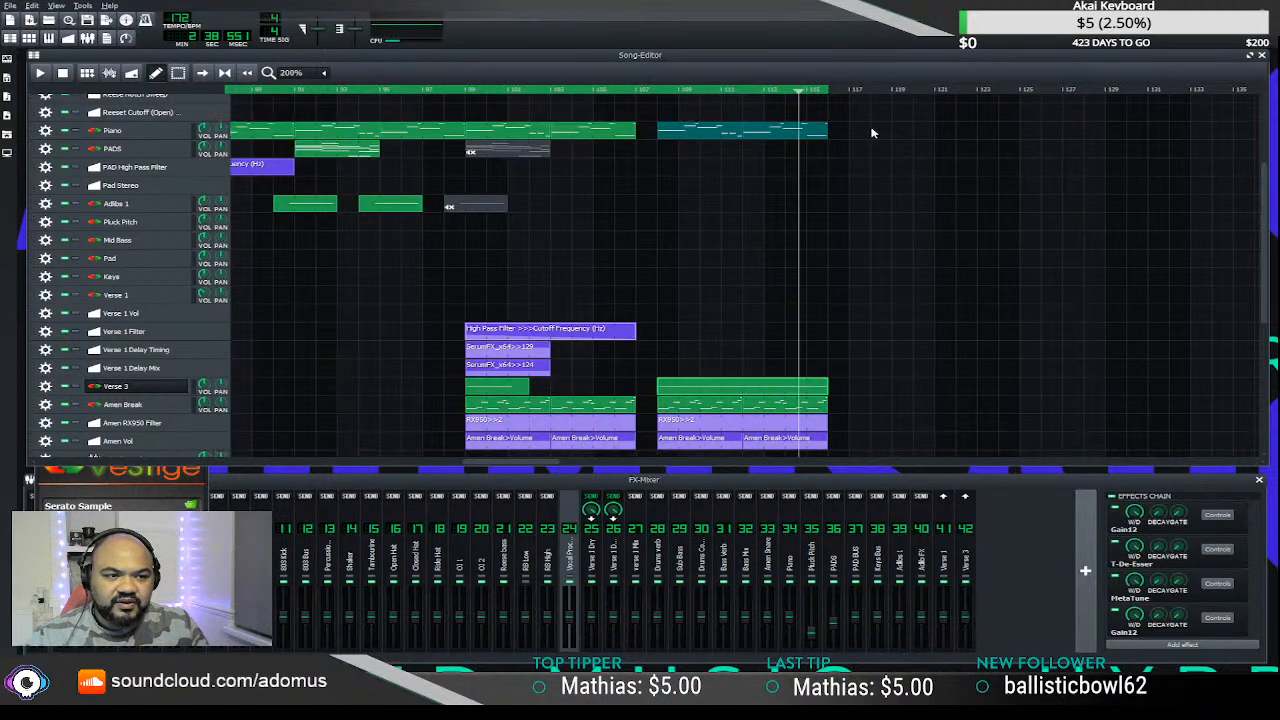
click(651, 90)
key(space)
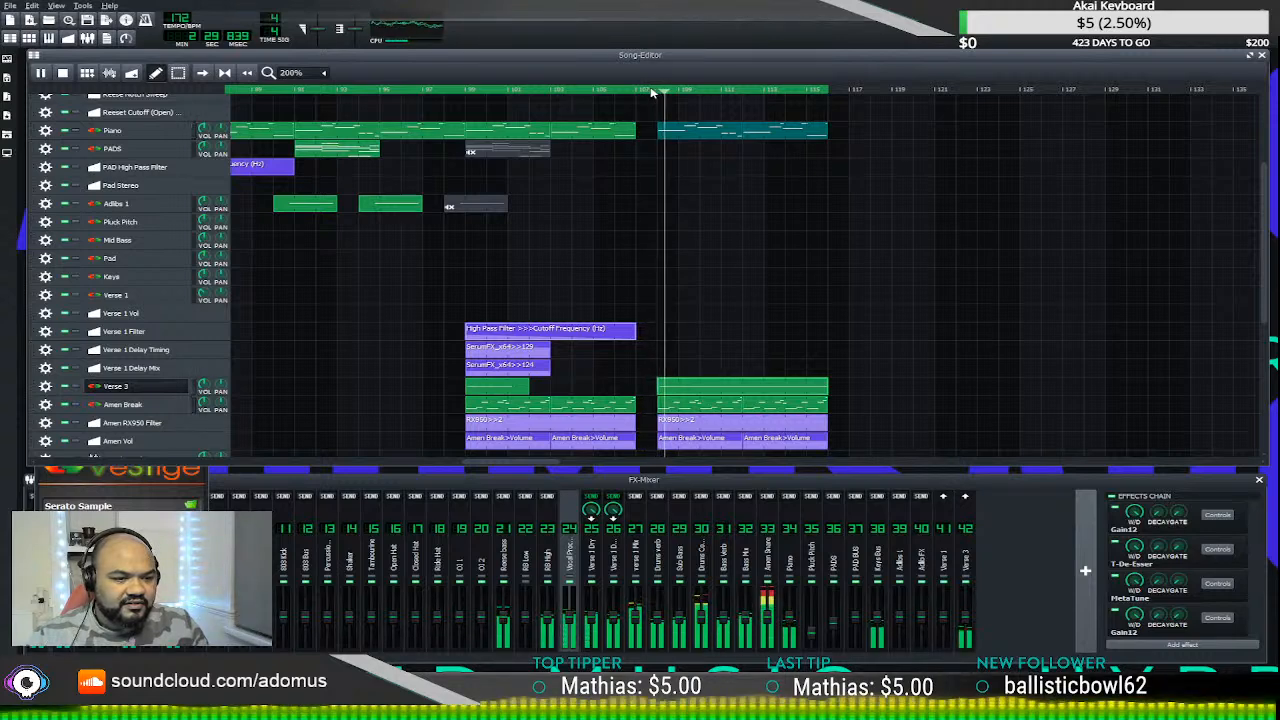
key(space)
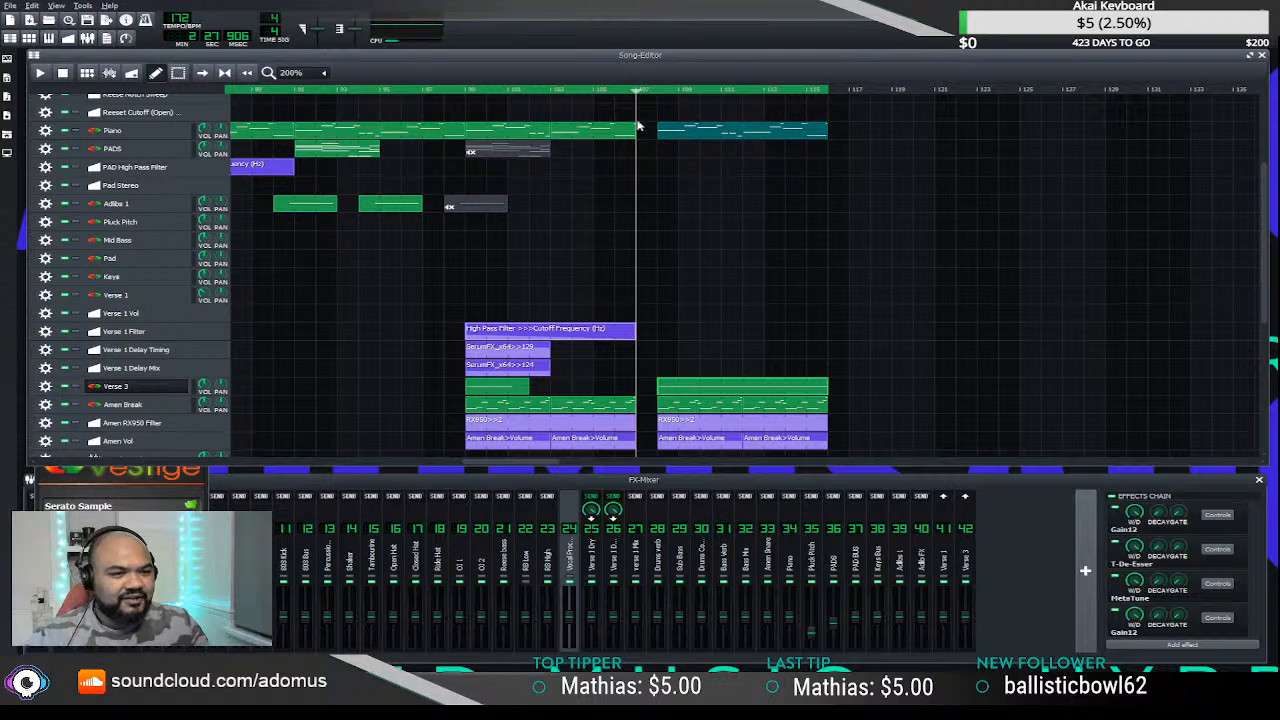
click(652, 91)
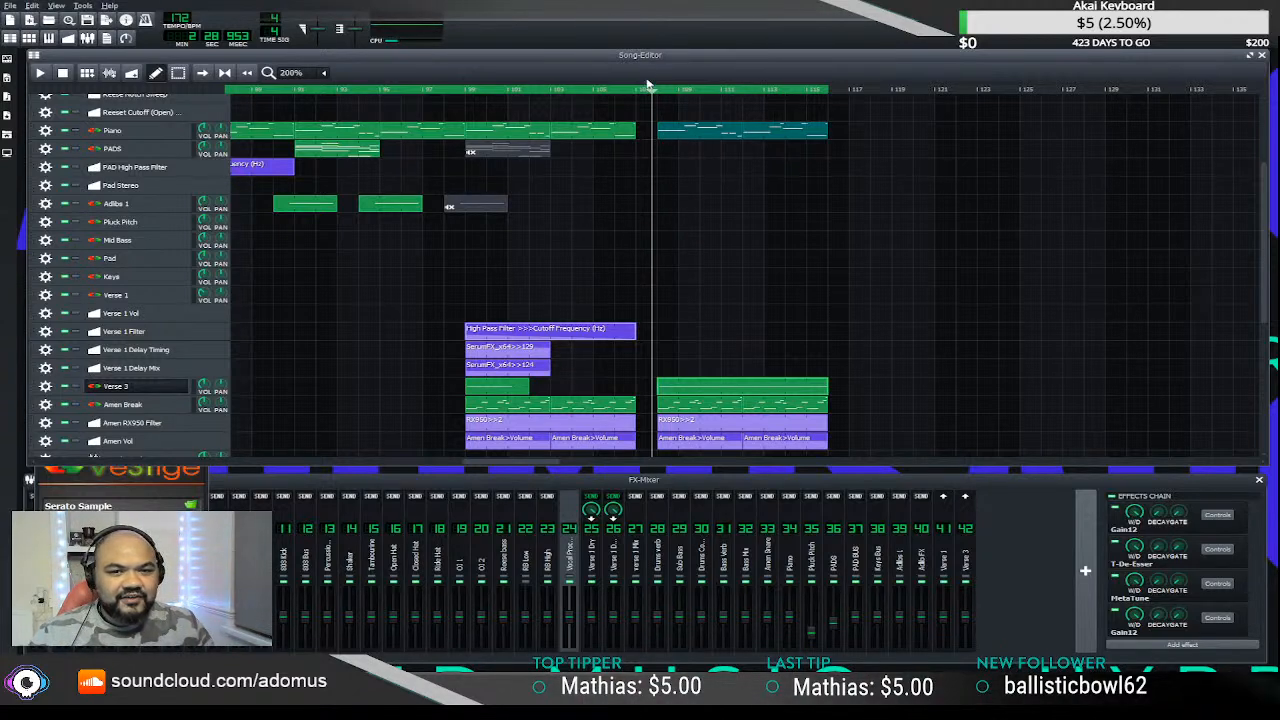
key(space)
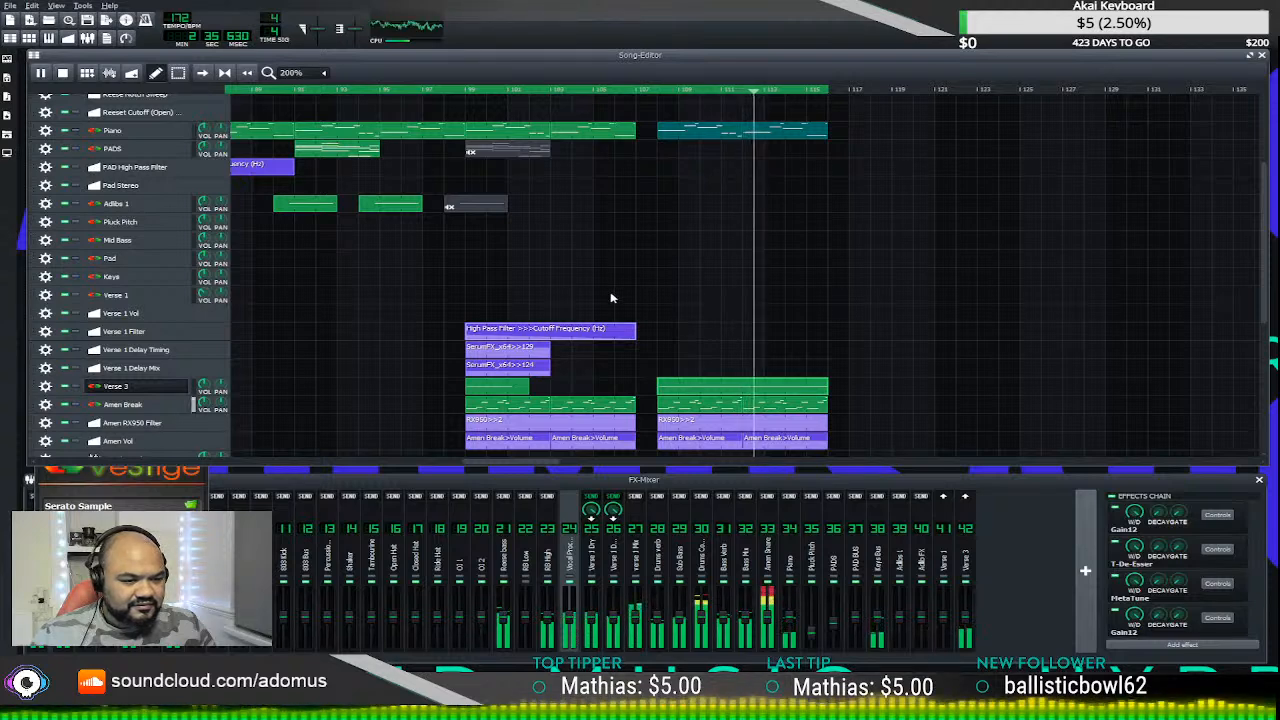
key(space)
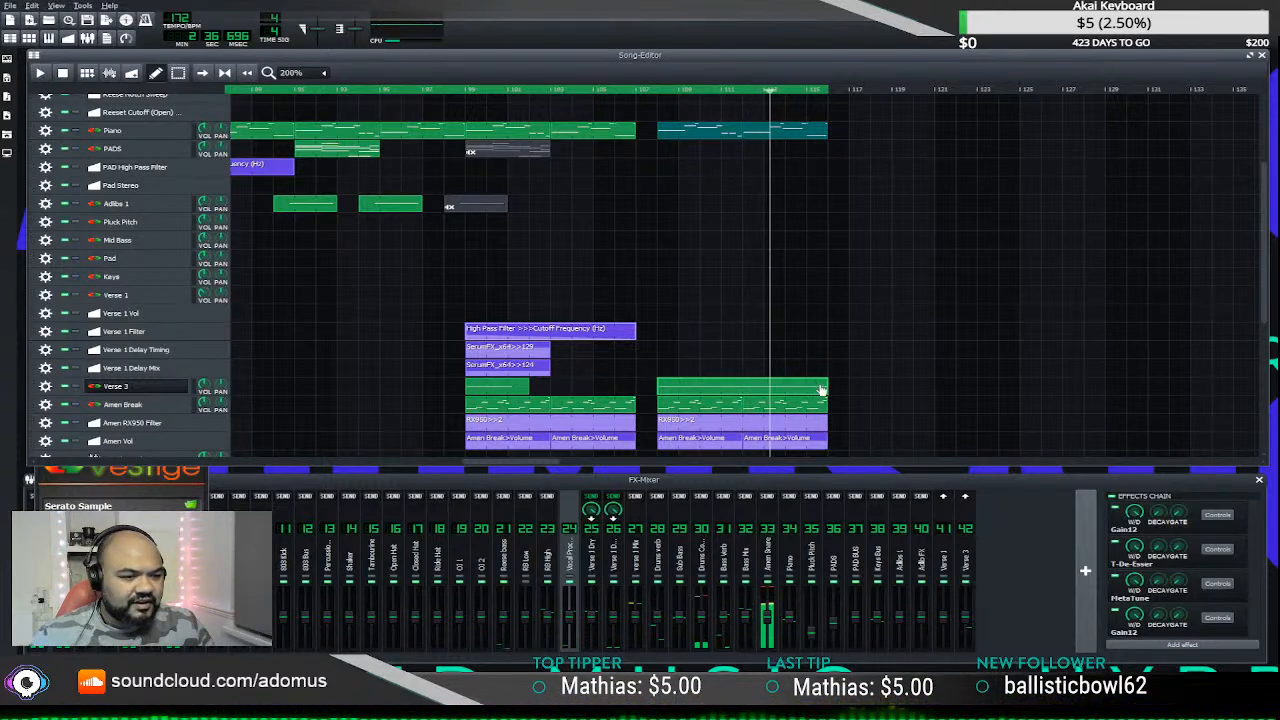
- Shorten the C3 note in the last Verse 3 clip to end at bar 5 and play back that section
double_click(806, 389)
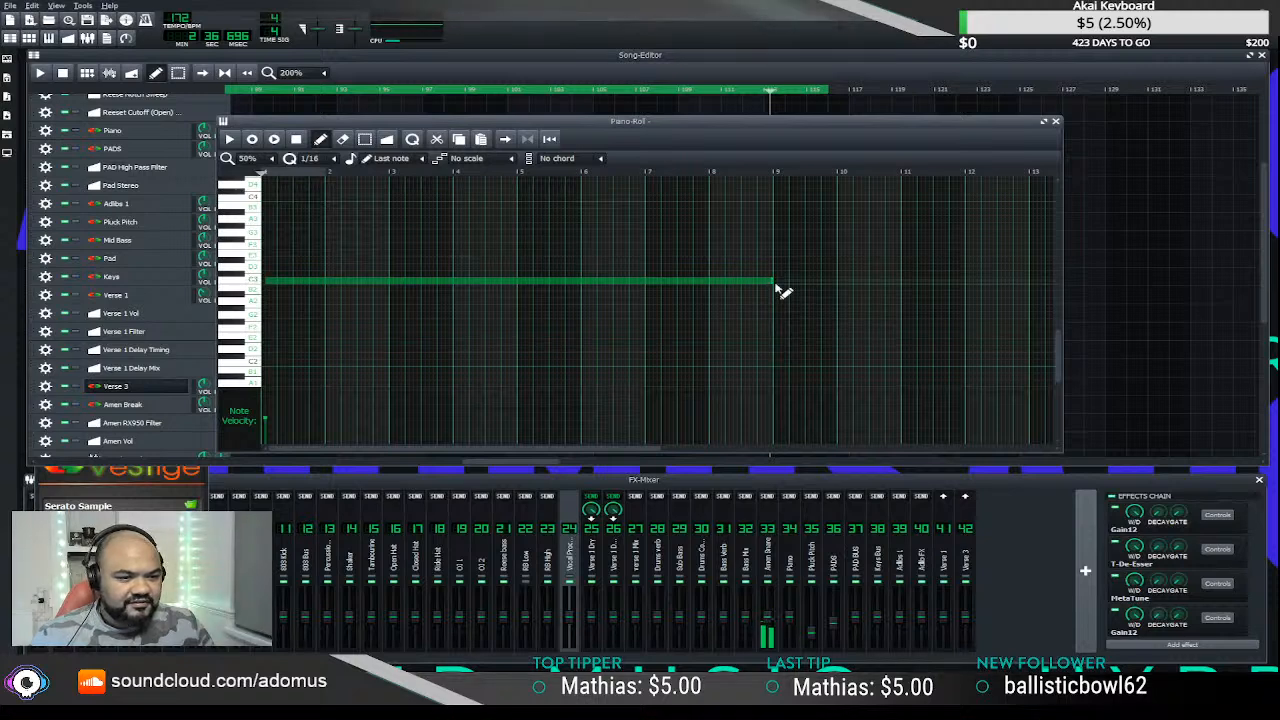
drag(773, 282, 523, 294)
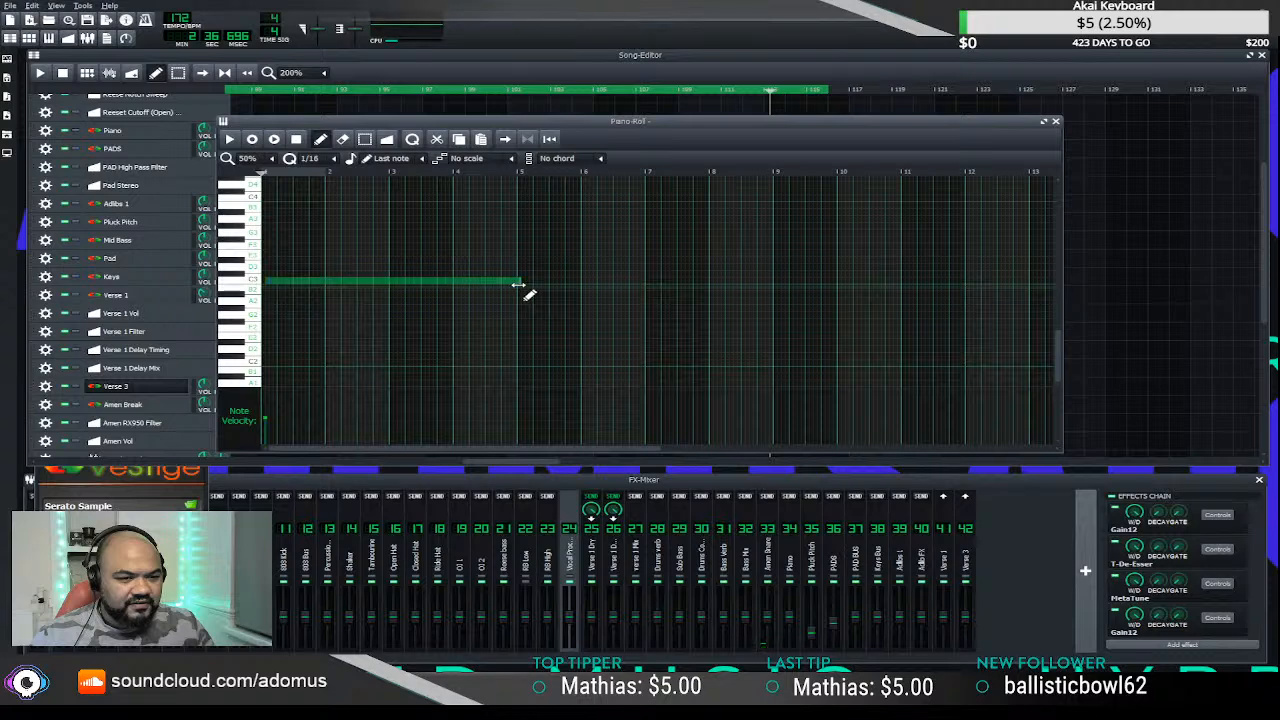
click(1057, 122)
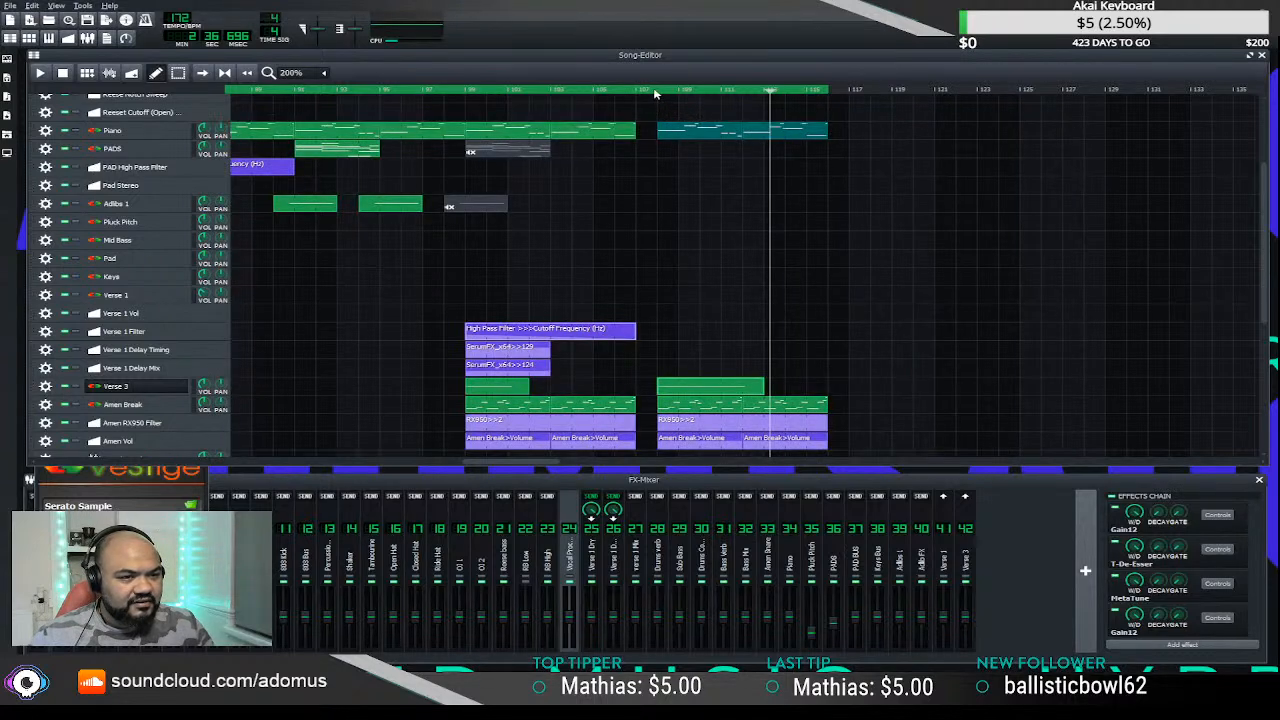
click(655, 93)
key(space)
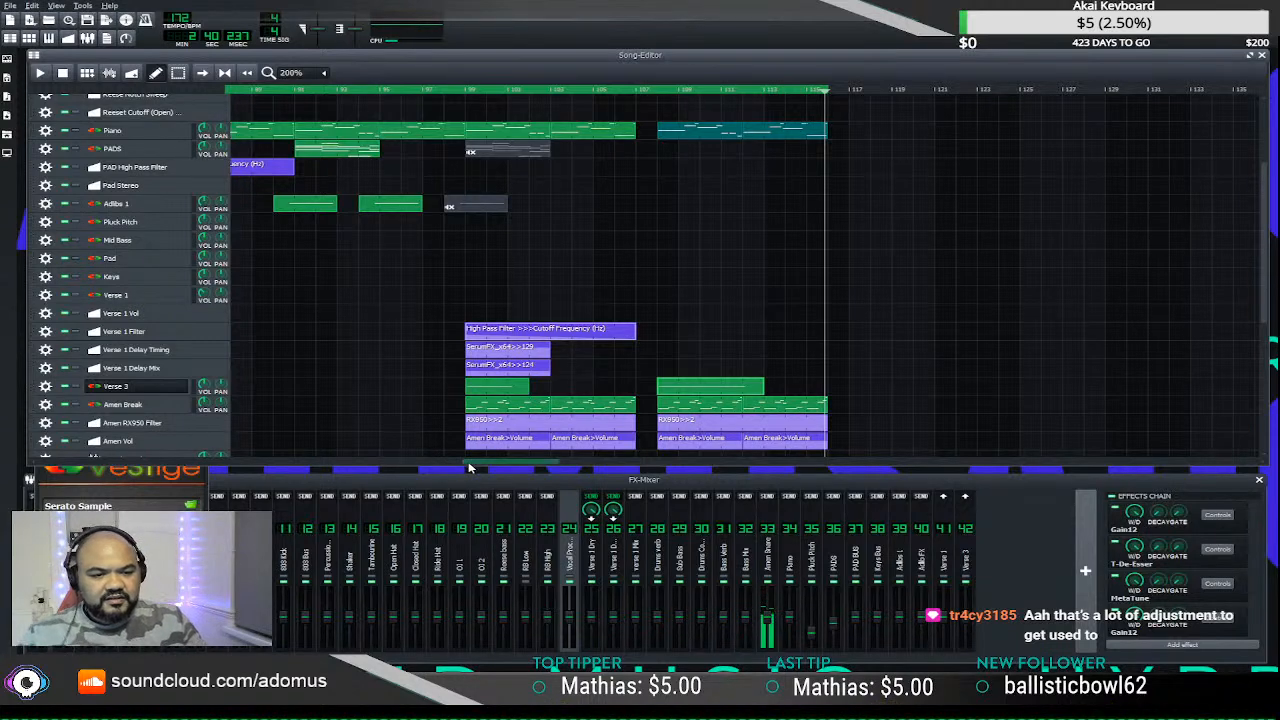
- Play back the earlier Verse 1 sections with the Amen Break to compare the arrangement
drag(469, 467, 68, 445)
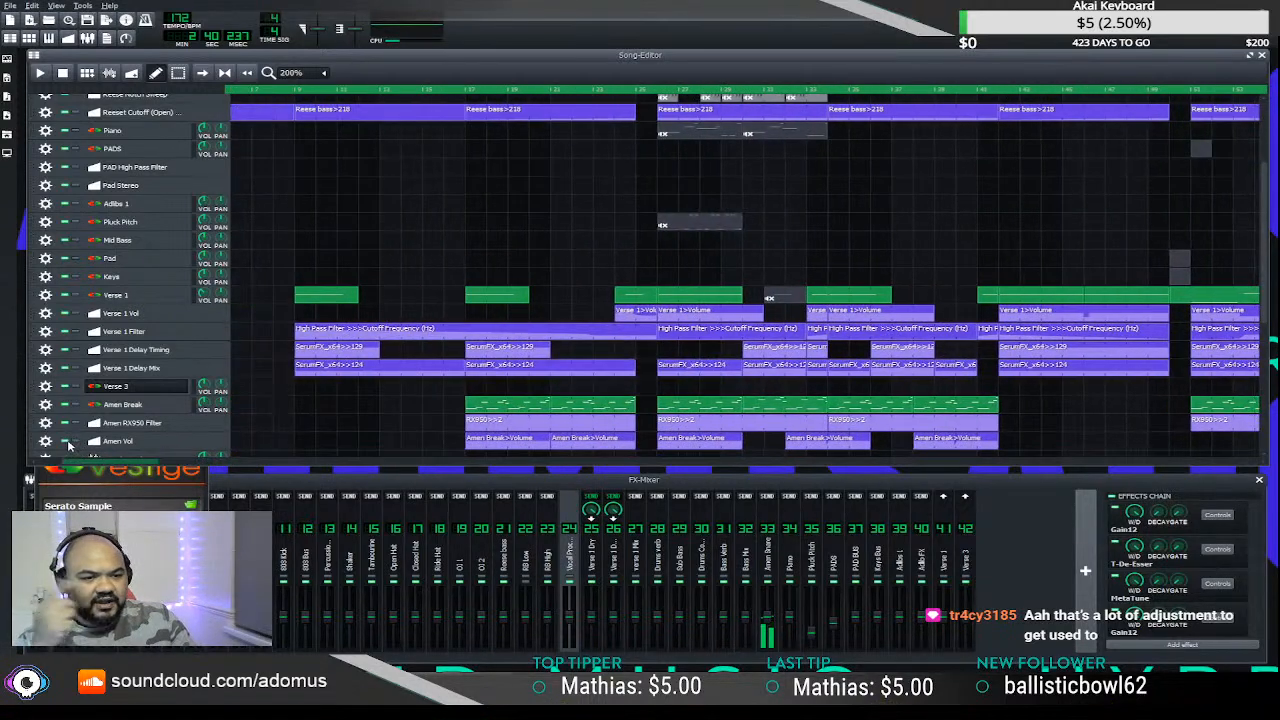
click(470, 98)
key(space)
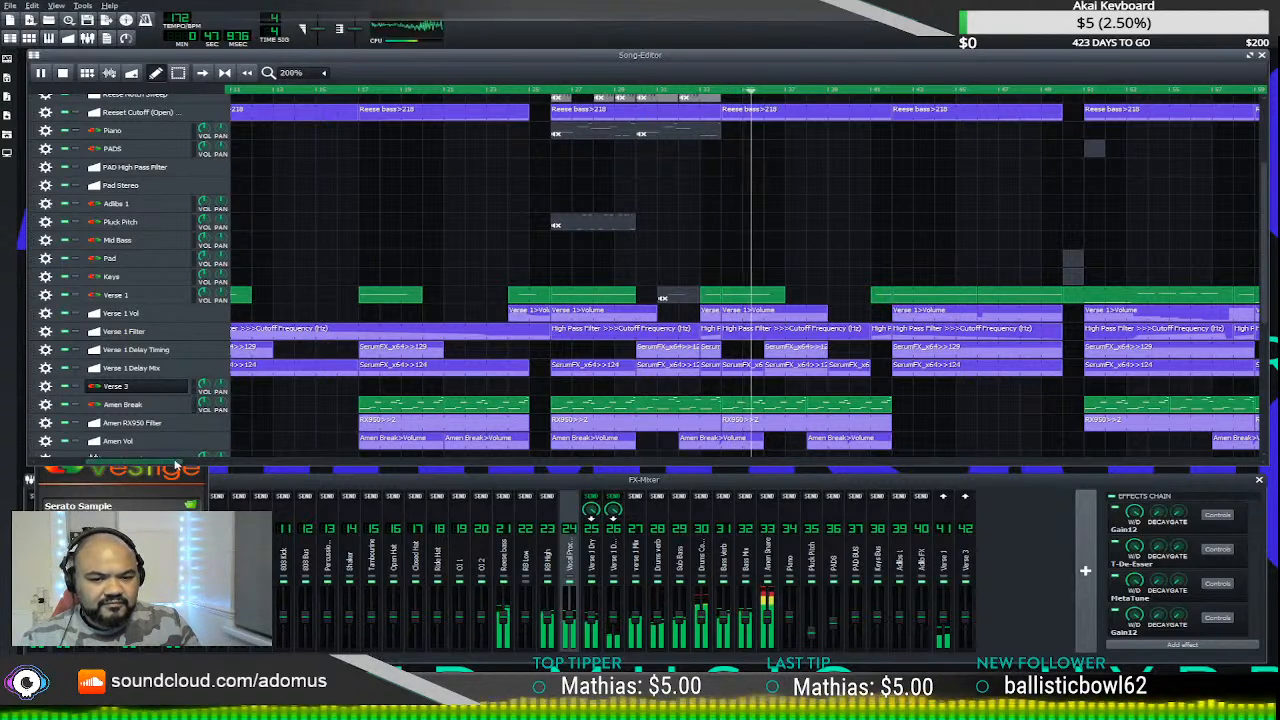
drag(181, 457, 243, 463)
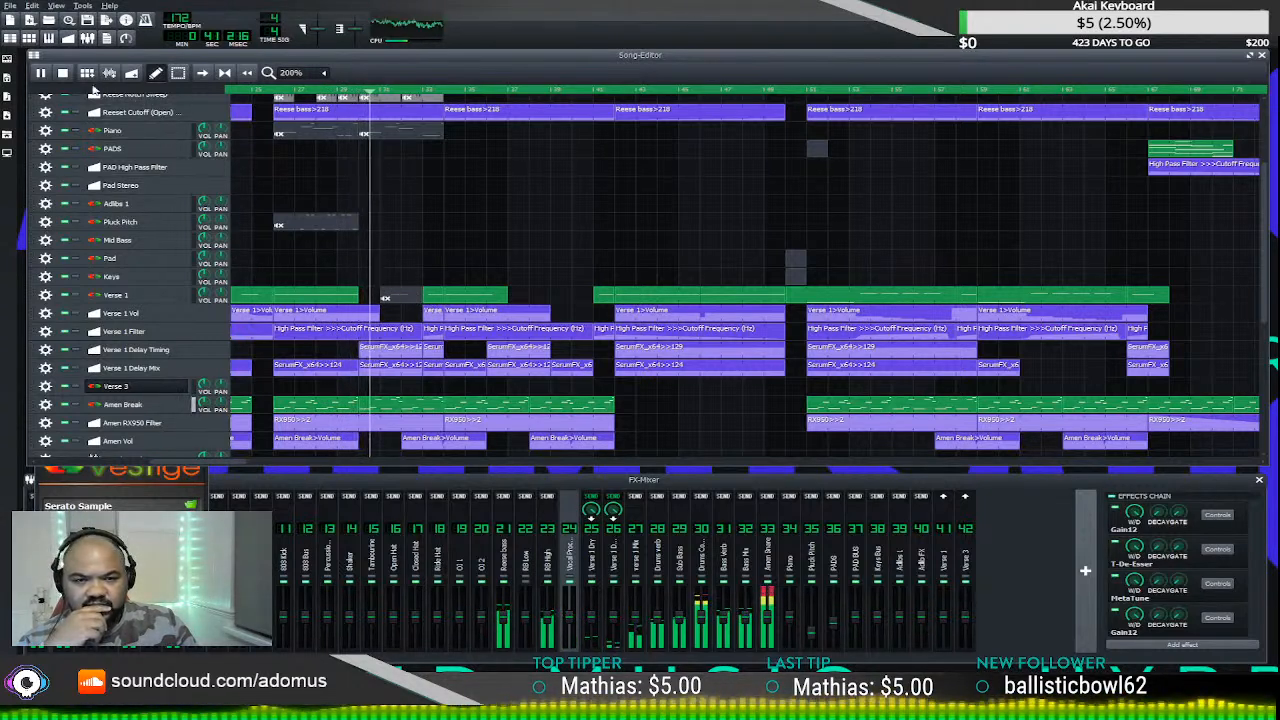
key(space)
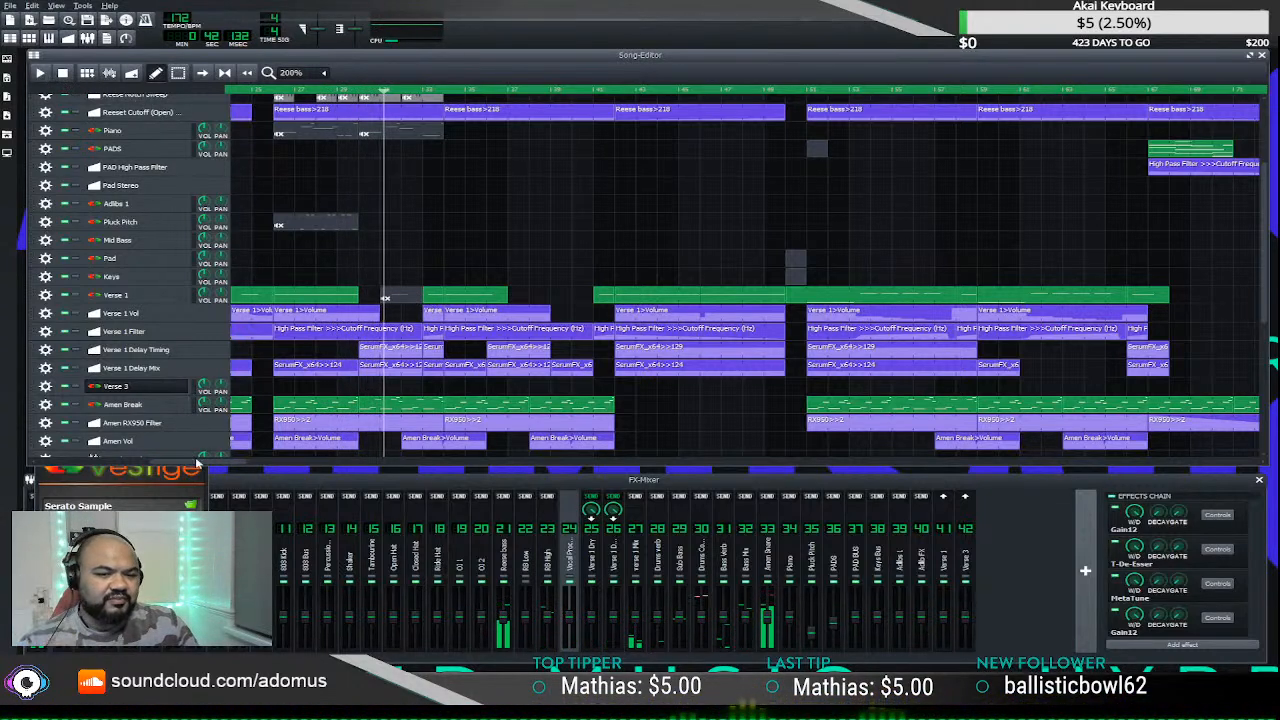
- Play back the last section of the song and mute its two Piano clips
drag(200, 467, 528, 461)
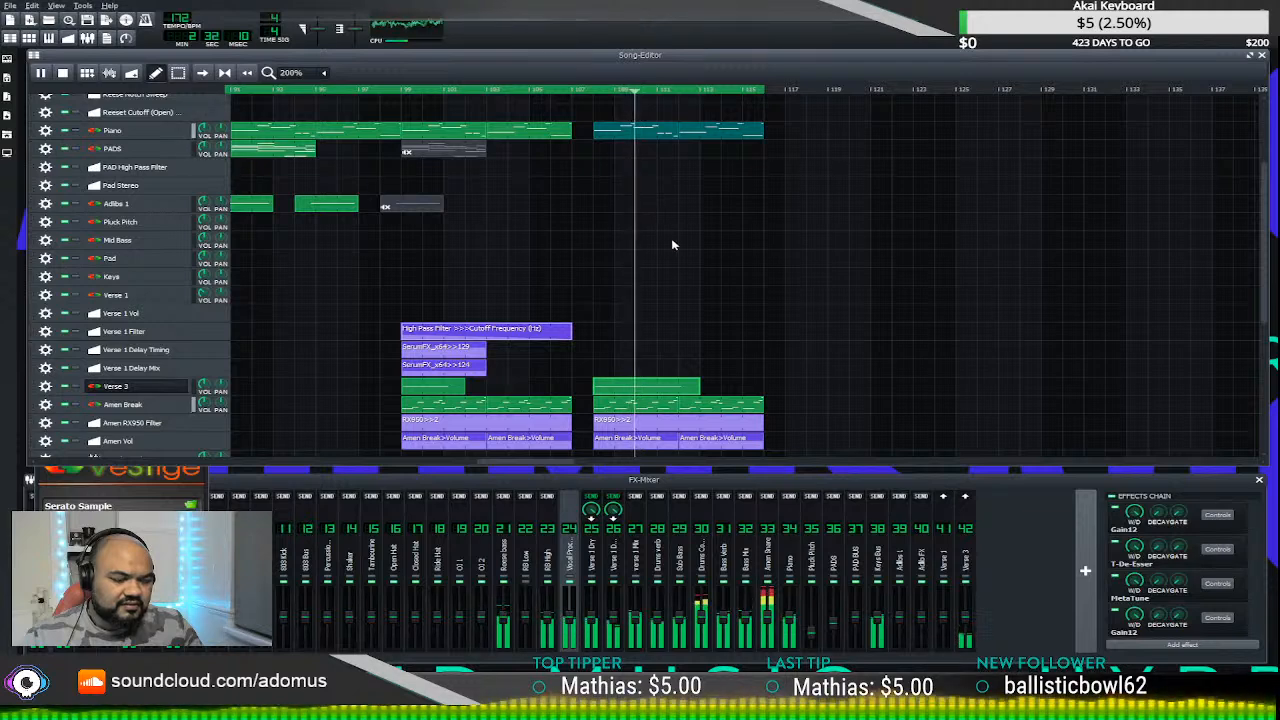
scroll(672, 240, down, 3)
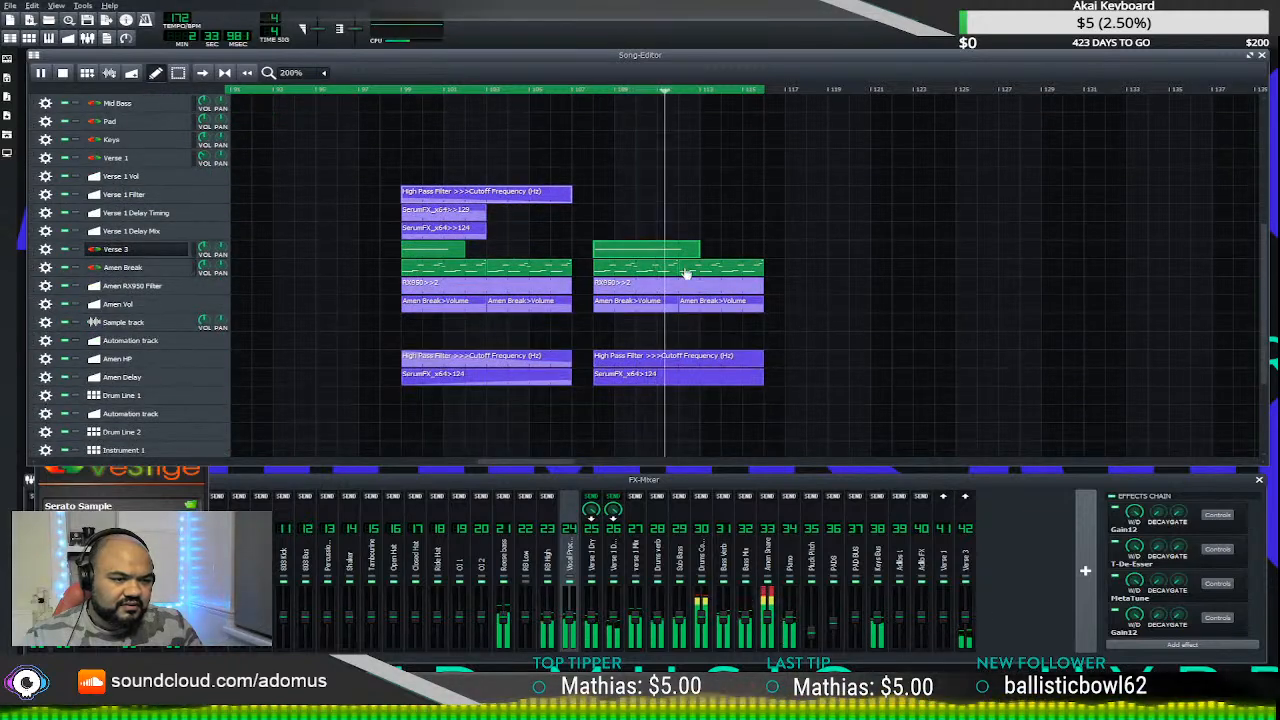
scroll(648, 284, up, 4)
click(585, 91)
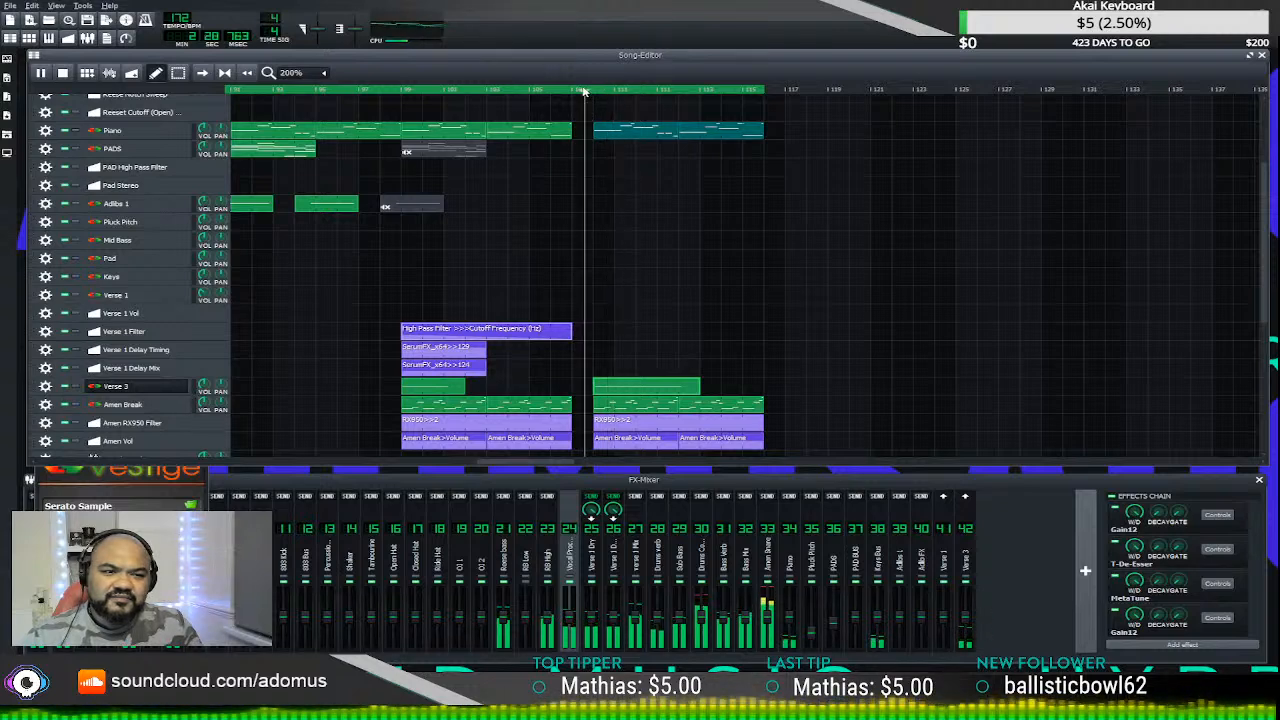
click(591, 91)
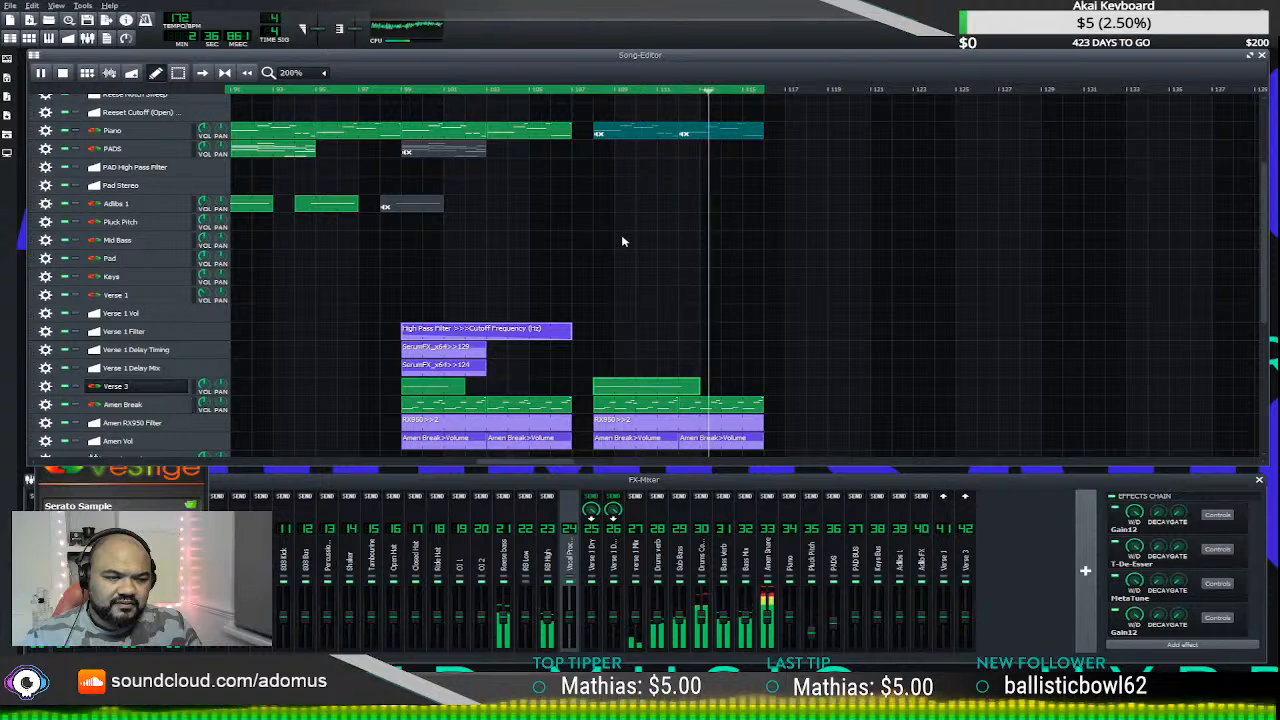
click(40, 72)
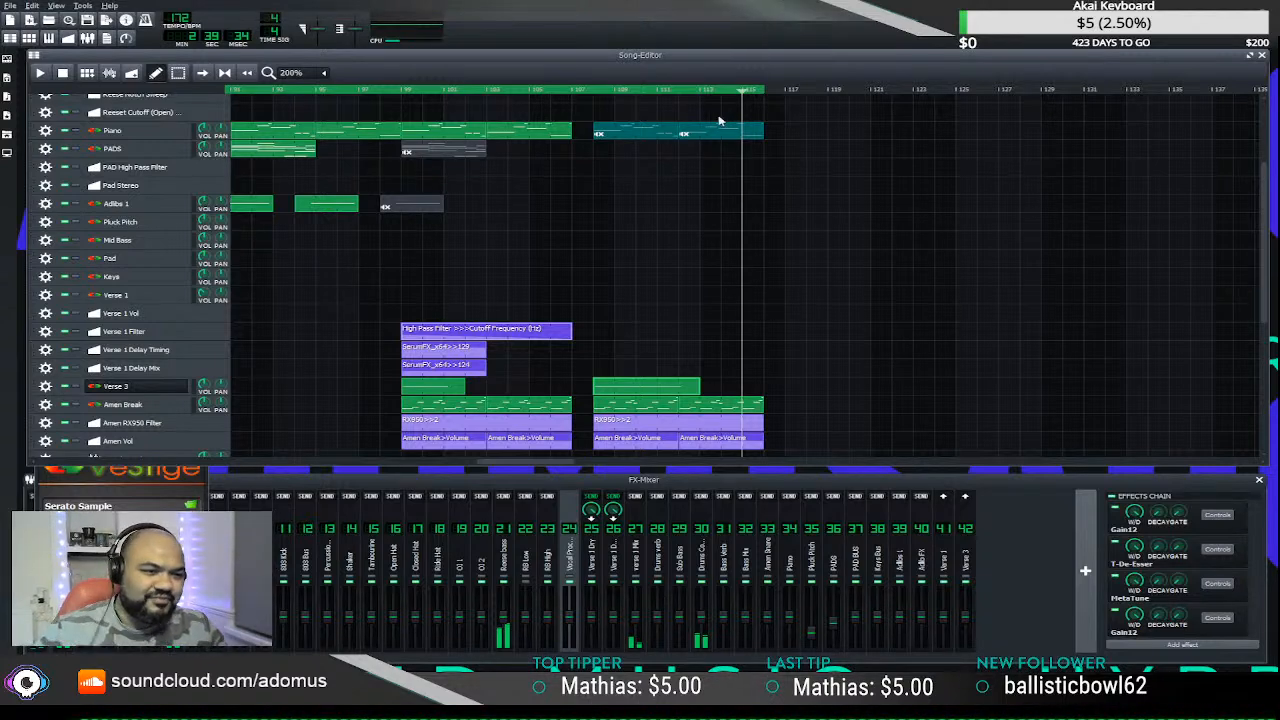
- Replay the last section from just before its start with the Piano clips muted
click(589, 91)
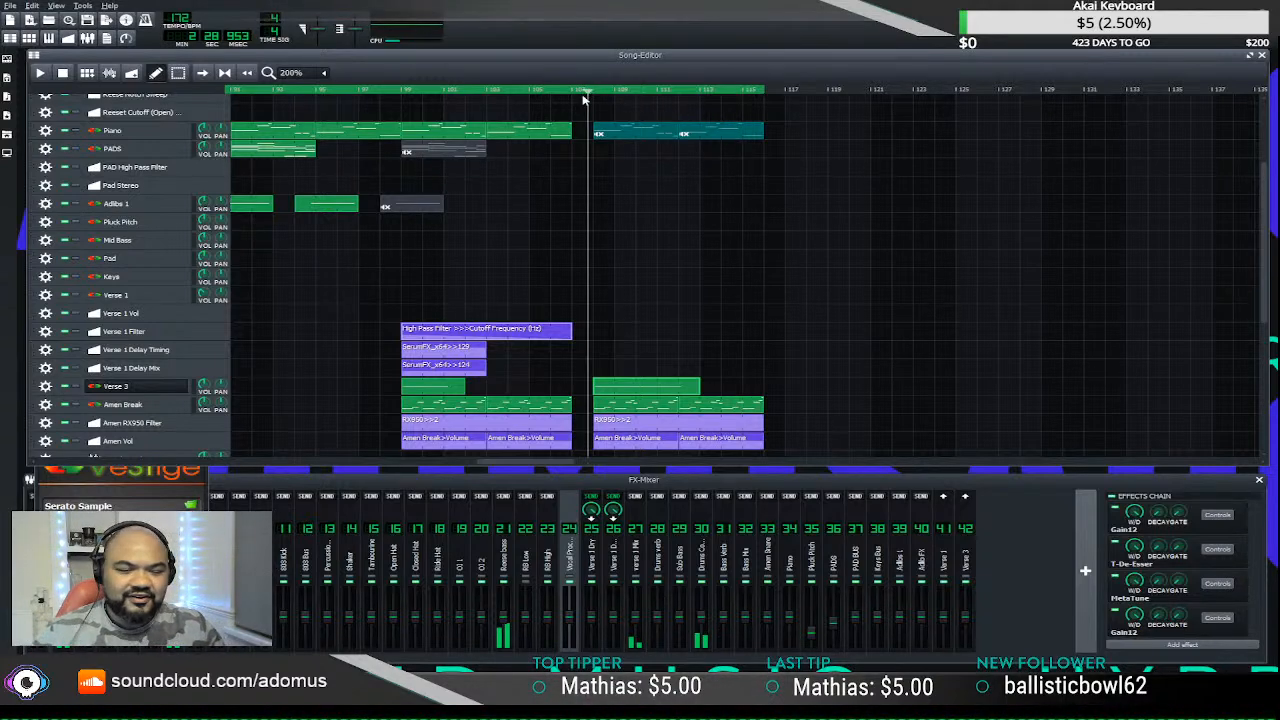
key(space)
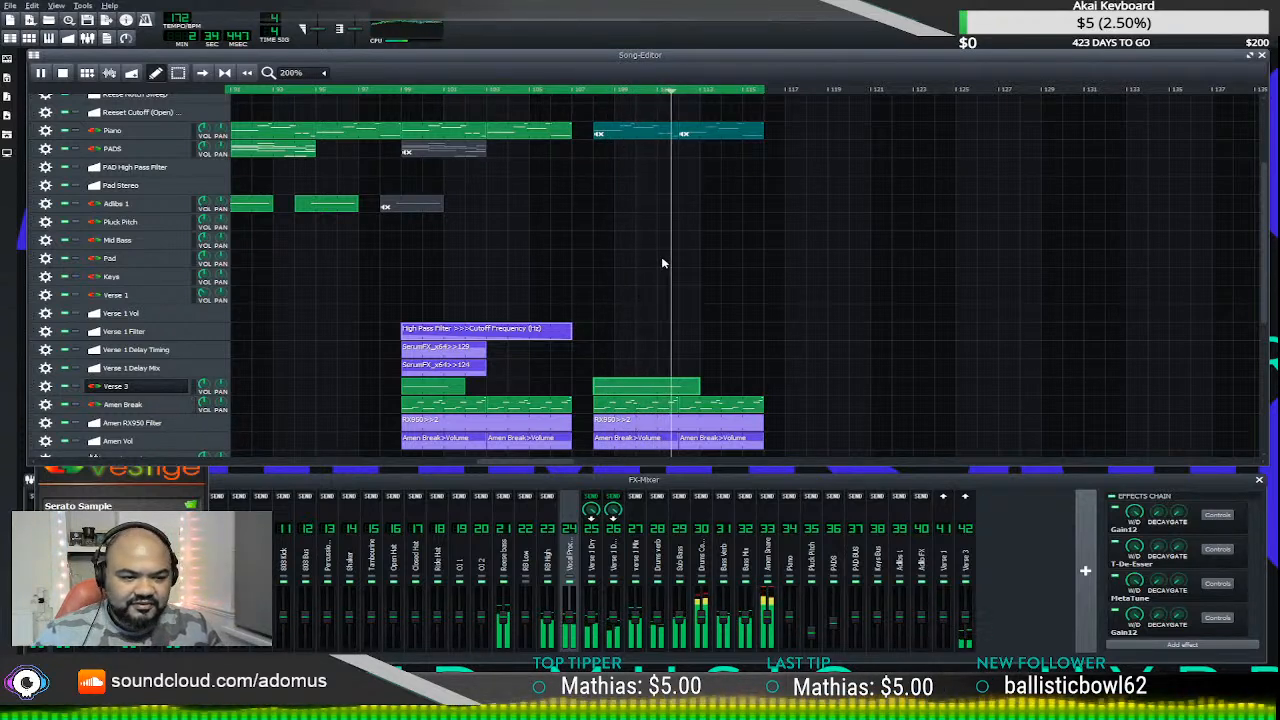
click(41, 74)
- Remove the number 1 from the names of the Verse 1 Delay Timing, Delay Mix and Filter automation tracks
scroll(607, 311, down, 5)
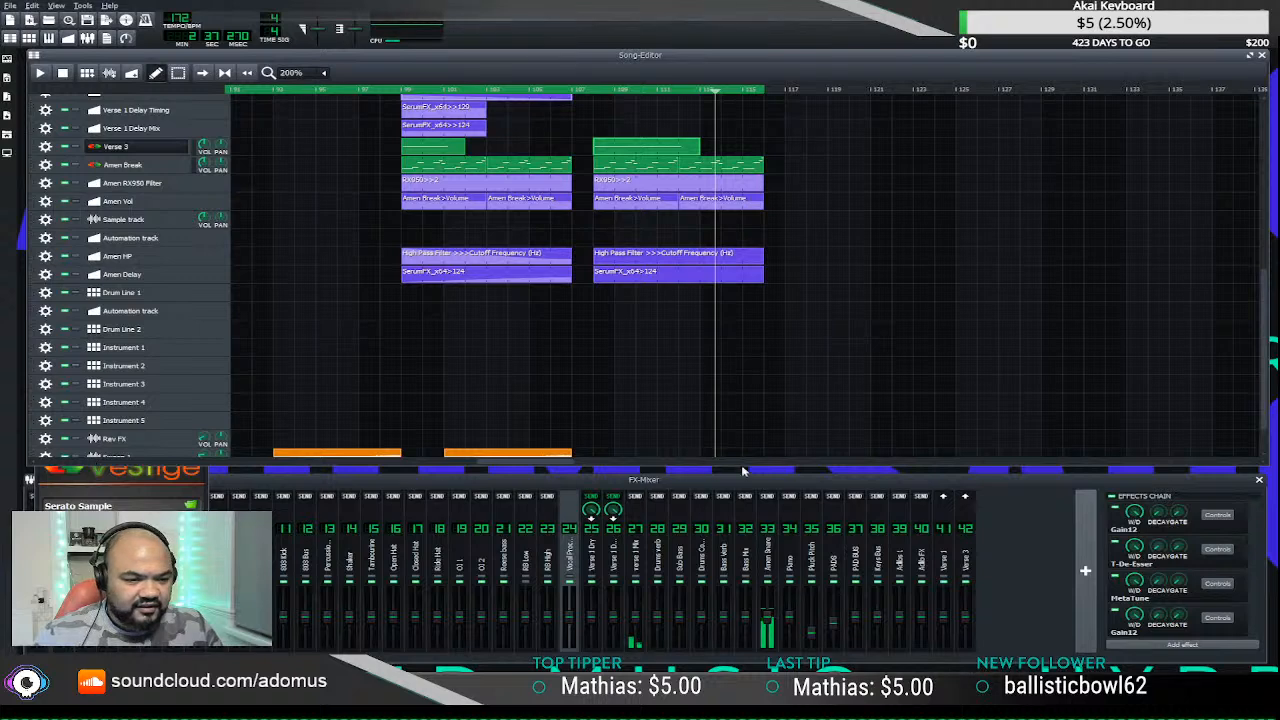
drag(540, 462, 339, 463)
scroll(461, 418, up, 2)
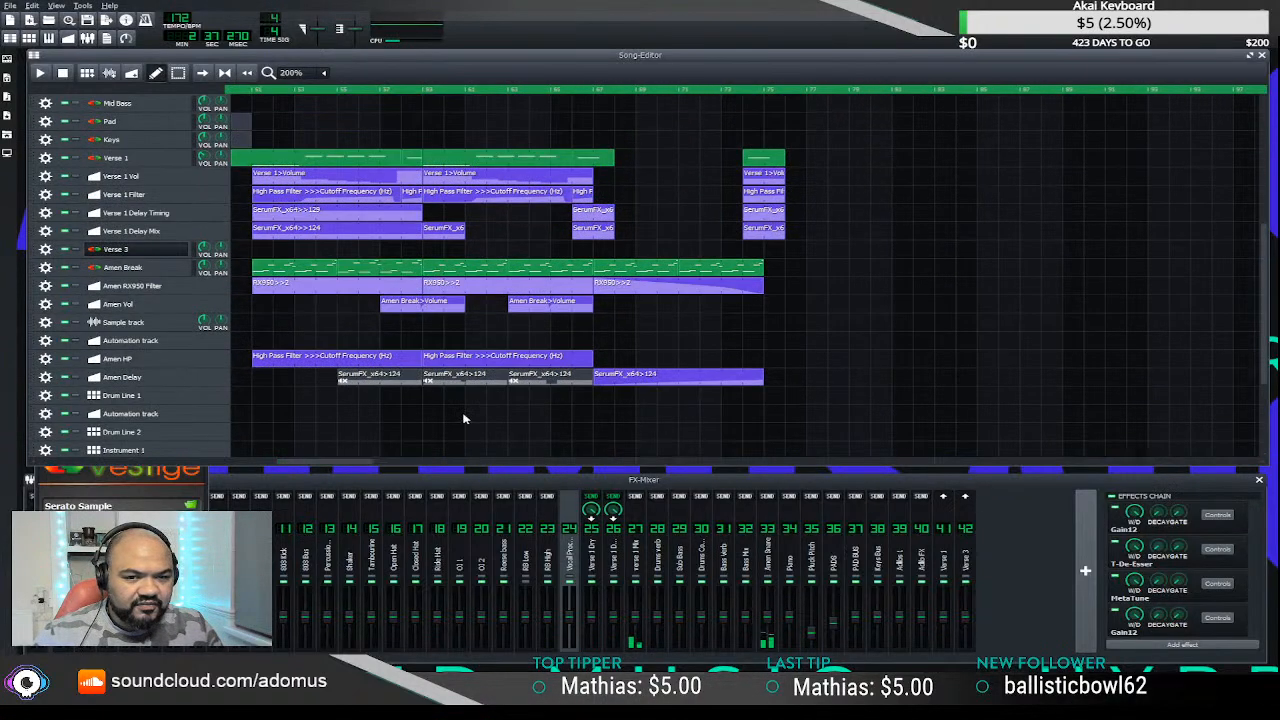
double_click(158, 212)
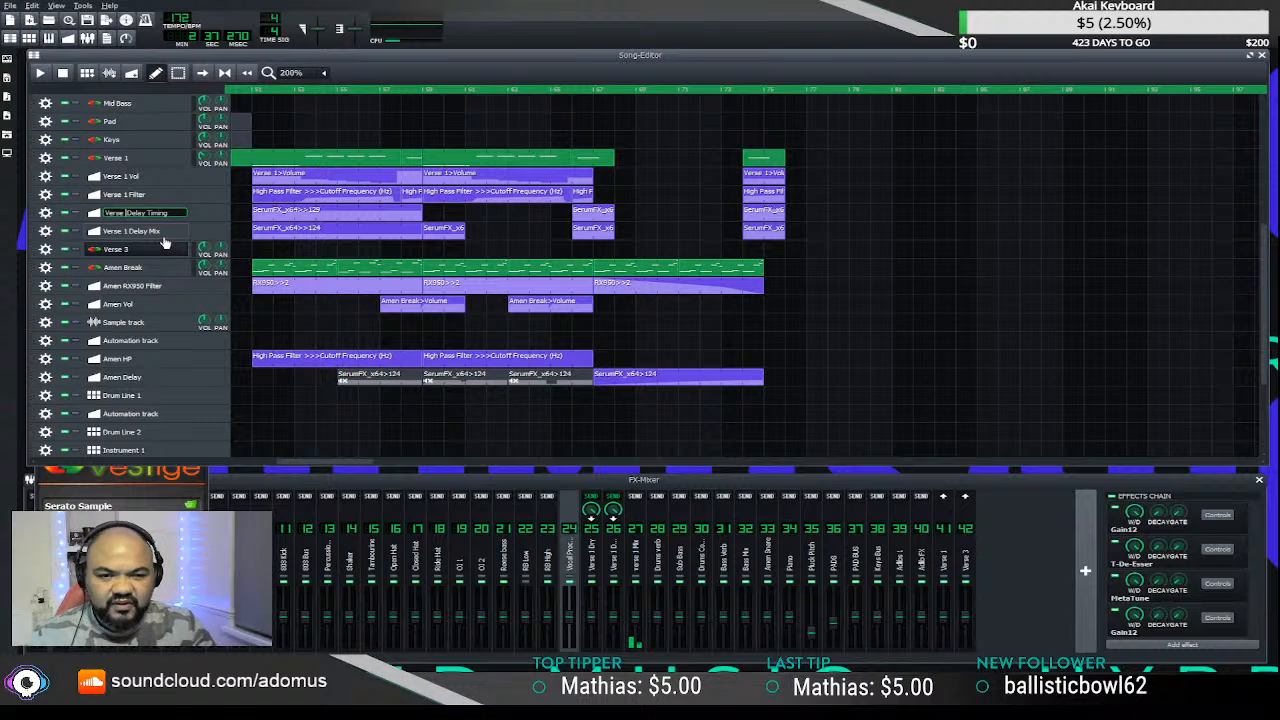
key(Return)
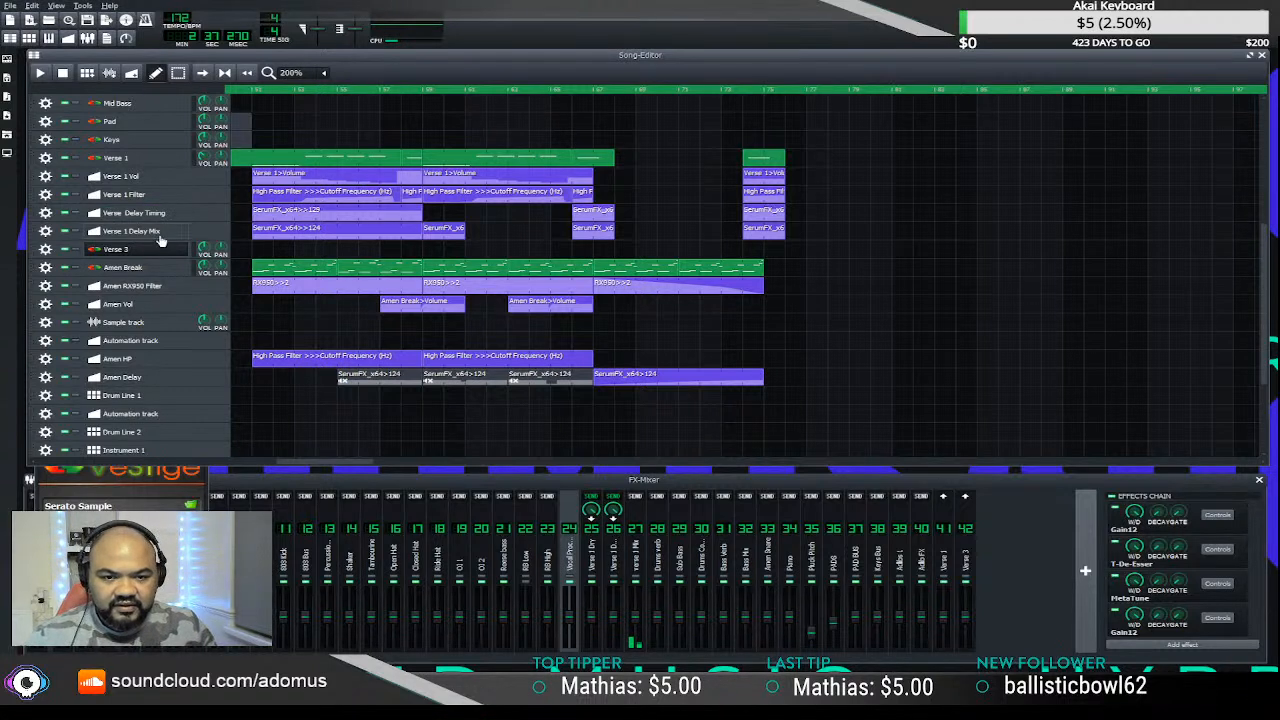
double_click(145, 231)
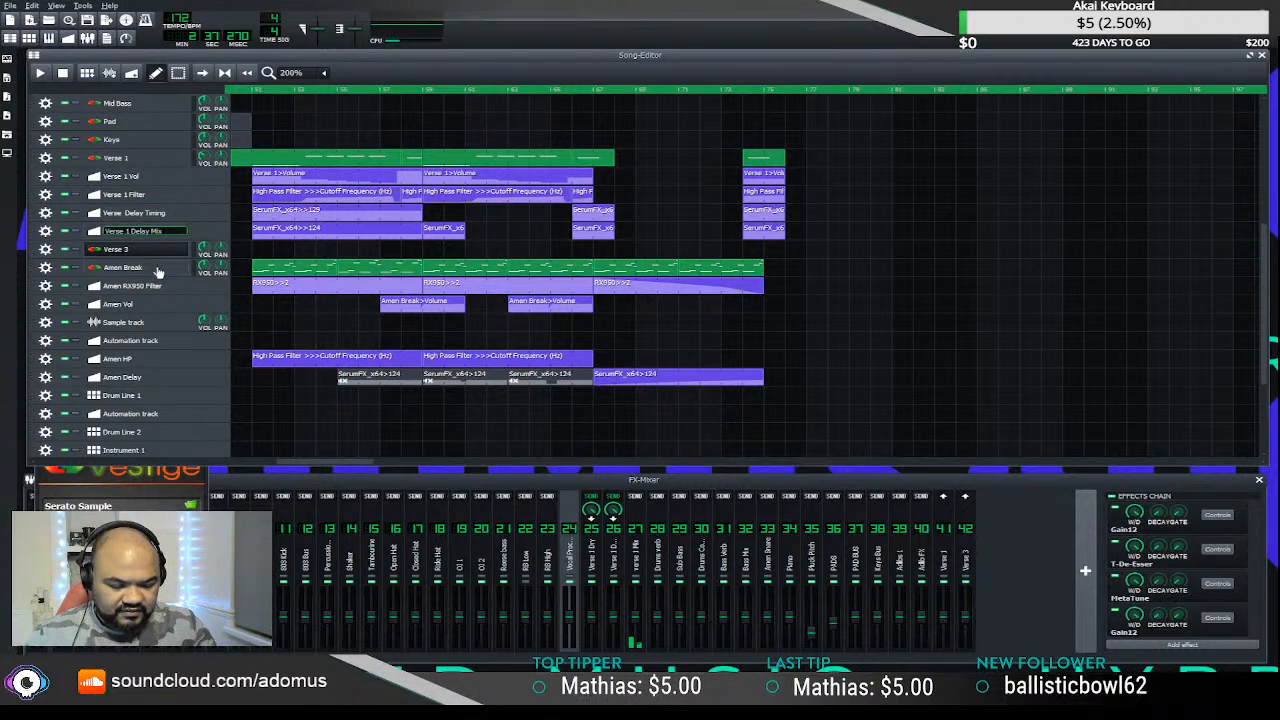
double_click(119, 195)
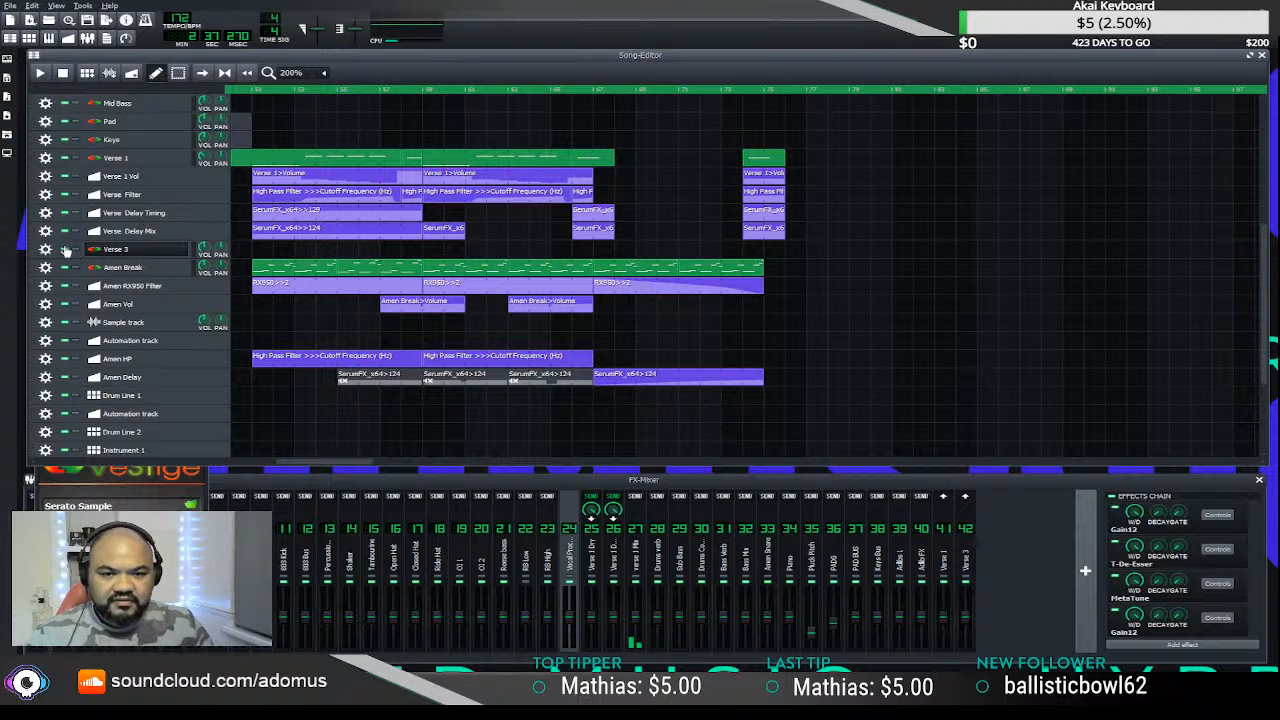
- Move the Verse 3 track up to sit between the Verse 1 Vol and Verse Filter tracks
drag(32, 244, 31, 180)
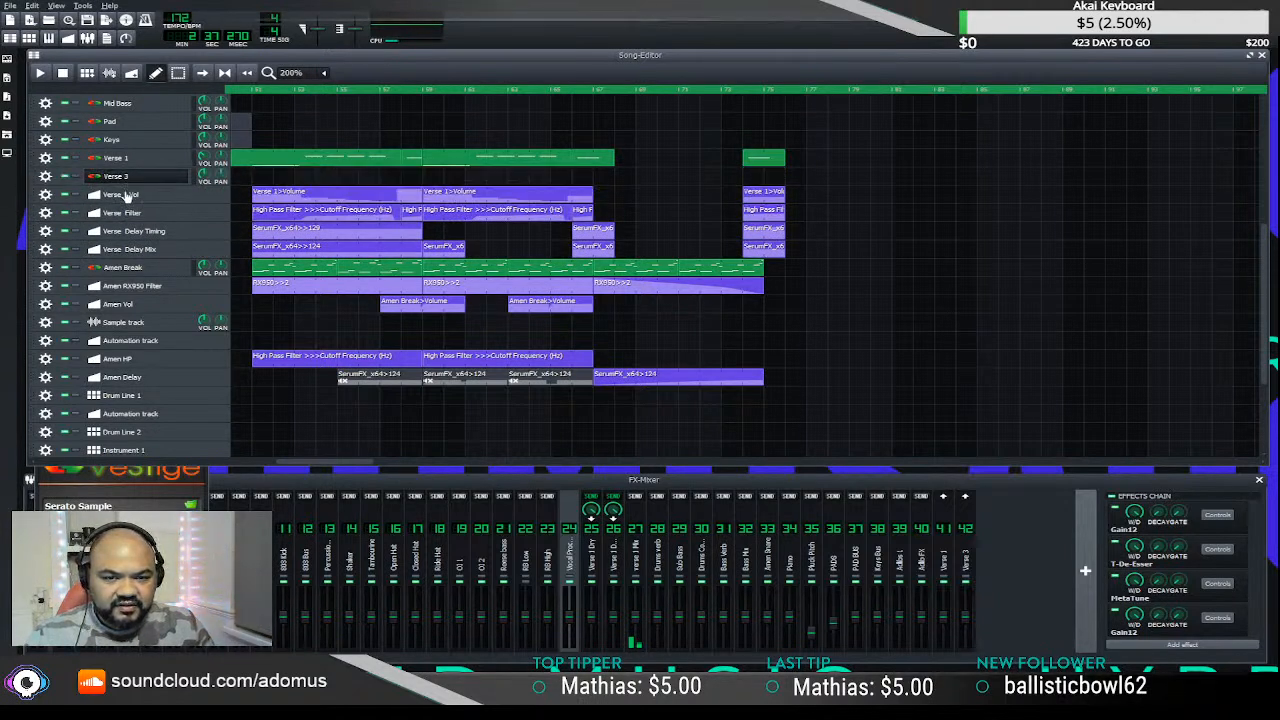
drag(34, 184, 64, 188)
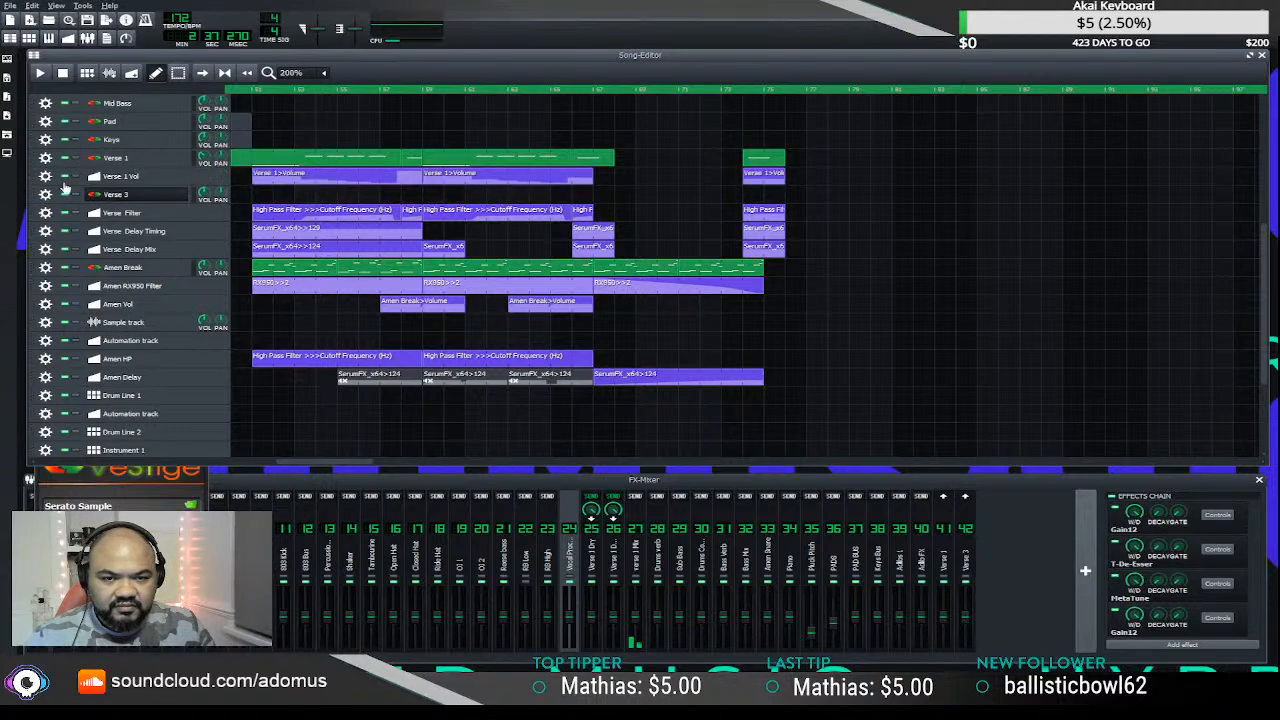
- Review the earlier verse arrangement, and play back the closing part of the song through its last section
drag(293, 465, 276, 455)
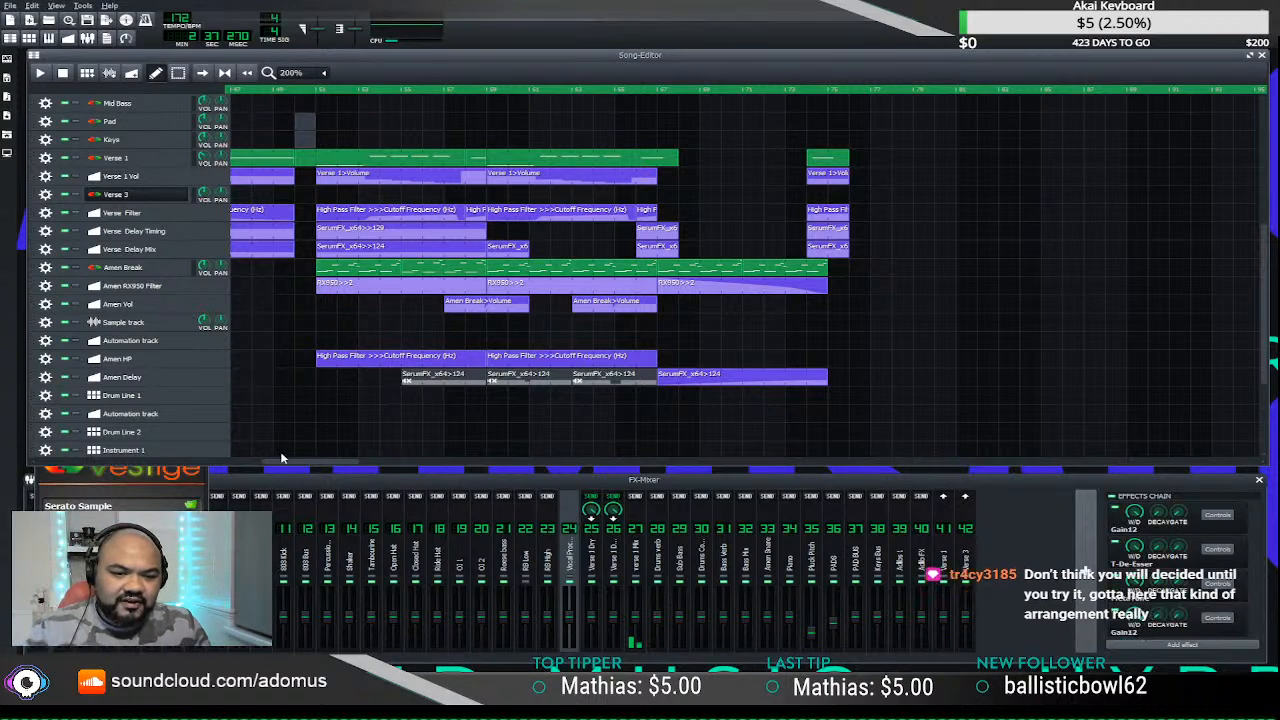
mouse_move(276, 455)
mouse_down()
mouse_move(383, 456)
mouse_move(411, 434)
mouse_move(257, 444)
mouse_up()
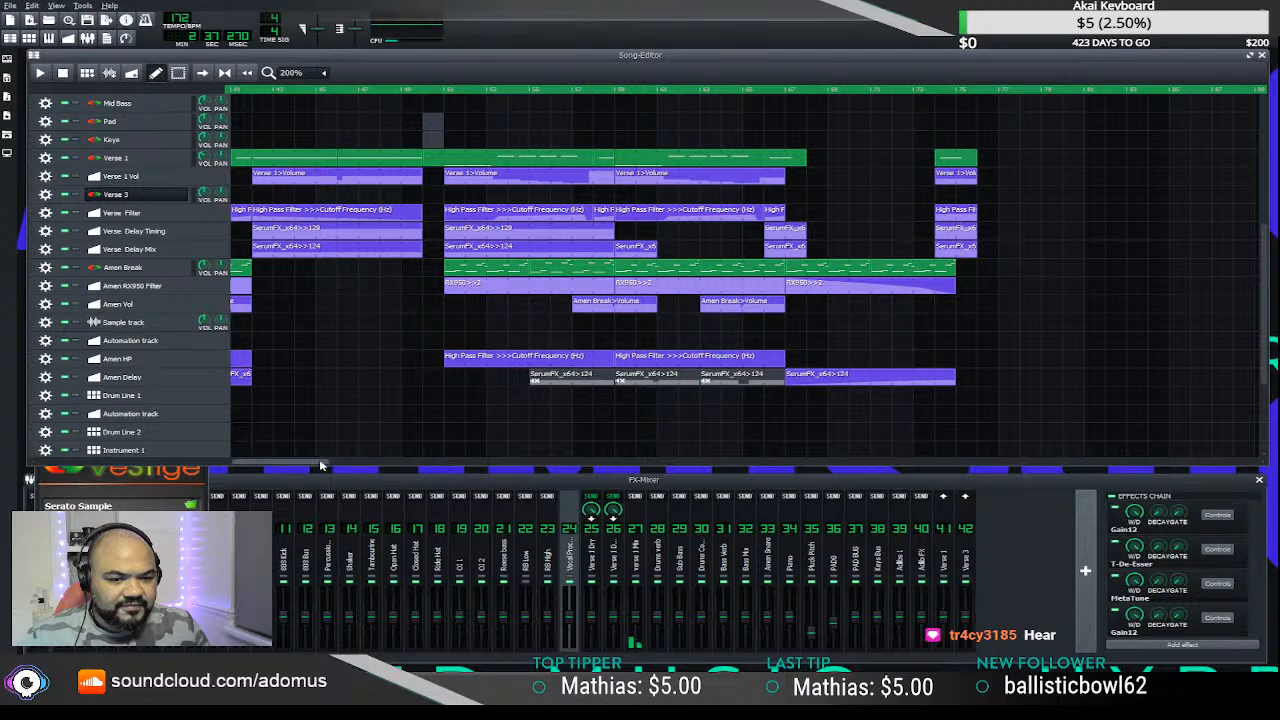
drag(320, 466, 535, 458)
scroll(520, 240, up, 3)
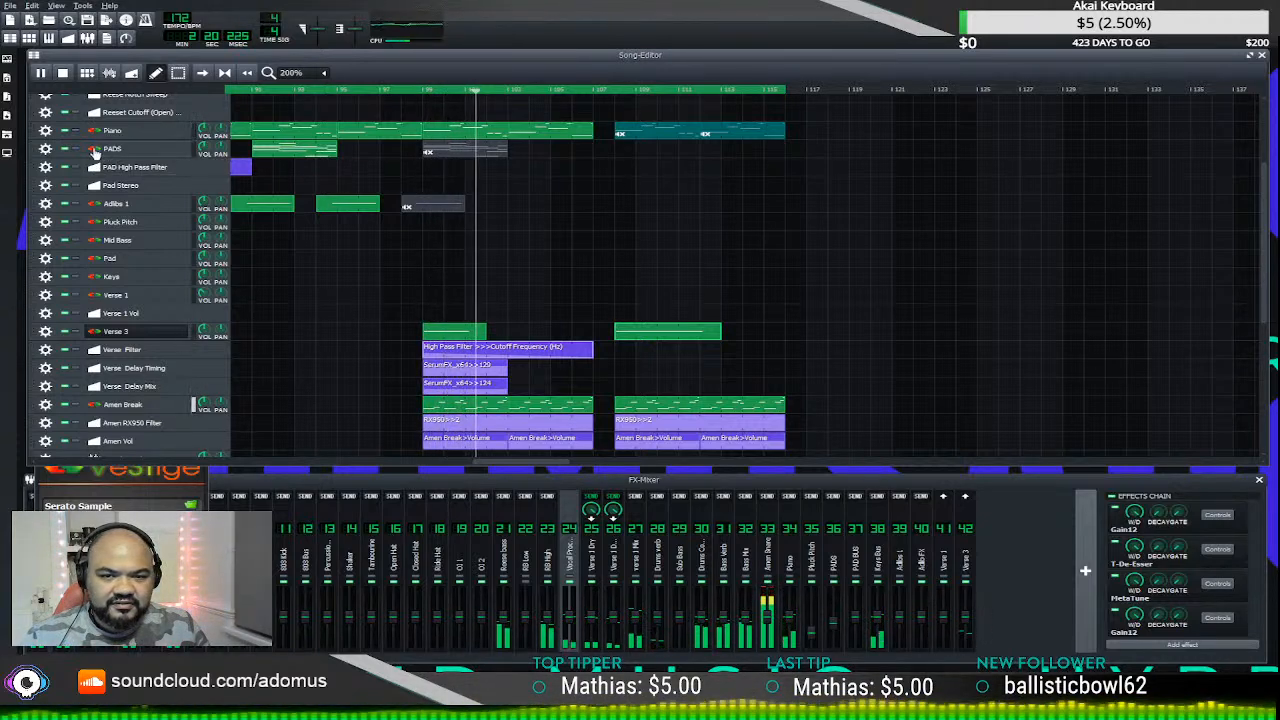
click(41, 74)
- Extend the end of the last Wn Riser clip to the start of the final section and set the playback position just before that section
scroll(560, 300, down, 5)
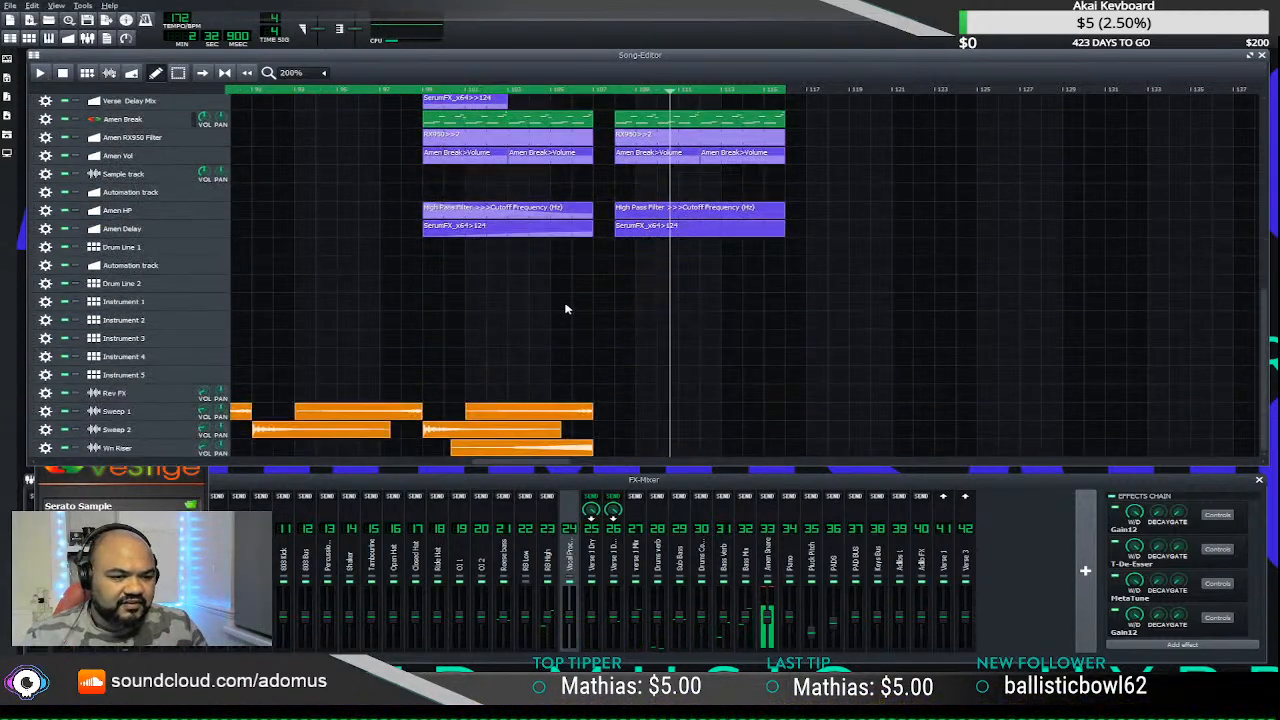
drag(593, 441, 616, 430)
click(598, 89)
scroll(622, 158, up, 2)
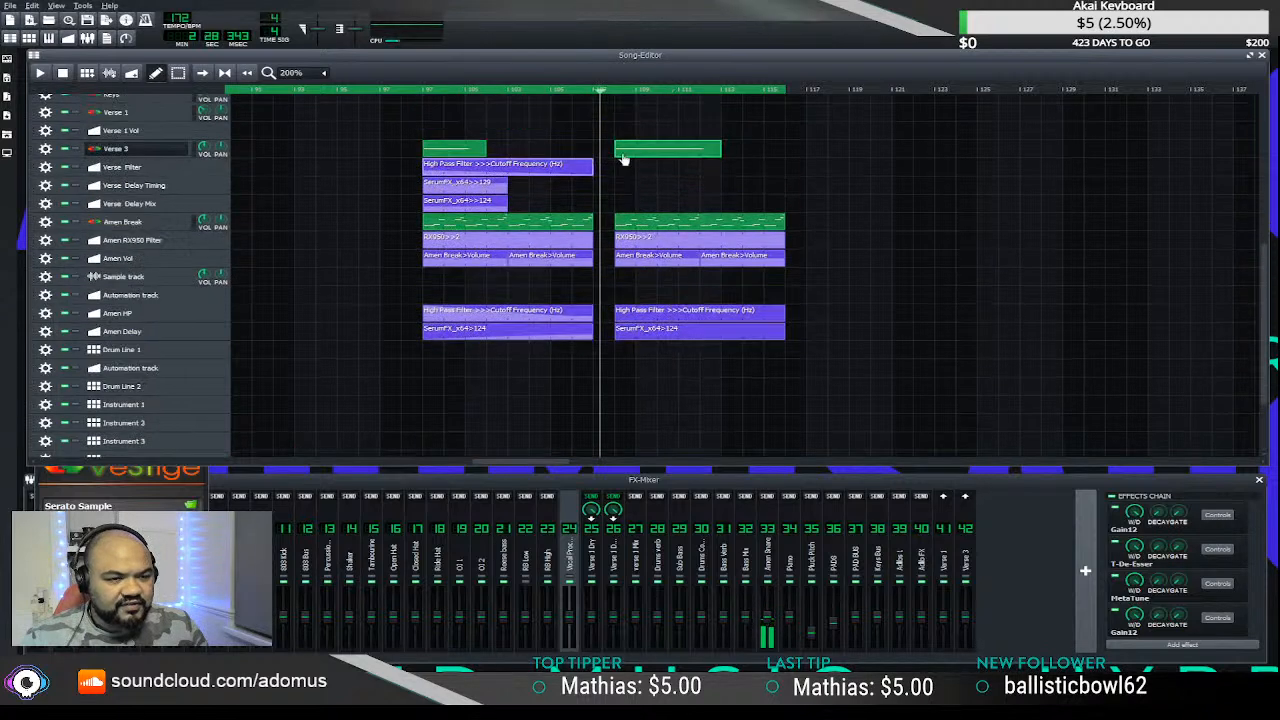
- Play back the opening bars of the final section from just before its start
scroll(615, 140, up, 1)
scroll(605, 125, up, 1)
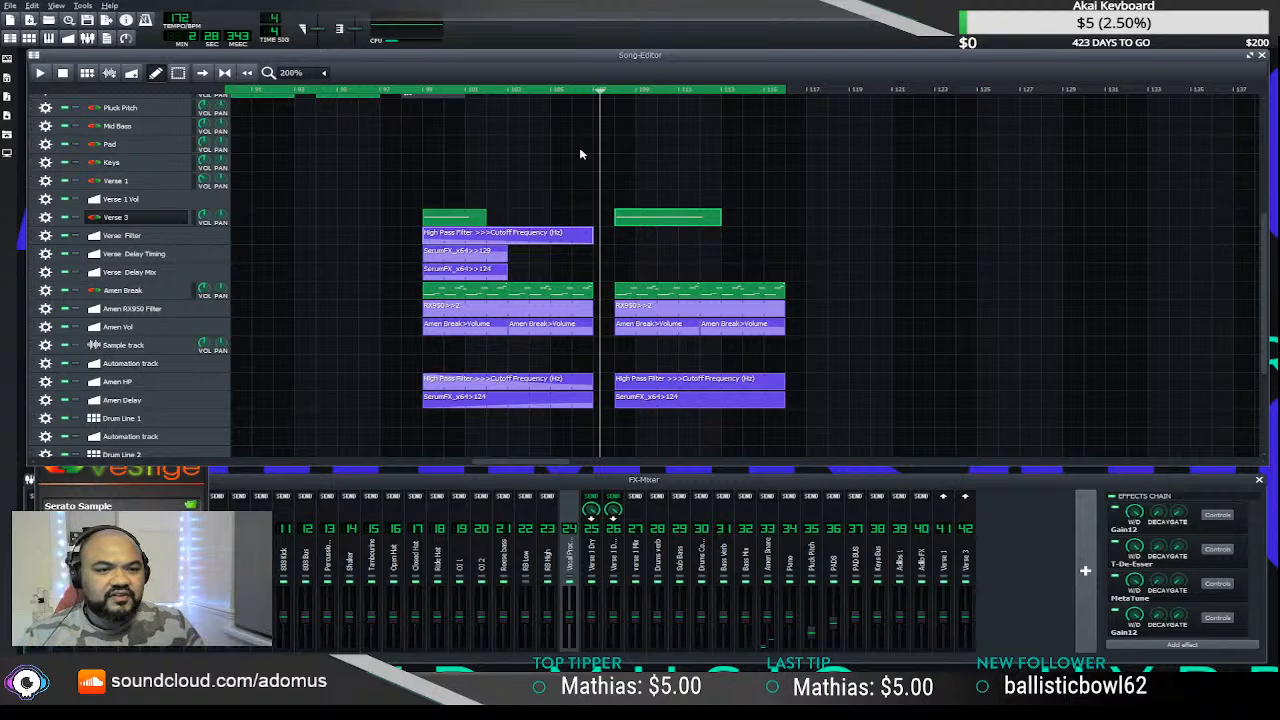
key(space)
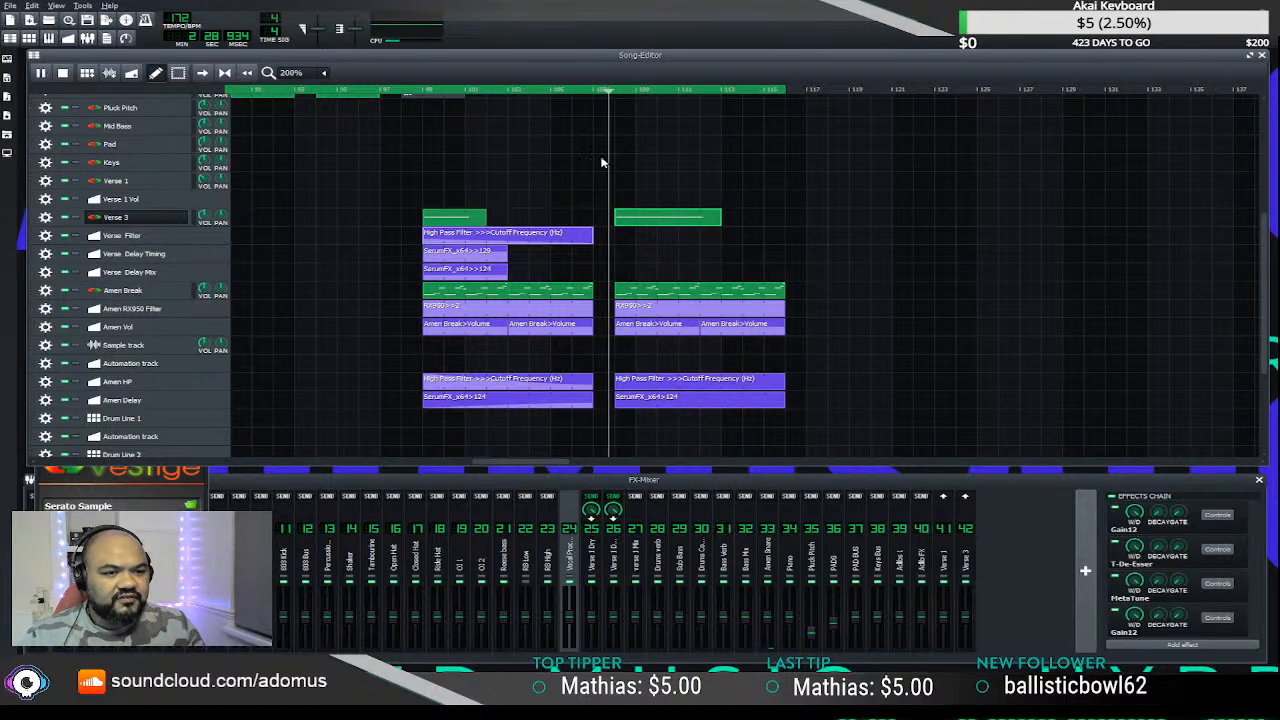
scroll(601, 164, up, 3)
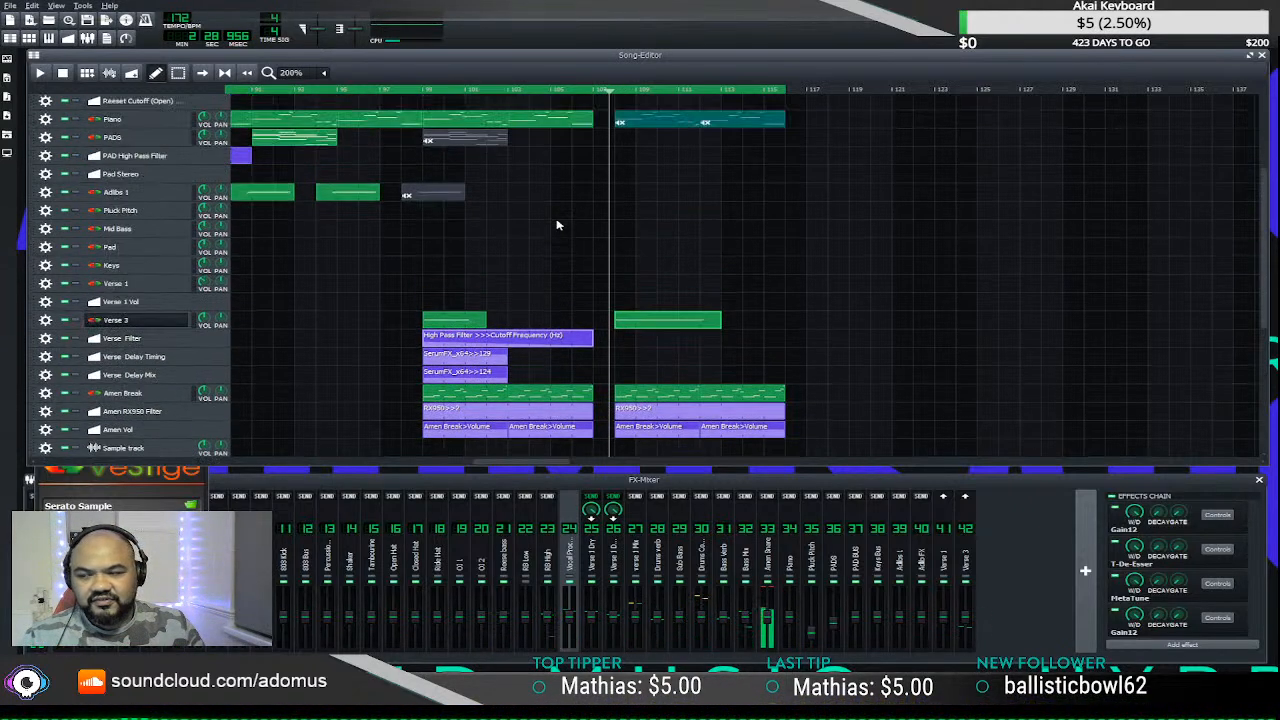
scroll(604, 170, down, 8)
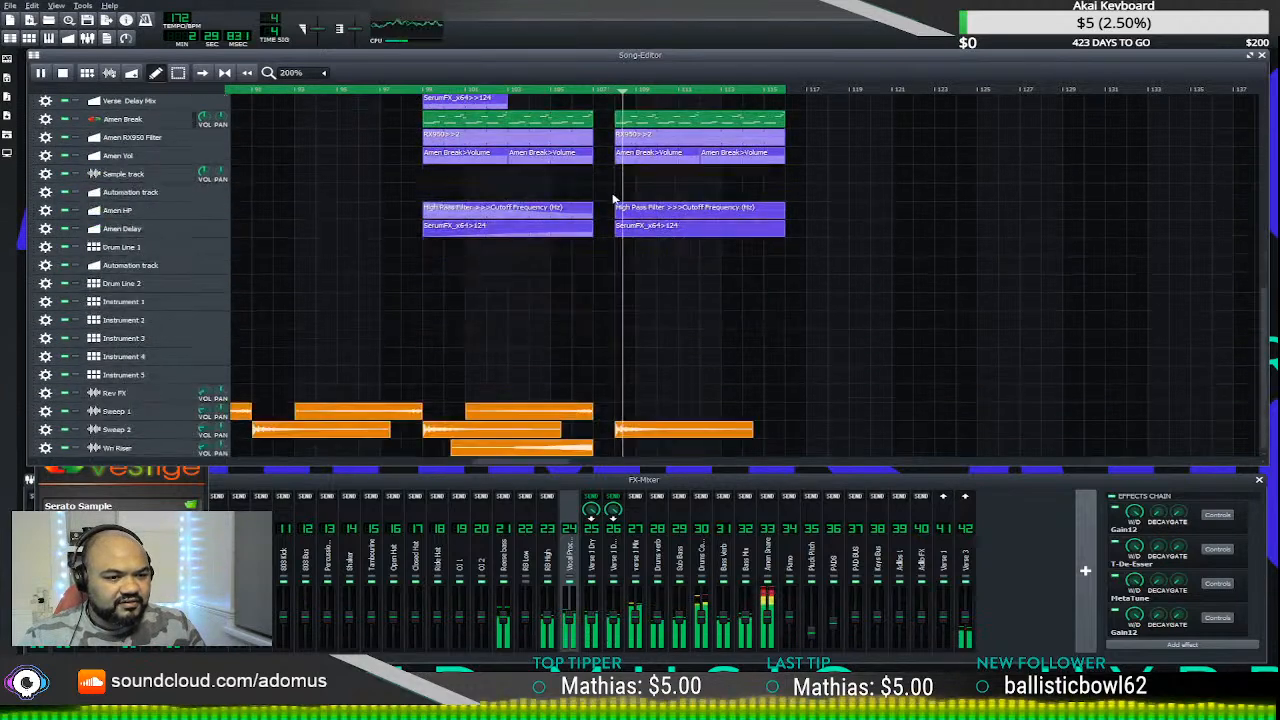
key(space)
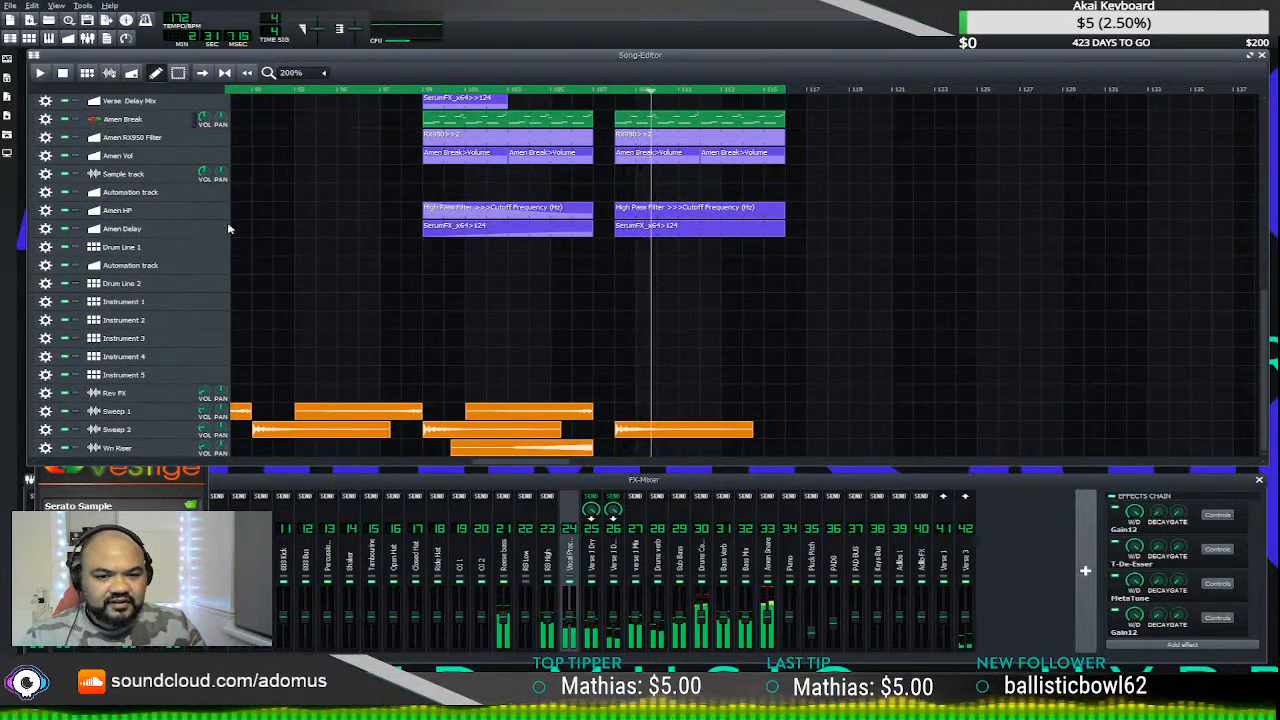
- Place a Rev FX reverse clip in the gap before the final section so that it ends where the section starts at bar 108
drag(415, 462, 258, 456)
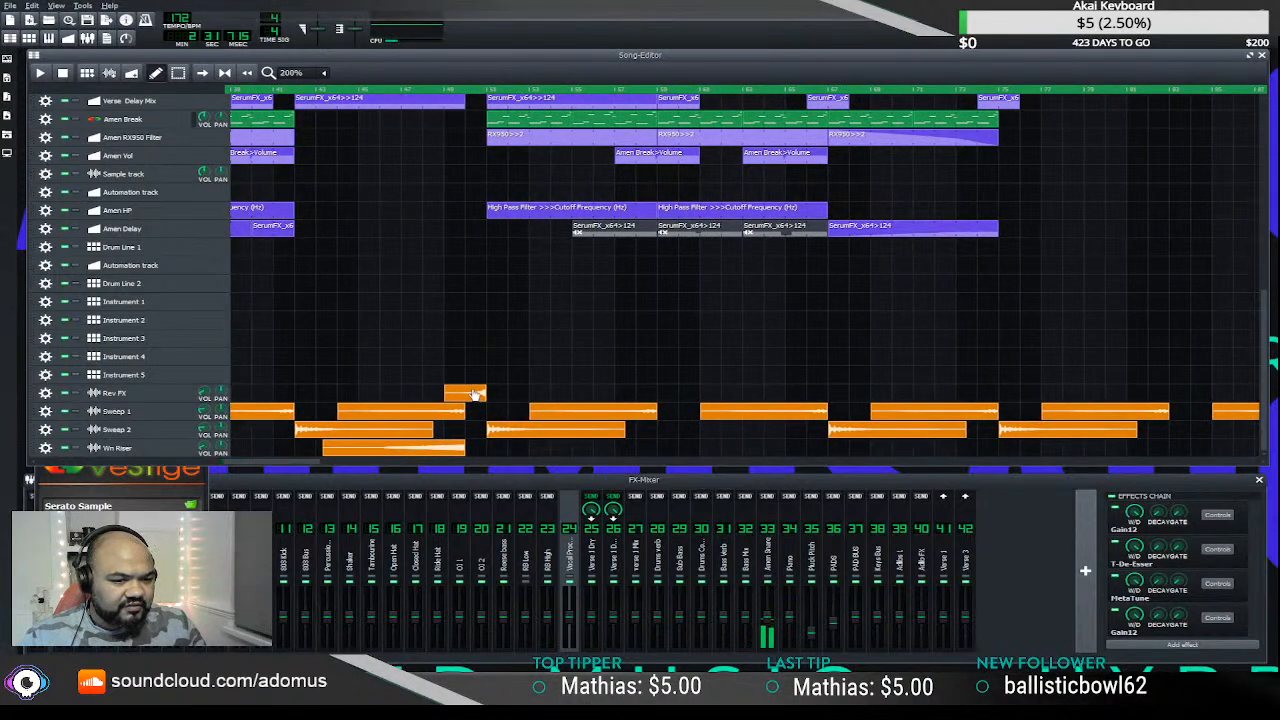
scroll(452, 380, down, 3)
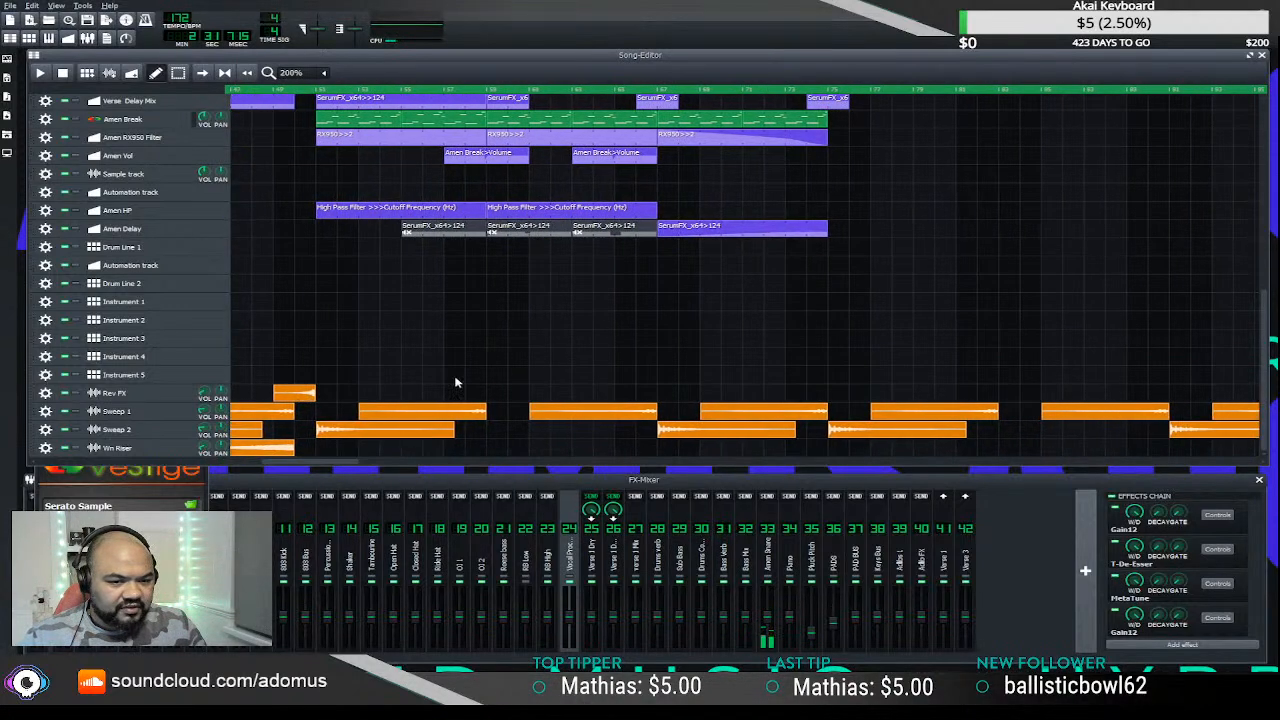
drag(245, 398, 507, 400)
scroll(532, 408, up, 3)
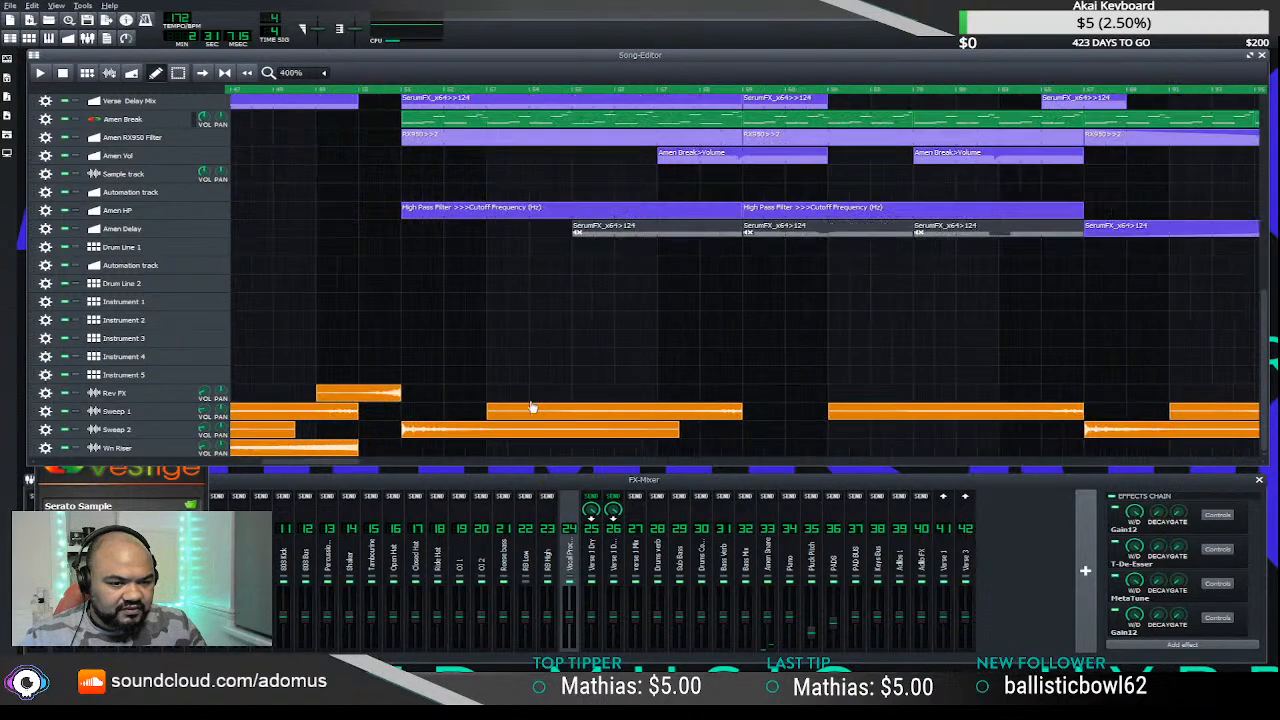
drag(459, 476, 561, 479)
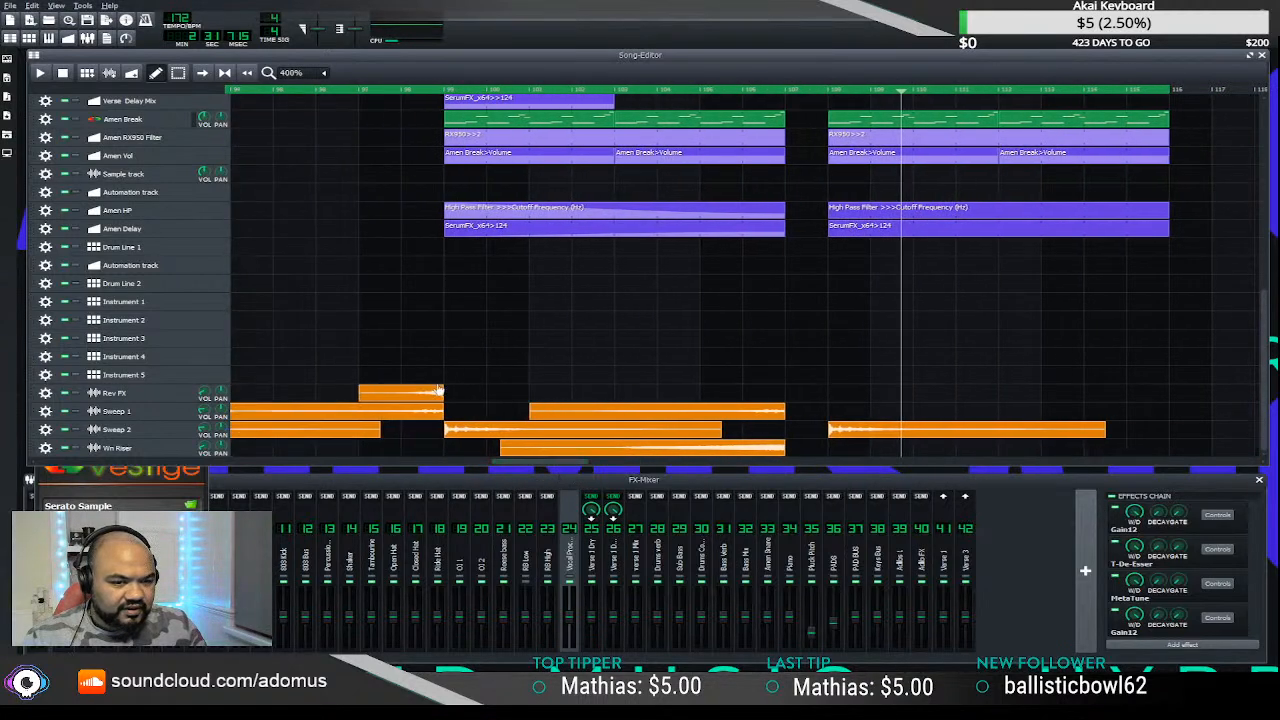
drag(438, 391, 796, 402)
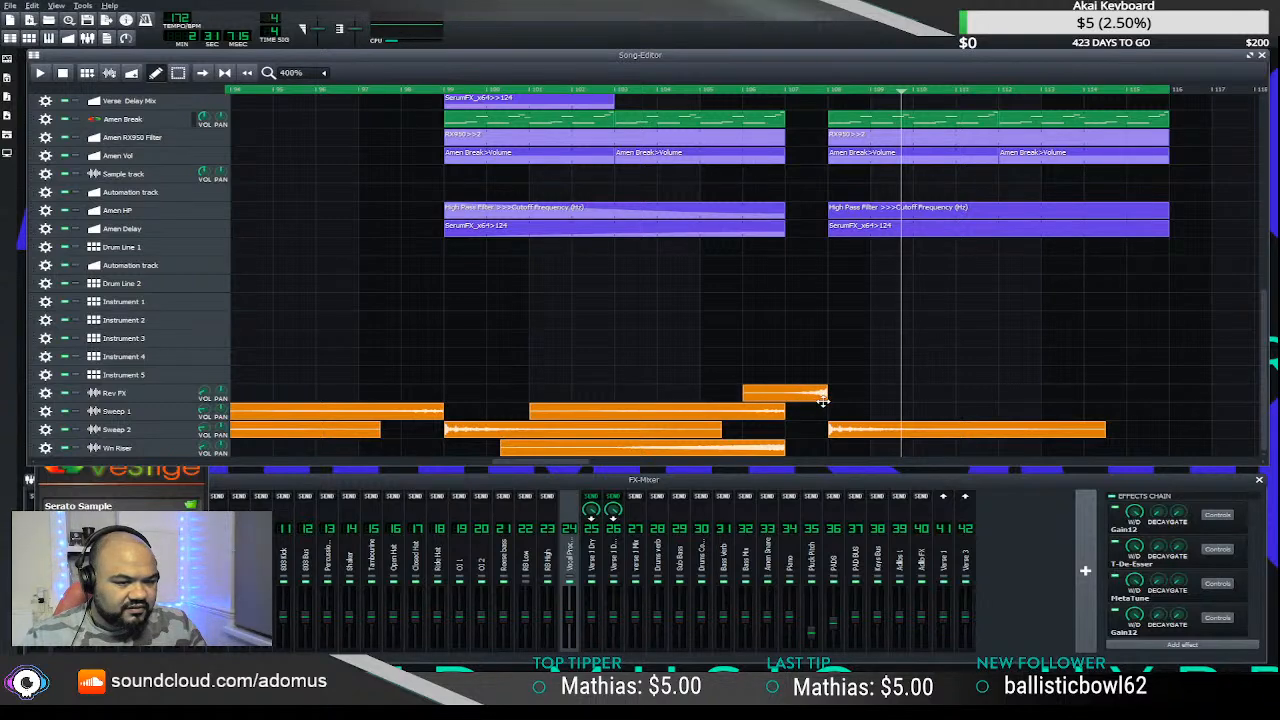
- Play back the closing part of the song from just before bar 99 into the final section
scroll(875, 381, up, 2)
ctrl+scroll(757, 177, down, 1)
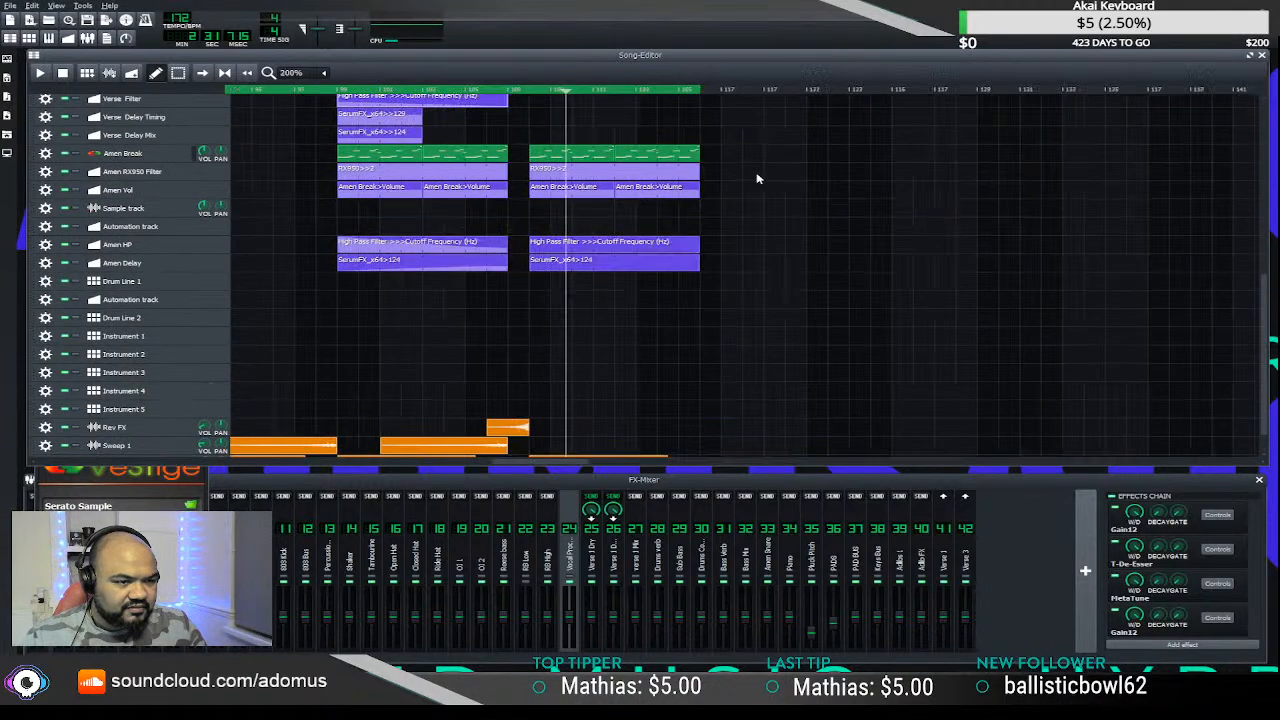
ctrl+scroll(471, 143, down, 1)
ctrl+scroll(456, 152, up, 1)
click(322, 89)
key(space)
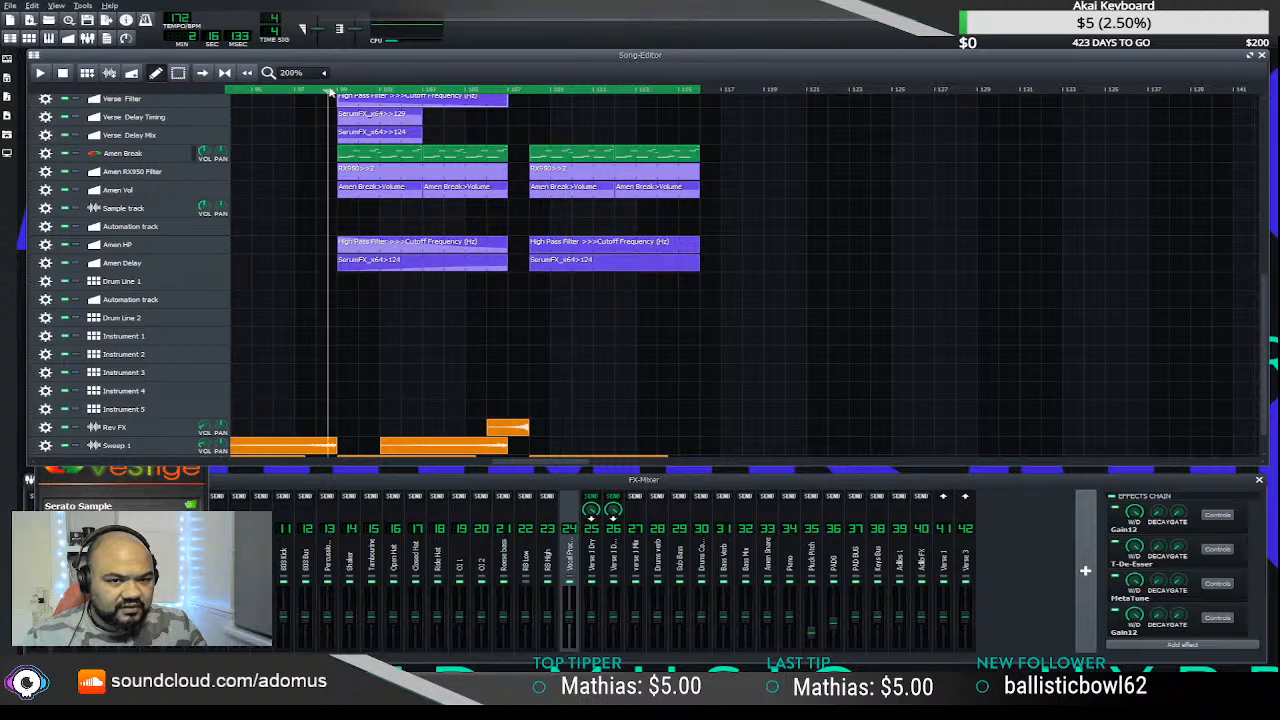
scroll(493, 240, down, 2)
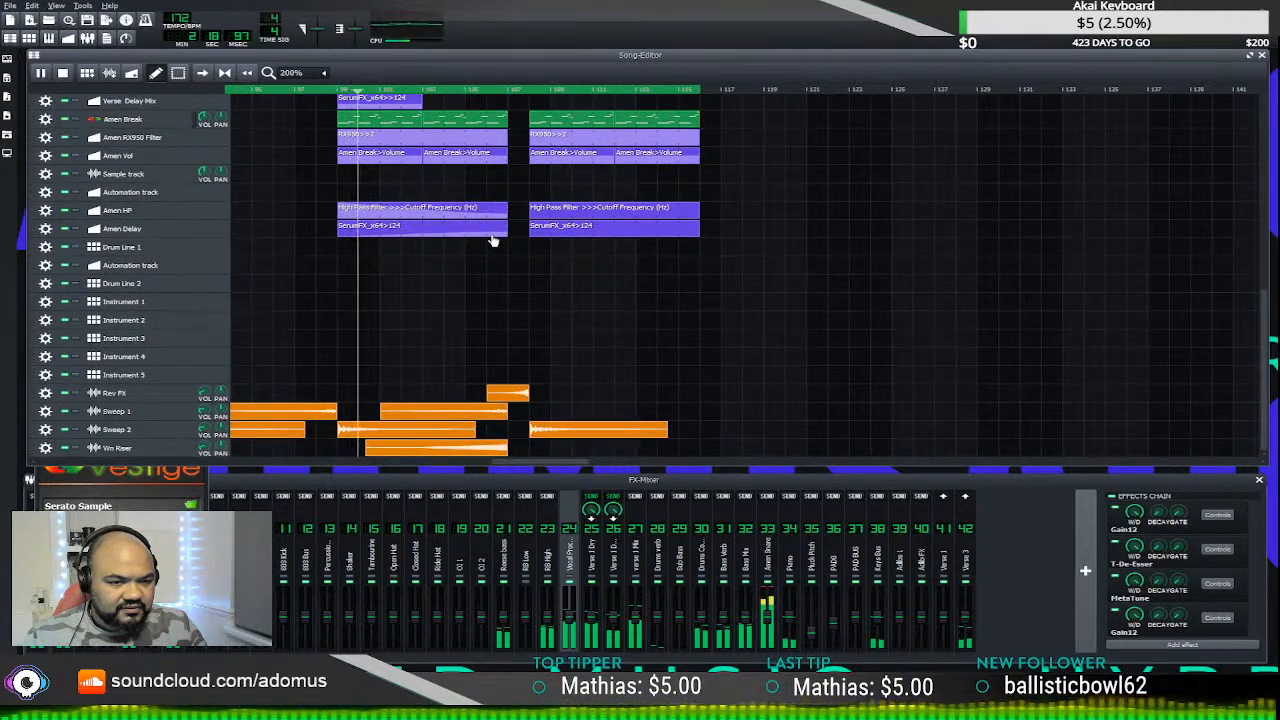
scroll(491, 240, up, 7)
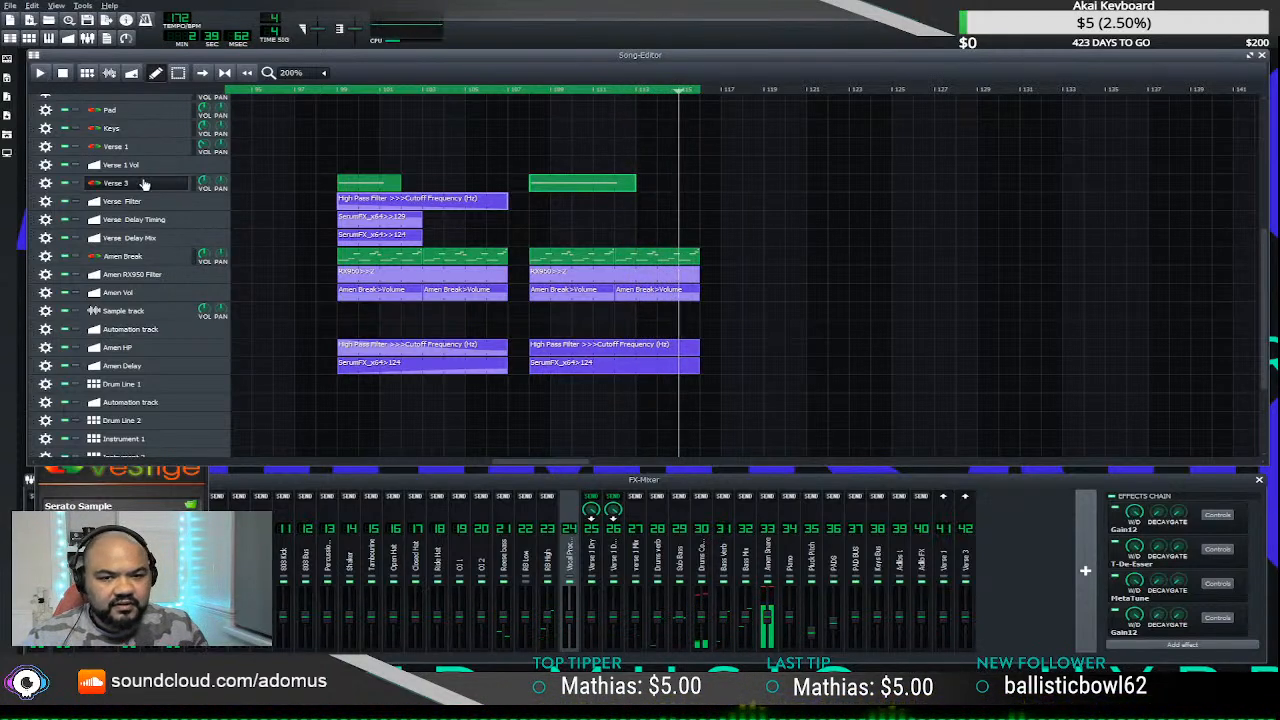
- Open the Verse 3 track's Serato Sample, audition pad 1 and assign pad 2 to a cue about 3 seconds into the vocal
click(118, 548)
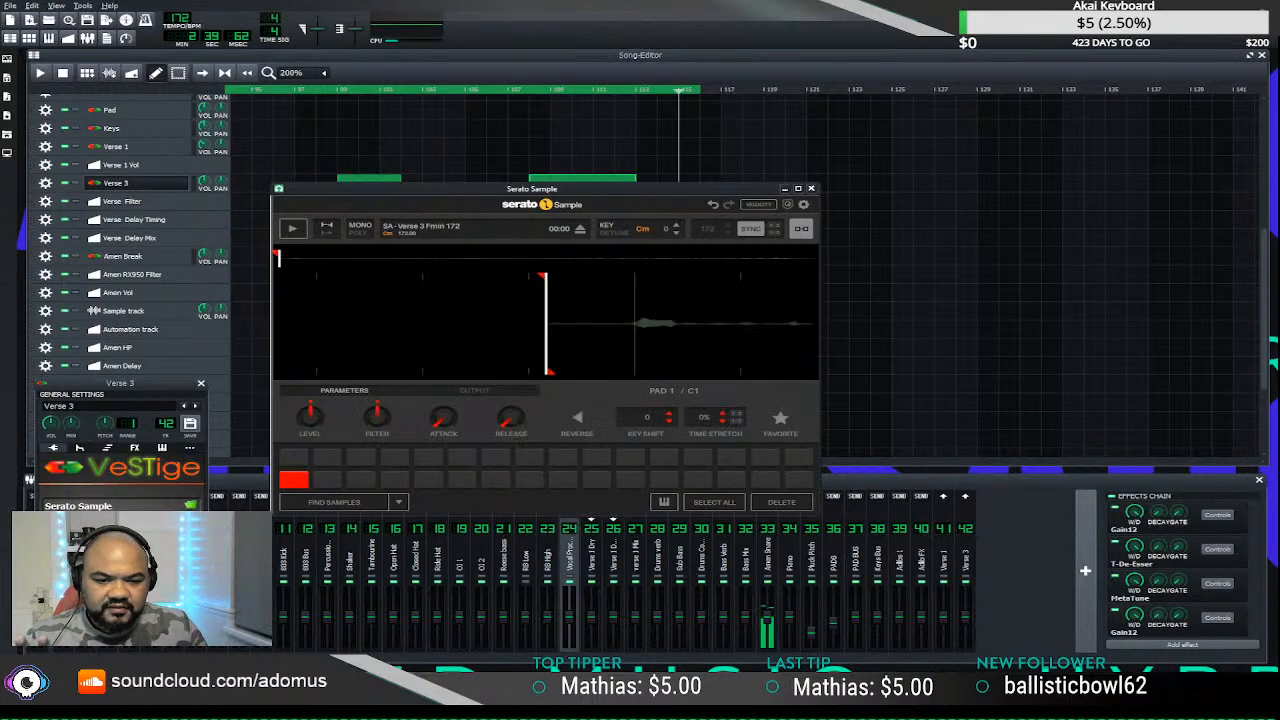
click(296, 480)
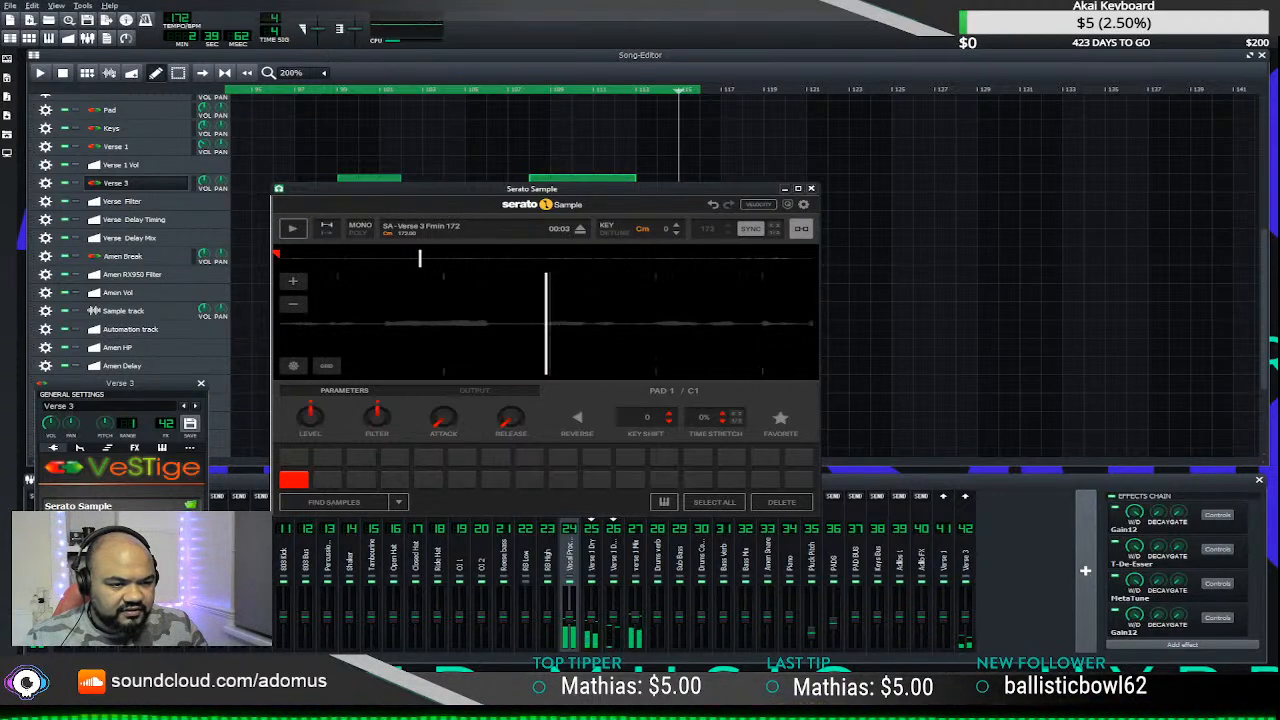
click(340, 487)
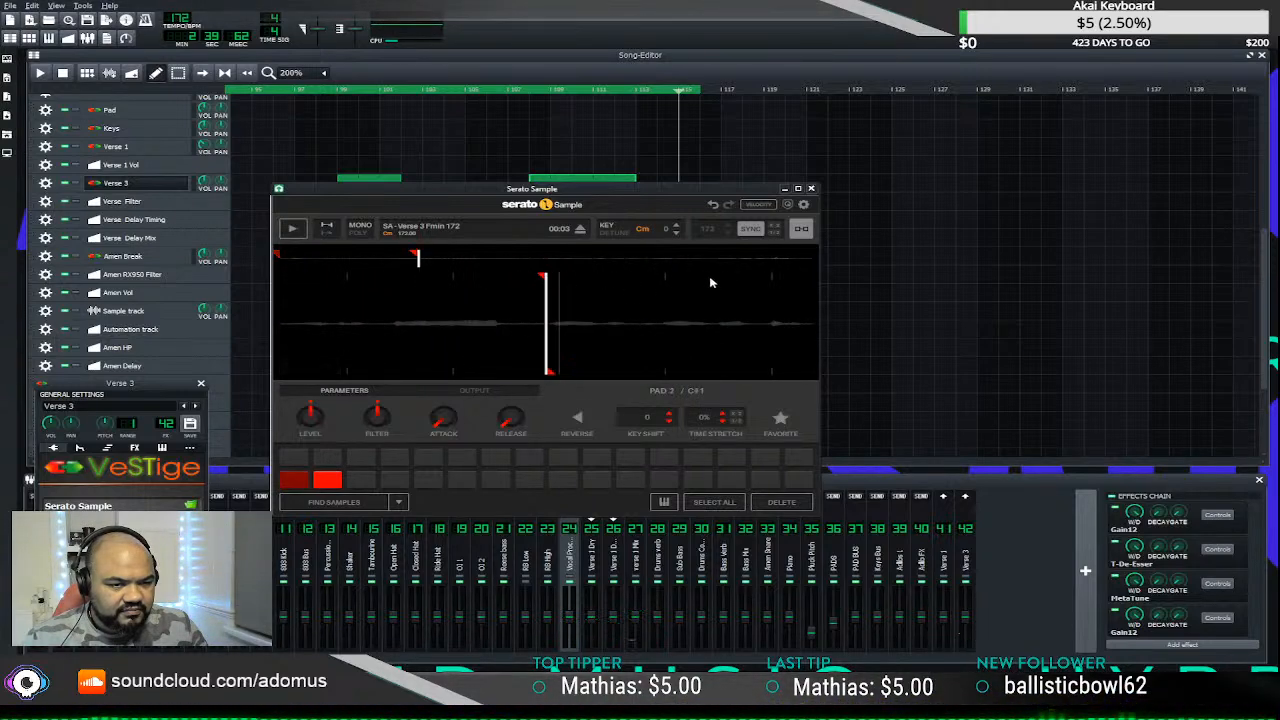
- Move pad 2's cue to about 4 seconds, fine-tune it against the waveform while auditioning, and close the sampler
mouse_move(750, 291)
mouse_down()
mouse_move(510, 291)
mouse_move(563, 282)
mouse_up()
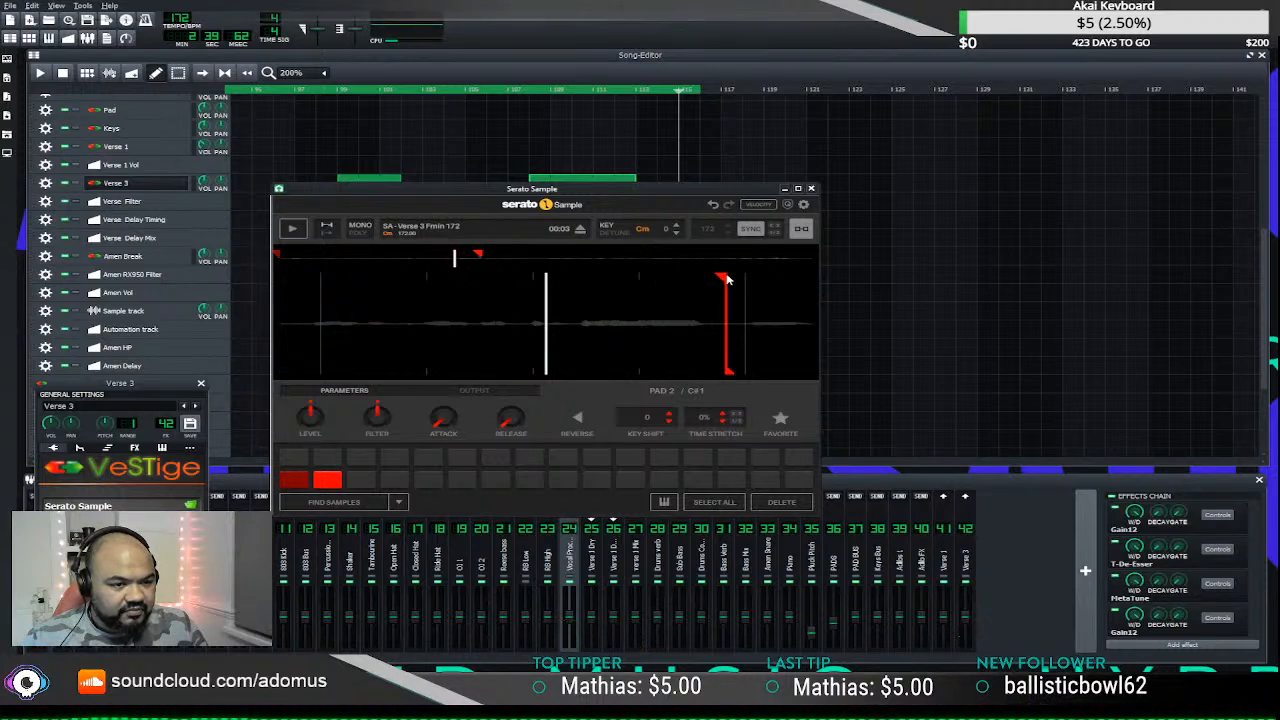
drag(727, 280, 588, 283)
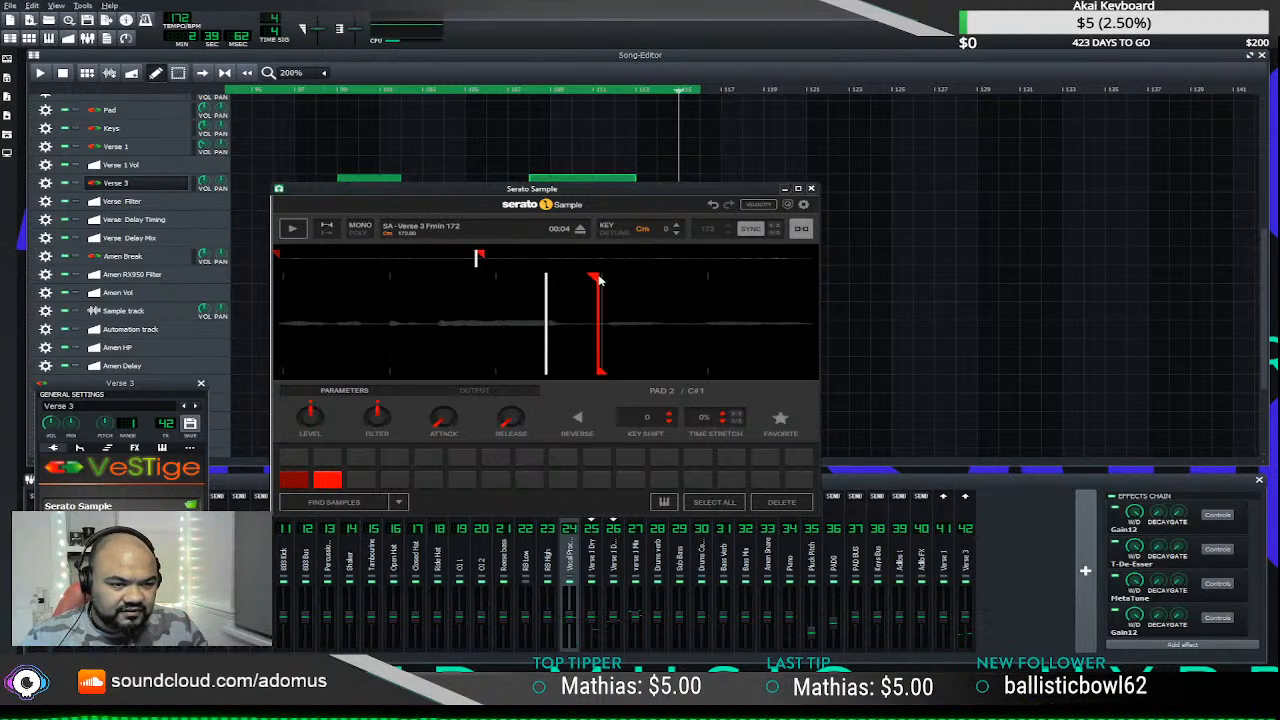
click(340, 482)
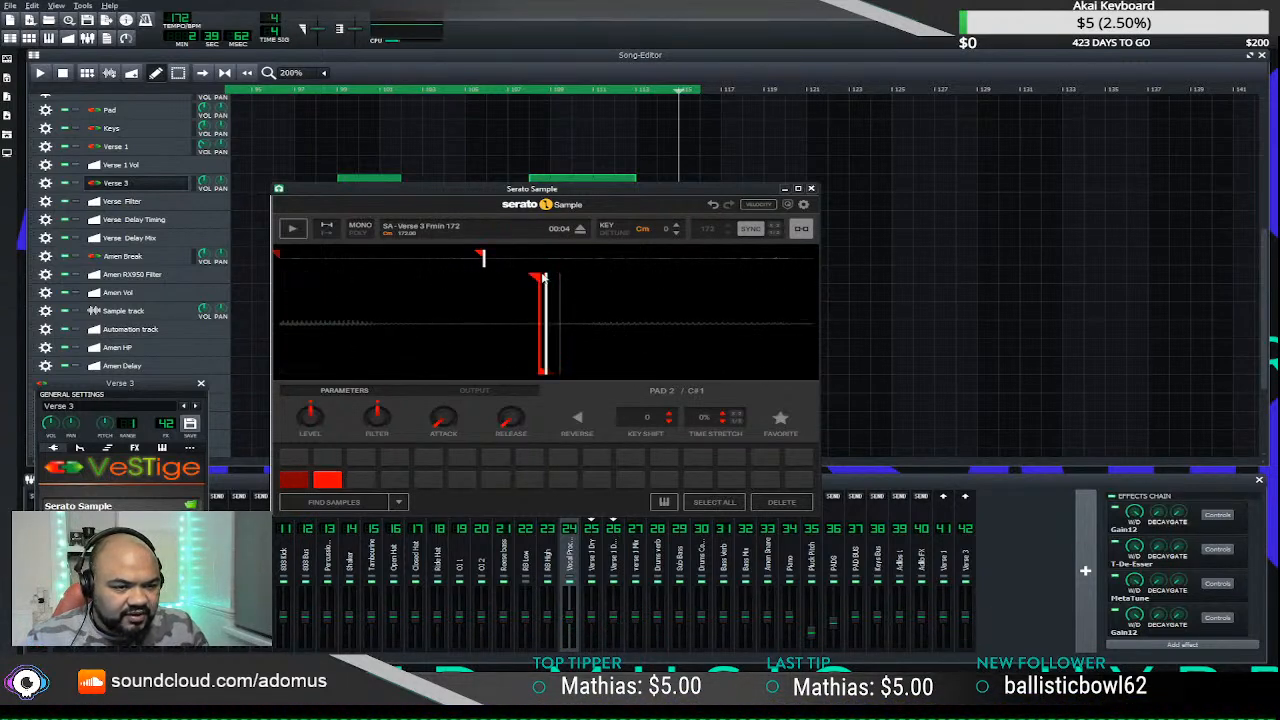
drag(546, 278, 556, 278)
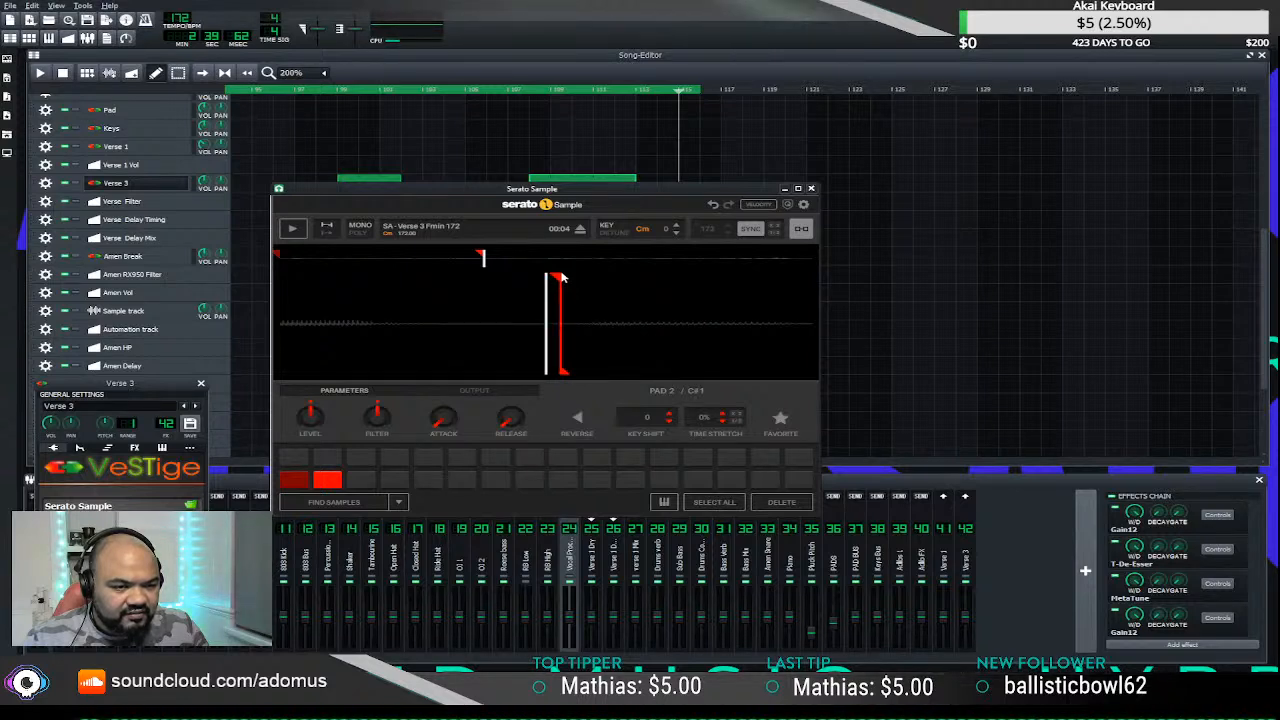
scroll(612, 314, down, 5)
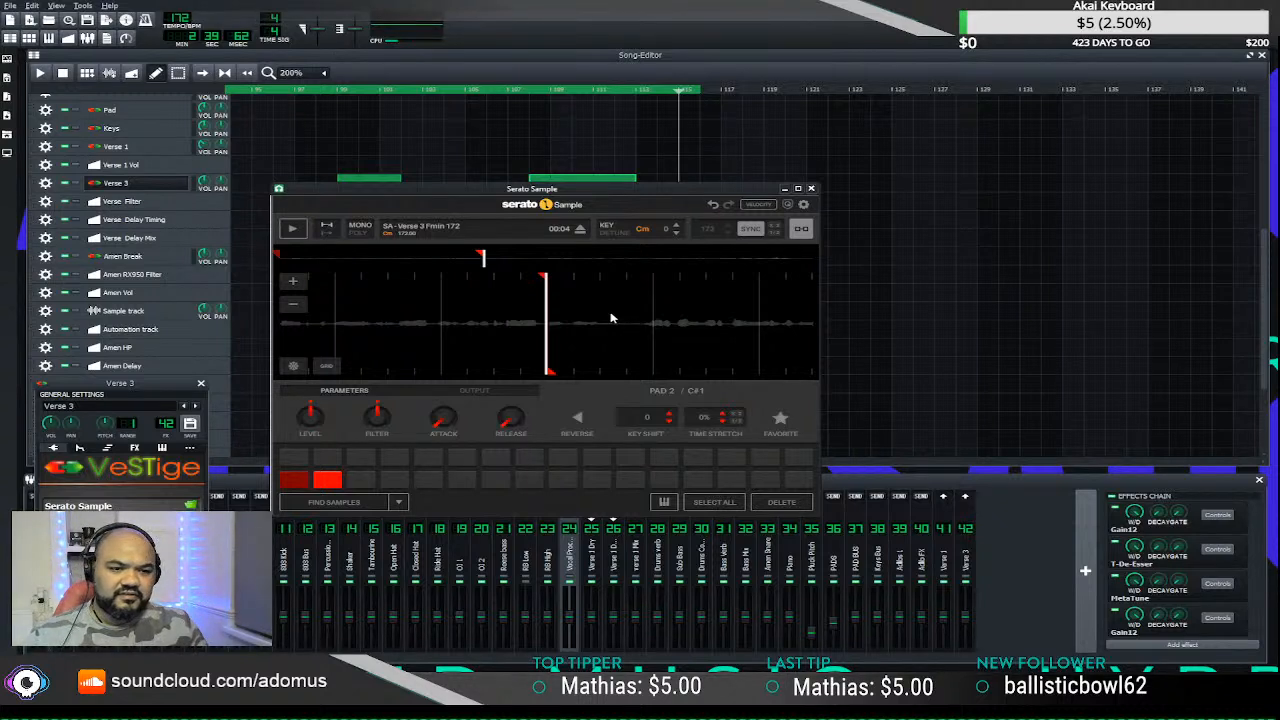
scroll(612, 318, up, 5)
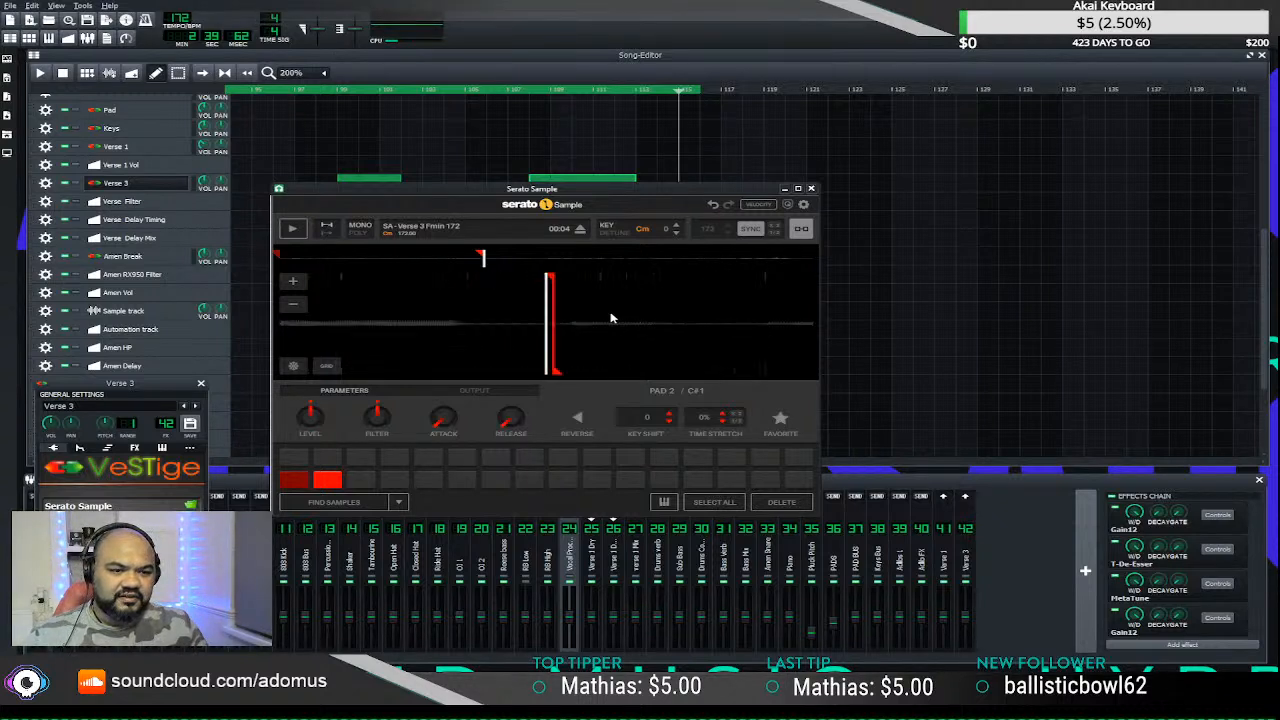
click(318, 483)
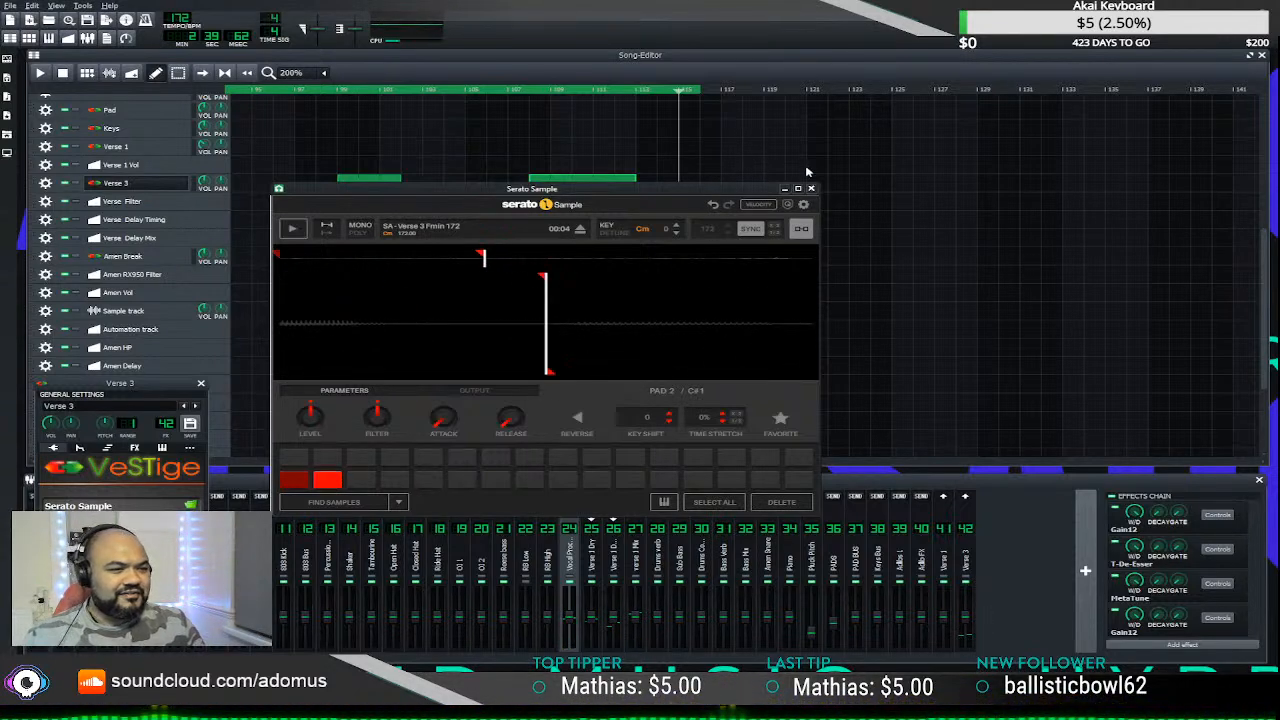
click(811, 188)
- Add a Verse 3 clip at bar 115 and draw a one-bar C#3 note from its start
scroll(657, 251, up, 2)
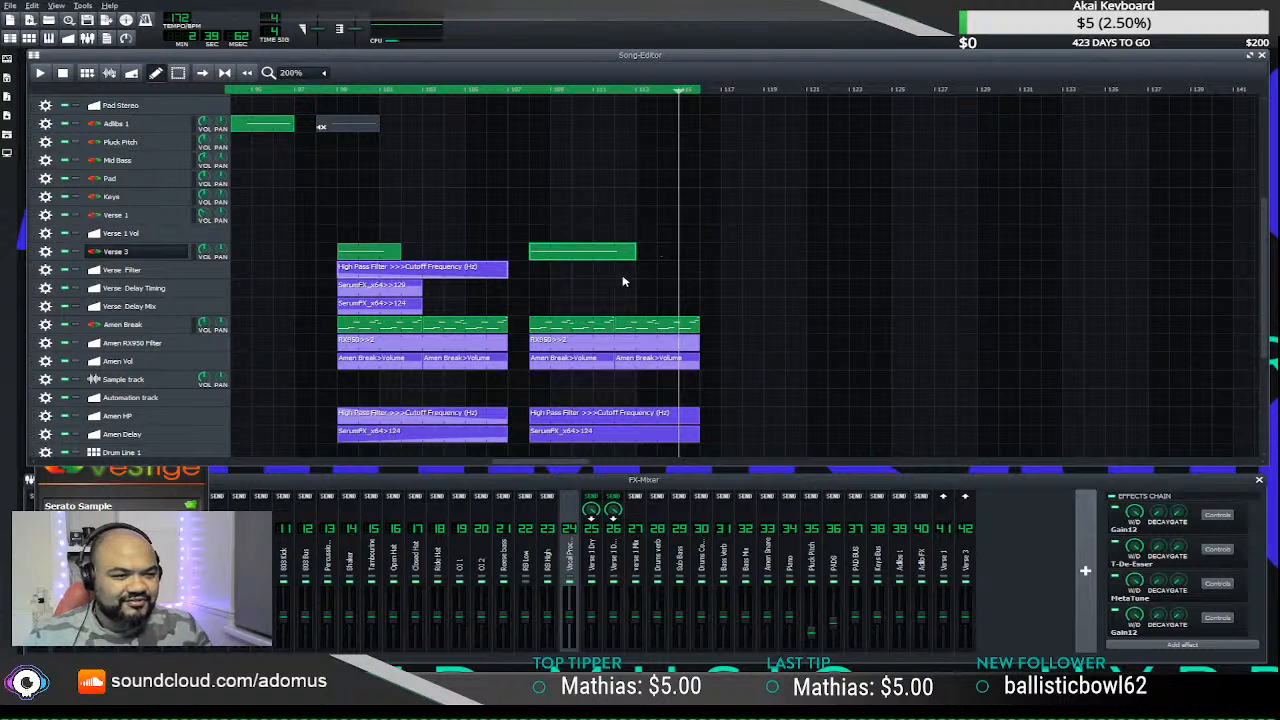
double_click(686, 257)
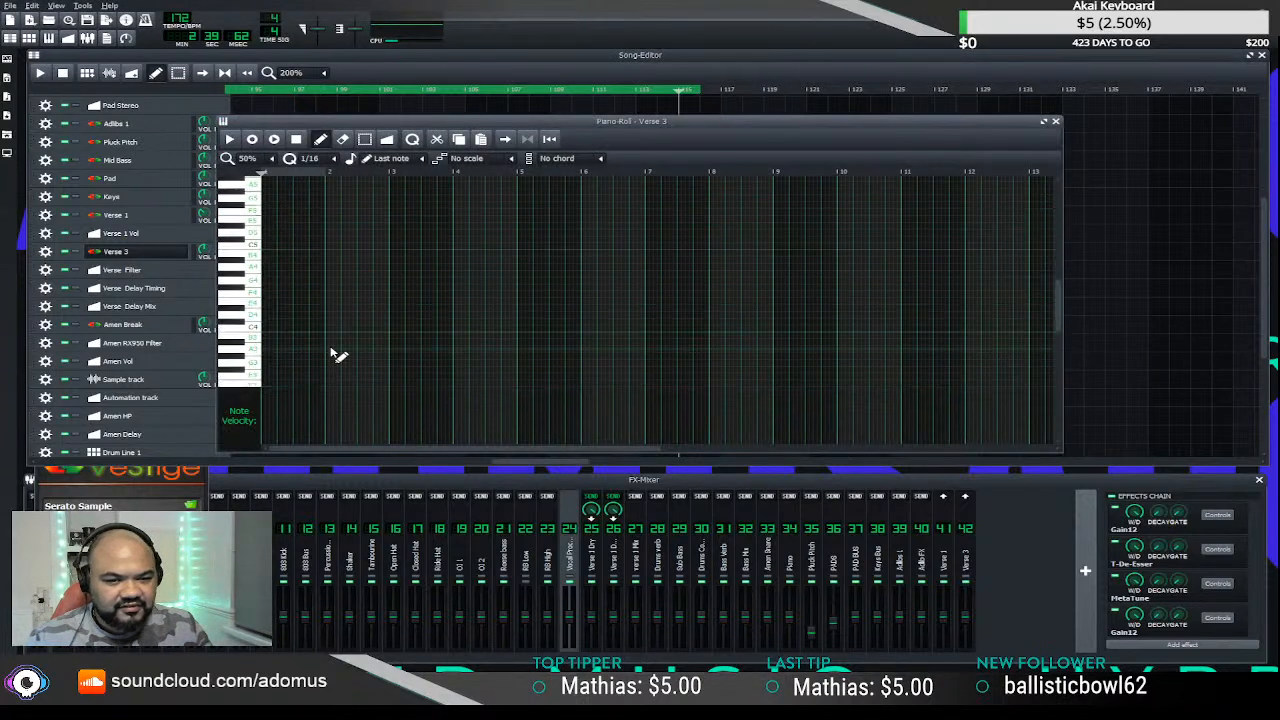
scroll(297, 352, up, 1)
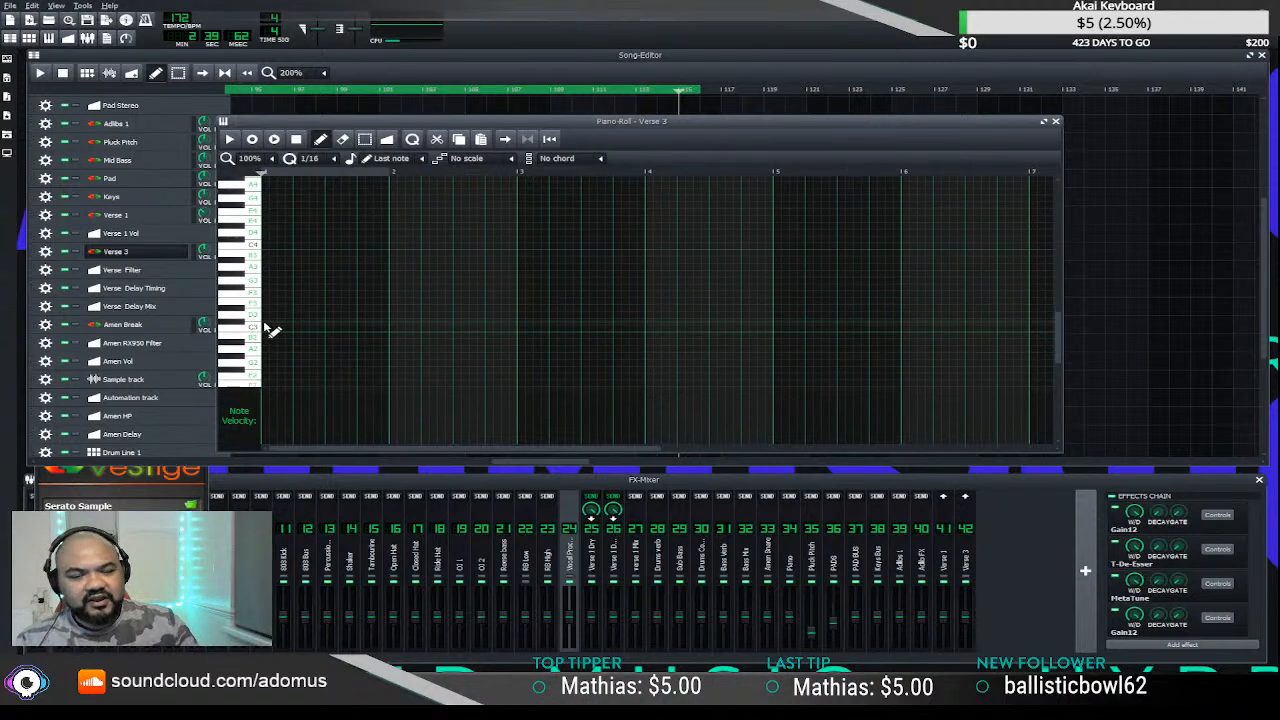
click(268, 324)
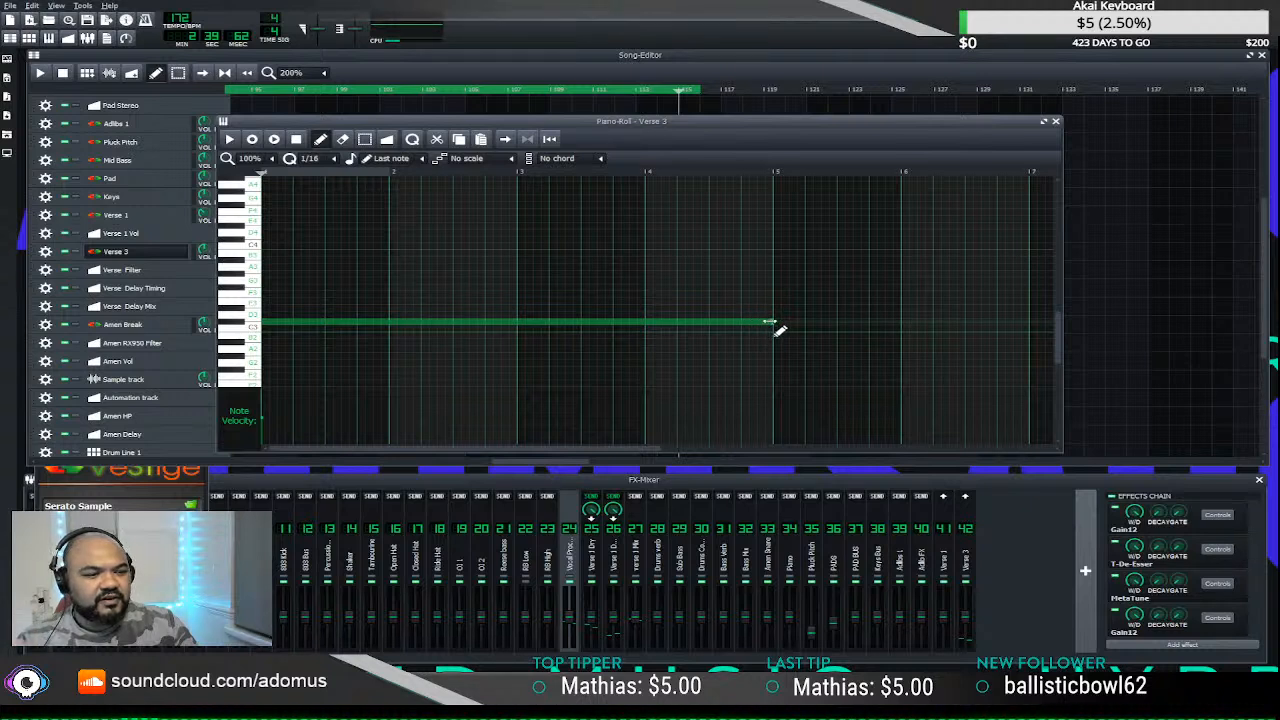
mouse_move(775, 325)
mouse_down()
mouse_move(289, 331)
mouse_move(389, 337)
mouse_up()
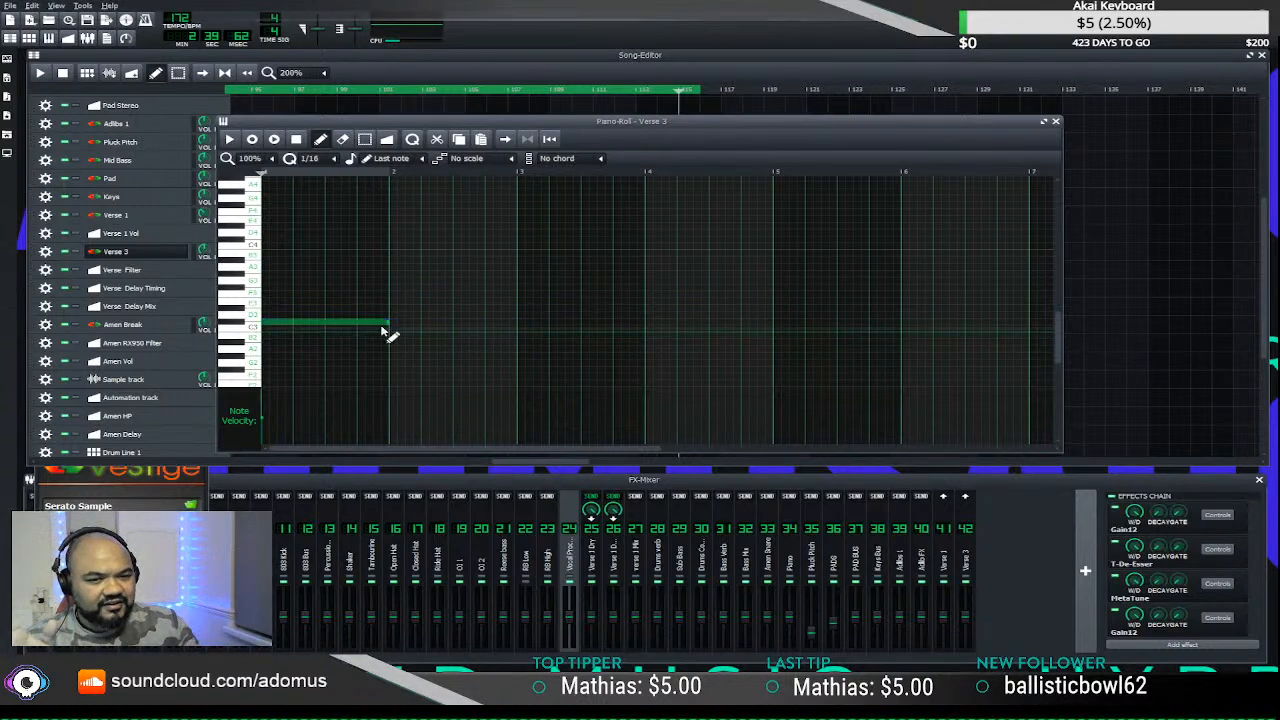
- Shorten the C#3 note to about two thirds of a bar by auditioning it, and play back the final section with the clip
key(space)
key(space)
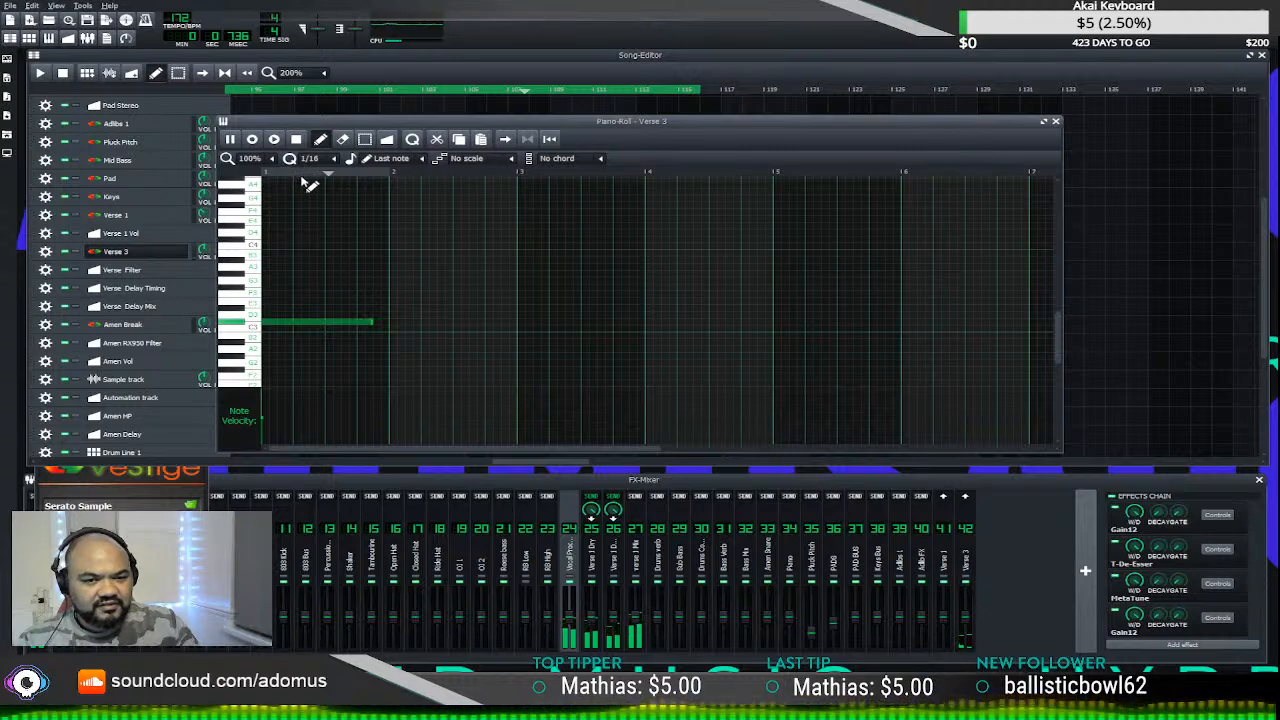
click(296, 139)
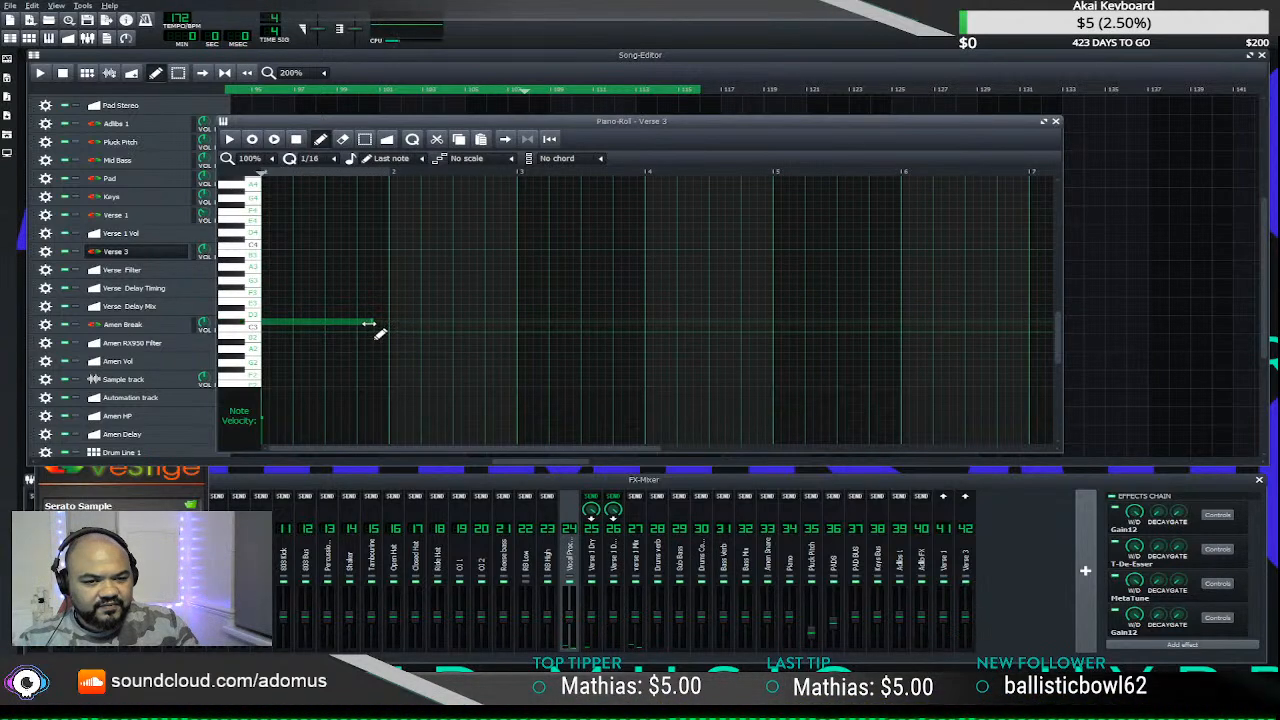
click(231, 139)
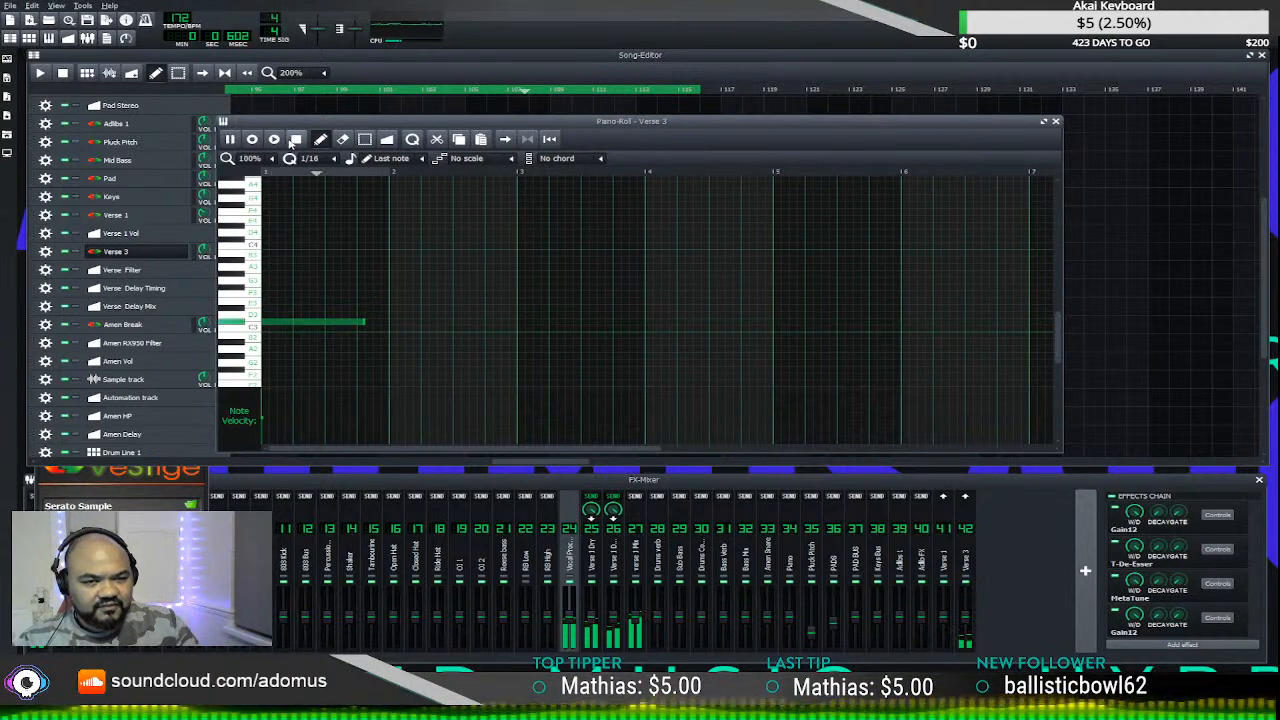
drag(366, 323, 357, 323)
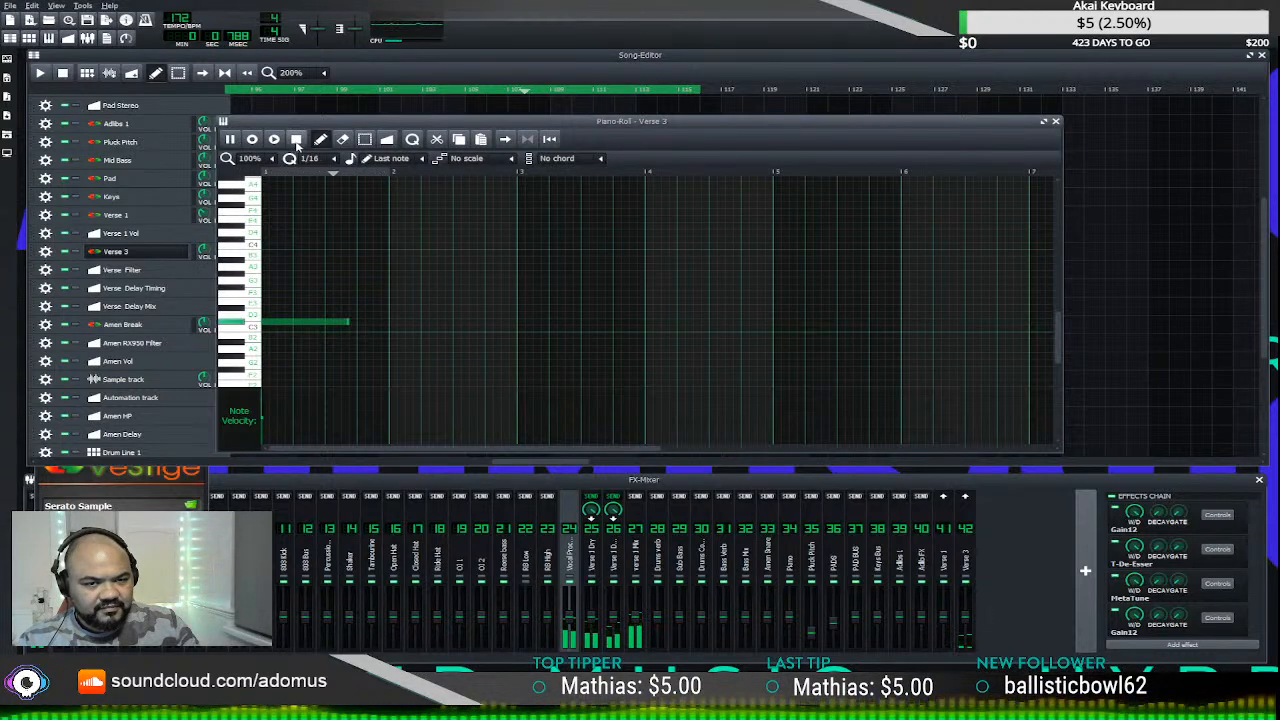
click(1055, 121)
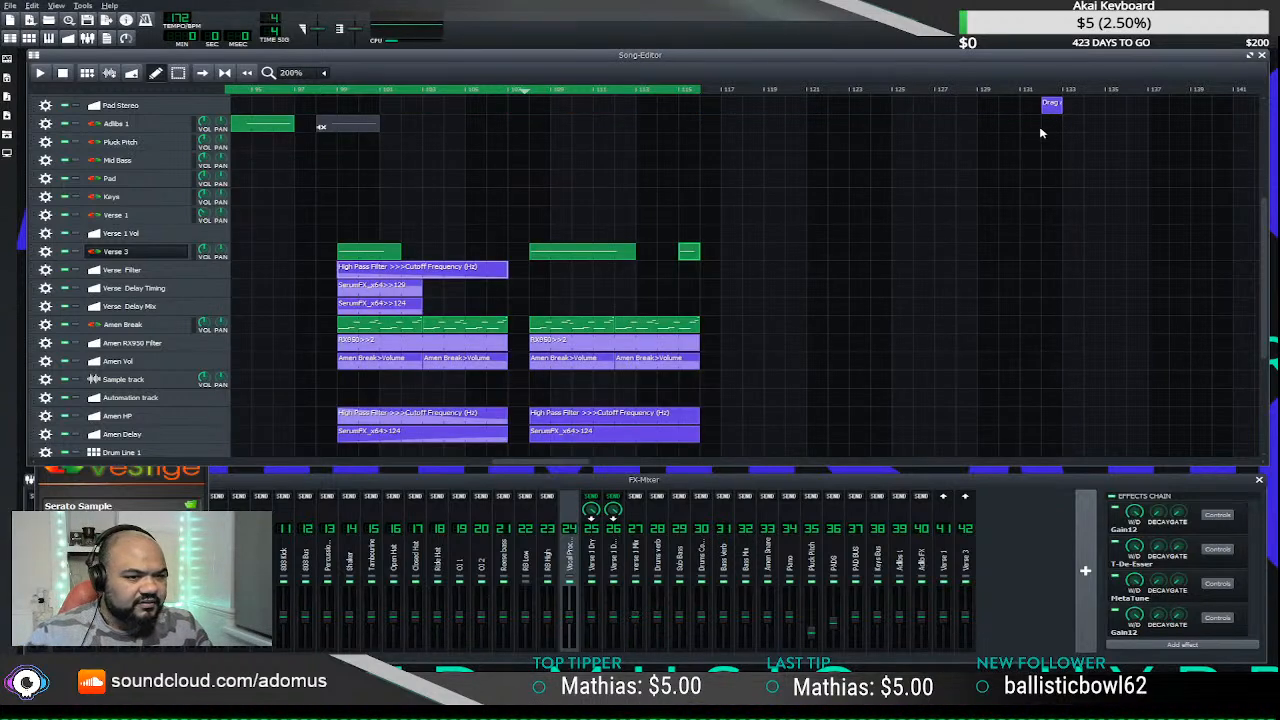
key(space)
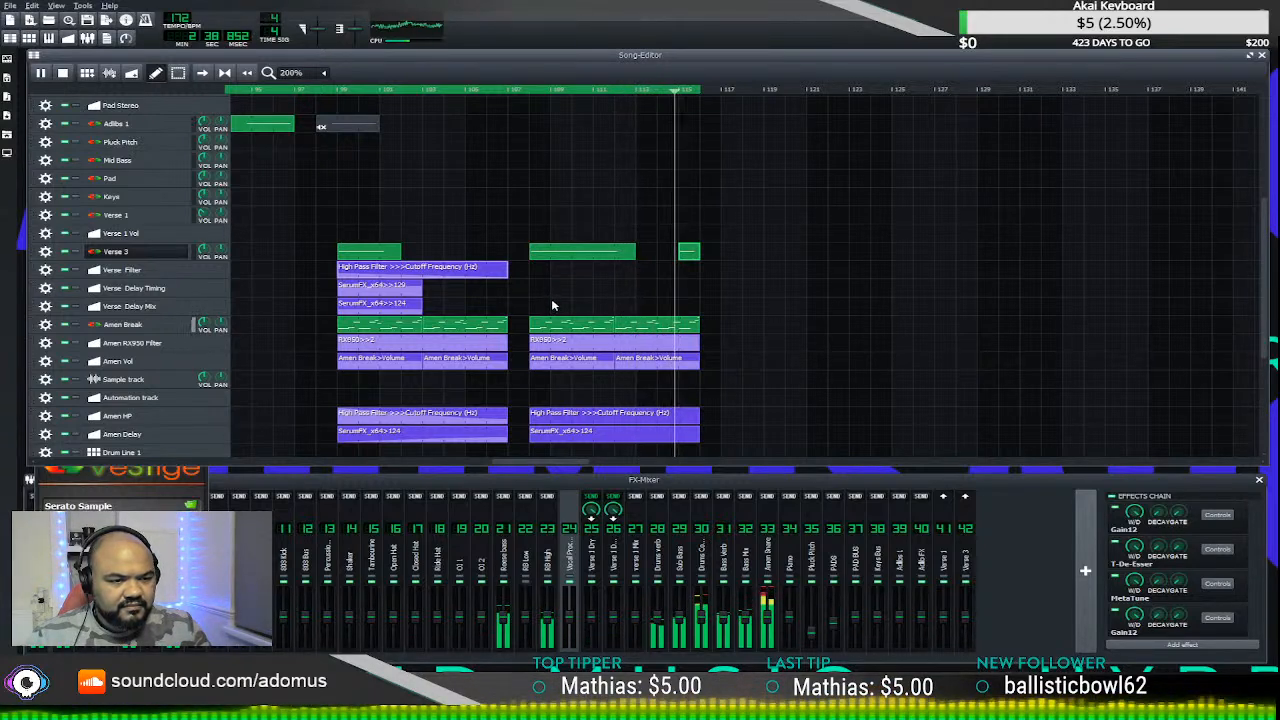
- Move the C#3 note in the bar 115 Verse 3 clip to the second beat of its first bar and audition the ending
key(space)
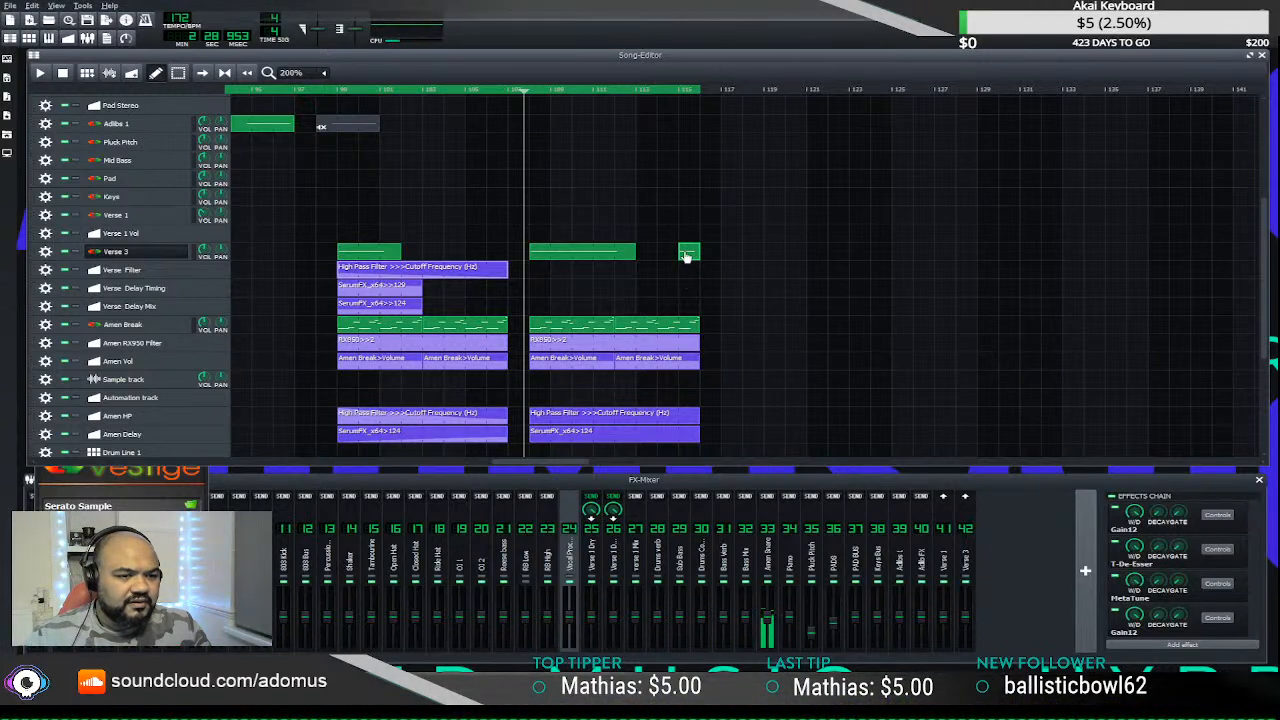
double_click(686, 256)
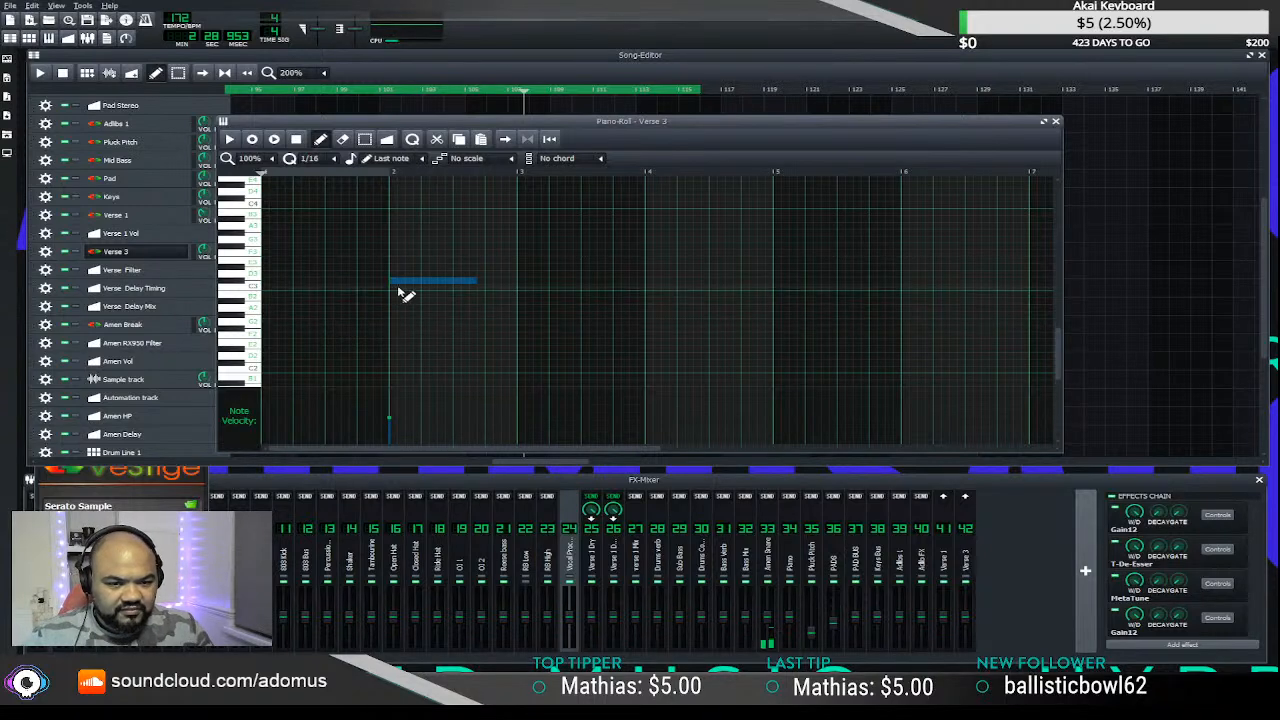
drag(404, 284, 306, 284)
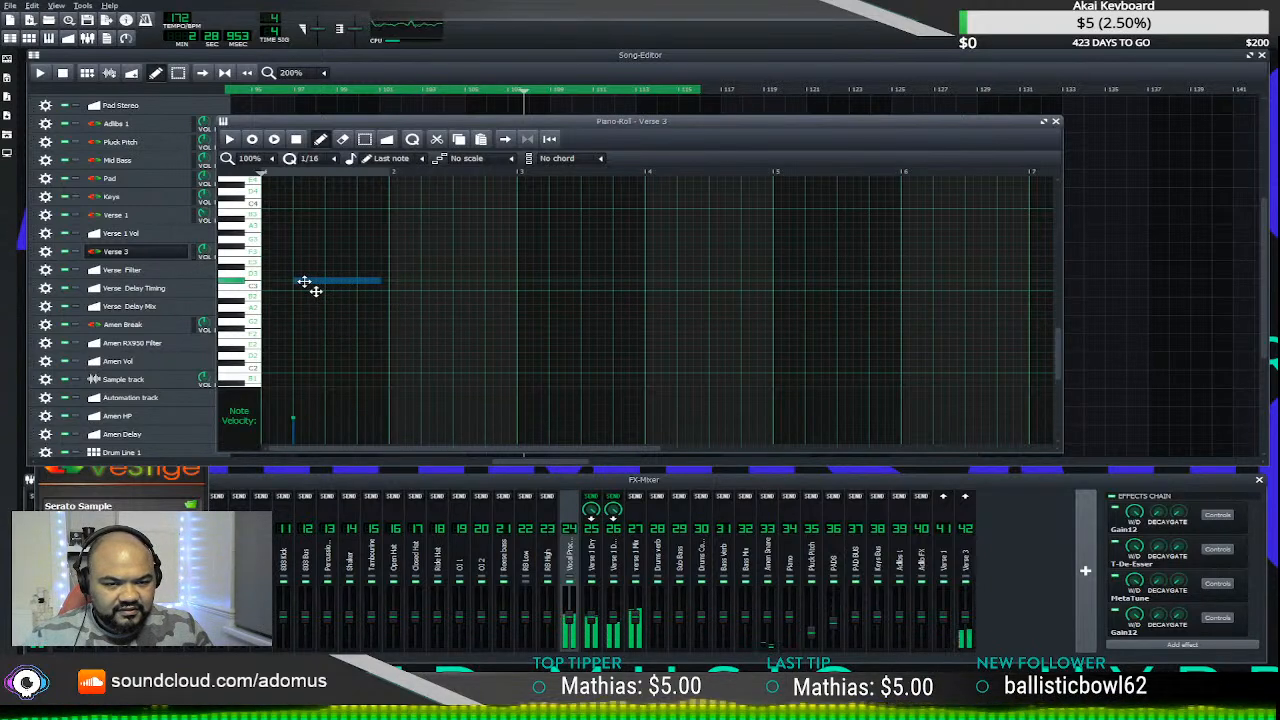
click(1058, 123)
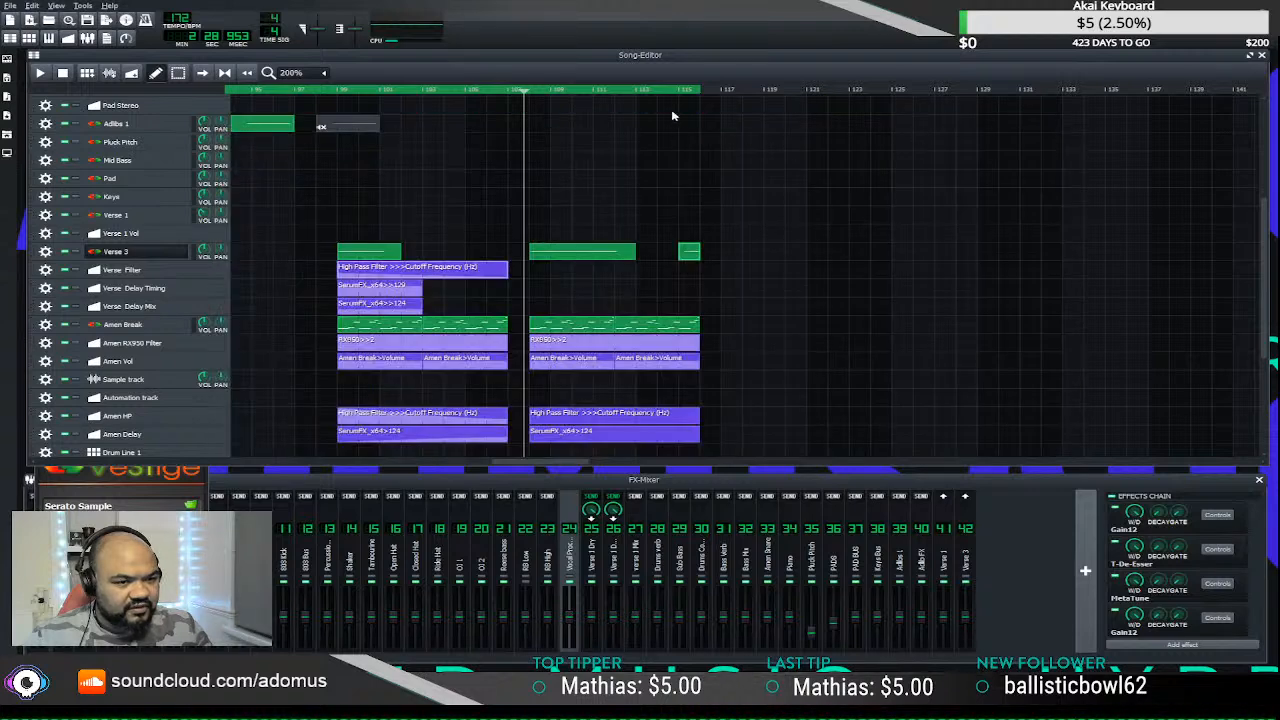
click(671, 95)
key(space)
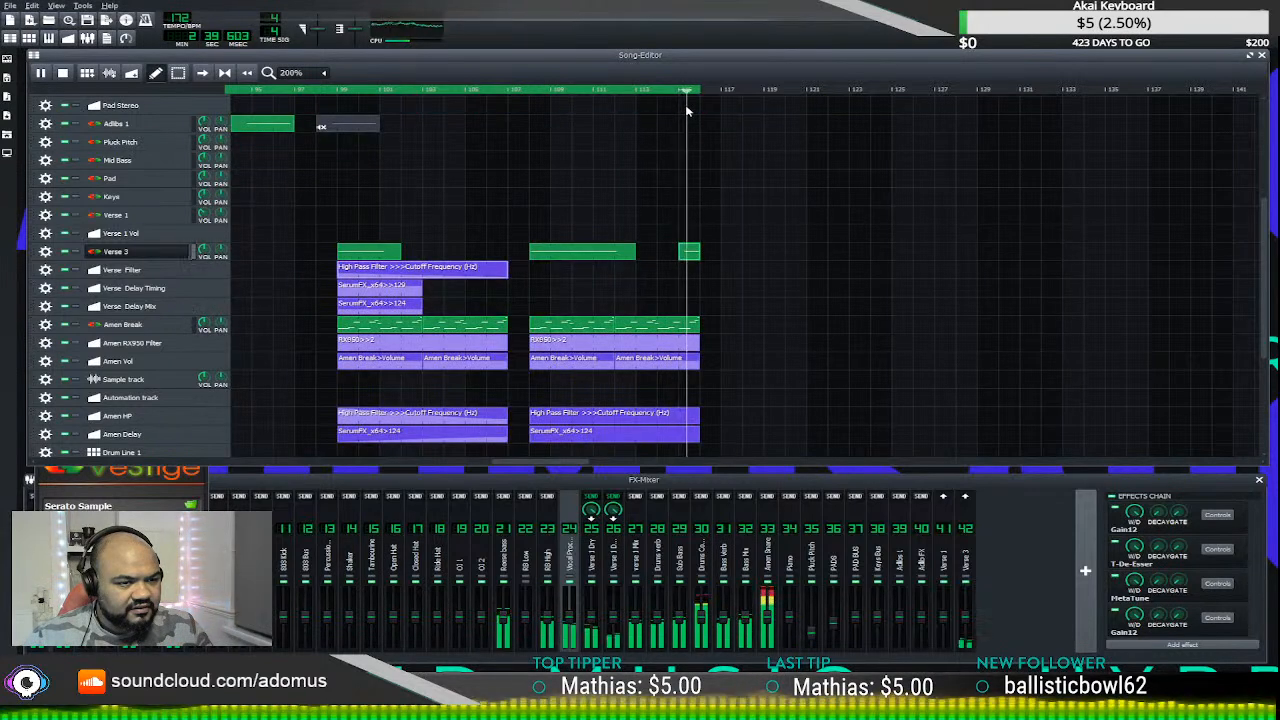
key(space)
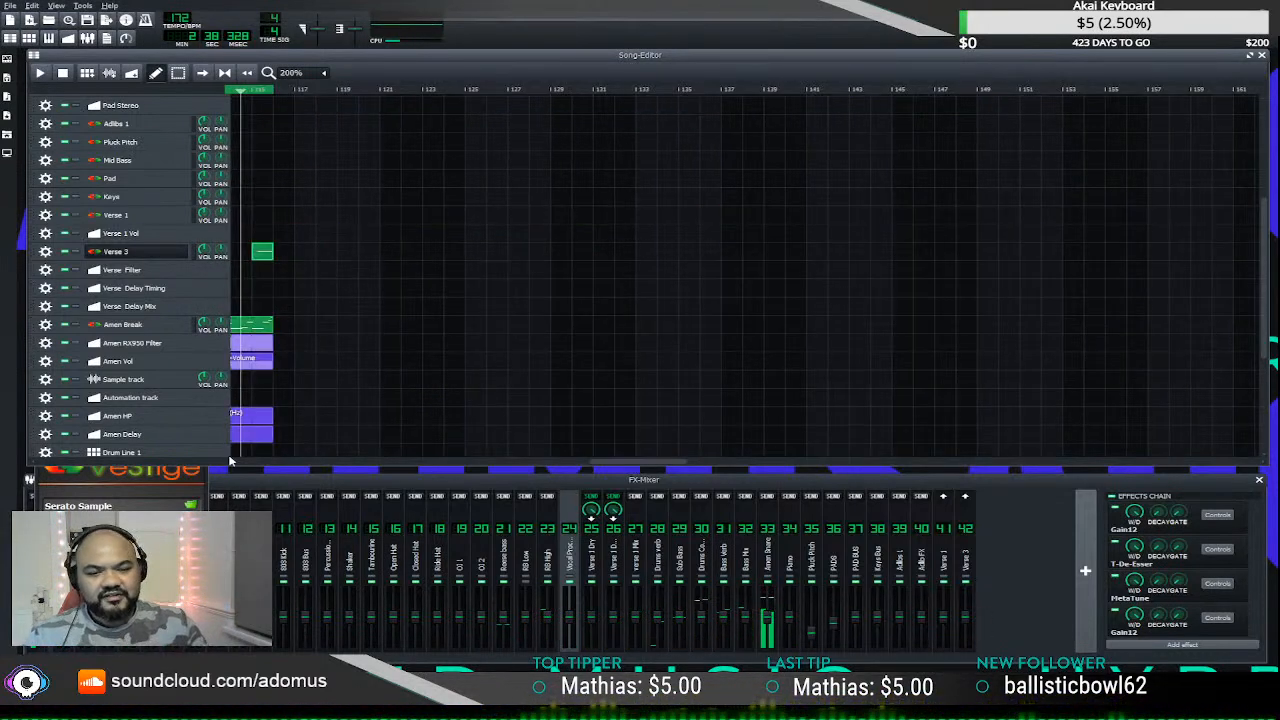
- Examine the high-pass cutoff curve in the first Verse Filter clip near the start of the song
drag(614, 460, 72, 435)
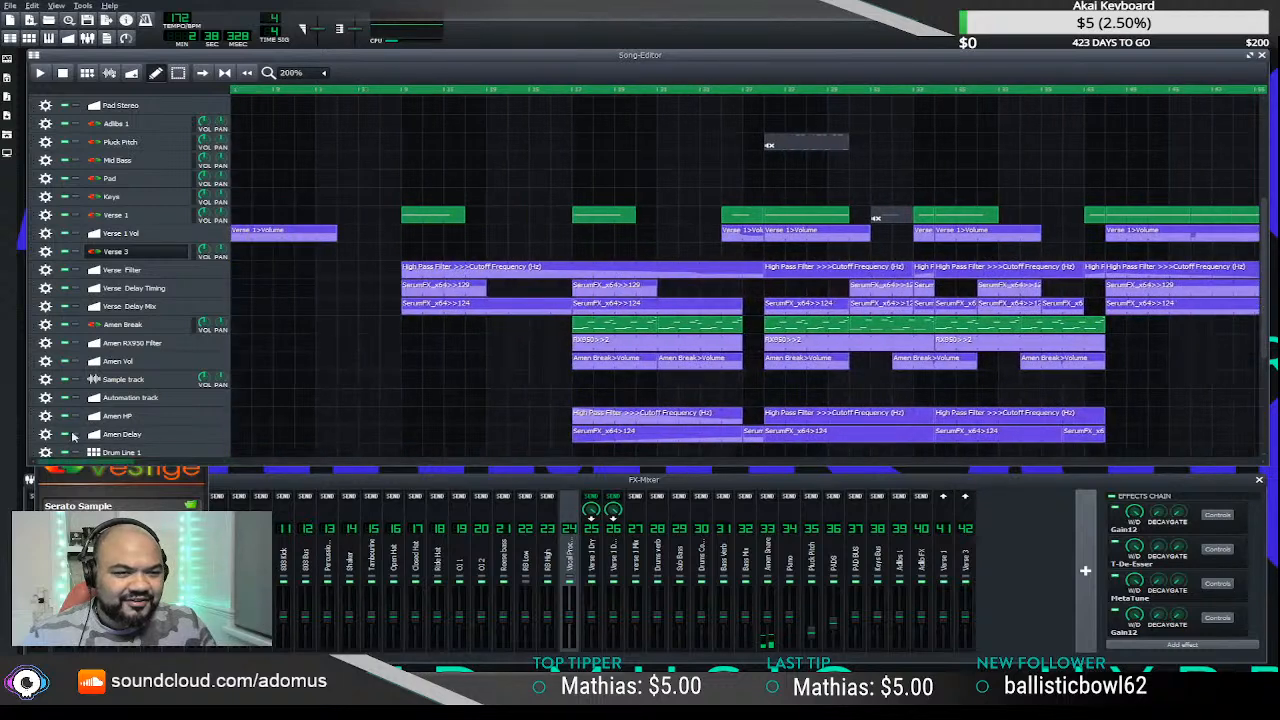
ctrl+scroll(307, 367, down, 1)
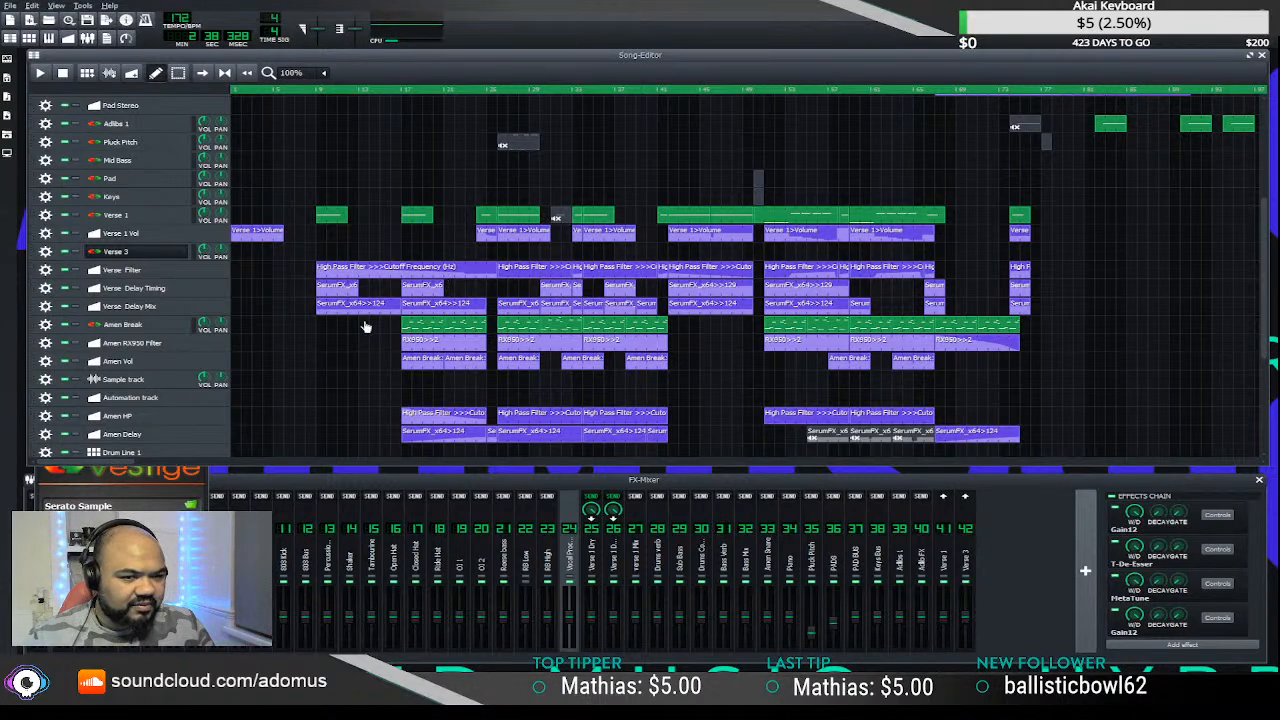
double_click(412, 276)
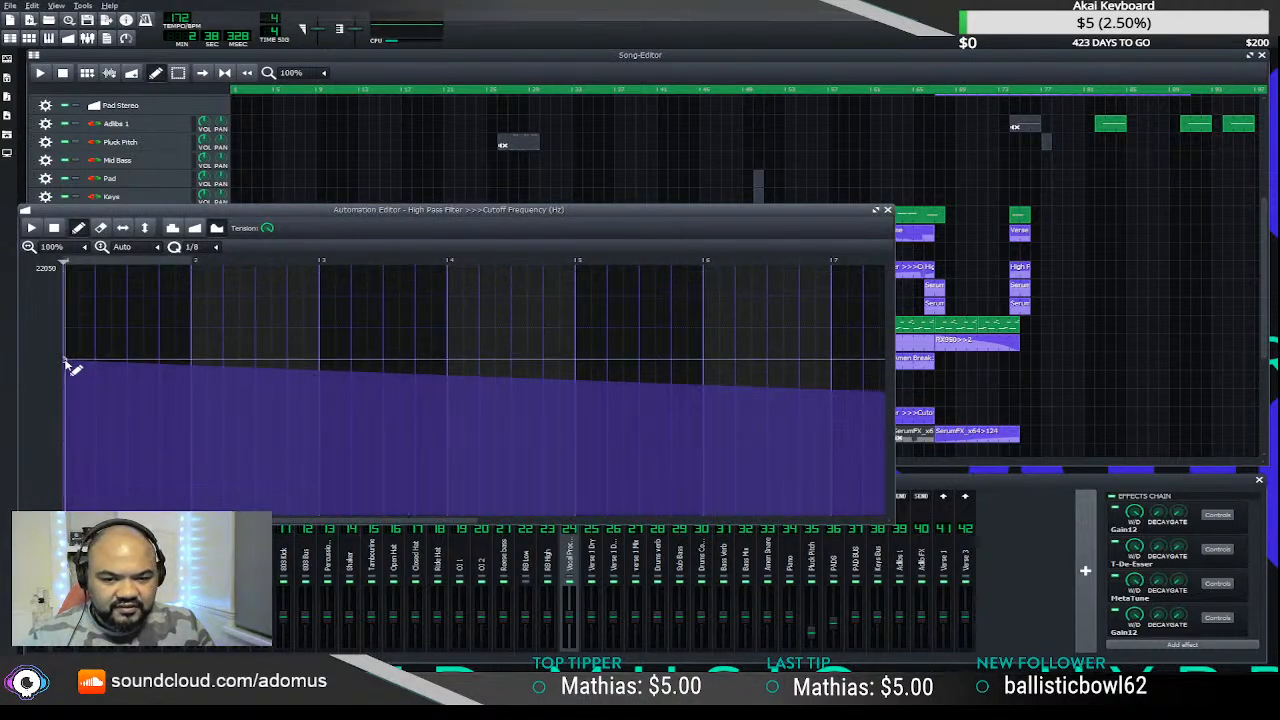
ctrl+scroll(717, 345, down, 1)
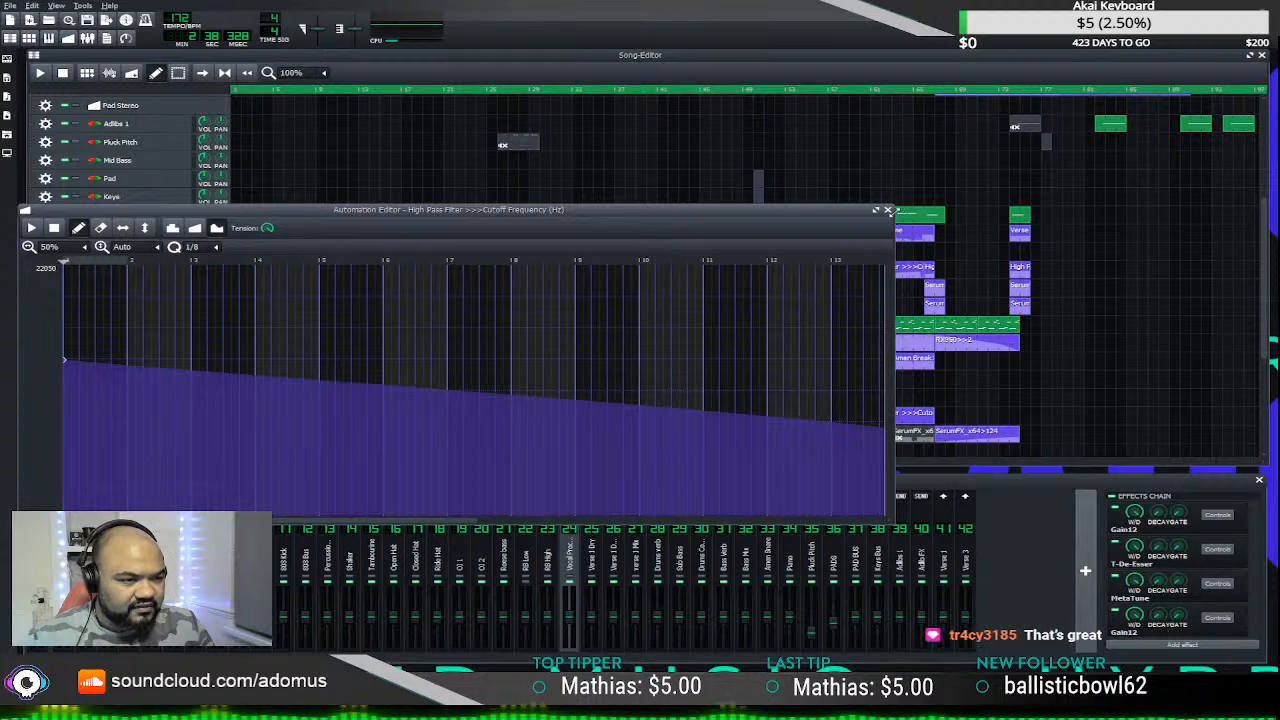
key(F8)
- Raise the start and end points of the bar 99 Verse Filter cutoff curve to a gentle decline and audition it
scroll(525, 399, right, 5)
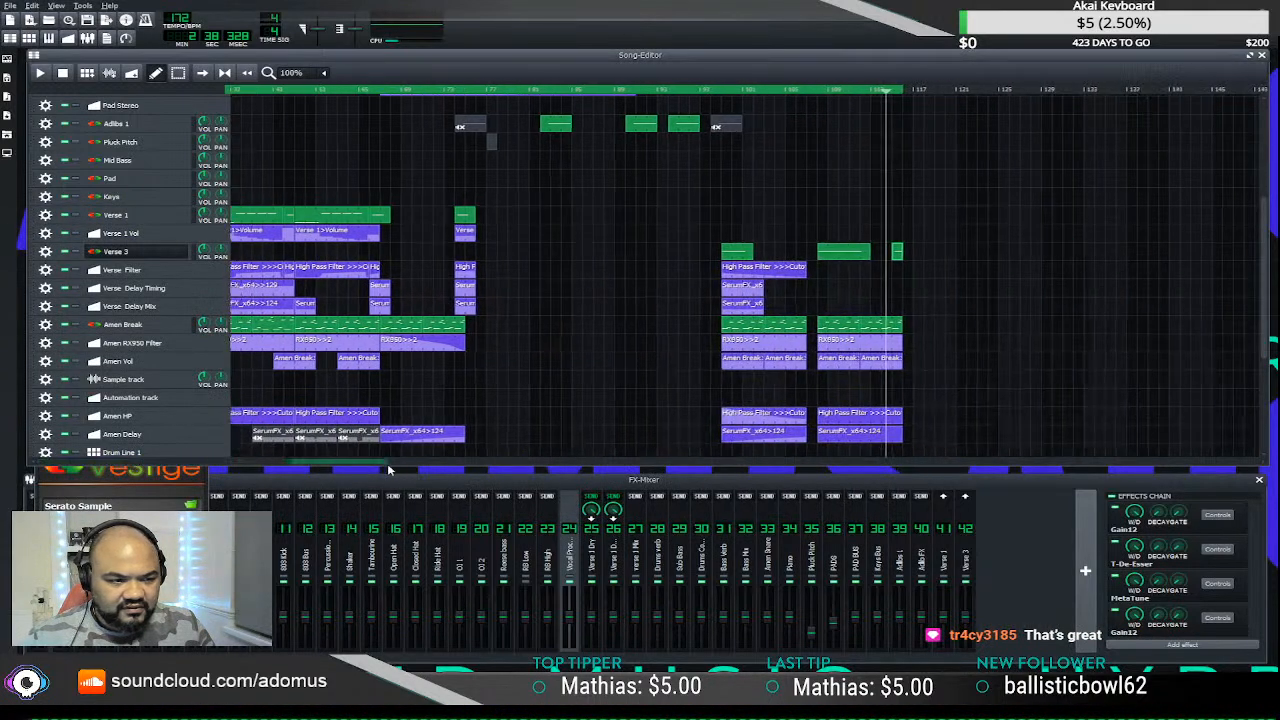
double_click(601, 268)
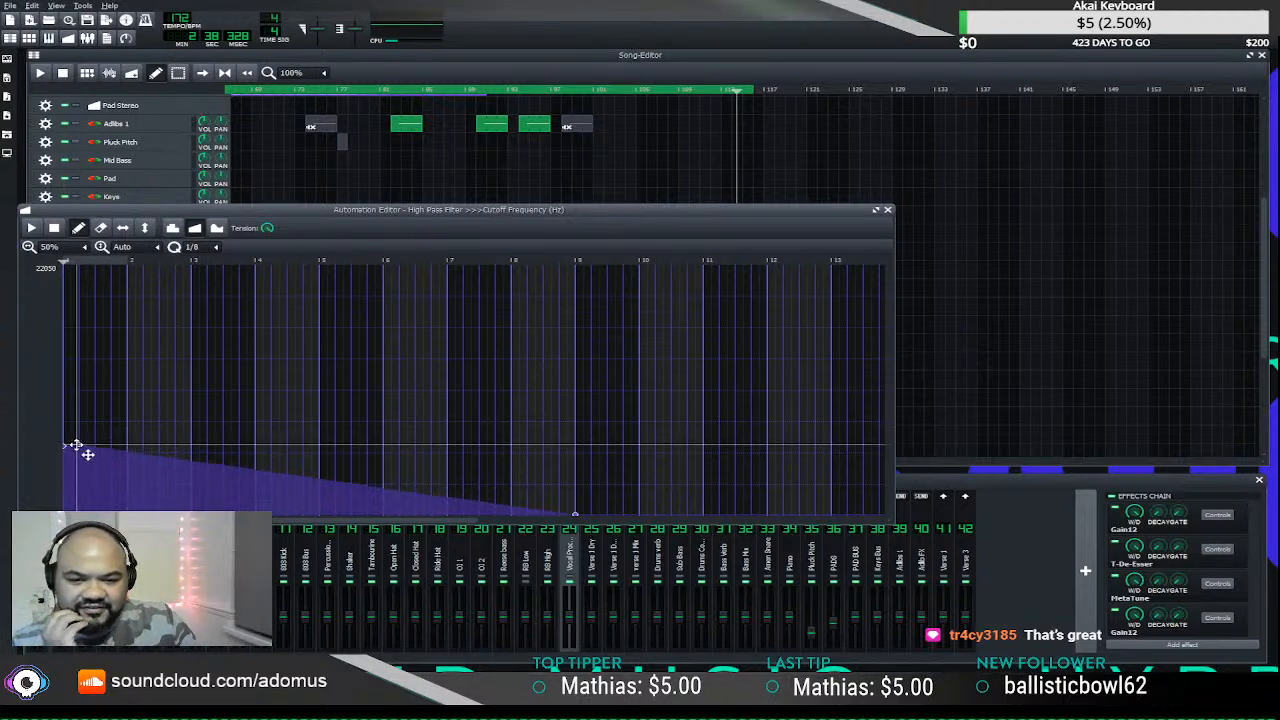
drag(66, 444, 648, 360)
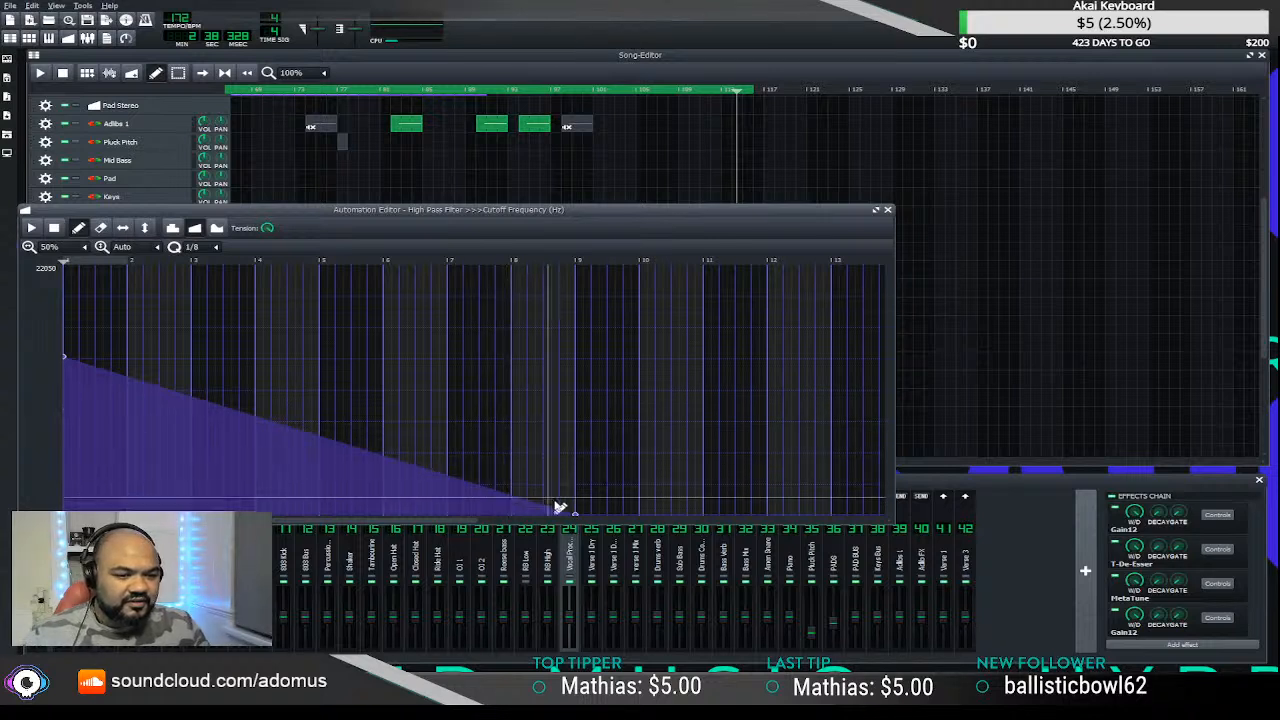
drag(571, 515, 574, 397)
click(888, 211)
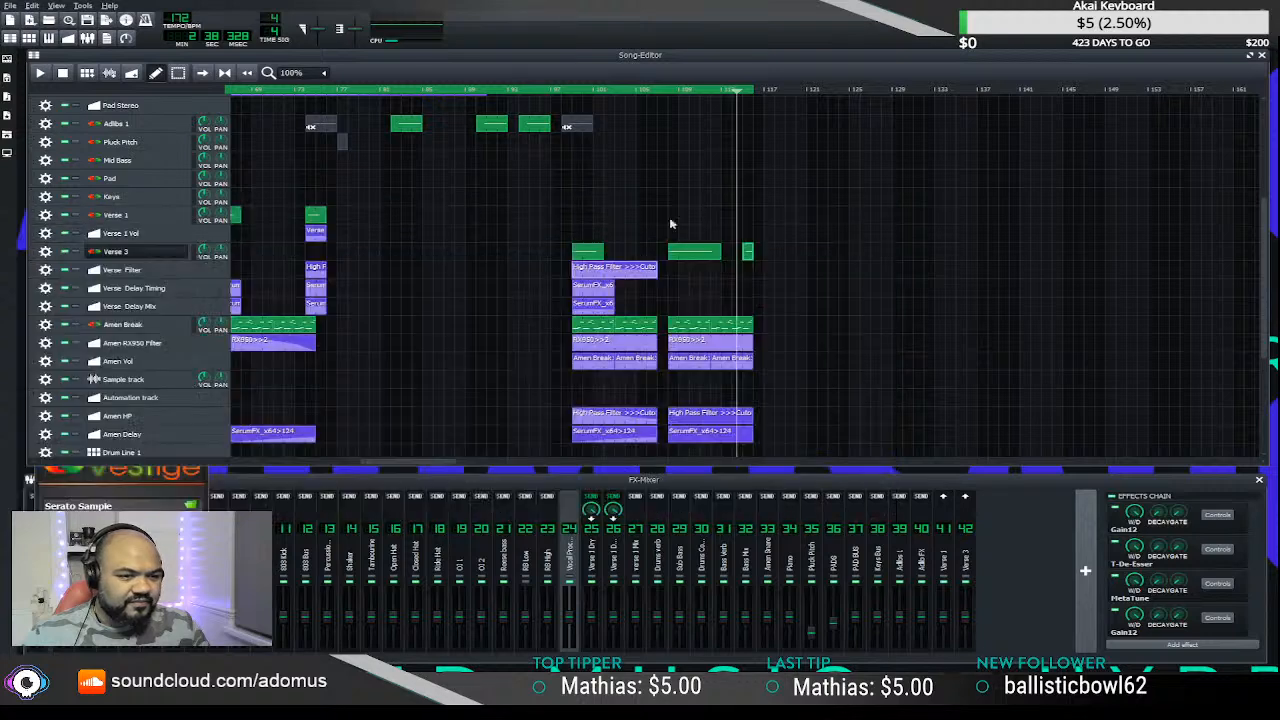
click(565, 93)
key(space)
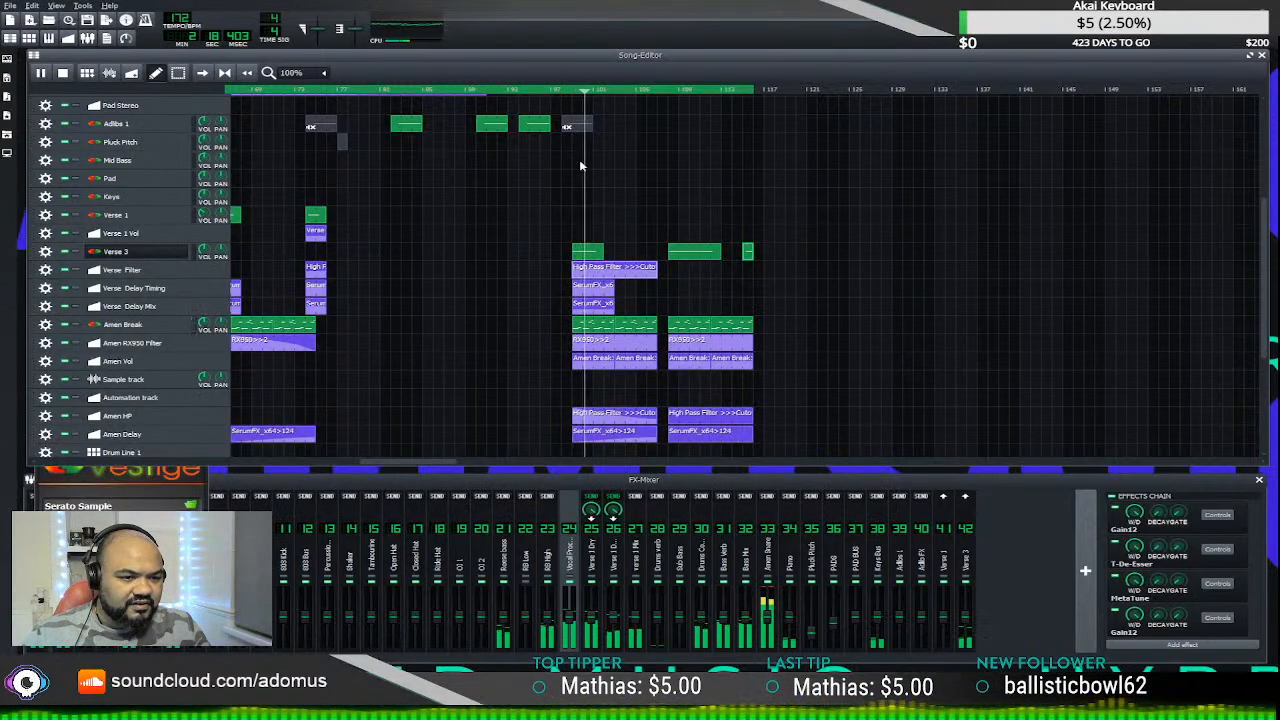
key(space)
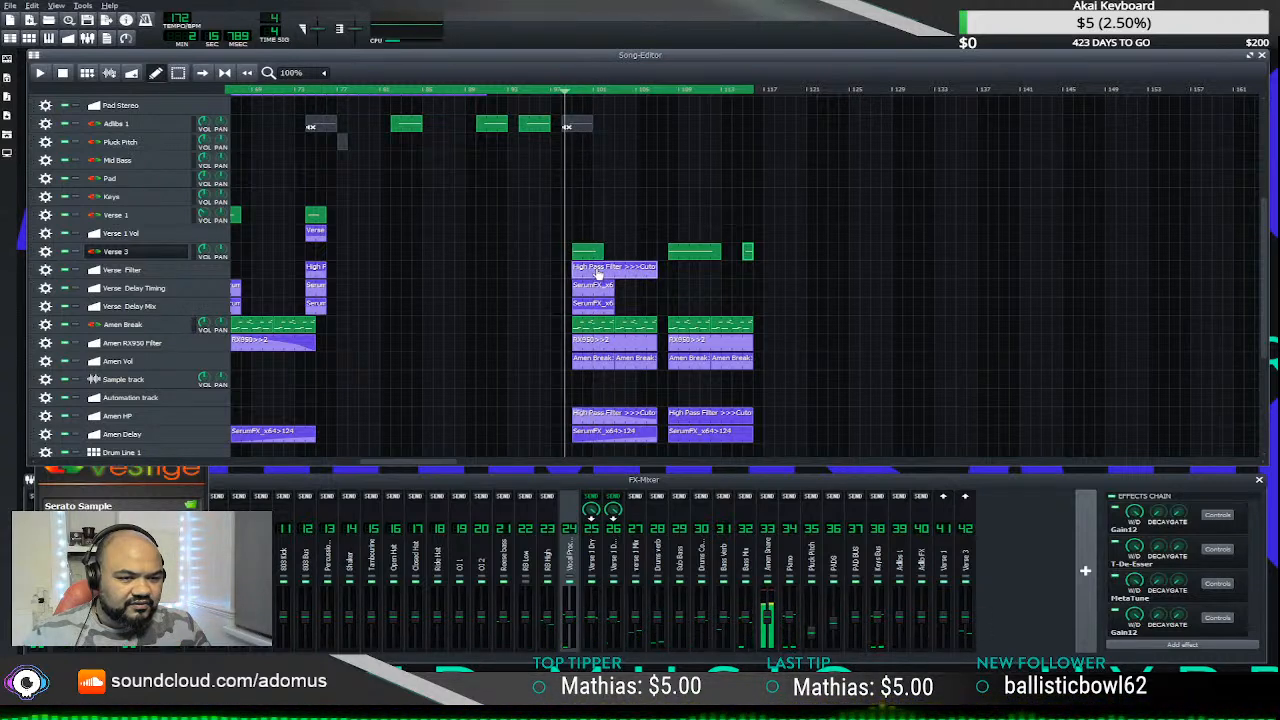
- Lower the end point of the bar 99 Verse Filter cutoff curve slightly and play back the section
double_click(604, 266)
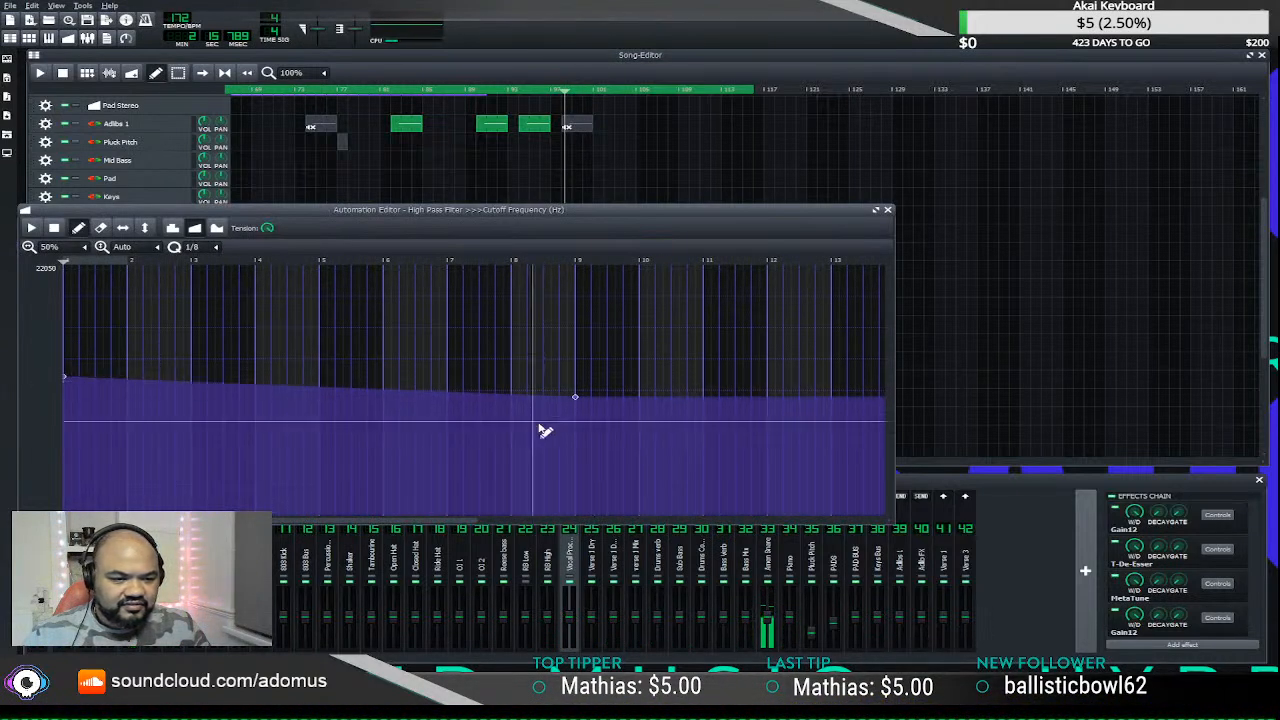
drag(576, 399, 578, 422)
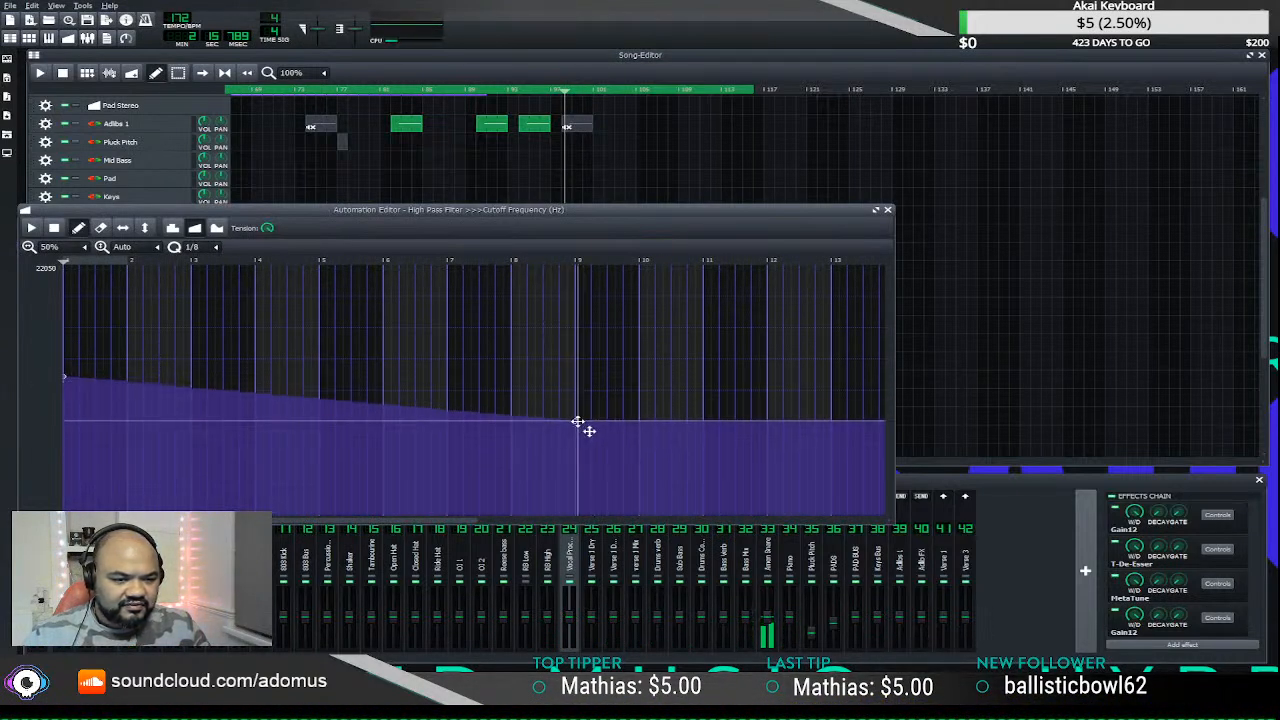
click(887, 209)
key(space)
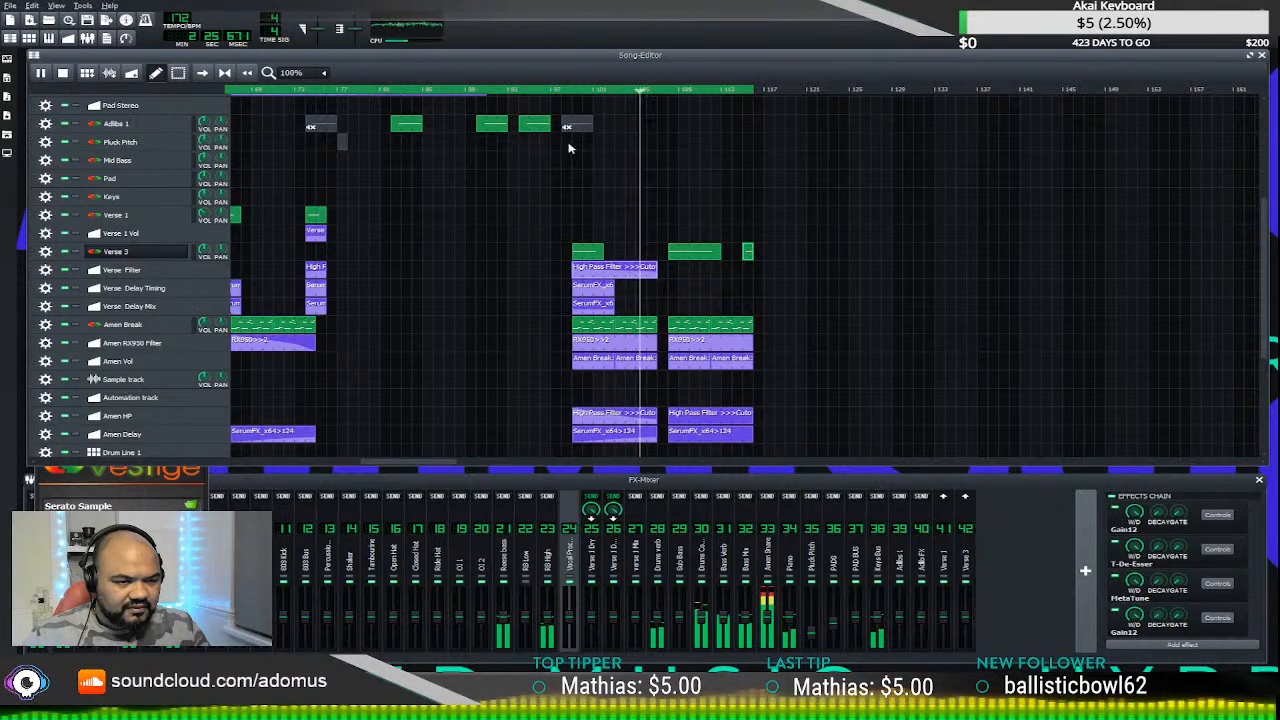
click(42, 78)
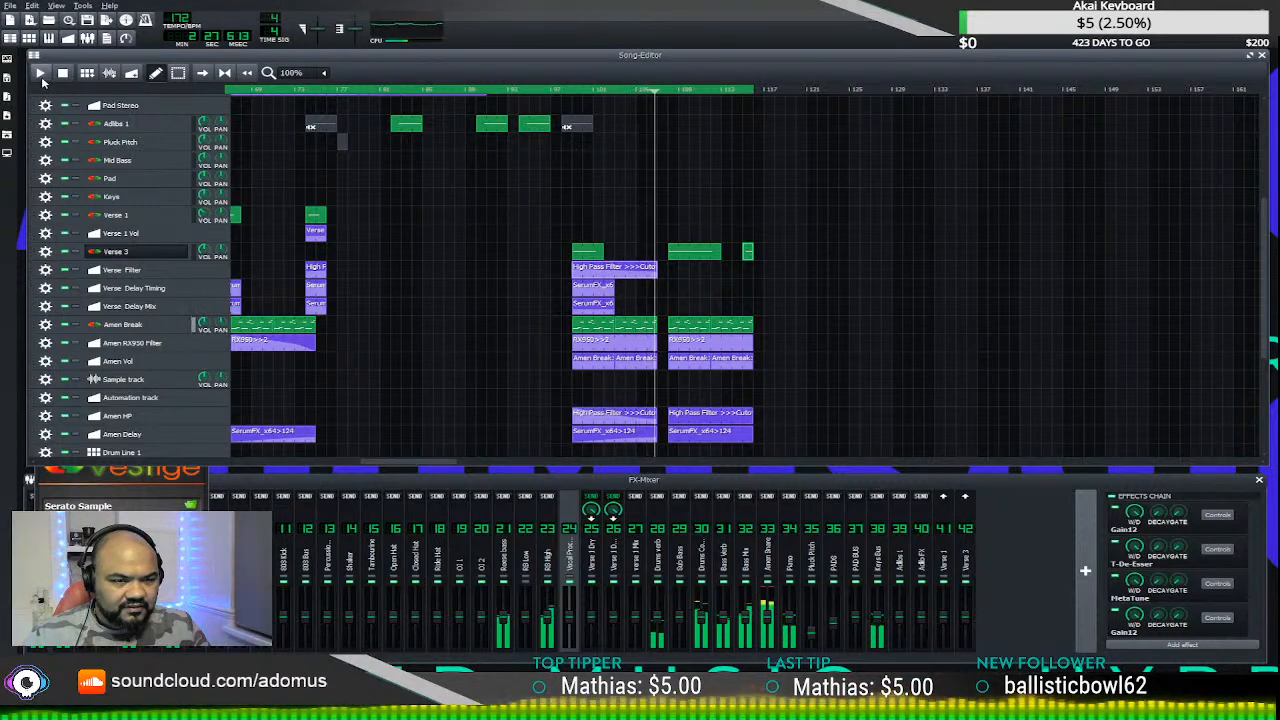
- Copy the bar 99 Verse 3 clip to bar 103 and play back the closing section
drag(588, 260, 638, 258)
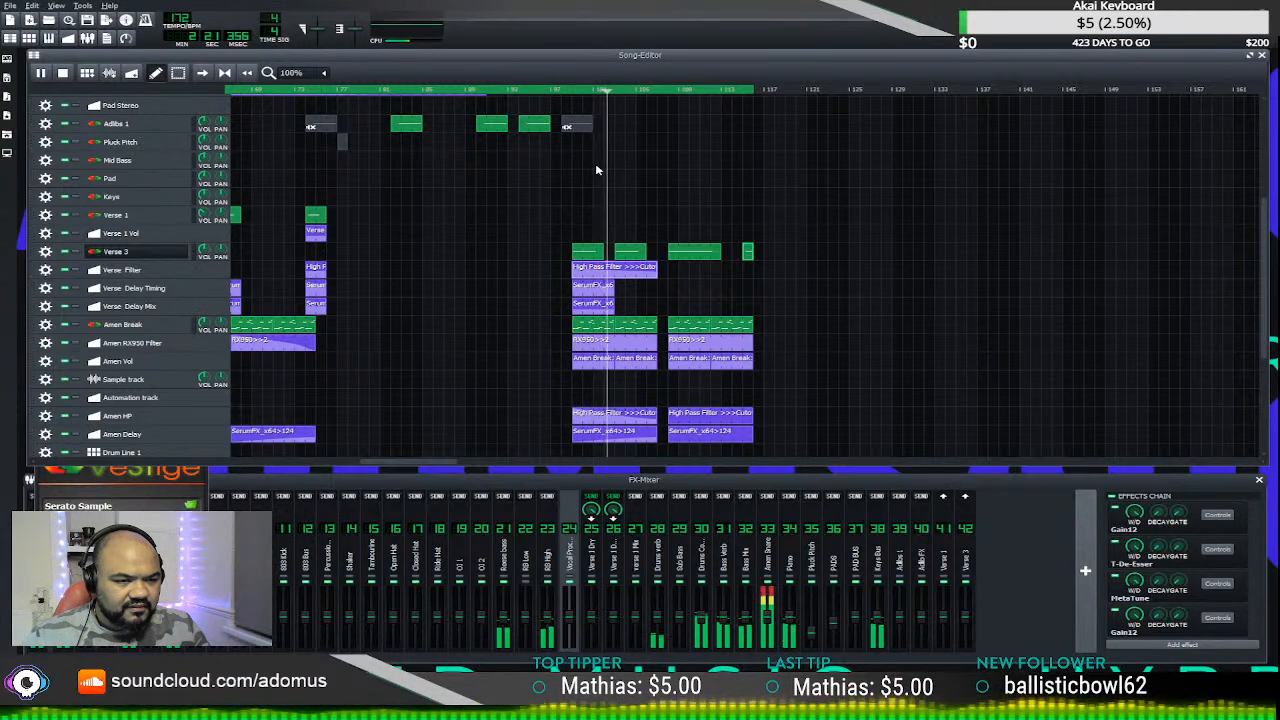
drag(630, 250, 636, 254)
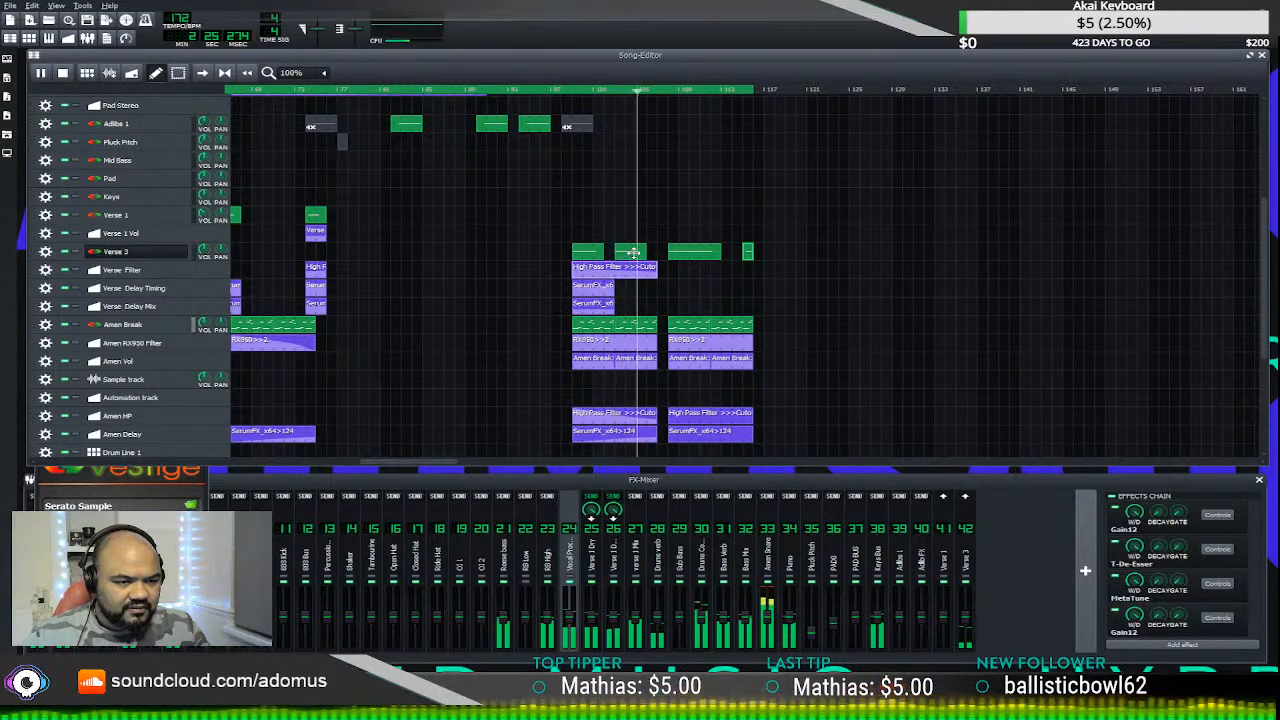
click(559, 91)
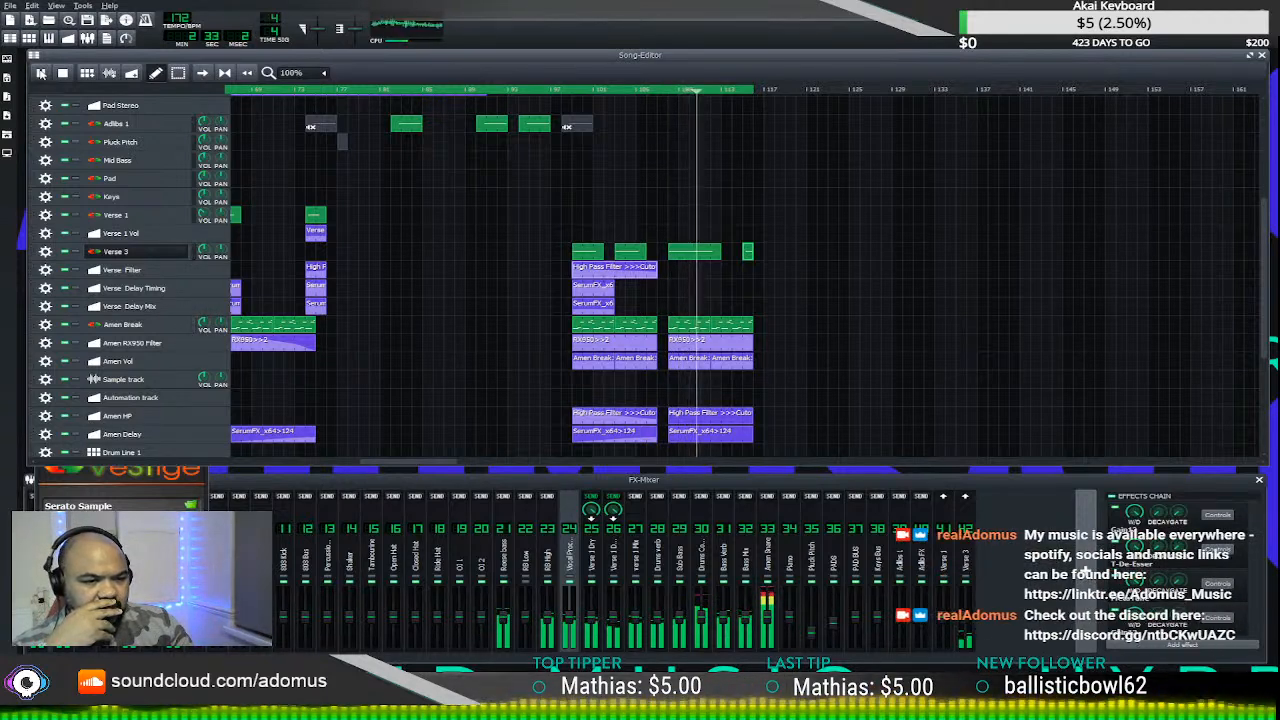
key(space)
- Copy an earlier high-pass cutoff clip on the Verse Filter track to bar 108, under the longer Verse 3 clip
scroll(512, 189, up, 2)
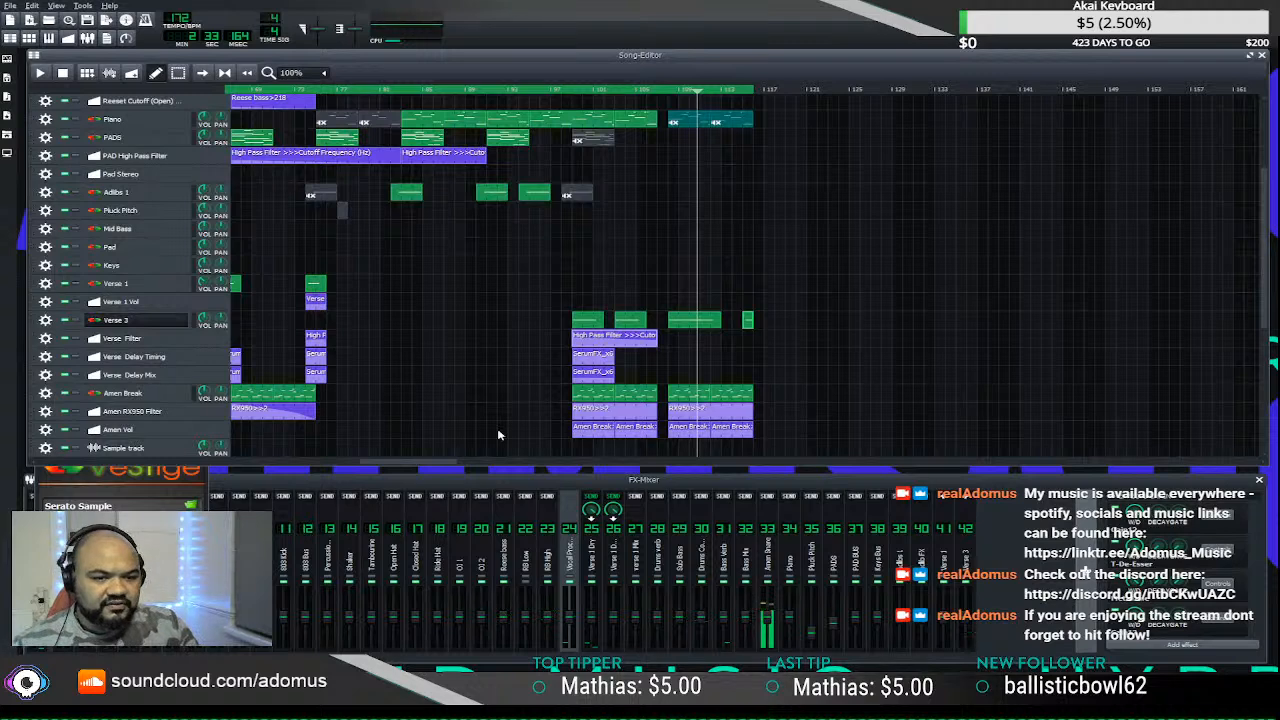
drag(425, 467, 212, 431)
drag(725, 357, 1152, 342)
- Lower the end point of the bar 99 Verse Filter cutoff curve further and play from just before bar 99
double_click(1148, 342)
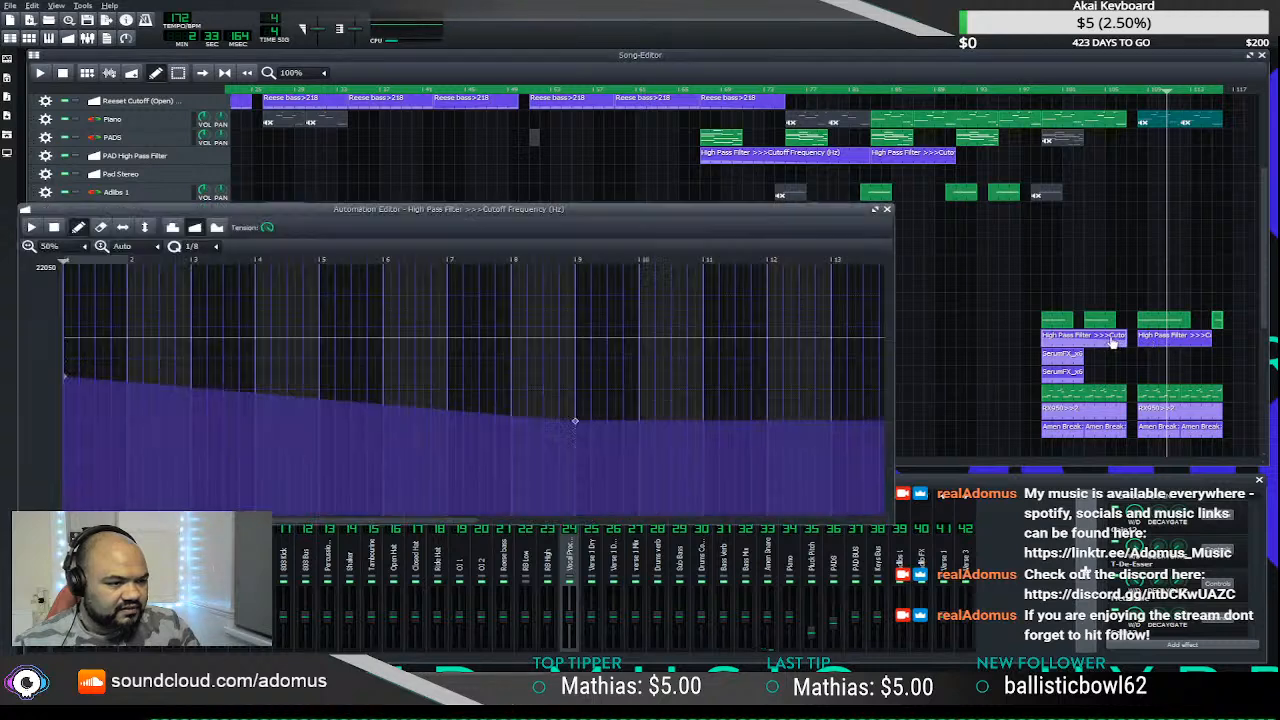
drag(610, 420, 586, 460)
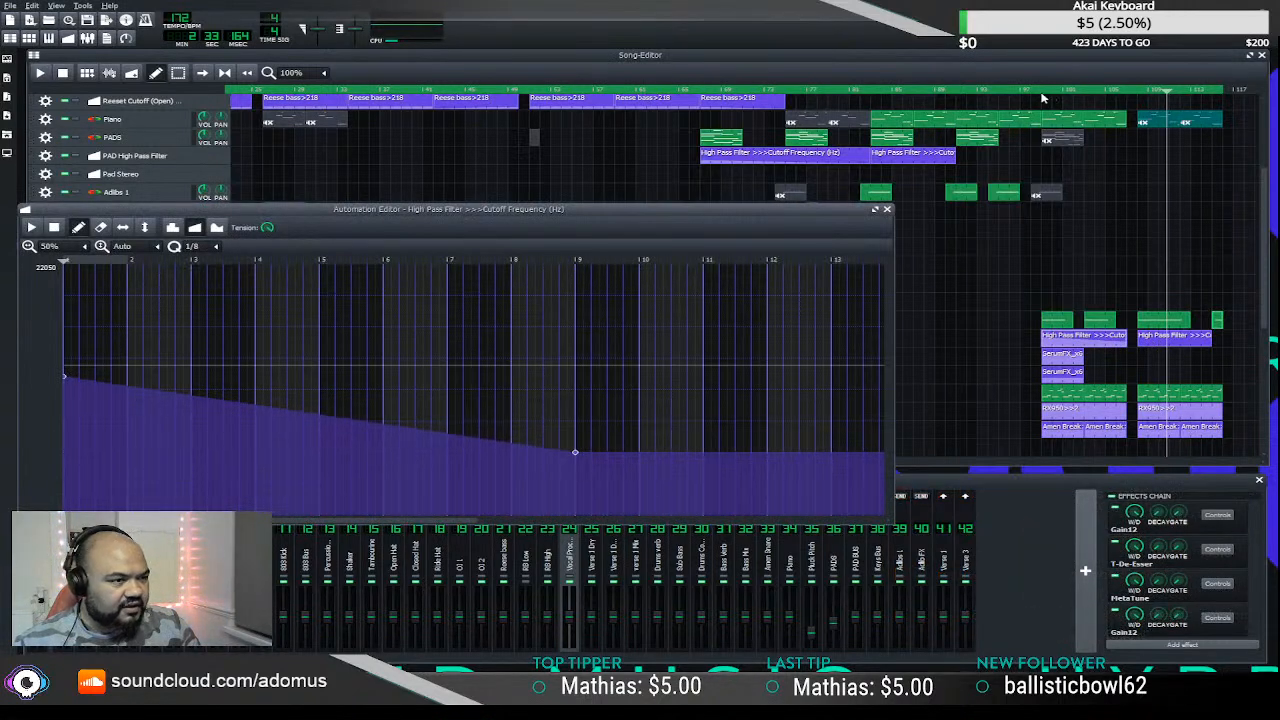
click(1036, 97)
- Shorten the C3 note in the bar 103 Verse 3 clip to just under one bar and add an equally long C3 note in its second bar
double_click(1104, 321)
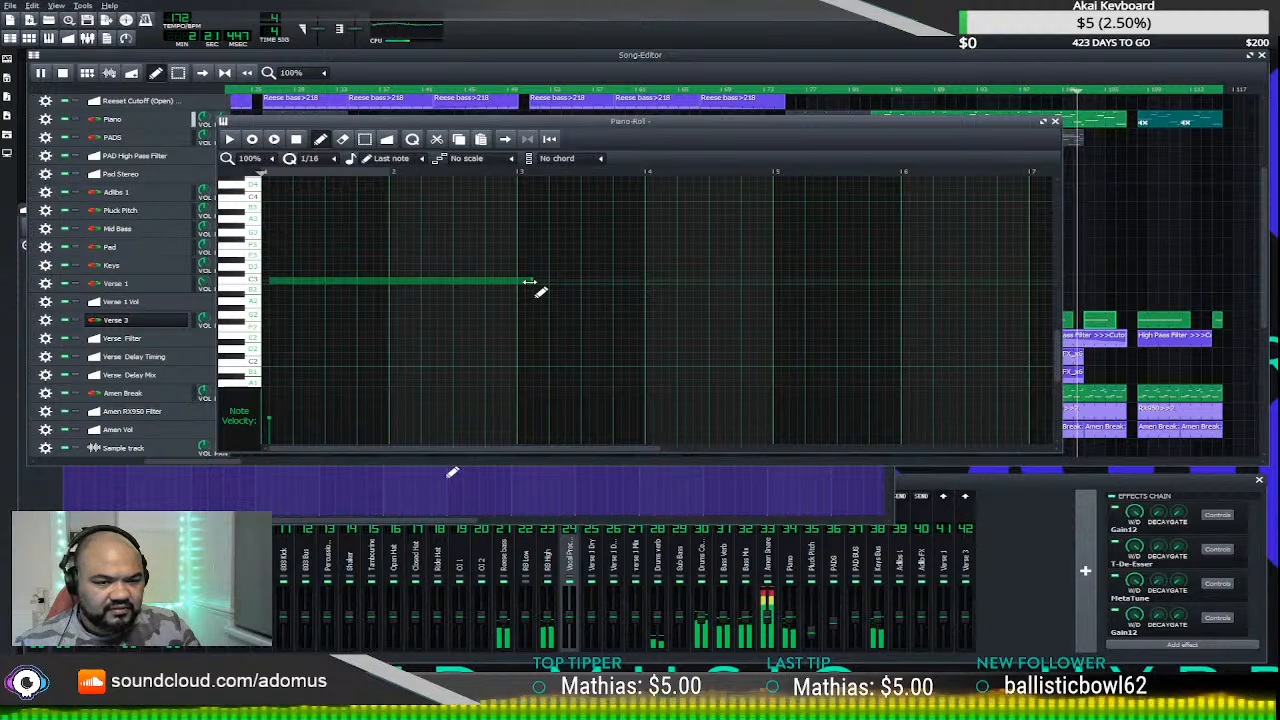
drag(529, 283, 382, 283)
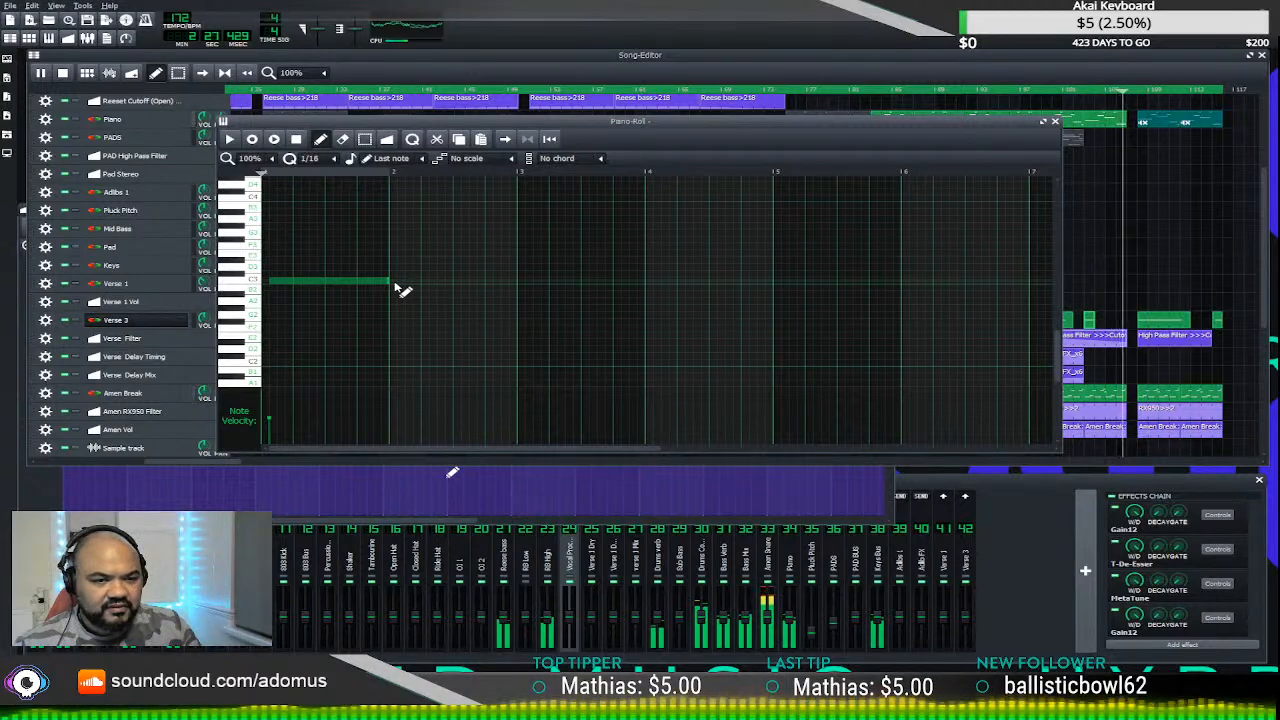
click(402, 283)
click(1055, 122)
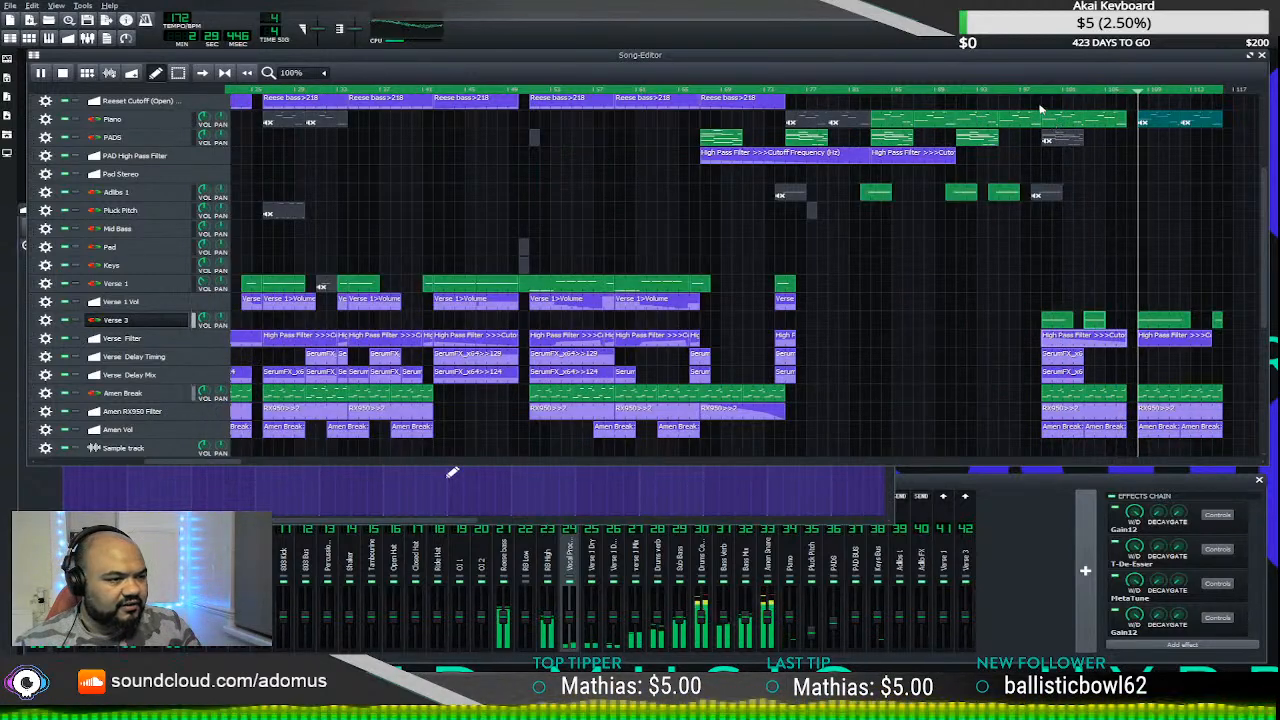
double_click(1098, 321)
drag(437, 280, 452, 283)
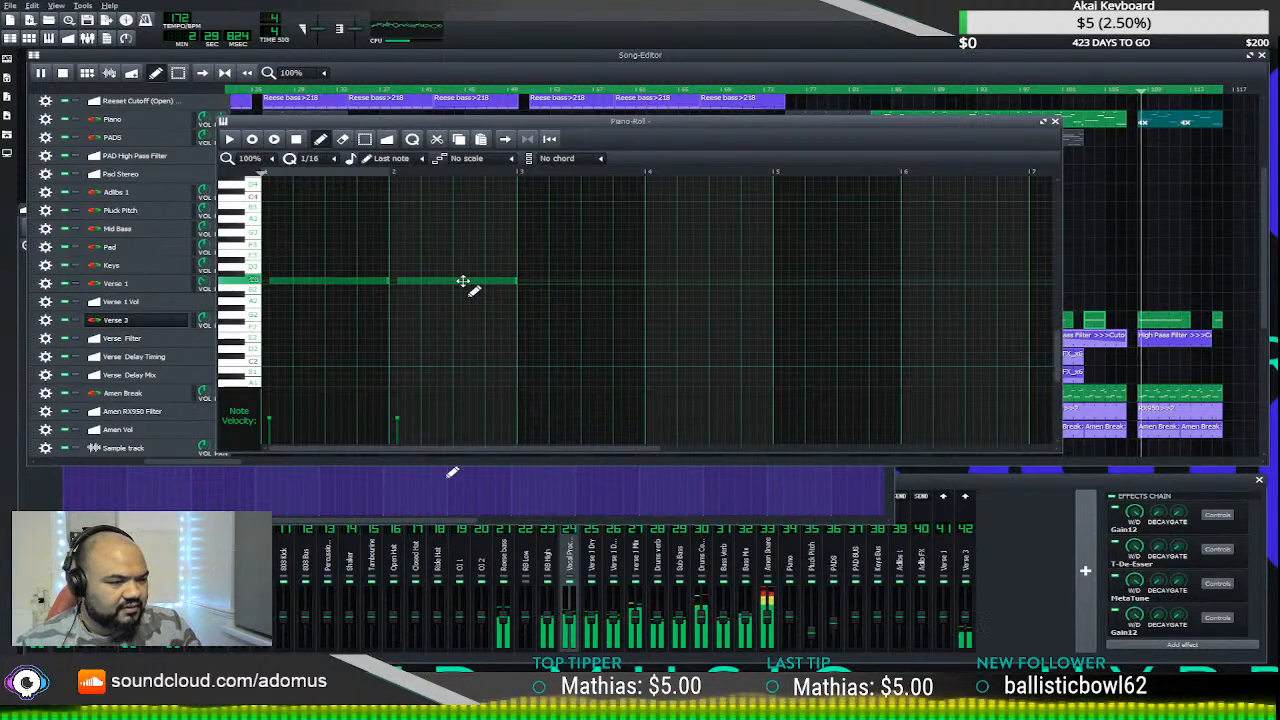
click(1056, 122)
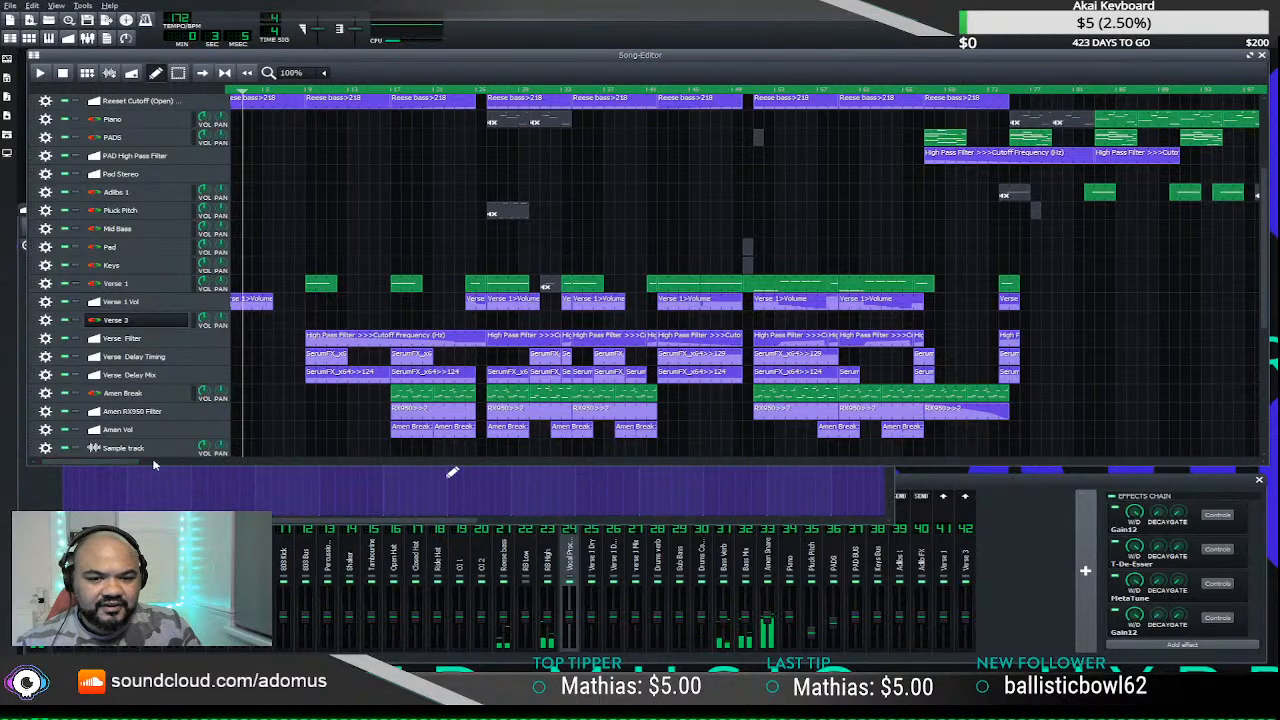
- Move the two-bar Verse 3 clip from bar 103 to bar 105 and play back the section from bar 99
drag(124, 465, 507, 348)
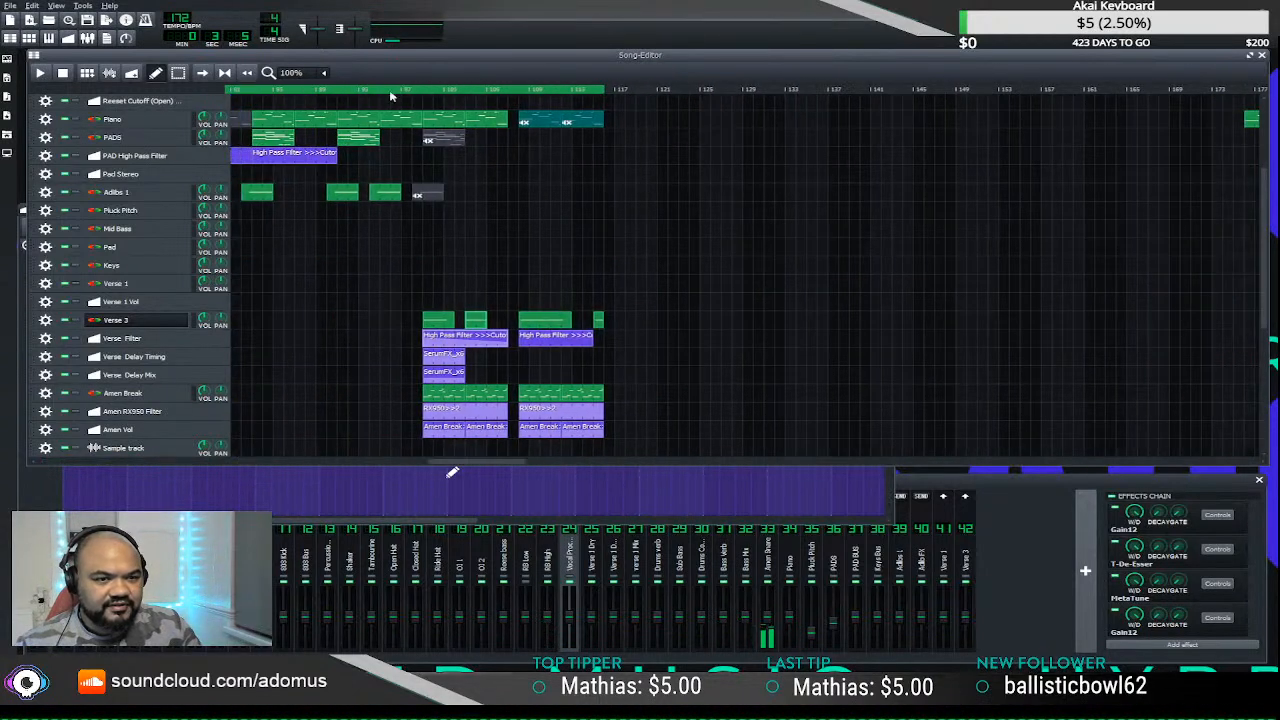
key(space)
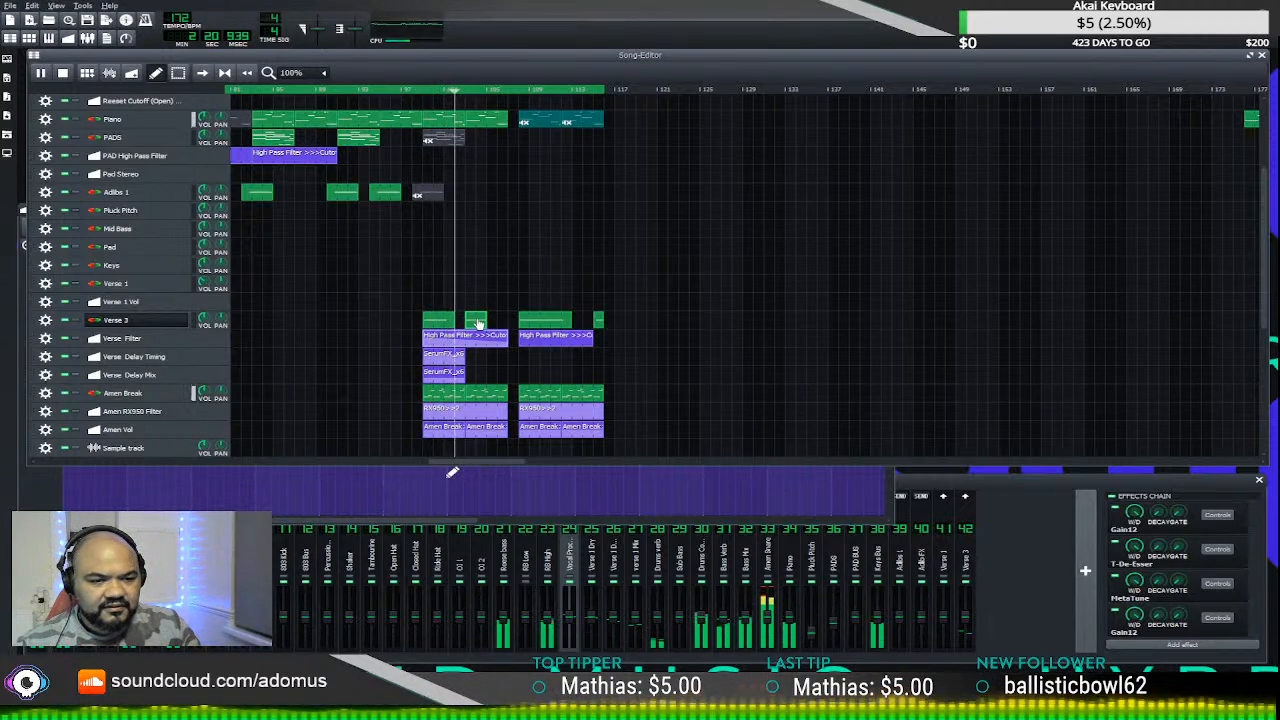
drag(477, 322, 496, 320)
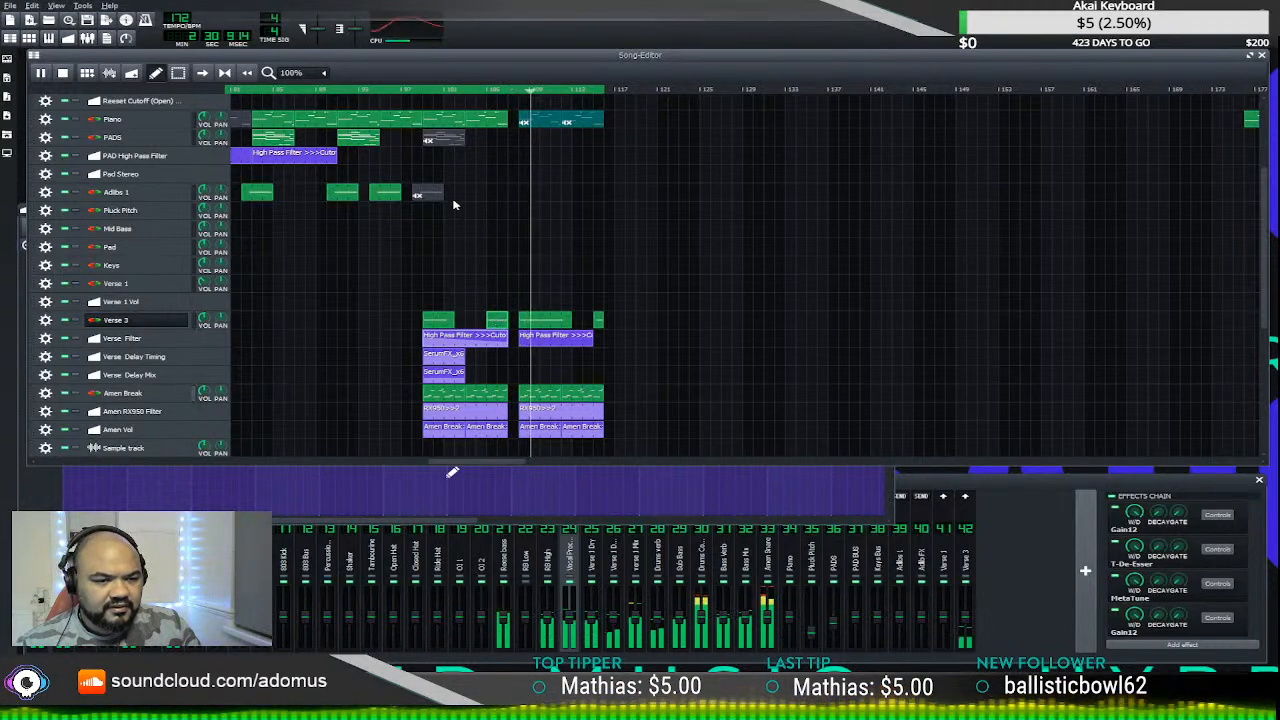
click(424, 92)
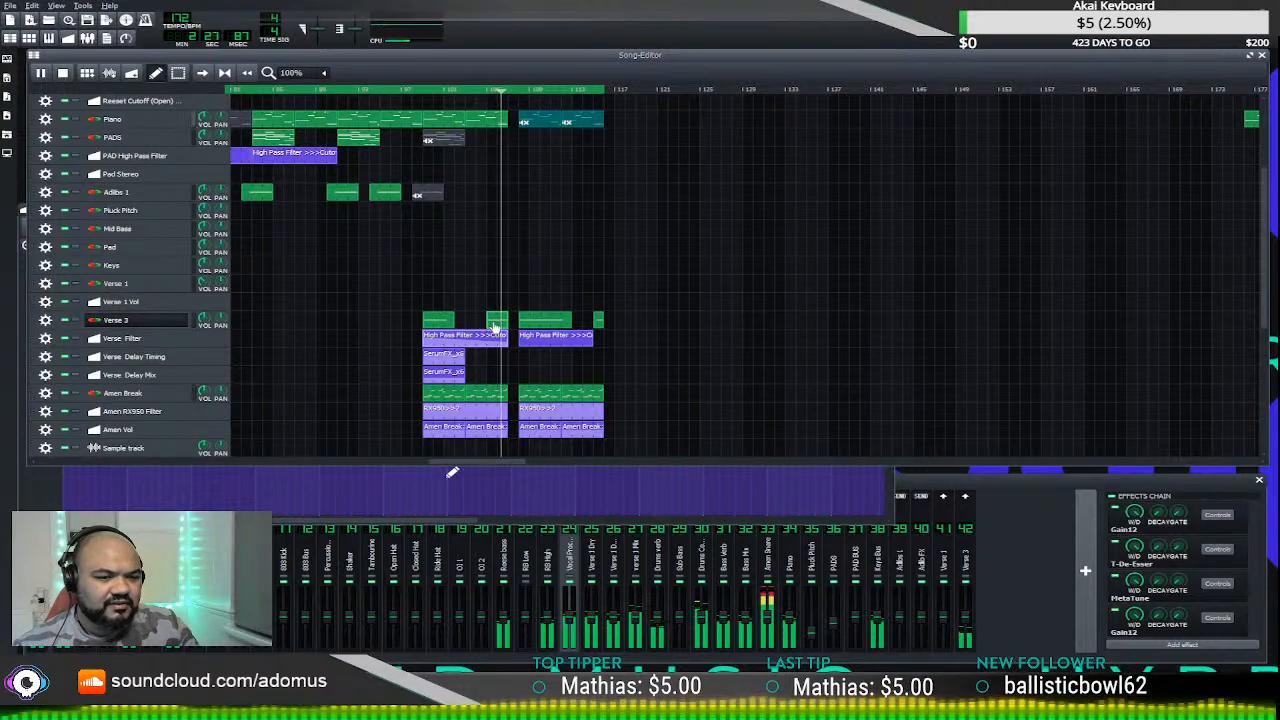
- Move the two-bar Verse 3 clip from bar 105 back to bar 103 and play the section from just before bar 99
drag(496, 321, 474, 323)
click(414, 90)
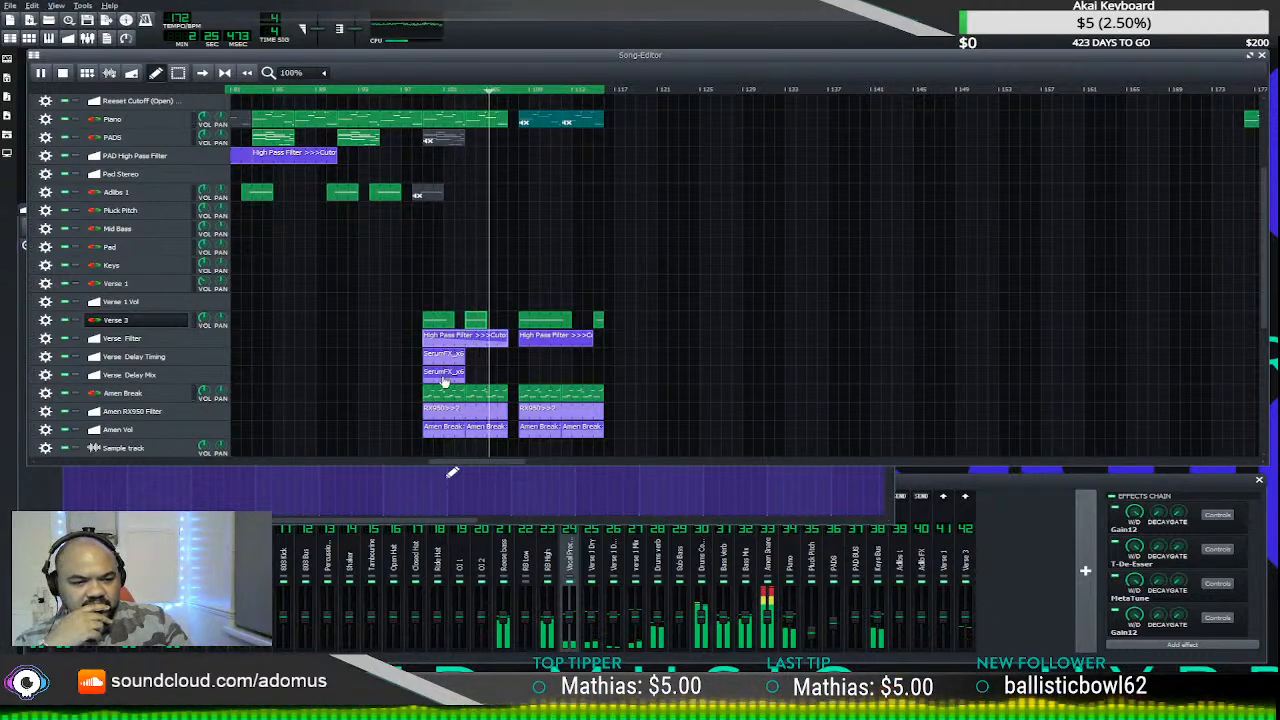
click(409, 91)
click(61, 72)
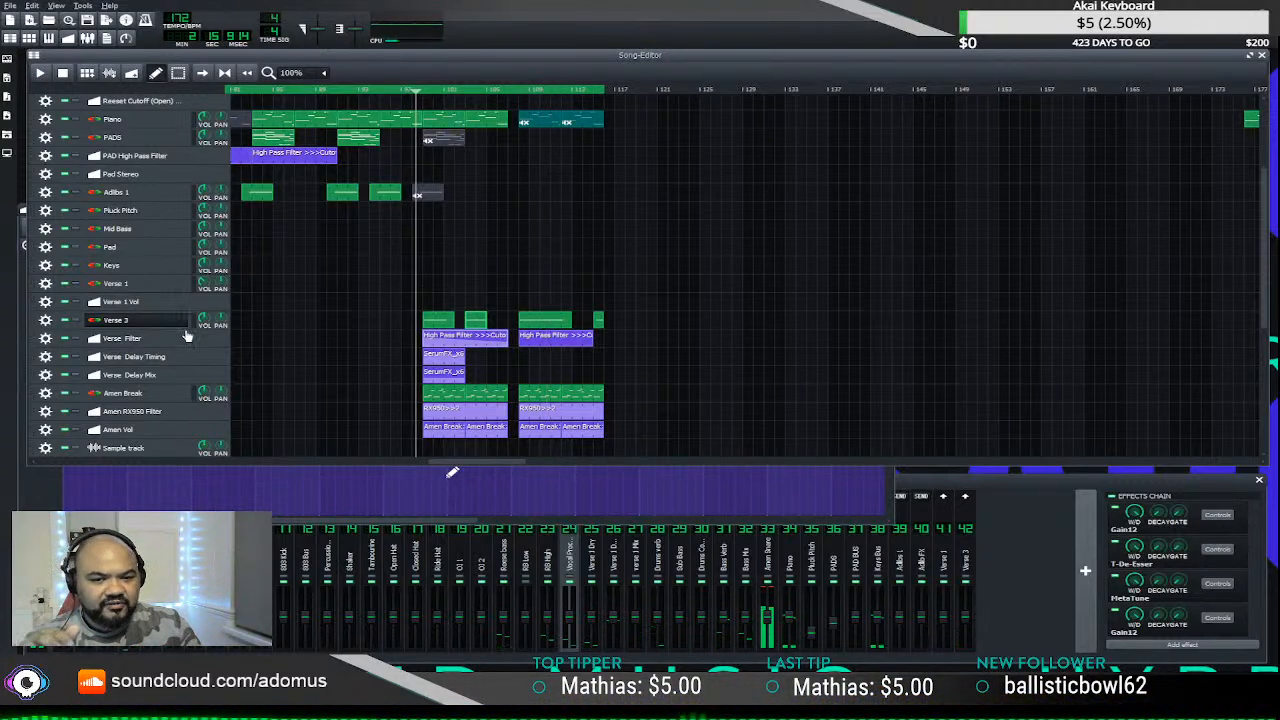
- Copy the three-bar Verse Delay Timing and Verse Delay Mix clips from bar 30 to bar 103, and add four-bar copies of both at bar 108
scroll(463, 473, right, 10)
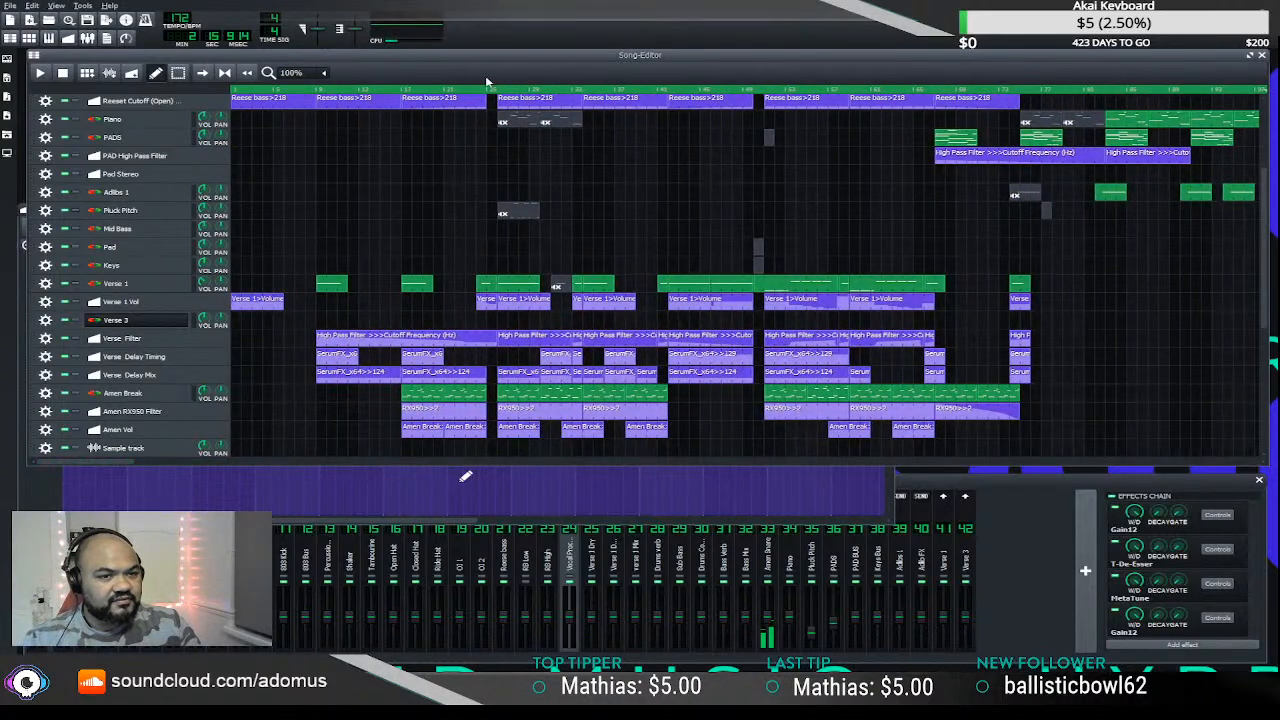
key(space)
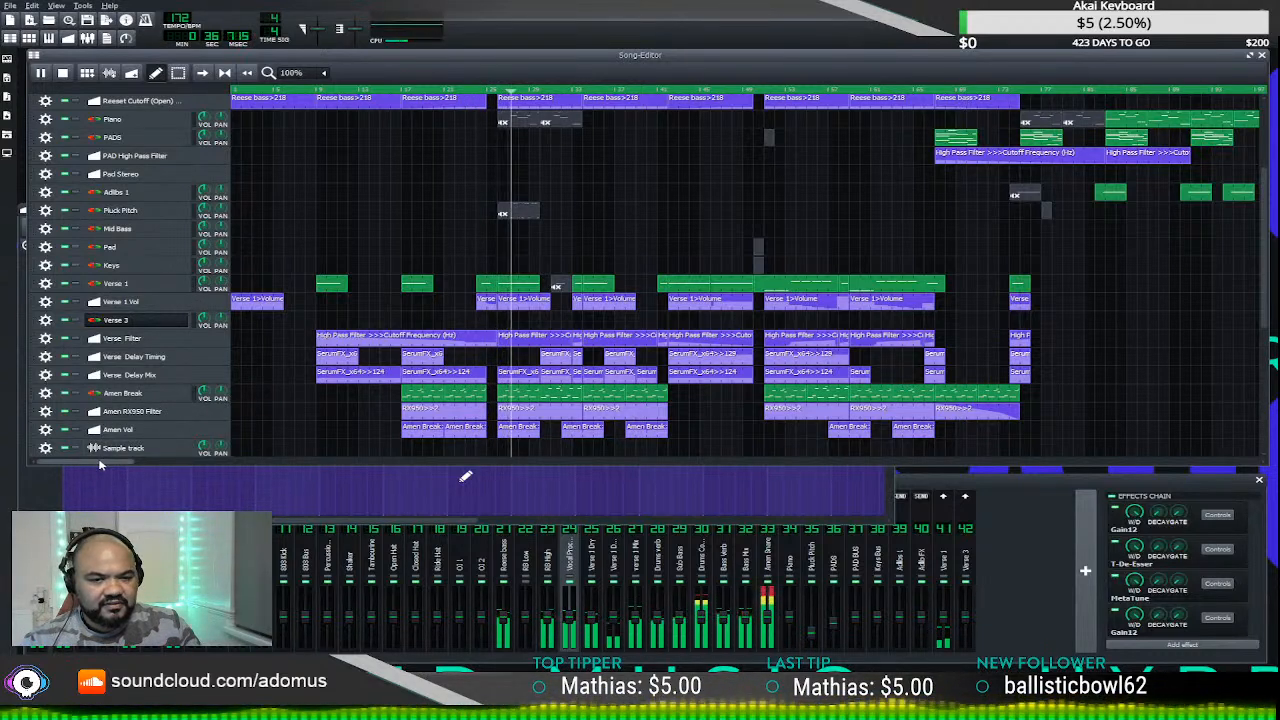
click(41, 73)
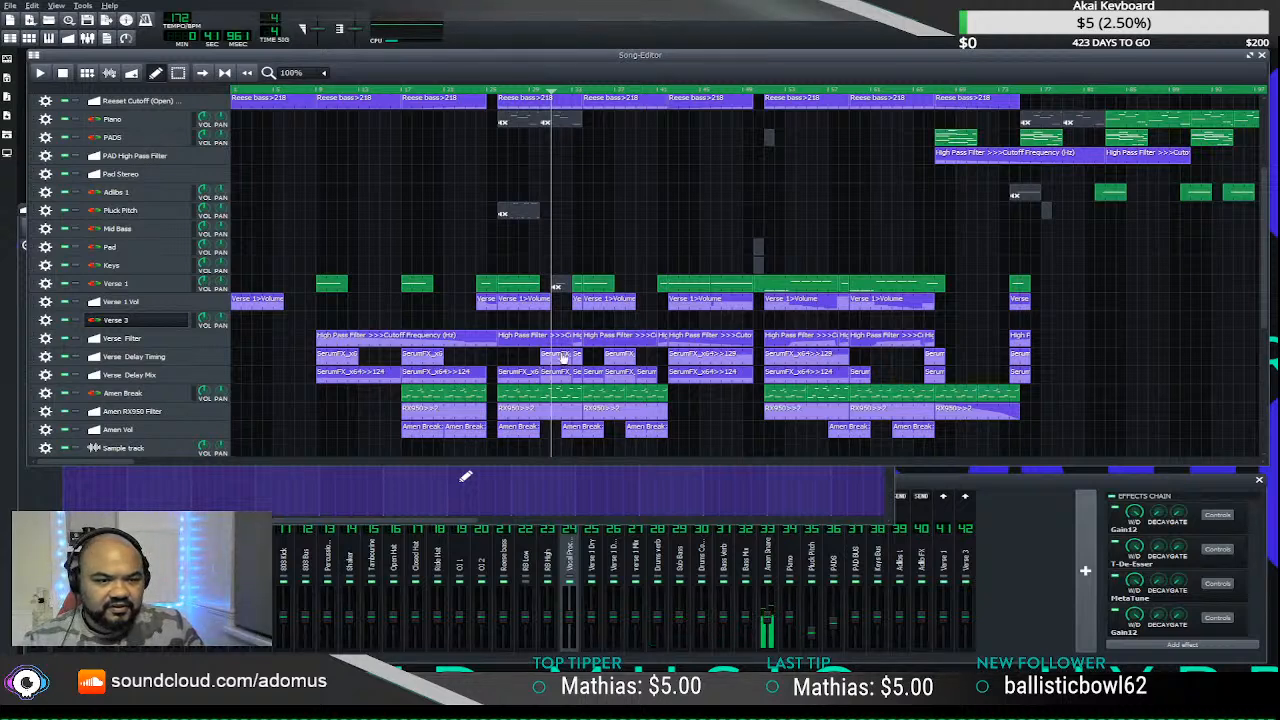
drag(560, 356, 1087, 357)
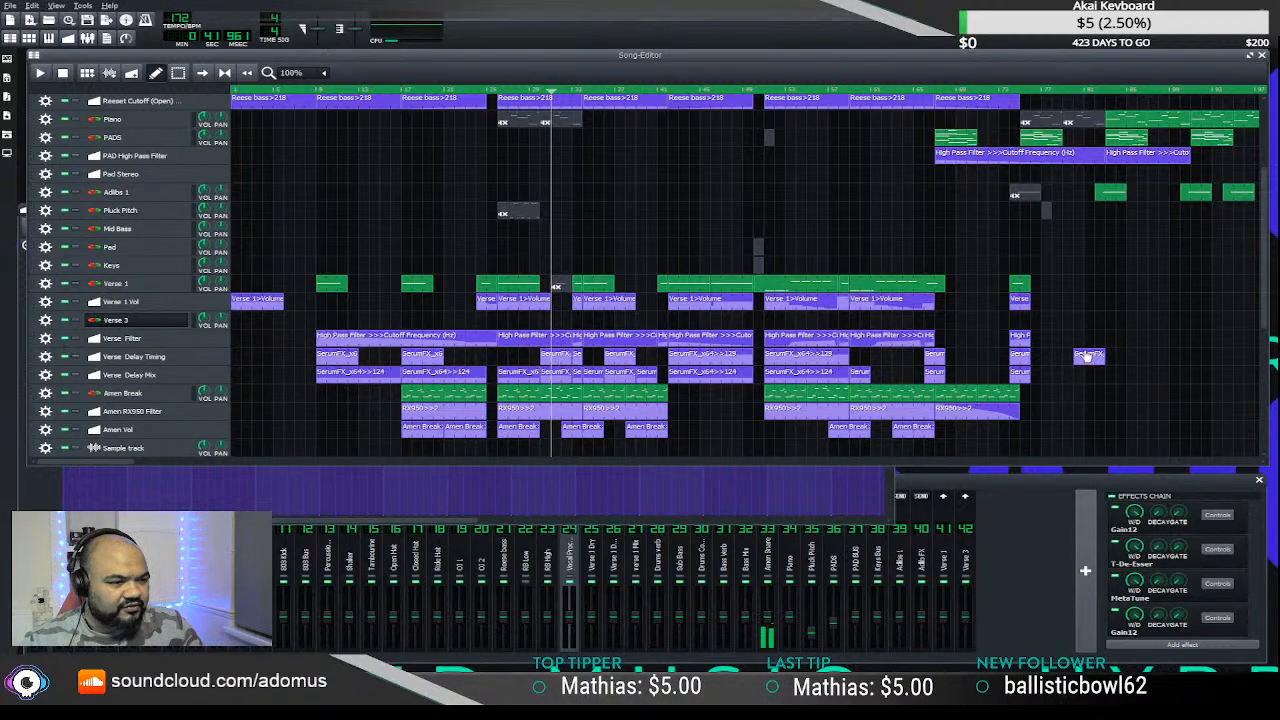
drag(307, 466, 213, 457)
drag(375, 375, 905, 373)
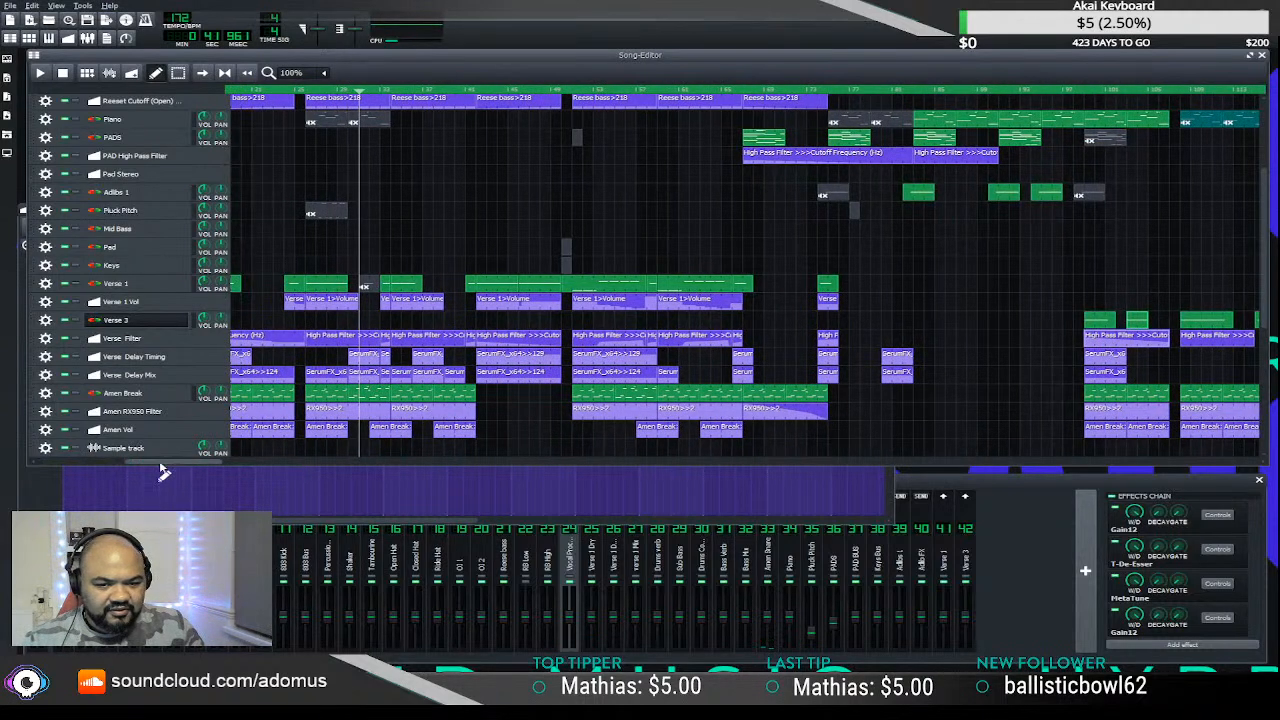
drag(165, 462, 626, 365)
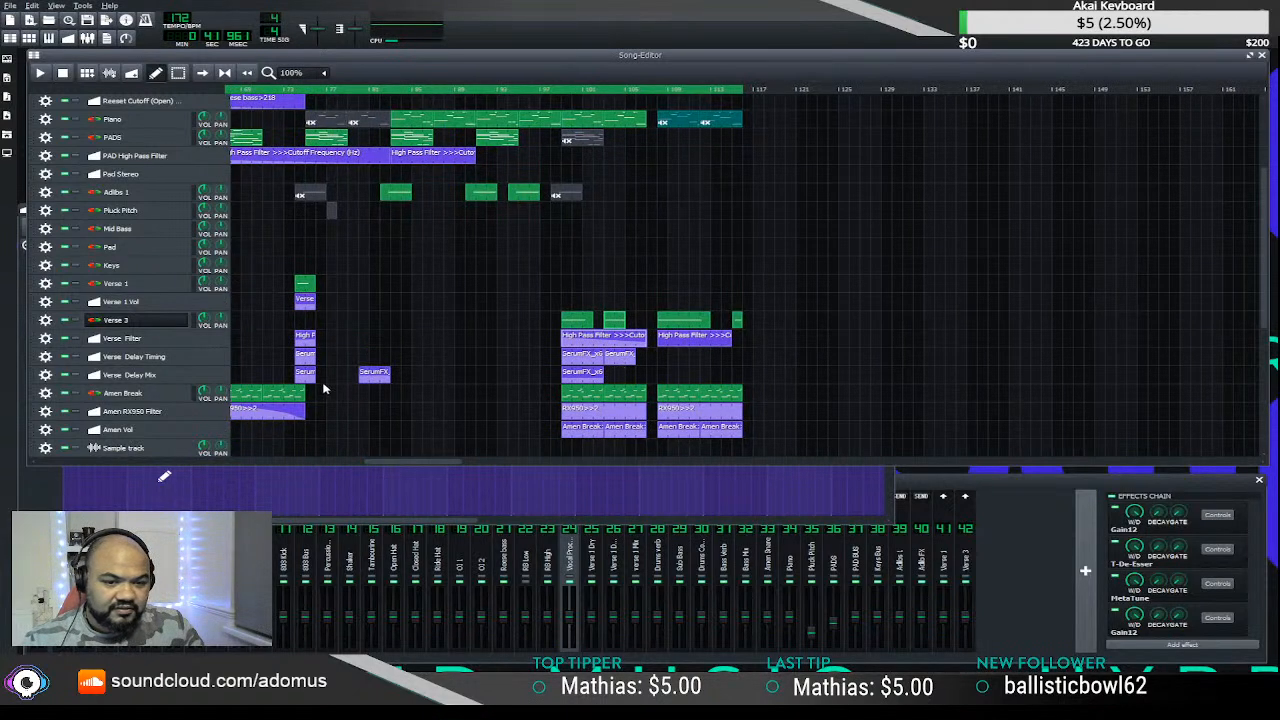
drag(375, 377, 663, 375)
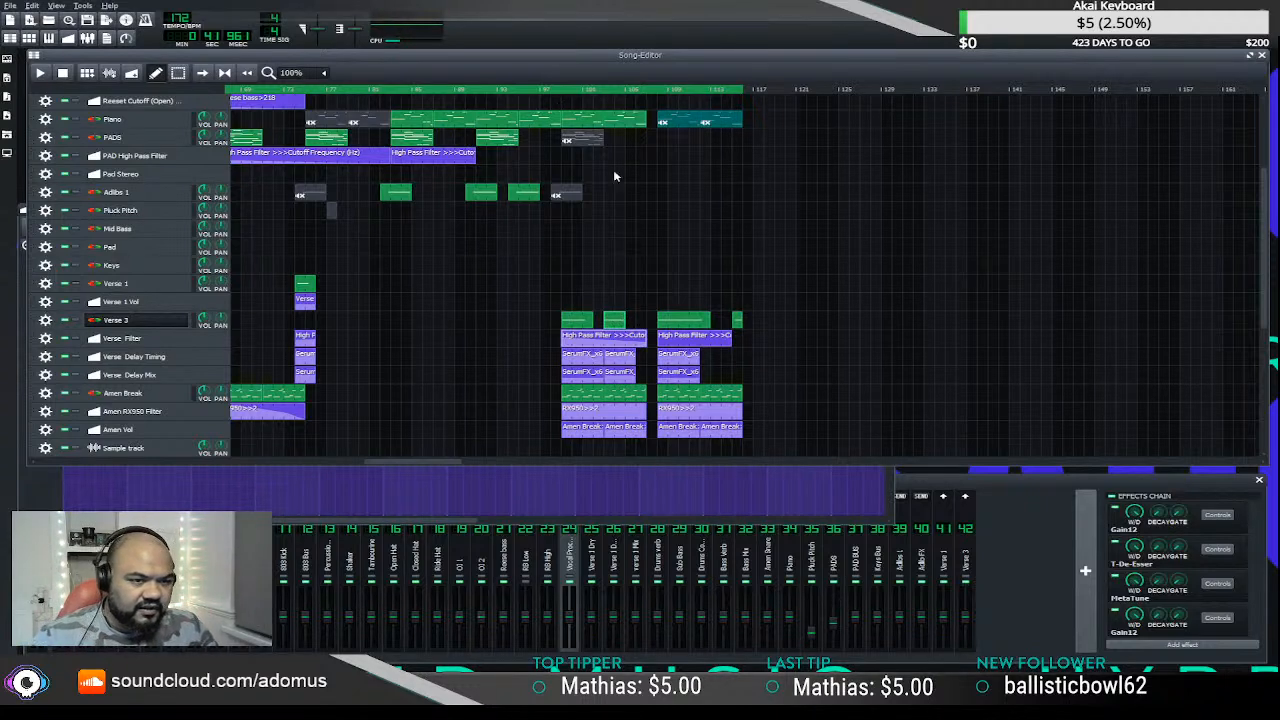
- Mute the Verse 3 clip at bar 103 and listen to the delay on the first phrase from just before bar 99
click(565, 90)
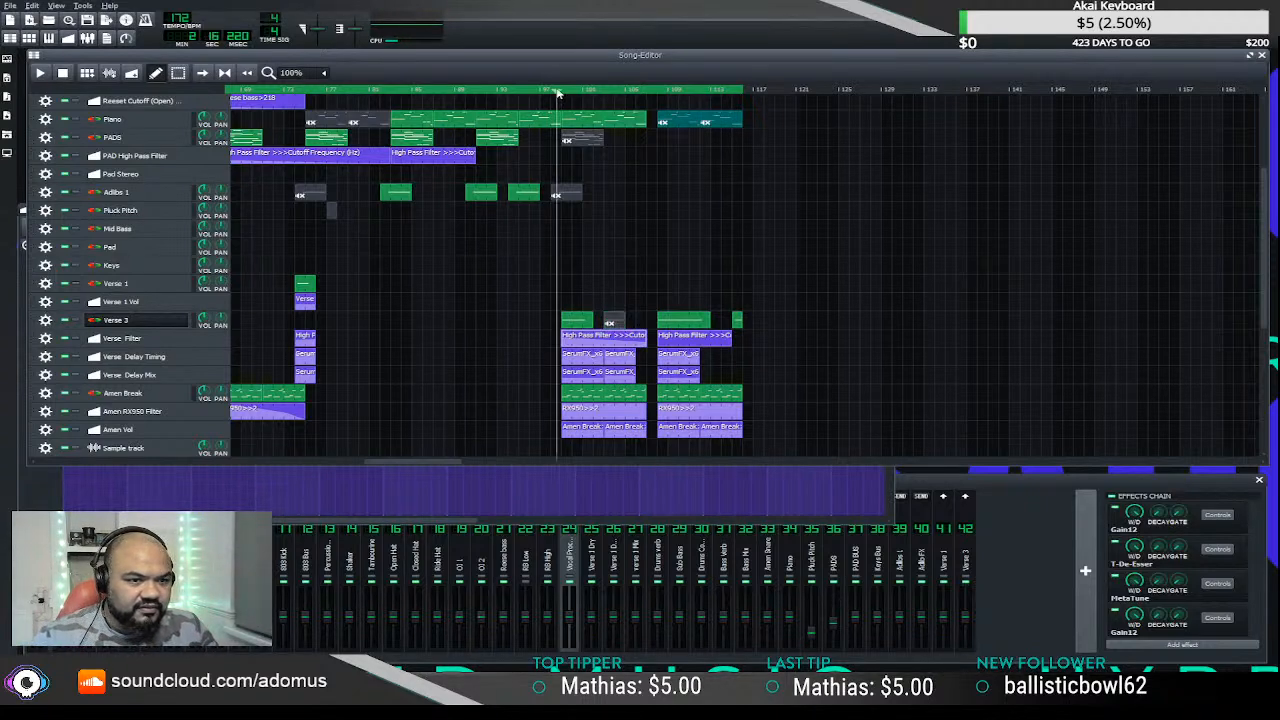
key(space)
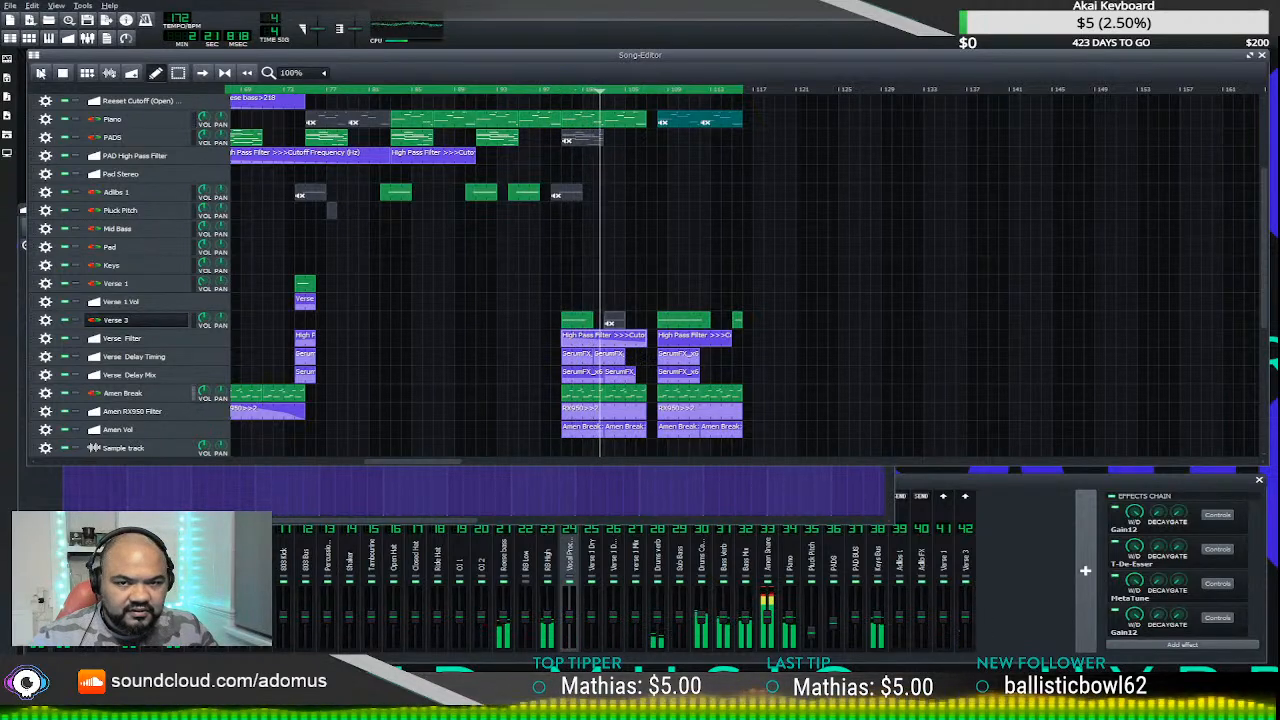
key(space)
- Shorten the bar 99 Verse Delay Timing and Verse Delay Mix clips to two bars and move their following three-bar clips to bar 101
scroll(549, 334, up, 1)
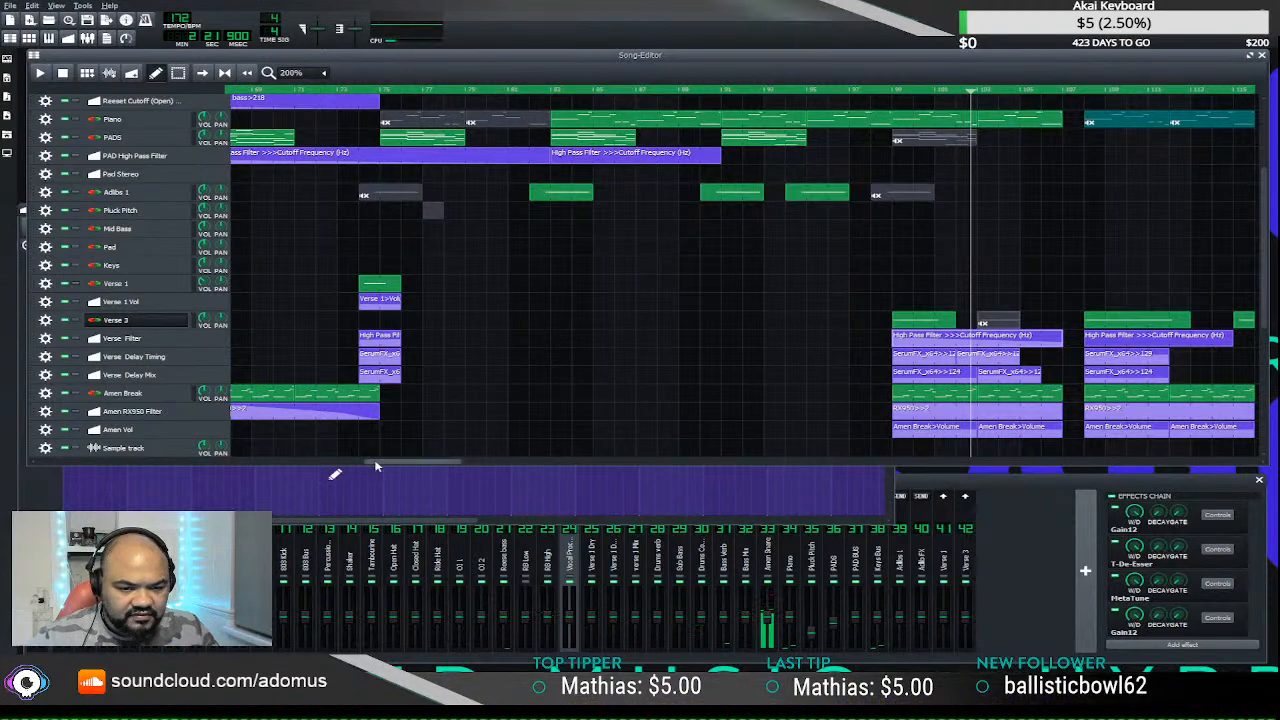
drag(380, 462, 513, 463)
scroll(479, 447, up, 1)
scroll(622, 422, up, 1)
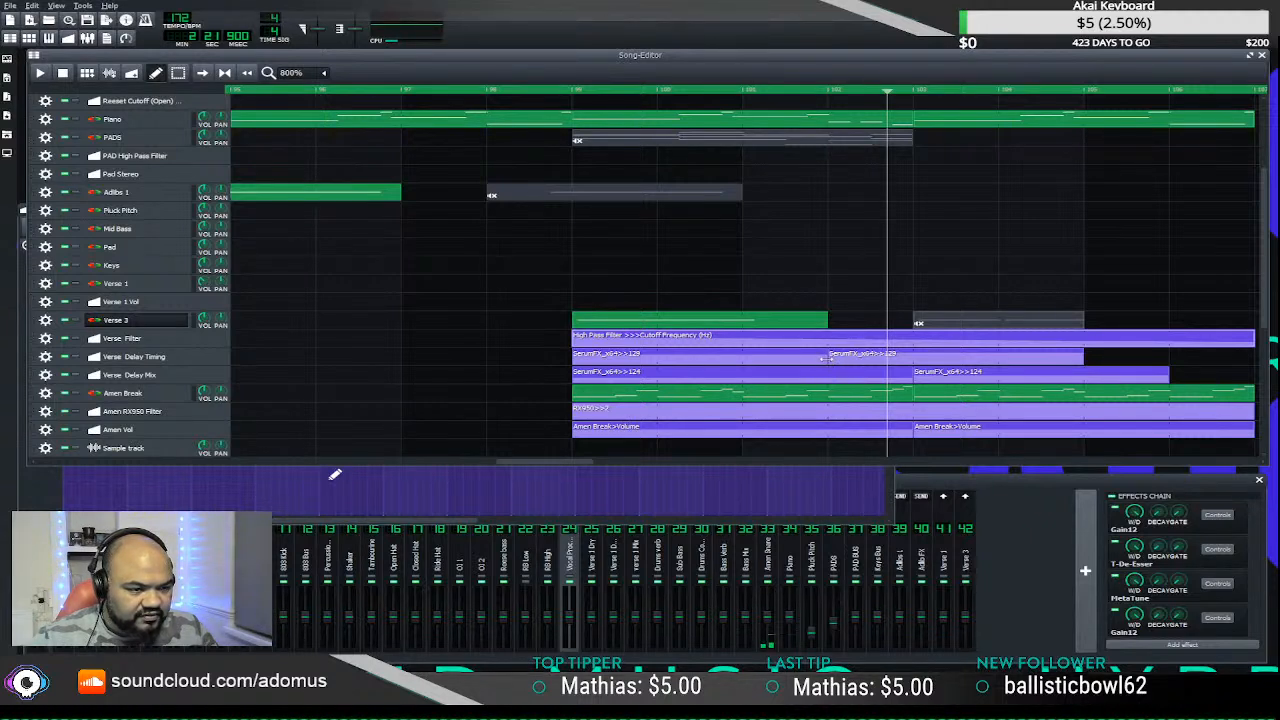
drag(822, 359, 764, 361)
drag(853, 364, 806, 357)
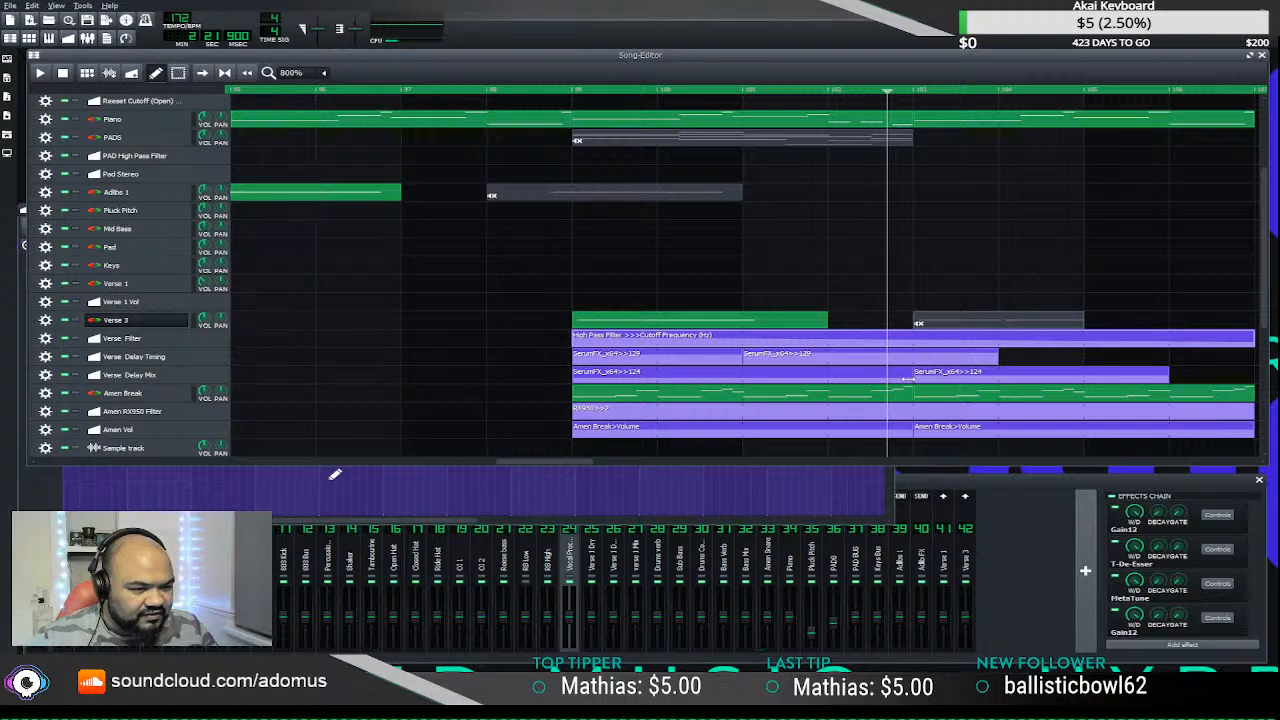
drag(909, 379, 757, 383)
drag(942, 378, 803, 376)
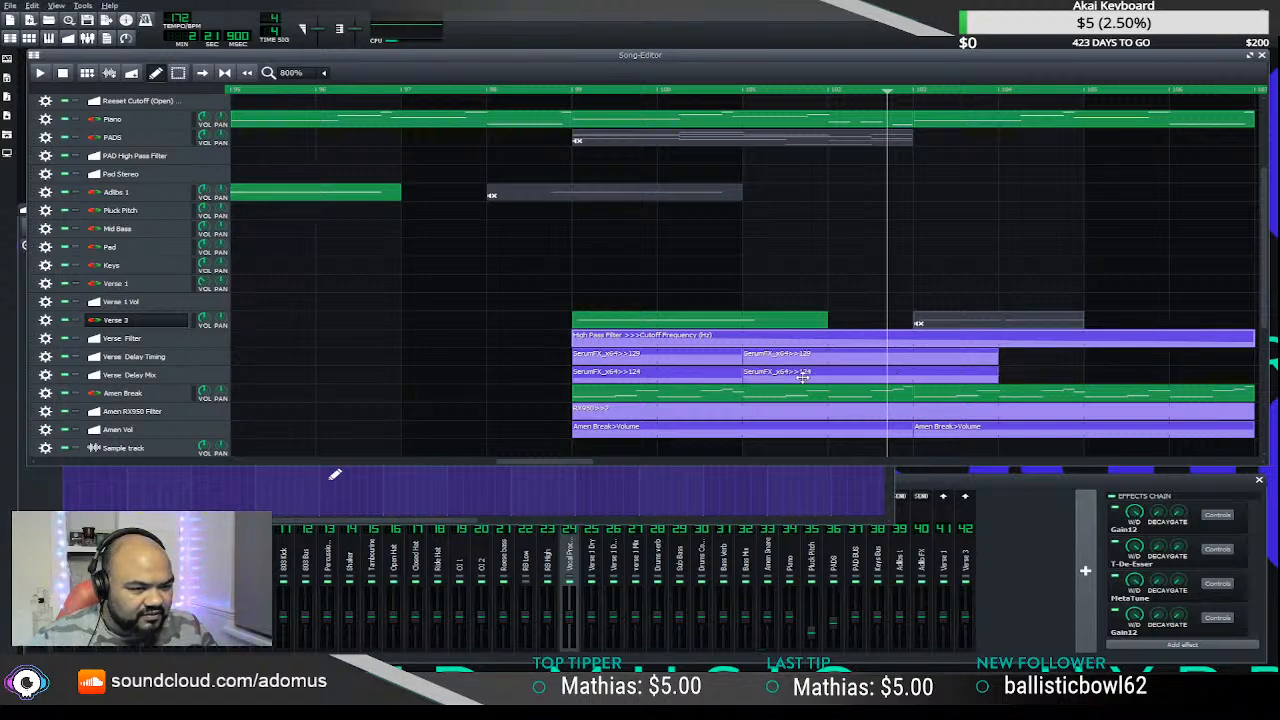
- Play from just before bar 99 to the end of the arrangement and unmute the Verse 3 clip at bar 103
scroll(765, 371, down, 1)
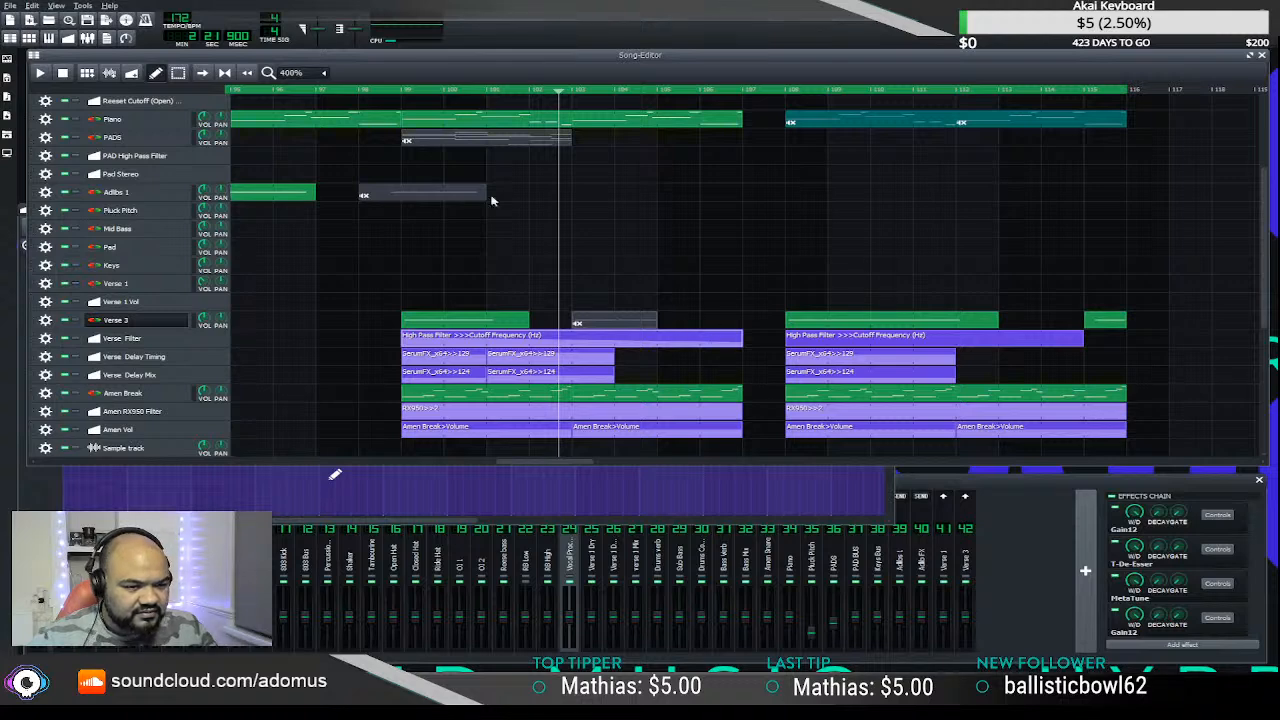
click(384, 92)
key(space)
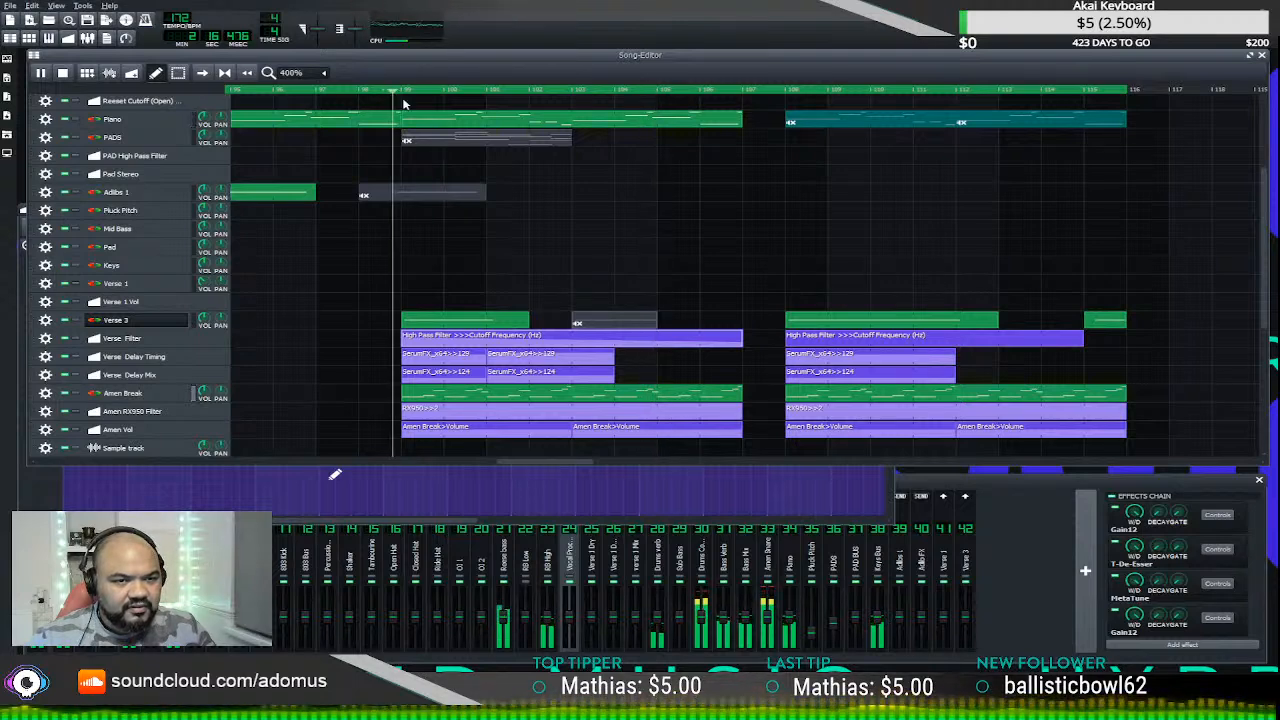
ctrl+middle_click(601, 325)
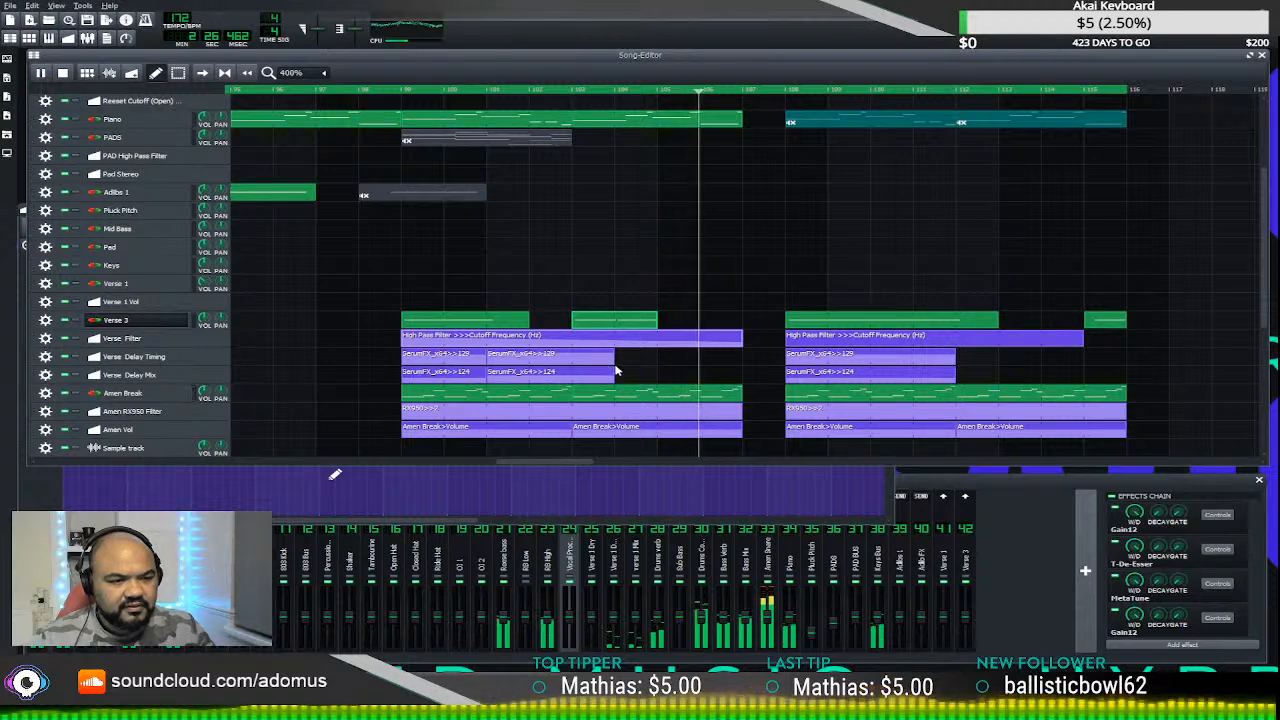
click(41, 74)
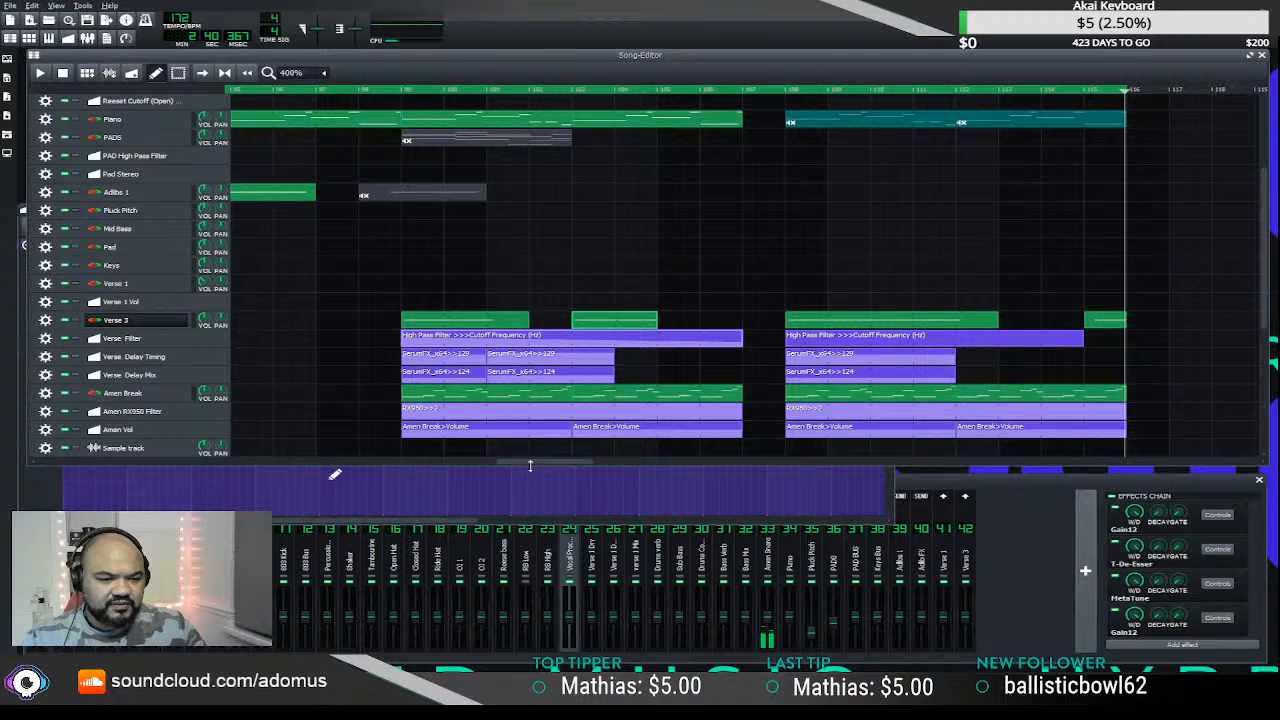
- Review the earlier Verse 1 vocal sections around bars 33, 66 and 58 as a reference for the closing section
drag(530, 465, 159, 460)
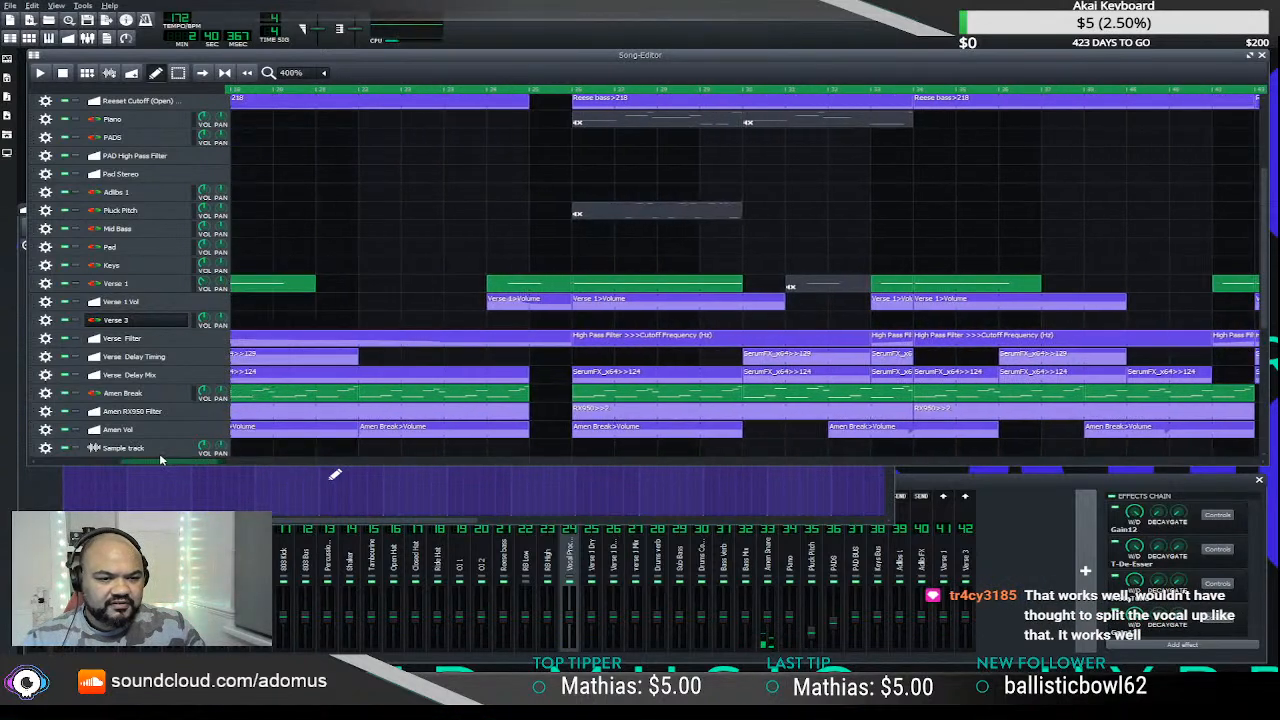
scroll(471, 204, down, 1)
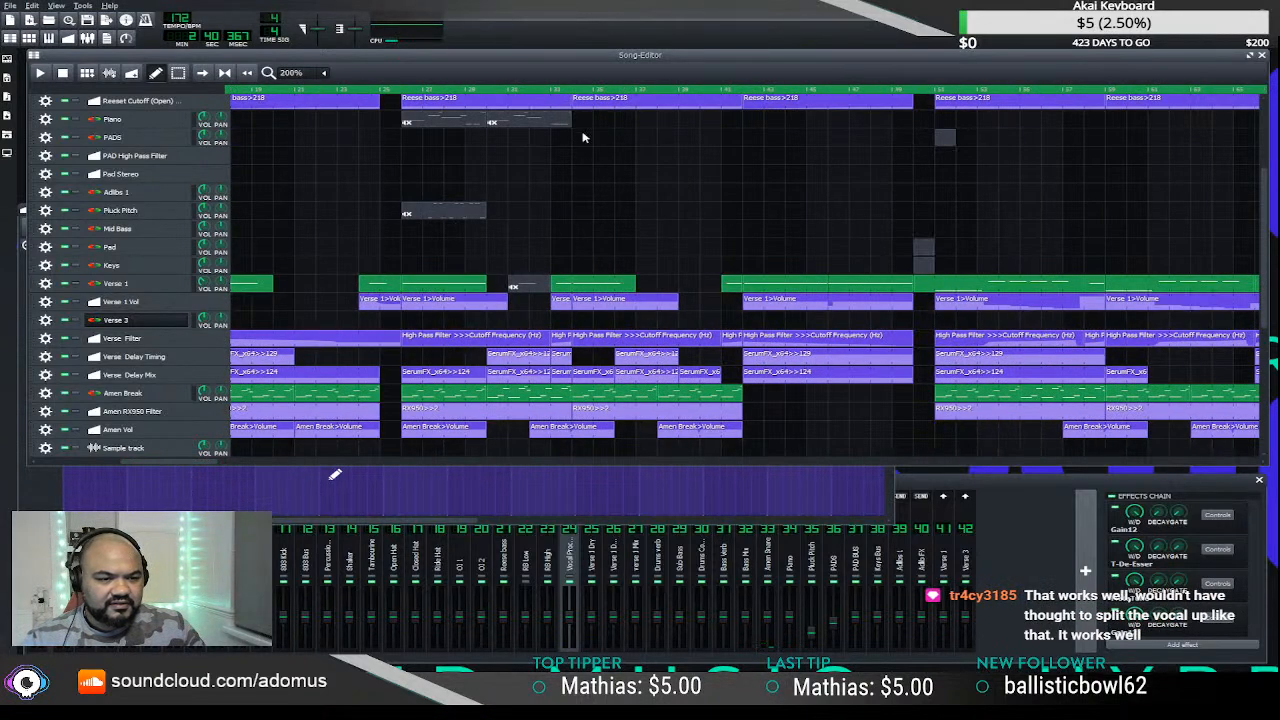
click(549, 91)
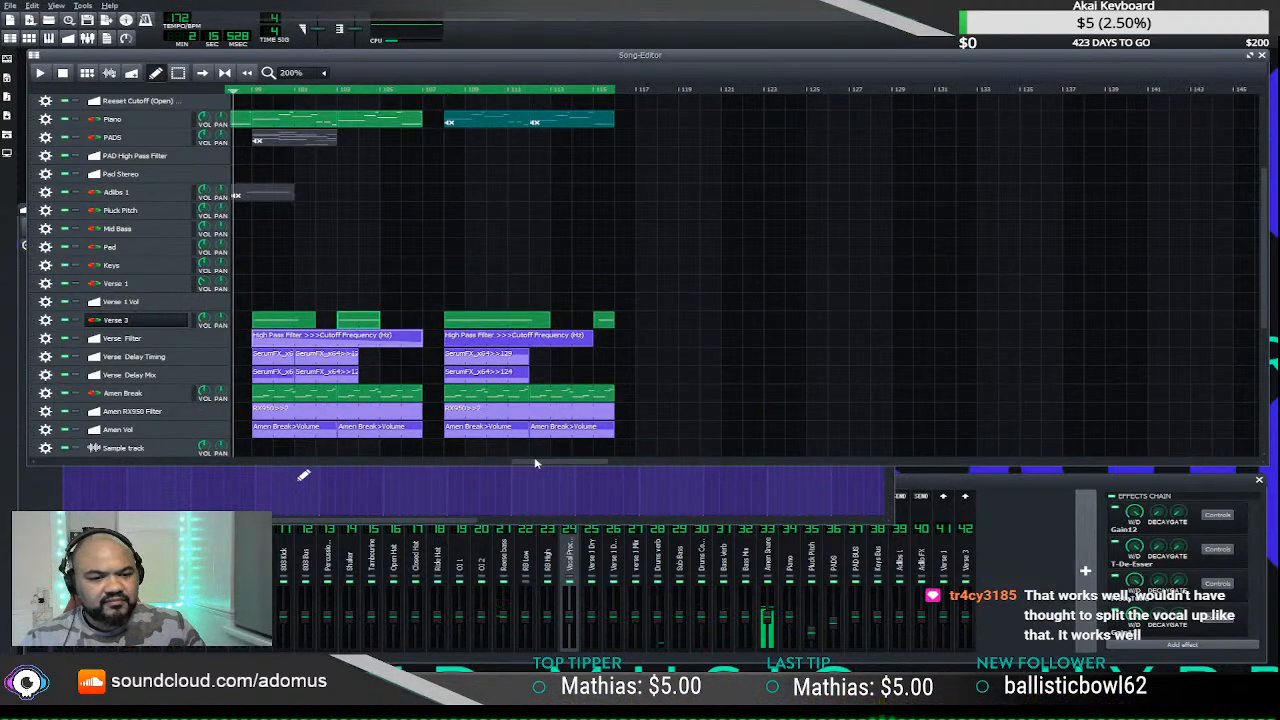
drag(534, 462, 317, 457)
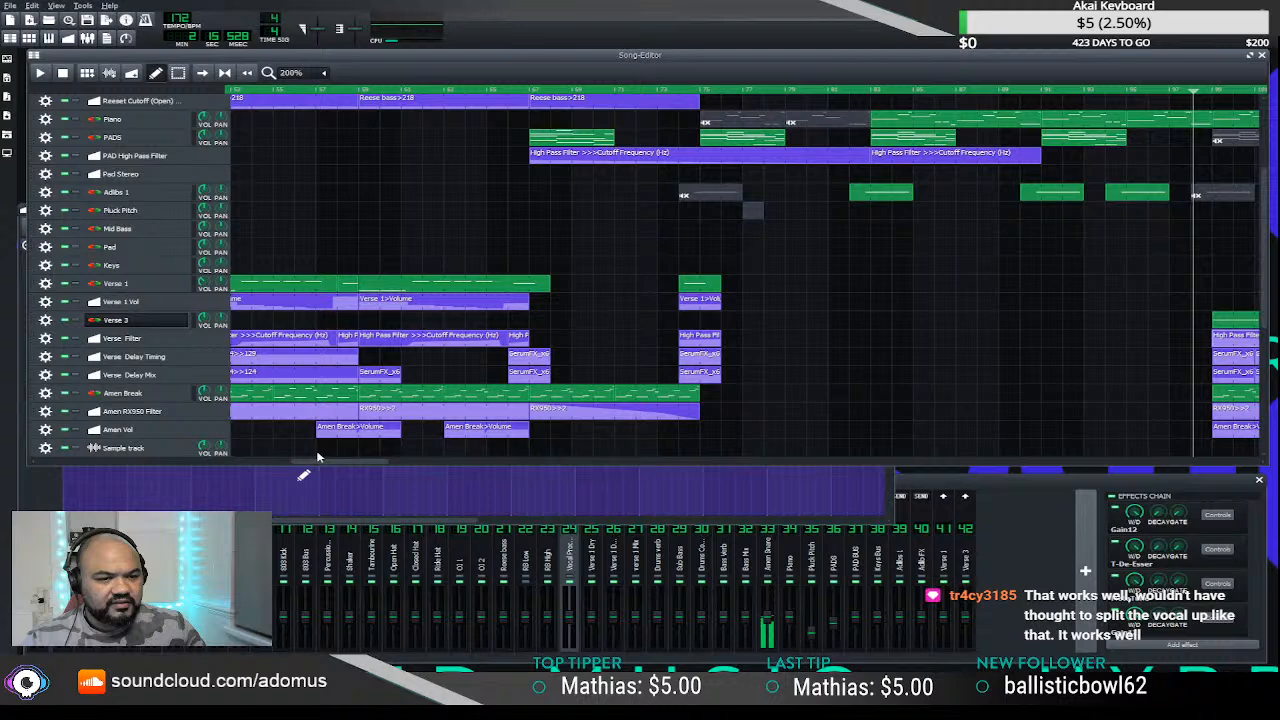
click(509, 91)
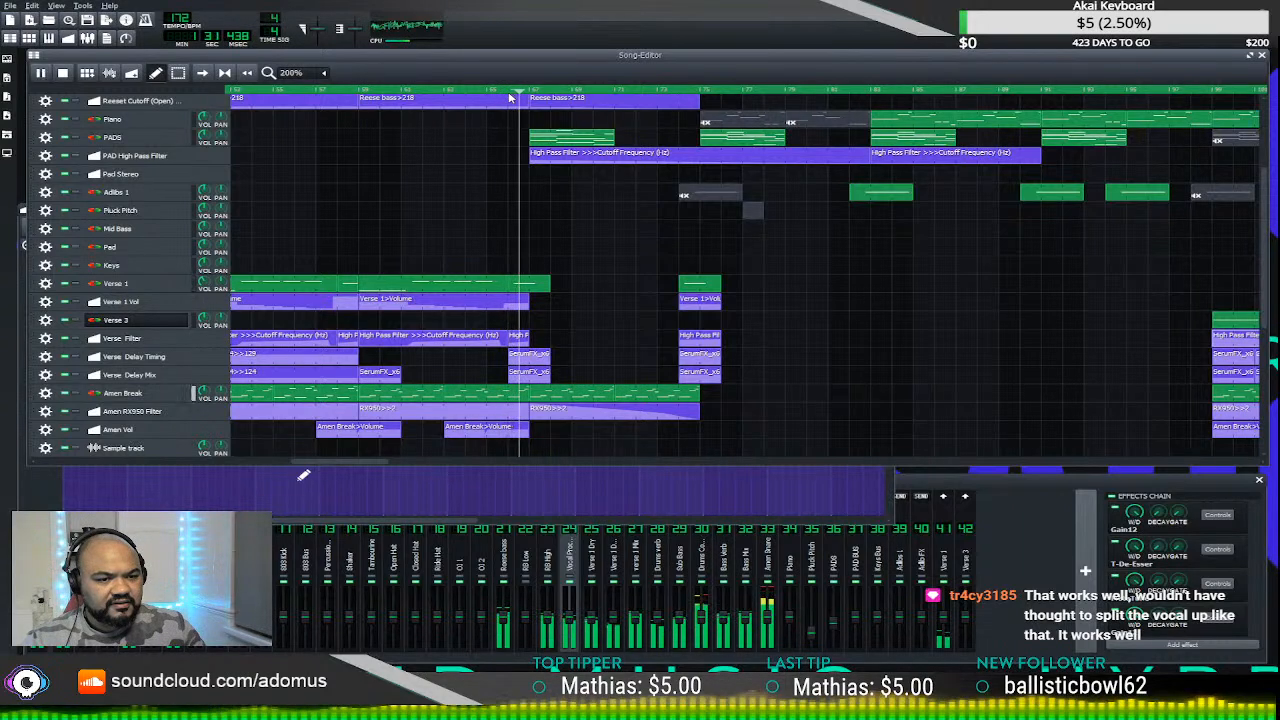
click(338, 92)
key(space)
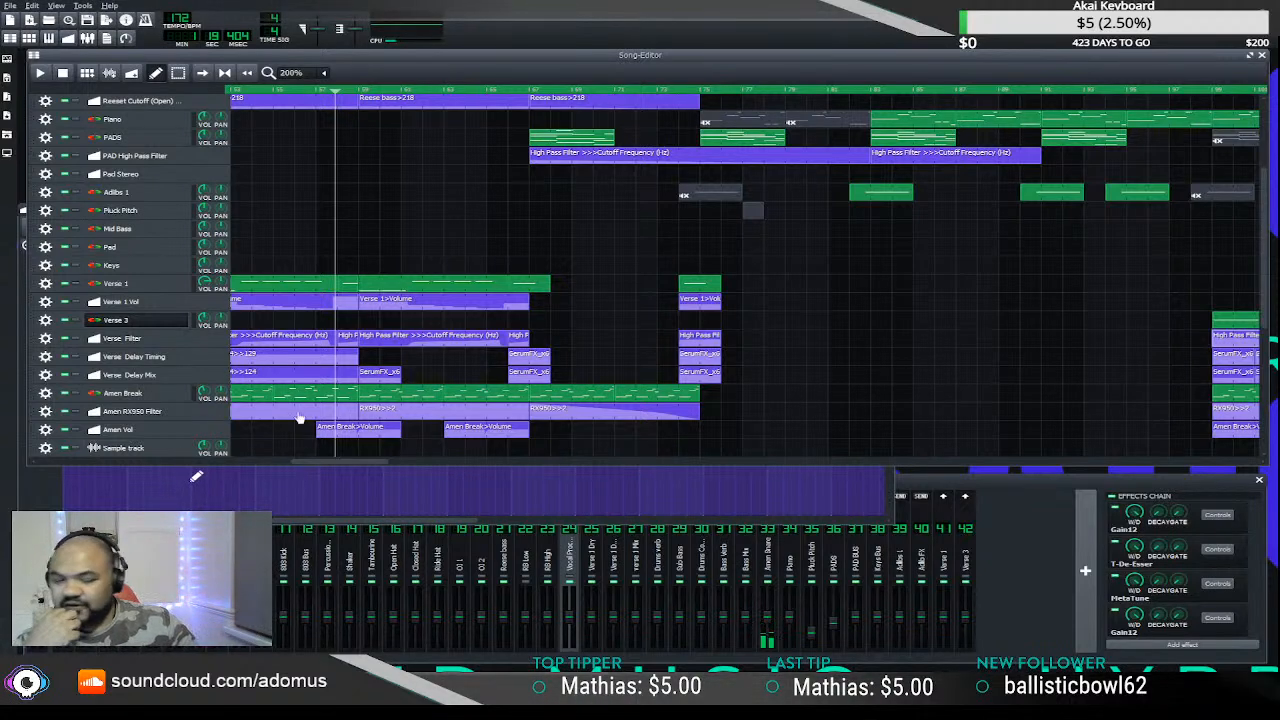
- Open the Verse 3 track's Serato Sample instrument and play pad 1 to locate the next phrase in the vocal
drag(352, 465, 529, 462)
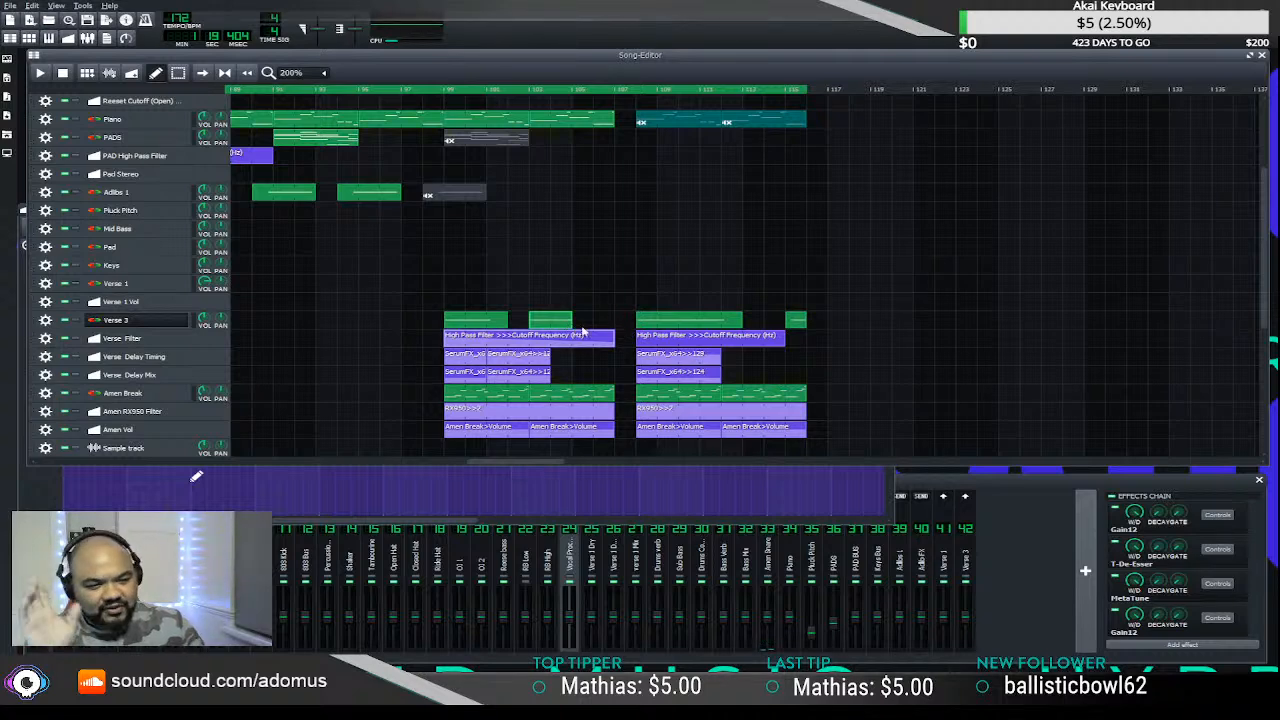
click(165, 321)
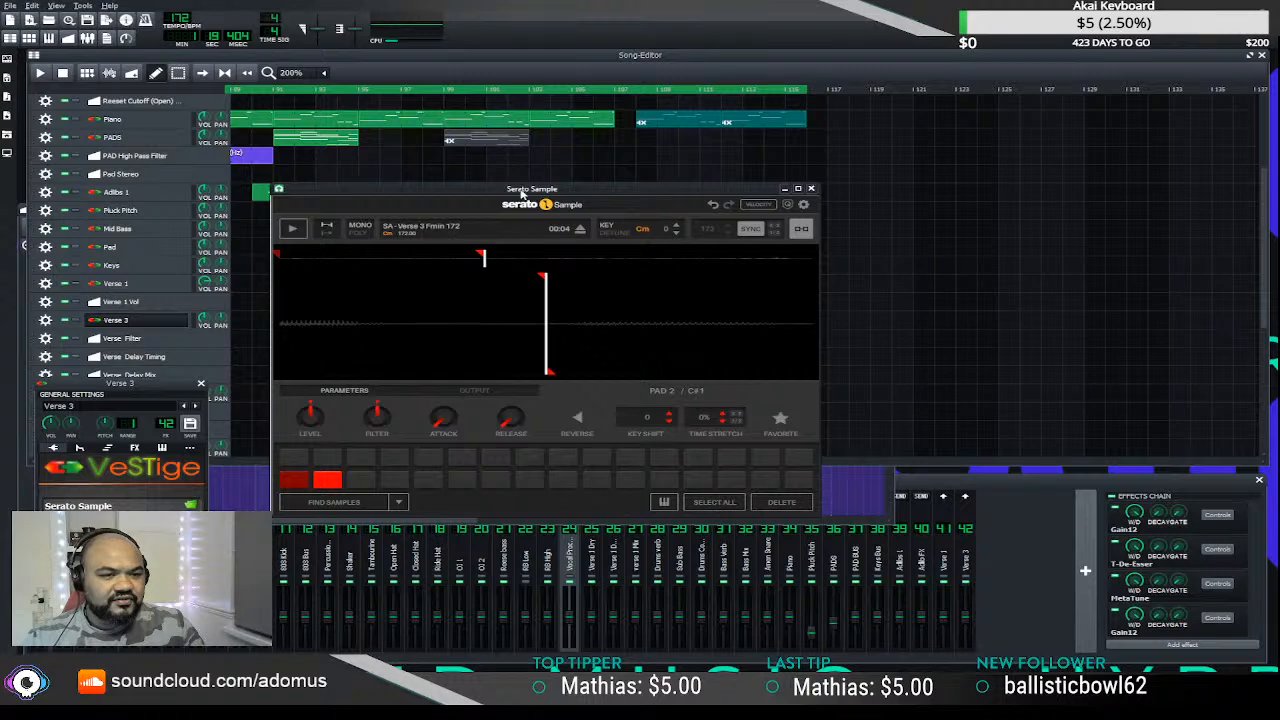
drag(516, 190, 379, 217)
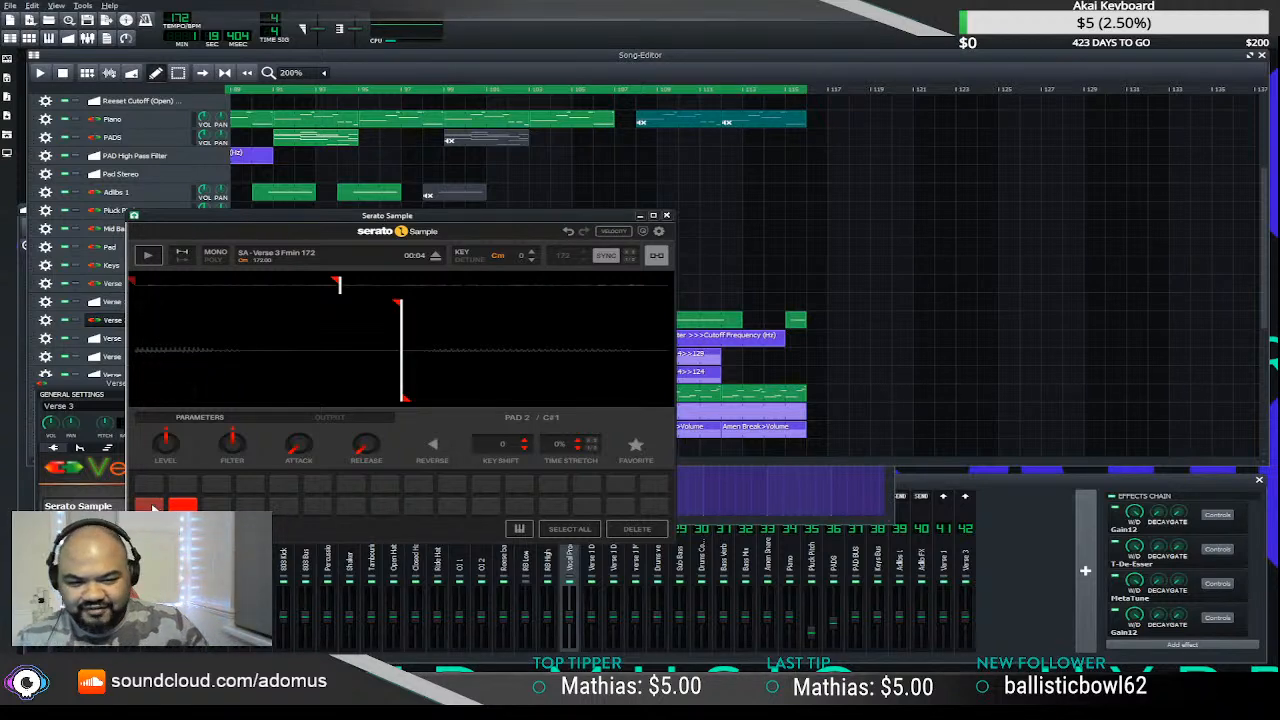
click(150, 506)
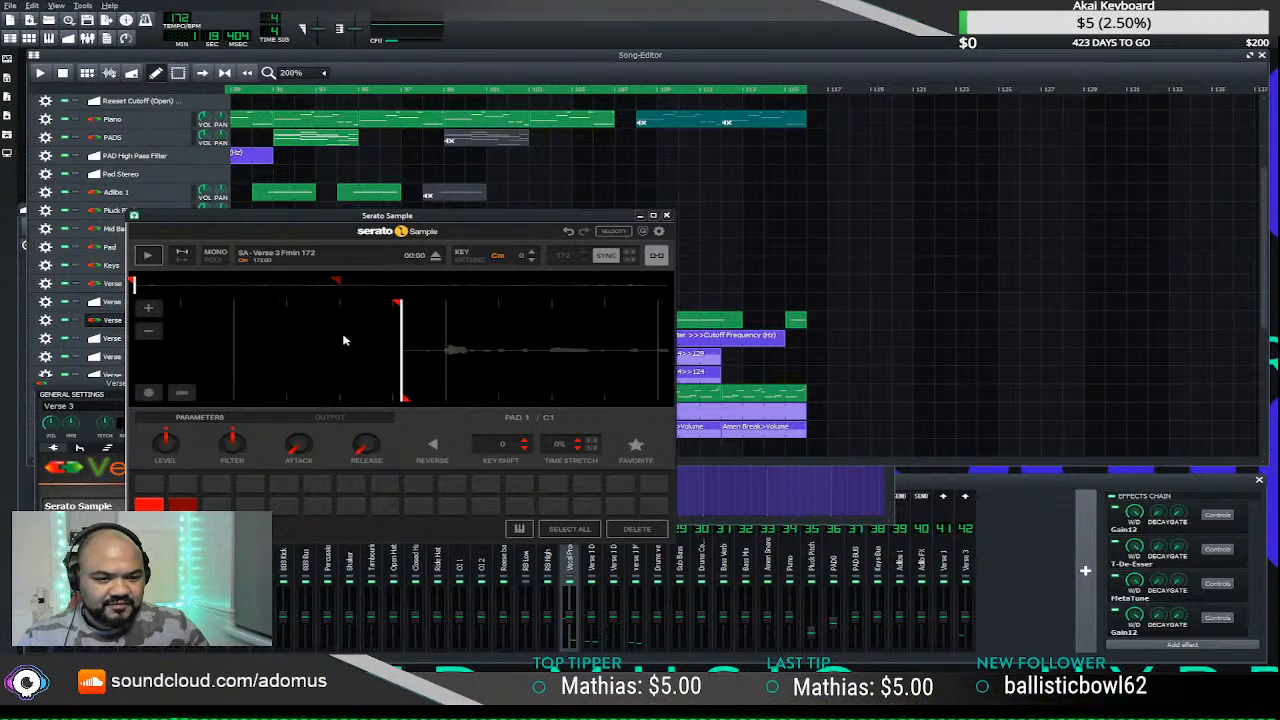
click(155, 504)
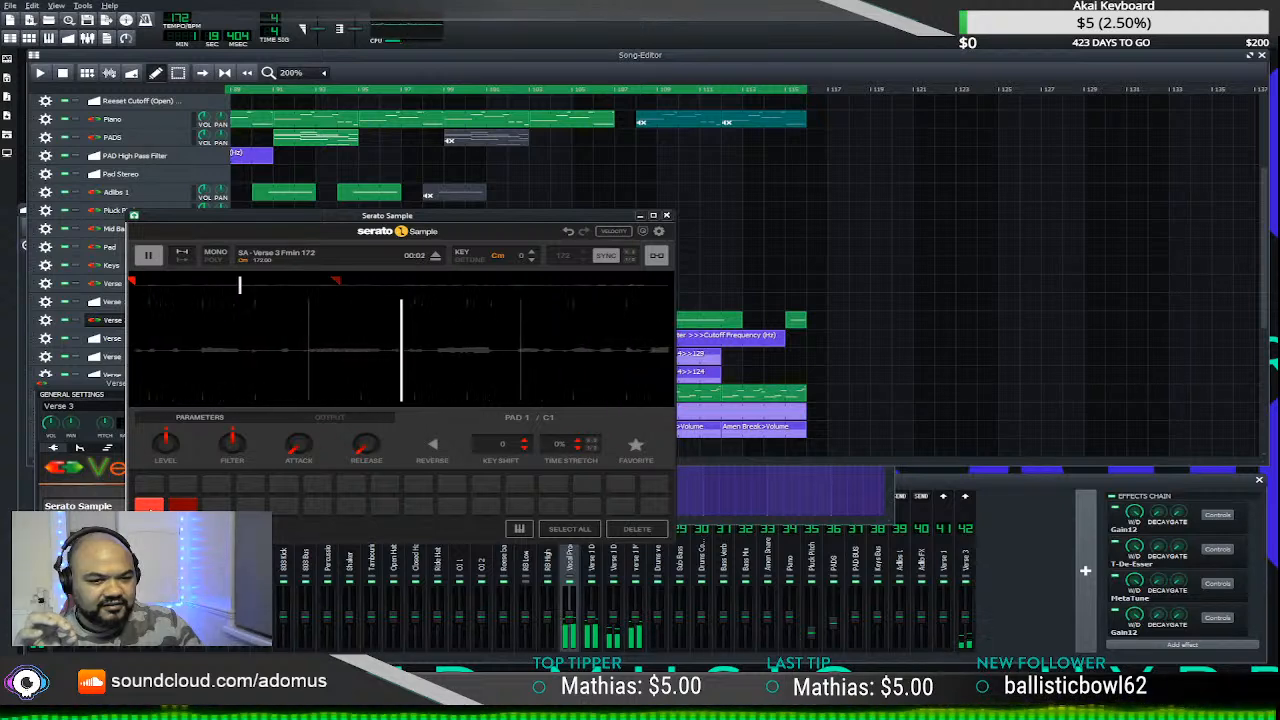
key(space)
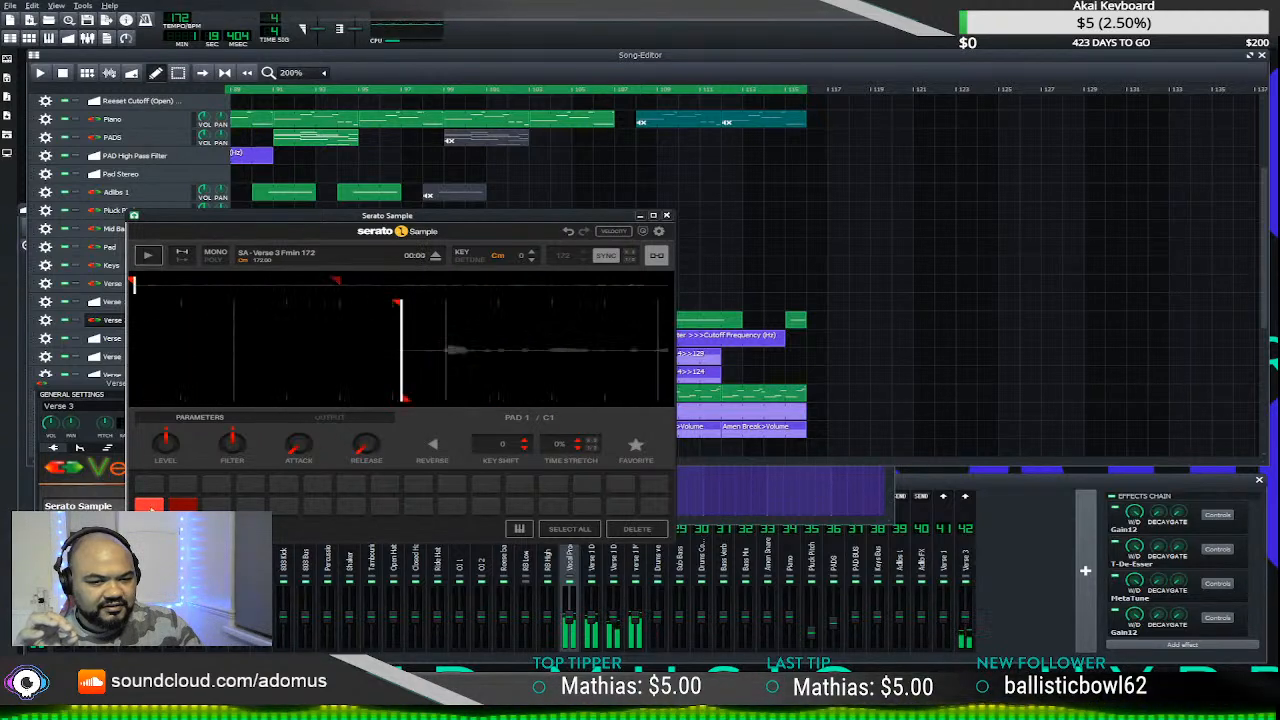
key(space)
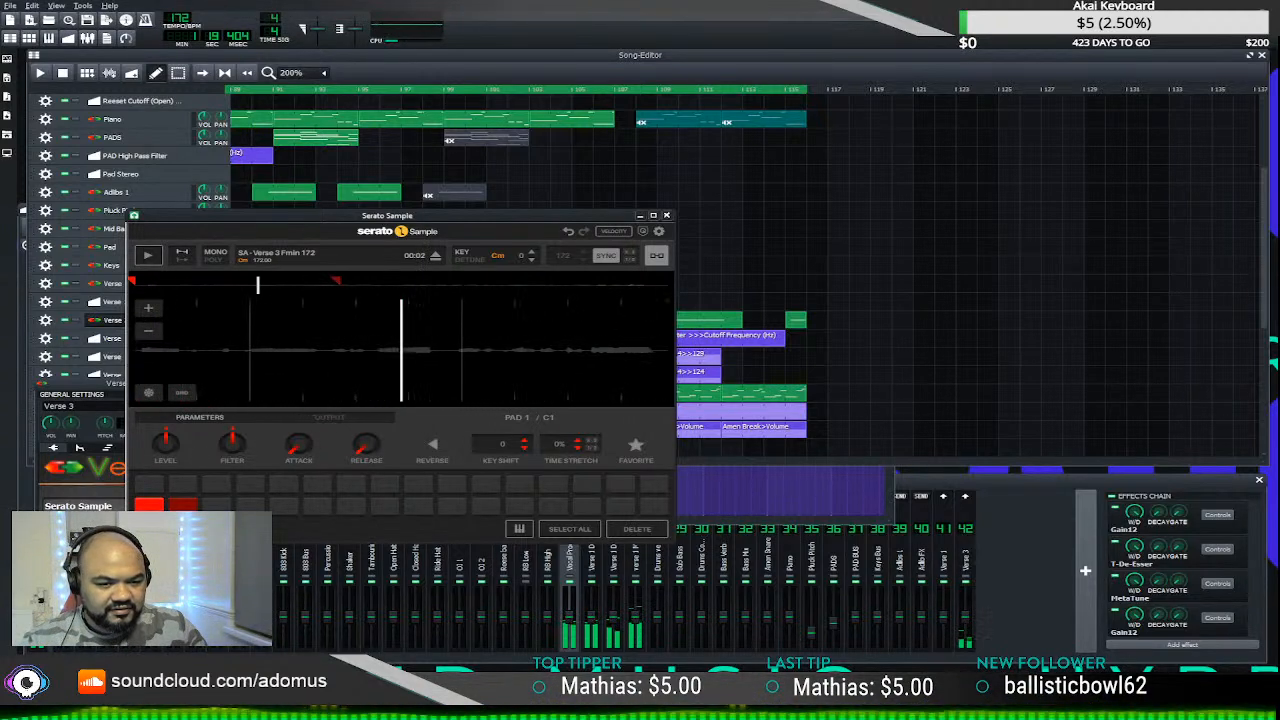
- Add a third pad on D1 at about 00:03 of the Verse 3 sample and audition its cue point while adjusting it
click(226, 502)
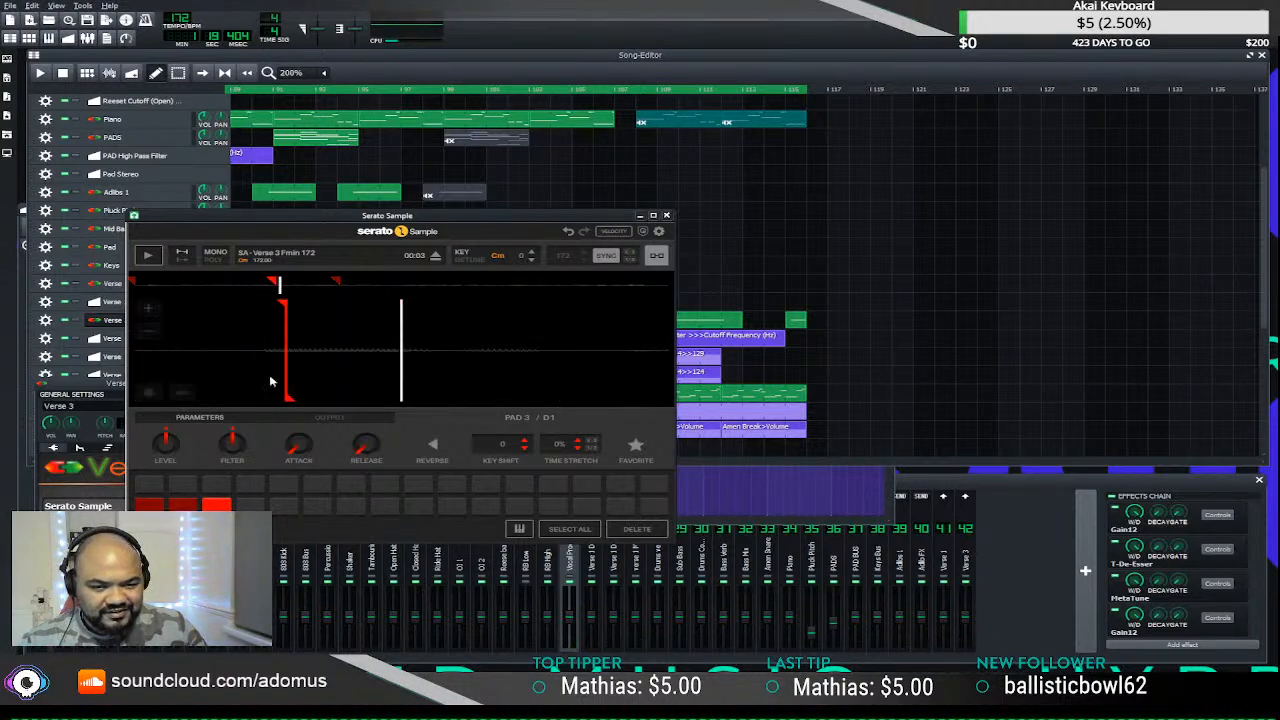
click(280, 285)
click(275, 285)
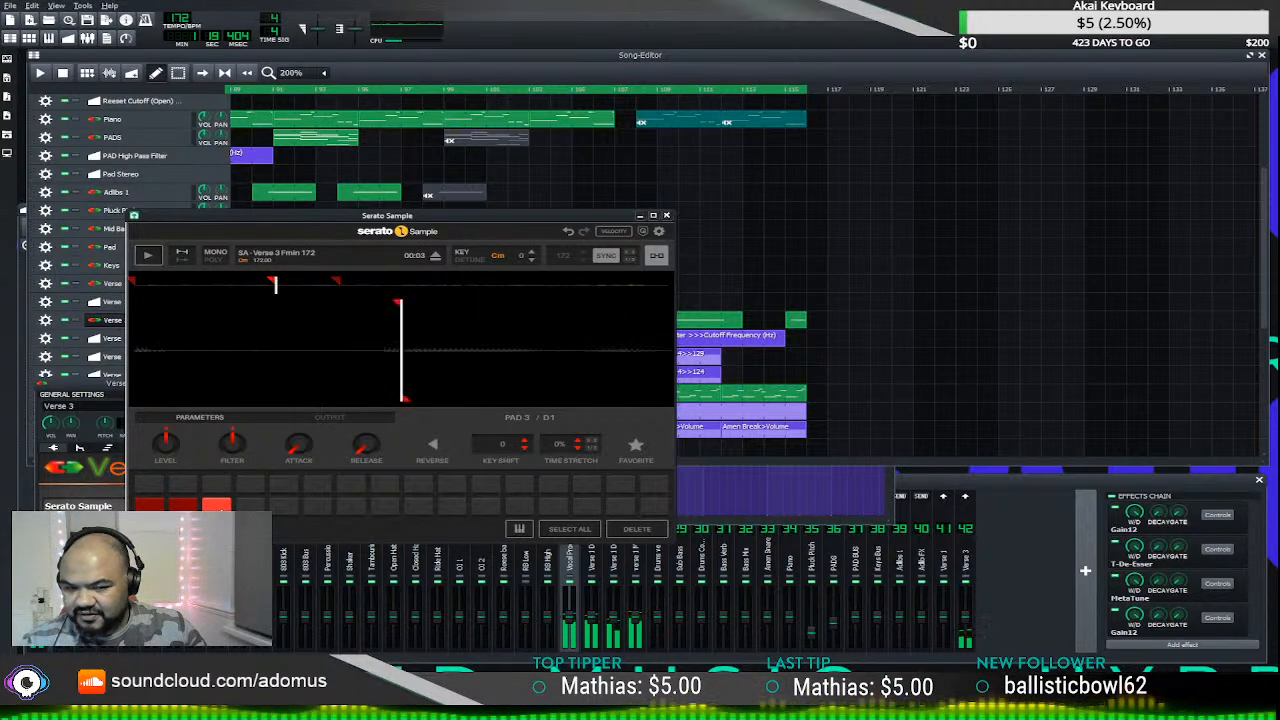
click(277, 285)
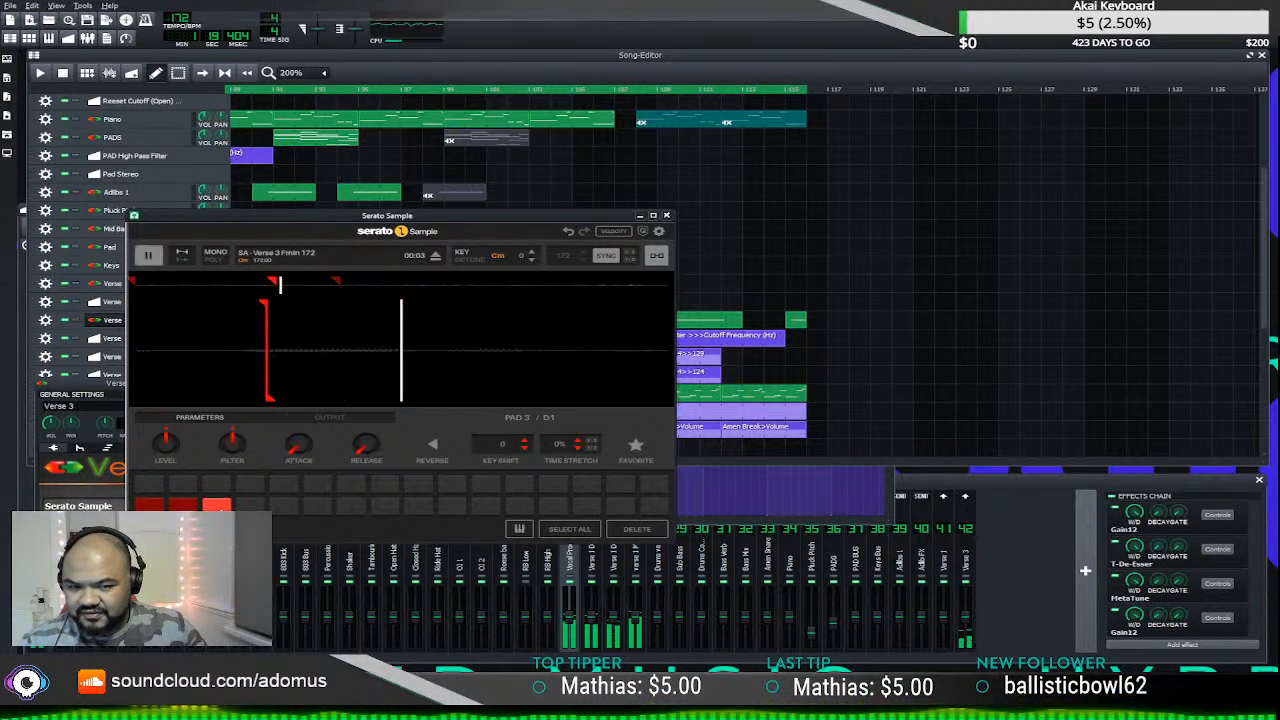
- Fine-tune pad 3's cue point at about 00:03 of the Verse 3 sample, auditioning it between adjustments, and close the sampler
click(280, 285)
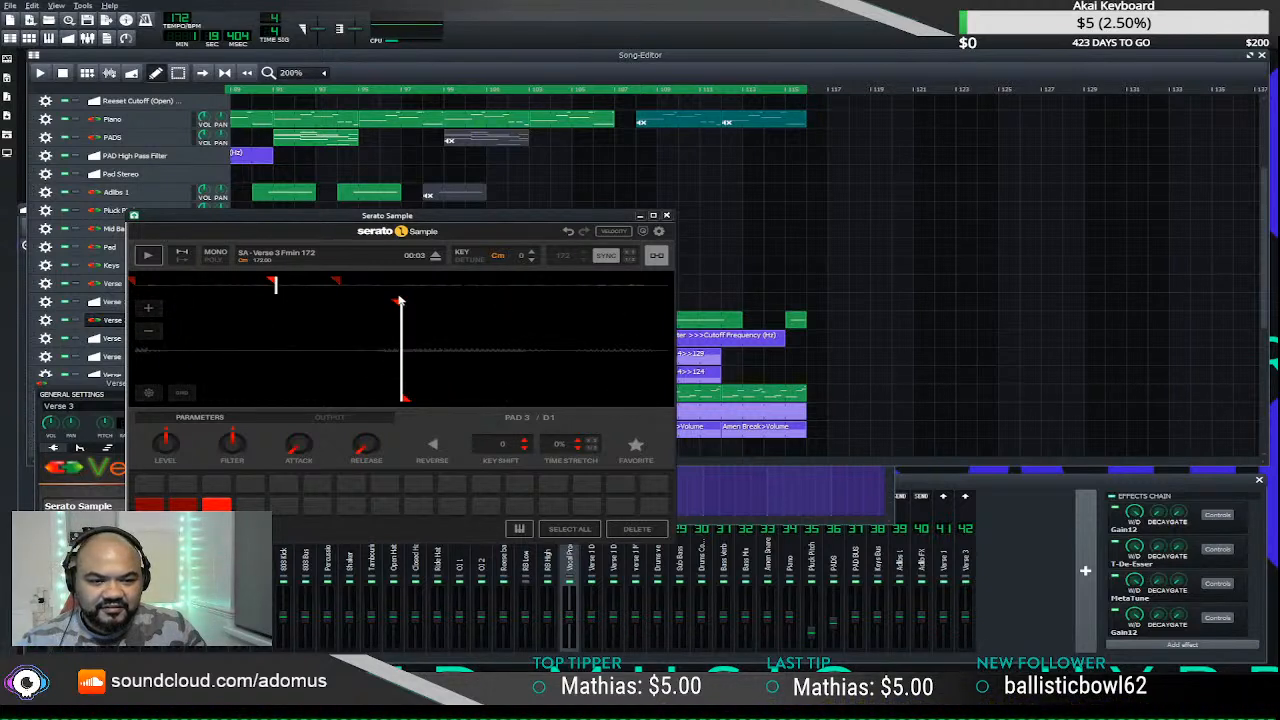
drag(399, 303, 378, 308)
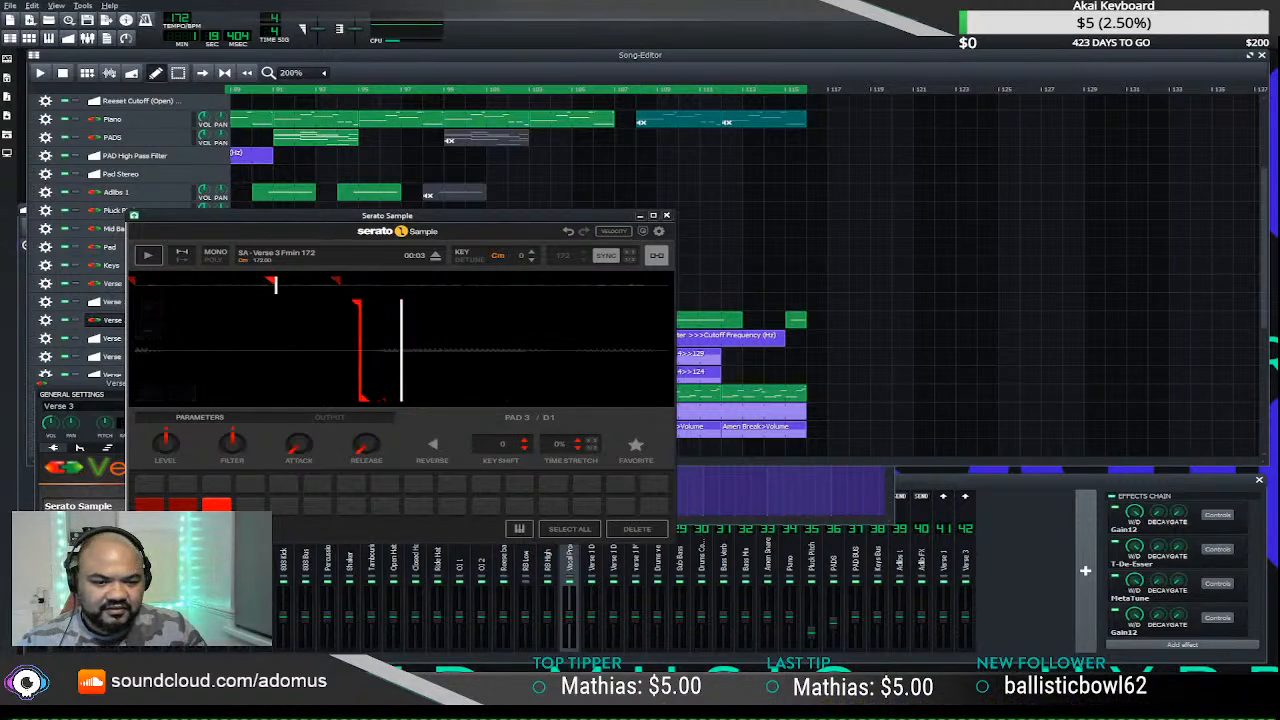
click(275, 285)
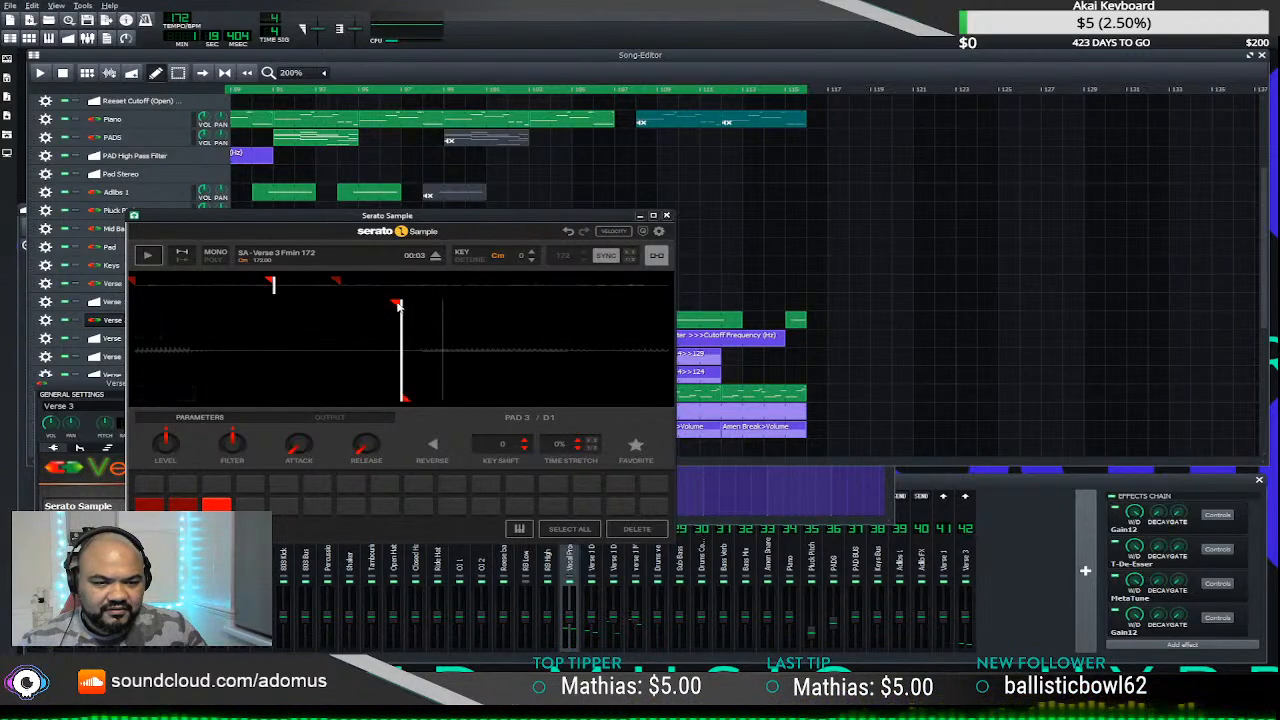
drag(432, 305, 445, 305)
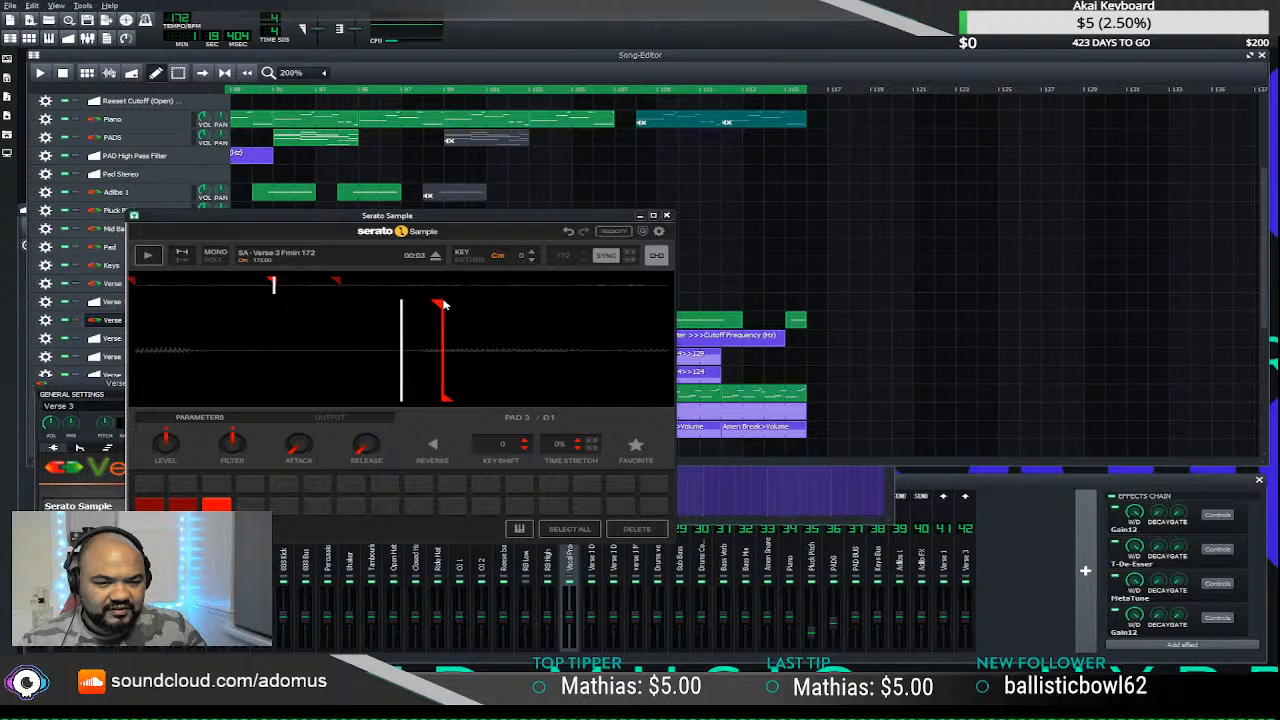
click(218, 505)
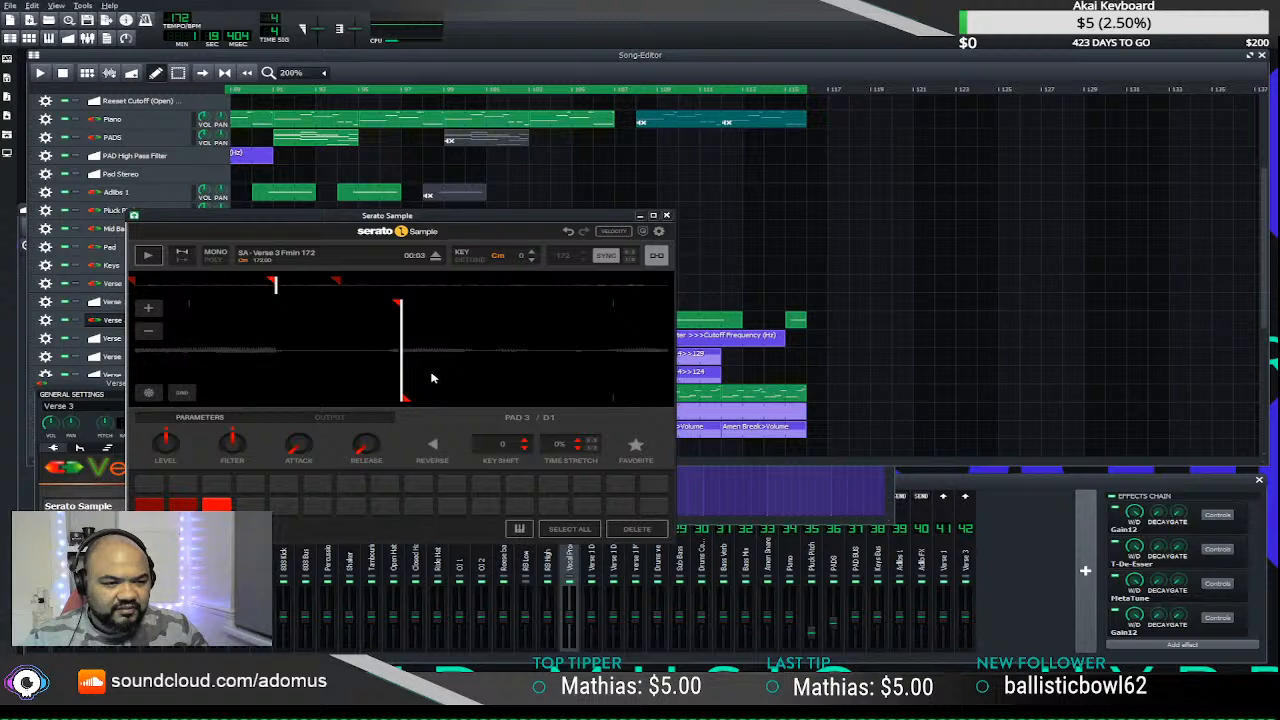
drag(398, 303, 383, 307)
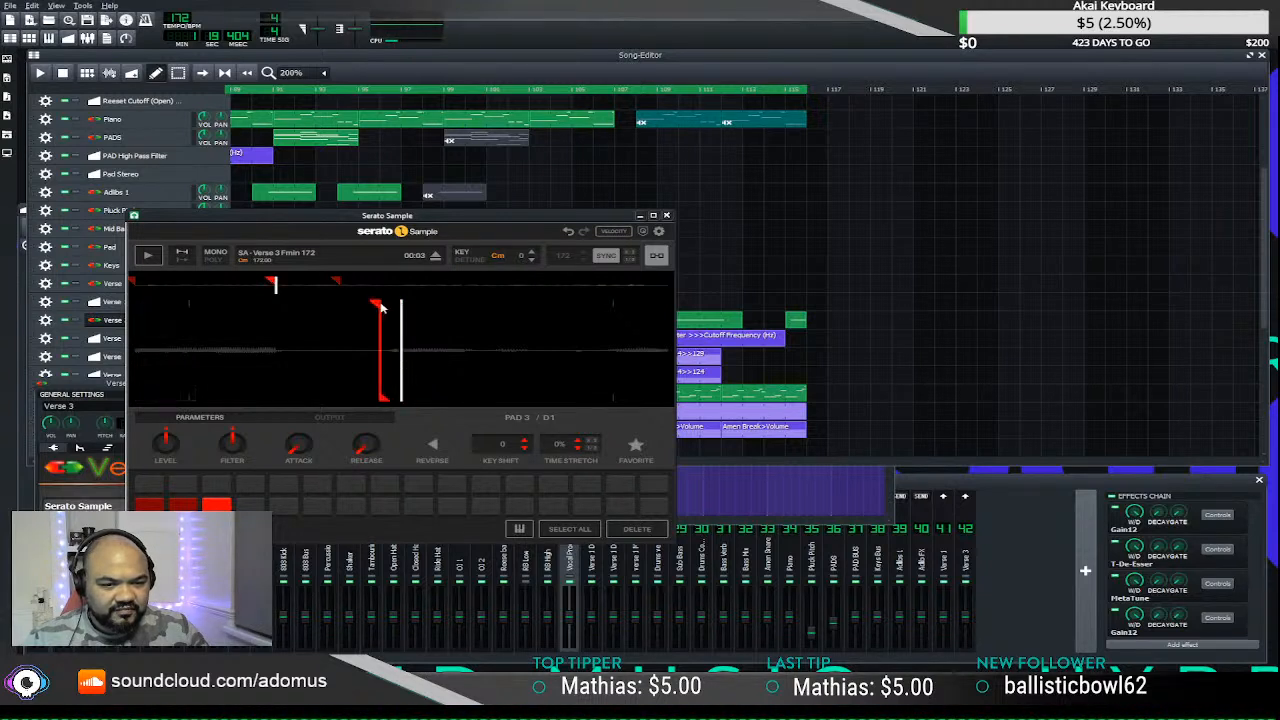
click(230, 505)
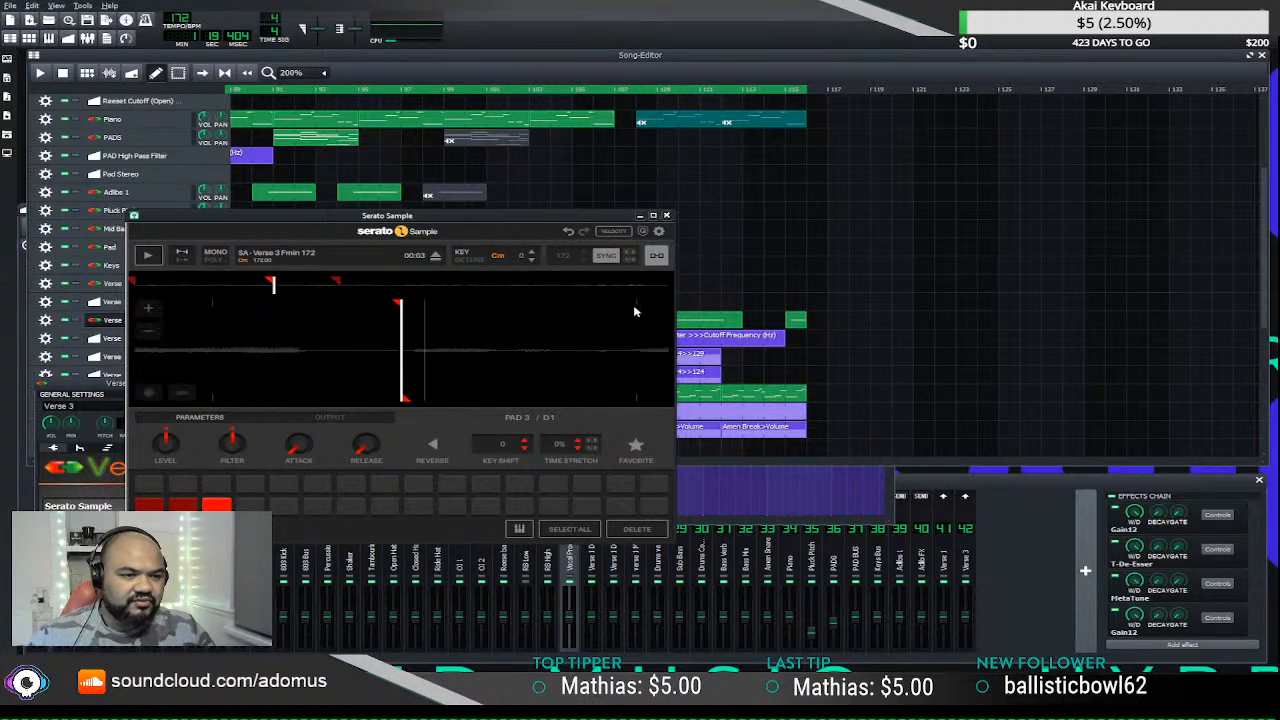
click(667, 216)
- Create a Verse 3 clip near bar 106 and add a D3 note nearly one bar long, starting just before the clip's bar 2
click(606, 324)
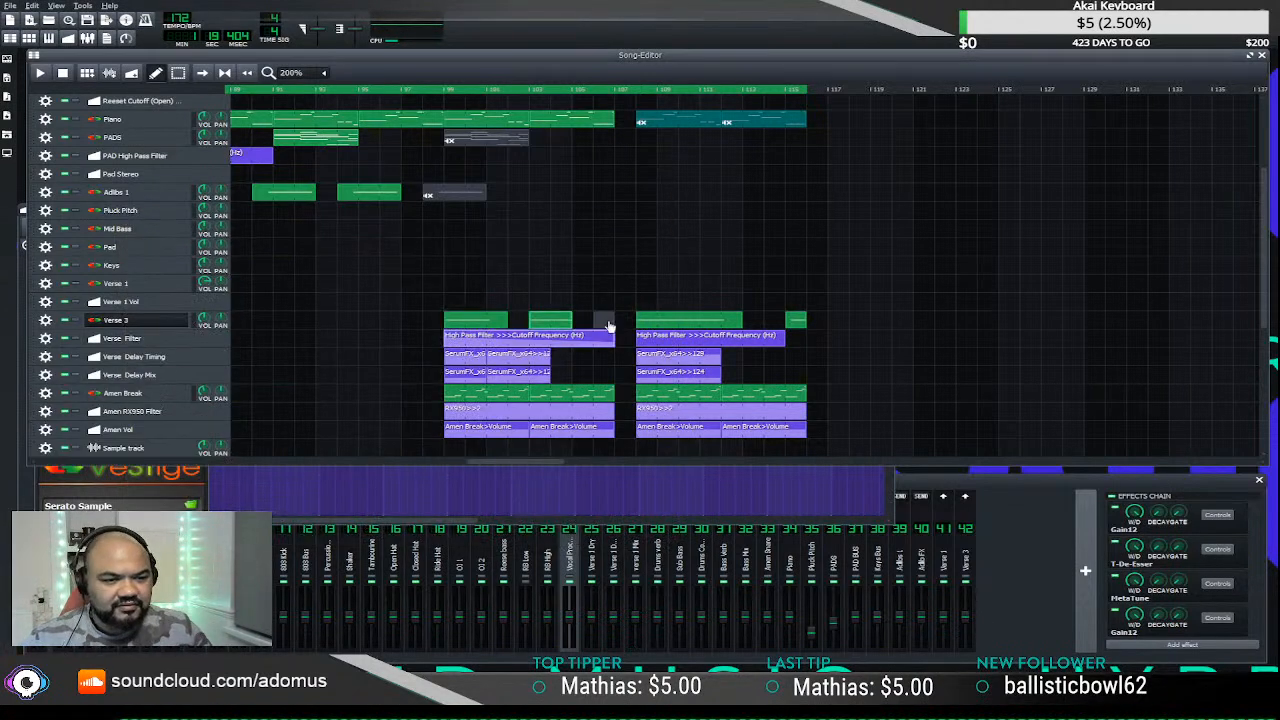
double_click(606, 324)
scroll(272, 320, up, 3)
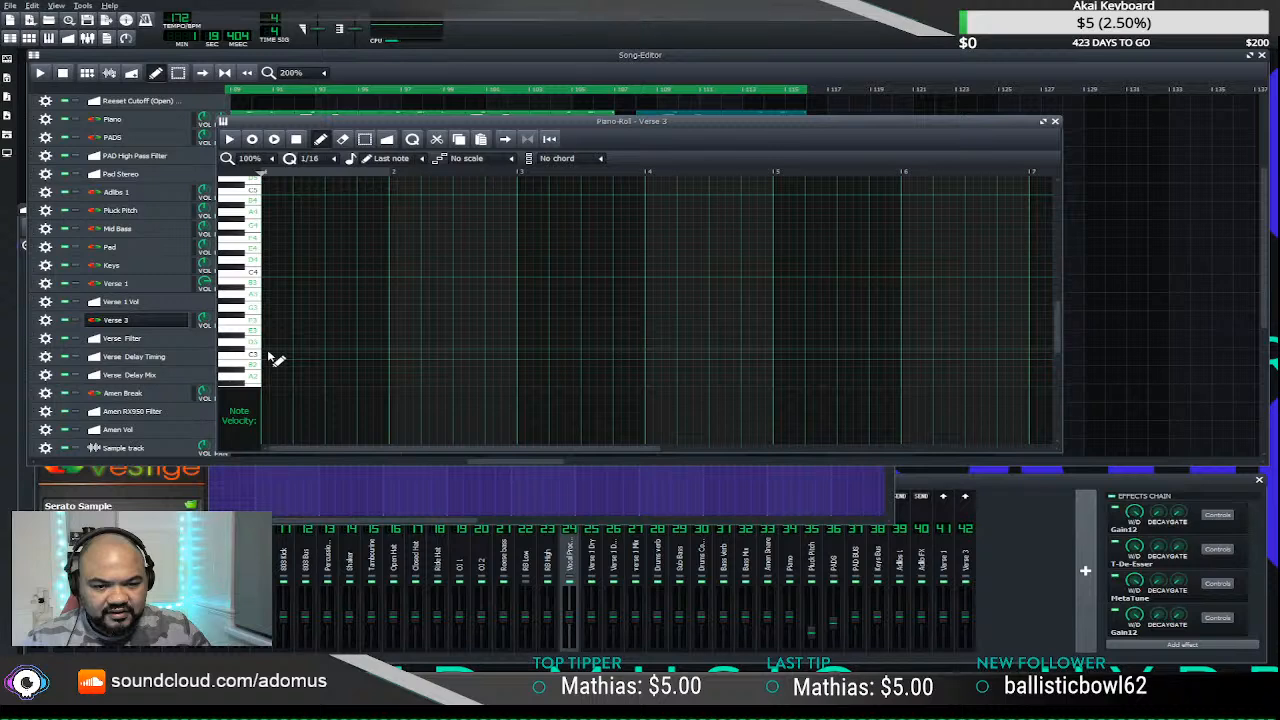
drag(270, 343, 357, 343)
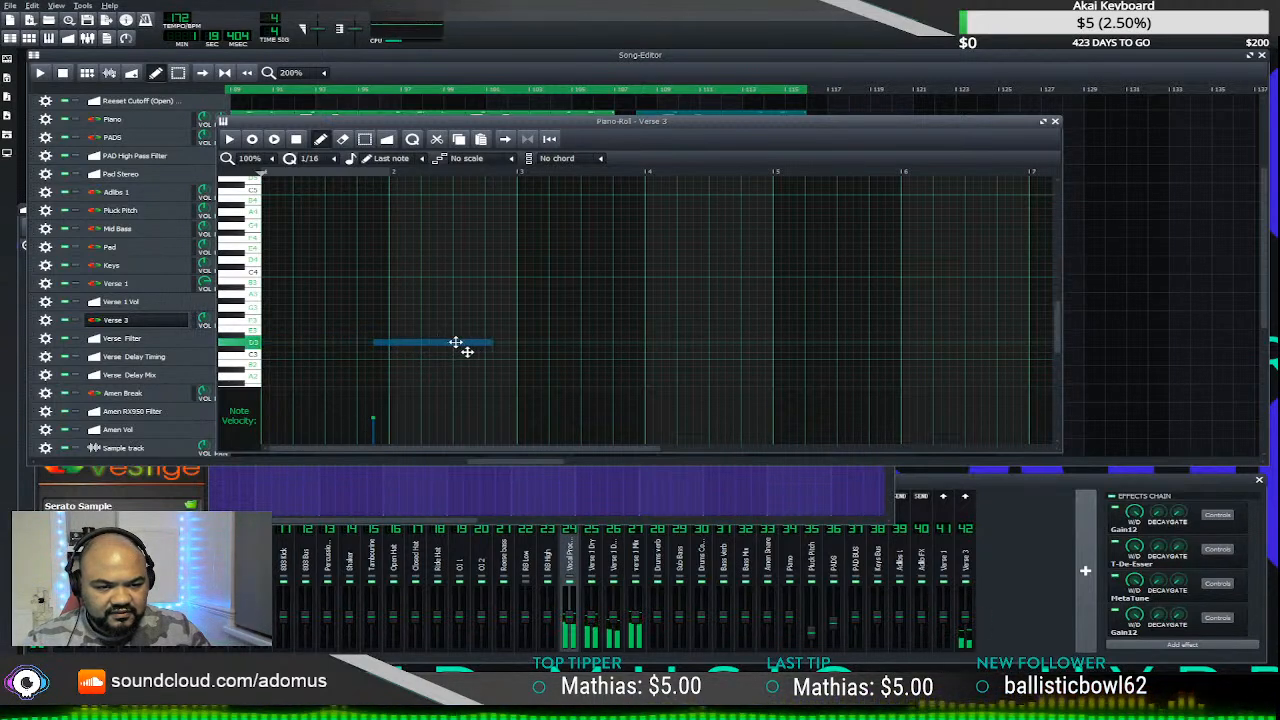
drag(457, 343, 433, 344)
click(1056, 122)
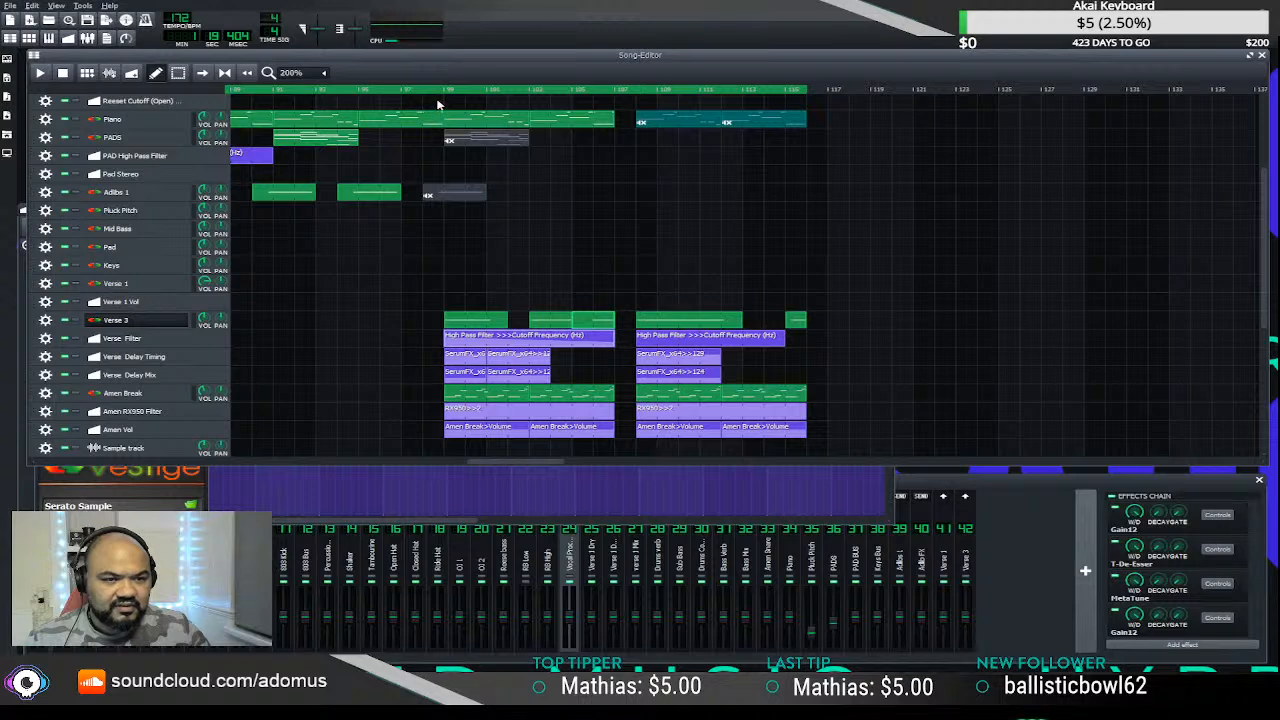
- During playback from just before bar 99, lower the start of the first high-pass cutoff automation and slightly raise its point at bar 9
key(space)
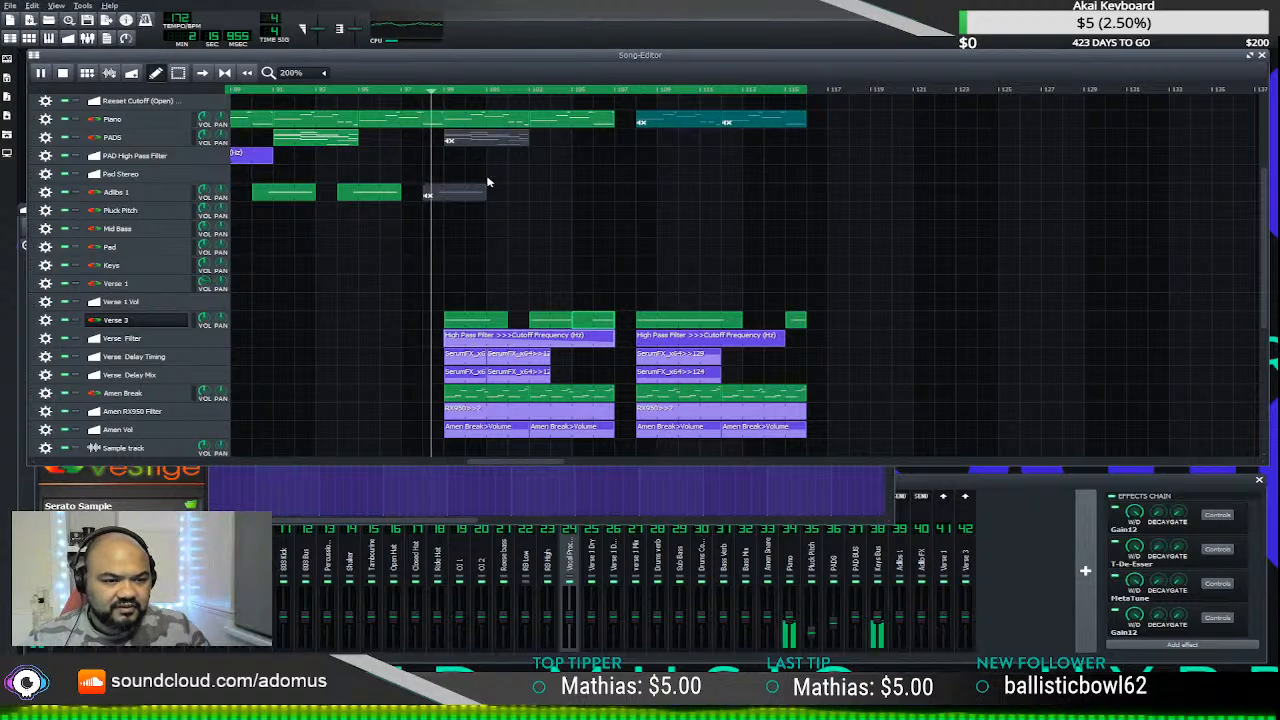
double_click(468, 339)
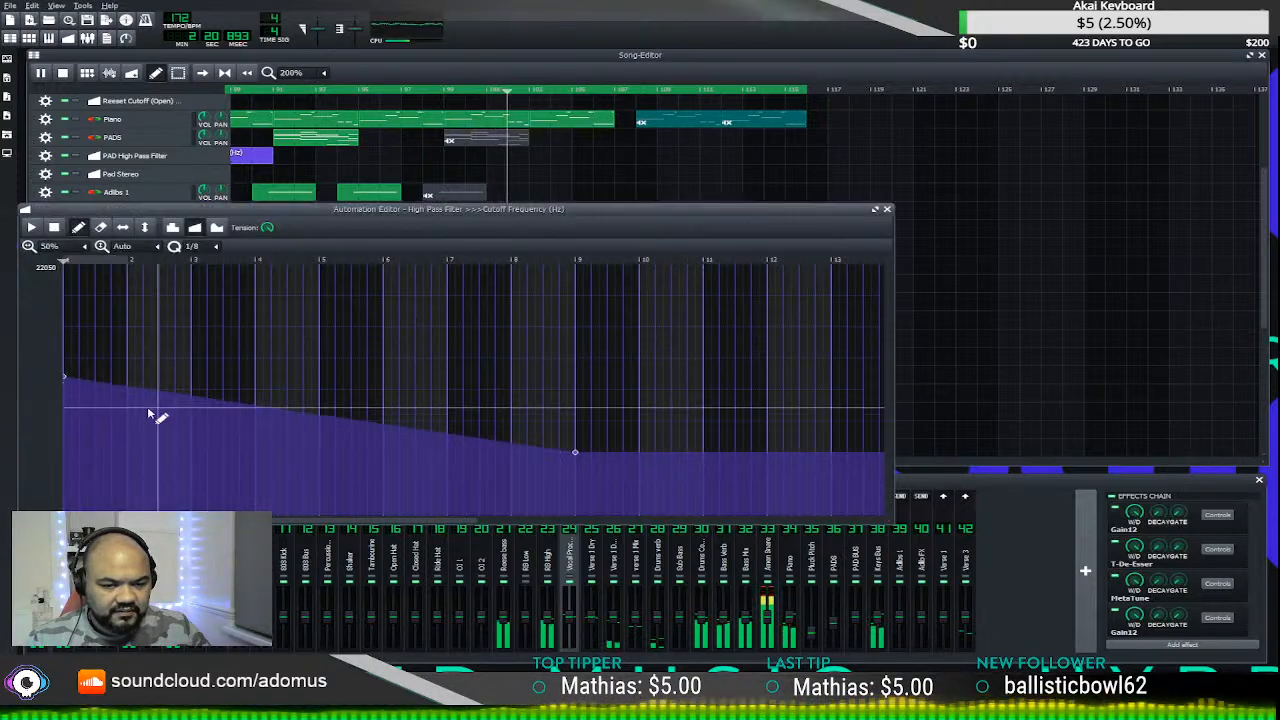
drag(71, 380, 51, 393)
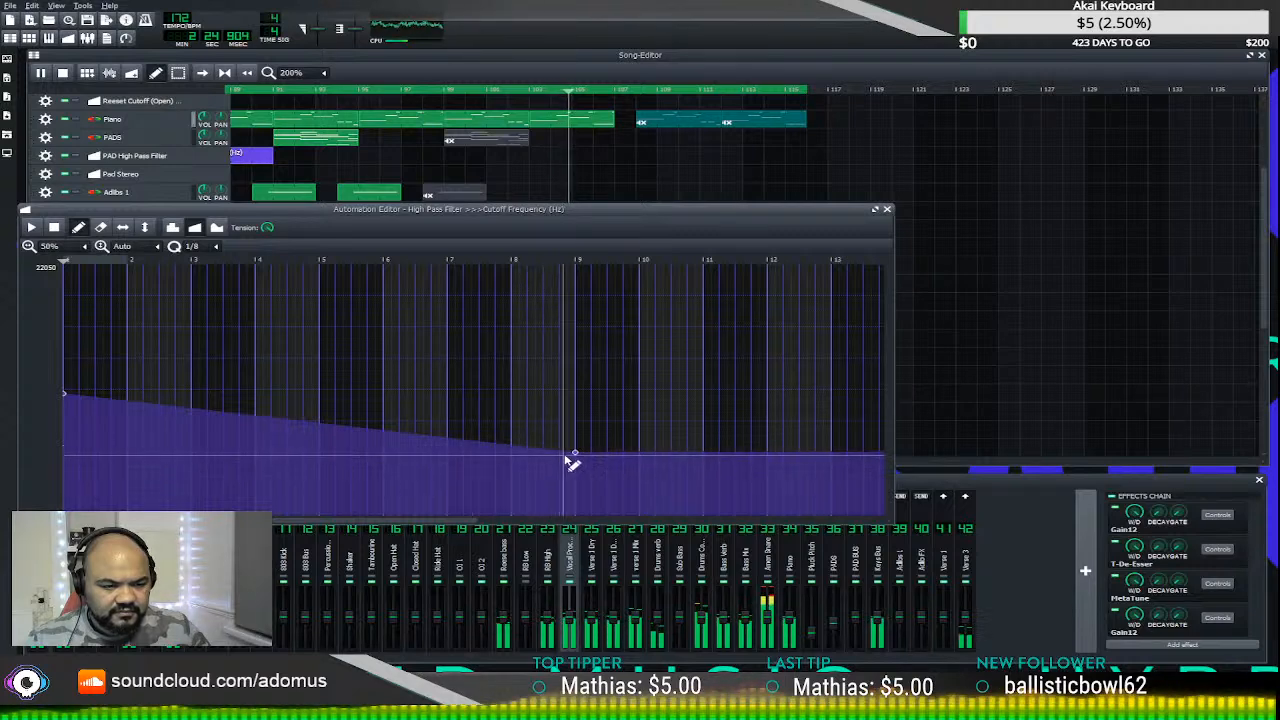
drag(575, 456, 578, 447)
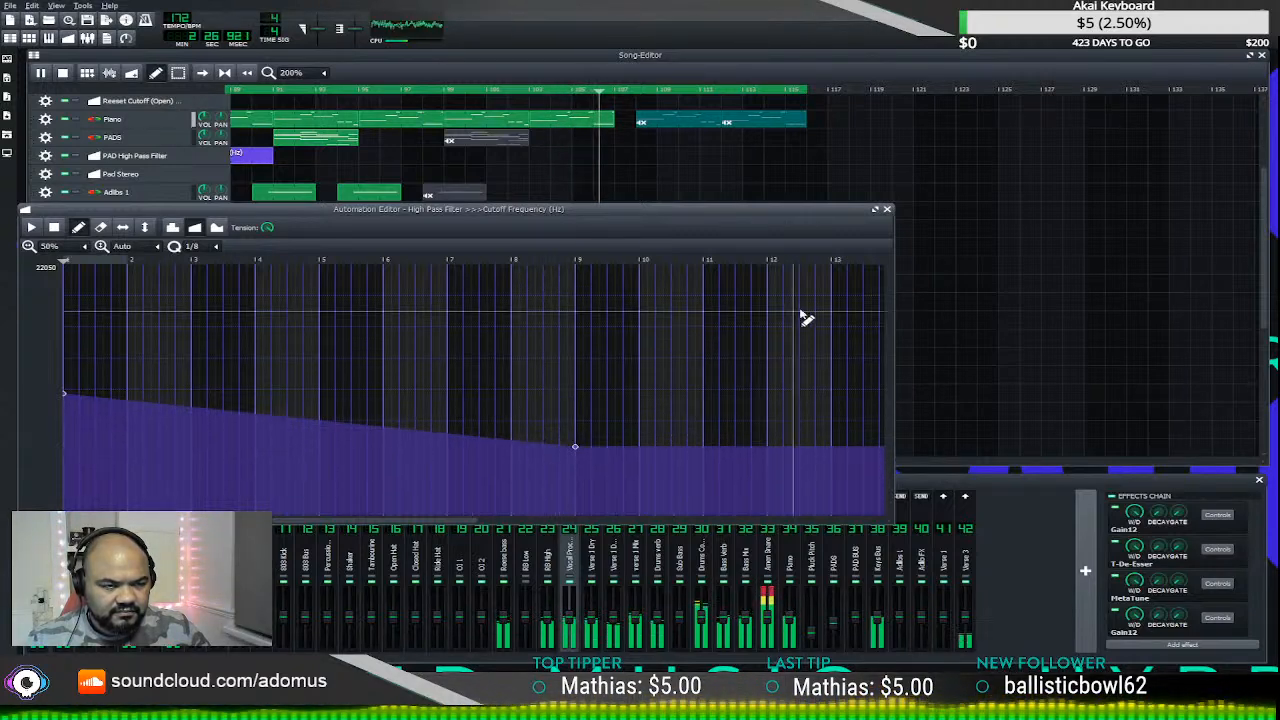
click(886, 210)
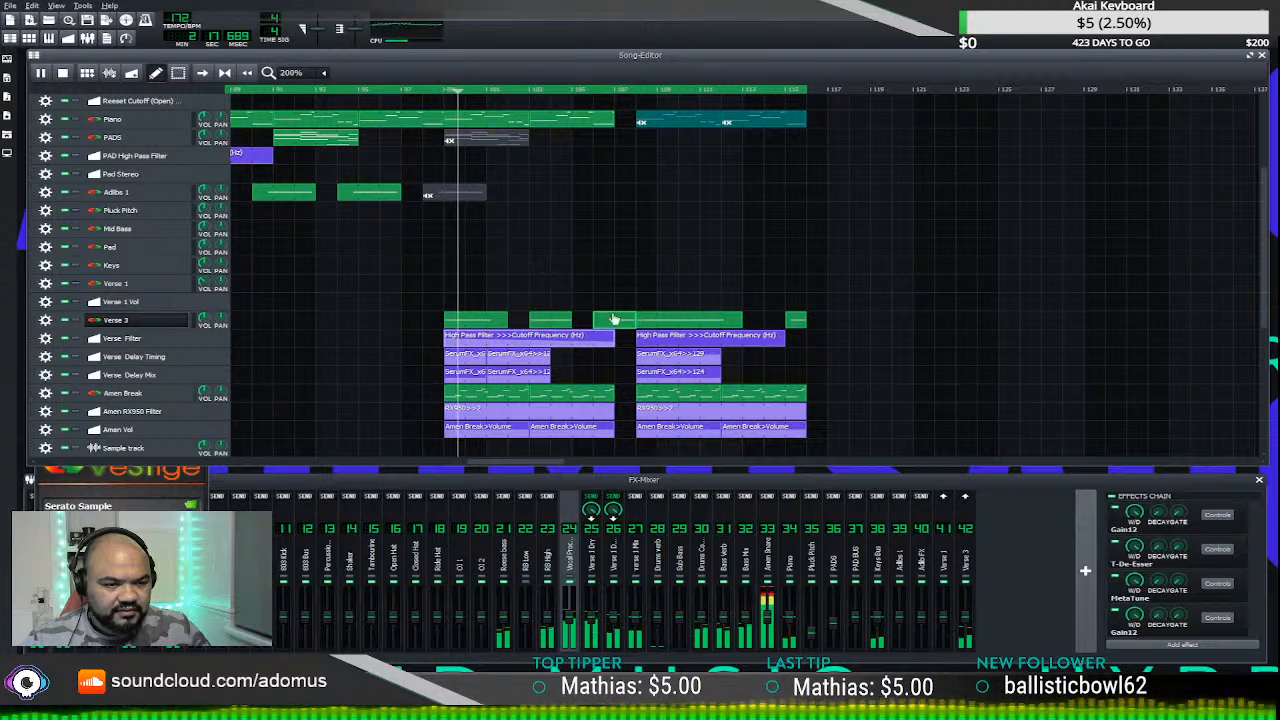
- Move the new Verse 3 clip to start at bar 105, mute it and play the section from just before bar 99
drag(633, 322, 611, 322)
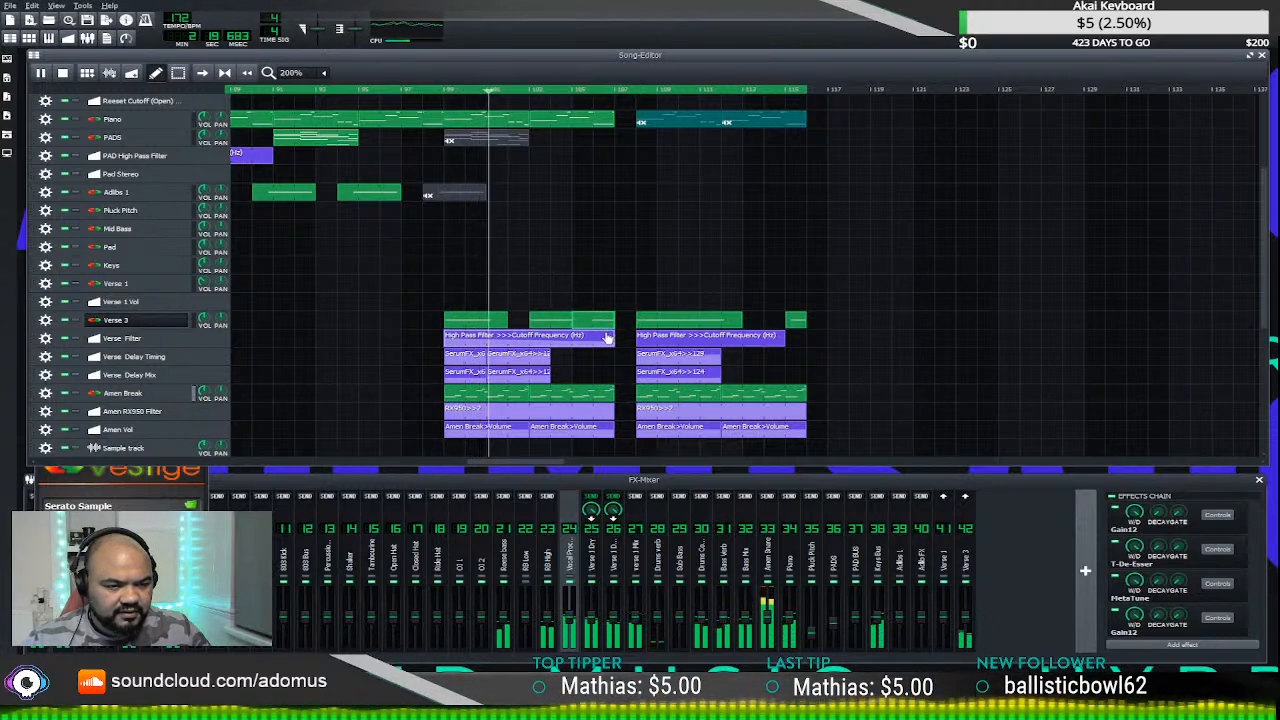
ctrl+scroll(620, 352, up, 1)
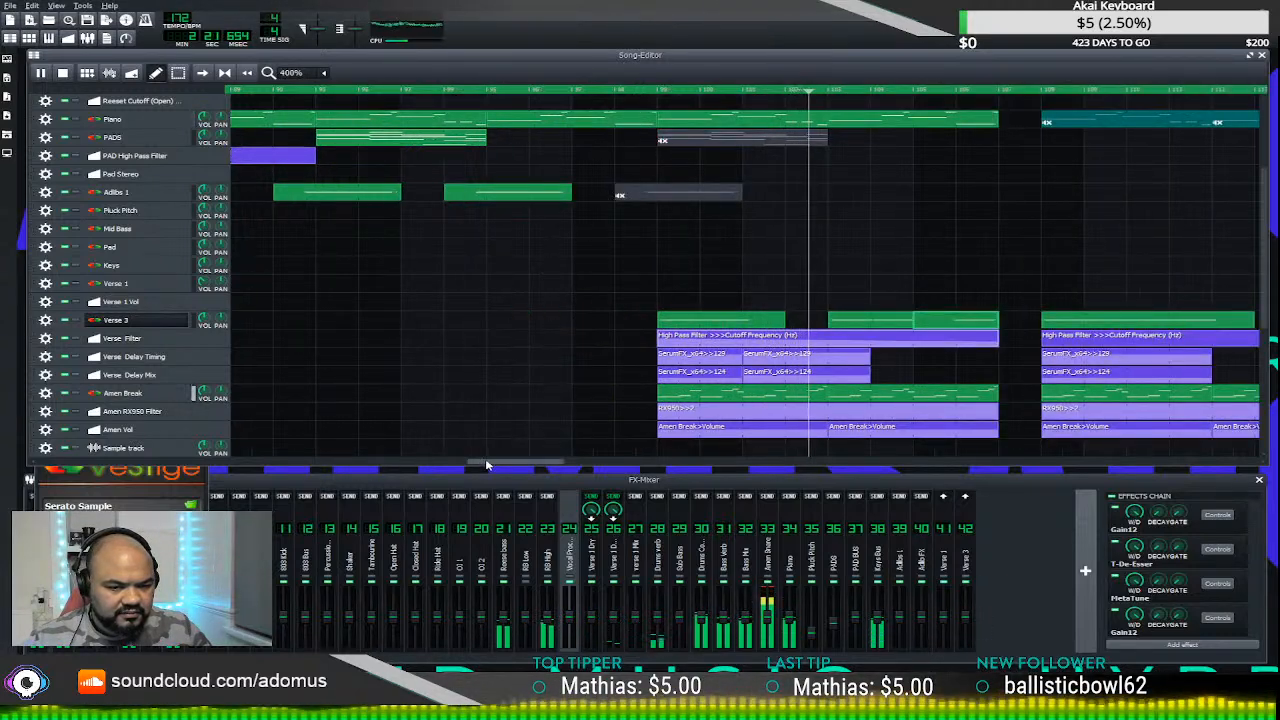
drag(486, 463, 528, 463)
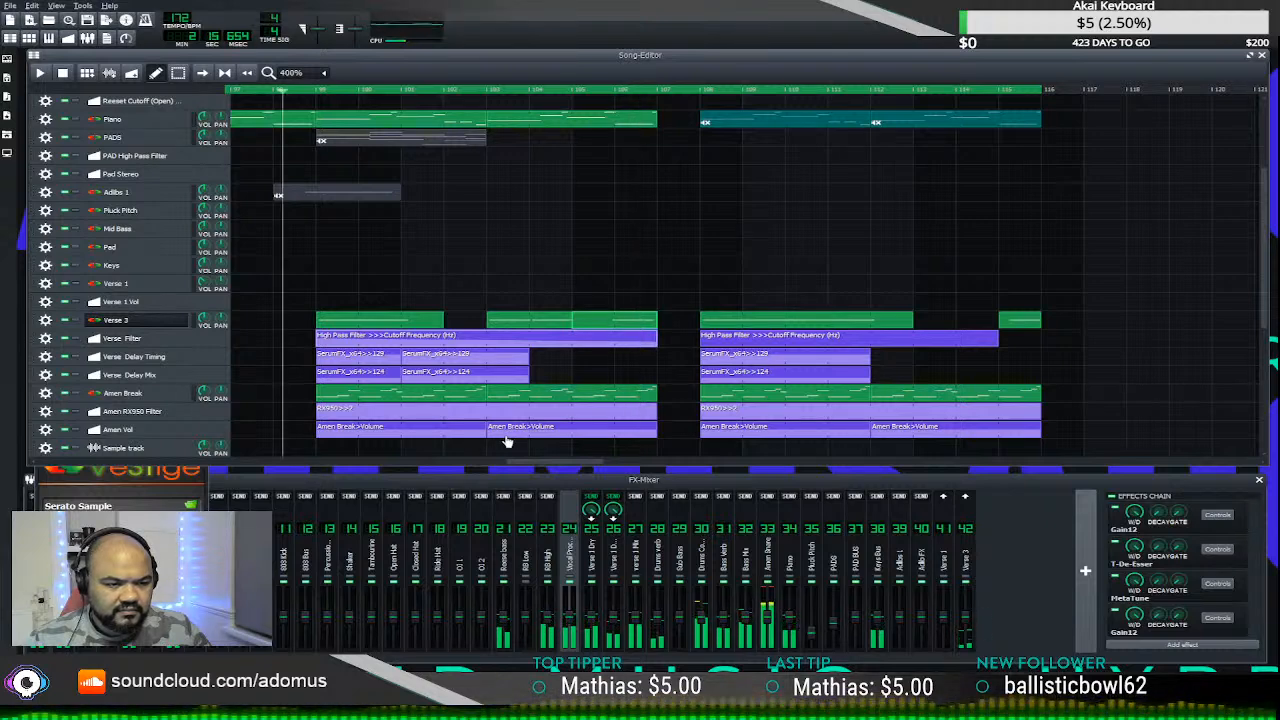
drag(544, 467, 500, 467)
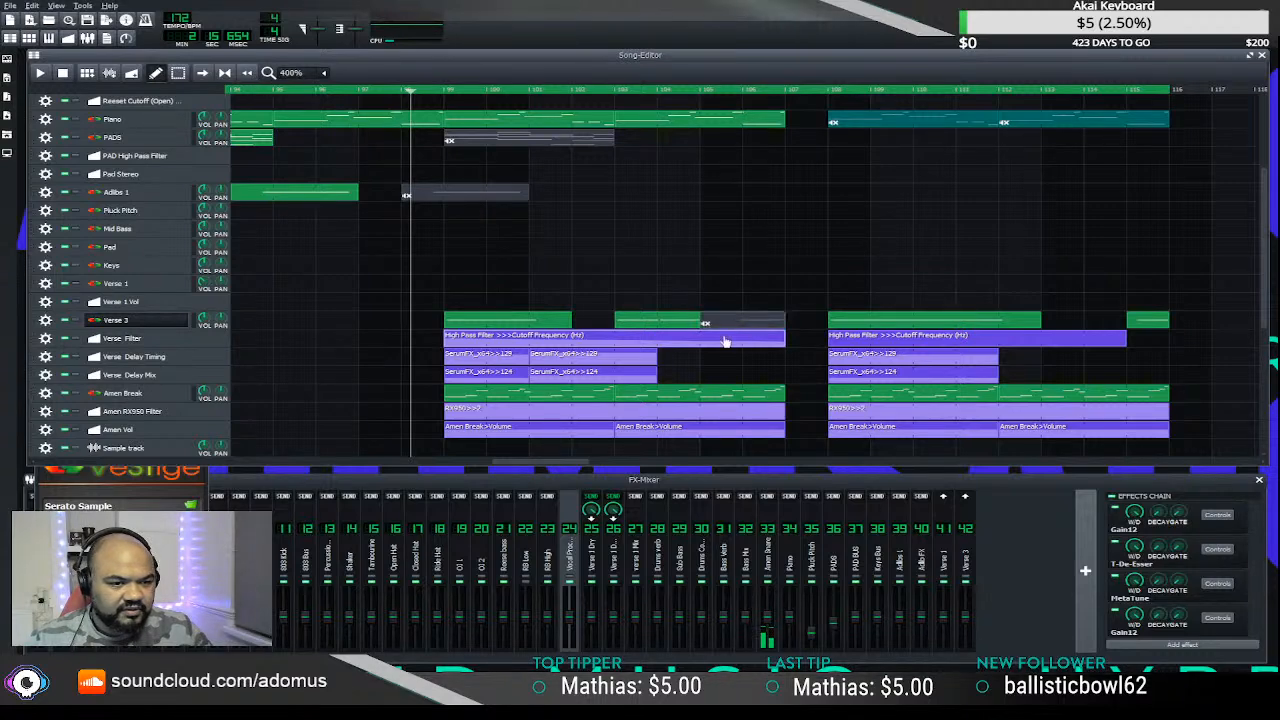
click(42, 74)
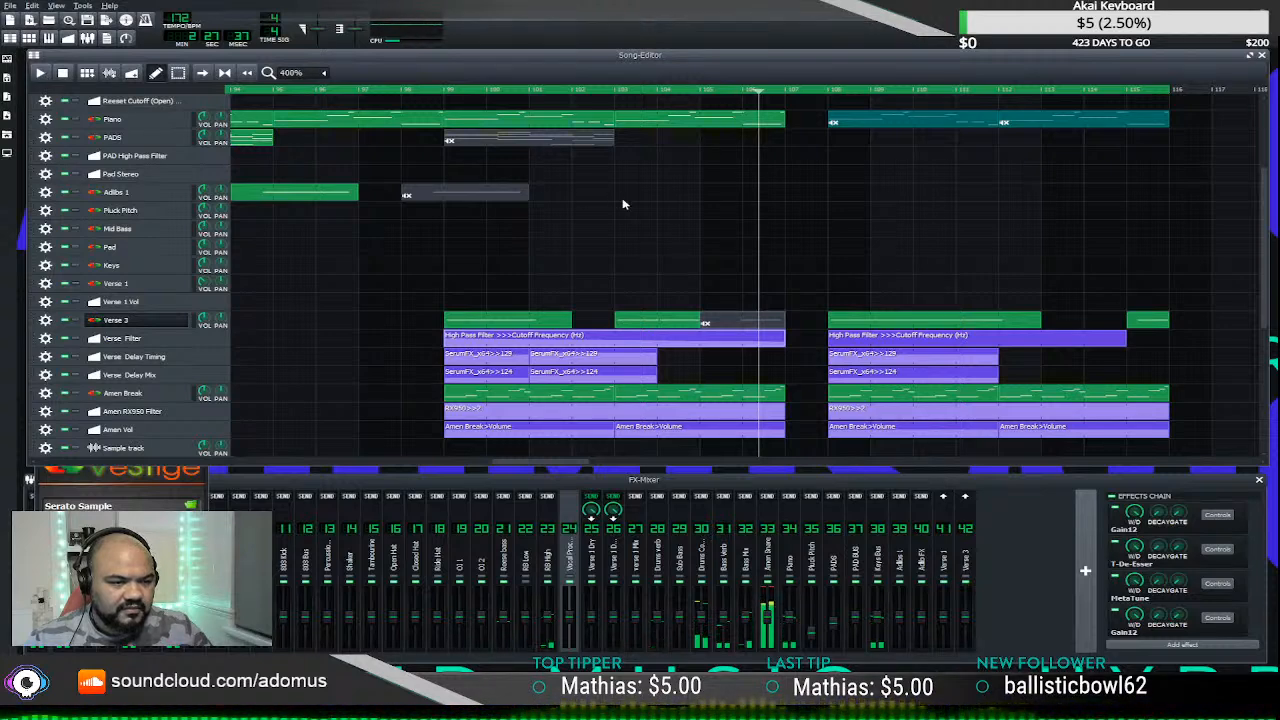
- Shift the D3 note in the Verse 3 clip at bar 105 to about 5/16 into its bar 2 and unmute the clip
double_click(733, 322)
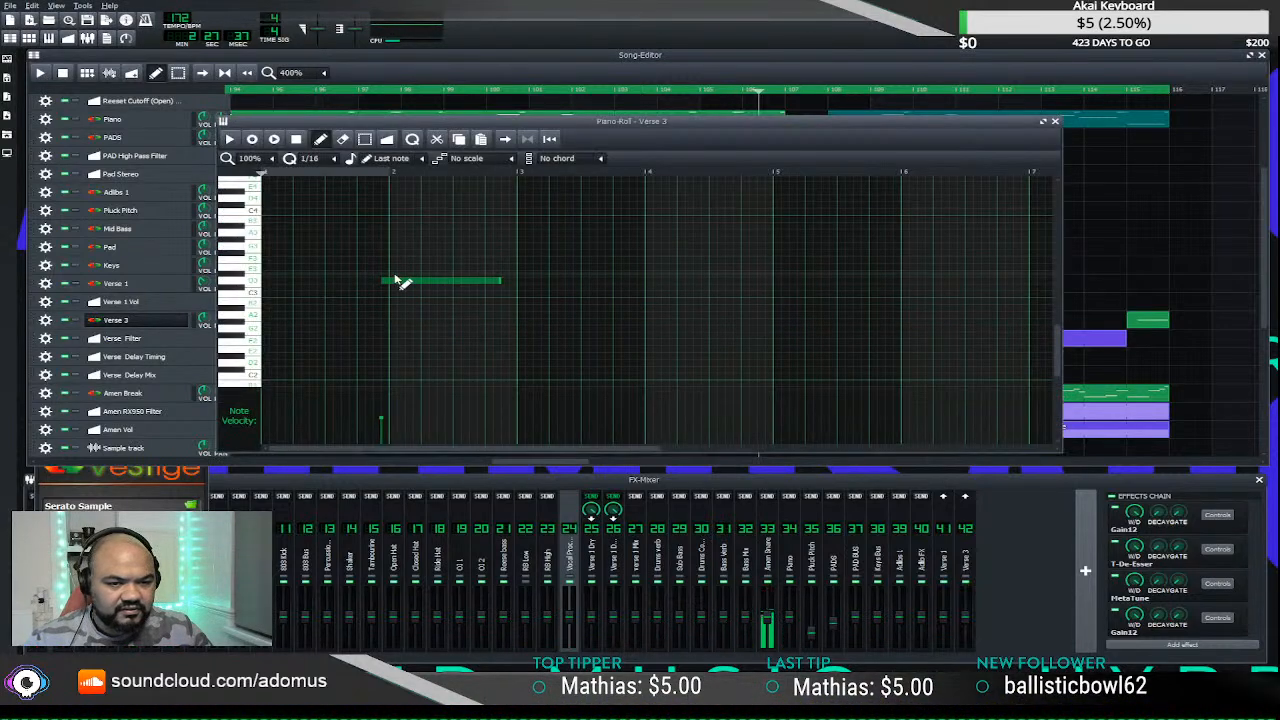
drag(405, 280, 429, 284)
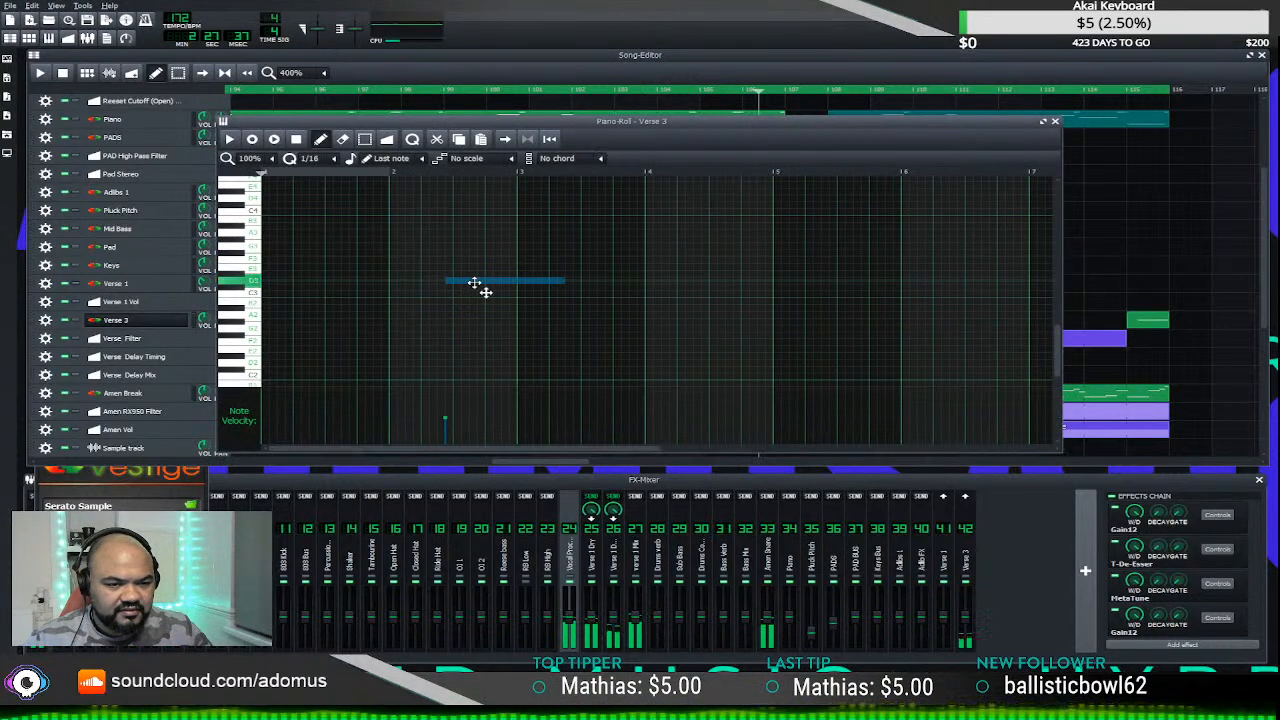
click(1054, 122)
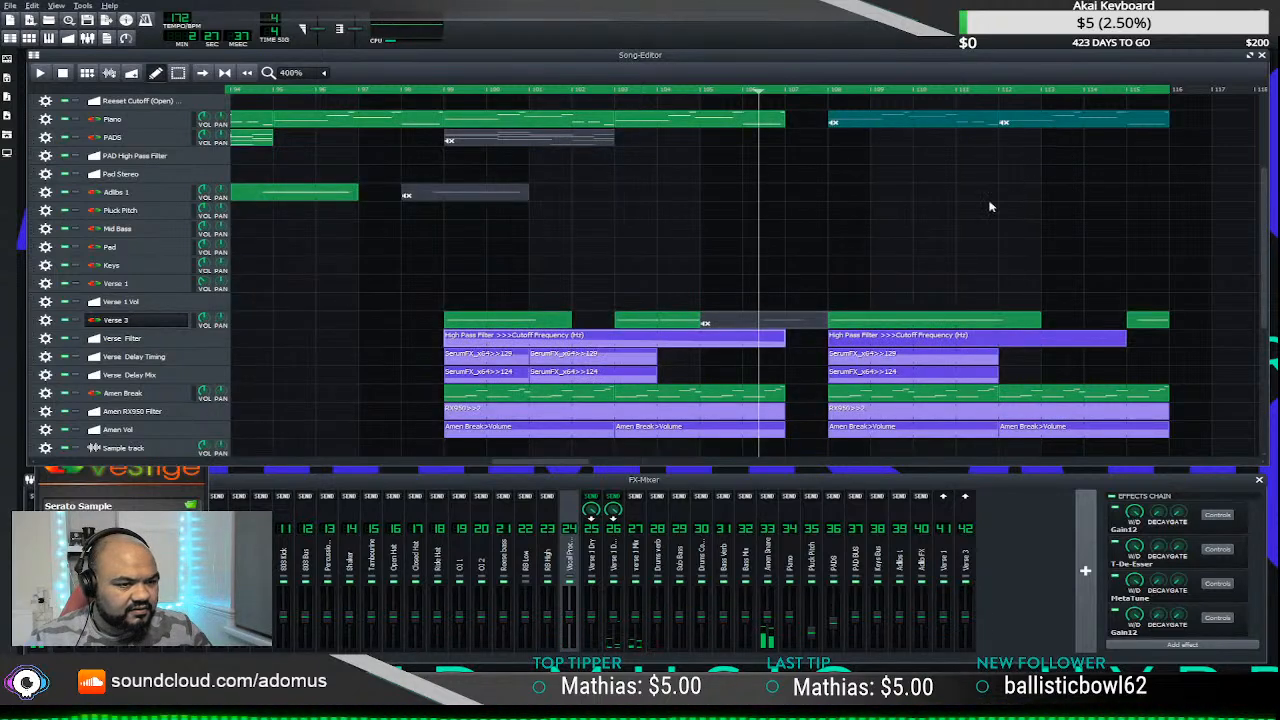
double_click(795, 326)
drag(483, 281, 475, 281)
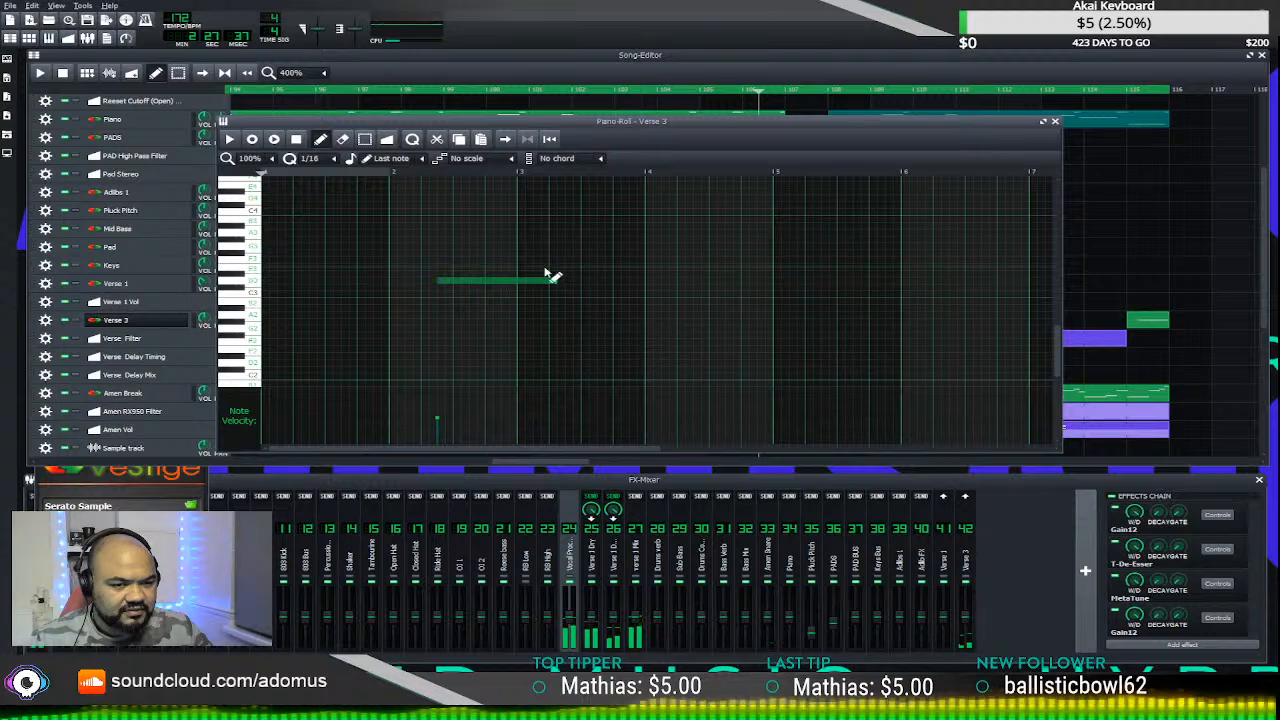
click(1055, 122)
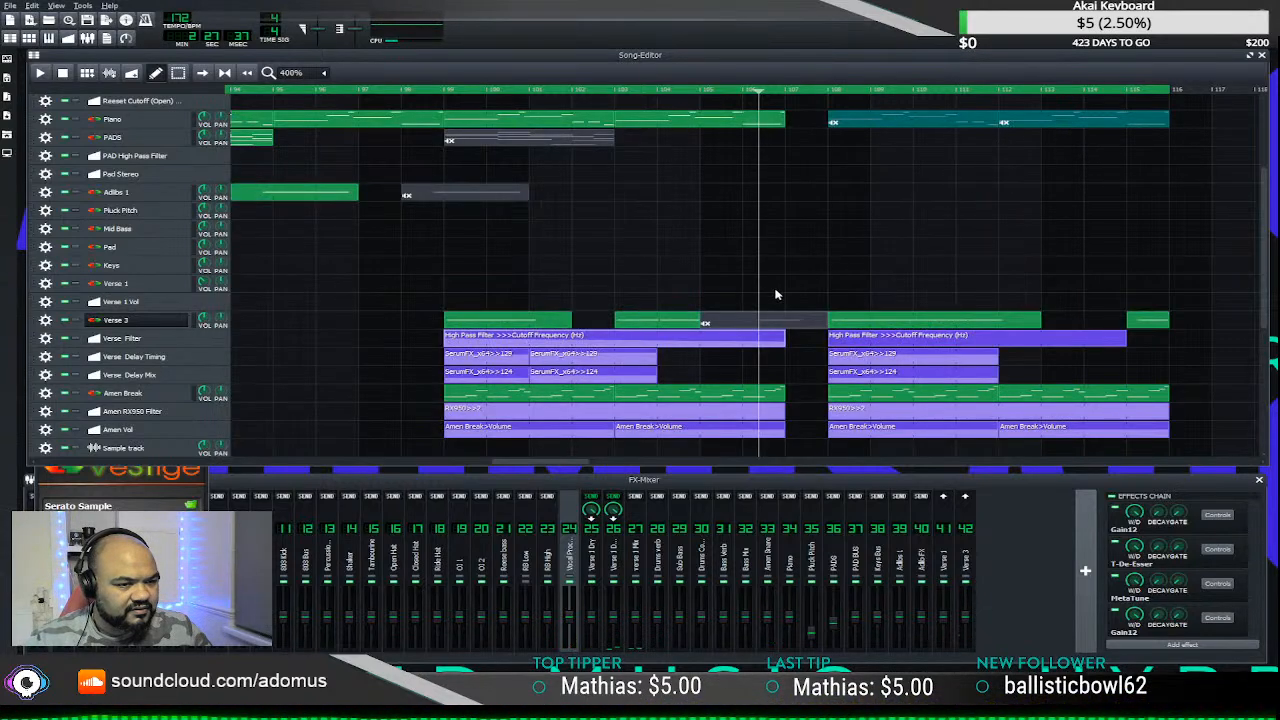
double_click(766, 320)
drag(480, 283, 466, 282)
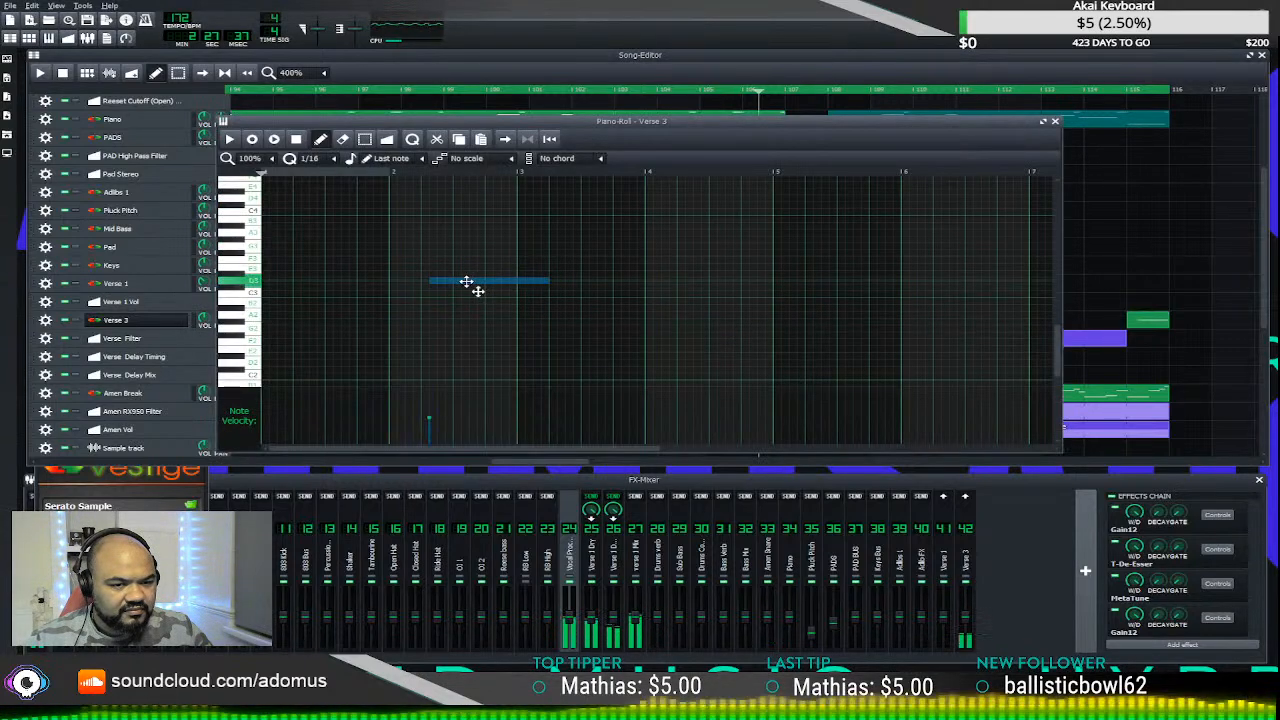
click(1055, 122)
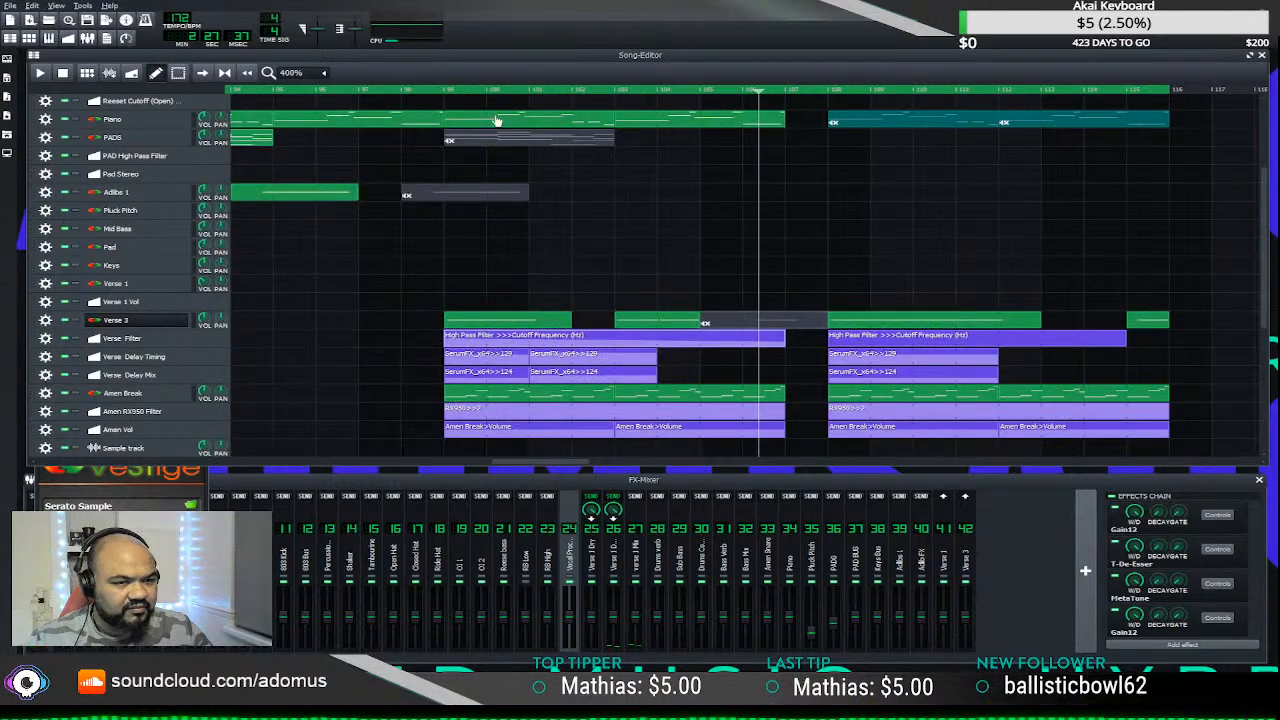
click(796, 327)
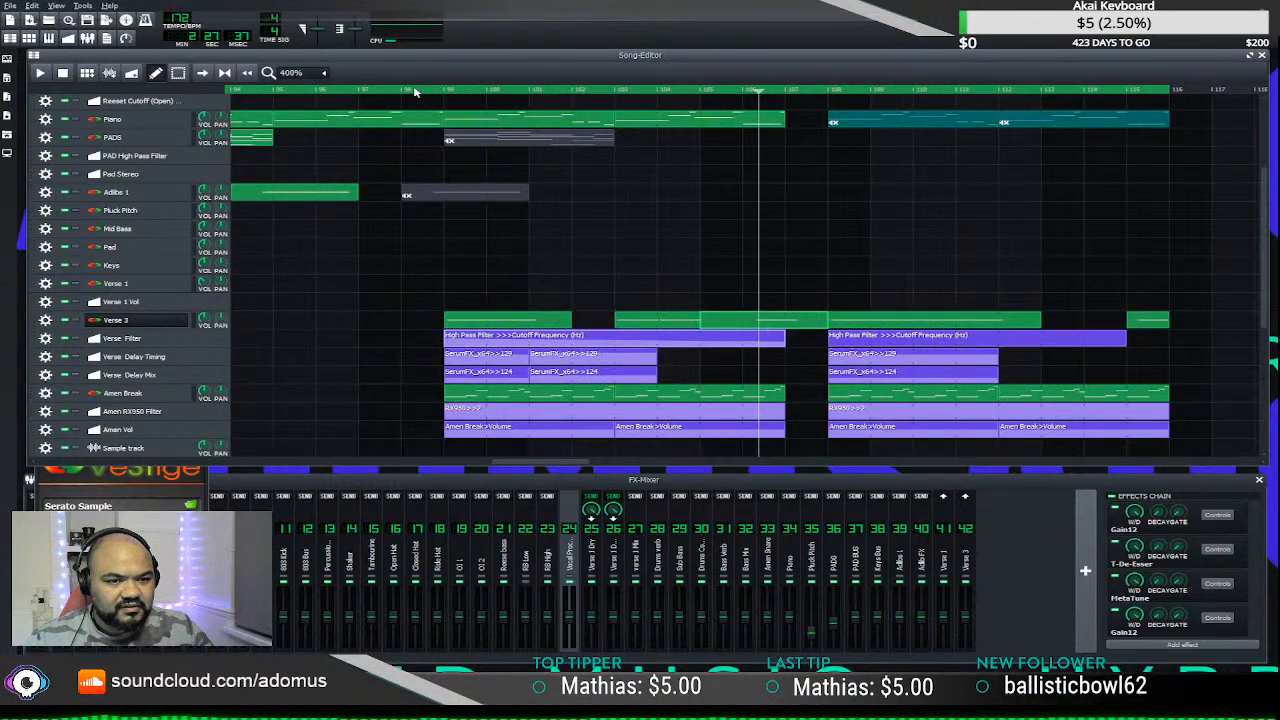
- Play the section from just before bar 99 through bar 106 to check the timing of the new Verse 3 phrase
key(space)
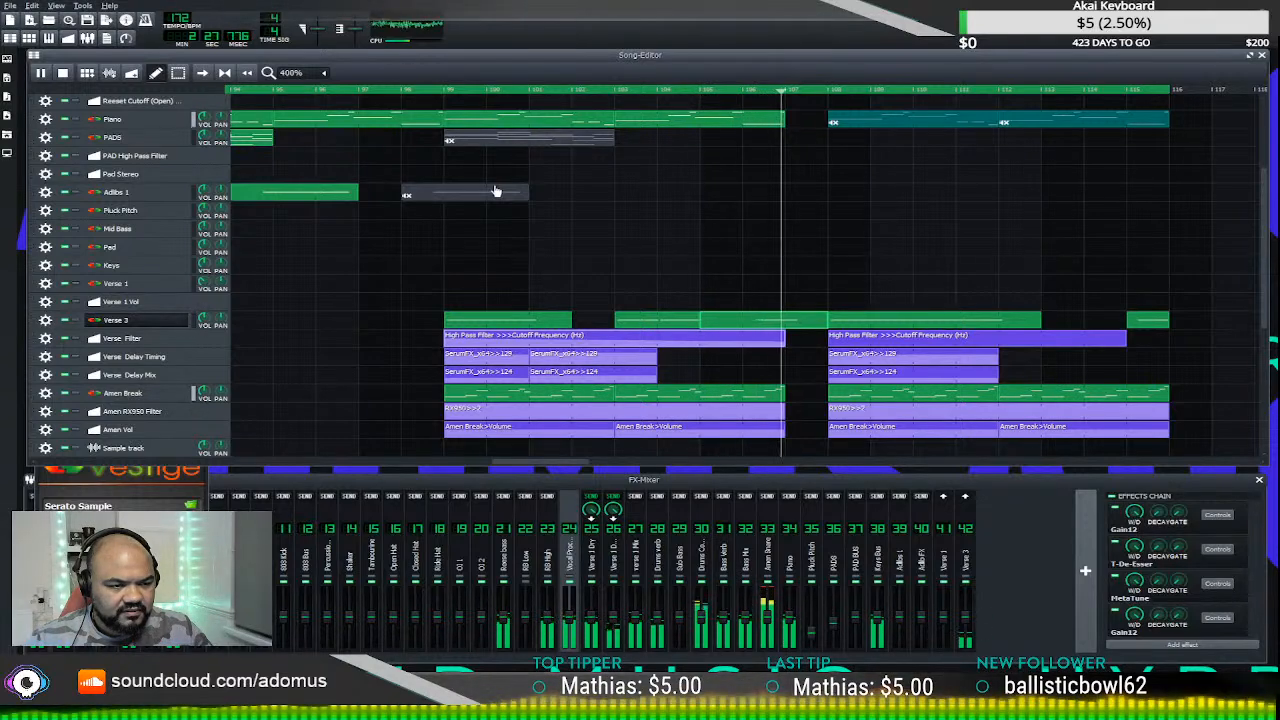
key(space)
double_click(779, 323)
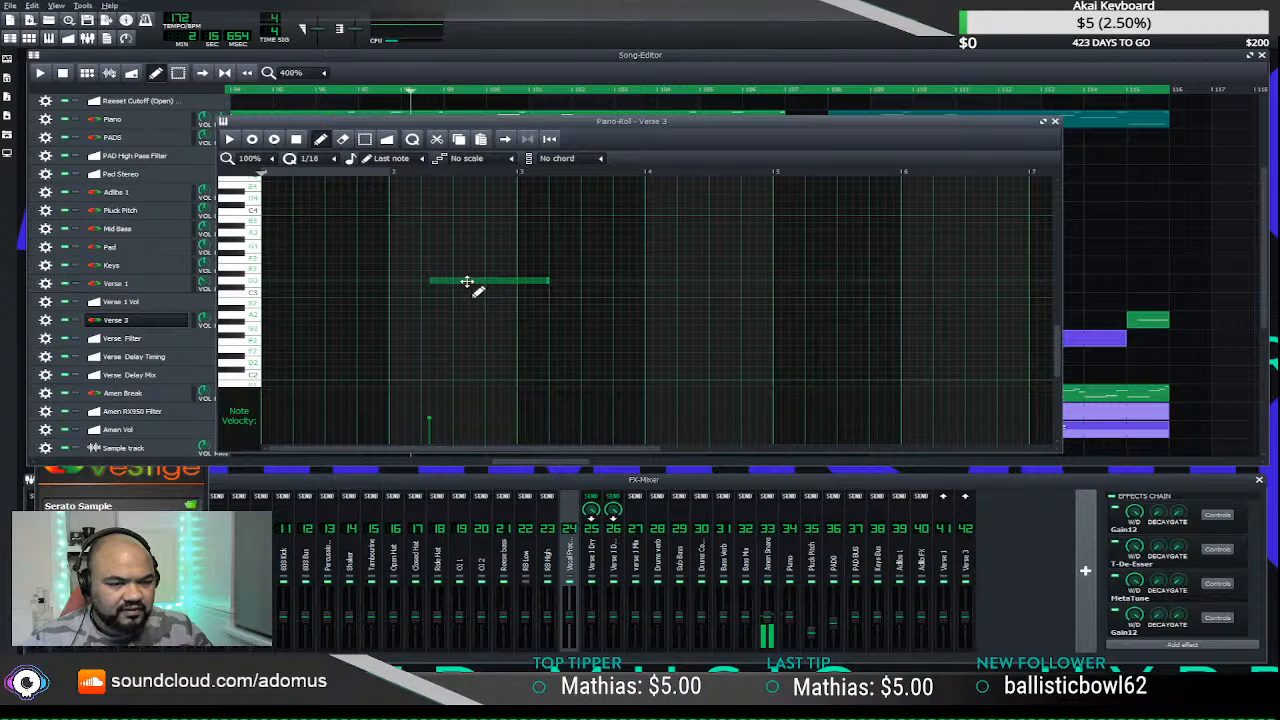
click(1055, 122)
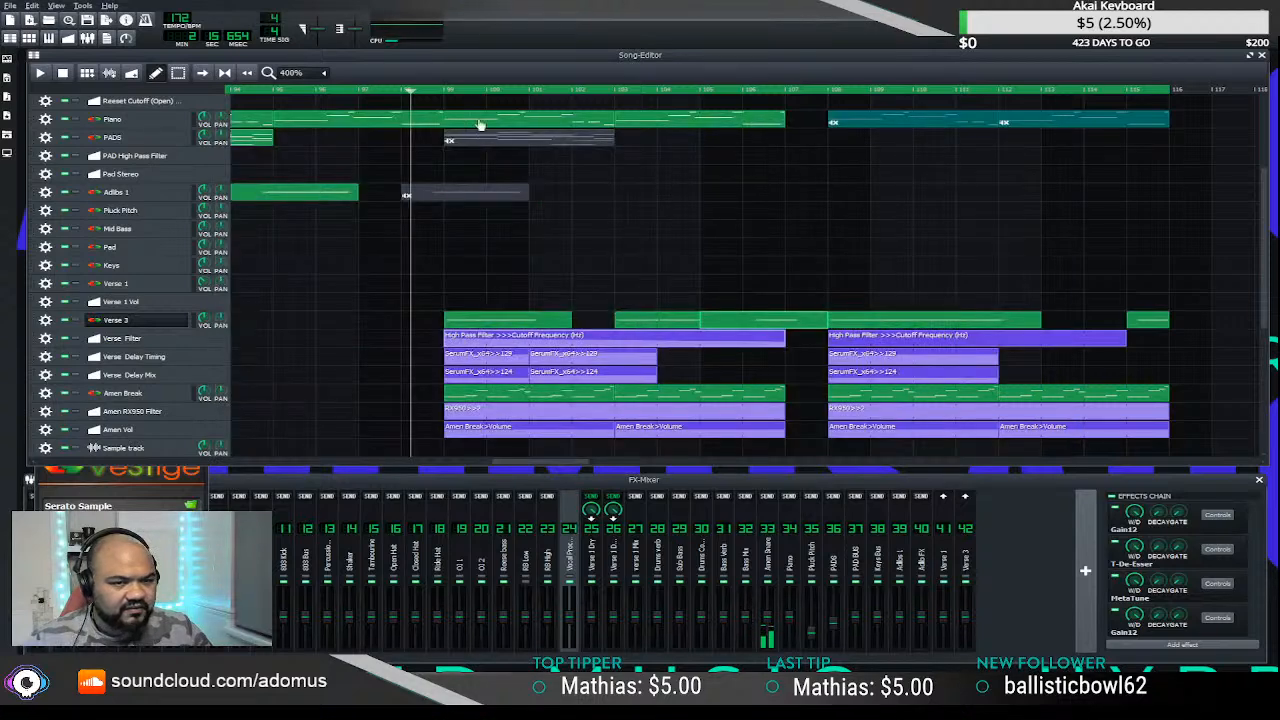
key(space)
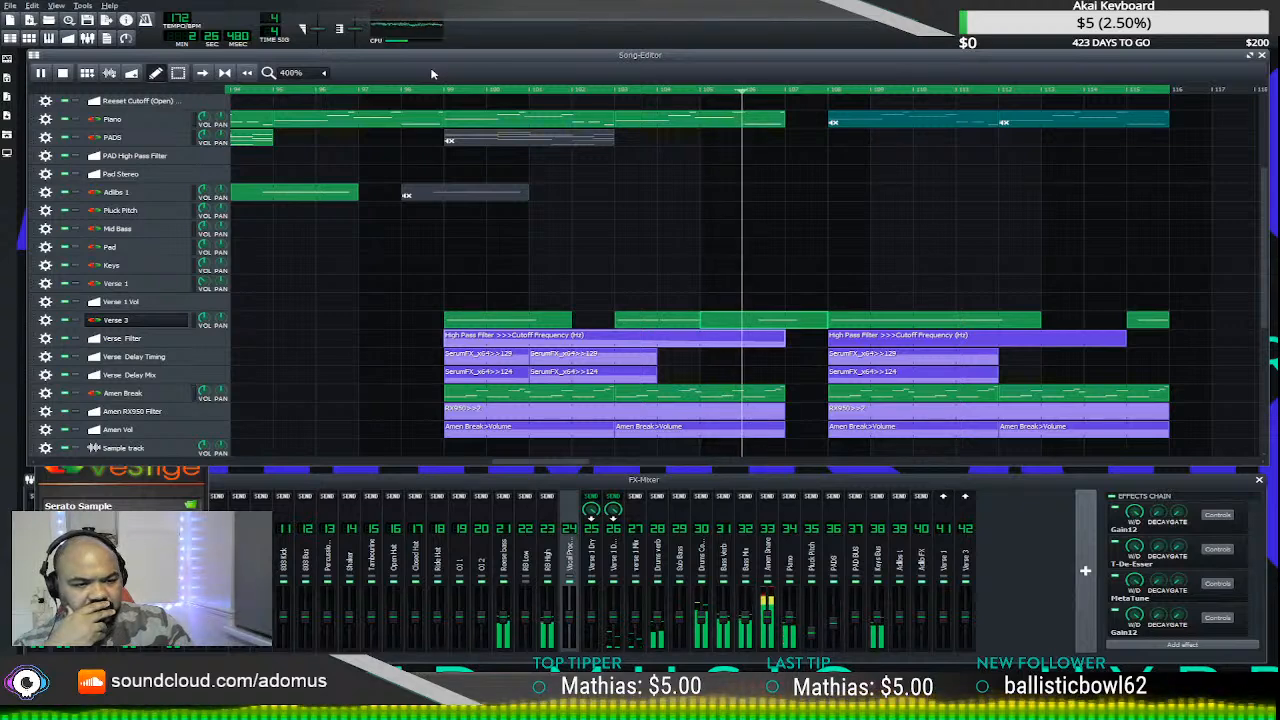
key(space)
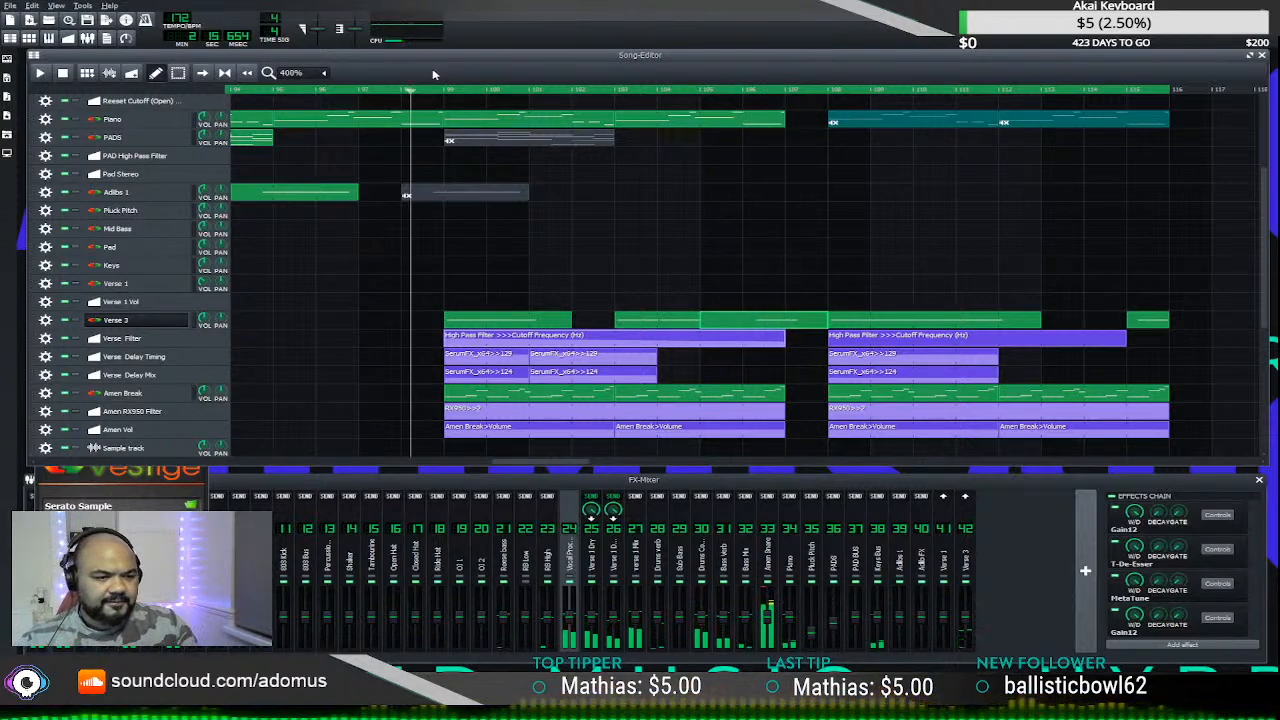
- Shift the D3 note in the Verse 3 clip at bar 105 to about 3/16 into its bar 2 and play the section through bar 106
double_click(760, 318)
click(441, 281)
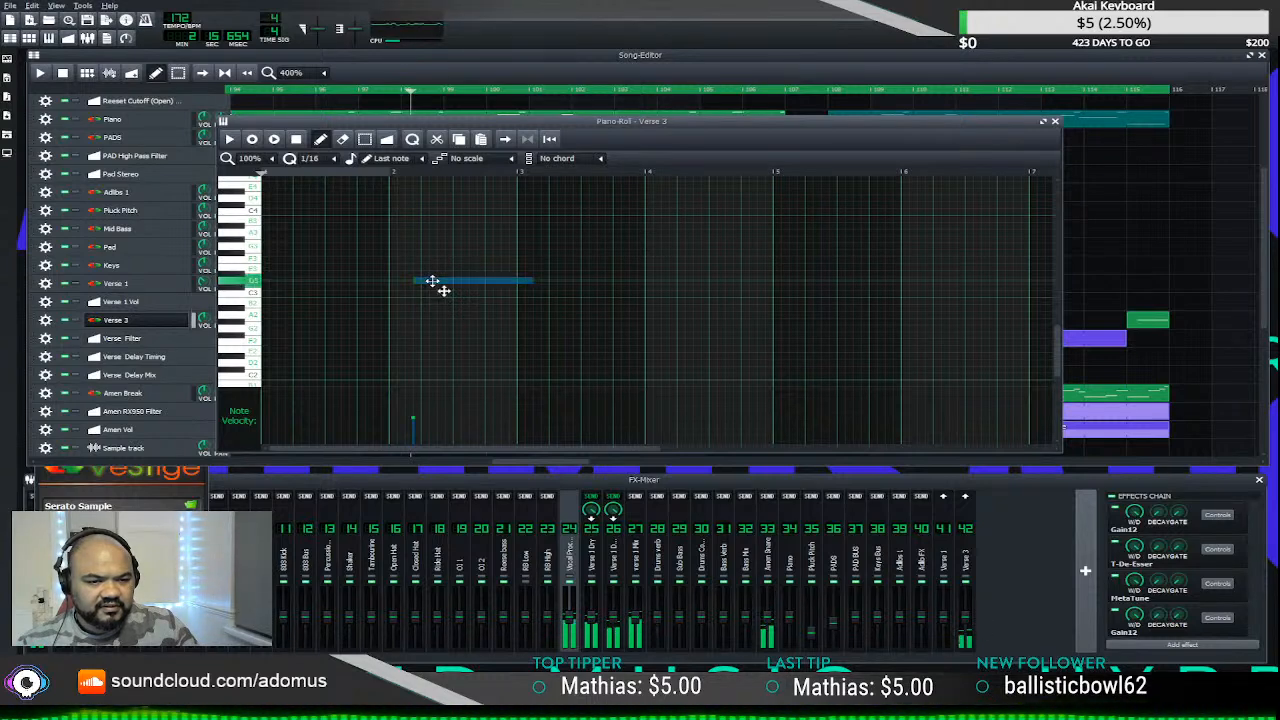
click(1054, 121)
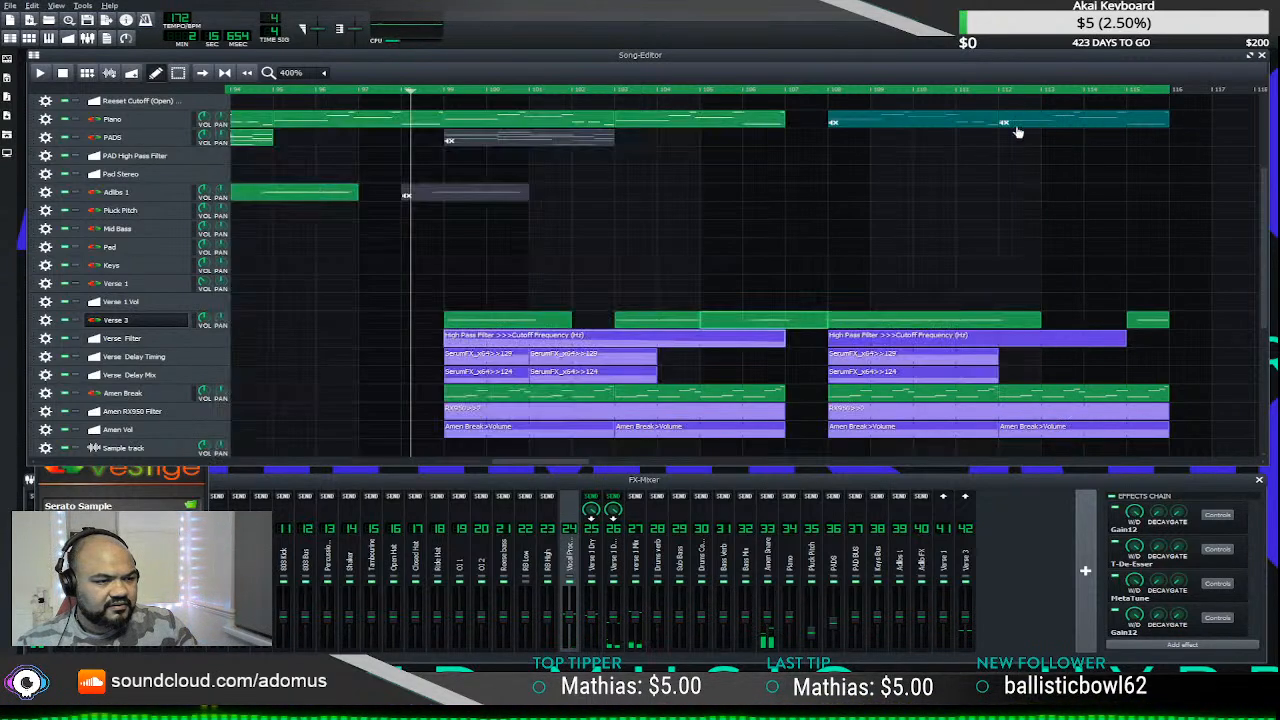
key(space)
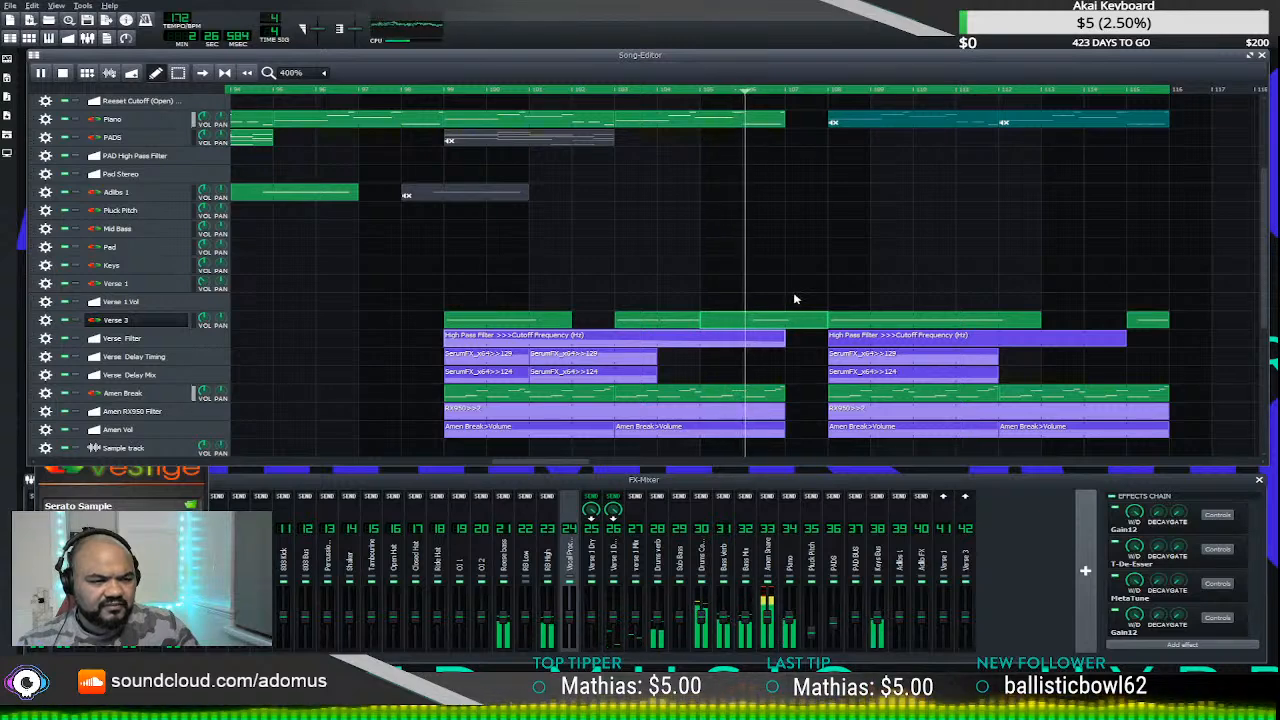
key(space)
- Move the D3 note in the Verse 3 clip at bar 105 onto beat 2 of its bar 2 and play from just before bar 99
double_click(780, 315)
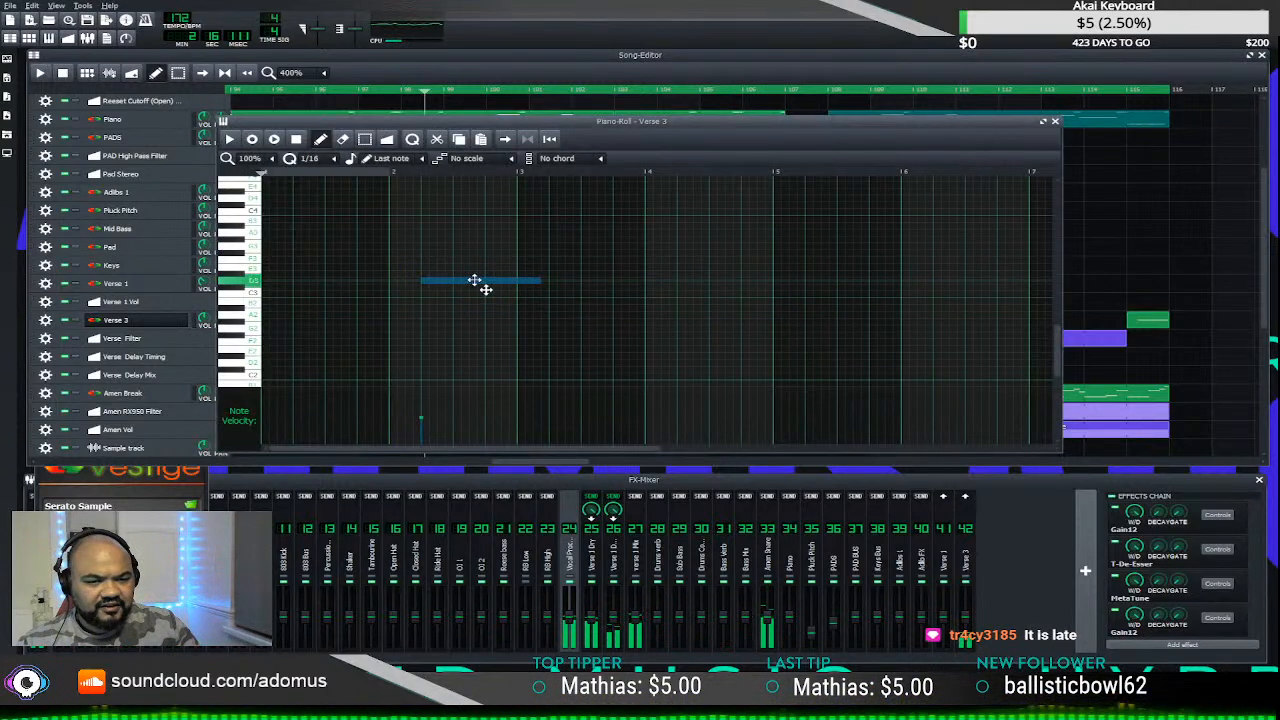
click(1054, 122)
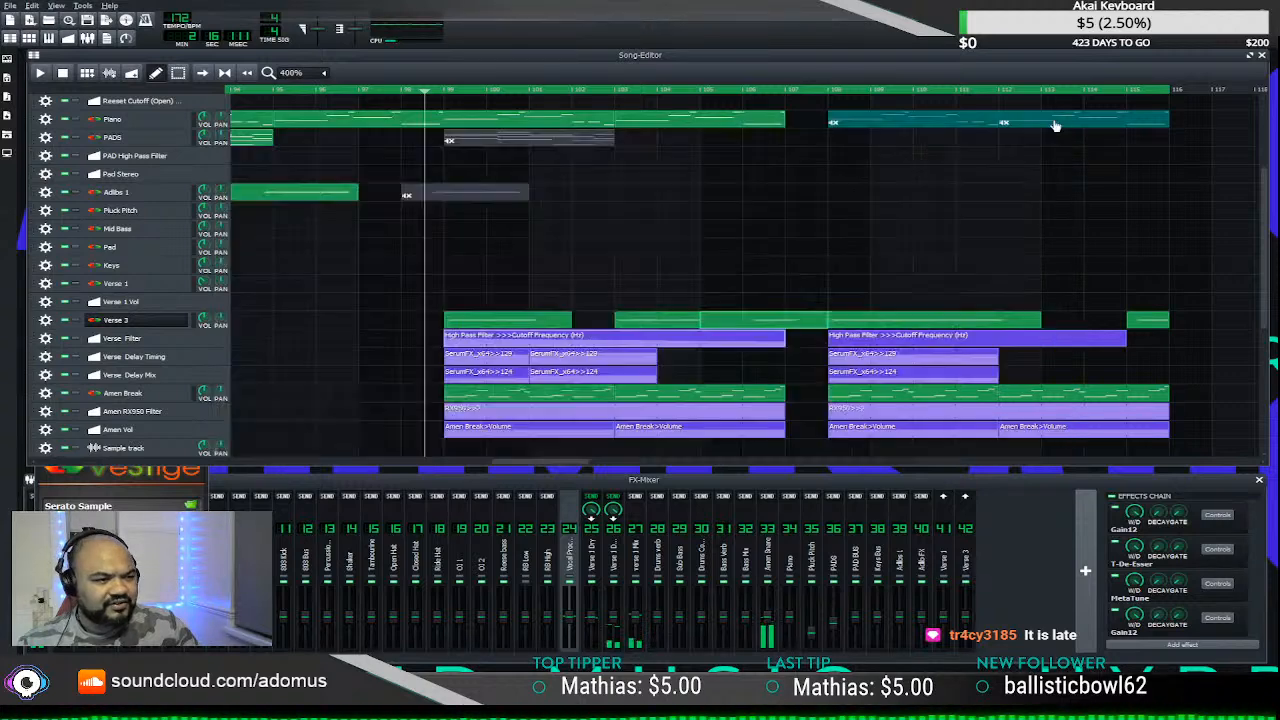
click(439, 91)
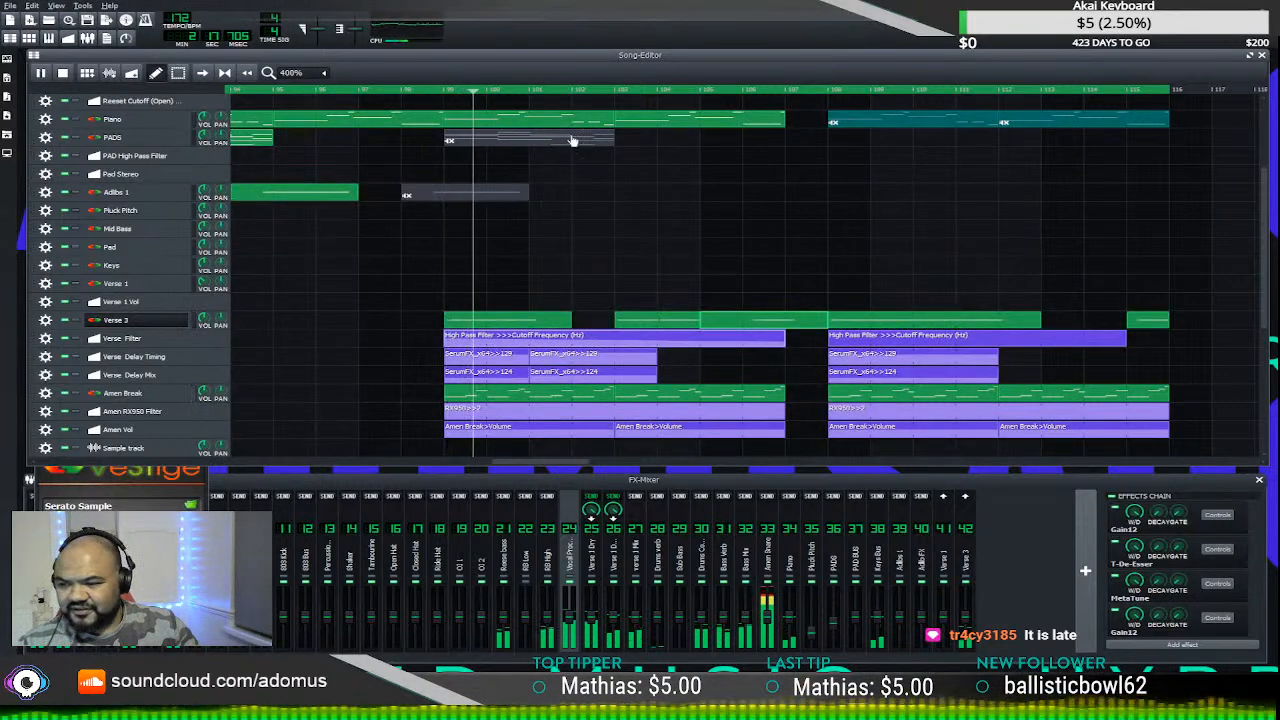
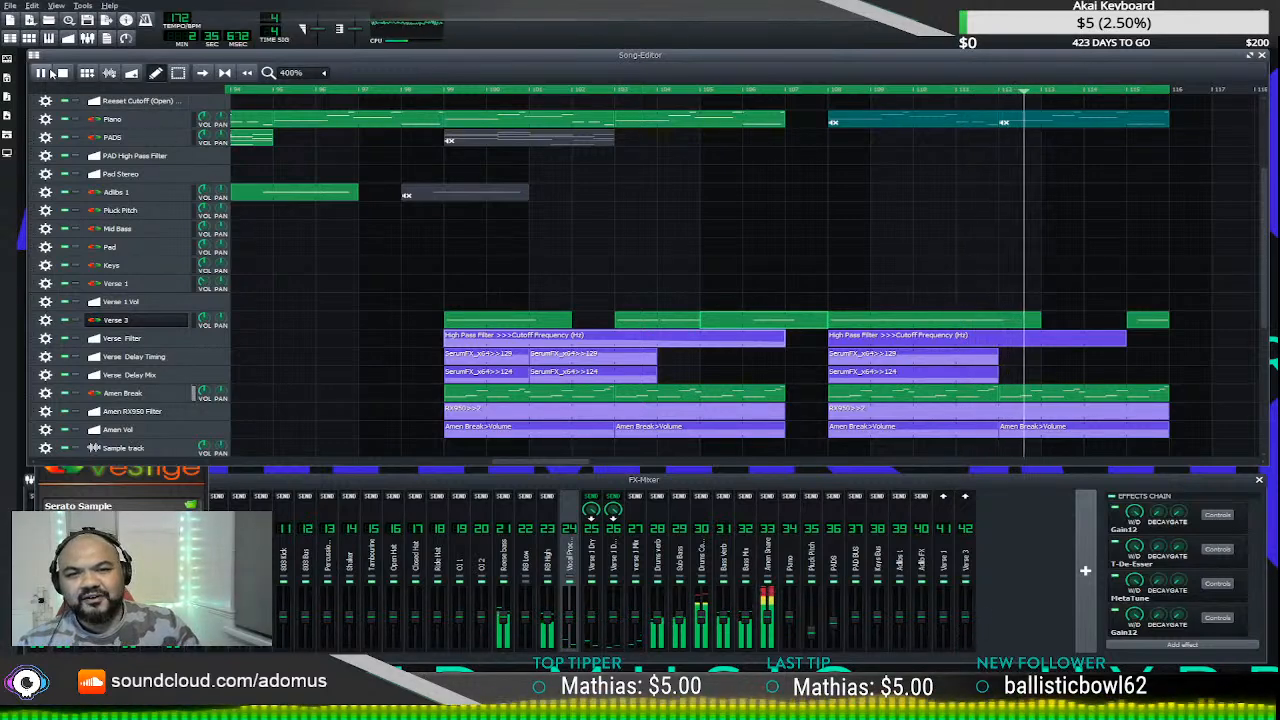
key(space)
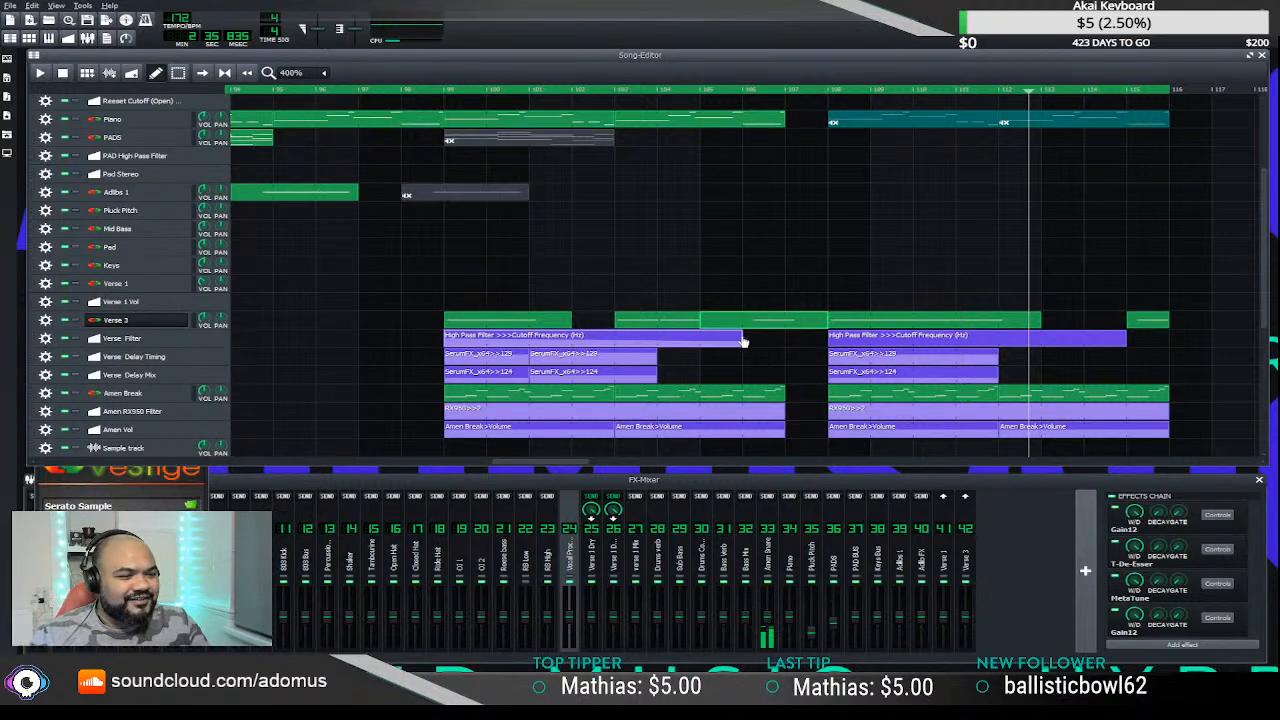
- Lower the bar 9 point and the start point of the first Verse Filter high-pass cutoff automation, and play from just before bar 99
double_click(778, 341)
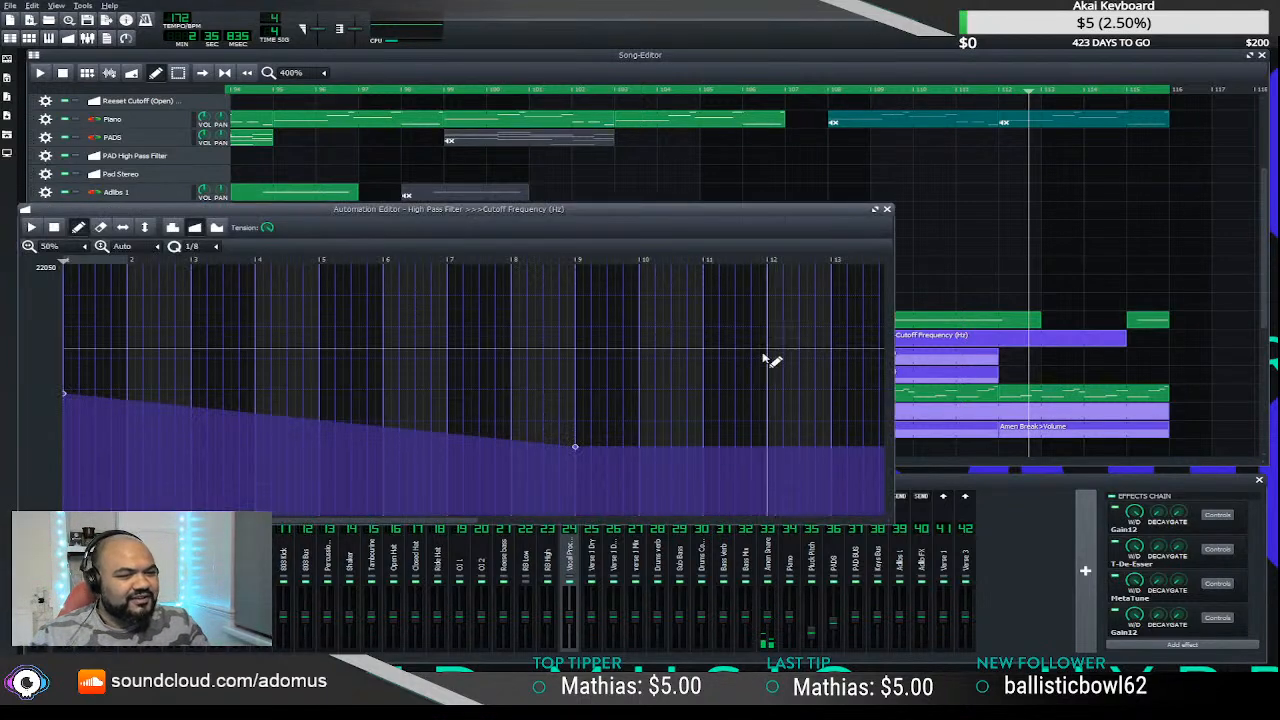
drag(766, 363, 576, 464)
click(886, 210)
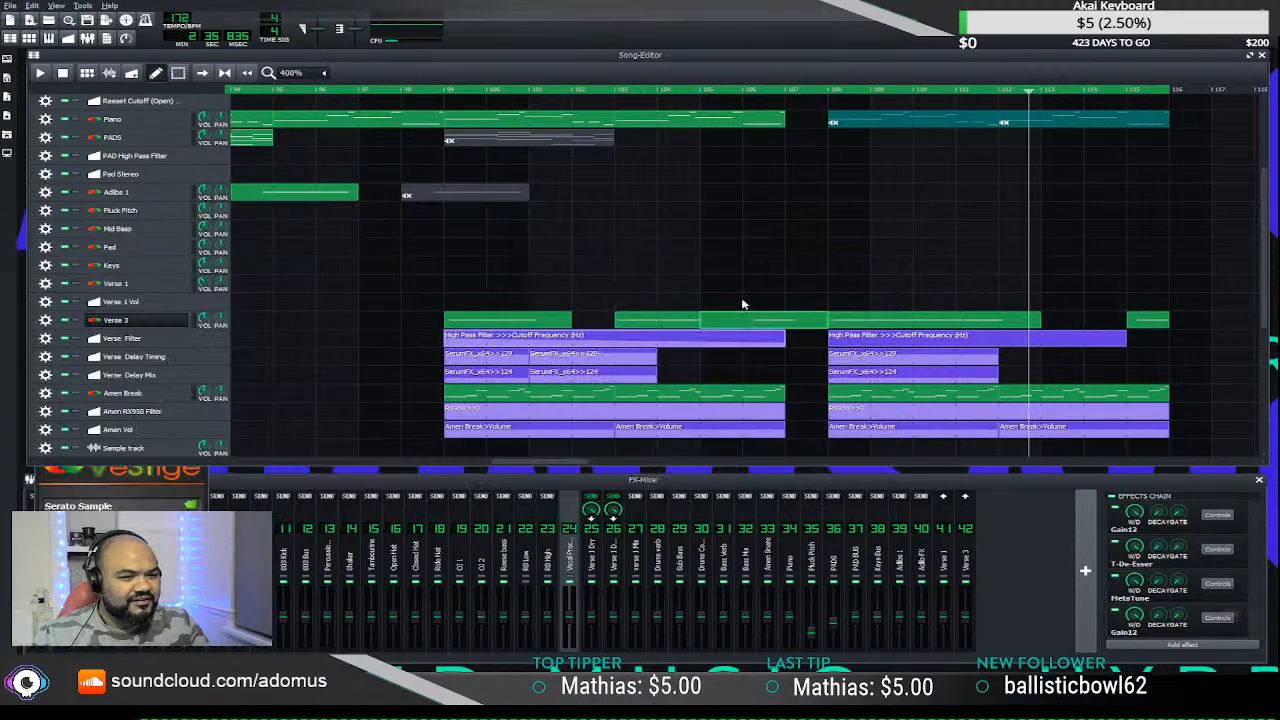
double_click(474, 340)
drag(128, 408, 43, 410)
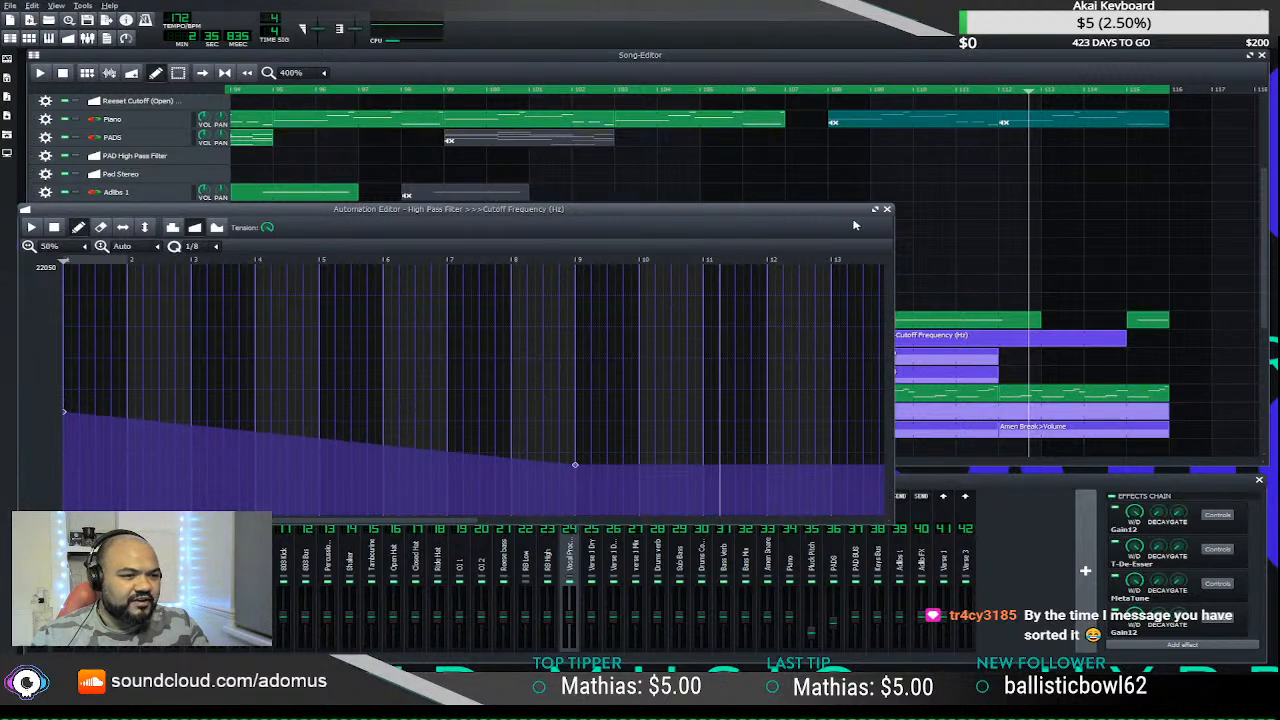
click(886, 210)
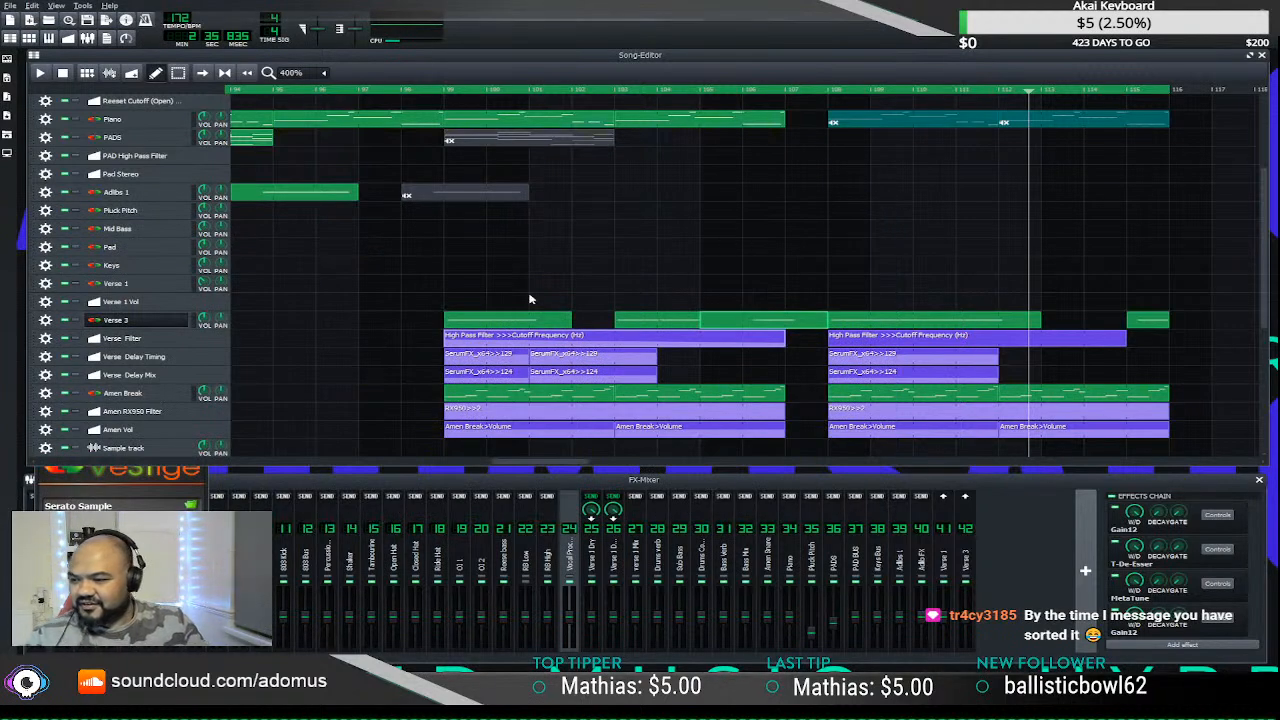
click(435, 93)
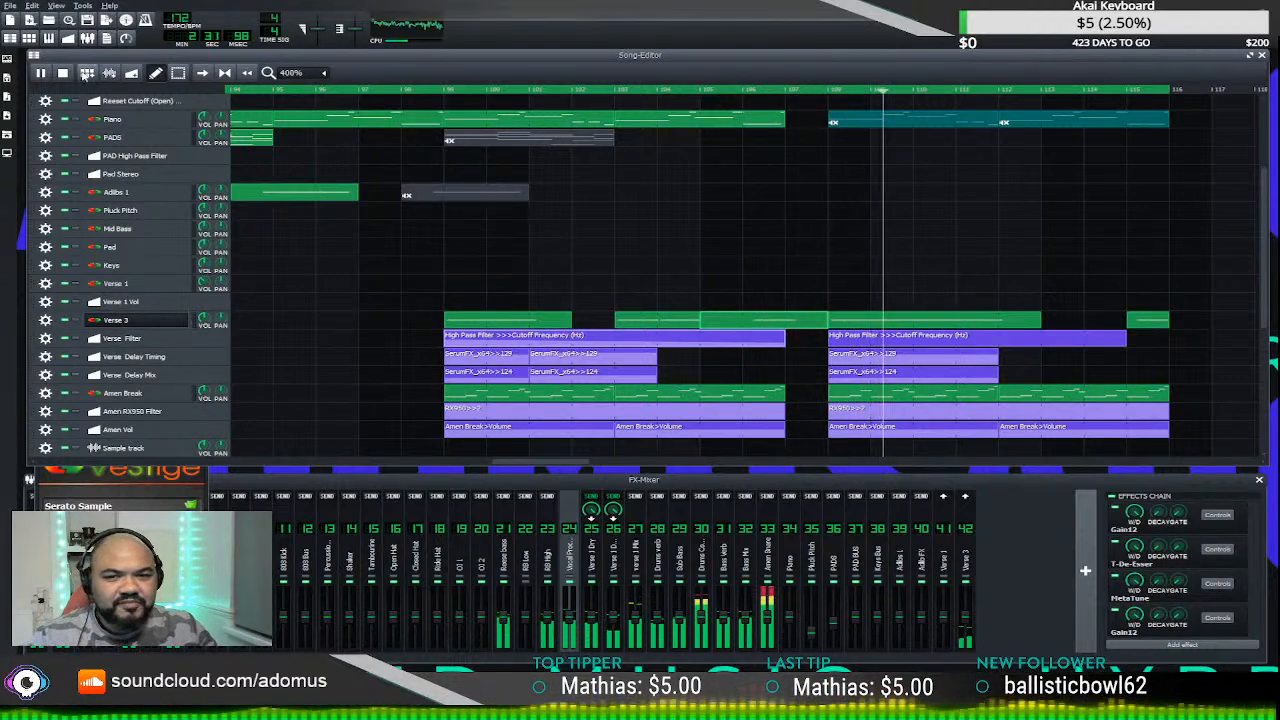
key(space)
- Set the piano-roll quantization to 1/64 and nudge the D3 note in the bar 105 Verse 3 clip to 1/64 after beat 2 of bar 2
double_click(795, 322)
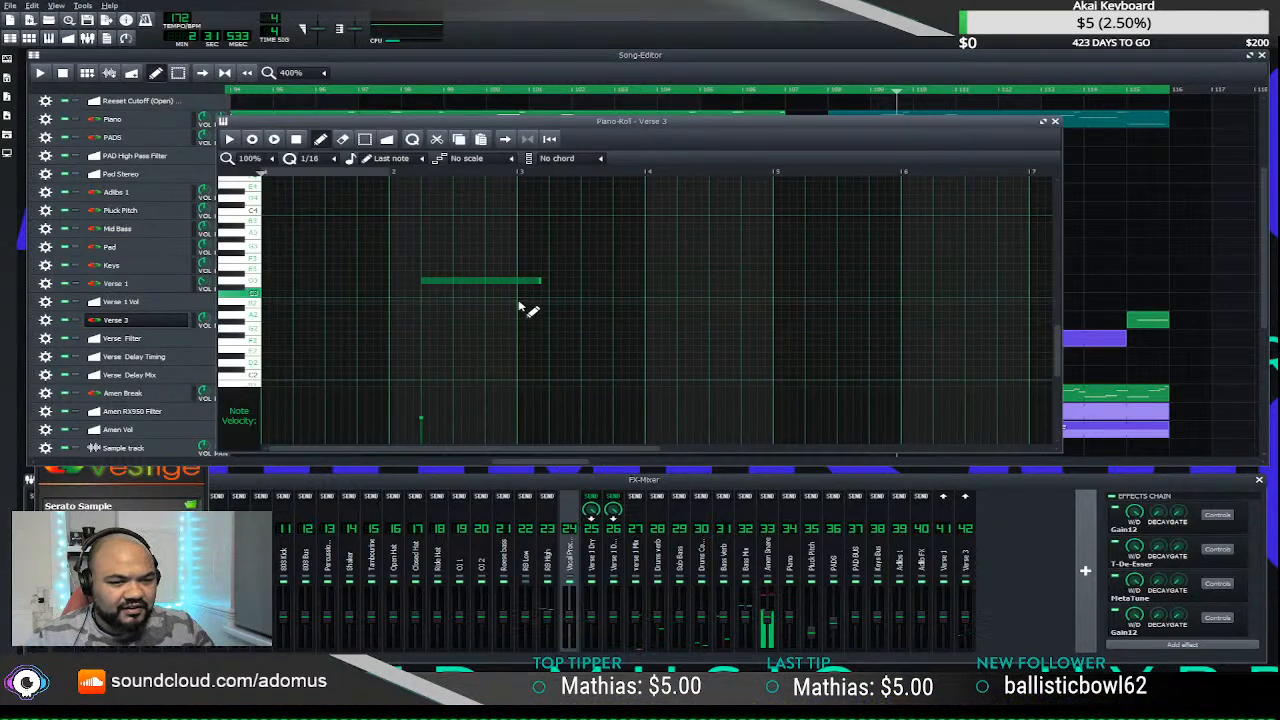
scroll(451, 301, up, 1)
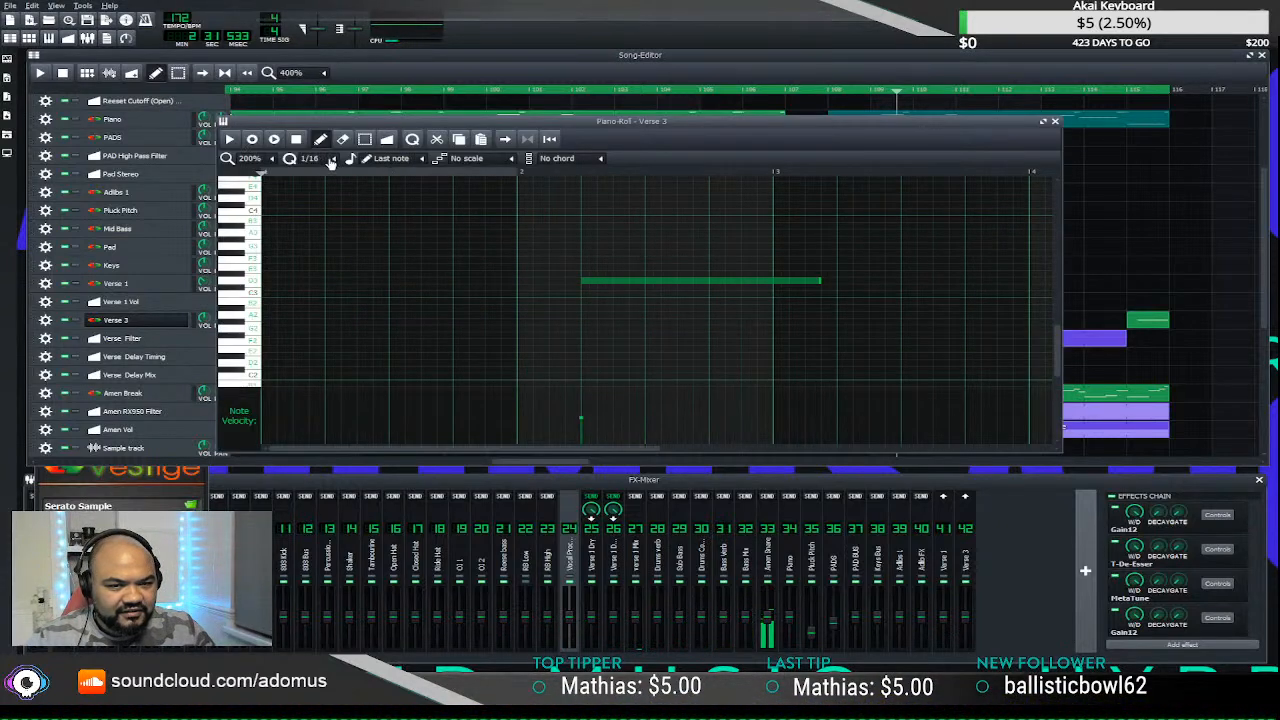
scroll(551, 320, up, 1)
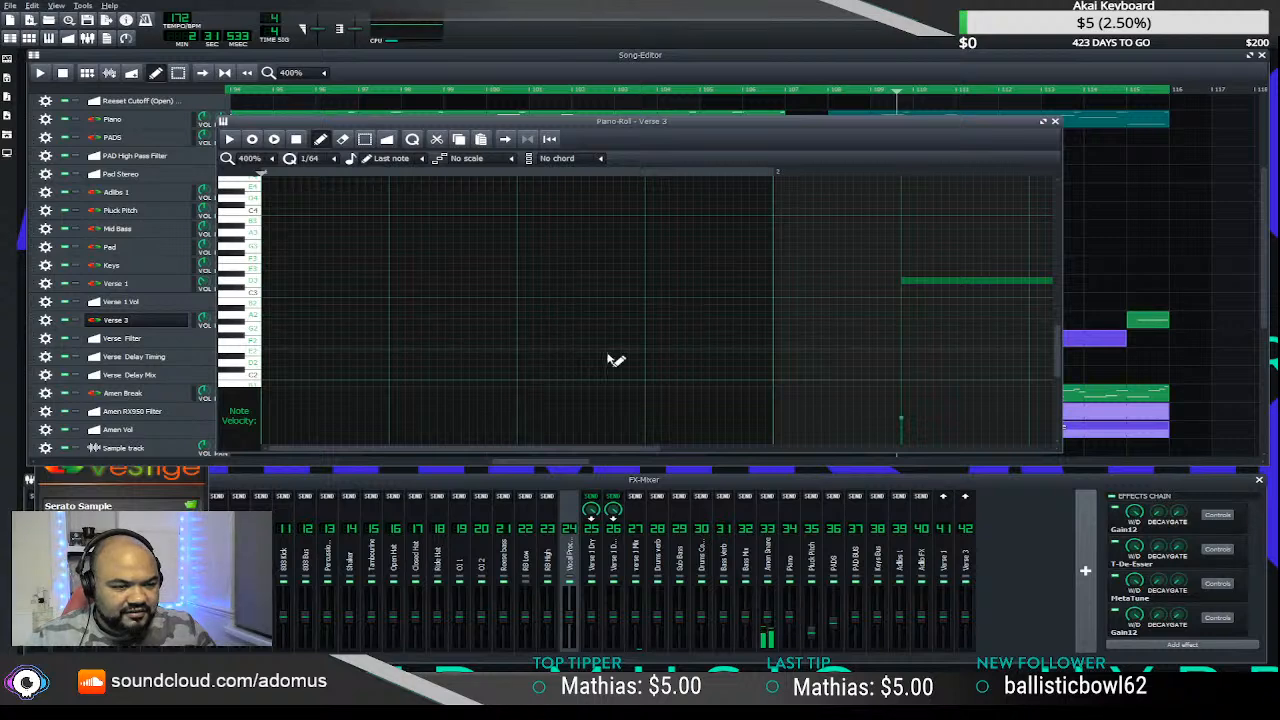
drag(522, 452, 631, 450)
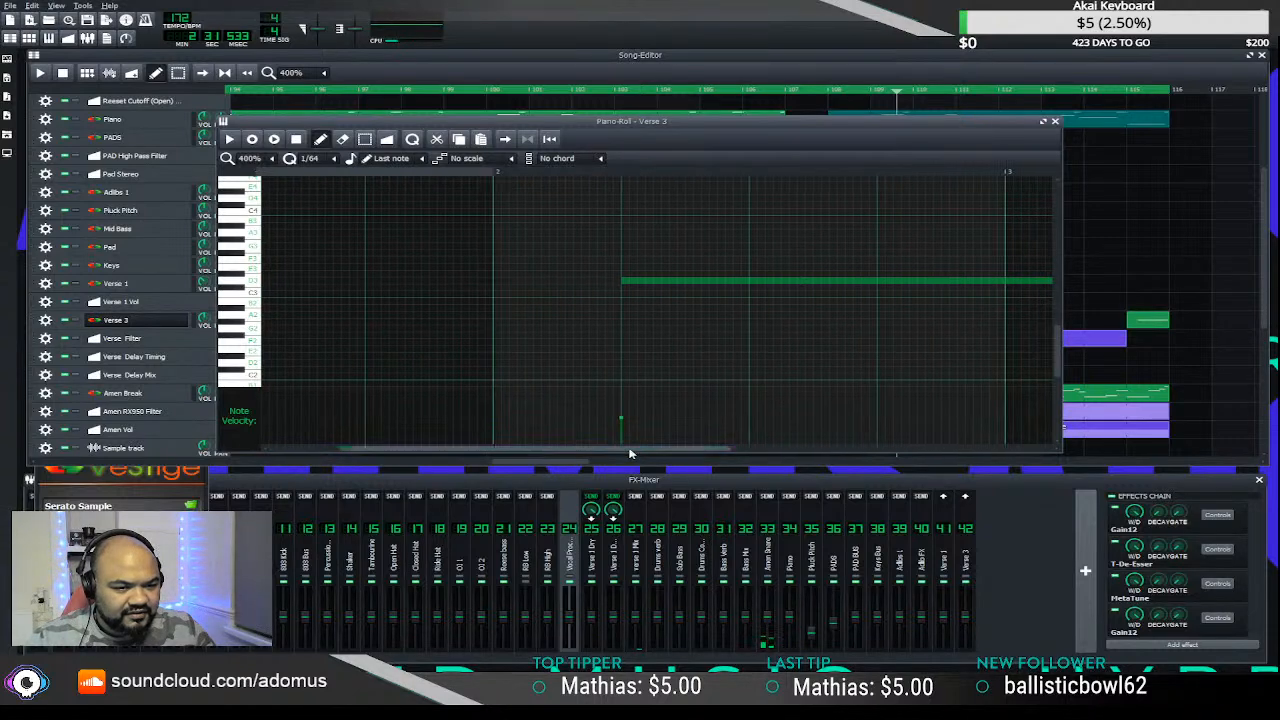
click(657, 281)
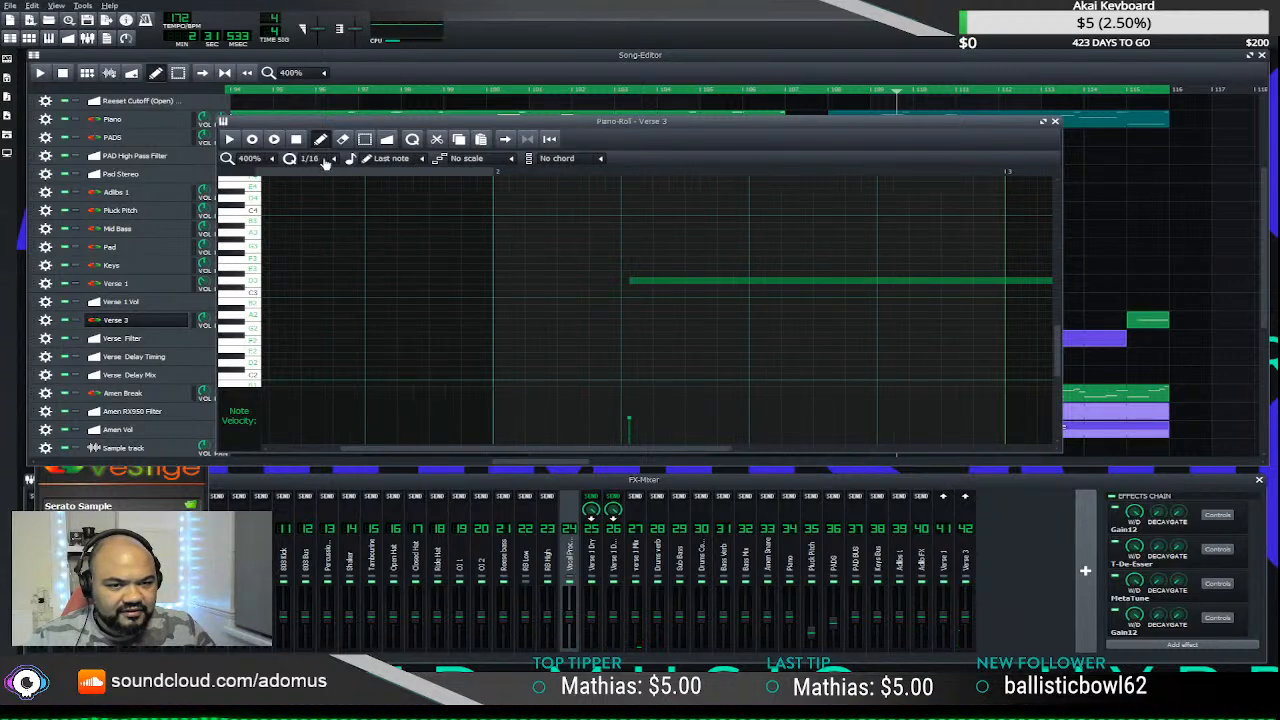
click(1053, 122)
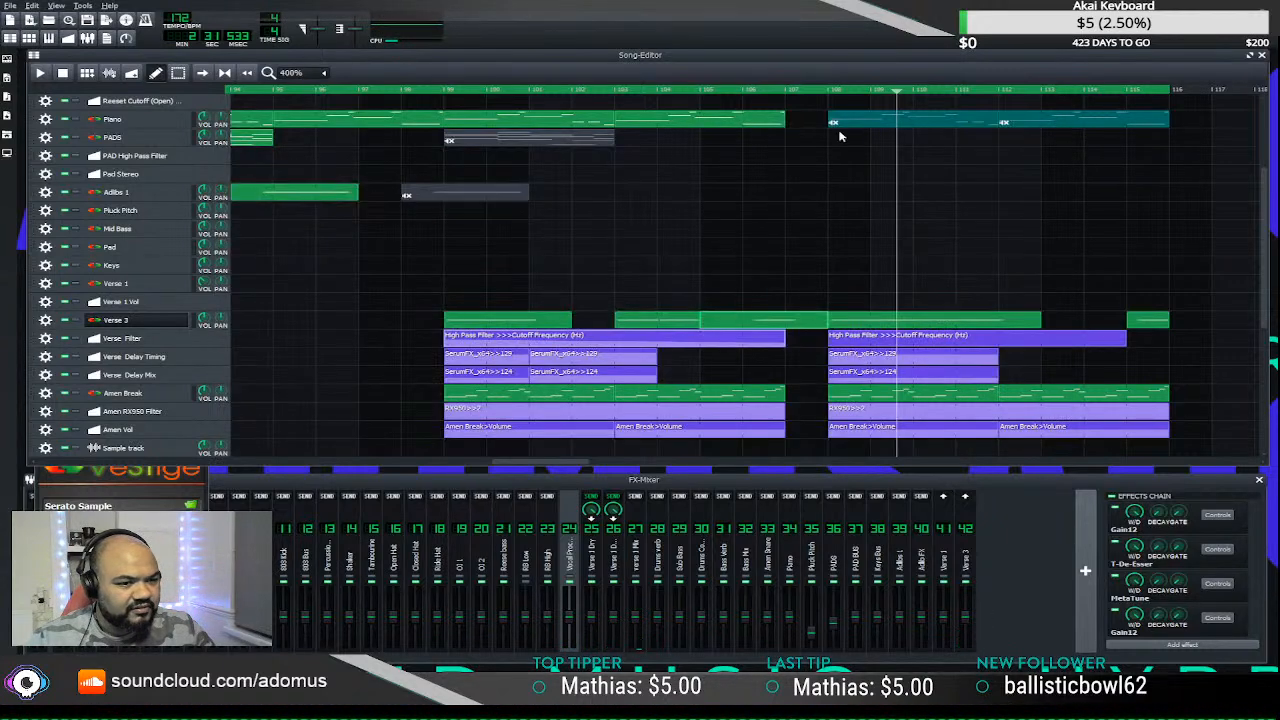
- Play the section from just before bar 99 to about bar 107 to check the timing of the nudged Verse 3 note
click(440, 92)
key(space)
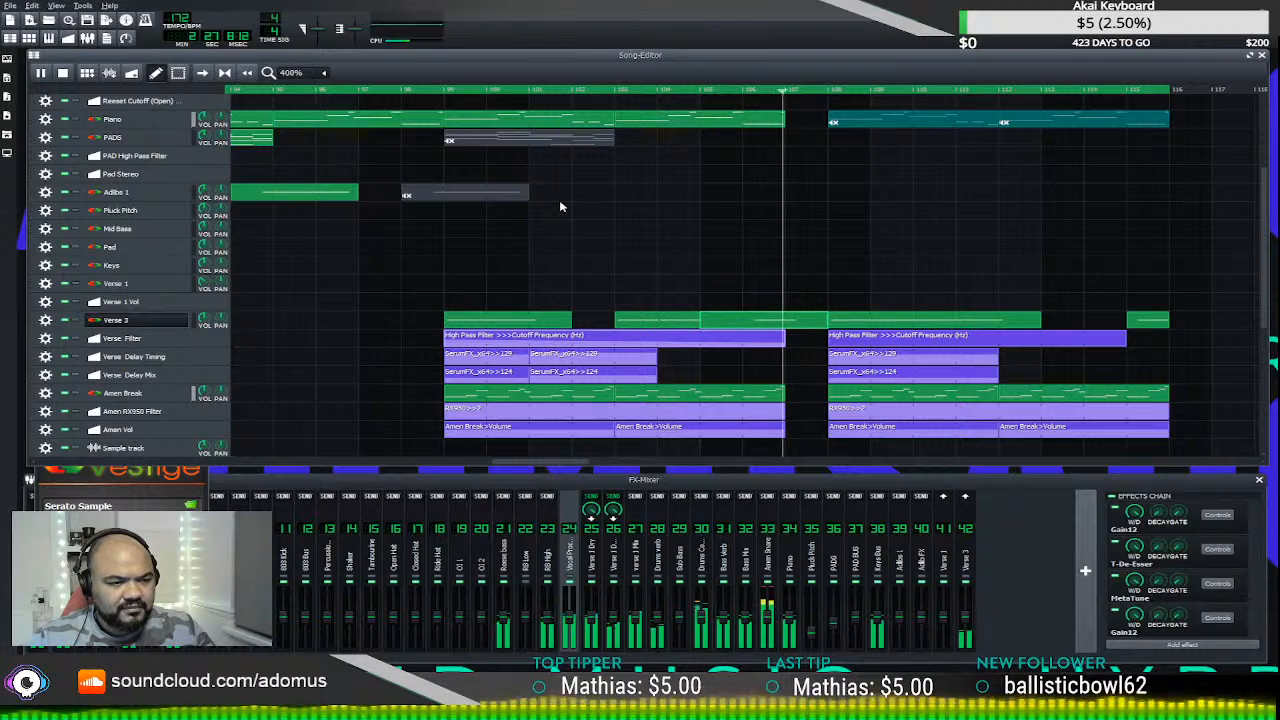
key(space)
- Move the D3 note in the bar 105 Verse 3 clip to 1/64 before beat 2 of bar 2 and play from just before bar 99
double_click(770, 323)
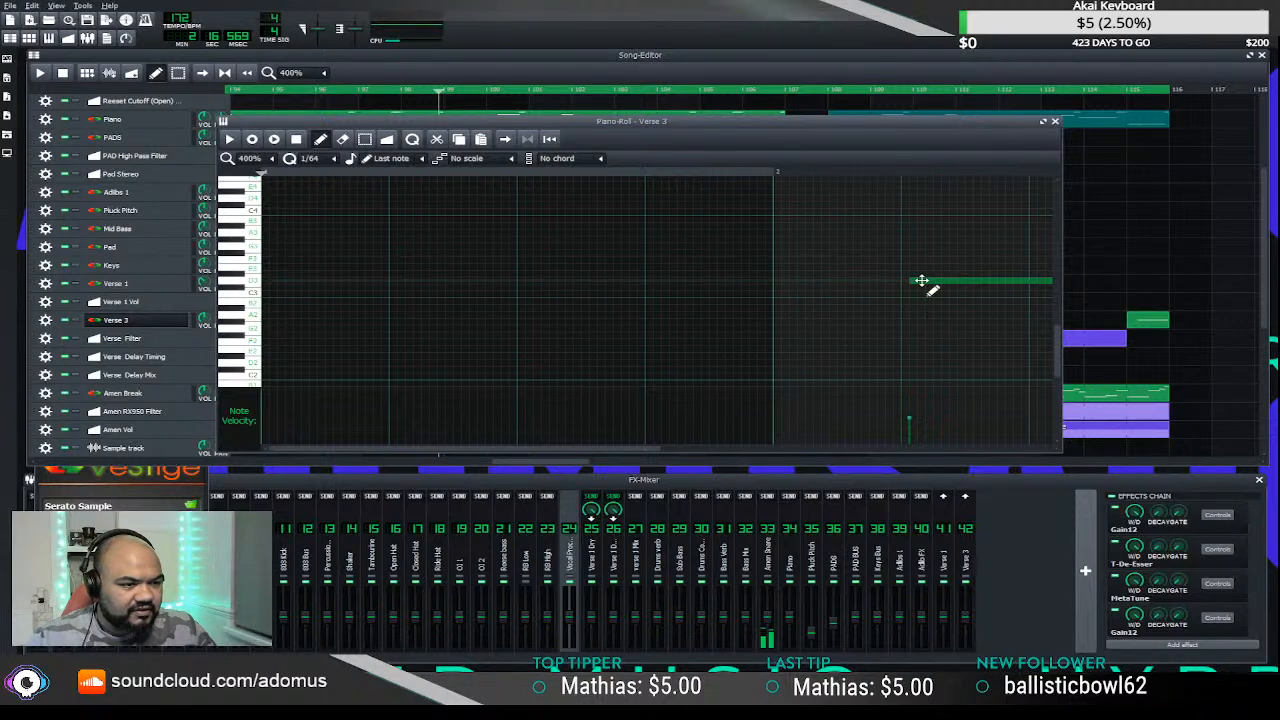
drag(923, 283, 903, 284)
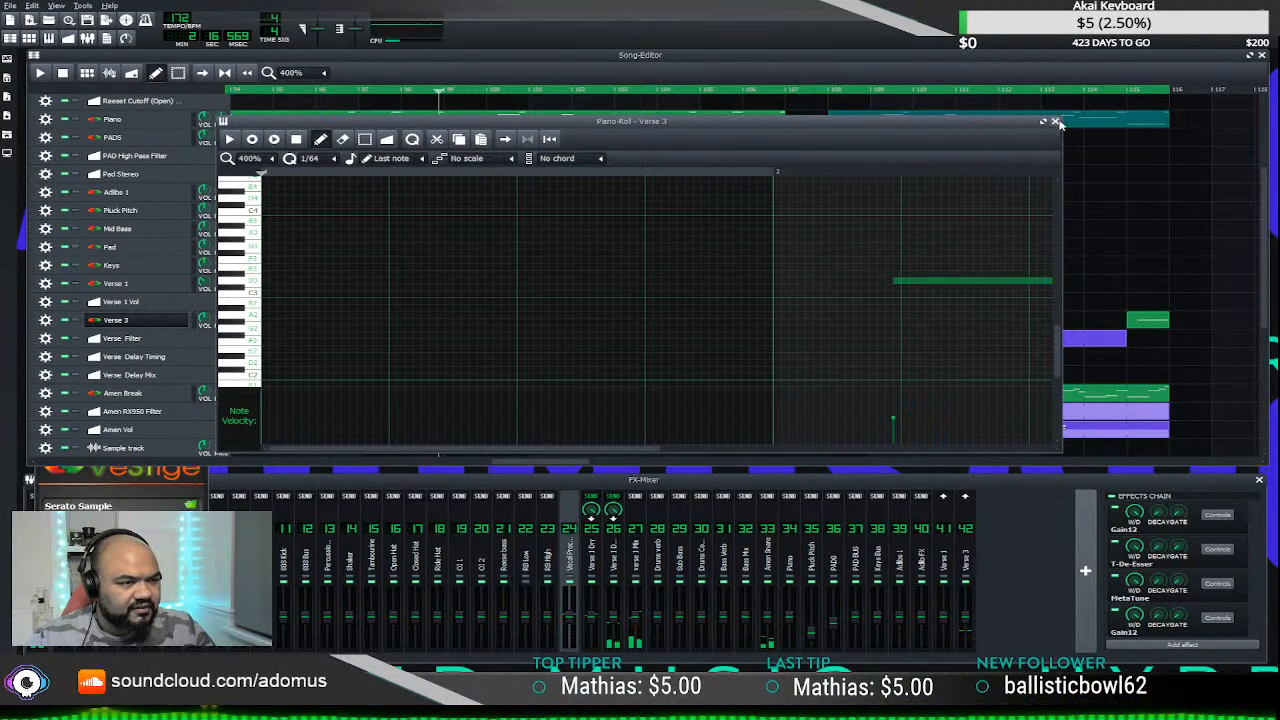
click(1055, 122)
click(430, 93)
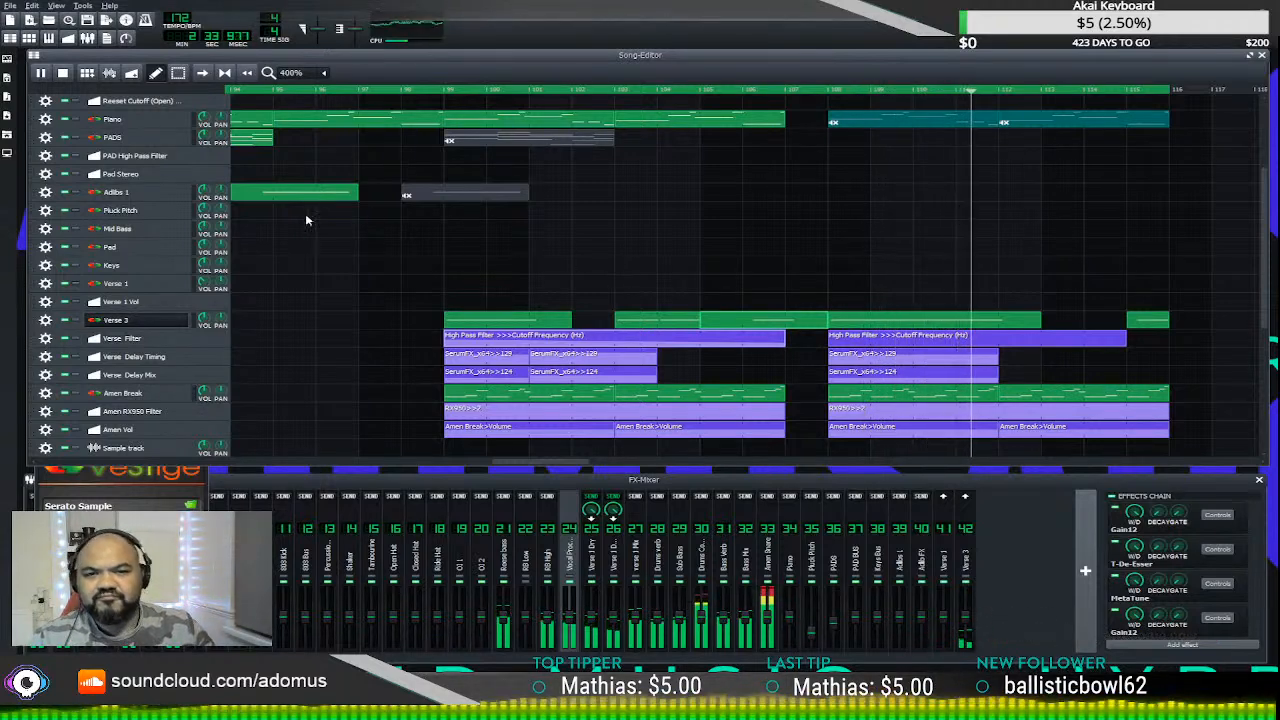
key(space)
- Shorten the first Verse Filter high-pass clip to end at bar 106 and place a copy of it spanning bars 106 to 108
scroll(643, 300, down, 4)
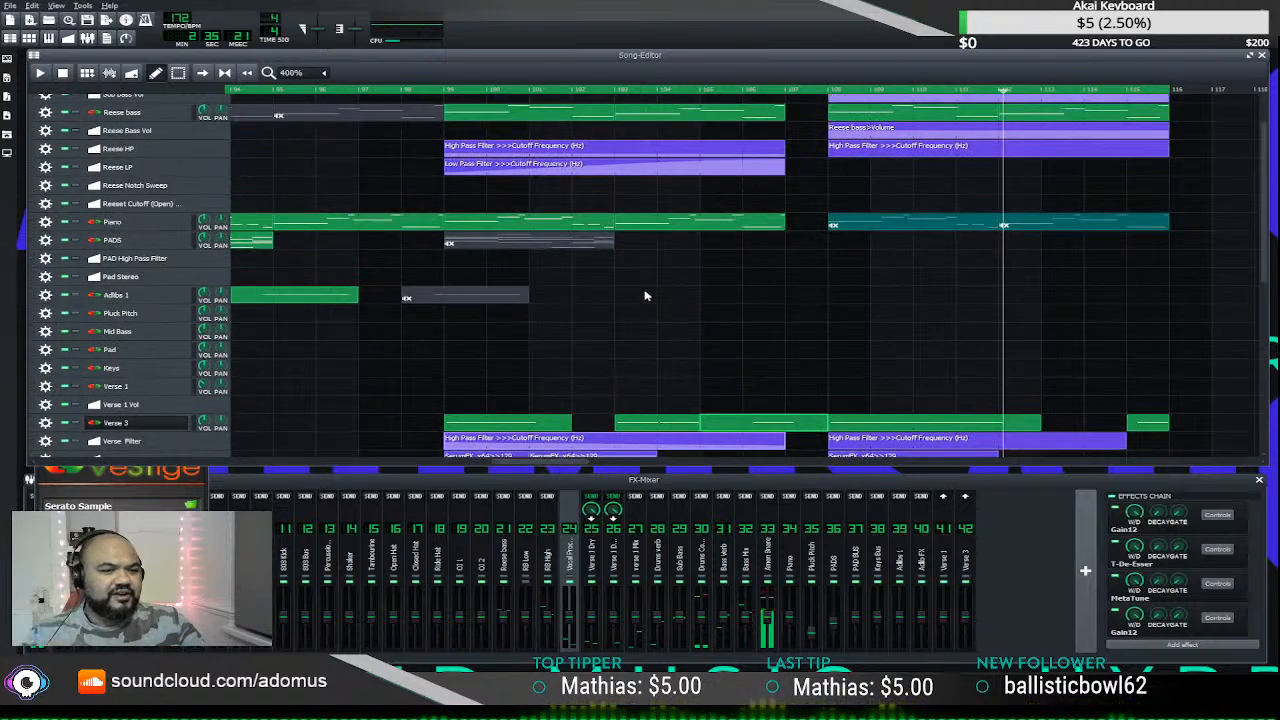
scroll(668, 305, up, 4)
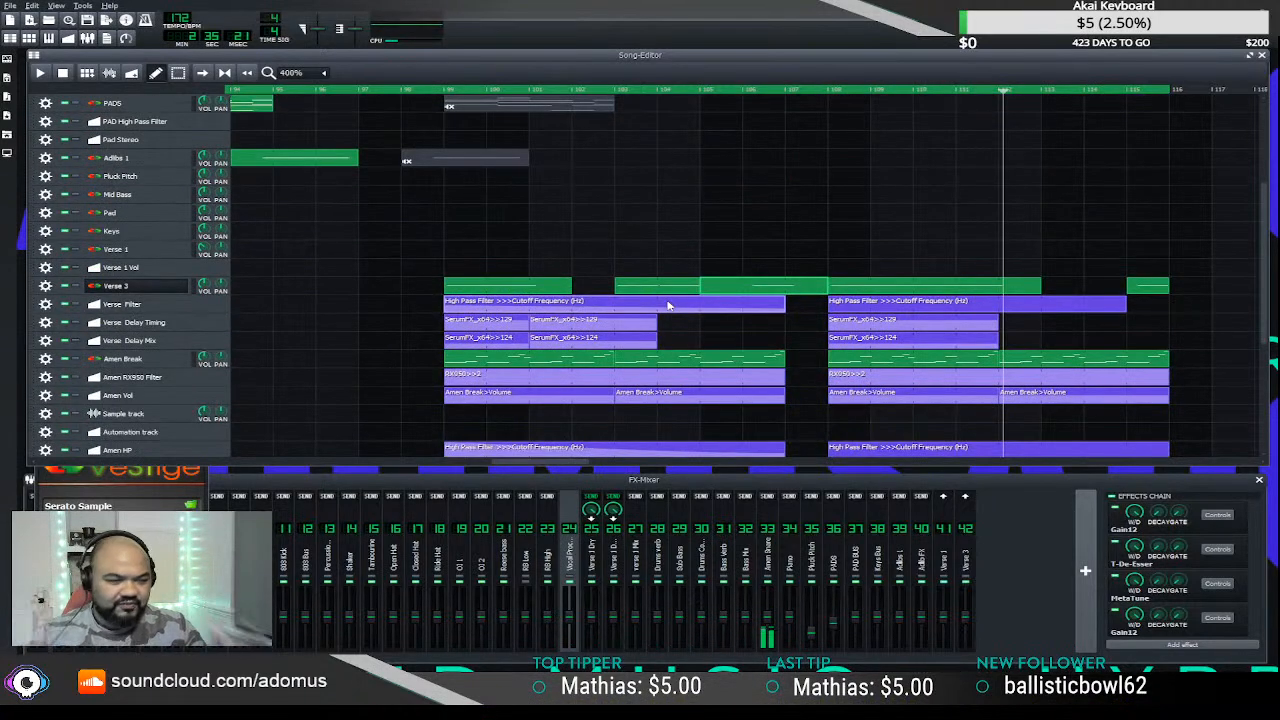
scroll(568, 200, up, 5)
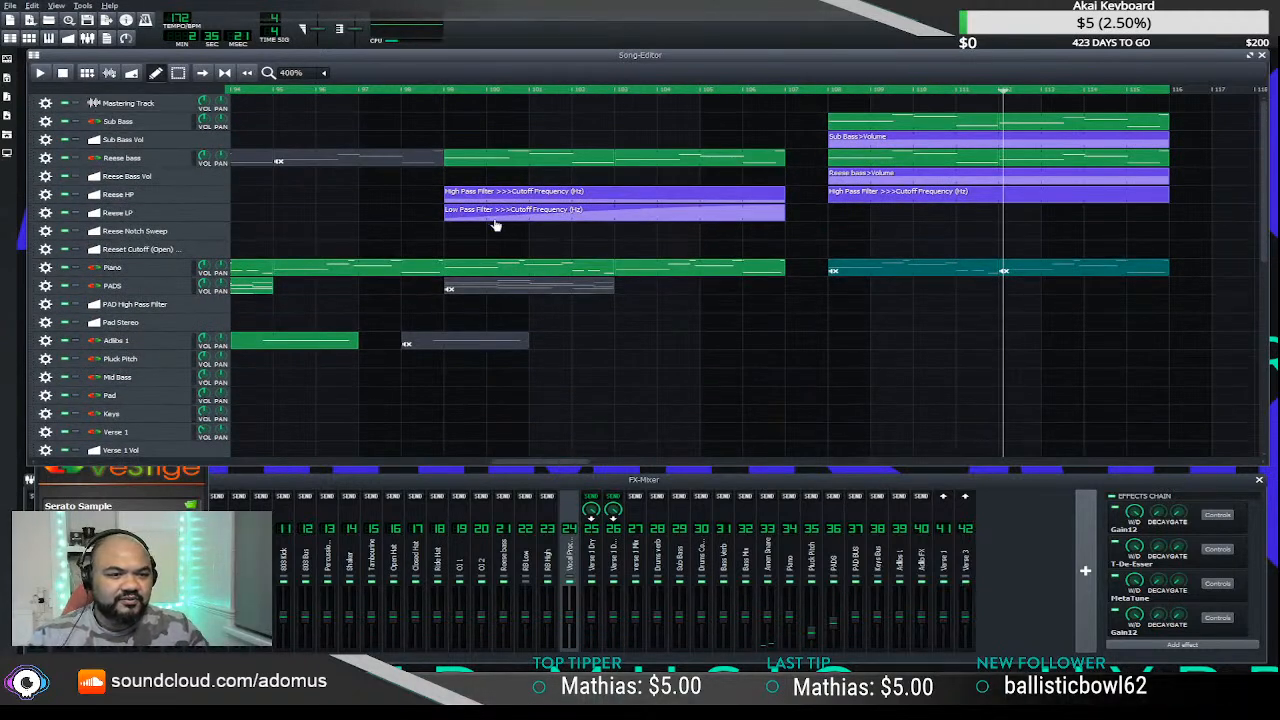
scroll(494, 225, down, 1)
scroll(474, 237, down, 1)
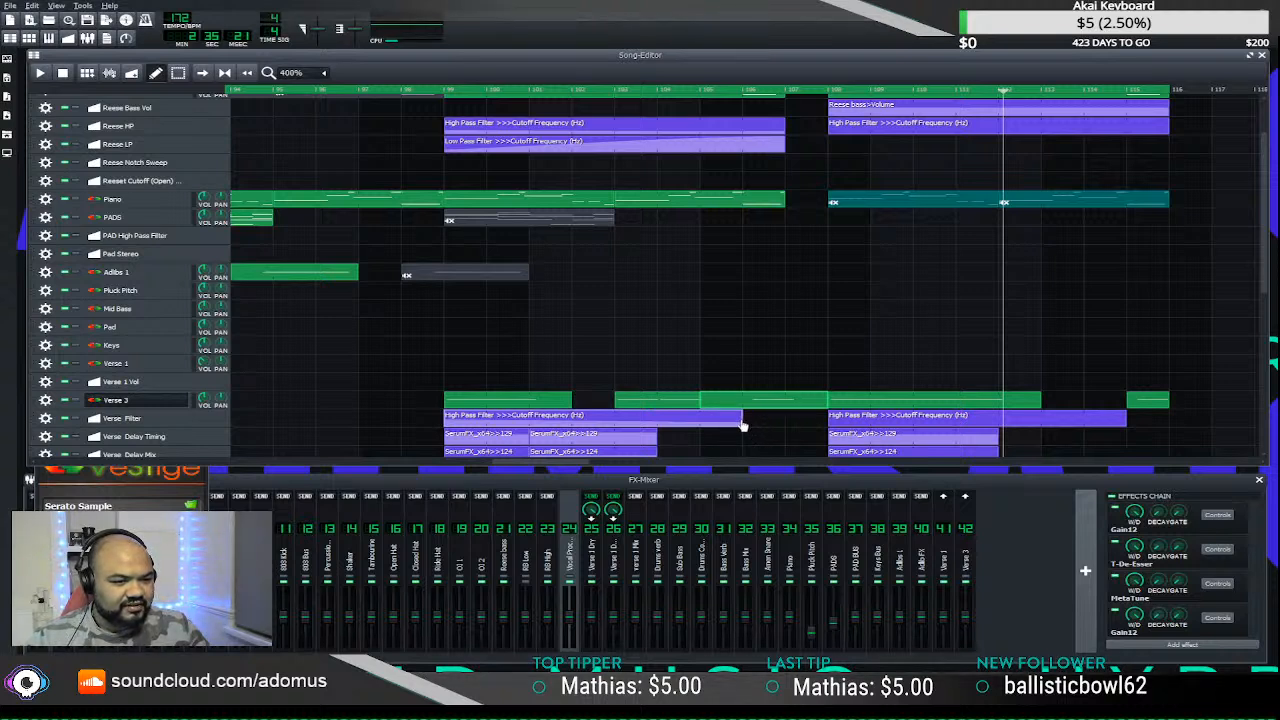
drag(758, 426, 768, 424)
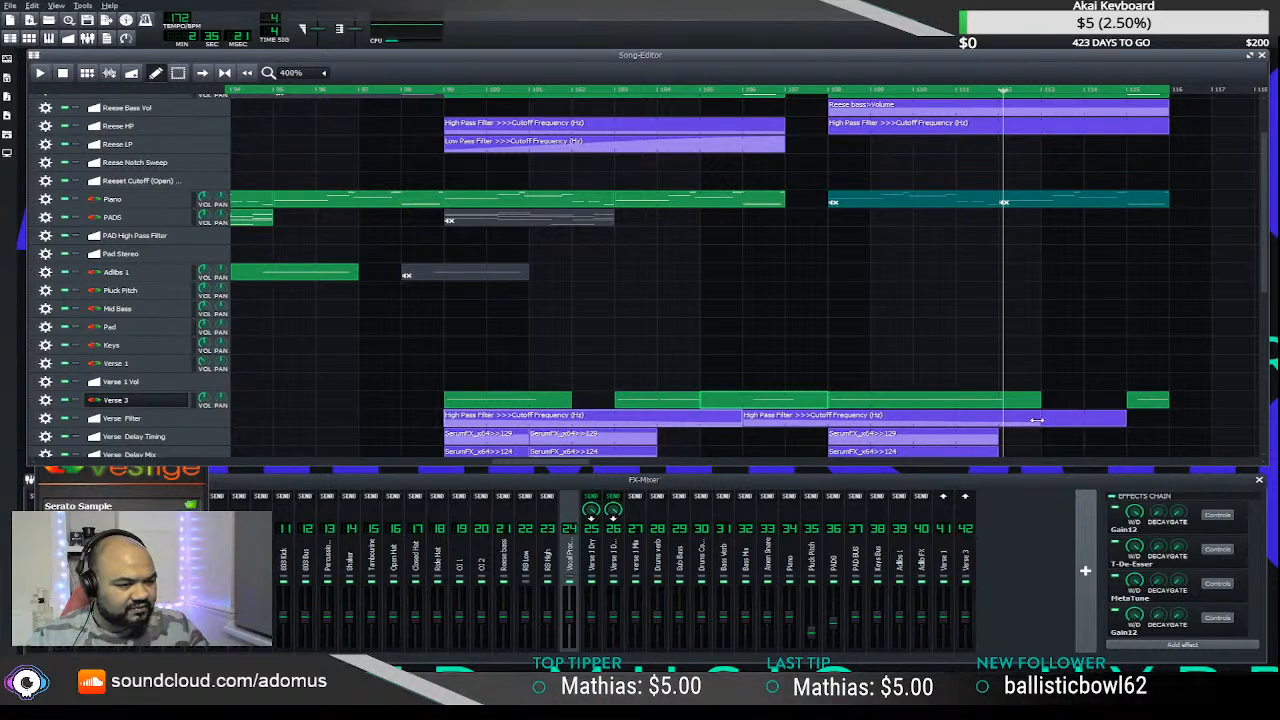
- Flatten the copied high-pass cutoff automation at bar 106 by removing its bar 9 point and lowering its start point close to the bottom
double_click(800, 425)
drag(64, 410, 37, 437)
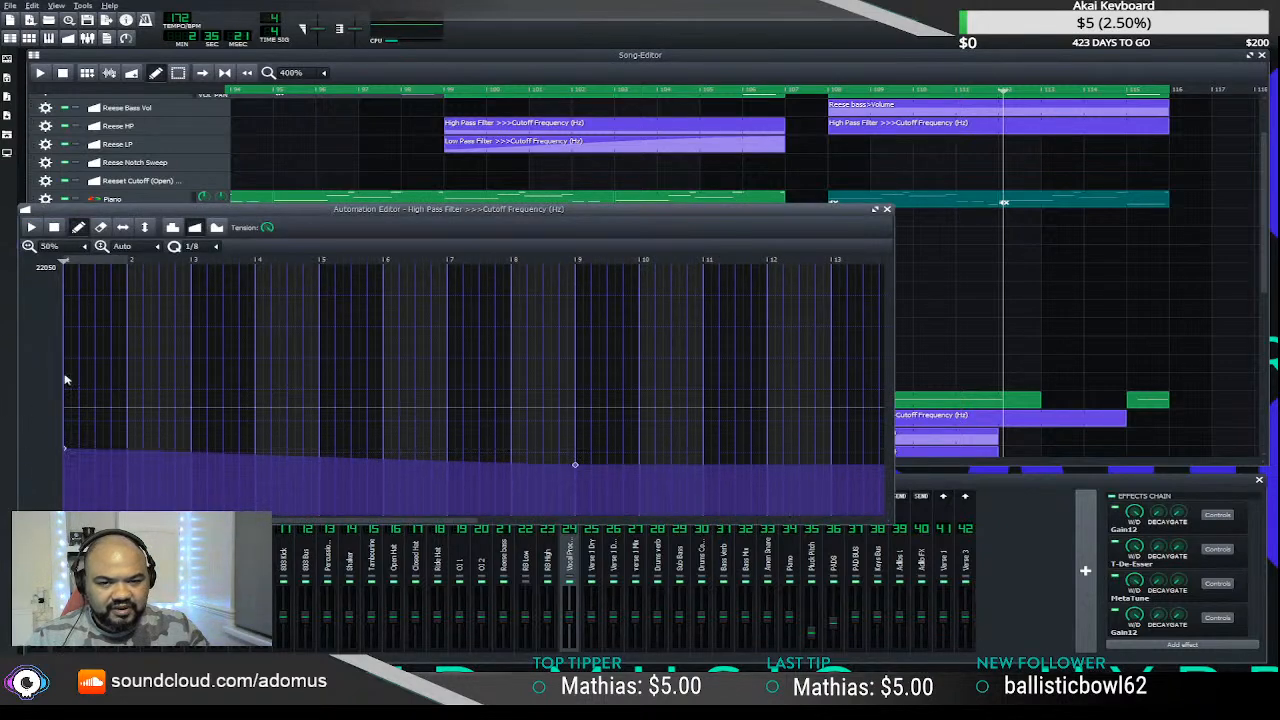
drag(575, 464, 422, 447)
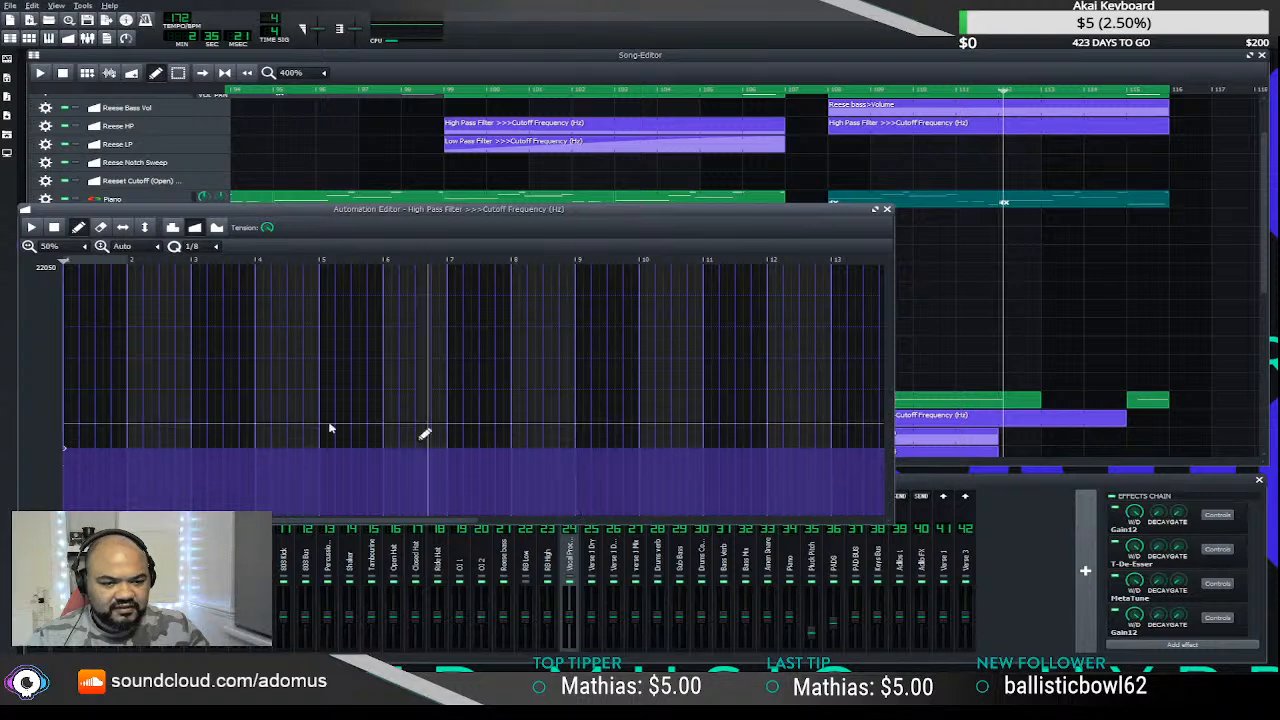
drag(66, 452, 64, 476)
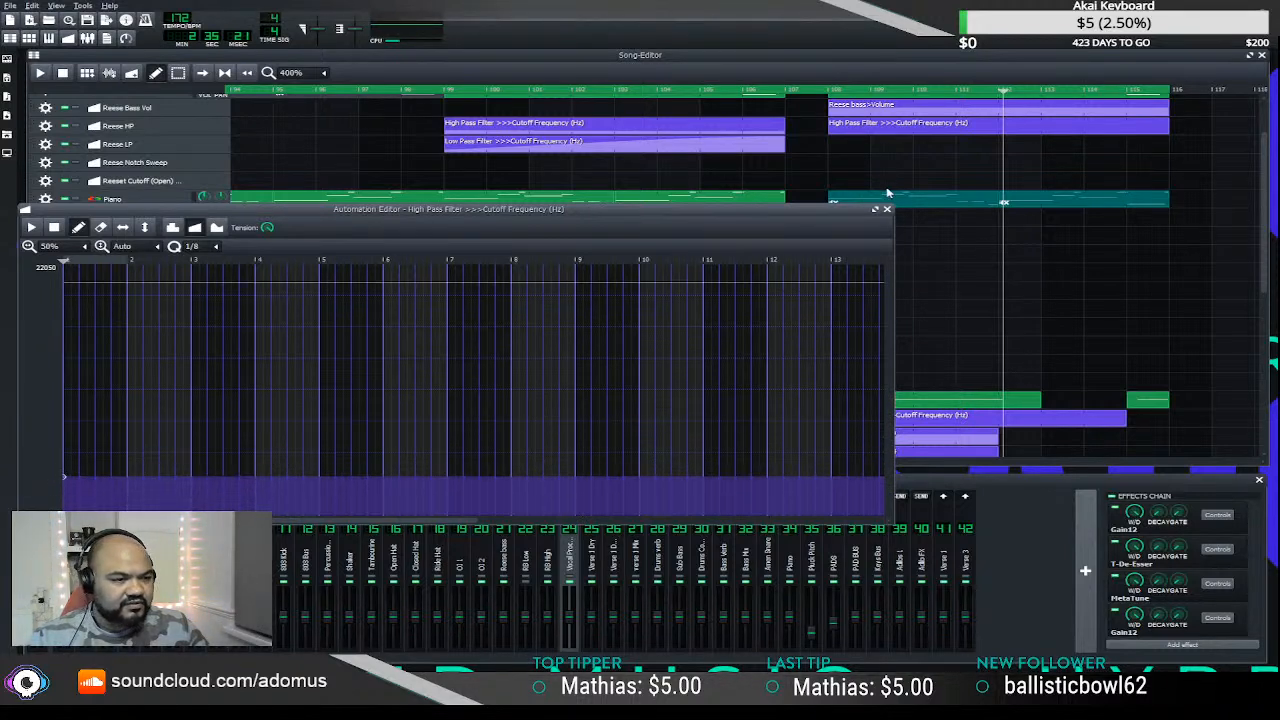
click(886, 210)
- Play the song from just before bar 106 to check the Verse 3 vocal through the copied high-pass automation
click(737, 90)
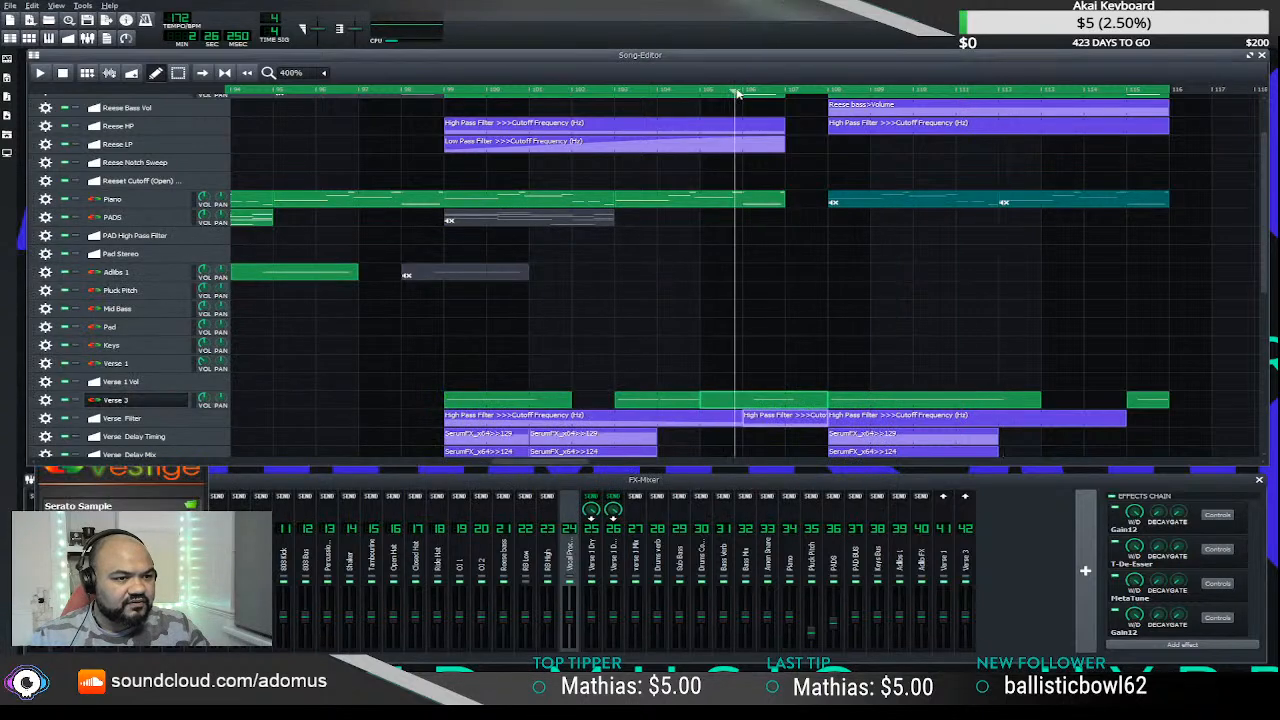
key(space)
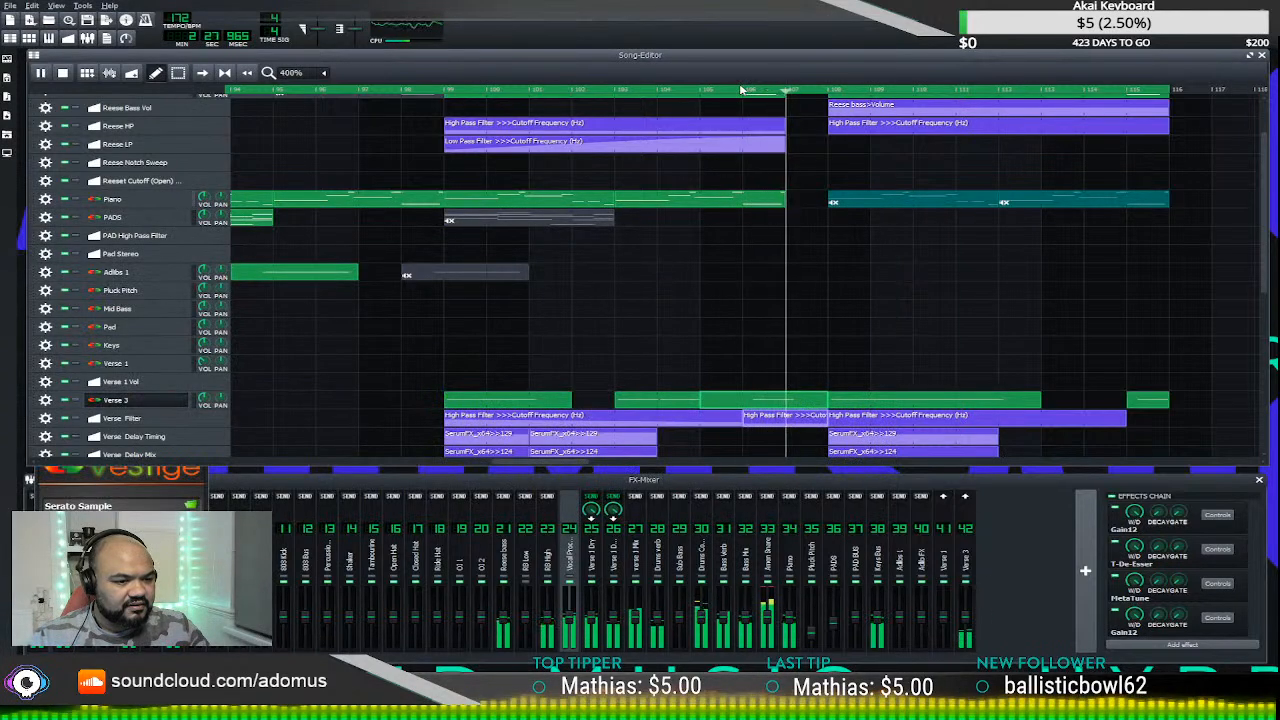
key(space)
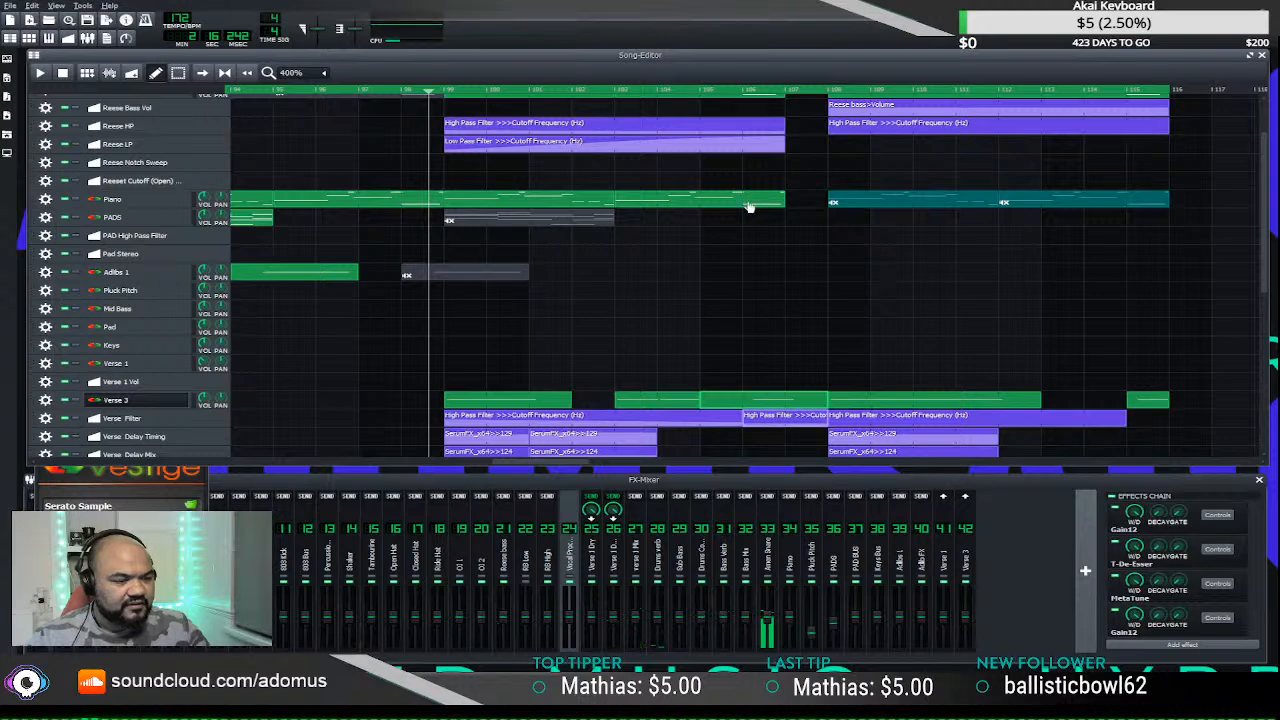
scroll(748, 341, down, 3)
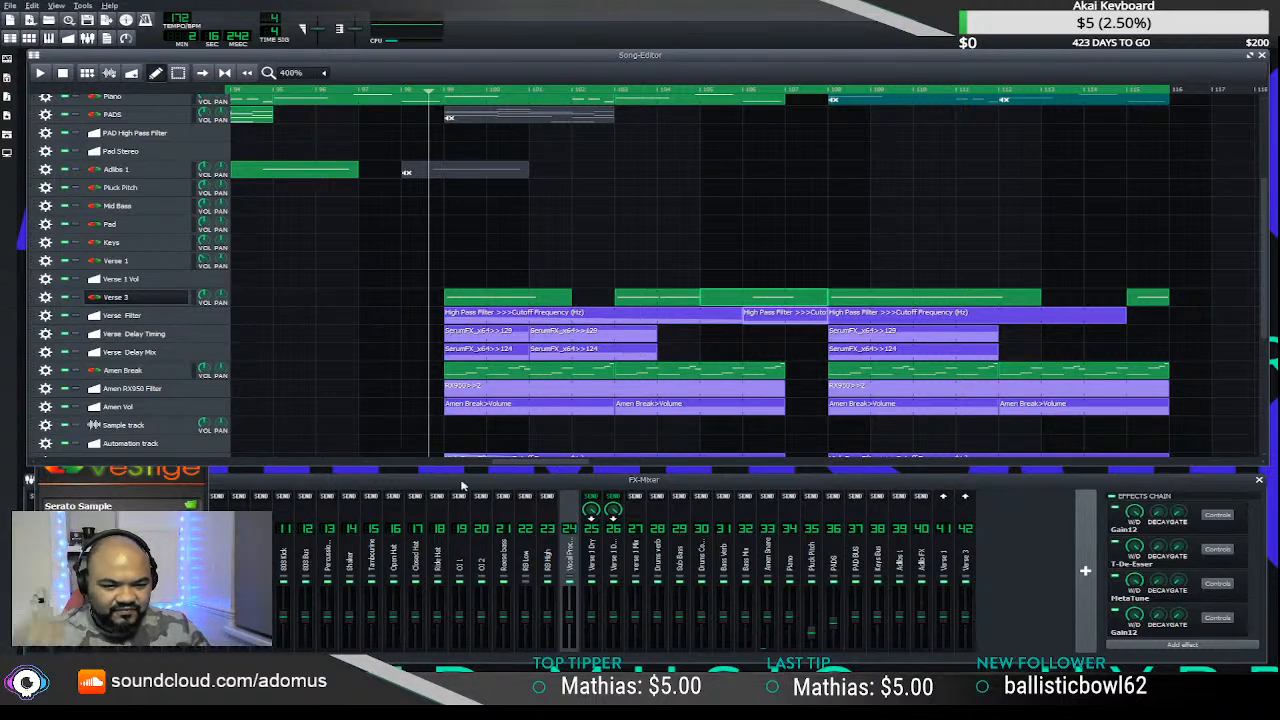
- Move the empty automation track from below Amen Break to directly below Verse 3 and rename it "Verse 3 Vol"
mouse_move(521, 466)
mouse_down()
mouse_move(423, 463)
mouse_move(437, 460)
mouse_move(391, 446)
mouse_move(531, 455)
mouse_up()
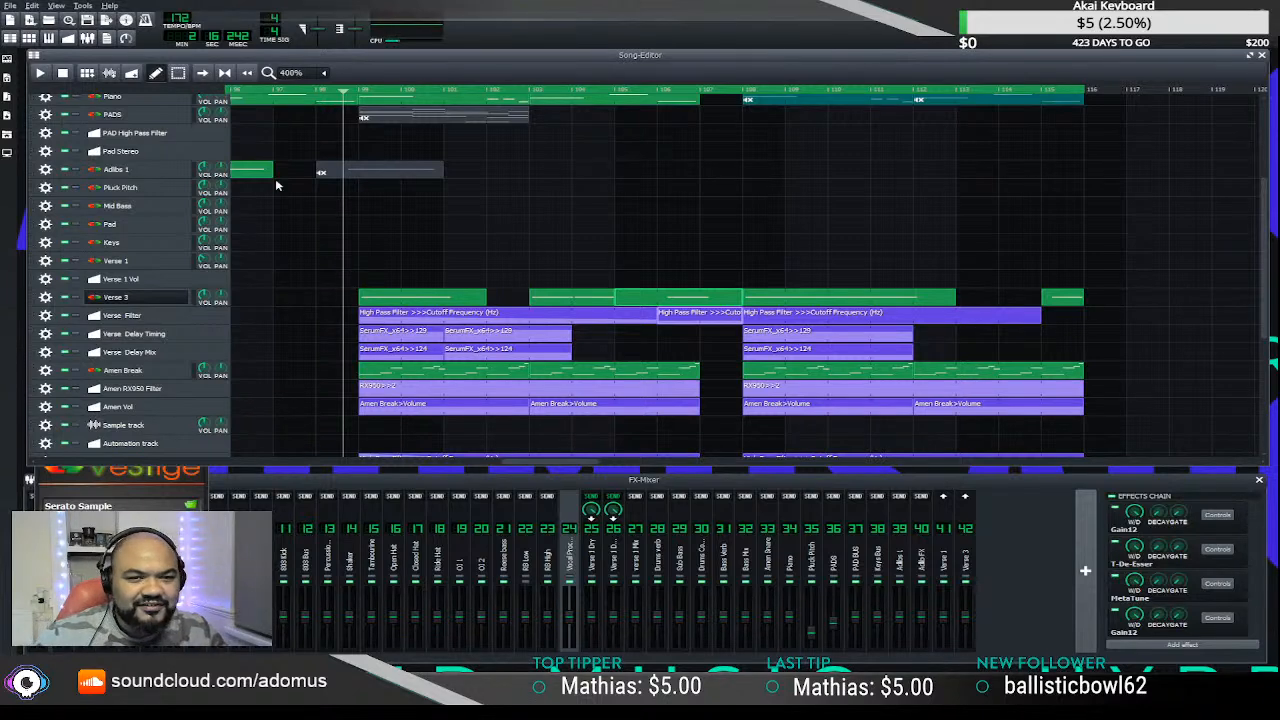
scroll(183, 229, down, 5)
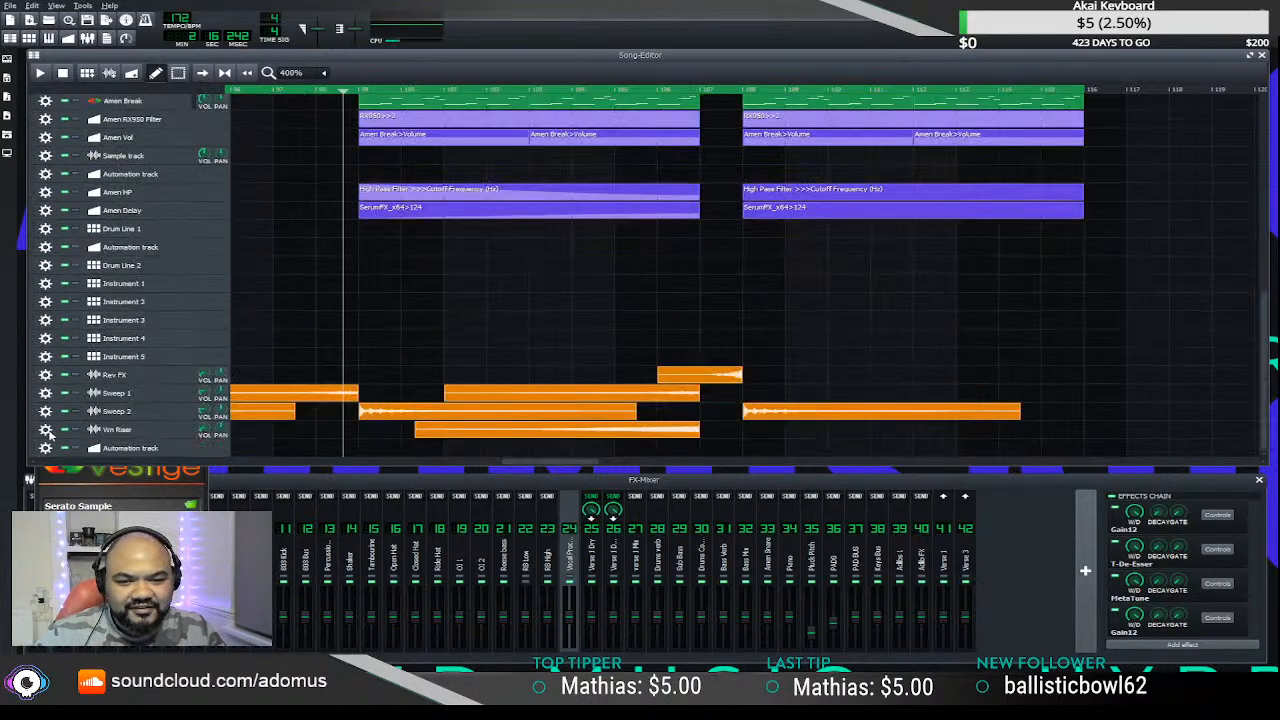
scroll(238, 298, up, 4)
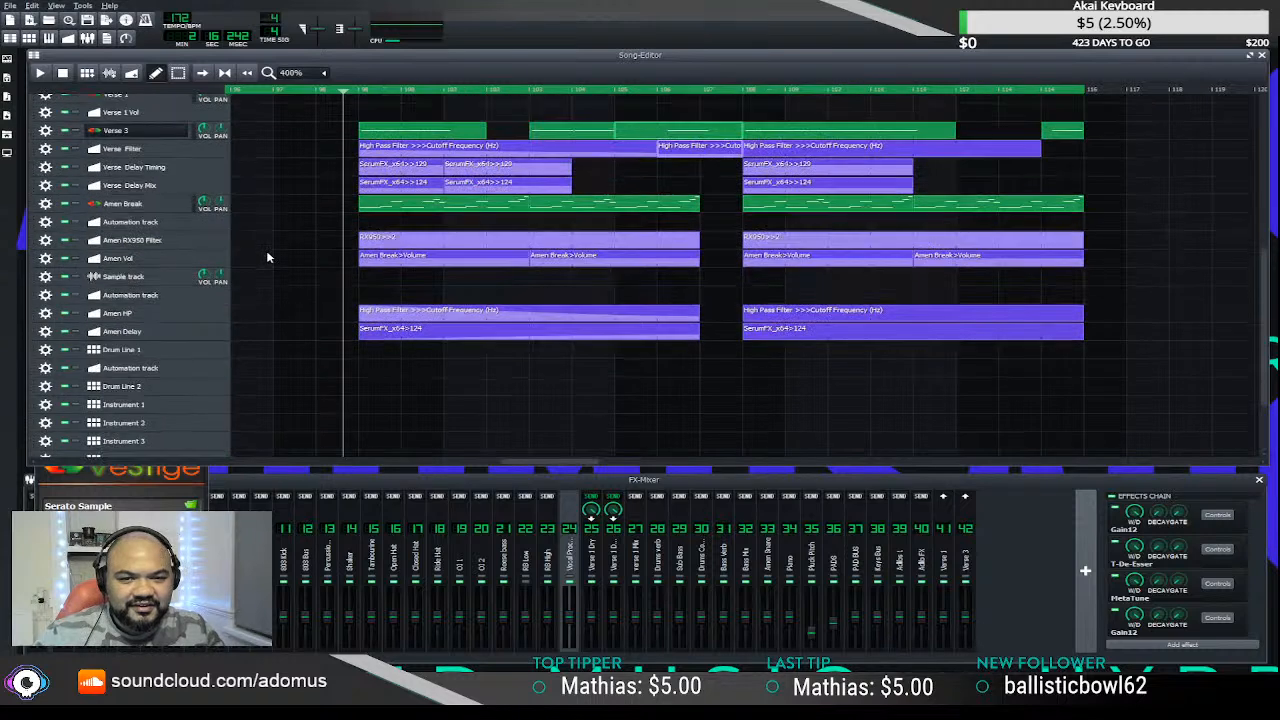
drag(40, 326, 49, 253)
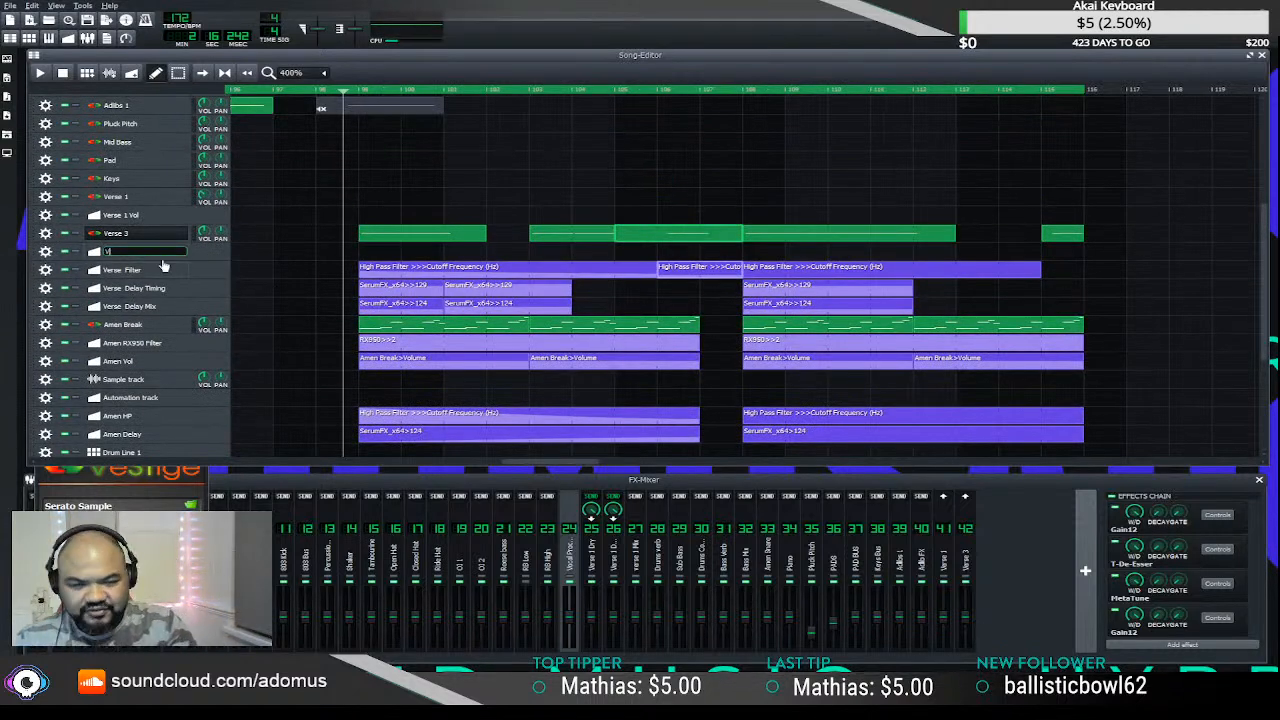
text(Verse 3 Vol)
key(Return)
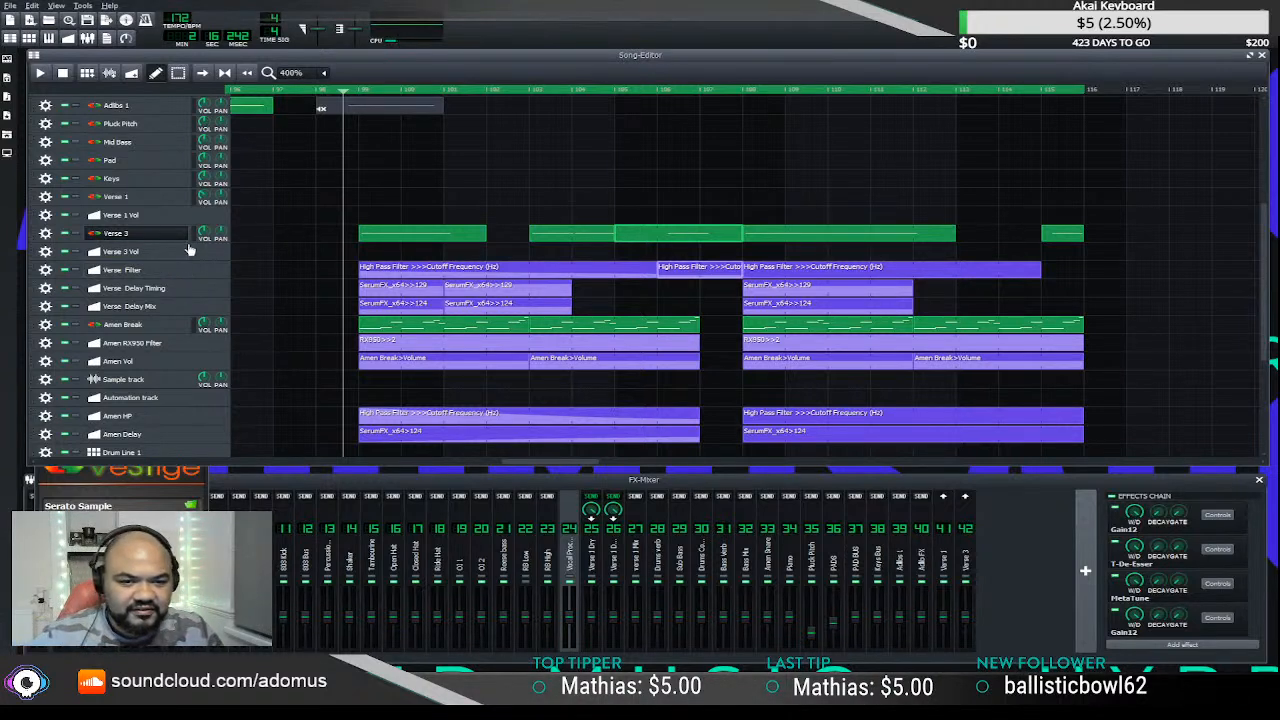
- Place a Verse 3 volume automation clip over bars 99 to 105 and a copy at bar 106, shortened to end at bar 108
drag(347, 268, 678, 262)
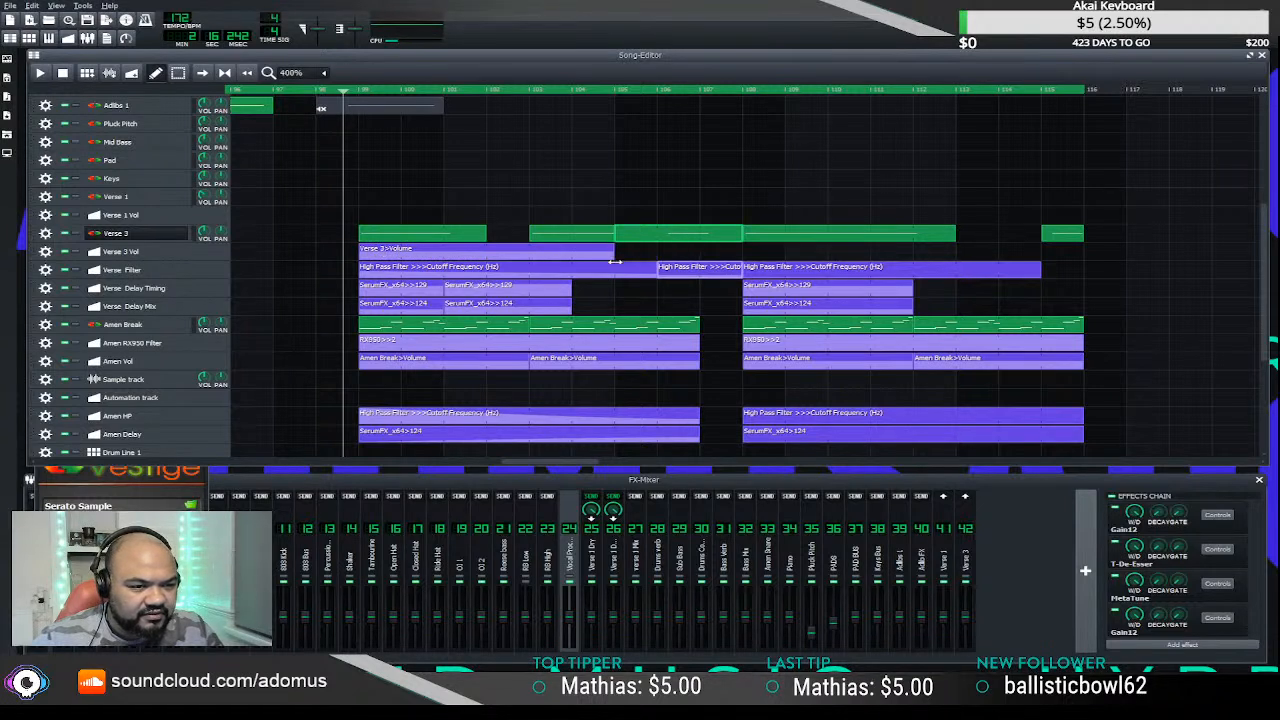
drag(669, 262, 670, 254)
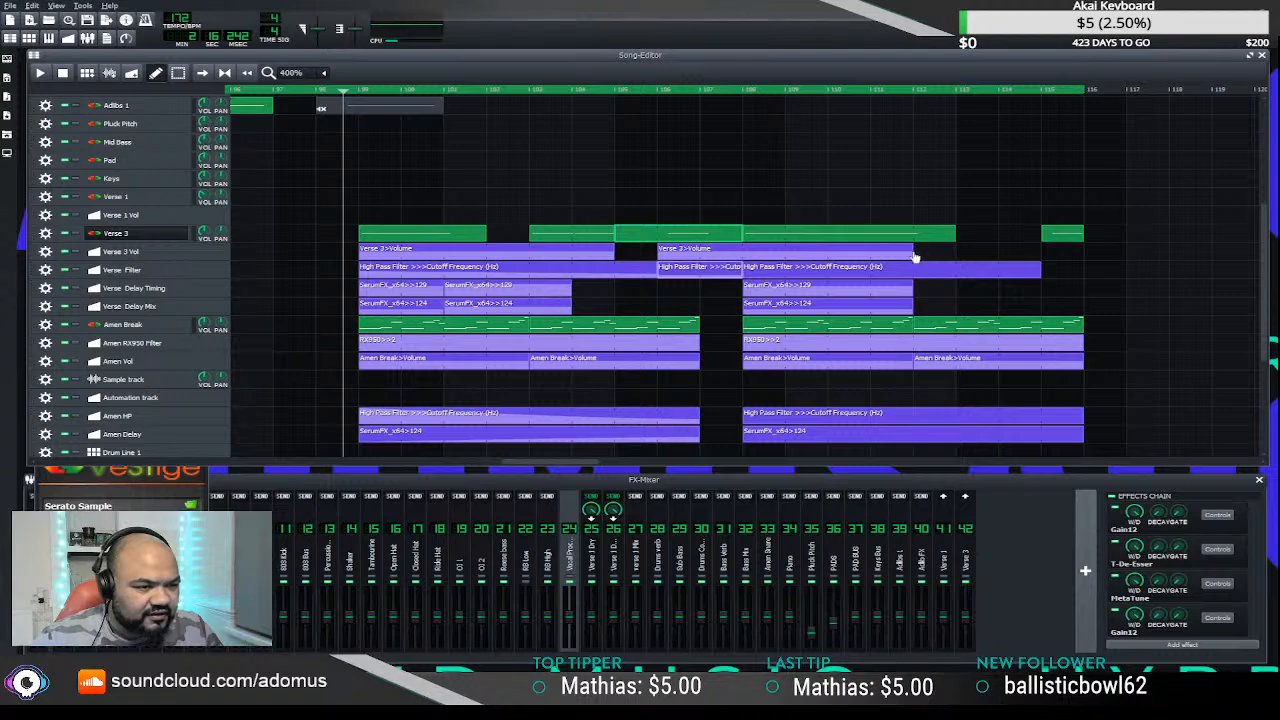
- Lower the bar 106 Verse 3 volume automation to a point at its bar 3, about one third of the full range
double_click(736, 252)
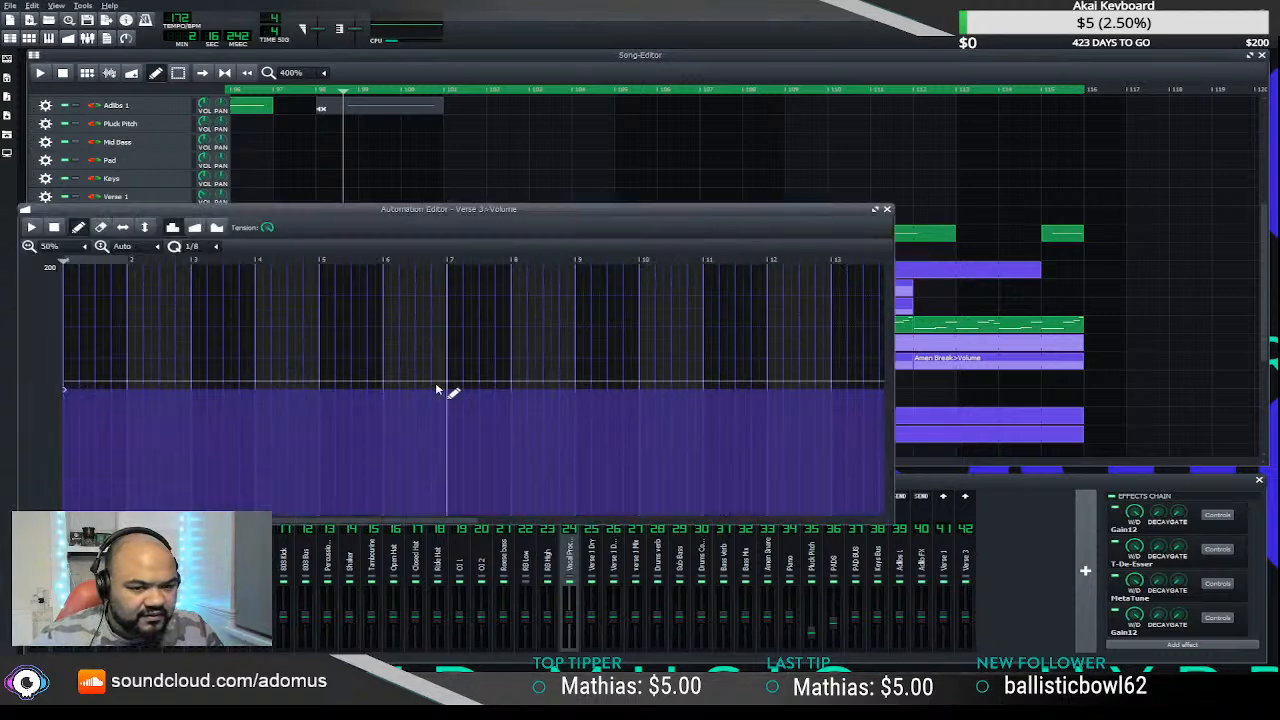
drag(369, 215, 466, 354)
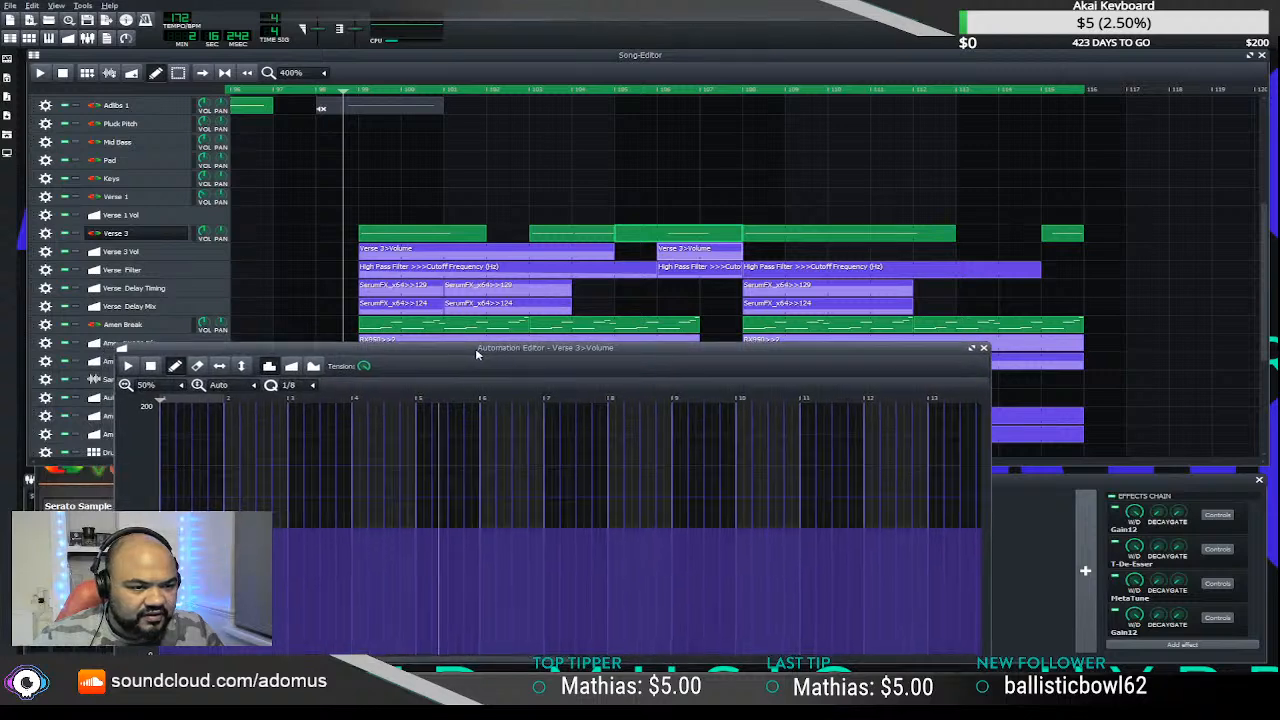
drag(287, 528, 287, 553)
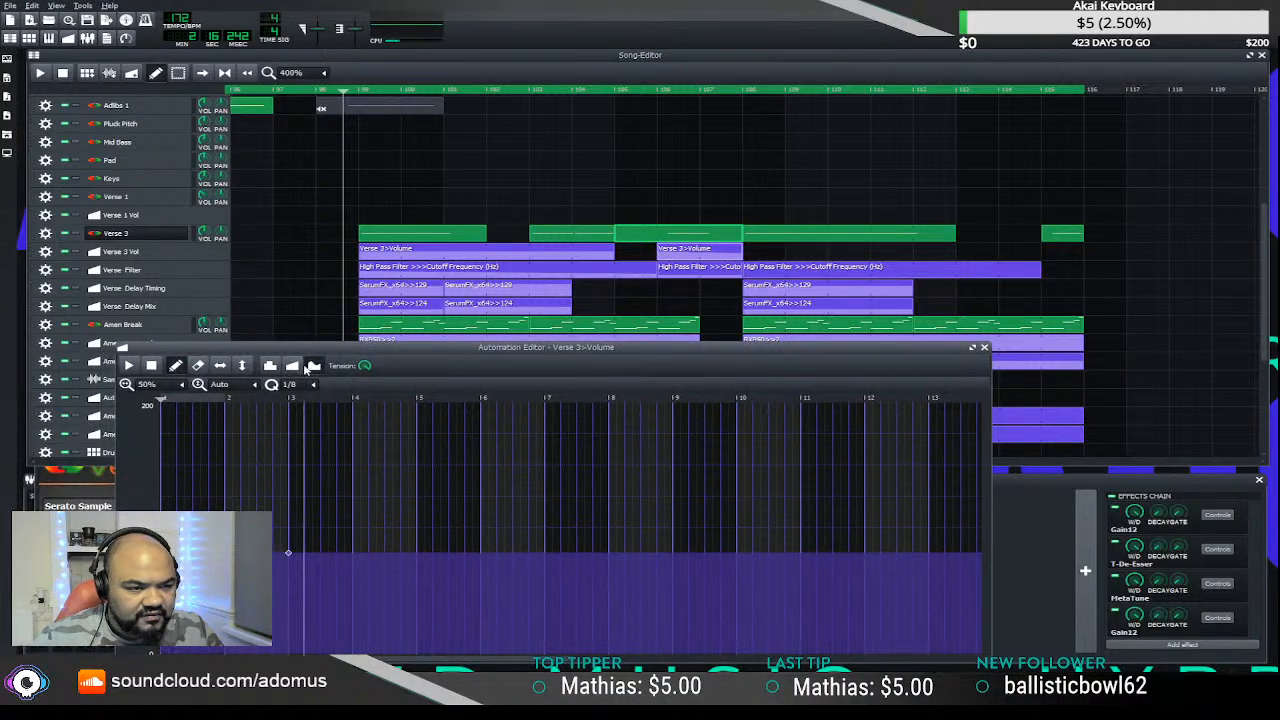
drag(288, 553, 288, 570)
click(986, 347)
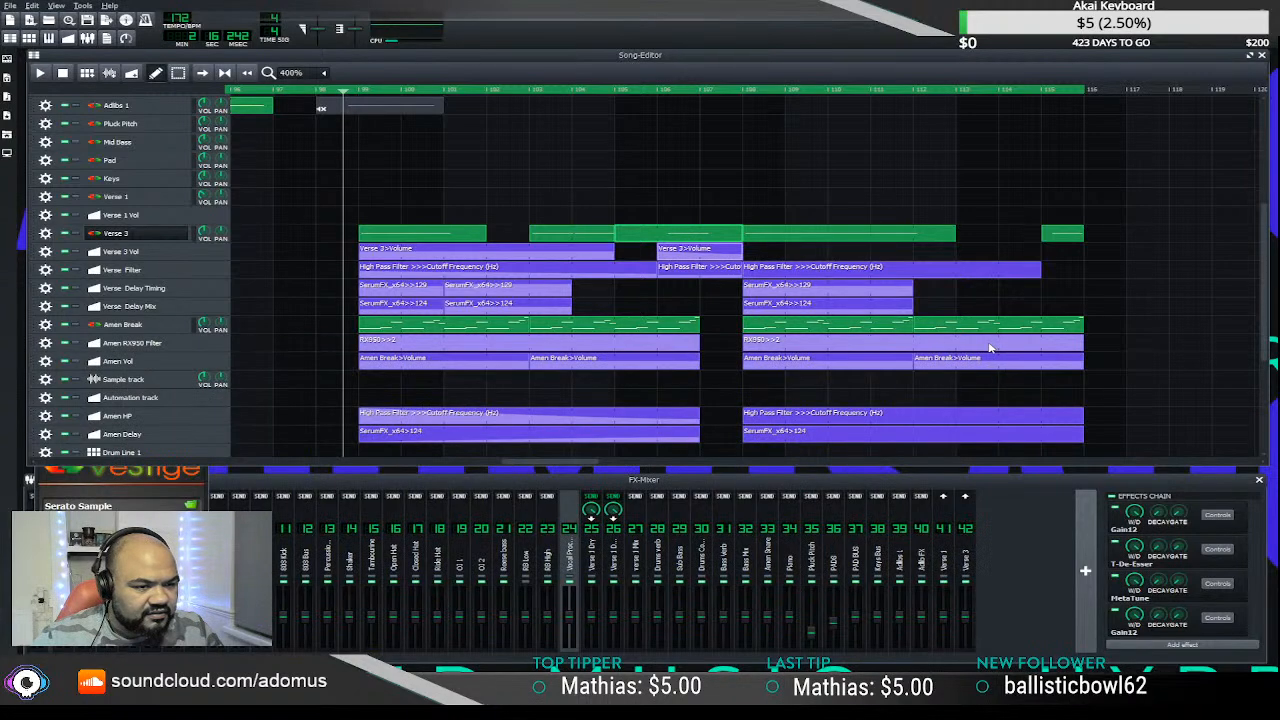
- Play the song from just before bar 106 to check the Verse 3 volume automation
click(652, 90)
key(space)
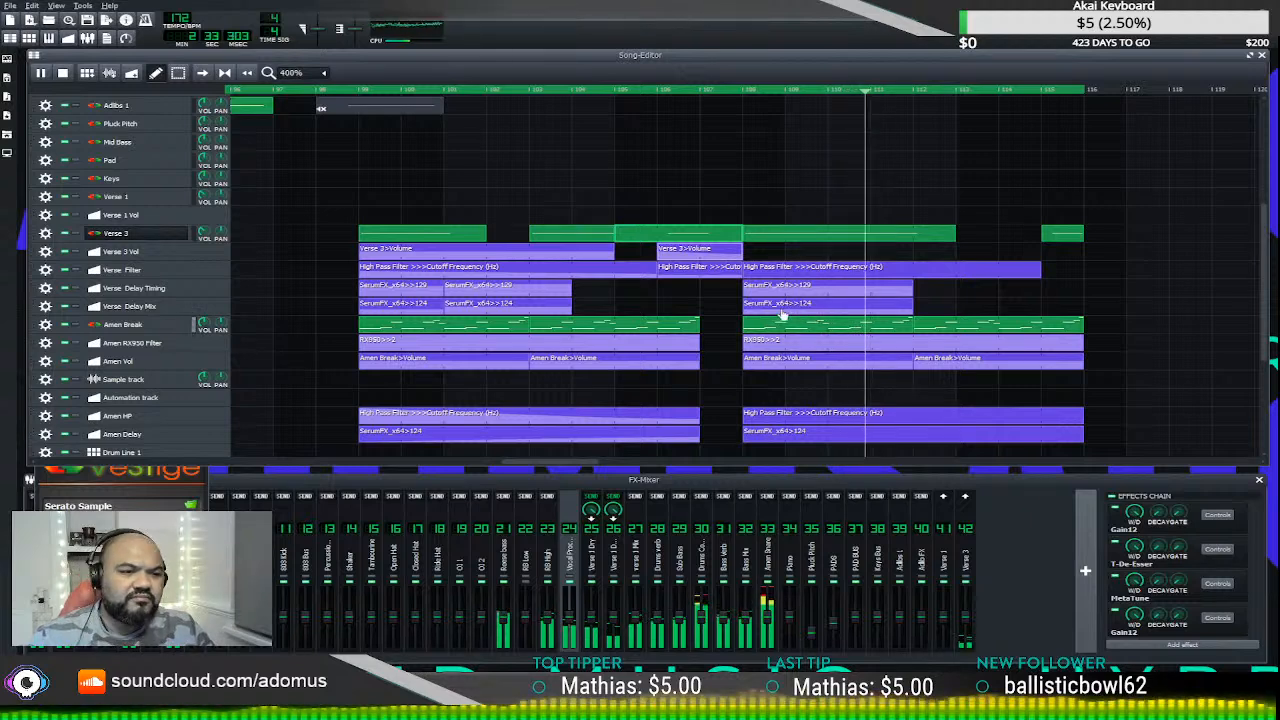
key(space)
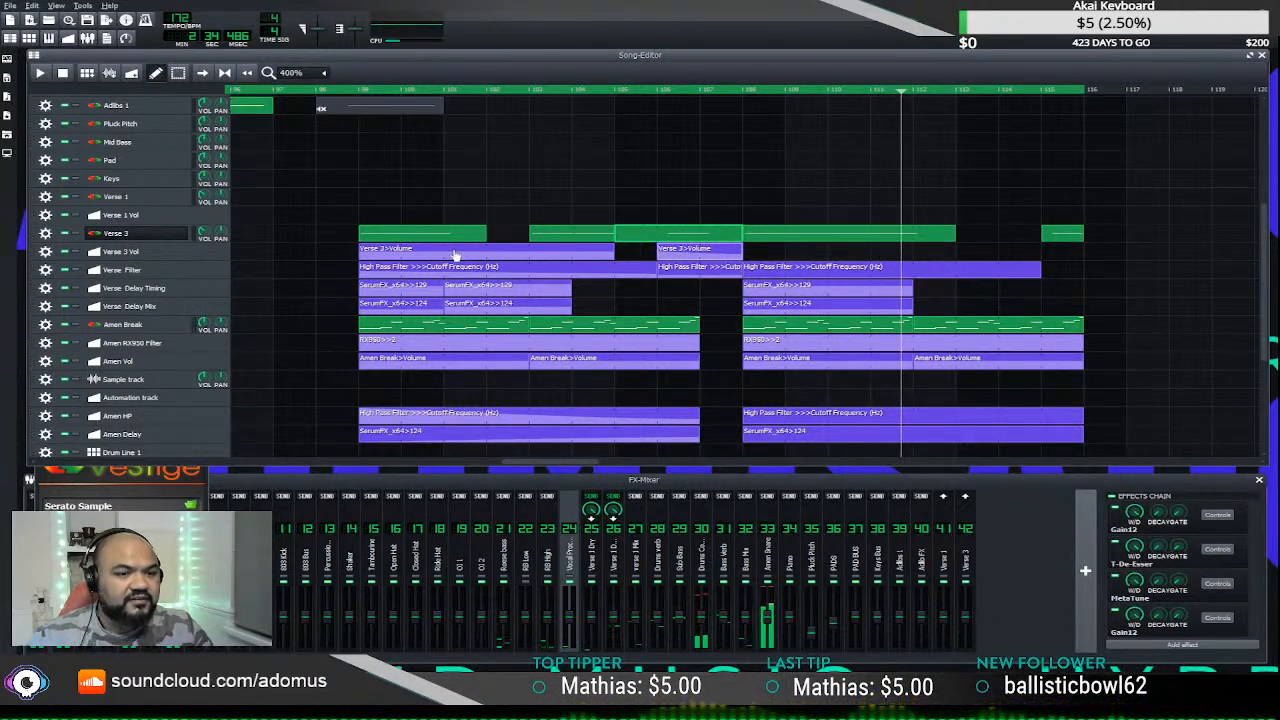
- Place a copy of the bar 99 Verse 3 volume clip at bar 108 and play from just before bar 106
key(ctrl+v)
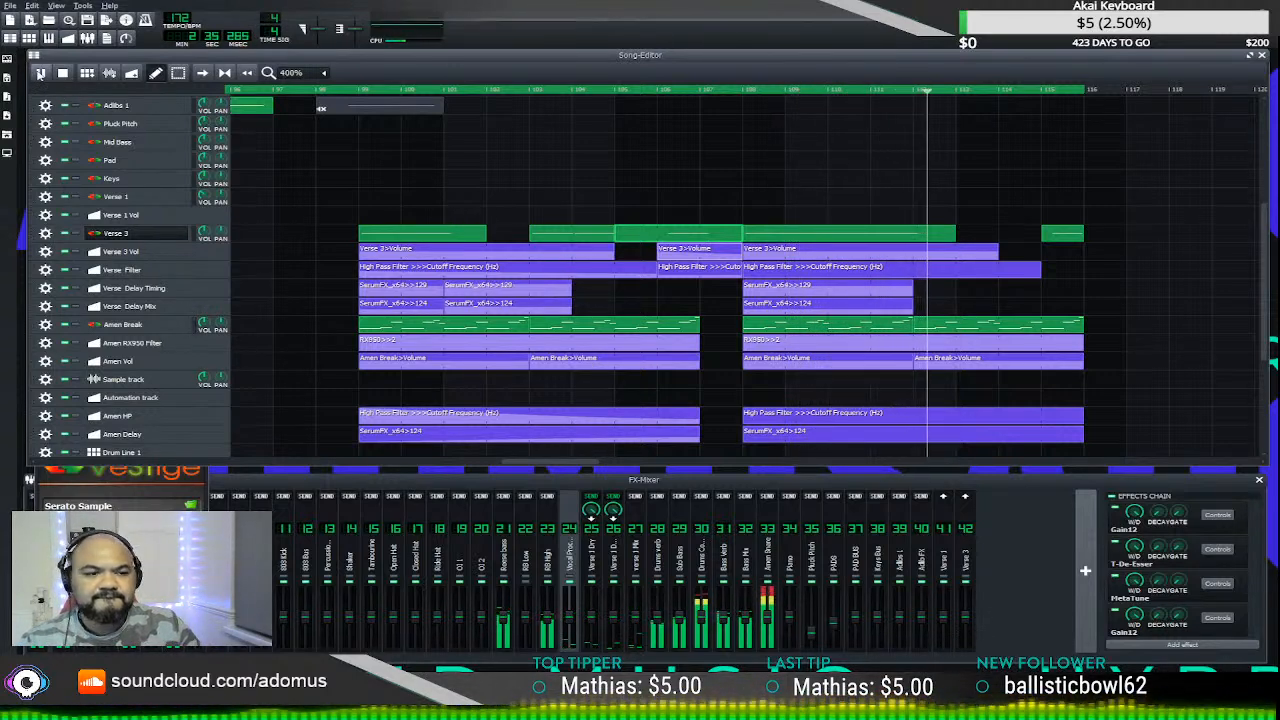
click(40, 72)
double_click(674, 251)
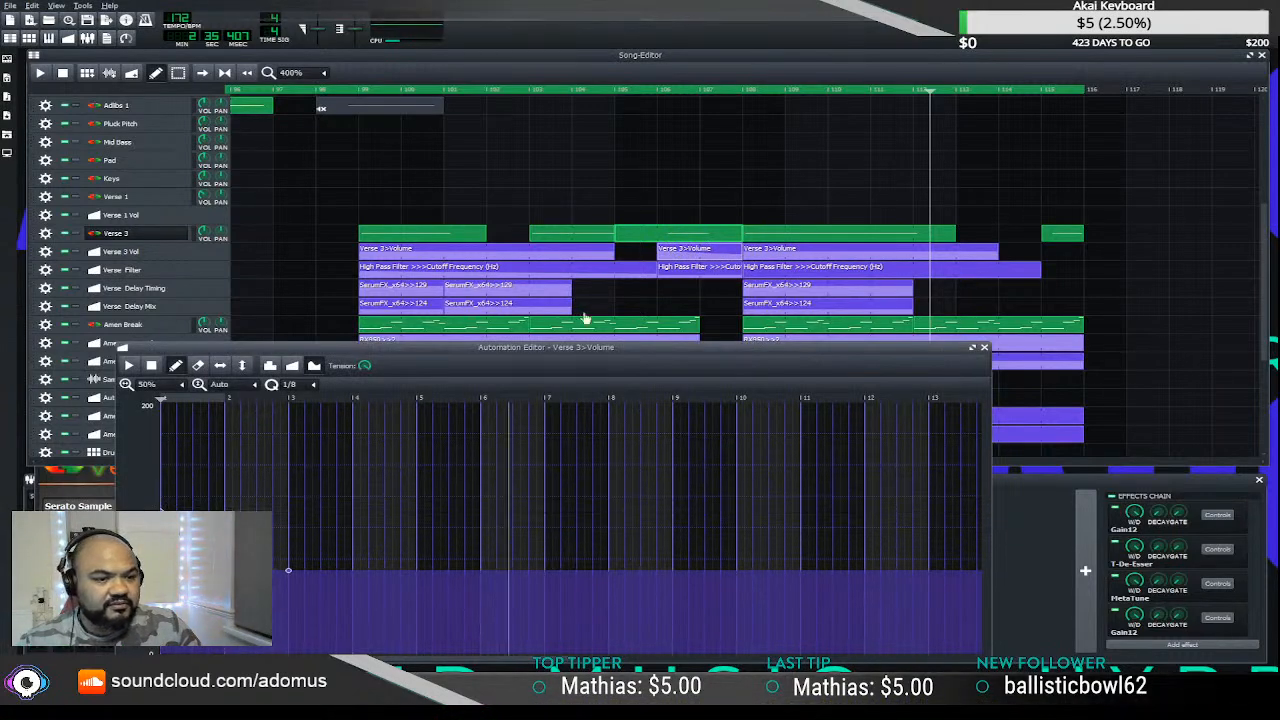
click(655, 92)
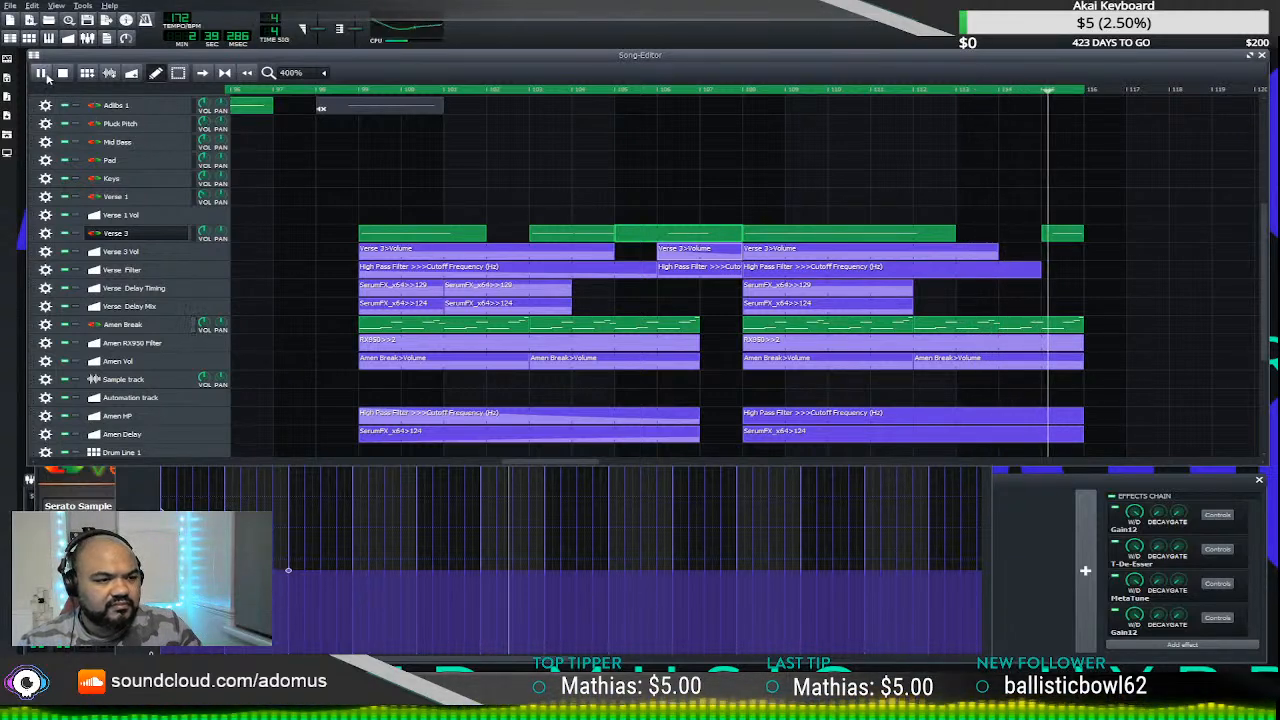
key(space)
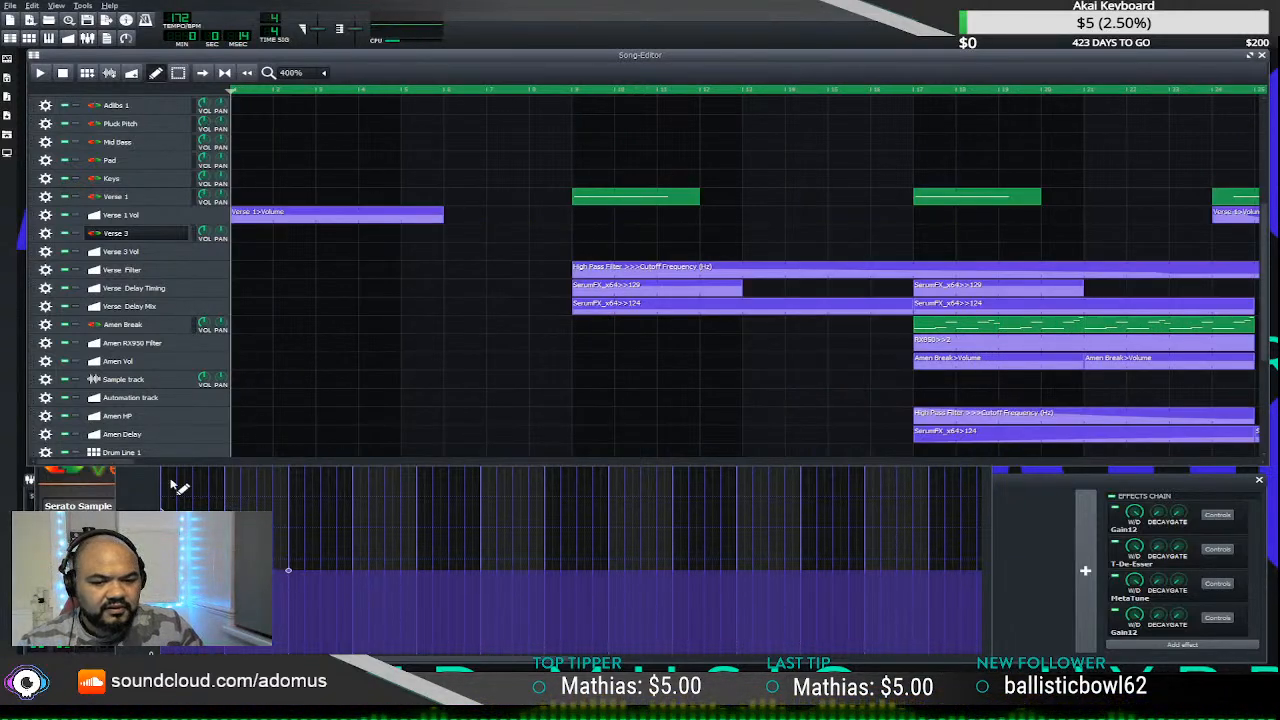
- Copy the Verse Delay Timing and Verse Delay Mix clips from bar 108 to bar 112, ending at bar 115, and play the song
drag(102, 466, 565, 441)
drag(822, 304, 1014, 291)
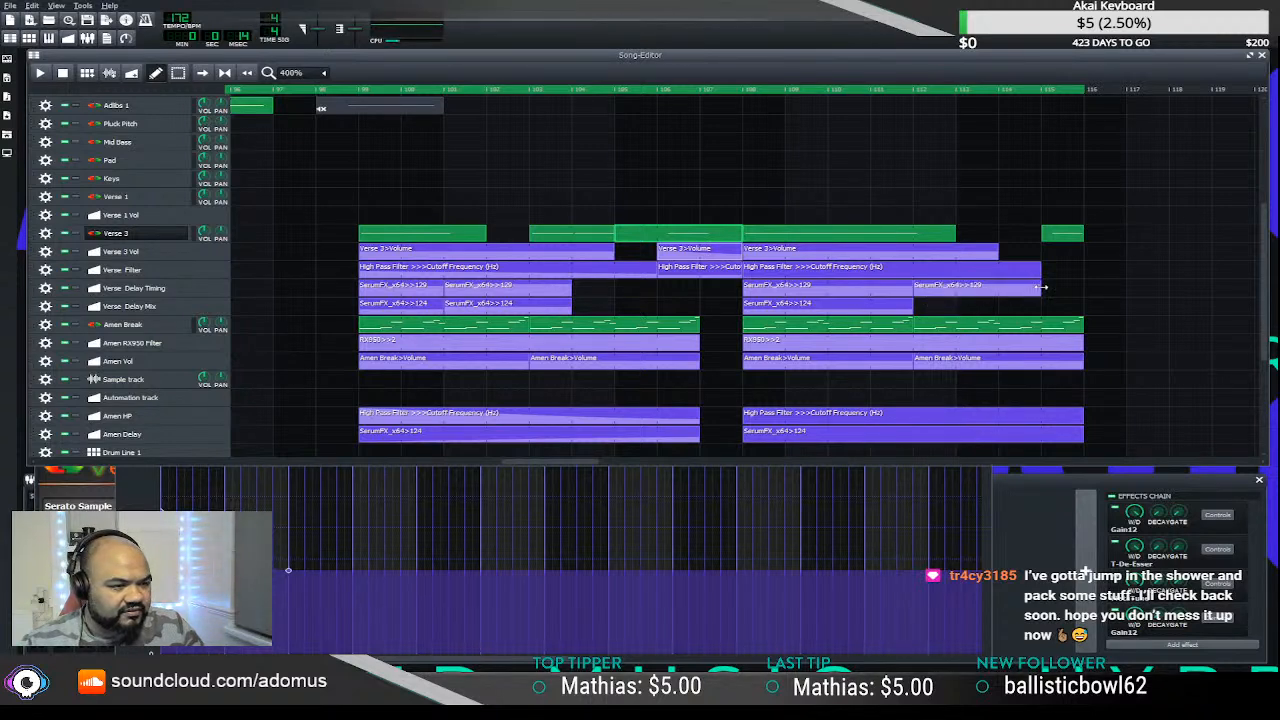
drag(826, 306, 939, 308)
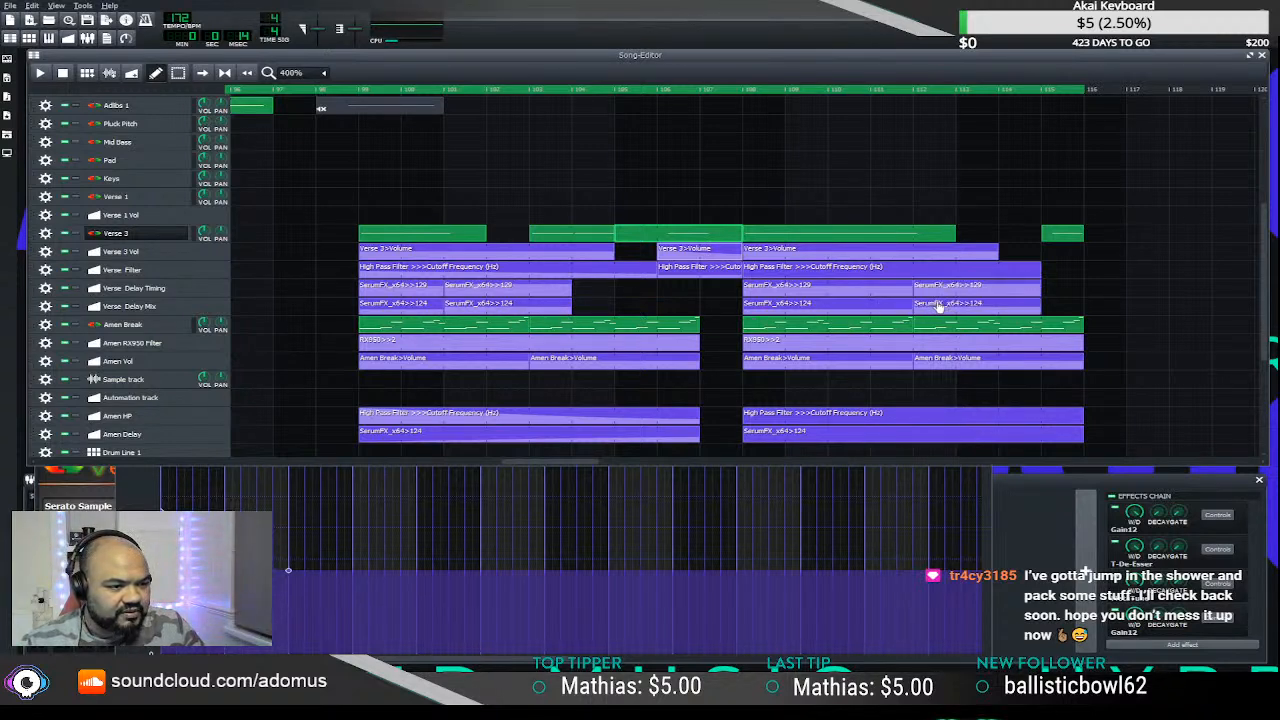
key(space)
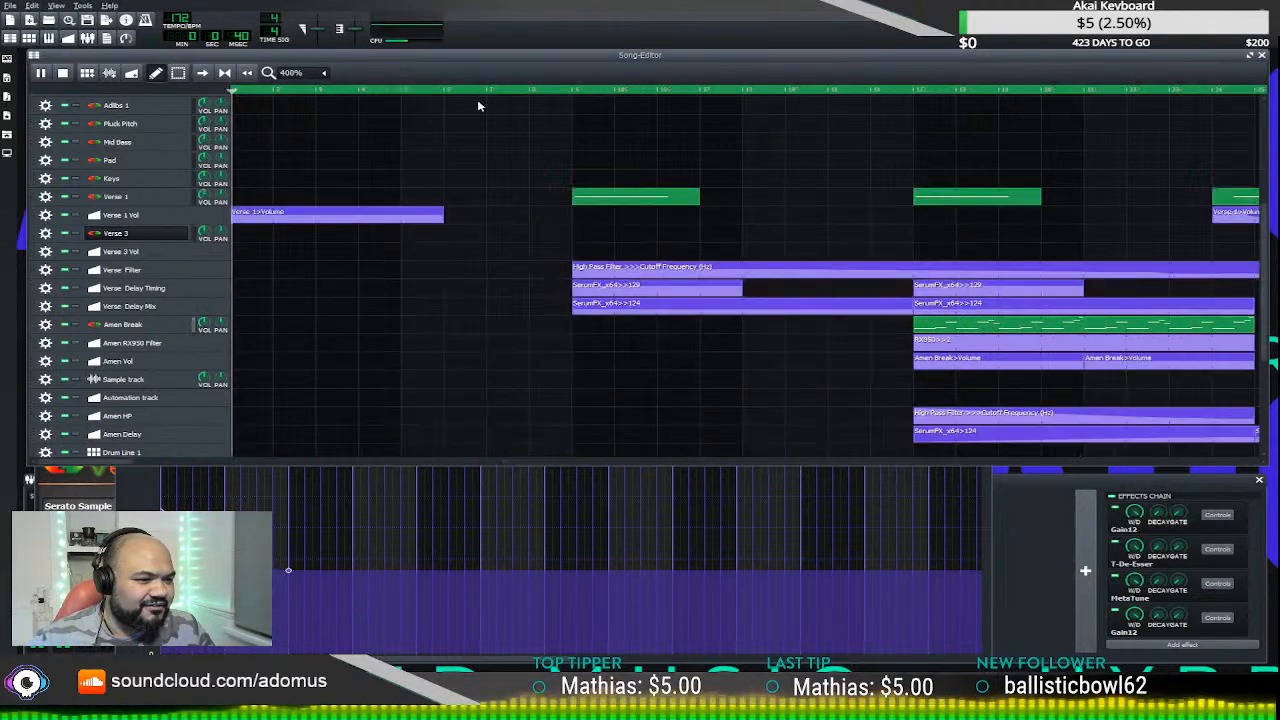
click(40, 73)
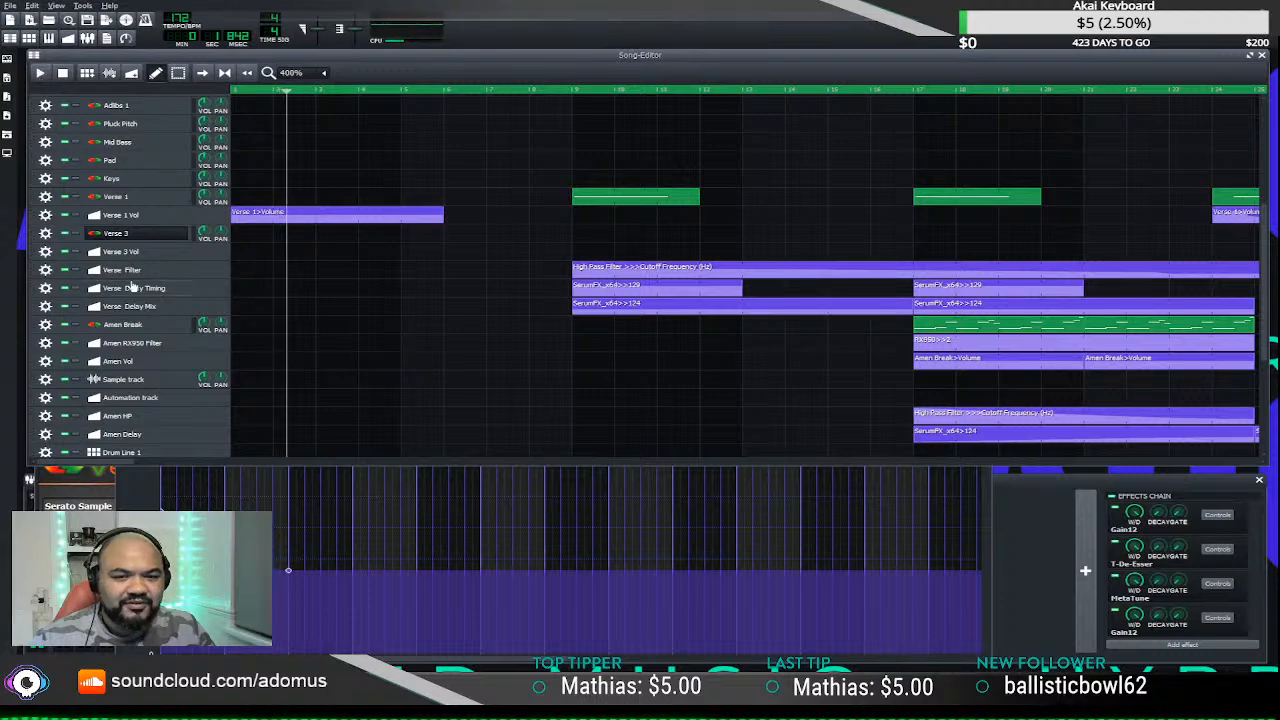
- Copy the short Verse Delay Mix and Verse Delay Timing clips from bar 99 to bar 115
drag(115, 464, 588, 461)
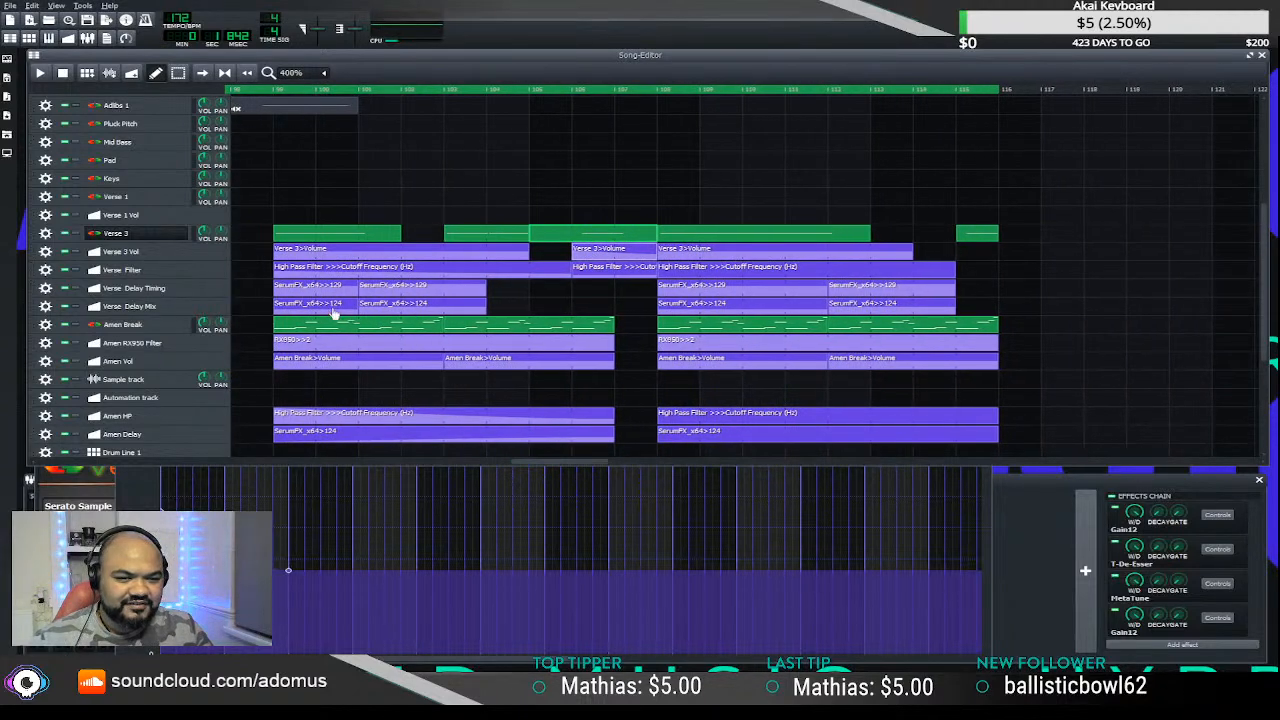
drag(333, 305, 1016, 305)
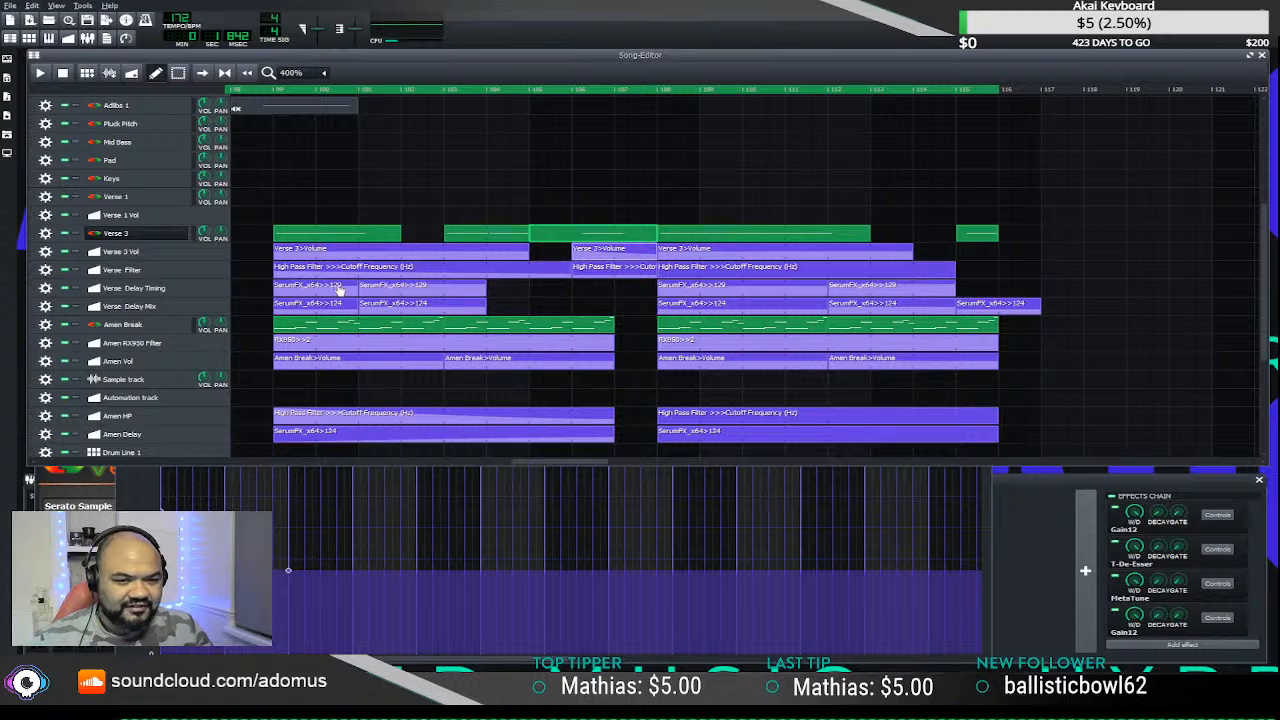
drag(338, 287, 962, 289)
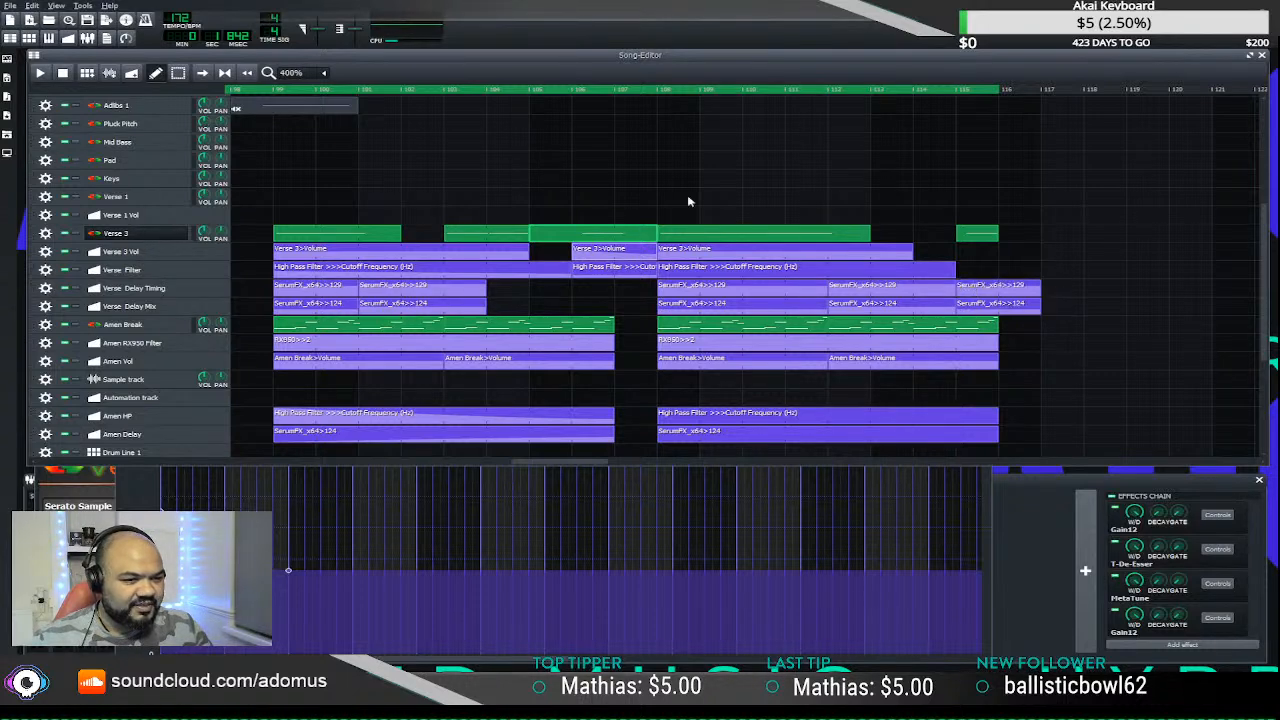
- Play the song from just before bar 108 to check the added delay automation on the closing Verse 3 phrases
click(654, 91)
scroll(640, 150, up, 3)
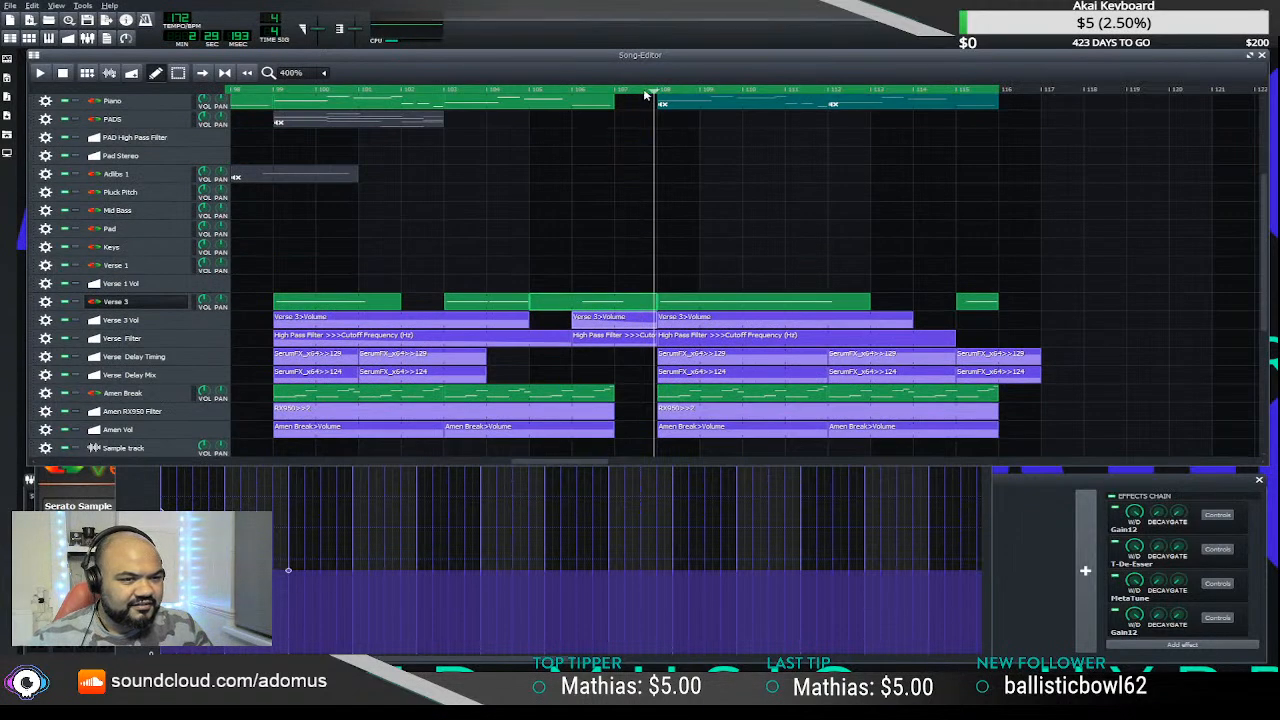
key(space)
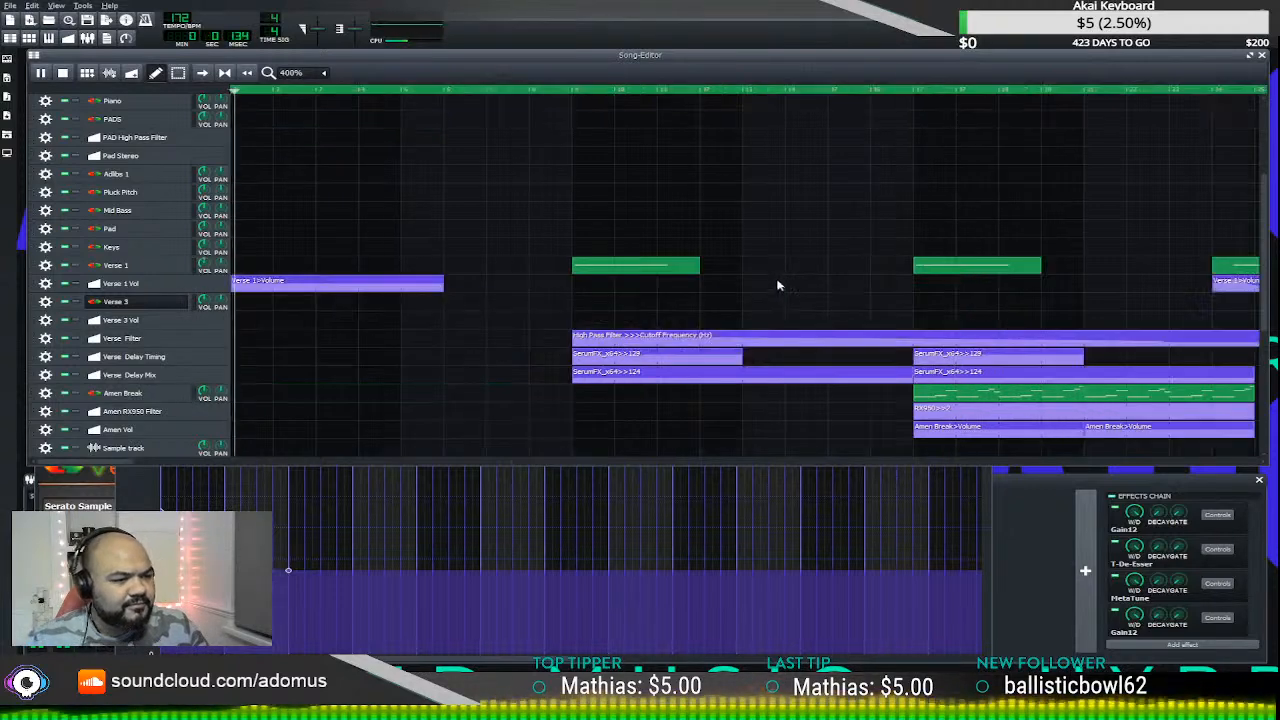
click(43, 74)
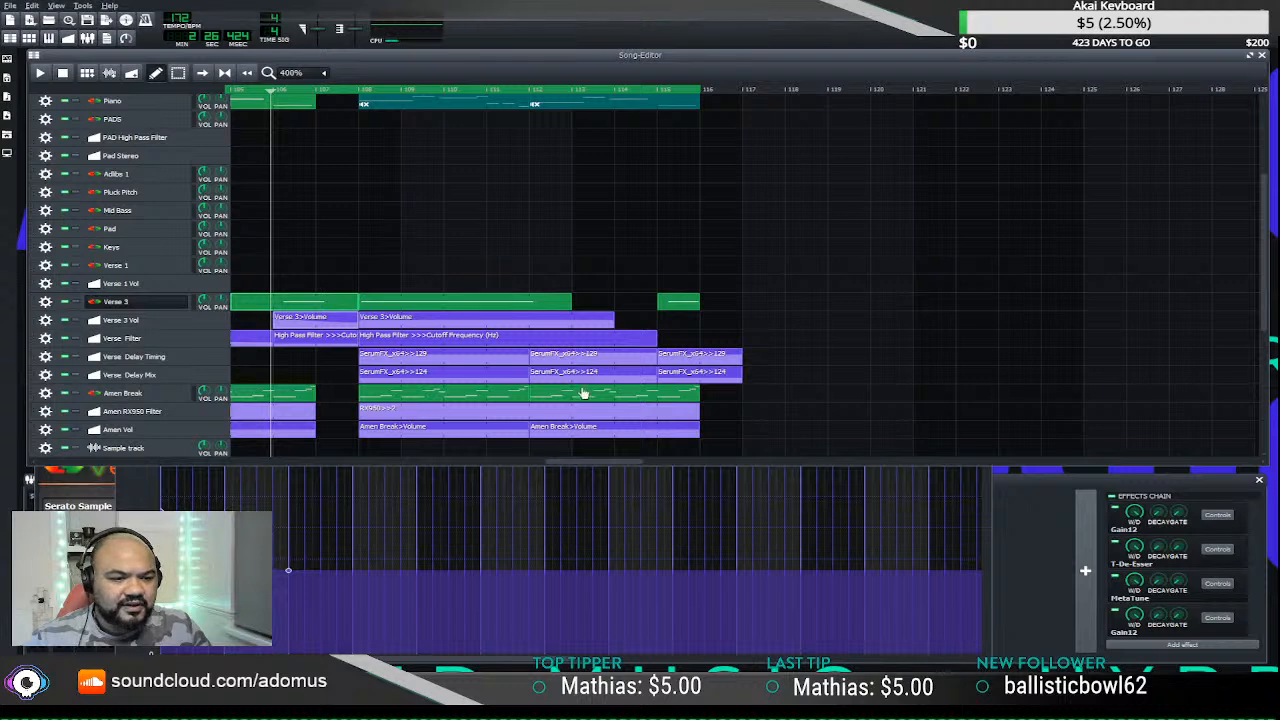
- Mute and unmute the Verse Delay Mix clip at bar 112, and play the closing section
click(556, 378)
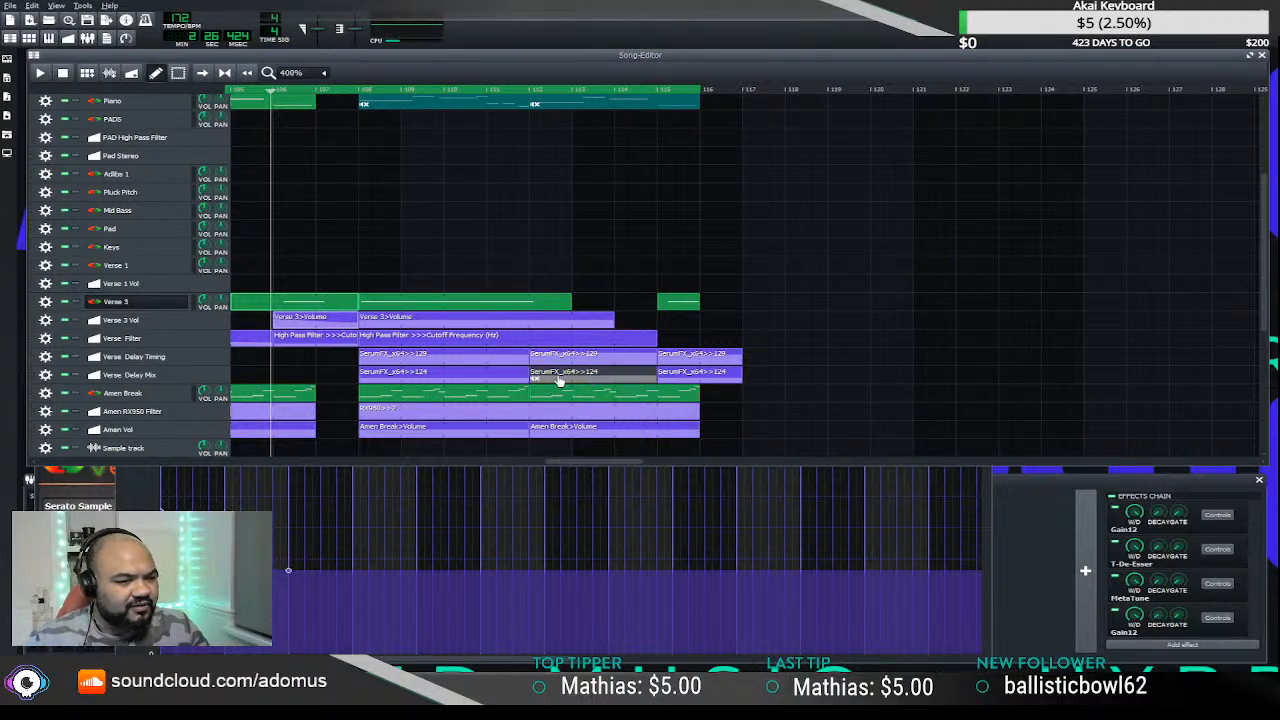
drag(560, 380, 678, 382)
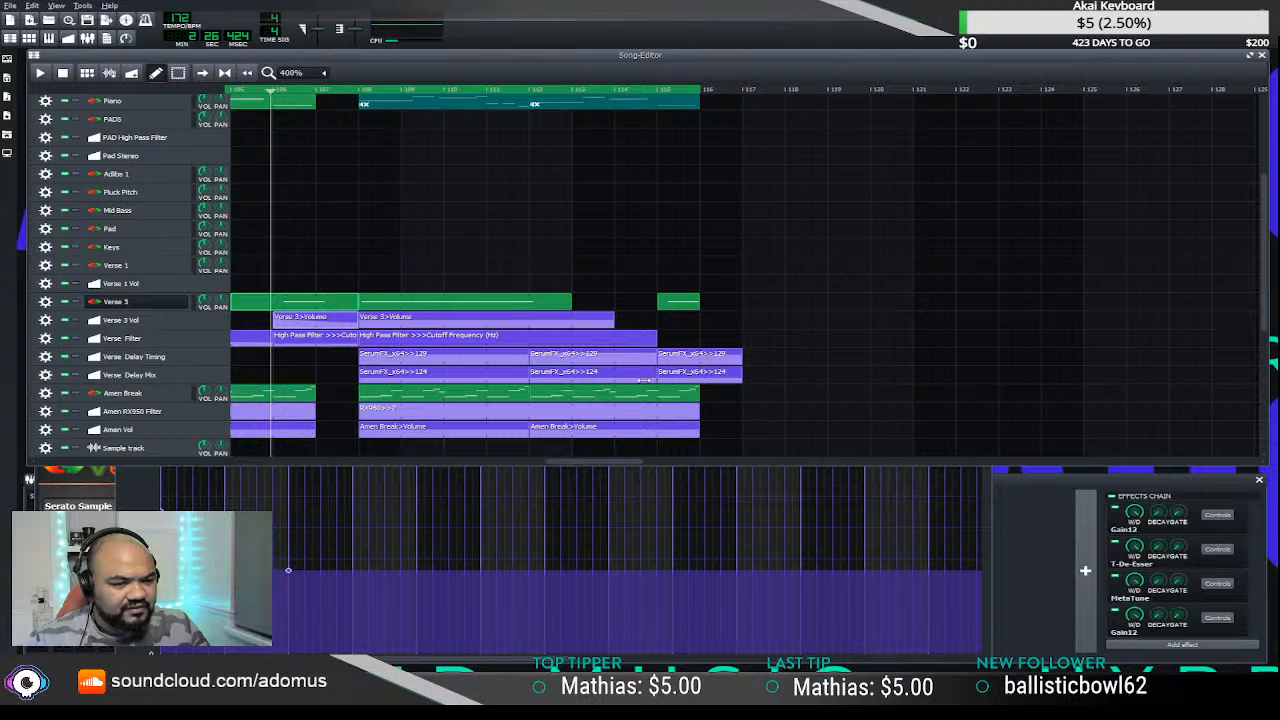
key(space)
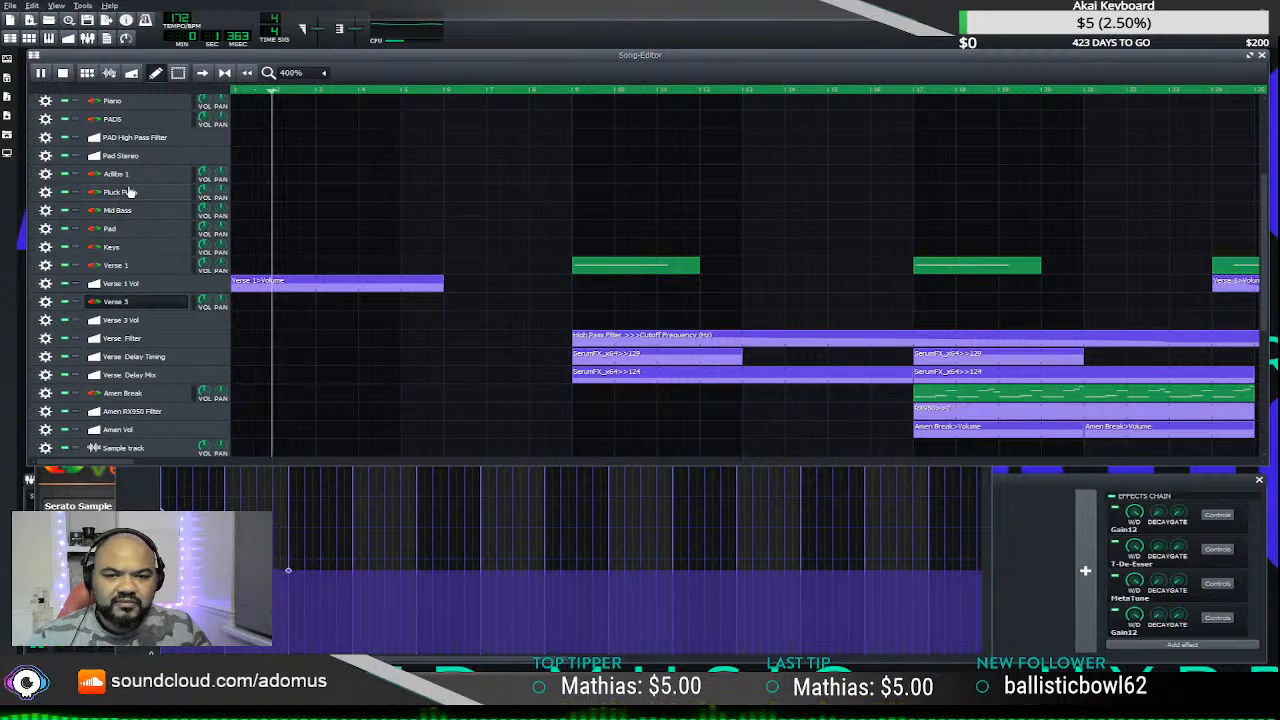
click(62, 72)
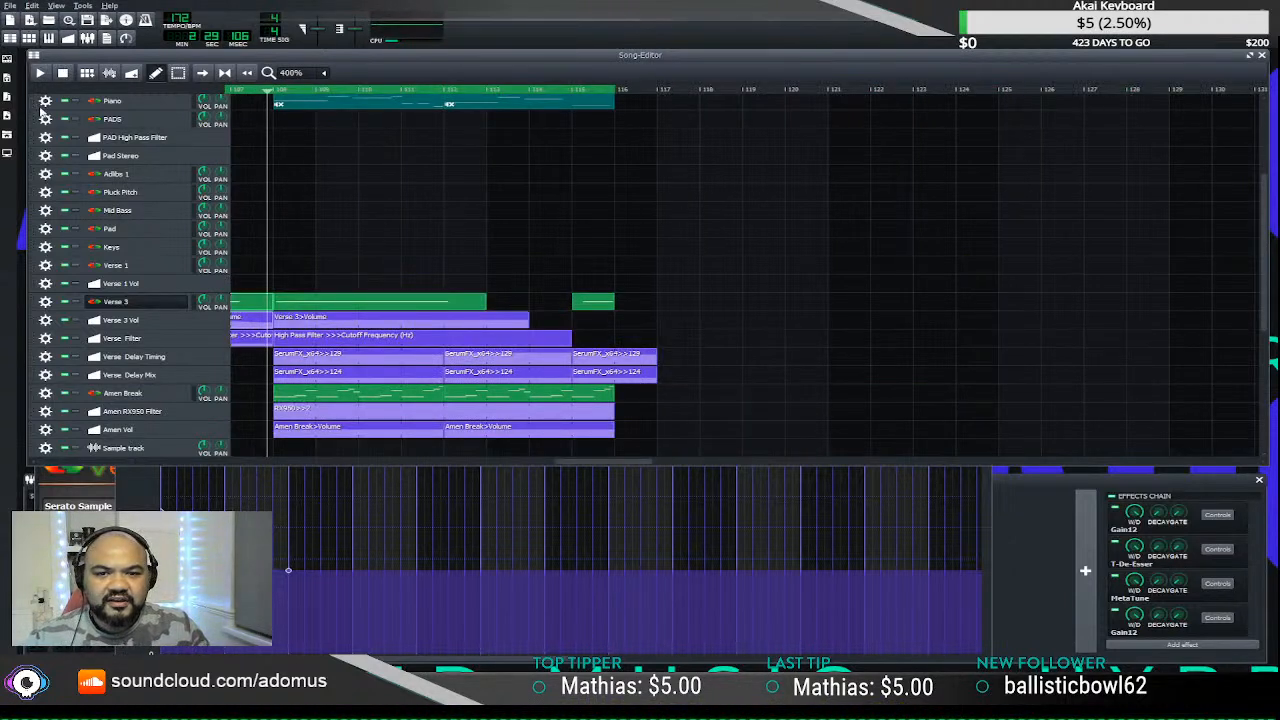
- Review the bass, piano, pads, ad-lib and verse clips leading up to the closing section at 200% zoom
scroll(400, 286, down, 1)
scroll(445, 371, up, 2)
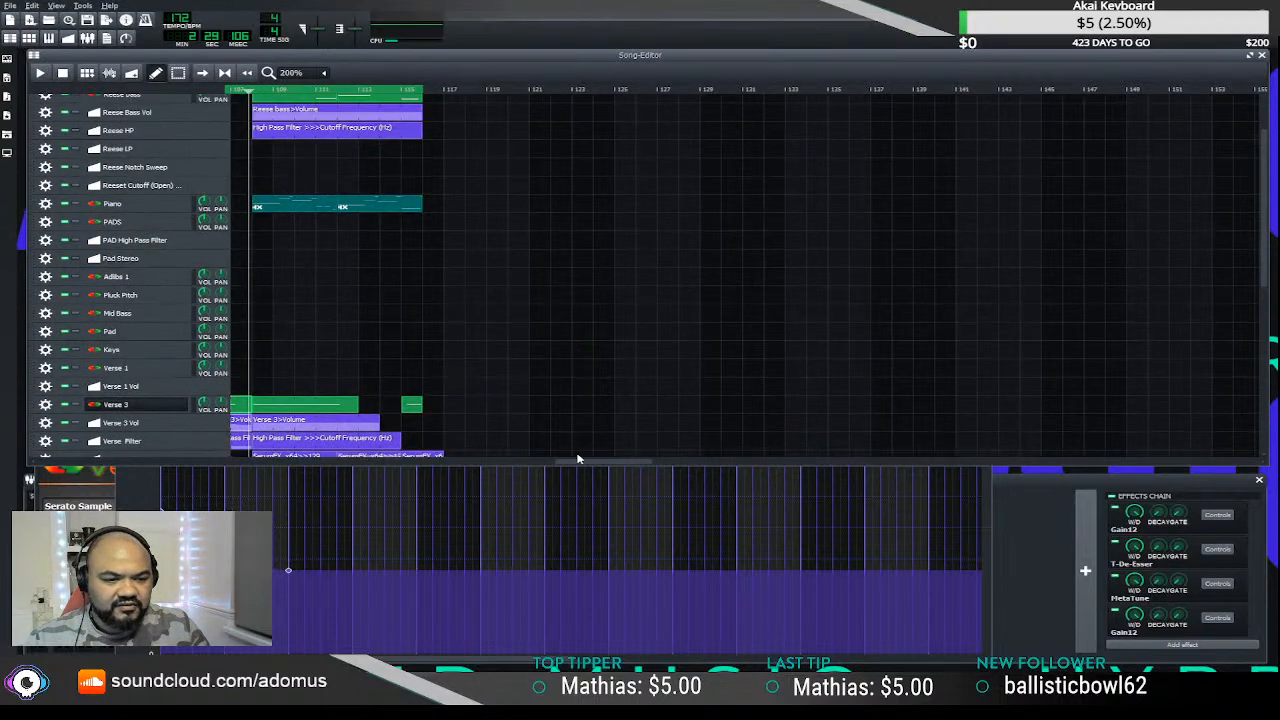
drag(578, 458, 522, 458)
scroll(584, 422, up, 2)
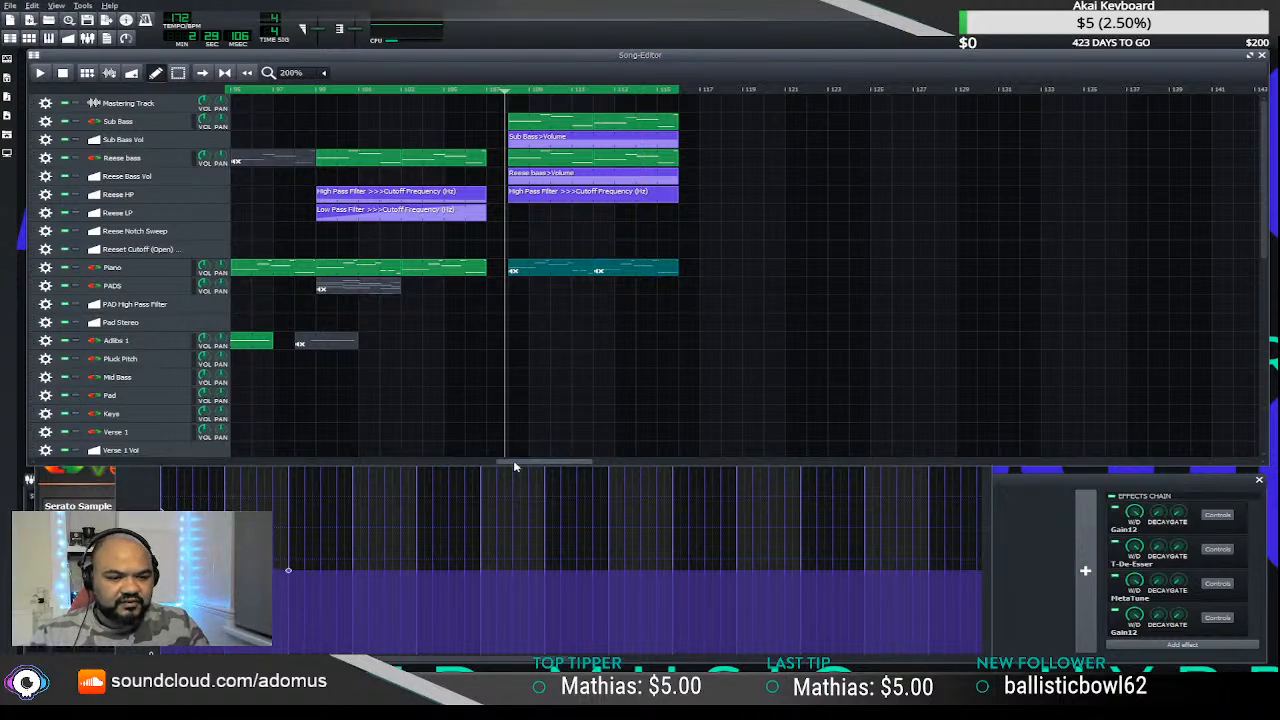
drag(513, 465, 460, 447)
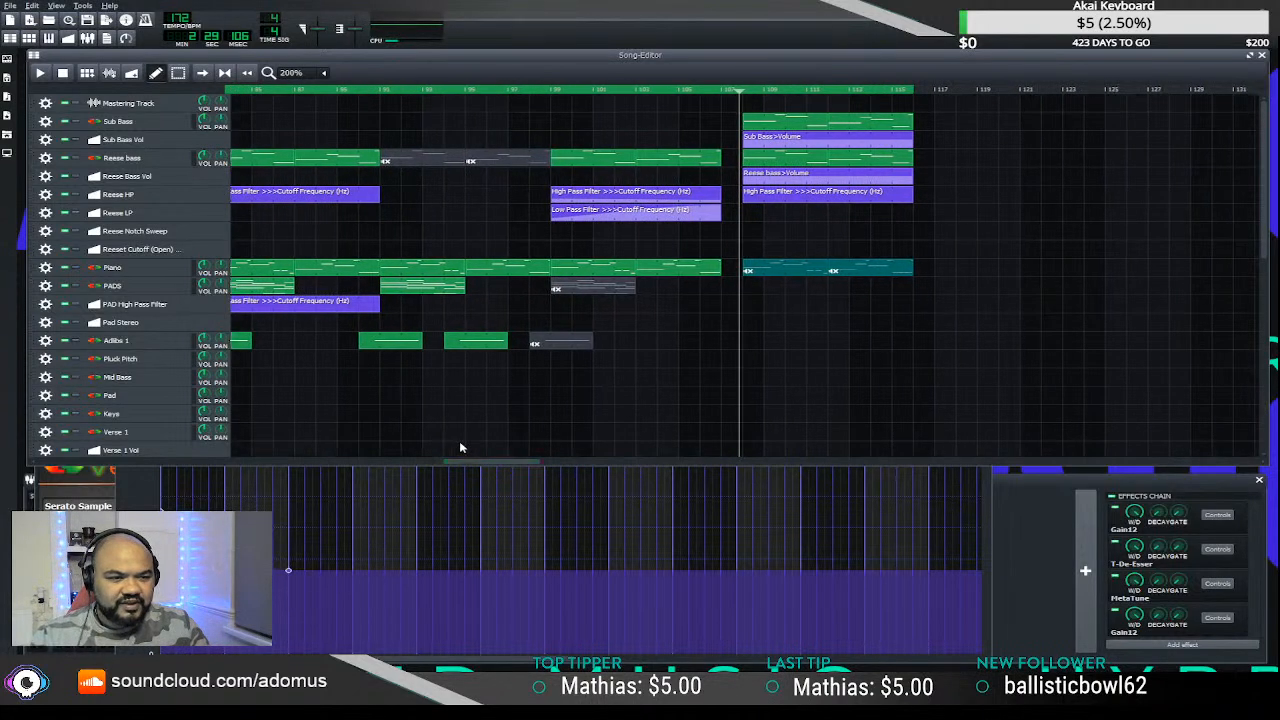
scroll(567, 397, down, 6)
scroll(562, 375, up, 5)
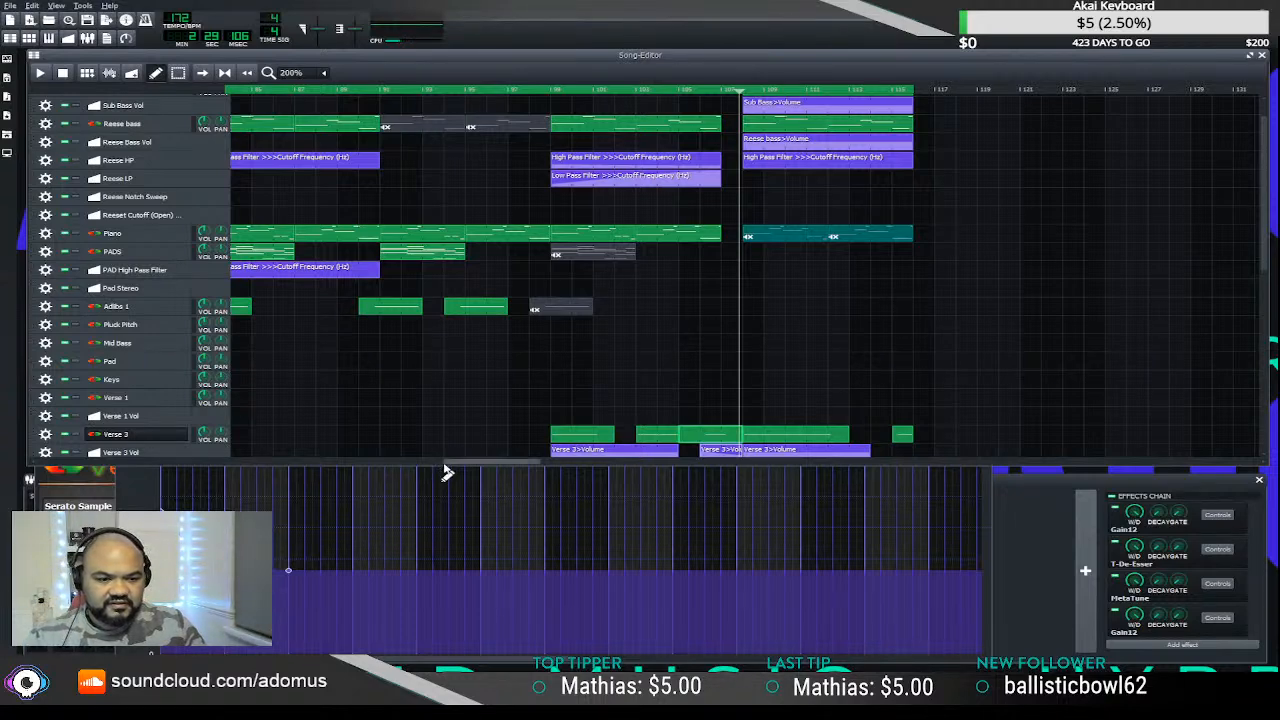
- Move an empty automation track from the end of the track list to directly below the Piano track and name it Piano Vol
scroll(447, 471, right, 10)
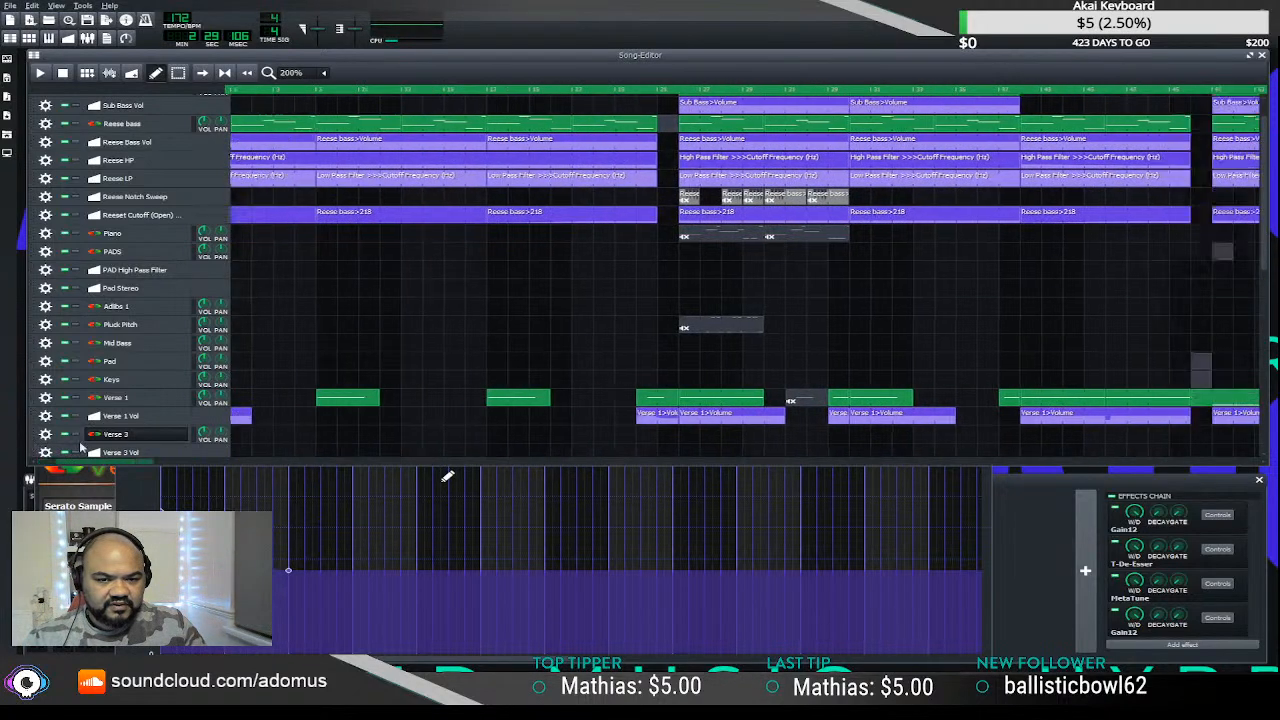
scroll(82, 447, left, 4)
scroll(153, 397, down, 6)
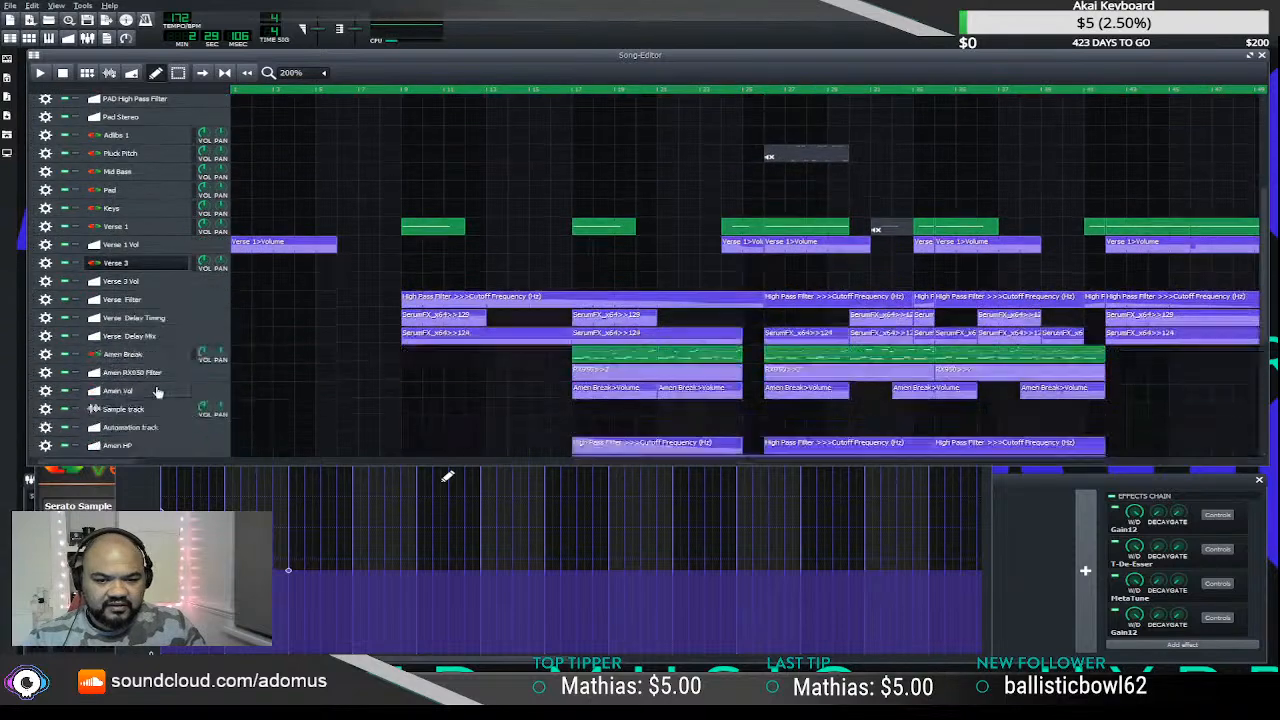
scroll(153, 393, up, 6)
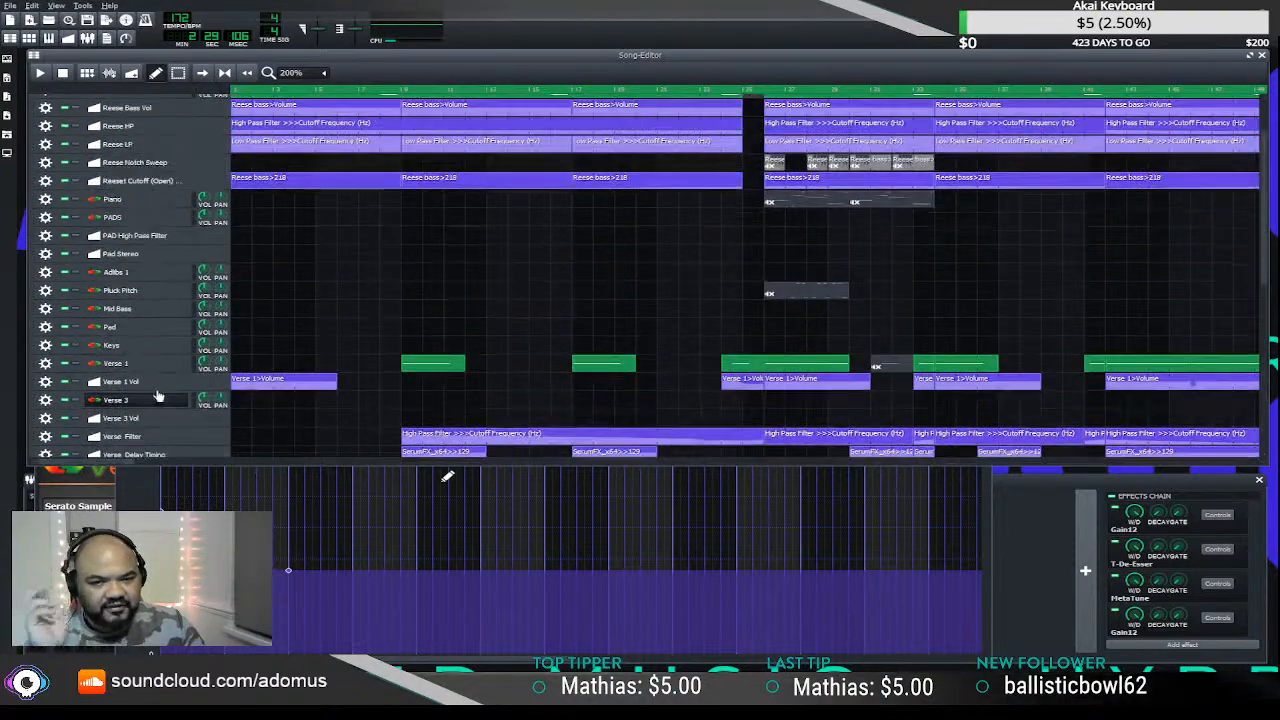
scroll(149, 403, down, 10)
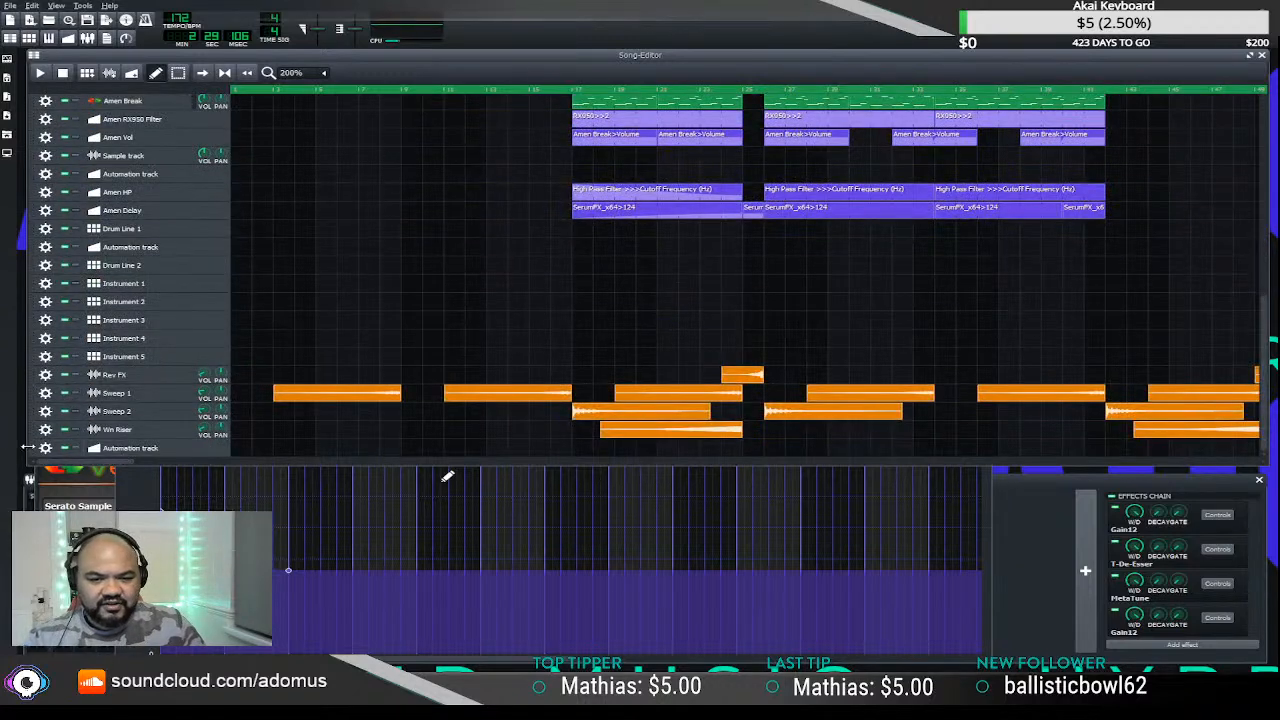
drag(28, 447, 10, 149)
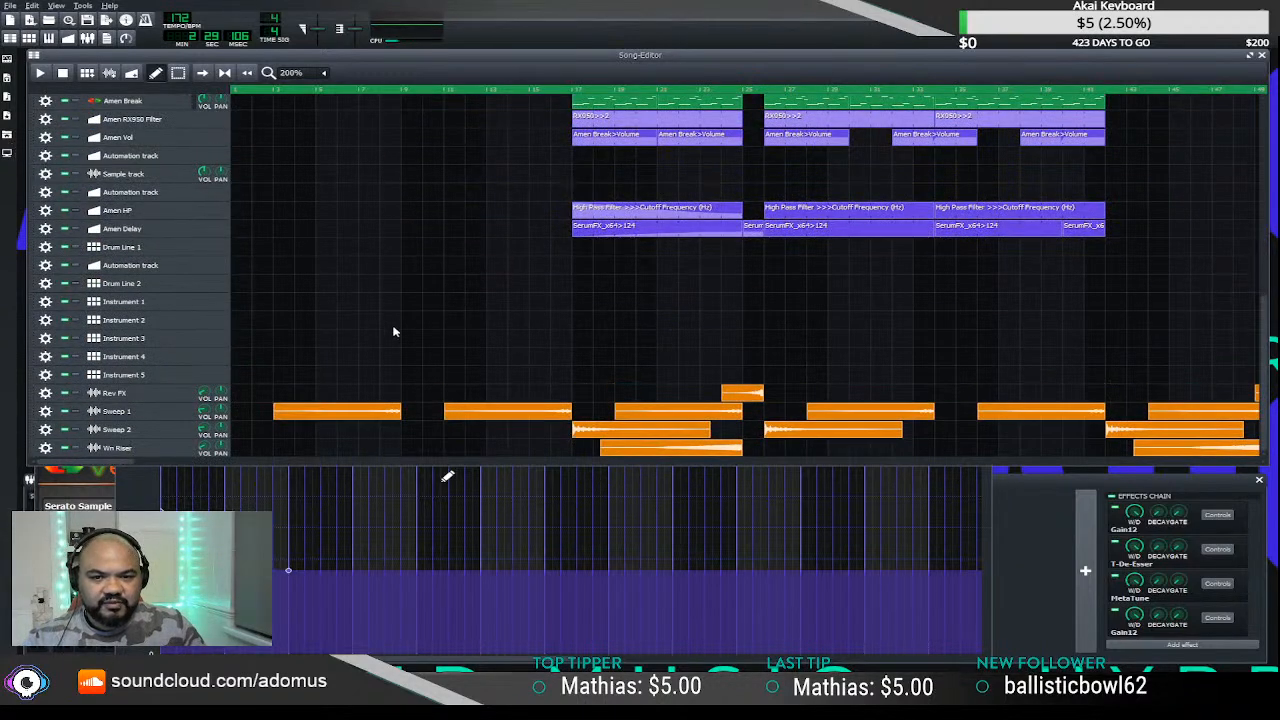
scroll(393, 331, up, 4)
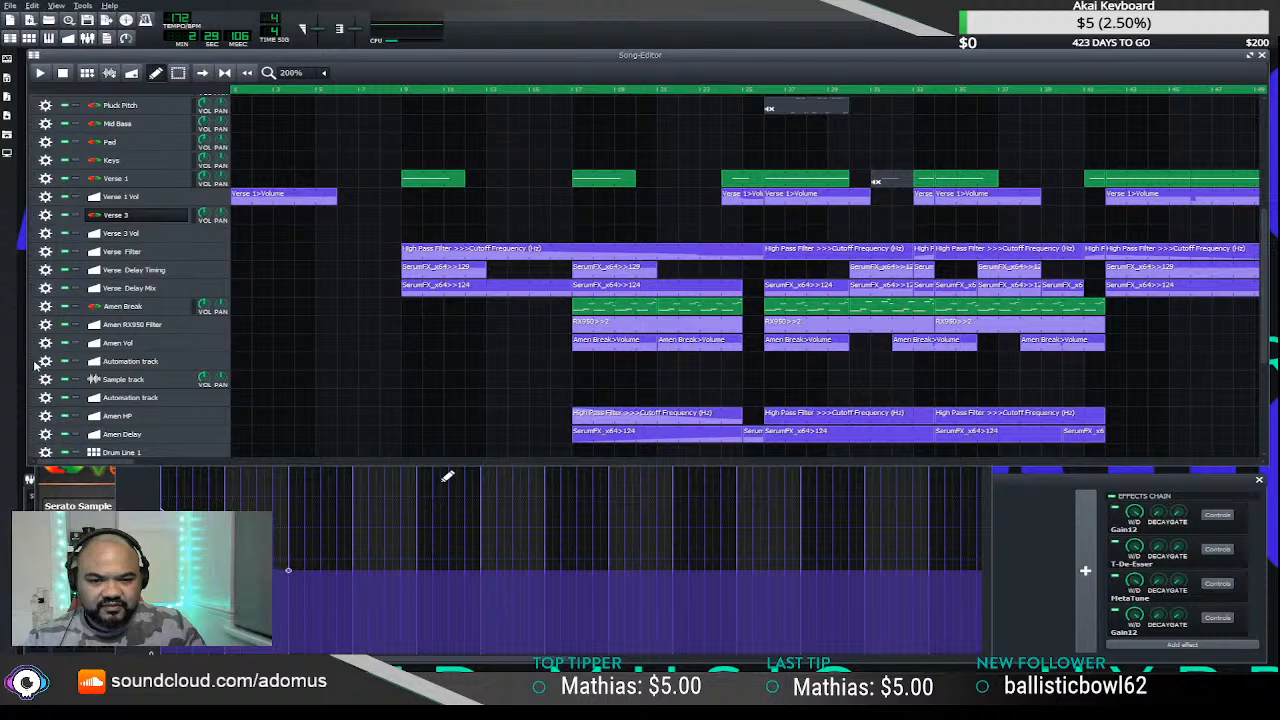
drag(35, 365, 30, 128)
scroll(333, 190, up, 1)
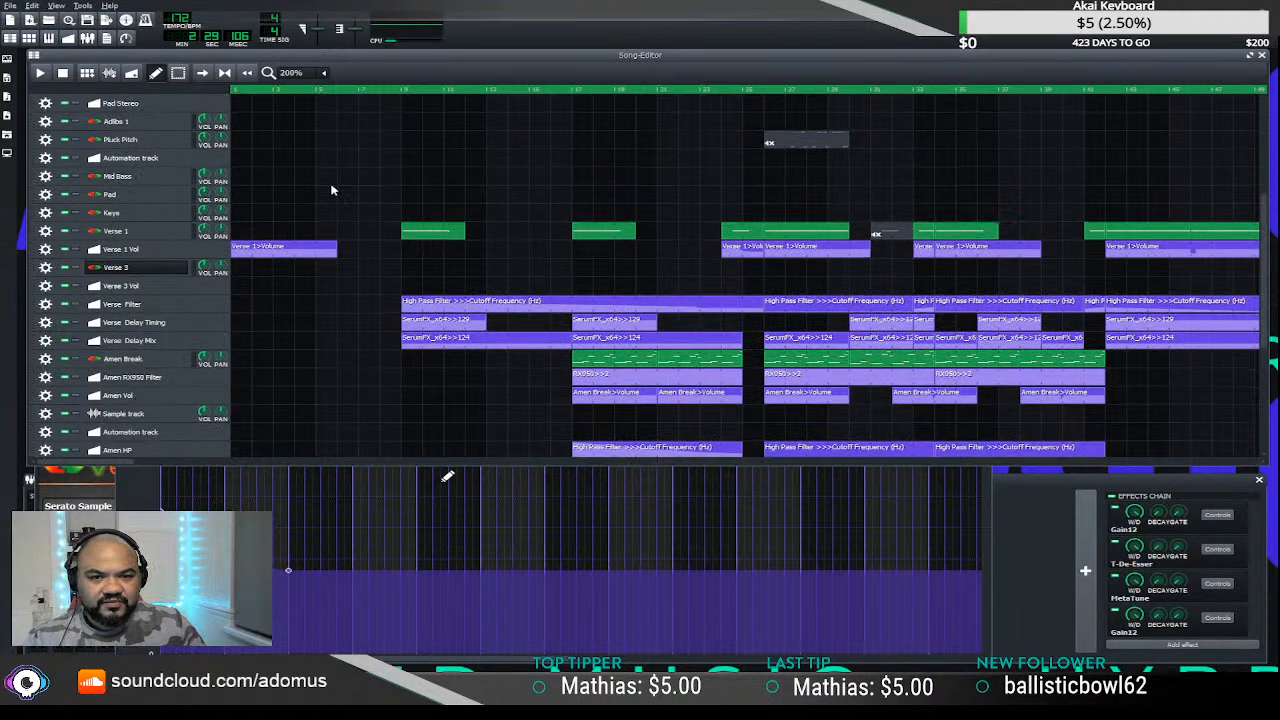
scroll(333, 190, up, 2)
drag(35, 262, 122, 170)
text(Piano Vo)
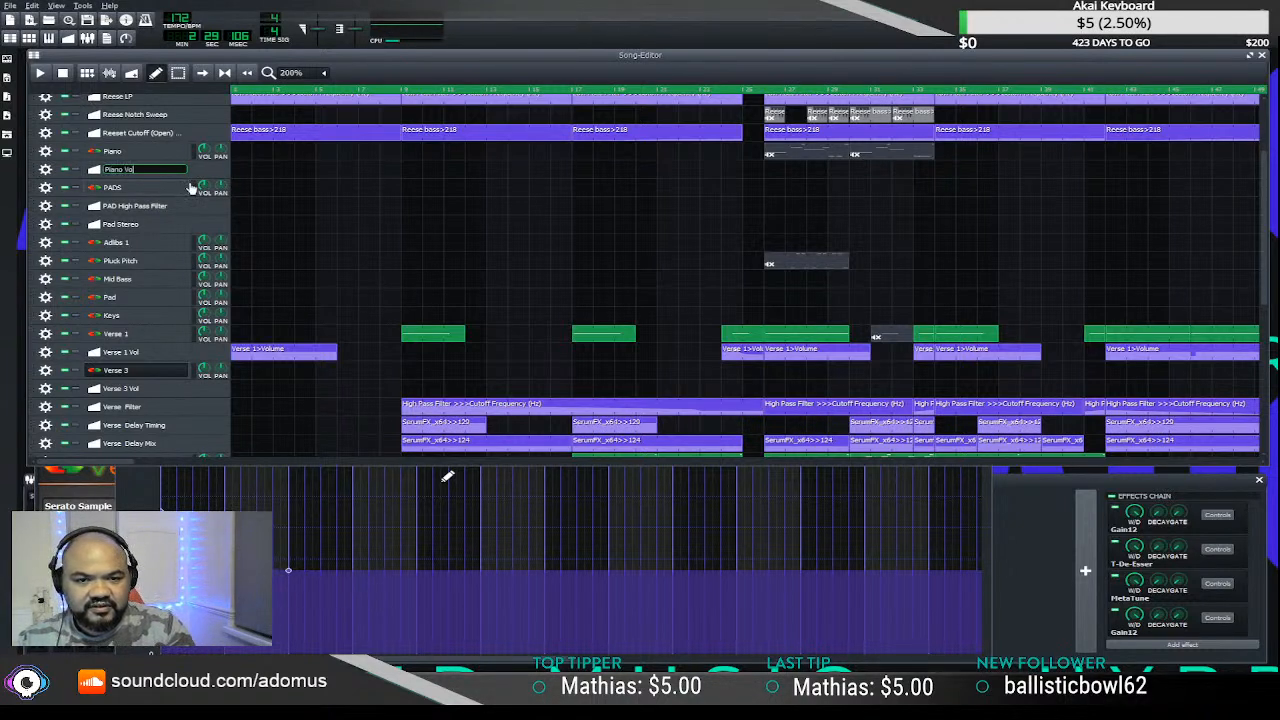
key(Return)
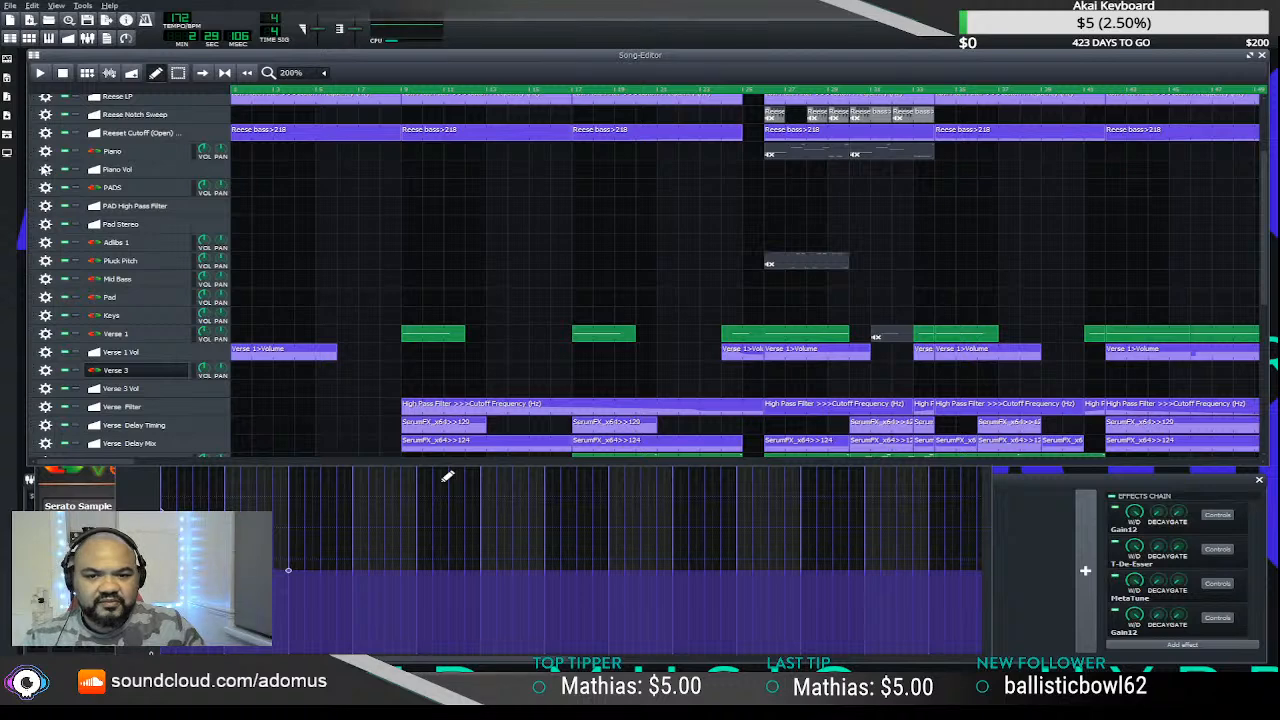
- Add two more automation tracks below Piano Vol, named Piano HP and Piano LP
double_click(120, 187)
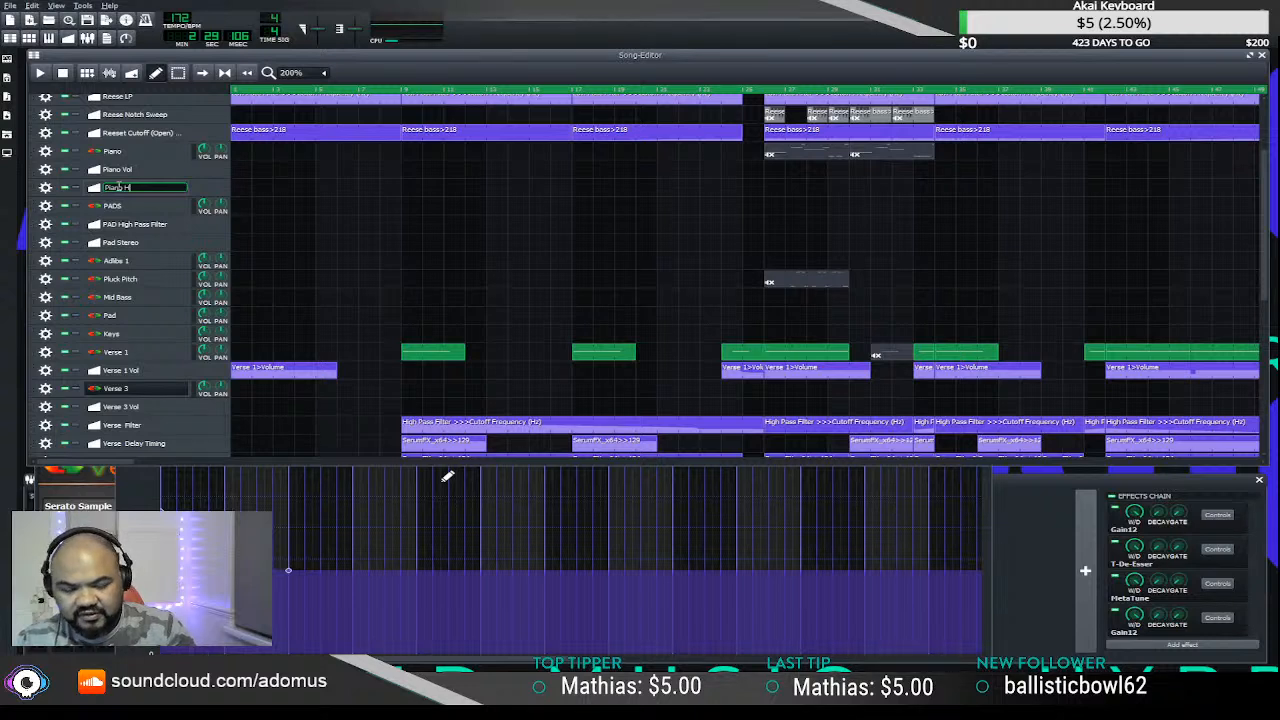
key(Return)
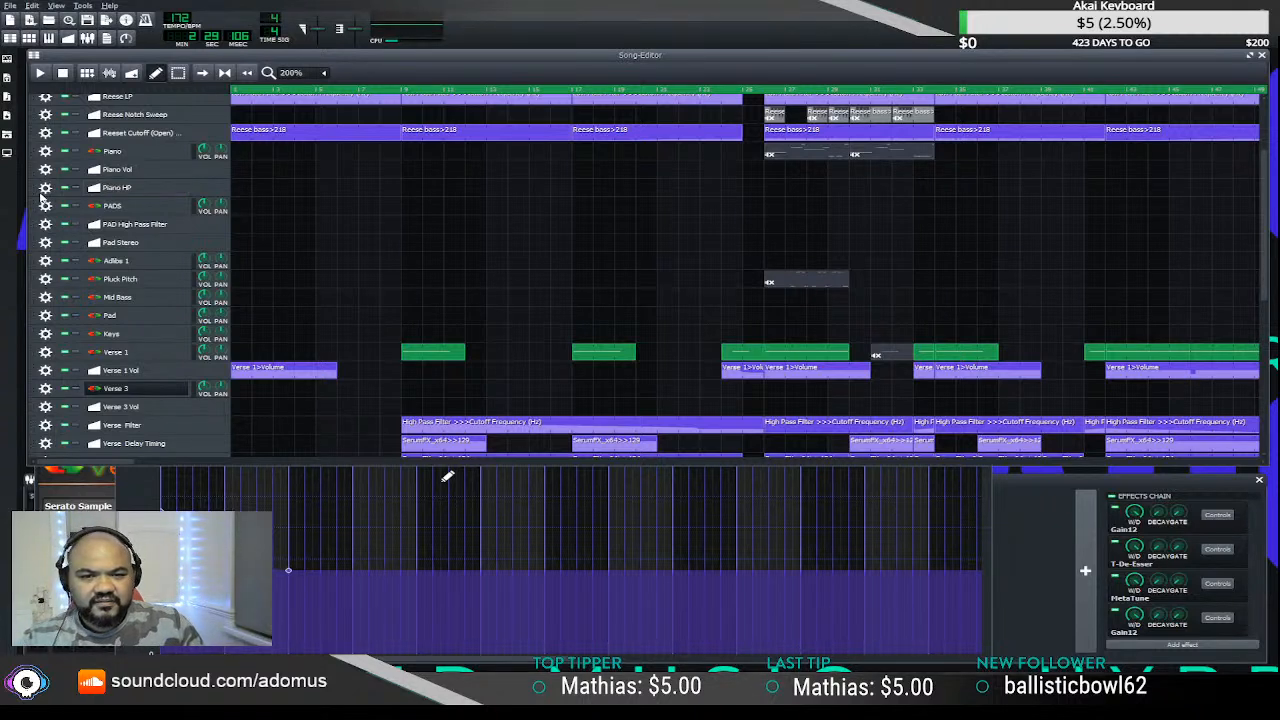
double_click(120, 205)
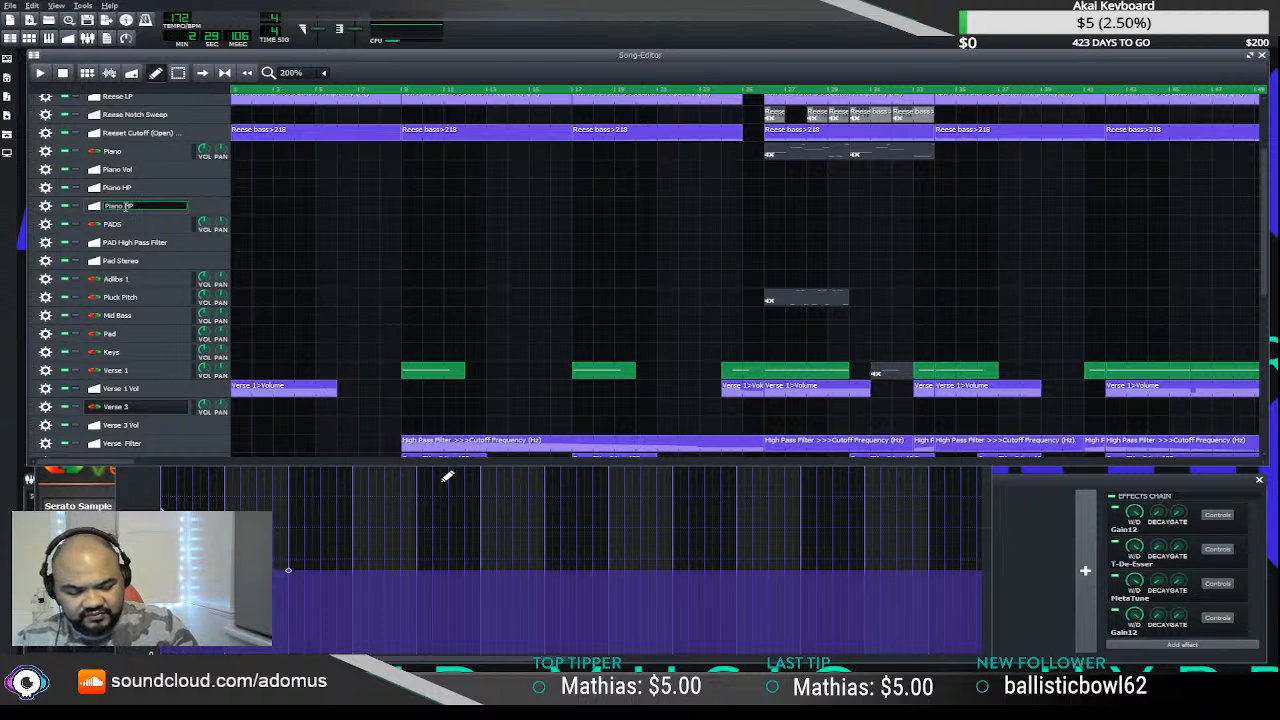
text(LP)
key(Return)
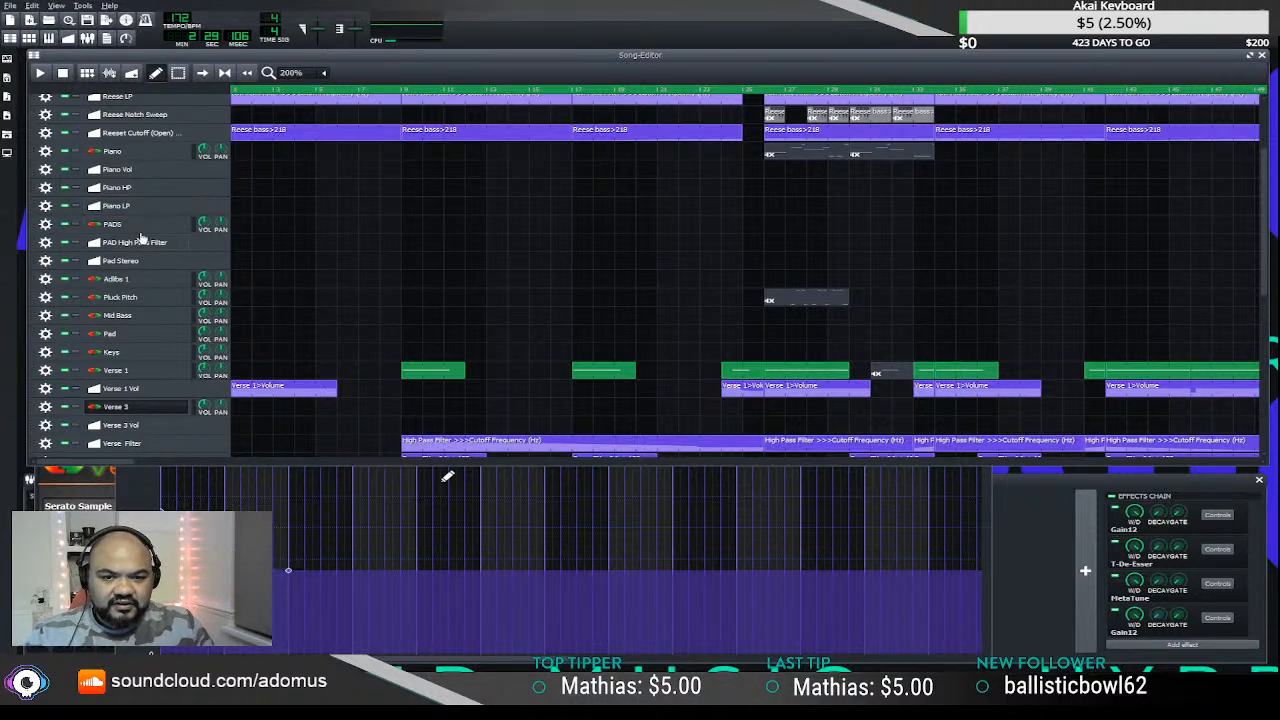
- Close the Verse 3 volume automation editor, and place piano volume automation clips on the Piano Vol track at bars 26 and 17
click(993, 498)
click(988, 471)
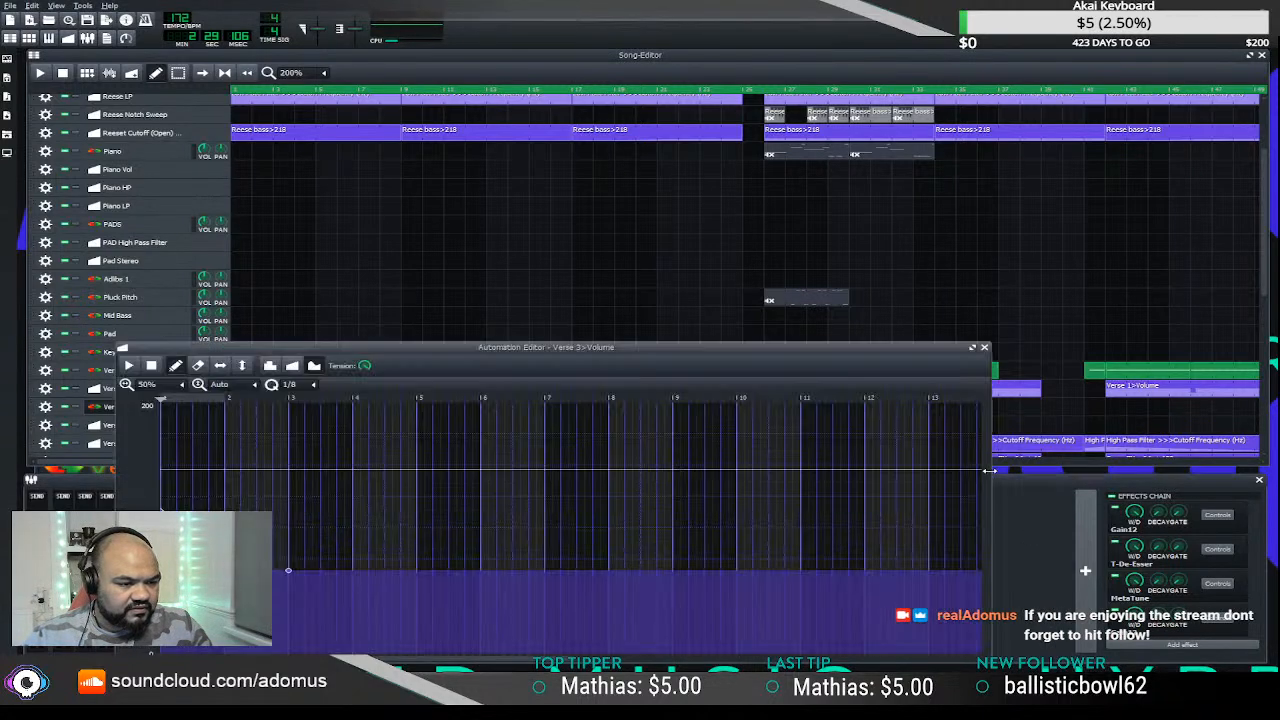
click(986, 350)
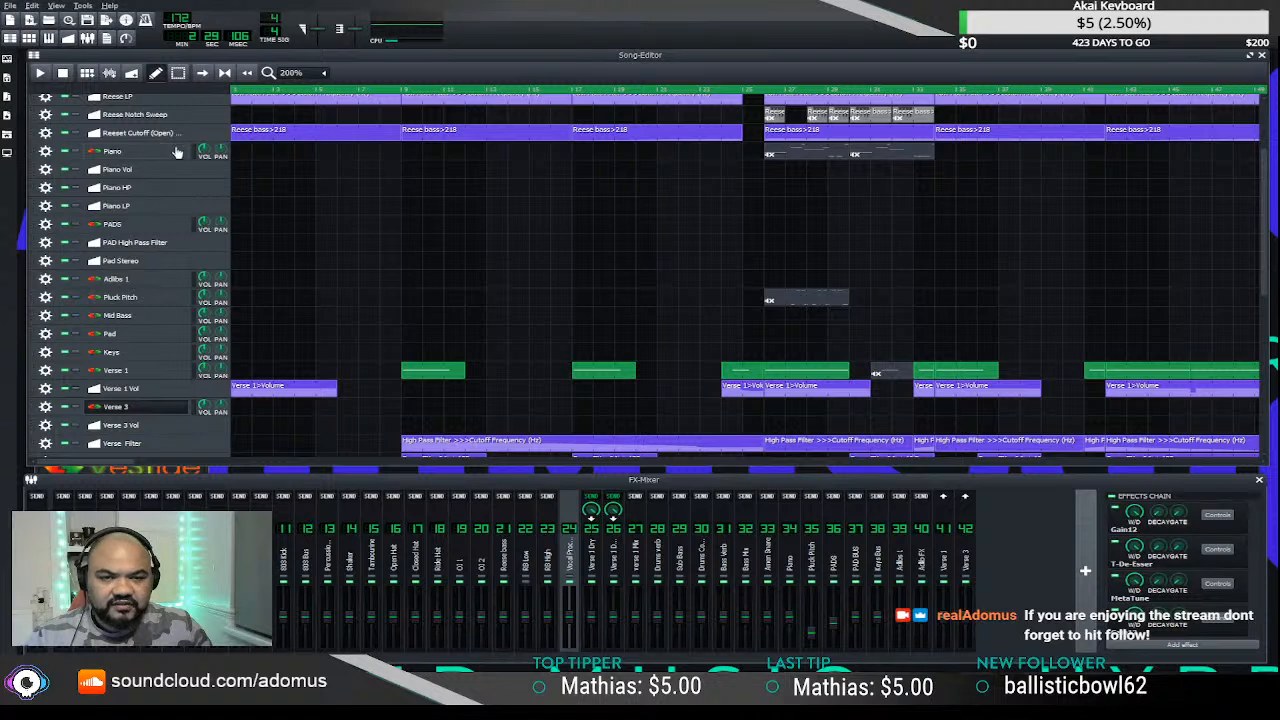
drag(205, 153, 936, 168)
scroll(913, 283, up, 4)
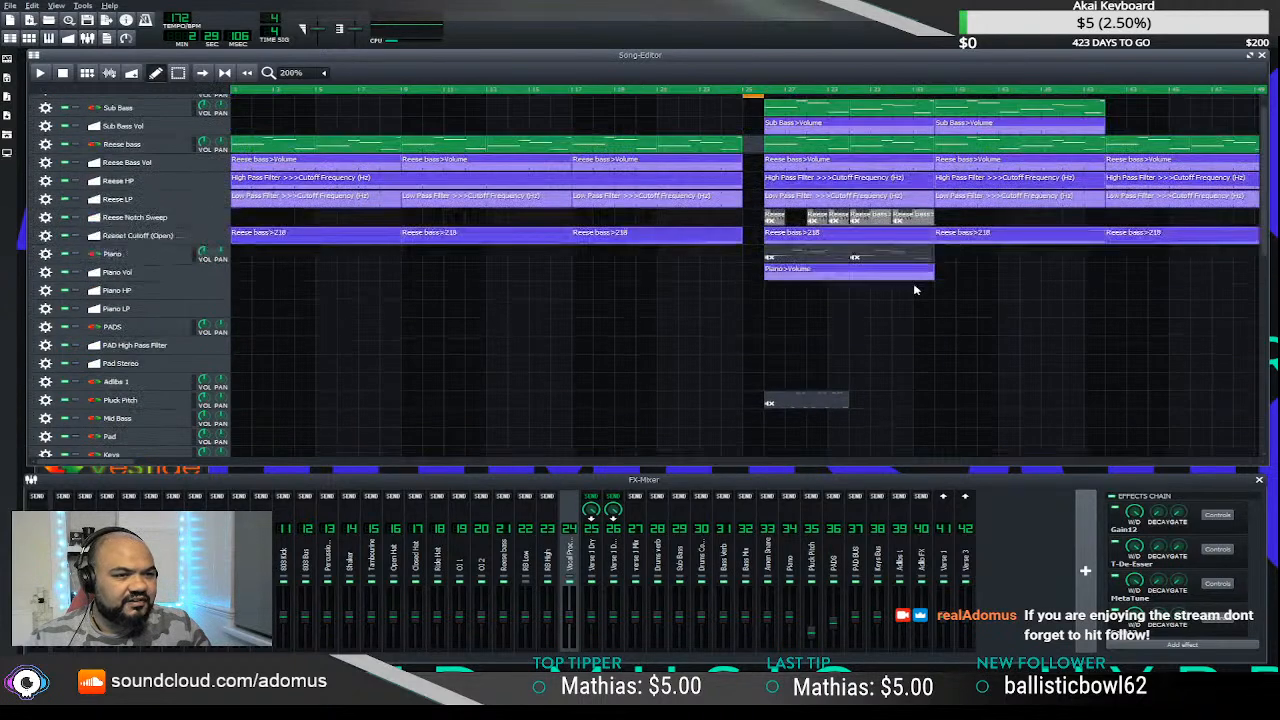
drag(823, 290, 583, 287)
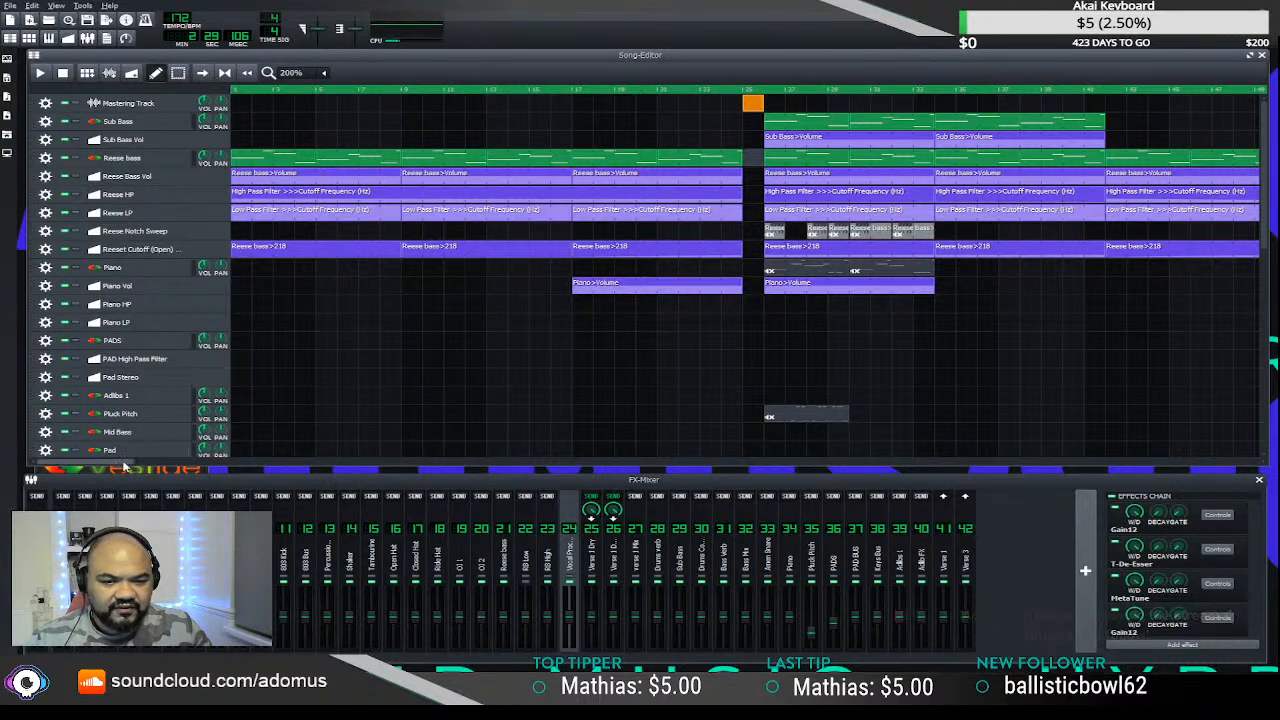
- Examine where the piano, pads and bass clips sit from the early bars through to the closing section
scroll(160, 458, right, 3)
scroll(184, 460, right, 1)
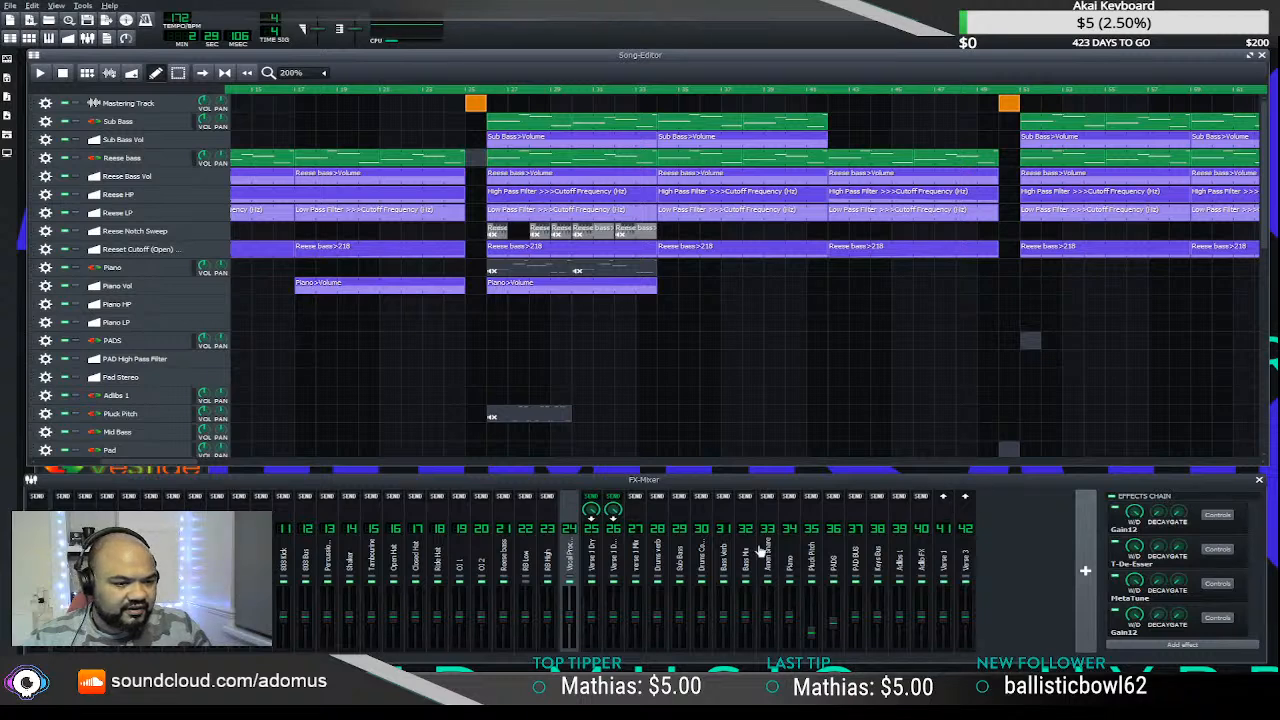
scroll(256, 468, right, 3)
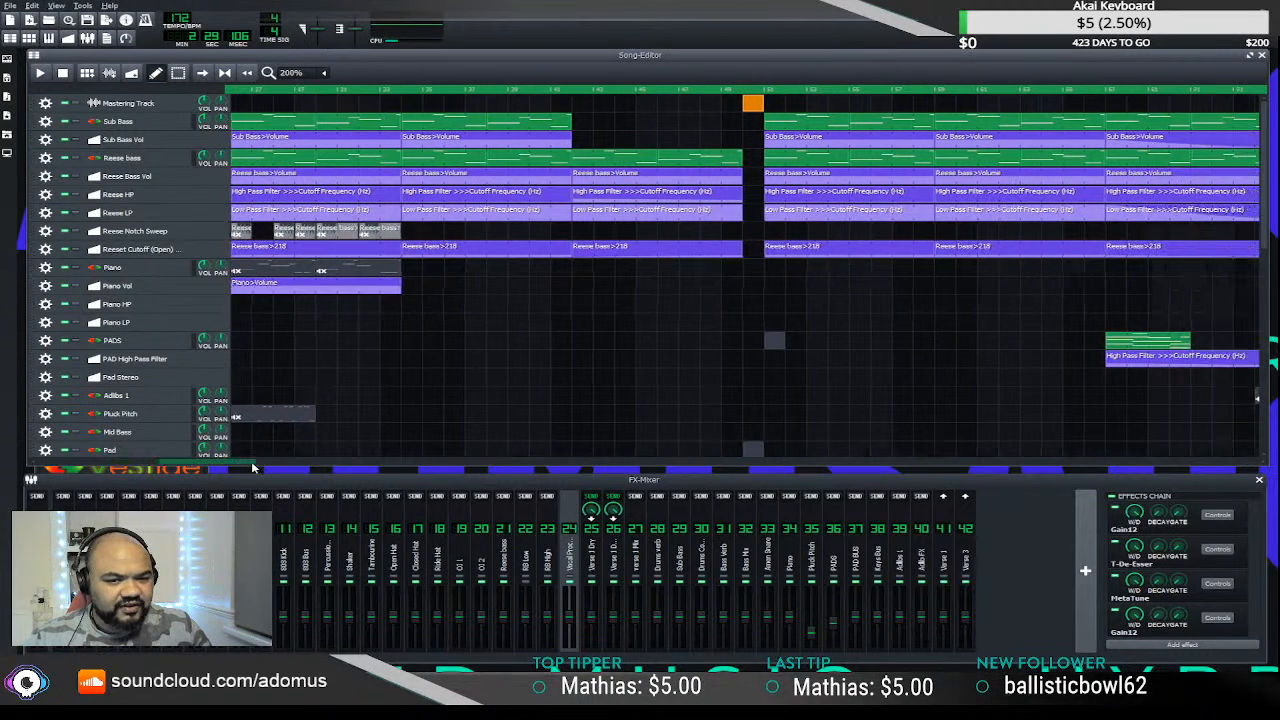
scroll(262, 468, right, 5)
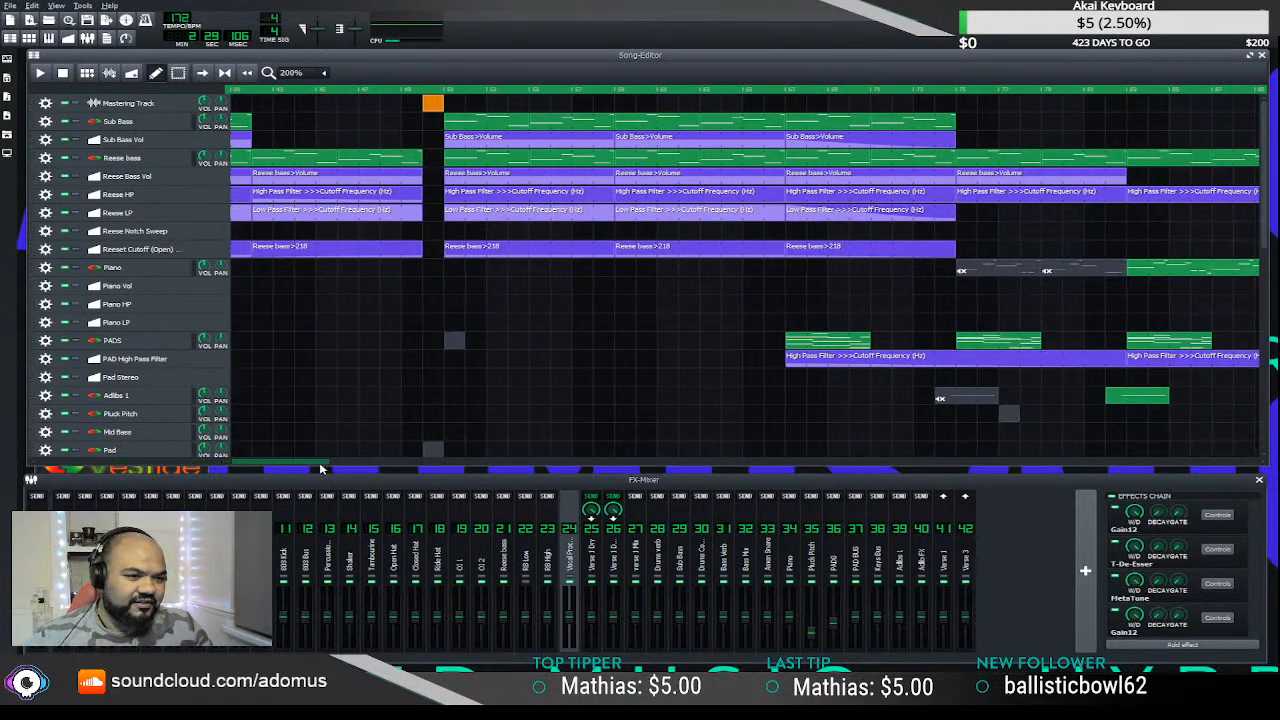
scroll(239, 470, left, 3)
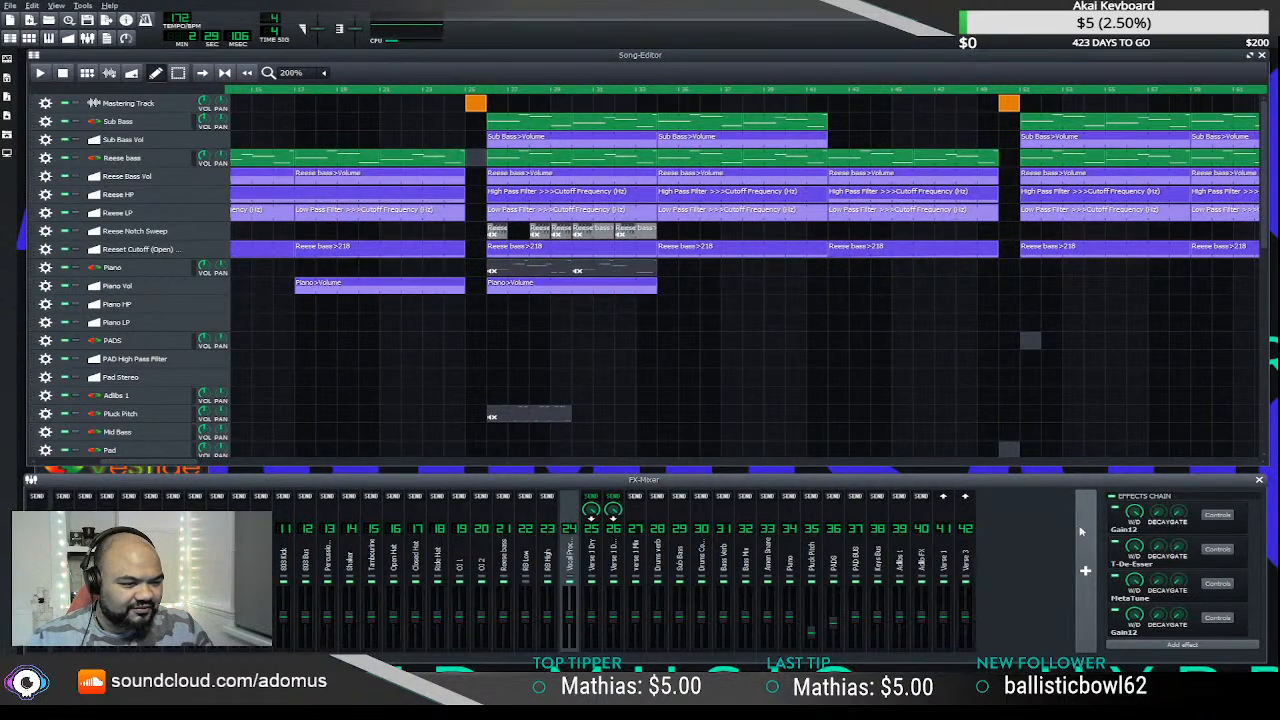
click(210, 474)
click(205, 389)
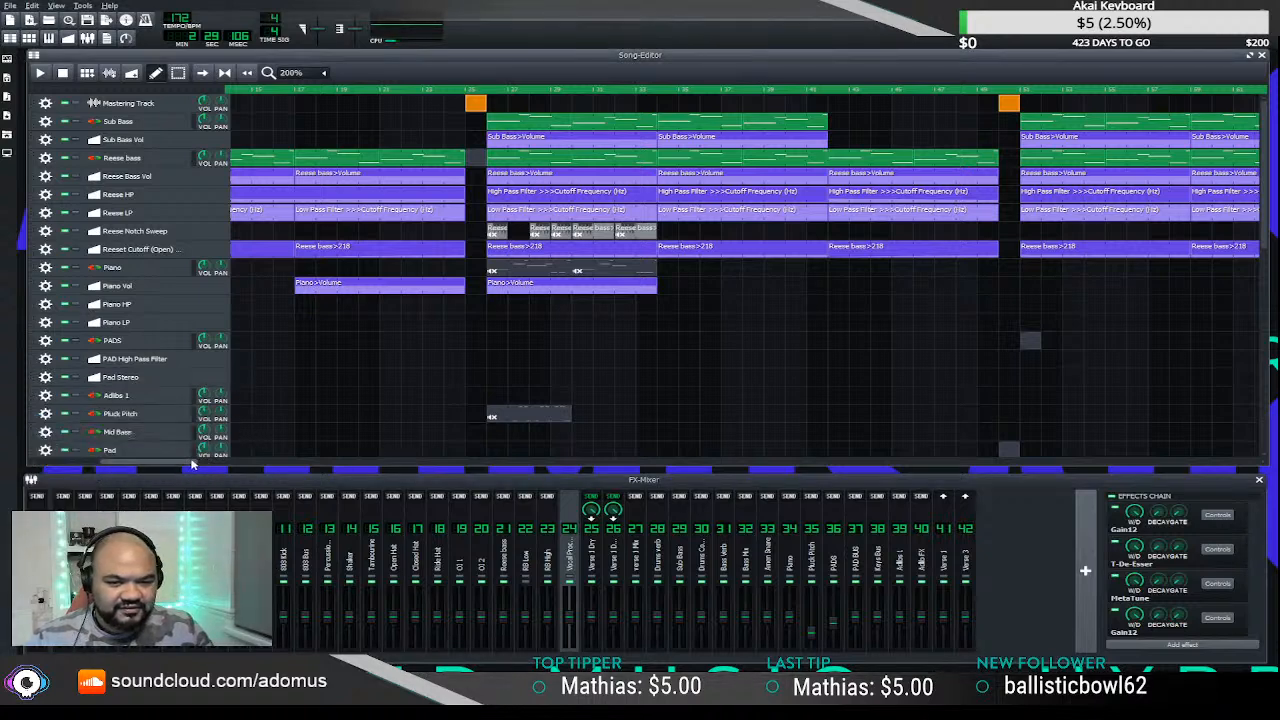
drag(193, 464, 477, 484)
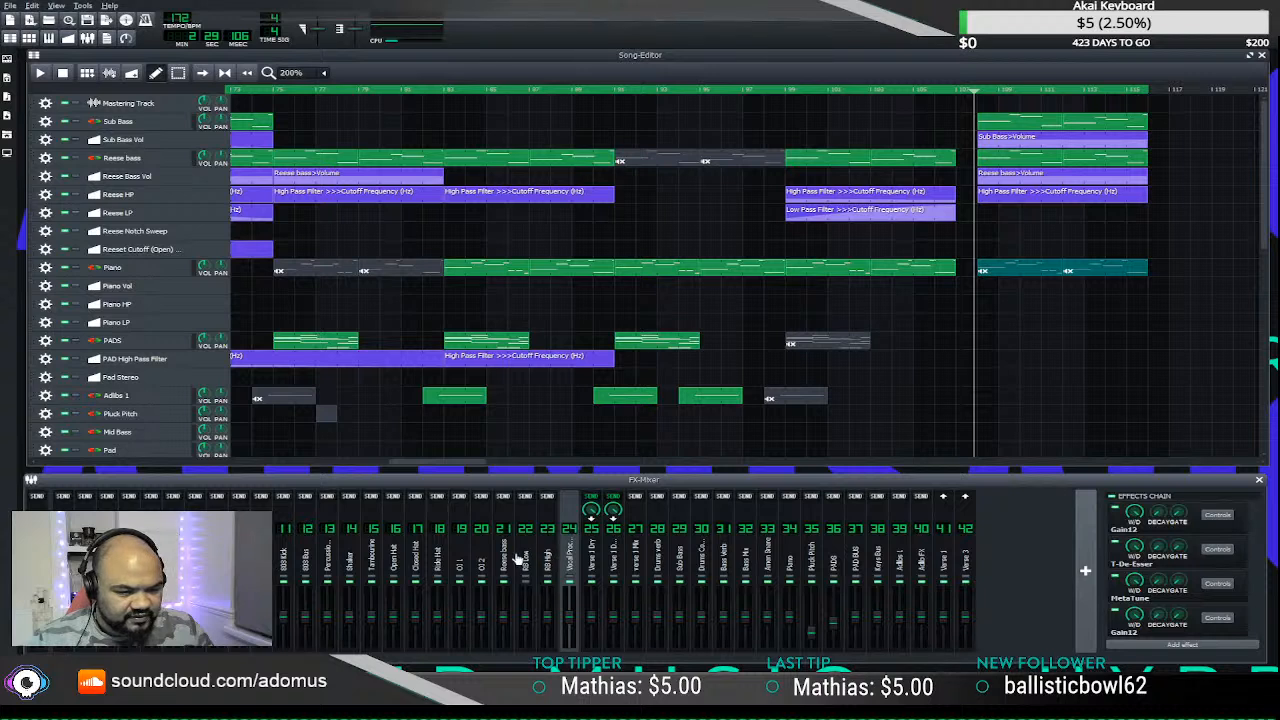
- Check the Piano and Keys Bus mixer channels, and add a new mixer channel named Piano FX
click(790, 566)
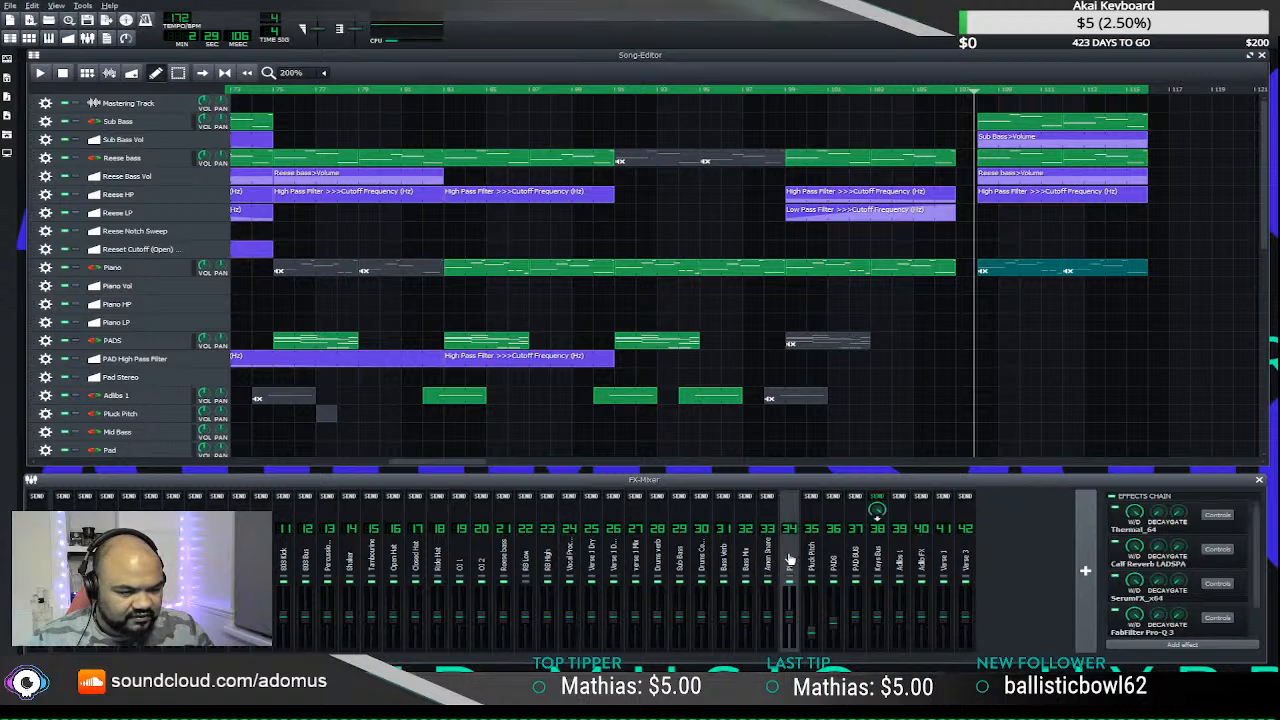
click(880, 564)
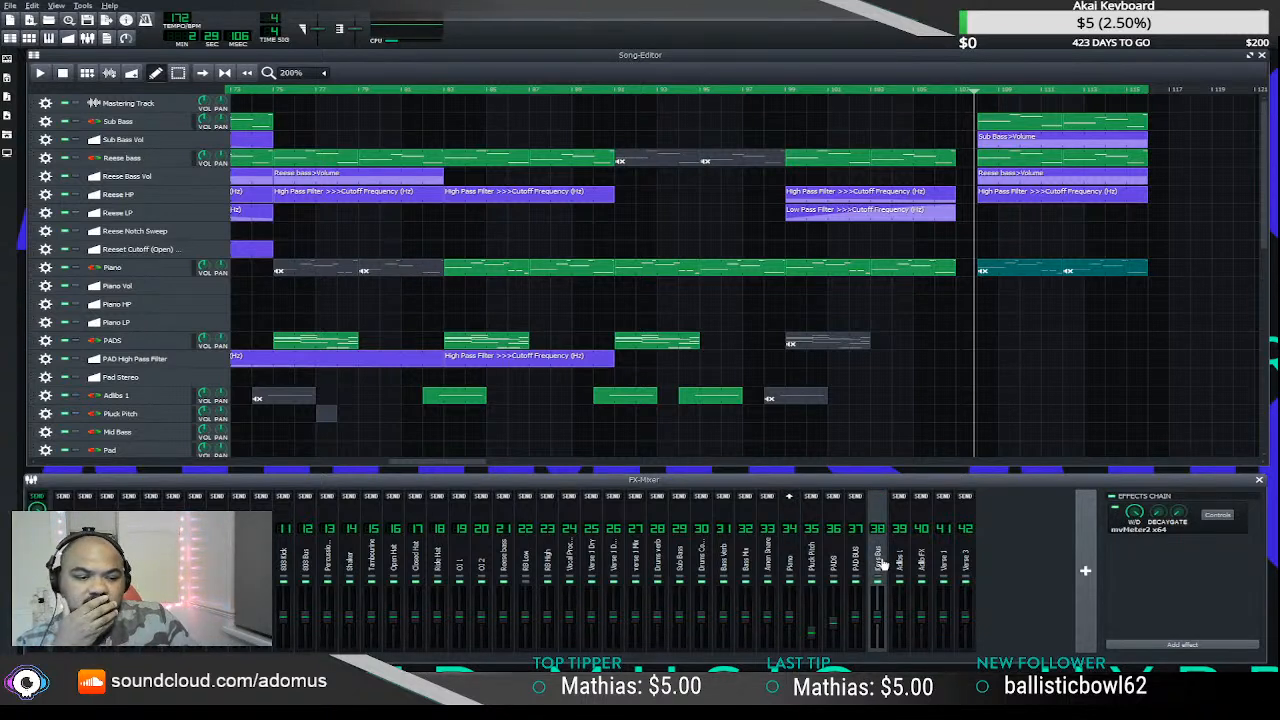
click(1086, 569)
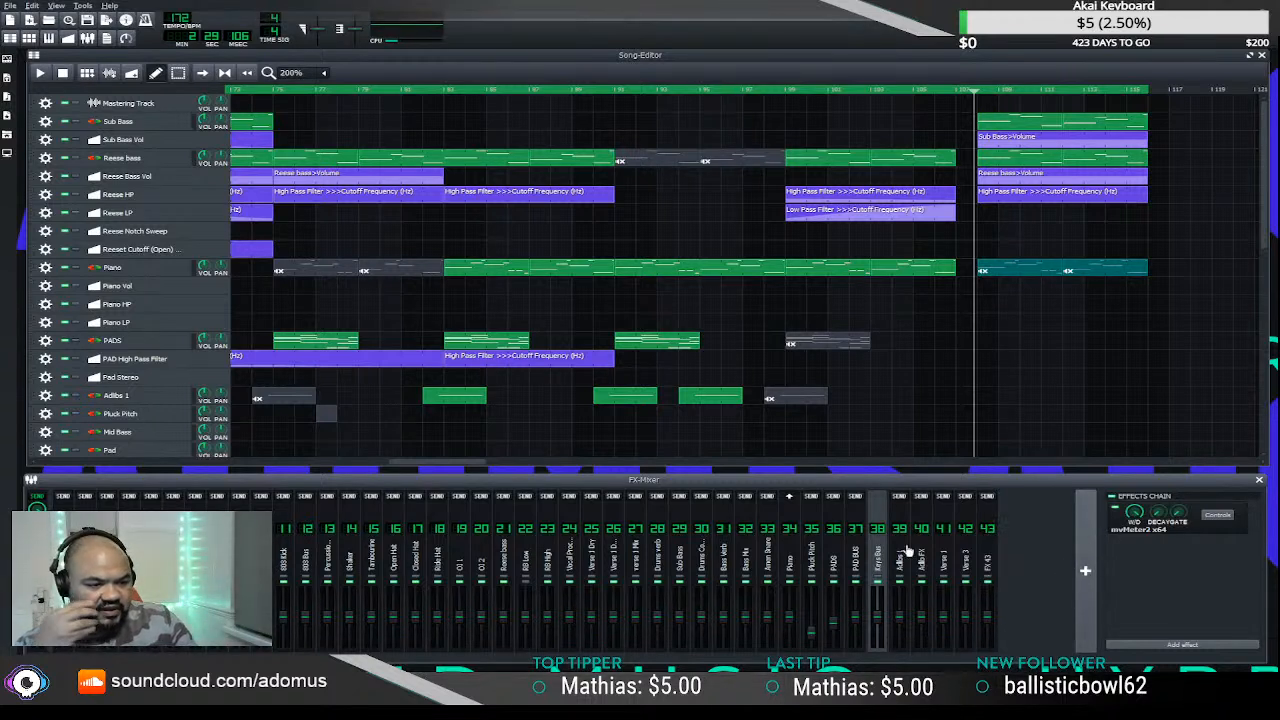
click(987, 565)
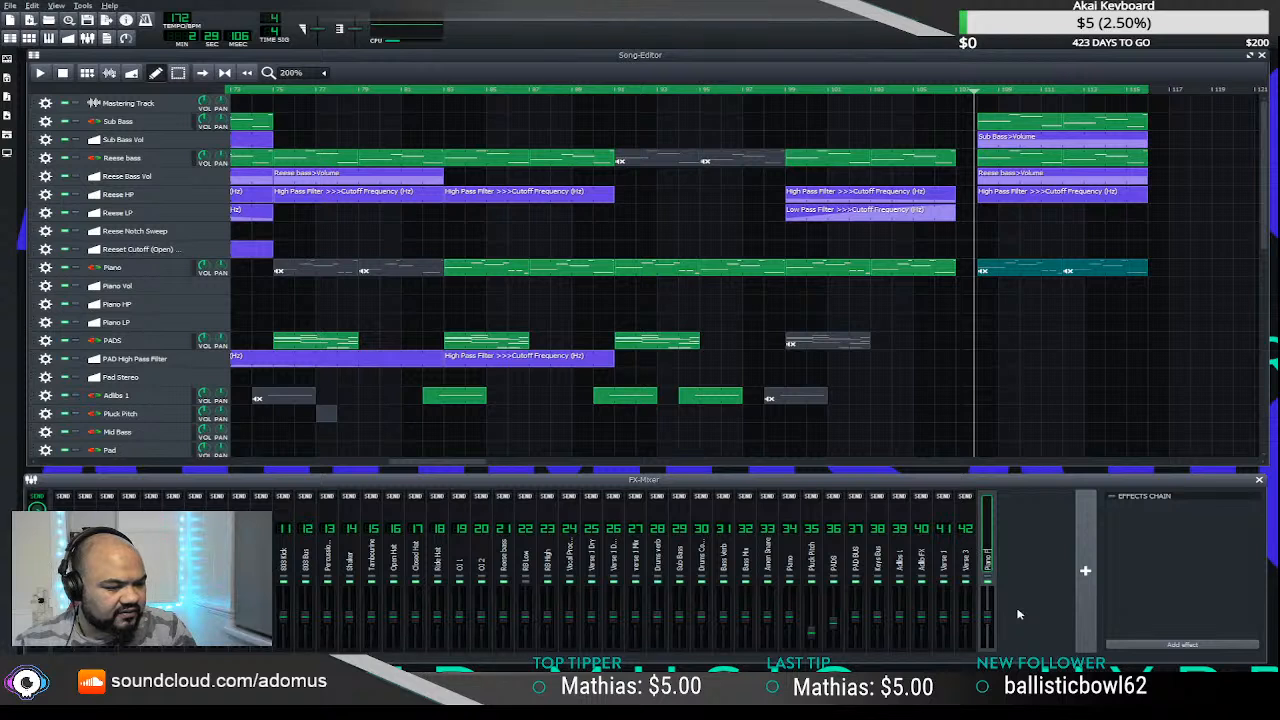
key(Return)
- Route the Piano channel through Piano FX into Keys Bus, and add a High Pass Filter to the Piano FX channel
click(798, 552)
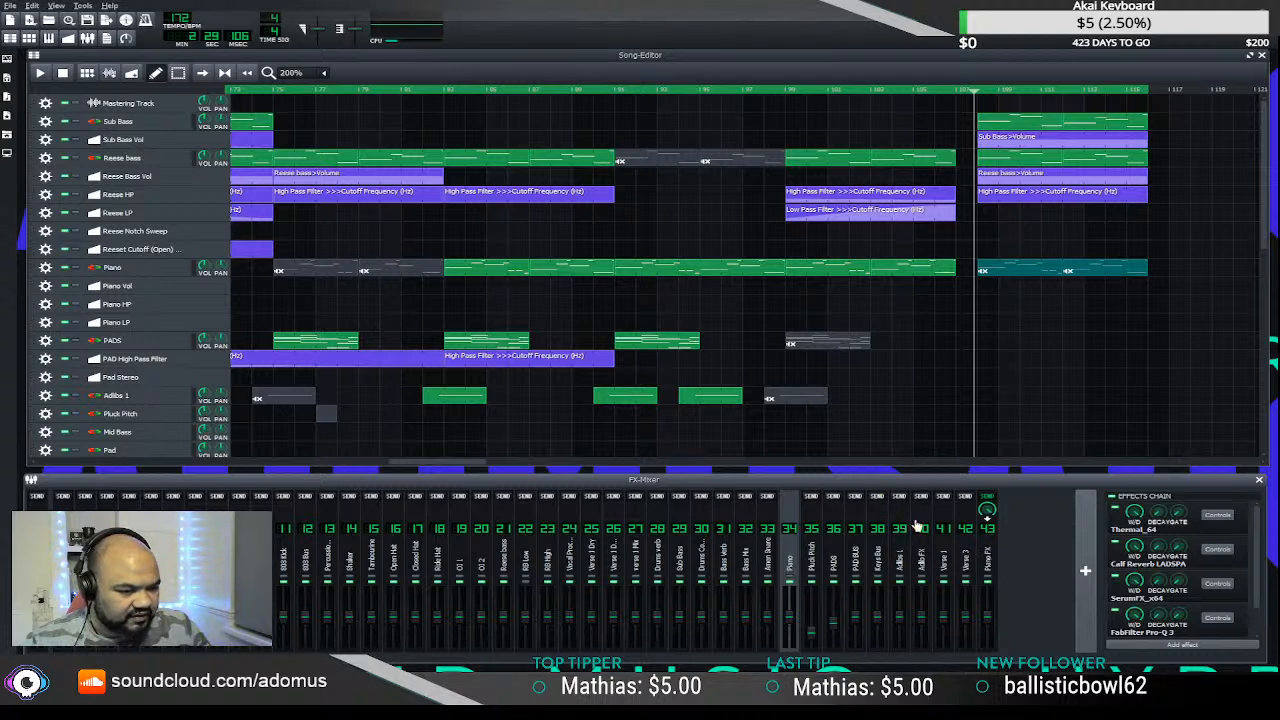
click(987, 558)
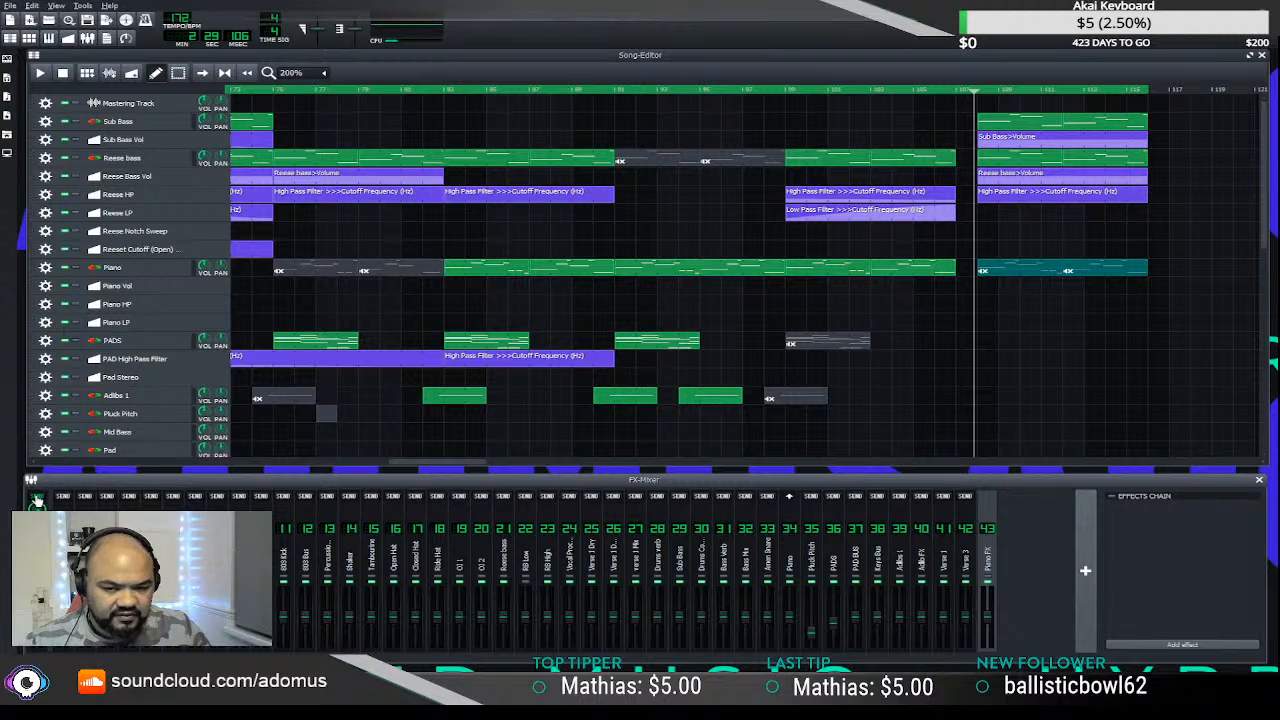
click(877, 496)
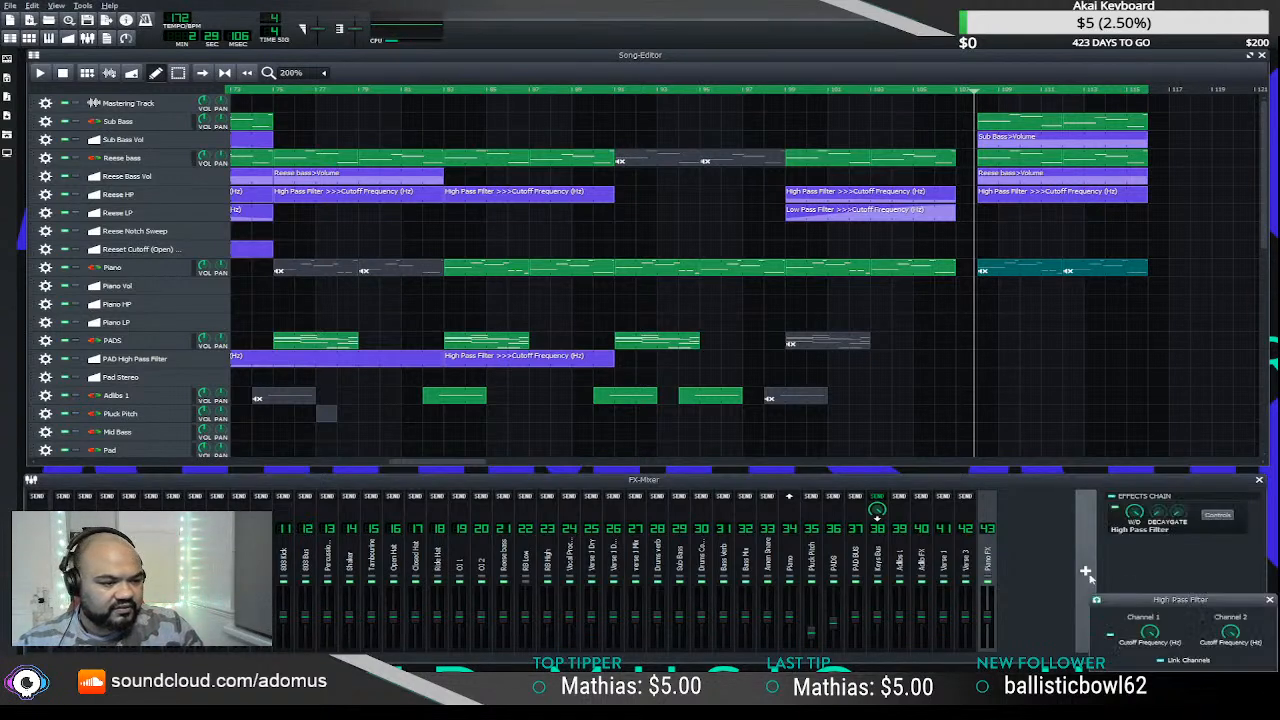
- Place the Piano FX High Pass Filter's cutoff automation on the Piano HP track from bar 83 to 91, and open the clip for editing
drag(1149, 607, 1094, 483)
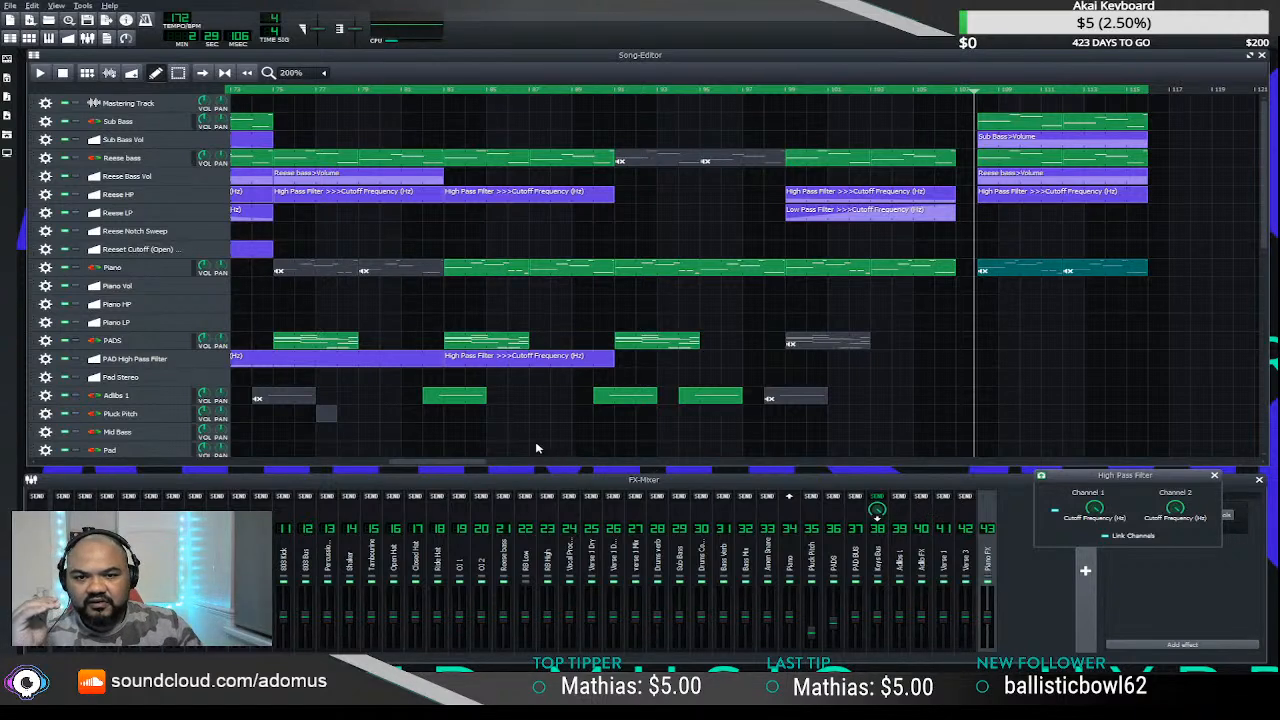
click(360, 462)
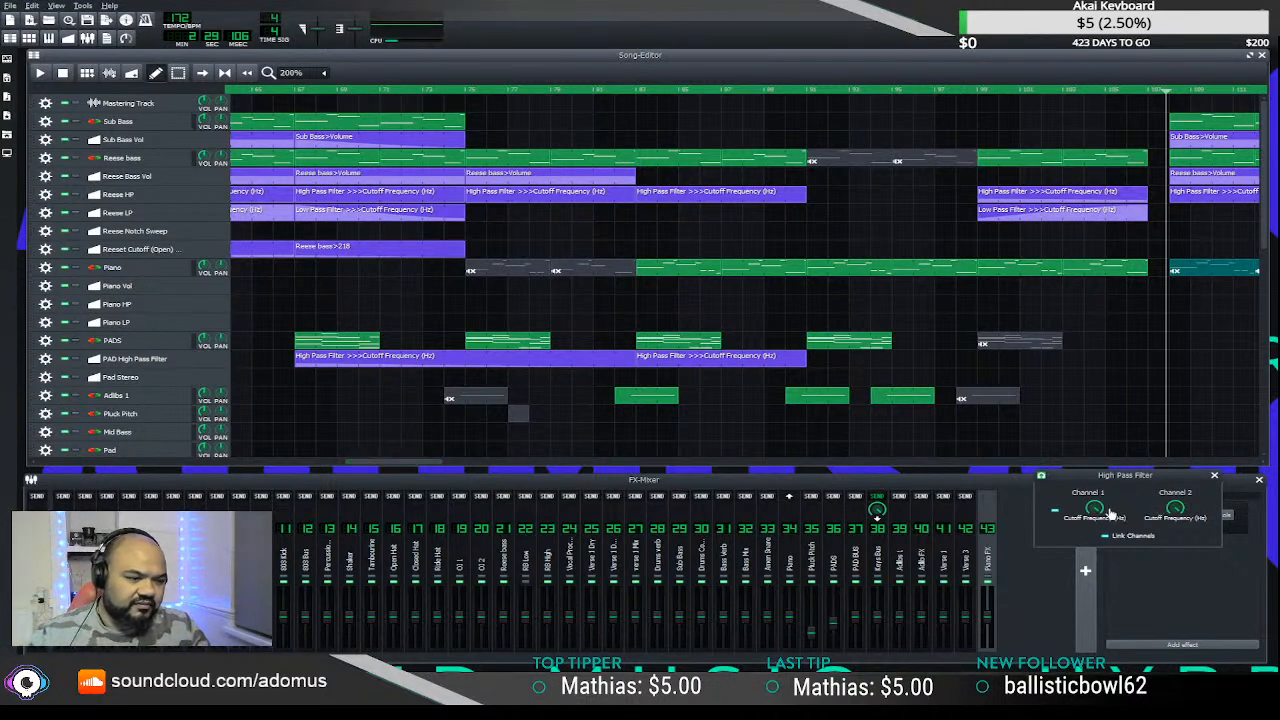
drag(1098, 508, 800, 311)
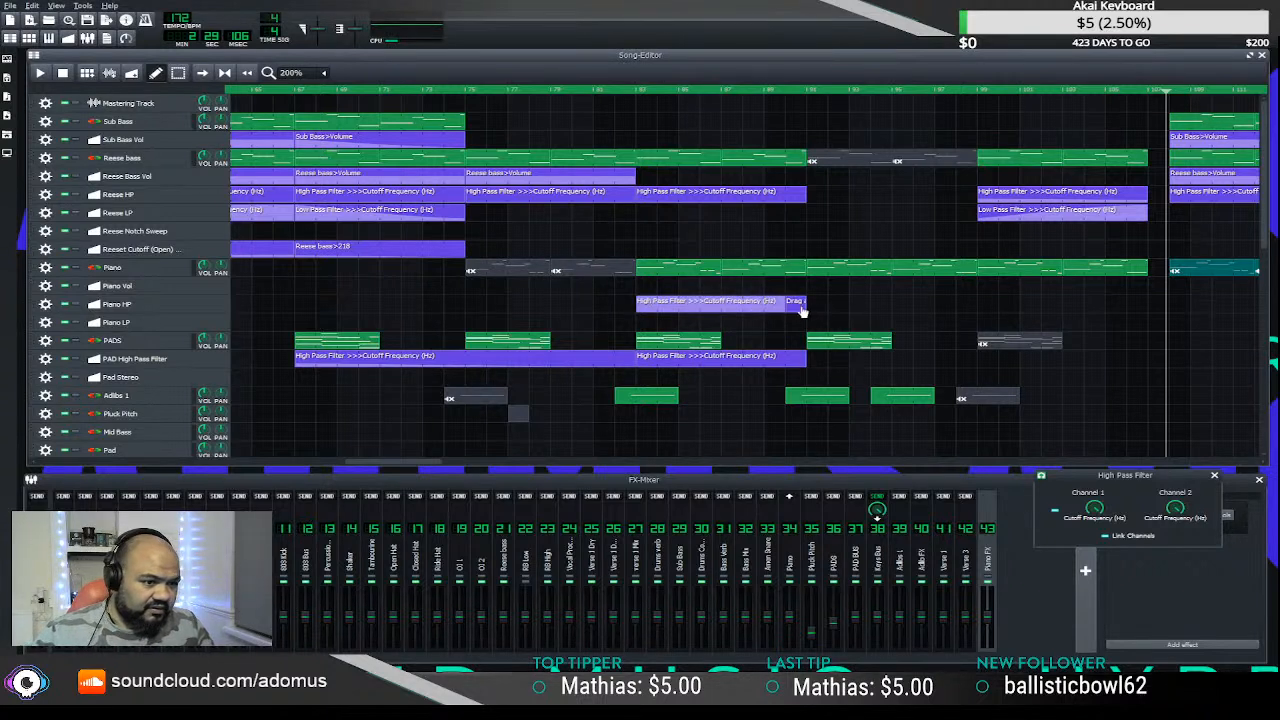
drag(748, 305, 826, 308)
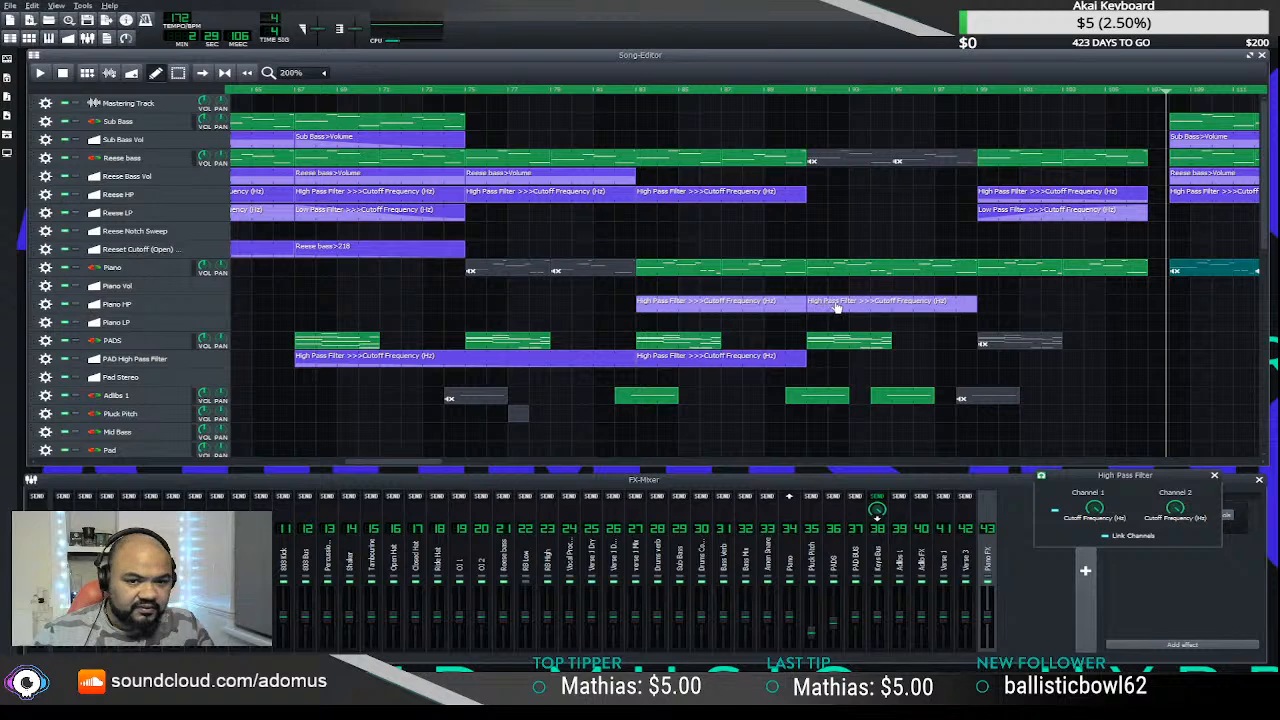
key(ctrl+z)
double_click(736, 301)
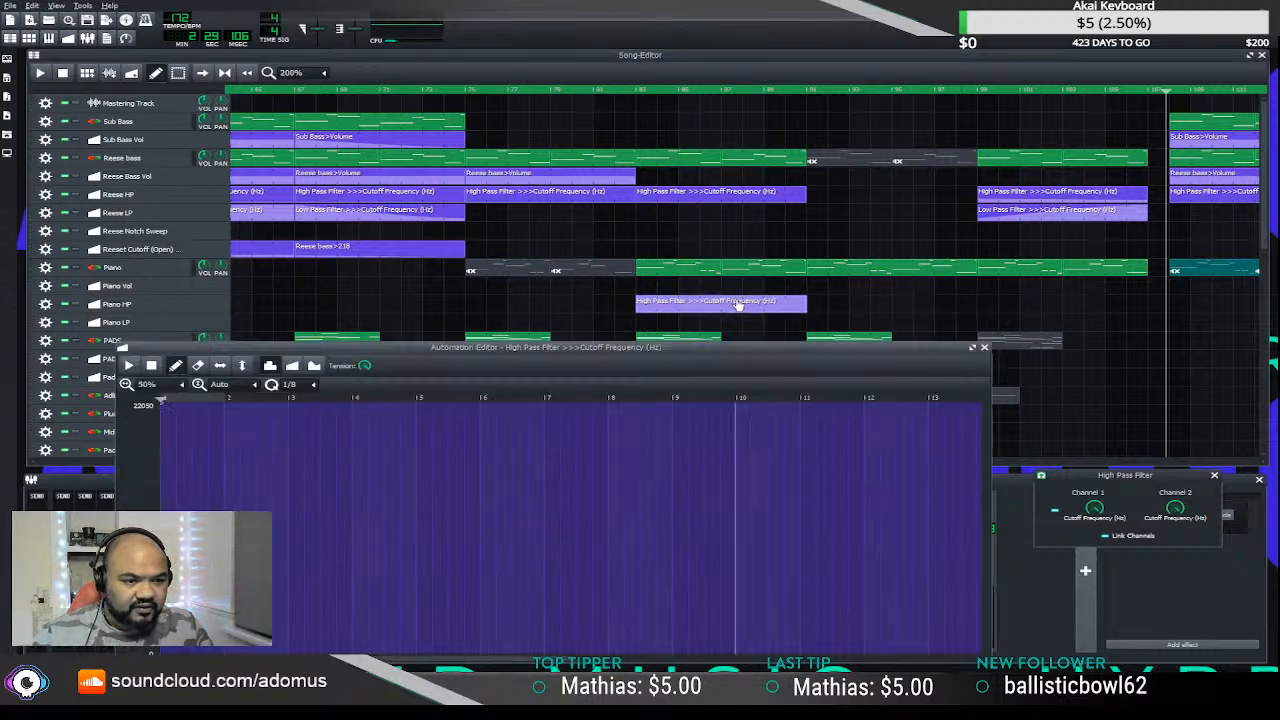
- Copy the Piano HP cutoff automation clip so that copies also start at bars 91 and 99
click(984, 348)
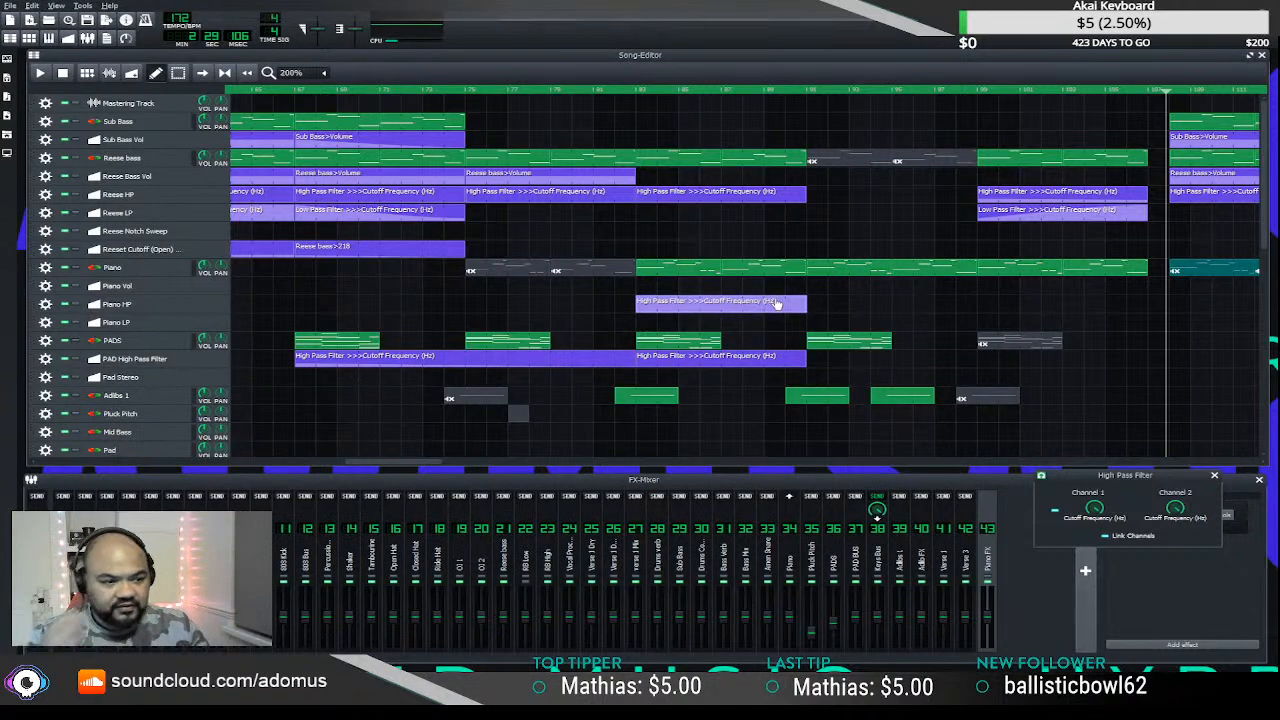
drag(723, 306, 822, 309)
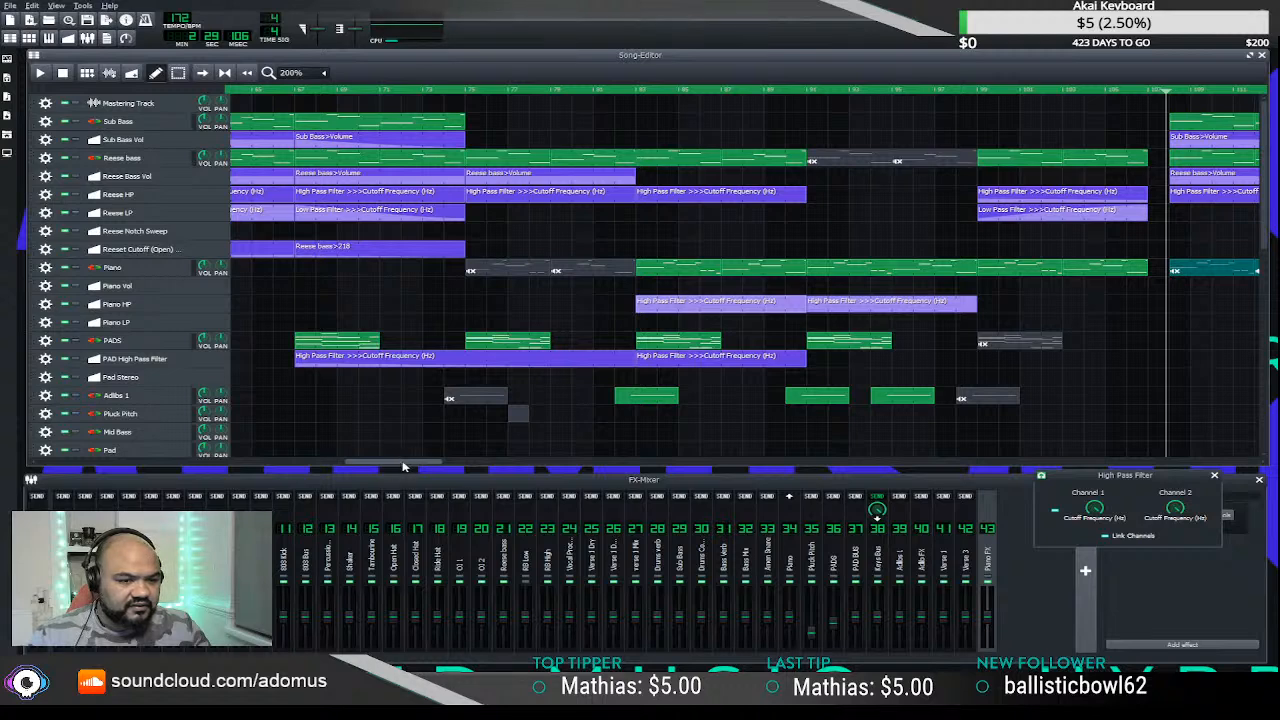
drag(404, 467, 449, 466)
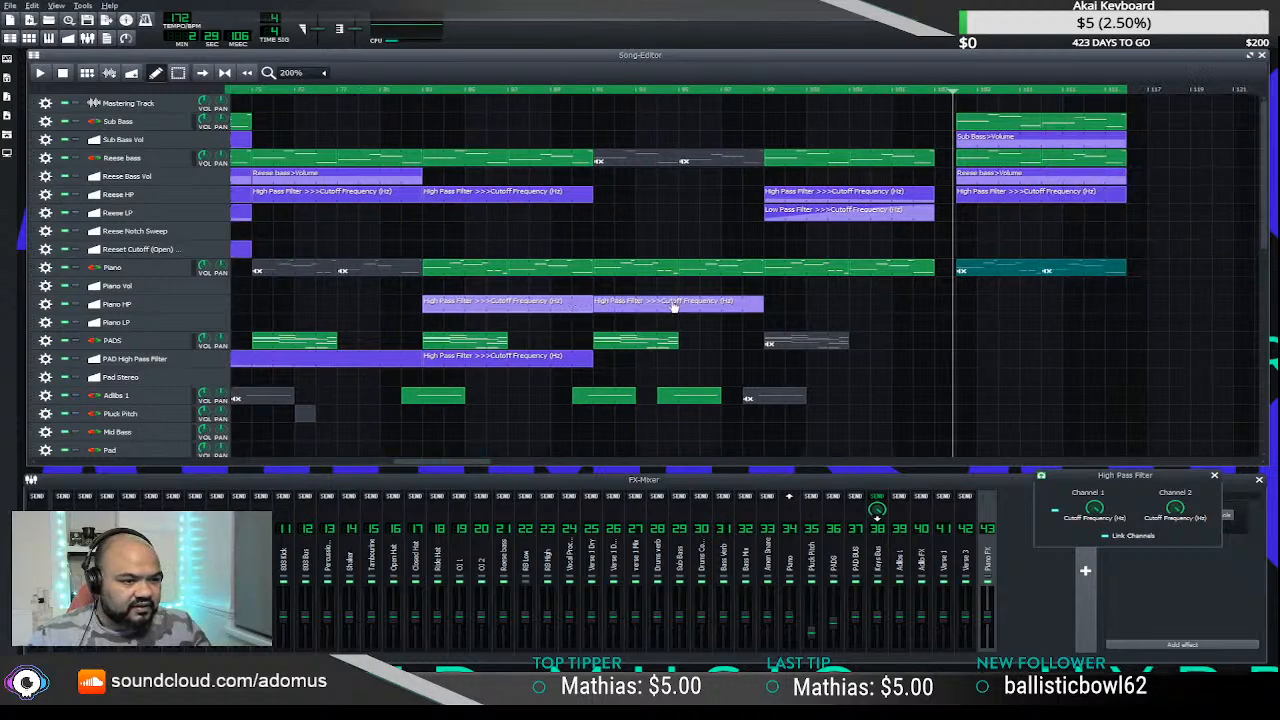
drag(673, 307, 778, 307)
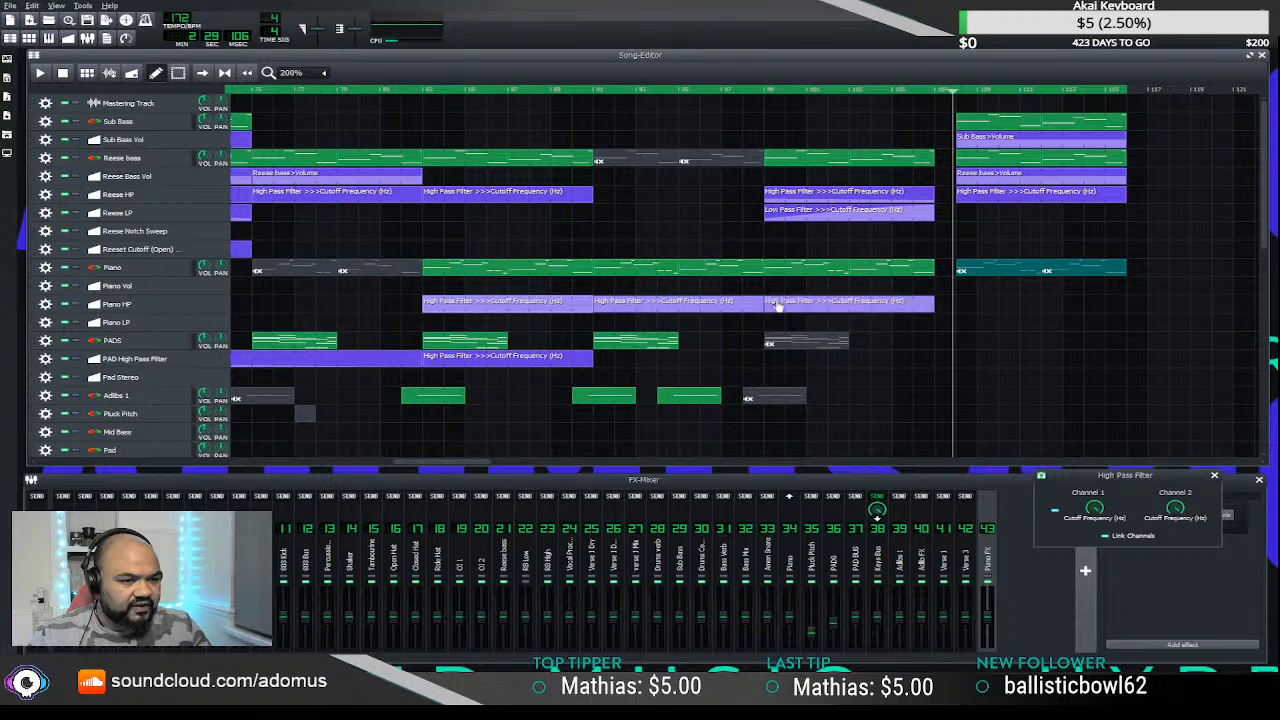
- Shape the bar 83 Piano HP clip as a smooth cutoff fall from about a third of the range to minimum at the clip's bar 9
double_click(522, 304)
drag(165, 405, 166, 554)
drag(360, 350, 353, 212)
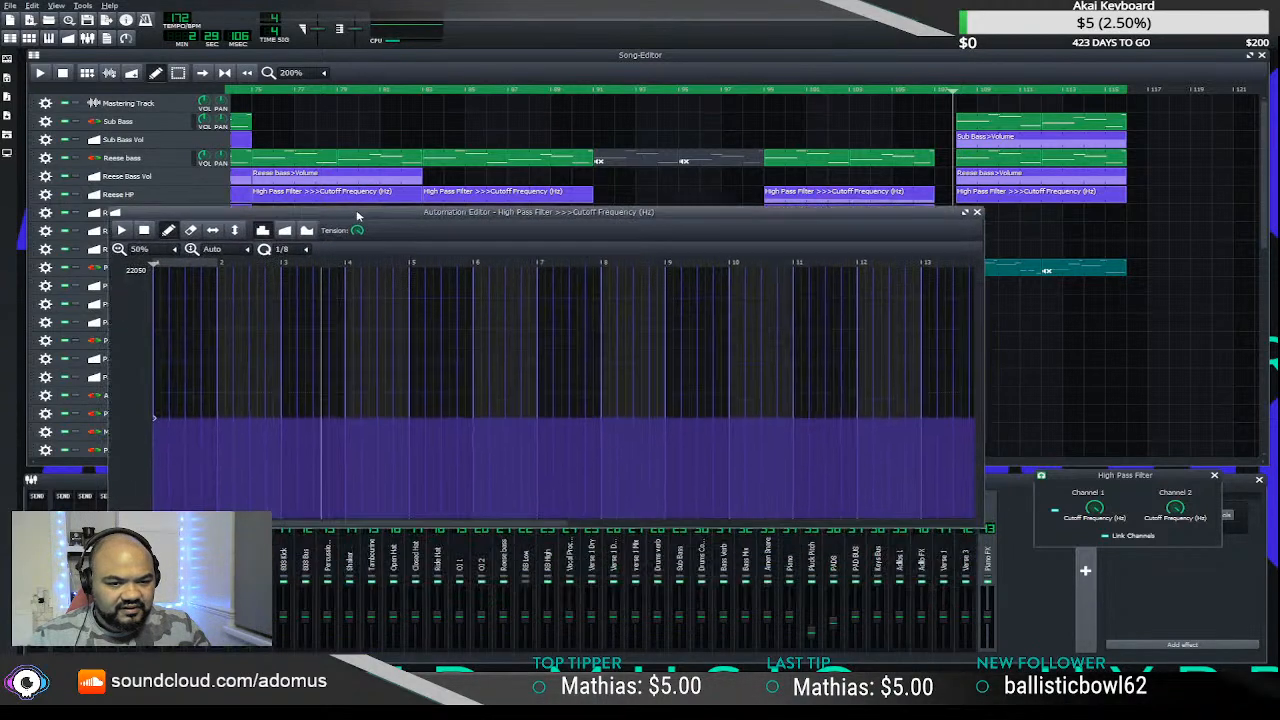
drag(170, 416, 166, 443)
click(485, 490)
mouse_move(487, 491)
mouse_down()
mouse_move(614, 491)
mouse_move(666, 512)
mouse_up()
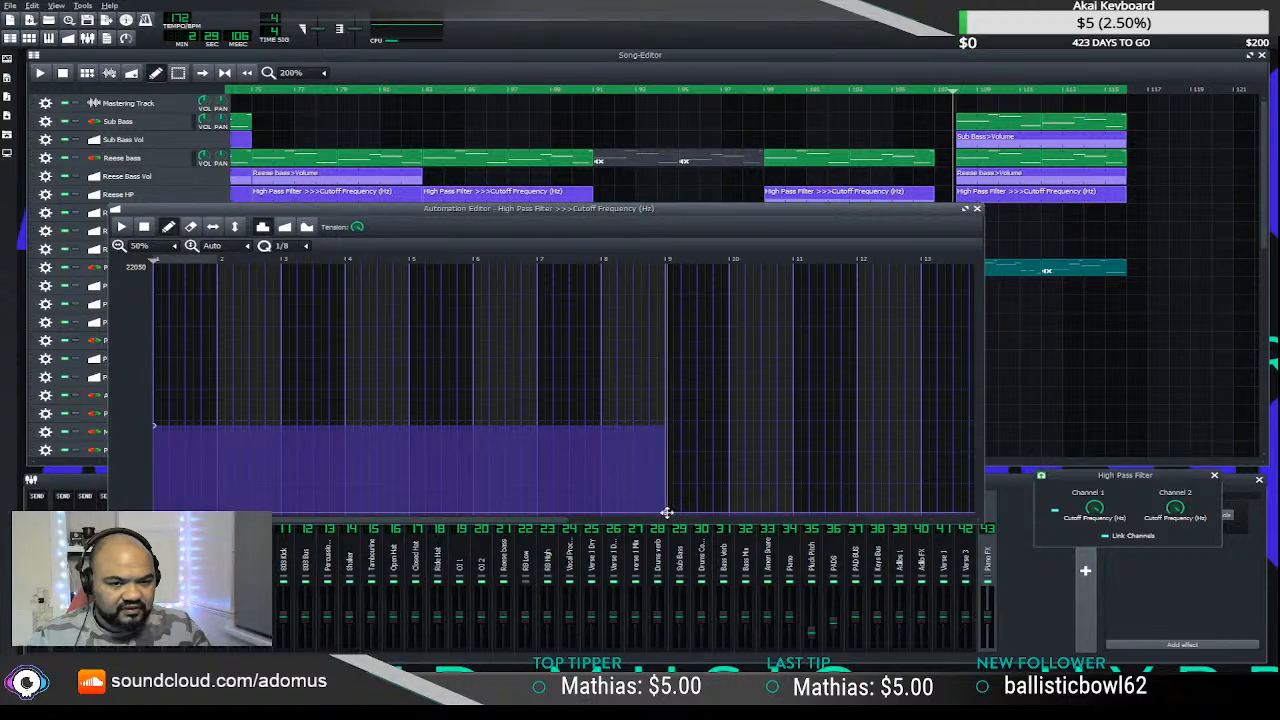
click(306, 226)
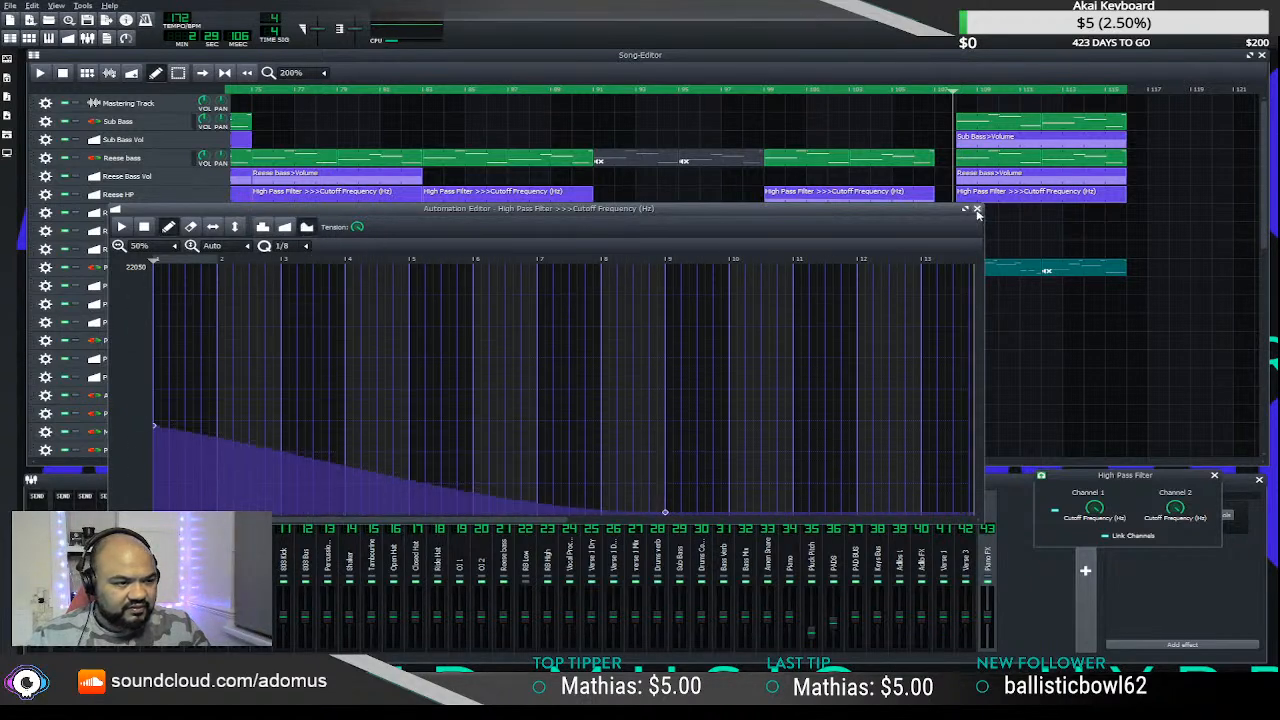
click(977, 211)
- Play the song from bar 83 to hear the piano's high-pass sweep
click(420, 90)
key(space)
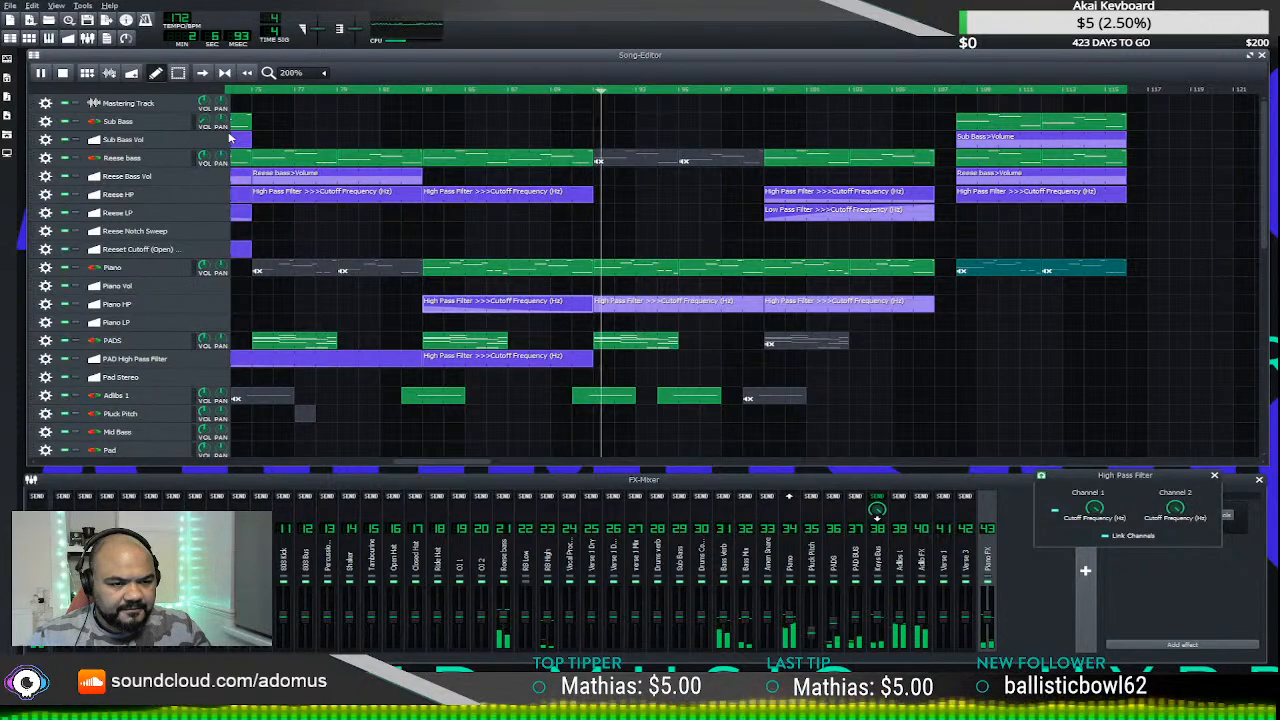
key(space)
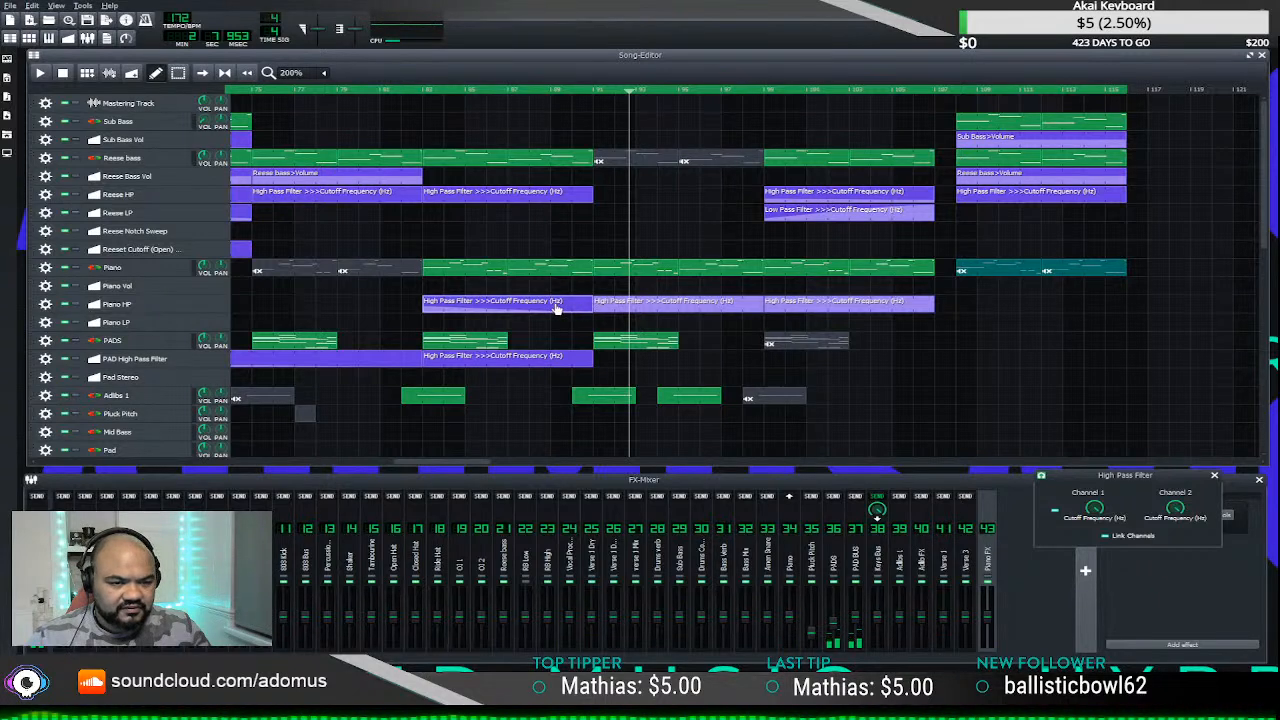
- Move the falling Piano HP clip to bar 75, unmute the piano clips from bar 75 to 83, and play that section
drag(554, 307, 380, 309)
ctrl+middle_click(316, 270)
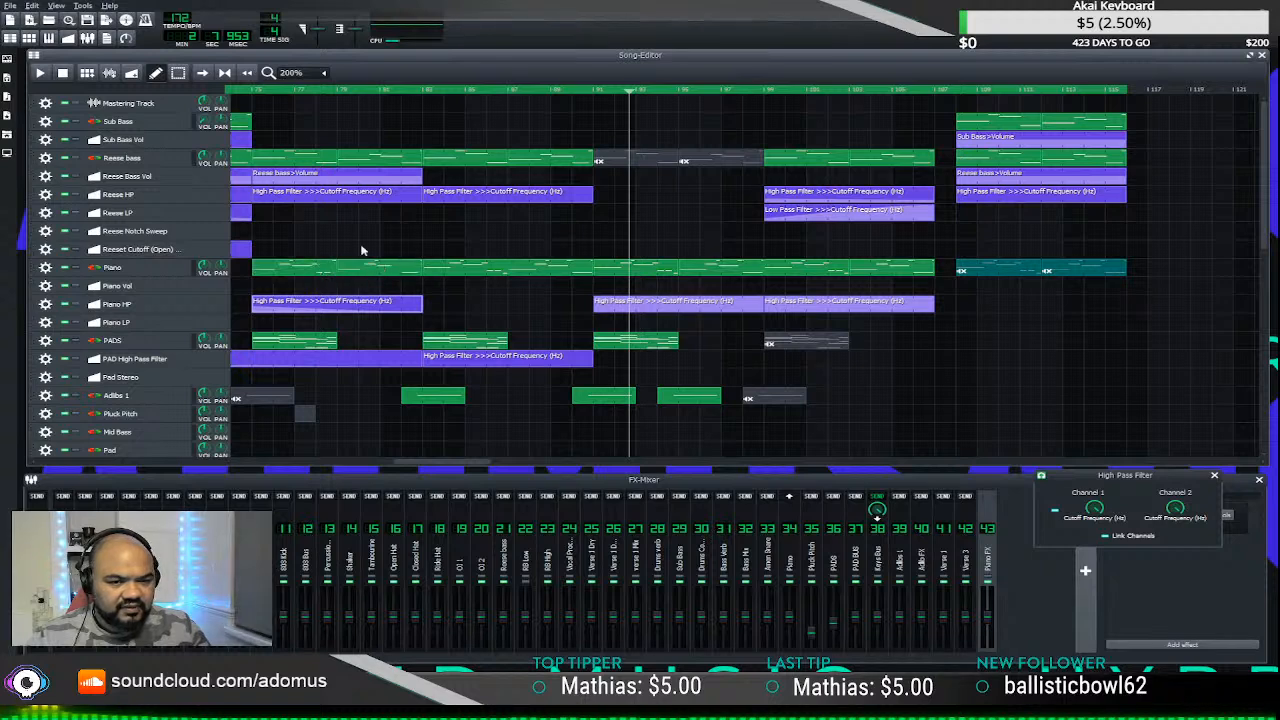
click(253, 91)
key(space)
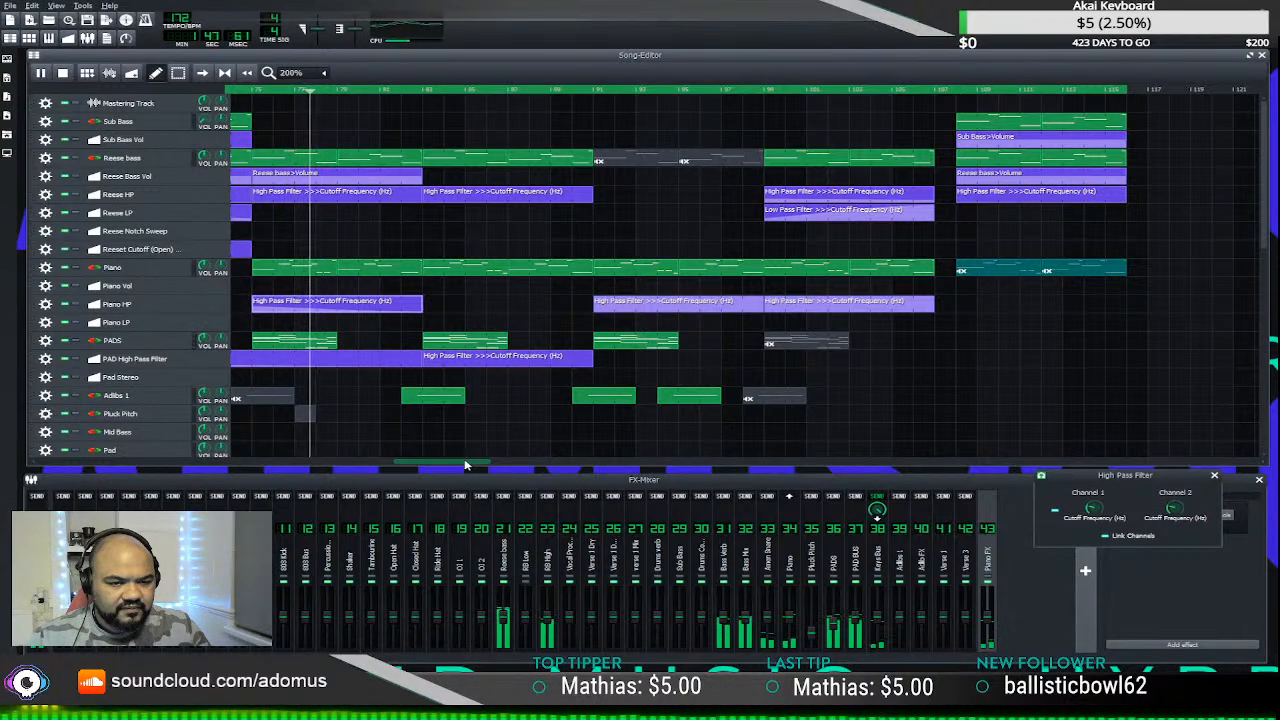
drag(466, 462, 404, 461)
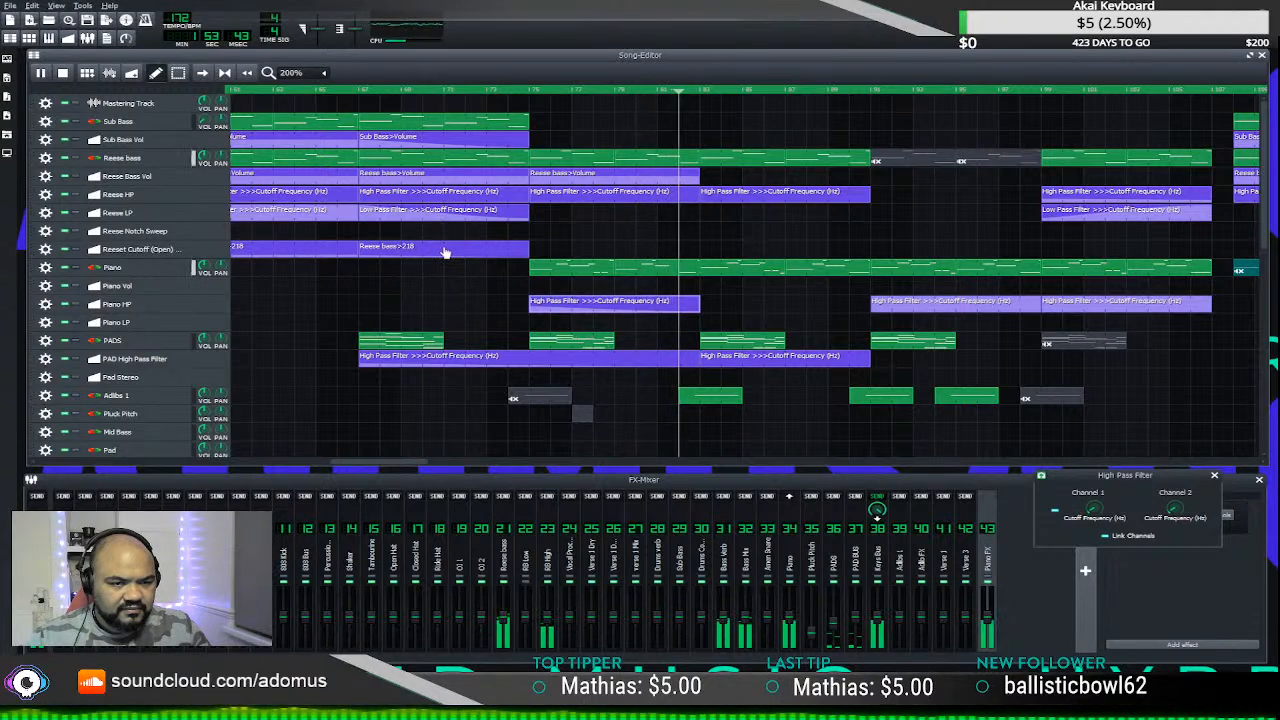
scroll(471, 245, down, 2)
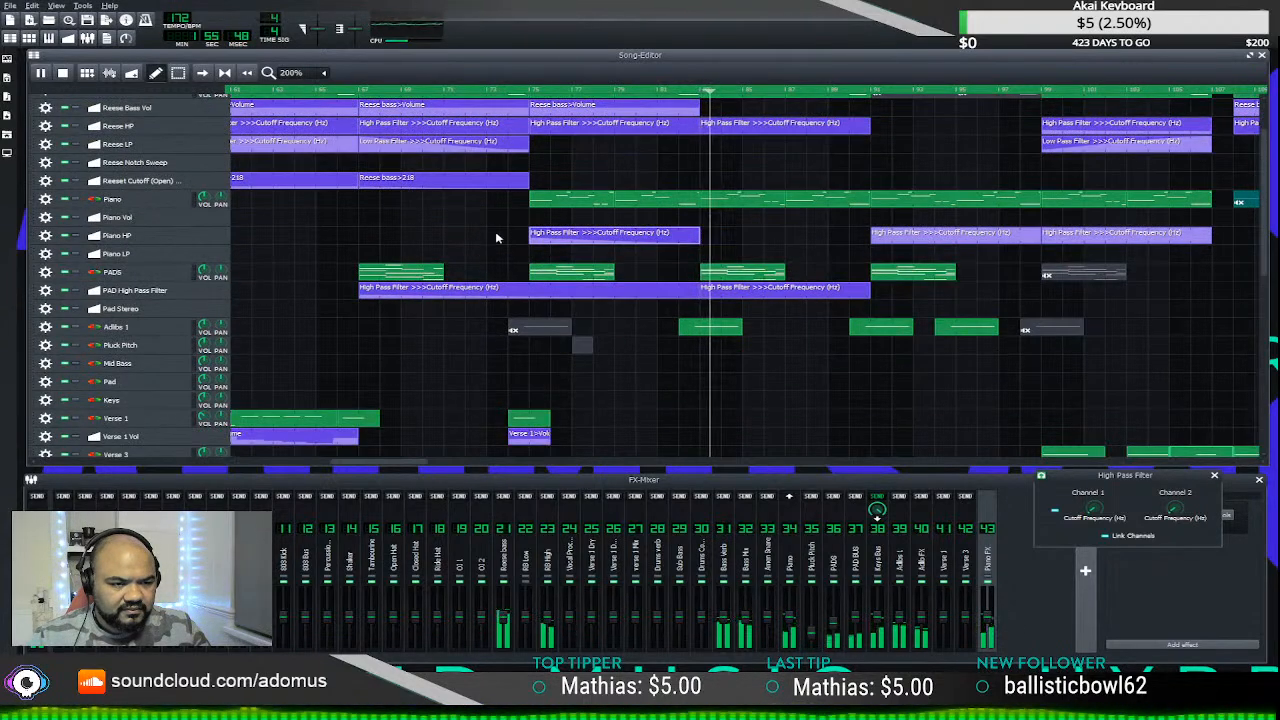
scroll(505, 232, up, 2)
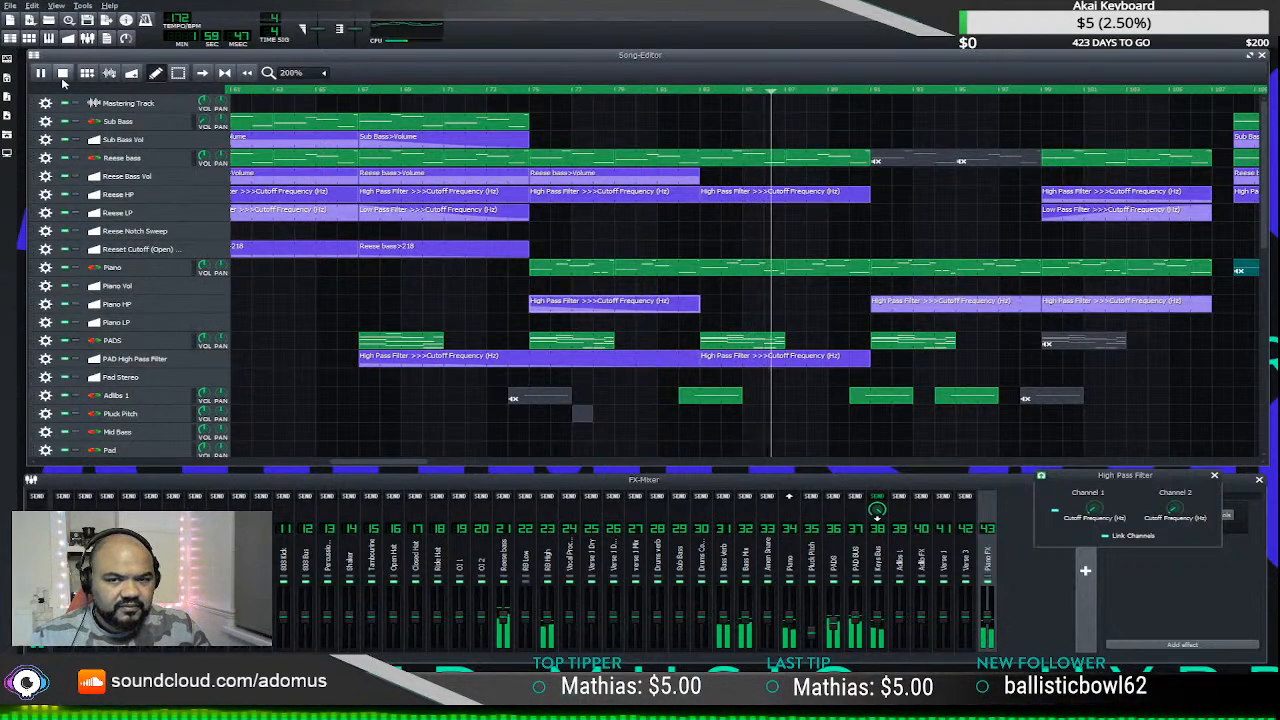
key(space)
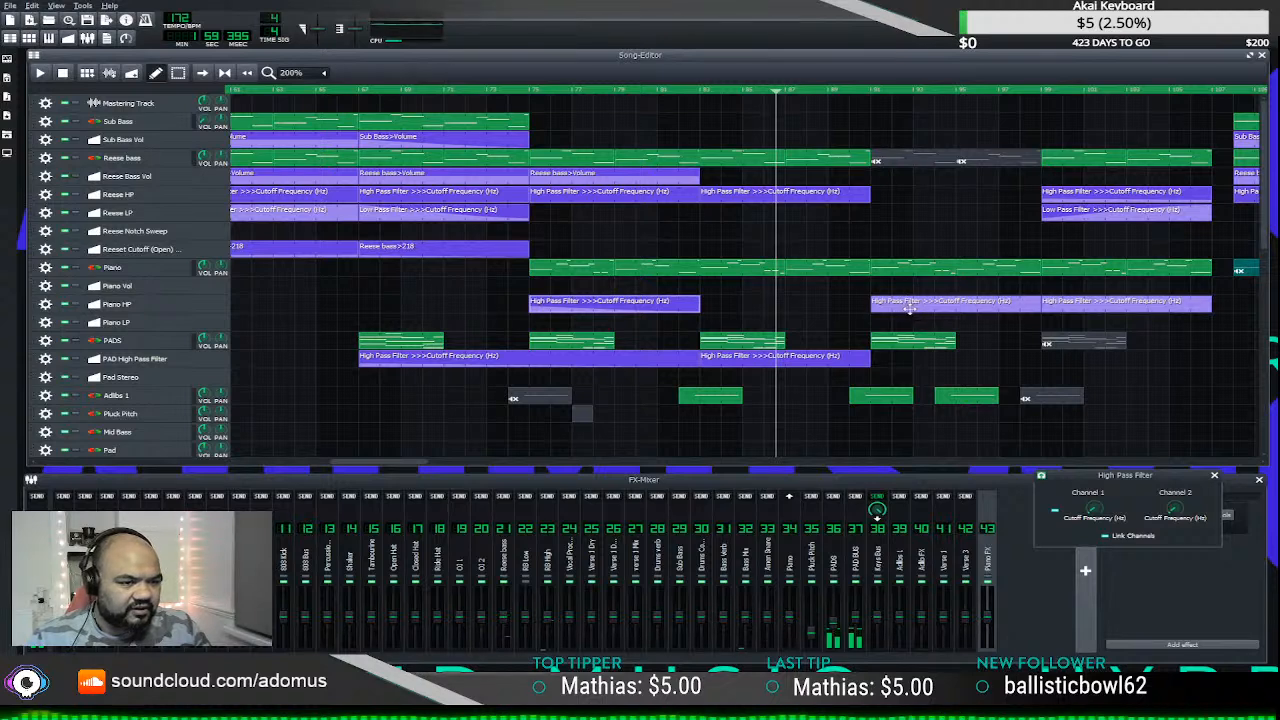
- Copy the bar 91 Piano HP clip to bar 83 and set its cutoff flat at the minimum
drag(910, 312, 728, 304)
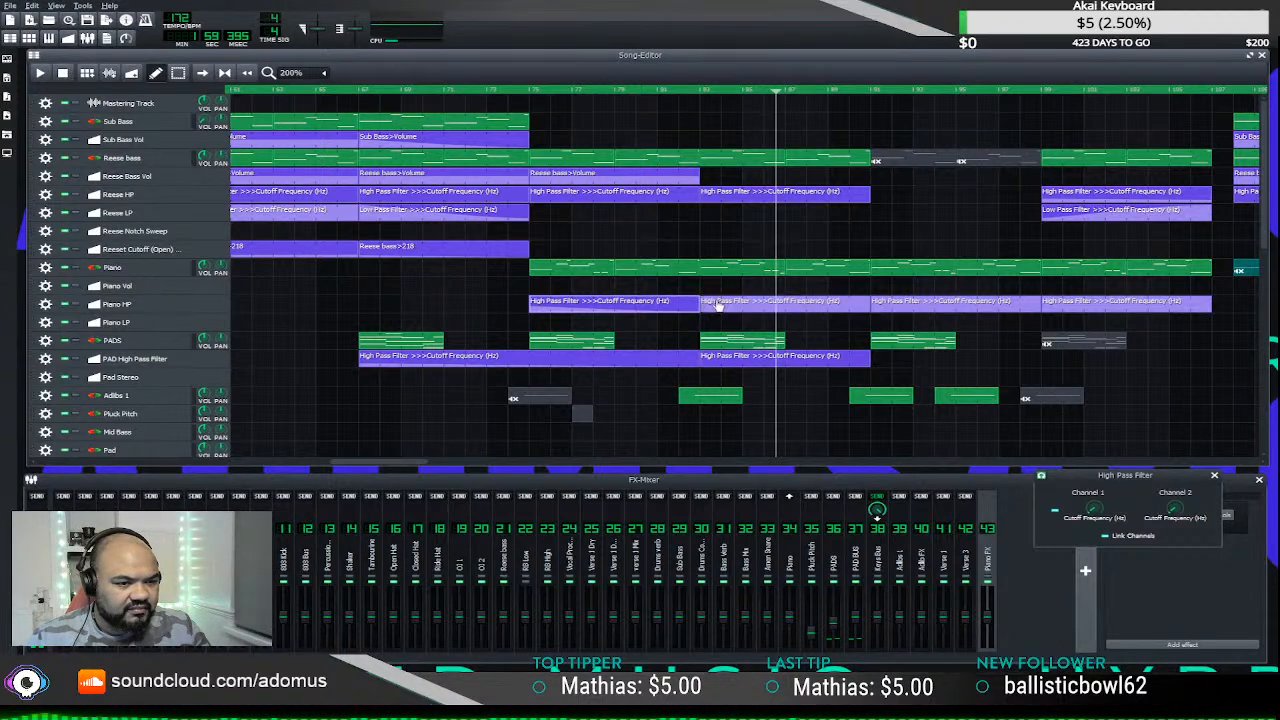
double_click(723, 306)
right_click(256, 430)
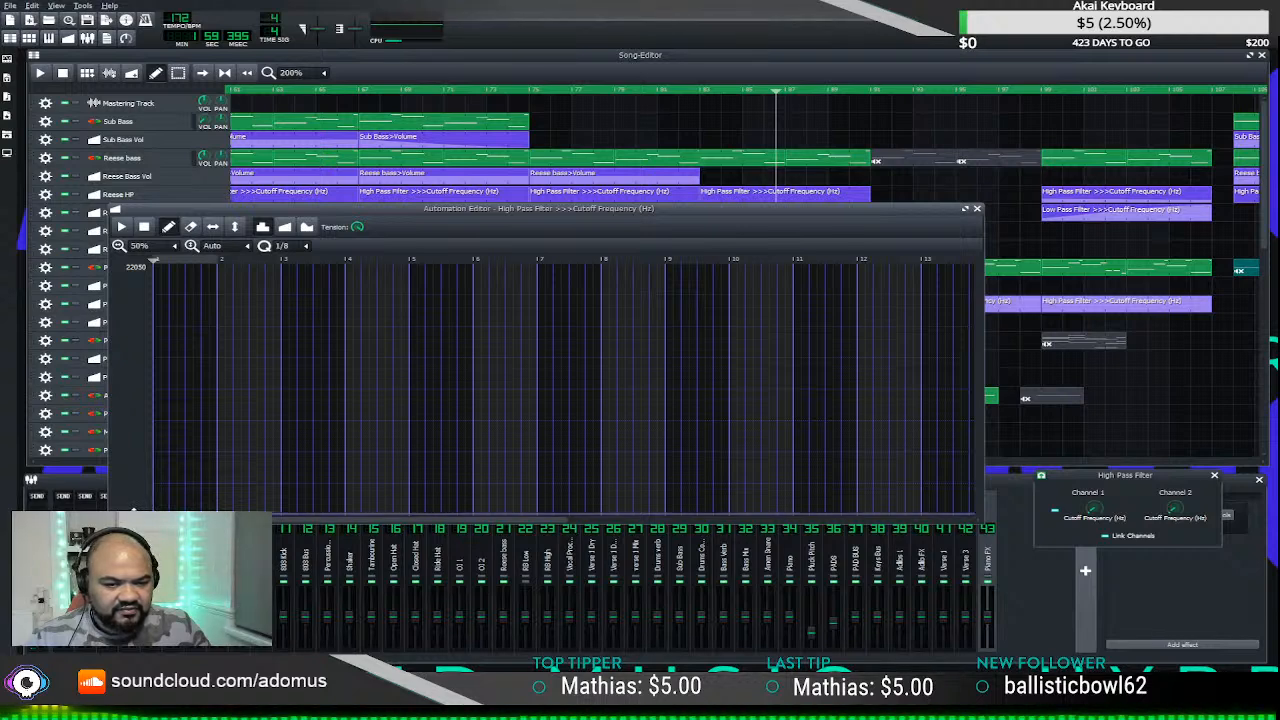
click(976, 209)
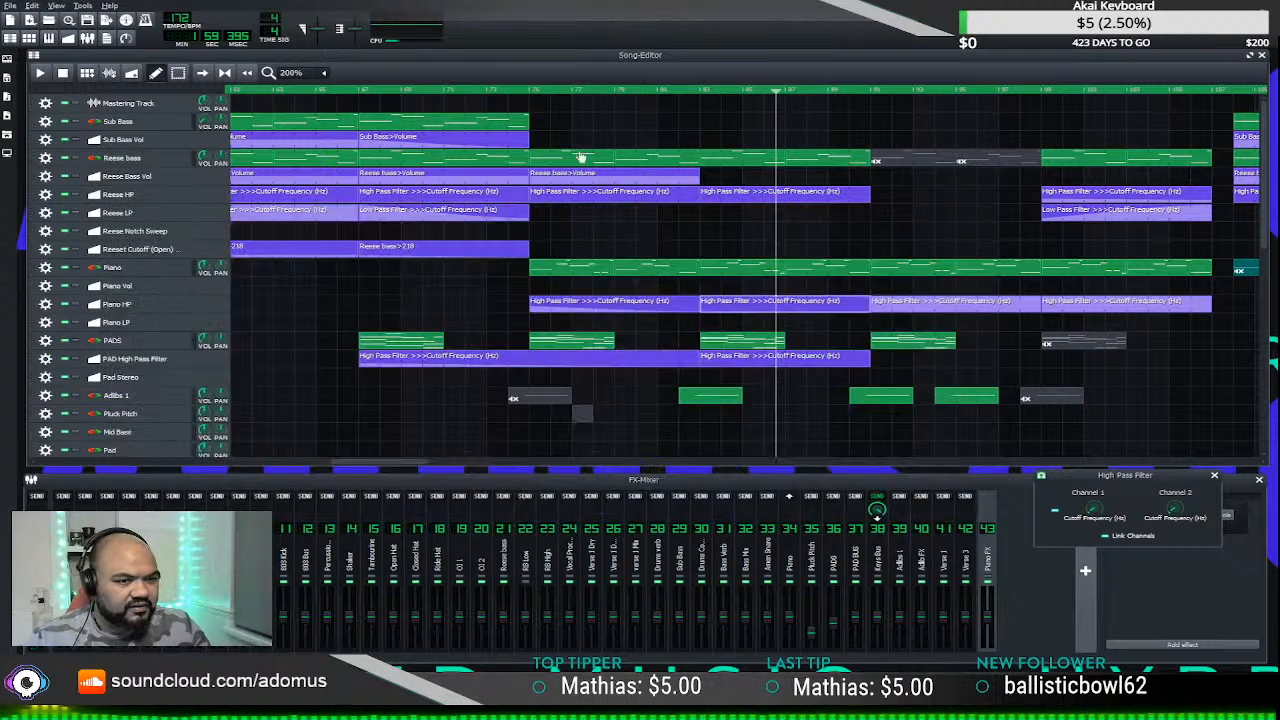
- Replay the song from just before bar 75 to judge the piano's filtered entry and the section after it
click(514, 91)
key(space)
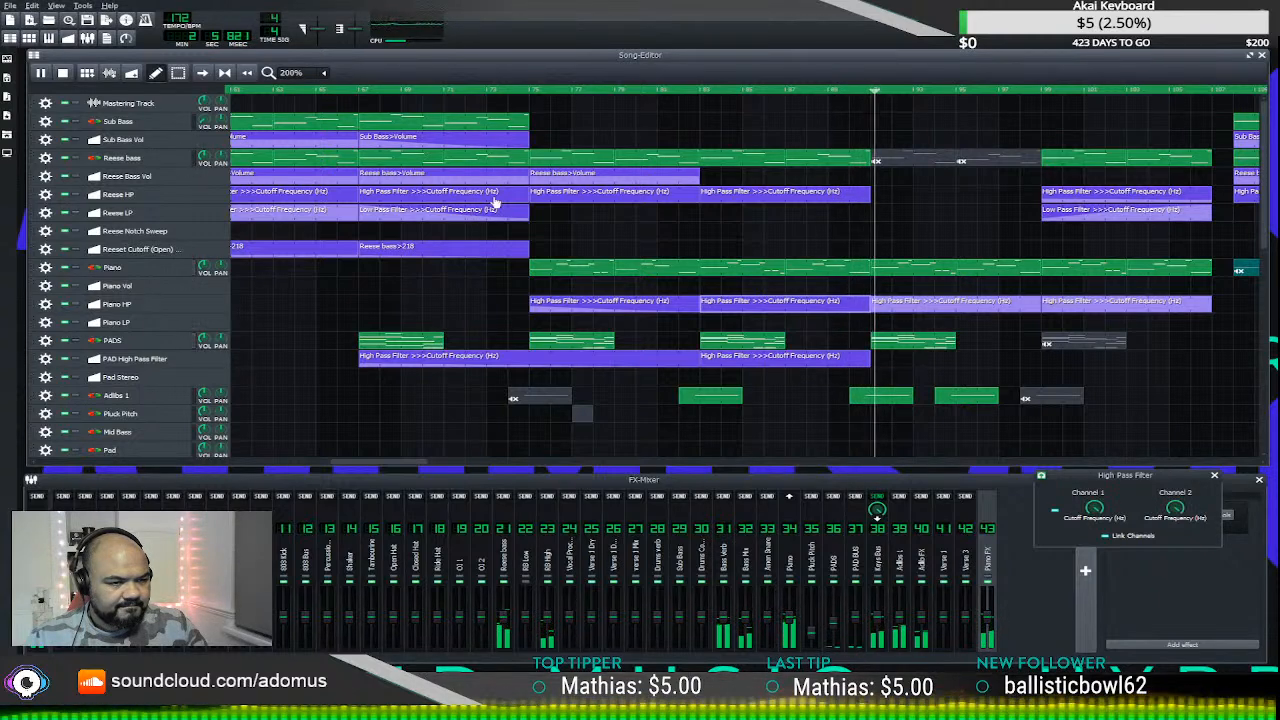
click(524, 92)
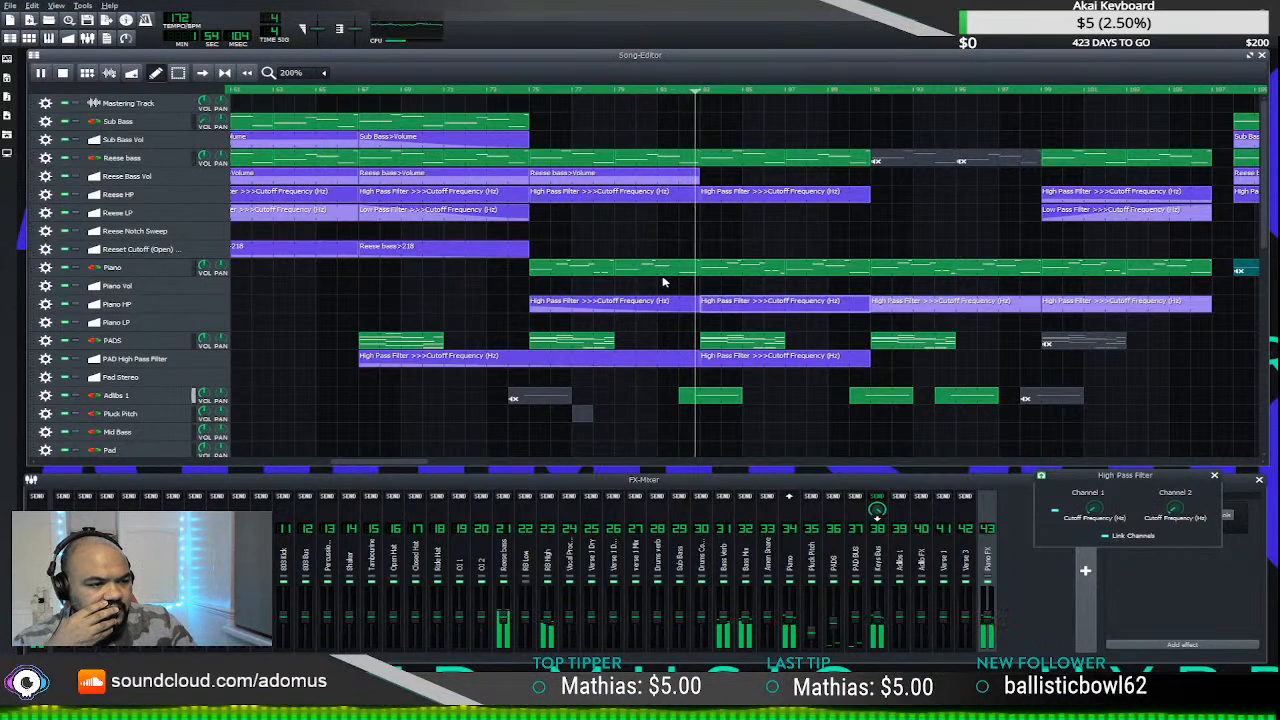
key(space)
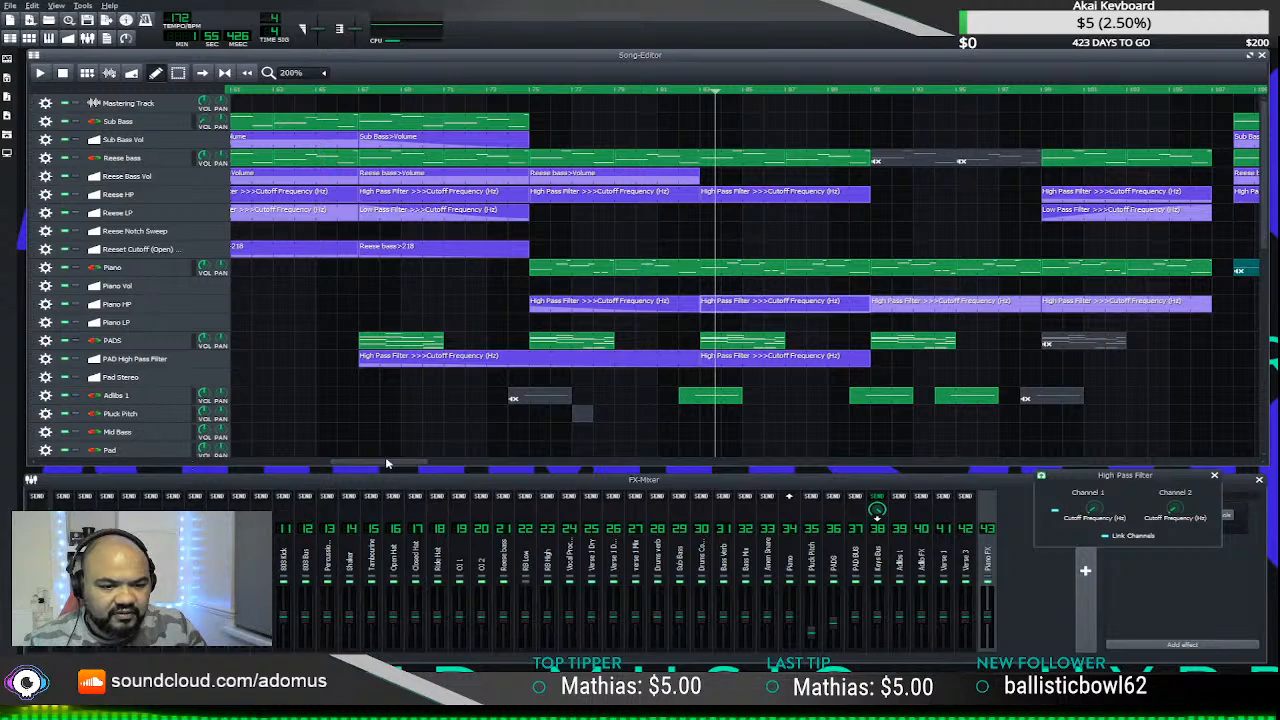
drag(391, 465, 437, 465)
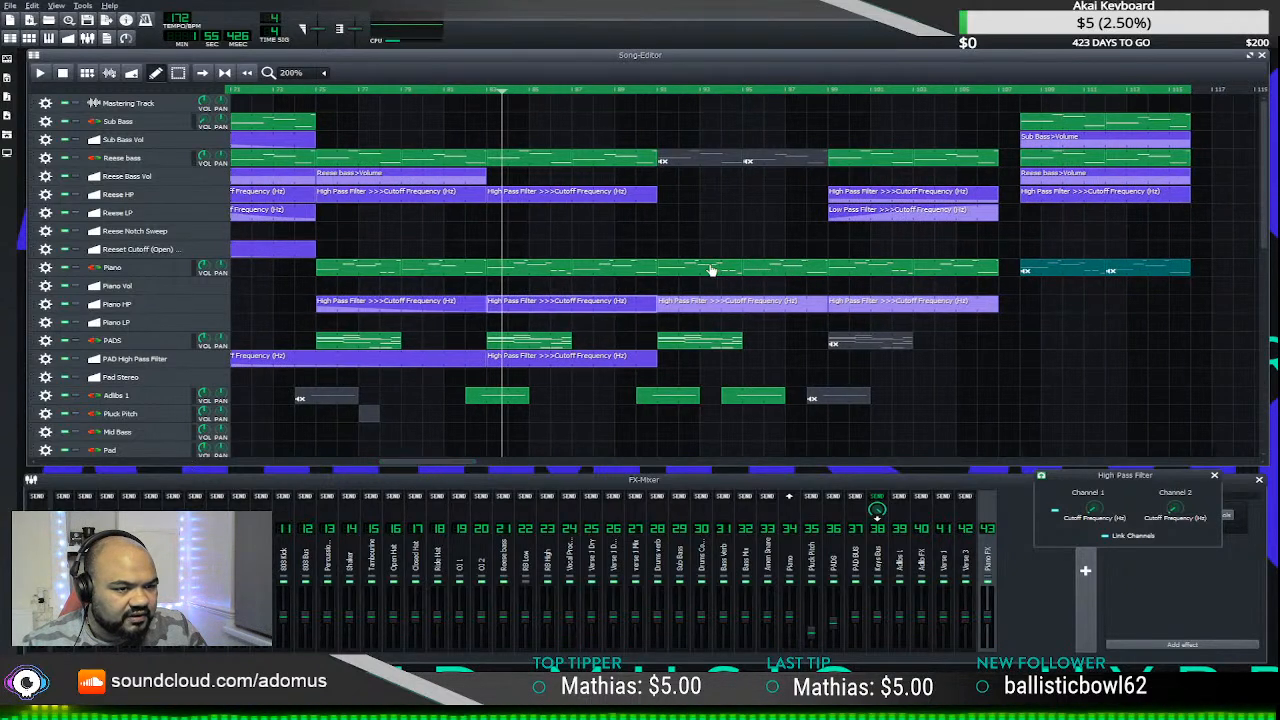
drag(779, 276, 448, 282)
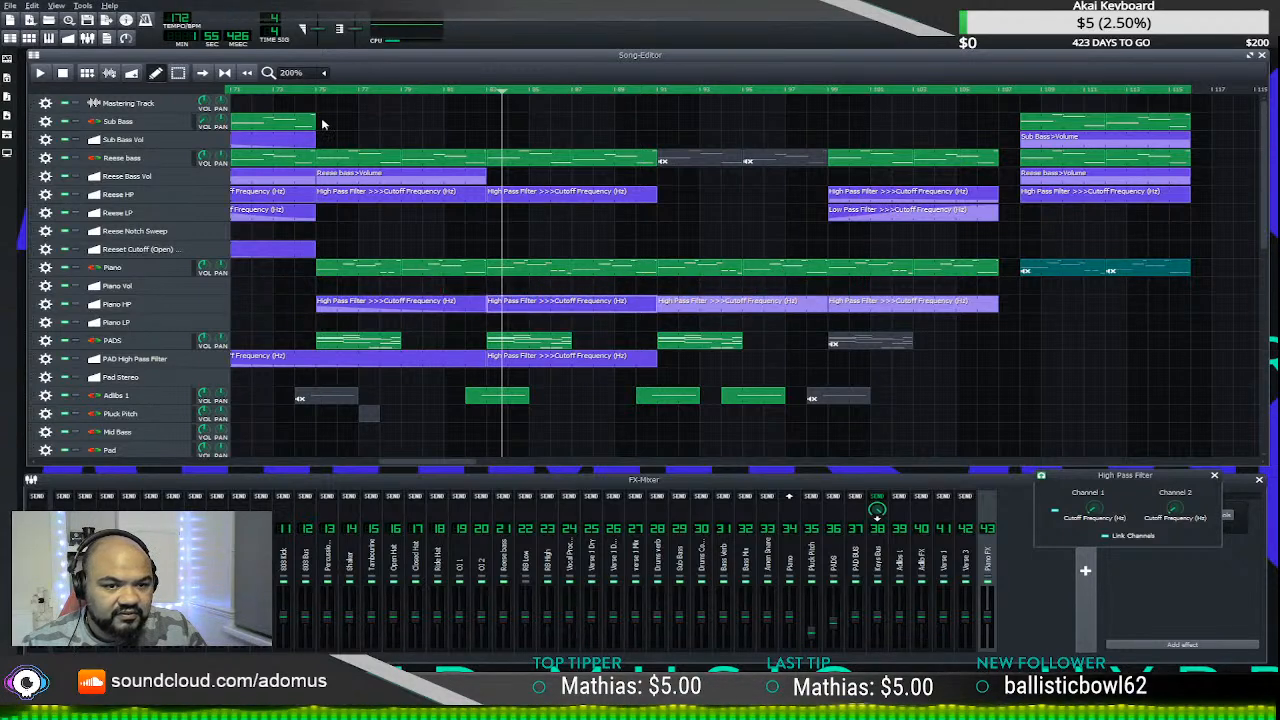
click(309, 90)
key(space)
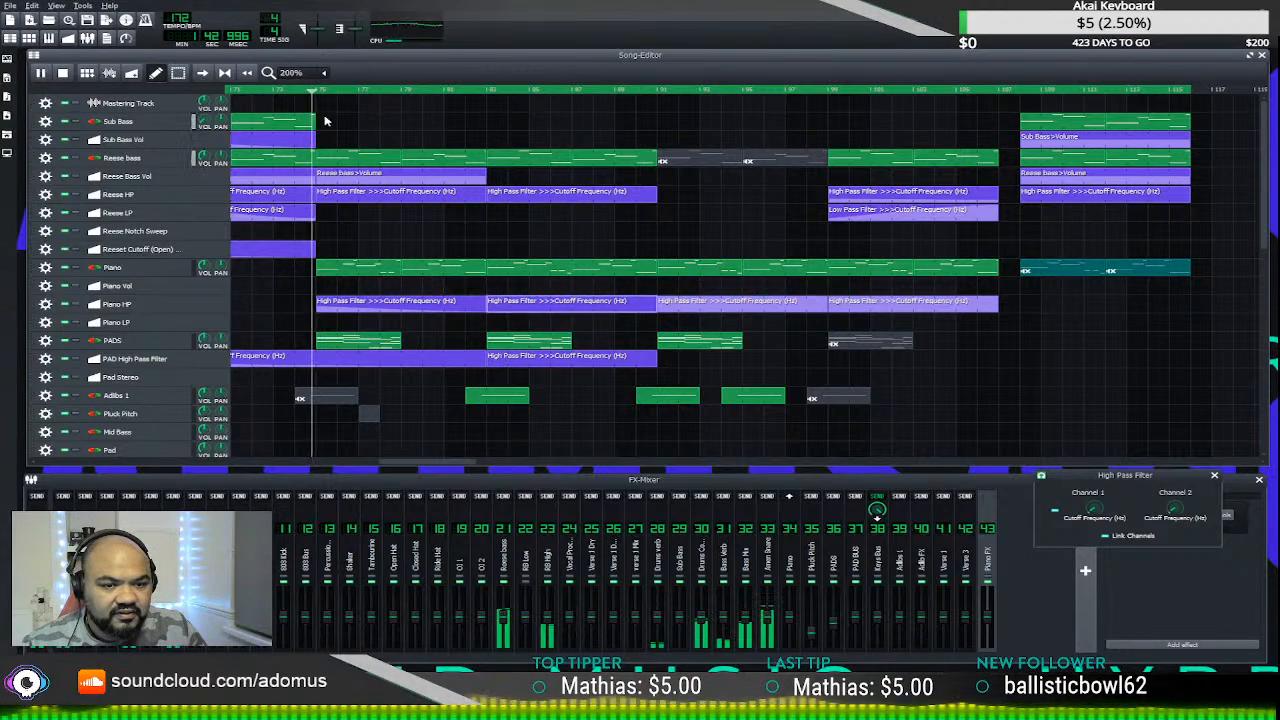
- Raise the starting cutoff of the bar 75 Piano HP sweep slightly and listen through to the closing section
double_click(464, 309)
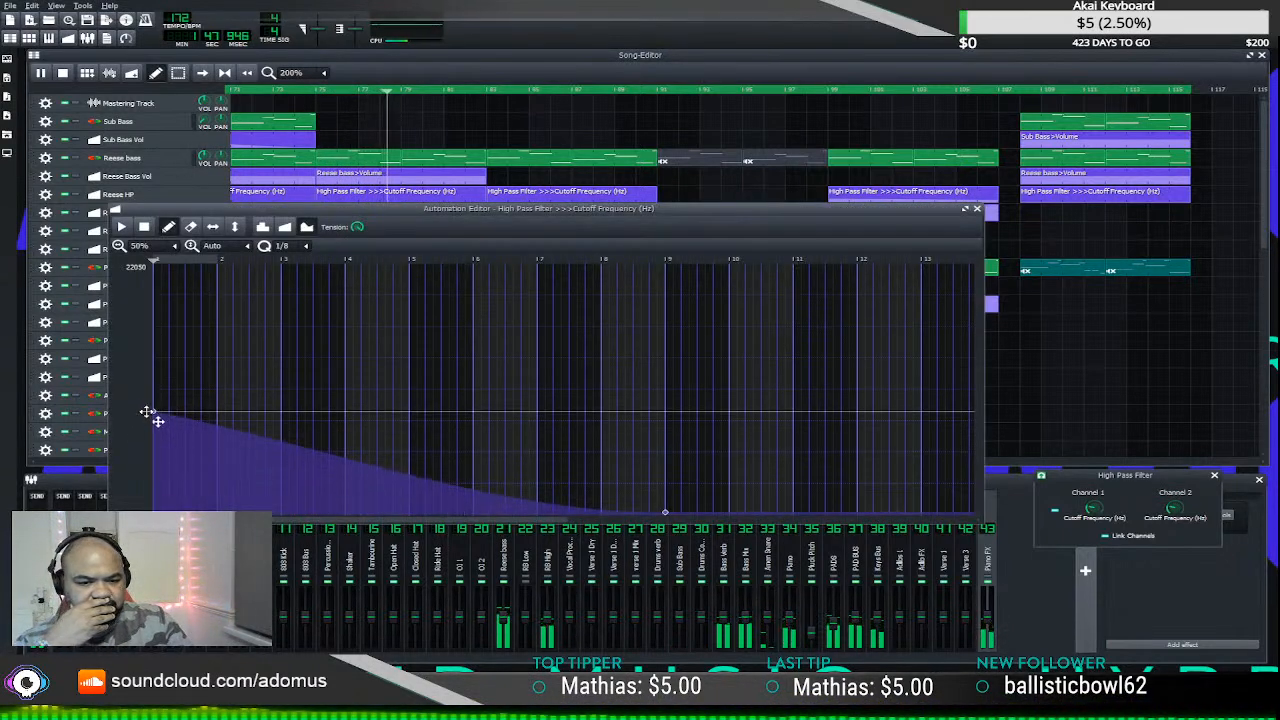
drag(147, 398, 129, 417)
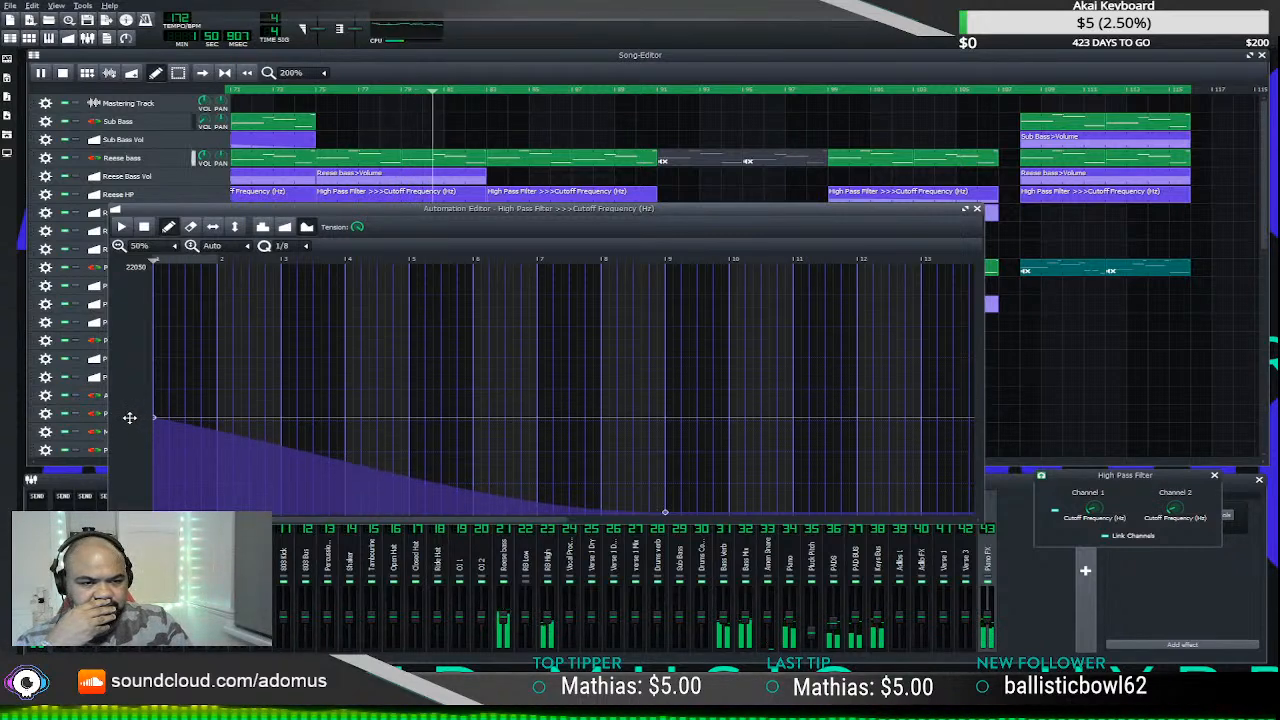
click(978, 210)
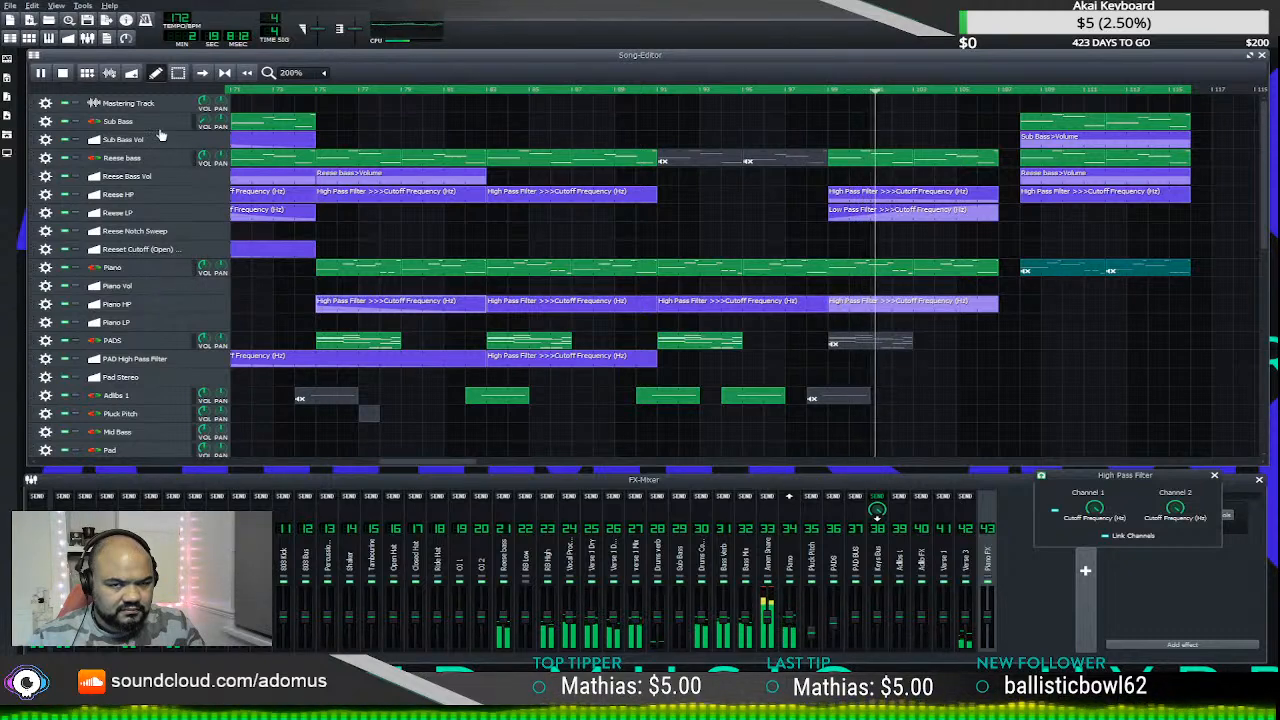
click(42, 74)
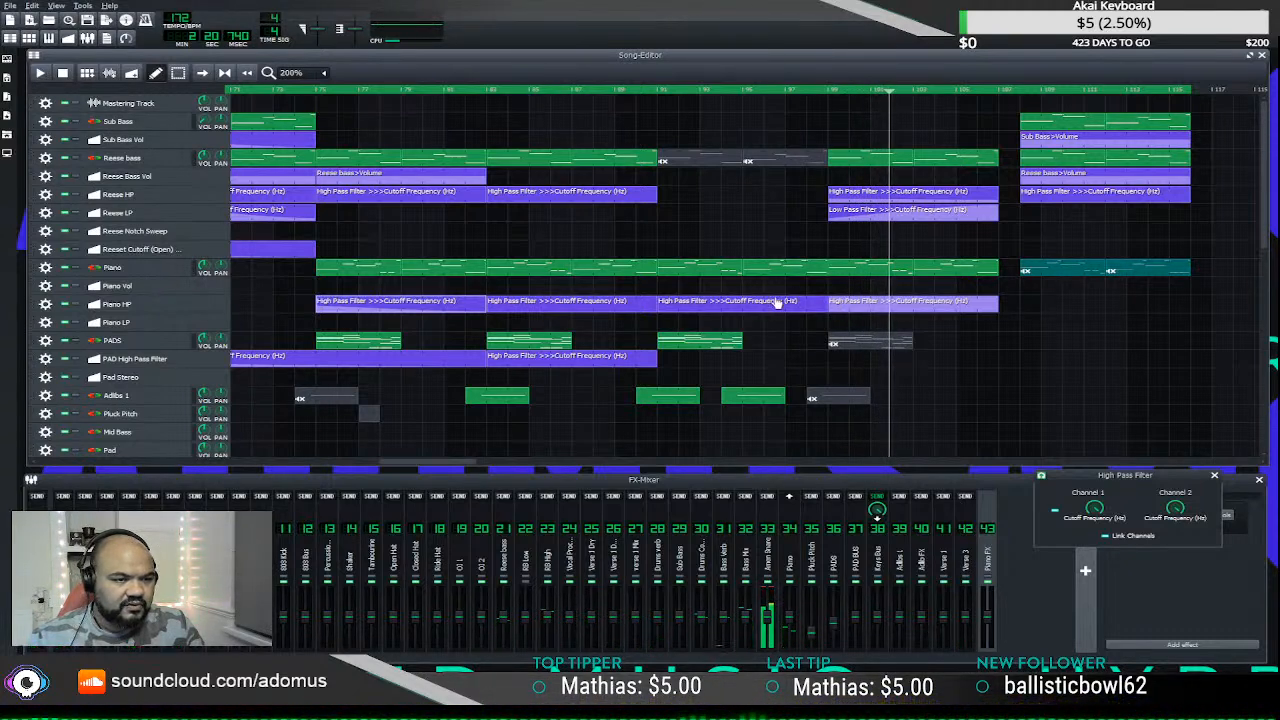
- Check the notes of the bar 95 piano clip, and mute the piano clips from bar 75 to 83
double_click(806, 265)
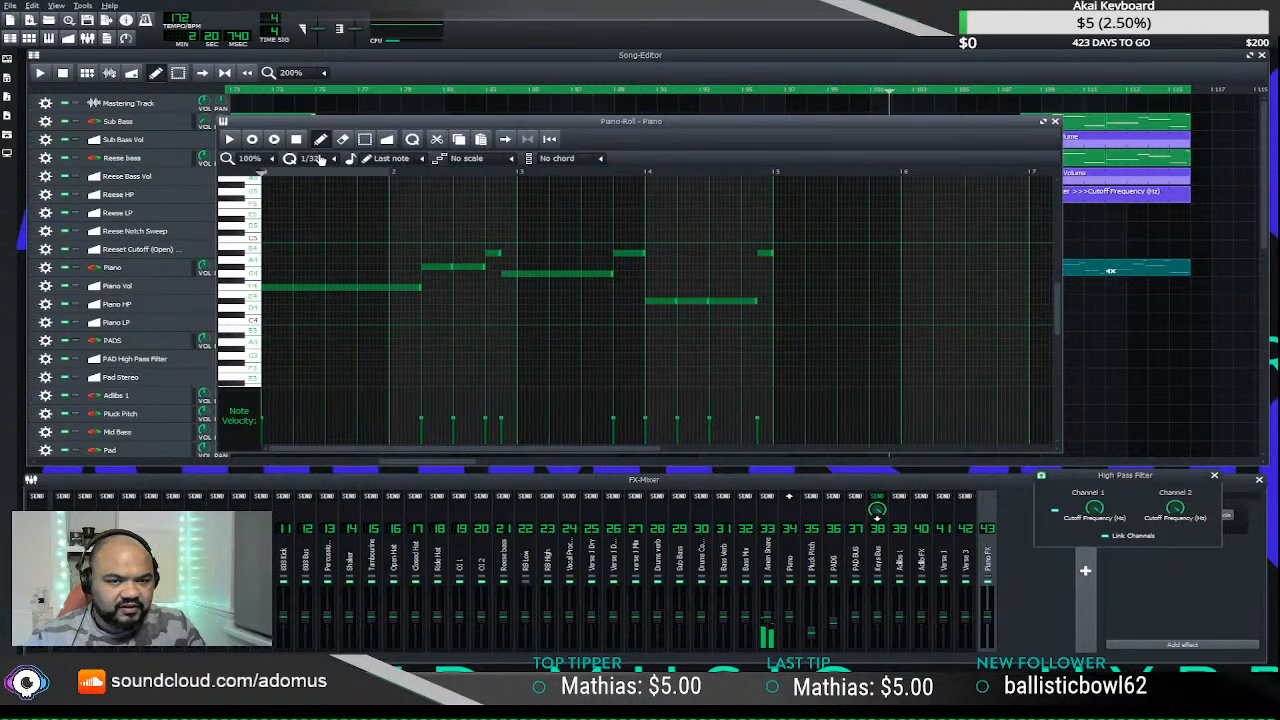
click(1057, 121)
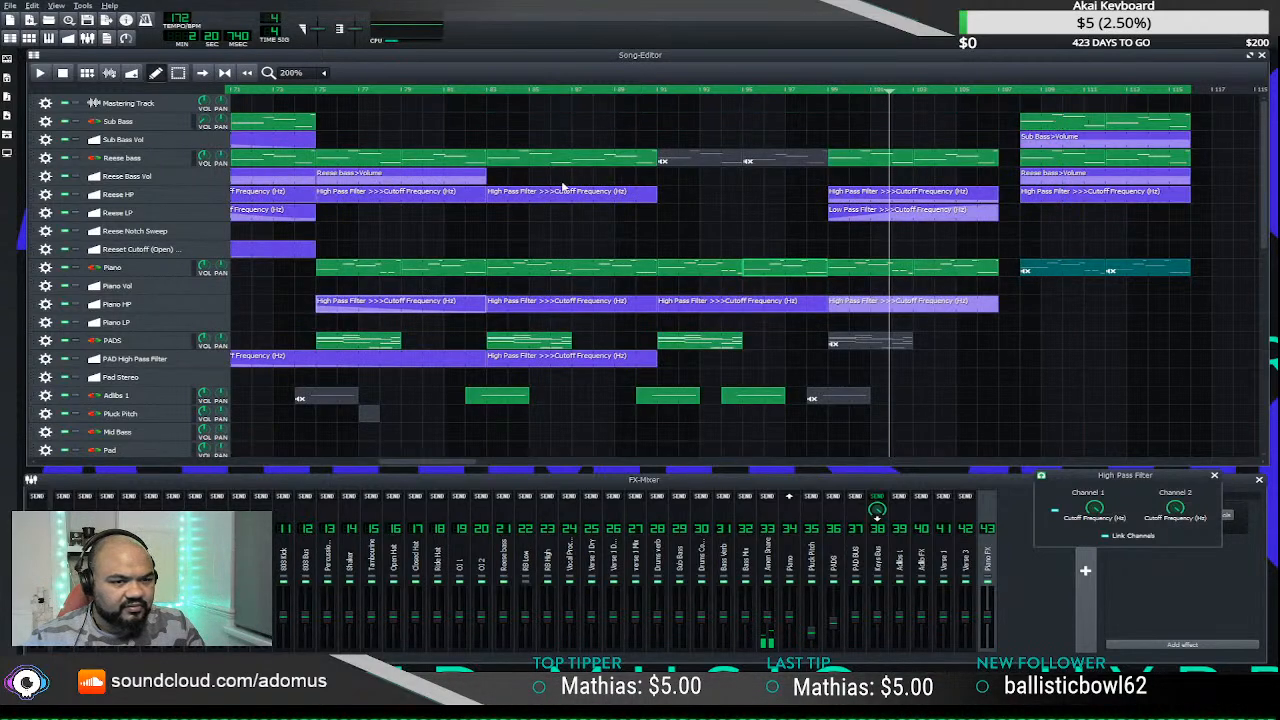
ctrl+middle_click(437, 270)
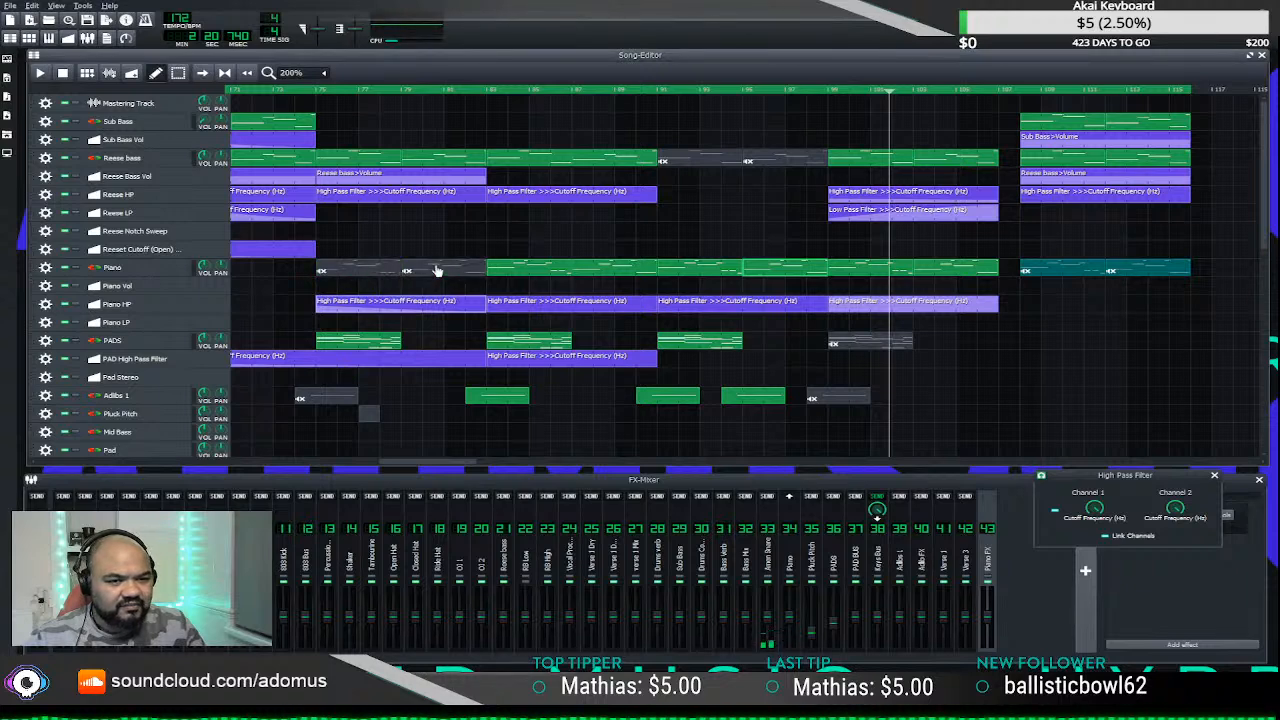
- Play from just before bar 75 and lower the bar 99 Piano HP clip's cutoff to the minimum
click(312, 91)
key(space)
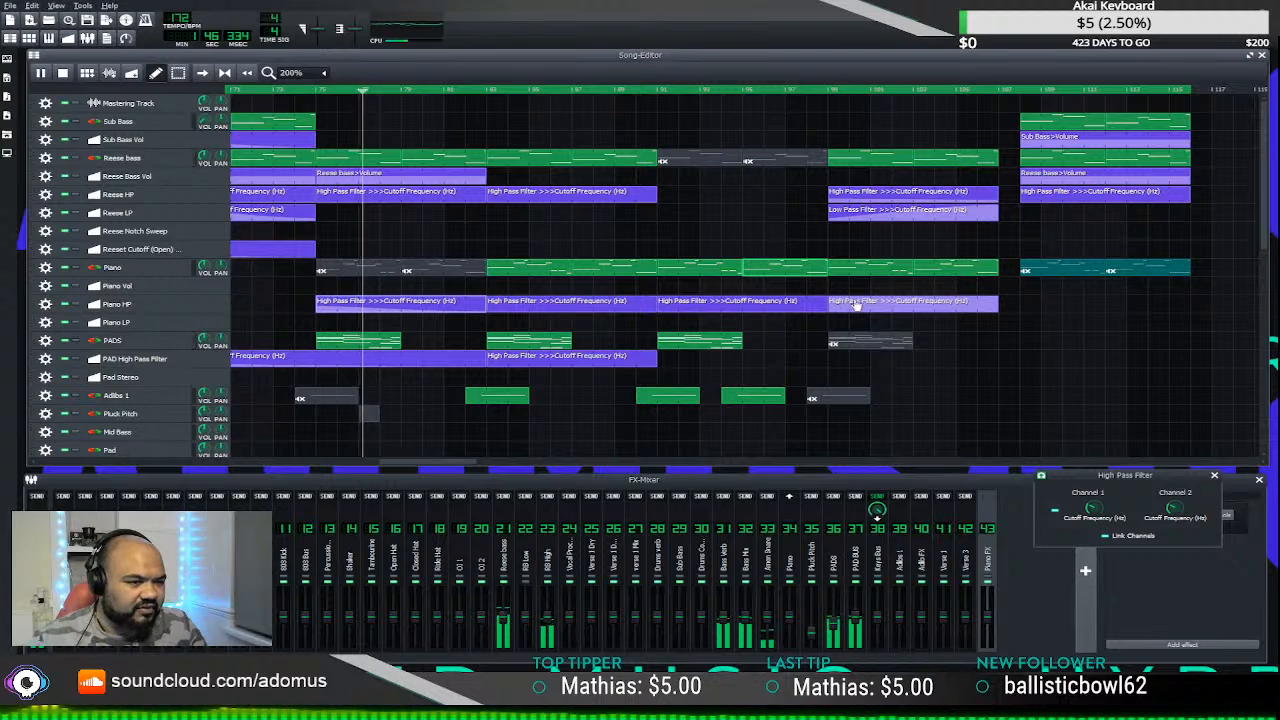
drag(400, 463, 462, 465)
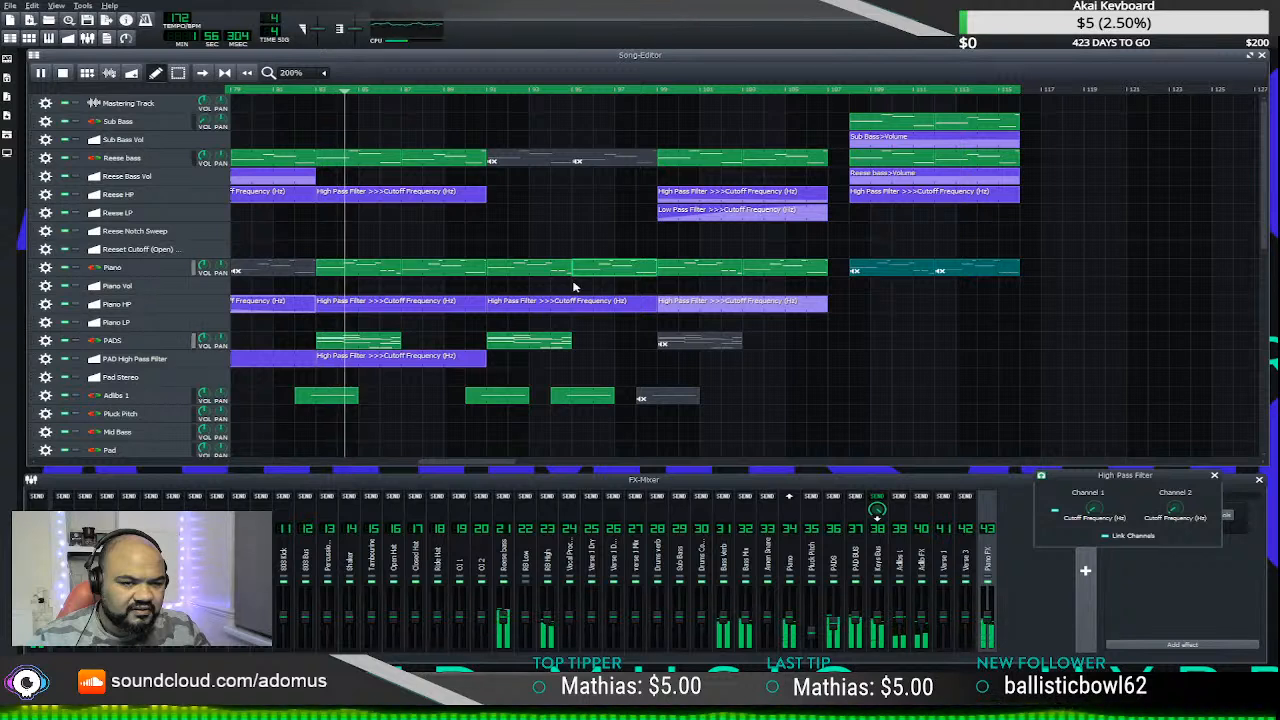
double_click(690, 309)
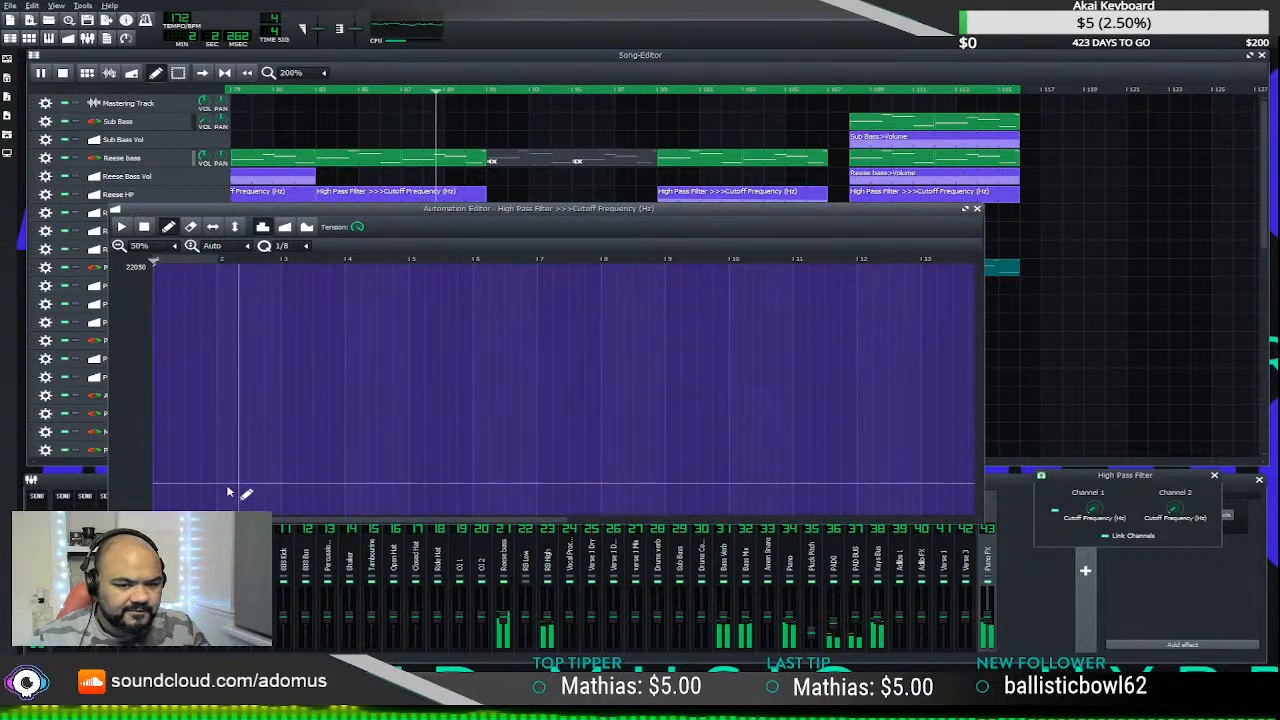
drag(155, 264, 168, 497)
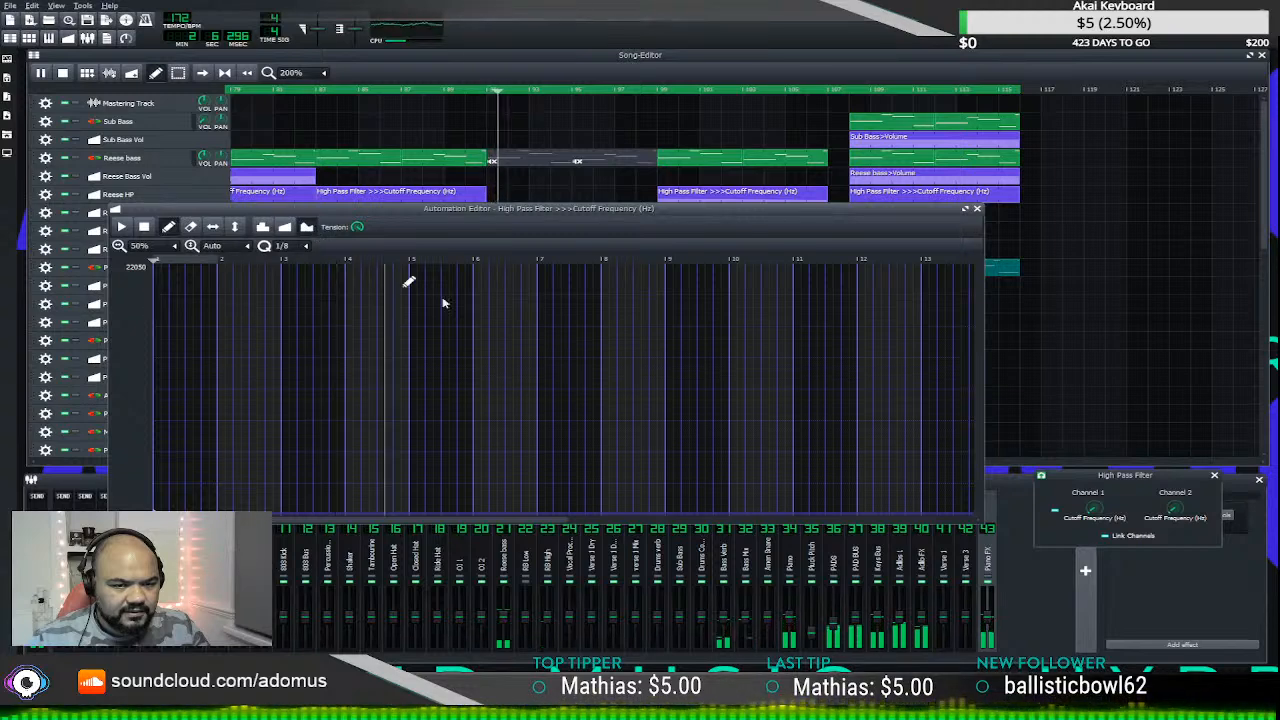
- Add a cutoff point at bar 9 of the bar 99 Piano HP clip, about halfway up the range
click(724, 399)
drag(726, 398, 665, 386)
click(978, 209)
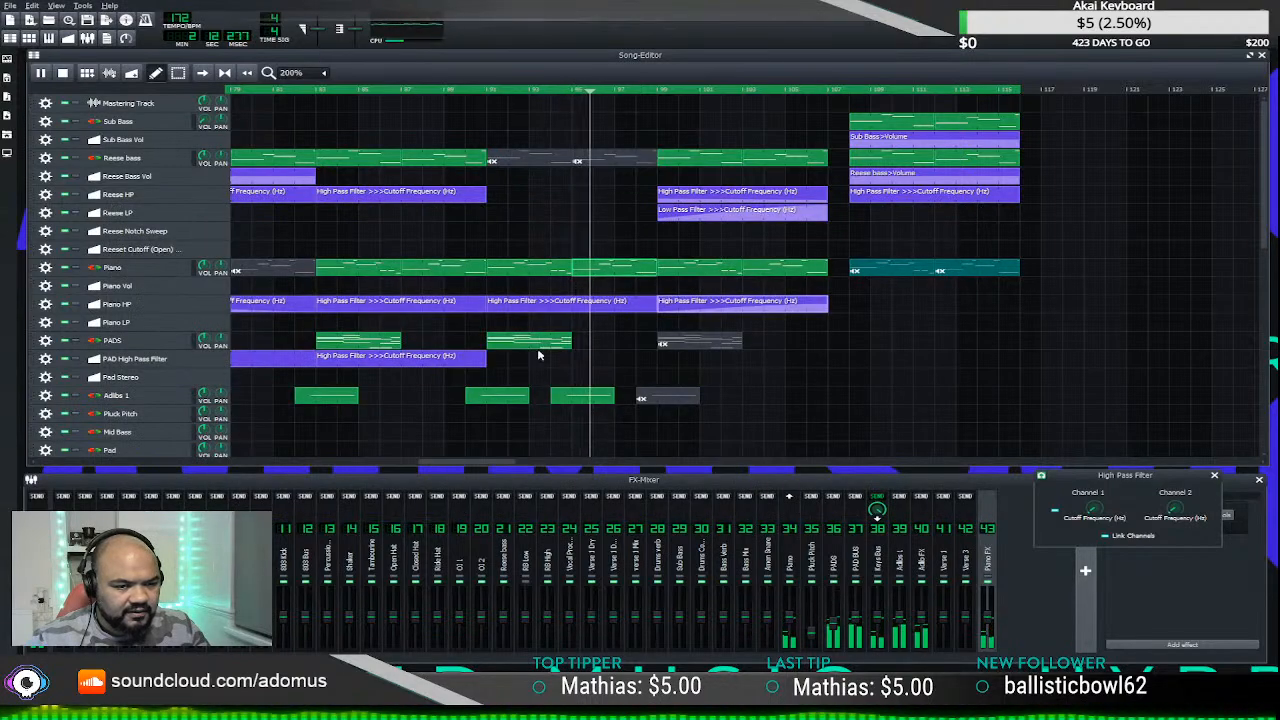
- Try muting the Sweep 2 clip that starts at bar 91
scroll(520, 380, down, 3)
scroll(520, 380, down, 5)
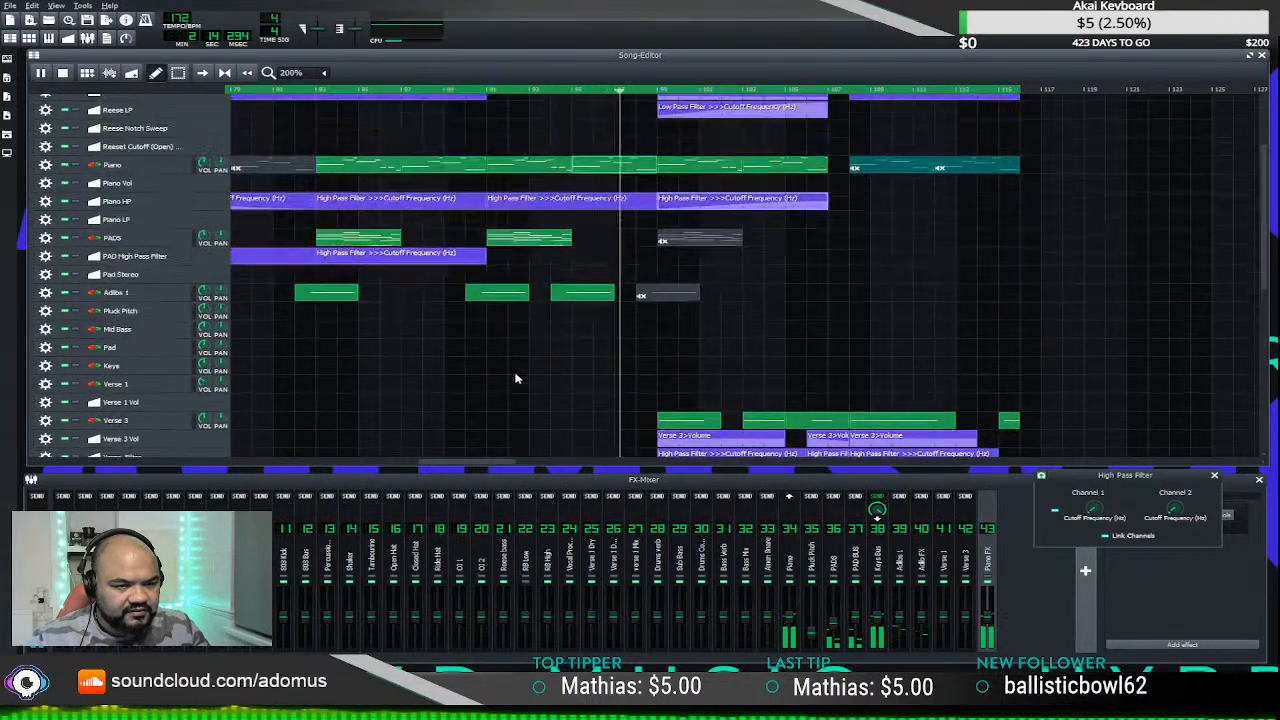
scroll(513, 380, down, 3)
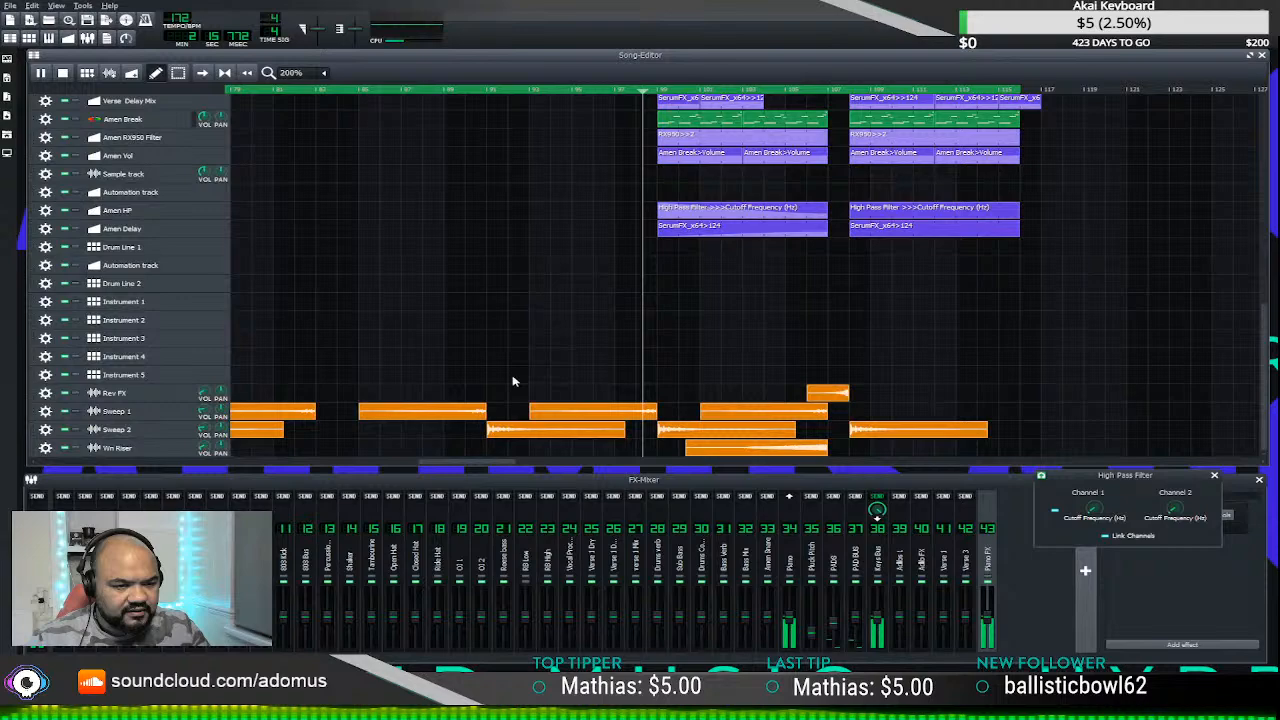
ctrl+middle_click(505, 431)
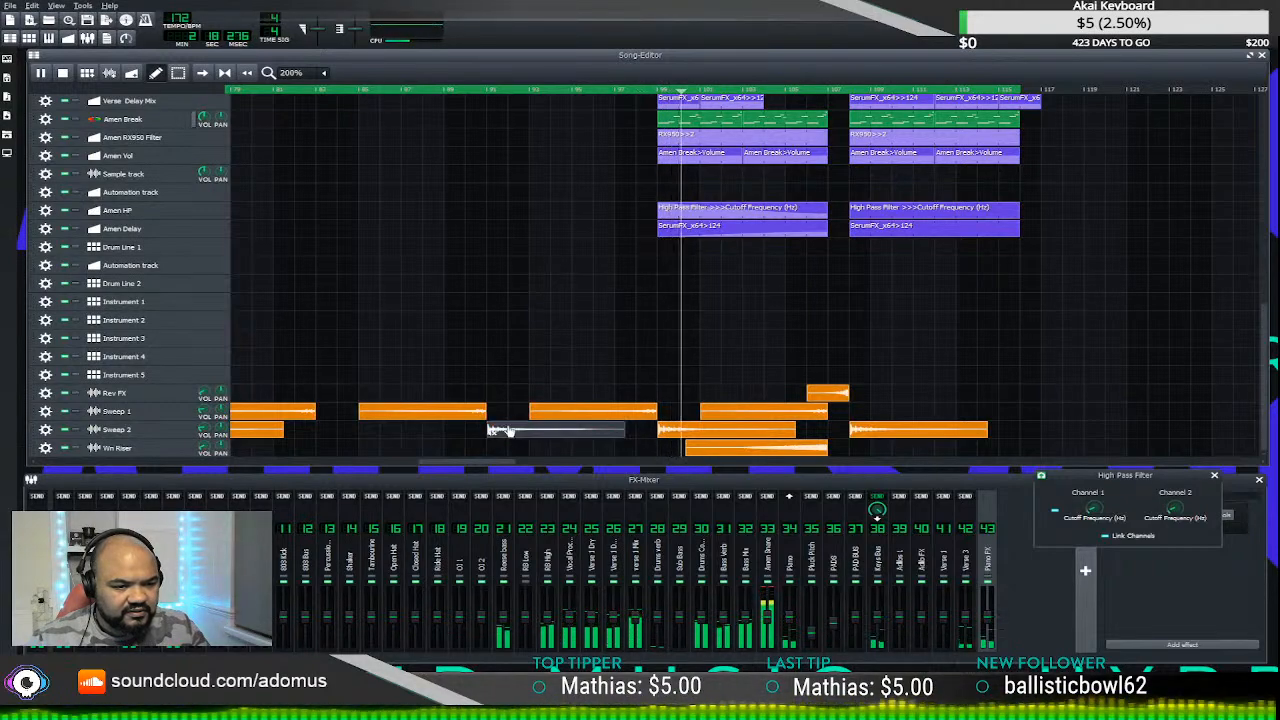
scroll(491, 331, up, 8)
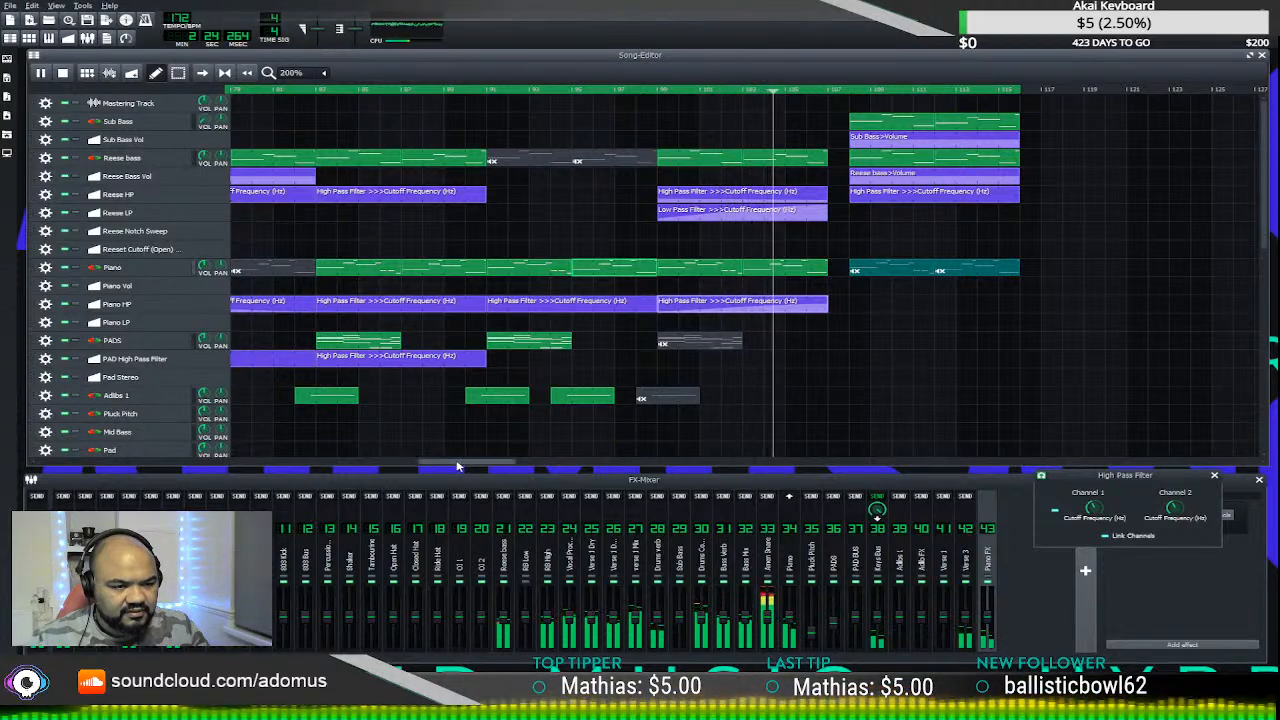
- Raise the bar 99 Piano HP clip's starting cutoff slightly and lower its bar 9 point to about a third of the range
click(41, 73)
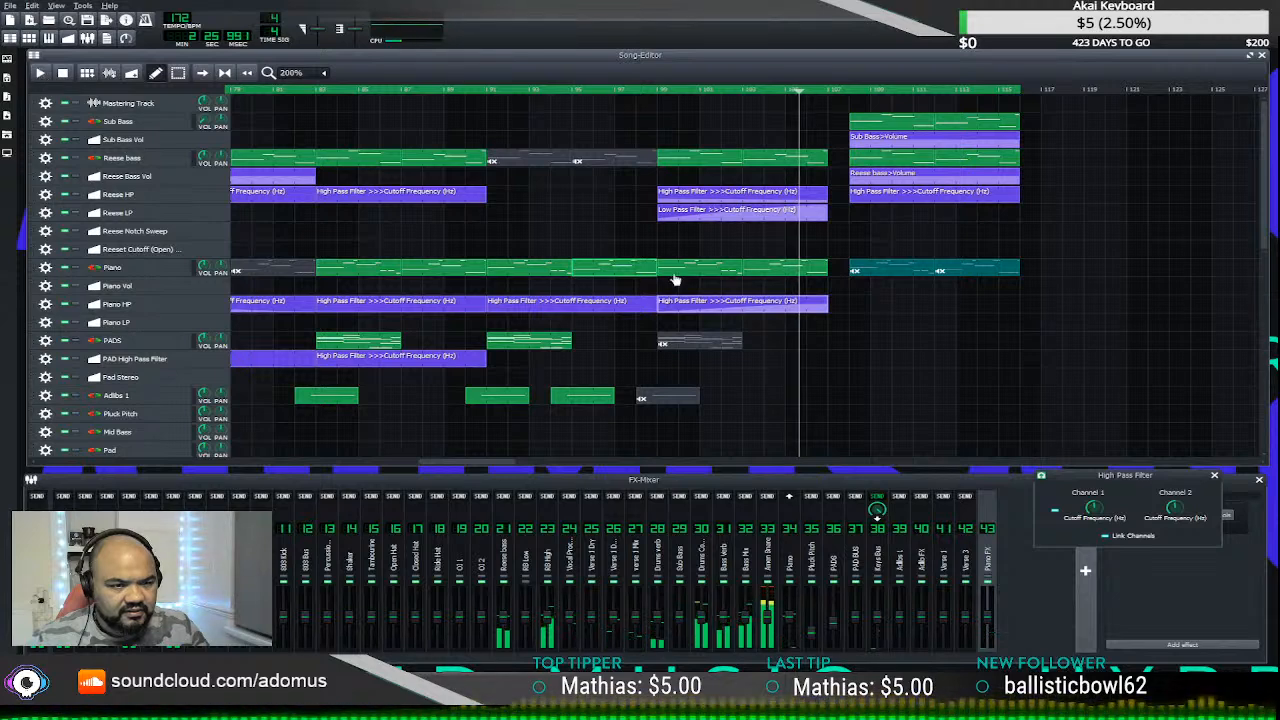
double_click(707, 312)
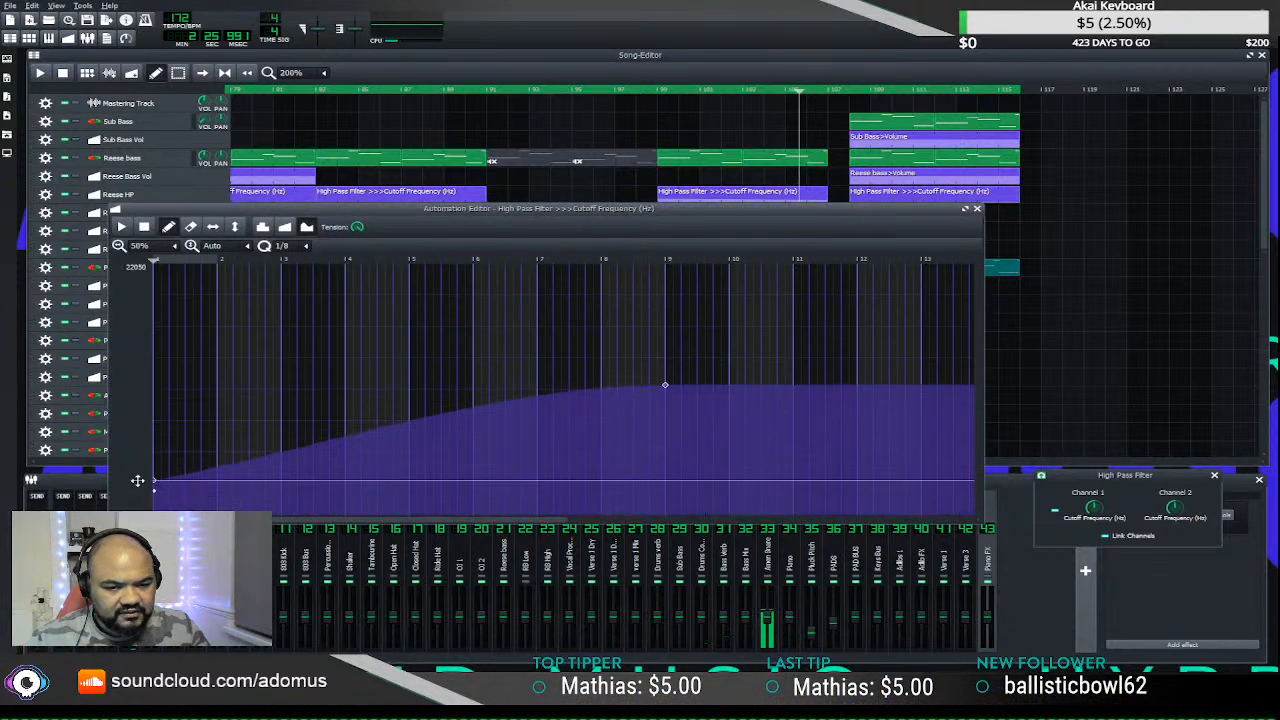
drag(667, 386, 673, 437)
click(976, 208)
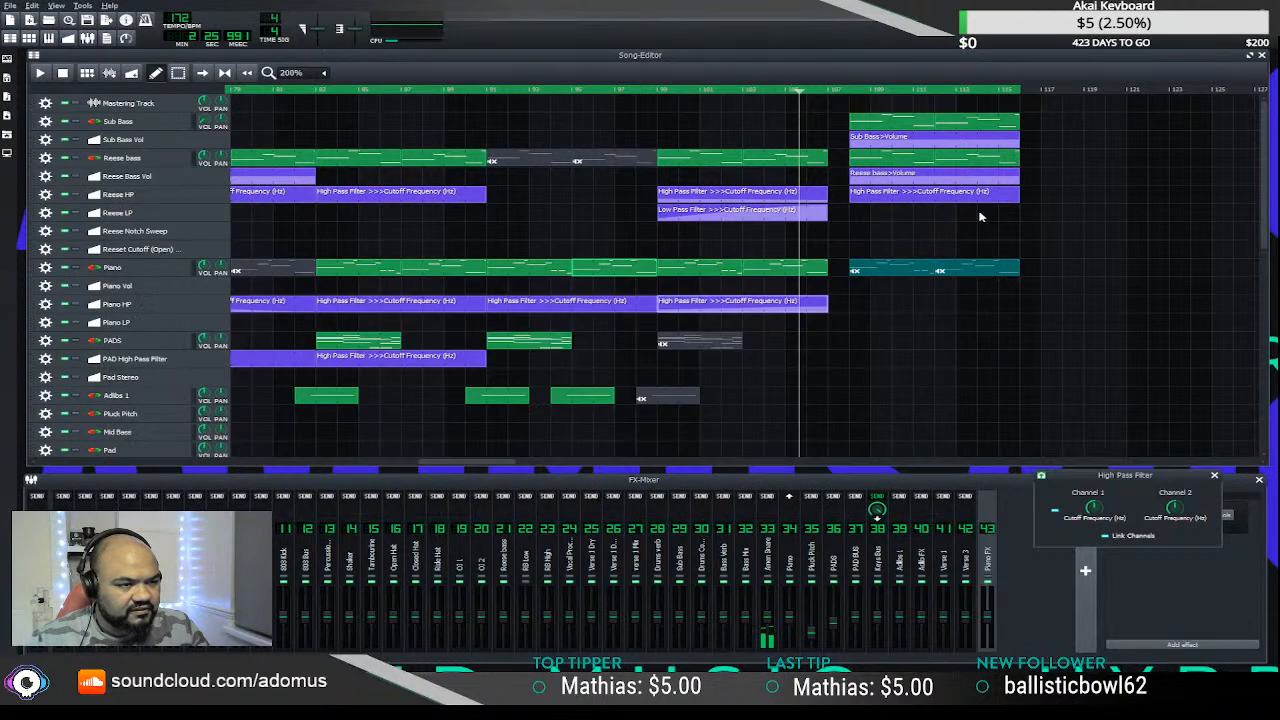
- Replay from just before bar 99 and lower the Piano HP clip's bar 9 cutoff point to about a quarter of the range
click(651, 91)
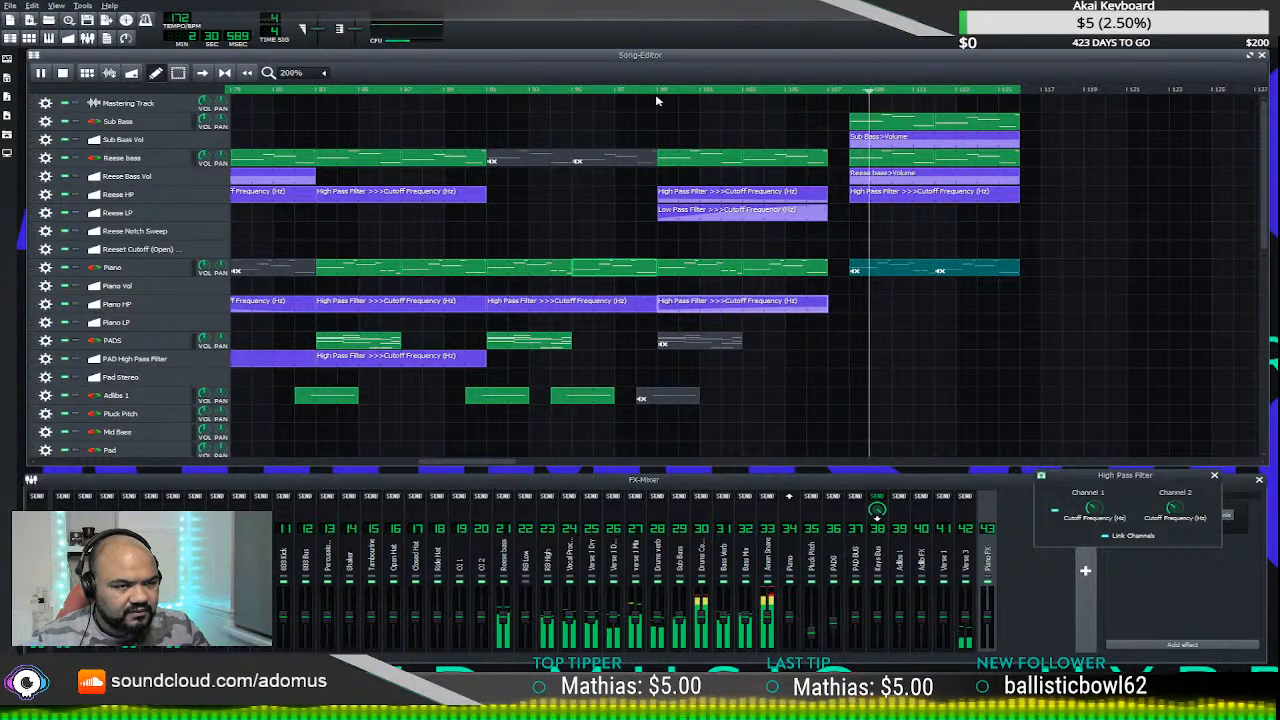
click(651, 91)
double_click(791, 310)
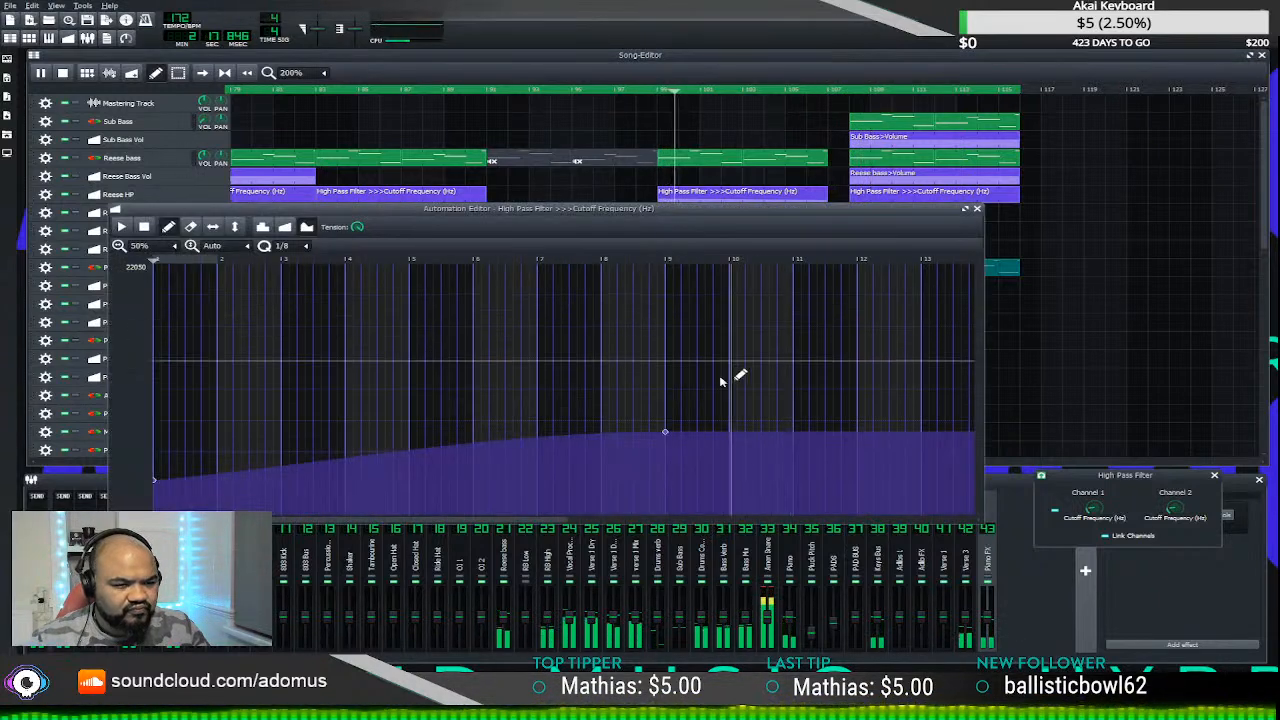
drag(731, 374, 665, 449)
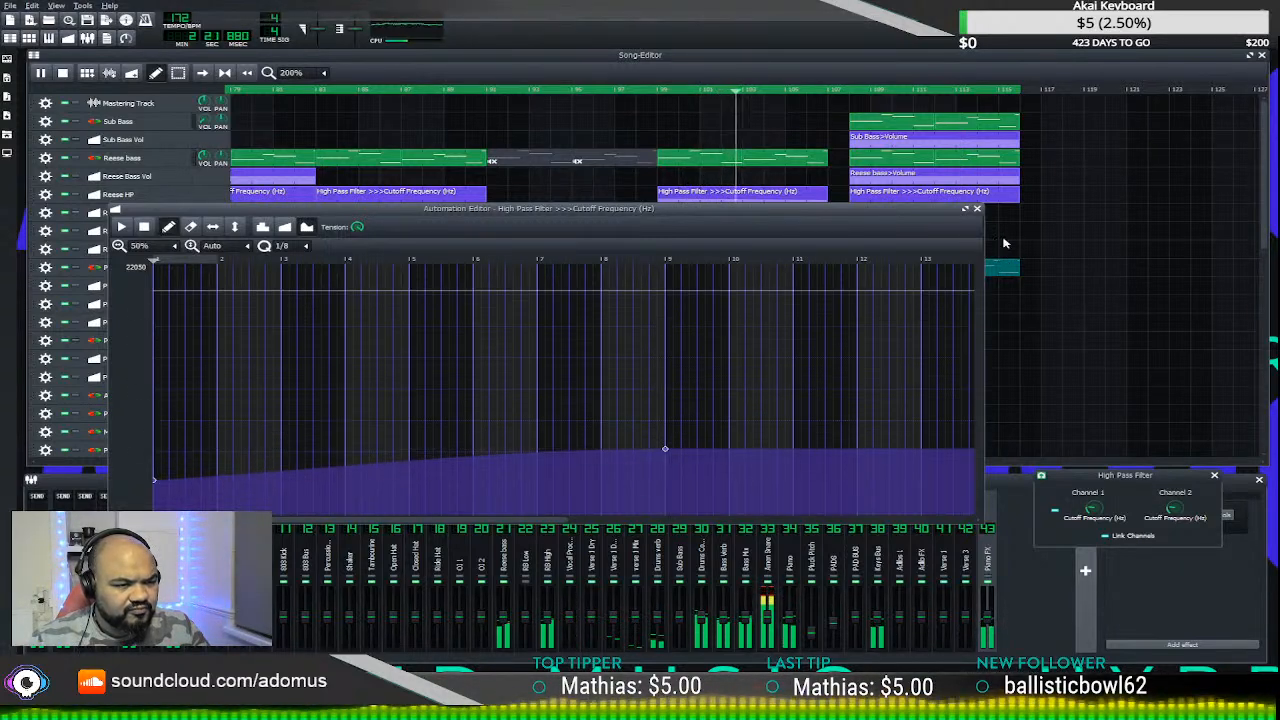
click(977, 209)
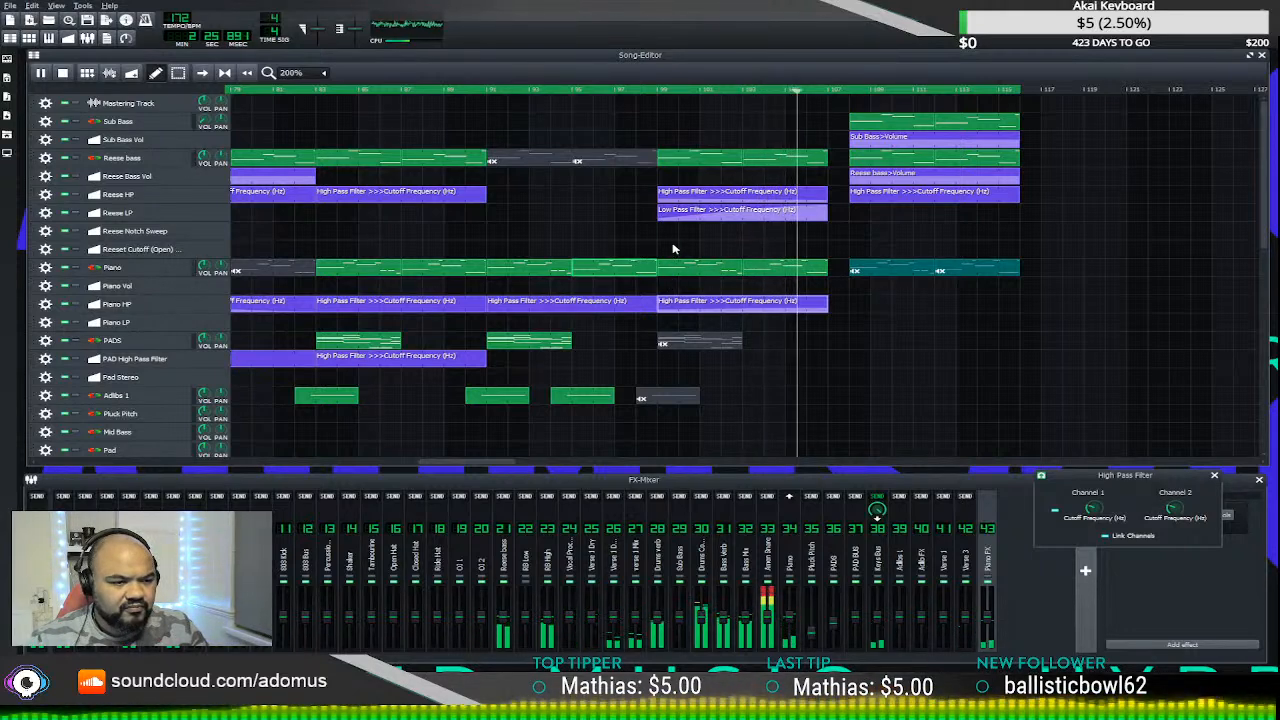
- Listen through the closing section to the song's end while reviewing the verse and Amen Break tracks
scroll(673, 249, down, 5)
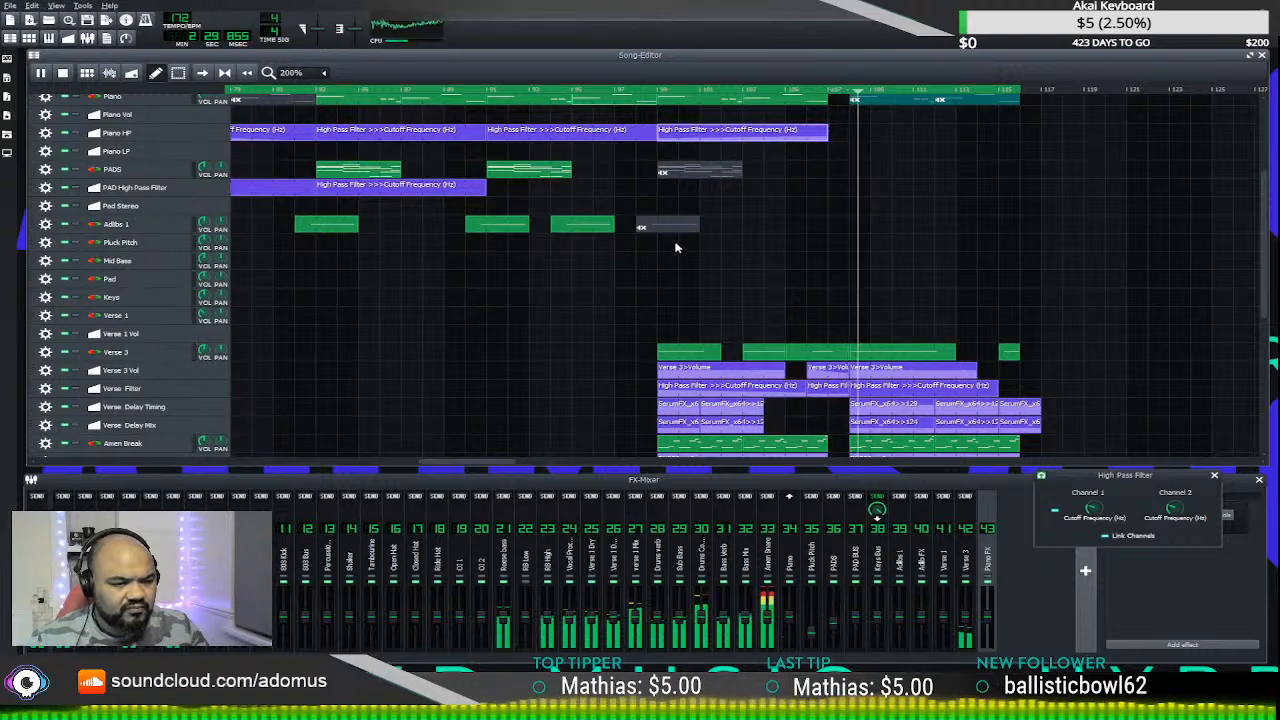
scroll(673, 249, down, 2)
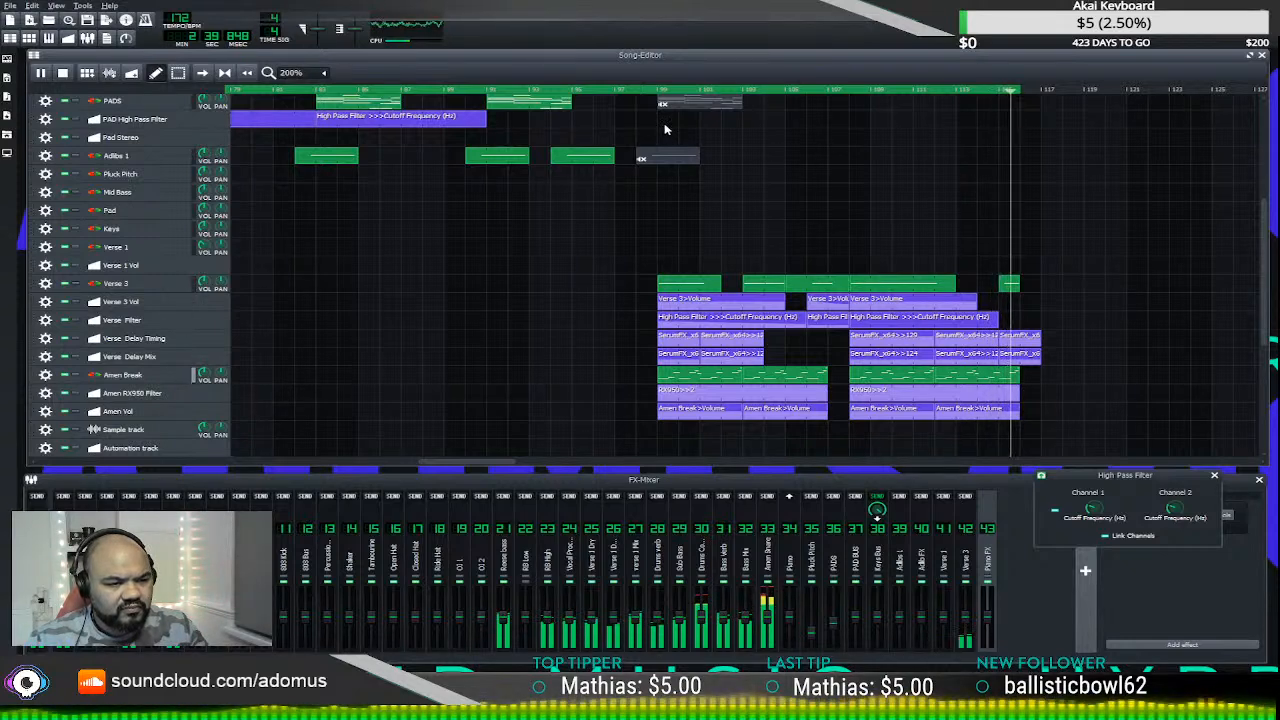
scroll(659, 125, down, 4)
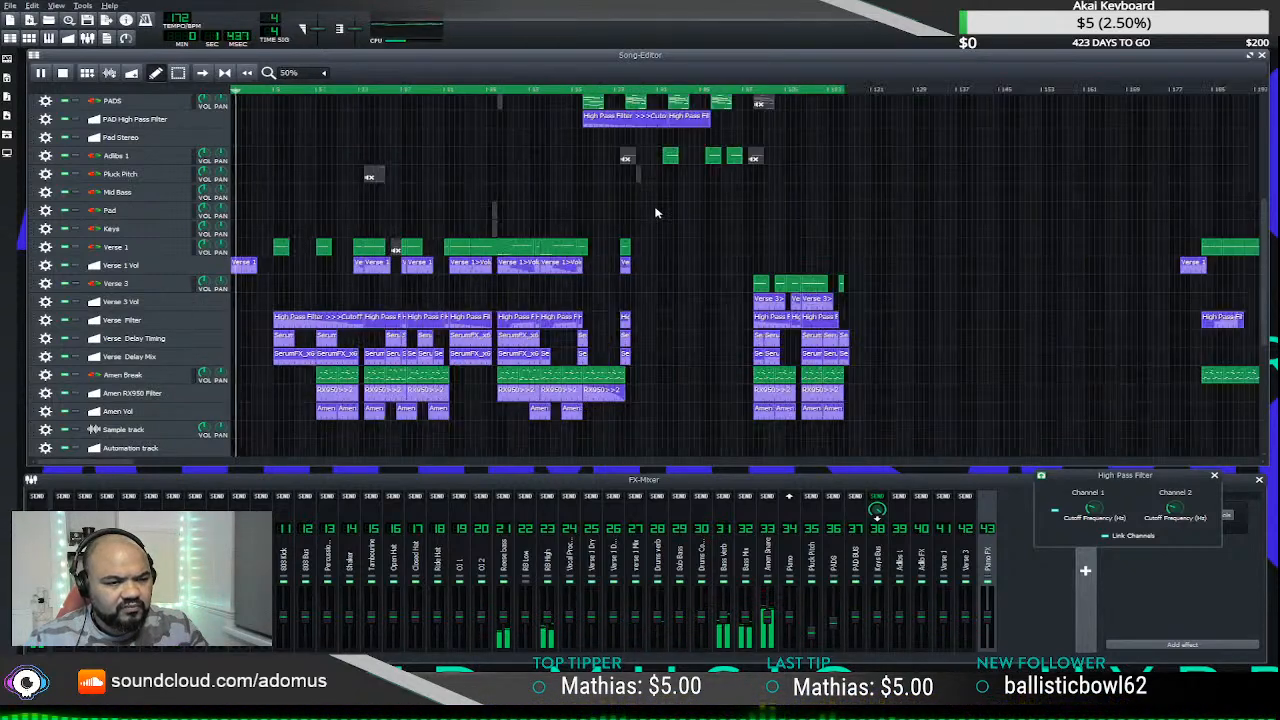
- Play the song from about bar 50, skip ahead to about bar 66, and review the arrangement up to the closing section
scroll(629, 202, up, 2)
scroll(777, 245, up, 4)
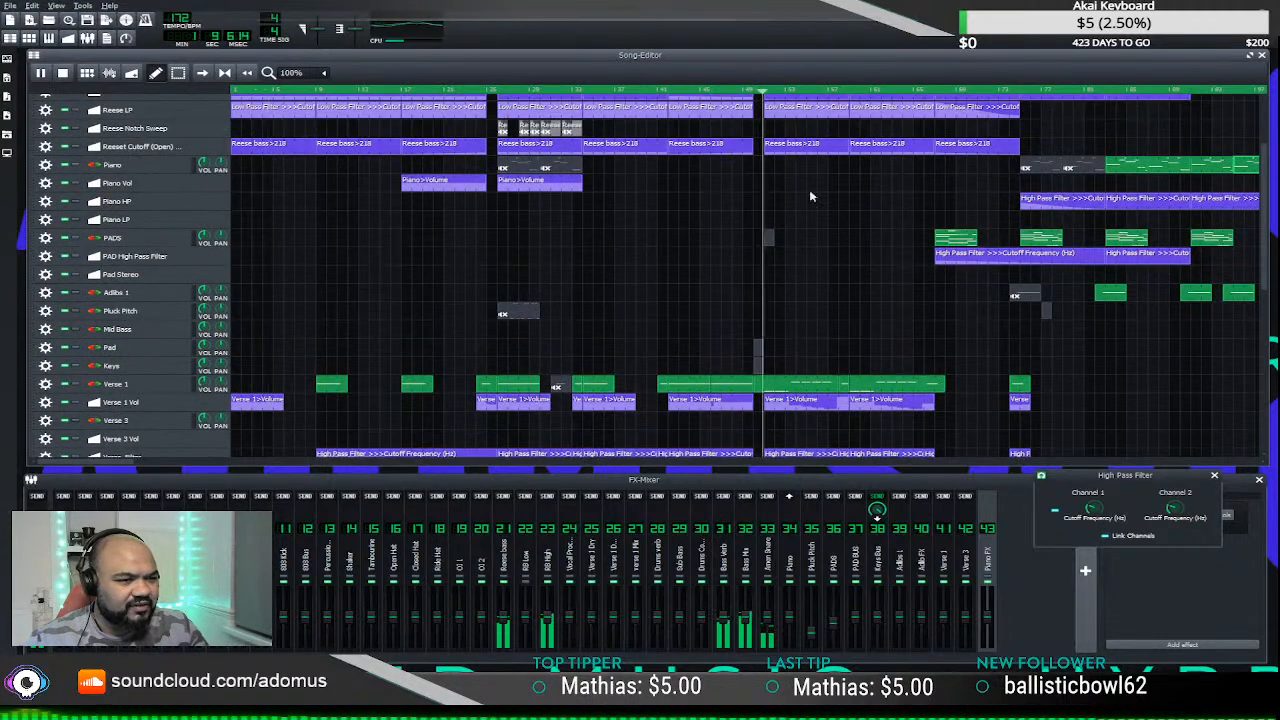
scroll(810, 196, down, 3)
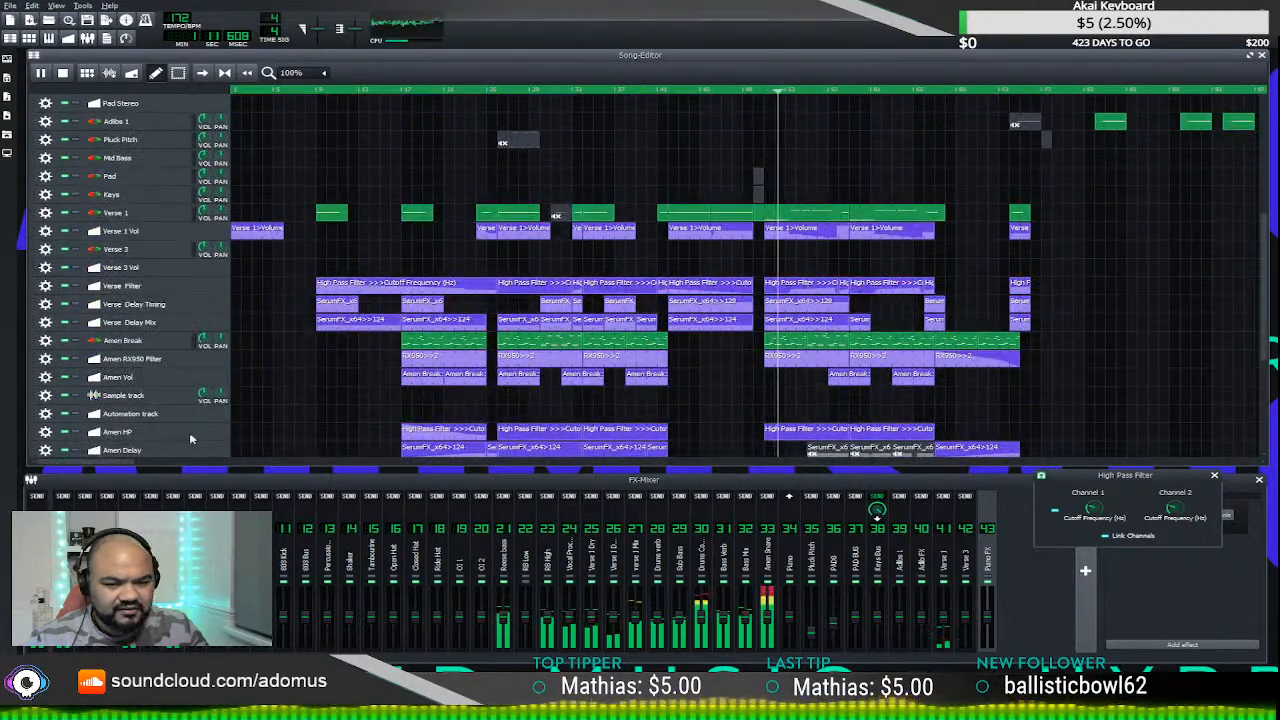
scroll(560, 370, right, 3)
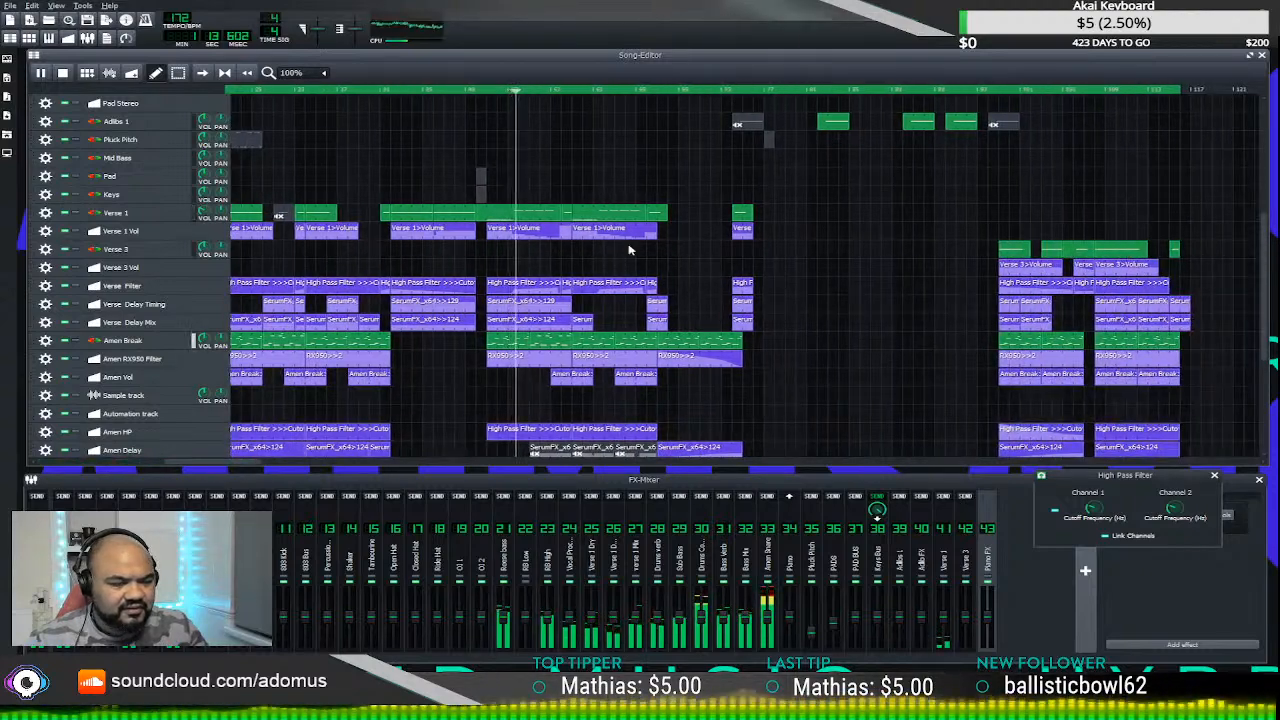
scroll(640, 280, down, 2)
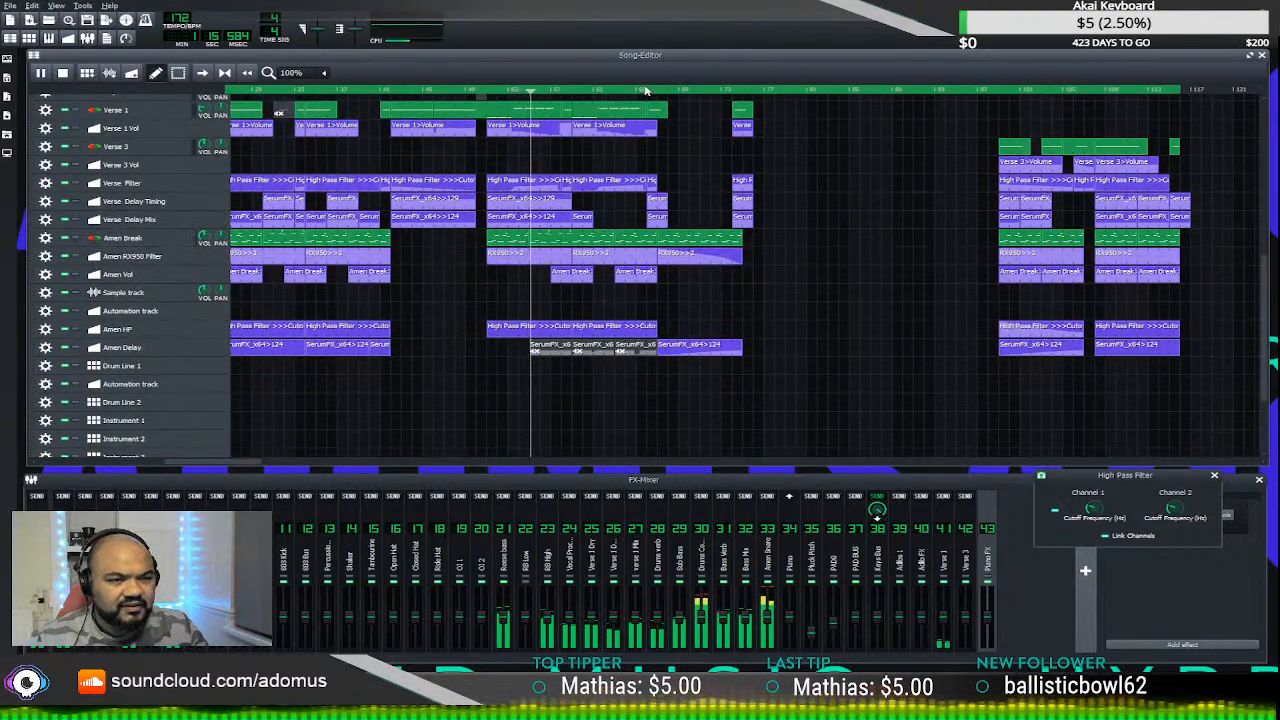
scroll(720, 245, up, 2)
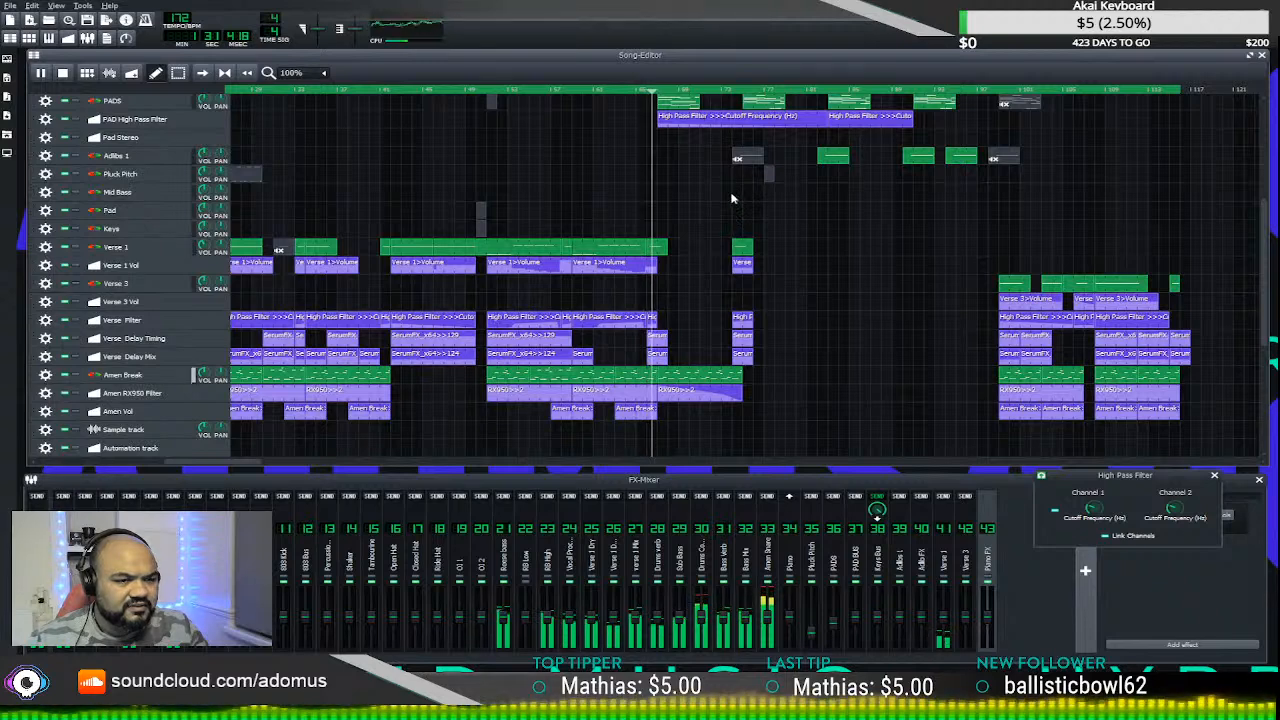
scroll(737, 215, up, 2)
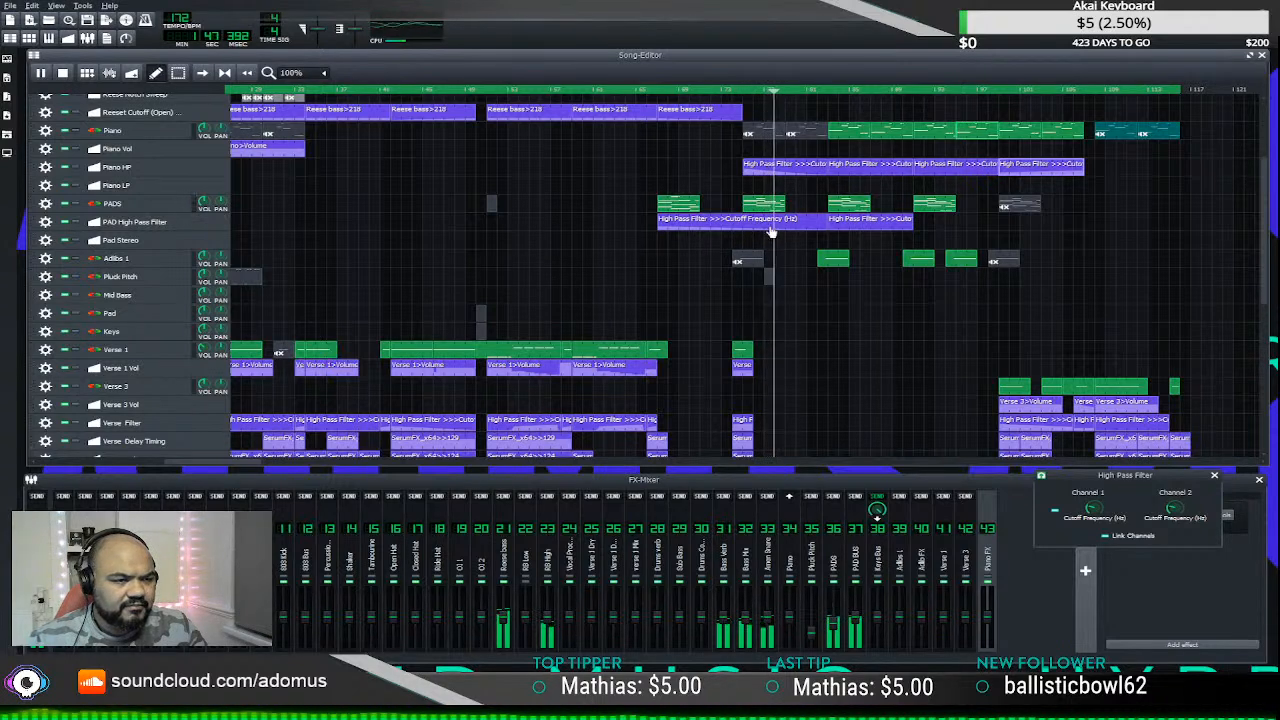
scroll(818, 242, up, 5)
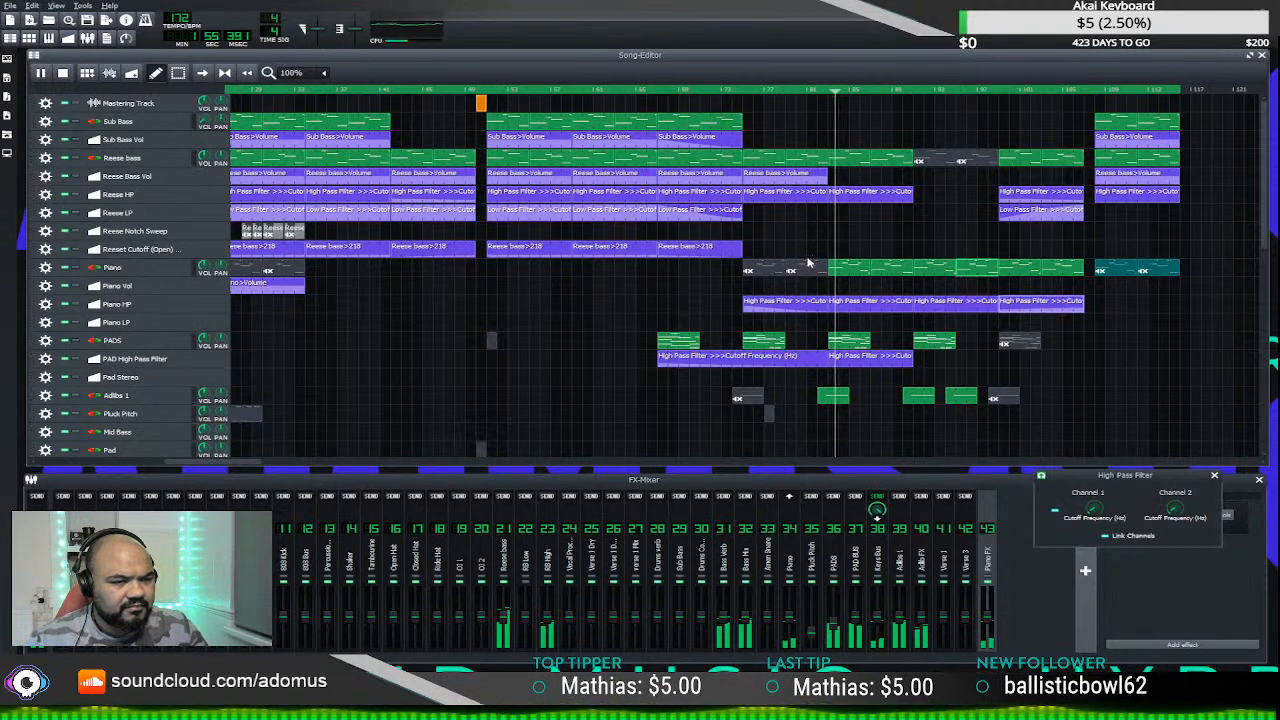
scroll(853, 271, down, 4)
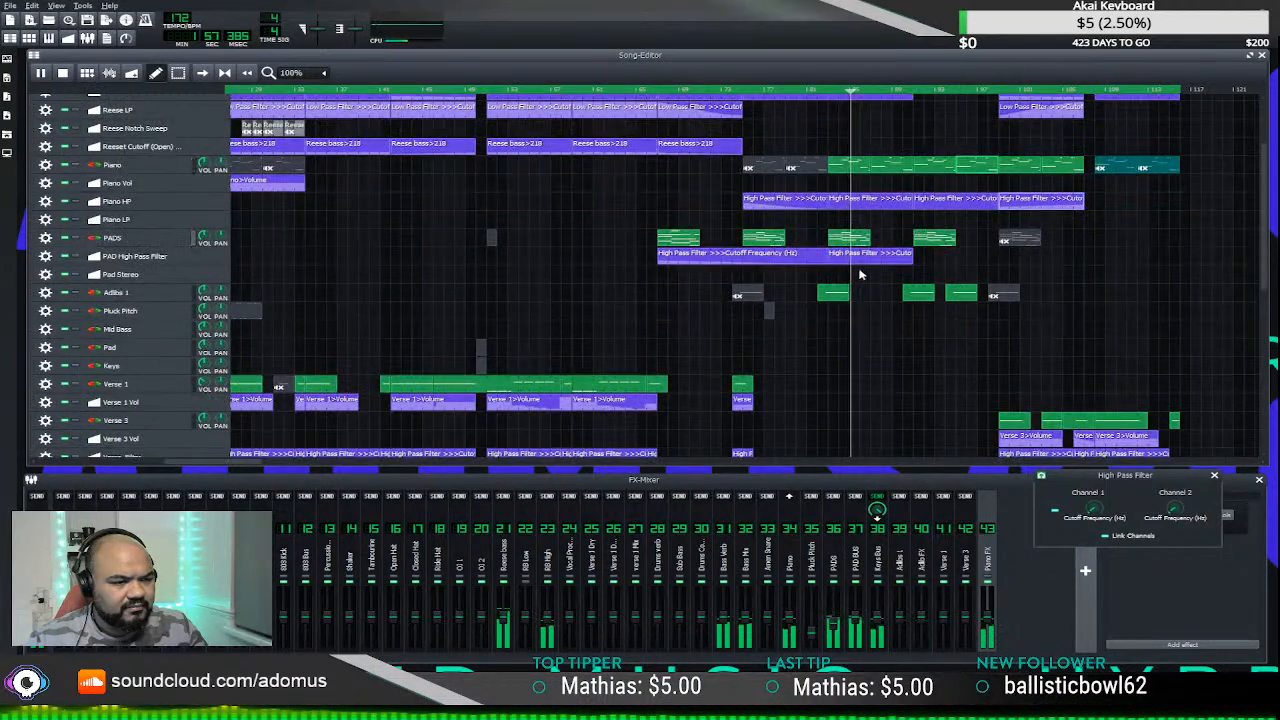
scroll(860, 274, up, 3)
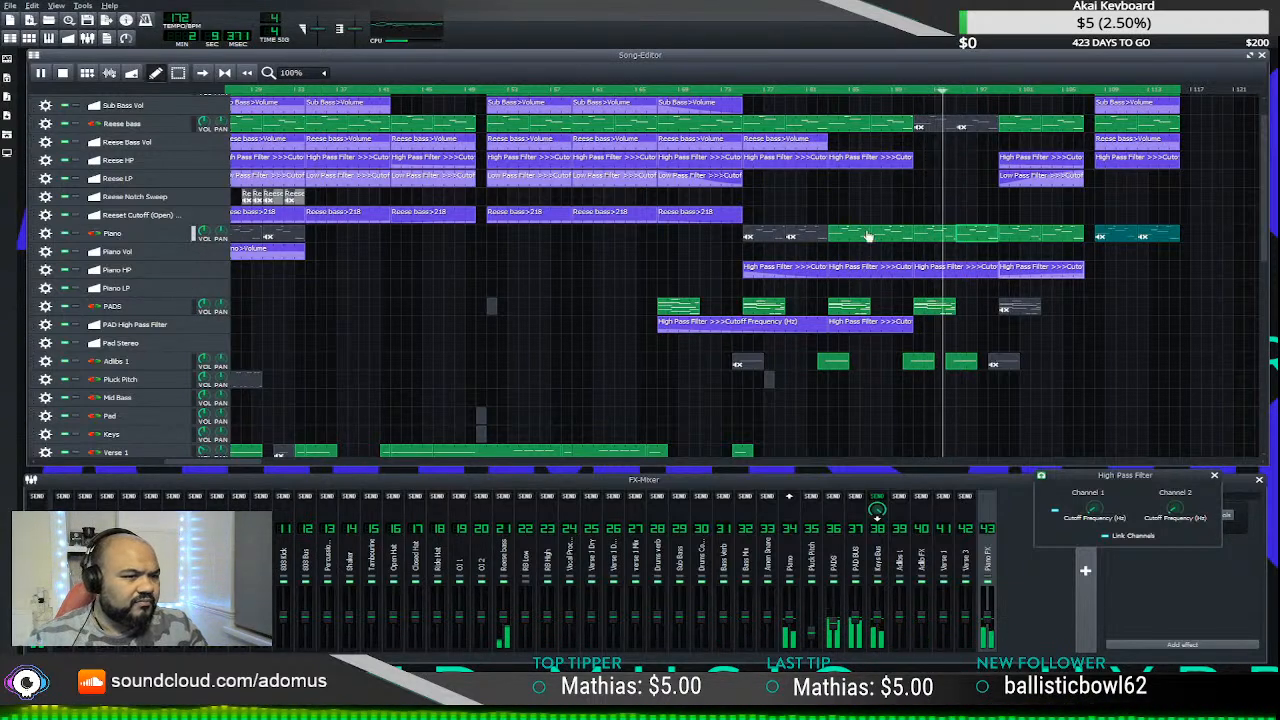
- Pause to check the sweep tracks around bar 91, and replay the song from just before that bar
click(40, 73)
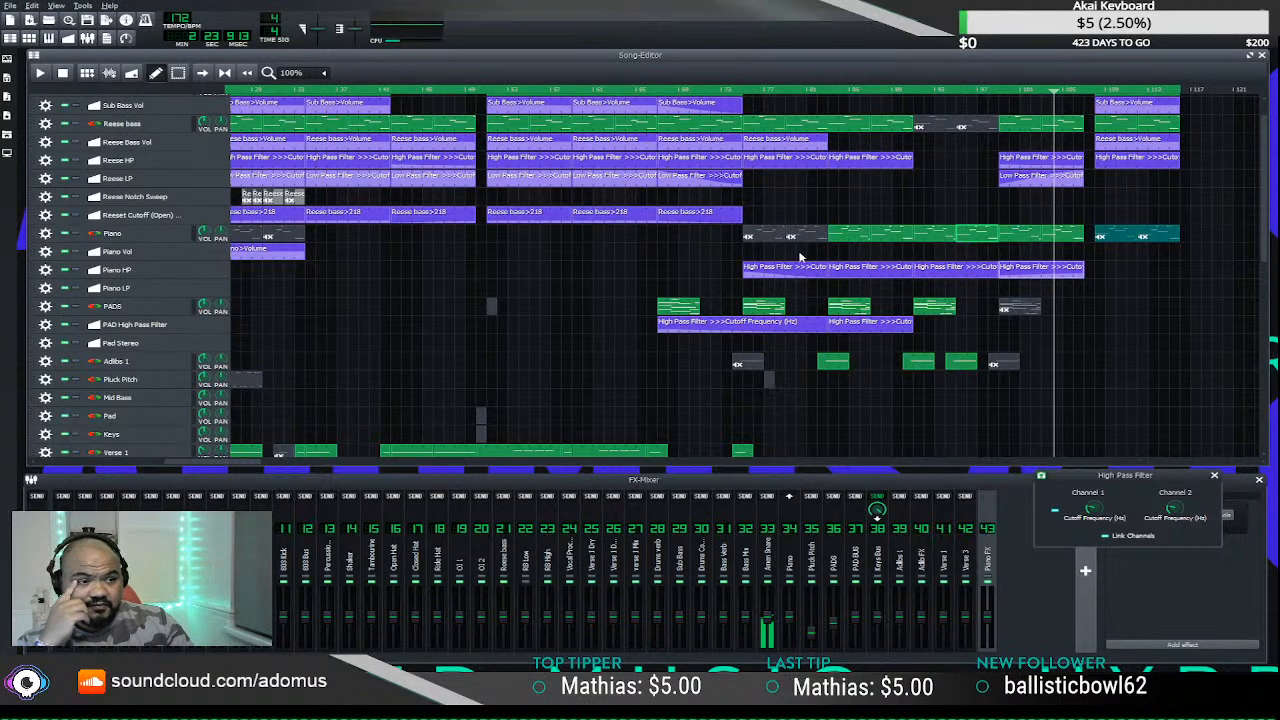
scroll(920, 263, down, 2)
scroll(927, 262, down, 10)
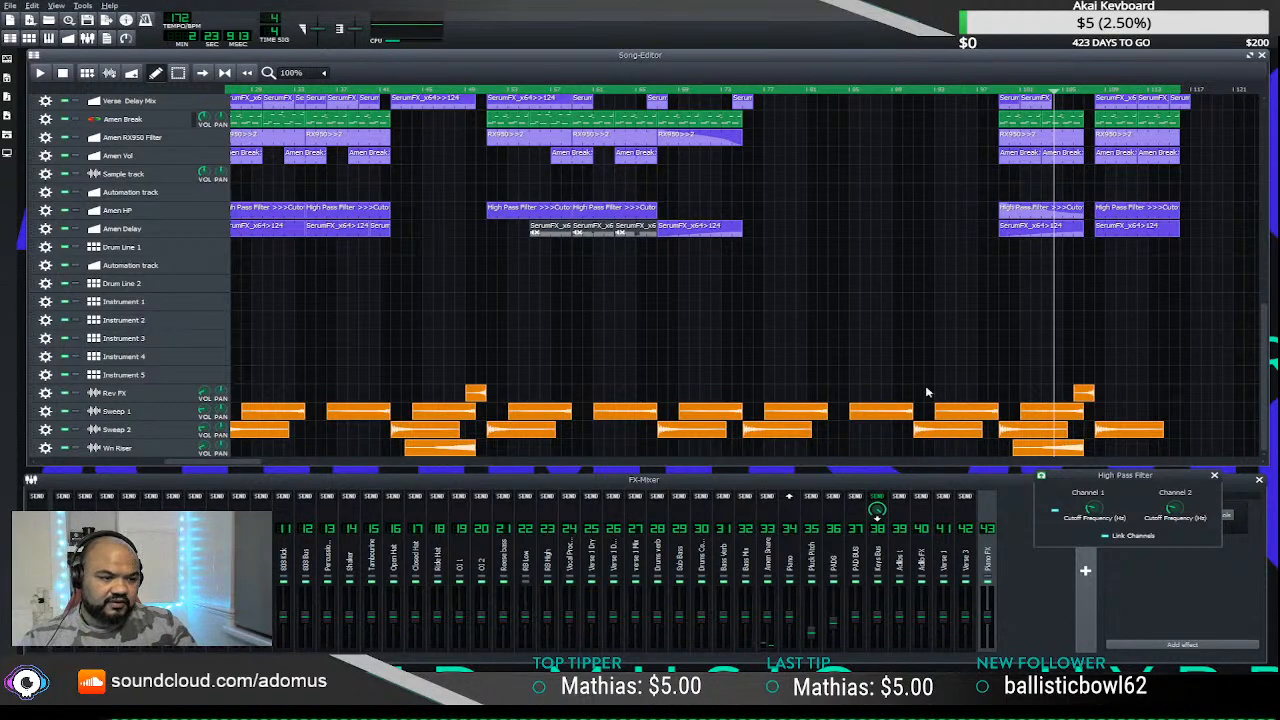
scroll(927, 392, up, 12)
click(906, 91)
key(space)
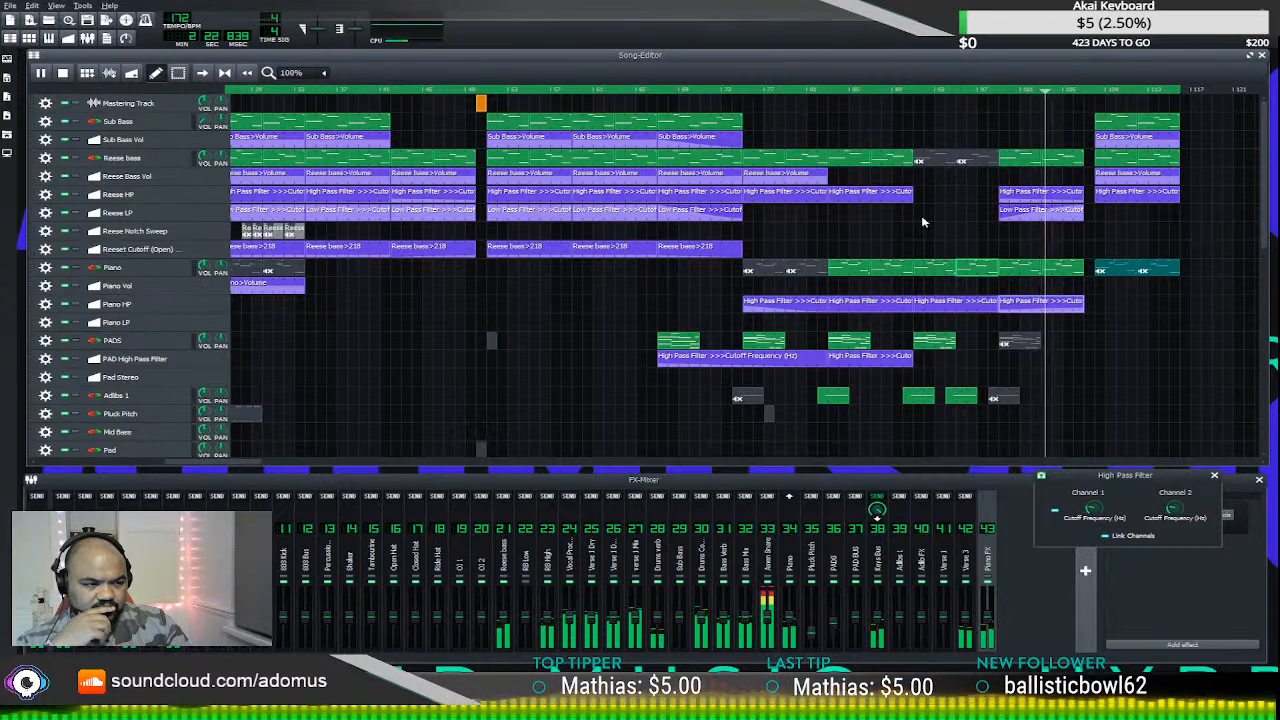
- Try the section from bar 99 with its Piano HP clip muted, and move the High Pass Filter window clear of the effects chain
scroll(922, 220, down, 1)
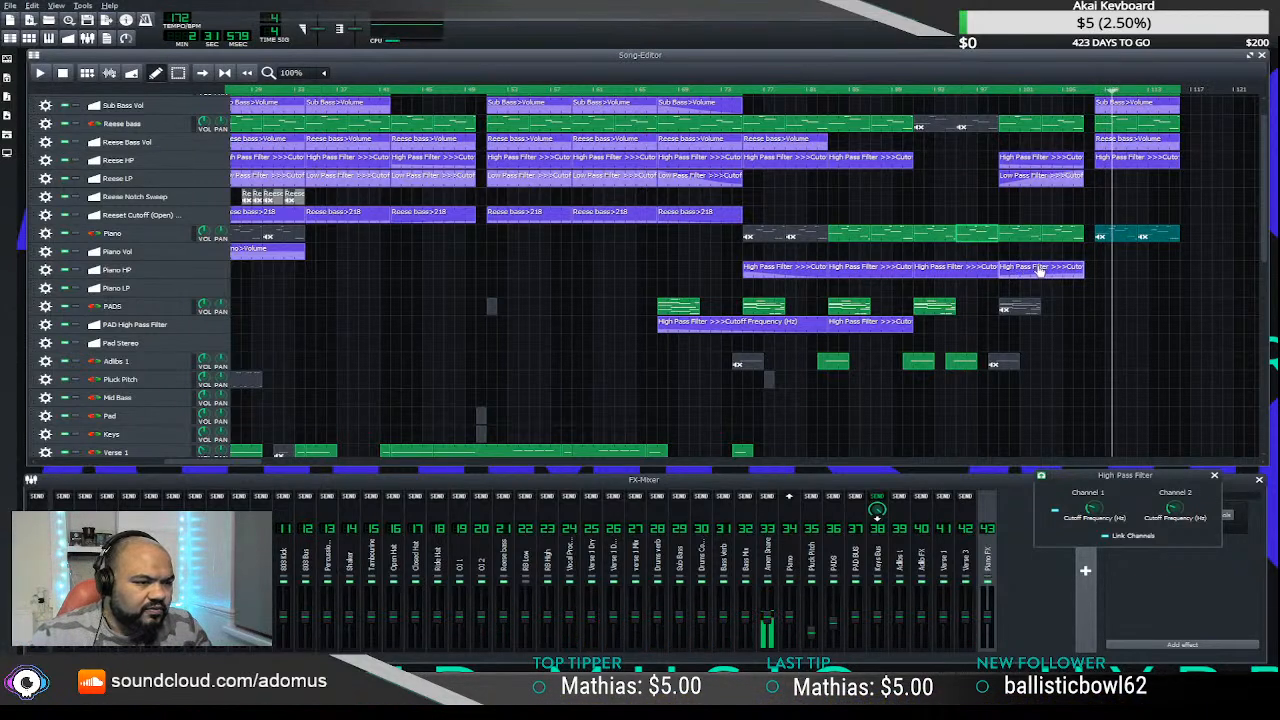
click(992, 90)
key(space)
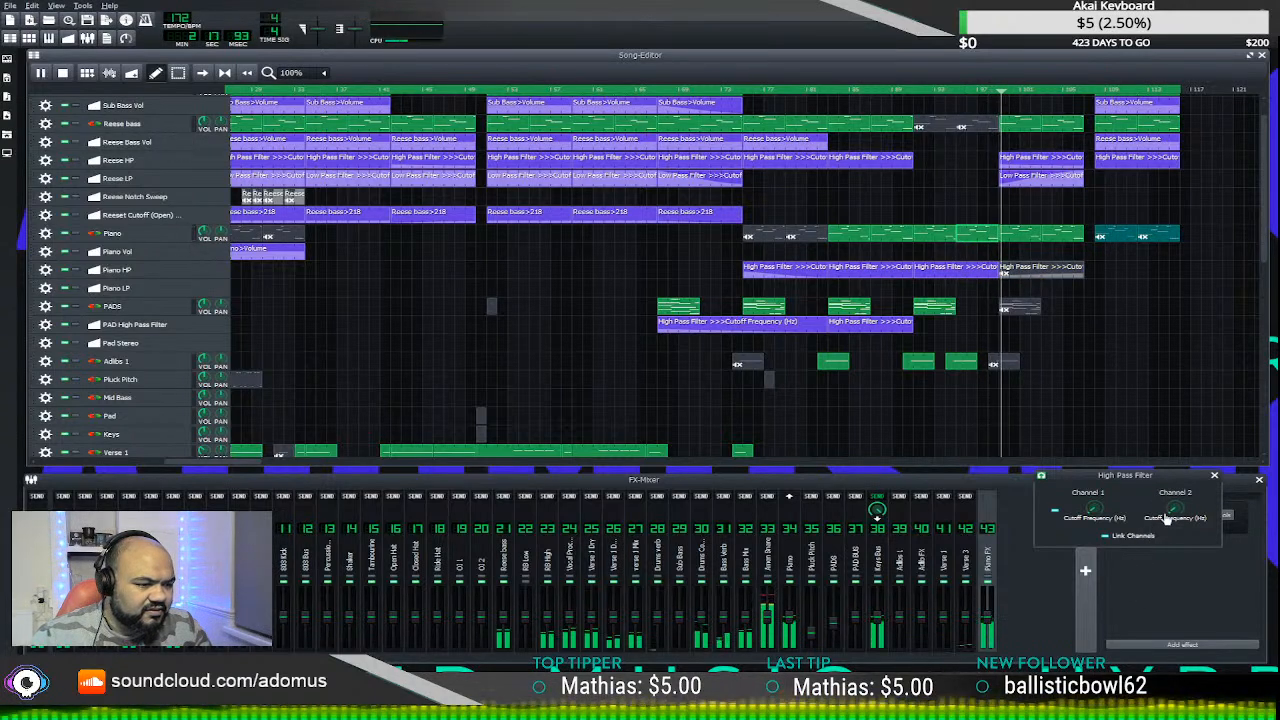
drag(1178, 478, 1006, 472)
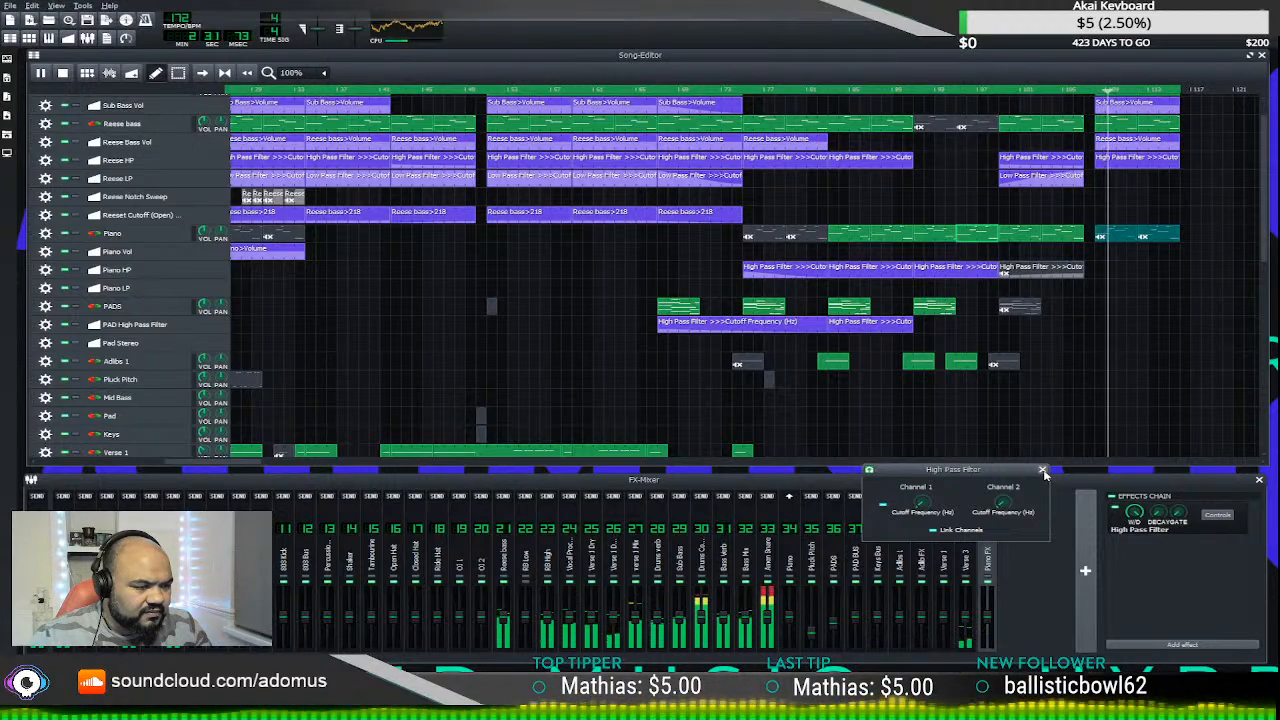
scroll(1060, 258, up, 1)
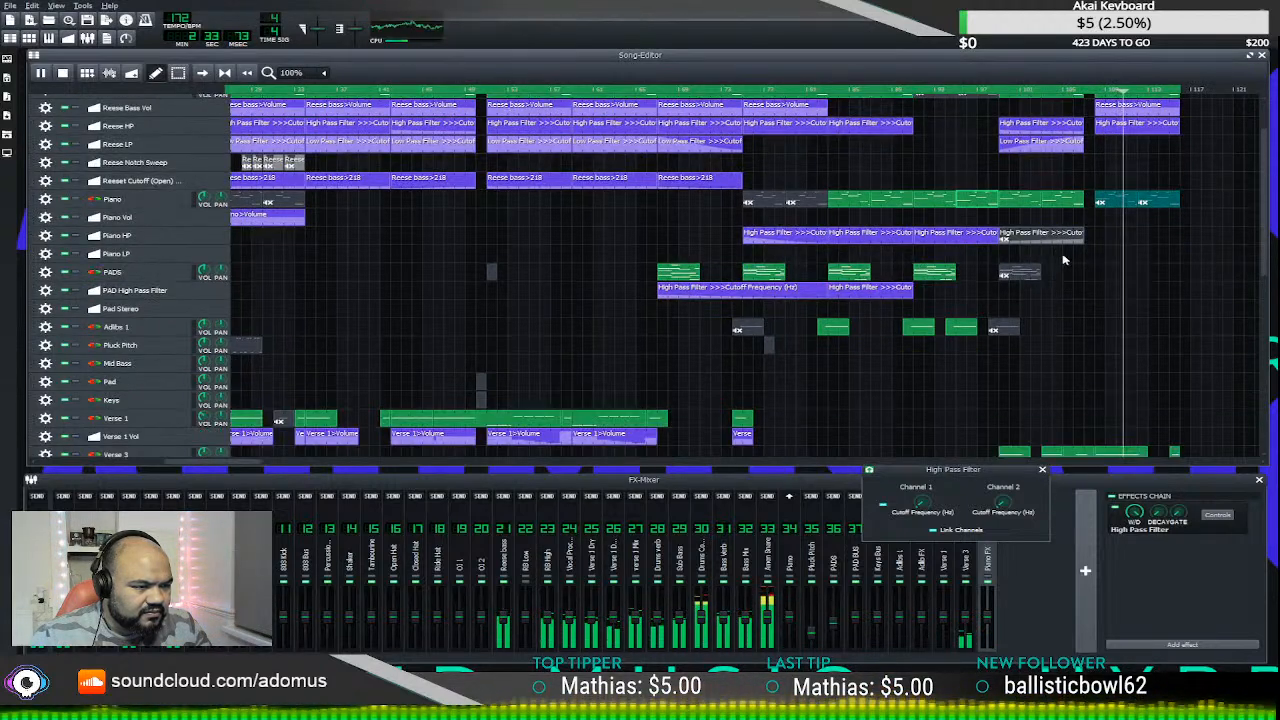
- Replay from bar 99, unmute the Piano HP clip there, and open its cutoff frequency automation
click(997, 91)
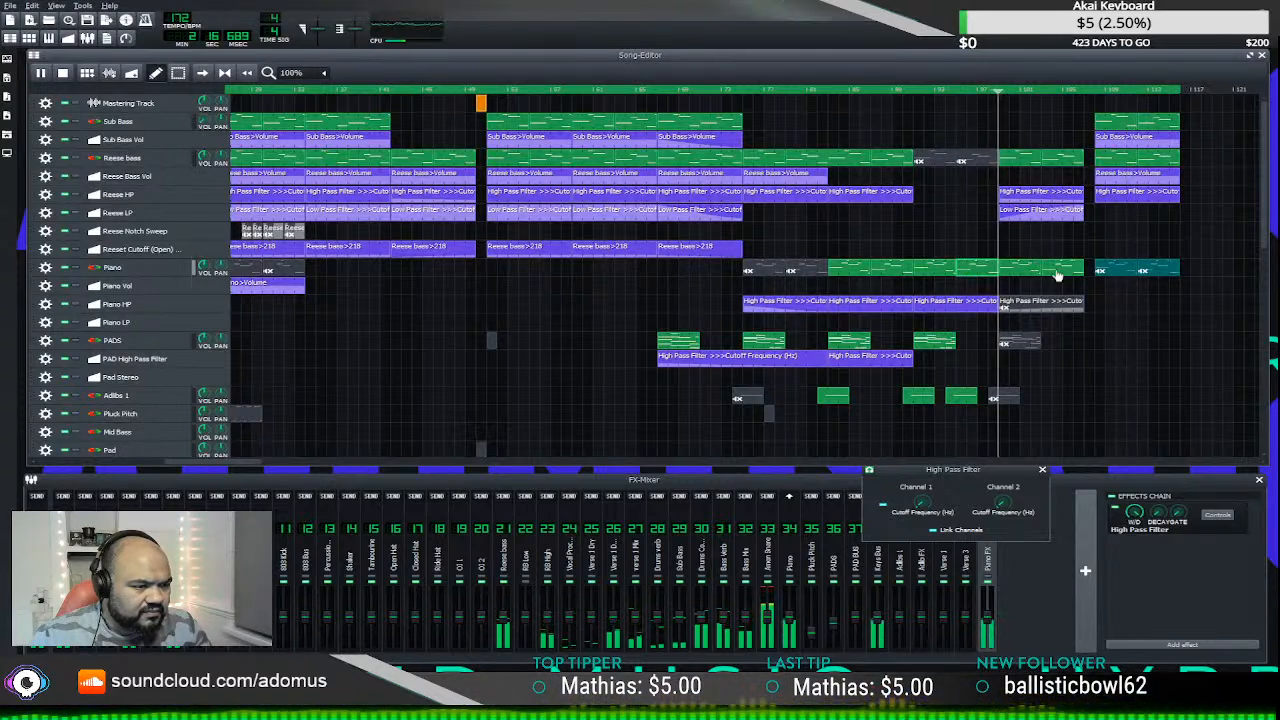
double_click(1057, 311)
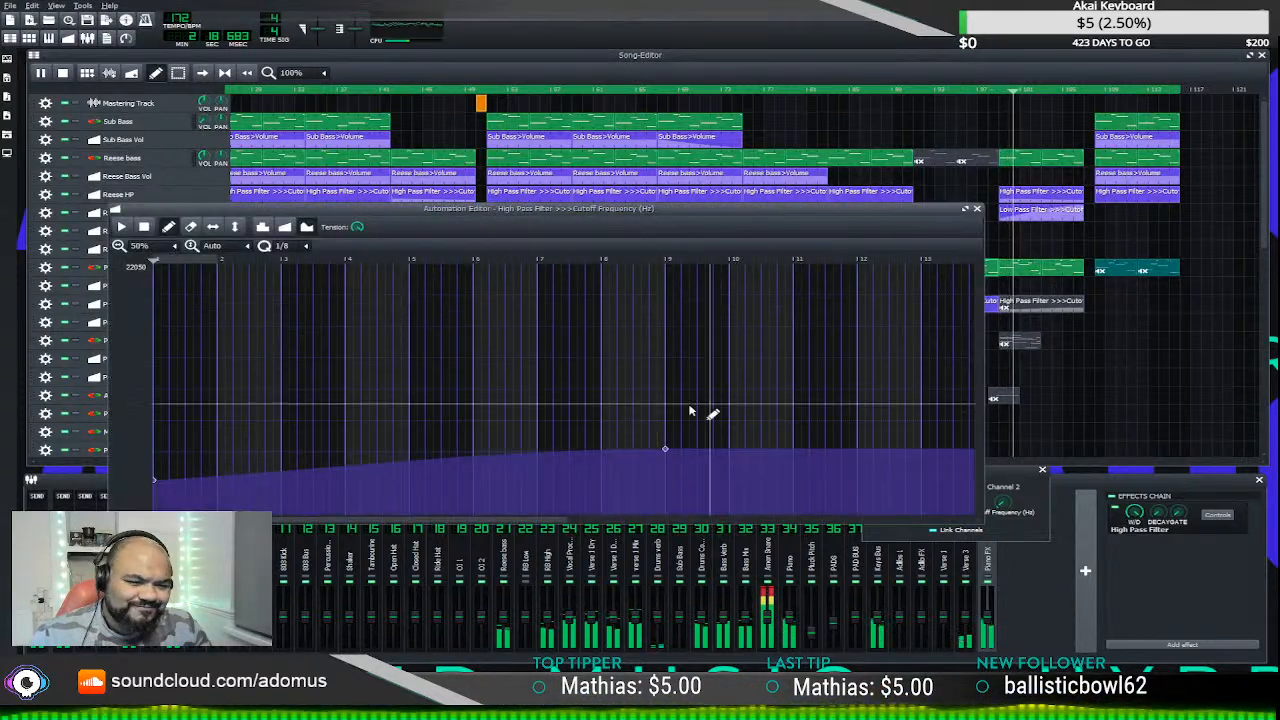
click(1077, 308)
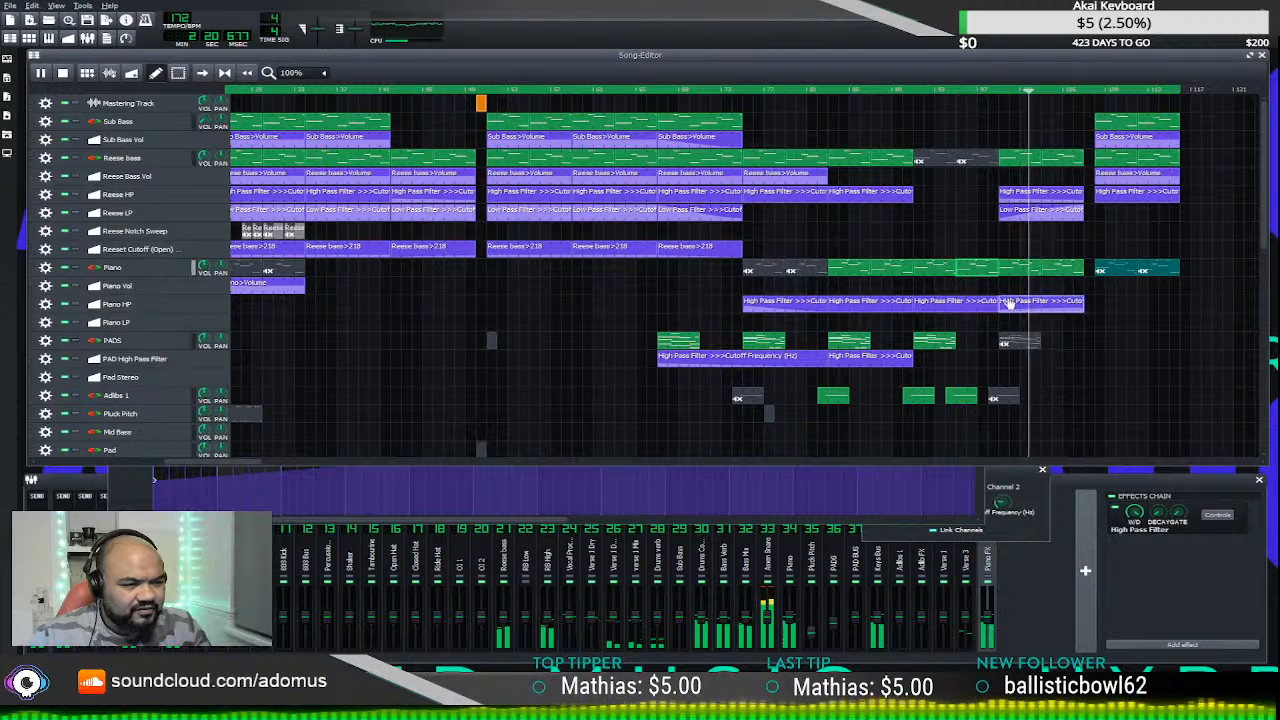
click(918, 516)
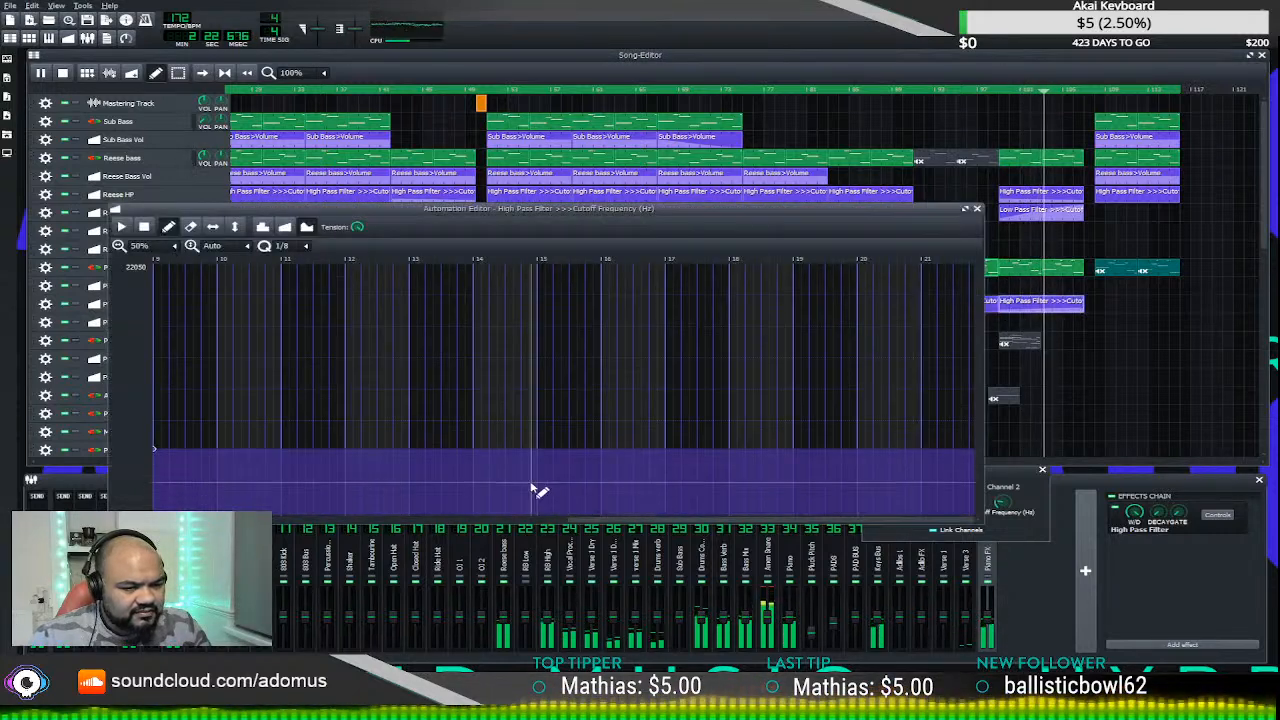
click(1036, 305)
double_click(1036, 305)
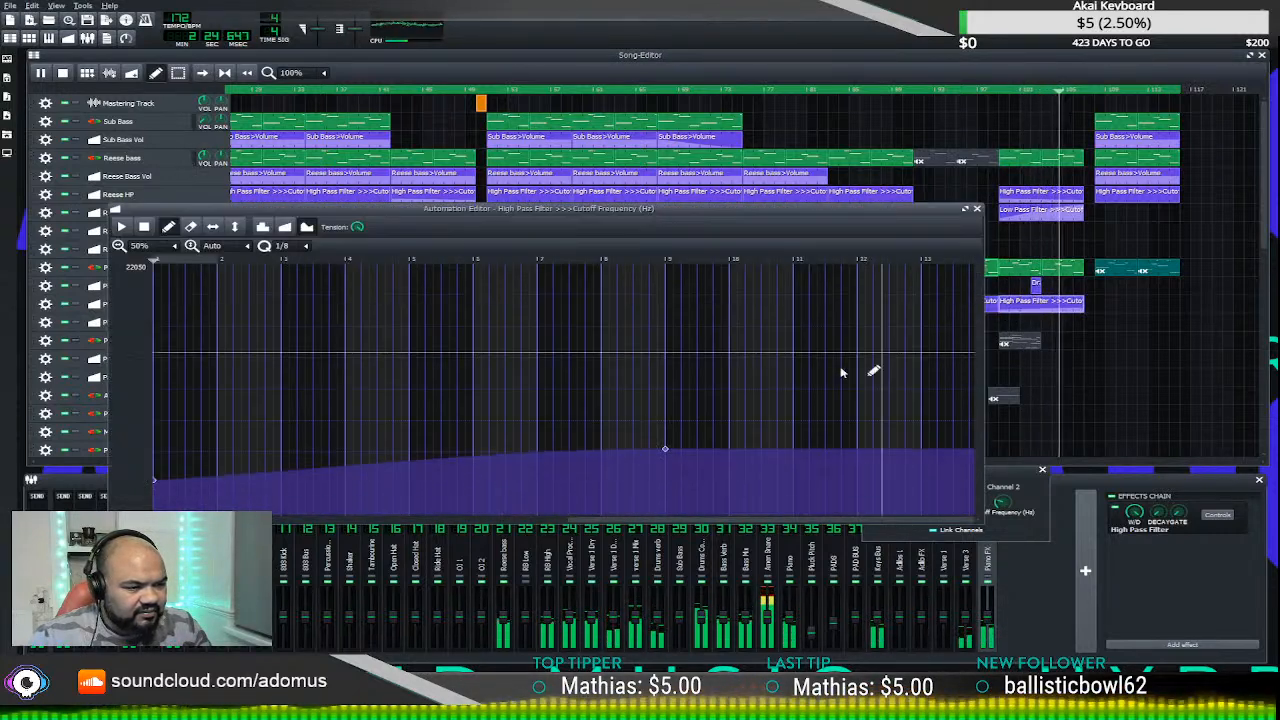
- Reshape the Piano HP cutoff curve with a lower start and an added low point at the clip's bar 7 before the rise to bar 9
drag(409, 491, 592, 484)
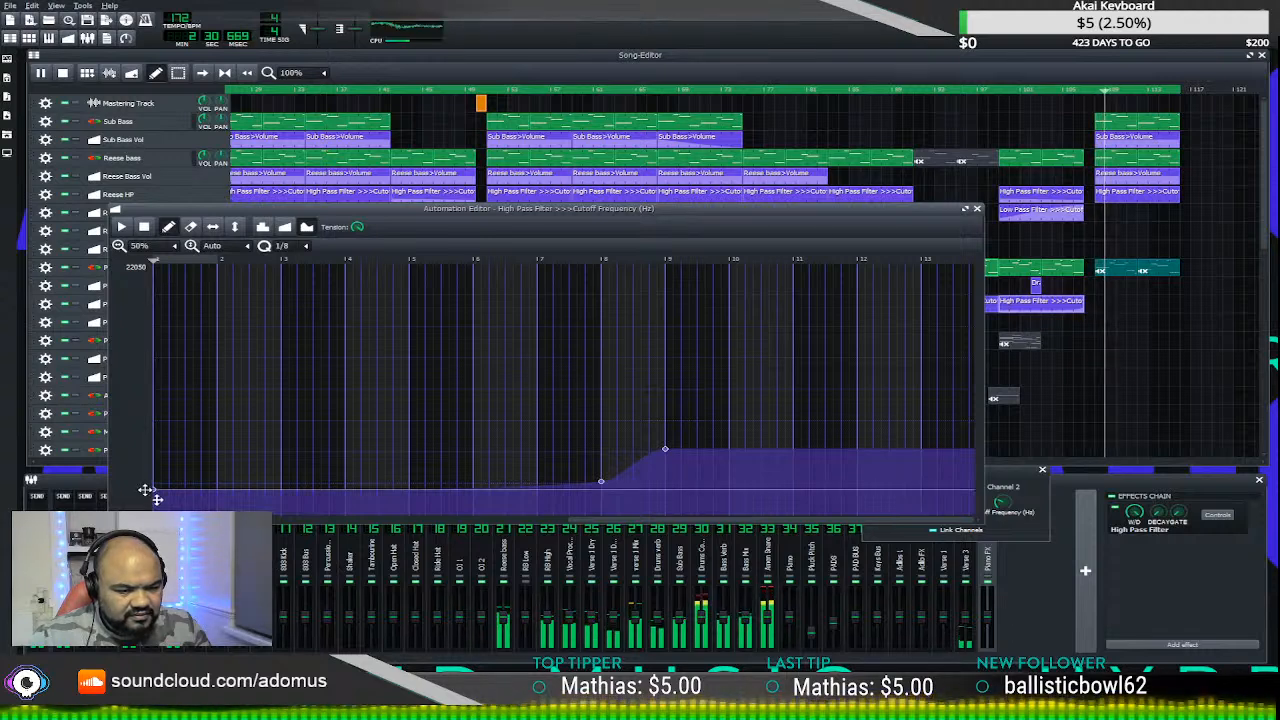
click(146, 491)
drag(603, 484, 603, 472)
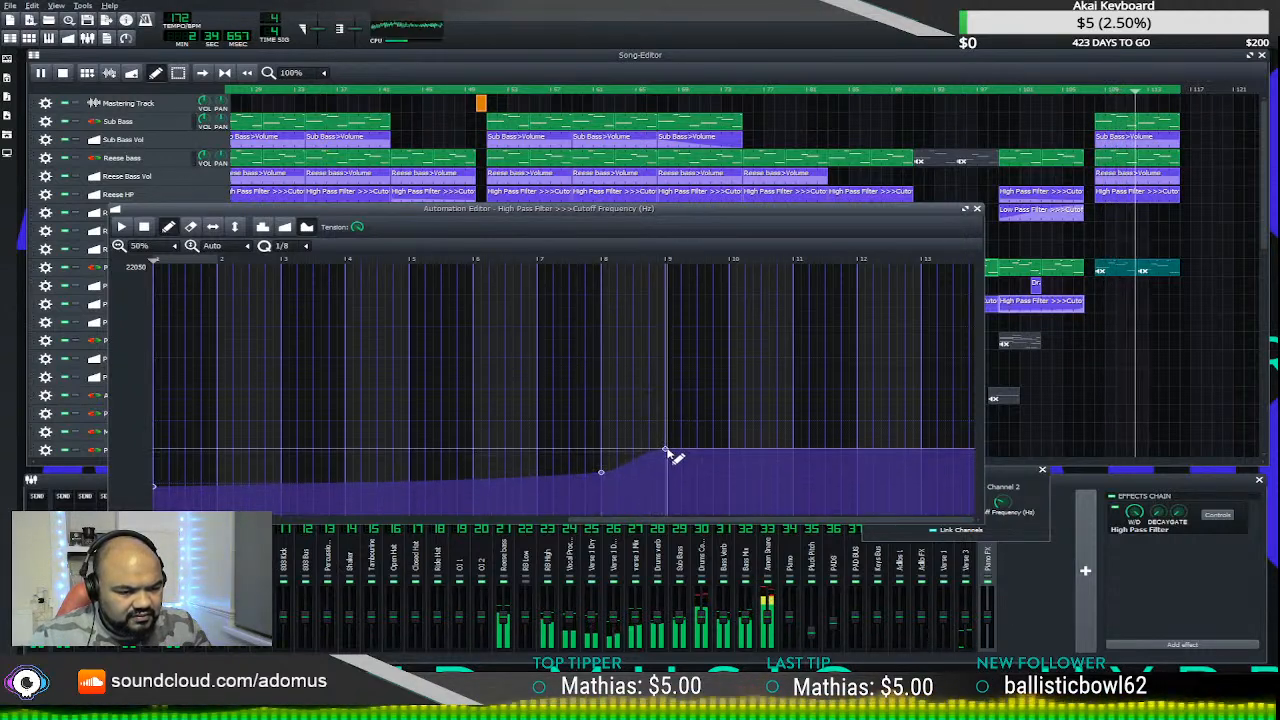
drag(601, 475, 537, 475)
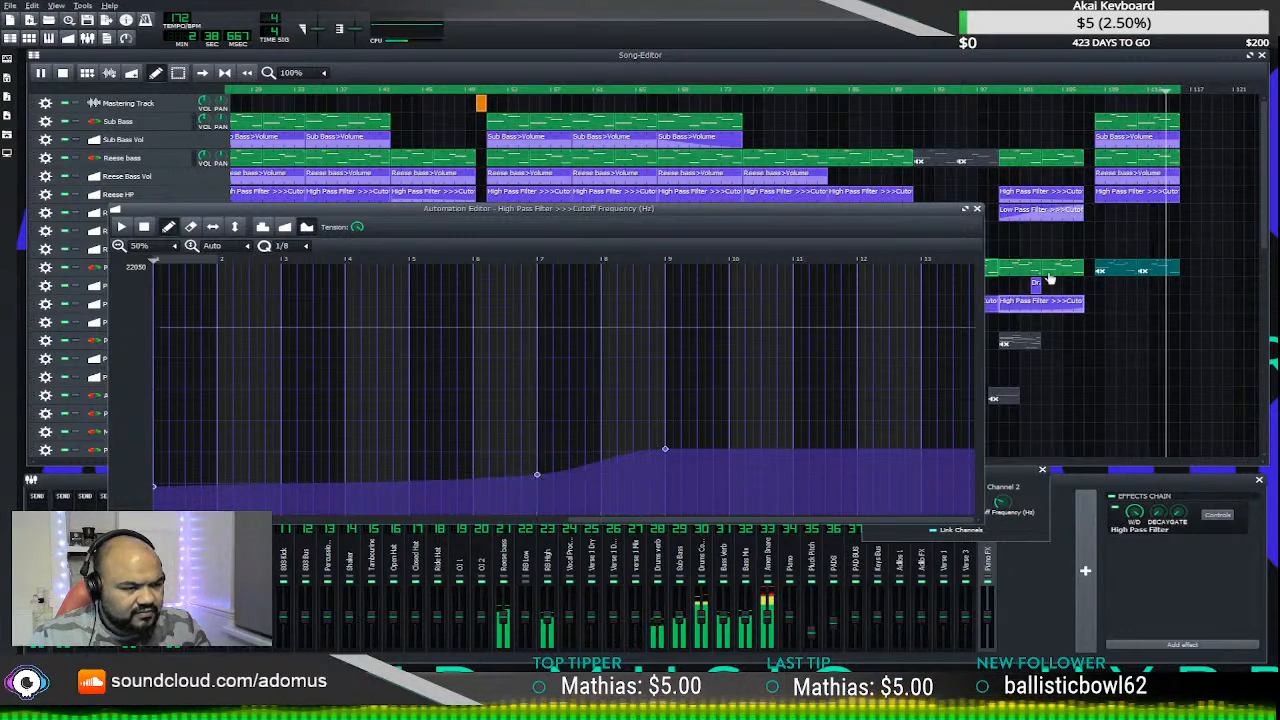
- Replay the section from about bar 99 to check the piano filter curve, and close the High Pass Filter and Automation Editor windows
click(1035, 185)
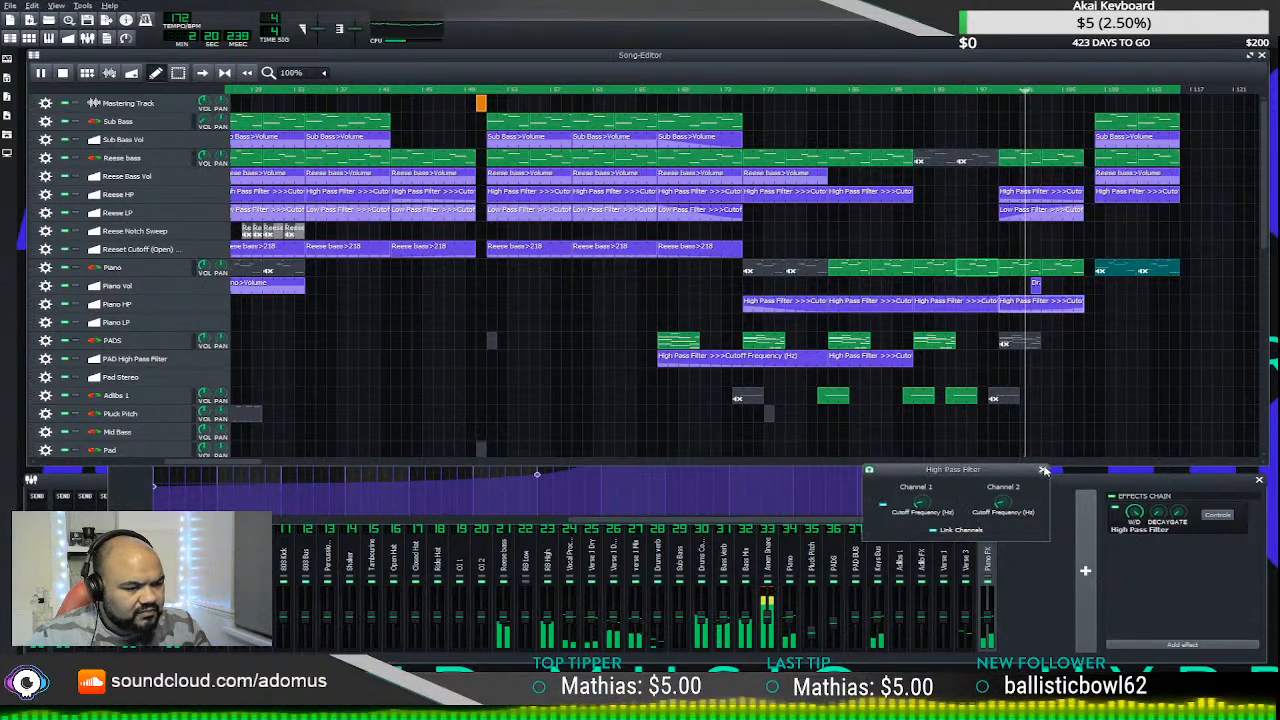
click(988, 495)
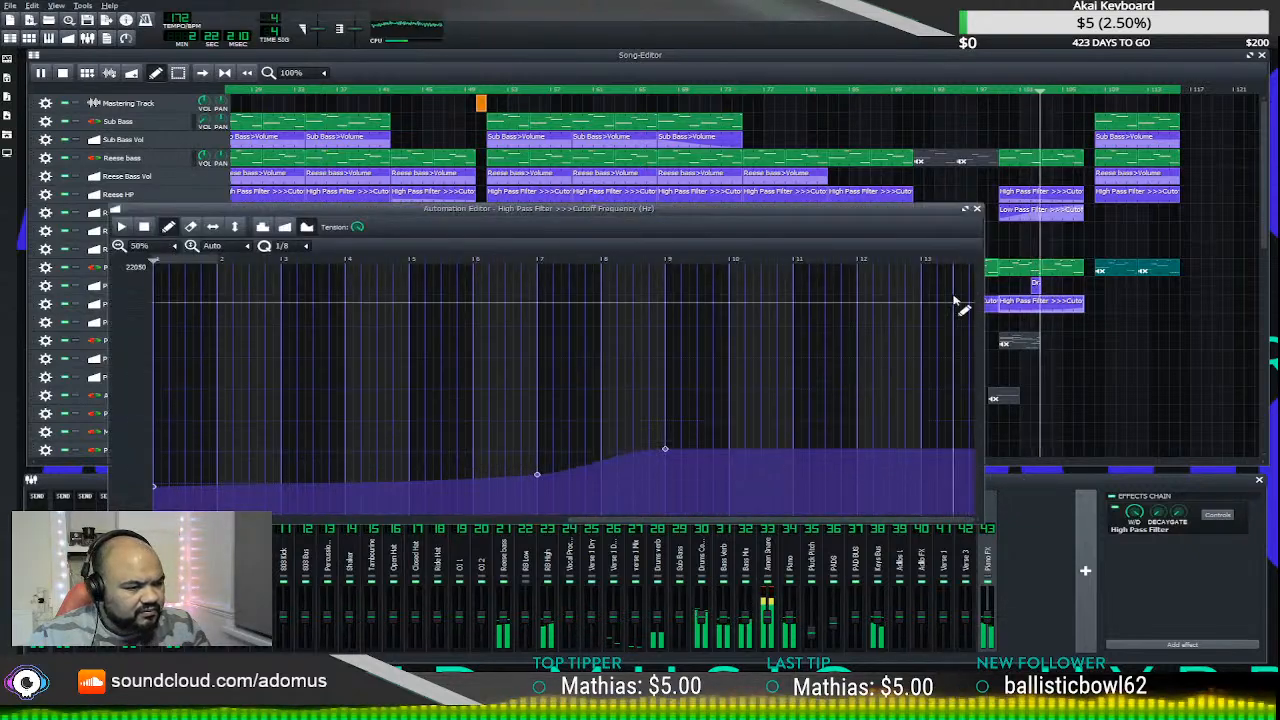
click(979, 214)
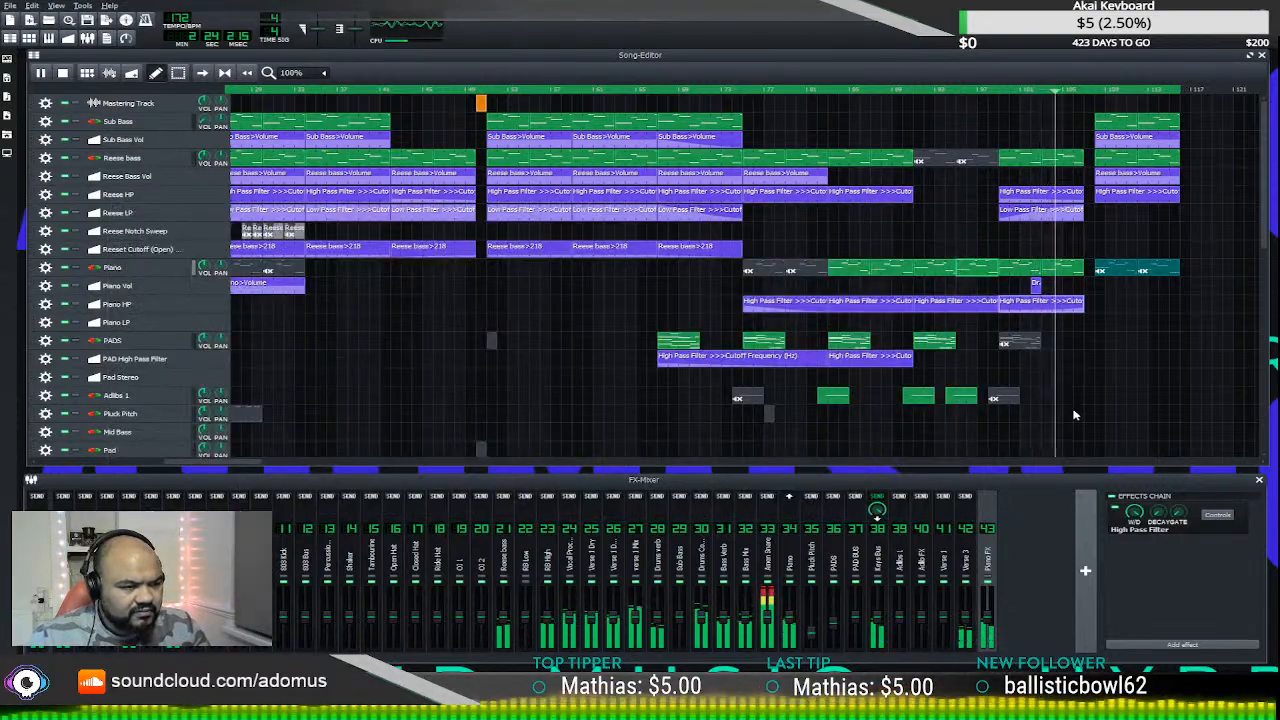
scroll(1060, 390, down, 6)
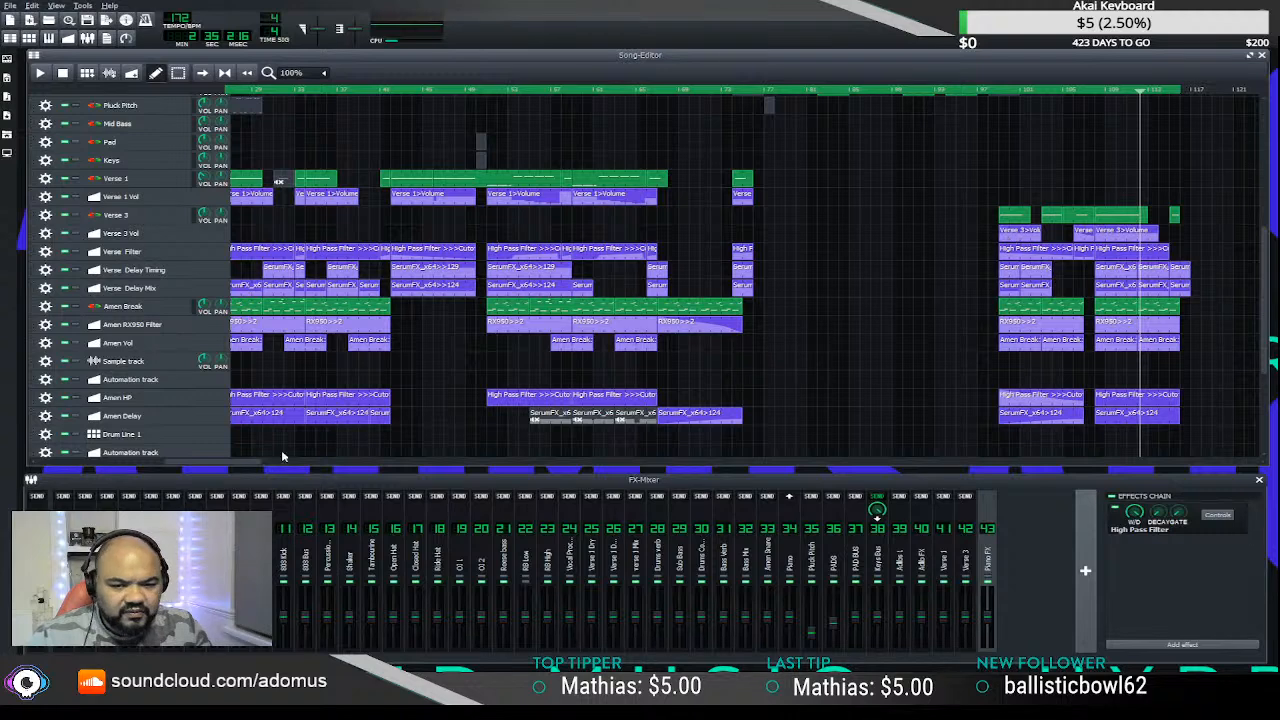
- Add a two-bar volume automation clip on the Verse 3 Vol track, filling the gap from bar 103
drag(241, 465, 543, 423)
scroll(628, 305, up, 1)
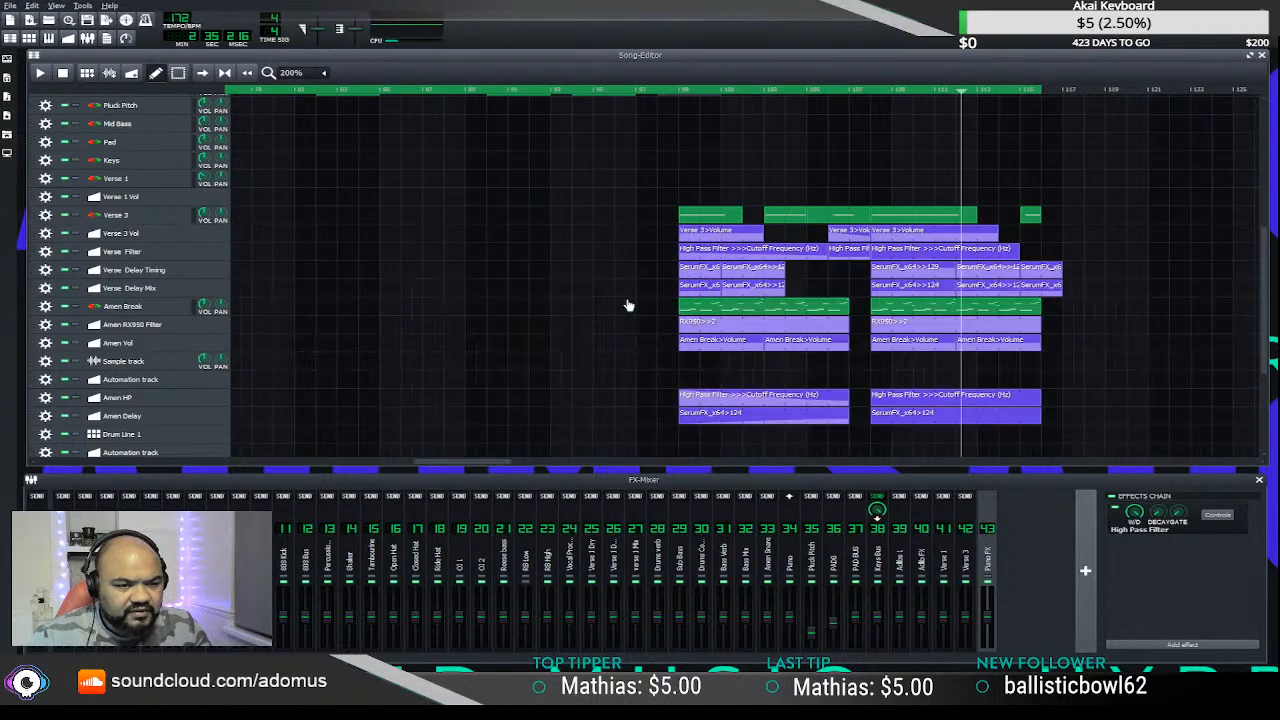
drag(769, 241, 802, 240)
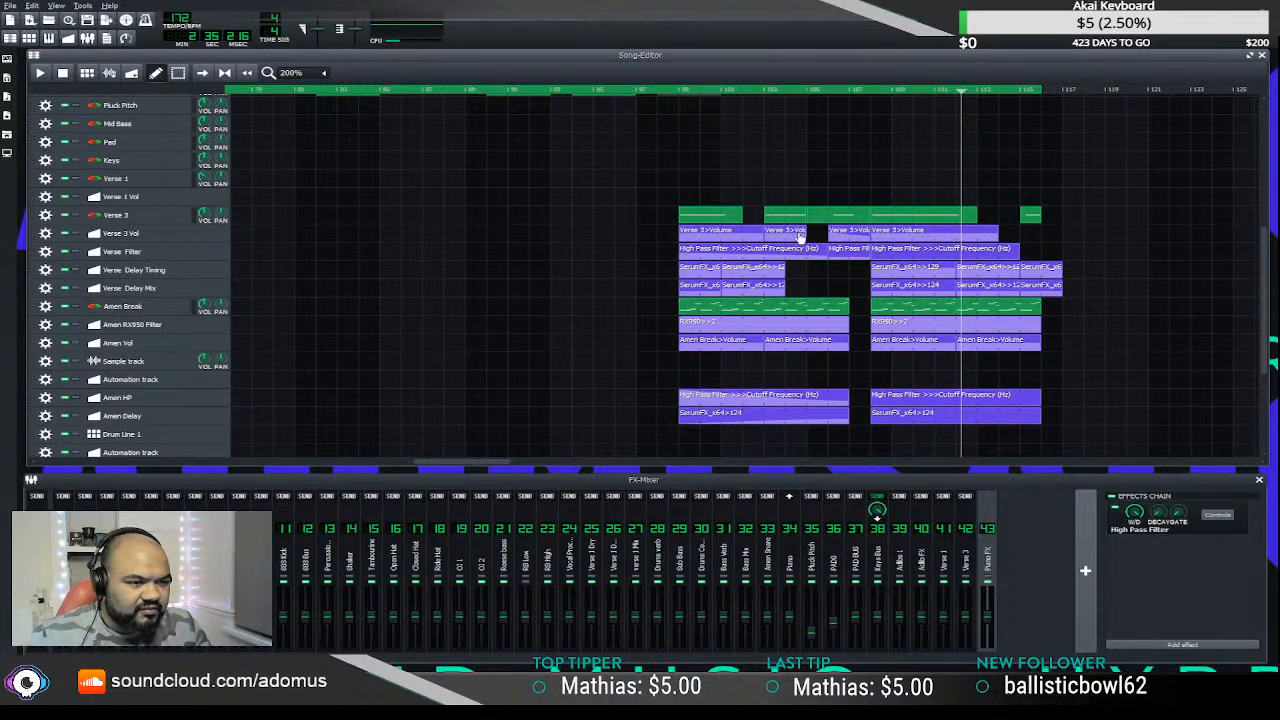
- Lower the new Verse 3 volume clip's starting level and add a point at bar 2 that drops the volume further
double_click(797, 238)
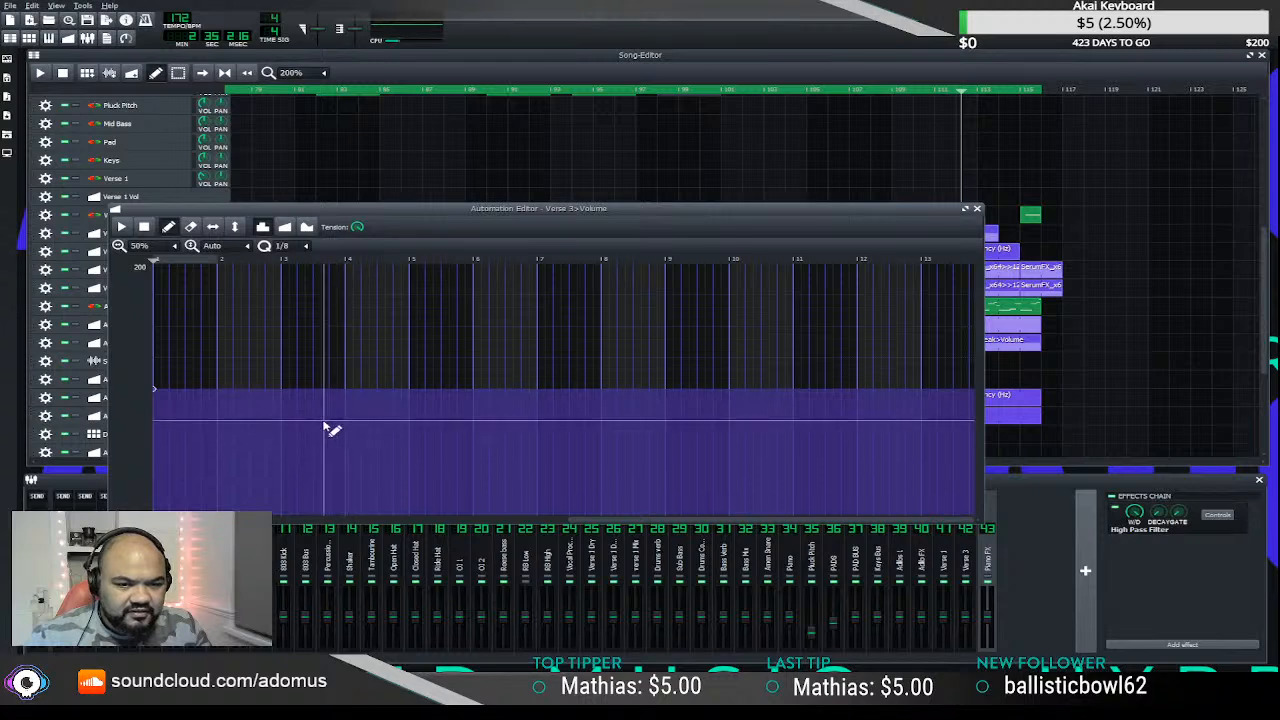
drag(166, 433, 161, 411)
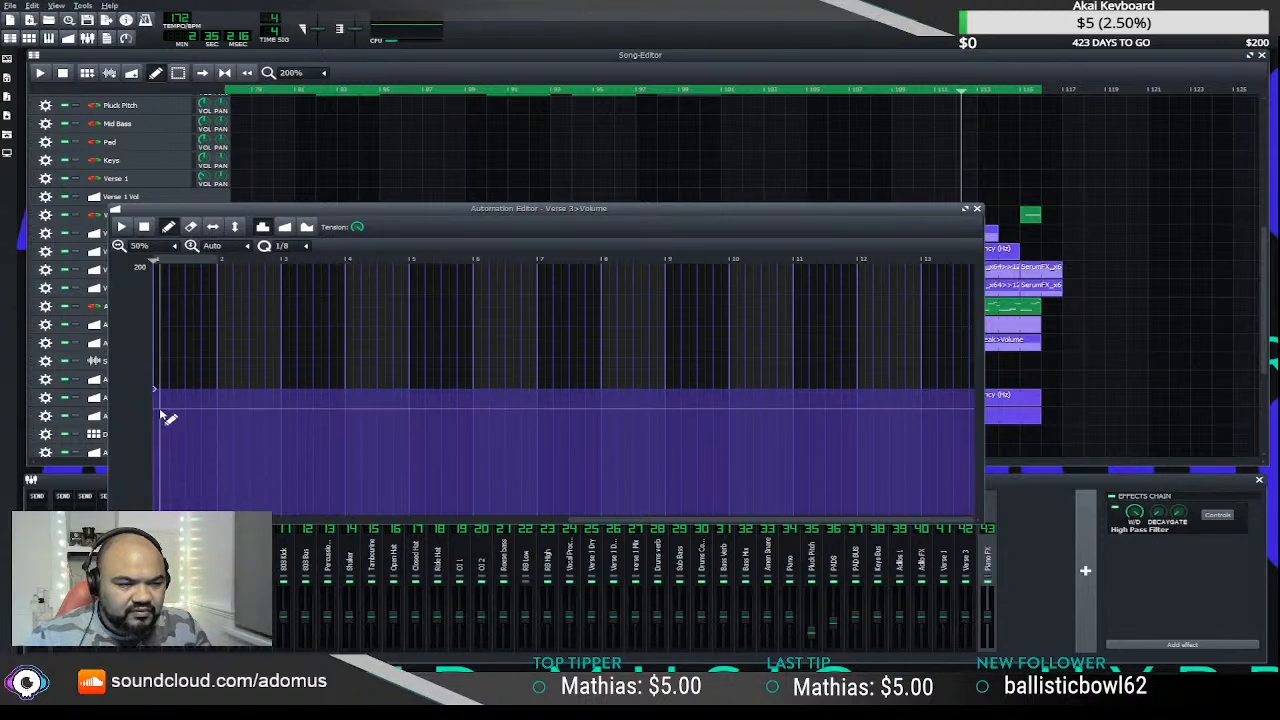
drag(510, 213, 510, 261)
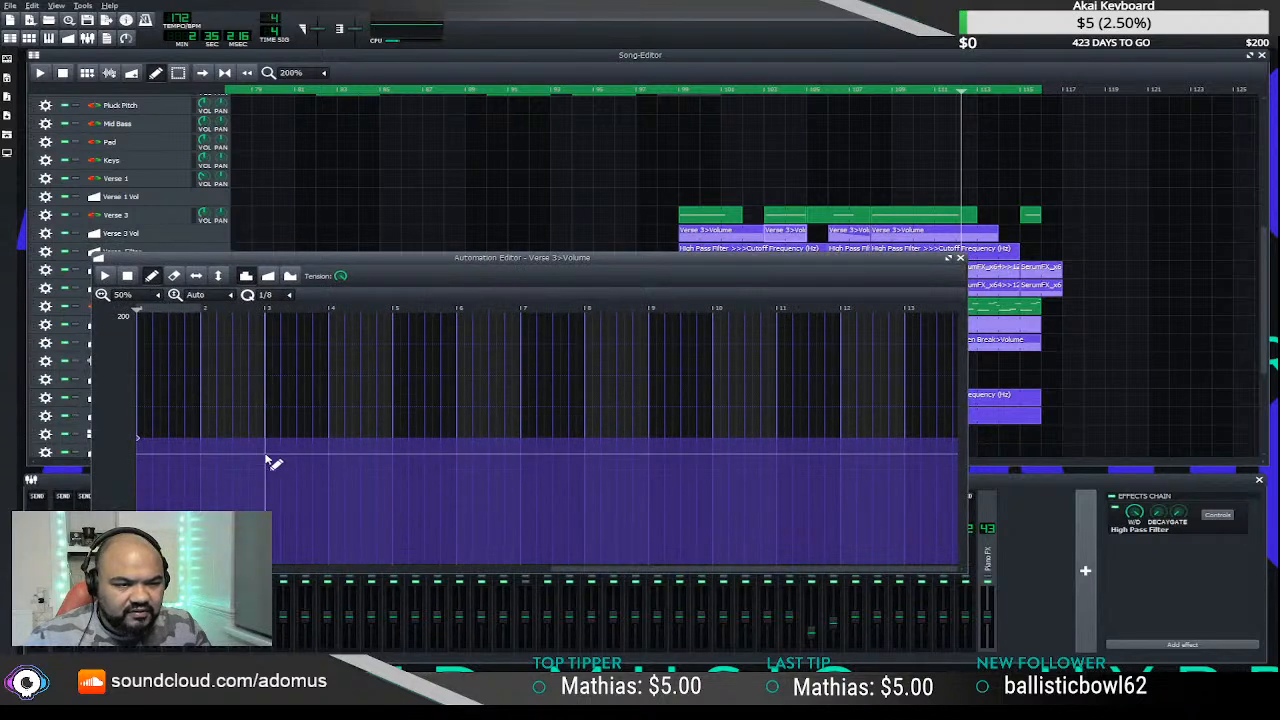
click(204, 465)
drag(202, 466, 202, 473)
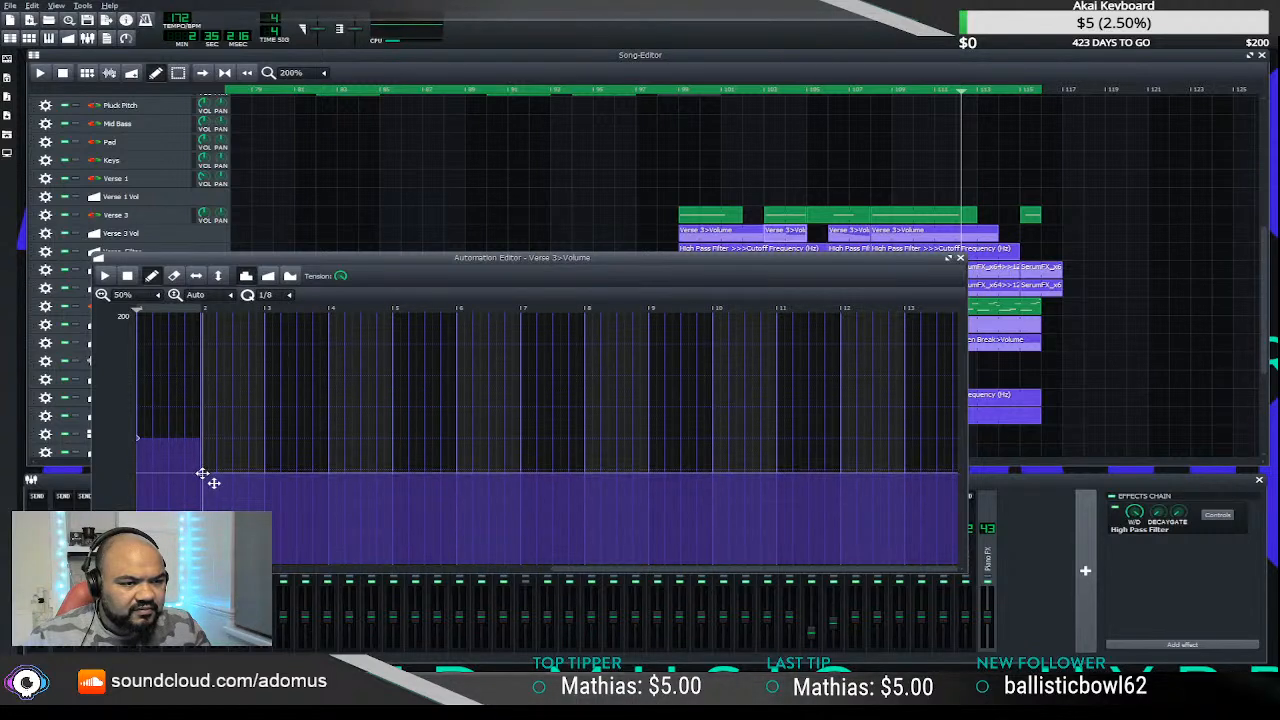
drag(137, 438, 128, 462)
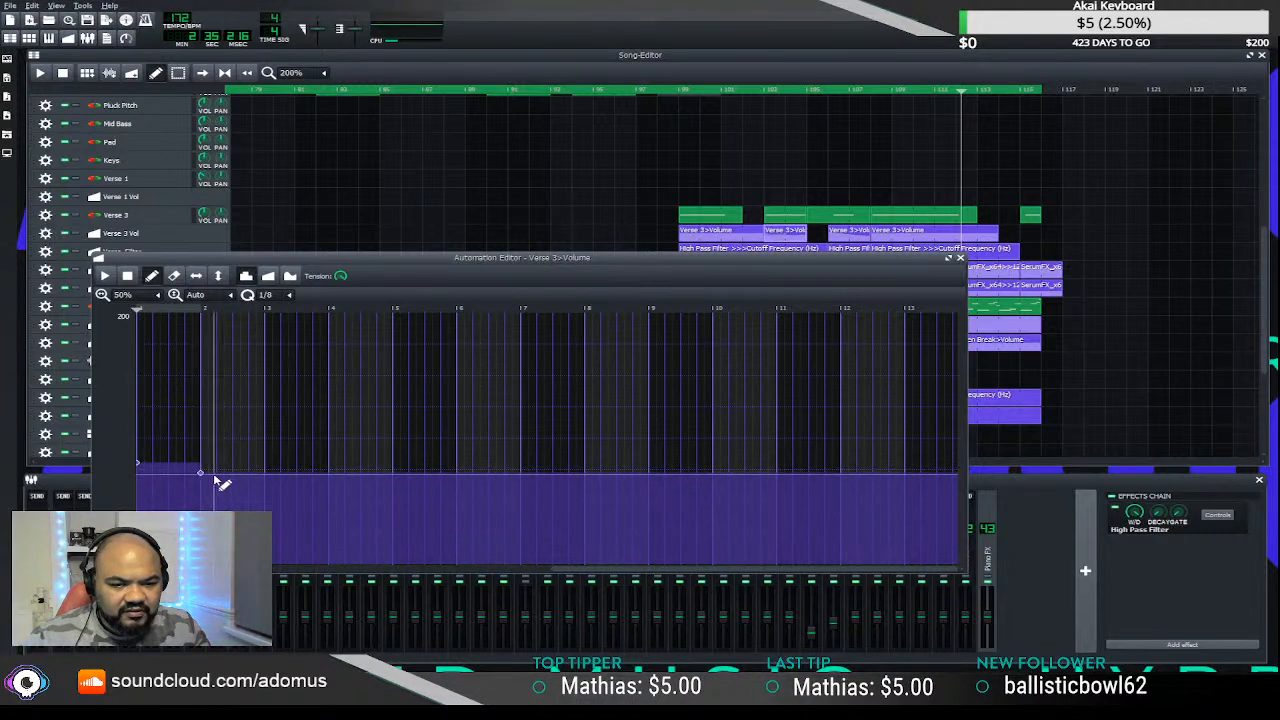
drag(202, 476, 201, 486)
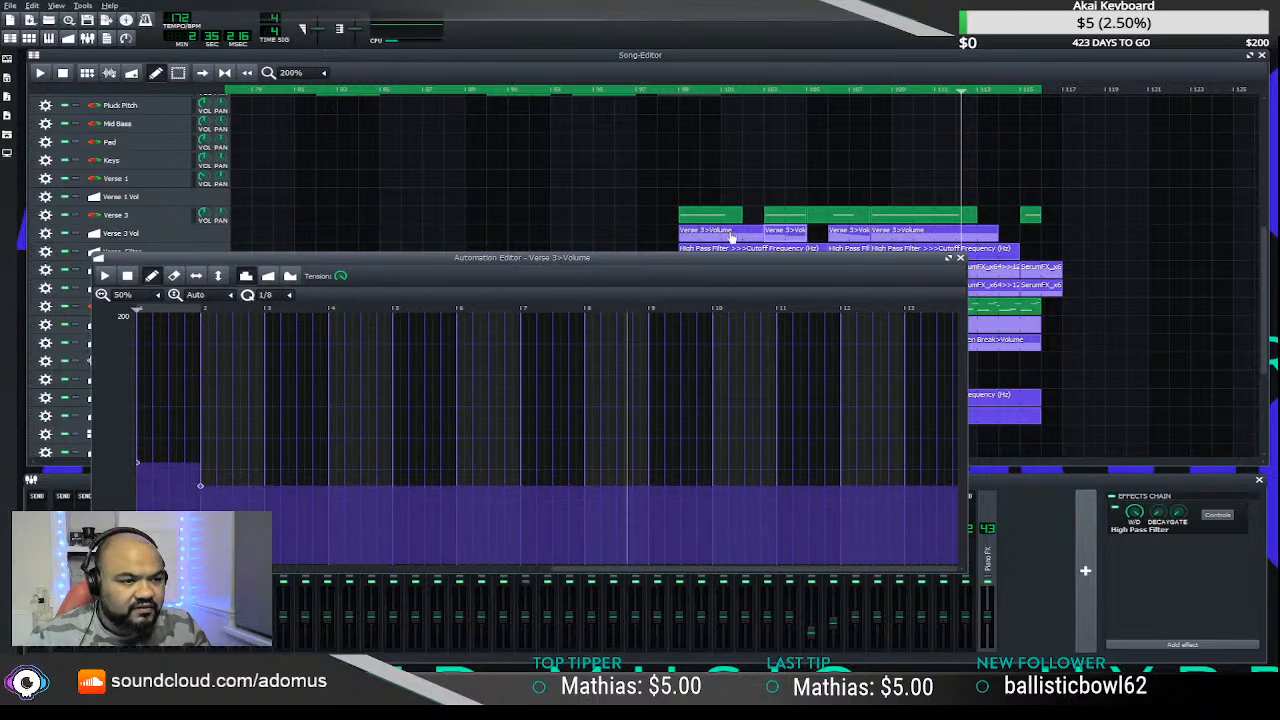
- Play Verse 3 from about bar 99, stop, and reshape its two-bar volume clip to start lower and rise at bar 2
click(670, 92)
key(space)
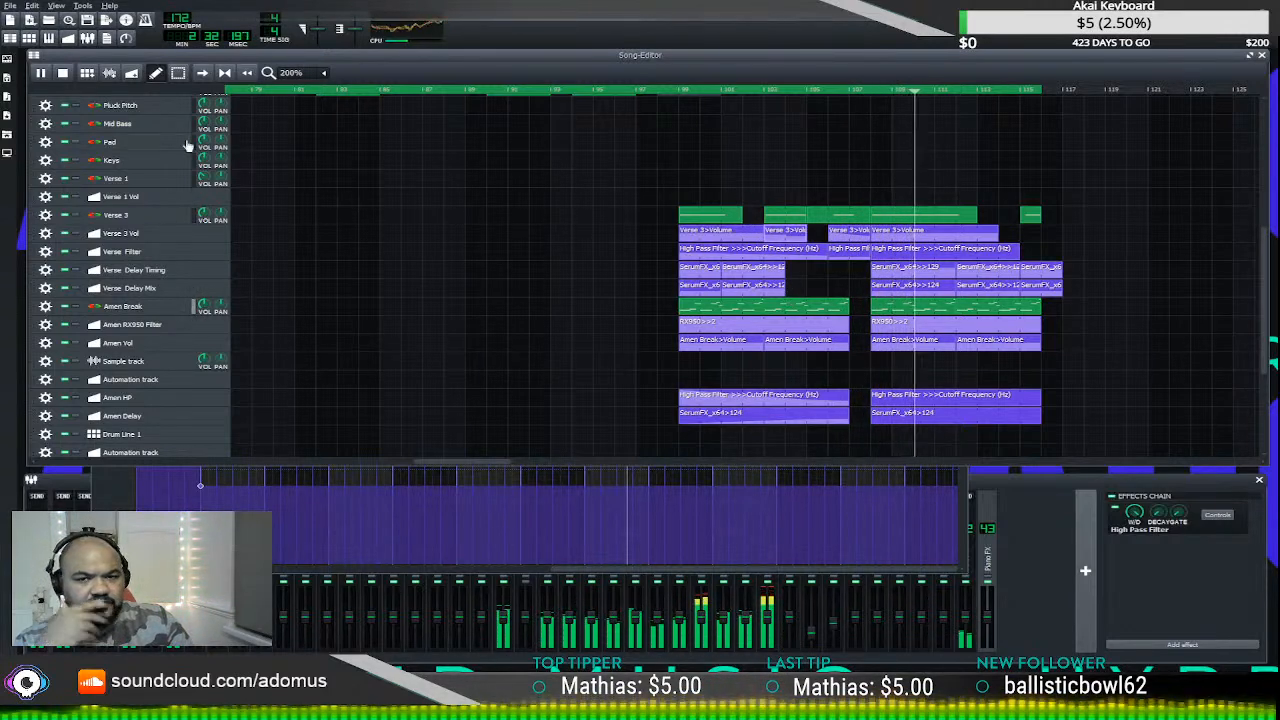
click(40, 72)
double_click(783, 236)
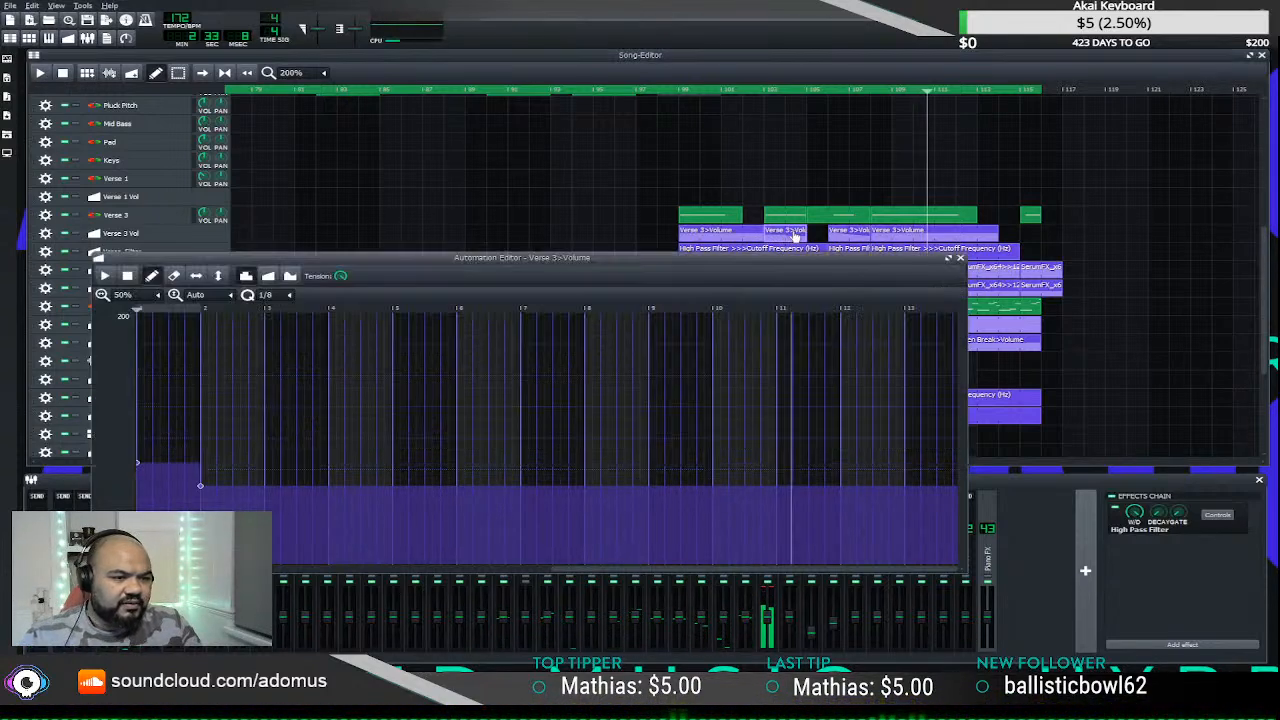
drag(200, 485, 129, 491)
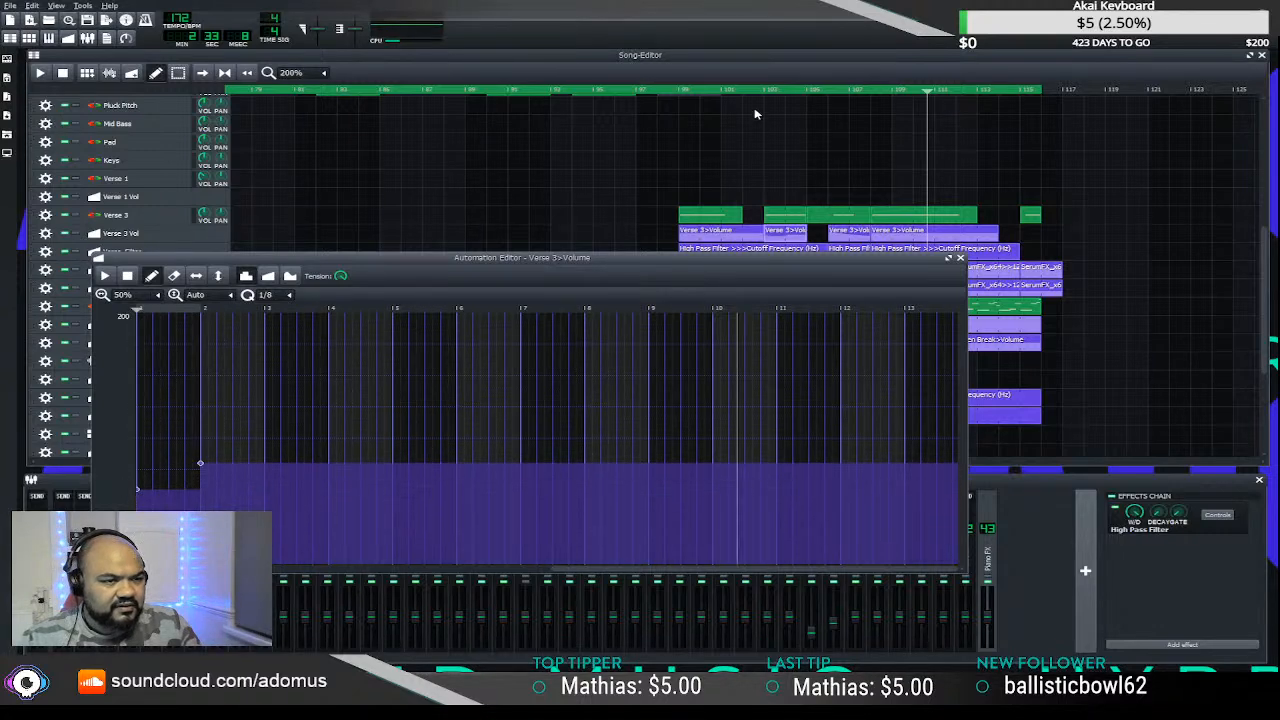
- Replay the song from bar 103 and narrow the level difference between the start and bar 2 of the Verse 3 volume clip
click(766, 92)
key(space)
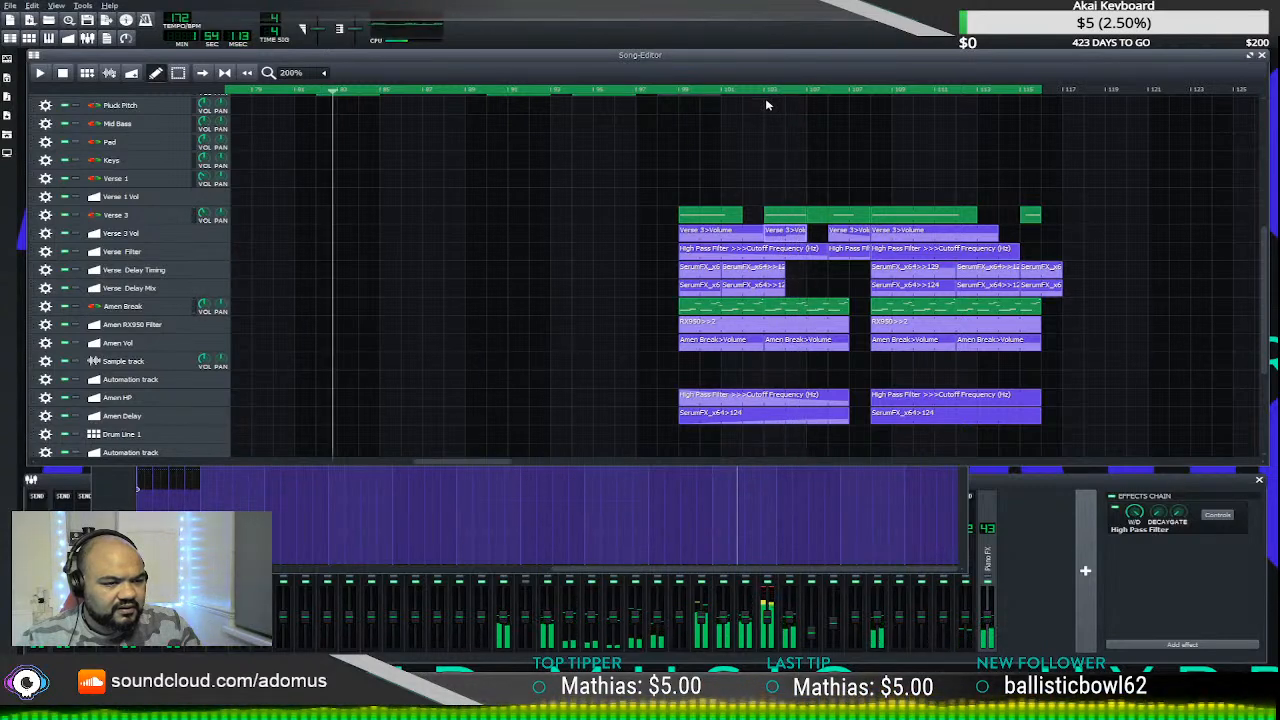
double_click(788, 232)
mouse_move(214, 483)
mouse_down()
mouse_move(135, 487)
mouse_move(200, 470)
mouse_up()
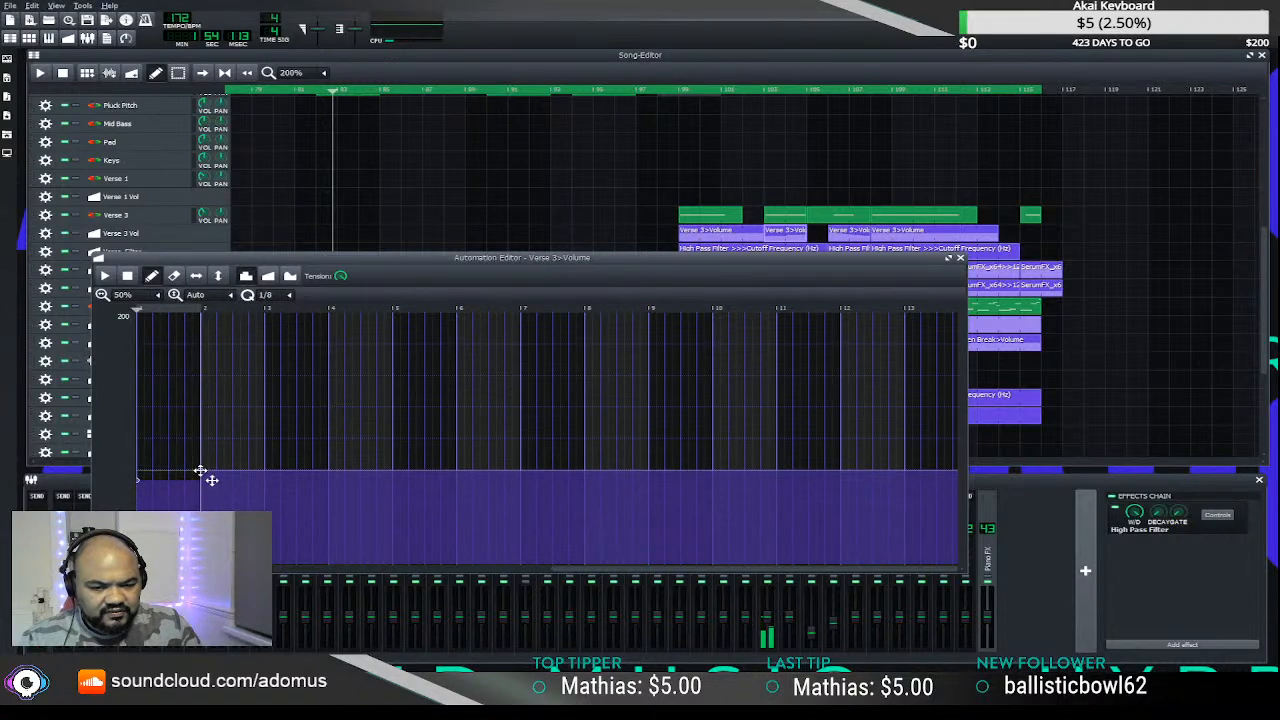
- Play the song from just before bar 99, review the Verse 1 section, and close the Verse 3 volume automation editor
click(672, 91)
key(space)
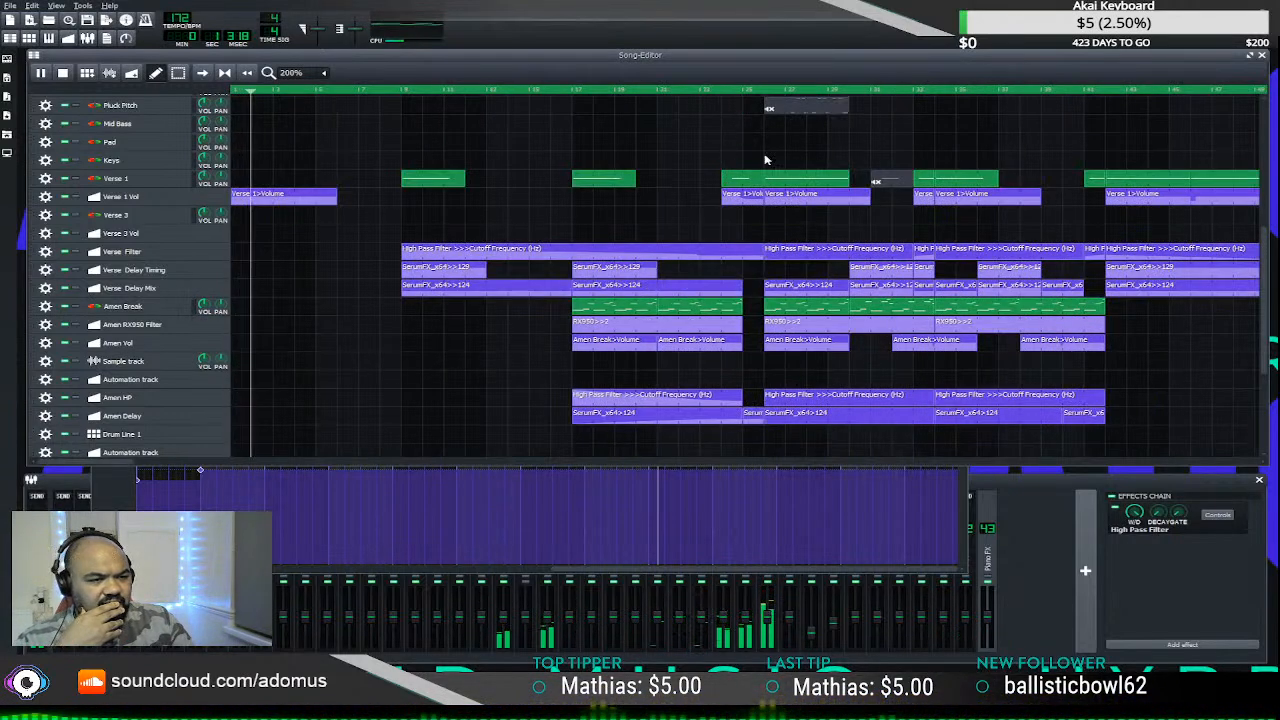
scroll(767, 177, down, 1)
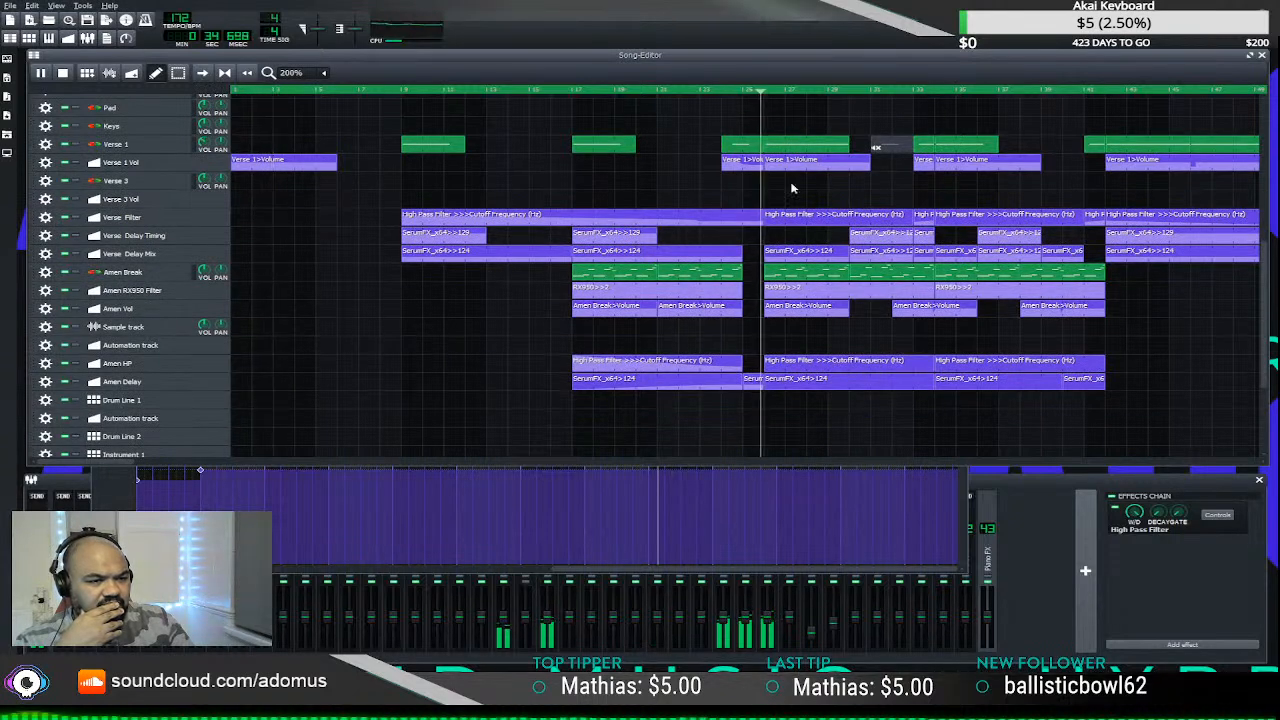
scroll(794, 234, up, 3)
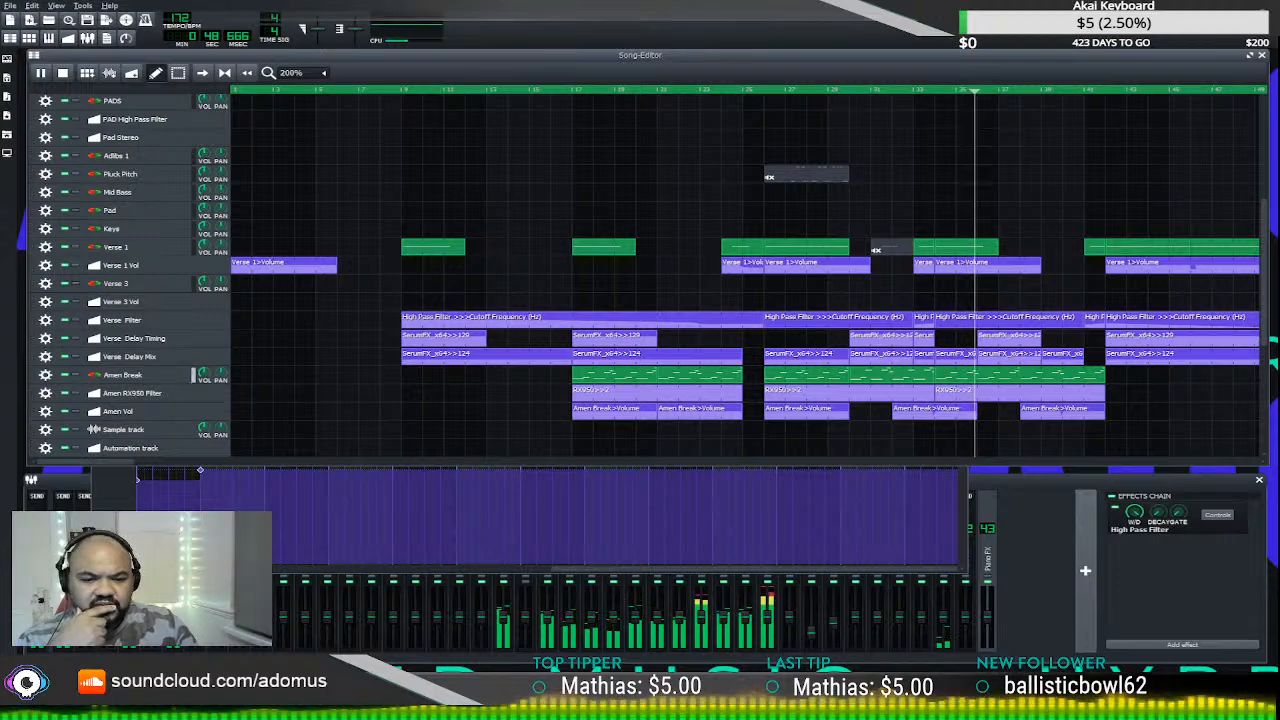
double_click(885, 248)
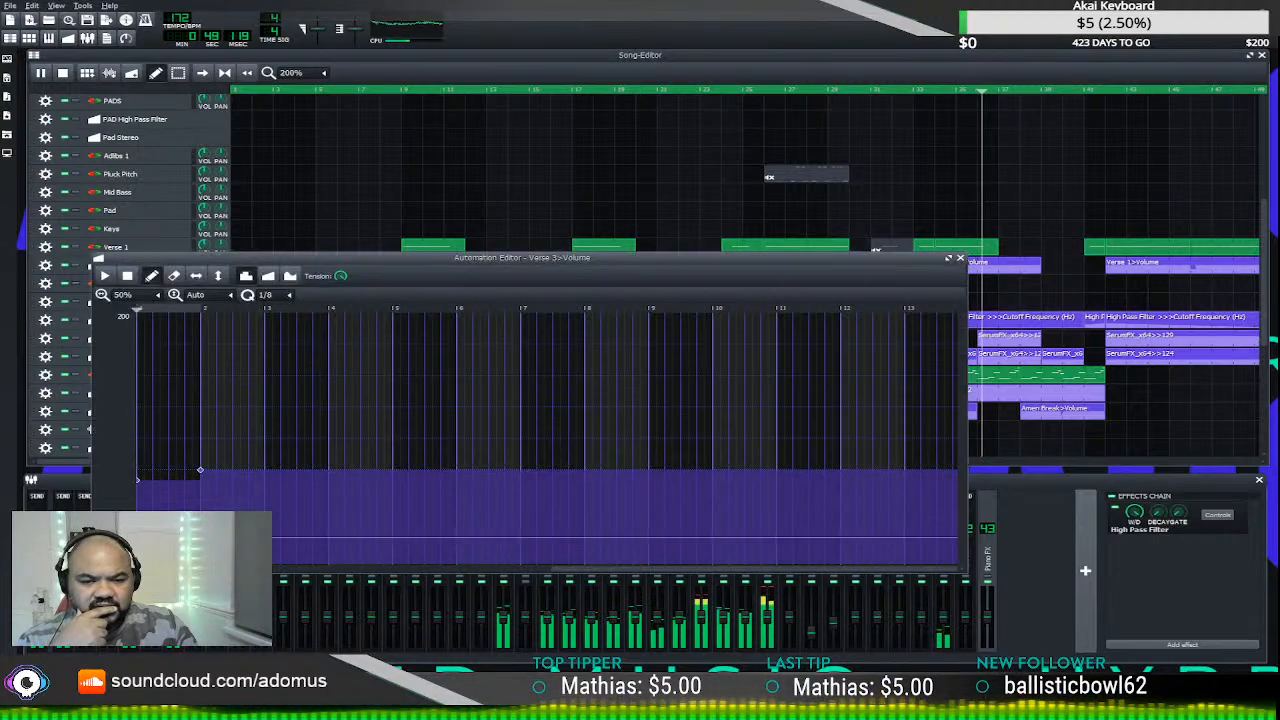
click(960, 260)
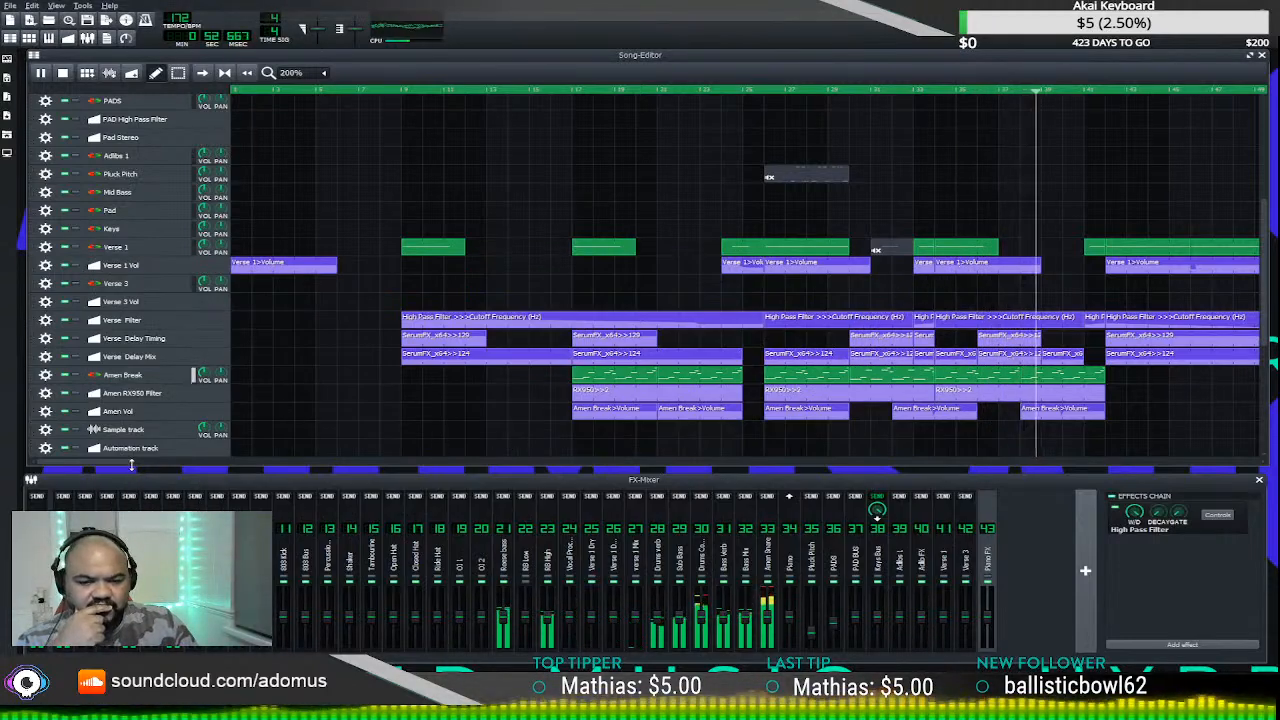
- Play from bar 42, open the Verse 1 volume clip there, and try adding a lower point inside the dip at bar 5
drag(128, 460, 275, 465)
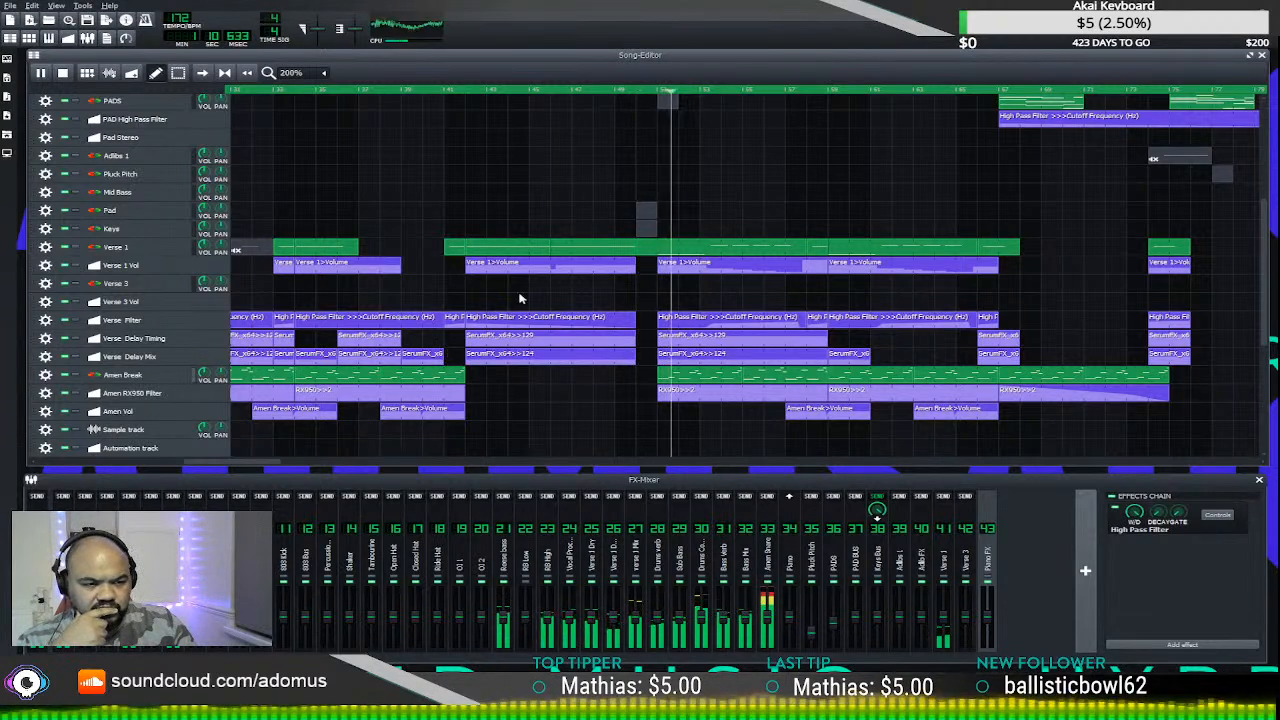
click(466, 91)
double_click(563, 268)
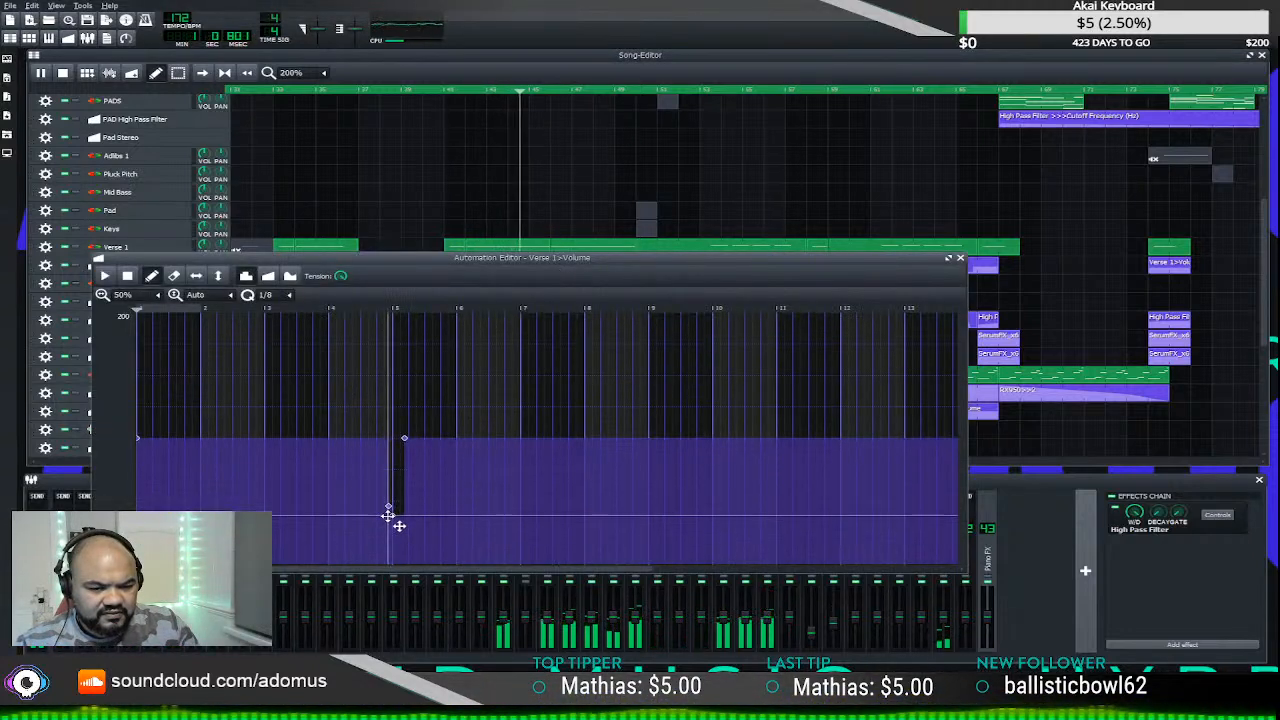
click(393, 515)
scroll(430, 550, up, 1)
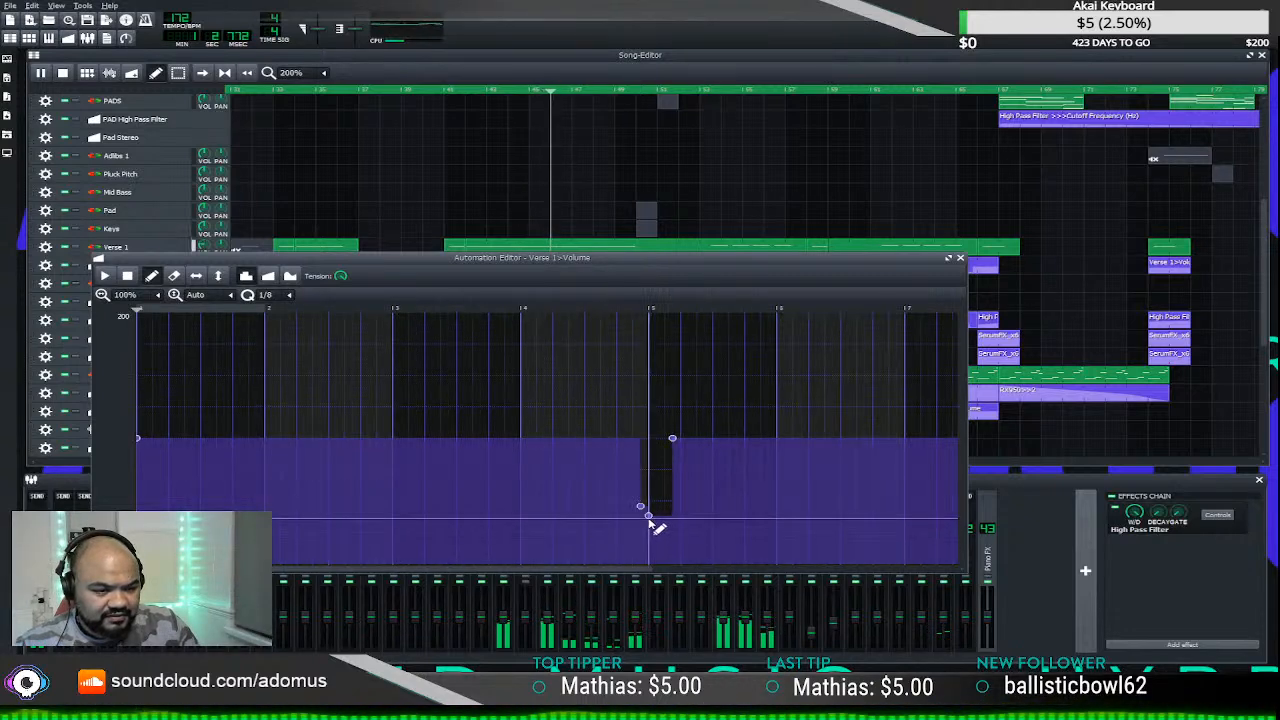
mouse_move(650, 514)
mouse_down()
mouse_move(680, 531)
mouse_move(659, 513)
mouse_up()
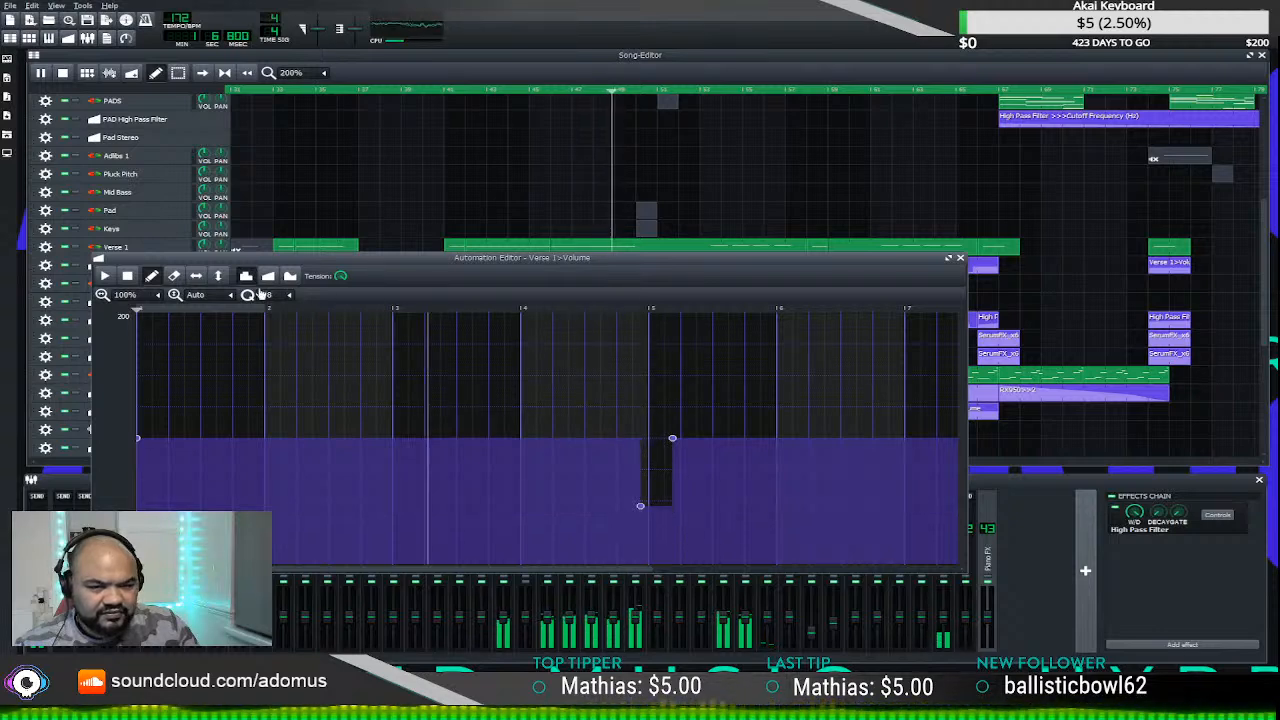
- Set the automation quantization to 1/16 and deepen the Verse 1 volume dip that begins just before the clip's bar 5
scroll(285, 298, down, 1)
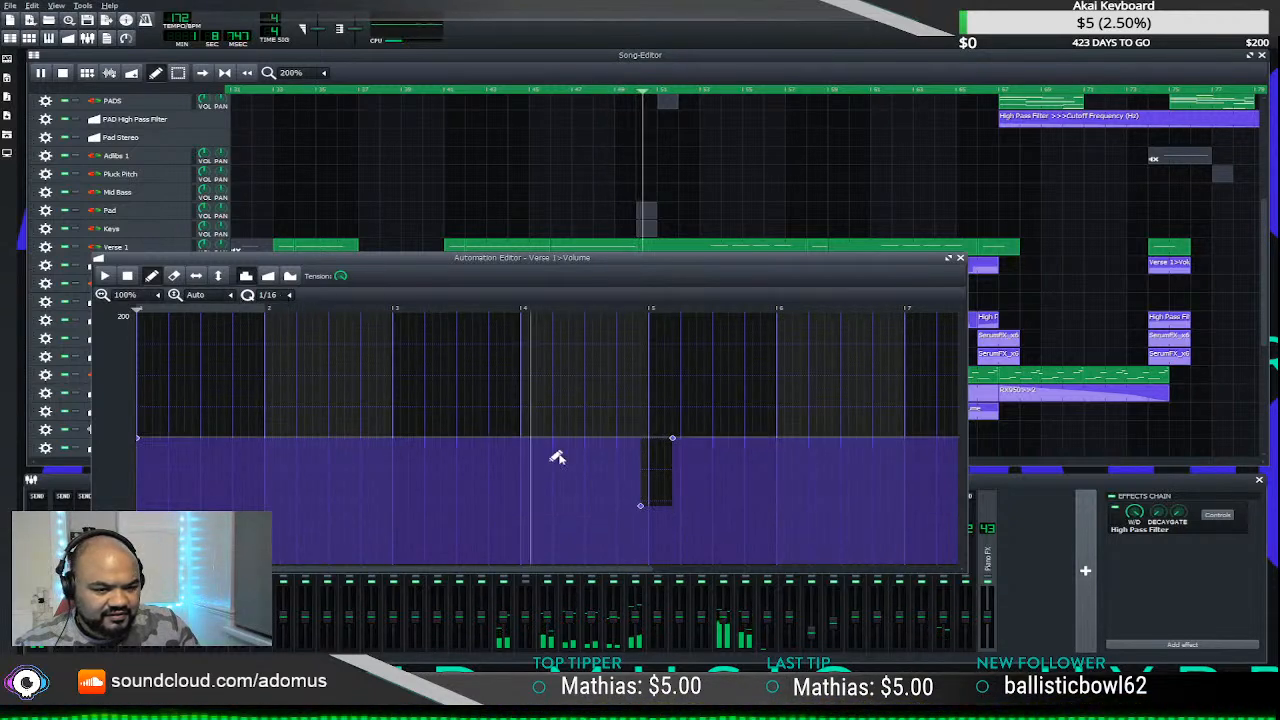
scroll(557, 451, up, 1)
drag(509, 569, 860, 569)
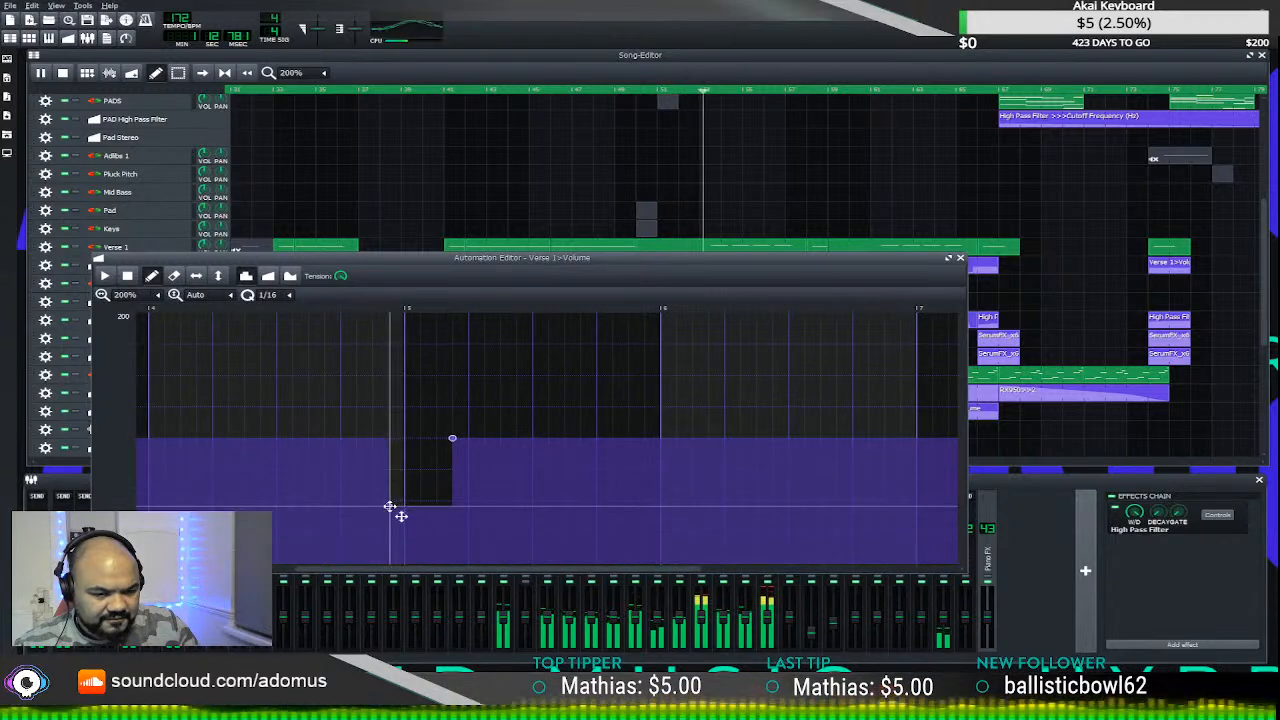
drag(397, 512, 394, 534)
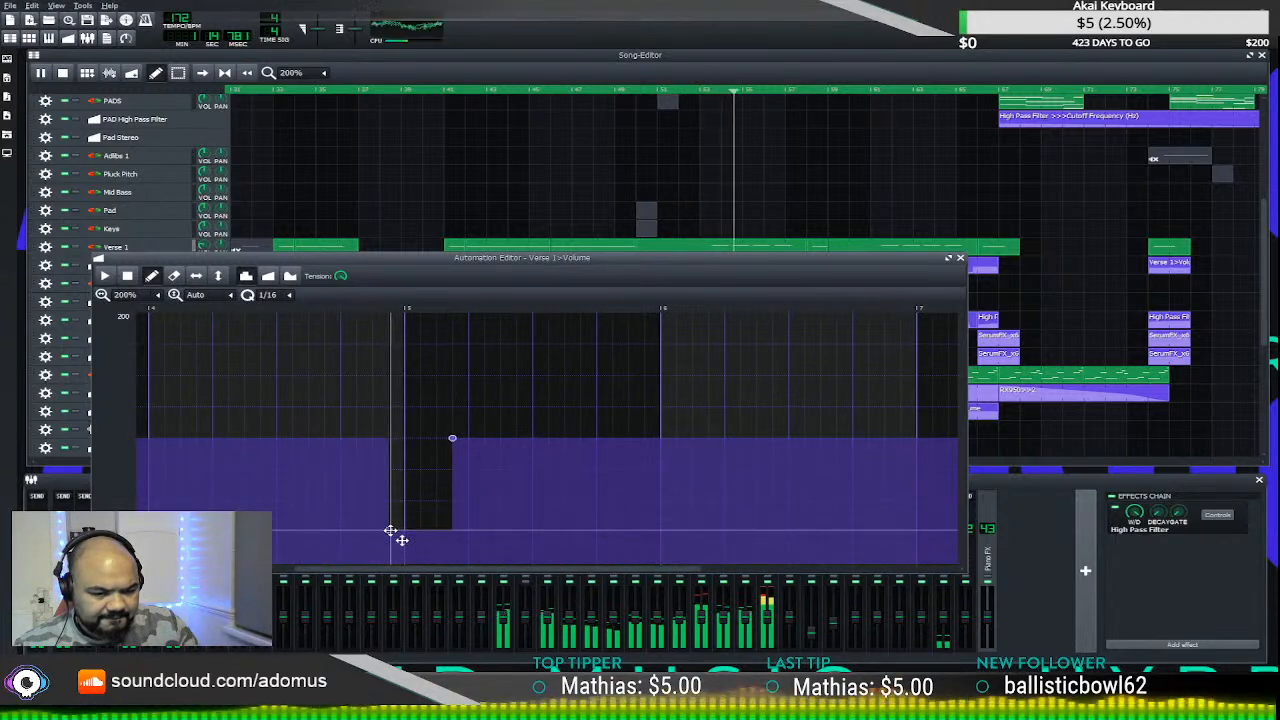
- Replay Verse 1 from around bars 42 to 45 to check the deeper volume dip
click(532, 92)
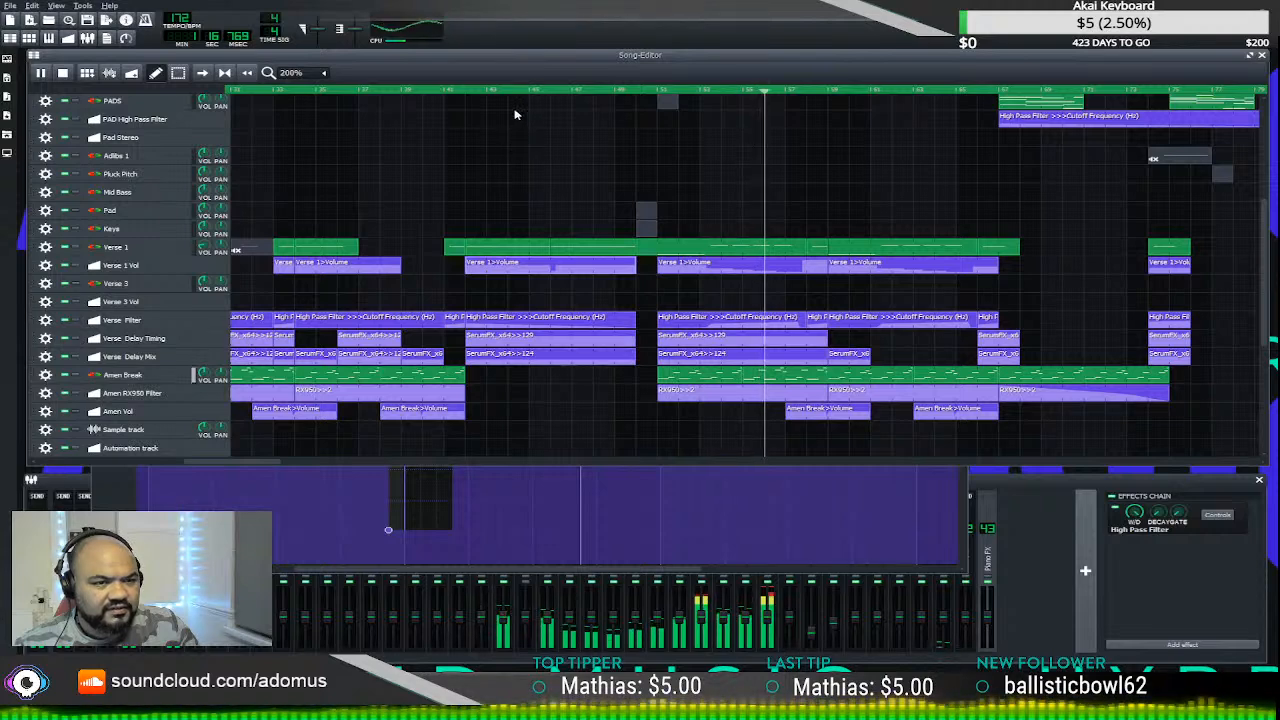
click(520, 91)
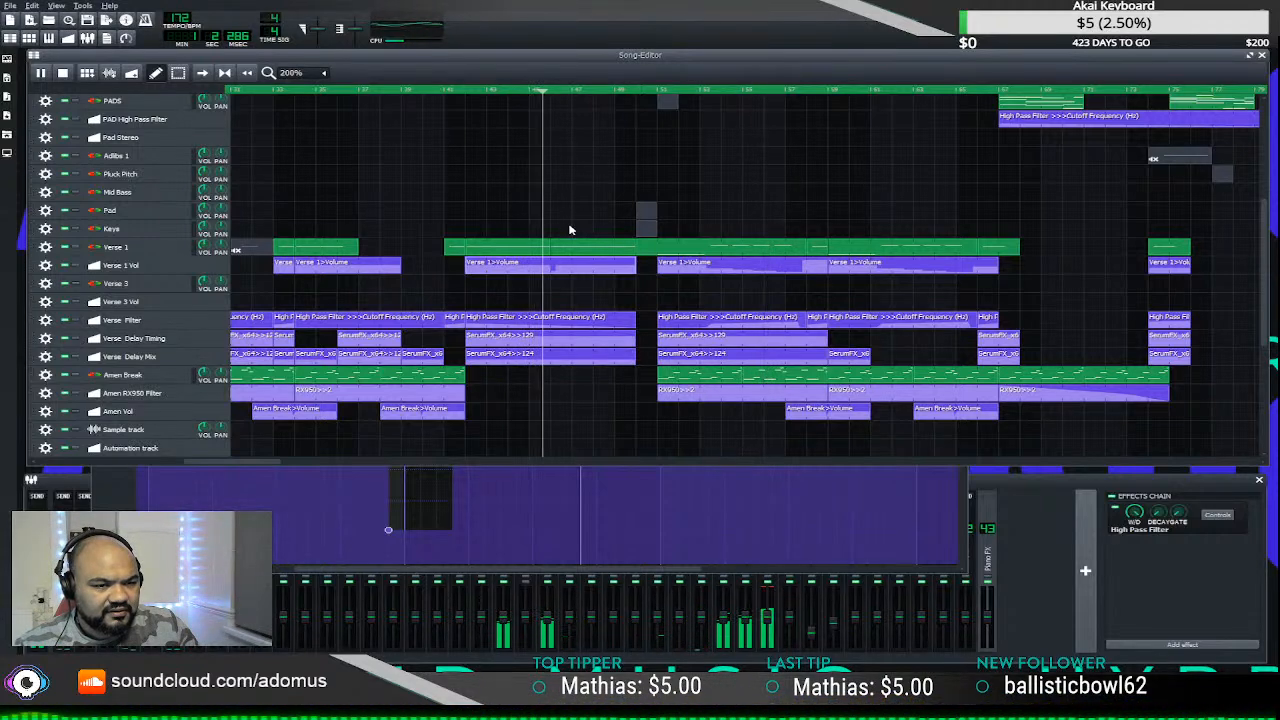
click(456, 91)
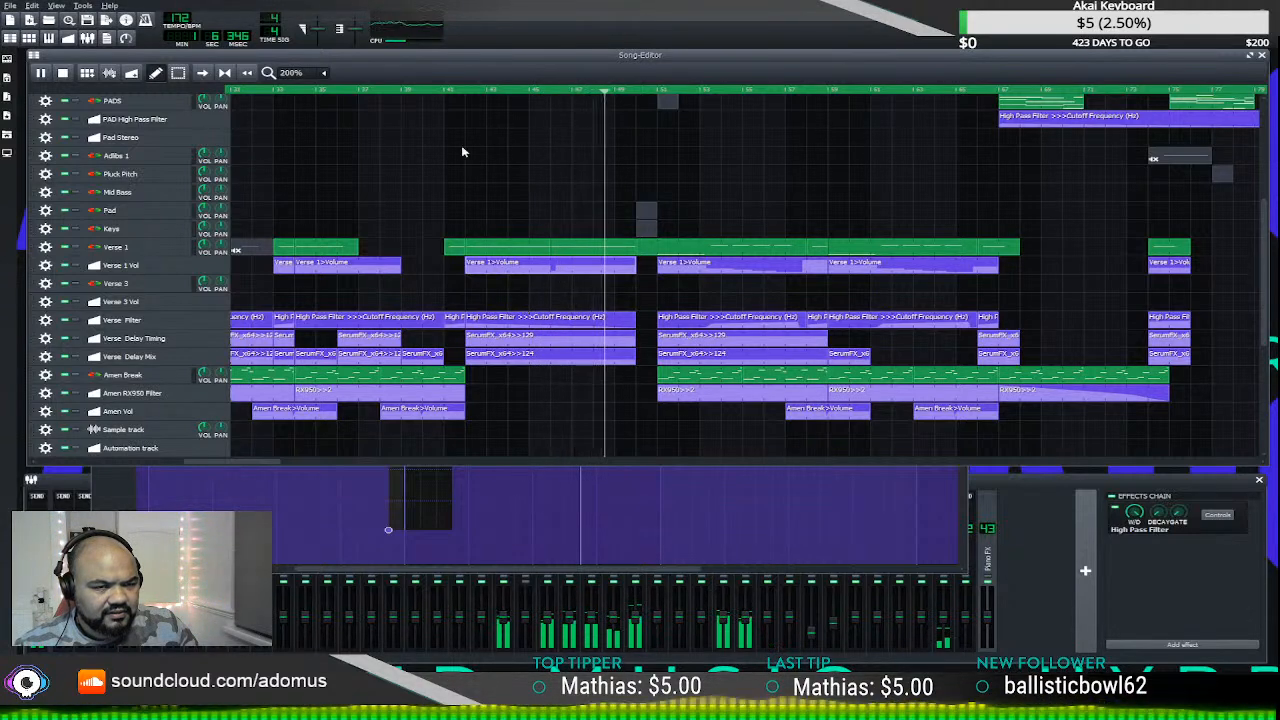
click(462, 90)
- Enlarge the Verse 1 volume automation editor and shape the end of the bar 5 dip into small steps rising to the original level
click(396, 572)
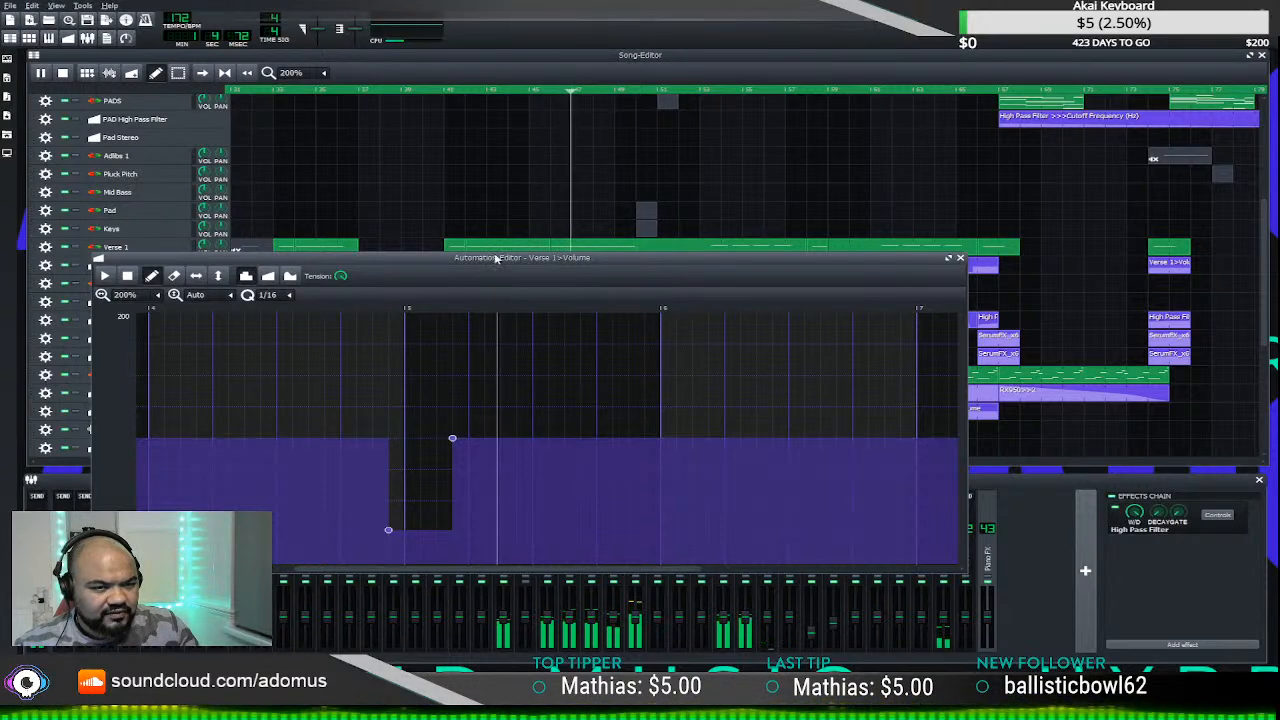
drag(494, 256, 494, 158)
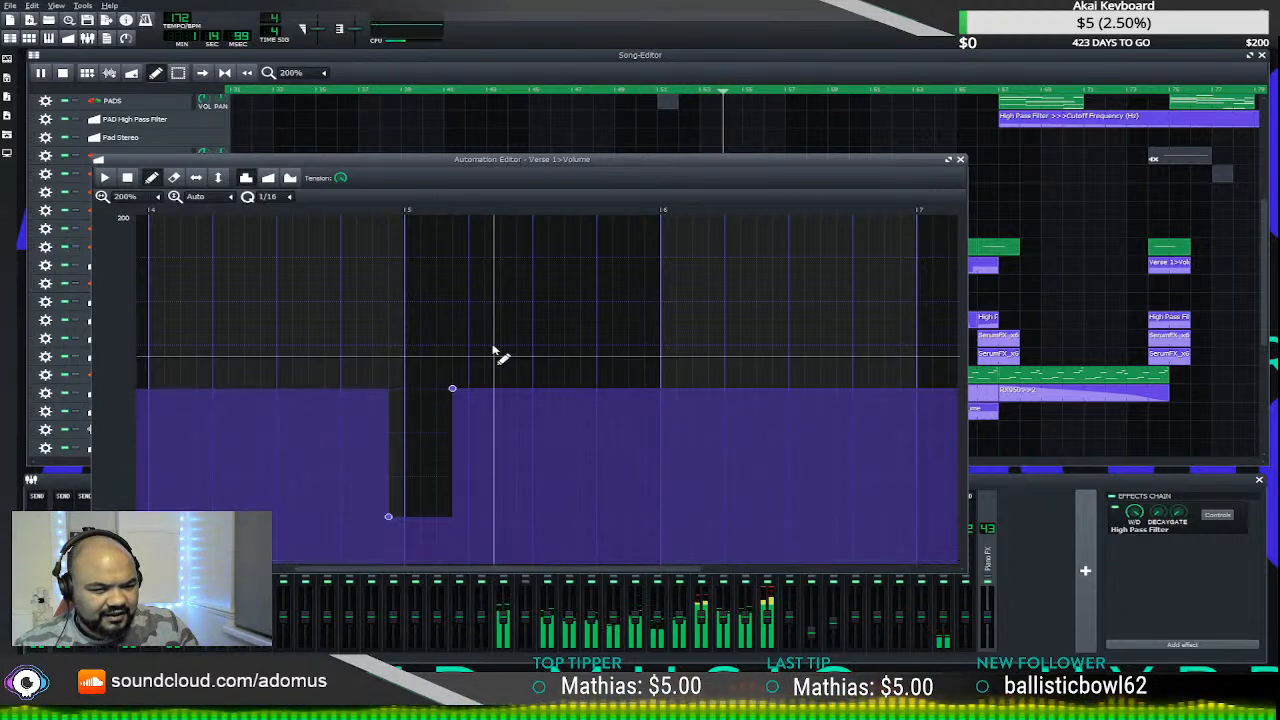
drag(436, 160, 437, 78)
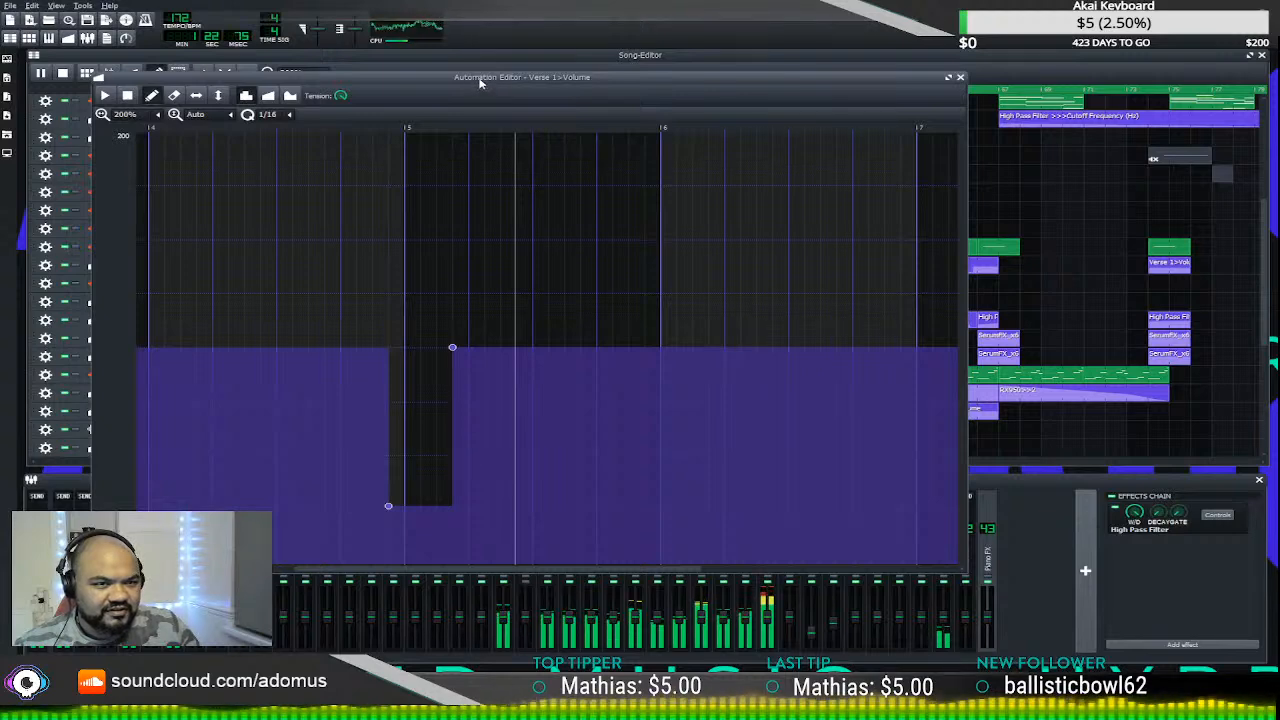
drag(479, 83, 451, 94)
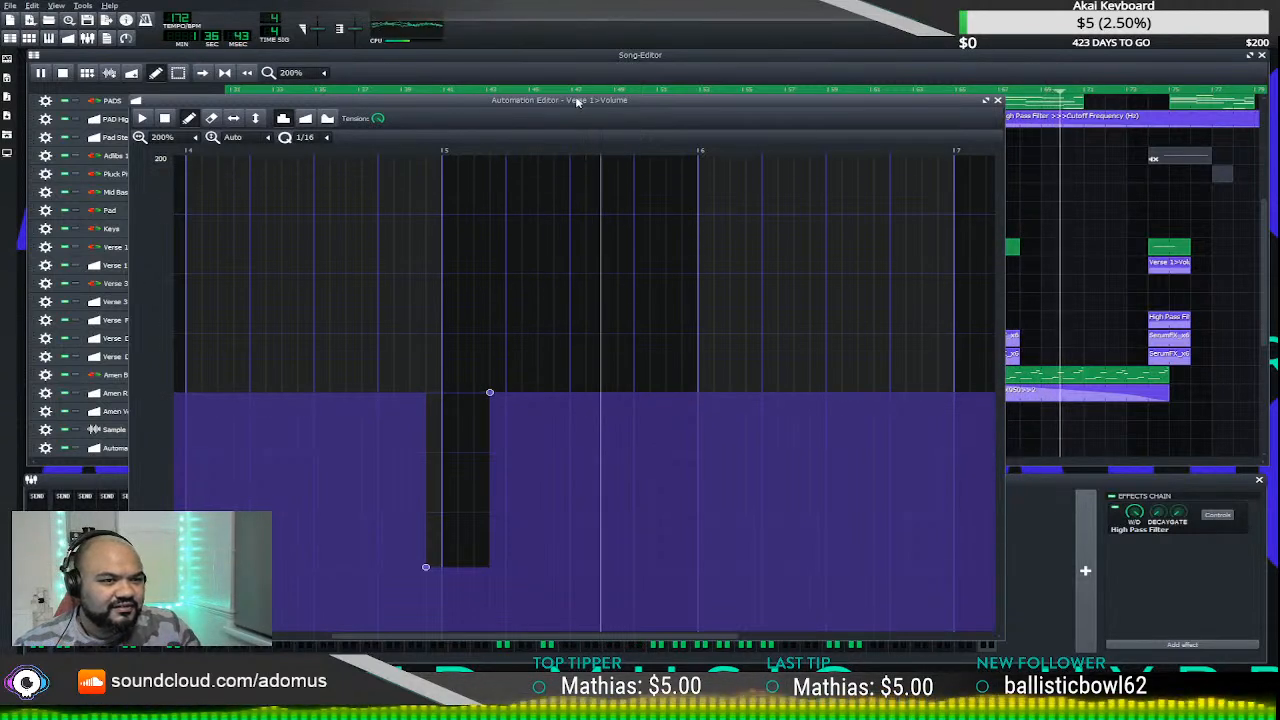
drag(582, 94, 582, 40)
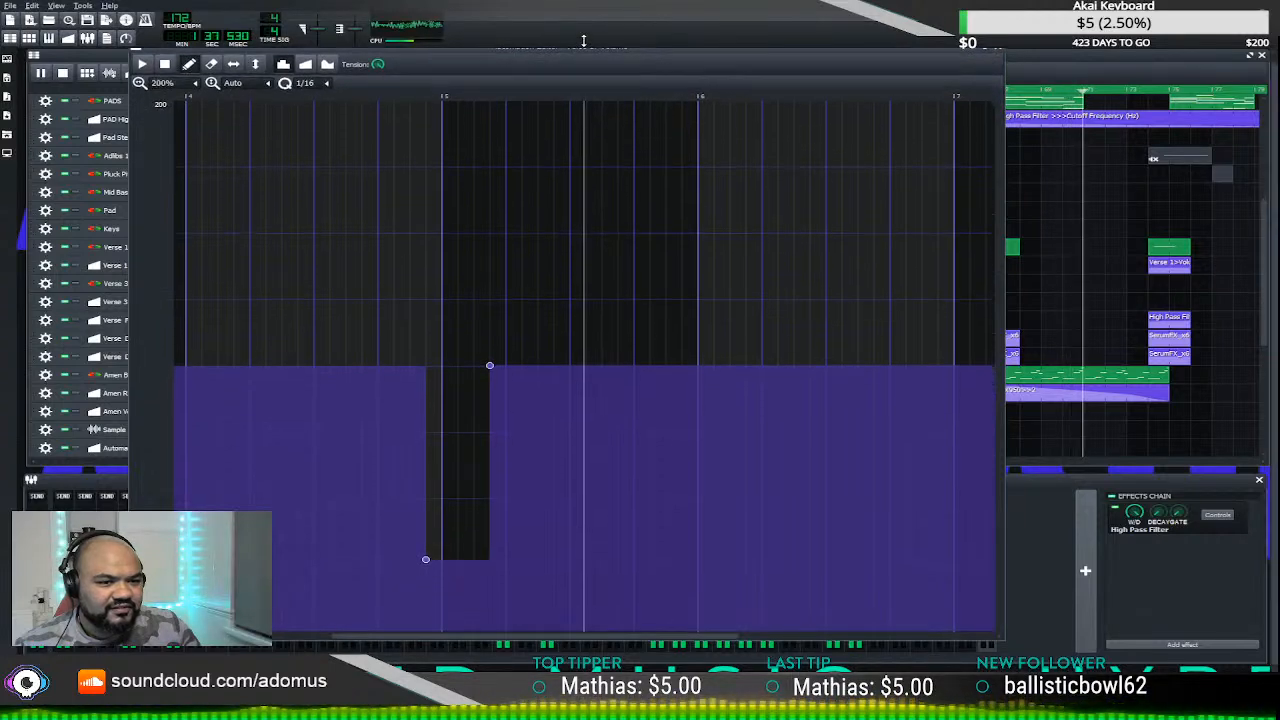
click(530, 368)
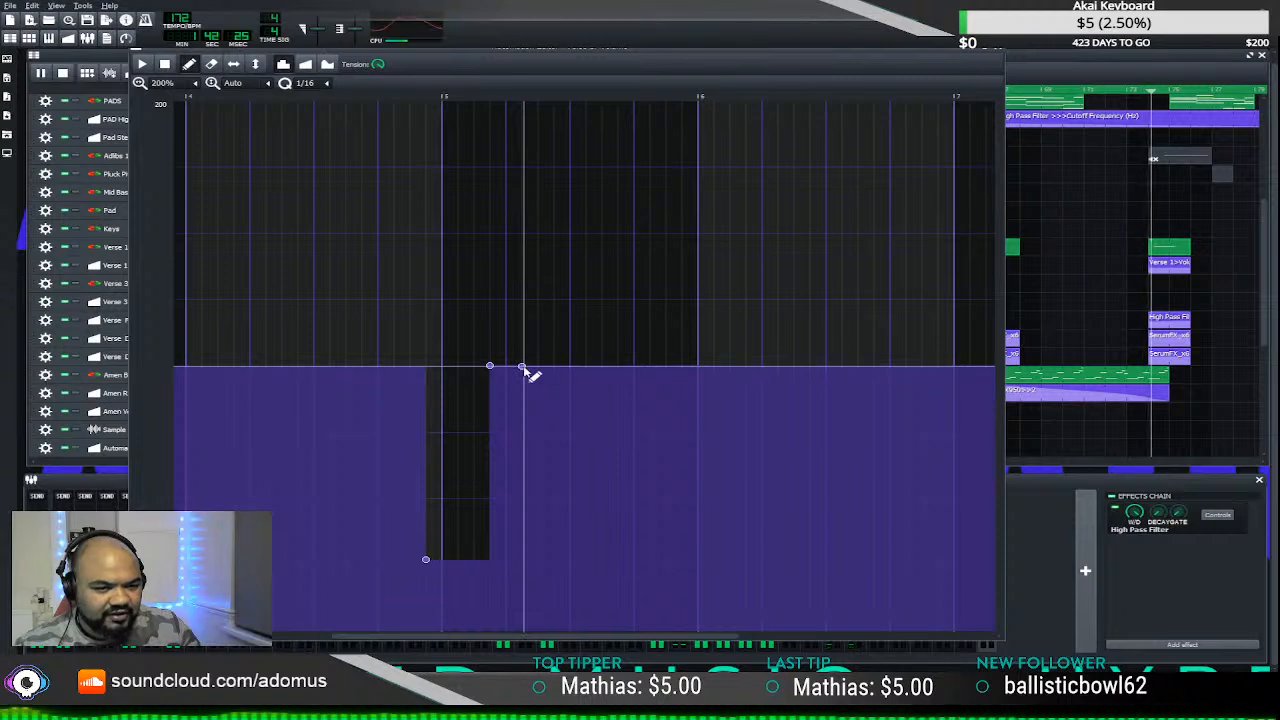
drag(490, 368, 490, 390)
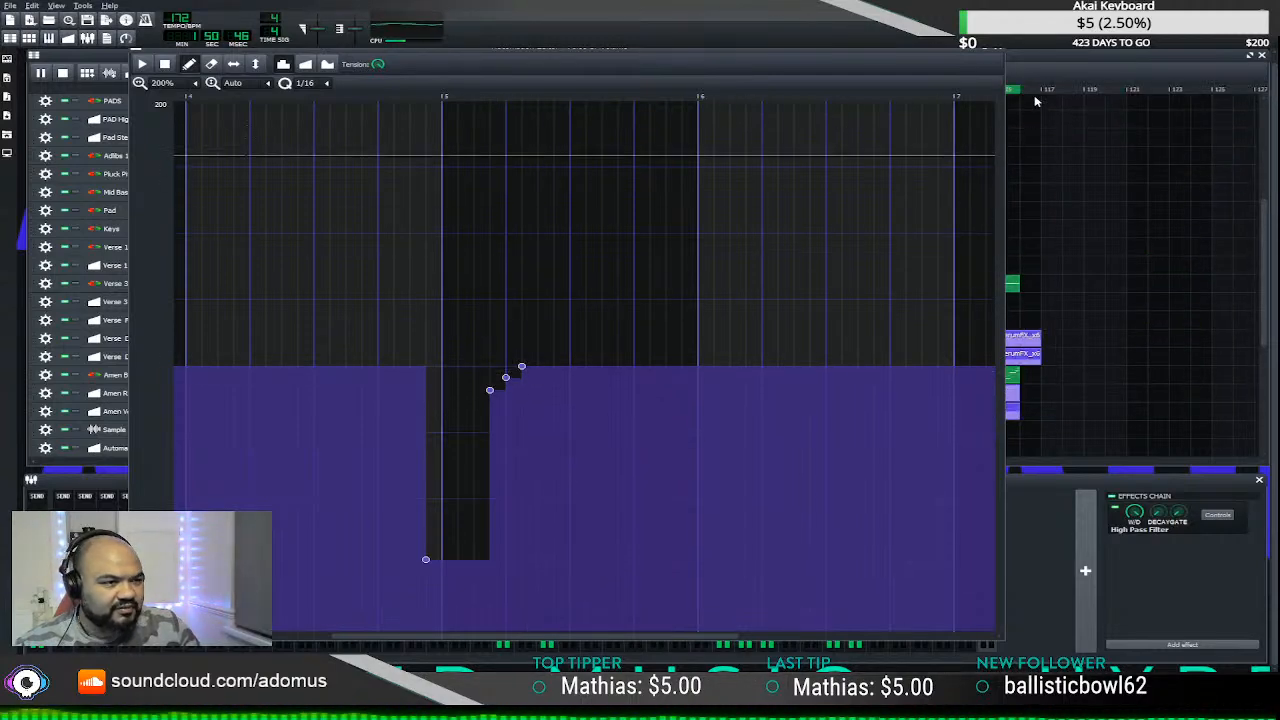
- Close the Verse 1 volume automation editor and replay the song from about bar 42
click(1000, 57)
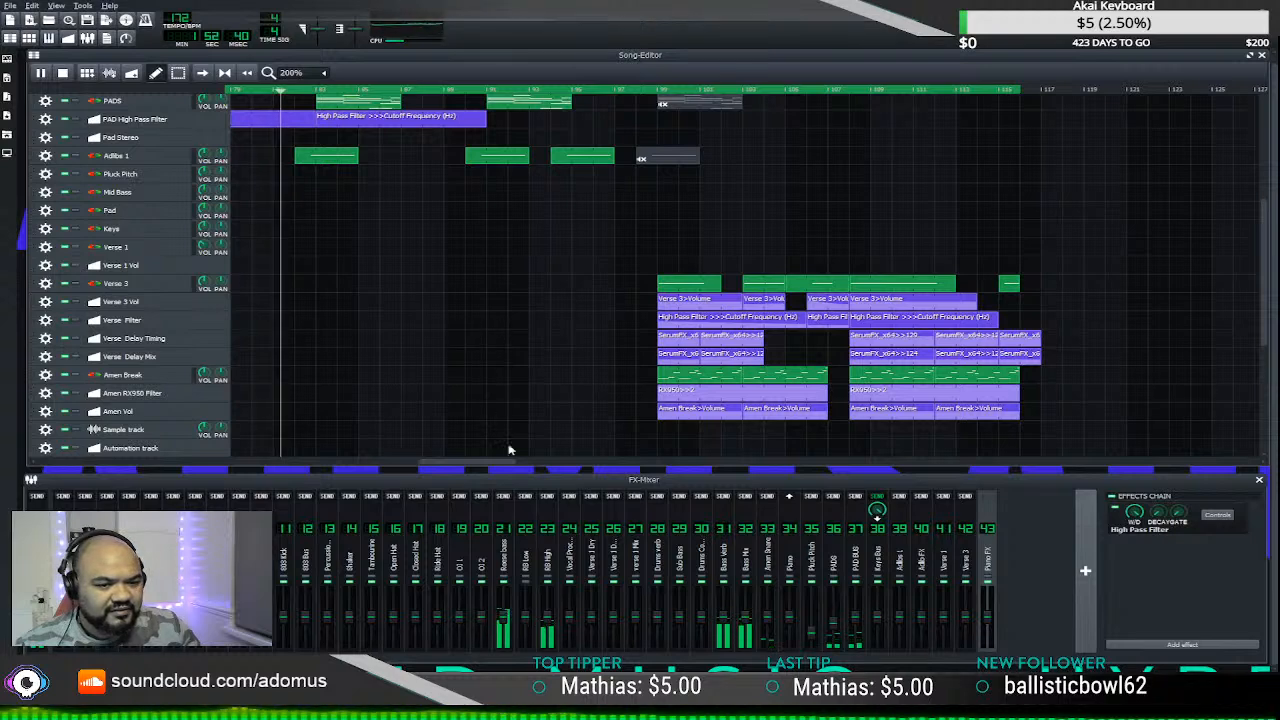
key(space)
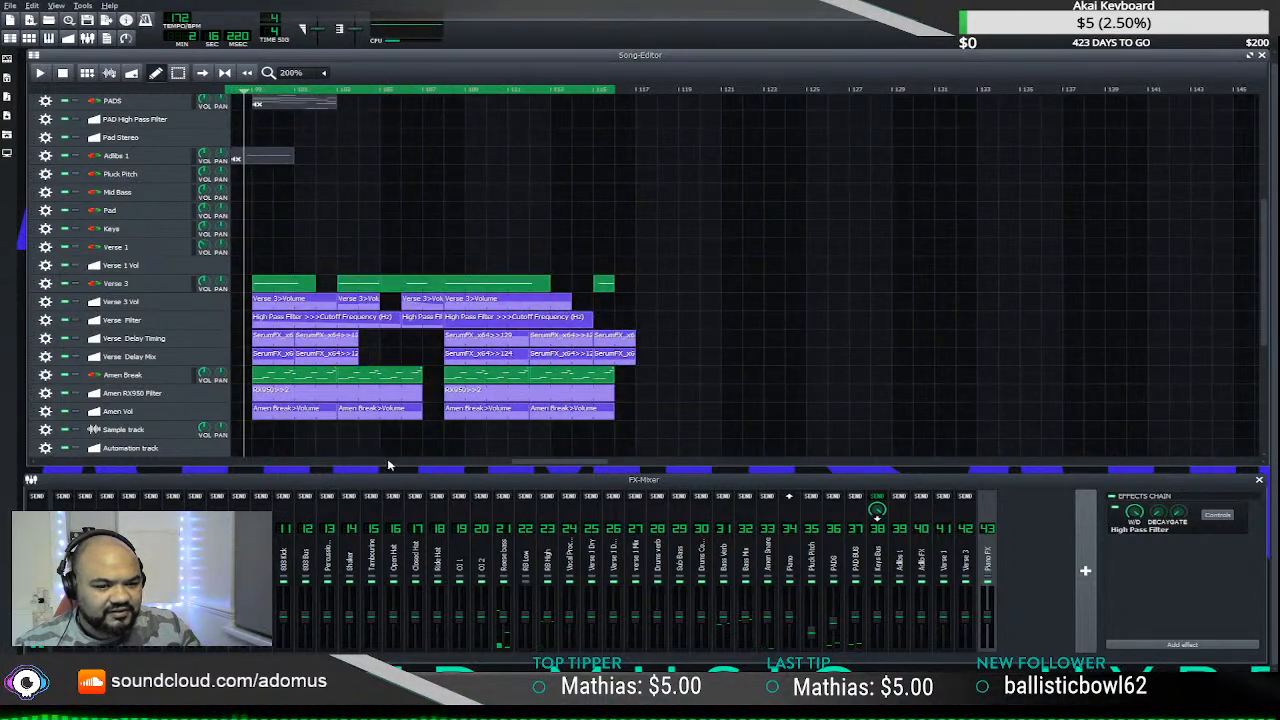
drag(531, 464, 177, 452)
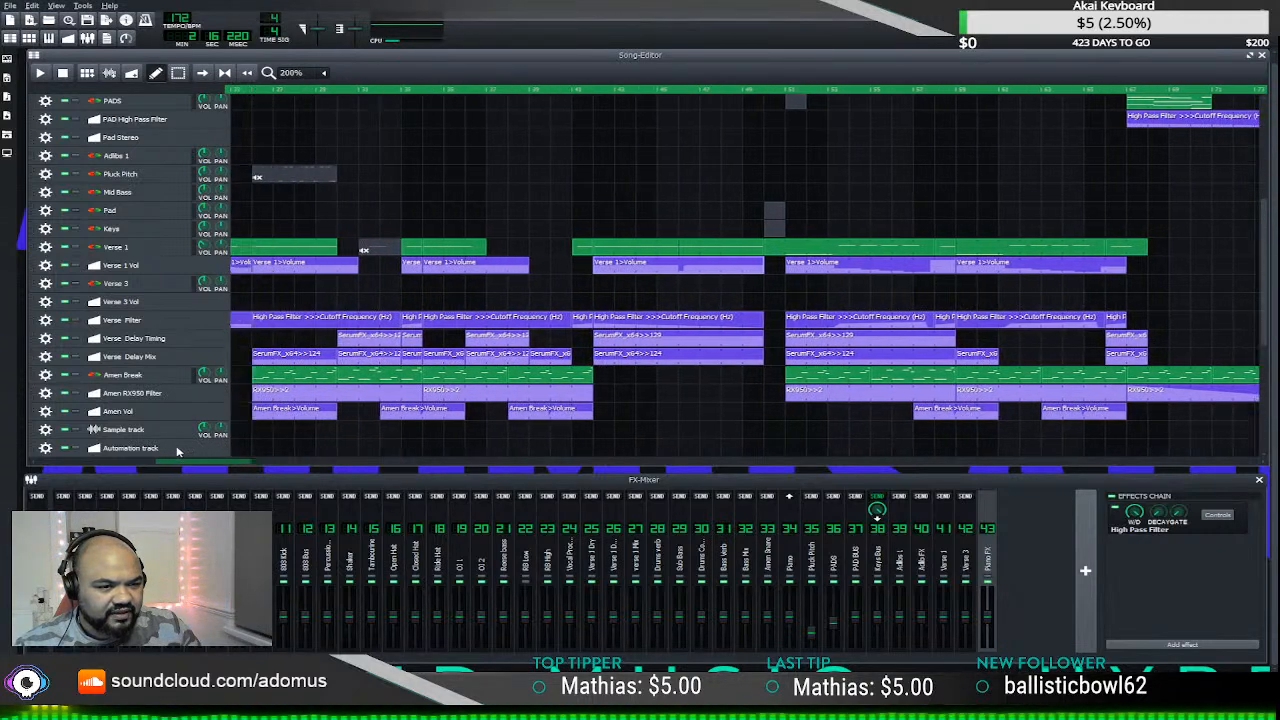
click(573, 92)
key(space)
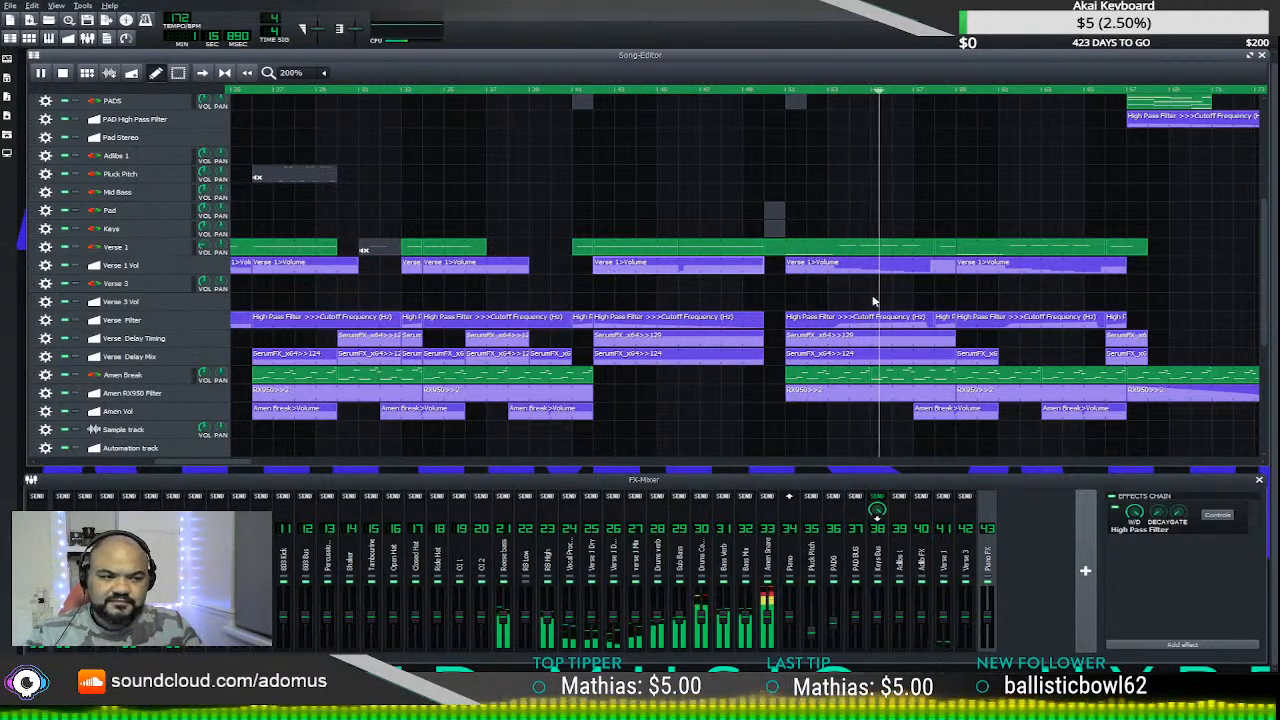
- Follow the playback from the Verse 1 section into Verse 3 and examine the arrangement's instrument, automation and effects tracks
drag(224, 466, 318, 466)
scroll(491, 403, down, 2)
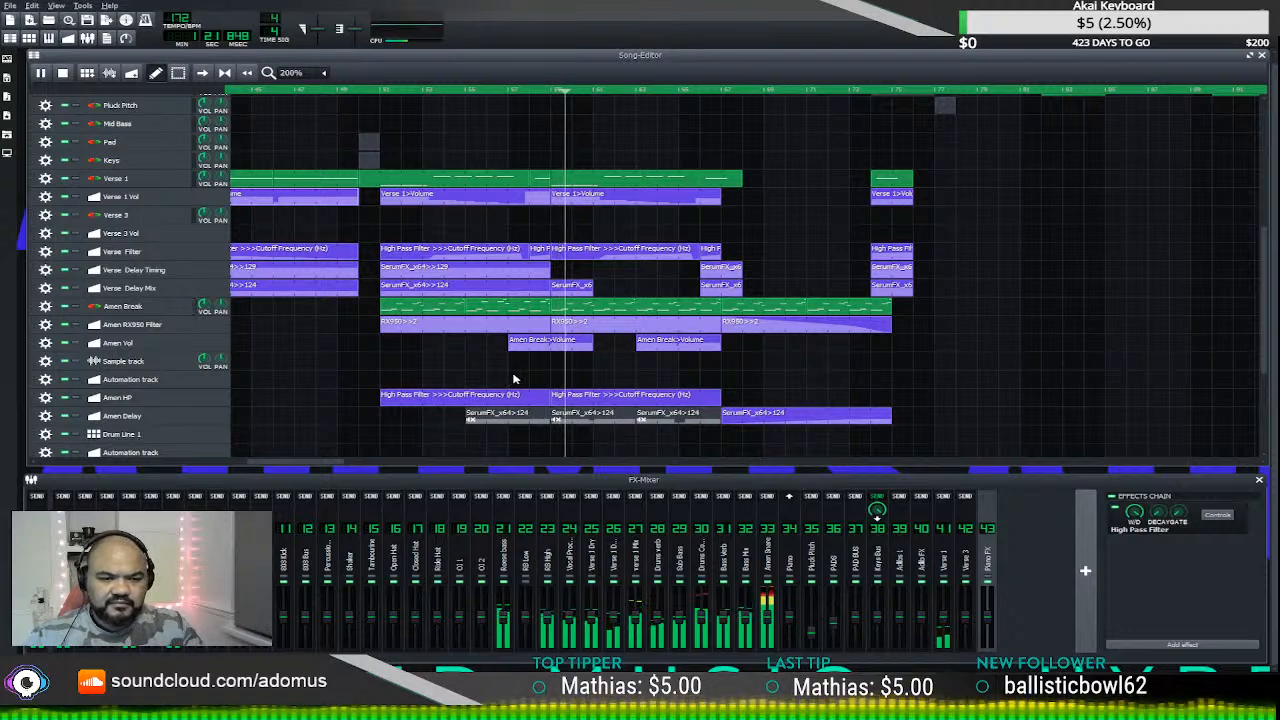
ctrl+scroll(505, 382, down, 1)
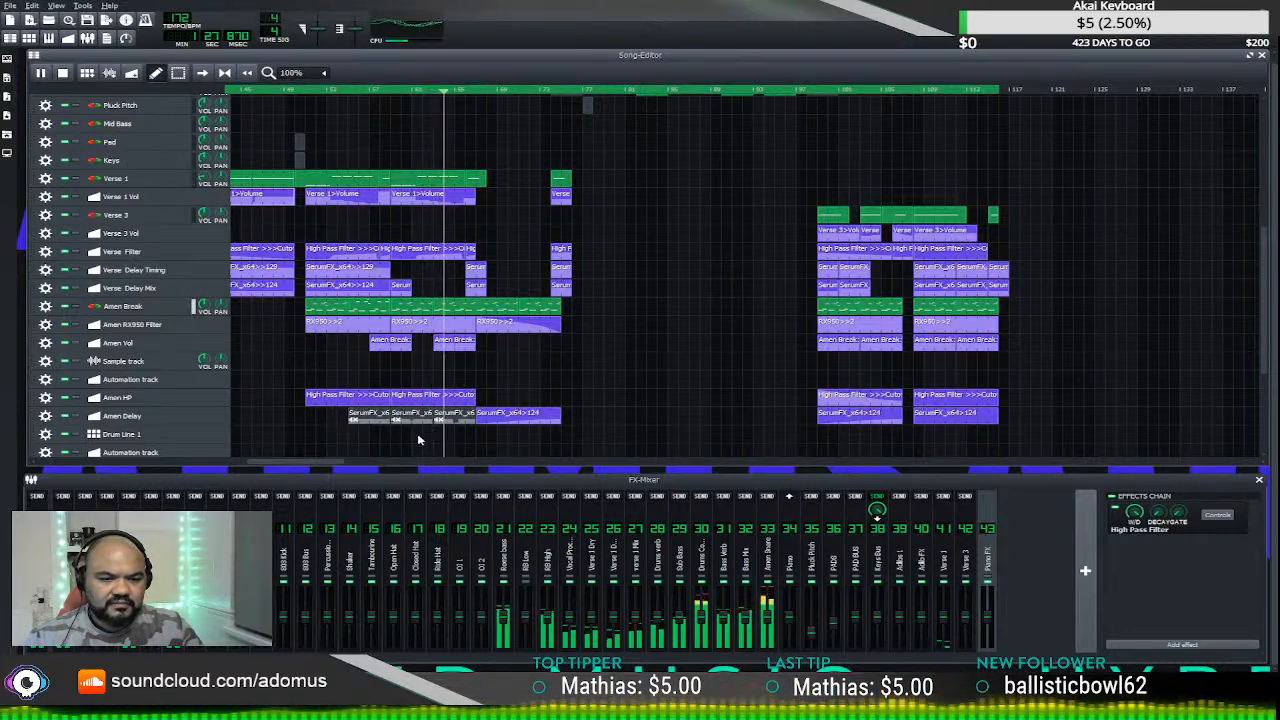
drag(333, 463, 350, 462)
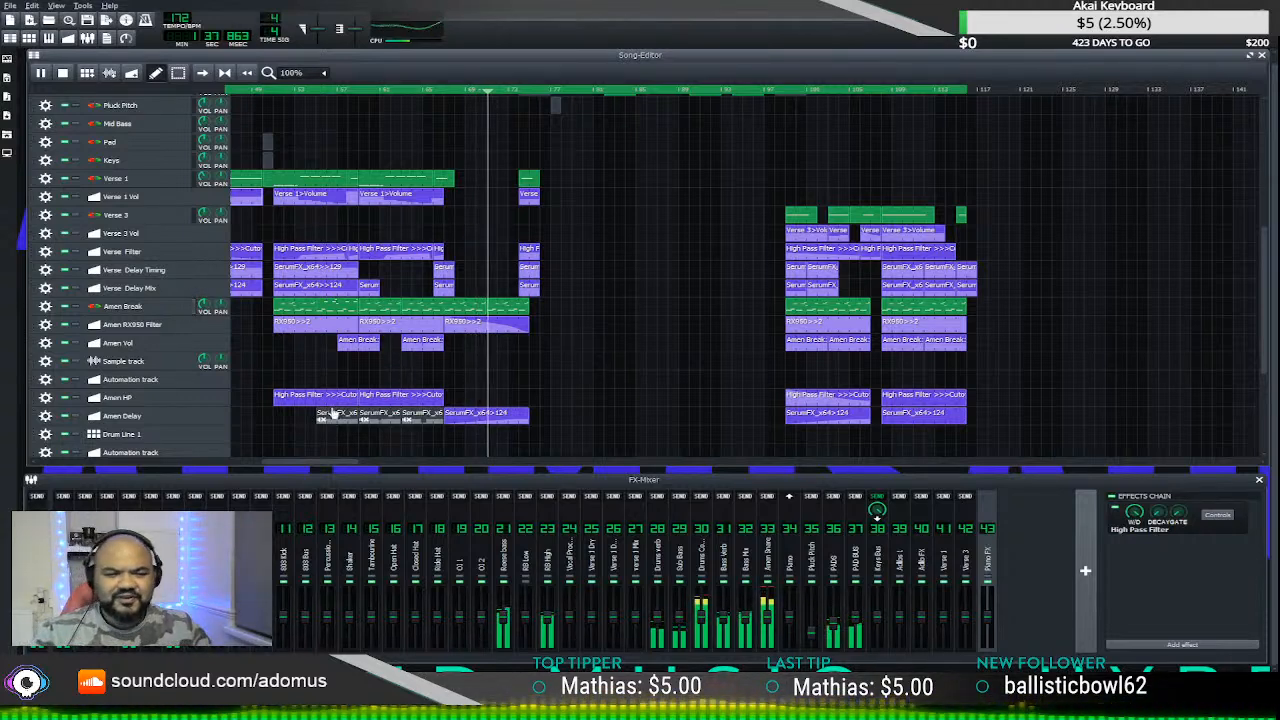
drag(272, 464, 294, 458)
scroll(503, 375, up, 2)
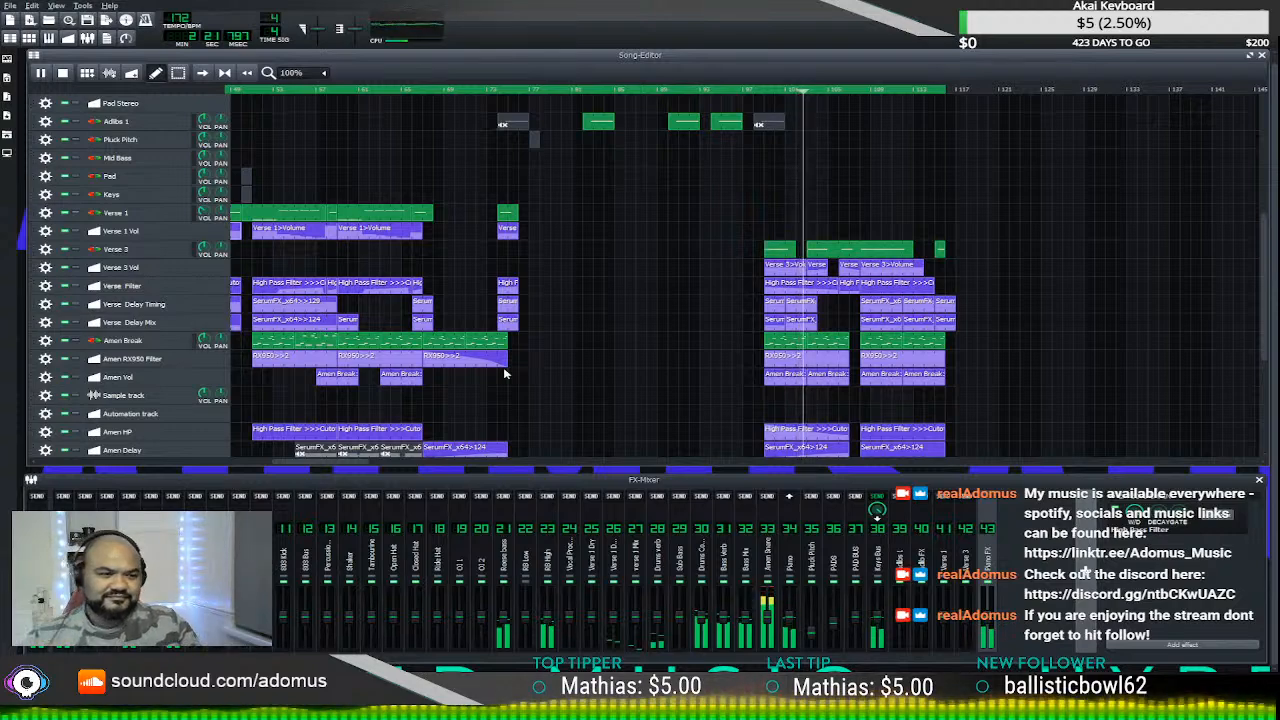
scroll(766, 211, down, 6)
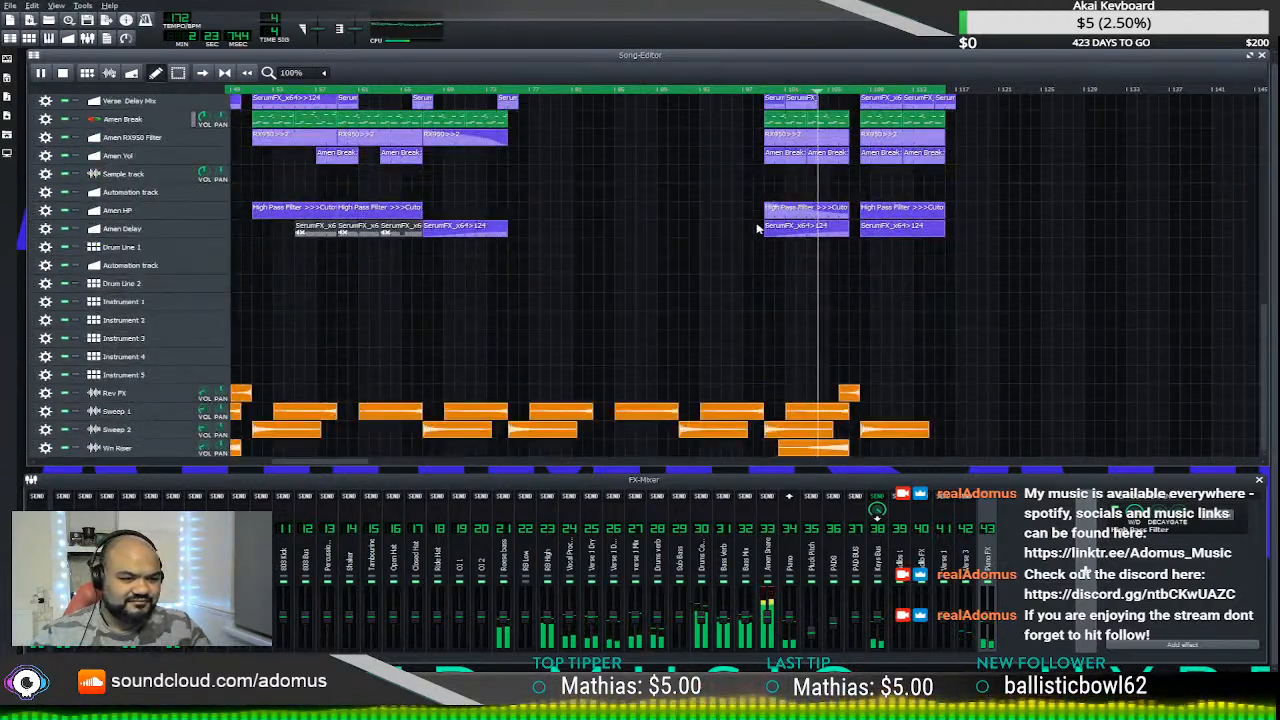
scroll(757, 230, up, 3)
scroll(757, 230, up, 4)
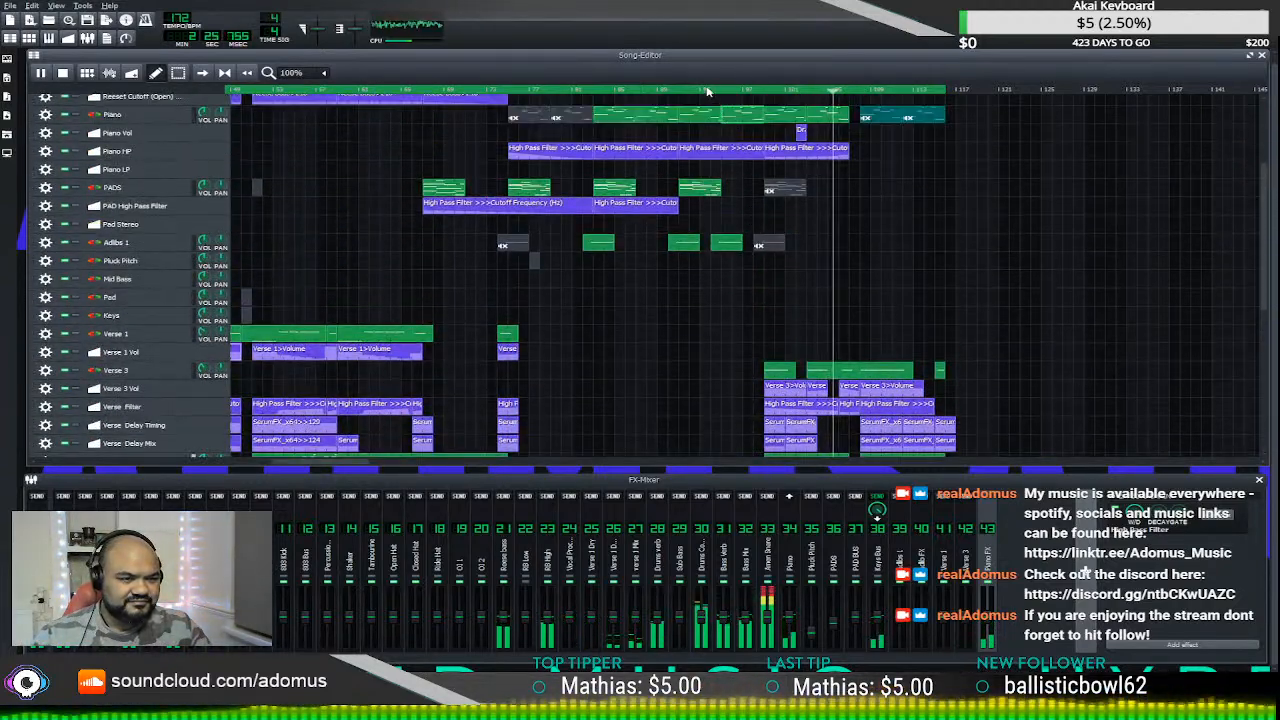
- Play from about bar 93, try the last Adlibs 1 clip unmuted near bar 98, and mute it again
click(707, 91)
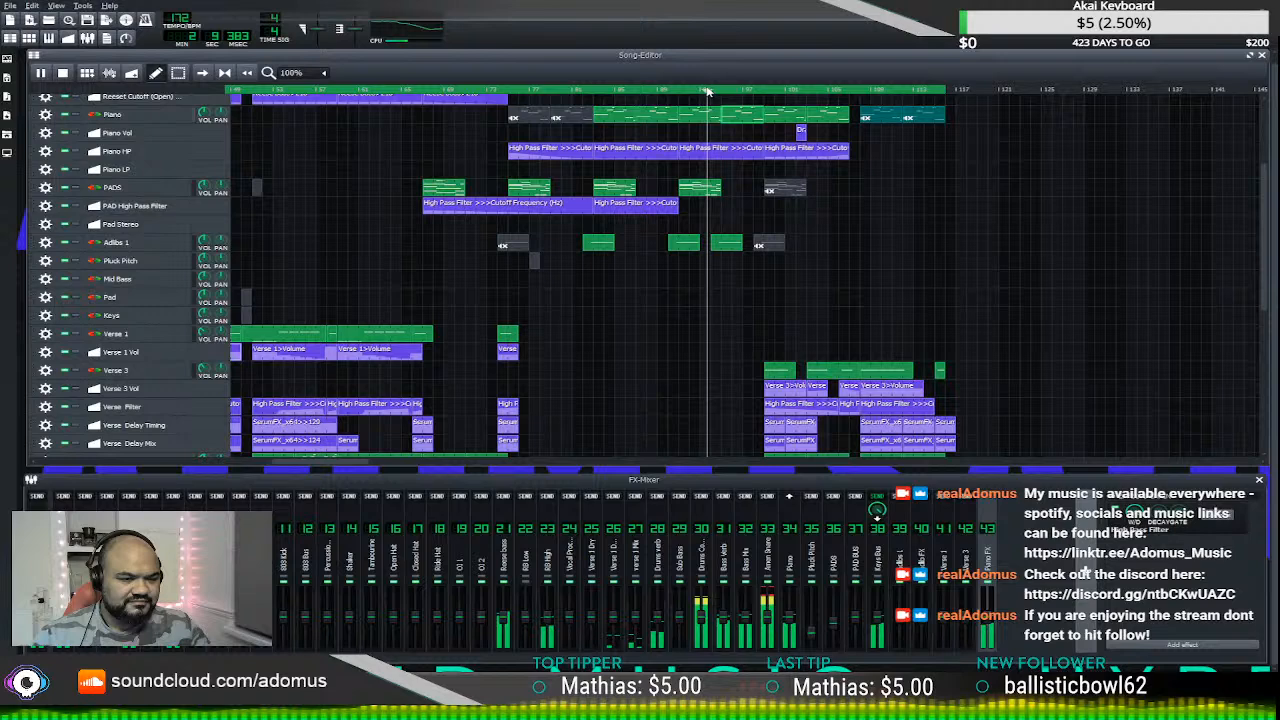
ctrl+middle_click(770, 244)
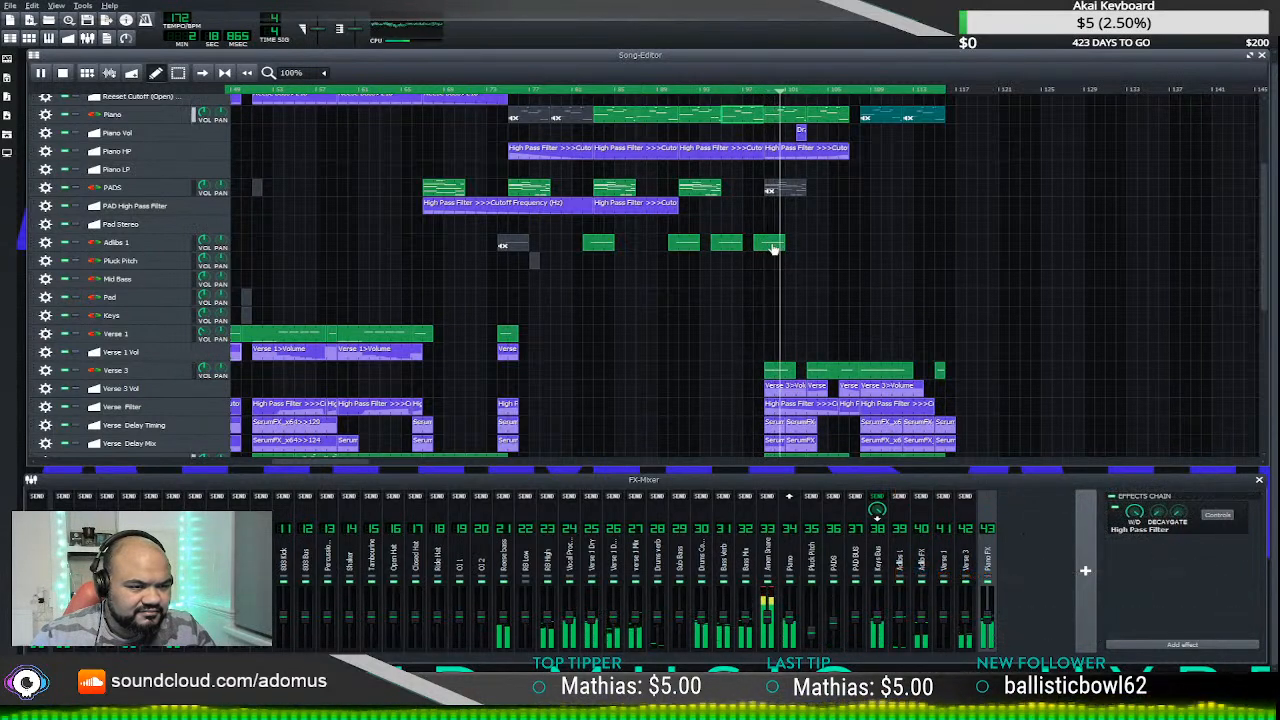
ctrl+middle_click(773, 249)
- Compare the Piano HP filter clip at bar 99 muted and unmuted during playback, and delete that clip
click(663, 89)
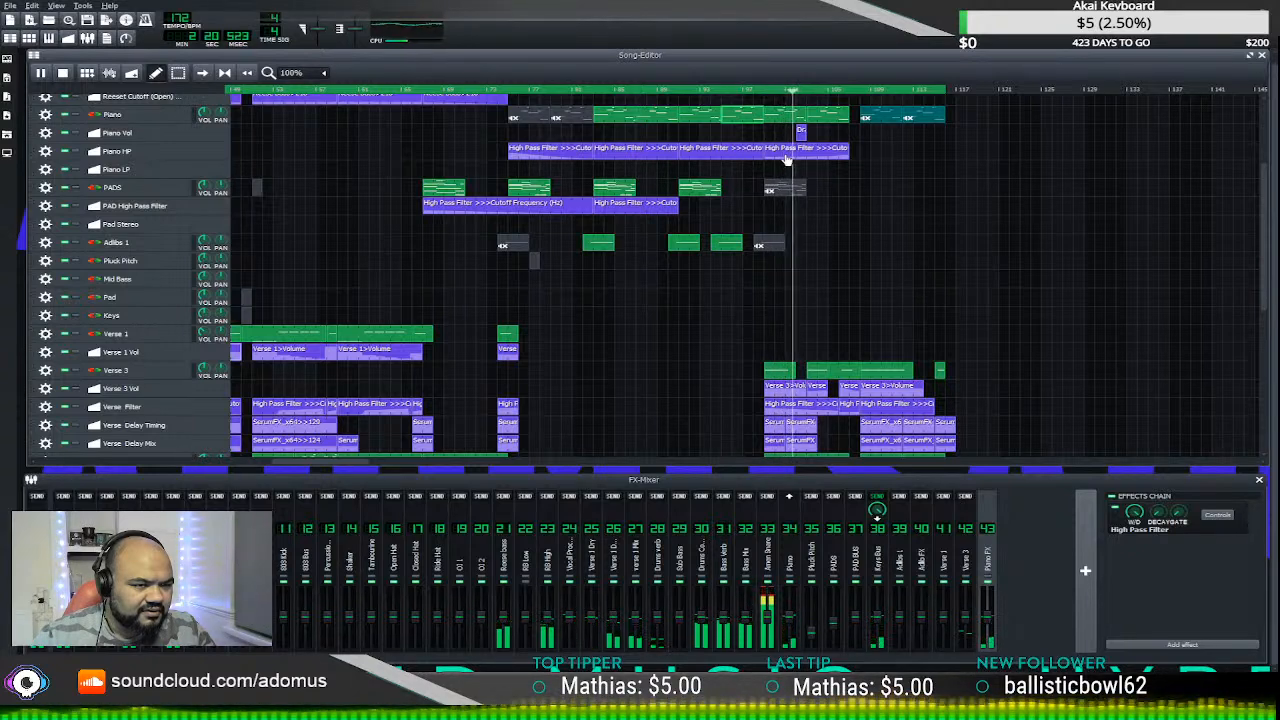
scroll(775, 178, up, 3)
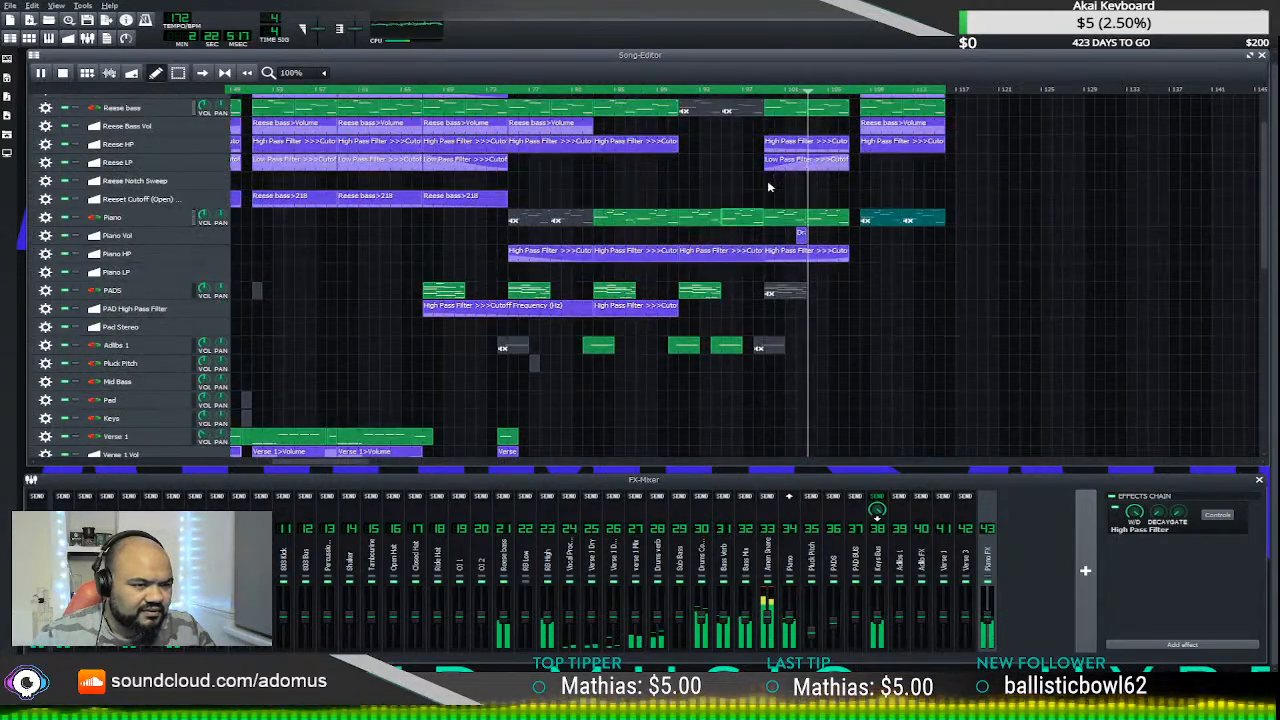
click(757, 97)
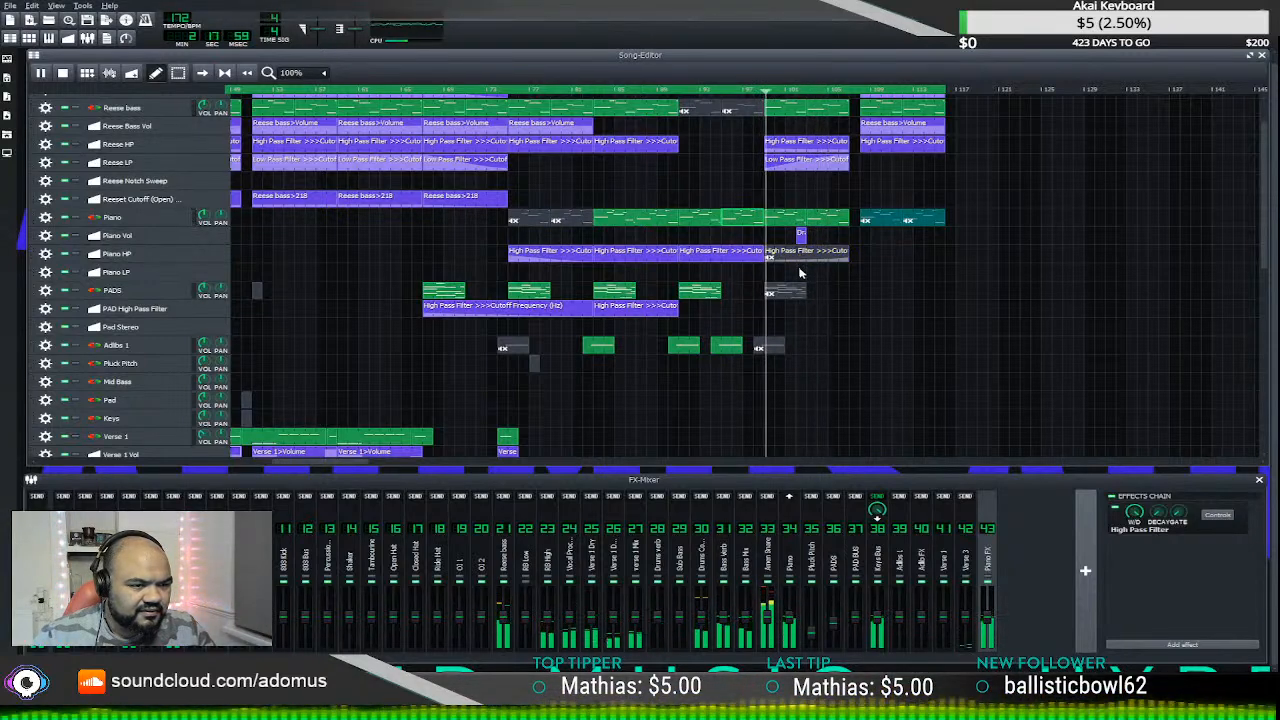
click(721, 92)
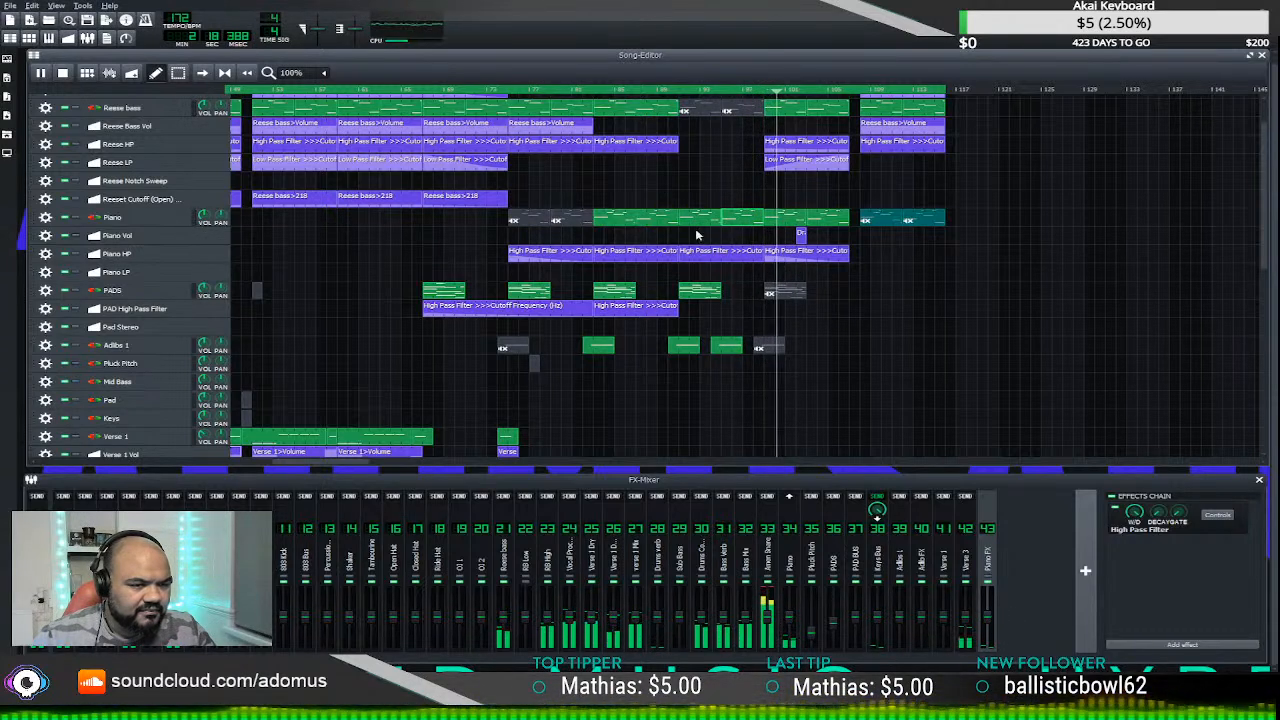
key(space)
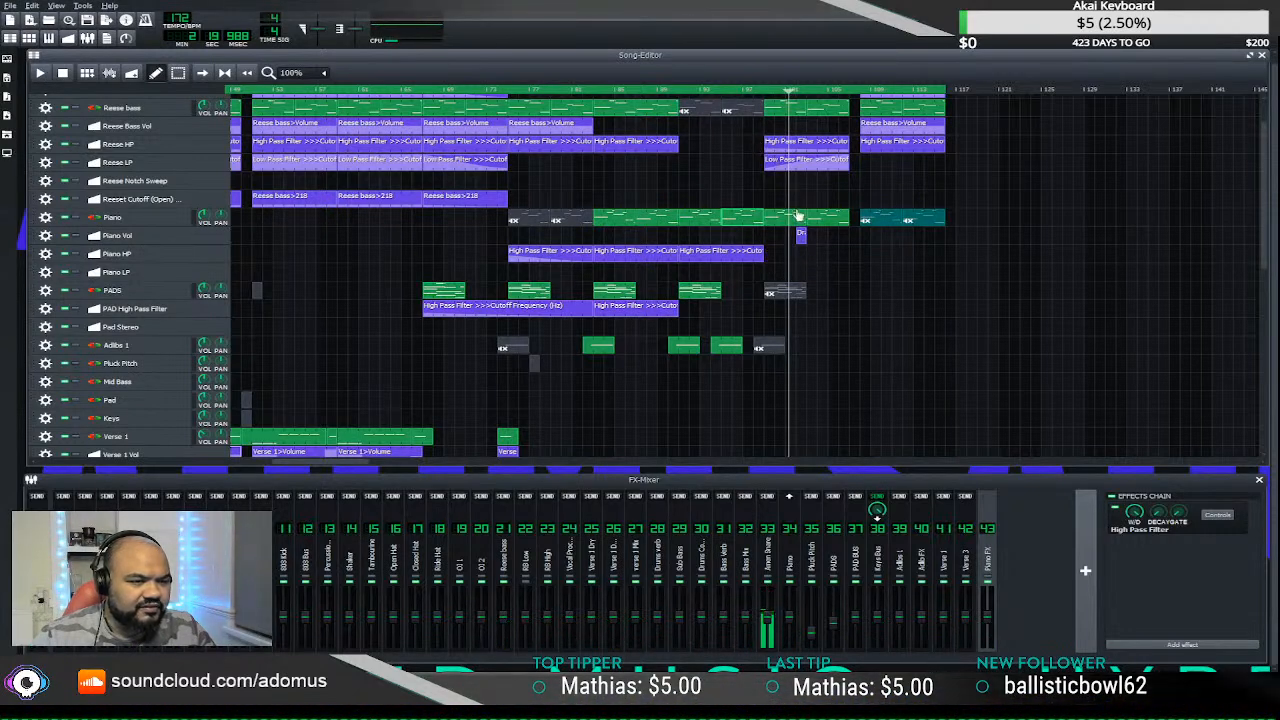
- Audition the section with the Piano clips at bar 99 muted, copy them muted to bar 120, and unmute the originals
click(727, 92)
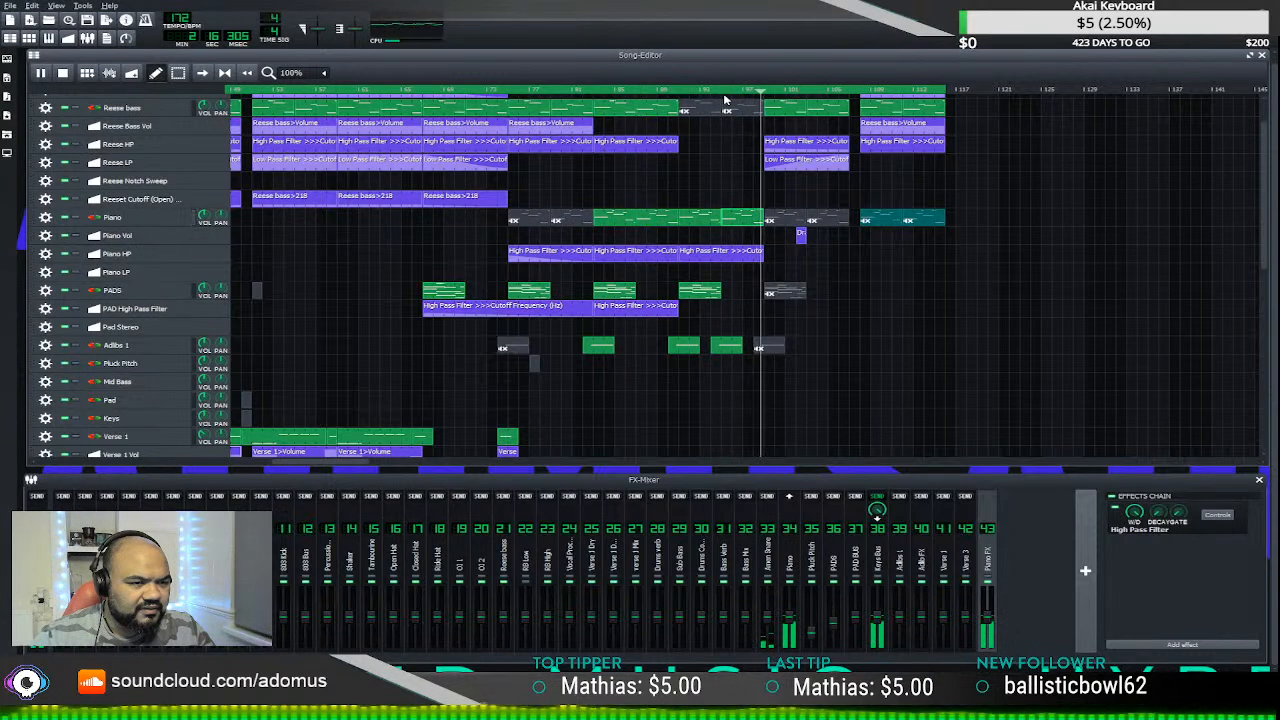
key(space)
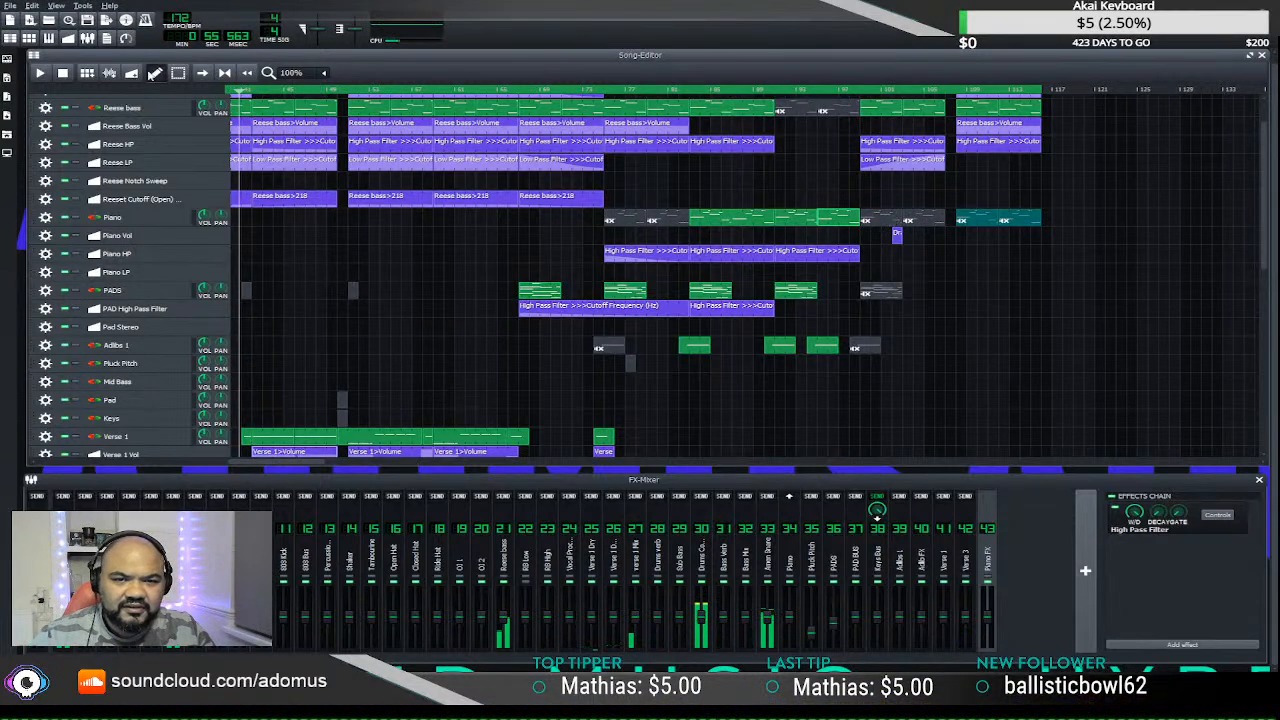
drag(903, 210, 1095, 218)
drag(907, 218, 876, 221)
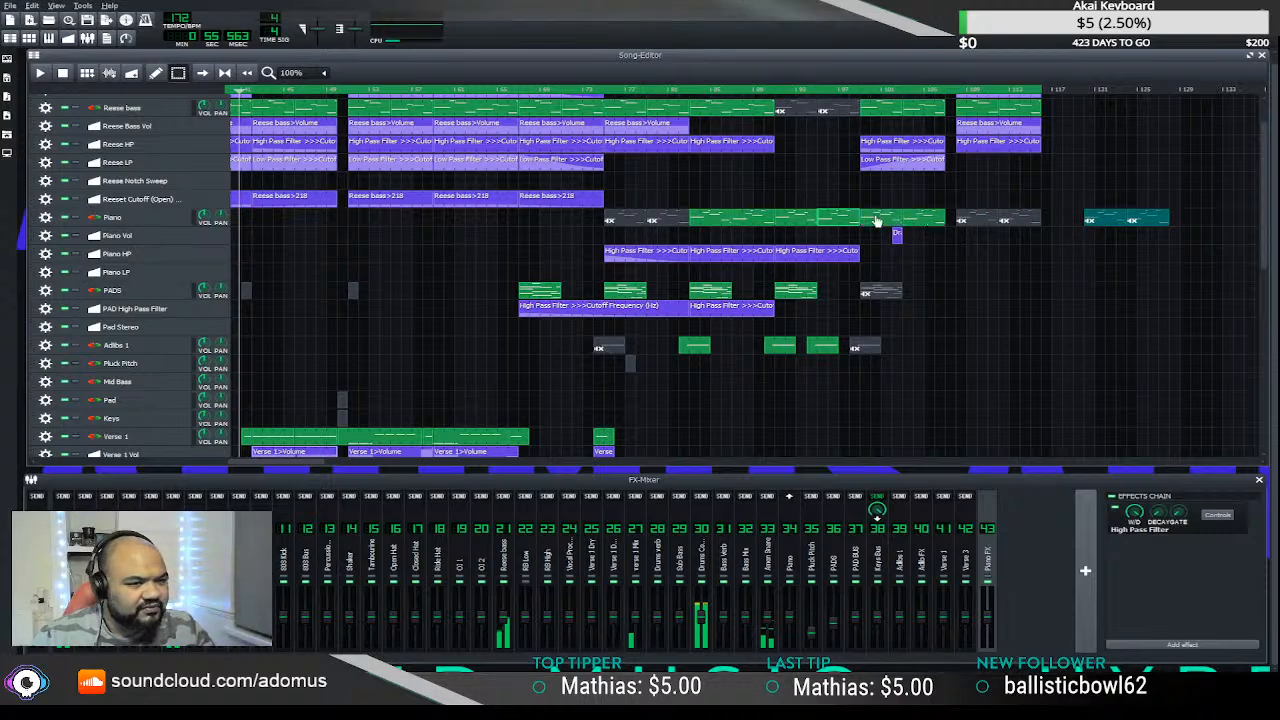
- Try erasing the notes after the opening long note in the Piano clip at bar 99, and replay from about bar 98
double_click(876, 220)
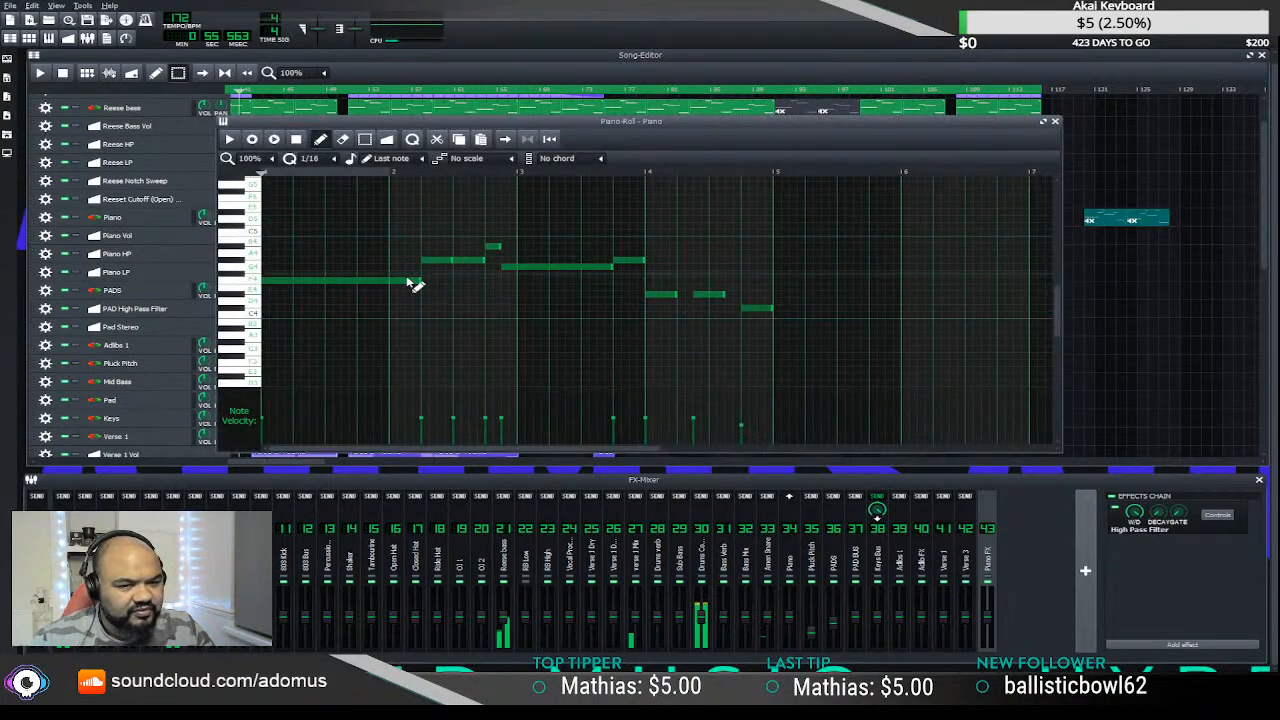
mouse_move(557, 248)
mouse_down()
mouse_move(534, 266)
mouse_move(786, 306)
mouse_move(760, 303)
mouse_up()
click(1055, 121)
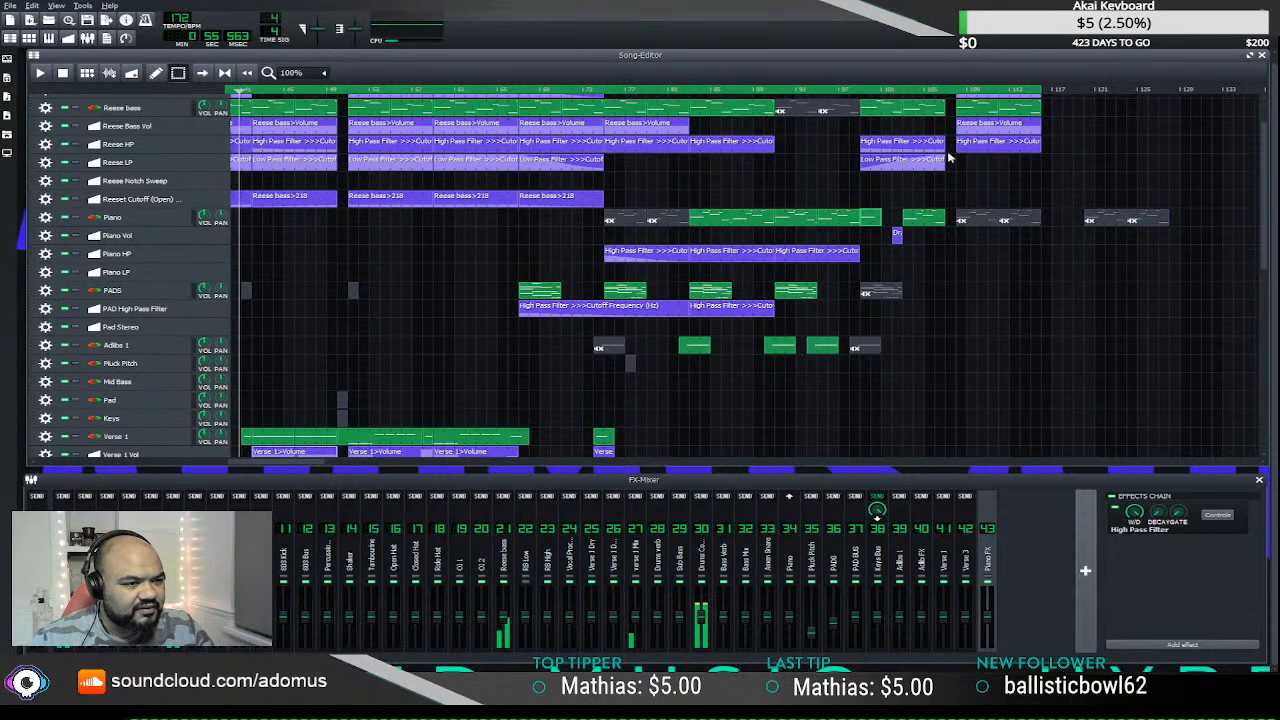
click(850, 92)
key(space)
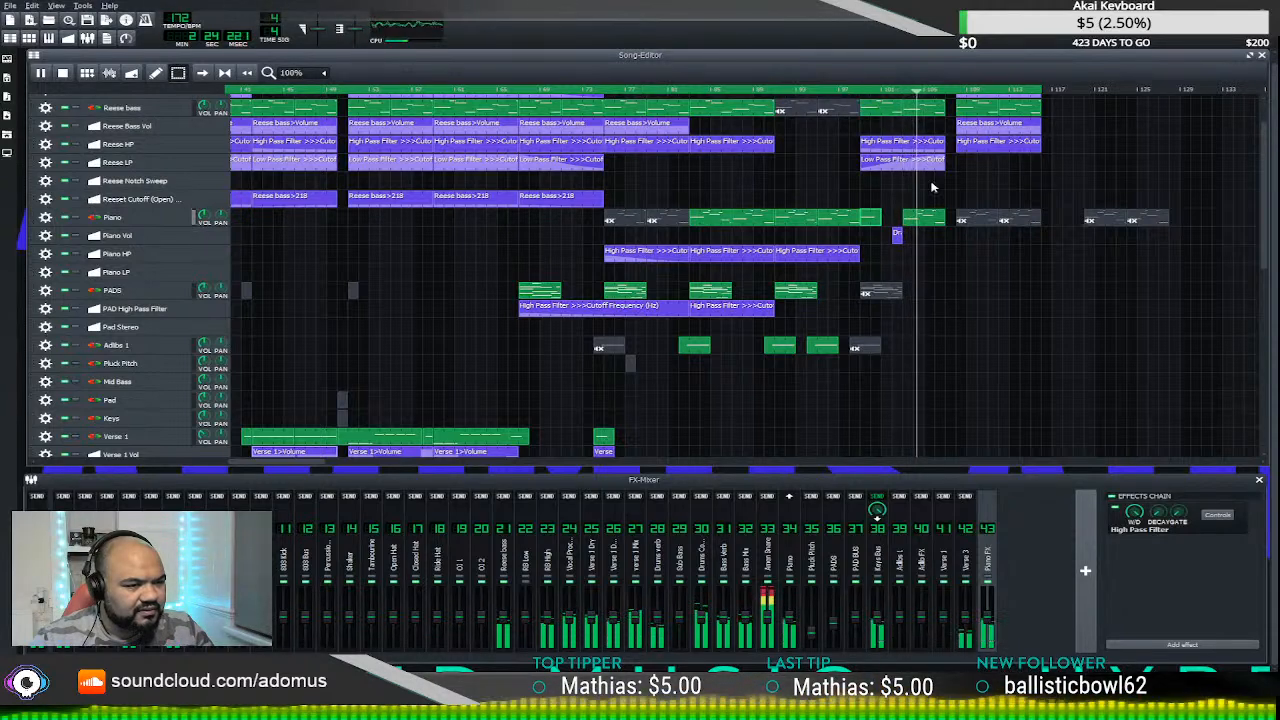
- Replace the Piano clips at bar 99 with the unmuted backup copies and delete the short Piano Vol clip beneath them
click(40, 73)
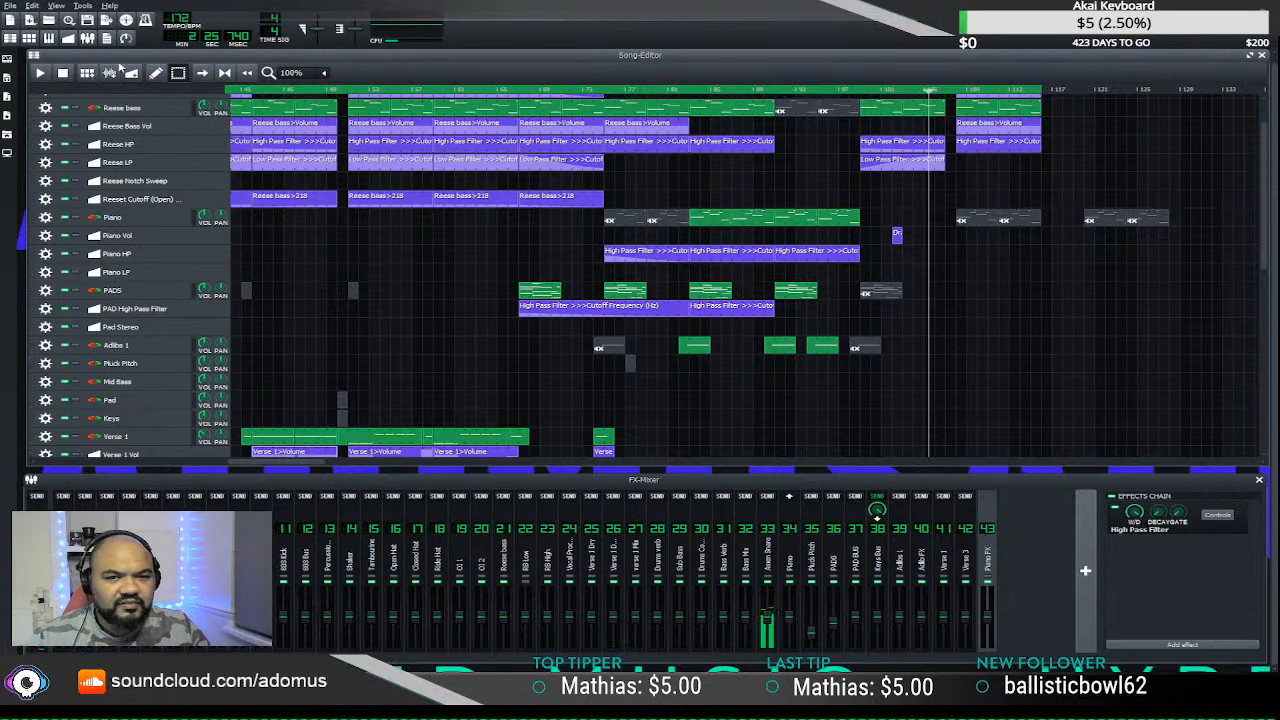
drag(1104, 220, 886, 237)
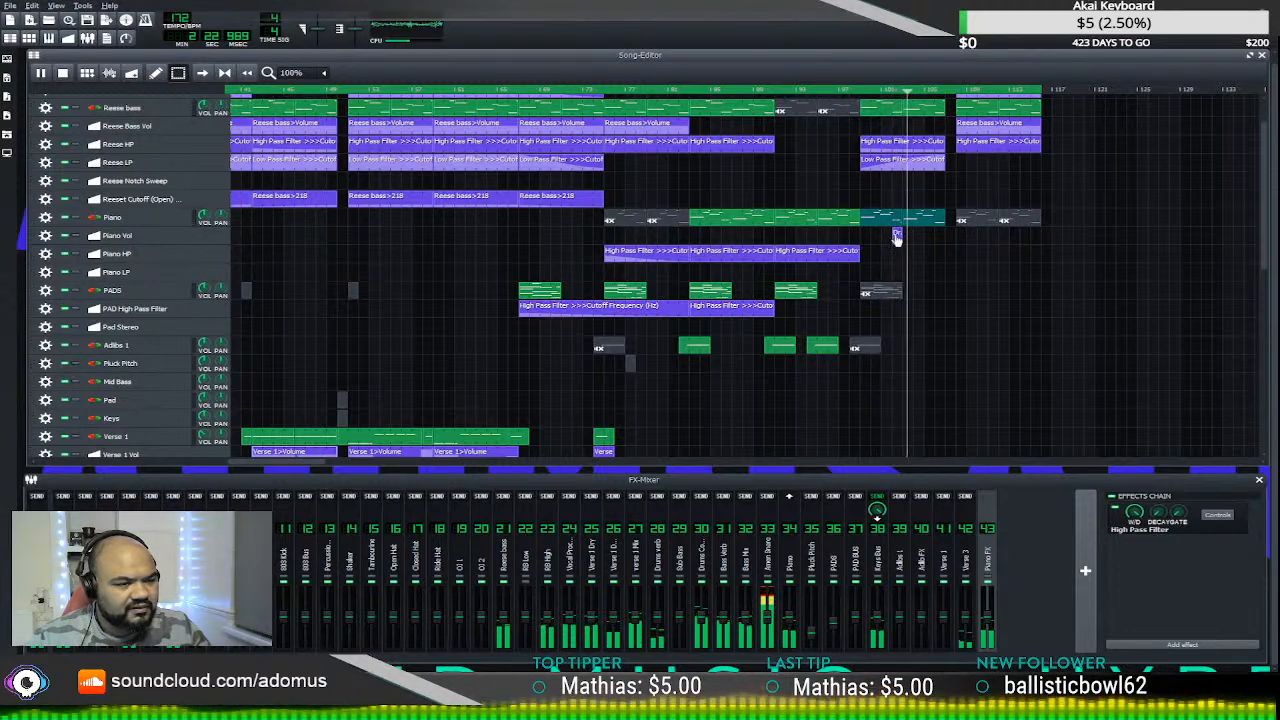
scroll(896, 240, down, 3)
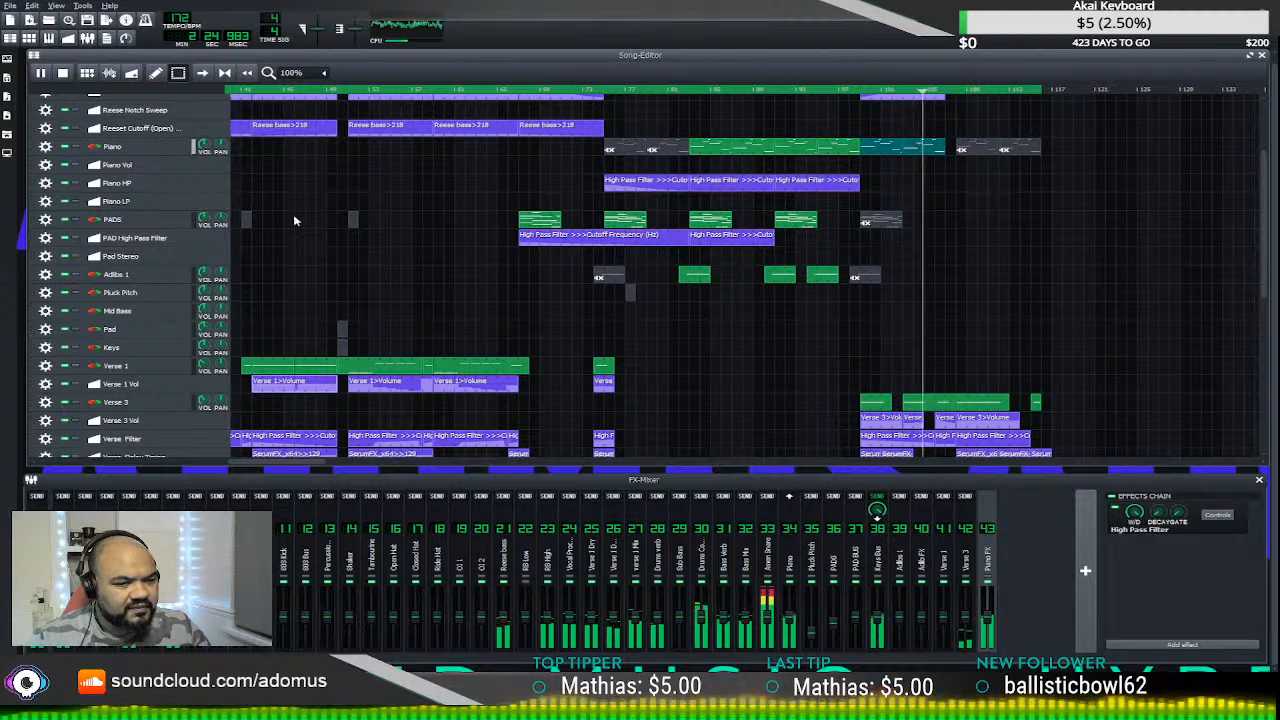
key(space)
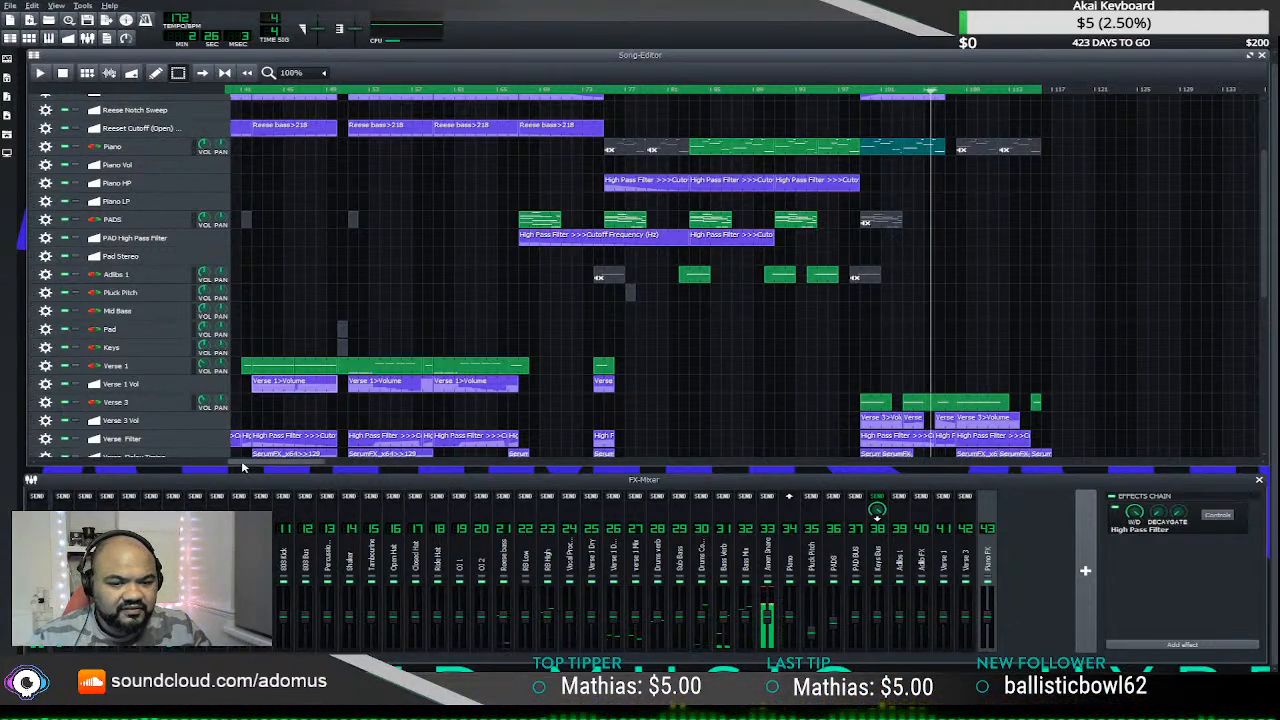
- Copy the Piano volume automation clip at bar 26 to bar 99, beneath the restored Piano clips
scroll(210, 458, left, 5)
scroll(830, 193, right, 2)
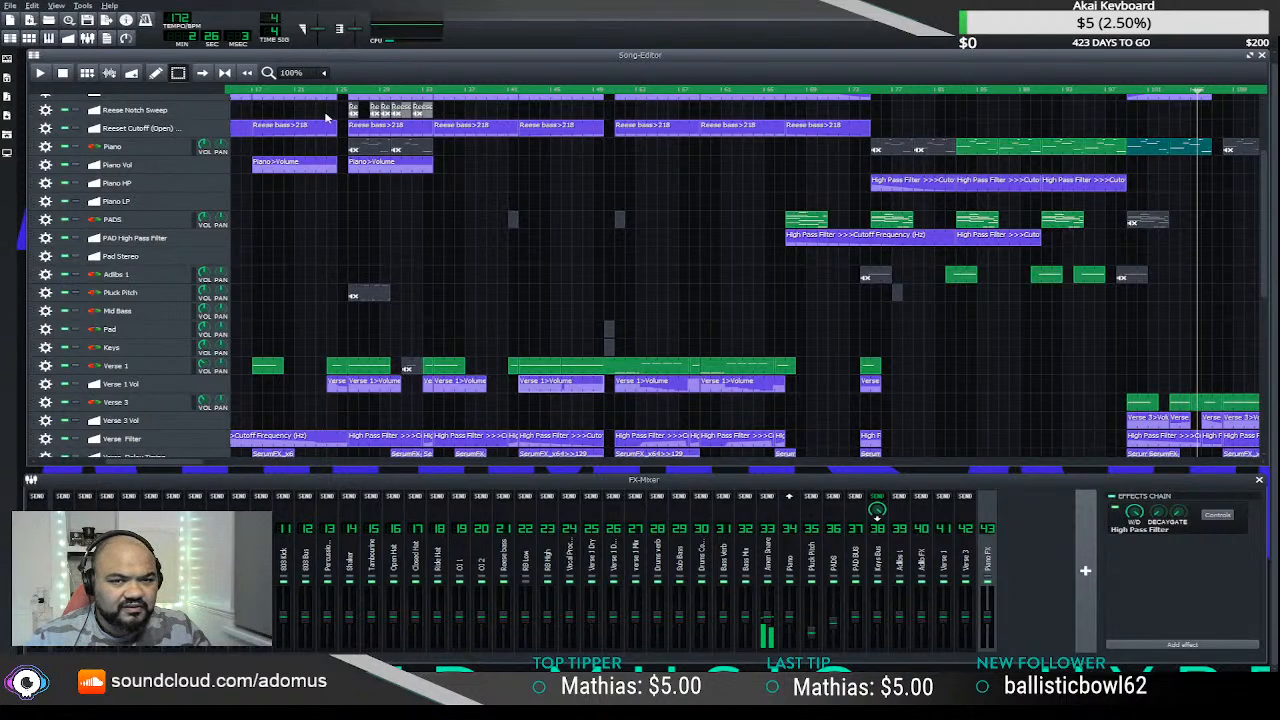
drag(365, 155, 1146, 163)
scroll(221, 460, right, 7)
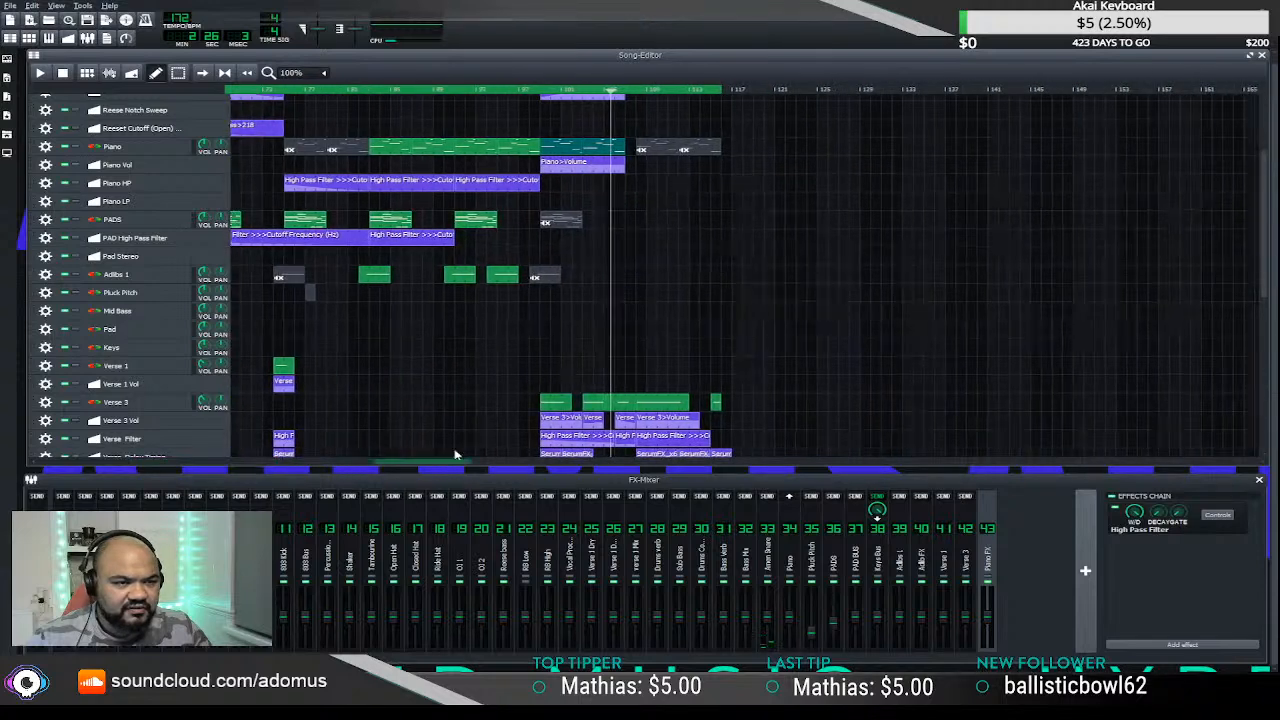
- Switch the Piano volume clip at bar 99 to smooth curve progression and fade it down to 0 by the clip's bar 9
double_click(573, 160)
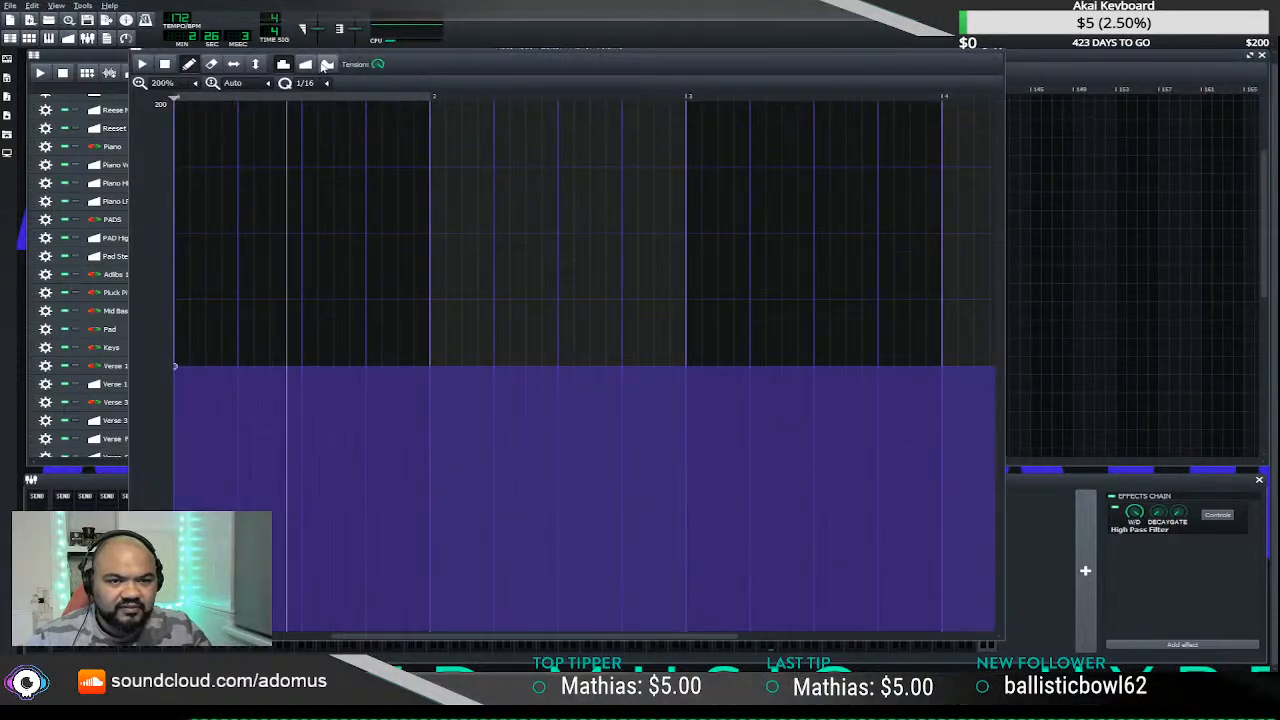
scroll(398, 262, down, 2)
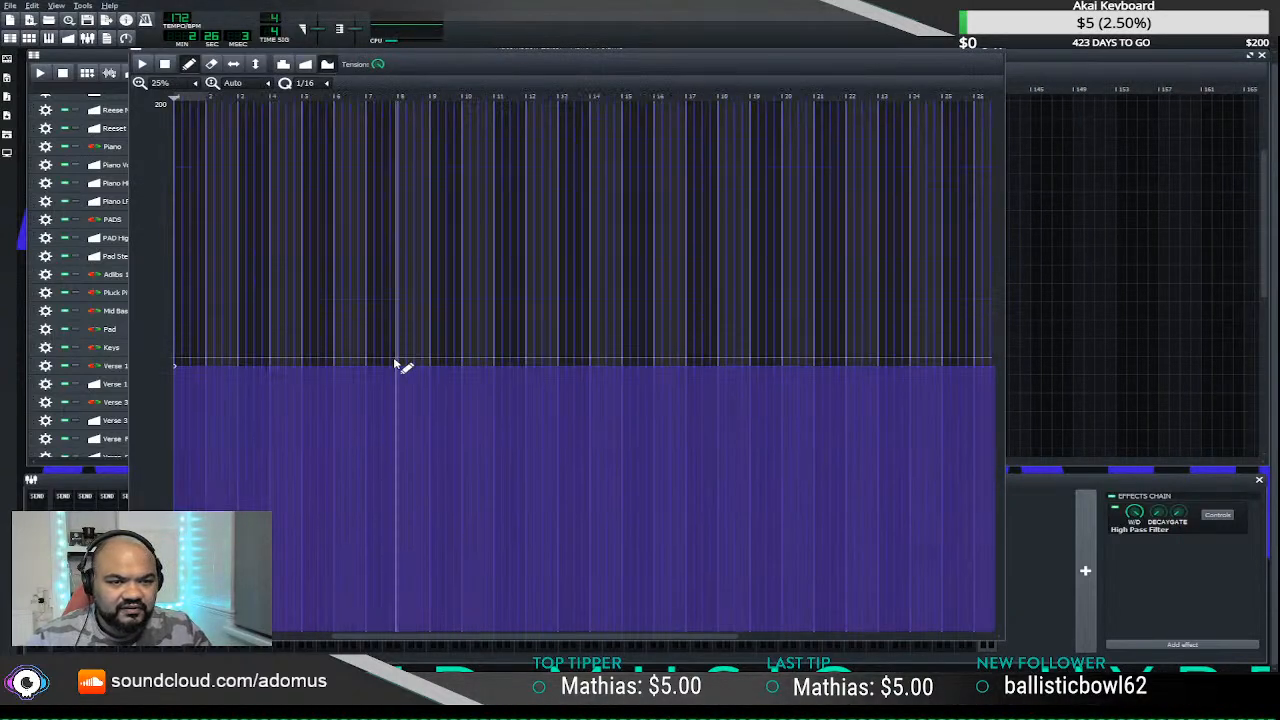
mouse_move(534, 585)
mouse_down()
mouse_move(469, 634)
mouse_move(683, 611)
mouse_move(685, 635)
mouse_up()
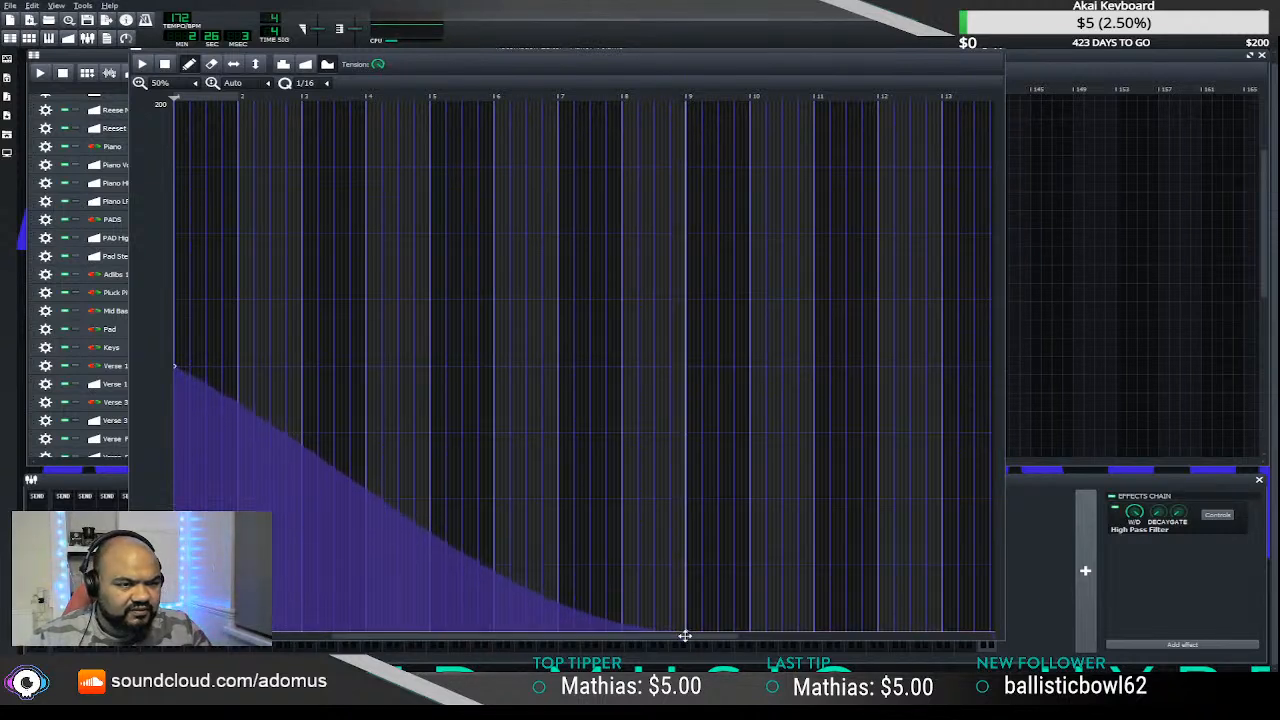
click(999, 49)
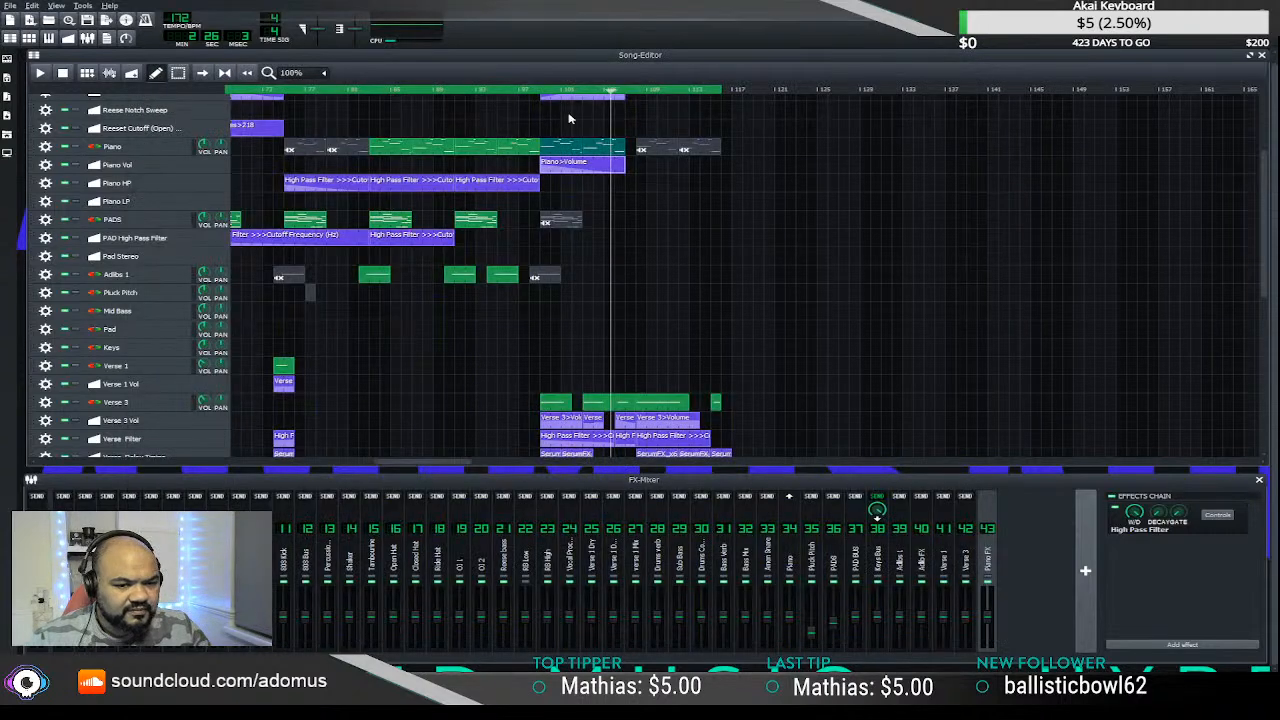
- Replay from bar 99 and add a point at about bar 7 of the Piano volume curve to slow the fade
click(540, 95)
key(space)
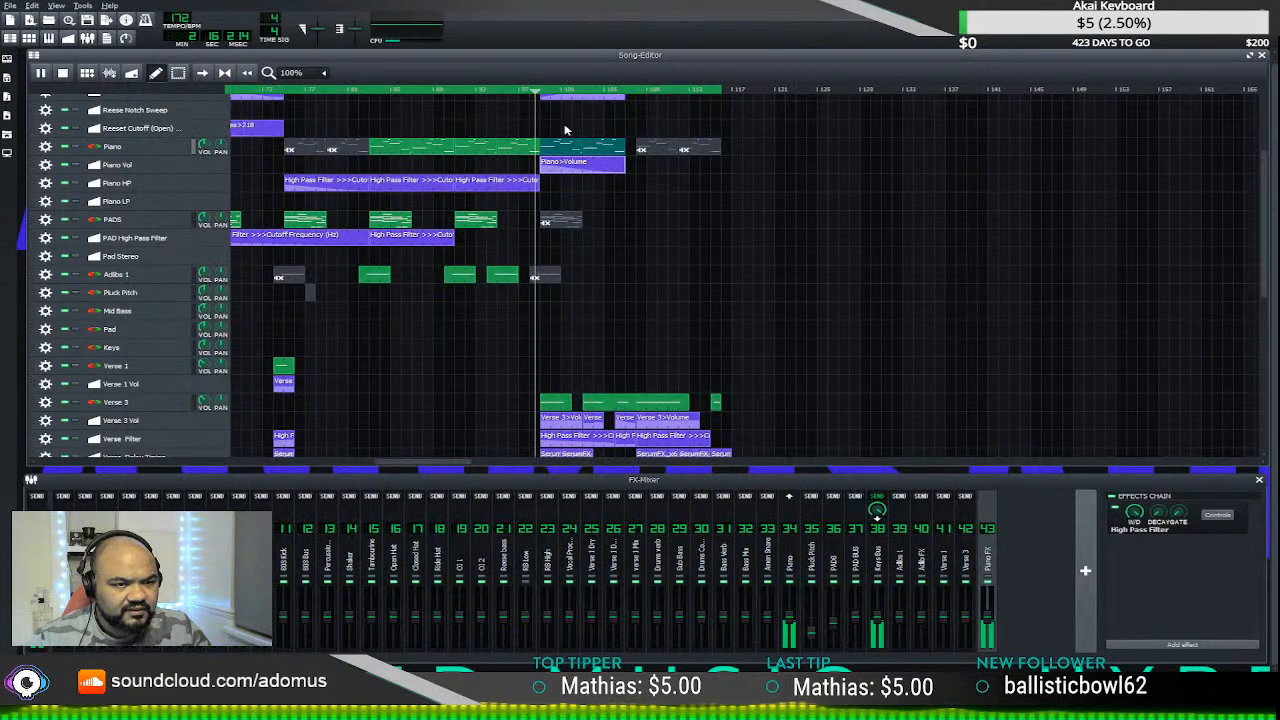
double_click(608, 163)
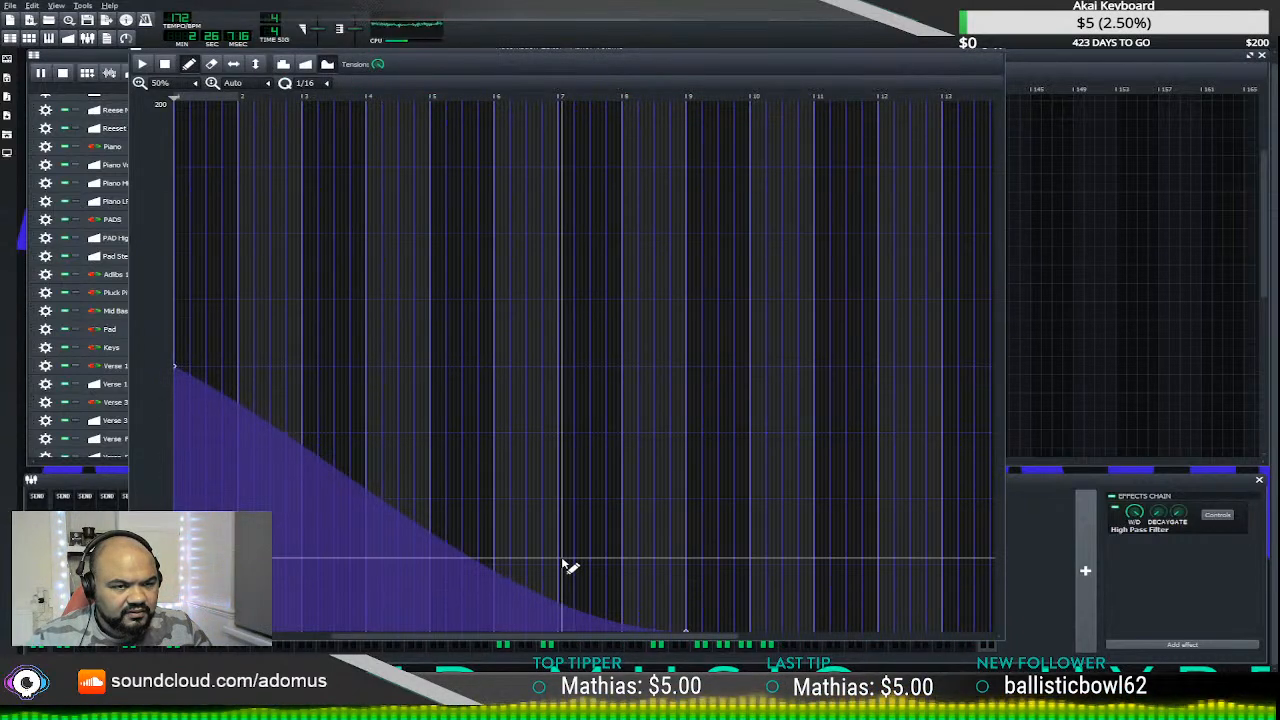
drag(566, 561, 560, 536)
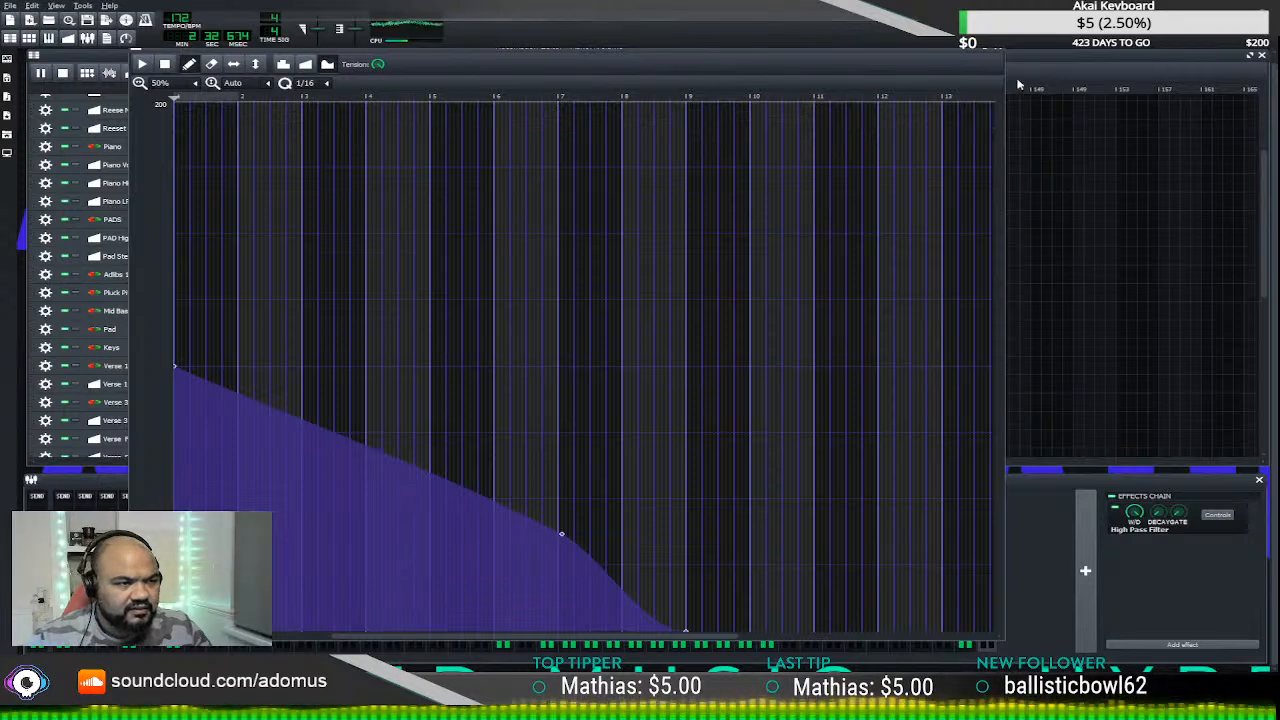
click(912, 48)
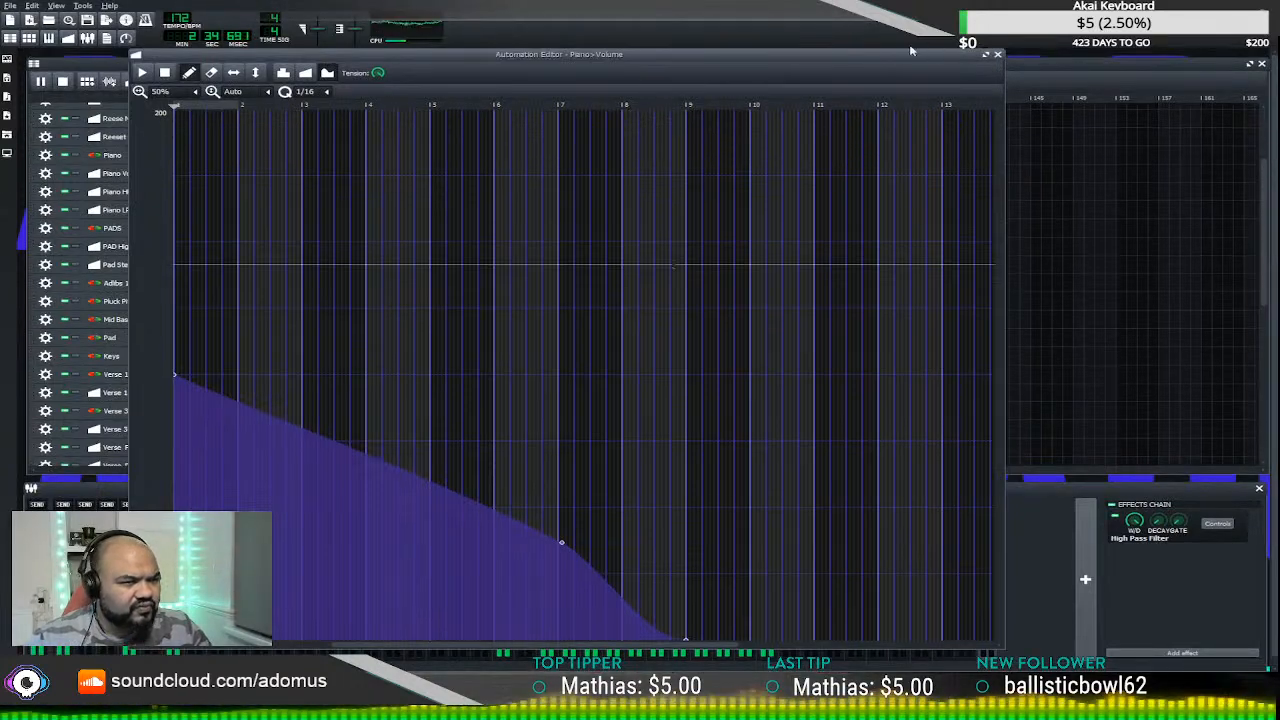
drag(893, 47, 850, 245)
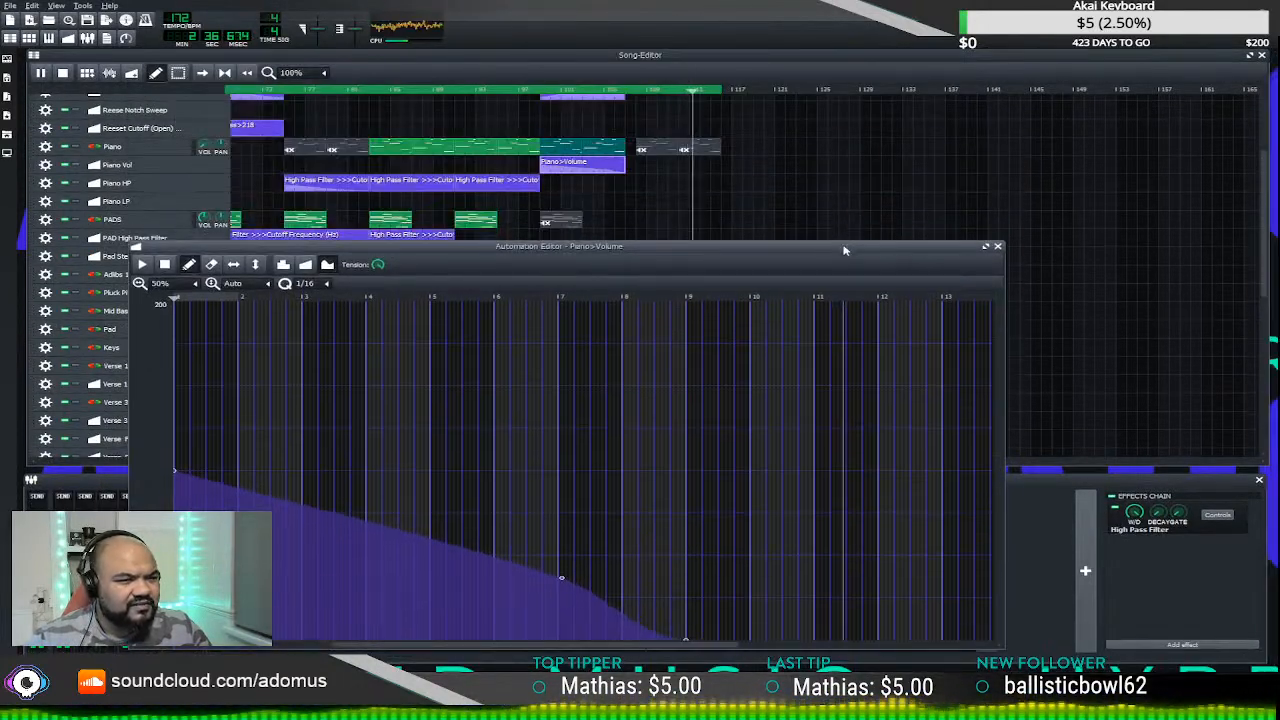
click(1013, 243)
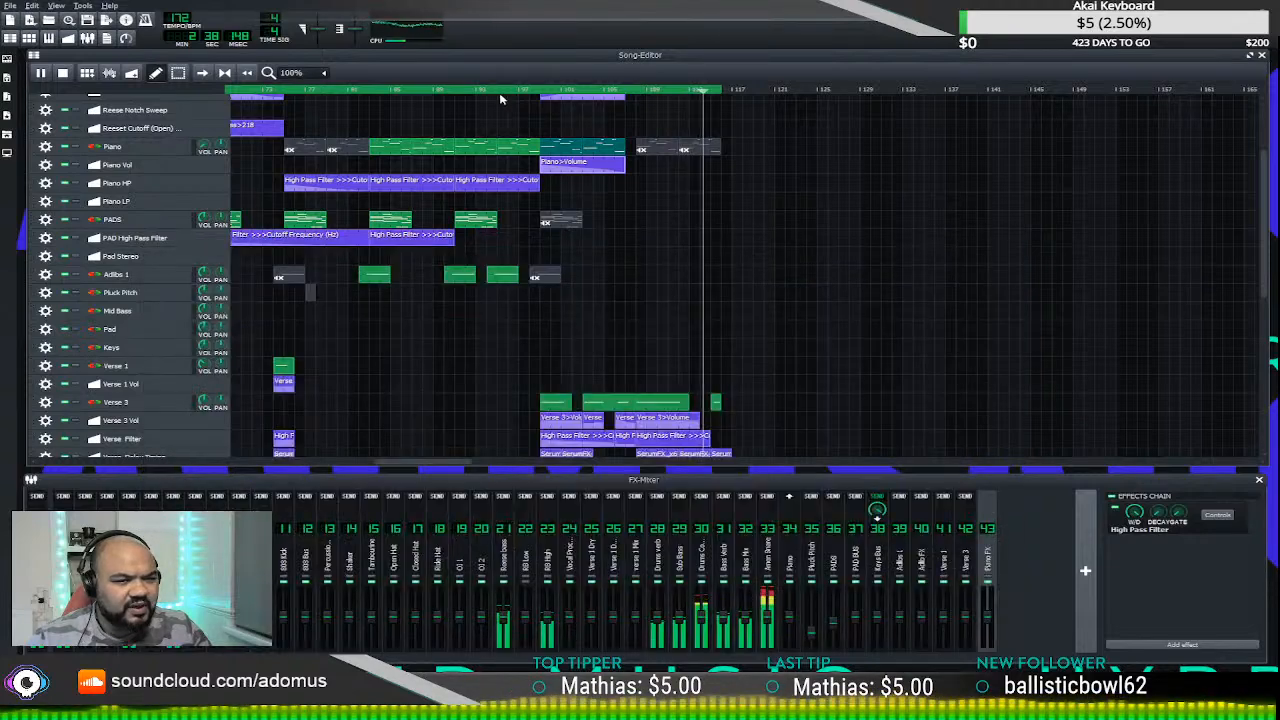
- Replay from about bar 83, raise the bar 7 point of the Piano volume curve and add a lower point at bar 8
click(372, 91)
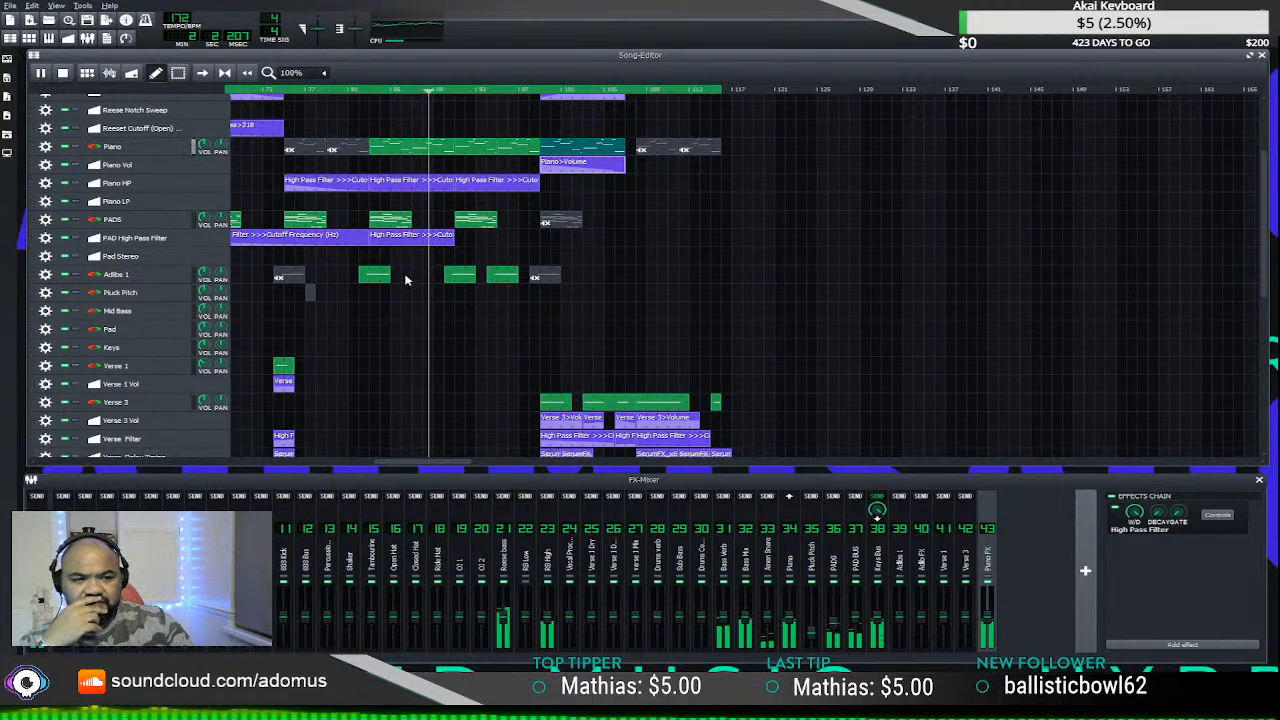
scroll(459, 287, up, 2)
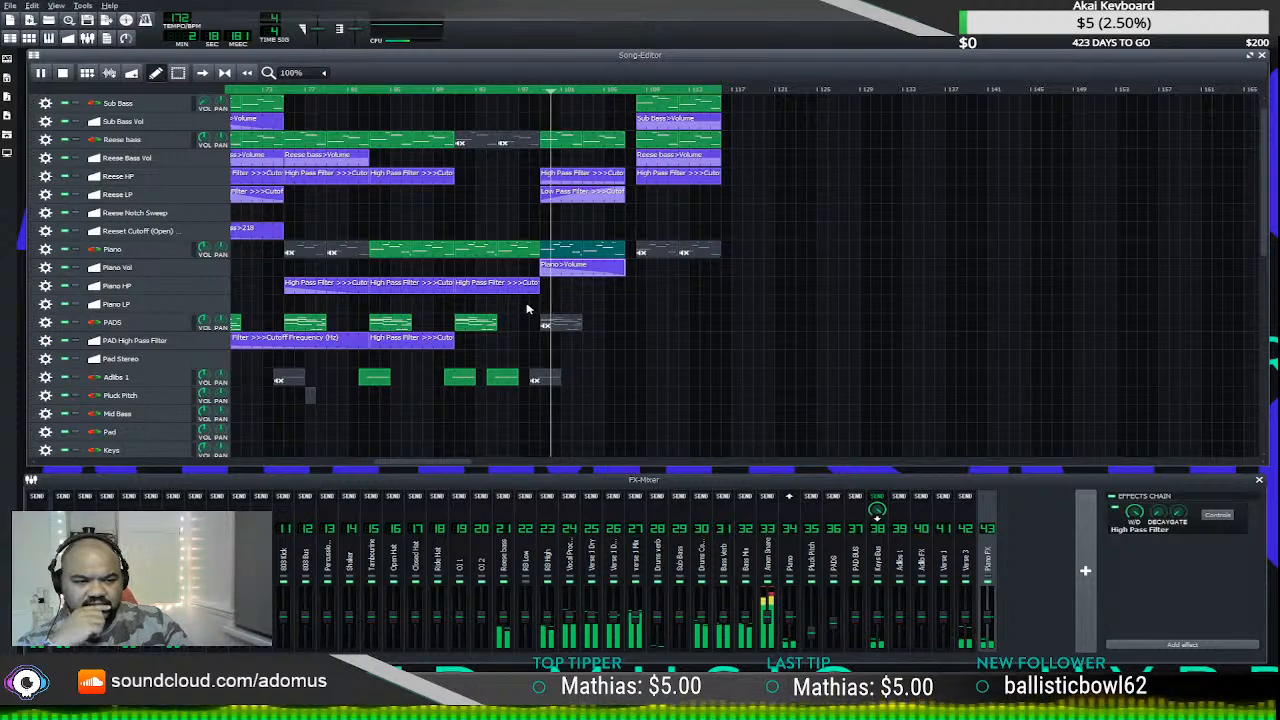
double_click(577, 273)
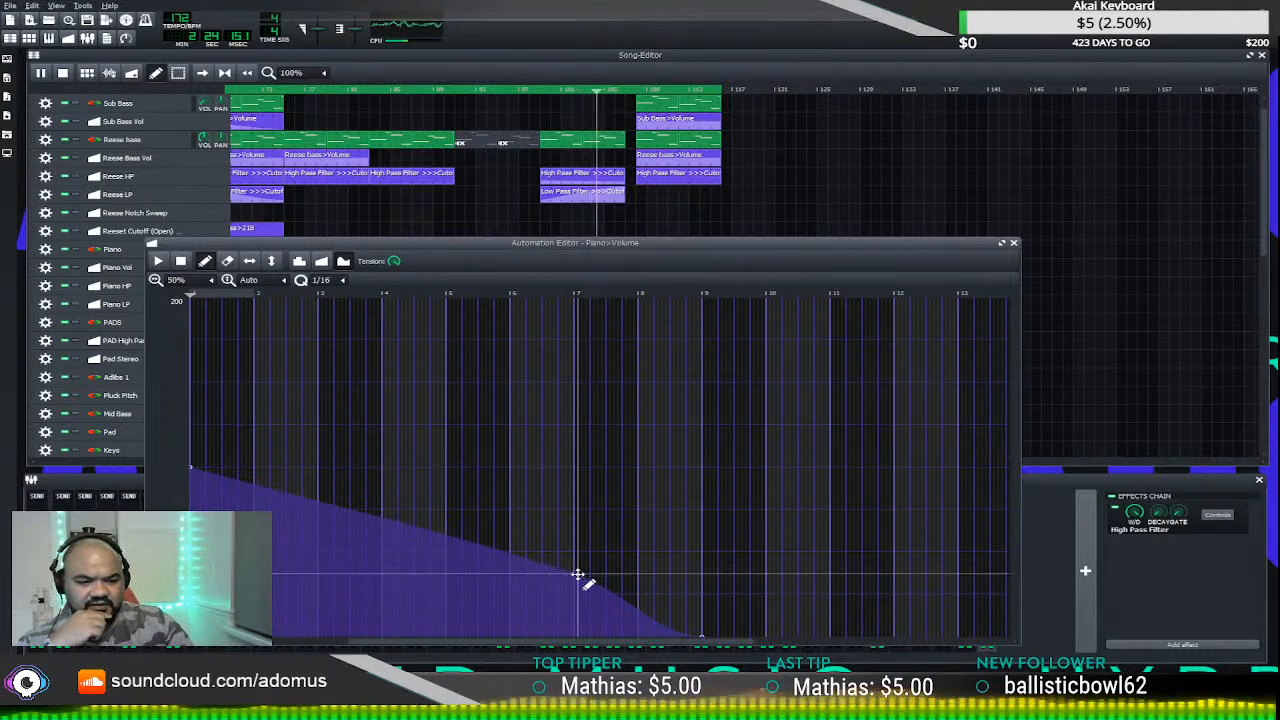
drag(586, 578, 584, 532)
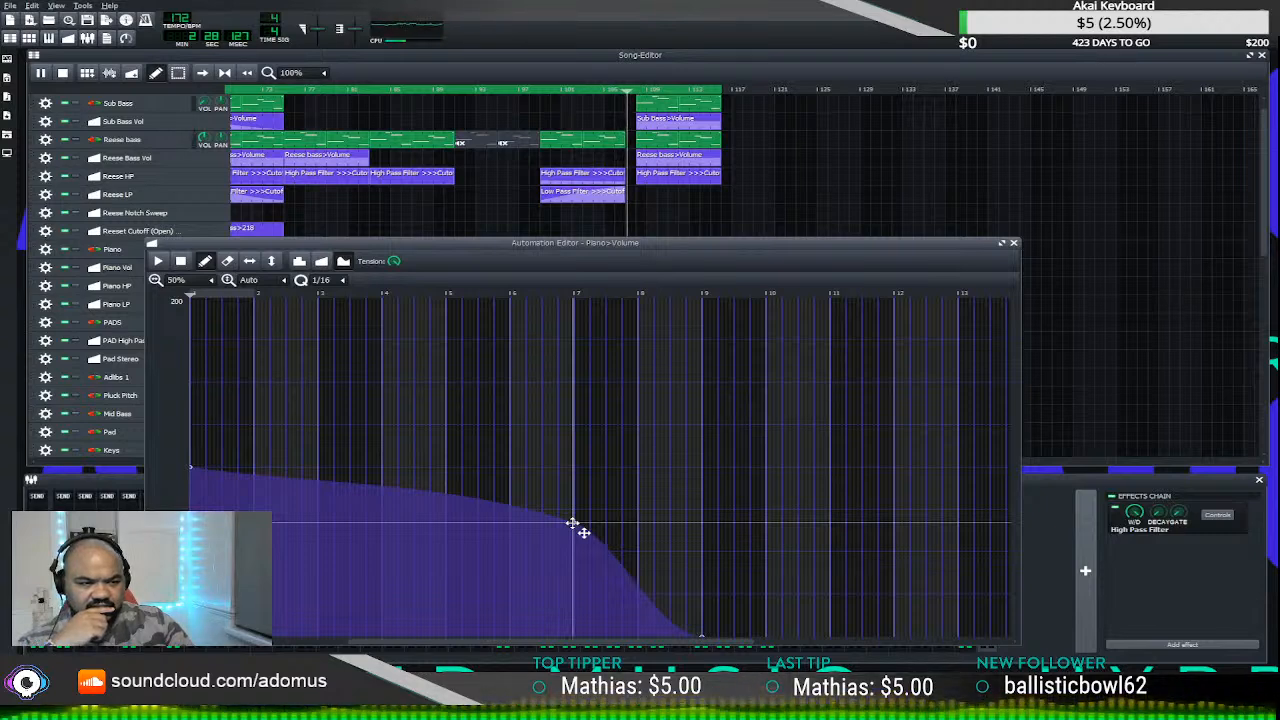
drag(572, 523, 573, 522)
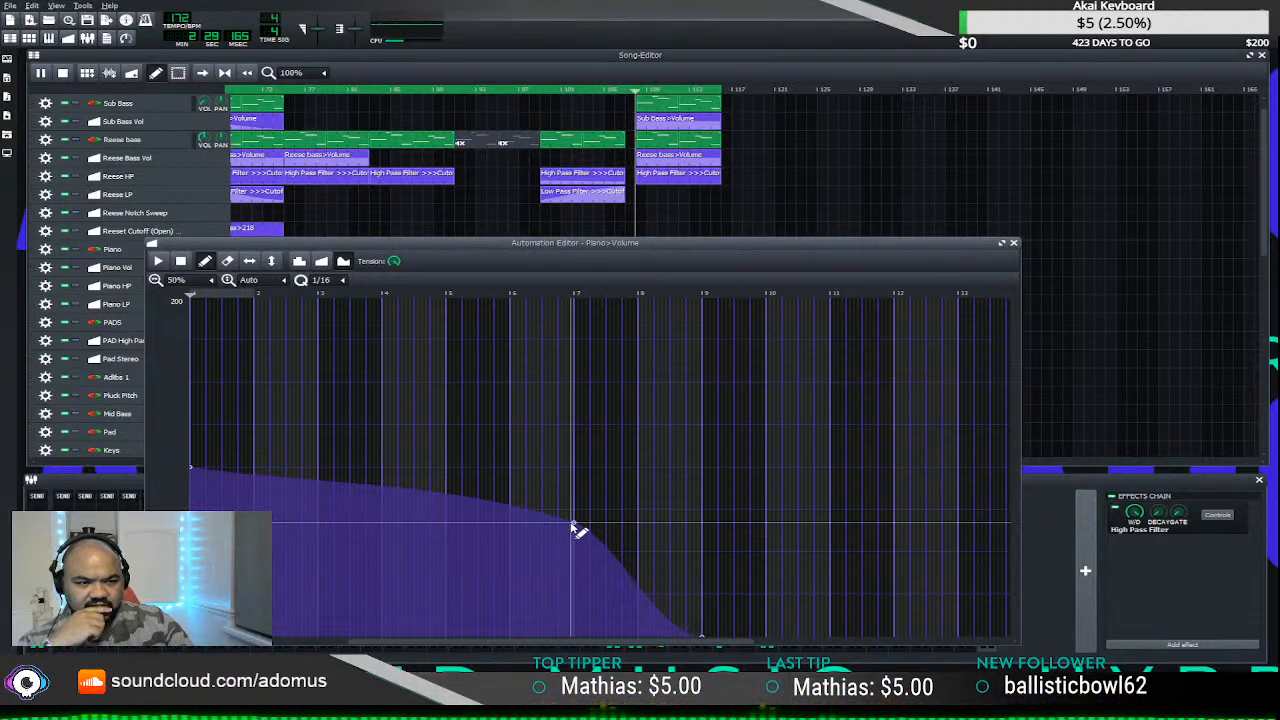
click(532, 90)
click(643, 574)
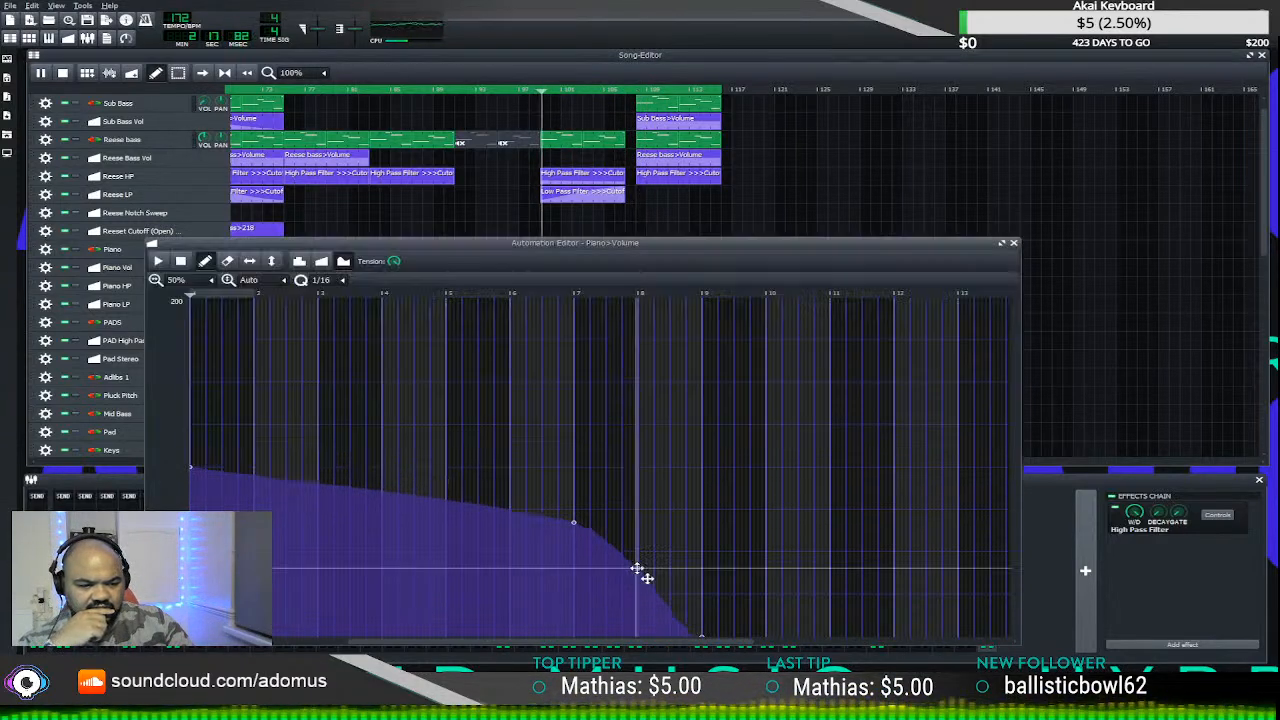
drag(643, 574, 646, 571)
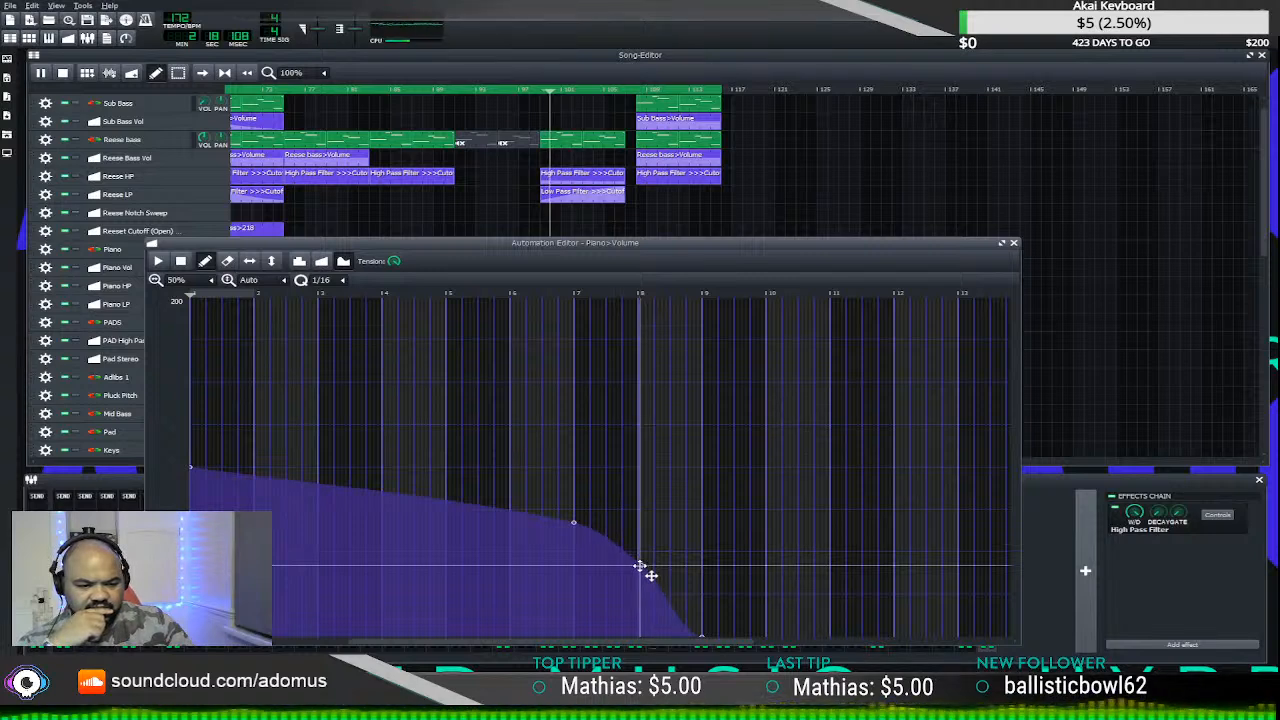
- Raise the Piano volume curve's bar 9 end point to about the bar 7 level, remove the bar 7 point, and replay from bar 99
click(705, 629)
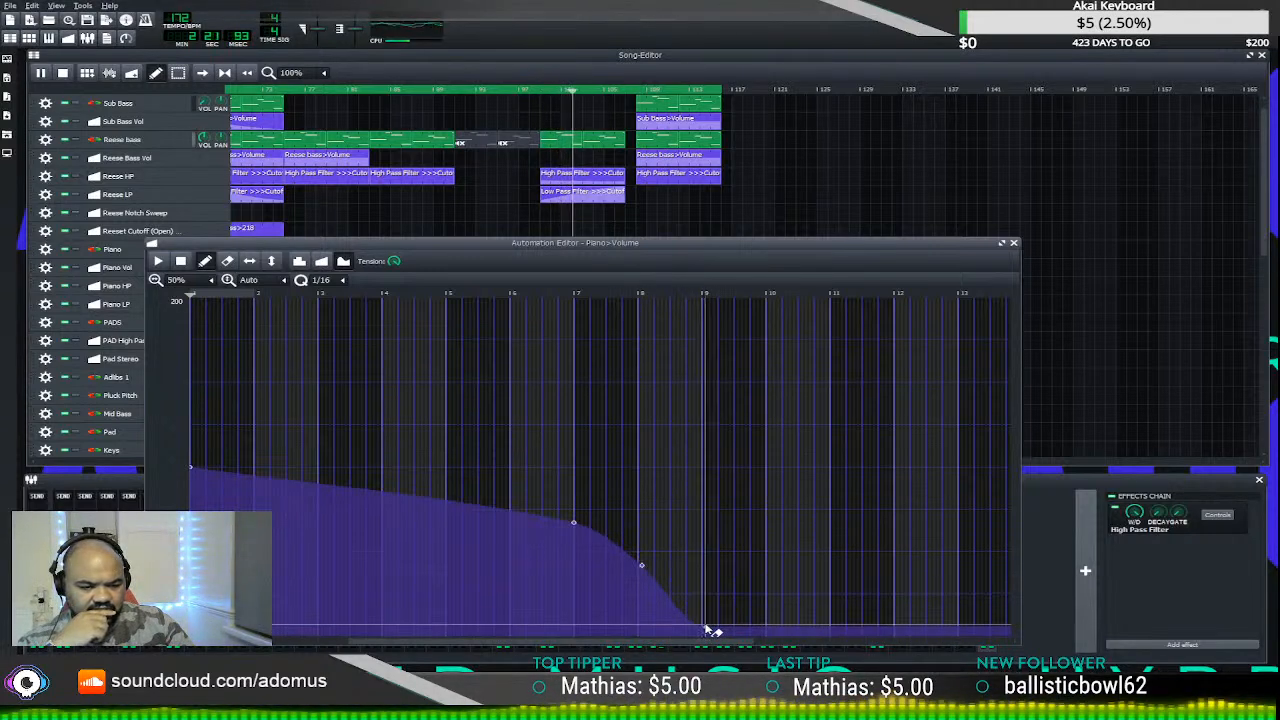
drag(708, 628, 701, 519)
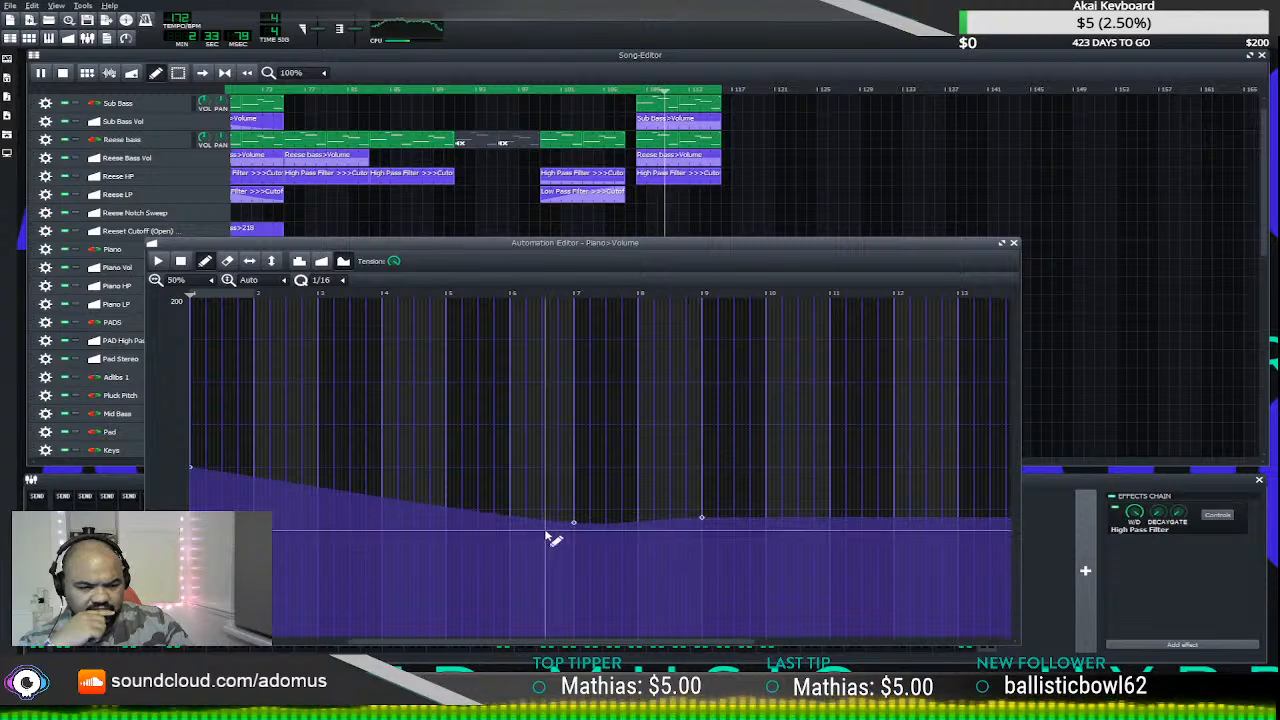
right_click(576, 524)
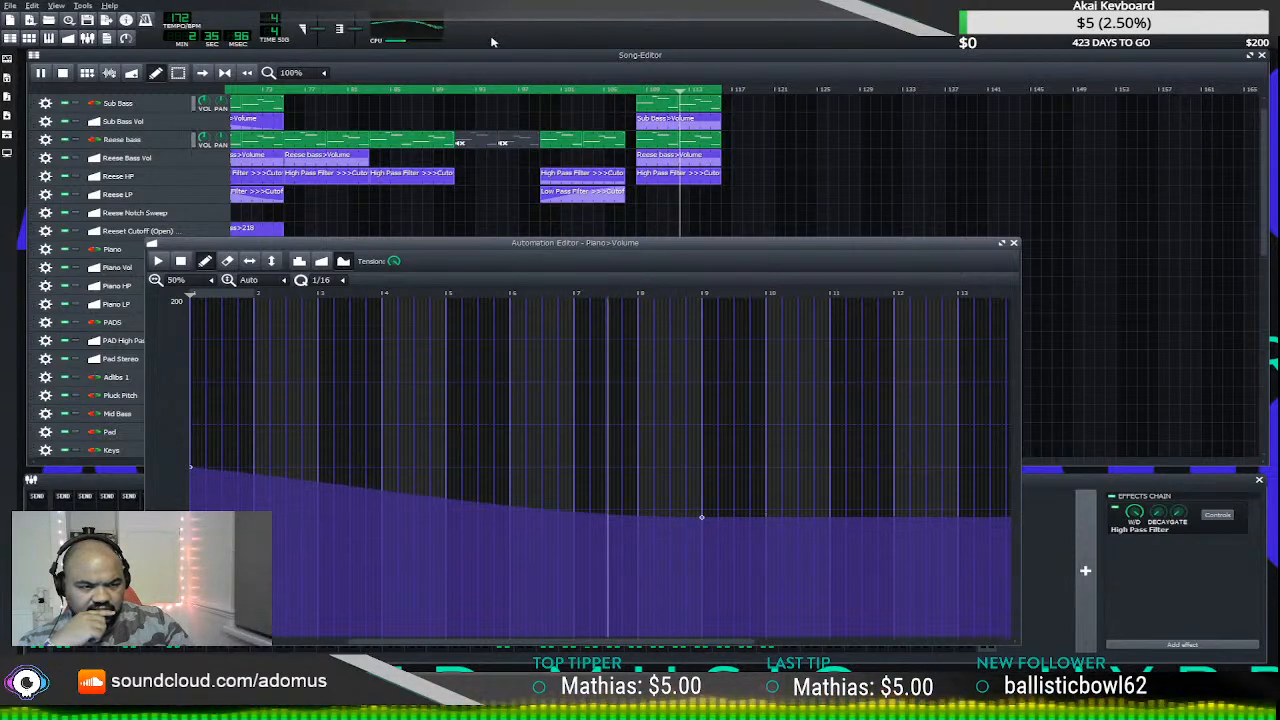
click(543, 91)
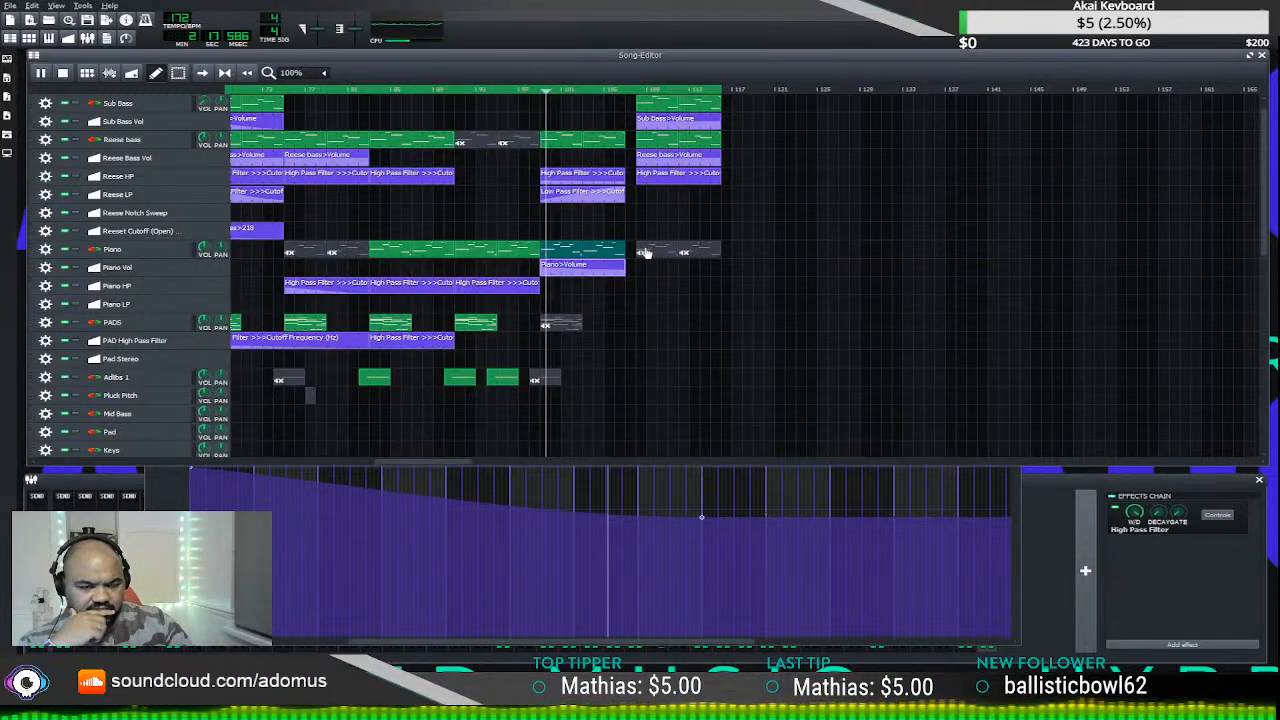
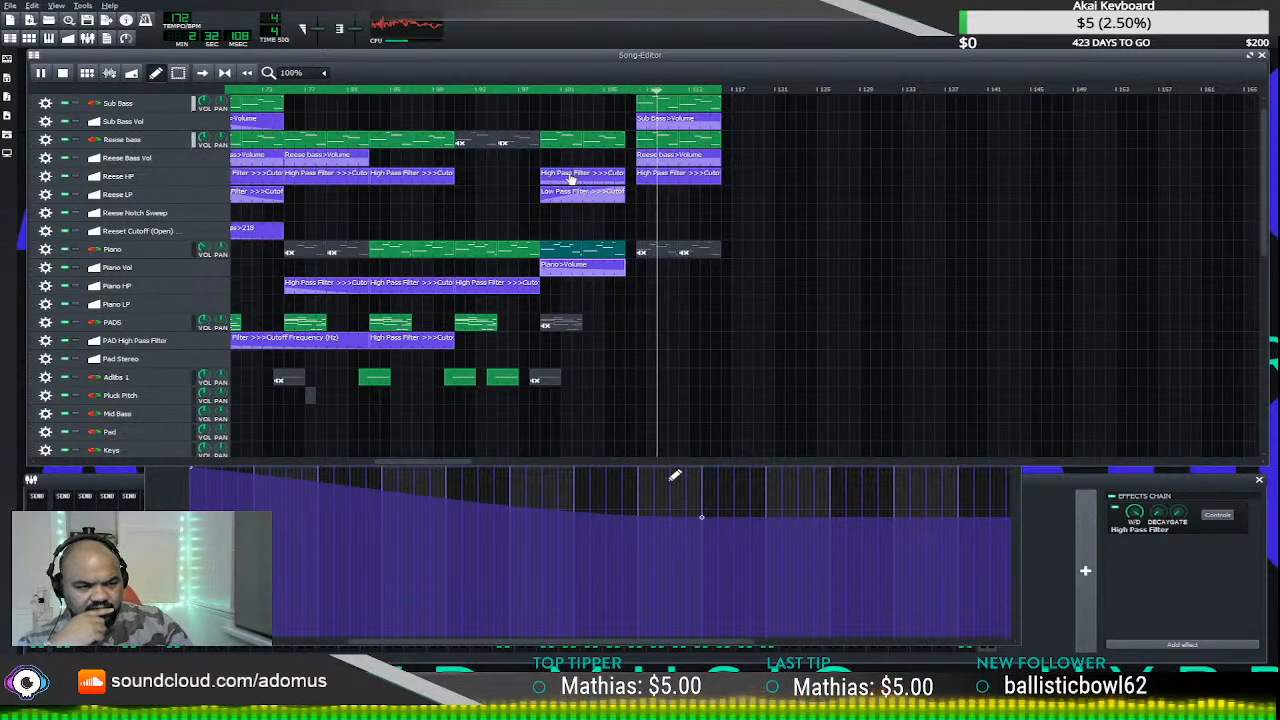
- Replay from bar 99, add a point at about bar 8.5 of the Piano volume curve and lower the bar 9 end point slightly
click(537, 94)
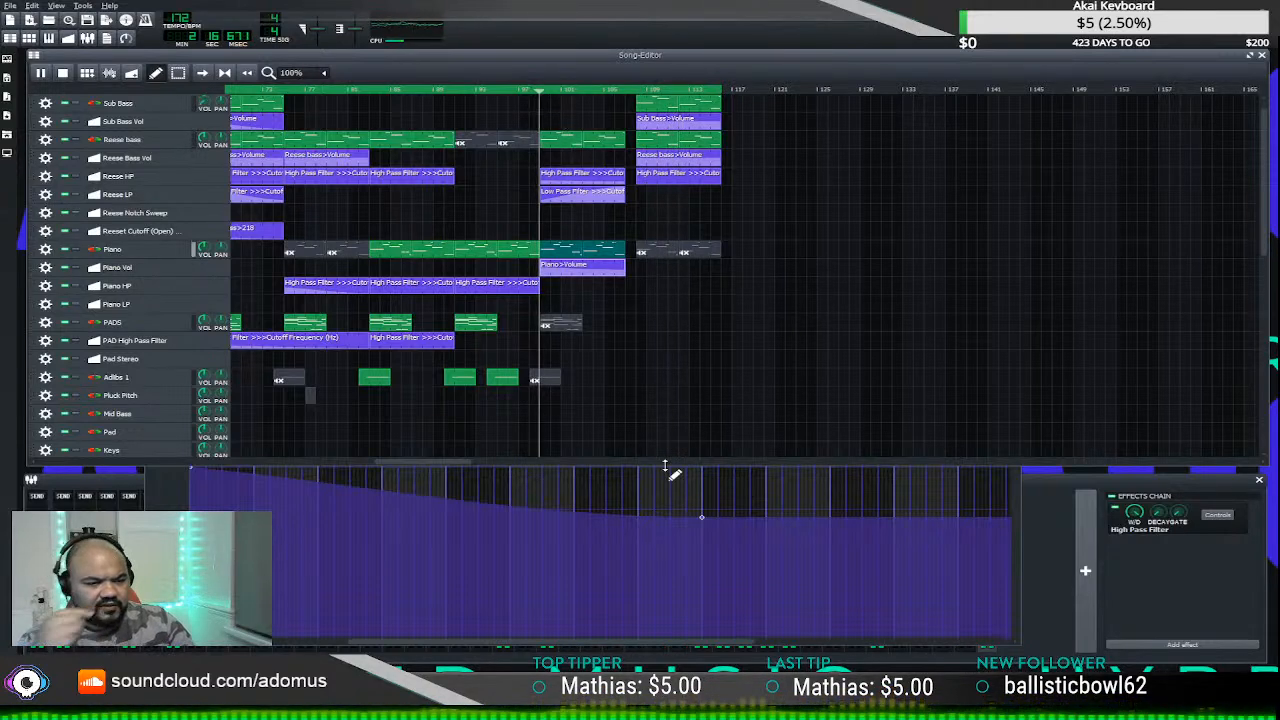
click(675, 522)
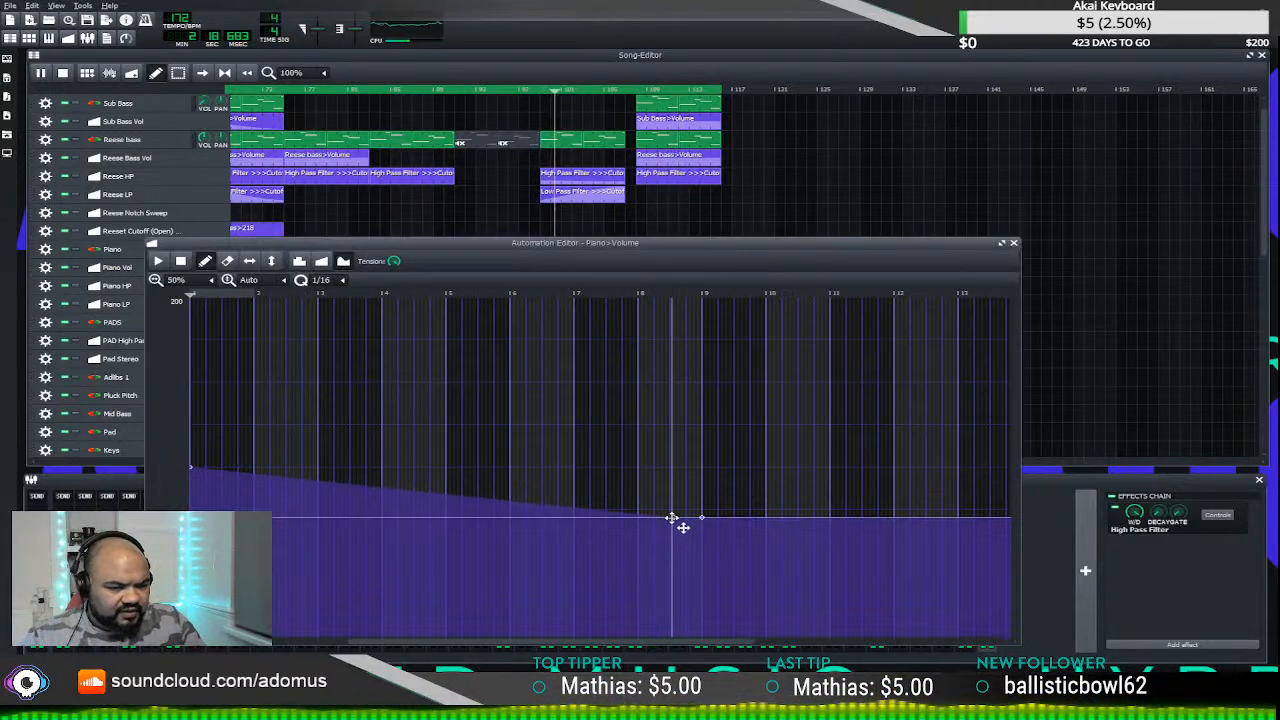
click(703, 530)
drag(703, 530, 703, 535)
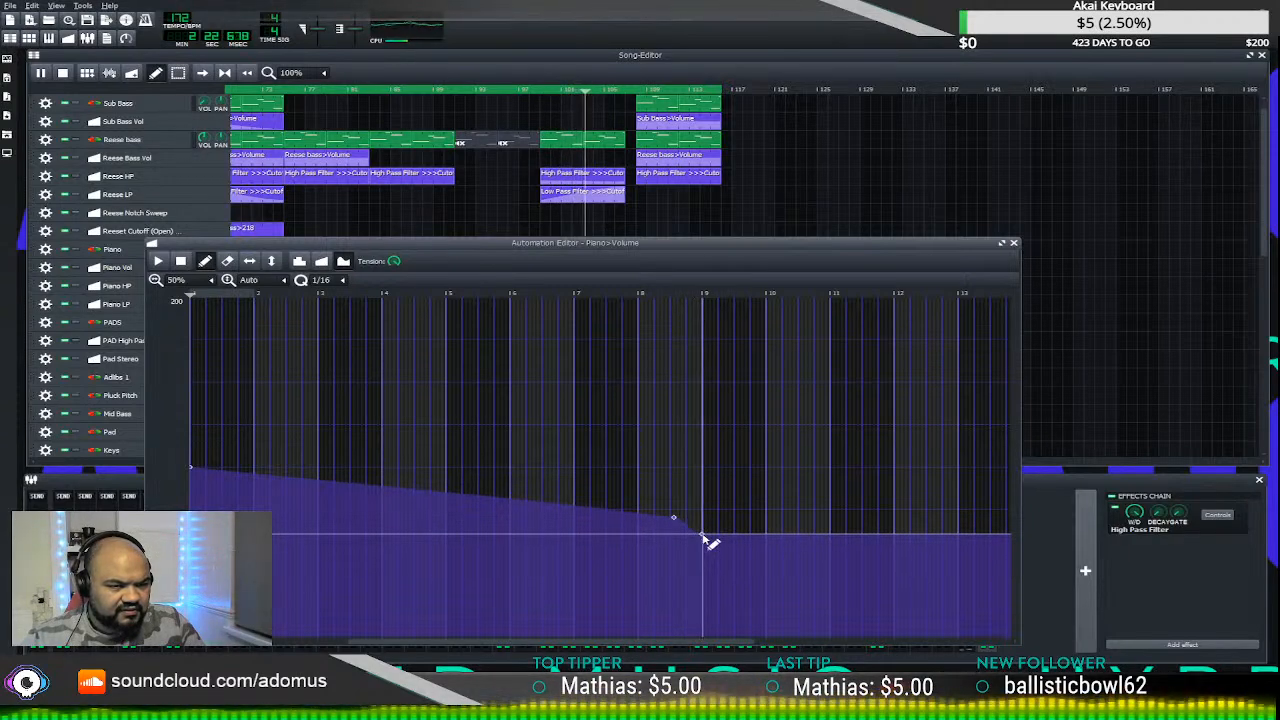
drag(703, 535, 703, 531)
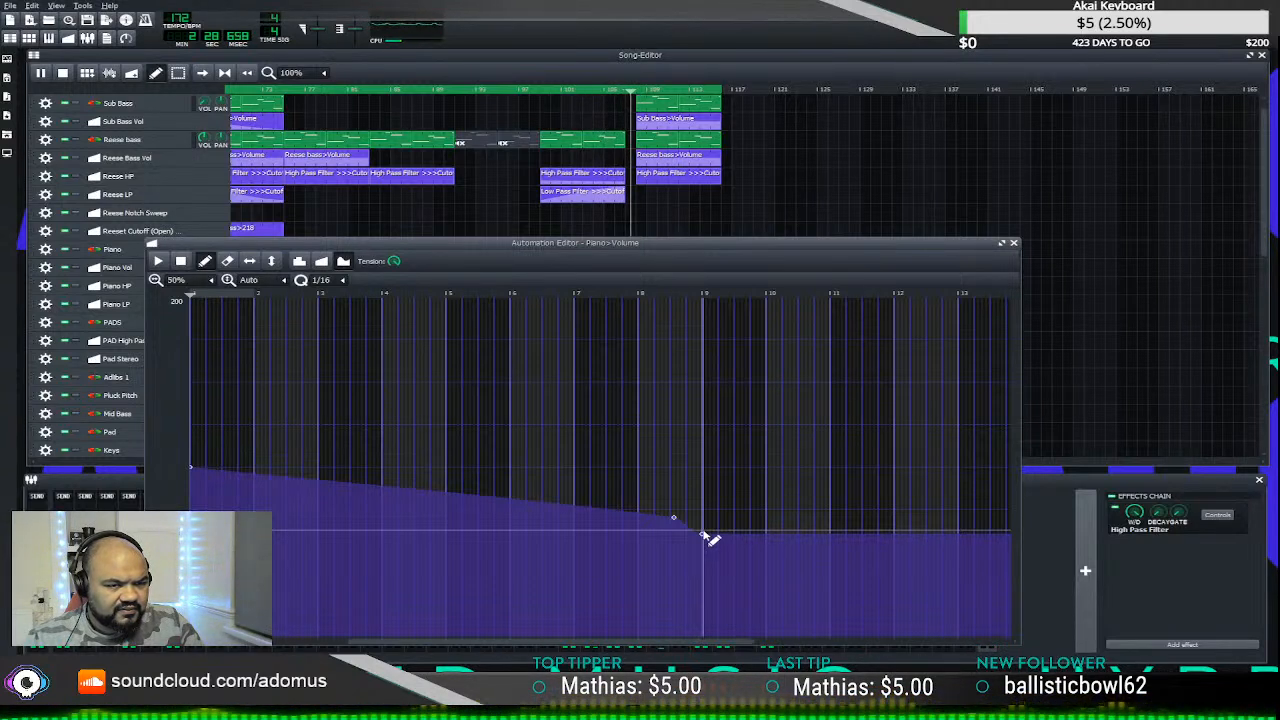
- Inspect the notes of the second Piano clip after bar 99, replay from about bar 98, and close the Piano volume automation
click(617, 77)
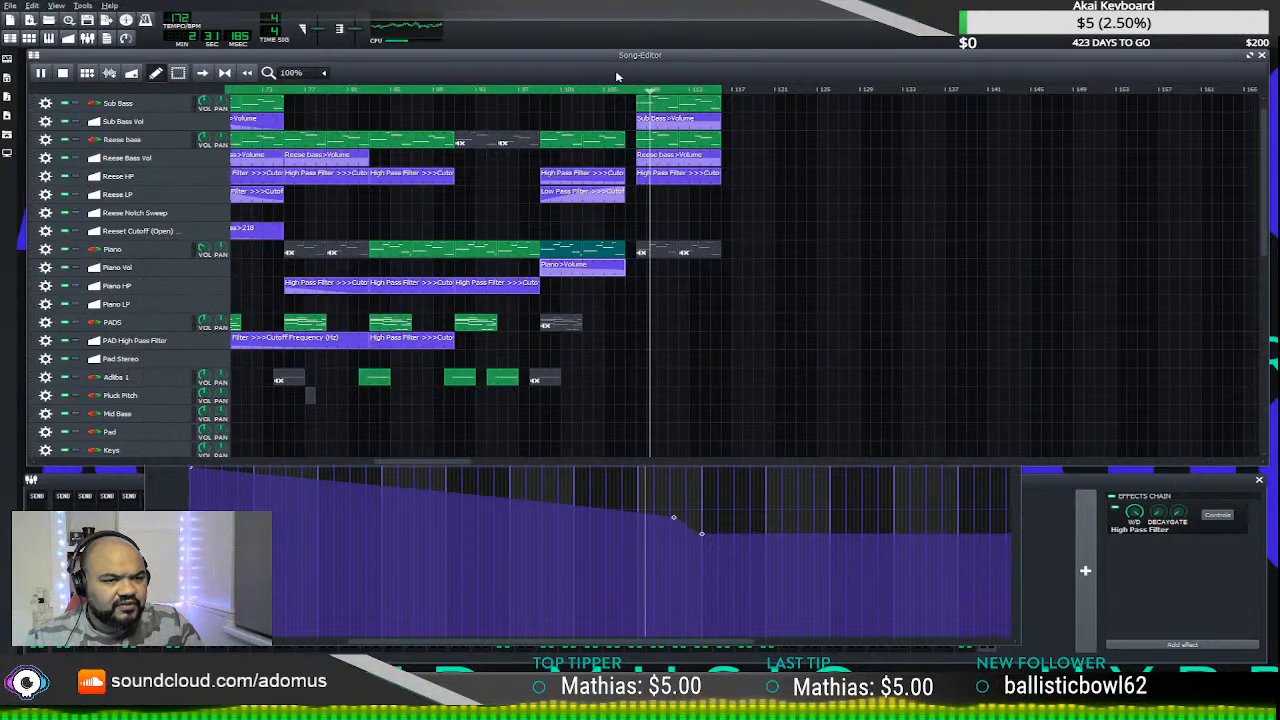
double_click(613, 249)
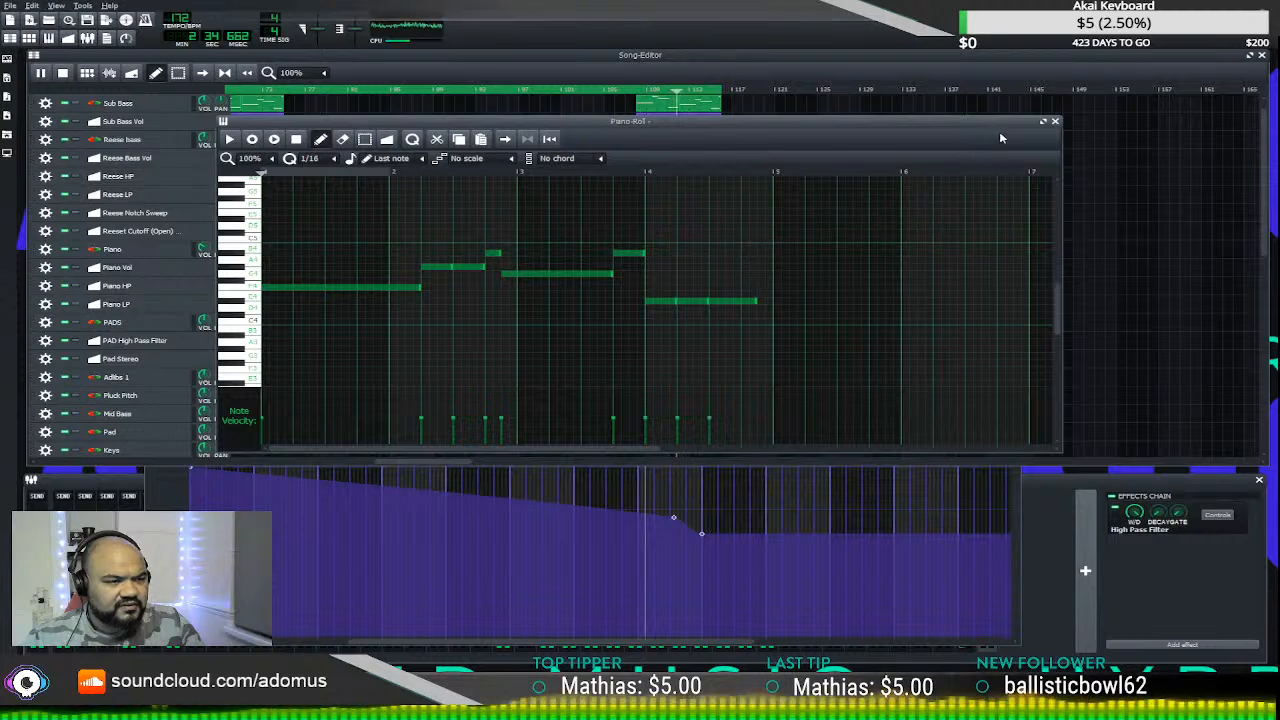
click(528, 97)
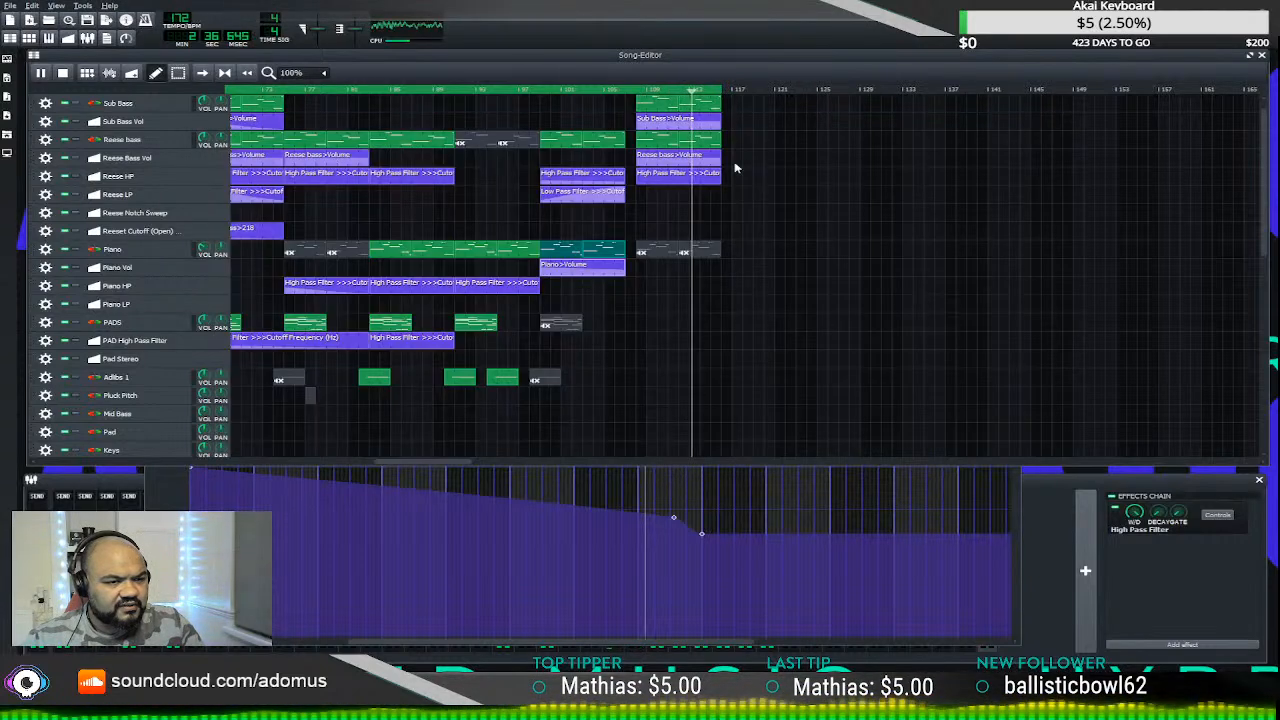
click(533, 90)
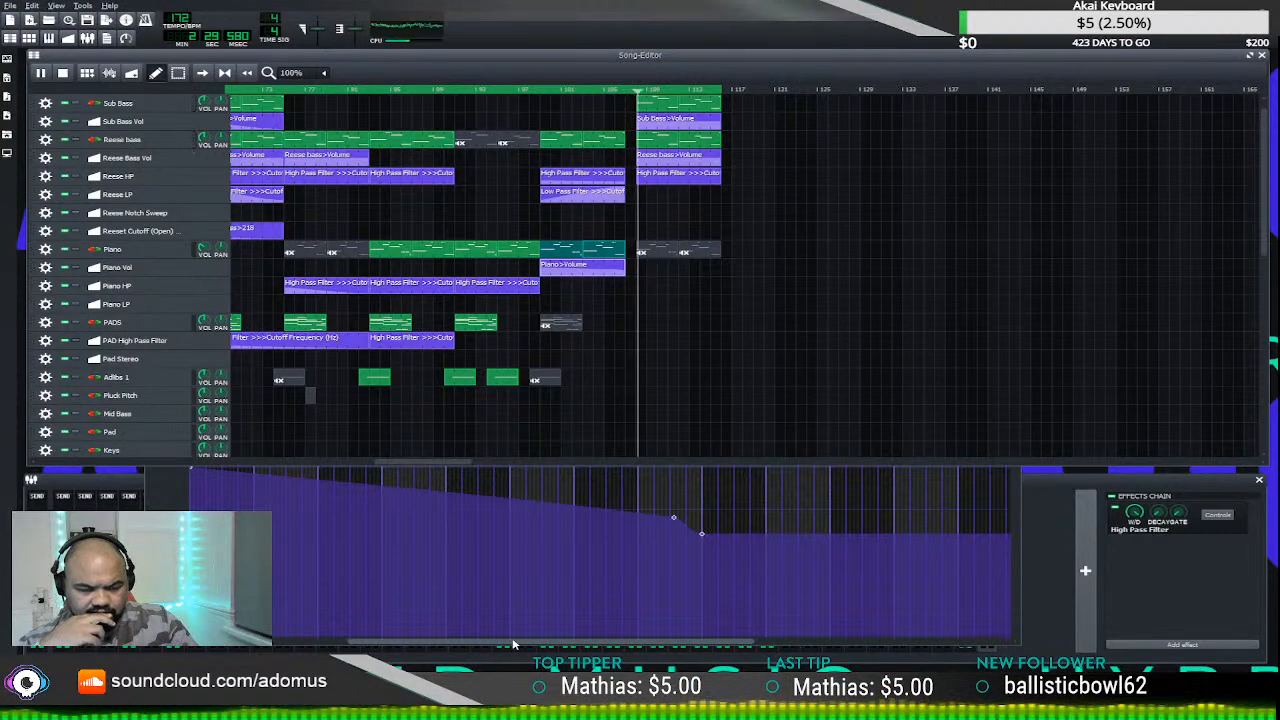
click(1018, 640)
click(1013, 244)
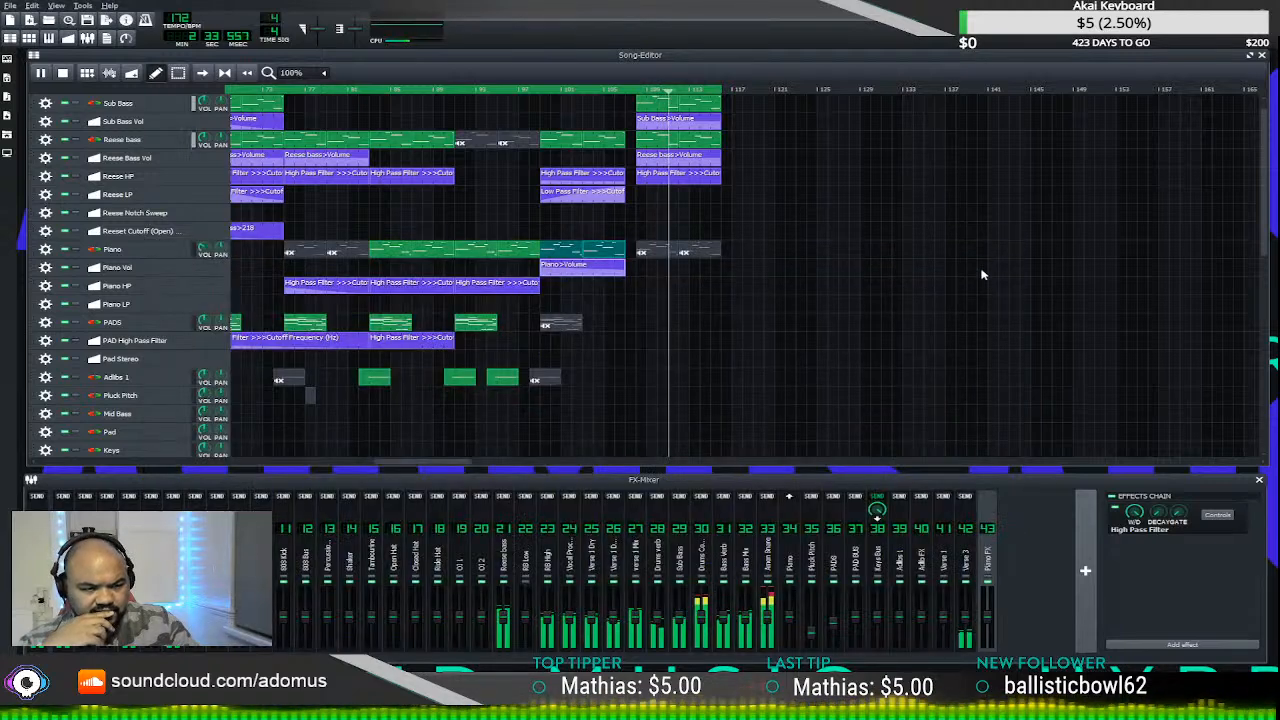
- Replay from about bar 97 and add a lower point at bar 2 of the Verse 3 volume clip at about bar 106
scroll(596, 370, down, 3)
scroll(598, 366, down, 4)
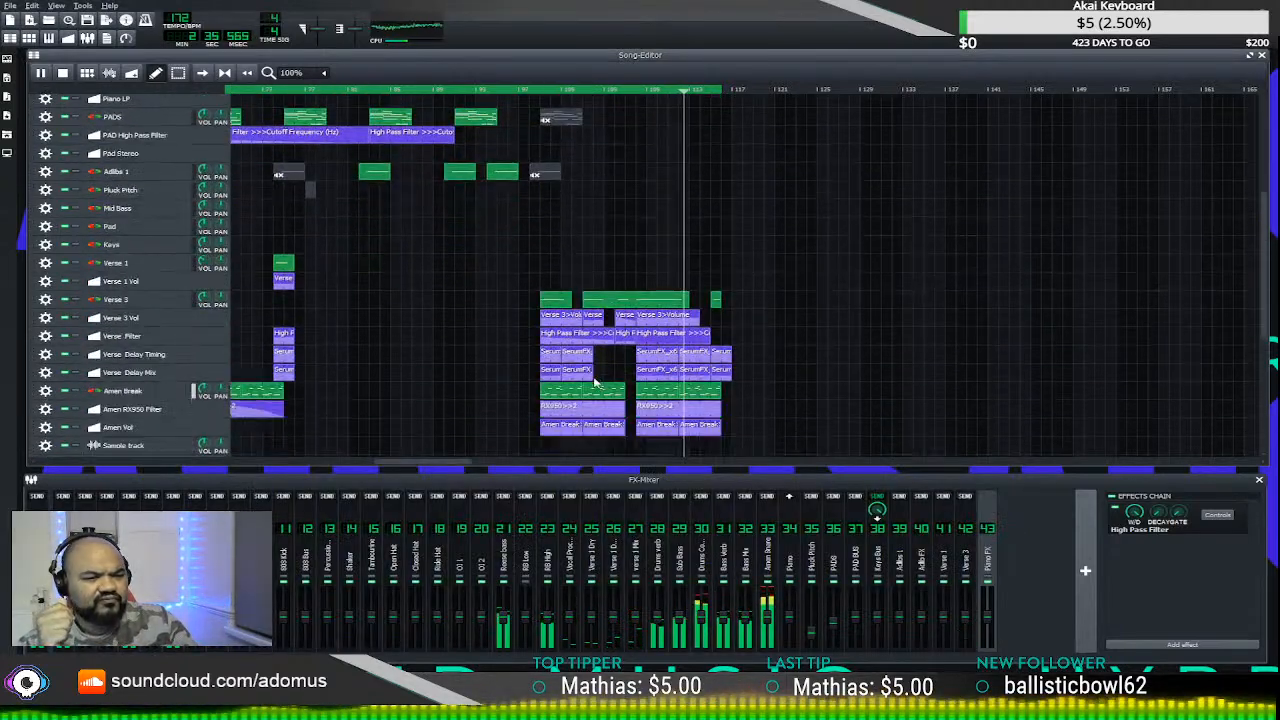
scroll(600, 300, down, 1)
click(523, 90)
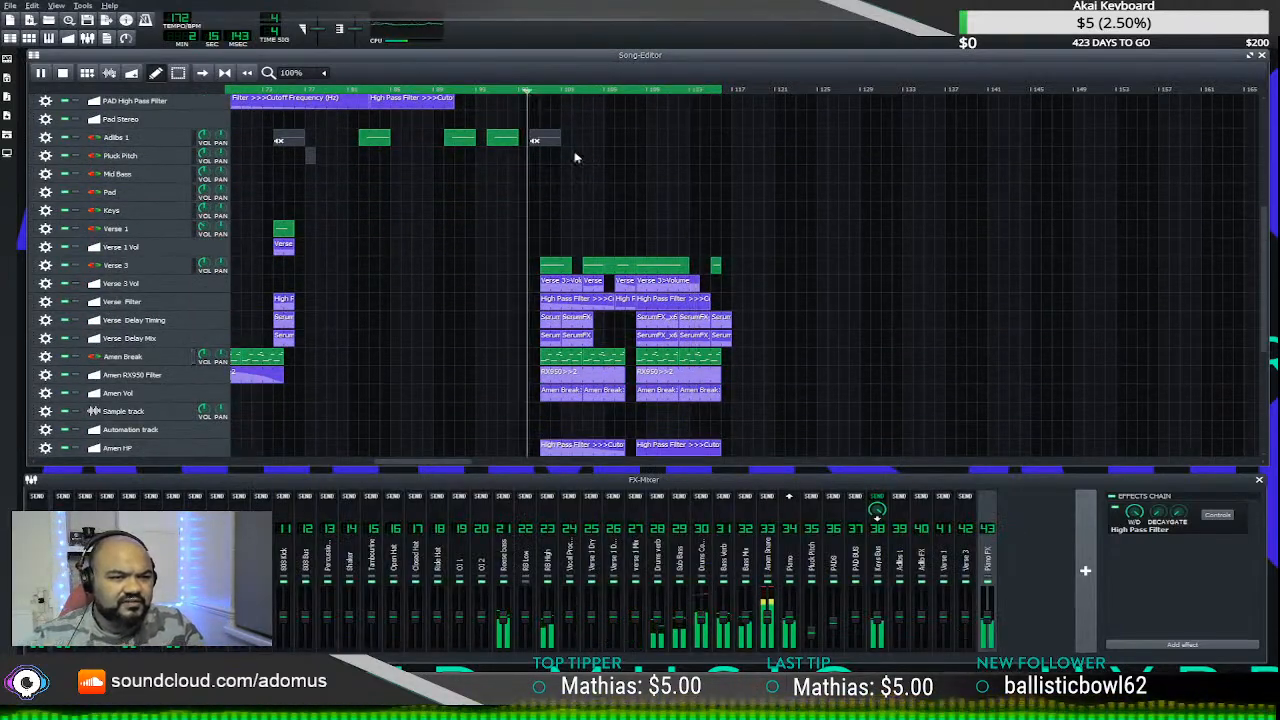
double_click(620, 283)
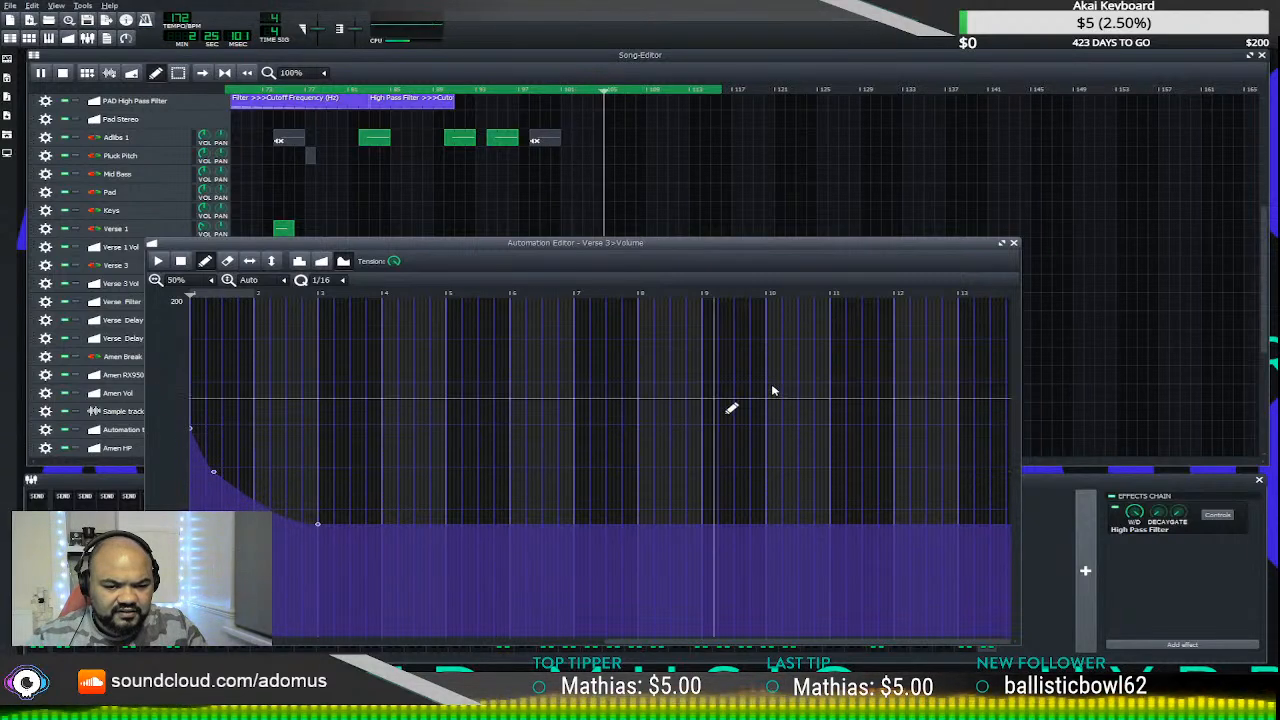
click(1013, 243)
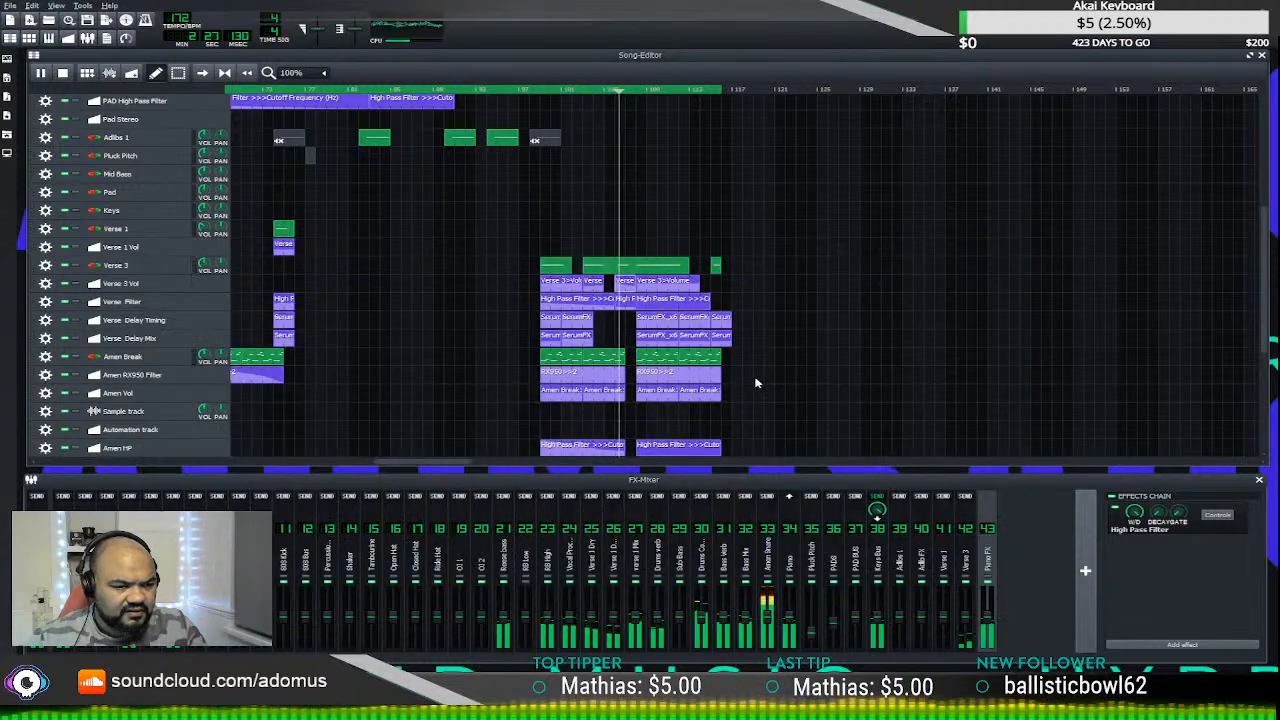
double_click(625, 289)
mouse_move(272, 471)
mouse_down()
mouse_move(294, 526)
mouse_move(250, 508)
mouse_up()
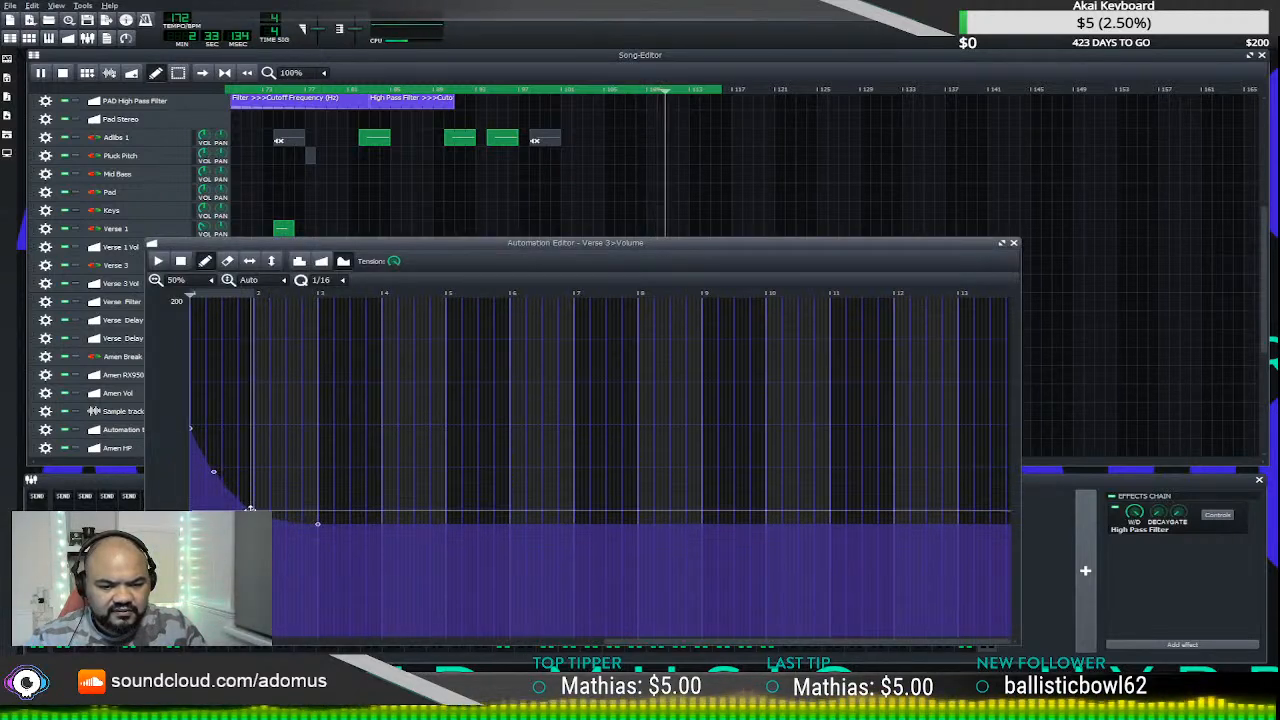
- Replay from about bar 105 to check the Verse 3 volume change against the drum tracks
click(626, 73)
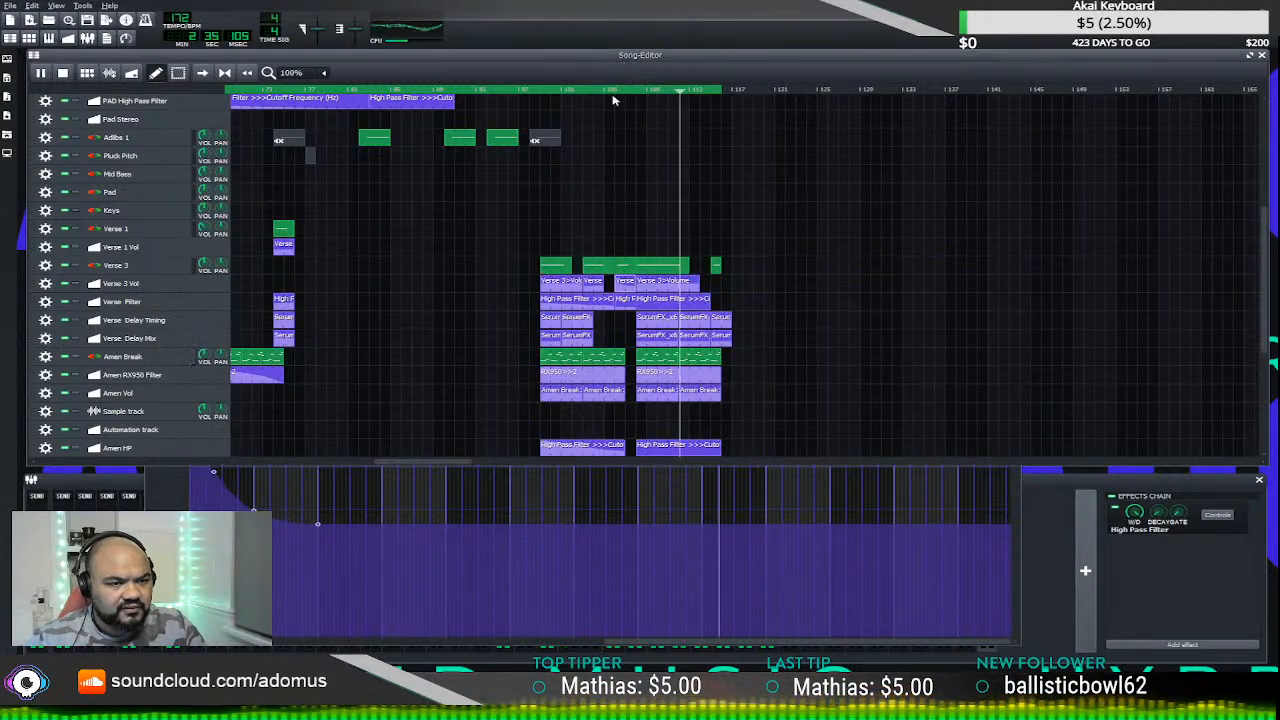
click(601, 91)
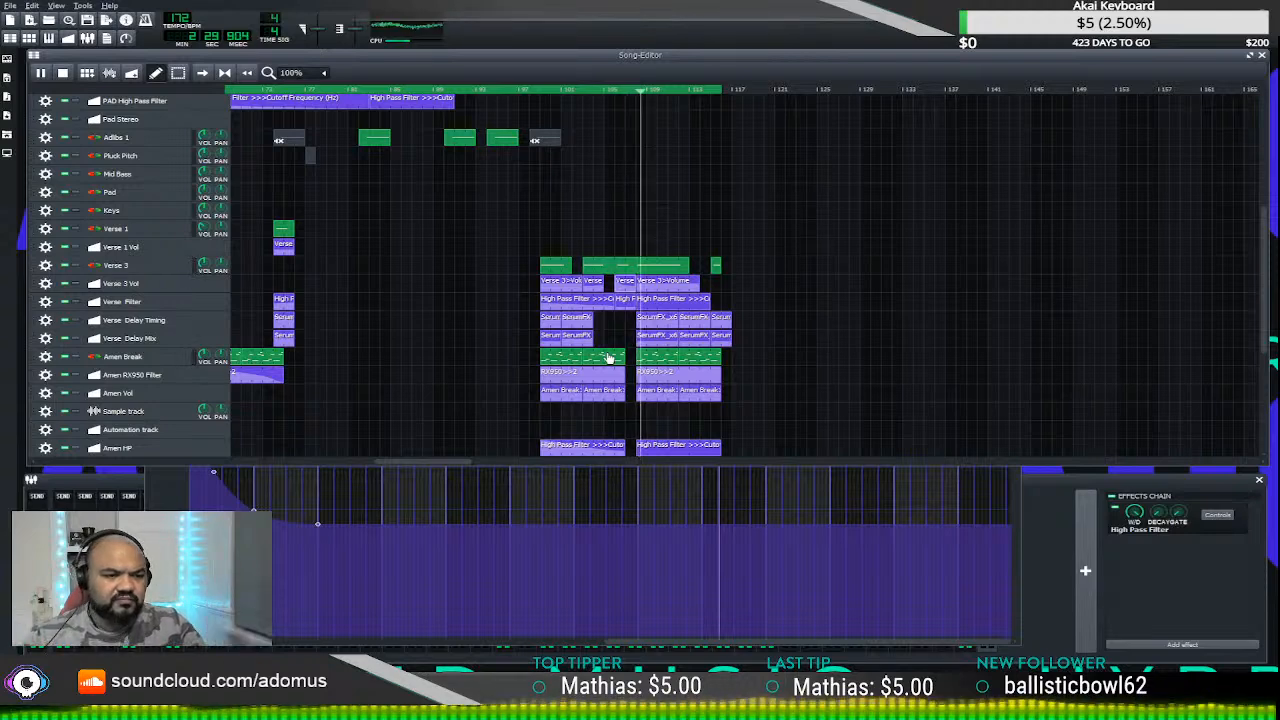
scroll(640, 380, down, 4)
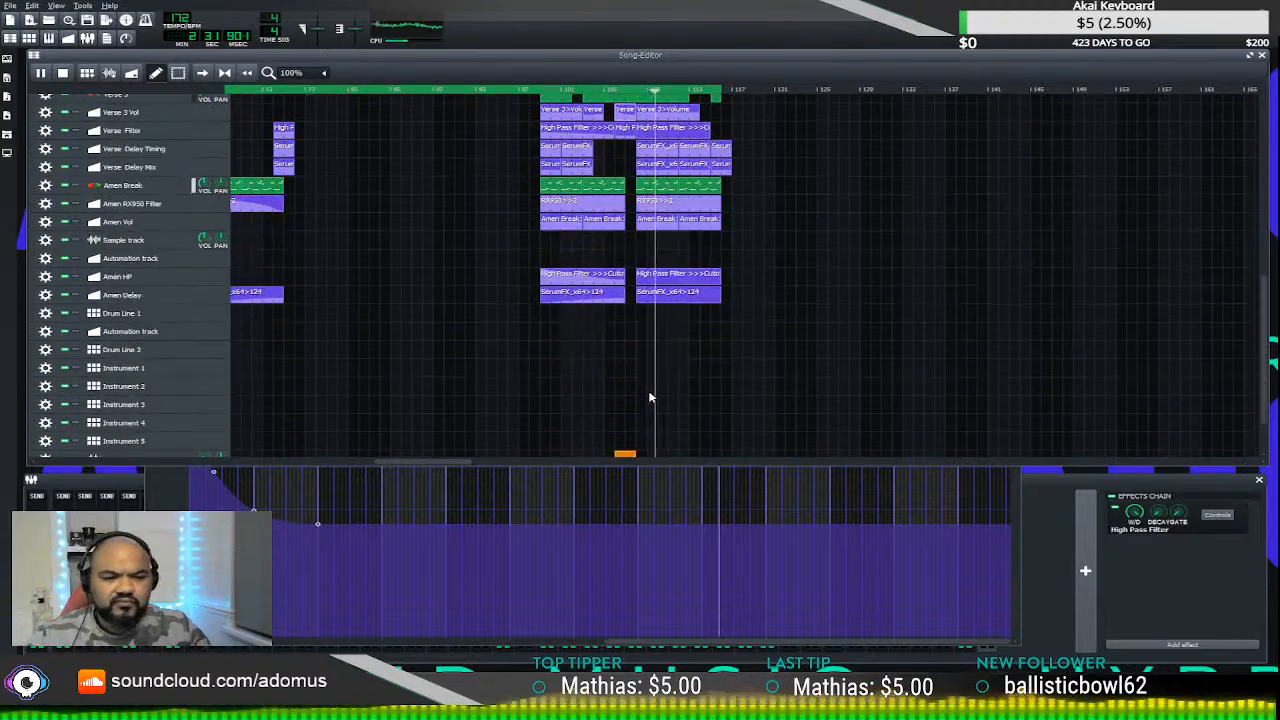
- Copy the clips of all tracks between bars 108 and 116 and paste them as a repeat section starting at bar 117
scroll(670, 390, up, 3)
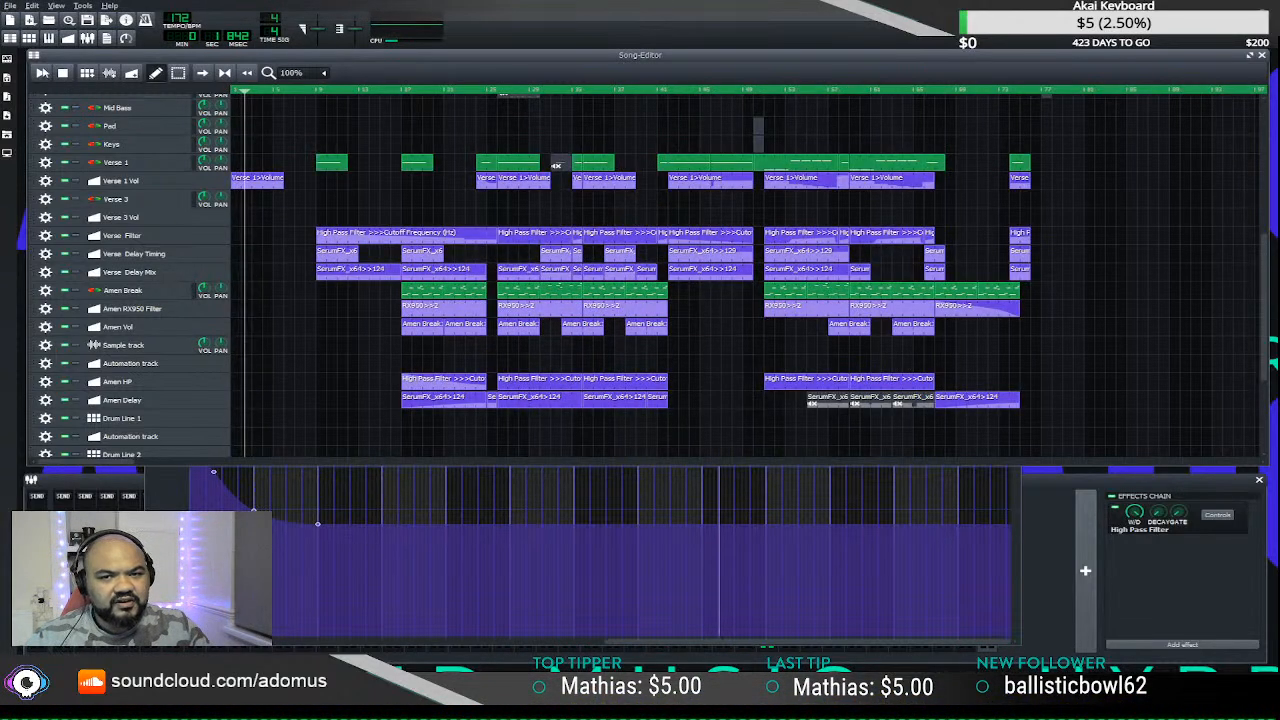
drag(125, 467, 563, 458)
scroll(495, 345, up, 3)
scroll(495, 345, up, 4)
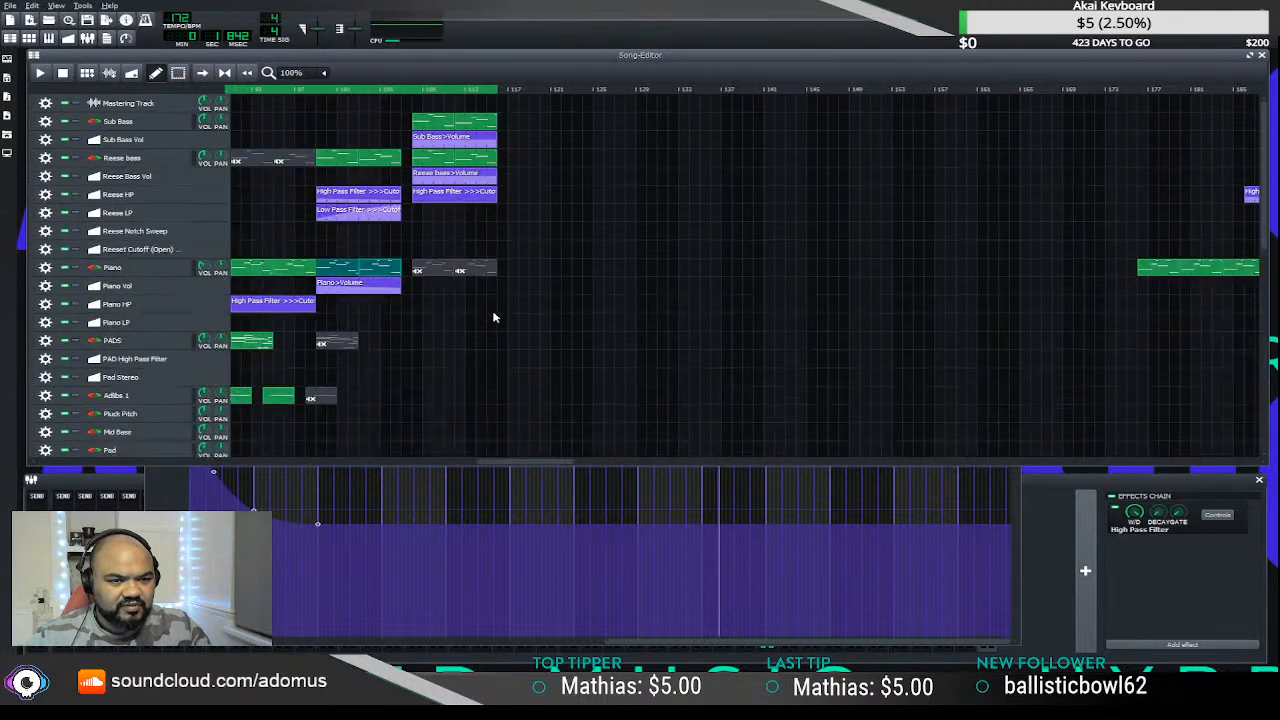
drag(413, 101, 534, 95)
scroll(497, 228, down, 10)
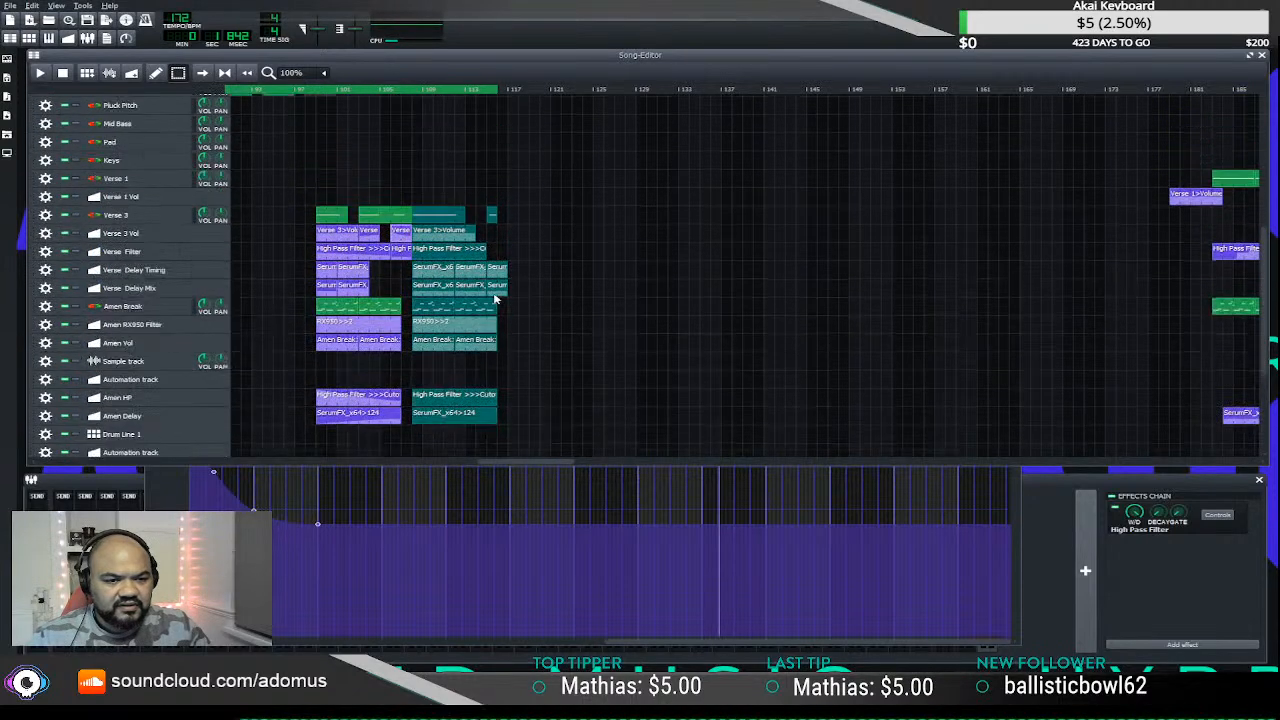
scroll(497, 311, up, 5)
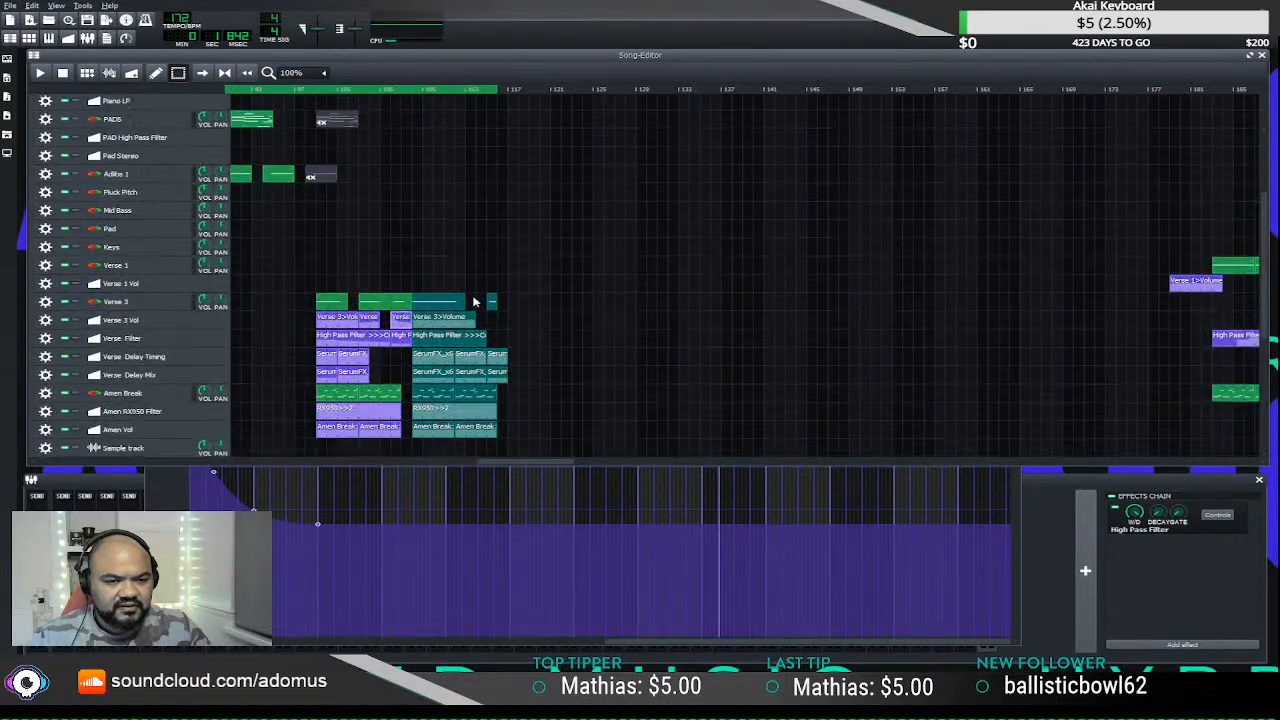
drag(427, 308, 523, 308)
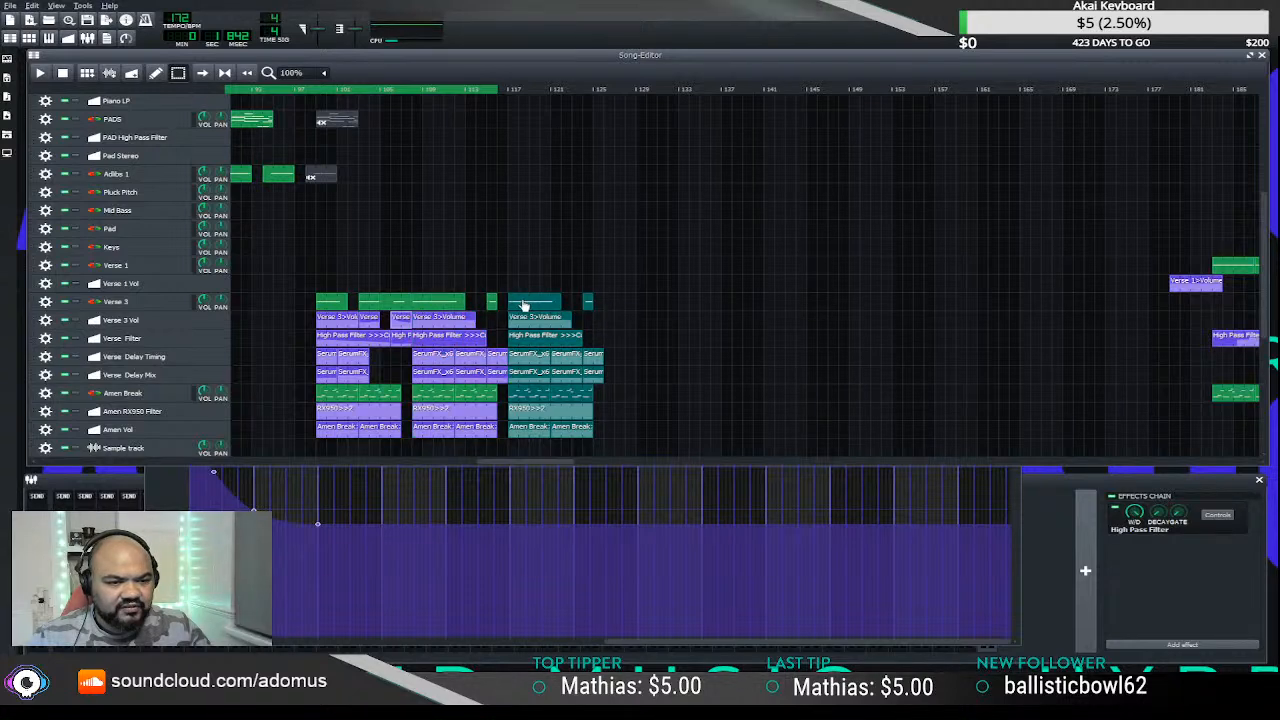
scroll(519, 298, up, 3)
scroll(519, 300, up, 2)
drag(500, 90, 603, 90)
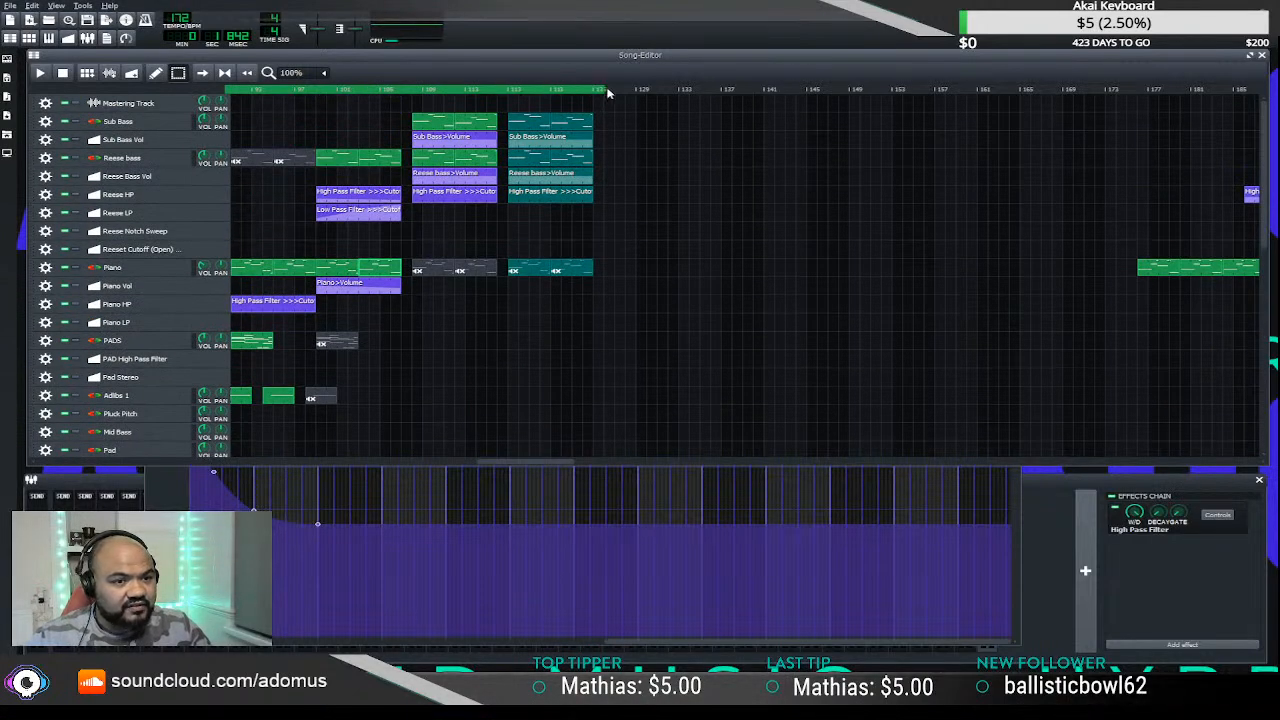
- Trim the final Verse Delay Timing and Mix clips before the copy to end at bar 116, and move the copied section to start there
scroll(563, 220, down, 4)
scroll(560, 265, down, 3)
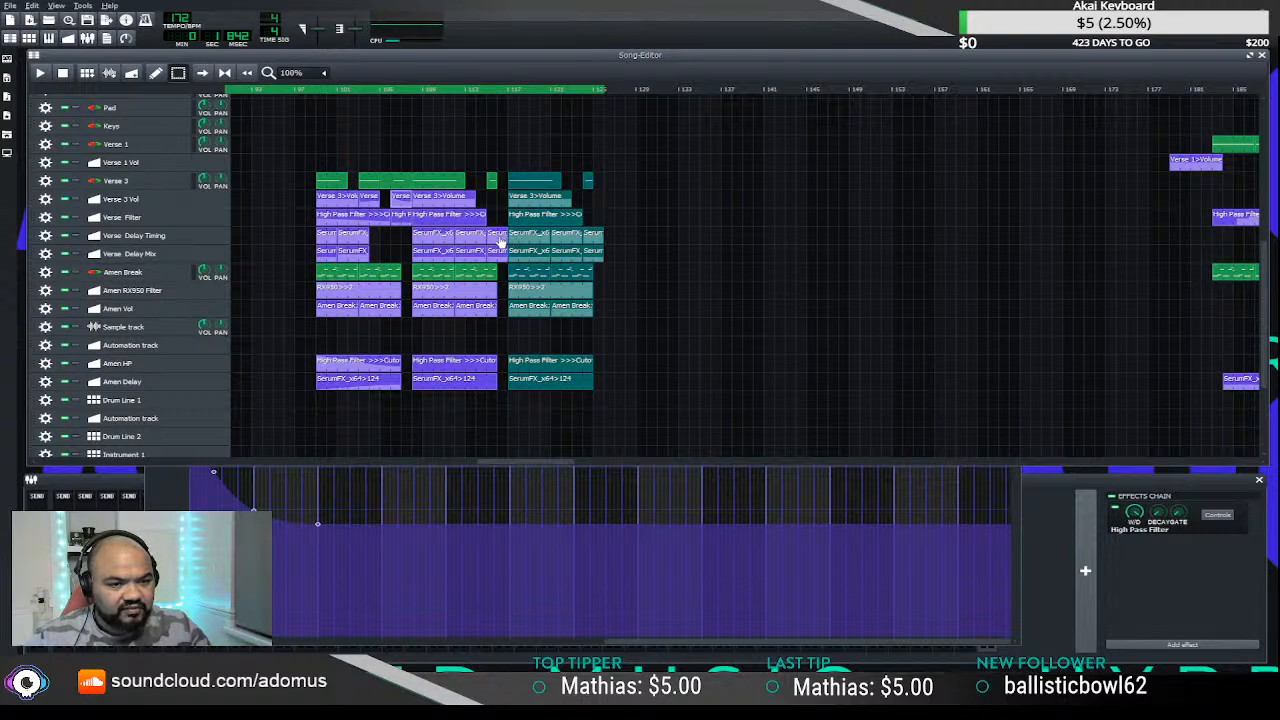
click(157, 76)
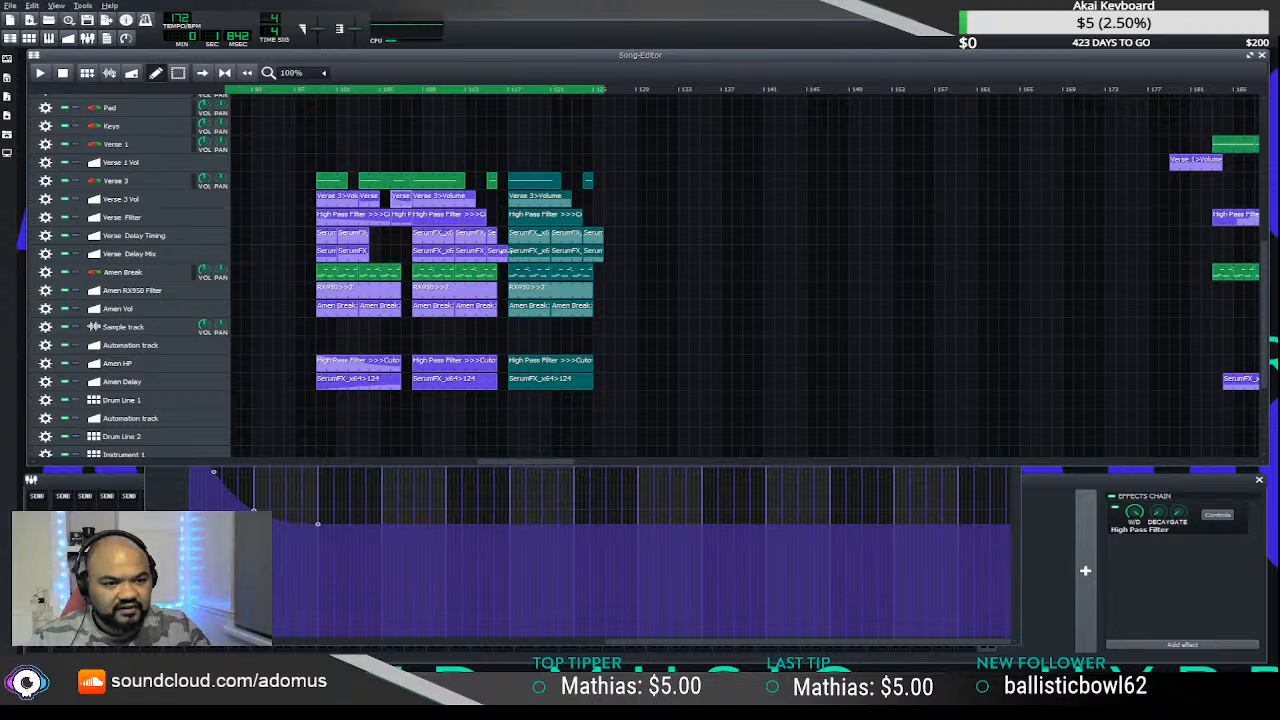
scroll(497, 243, up, 5)
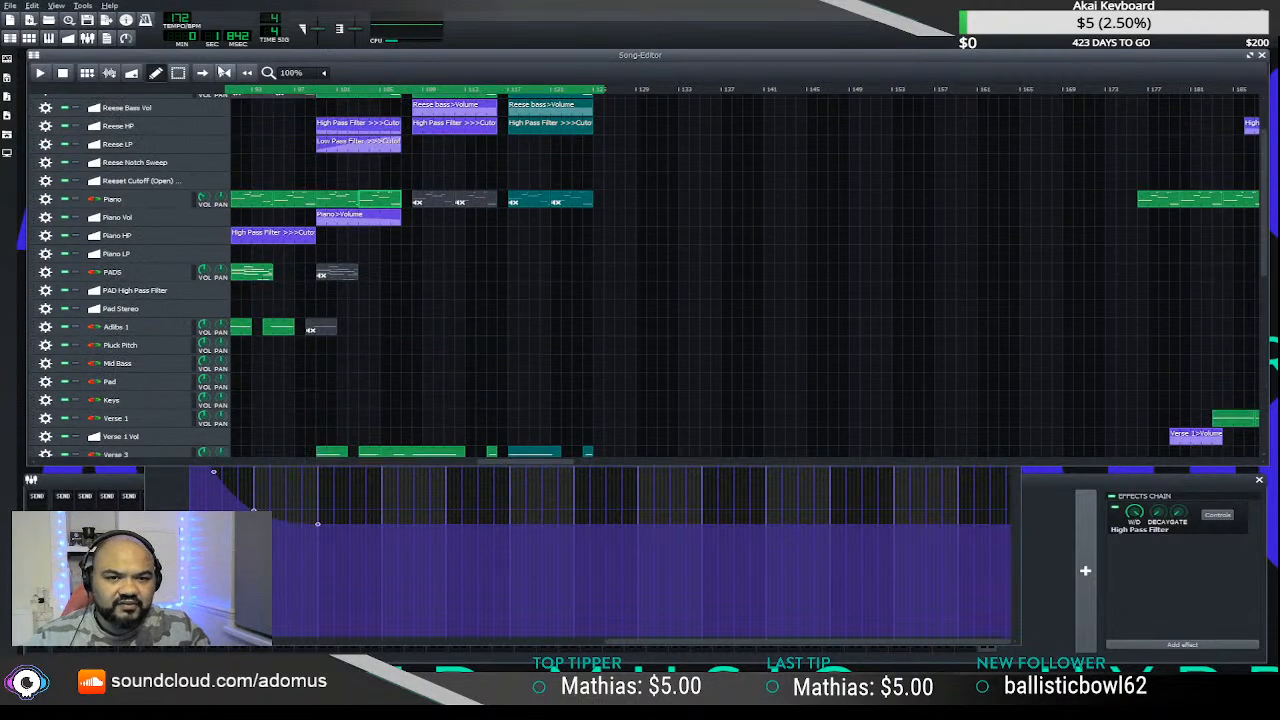
drag(527, 133, 516, 133)
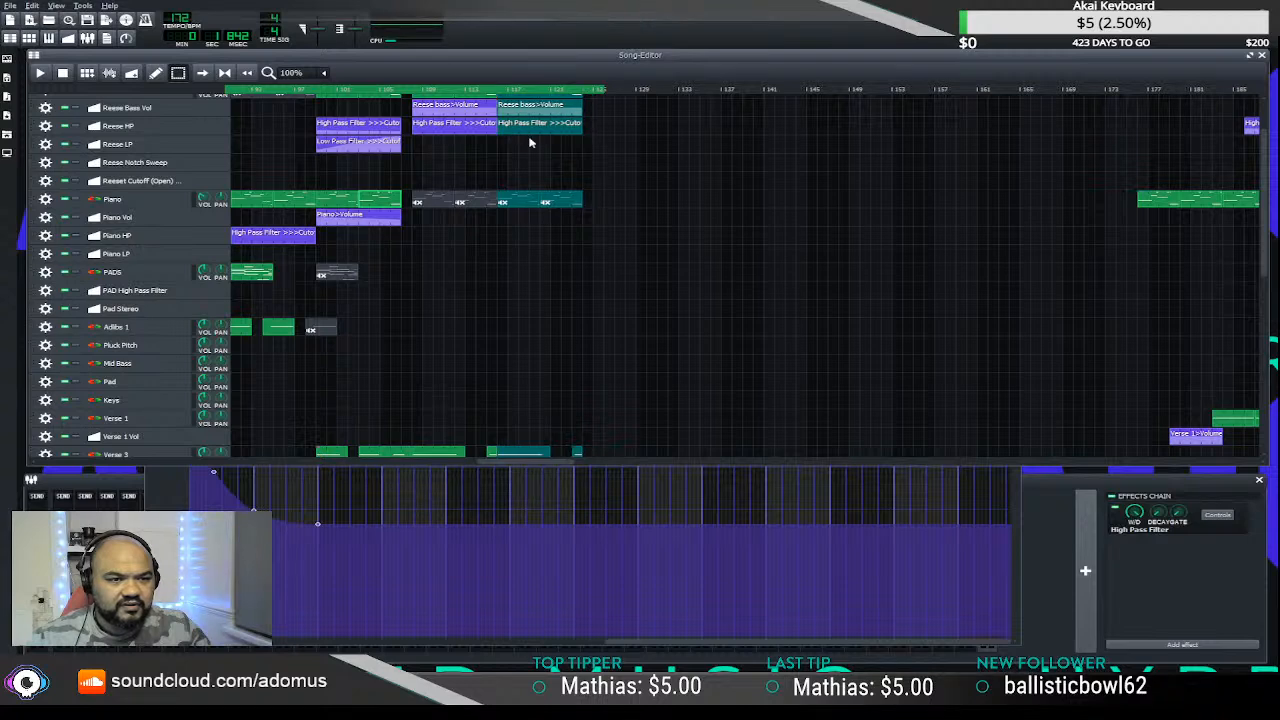
scroll(585, 130, up, 1)
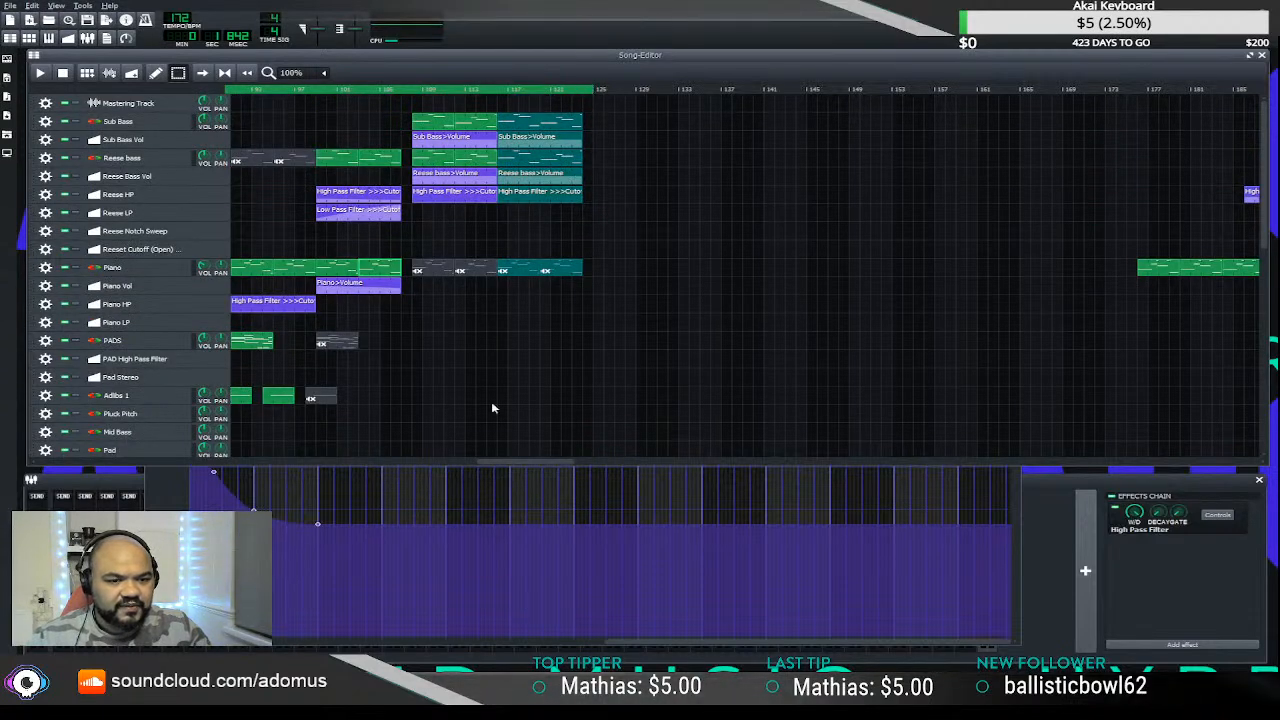
- Play the Verse 1 section from about bar 33 to listen to its arrangement
scroll(518, 464, left, 10)
scroll(489, 392, down, 5)
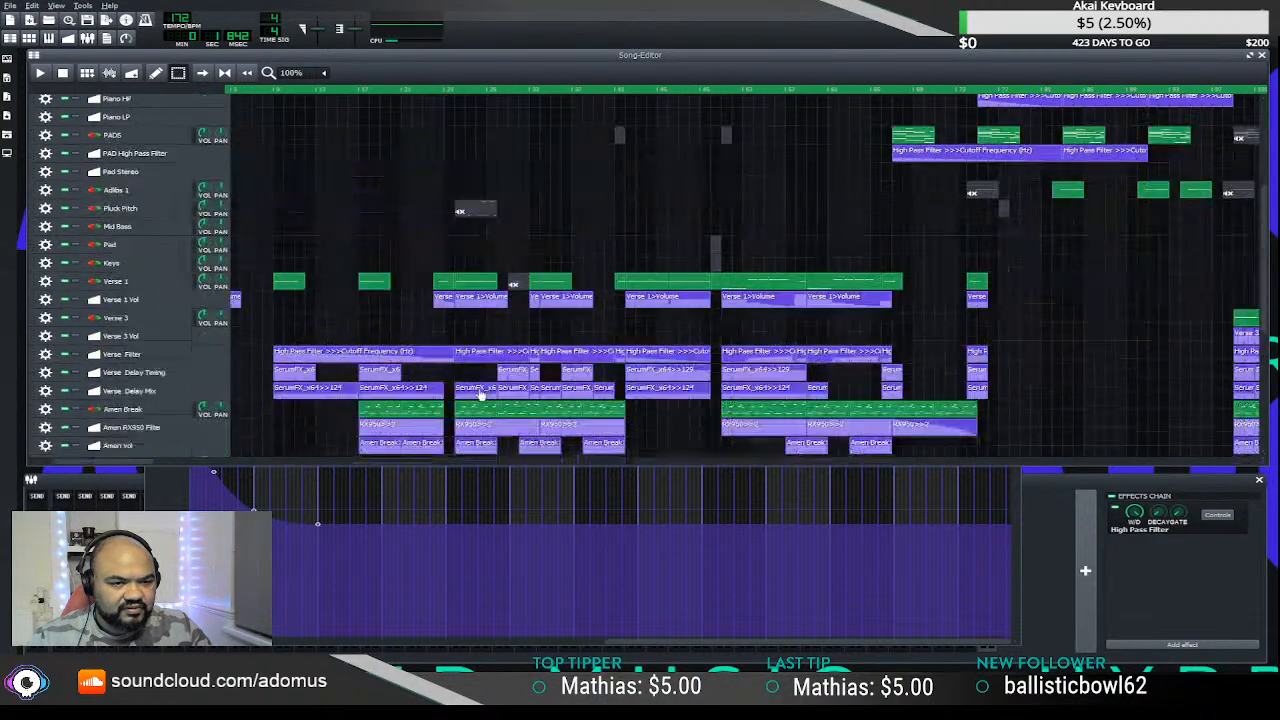
scroll(527, 303, up, 1)
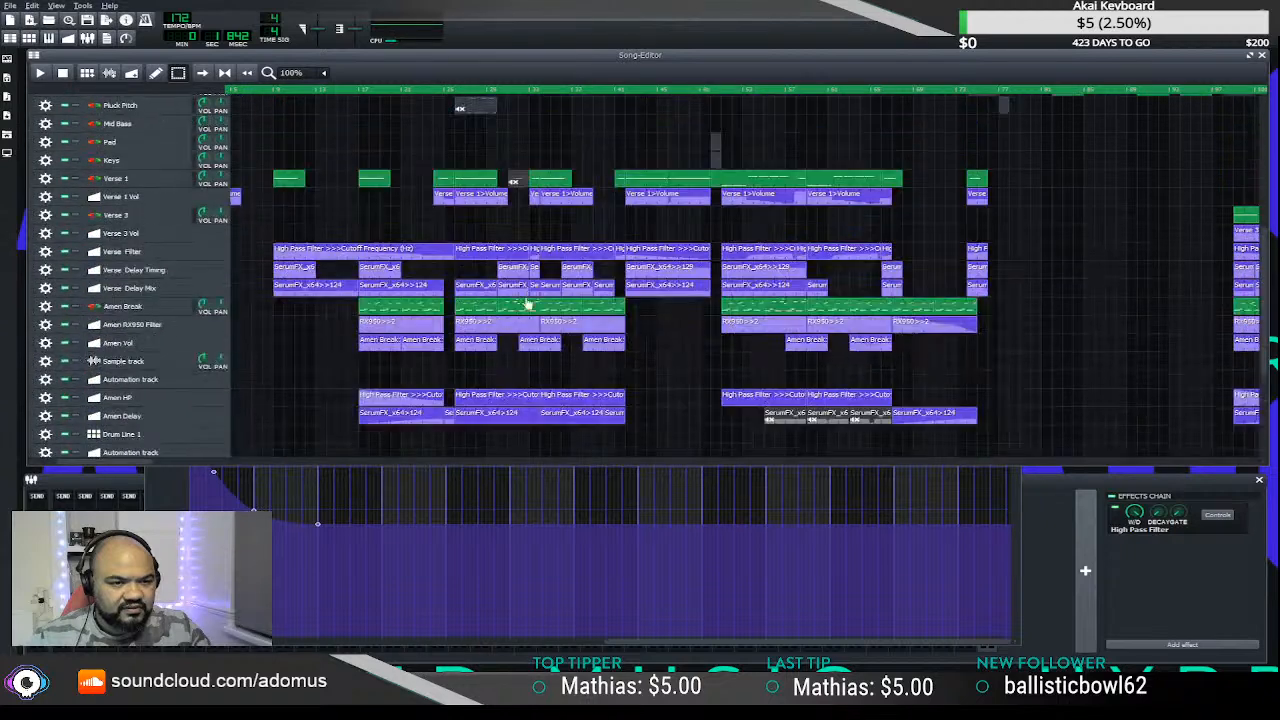
click(529, 91)
key(space)
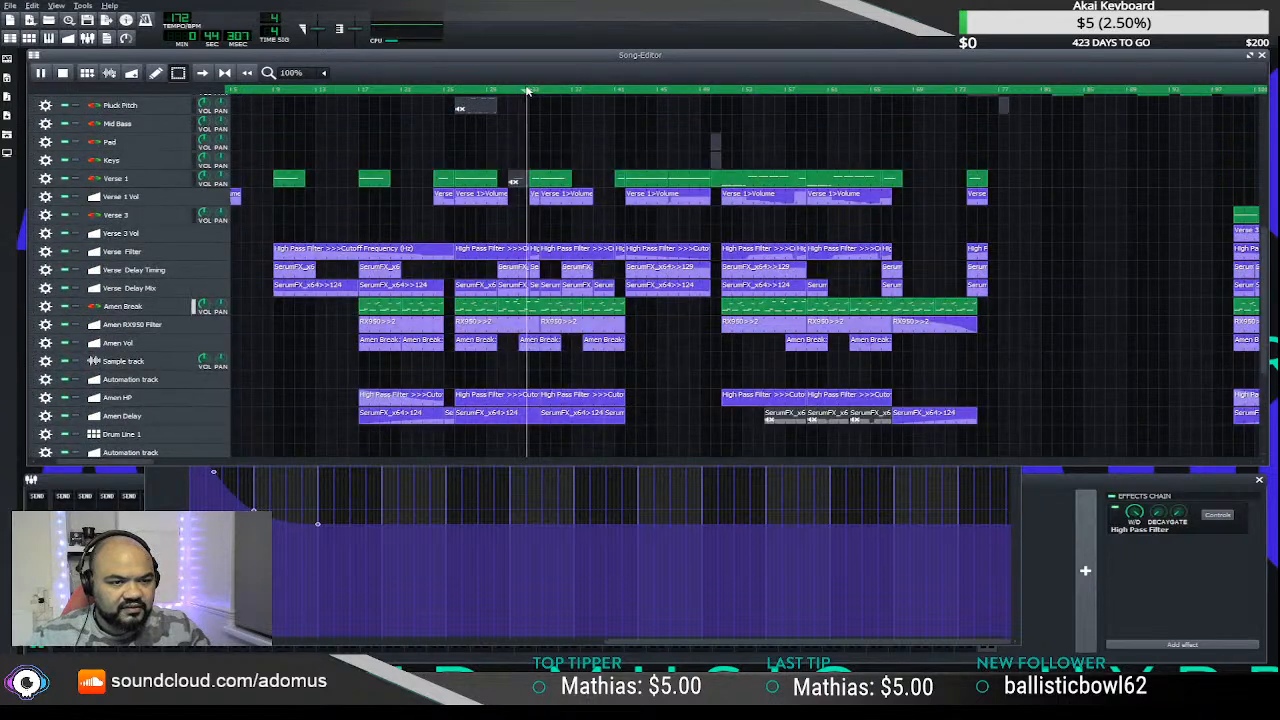
click(40, 73)
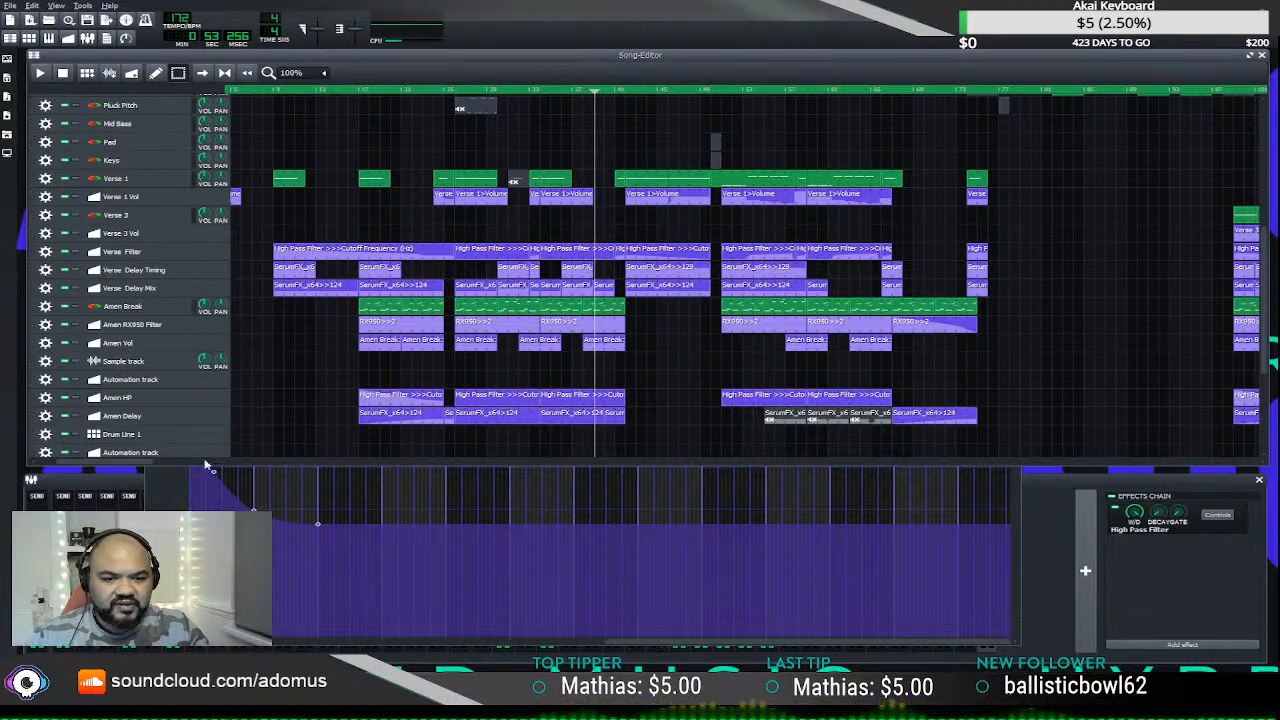
- Play from about bar 114 to hear the transition into the copied section
drag(205, 465, 550, 440)
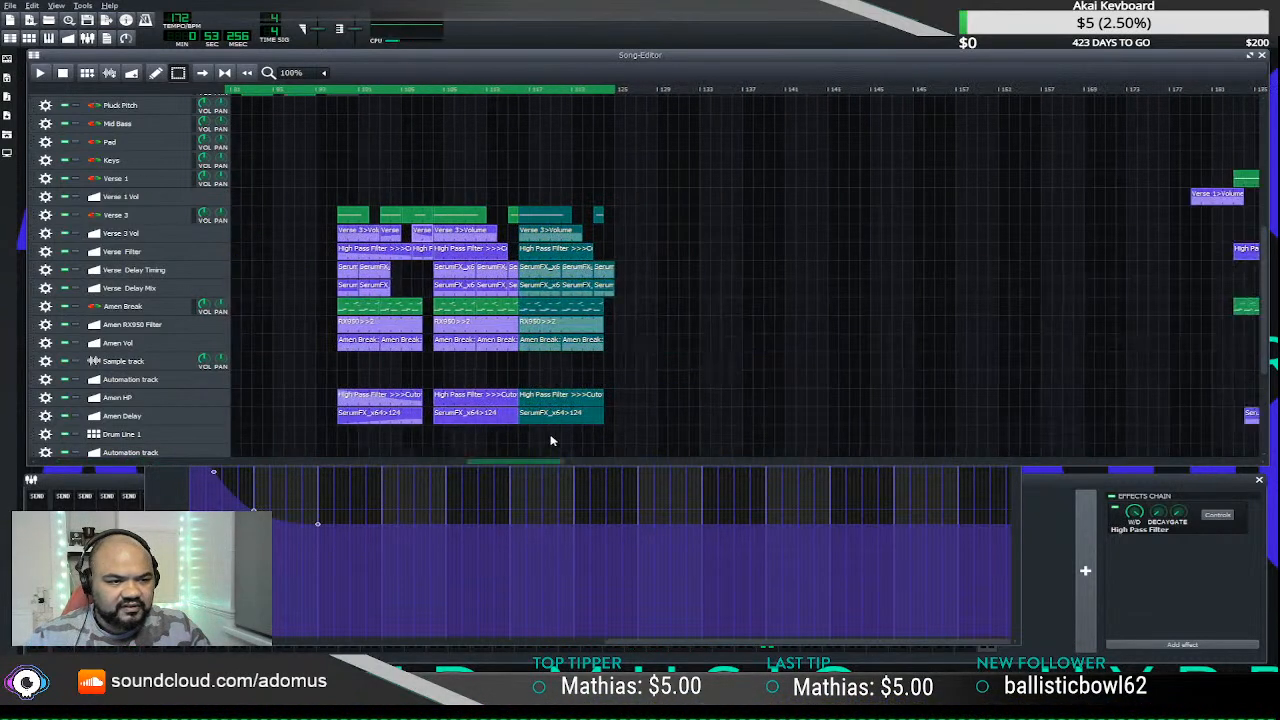
click(502, 97)
key(space)
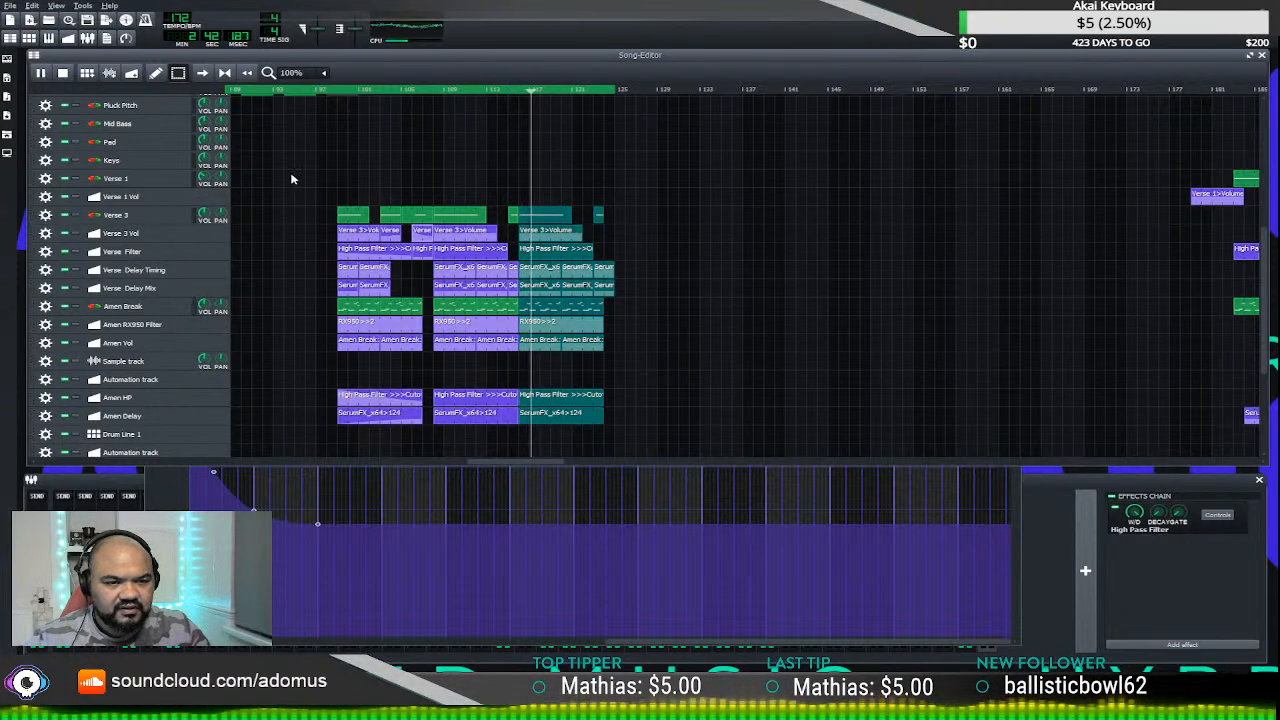
key(space)
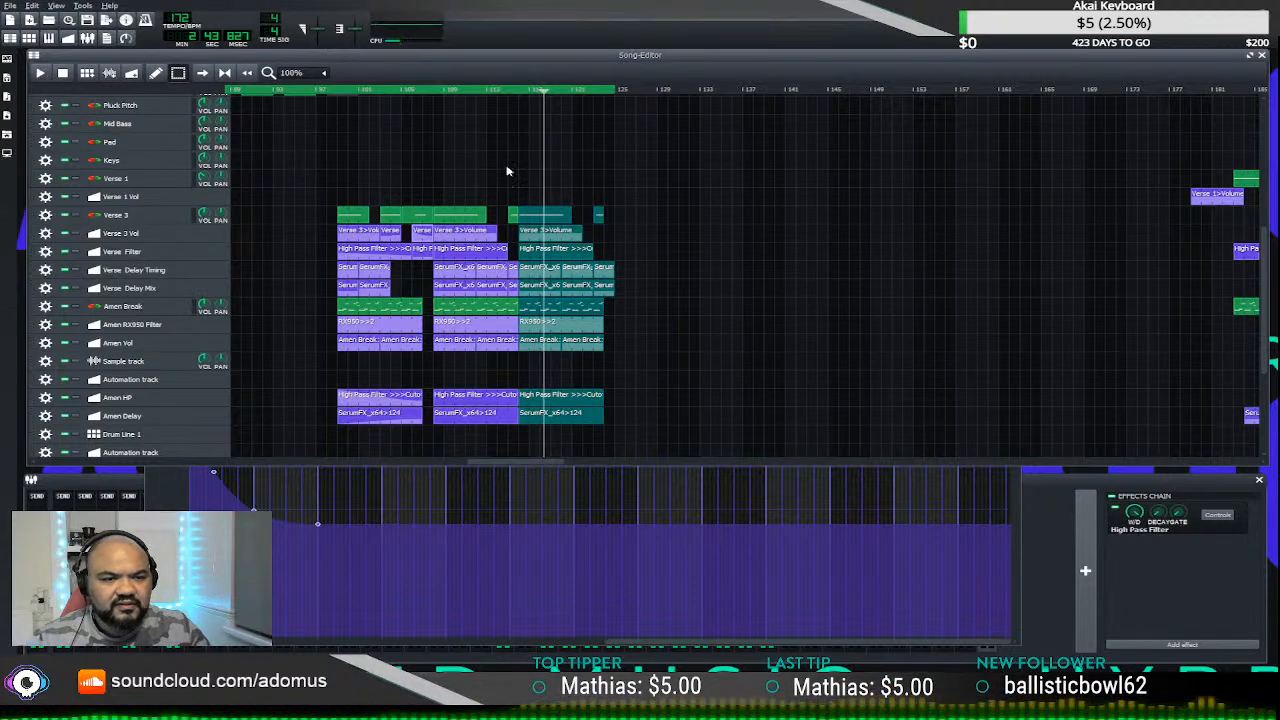
- Shorten the C3 note of the Verse 3 clip starting at bar 116 so it ends at bar 3 of the clip
scroll(633, 313, up, 2)
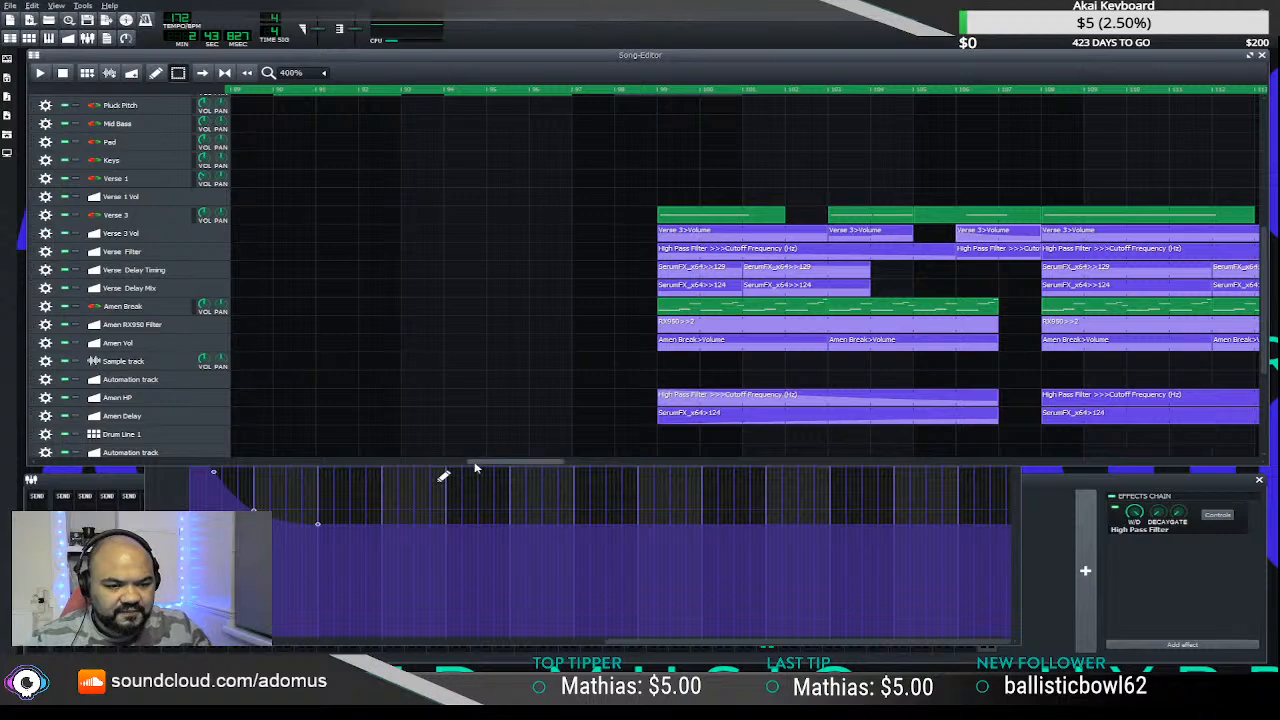
drag(484, 462, 601, 462)
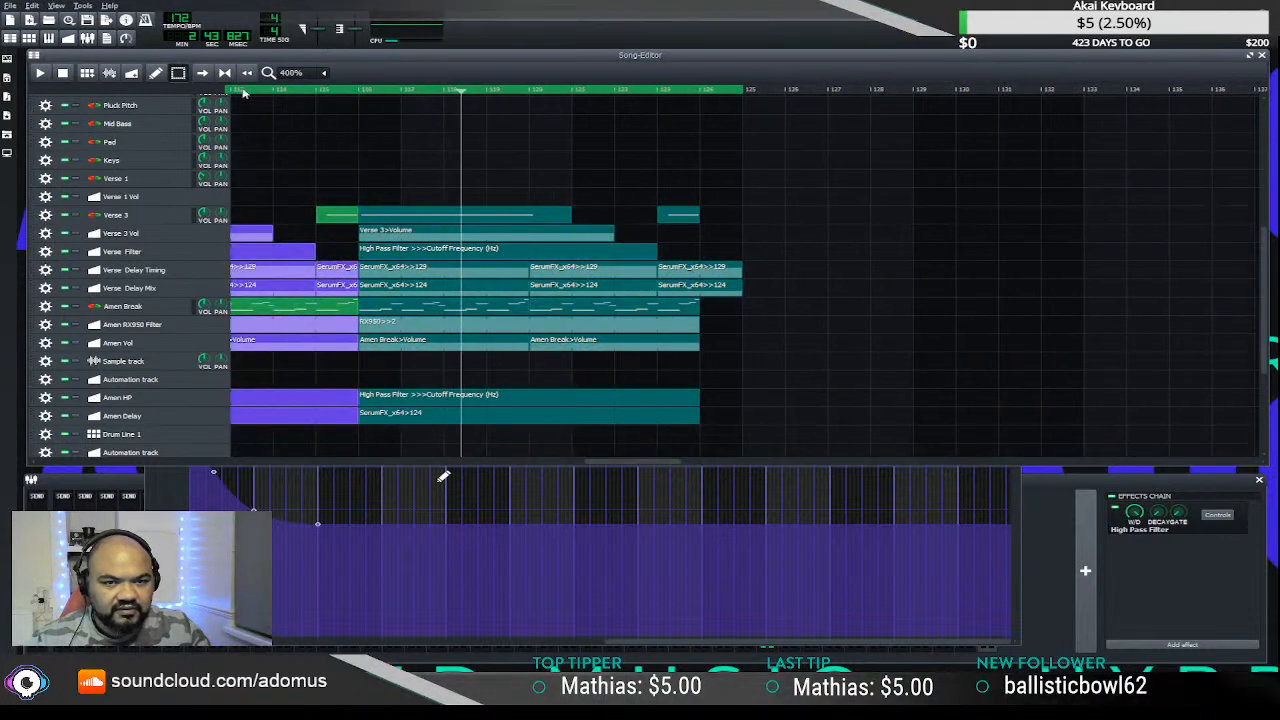
click(853, 298)
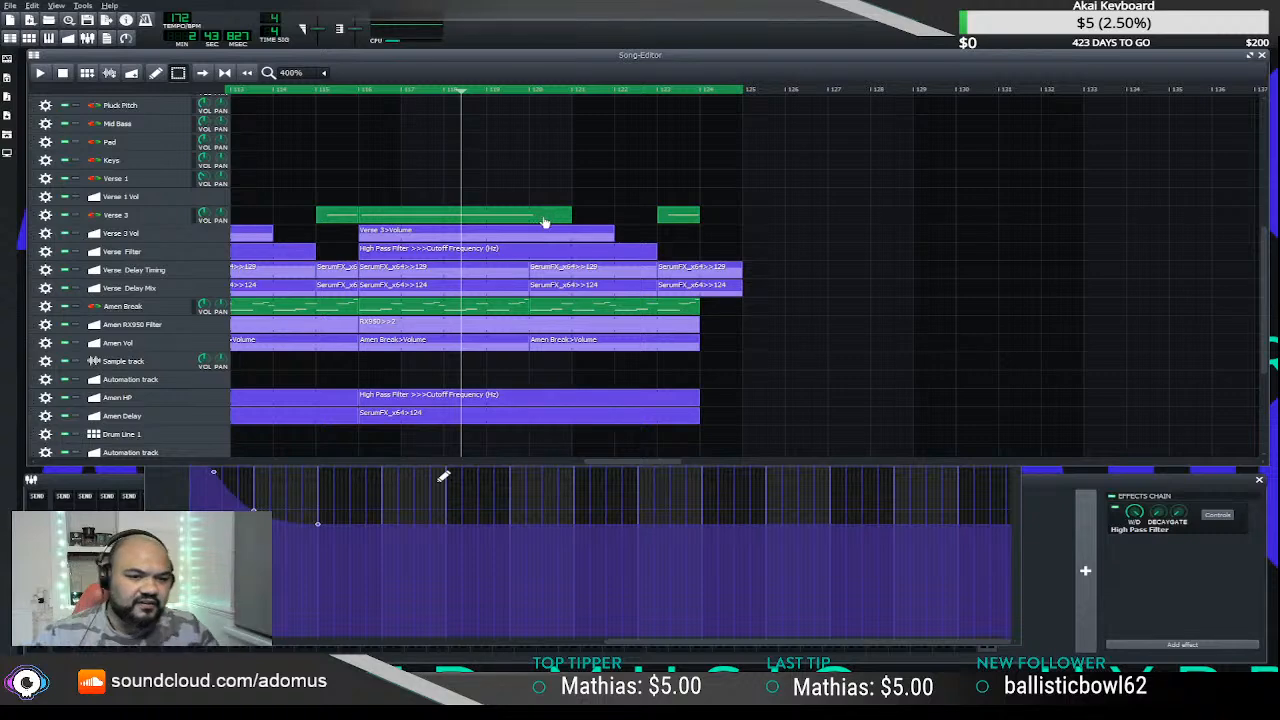
double_click(523, 220)
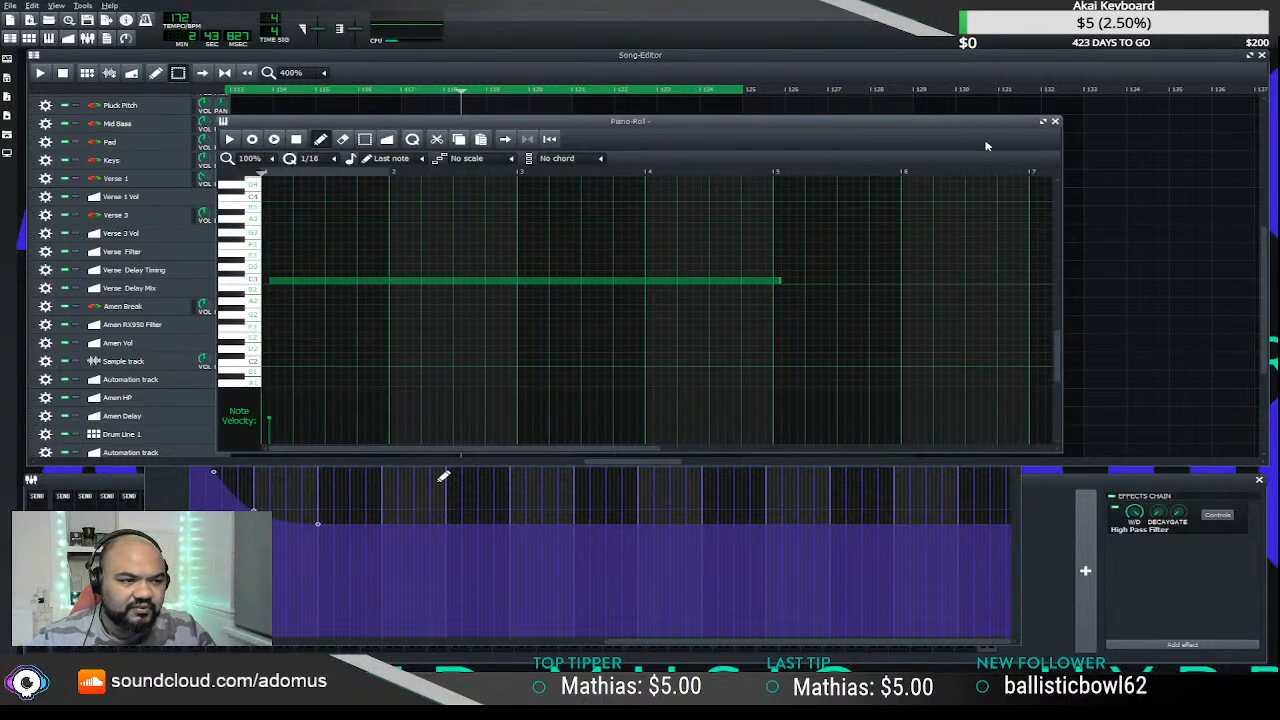
click(1054, 121)
double_click(542, 213)
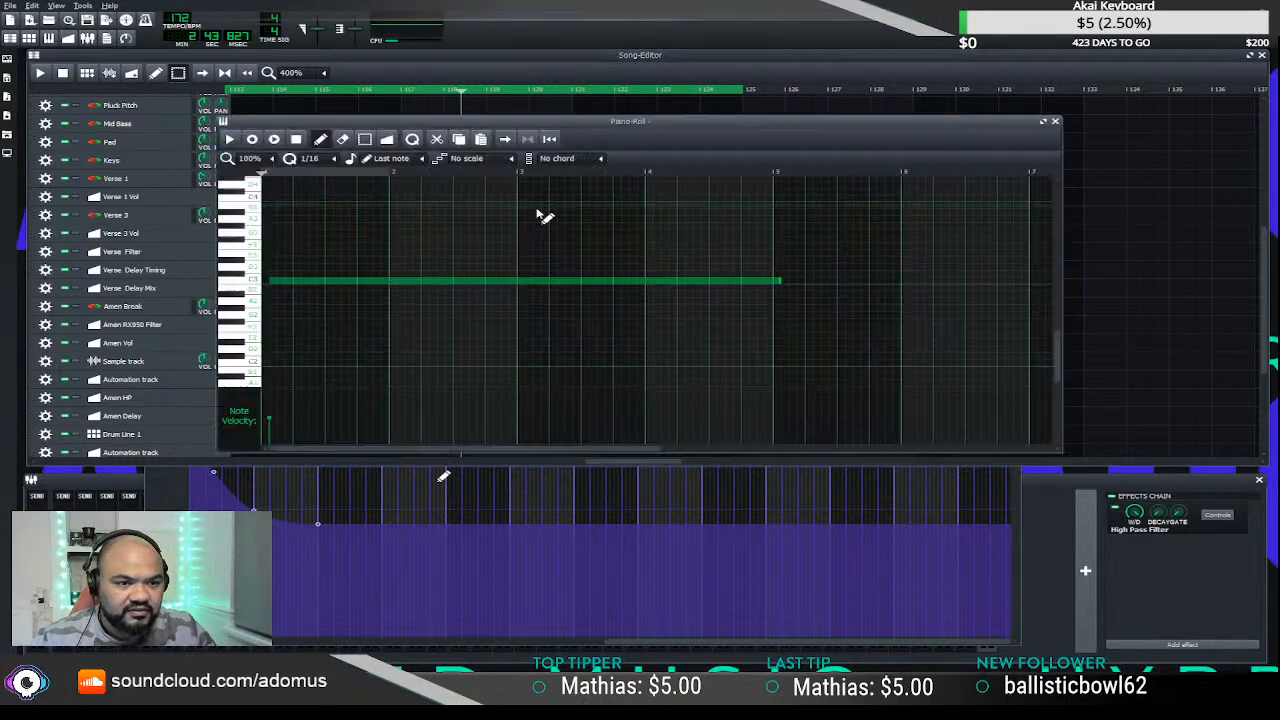
click(1055, 121)
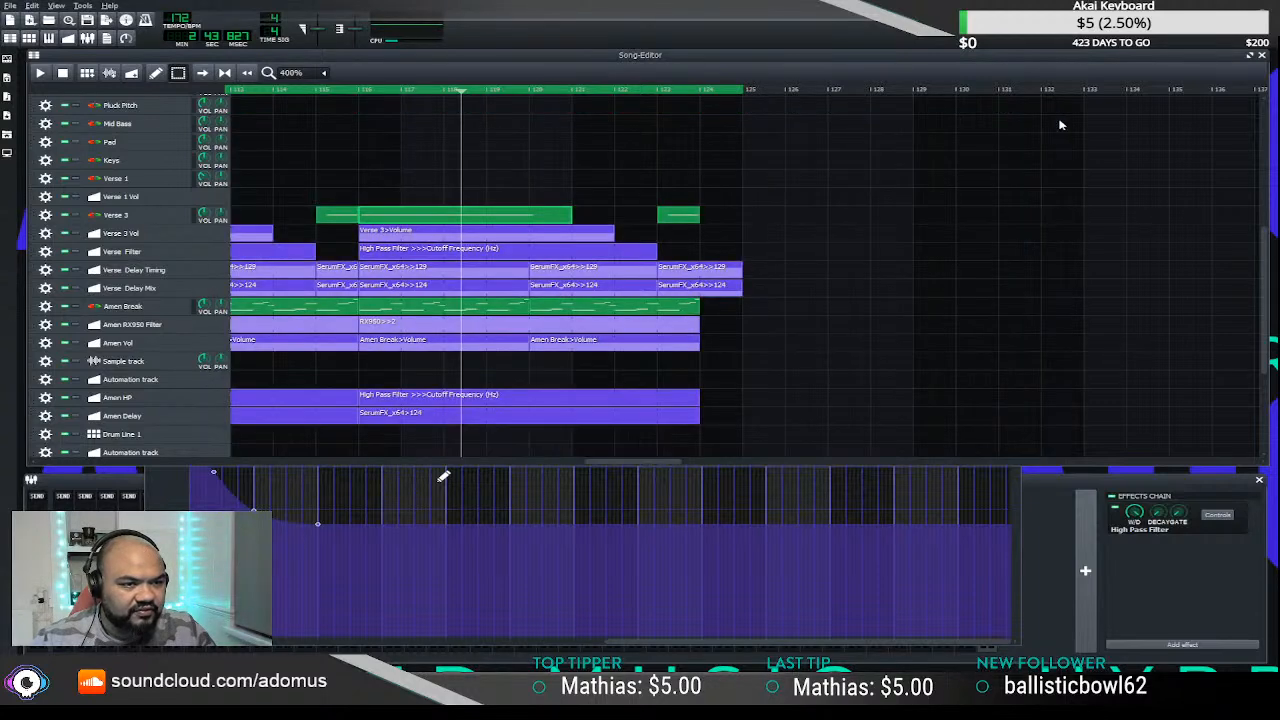
double_click(542, 216)
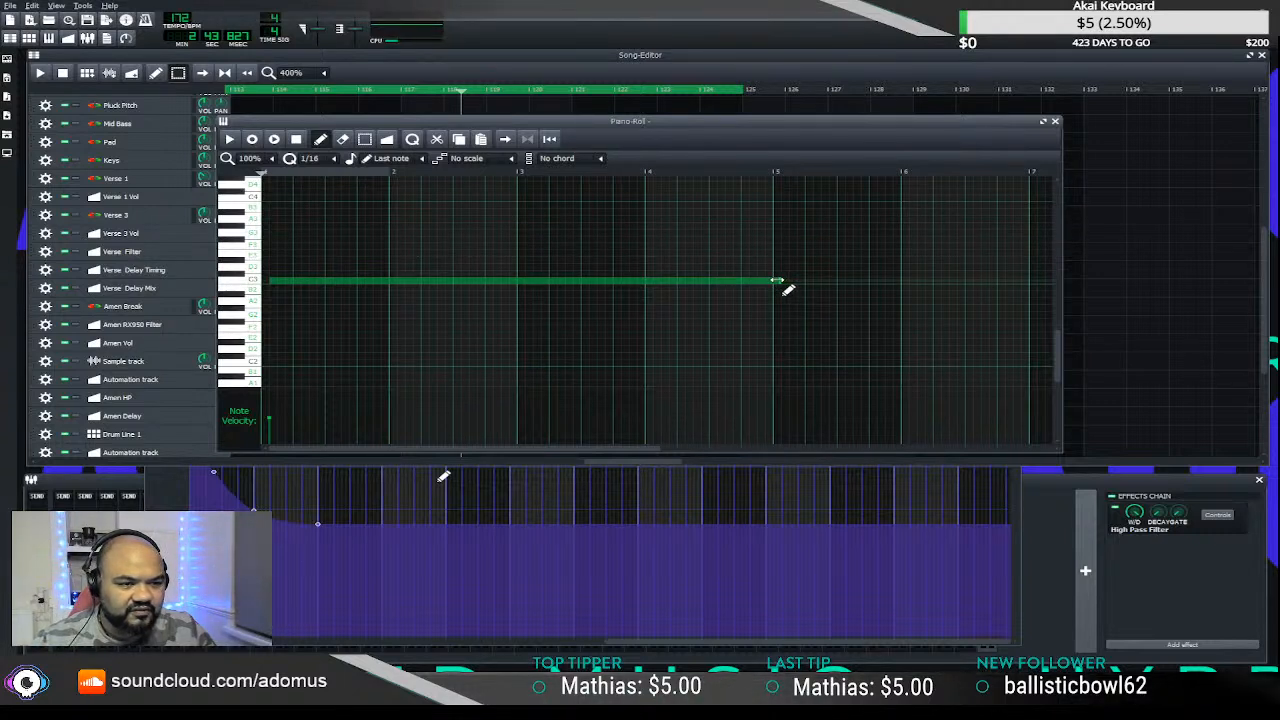
drag(778, 281, 521, 290)
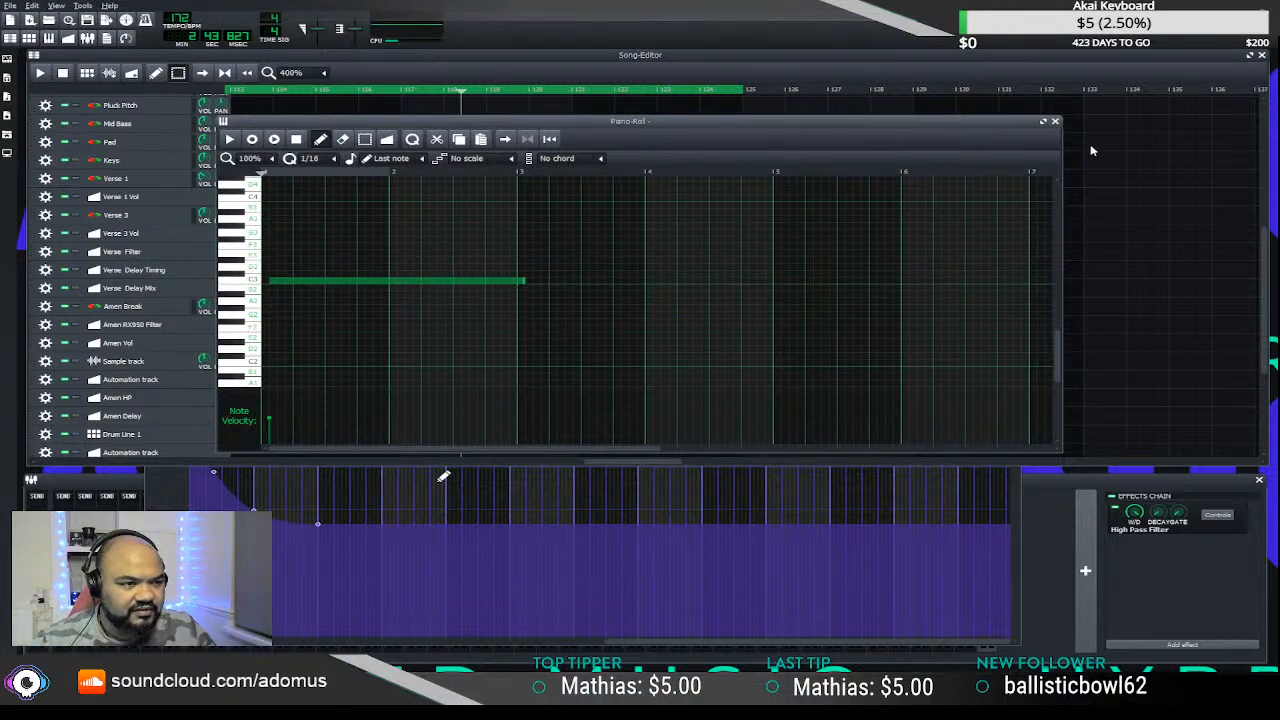
click(1055, 122)
- Play from bar 116 to check the shortened Verse 3 sample
click(360, 91)
key(space)
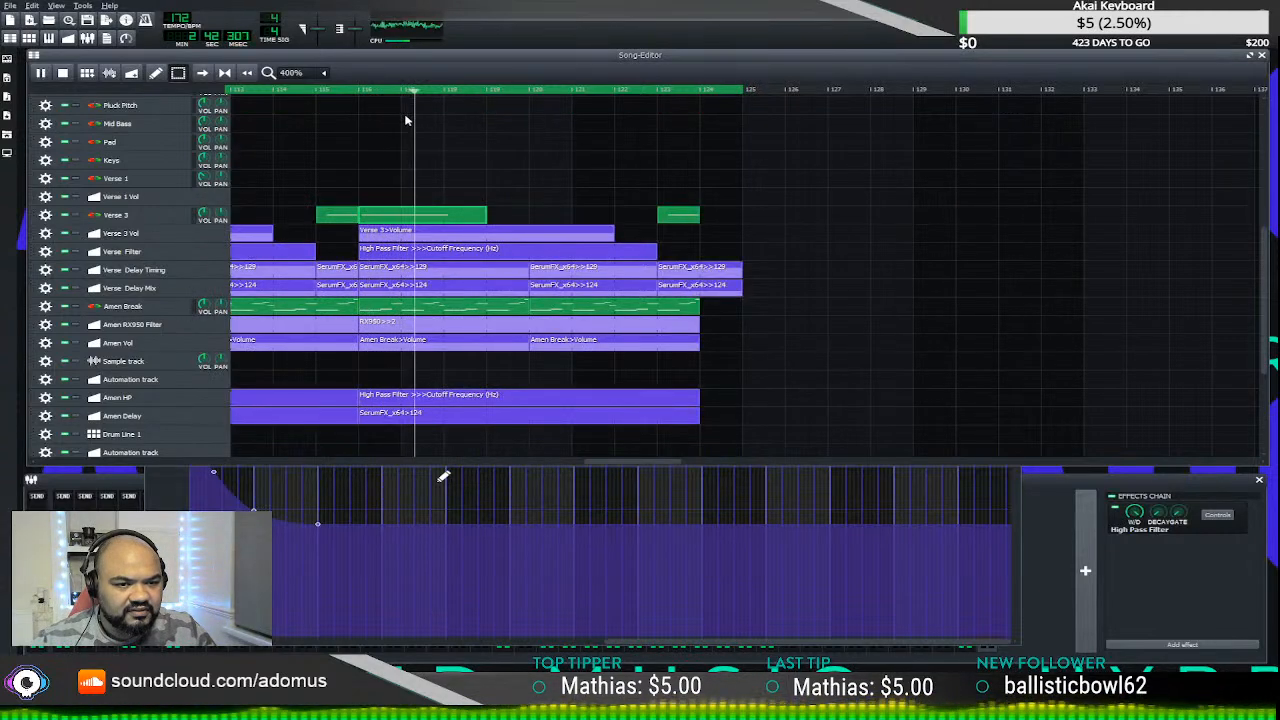
key(space)
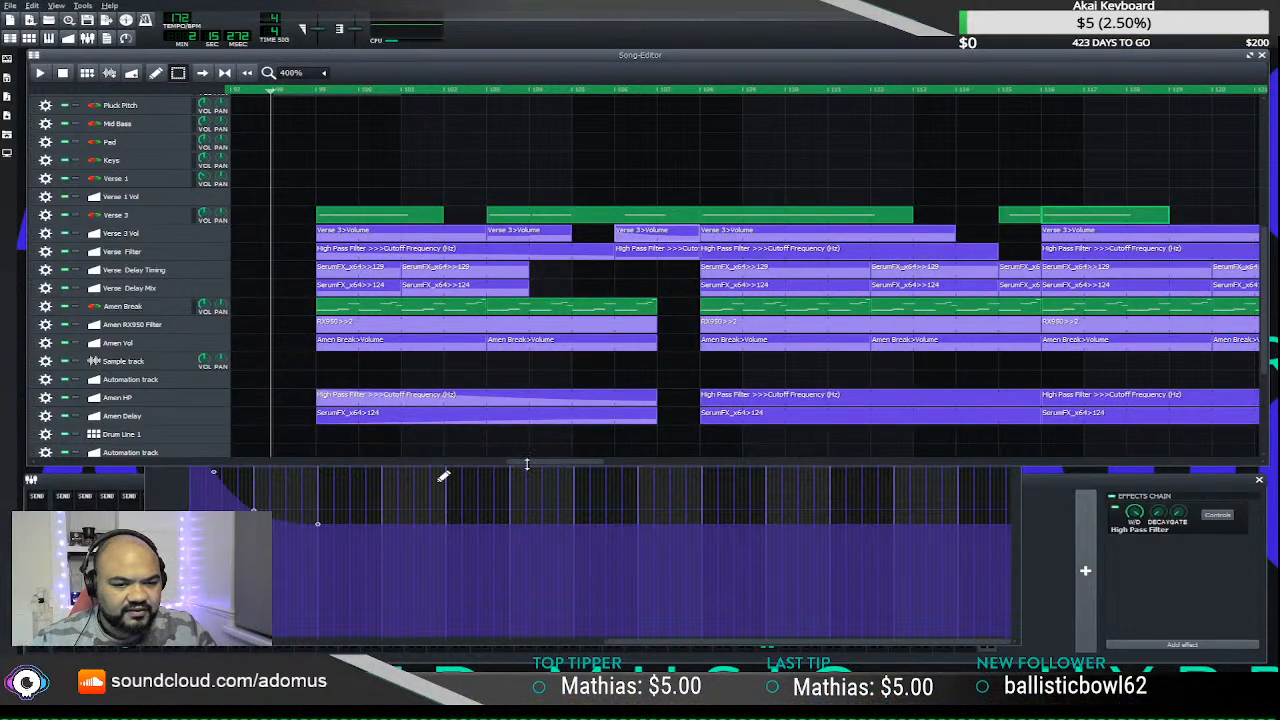
- Lengthen the C3 note of the Verse 3 clip at bar 116 to two sixteenths past bar 3, auditioning the clip in between
drag(547, 466, 612, 460)
double_click(608, 216)
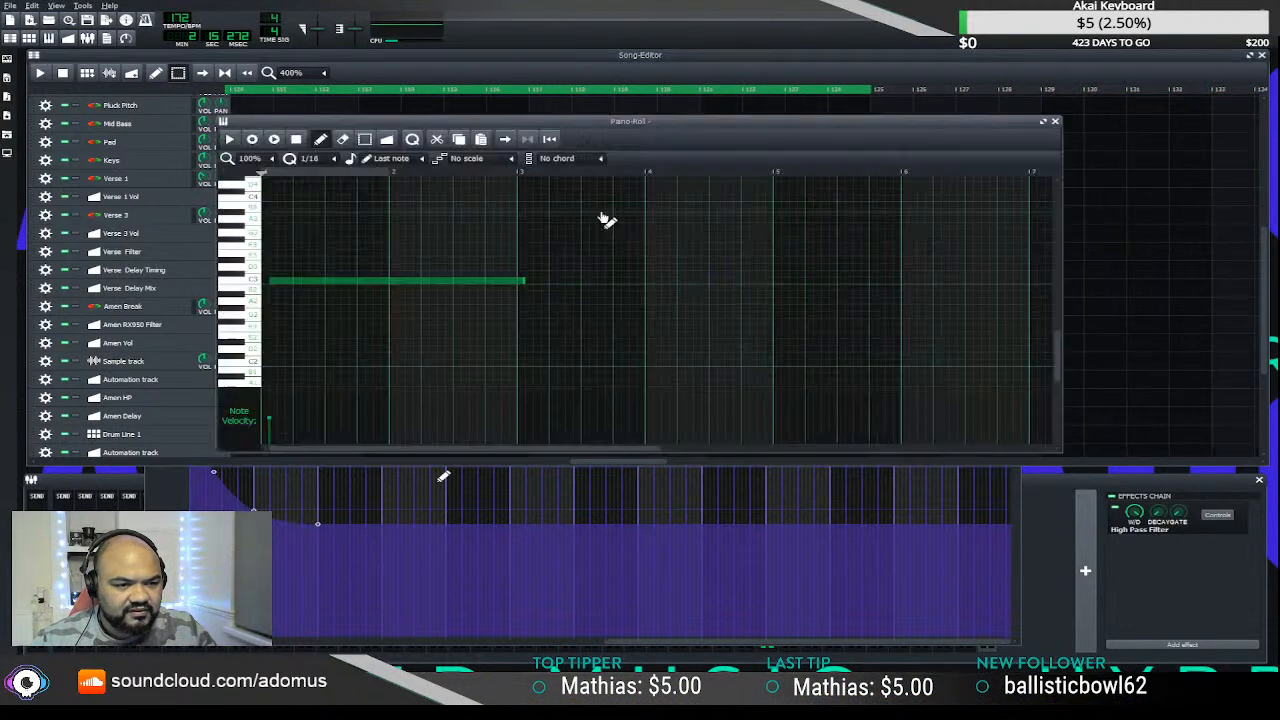
drag(522, 282, 533, 283)
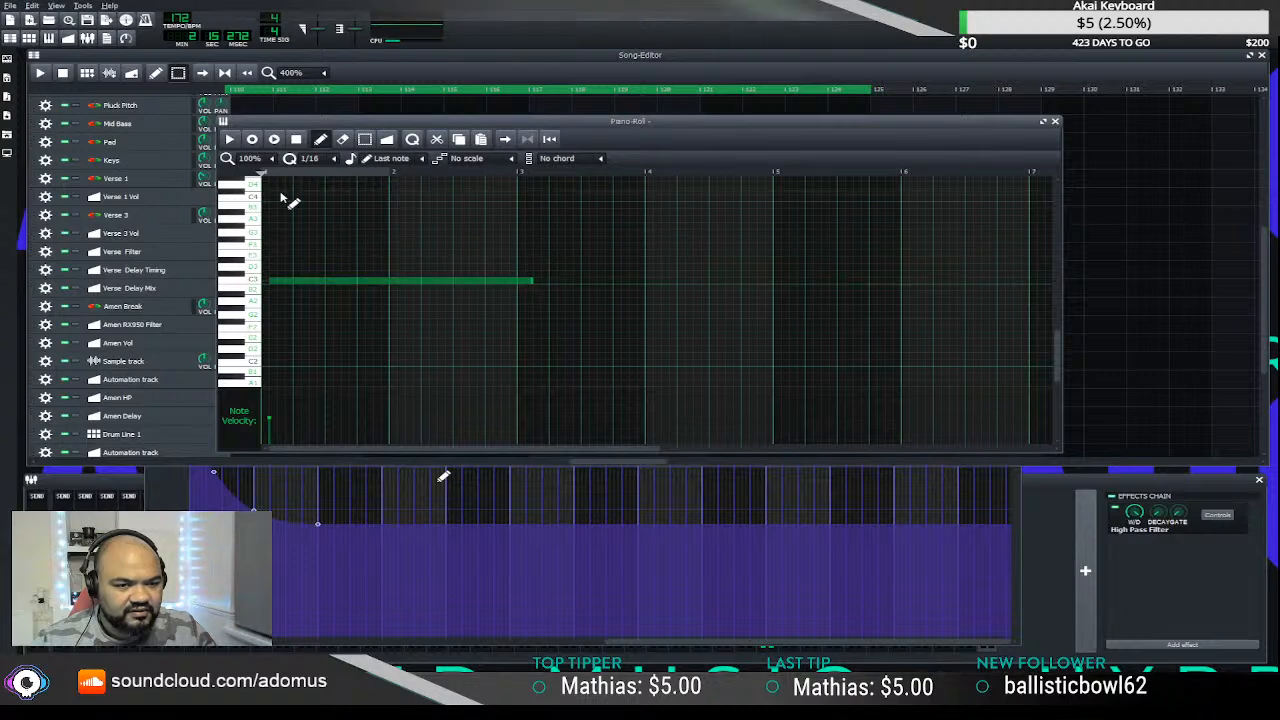
click(229, 139)
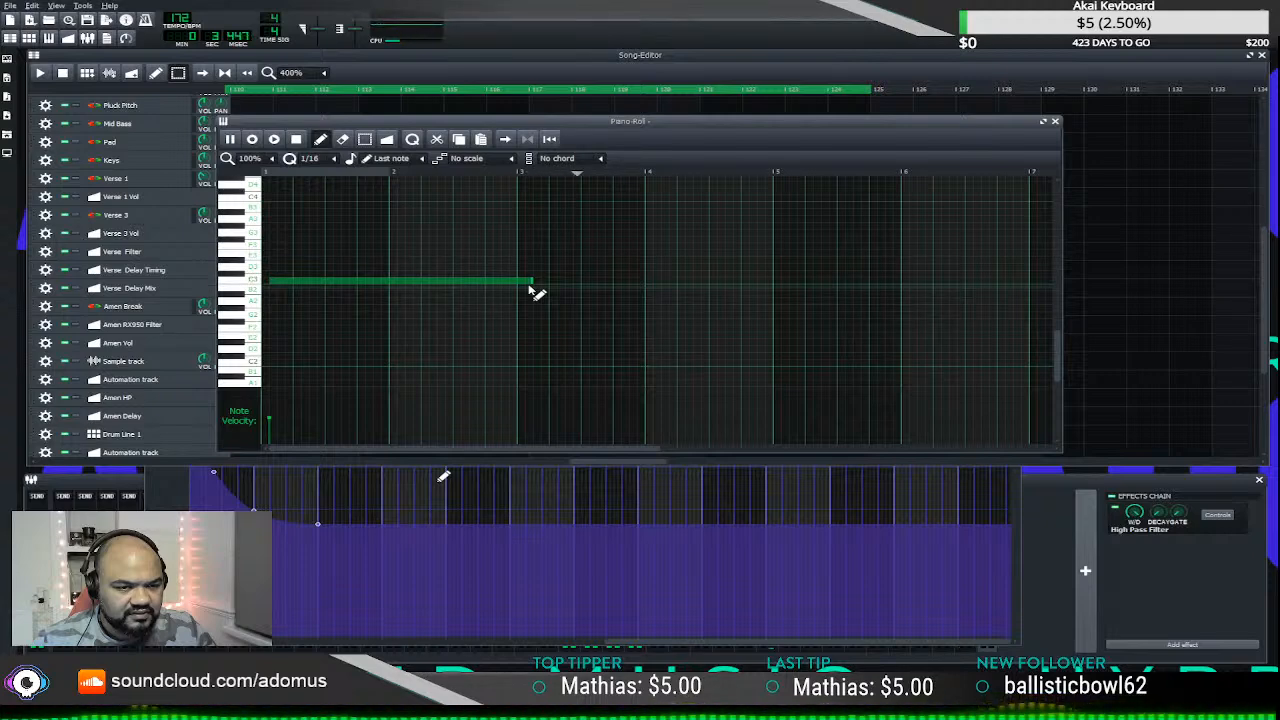
drag(530, 283, 551, 290)
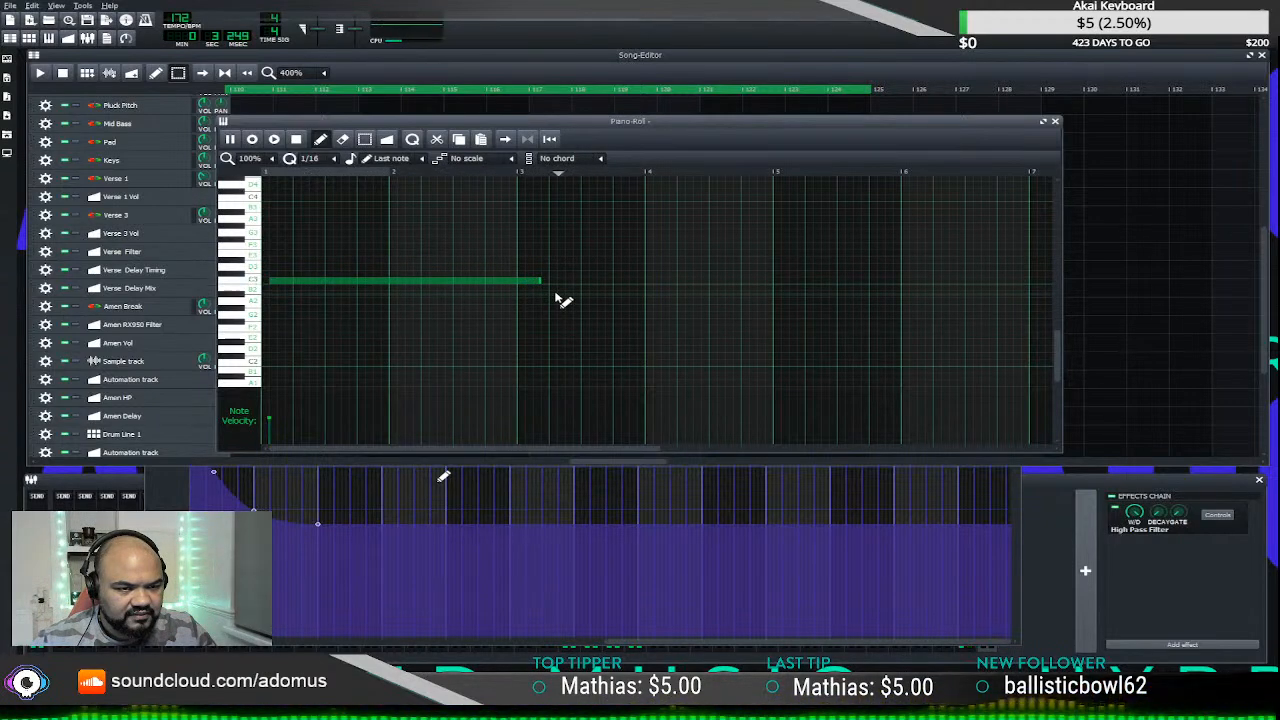
click(1054, 121)
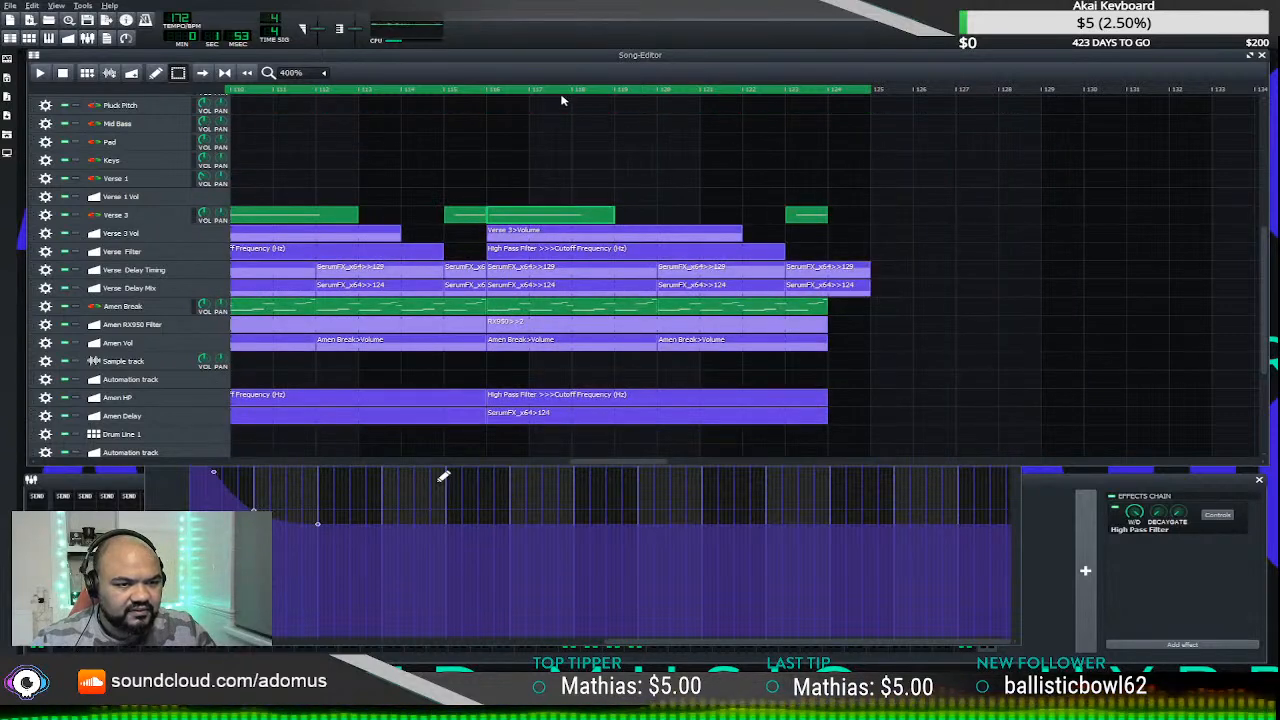
- Replay from about bar 116 to check the lengthened Verse 3 note against the other tracks
click(479, 90)
key(space)
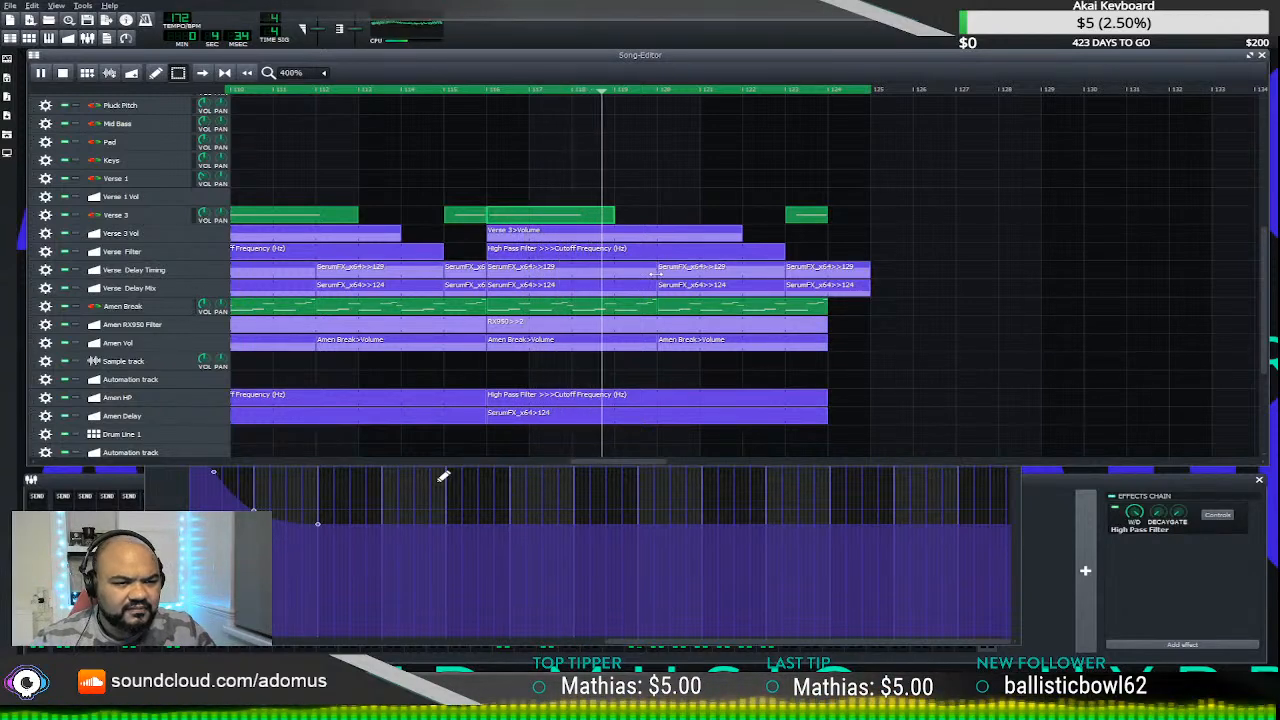
key(space)
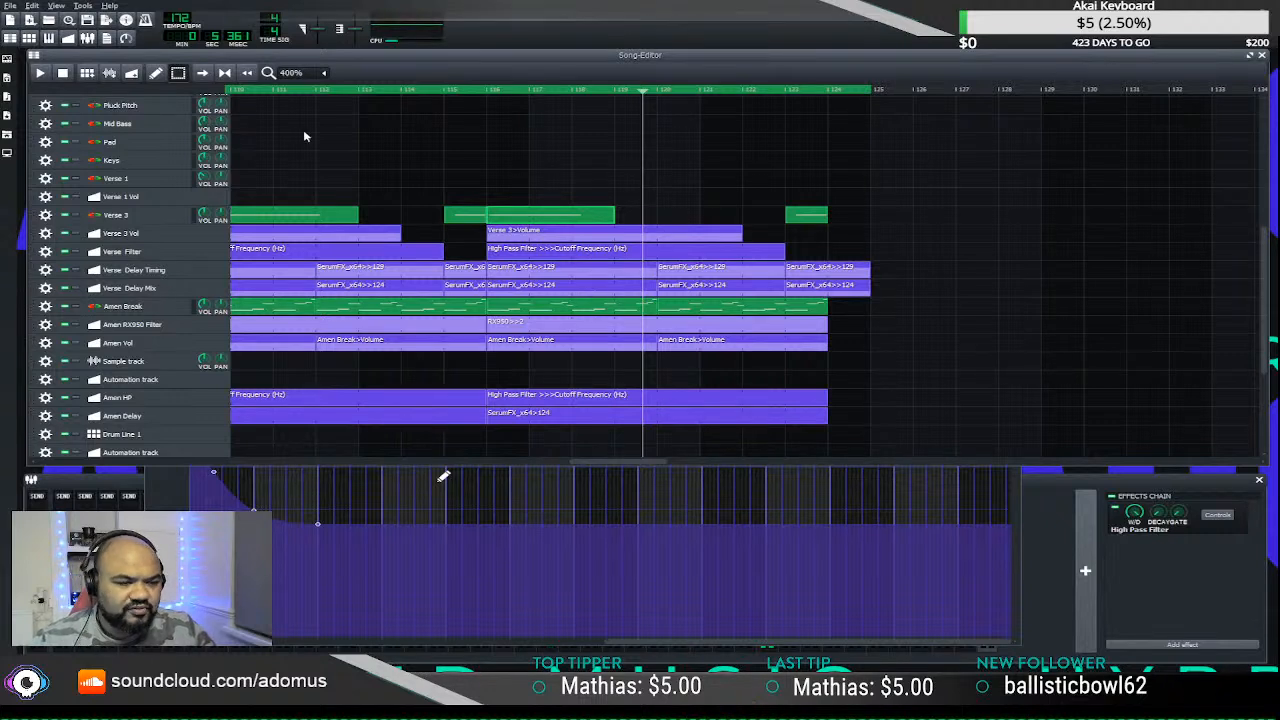
- Make the Verse Delay Timing and Verse Delay Mix clips at bar 116 end at bar 118
key(shift+d)
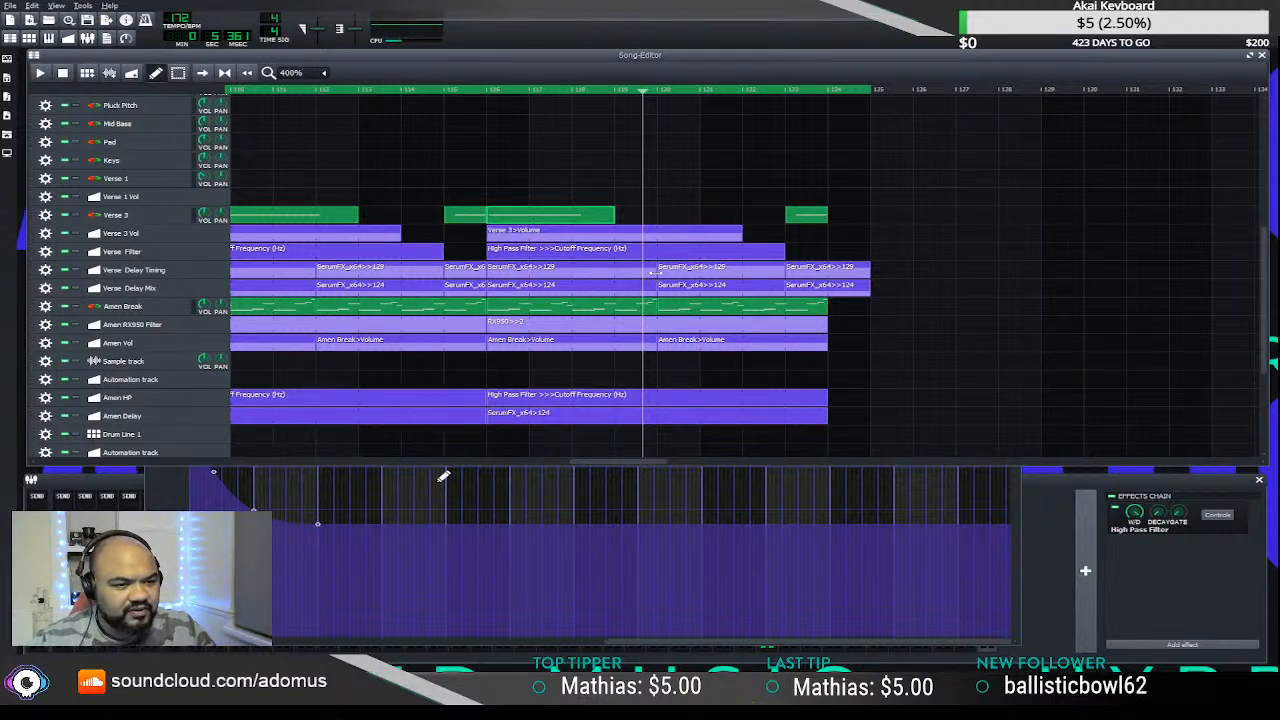
drag(655, 271, 577, 273)
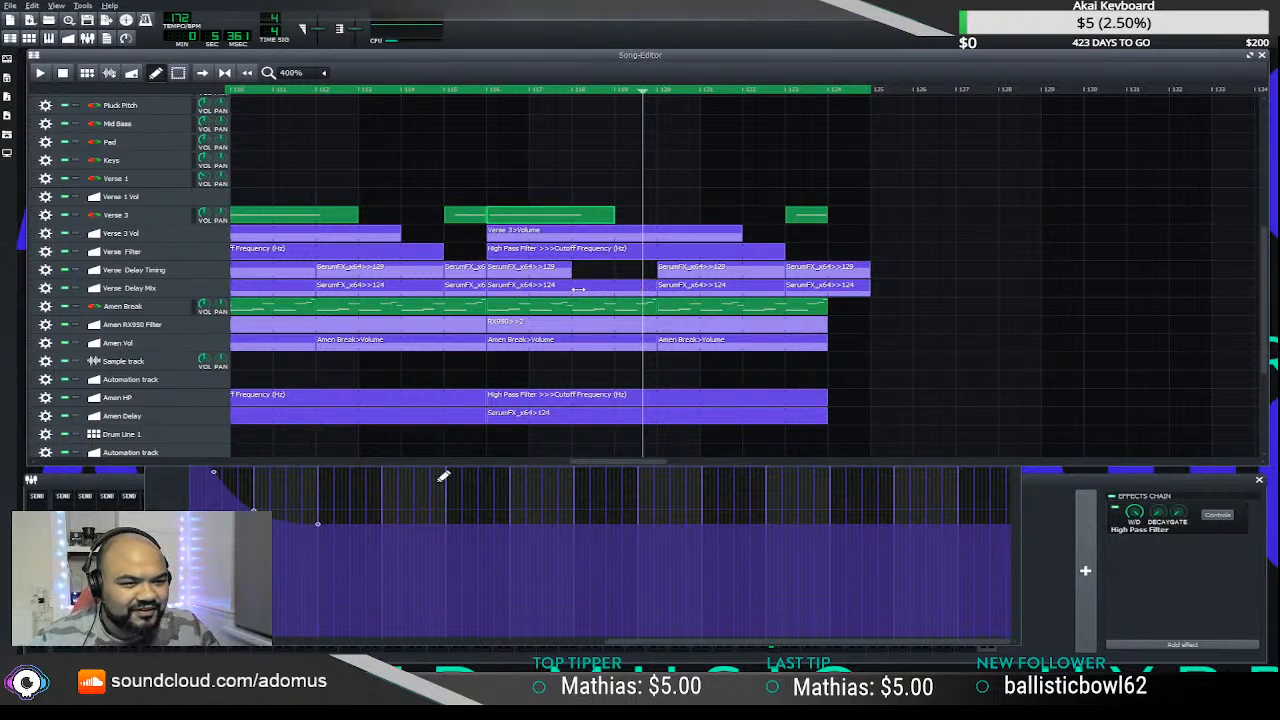
drag(578, 289, 554, 290)
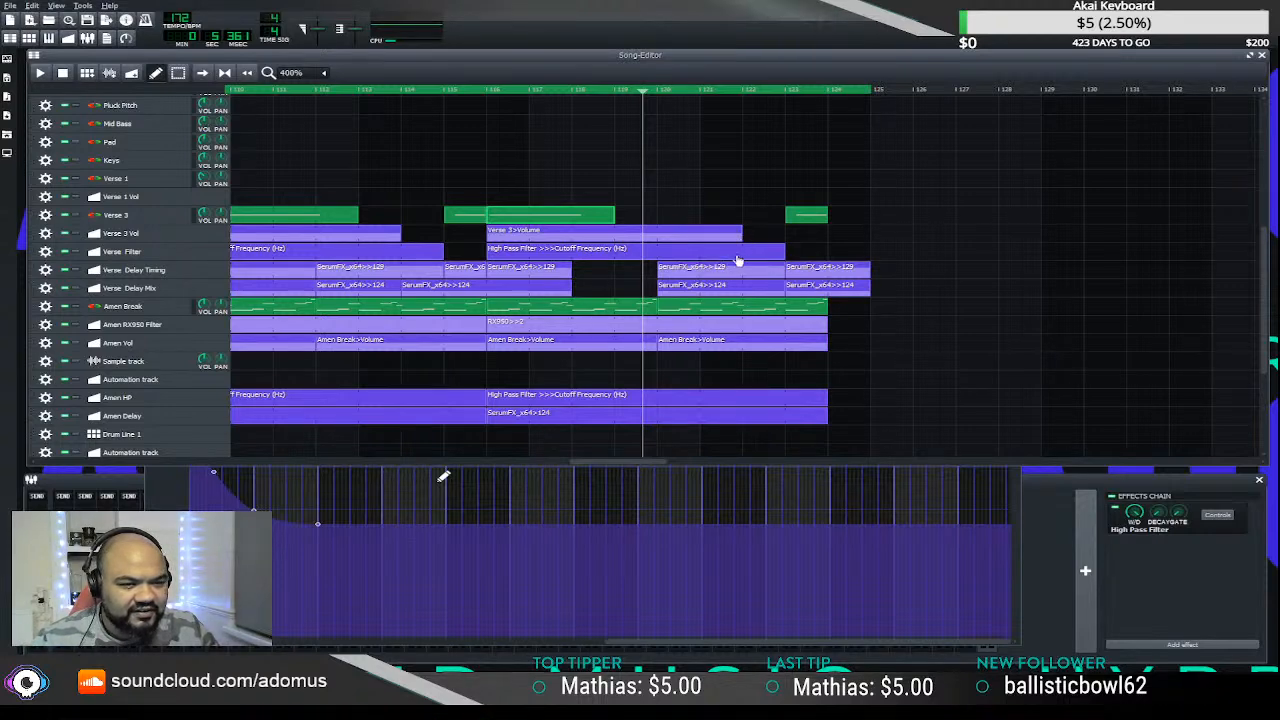
- Copy the three-bar Verse Delay Timing and Verse Delay Mix clips at bar 30 to bar 129
drag(574, 461, 168, 406)
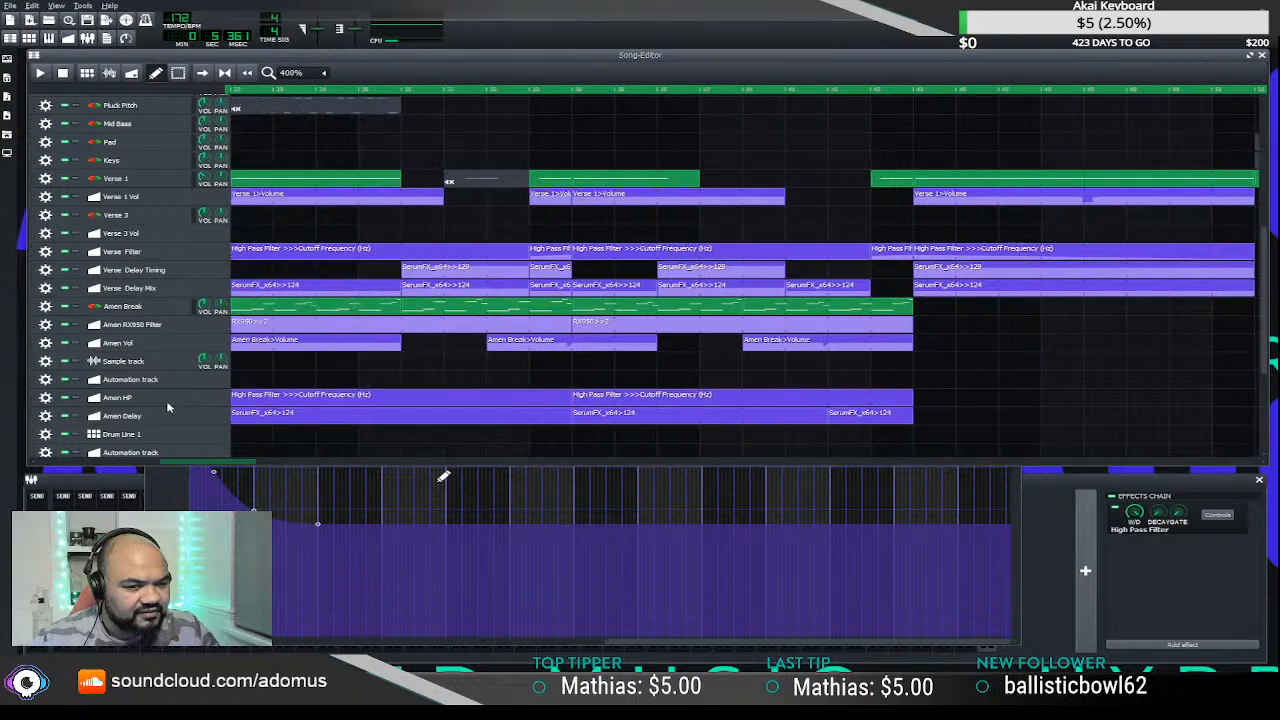
ctrl+scroll(323, 302, down, 2)
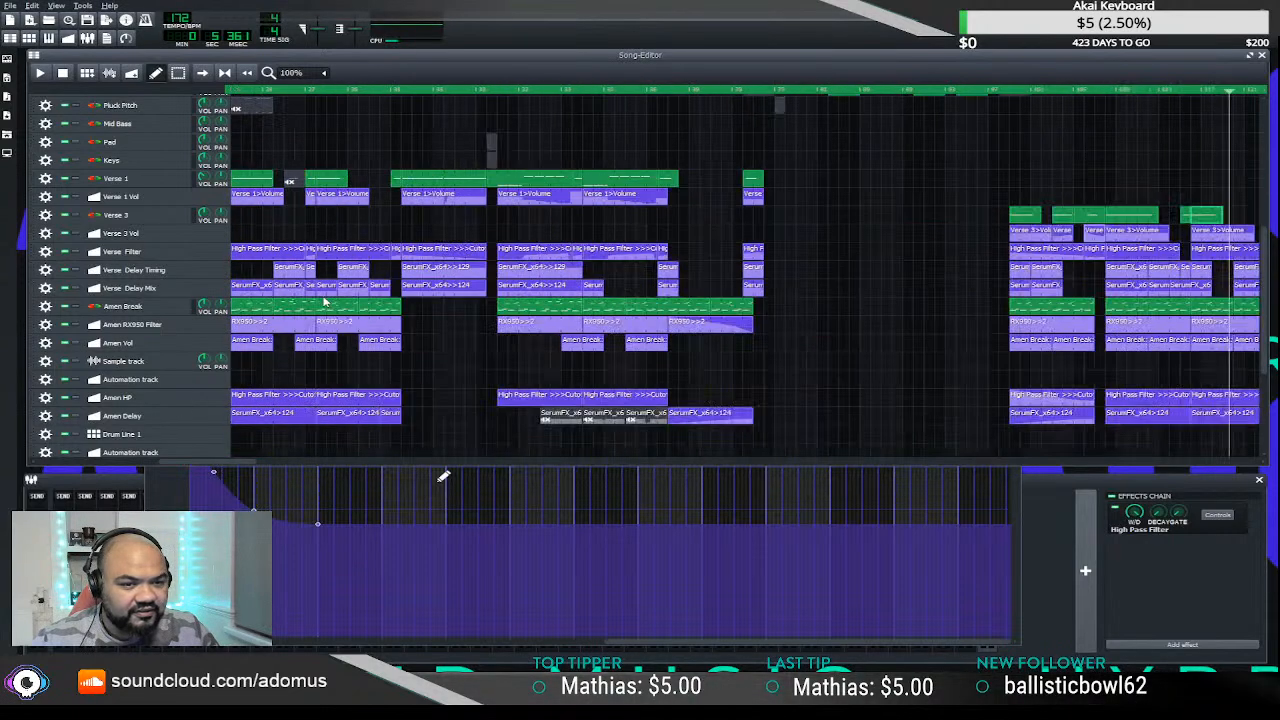
ctrl+scroll(325, 300, down, 1)
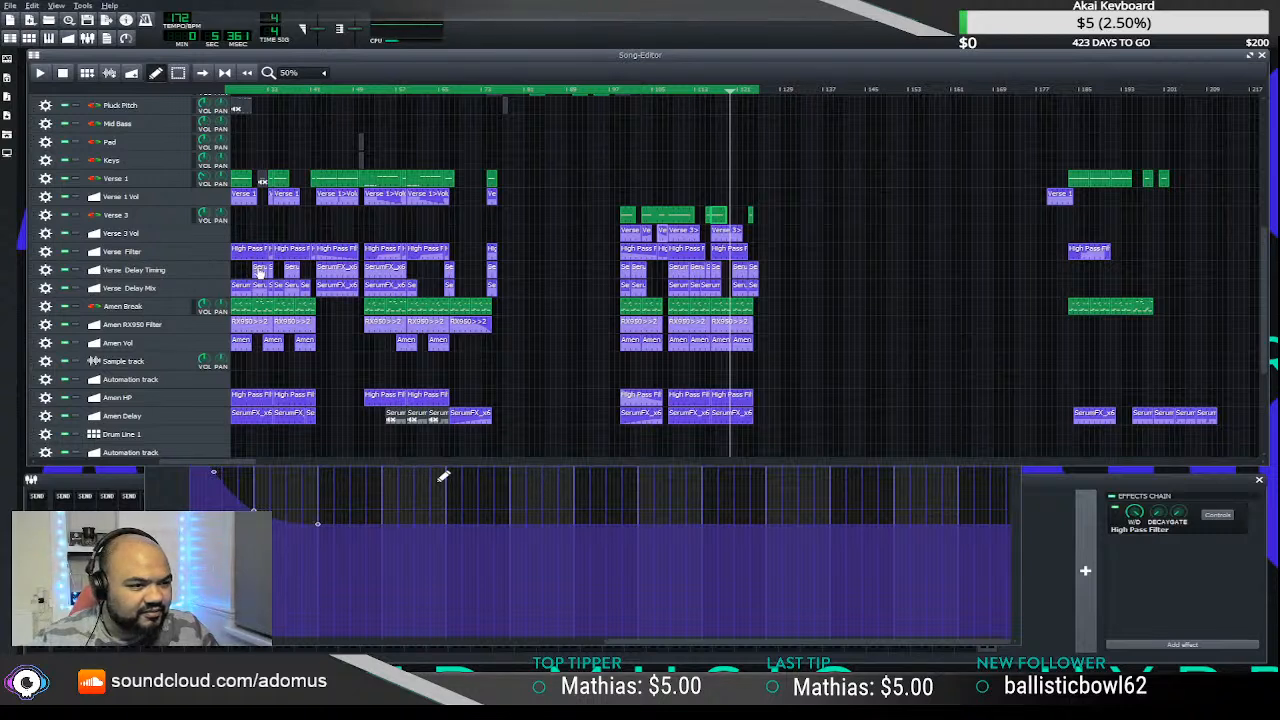
drag(260, 270, 787, 270)
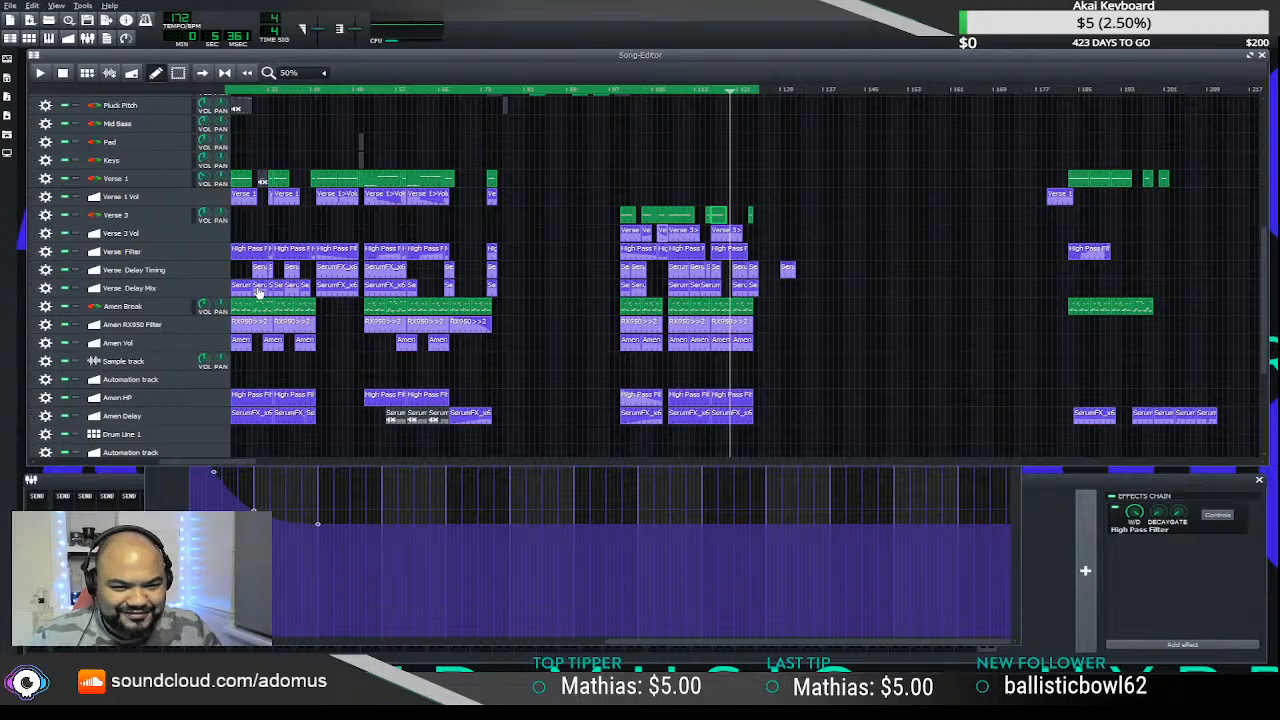
drag(290, 290, 786, 283)
- Move the copied Verse Delay Timing clip to bar 118, shorten it to two bars, and shift the delay clips after it one bar later
ctrl+scroll(785, 335, up, 2)
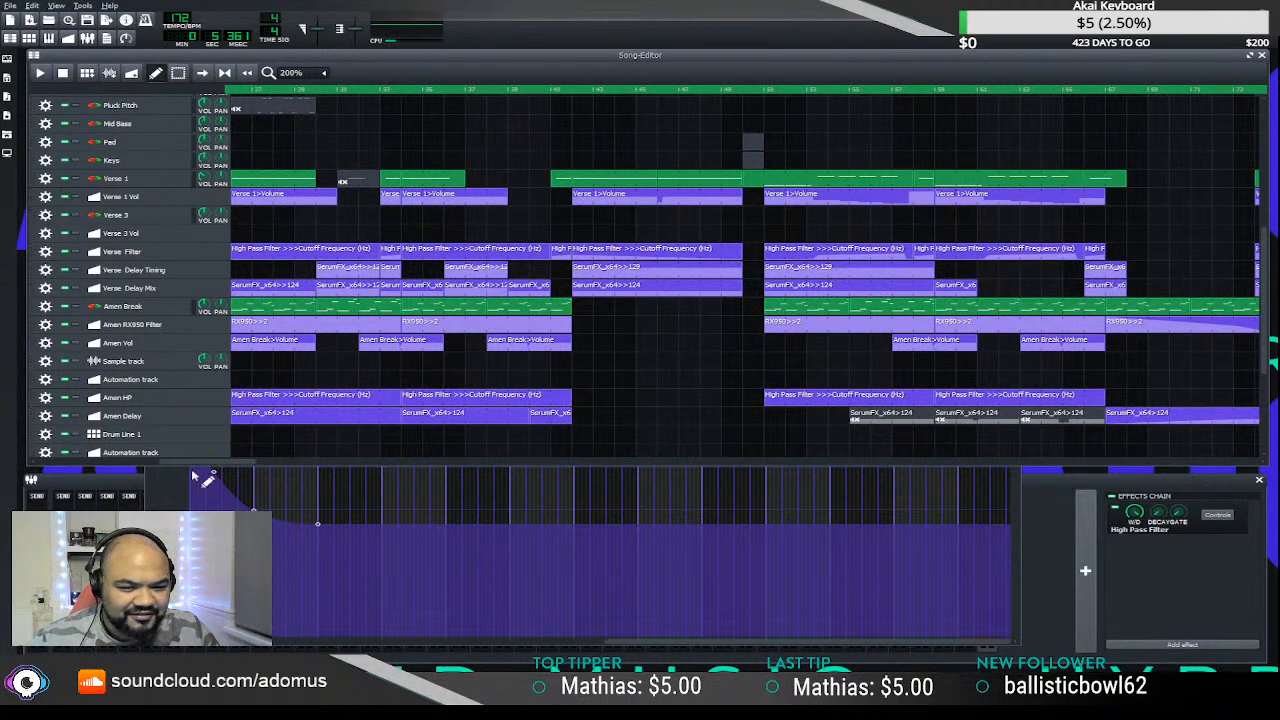
drag(173, 463, 296, 462)
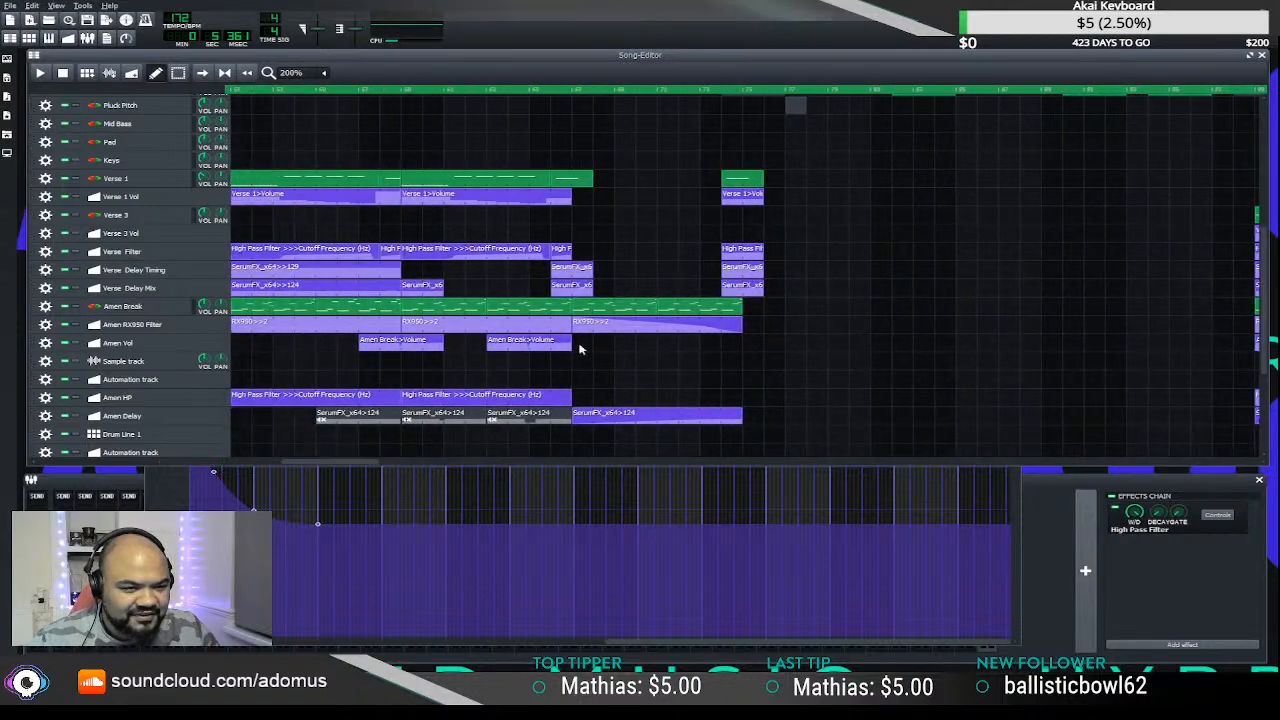
scroll(590, 345, up, 2)
scroll(600, 342, down, 2)
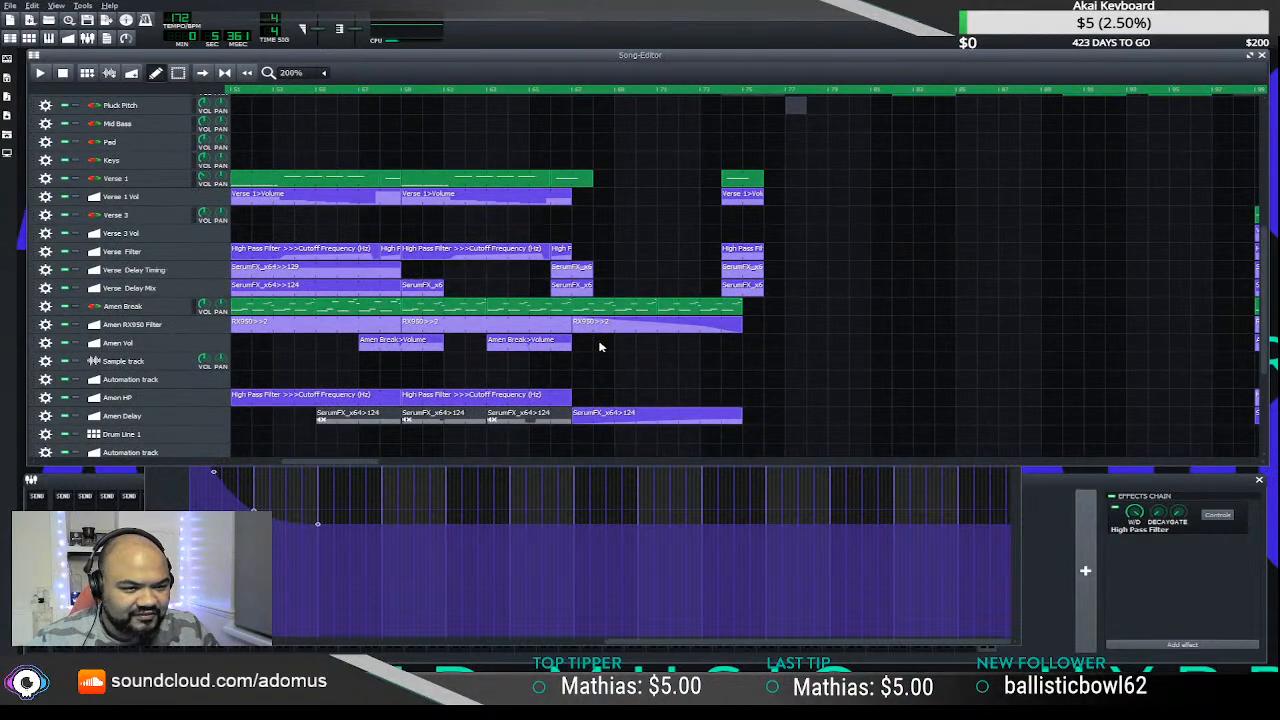
scroll(600, 346, up, 4)
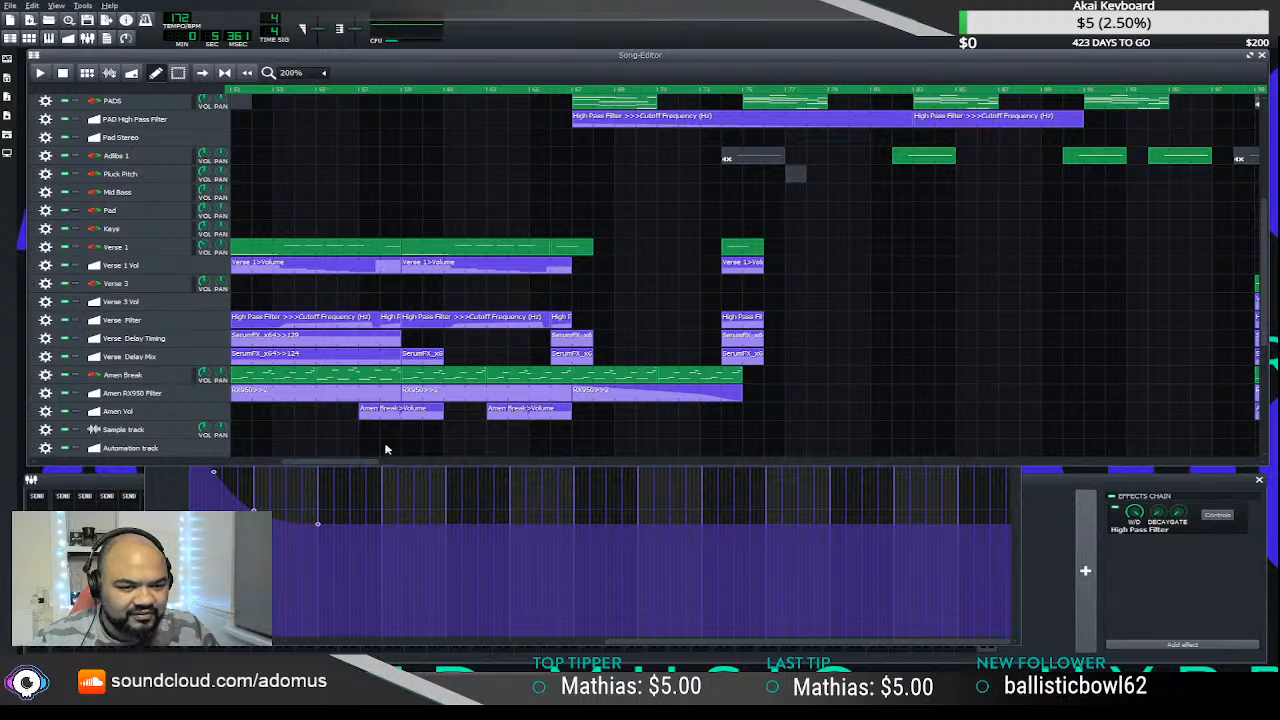
drag(362, 466, 619, 471)
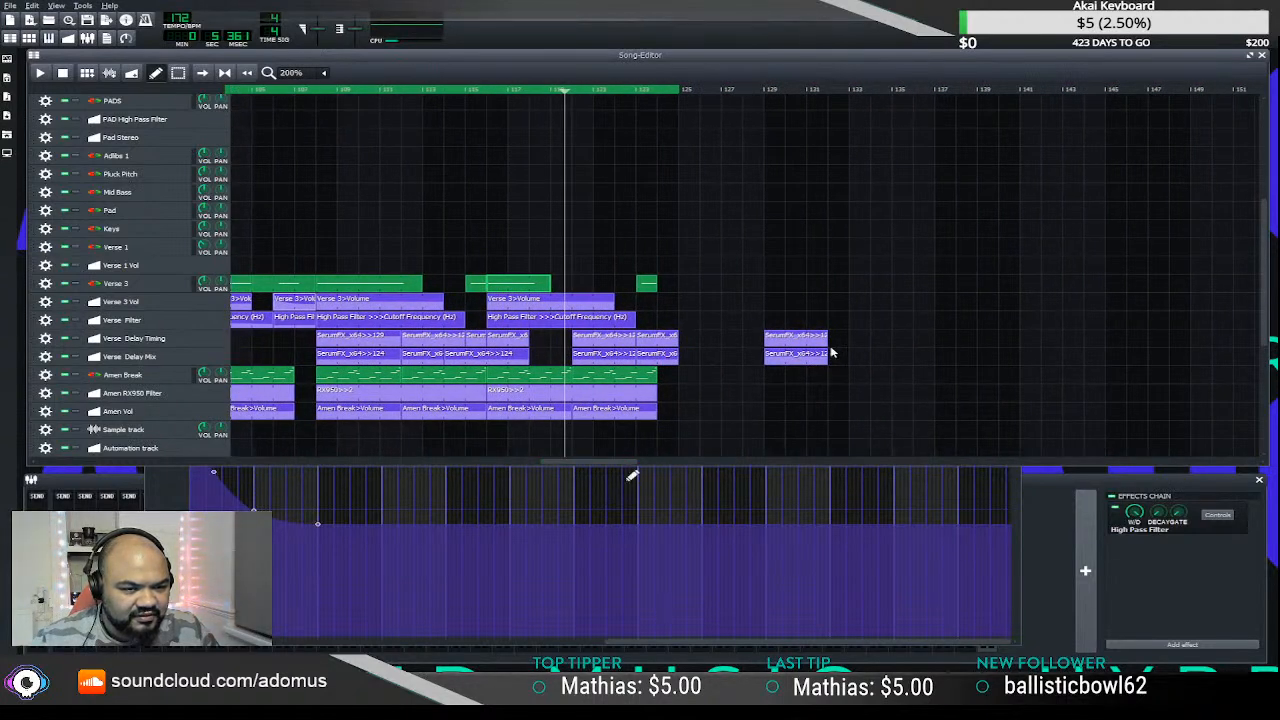
drag(797, 338, 622, 340)
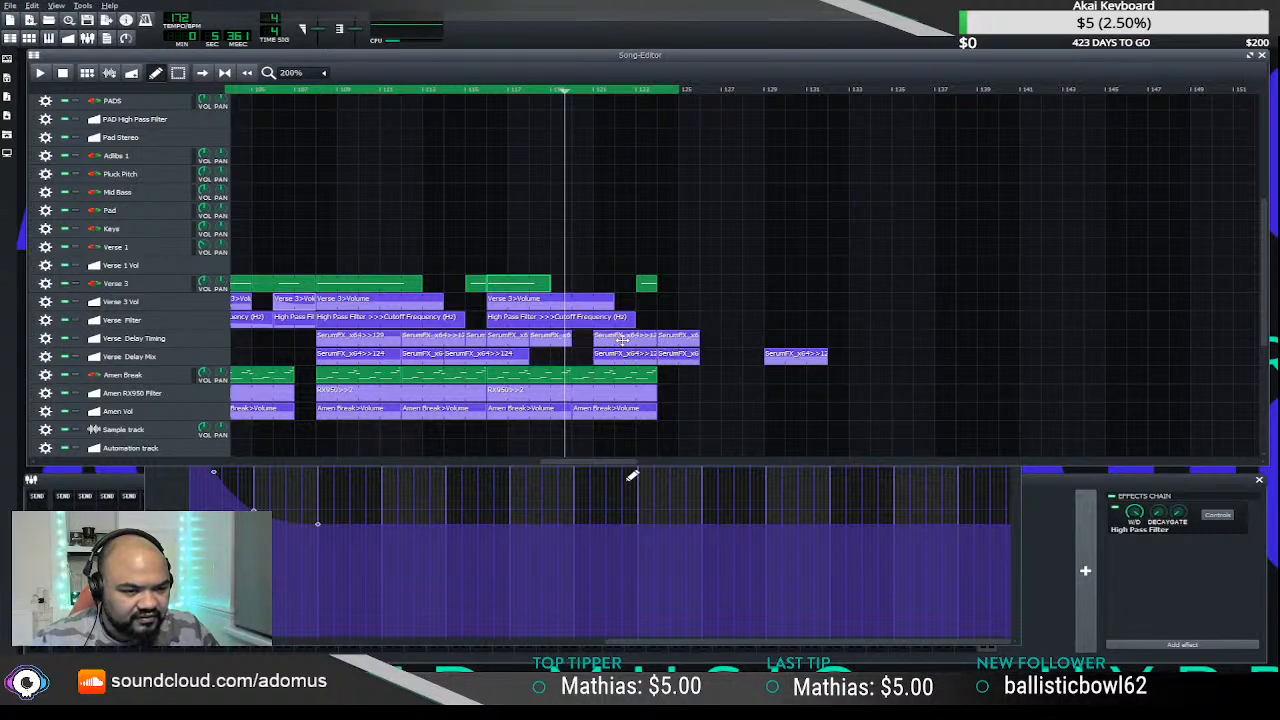
- Move the copied Verse Delay Mix clip from bar 129 to bar 118 and shorten it to two bars
scroll(567, 357, up, 1)
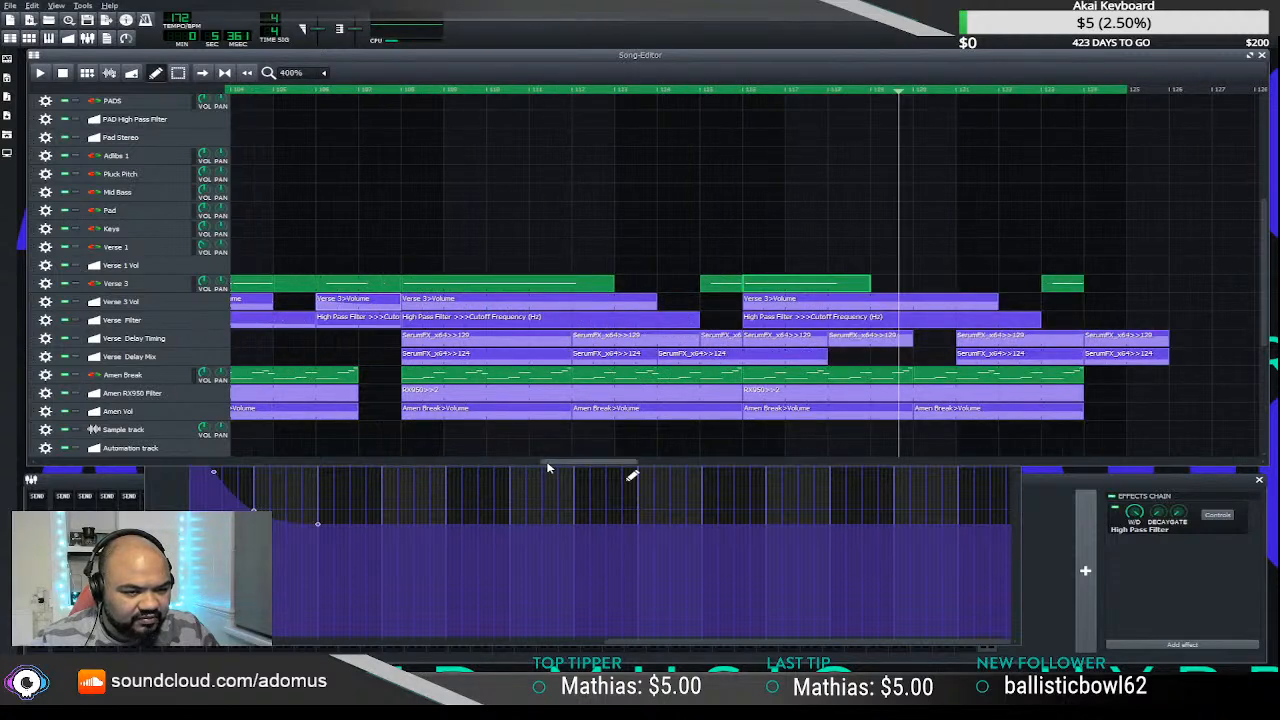
scroll(640, 422, right, 5)
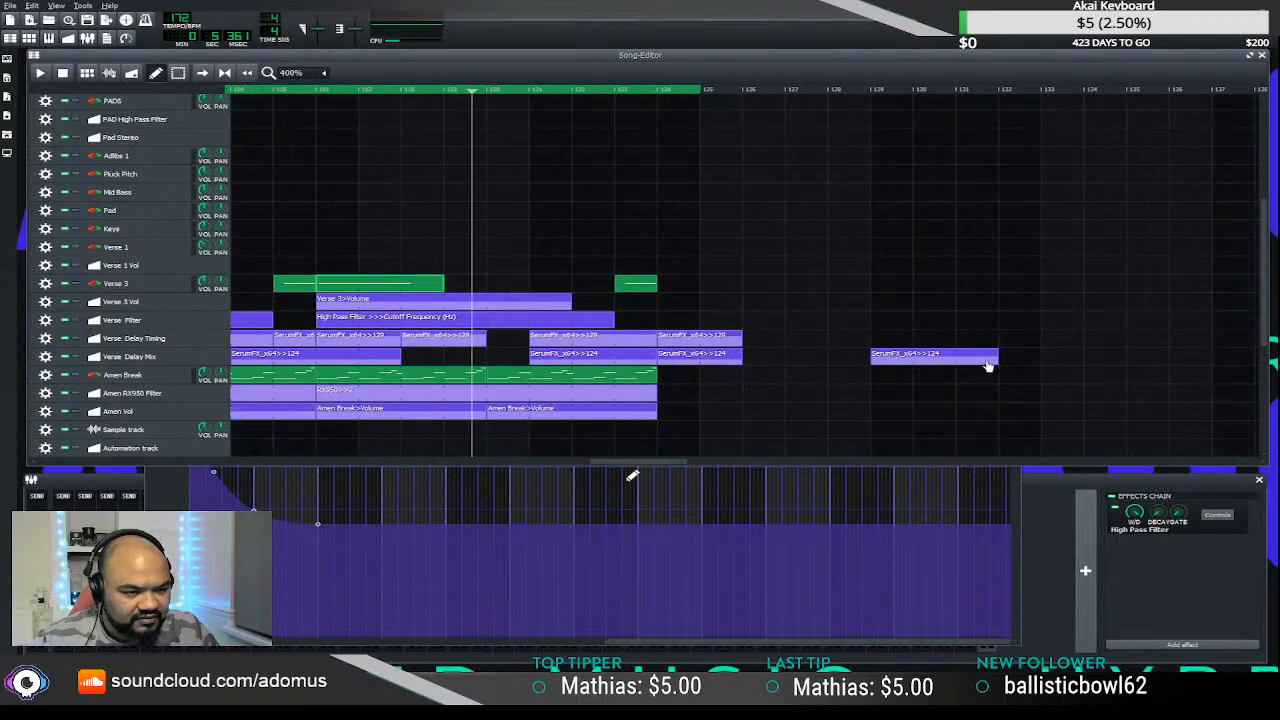
drag(998, 361, 486, 350)
scroll(487, 365, up, 1)
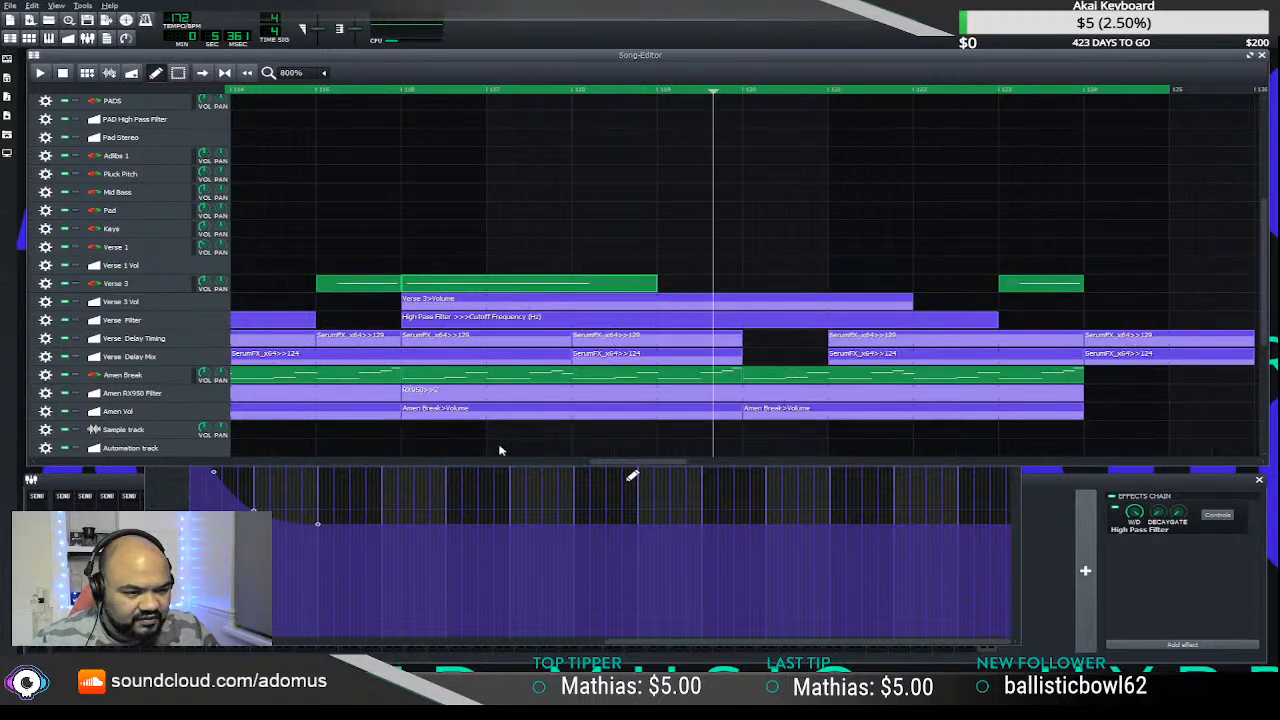
- Play from bar 116 to check the new delay automation on the Verse 3 vocal
scroll(605, 465, right, 3)
scroll(605, 465, left, 3)
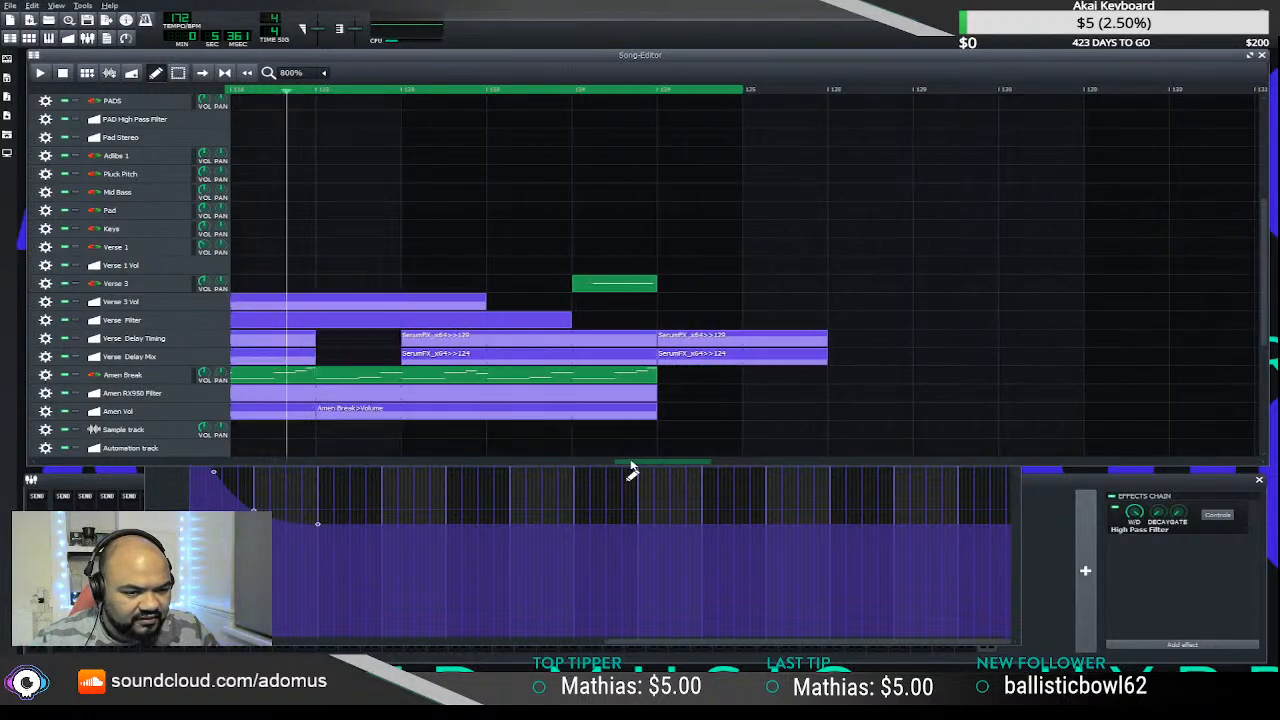
click(400, 90)
key(space)
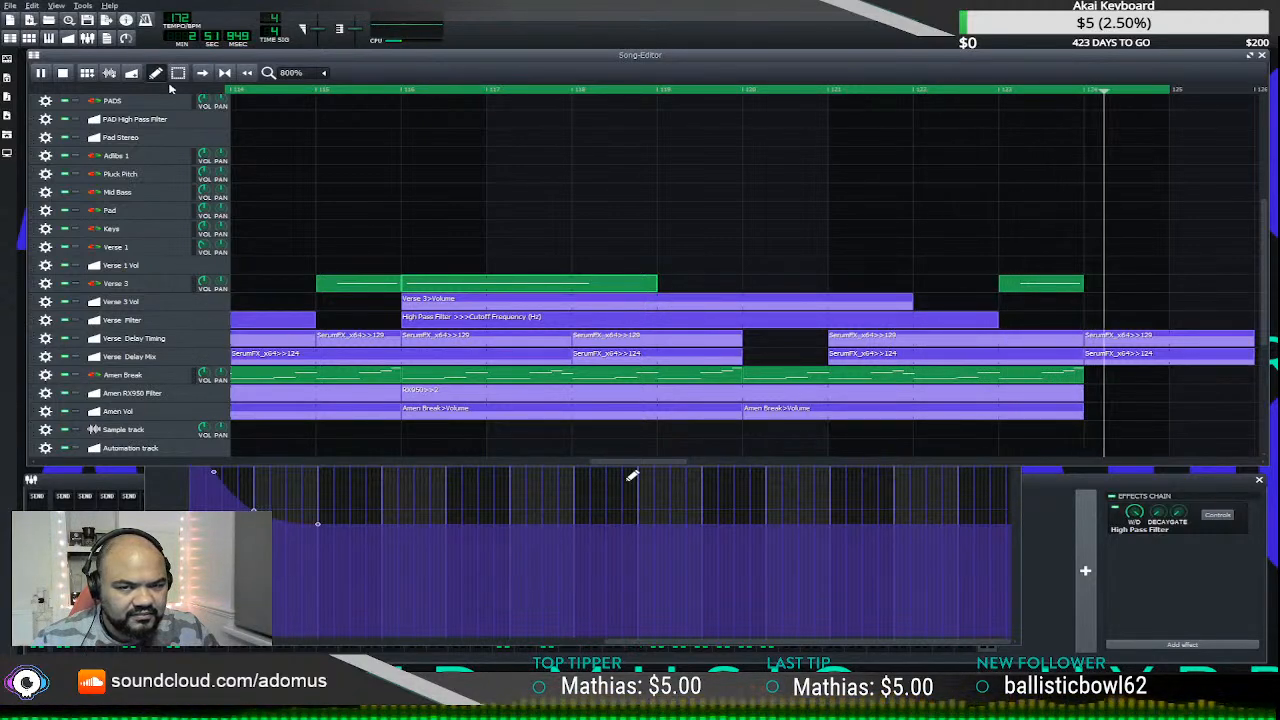
key(space)
- End the preceding delay clips at bar 117 and move the two-bar Verse Delay Timing and Verse Delay Mix clips to bar 117
drag(644, 465, 634, 462)
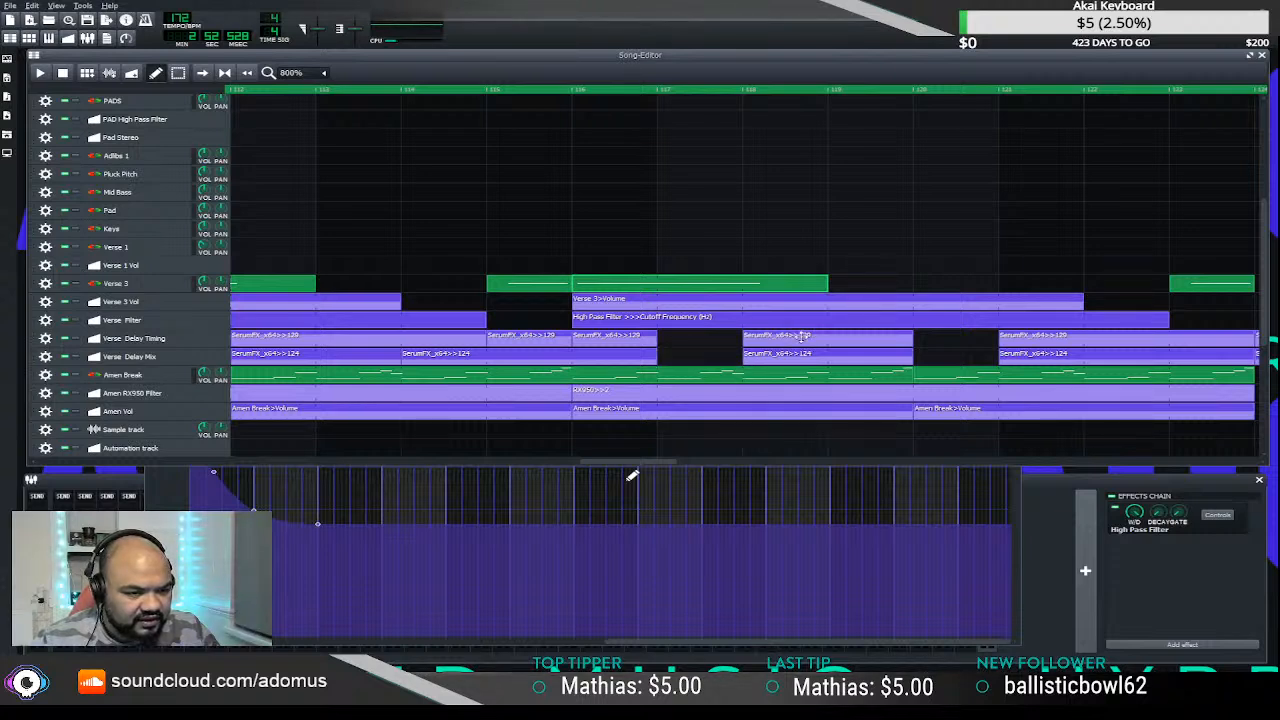
drag(801, 337, 739, 343)
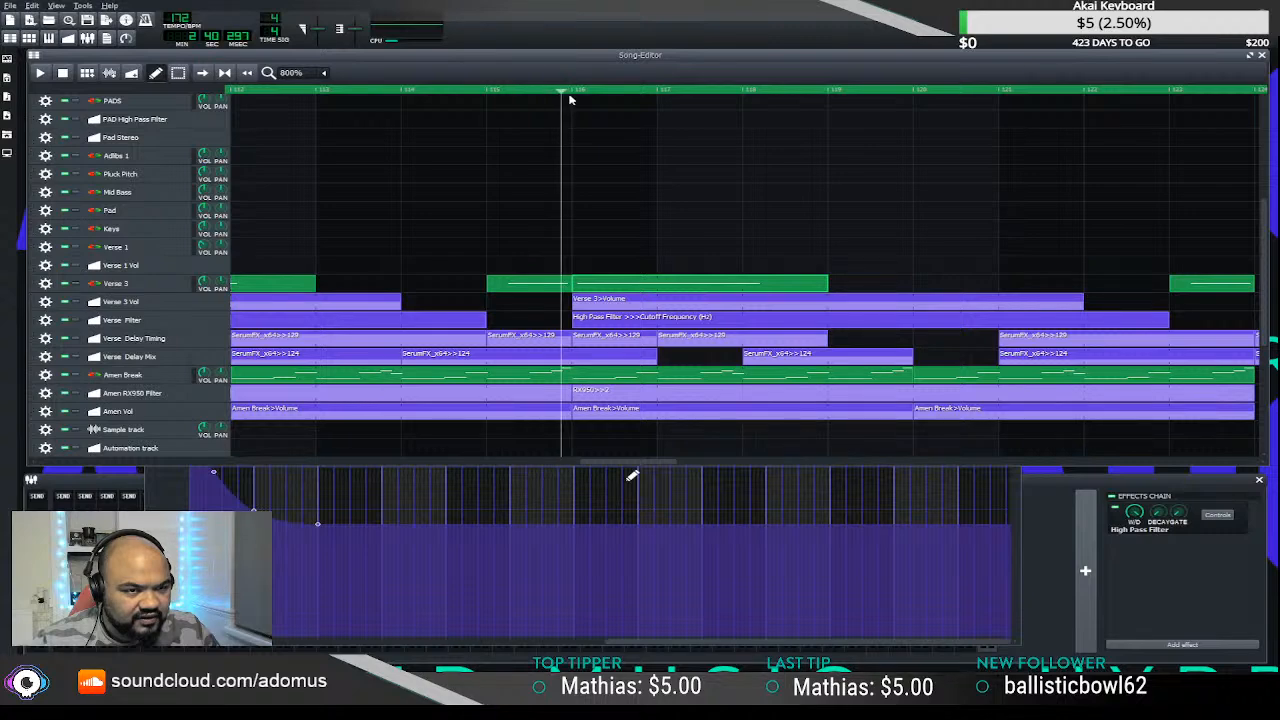
key(space)
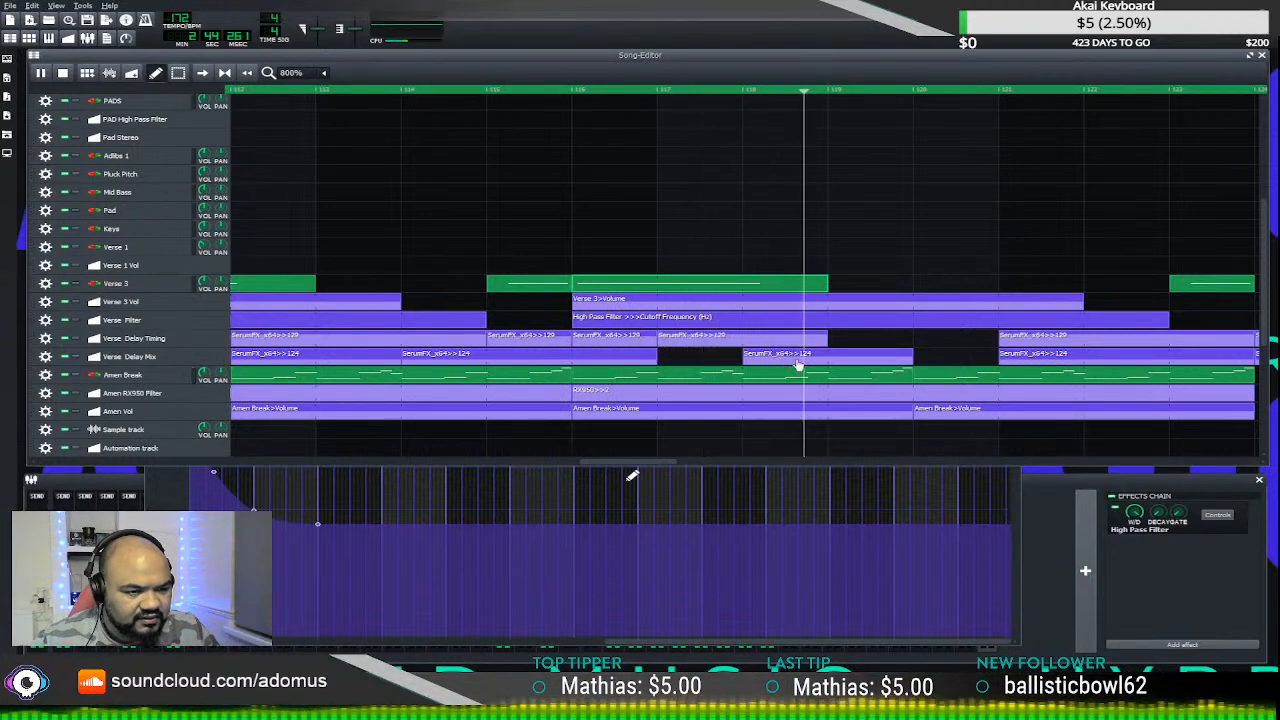
drag(796, 358, 739, 357)
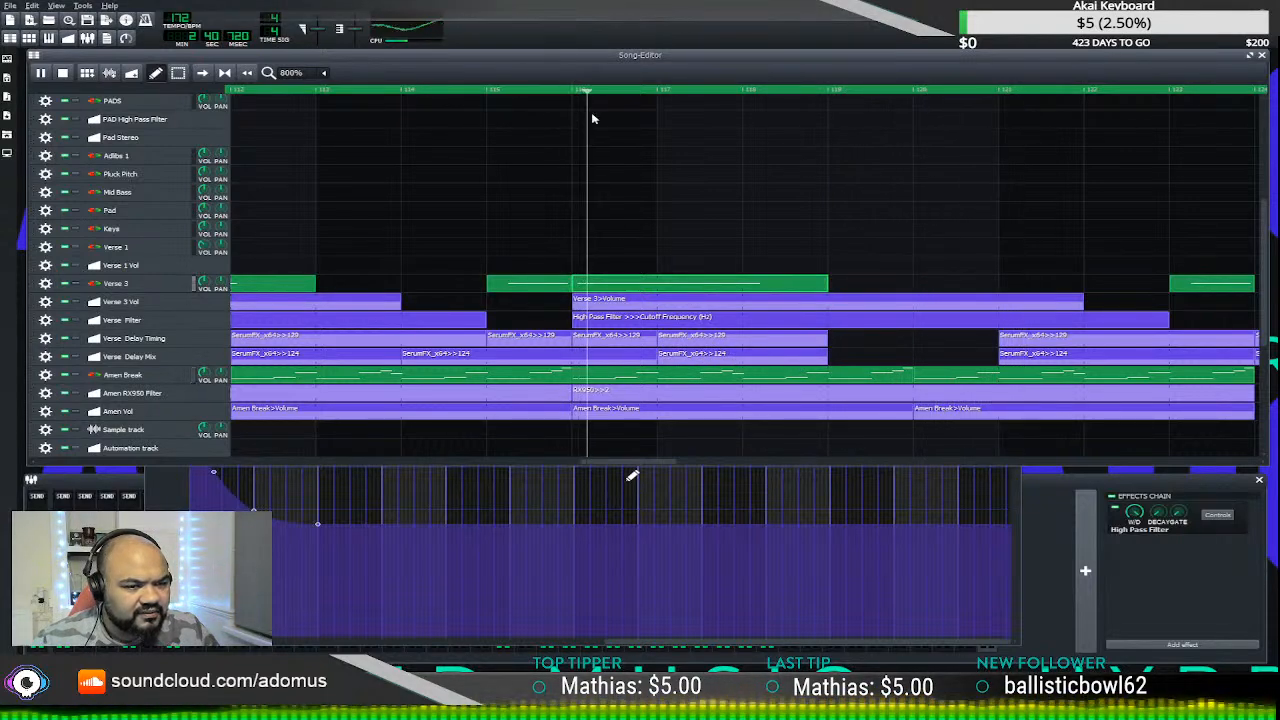
- Move the two-bar Verse Delay Mix clip to bar 118 and replay from just before bar 116 to check the delay
scroll(580, 255, down, 1)
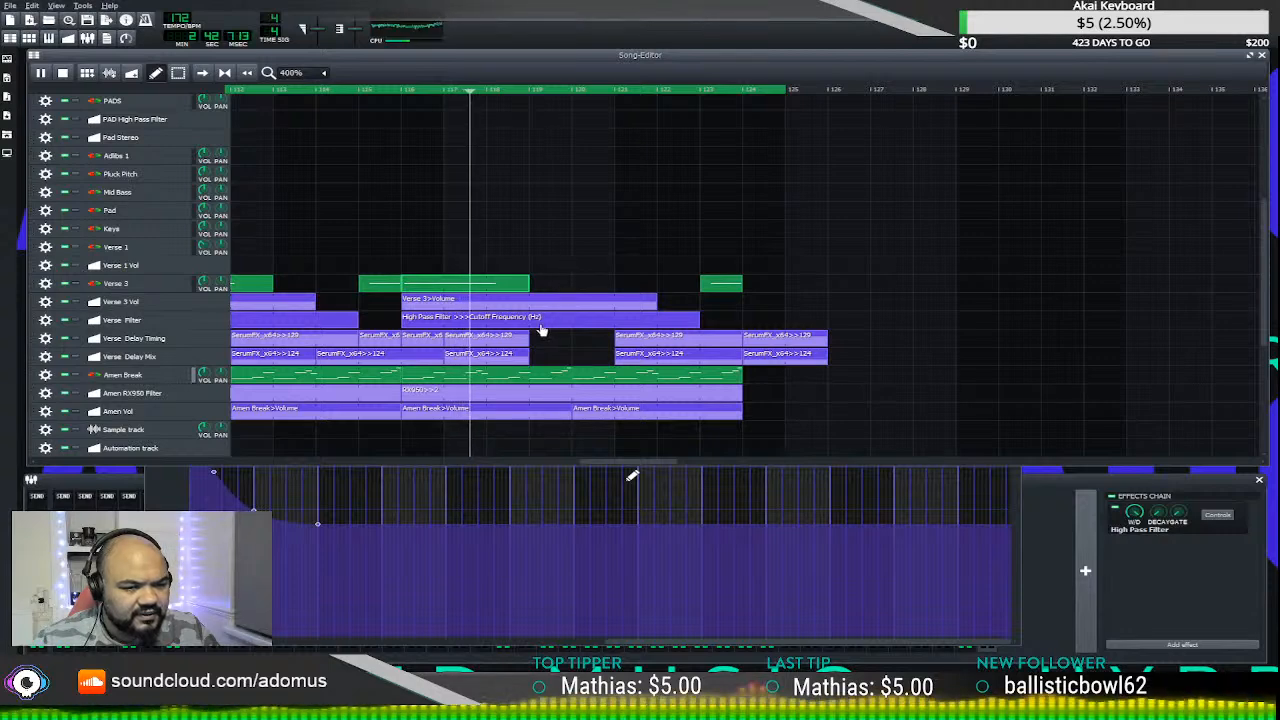
drag(594, 461, 509, 461)
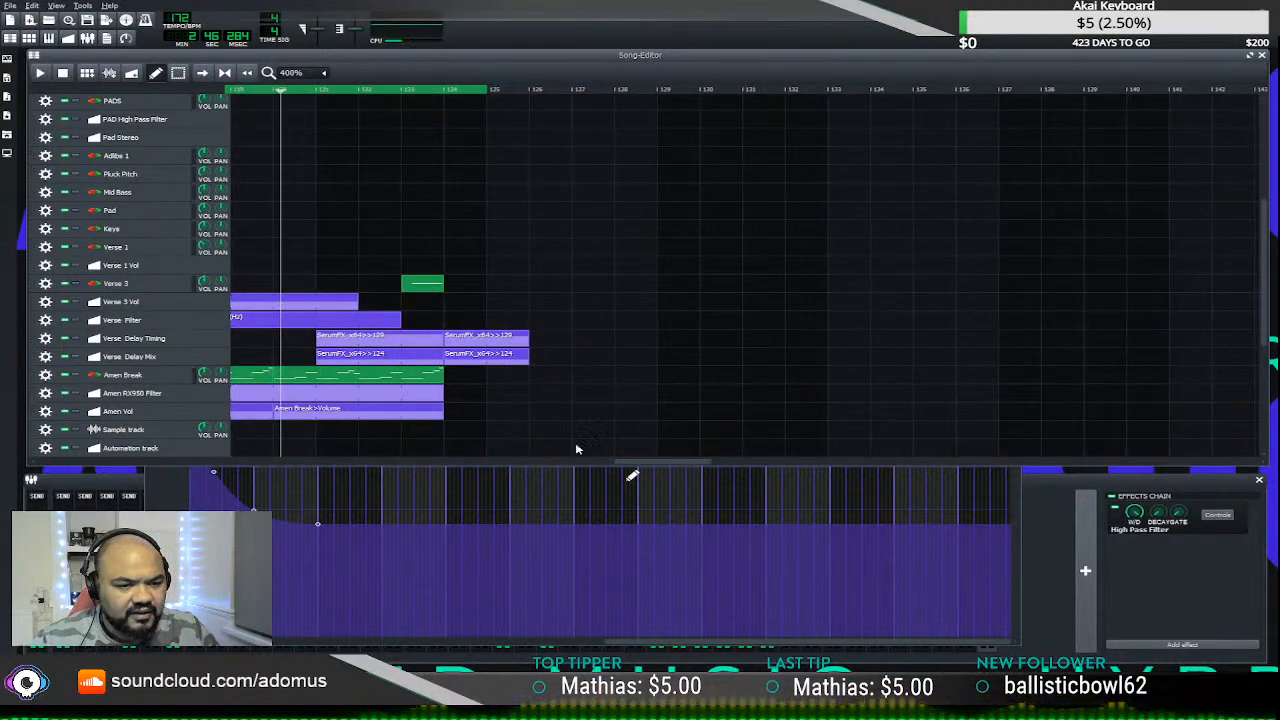
drag(623, 463, 568, 463)
drag(647, 354, 690, 354)
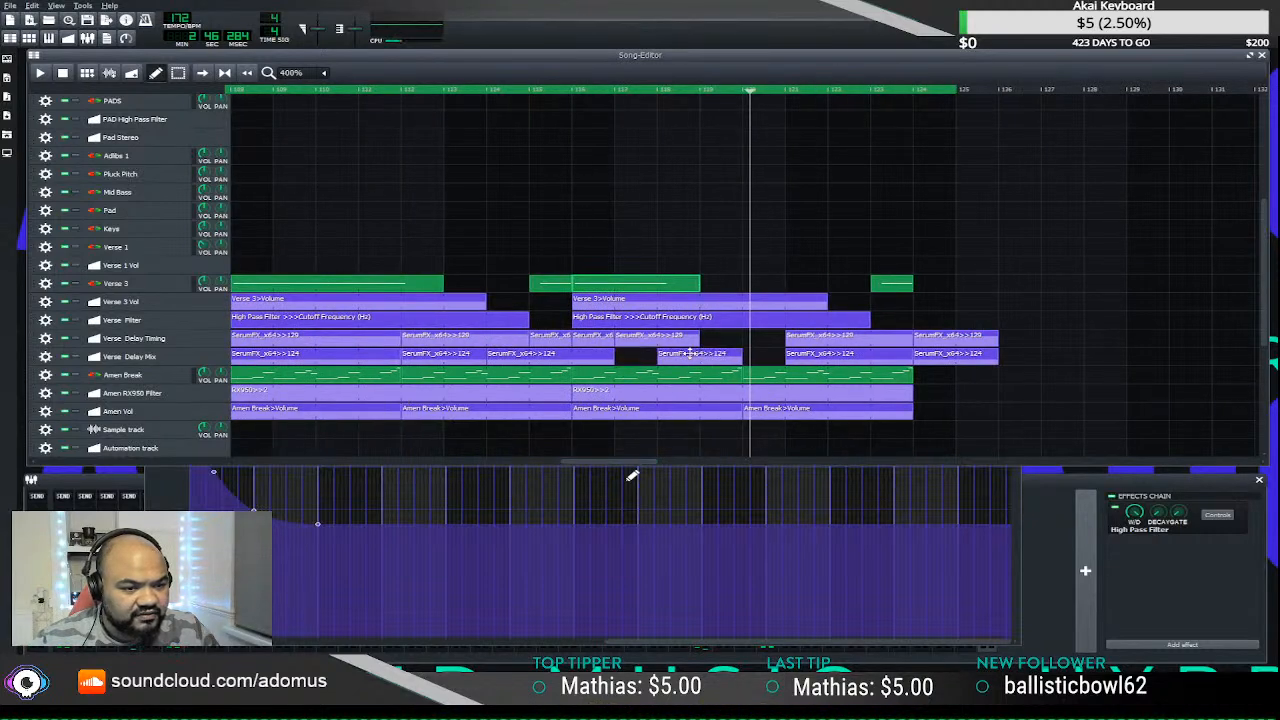
click(553, 95)
key(space)
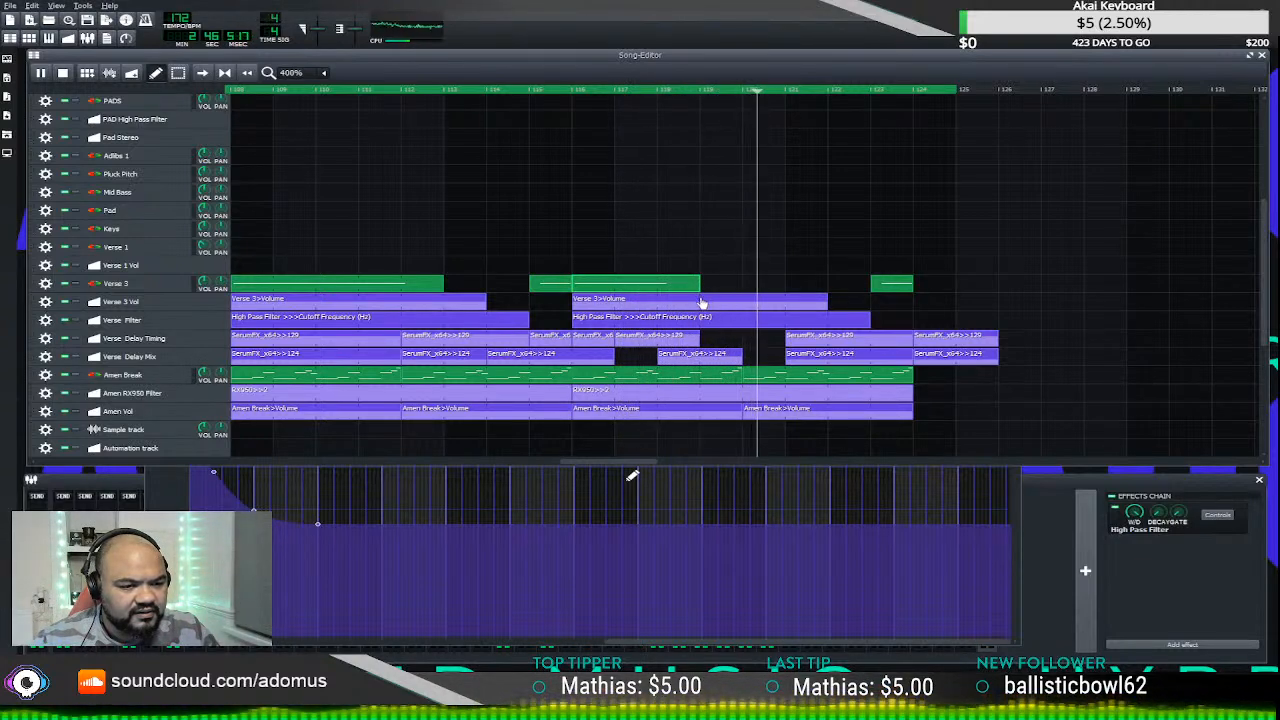
- Open the Verse Delay Timing clip at bar 117 in the Automation Editor, examine its value, and close the editor
double_click(658, 339)
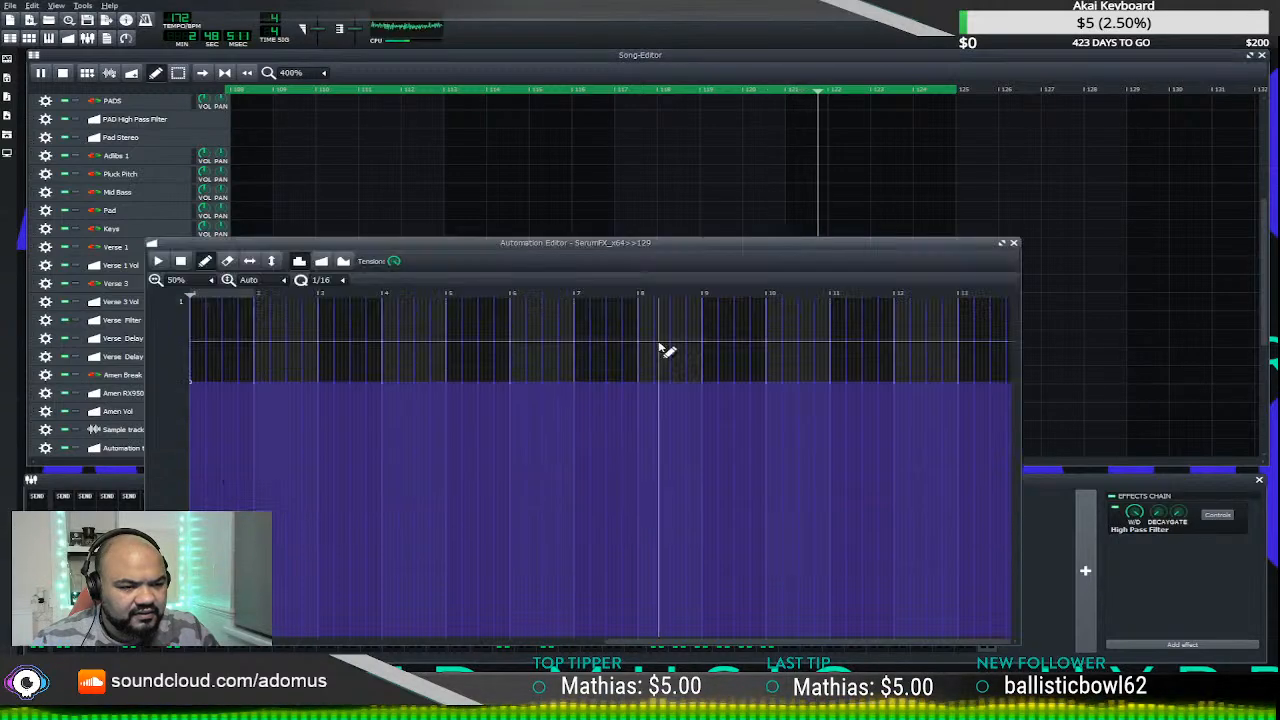
drag(196, 381, 198, 391)
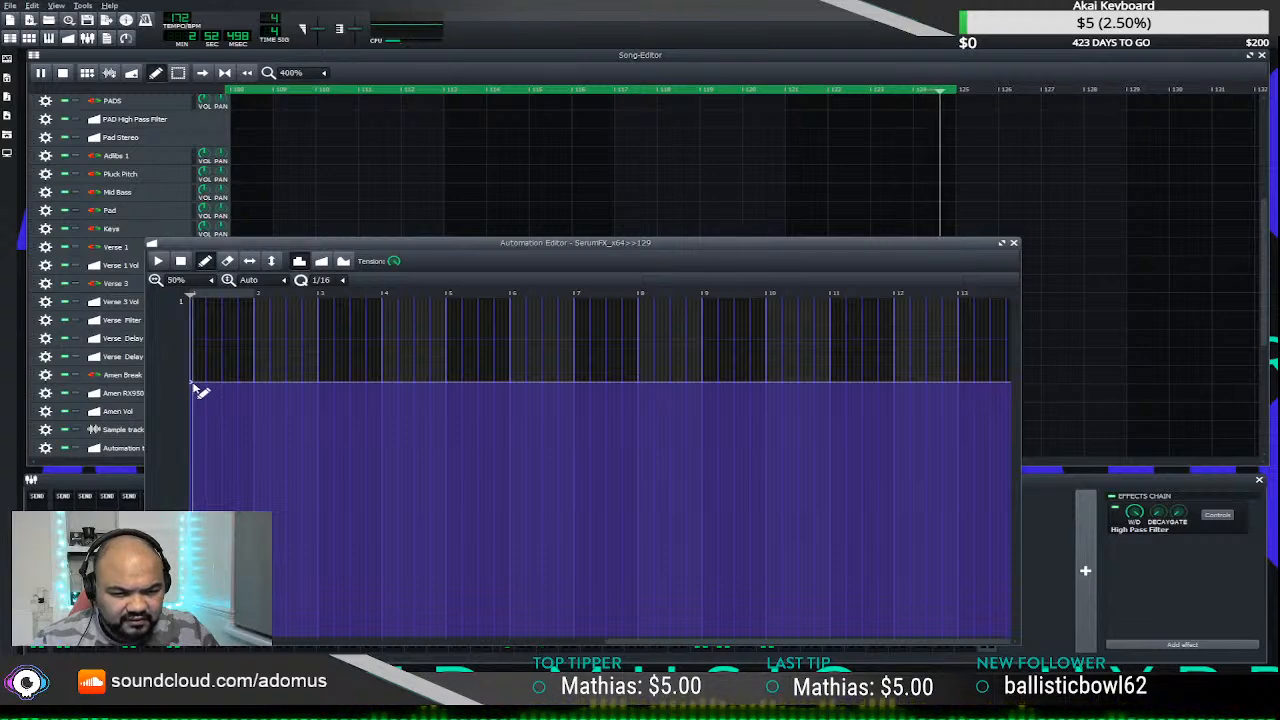
drag(418, 242, 515, 122)
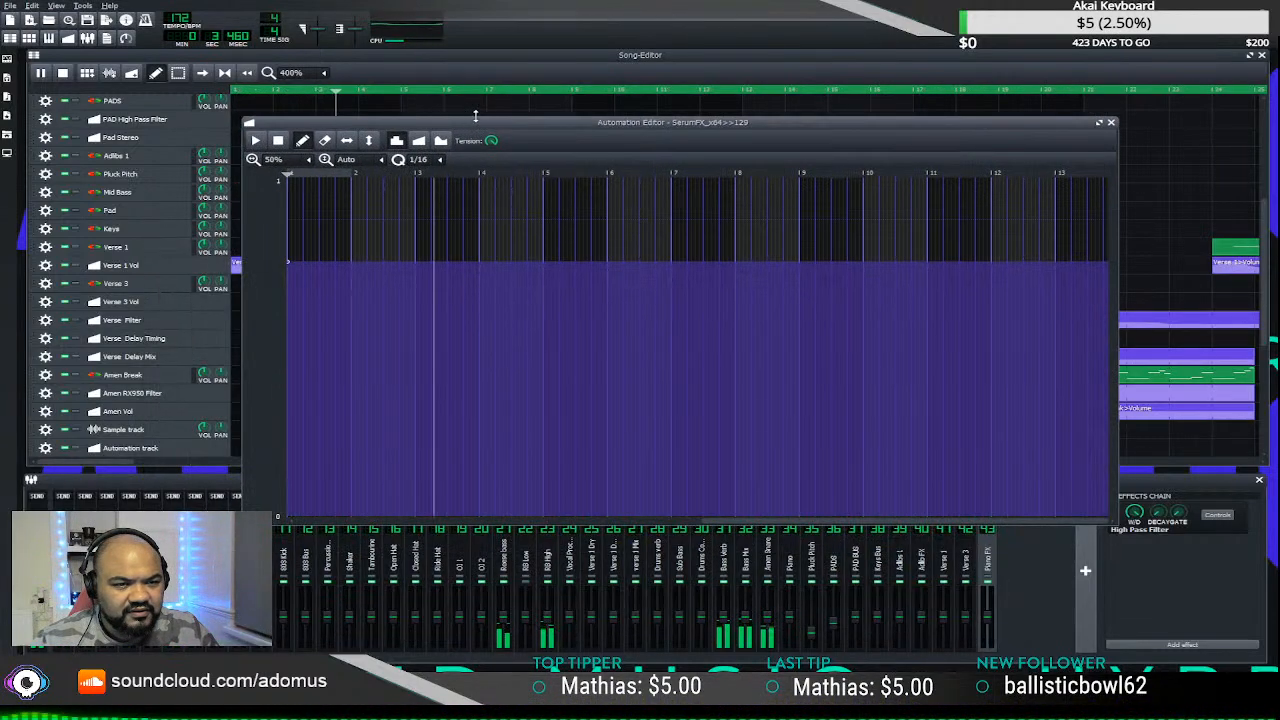
drag(476, 116, 476, 266)
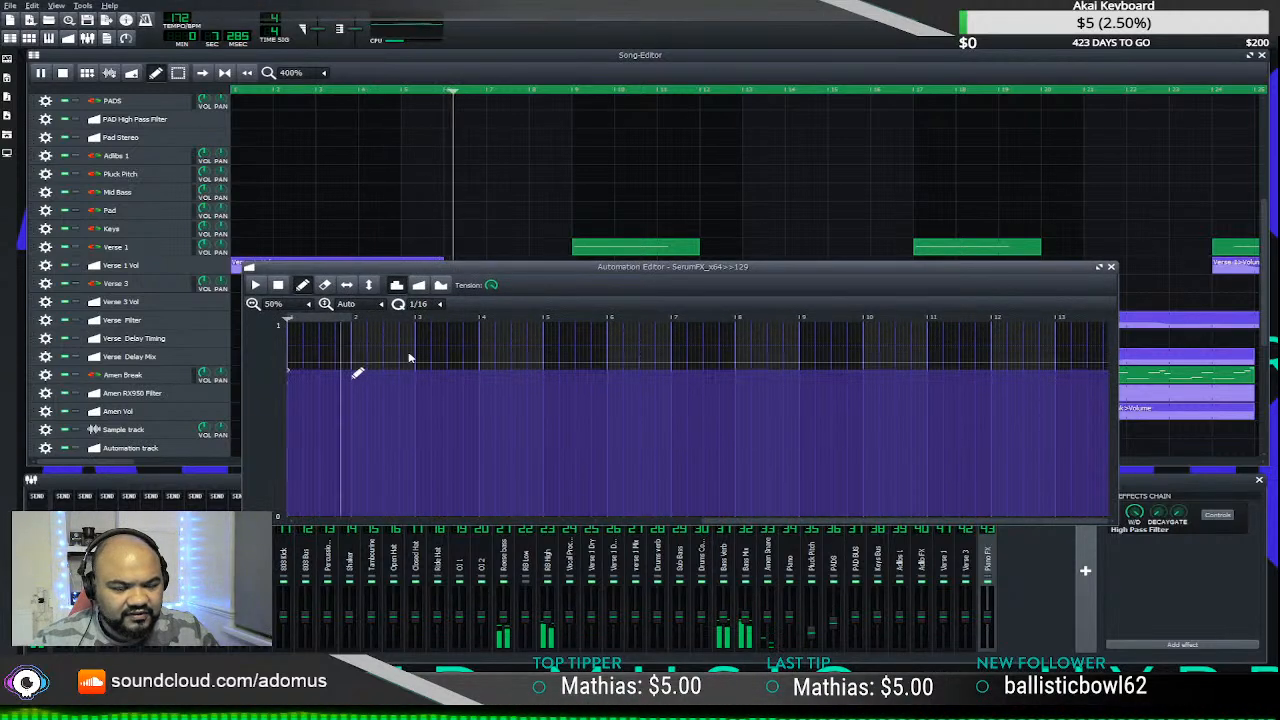
click(1110, 267)
- Listen to the song's opening verse while reviewing its delay clips in the arrangement, and pause at about bar 29
scroll(750, 339, down, 2)
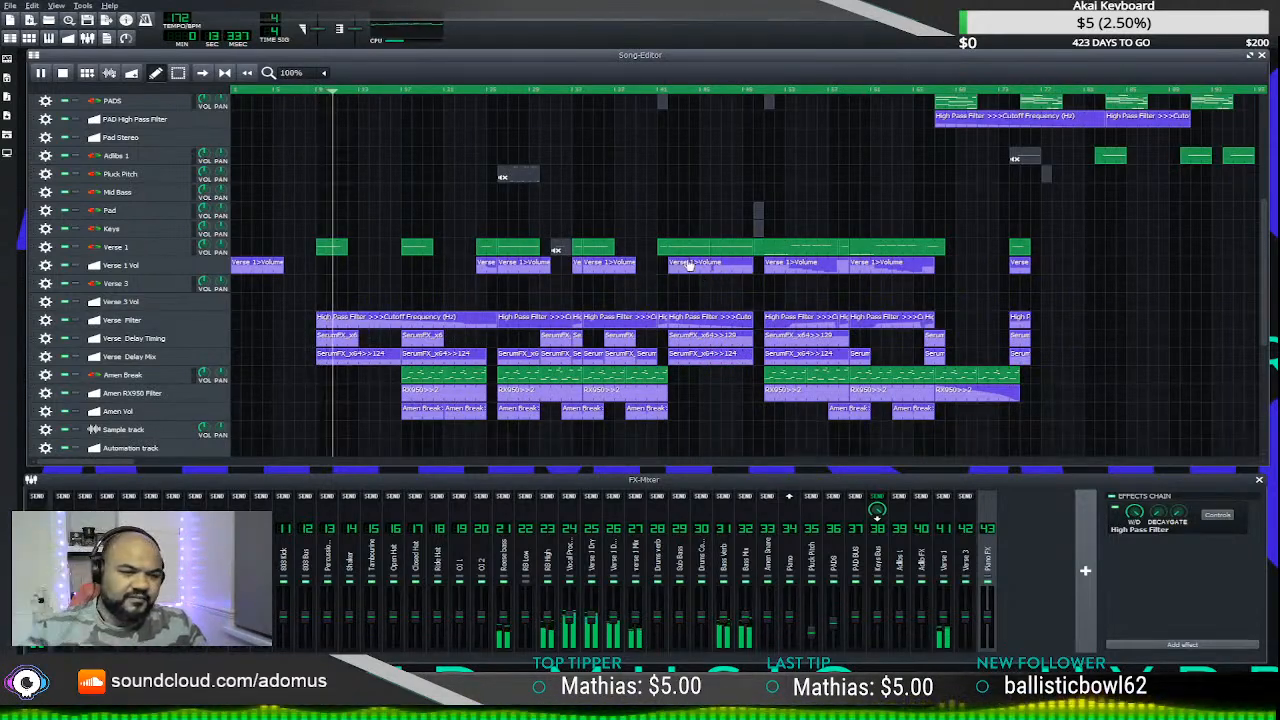
scroll(727, 280, down, 1)
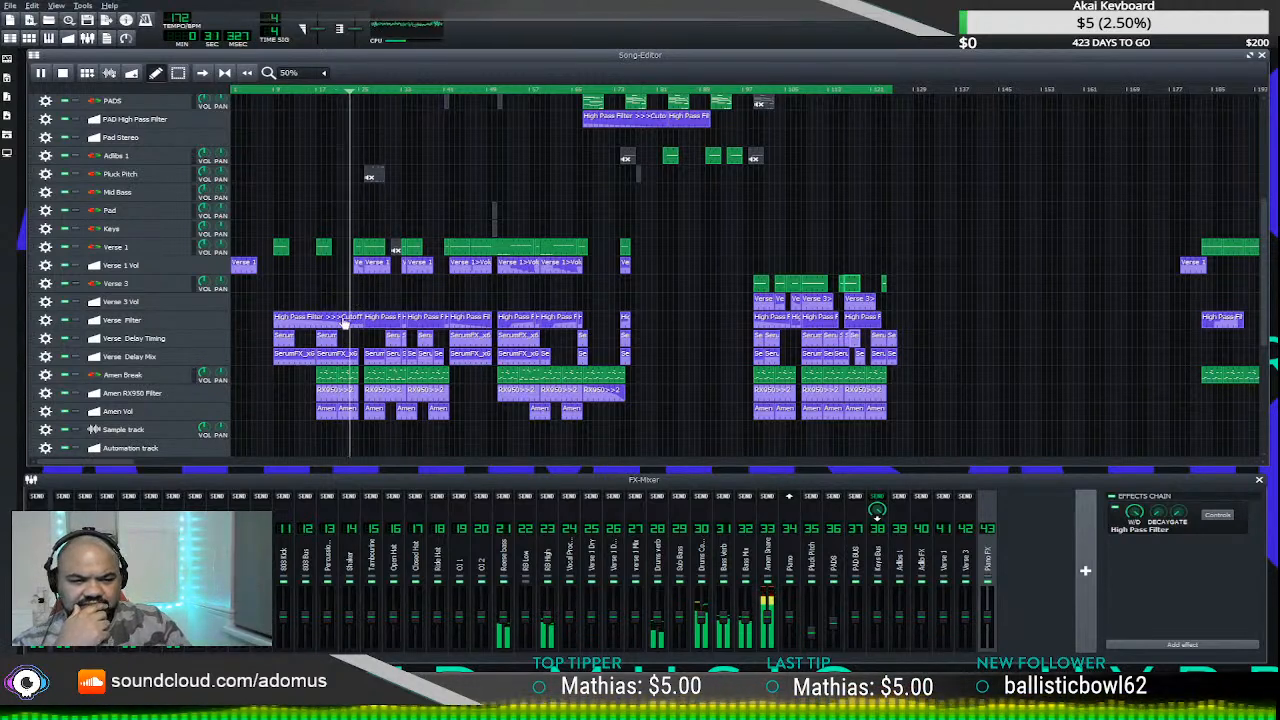
scroll(340, 322, up, 1)
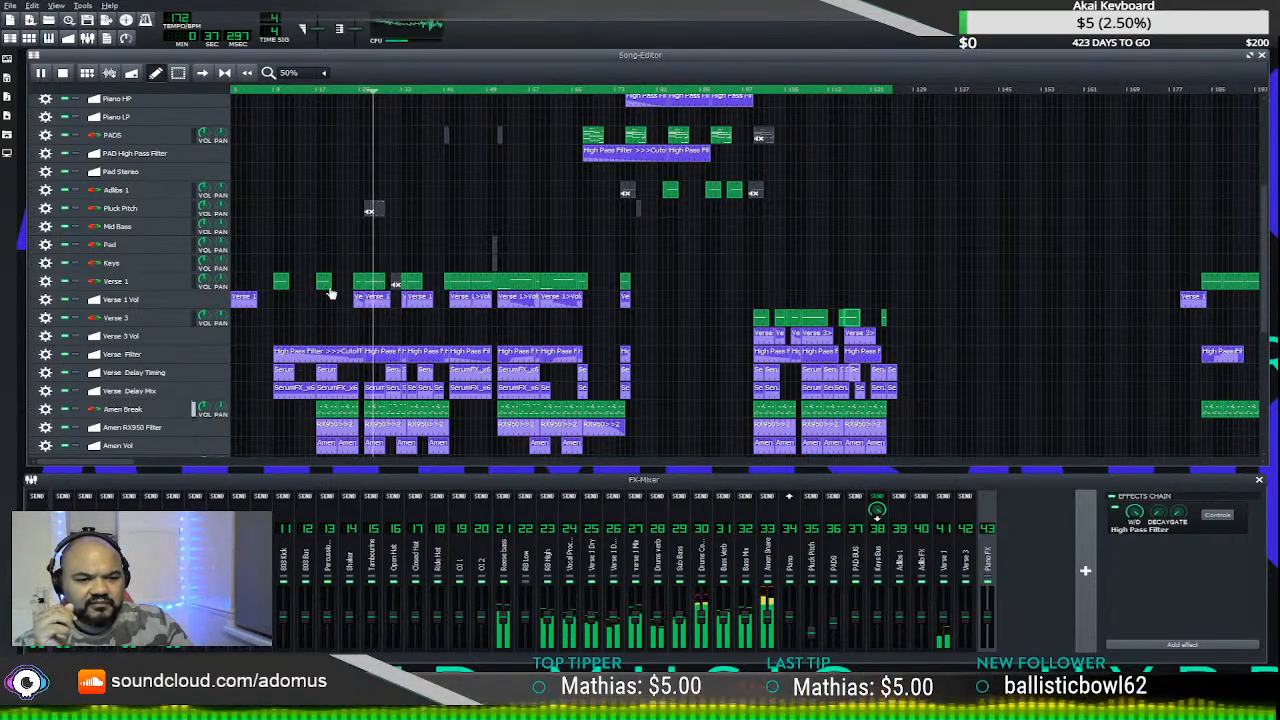
click(41, 74)
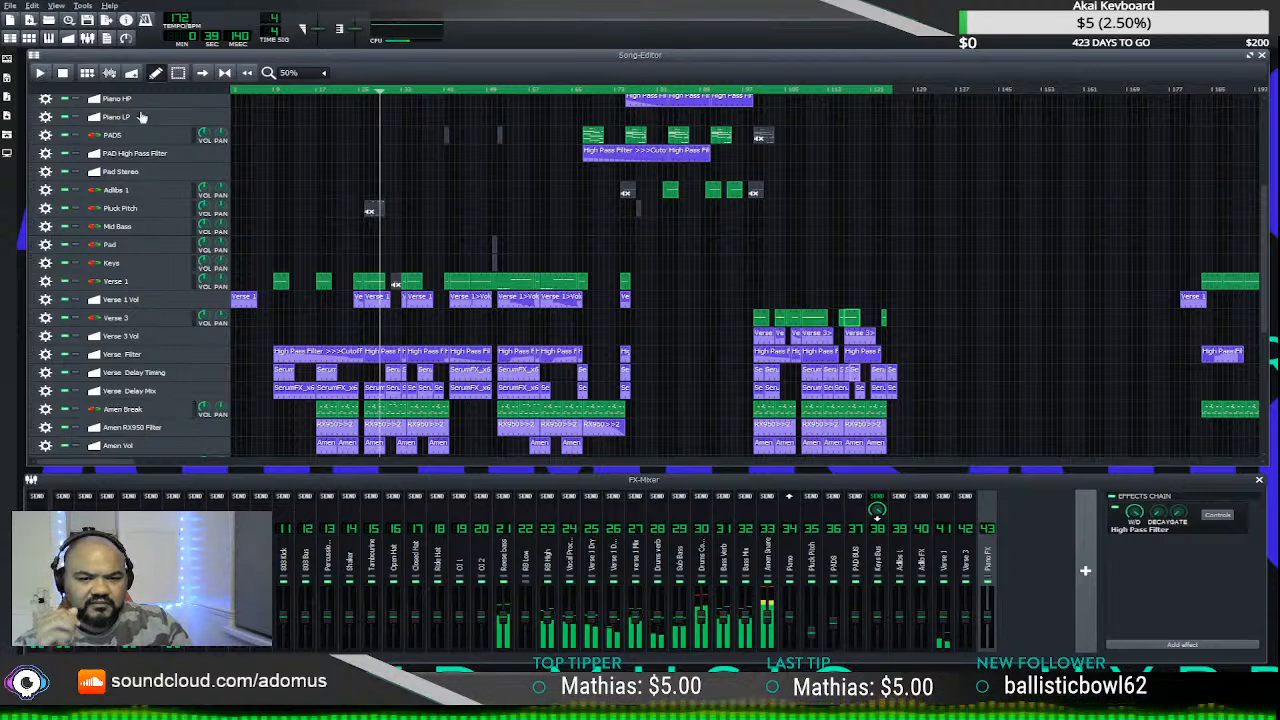
ctrl+scroll(382, 289, up, 2)
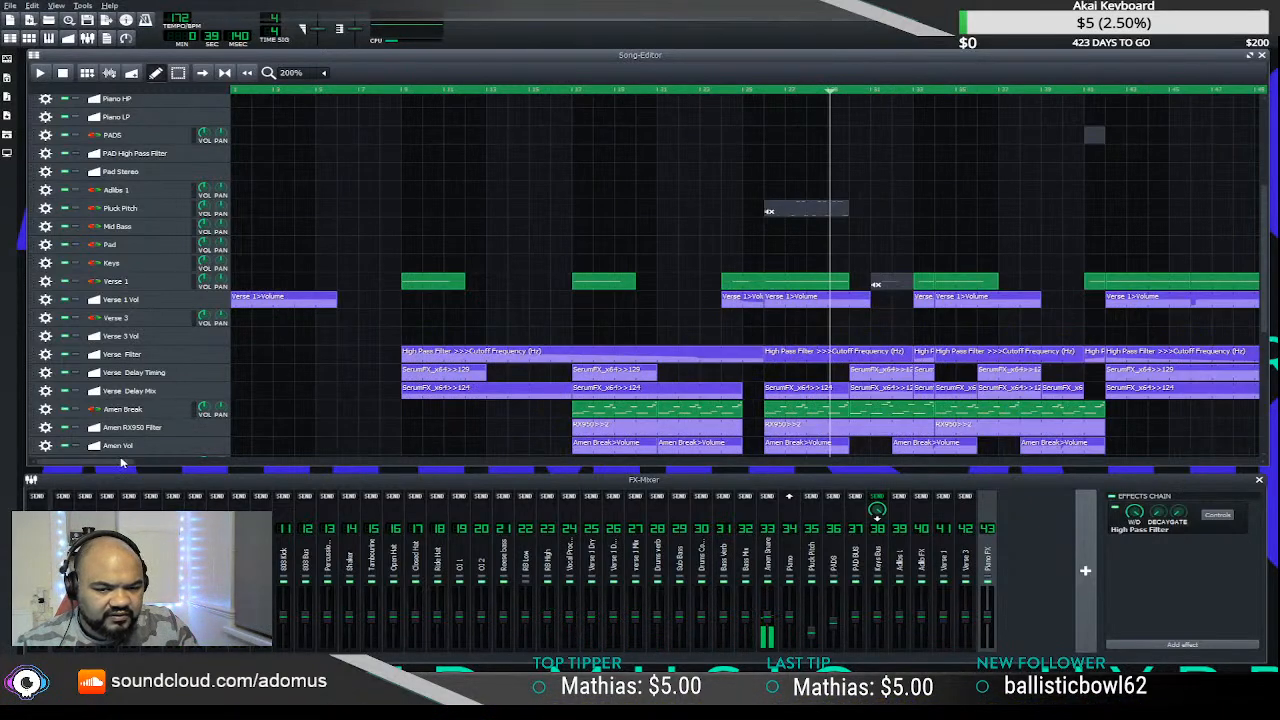
- Examine the Verse 1 volume automation clip at bar 24 and listen to the vocal entry there
drag(124, 464, 197, 460)
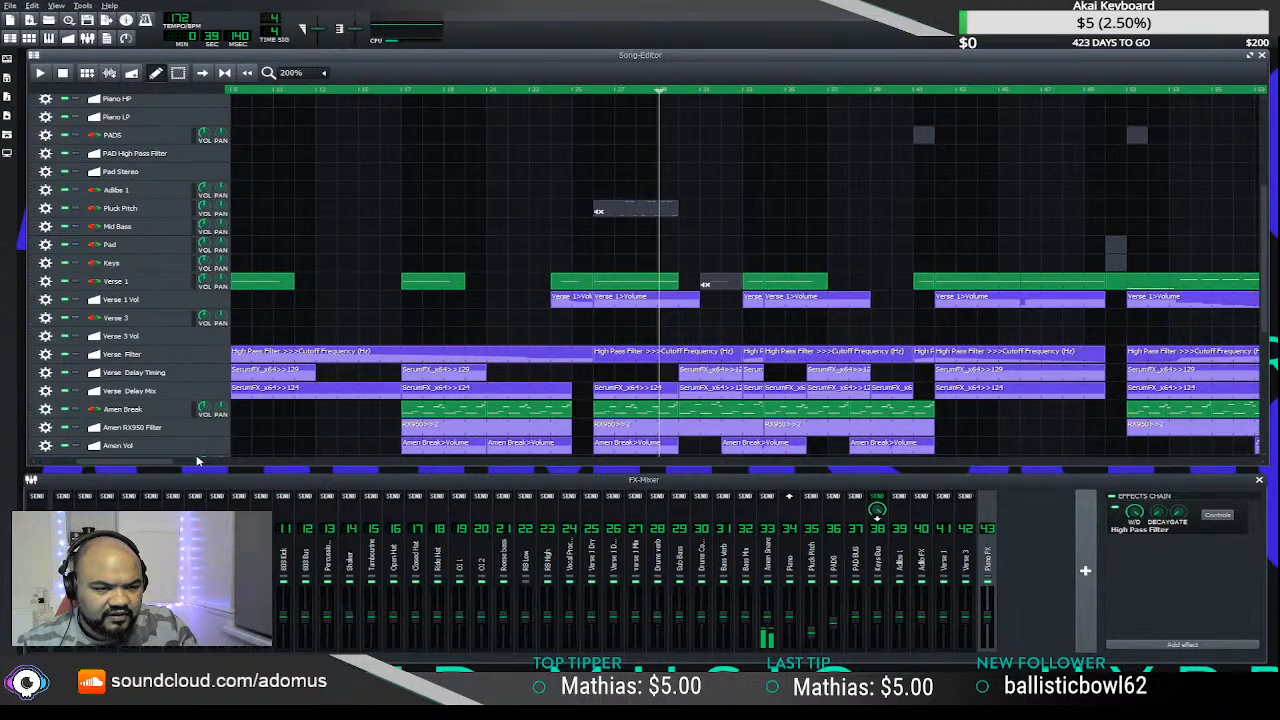
double_click(575, 303)
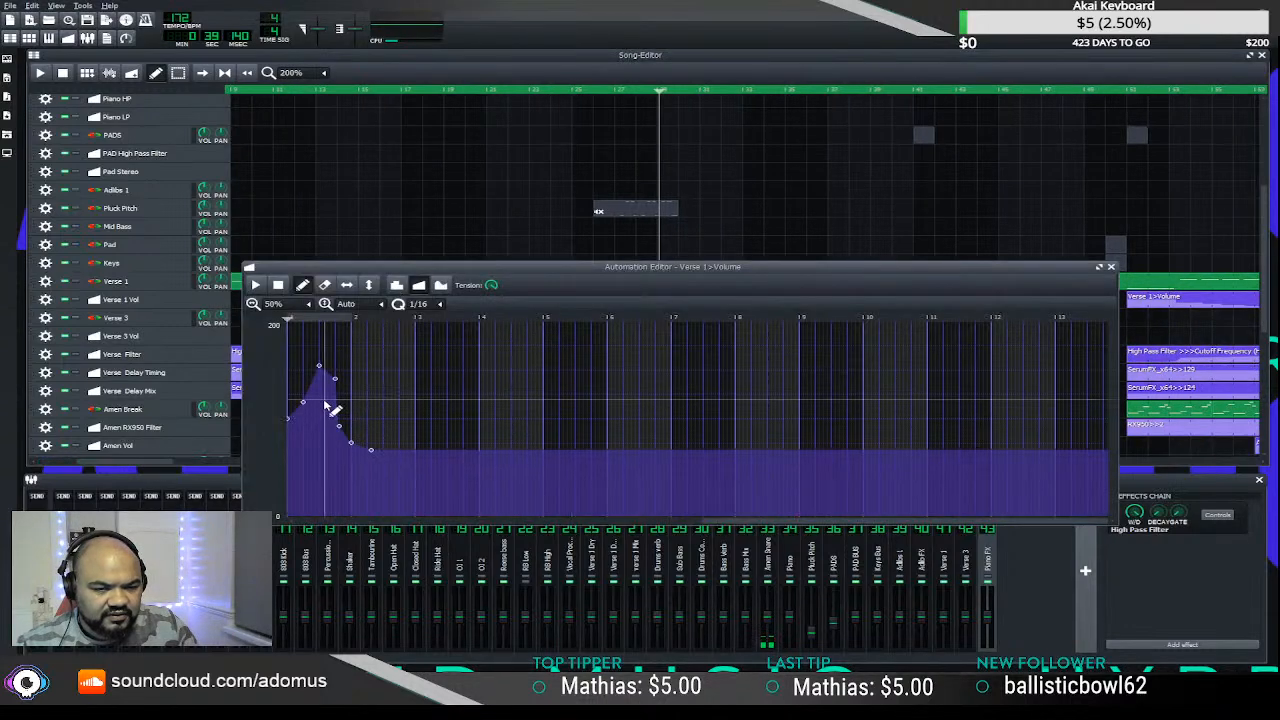
click(527, 64)
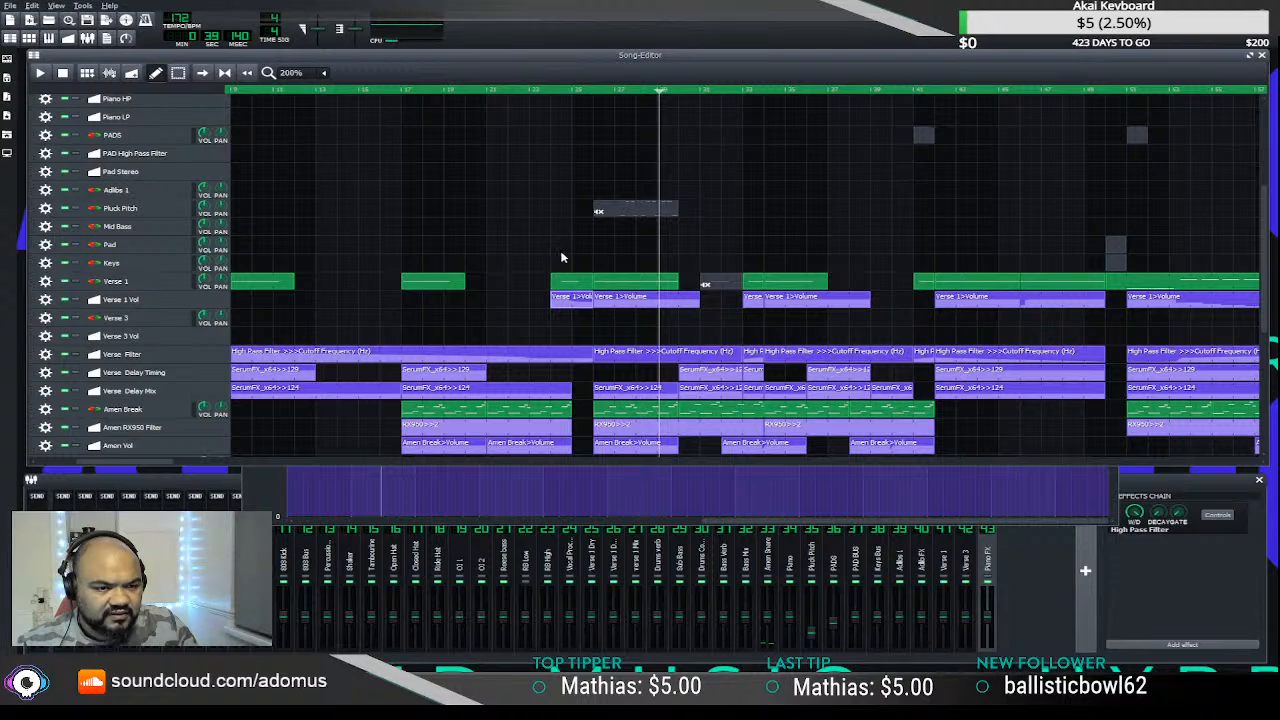
scroll(600, 268, up, 1)
scroll(628, 383, up, 1)
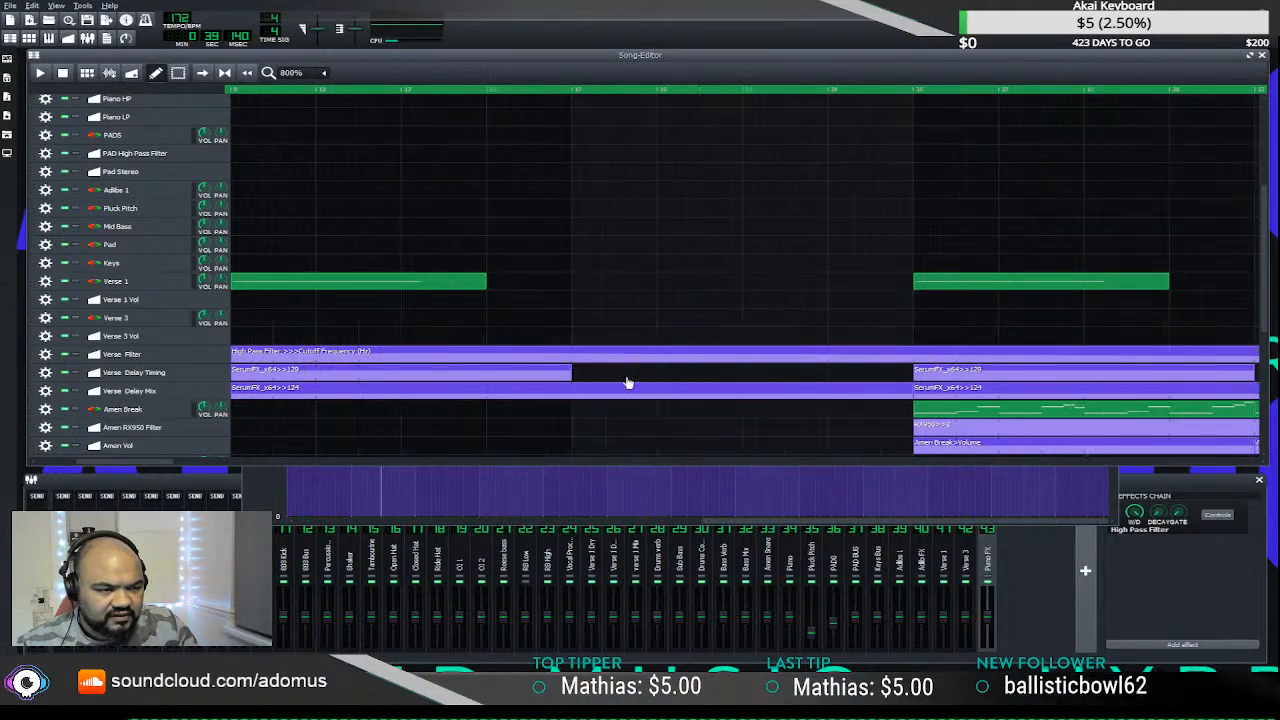
drag(200, 467, 228, 467)
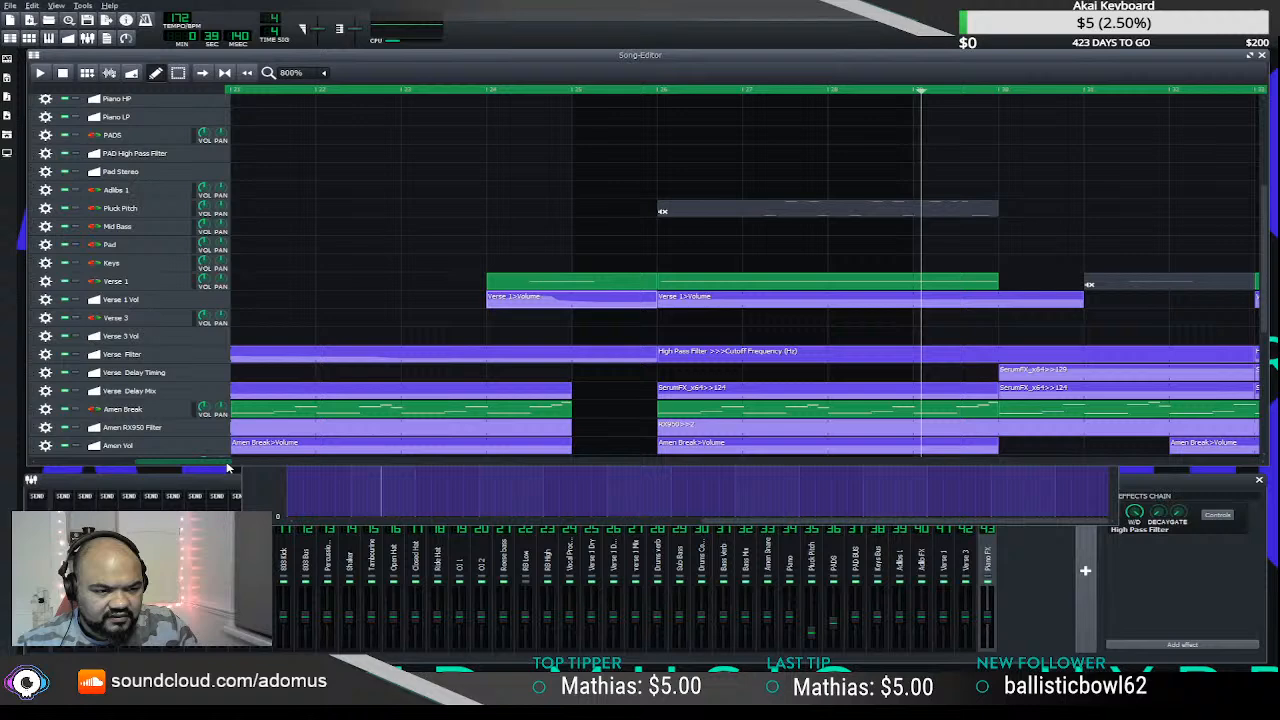
click(462, 90)
key(space)
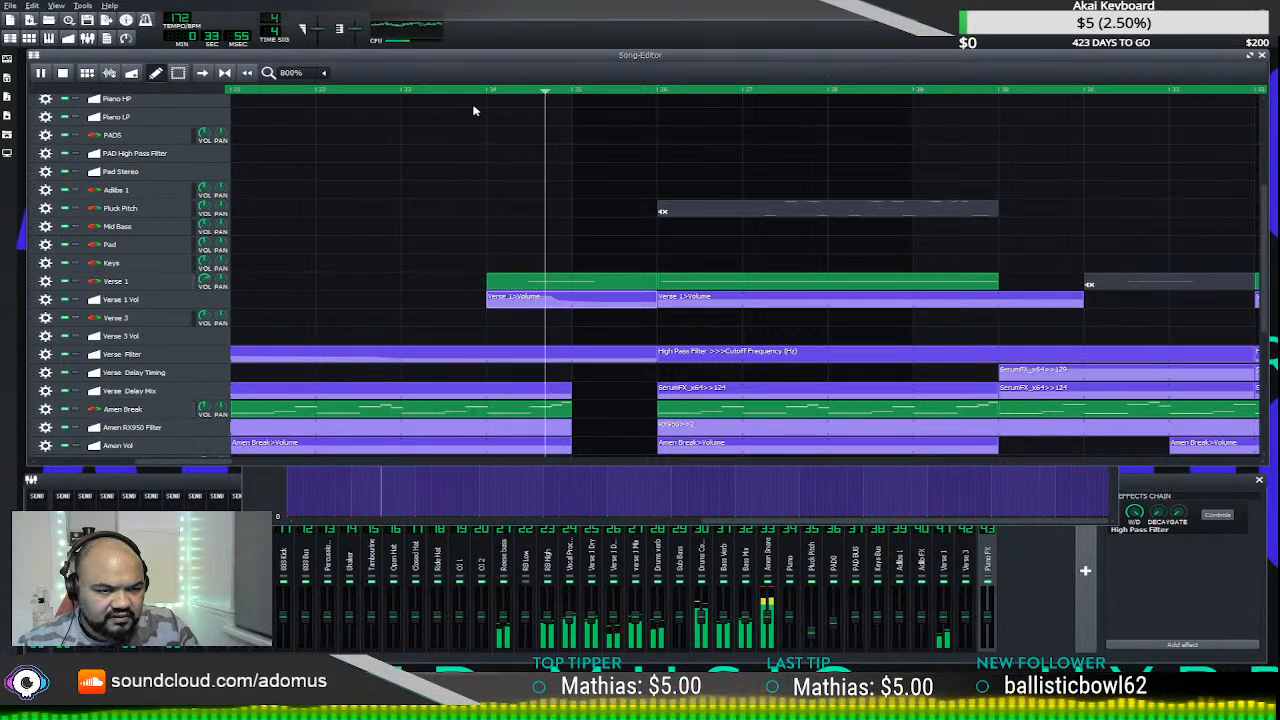
key(space)
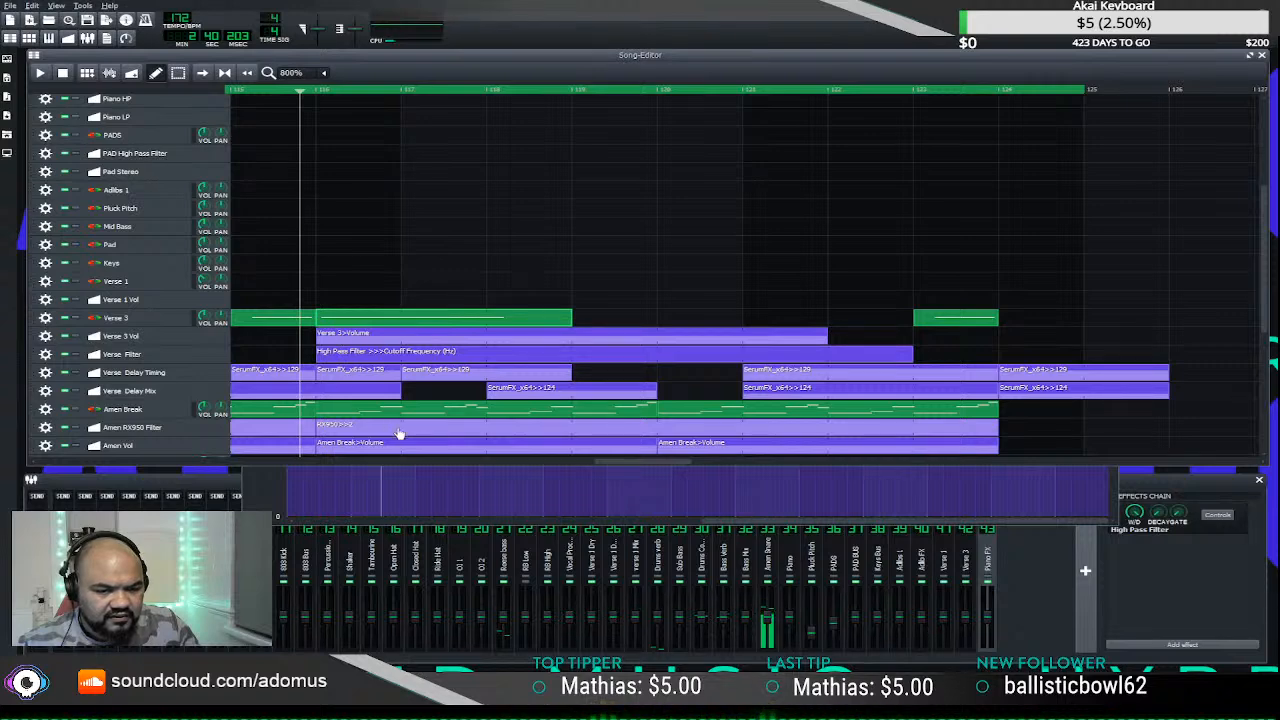
- Return to the first verse, set the playhead just before bar 24, and replay the Verse 1 vocal entry
drag(617, 466, 188, 410)
ctrl+scroll(517, 380, down, 3)
click(463, 90)
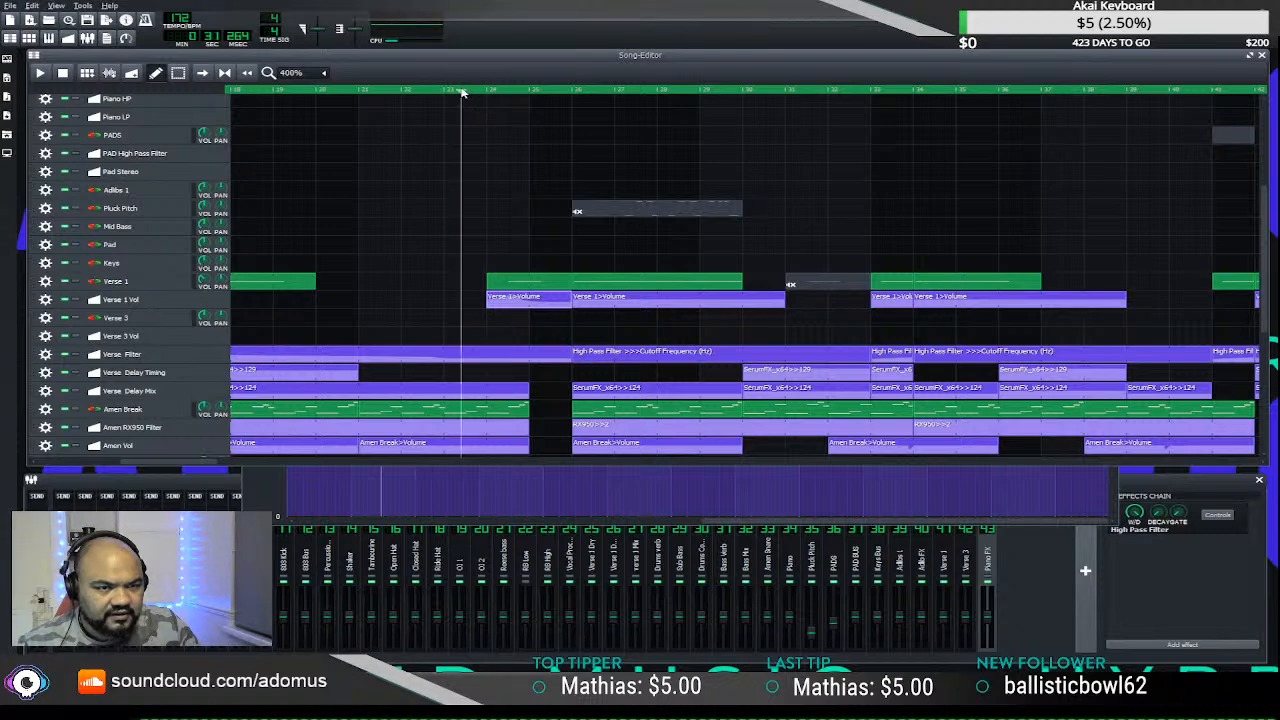
ctrl+scroll(530, 355, up, 1)
key(space)
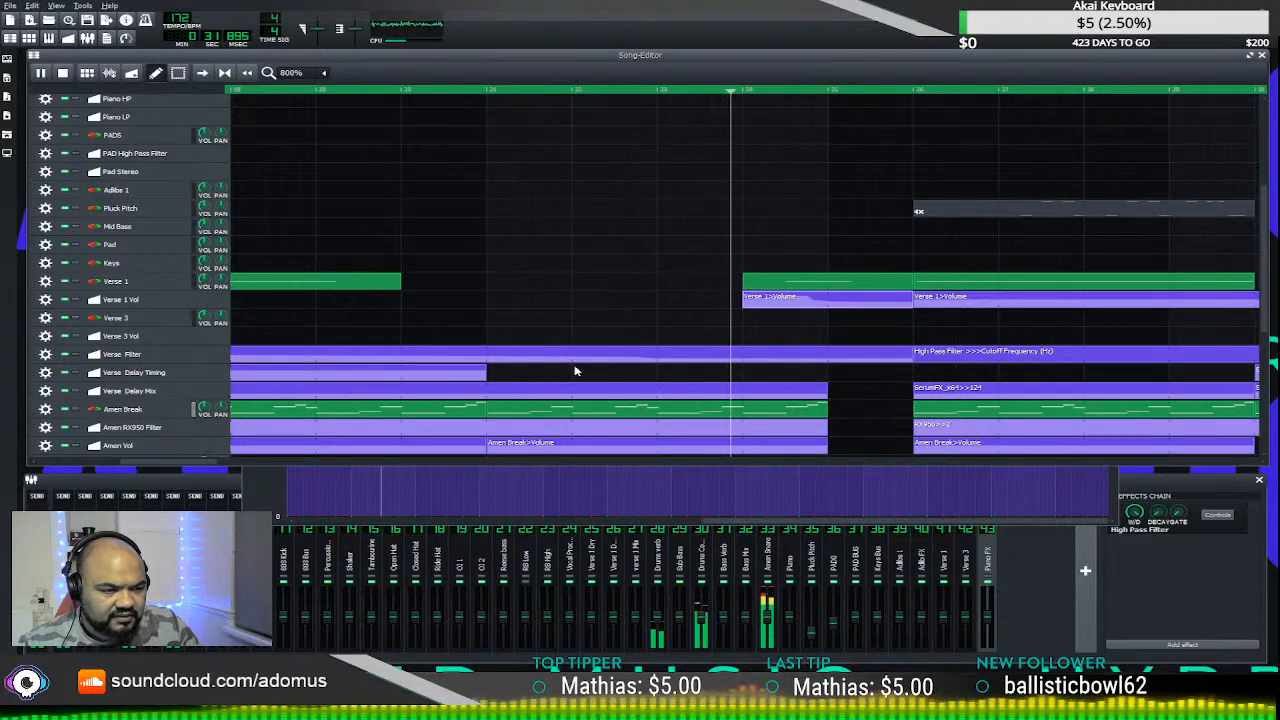
key(space)
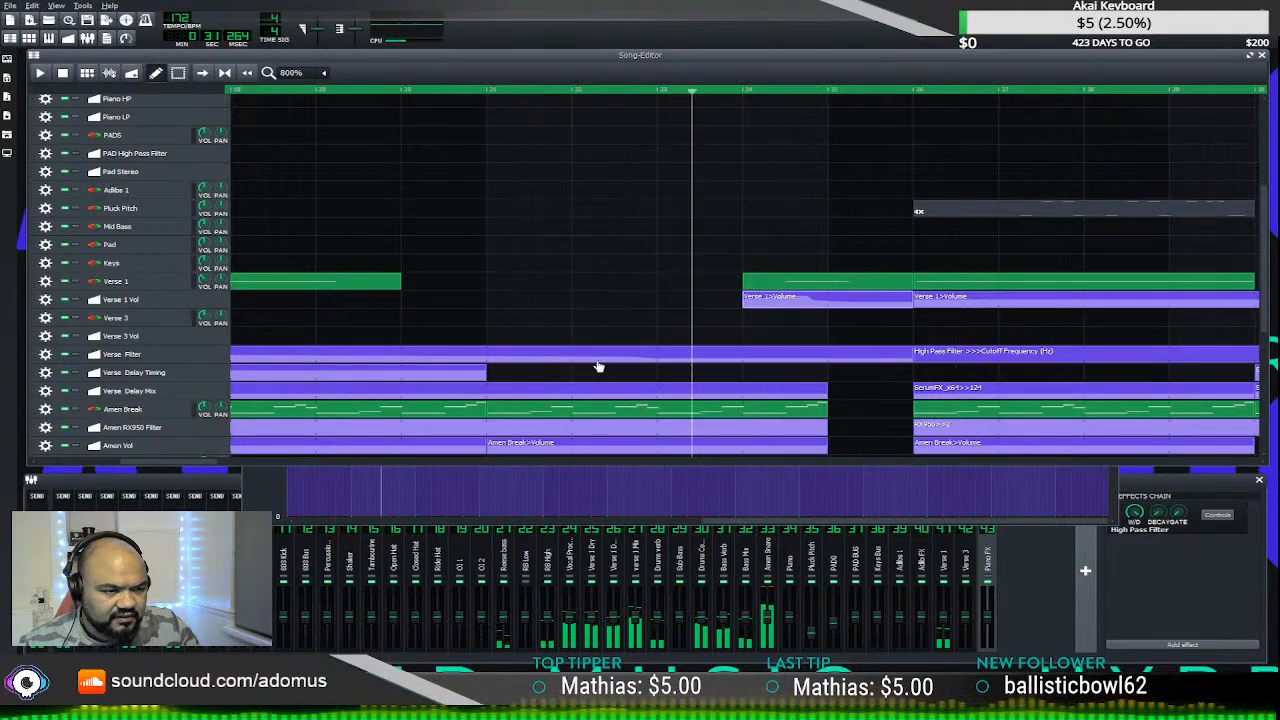
key(space)
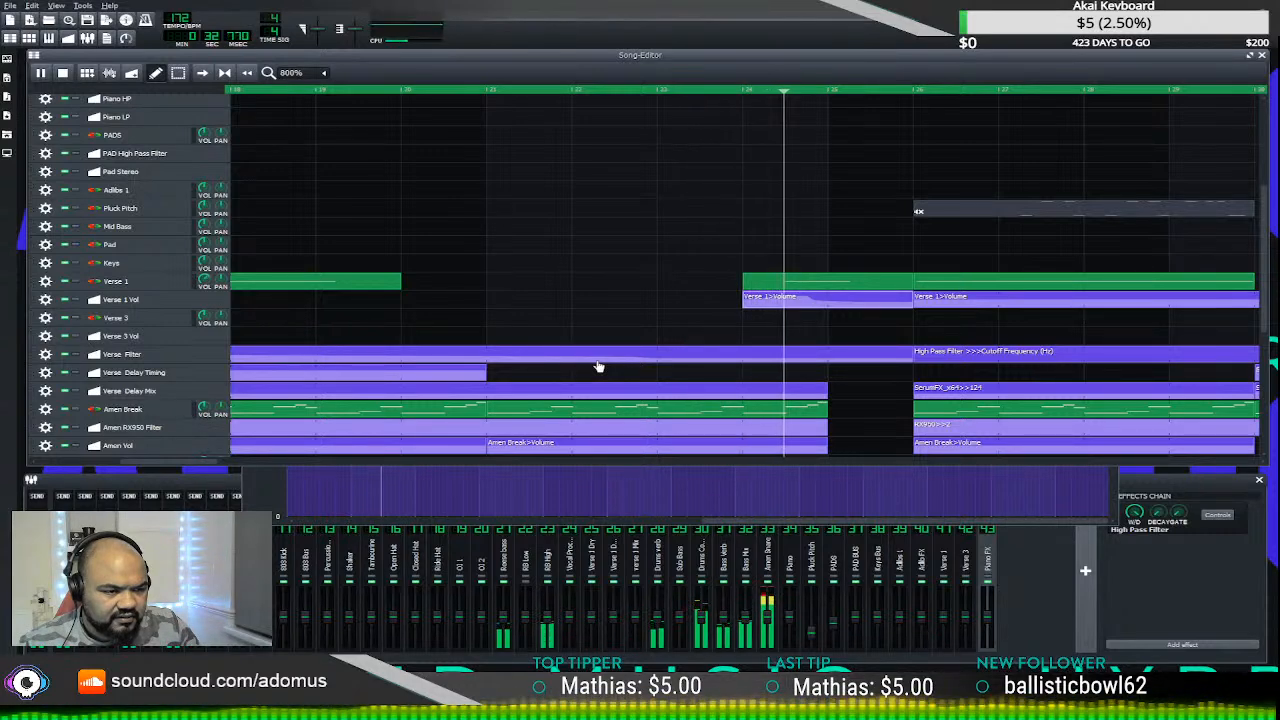
key(space)
- Add a high point just before the volume peak in the Verse 1 Vol clip at bar 24 and replay the vocal entry
double_click(775, 295)
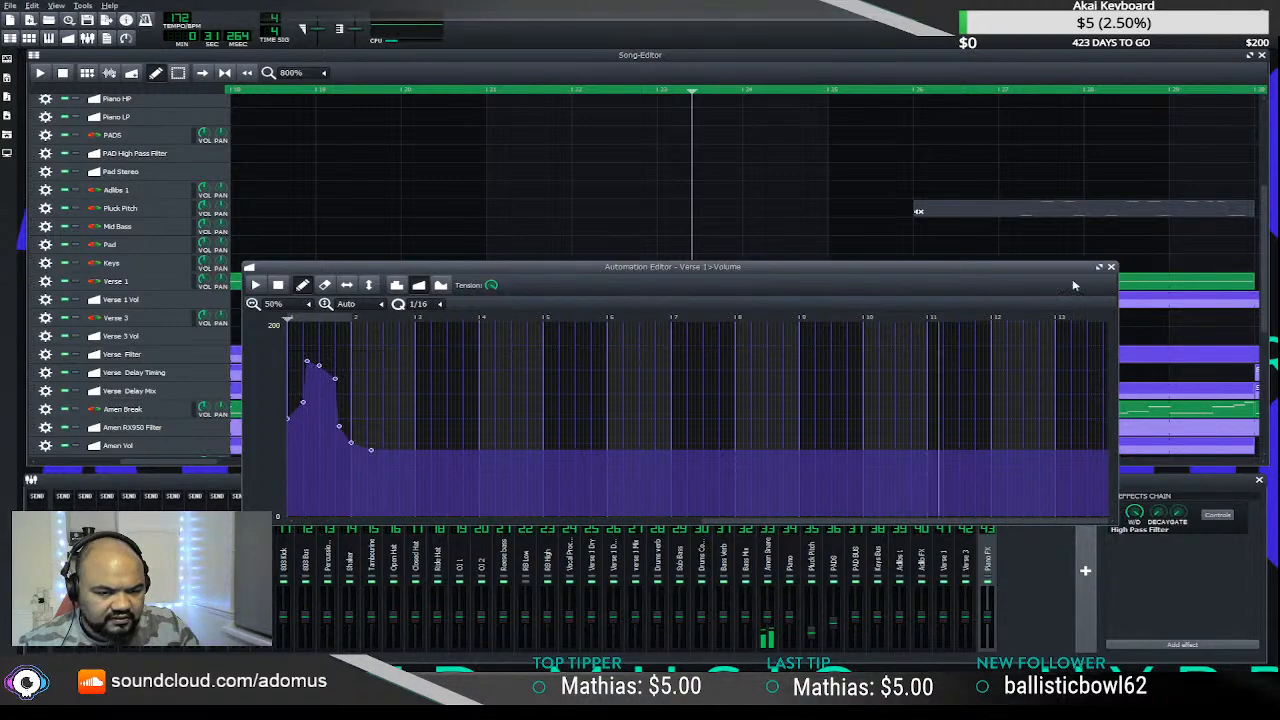
click(1111, 266)
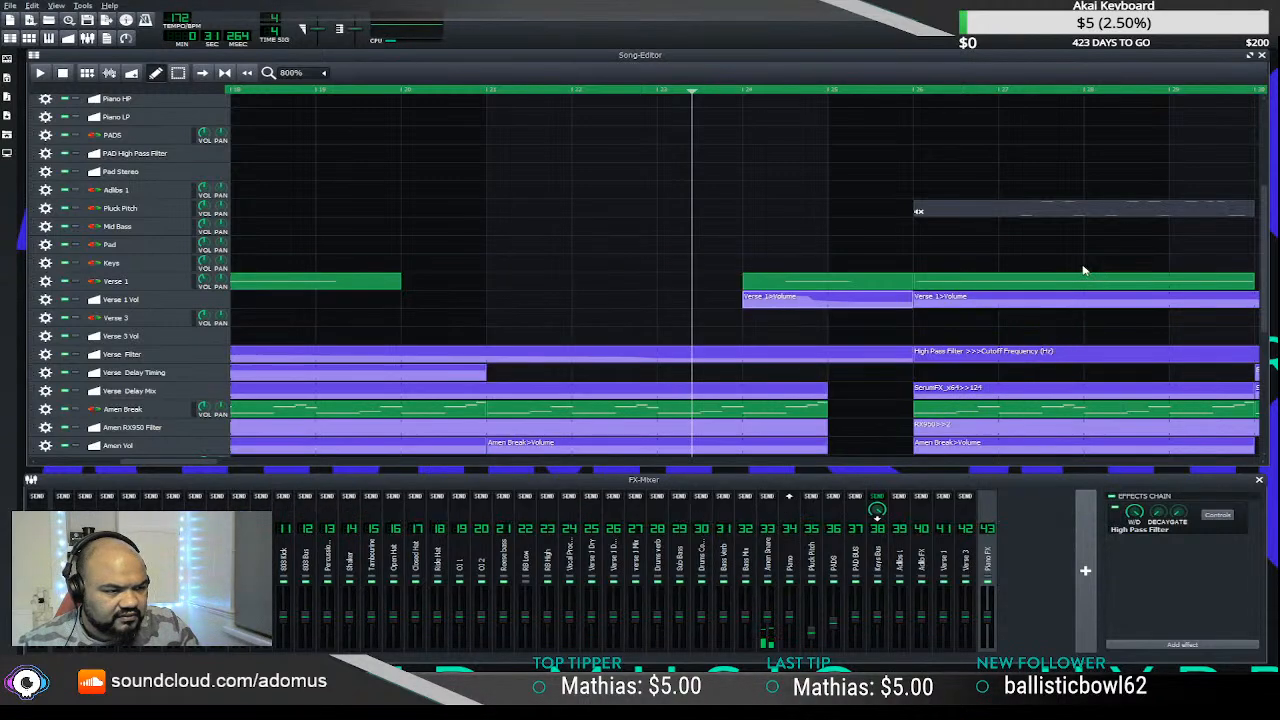
click(723, 62)
key(space)
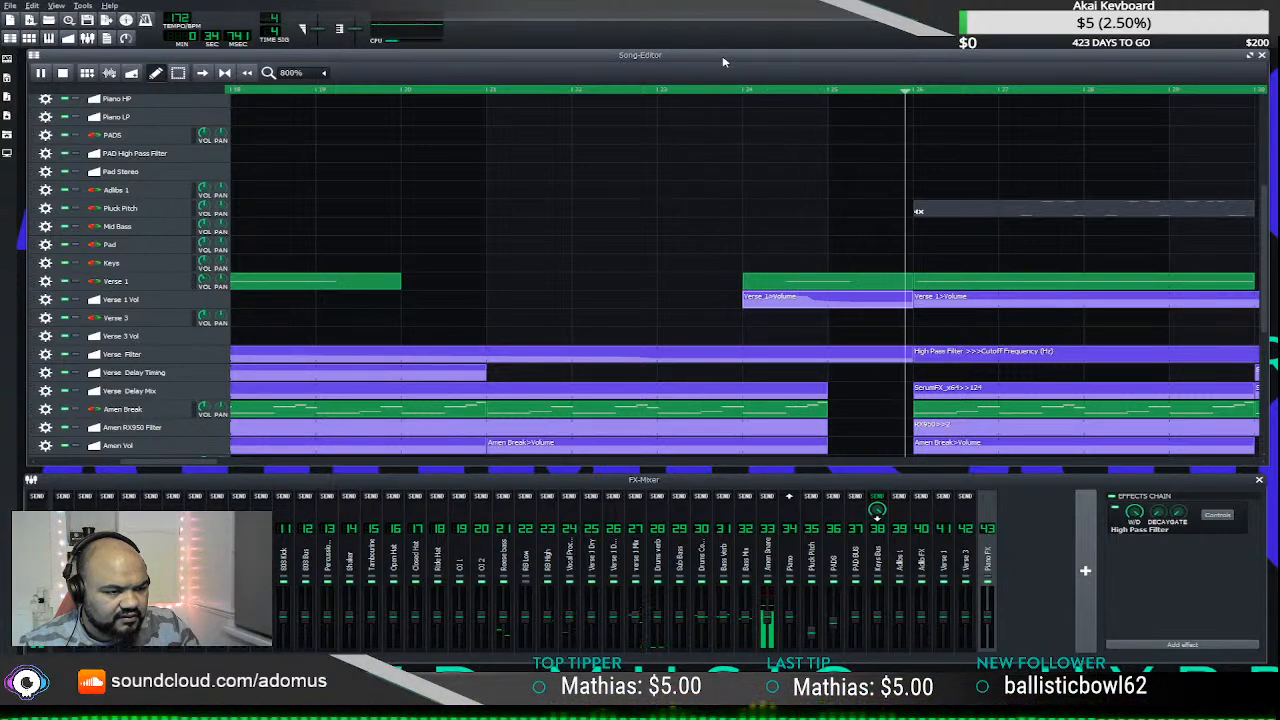
click(727, 91)
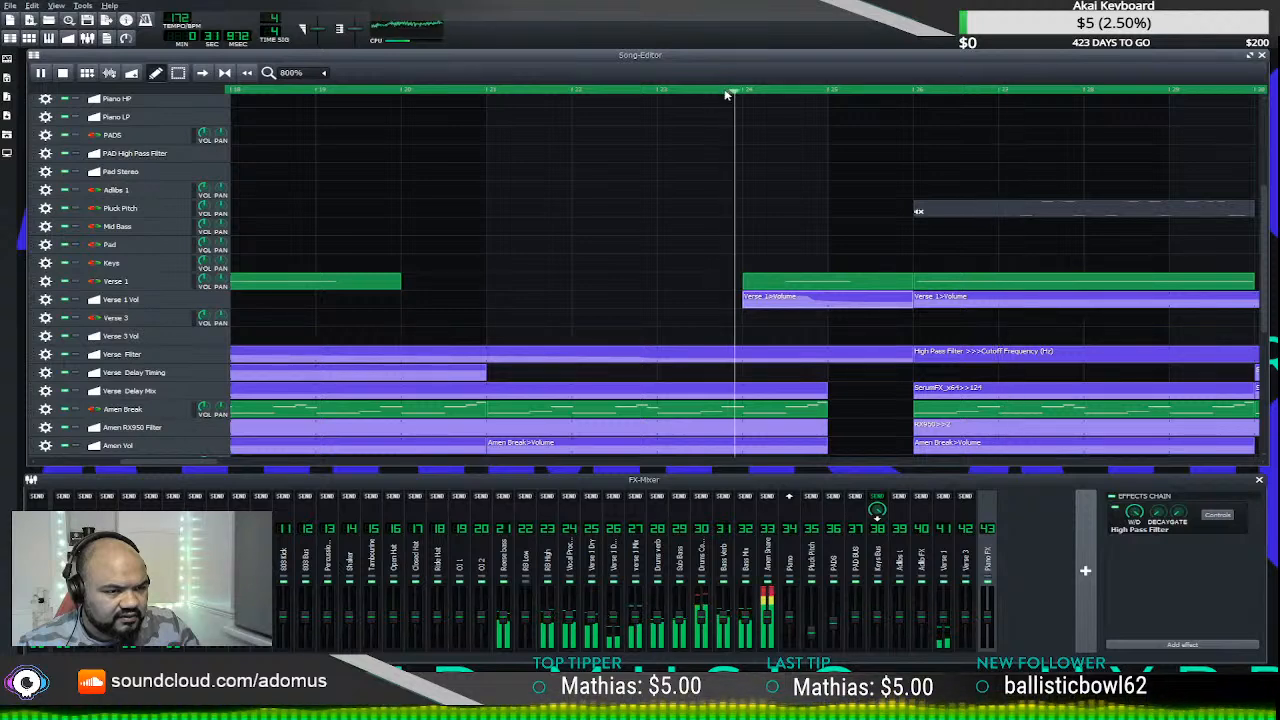
key(space)
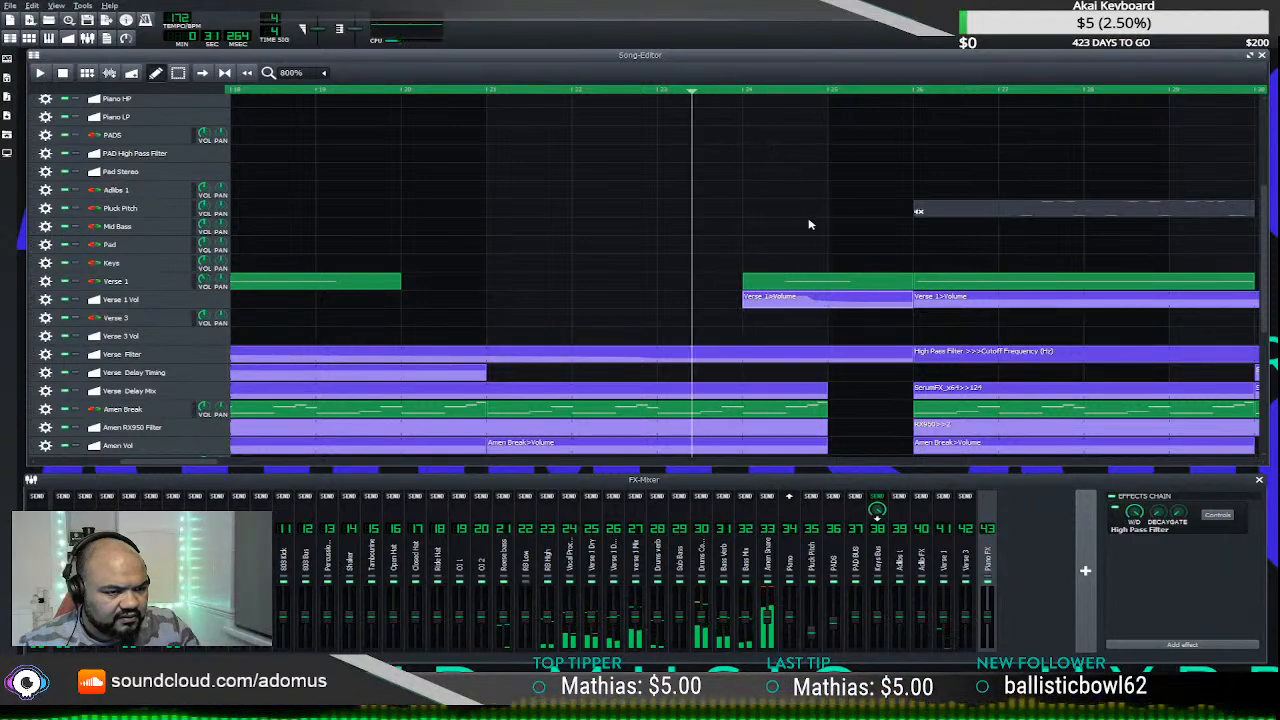
- Raise the two peak points of the Verse 1 Vol clip at bar 24 to the same level and replay the passage
double_click(787, 309)
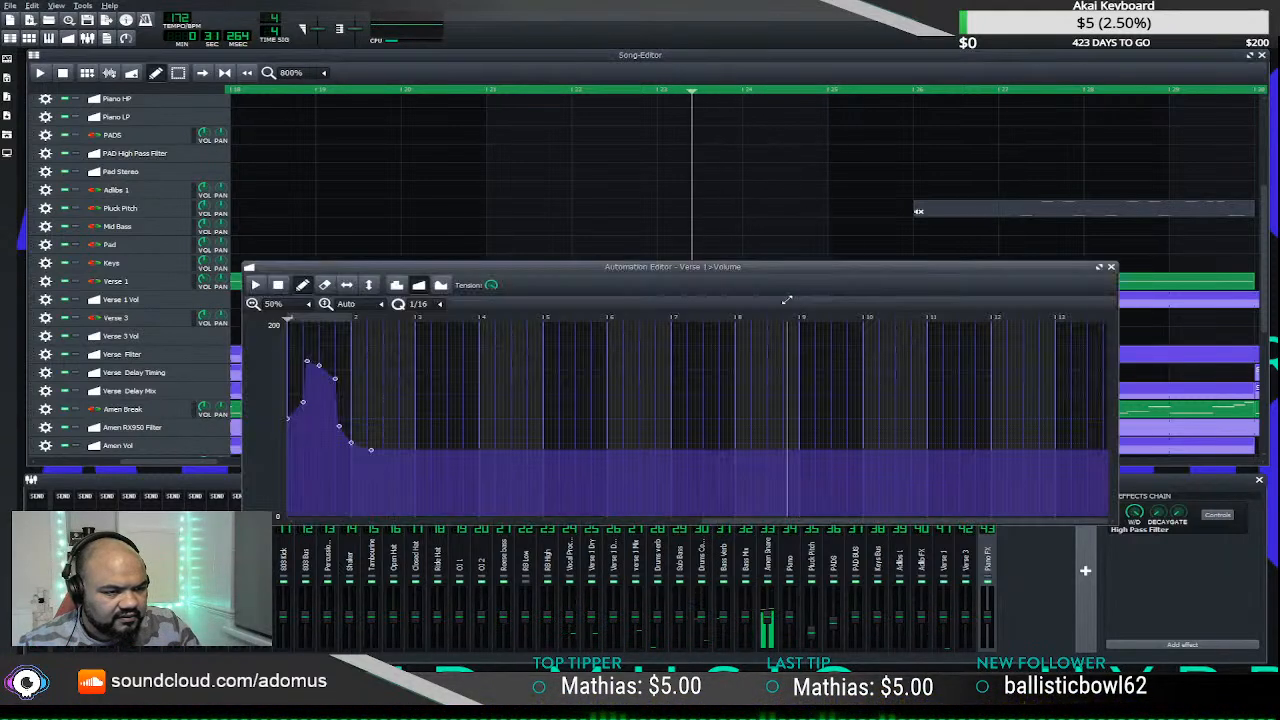
click(316, 355)
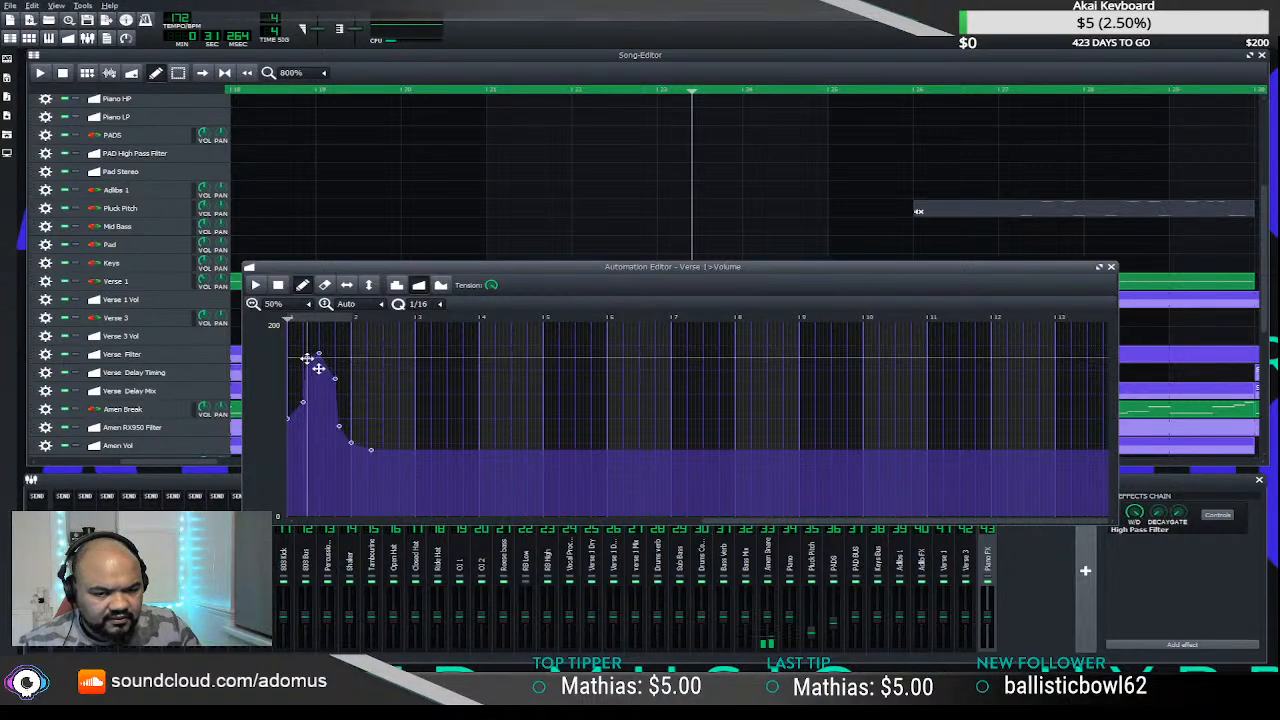
click(307, 353)
click(618, 70)
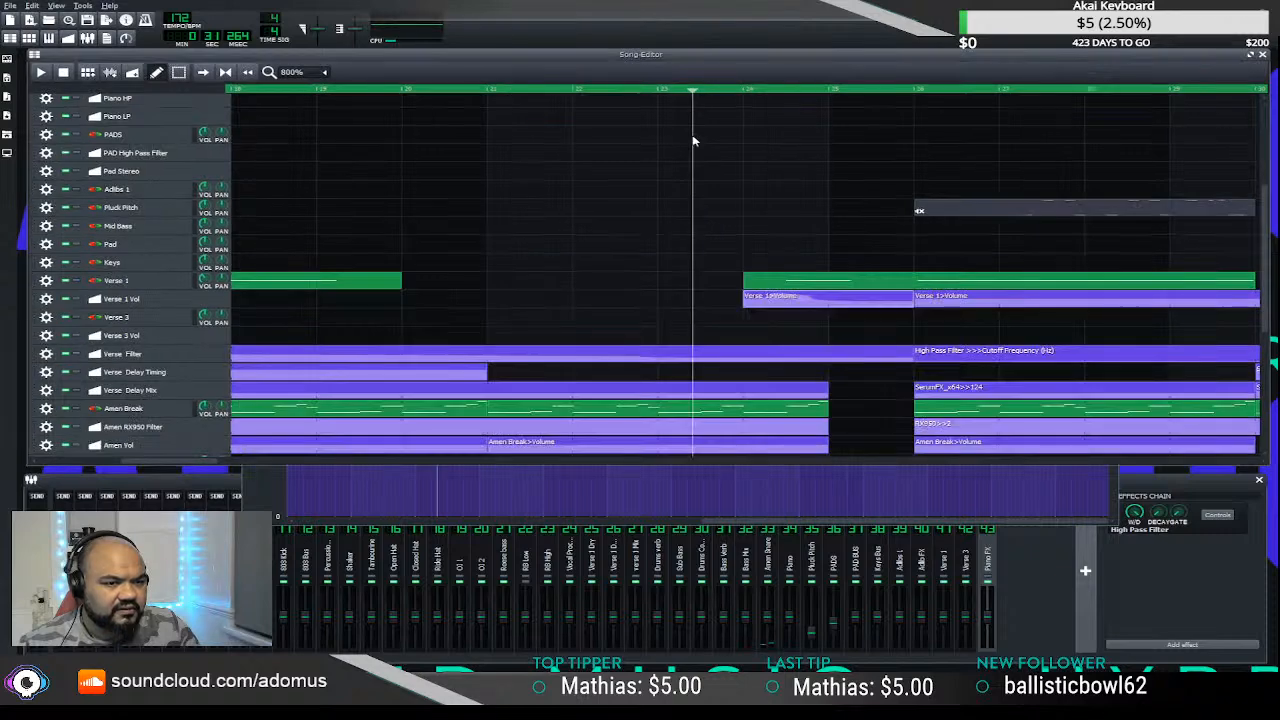
key(space)
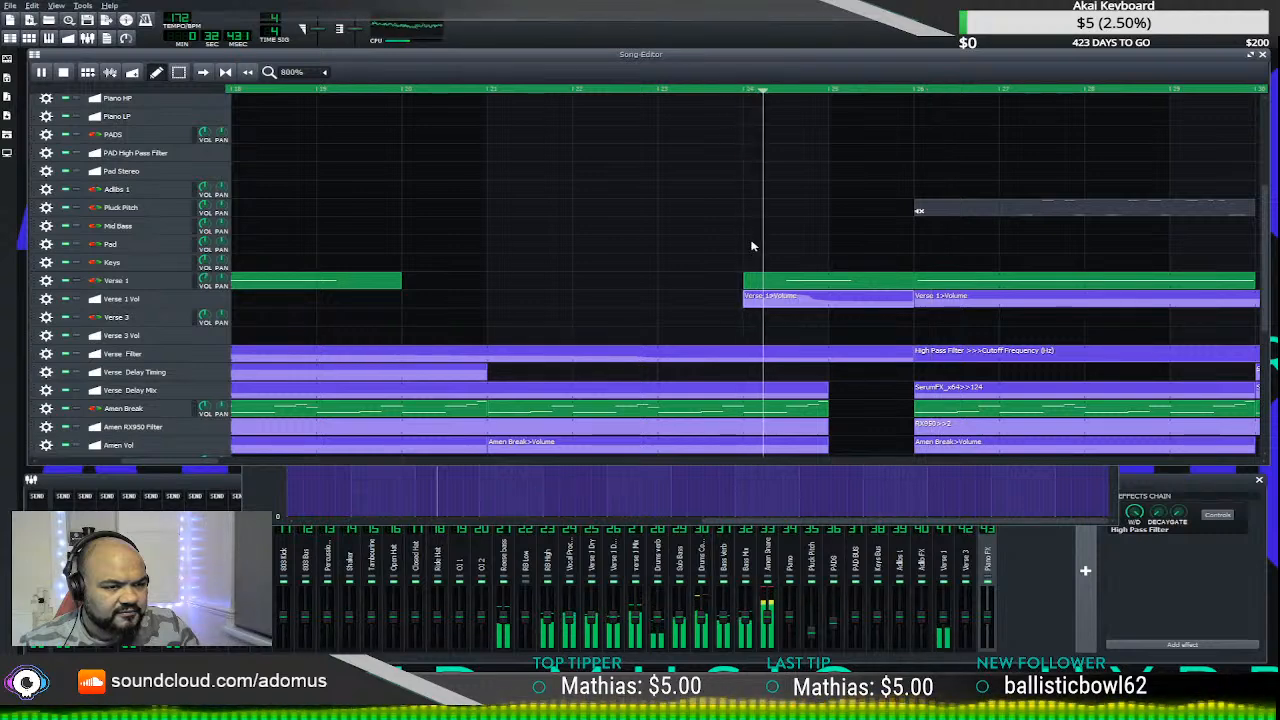
- Smooth the drop after the Verse 1 volume peak with an earlier point, delete the two steep points behind it, and replay the passage
double_click(762, 300)
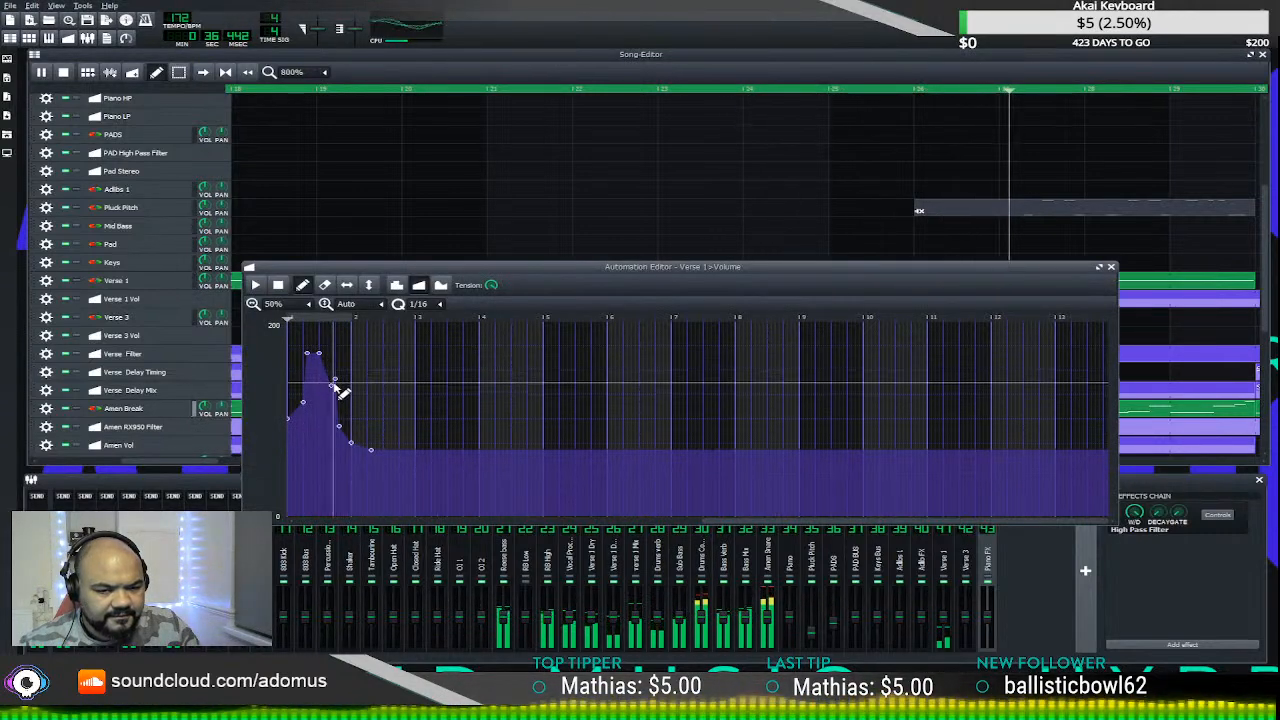
right_click(338, 425)
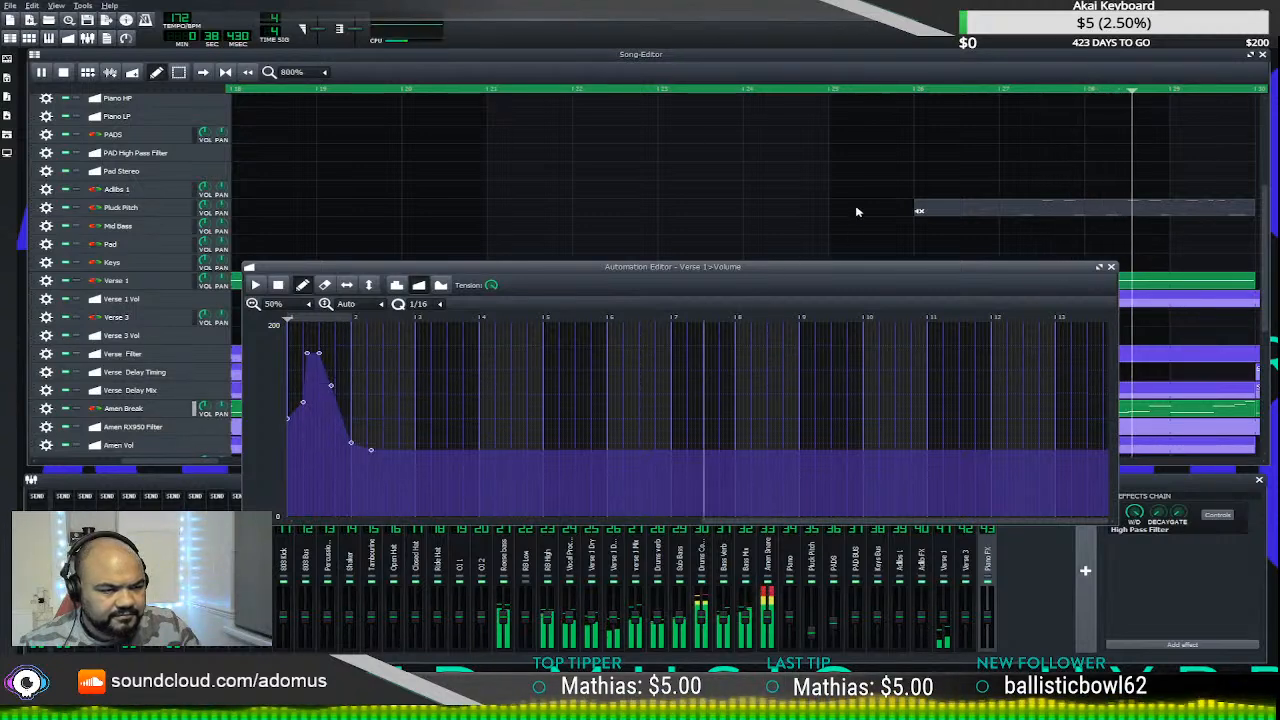
click(848, 160)
click(746, 89)
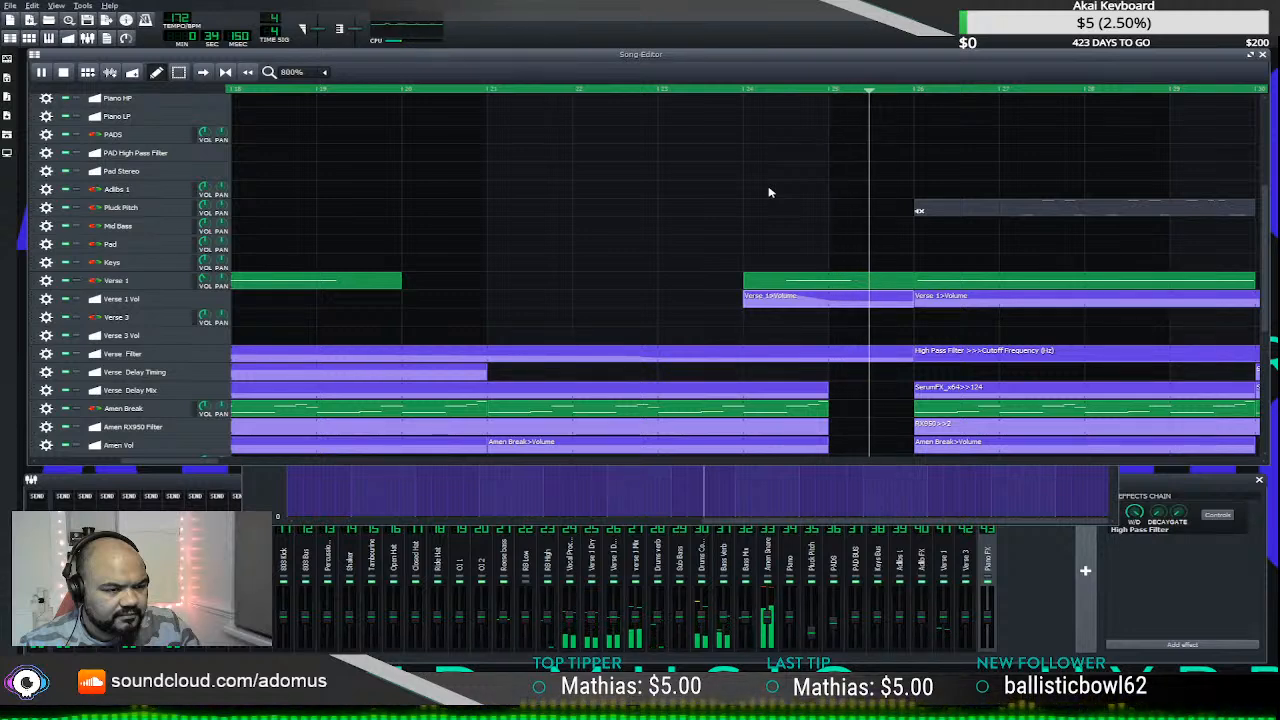
click(733, 89)
- Lower the last two points of the Verse 1 Vol clip at bar 24 slightly and replay from just before that bar
double_click(805, 297)
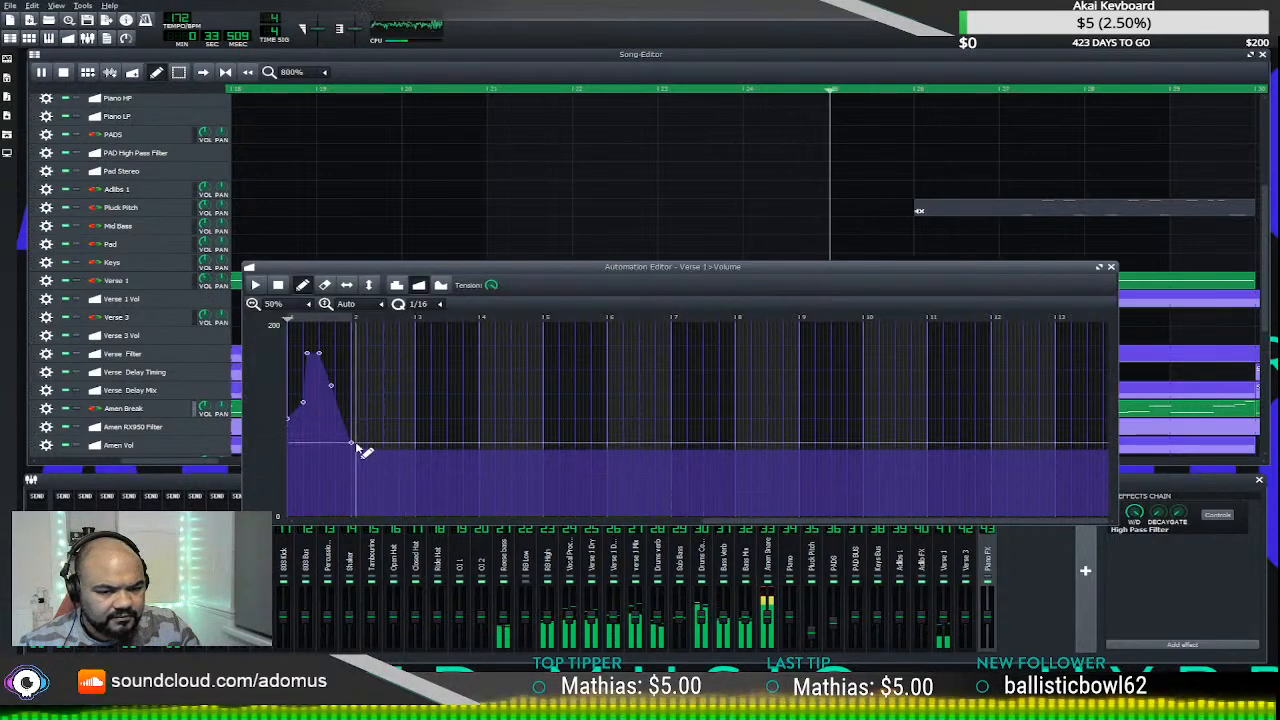
mouse_move(362, 450)
mouse_down()
mouse_move(351, 449)
mouse_move(370, 457)
mouse_up()
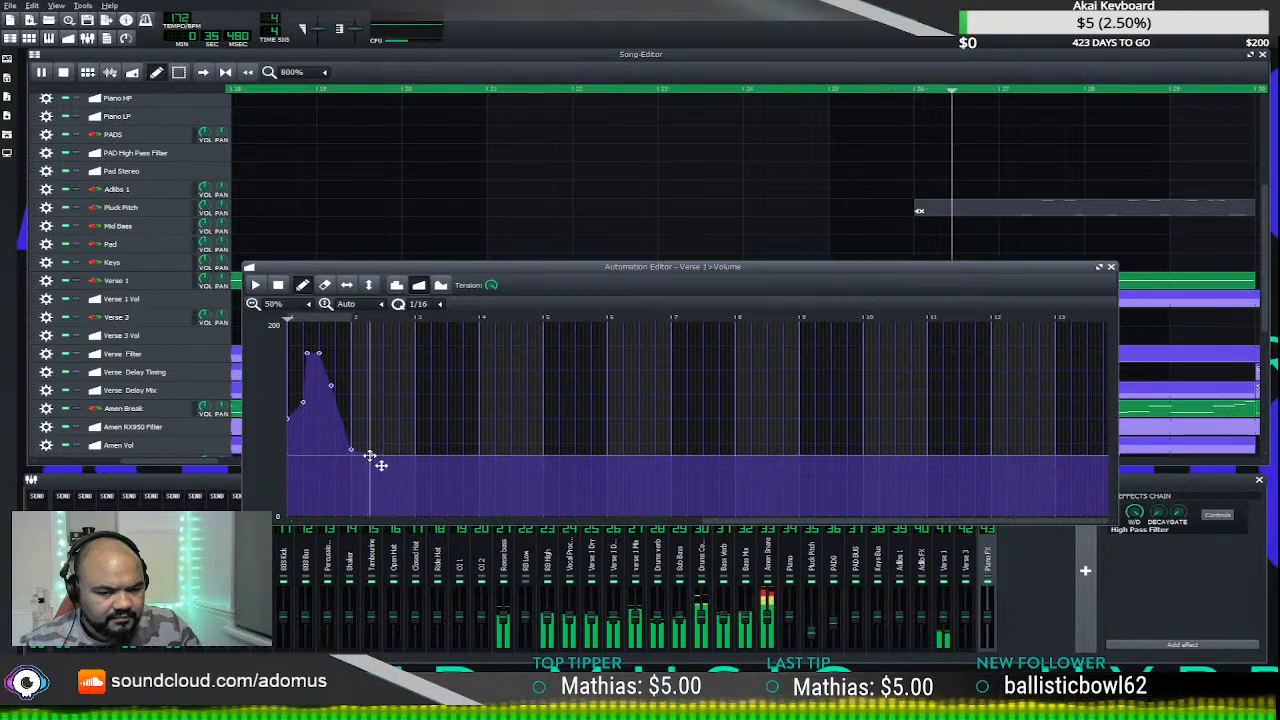
click(808, 60)
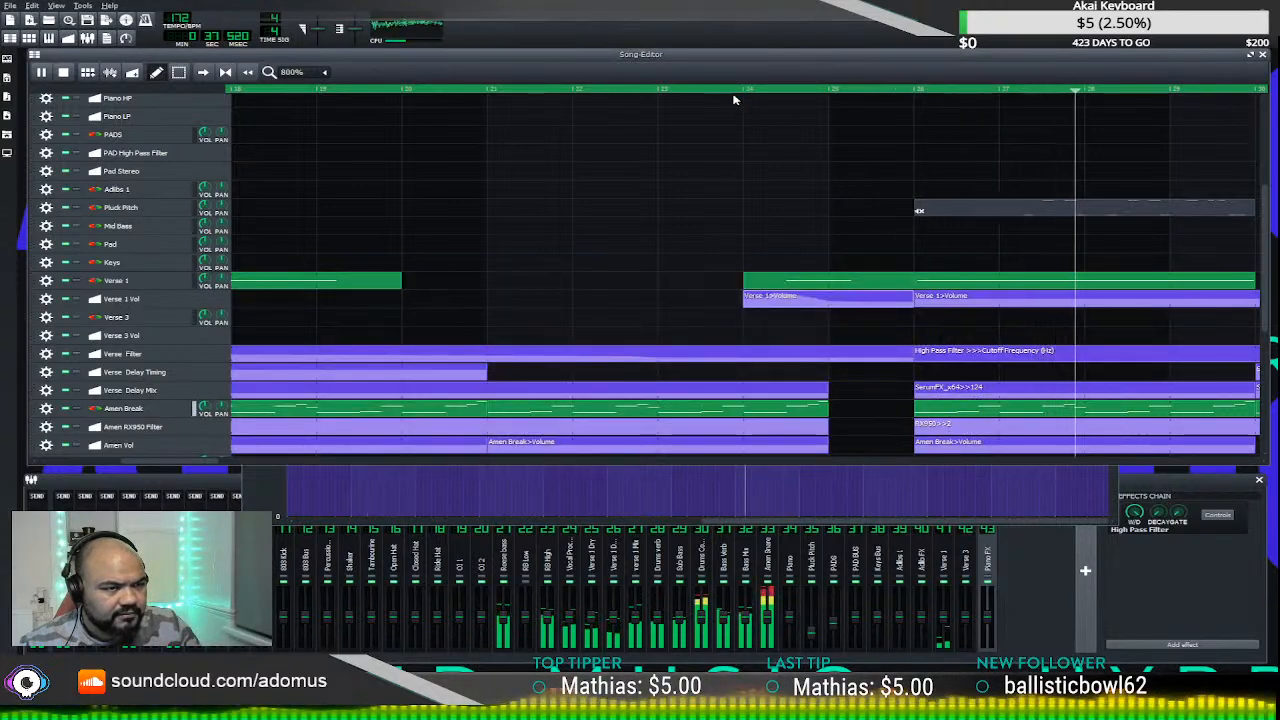
scroll(718, 126, up, 1)
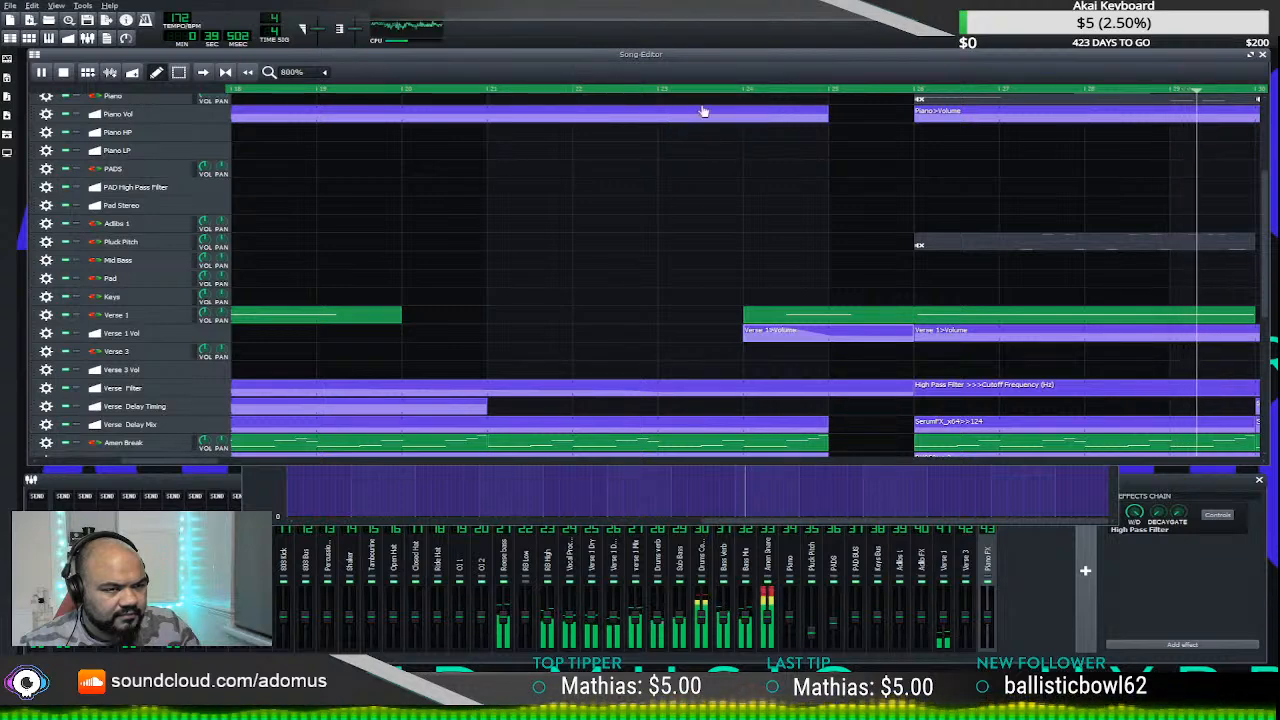
click(718, 90)
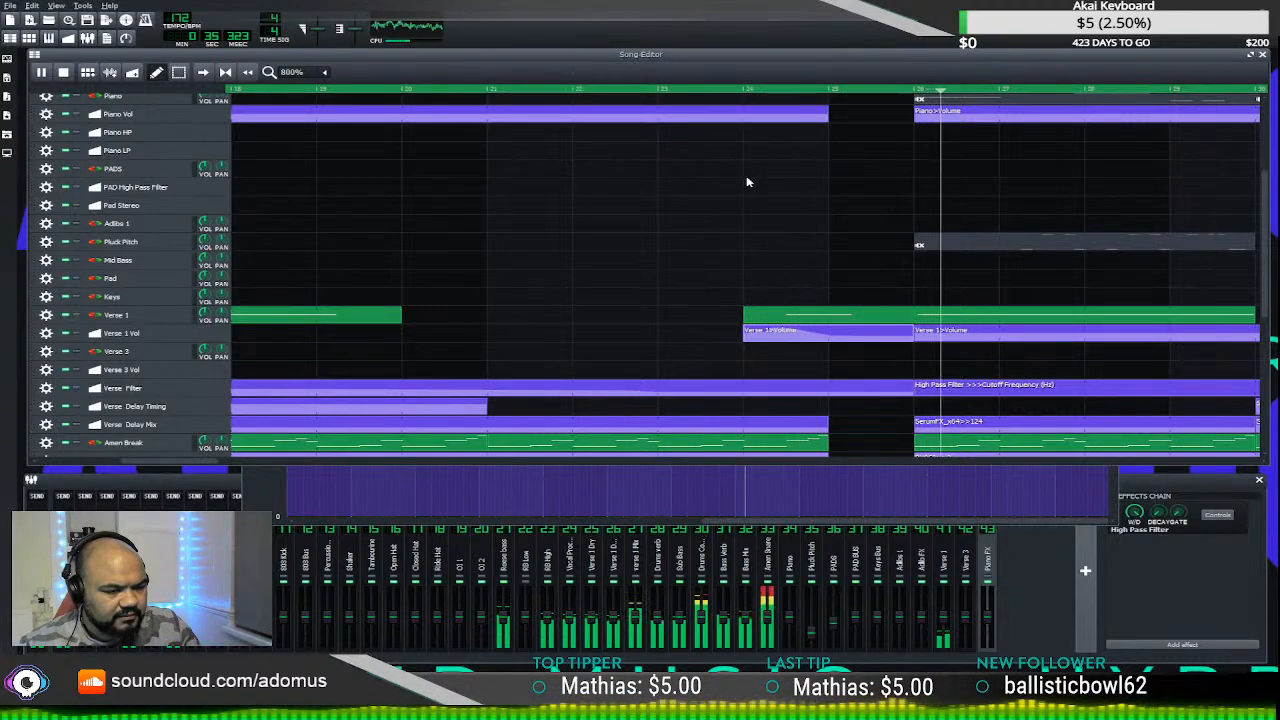
- Listen onward from bar 27 through the rest of the first verse while reviewing its vocal, Amen Break and effects tracks in the arrangement
ctrl+scroll(747, 212, down, 2)
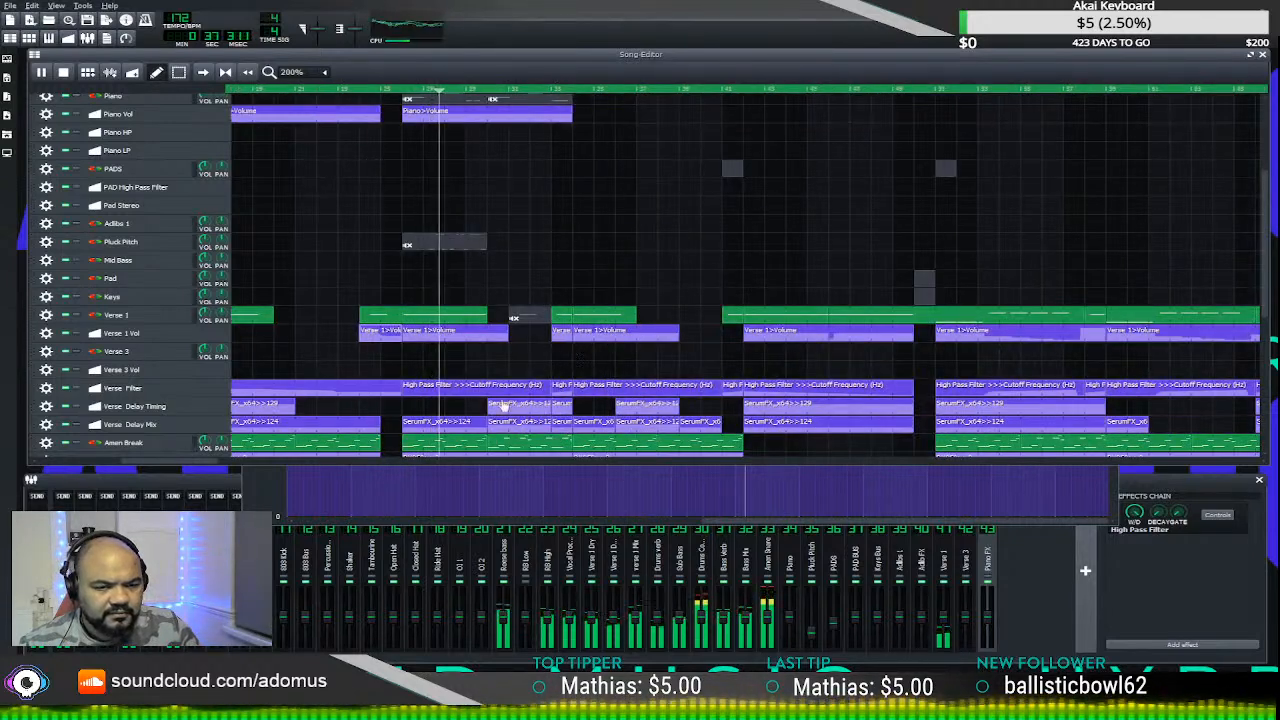
drag(222, 463, 275, 466)
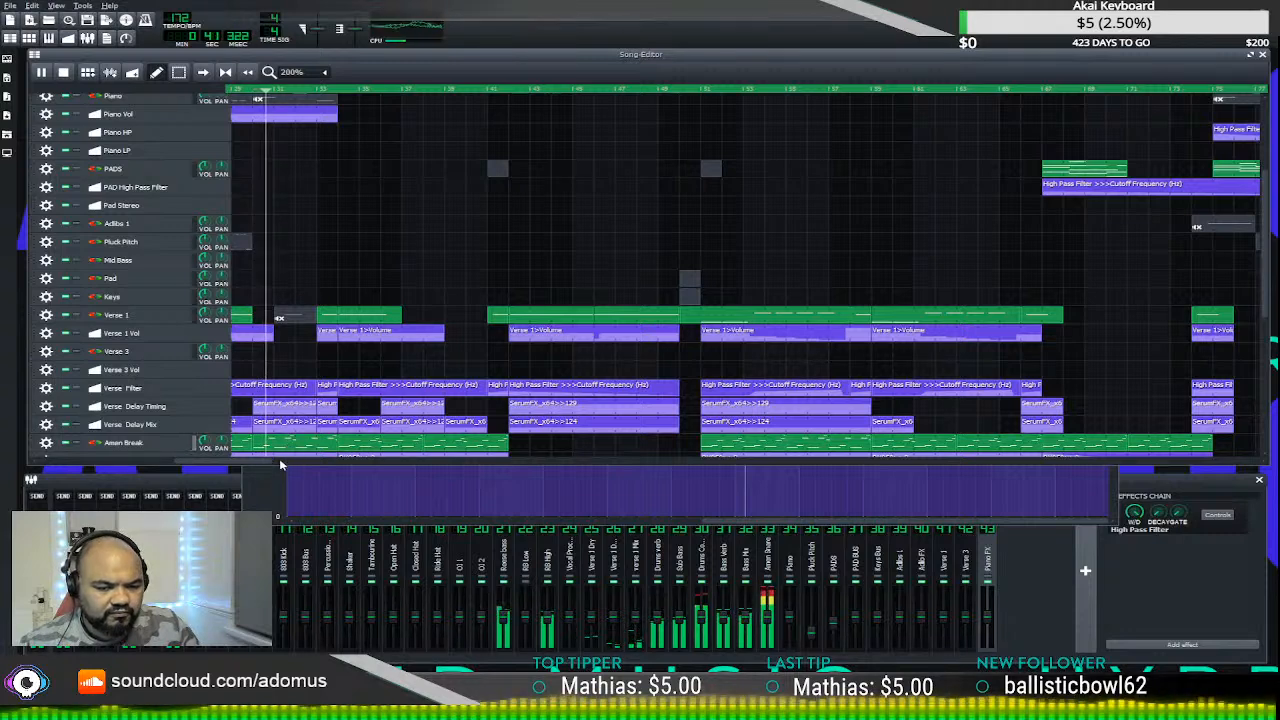
ctrl+scroll(445, 365, down, 1)
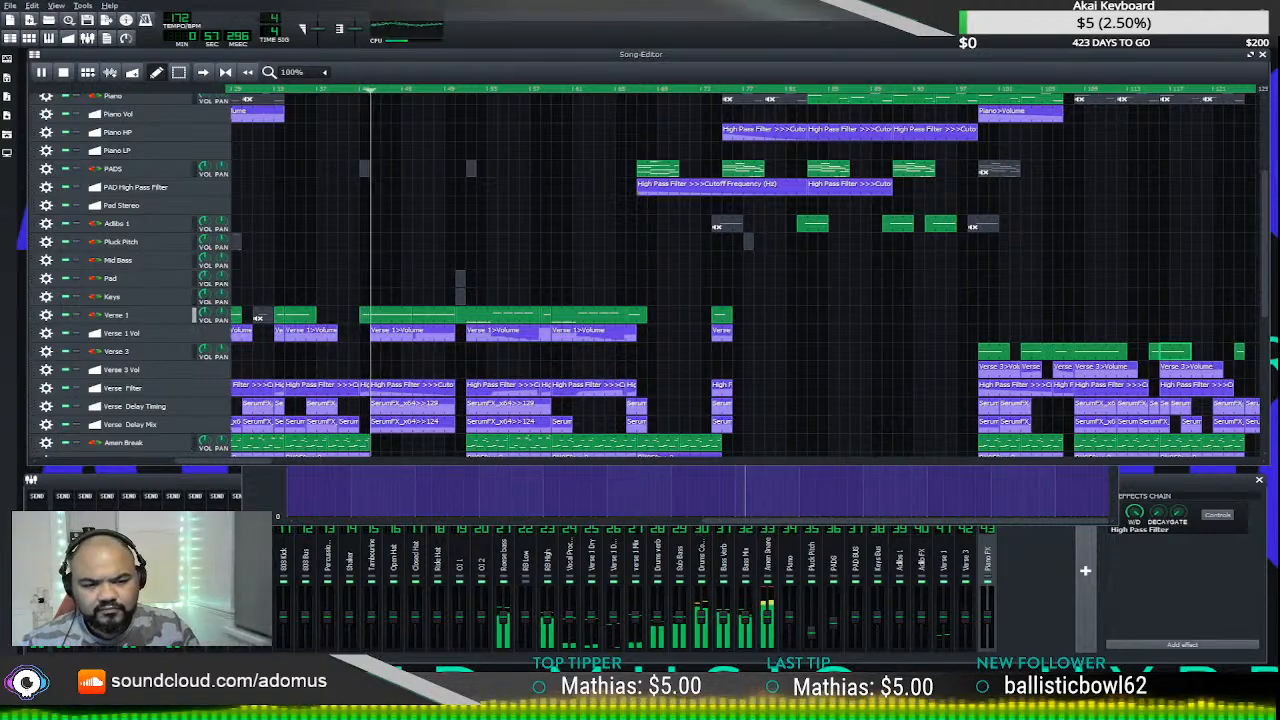
scroll(640, 270, down, 3)
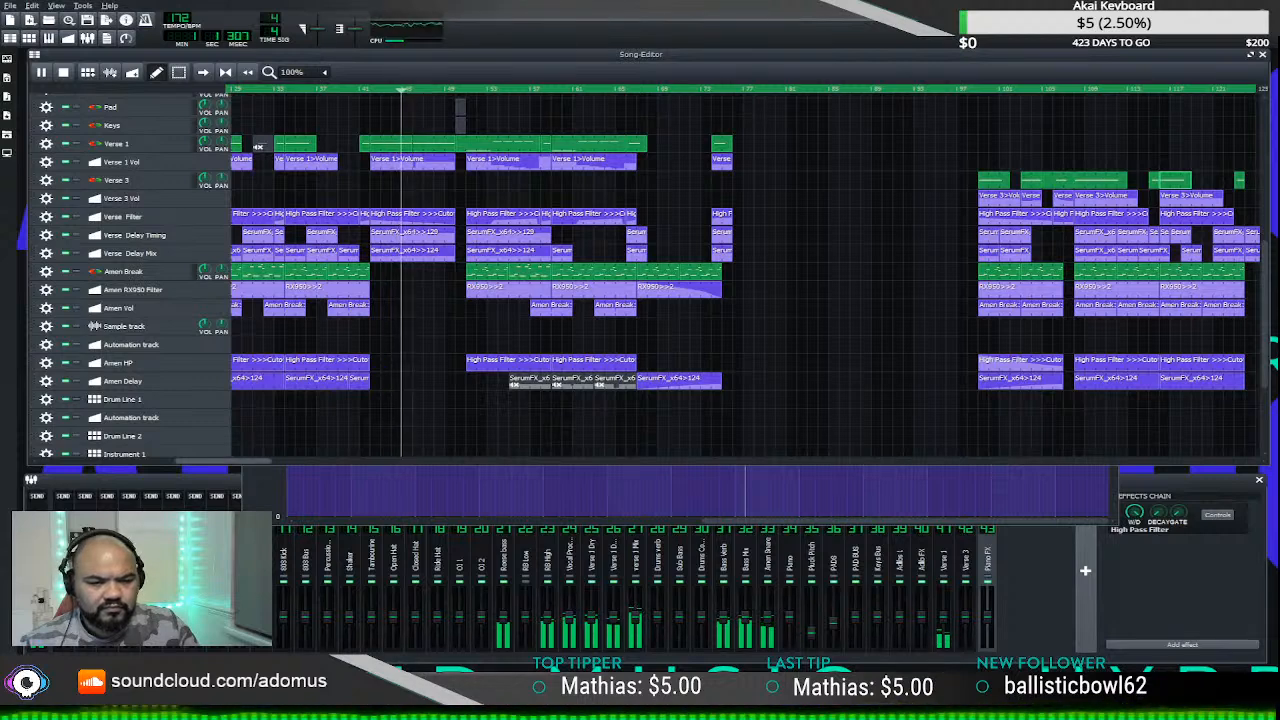
drag(261, 460, 153, 445)
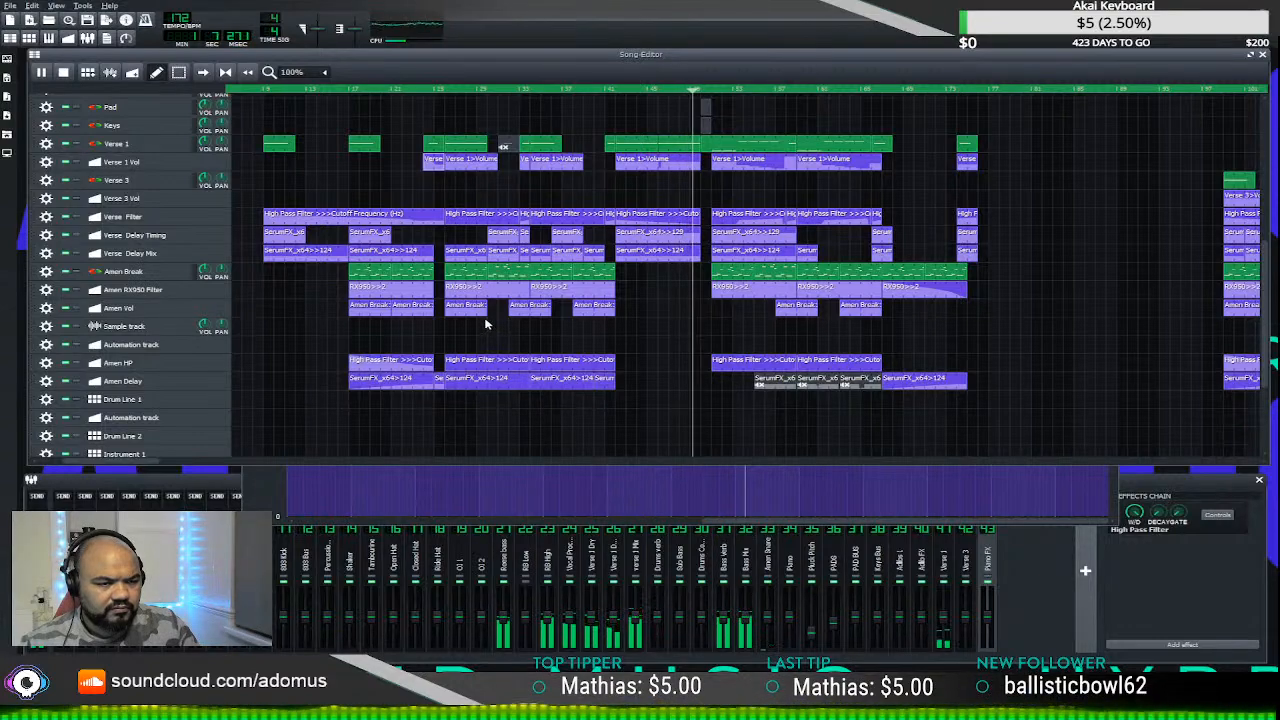
scroll(710, 367, down, 5)
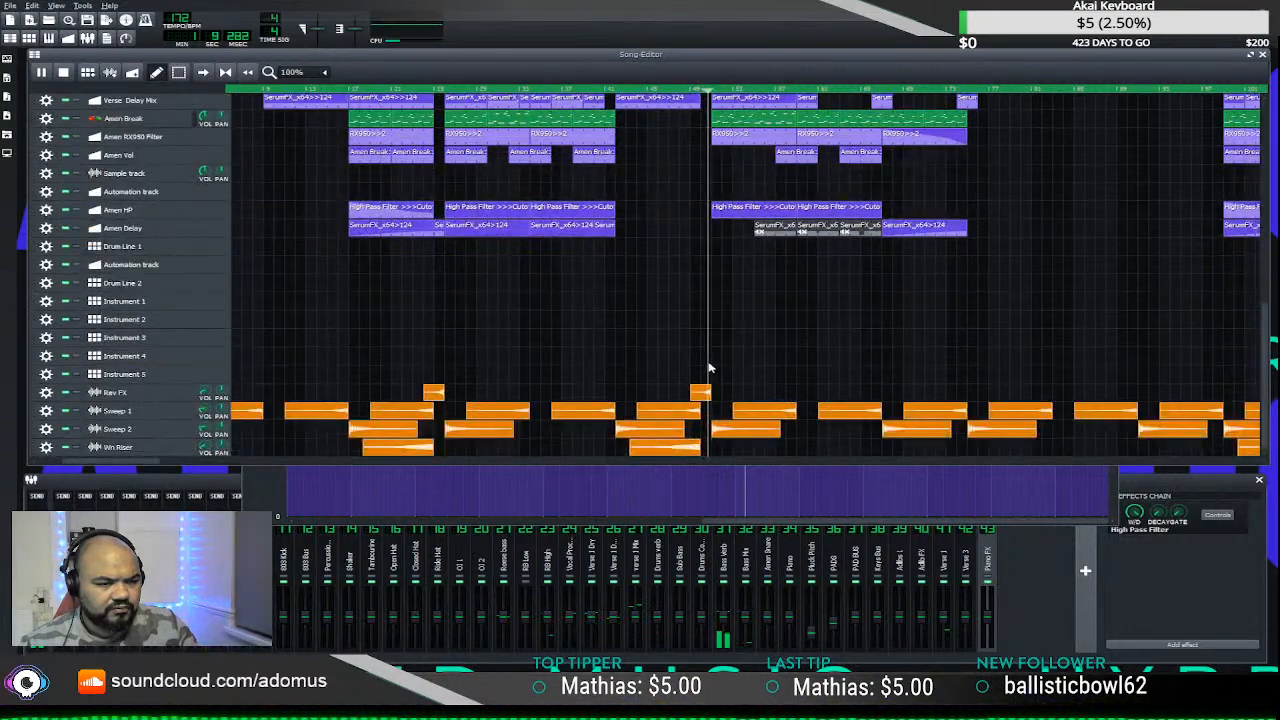
scroll(707, 365, up, 5)
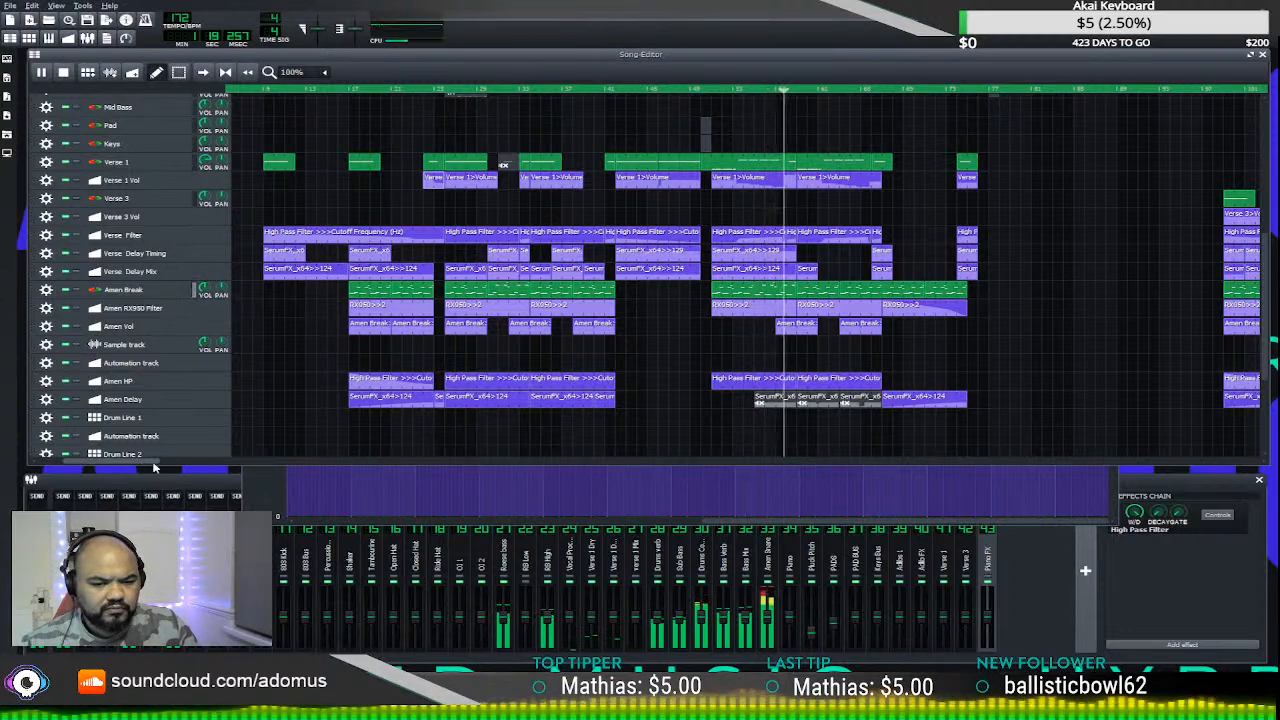
- Close the Verse 1 volume automation editor and listen on into the Verse 3 section while reviewing the arrangement
key(F8)
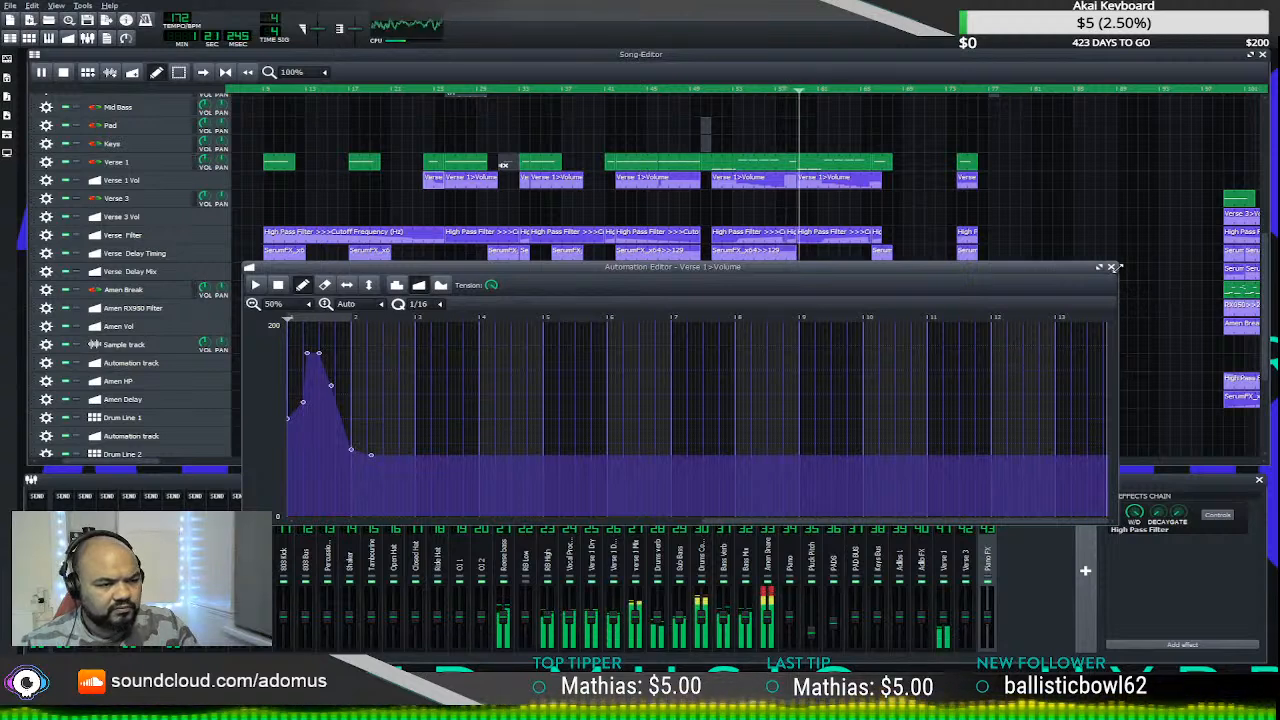
click(1111, 267)
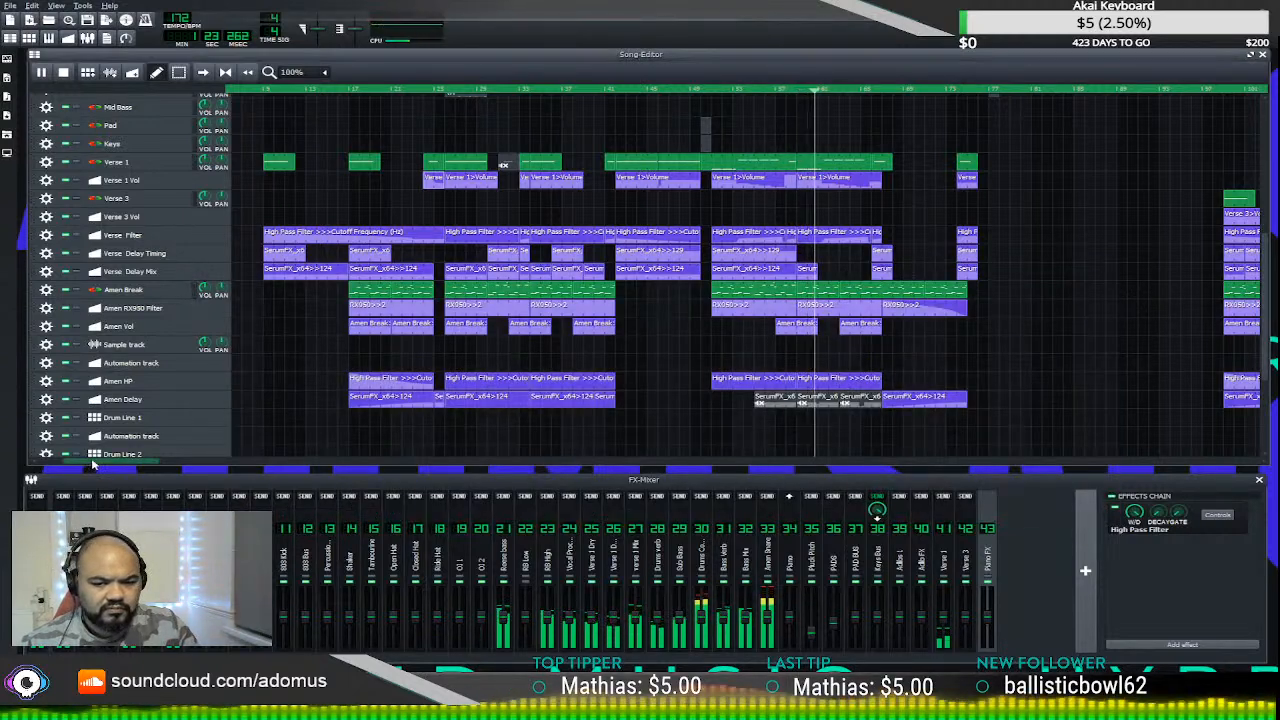
scroll(680, 397, right, 5)
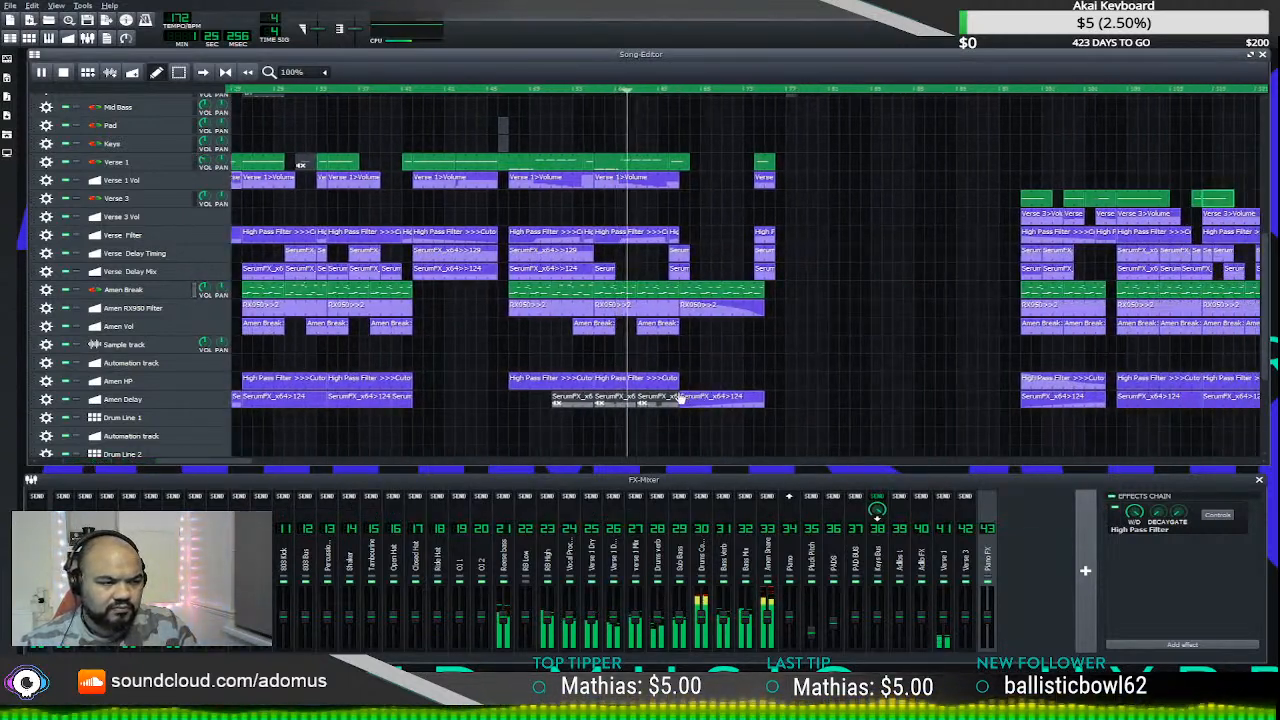
scroll(843, 370, up, 4)
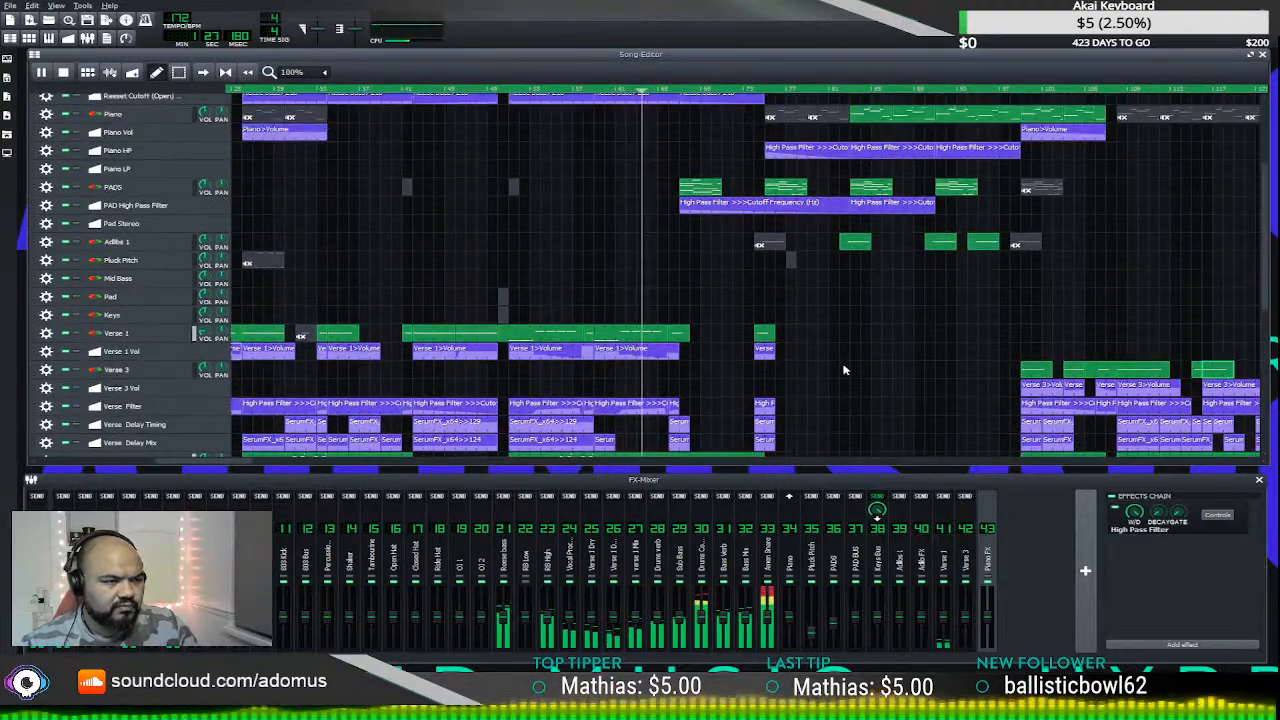
scroll(838, 370, down, 2)
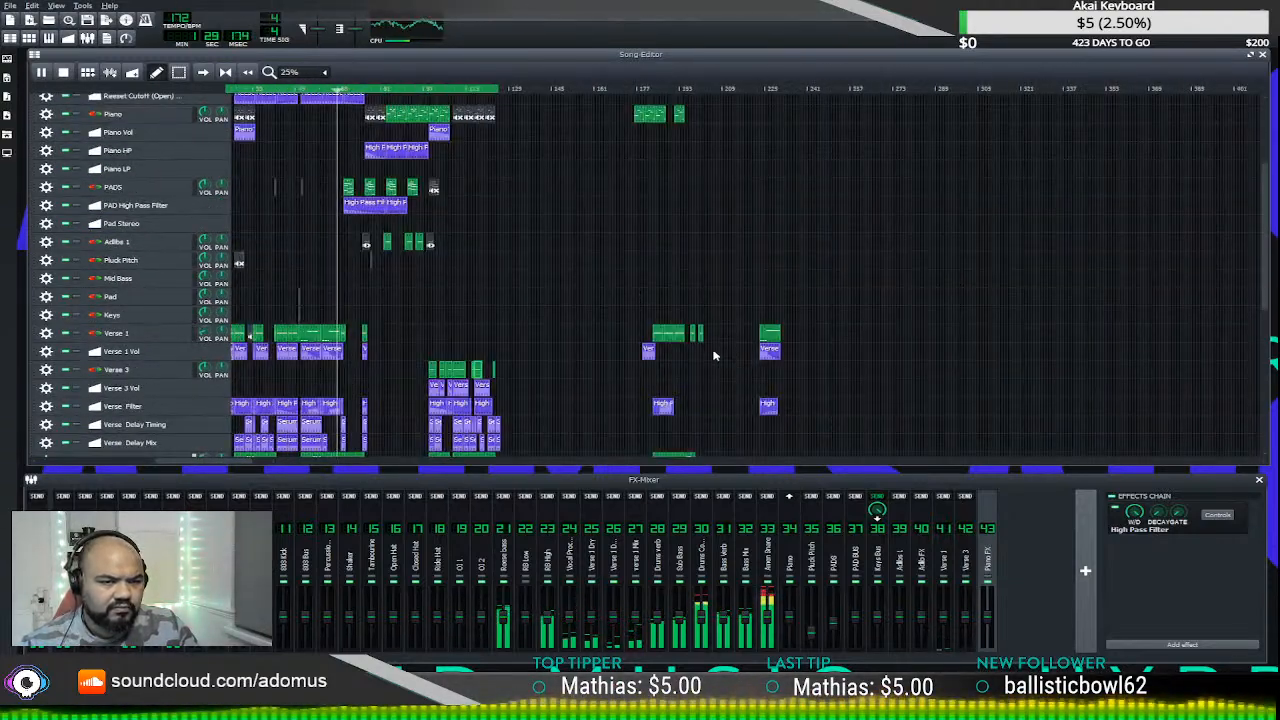
scroll(714, 355, up, 1)
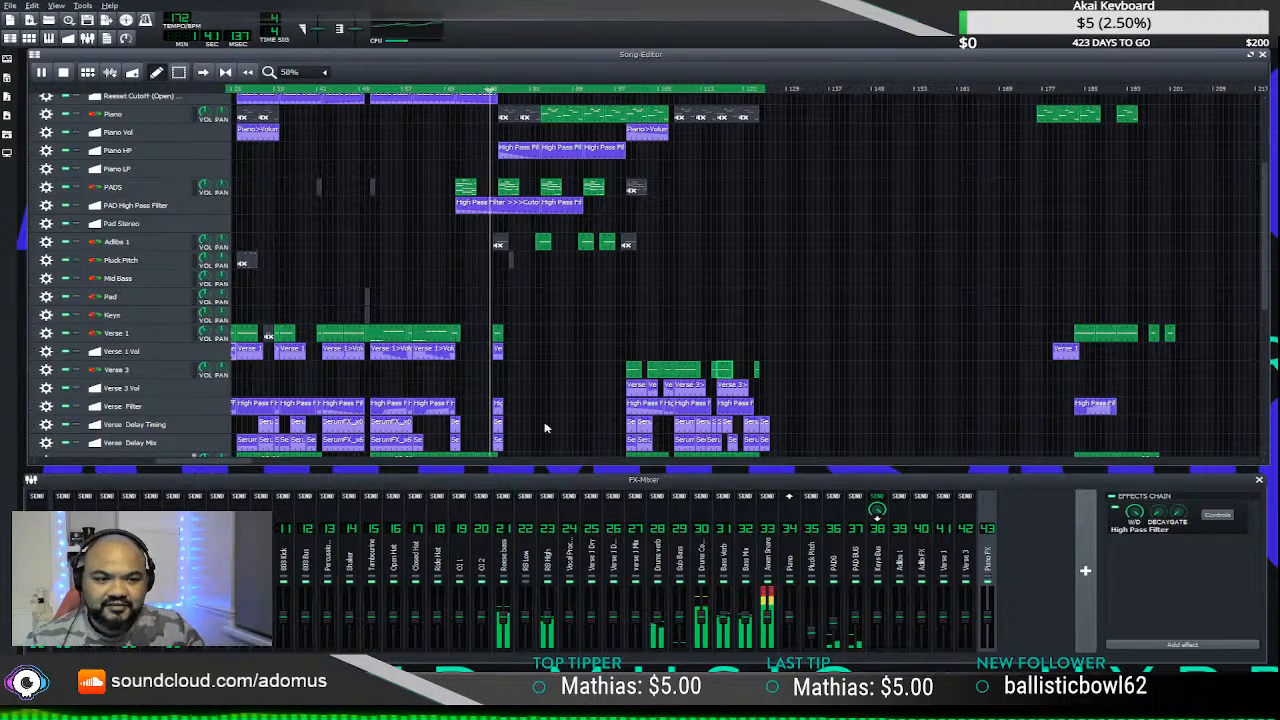
drag(204, 466, 336, 476)
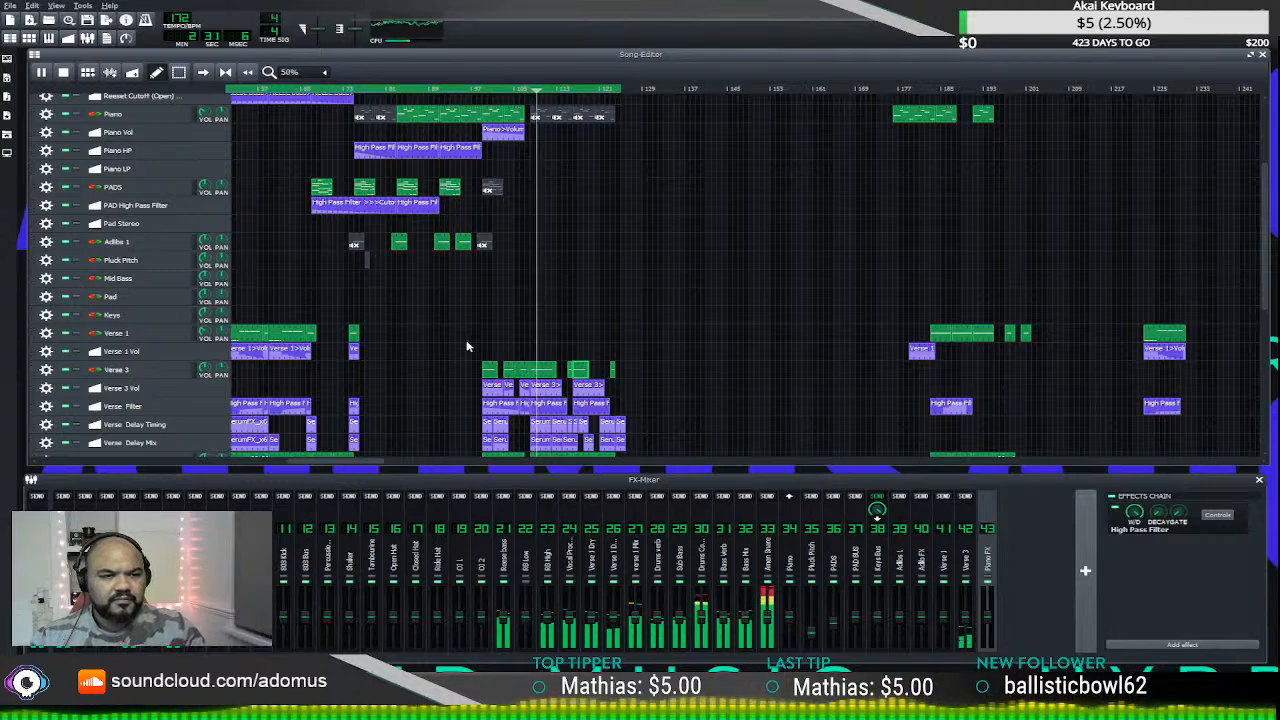
scroll(531, 317, up, 5)
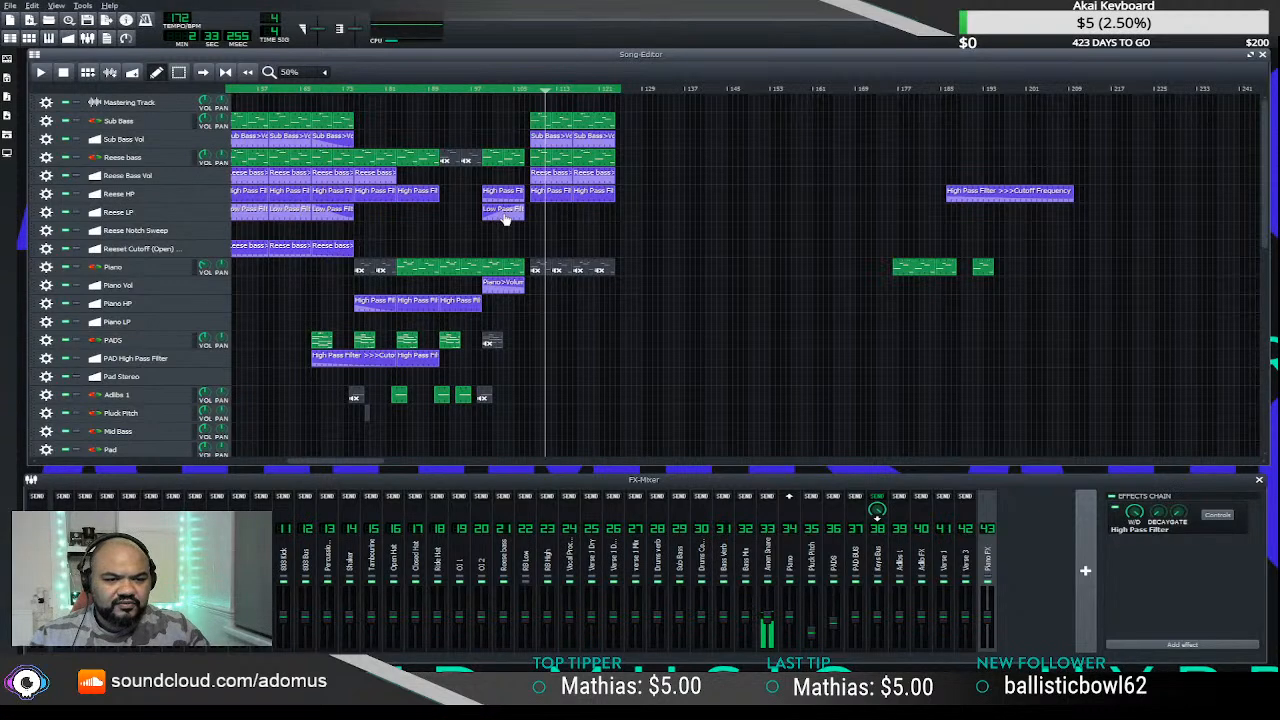
- Shift the Reese LP clip from bar 99 to bar 91 and mute it, copy the bar 67 clip to bar 99, and replay
drag(506, 220, 457, 215)
drag(338, 218, 494, 212)
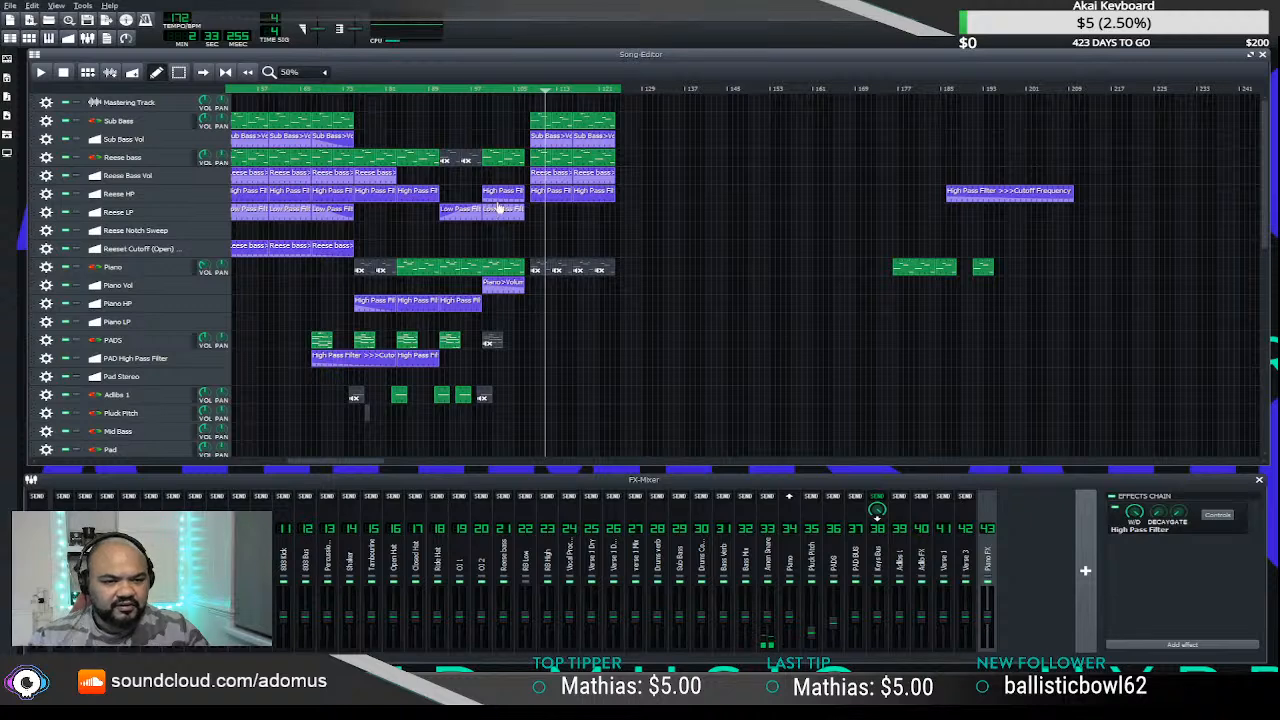
click(479, 91)
key(space)
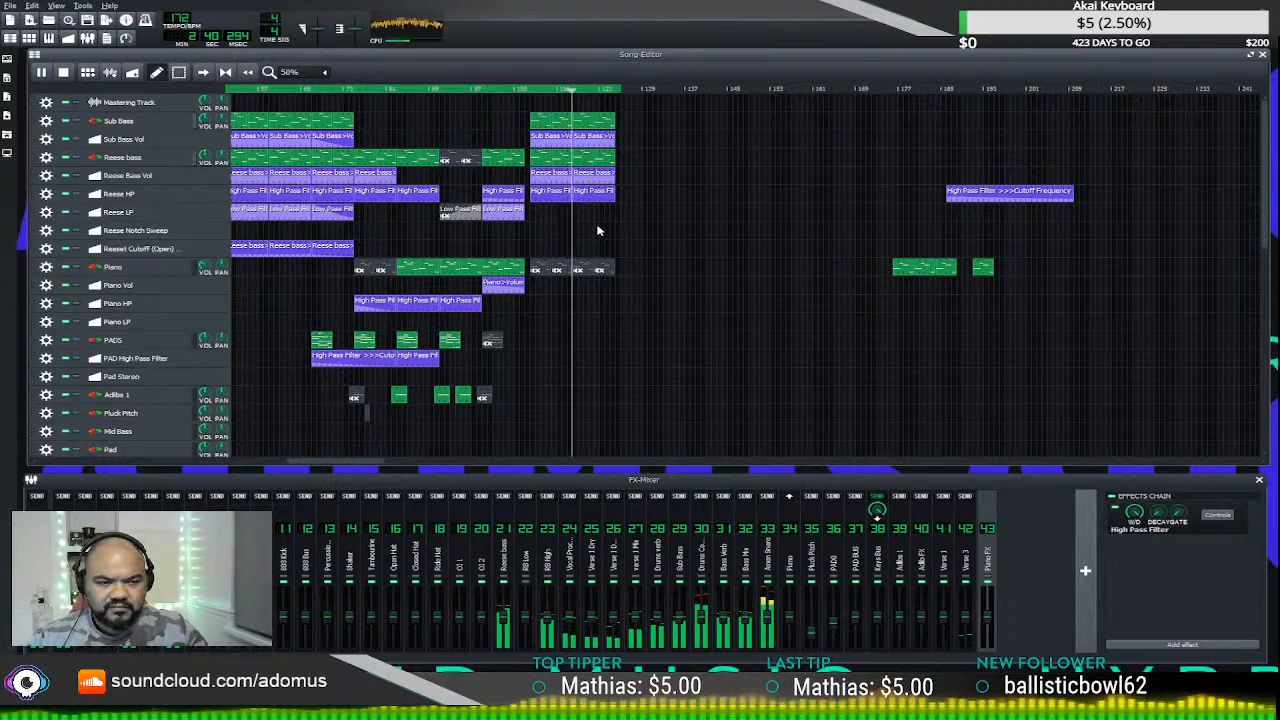
- Stop playback, remove the Sweep 2 clip at bar 116, and copy the last Sweep 1 clip towards the end of the Verse 3 section
scroll(520, 266, down, 10)
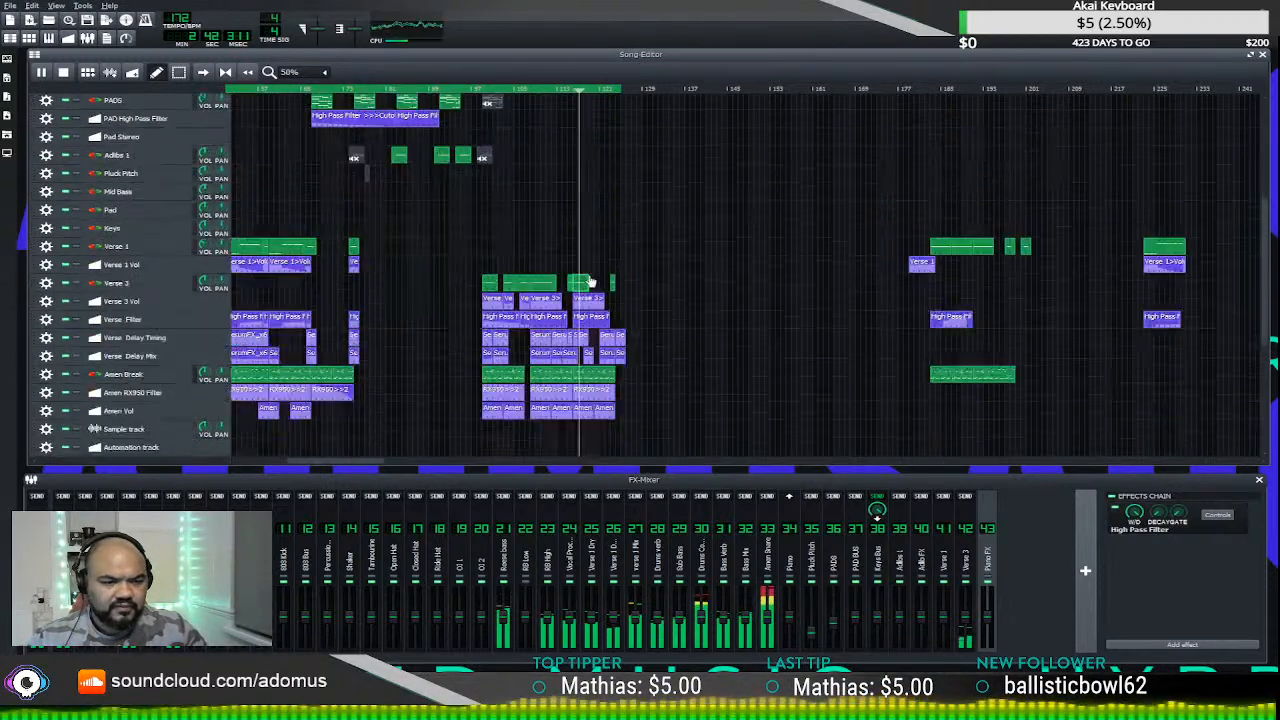
key(space)
scroll(568, 370, down, 1)
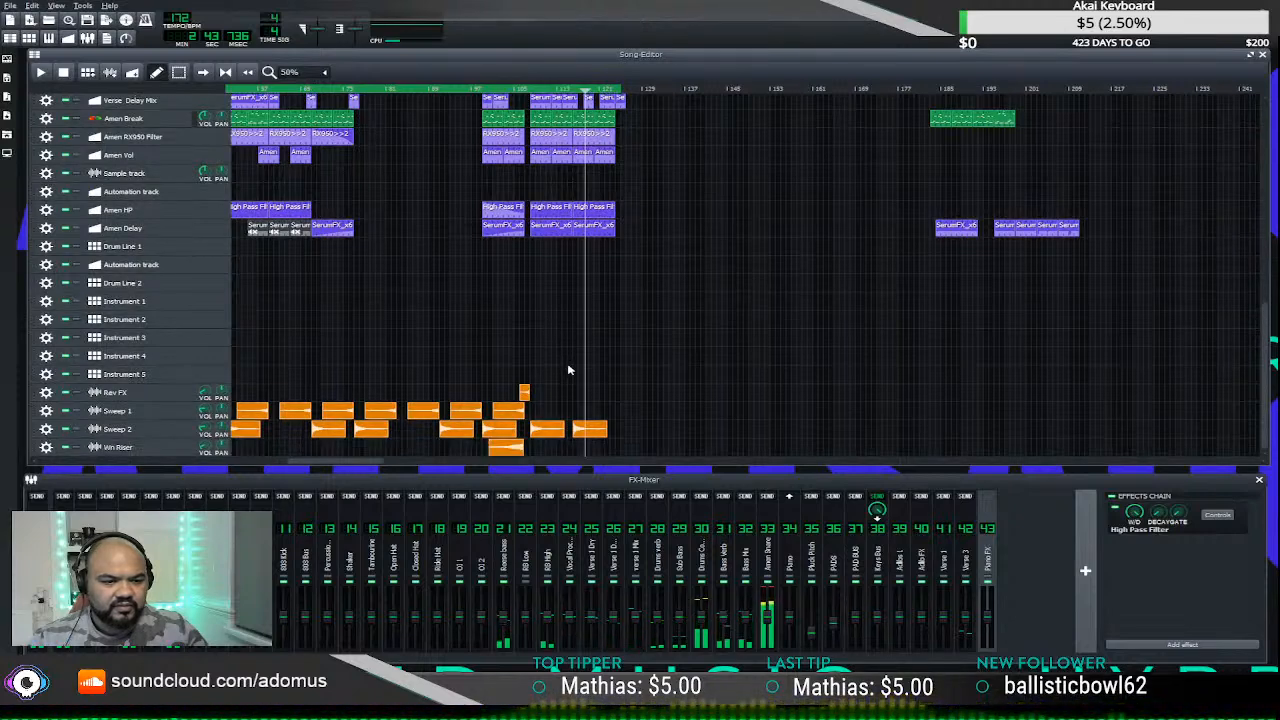
scroll(587, 437, up, 2)
scroll(590, 420, down, 2)
ctrl+scroll(560, 432, up, 2)
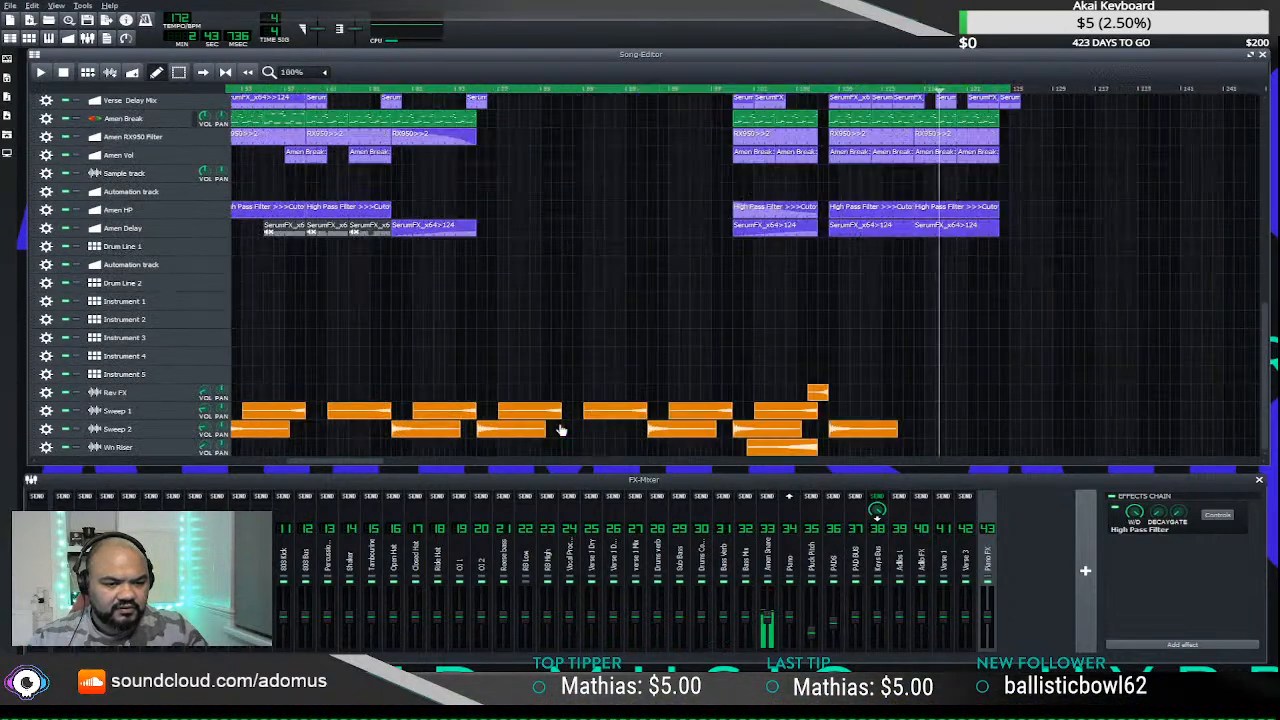
drag(307, 463, 525, 453)
drag(553, 410, 872, 413)
scroll(890, 381, up, 3)
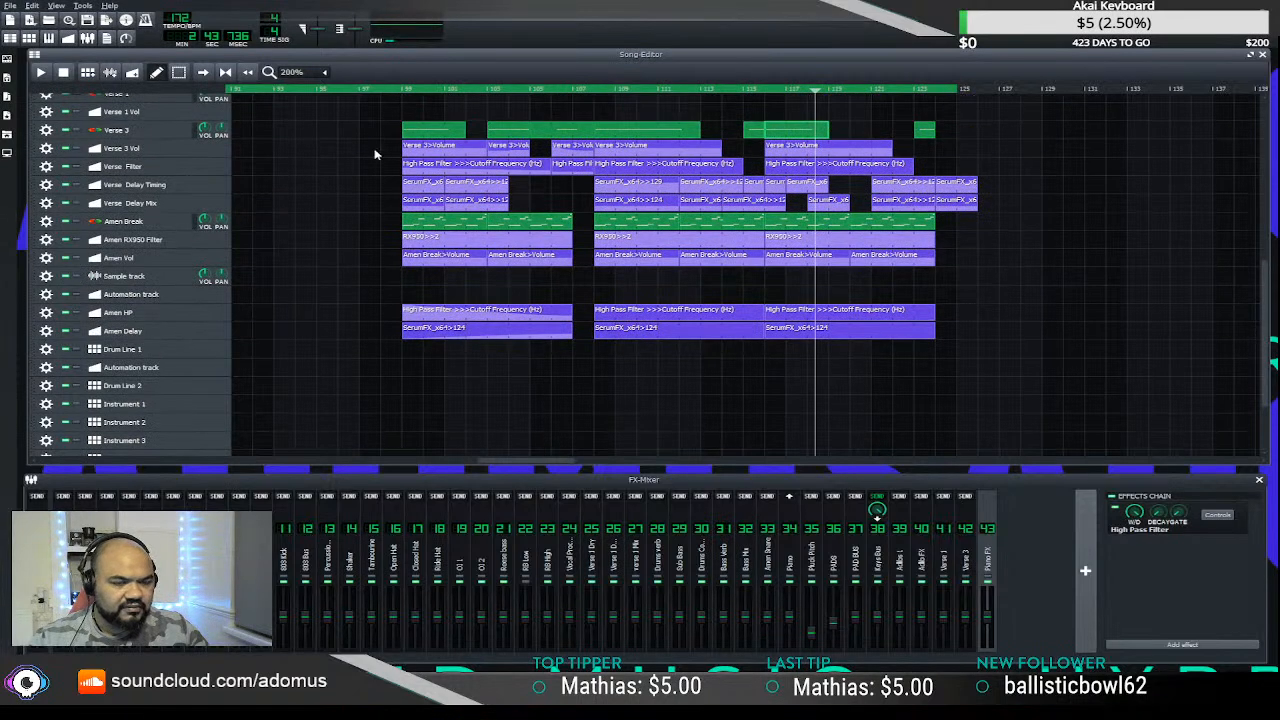
- Replay from bar 95 and listen through the Verse 3 section to its end while reviewing the bass, piano and vocal tracks
ctrl+scroll(374, 157, down, 2)
click(253, 91)
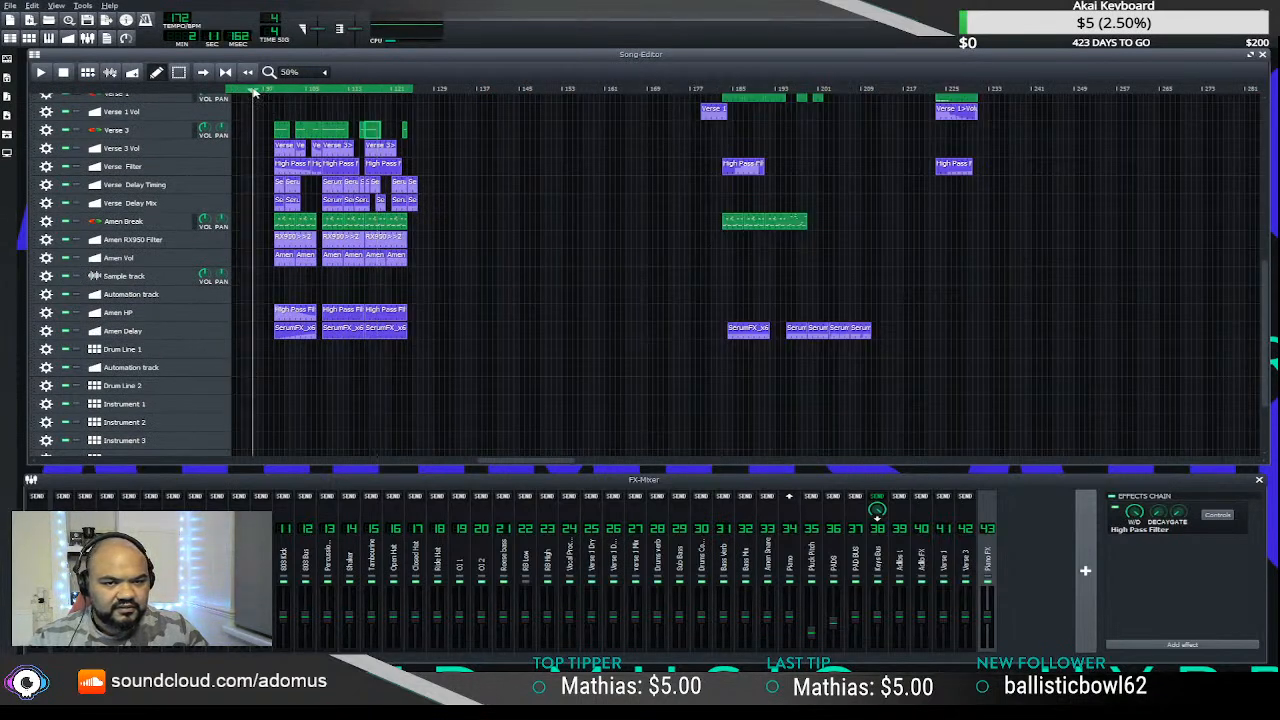
scroll(517, 463, left, 3)
scroll(384, 232, up, 5)
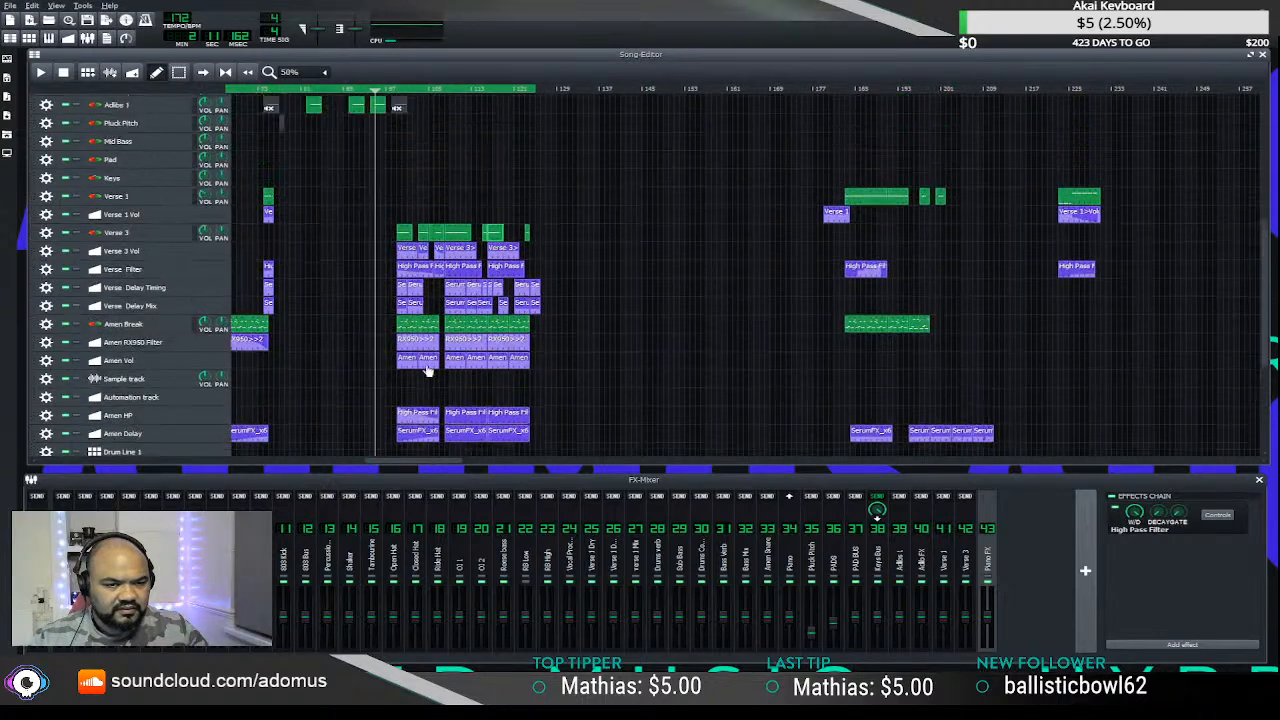
scroll(384, 232, up, 2)
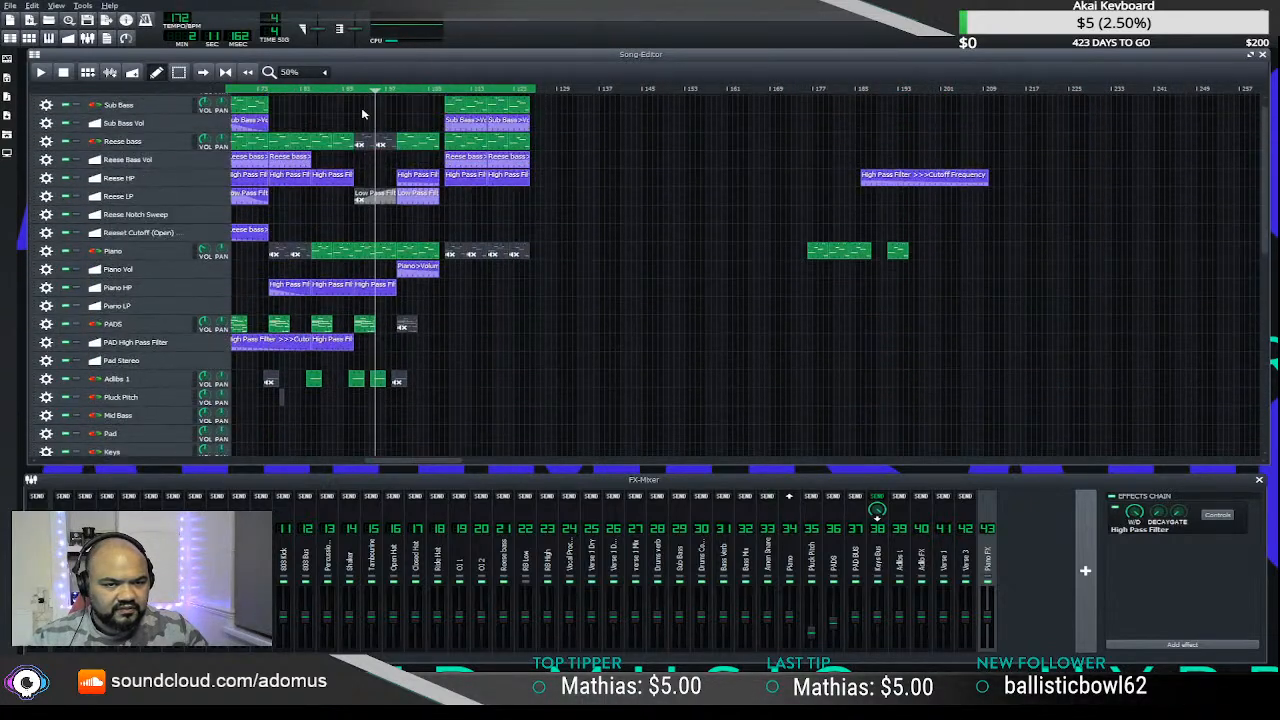
key(space)
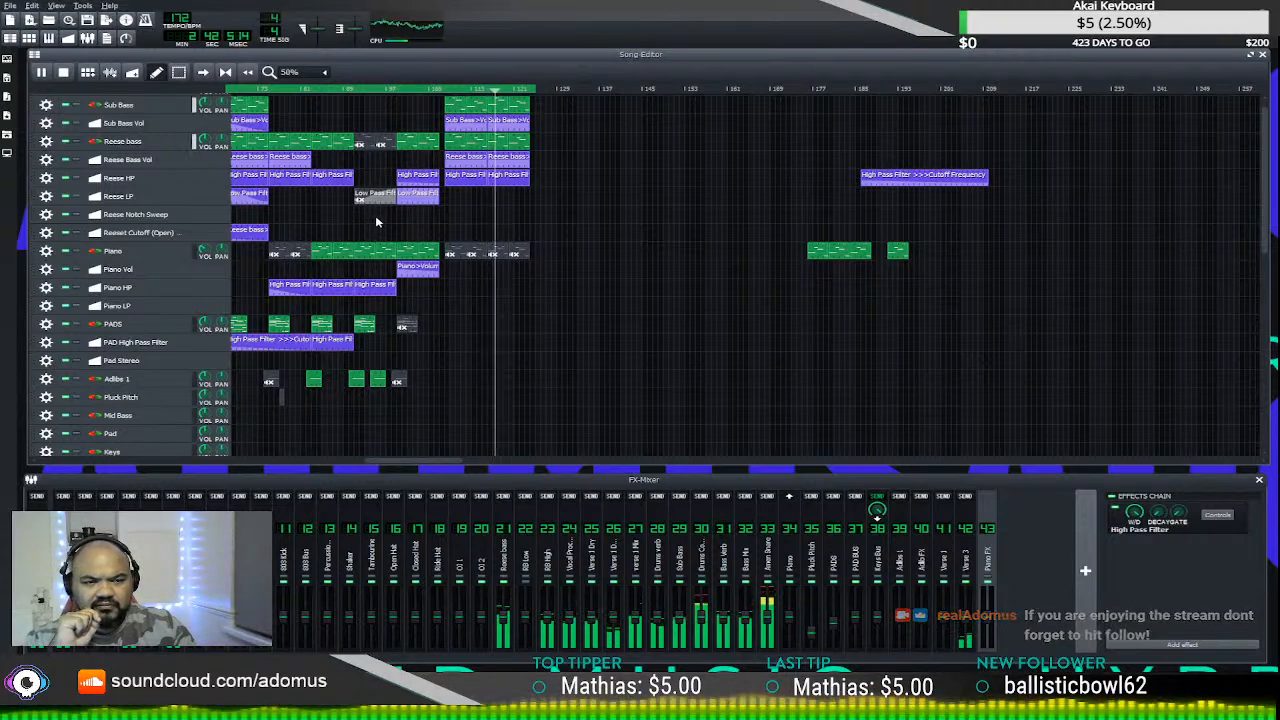
scroll(527, 255, down, 2)
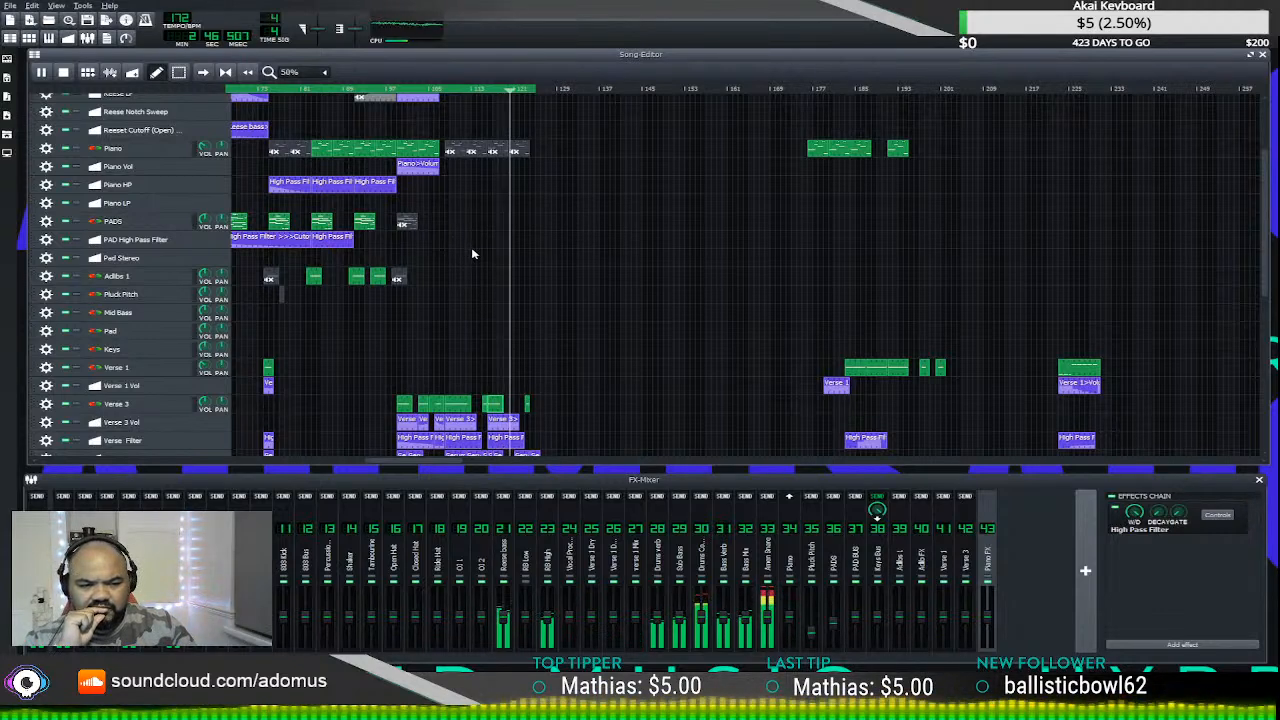
scroll(471, 247, down, 1)
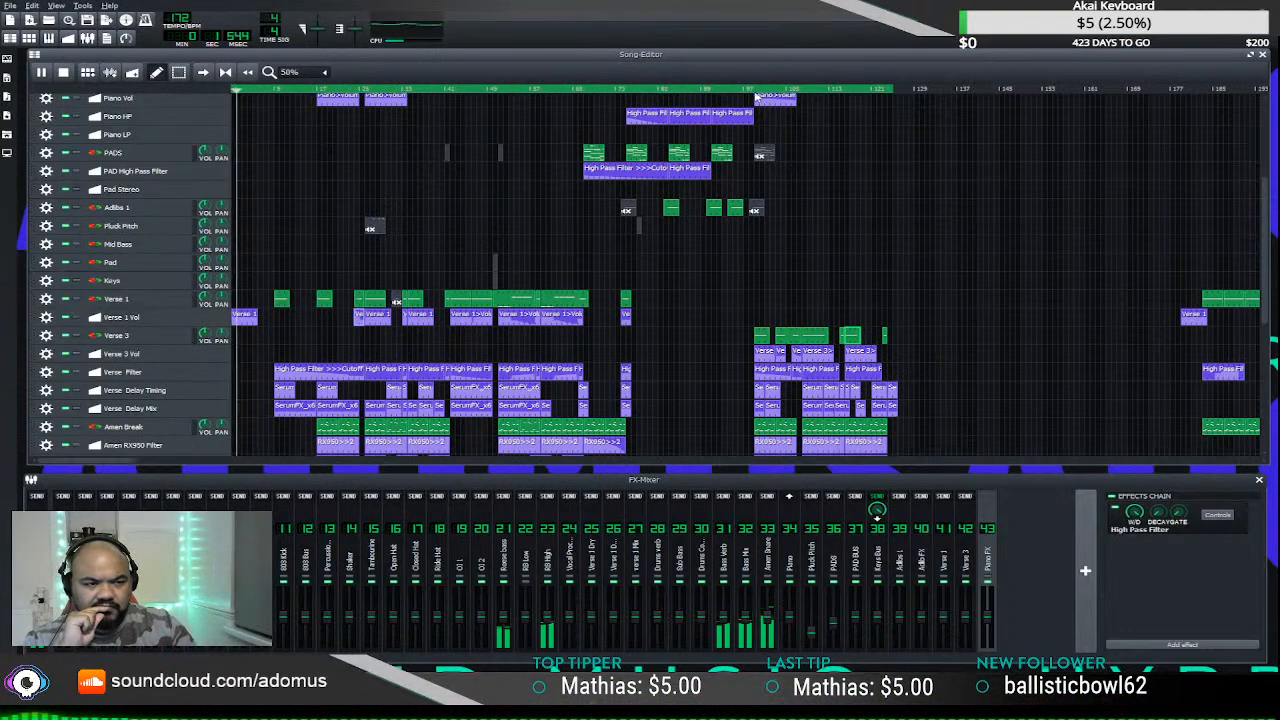
- Replay from about bar 99 and copy the PADS clip at bar 91 to bar 124, after the Verse 3 section
click(750, 90)
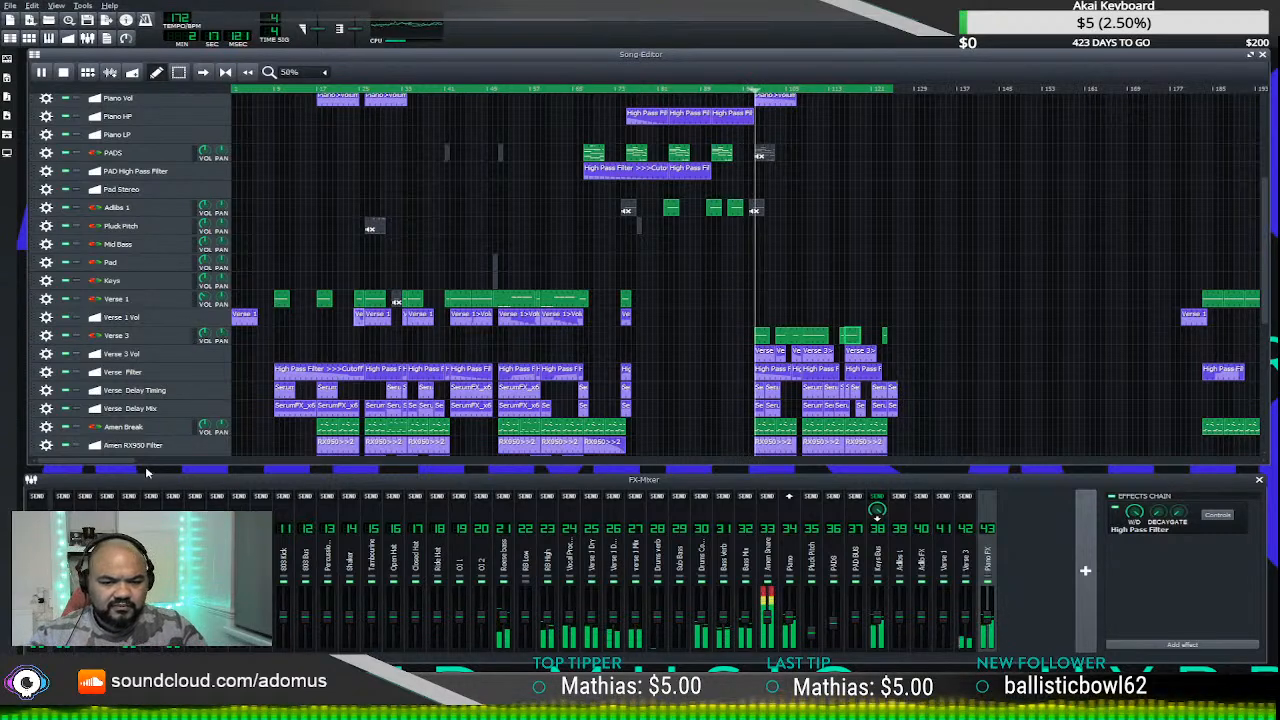
drag(145, 466, 218, 469)
scroll(513, 420, up, 2)
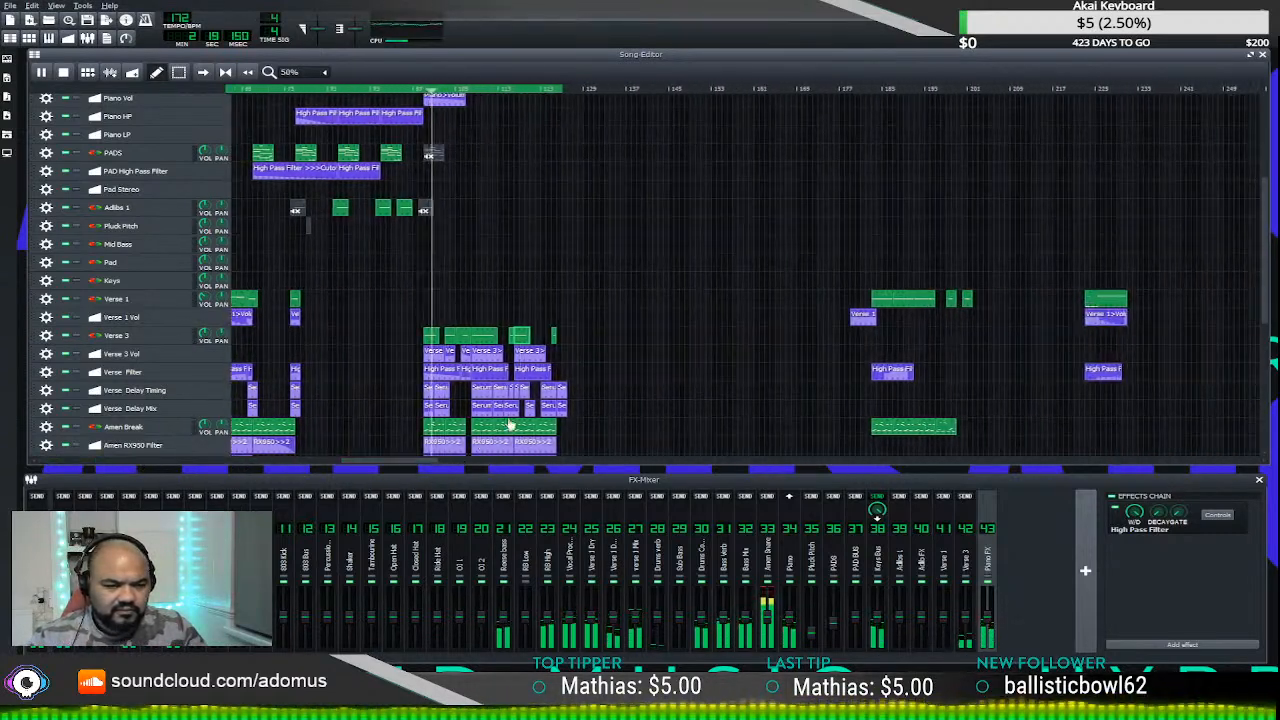
ctrl+scroll(515, 412, up, 1)
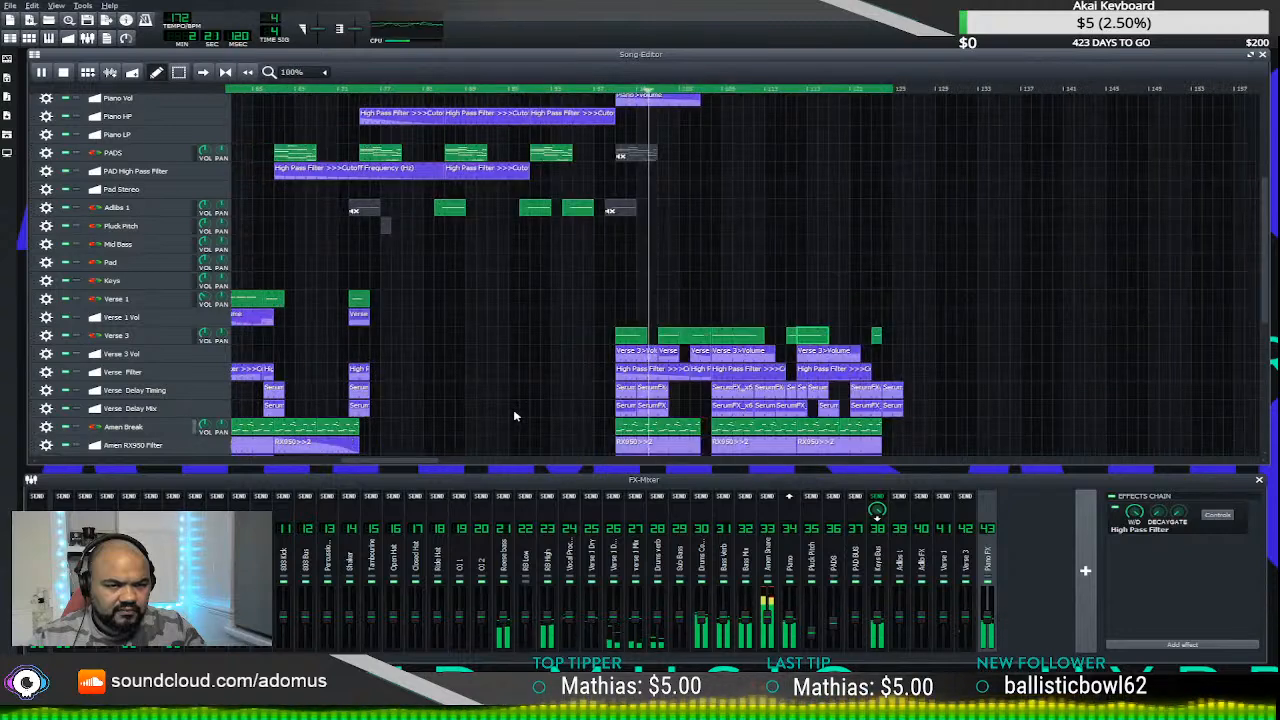
scroll(517, 410, up, 5)
scroll(518, 412, down, 1)
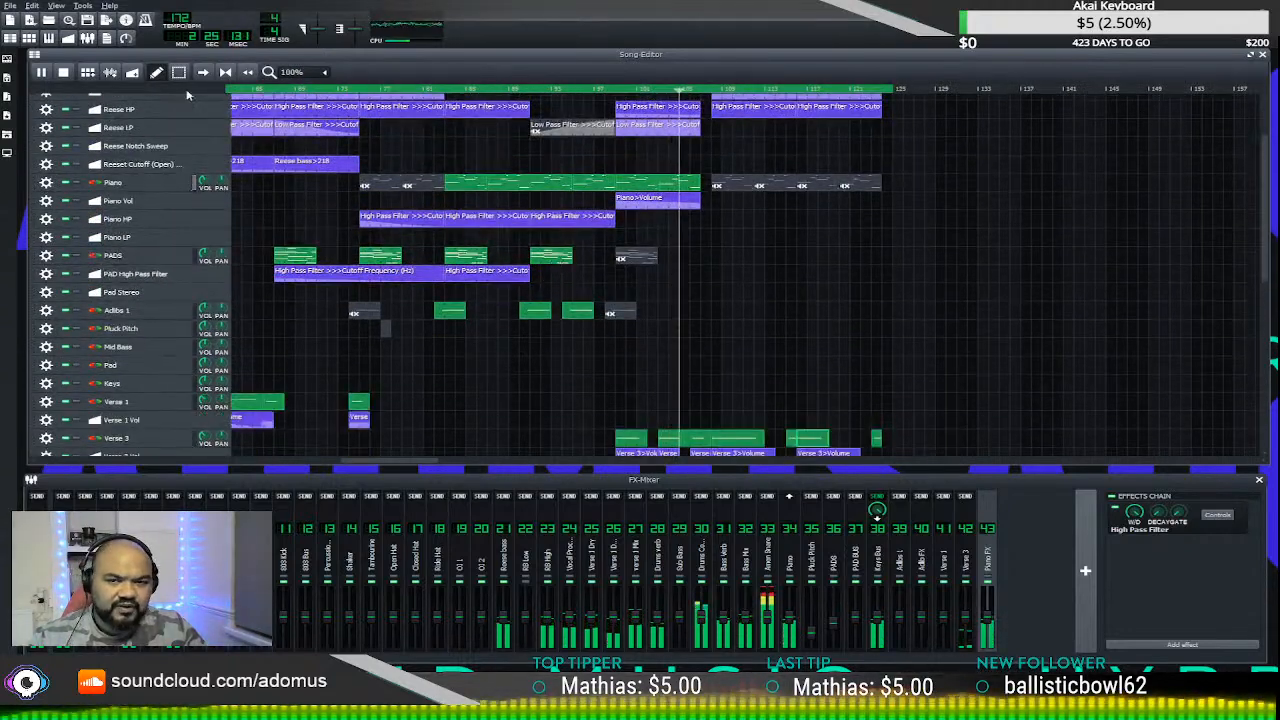
drag(560, 263, 889, 258)
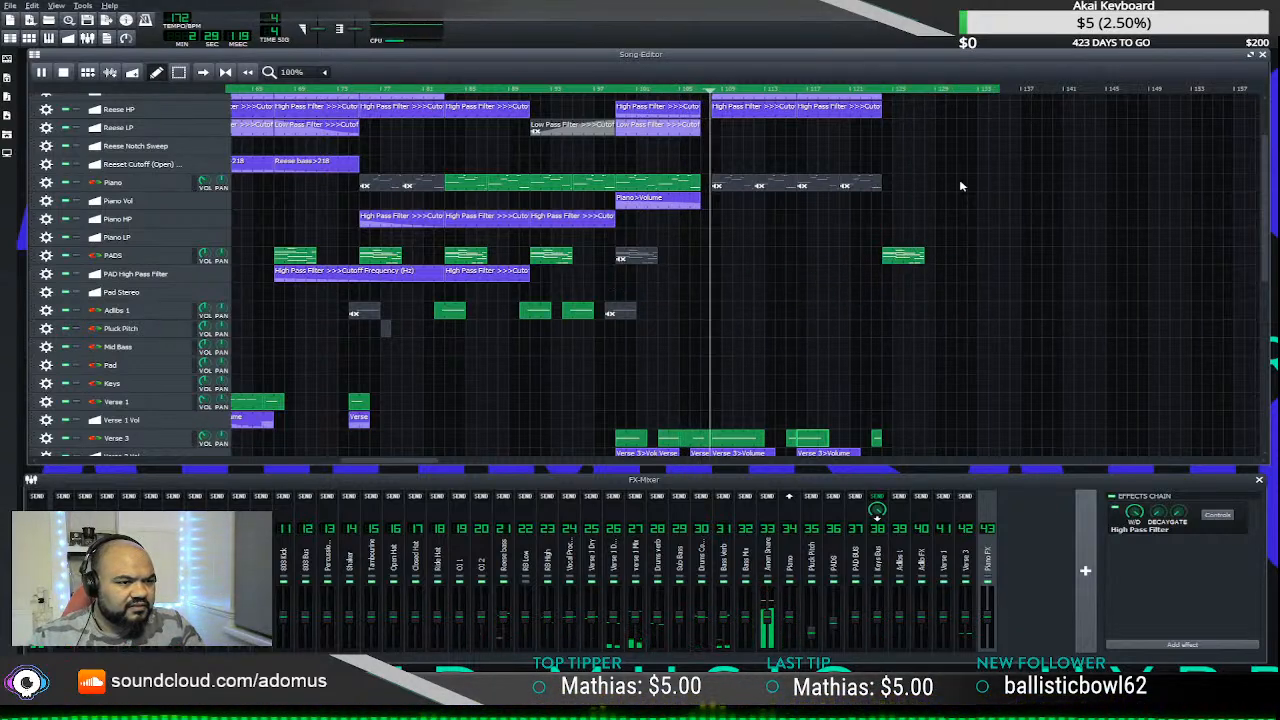
- Copy the Verse 3 vocal clip at bar 103 into the gap at bar 120 while the section plays
scroll(870, 265, up, 3)
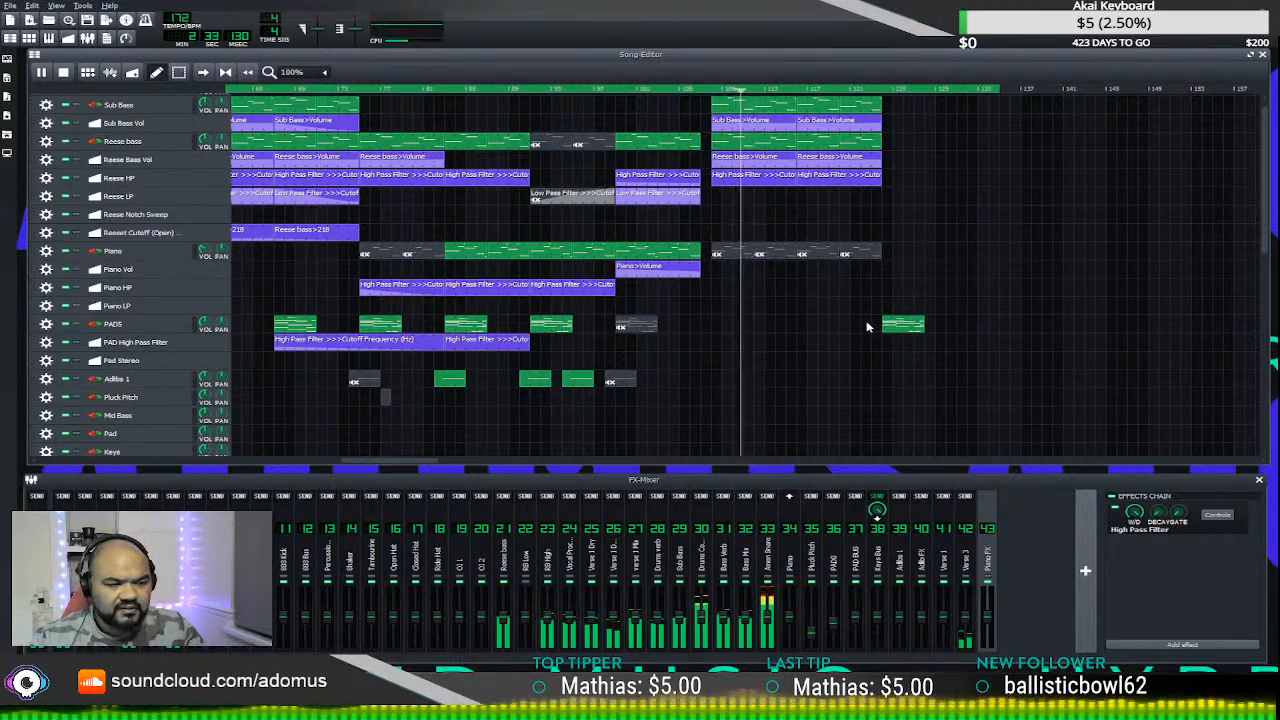
scroll(868, 326, down, 7)
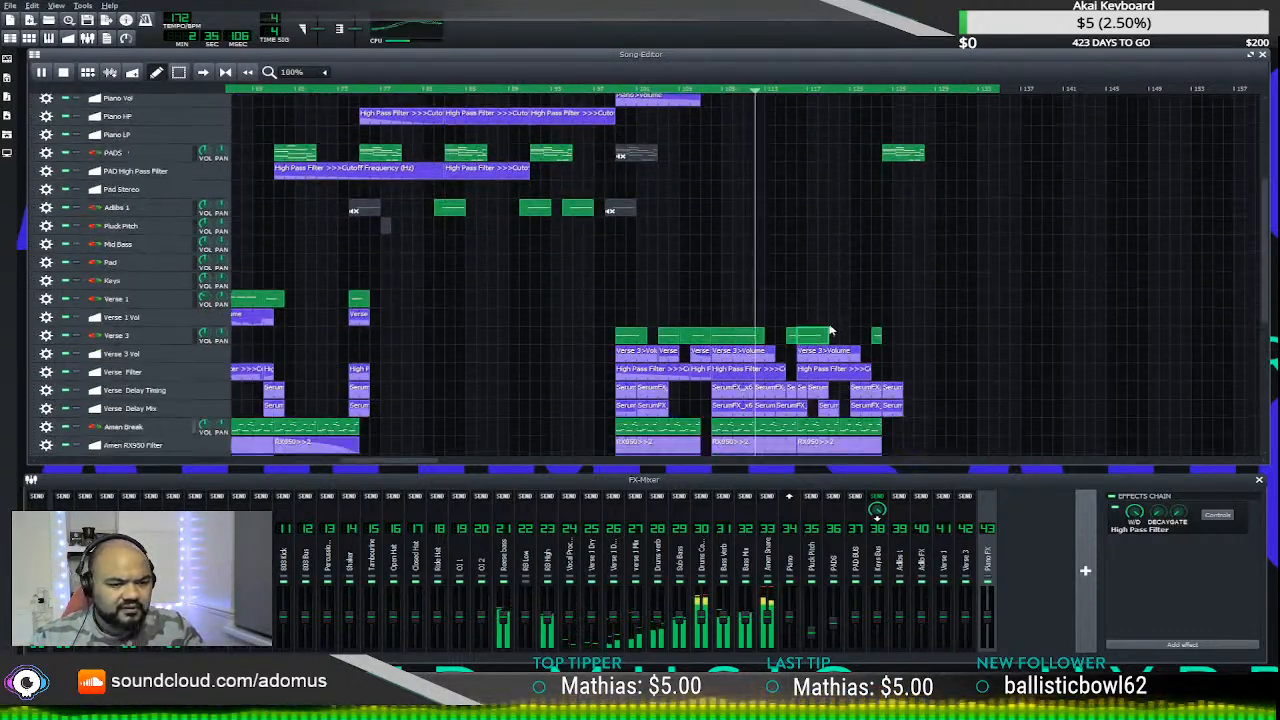
scroll(830, 330, down, 3)
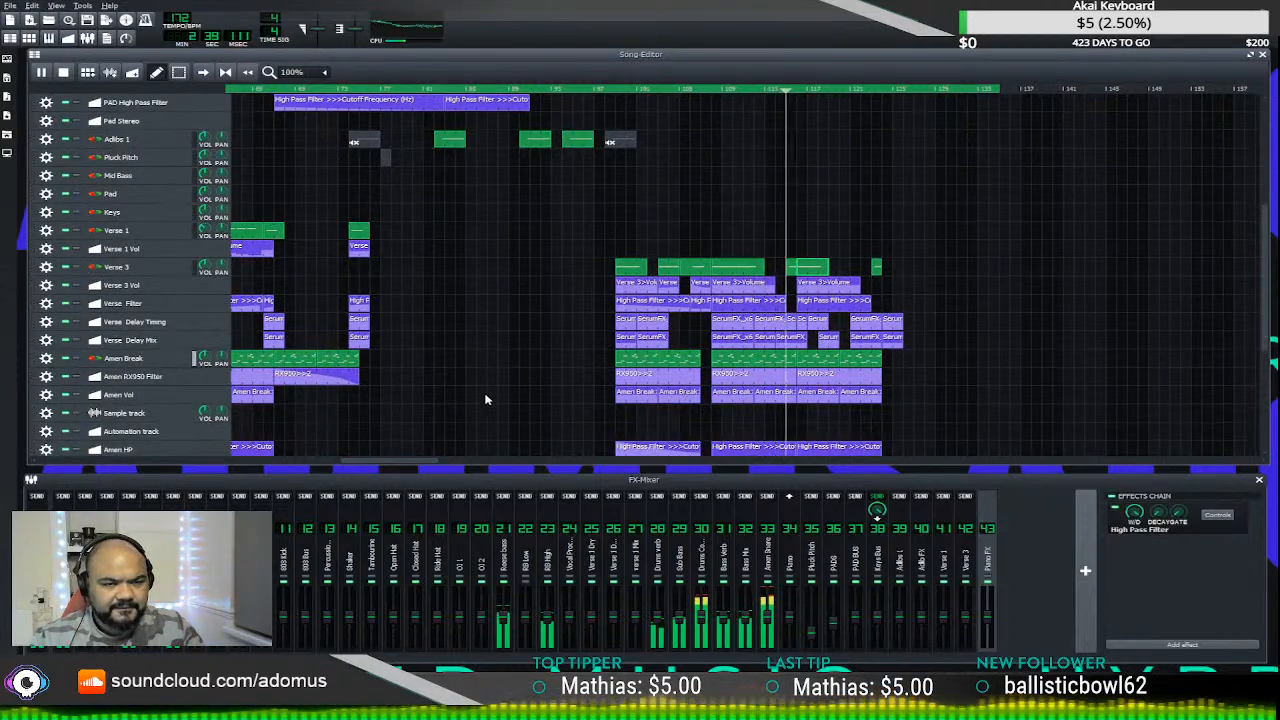
scroll(485, 400, up, 3)
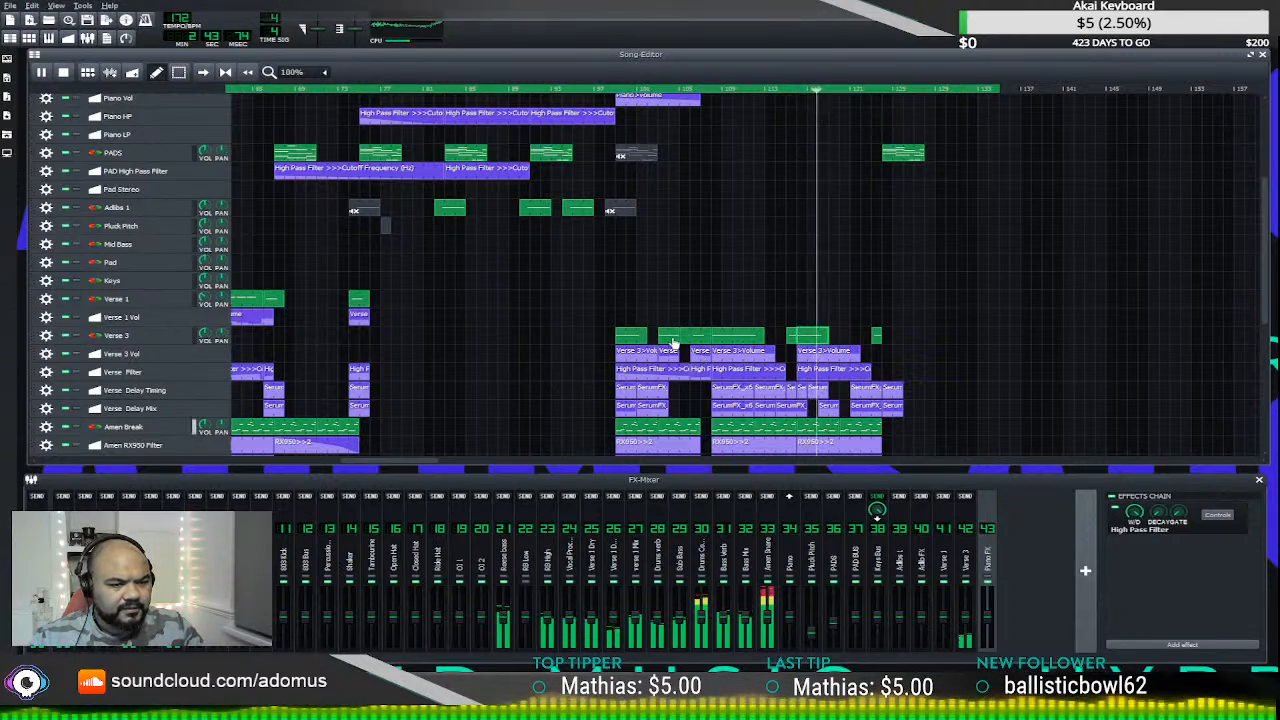
drag(673, 342, 846, 342)
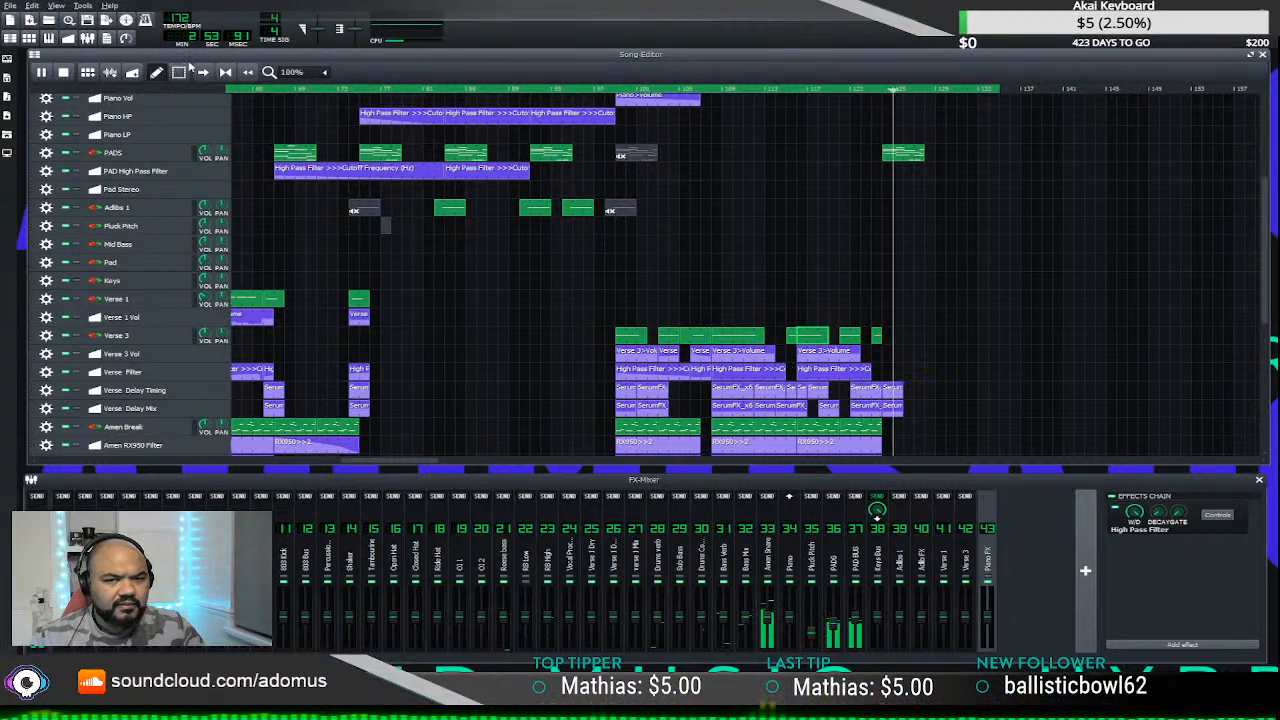
- Copy the Reese bass clip and its volume, HP, LP and cutoff automation from bar 42 to bar 124, and replay from just before it
scroll(605, 252, up, 5)
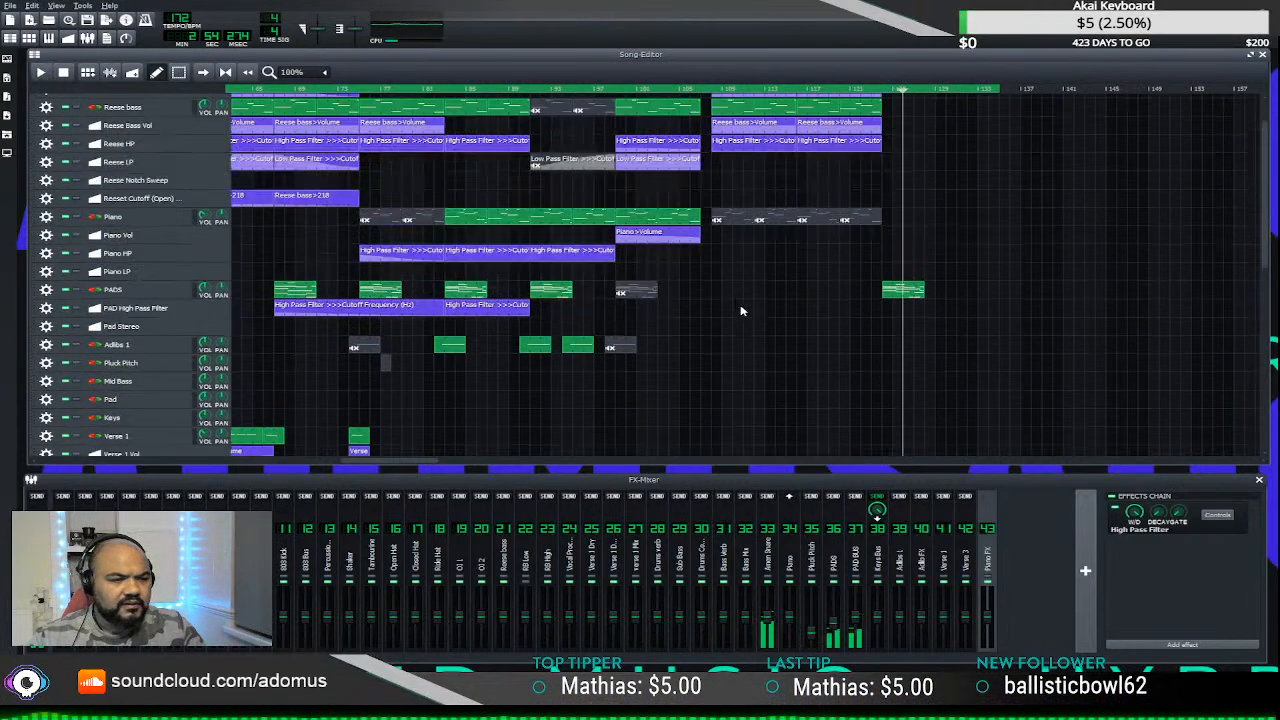
drag(418, 463, 245, 455)
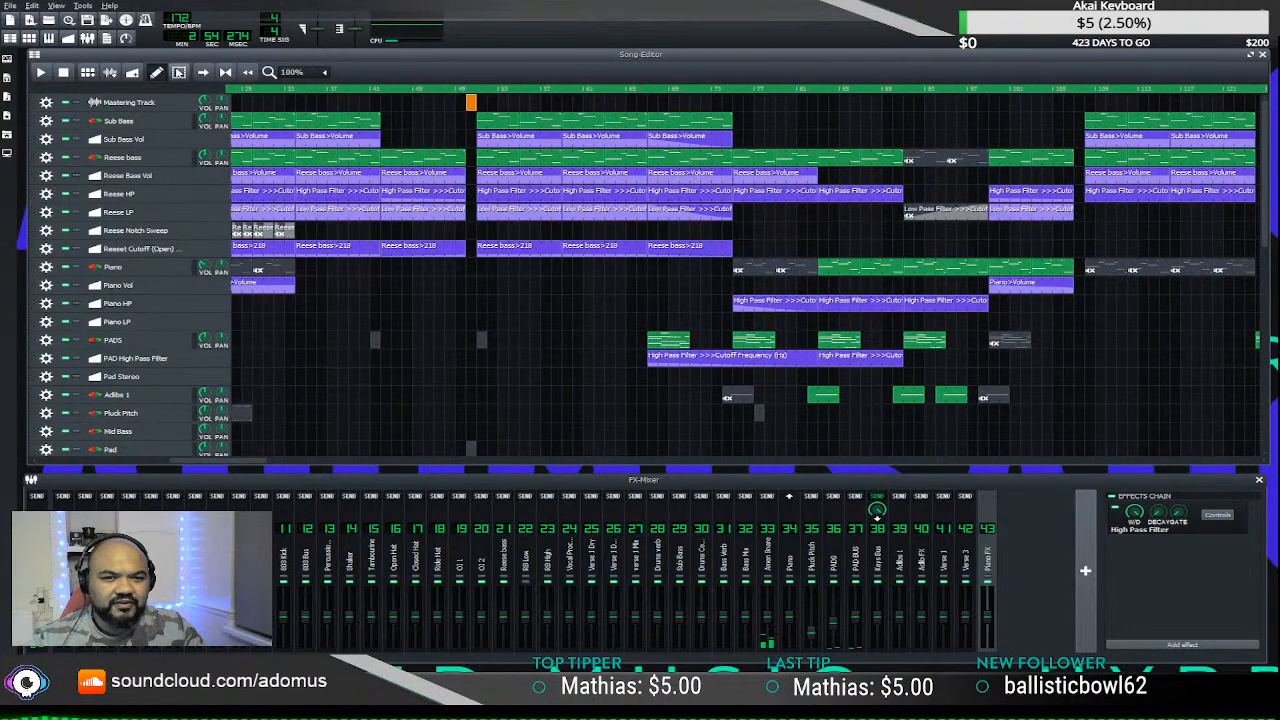
scroll(390, 385, down, 1)
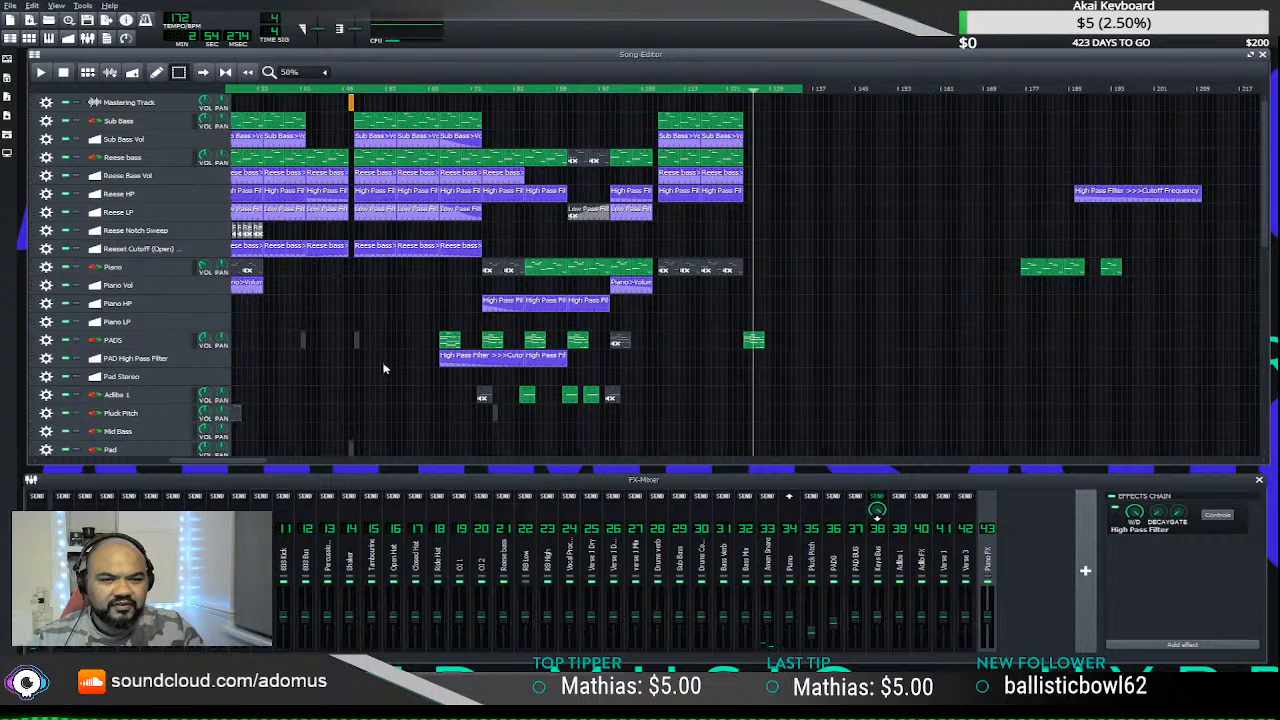
drag(318, 140, 349, 260)
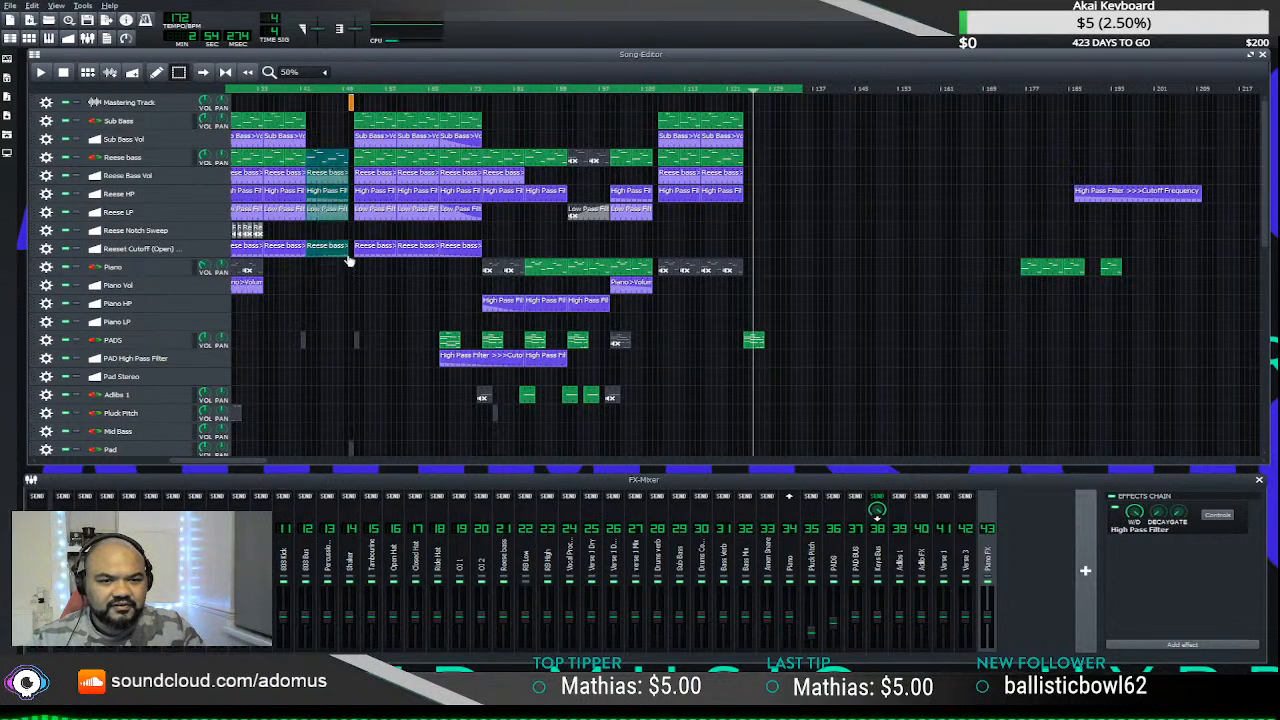
drag(316, 157, 752, 160)
click(728, 90)
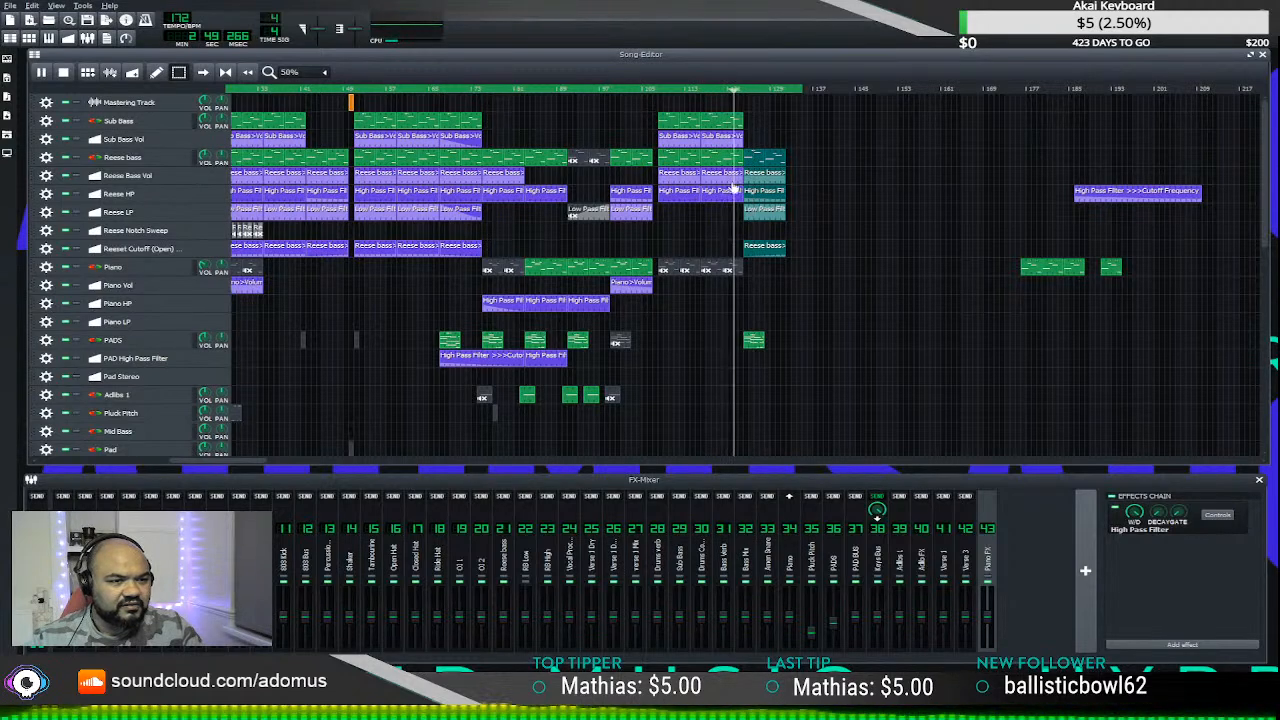
- Play past the end of the Verse 3 section and copy the Sweep 2 clip from bar 108 to bar 124
key(space)
scroll(738, 222, down, 3)
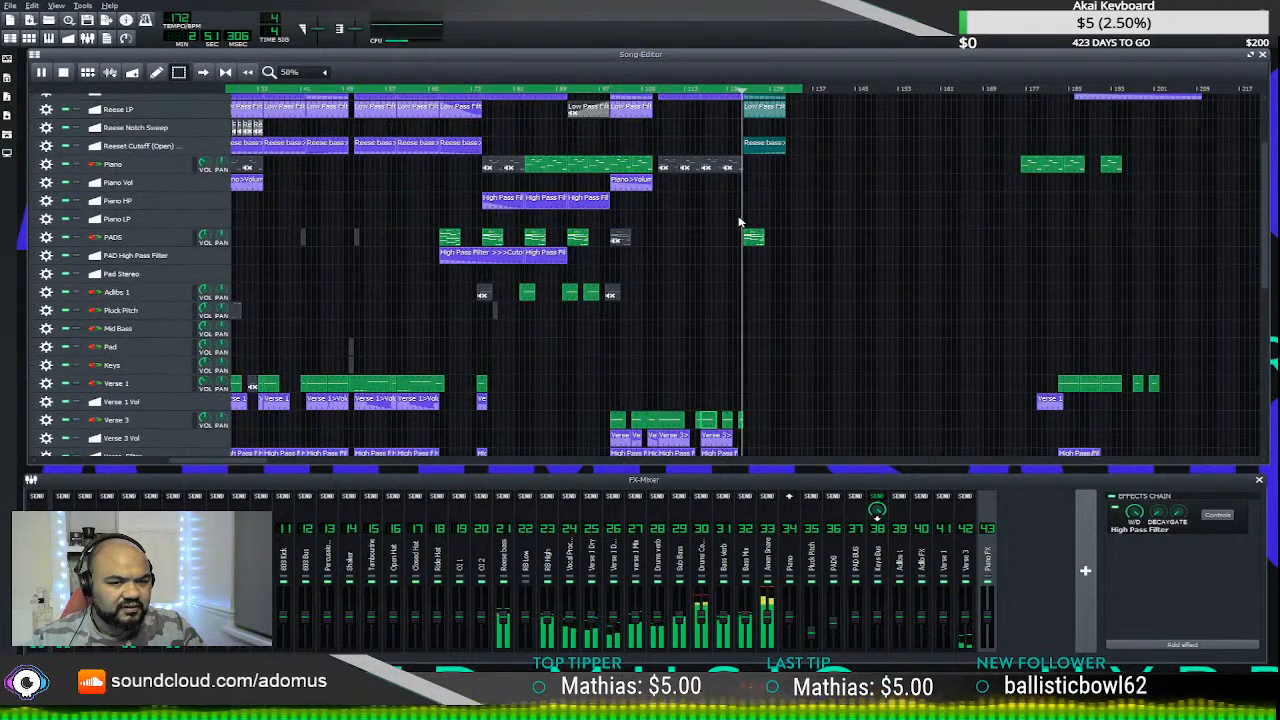
scroll(740, 230, down, 8)
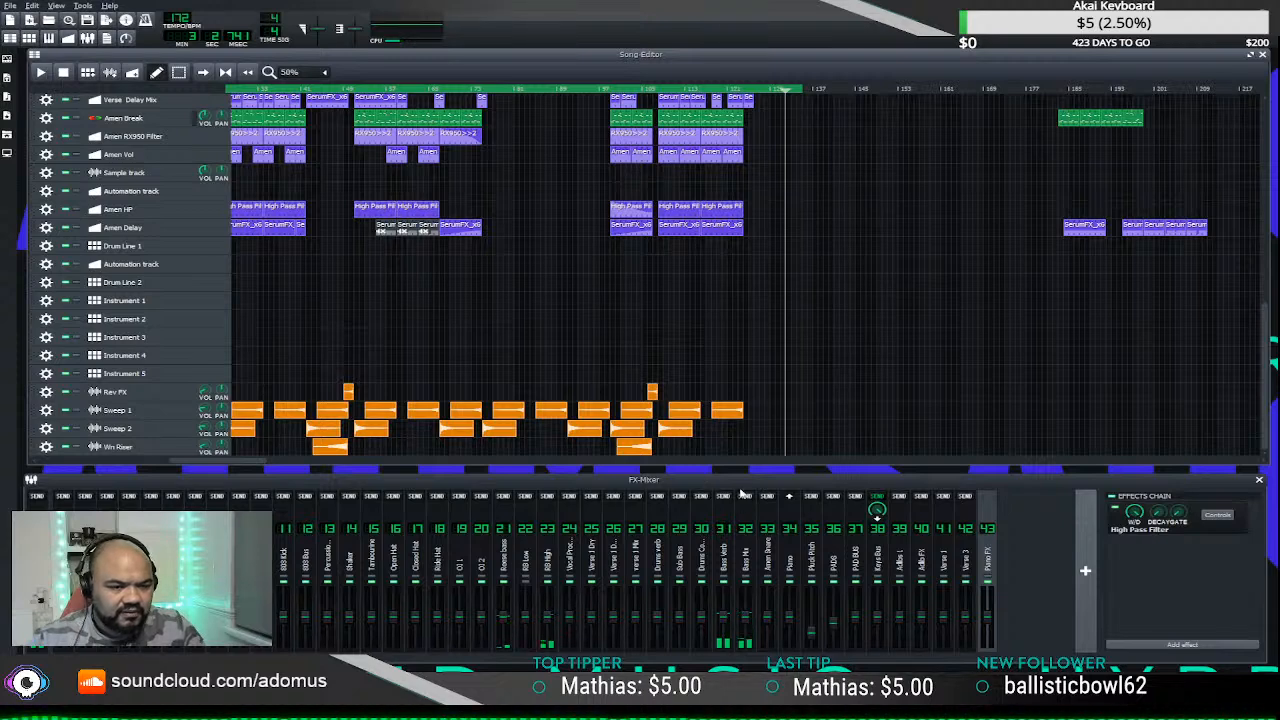
drag(690, 435, 762, 432)
- Replay from about bar 122 and listen to the transition into the new section while reviewing the vocal, drum and bass tracks
scroll(763, 371, up, 6)
click(735, 89)
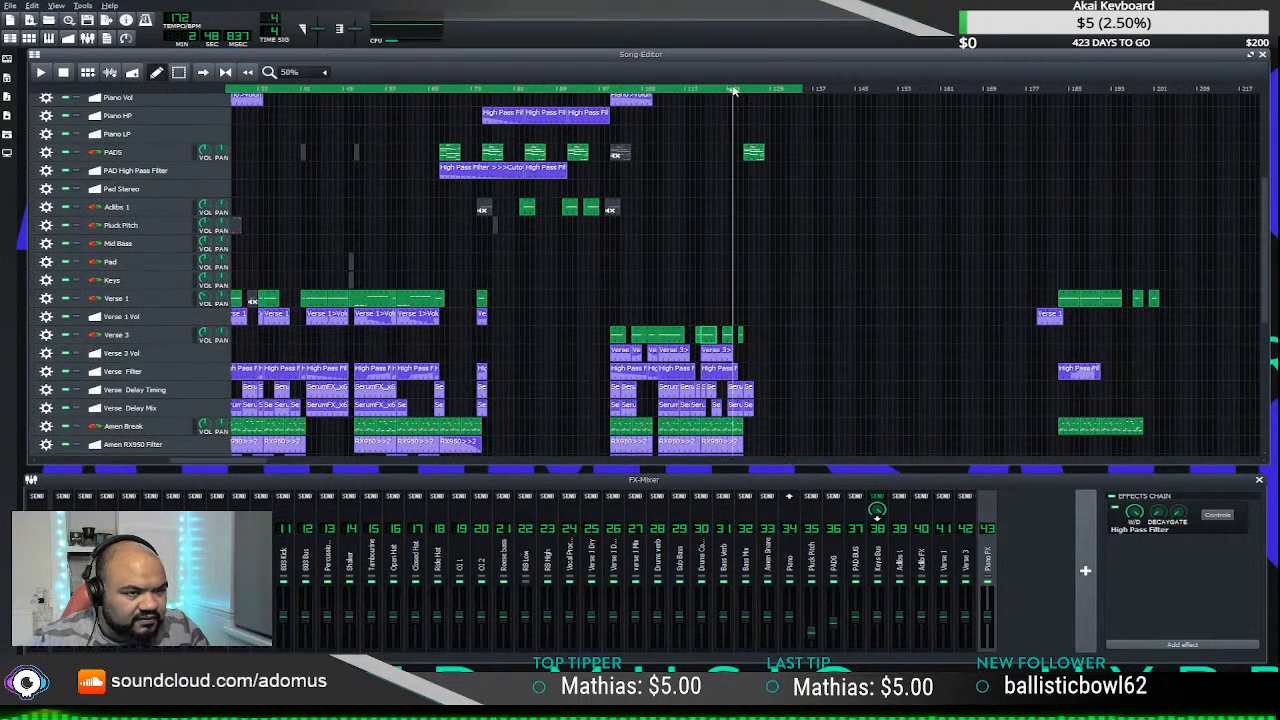
key(space)
scroll(743, 330, down, 5)
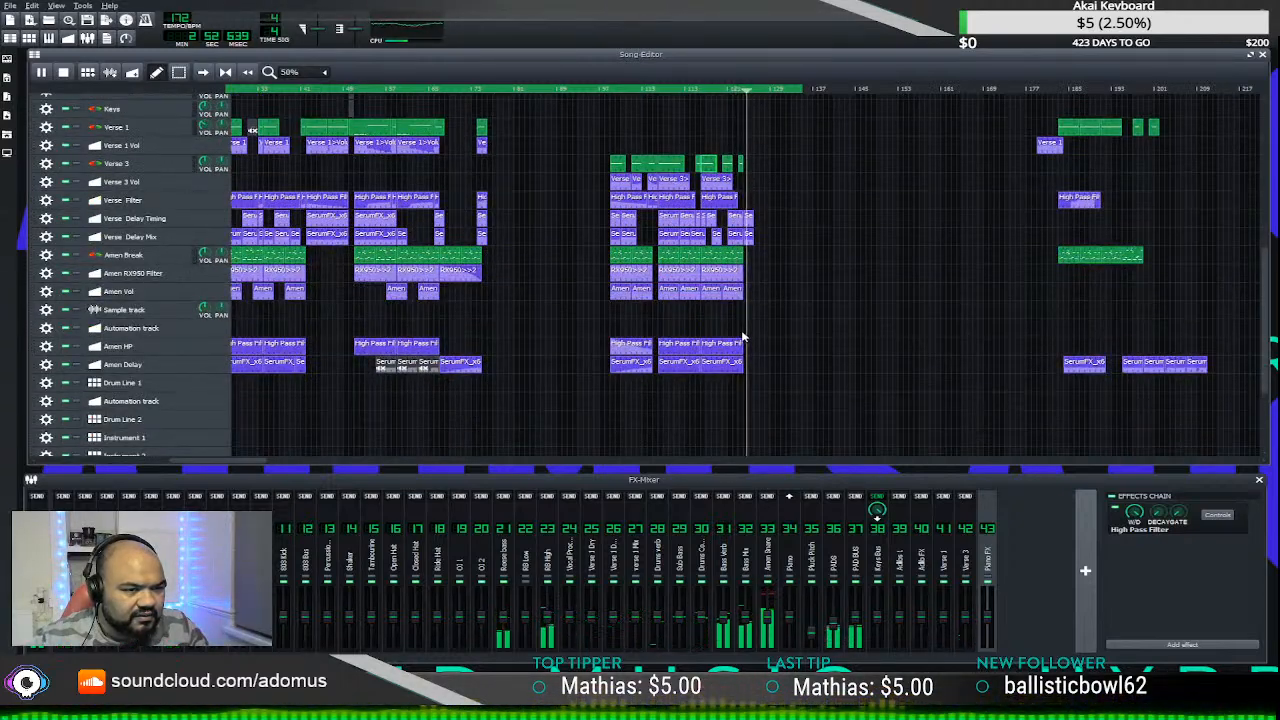
scroll(748, 335, up, 6)
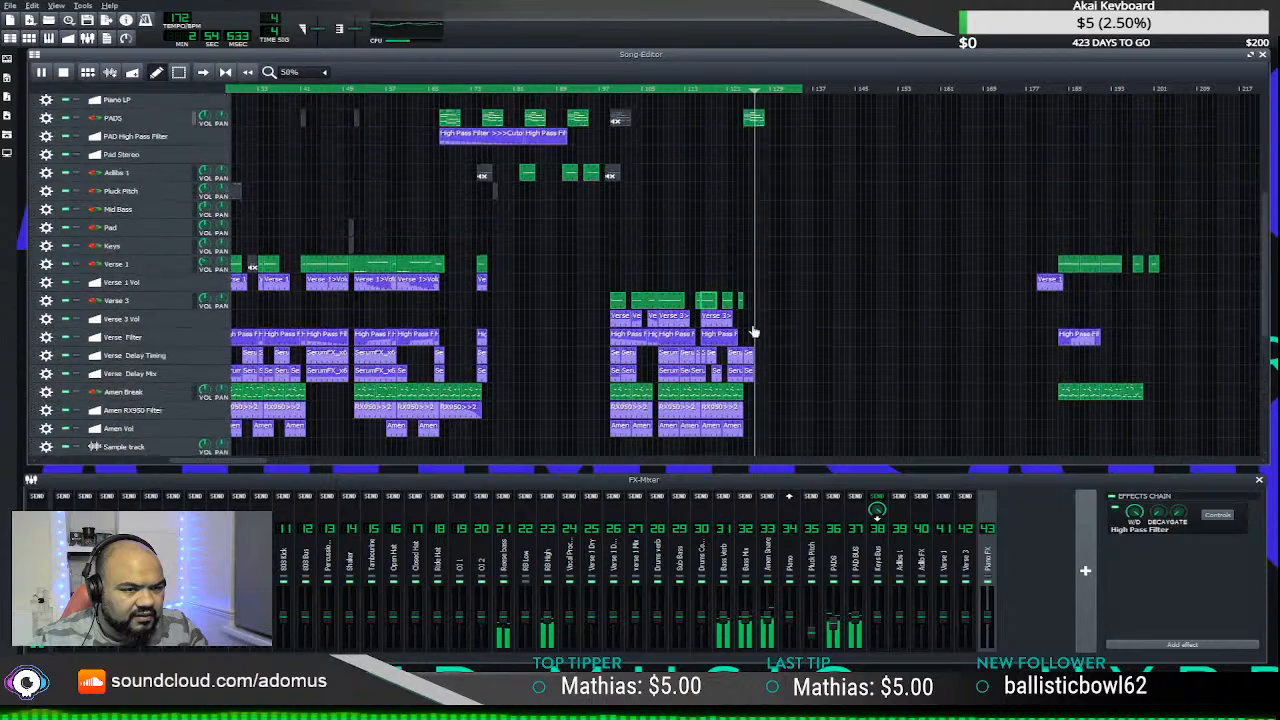
scroll(754, 332, up, 4)
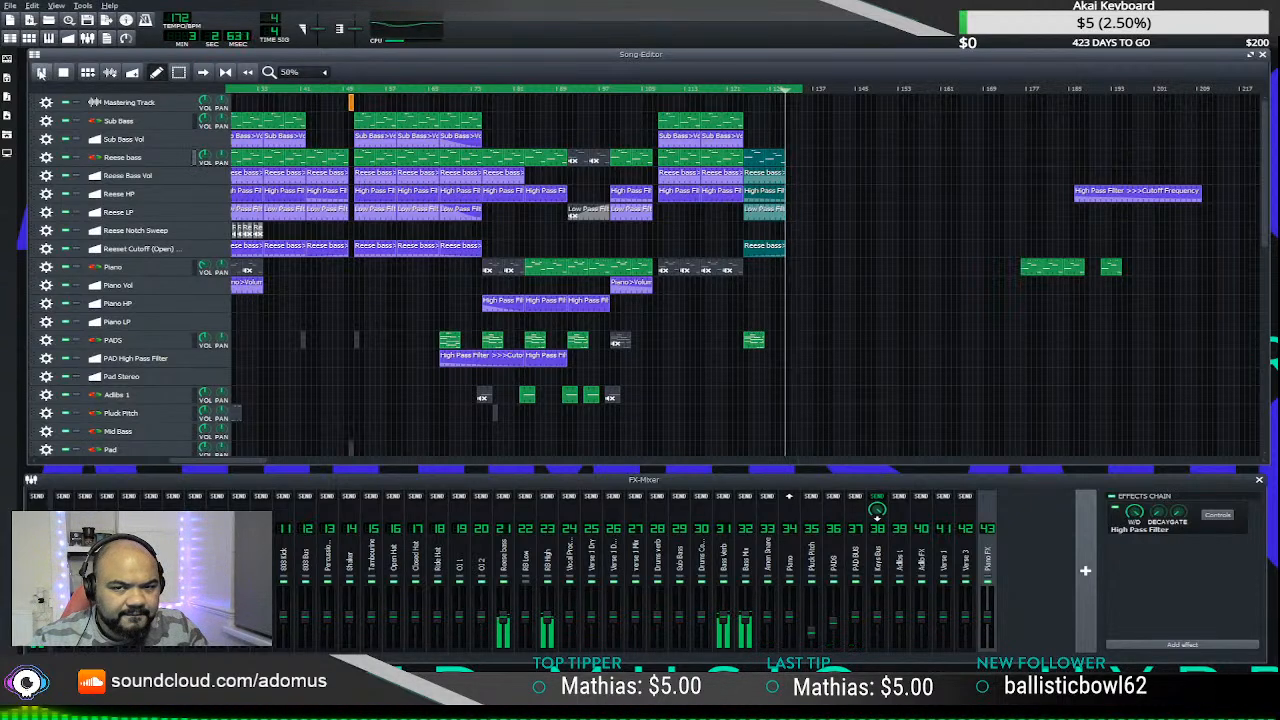
- Copy the Sub Bass and Reese bass clips with their volume and HP automation from bar 108 to bar 132, and extend the loop end to bar 149
drag(240, 466, 458, 443)
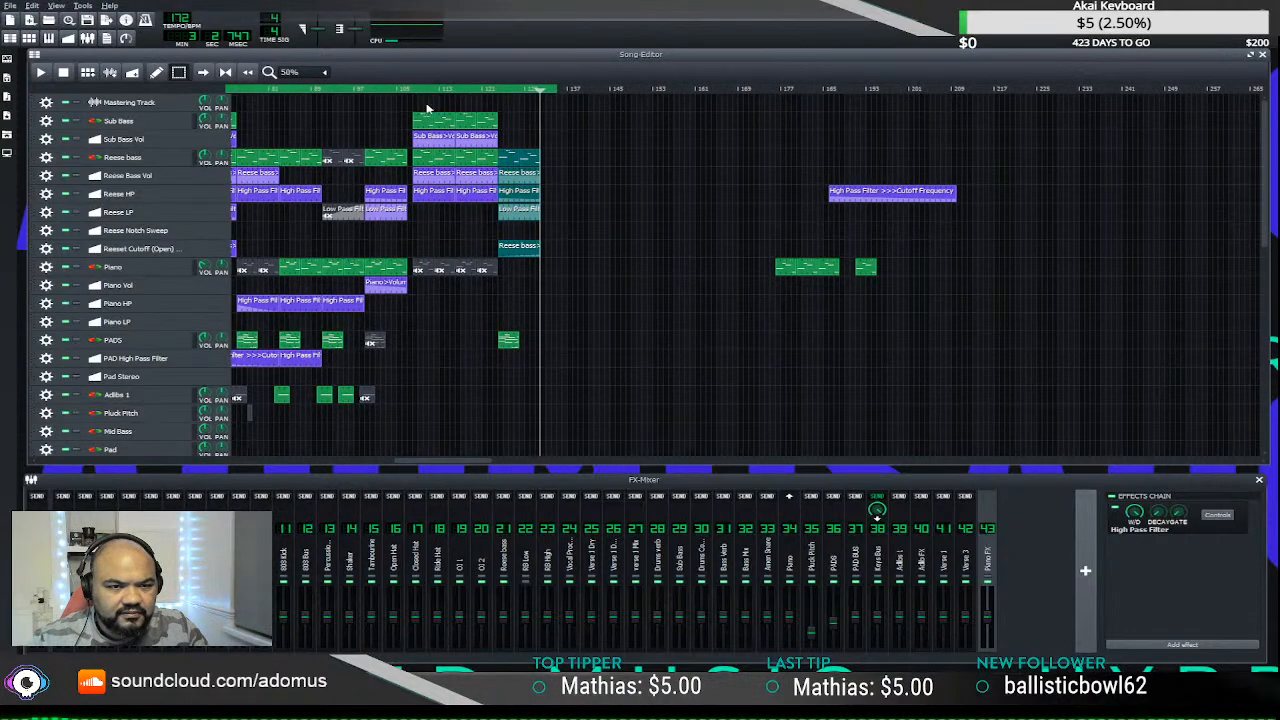
drag(426, 108, 481, 210)
drag(437, 124, 567, 124)
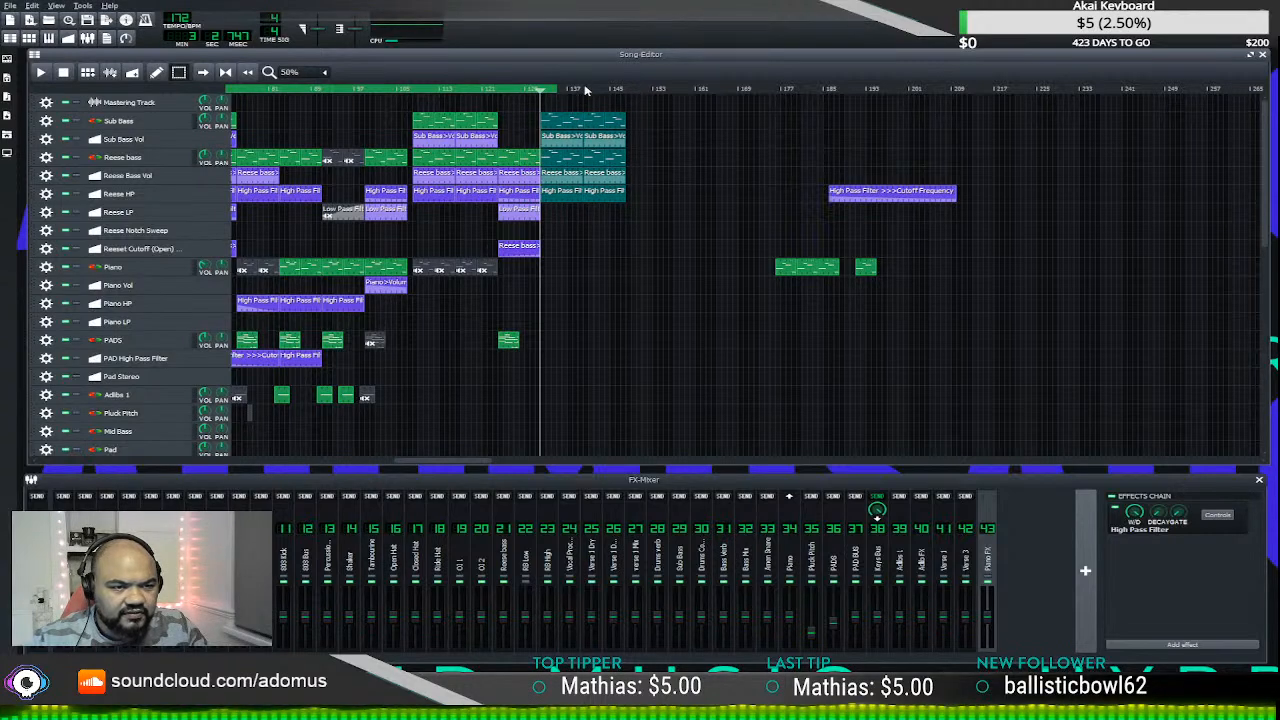
right_click(633, 92)
- Play from bar 124 through the new bass section while reviewing the sweep, drum, vocal and pad tracks
click(498, 92)
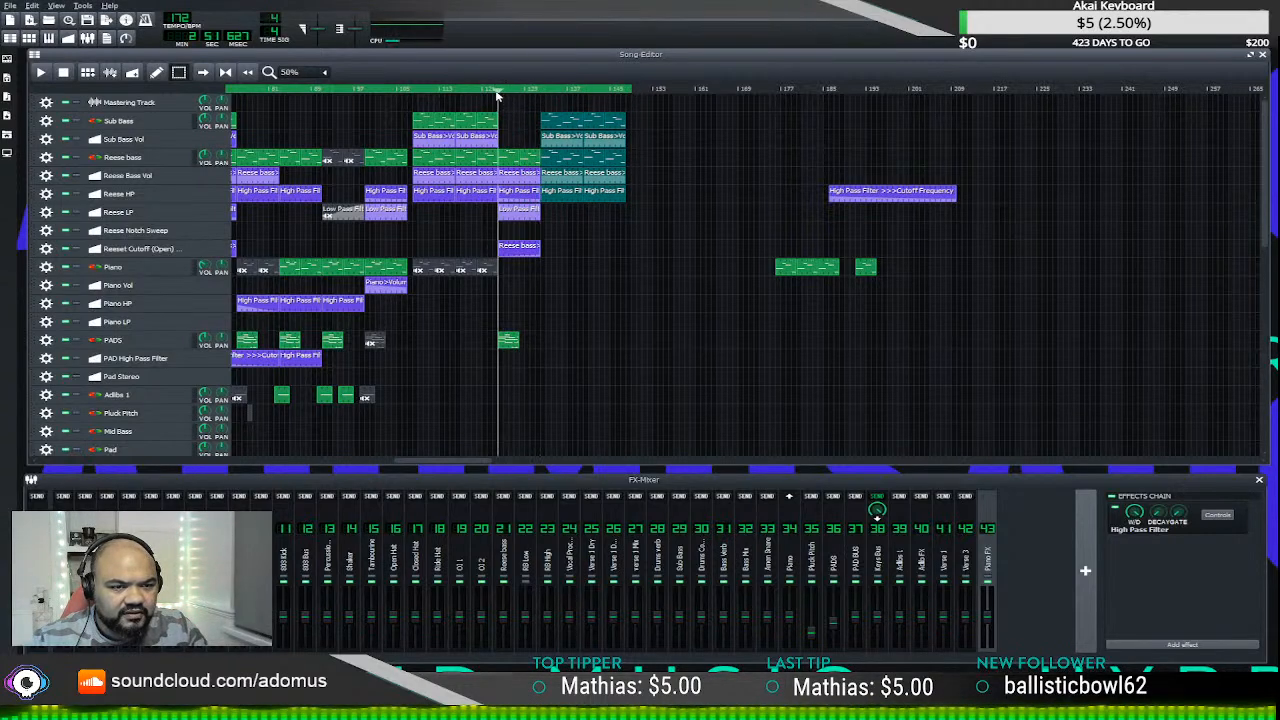
key(space)
scroll(508, 234, down, 5)
scroll(507, 241, down, 3)
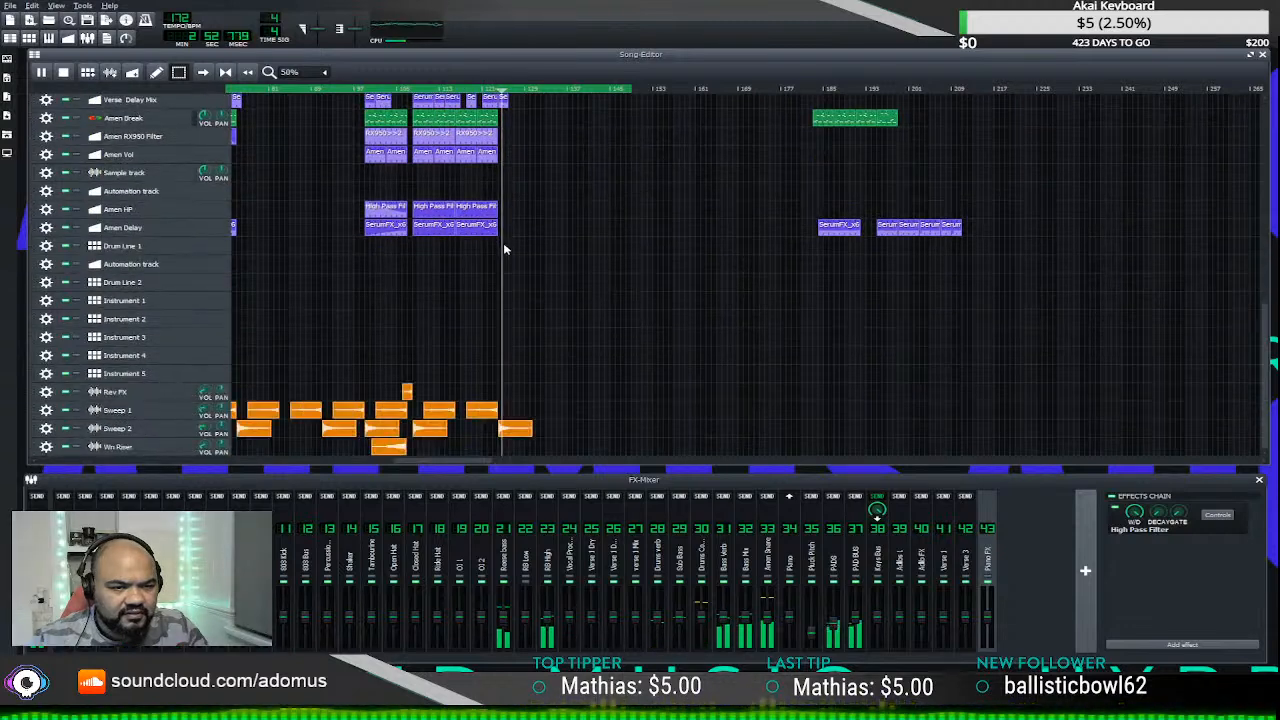
scroll(505, 252, up, 10)
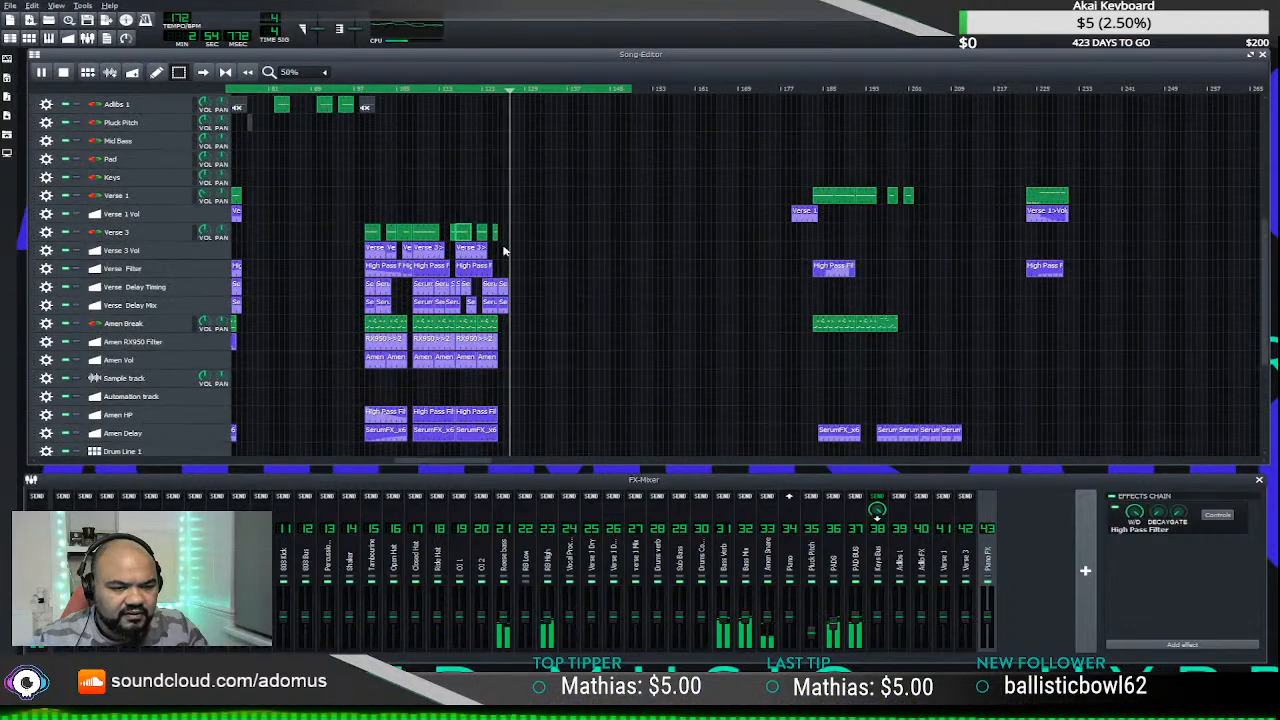
scroll(504, 251, up, 3)
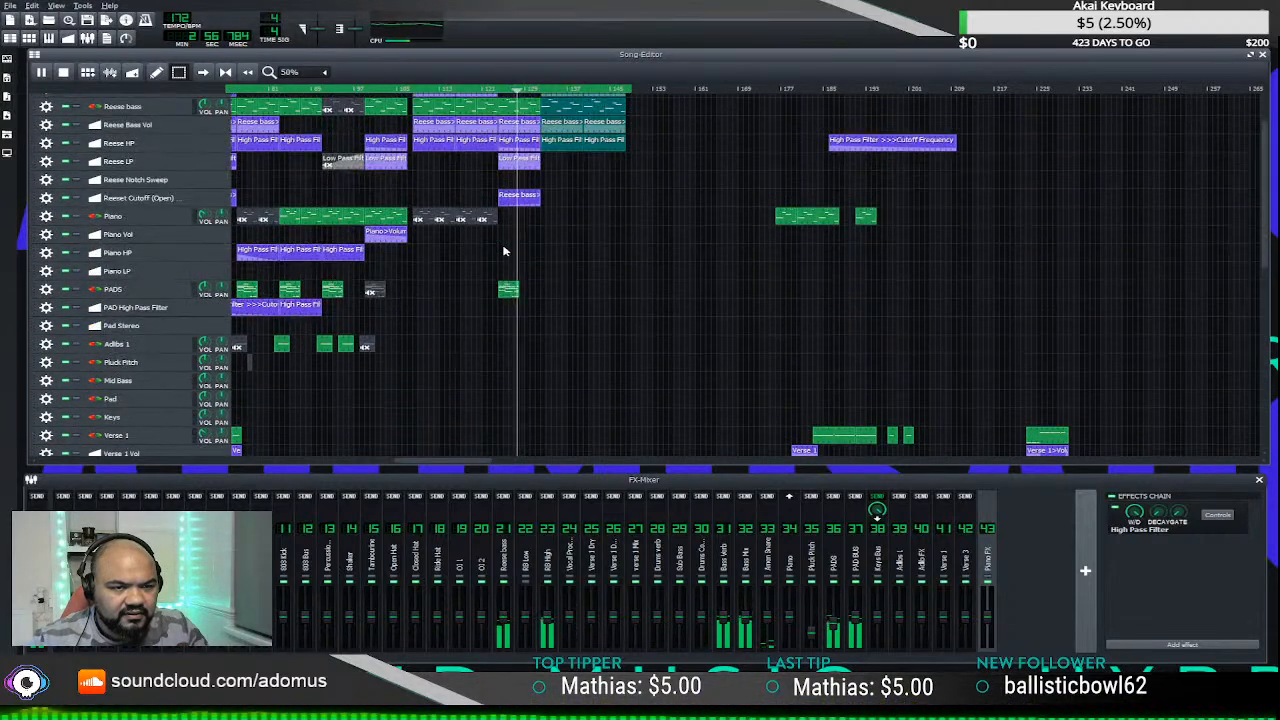
scroll(504, 251, down, 6)
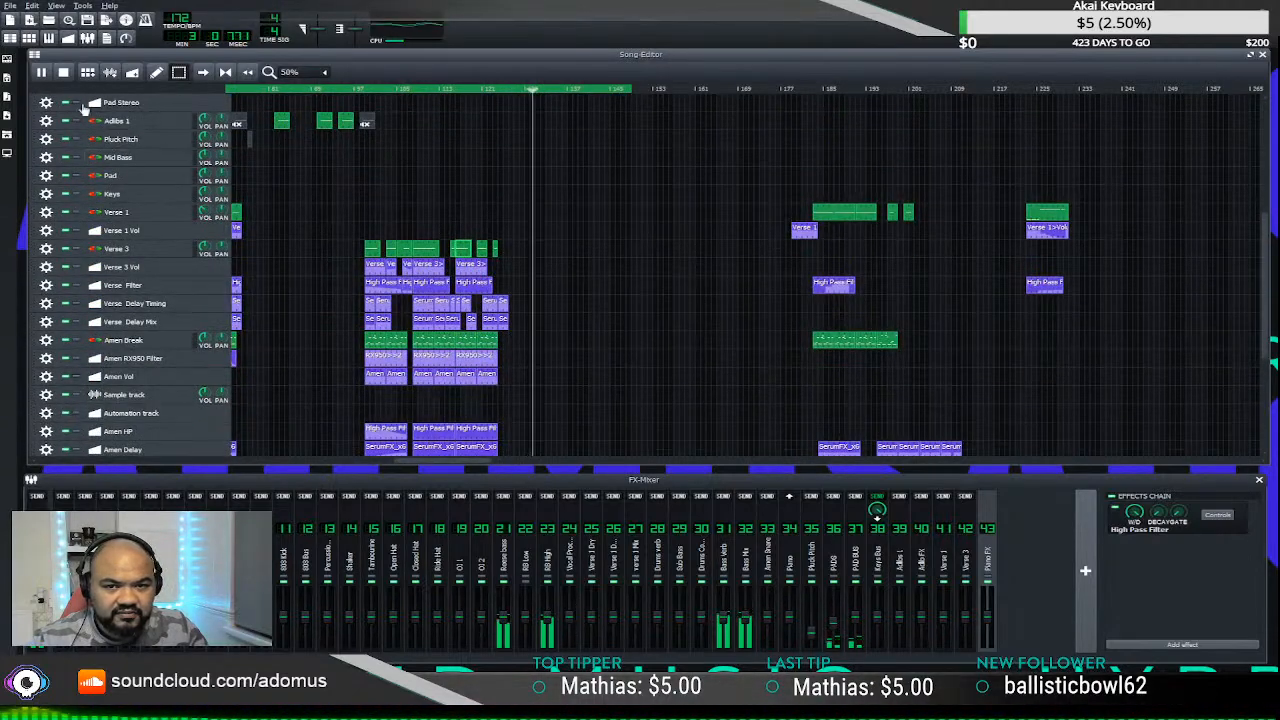
- Copy the Amen Break clips with their RX950 filter, volume, HP and delay automation from bar 108 to bar 132
scroll(339, 218, down, 3)
drag(500, 370, 572, 340)
scroll(591, 243, up, 3)
scroll(577, 331, up, 9)
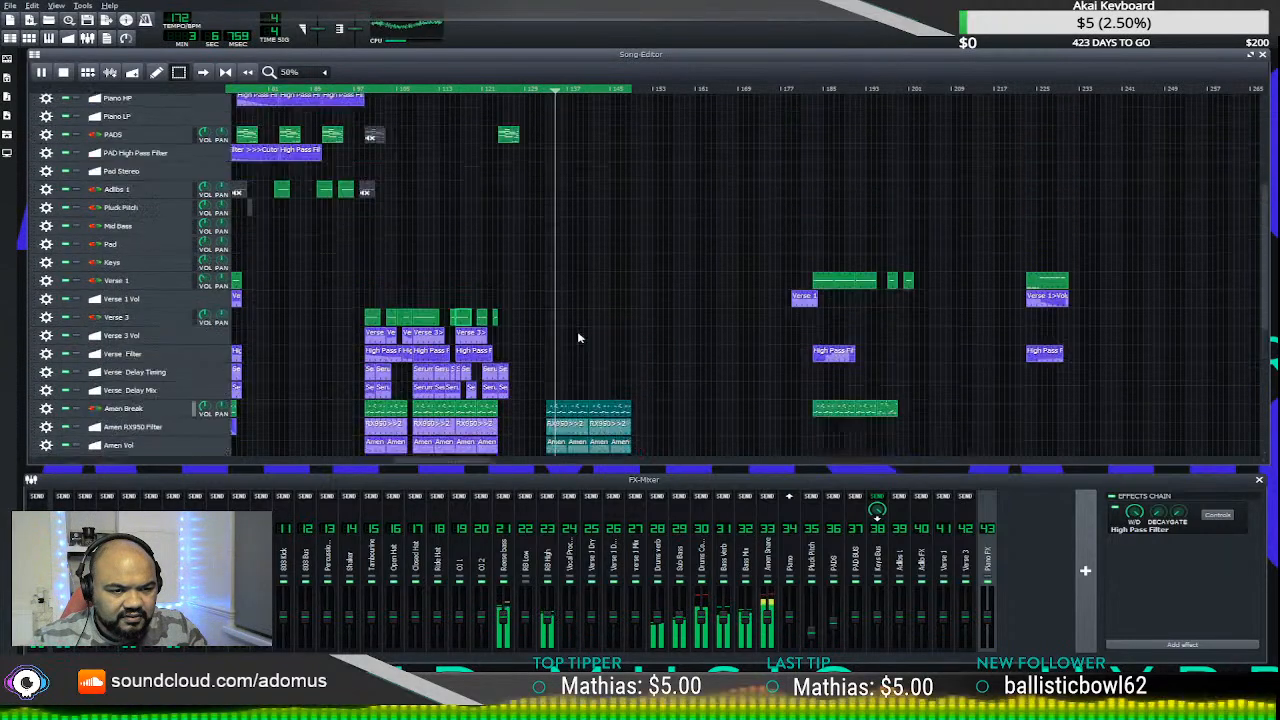
scroll(548, 262, down, 9)
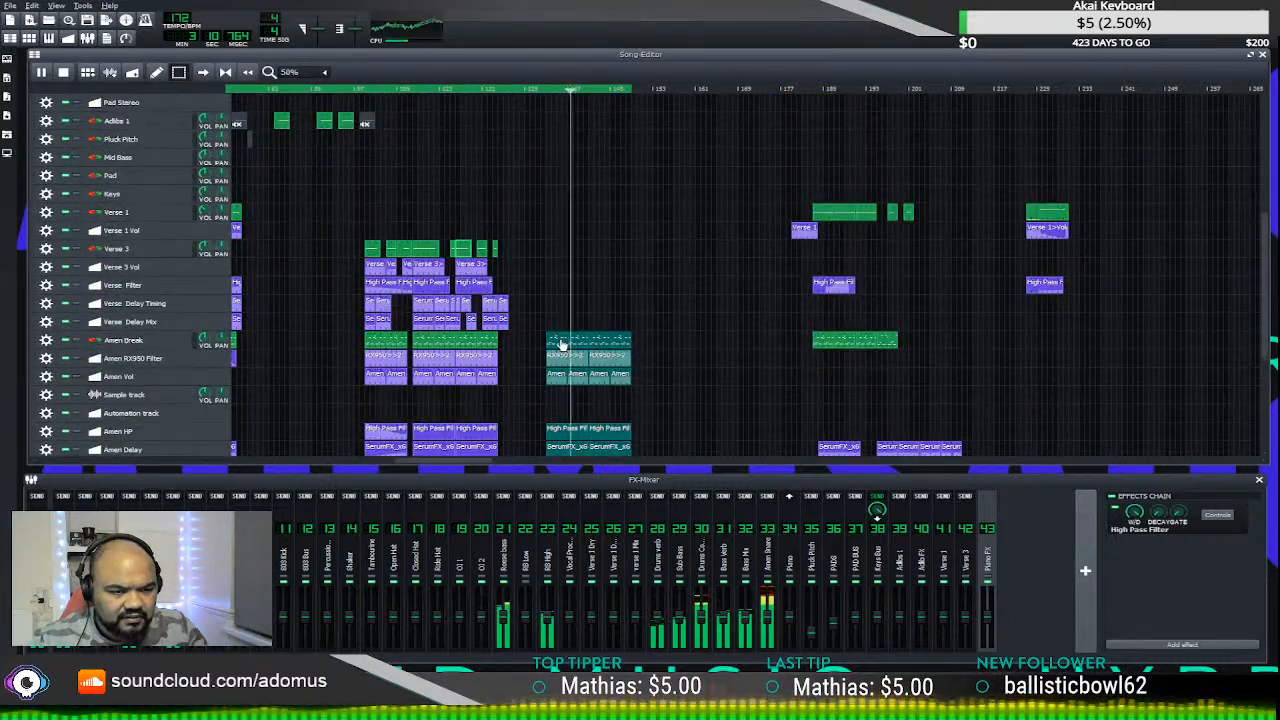
drag(565, 353, 559, 353)
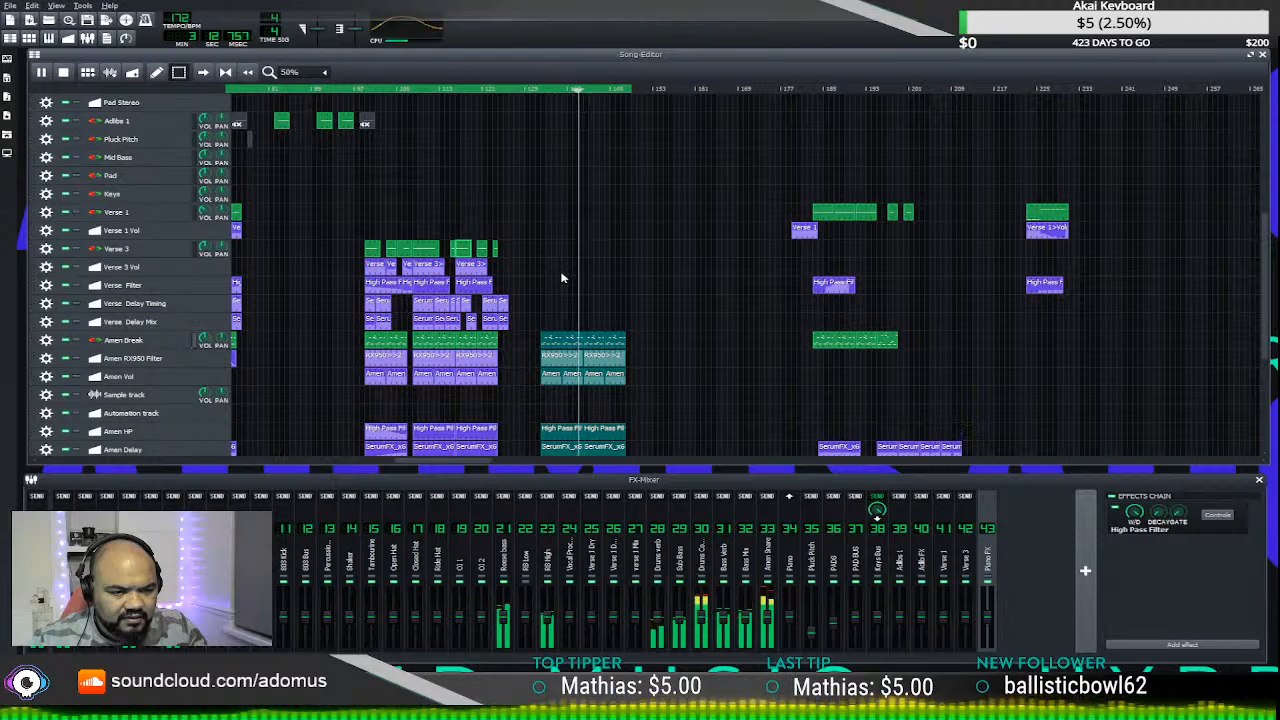
- Copy the PADS clip at bar 124 to bars 132 and 141
scroll(560, 295, up, 5)
scroll(557, 310, down, 3)
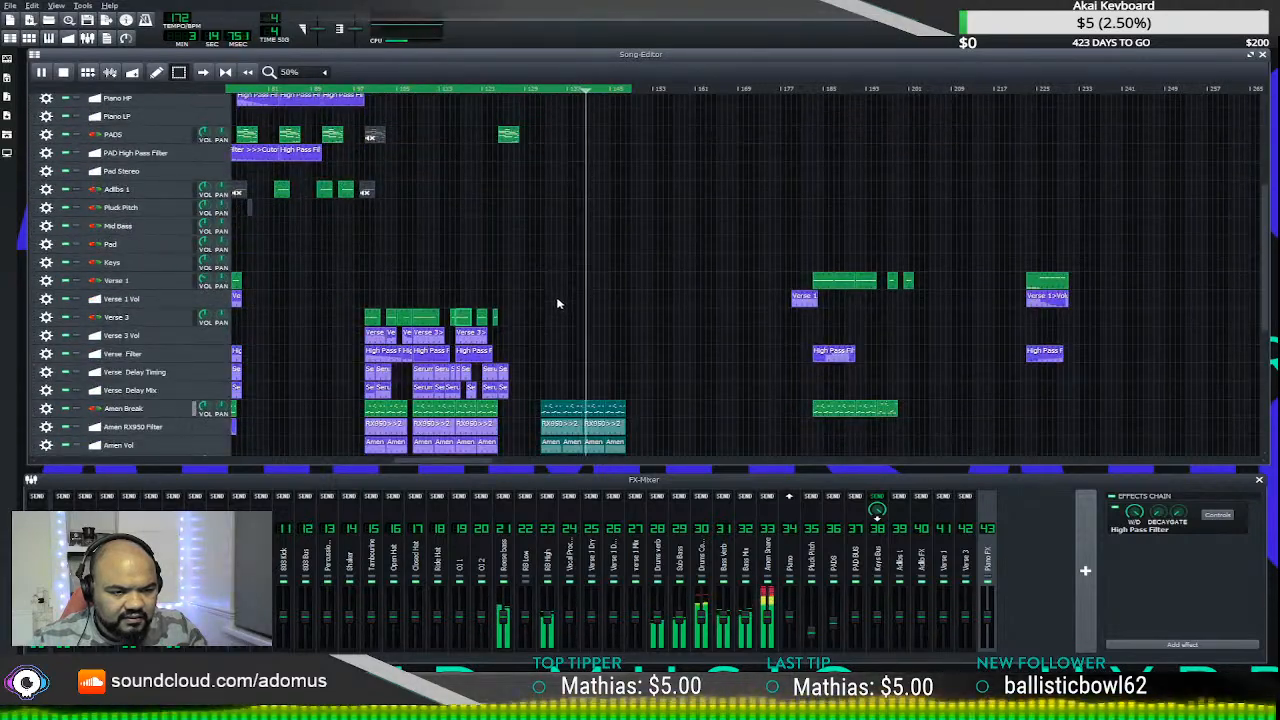
scroll(558, 303, up, 6)
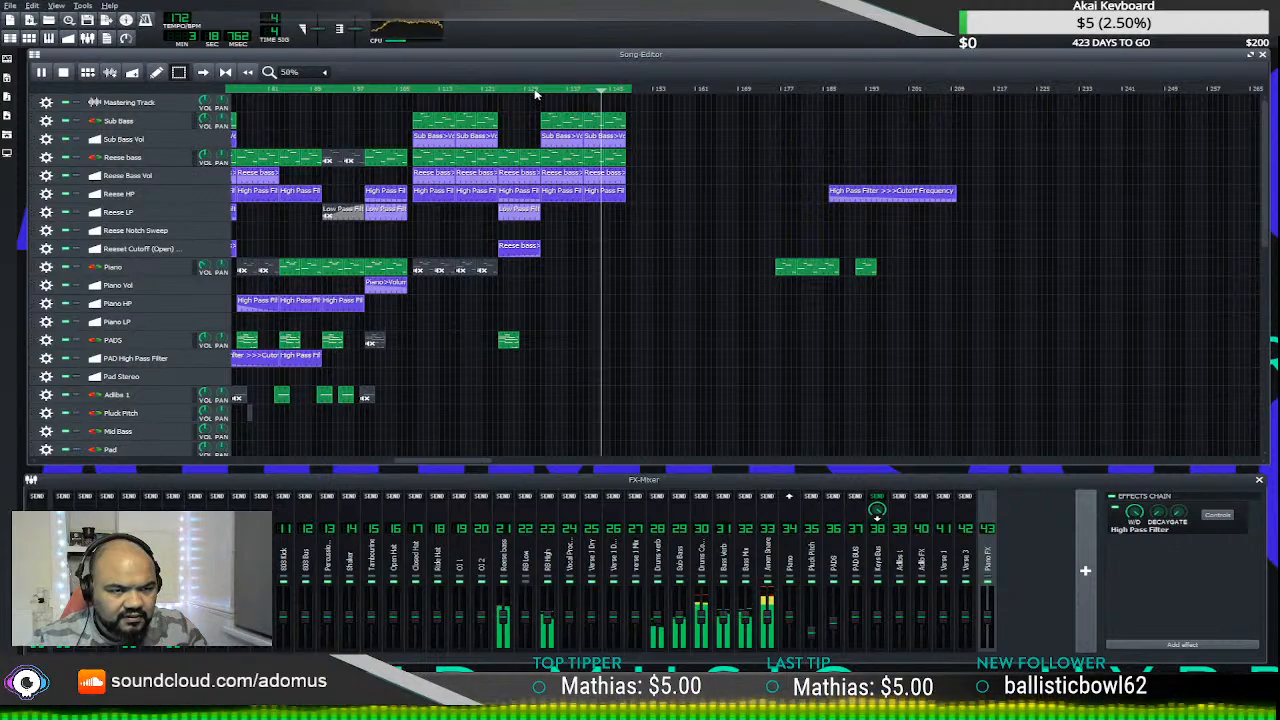
scroll(525, 180, down, 4)
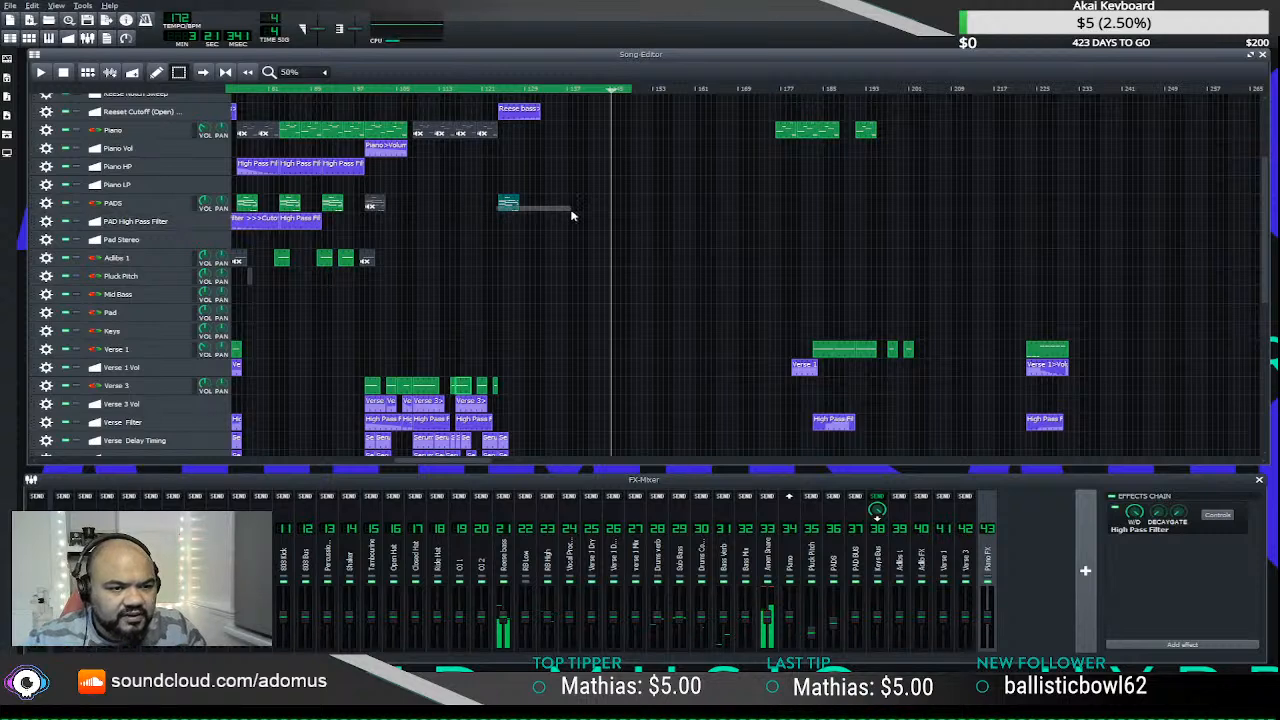
ctrl+scroll(571, 224, up, 2)
ctrl+scroll(557, 311, down, 1)
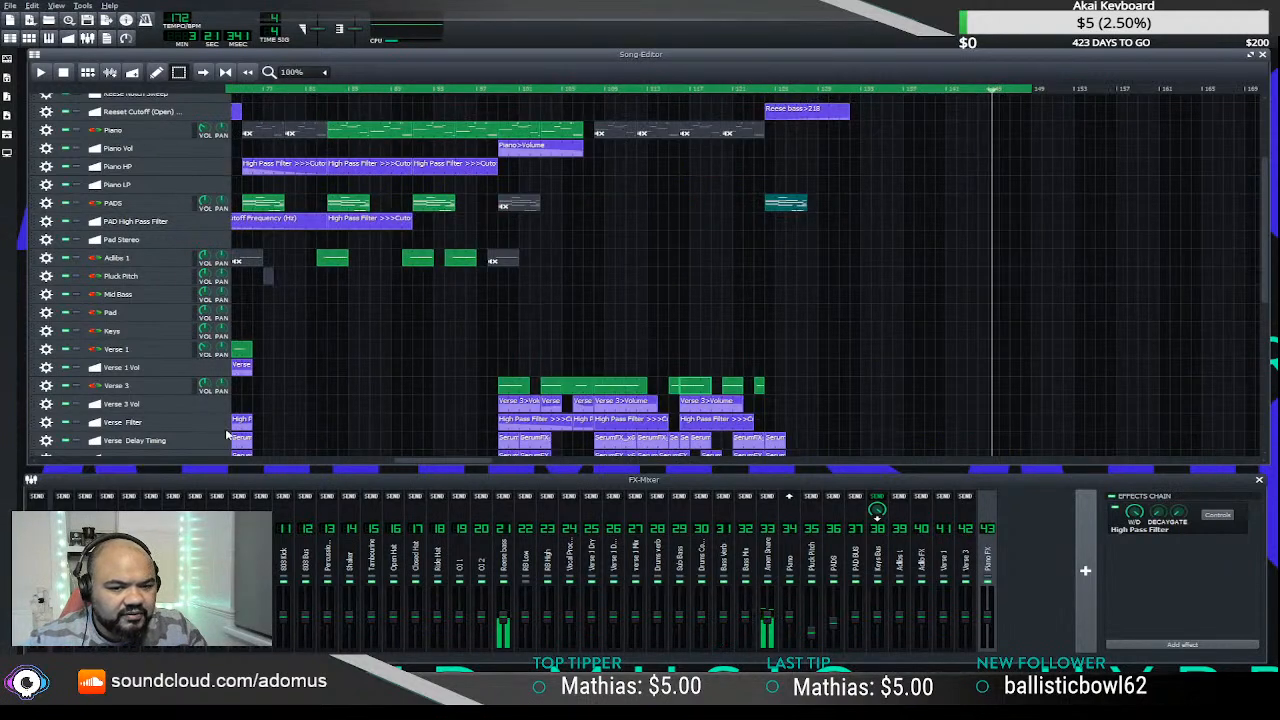
drag(406, 465, 500, 465)
scroll(620, 355, up, 4)
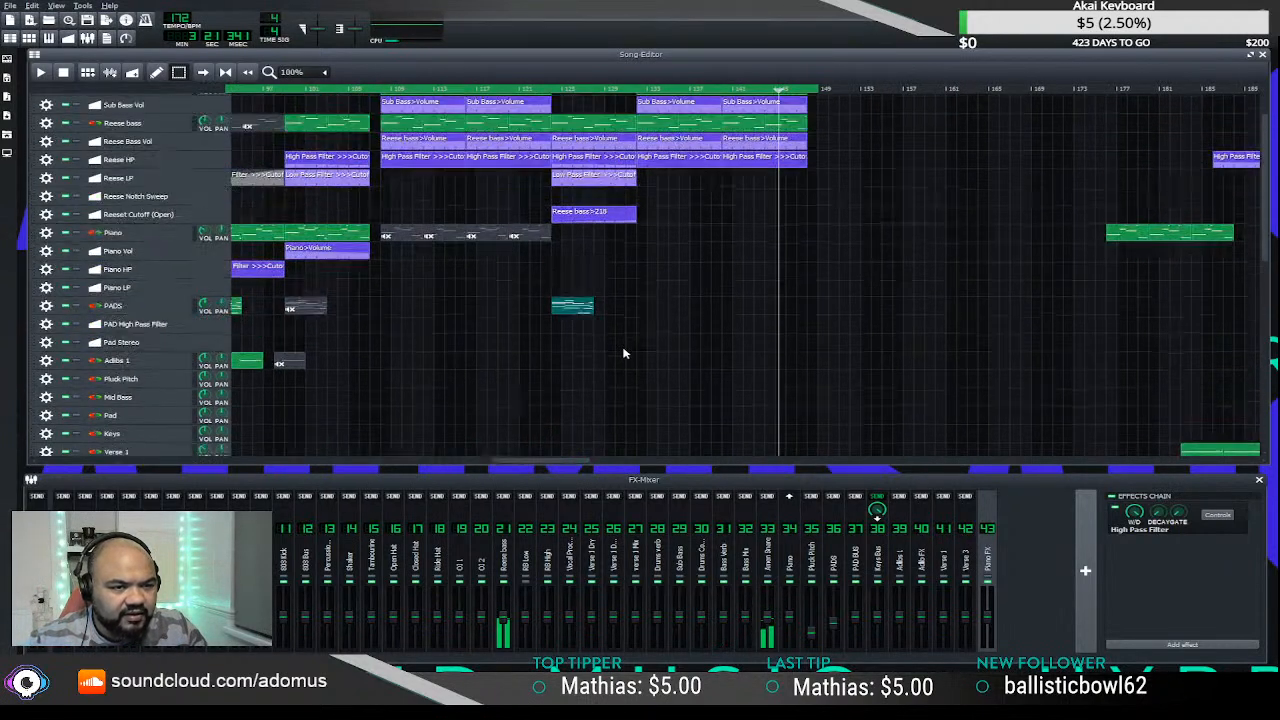
drag(577, 345, 645, 341)
drag(733, 343, 750, 337)
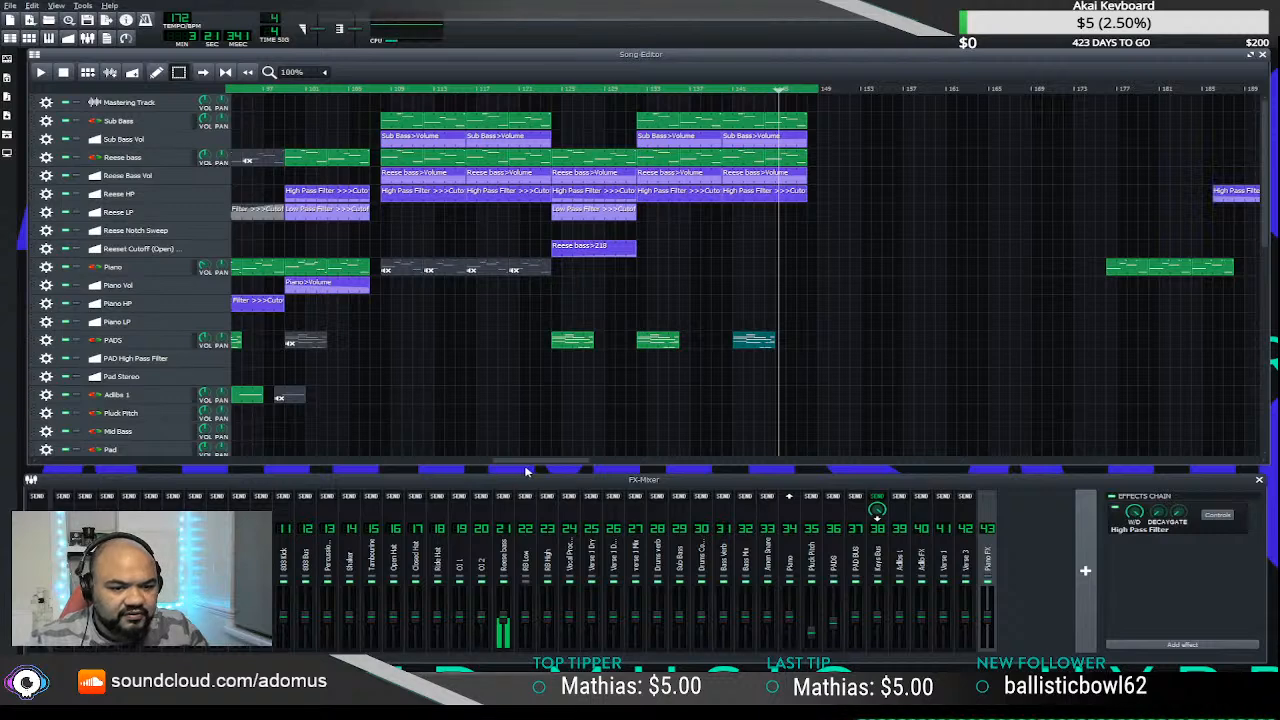
- Try muting the Piano clips and unmuting the PADS clip at bar 99, and replay from about bar 97
drag(531, 465, 387, 443)
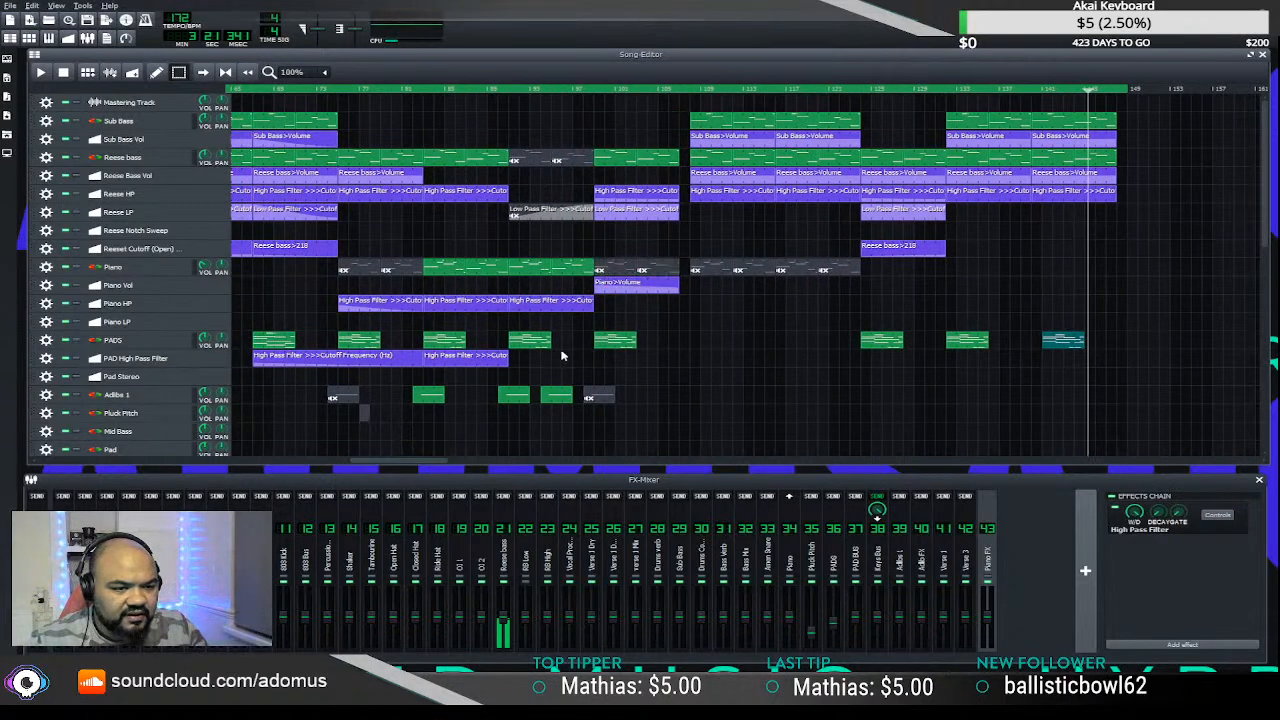
click(575, 90)
key(space)
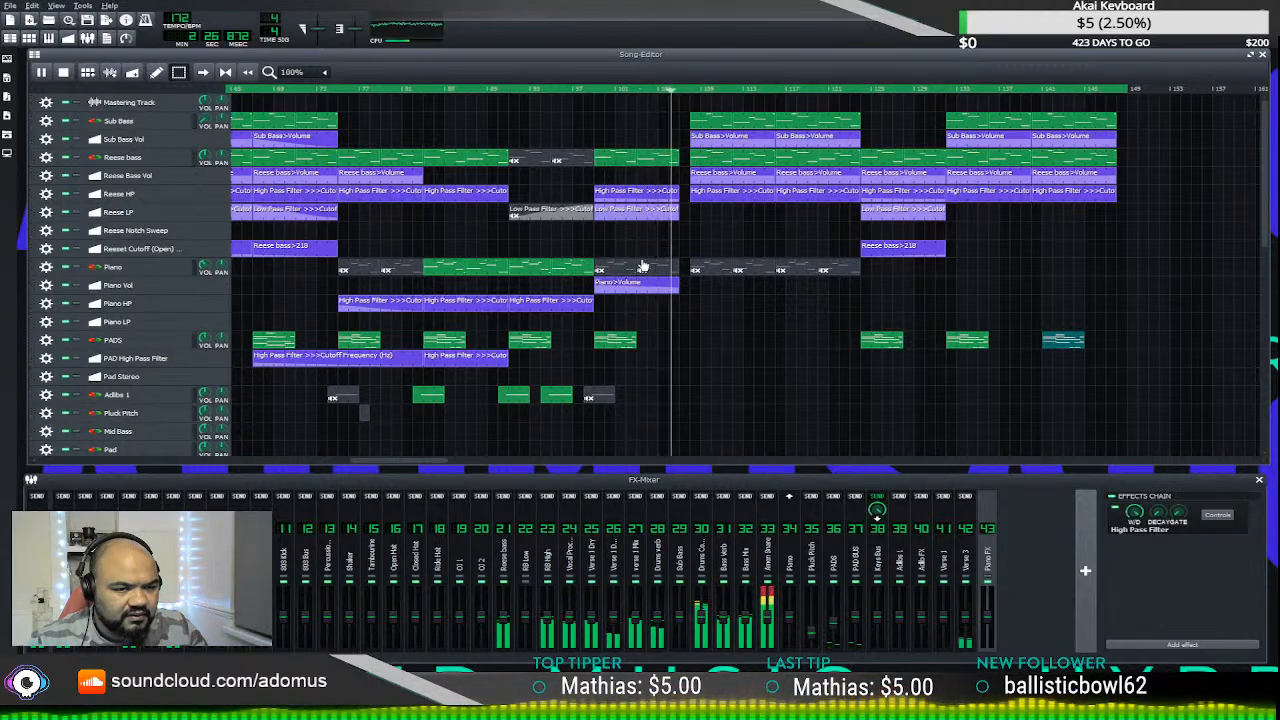
key(space)
- Replay from just before bar 99, mute the PADS clip there again and unmute the Piano clips
drag(221, 463, 462, 474)
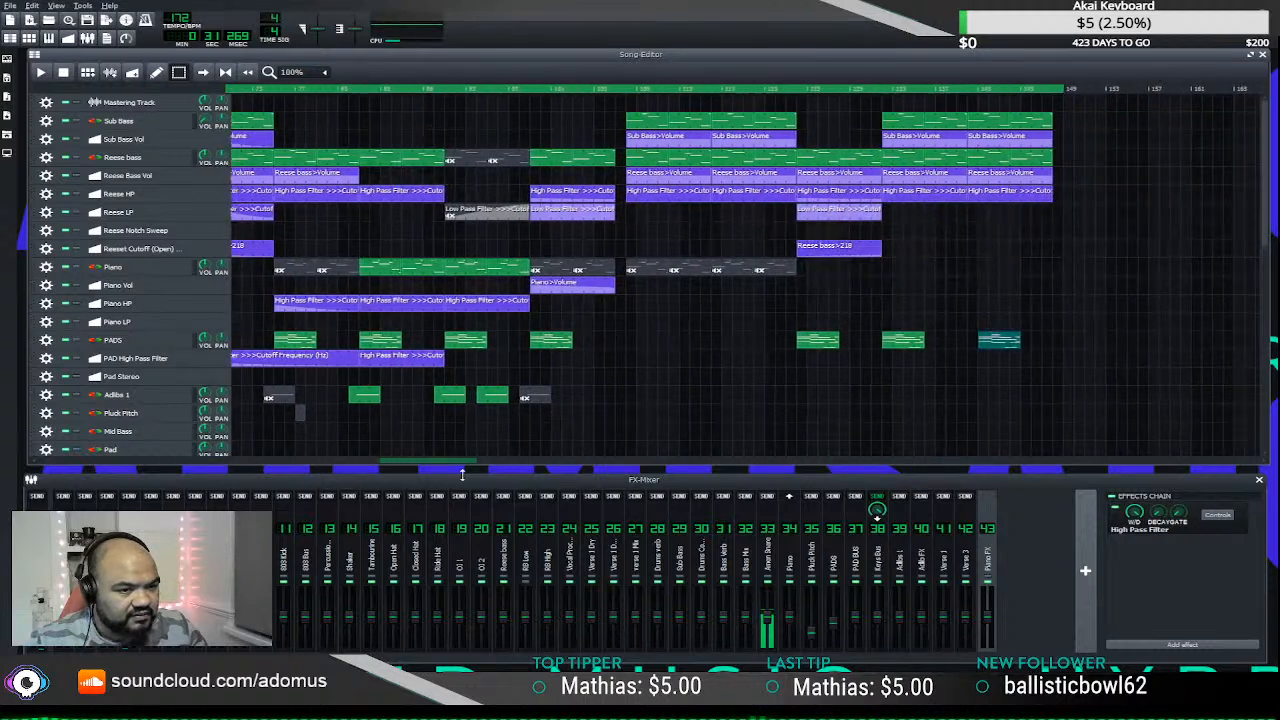
click(515, 92)
key(space)
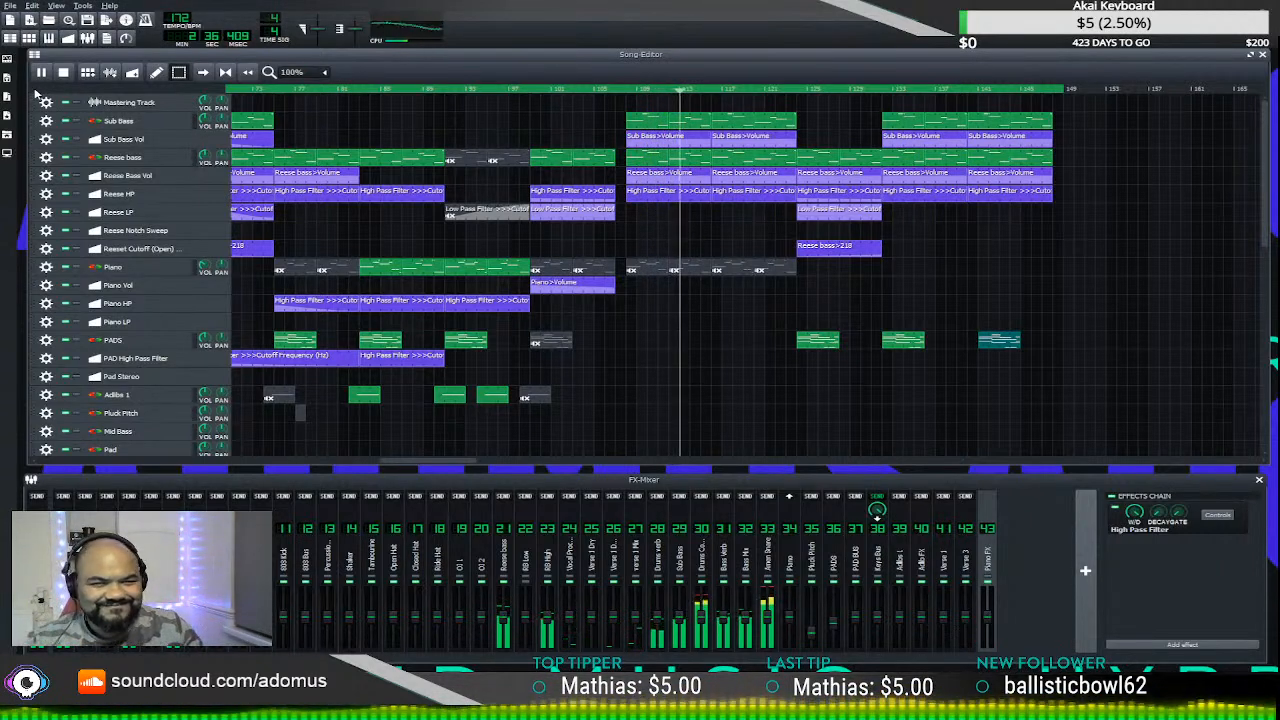
drag(530, 266, 615, 270)
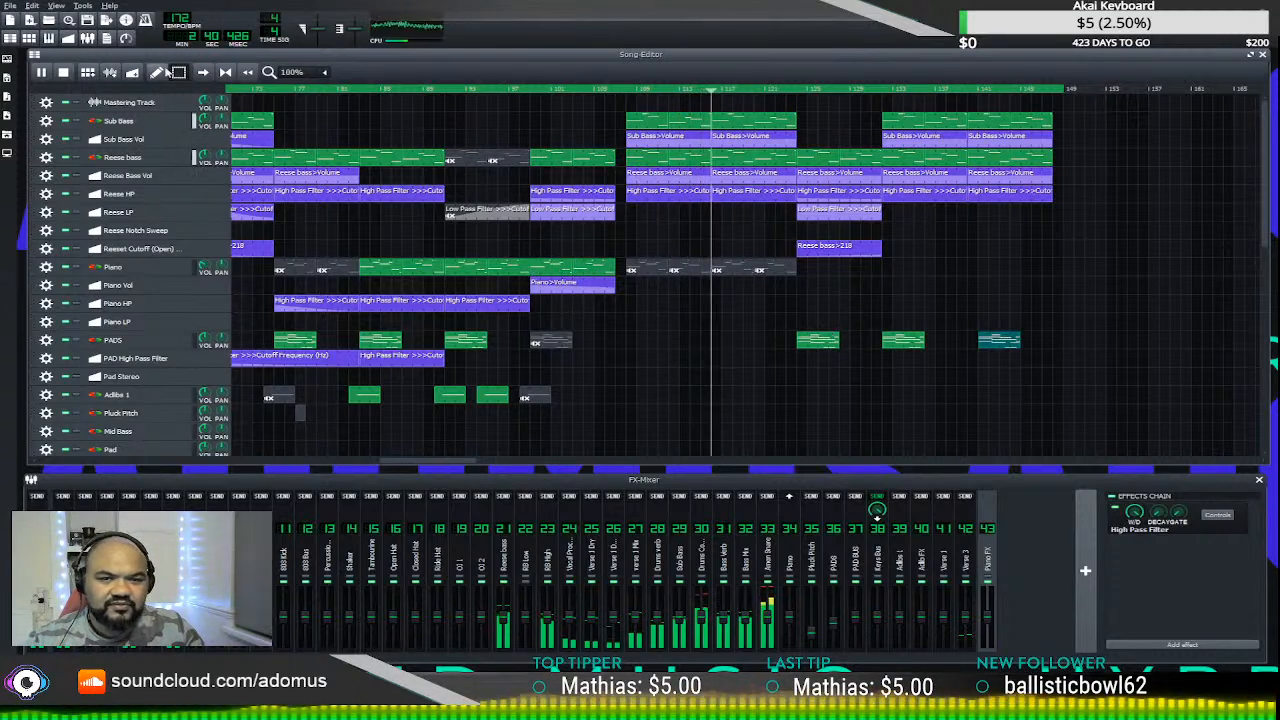
- Copy the Piano clip and its HP automation from bar 83 to bar 124
click(178, 72)
drag(372, 250, 425, 307)
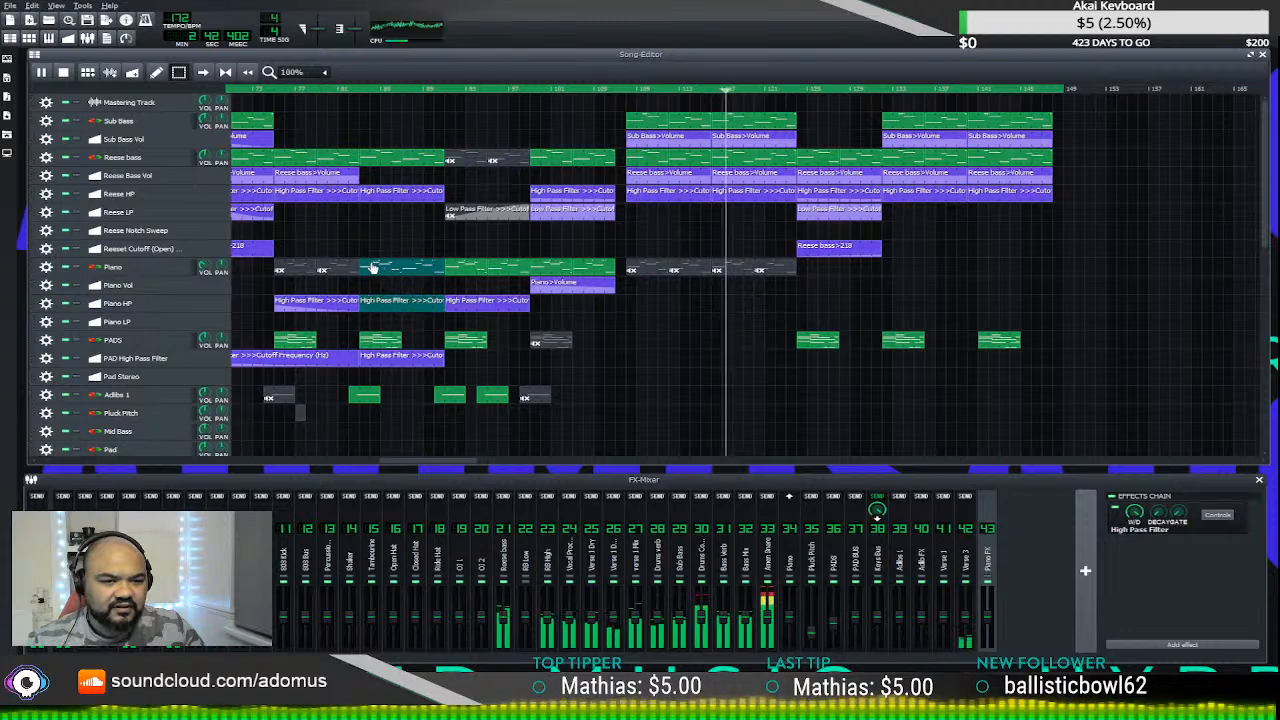
drag(372, 268, 809, 268)
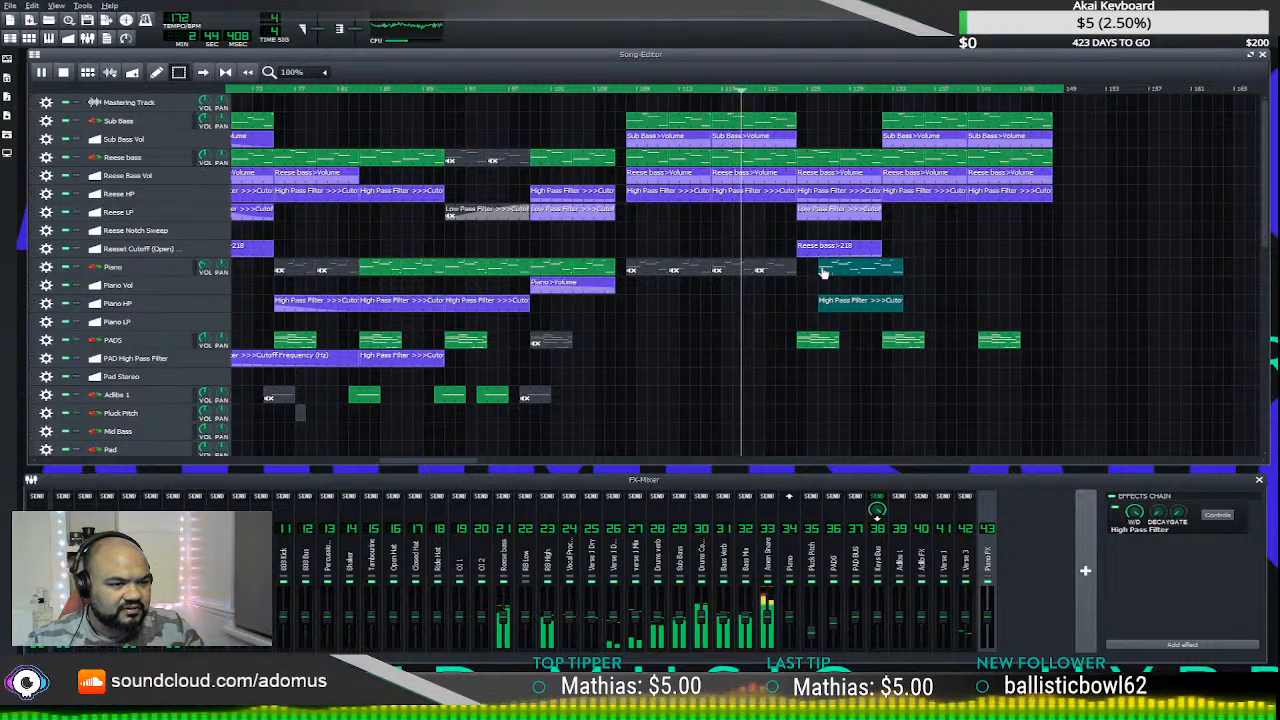
- Delete the three PADS clips at bars 124, 132 and 141
middle_click(815, 343)
scroll(815, 343, down, 3)
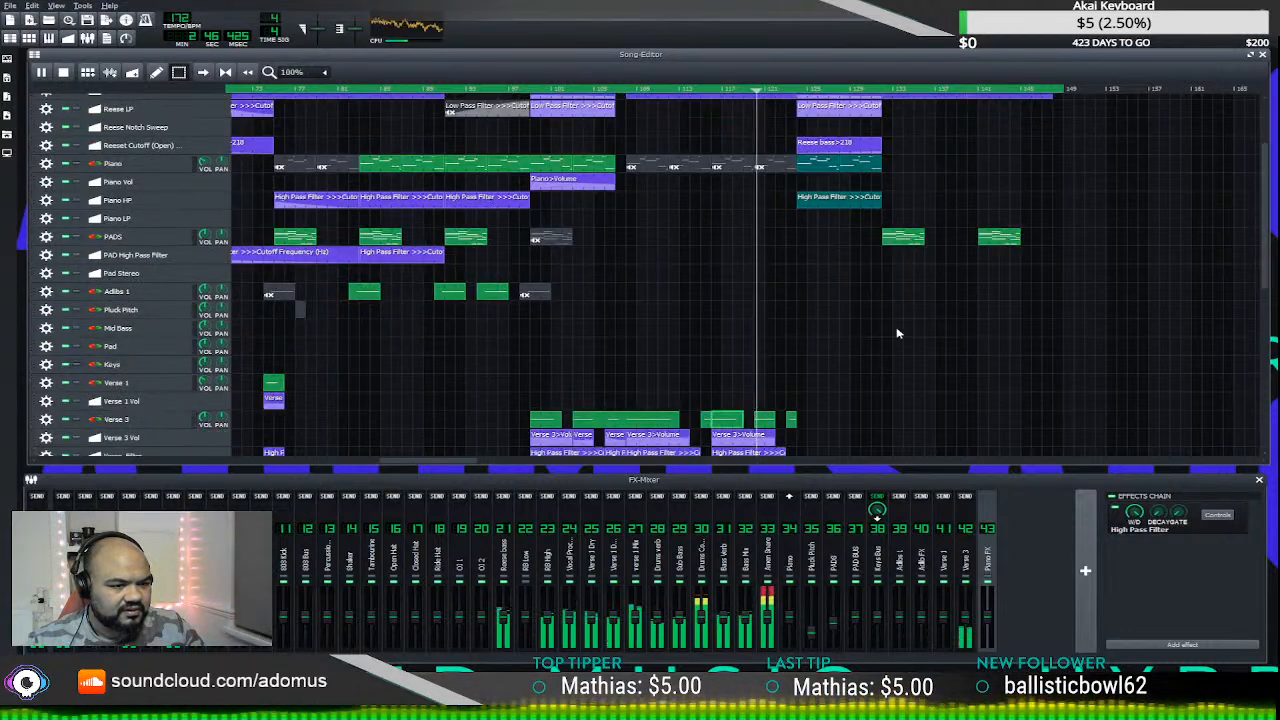
middle_click(903, 240)
middle_click(998, 240)
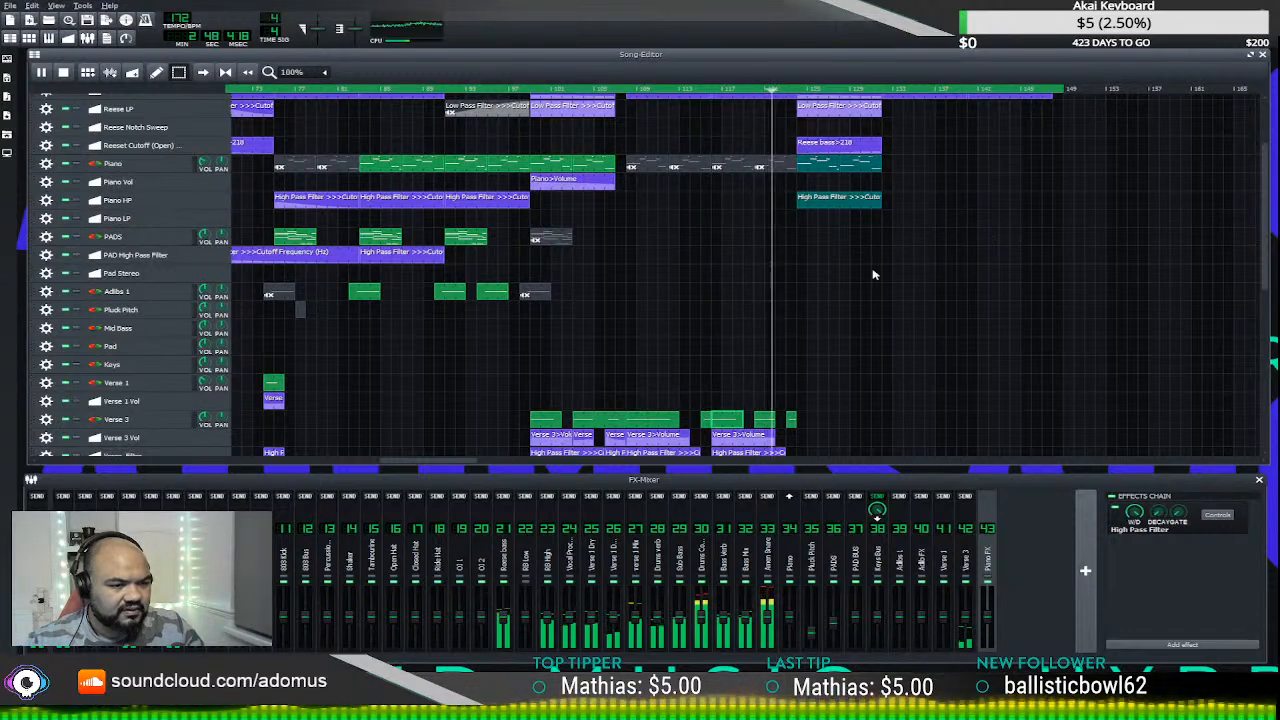
- Mute the Verse 3 vocal clip at bar 120, replay the transition into bar 124, and delete the clip
middle_click(766, 420)
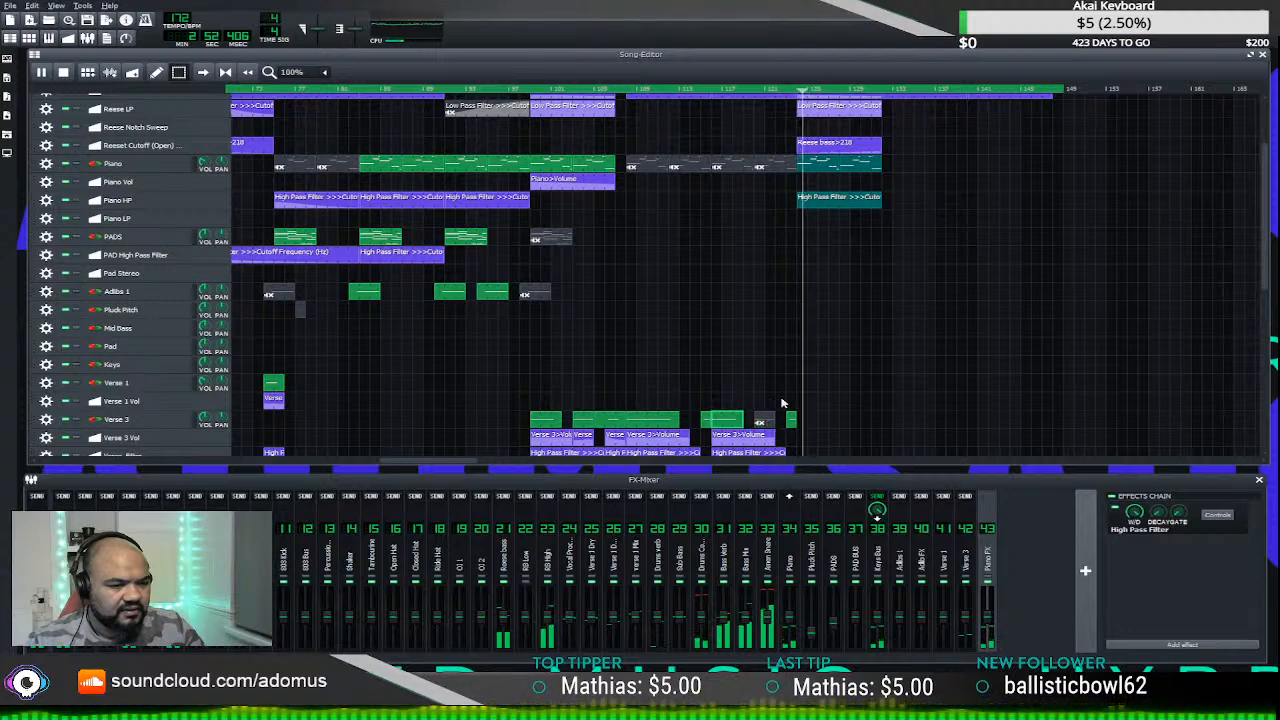
scroll(716, 200, down, 3)
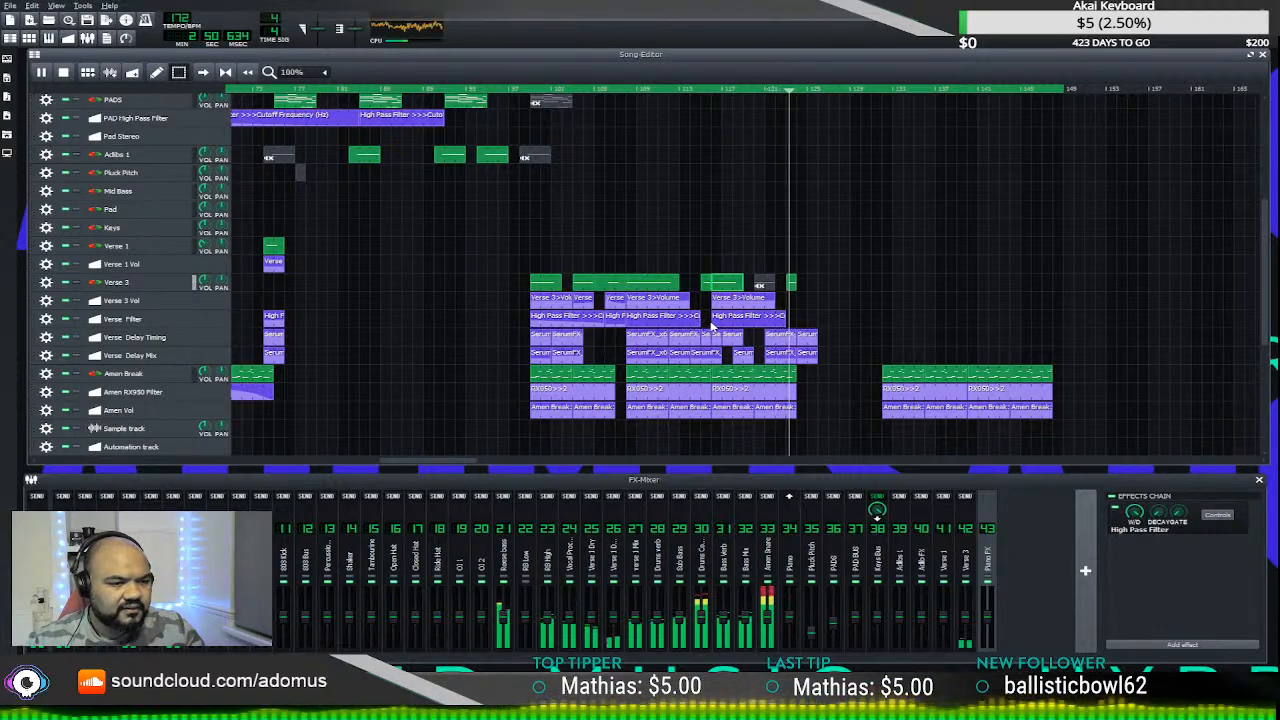
scroll(772, 287, up, 4)
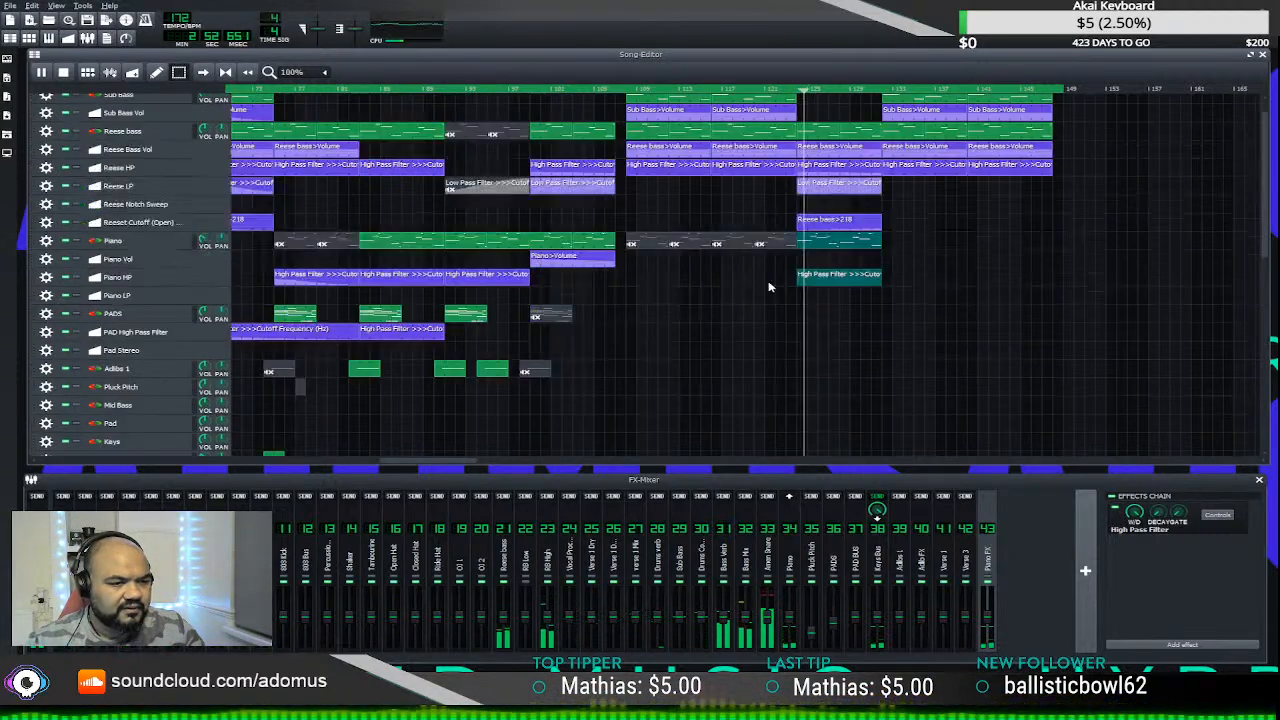
scroll(815, 300, down, 4)
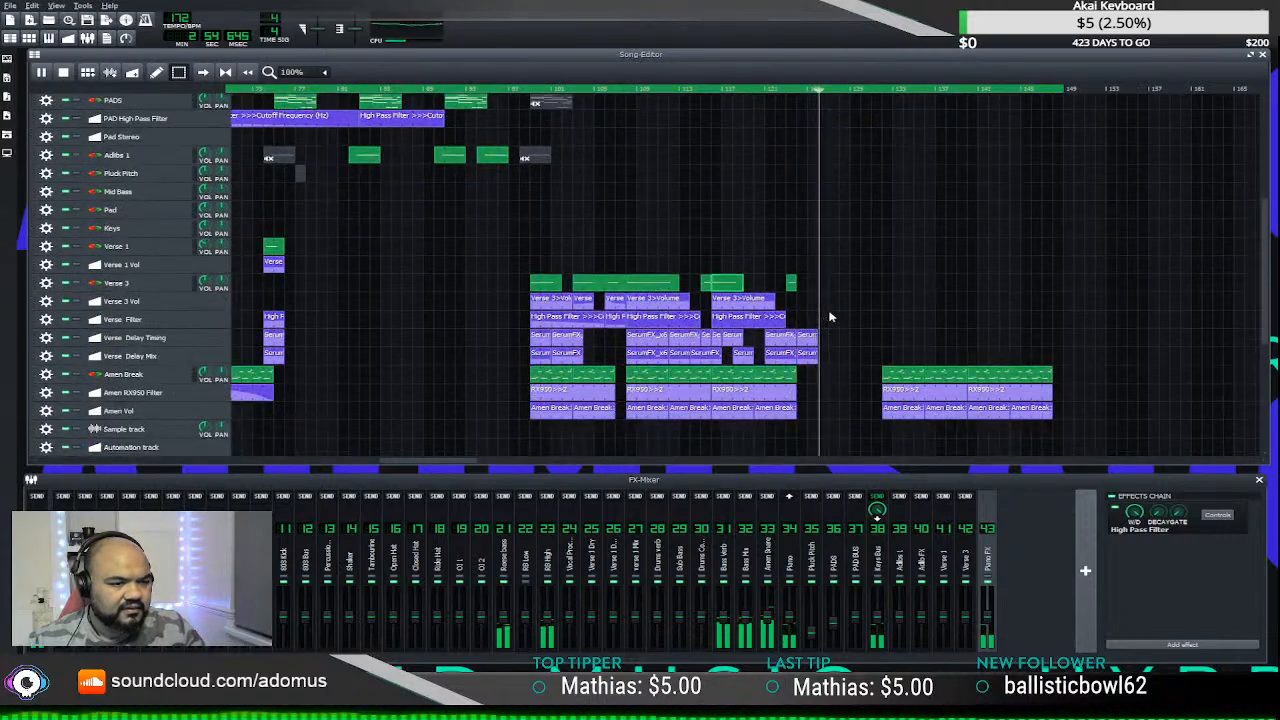
- Move all arrangement clips from bar 132 onward one bar later, so the section starts at bar 133
scroll(841, 325, up, 3)
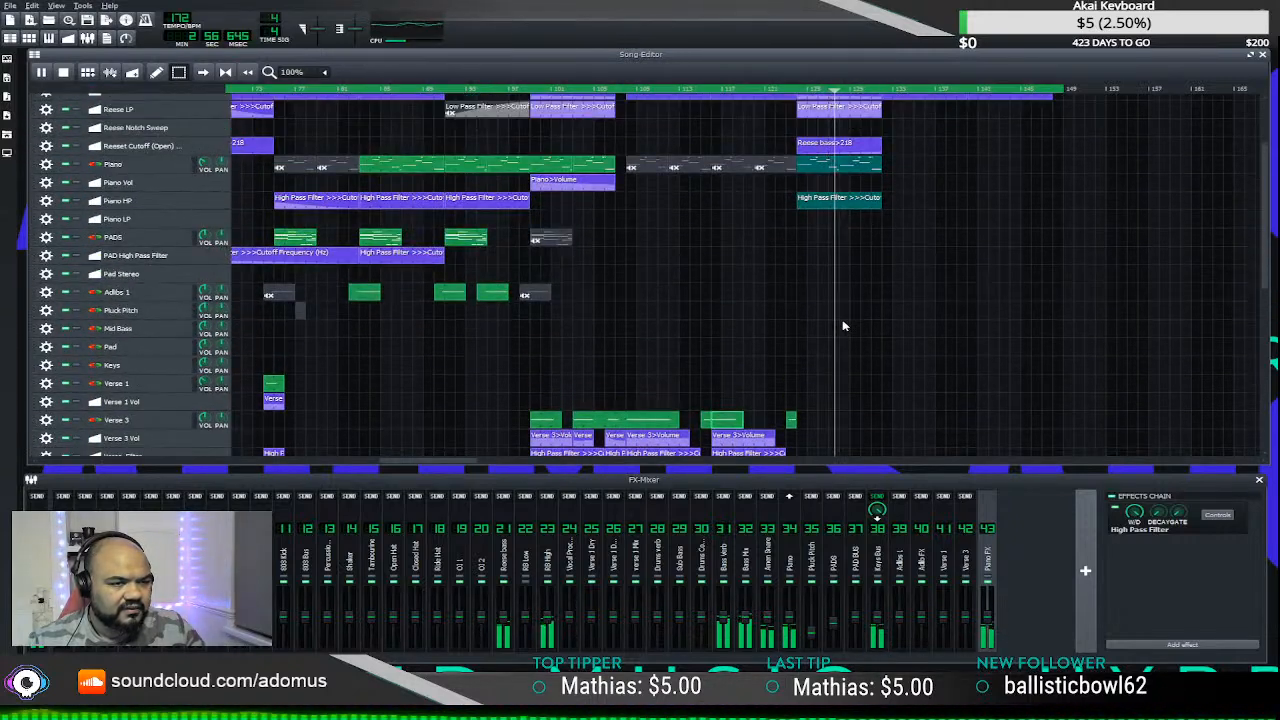
scroll(842, 327, up, 2)
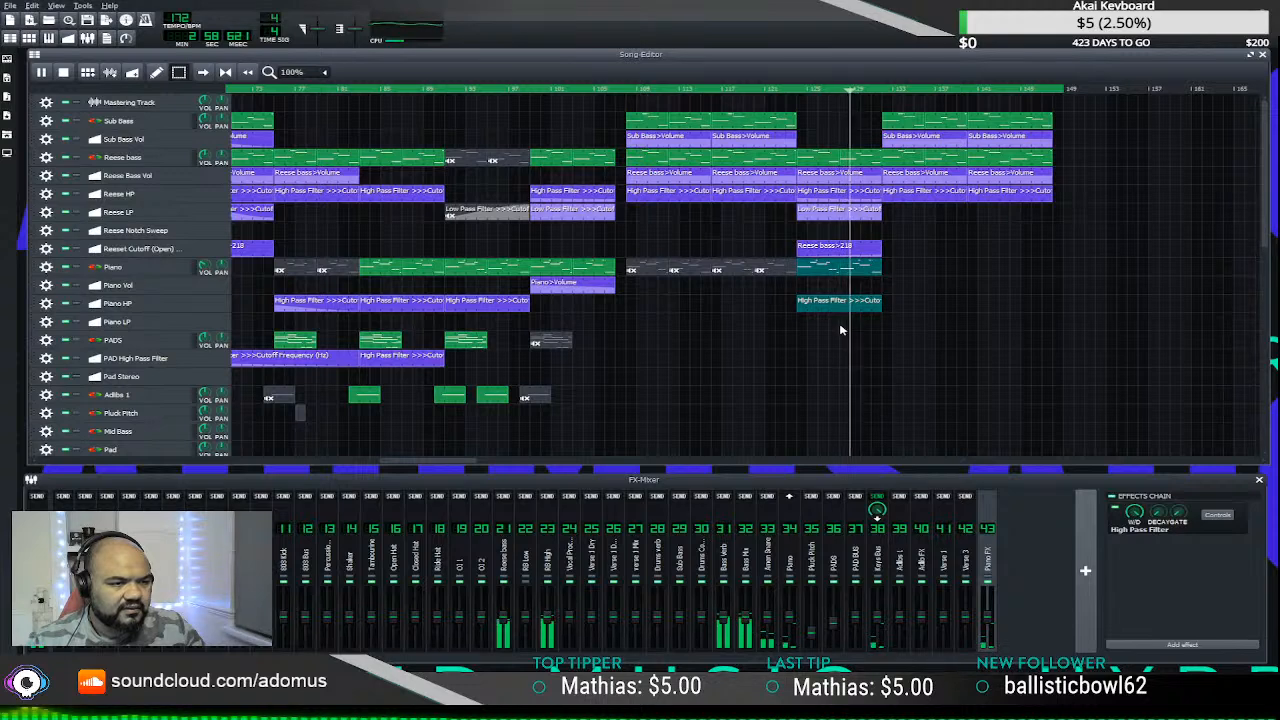
scroll(839, 323, down, 6)
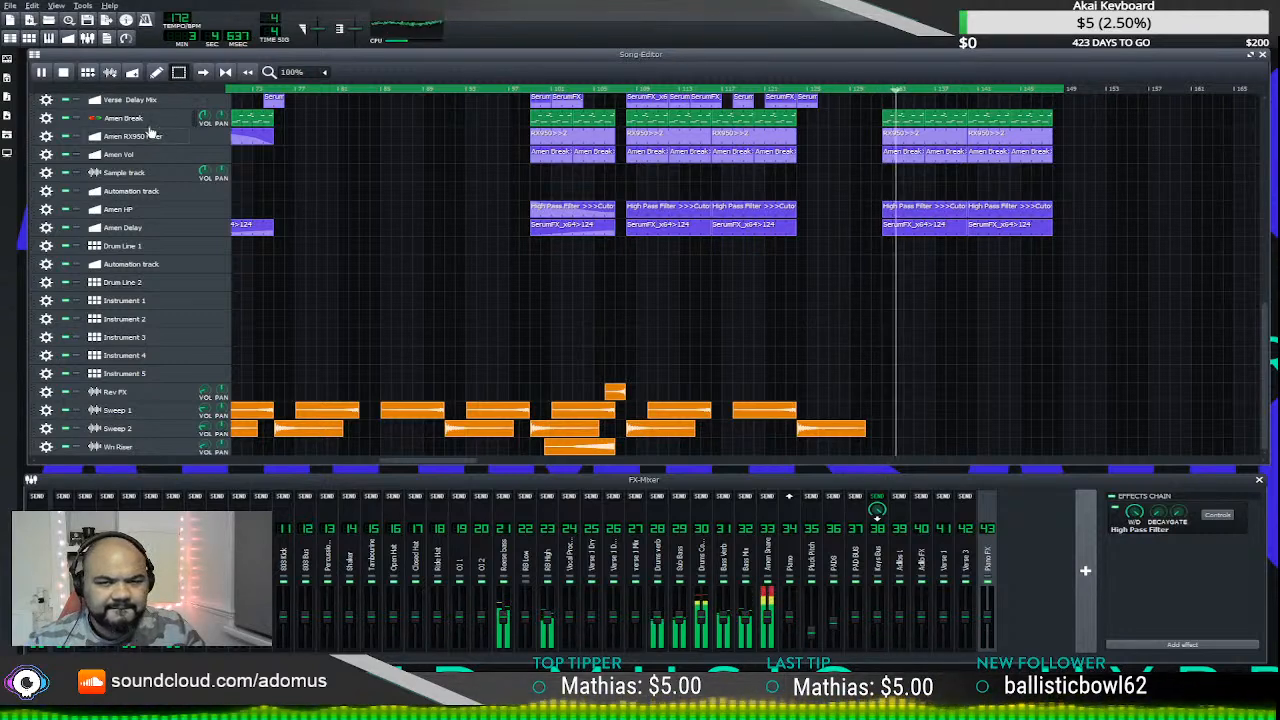
key(space)
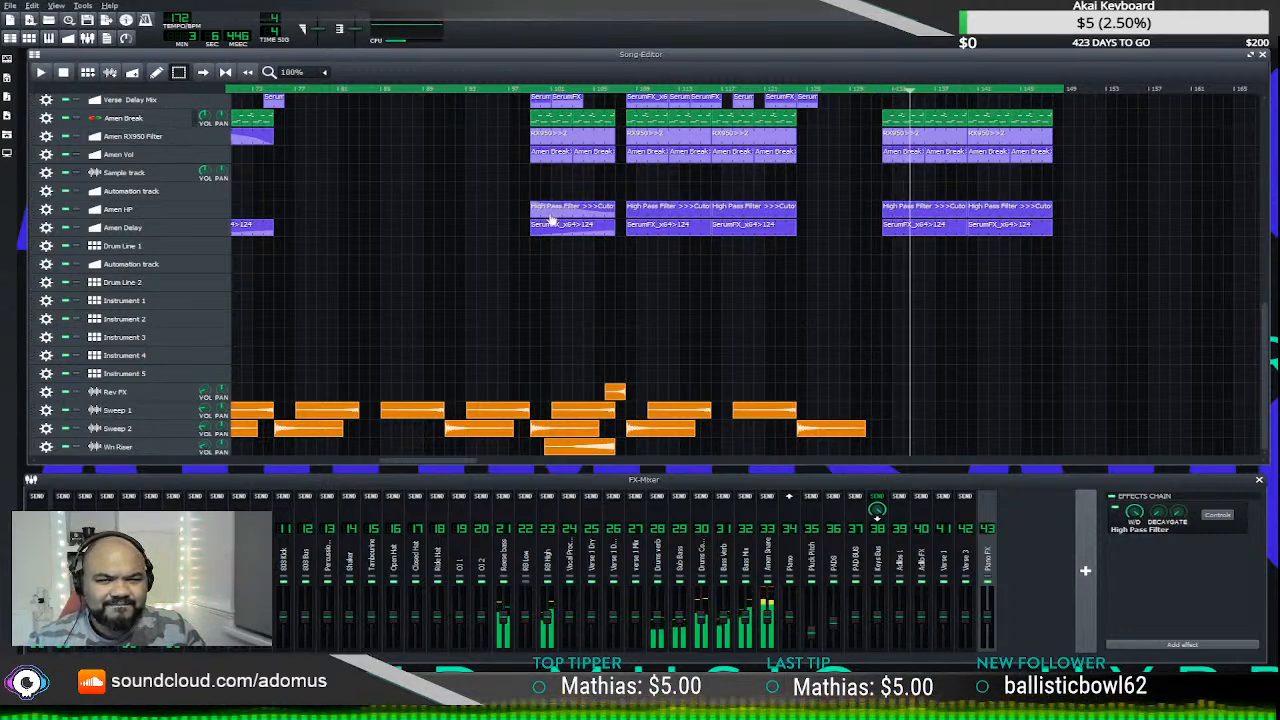
scroll(550, 220, up, 10)
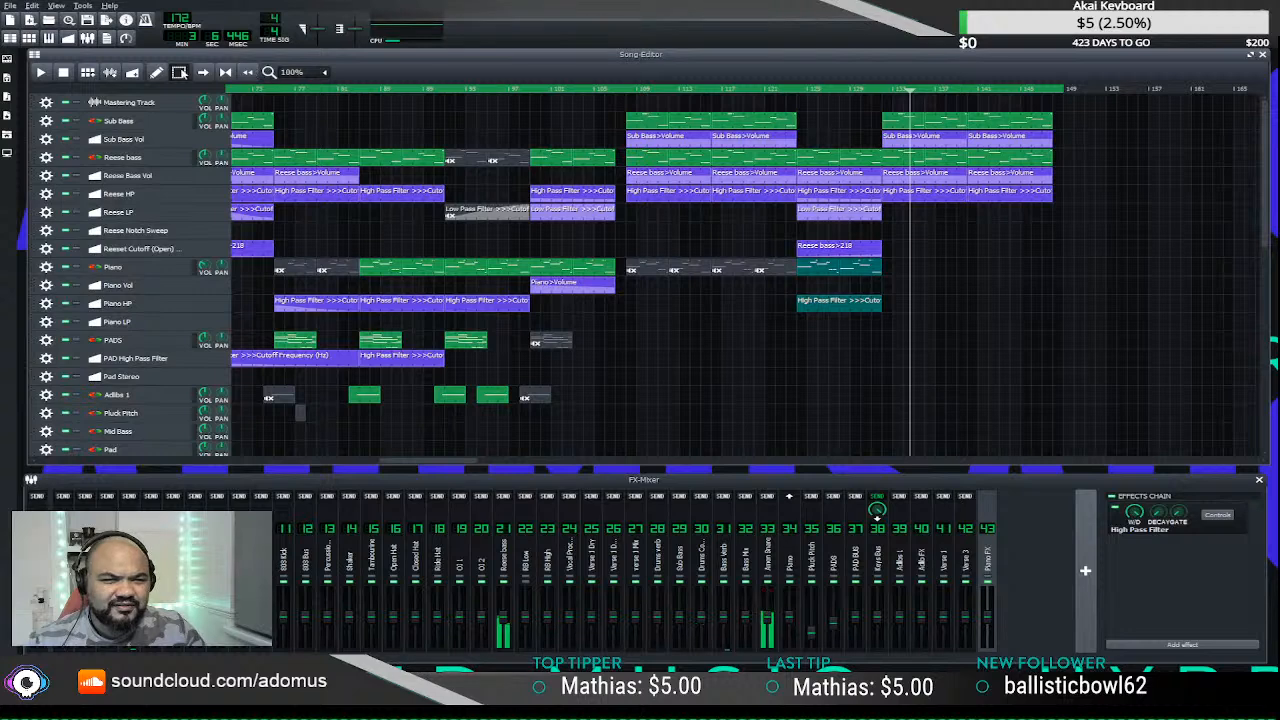
drag(894, 98, 1054, 87)
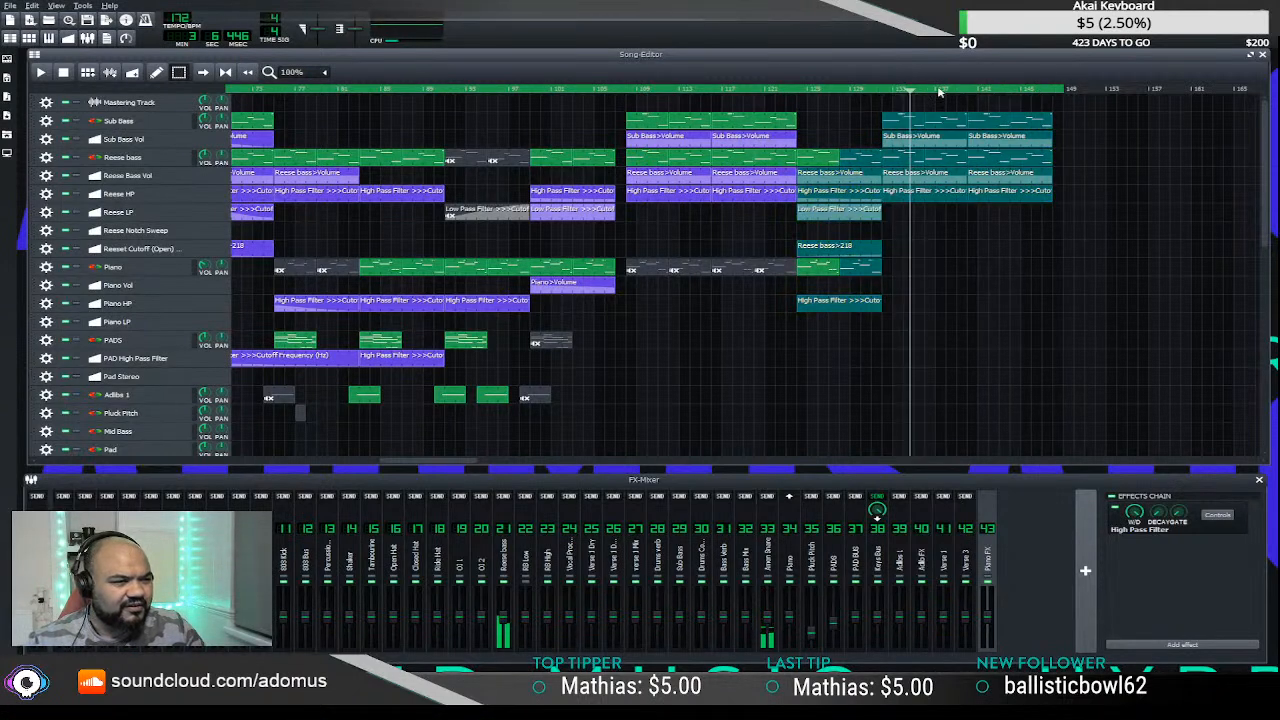
drag(888, 90, 1106, 90)
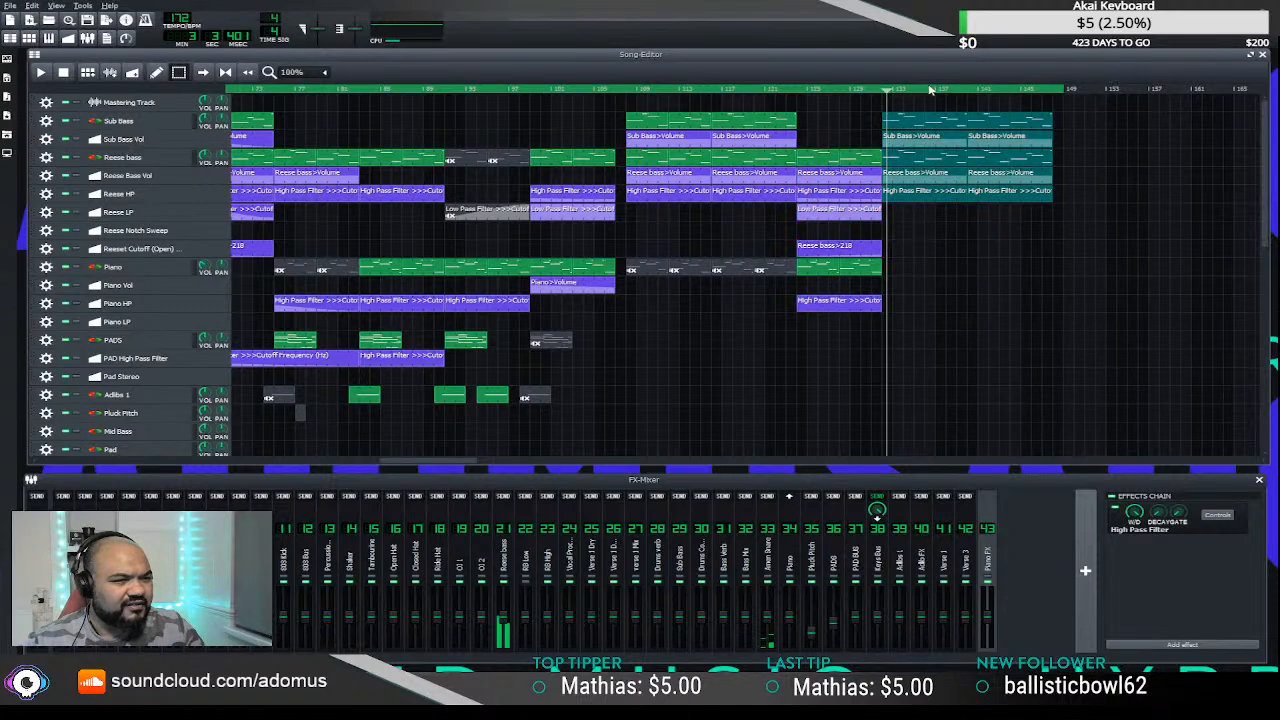
drag(890, 126, 897, 127)
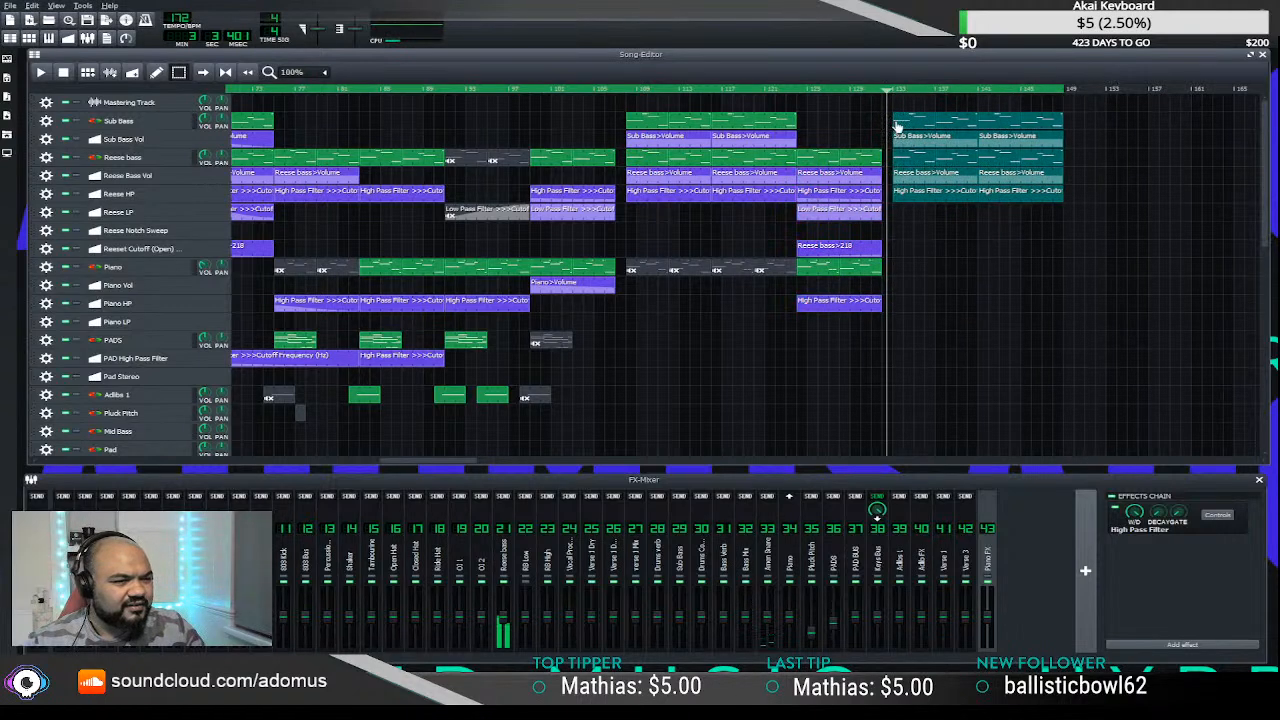
- Replay from bar 124, placing a Sweep 1 clip at bar 126 and a Sweep 2 clip at bar 133
click(802, 93)
key(space)
scroll(860, 200, down, 10)
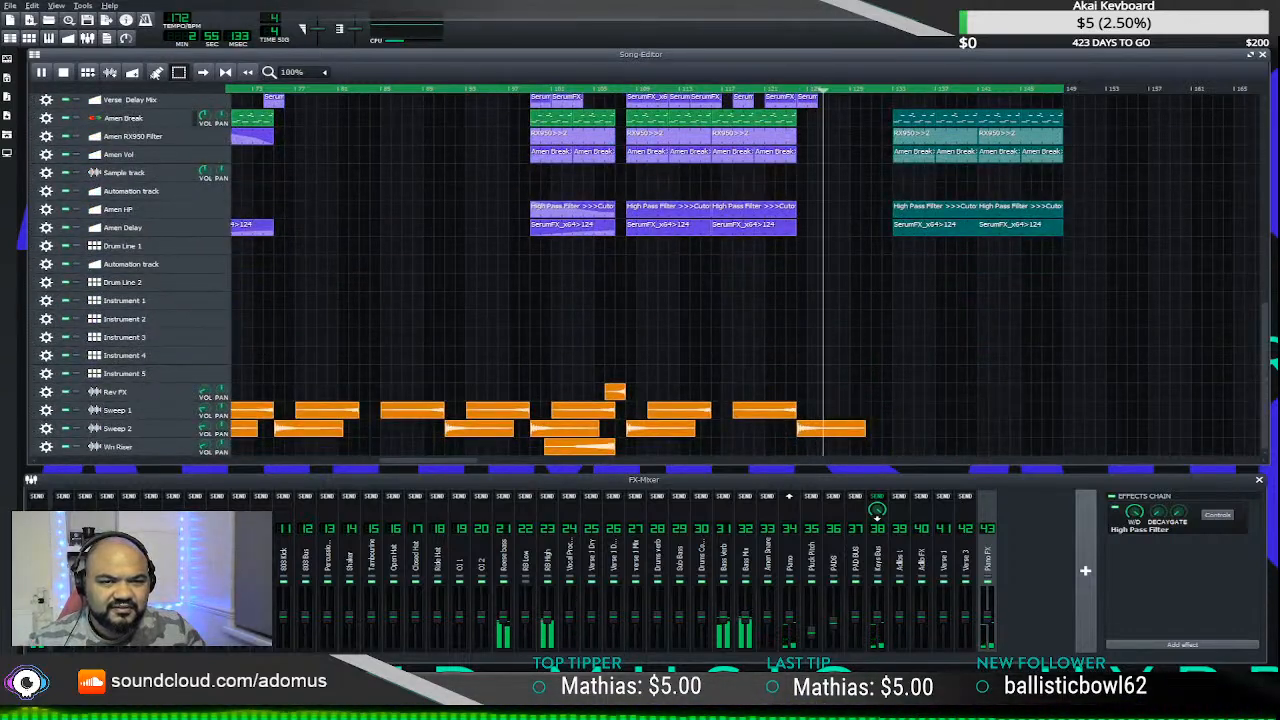
click(910, 410)
mouse_move(910, 410)
mouse_down()
mouse_move(846, 412)
mouse_move(928, 429)
mouse_move(912, 432)
mouse_up()
click(903, 428)
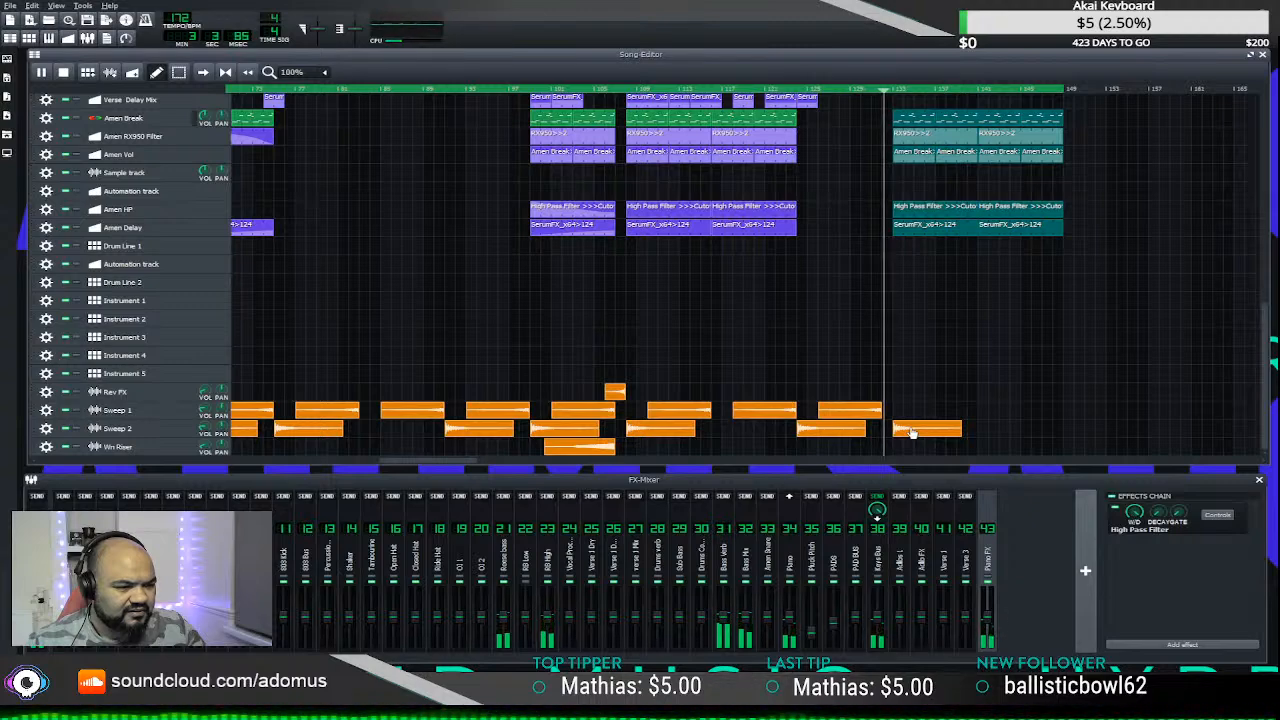
- Copy the two Piano clips starting at bar 83 to bar 133 and stop playback
scroll(855, 300, up, 6)
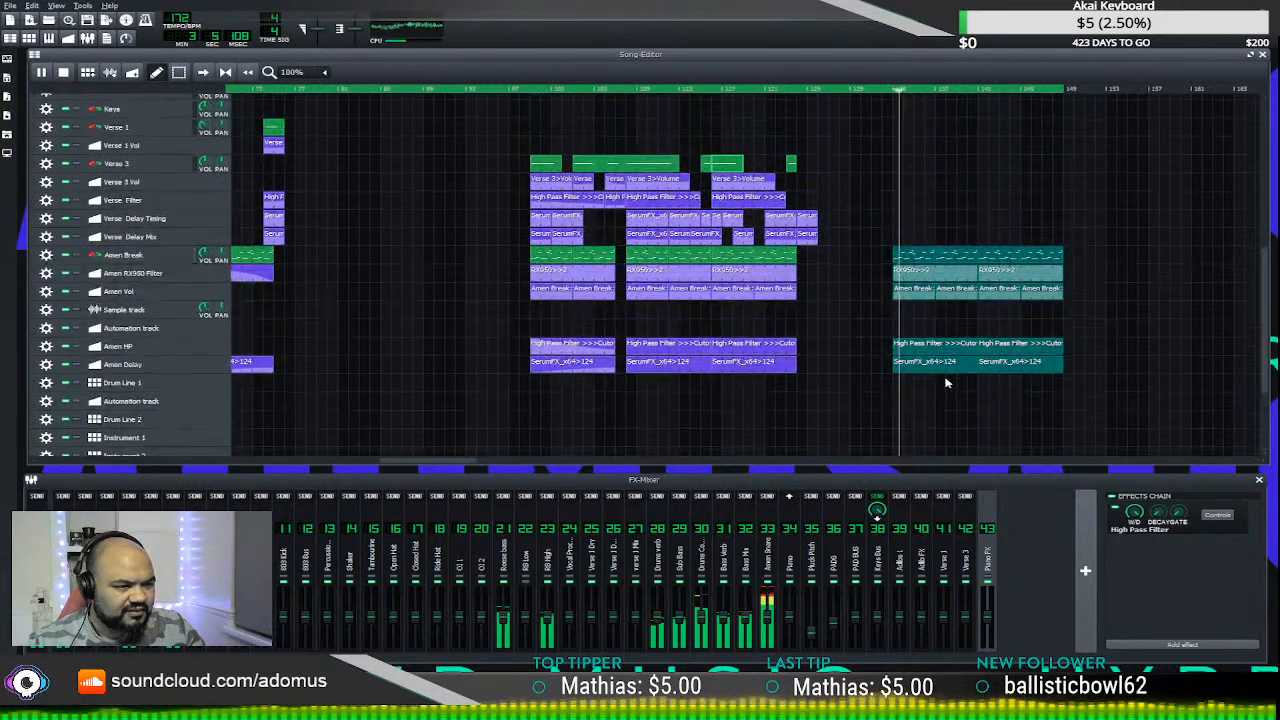
scroll(855, 295, up, 5)
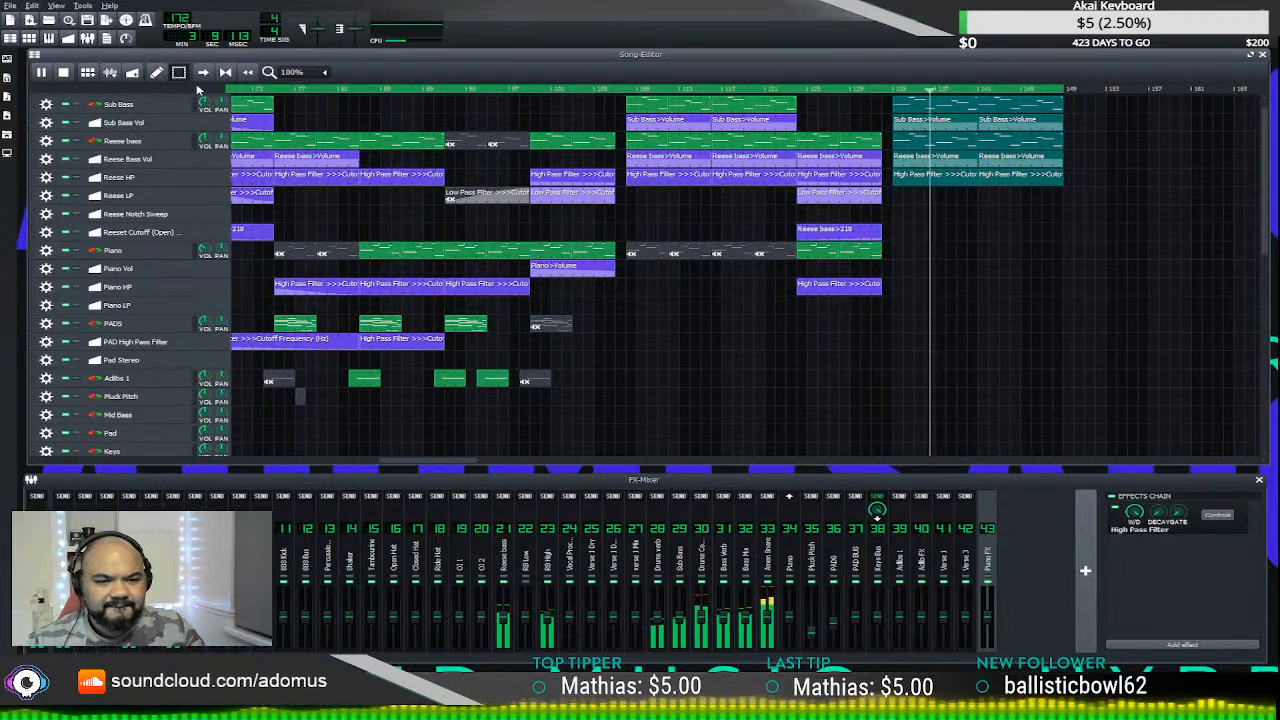
click(385, 247)
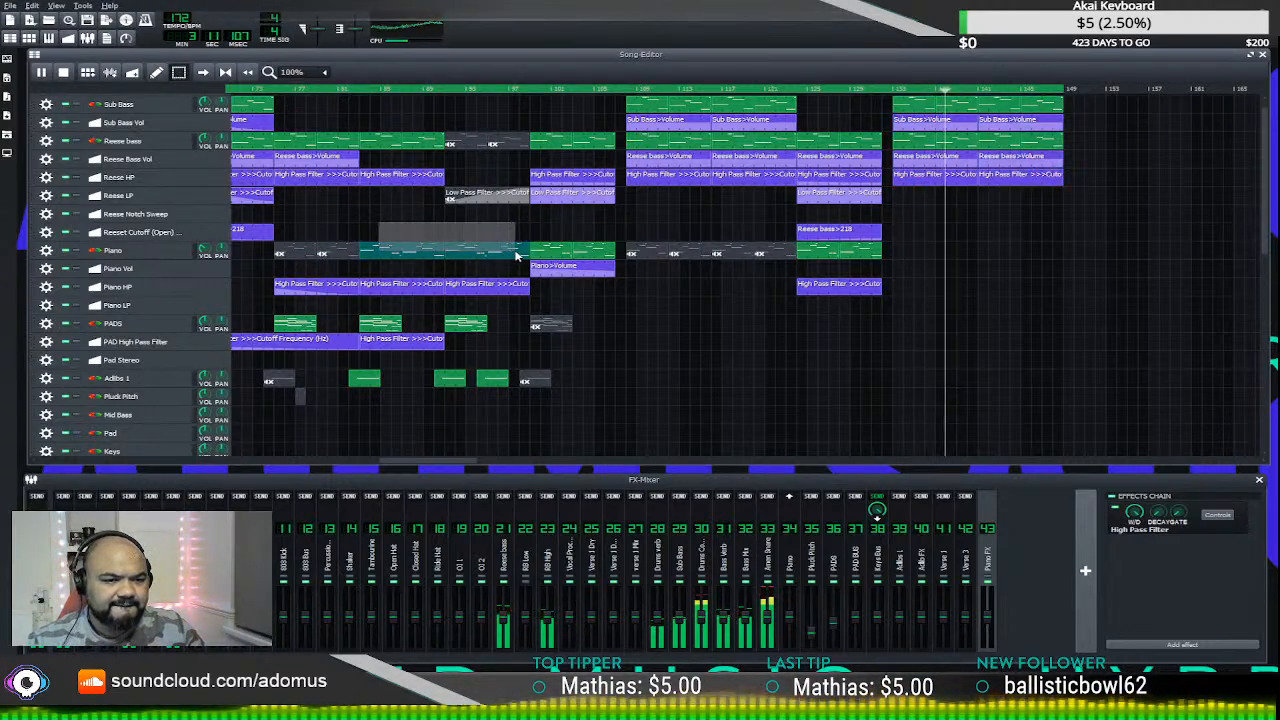
drag(387, 247, 915, 263)
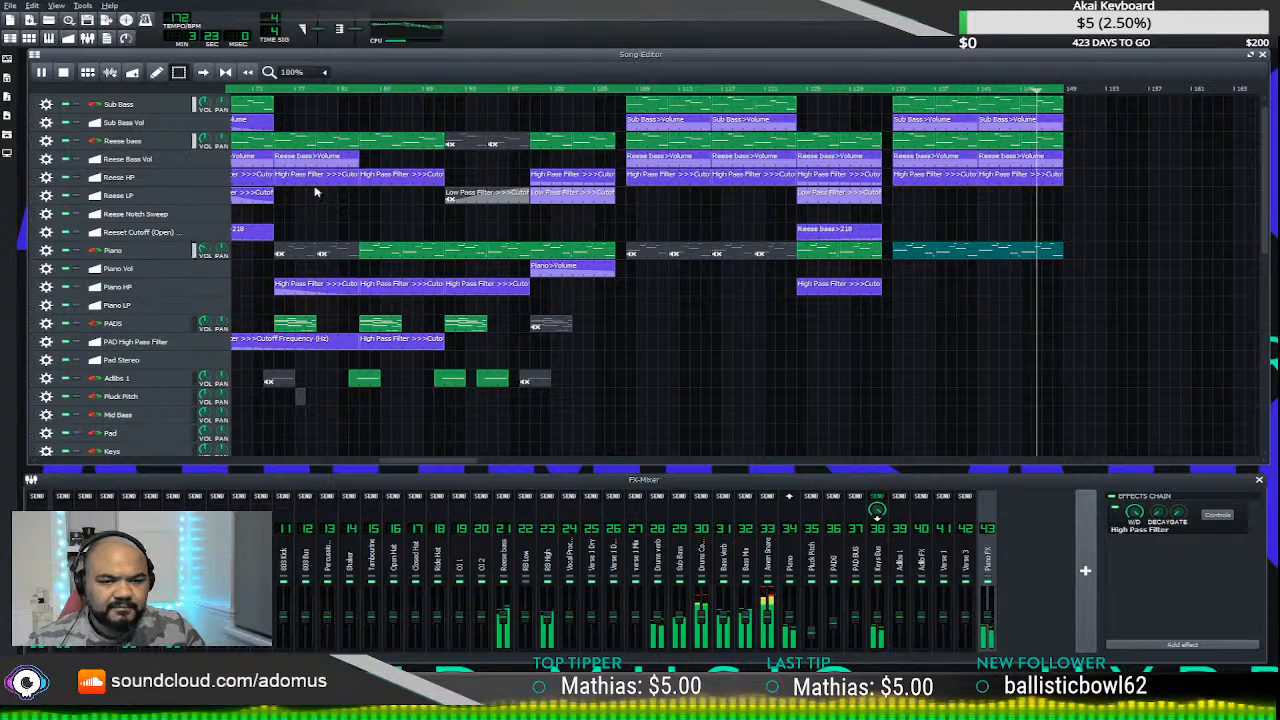
key(space)
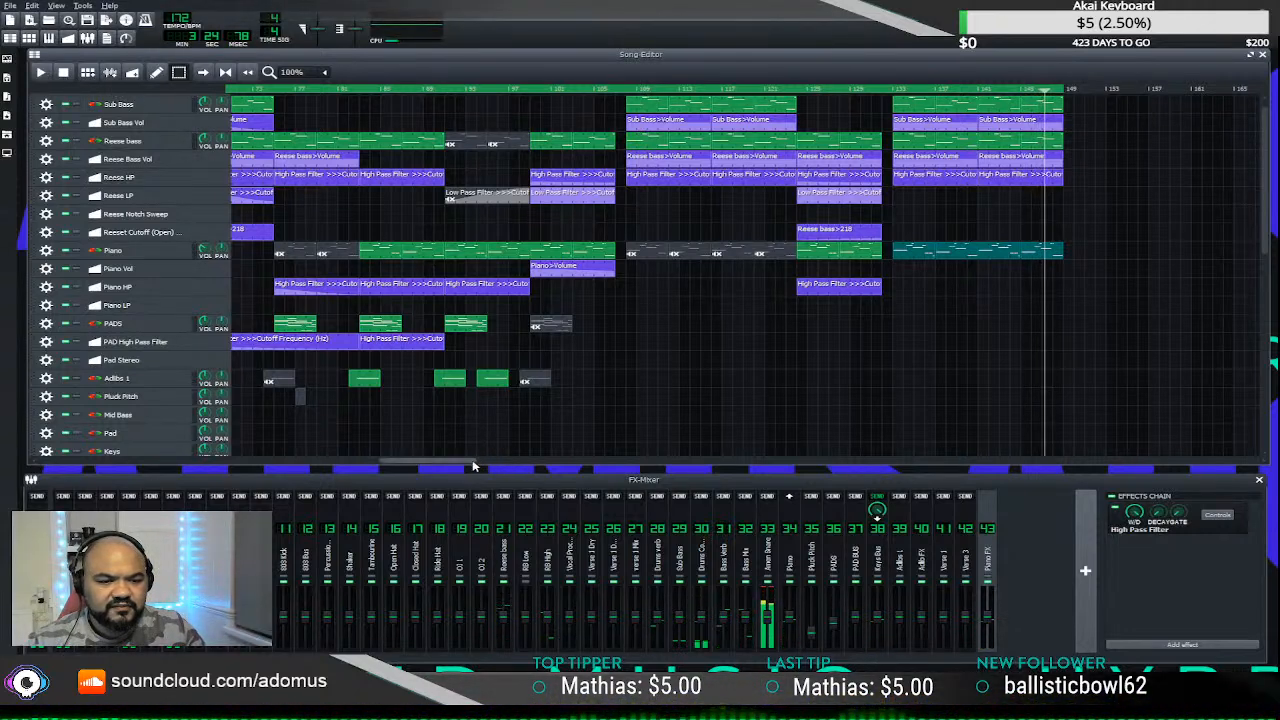
- Copy the early Piano Vol automation clip at bar 26 to bar 133, replay it and pause
drag(472, 466, 251, 296)
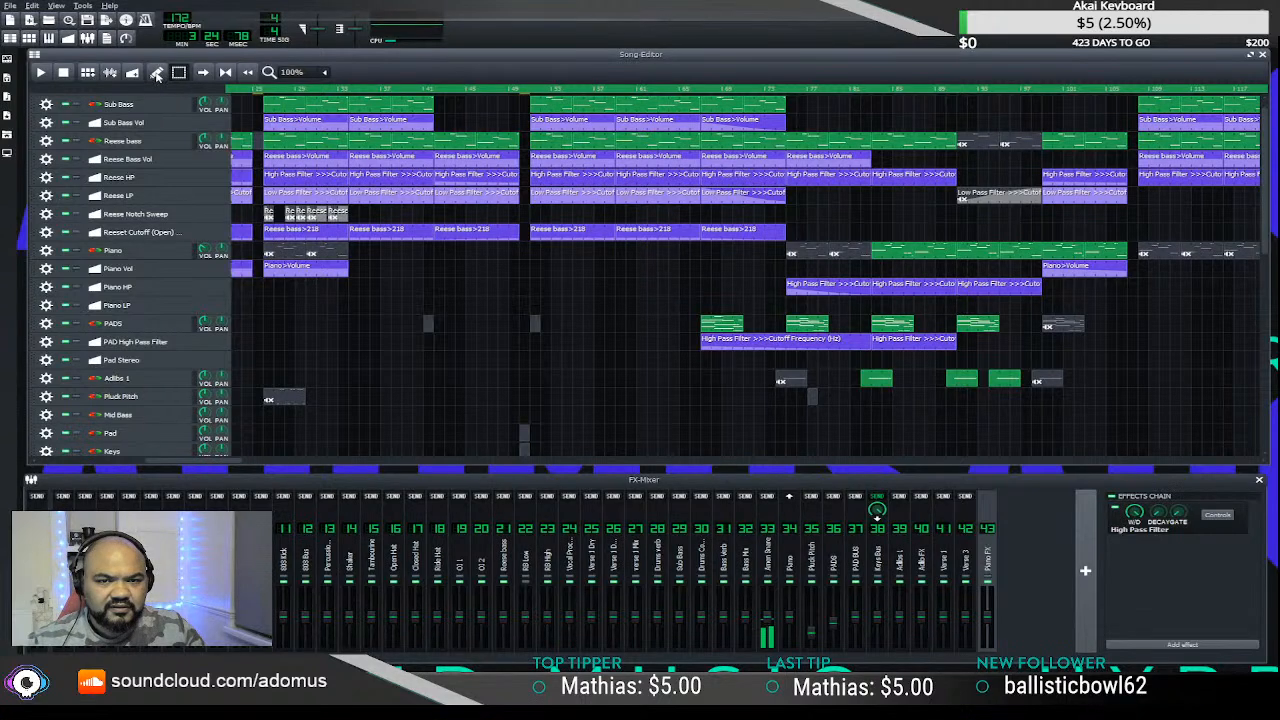
drag(345, 270, 1155, 272)
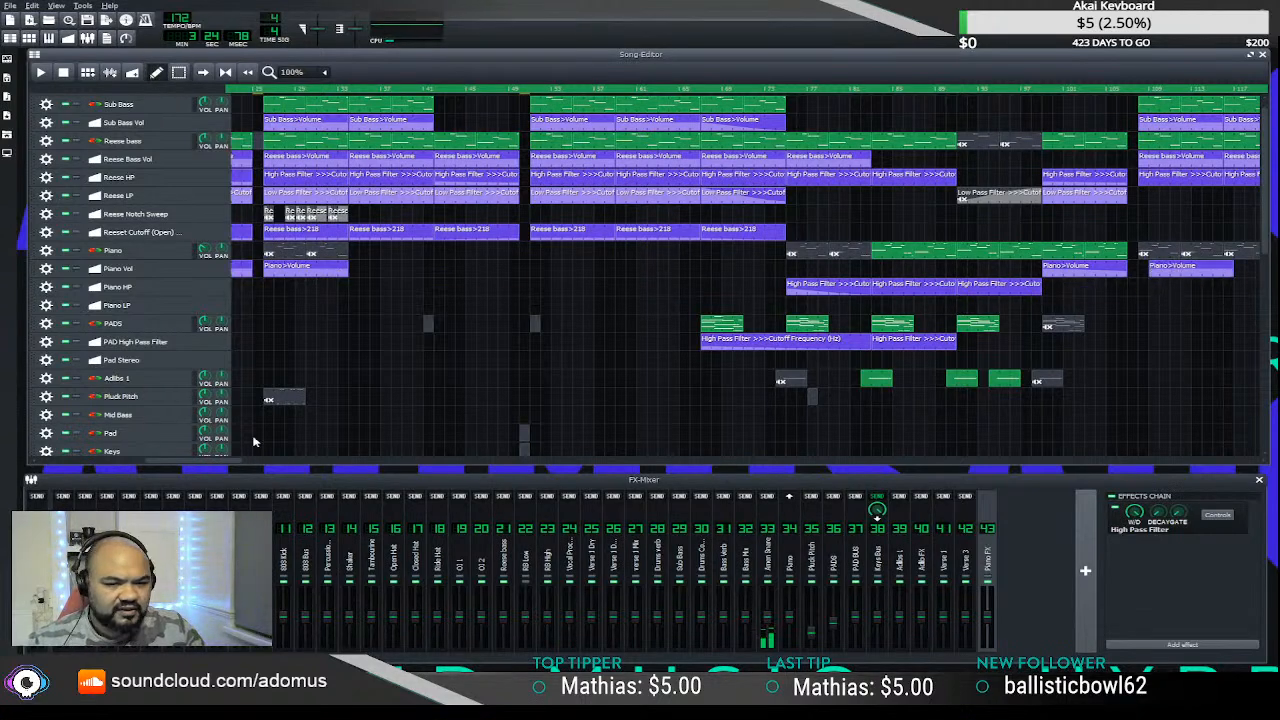
drag(207, 466, 664, 278)
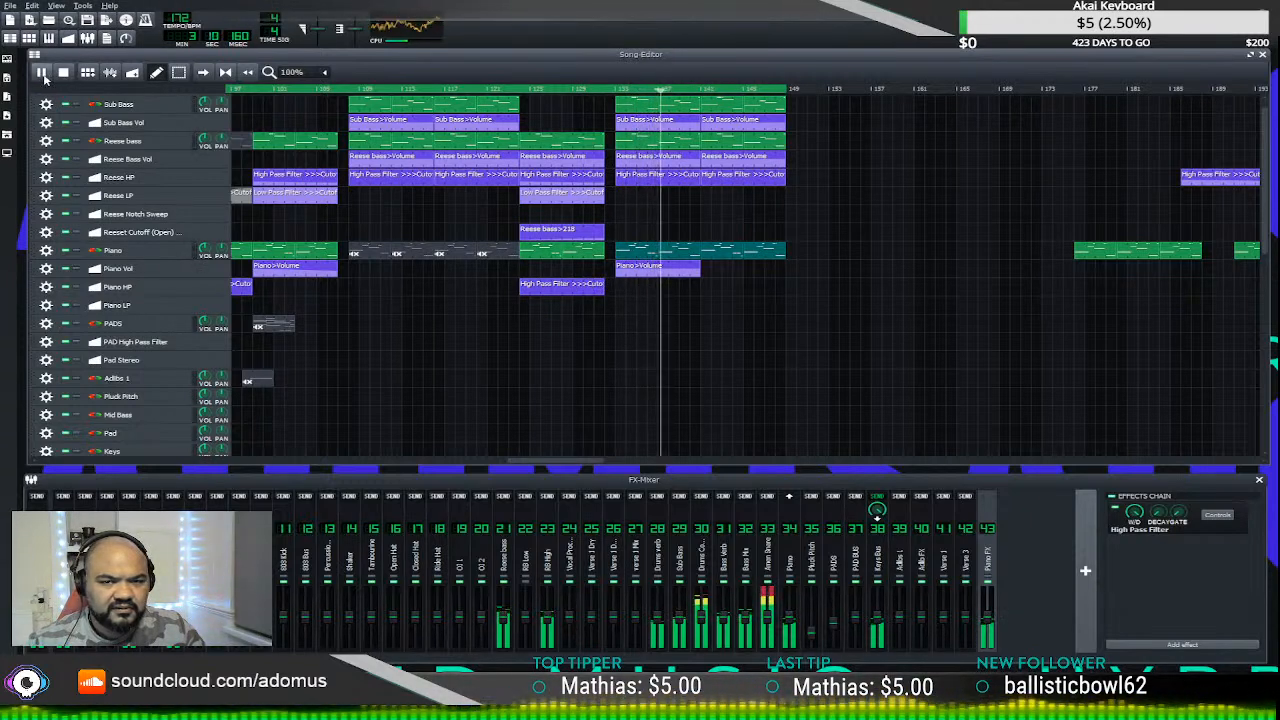
click(43, 76)
- Copy the Piano Vol automation clip from bar 99 to bar 124 and flip its curve horizontally
drag(308, 271, 528, 271)
double_click(528, 271)
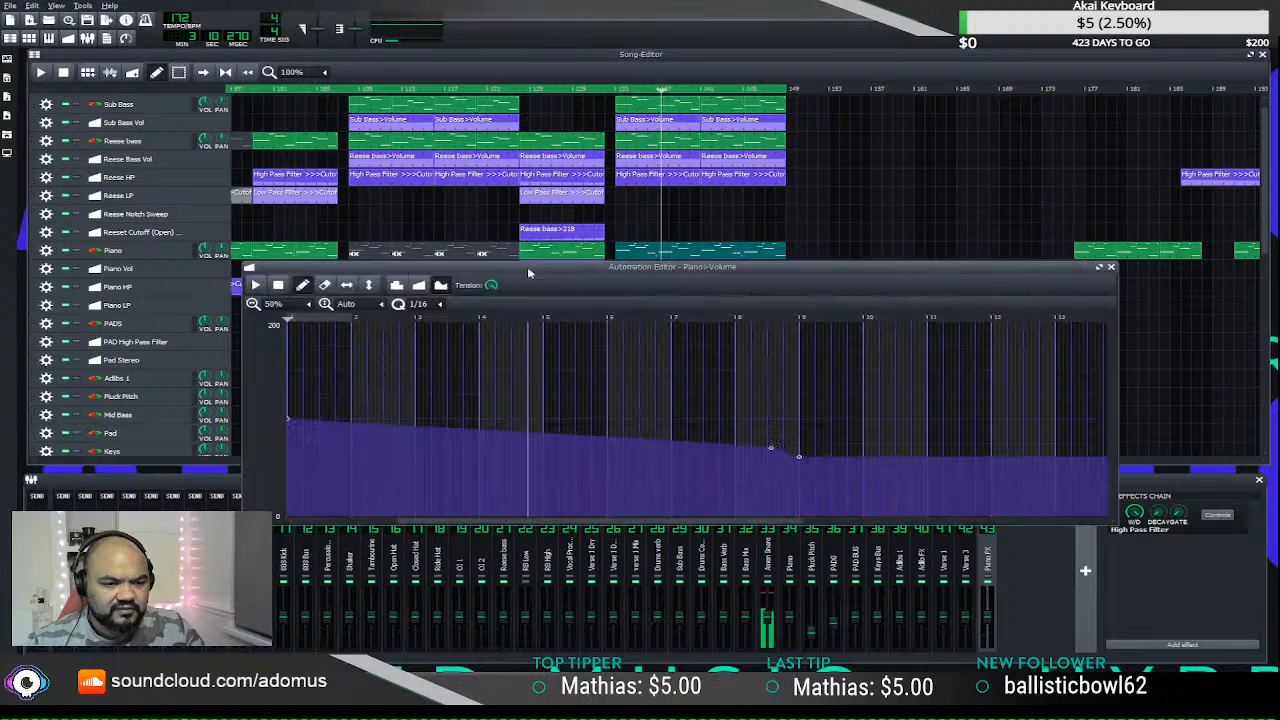
click(346, 285)
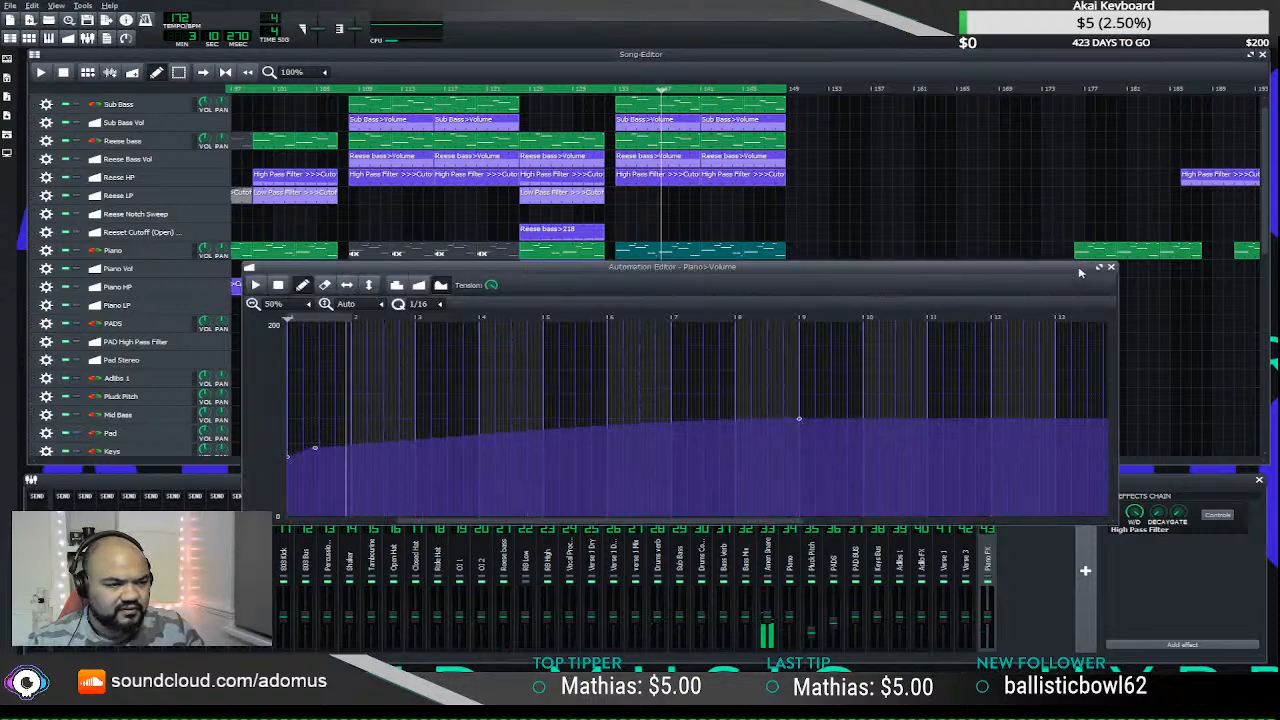
click(1110, 268)
- Replay the section from just before bar 124 and delete the flipped Piano Vol clip at bar 124
click(514, 90)
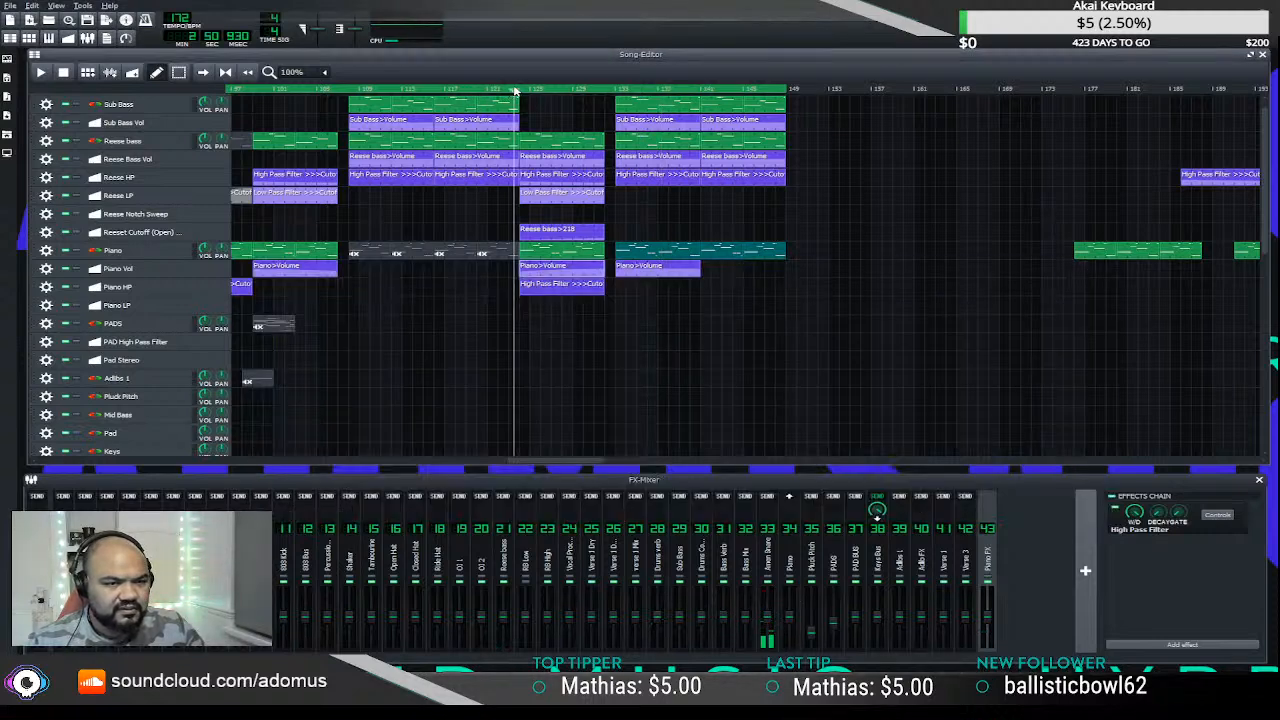
key(space)
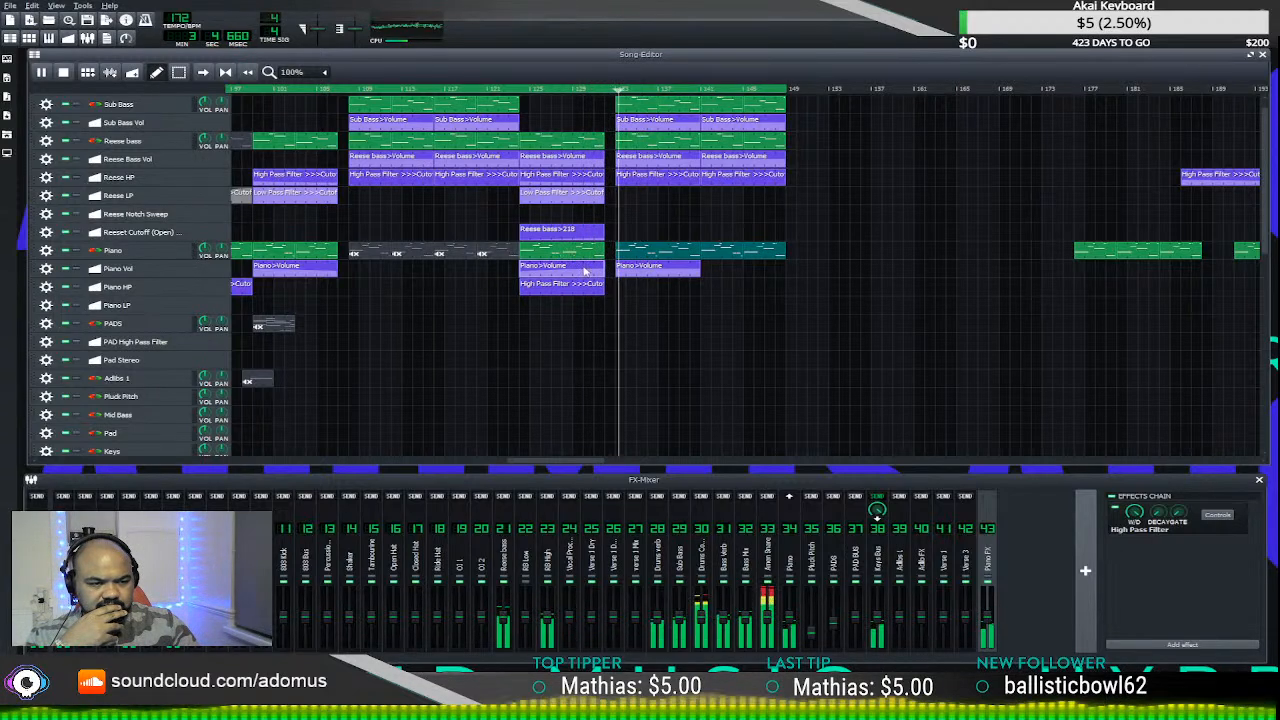
scroll(609, 314, down, 2)
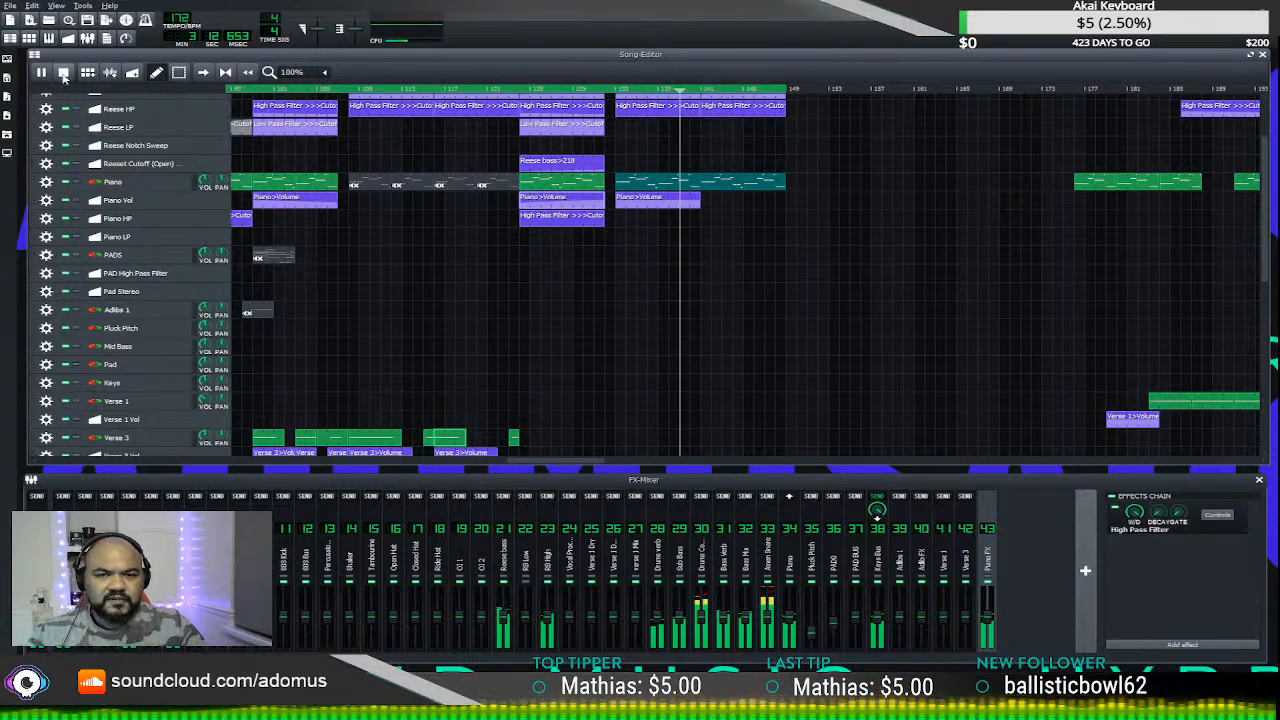
key(space)
middle_click(532, 199)
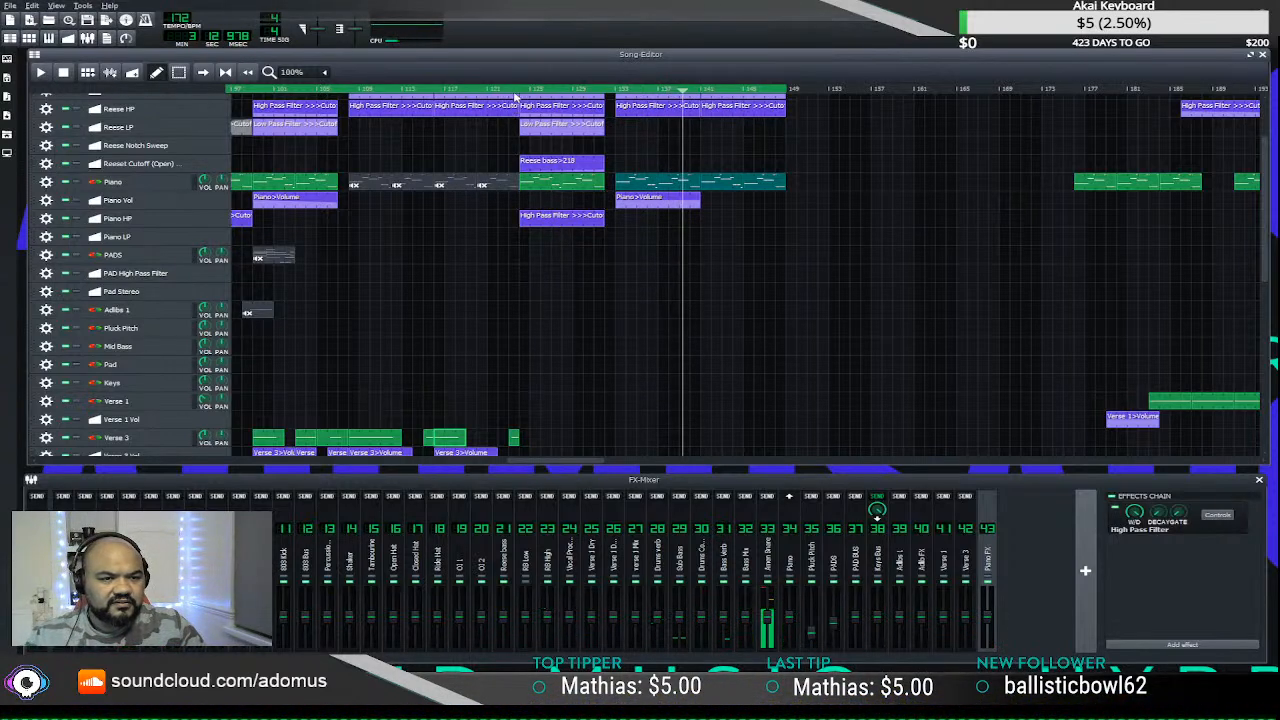
- Open Serato Sample for the Verse 3 track and add a pad 4 cue point after the third cue
scroll(533, 282, down, 3)
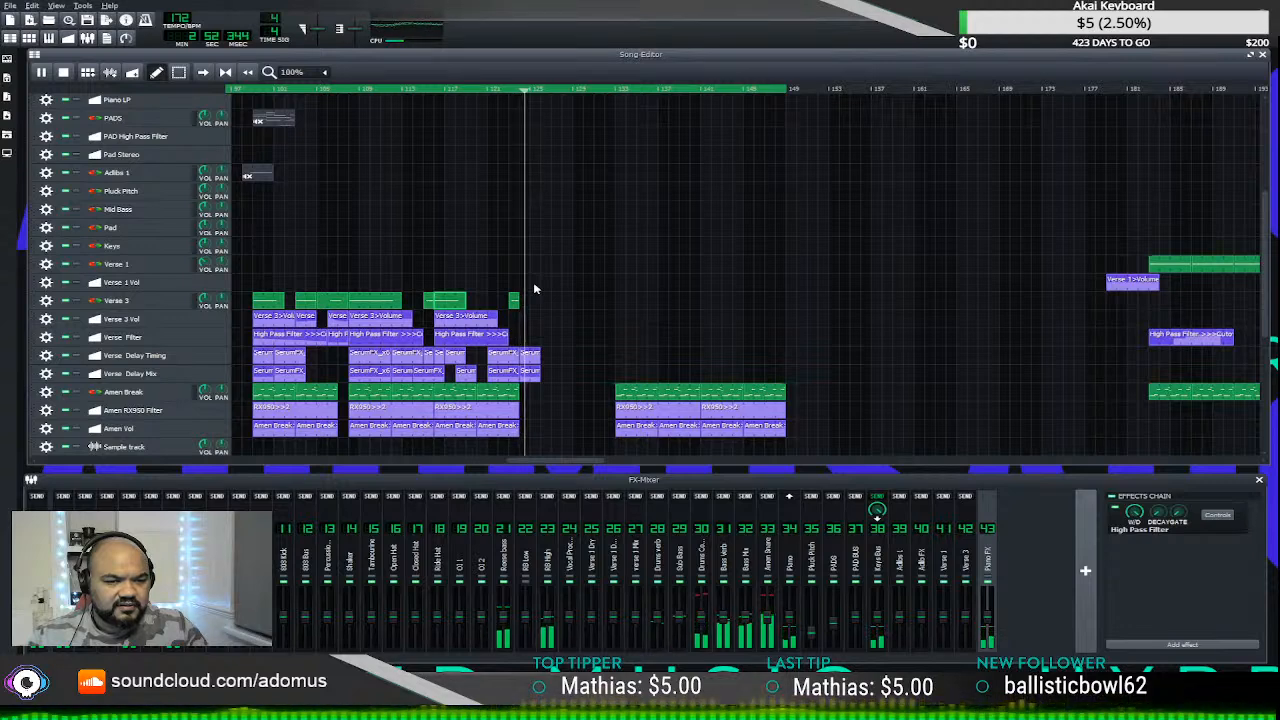
key(space)
click(160, 302)
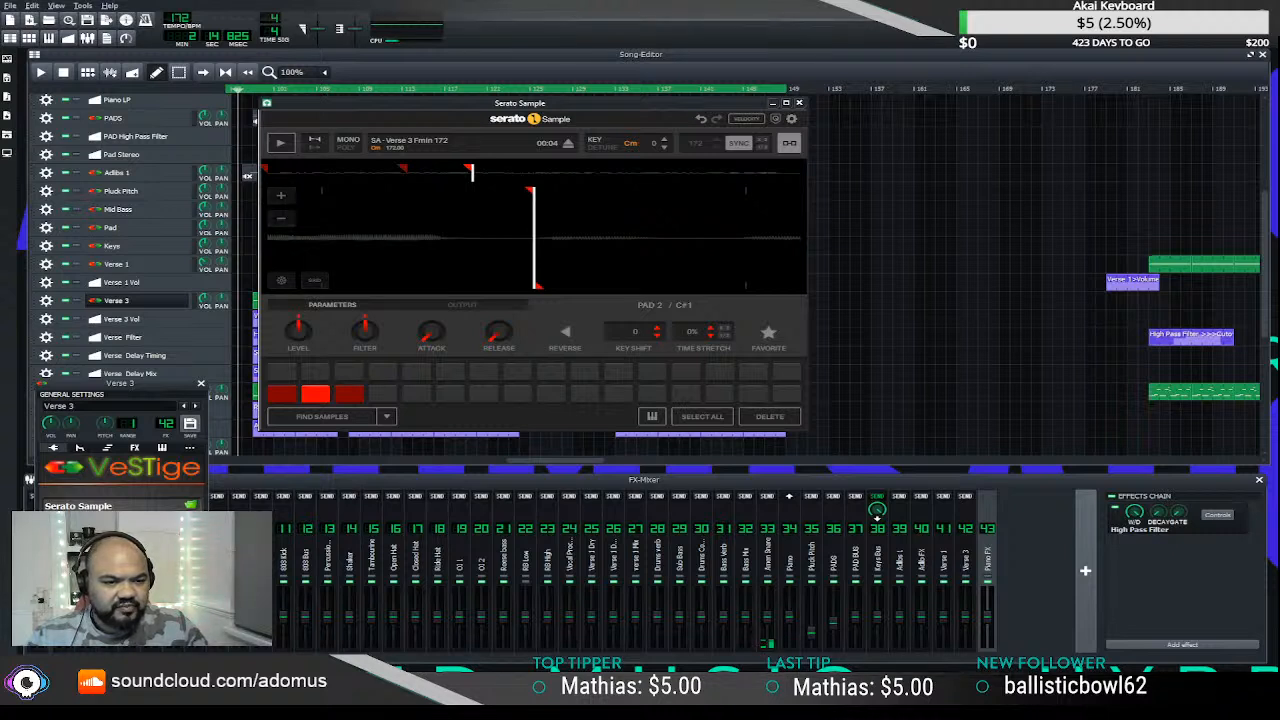
drag(539, 182, 339, 186)
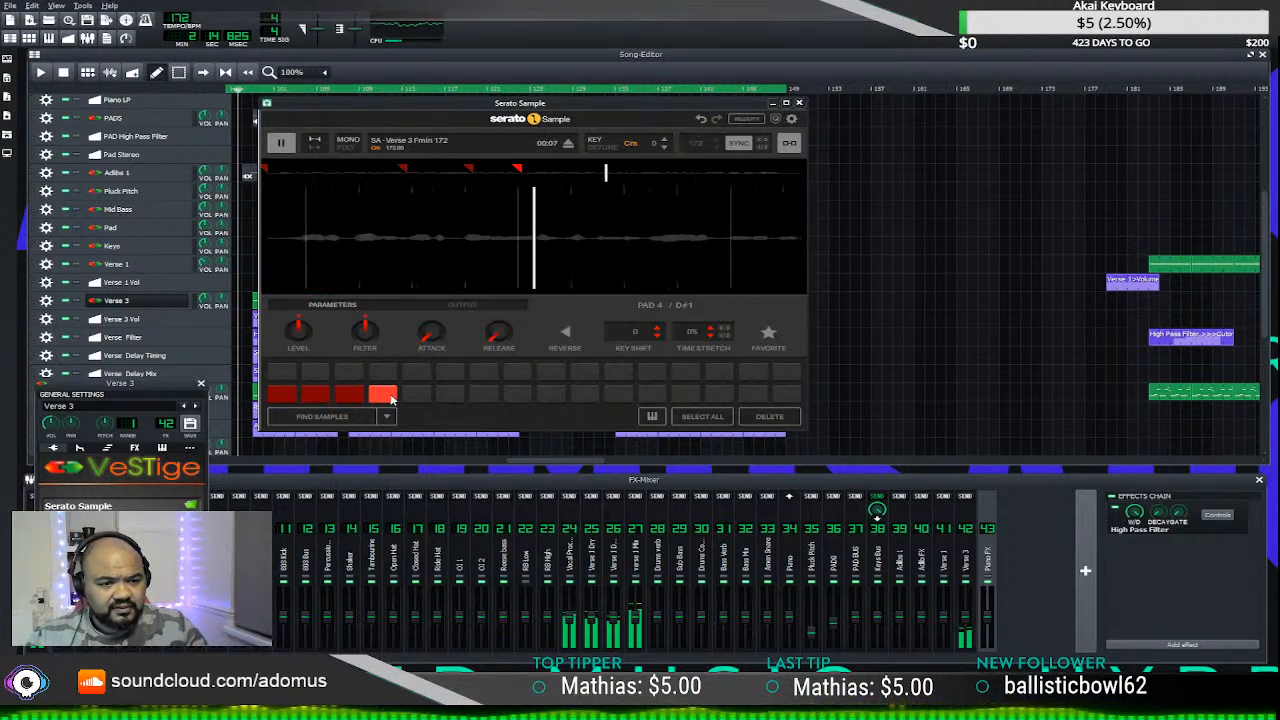
key(space)
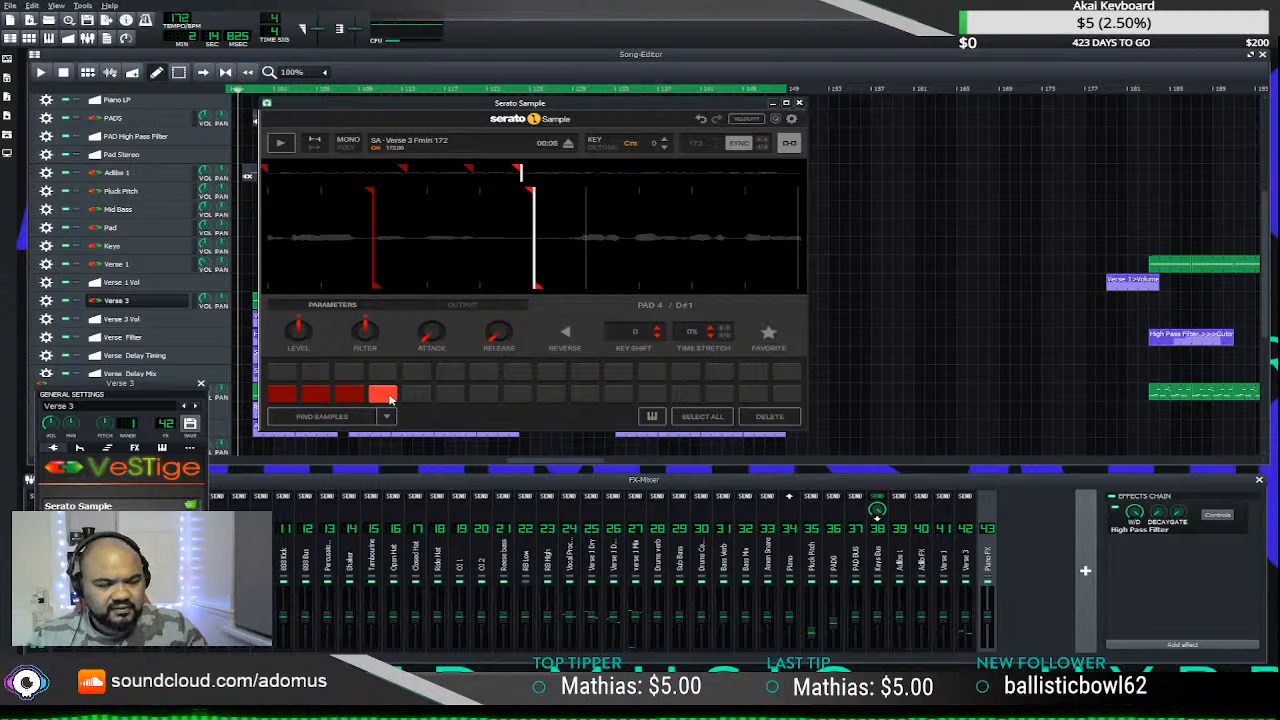
- Audition pad 4 of the Verse 3 sample several times and close Serato Sample
click(383, 395)
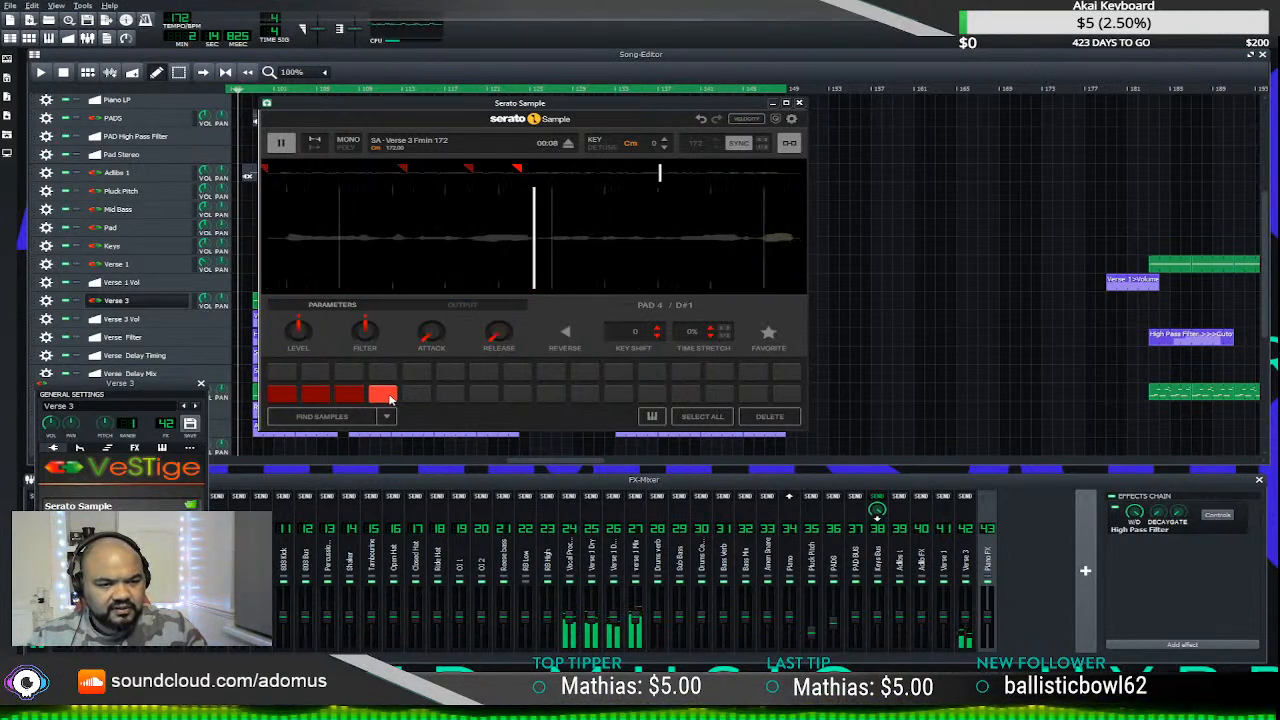
key(space)
click(389, 398)
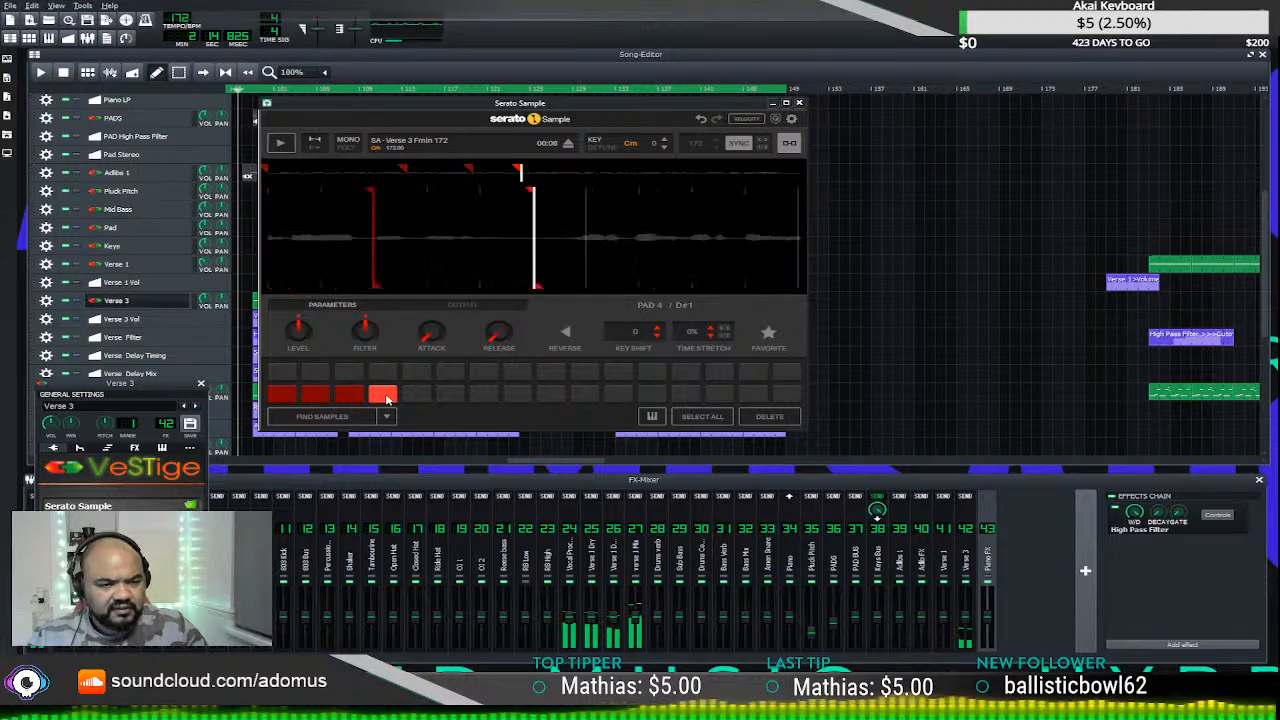
click(388, 398)
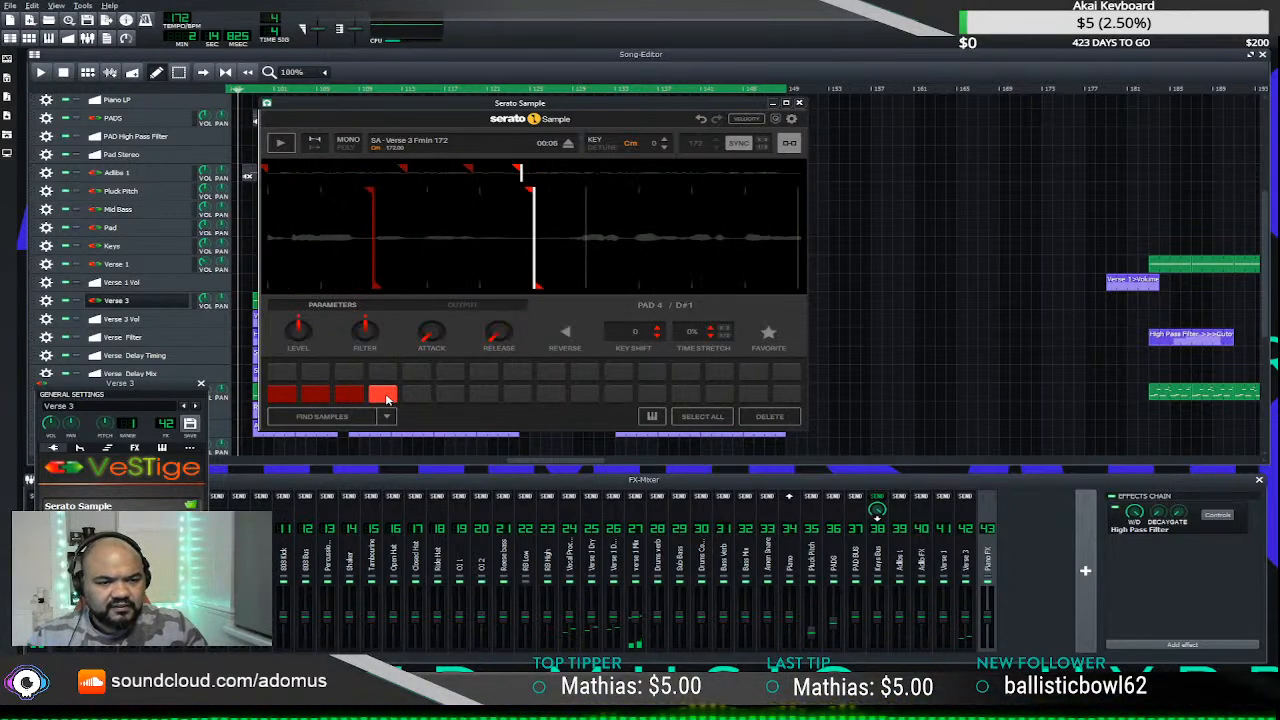
click(385, 398)
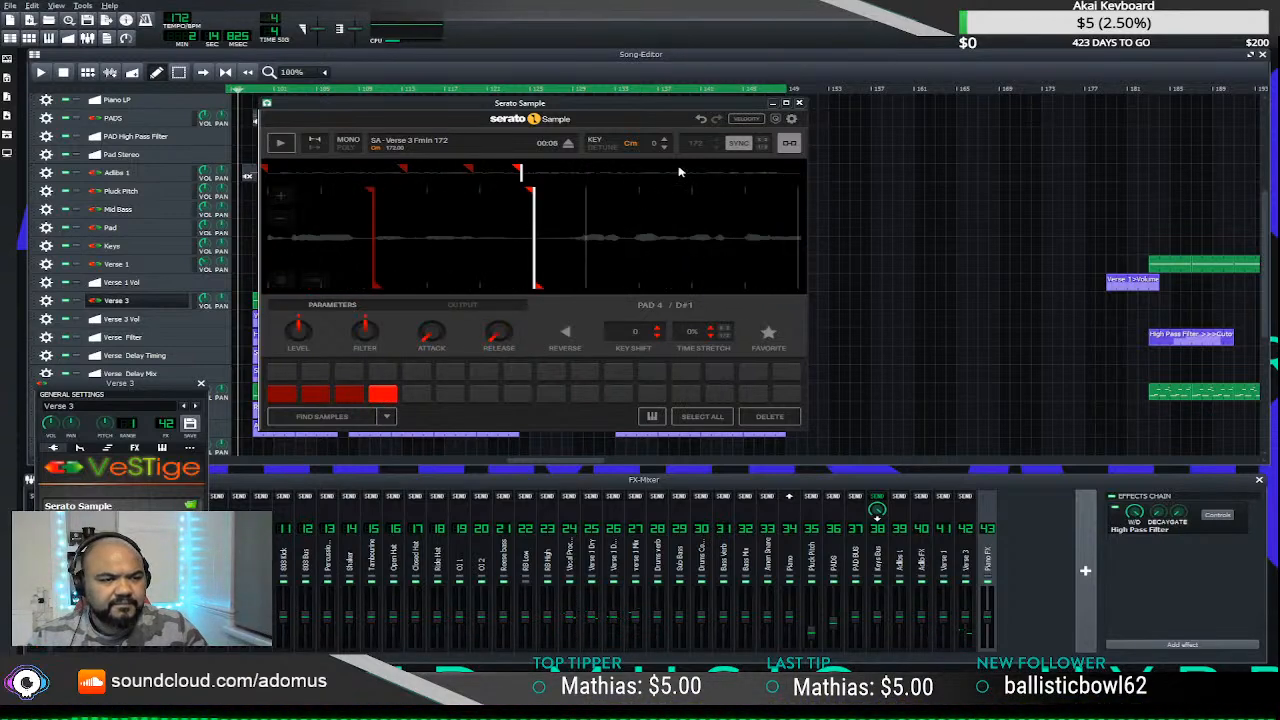
click(800, 104)
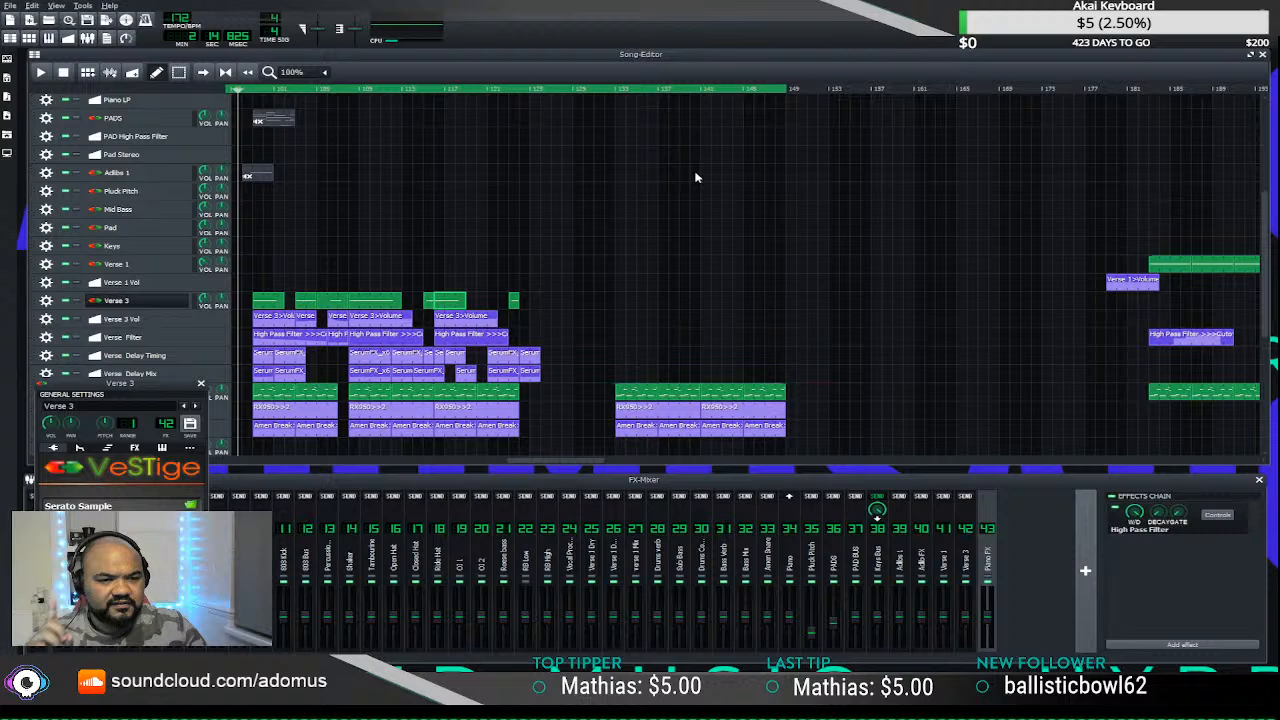
click(554, 314)
scroll(557, 305, down, 3)
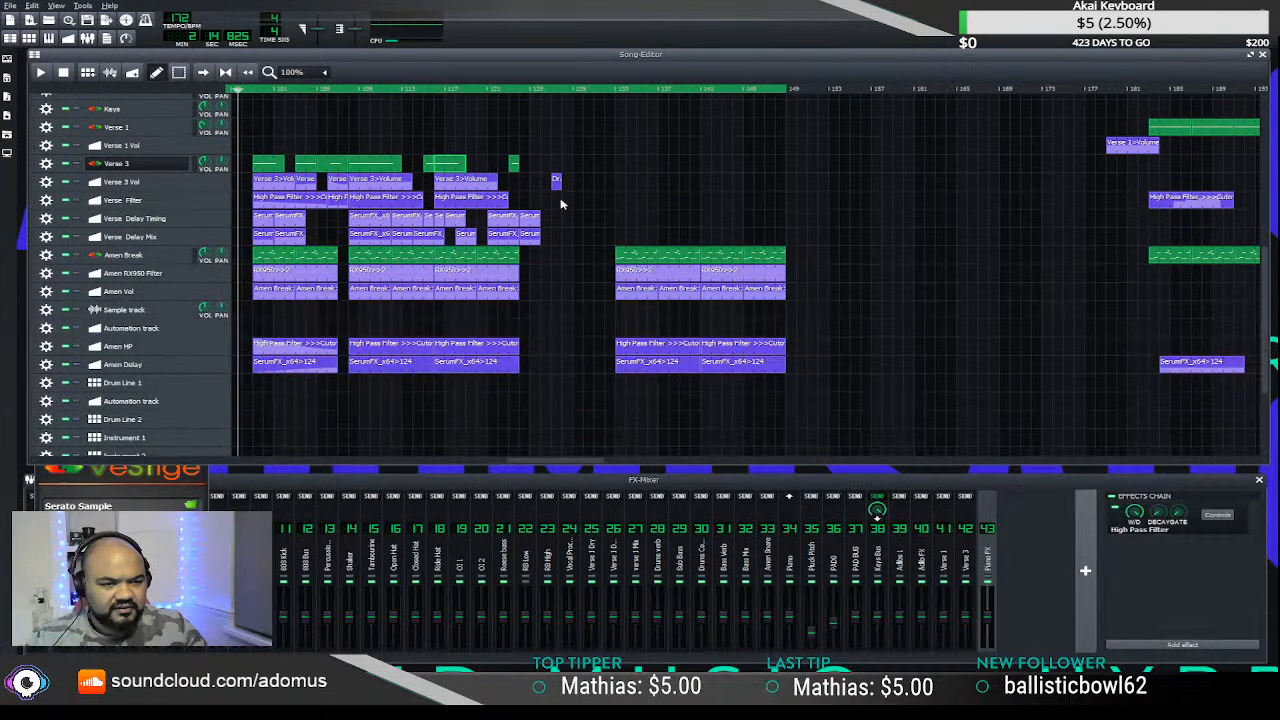
scroll(553, 187, up, 1)
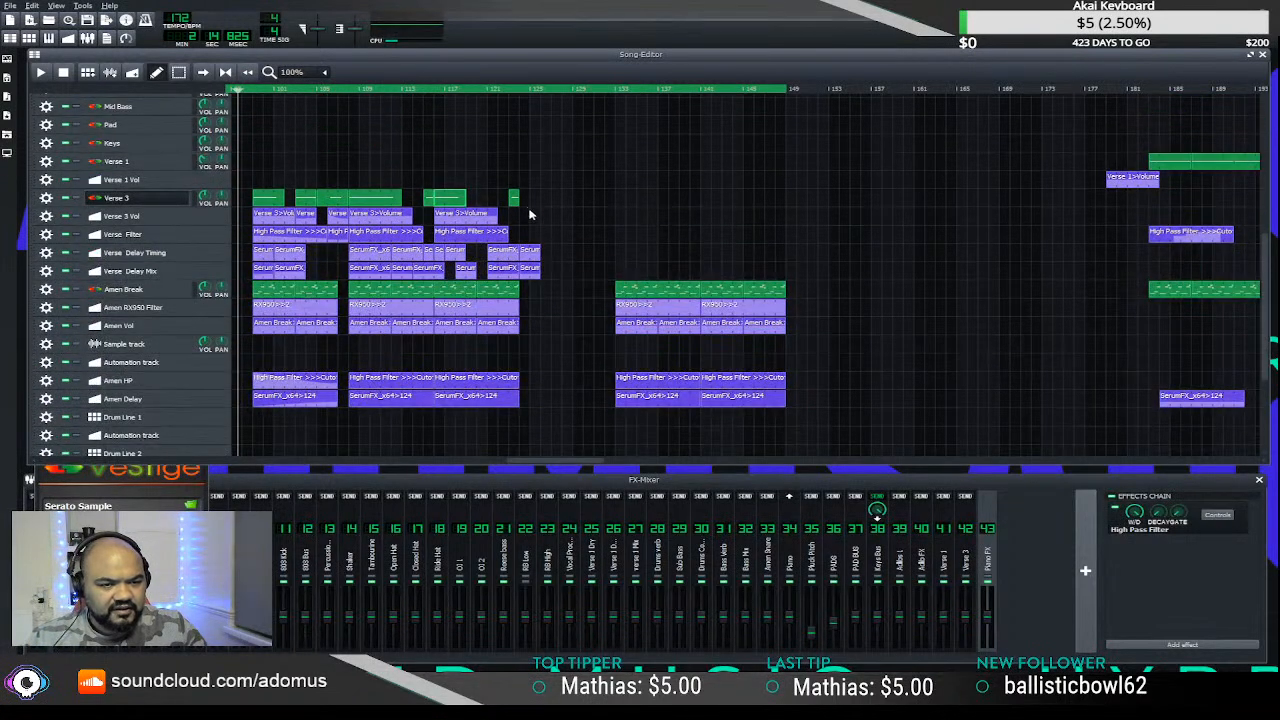
- Create a Verse 3 clip at bar 124 and draw a D#3 note from the first bar's fourth beat to bar 4
double_click(530, 202)
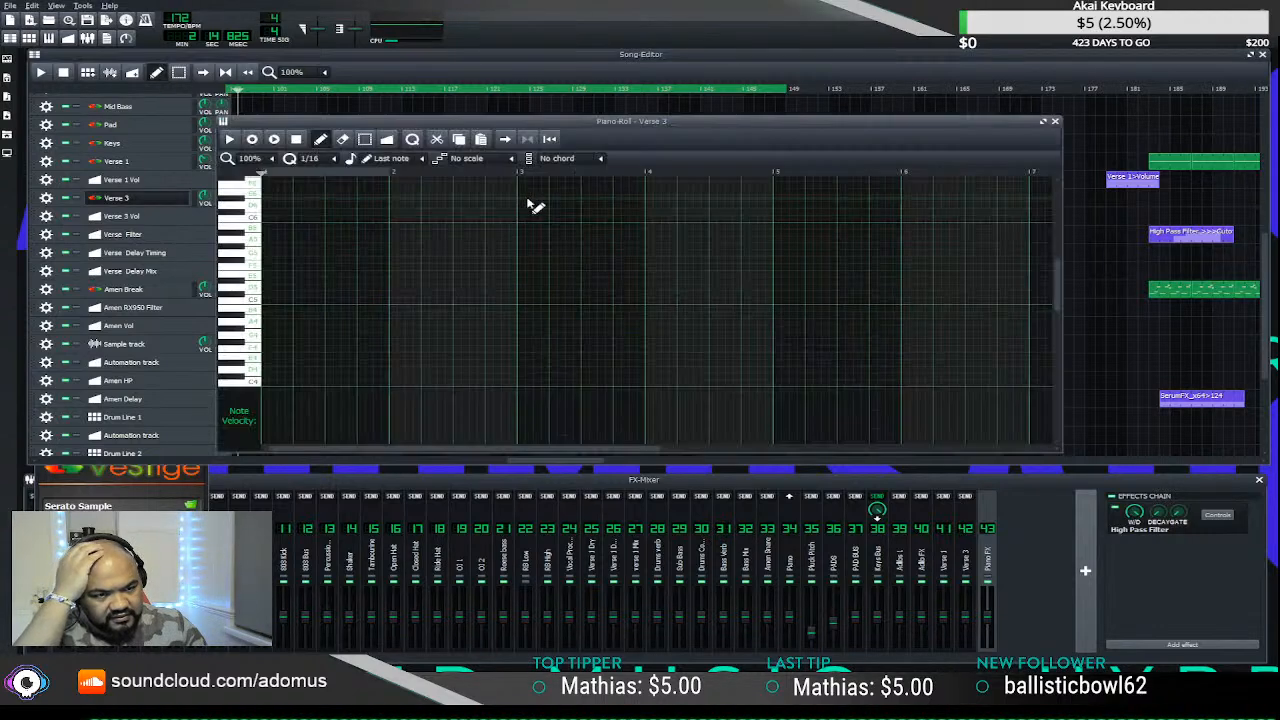
click(246, 292)
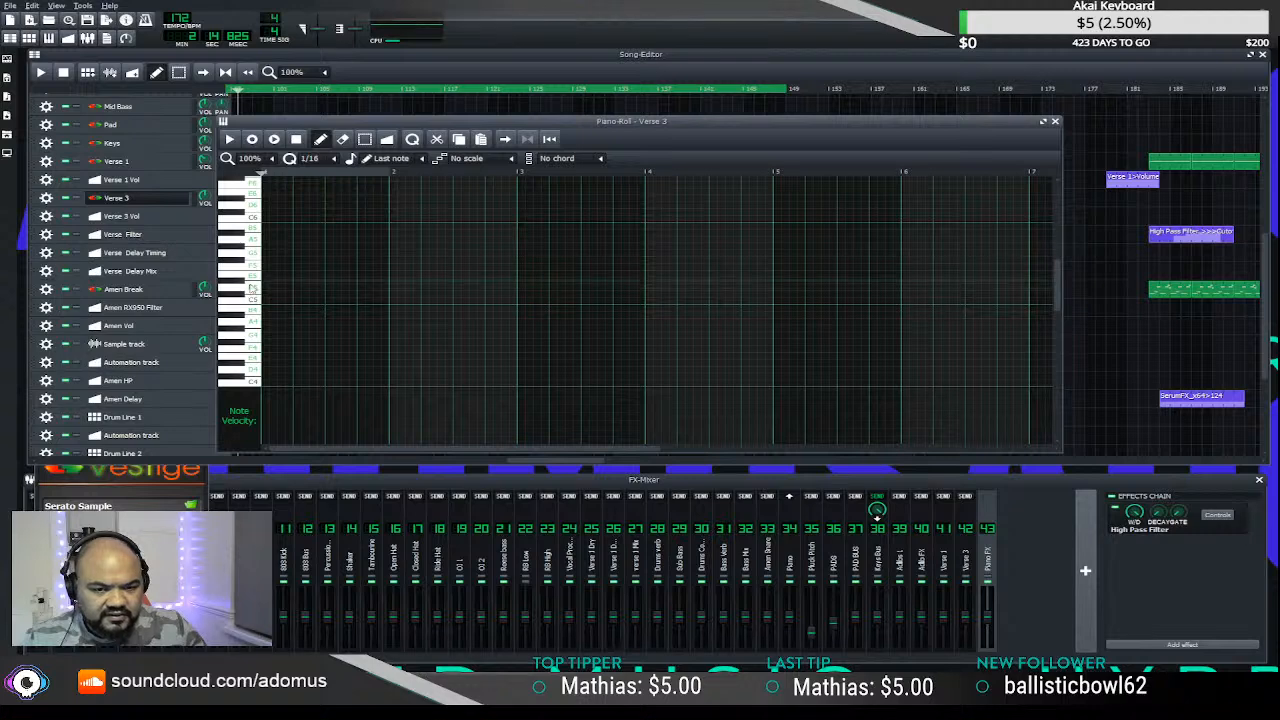
click(248, 314)
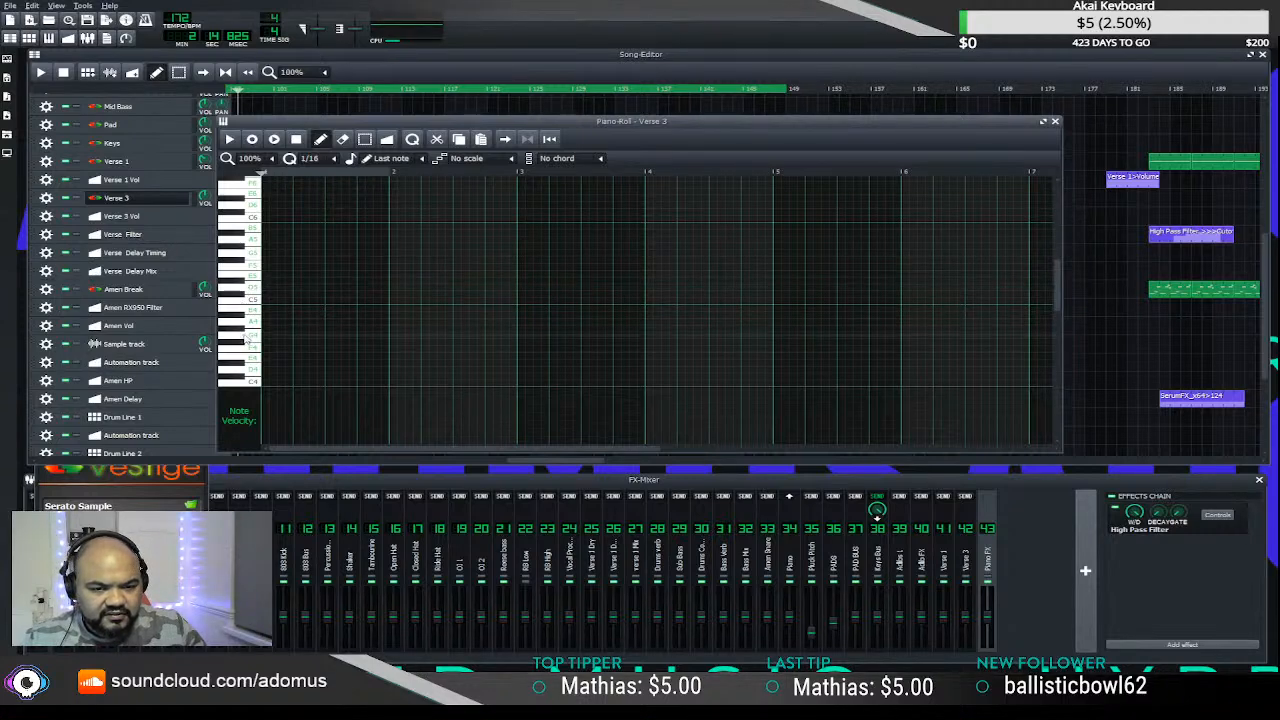
scroll(247, 342, down, 2)
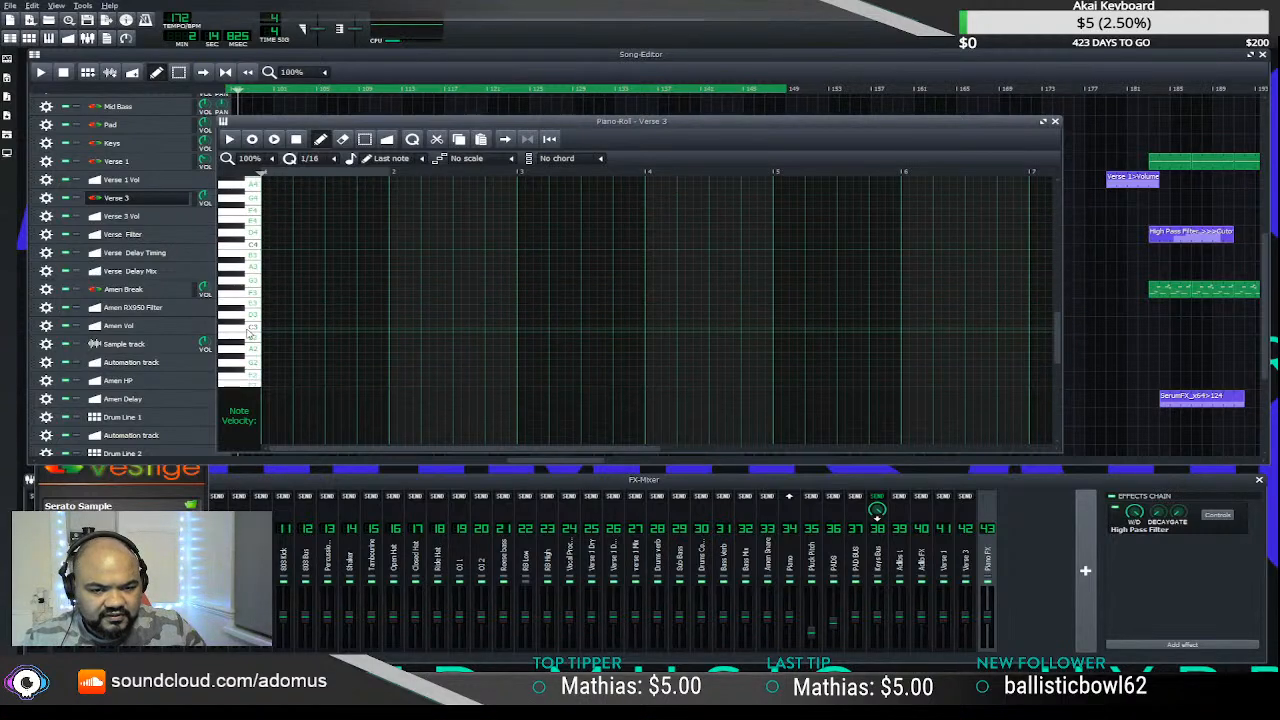
click(243, 311)
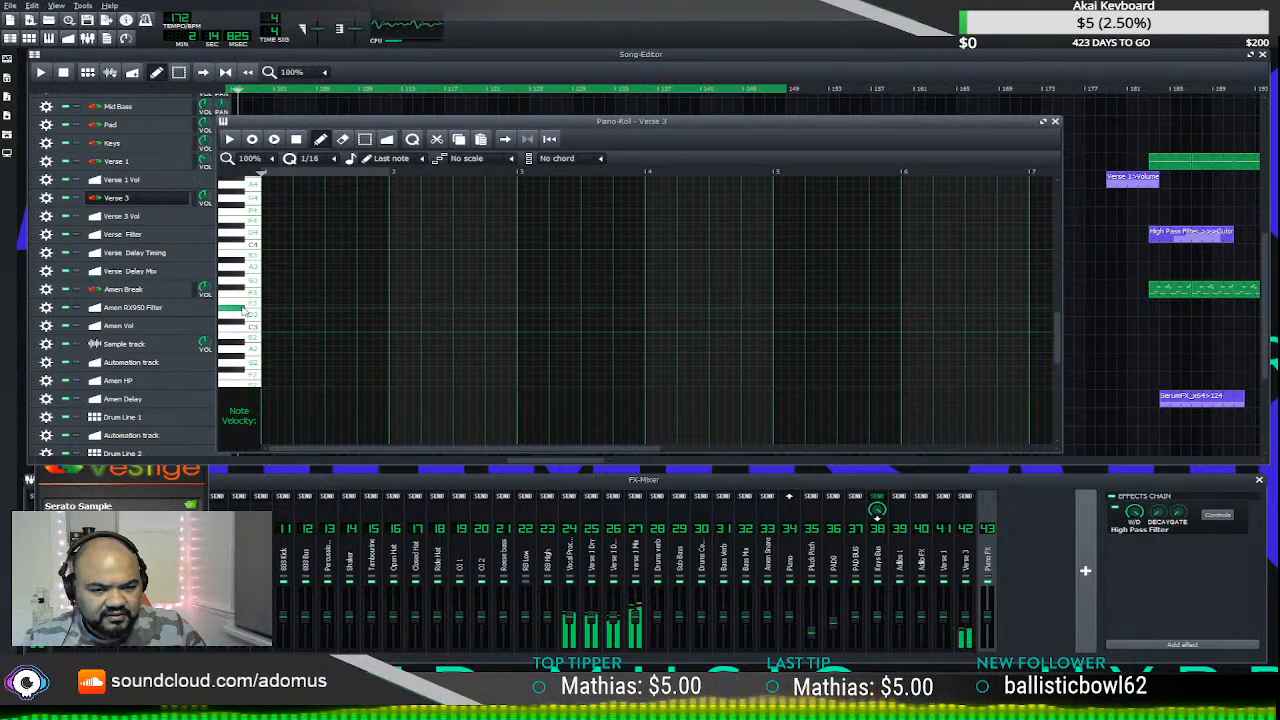
drag(297, 311, 400, 309)
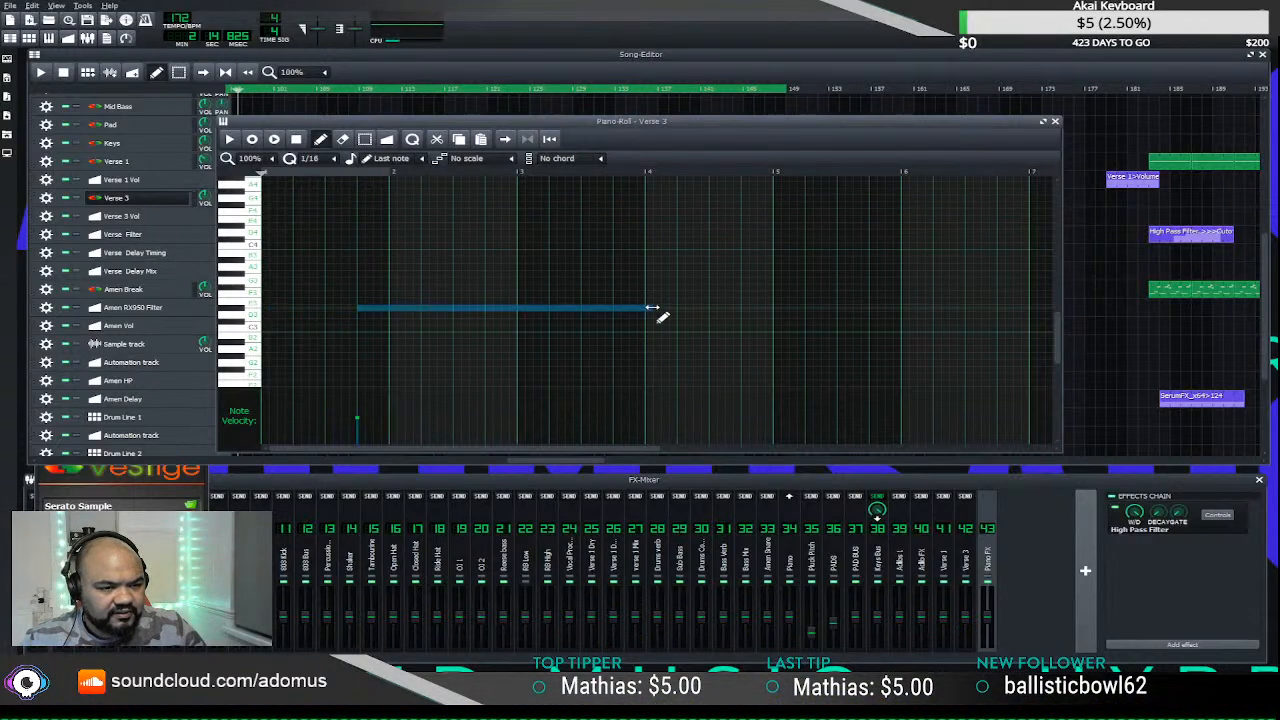
- Adjust the D#3 note's end by ear to two sixteenths before bar 4 and close the Piano Roll
drag(652, 308, 773, 308)
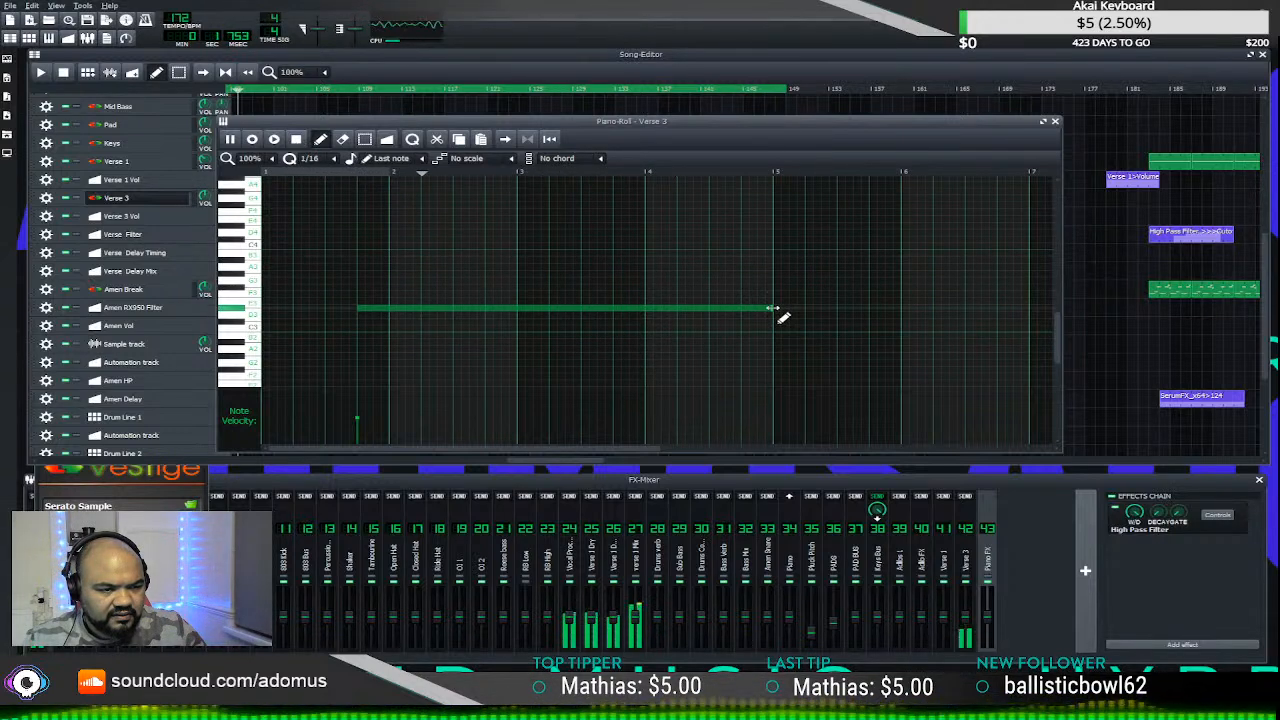
drag(772, 309, 754, 310)
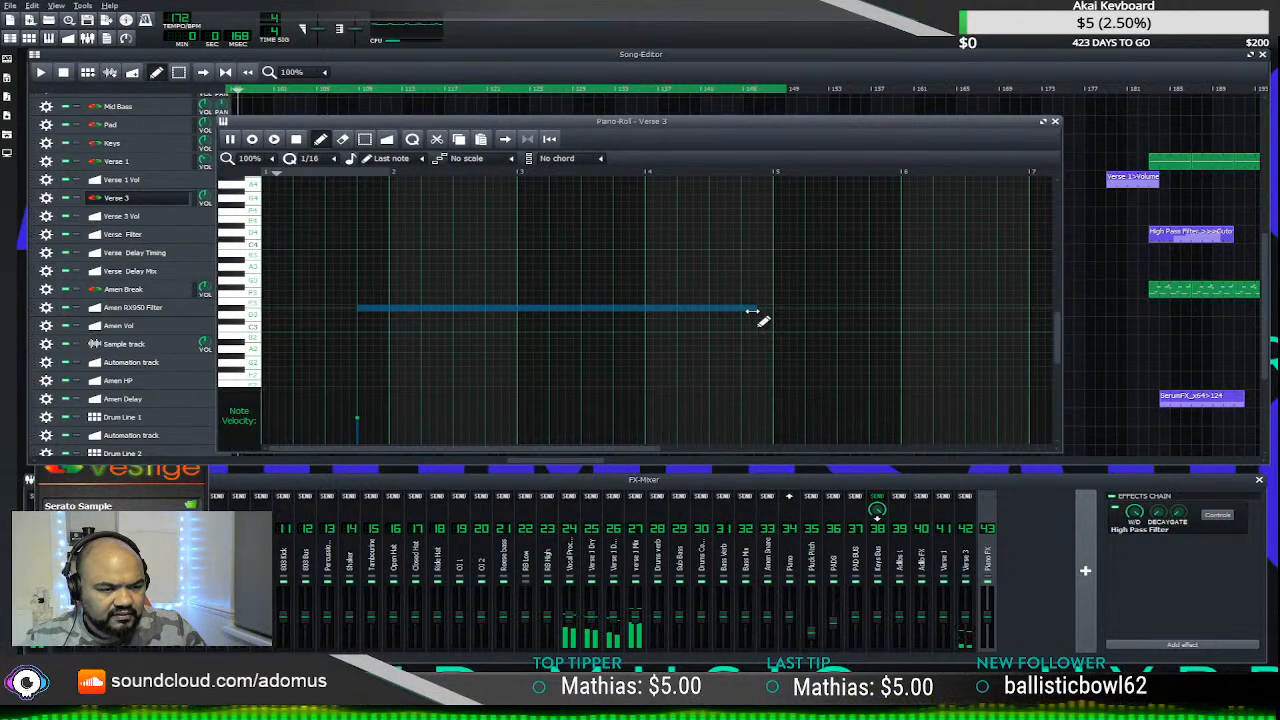
drag(752, 311, 740, 313)
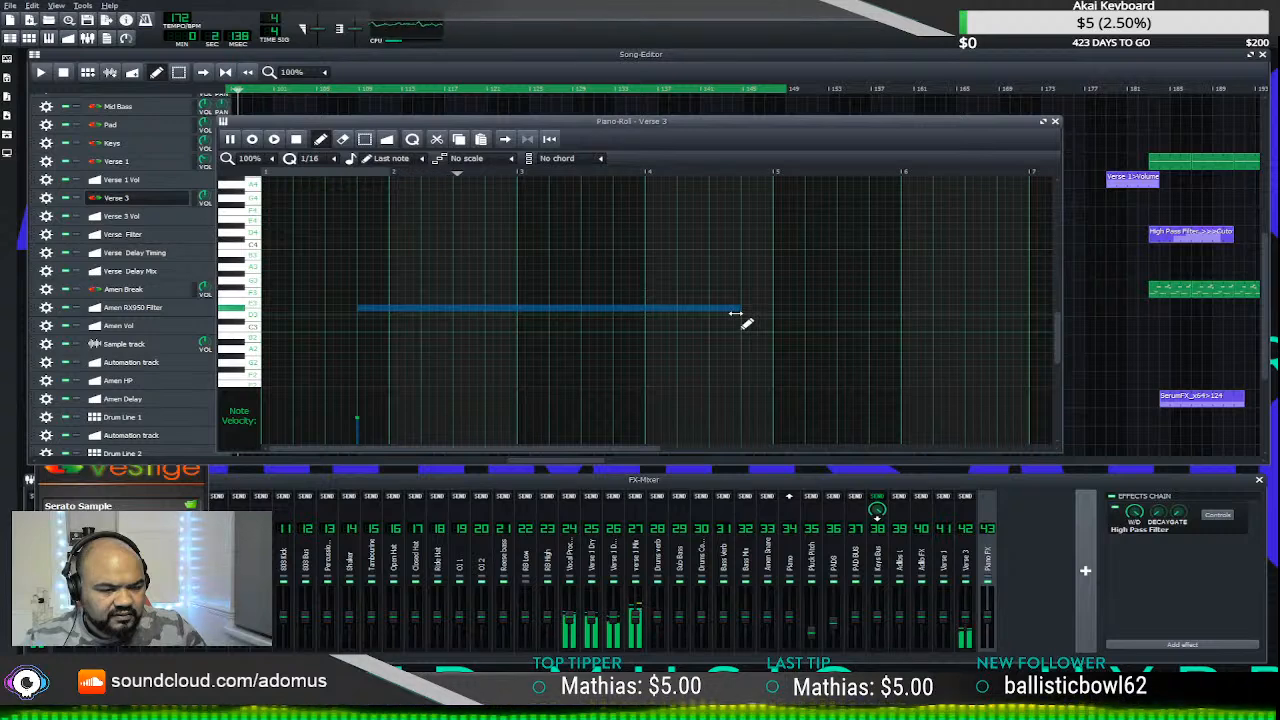
drag(736, 315, 640, 320)
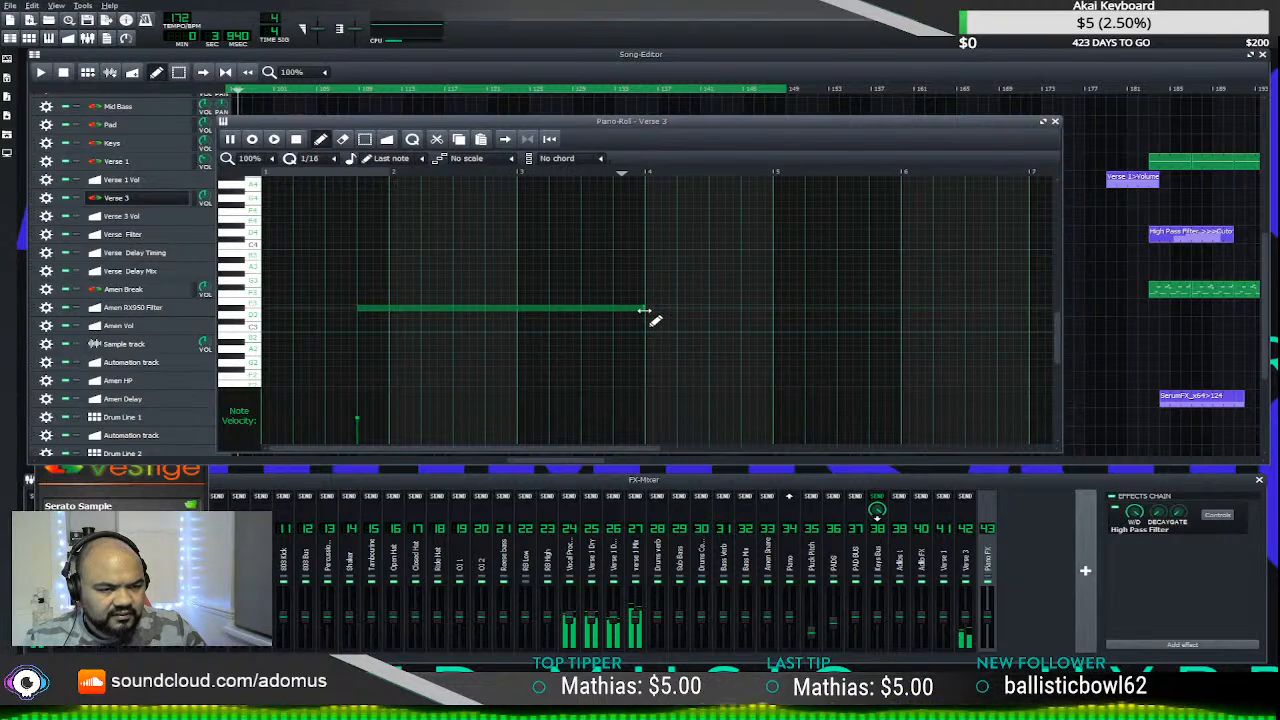
drag(645, 310, 634, 311)
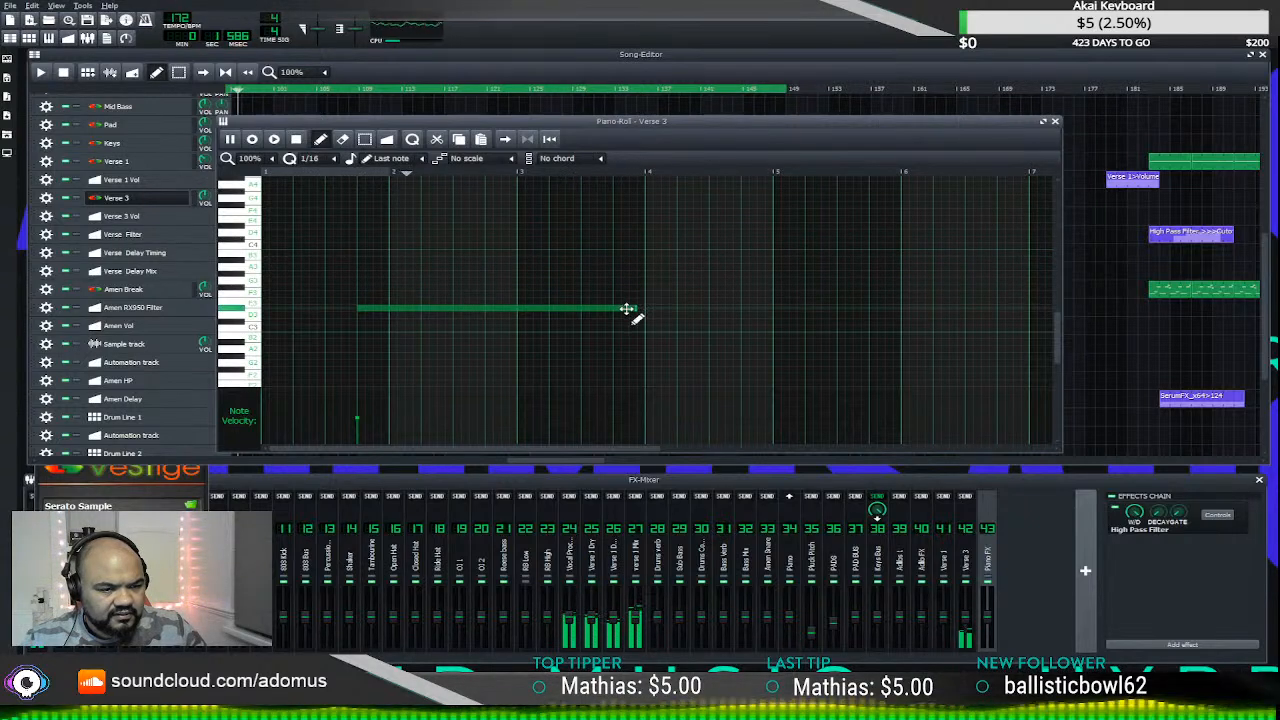
drag(630, 310, 626, 311)
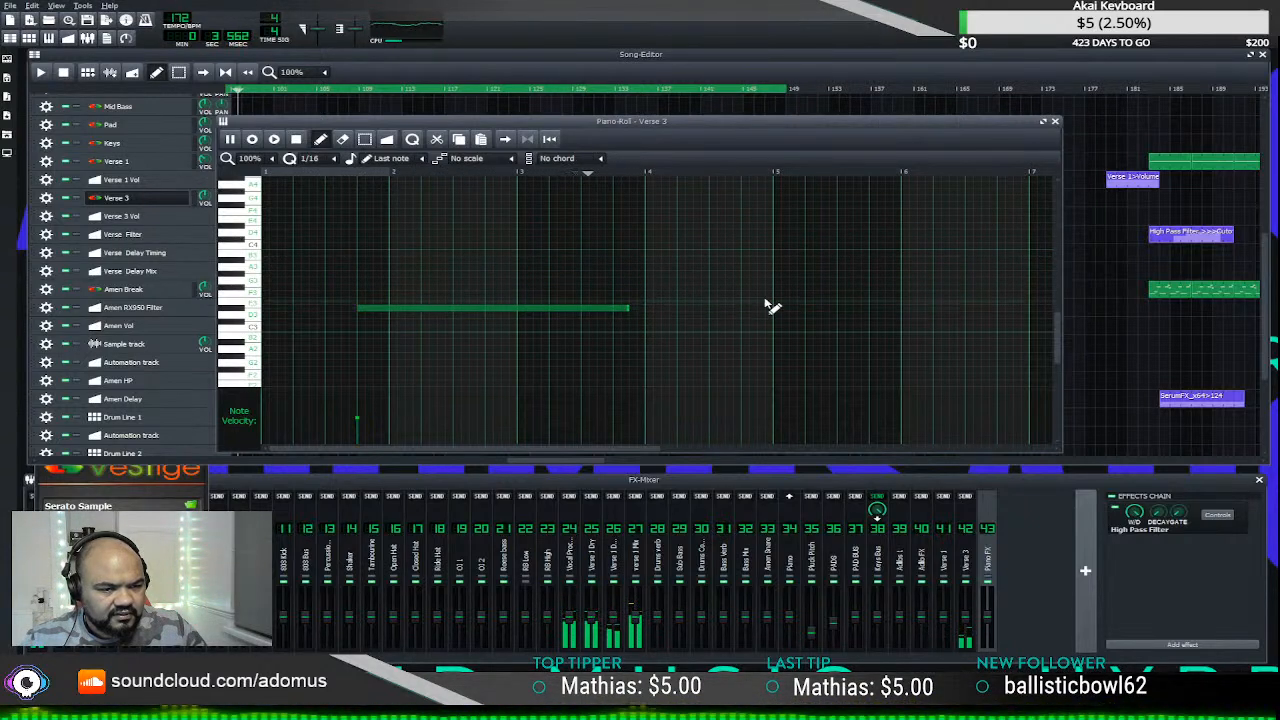
click(1055, 122)
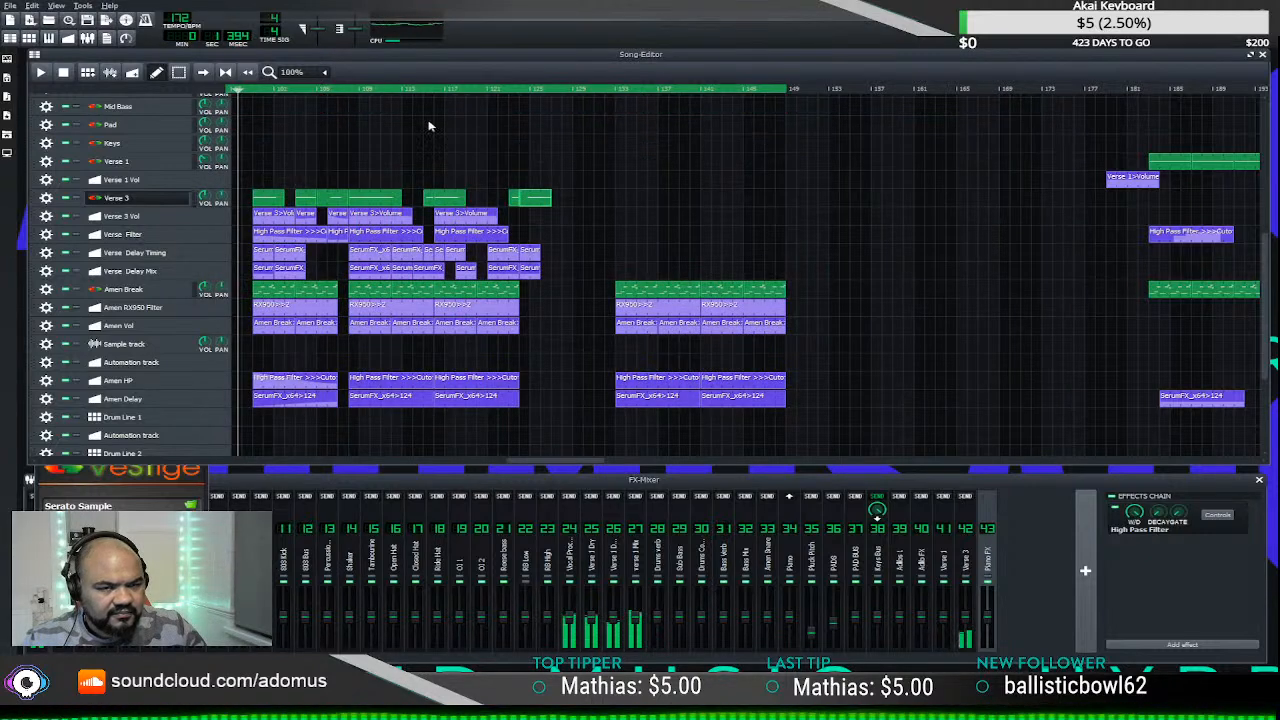
- Try the new Verse 3 clip one bar earlier, at bar 123, and play back the passage around it repeatedly
click(66, 76)
scroll(600, 271, down, 2)
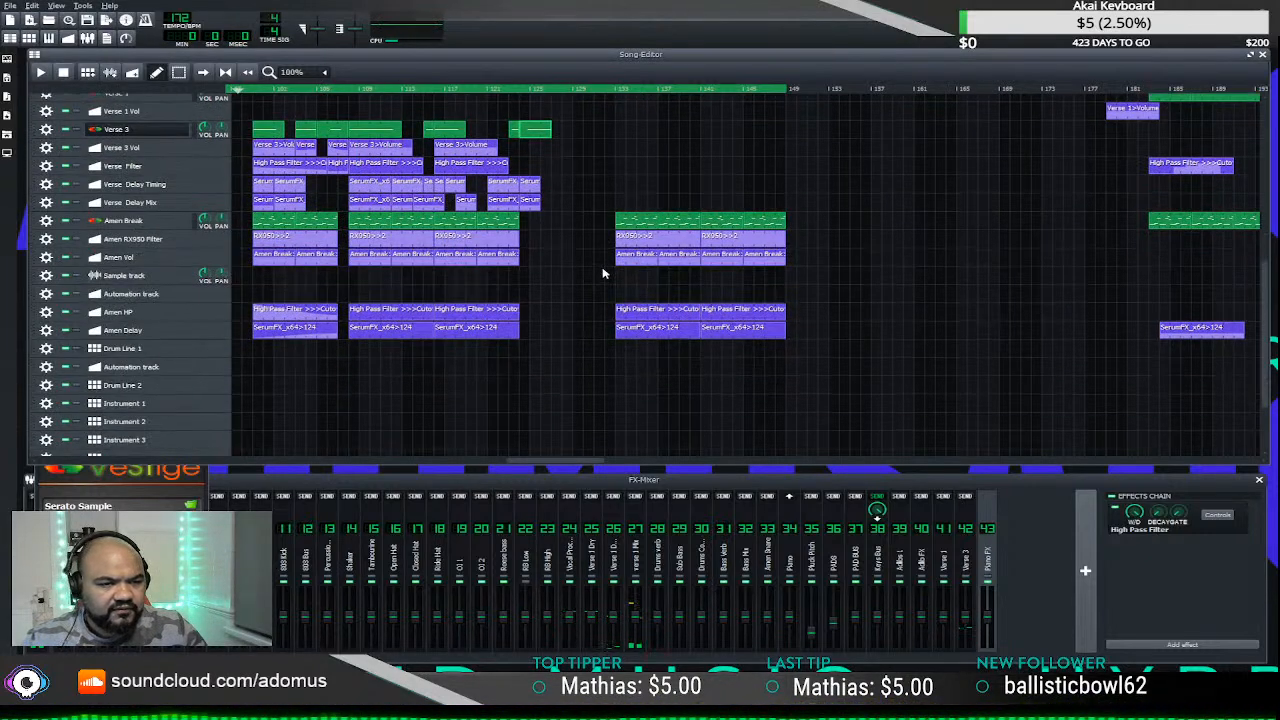
scroll(604, 271, up, 3)
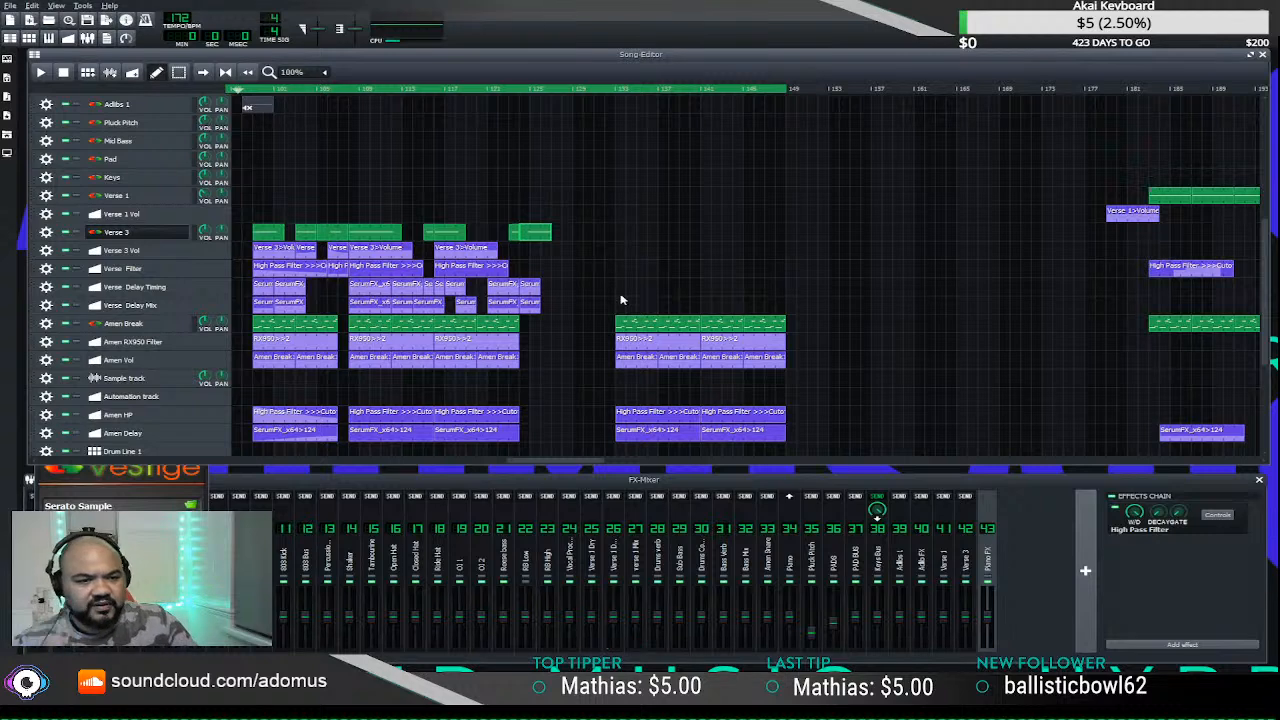
scroll(617, 320, down, 6)
scroll(620, 343, up, 4)
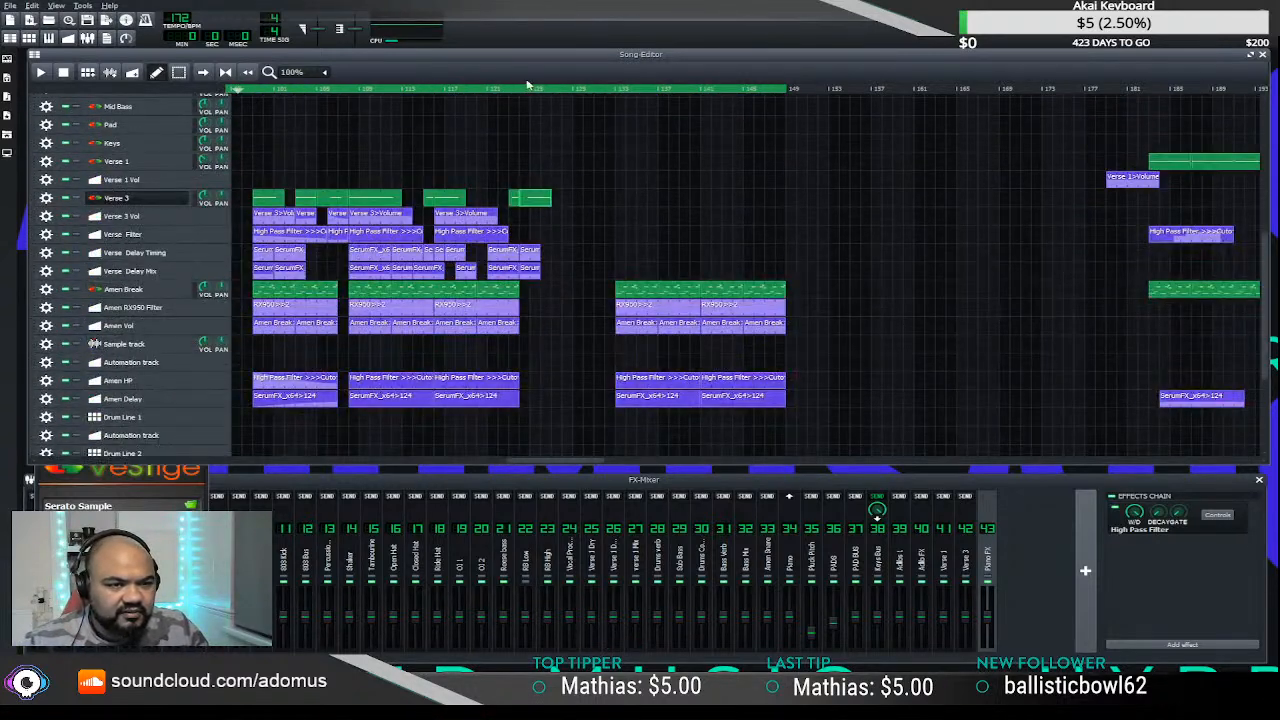
key(space)
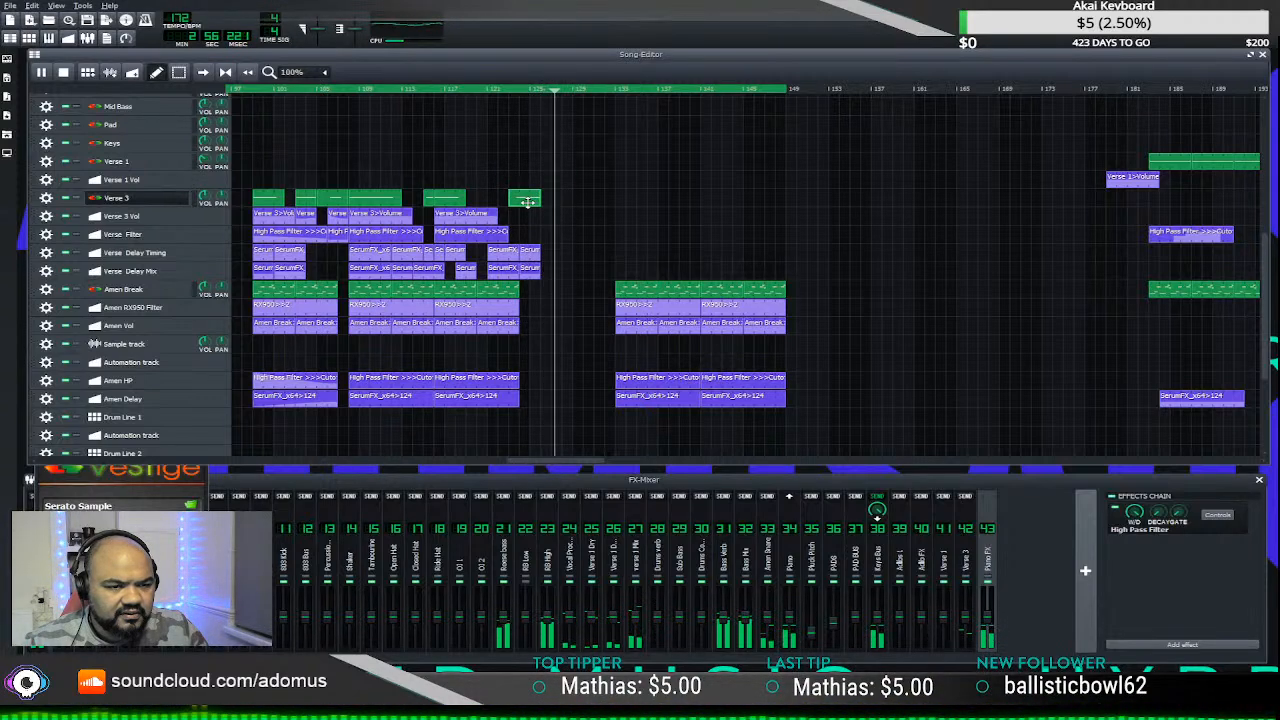
key(space)
key(space)
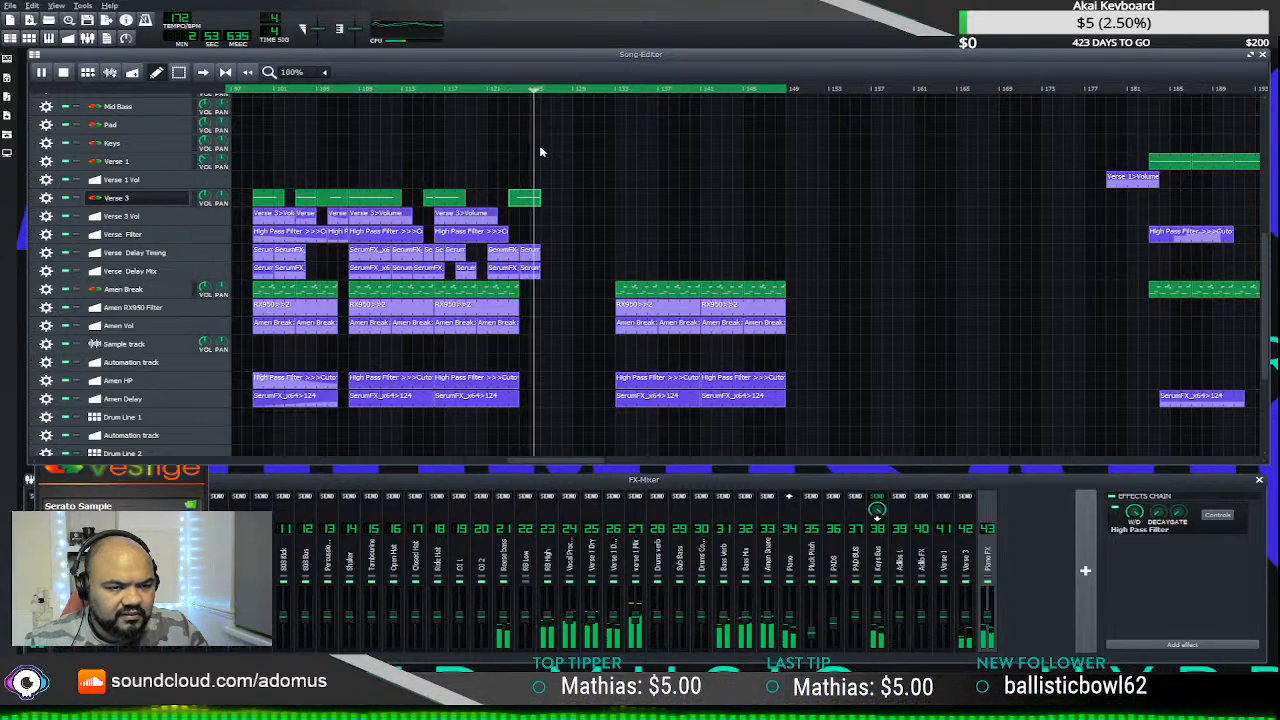
key(space)
key(space)
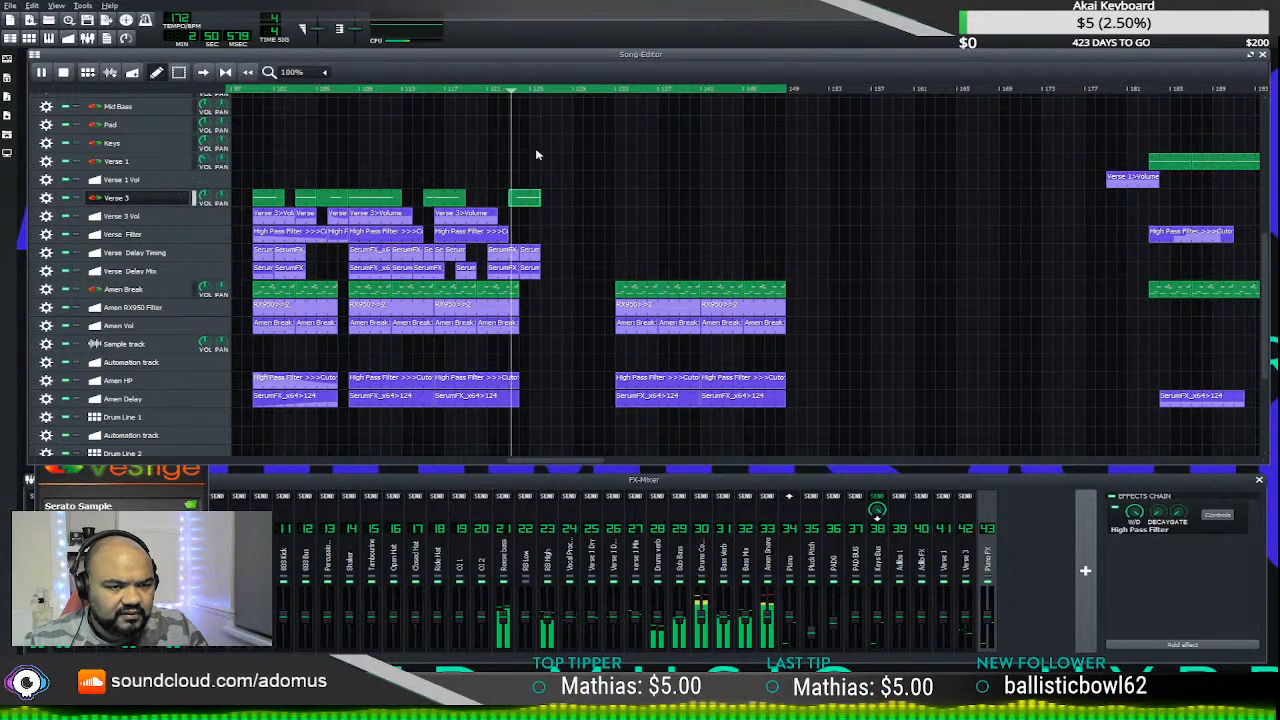
scroll(553, 162, up, 3)
key(space)
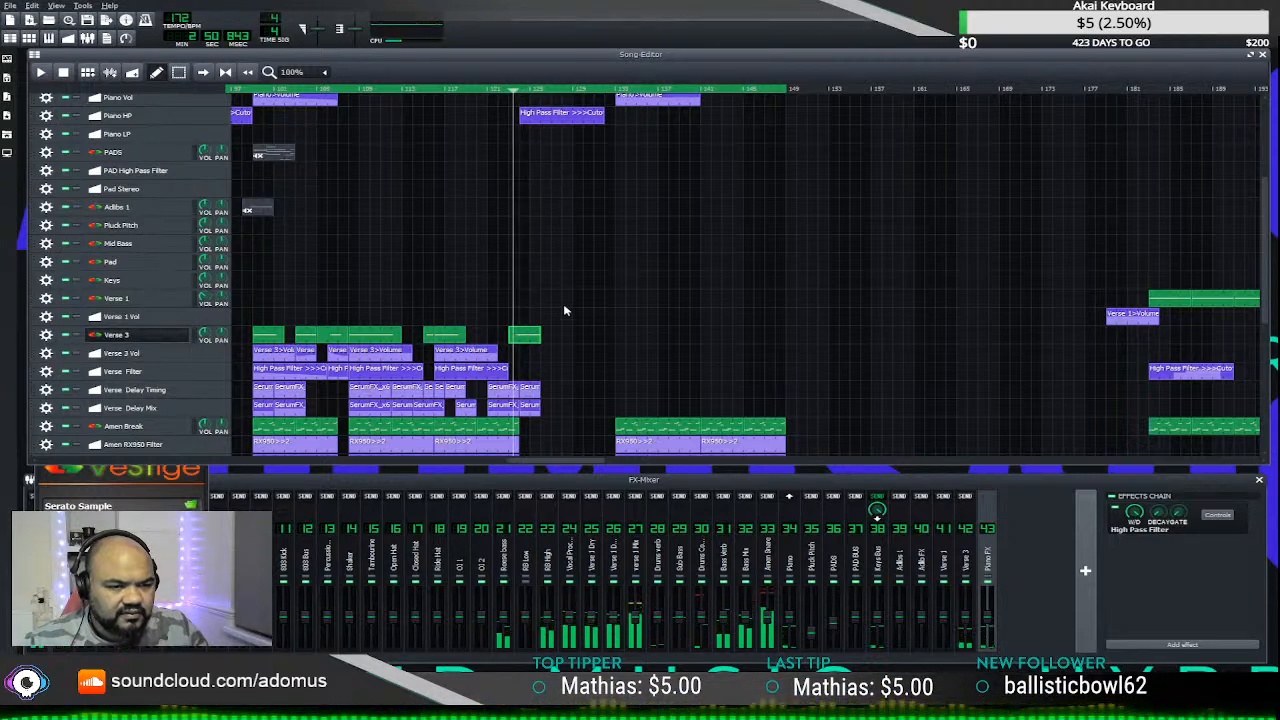
- Audition pad 4 of the Verse 3 sample and shift the new clip's D#3 note to the start of the clip
double_click(530, 338)
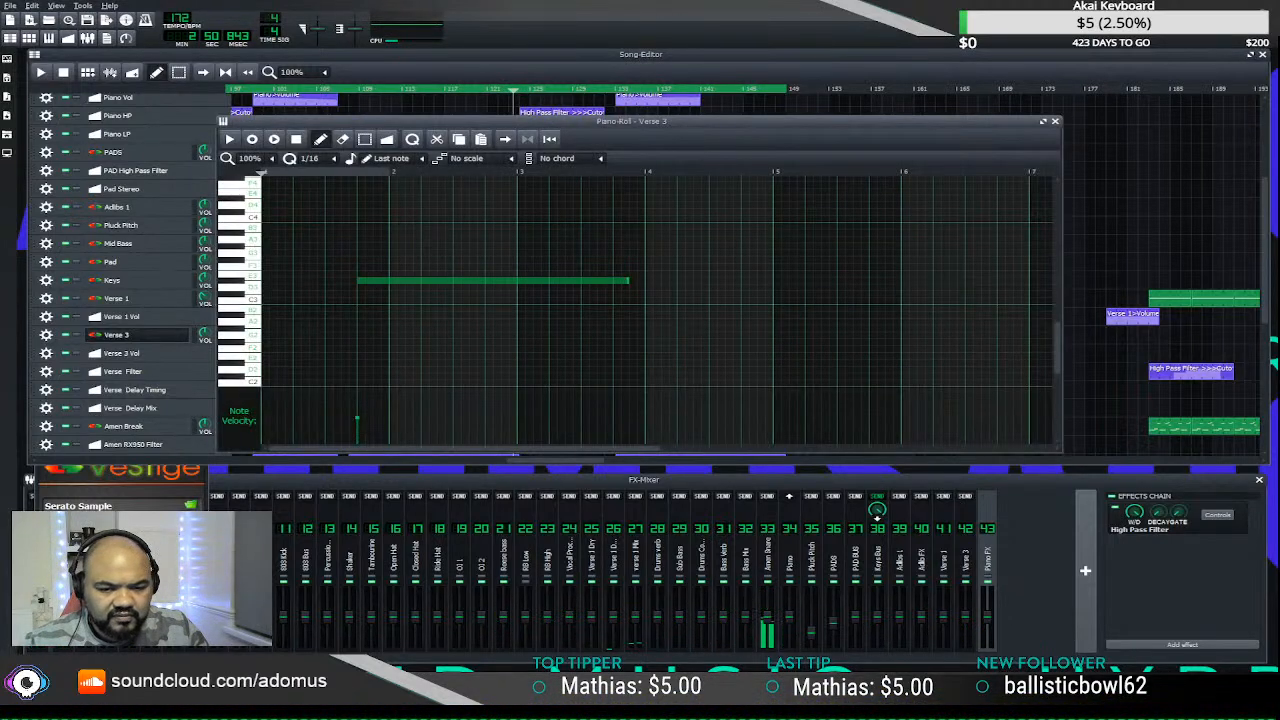
click(117, 335)
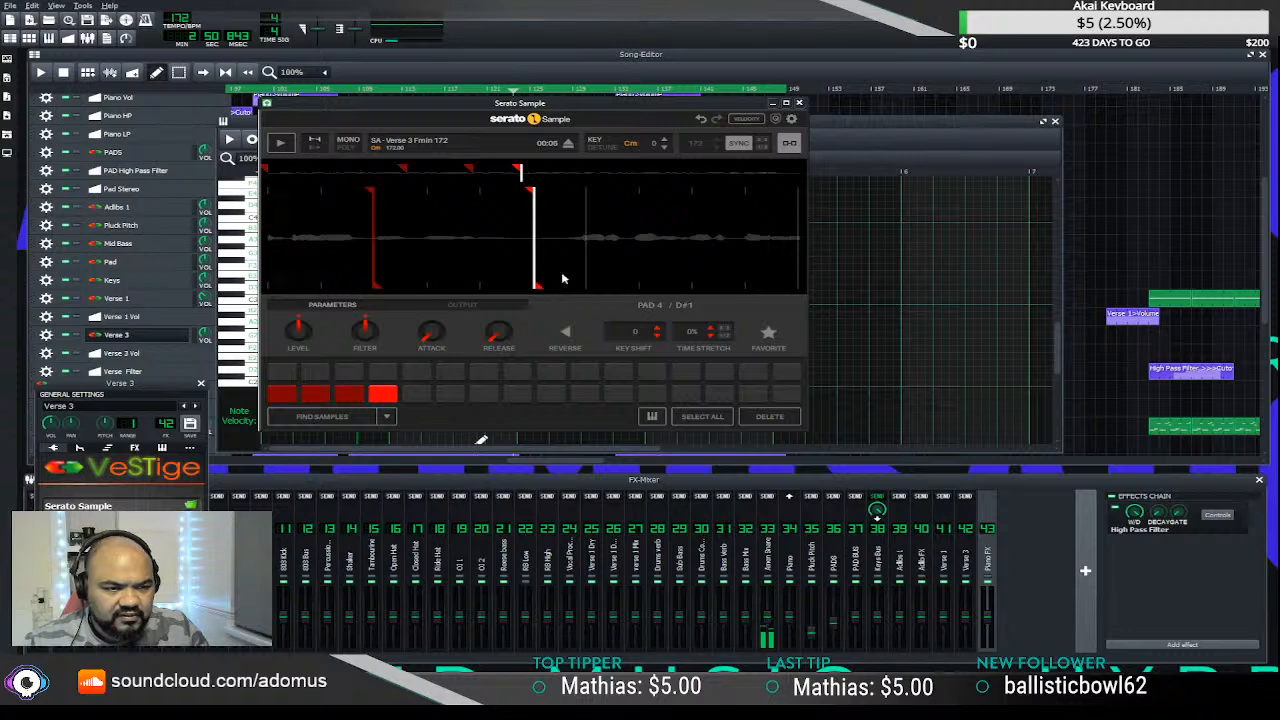
click(385, 395)
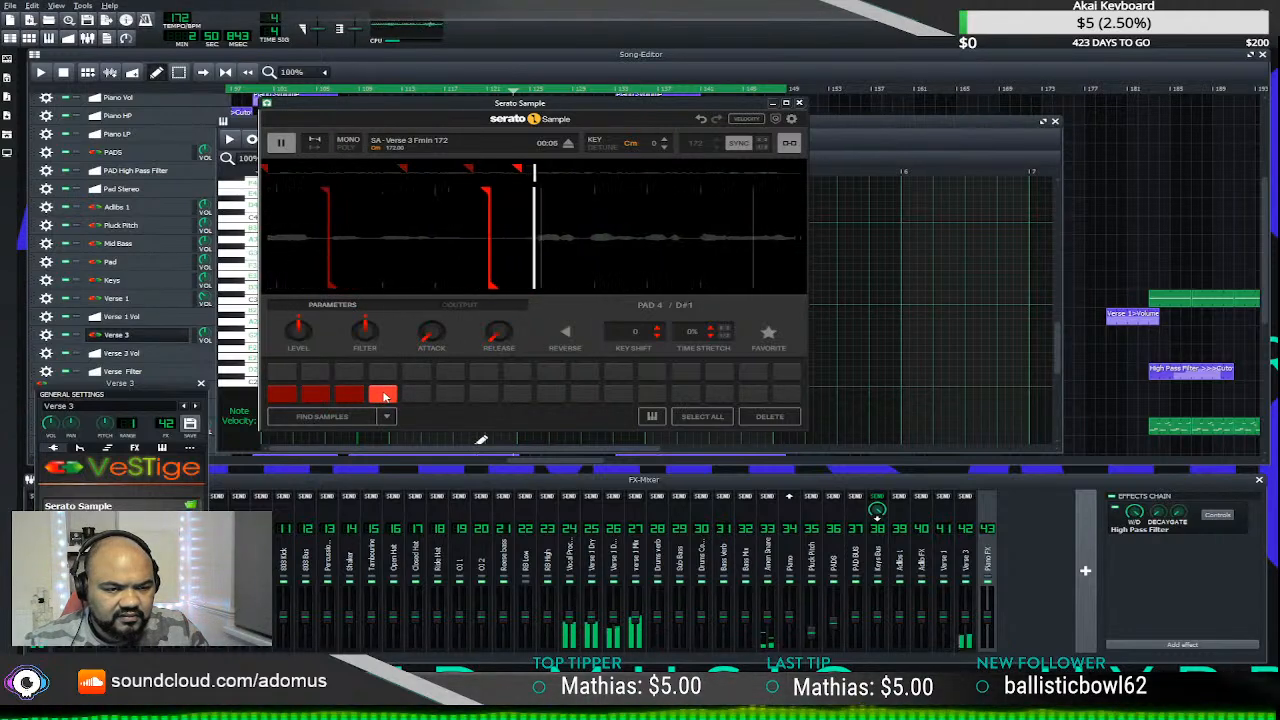
click(800, 104)
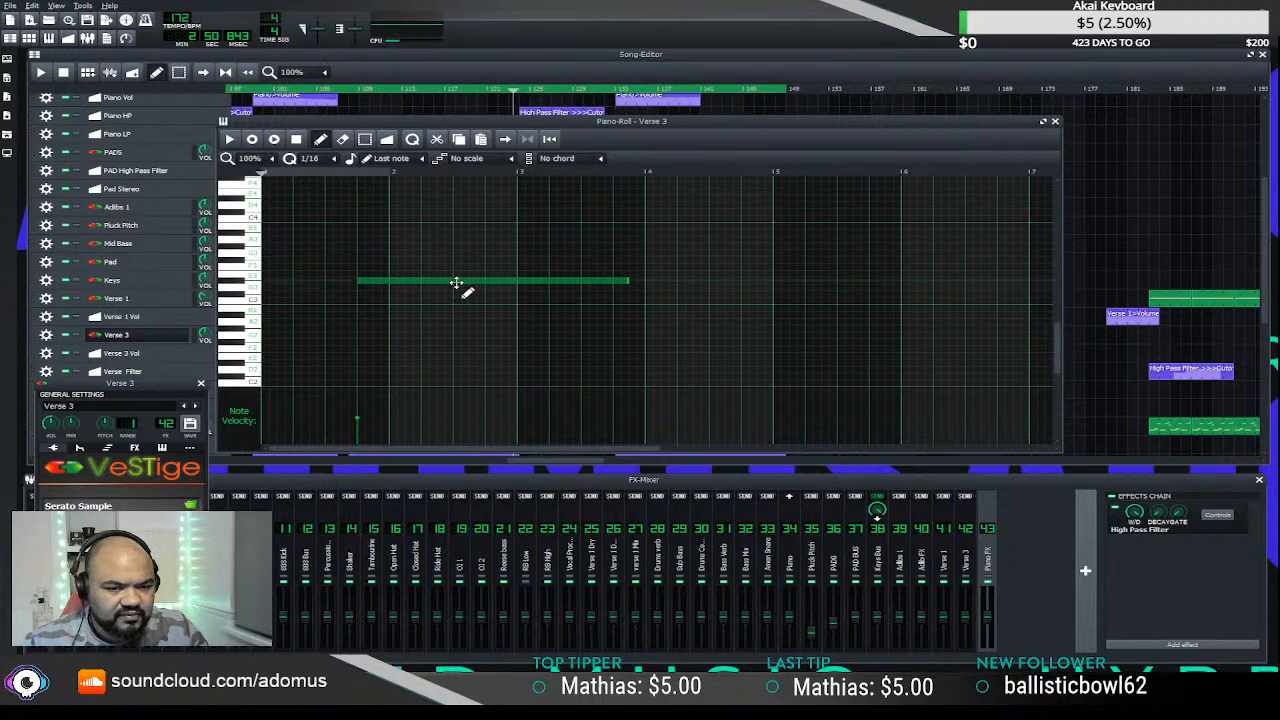
drag(456, 283, 355, 283)
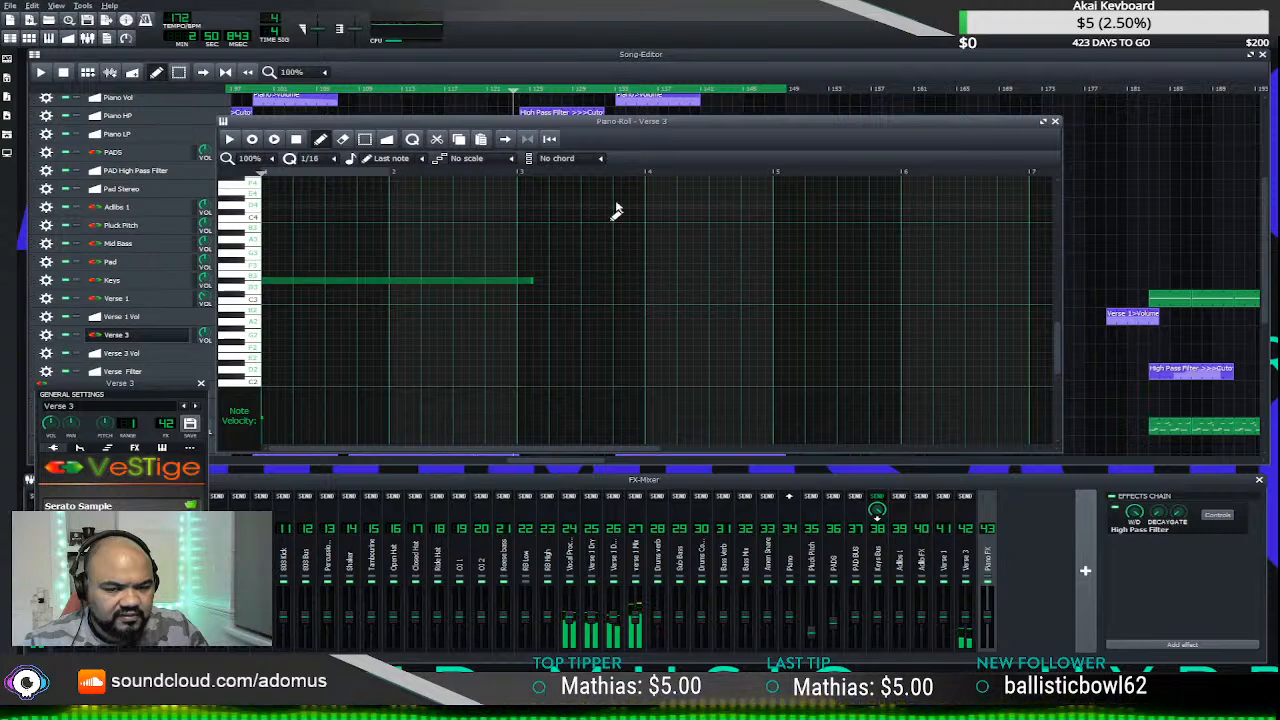
click(1055, 121)
- Move the new Verse 3 clip to bar 124 and replay the song from just before it
click(541, 333)
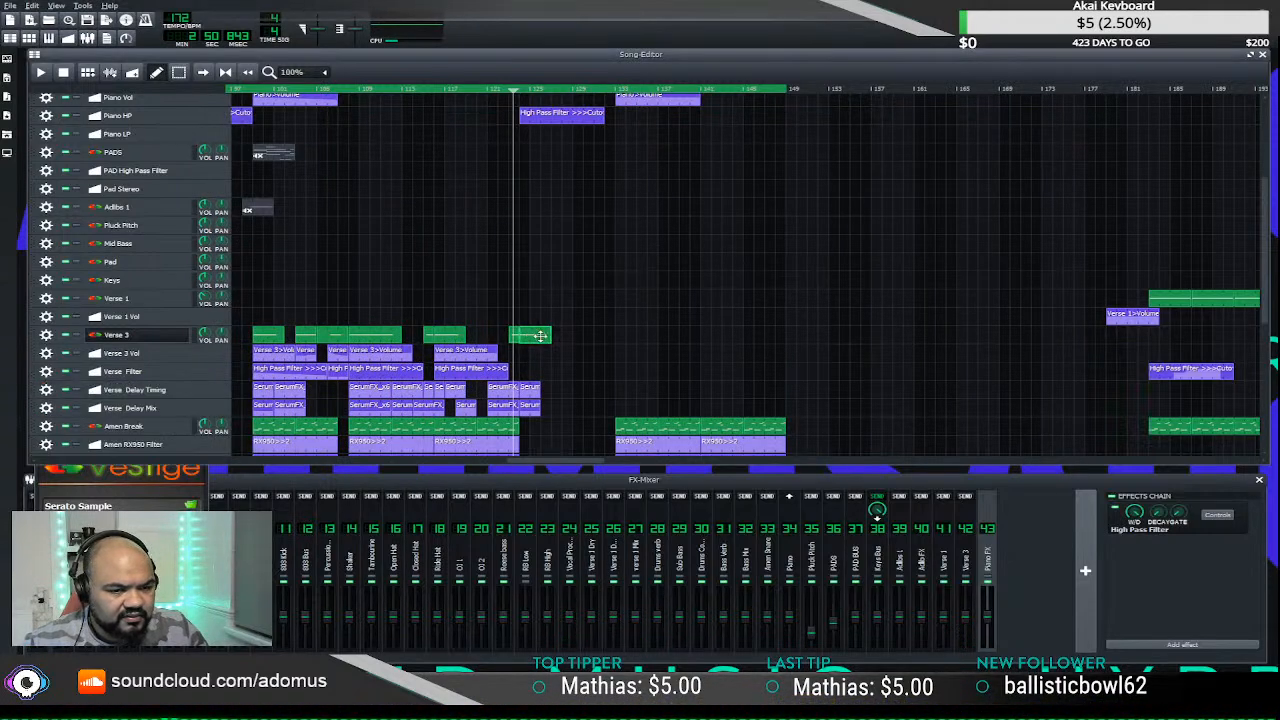
key(space)
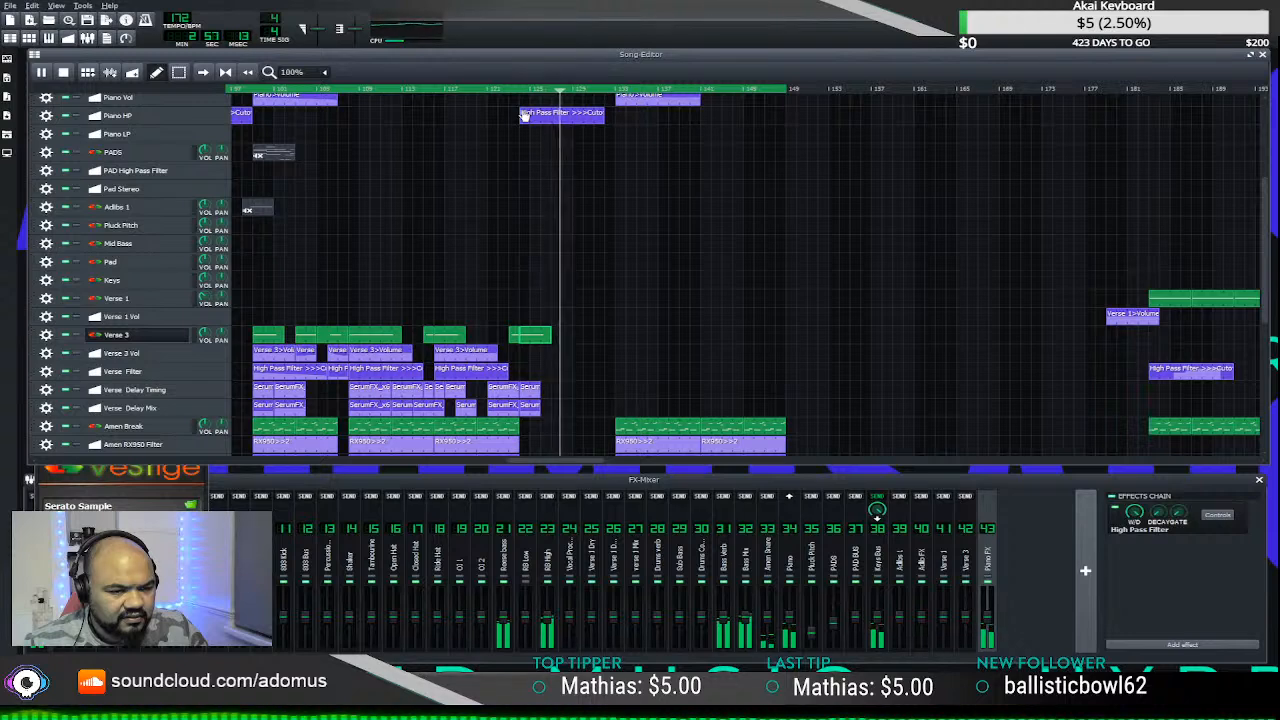
scroll(536, 220, down, 3)
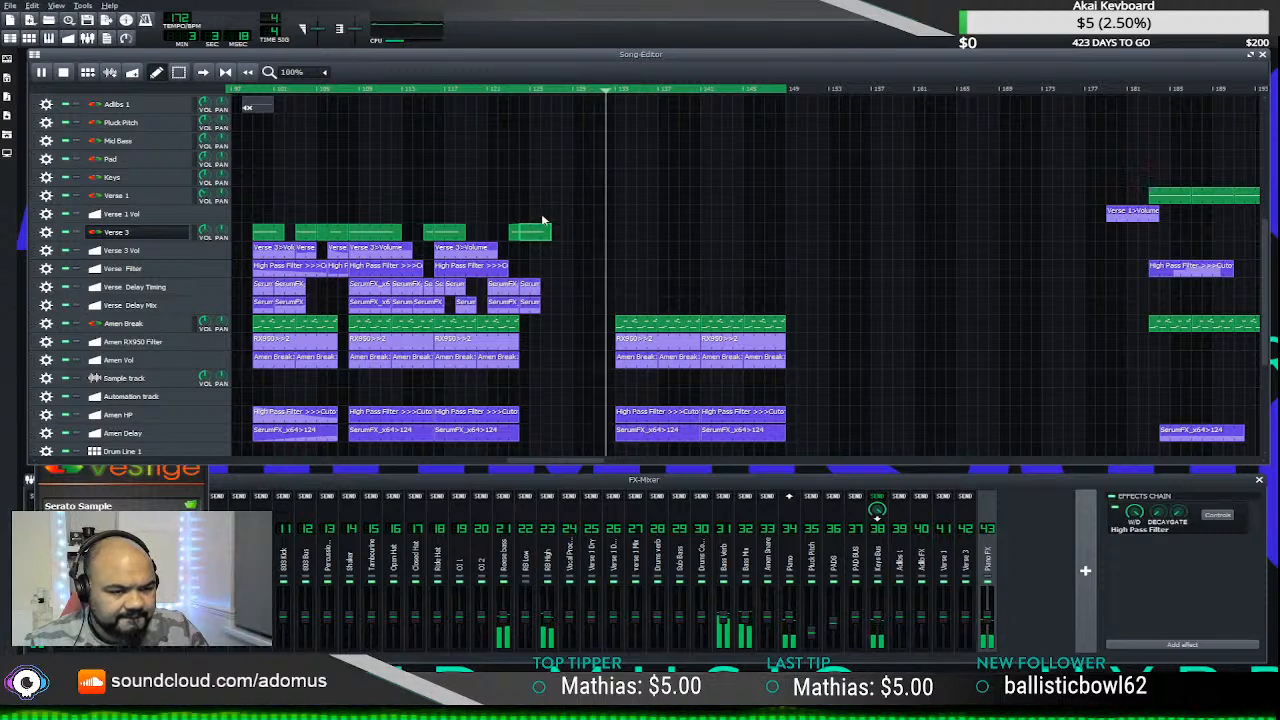
click(516, 92)
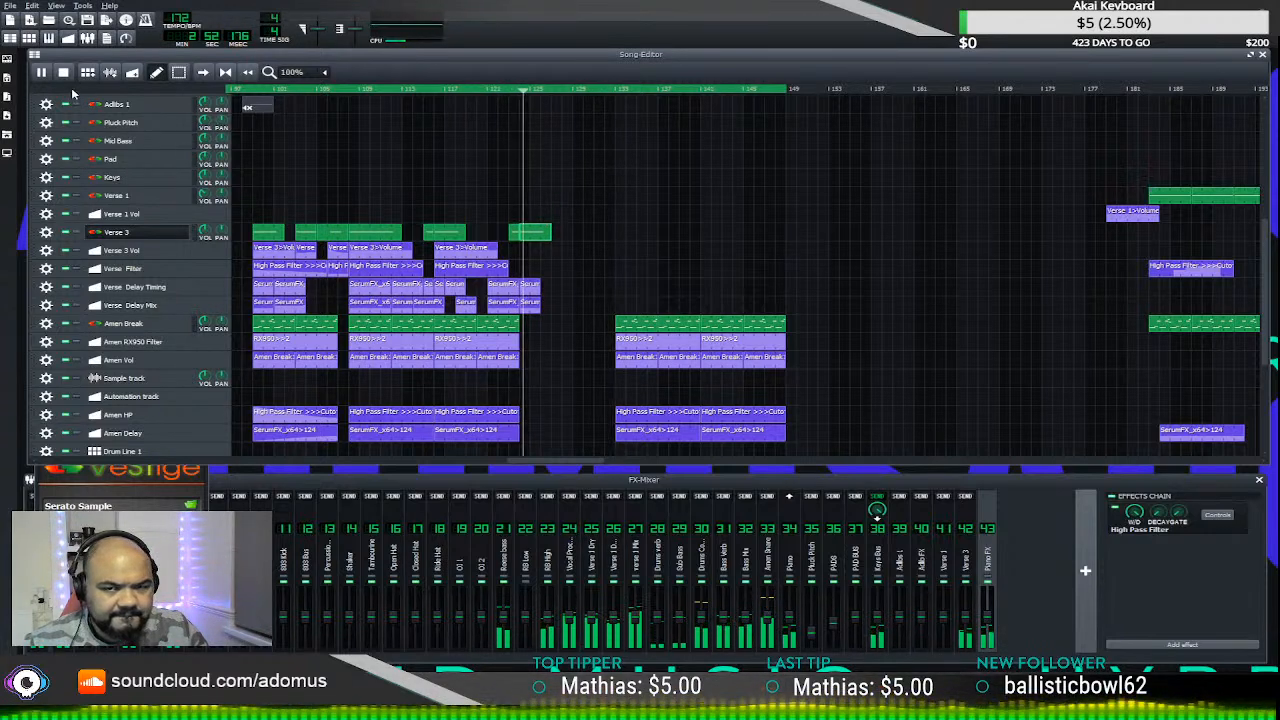
key(space)
- Move the pad 4 Verse 3 clip to bar 144, copy the Verse 3 clip at bar 108 to bar 124, and play the result
drag(545, 465, 461, 430)
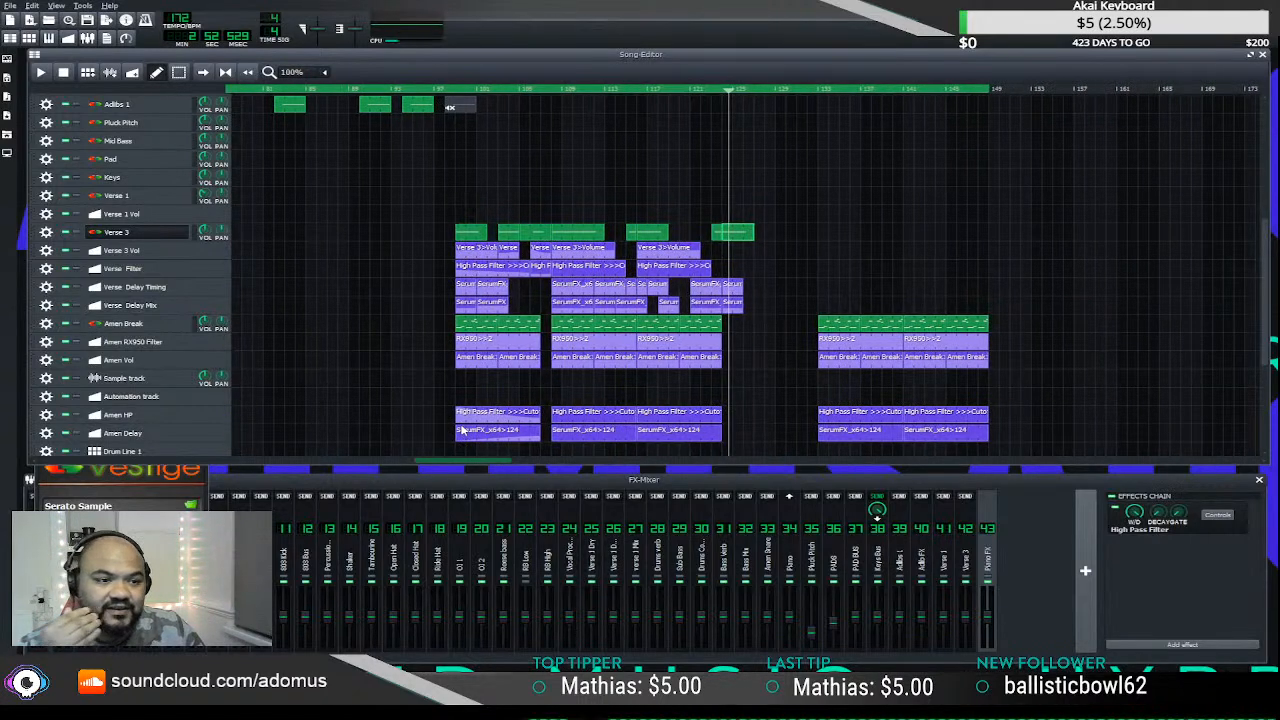
drag(734, 232, 942, 252)
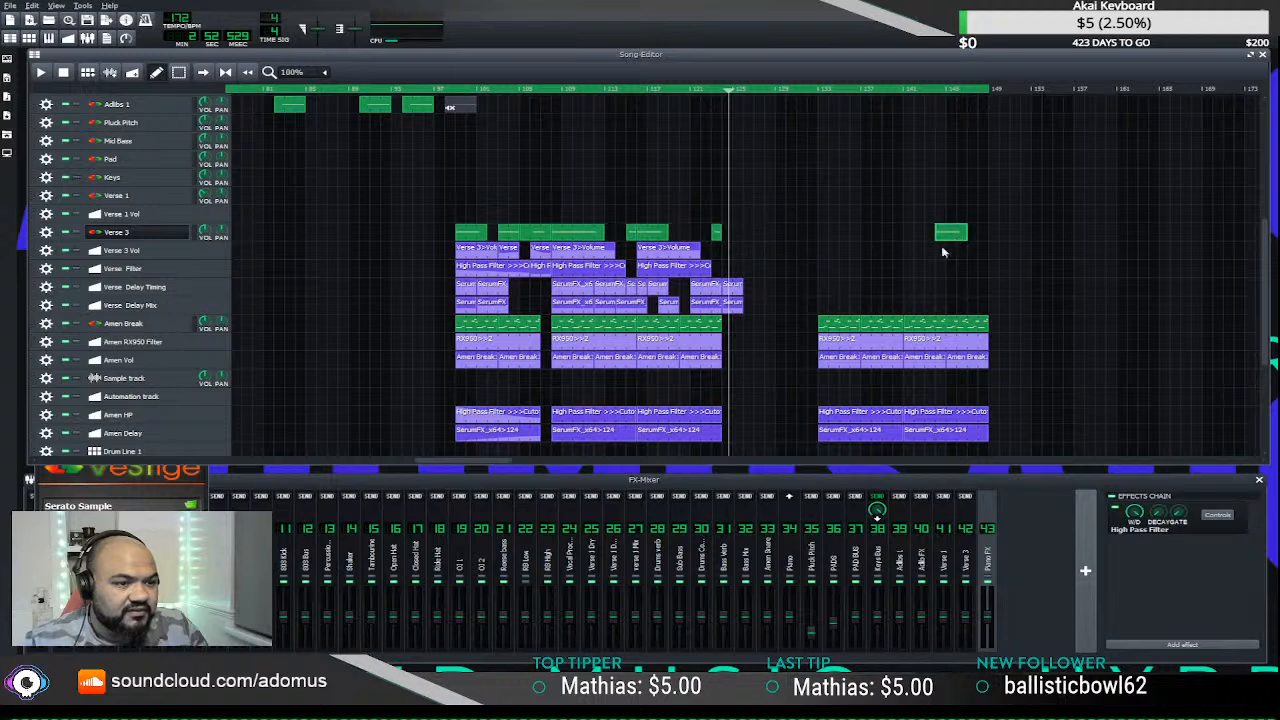
drag(573, 240, 747, 240)
key(space)
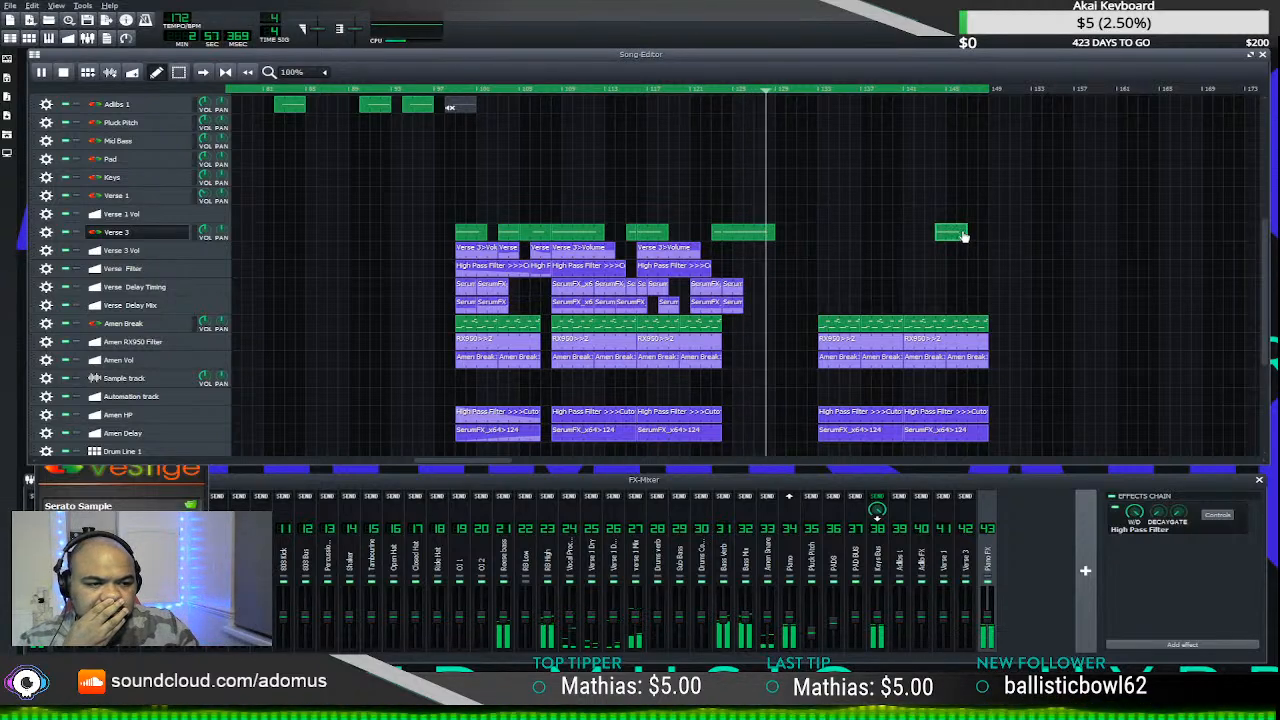
- Try the pad 4 Verse 3 clip at bar 129, replay from just before bar 123, and move the clip to bar 133
drag(962, 237, 797, 232)
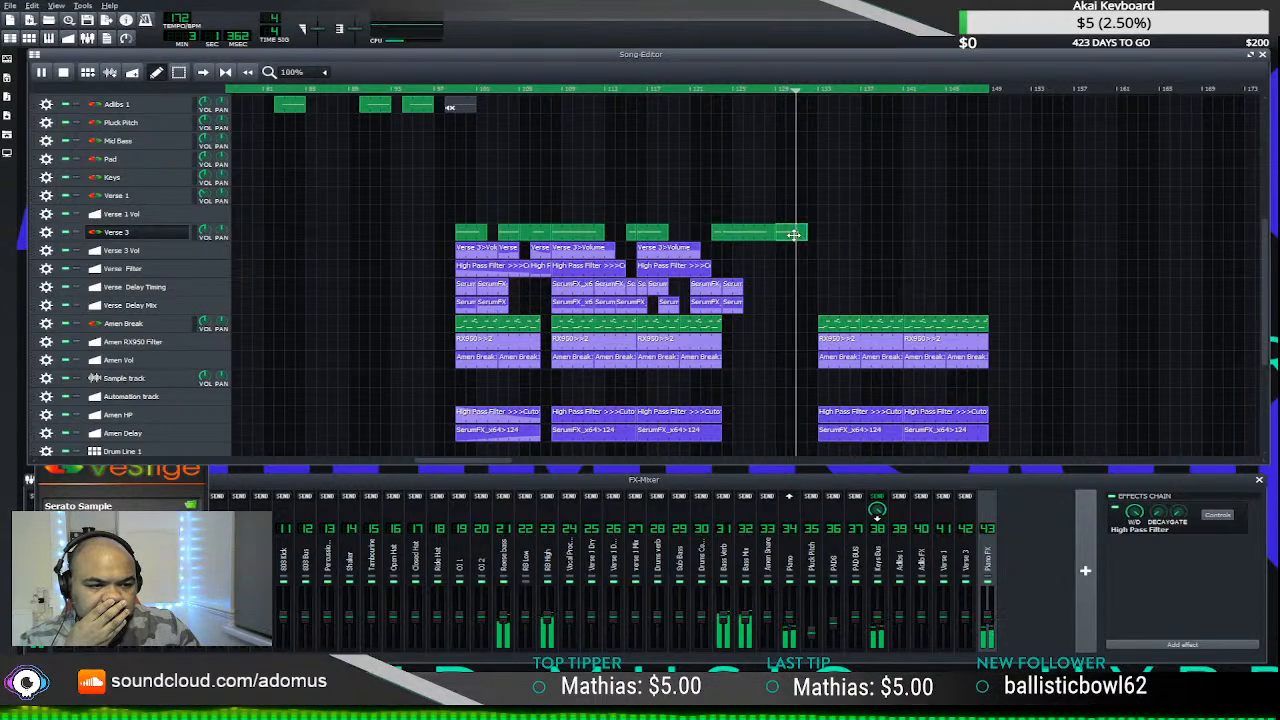
click(707, 90)
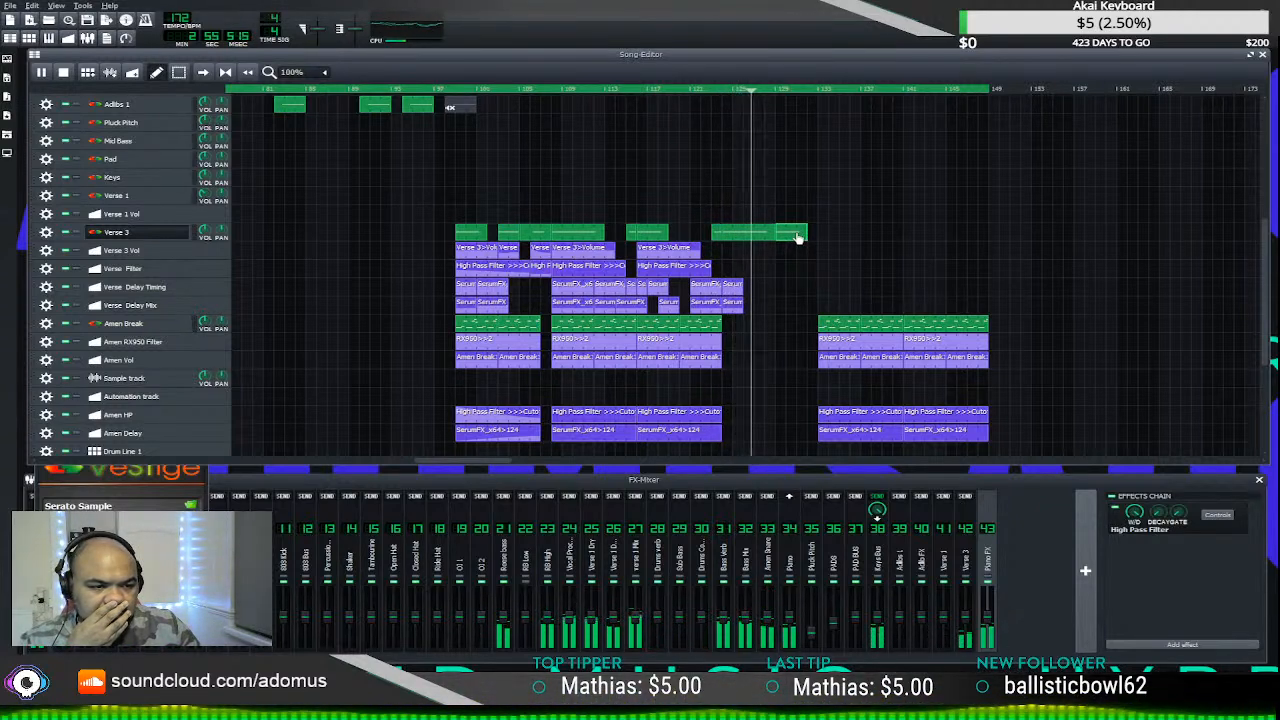
drag(797, 237, 840, 237)
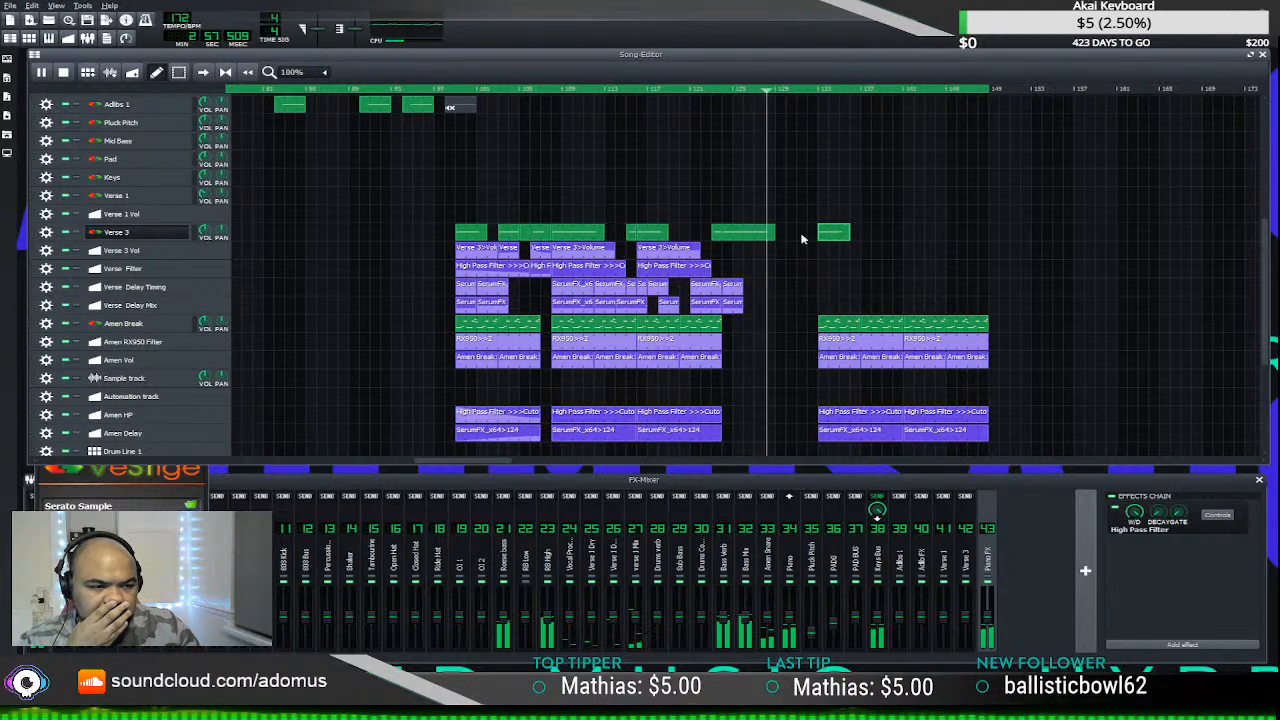
- Lengthen the C3 note in the Verse 3 clip at bar 124 to eight bars and replay the song from around that clip's start
double_click(773, 241)
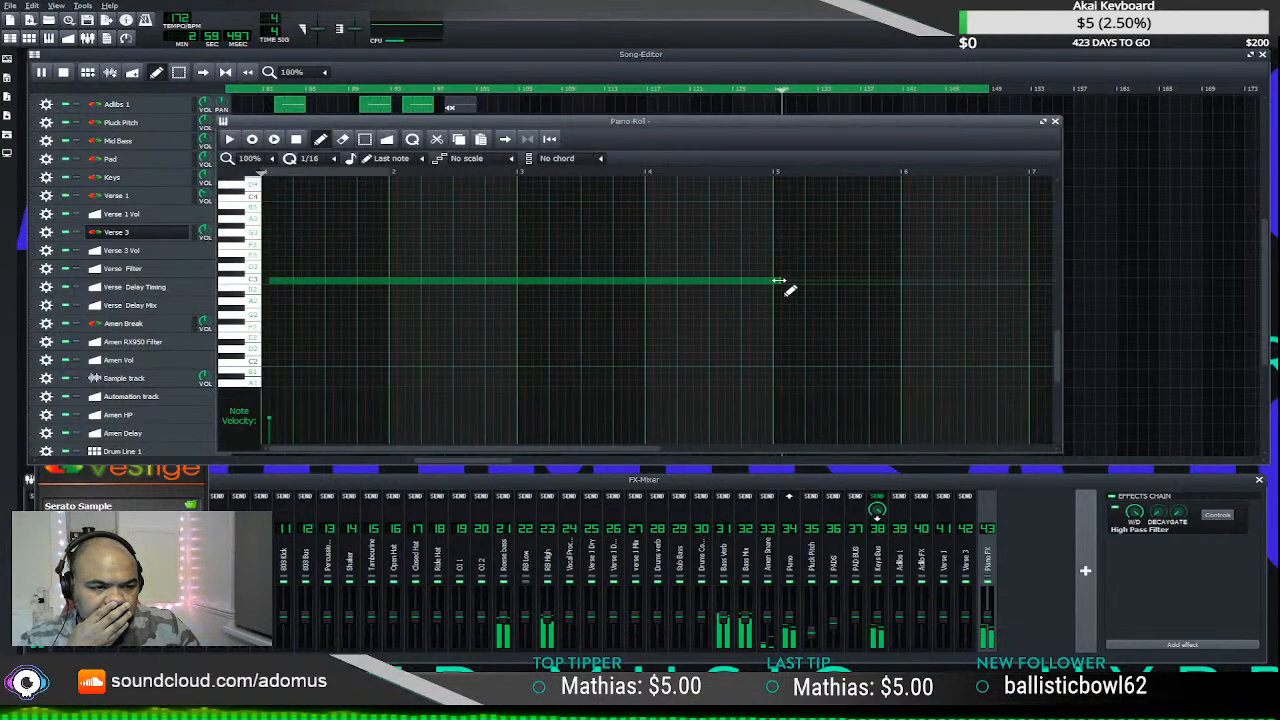
scroll(781, 285, down, 1)
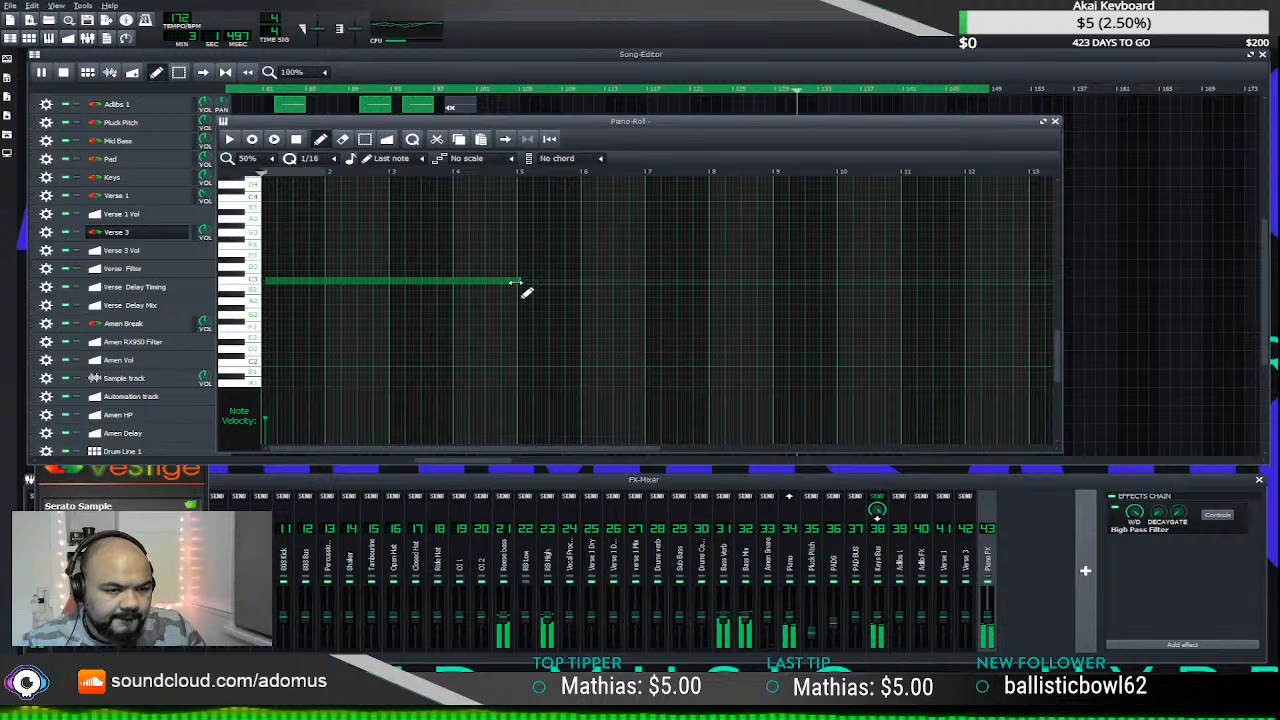
drag(516, 285, 770, 295)
click(1042, 121)
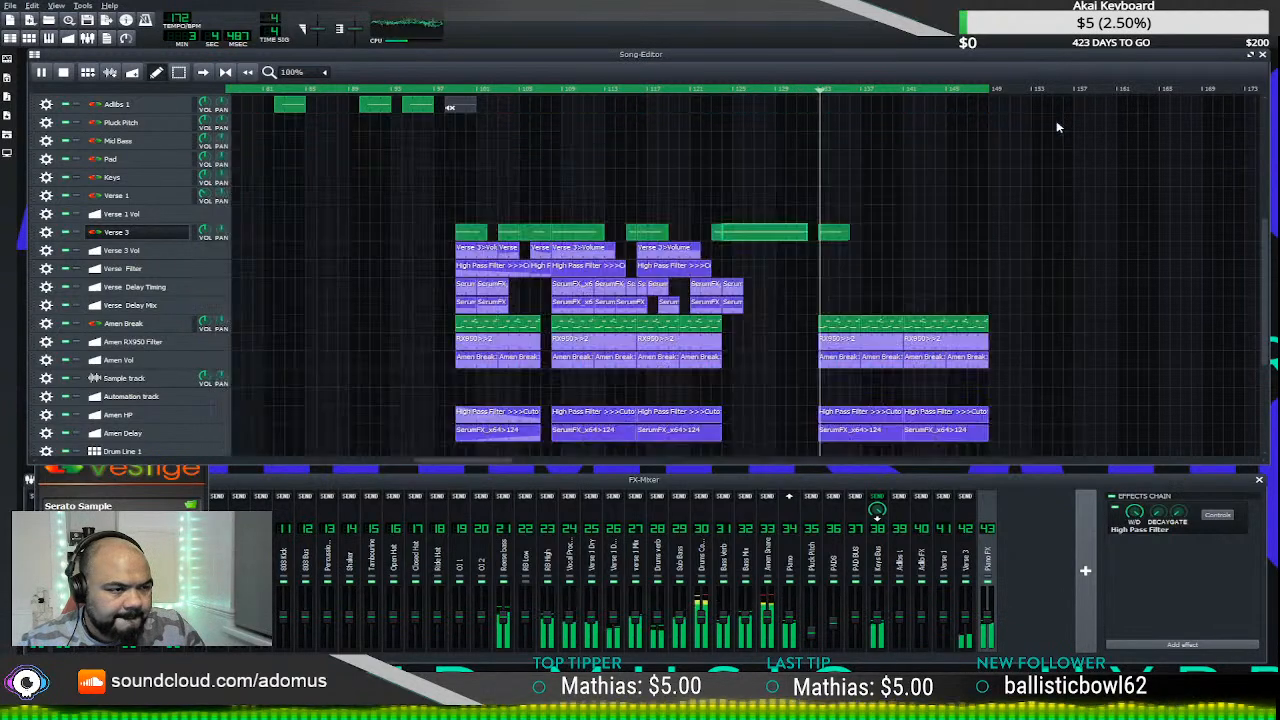
click(719, 89)
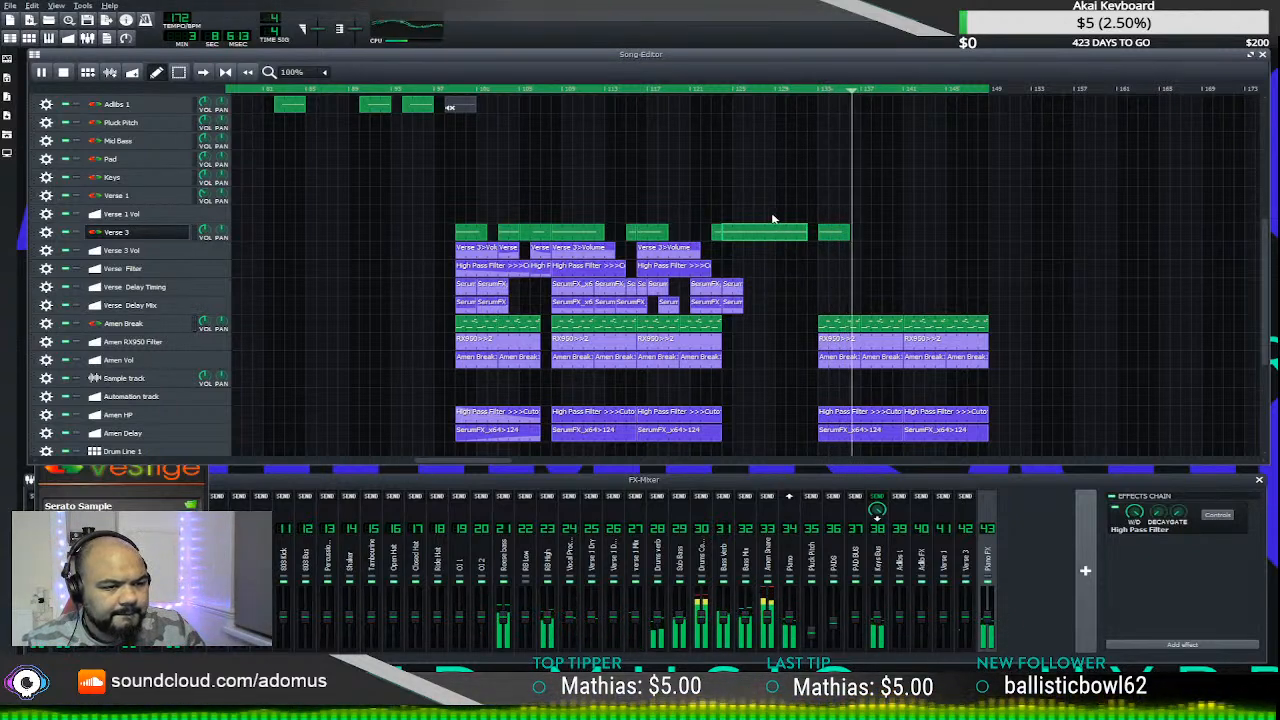
click(713, 90)
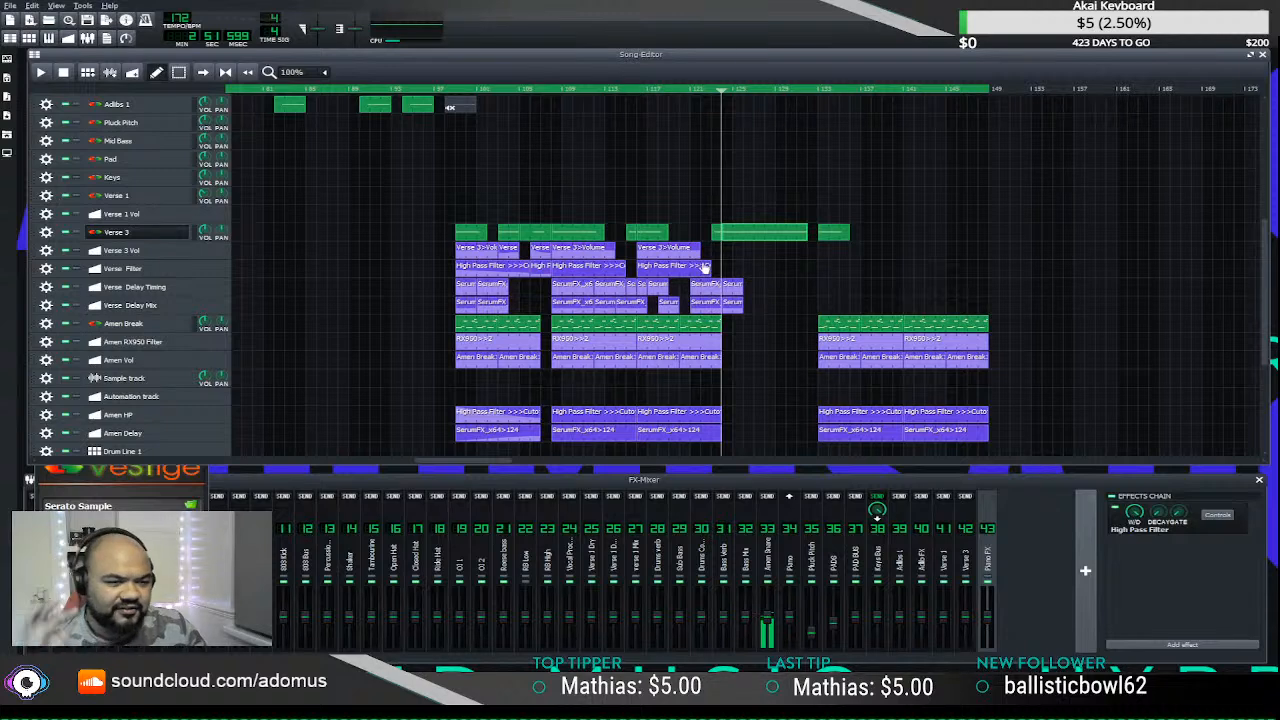
- Show the My Samples browser to look through the raw Shadow Armies vocal recordings
scroll(700, 275, down, 6)
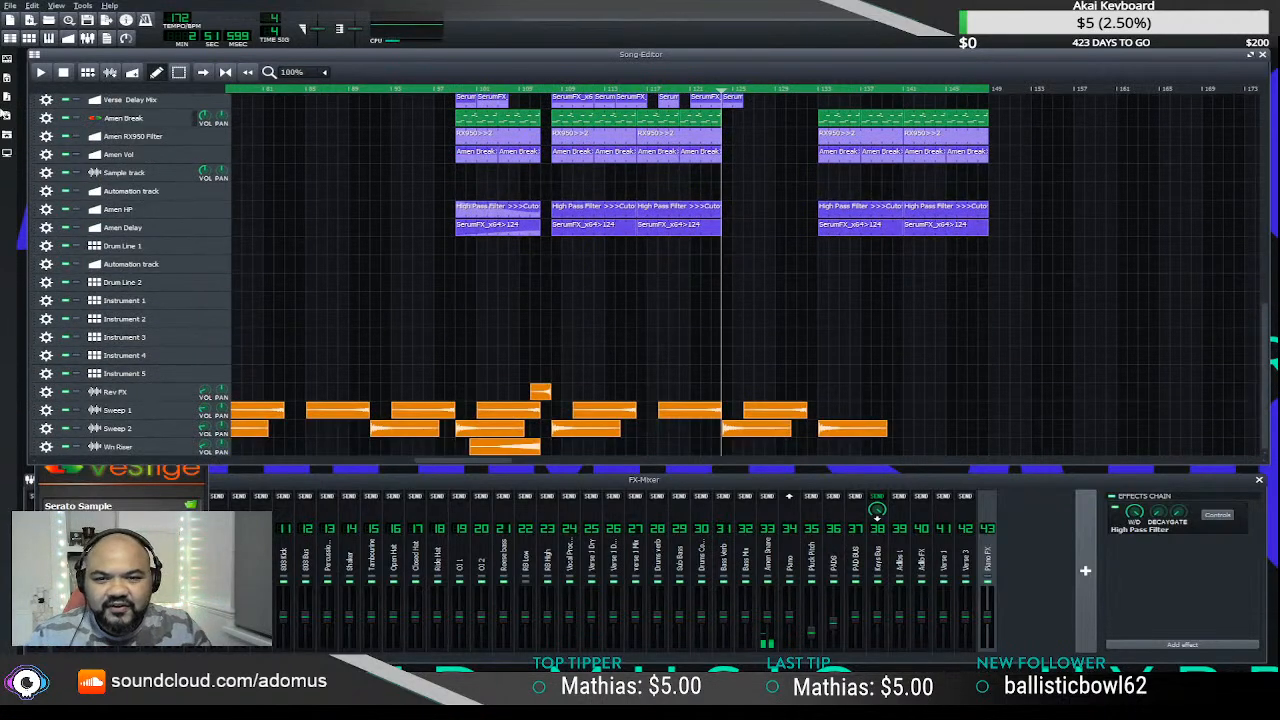
click(8, 98)
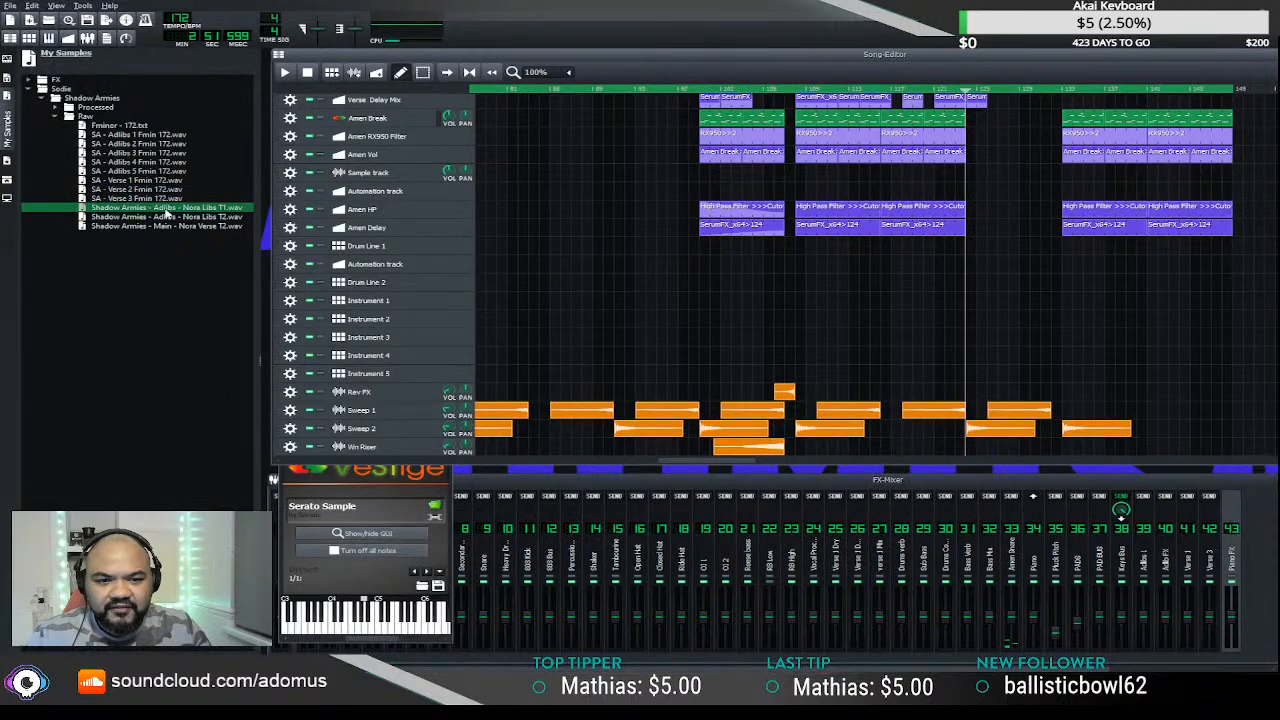
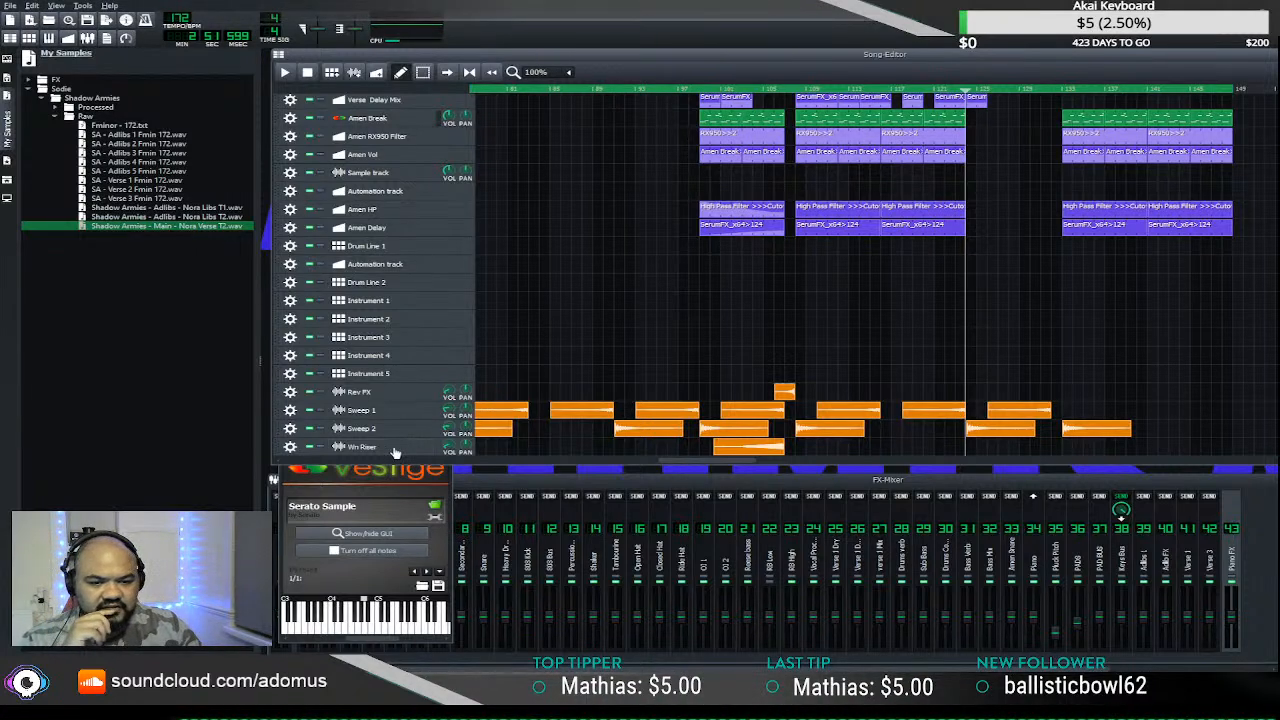
- Collapse the sample browser and play back the Verse 3 passage from the long clip to the short clip at bar 133
click(8, 142)
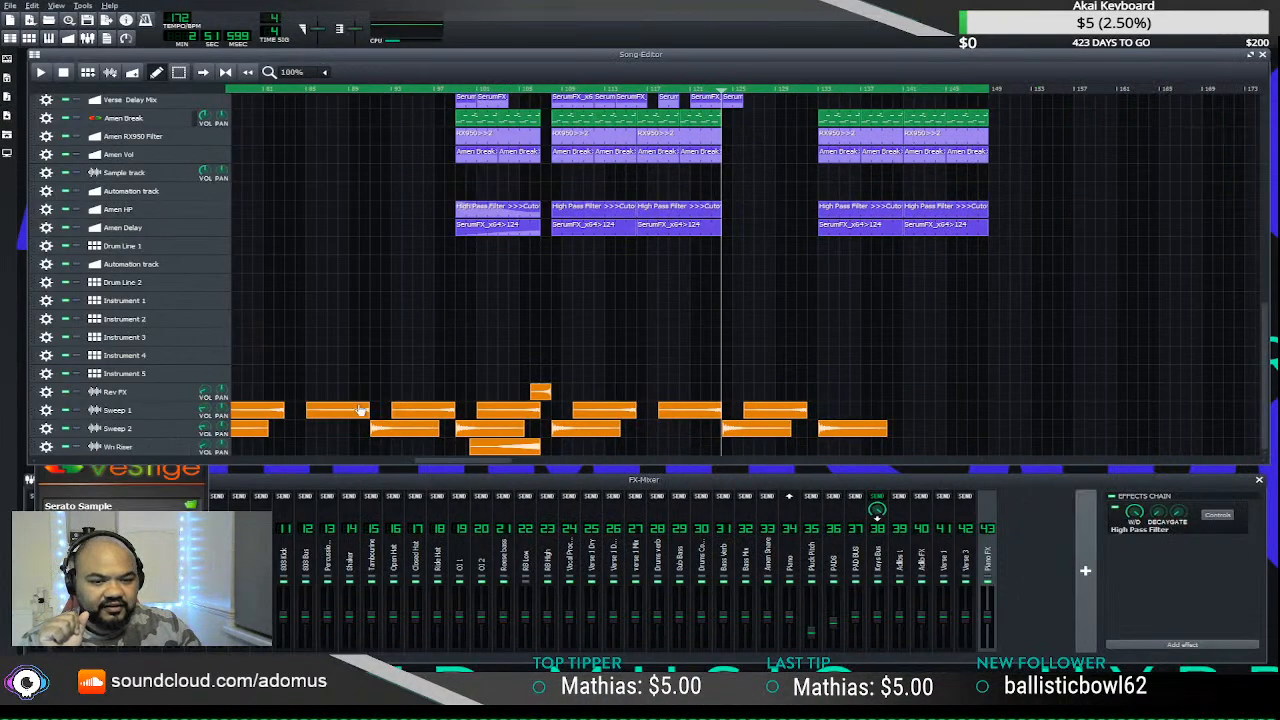
drag(497, 466, 620, 289)
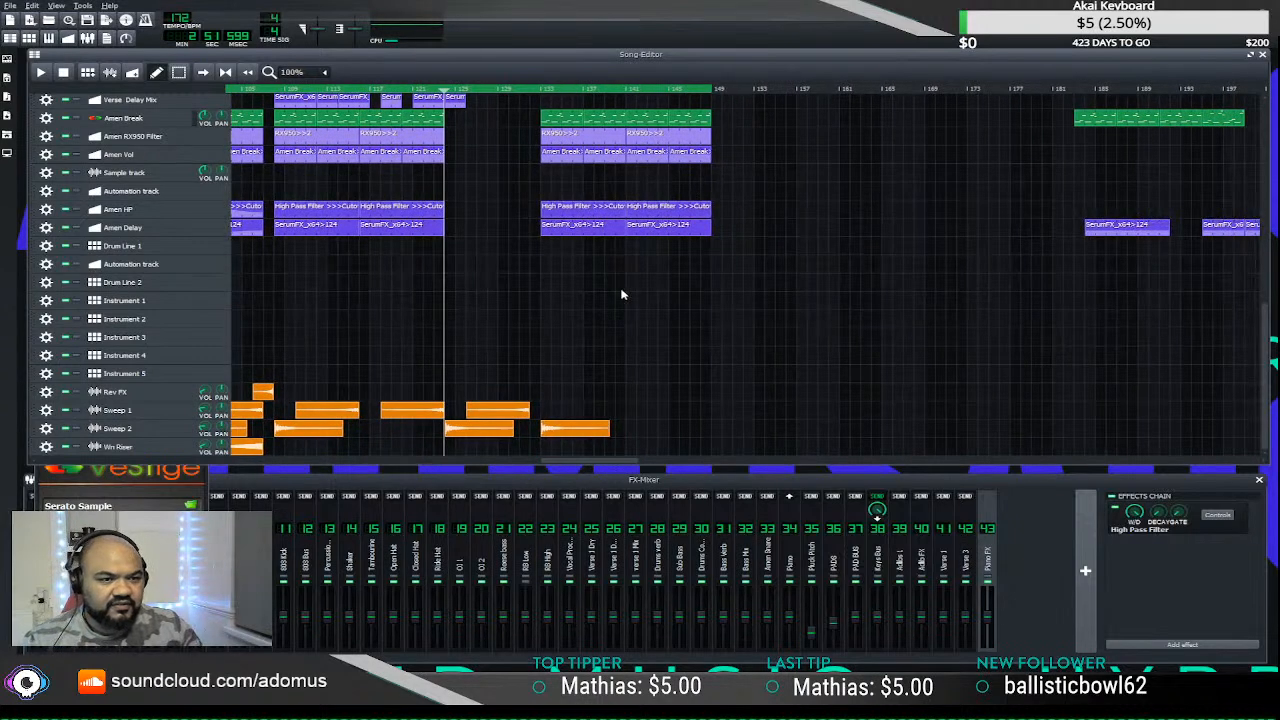
scroll(589, 227, up, 4)
click(535, 93)
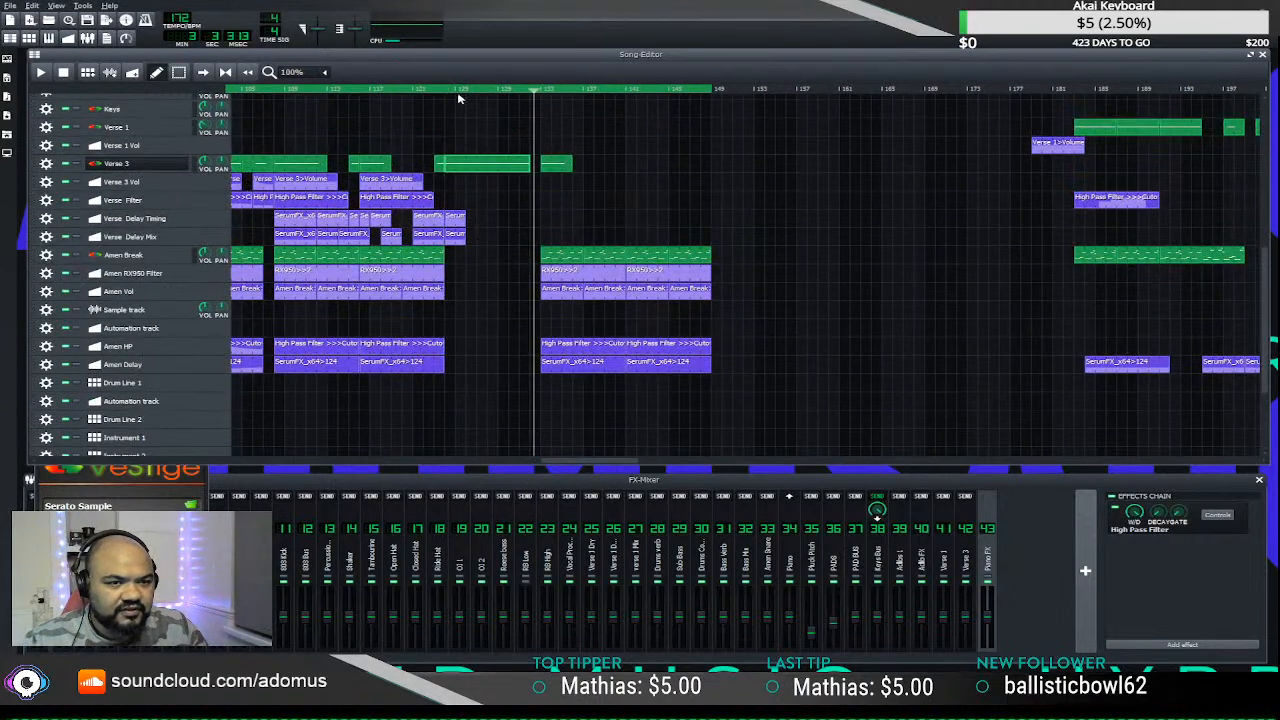
click(437, 93)
key(space)
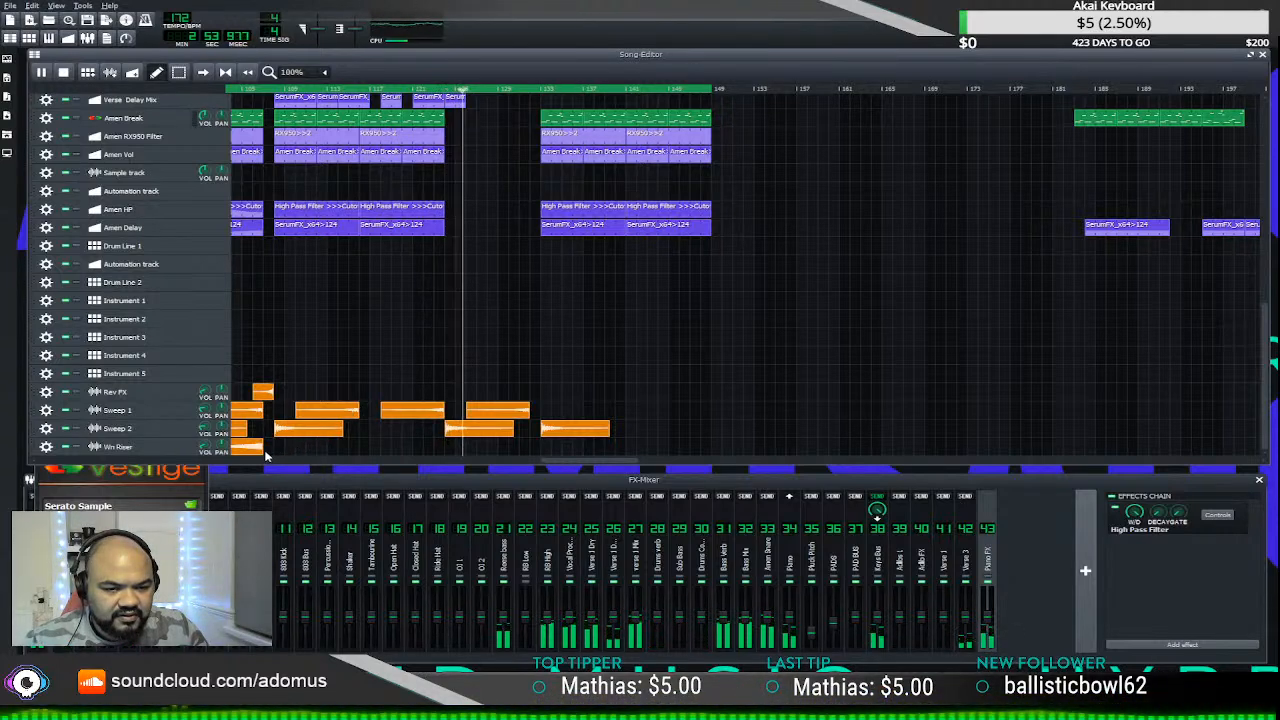
scroll(463, 353, up, 3)
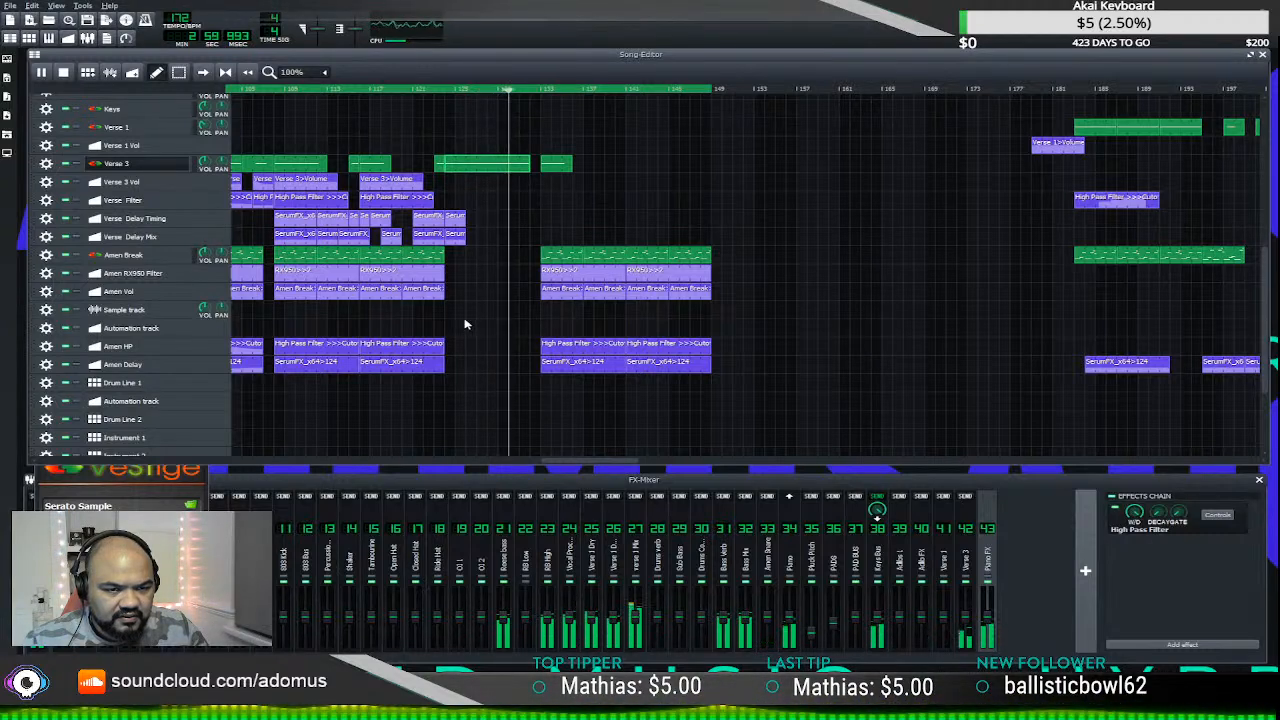
click(41, 73)
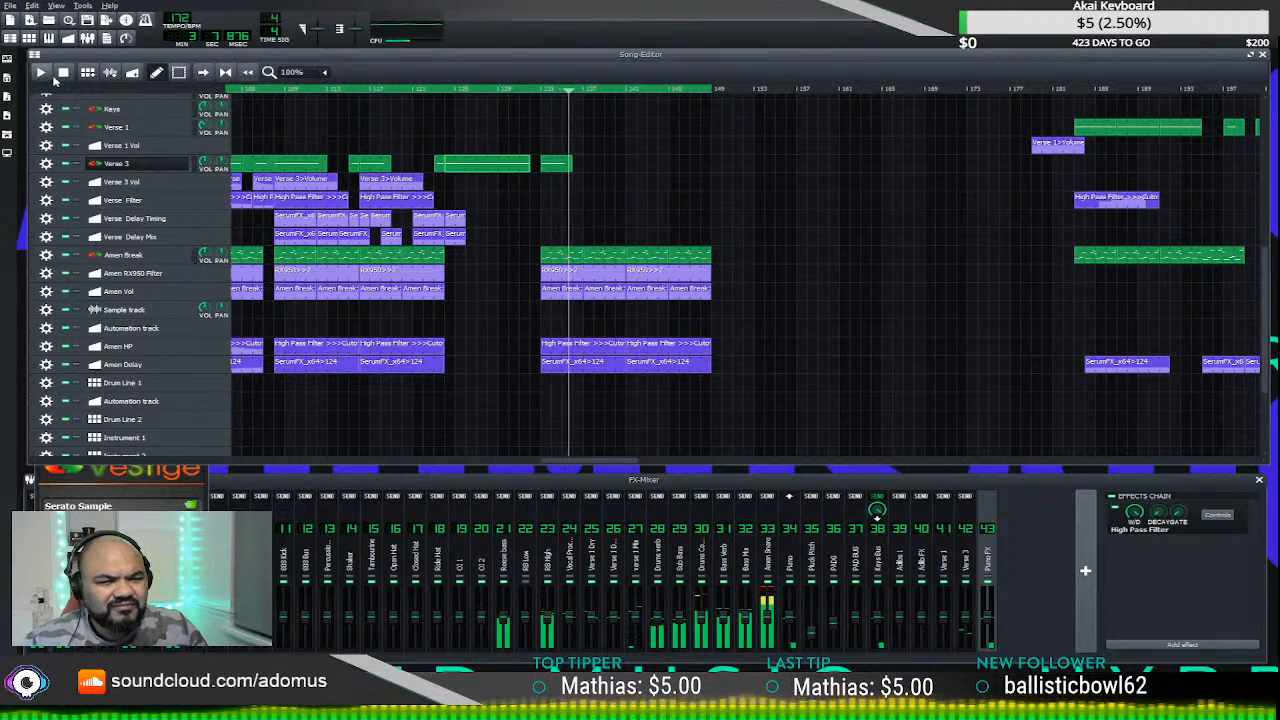
- Copy a High Pass Filter automation clip from the earlier verse on the Verse Filter track to beneath the long Verse 3 clip
drag(566, 463, 187, 404)
scroll(437, 333, down, 1)
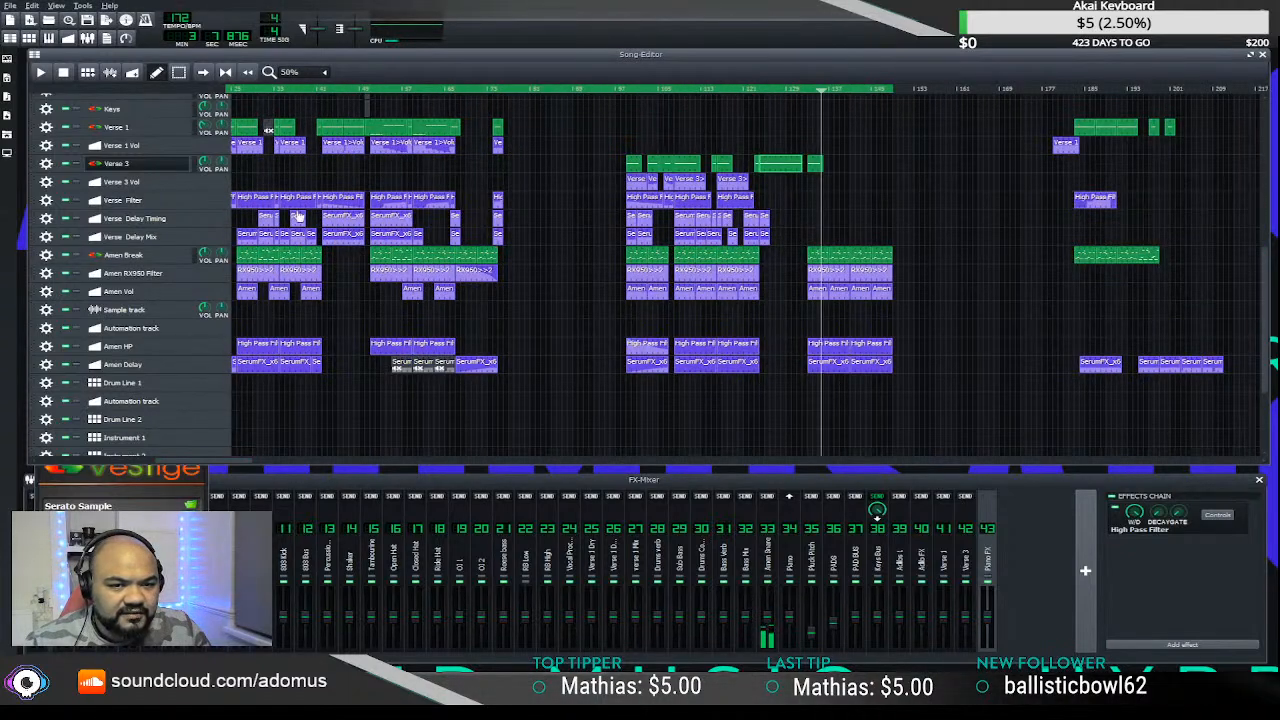
drag(308, 222, 768, 202)
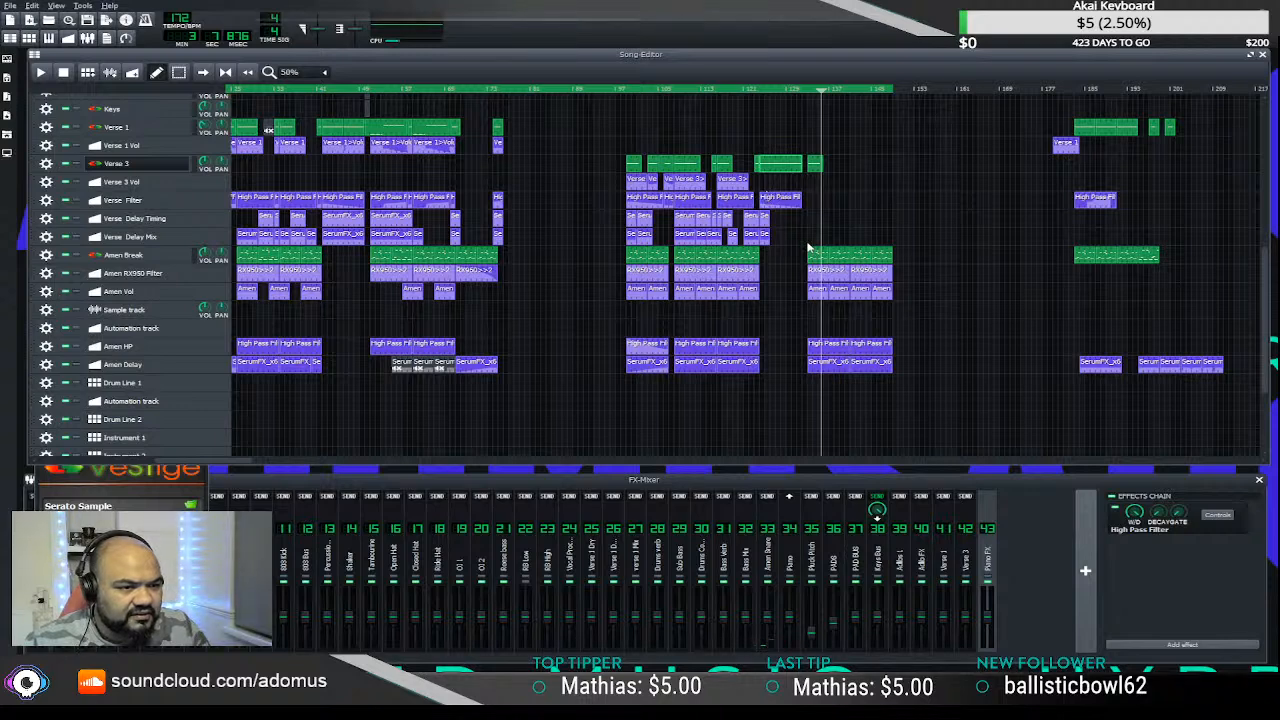
- Copy the earlier verse's eight-bar Verse Delay Timing and Verse Delay Mix automation clips to beneath the long Verse 3 clip
scroll(808, 248, up, 1)
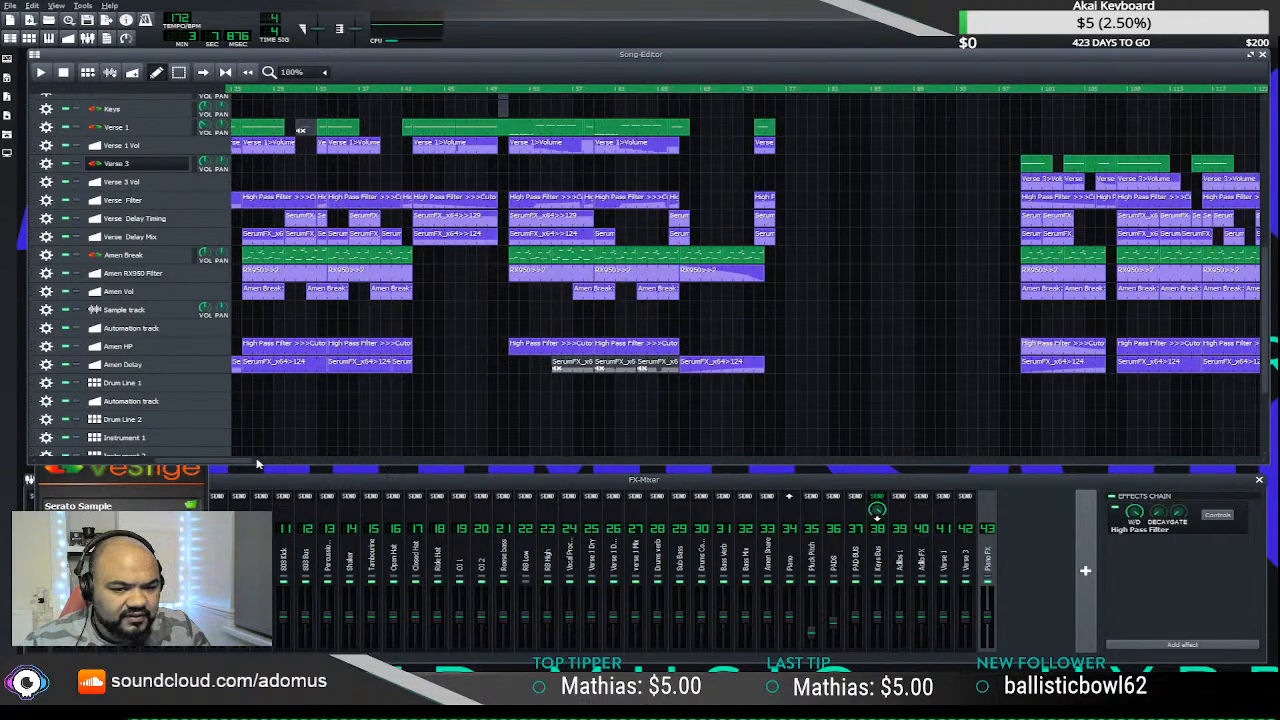
drag(256, 463, 331, 400)
drag(363, 225, 1160, 216)
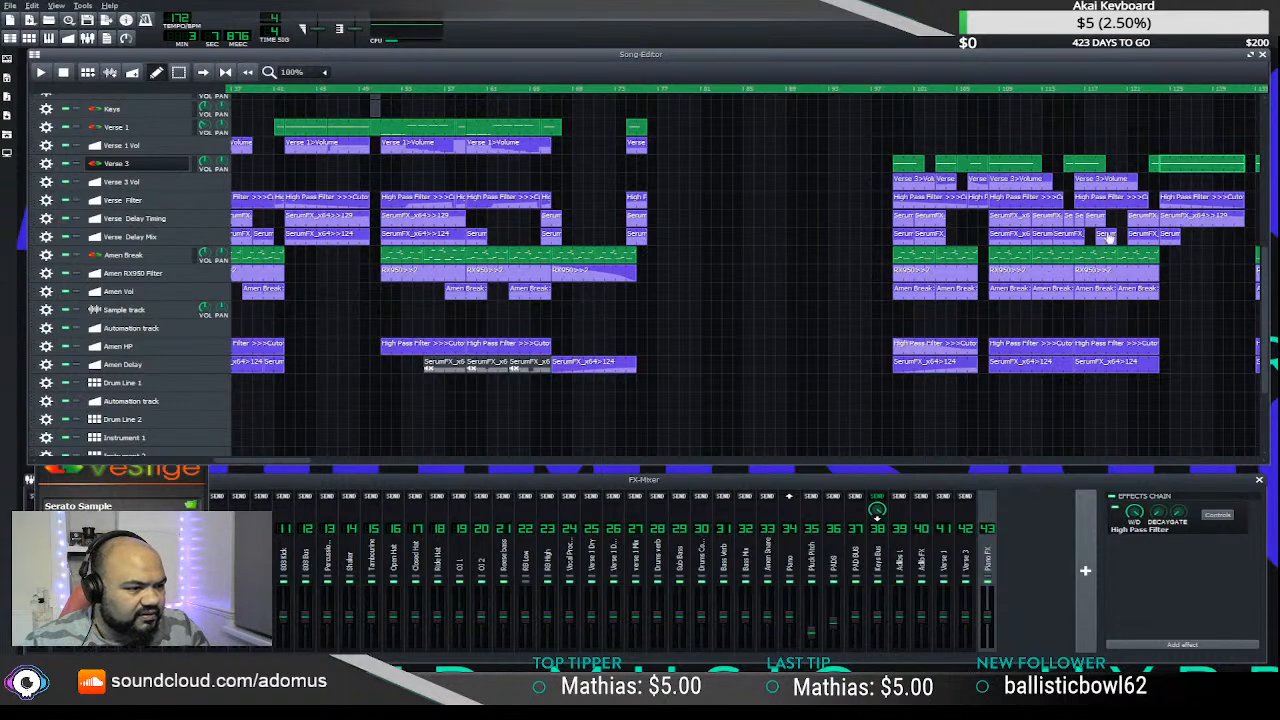
drag(371, 229, 1177, 237)
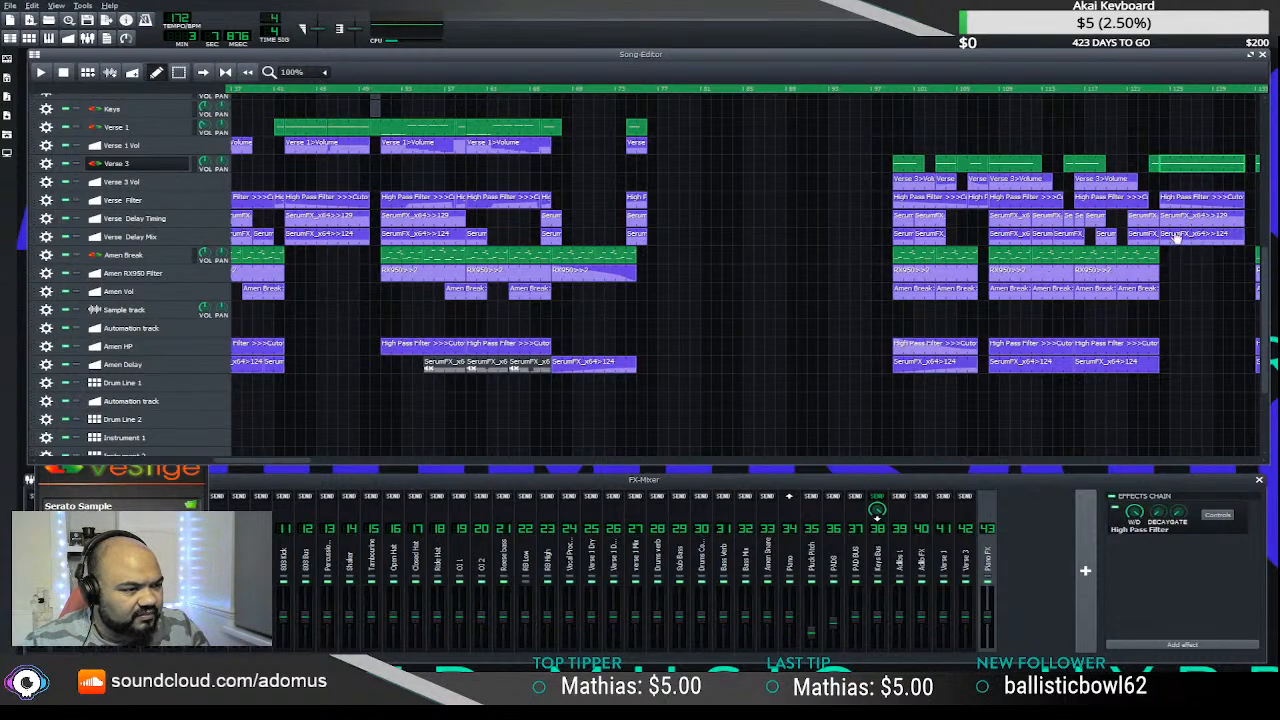
- Play back the long Verse 3 clip with its copied automation and close the Verse 3 instrument window
key(space)
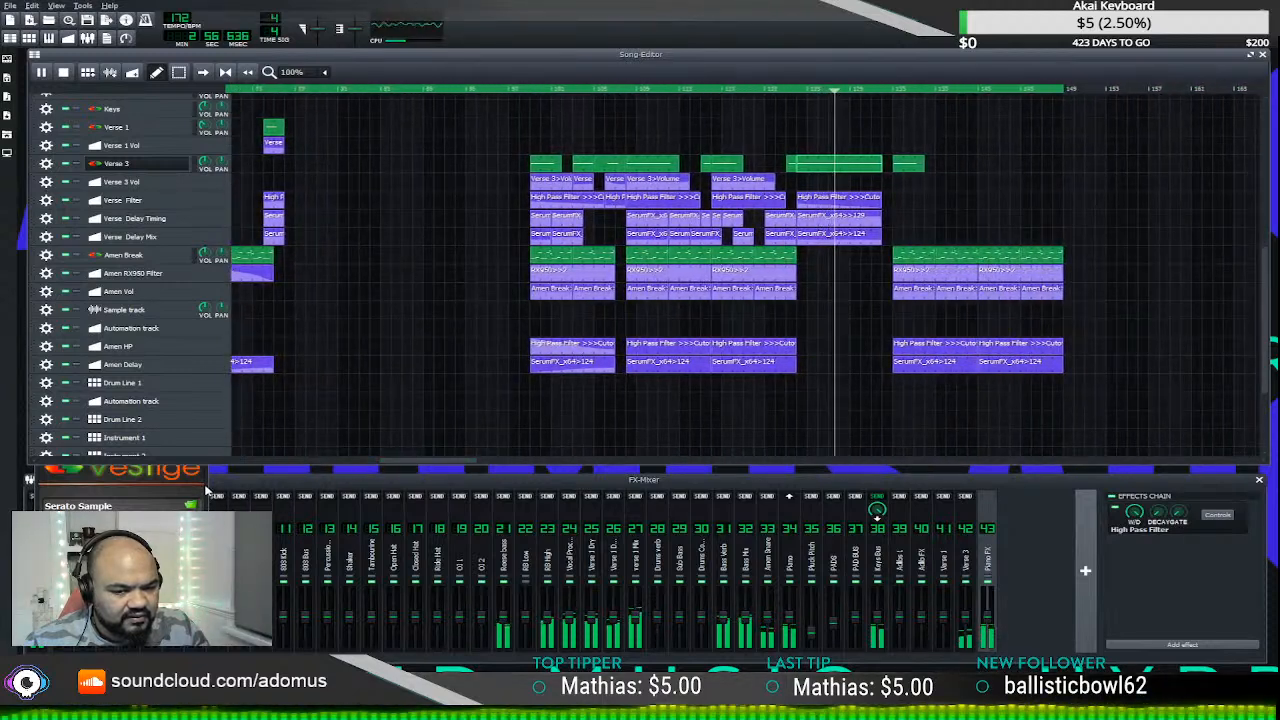
click(205, 489)
click(203, 383)
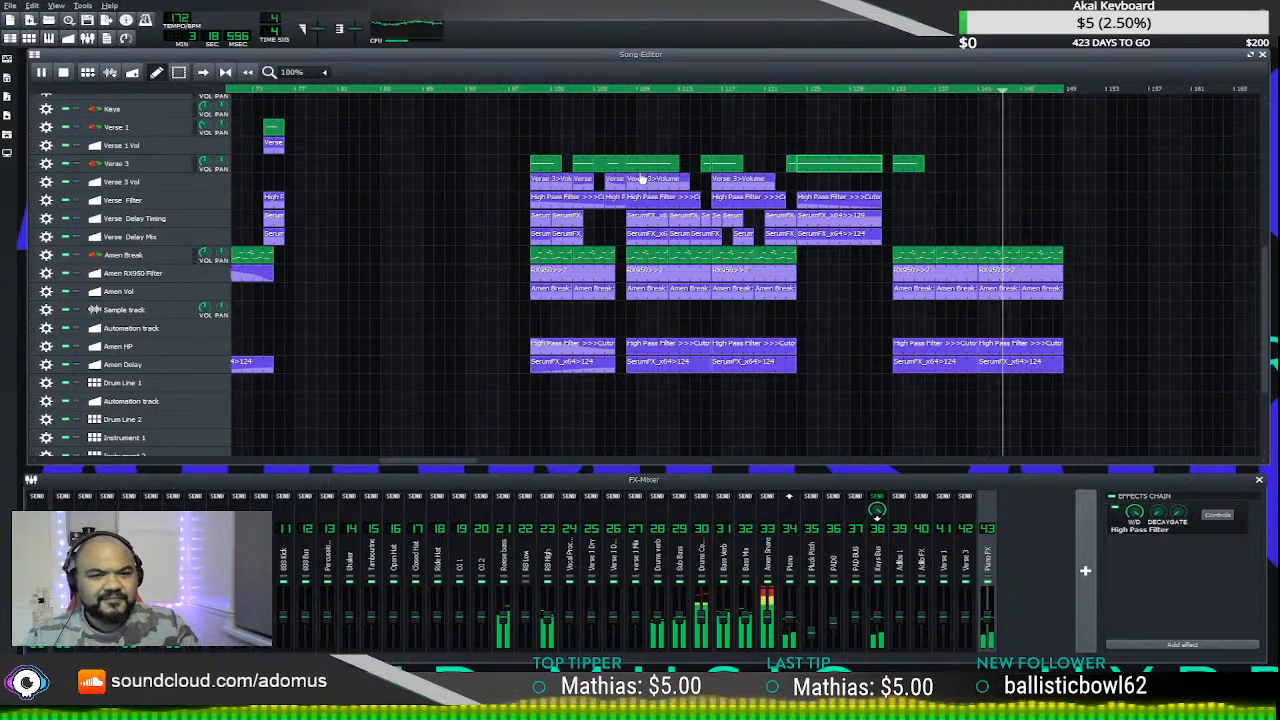
- Copy the short Verse 3 clip from bar 133 to bar 141 and play back the section
drag(912, 167, 996, 166)
click(885, 91)
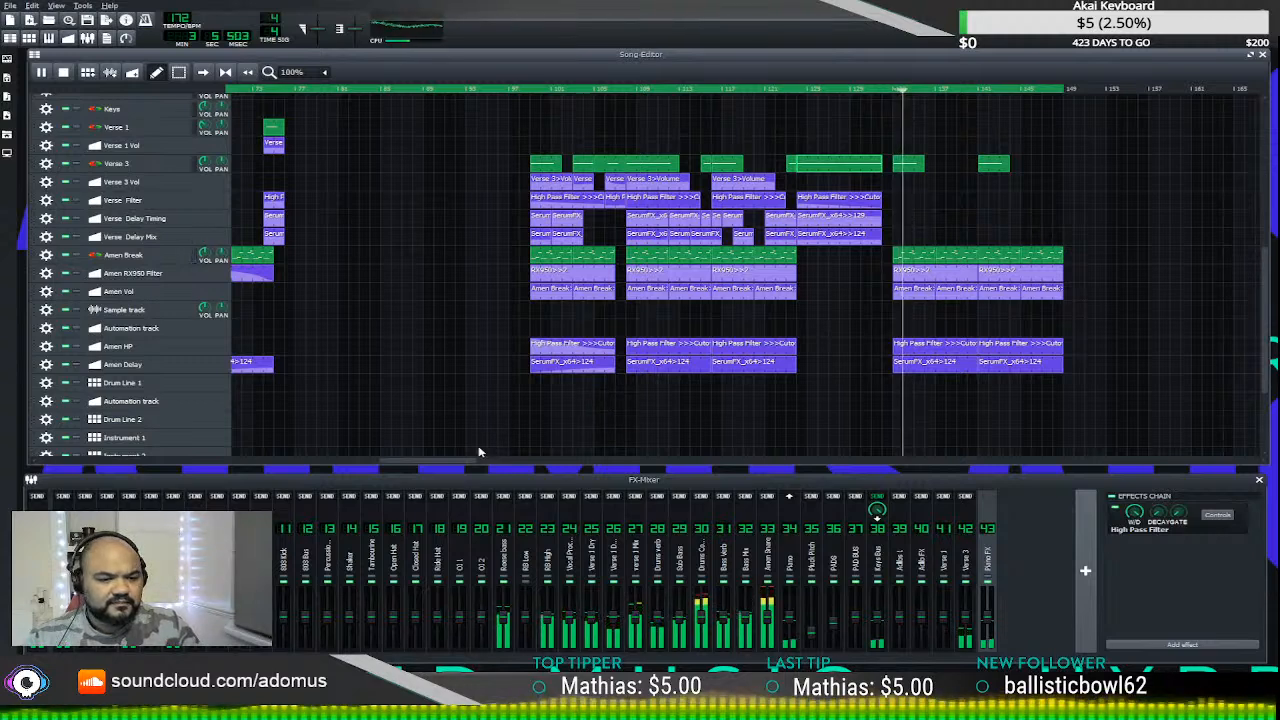
drag(455, 463, 426, 464)
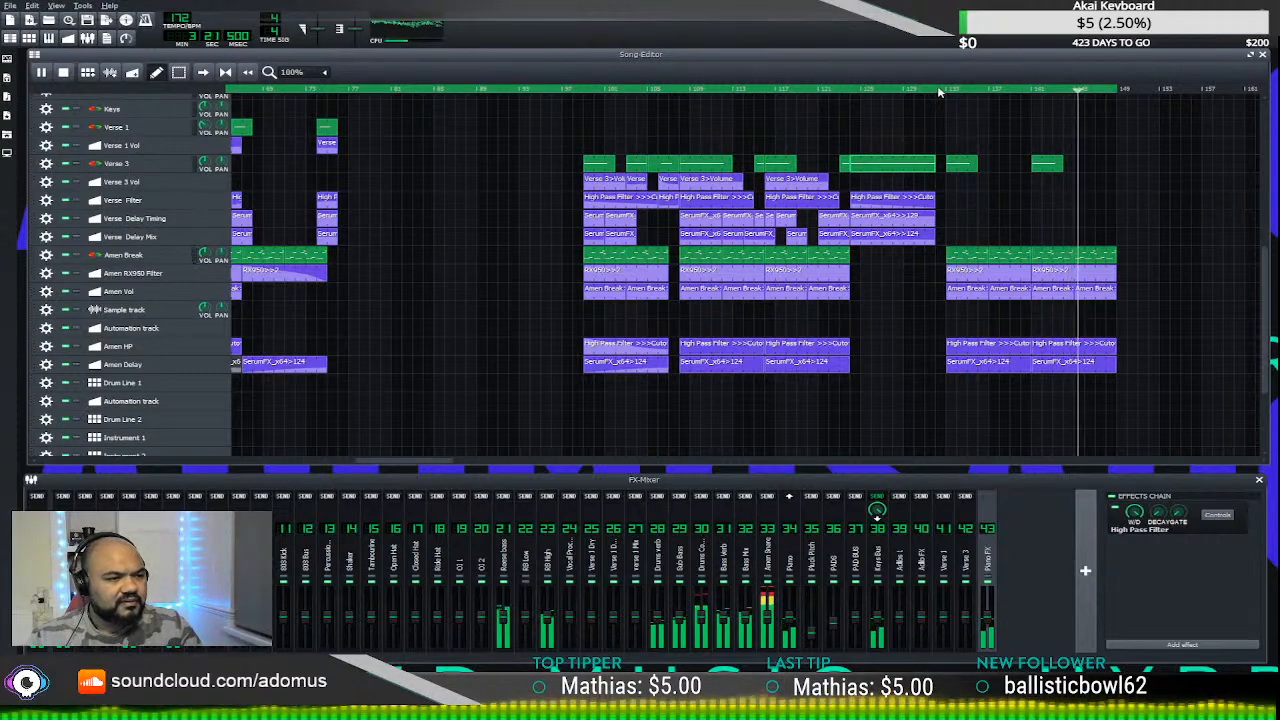
click(848, 88)
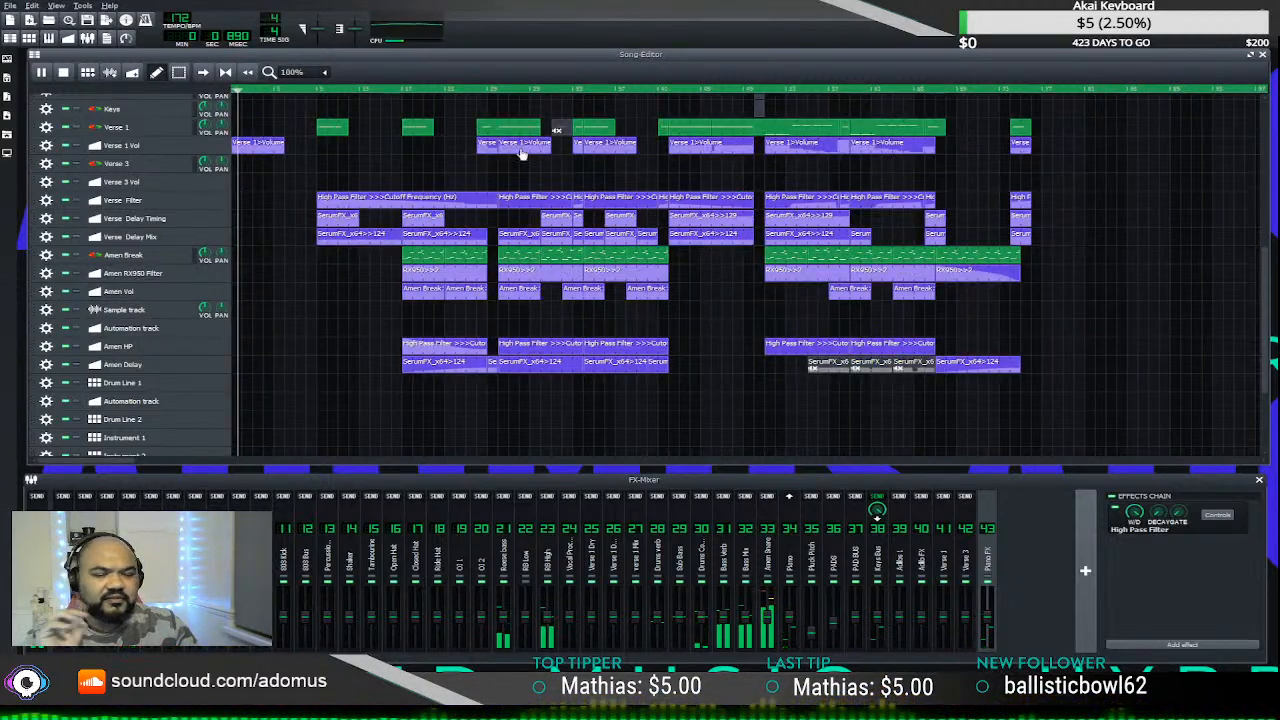
click(62, 72)
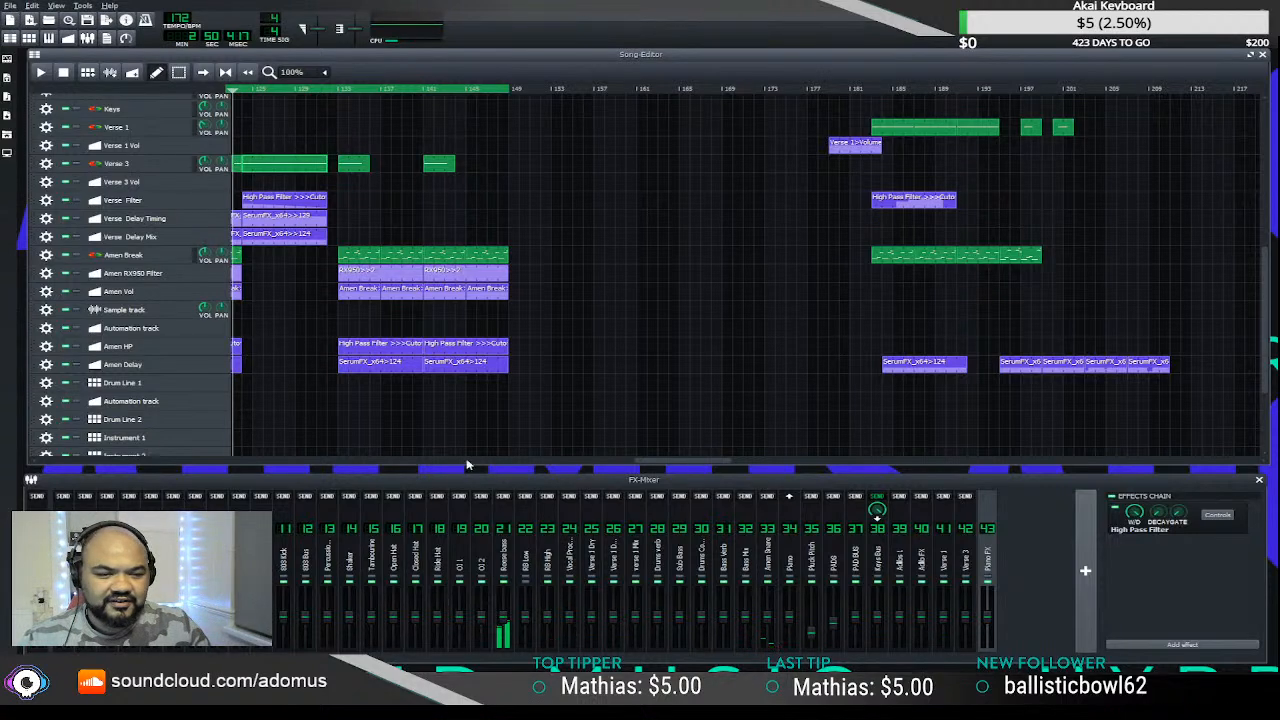
- Play back the passage around bar 133 to check the timing of the short Verse 3 clip
drag(665, 465, 537, 424)
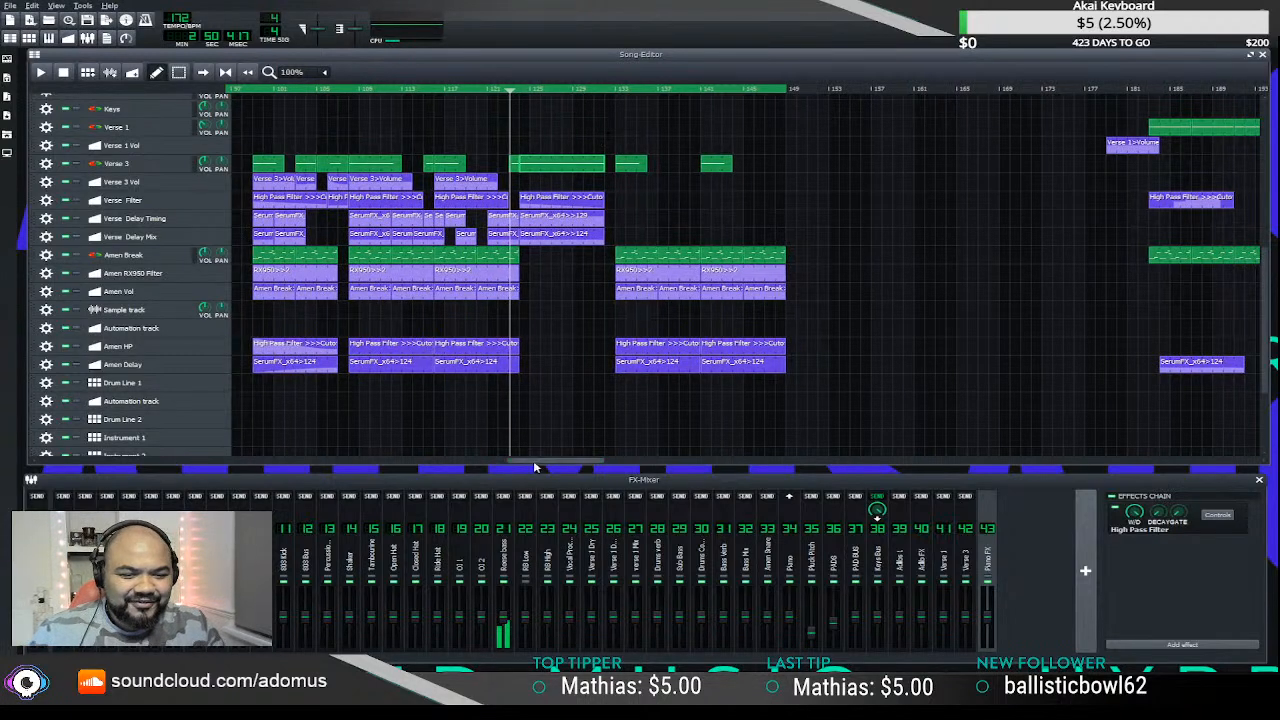
mouse_move(533, 462)
mouse_down()
mouse_move(494, 462)
mouse_move(552, 460)
mouse_up()
scroll(700, 215, up, 1)
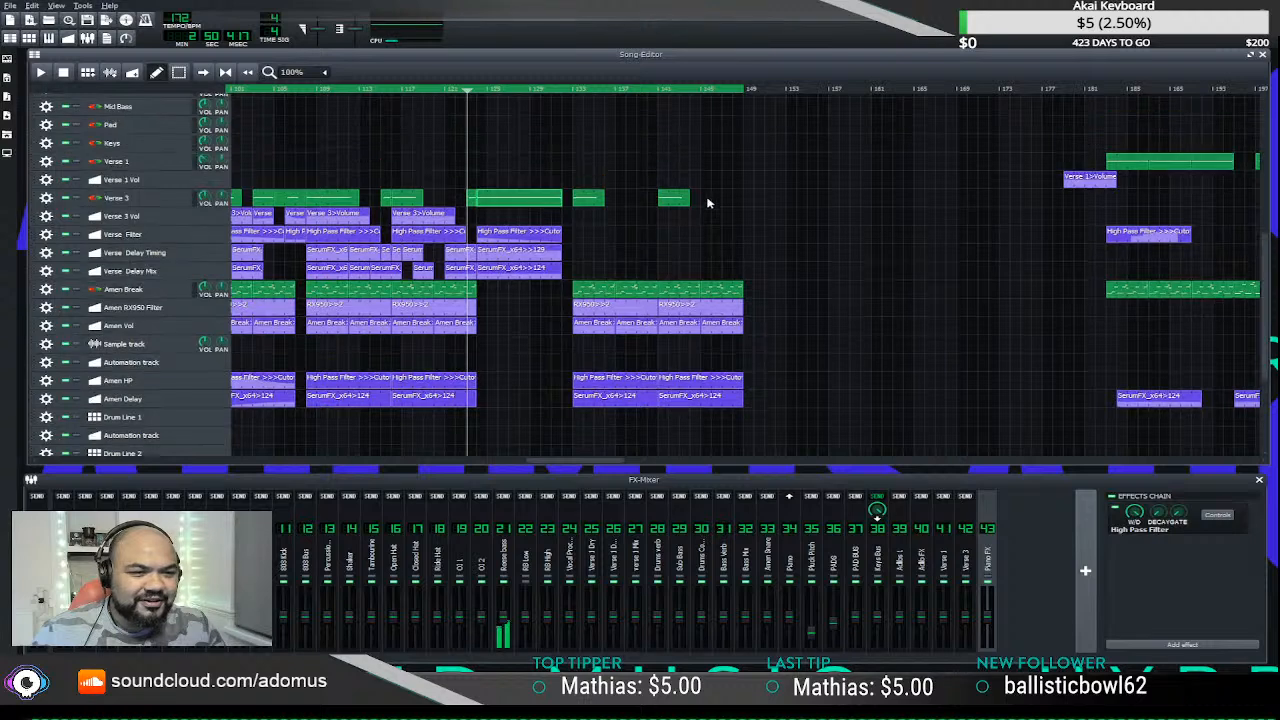
scroll(690, 215, up, 2)
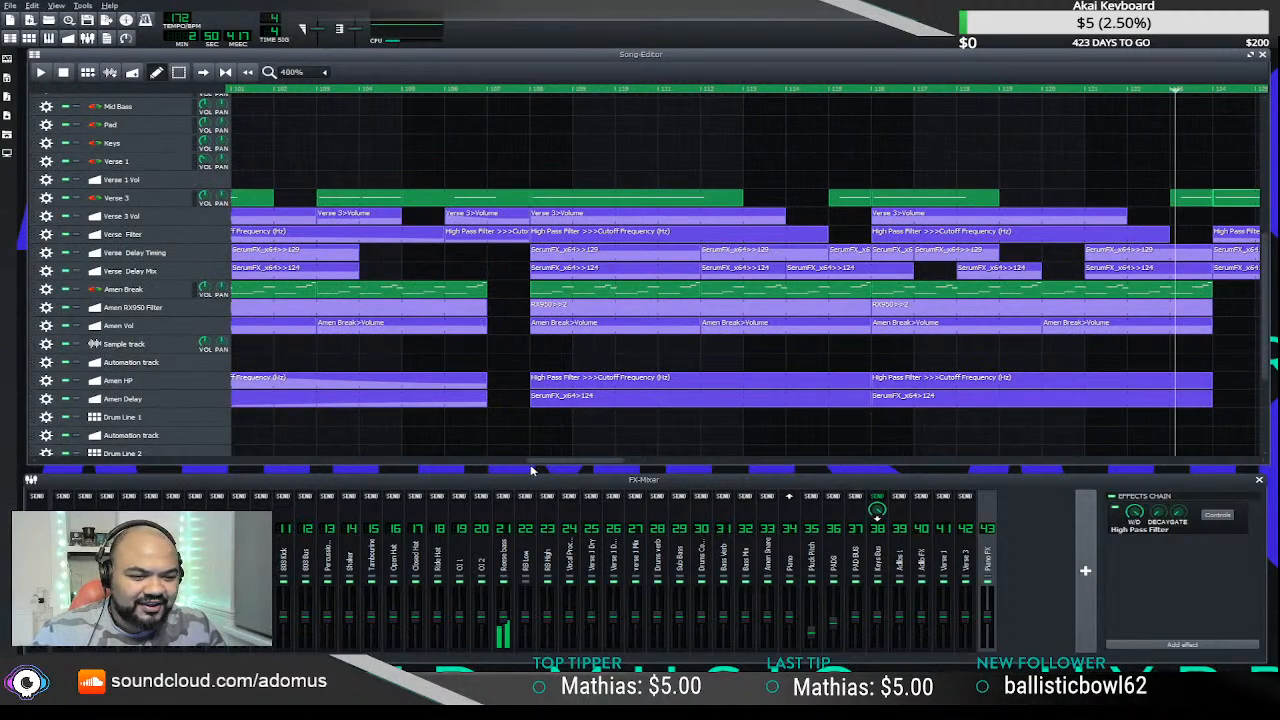
drag(532, 466, 651, 466)
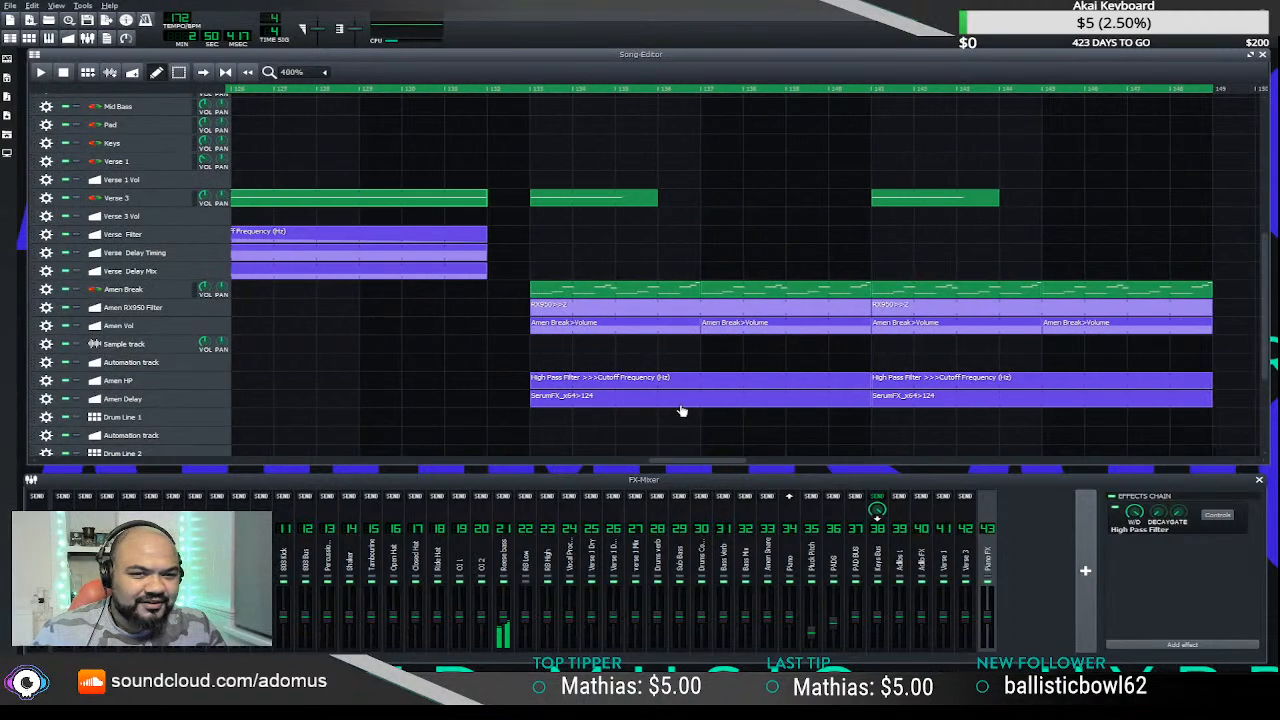
scroll(453, 175, down, 1)
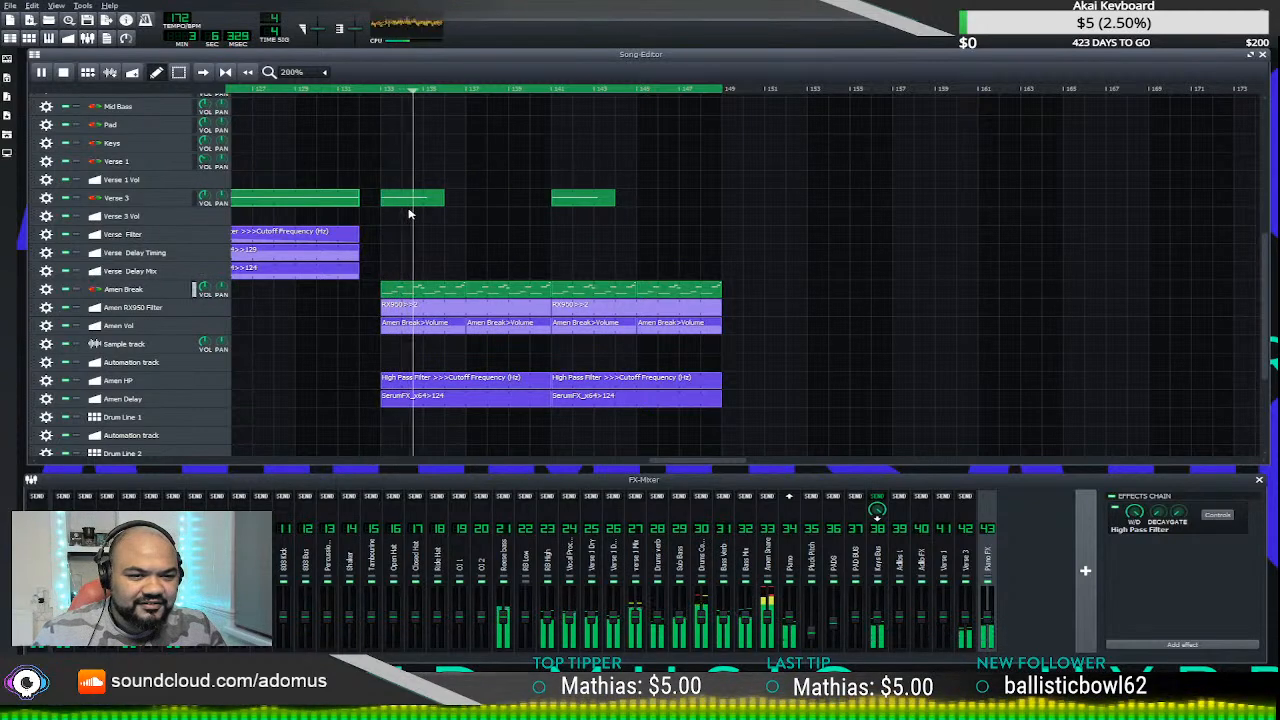
key(space)
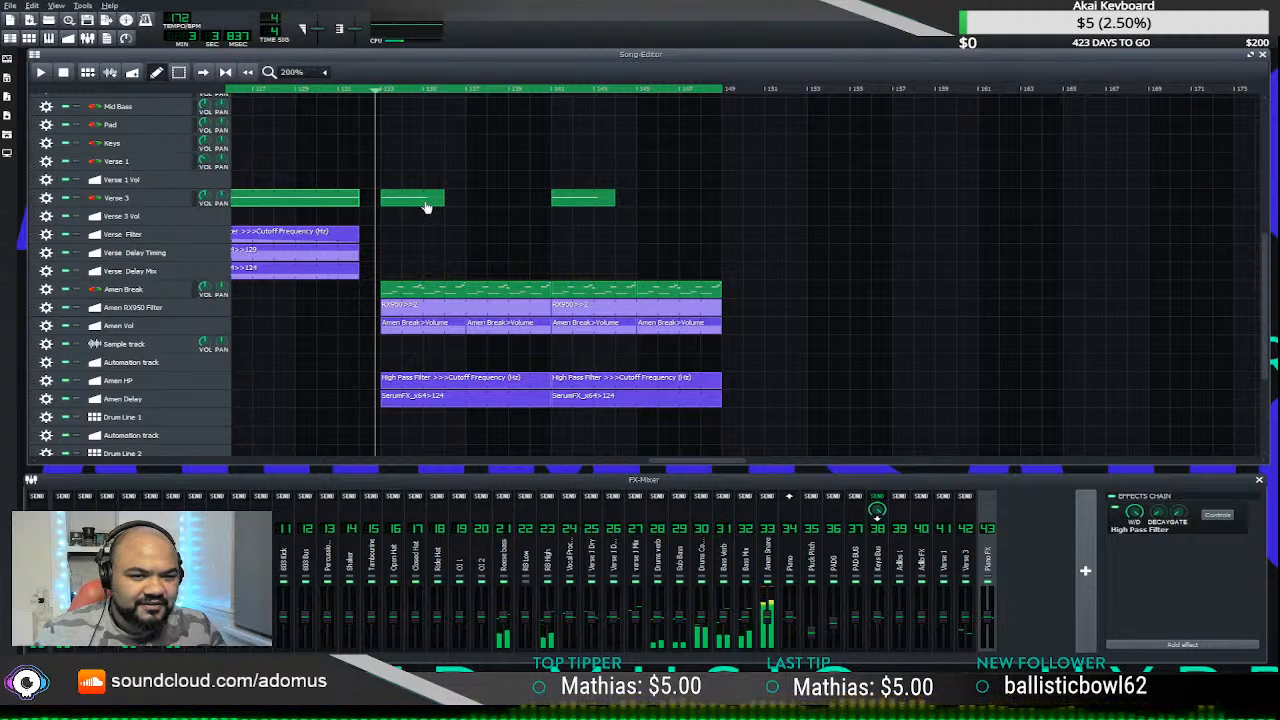
- Slightly lengthen the note inside the short Verse 3 clip at bar 133, audition it and close the piano roll
double_click(410, 198)
scroll(398, 288, up, 1)
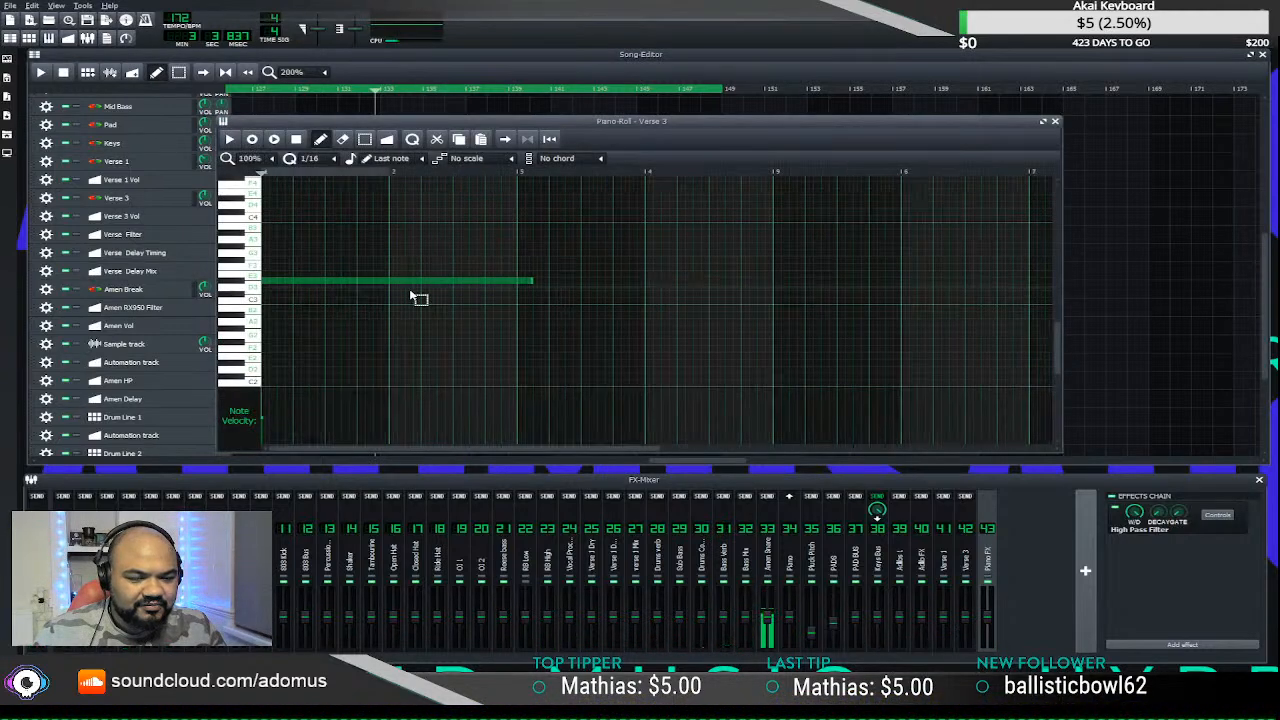
drag(531, 281, 541, 281)
click(234, 141)
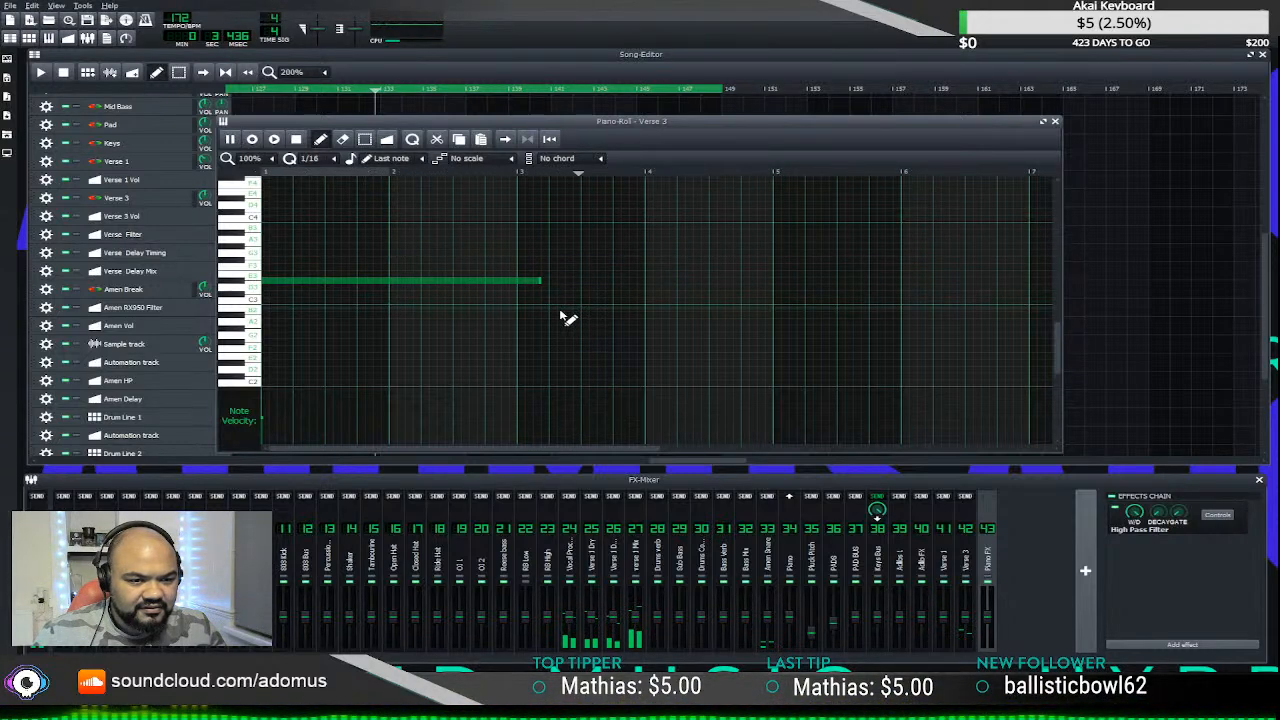
click(1054, 121)
click(66, 73)
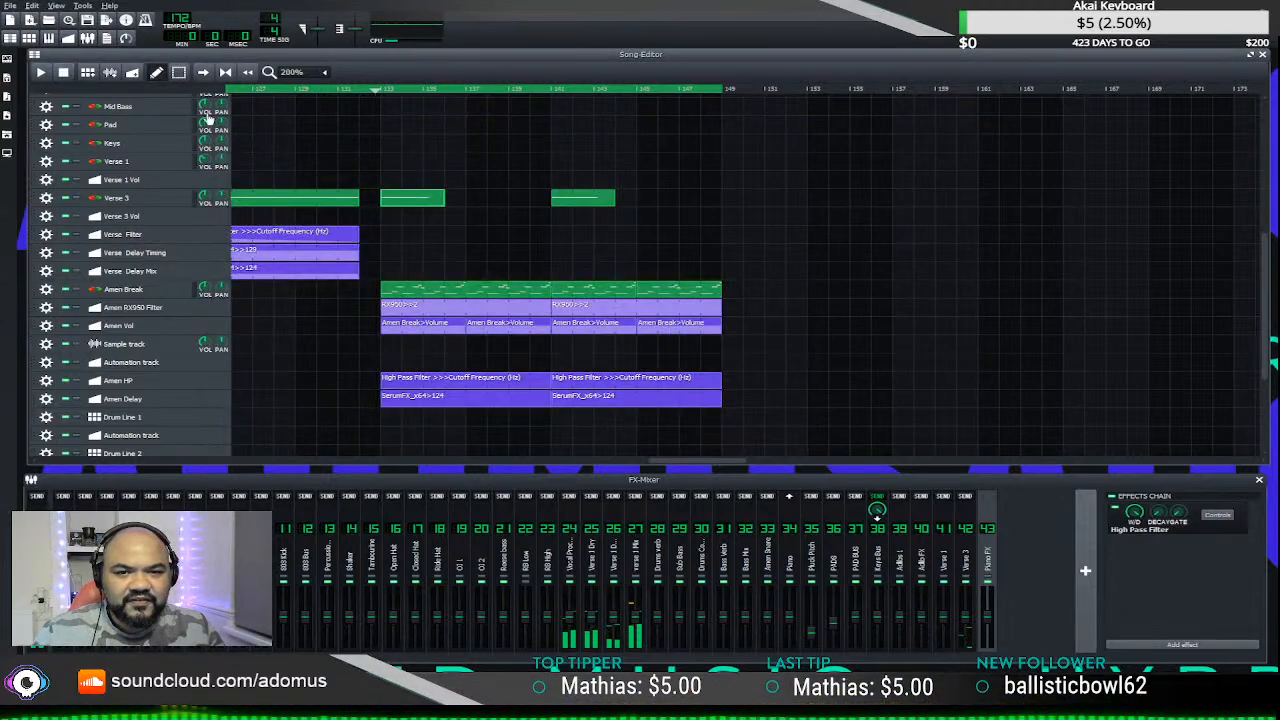
- Copy the edited Verse 3 clip from bar 133 to bar 141 and play back the section
drag(420, 201, 558, 198)
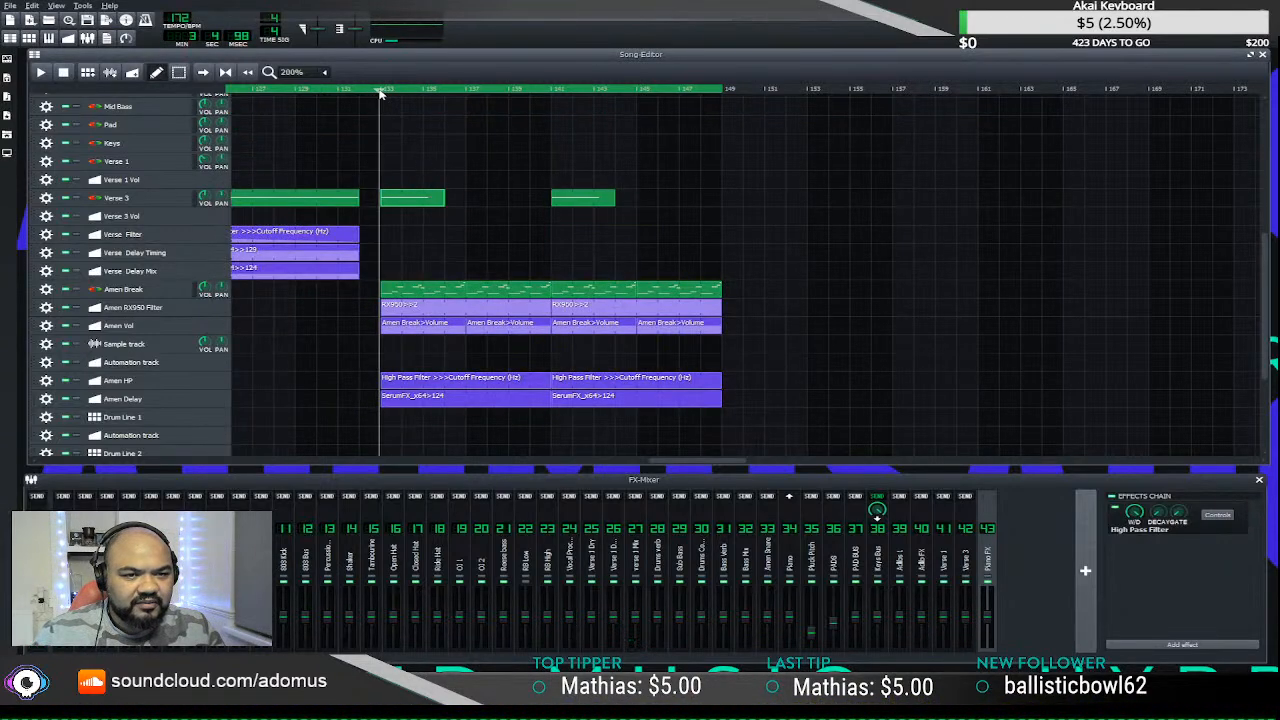
key(space)
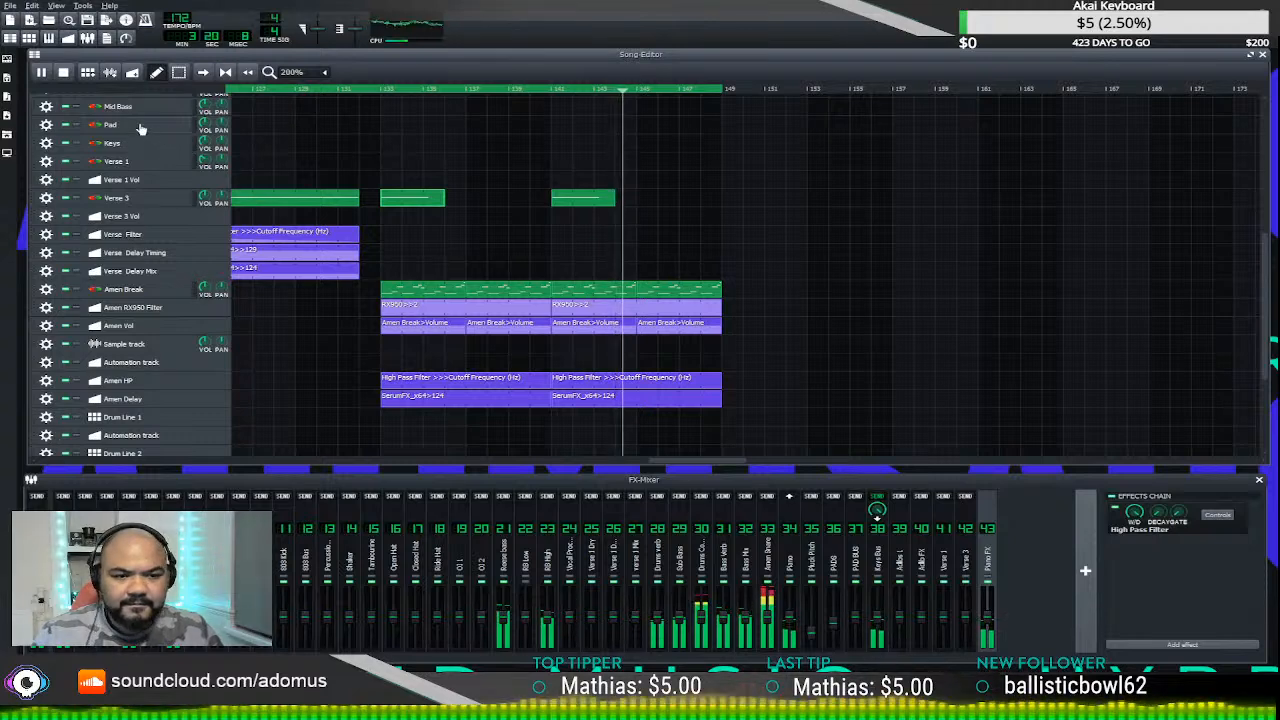
scroll(557, 295, down, 5)
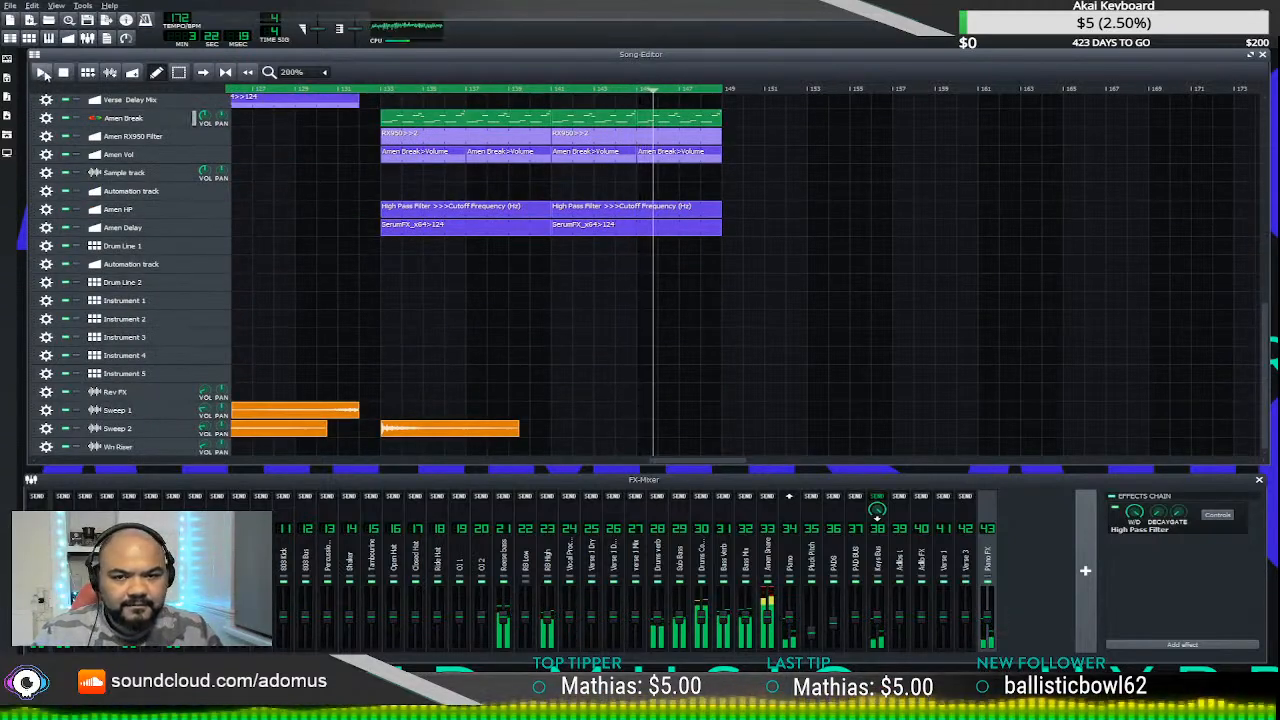
click(41, 73)
- Place two Sweep 1 clips ending at bars 141 and 149 and play back from just before bar 133
drag(451, 413, 483, 411)
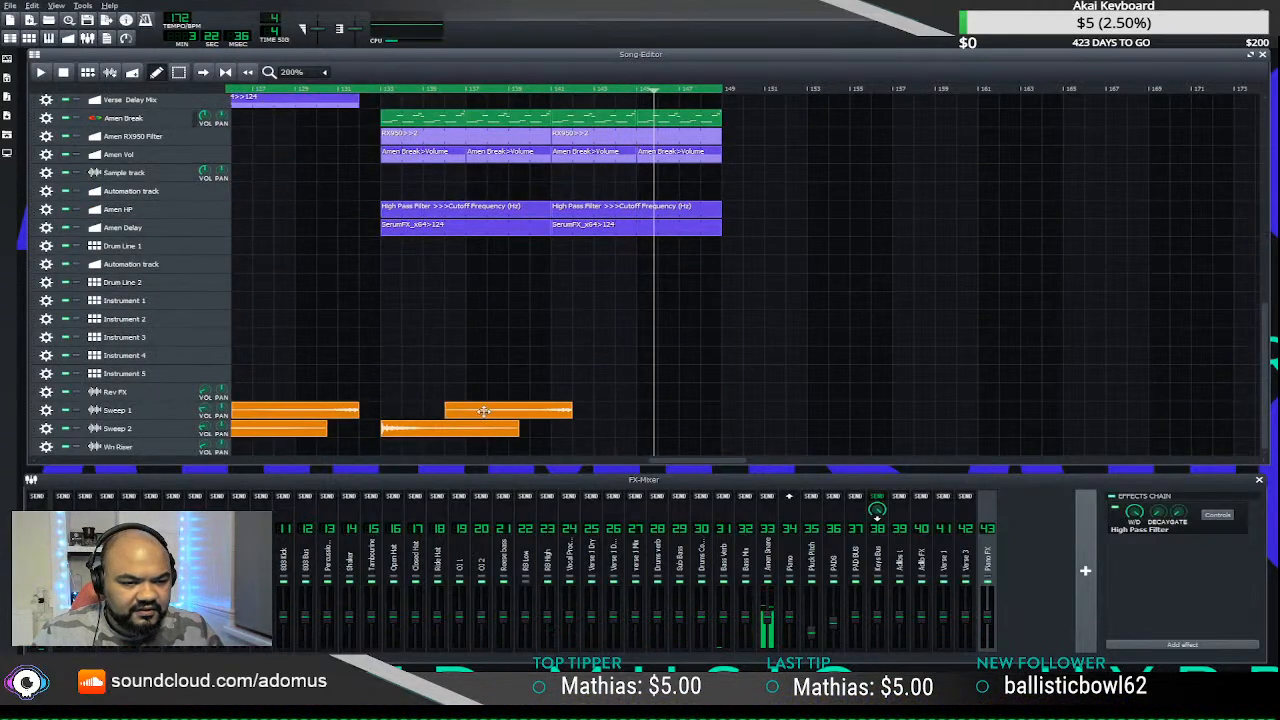
drag(585, 411, 590, 410)
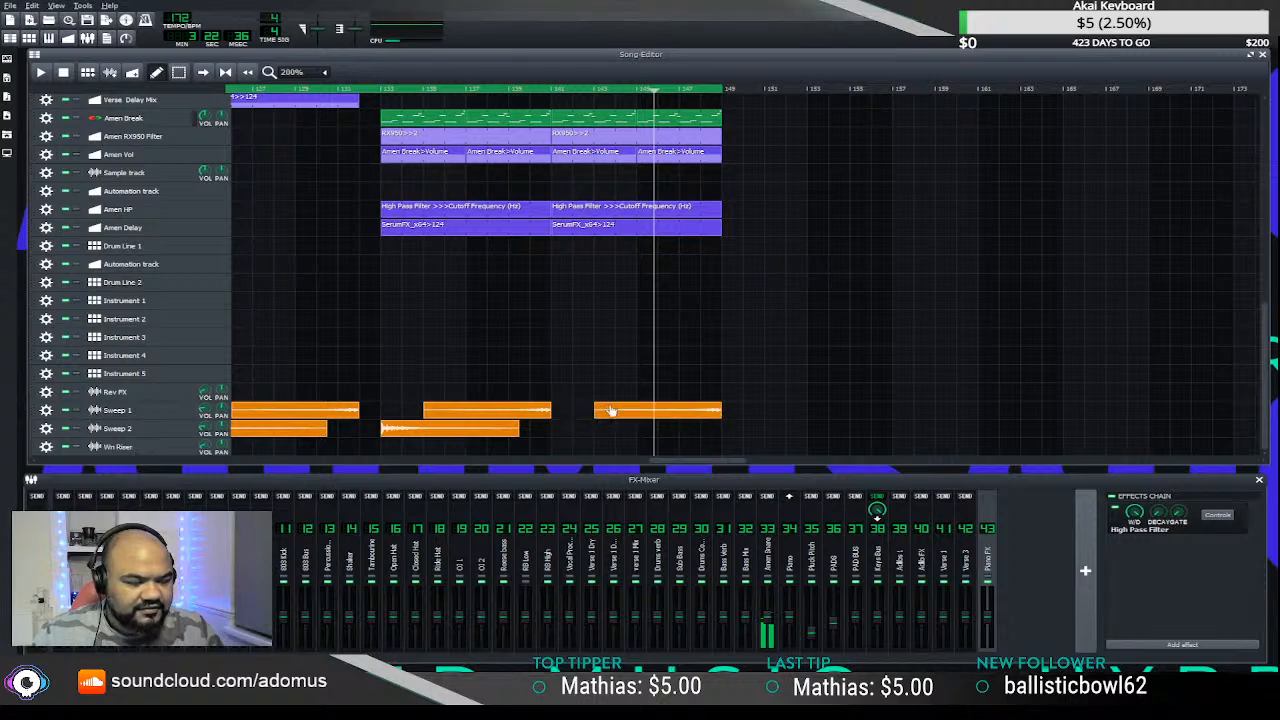
scroll(500, 360, up, 6)
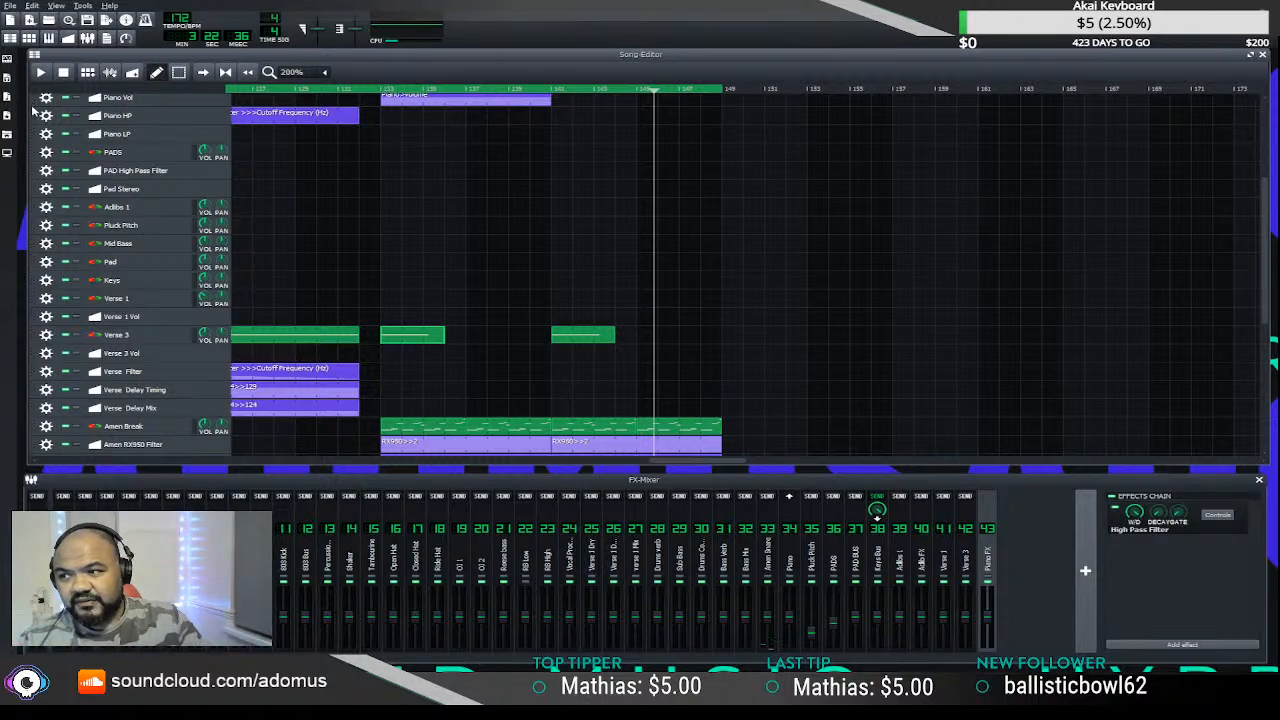
click(376, 92)
key(space)
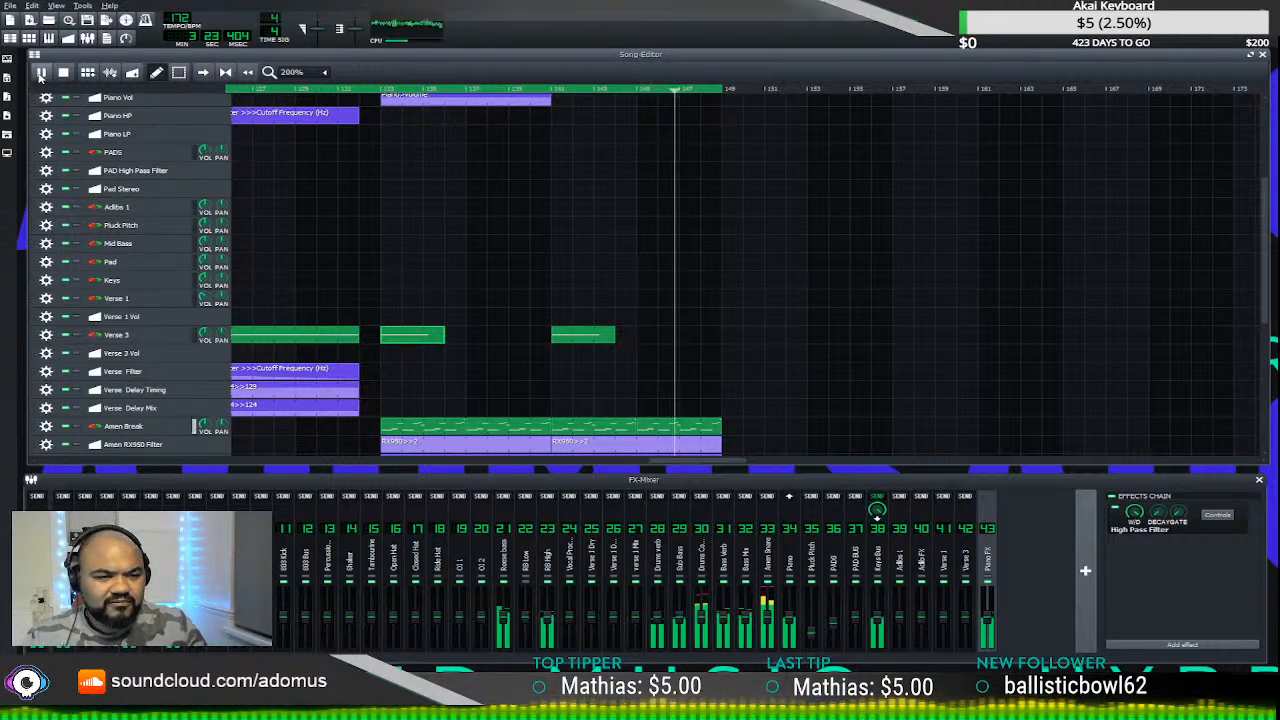
- Open the Verse 3 track's sampler and audition pad 4 to hear where its vocal phrase ends
click(141, 334)
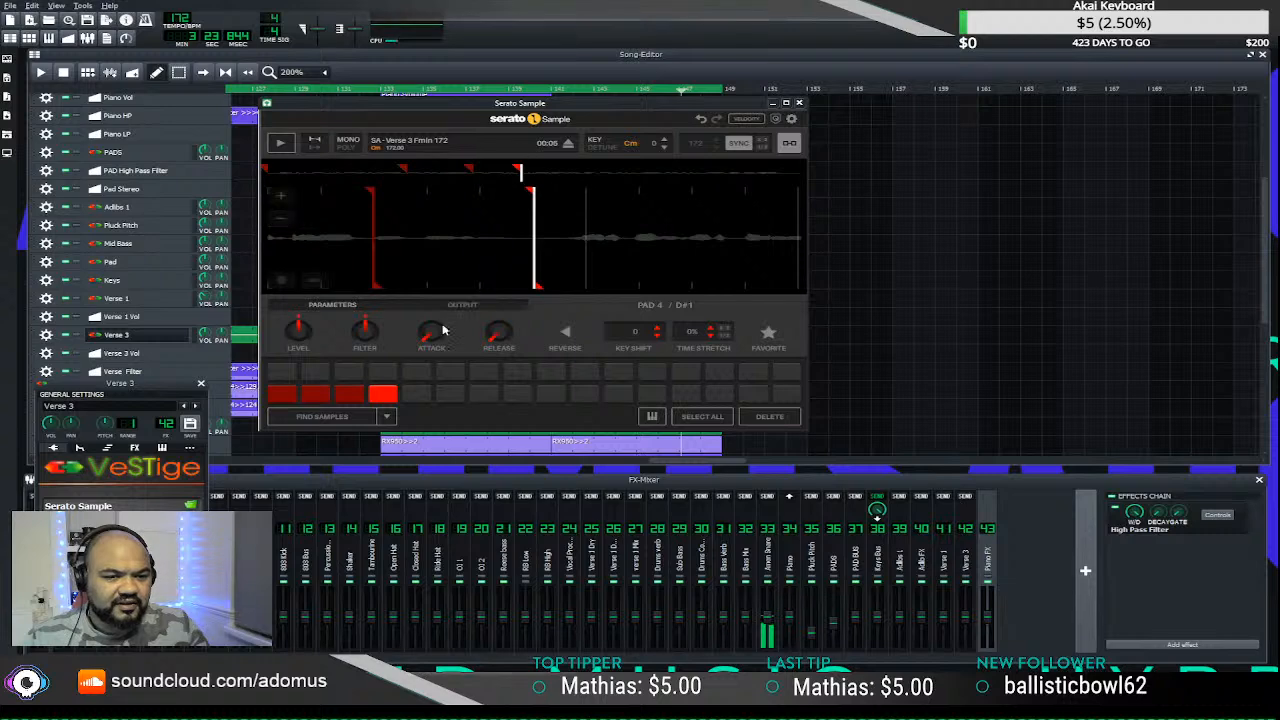
drag(466, 111, 561, 121)
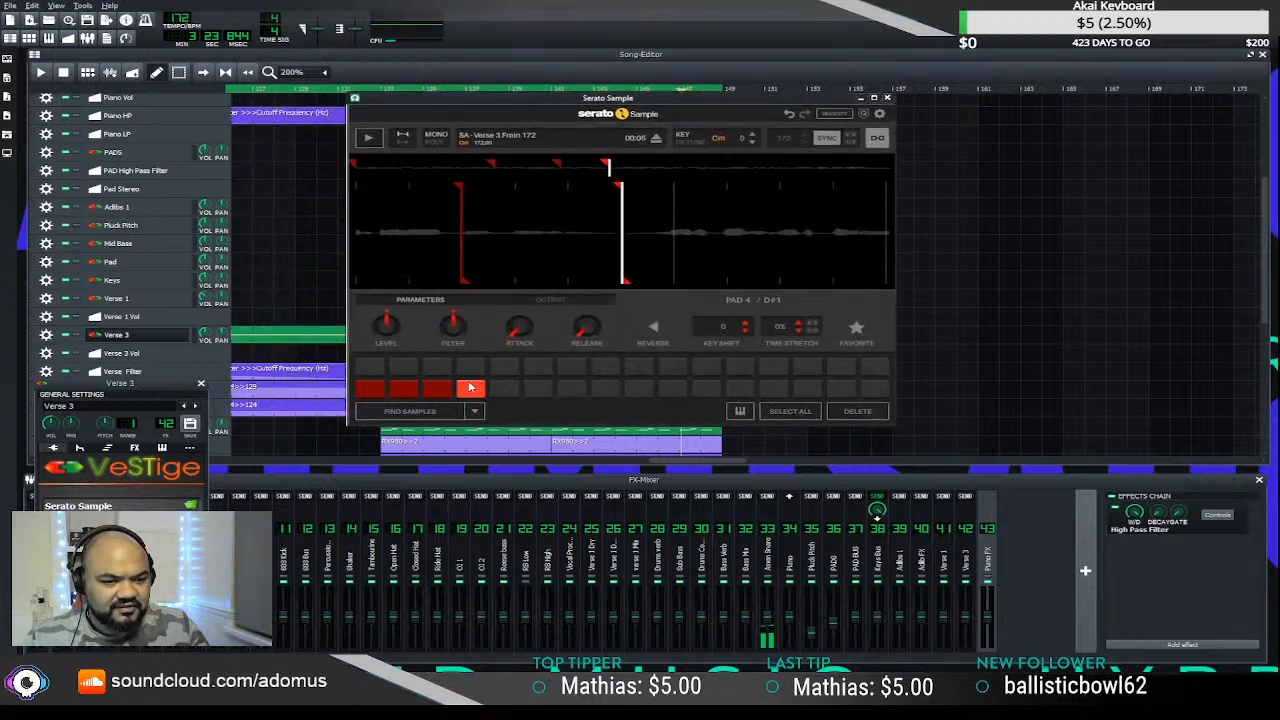
click(470, 388)
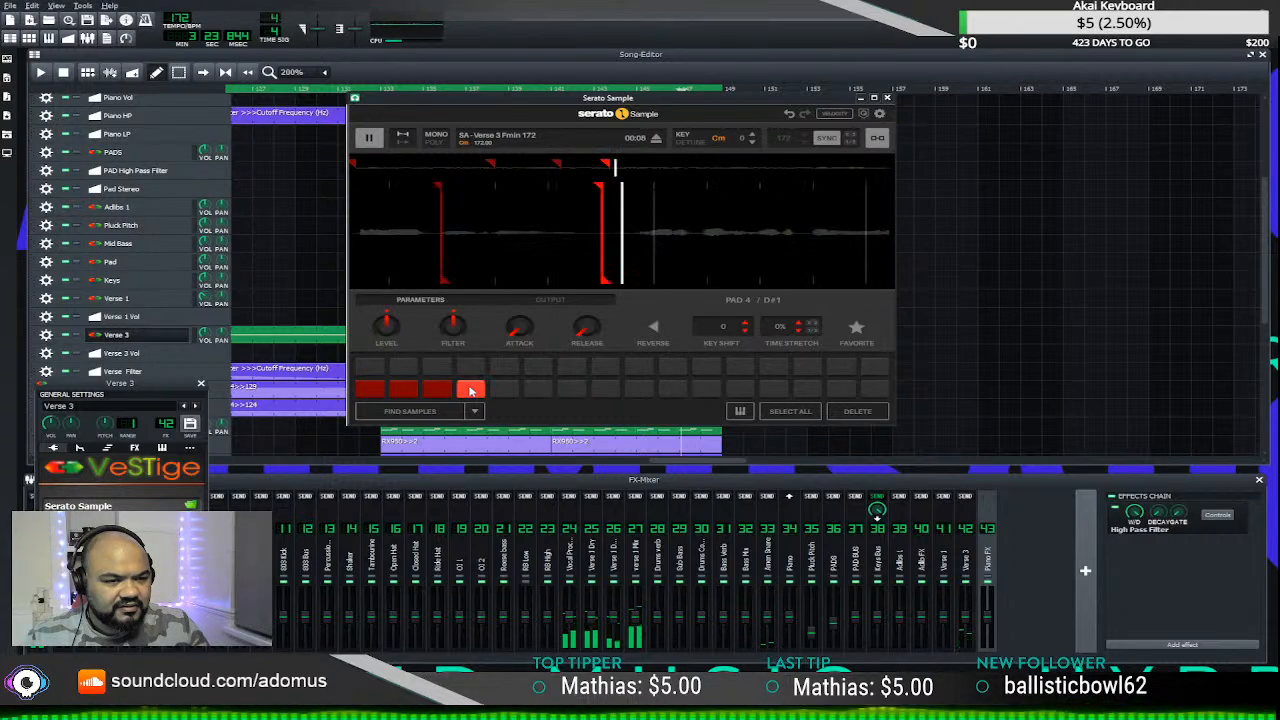
click(624, 198)
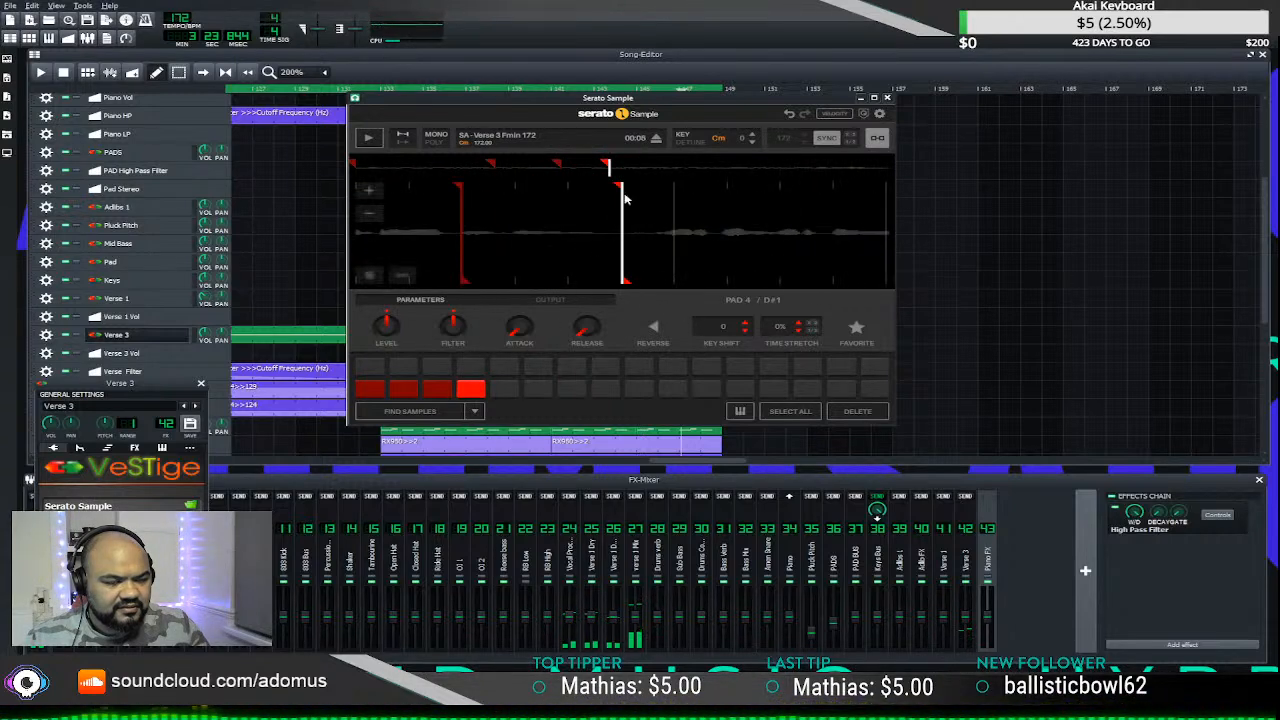
- Create a pad 5 cue point after pad 4 in the Verse 3 vocal sample and audition it
key(d)
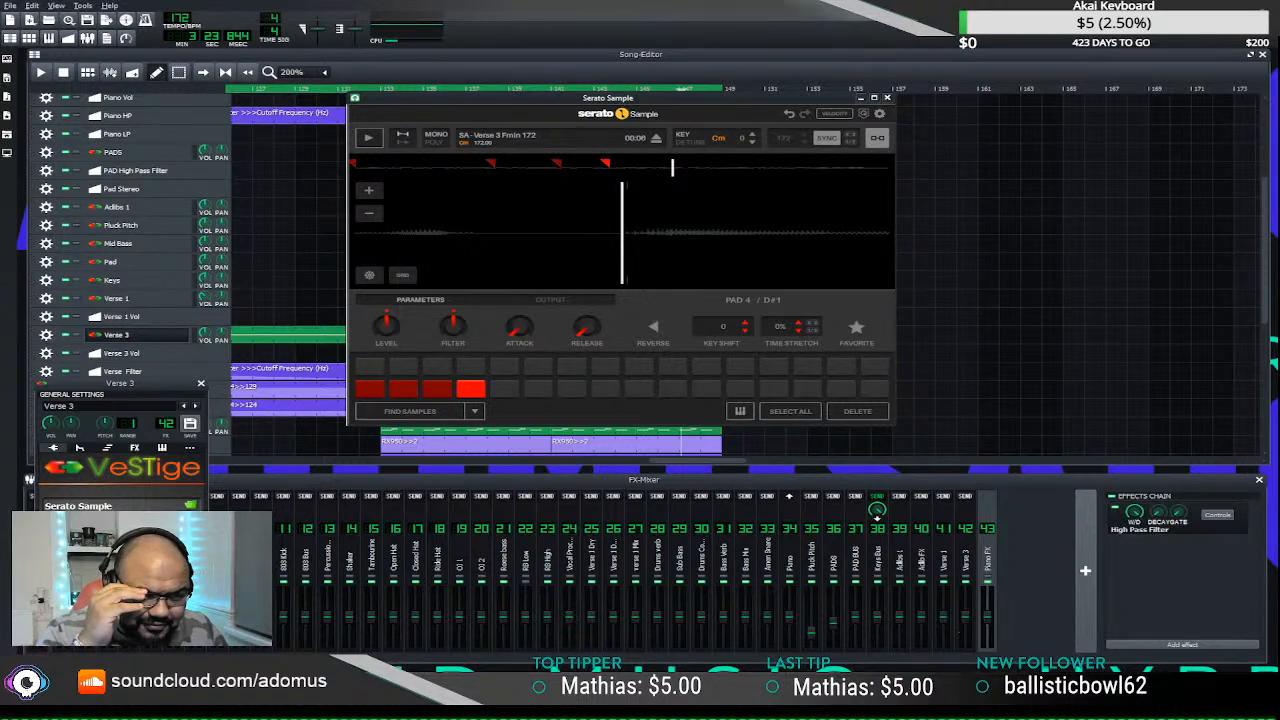
click(507, 390)
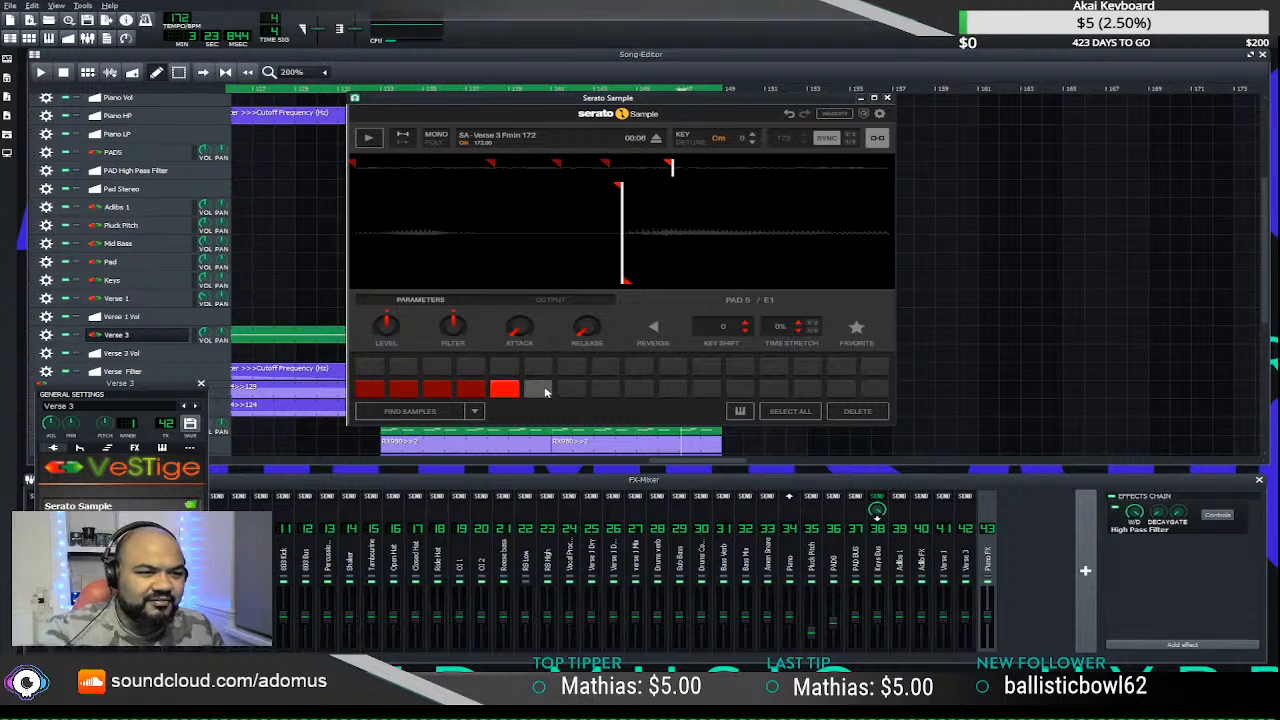
click(613, 166)
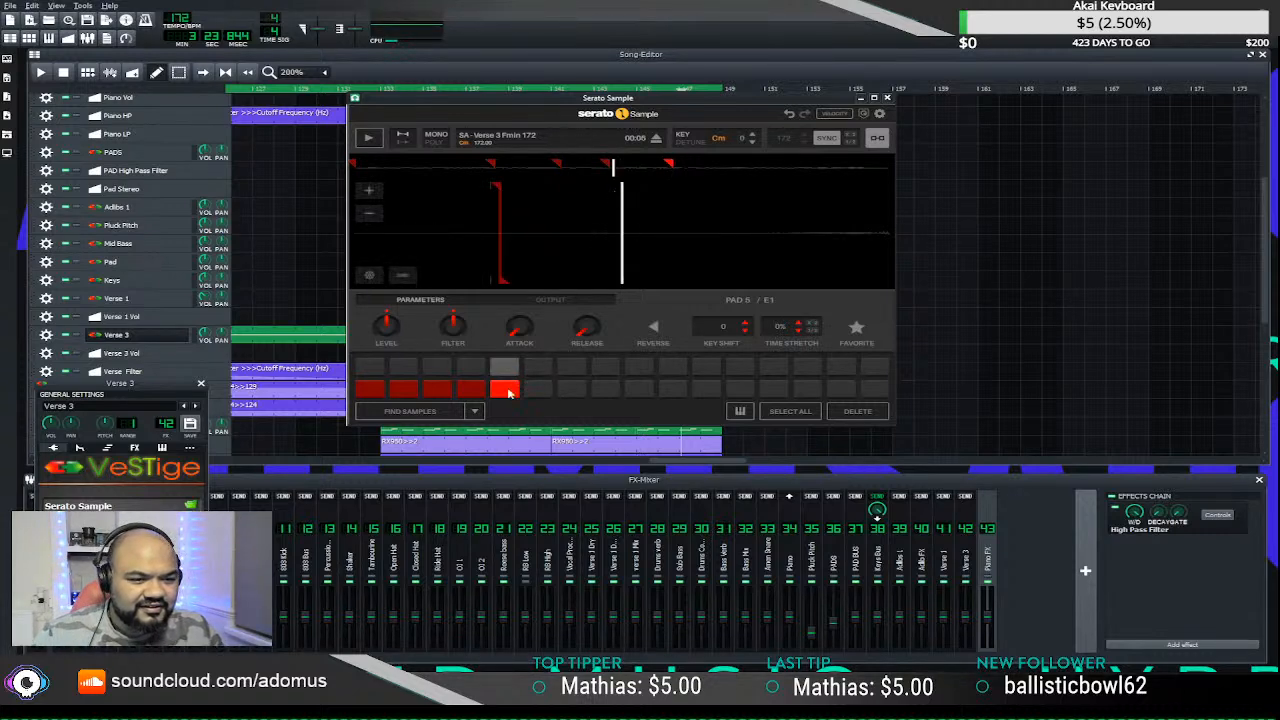
click(508, 392)
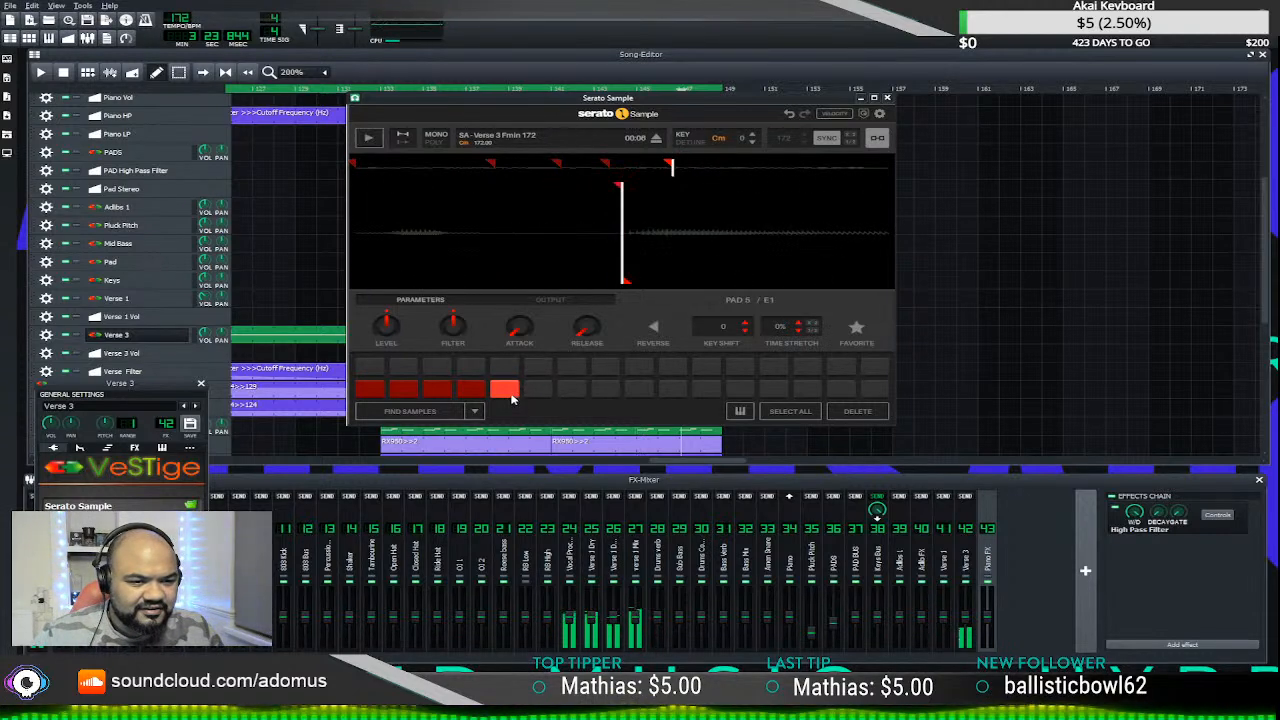
- Move pad 5's start marker slightly later in the vocal sample and fine-tune its position while auditioning the pad
drag(726, 259, 513, 259)
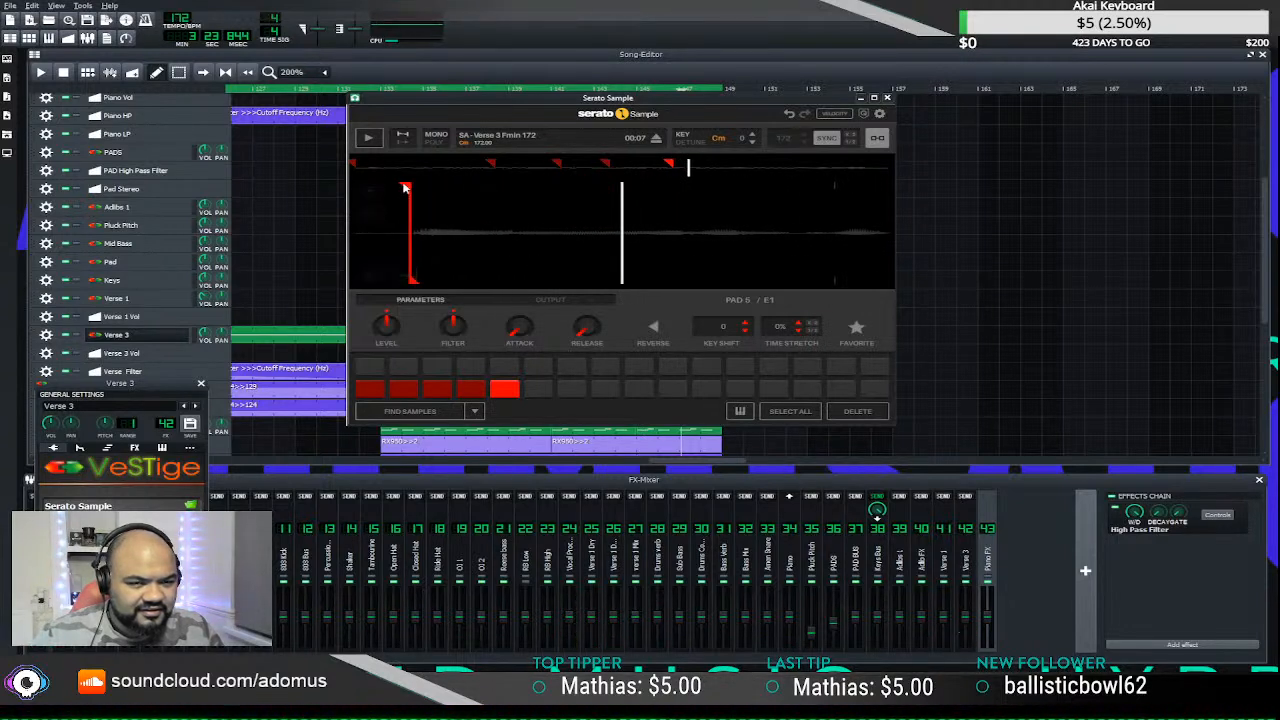
drag(620, 192, 581, 192)
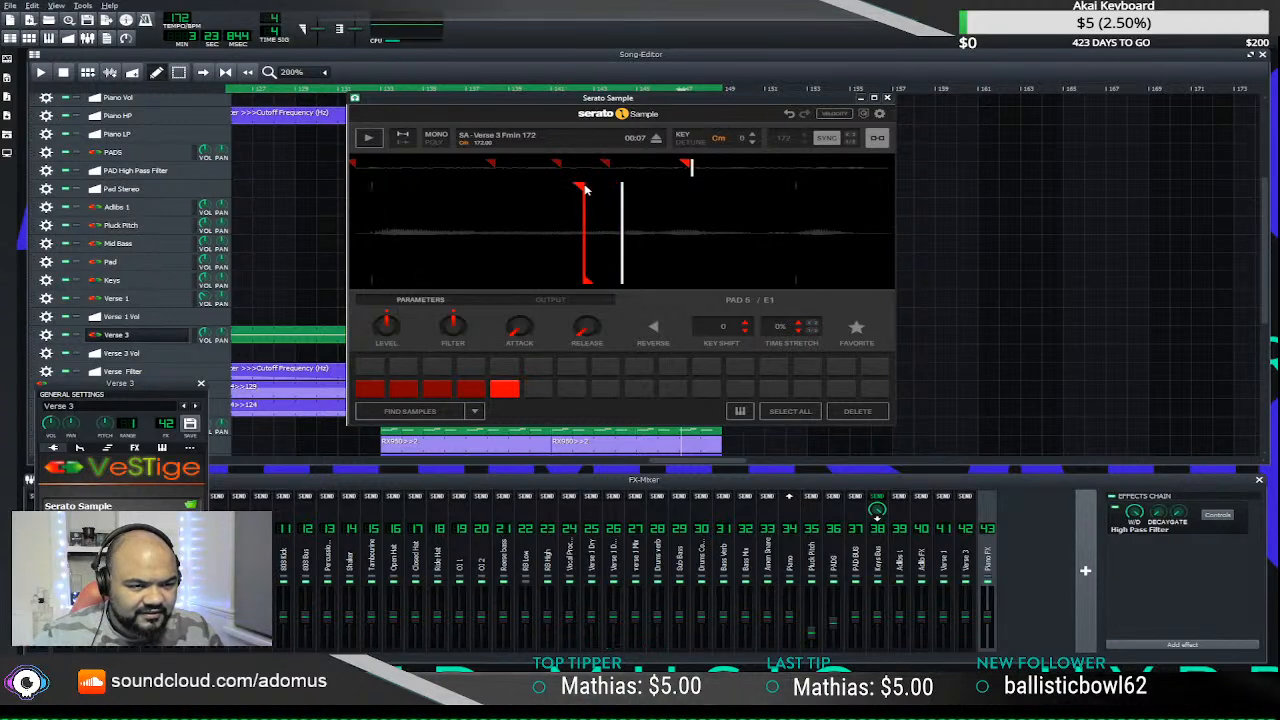
click(518, 390)
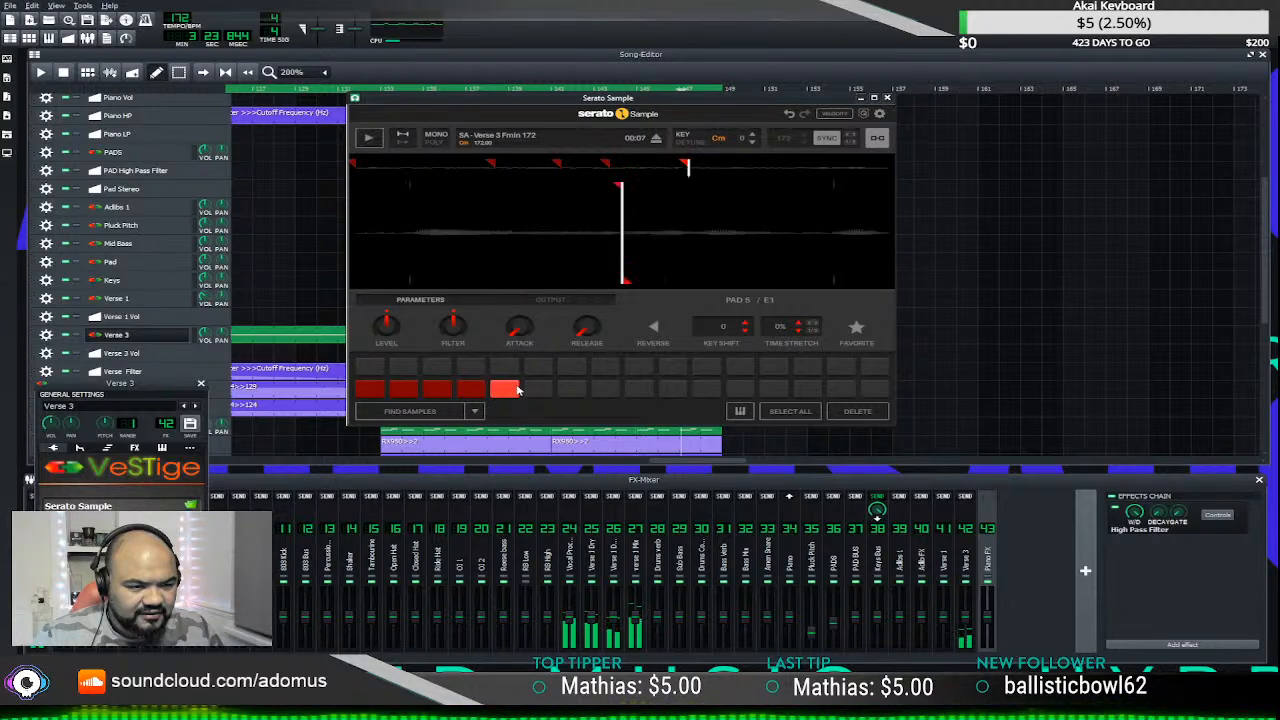
click(518, 390)
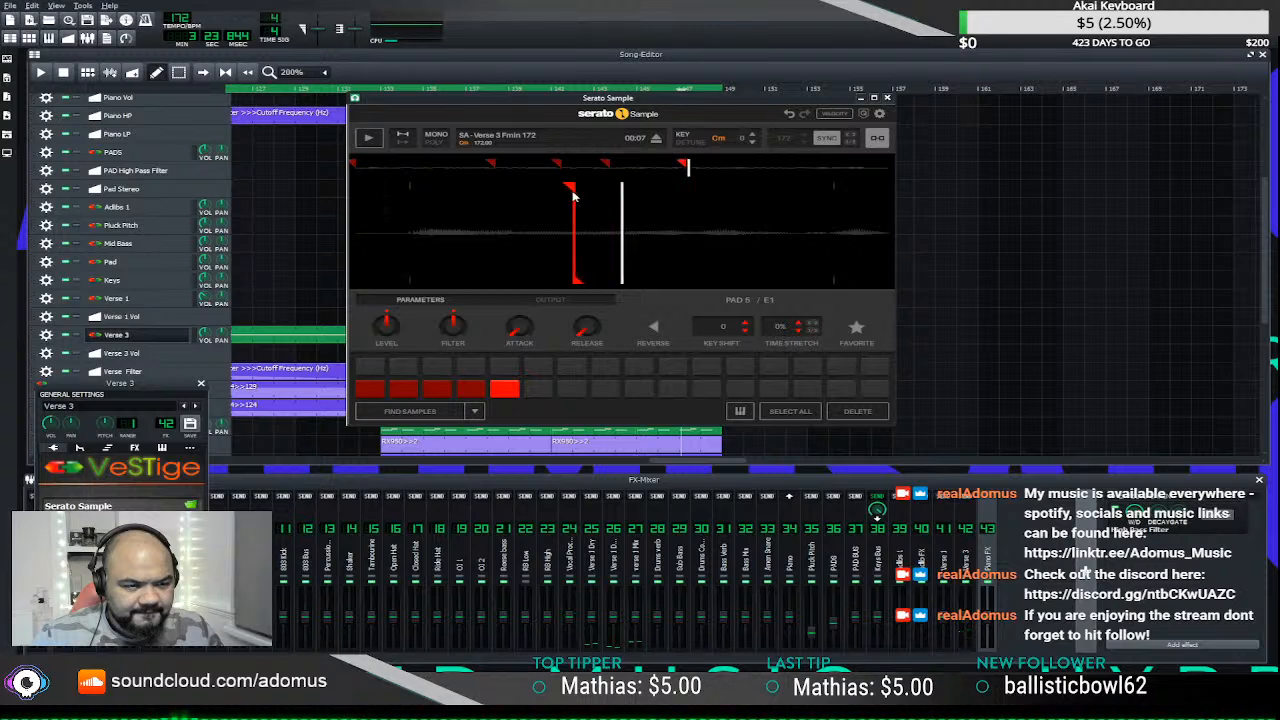
click(511, 393)
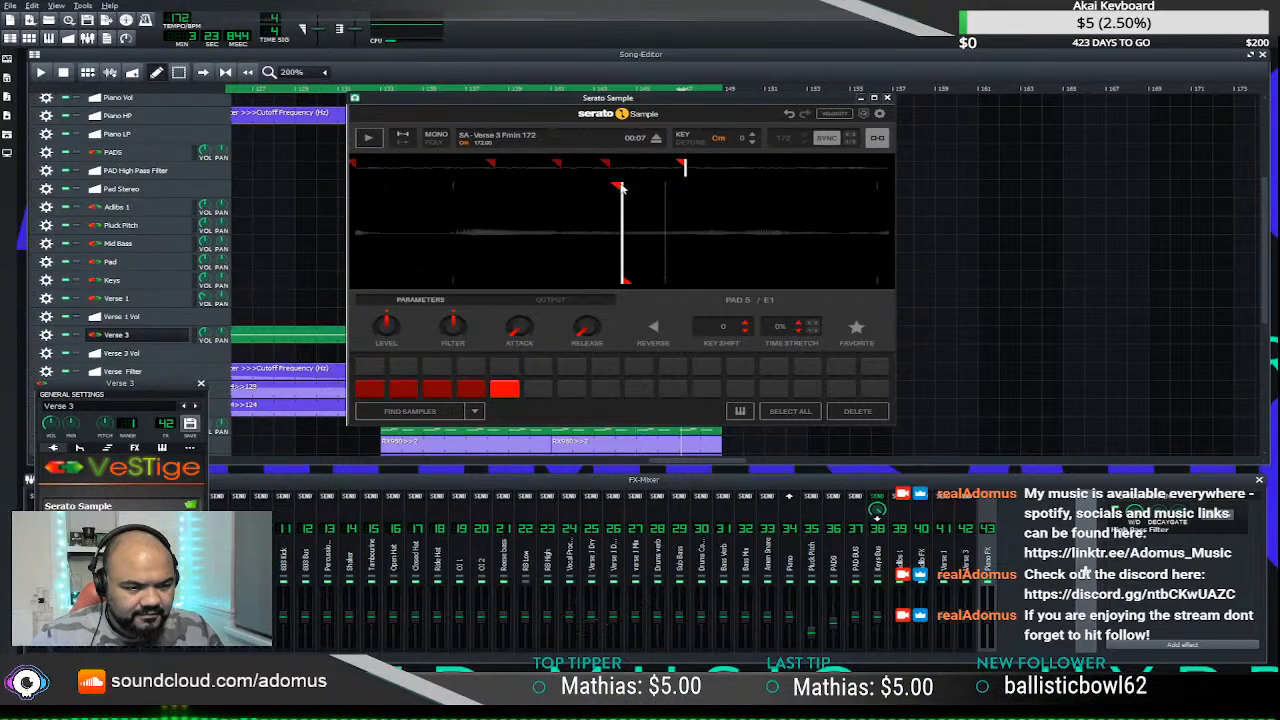
click(507, 388)
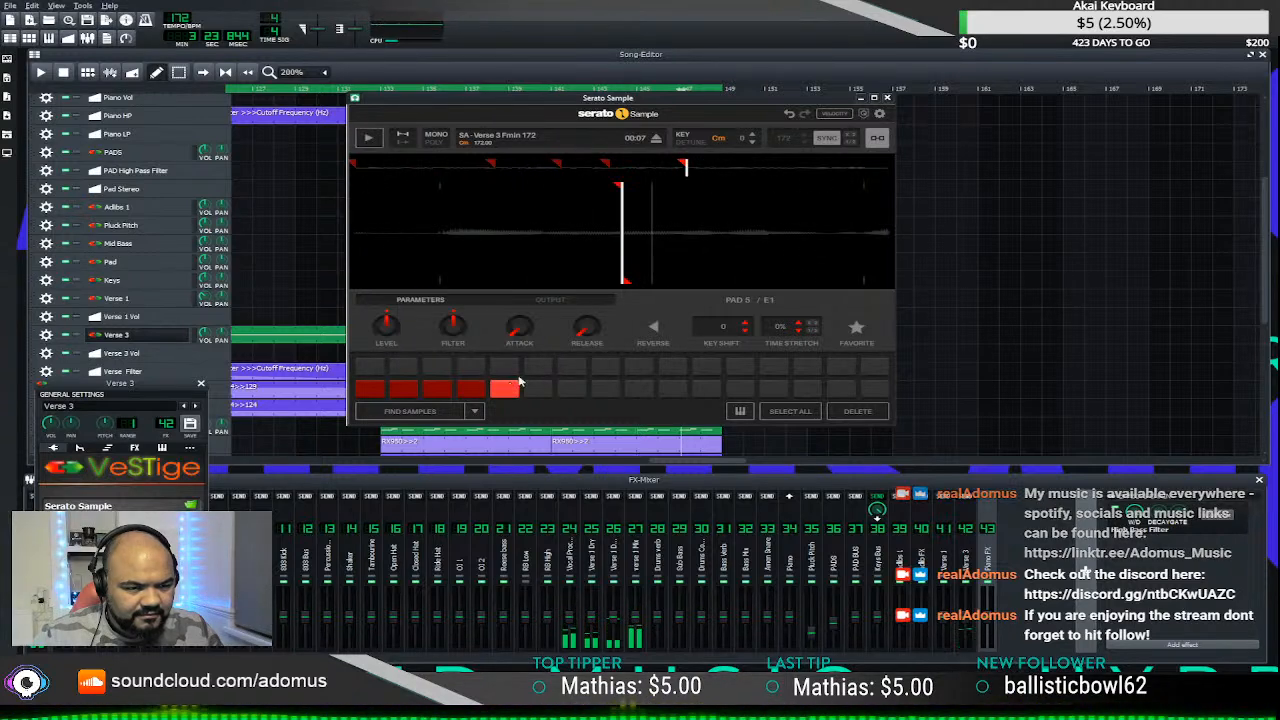
drag(600, 188, 622, 188)
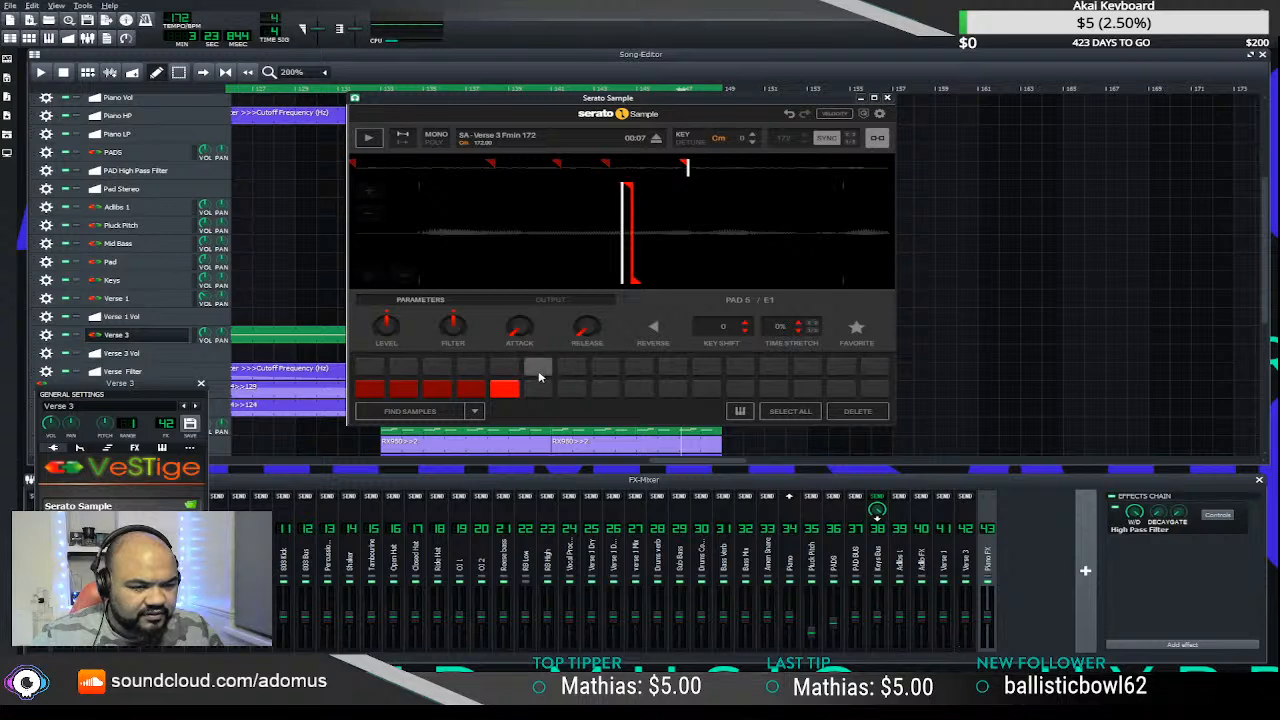
click(510, 389)
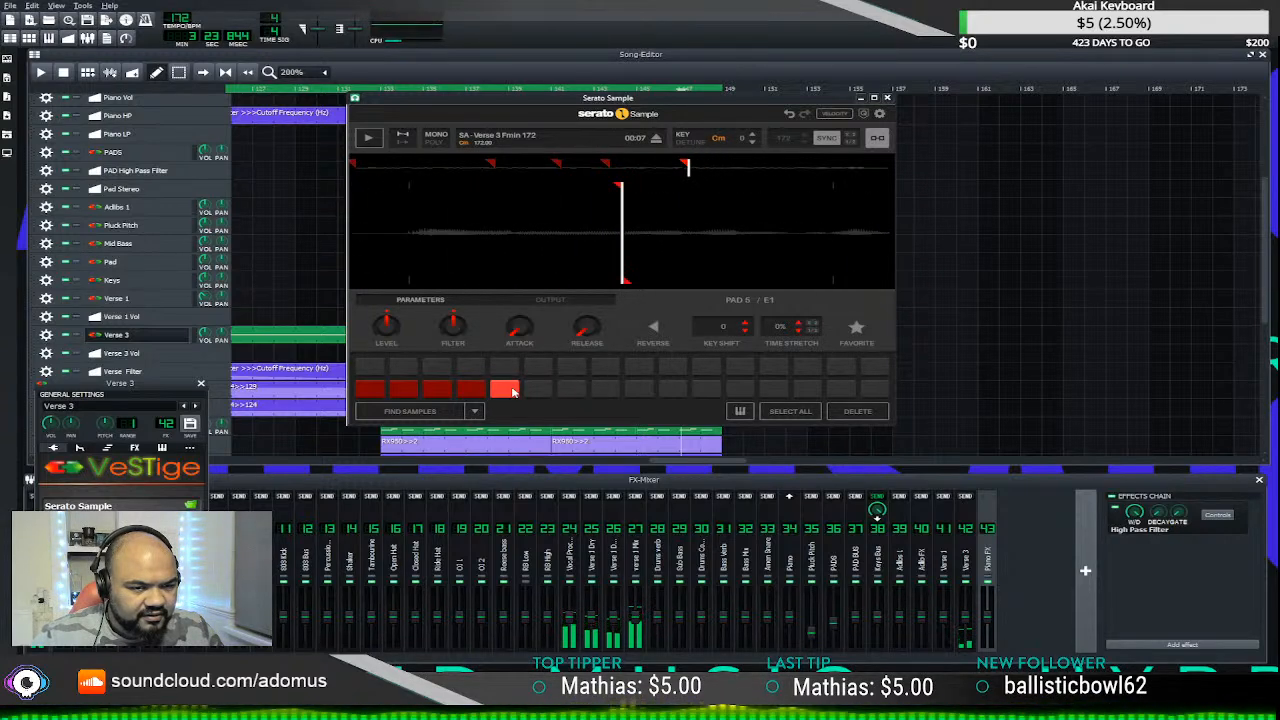
mouse_move(622, 188)
mouse_down()
mouse_move(480, 188)
mouse_move(553, 190)
mouse_up()
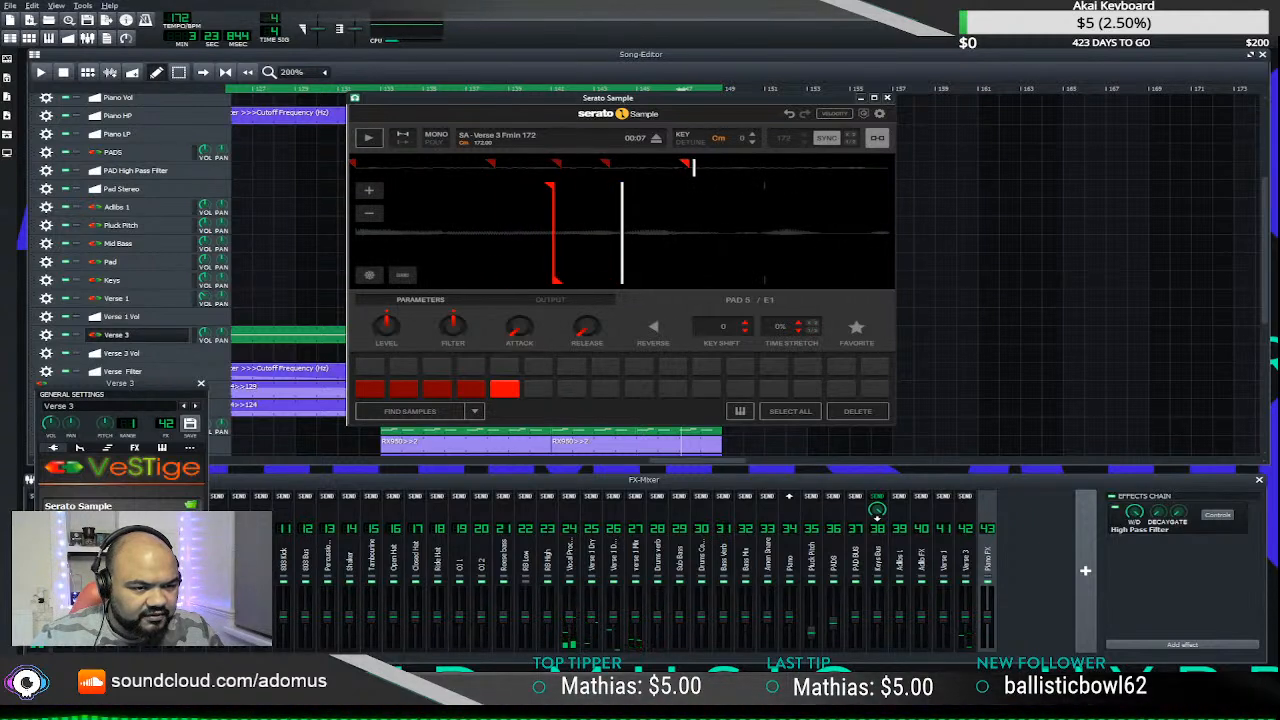
- Try attack times such as 322 ms and 640 ms on pad 5, audition them and return the attack to minimum
mouse_move(518, 335)
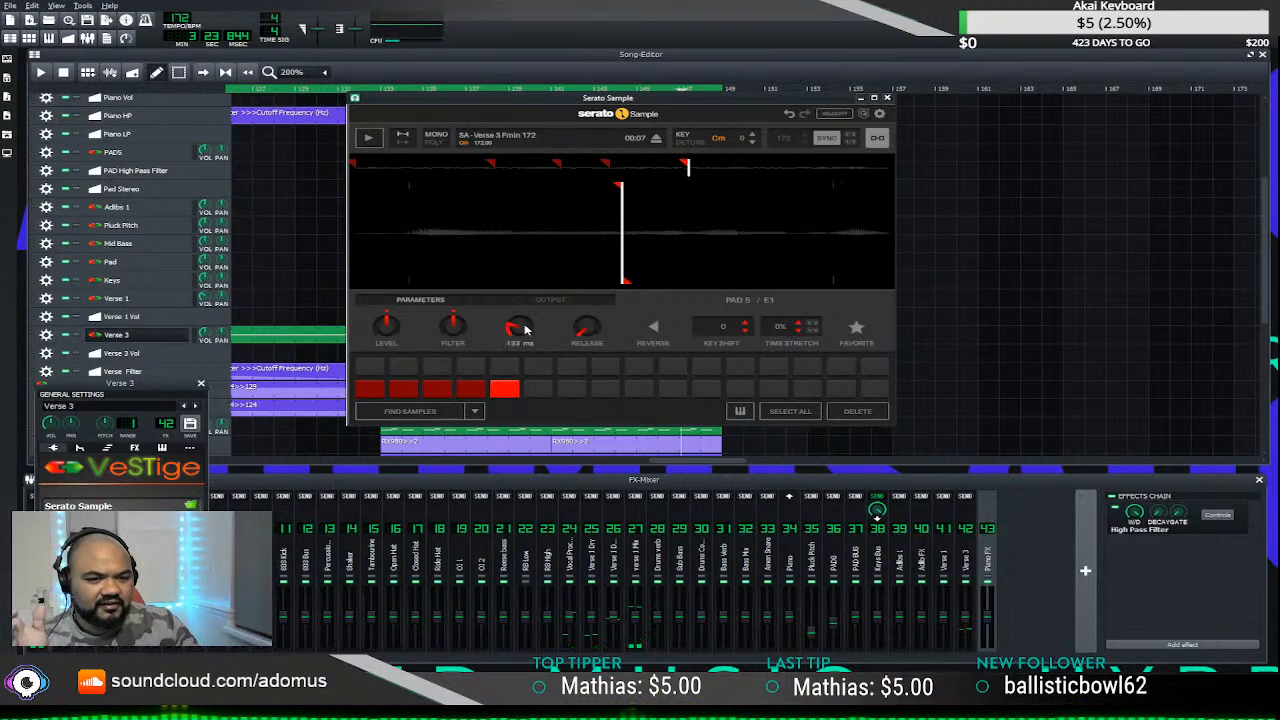
click(507, 389)
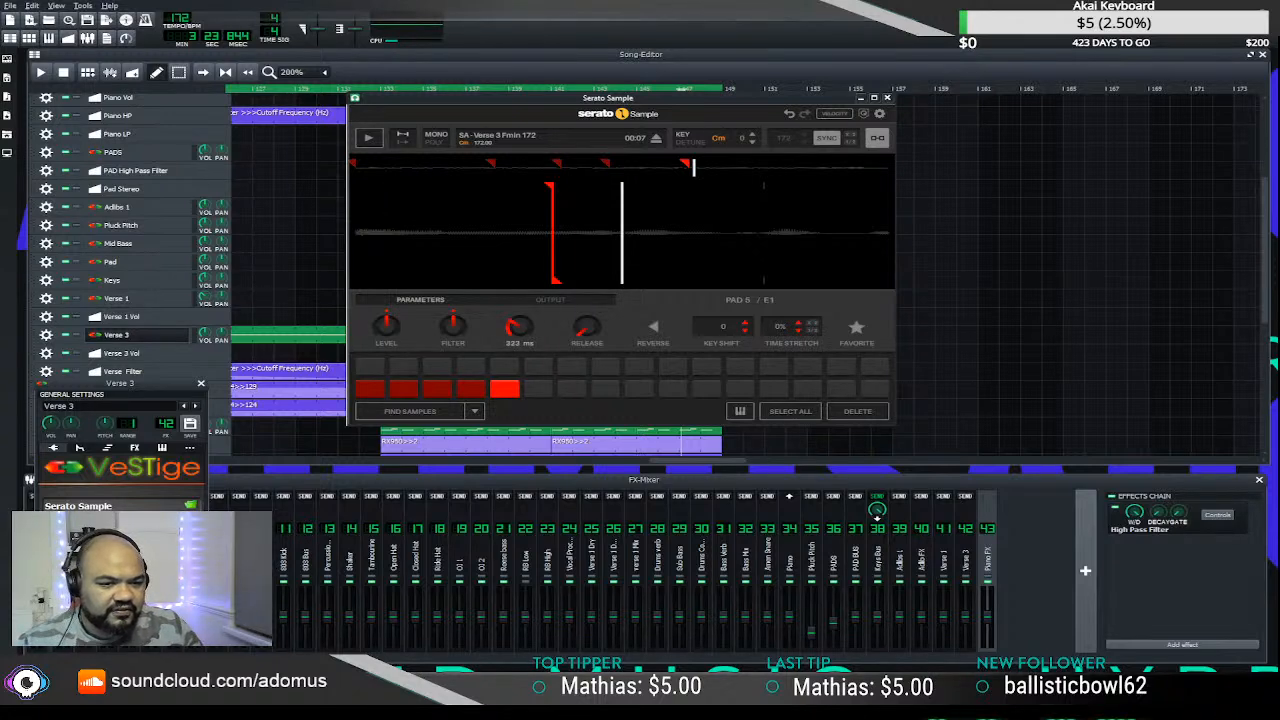
click(505, 388)
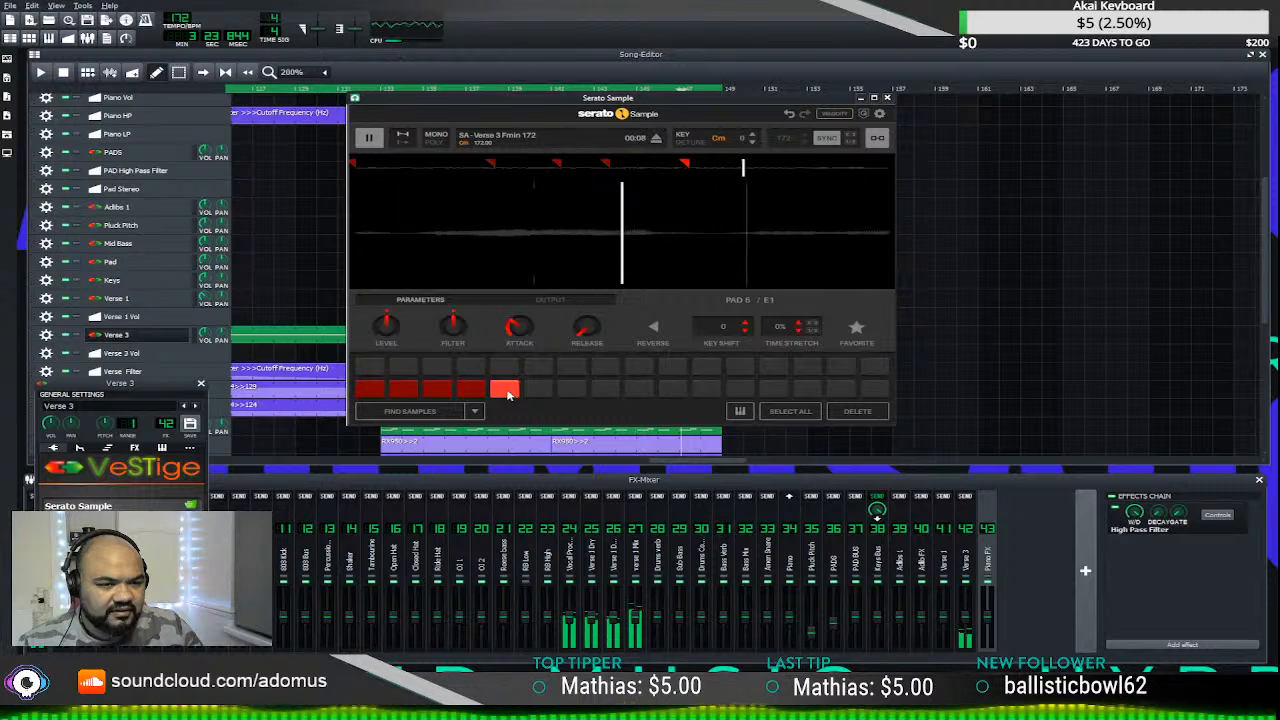
mouse_move(519, 333)
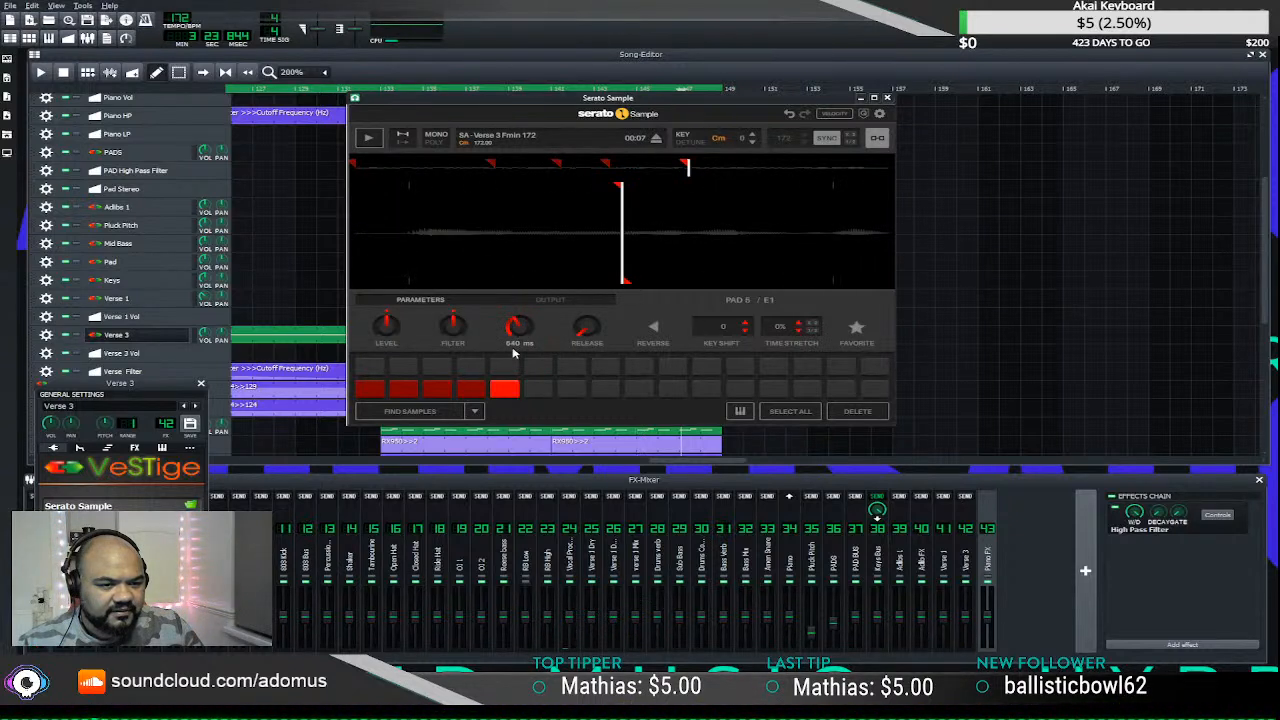
click(510, 390)
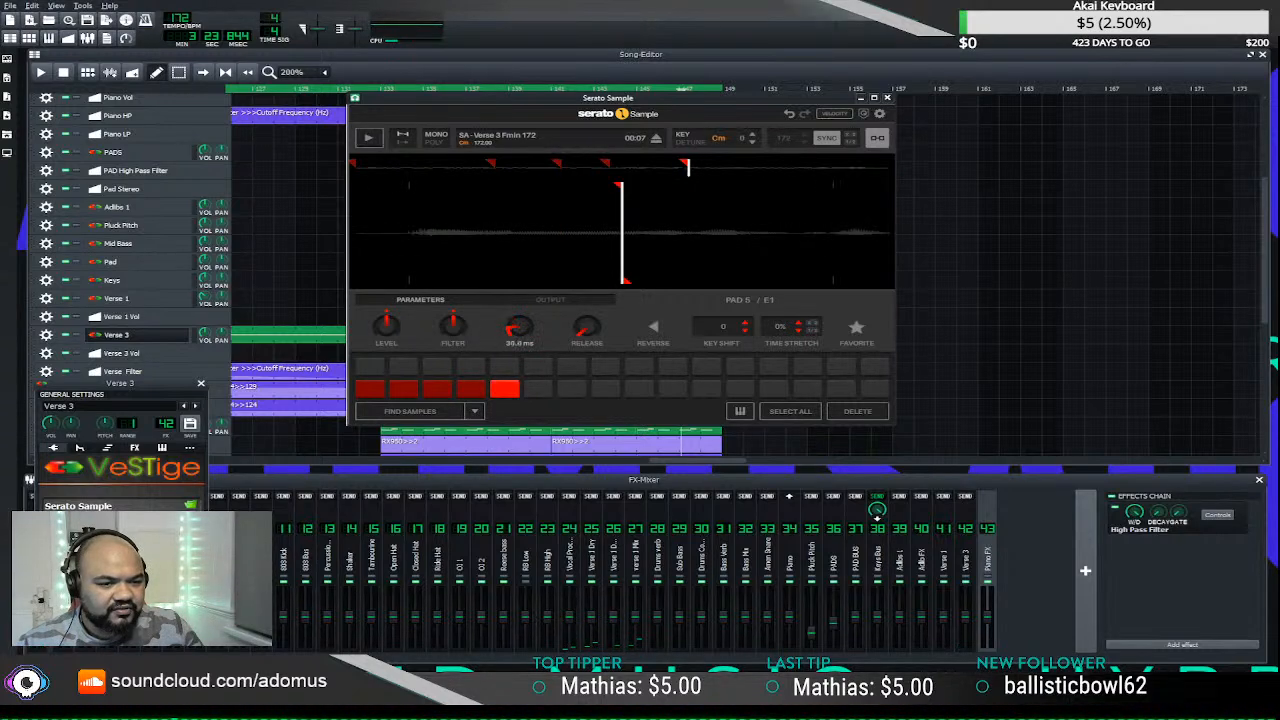
drag(519, 330, 519, 345)
click(505, 386)
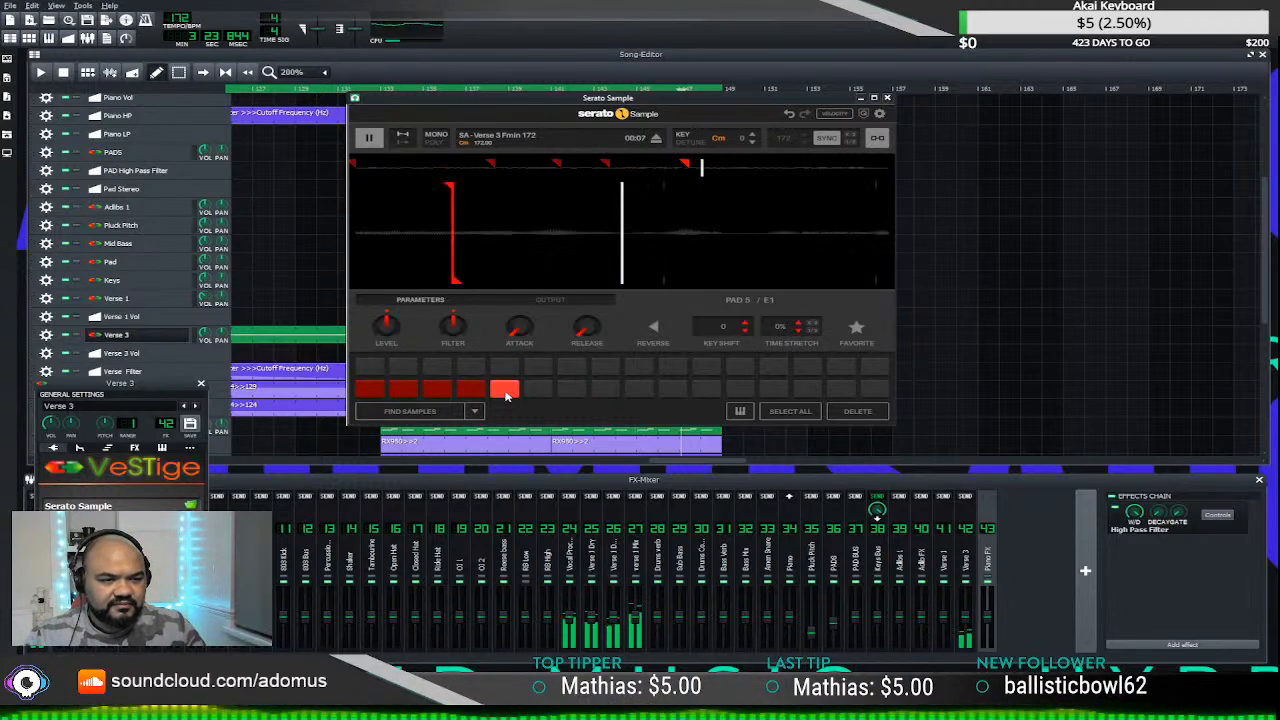
- Audition pad 5 several times against its waveform to check the start point, and close the sampler
click(505, 392)
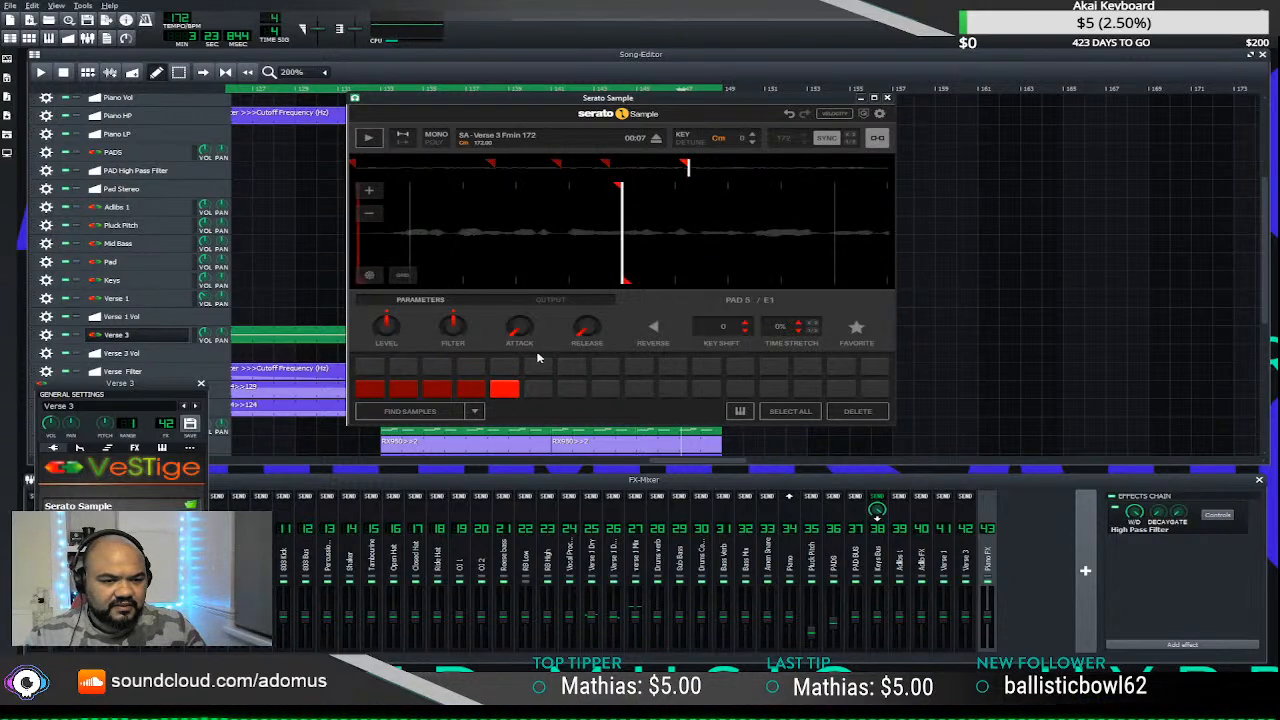
click(504, 390)
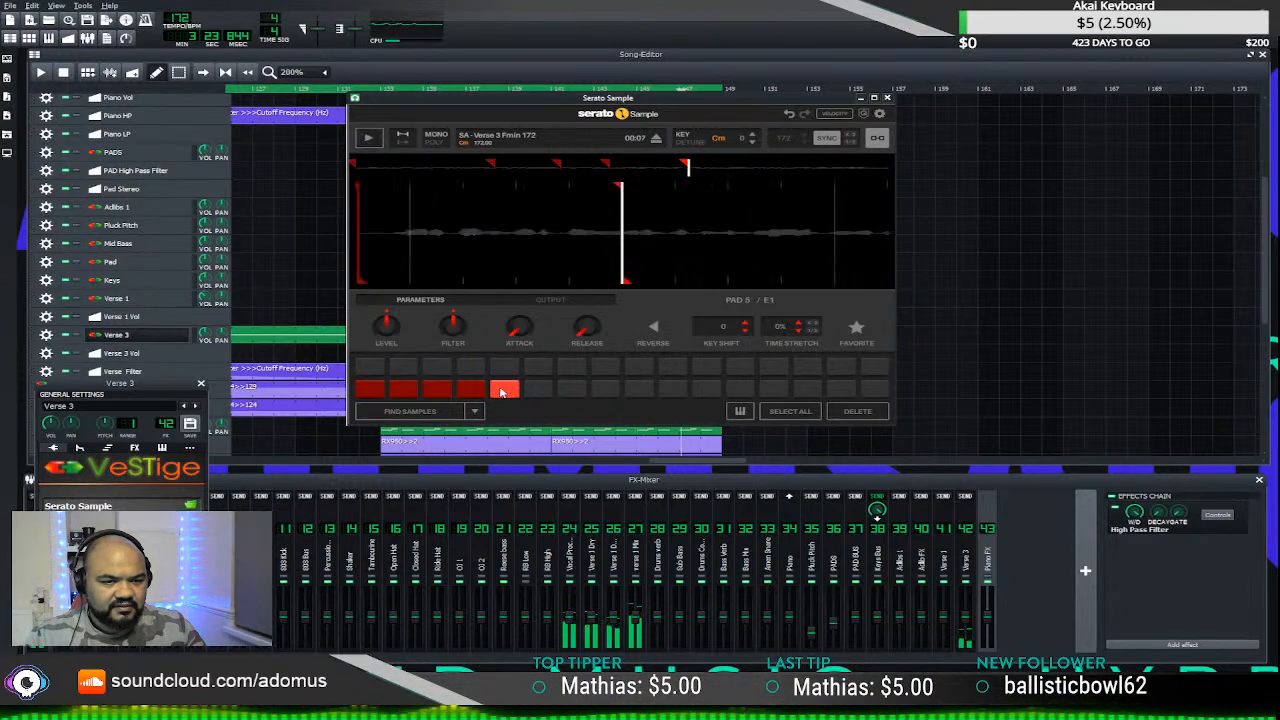
click(502, 392)
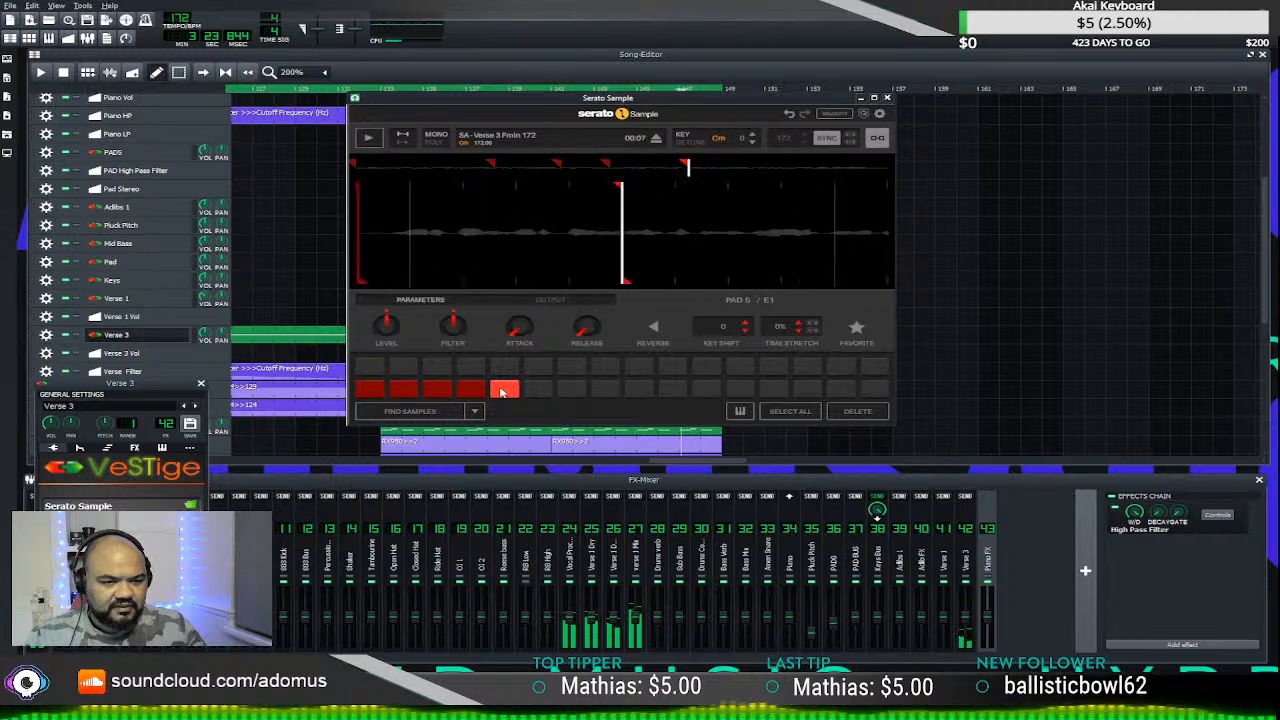
click(502, 392)
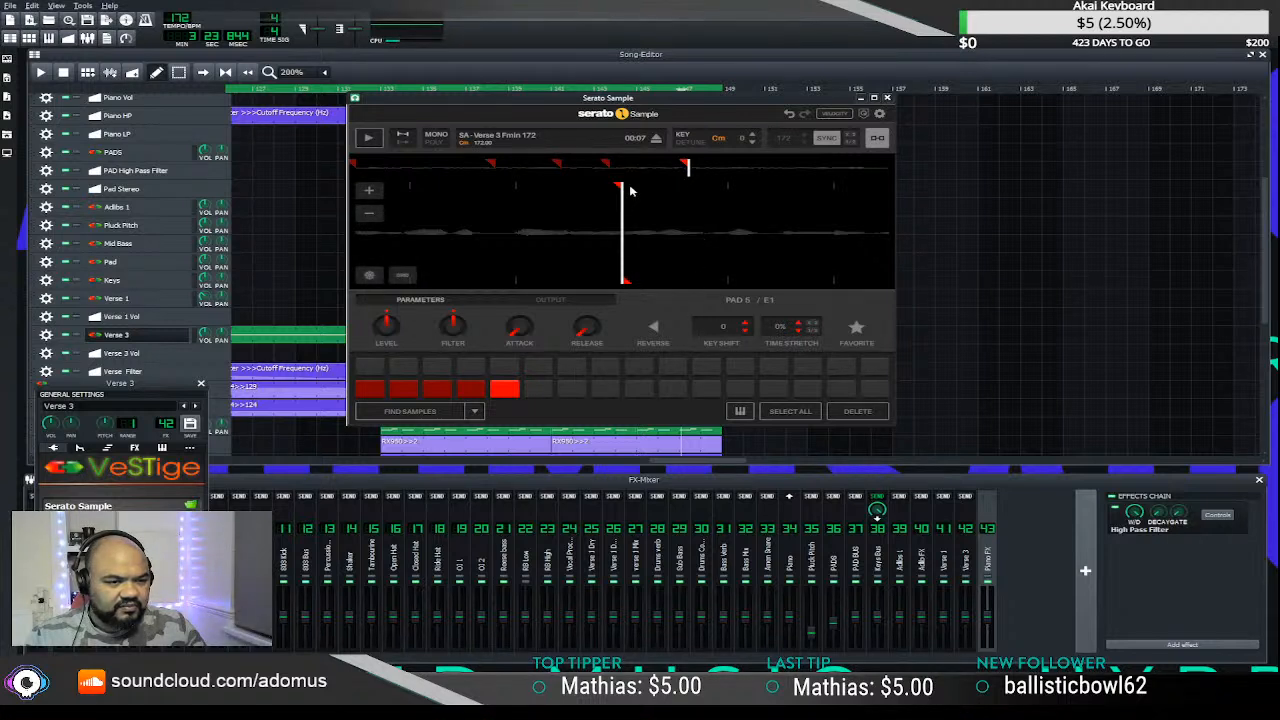
mouse_move(626, 240)
mouse_down()
mouse_move(523, 240)
mouse_move(536, 240)
mouse_up()
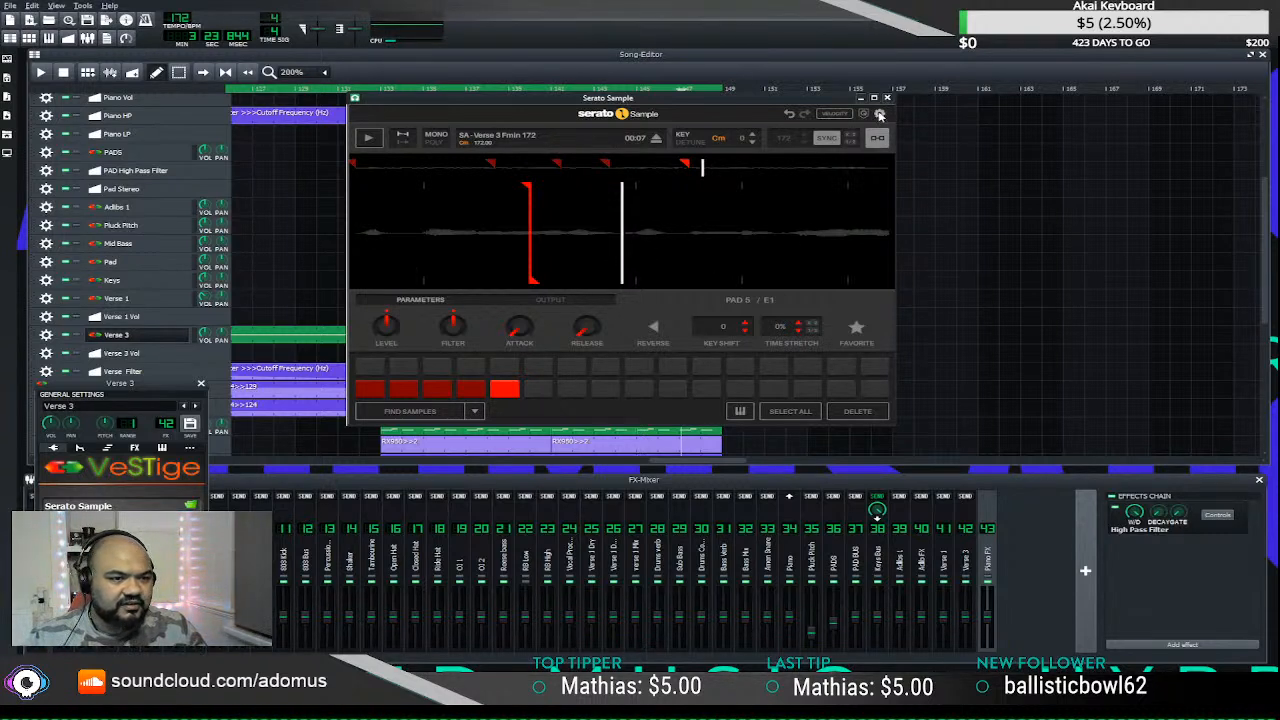
click(886, 100)
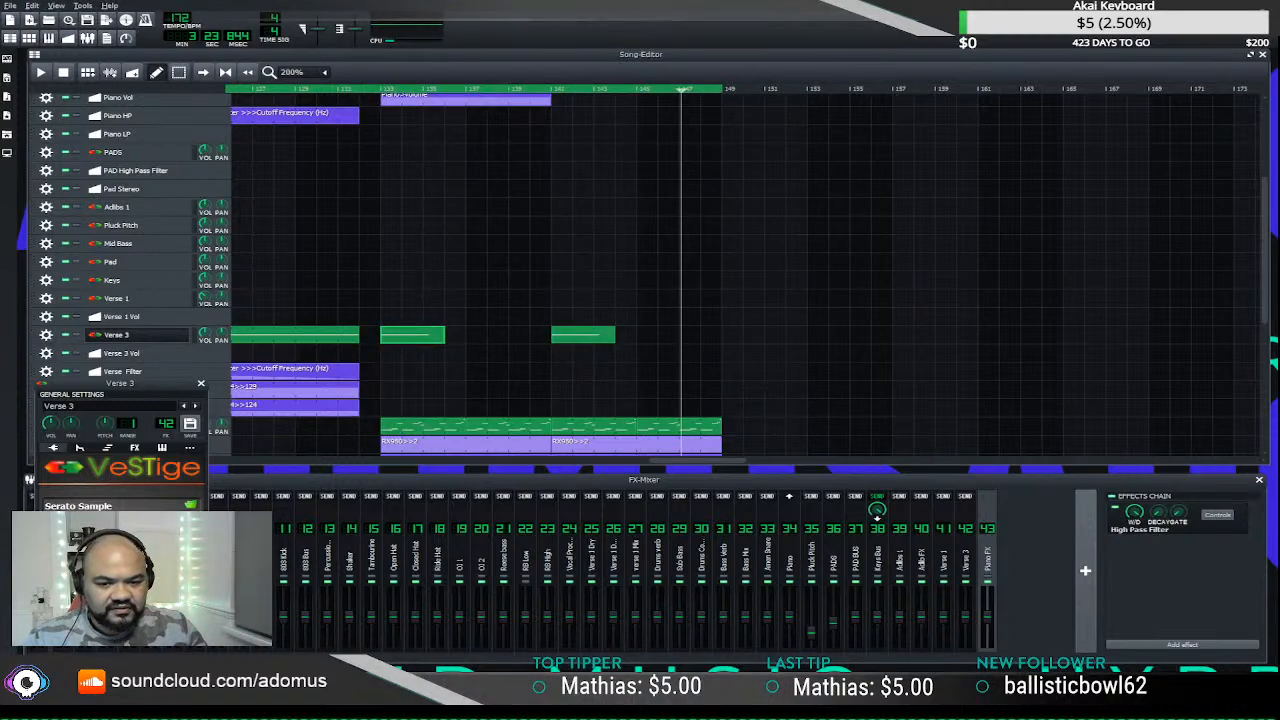
click(112, 335)
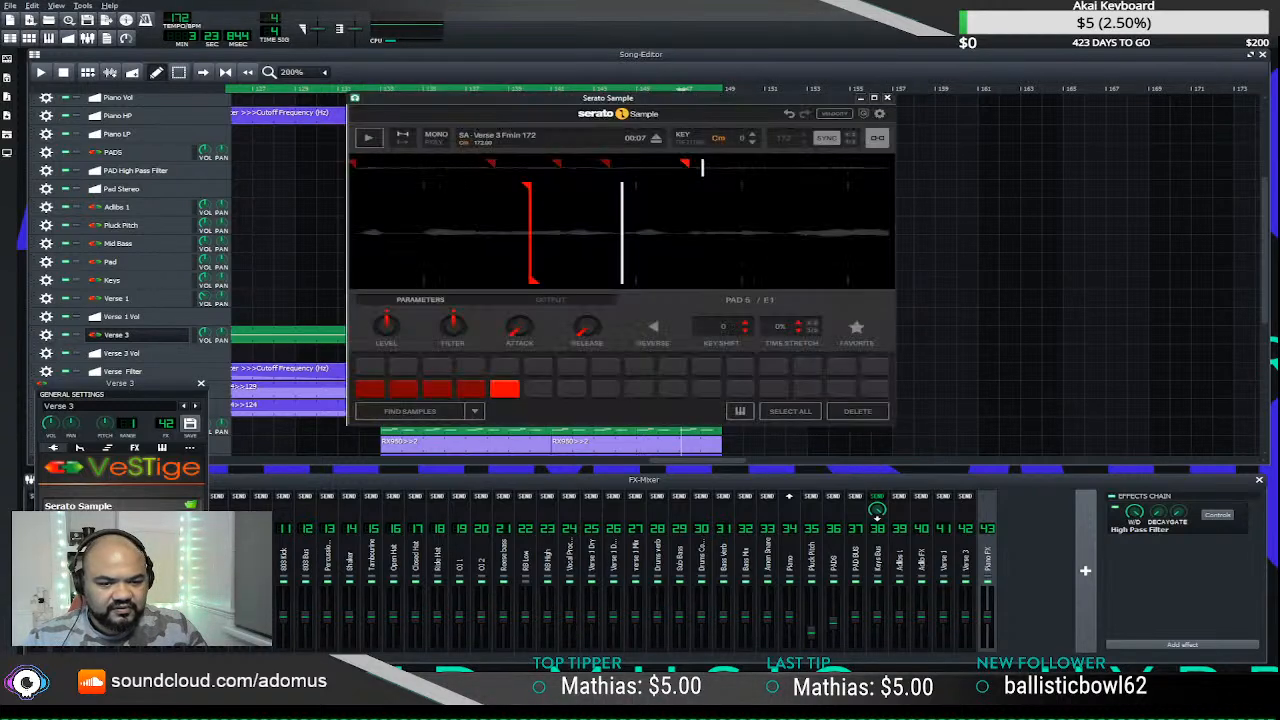
click(885, 99)
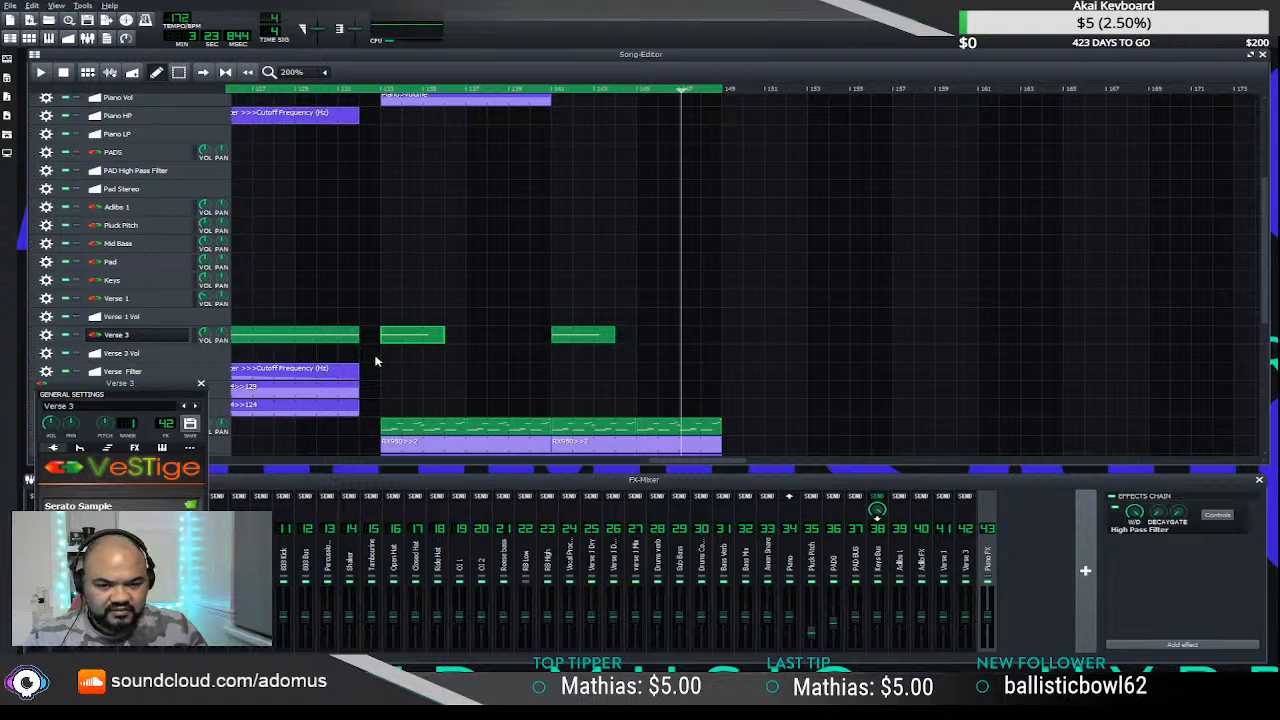
- Open the short Verse 3 clip at bar 133, play it and add a pad 5 note at the middle of its third bar
click(458, 344)
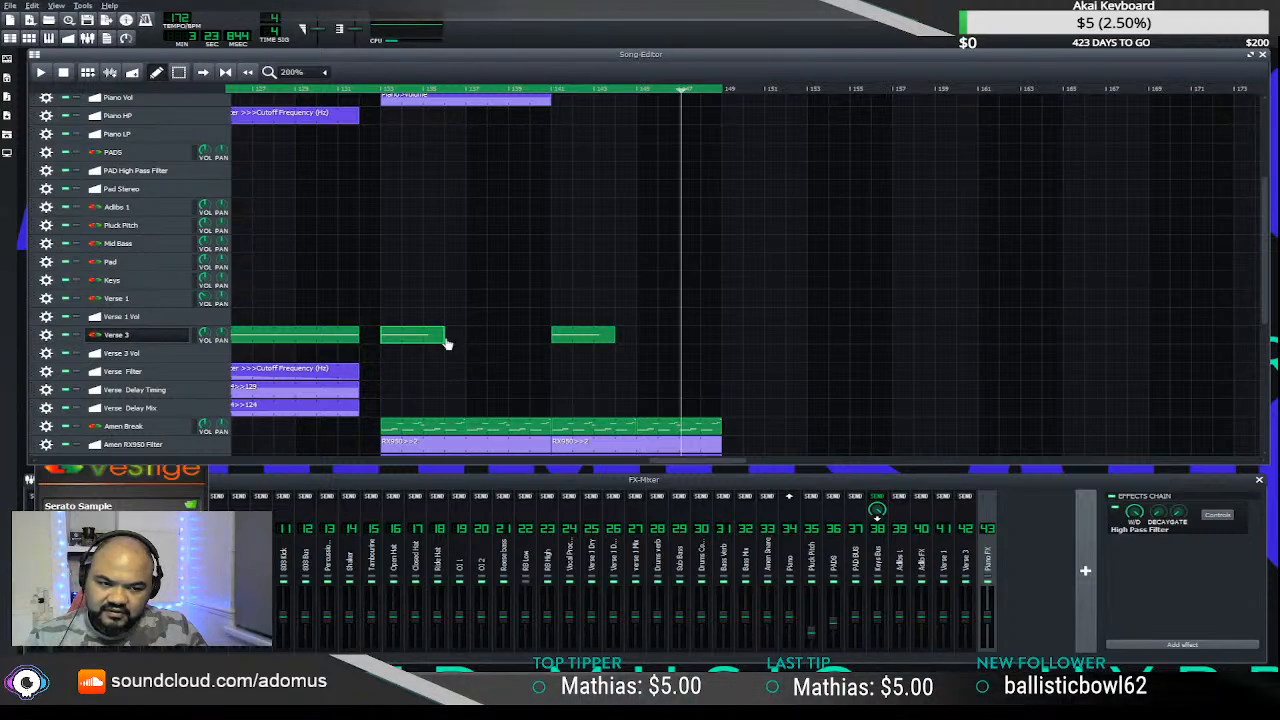
double_click(431, 335)
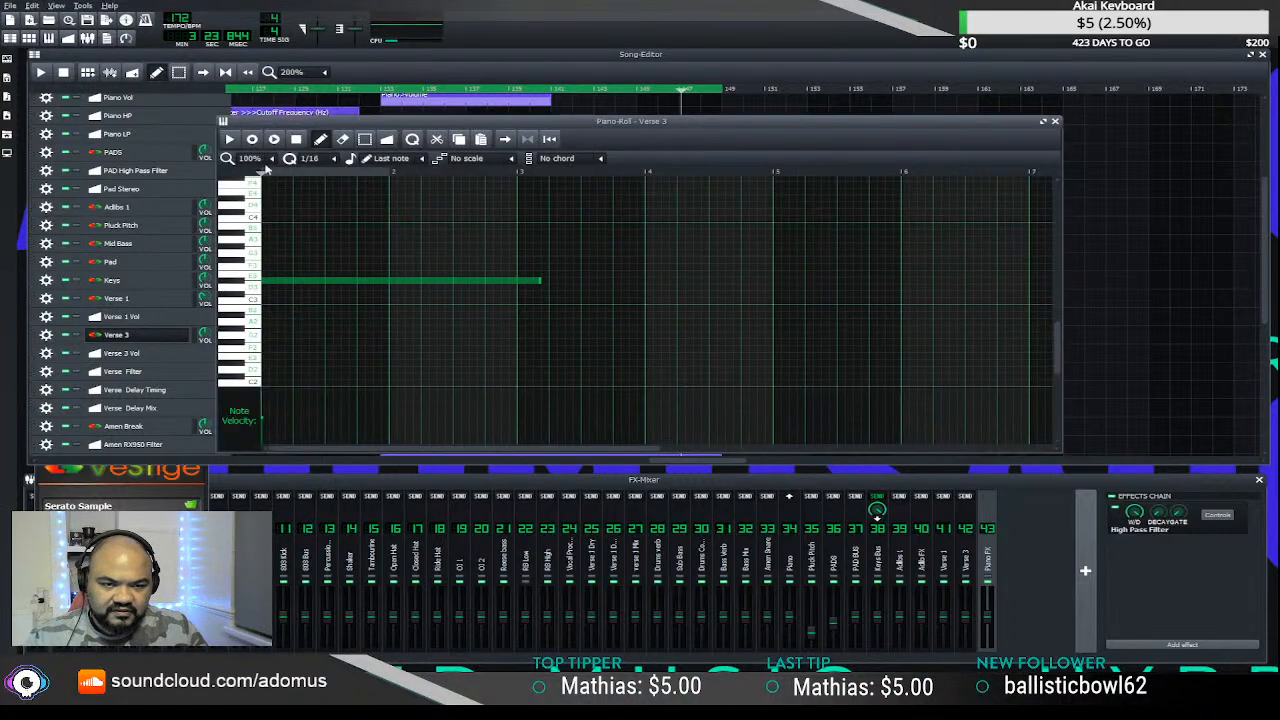
key(space)
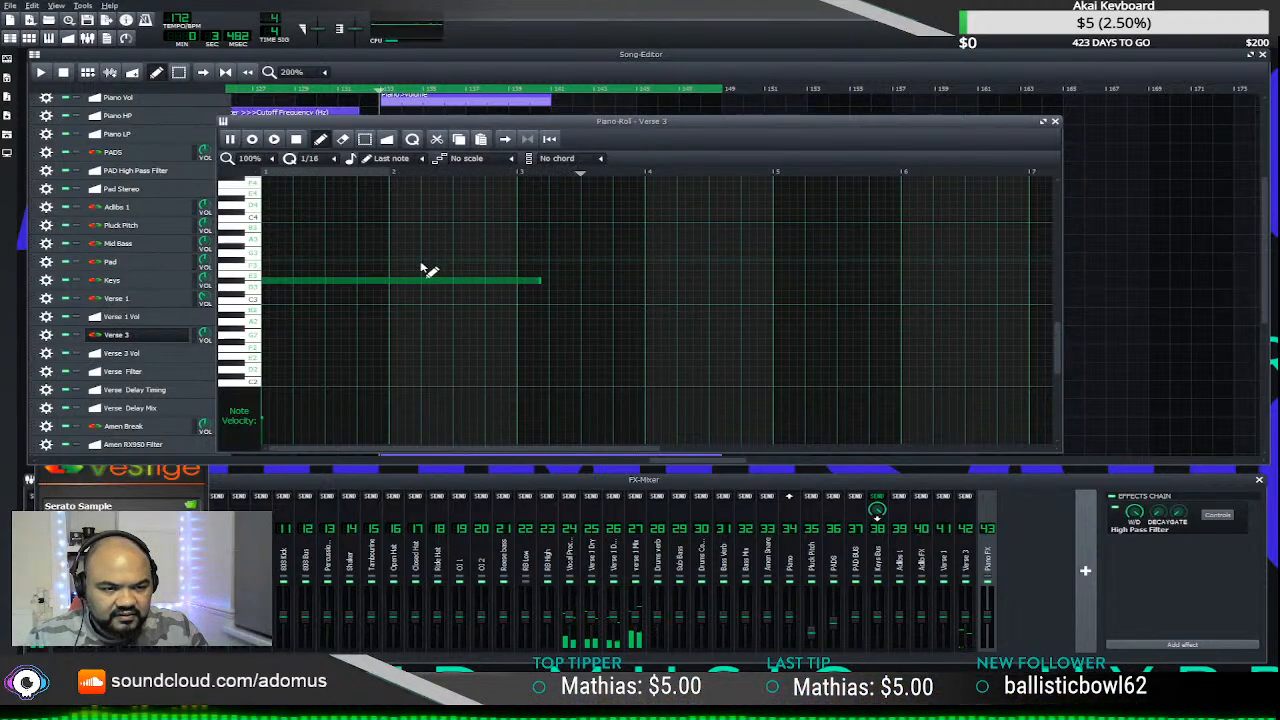
click(590, 272)
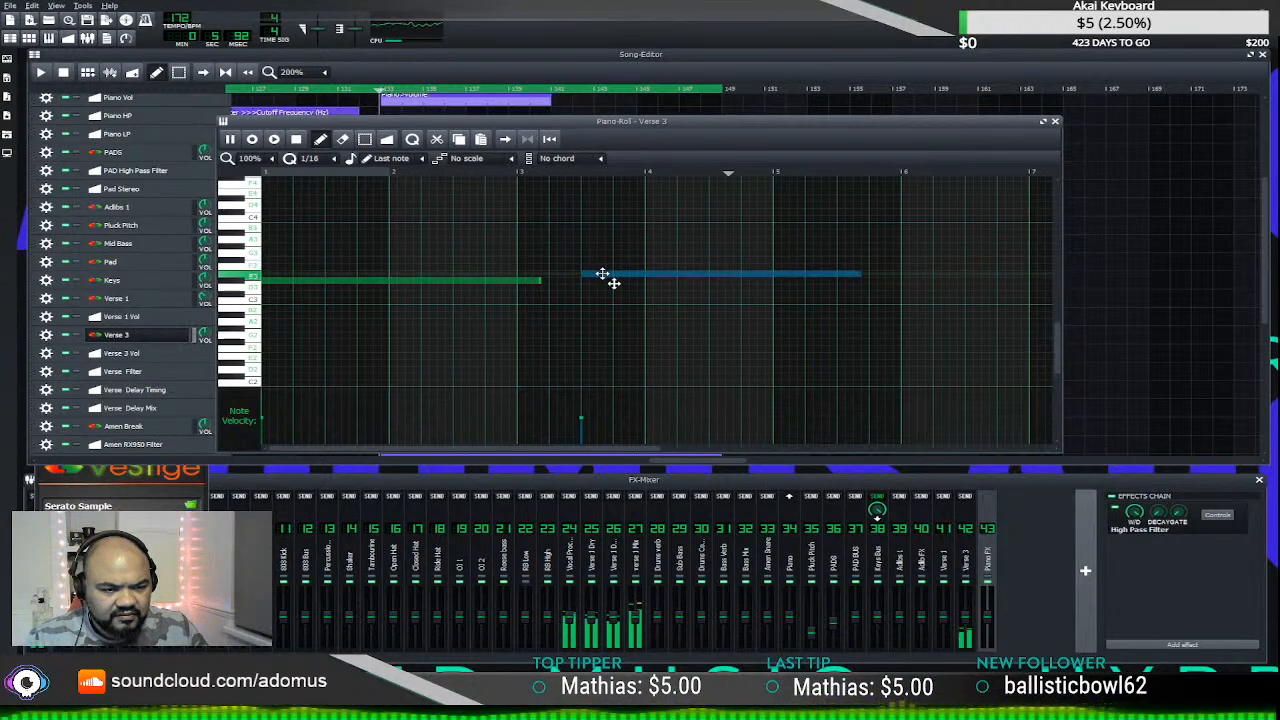
- Shorten the pad 5 note to about one bar, start it on beat 2 of bar 3, and audition it before closing the piano roll
drag(857, 275, 675, 283)
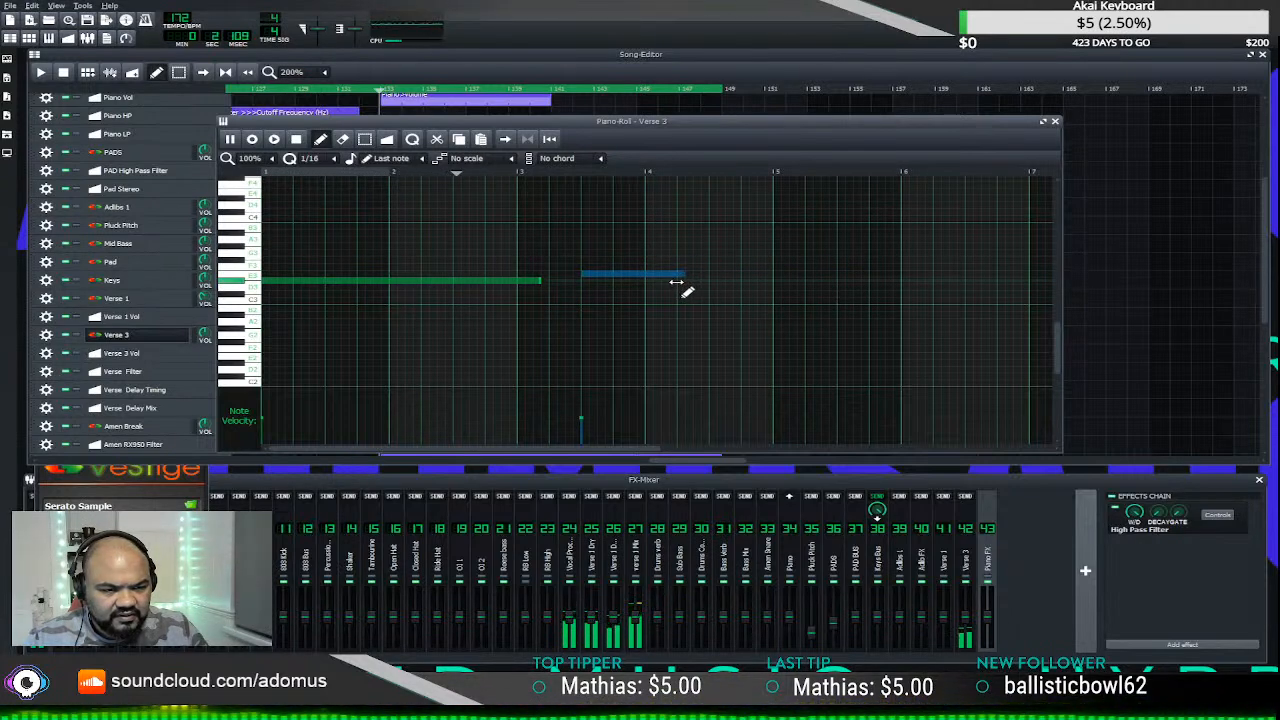
drag(692, 283, 597, 276)
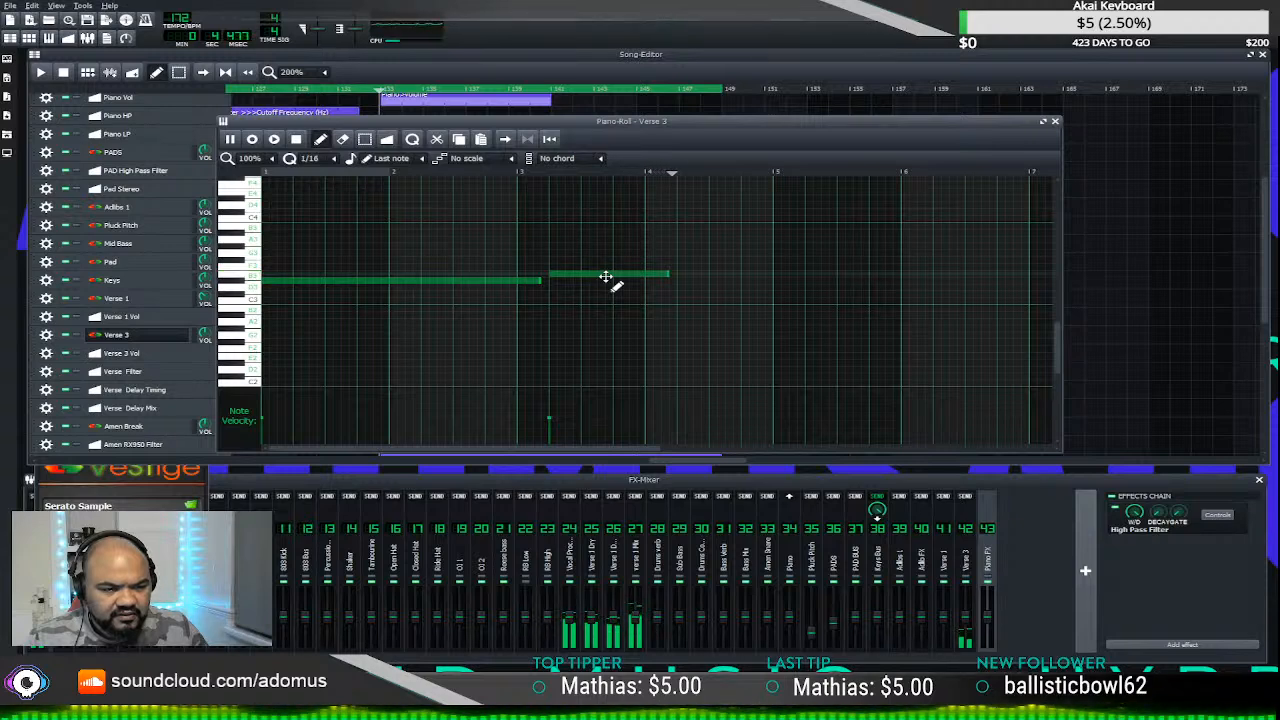
key(space)
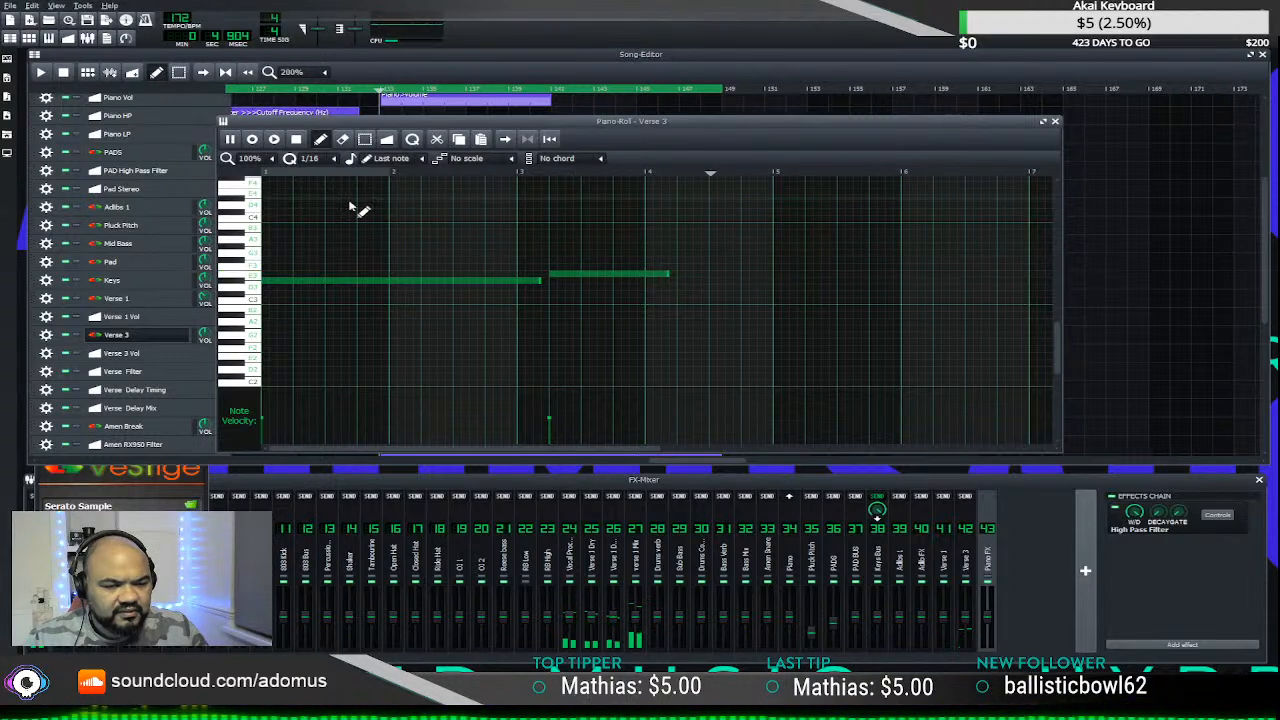
click(229, 139)
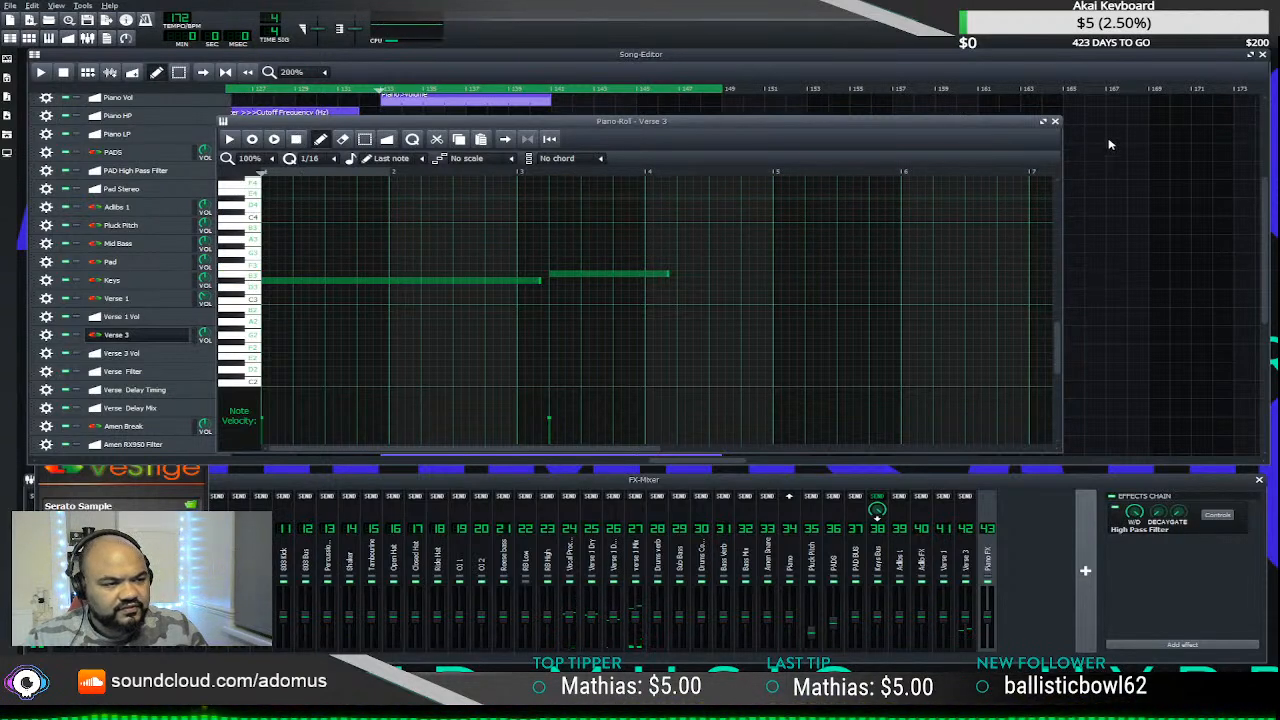
click(1055, 121)
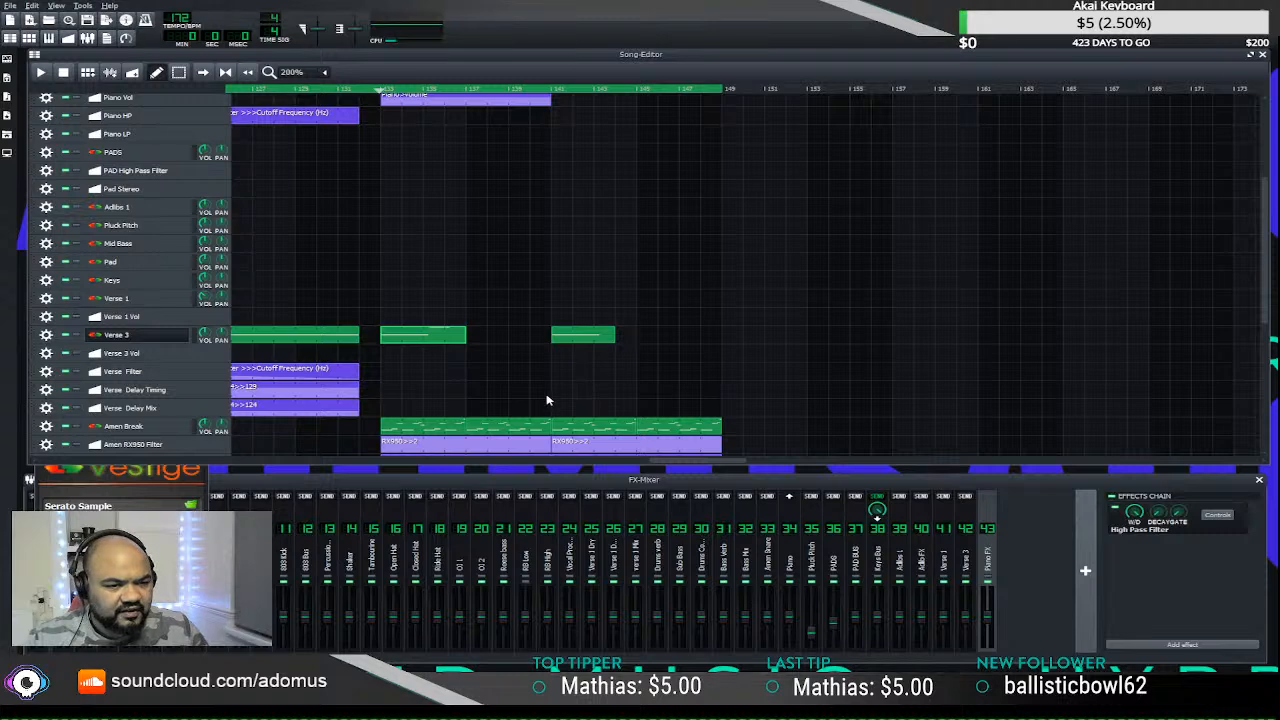
- Place Verse 3 volume automation clips under the vocal clips at bars 124 and 133
scroll(546, 400, down, 5)
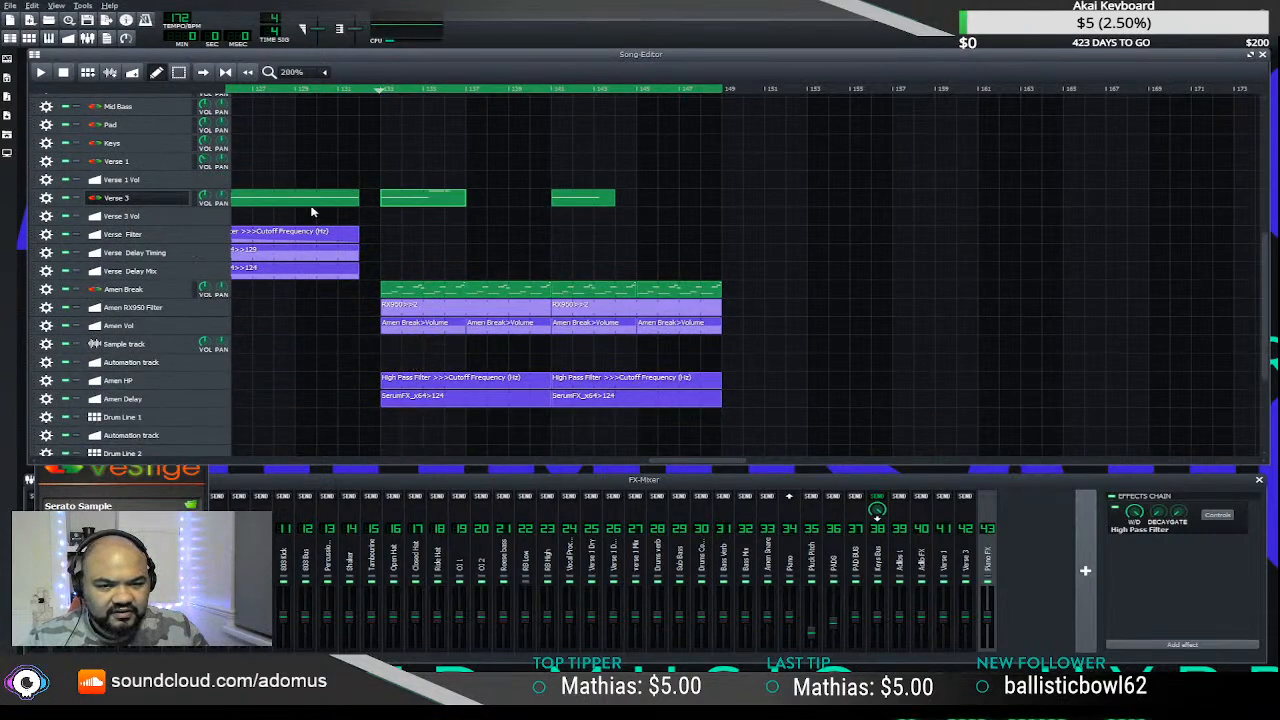
click(258, 216)
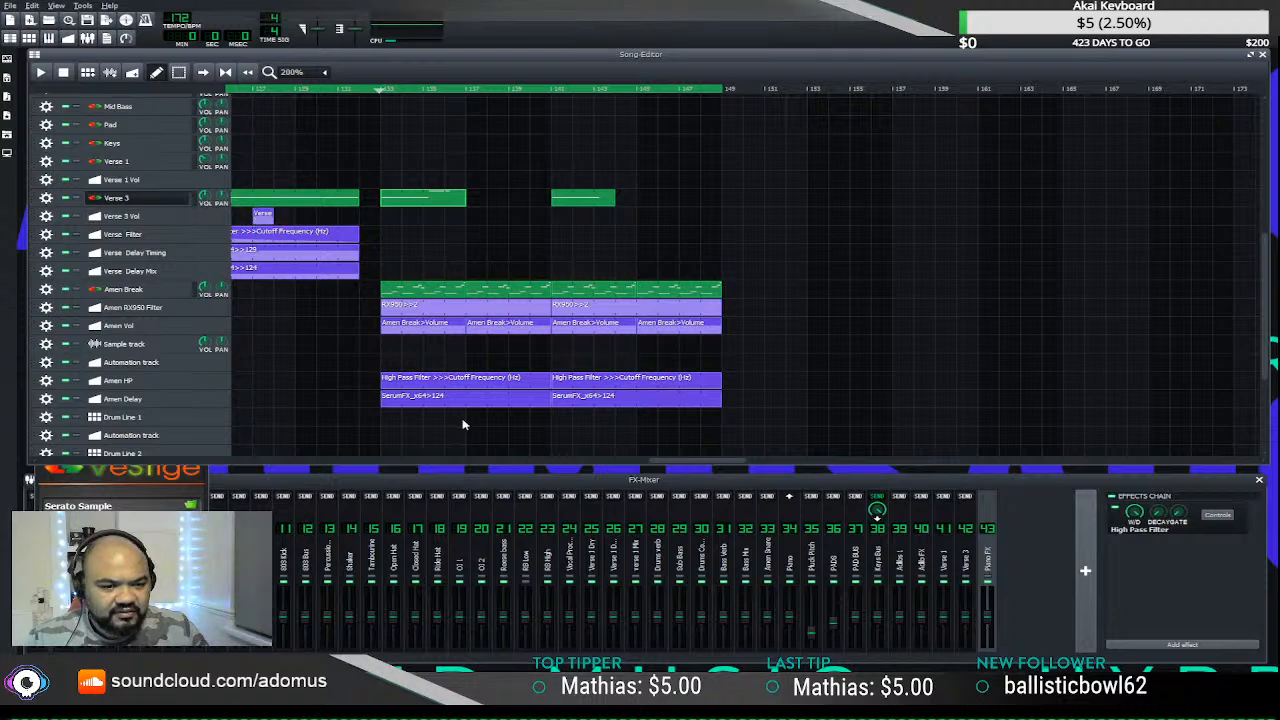
drag(674, 460, 580, 449)
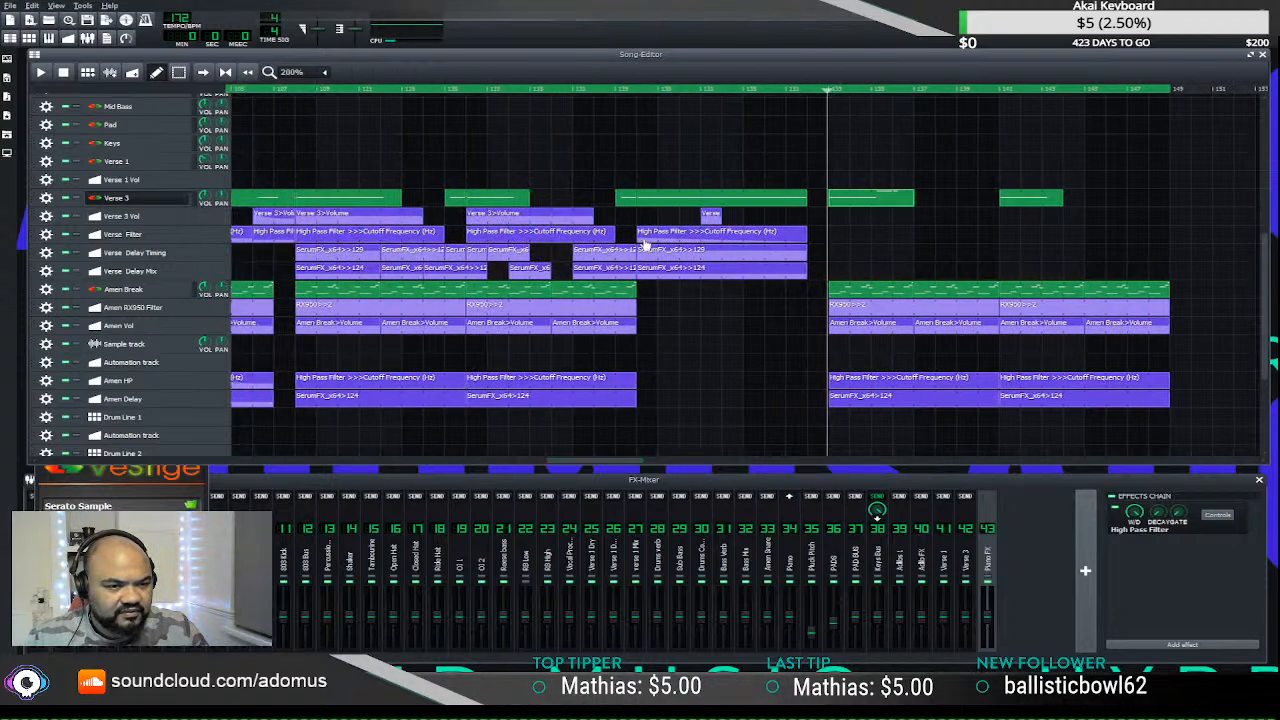
drag(711, 216, 838, 218)
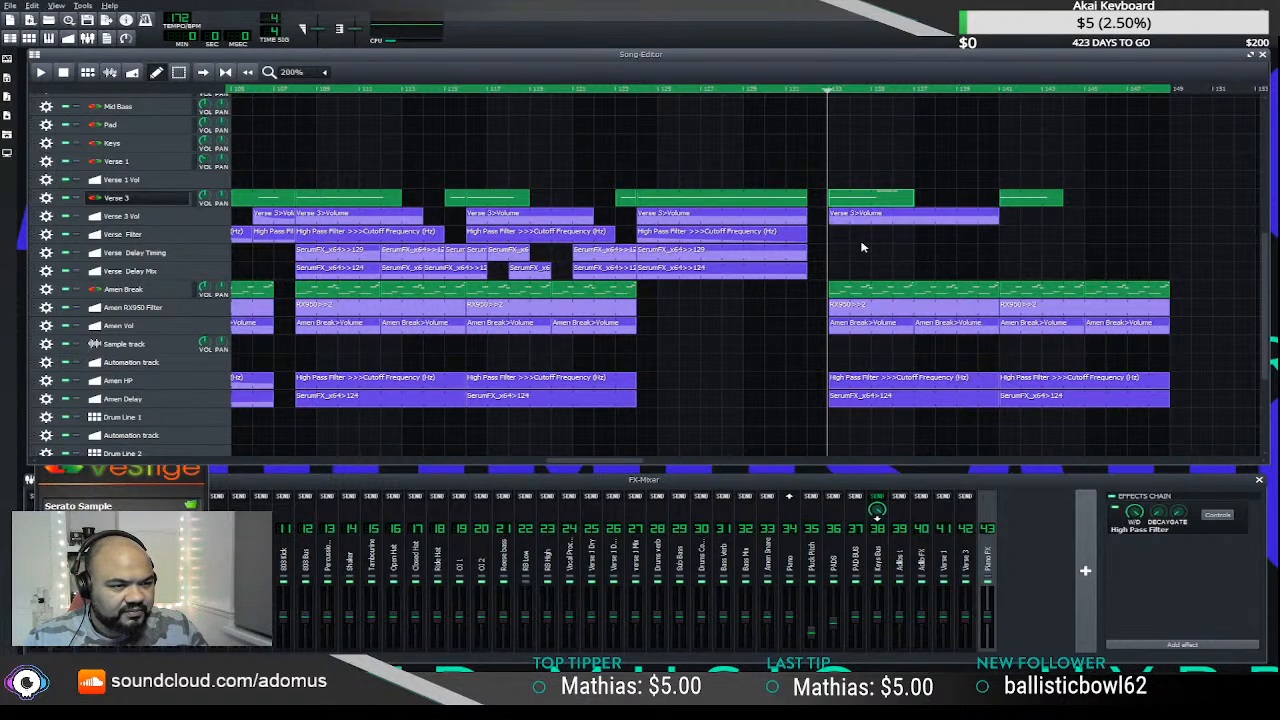
- Trim the Verse 3 volume automation clip at bar 133 to four bars so it ends with the vocal clip
scroll(868, 264, up, 1)
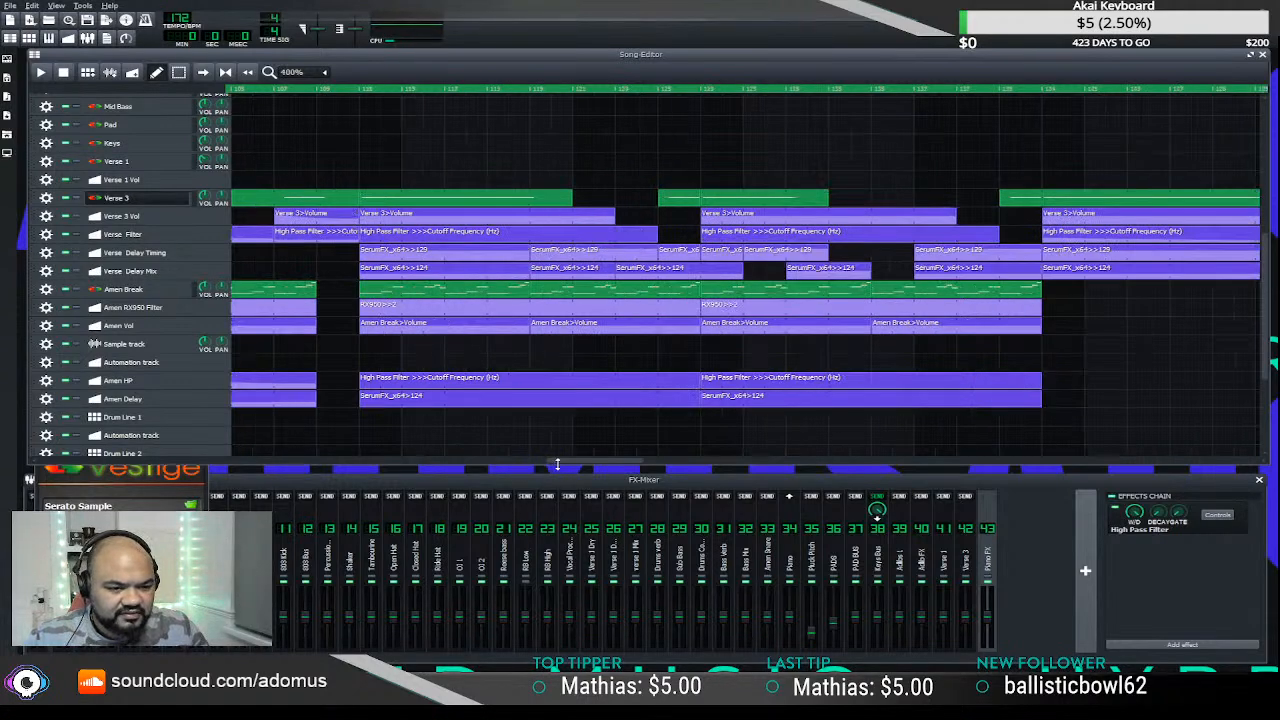
drag(557, 464, 656, 440)
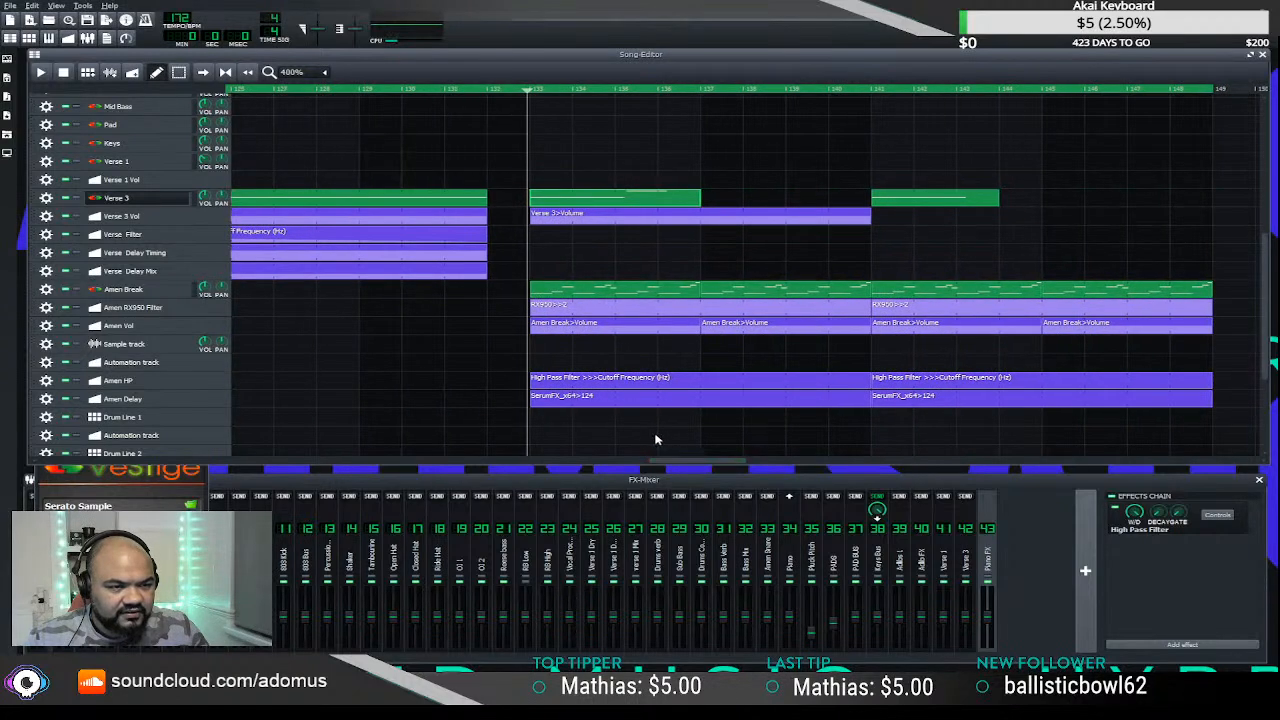
drag(873, 219, 650, 218)
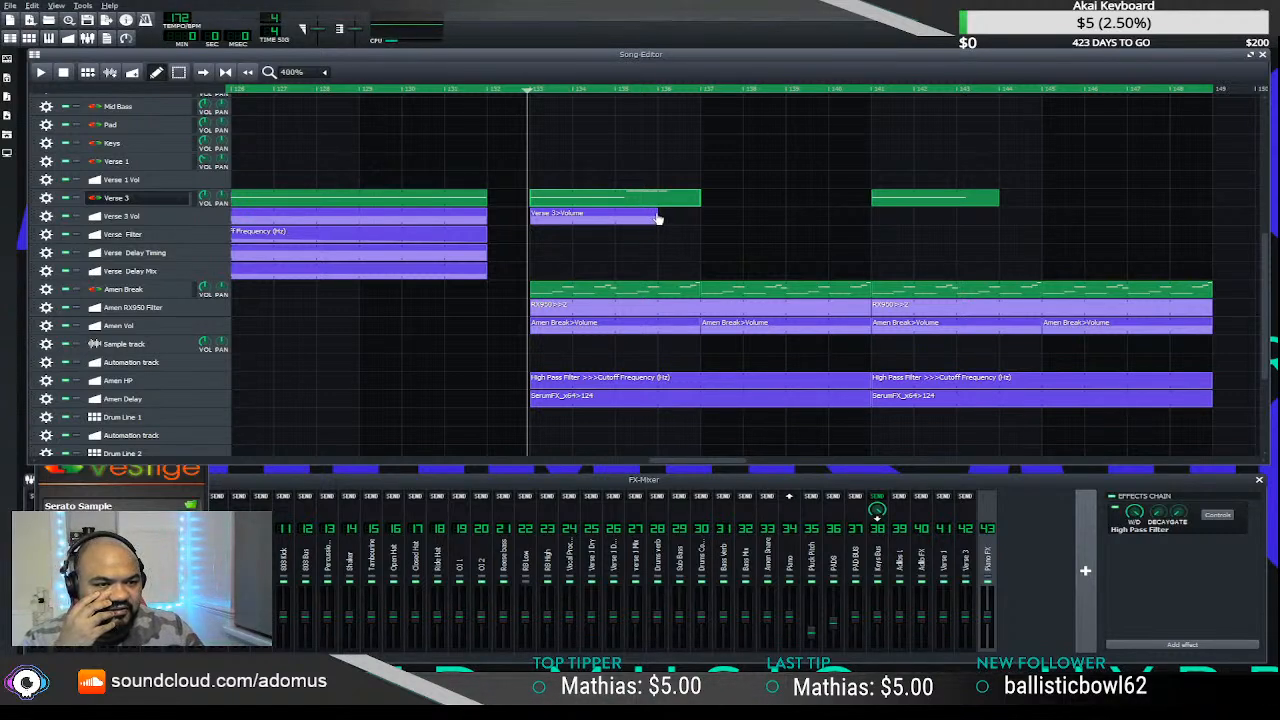
drag(658, 214, 690, 212)
- Draw a brief volume dropout to 0 from beat 2 of the automation clip's third bar, and play the song from just before bar 133
double_click(635, 218)
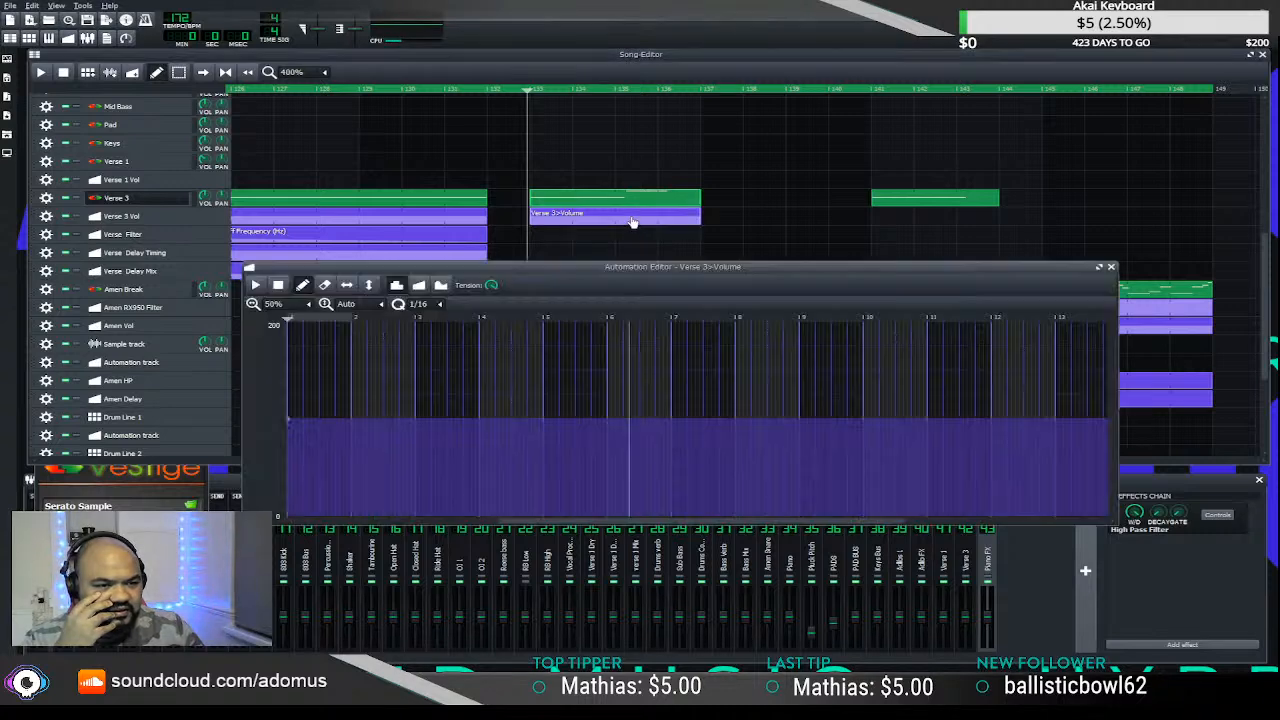
ctrl+scroll(617, 412, up, 1)
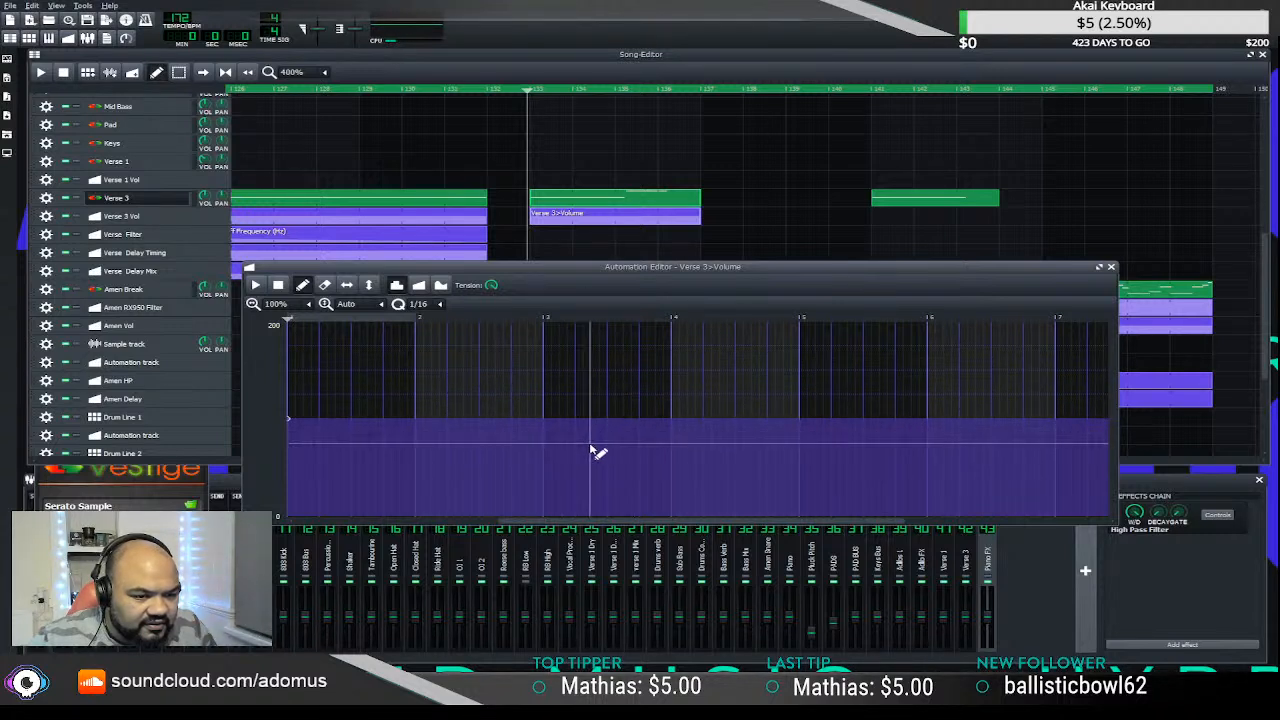
mouse_move(589, 463)
mouse_down()
mouse_move(594, 520)
mouse_move(572, 531)
mouse_move(640, 514)
mouse_move(618, 420)
mouse_move(590, 420)
mouse_up()
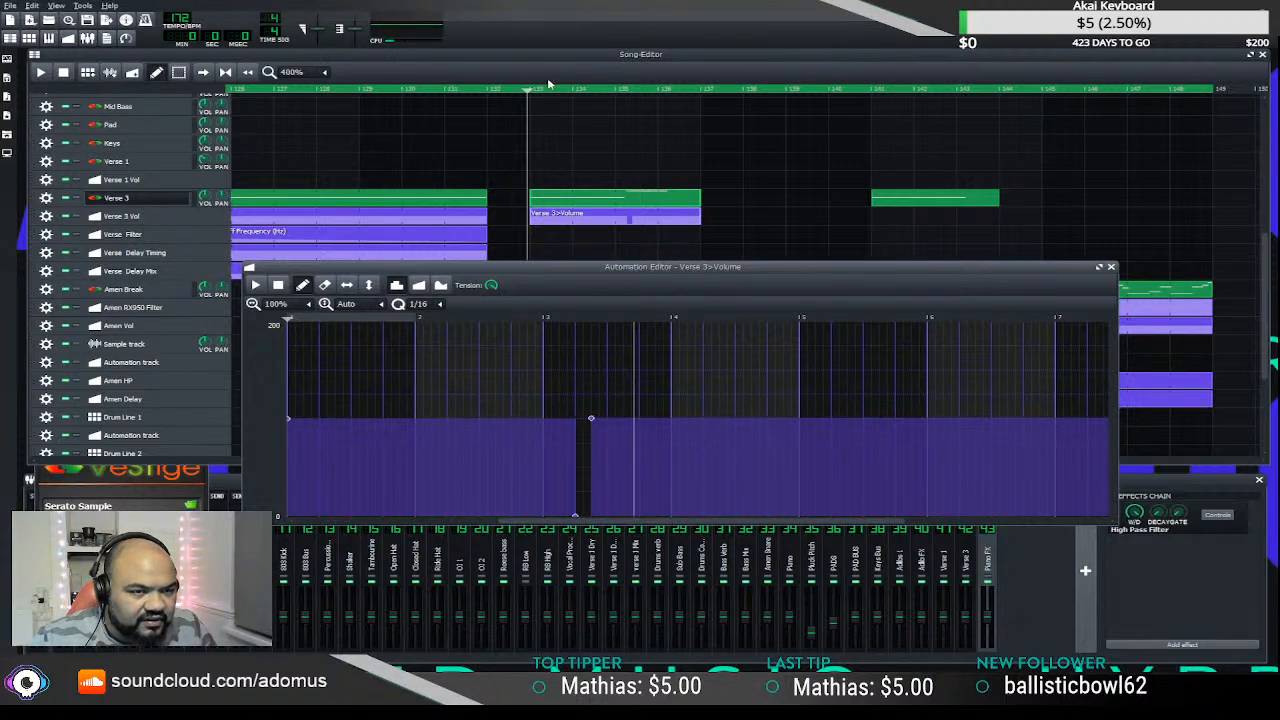
click(513, 92)
key(space)
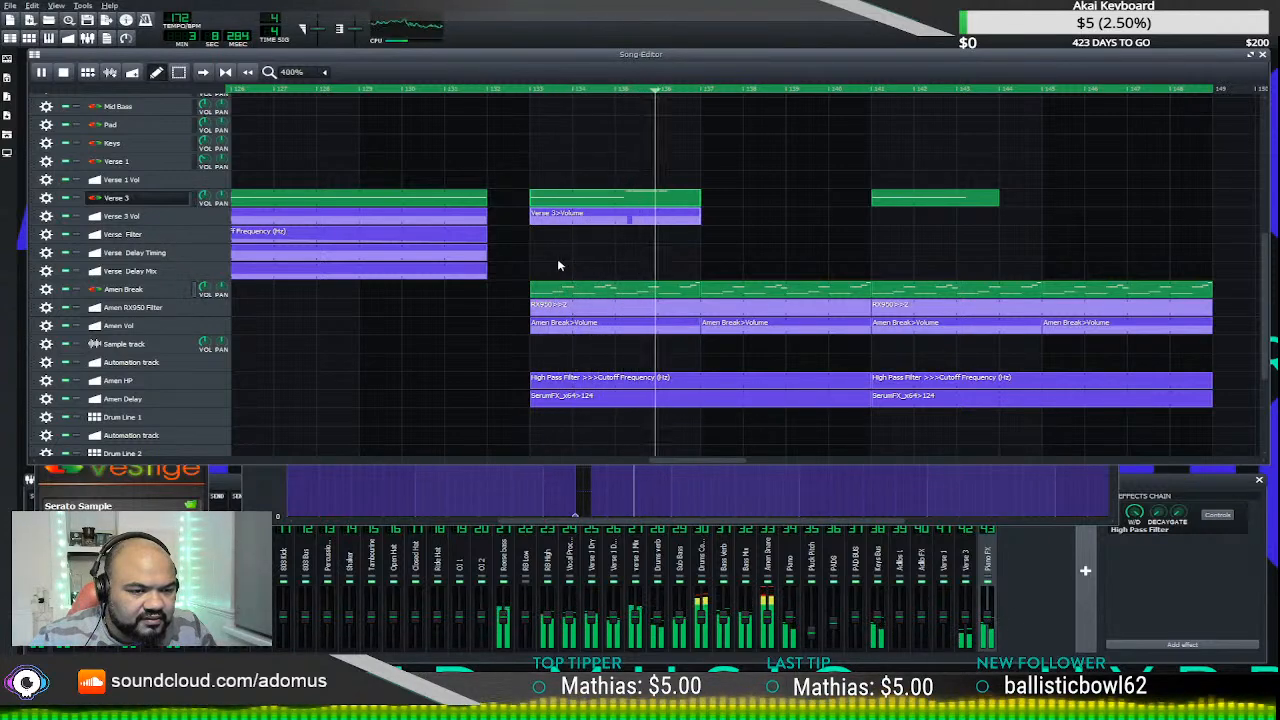
key(space)
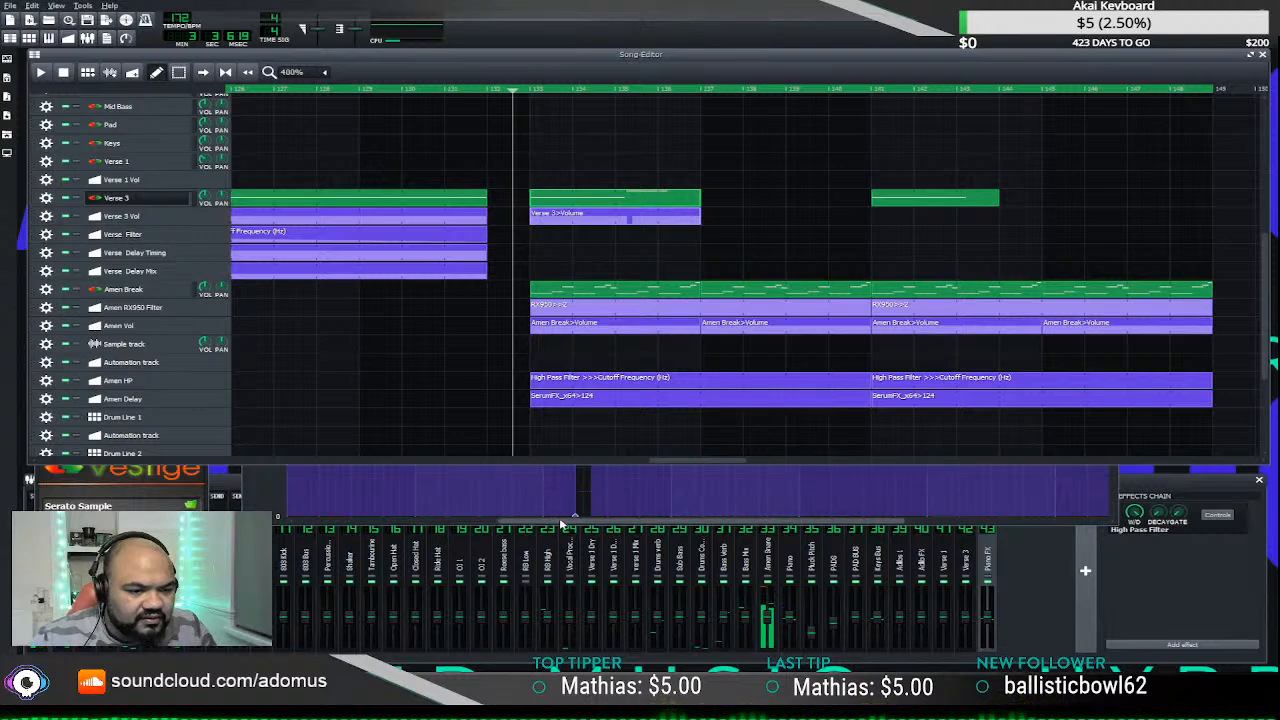
- Lengthen the volume dropout to about three sixteenths by moving its end point later, and replay the passage to check it
click(580, 495)
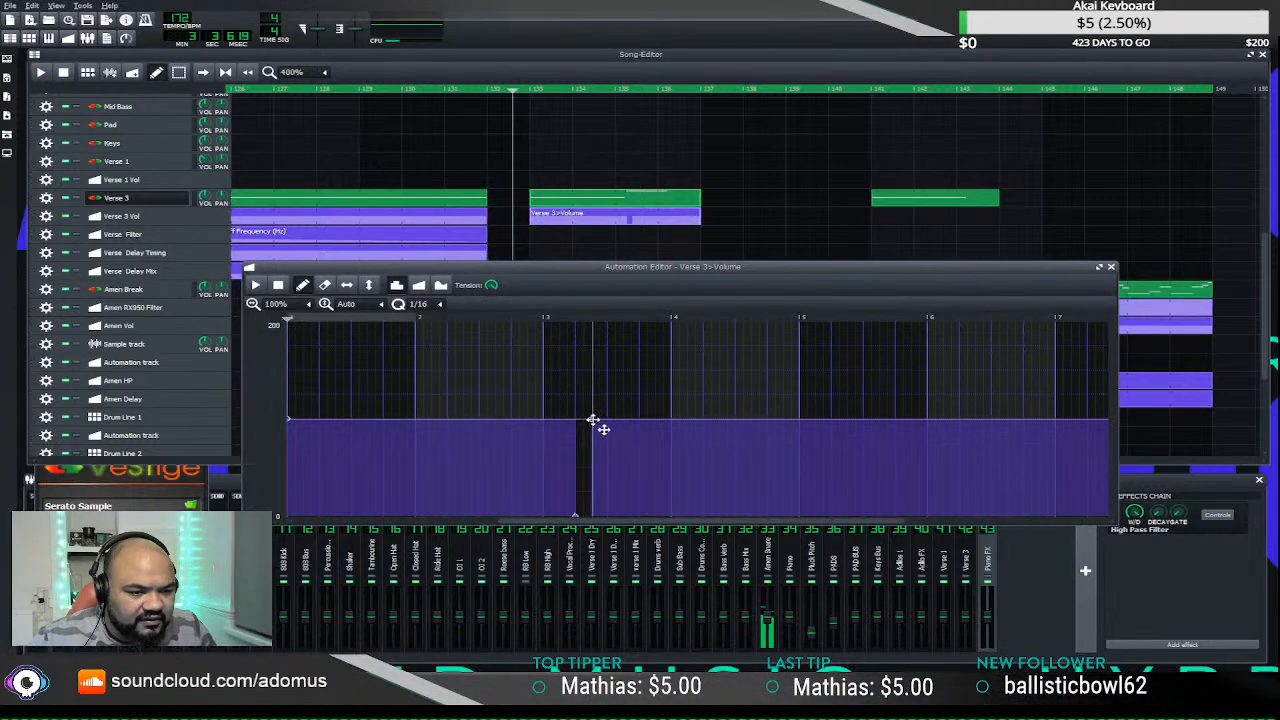
drag(591, 418, 596, 419)
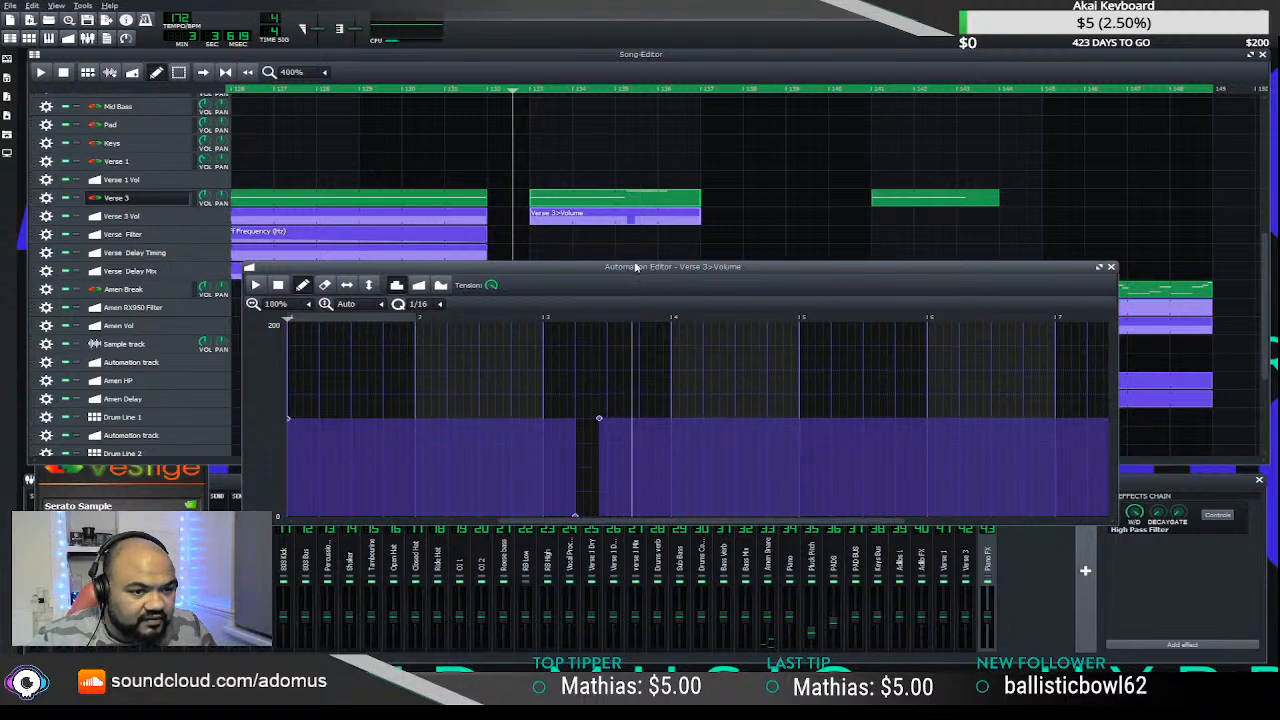
drag(634, 262, 634, 129)
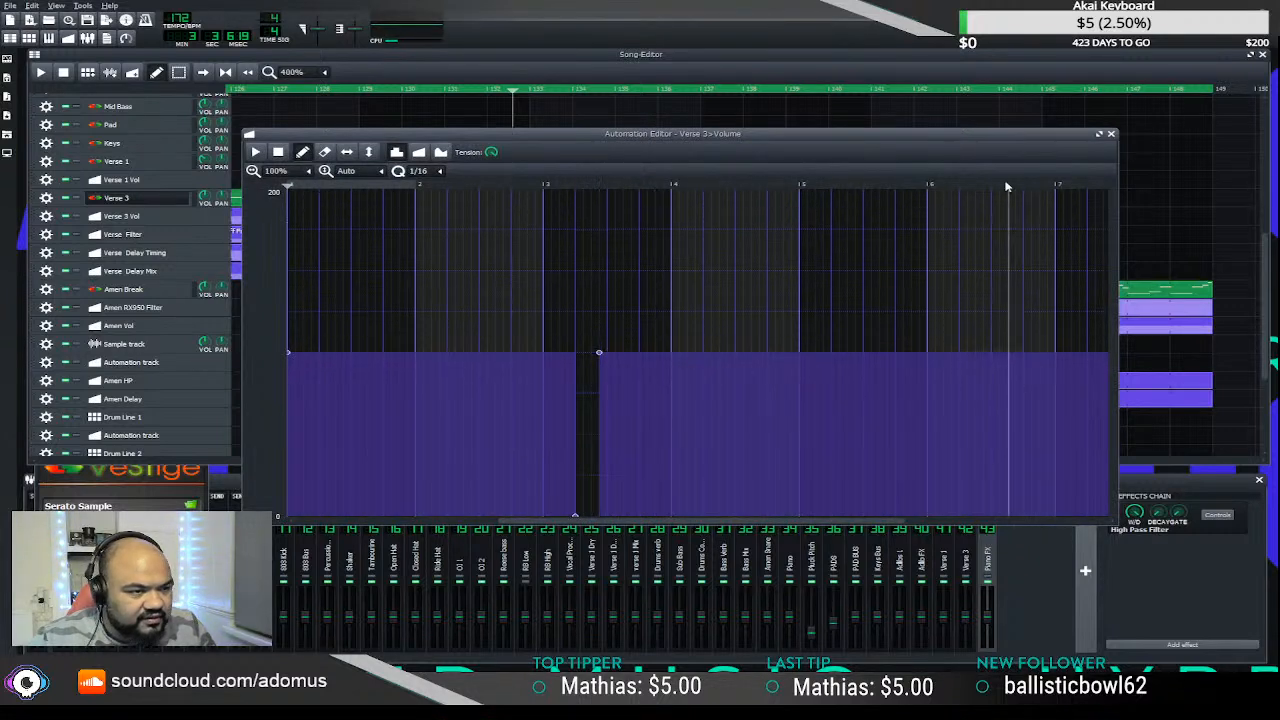
drag(946, 132, 890, 255)
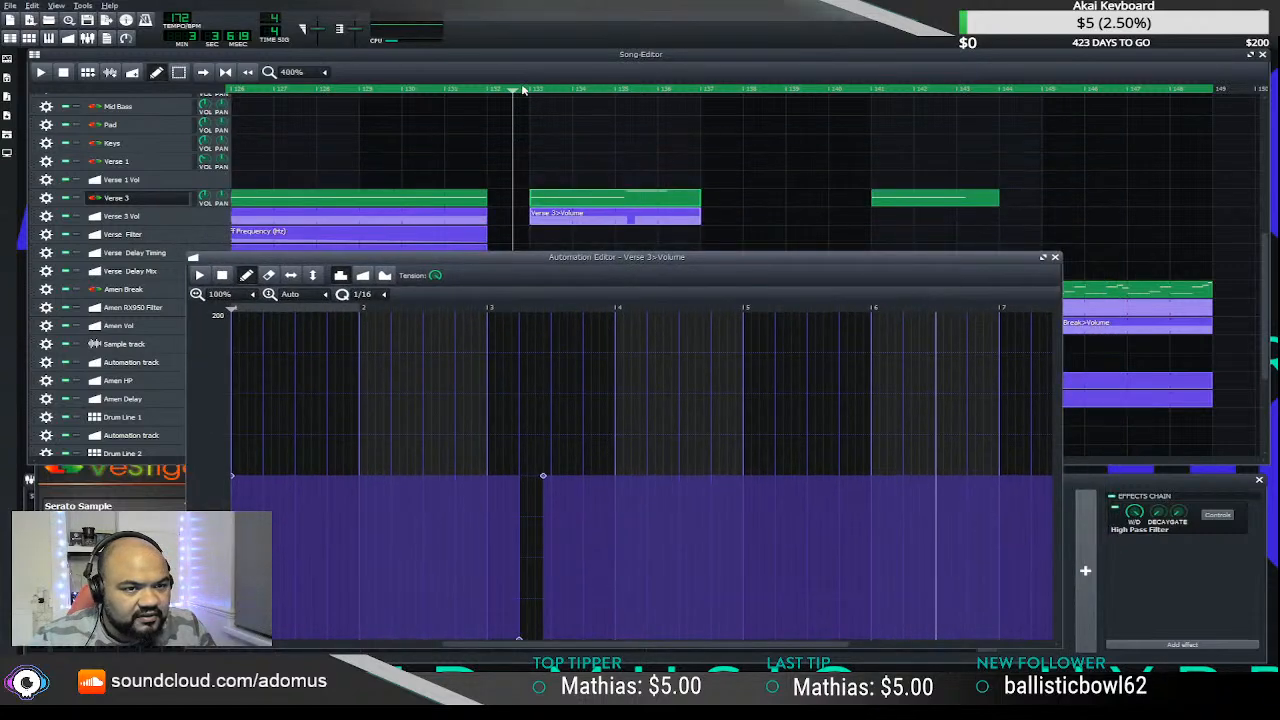
click(522, 90)
key(space)
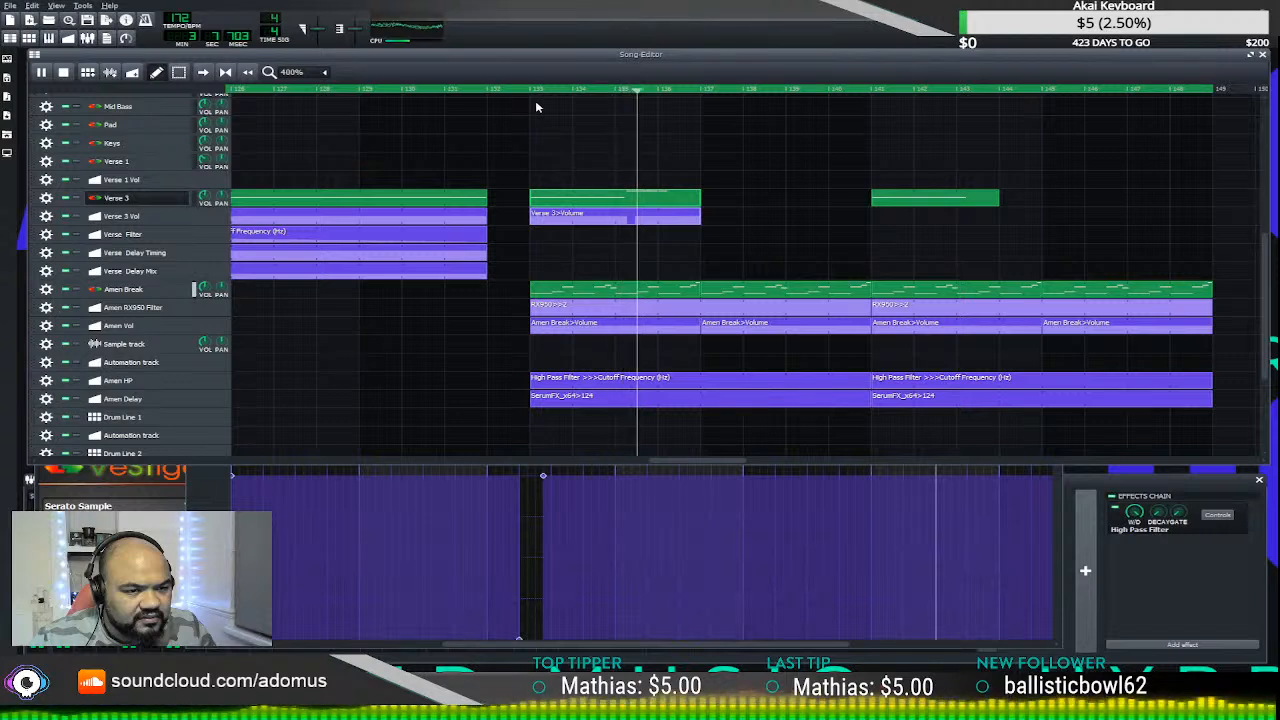
key(space)
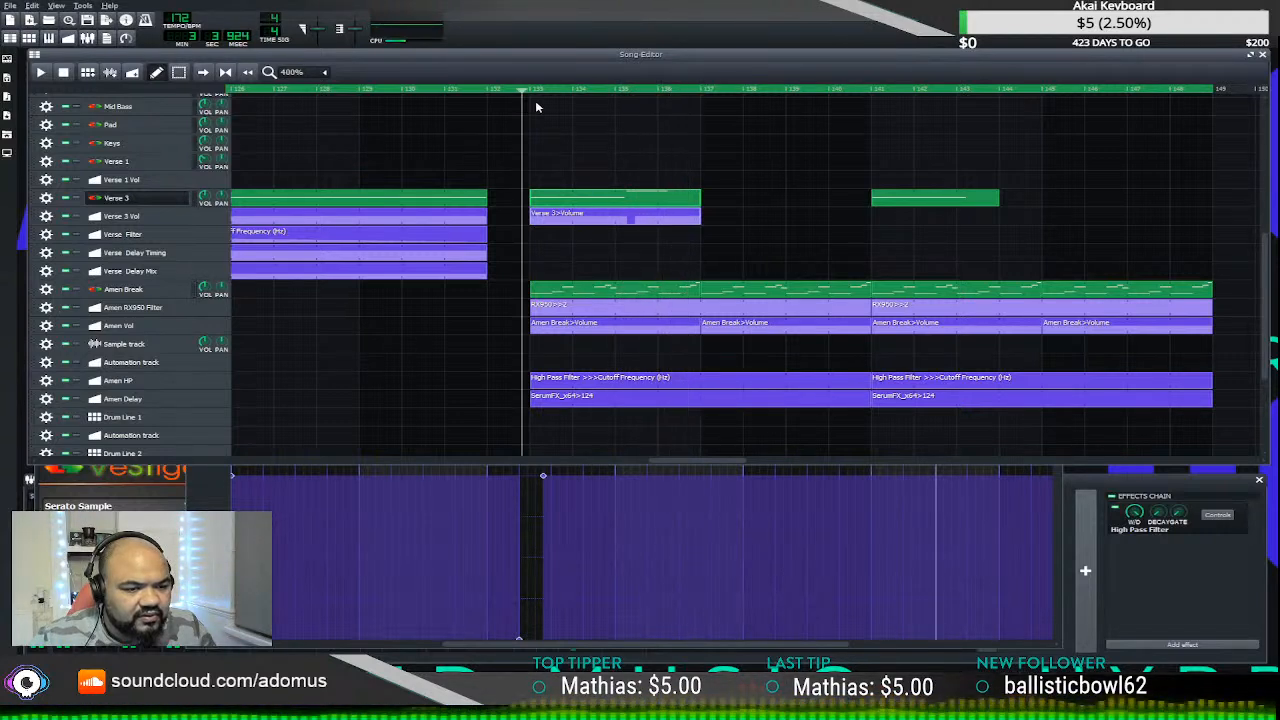
key(space)
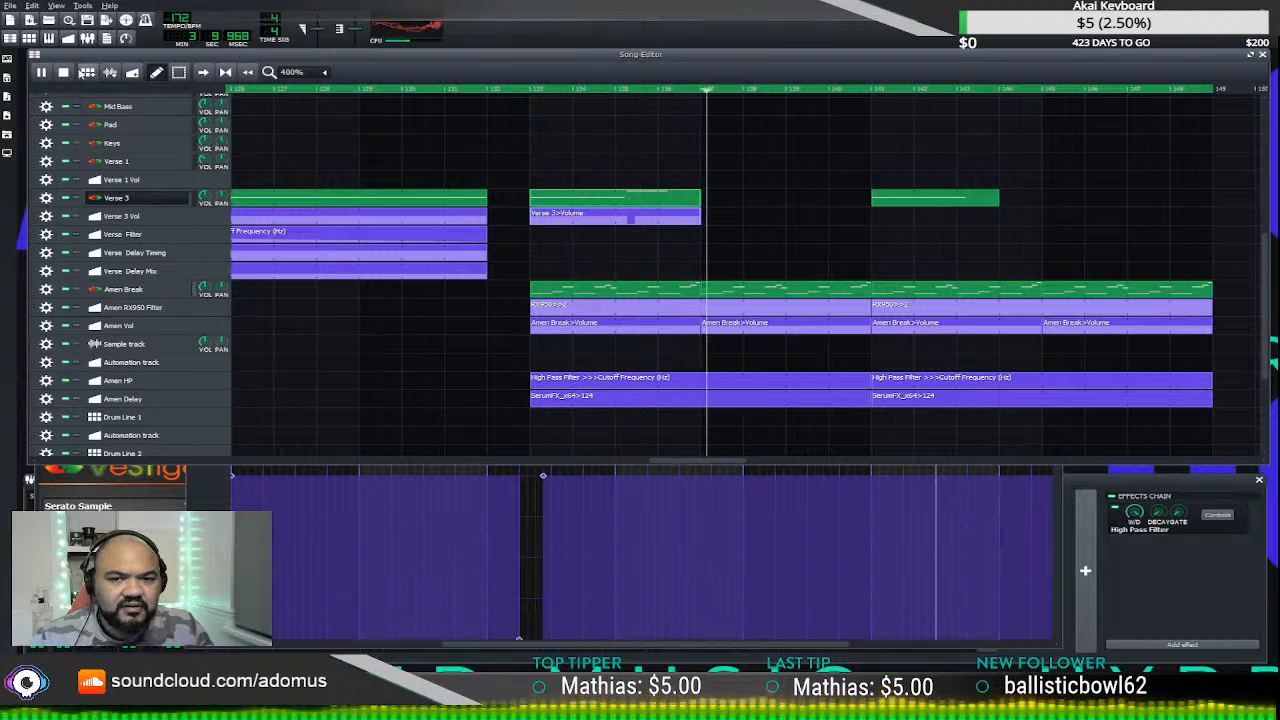
key(space)
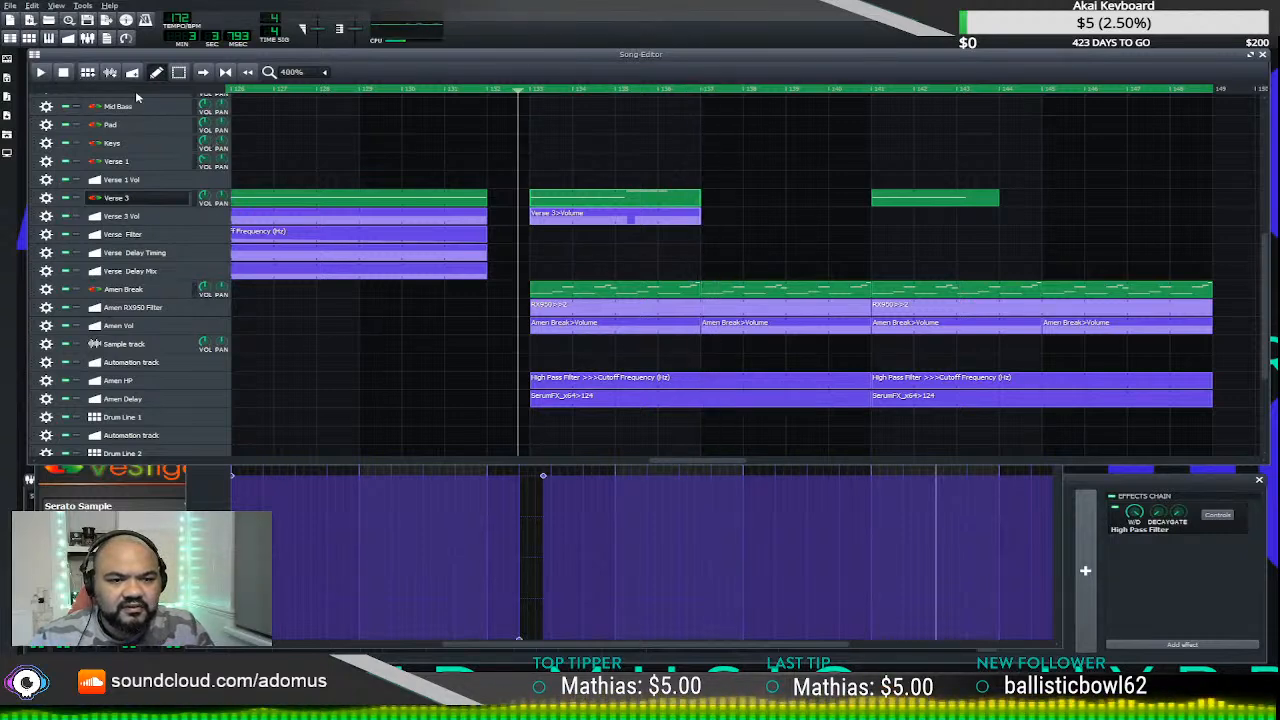
- Play the Verse 3 clip at bar 133 in the piano roll and add three more pad 5 notes at one-bar intervals
double_click(660, 203)
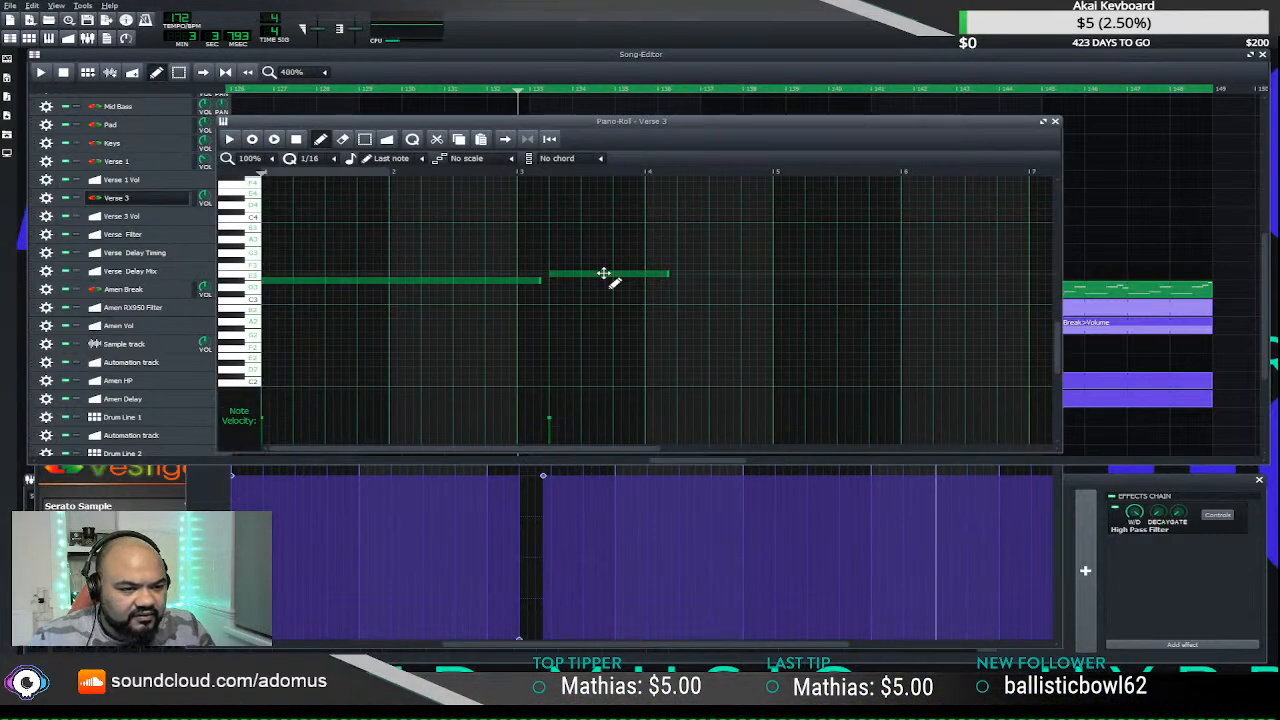
click(230, 140)
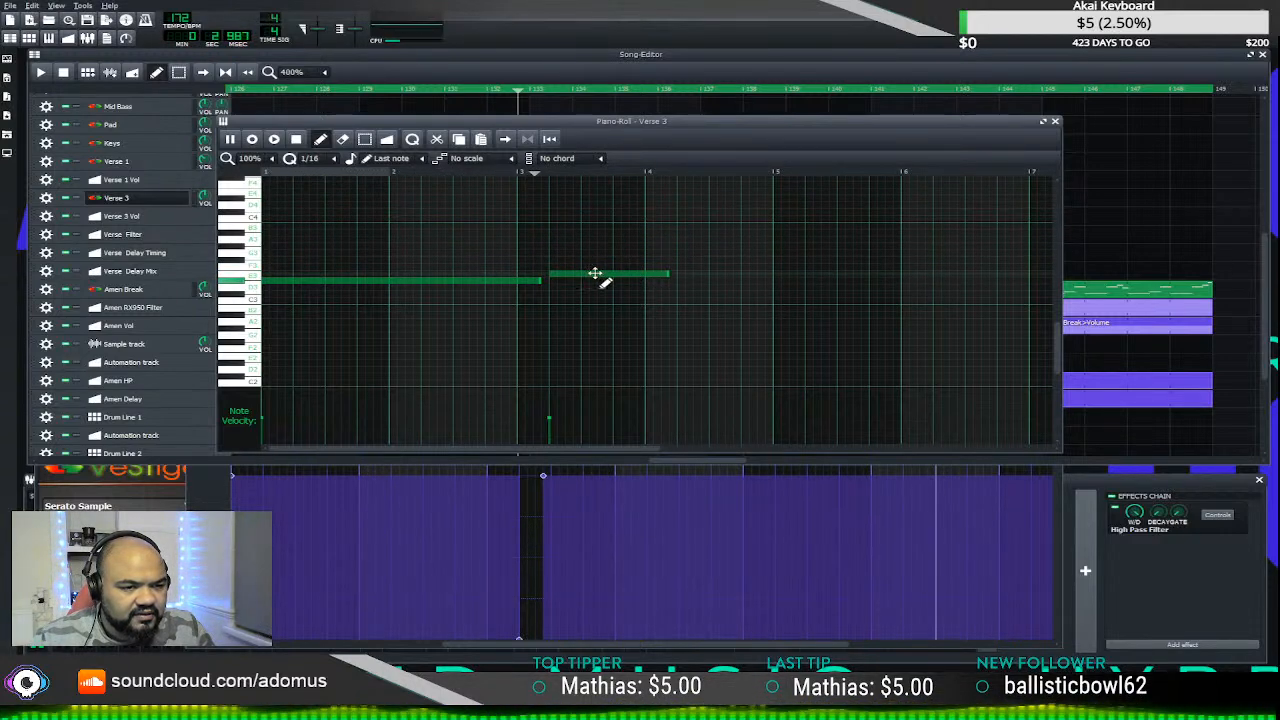
drag(661, 272, 671, 274)
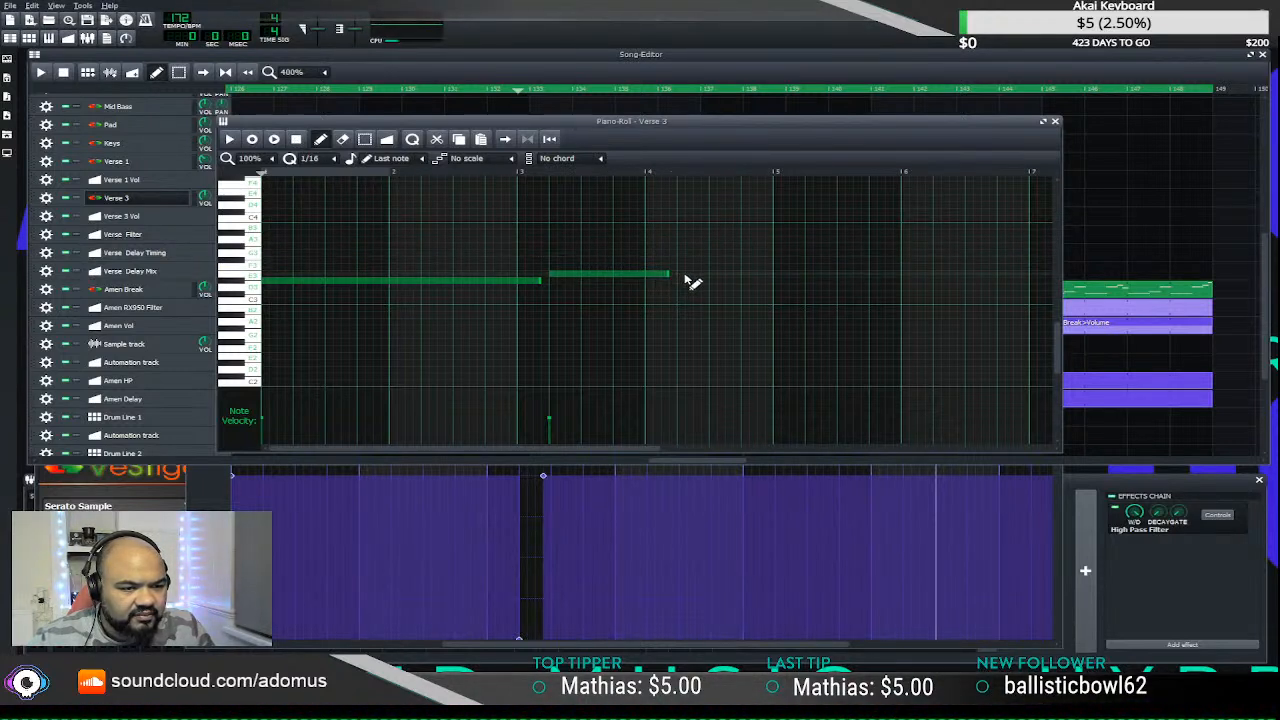
click(818, 275)
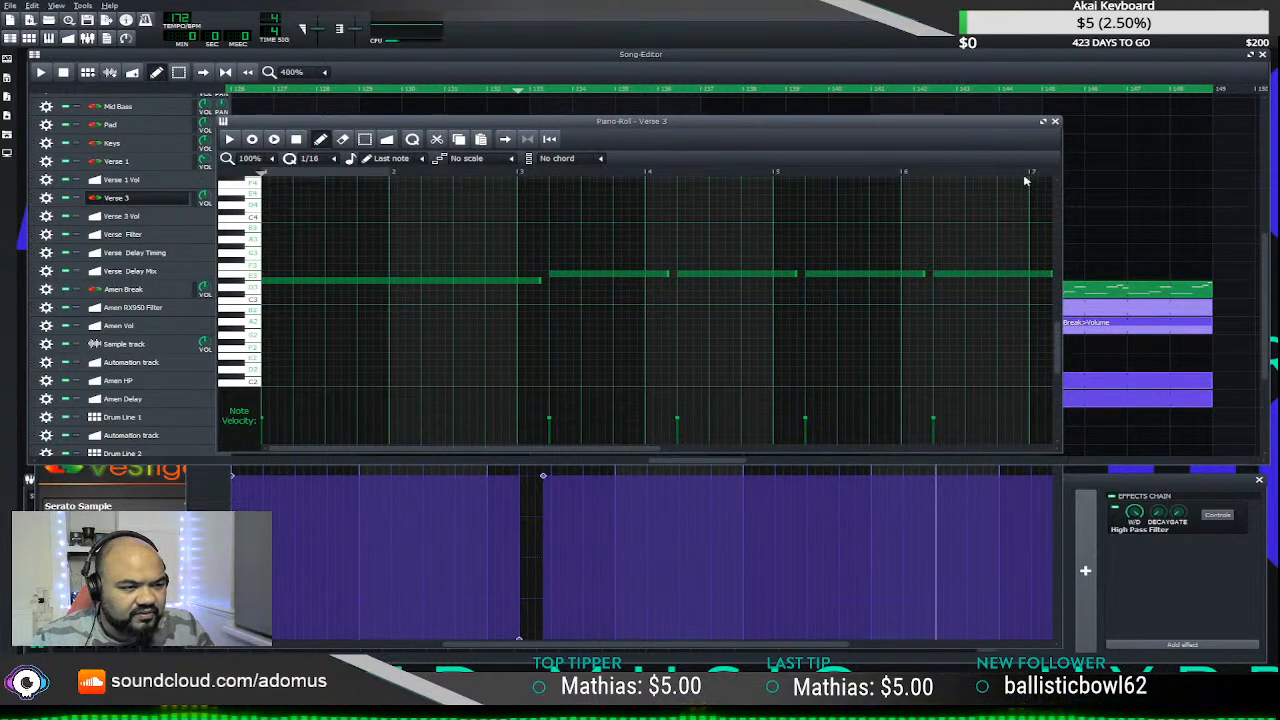
click(1056, 121)
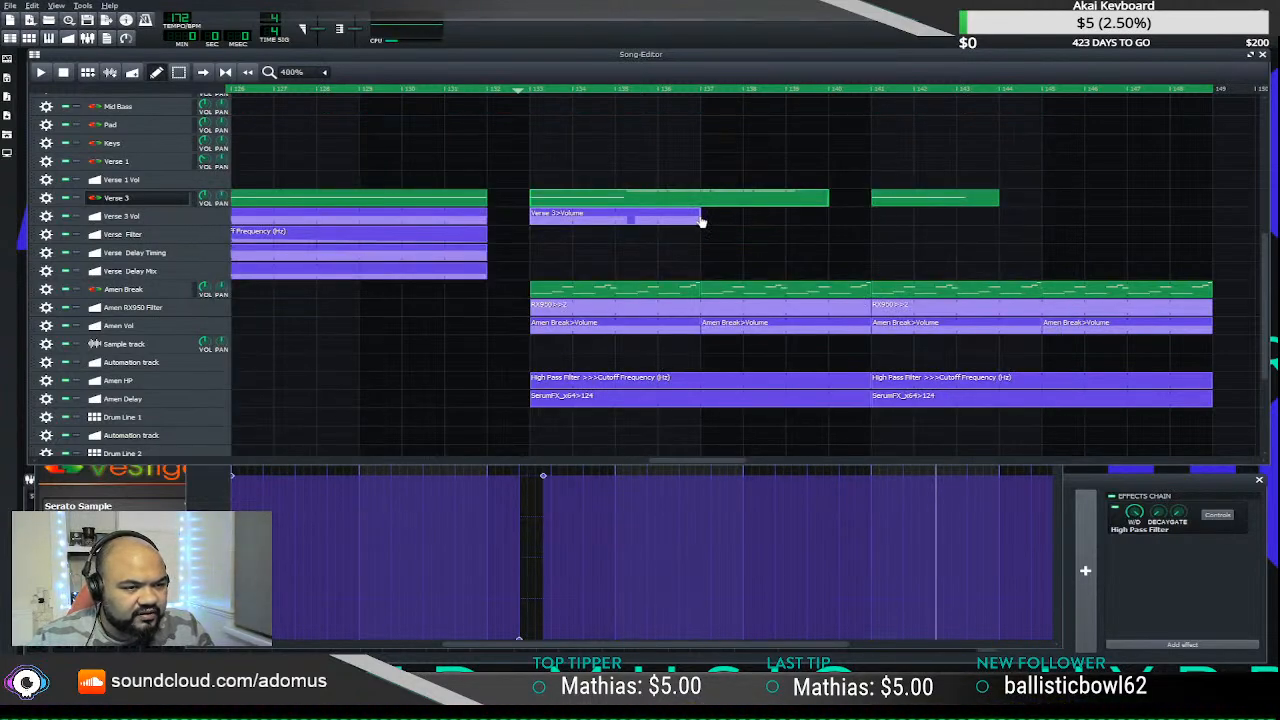
- Extend the Verse 3 volume automation clip to bar 141 and play the passage with the repeated vocal notes
drag(701, 217, 841, 218)
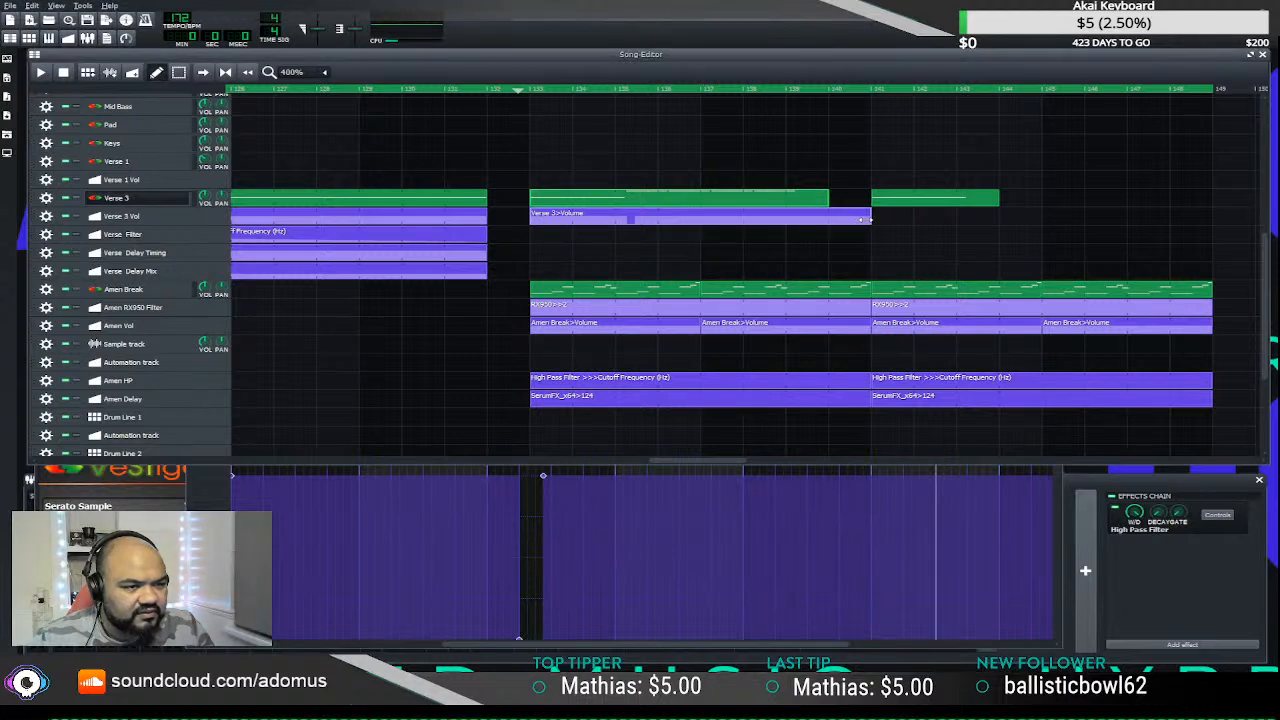
key(space)
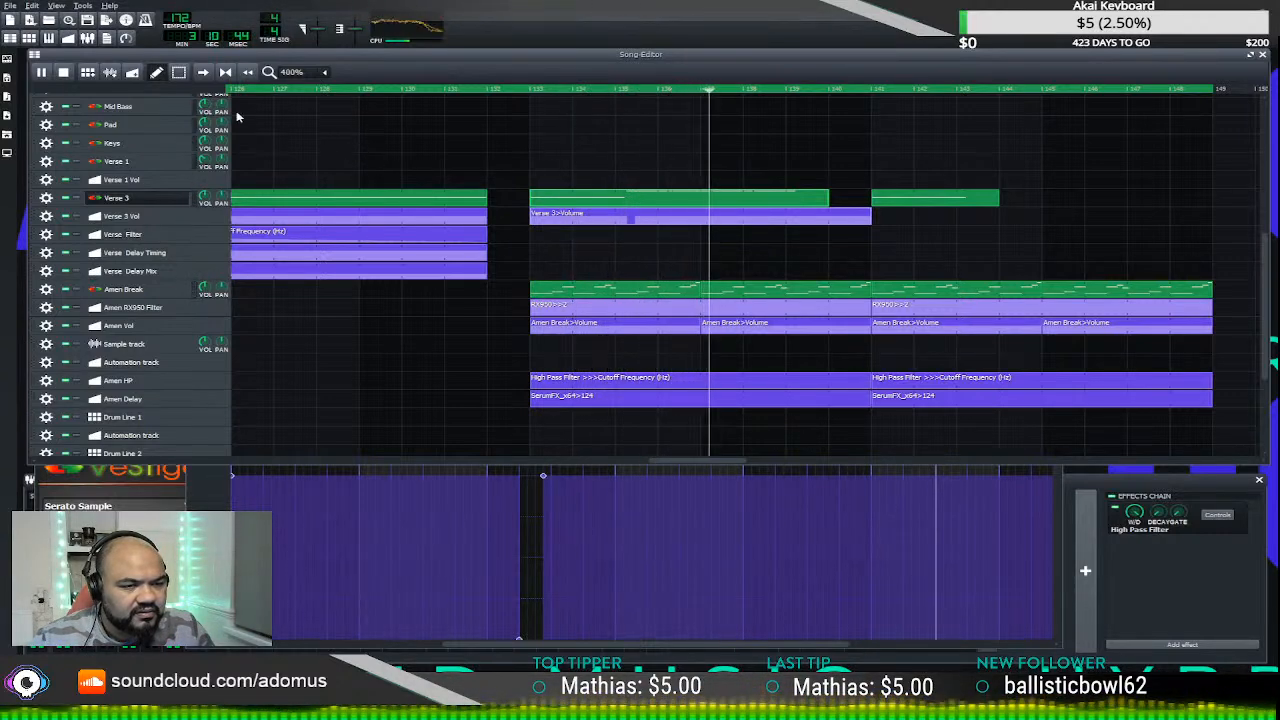
click(41, 72)
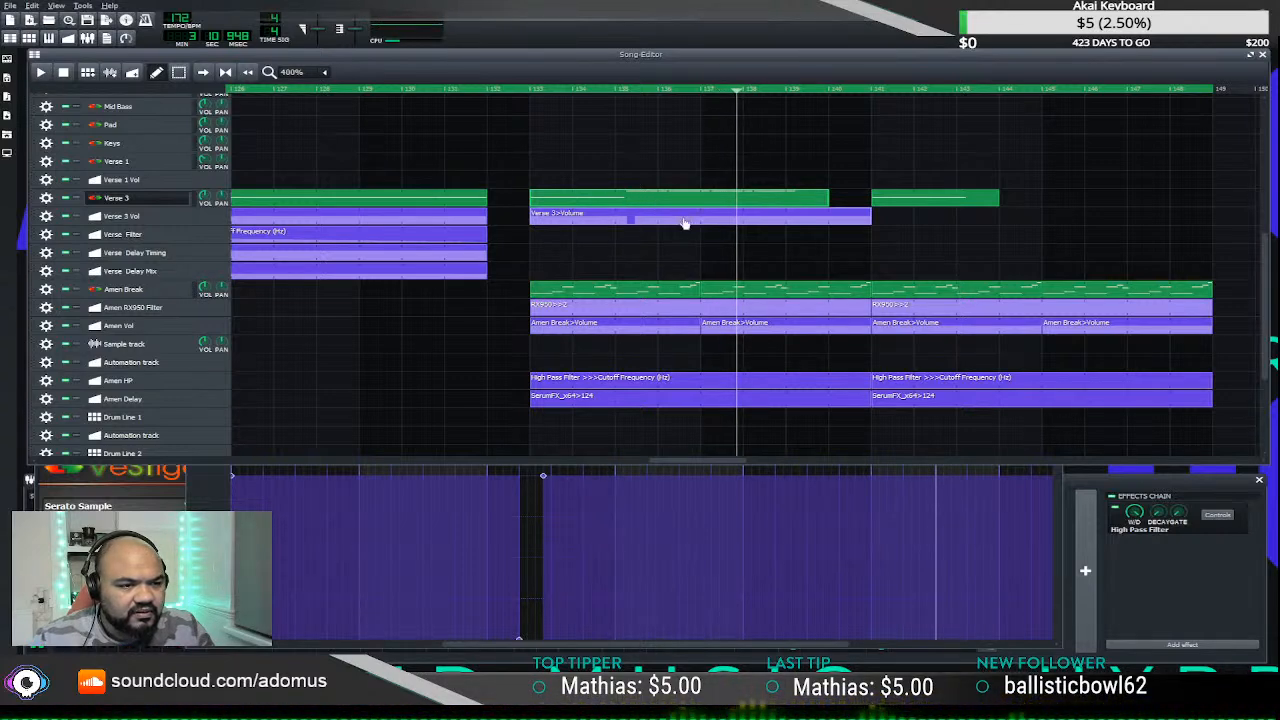
- Draw a volume dropout to 0 about three sixteenths long from beat 2 of bar 4 in the Verse 3 automation, returning to 100
double_click(685, 220)
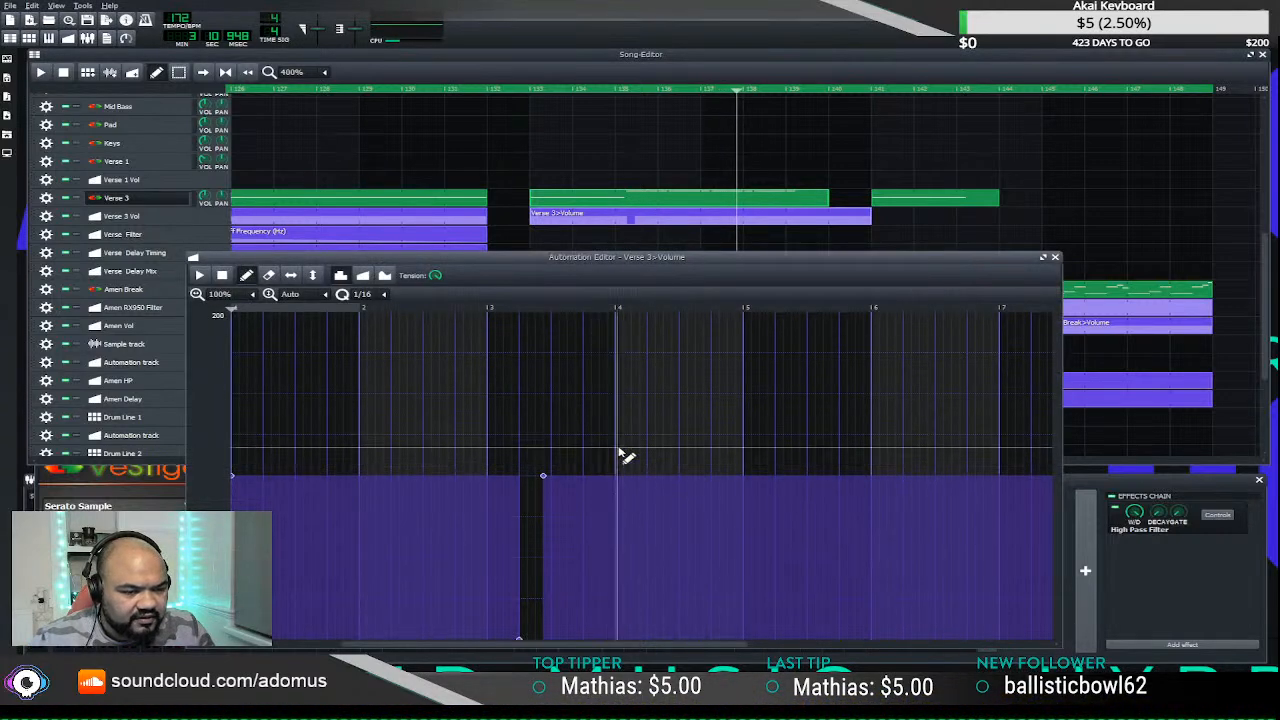
click(684, 240)
scroll(695, 242, up, 1)
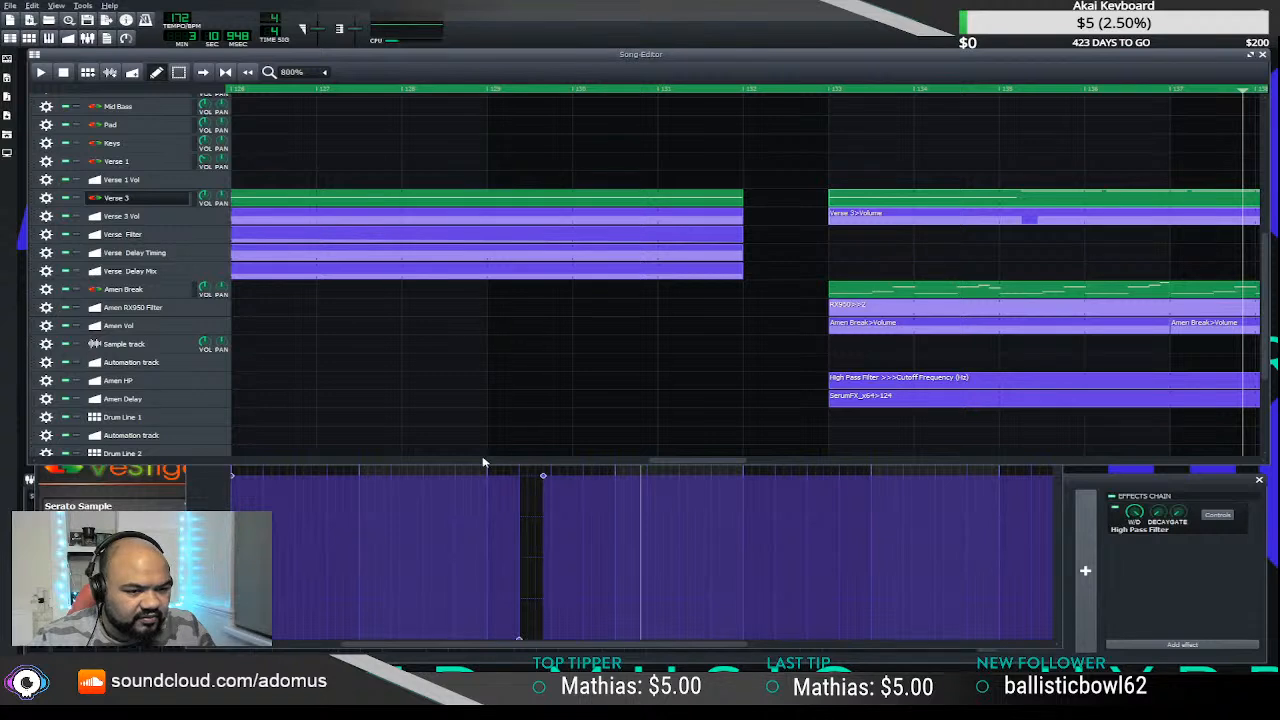
drag(670, 465, 706, 463)
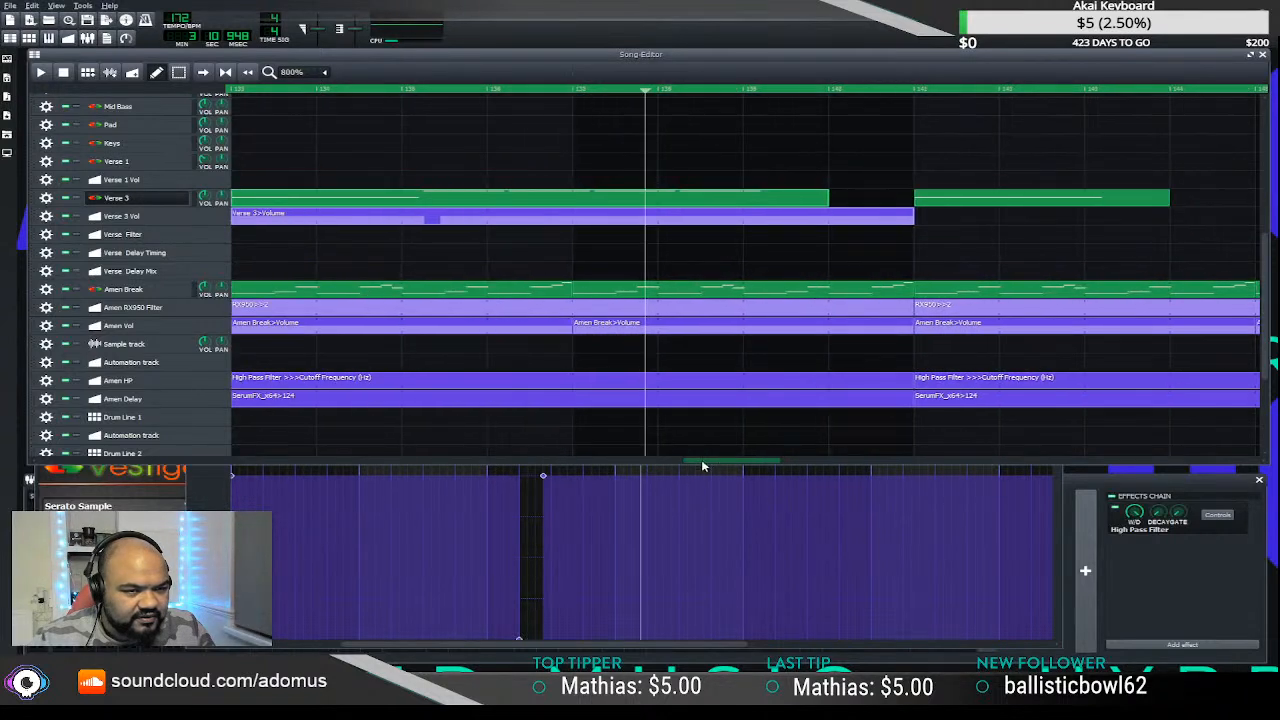
click(652, 645)
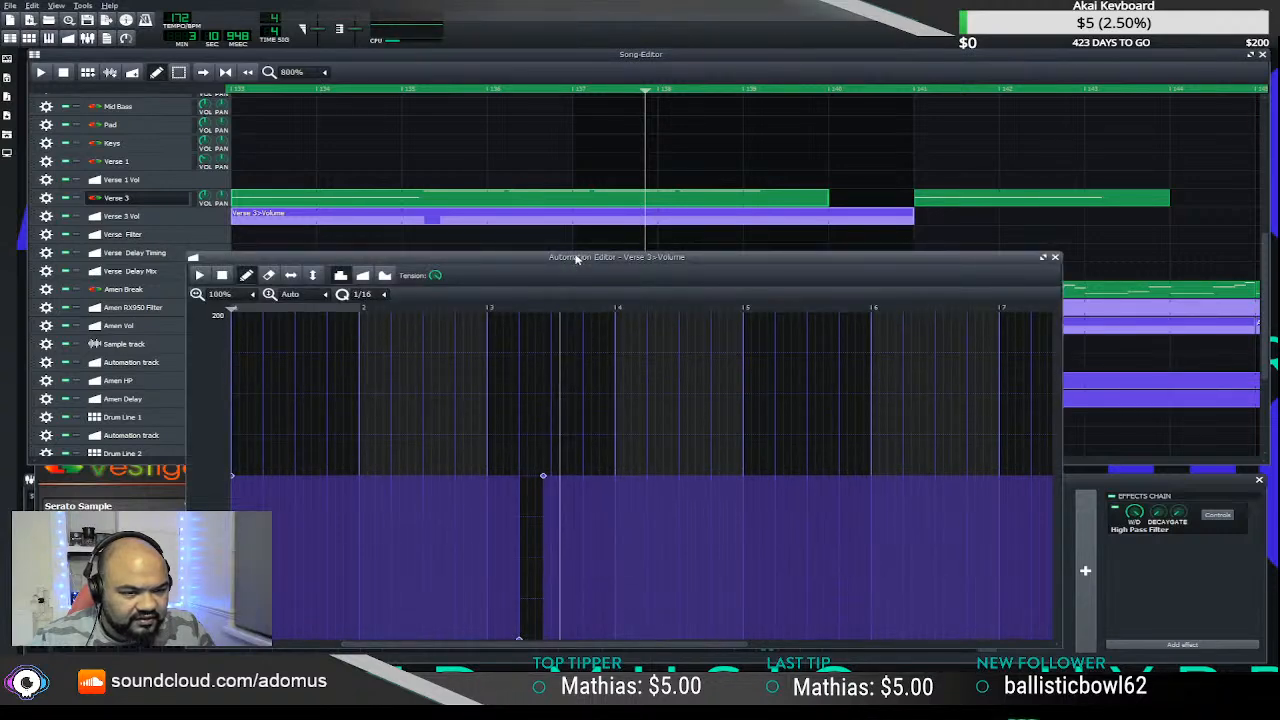
mouse_move(572, 259)
mouse_down()
mouse_move(546, 273)
mouse_move(498, 265)
mouse_move(475, 253)
mouse_move(483, 245)
mouse_up()
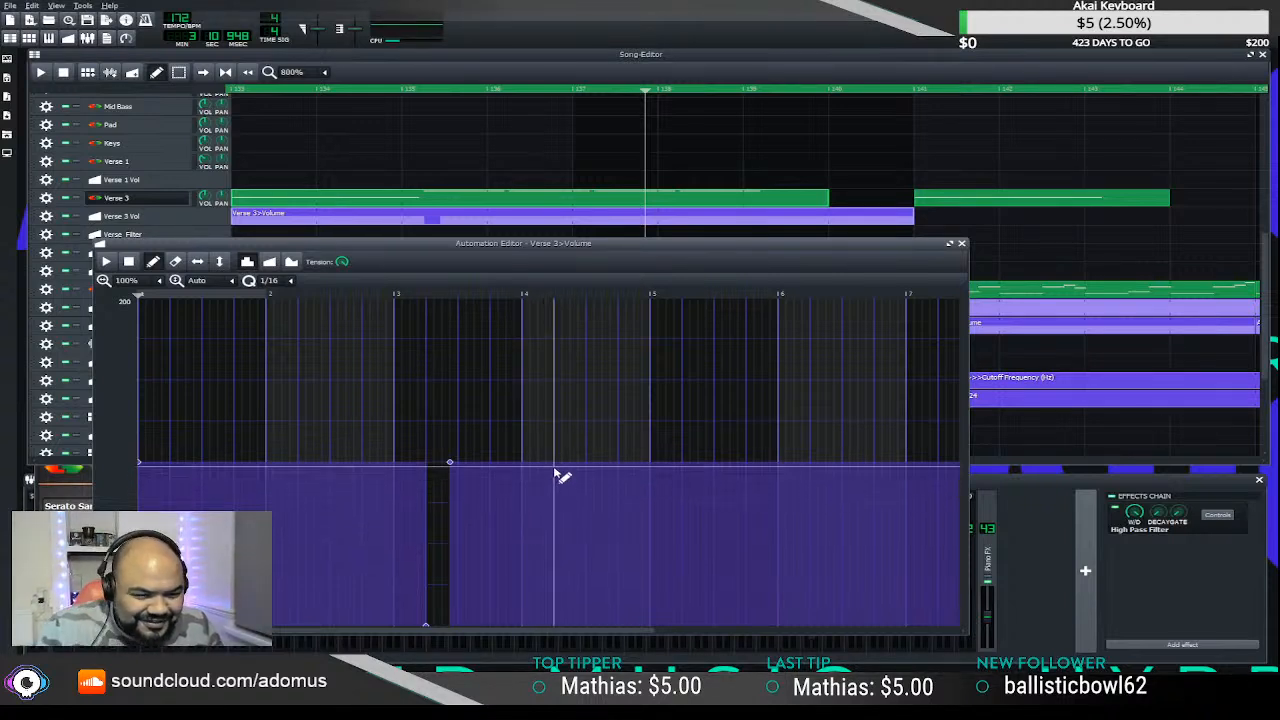
click(559, 625)
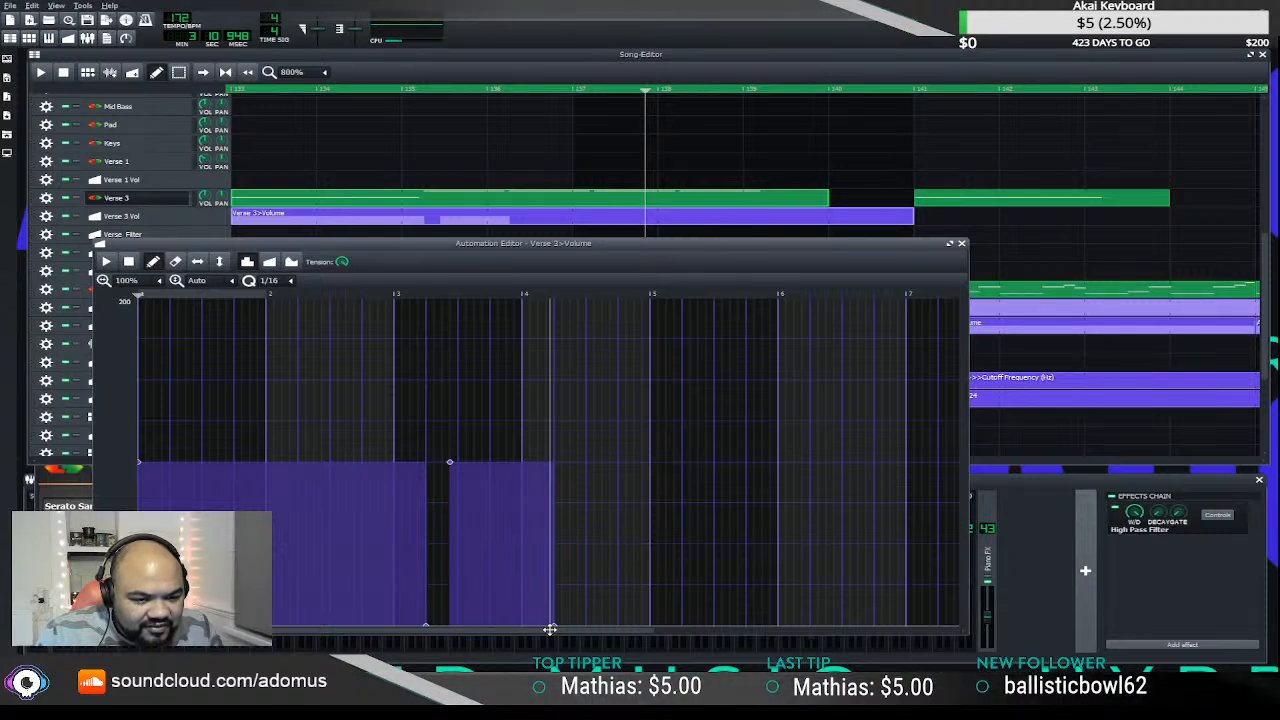
click(577, 463)
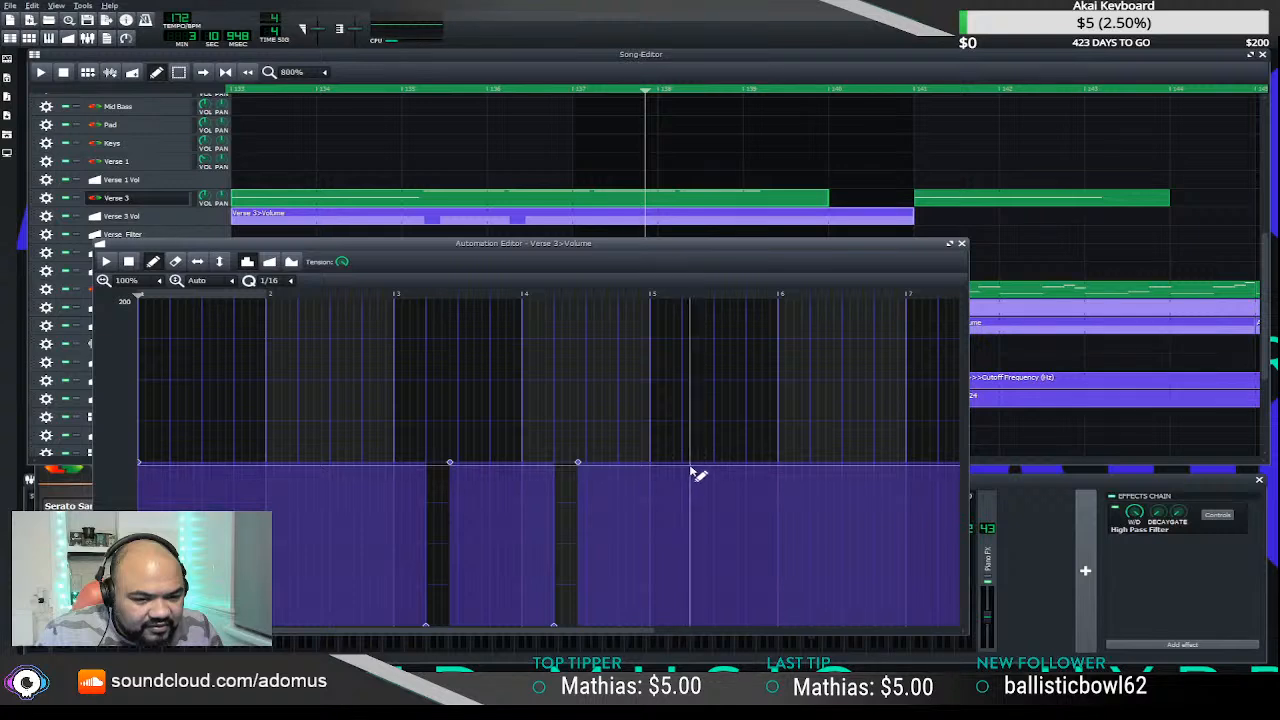
- Repeat the three-sixteenths volume dropout to 0 from beat 2 of bars 5 and 6, returning to 100 after each one
click(686, 620)
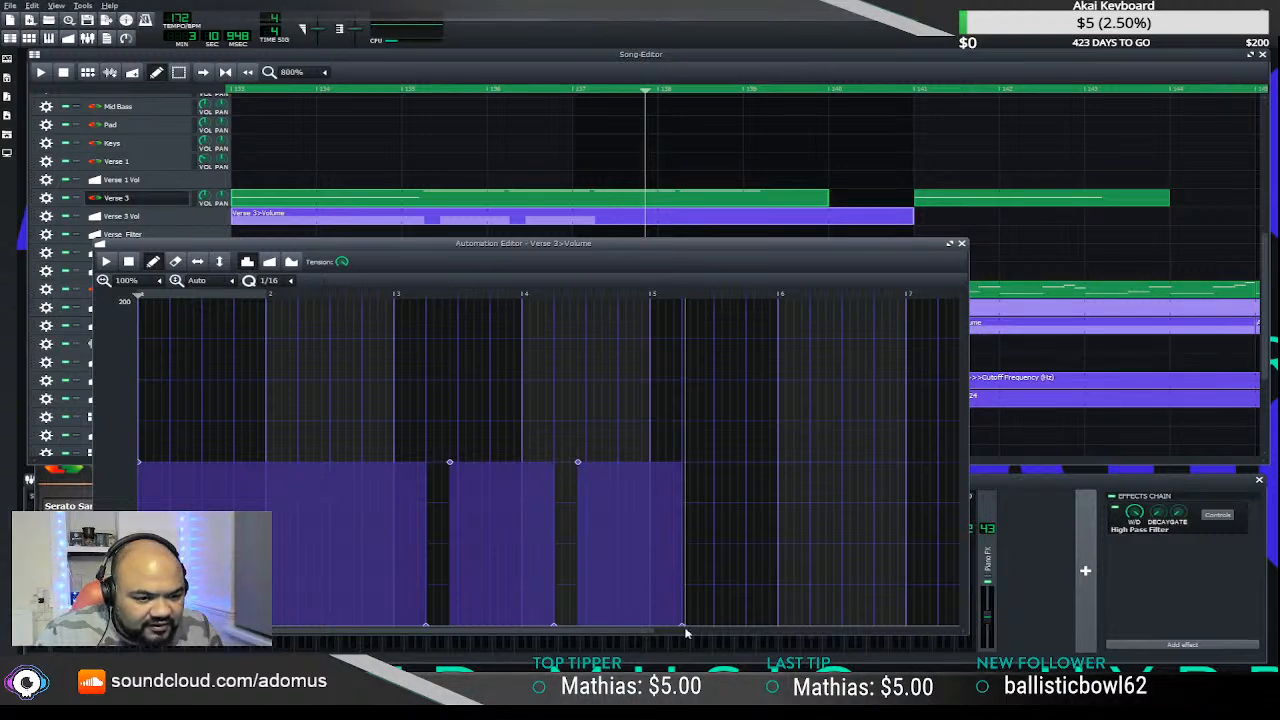
click(705, 463)
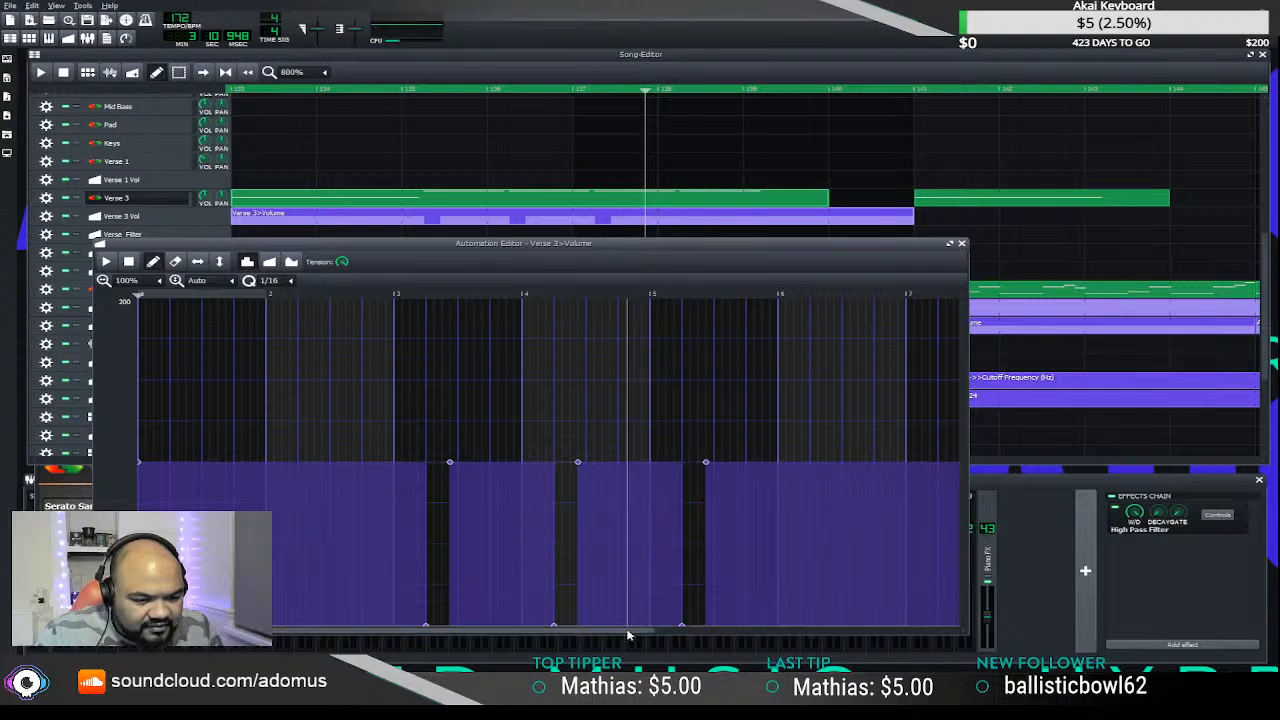
mouse_move(590, 632)
mouse_down()
mouse_move(657, 628)
mouse_move(514, 591)
mouse_move(471, 622)
mouse_up()
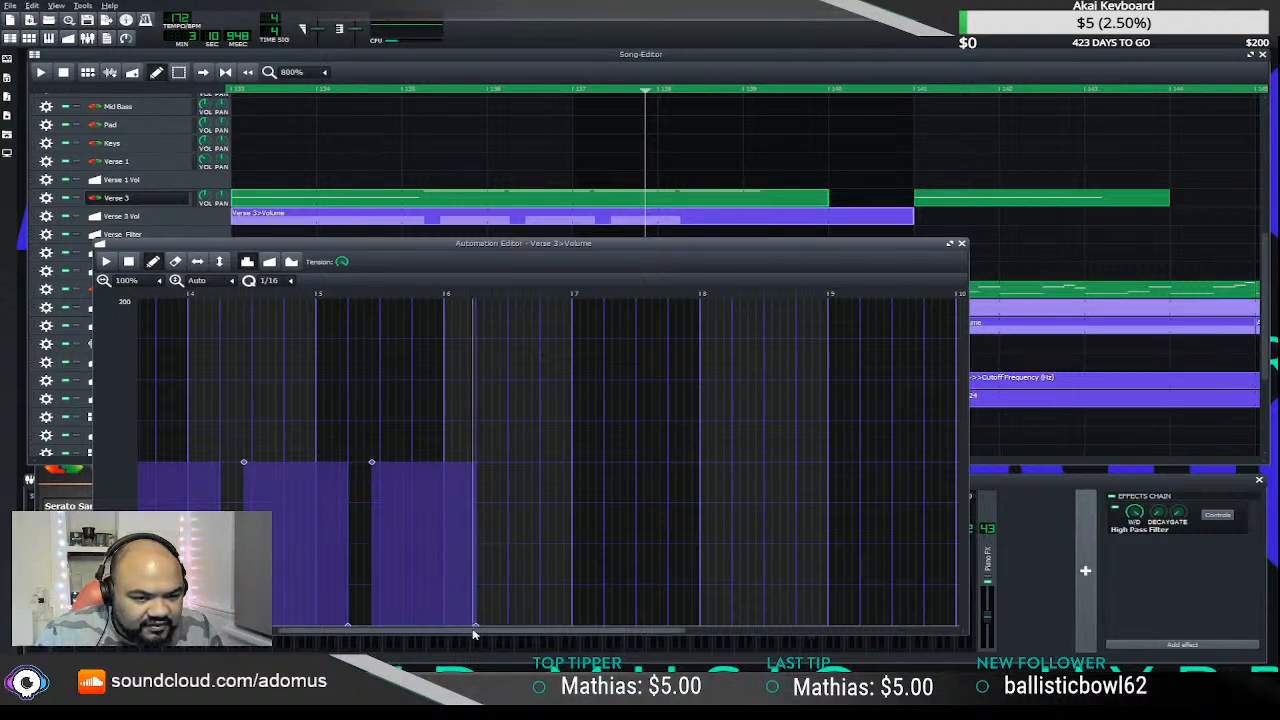
click(501, 464)
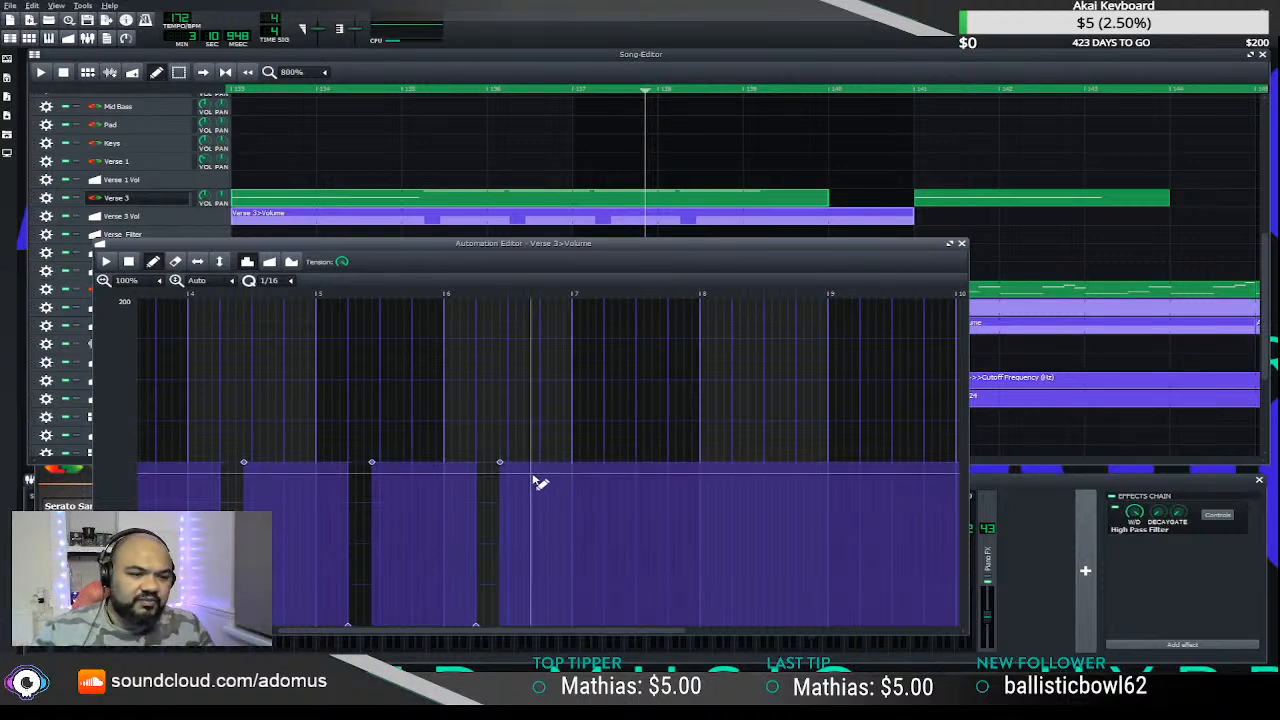
scroll(474, 628, right, 4)
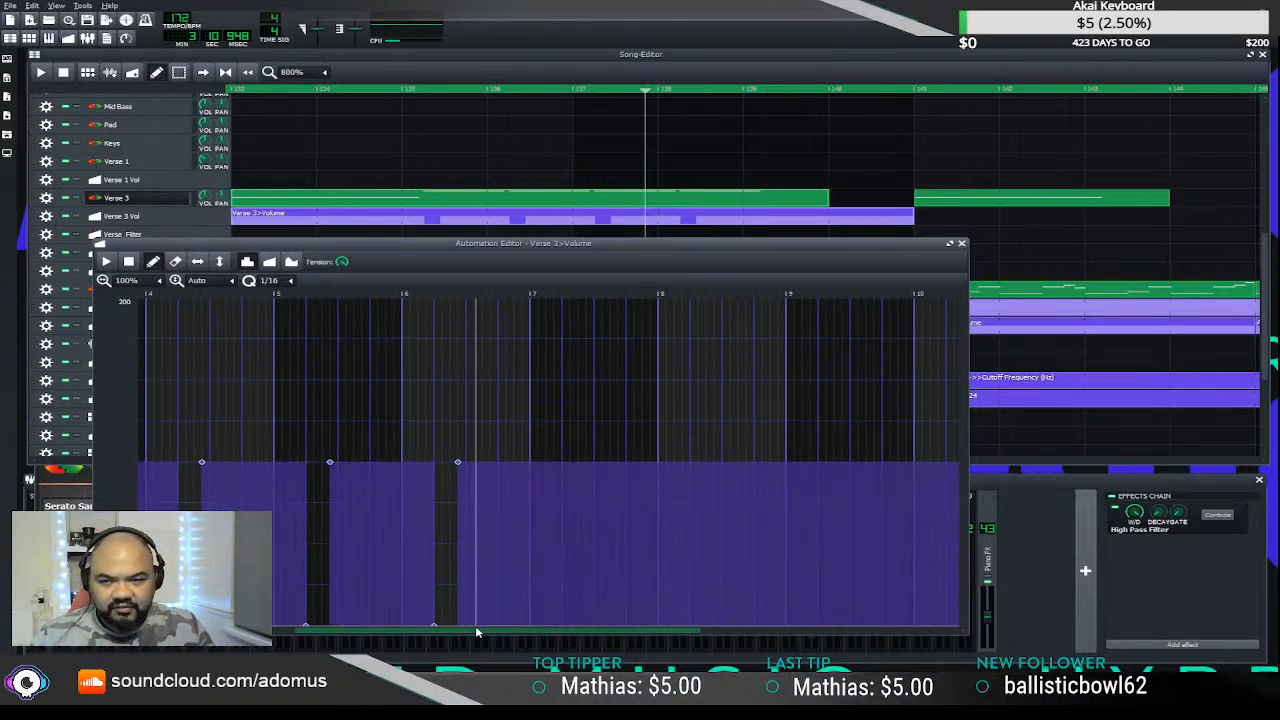
drag(475, 632, 495, 632)
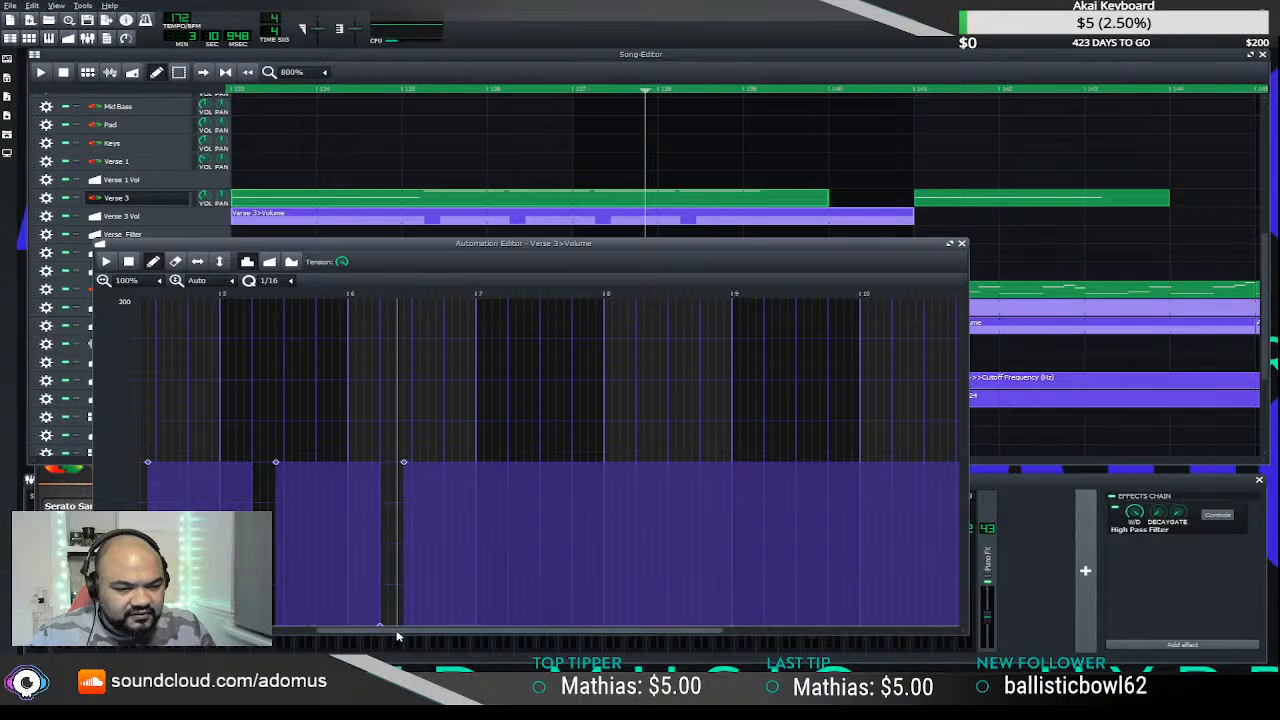
drag(397, 634, 312, 626)
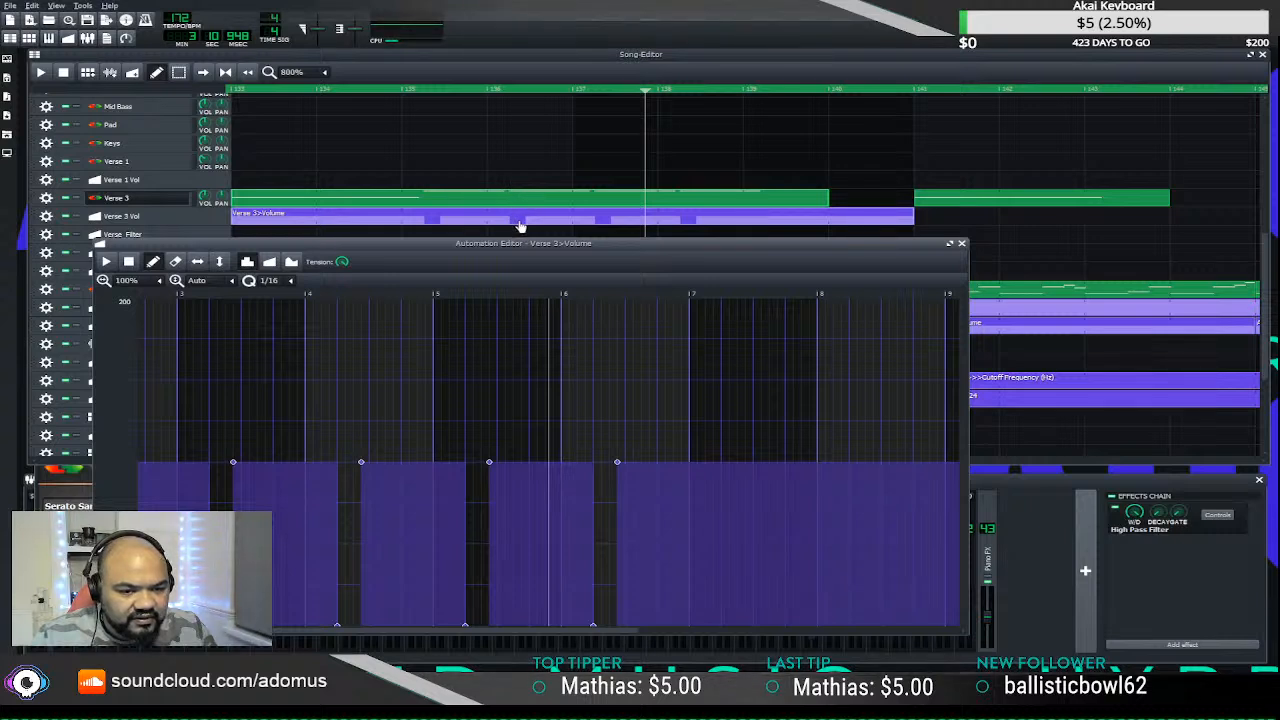
- Play the song from just before bar 133 to check the repeated volume dropouts
click(394, 54)
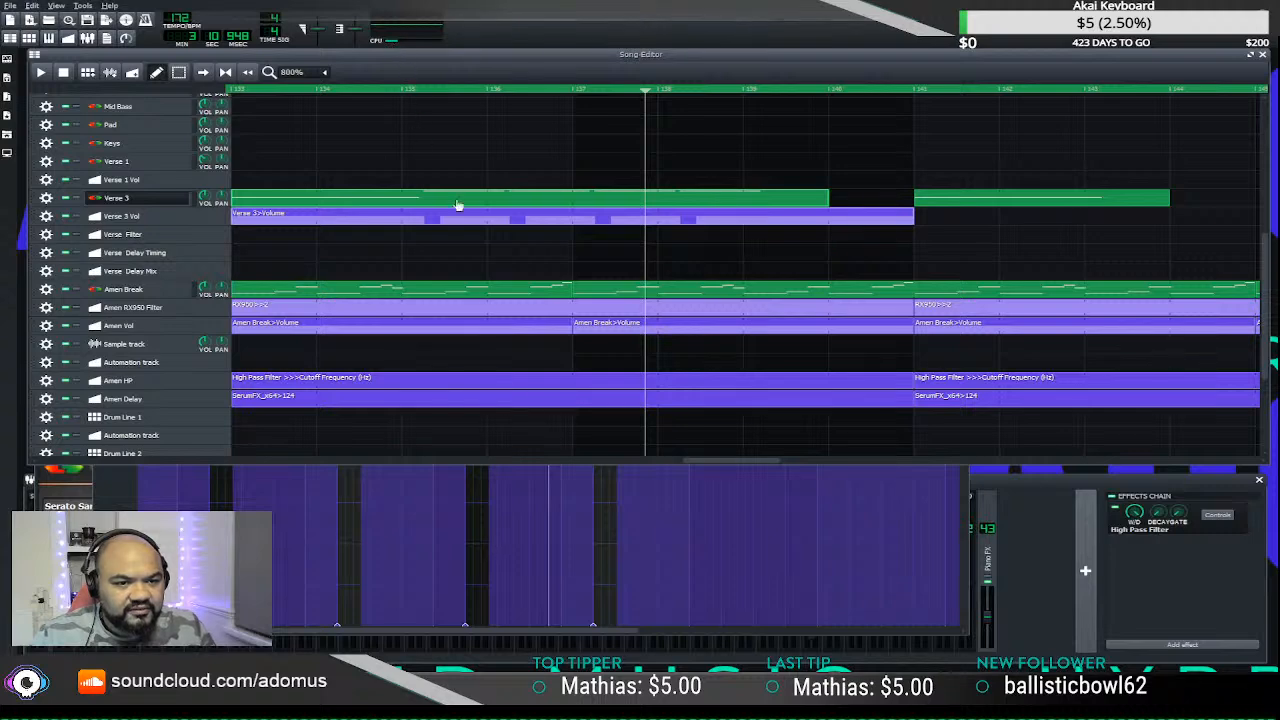
scroll(491, 329, down, 1)
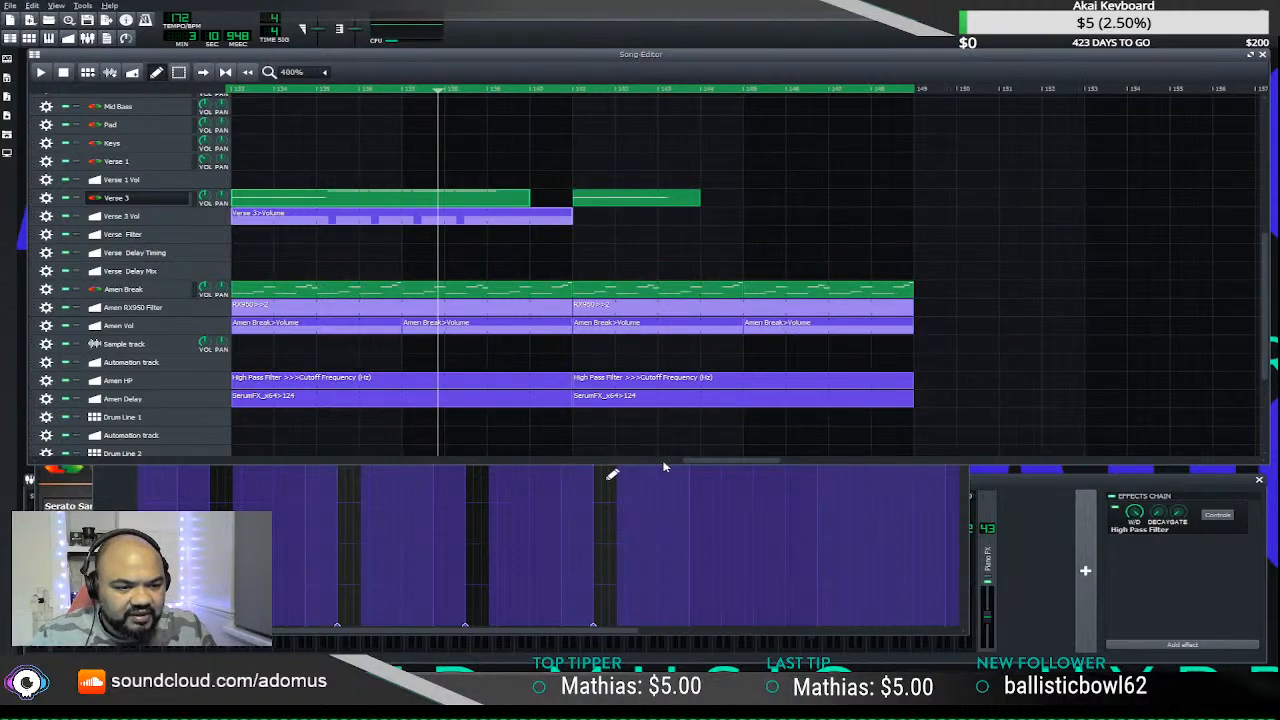
drag(694, 458, 615, 458)
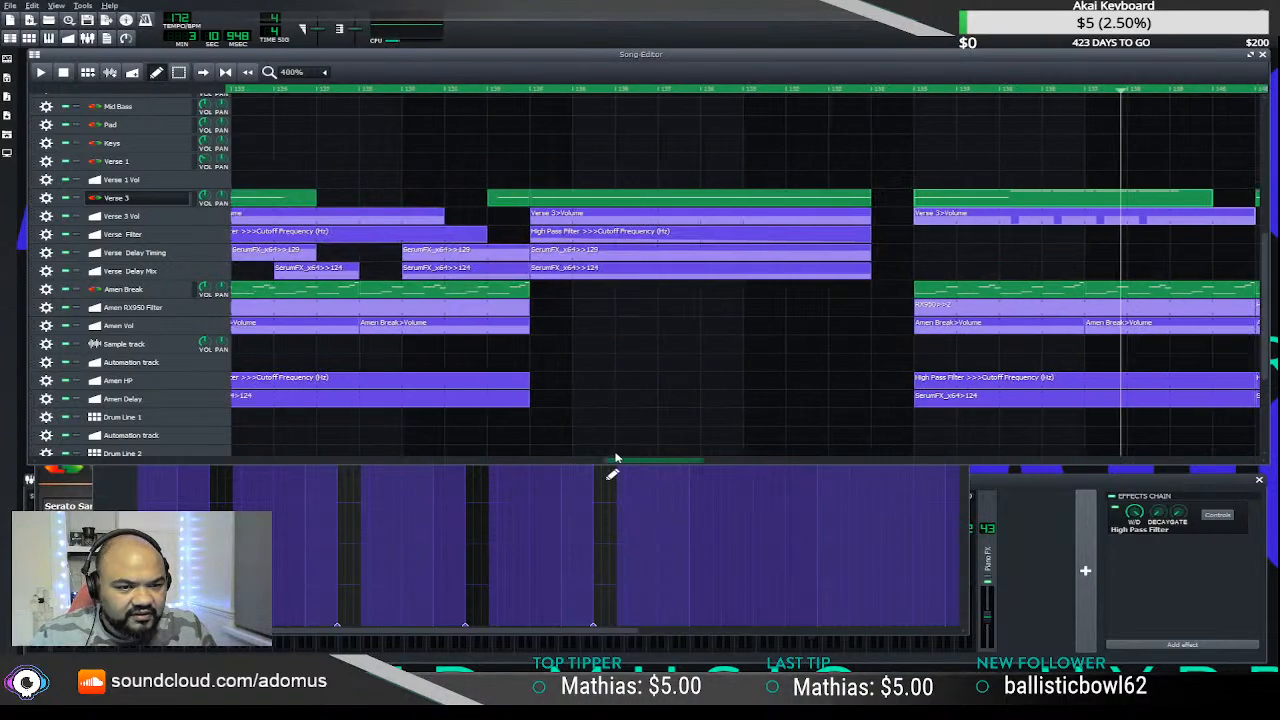
click(907, 95)
key(space)
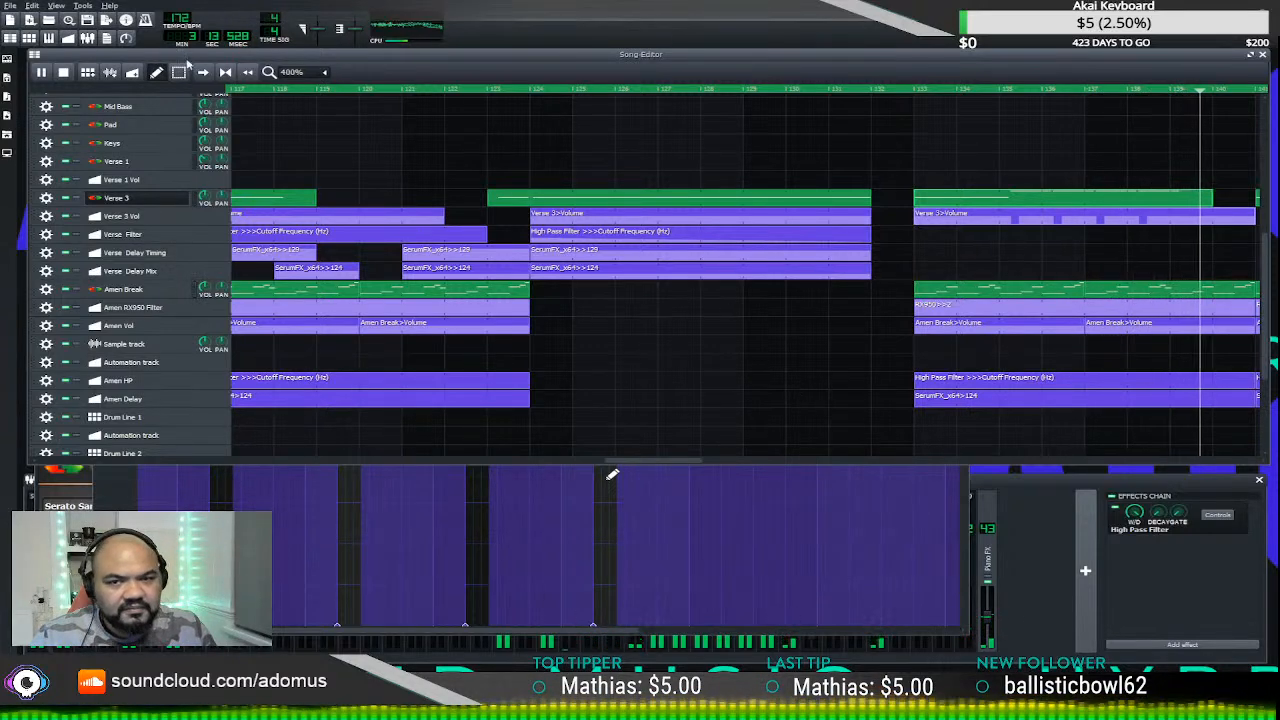
key(space)
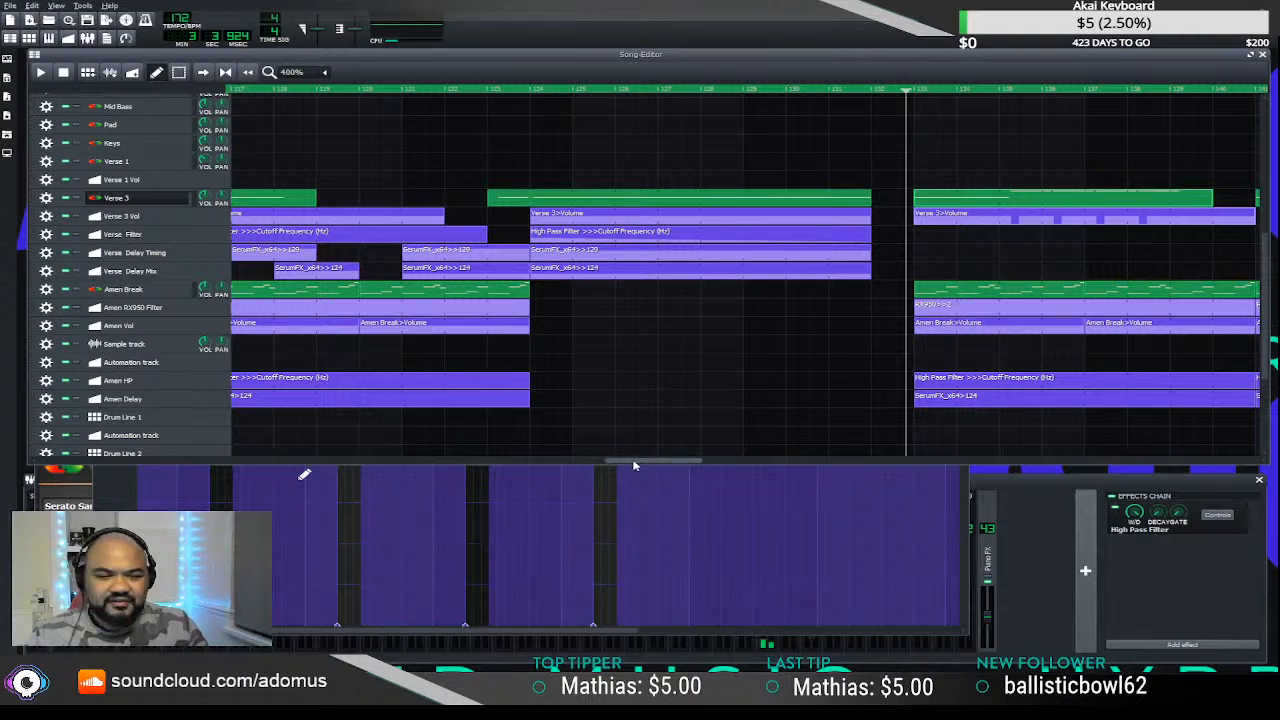
- Lower the Verse 3 volume after the four successive dropouts to about 80, 60, 45 and 25 so the repeated vocals fade
drag(633, 466, 693, 462)
double_click(530, 222)
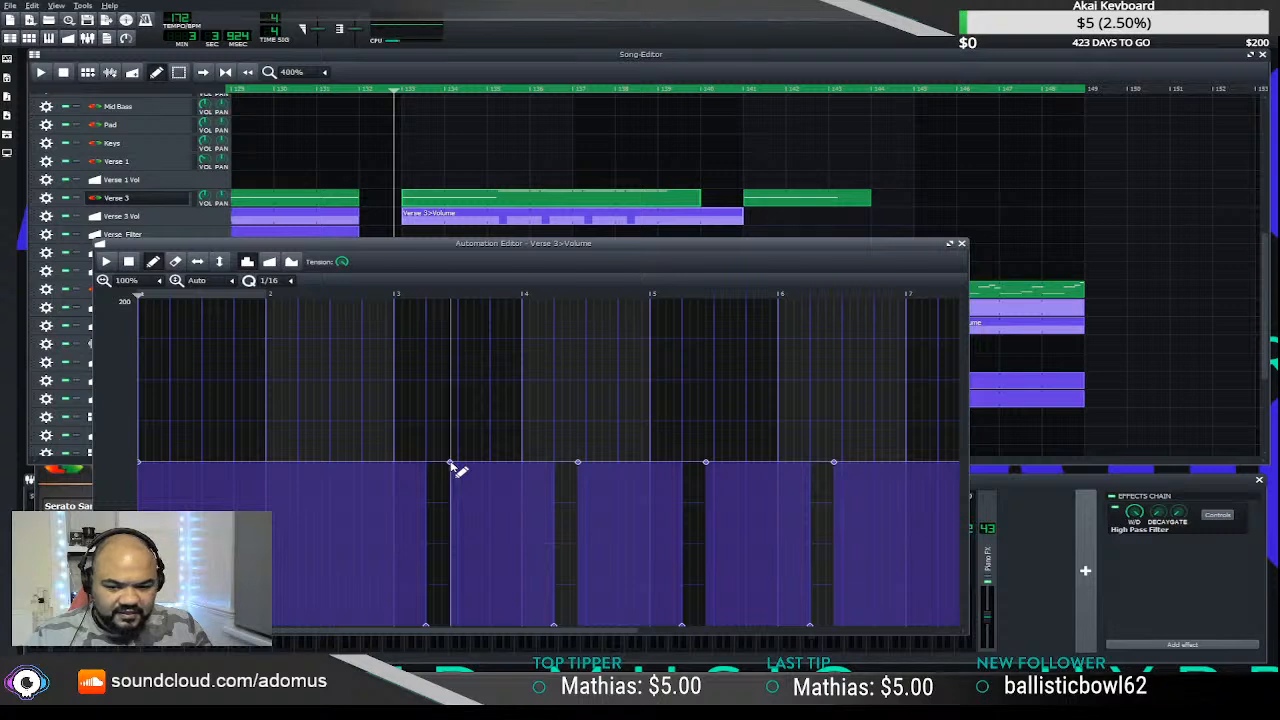
drag(450, 463, 452, 495)
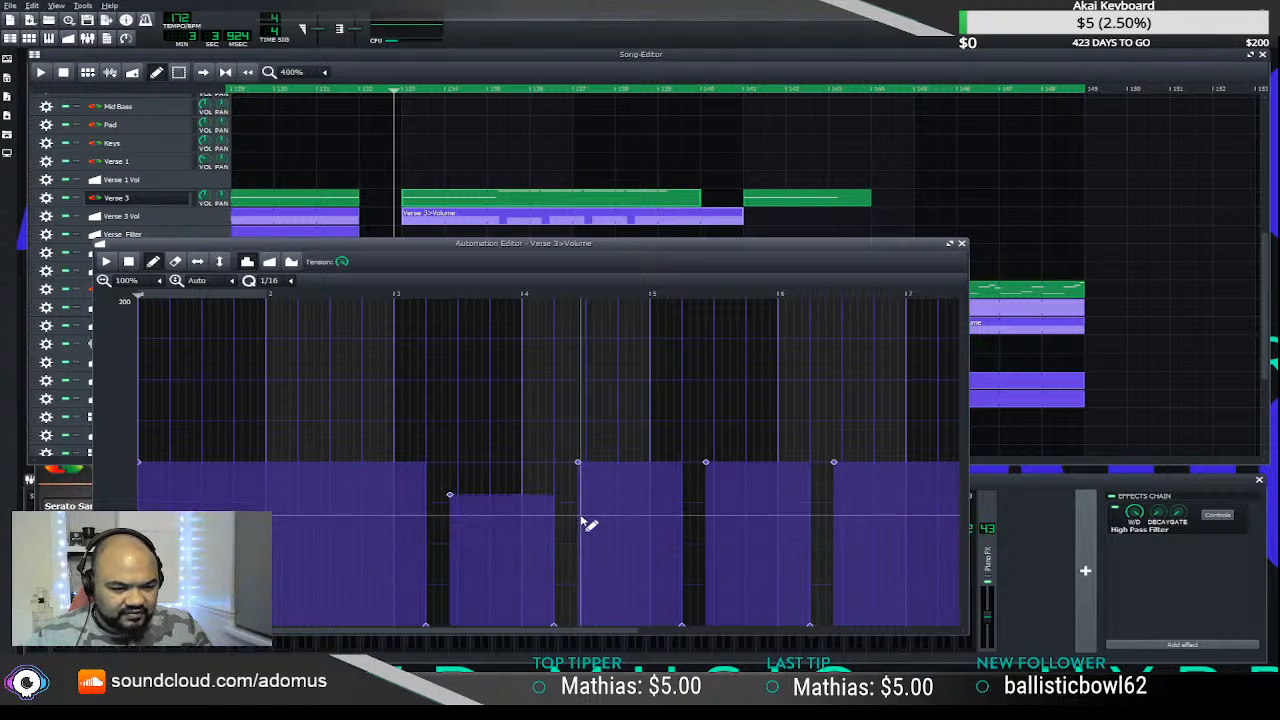
drag(578, 520, 578, 527)
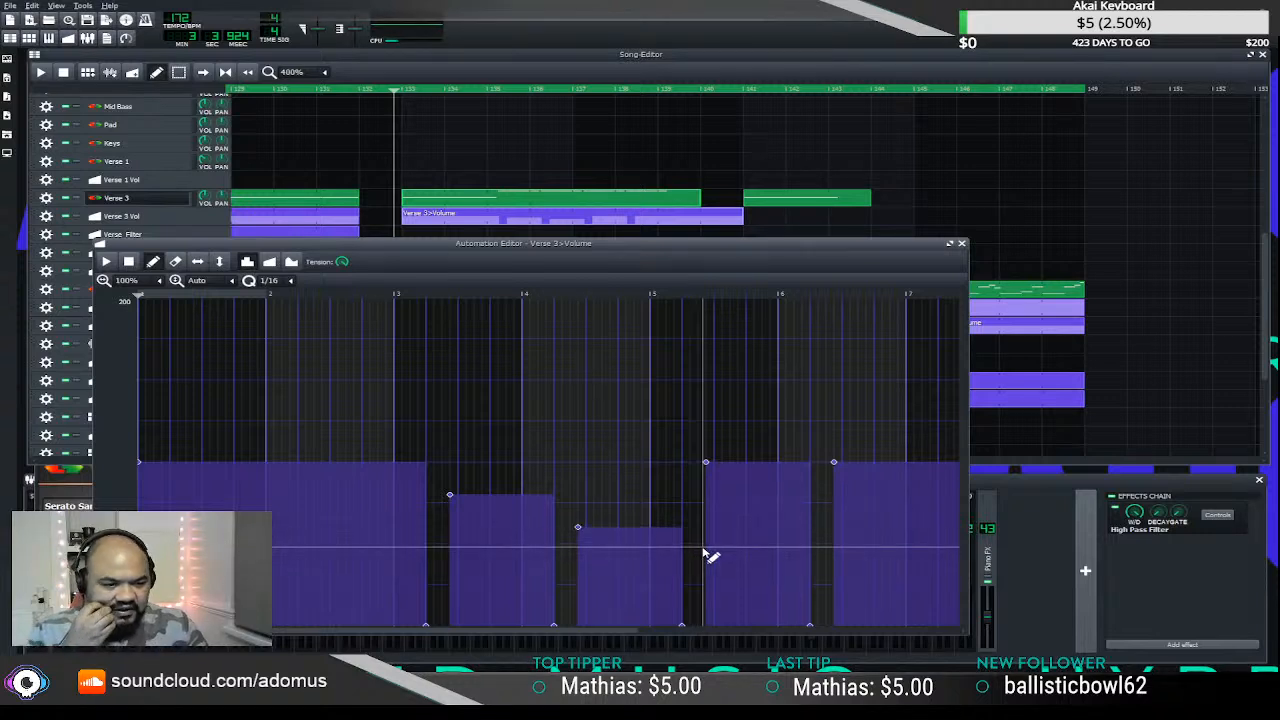
drag(712, 549, 705, 553)
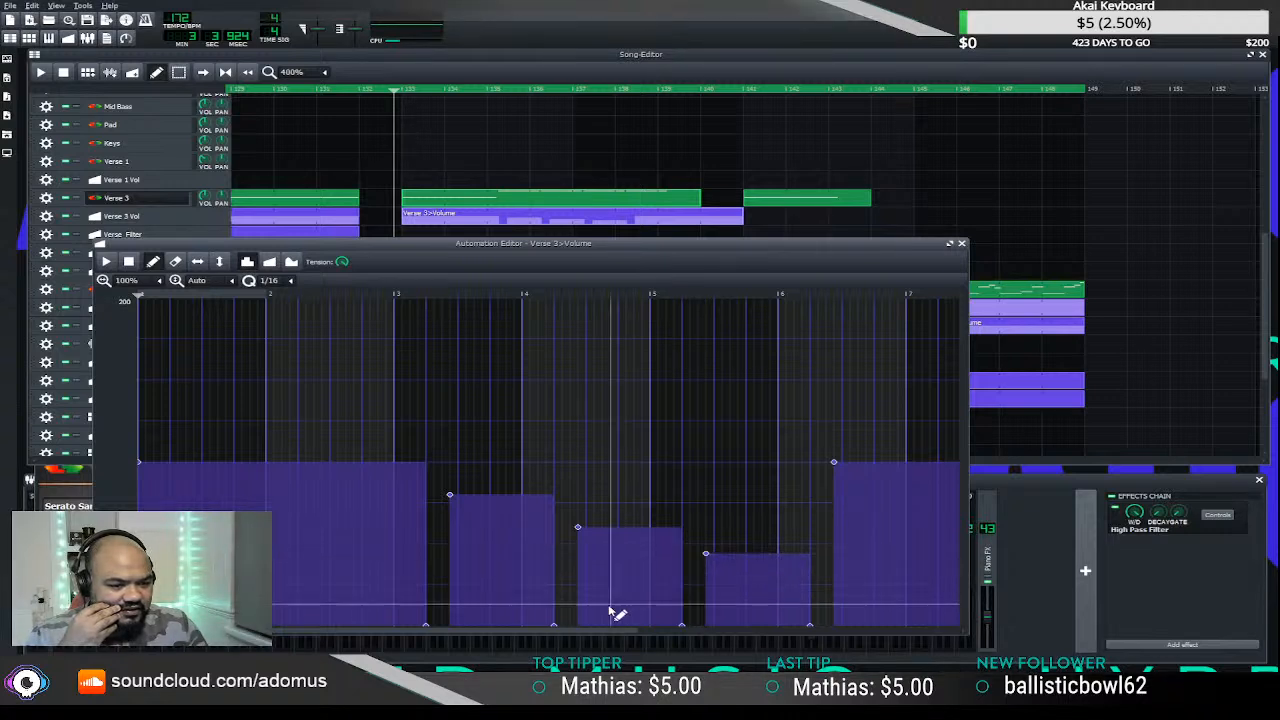
scroll(617, 634, down, 2)
scroll(625, 637, down, 1)
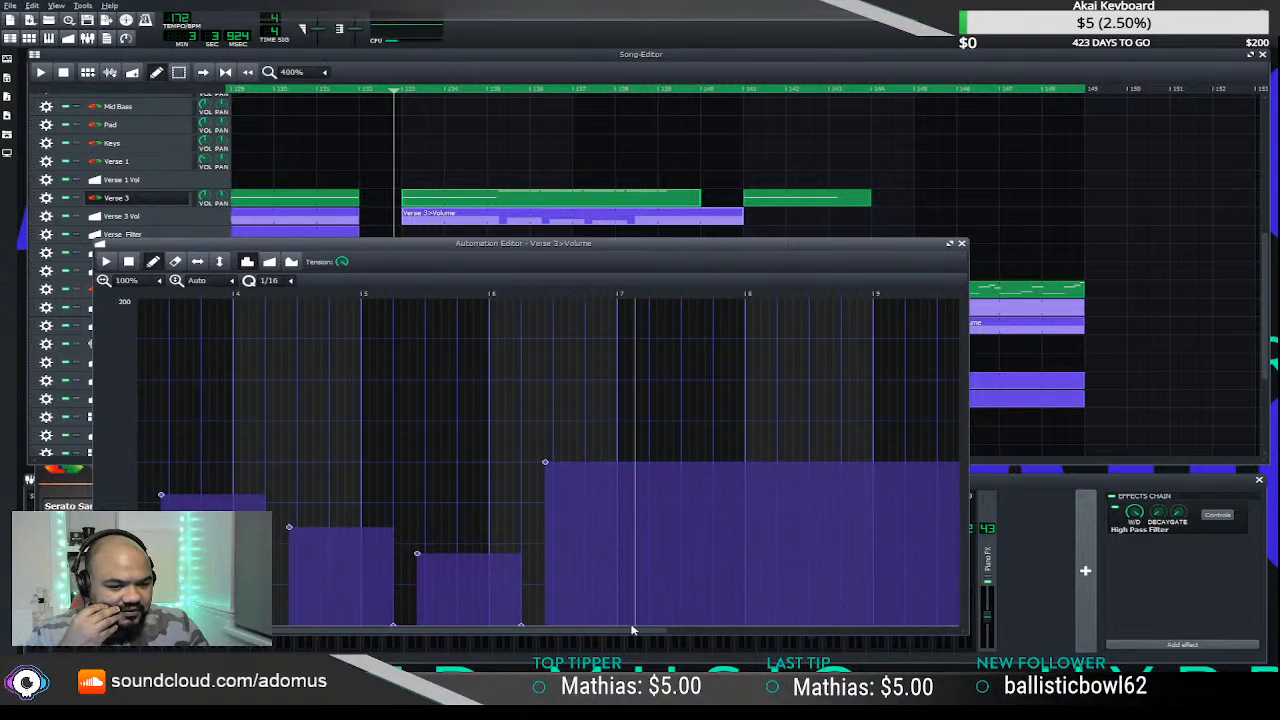
click(552, 587)
drag(548, 584, 543, 587)
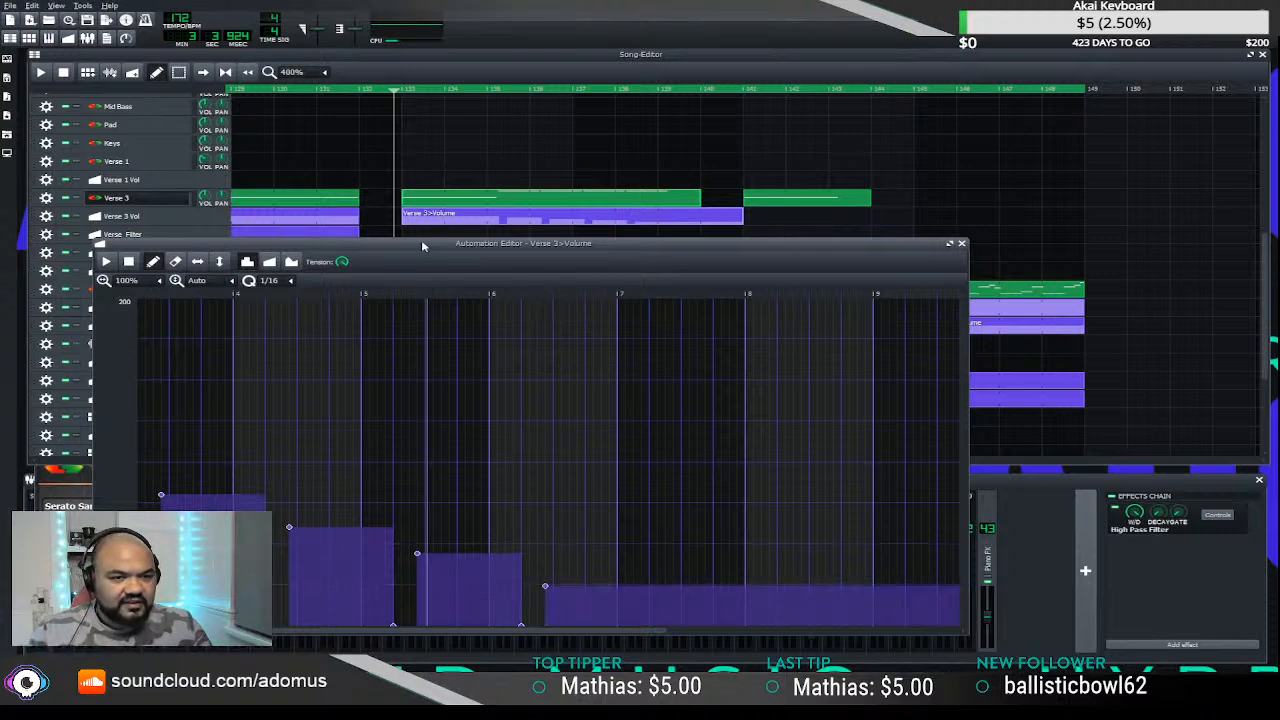
- Replay the song from just before bar 133 to hear the stepped fade on the vocal repeats
click(391, 98)
key(space)
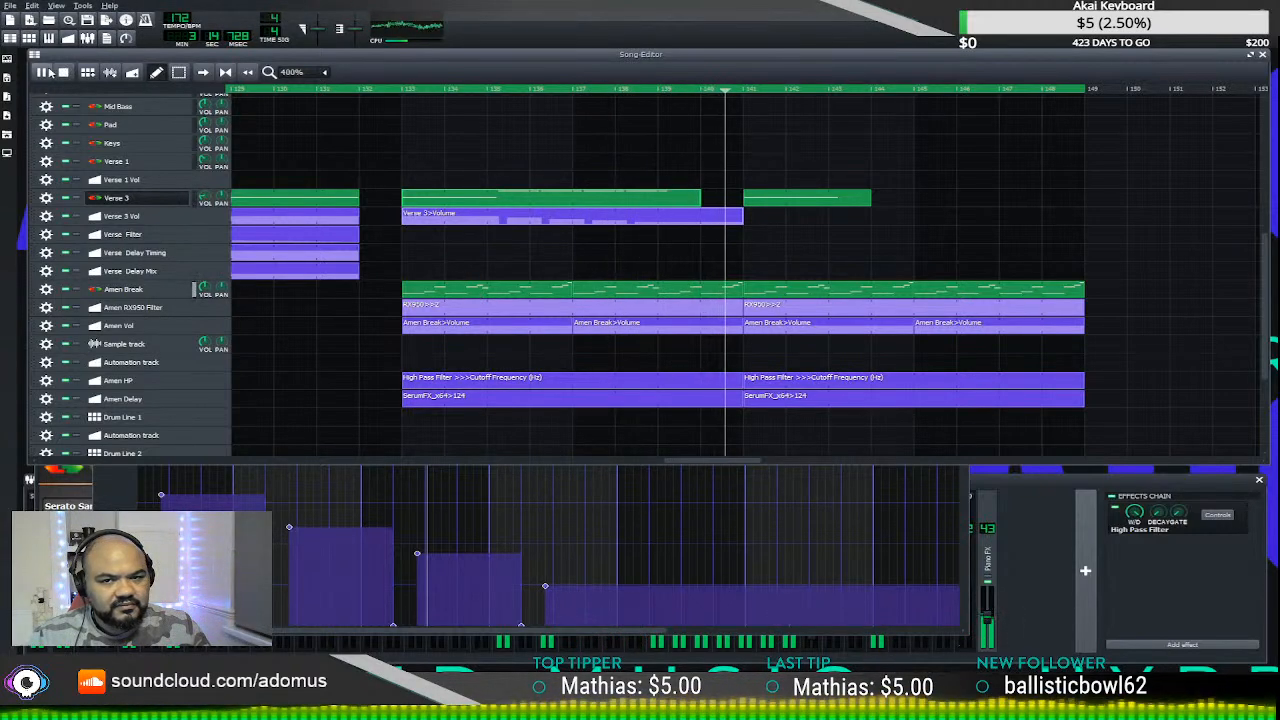
key(space)
- Add one more repeated vocal note to the Verse 3 clip at beat 2 of bar 7, matching the previous notes
double_click(648, 199)
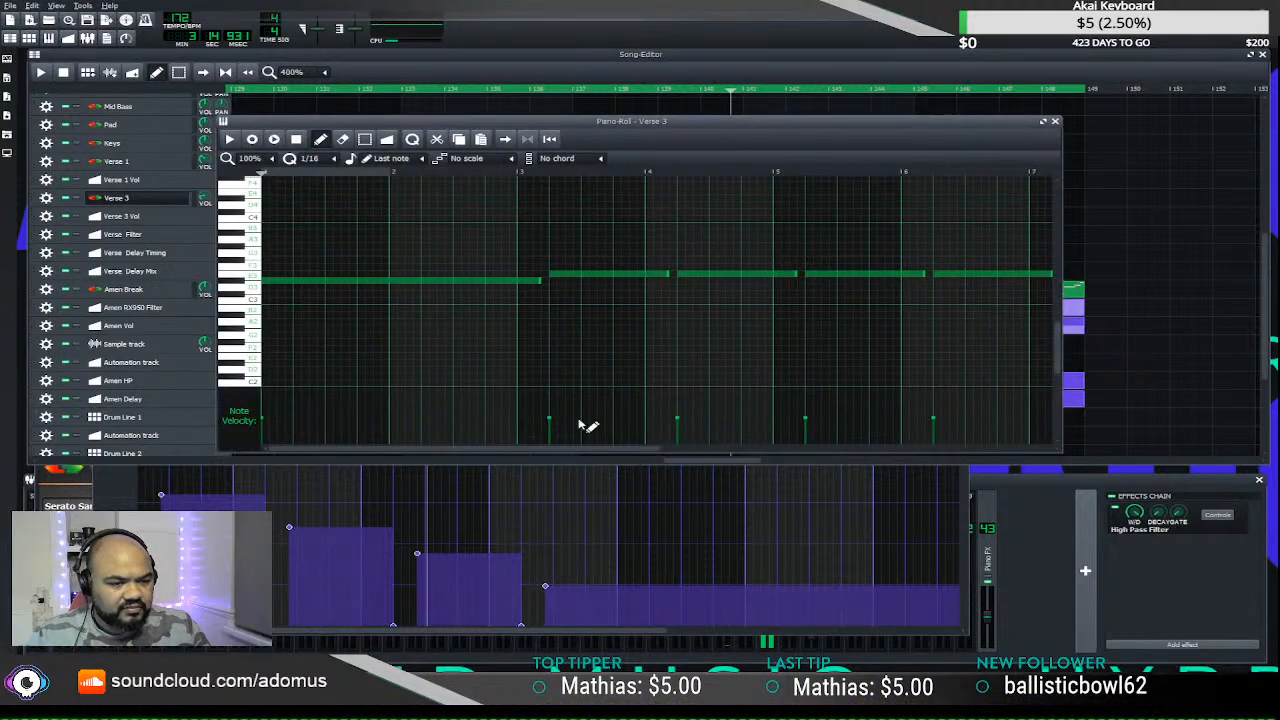
drag(505, 448, 670, 451)
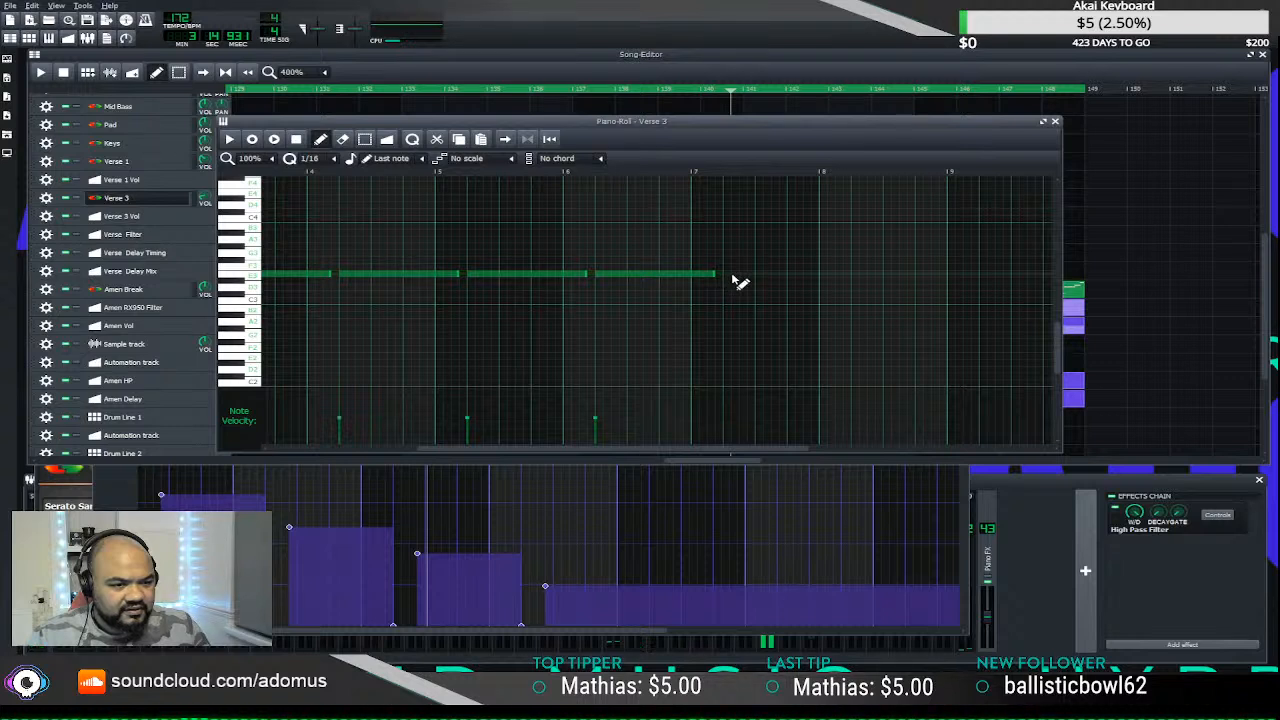
click(731, 276)
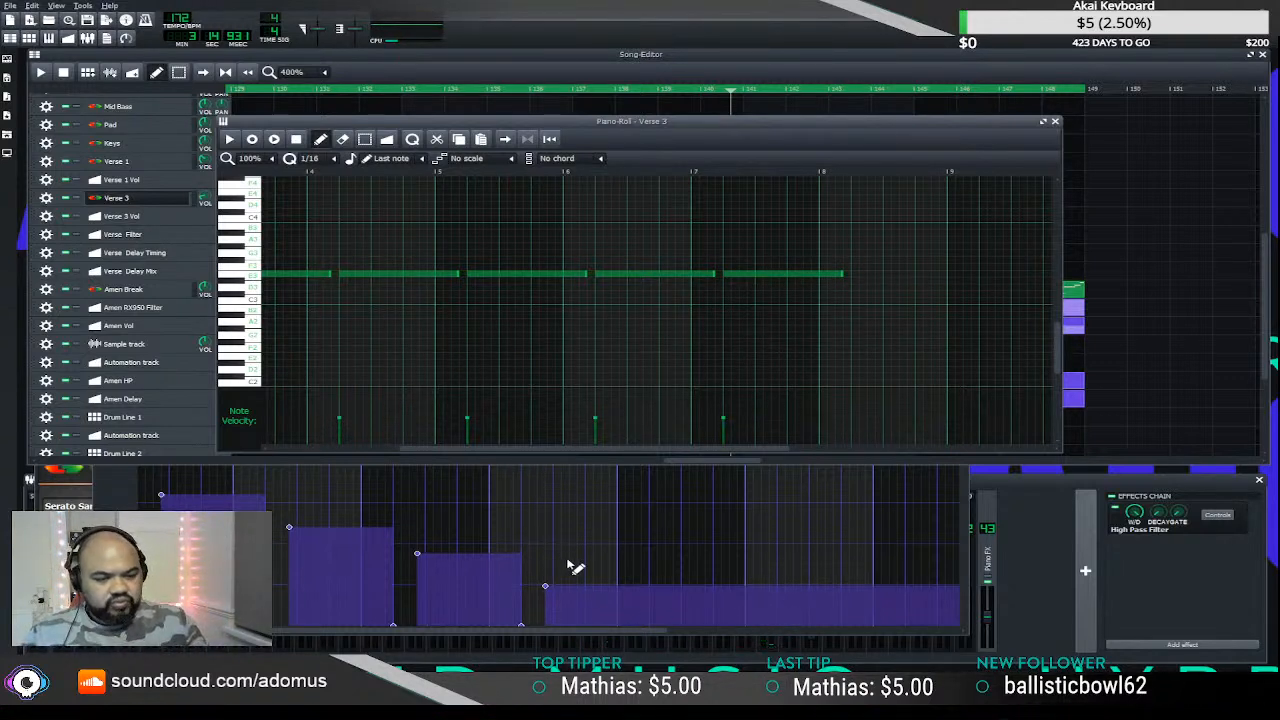
- Draw another three-sixteenths volume dropout to 0 from beat 2 of bar 7 in the automation, returning to about 25
drag(587, 632, 612, 607)
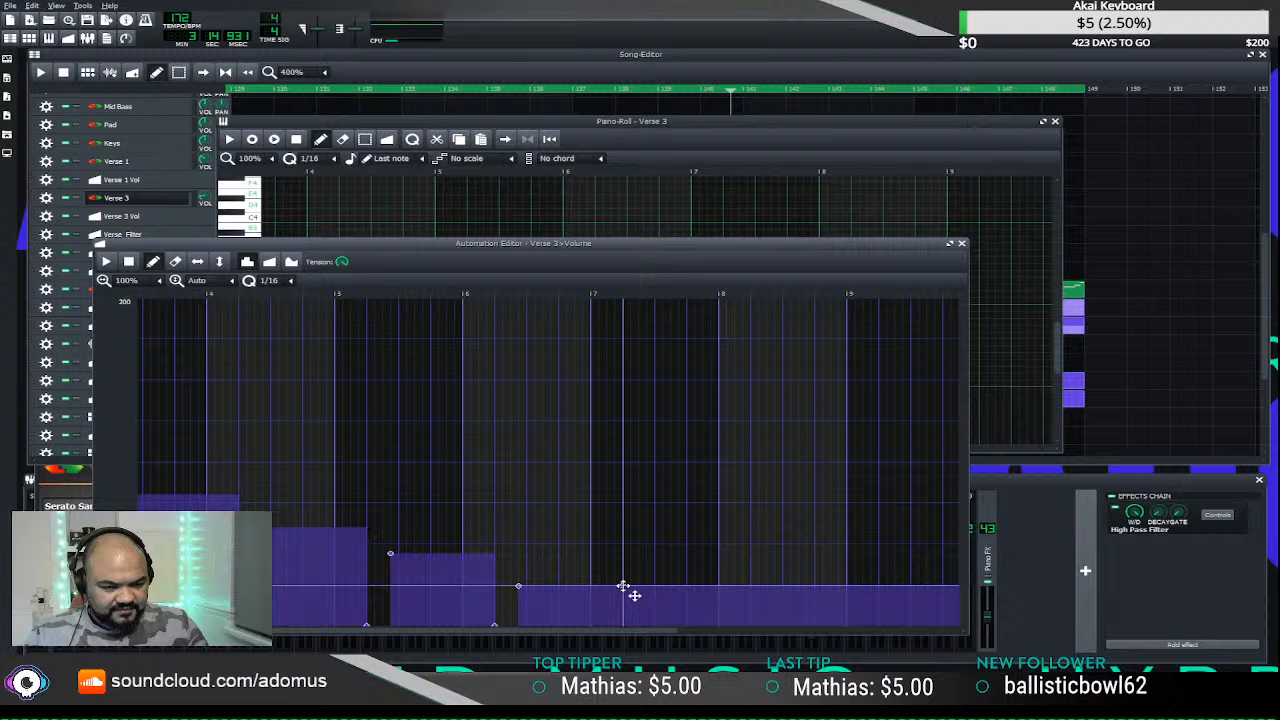
drag(623, 588, 623, 632)
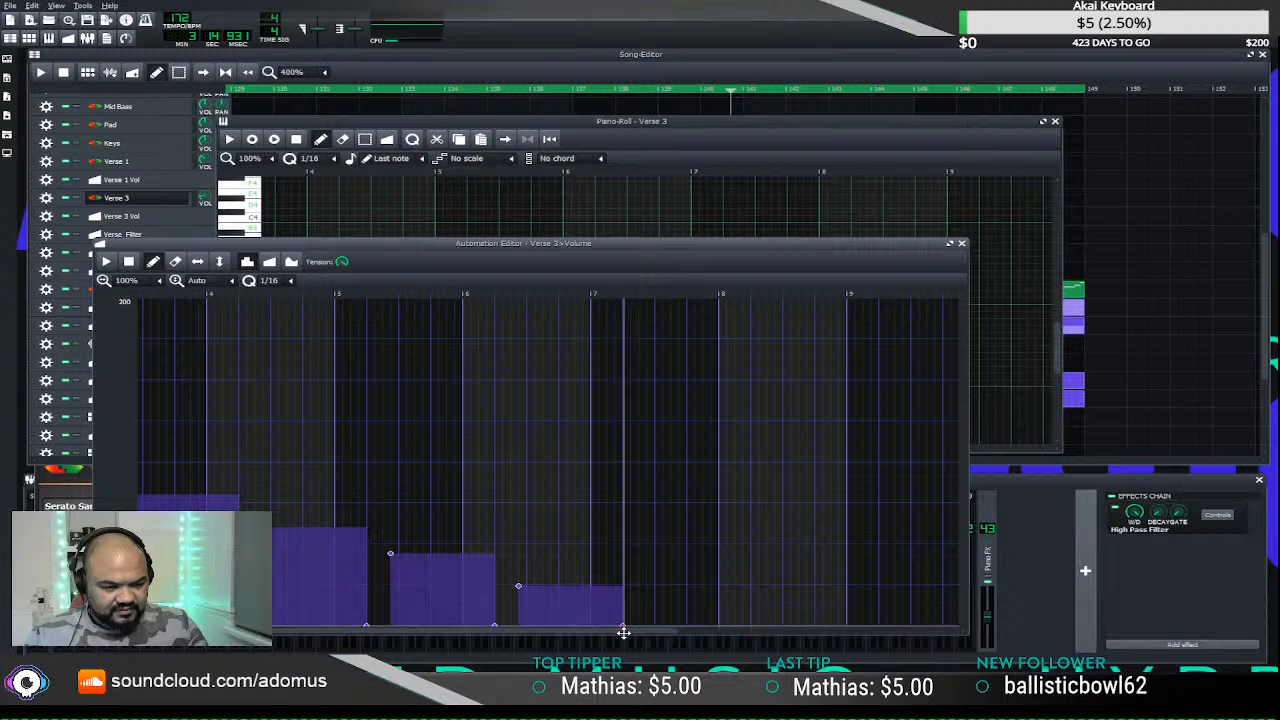
click(649, 588)
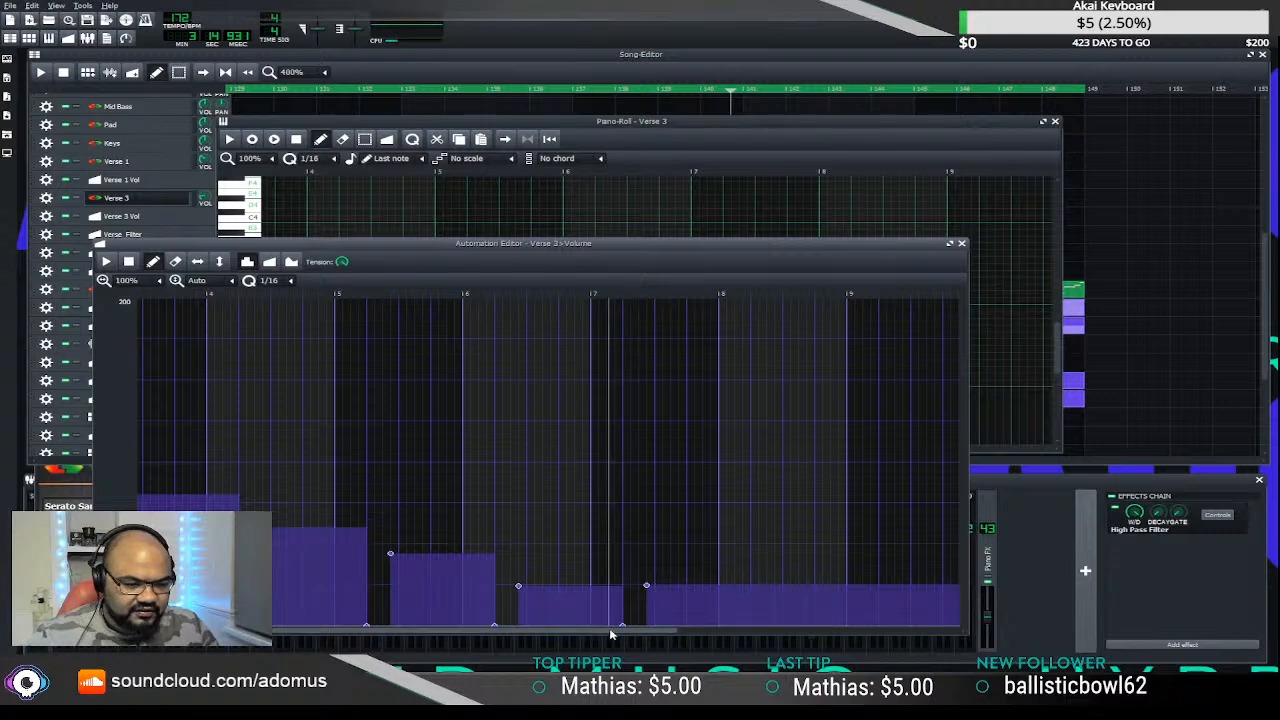
- Lower the Verse 3 volume levels after the five dropouts to about 68, 46, 30, 16 and 7 for a steeper stepped fade
scroll(466, 620, left, 3)
drag(449, 495, 450, 516)
drag(577, 527, 578, 549)
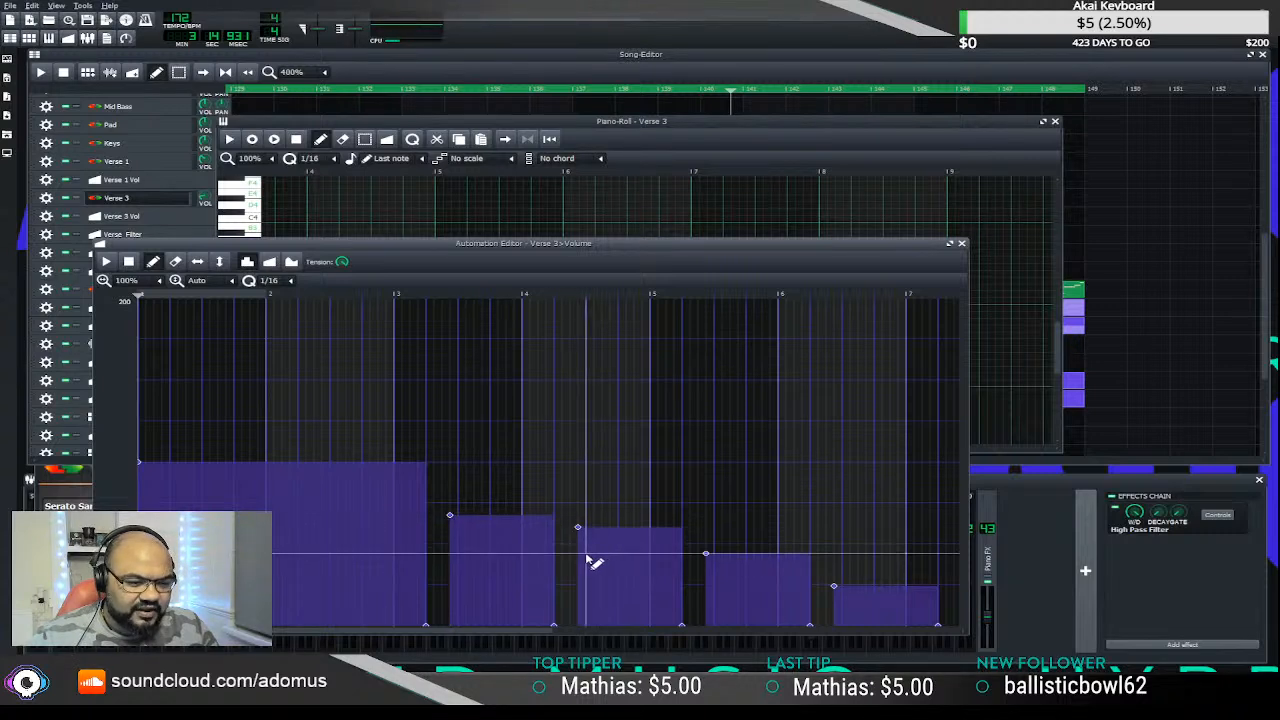
click(706, 578)
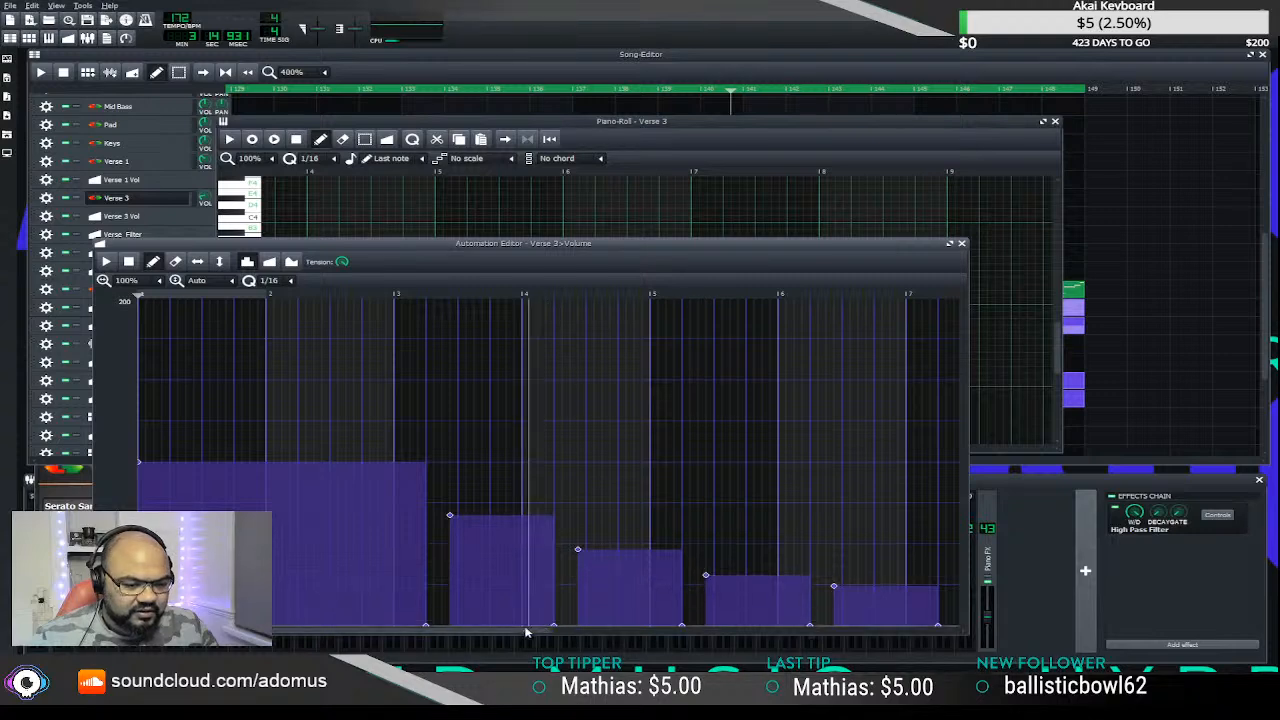
scroll(529, 636, right, 3)
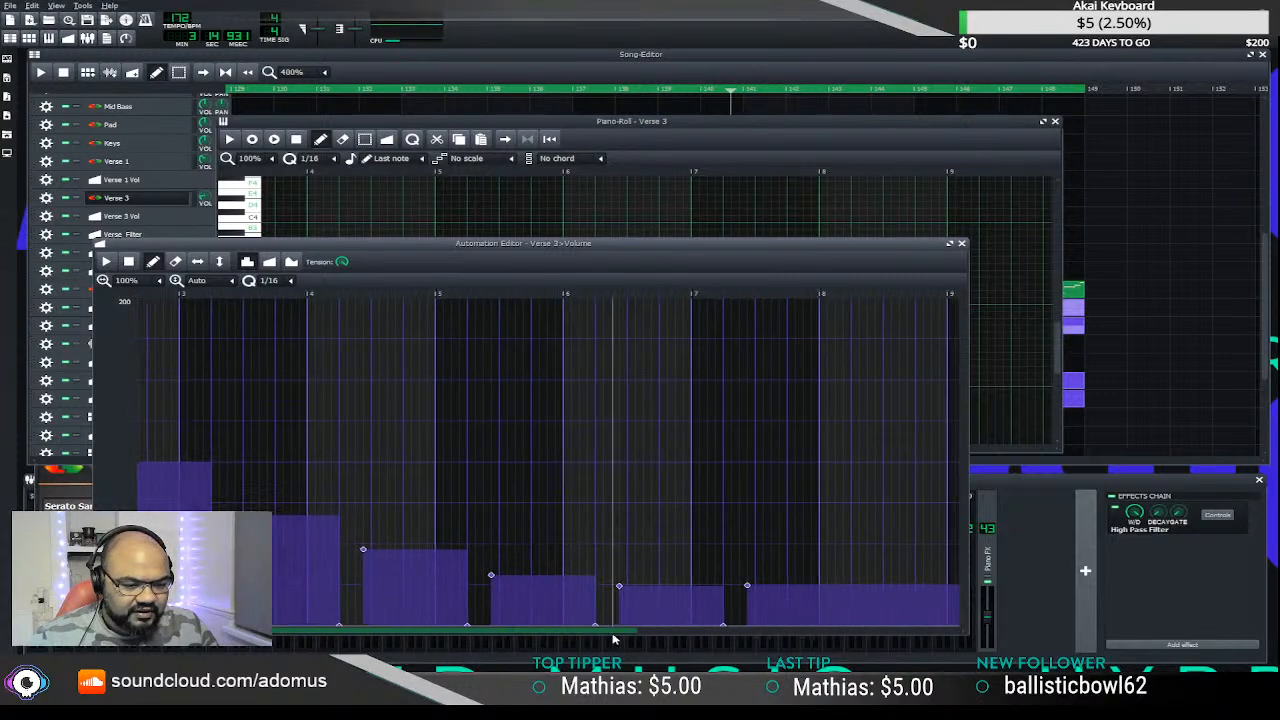
click(618, 598)
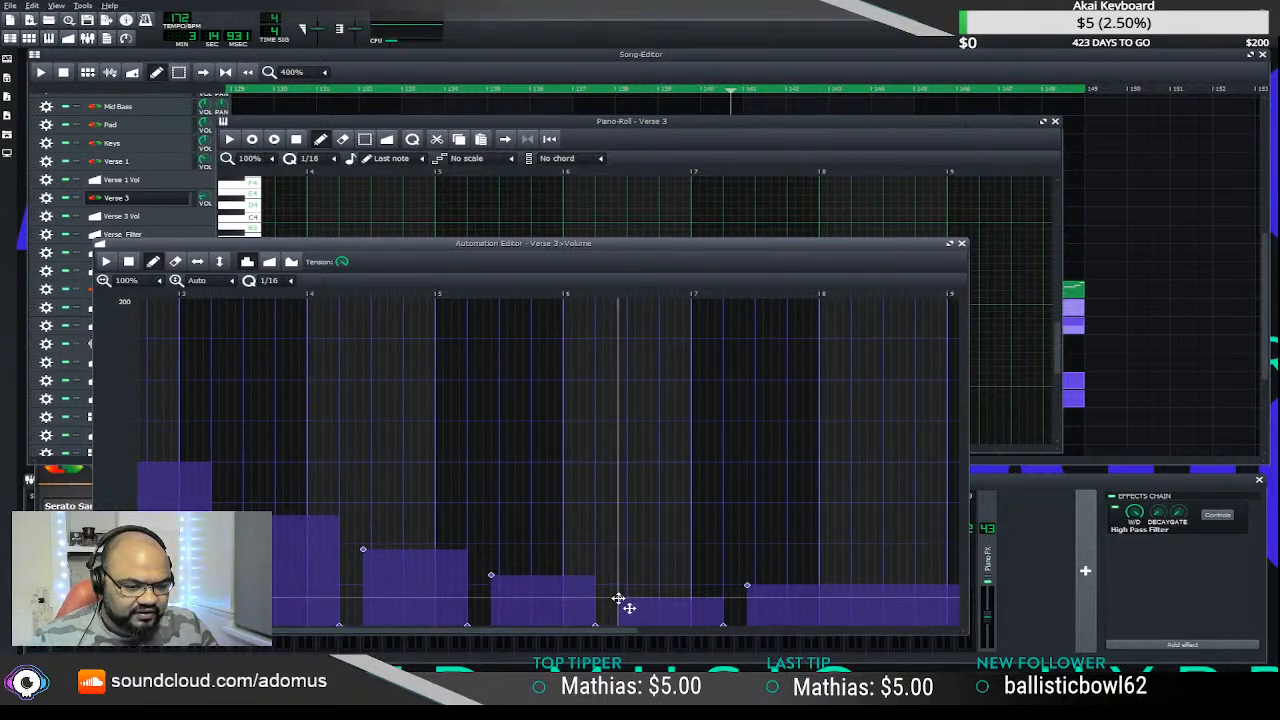
click(747, 611)
drag(749, 611, 749, 614)
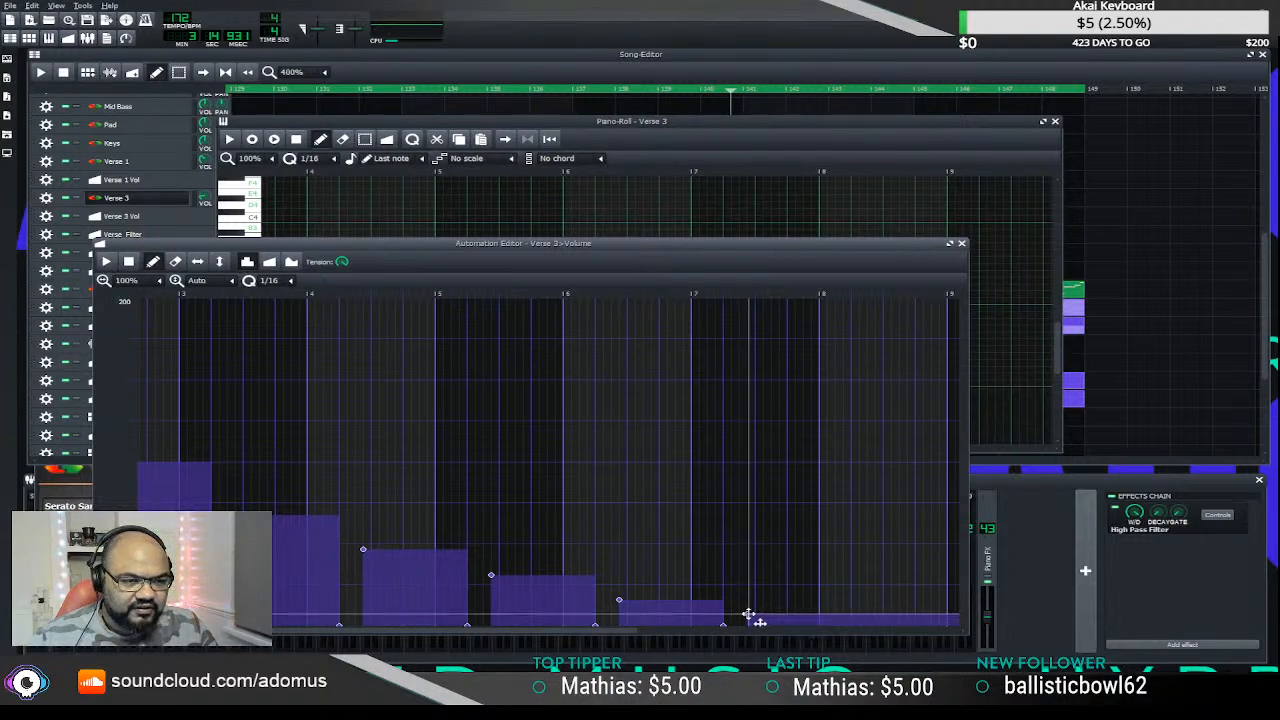
- Replay the song from just before bar 133 to hear the steeper fade on the repeated vocals
click(486, 64)
click(398, 88)
key(space)
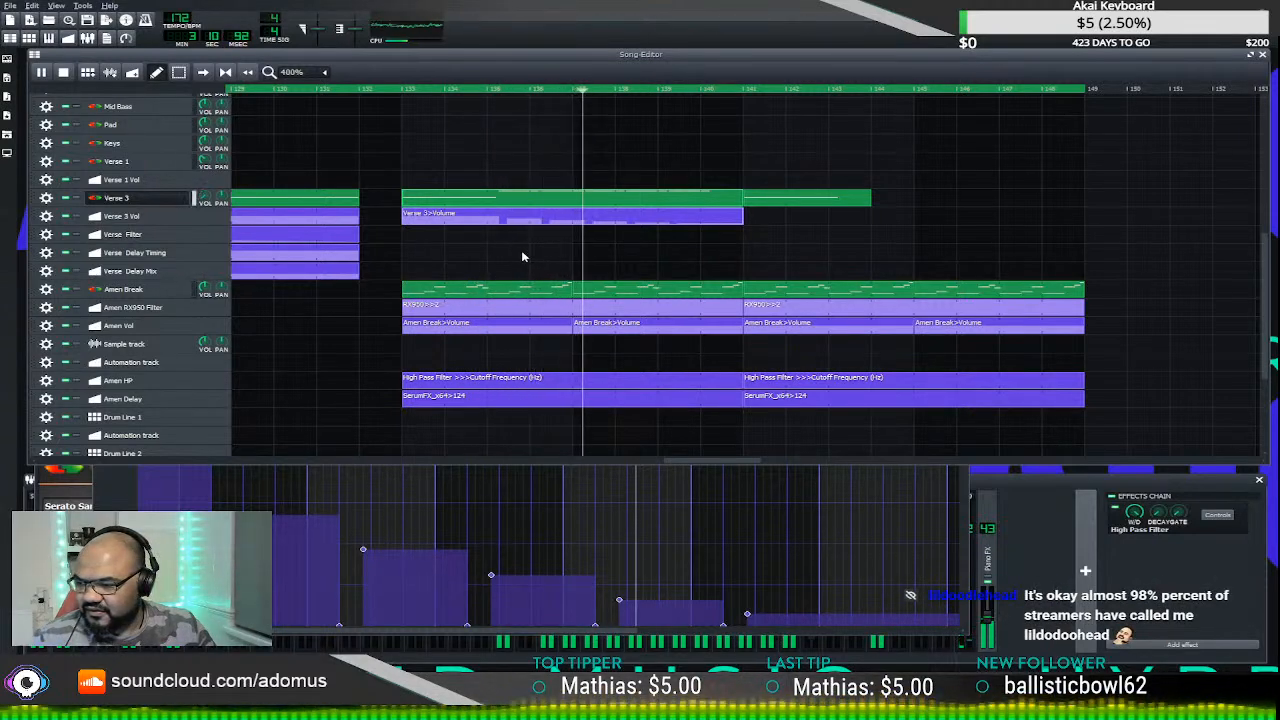
key(space)
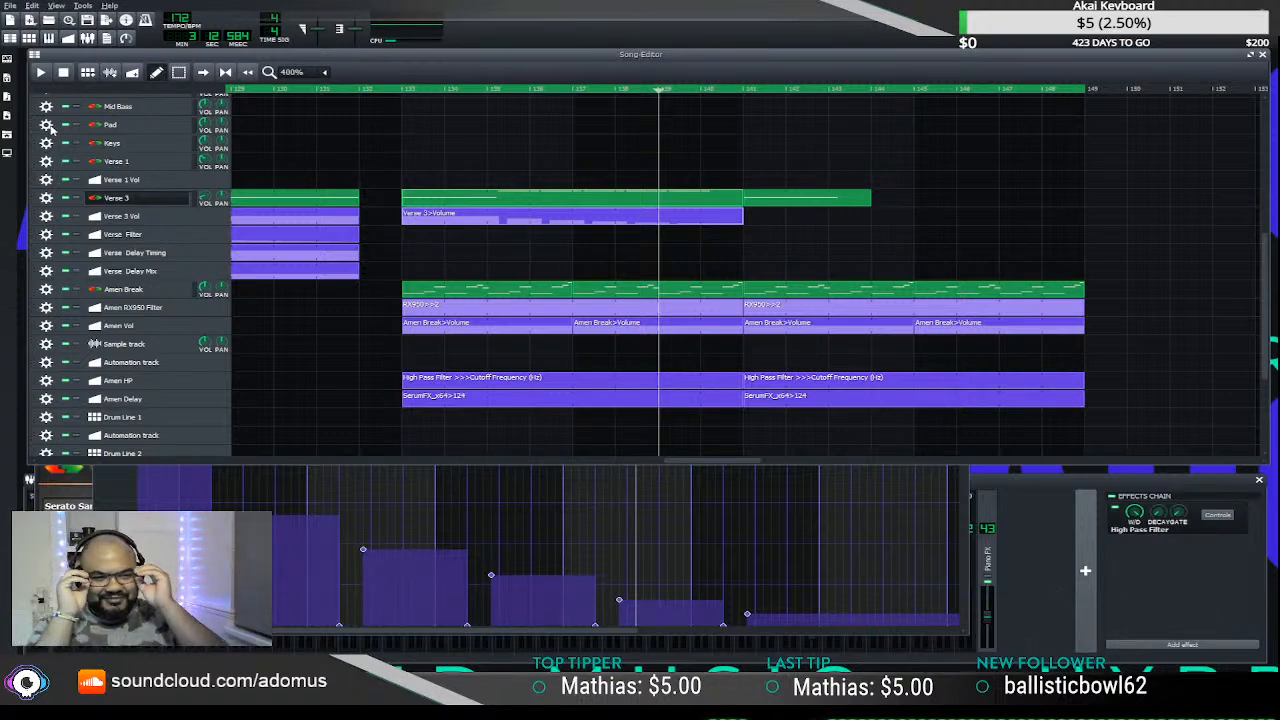
click(396, 90)
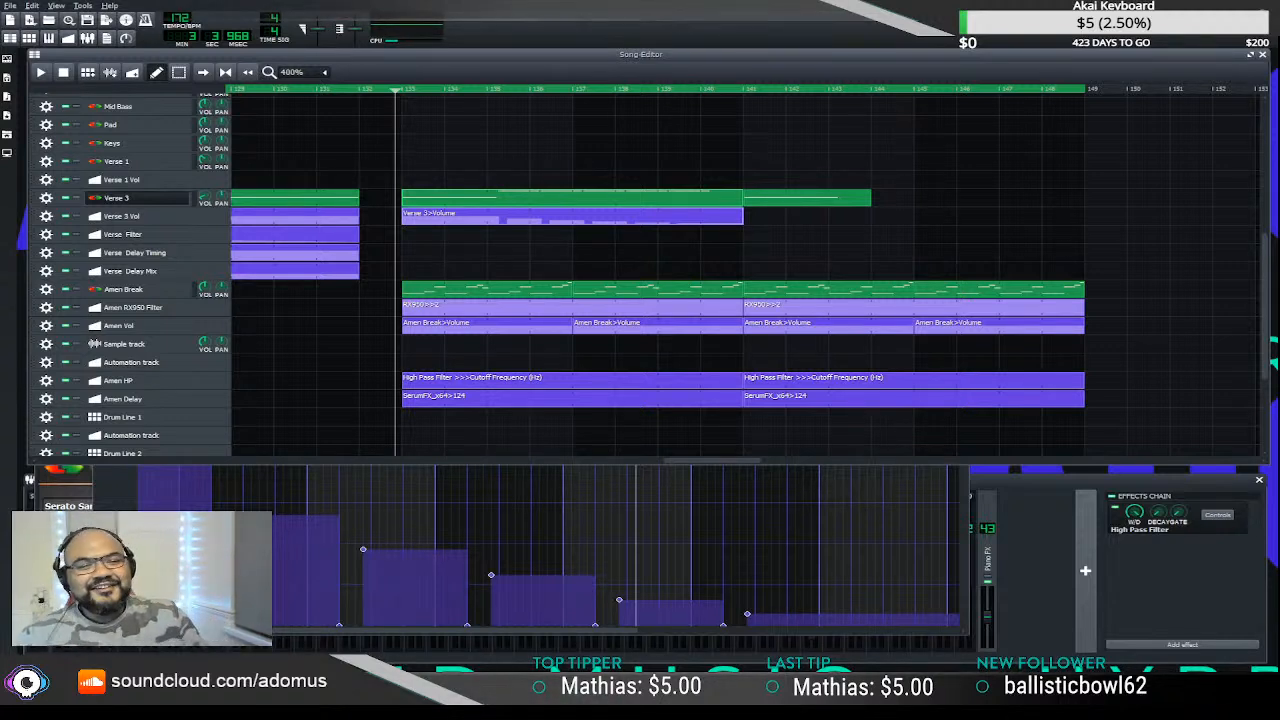
key(space)
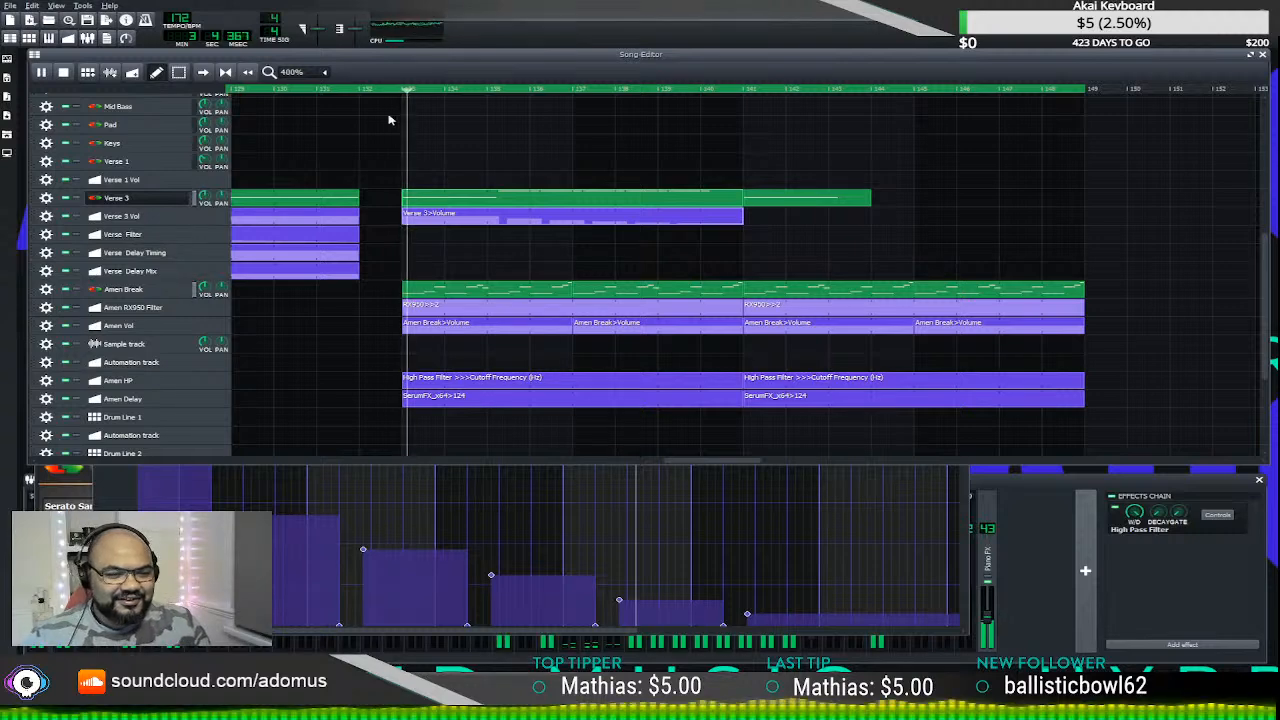
scroll(487, 249, down, 2)
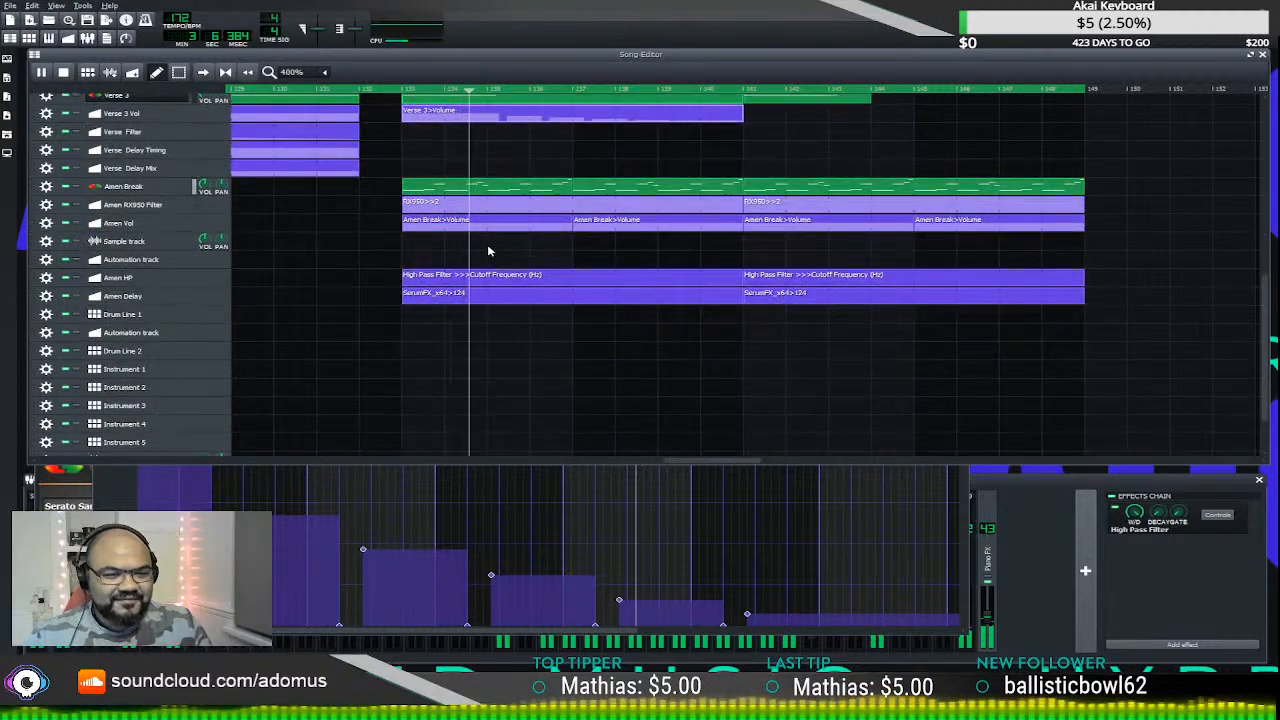
scroll(471, 249, up, 2)
scroll(470, 255, up, 2)
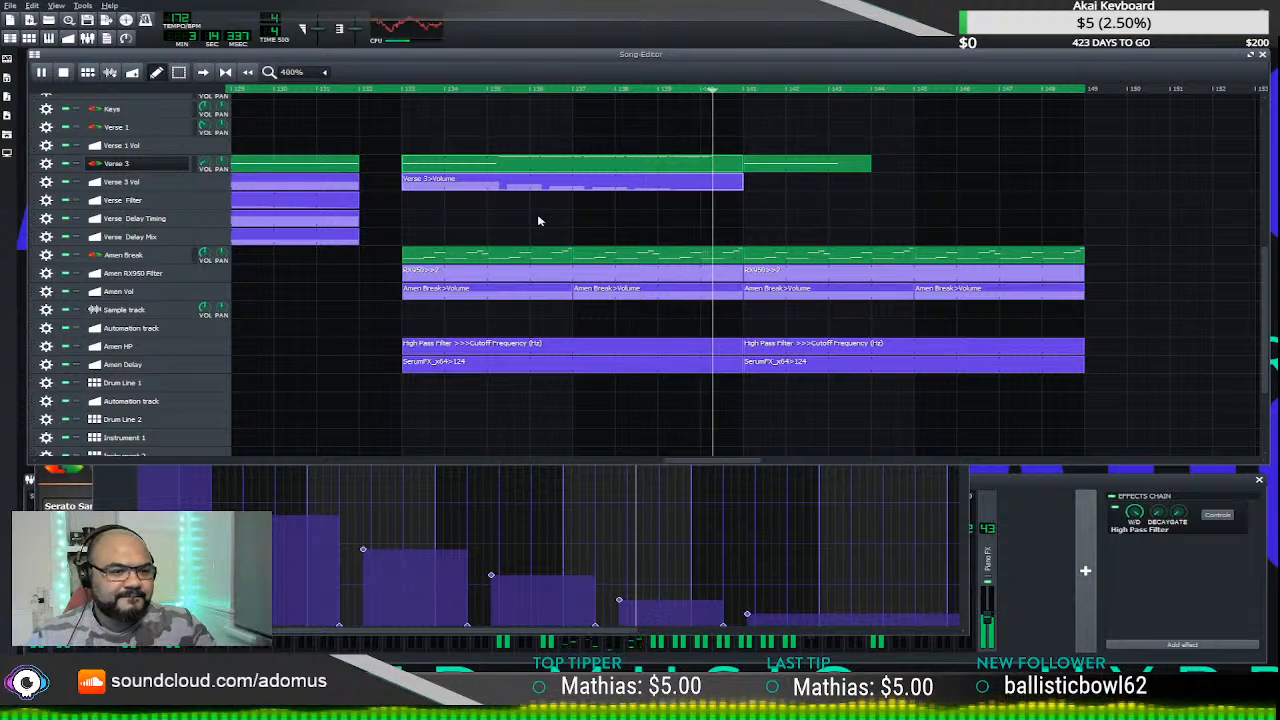
key(space)
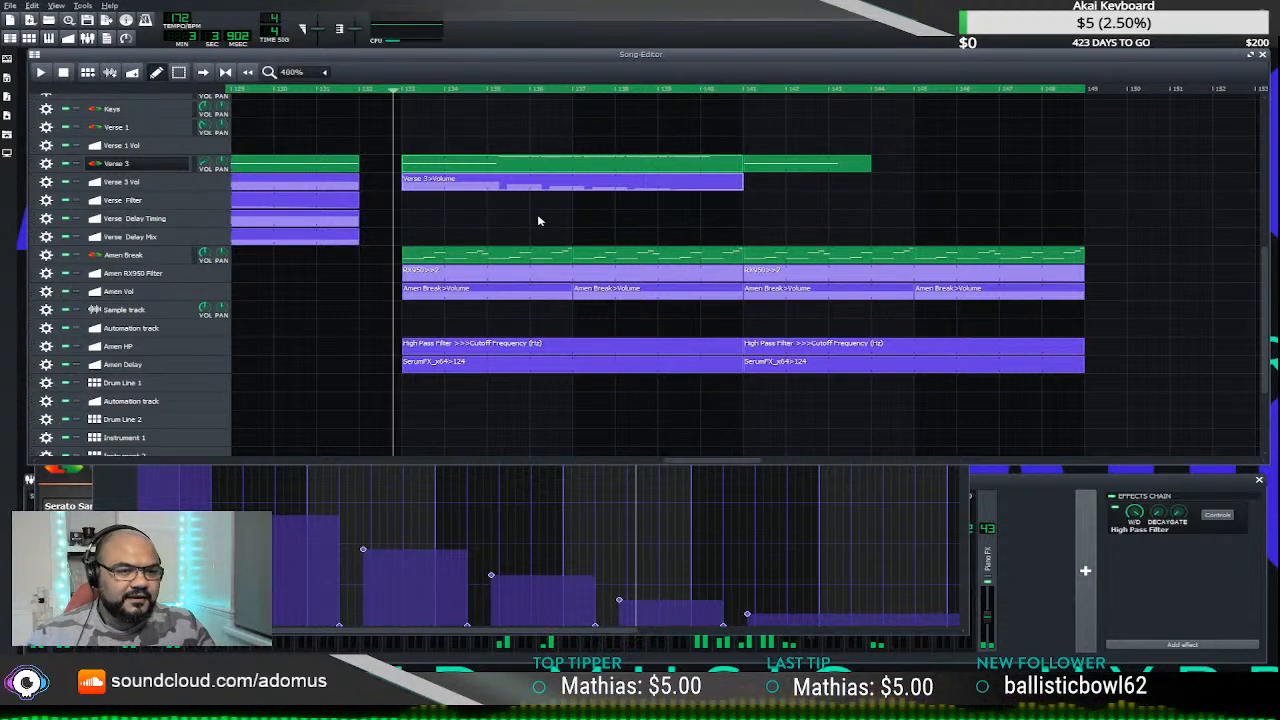
- Check the repeated notes in the Verse 3 clip at bar 133, and shorten it and its volume automation clip to end at bar 140
double_click(686, 165)
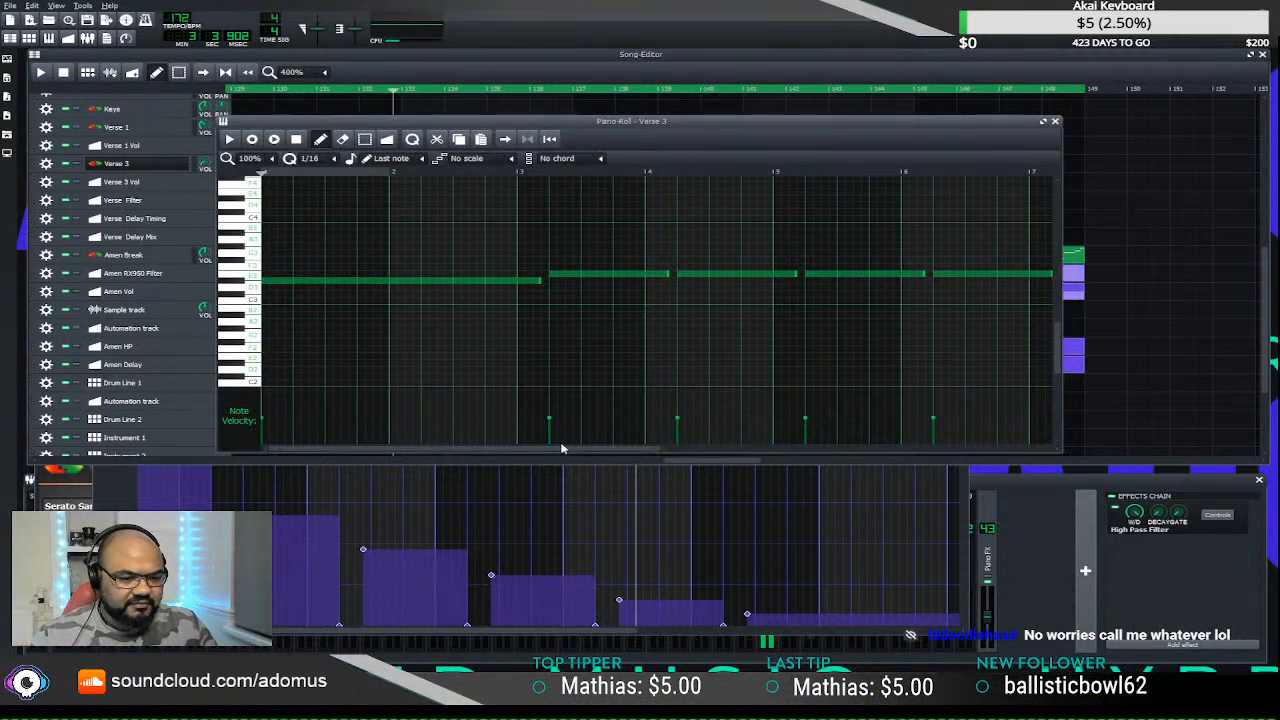
drag(561, 448, 700, 440)
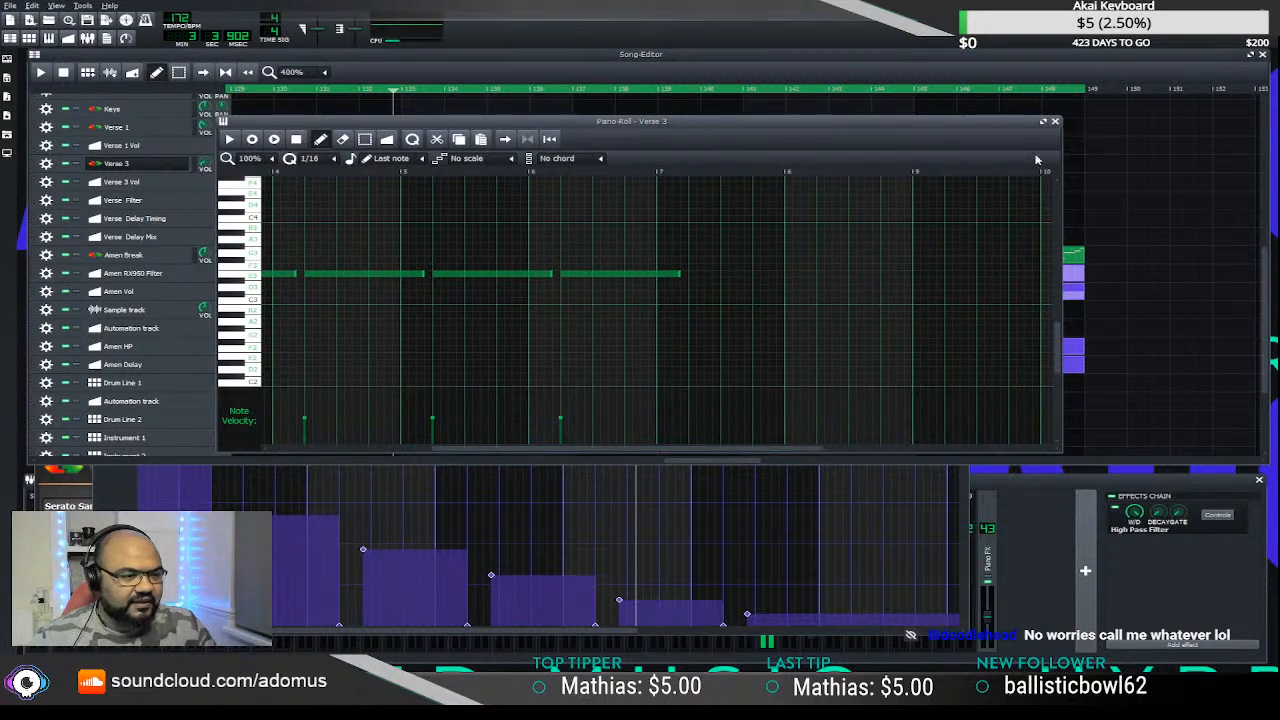
click(1056, 121)
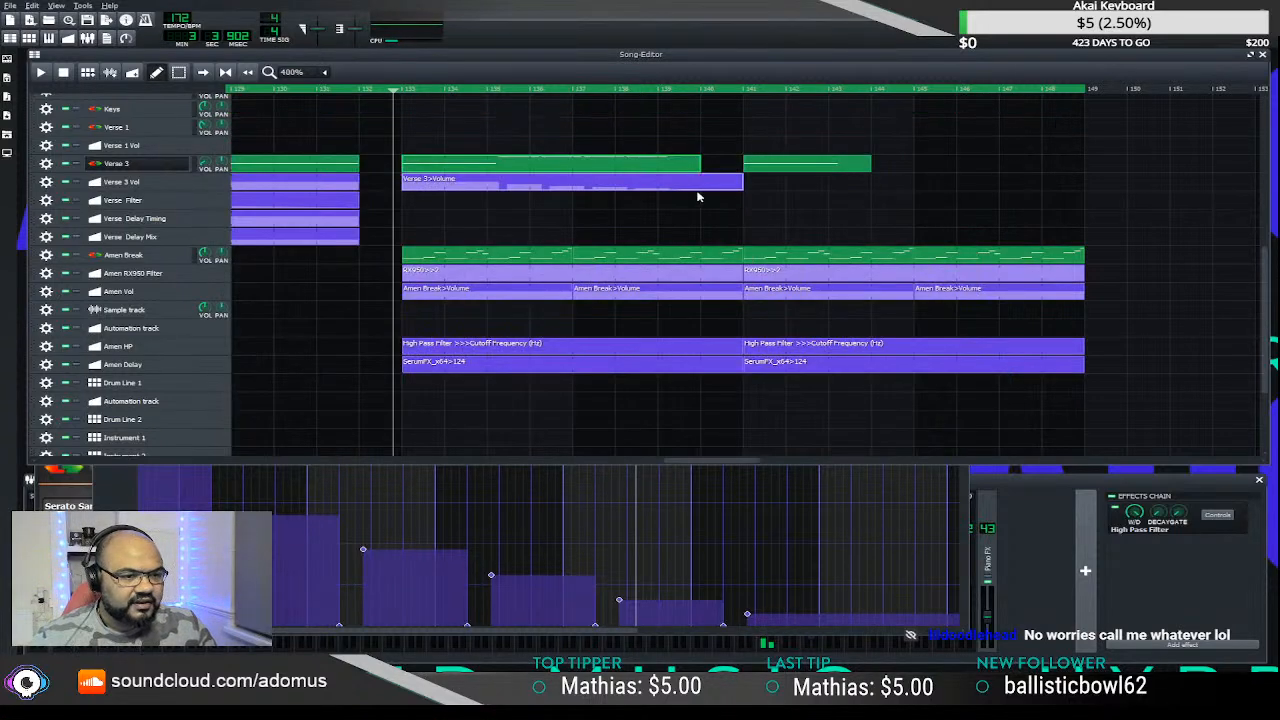
scroll(698, 197, up, 2)
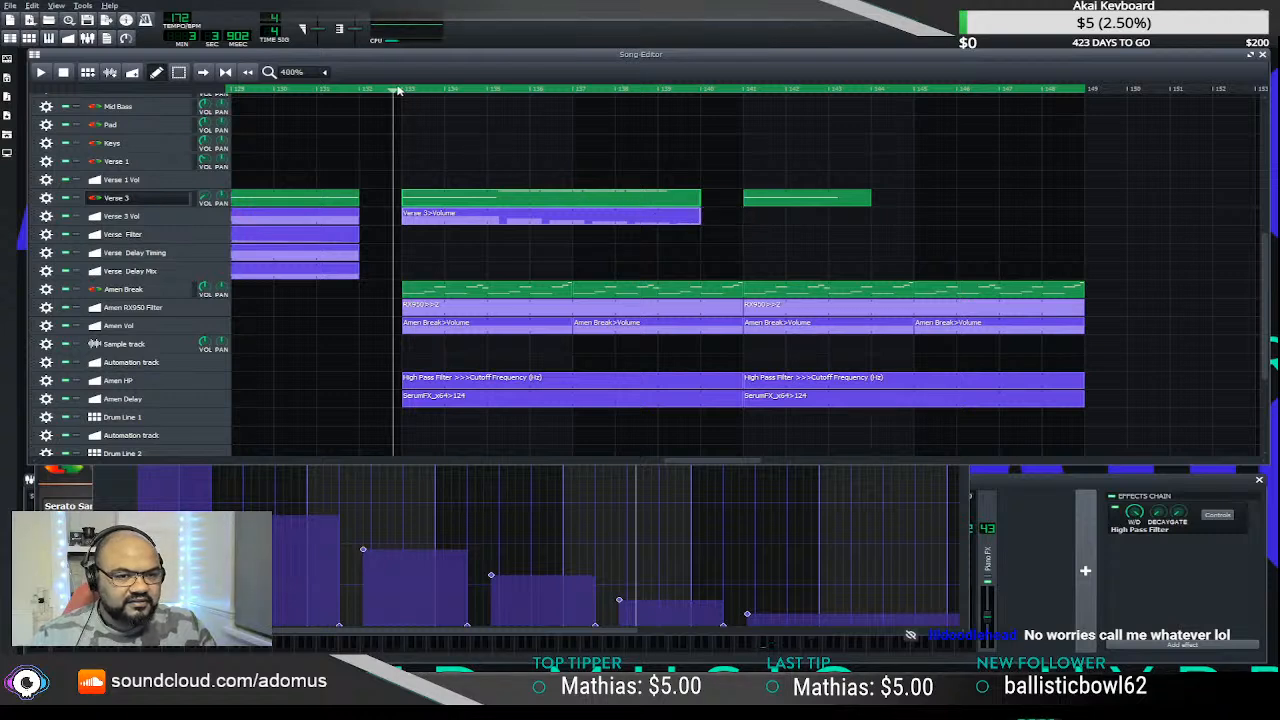
- Play the section from just before bar 133 to check the shortened Verse 3 clip against the Amen Break
key(space)
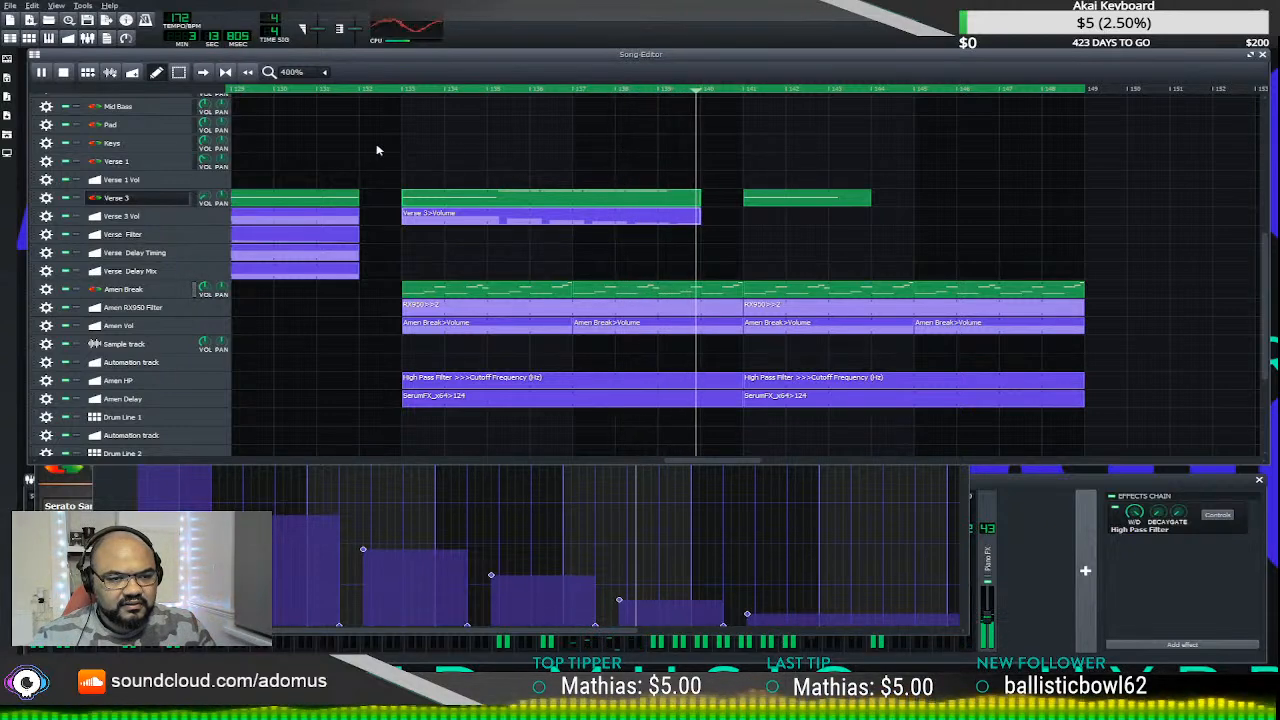
key(space)
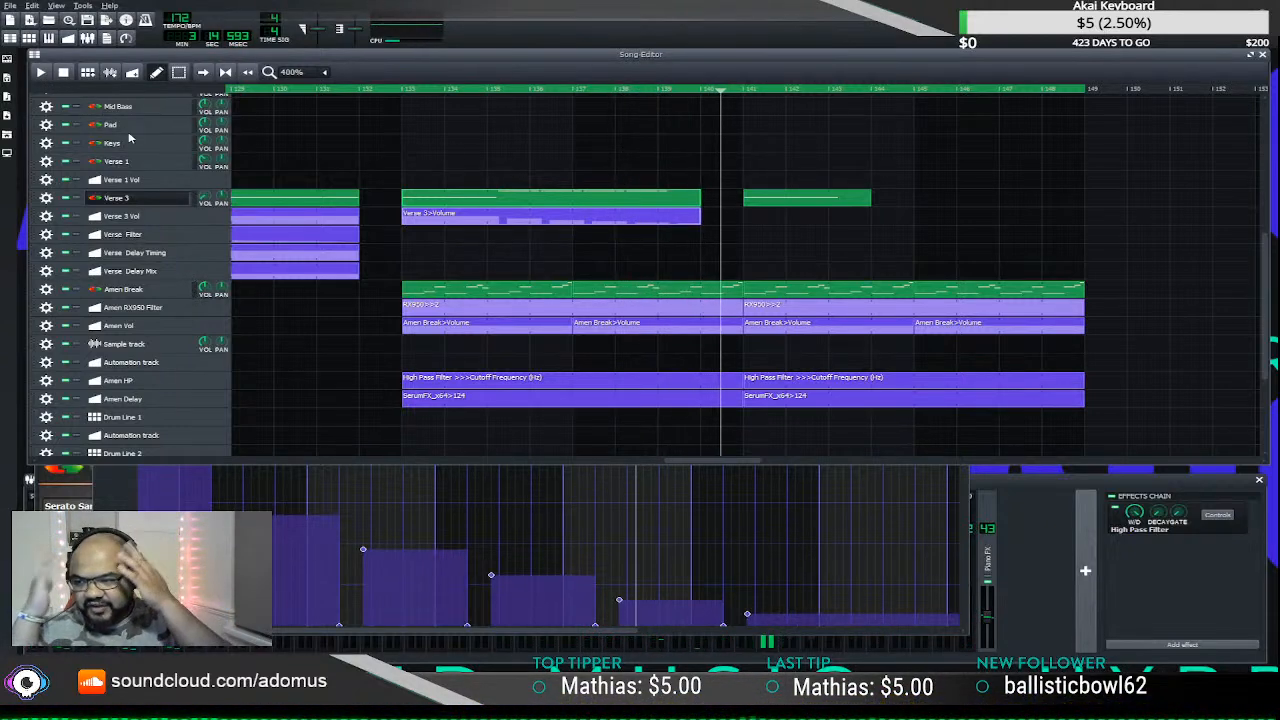
scroll(660, 235, up, 2)
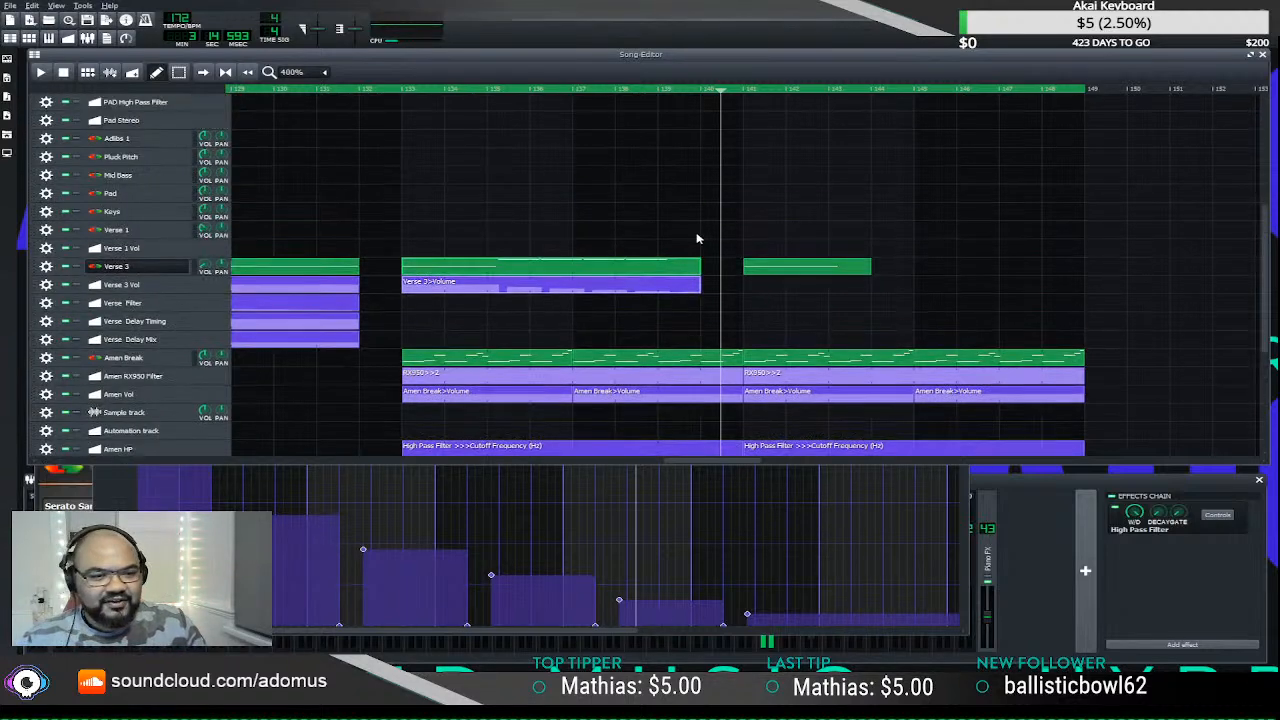
scroll(574, 243, down, 3)
scroll(543, 274, down, 1)
scroll(557, 323, up, 1)
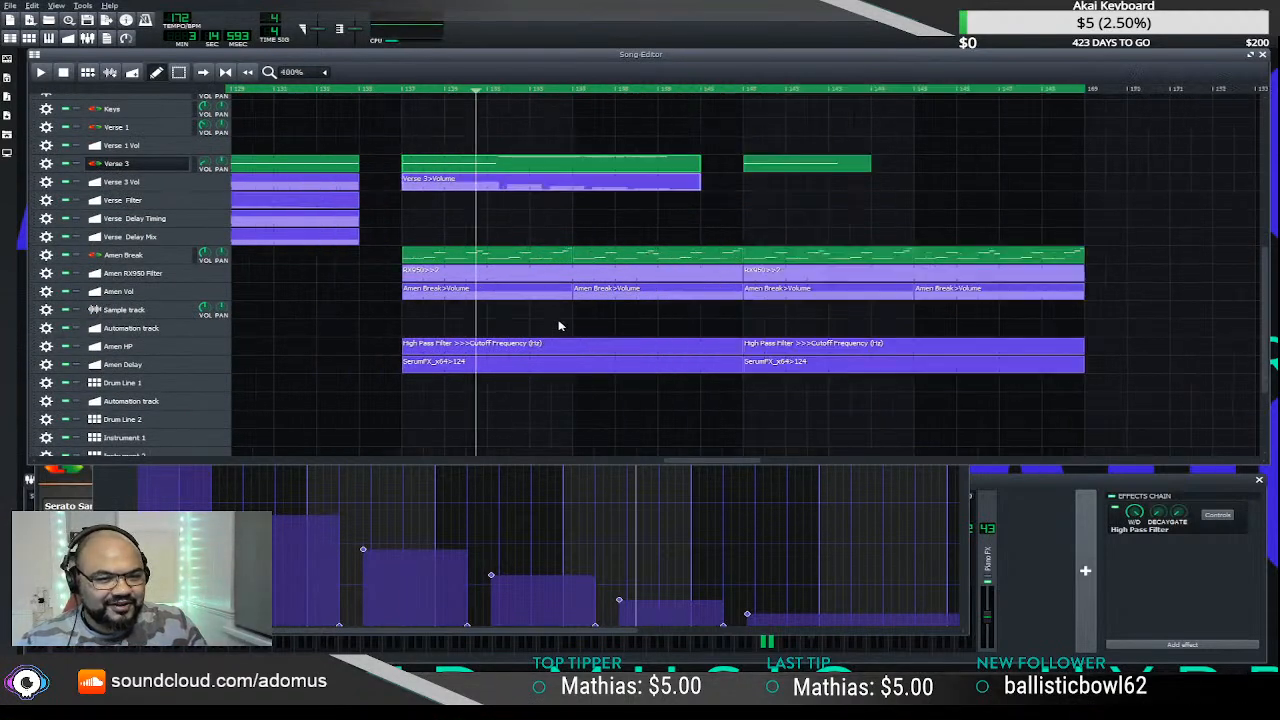
- Close the Verse 3 volume automation editor
click(966, 632)
click(962, 244)
scroll(557, 347, up, 3)
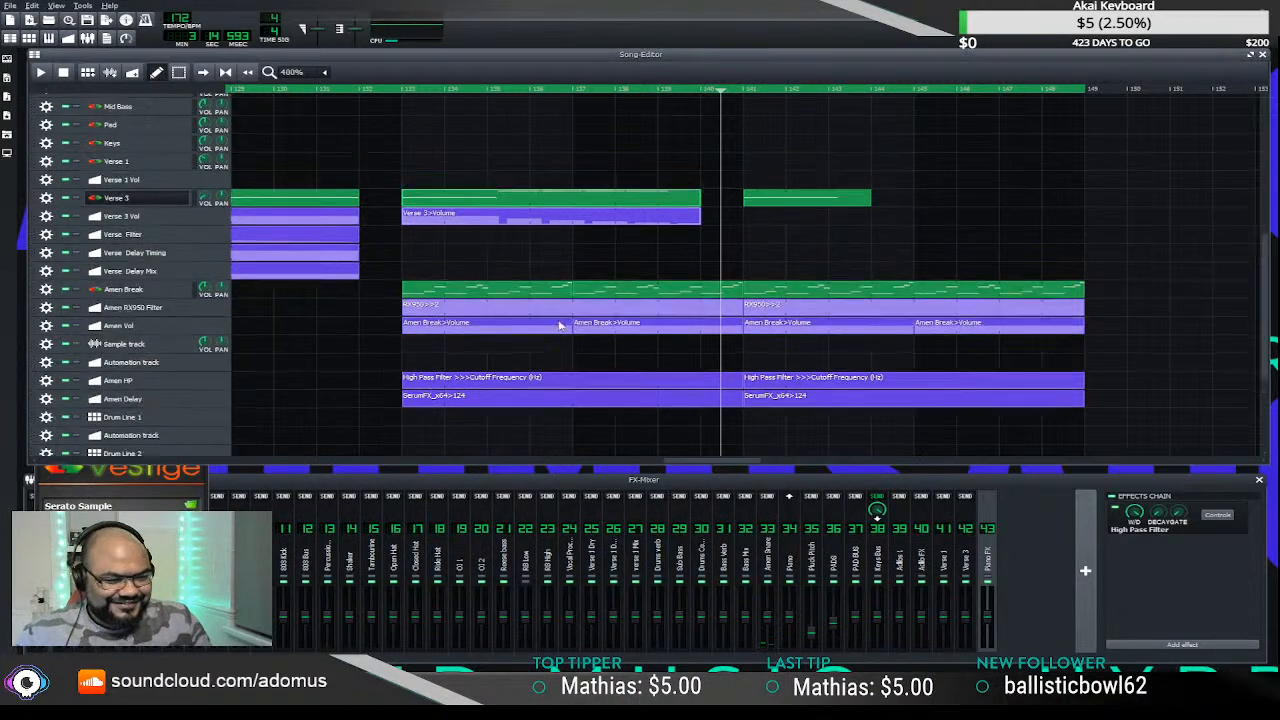
click(203, 475)
click(333, 453)
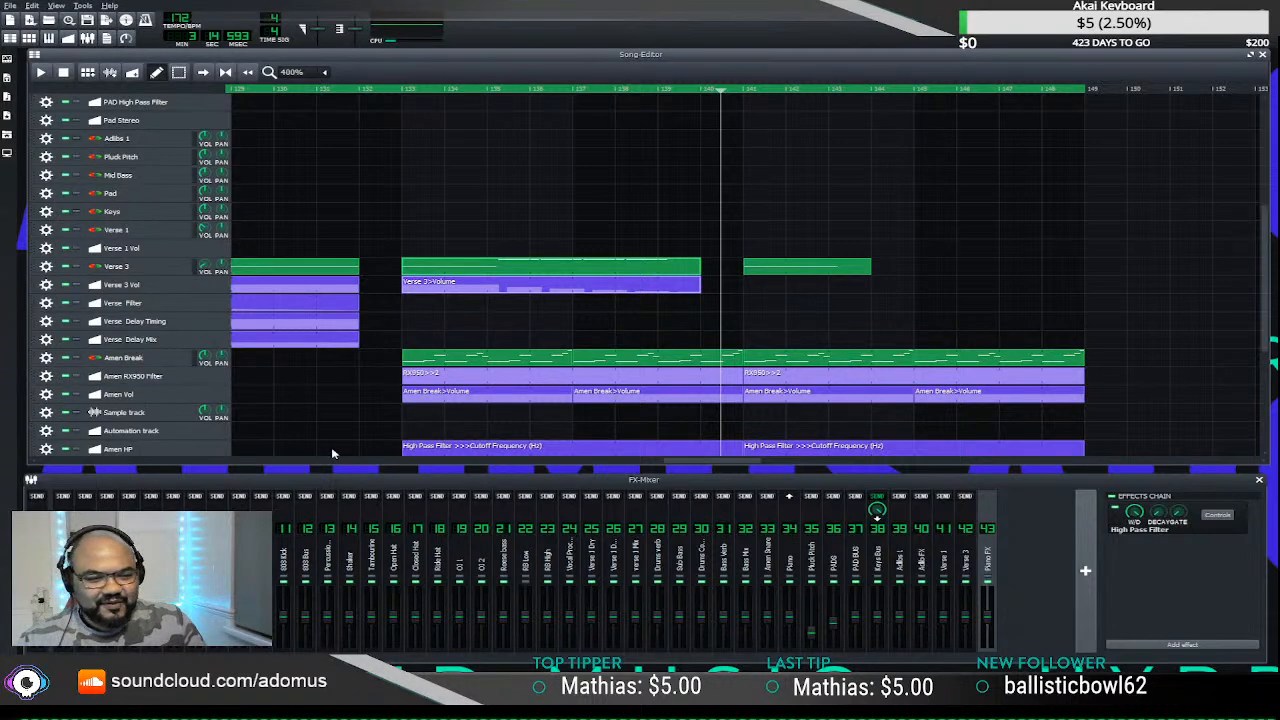
- Play the earlier Verse 3 phrase from just before bar 115 as a source for the gap at bar 140
drag(714, 463, 645, 452)
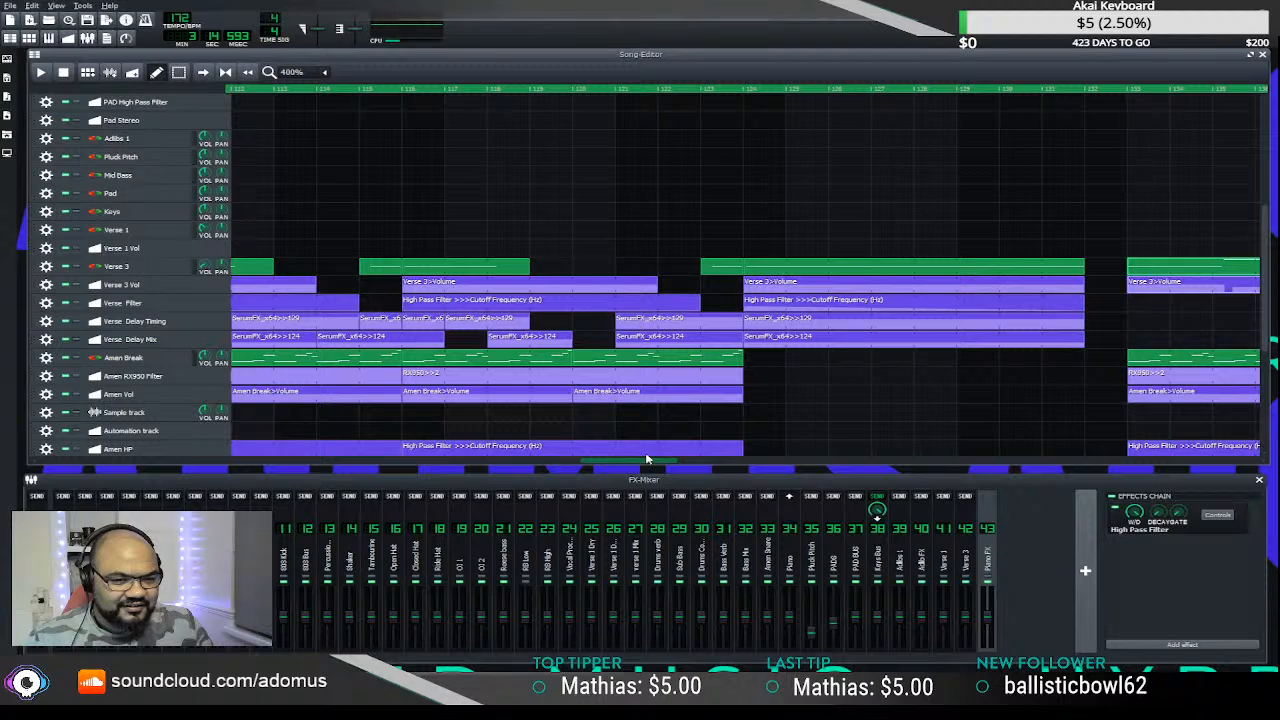
ctrl+scroll(617, 438, down, 1)
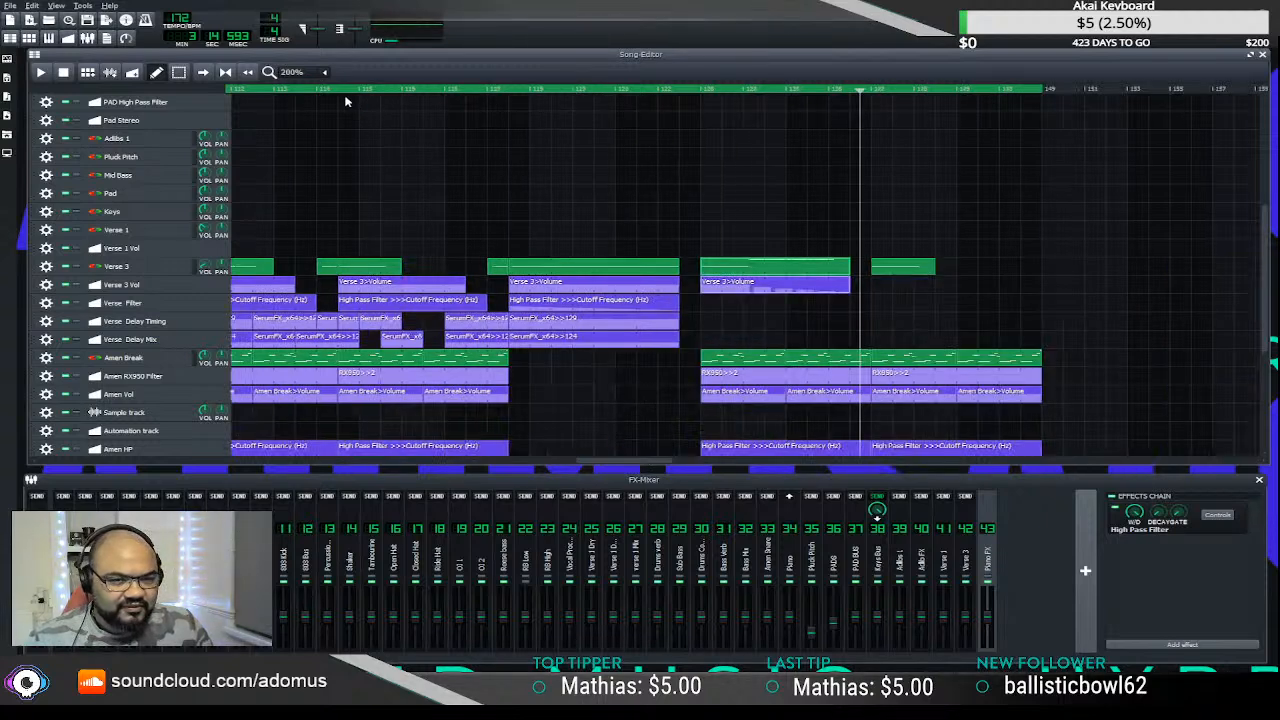
click(313, 91)
key(space)
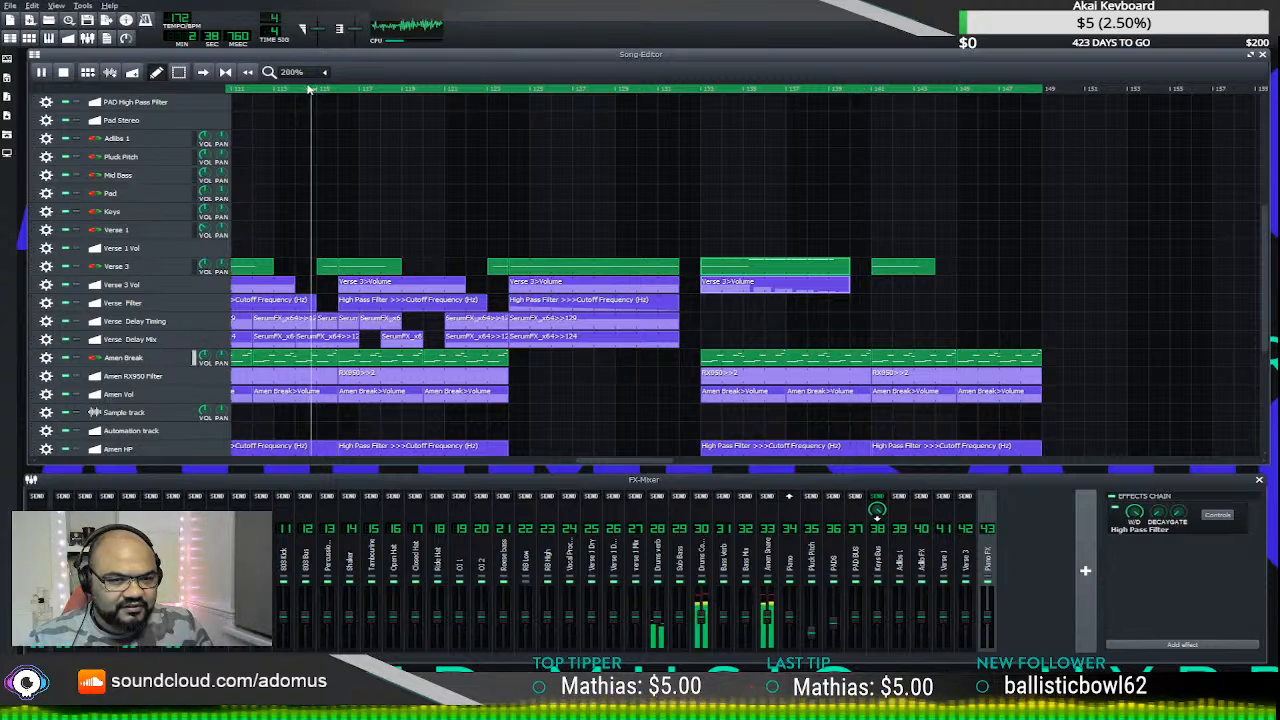
click(42, 75)
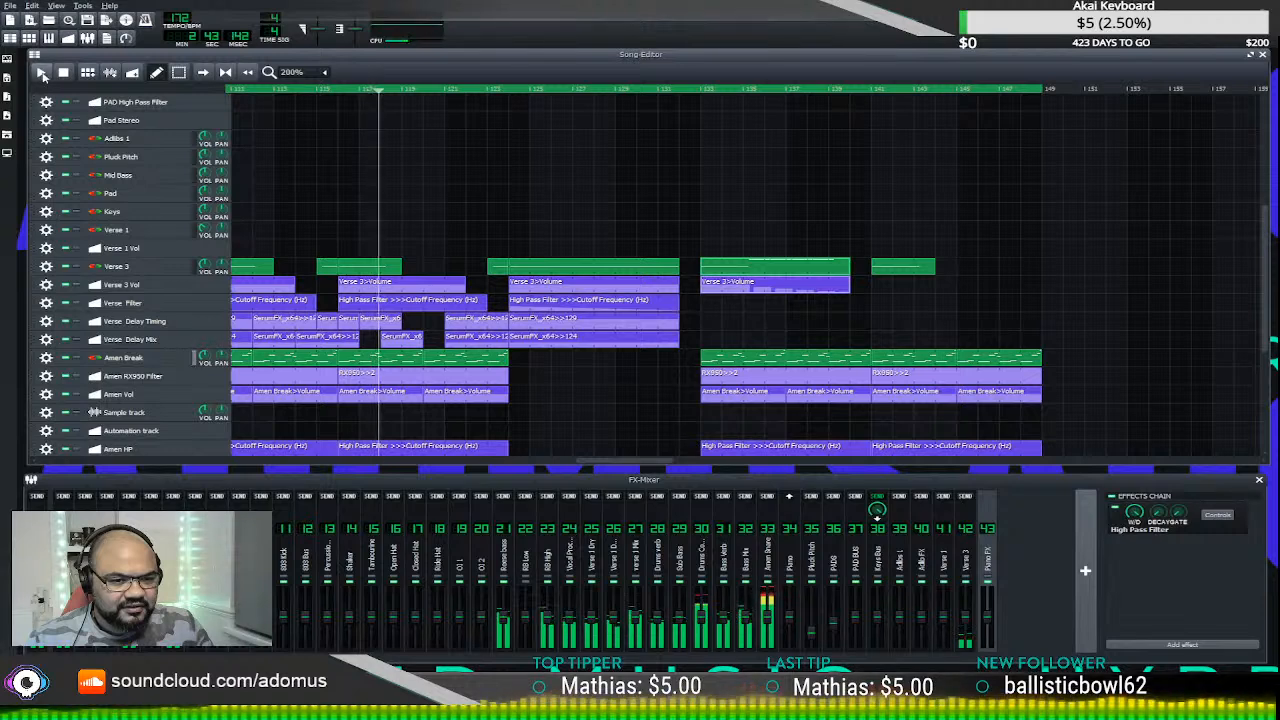
- Copy the one-bar Verse 3 clip from bar 115 to bar 140, add one bar of volume automation below it, and cue playback just before bar 133
drag(601, 461, 566, 456)
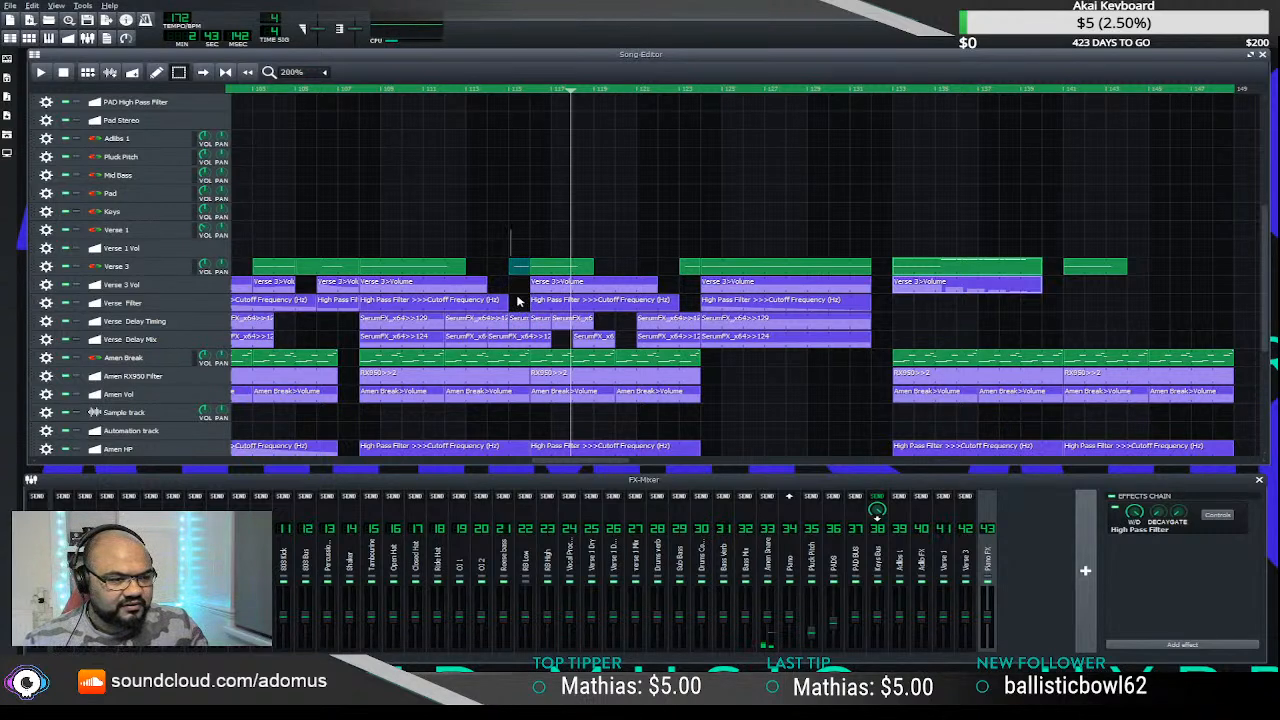
drag(521, 265, 1048, 268)
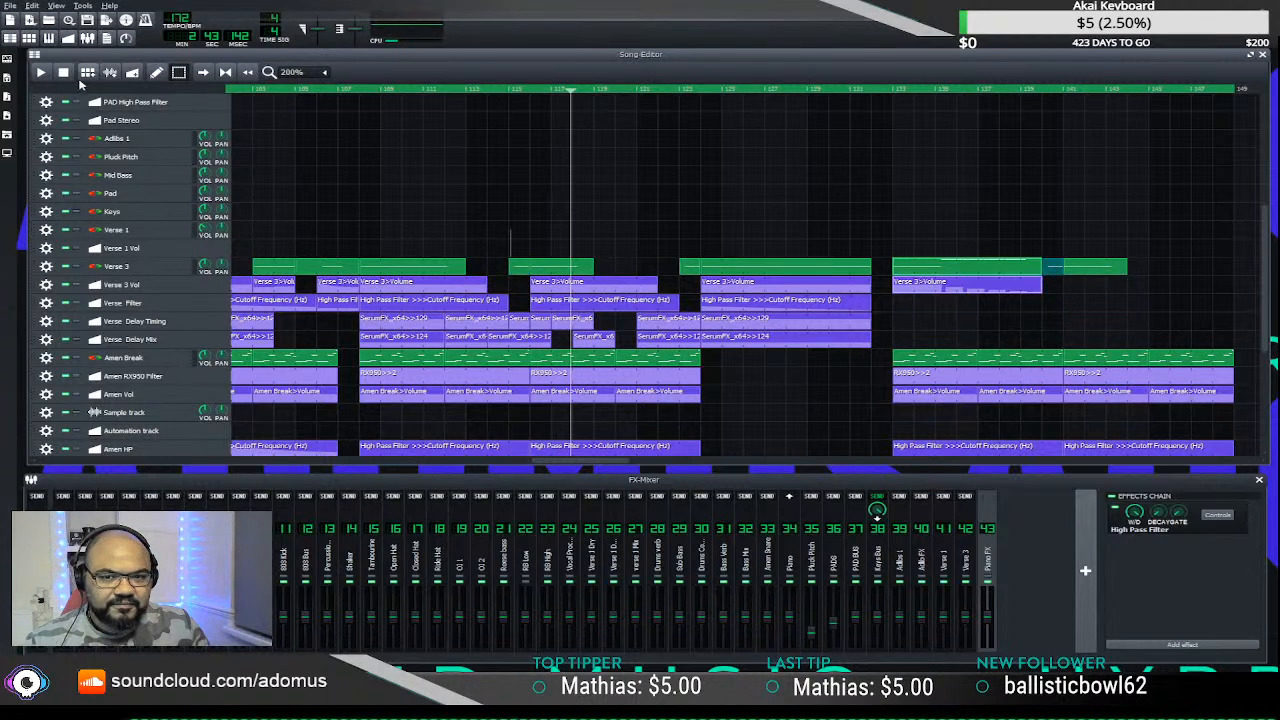
drag(458, 285, 1066, 283)
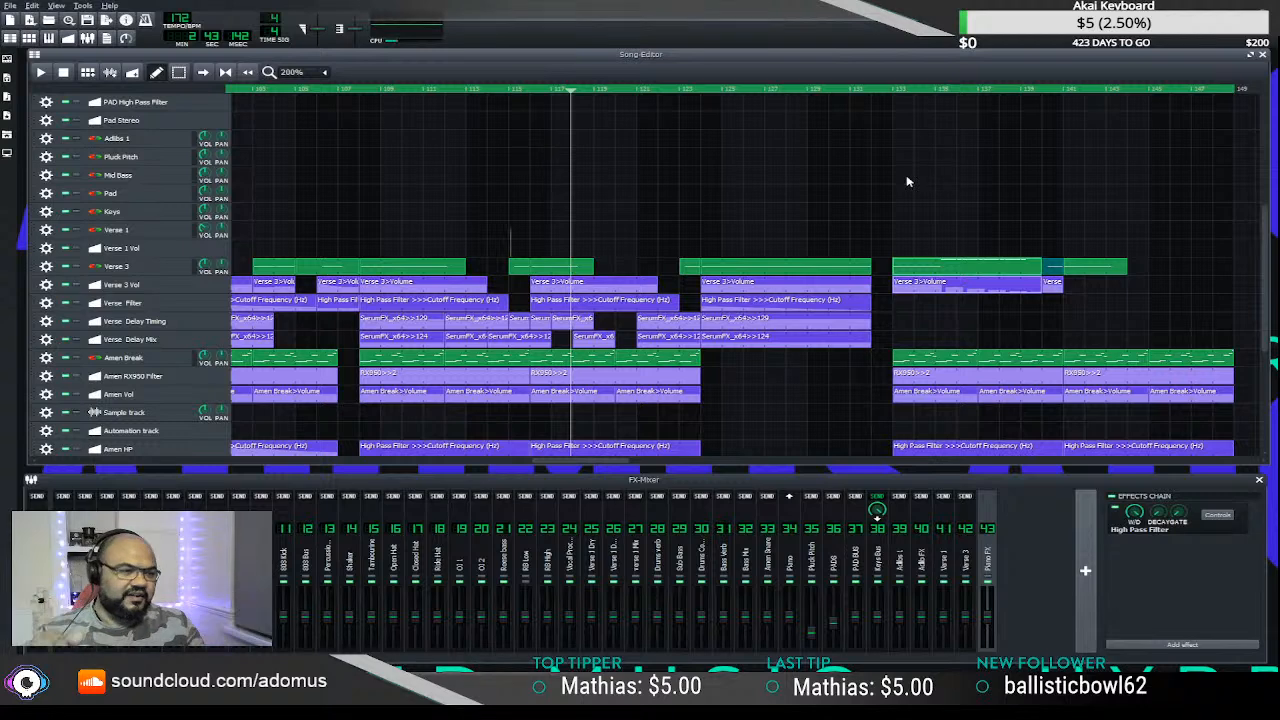
click(890, 91)
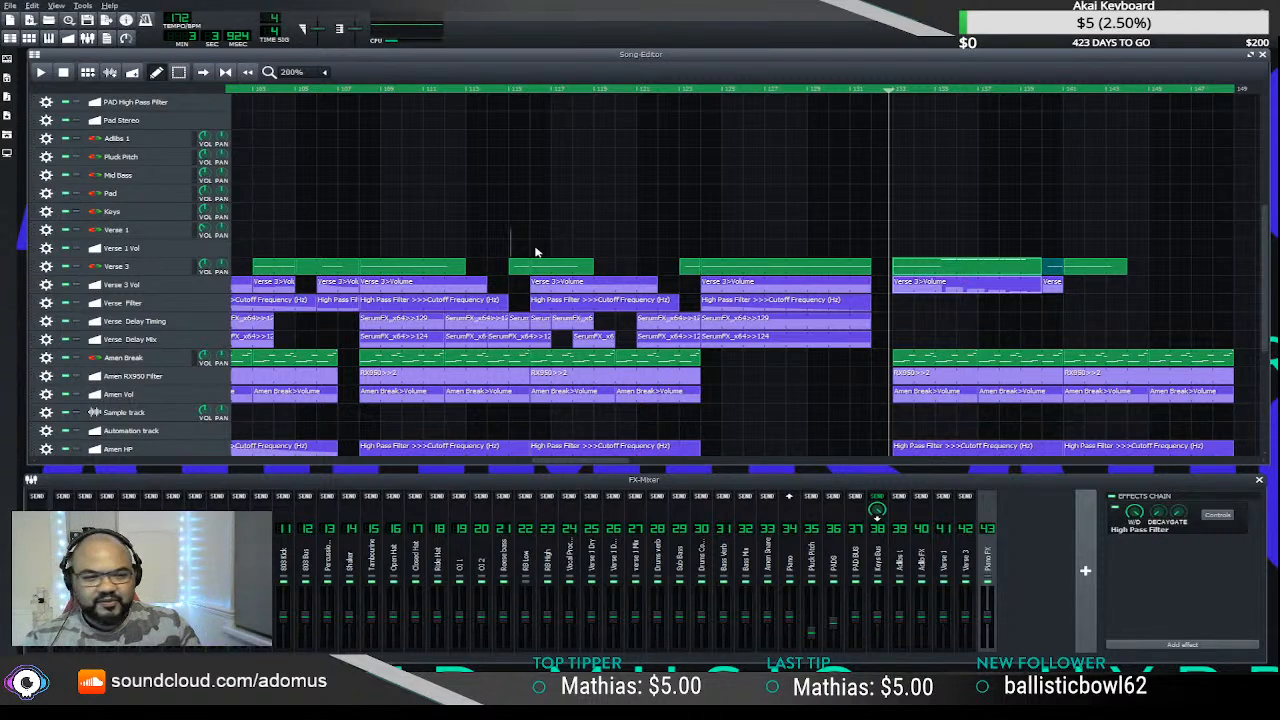
drag(888, 94, 887, 92)
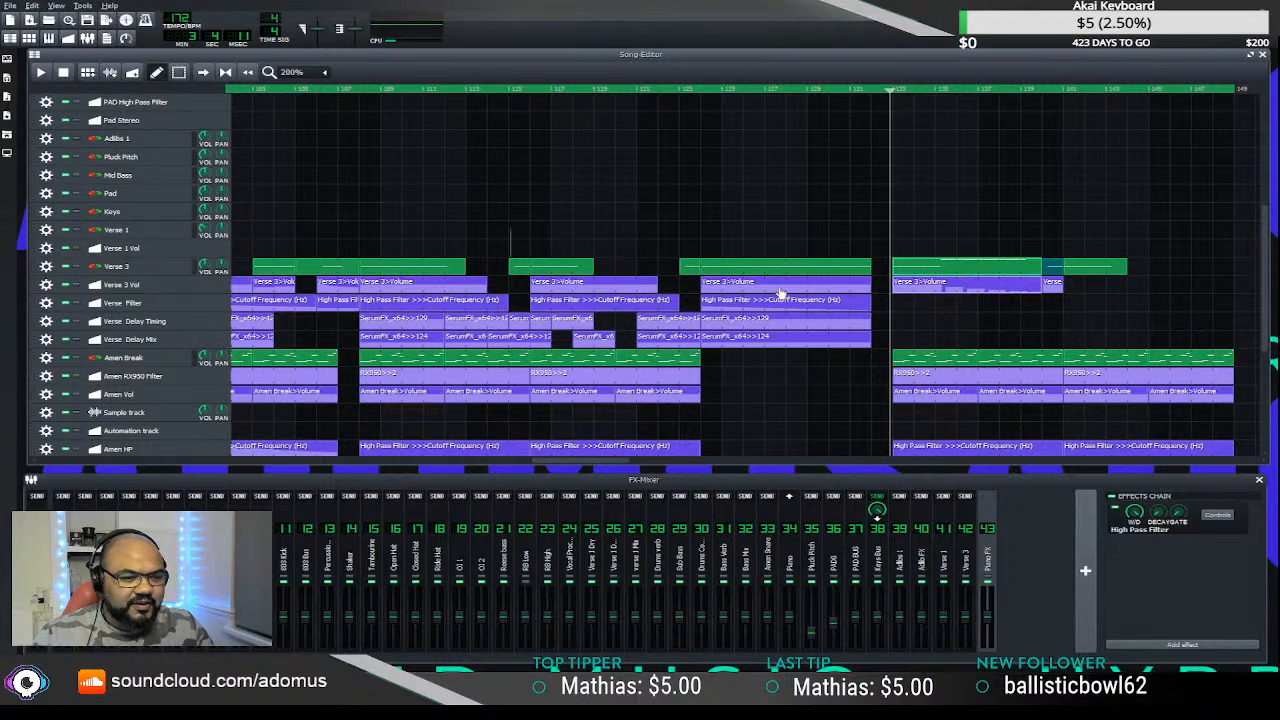
- Copy the eight-bar High Pass Filter cutoff automation from the earlier Verse 1 section to the Verse Filter track at bar 133
drag(586, 465, 423, 392)
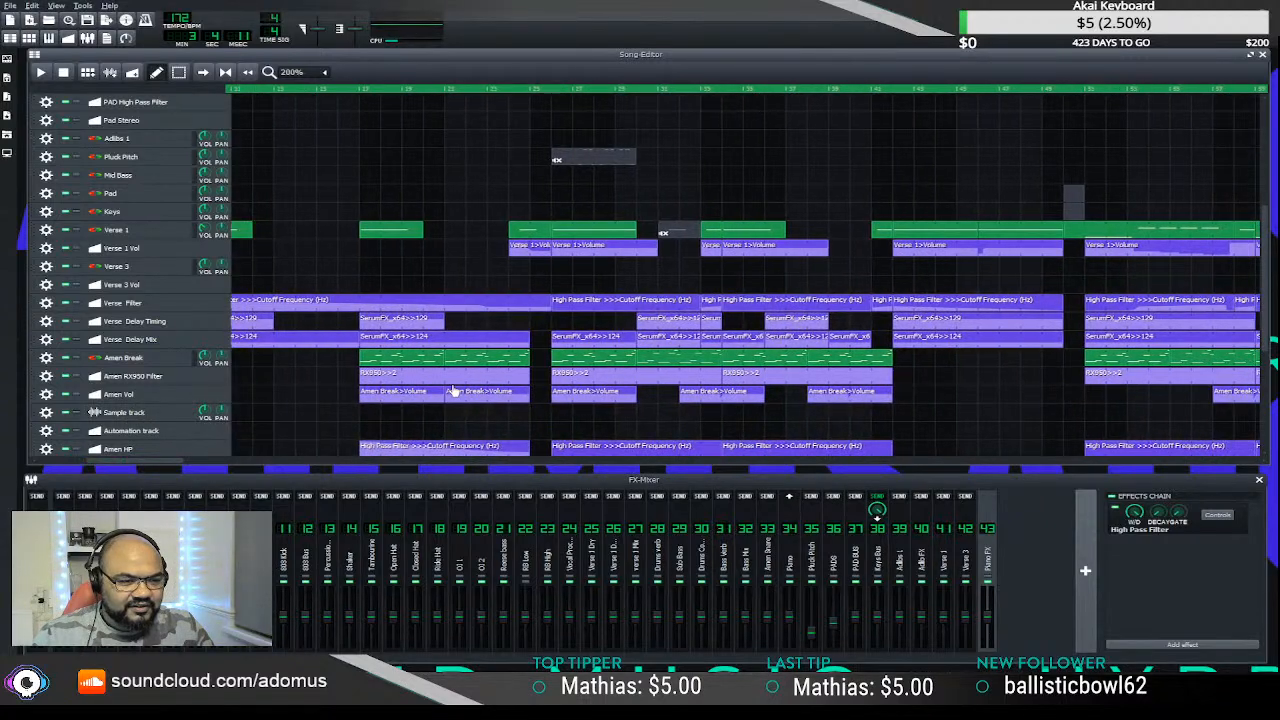
scroll(452, 390, down, 1)
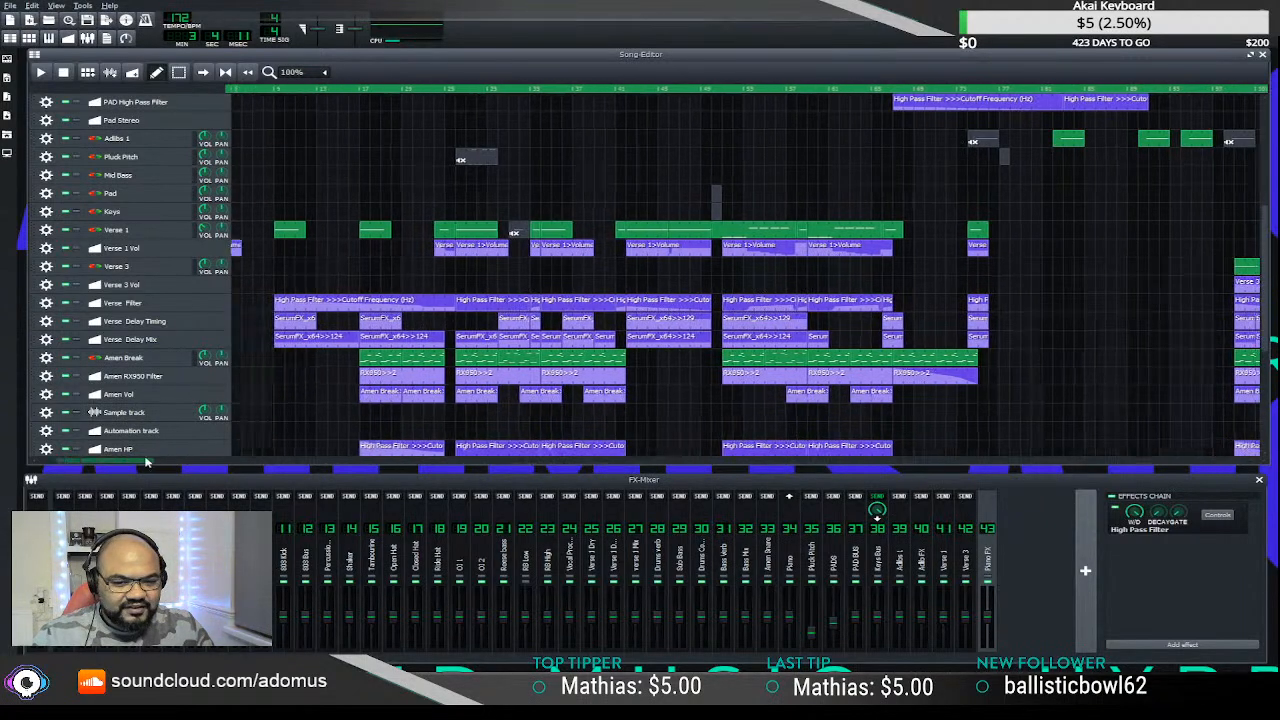
mouse_move(145, 461)
mouse_down()
mouse_move(498, 465)
mouse_move(153, 447)
mouse_up()
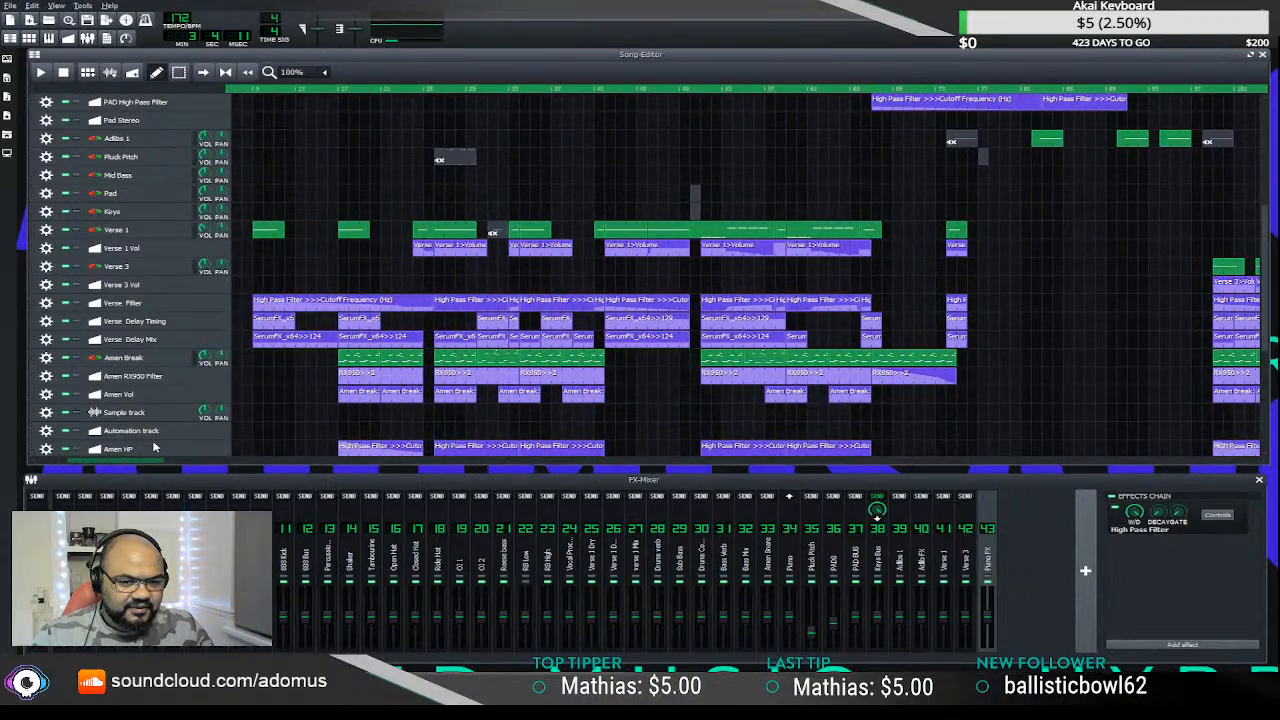
scroll(371, 418, down, 2)
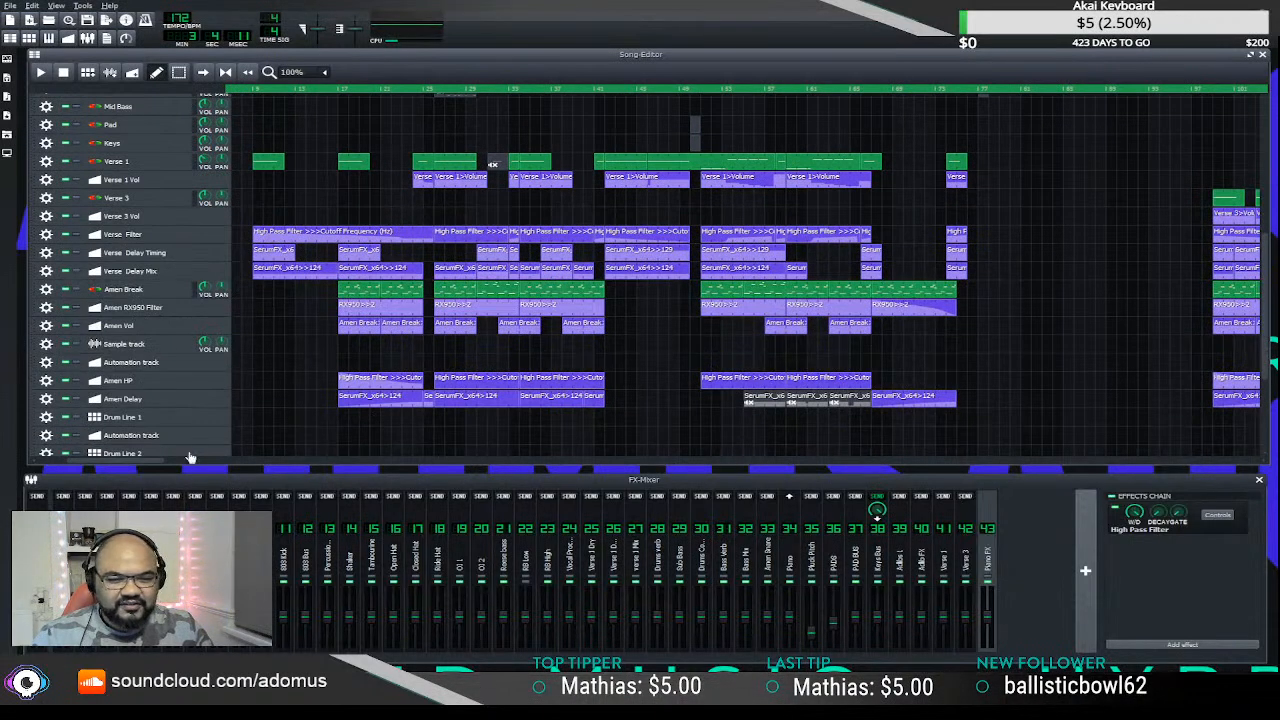
drag(147, 463, 236, 458)
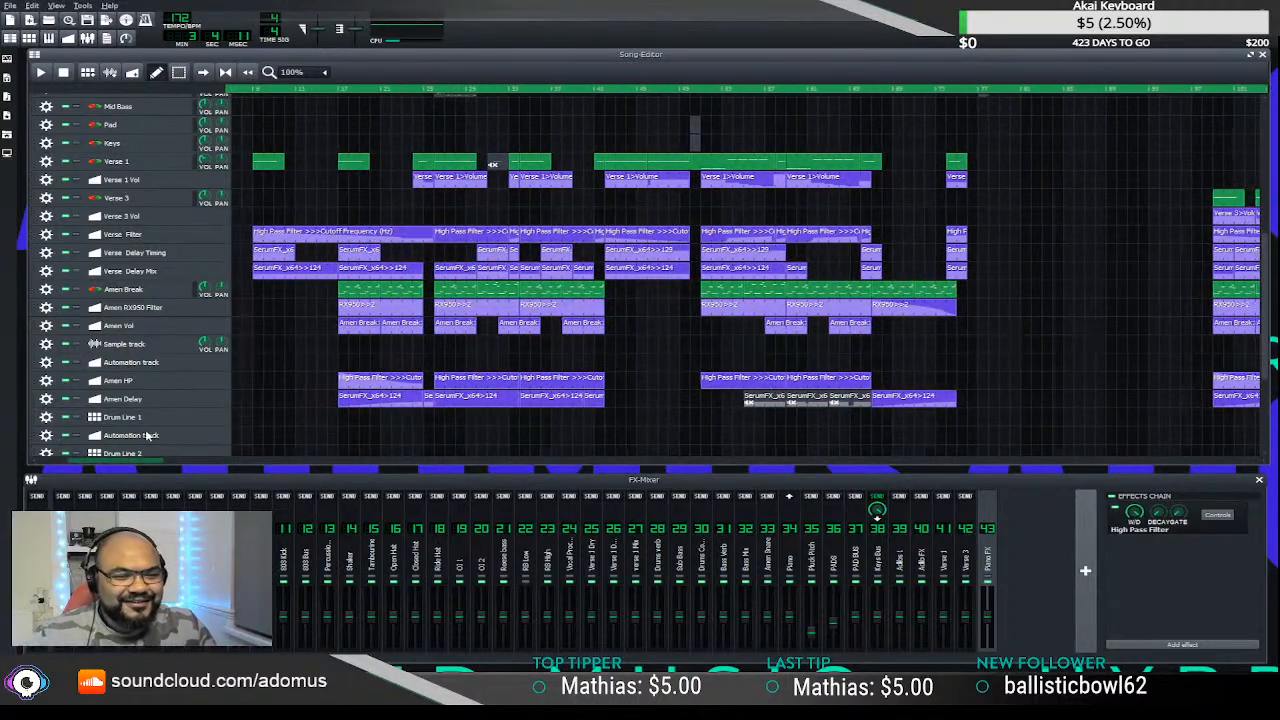
scroll(130, 438, right, 2)
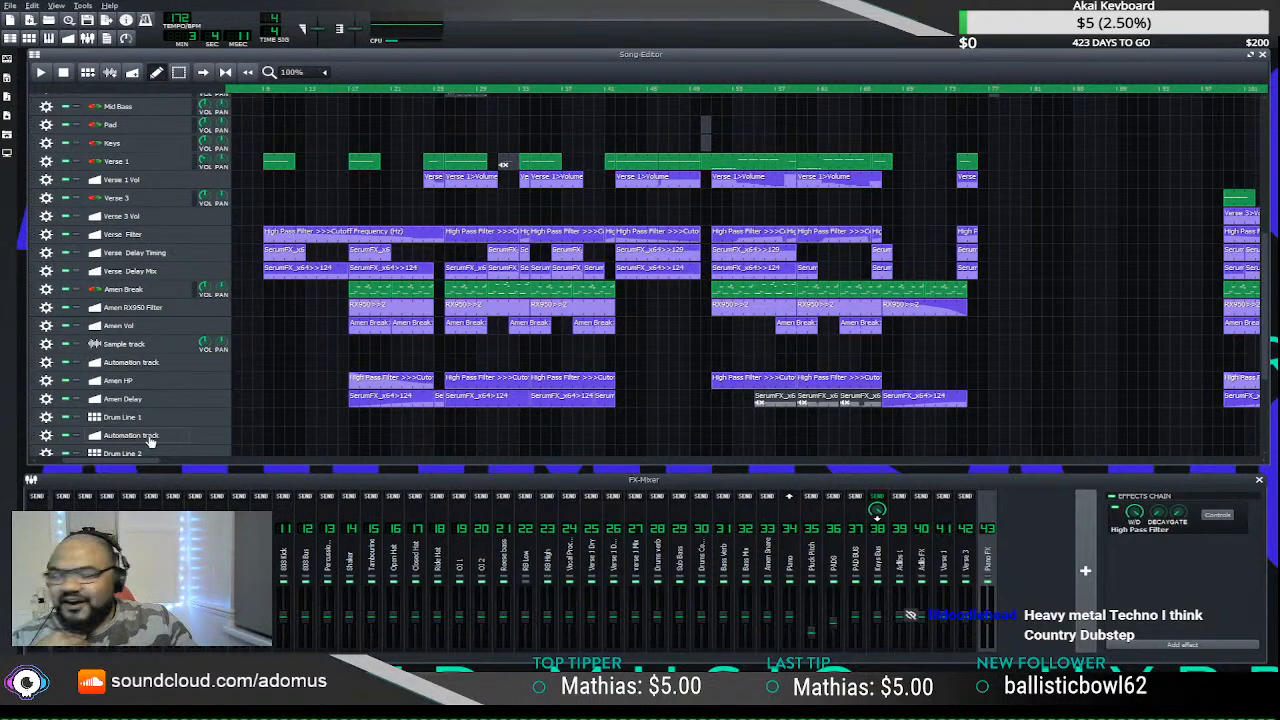
drag(133, 465, 517, 473)
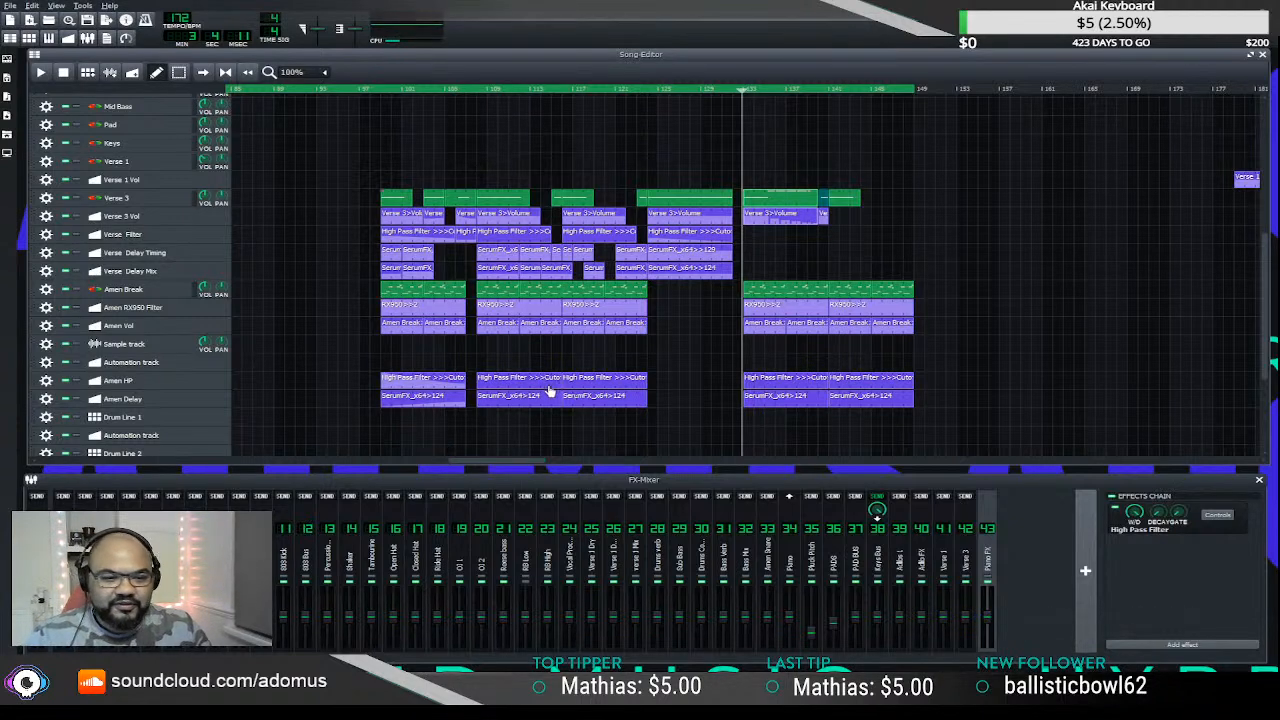
drag(497, 466, 290, 445)
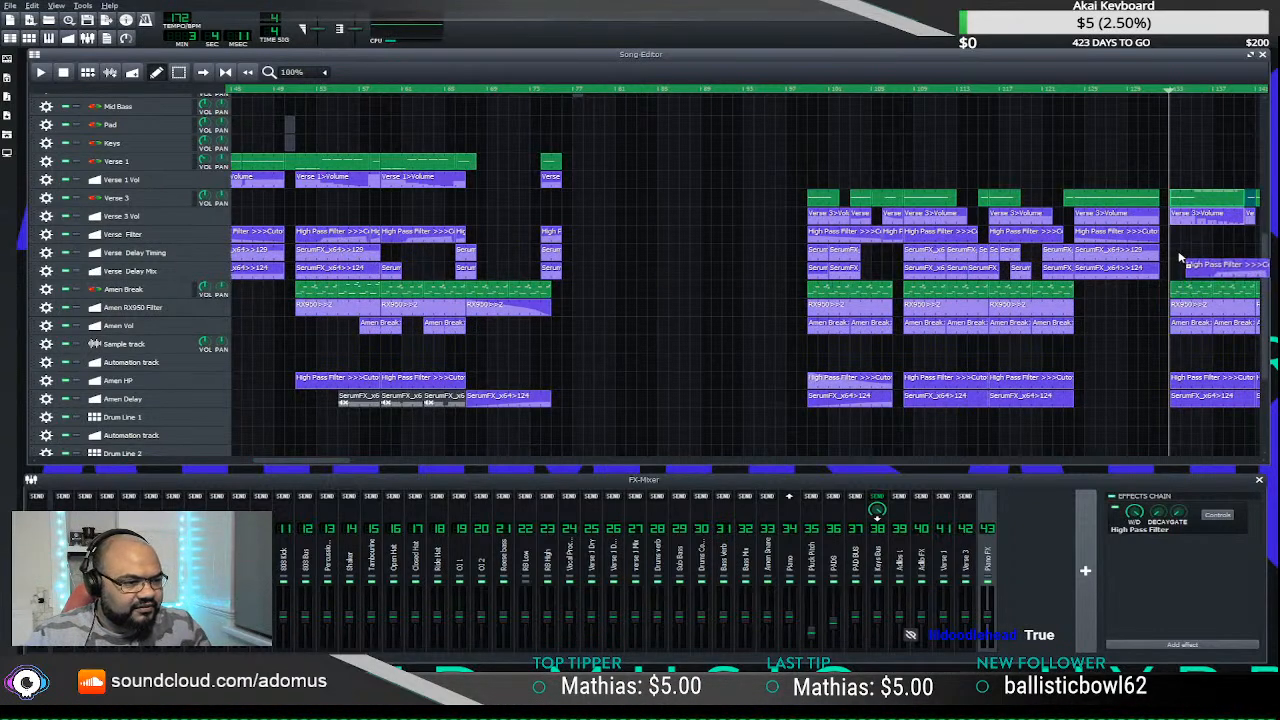
drag(1180, 258, 1180, 233)
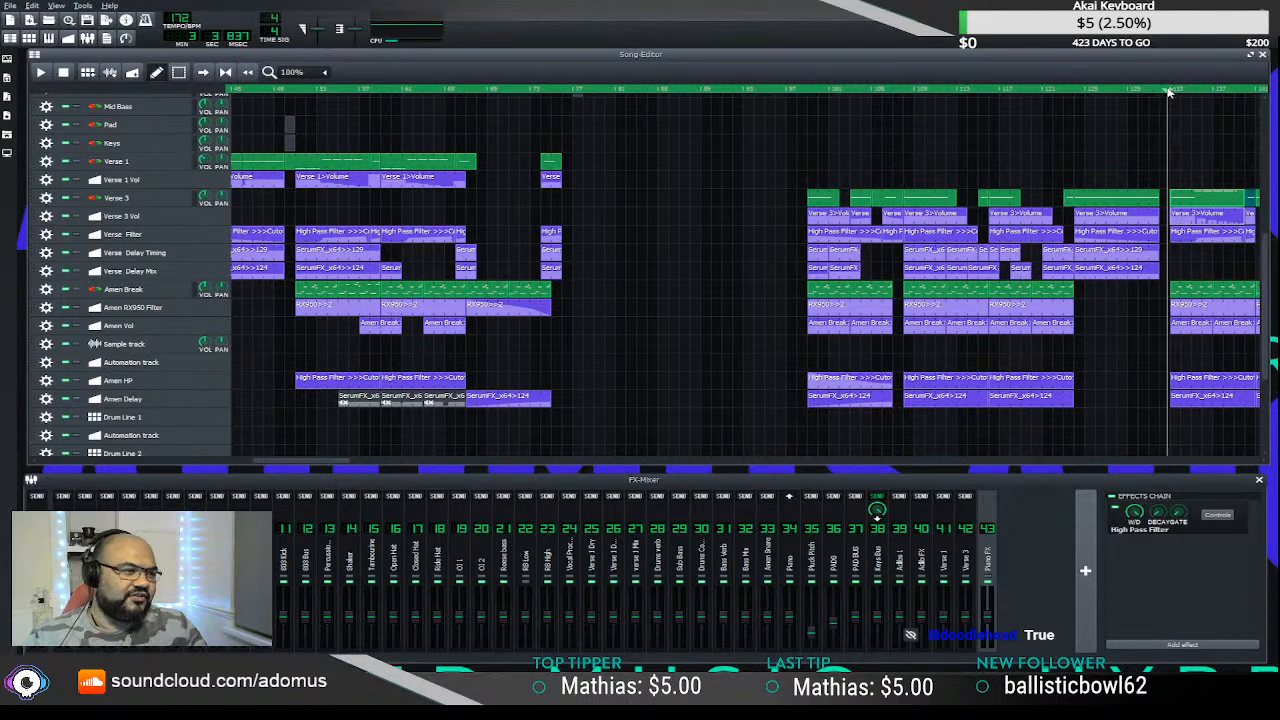
- Play the section from bar 133 to check the vocals with the copied filter automation
key(space)
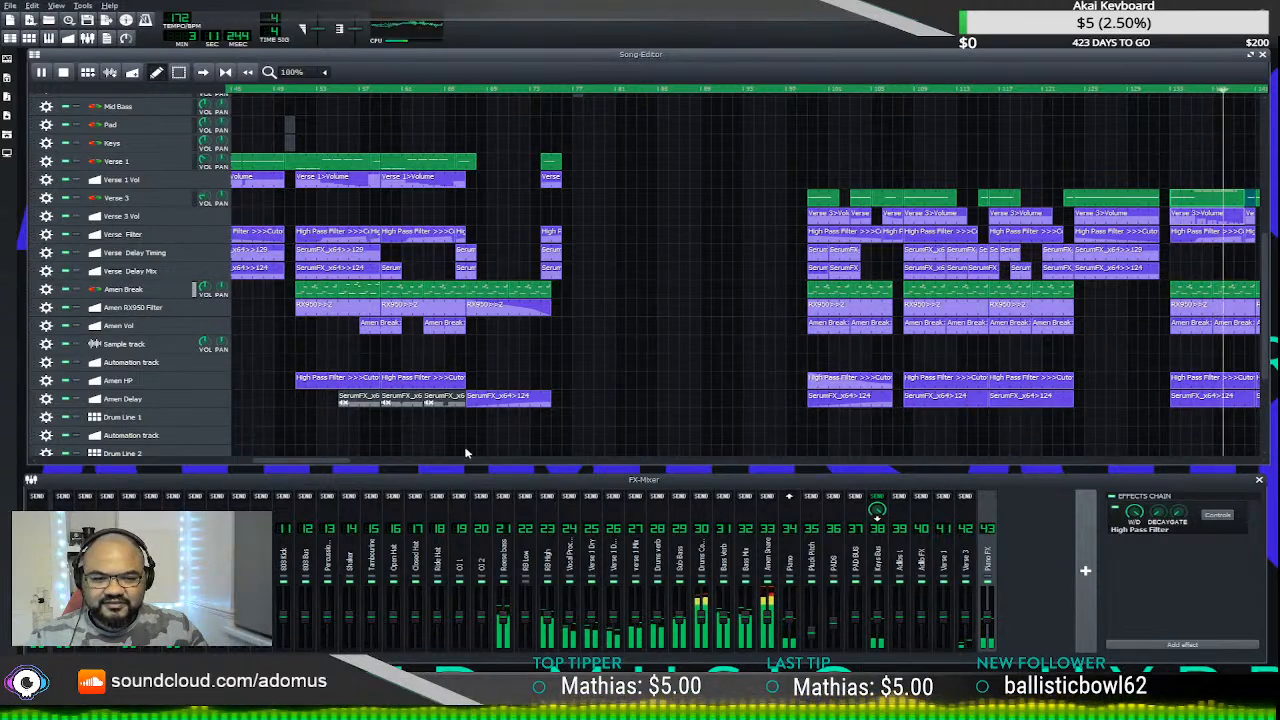
drag(343, 463, 463, 460)
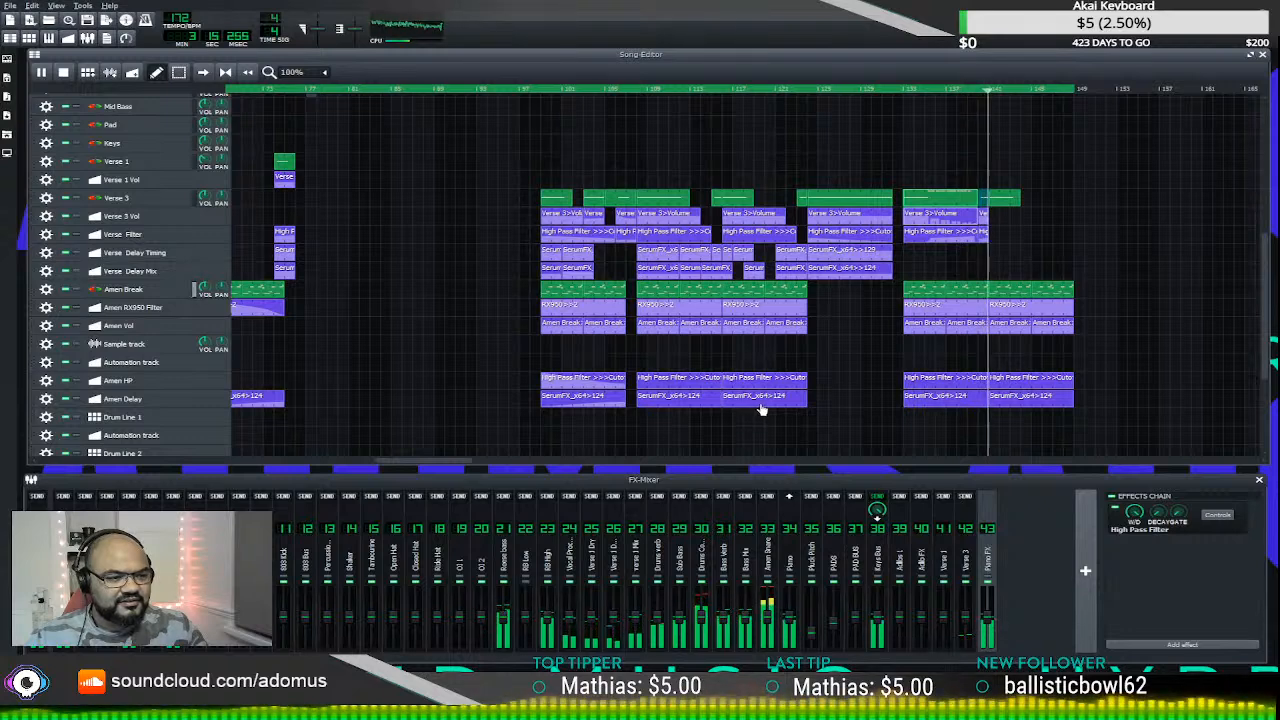
key(space)
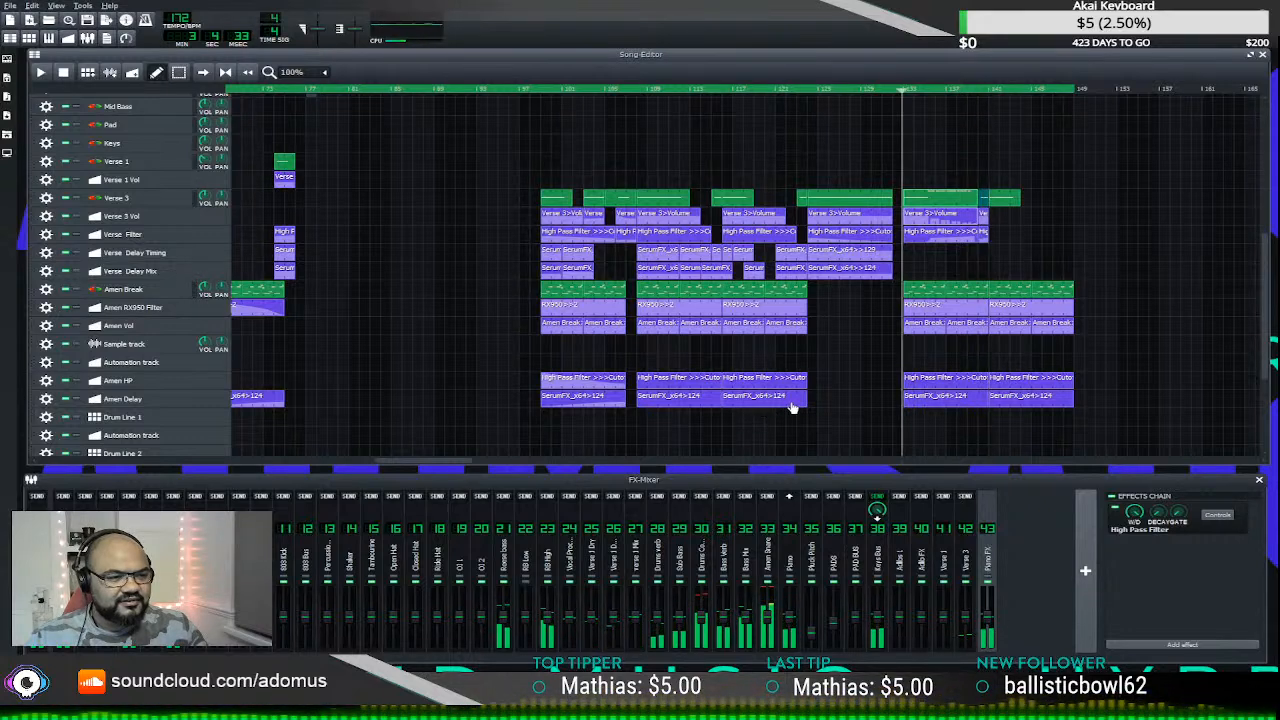
- Raise the level of the one-bar Verse 3 volume automation clip at bar 140 and close its editor
double_click(984, 217)
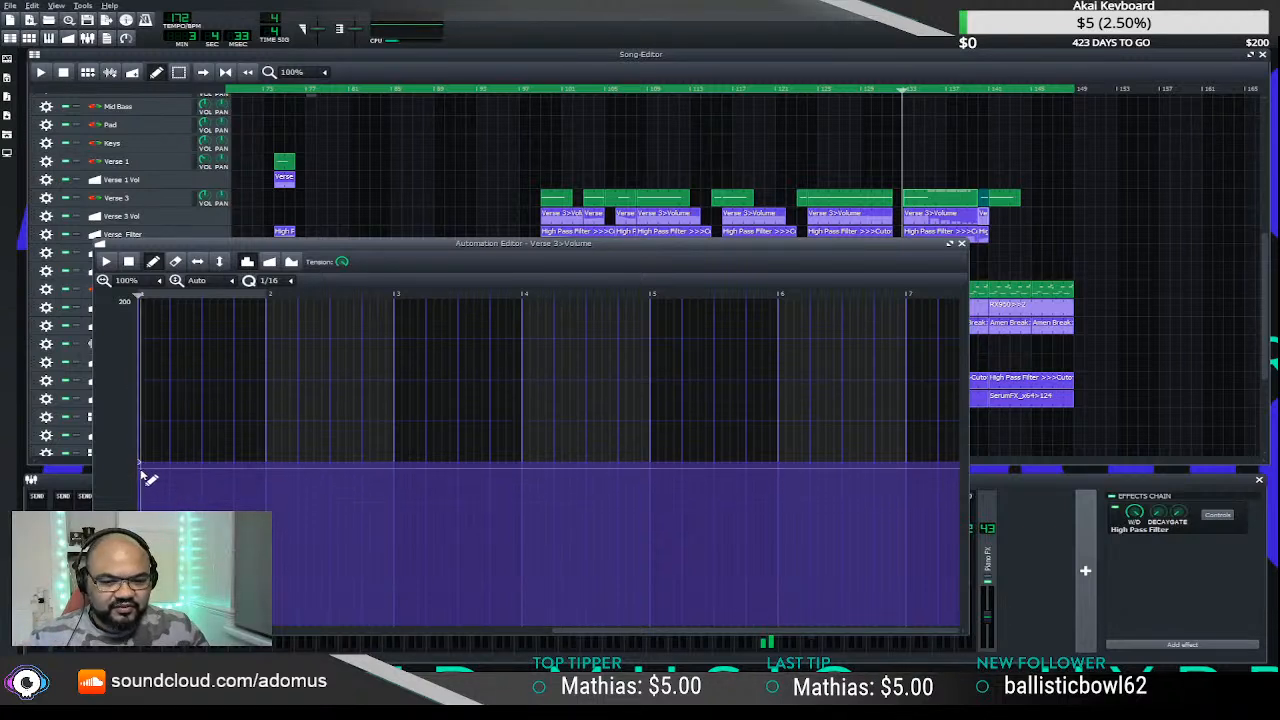
drag(140, 462, 131, 417)
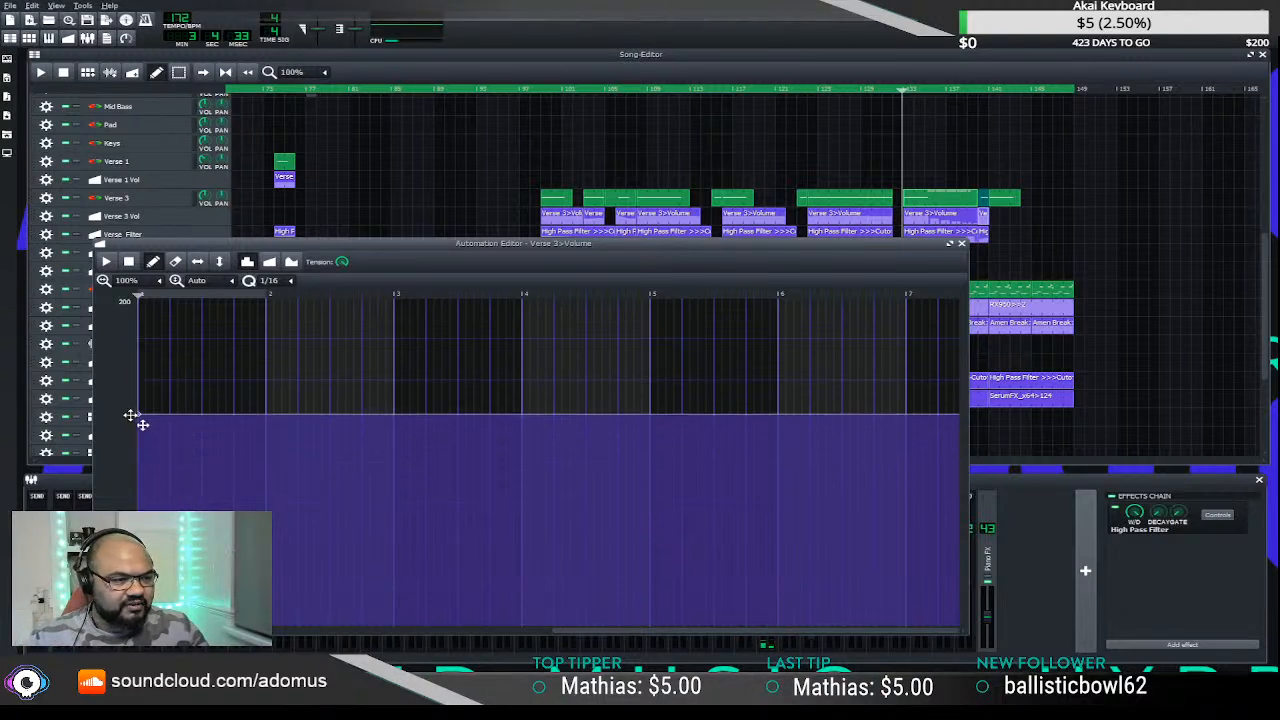
click(962, 245)
- Play from bar 140 to check the louder one-bar vocal clip and the phrase following it
click(980, 91)
key(space)
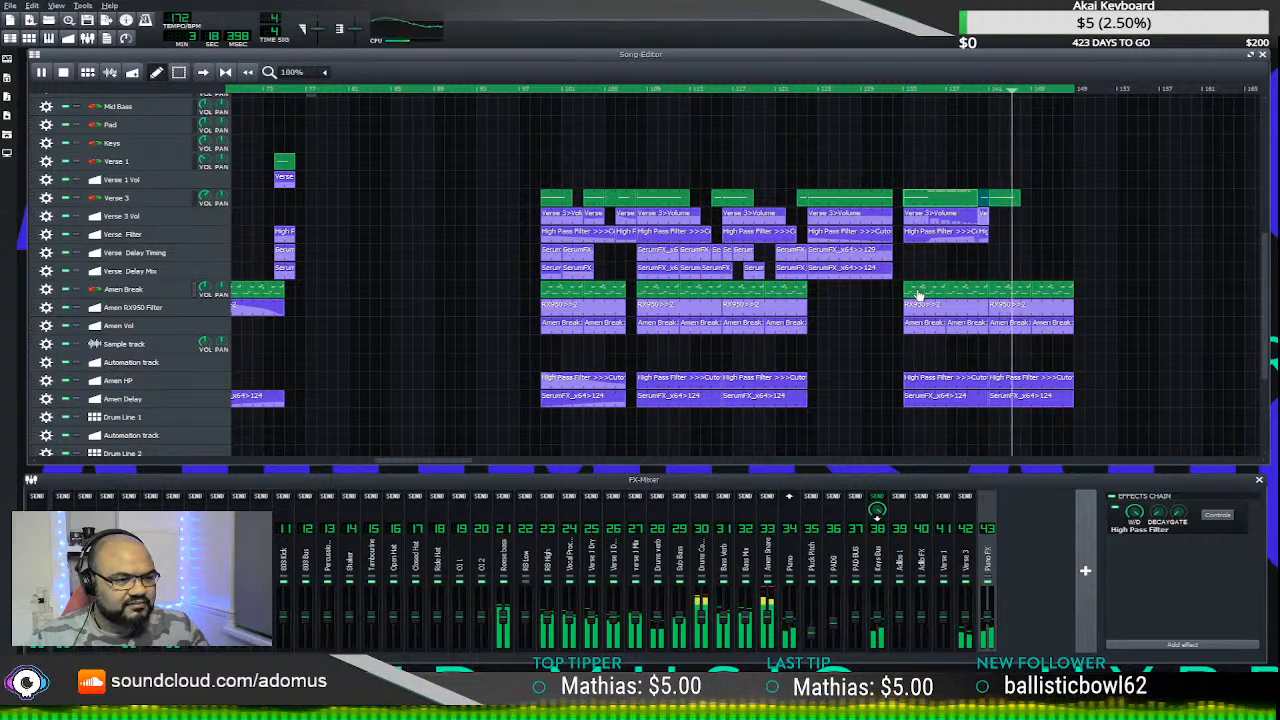
key(space)
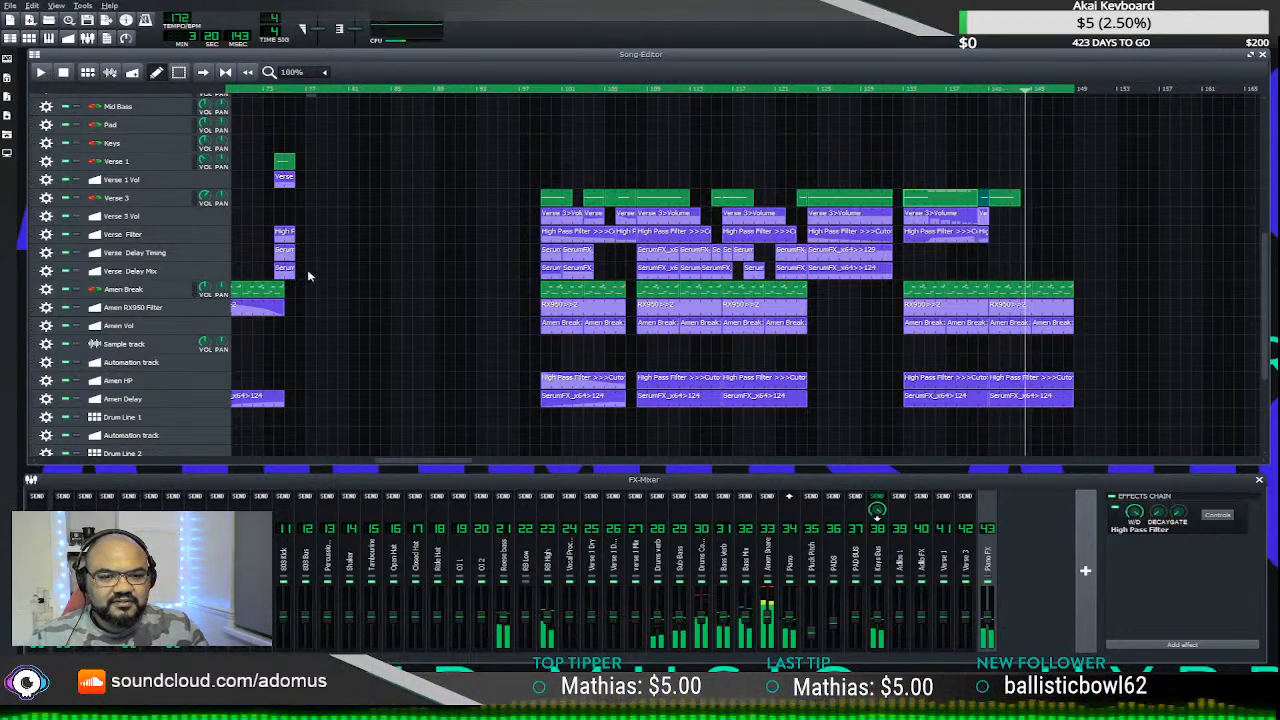
- Play the end of the earlier Verse 1 section around bar 65 as a reference for the arrangement
drag(443, 462, 273, 483)
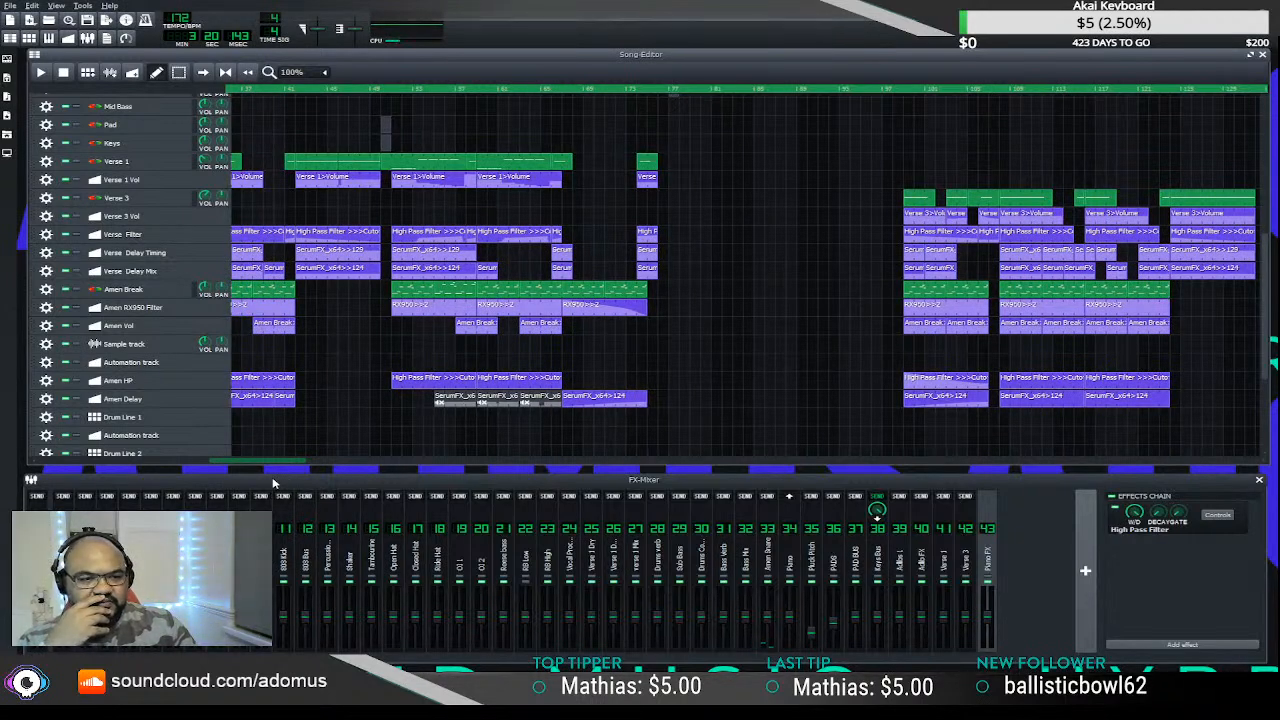
drag(273, 483, 275, 483)
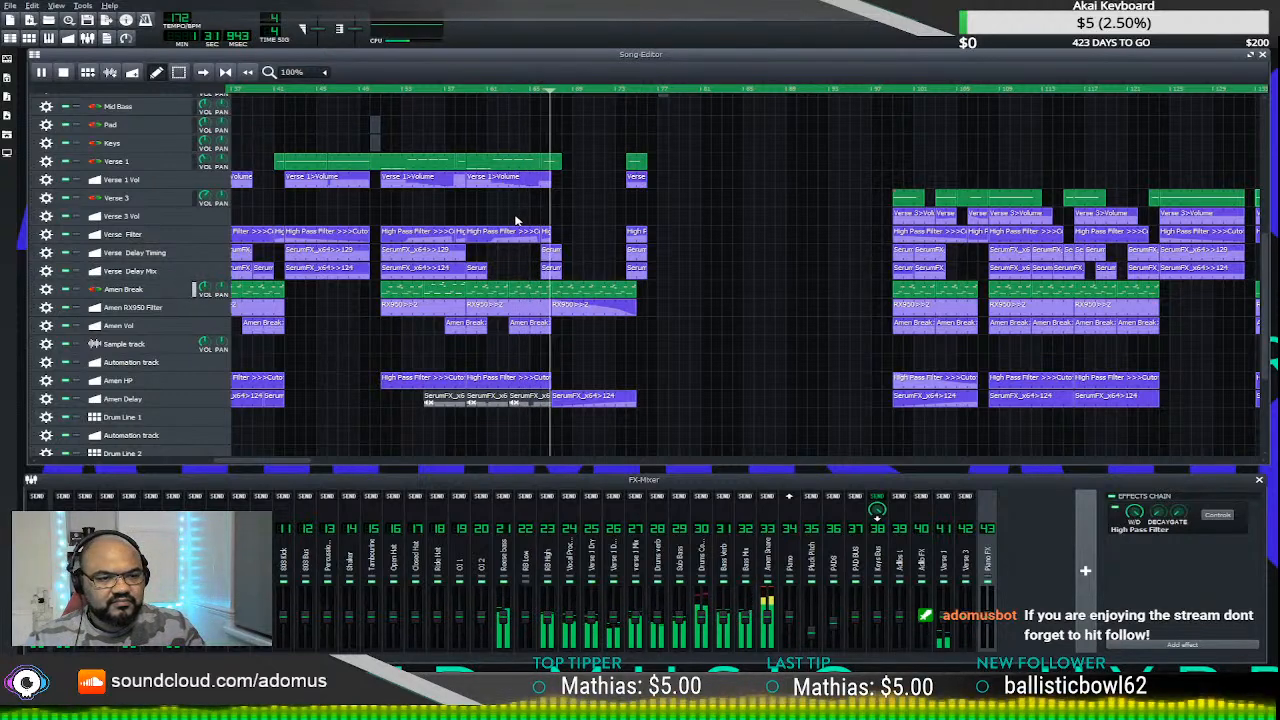
key(space)
- Replay the Verse 3 section from bar 133 to compare it with the Verse 1 reference
drag(740, 460, 520, 440)
click(658, 90)
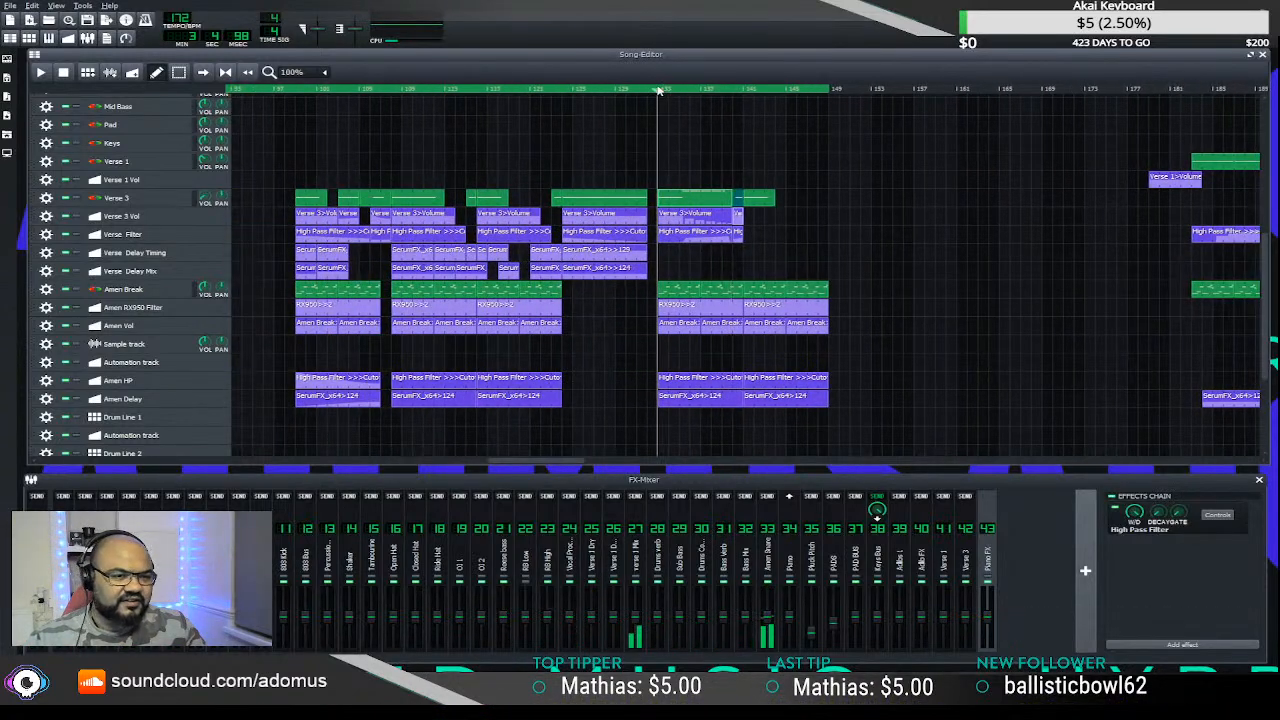
key(space)
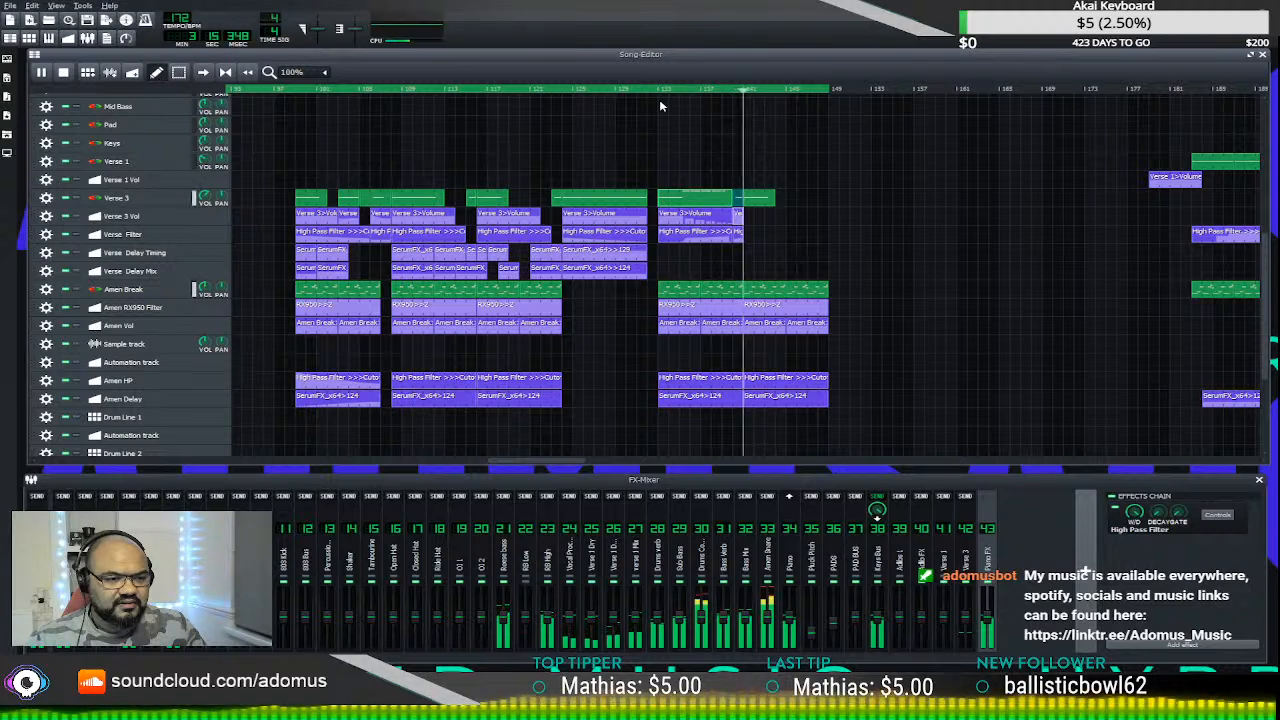
key(space)
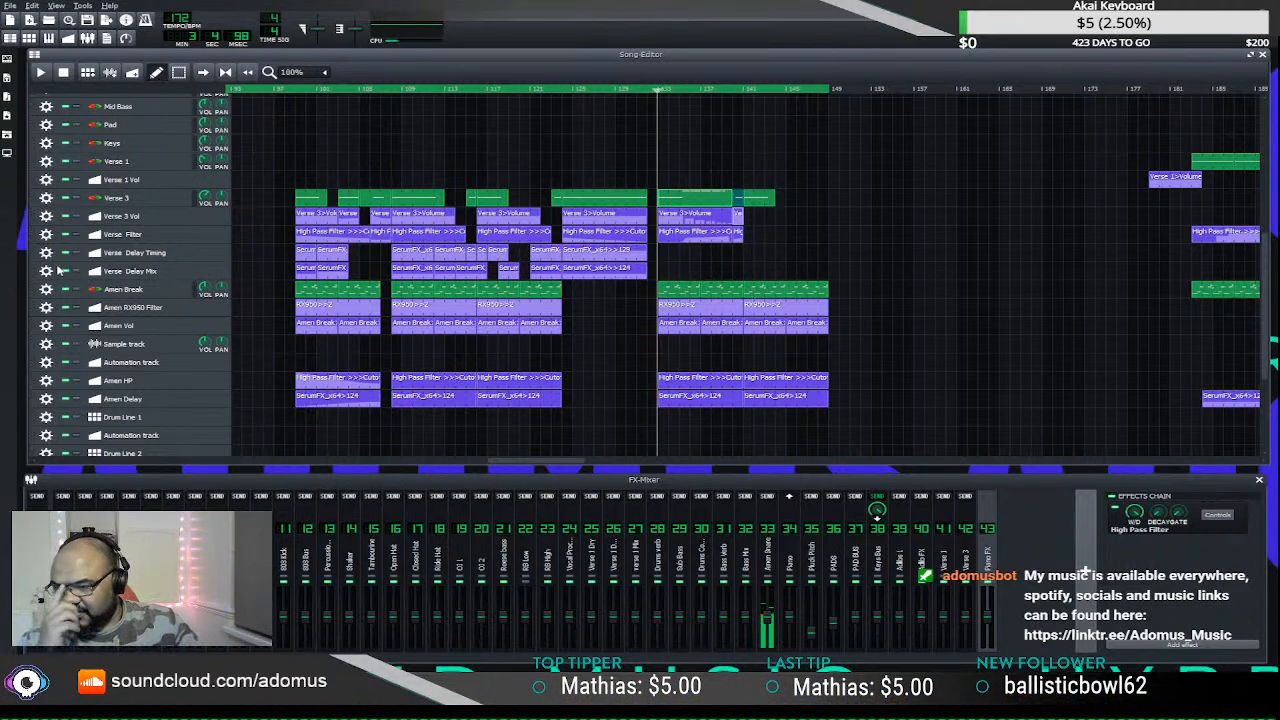
- Open the Verse 3 instrument and copy the volume automation clip from bar 116 to bar 141
click(130, 197)
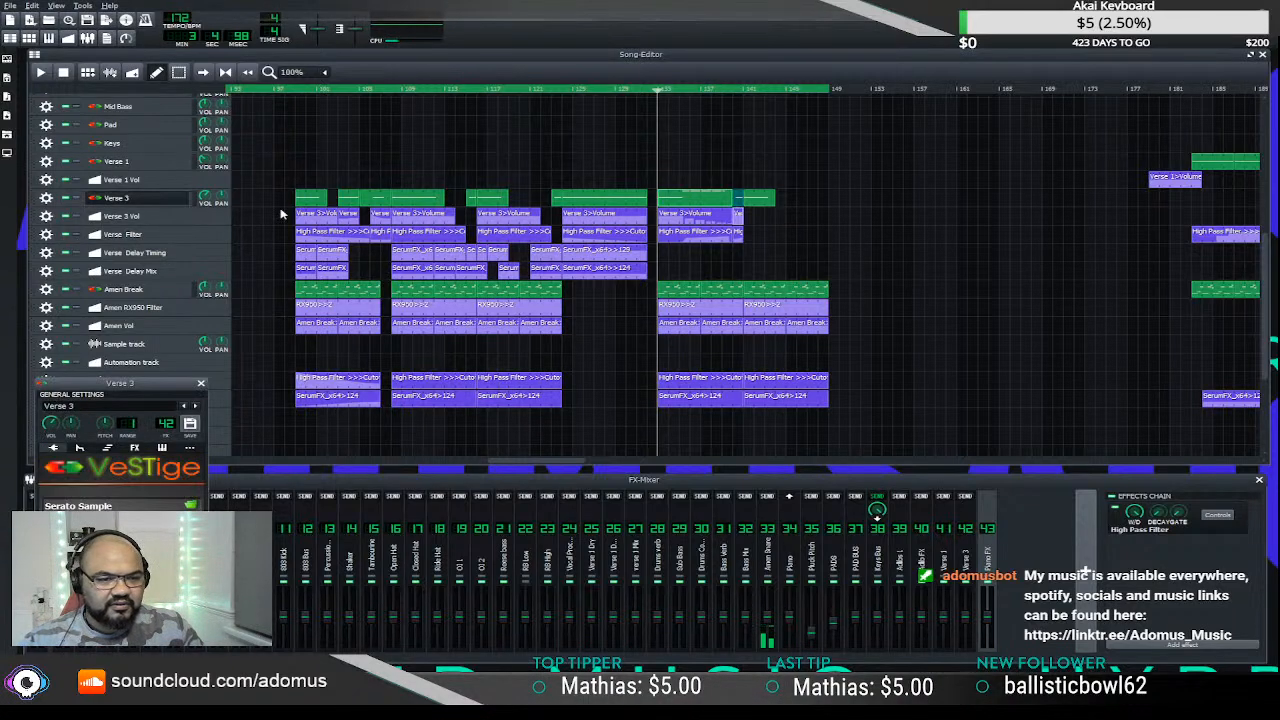
drag(500, 215, 745, 214)
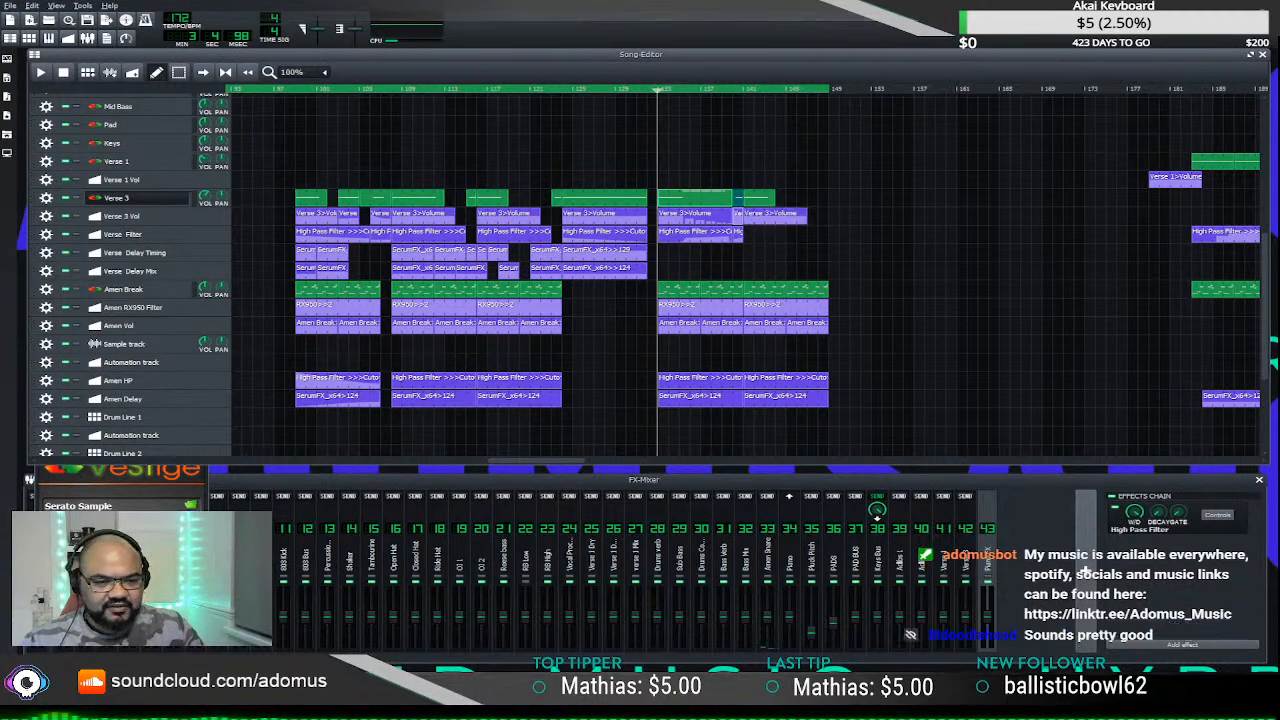
- Open the Verse 3 sample in Serato Sample and audition the vocal slices on pads 4 and 5
click(118, 547)
click(471, 388)
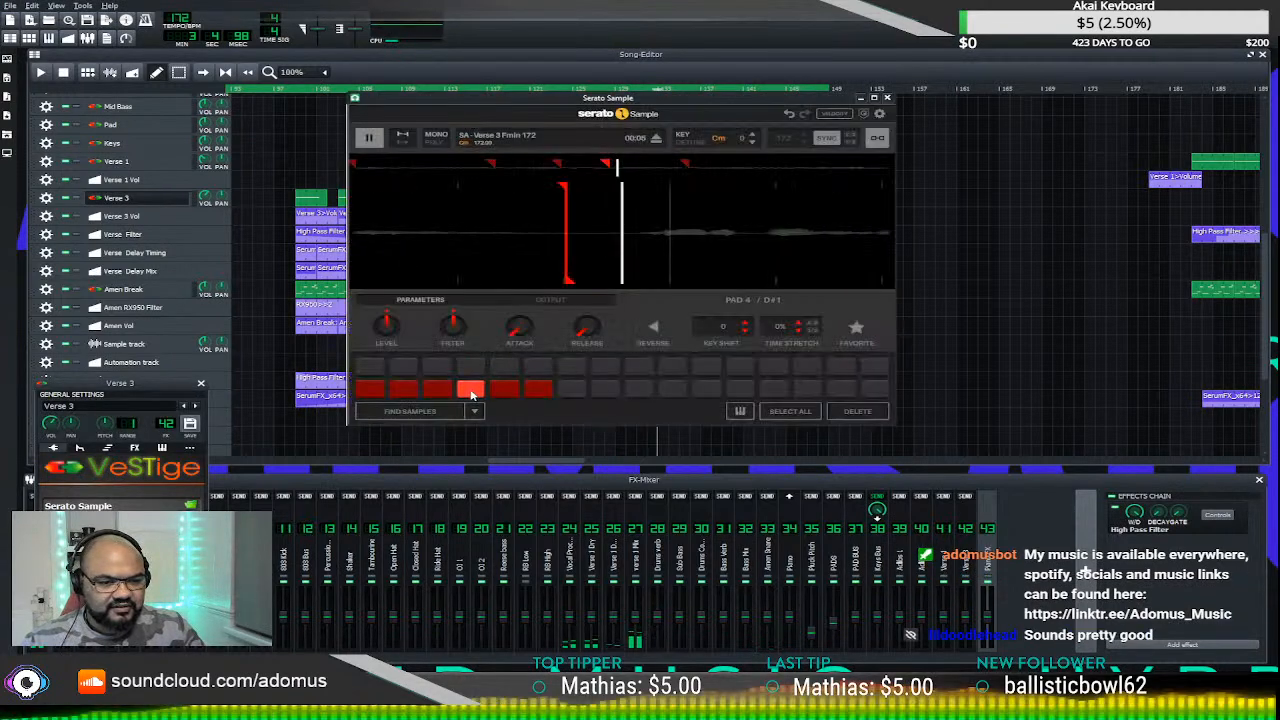
click(506, 388)
click(471, 390)
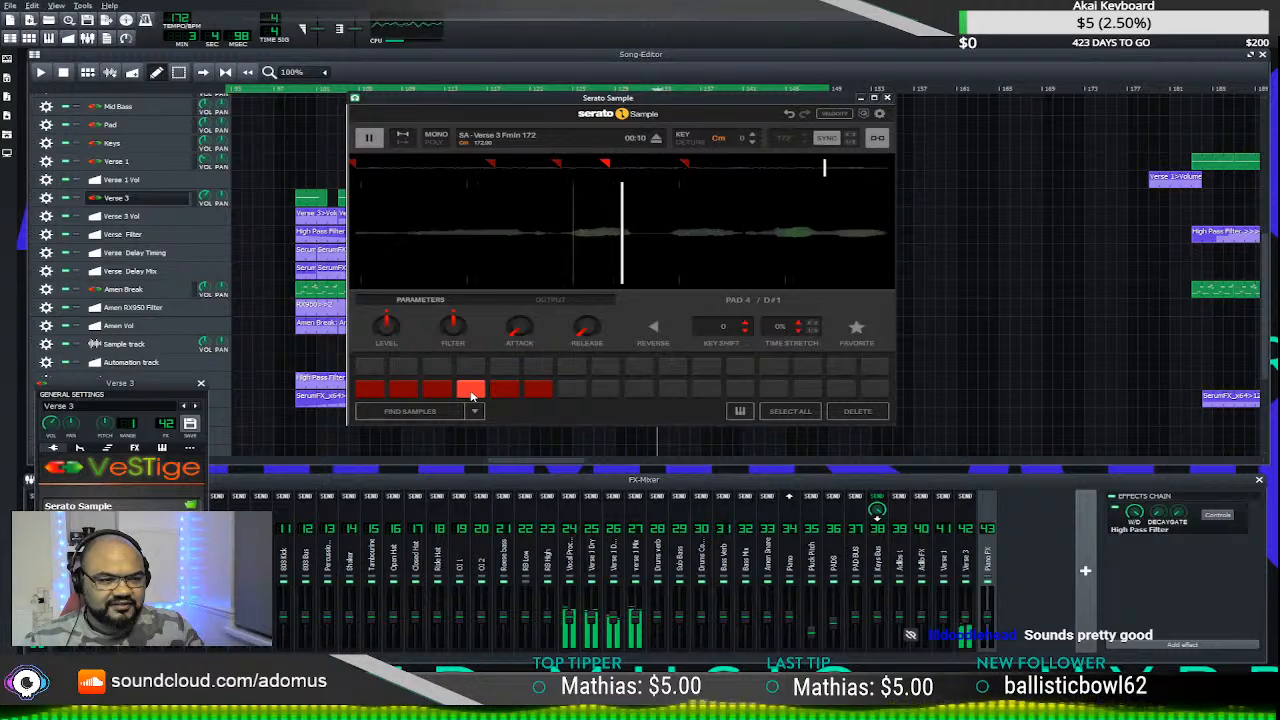
click(504, 390)
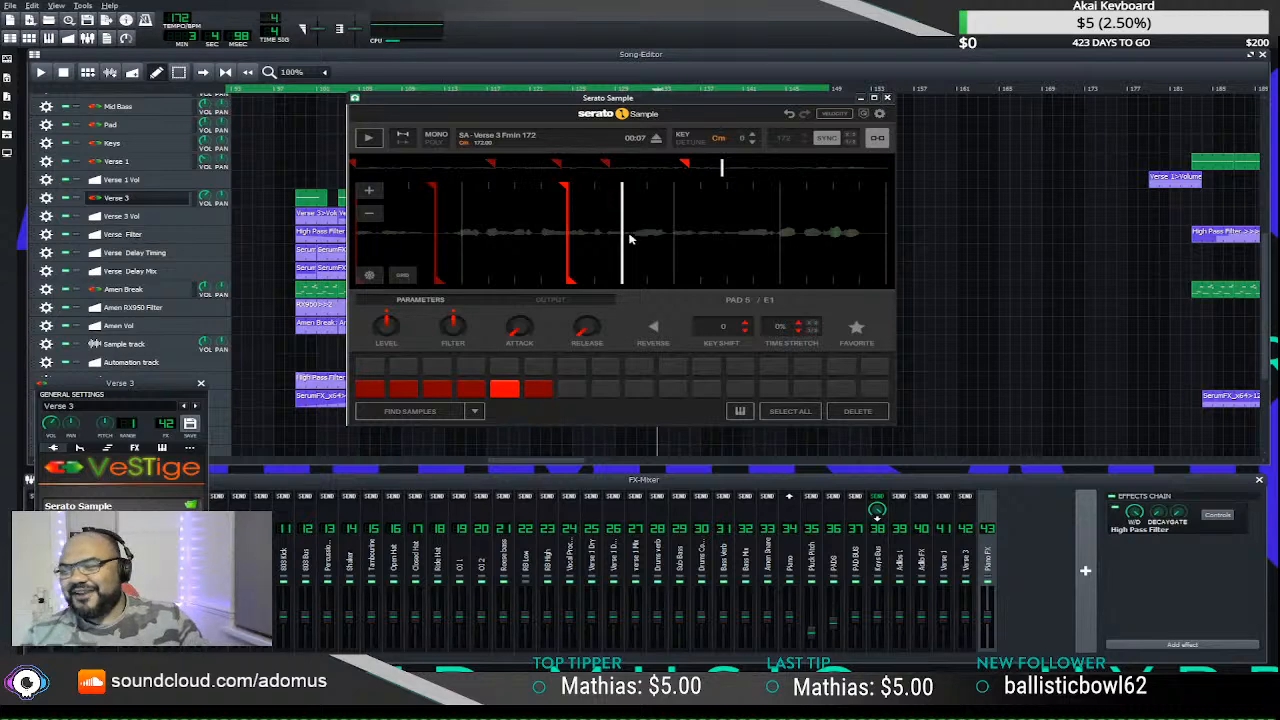
- Add a pad 7 cue at about 00:08 in the Verse 3 sample, audition pad 6 and close Serato Sample
click(475, 395)
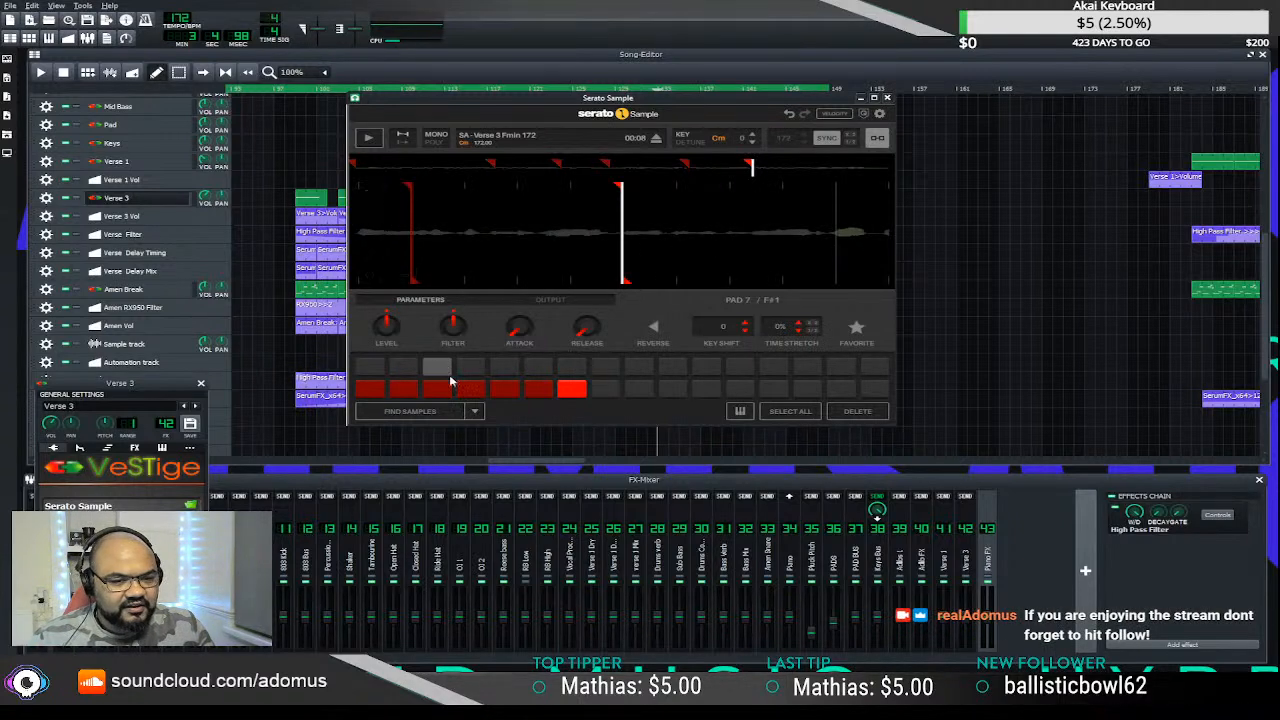
click(545, 397)
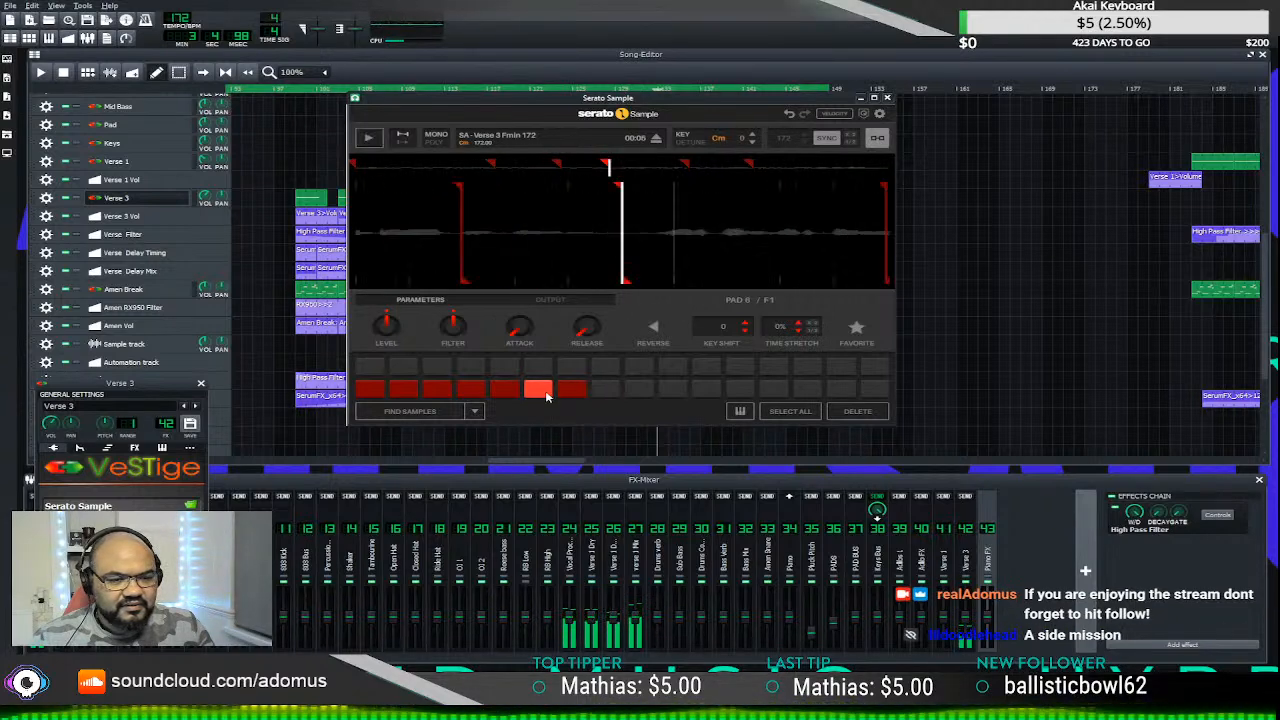
click(538, 390)
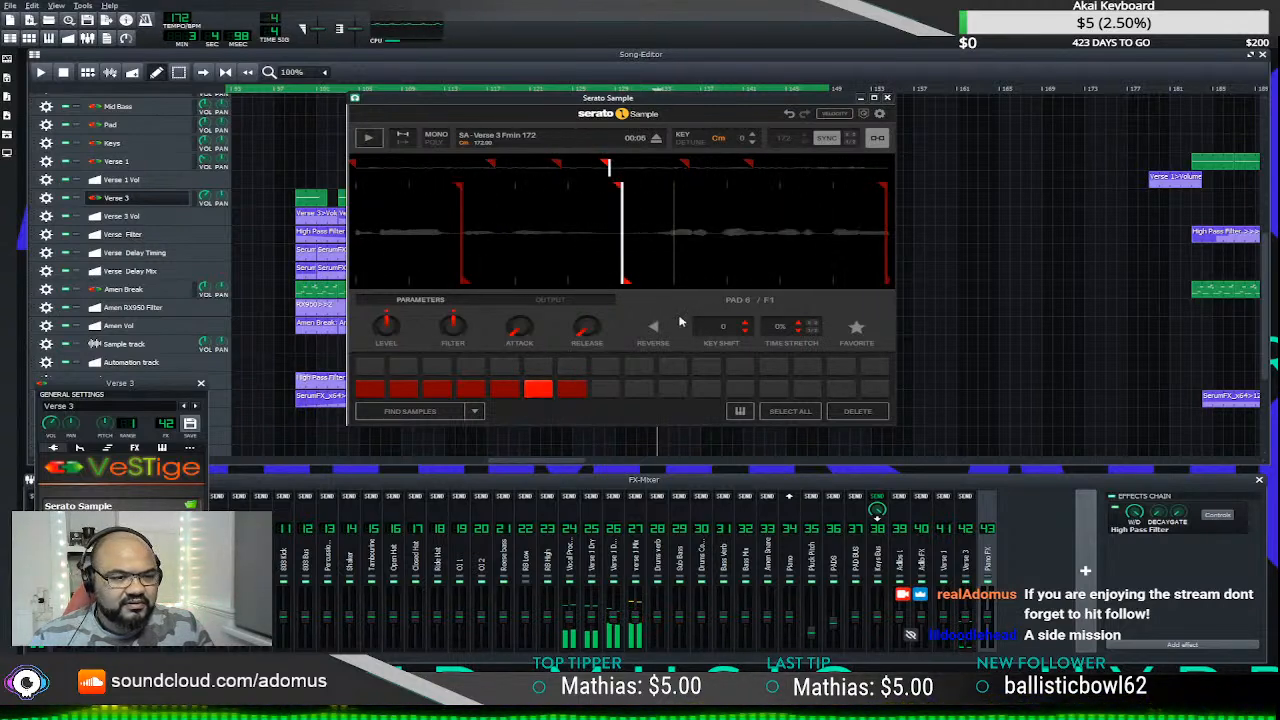
click(885, 99)
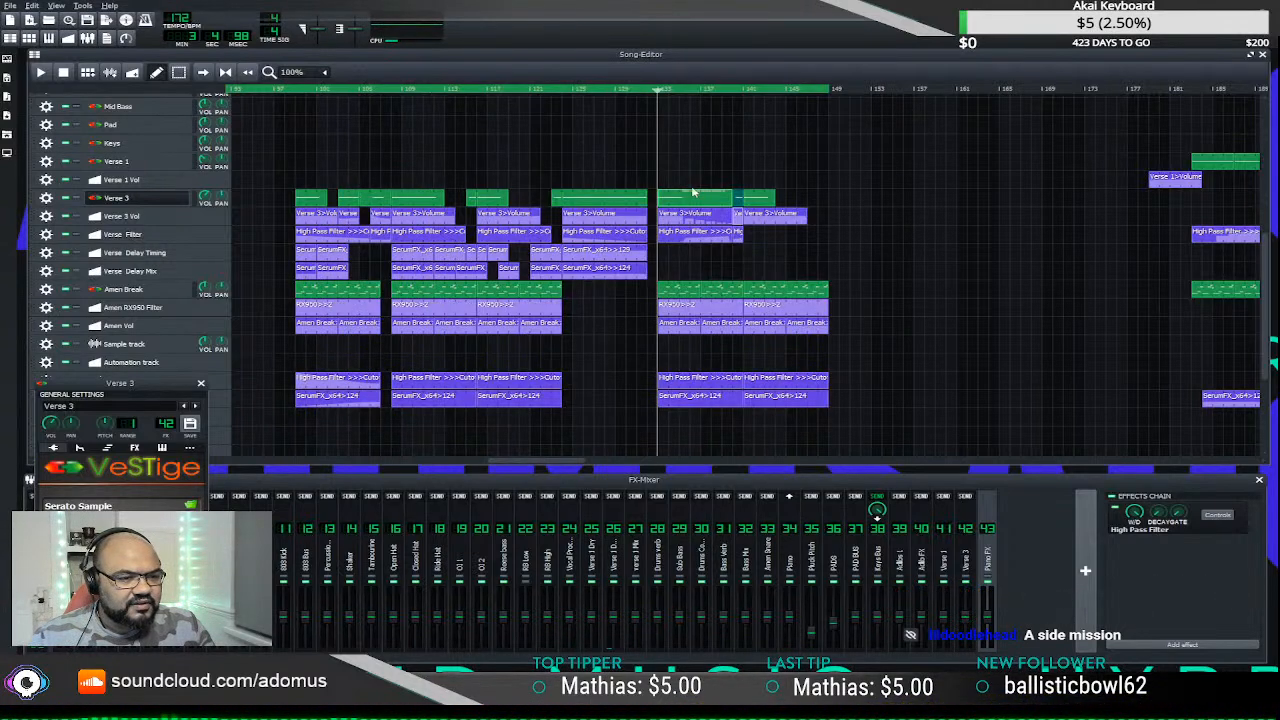
- Play the section from bar 133 and review the effects chain on the Piano mixer channel
click(655, 90)
key(space)
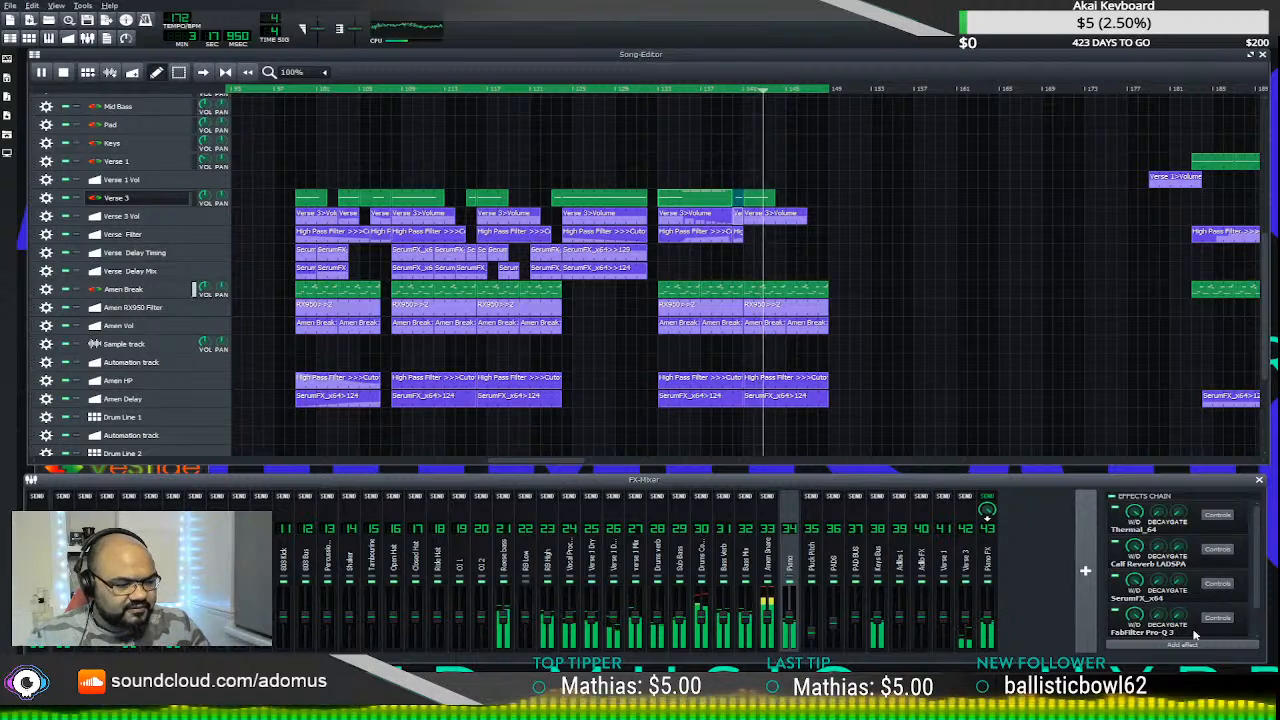
scroll(1259, 600, down, 1)
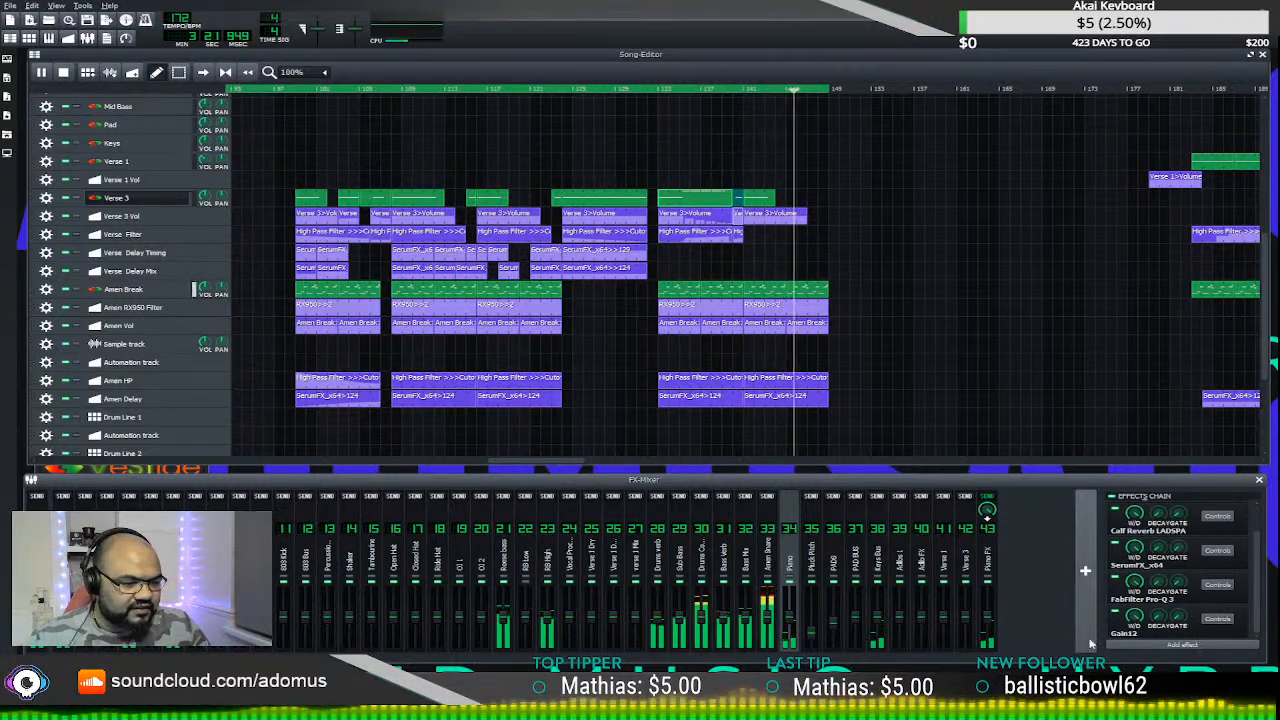
- Add FabFilter Pro-Q 3 to the Piano FX mixer channel and place it above the High Pass Filter
click(990, 562)
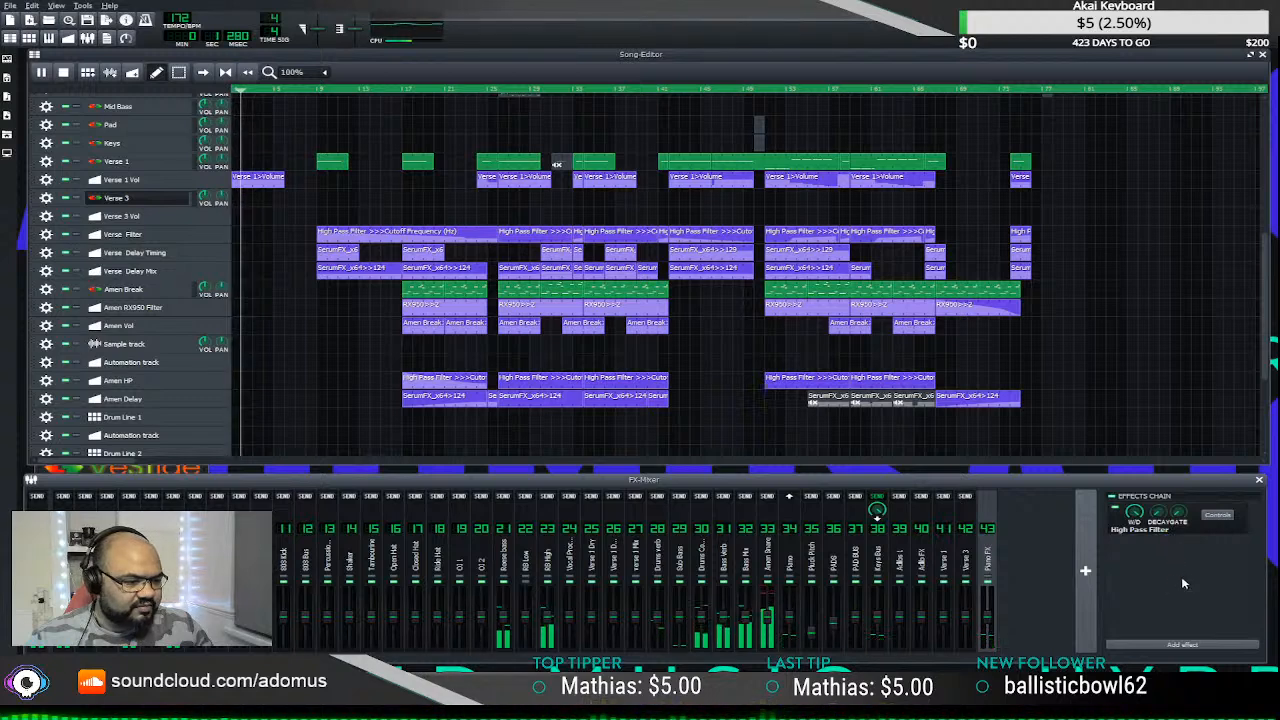
drag(798, 258, 741, 251)
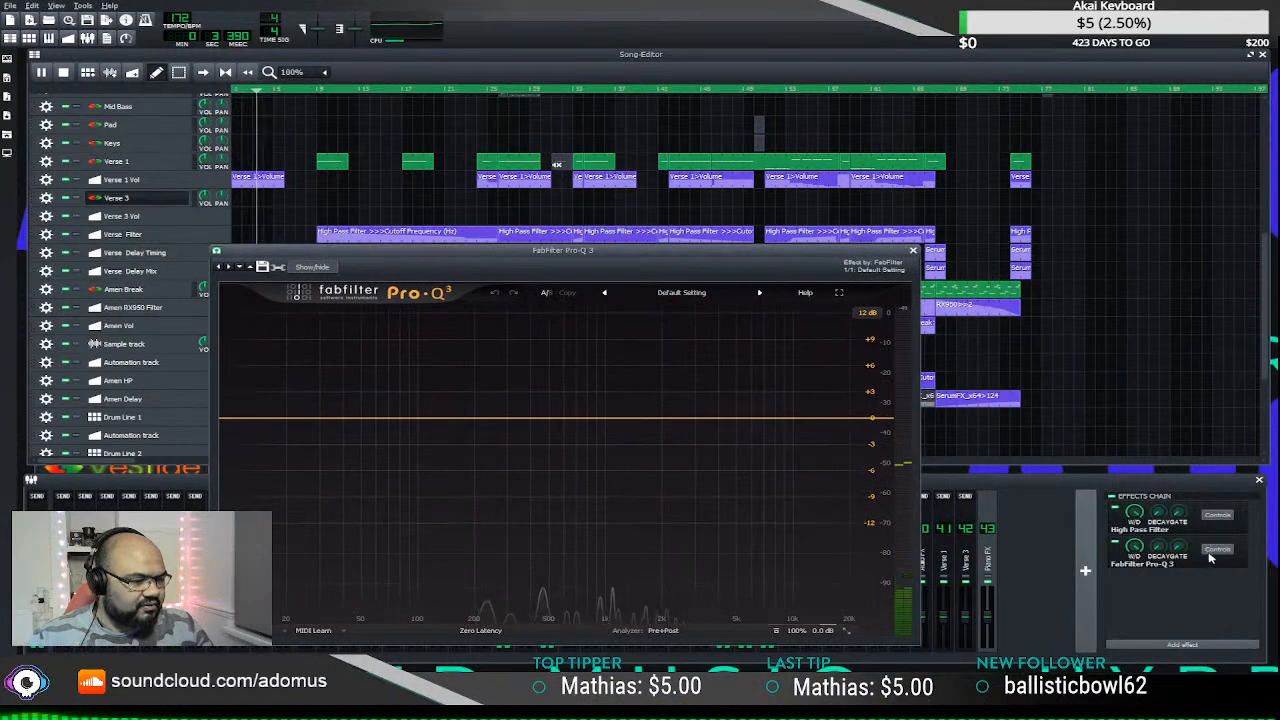
click(1200, 567)
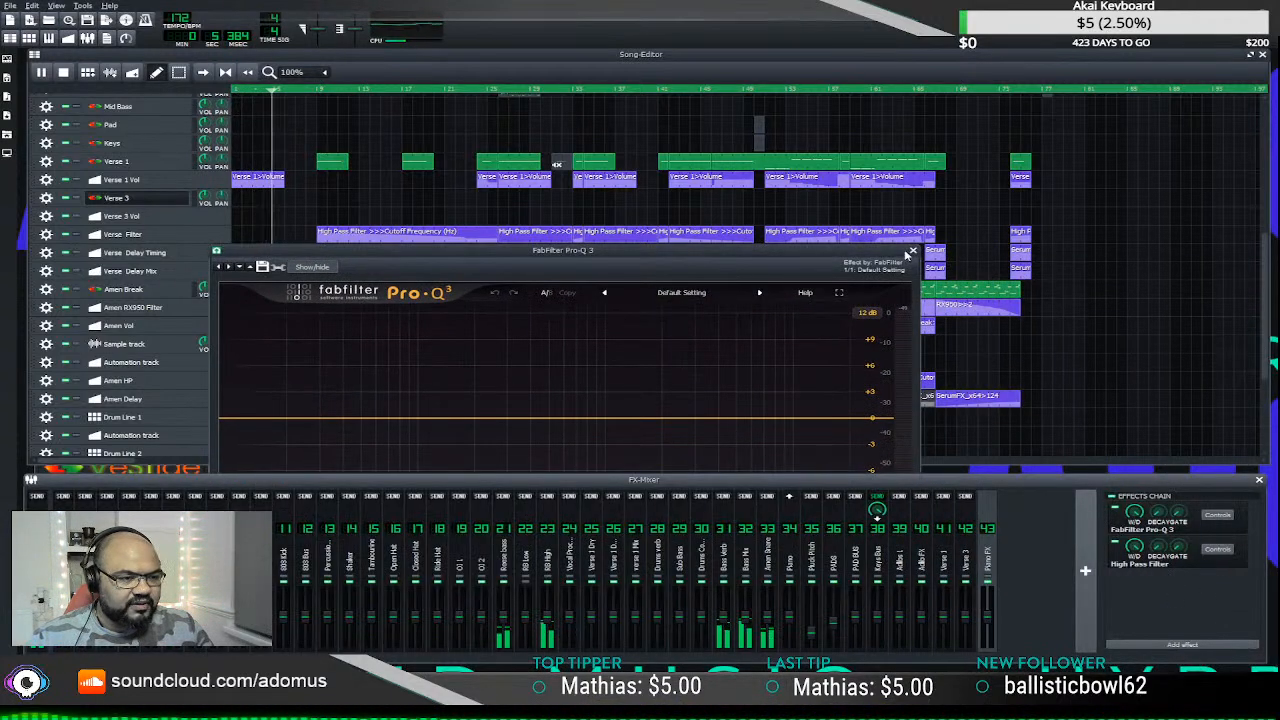
- Replay the section from bar 133 and add a bell band at about 163 Hz in the Piano FX channel's Pro-Q 3
click(911, 251)
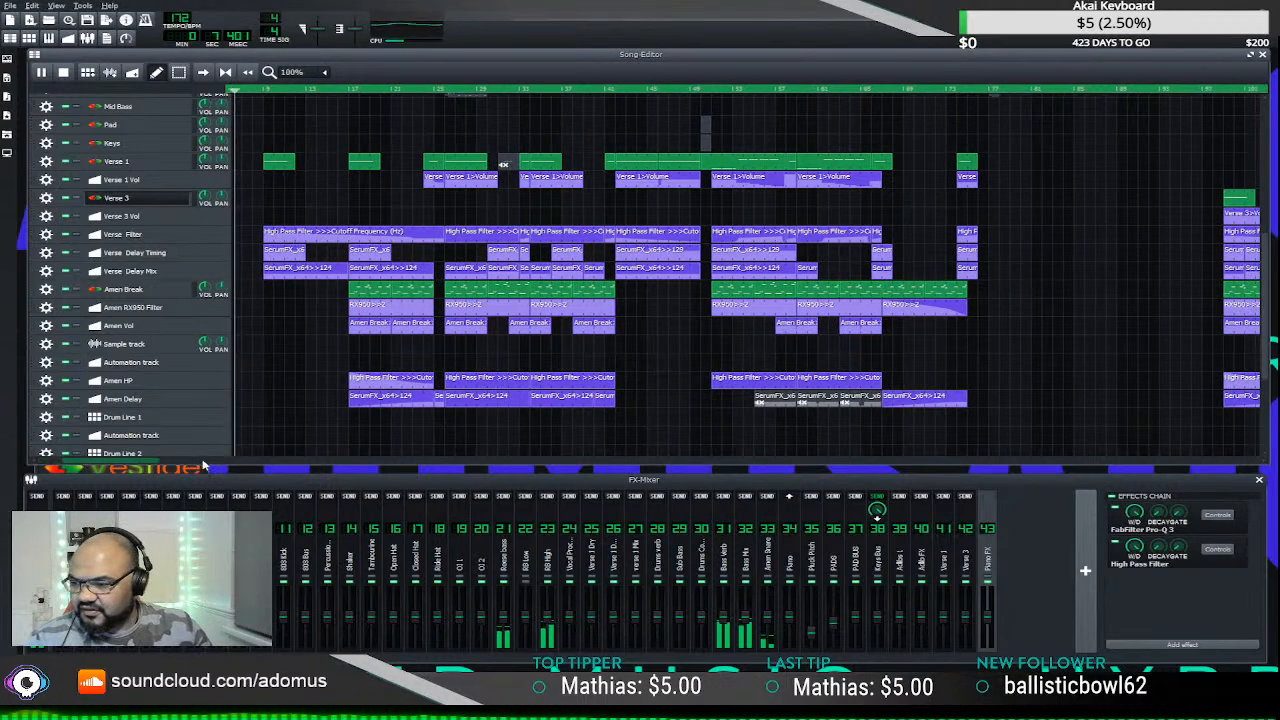
click(63, 72)
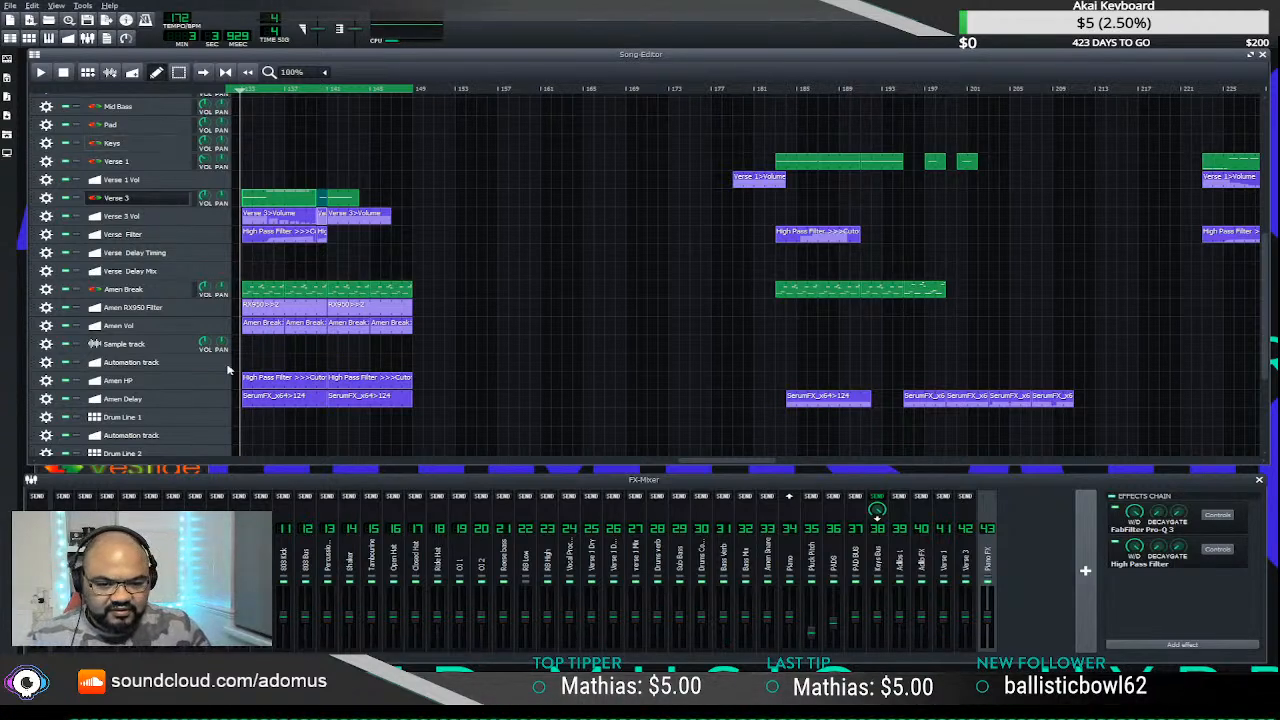
scroll(373, 160, left, 5)
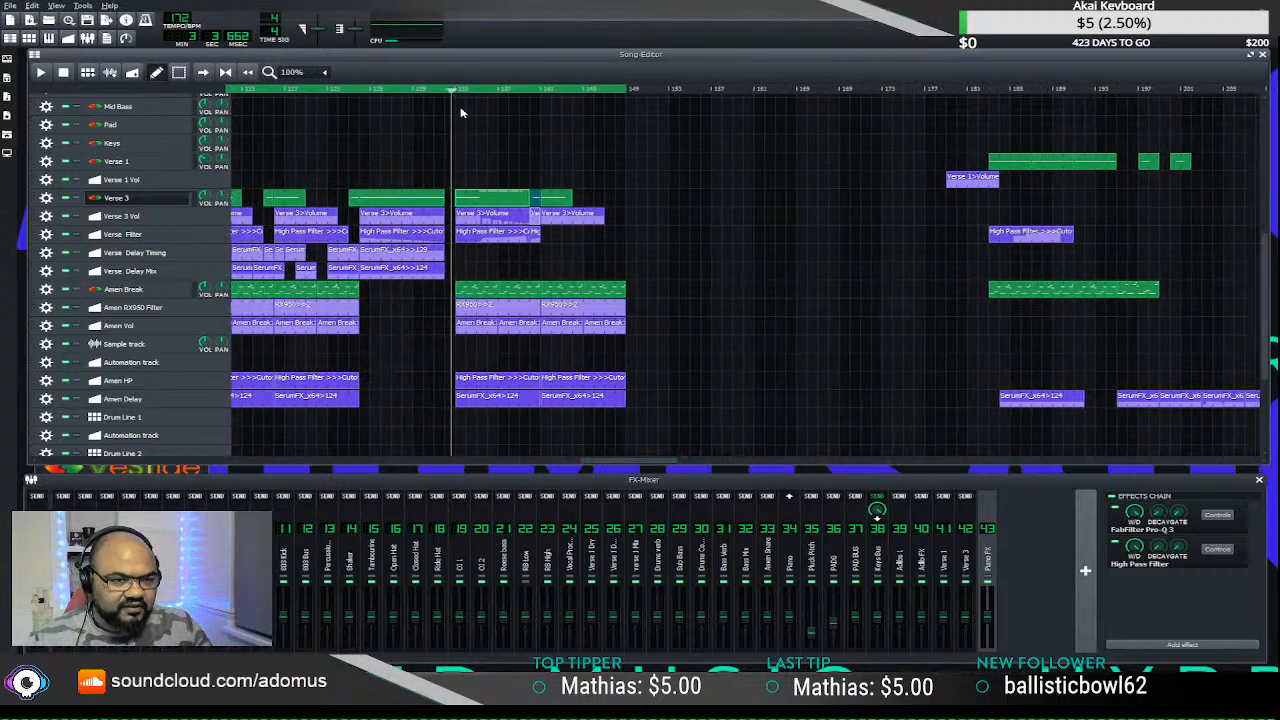
click(1222, 516)
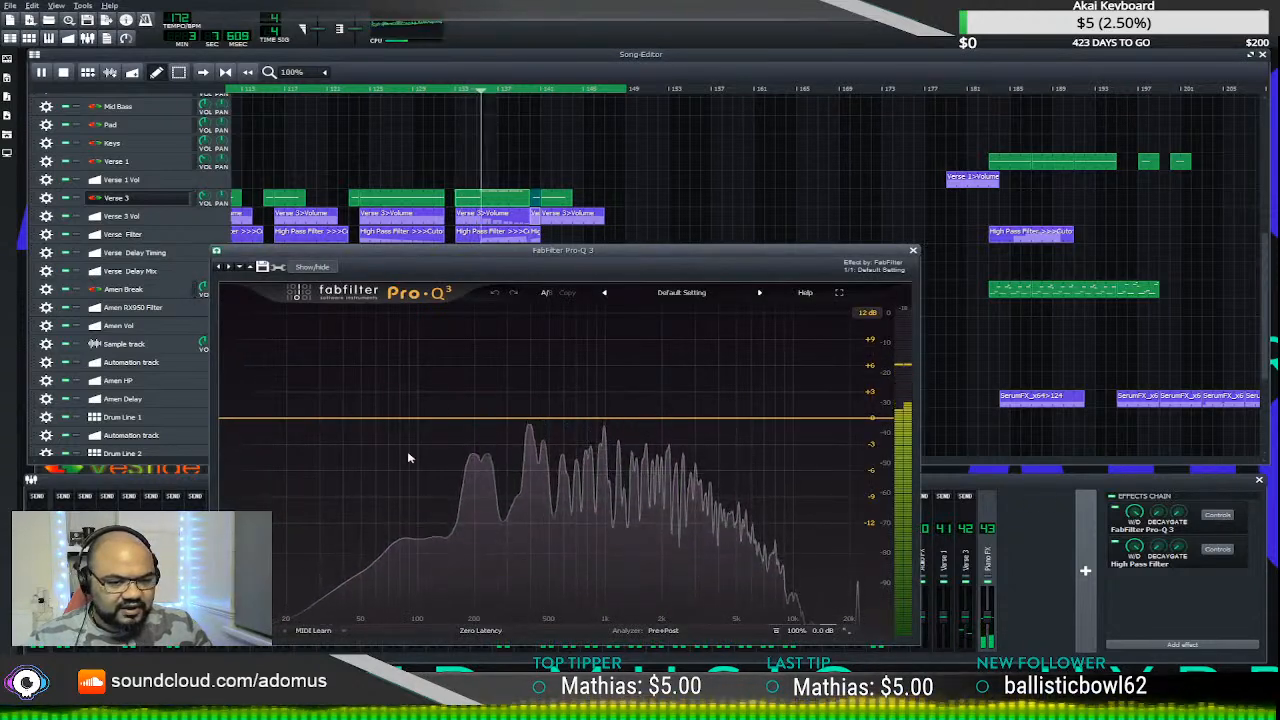
click(457, 419)
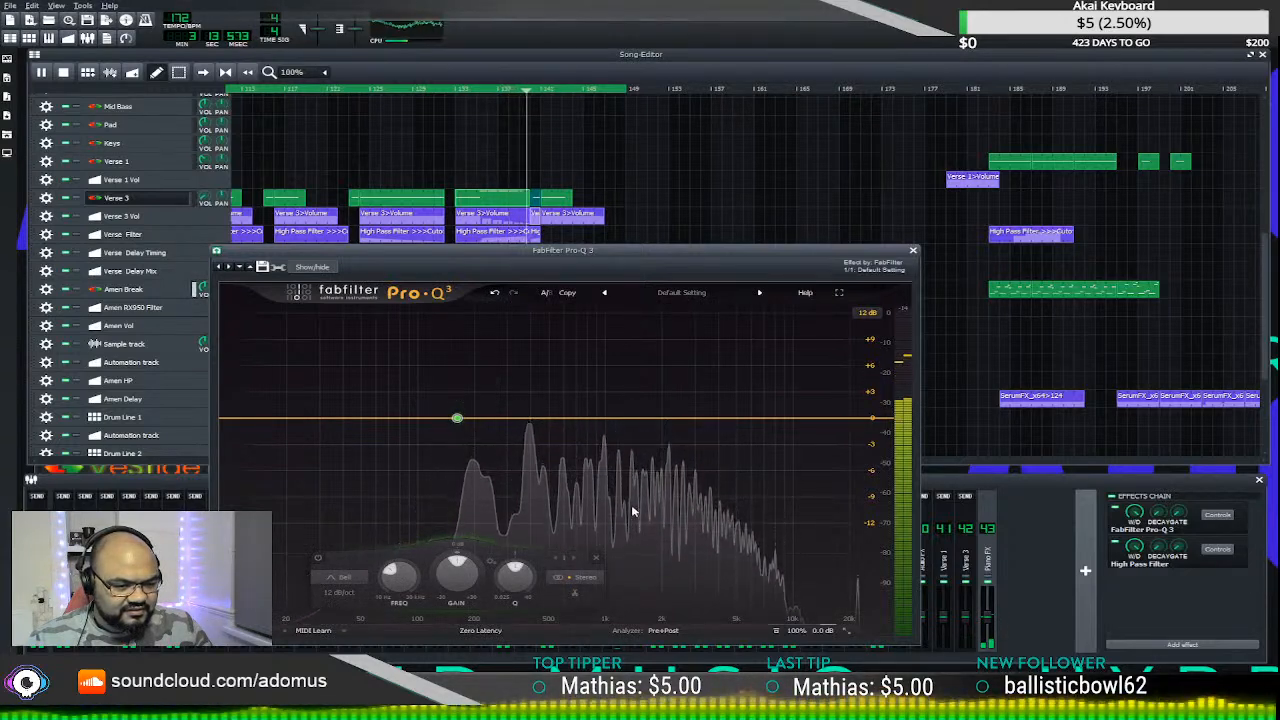
- Add a High Cut band at 7000 Hz with a 24 dB/oct slope in the Piano FX channel's Pro-Q 3
click(725, 418)
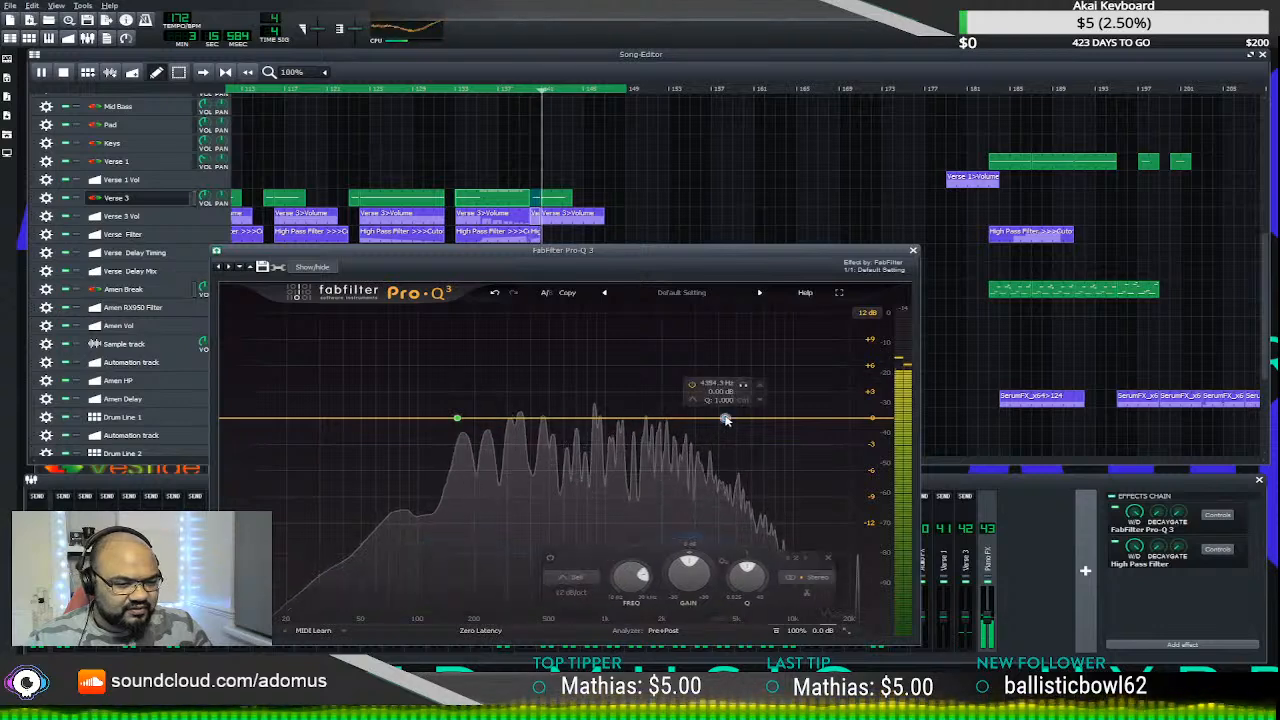
click(889, 518)
click(745, 444)
double_click(725, 418)
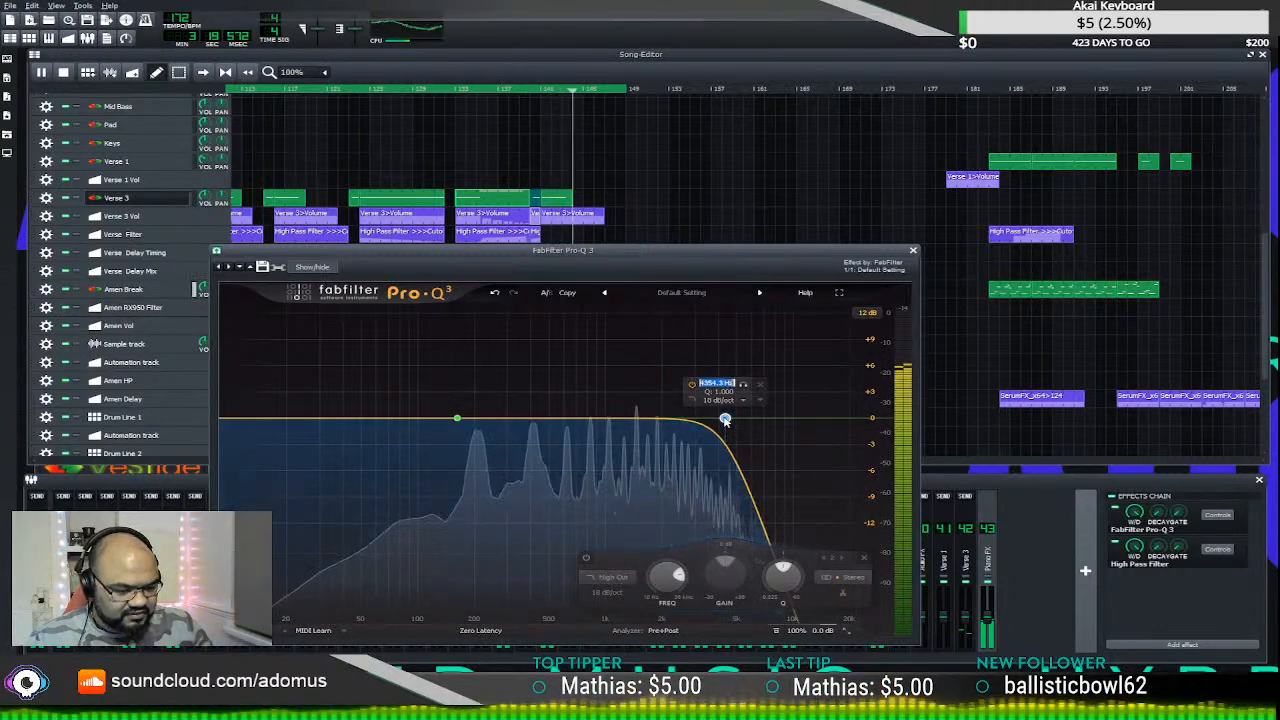
text(7000)
key(Return)
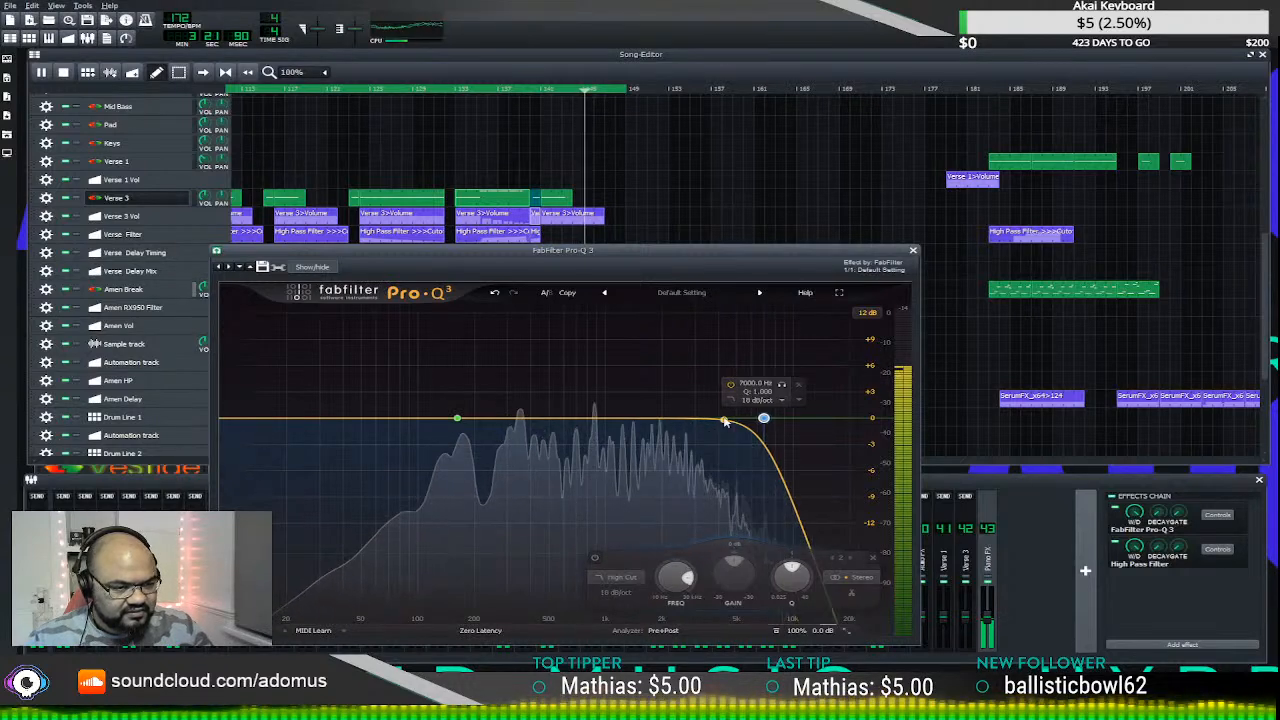
click(783, 400)
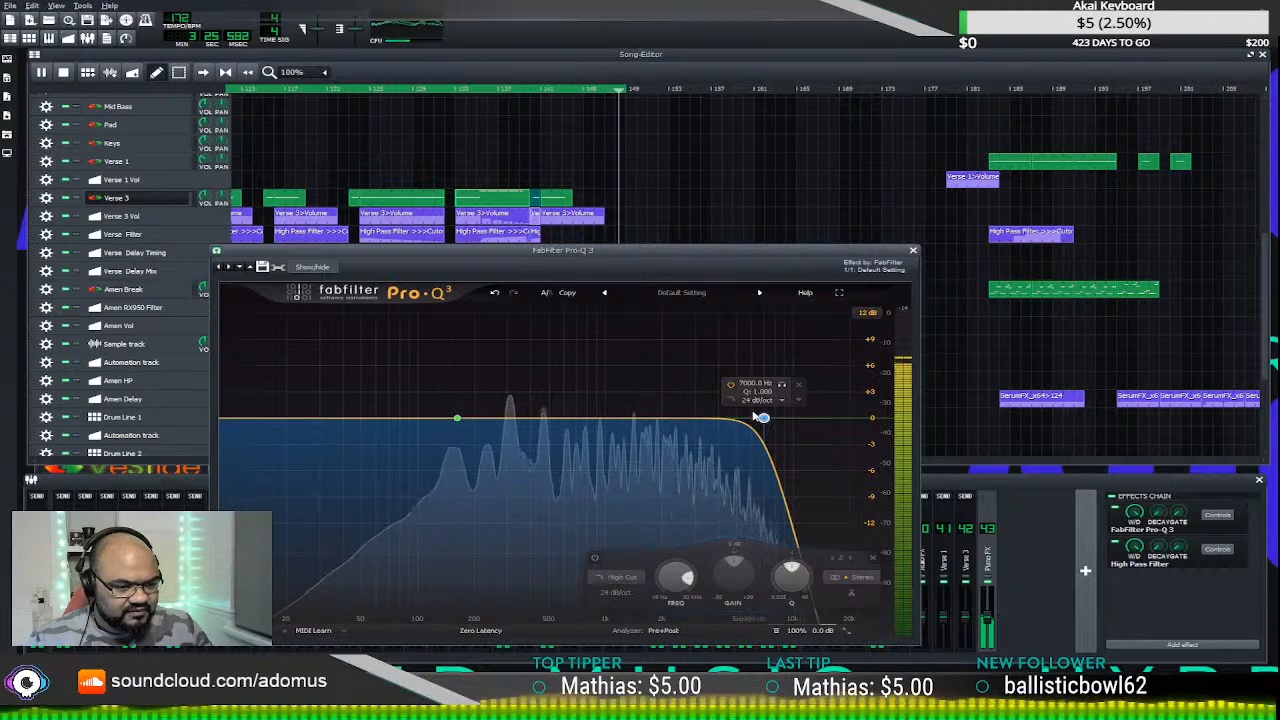
- Replay the section from bar 133, add a flat bell band at about 100 Hz in Pro-Q 3 and close the equalizer
drag(624, 251, 801, 255)
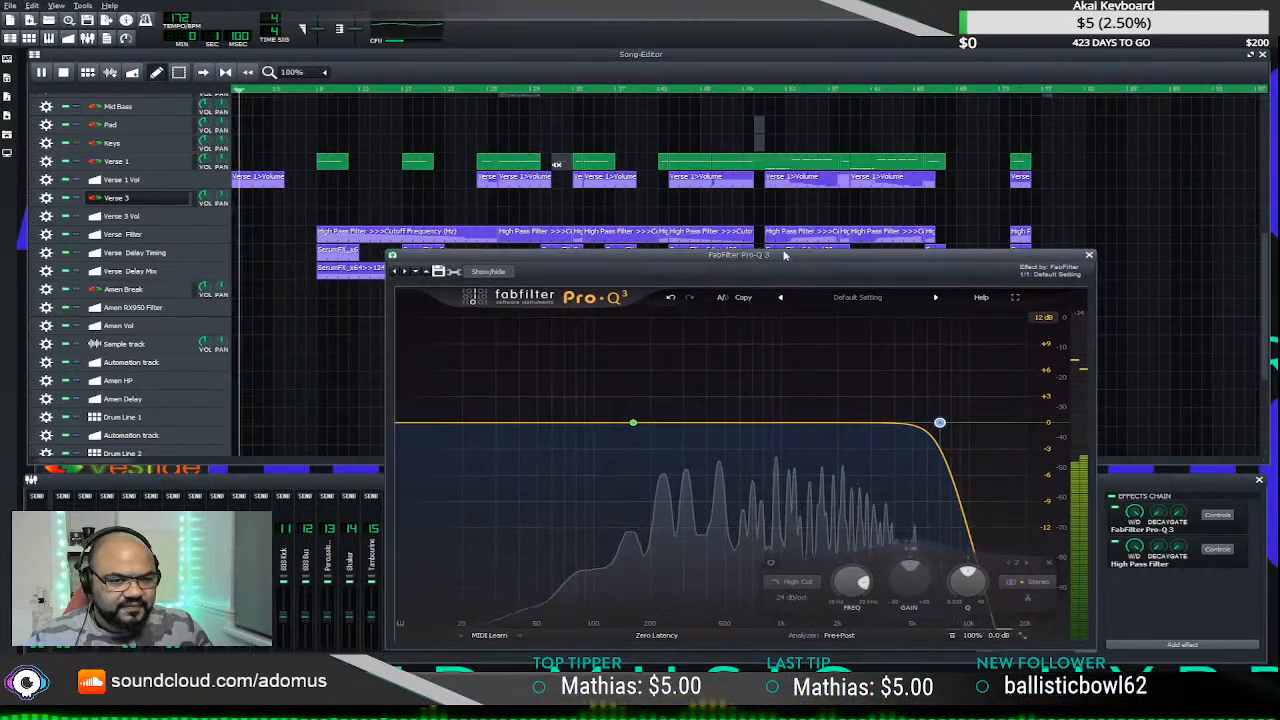
click(225, 422)
key(space)
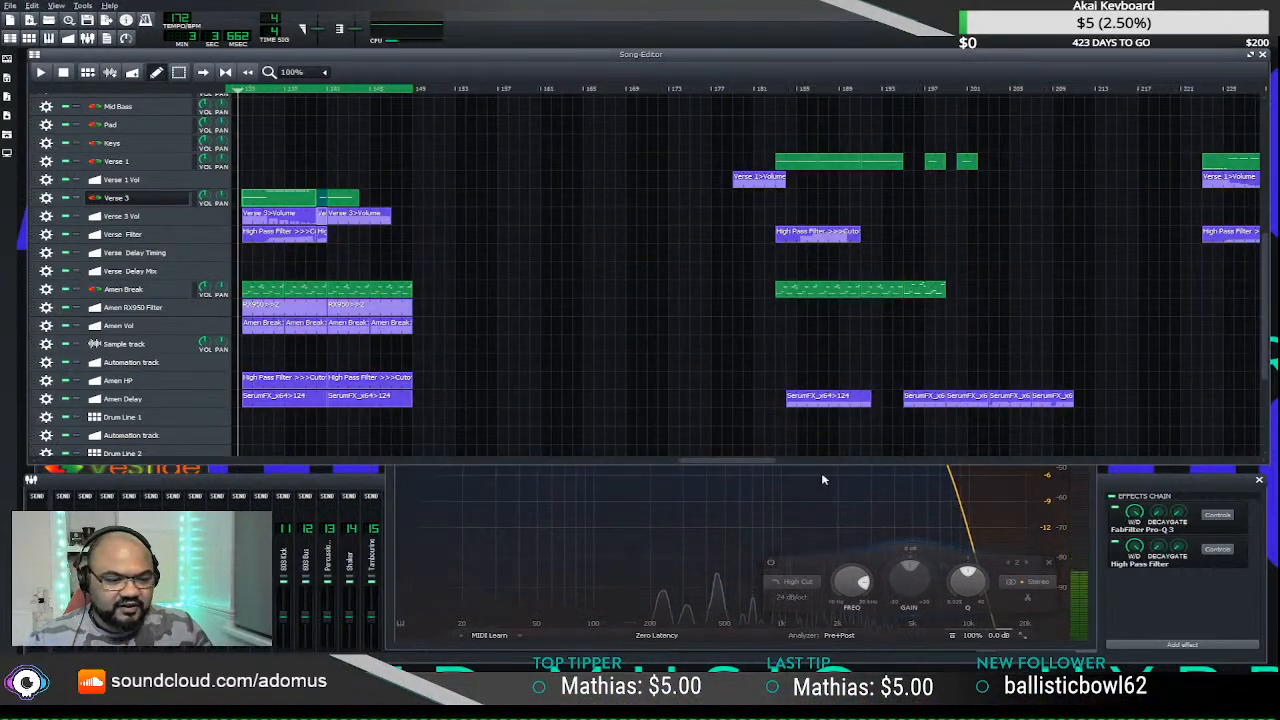
drag(749, 460, 575, 462)
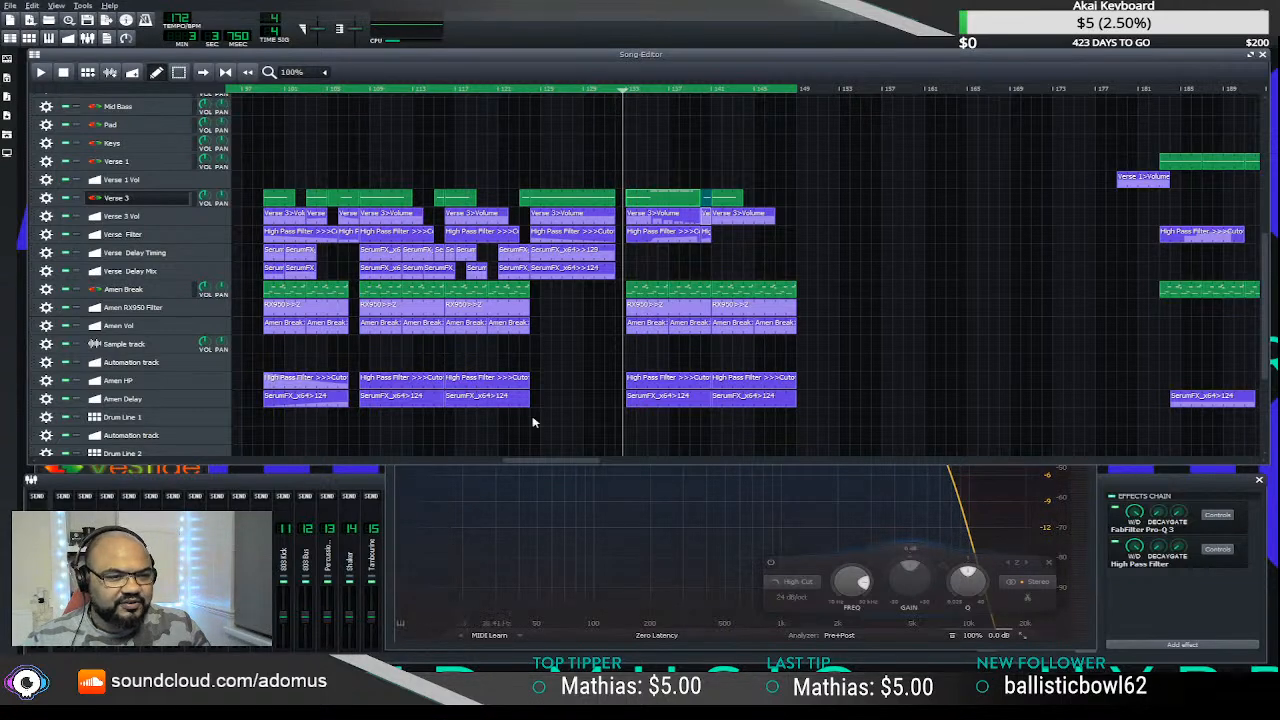
key(space)
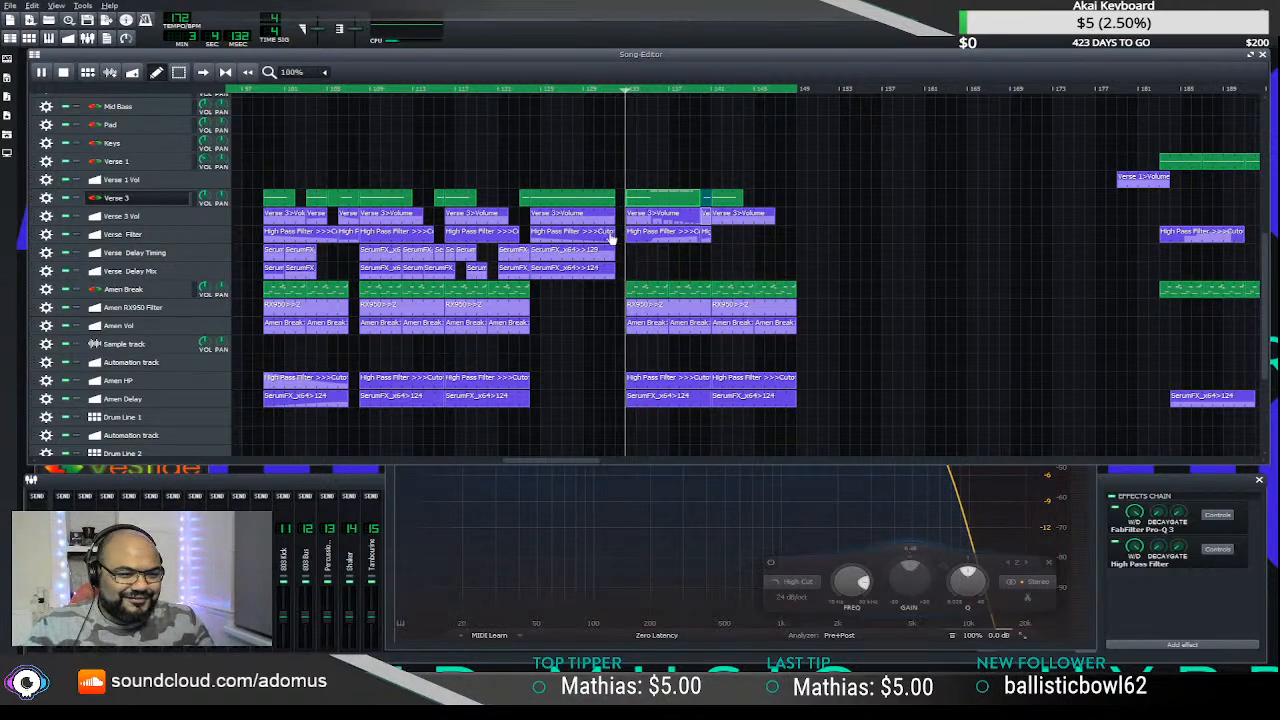
click(386, 499)
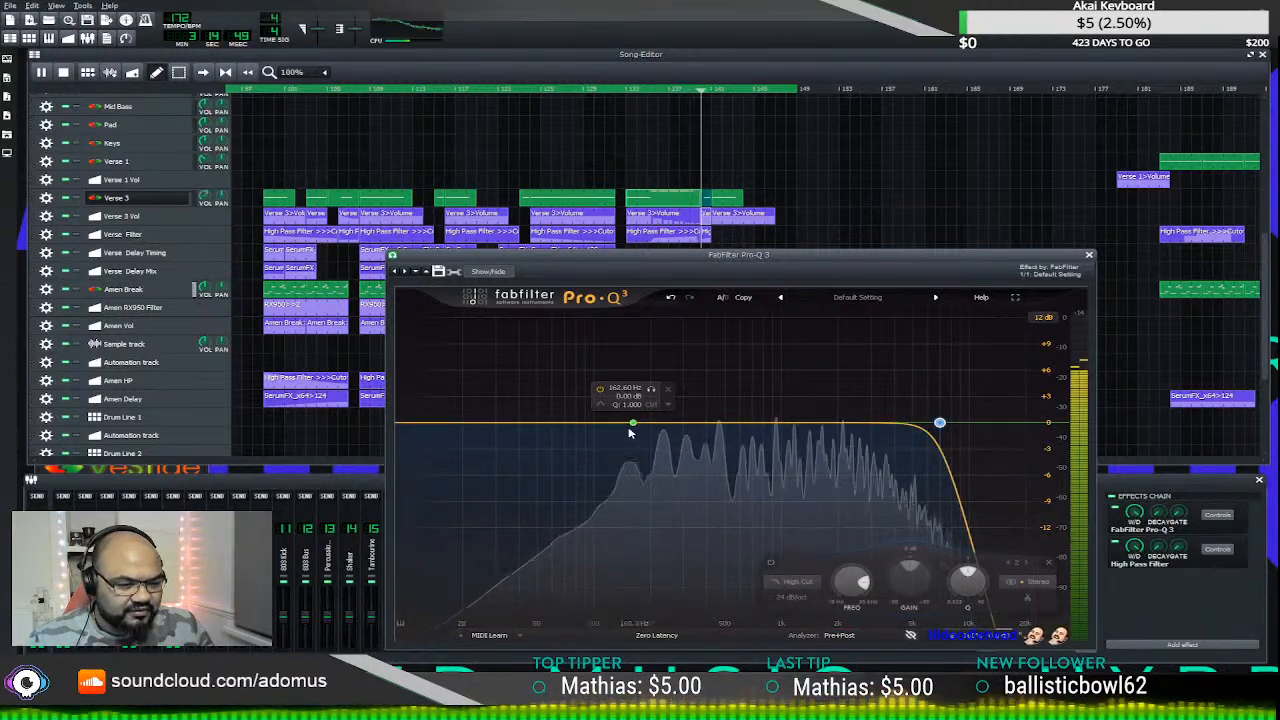
double_click(593, 423)
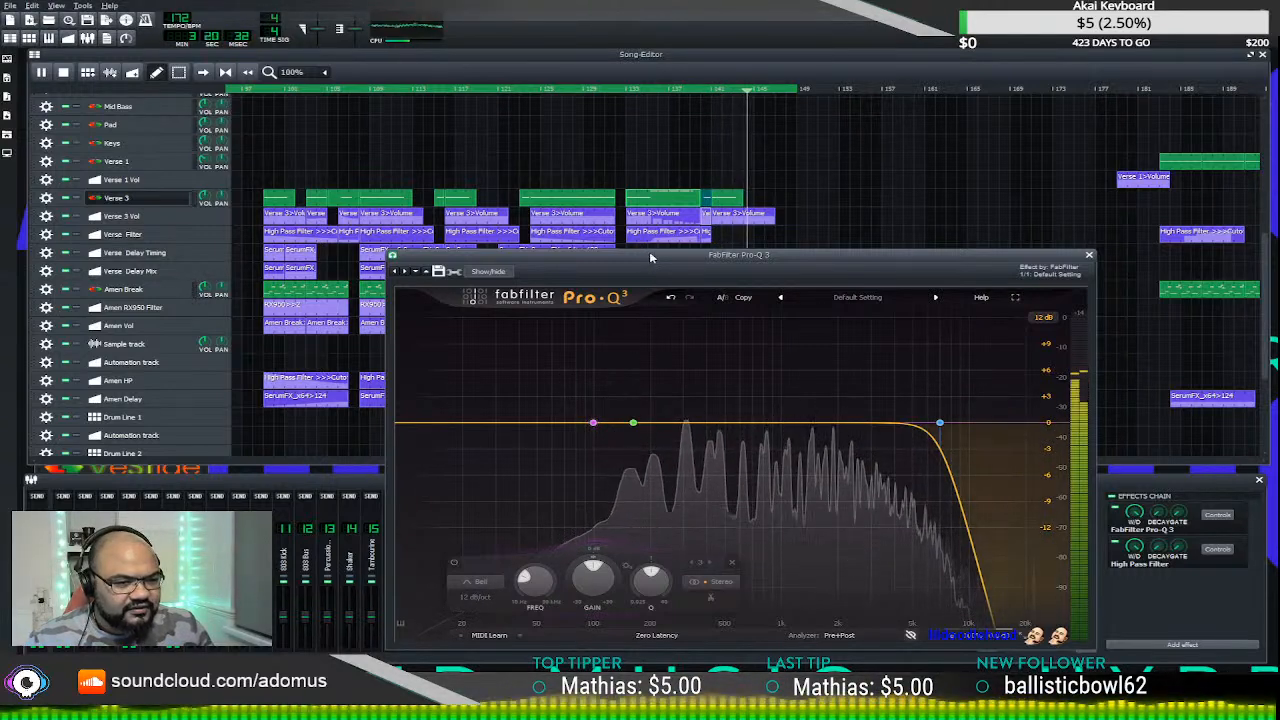
click(1089, 255)
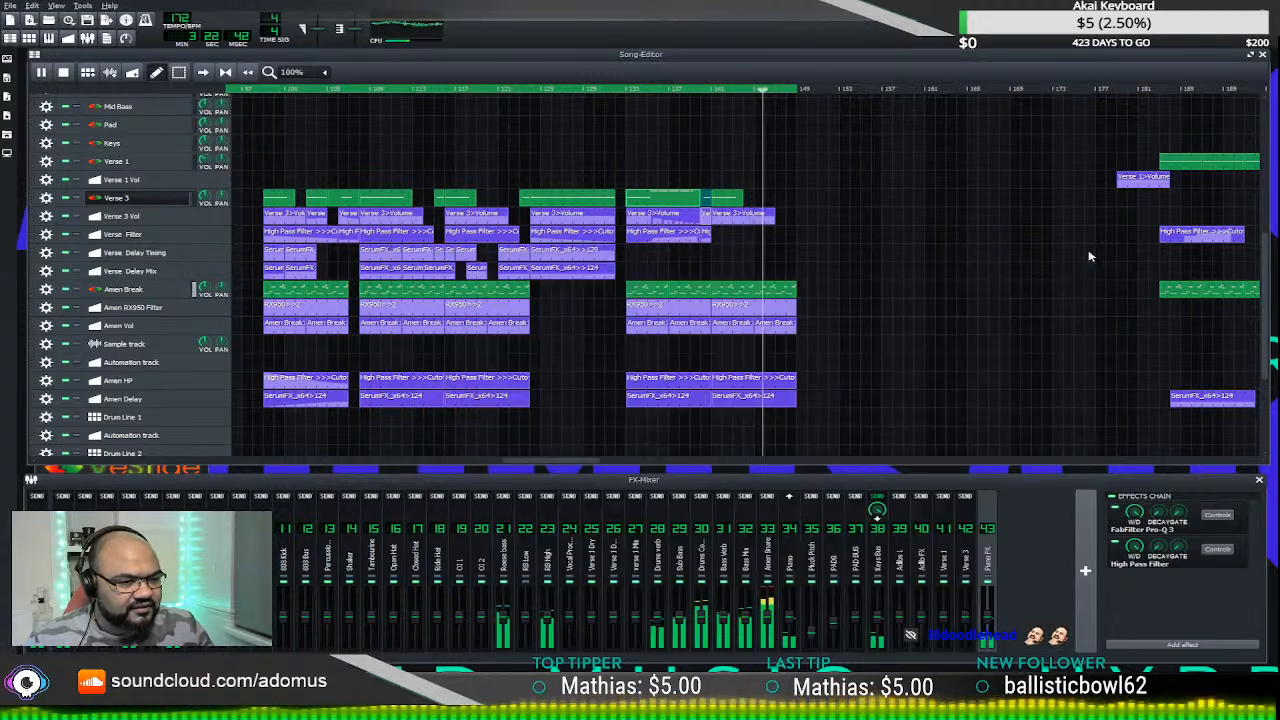
- Place a copy of the High Pass Filter cutoff automation clip at bar 141 on the Verse Filter track and play the passage
click(624, 94)
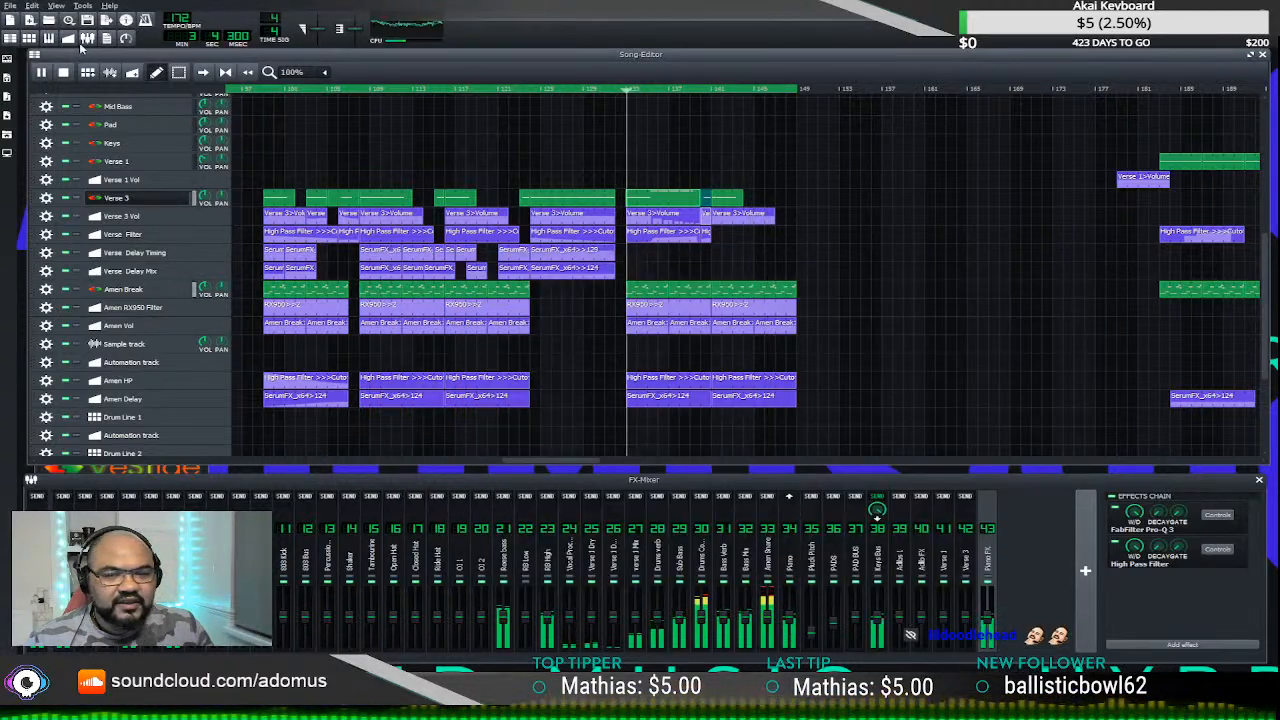
key(space)
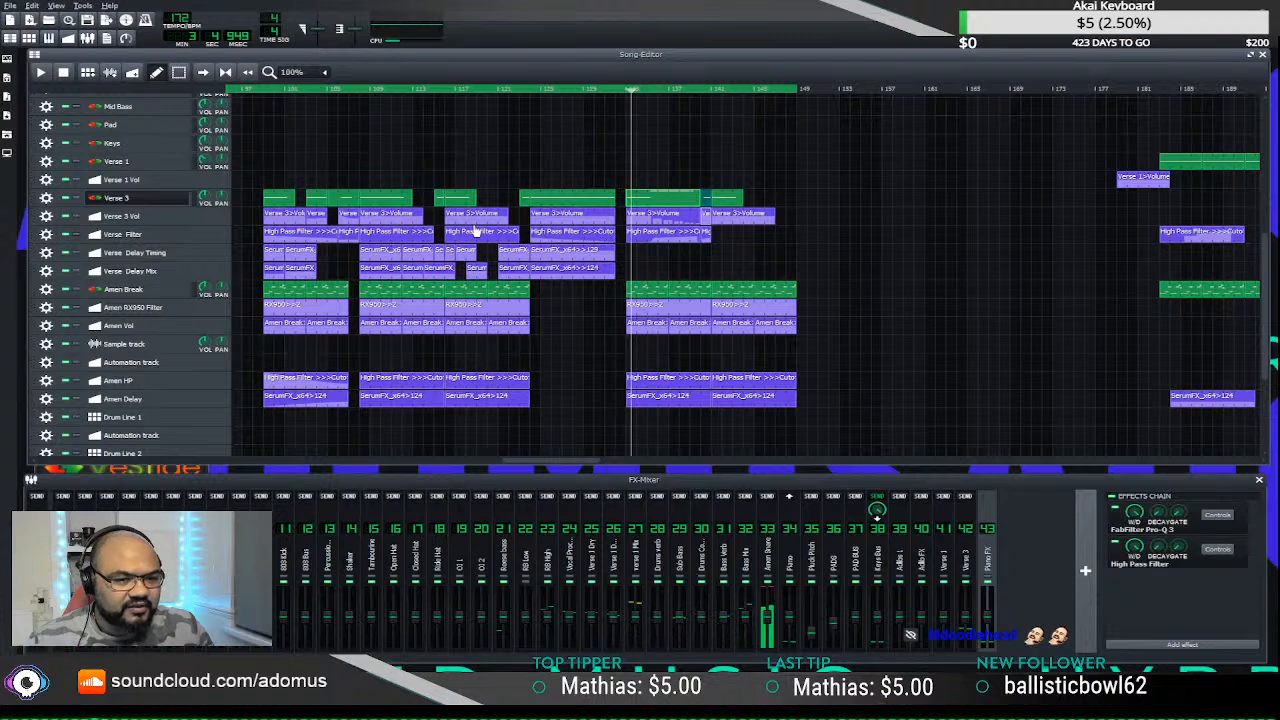
drag(722, 257, 718, 236)
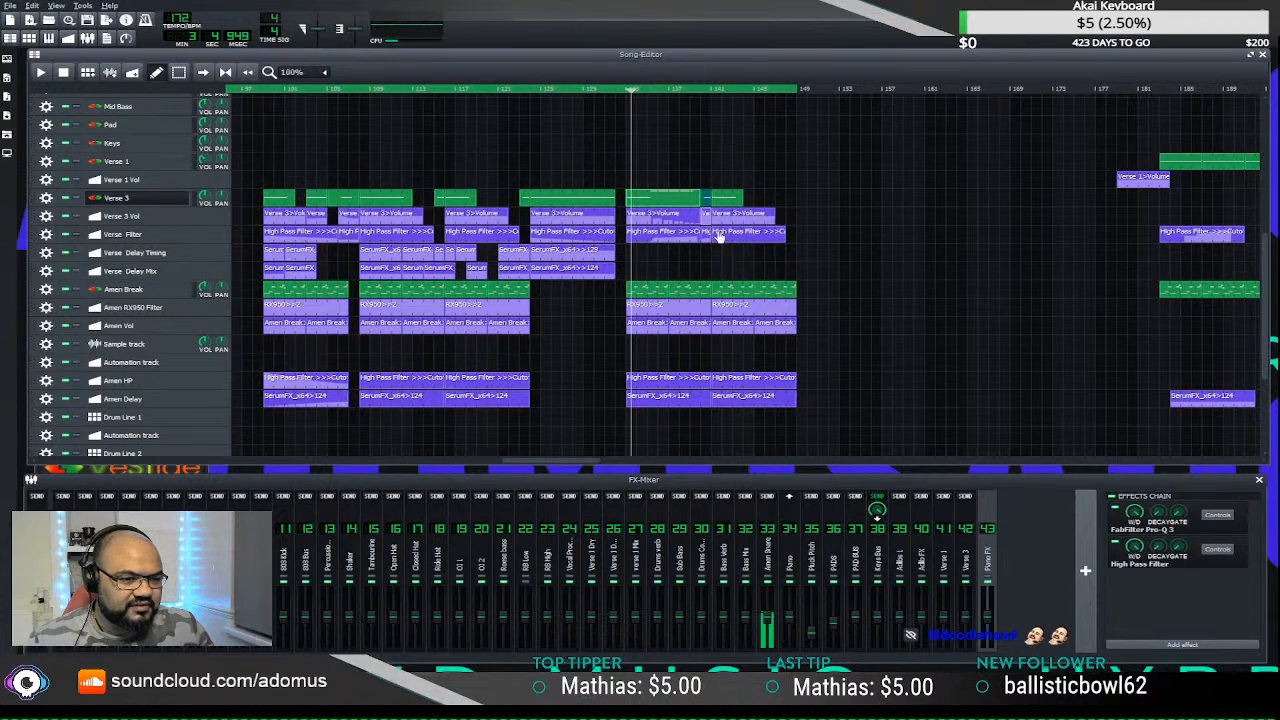
click(703, 90)
key(space)
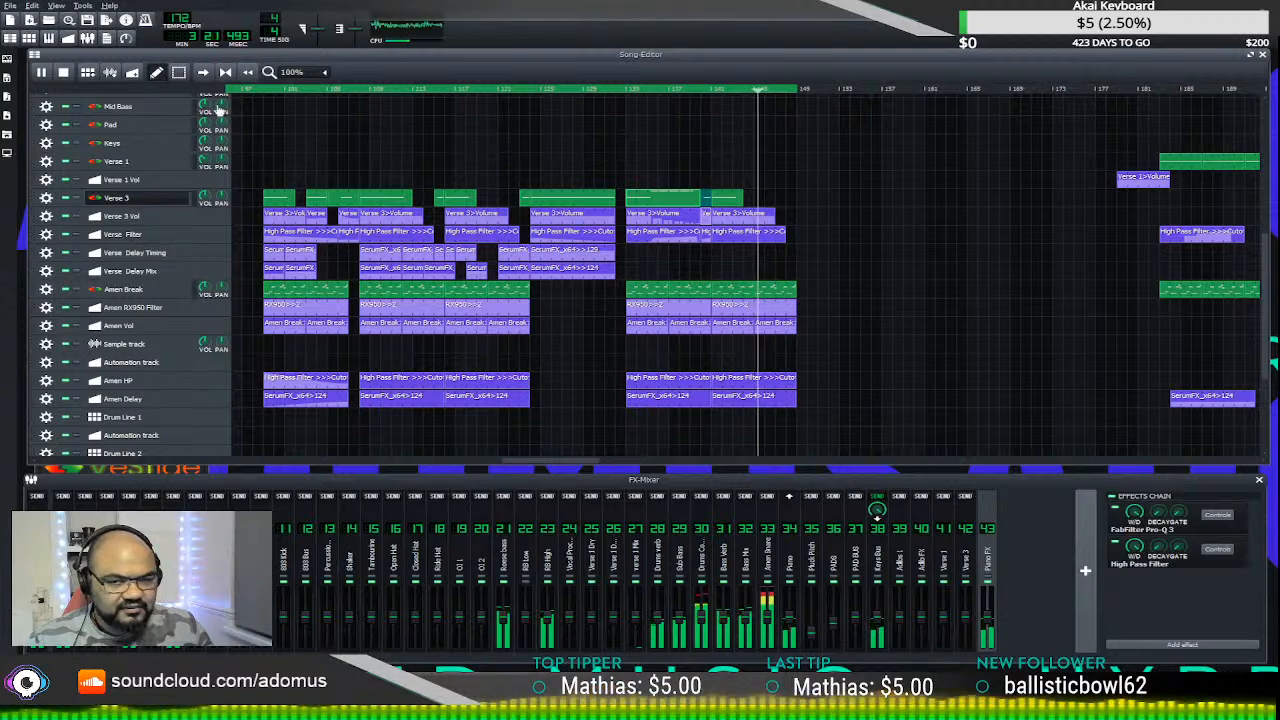
- Stop playback, delete the 100 Hz band from the Piano FX channel's Pro-Q 3 and close the equalizer
click(63, 72)
click(1219, 518)
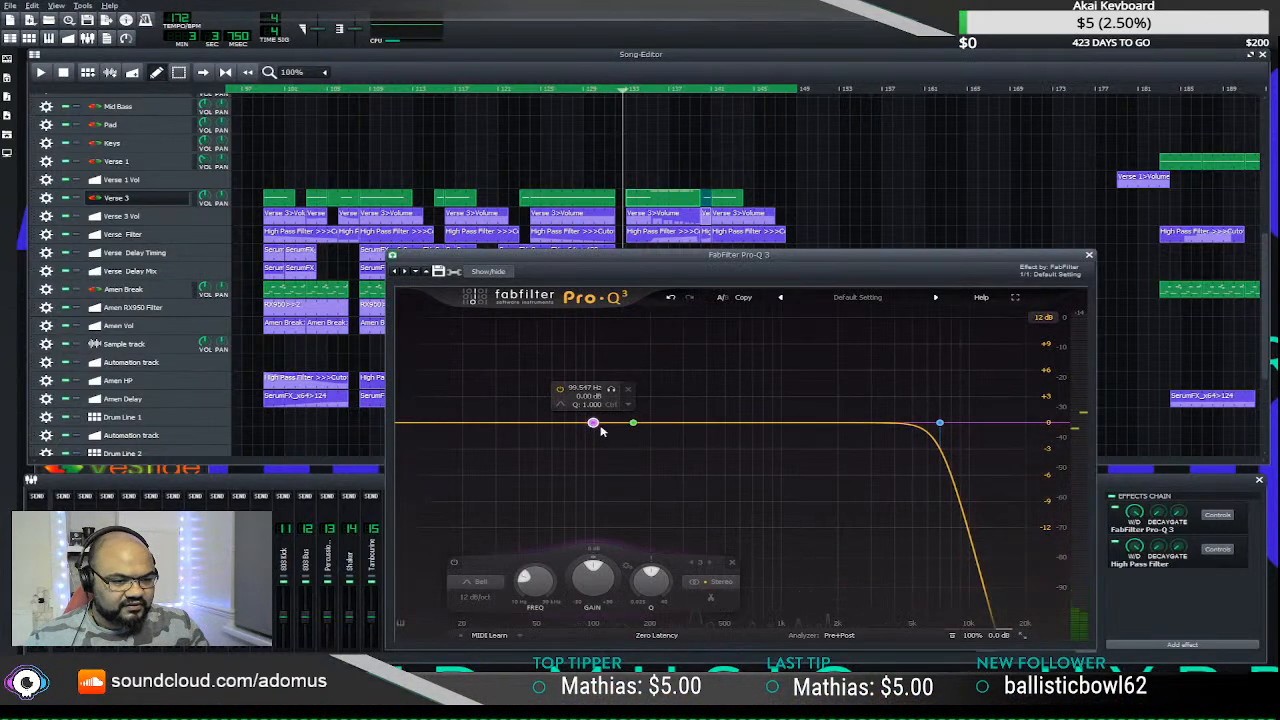
key(Delete)
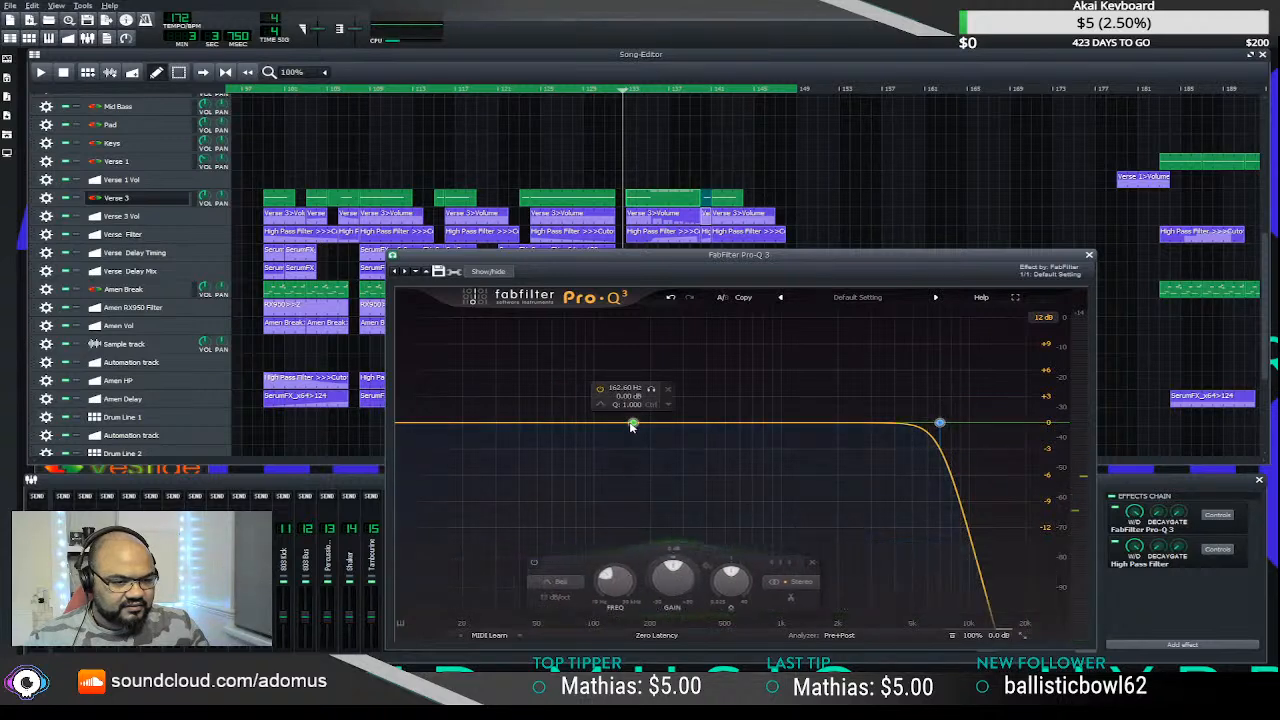
click(1089, 254)
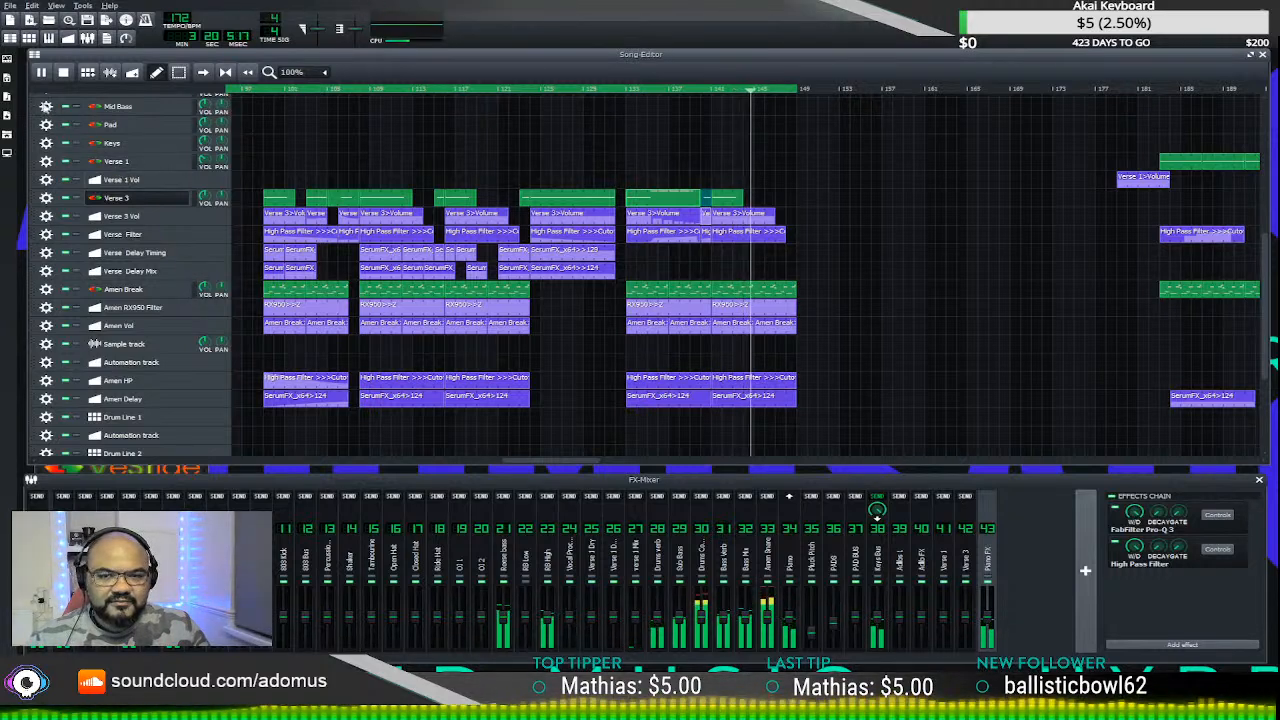
- Audition and compare the Verse 3 vocal slices on pads 4 and 7 in Serato Sample, and close the sampler
key(space)
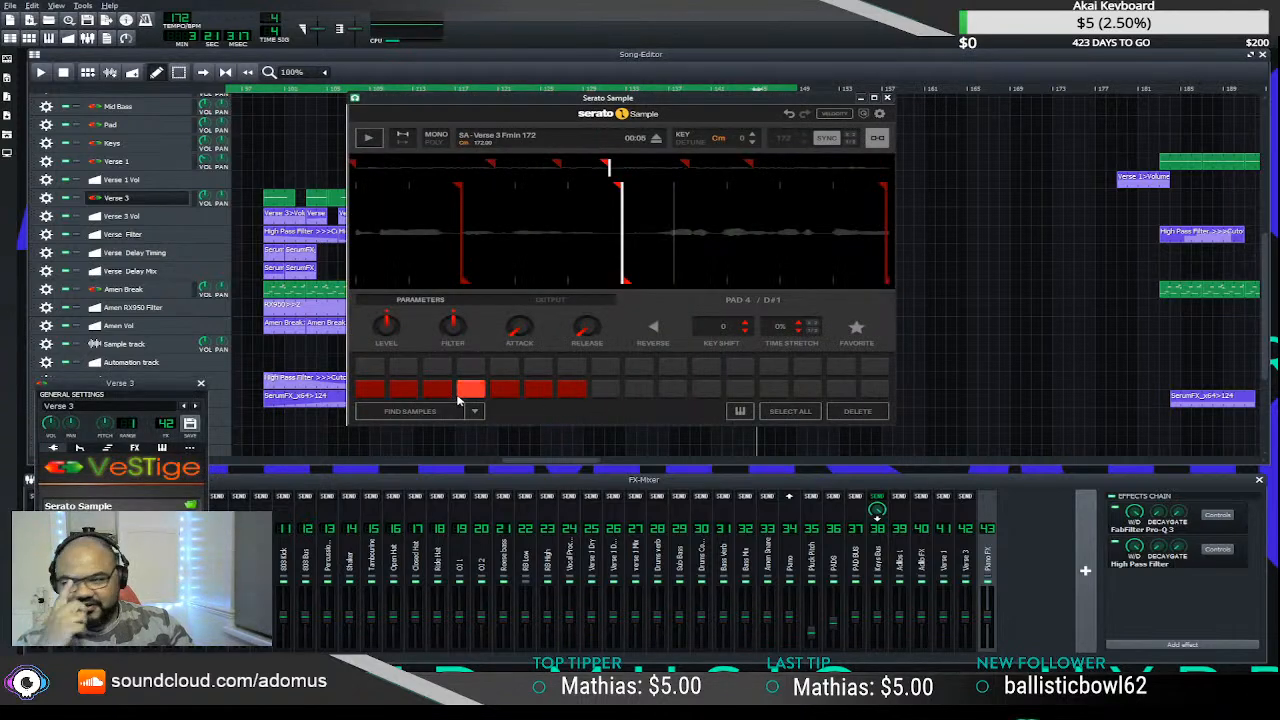
click(467, 393)
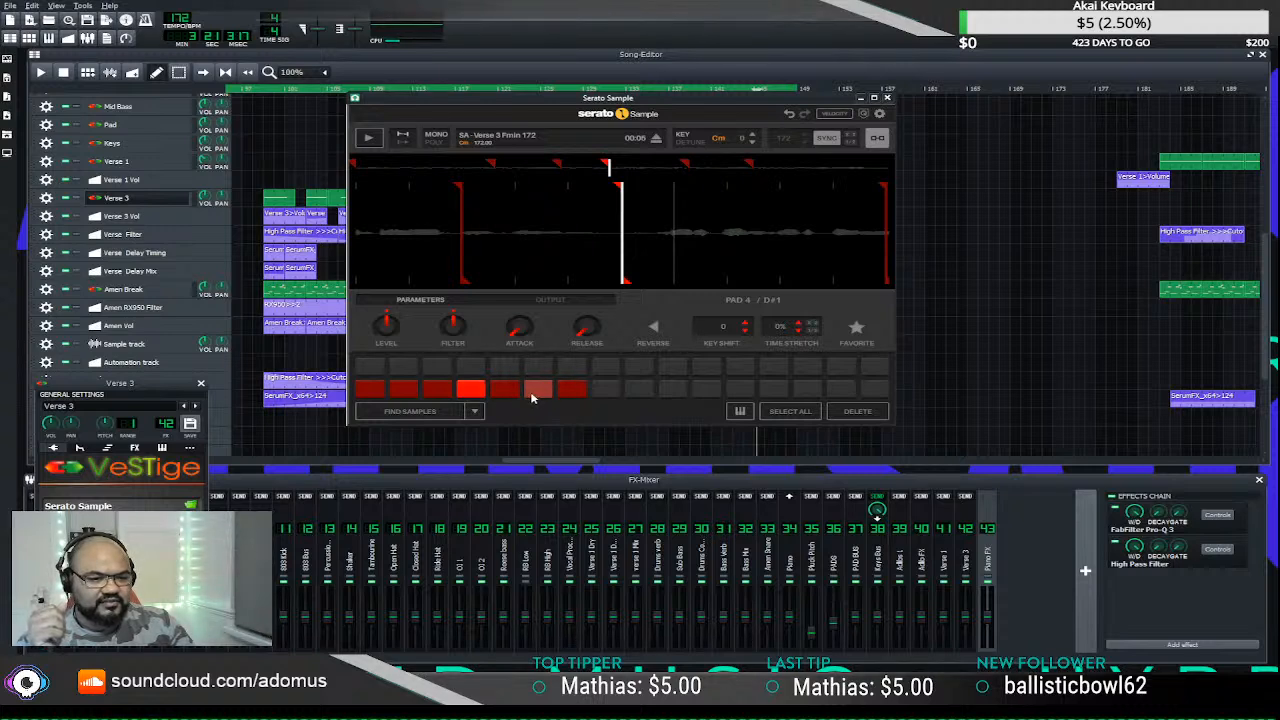
click(558, 395)
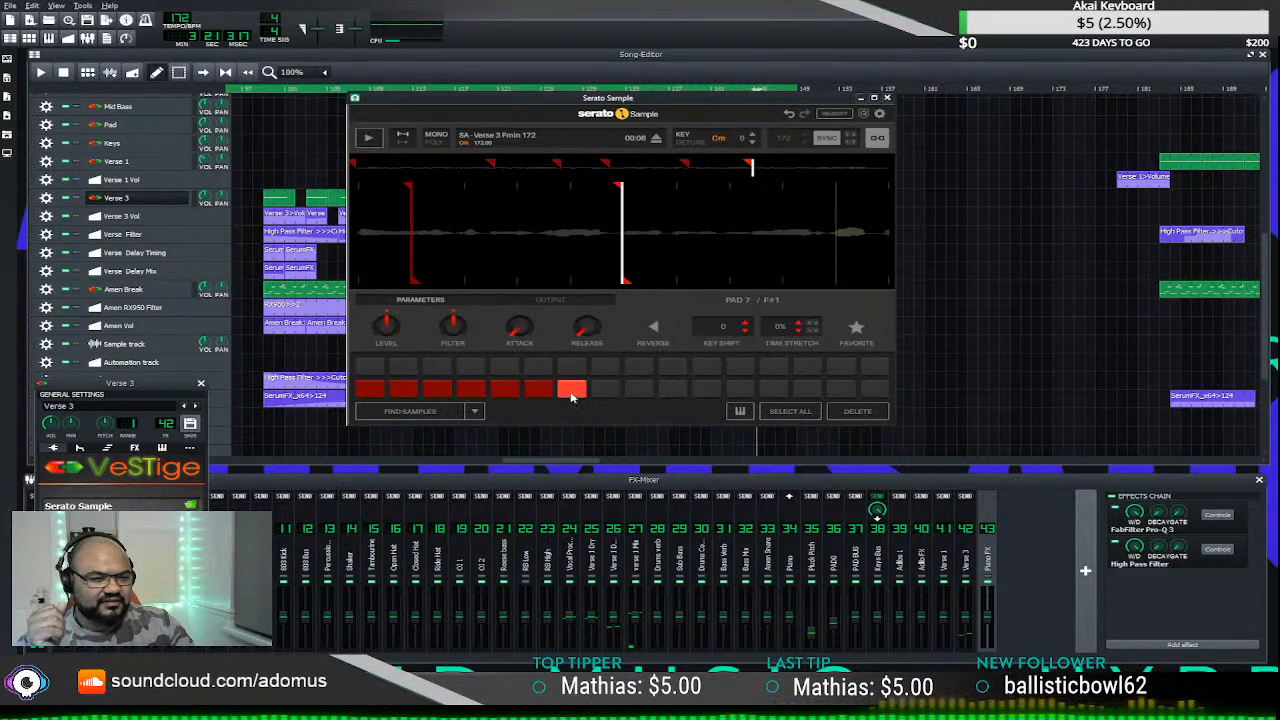
click(478, 396)
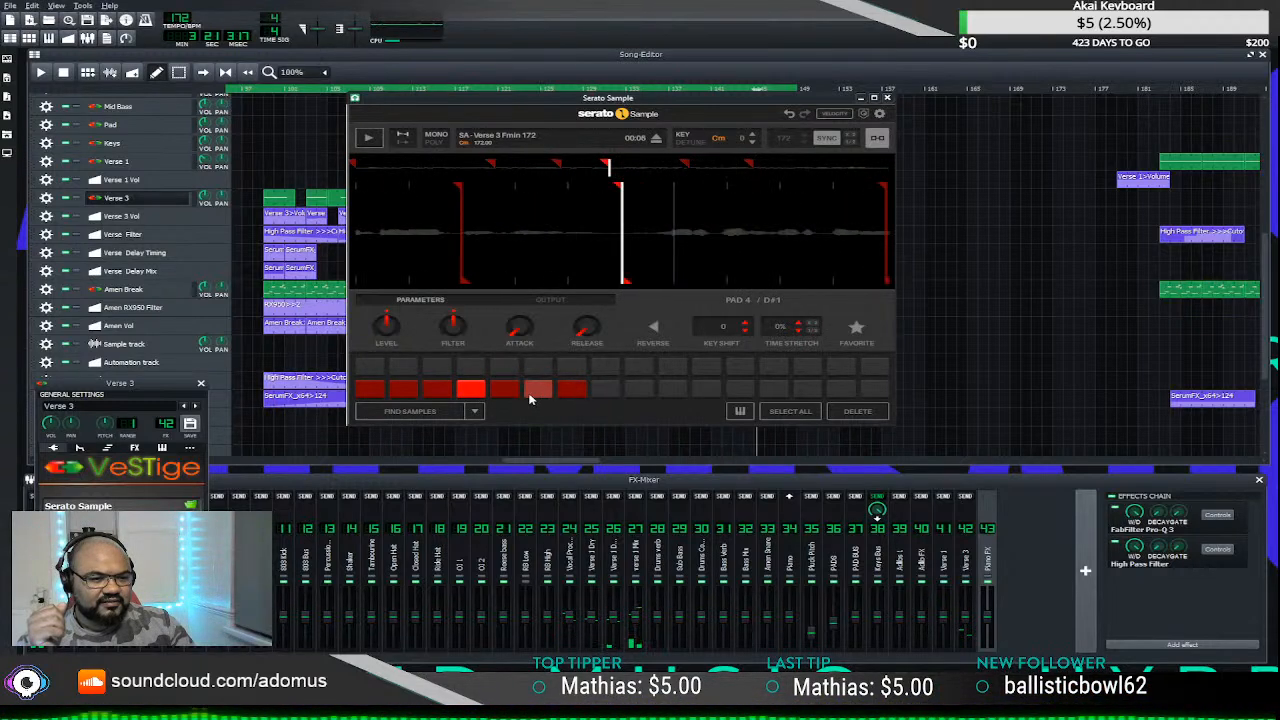
click(566, 393)
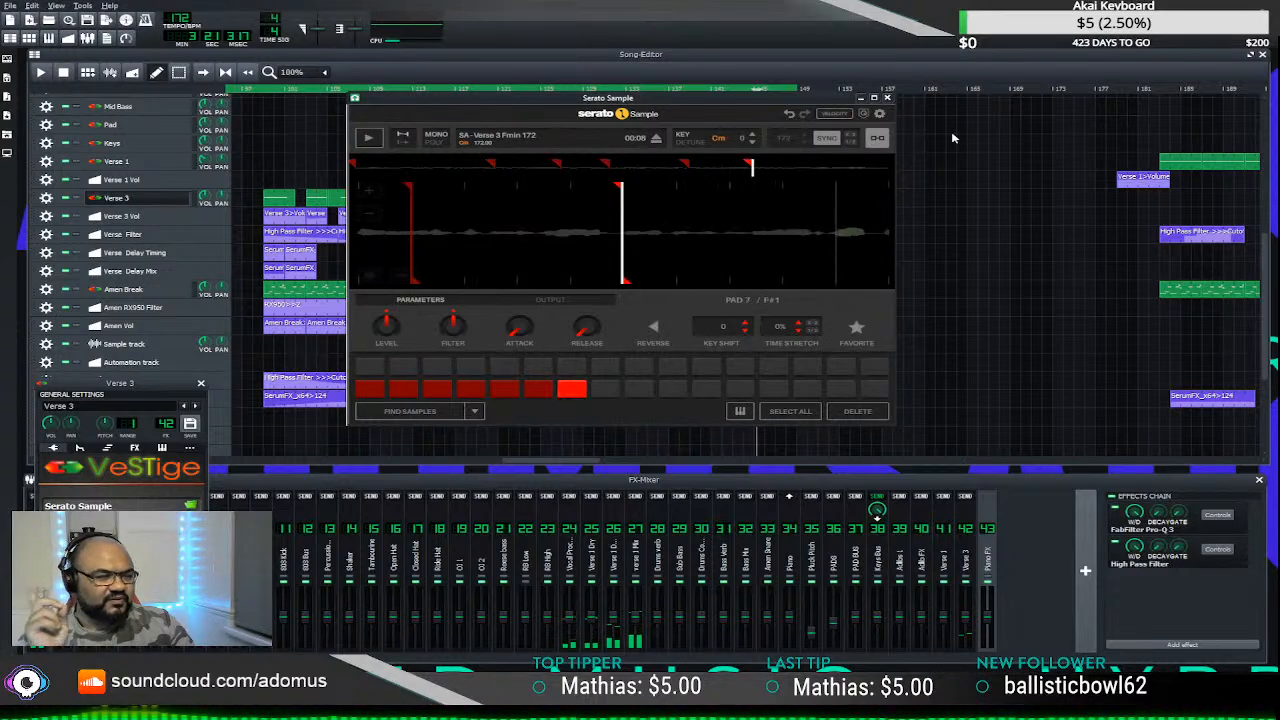
click(887, 98)
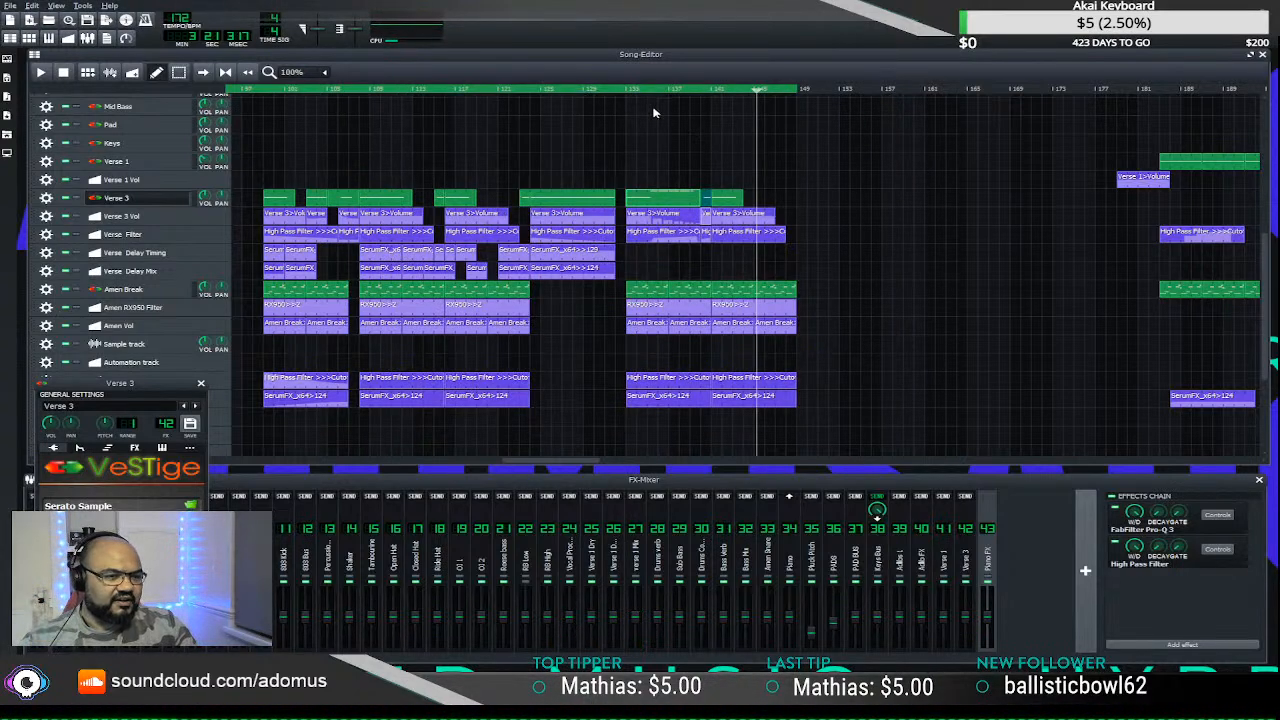
- Play from bar 133, open the Verse 3 clip at bar 141 and move its note up to F#3 for the pad 7 slice
click(621, 90)
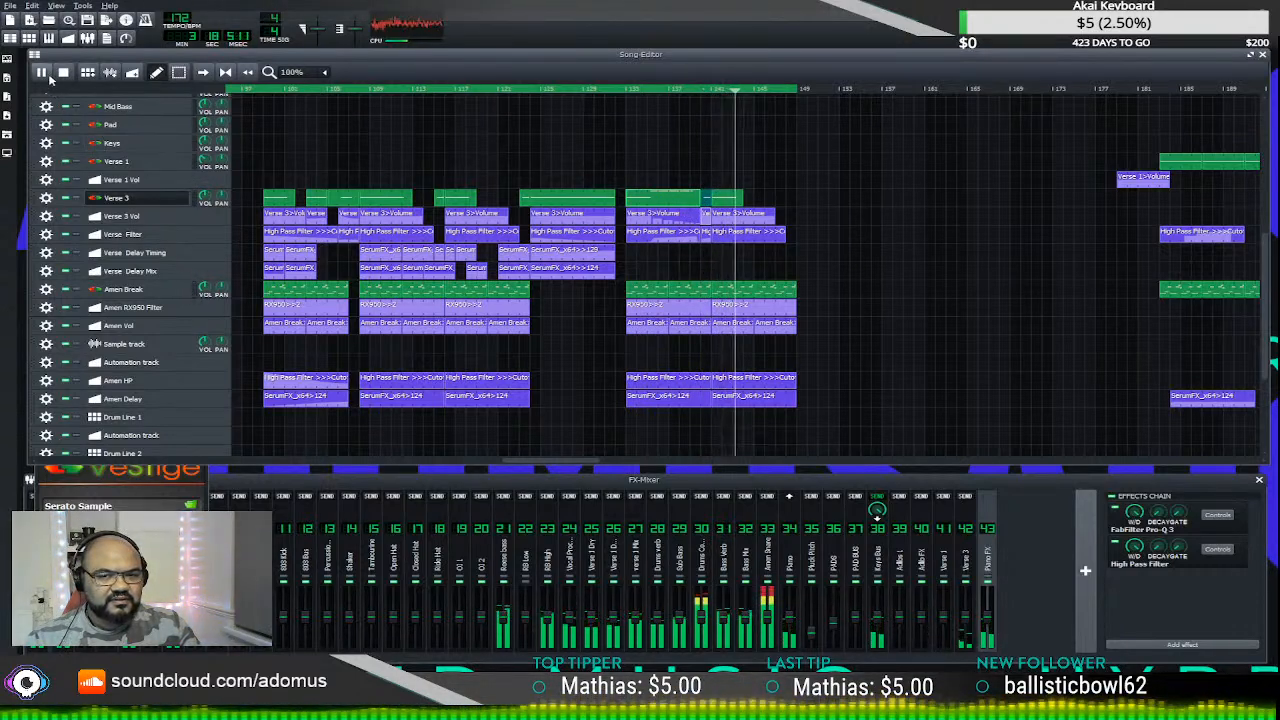
key(space)
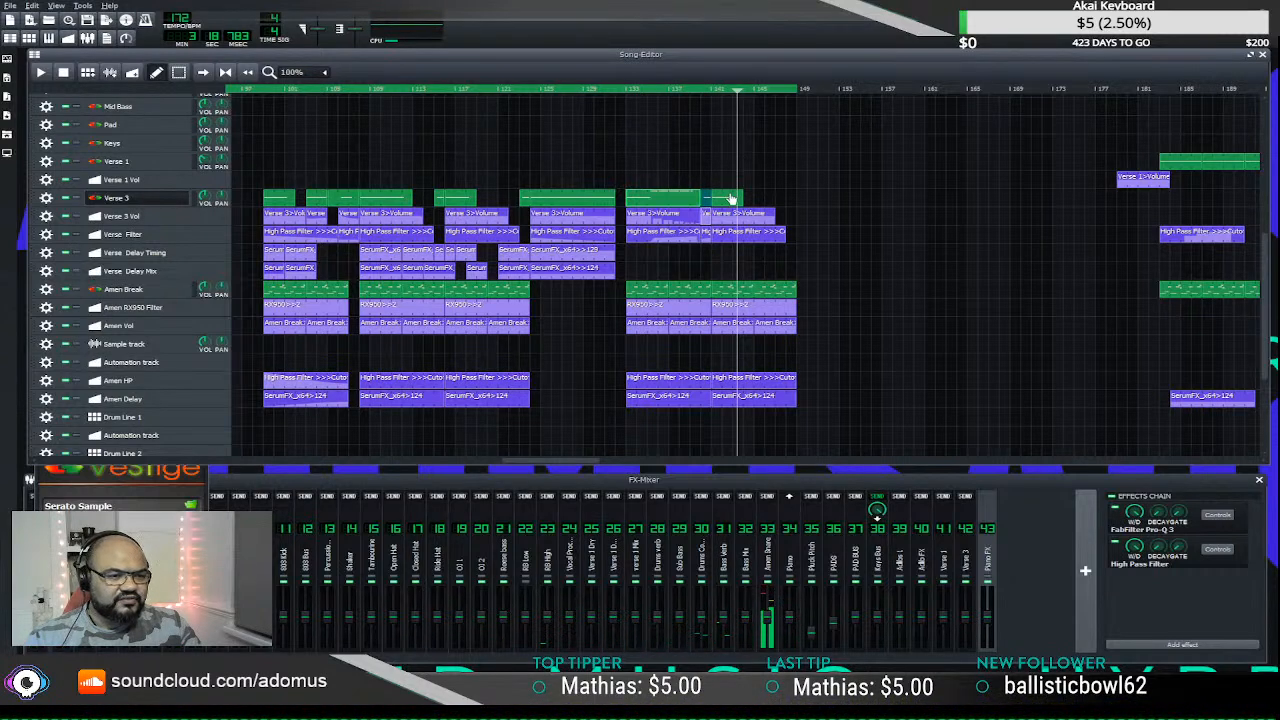
double_click(731, 198)
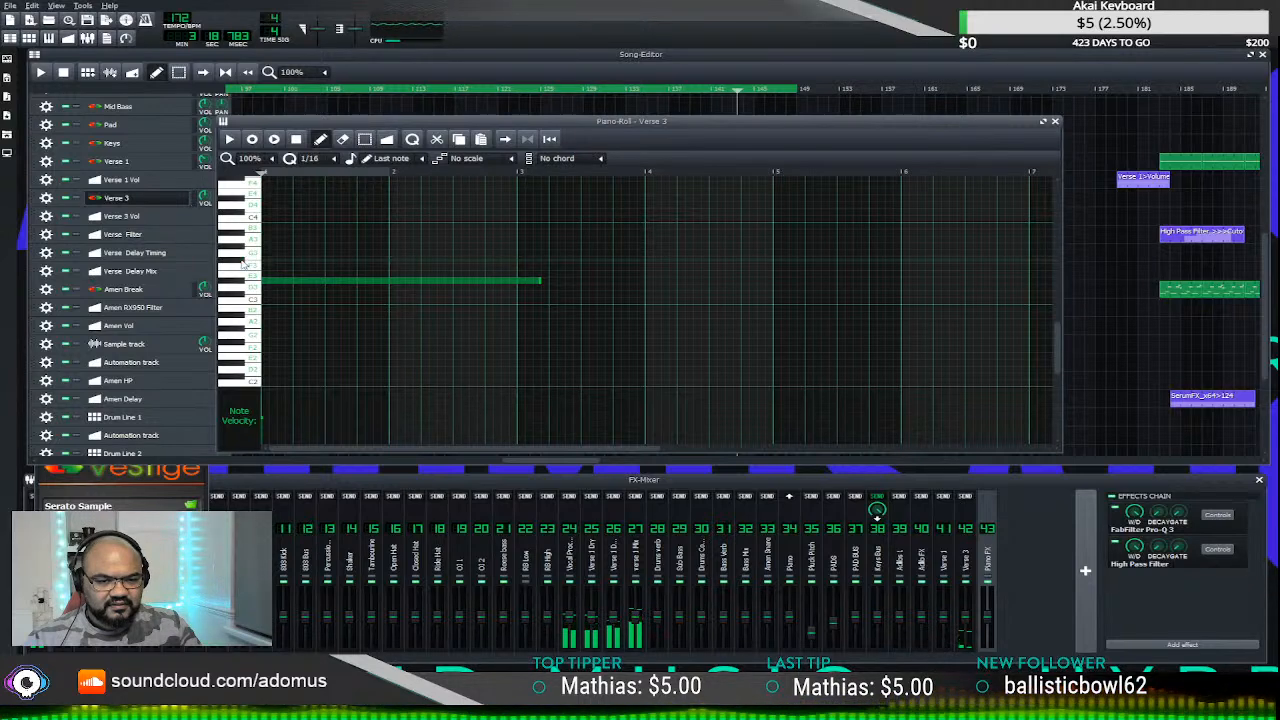
drag(277, 280, 274, 262)
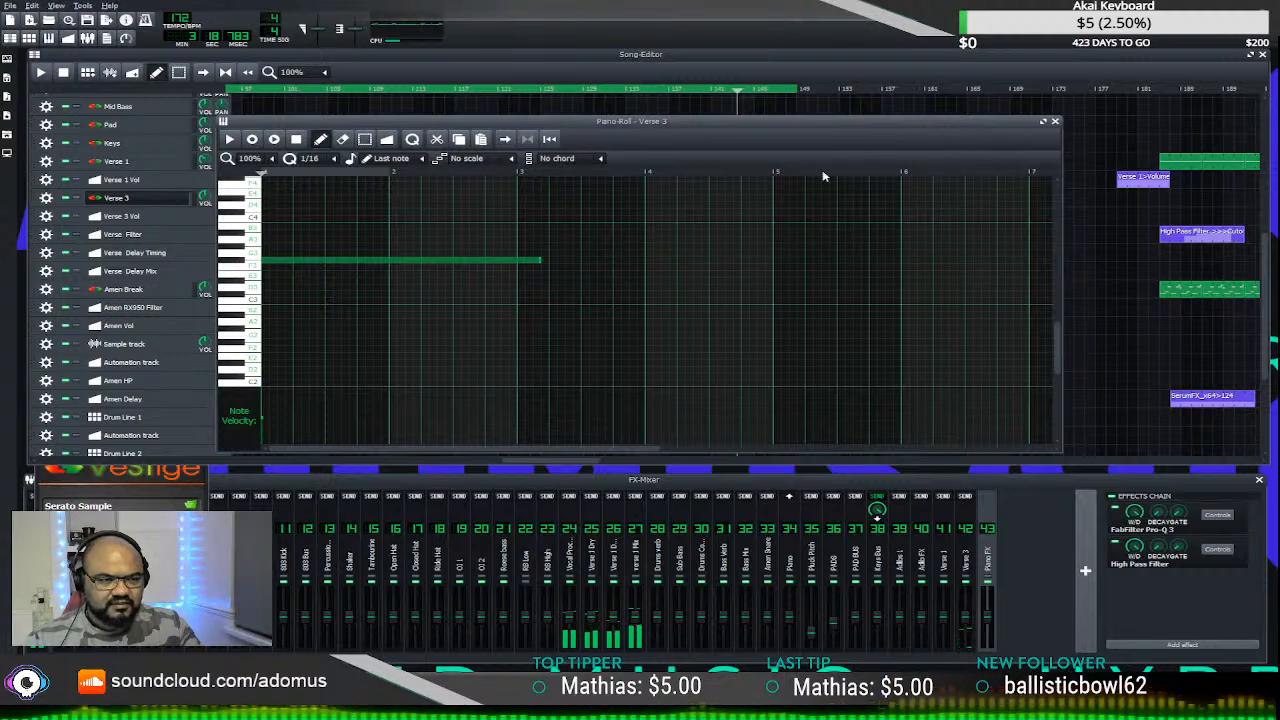
- Shorten the F#3 note in the Verse 3 clip to one bar
drag(836, 123, 864, 212)
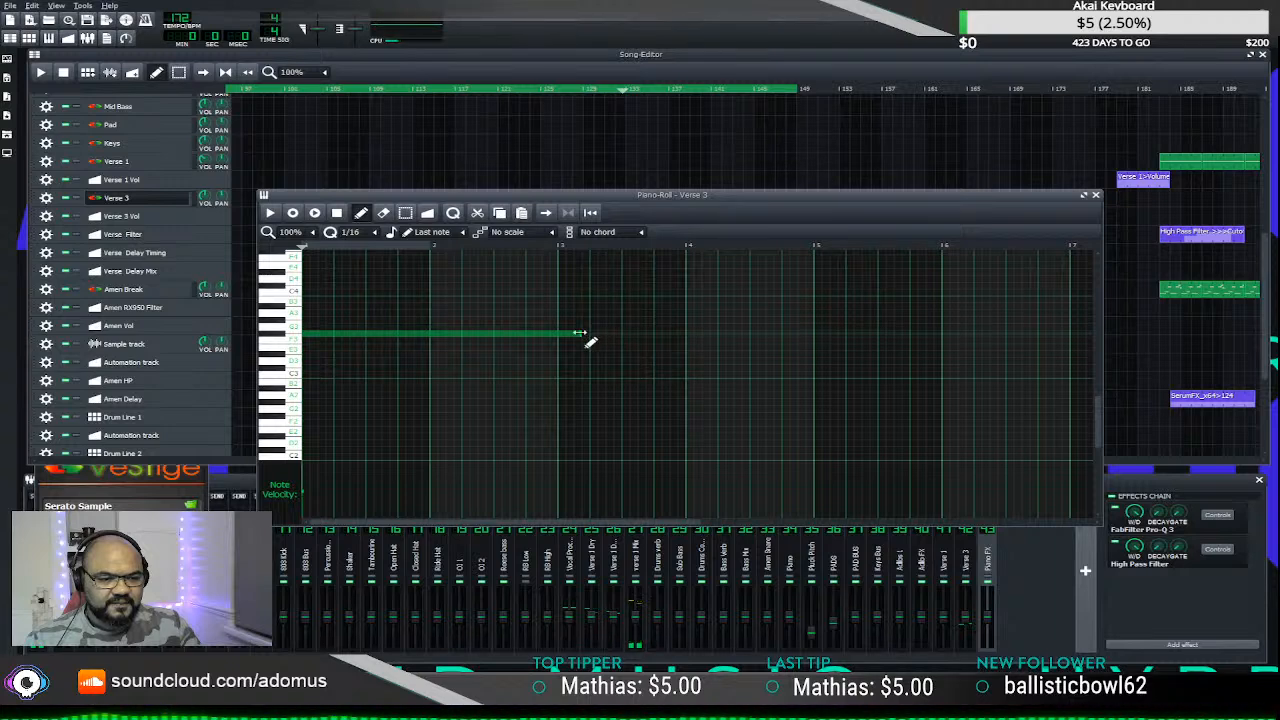
drag(586, 336, 432, 337)
key(space)
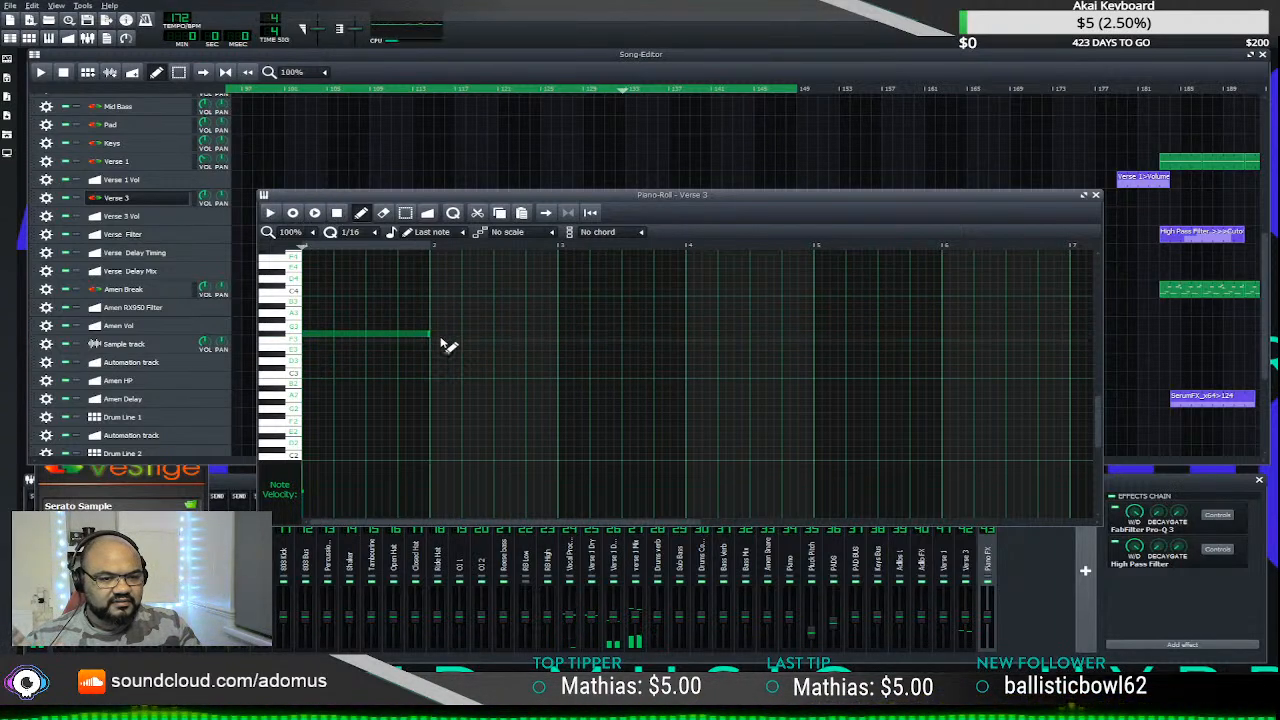
- Trim one sixteenth off the end of the F#3 note in the Verse 3 clip, preview it and close the piano roll
drag(429, 344, 428, 340)
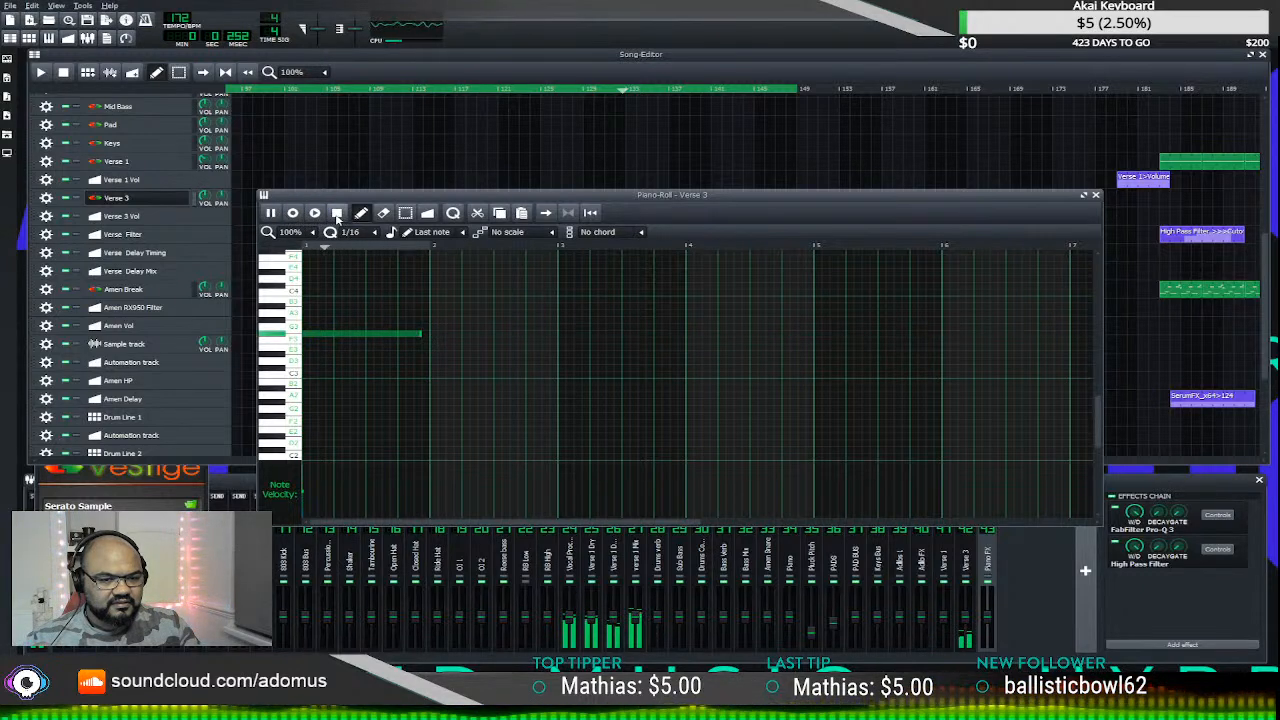
click(337, 213)
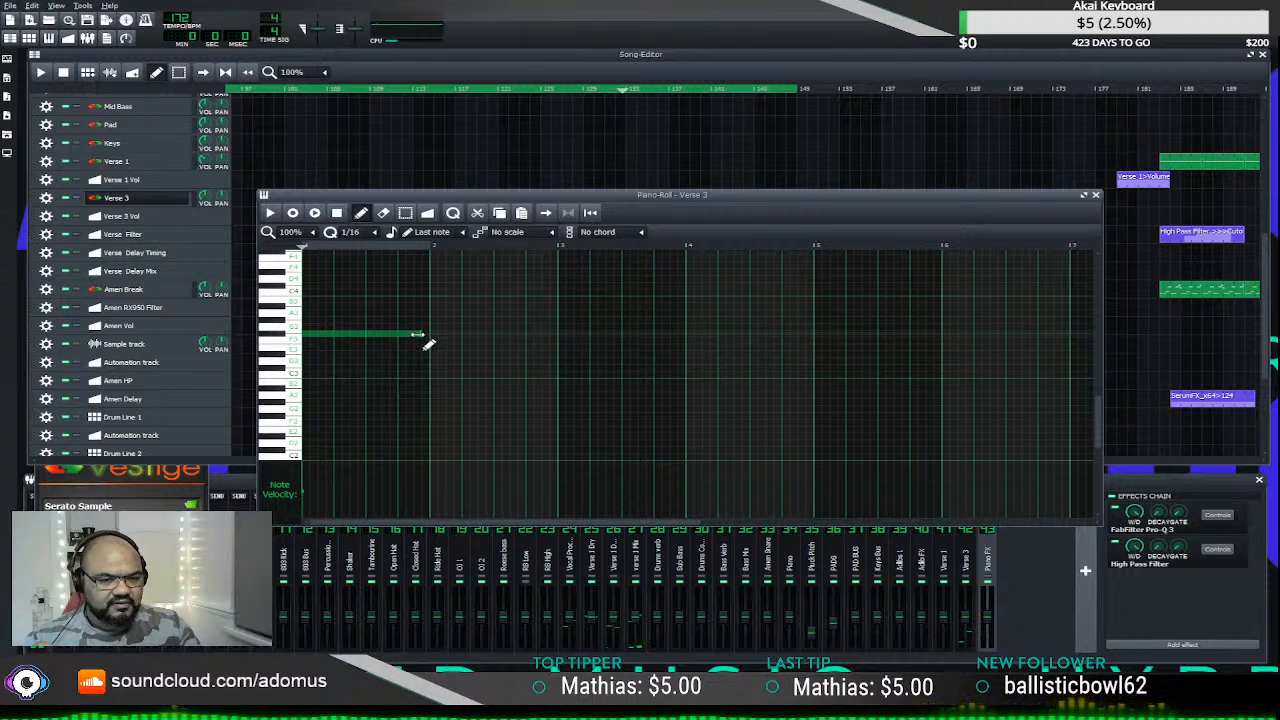
click(1096, 196)
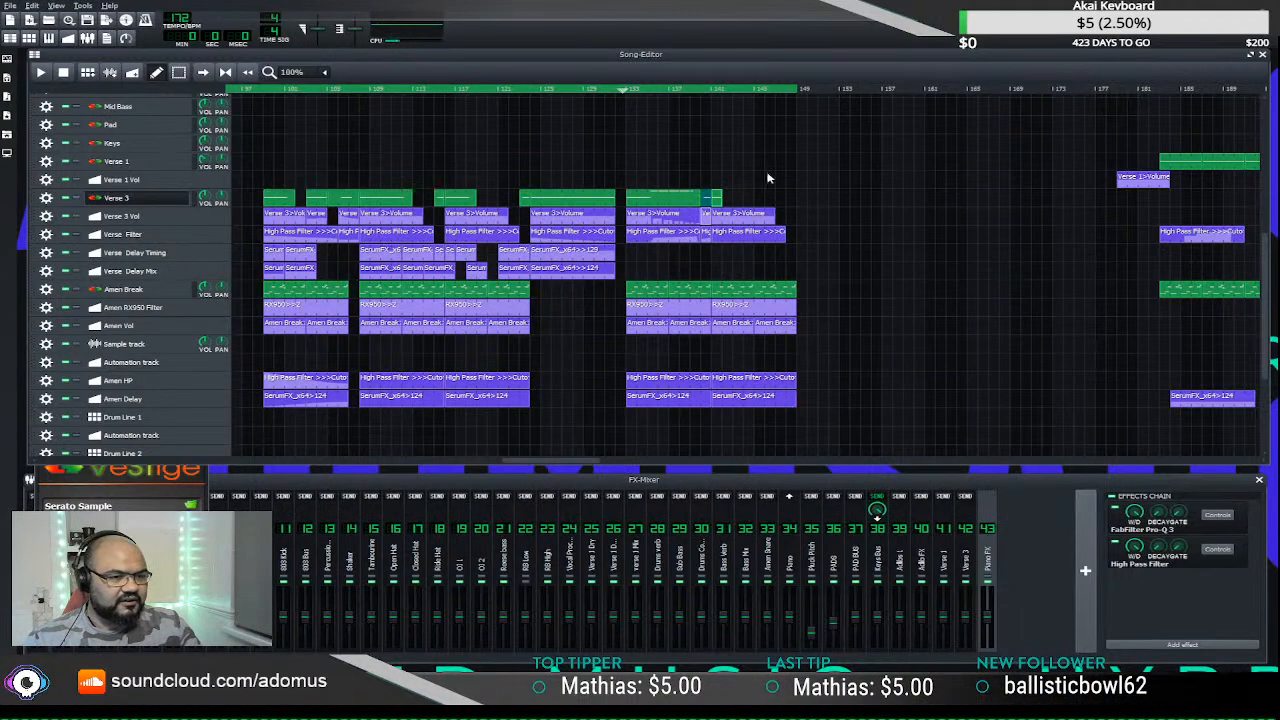
- Play the song from bar 140 and move the F#3 note in the bar 141 Verse 3 clip one beat later
click(707, 92)
key(space)
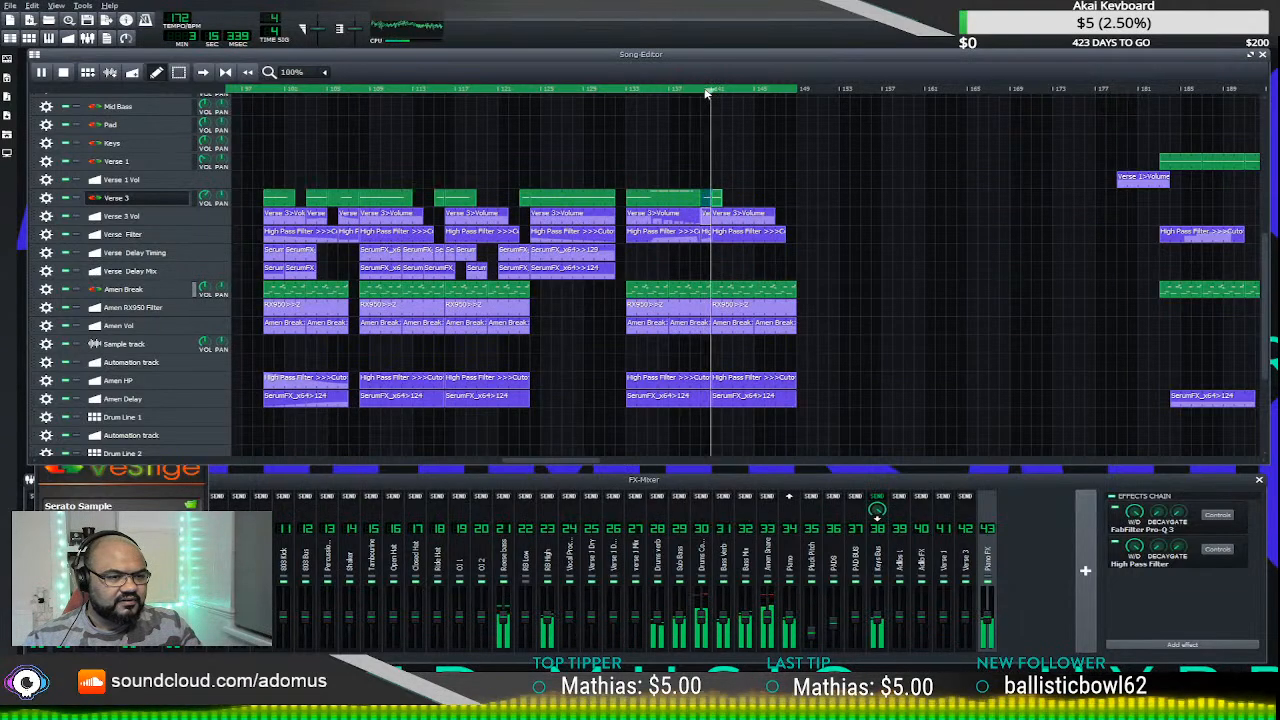
key(space)
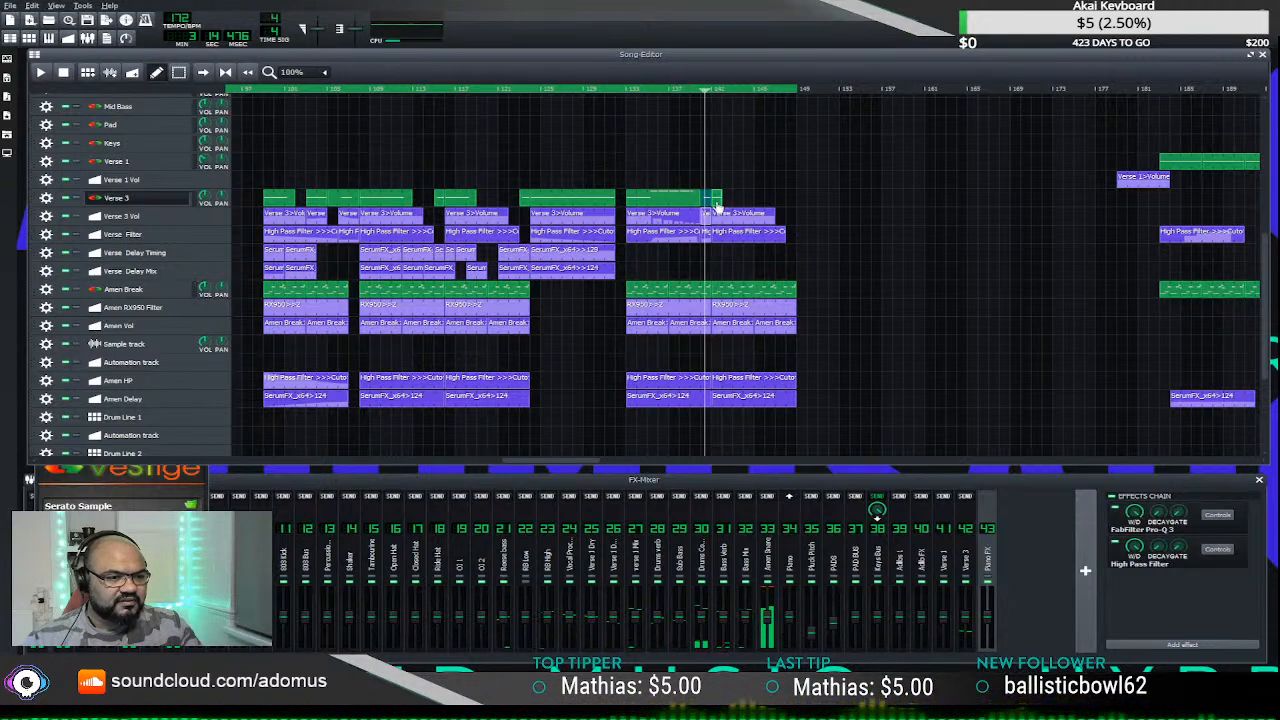
double_click(717, 198)
drag(343, 357, 380, 363)
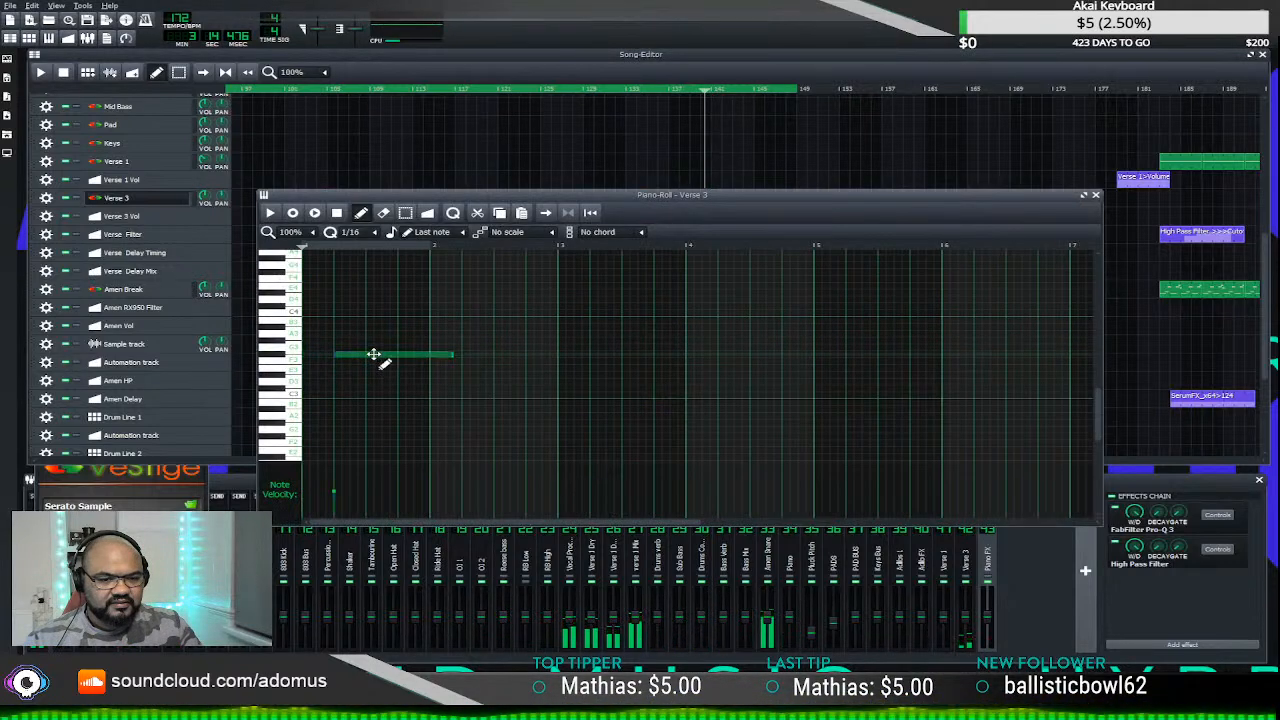
click(1096, 196)
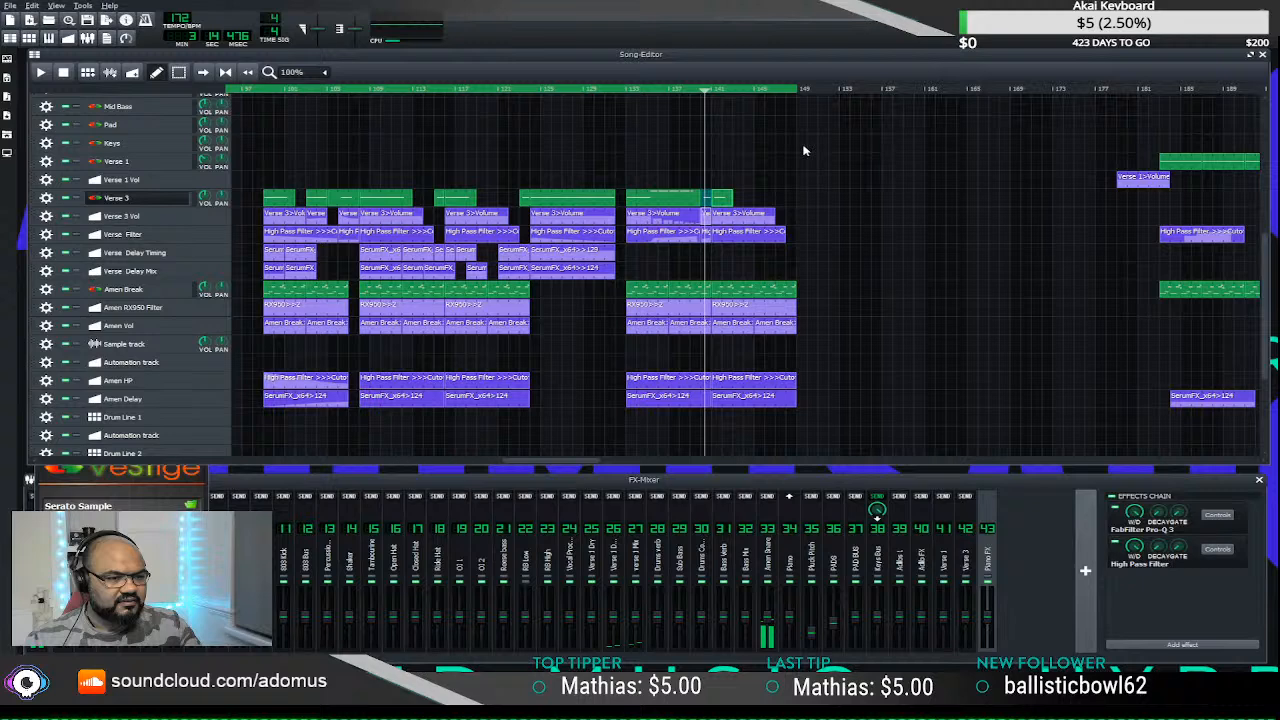
- Replay from bar 140 and shorten the F#3 note in the bar 141 Verse 3 clip by one sixteenth
click(704, 91)
key(space)
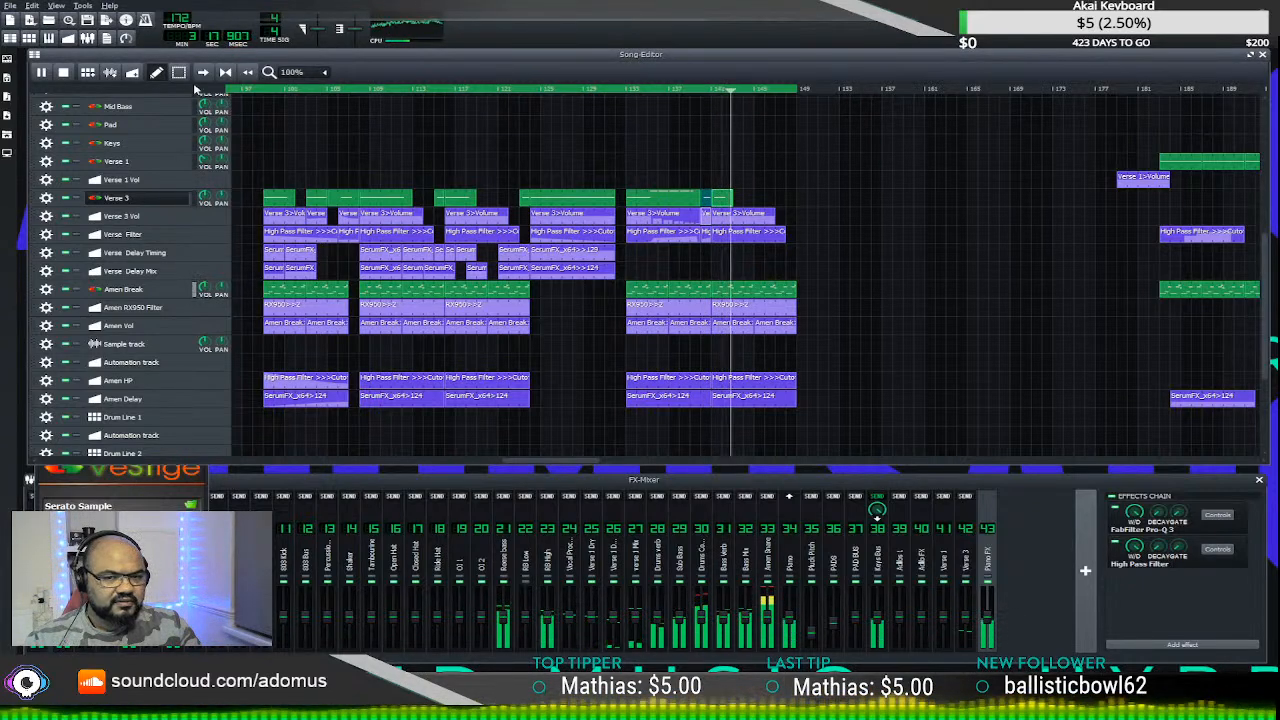
key(space)
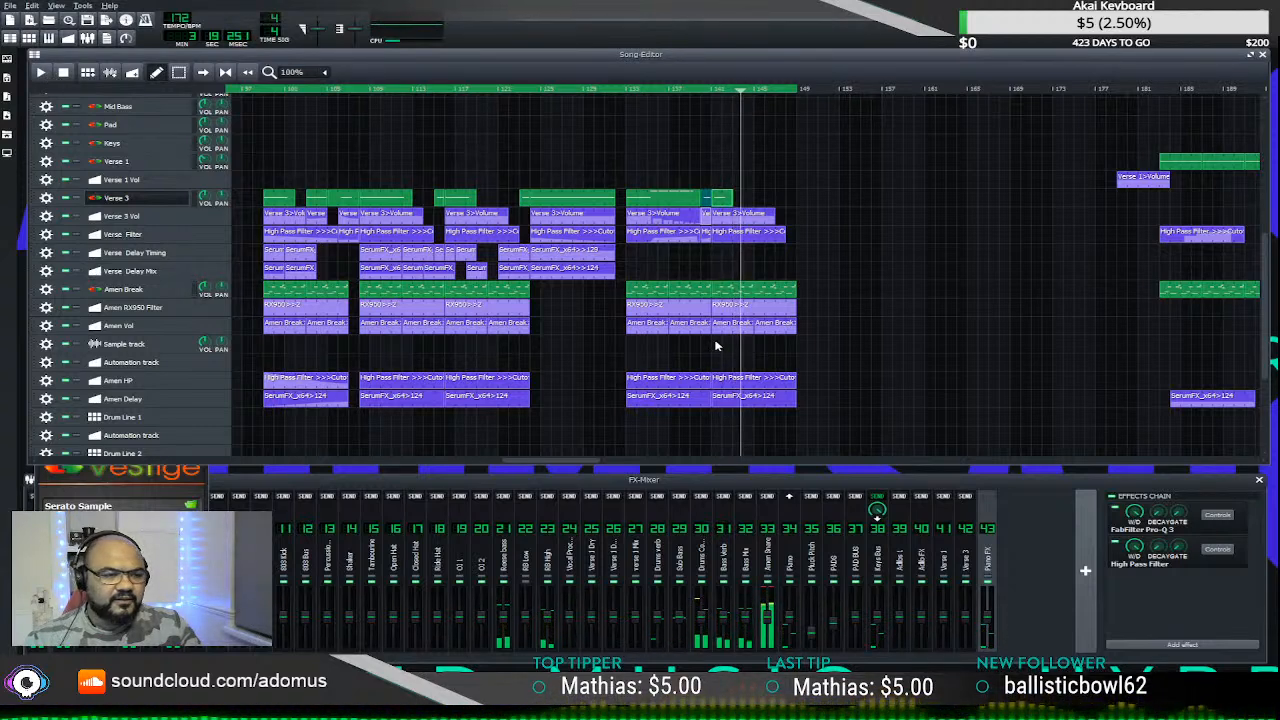
double_click(721, 200)
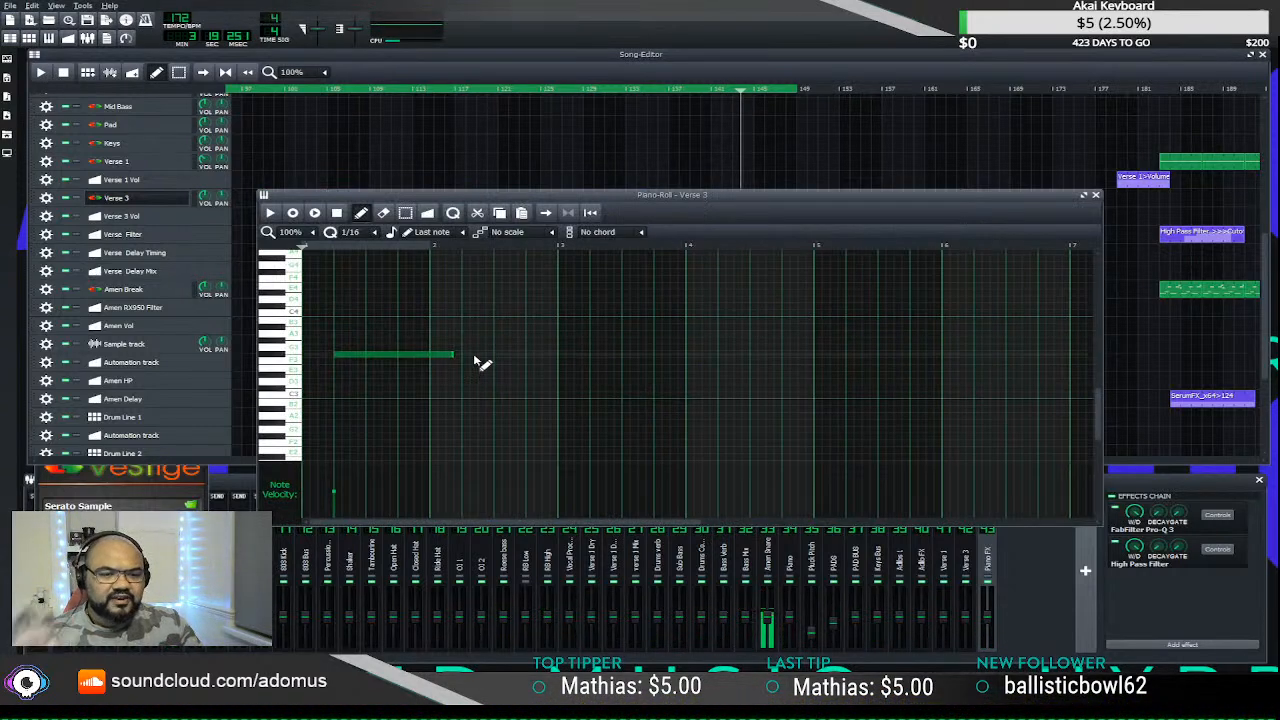
drag(453, 357, 444, 357)
key(F7)
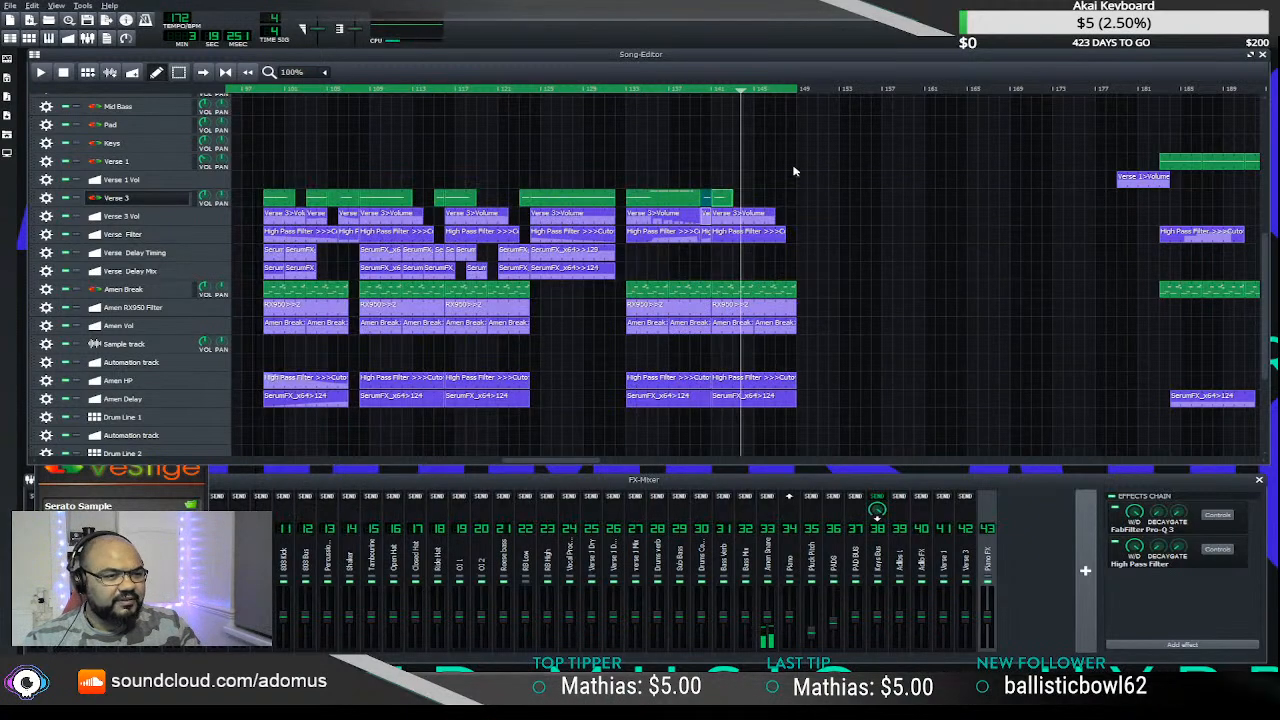
- Play from bar 140 again and extend the end of the F#3 note by one 1/64 step, using 1/64 quantization
click(706, 90)
key(space)
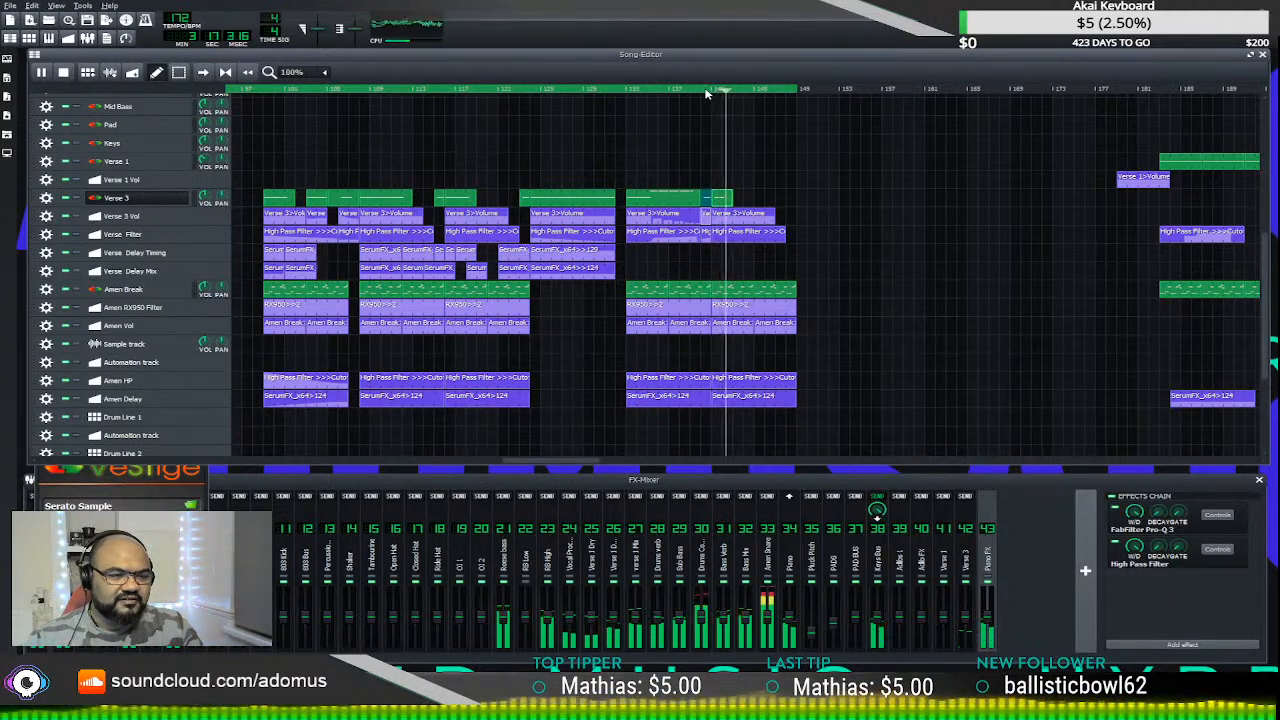
key(space)
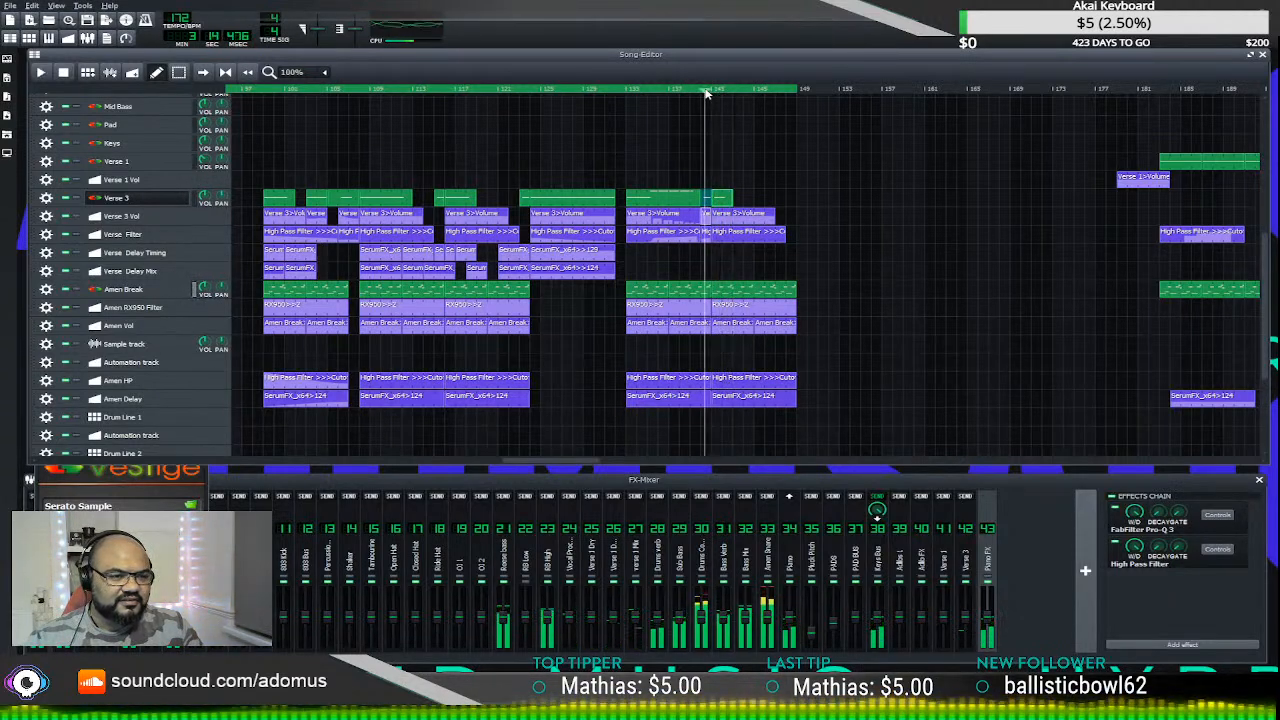
double_click(721, 199)
scroll(480, 291, up, 1)
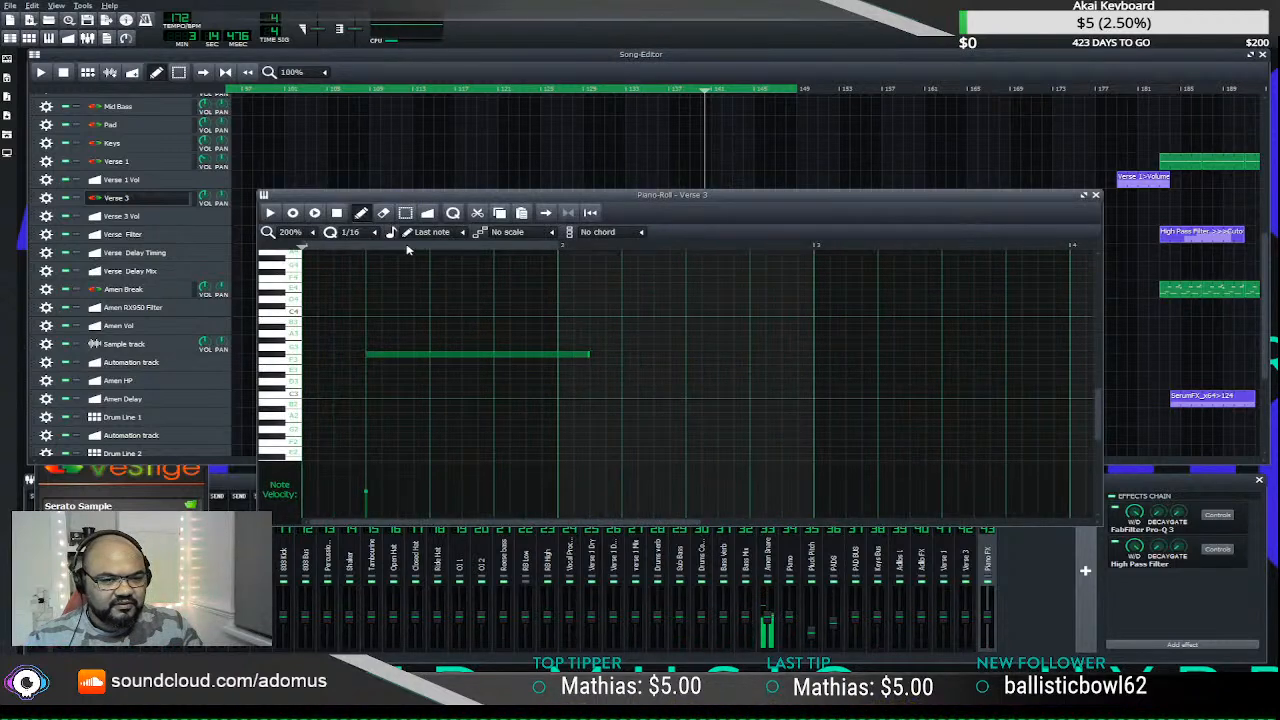
click(588, 356)
drag(590, 356, 593, 356)
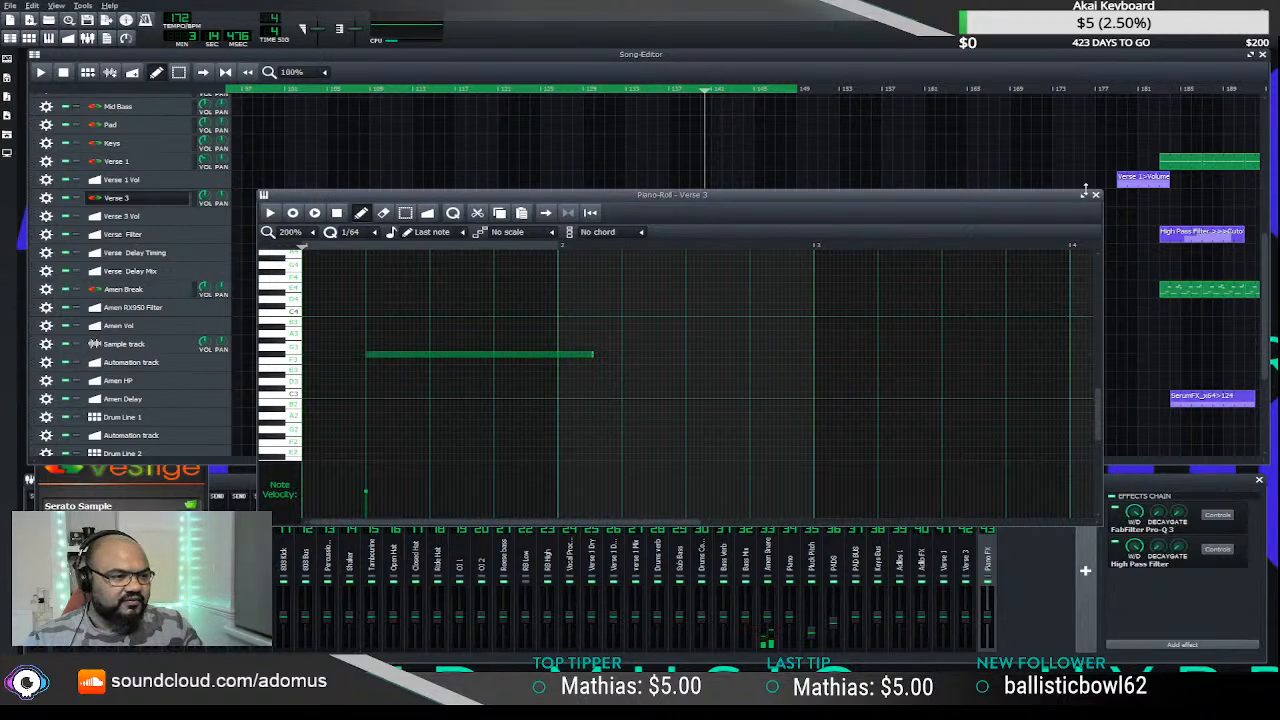
click(1095, 194)
- Play the song from bars 140 and 141 to check how the edited Verse 3 clip sits in the arrangement
click(706, 92)
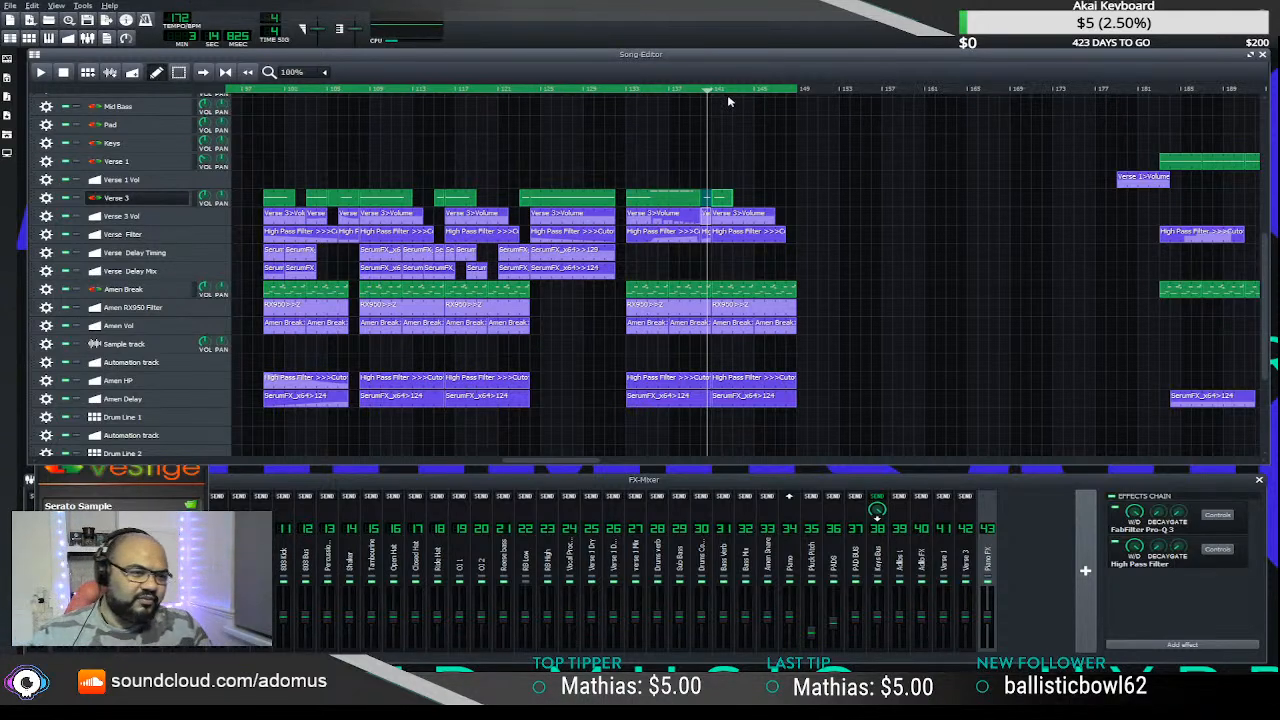
click(700, 91)
key(space)
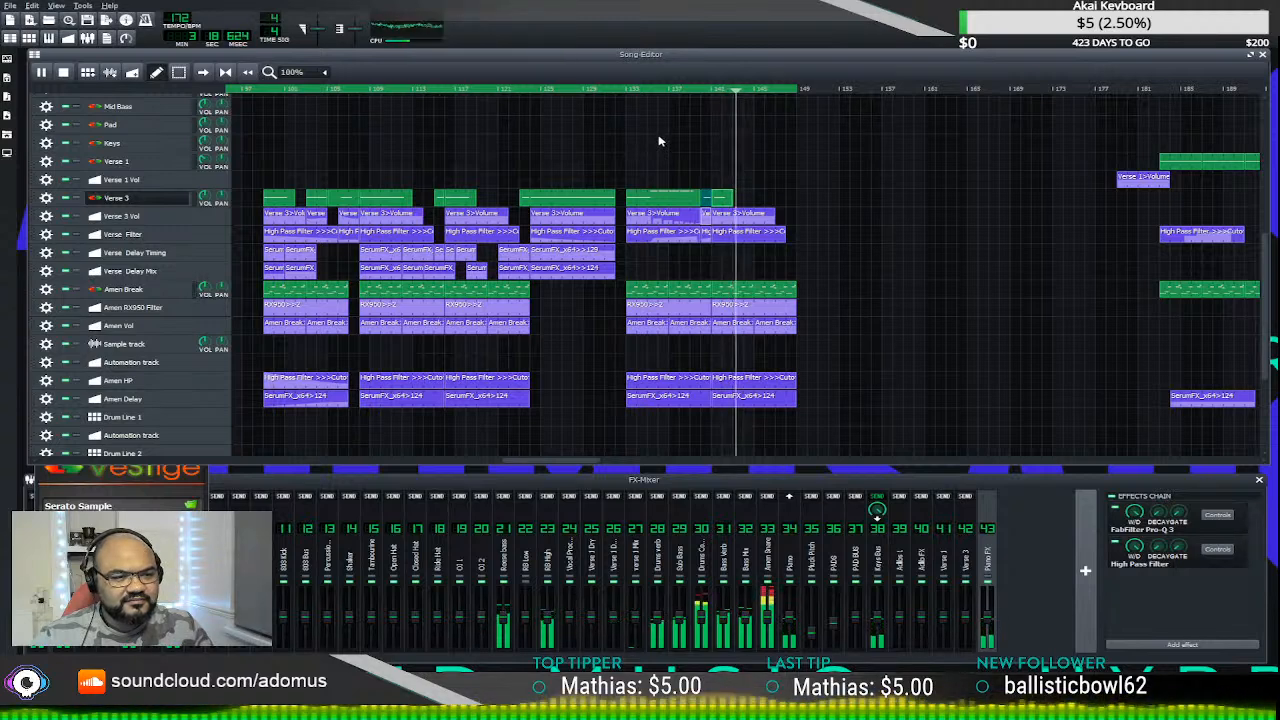
click(710, 90)
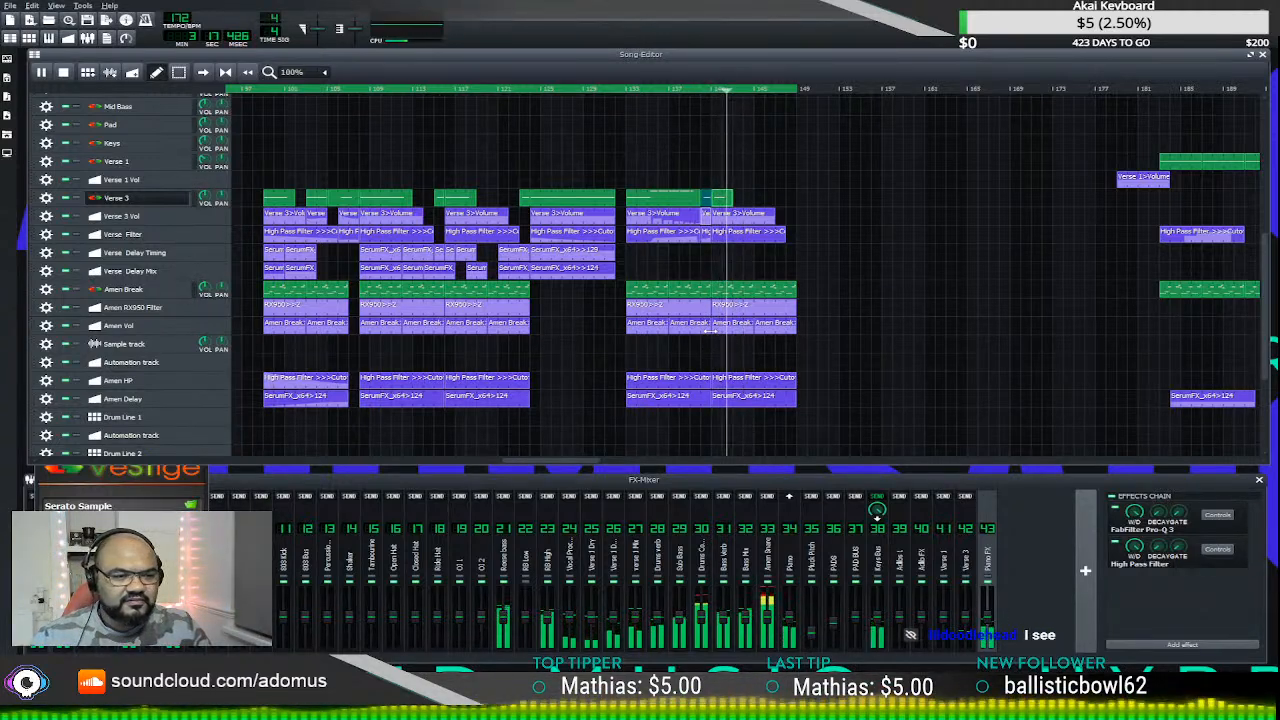
key(space)
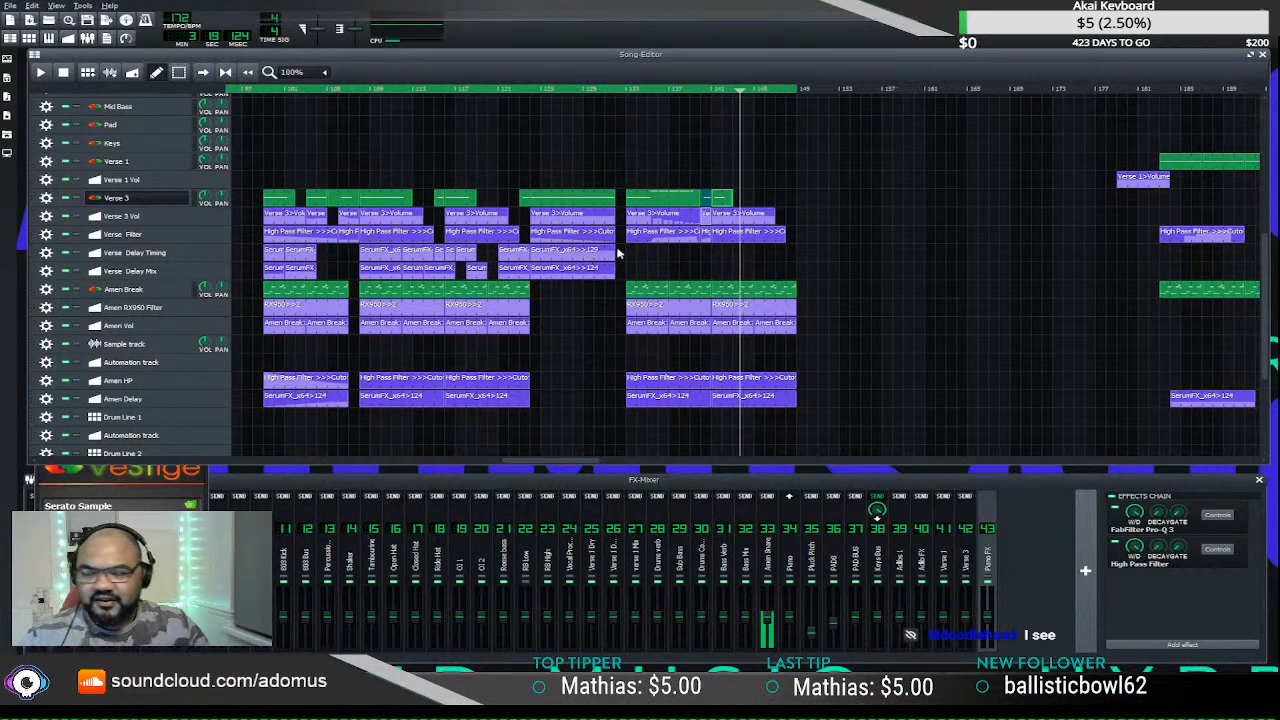
- Preview the bar 141 Verse 3 clip in the piano roll and examine the pad 7 slice's waveform in Serato Sample
double_click(727, 197)
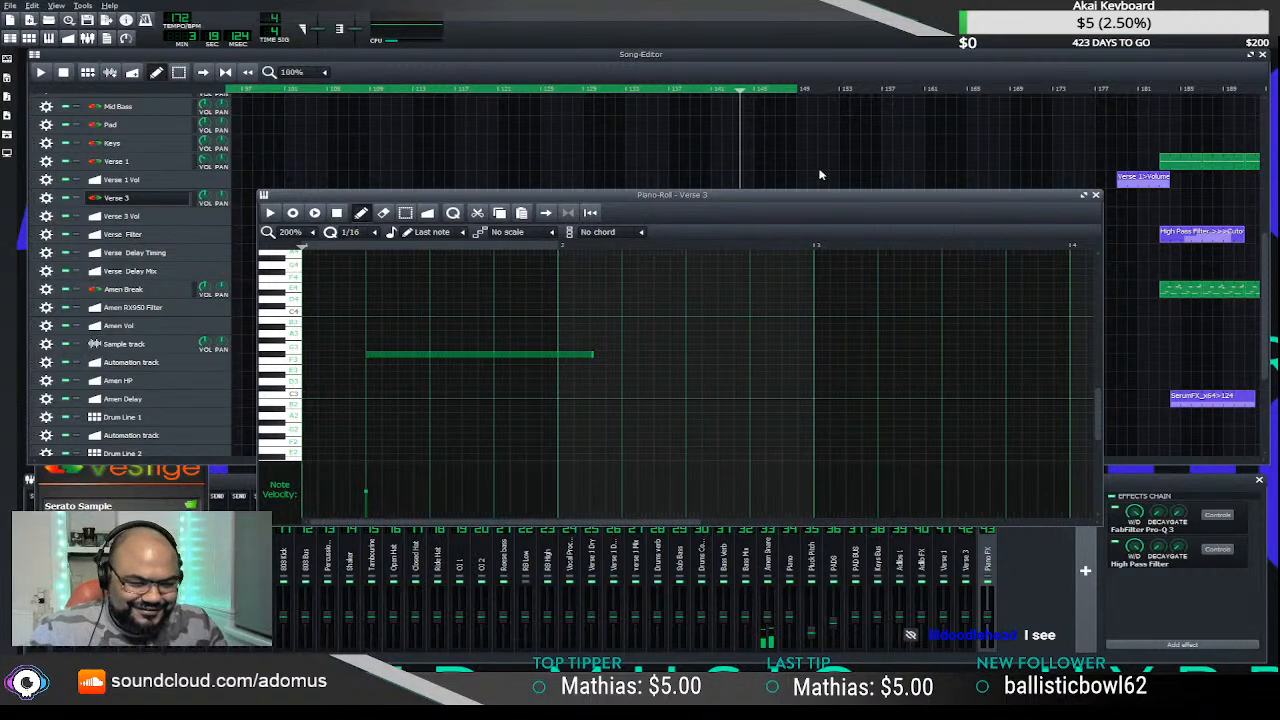
drag(836, 199, 756, 154)
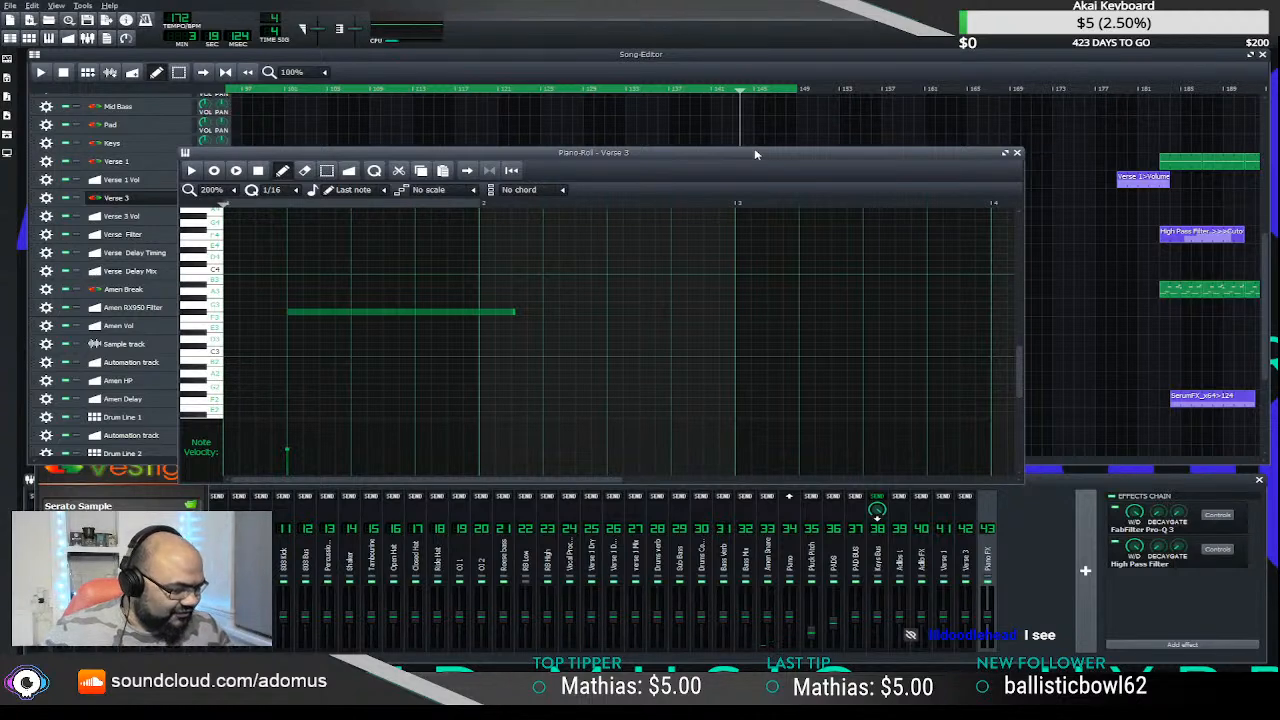
drag(606, 157, 742, 292)
click(326, 307)
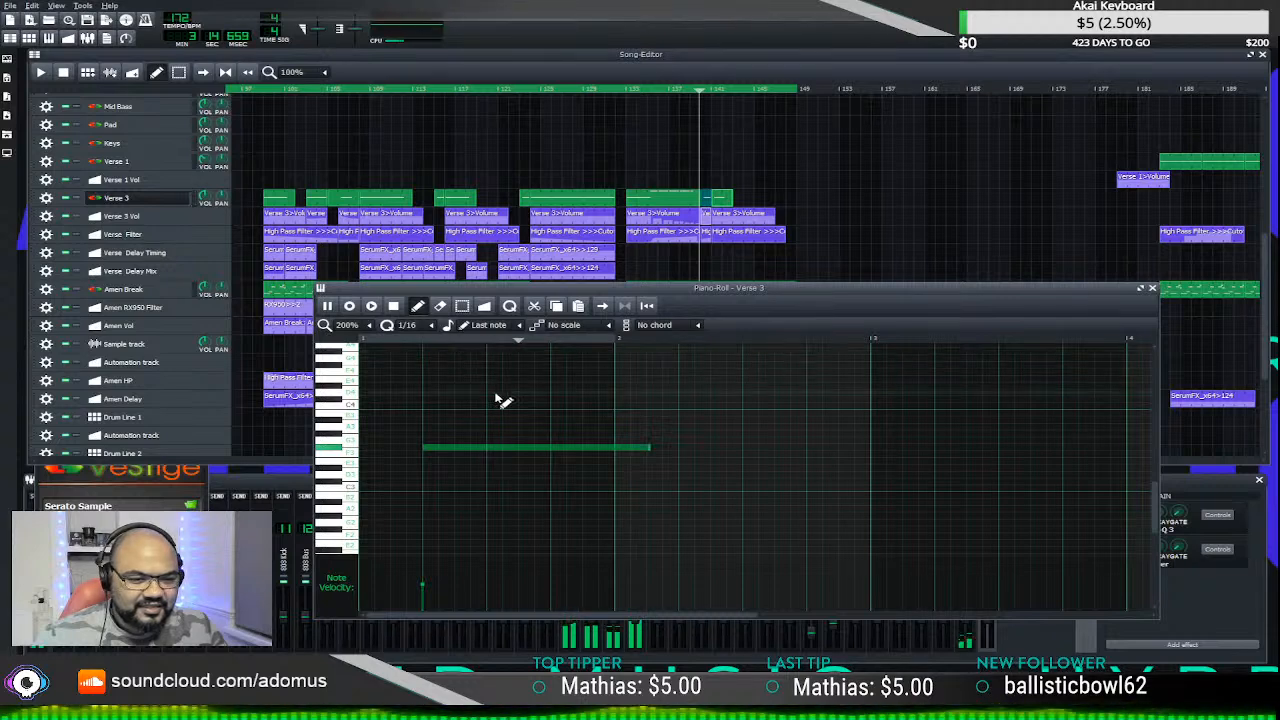
click(118, 198)
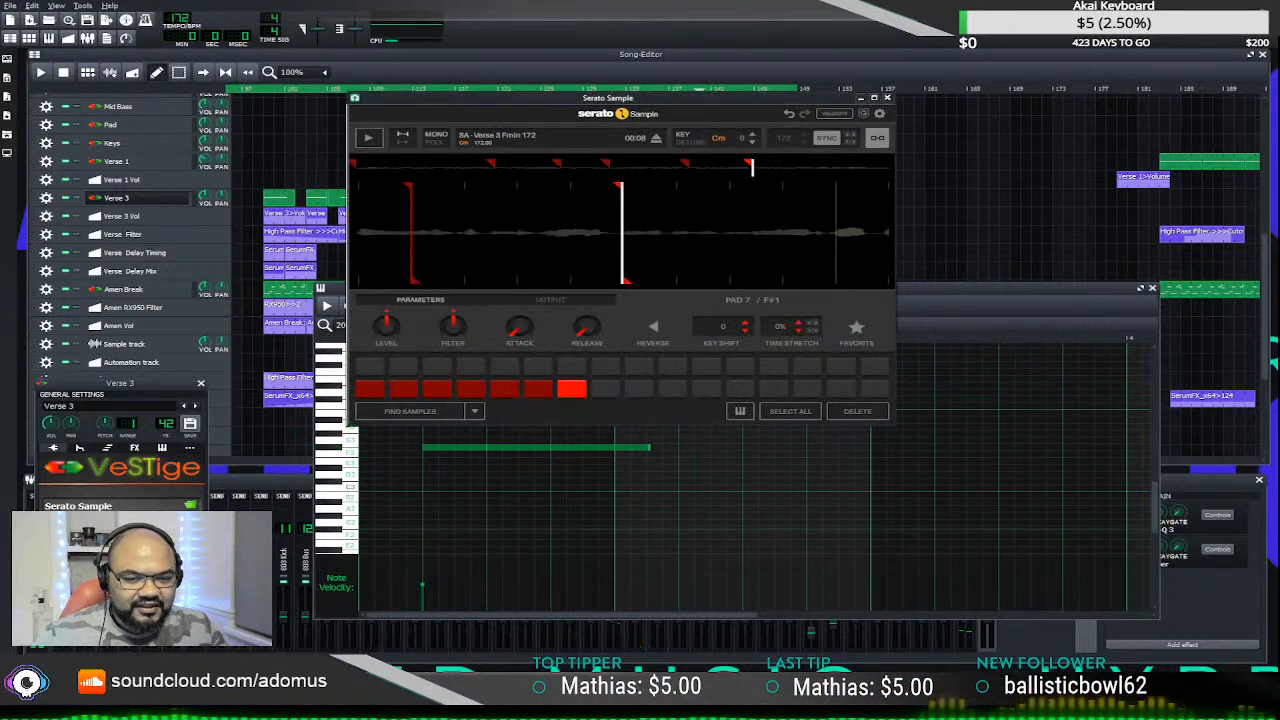
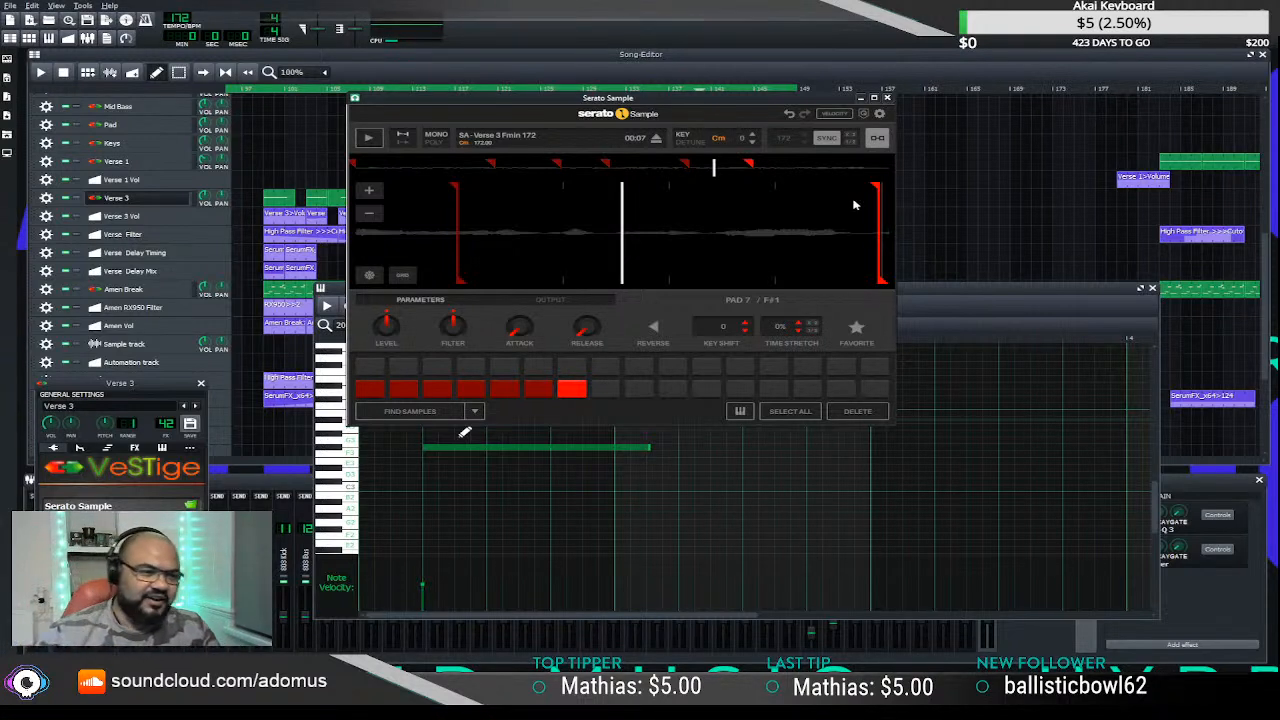
drag(708, 229, 646, 237)
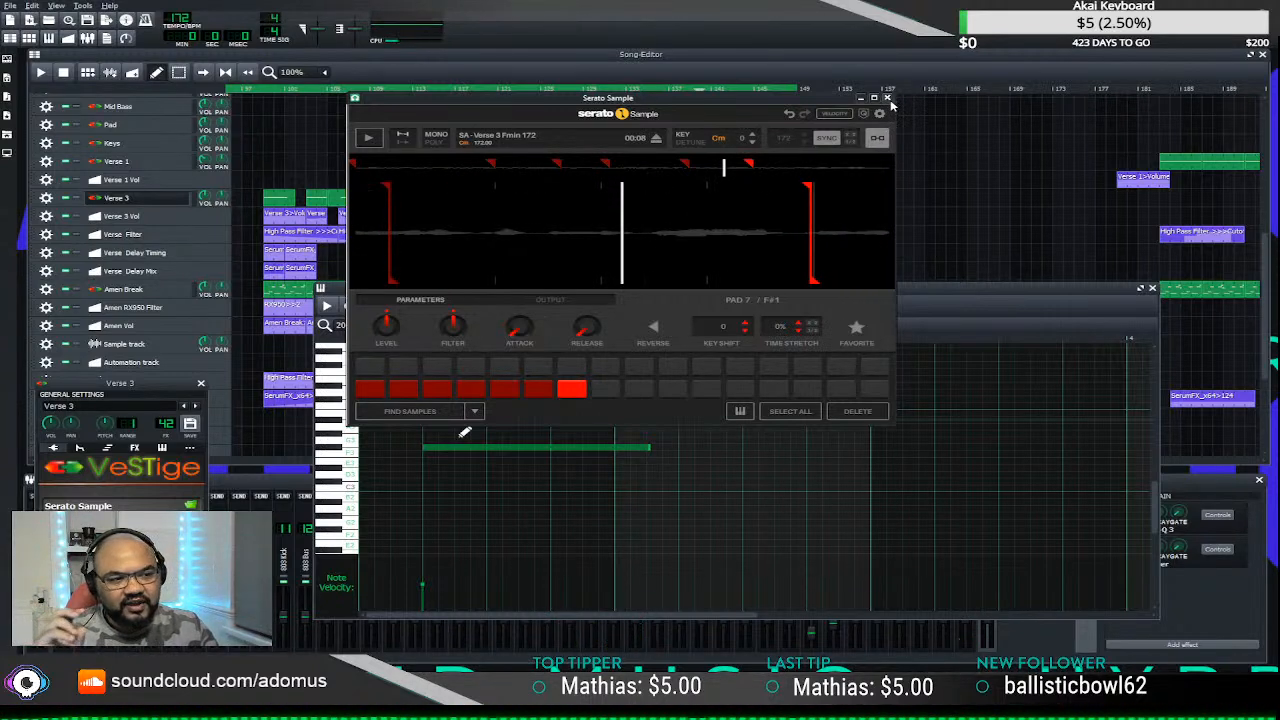
click(888, 98)
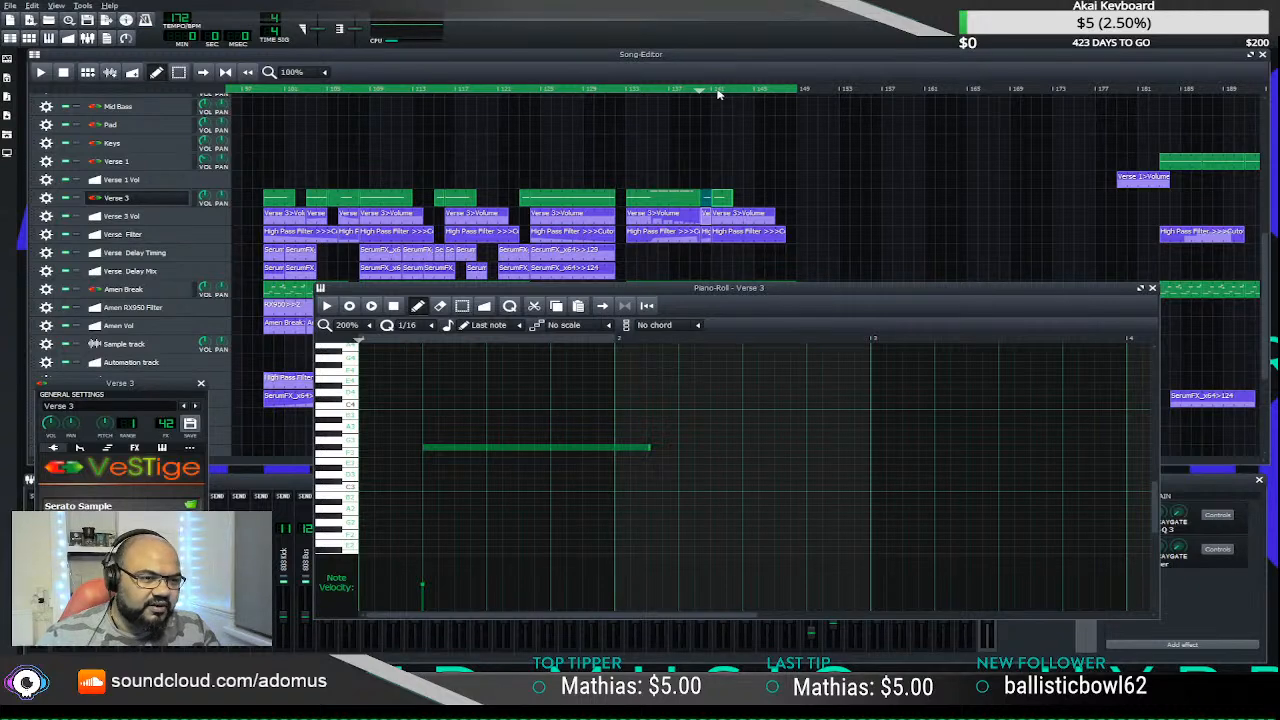
- Play from bars 141 and 133, and try the short Verse 3 clip one bar later, at bar 142
click(710, 91)
key(space)
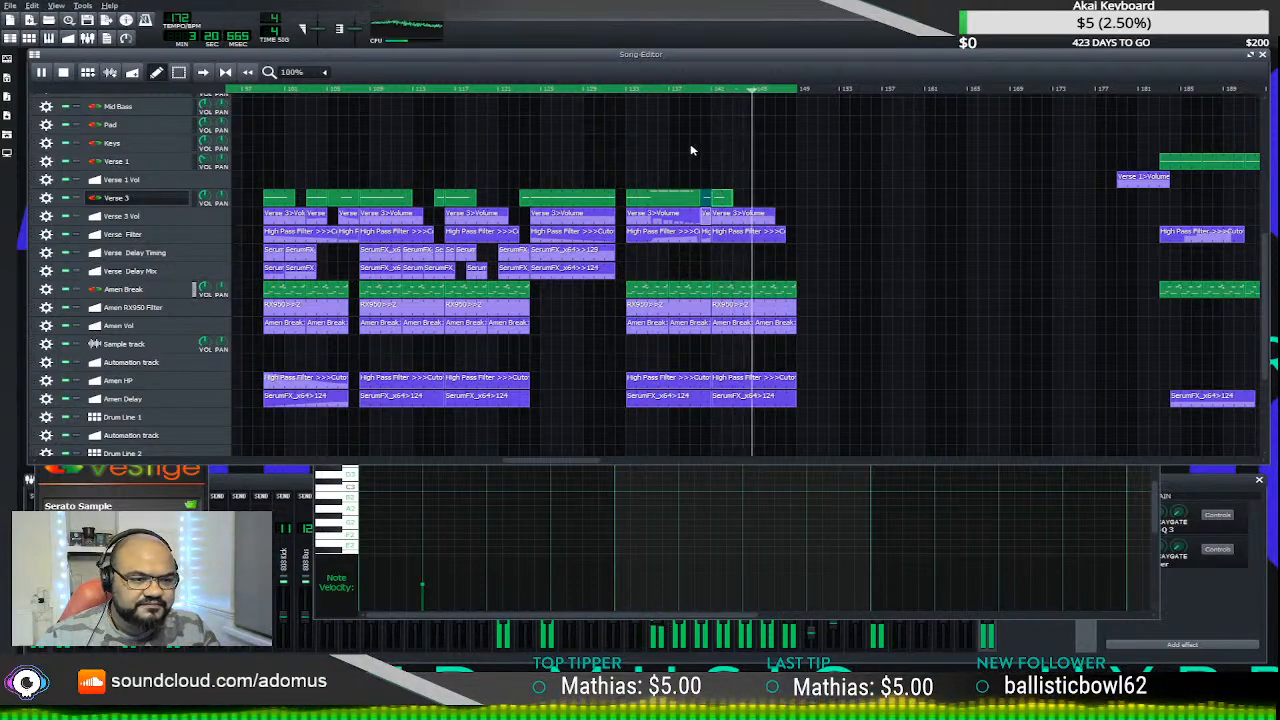
click(626, 90)
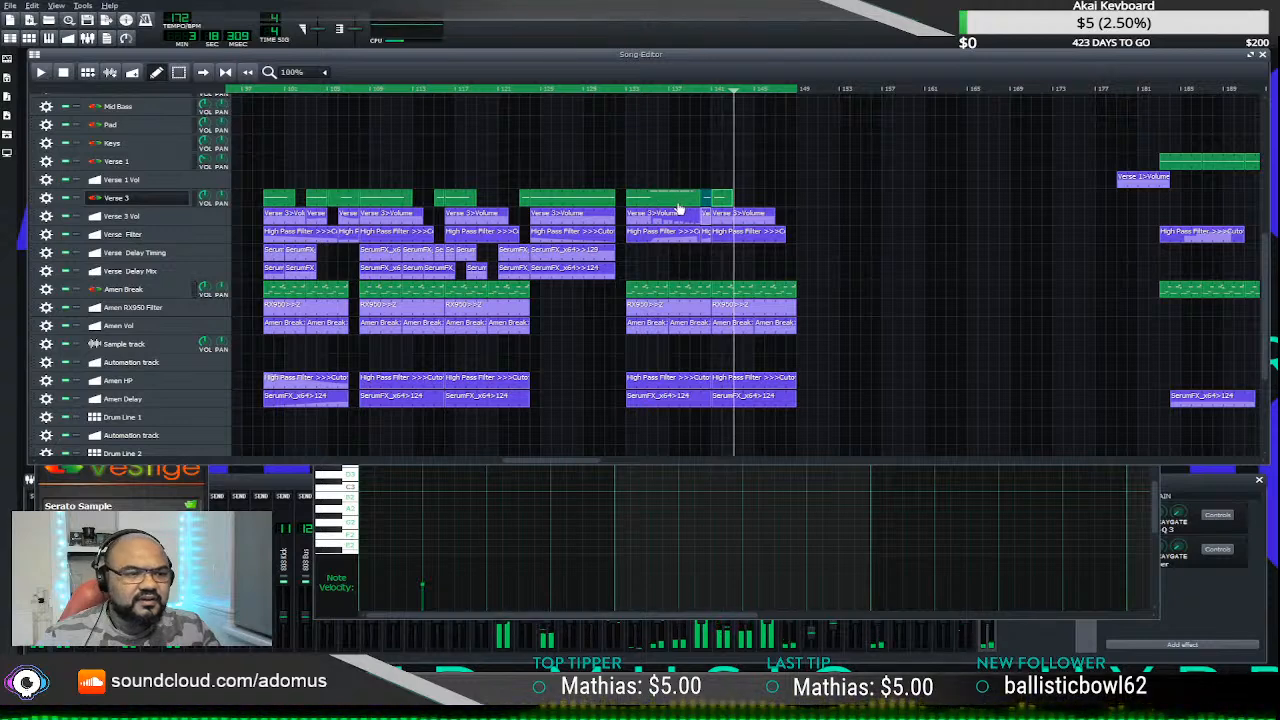
drag(723, 202, 736, 207)
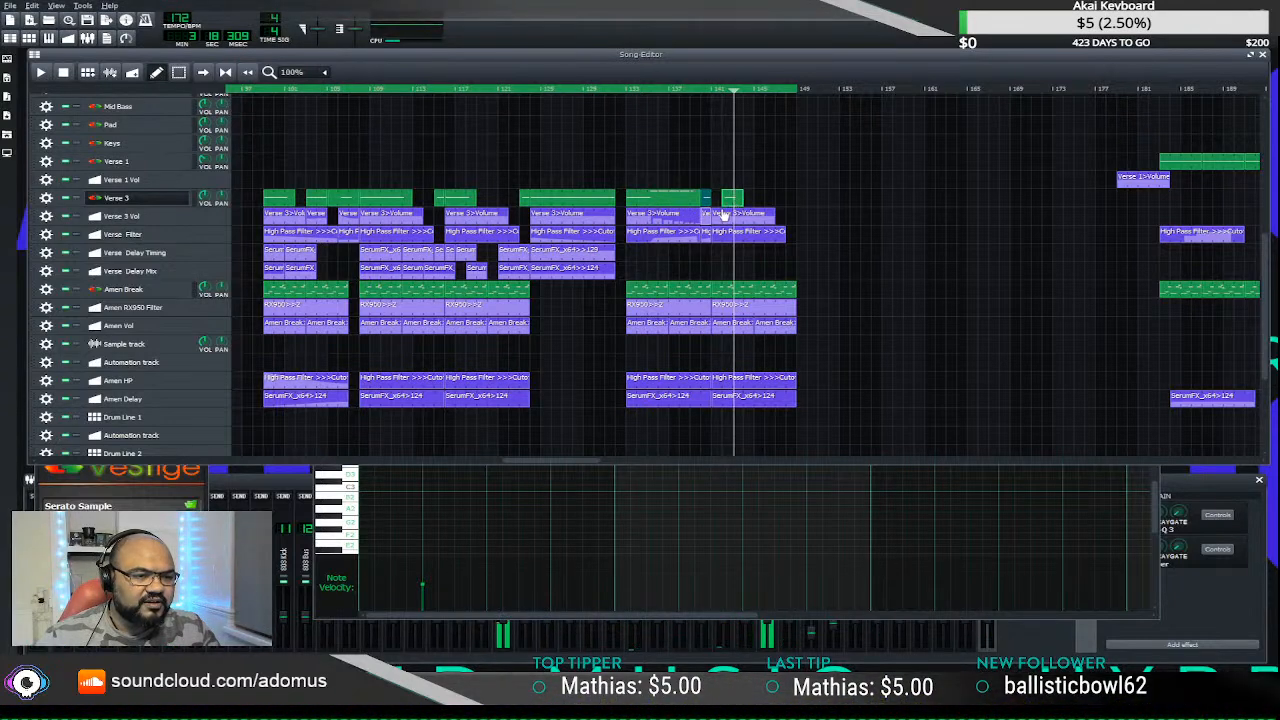
- Open the short Verse 3 volume automation clip, play from bar 133 and try the short vocal clip at bar 144
double_click(708, 215)
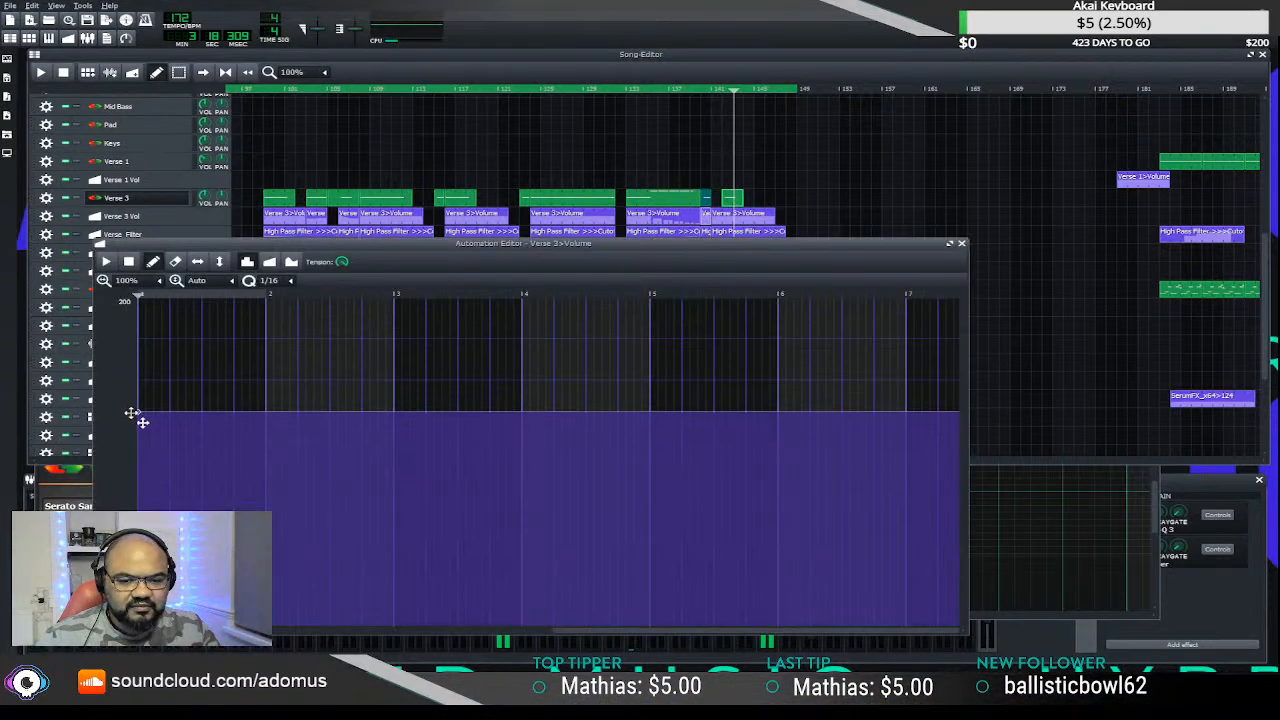
click(624, 91)
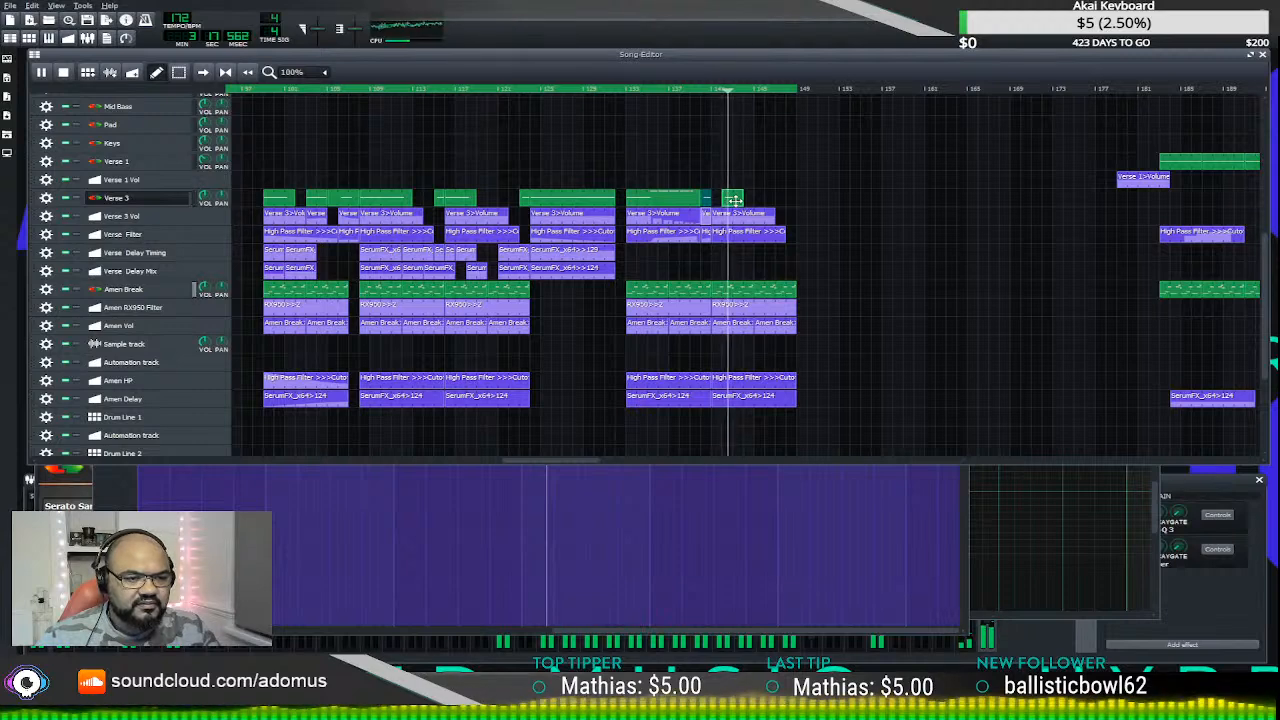
mouse_move(734, 200)
mouse_down()
mouse_move(720, 199)
mouse_move(752, 197)
mouse_up()
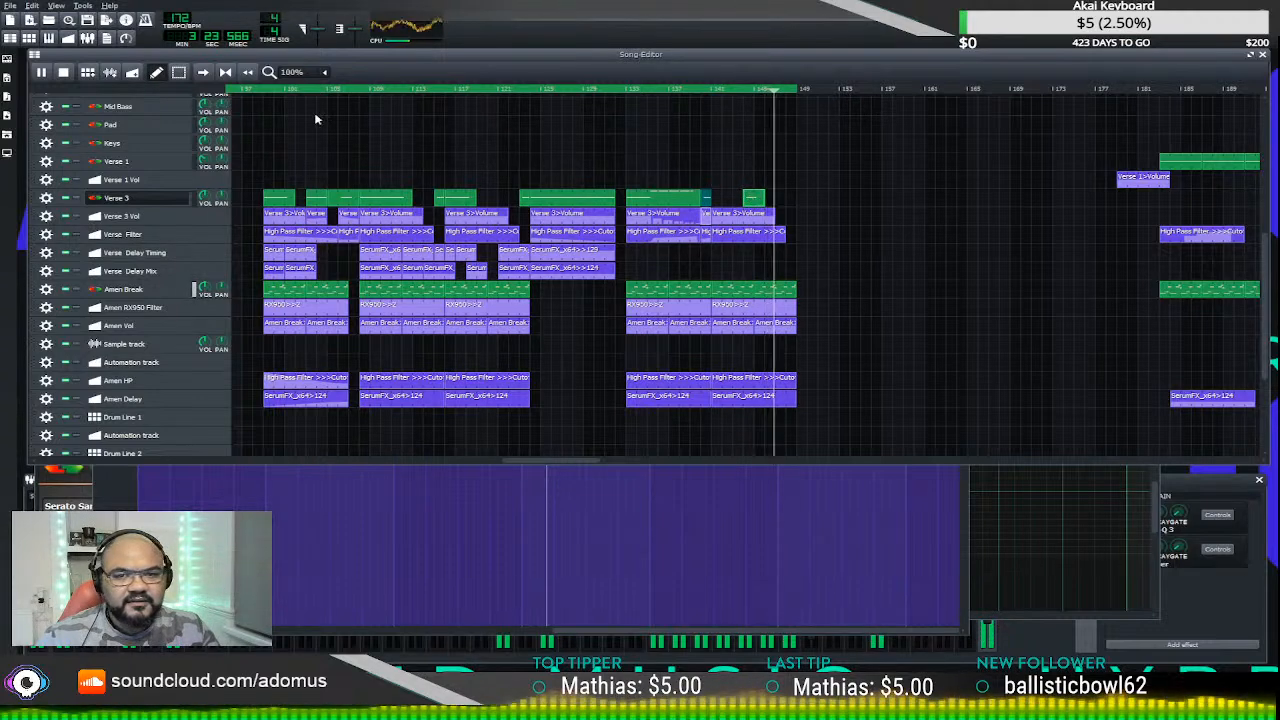
click(62, 73)
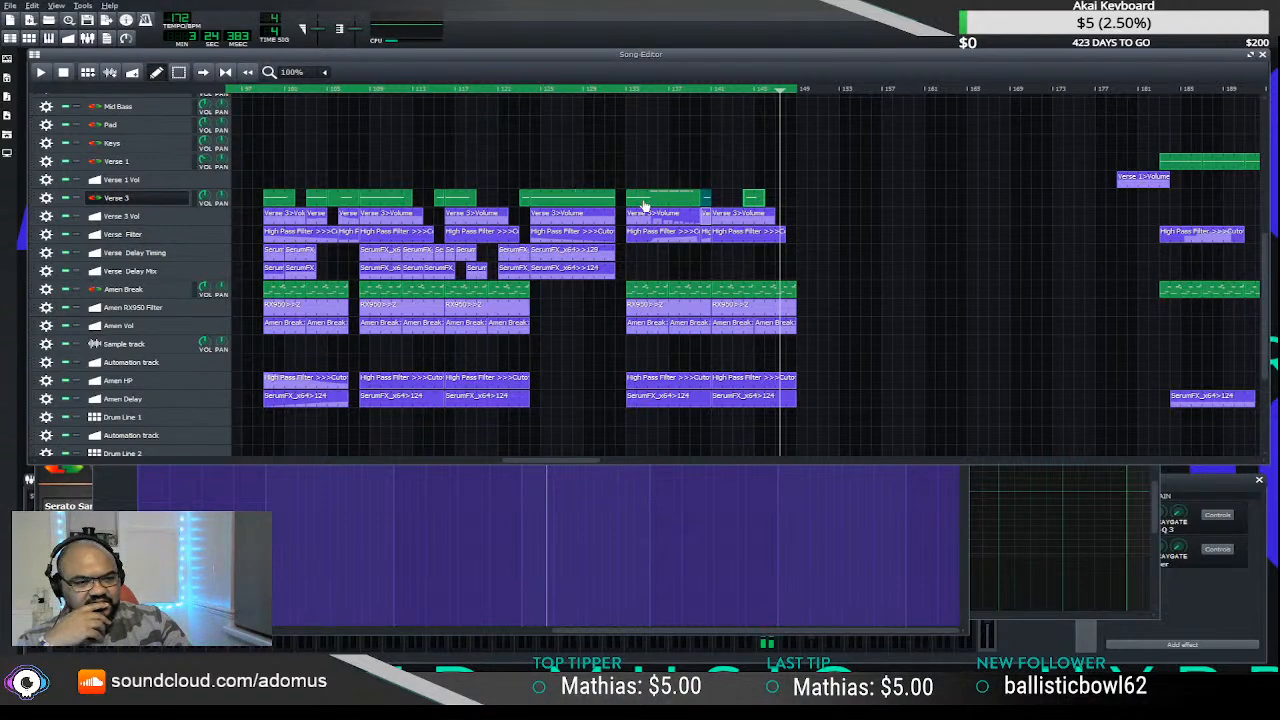
- Move the short Verse 3 clip to bar 148 and copy the bar 133 Verse 3 clip to bar 141
drag(706, 207, 781, 203)
- Open the copied Verse 3 clip at bar 141 and delete the repeated notes after its first long note
double_click(765, 203)
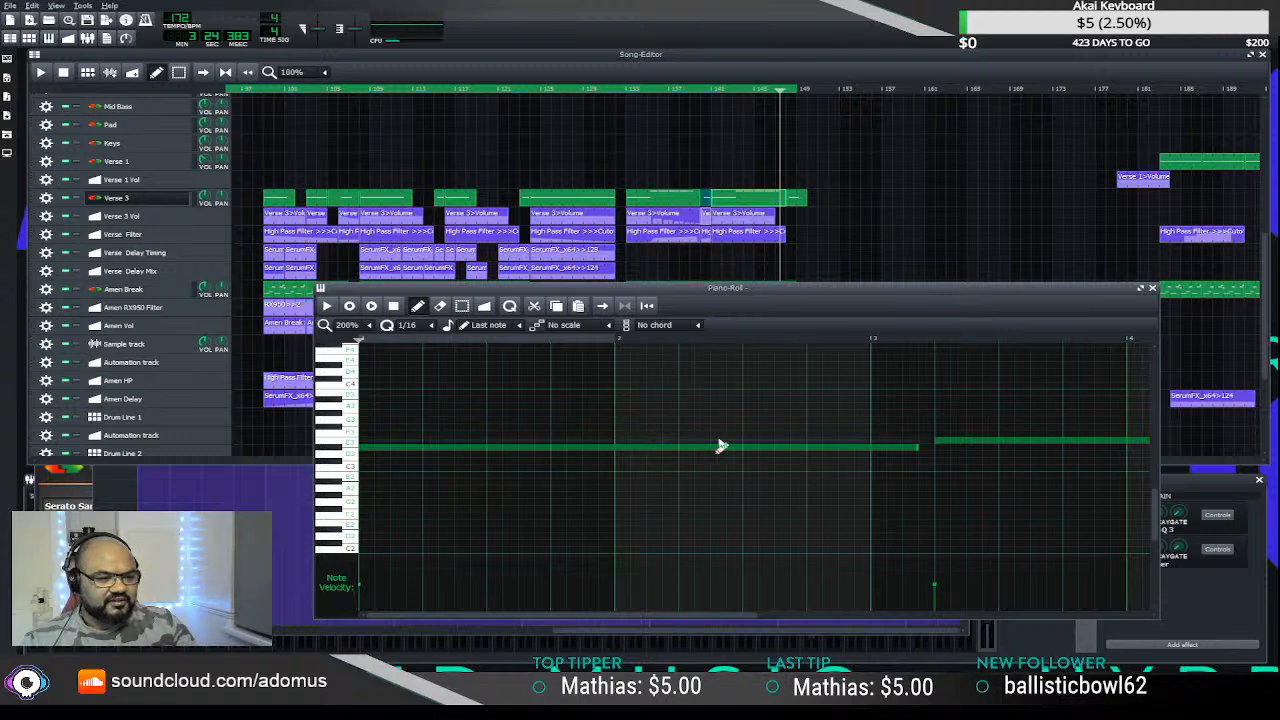
right_click(677, 441)
right_click(874, 440)
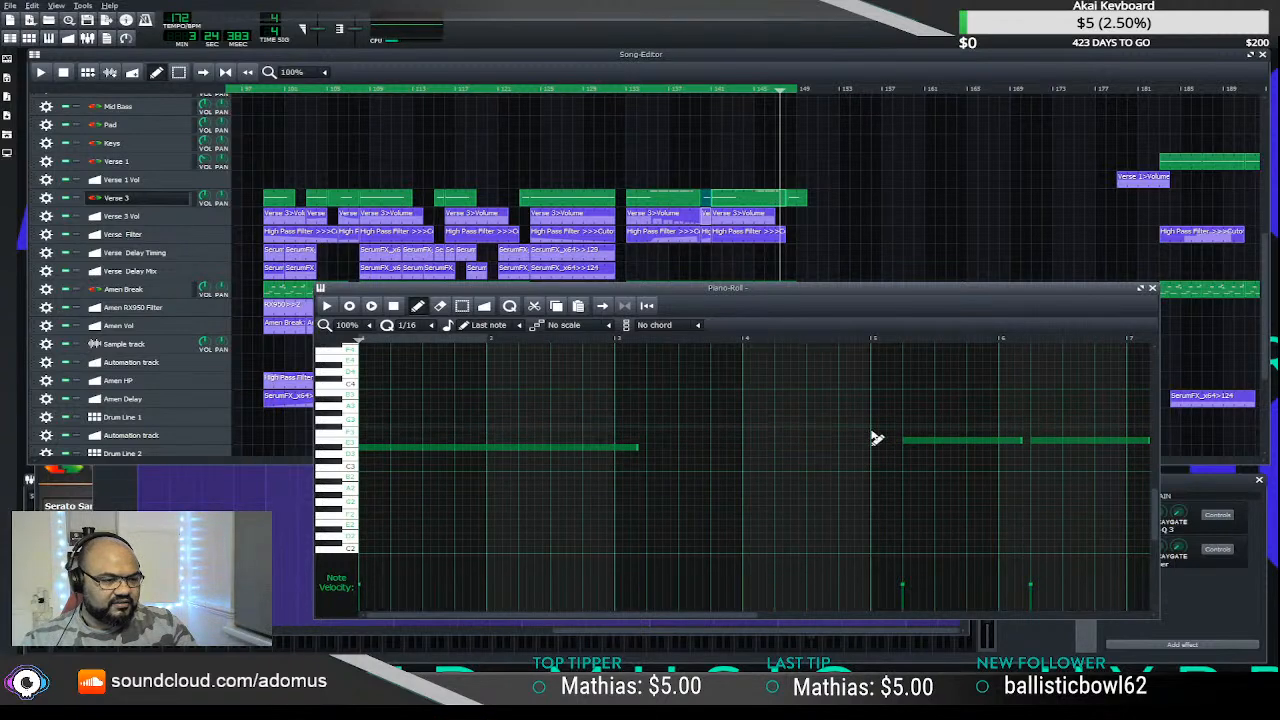
right_click(1089, 440)
right_click(960, 441)
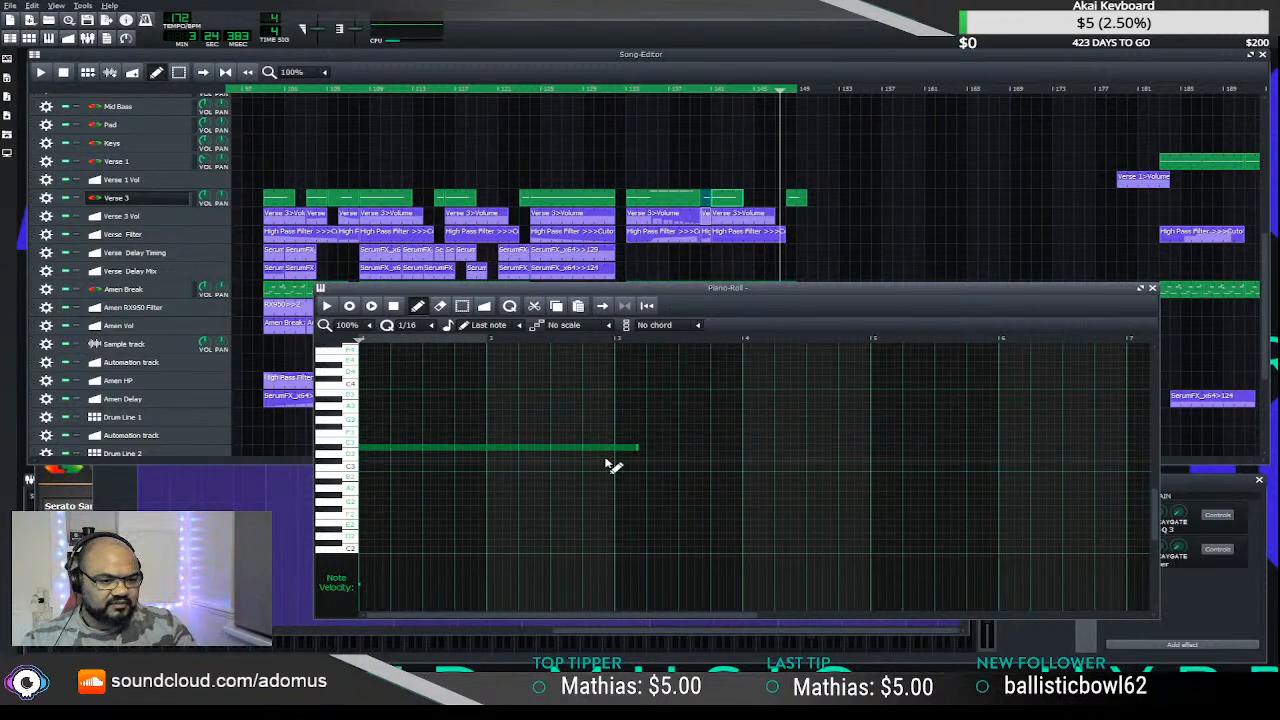
- Shorten the remaining note in the bar 141 clip to slightly under one bar, previewing the result
drag(640, 450, 516, 455)
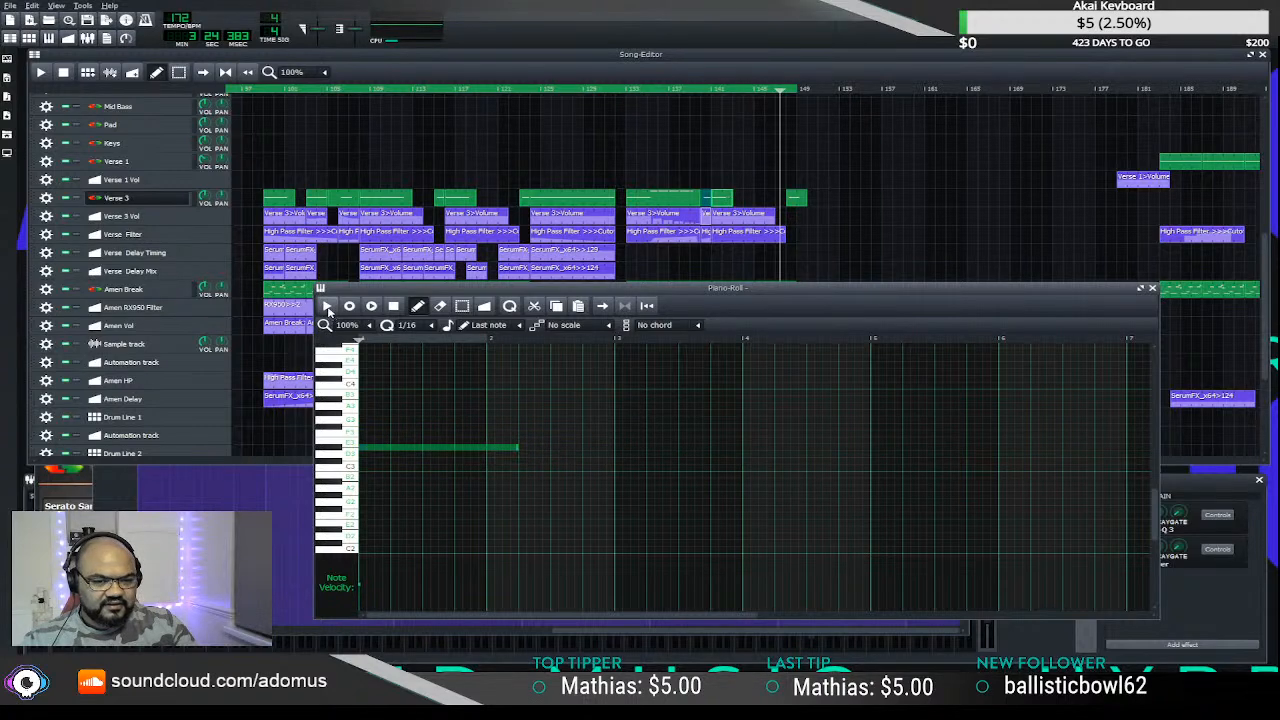
key(space)
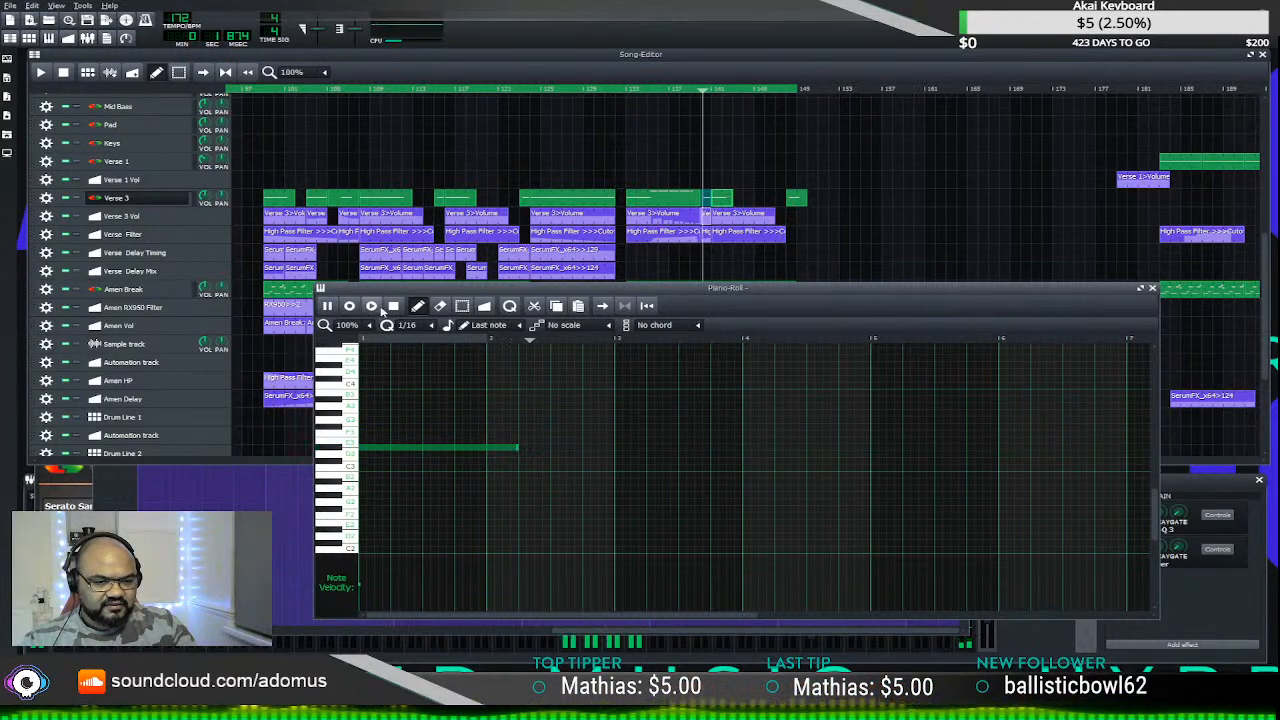
click(392, 306)
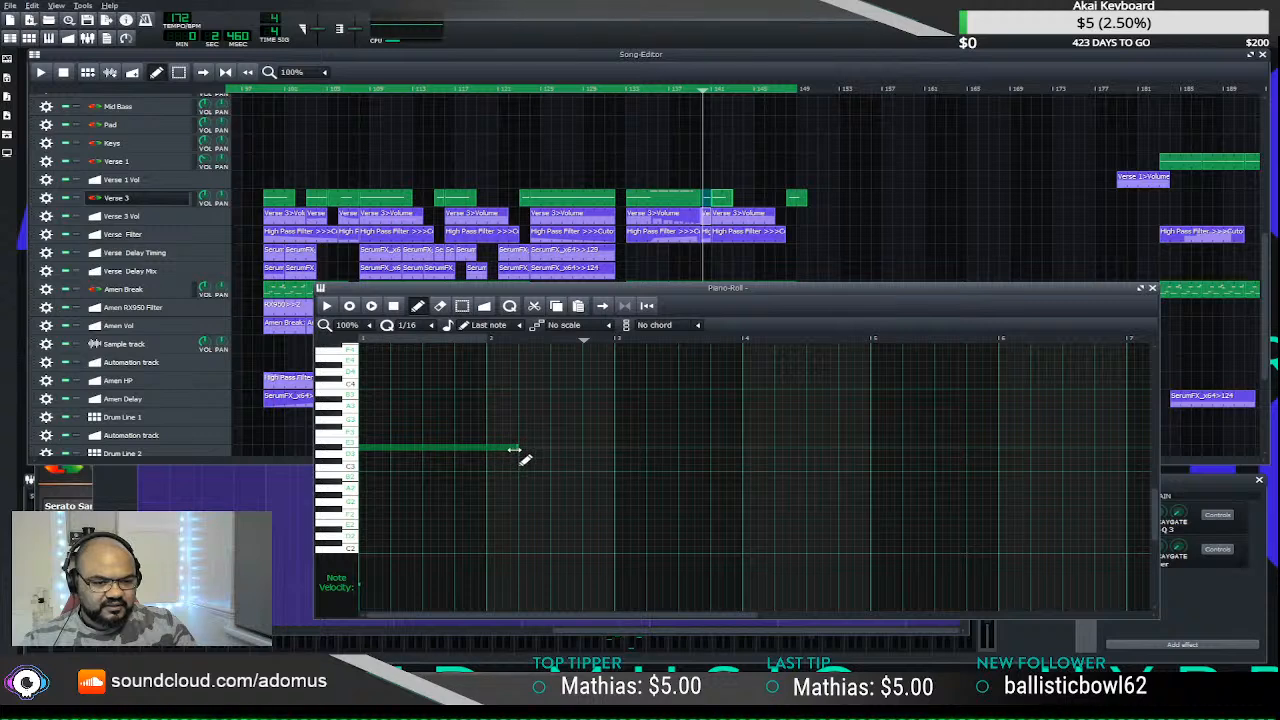
drag(516, 452, 487, 452)
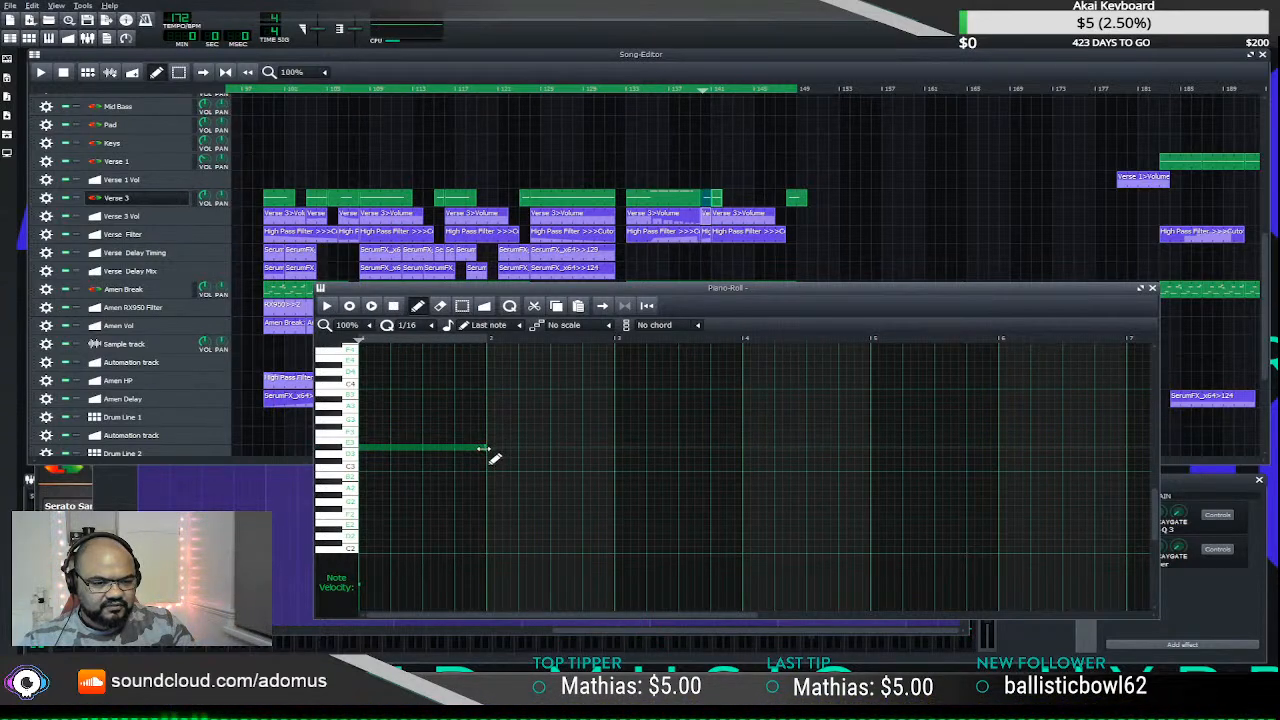
drag(487, 449, 462, 452)
click(327, 305)
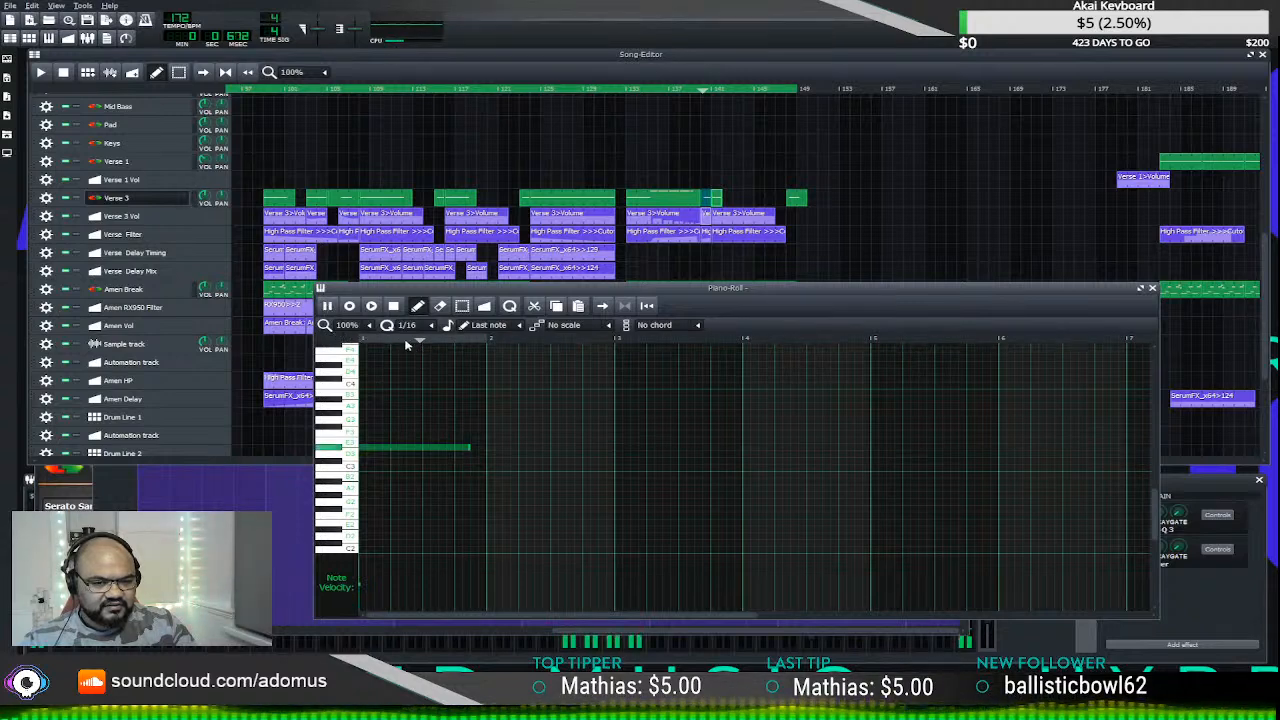
- Trim the note further to about 11/16 of a bar, previewing the clip at each length
drag(470, 448, 466, 447)
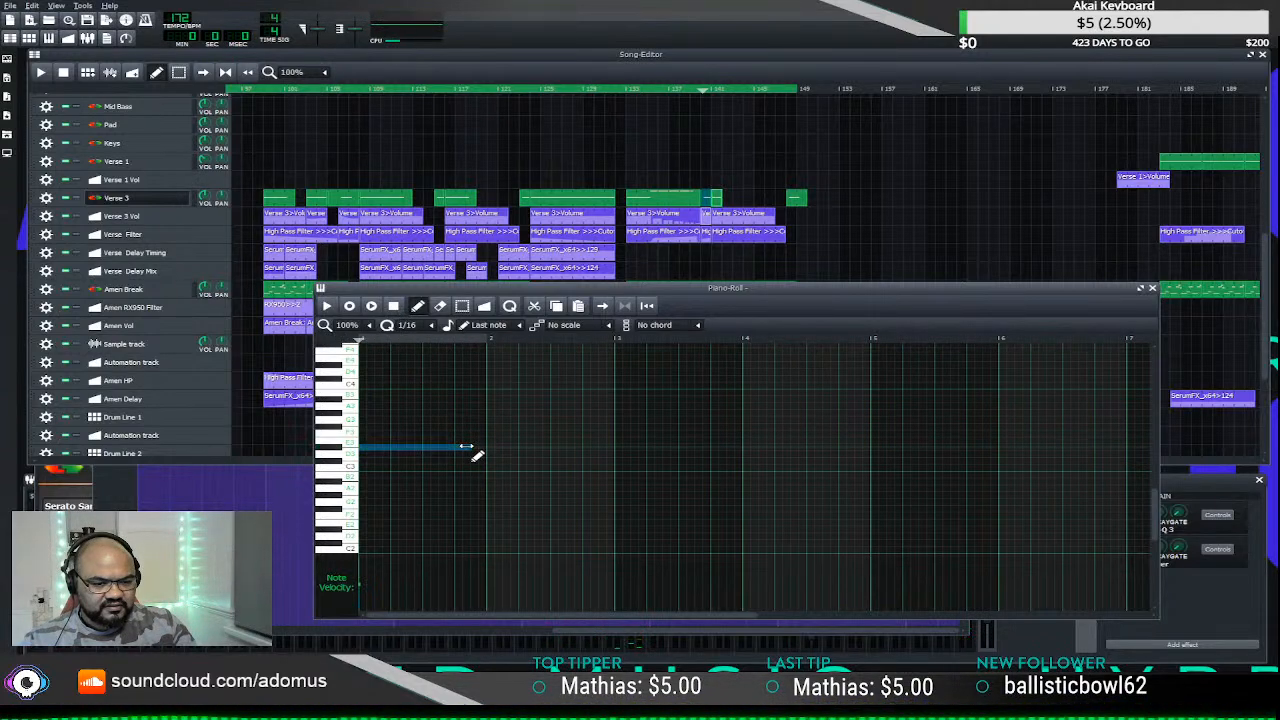
key(space)
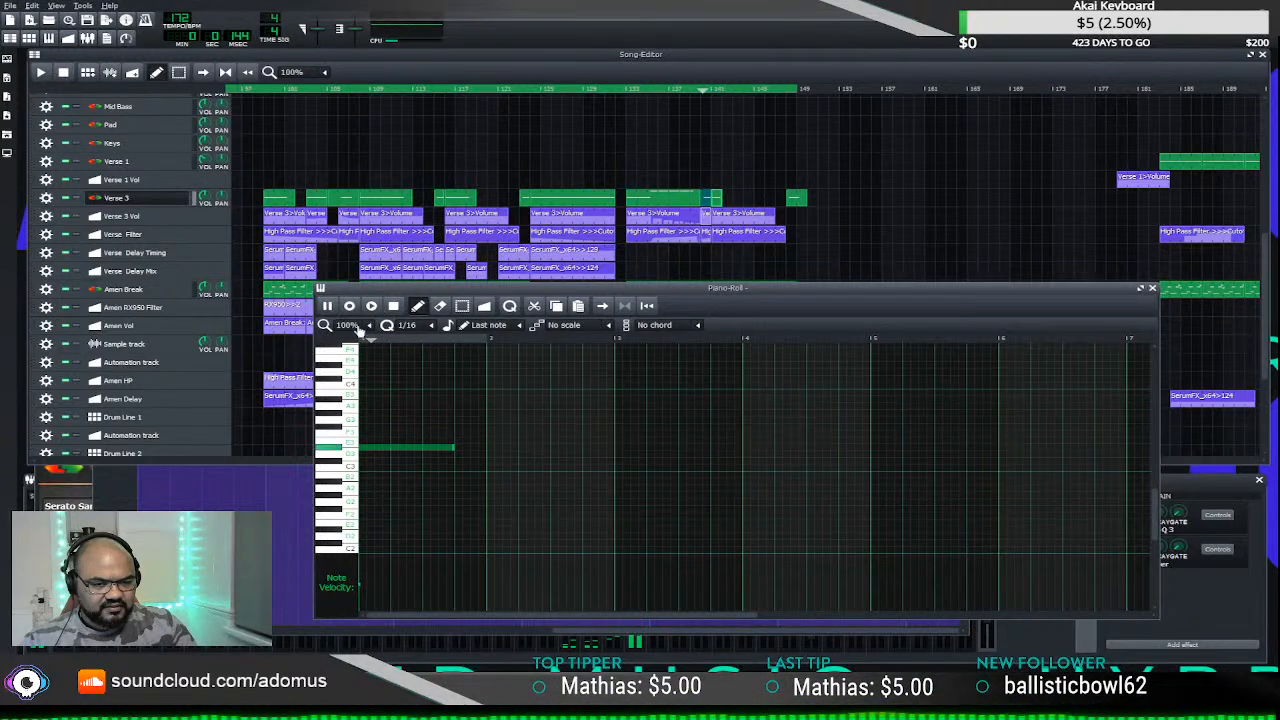
key(space)
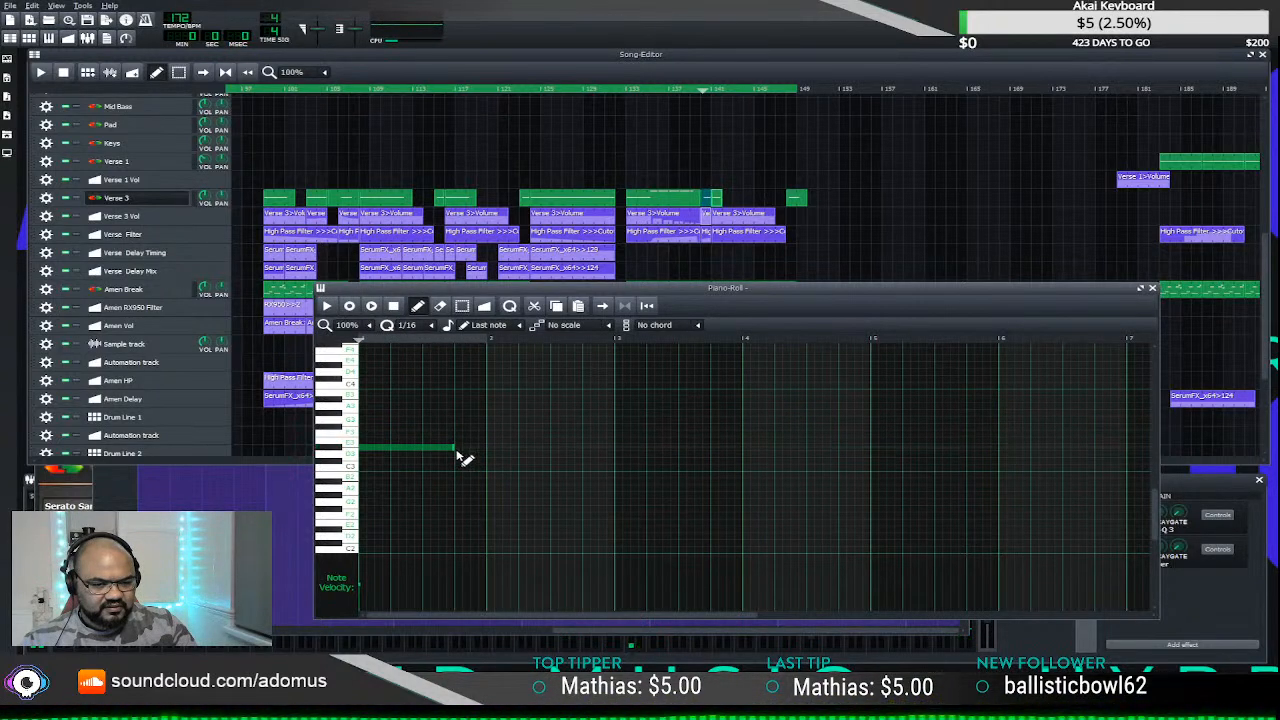
click(327, 305)
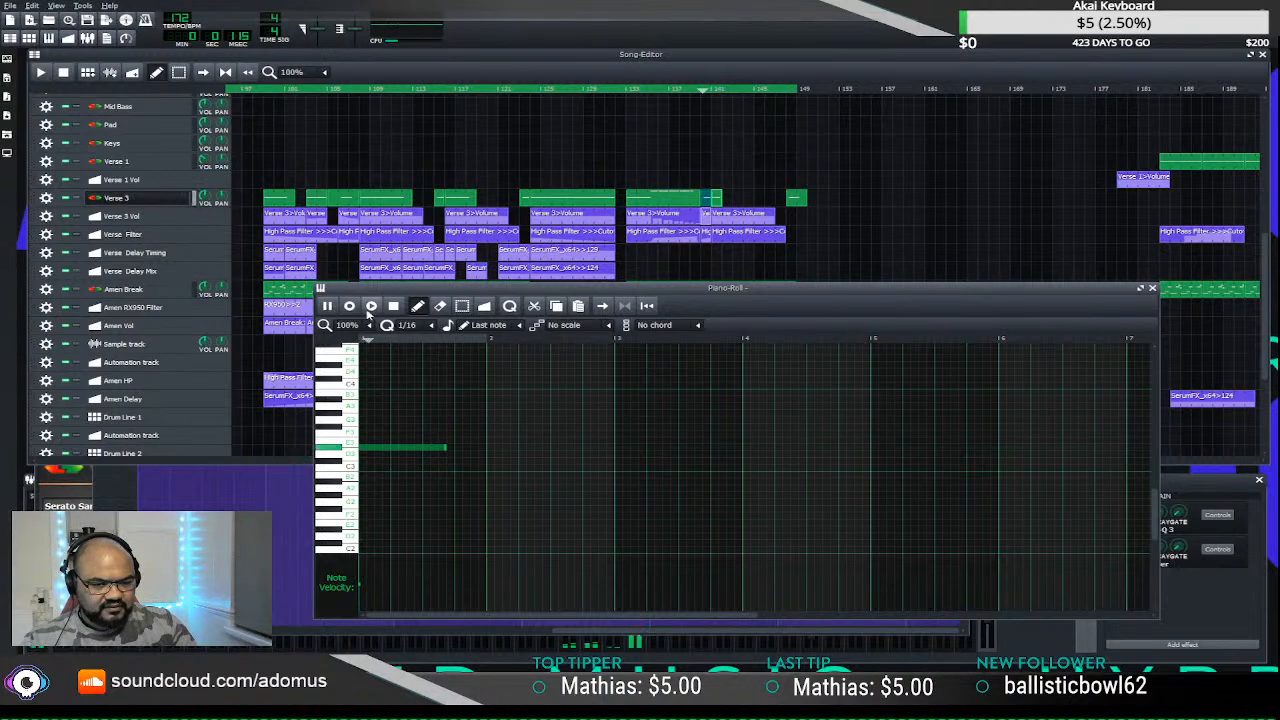
click(394, 308)
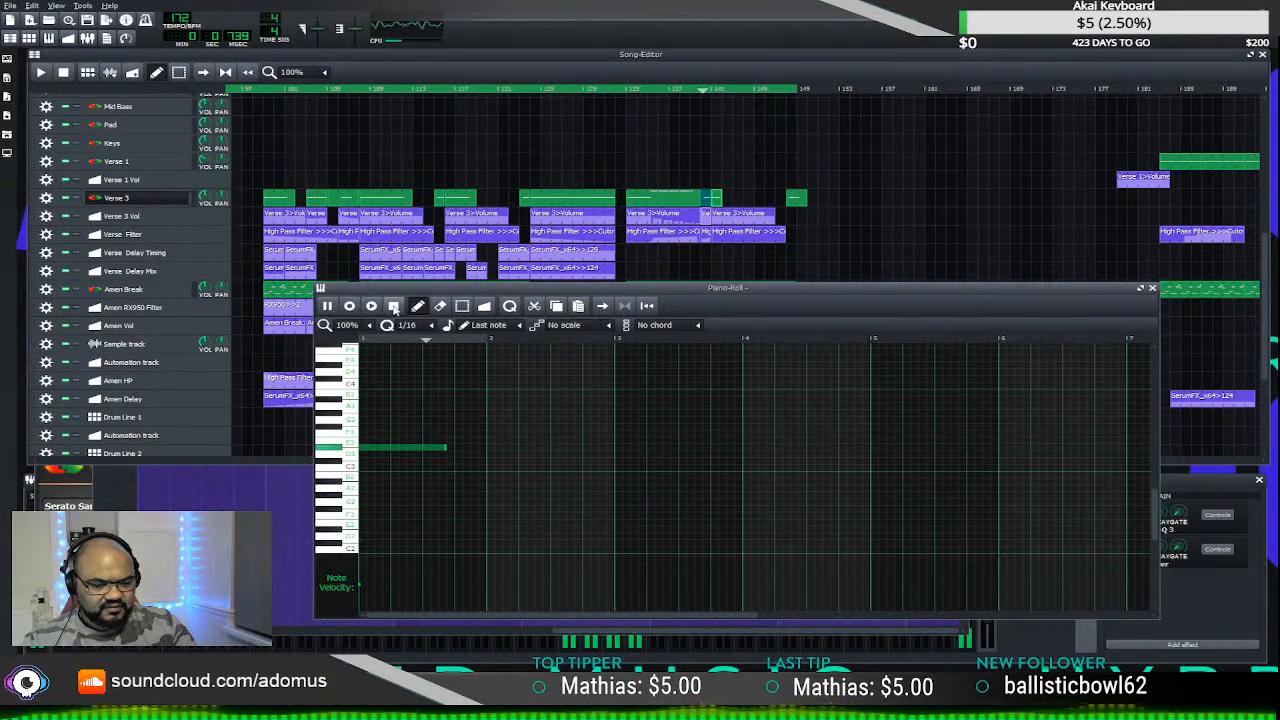
- Set the note quantization to 1/32, extend the note to about 23/32 of a bar and preview it
scroll(512, 437, up, 1)
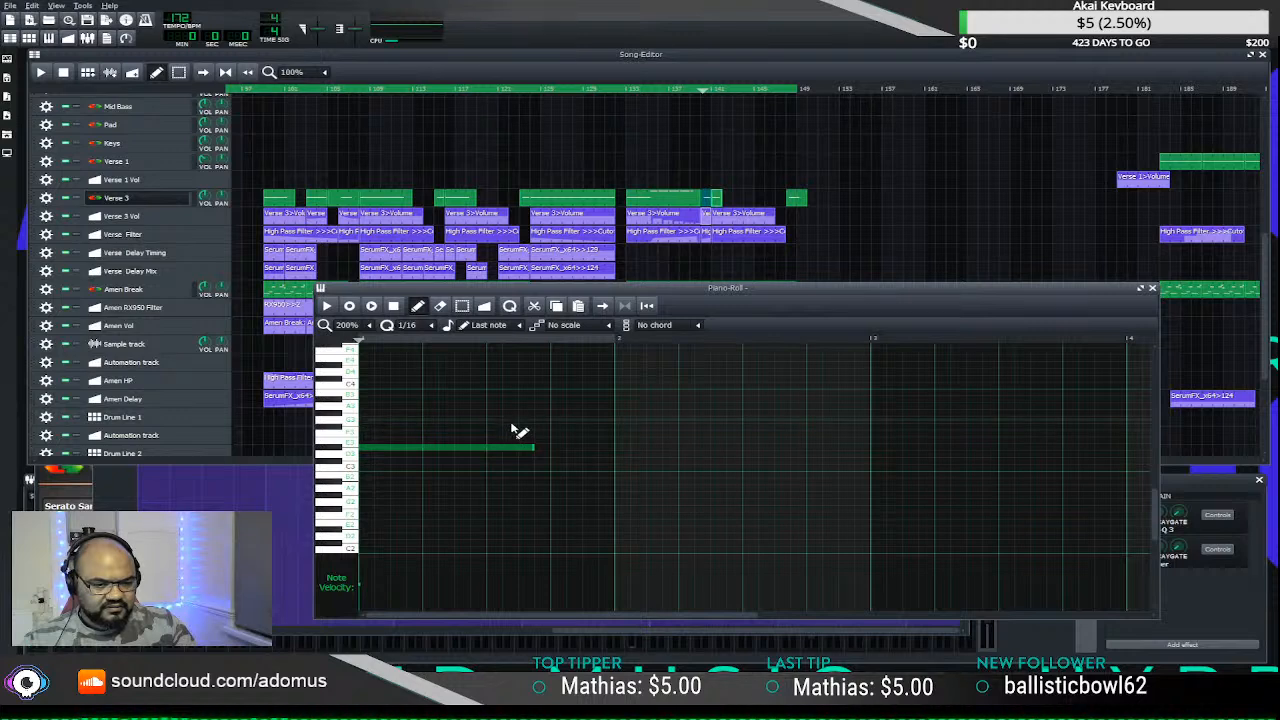
scroll(432, 325, down, 1)
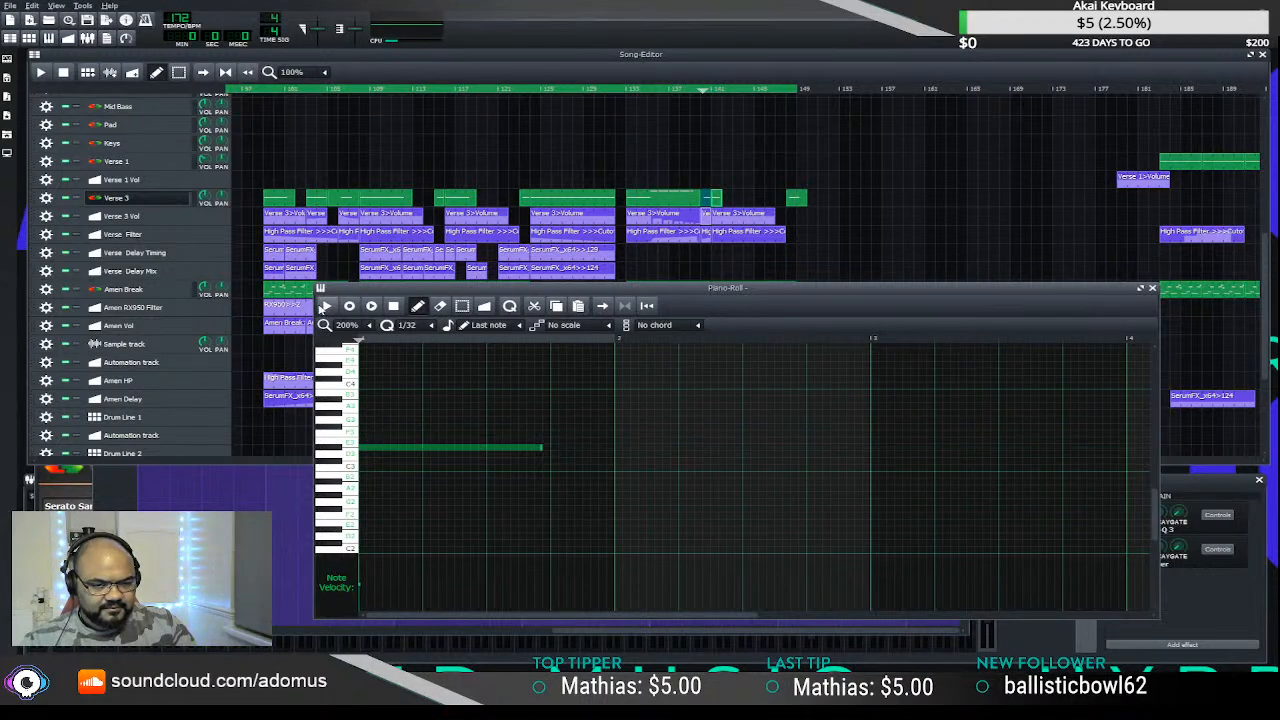
click(324, 307)
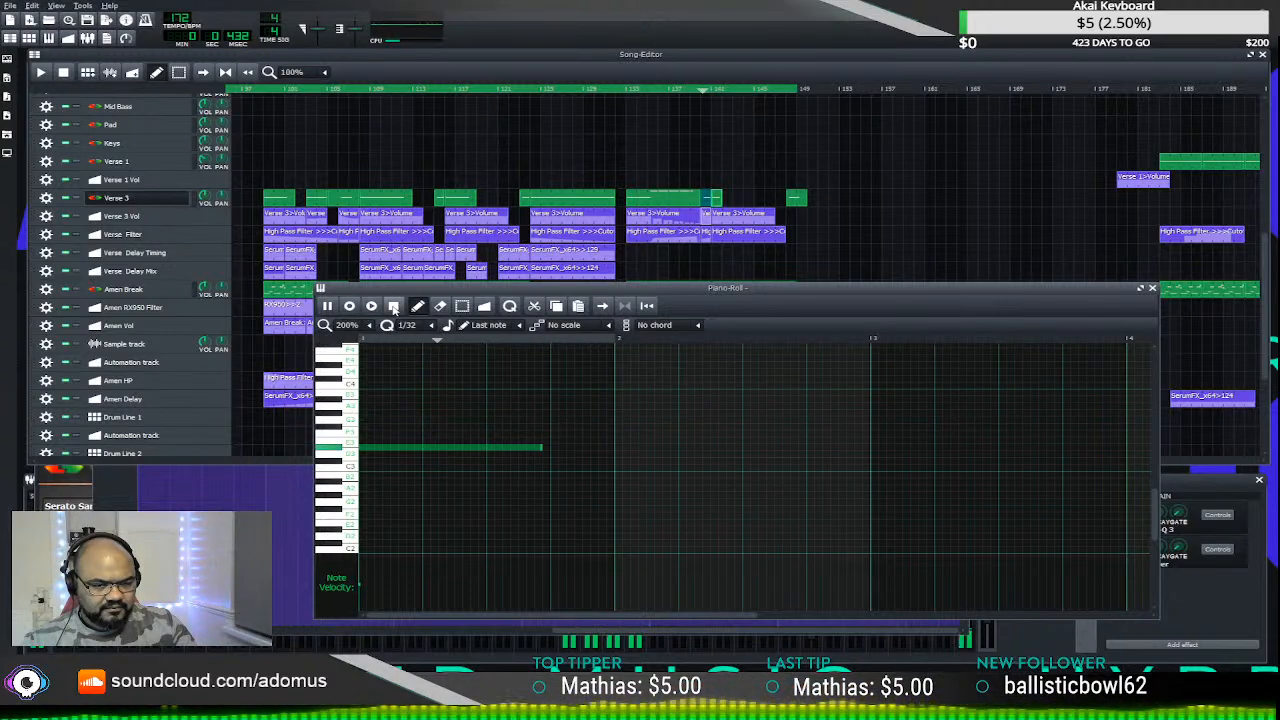
click(394, 307)
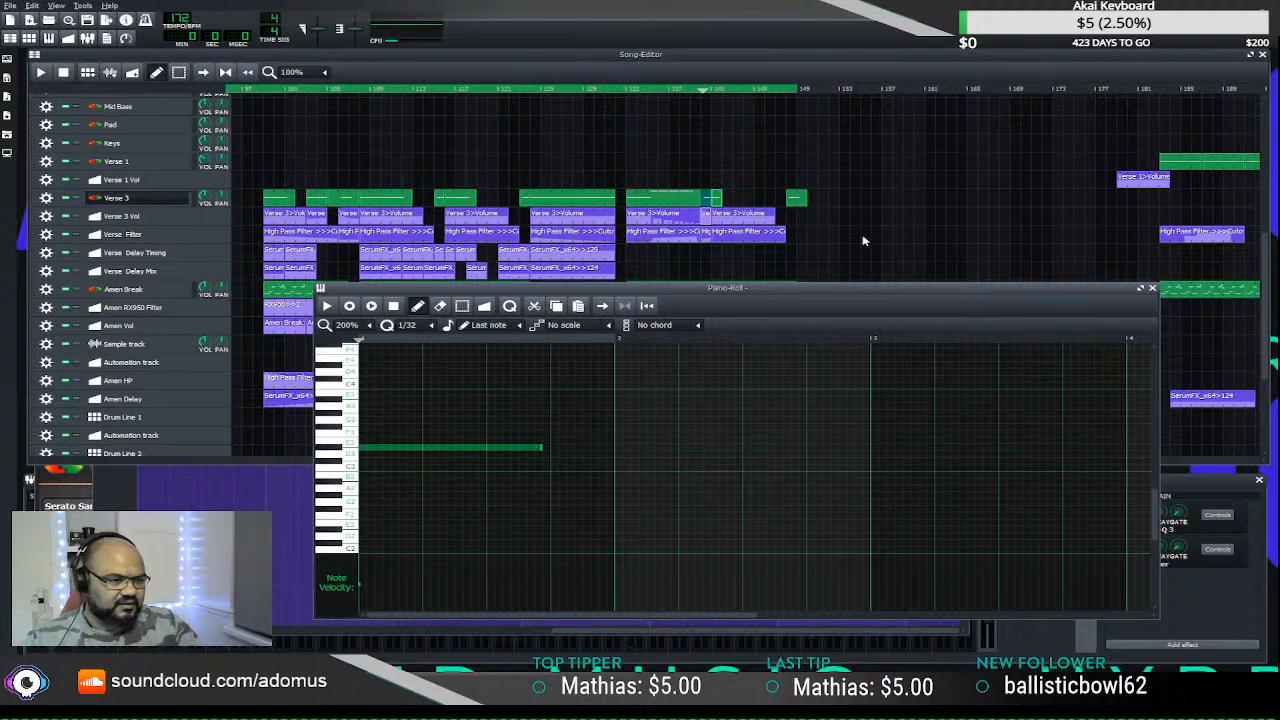
- Preview the short Verse 3 clip at bar 148 in the piano roll and move it to bar 144
click(779, 91)
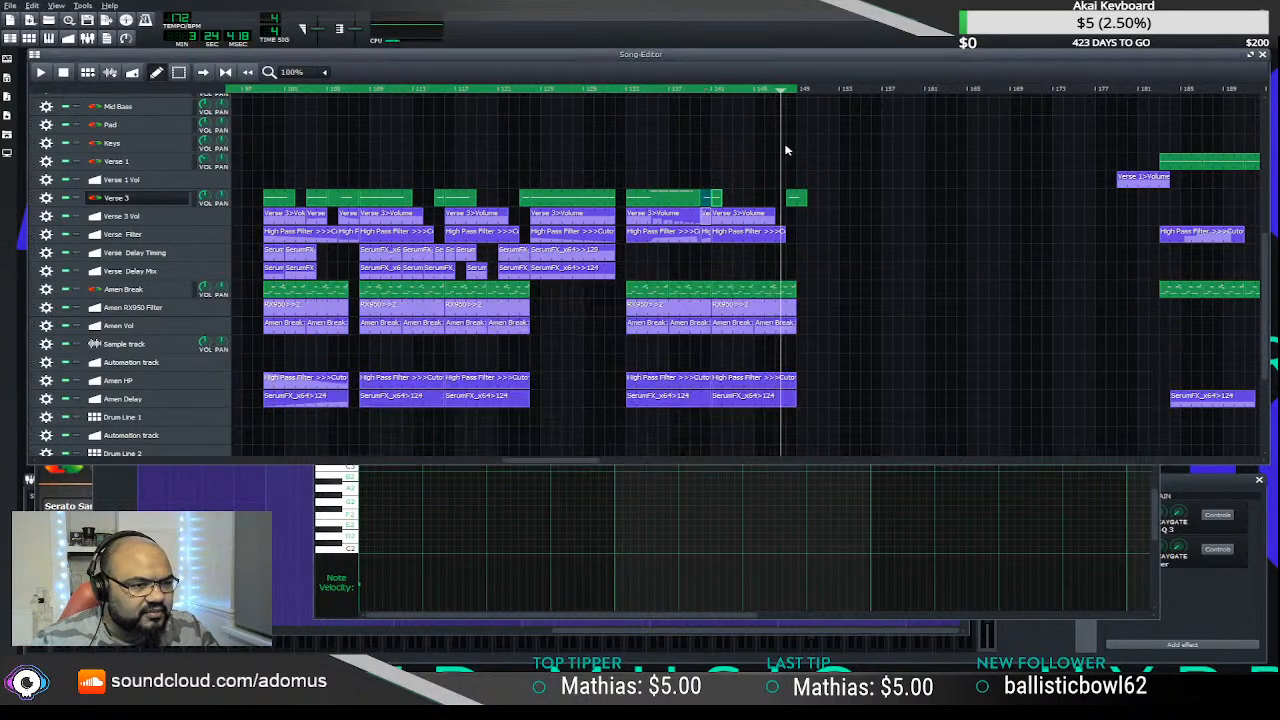
double_click(798, 201)
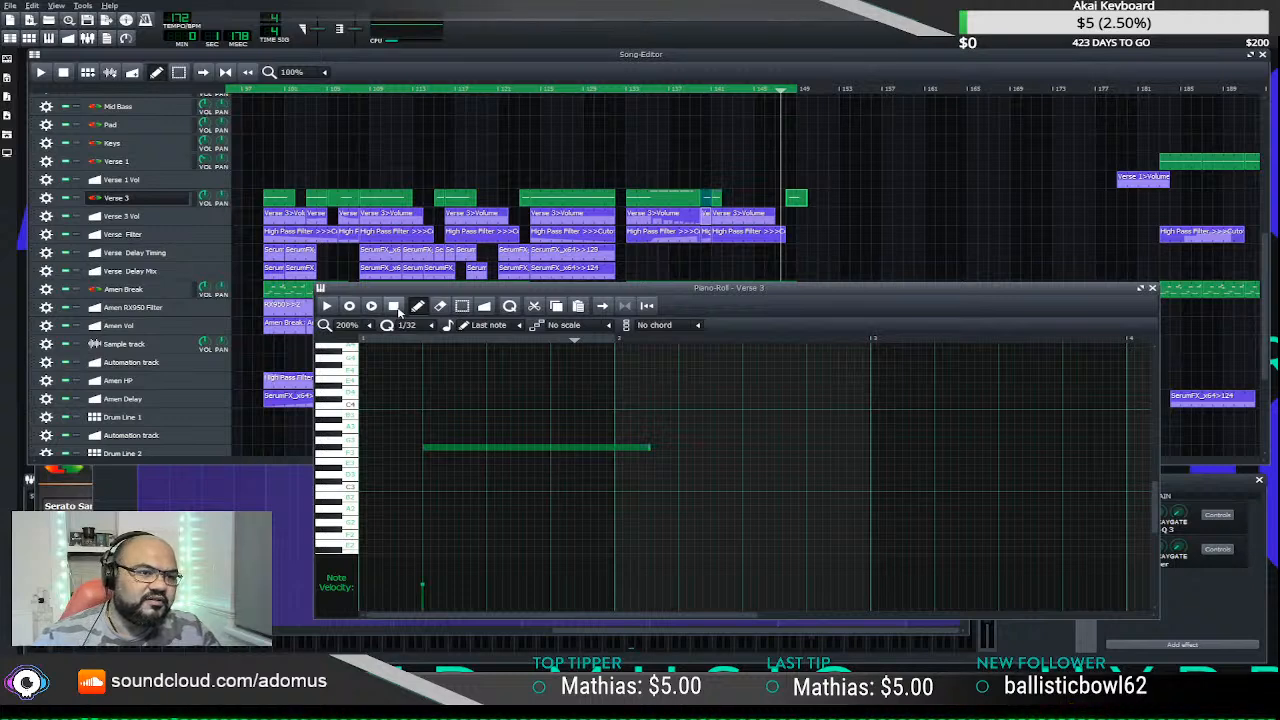
drag(796, 198, 754, 198)
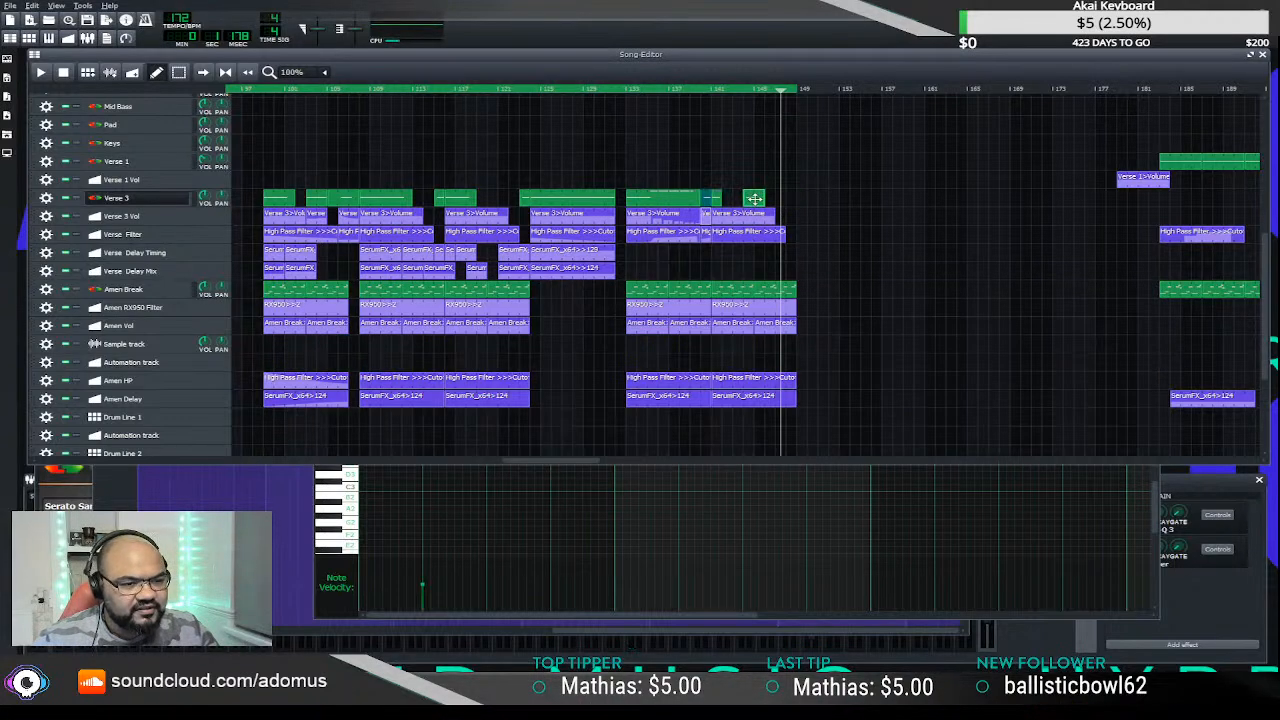
- Play the song from bar 140, try the short Verse 3 clip at bar 142 and place it at bar 147
click(705, 92)
key(space)
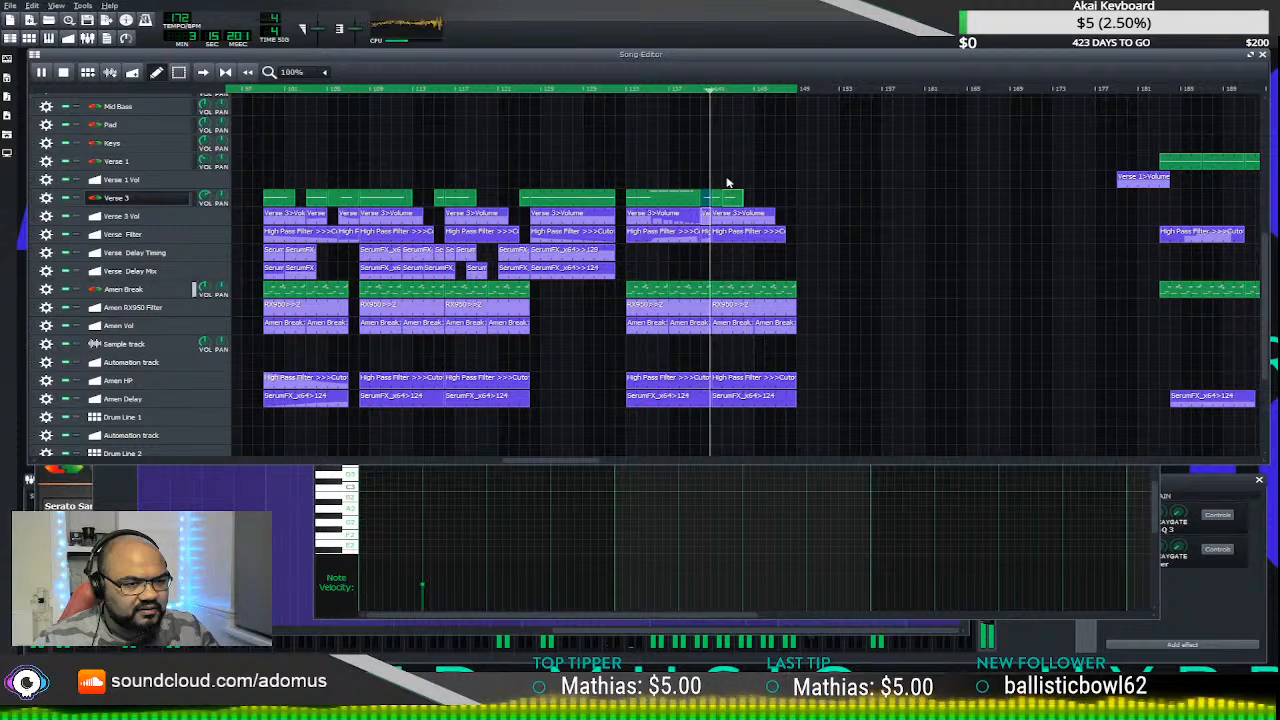
click(784, 201)
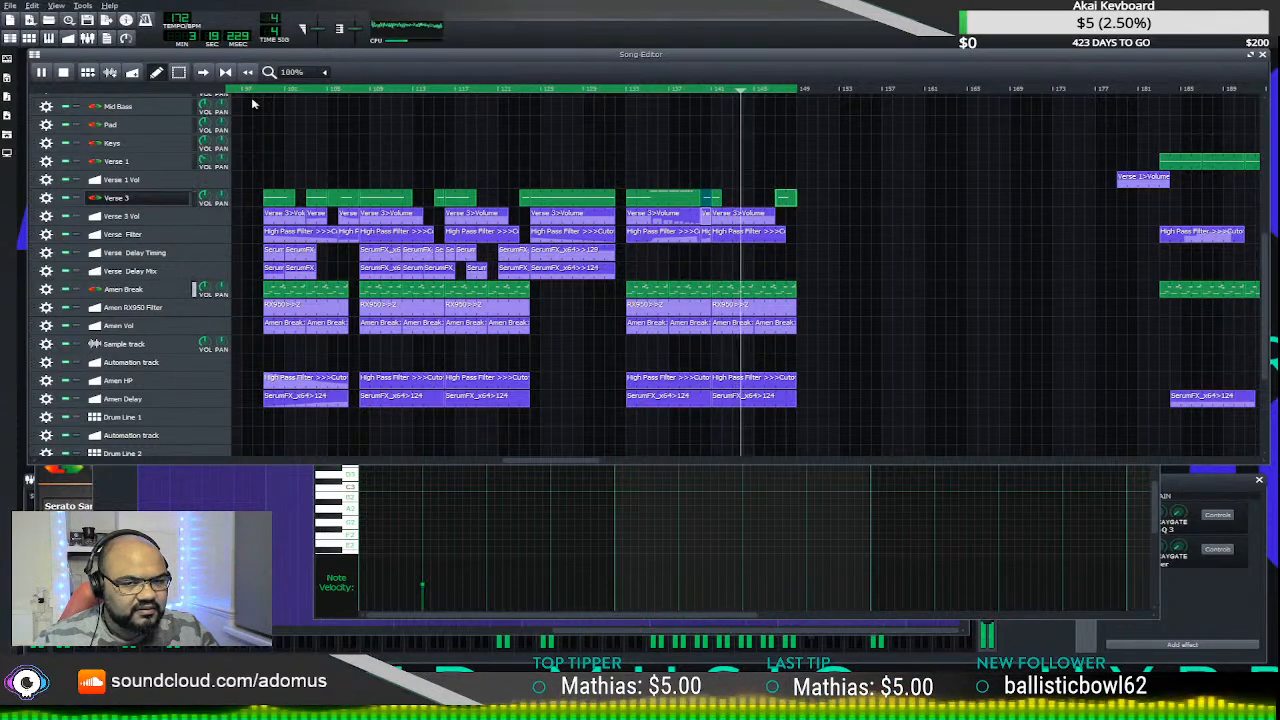
click(64, 72)
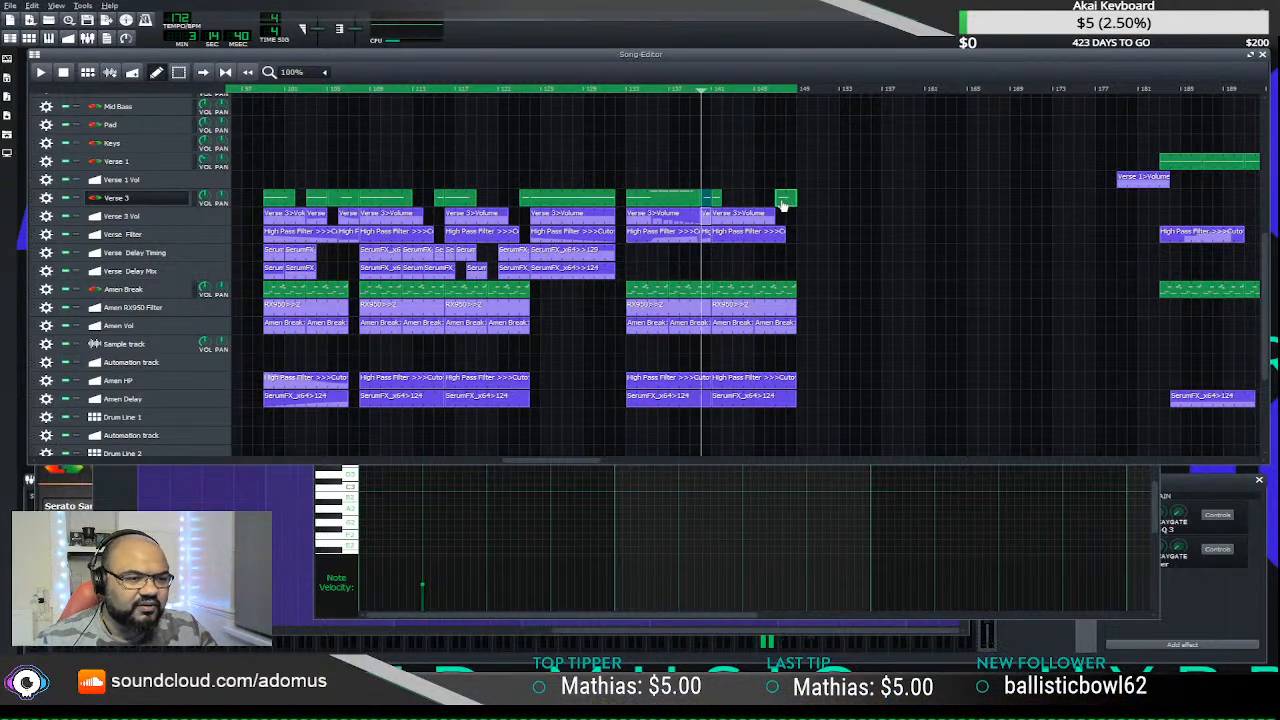
- Replace the bar 141 Verse 3 clip with a fresh copy of the bar 133 clip and delete the copy's repeated notes
double_click(716, 199)
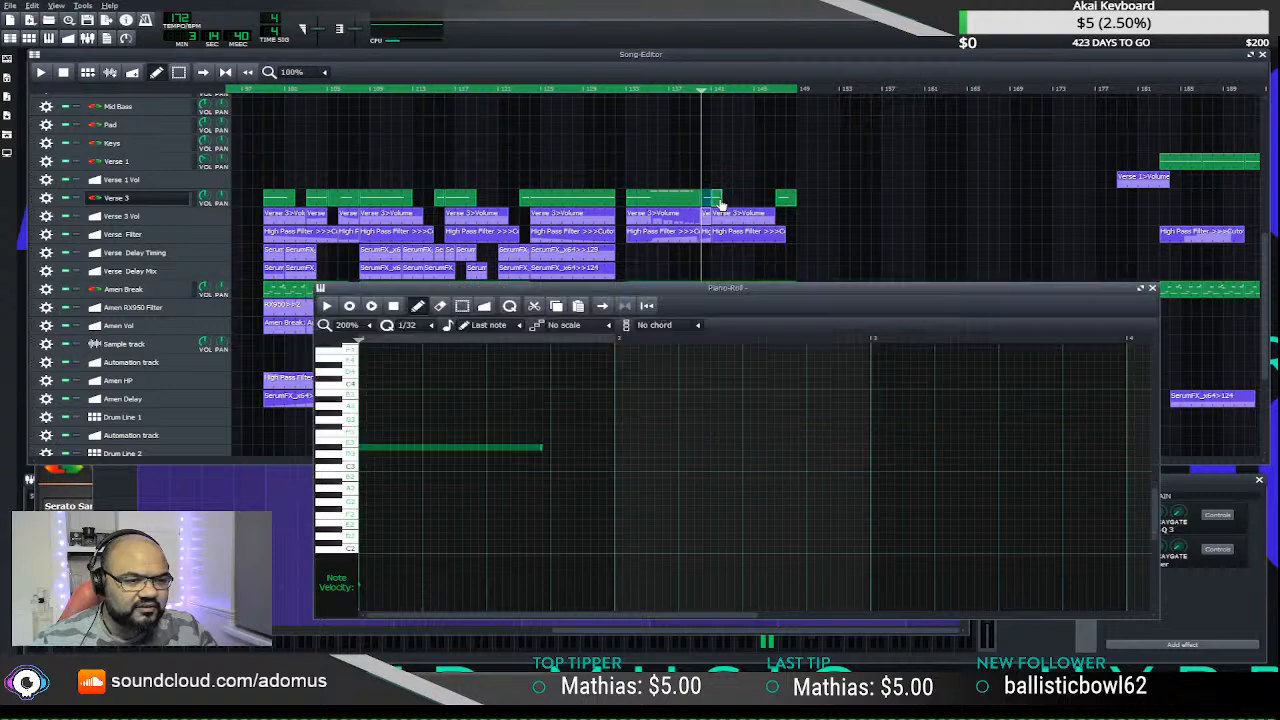
drag(635, 202, 722, 202)
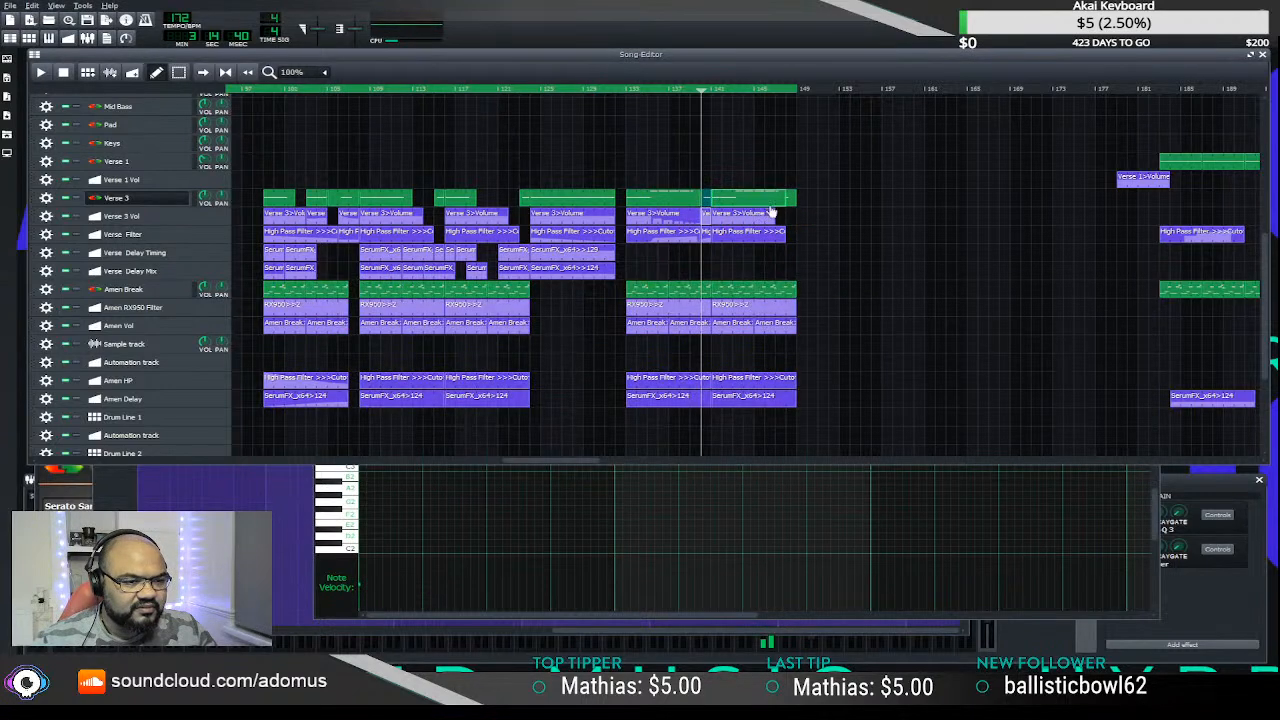
double_click(756, 202)
scroll(949, 420, down, 2)
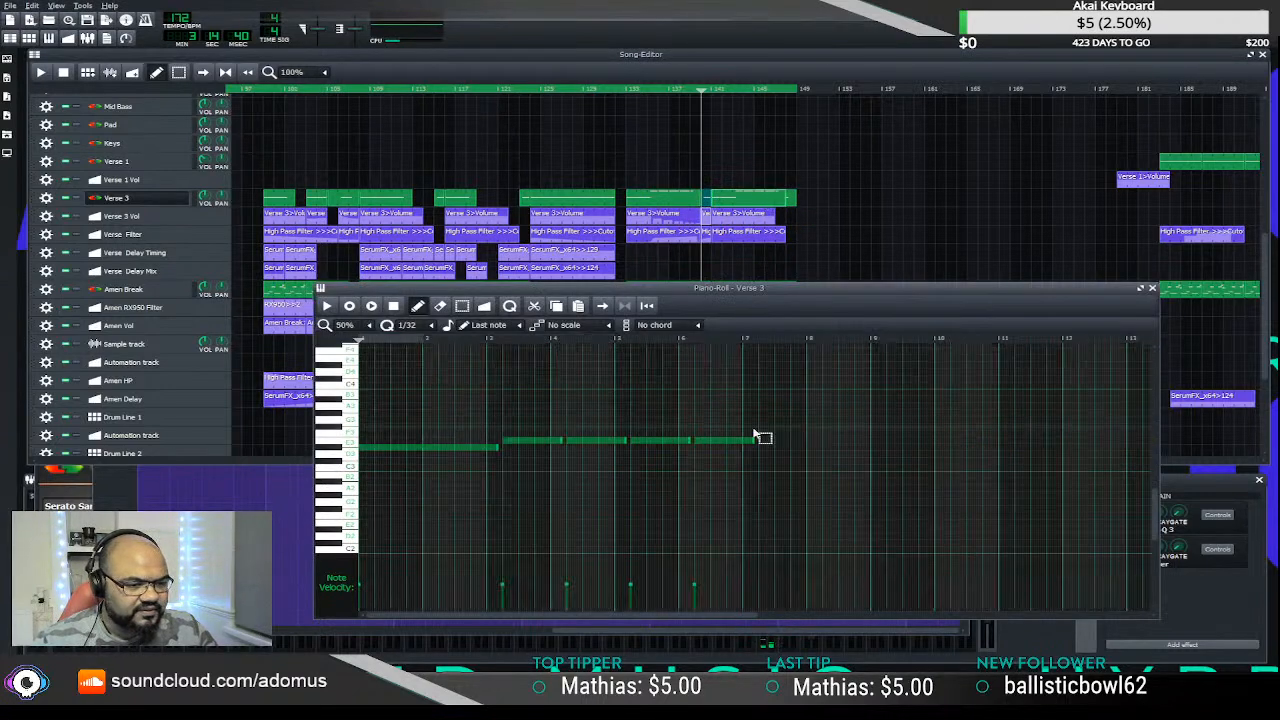
right_click(534, 442)
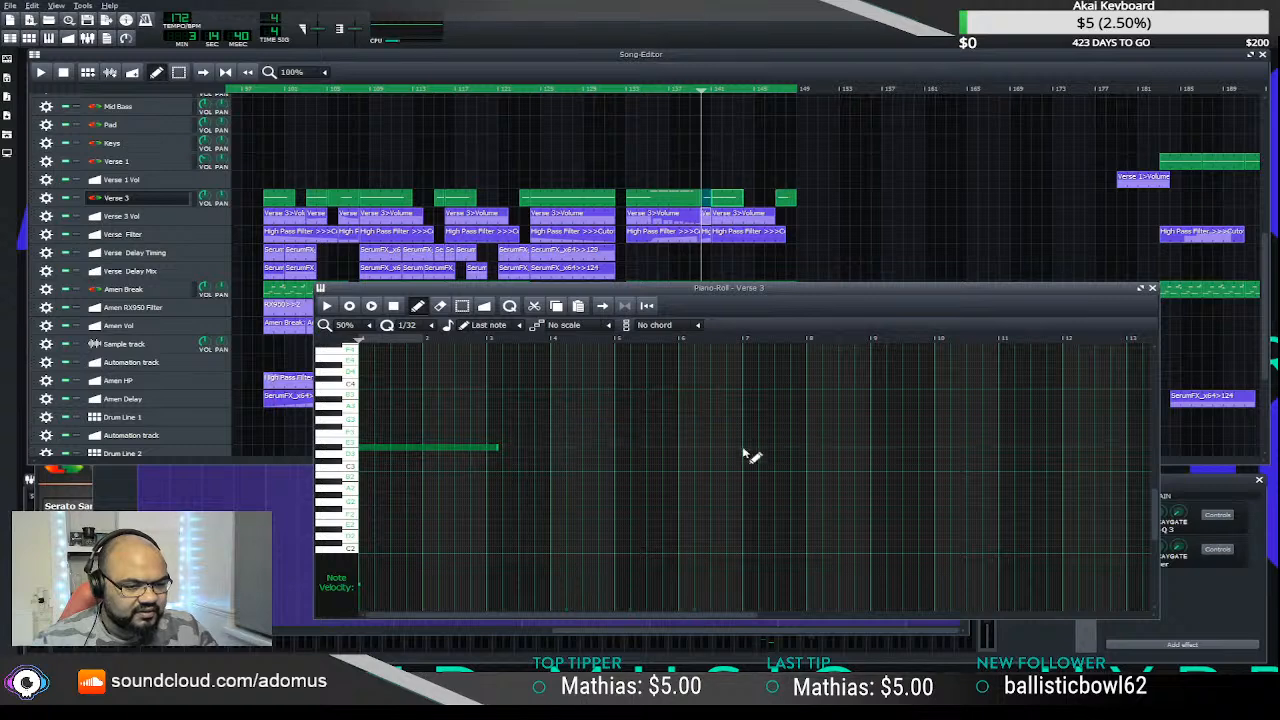
- Preview the long note left in the bar 141 Verse 3 clip and close the piano roll
click(330, 306)
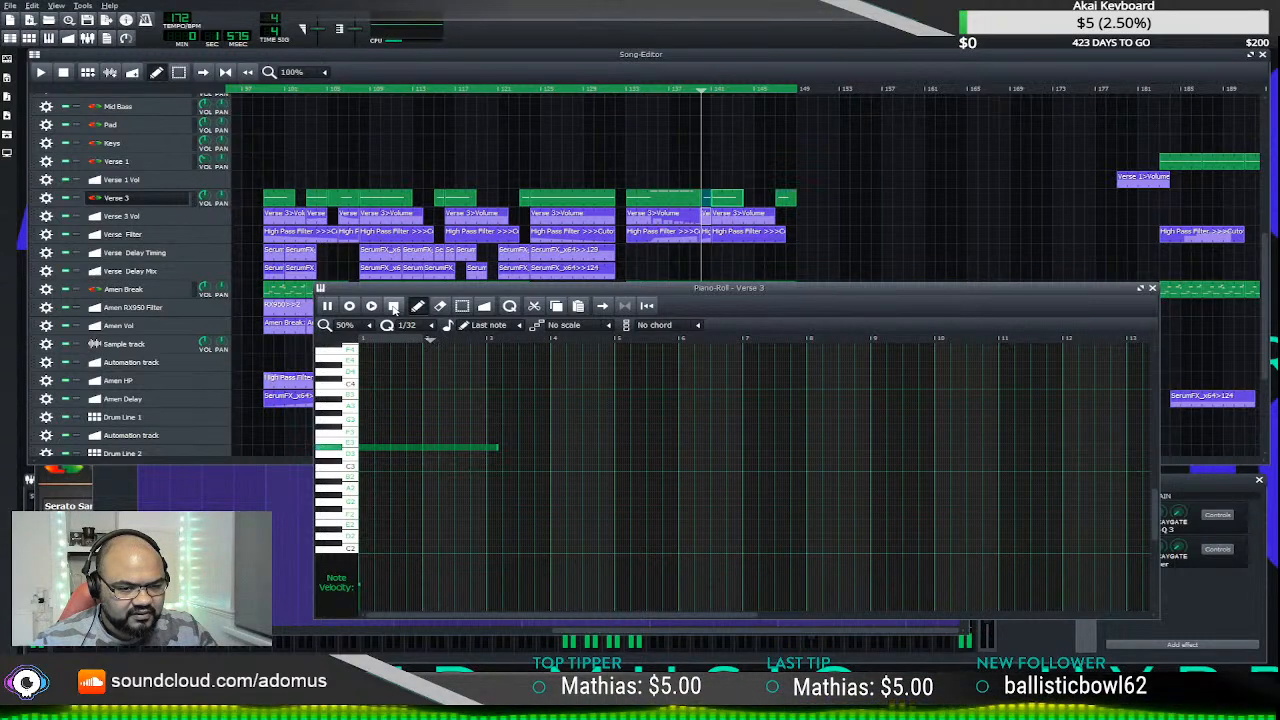
click(394, 306)
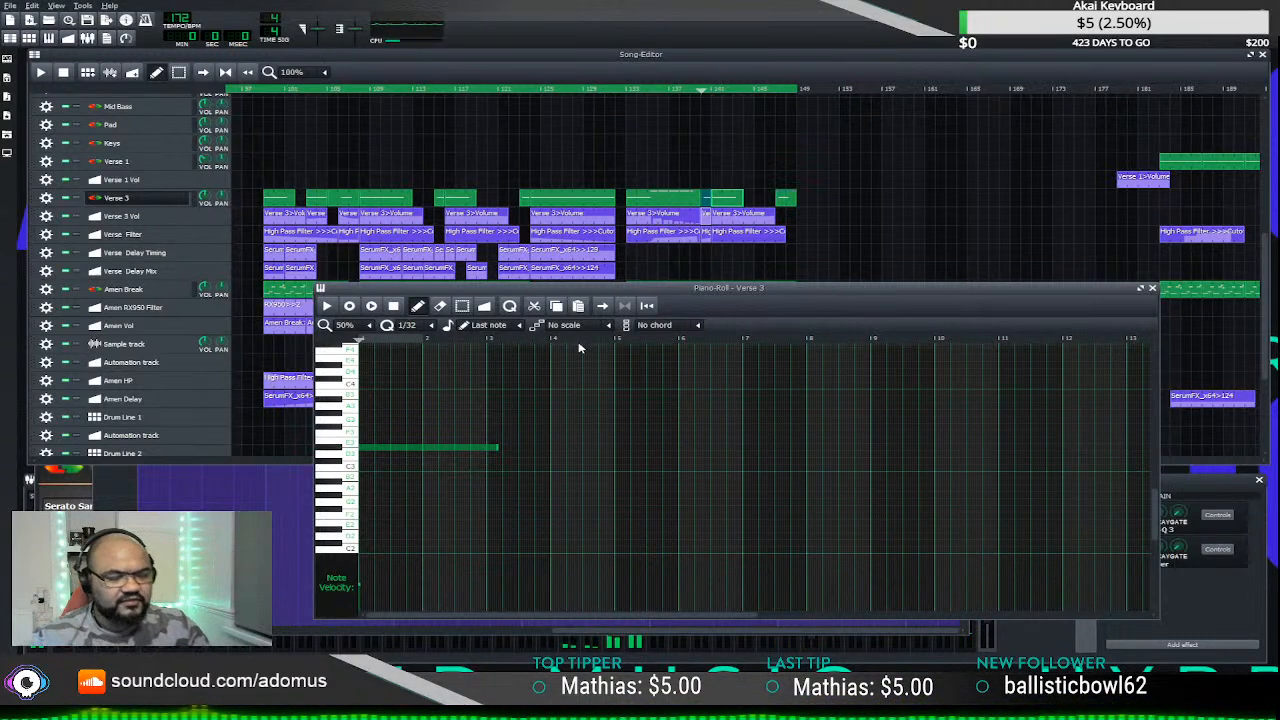
click(1152, 288)
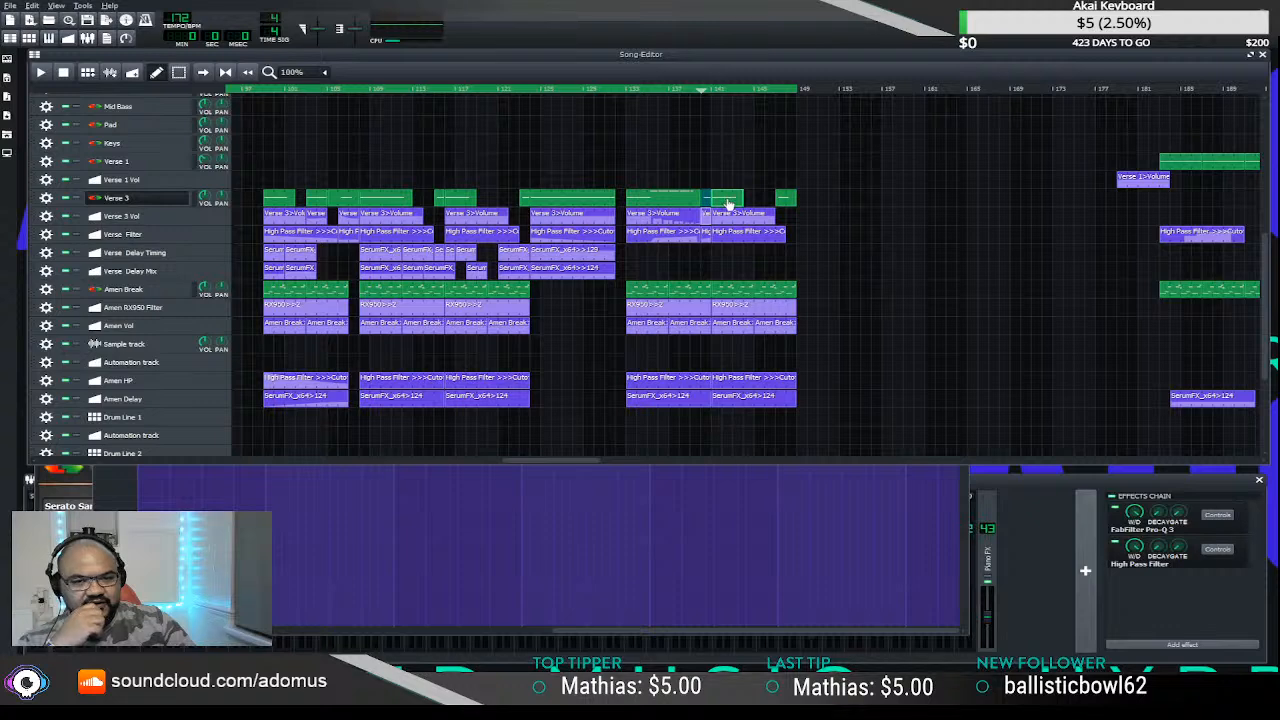
- Open the Verse 3 instrument and audition the pad 4 and pad 5 slices in Serato Sample
click(160, 198)
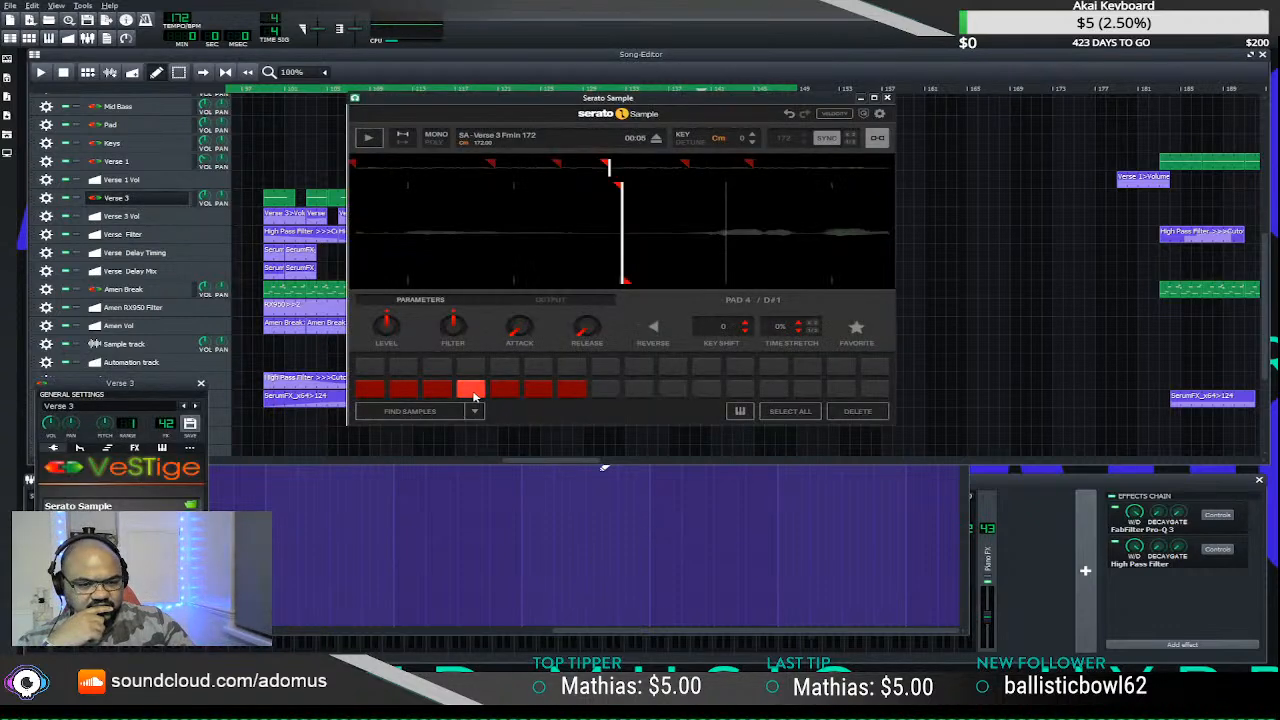
click(470, 390)
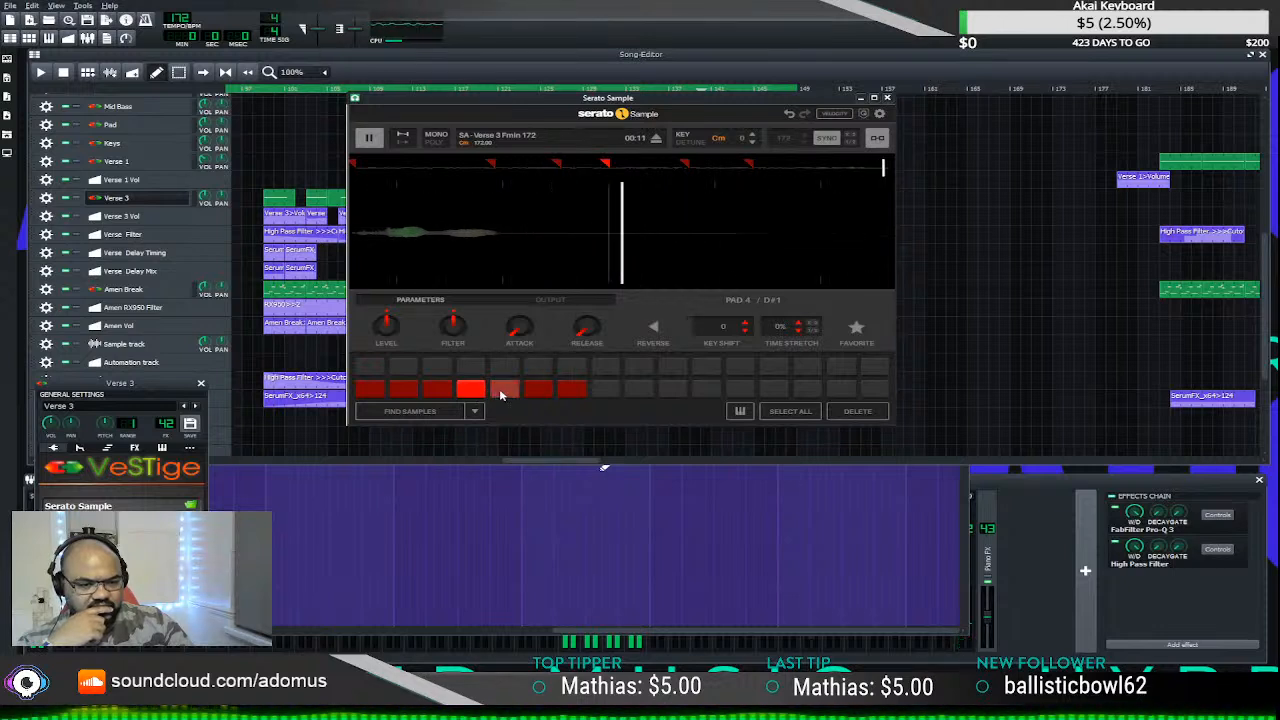
click(503, 390)
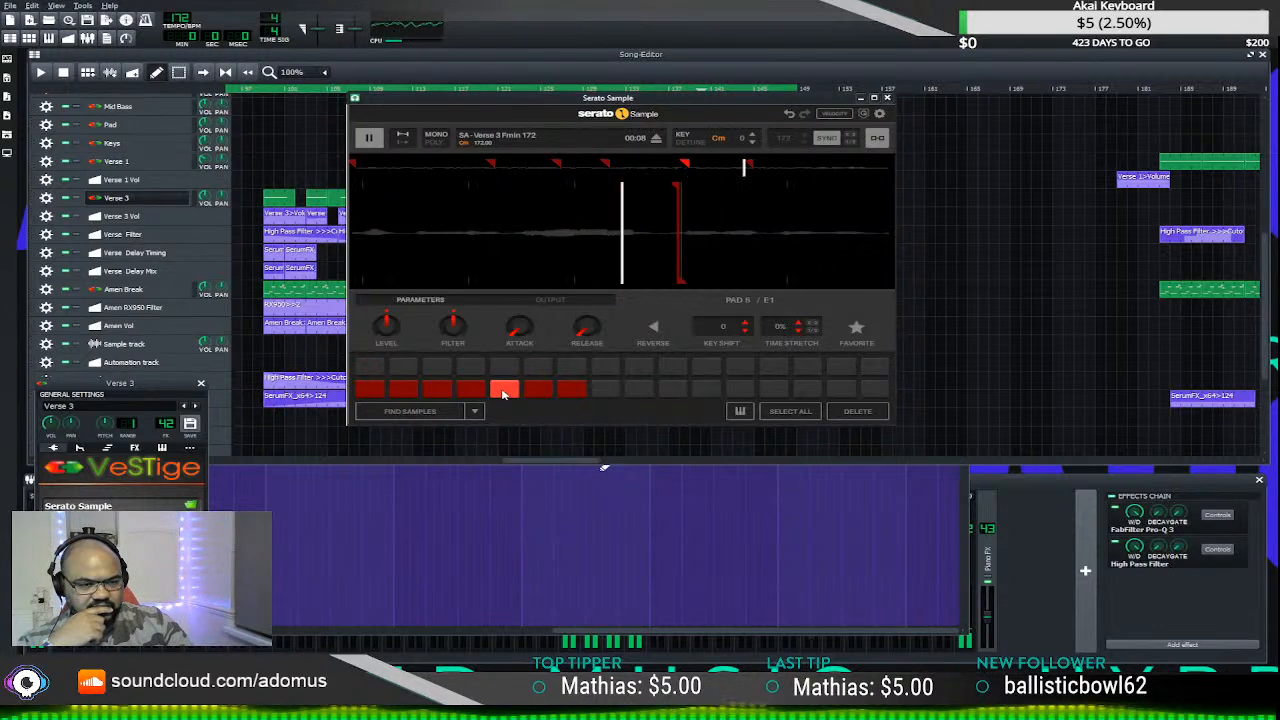
click(503, 393)
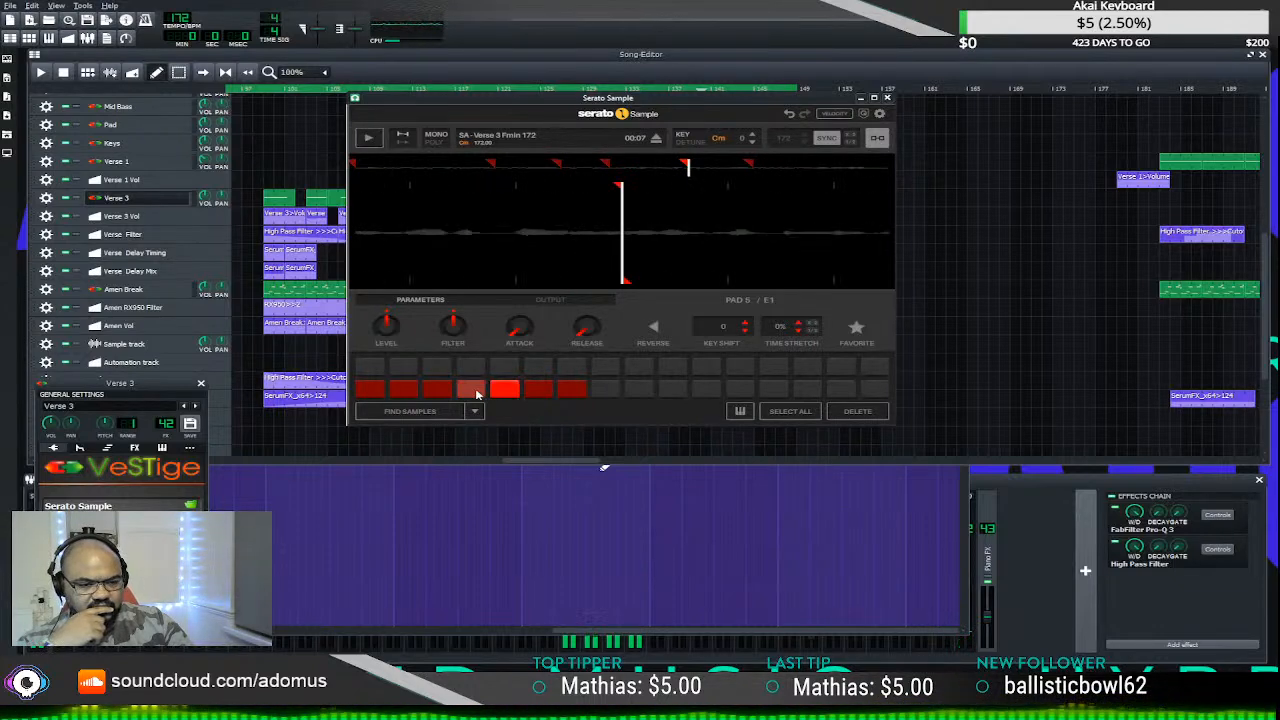
click(471, 390)
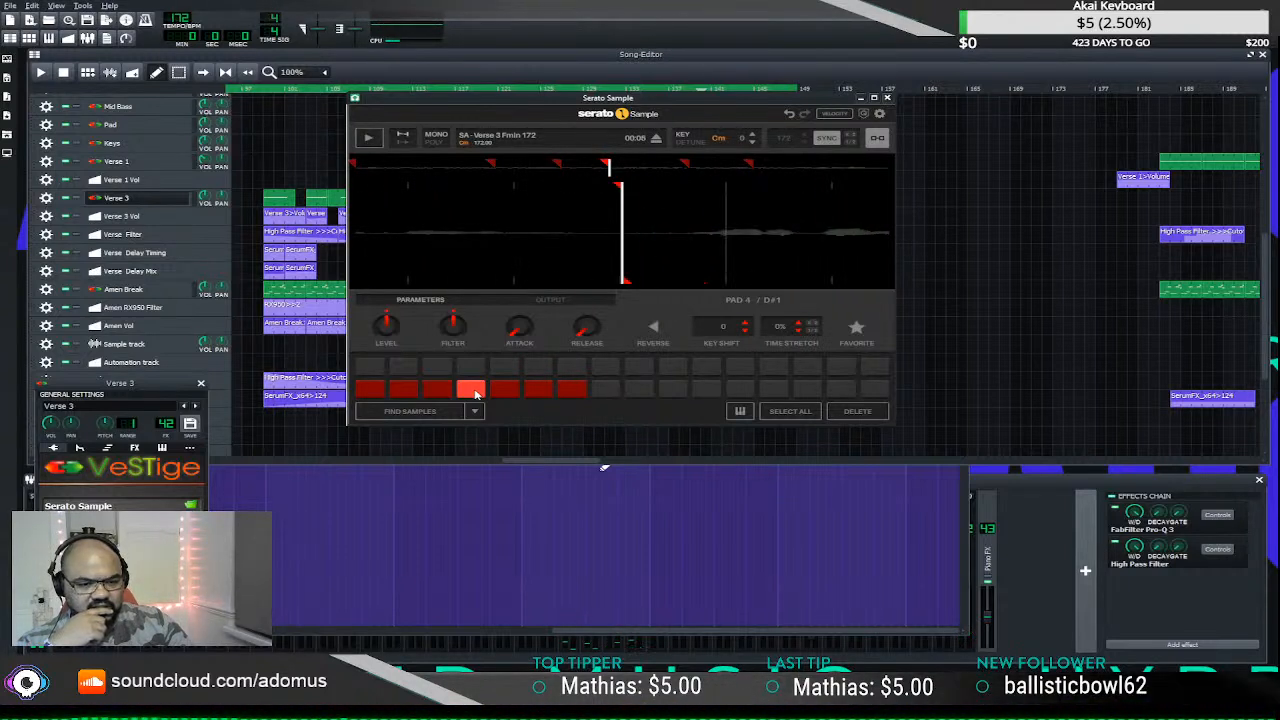
- Audition the pad 4 slice again, close Serato Sample and listen to the song from bar 140
click(471, 390)
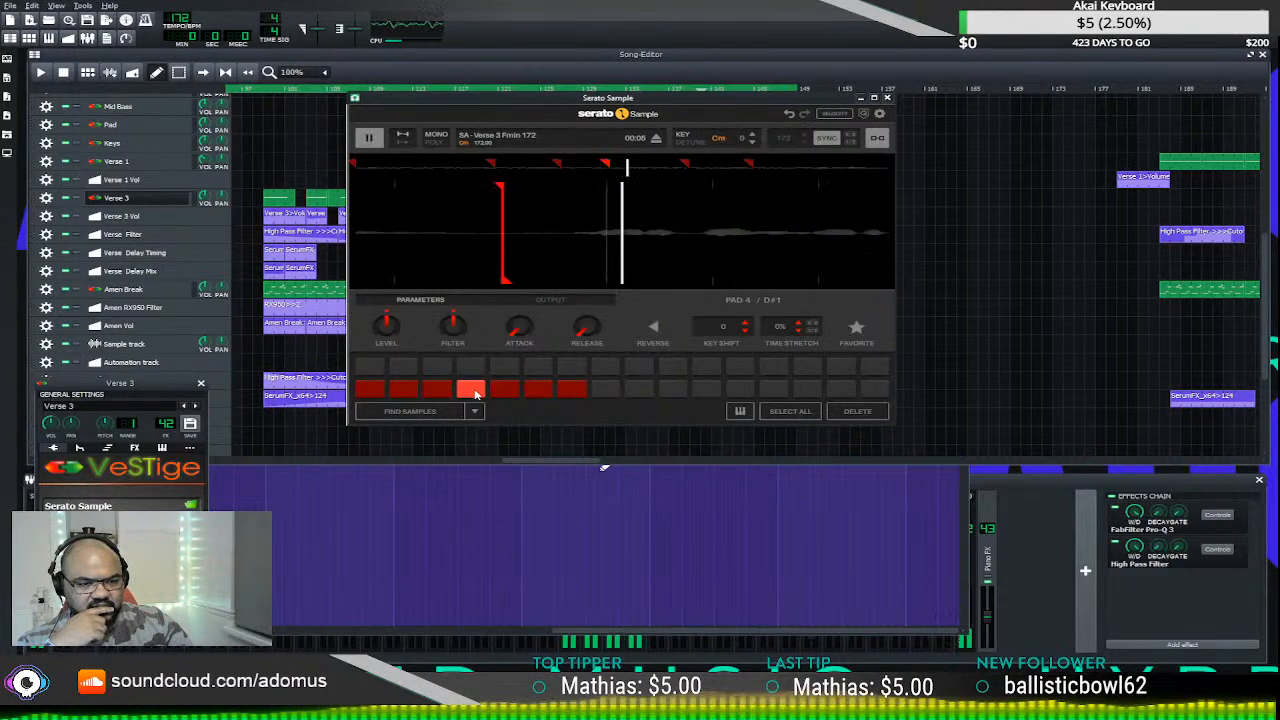
click(471, 390)
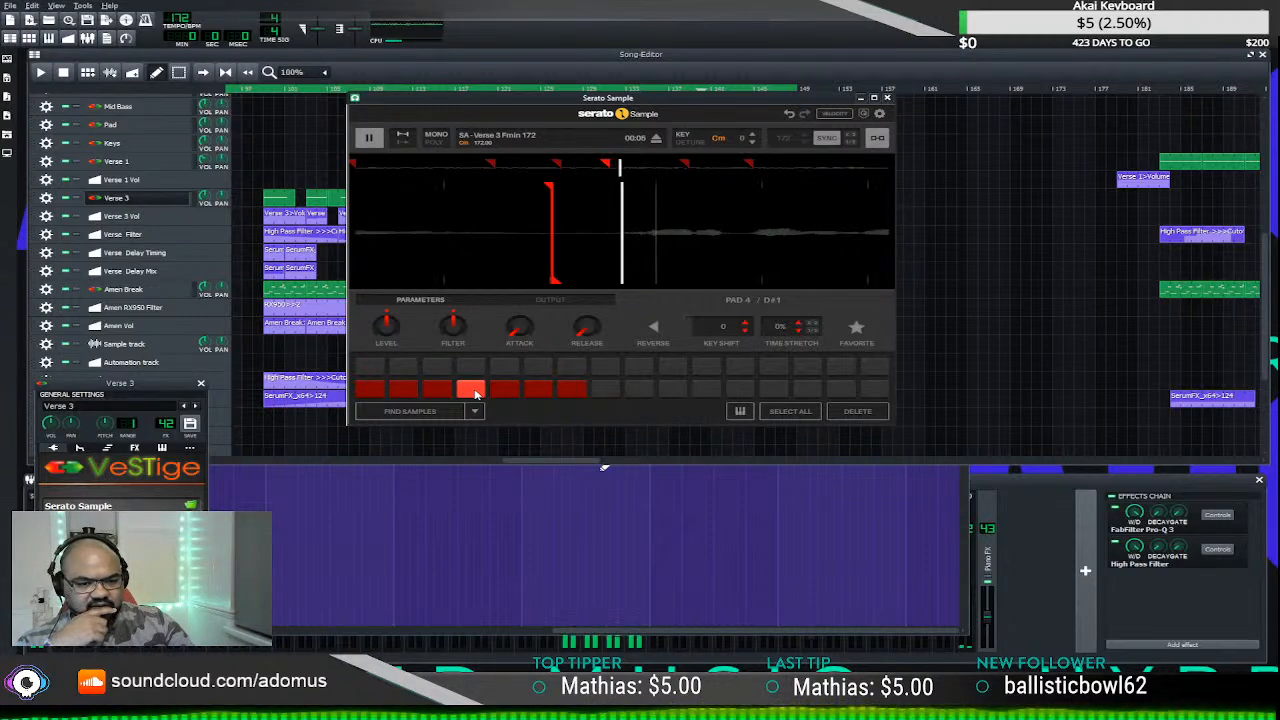
click(888, 98)
click(705, 89)
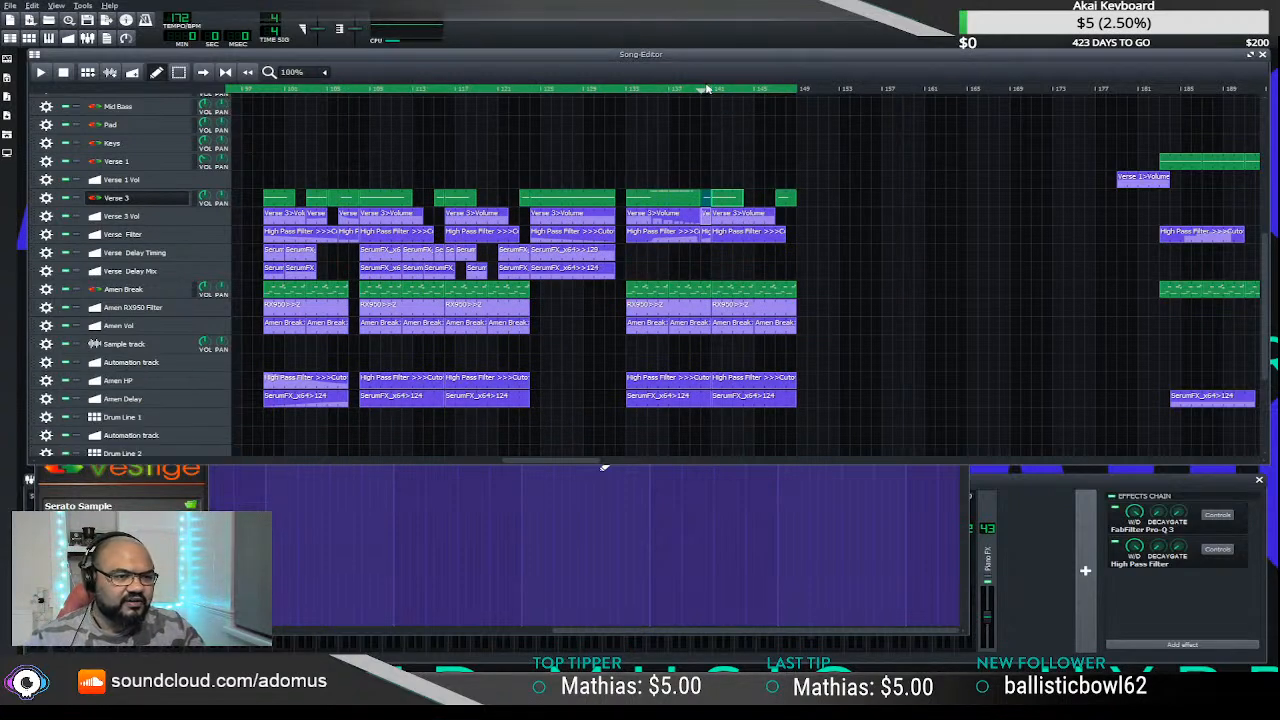
key(space)
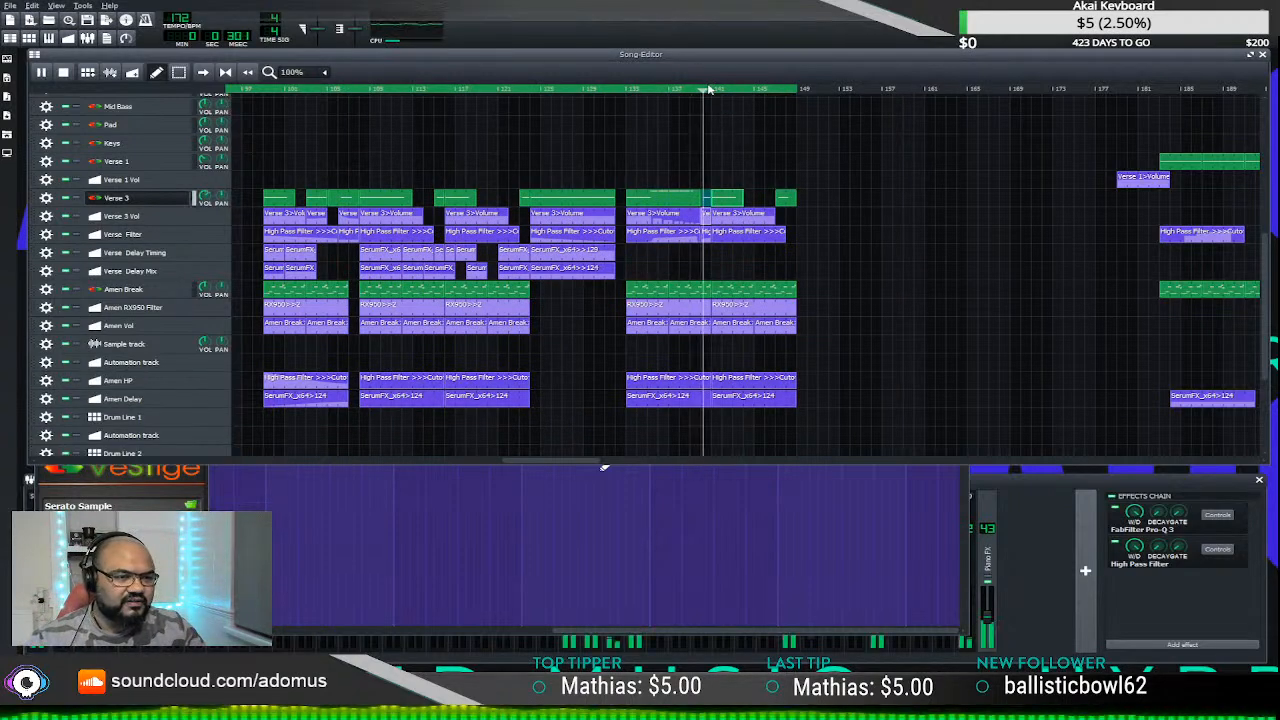
click(64, 76)
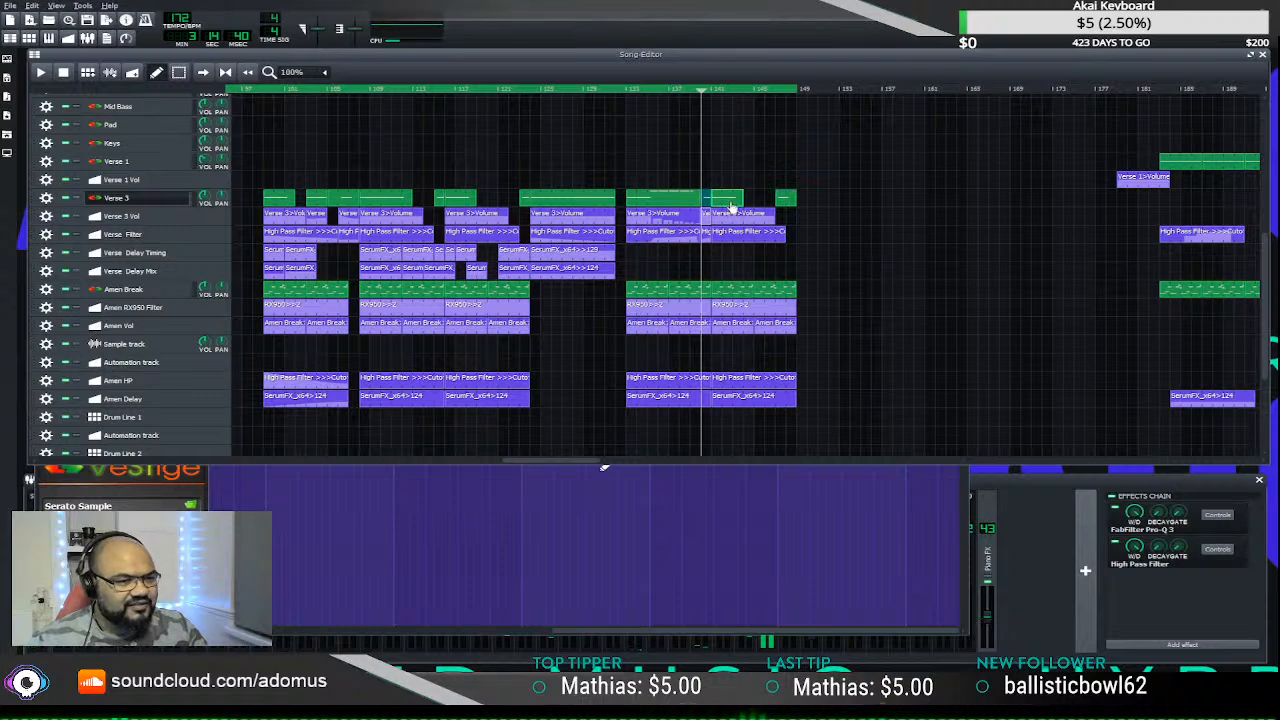
- Replace the bar 141 Verse 3 clip with a new clip holding the first repeated note copied from the bar 133 clip, and play it
double_click(672, 197)
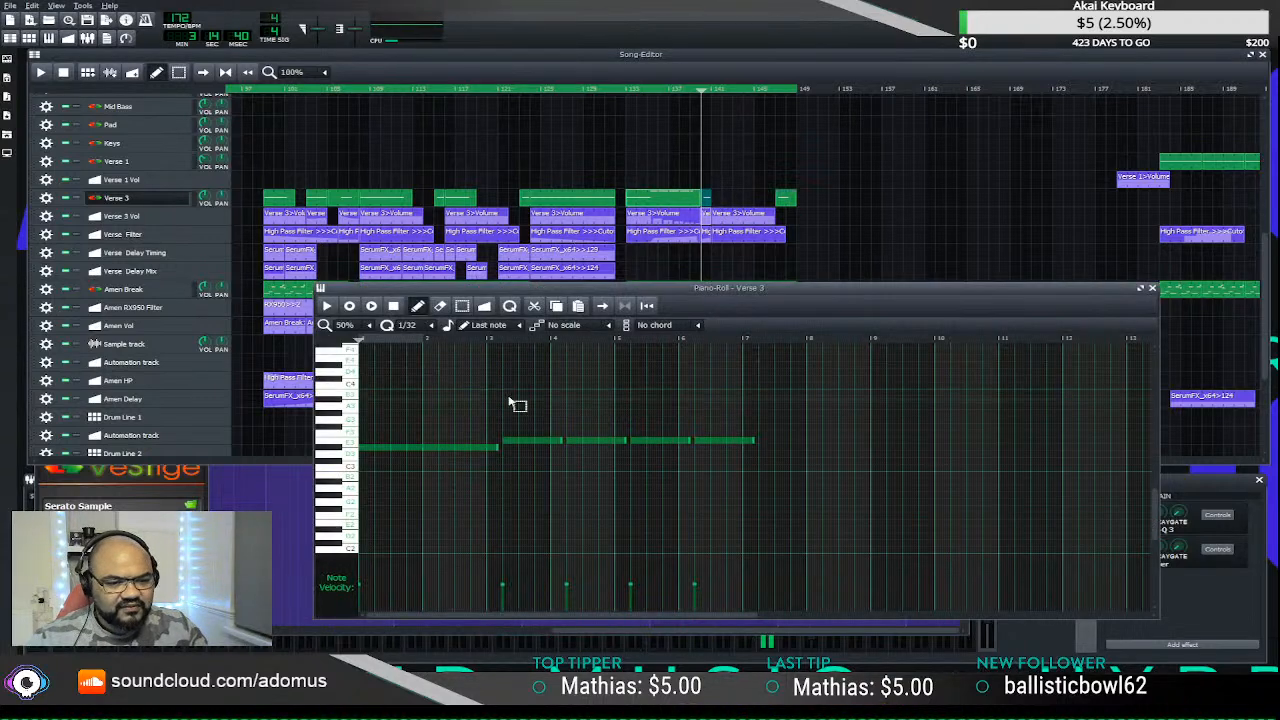
drag(510, 403, 549, 471)
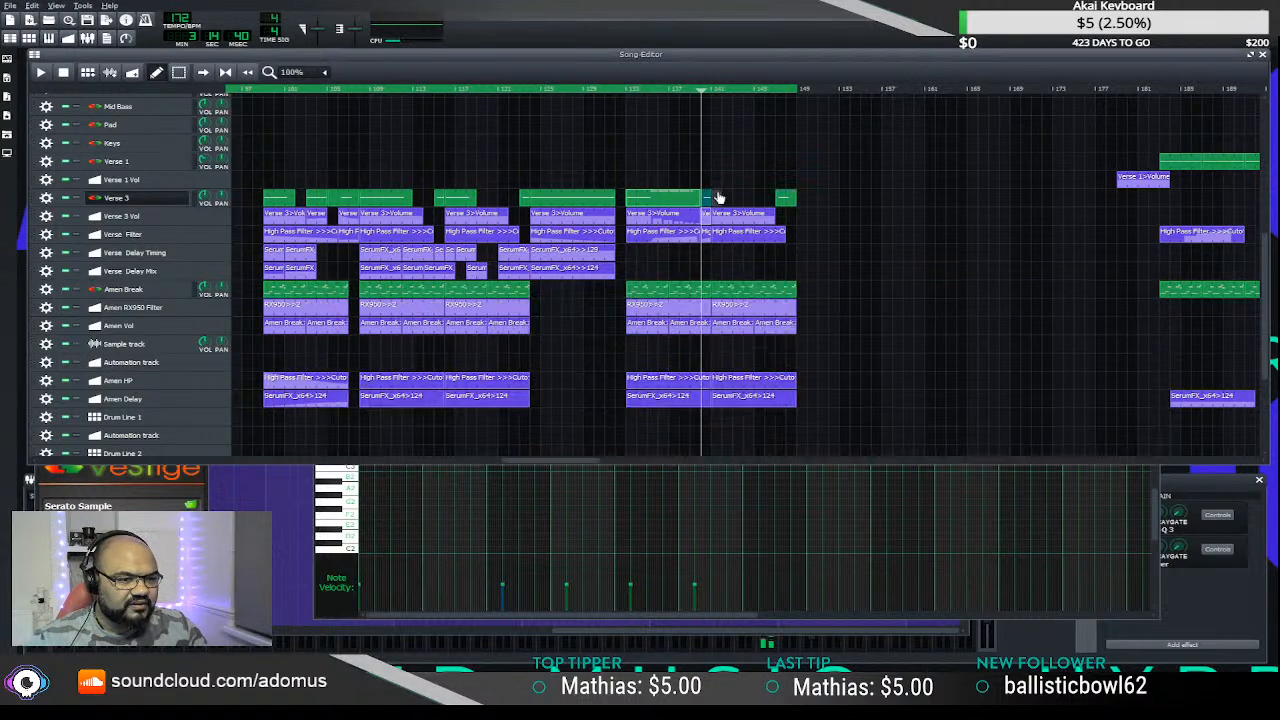
double_click(710, 197)
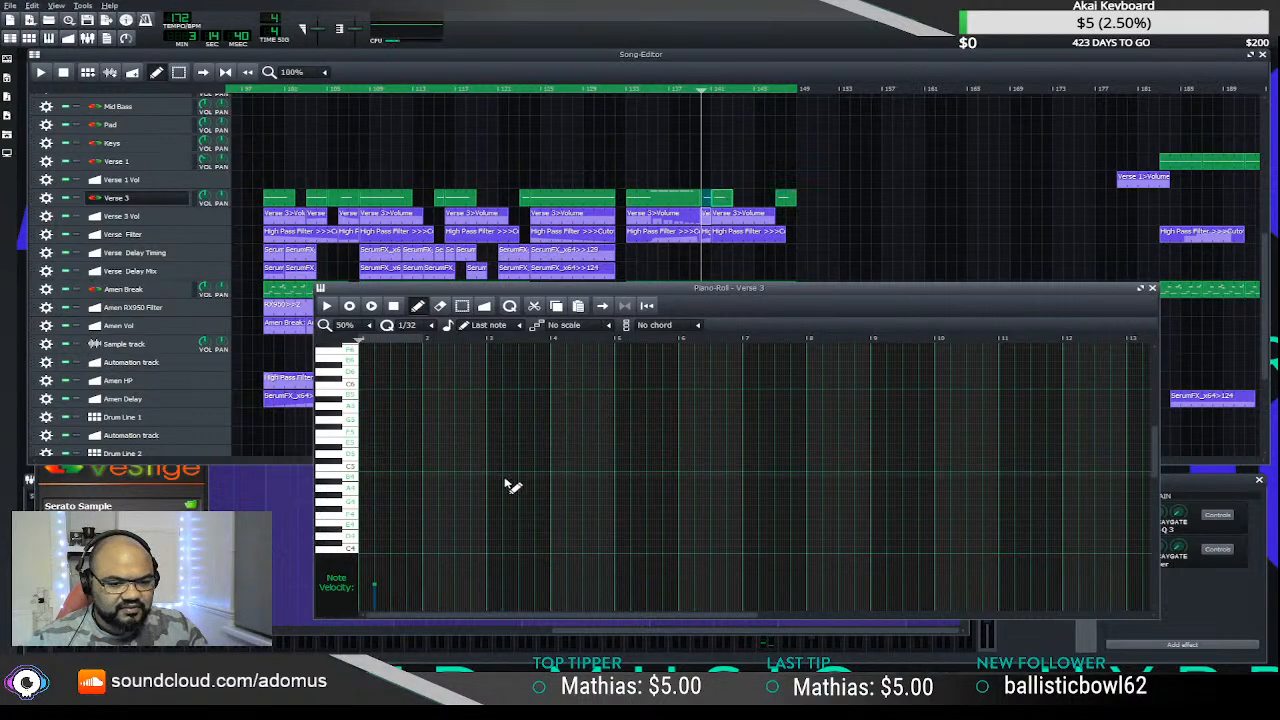
click(700, 119)
key(space)
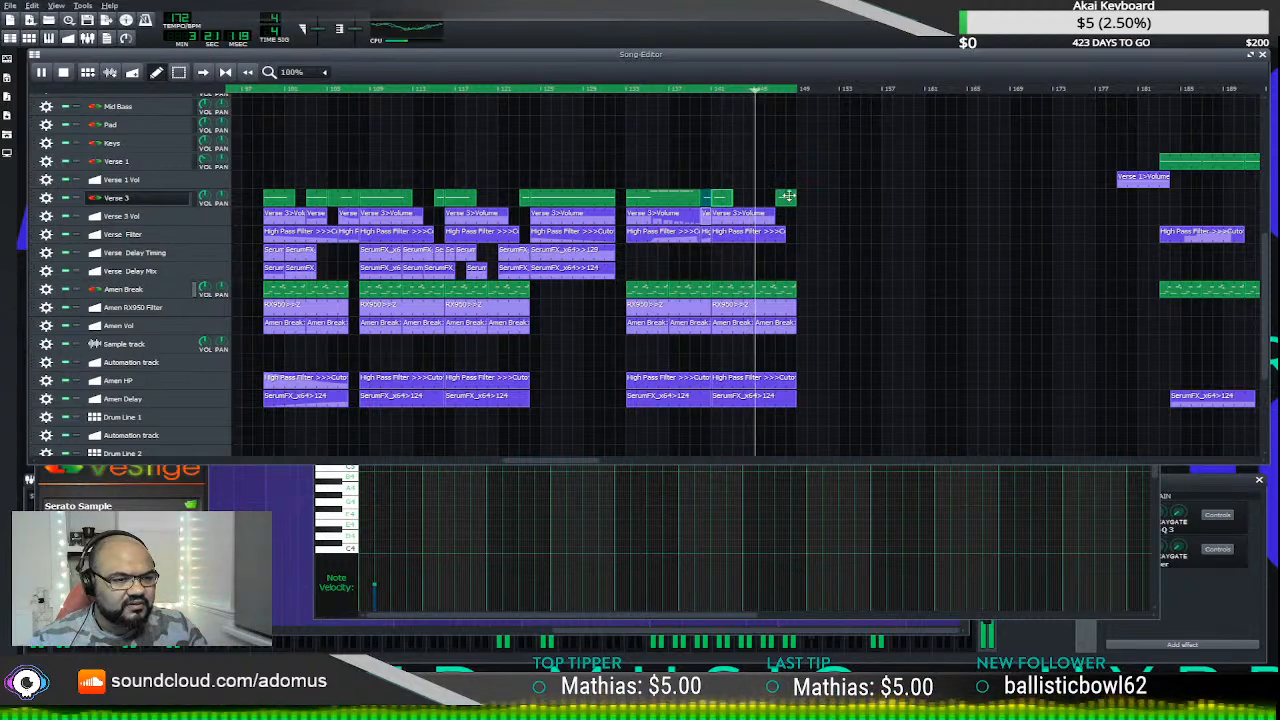
- Try the short bar 147 Verse 3 clip at bars 145 and 142 during playback and place it at bar 143
drag(785, 197, 765, 198)
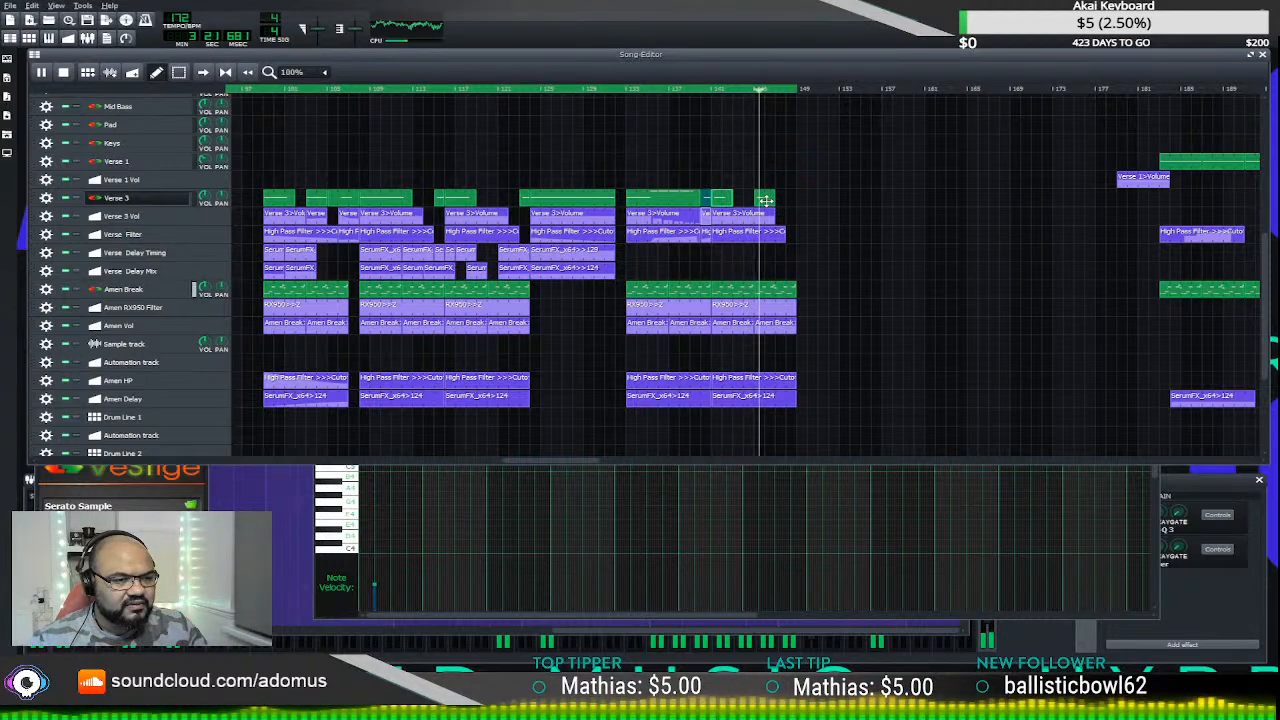
click(700, 90)
drag(749, 204, 736, 204)
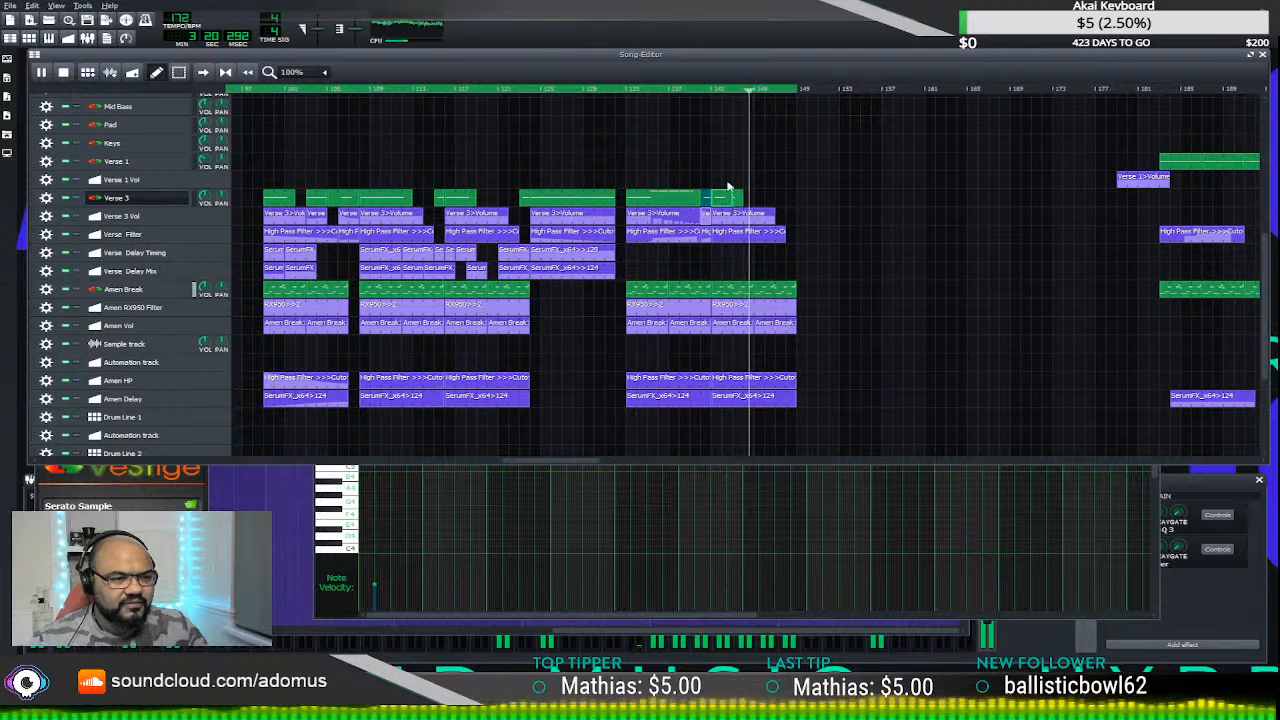
click(62, 72)
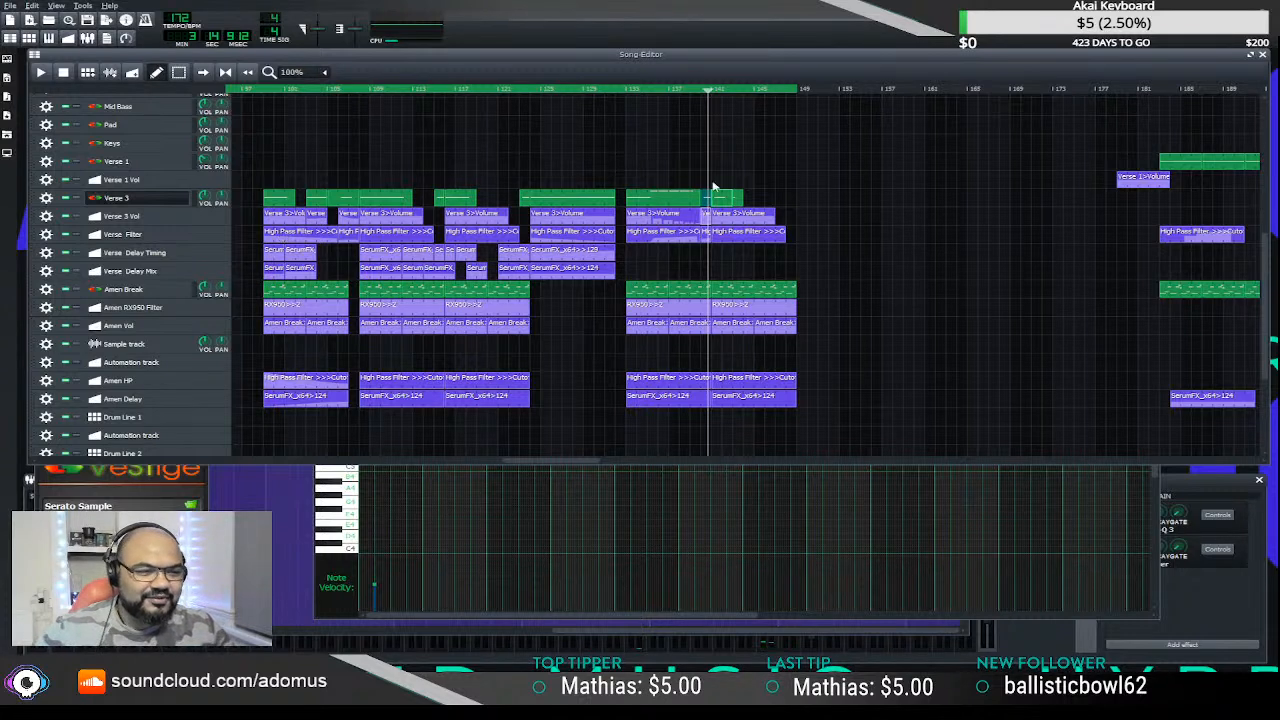
click(705, 97)
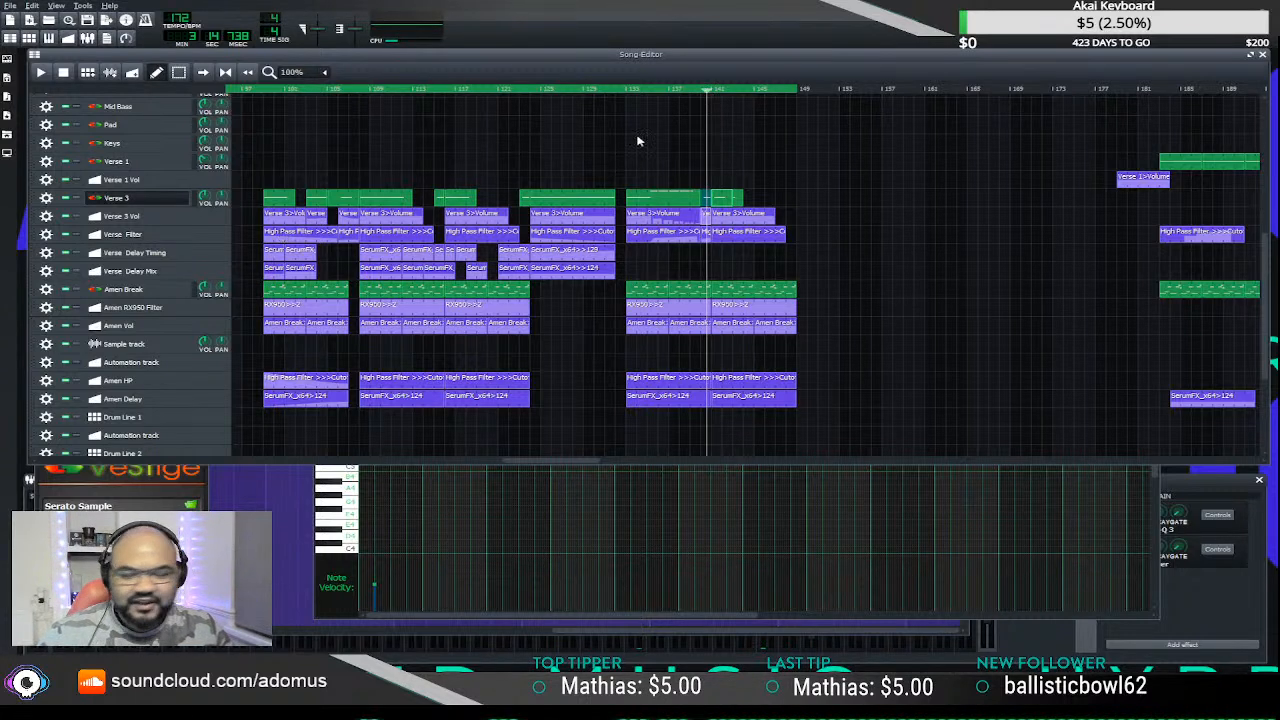
click(711, 92)
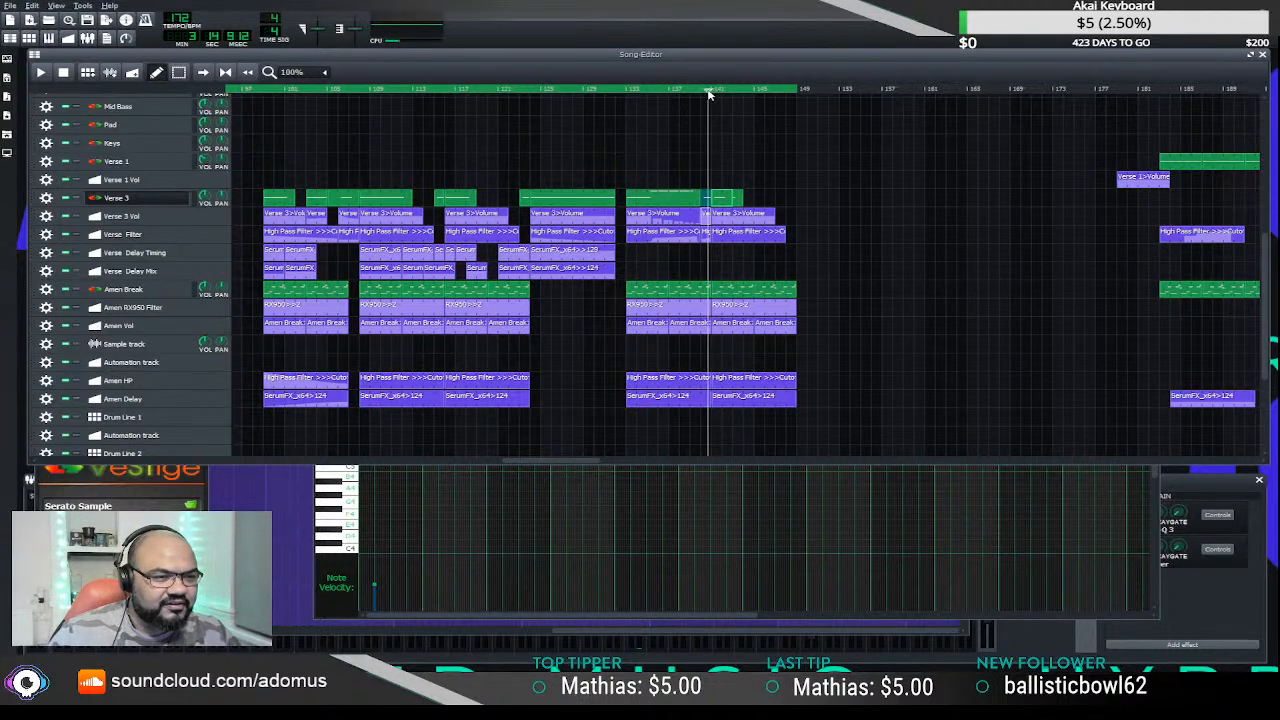
key(space)
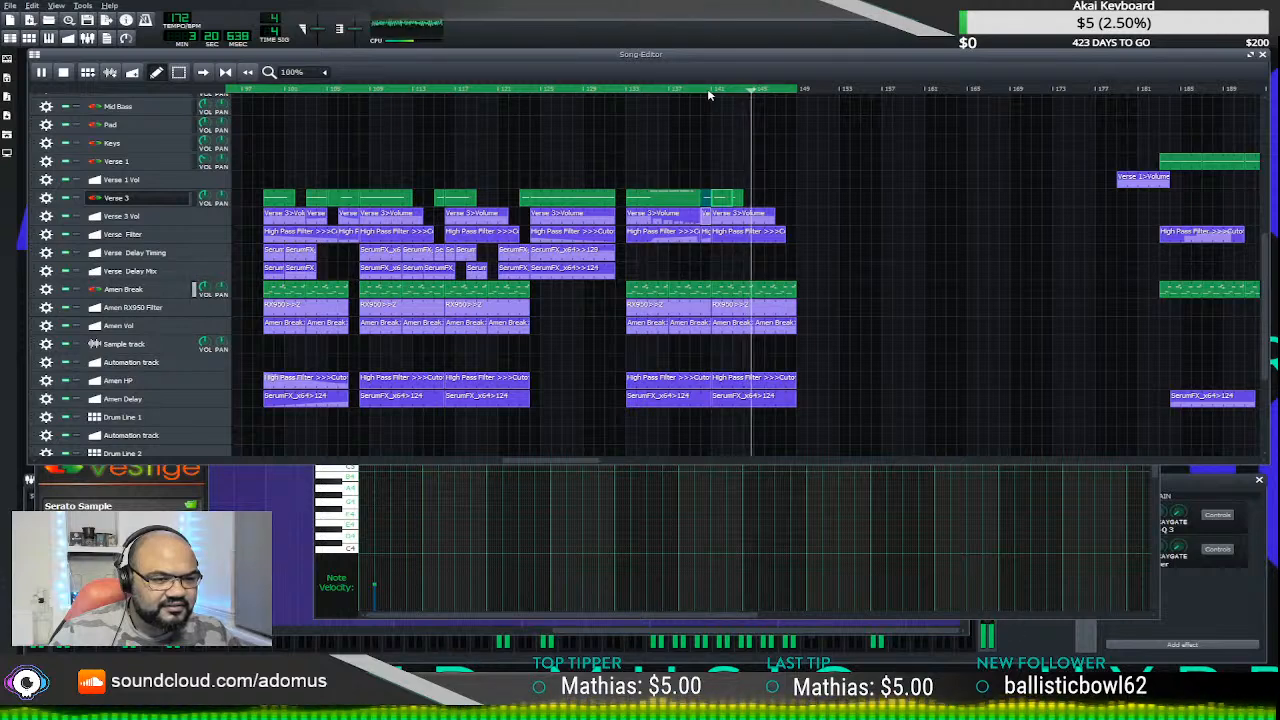
click(708, 91)
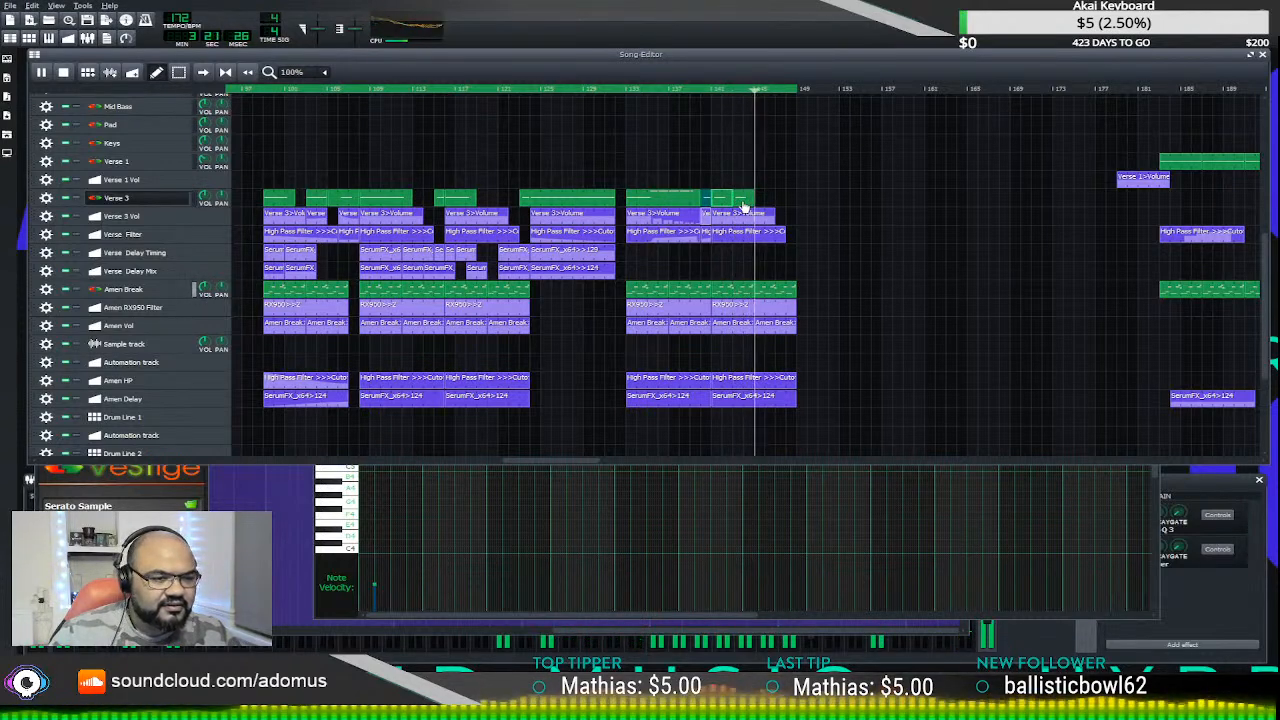
- Play the song from bar 132 with the FX-Mixer in front and the piano roll closed
click(620, 90)
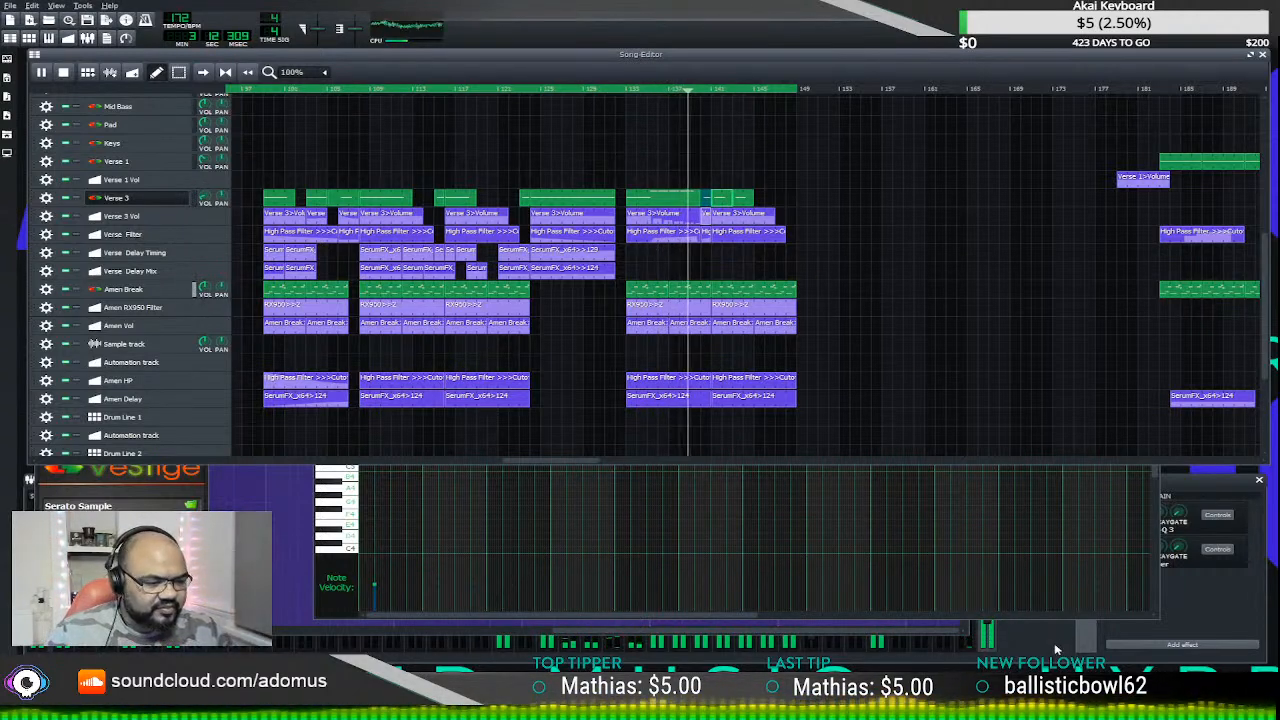
key(F9)
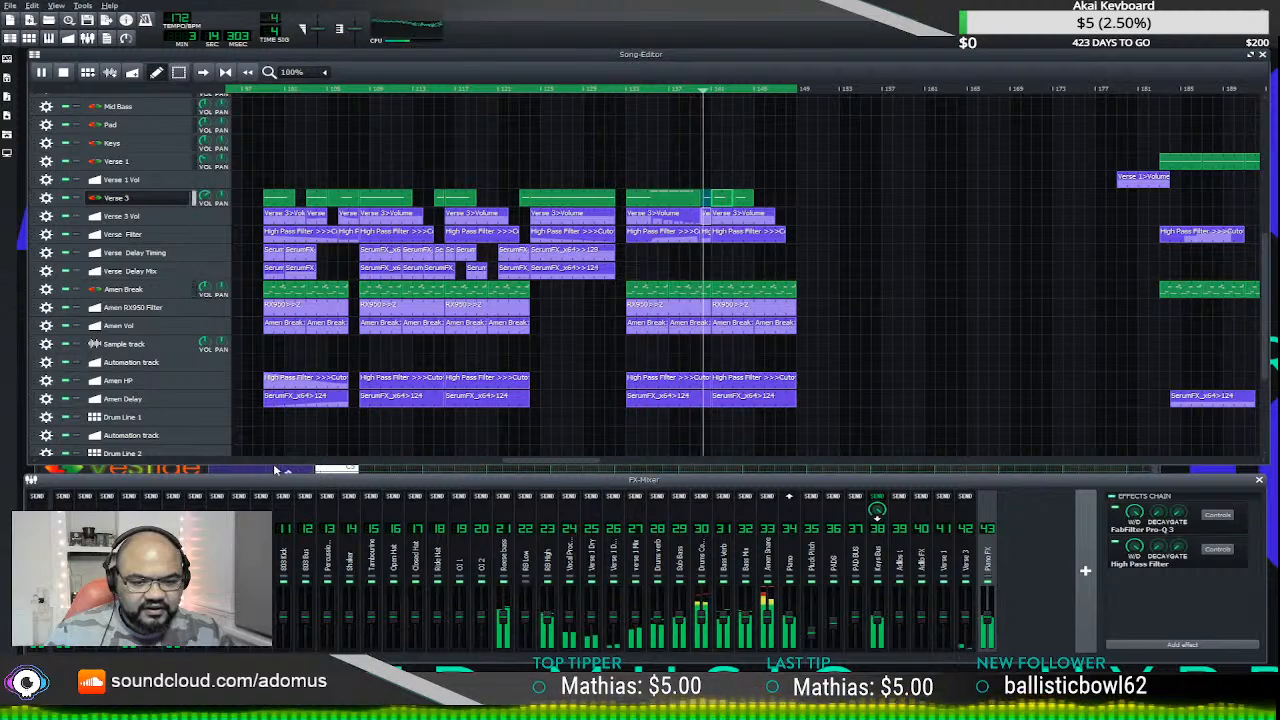
key(F7)
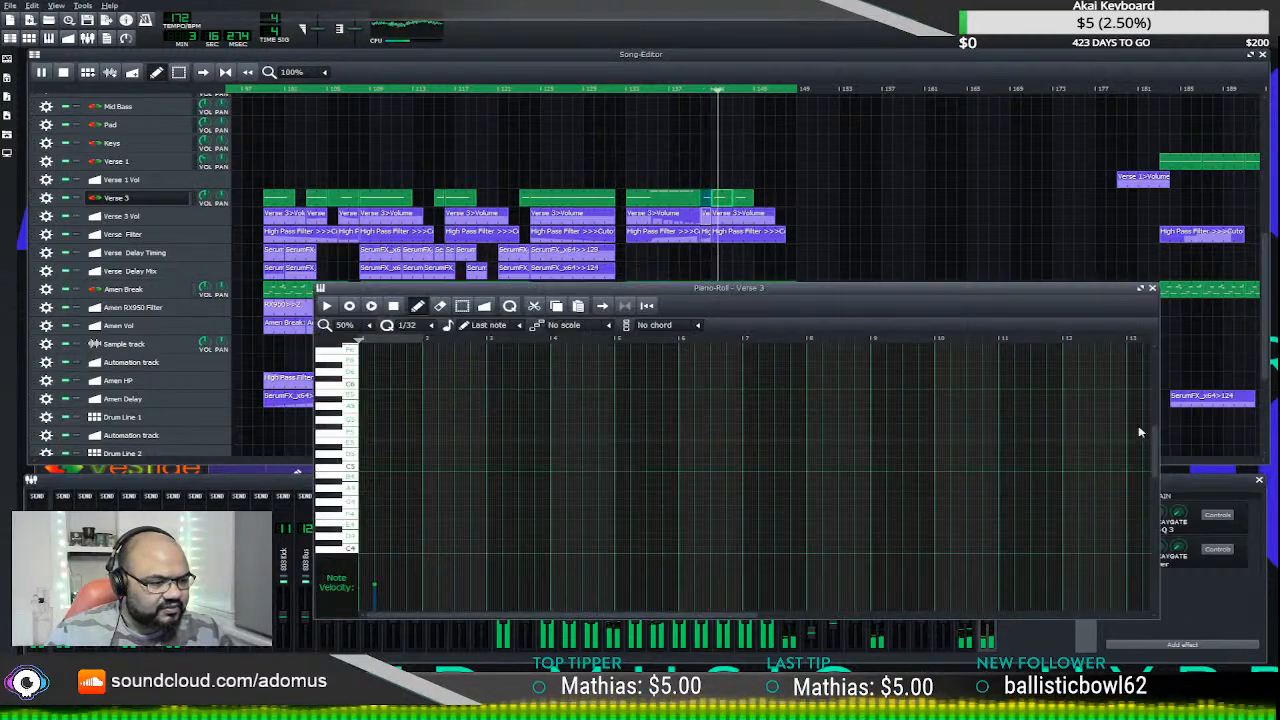
click(1151, 289)
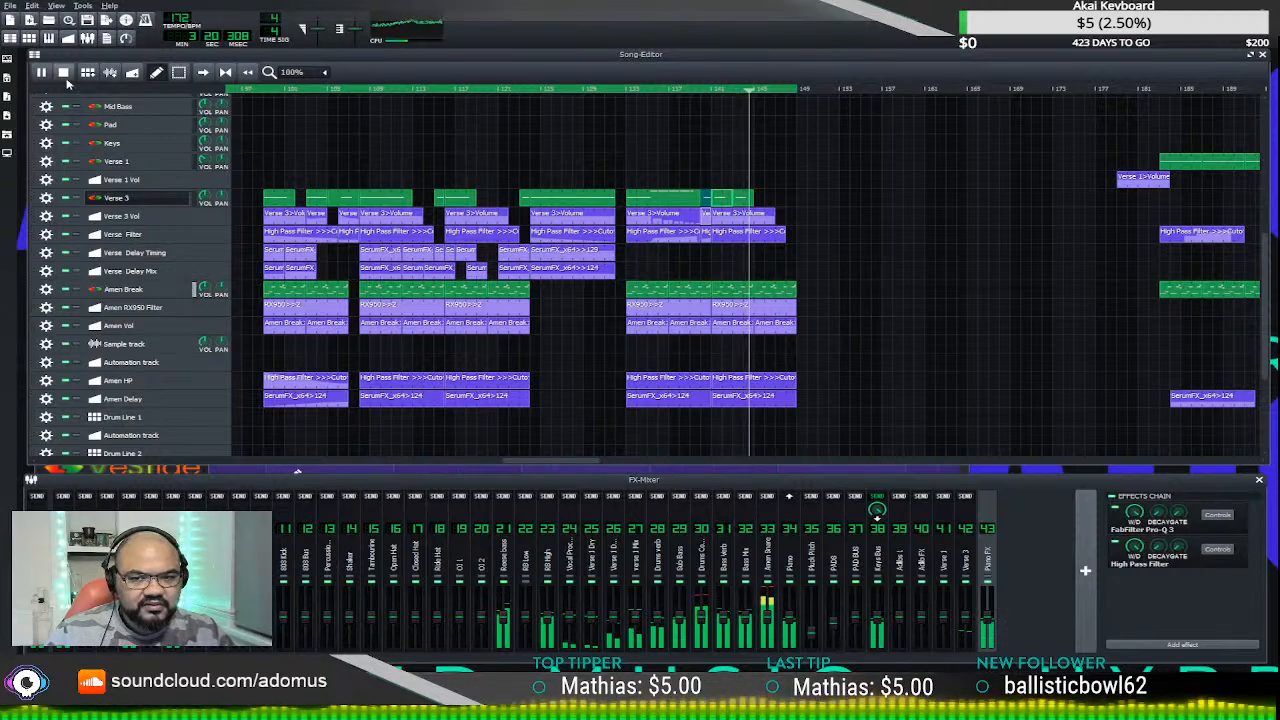
key(space)
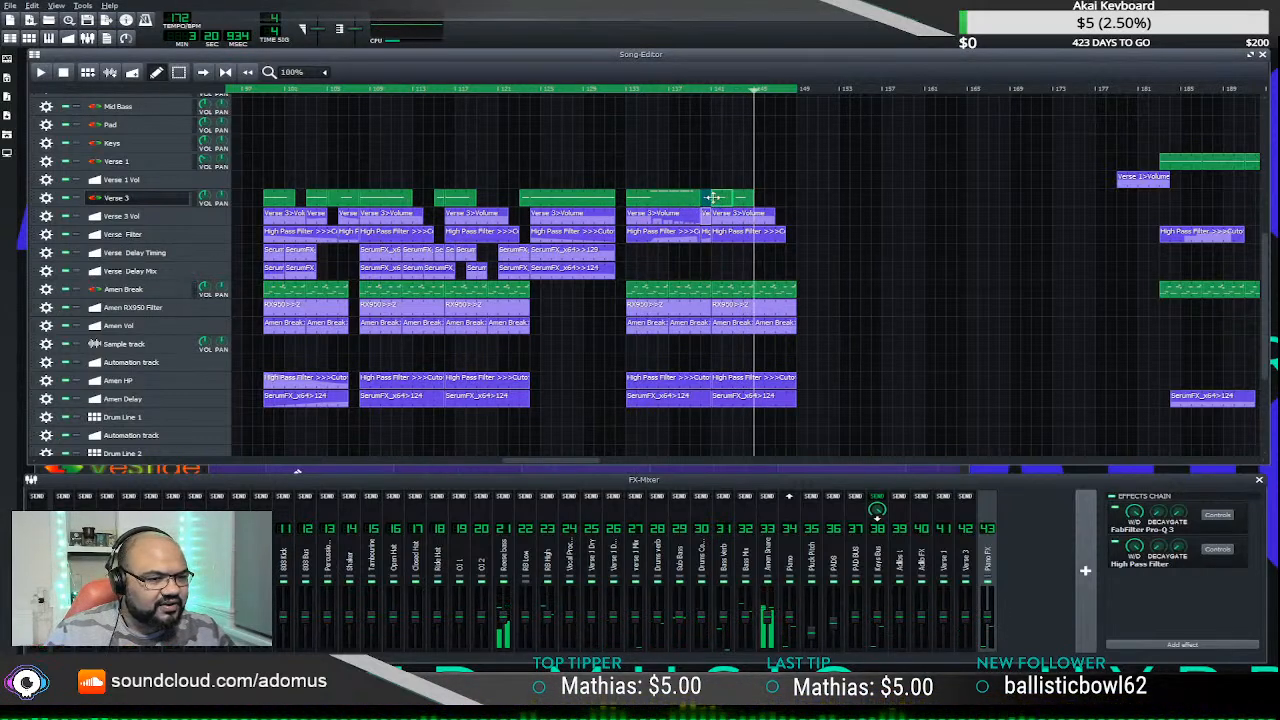
- Park the bar 141 Verse 3 clip at bar 150, try the bar 143 clip at bar 141 and return it to bar 143
click(710, 90)
key(space)
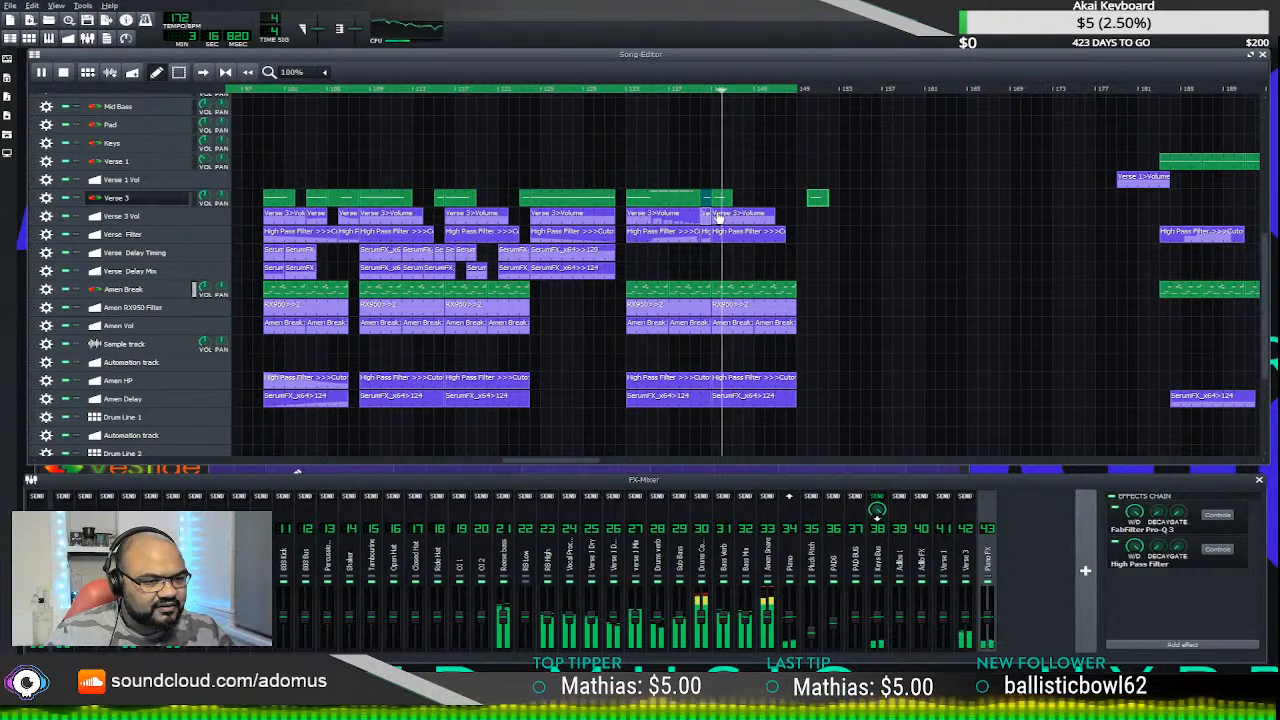
click(619, 91)
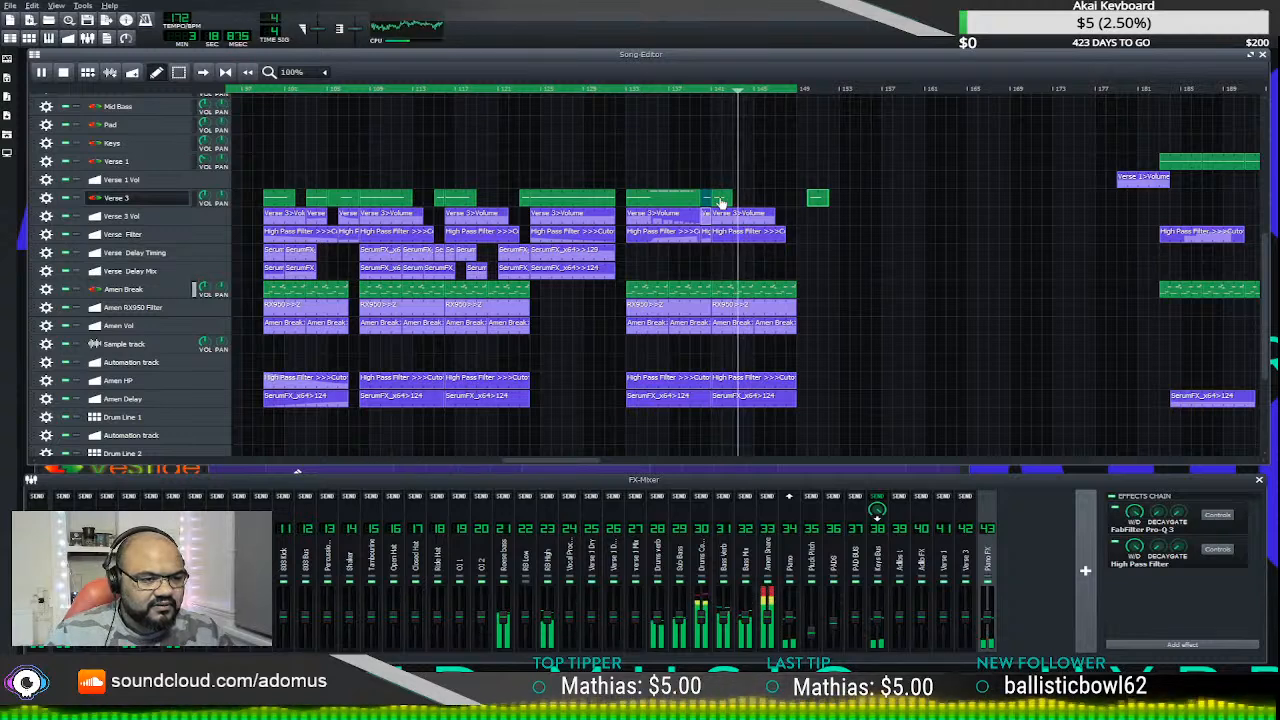
drag(717, 198, 745, 199)
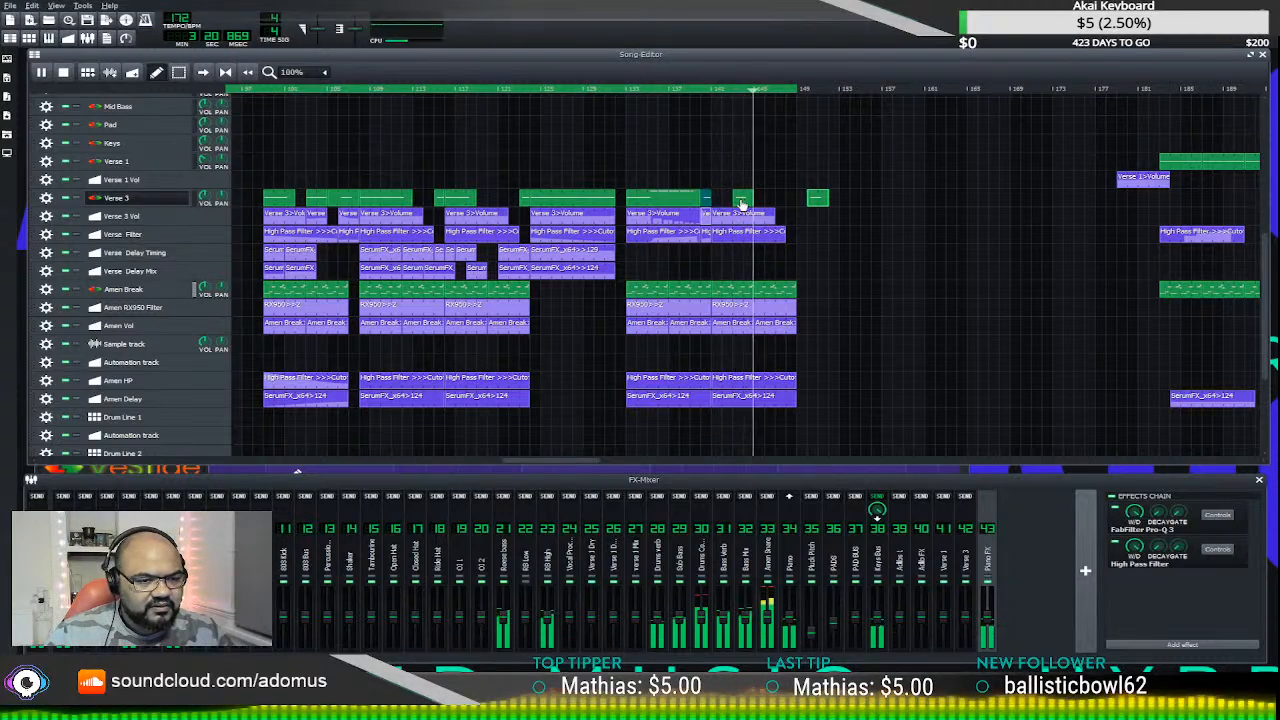
click(624, 89)
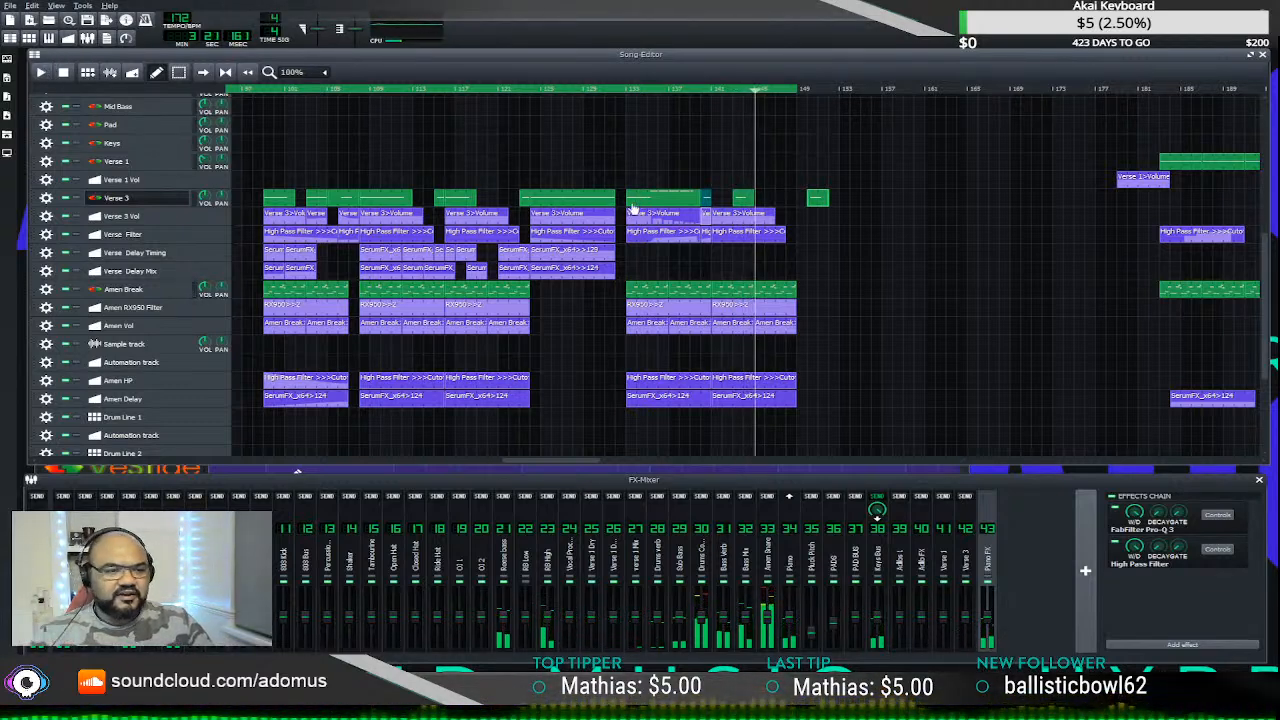
- Copy the bar 133 Verse 3 clip to bar 141 and delete the copy's four repeated notes
drag(690, 203, 727, 203)
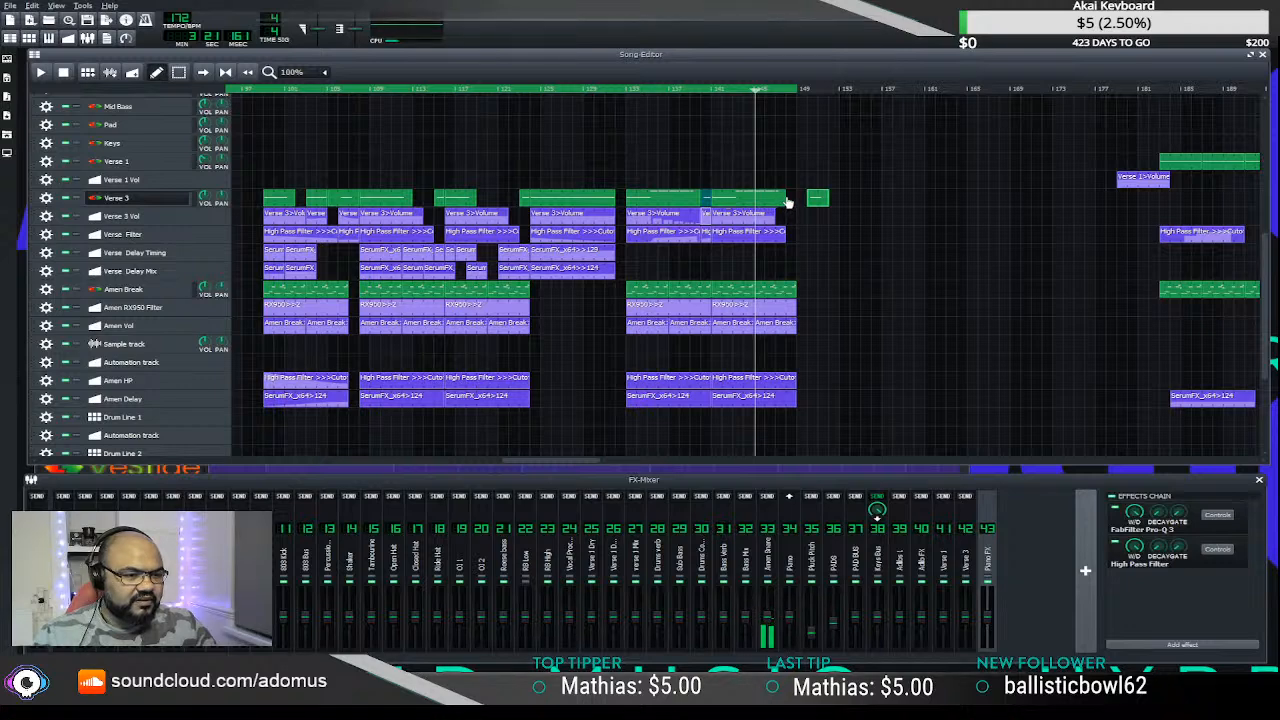
double_click(778, 199)
right_click(530, 441)
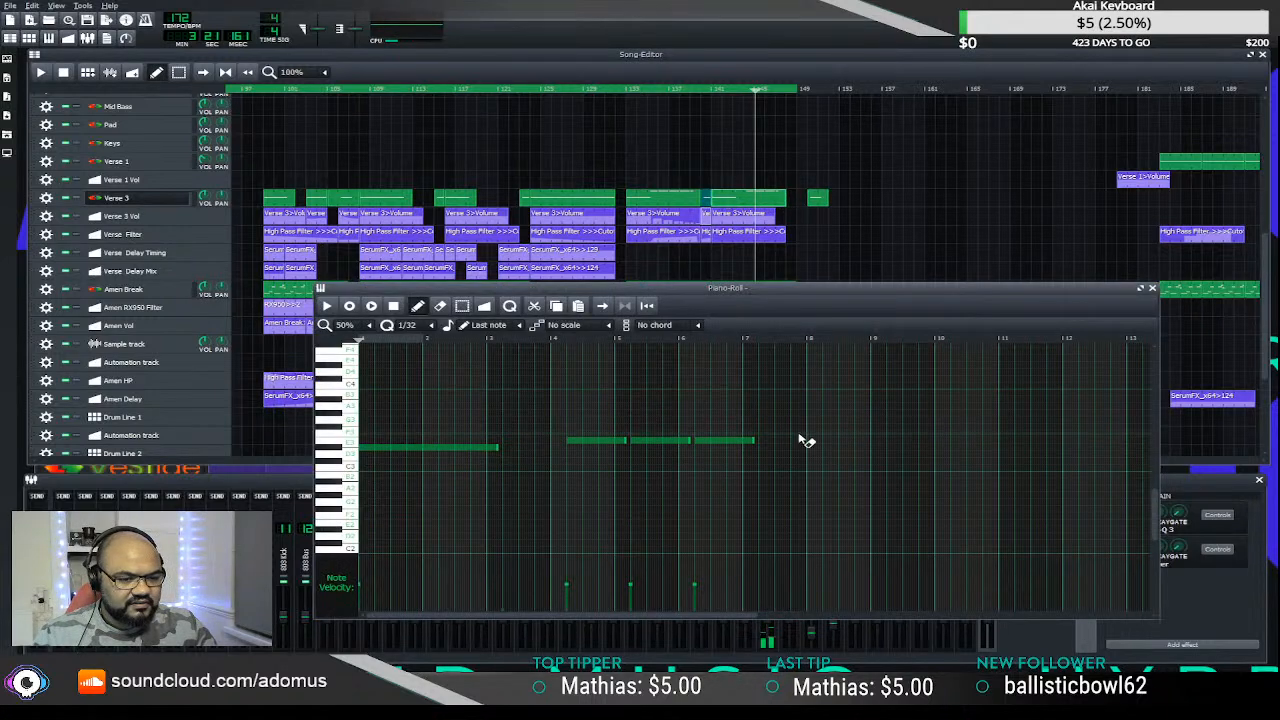
right_click(659, 440)
right_click(595, 440)
right_click(723, 440)
- Listen to the copied clip's remaining long note on its own and close the piano roll
click(327, 306)
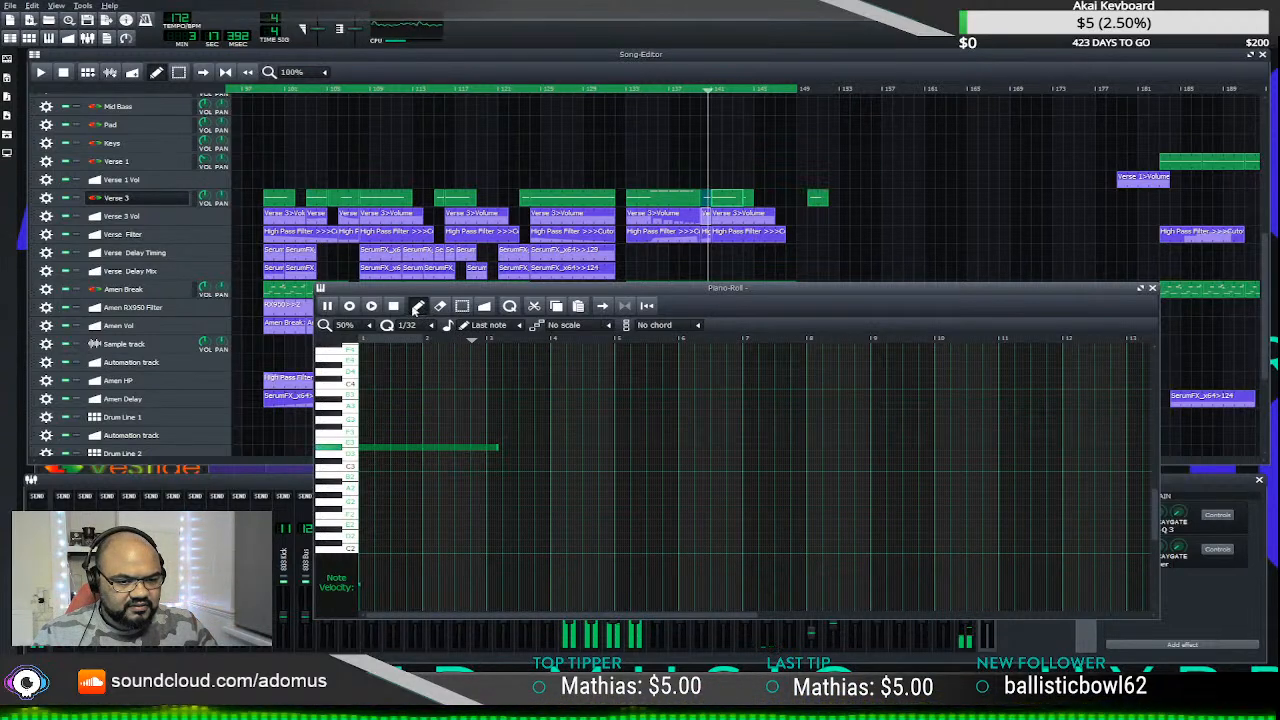
key(space)
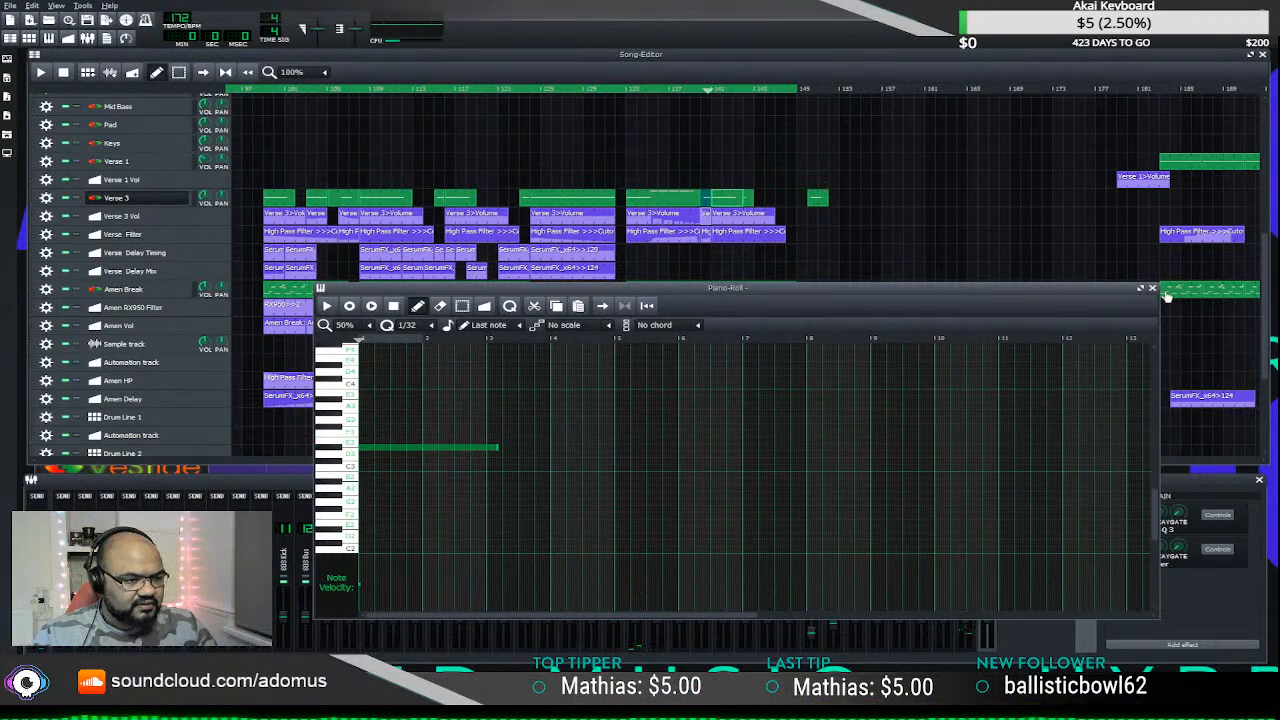
click(1151, 289)
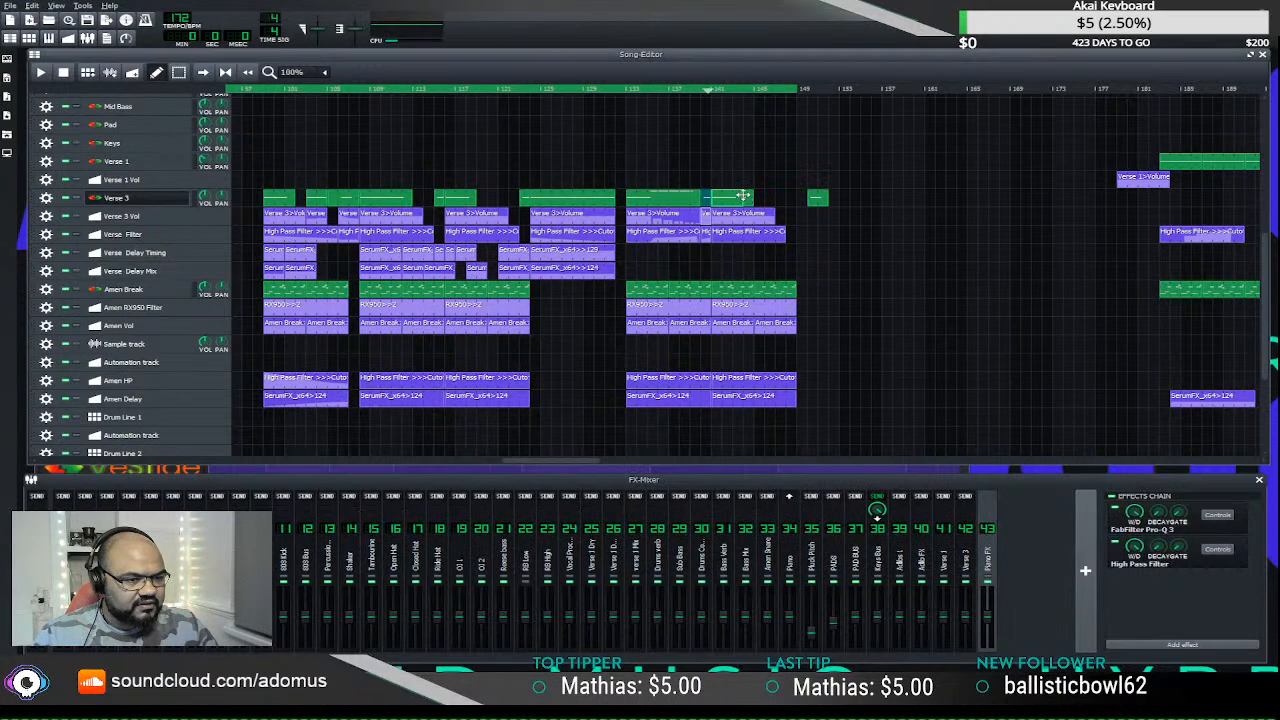
- Copy the short note from the bar 143 Verse 3 clip into the bar 141 clip and shift it to just after the long note
double_click(751, 199)
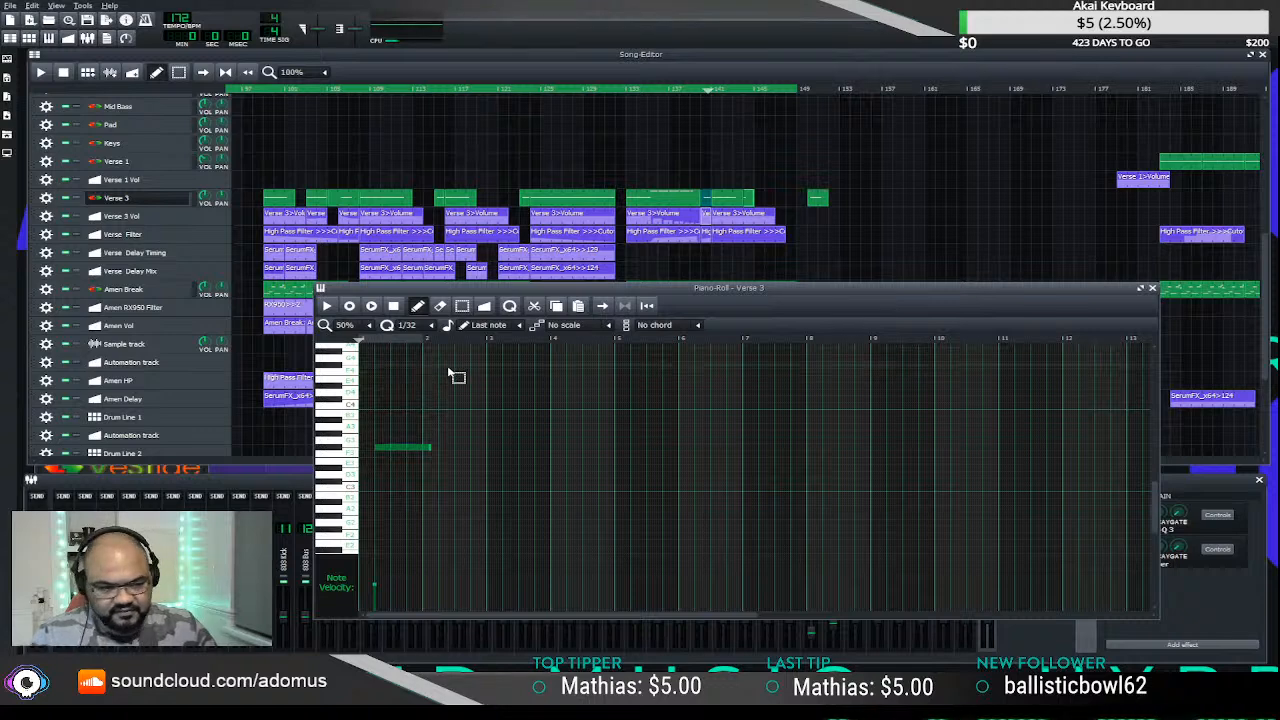
key(ctrl+a)
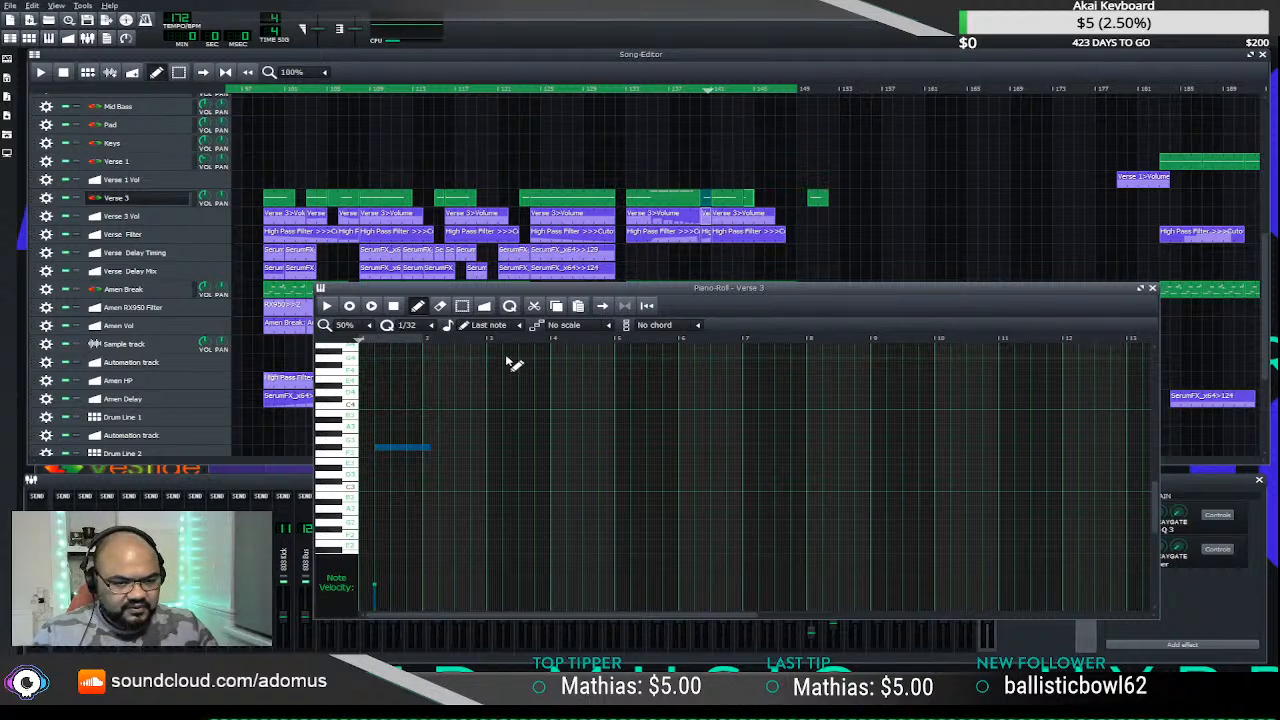
double_click(732, 201)
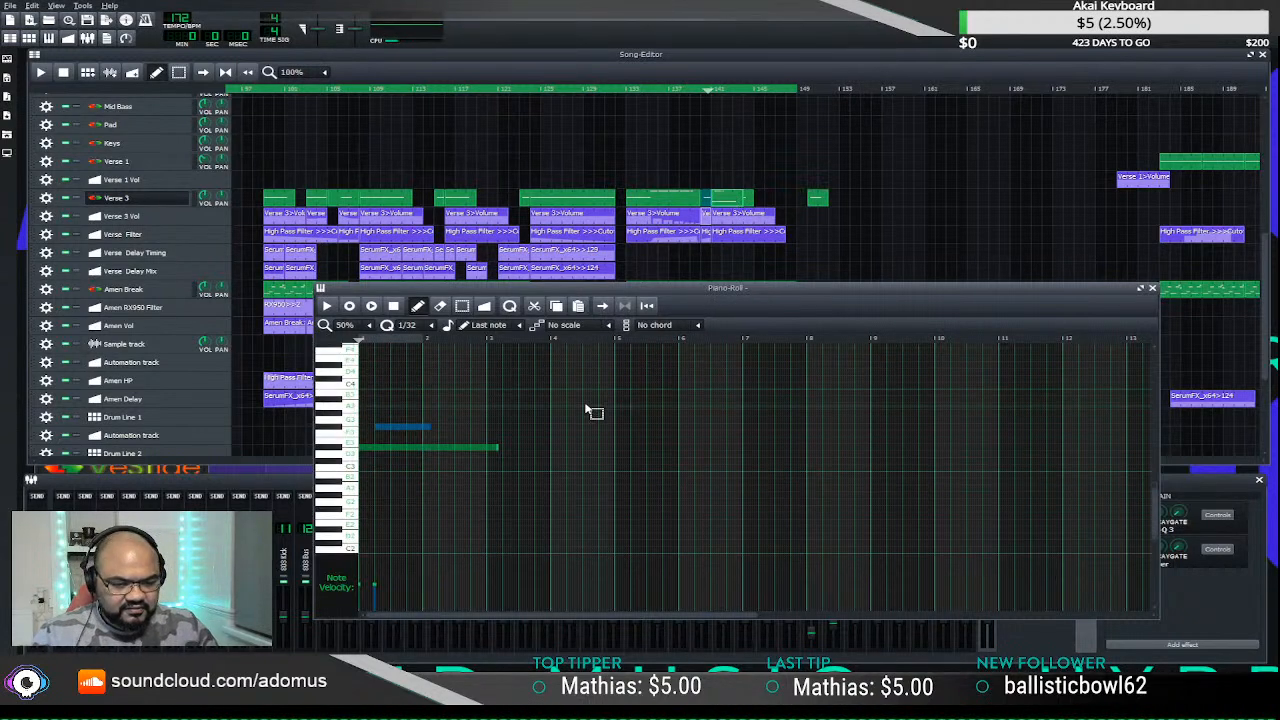
key(ctrl+Right)
key(ctrl+Right)
key(ctrl+Right)
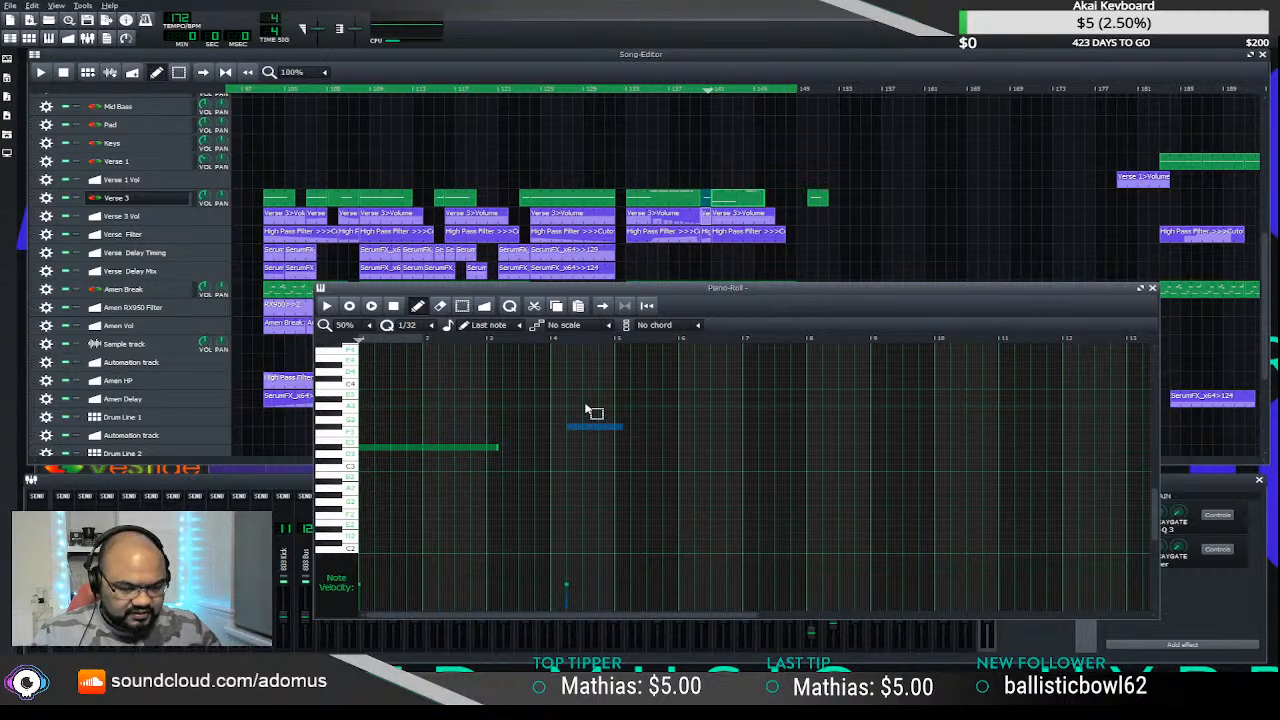
key(ctrl+Left)
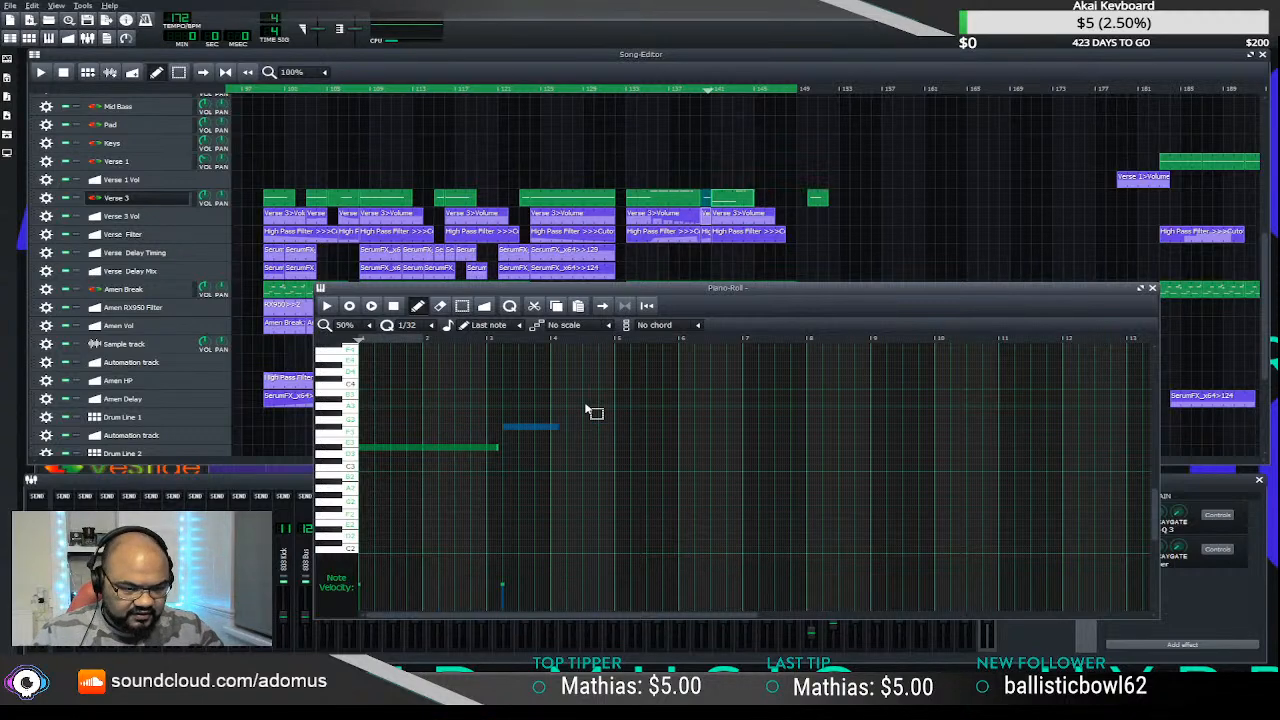
- Listen to the bar 141 Verse 3 clip on its own and park the overlapping bar 143 clip at bar 157
click(329, 306)
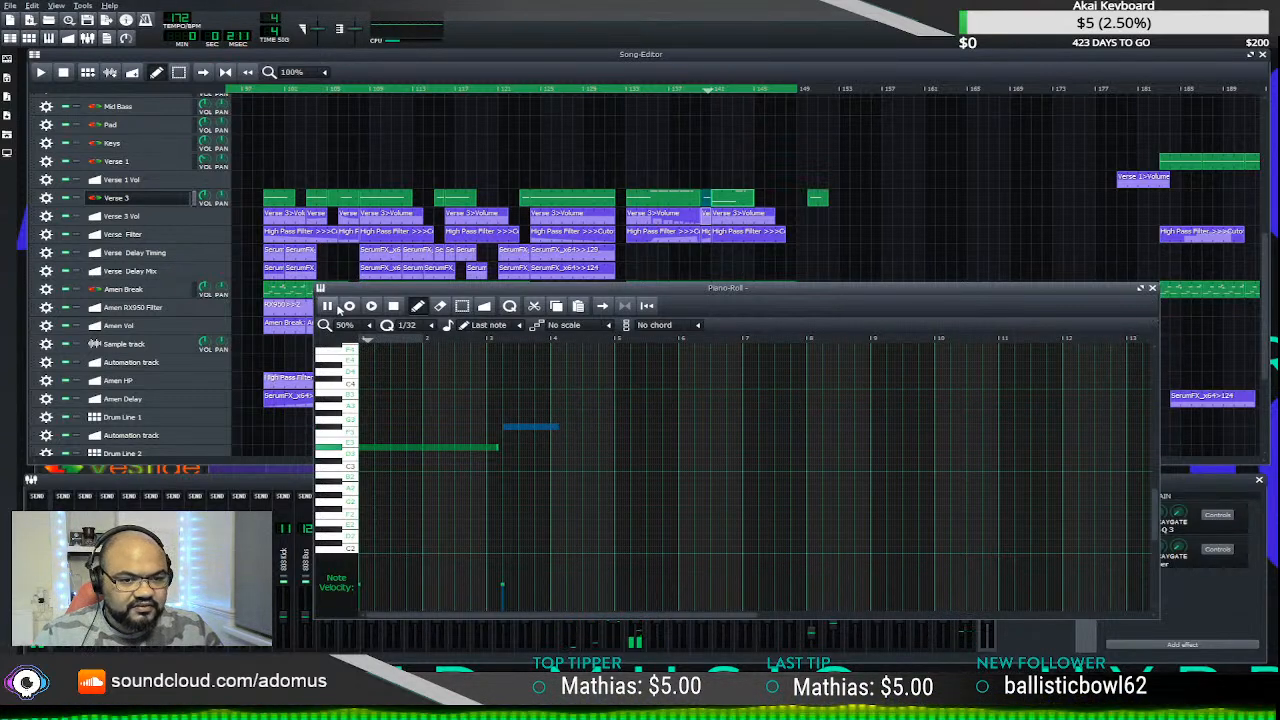
drag(708, 197, 778, 195)
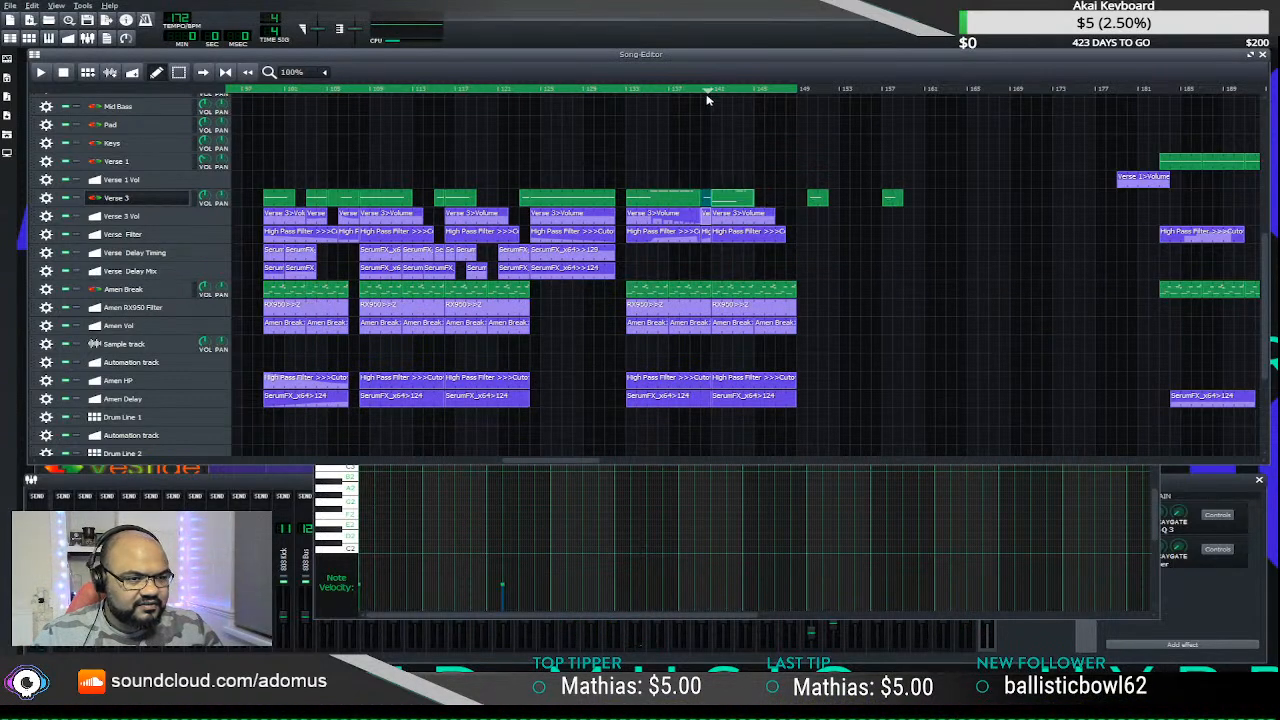
- Play the song around bars 140 to 145 to hear the new clip in context, and check the bar 141 Verse 3 clip's notes
key(space)
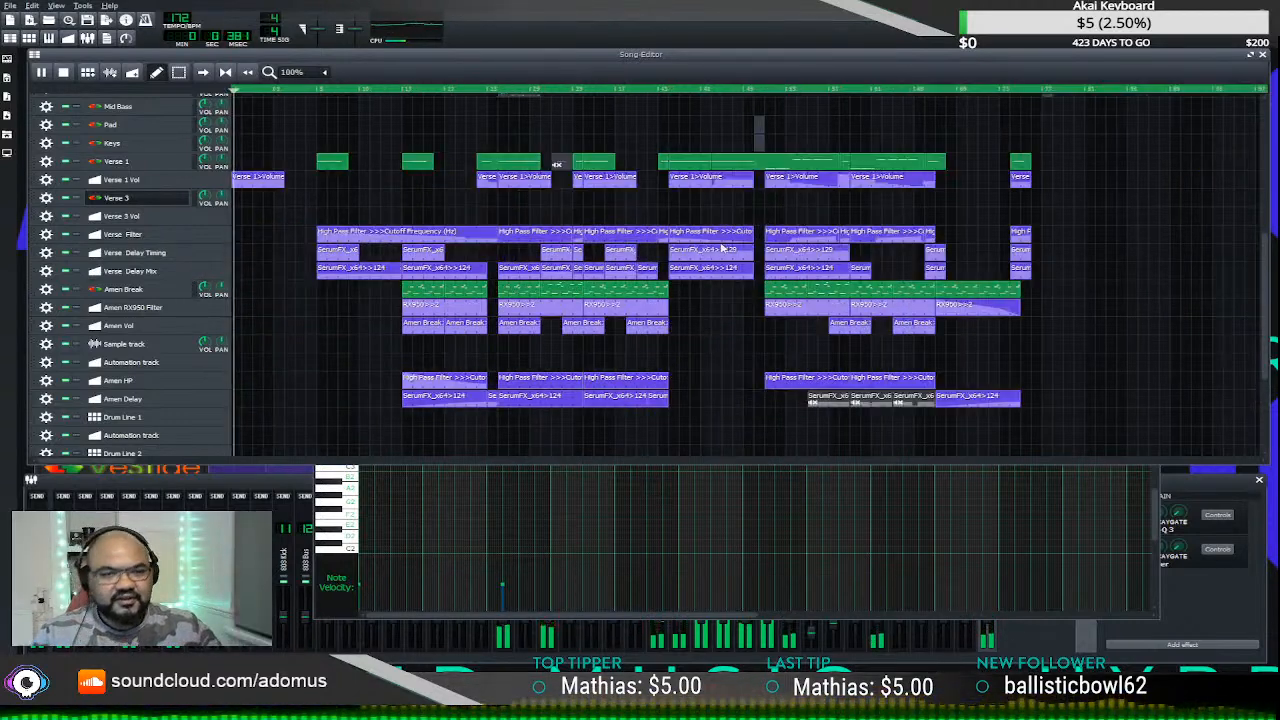
click(63, 72)
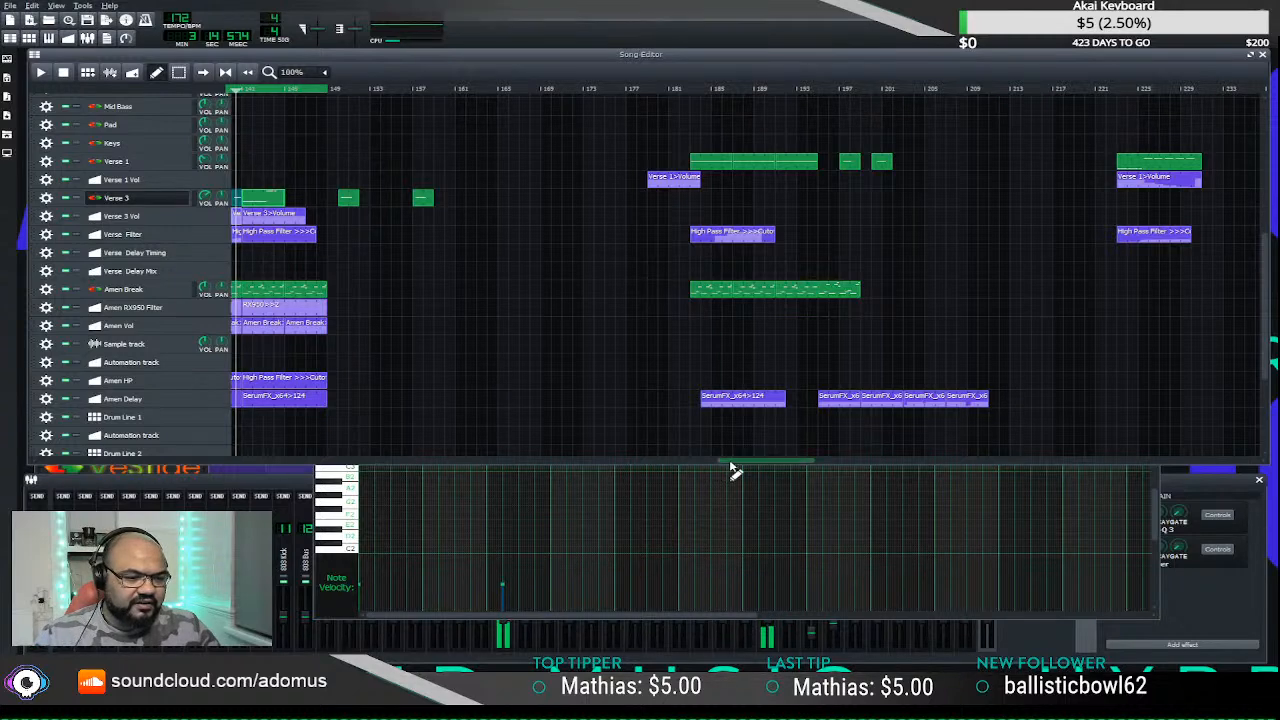
drag(730, 468, 697, 467)
scroll(638, 328, up, 1)
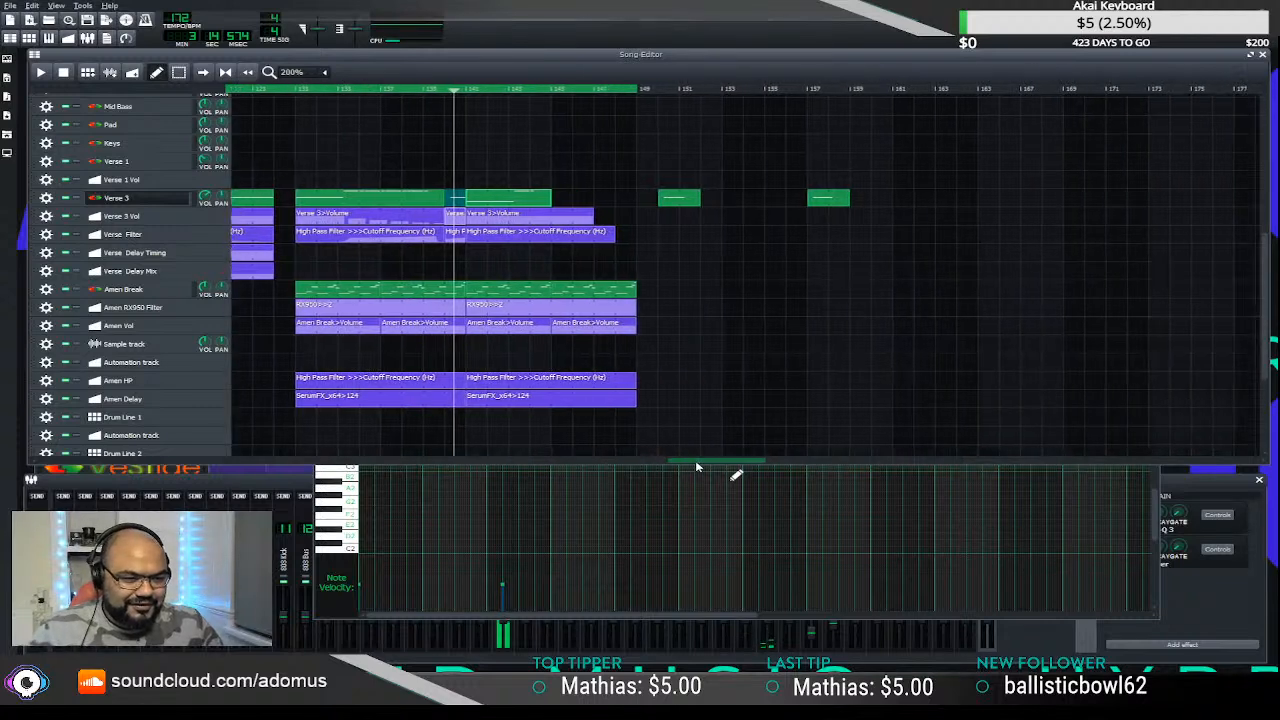
key(space)
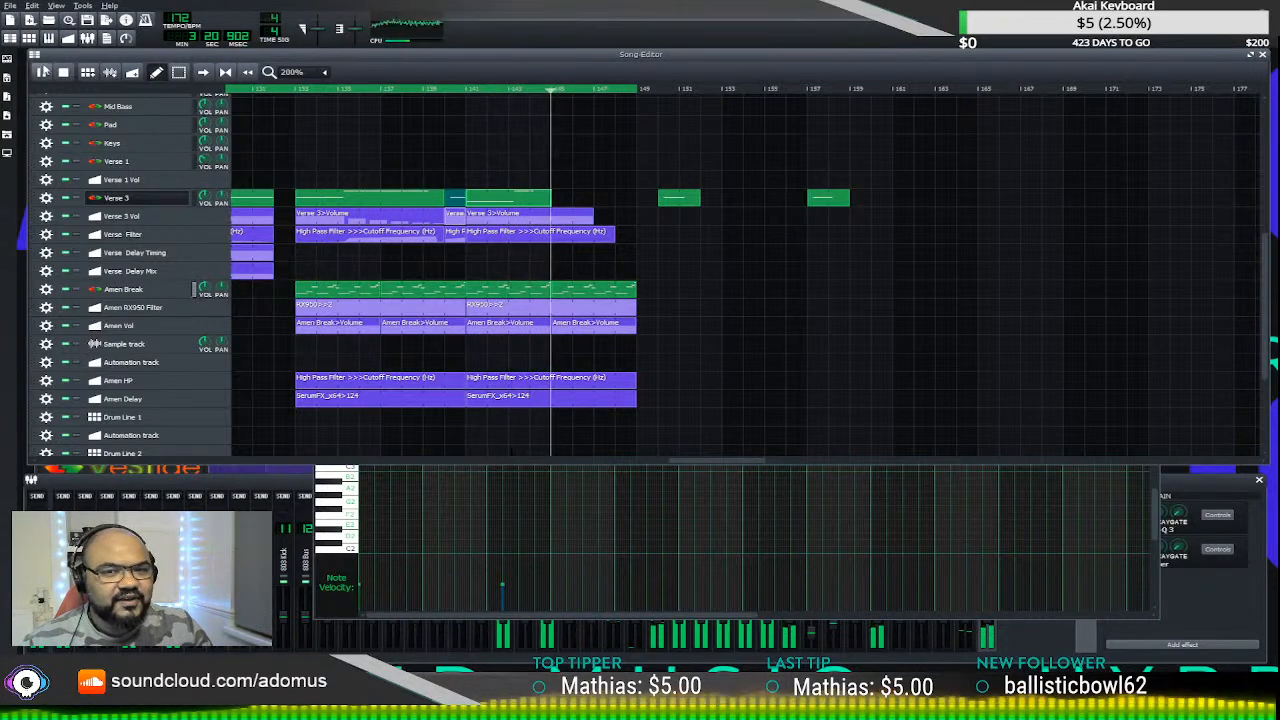
key(space)
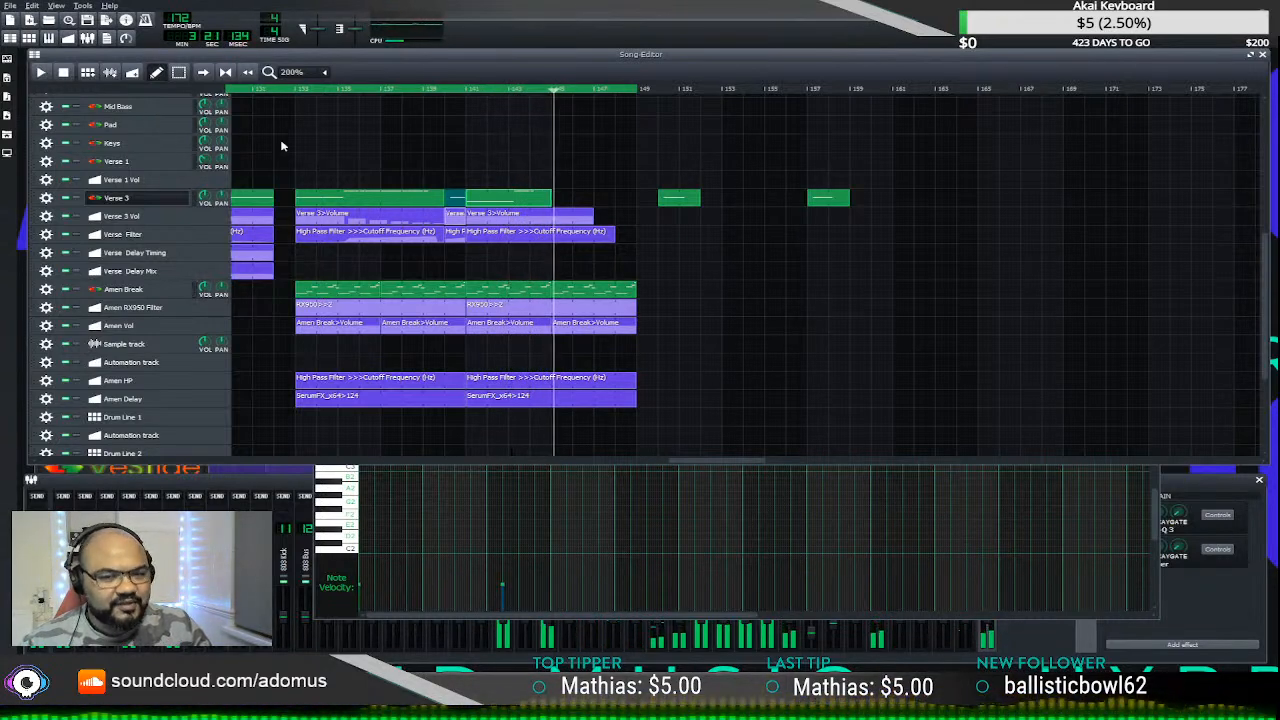
double_click(534, 203)
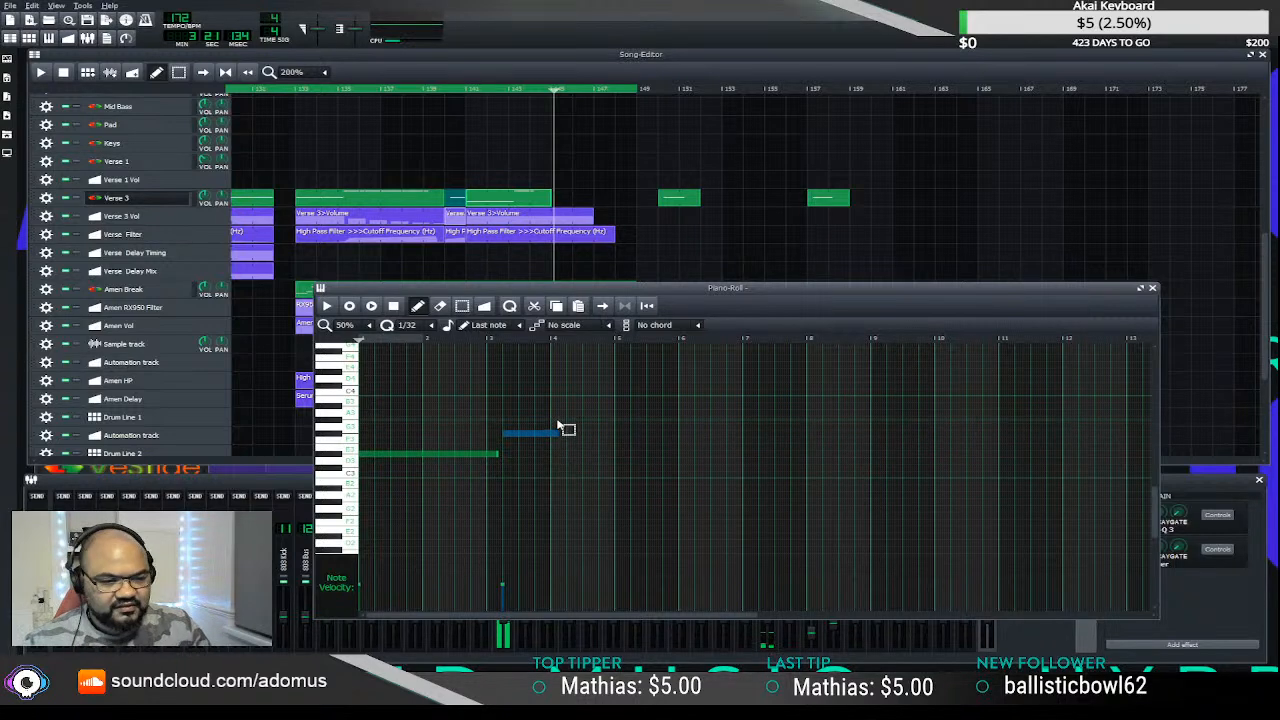
click(1152, 287)
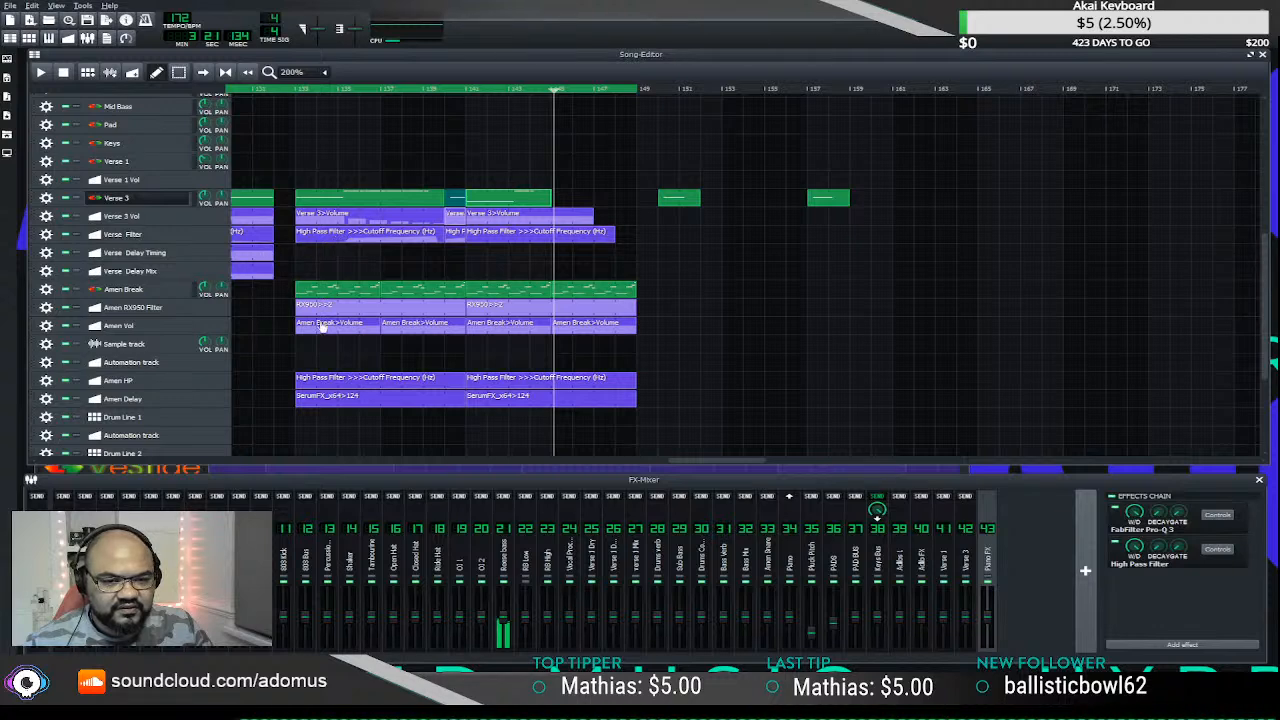
- Try copies of earlier Verse Delay Timing and Verse Delay Mix automation clips at bar 144
scroll(714, 462, left, 10)
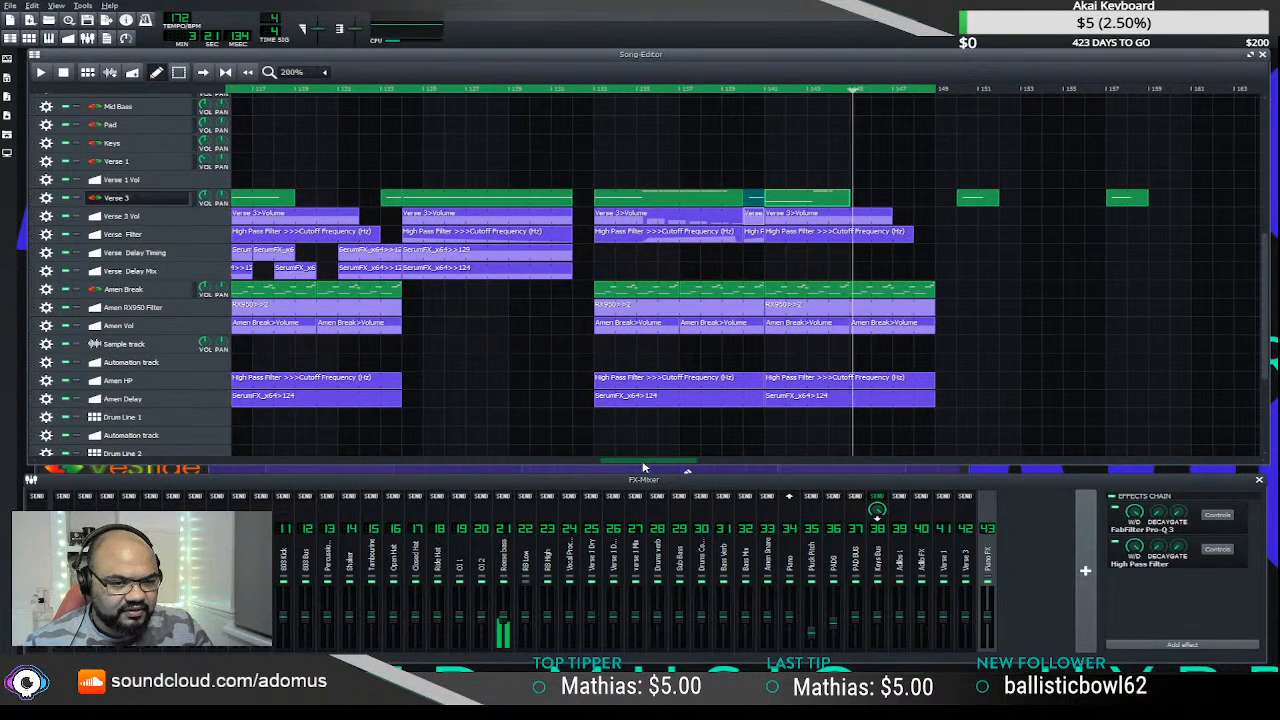
drag(458, 272, 873, 255)
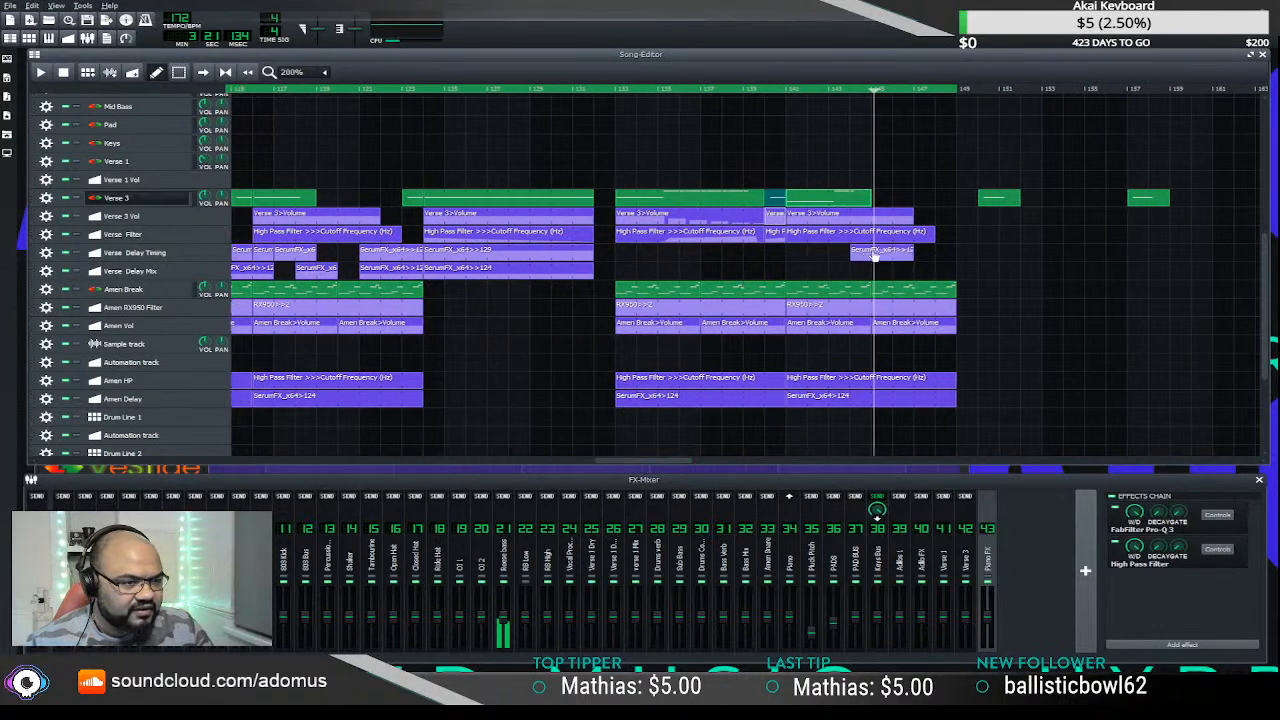
drag(368, 282, 862, 270)
scroll(507, 440, up, 1)
scroll(617, 460, right, 10)
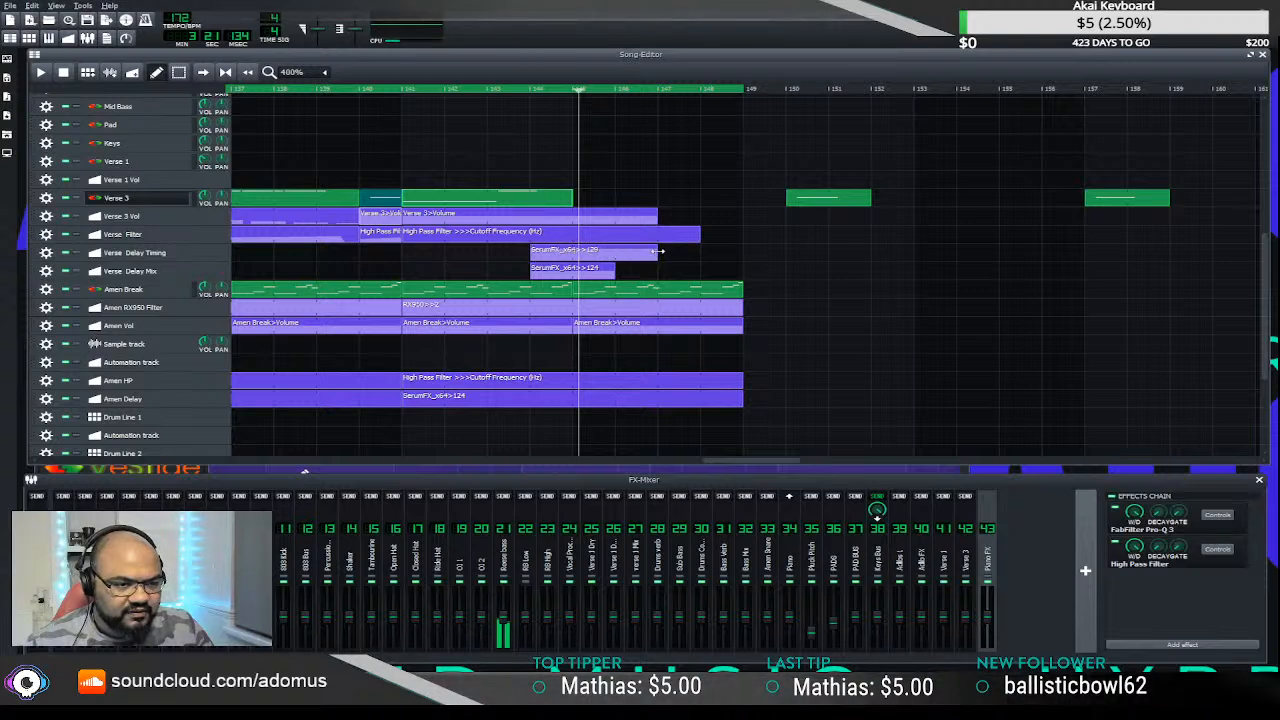
- Audition the Verse Delay Timing copy as a one-bar clip at bars 144 and 143, and remove both delay copies
click(490, 90)
key(space)
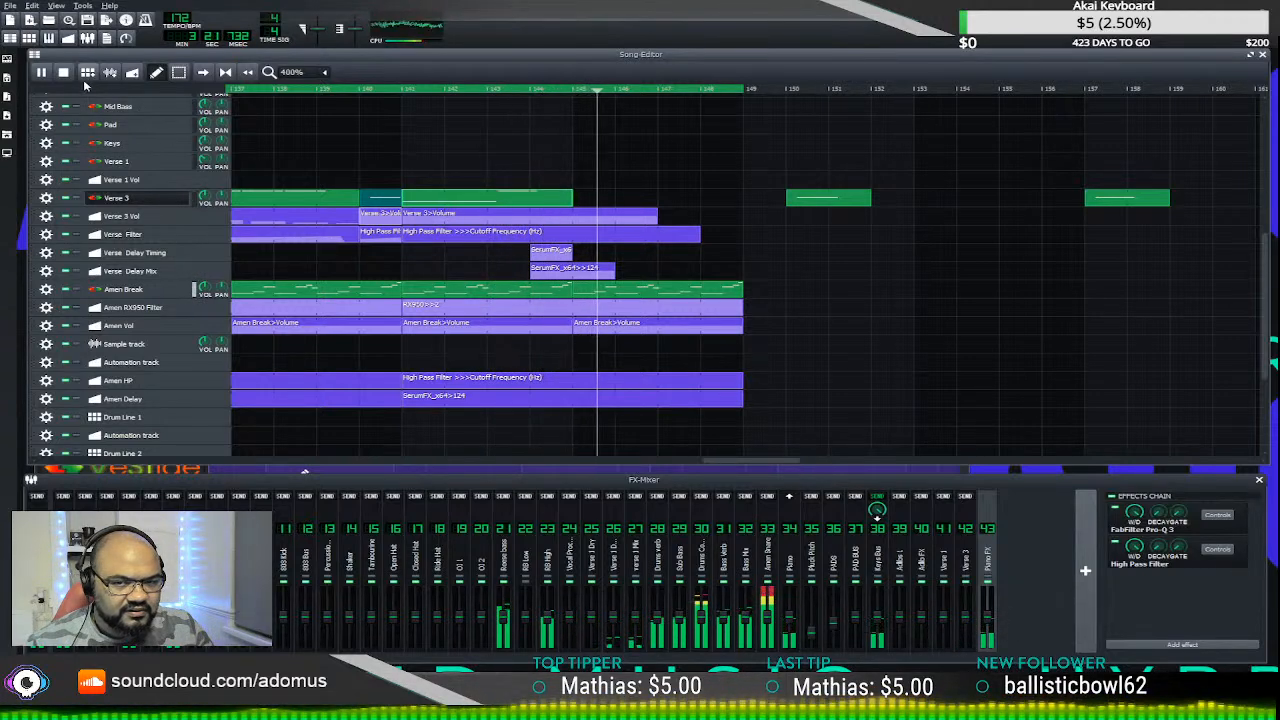
key(space)
drag(565, 255, 537, 256)
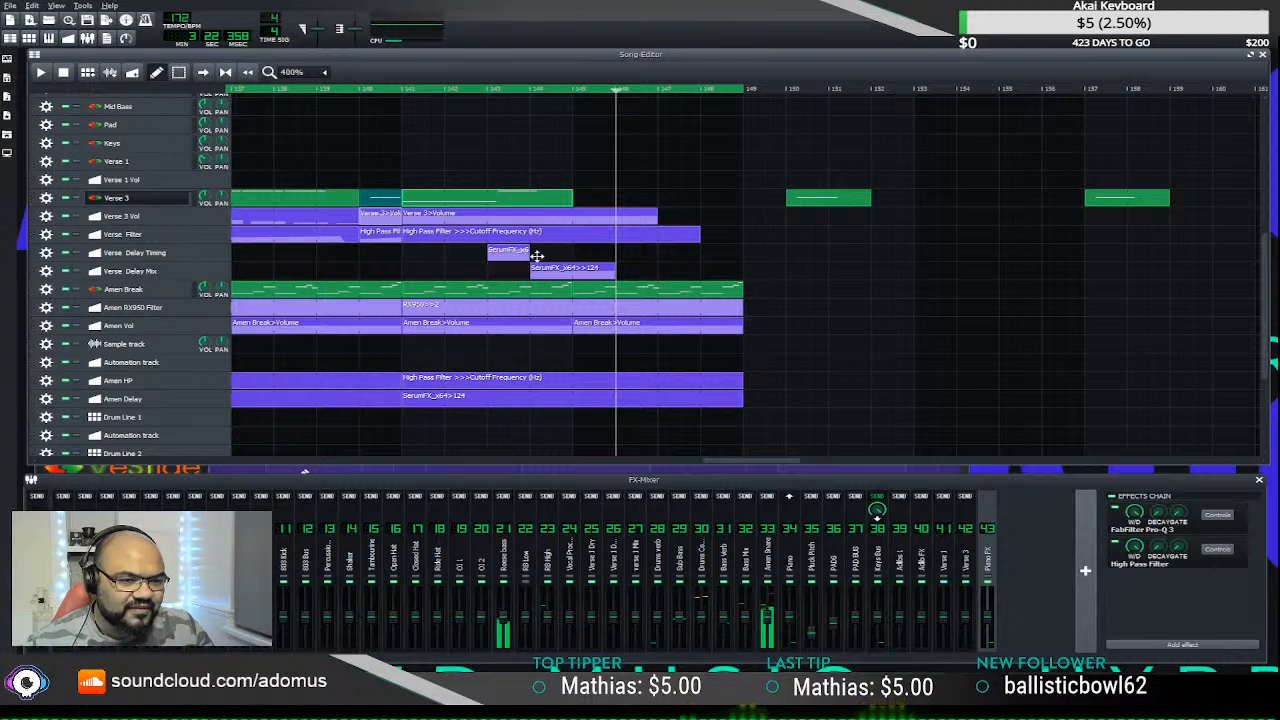
key(space)
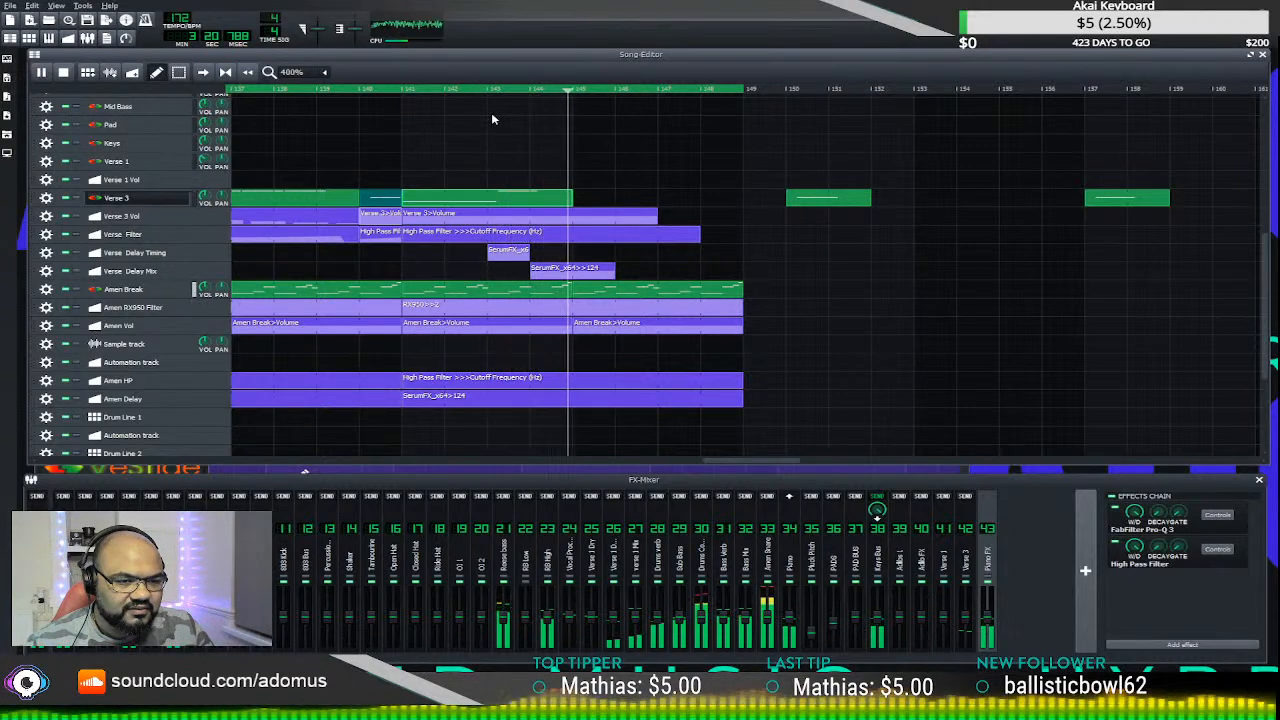
key(space)
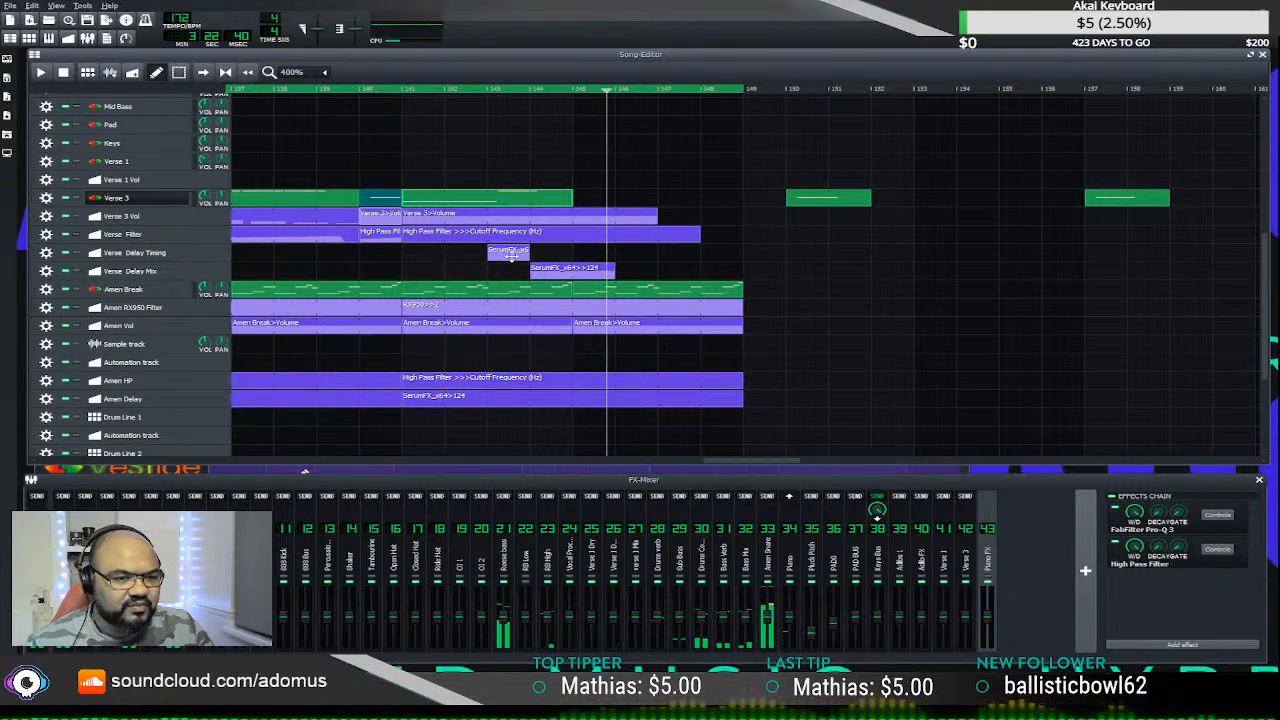
drag(511, 256, 554, 256)
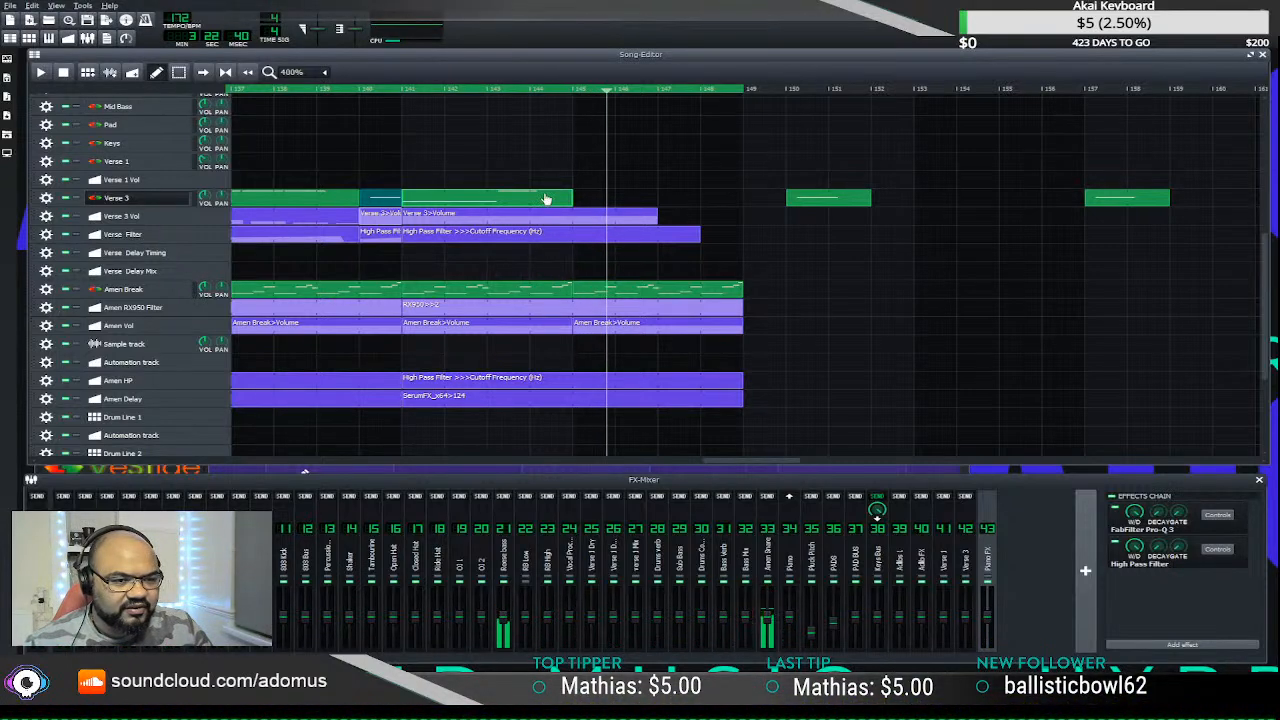
- Listen to the bar 141 Verse 3 clip's two notes on their own, deselect the short note and enlarge the note grid to 200%
double_click(545, 198)
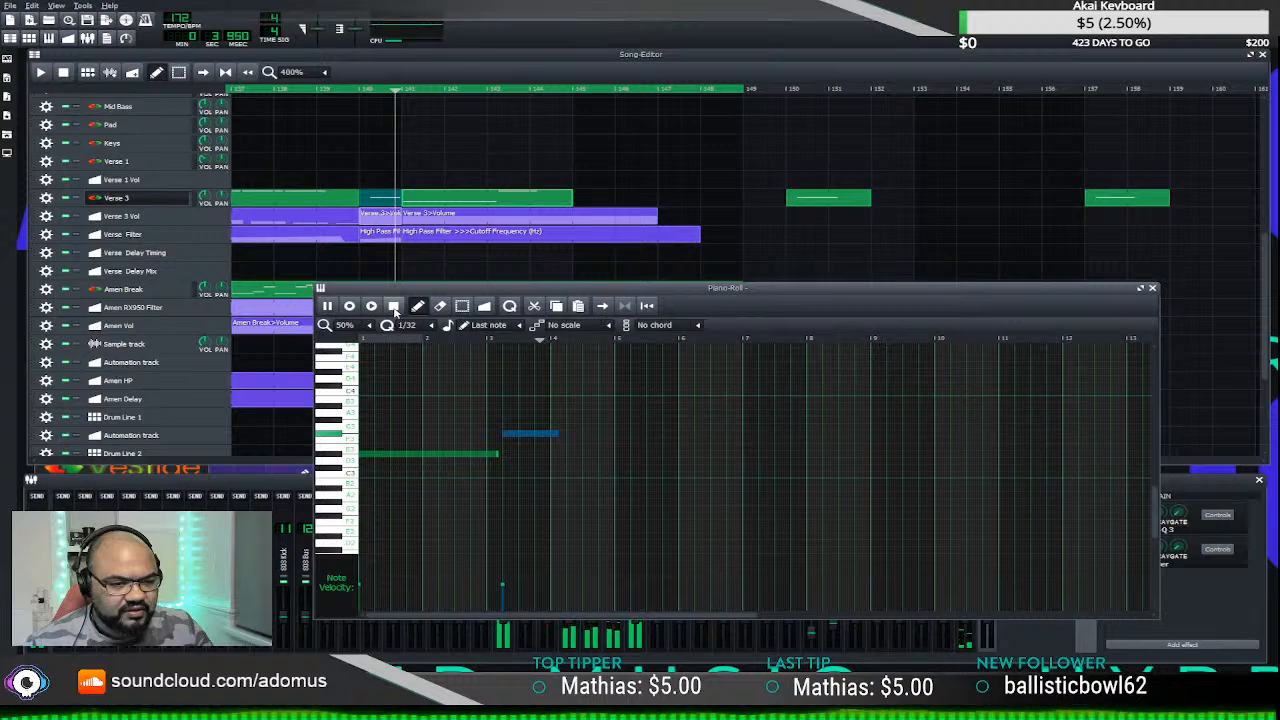
click(394, 306)
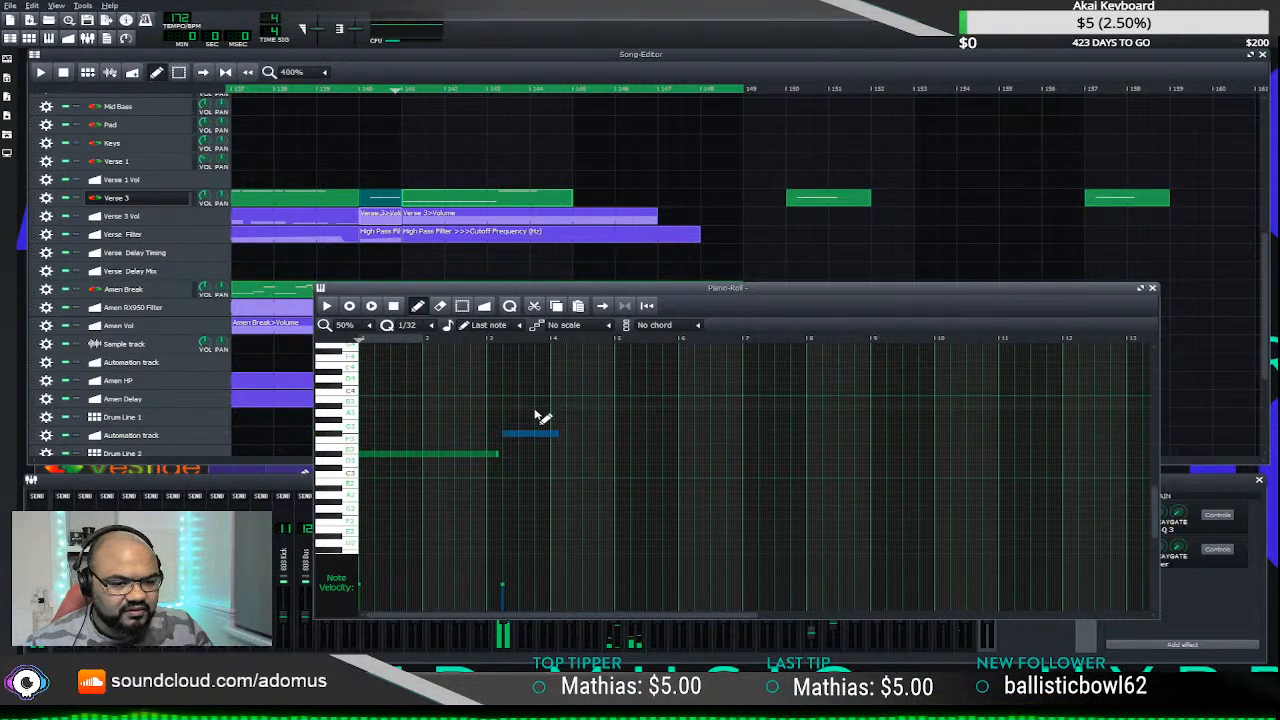
ctrl+click(575, 465)
ctrl+scroll(575, 465, up, 2)
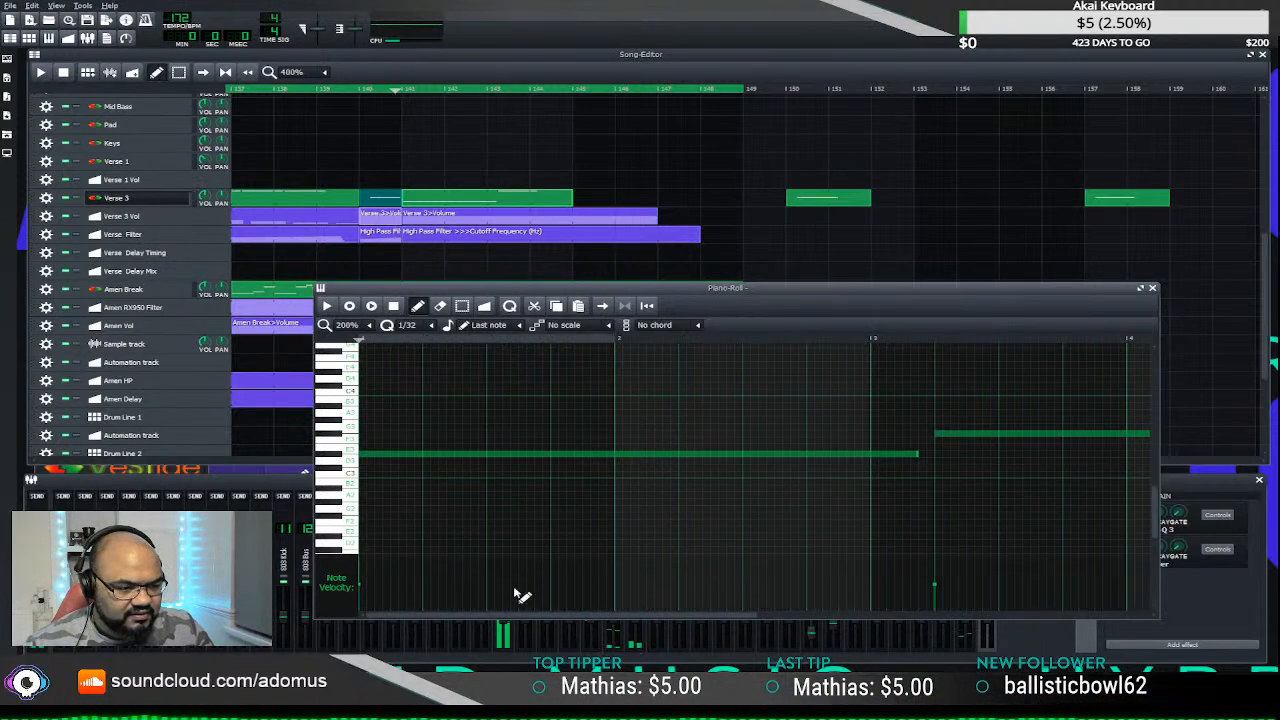
- Duplicate the higher note that starts just after bar 3 of the Verse 3 clip three times, each copy one bar later
drag(501, 617, 663, 617)
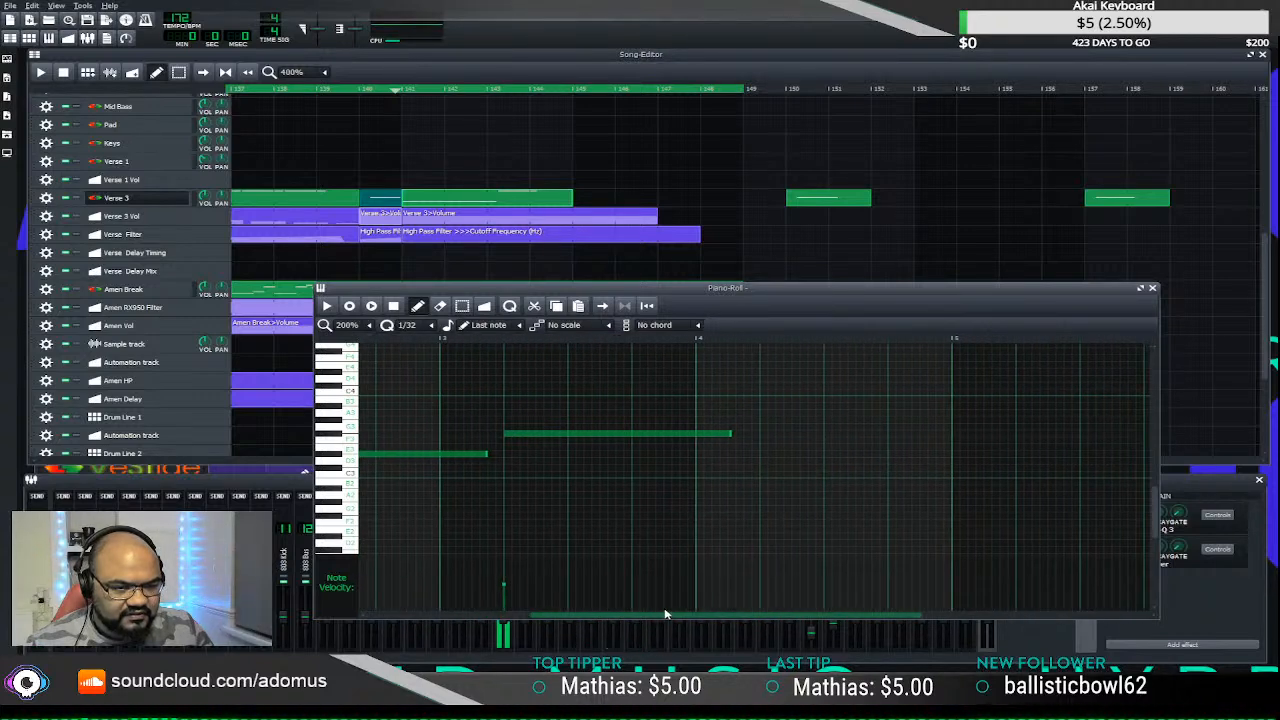
drag(736, 404, 687, 490)
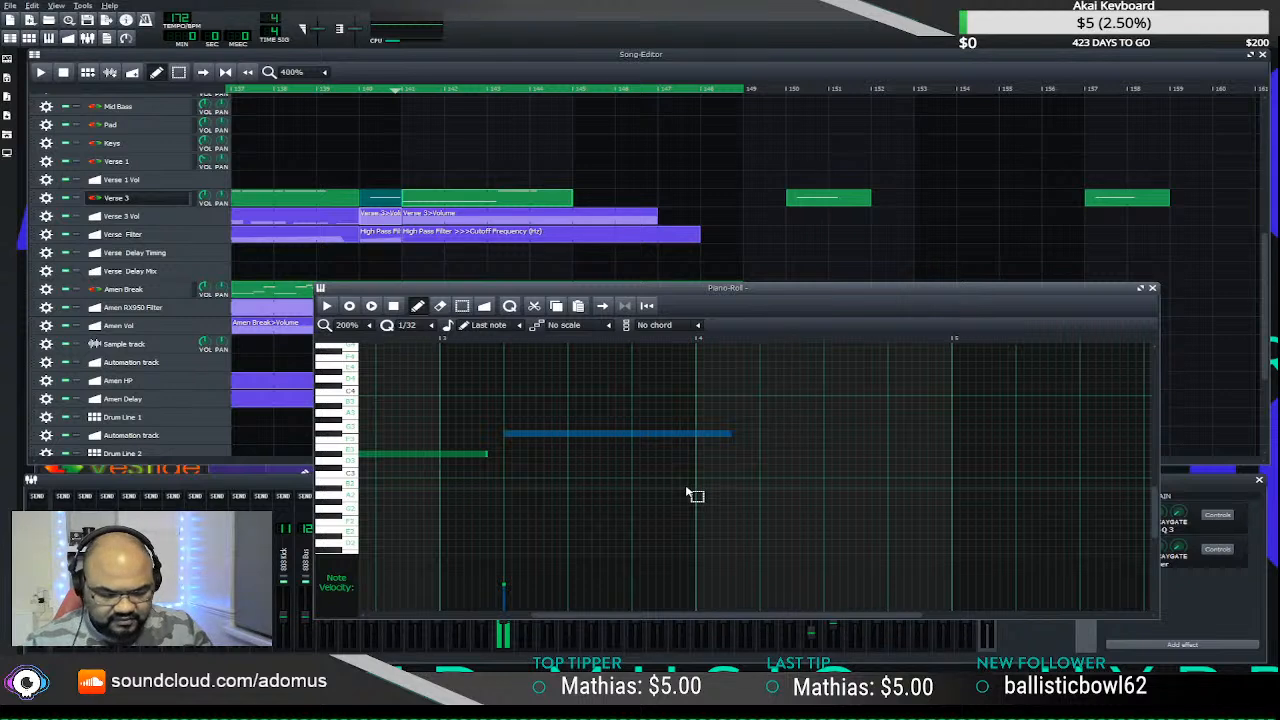
ctrl+click(687, 492)
key(ctrl+Right)
key(ctrl+Right)
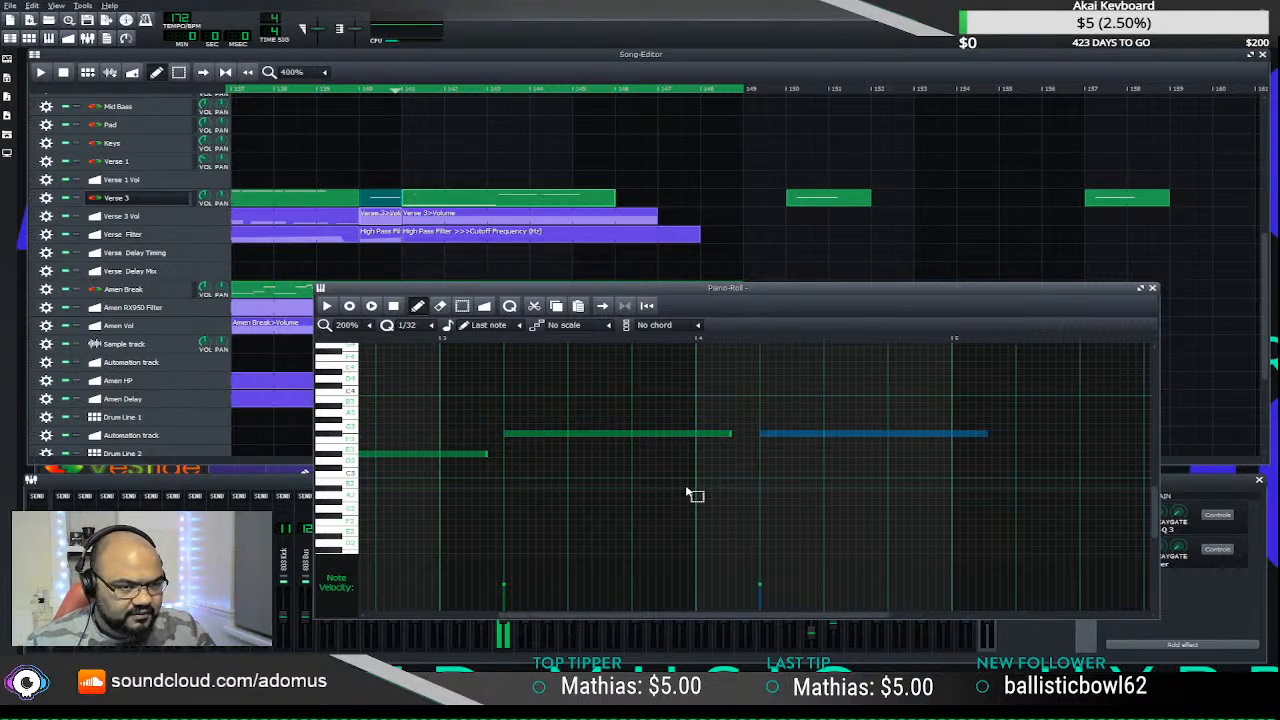
key(ctrl+c)
key(ctrl+v)
key(ctrl+Right)
key(ctrl+Right)
key(ctrl+Right)
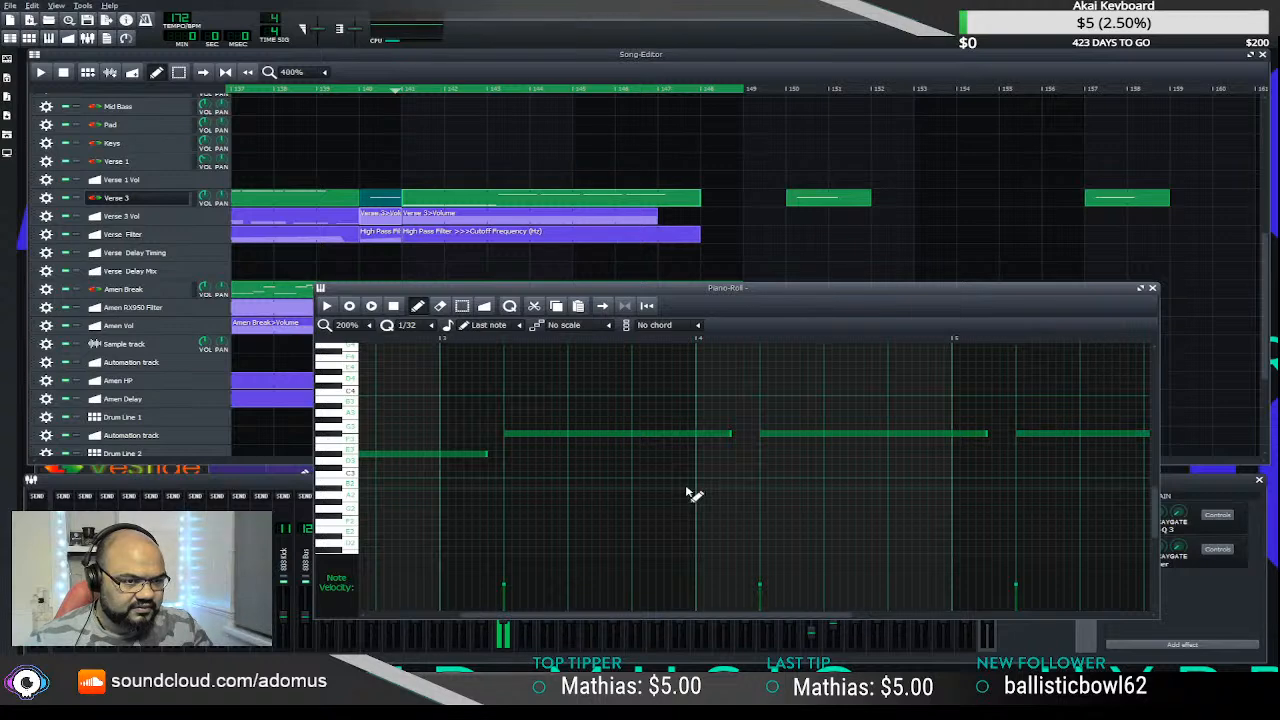
- Play back the arrangement from around bar 140 to hear the repeated notes, and stop
click(376, 94)
key(space)
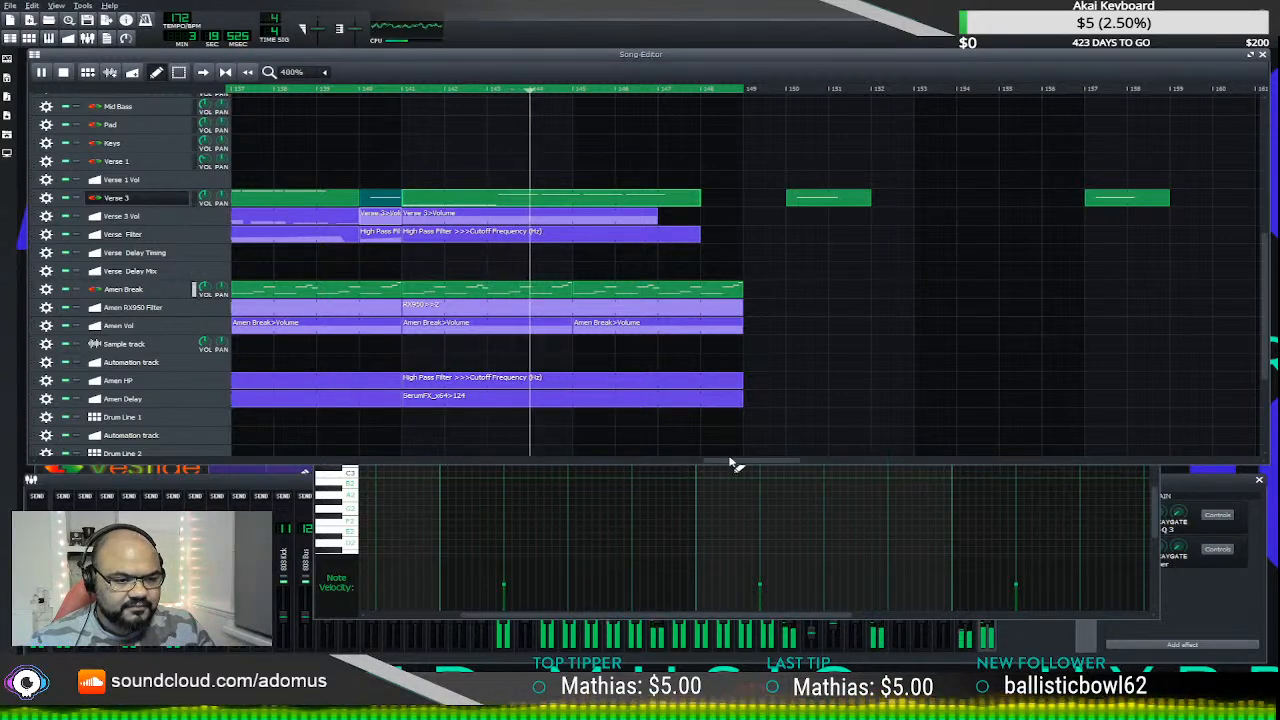
drag(735, 465, 703, 463)
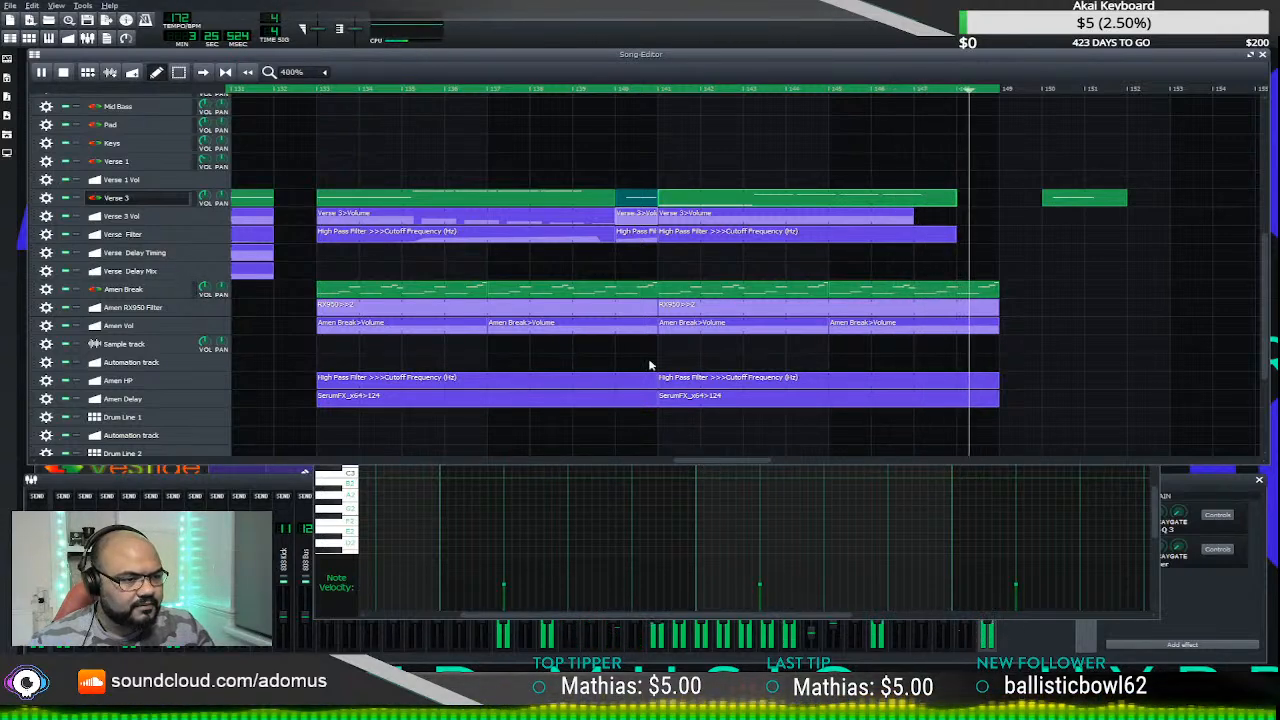
click(68, 72)
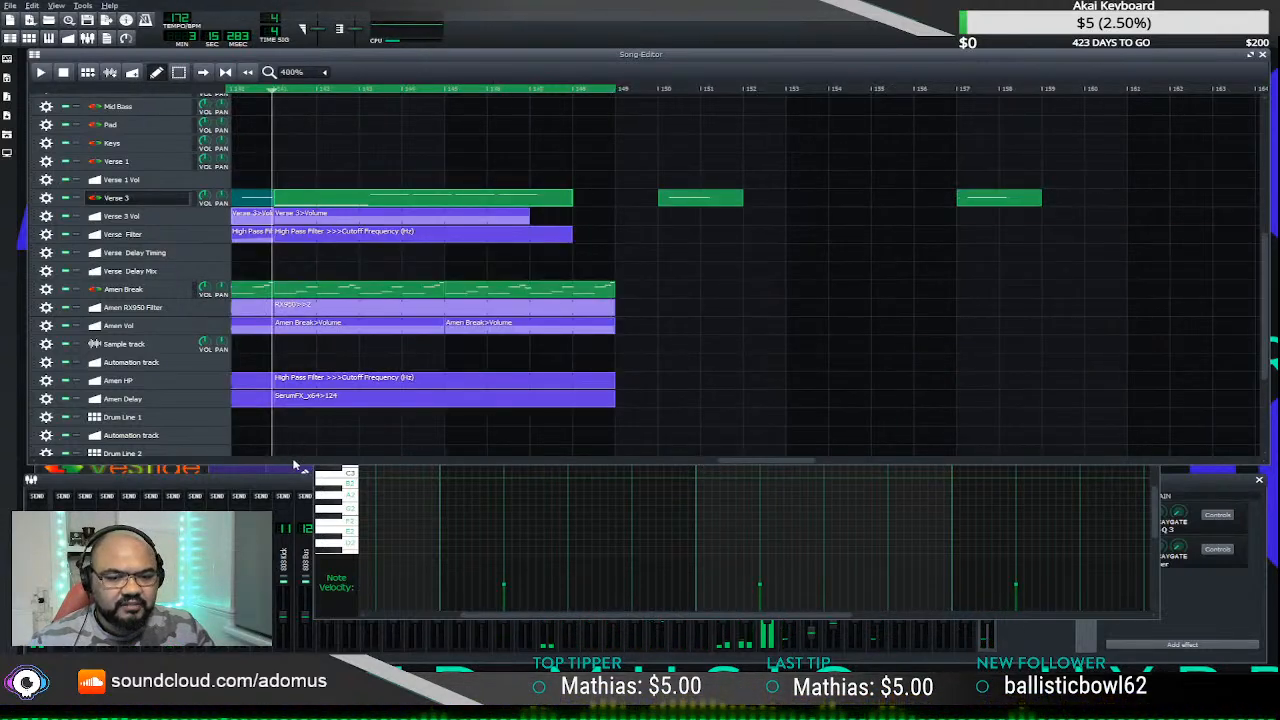
- Add one more copy of the repeated note just after bar 7 of the Verse 3 clip and close the note editor
drag(731, 465, 683, 462)
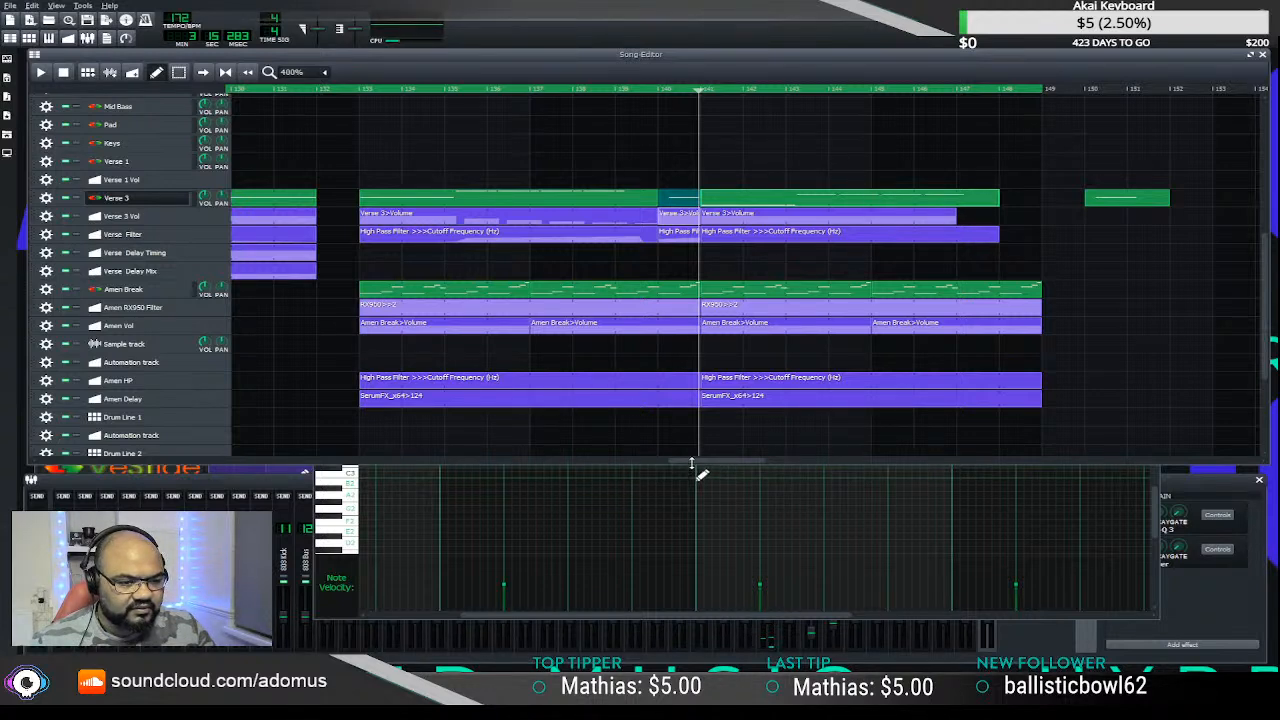
drag(691, 463, 735, 463)
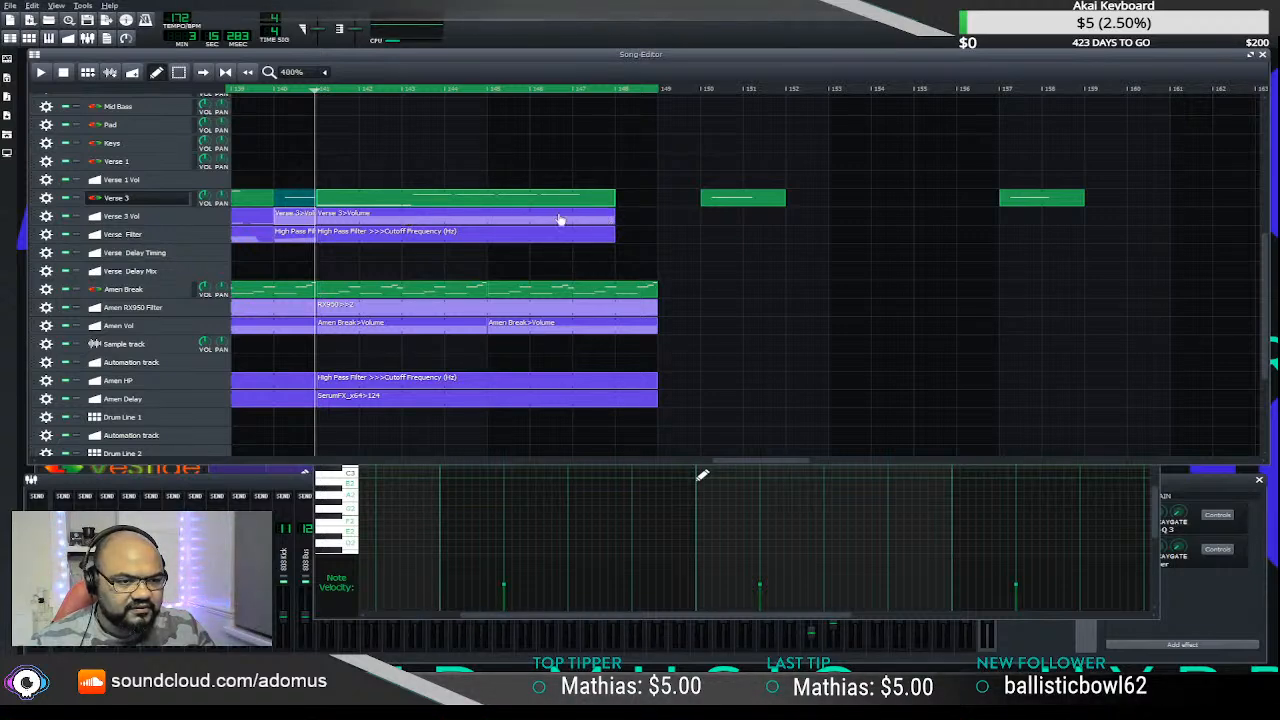
double_click(558, 203)
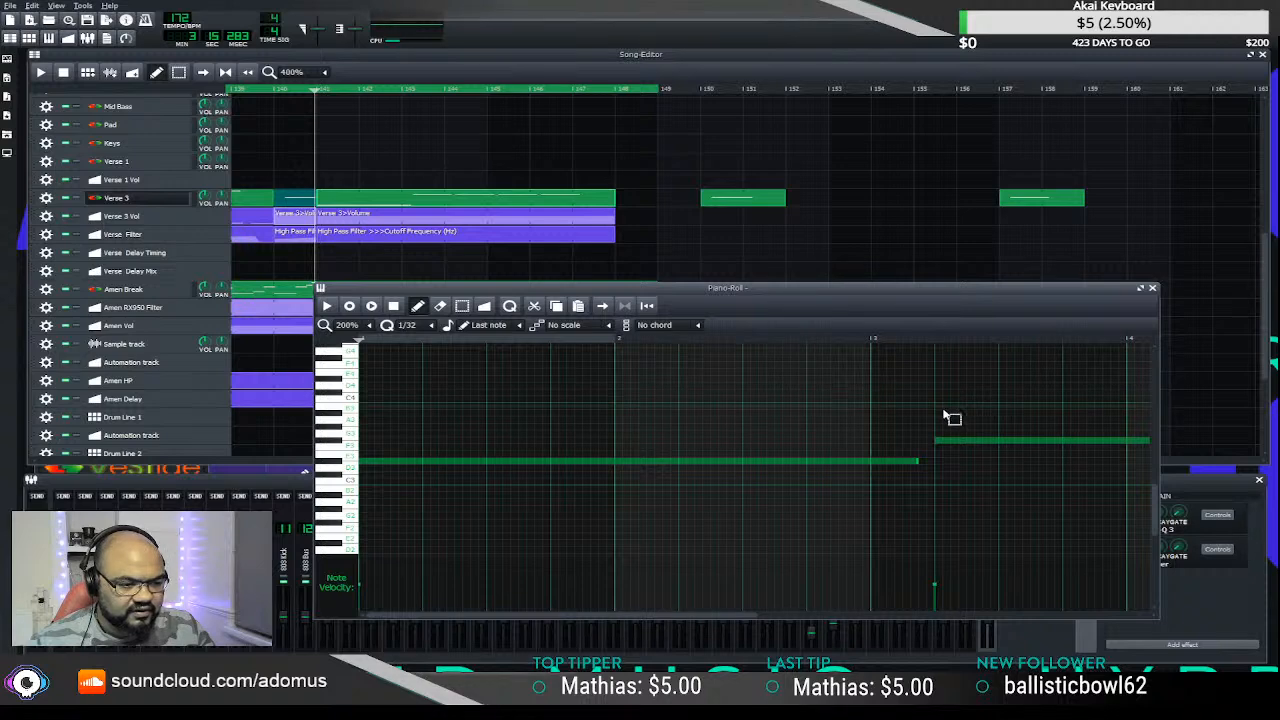
scroll(945, 418, down, 2)
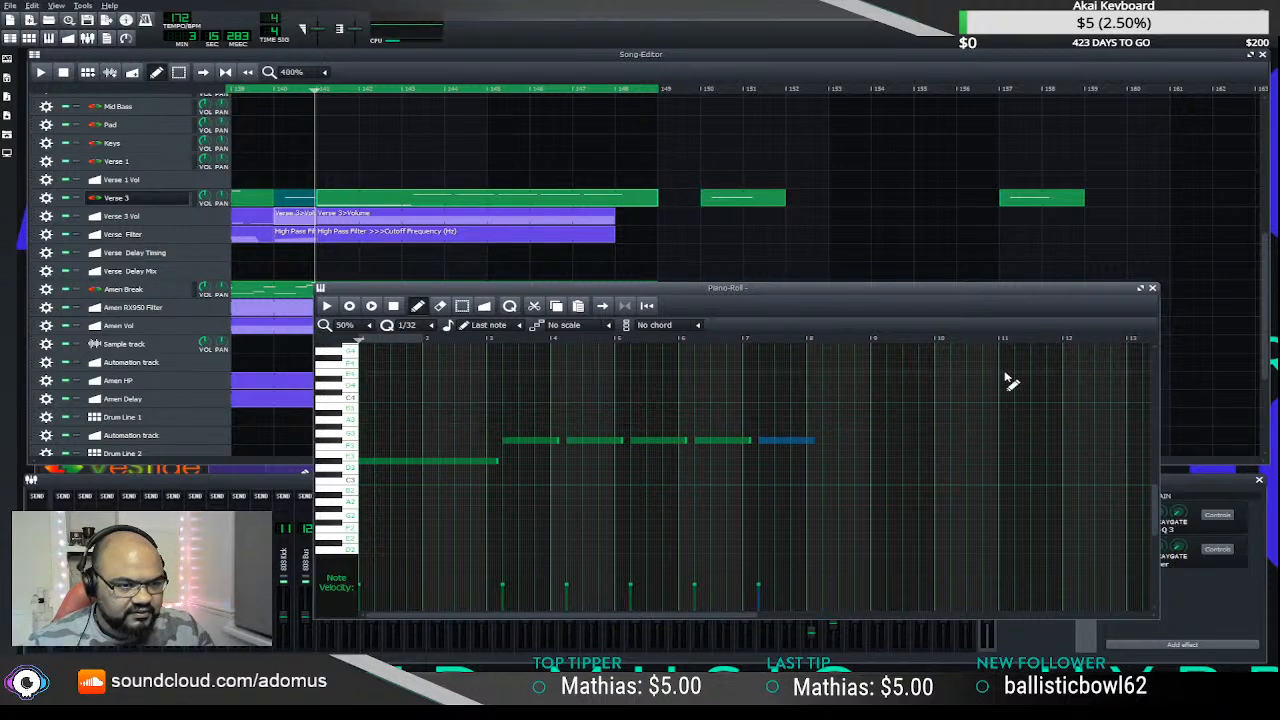
click(1152, 288)
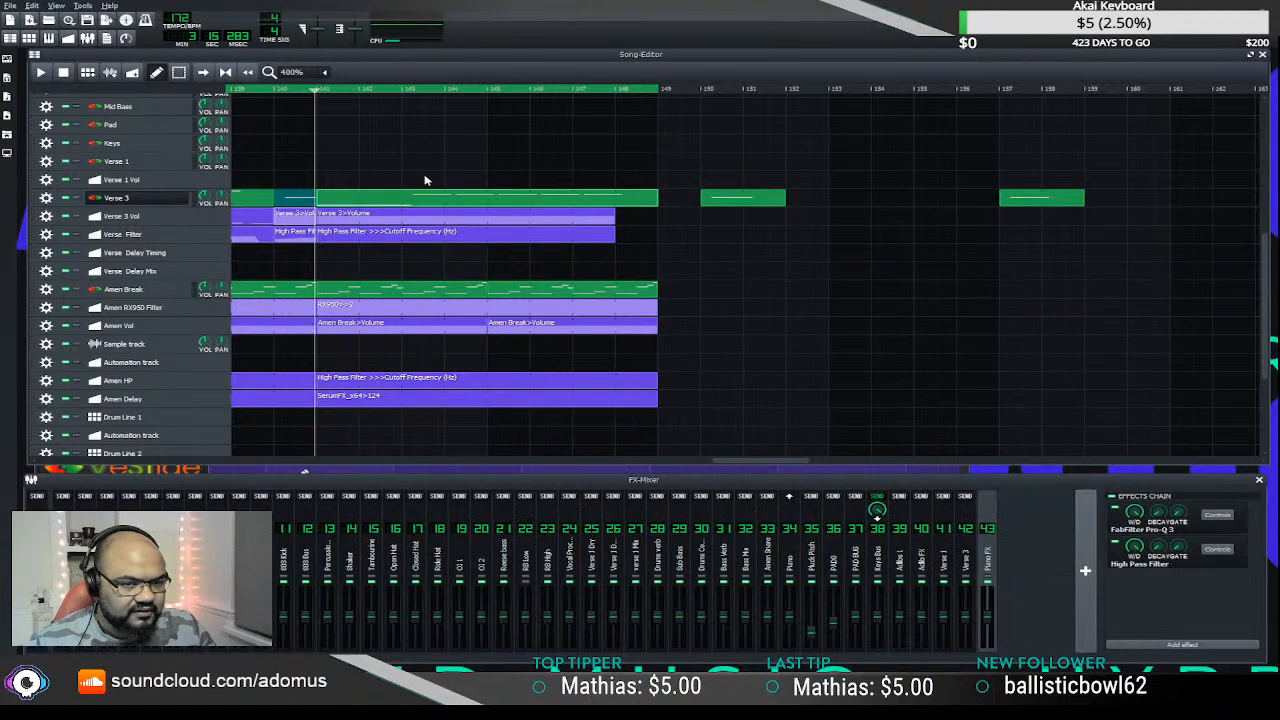
- Play back the end of the extended Verse 3 clip and stop playback
click(398, 92)
key(space)
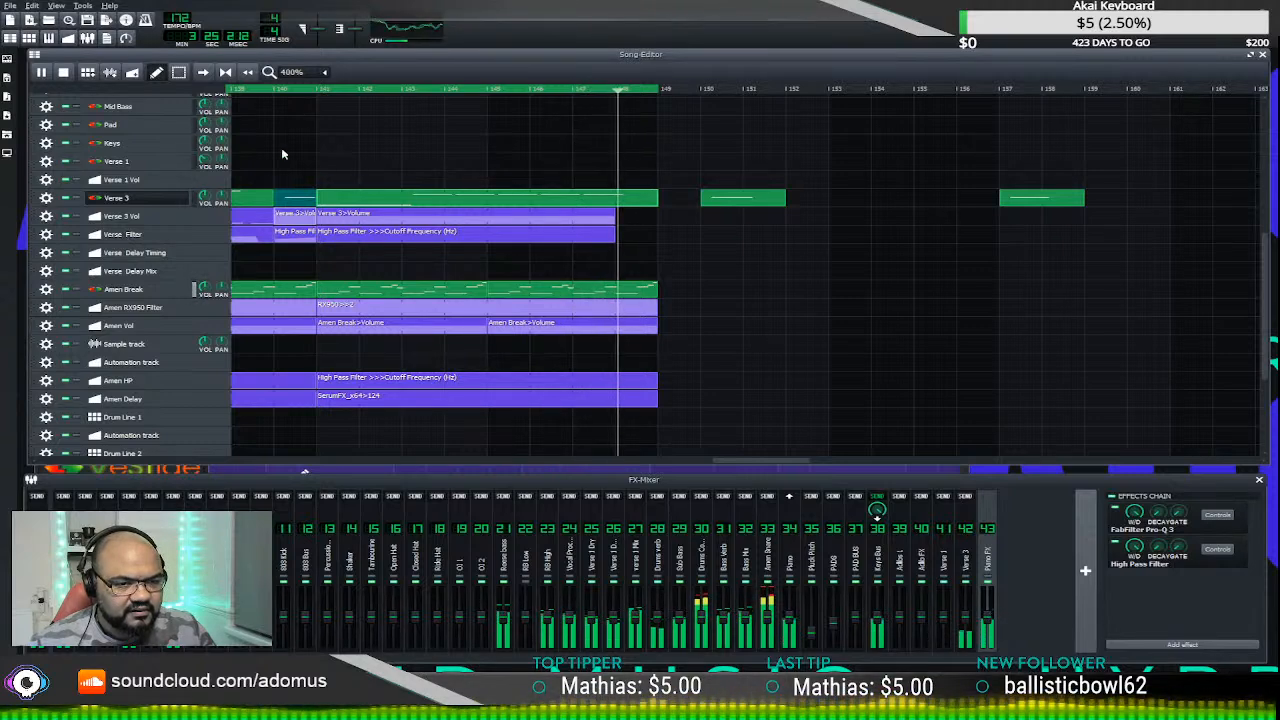
click(62, 72)
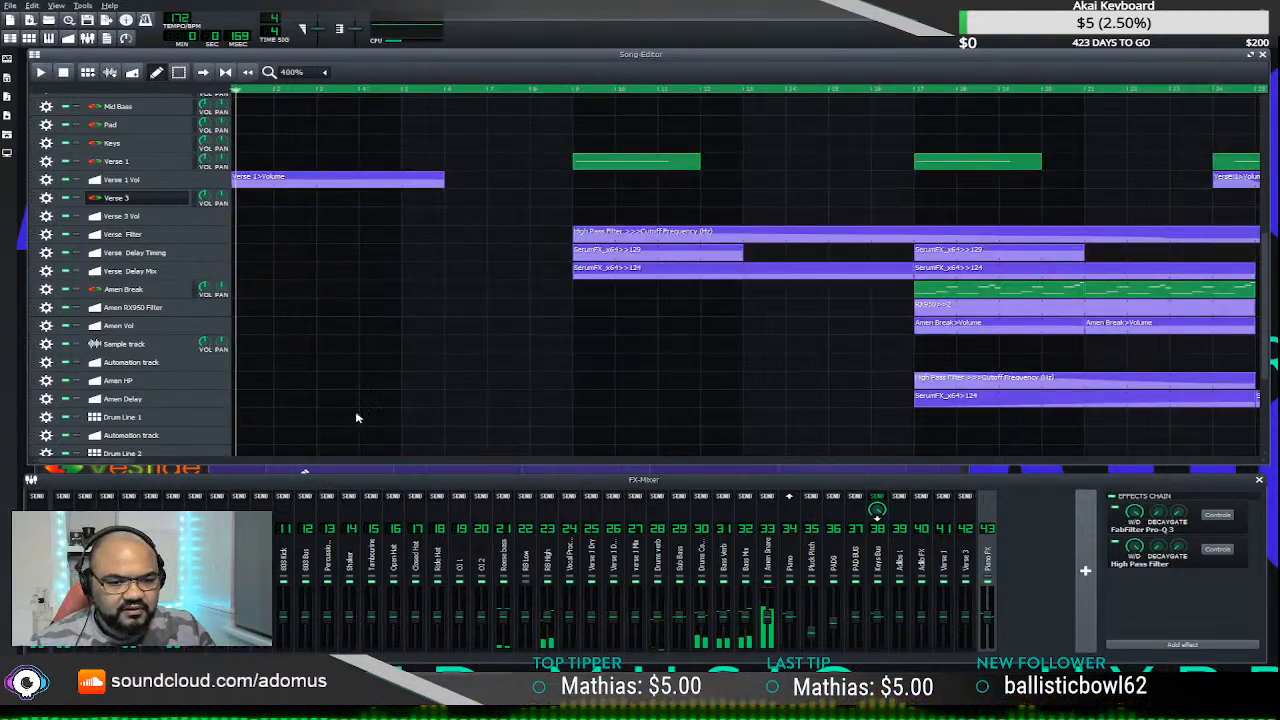
- Lower the Verse 3 volume automation in four descending steps just after bars 4, 5, 6 and 7, ending near zero
drag(104, 467, 730, 466)
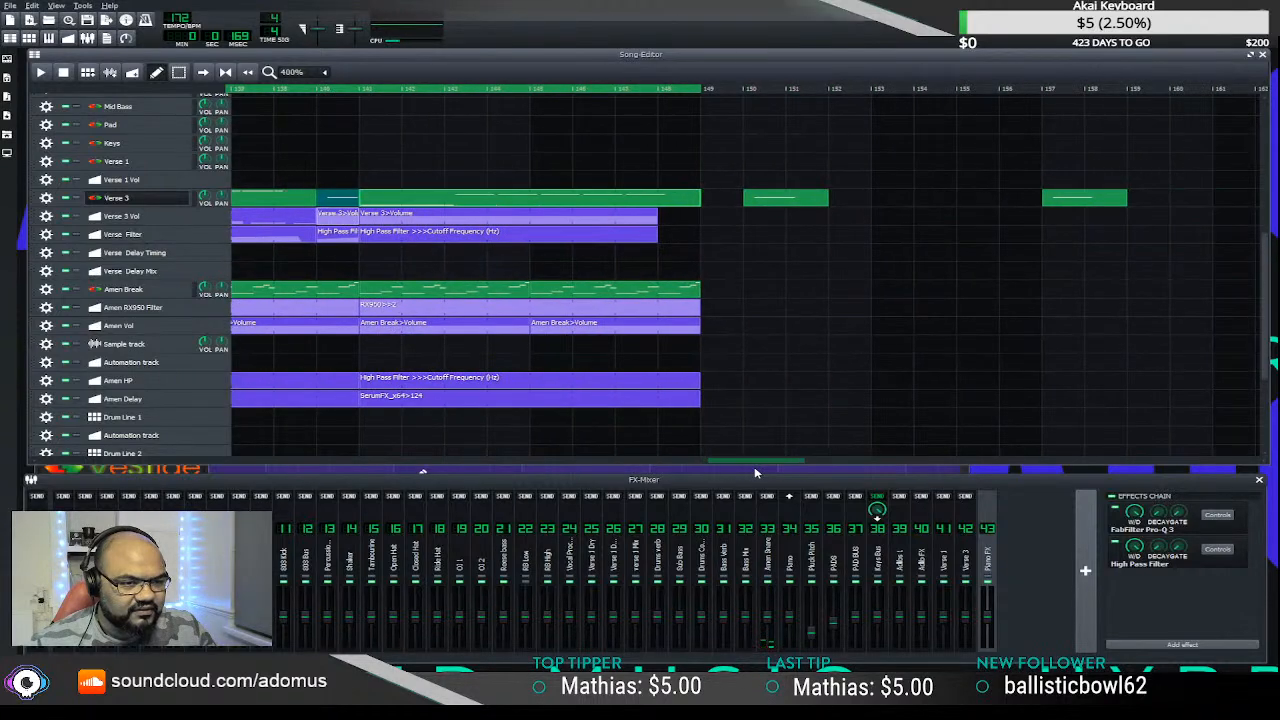
double_click(551, 200)
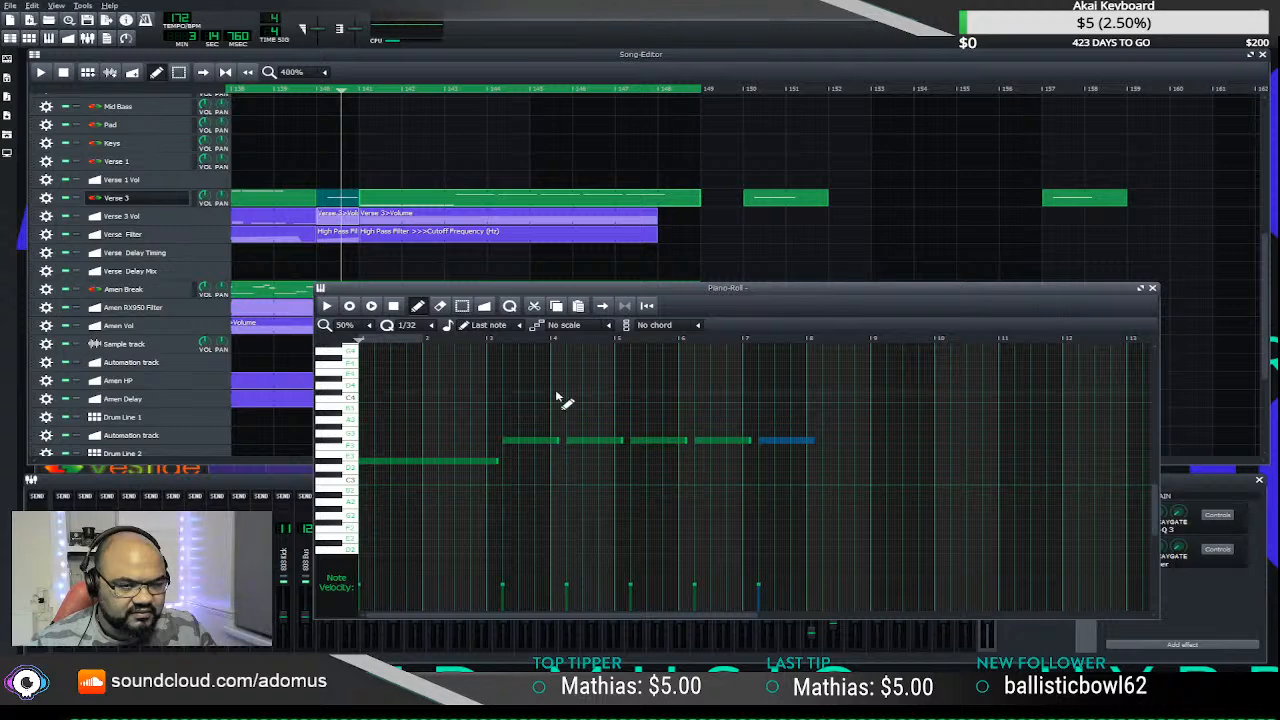
double_click(462, 214)
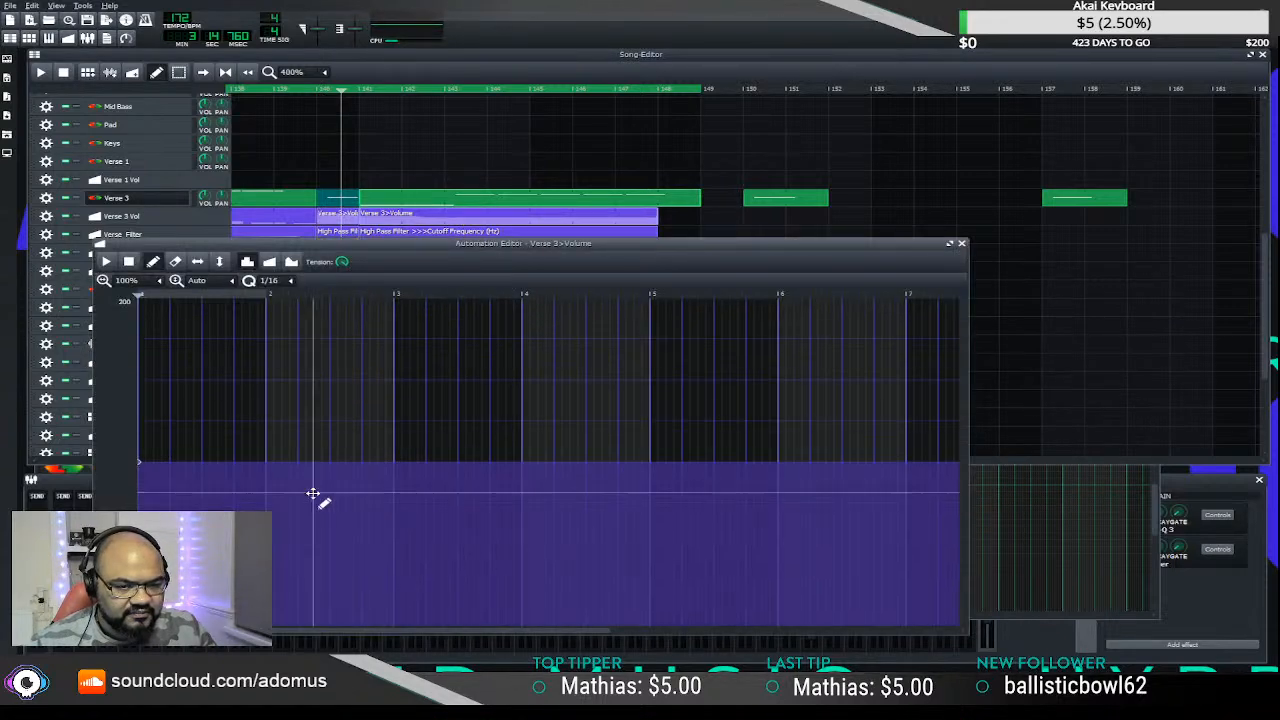
mouse_move(313, 493)
mouse_down()
mouse_move(421, 497)
mouse_move(422, 527)
mouse_move(500, 486)
mouse_move(535, 488)
mouse_move(545, 520)
mouse_up()
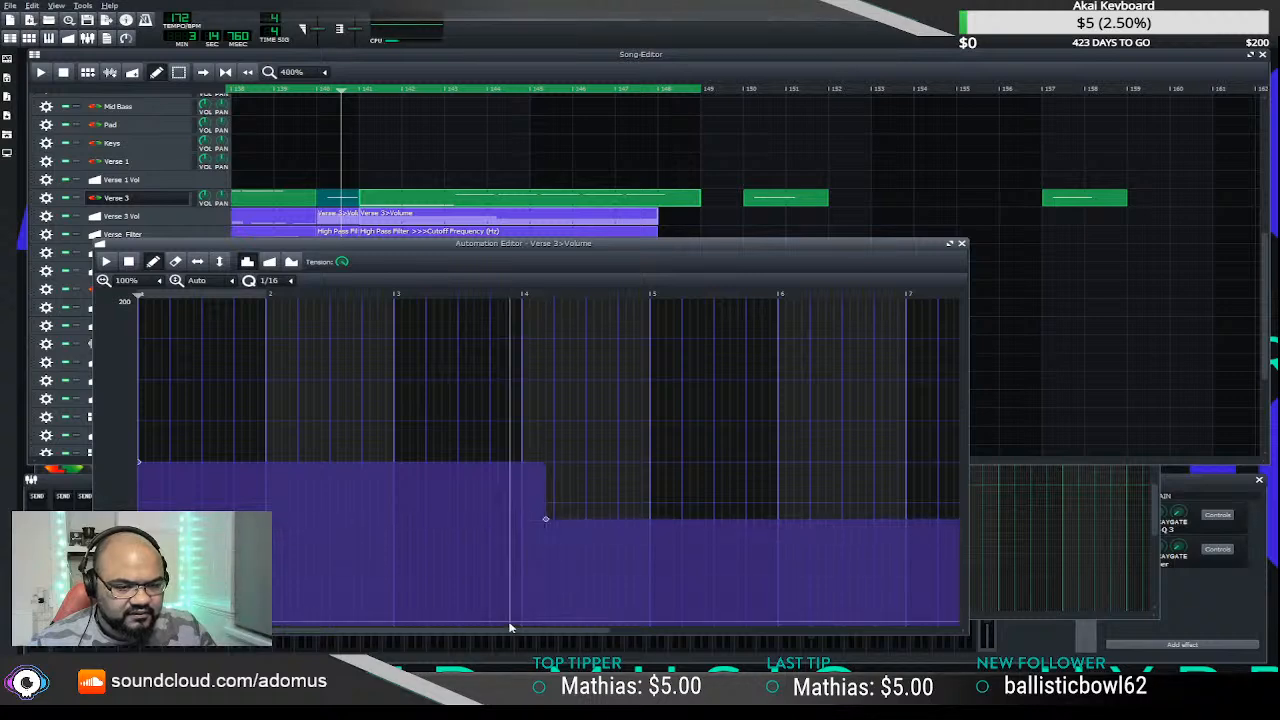
drag(511, 630, 551, 632)
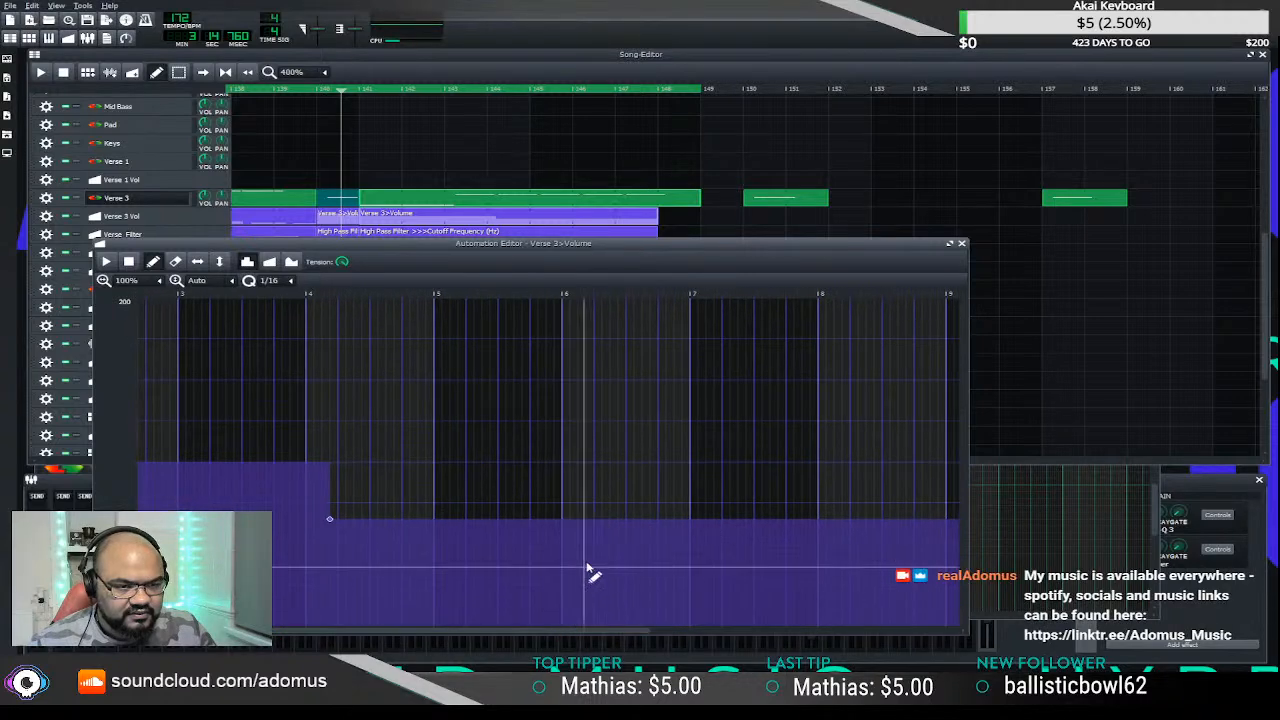
drag(591, 571, 459, 566)
drag(430, 633, 508, 633)
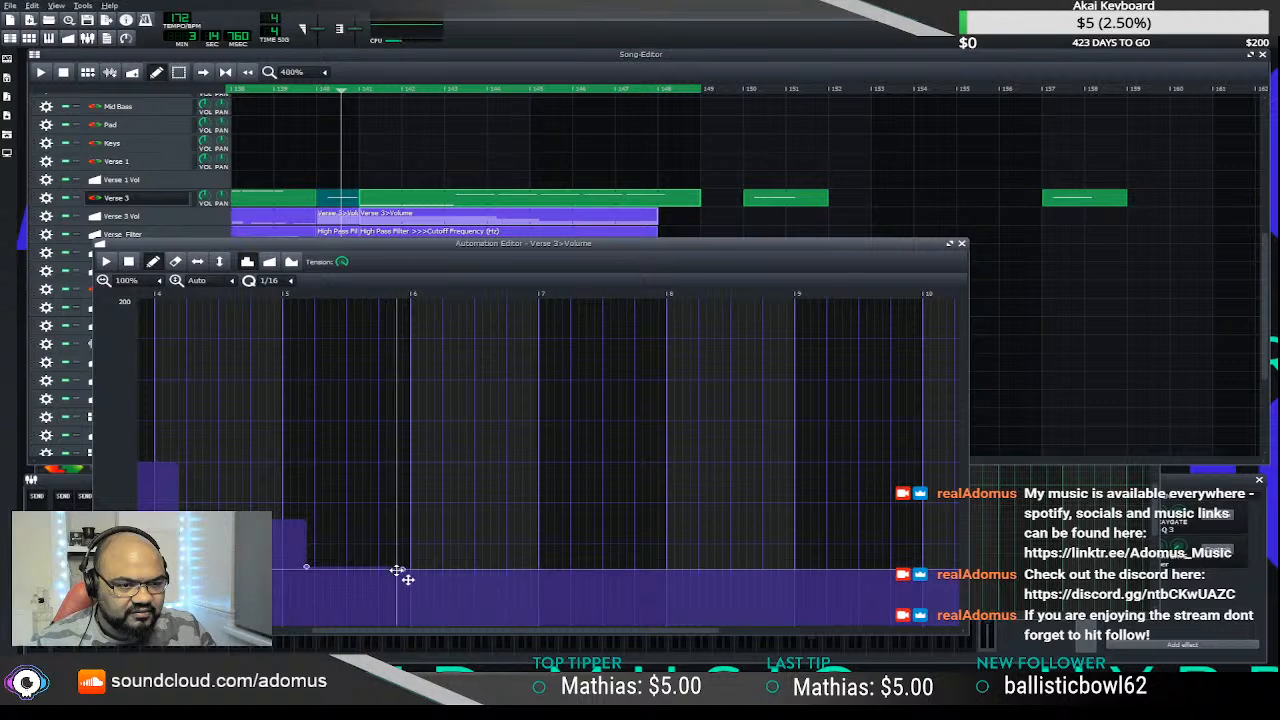
mouse_move(398, 572)
mouse_down()
mouse_move(440, 592)
mouse_move(432, 601)
mouse_move(471, 633)
mouse_move(530, 633)
mouse_move(523, 614)
mouse_move(491, 617)
mouse_move(471, 575)
mouse_move(417, 563)
mouse_move(335, 622)
mouse_up()
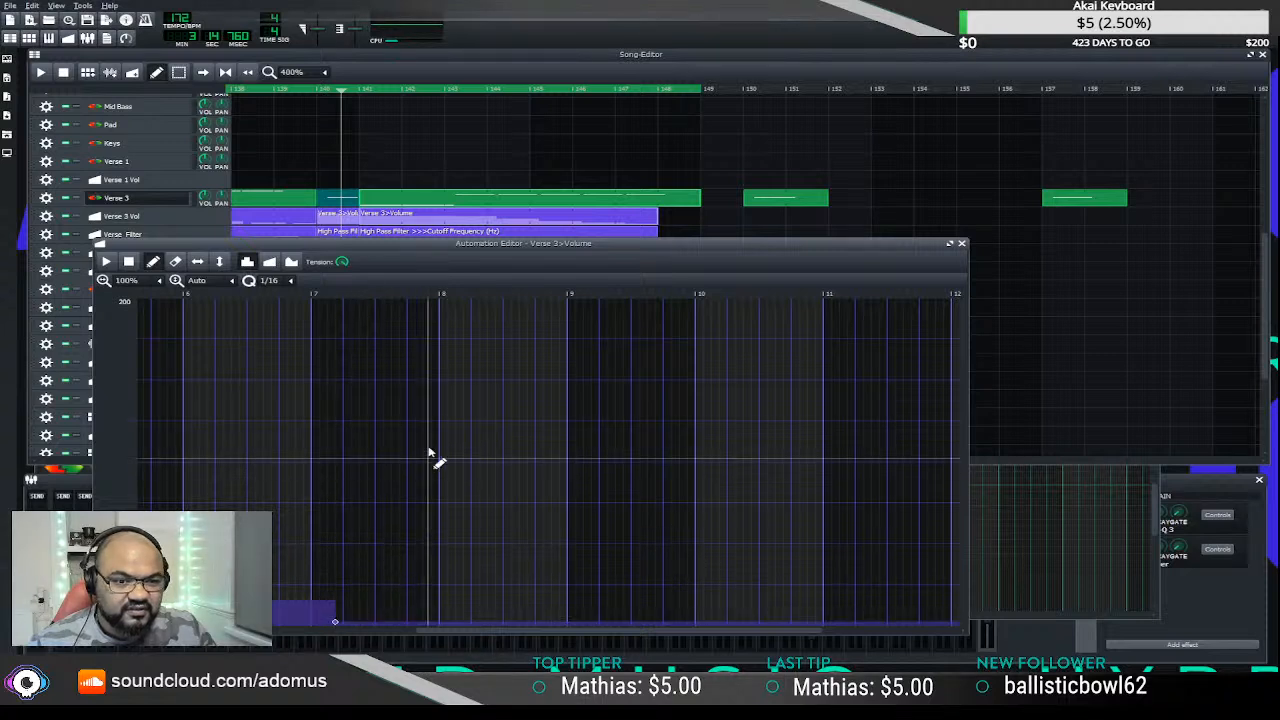
- Play back the song from about bar 141 to hear the stepped Verse 3 volume, and stop
click(355, 91)
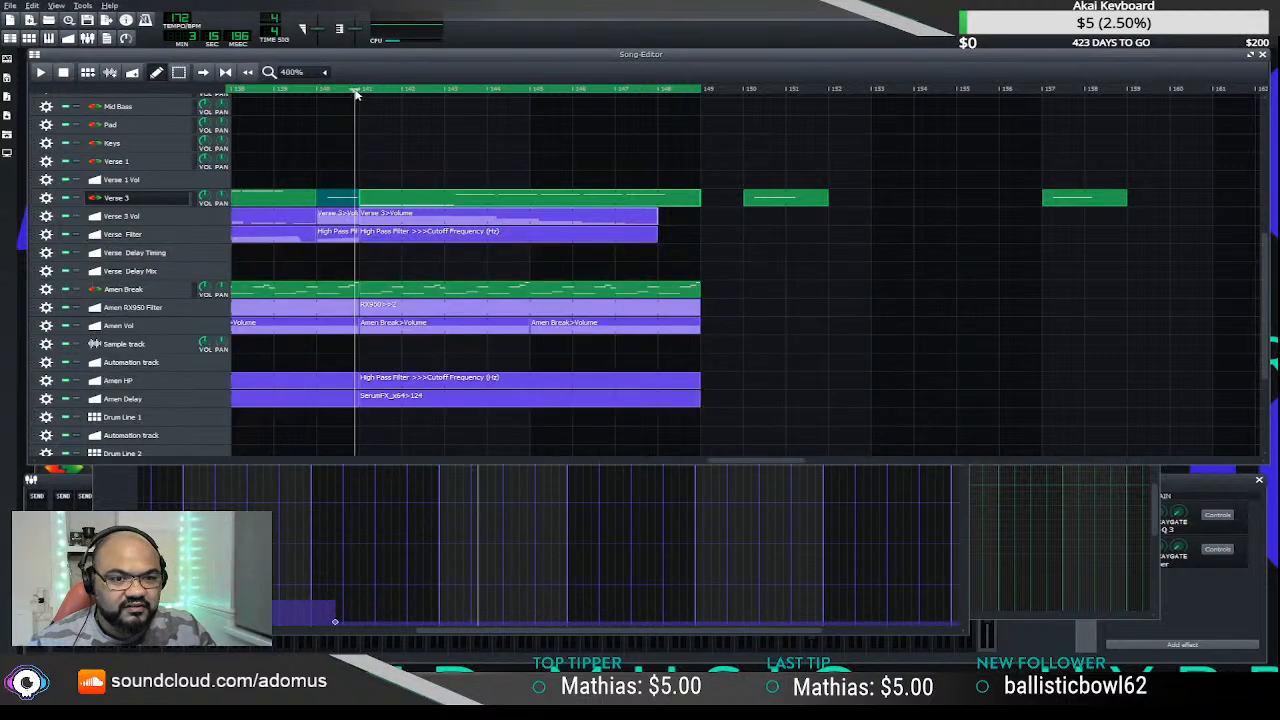
key(space)
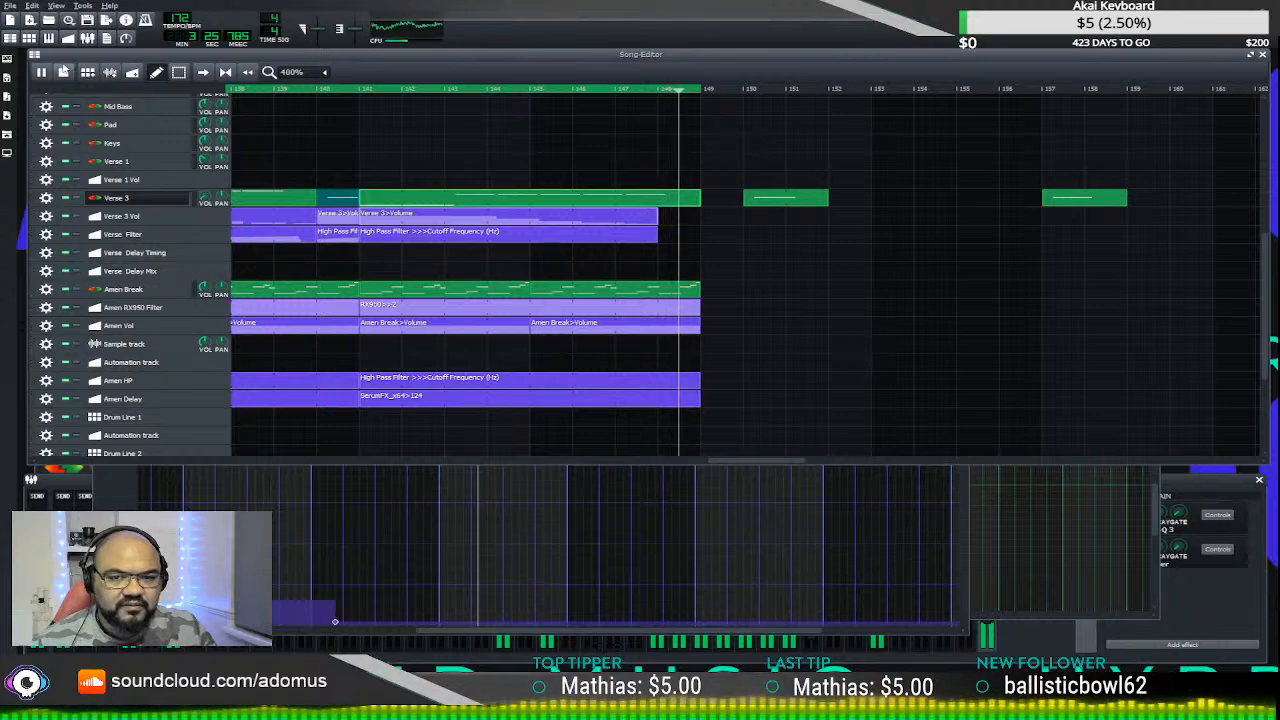
key(space)
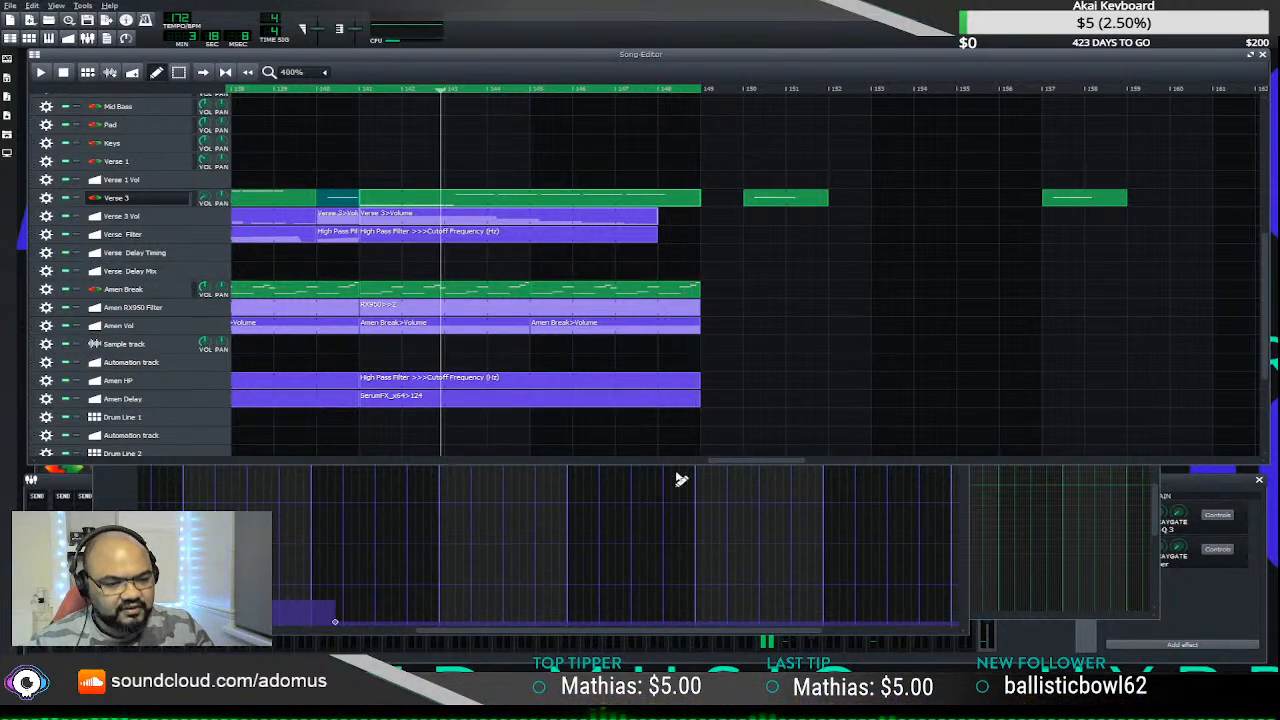
- Move the high-pass cutoff clip at bar 141 of the Verse Filter track to bar 142 and paste another cutoff clip at bar 150
drag(740, 465, 703, 455)
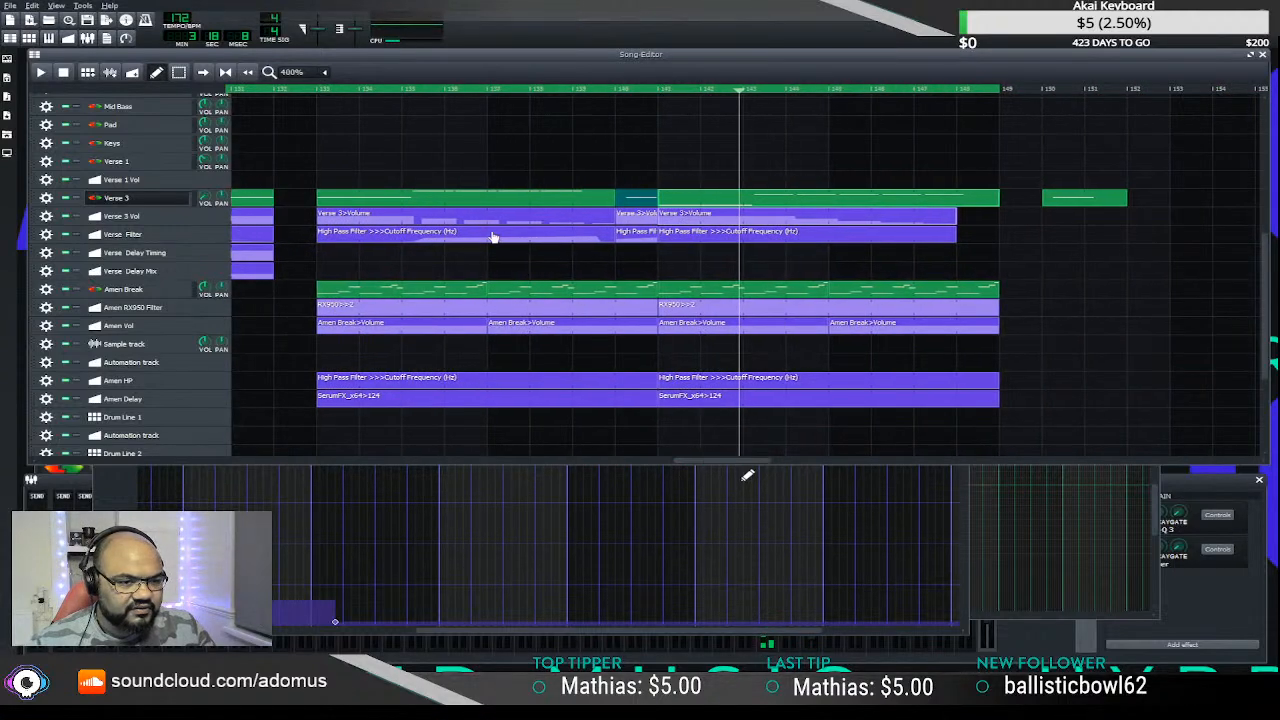
double_click(774, 236)
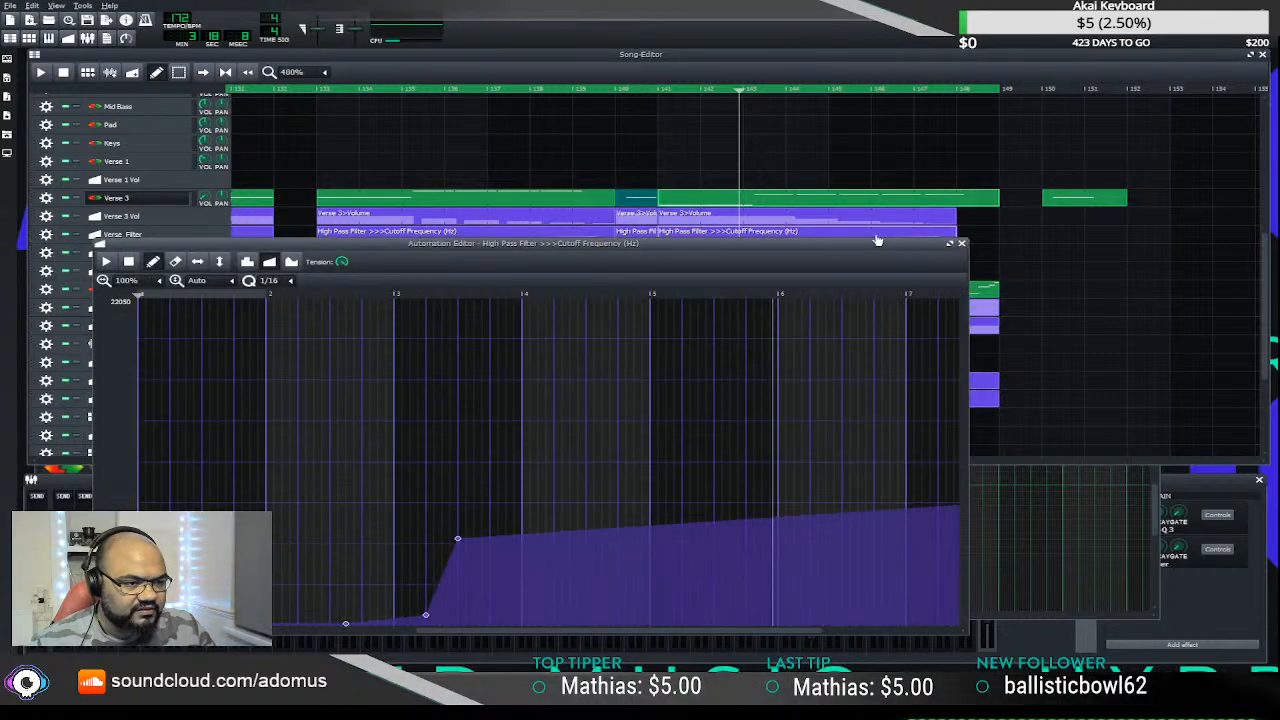
drag(863, 231, 900, 231)
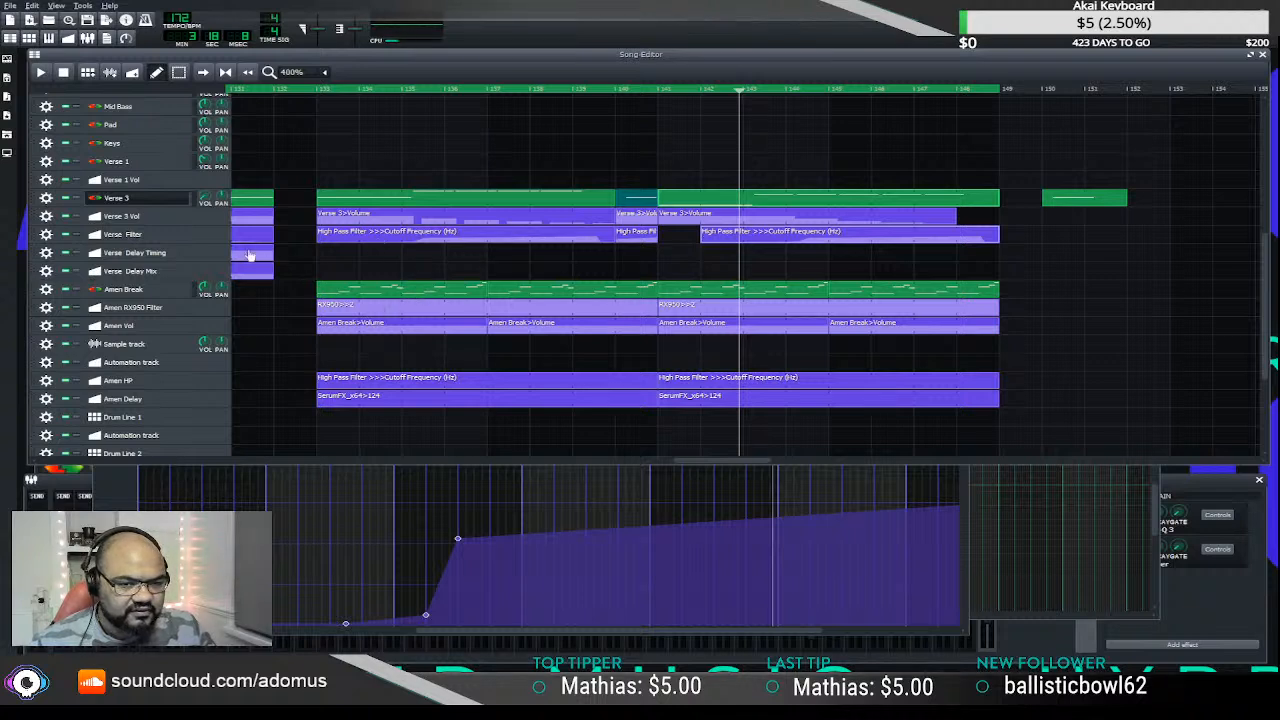
key(ctrl+v)
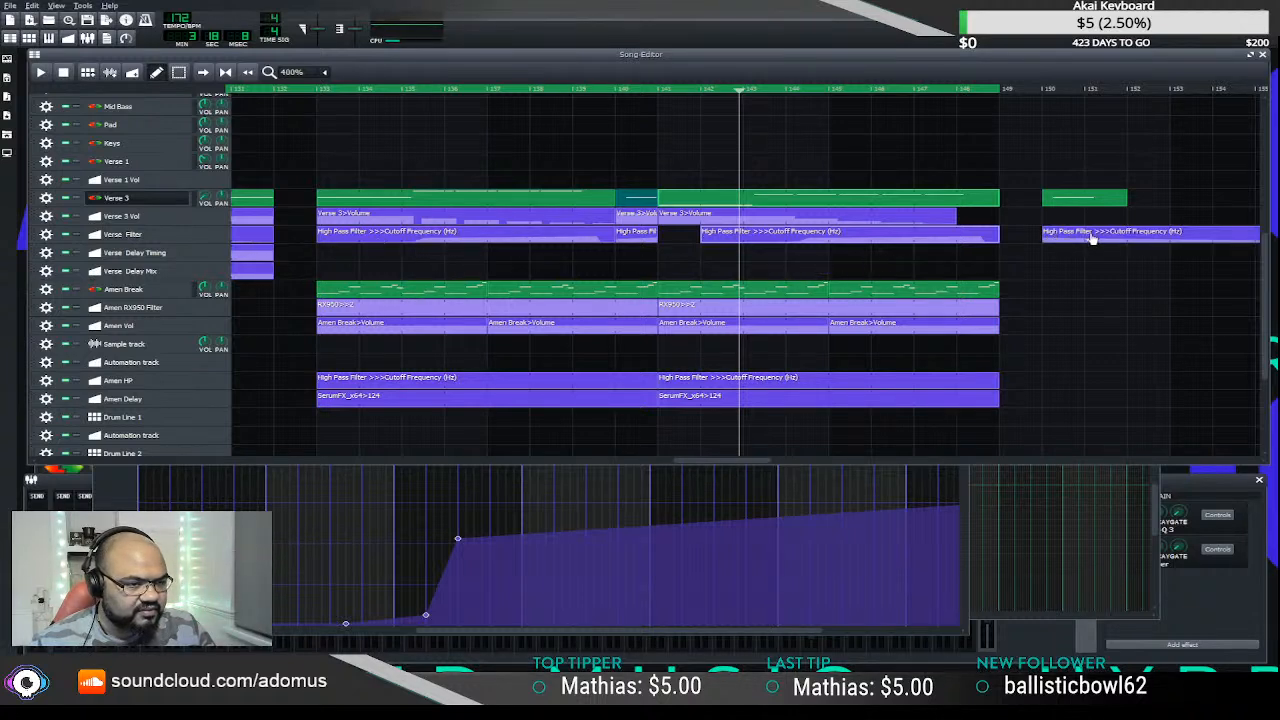
- Examine the cutoff curve of the pasted high-pass filter clip and close the open editors
double_click(1062, 236)
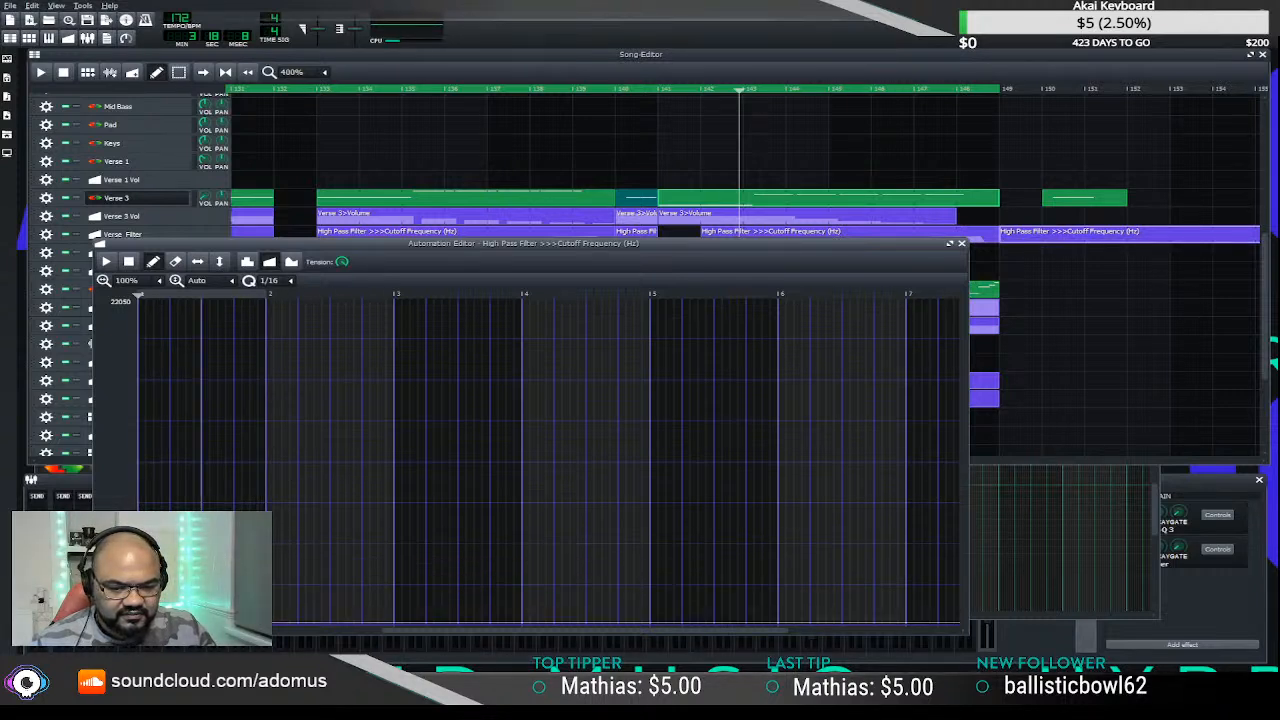
scroll(674, 597, down, 1)
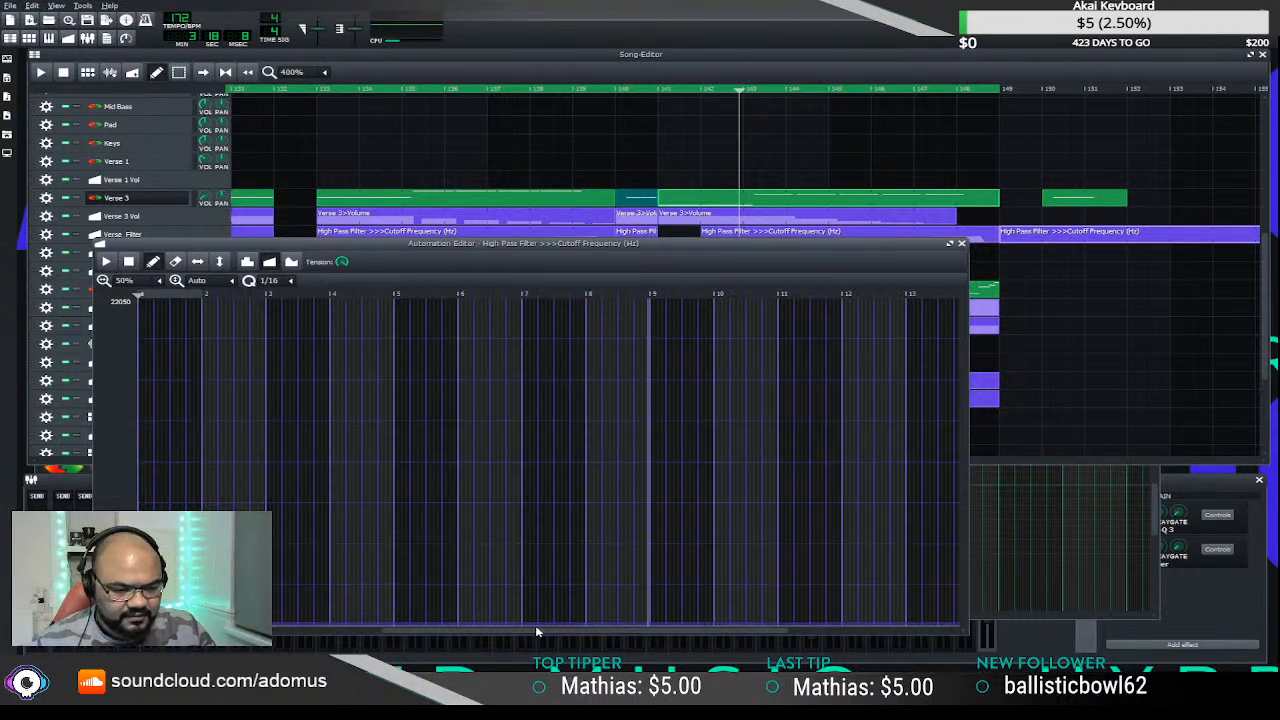
click(963, 243)
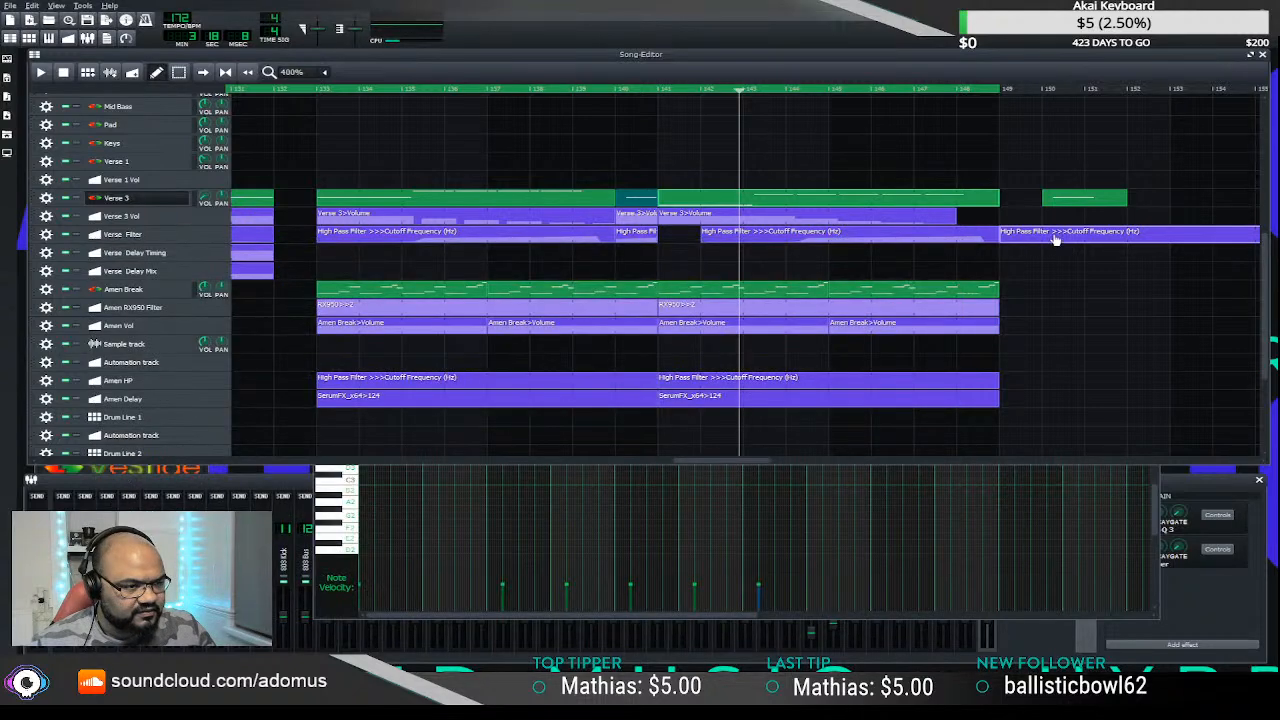
click(708, 472)
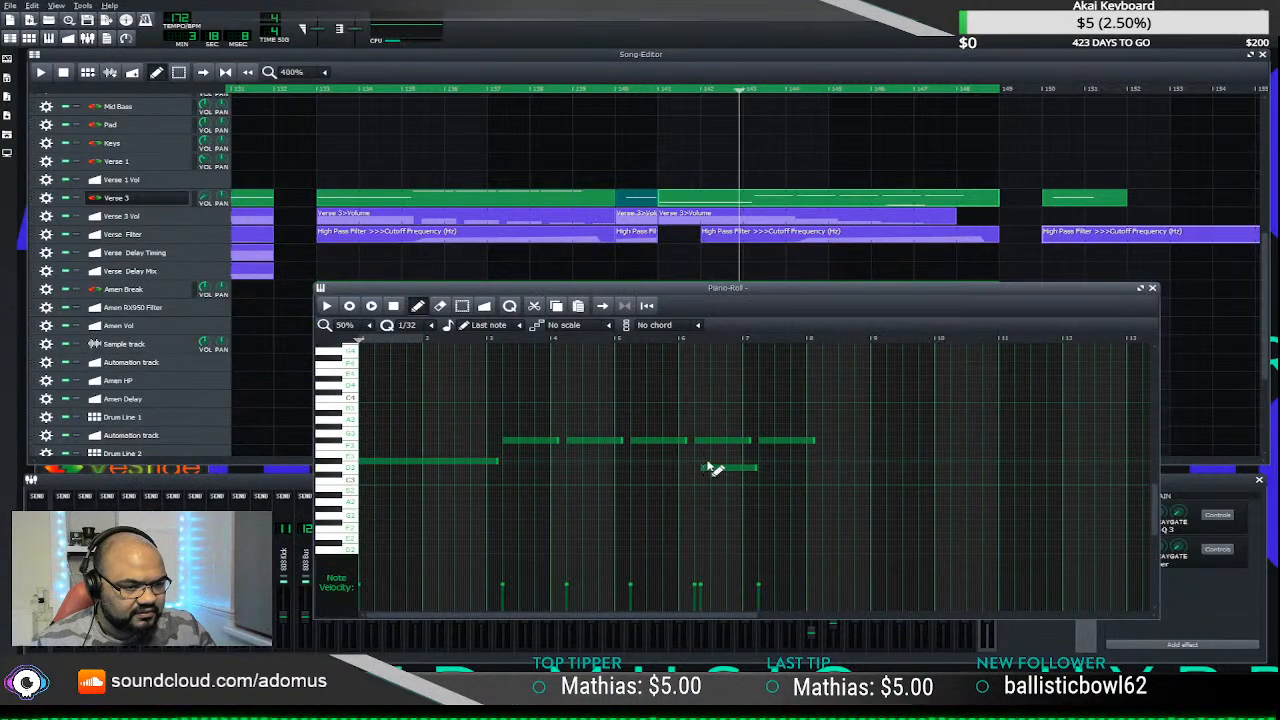
click(1154, 288)
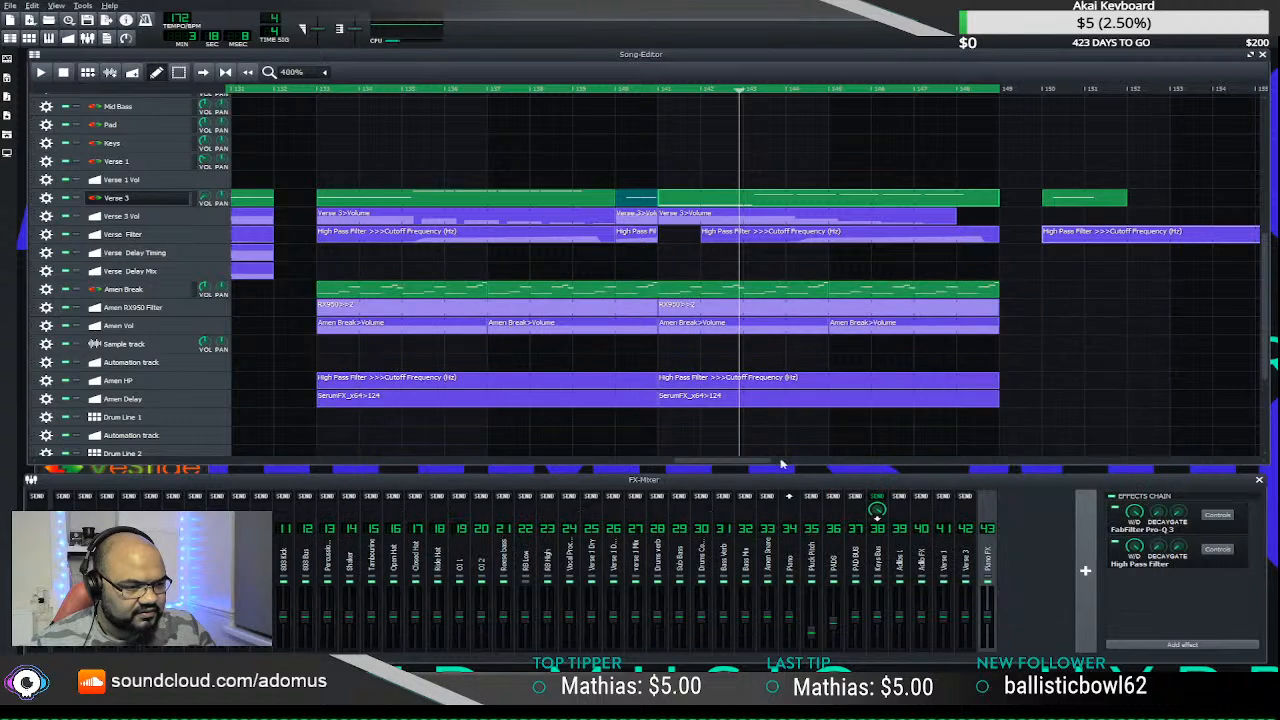
- Shorten the pasted high-pass filter clip to one bar and place it in the gap at bar 141
drag(735, 465, 804, 256)
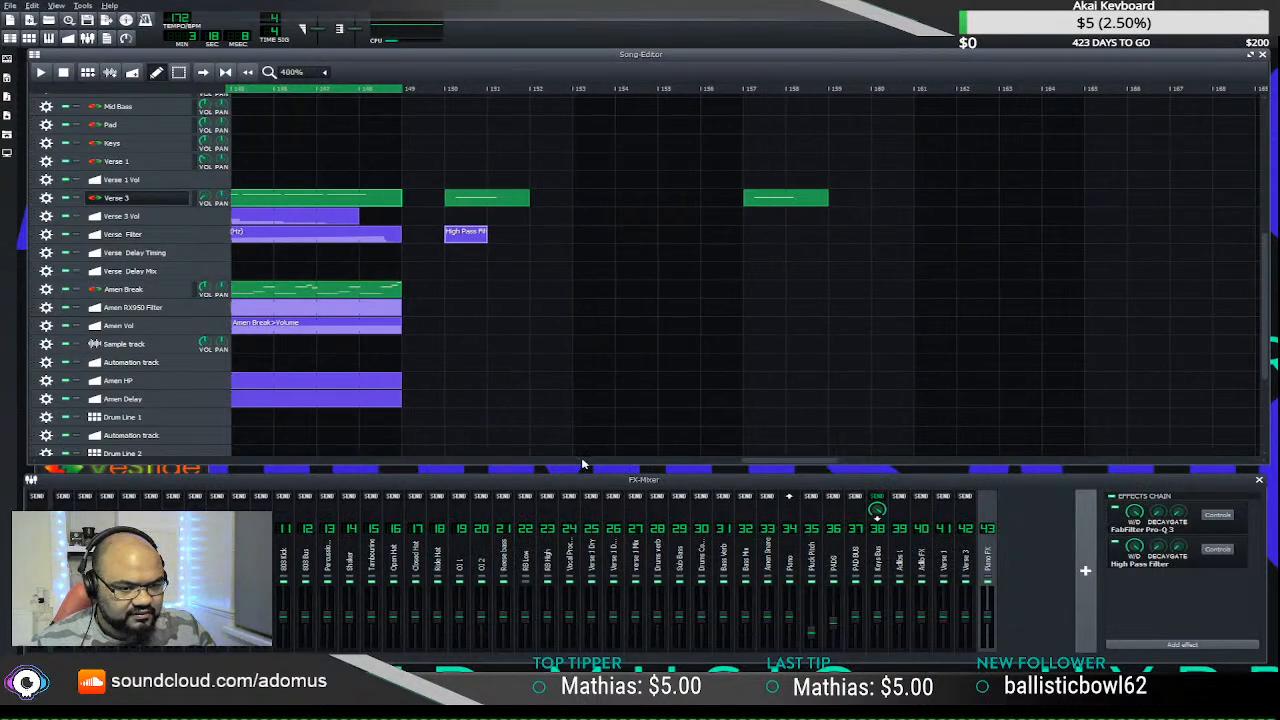
drag(767, 467, 698, 464)
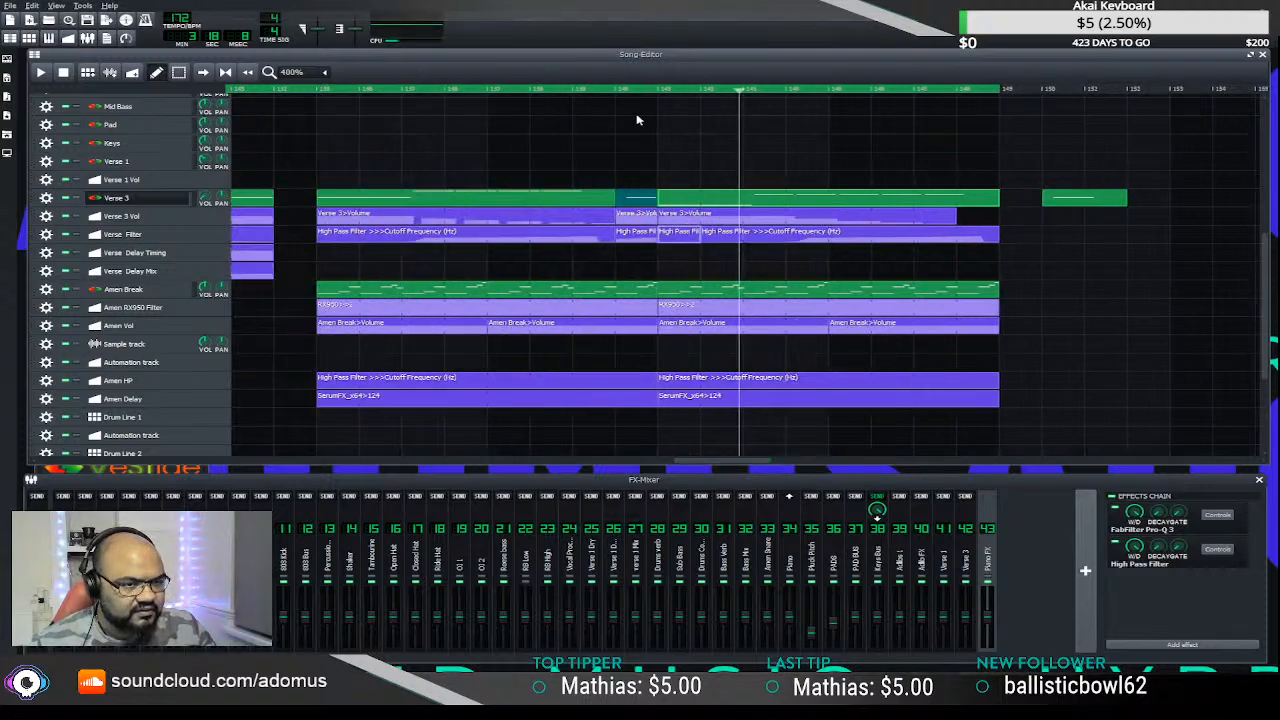
- Play the song briefly and return the arrangement view to the Verse 3 clips around bars 138 to 149
key(space)
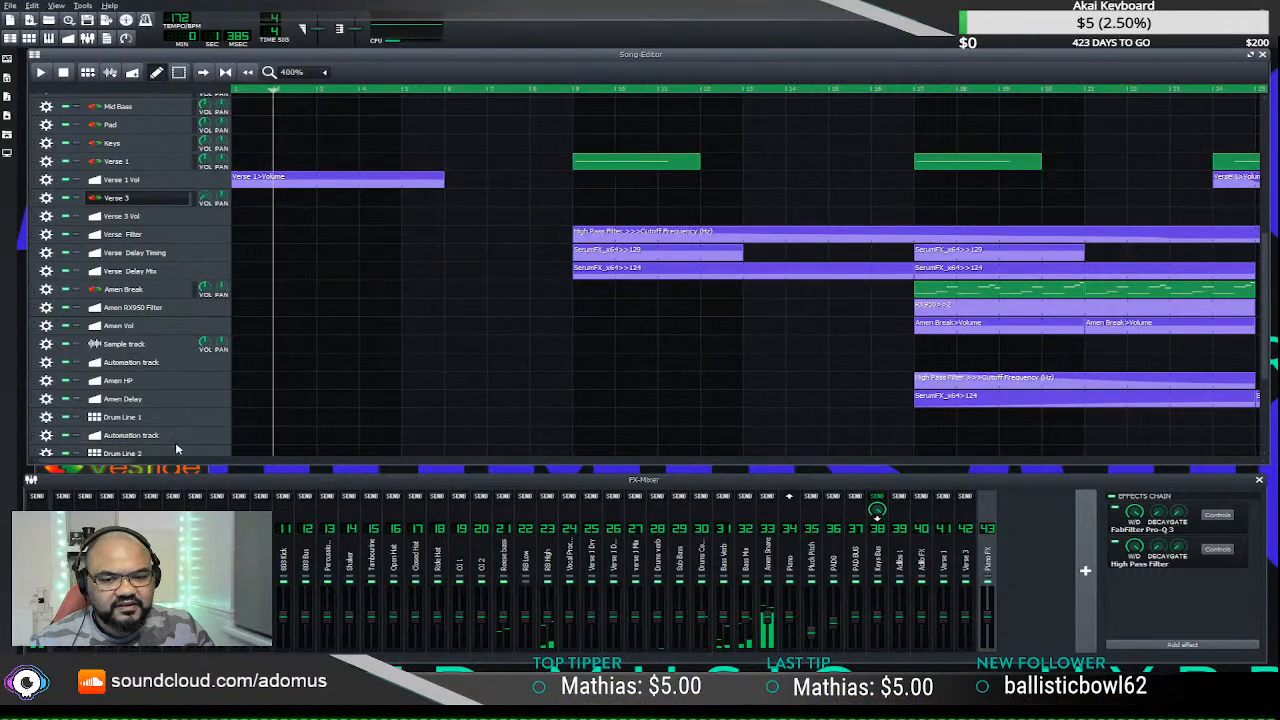
drag(115, 465, 367, 473)
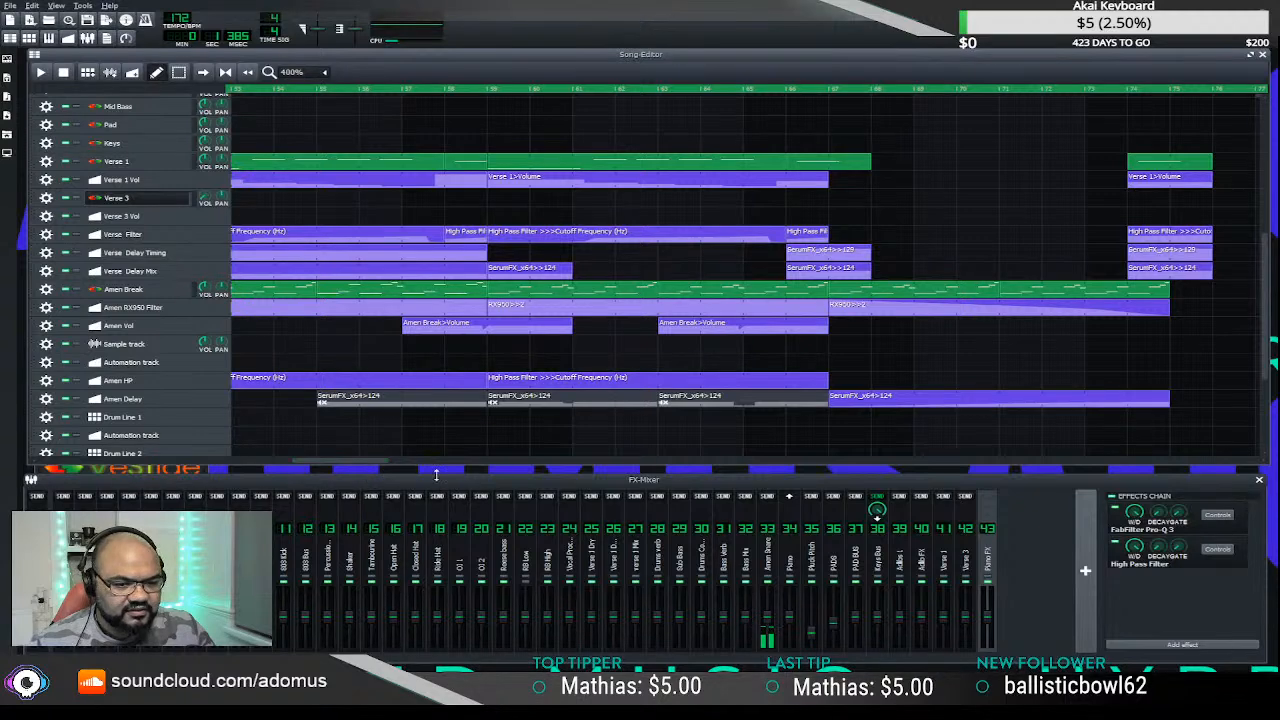
scroll(498, 403, down, 2)
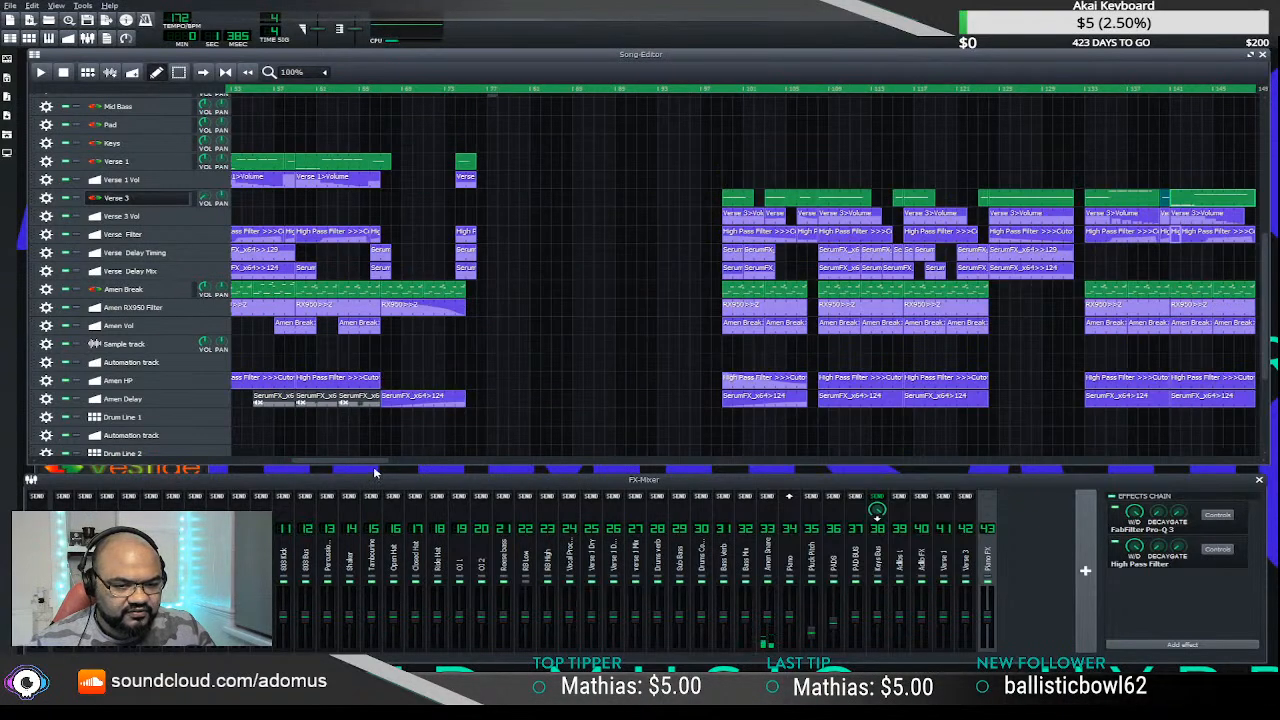
drag(376, 465, 686, 462)
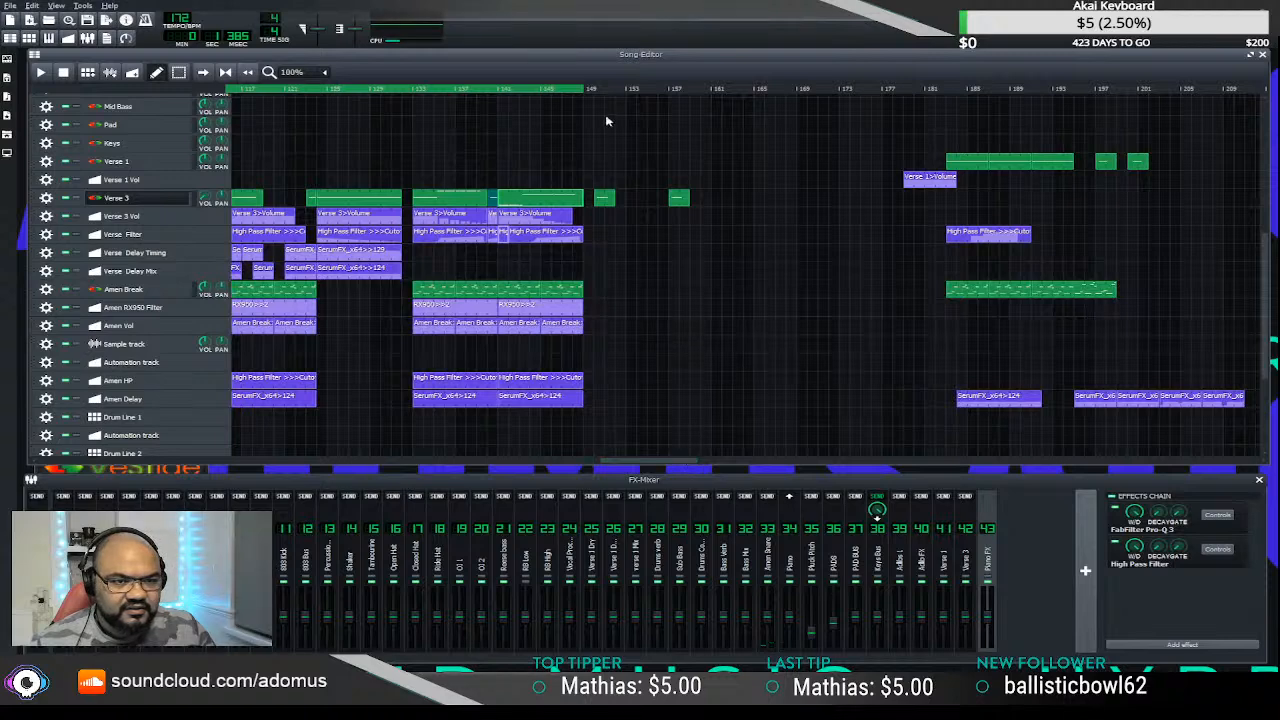
scroll(625, 193, up, 2)
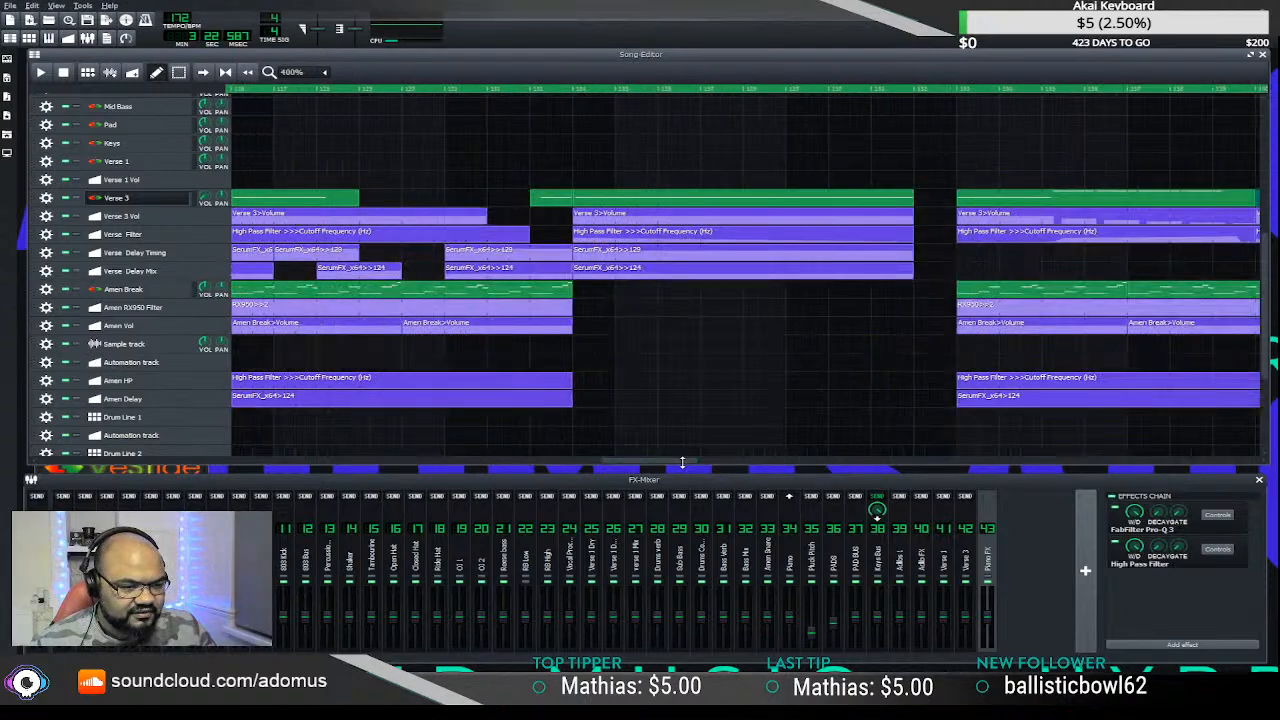
drag(695, 458, 785, 463)
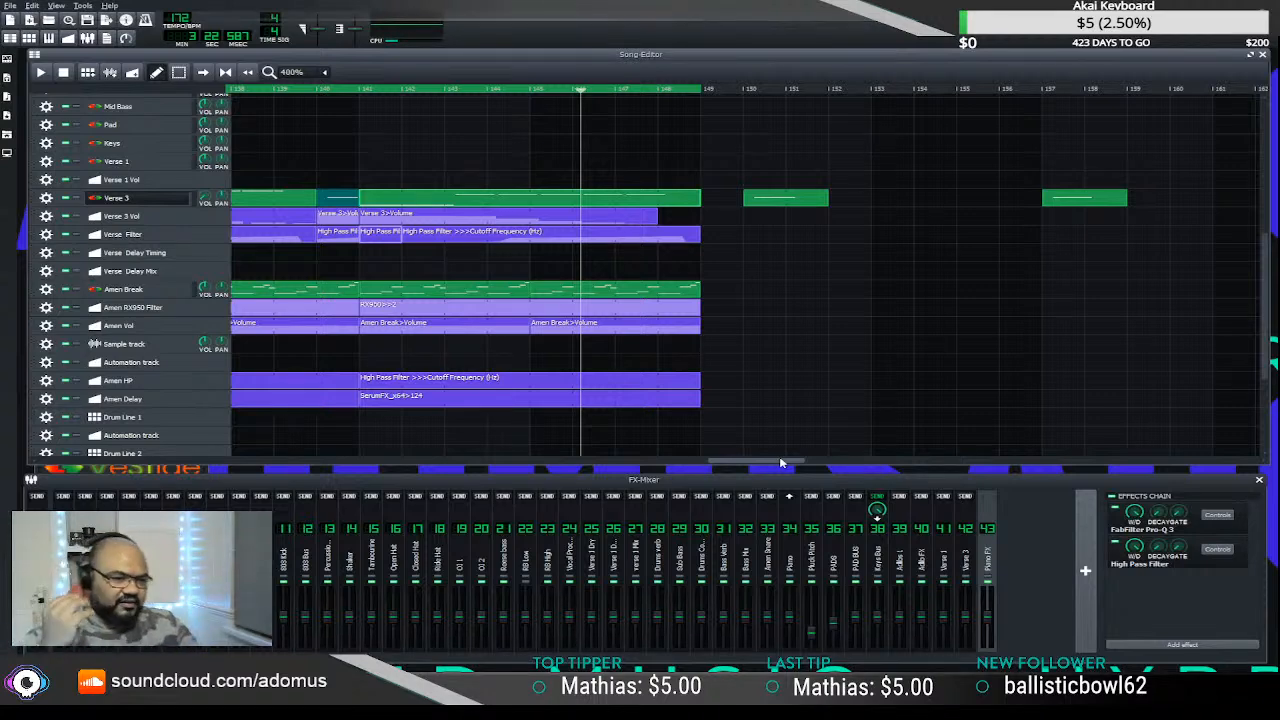
- Open the cutoff curve of the last high-pass filter clip on the Verse Filter track, around the drop in its bar 7
double_click(688, 238)
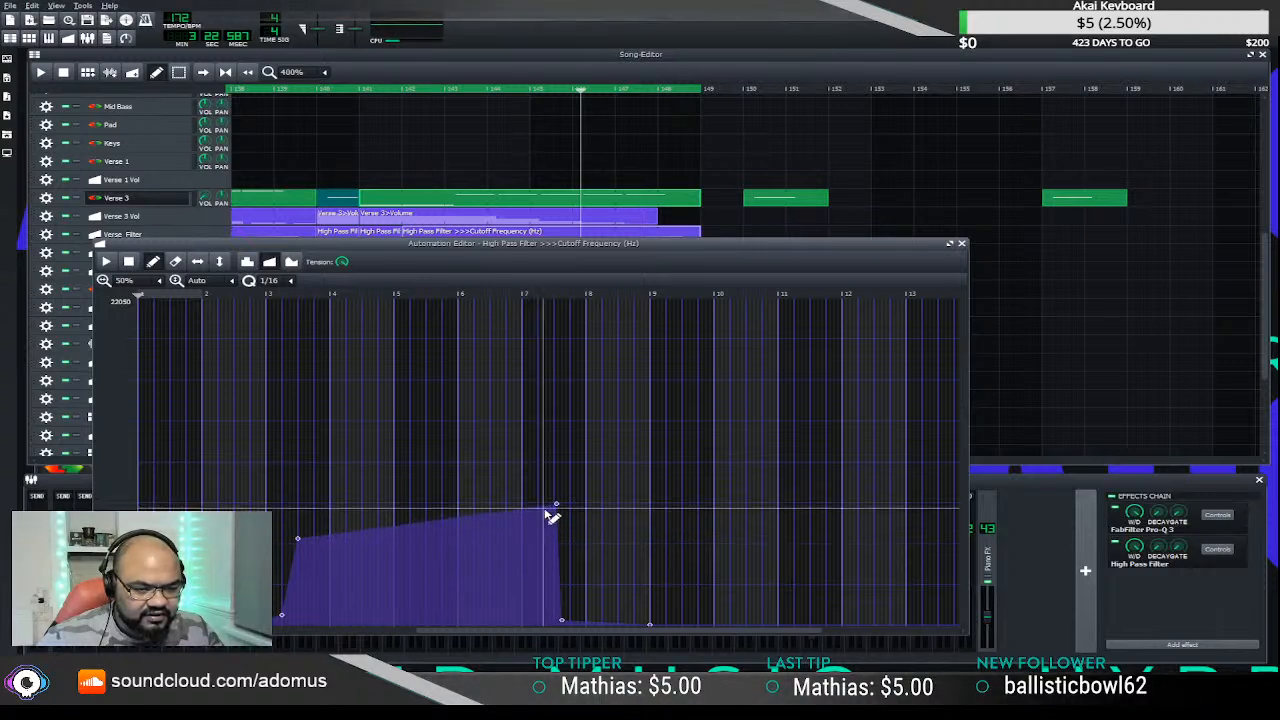
scroll(606, 549, up, 1)
mouse_move(522, 628)
mouse_down()
mouse_move(629, 630)
mouse_move(506, 625)
mouse_up()
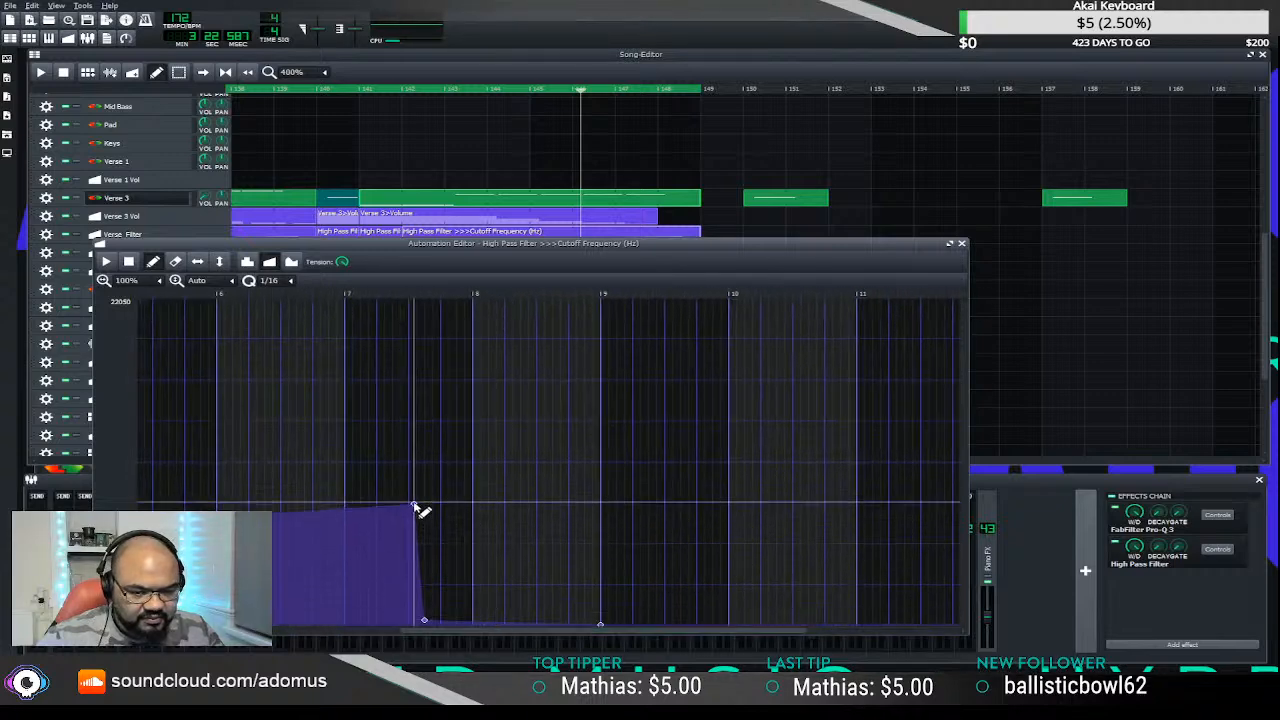
drag(412, 504, 385, 505)
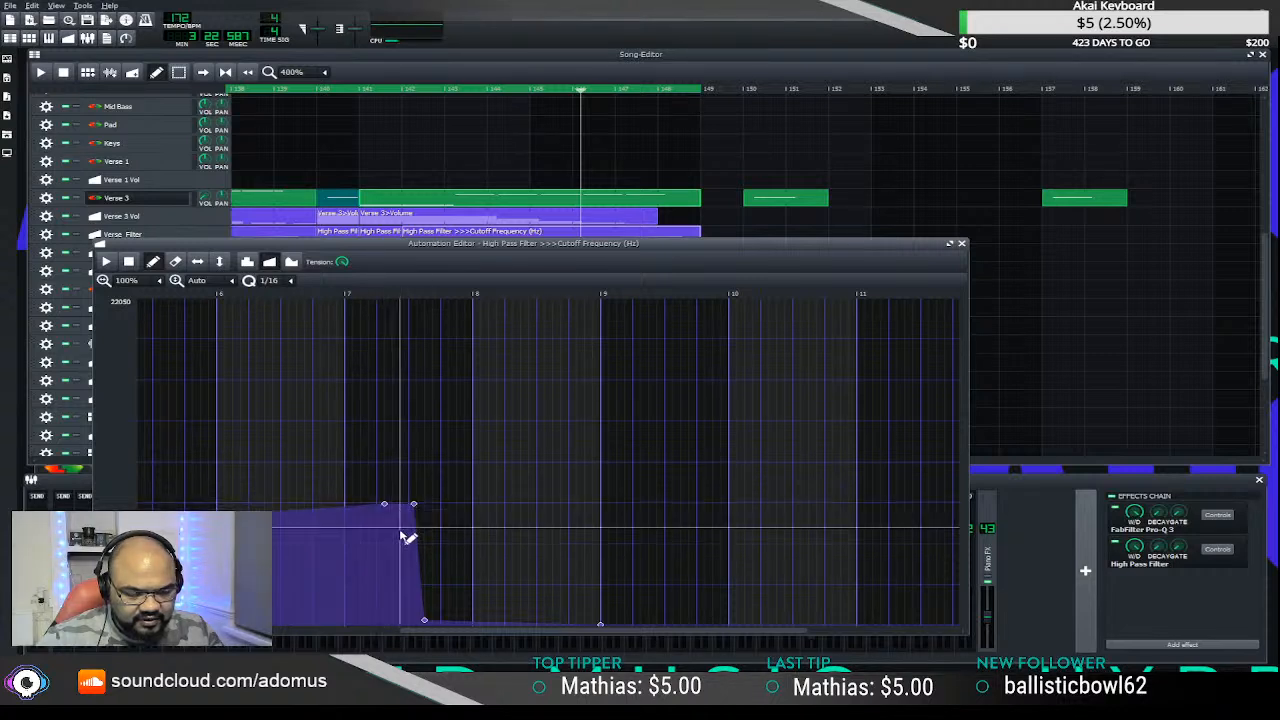
scroll(418, 545, up, 1)
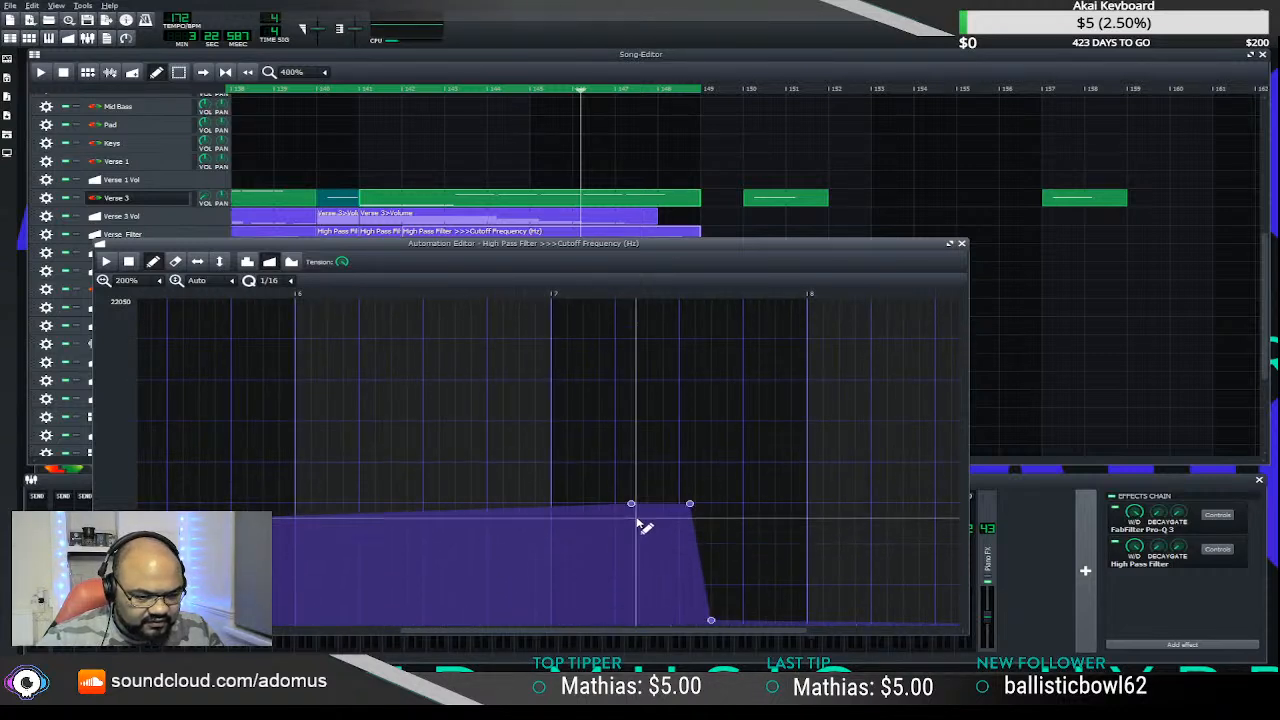
right_click(631, 505)
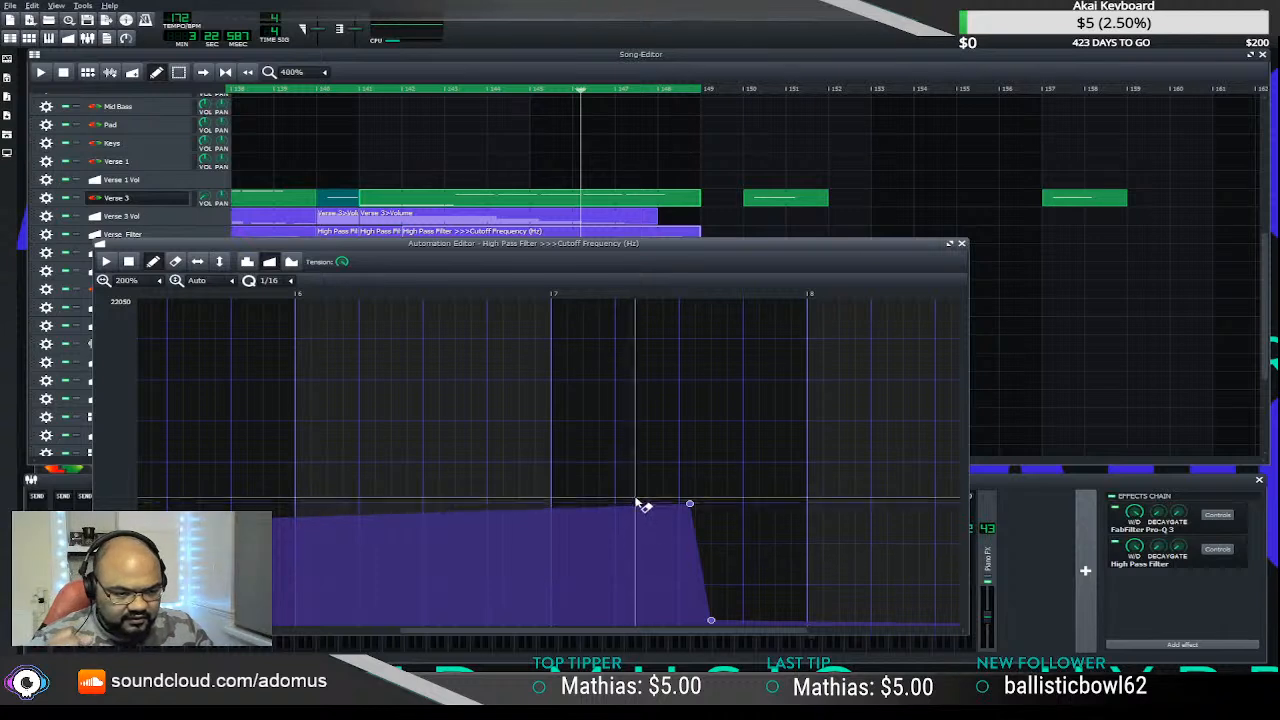
scroll(270, 282, down, 1)
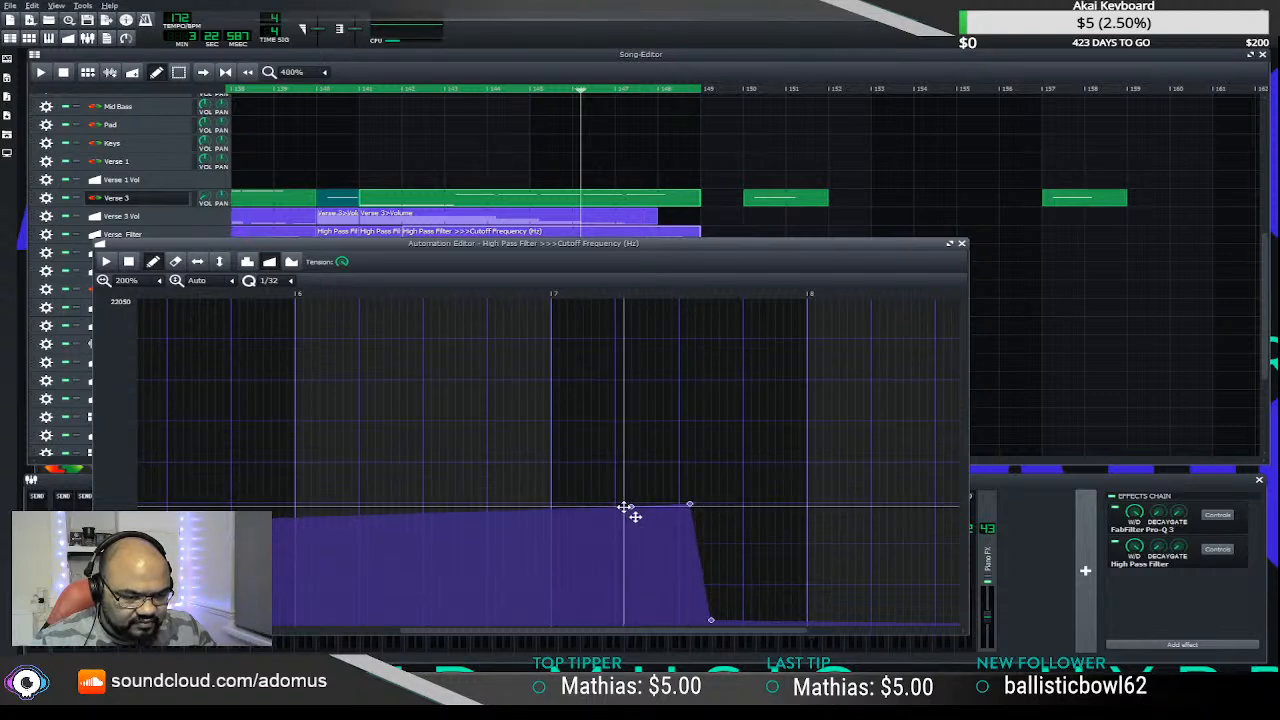
scroll(686, 540, up, 1)
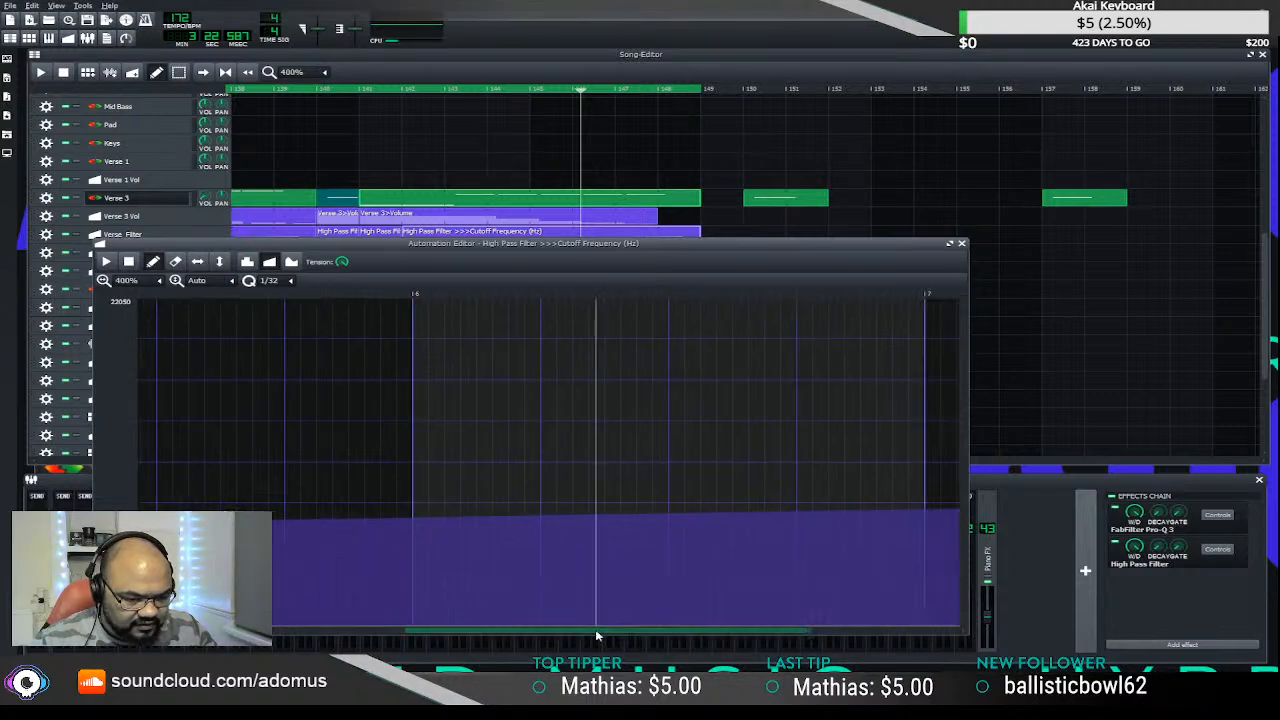
drag(595, 629, 680, 632)
right_click(329, 510)
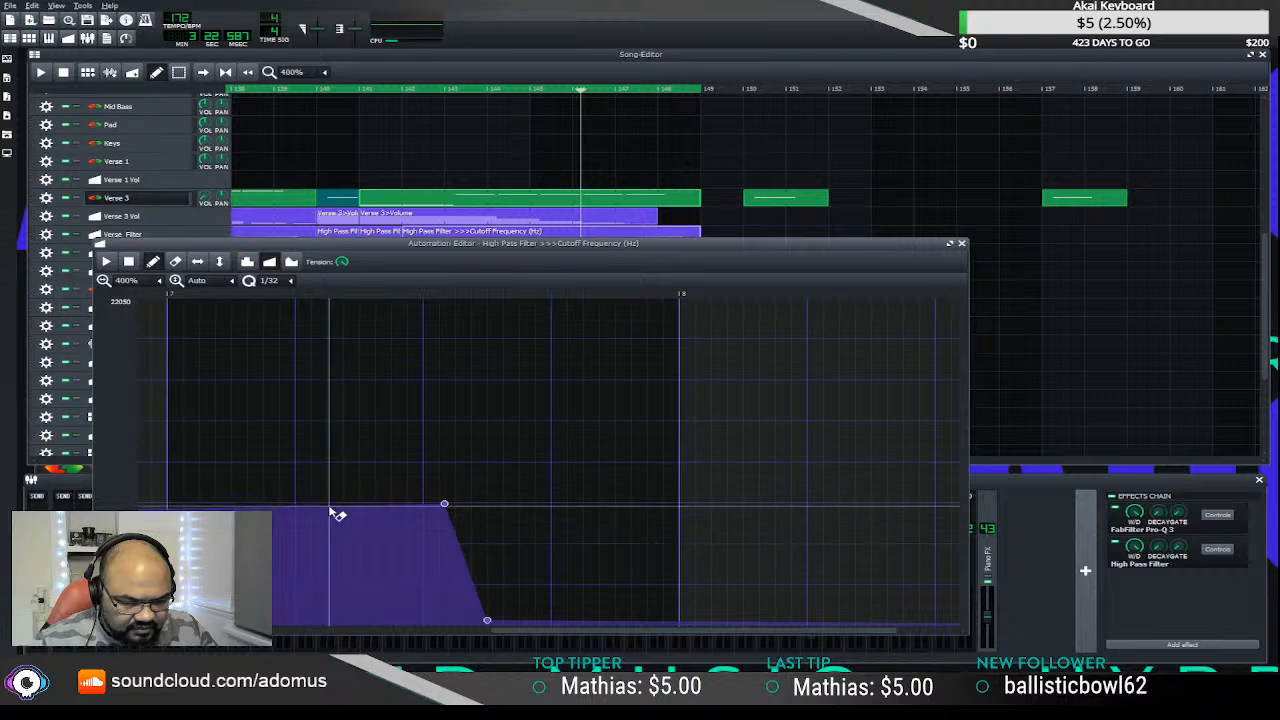
- Move the cutoff drop earlier in bar 7 using 1/64 quantization, remove the old drop points, and close the automation editor
mouse_move(444, 505)
mouse_down()
mouse_move(397, 508)
mouse_move(443, 504)
mouse_up()
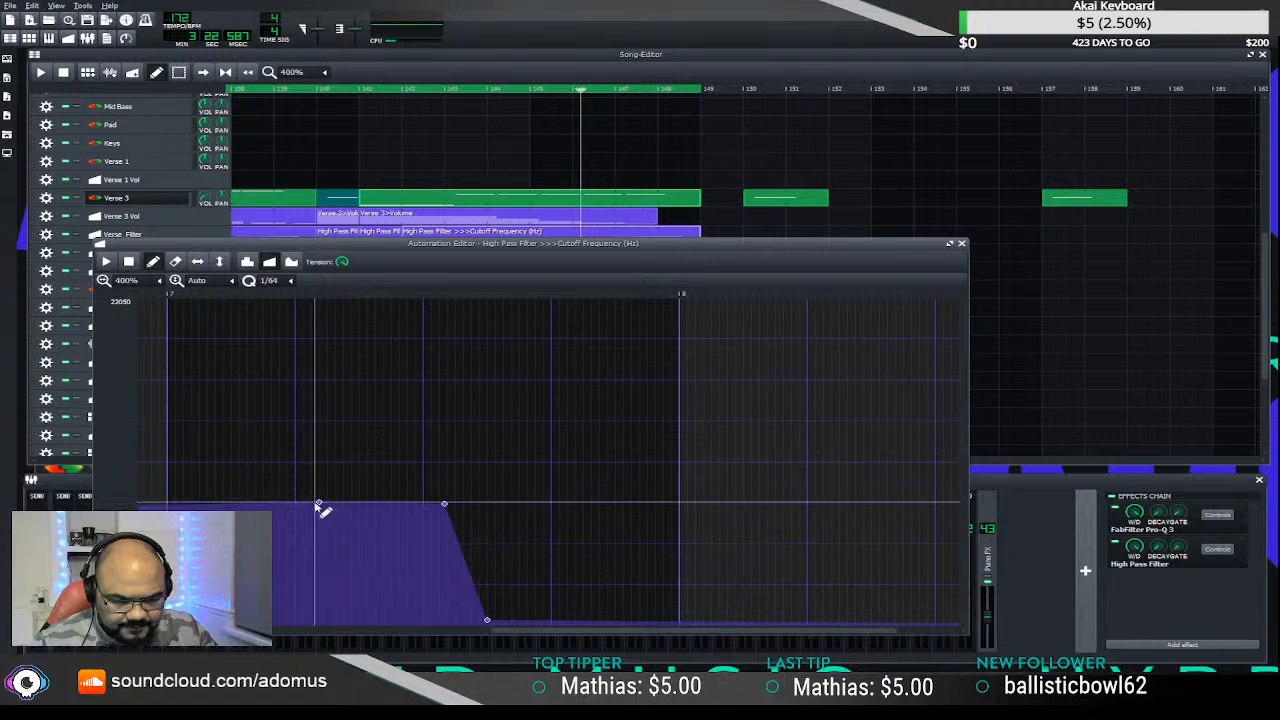
scroll(400, 557, up, 1)
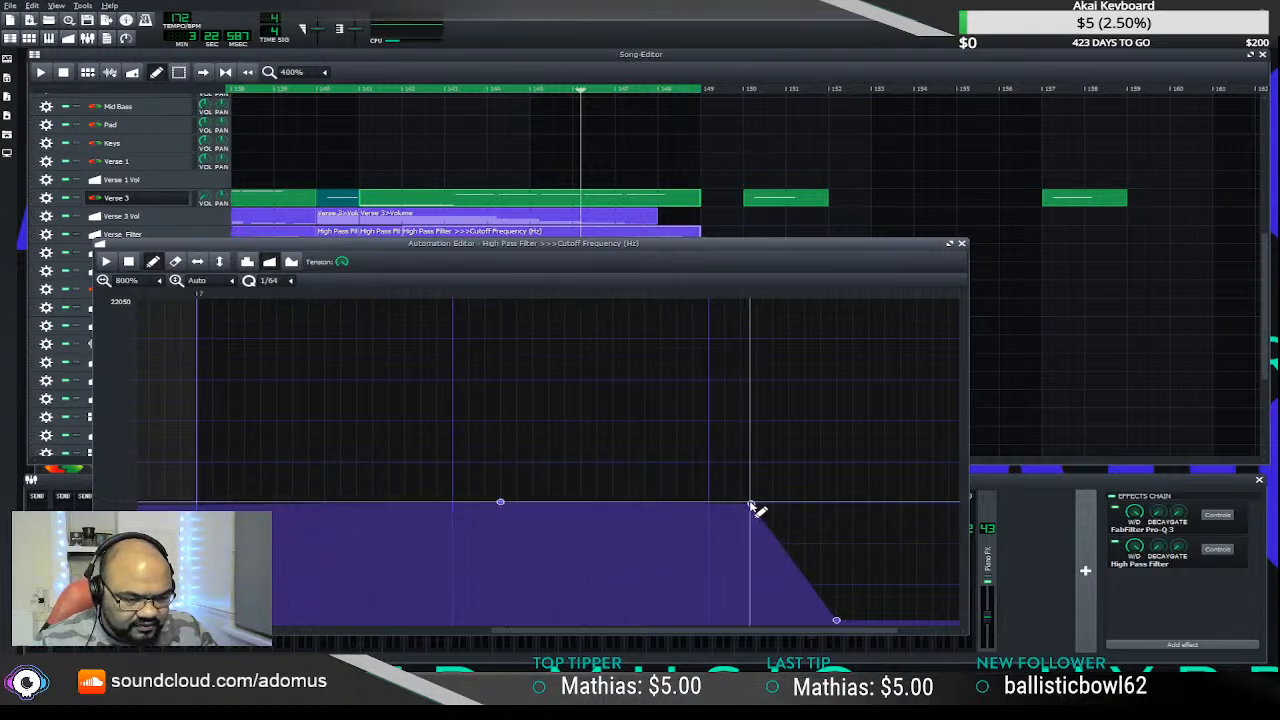
mouse_move(754, 509)
mouse_down()
mouse_move(720, 549)
mouse_move(560, 620)
mouse_move(521, 617)
mouse_move(580, 611)
mouse_up()
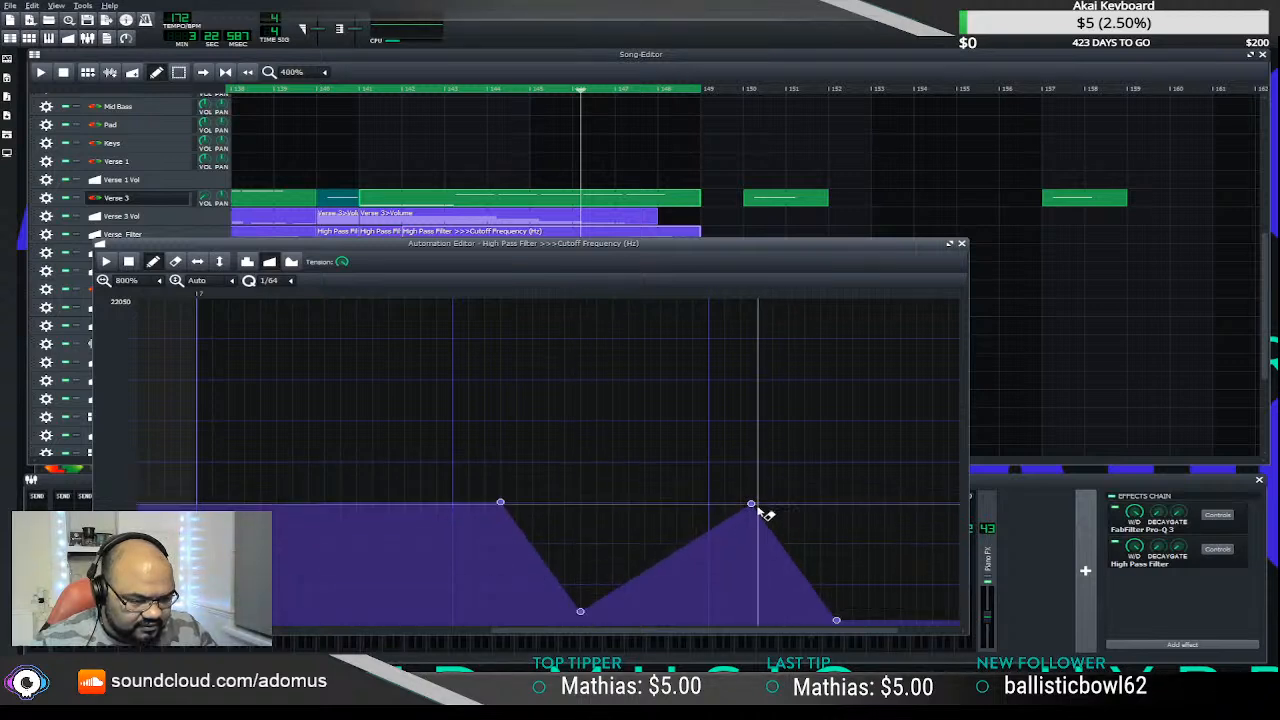
drag(755, 506, 579, 618)
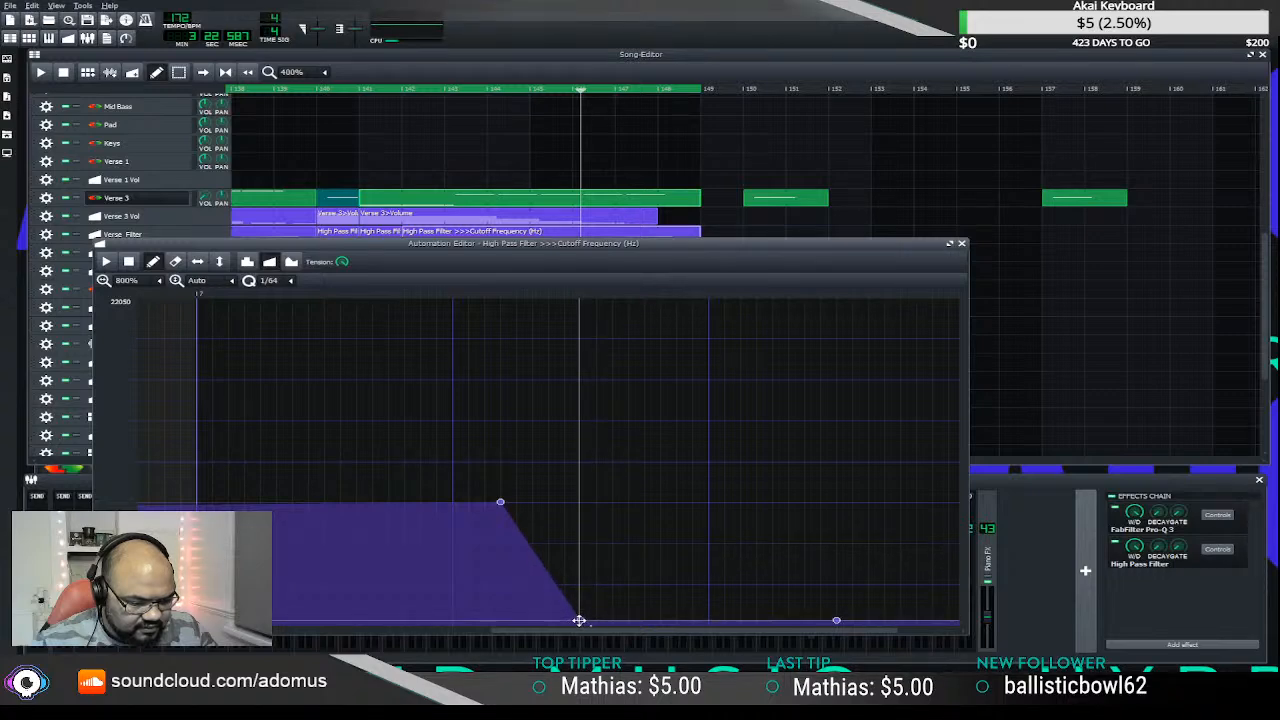
right_click(832, 619)
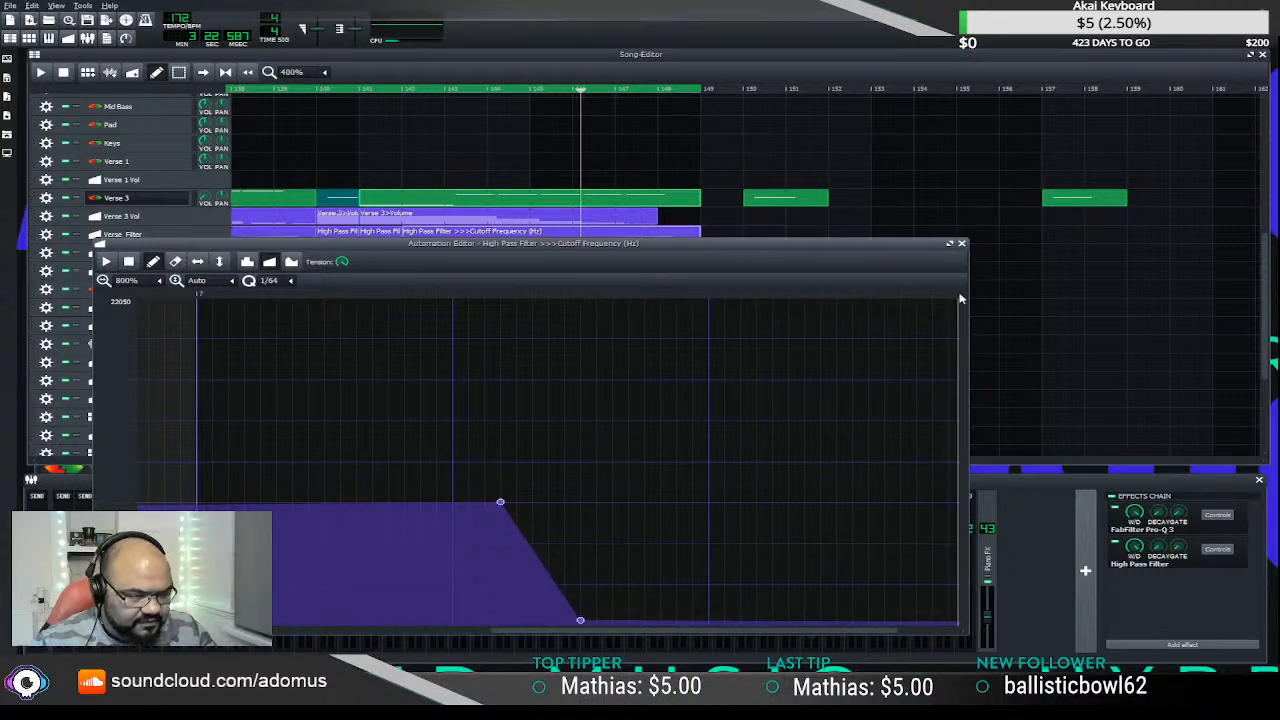
click(960, 245)
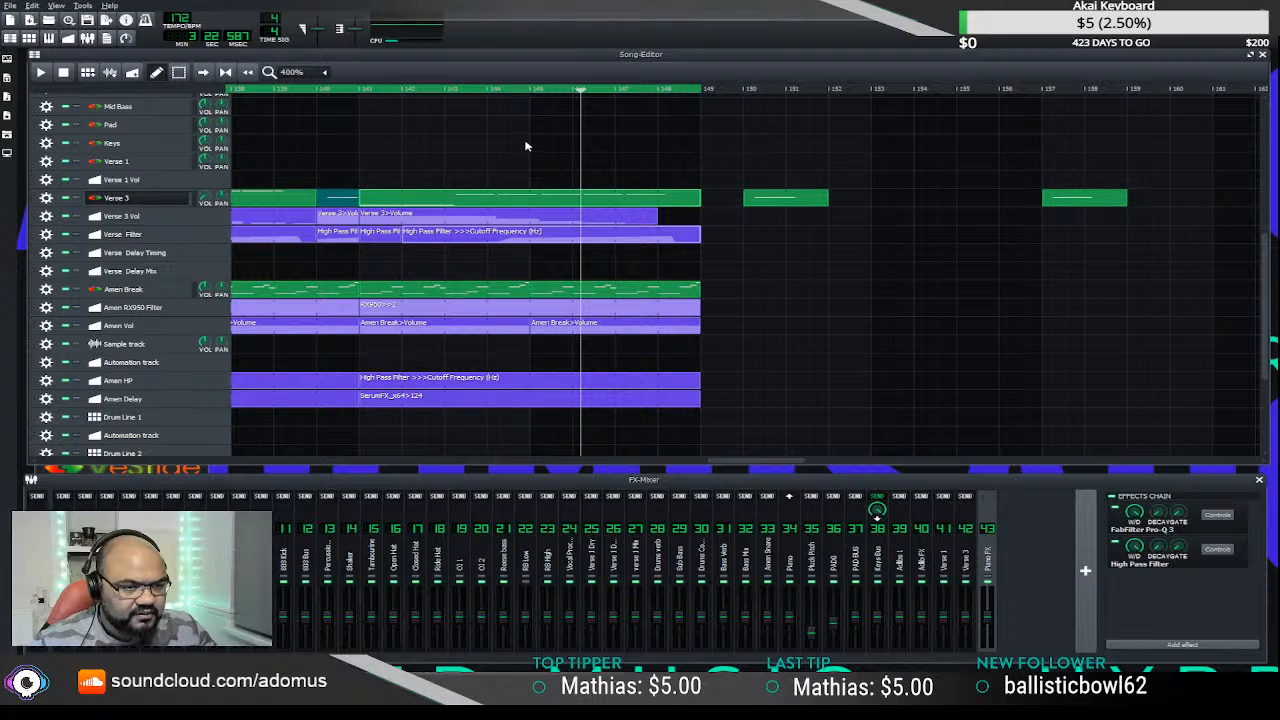
- Play back the song from the middle of bar 140 to hear the revised filter drop, and stop near bar 149
click(340, 93)
key(space)
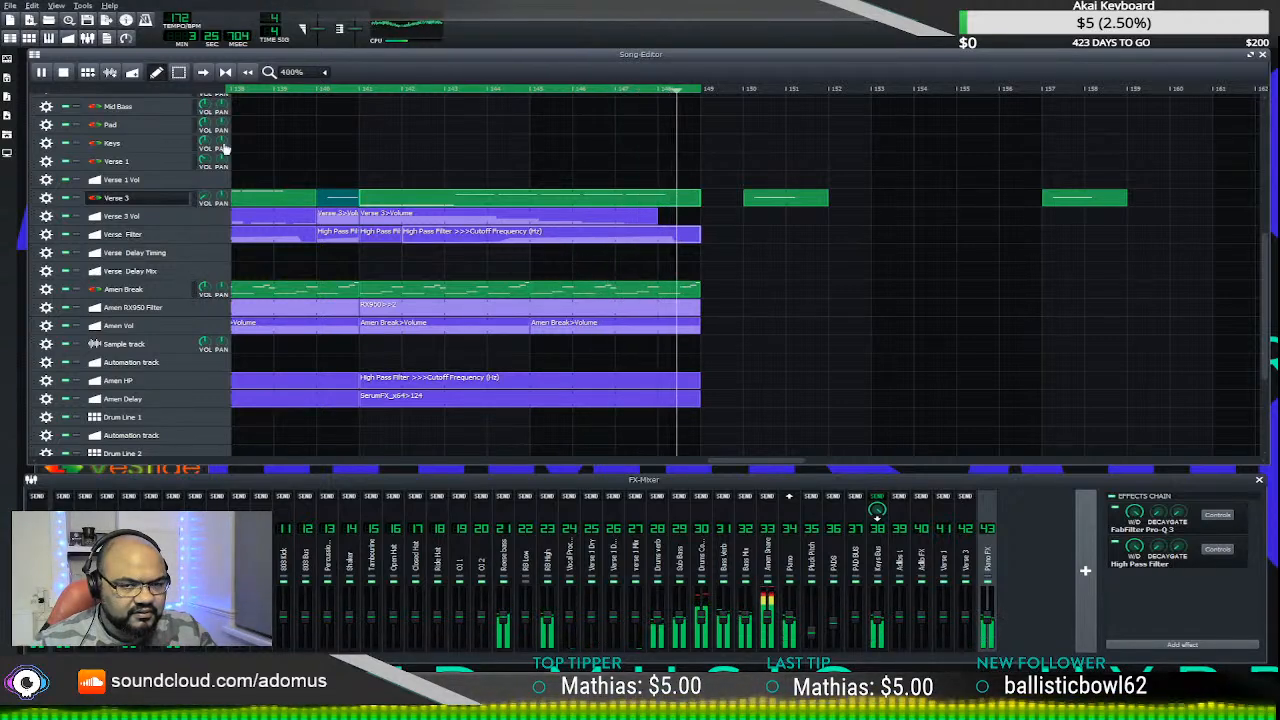
key(space)
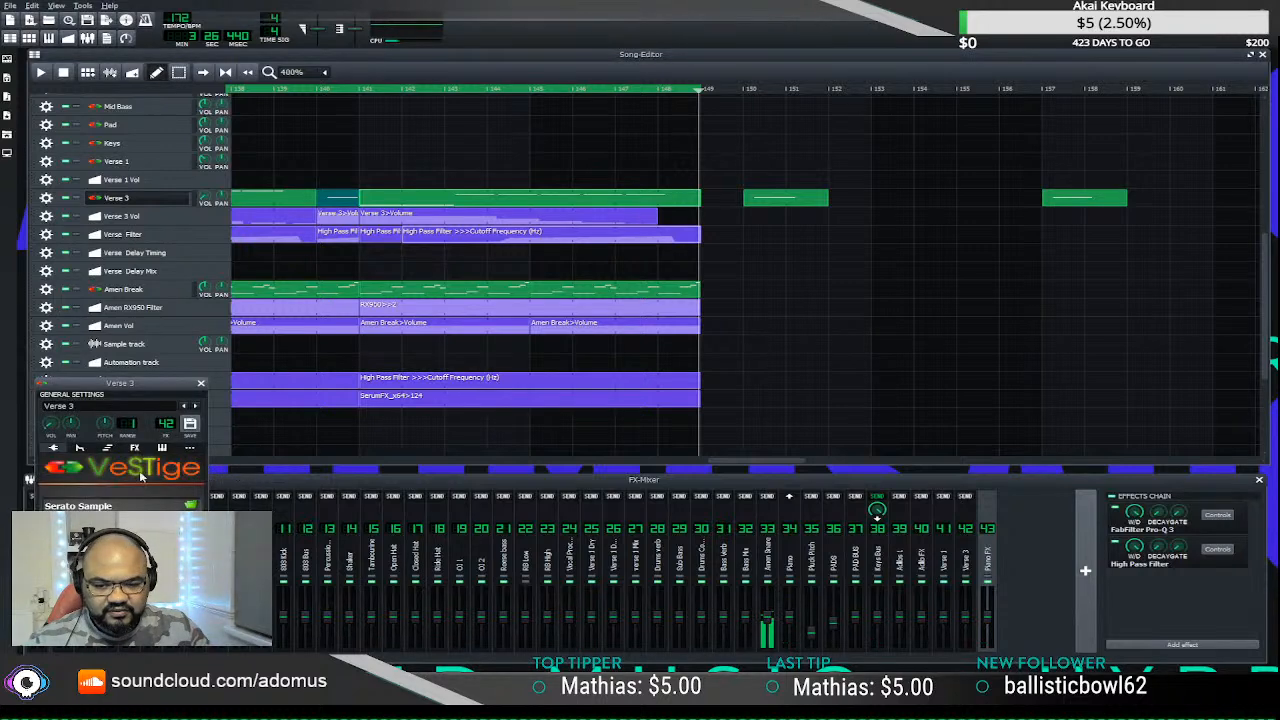
- Open the Serato Sample window of the Verse 3 instrument, place it below the Verse 3 clips, and cue the song near bar 141
click(130, 510)
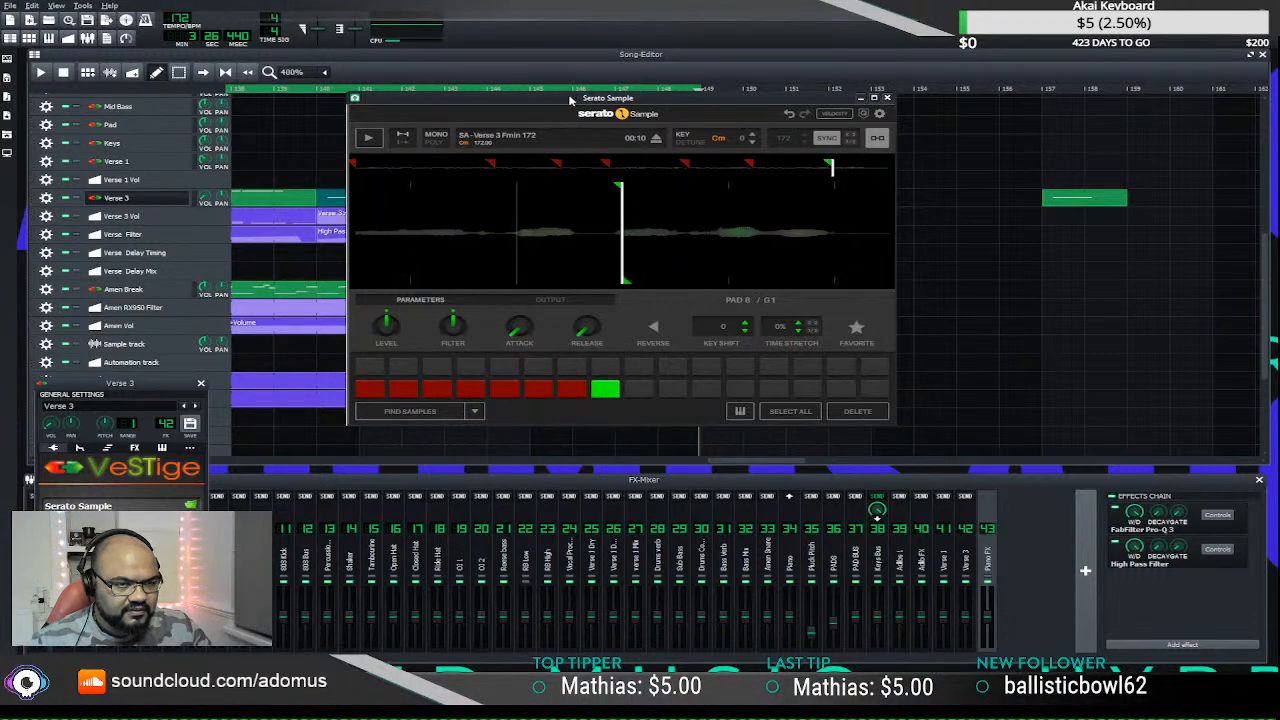
drag(570, 99, 904, 199)
click(366, 92)
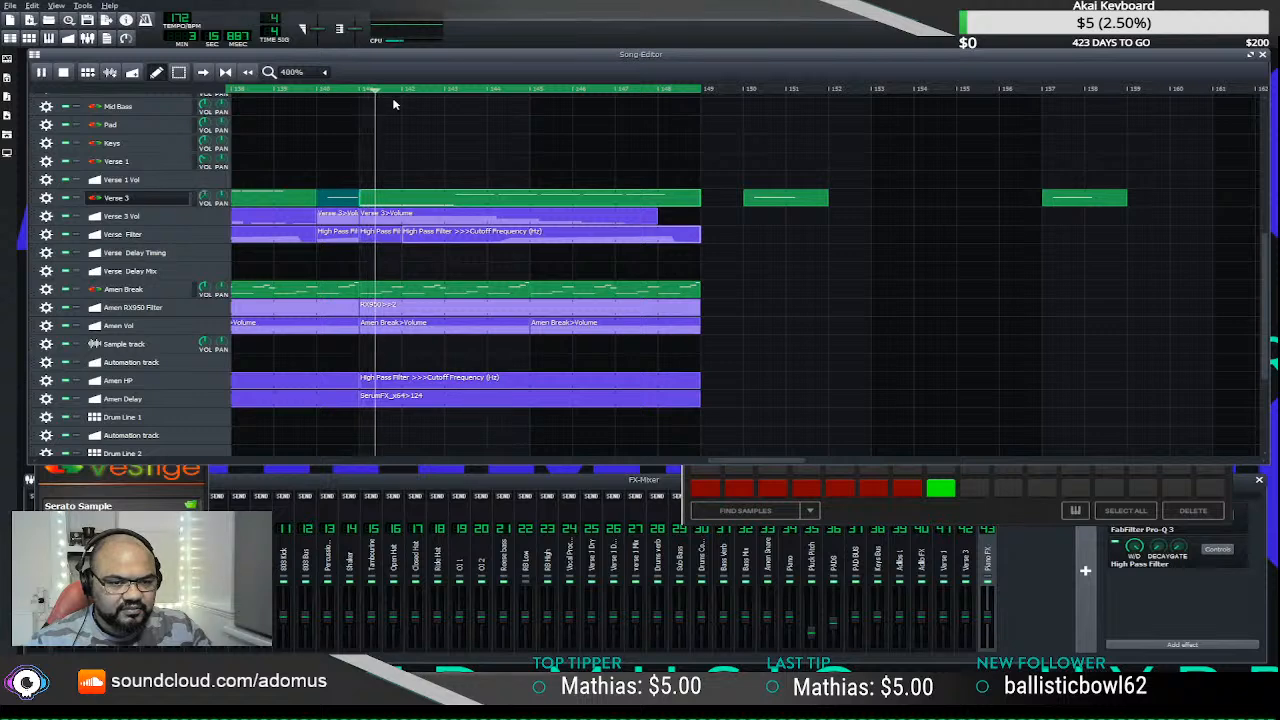
click(677, 483)
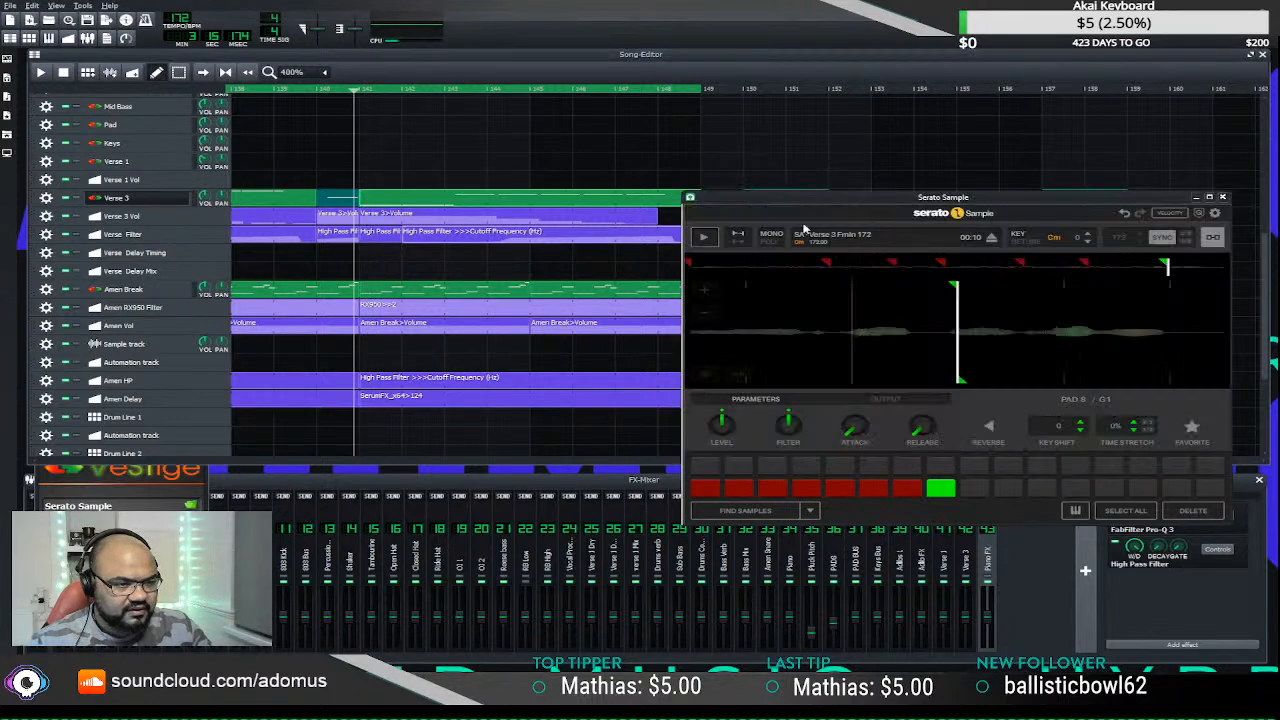
drag(752, 203, 339, 273)
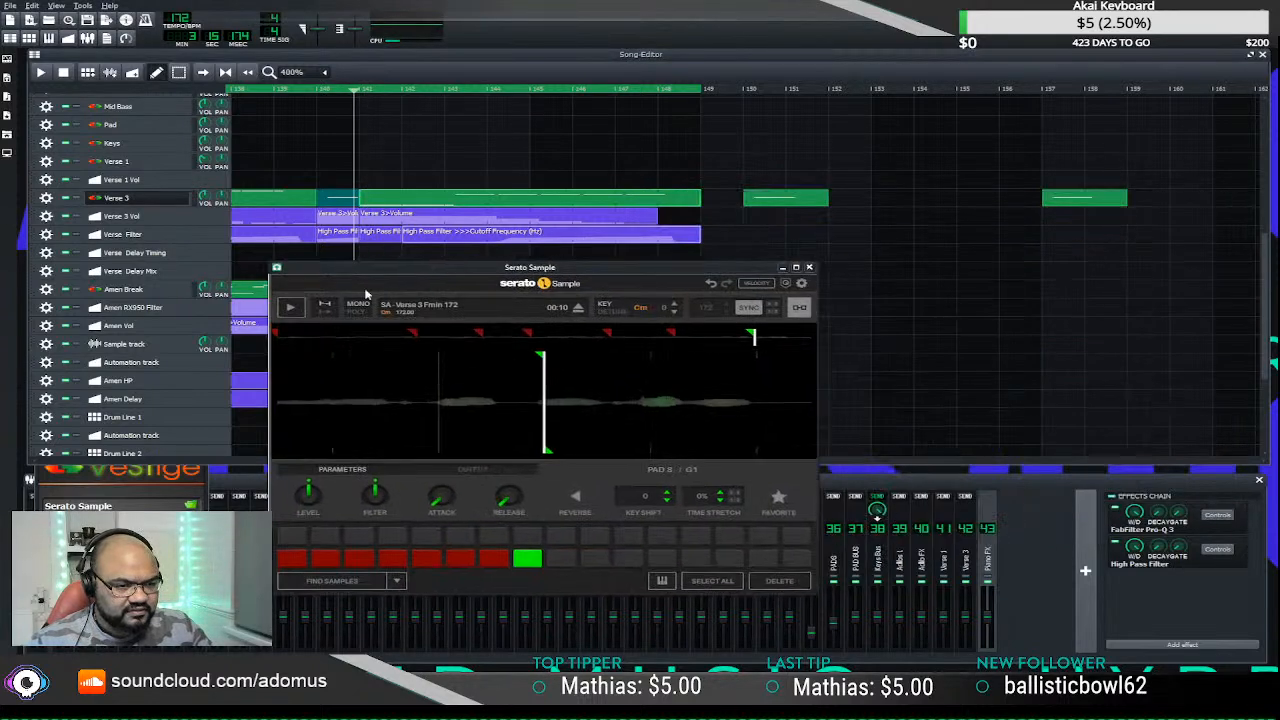
- Move the slice start of pad 8 back to the beginning of the preceding vocal phrase and audition the pad
click(527, 556)
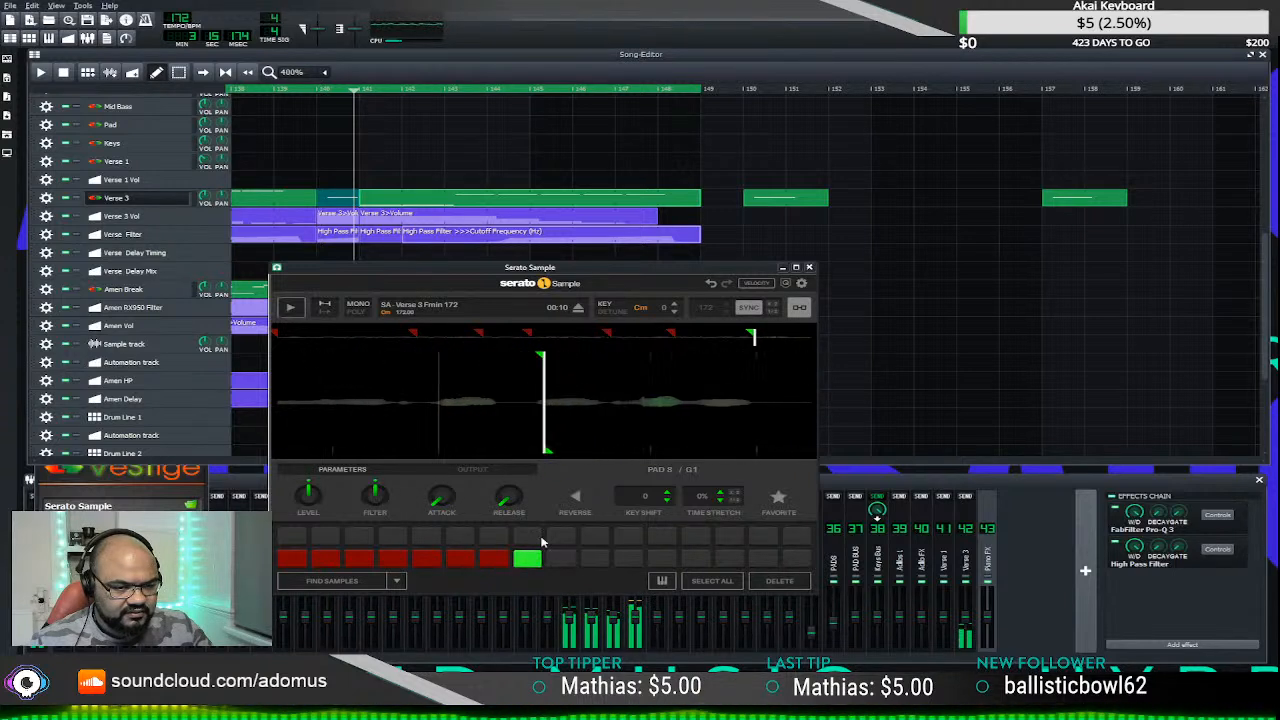
drag(538, 357, 435, 362)
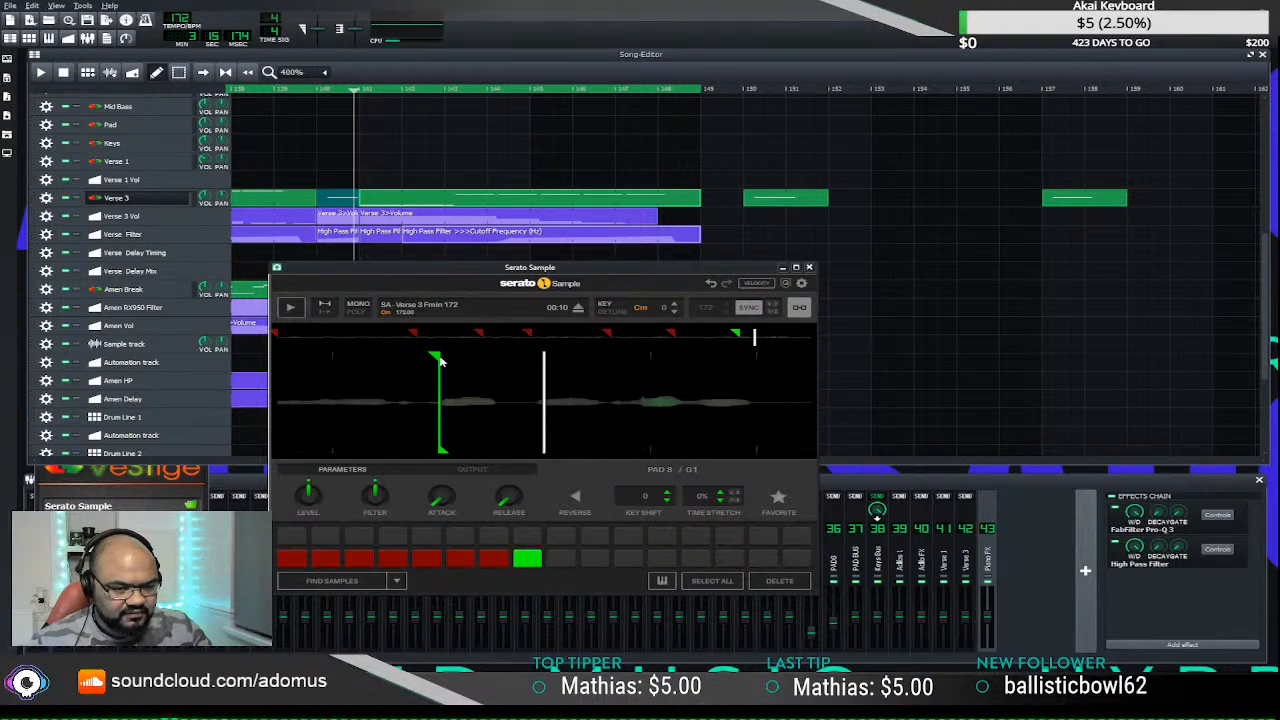
click(530, 563)
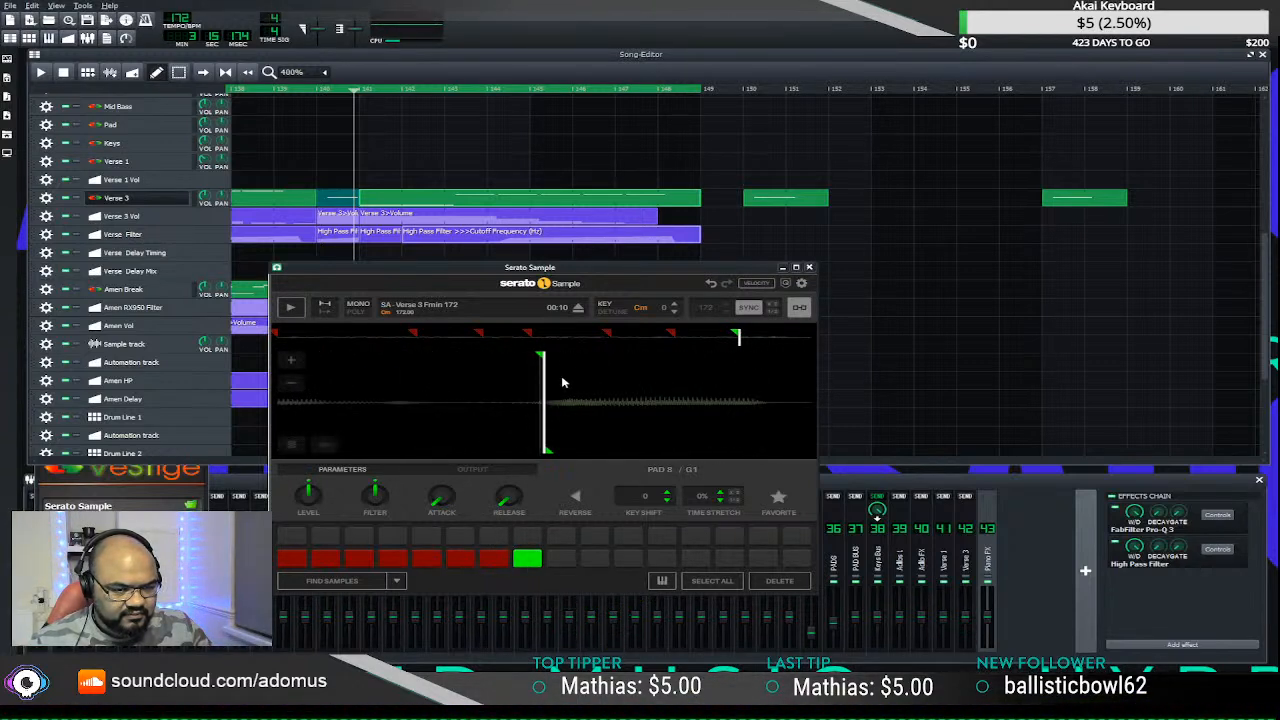
- Nudge the slice start of pad 8 slightly earlier, audition it repeatedly, and close and reopen the Serato Sample window
drag(547, 362, 542, 356)
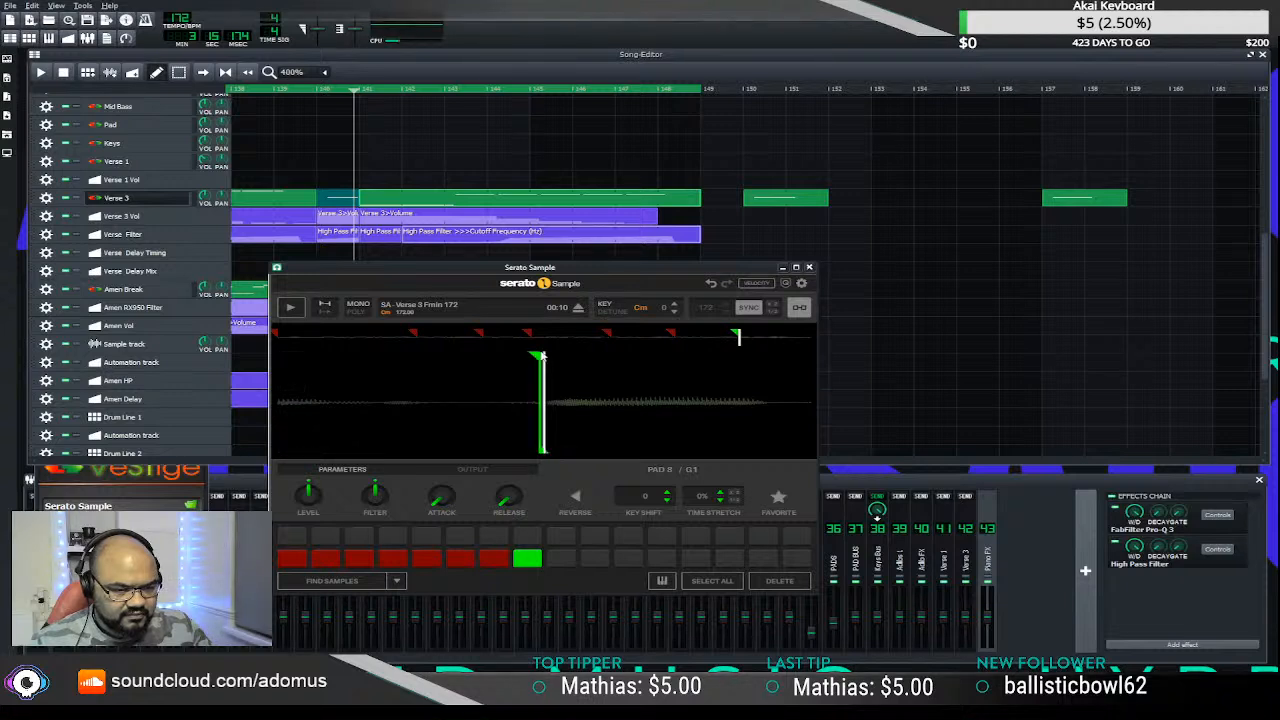
click(528, 561)
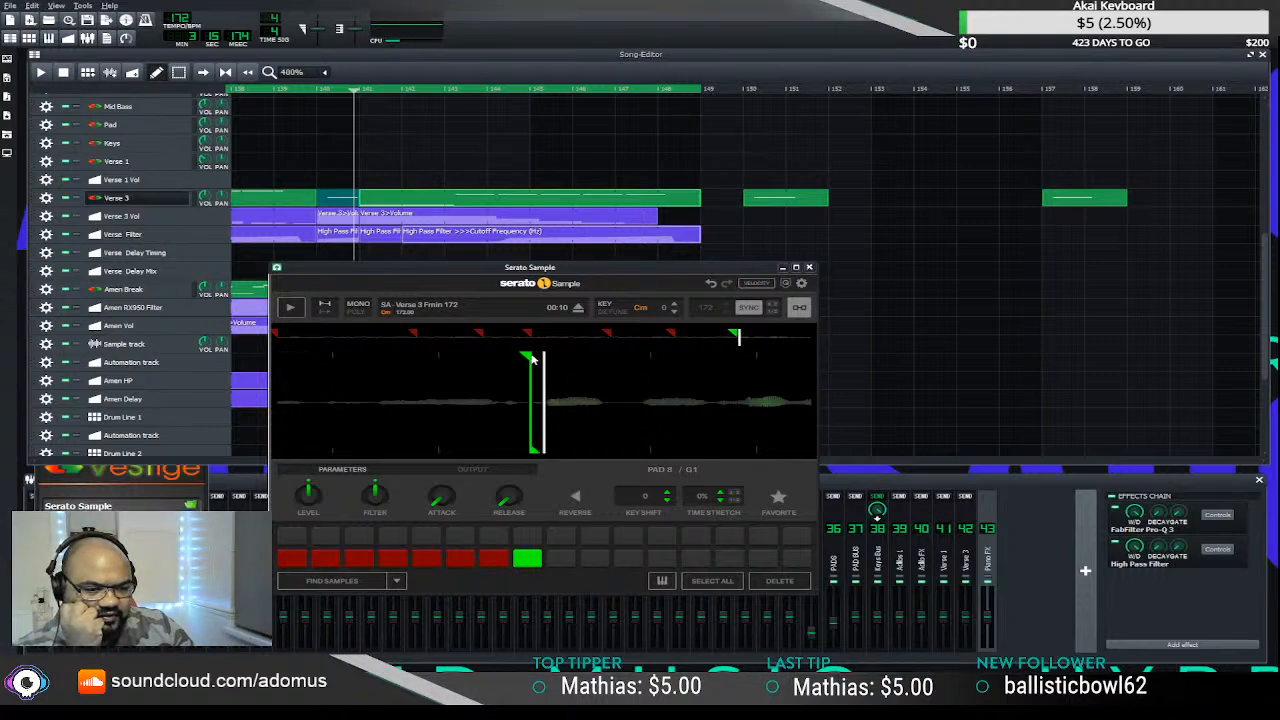
click(529, 561)
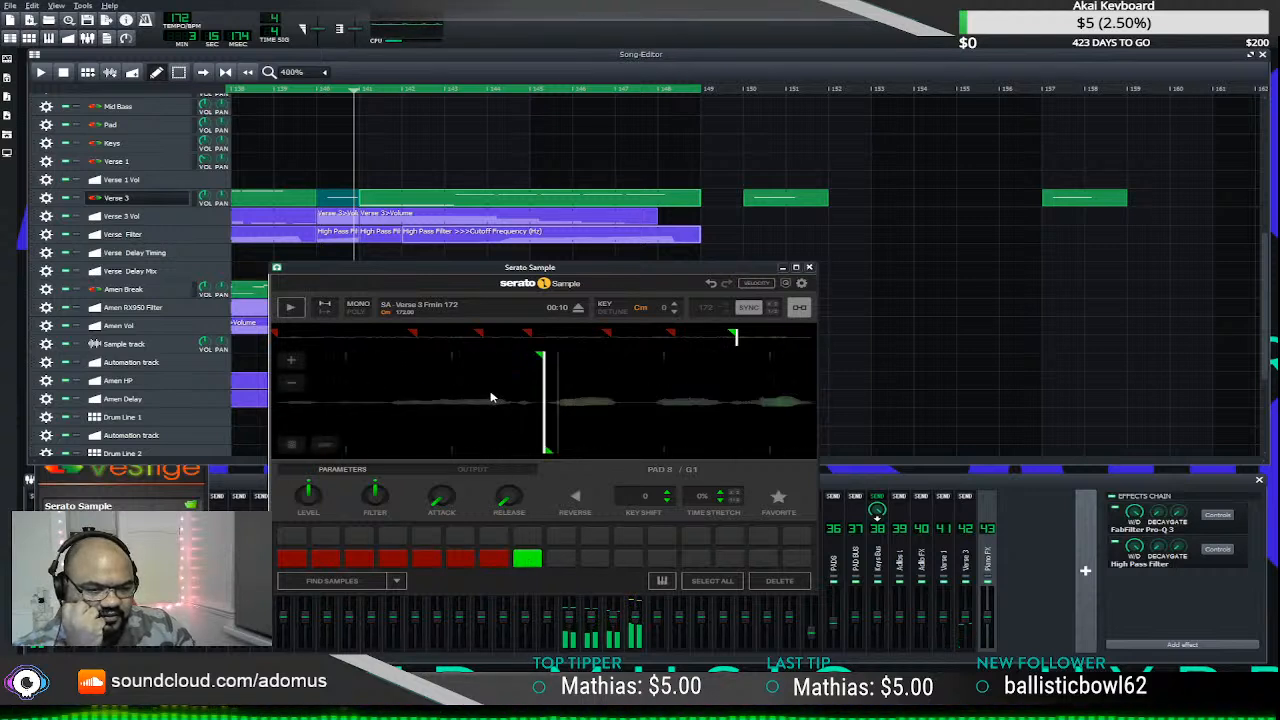
click(531, 559)
click(531, 559)
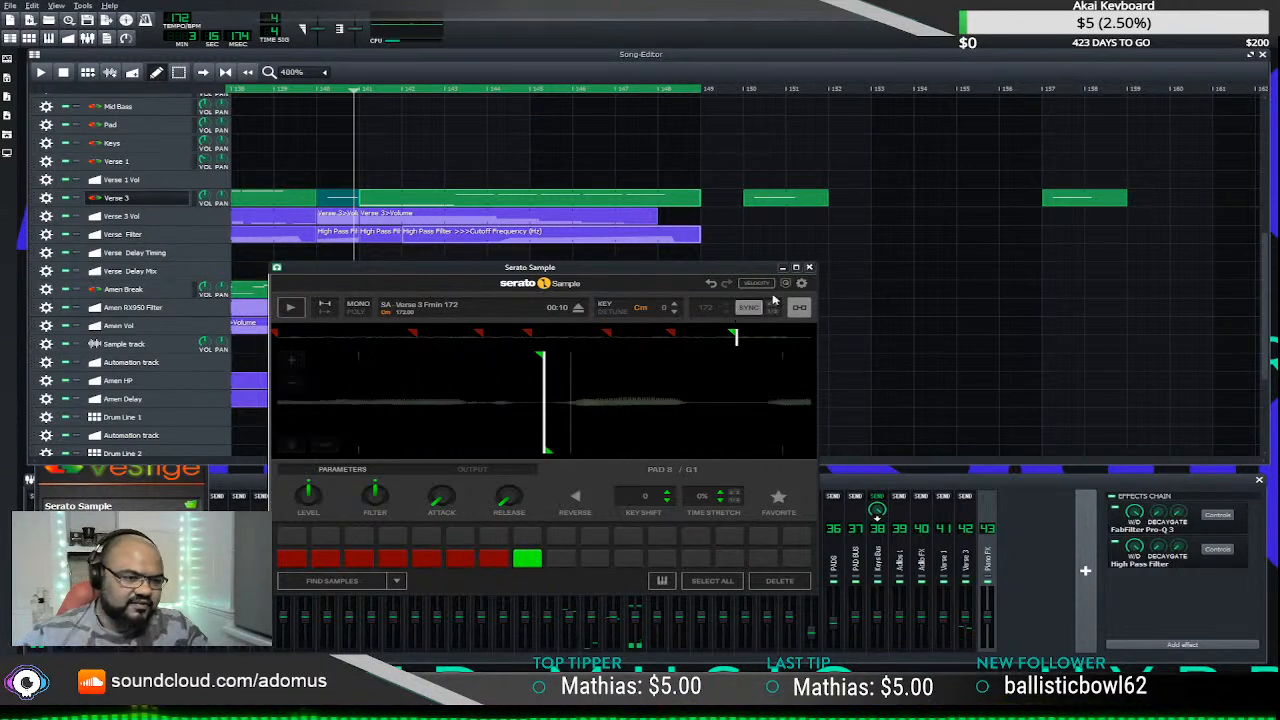
click(809, 268)
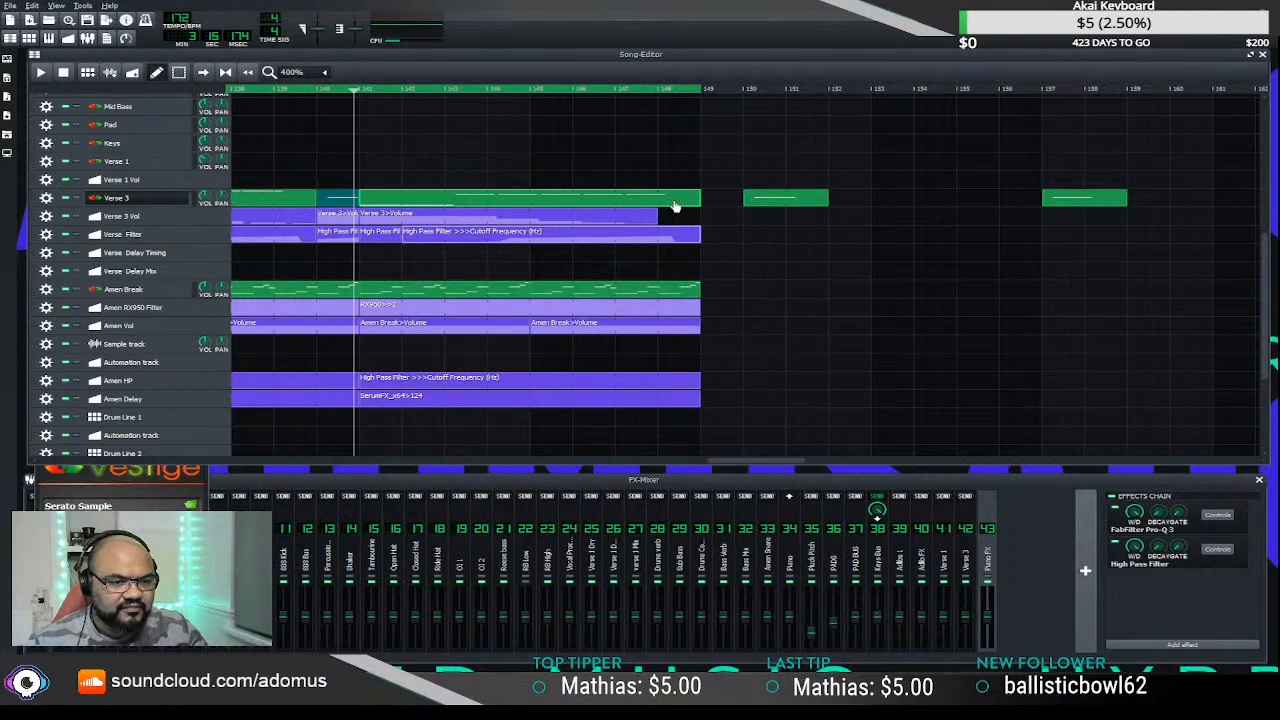
click(118, 545)
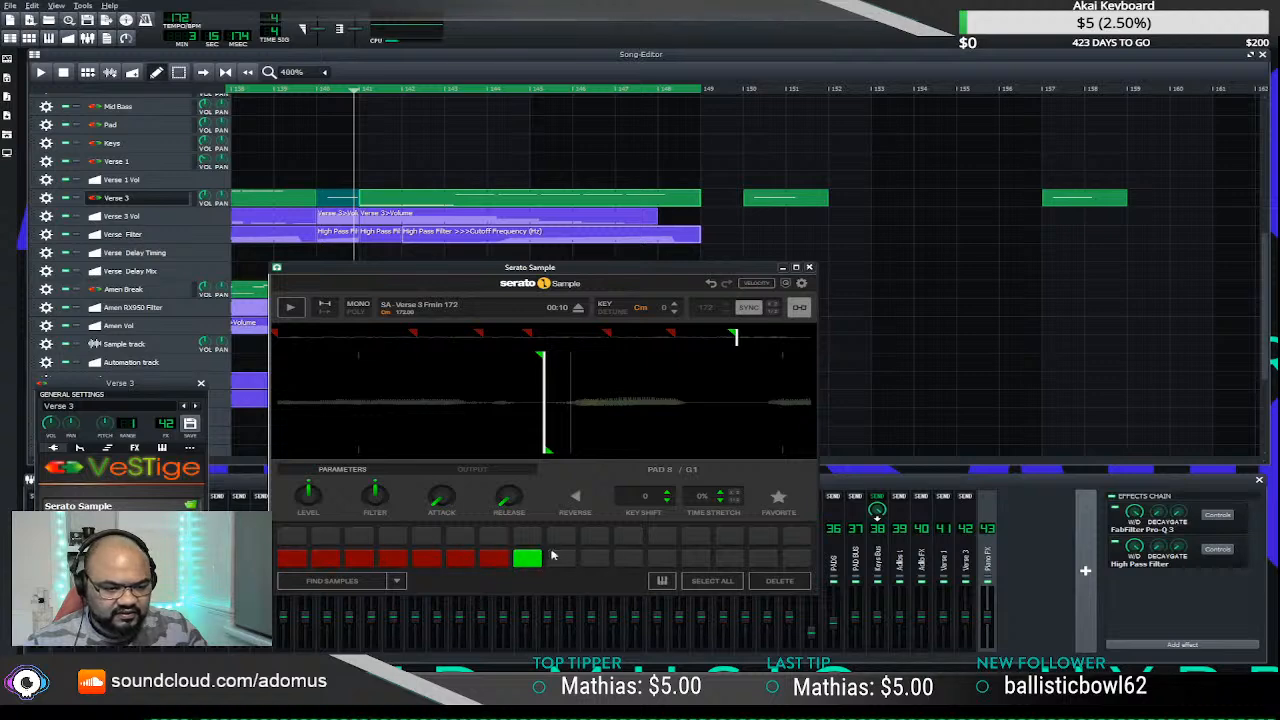
- Close the Serato Sample window and add a G3 note just after bar 8 in the Verse 3 clip starting at bar 141
click(809, 268)
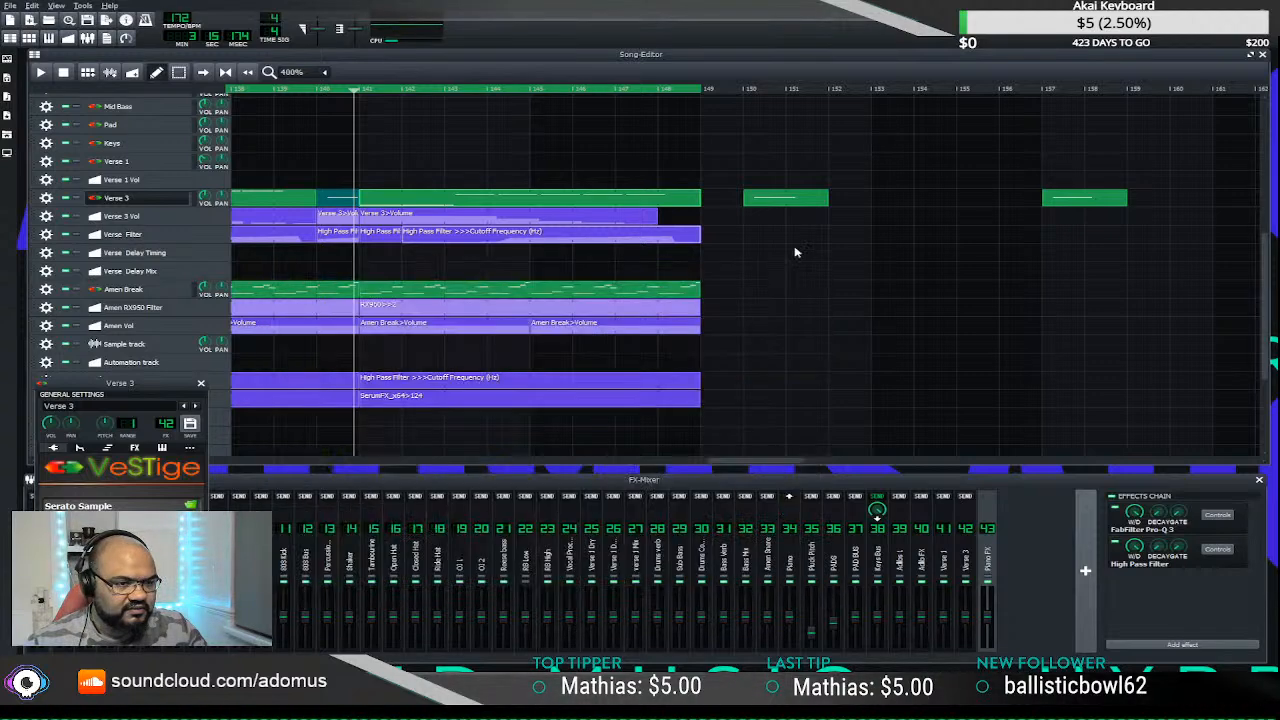
double_click(677, 198)
ctrl+scroll(750, 476, up, 1)
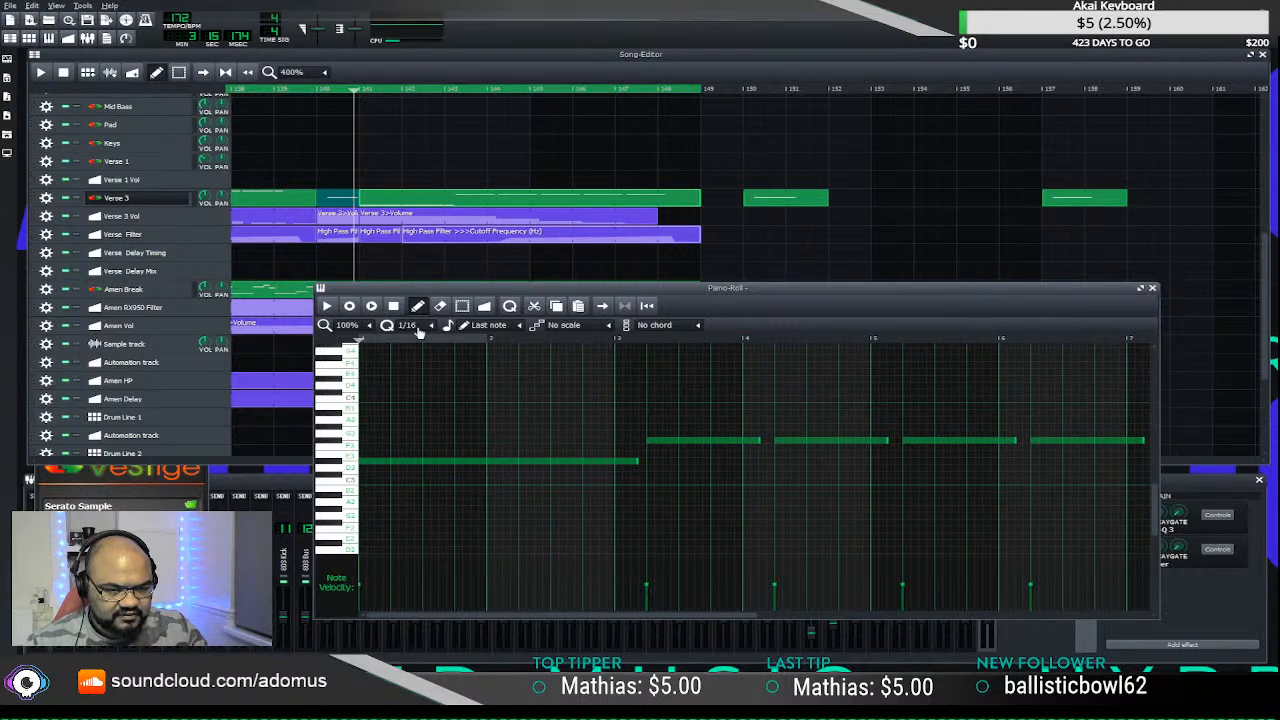
drag(491, 613, 745, 616)
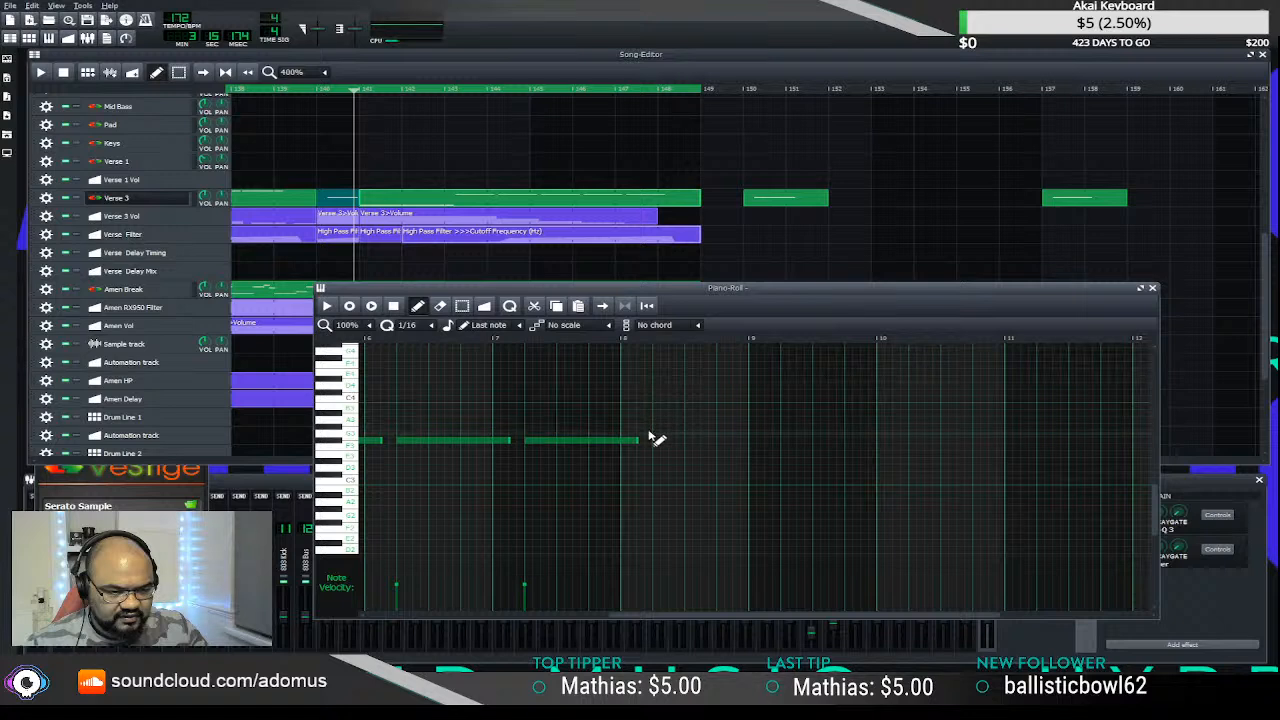
click(655, 433)
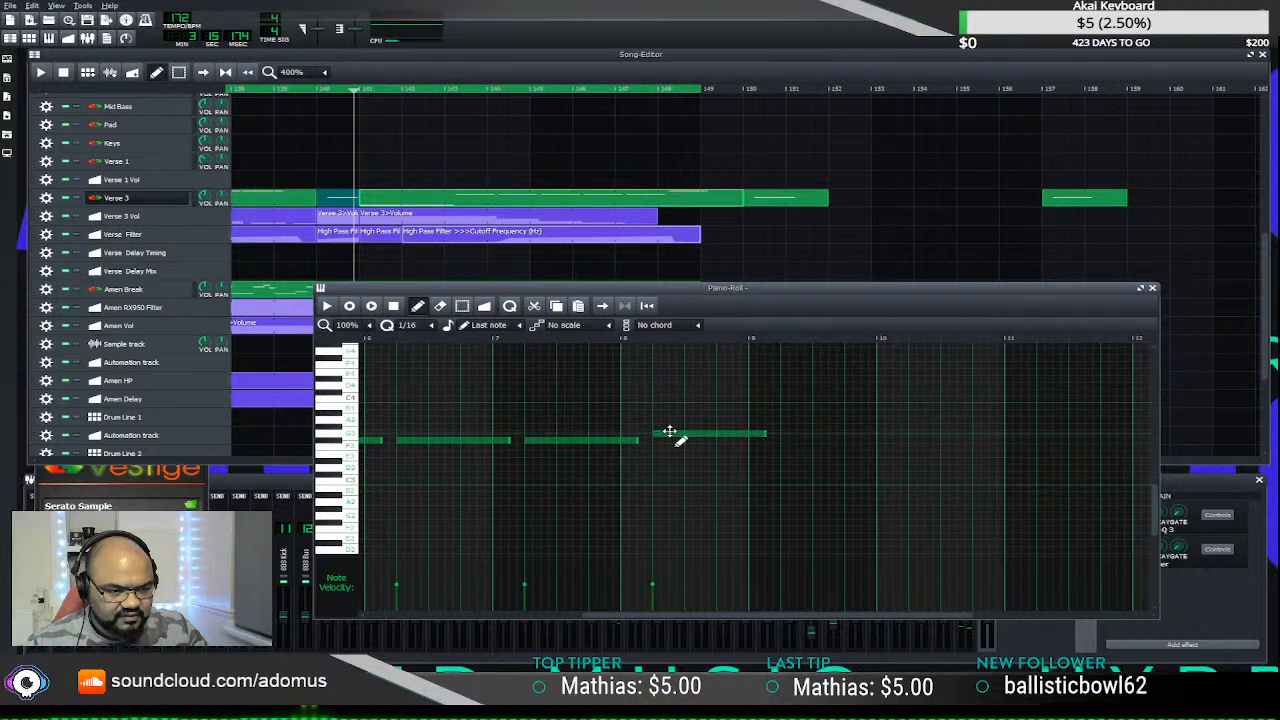
drag(669, 431, 643, 434)
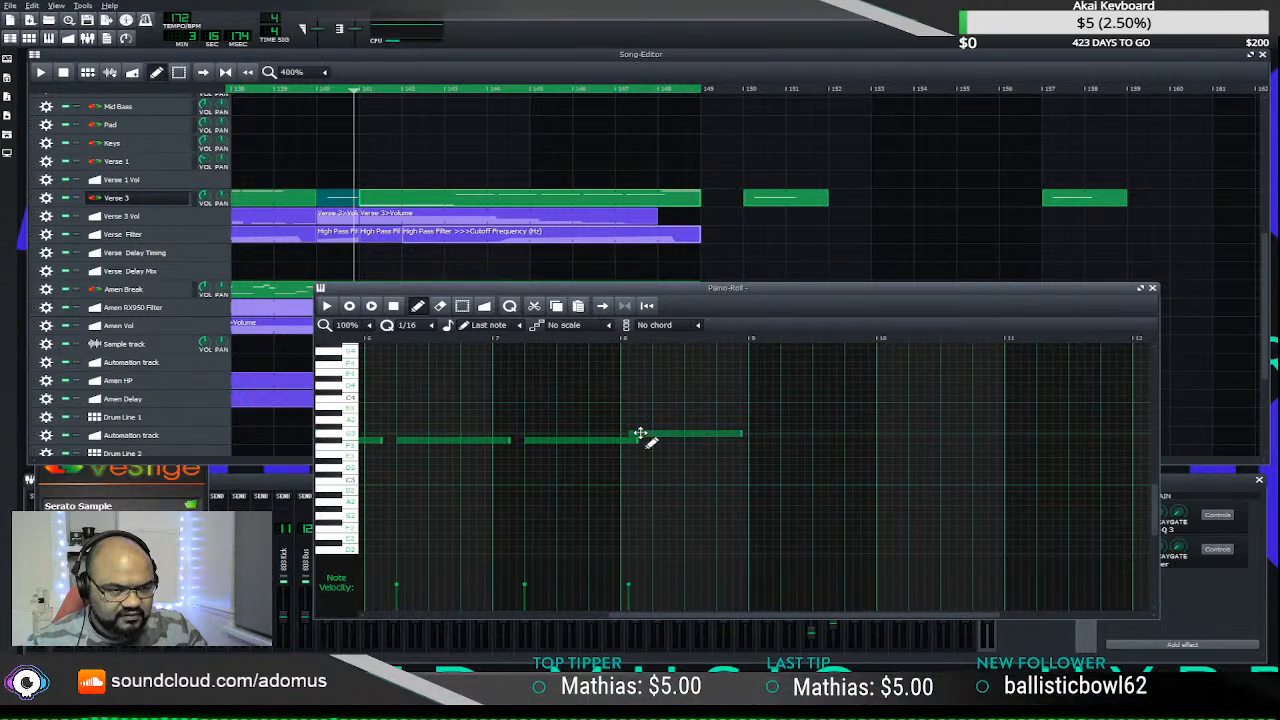
- Play back the Verse 3 clip and shift the last G3 note later so it starts where the preceding note ends
click(327, 306)
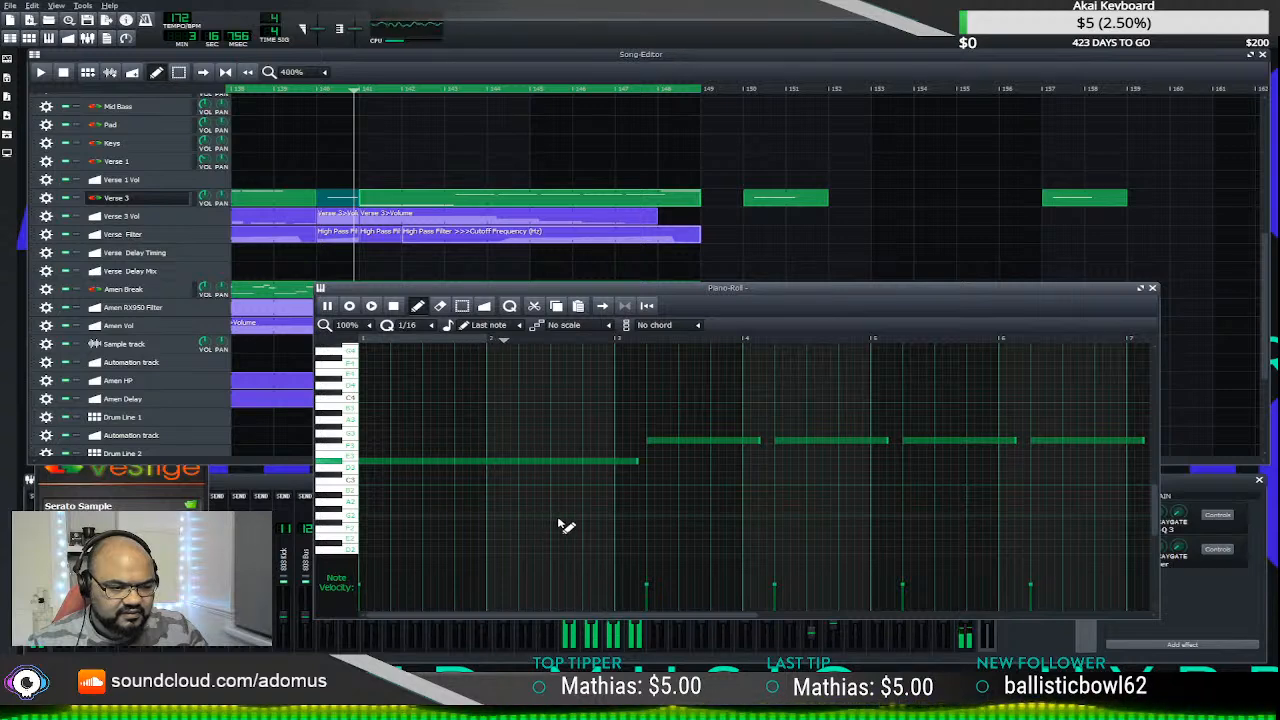
drag(562, 622, 660, 622)
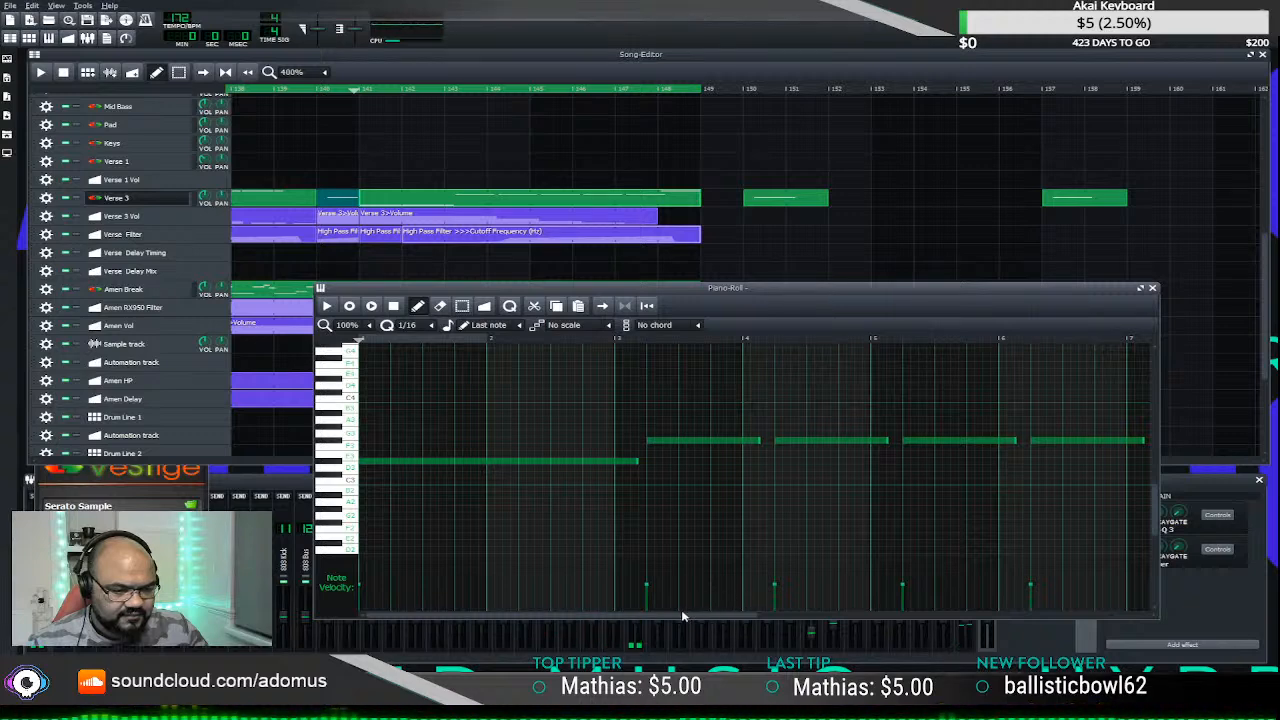
drag(681, 614, 981, 606)
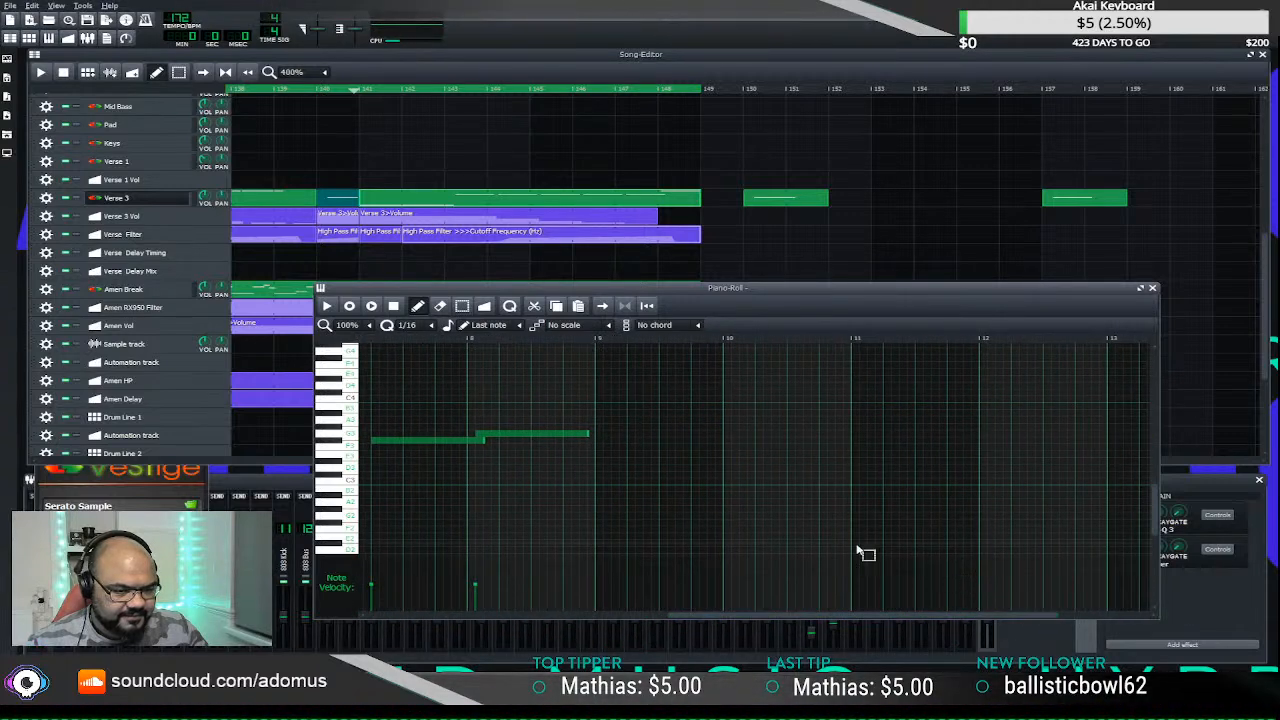
scroll(851, 508, up, 1)
scroll(781, 440, up, 1)
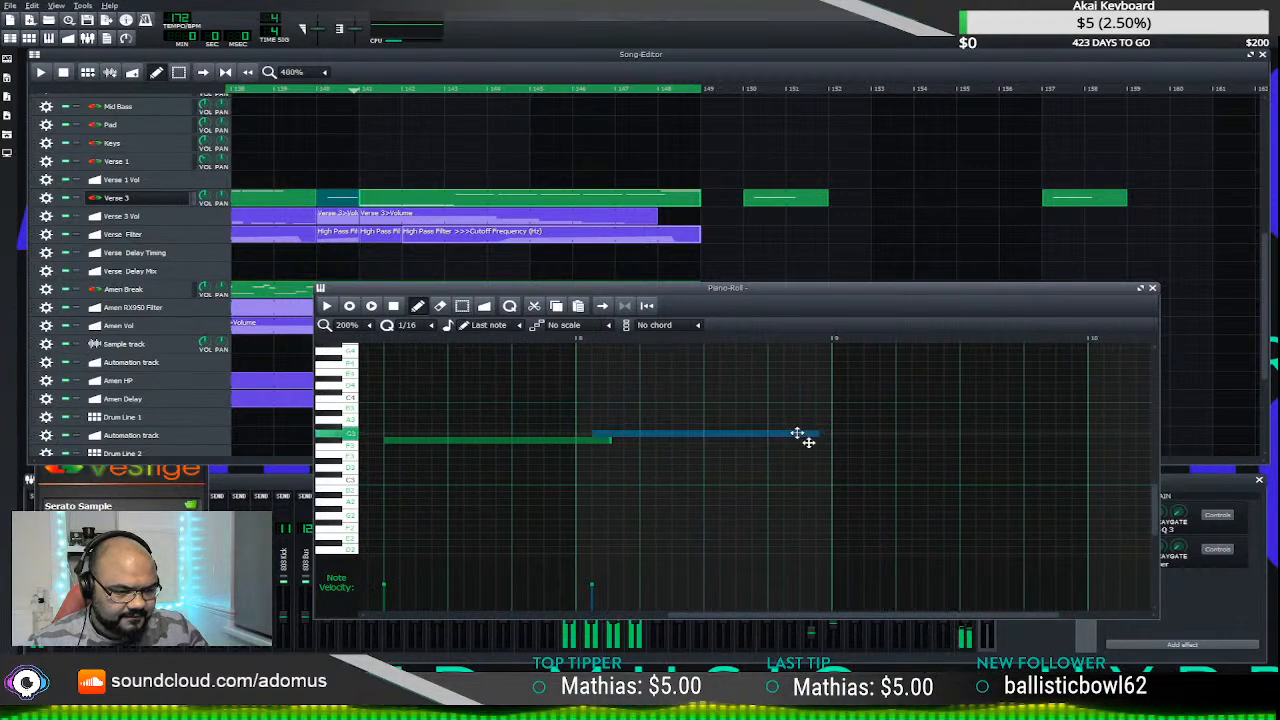
drag(809, 433, 810, 434)
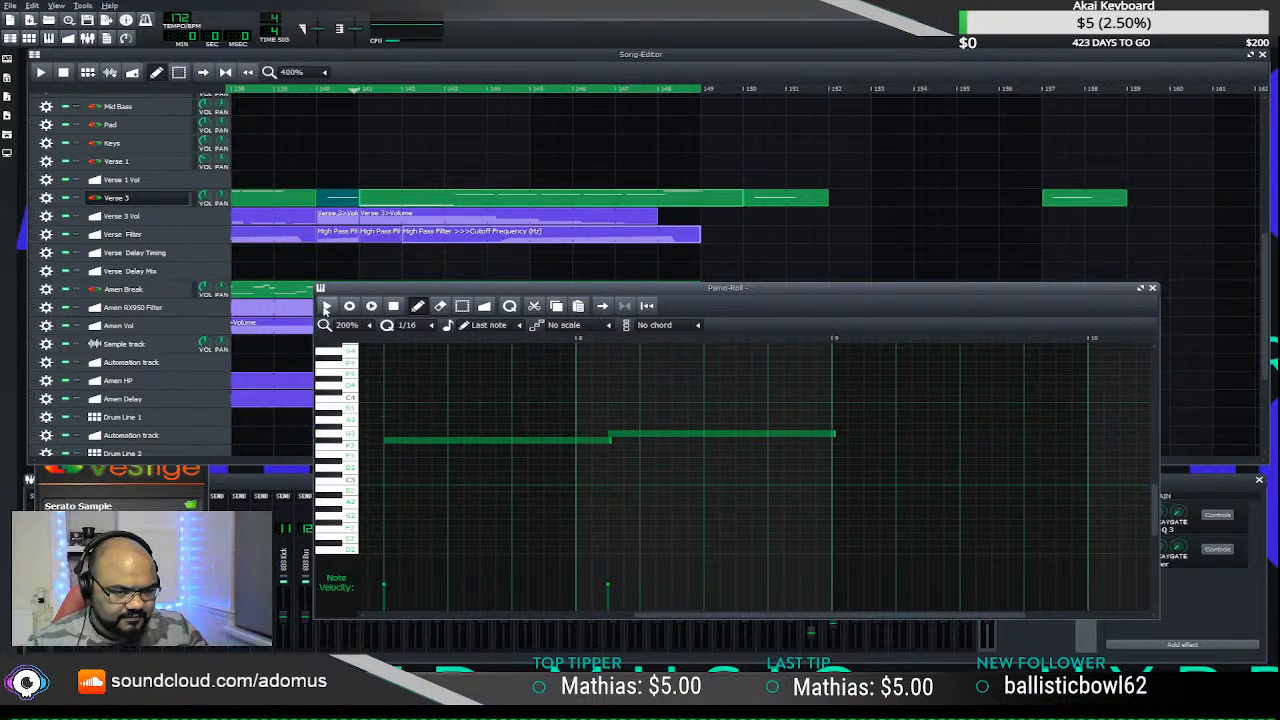
- Play the clip again, reposition and widen the piano roll, and move the last G3 note one 1/16 step later
click(325, 308)
scroll(548, 407, down, 1)
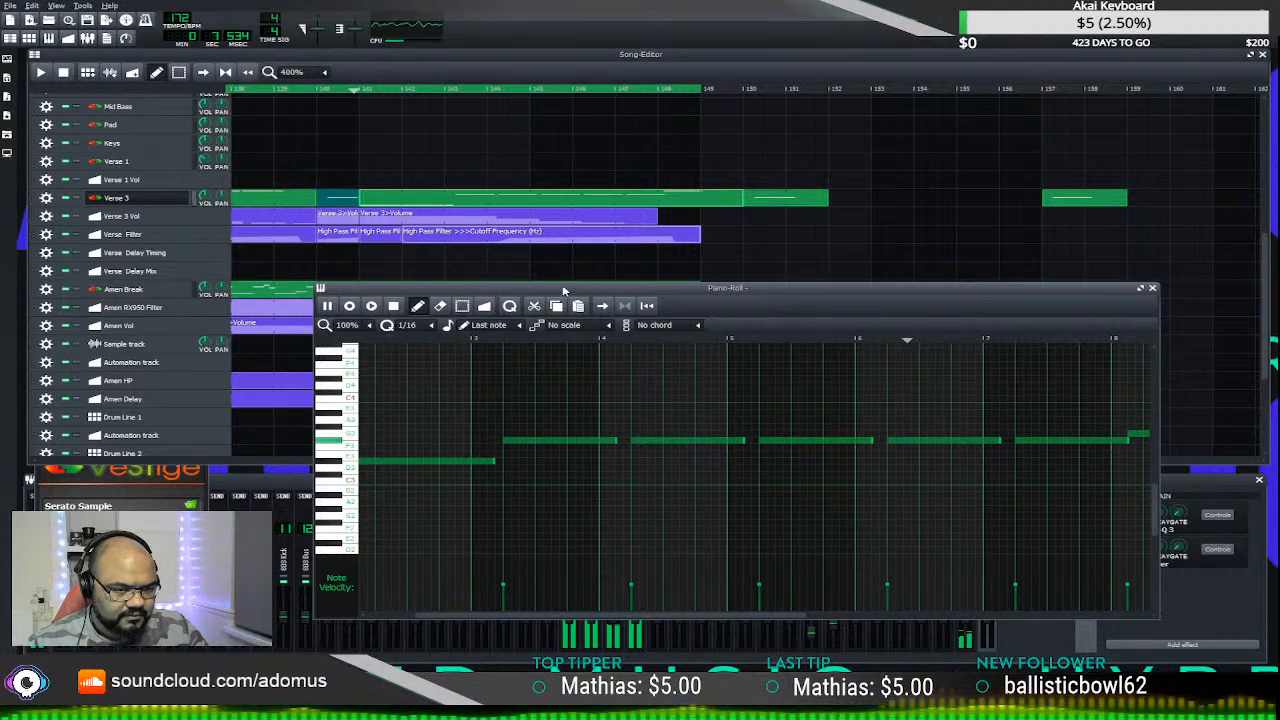
drag(730, 288, 475, 226)
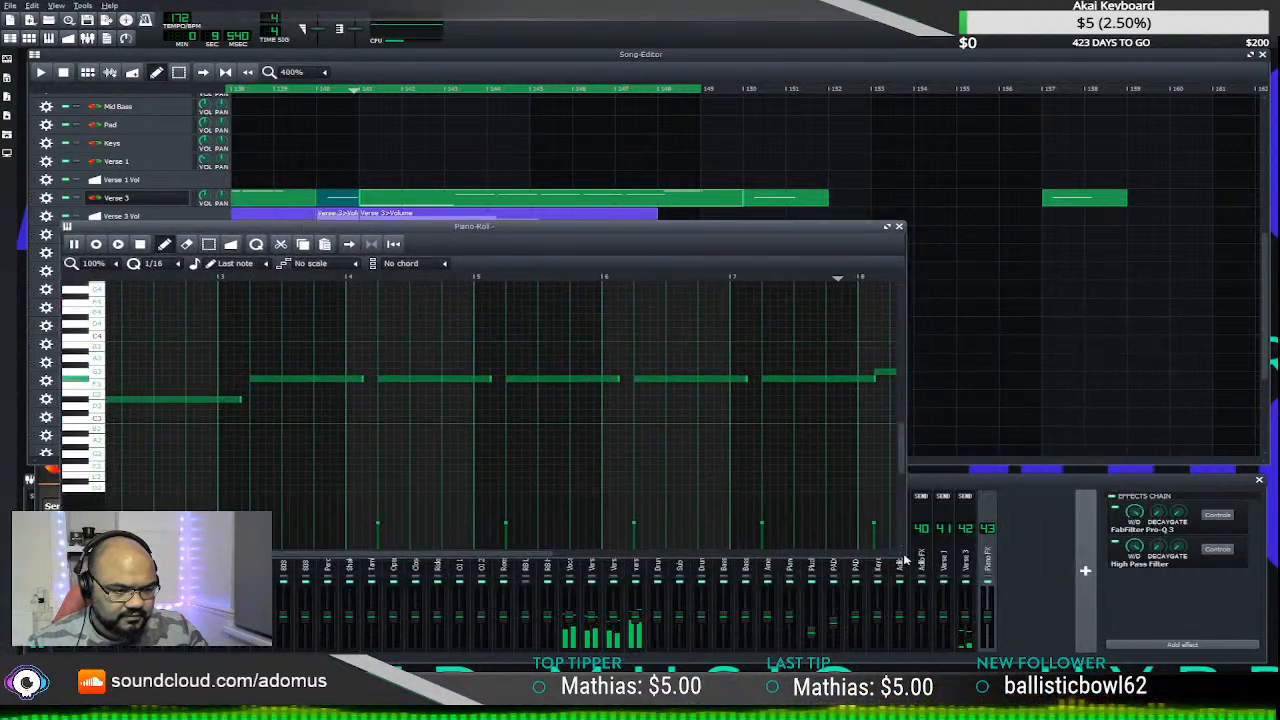
drag(903, 553, 1088, 553)
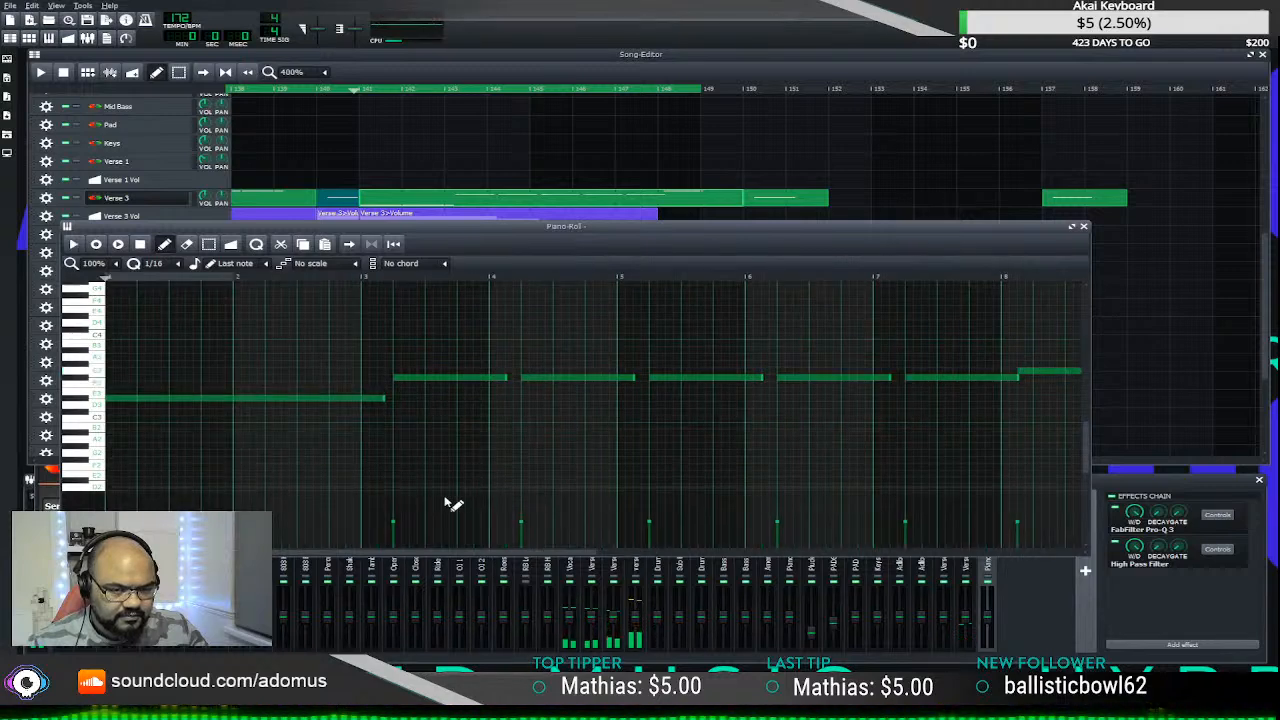
scroll(543, 428, up, 1)
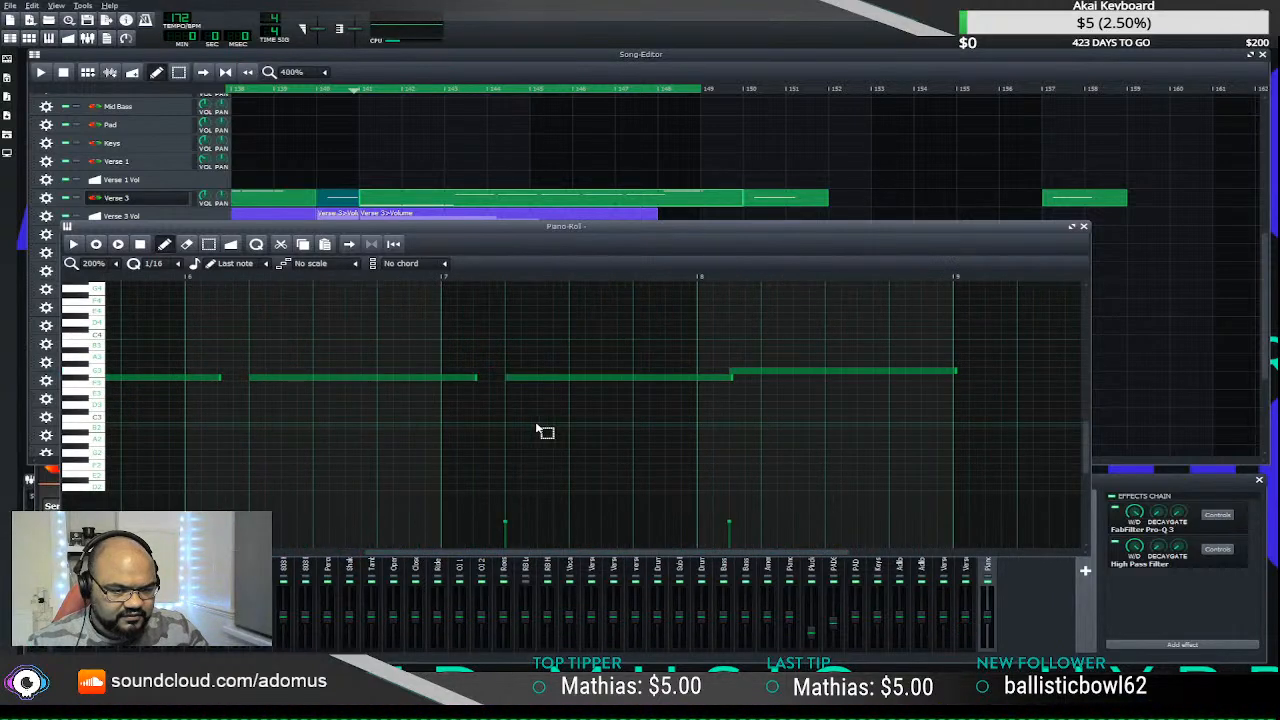
click(782, 369)
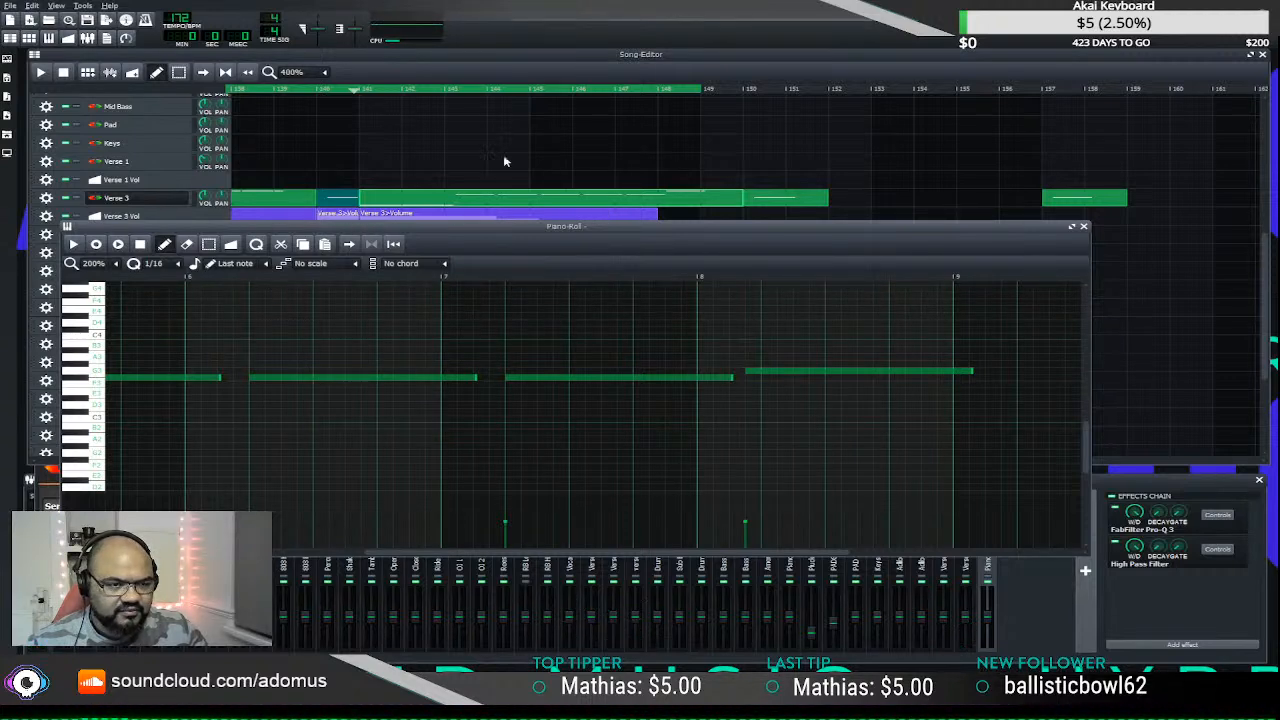
- Play back the song from just before bar 141 to hear the added note, and stop past bar 148
click(346, 96)
key(space)
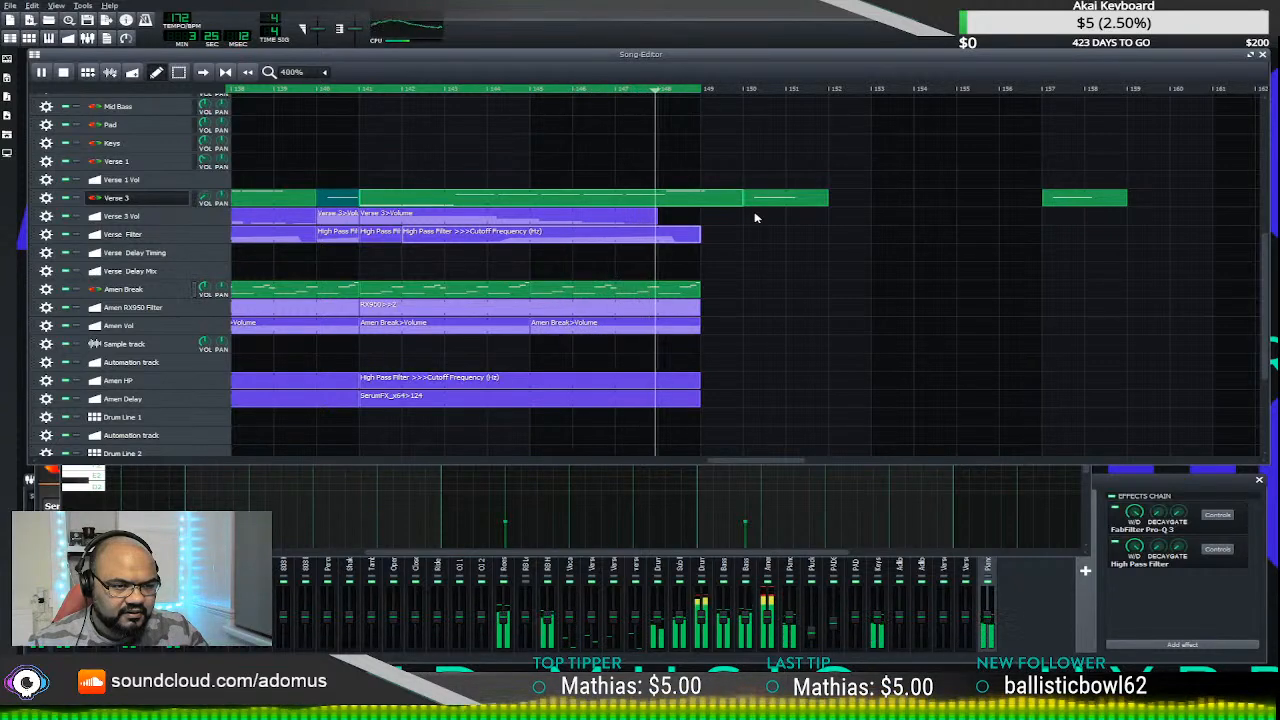
key(space)
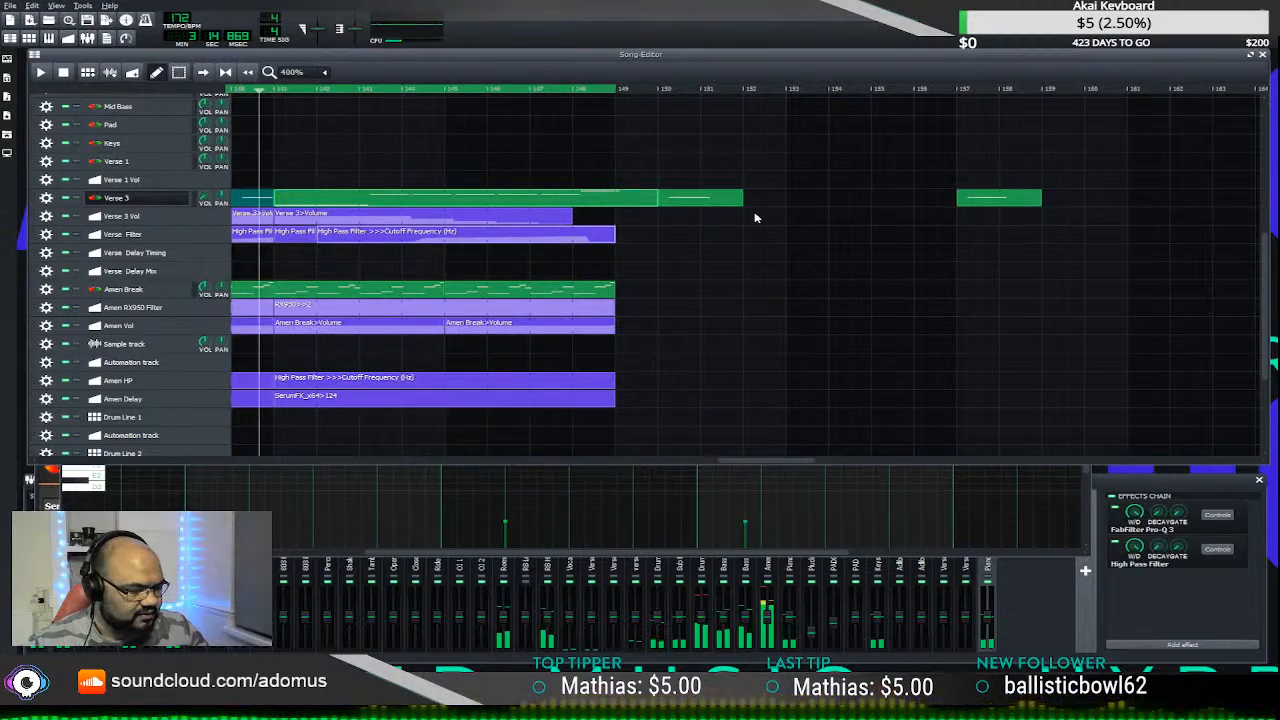
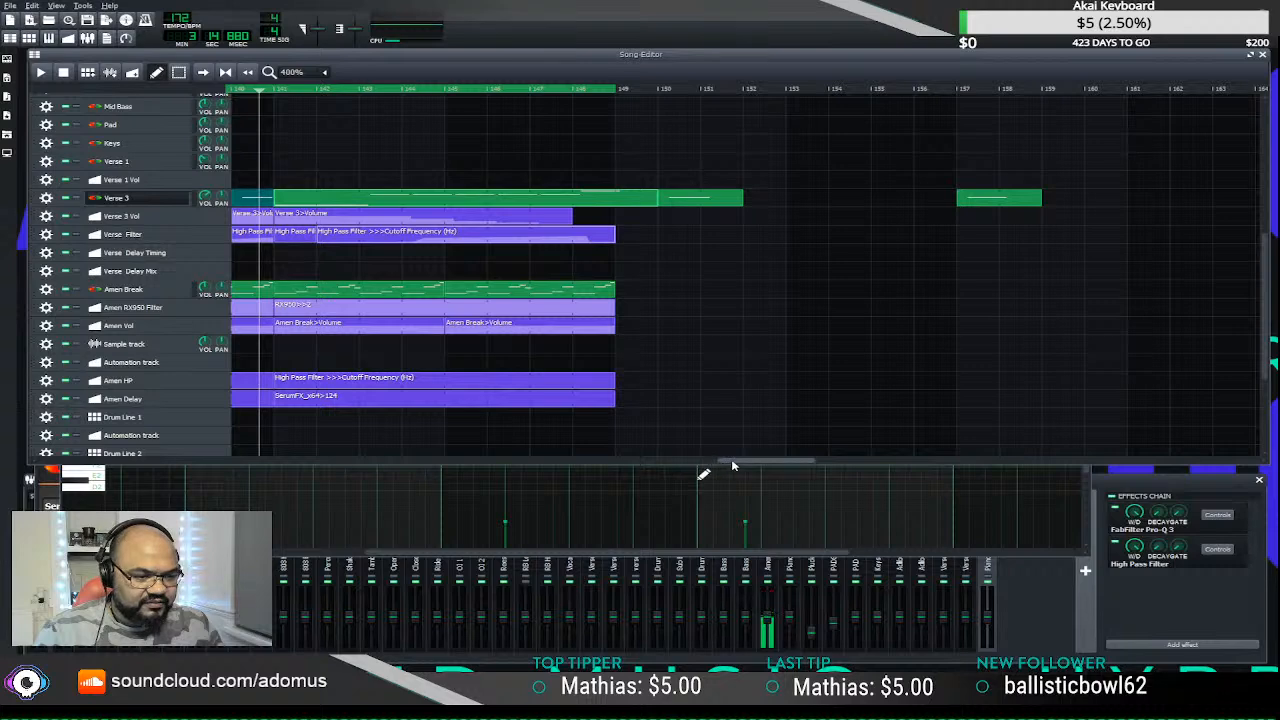
- Copy the eight-bar Verse 3 volume automation clip from bar 124 to bar 148, shorten it to one bar and shift it slightly later
drag(732, 465, 670, 460)
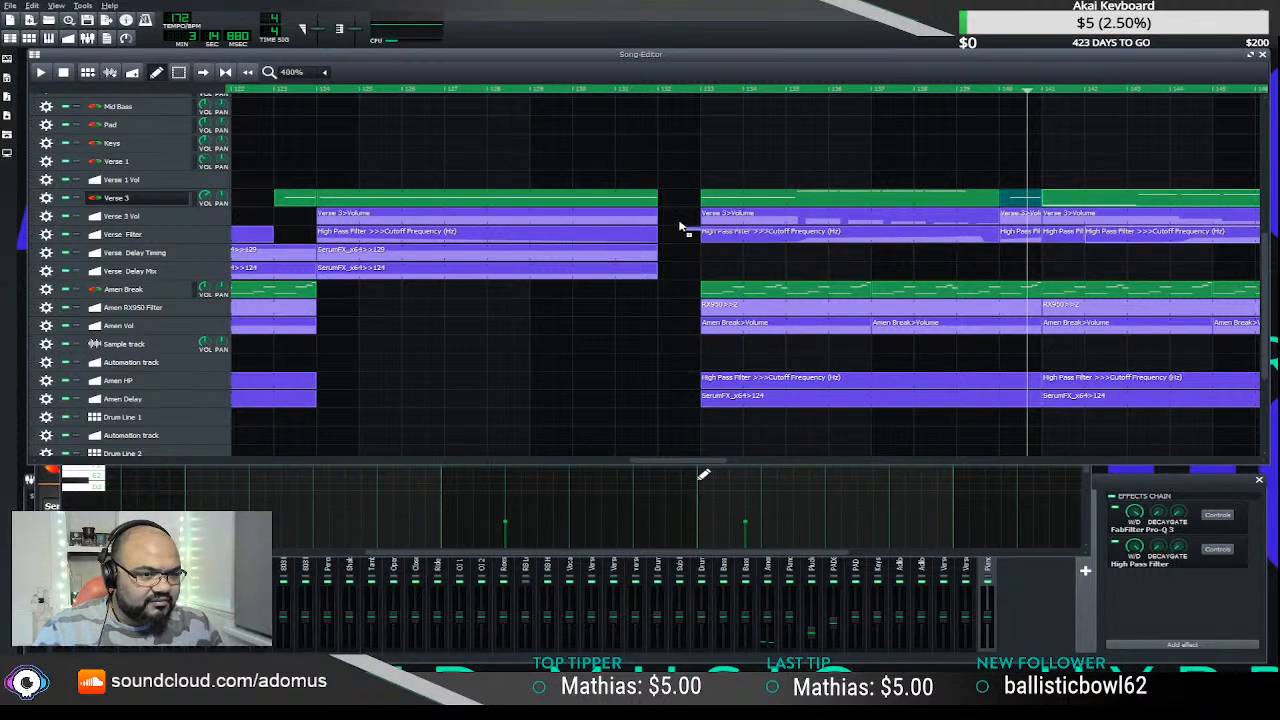
drag(679, 227, 658, 222)
drag(633, 463, 680, 460)
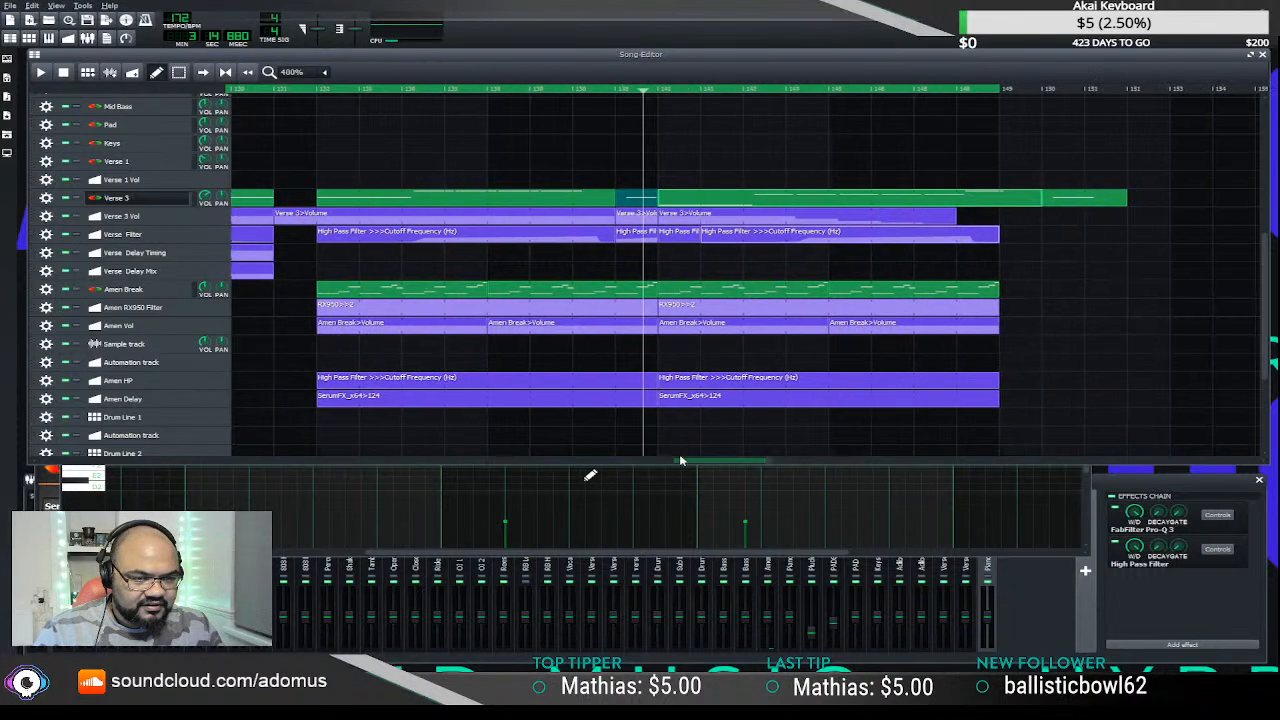
drag(298, 216, 957, 228)
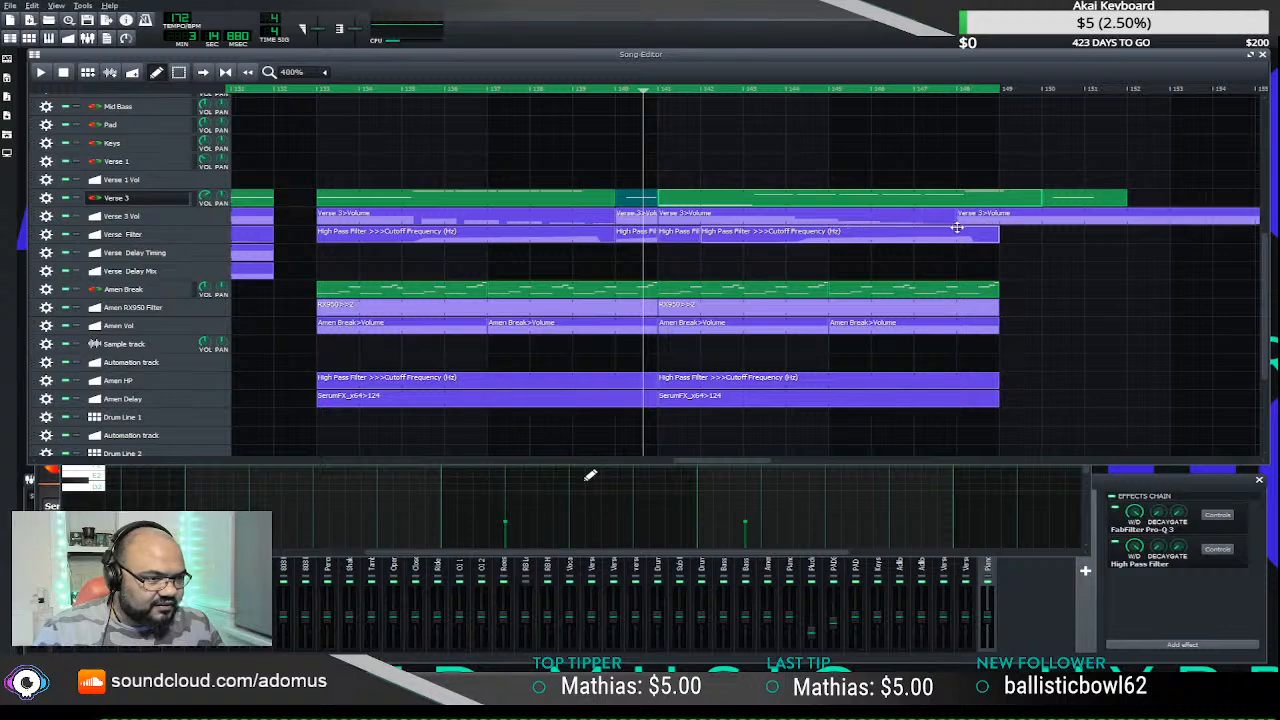
scroll(928, 301, up, 1)
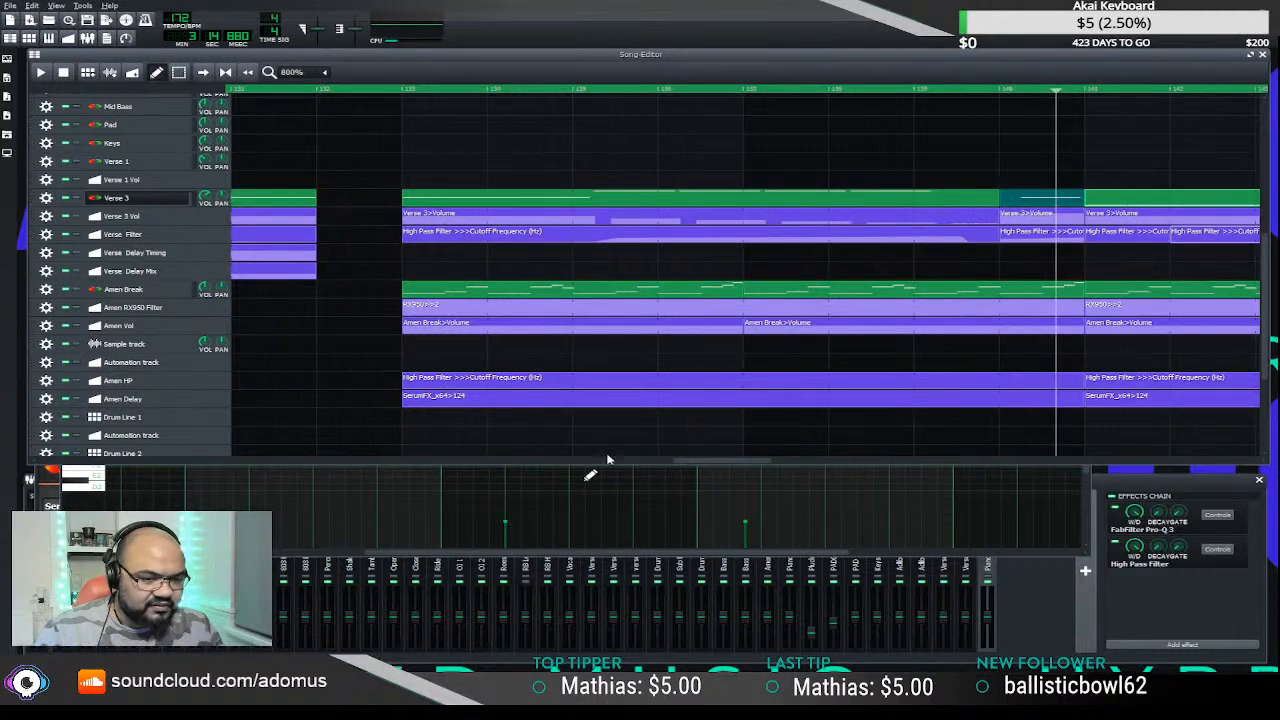
drag(675, 462, 762, 457)
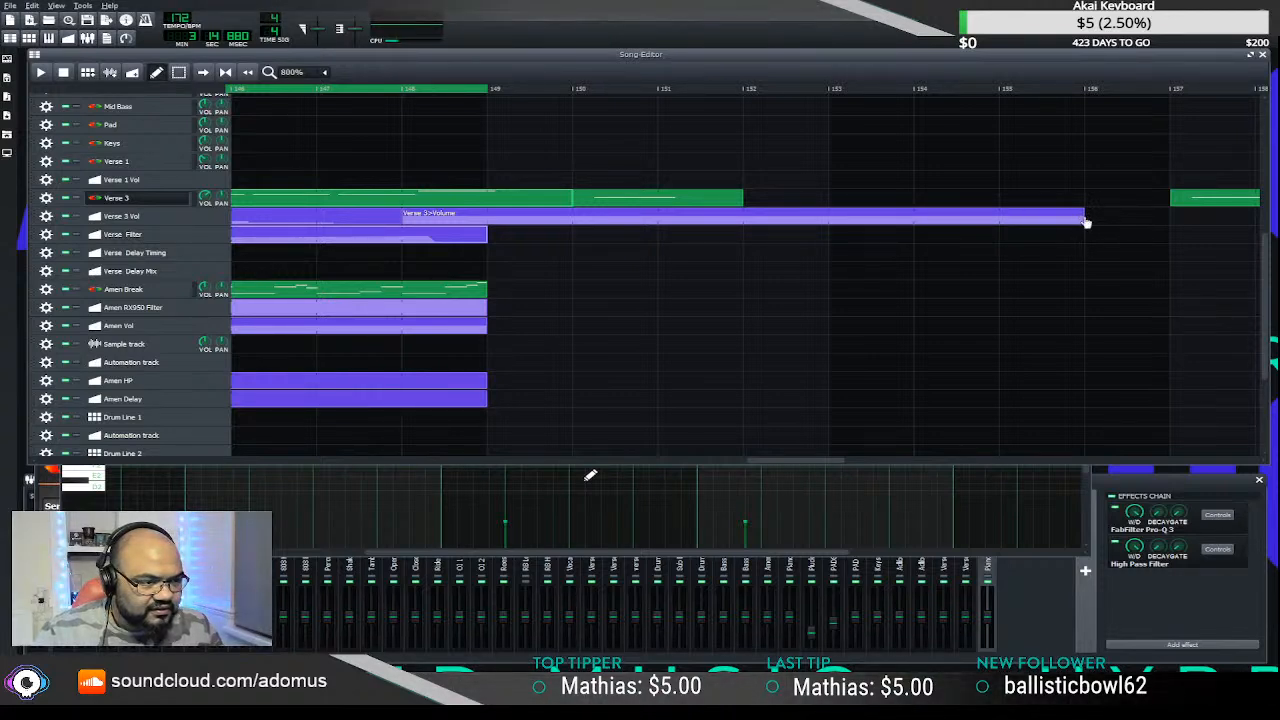
drag(1085, 217, 519, 213)
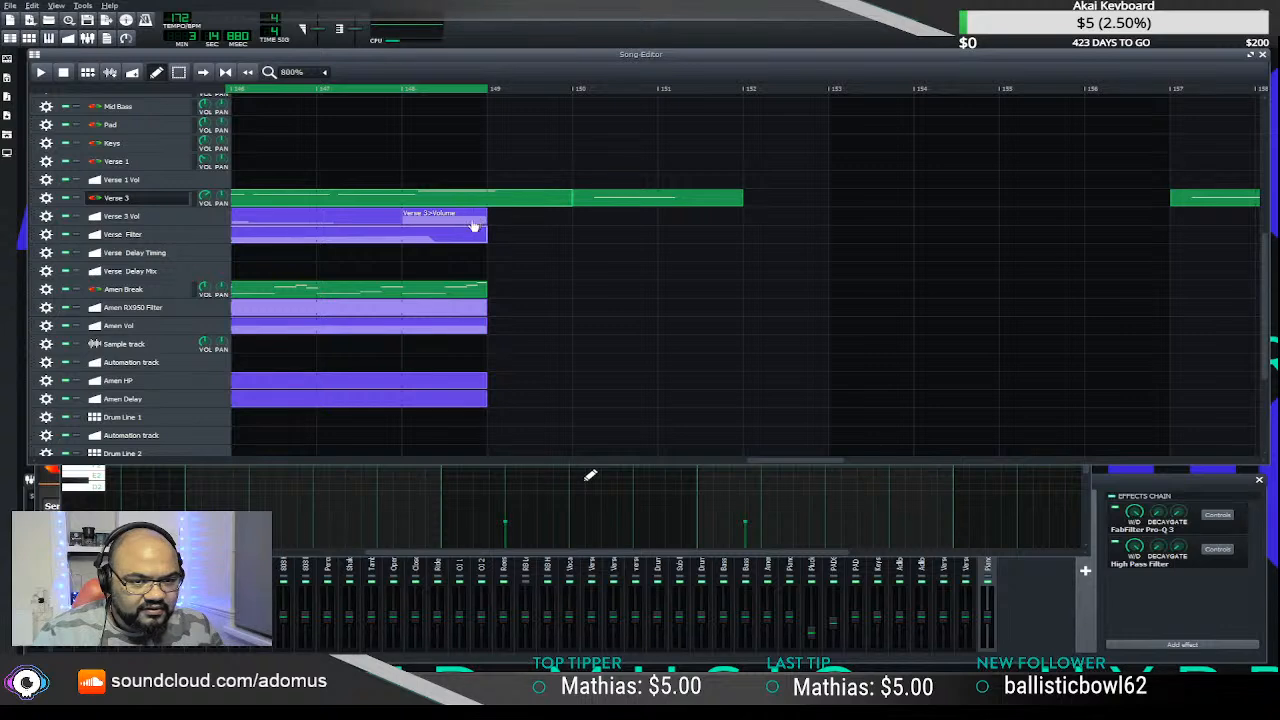
ctrl+scroll(474, 226, up, 1)
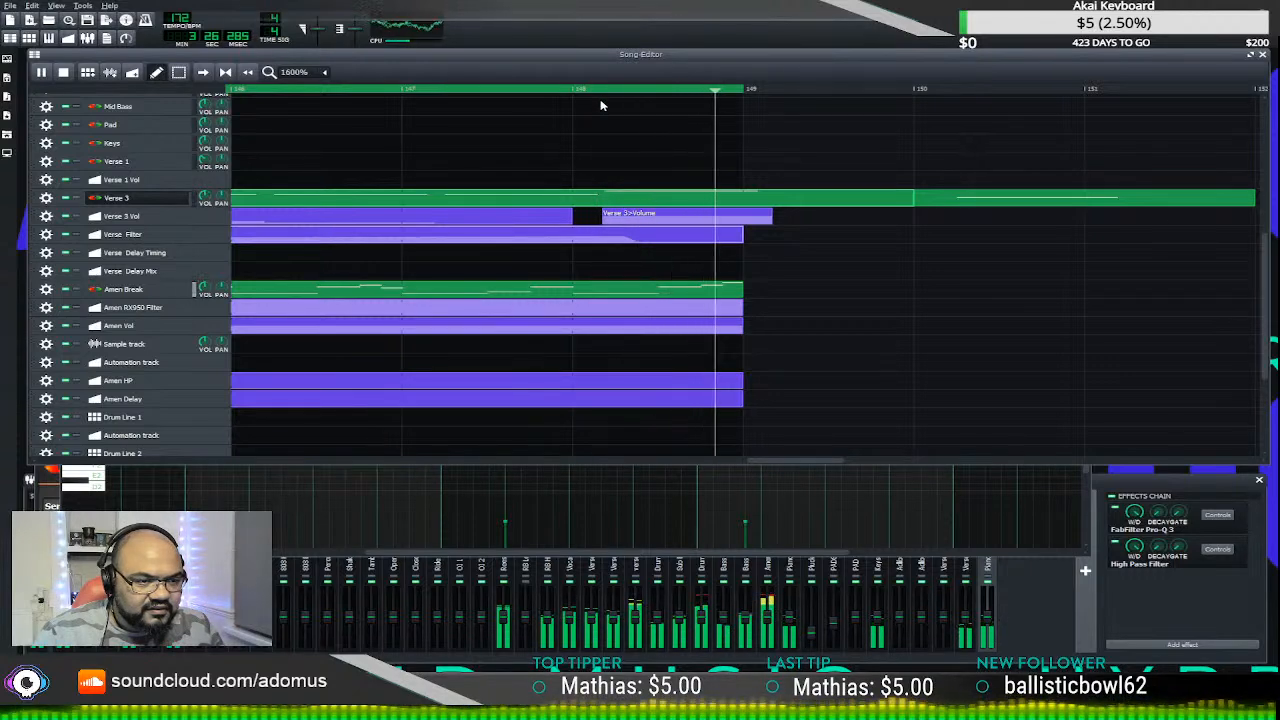
- Play back the end of the Verse 3 part from bar 140, and replay it from bar 147
key(space)
ctrl+scroll(557, 258, down, 1)
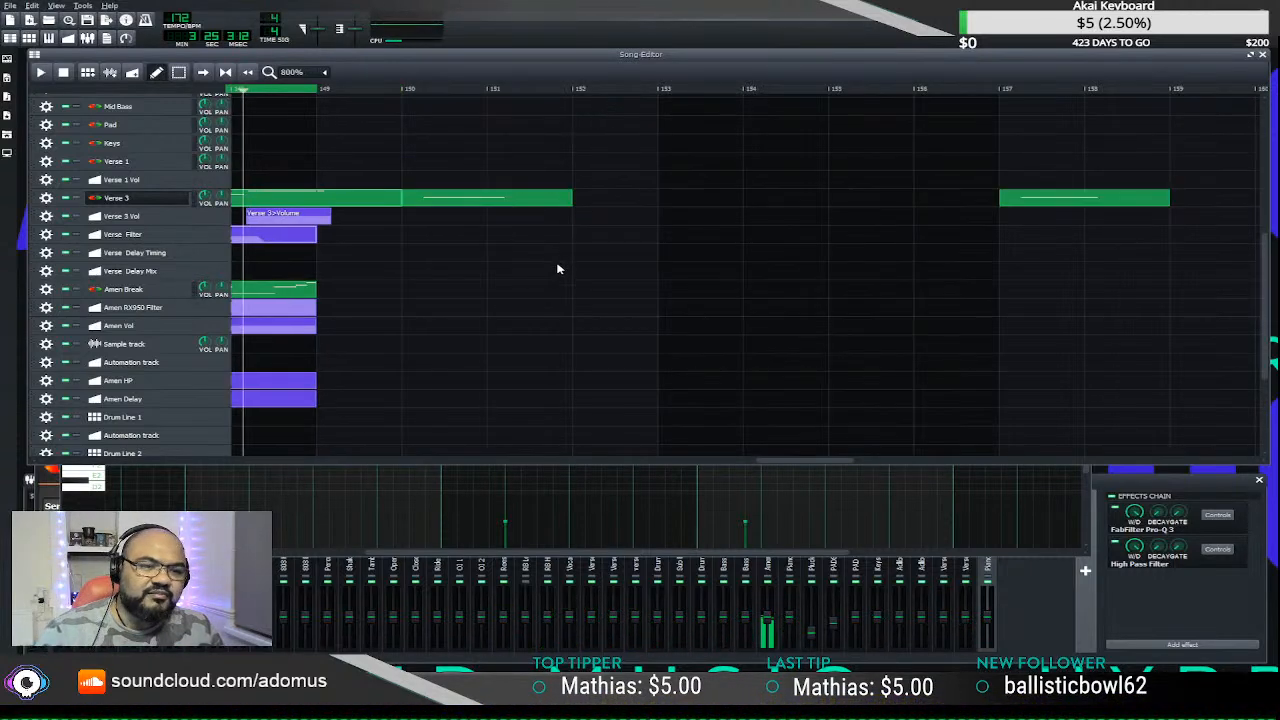
ctrl+scroll(822, 464, down, 2)
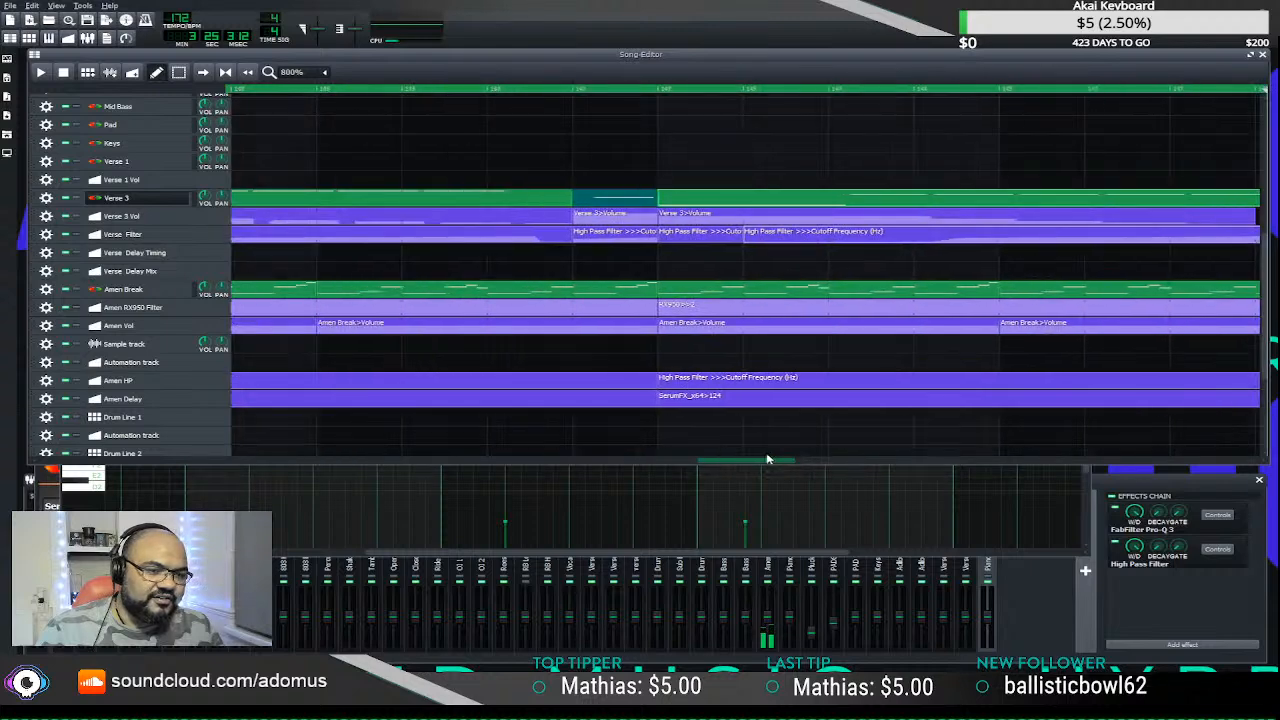
ctrl+scroll(698, 417, up, 1)
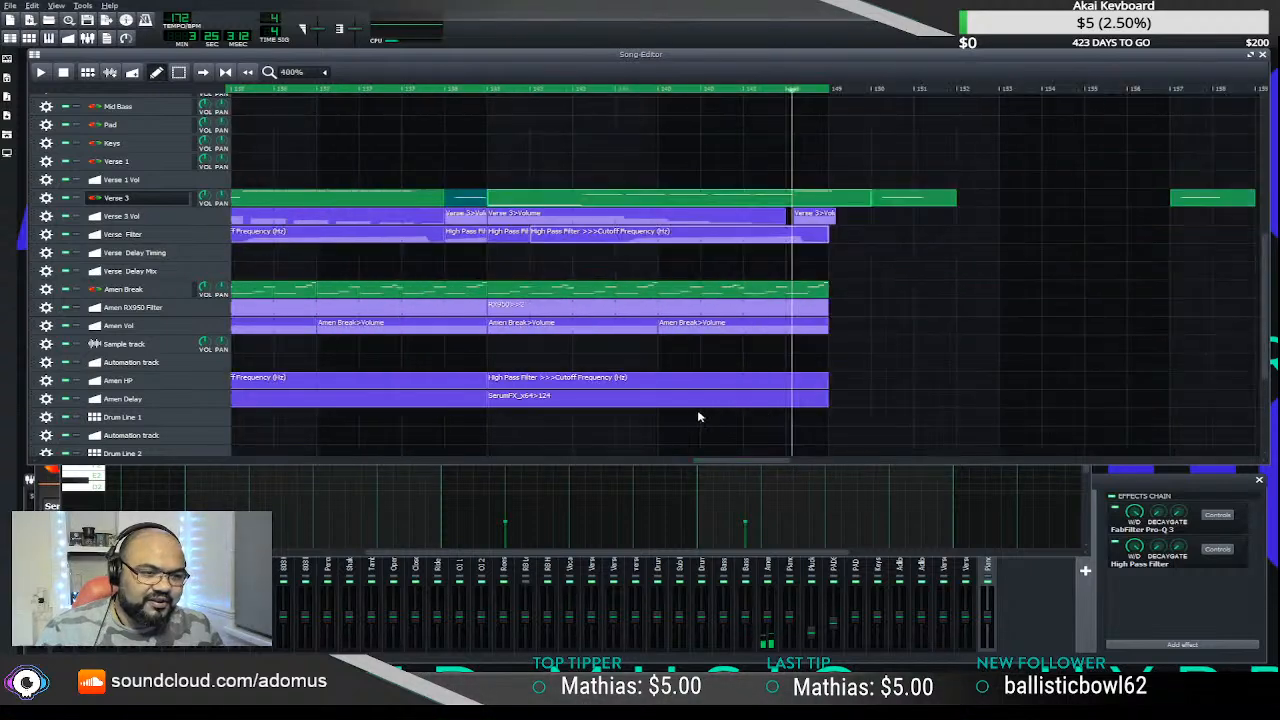
click(451, 93)
key(space)
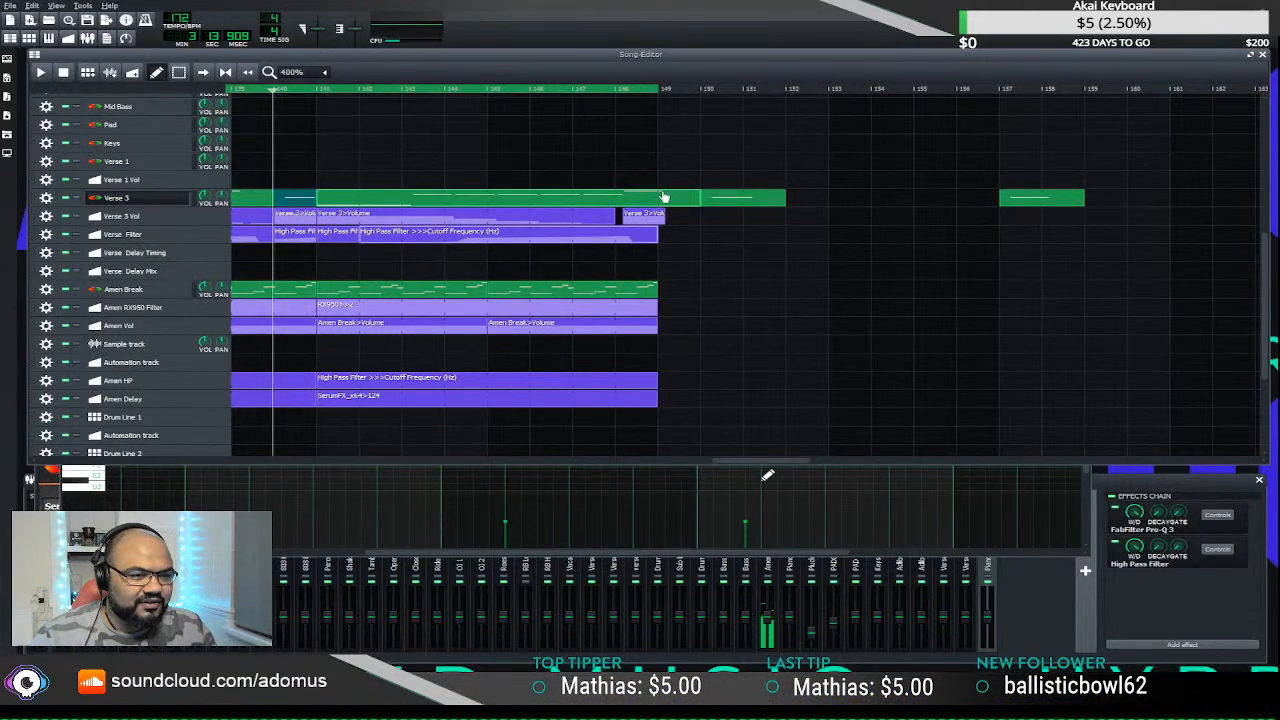
click(571, 91)
key(space)
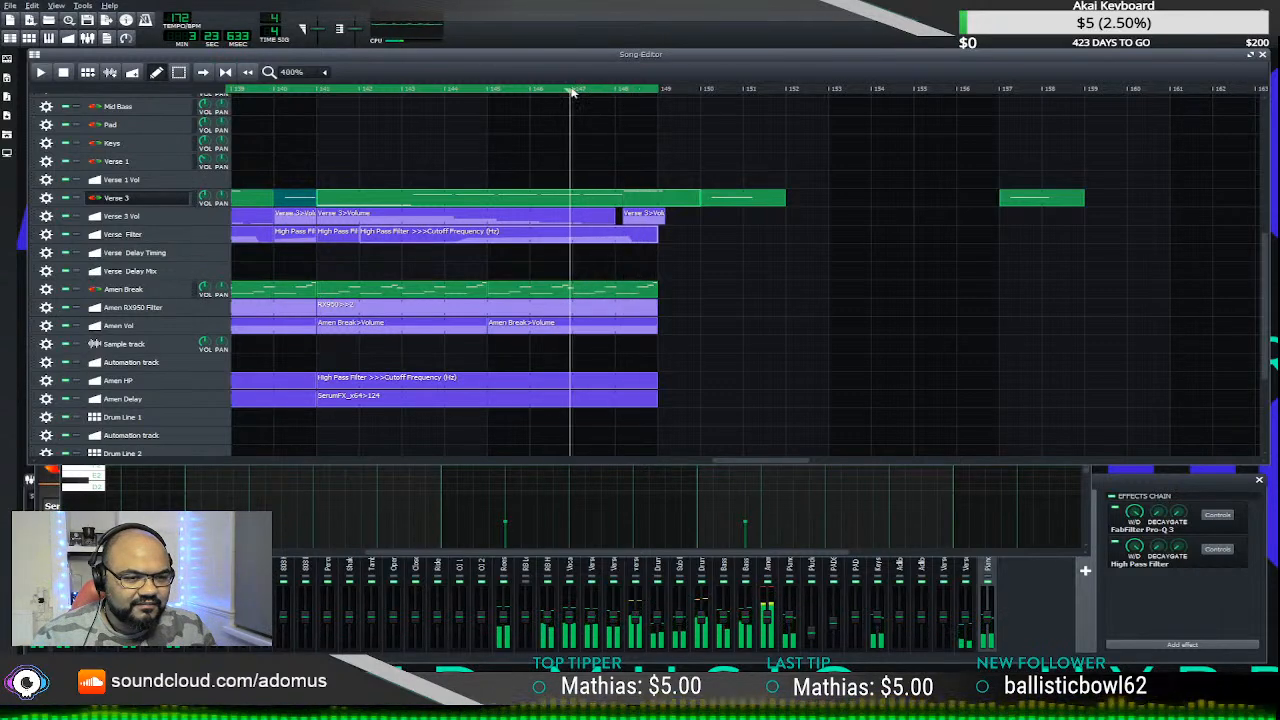
- Set the piano roll quantization to 1/64, nudge the last G3 note of the Verse 3 clip slightly later, and play it from bar 147
double_click(638, 199)
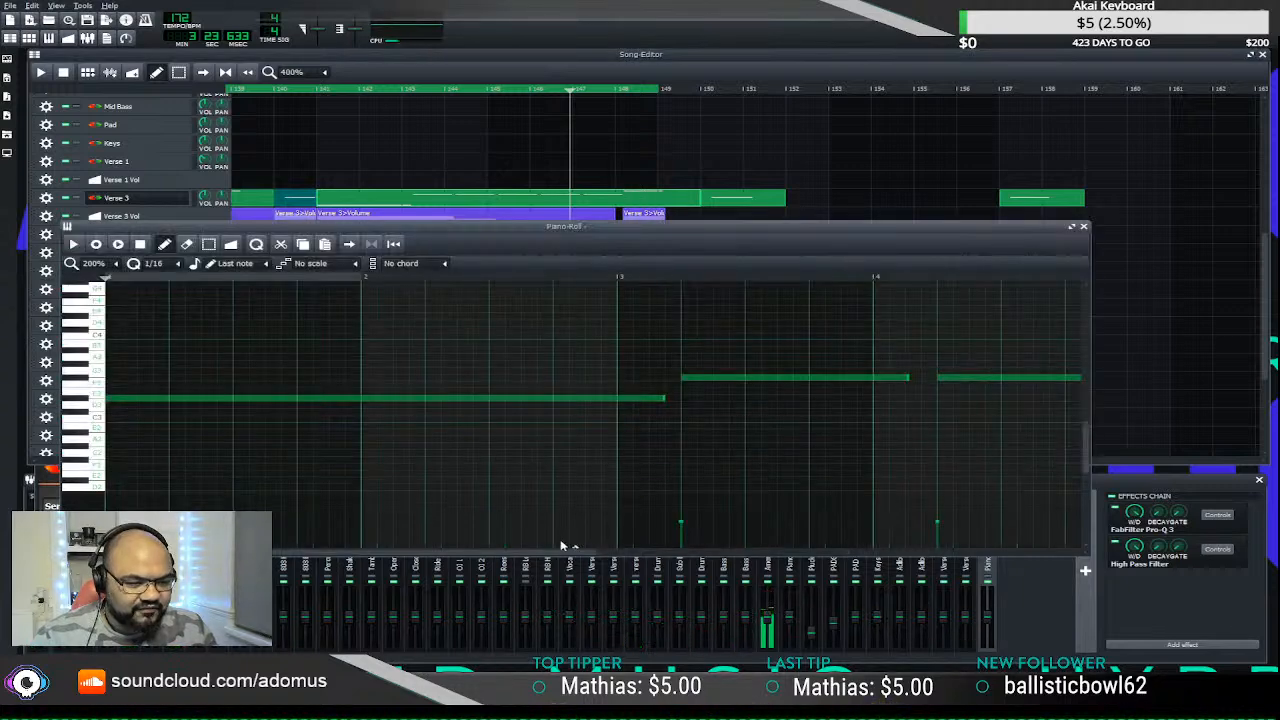
drag(561, 549, 818, 532)
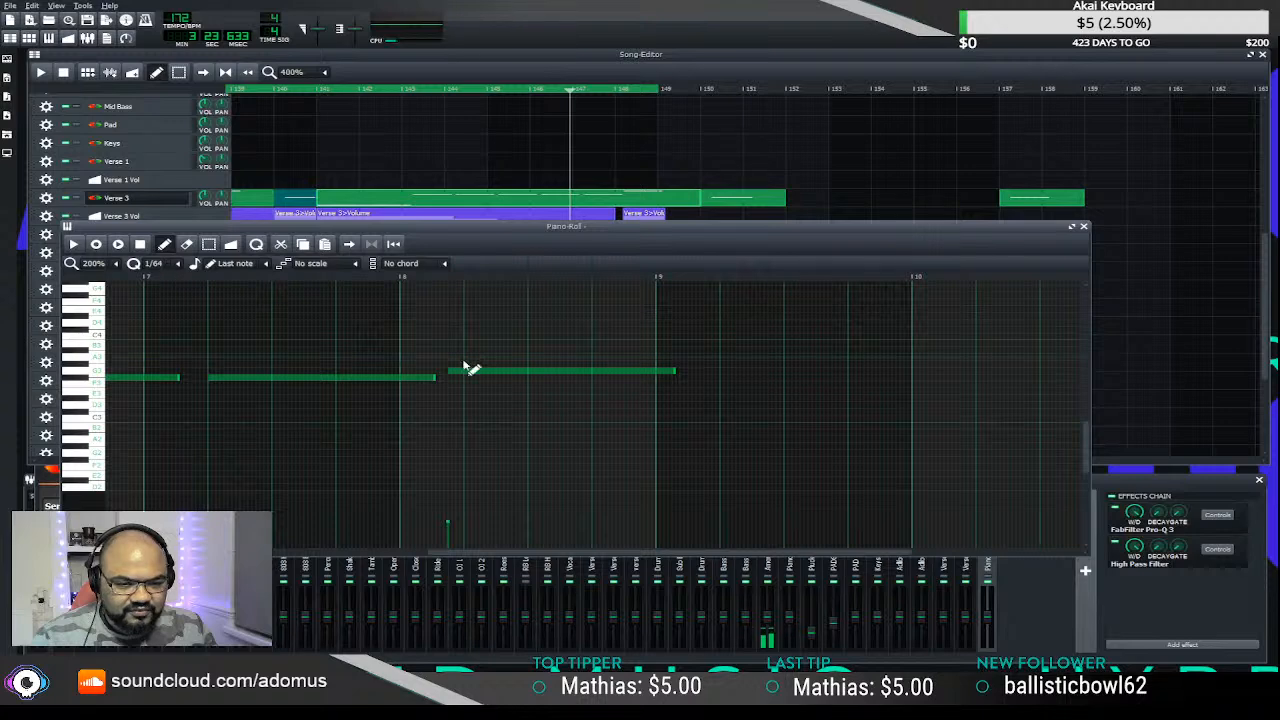
ctrl+scroll(500, 390, up, 1)
drag(808, 372, 817, 371)
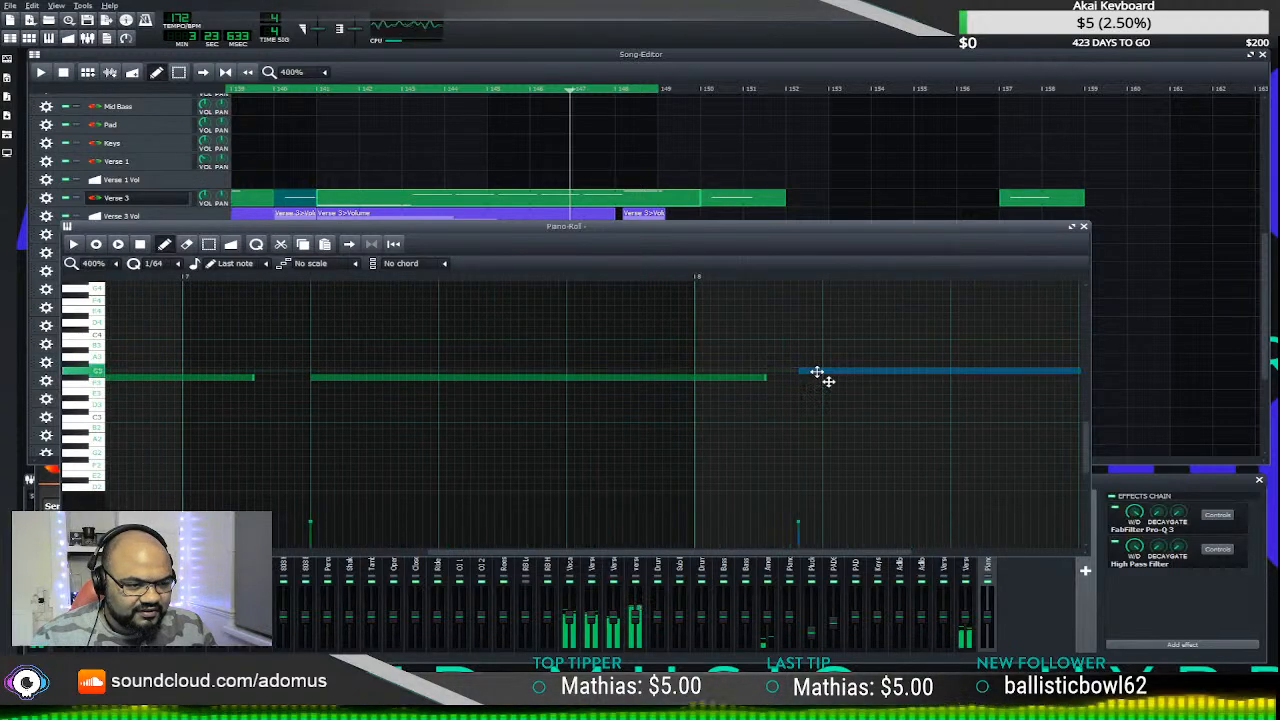
click(1086, 228)
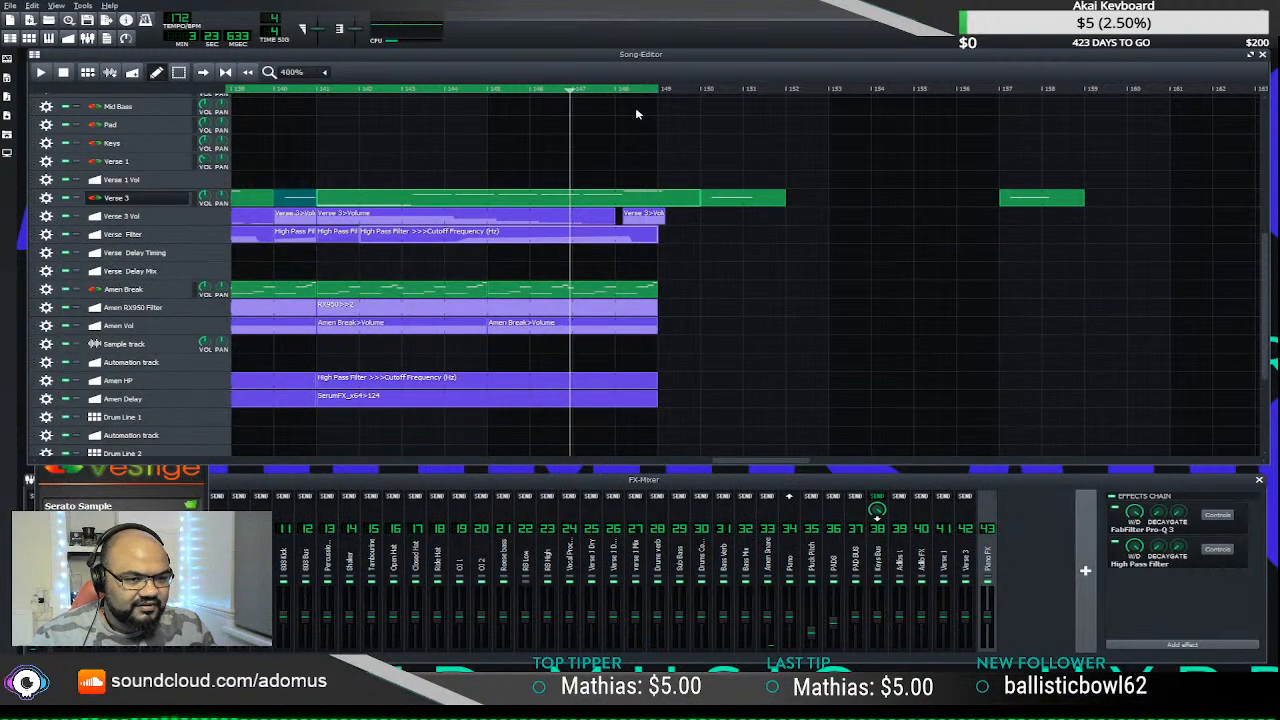
key(space)
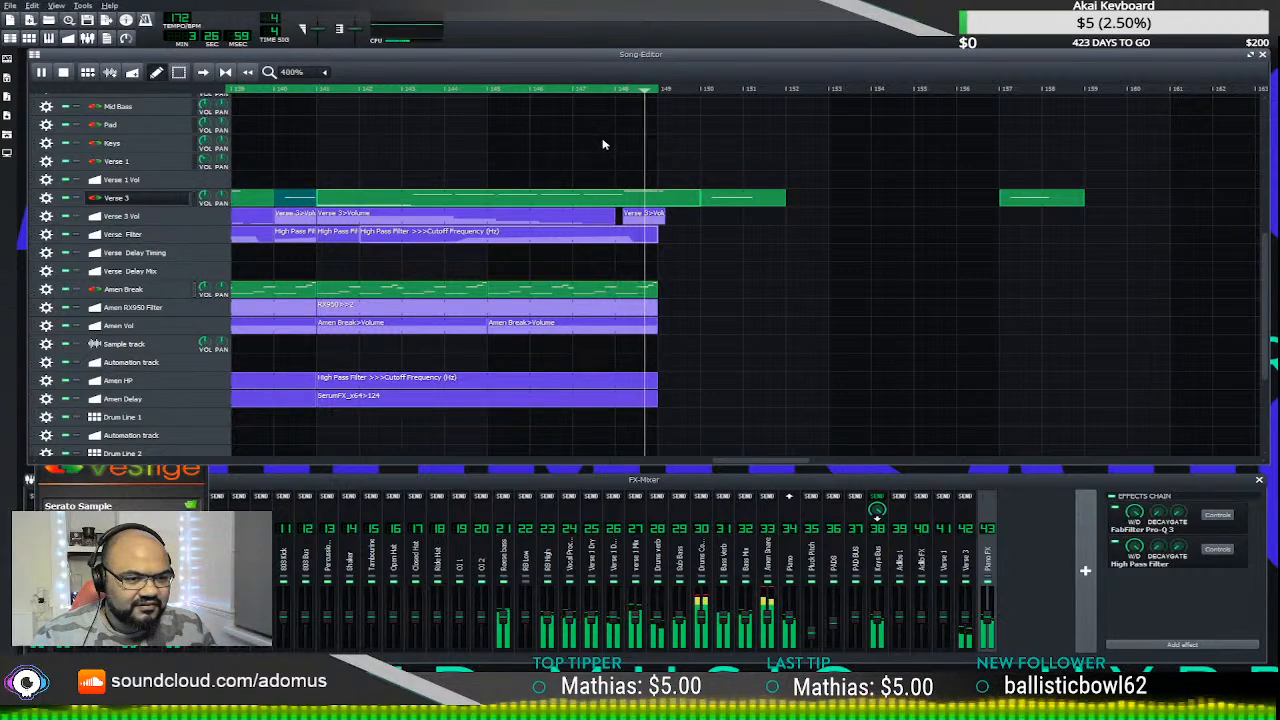
- Stop the song, play it back from just before bar 133, and stop it again
key(space)
ctrl+scroll(703, 290, down, 1)
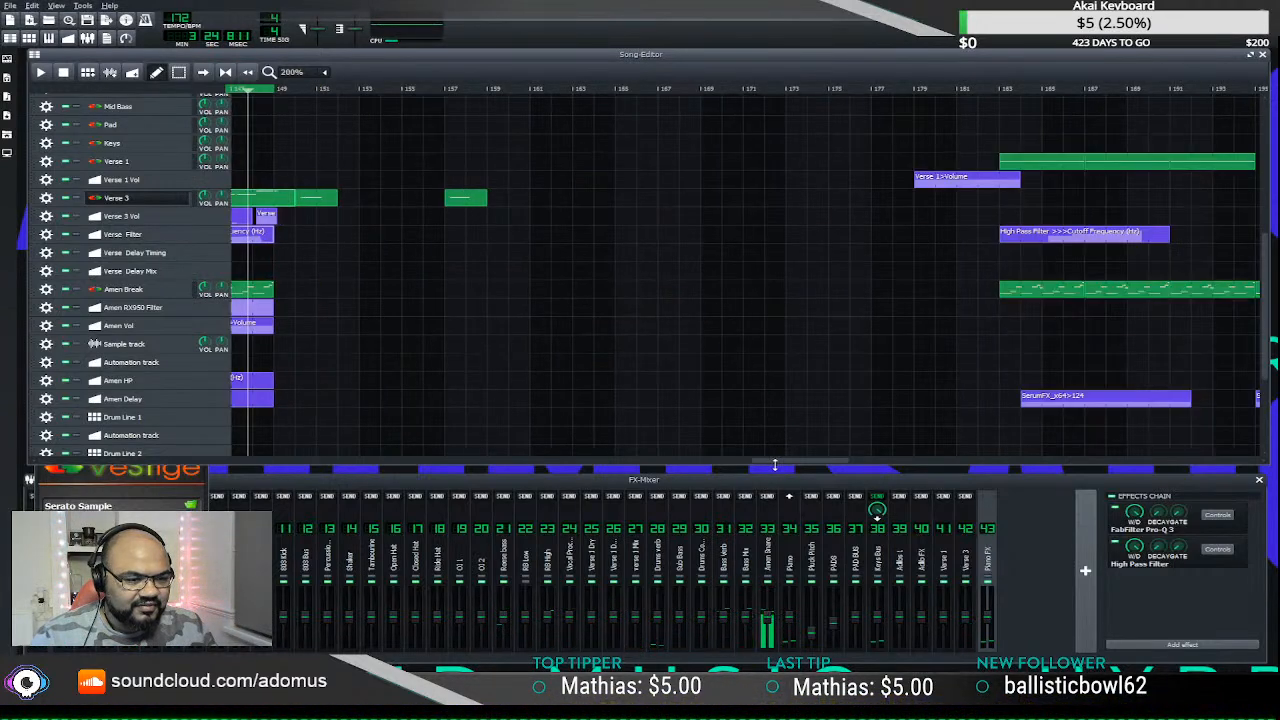
drag(783, 466, 656, 462)
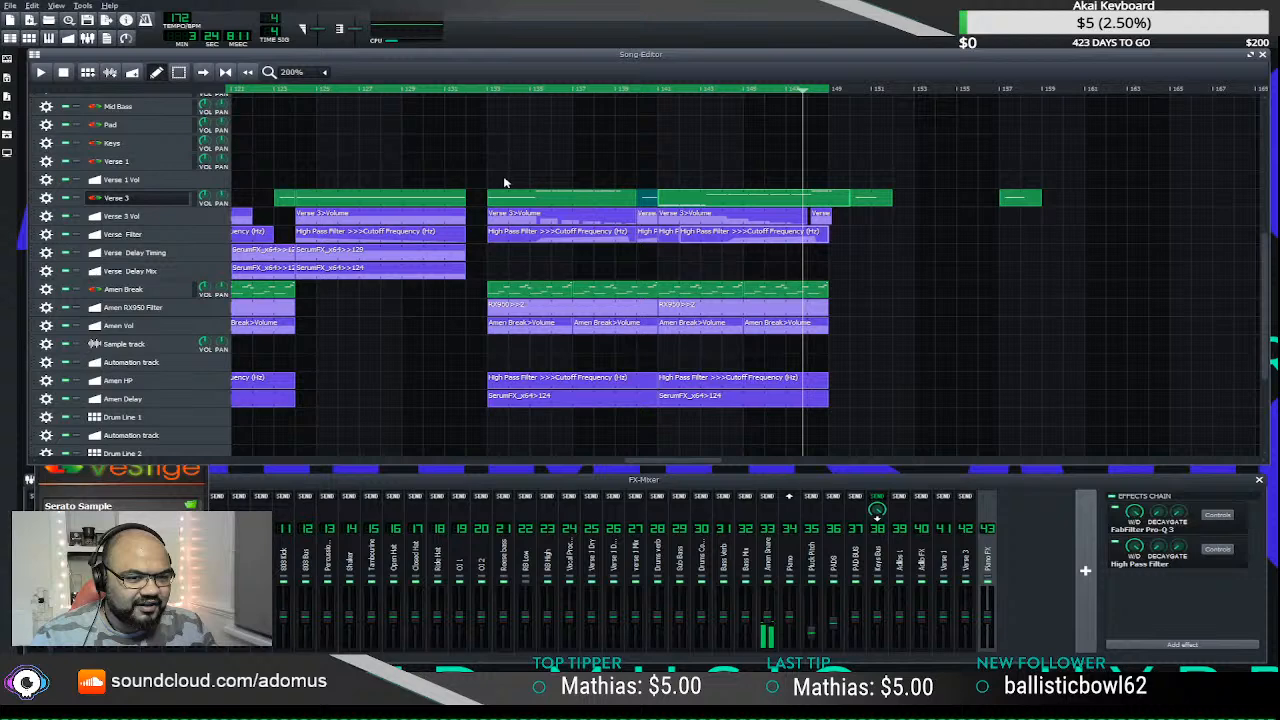
click(481, 90)
key(space)
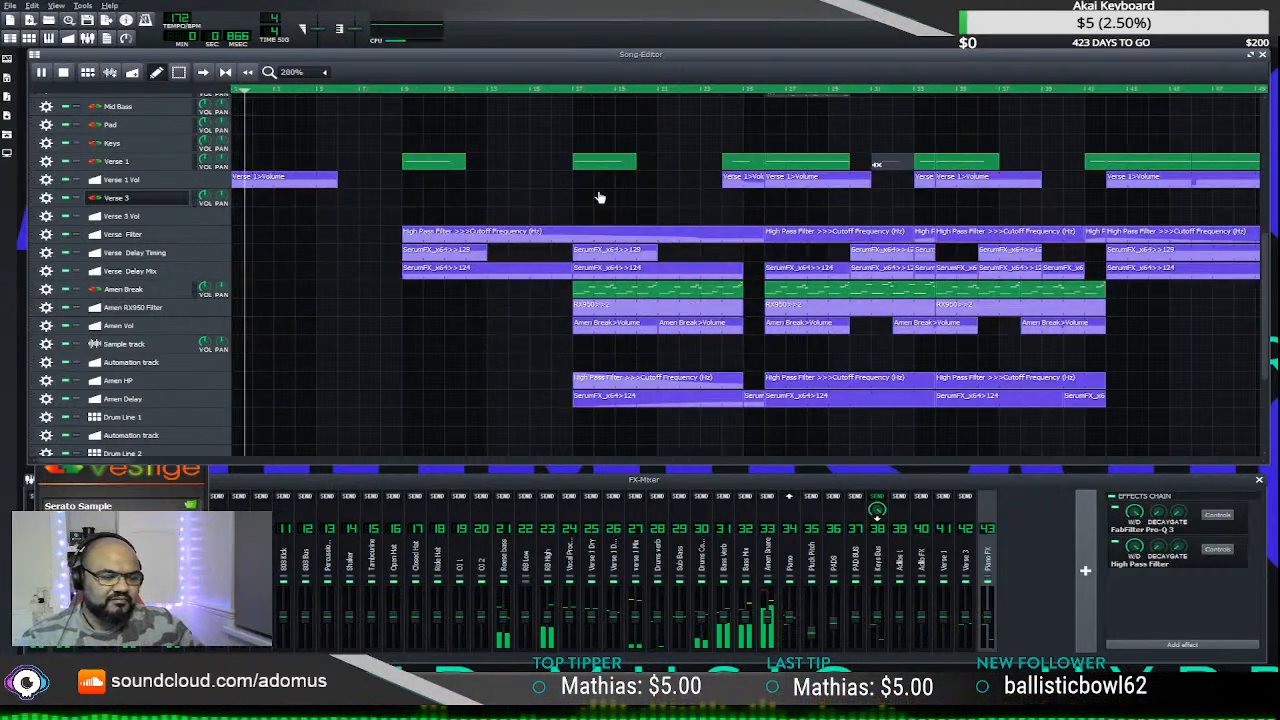
key(space)
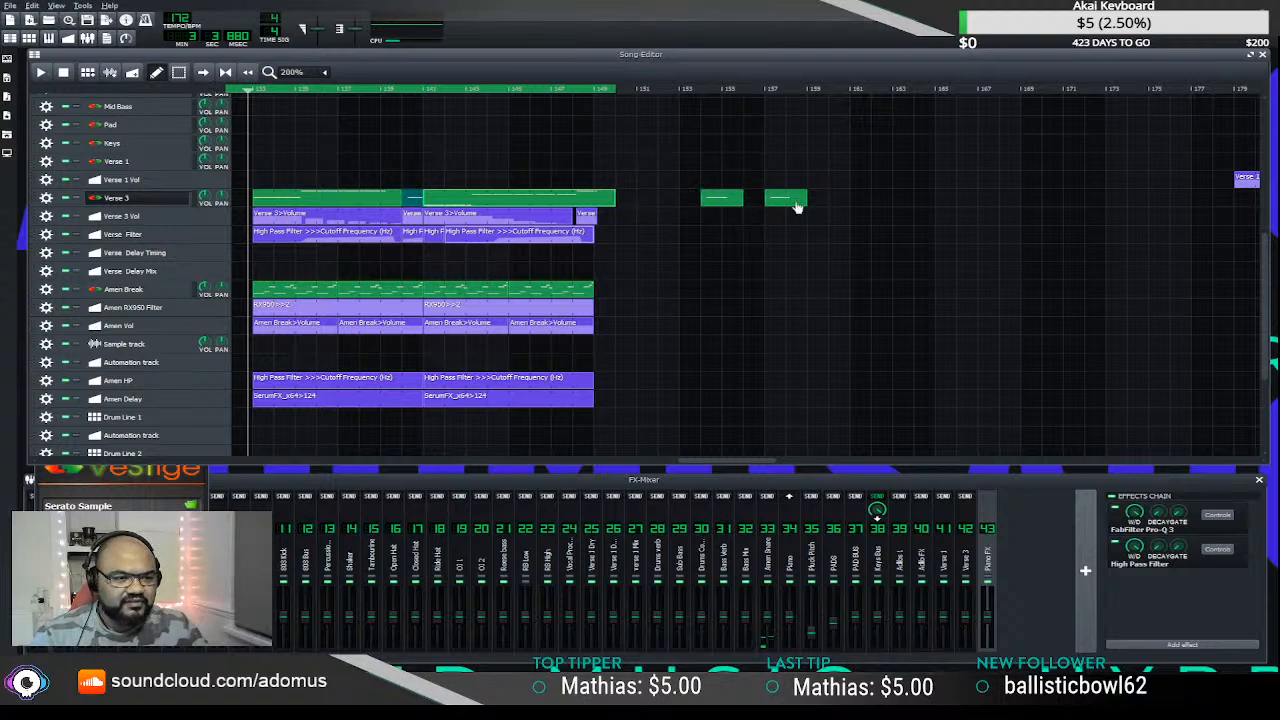
- Move the two spare two-bar Verse 3 clips side by side to bar 158, and play back the part from bar 133
drag(736, 203, 818, 201)
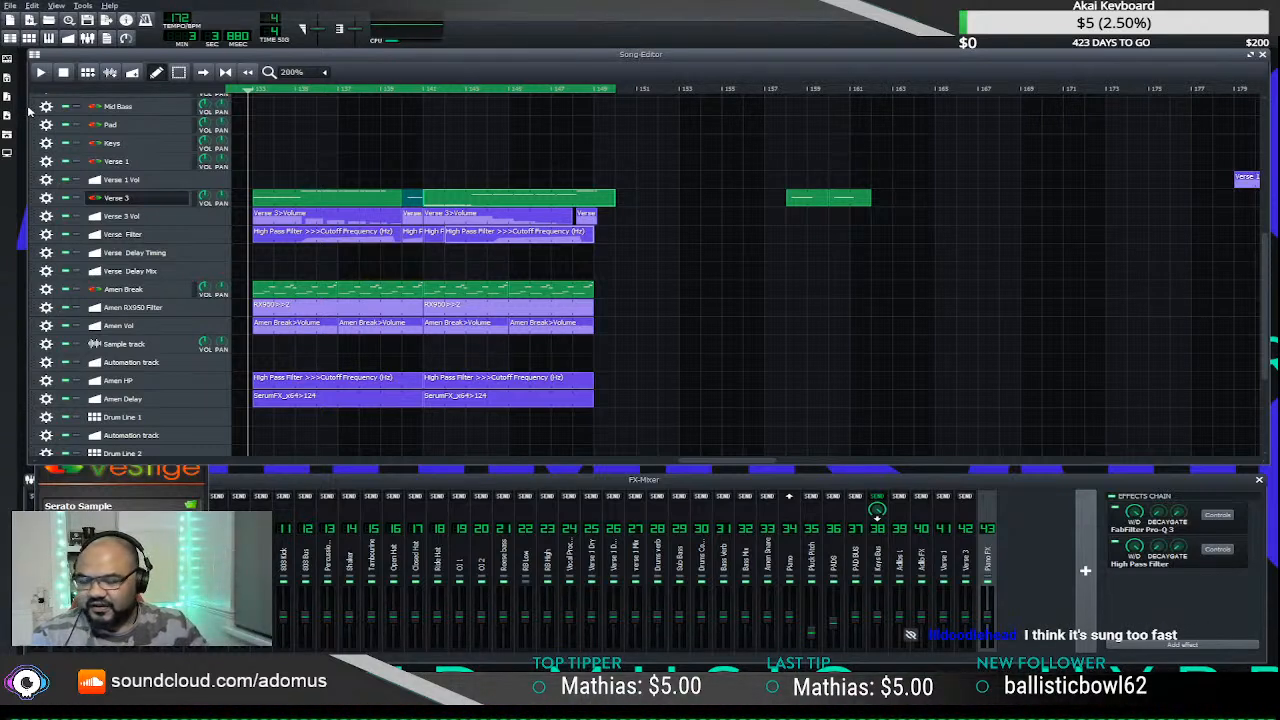
click(427, 90)
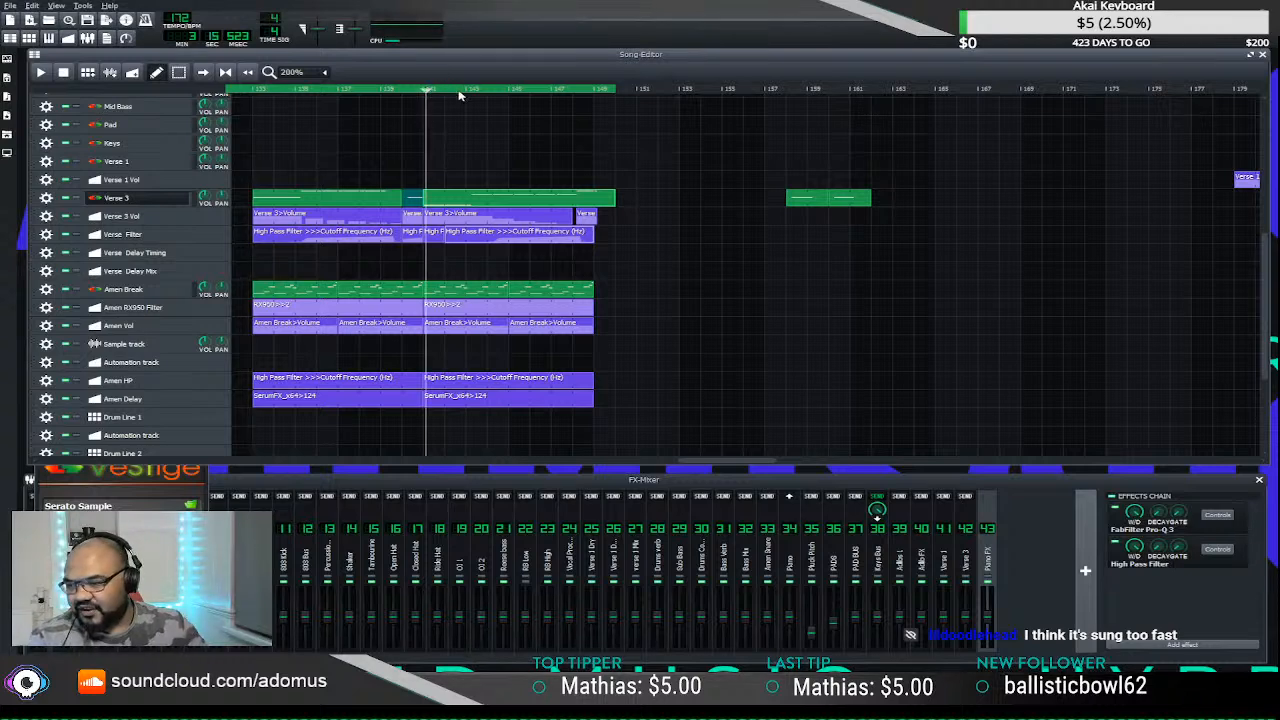
click(270, 90)
key(space)
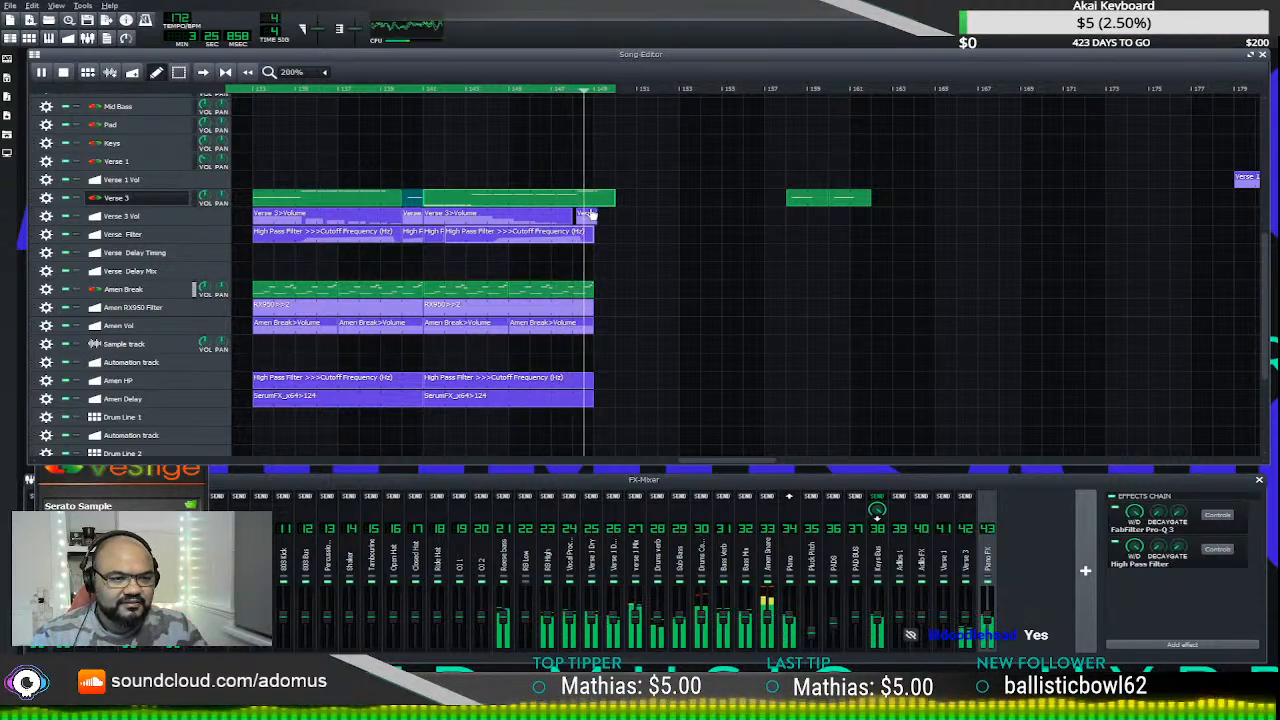
key(space)
- Nudge the last G3 note of the Verse 3 clip one 1/64 step later and play back from just before bar 133
double_click(584, 197)
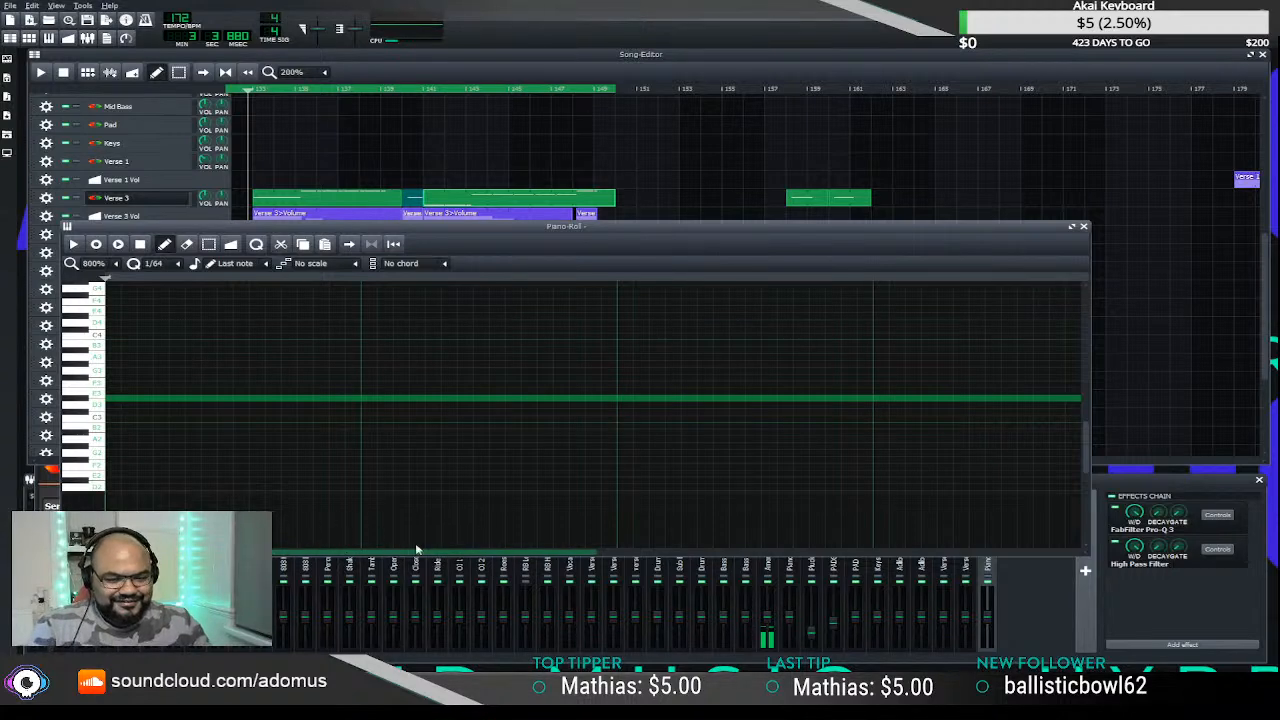
drag(417, 549, 813, 530)
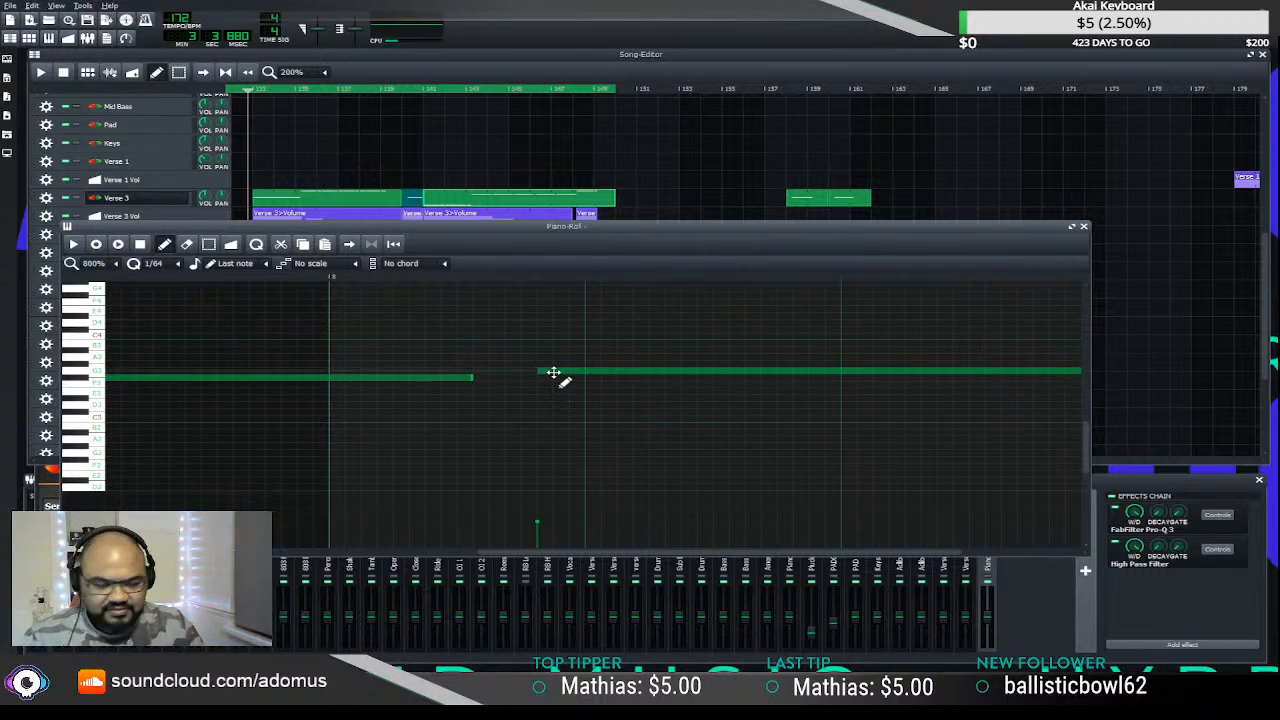
drag(553, 372, 583, 382)
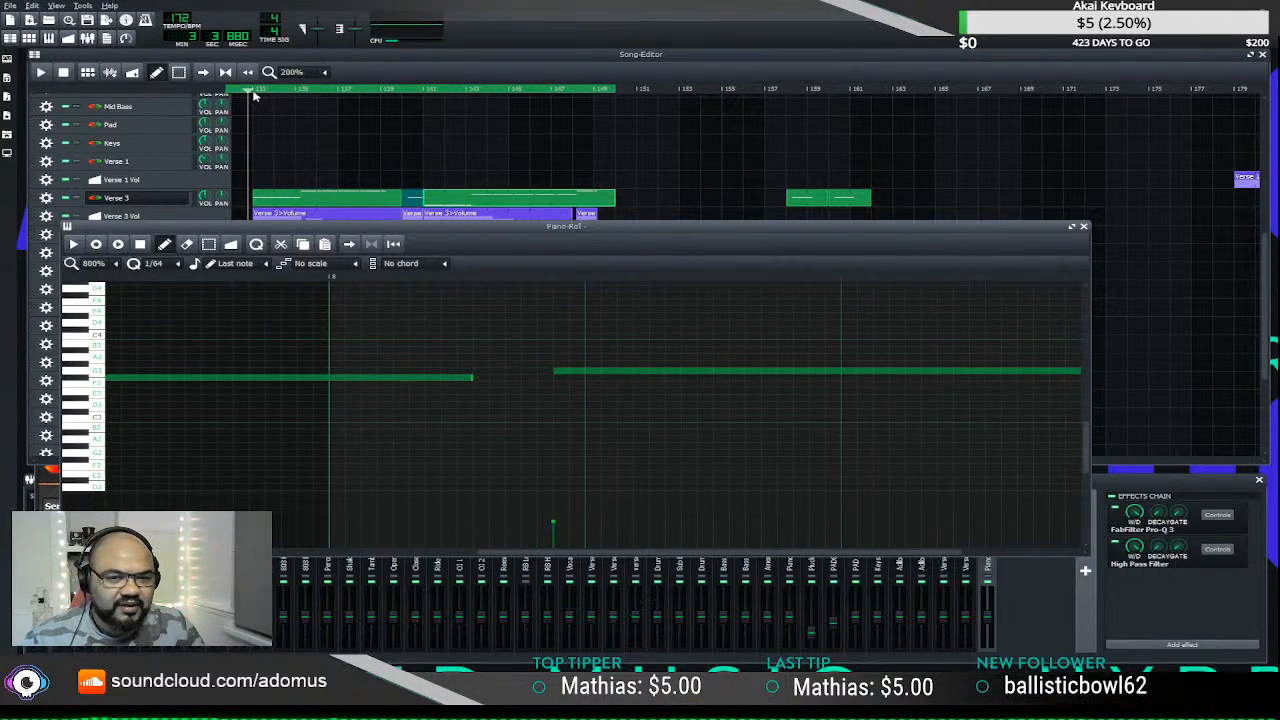
click(254, 95)
key(space)
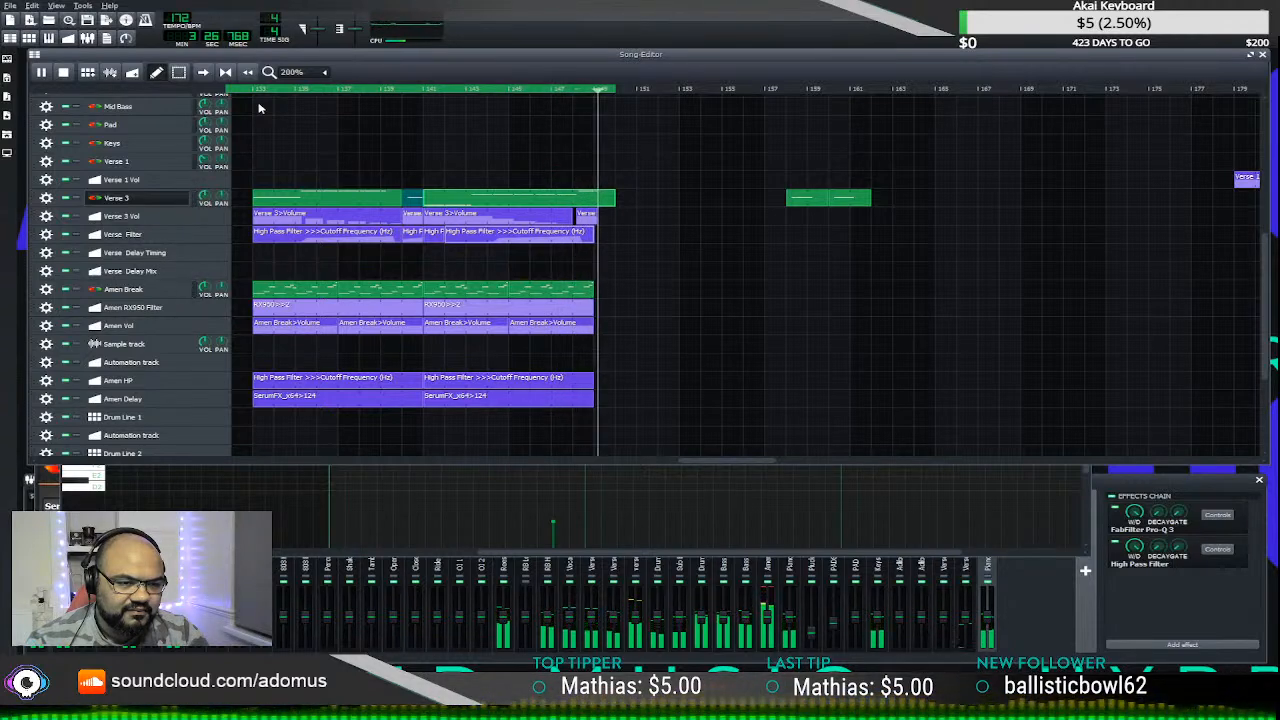
key(space)
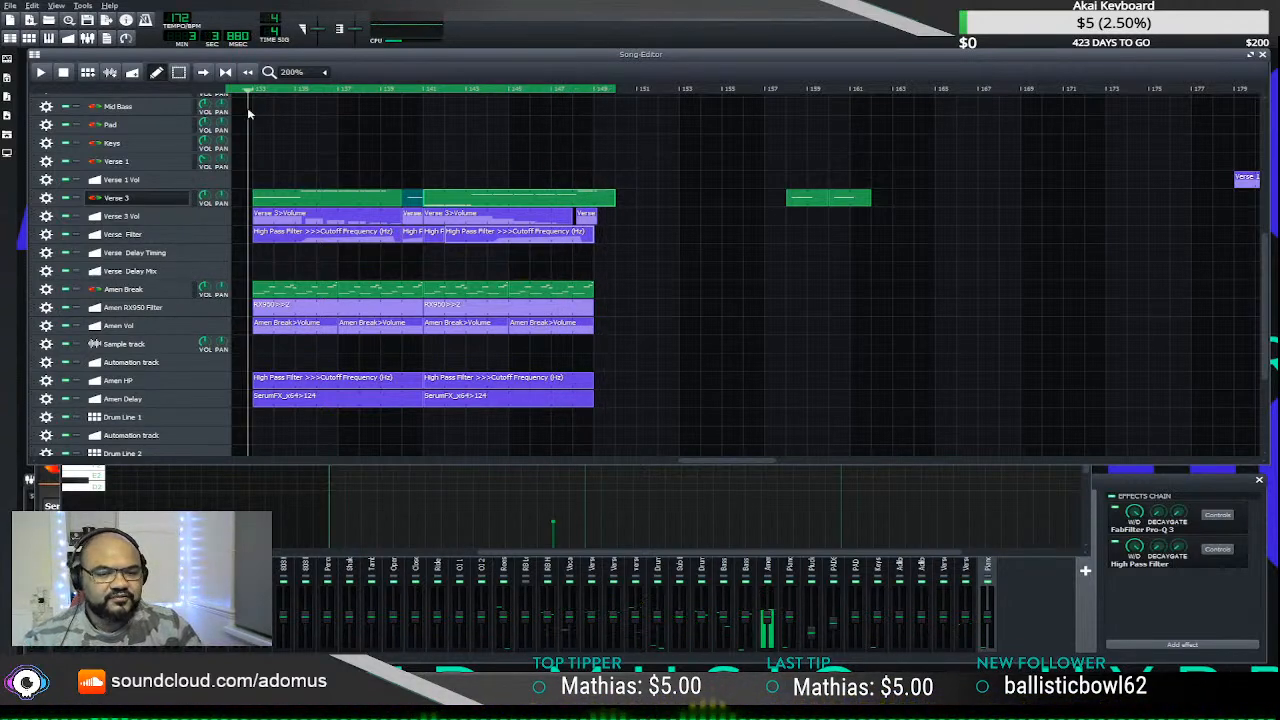
- Nudge the closing G3 note another 1/64 step later and play the part back from about bar 141
click(515, 546)
click(478, 371)
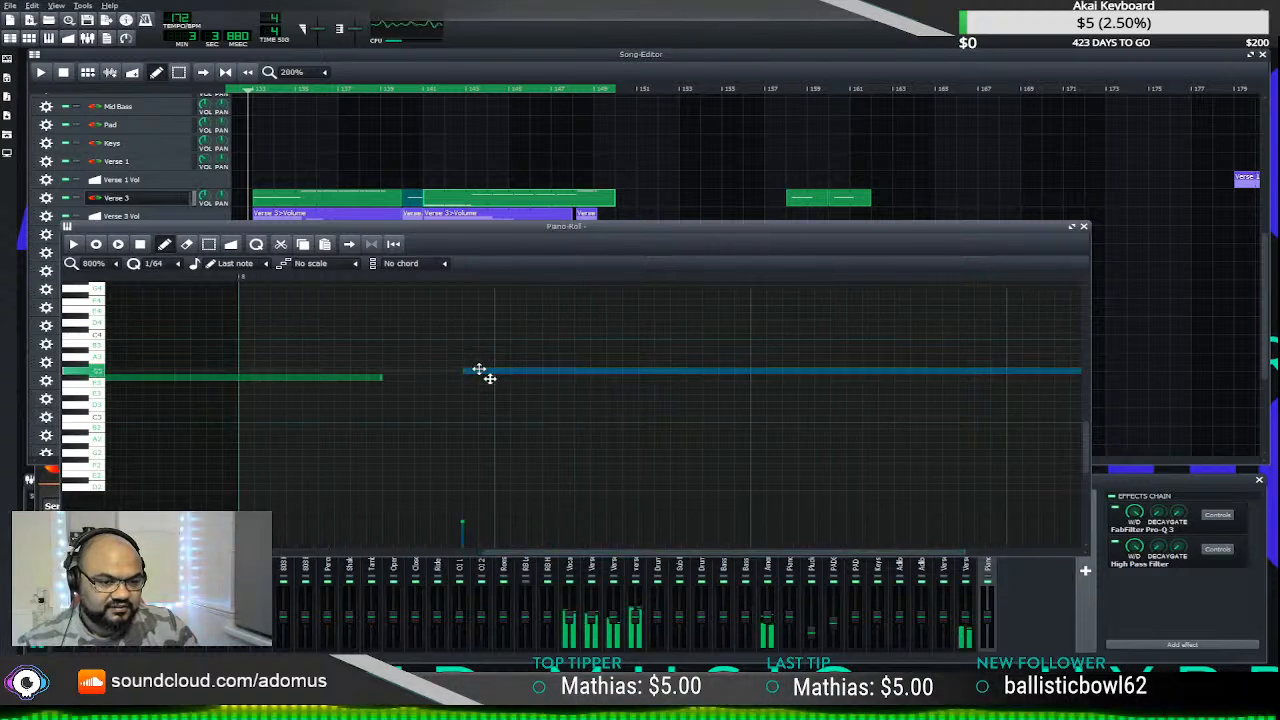
drag(491, 370, 507, 370)
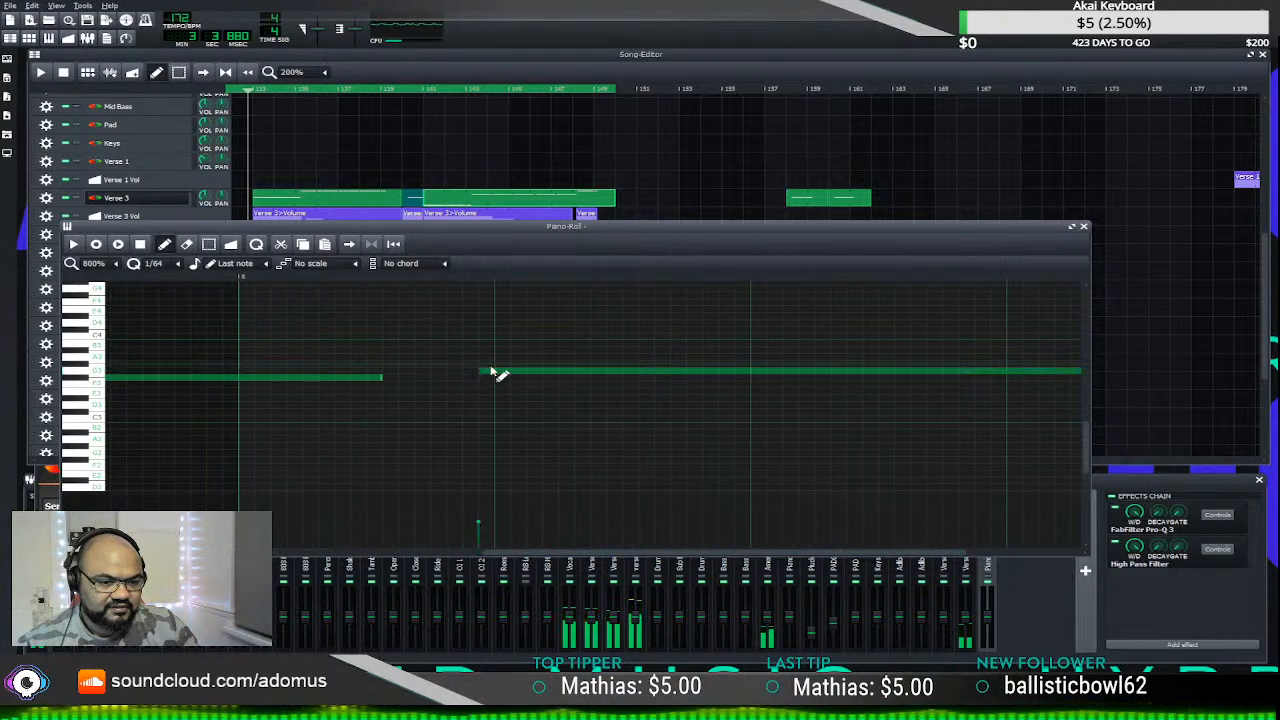
click(421, 90)
key(space)
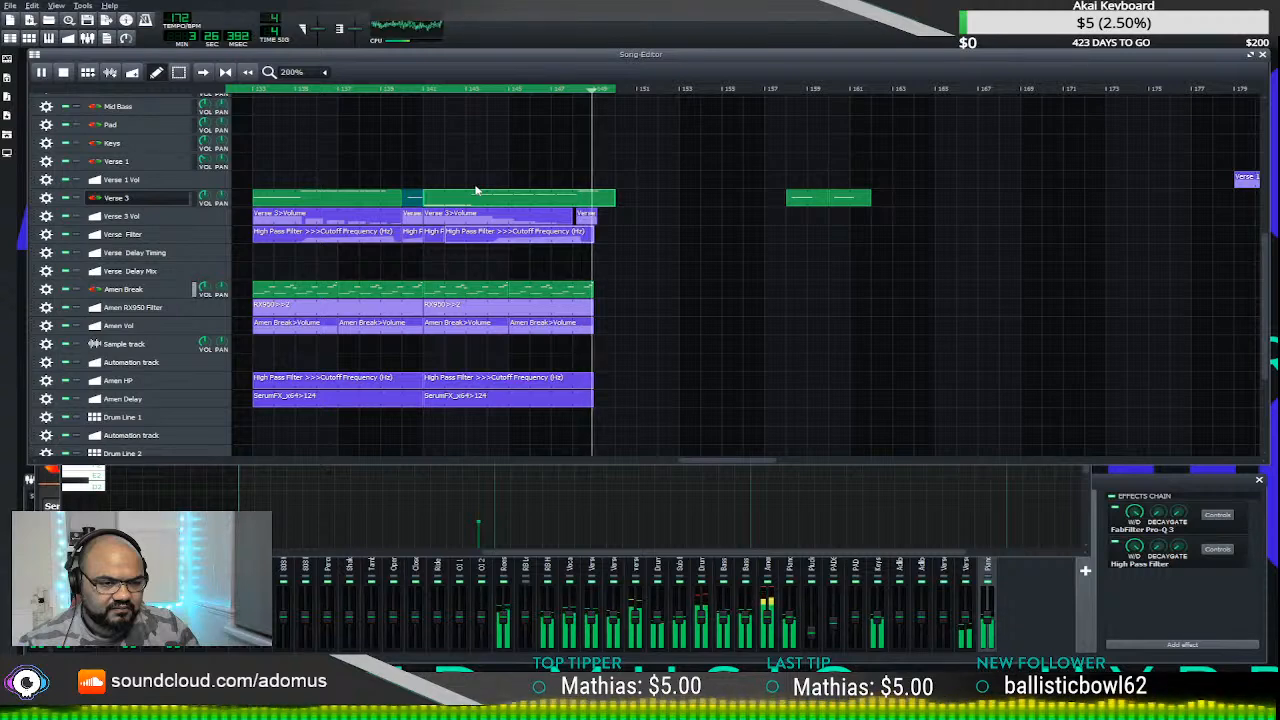
key(space)
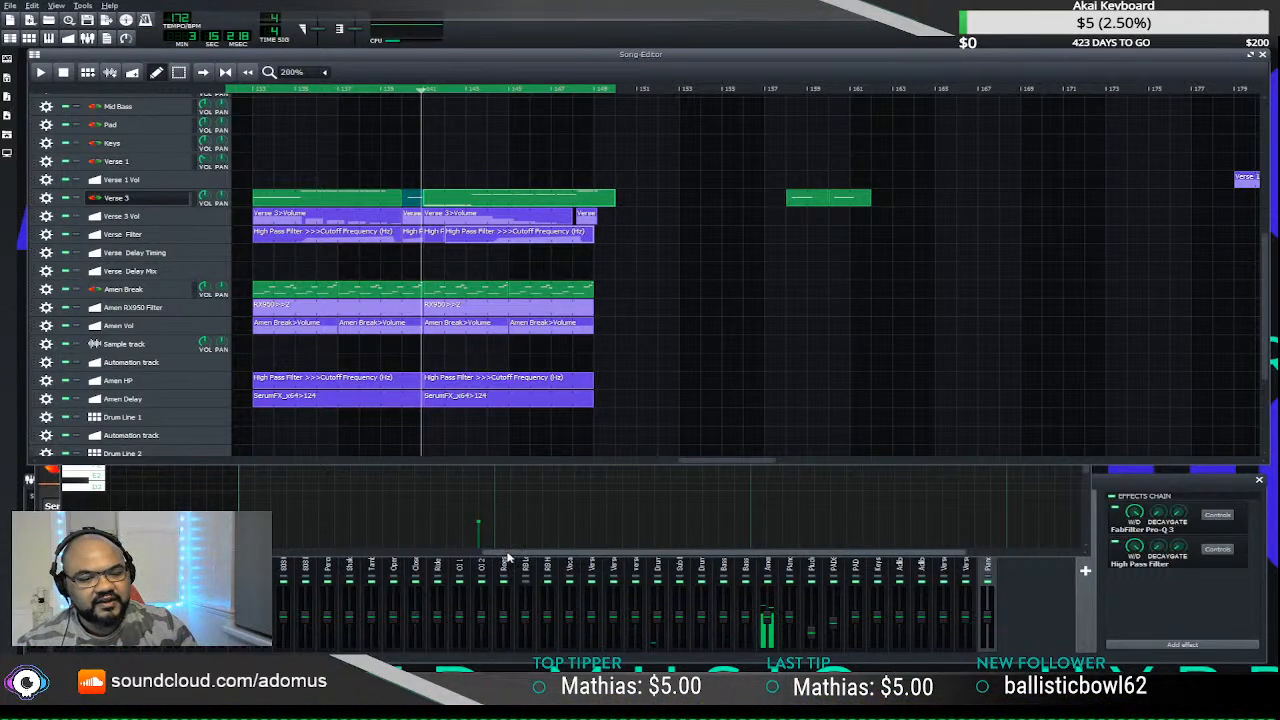
- Close the piano roll and move all clips after bar 157 later in the song, so the first one starts at bar 181
key(F7)
click(1083, 227)
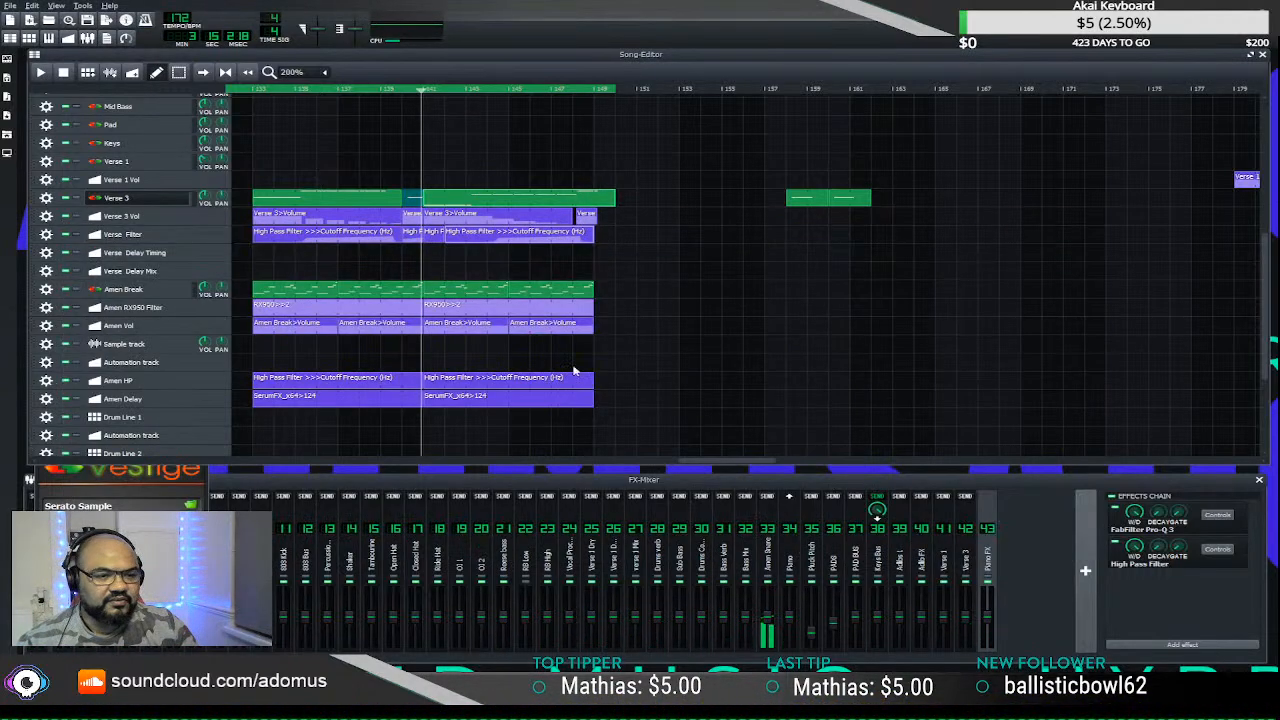
click(210, 481)
click(202, 384)
scroll(537, 400, down, 1)
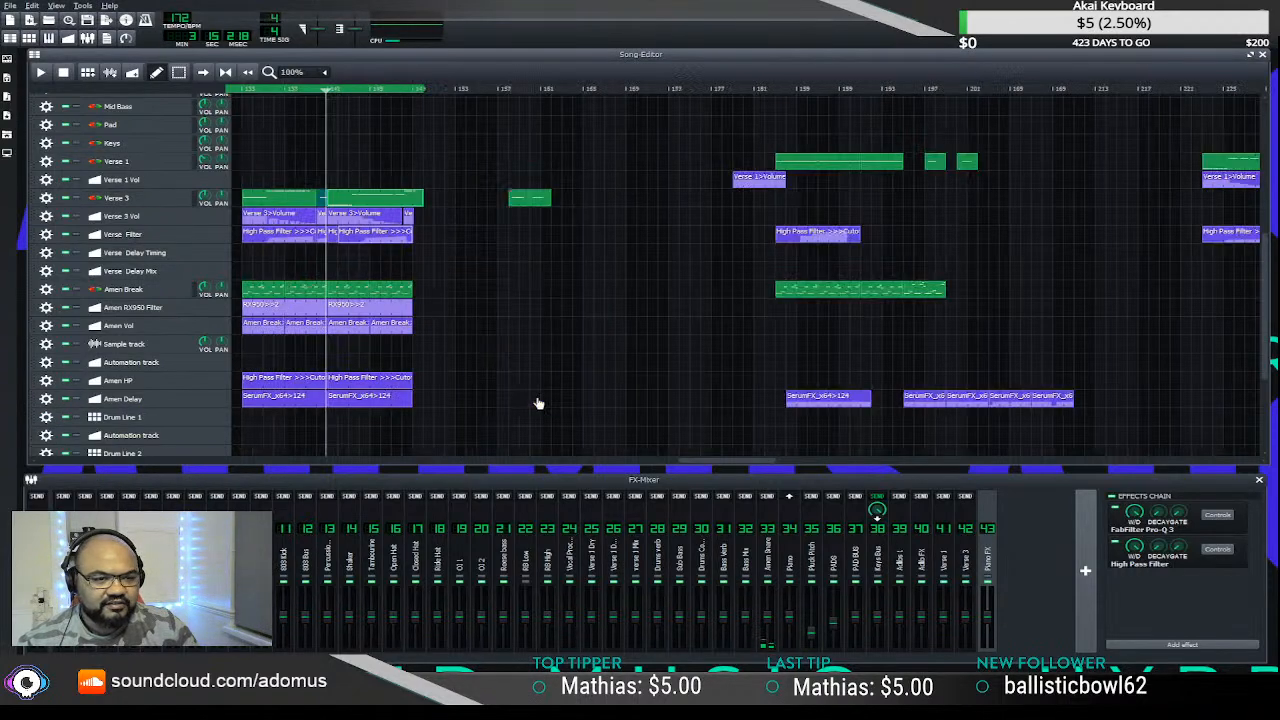
drag(700, 465, 626, 452)
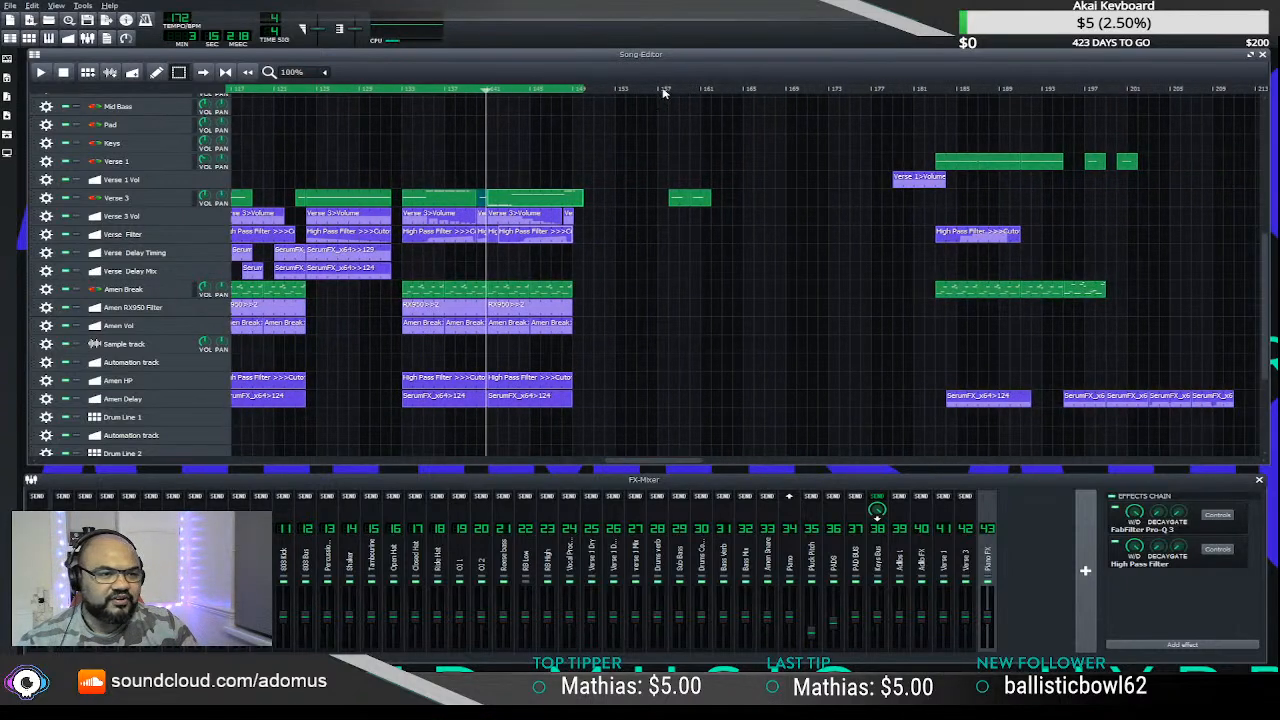
drag(663, 92, 1262, 456)
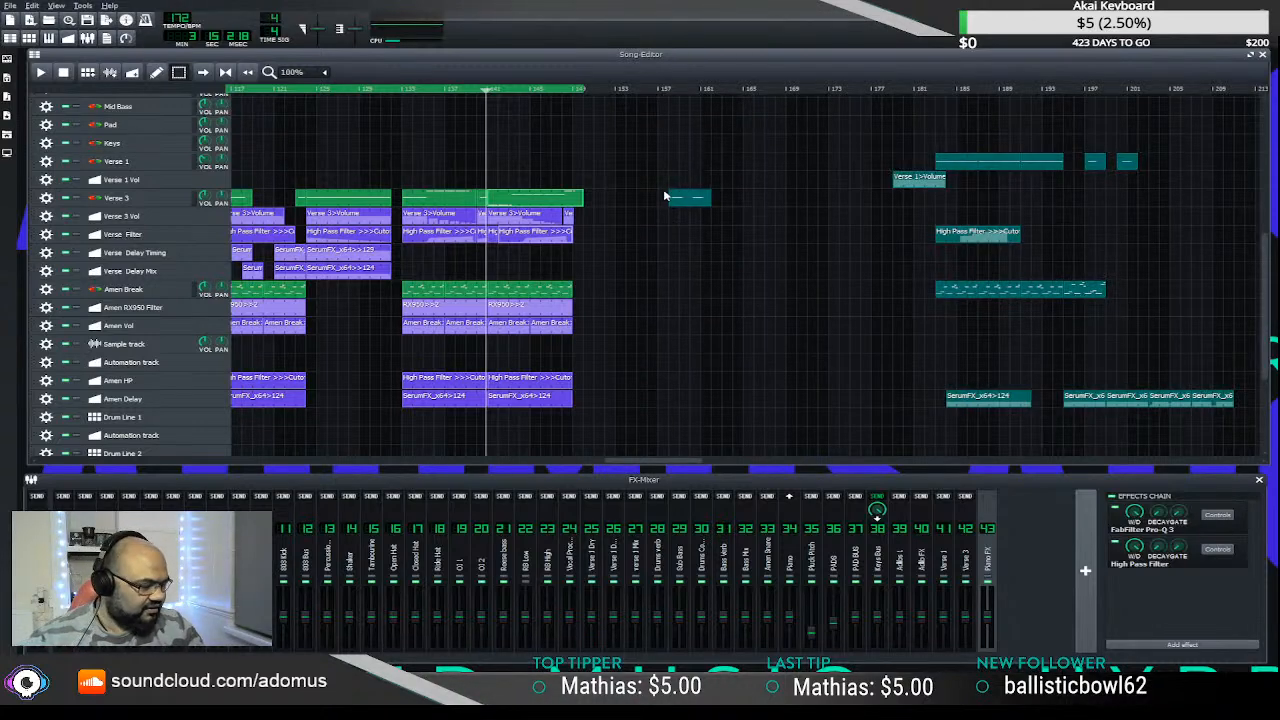
drag(665, 197, 926, 196)
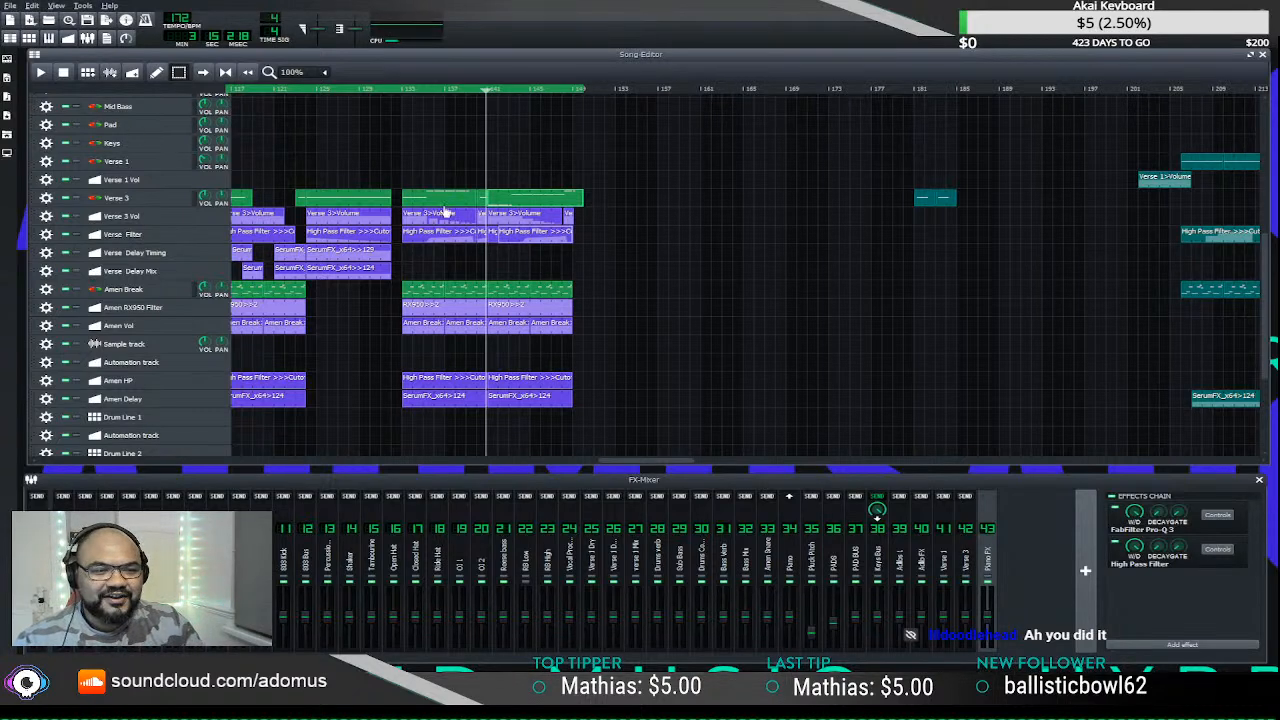
- Copy the Amen Break clips and their filter, volume, high-pass and delay automation from bars 133 to 149 over to bar 149
scroll(486, 257, up, 2)
scroll(484, 254, down, 4)
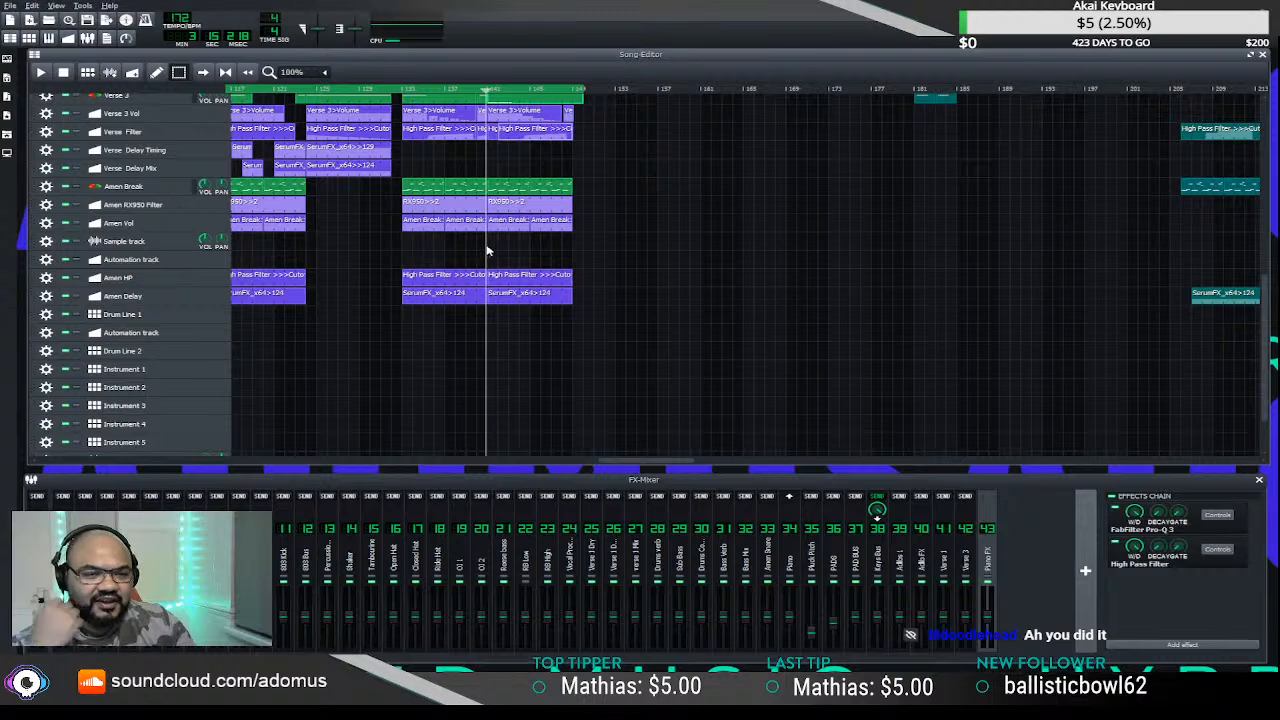
scroll(486, 251, up, 3)
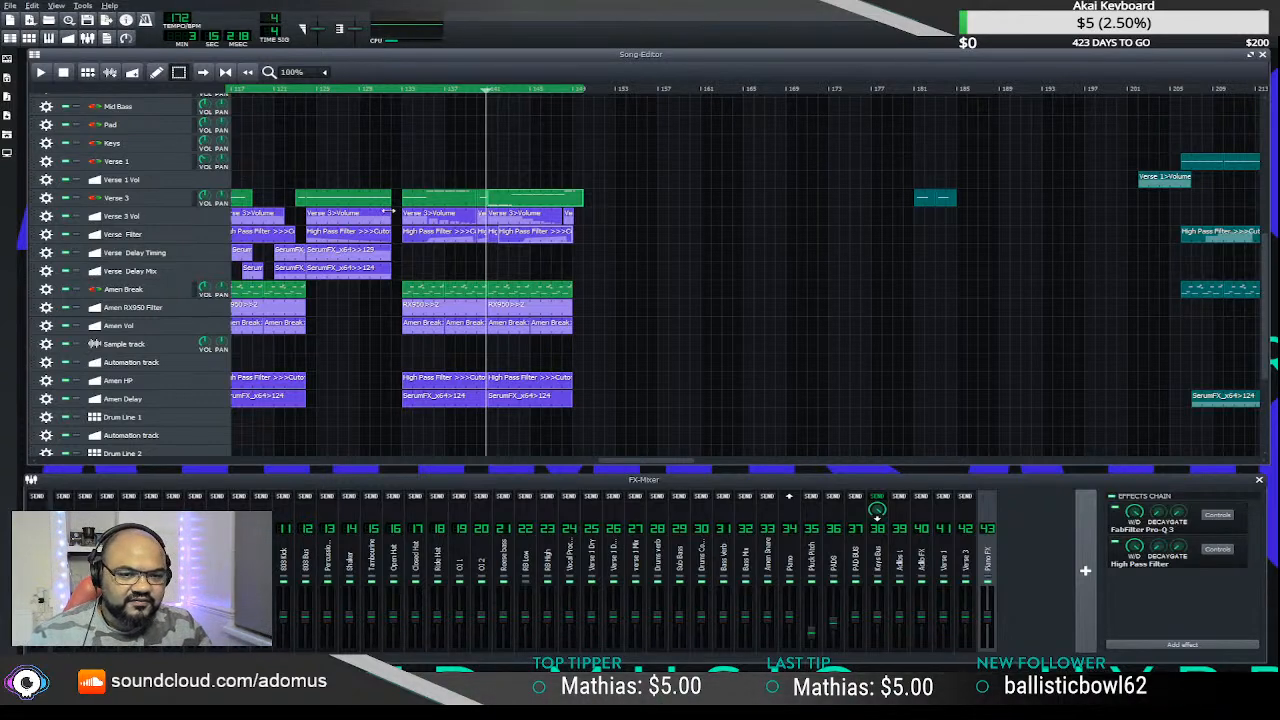
drag(400, 270, 586, 423)
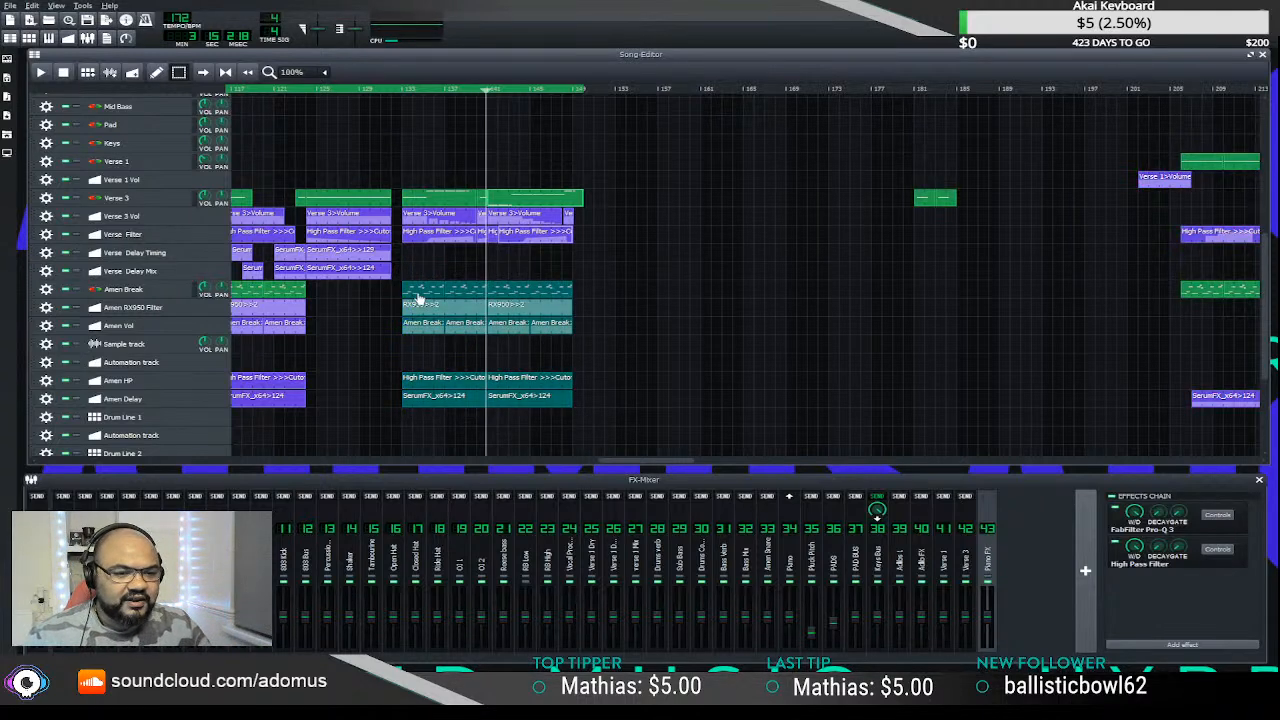
drag(418, 298, 587, 302)
scroll(595, 345, up, 2)
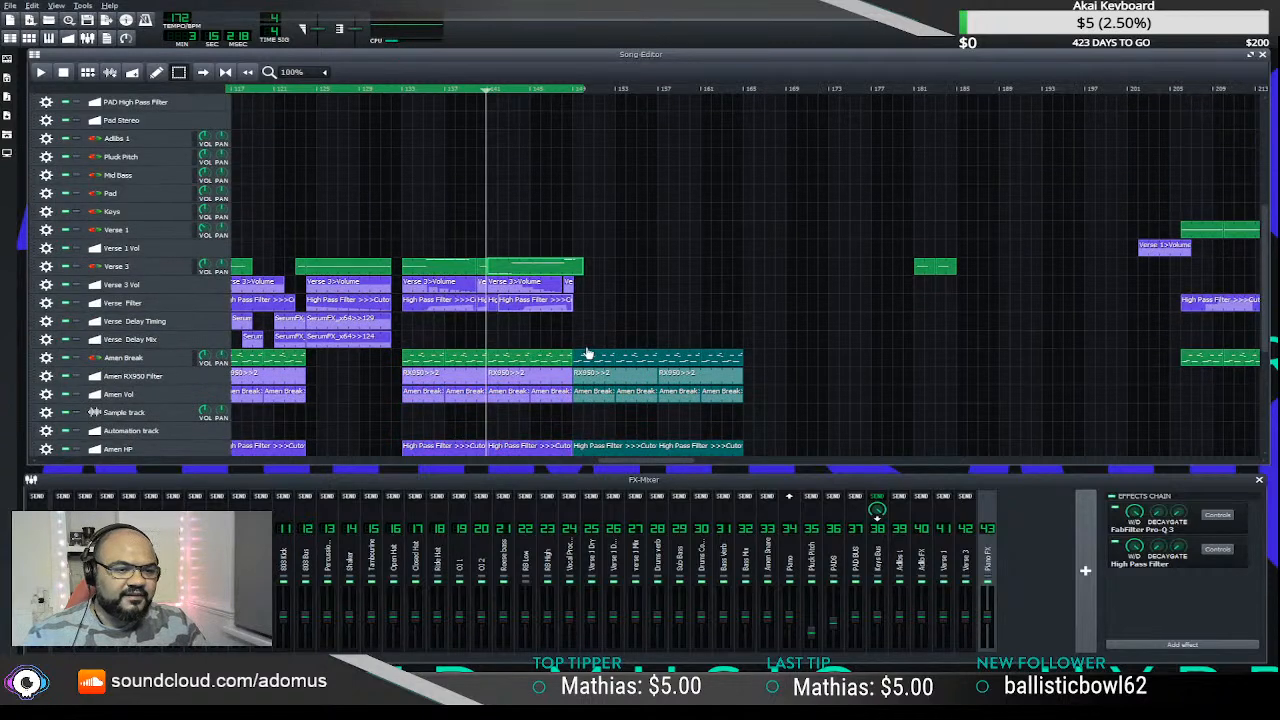
scroll(543, 368, up, 1)
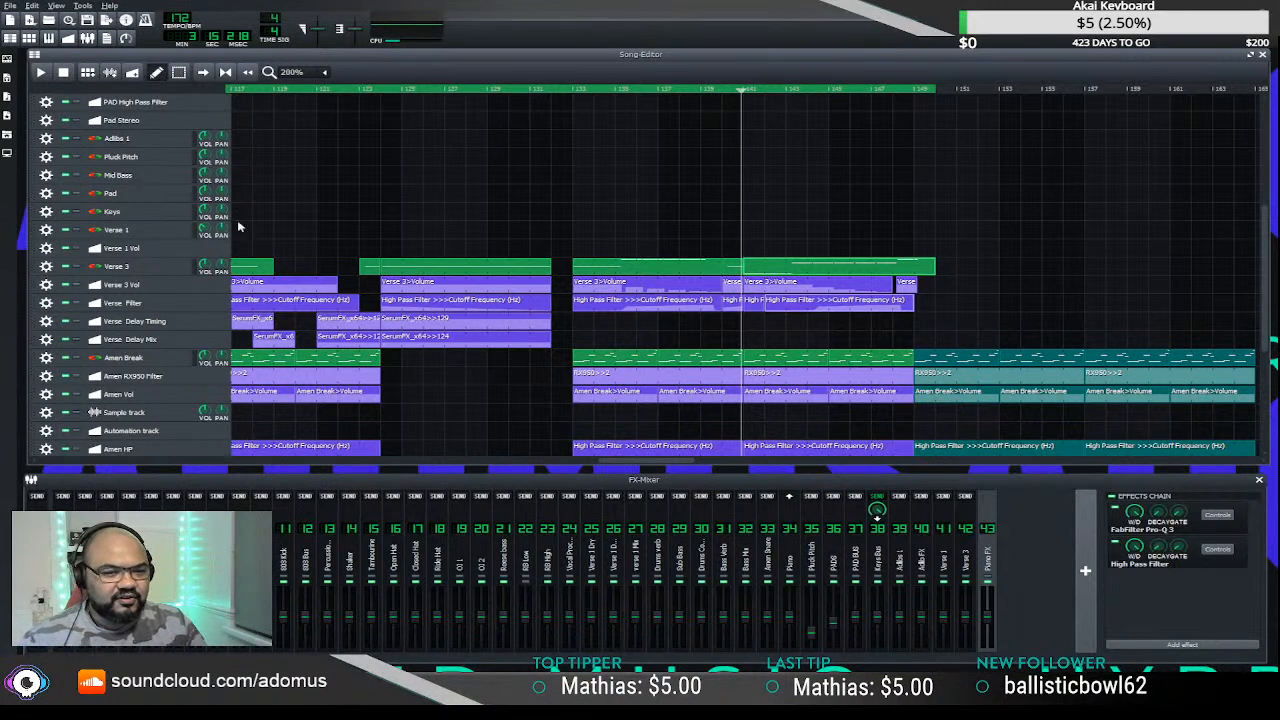
- Copy the three-bar Verse Delay Timing clip ending at bar 119 to bar 148, and play back from just after bar 147
drag(260, 320, 903, 284)
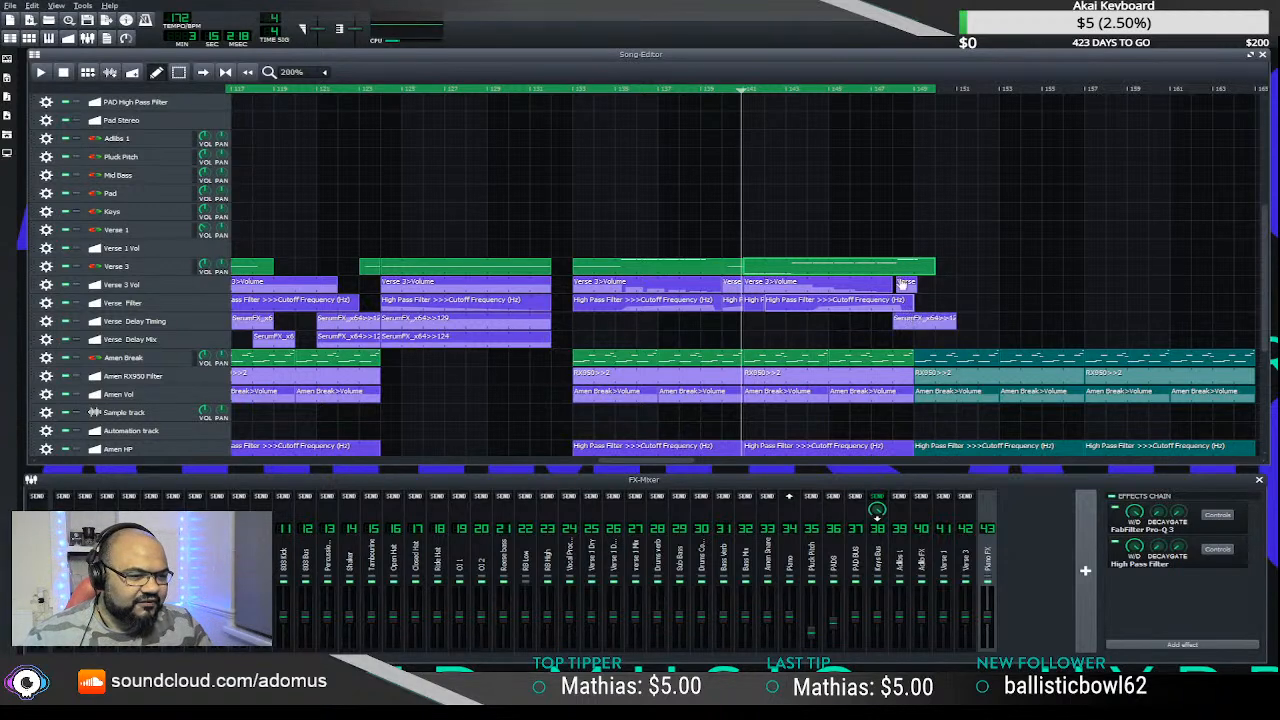
click(878, 90)
key(space)
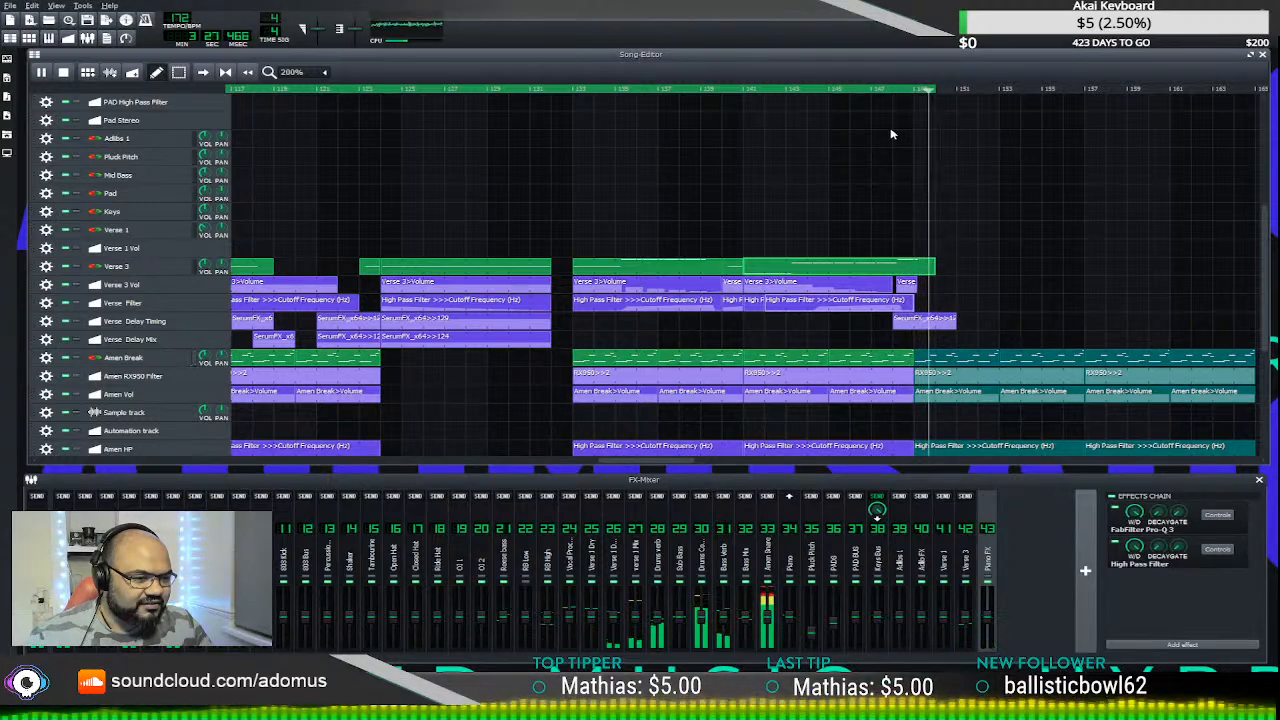
key(space)
- Copy the Sub Bass and Reese bass clips with their volume and high-pass automation from bars 133 to 149 over to bar 149
scroll(540, 263, down, 2)
scroll(517, 320, up, 5)
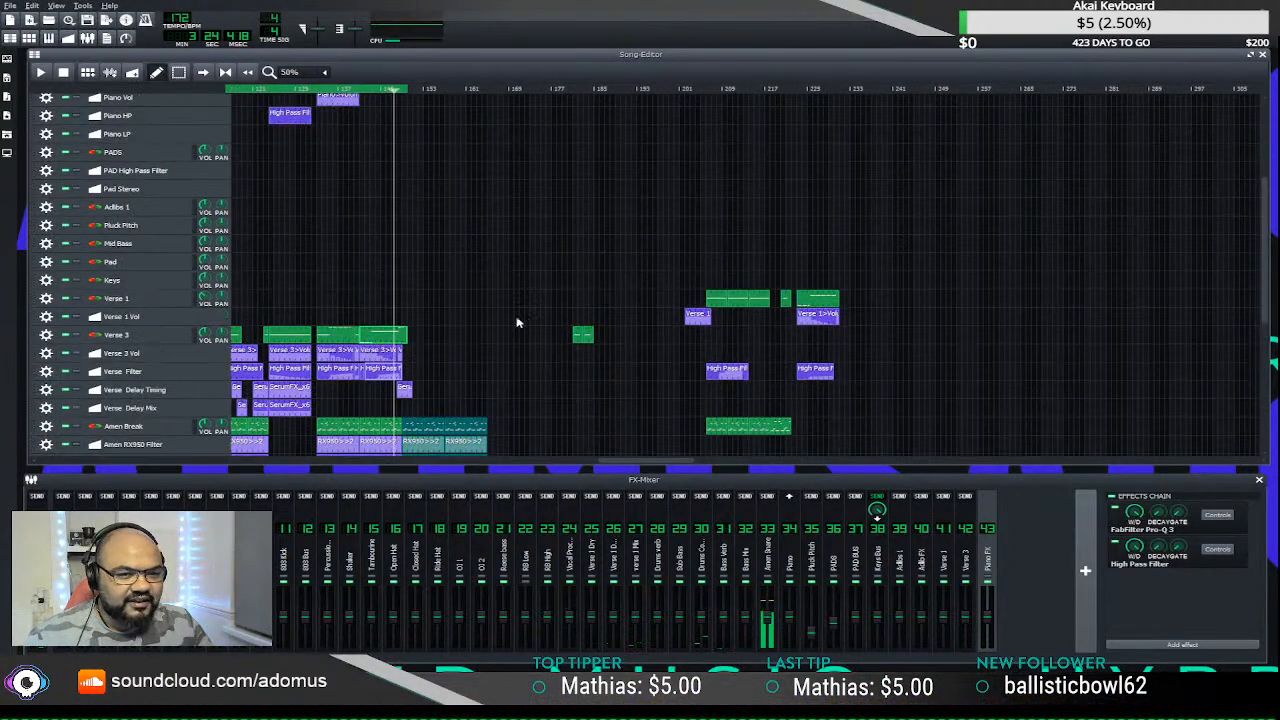
click(178, 72)
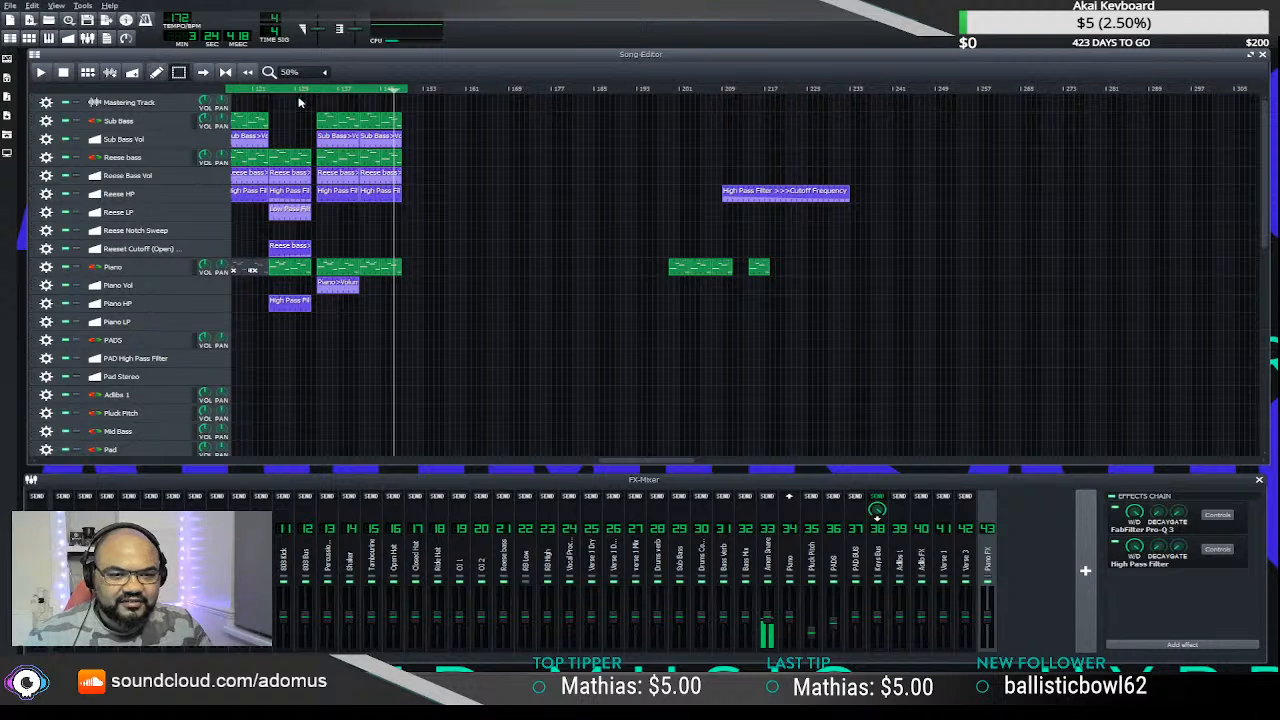
mouse_move(318, 104)
mouse_down()
mouse_move(400, 160)
mouse_move(376, 165)
mouse_move(424, 121)
mouse_up()
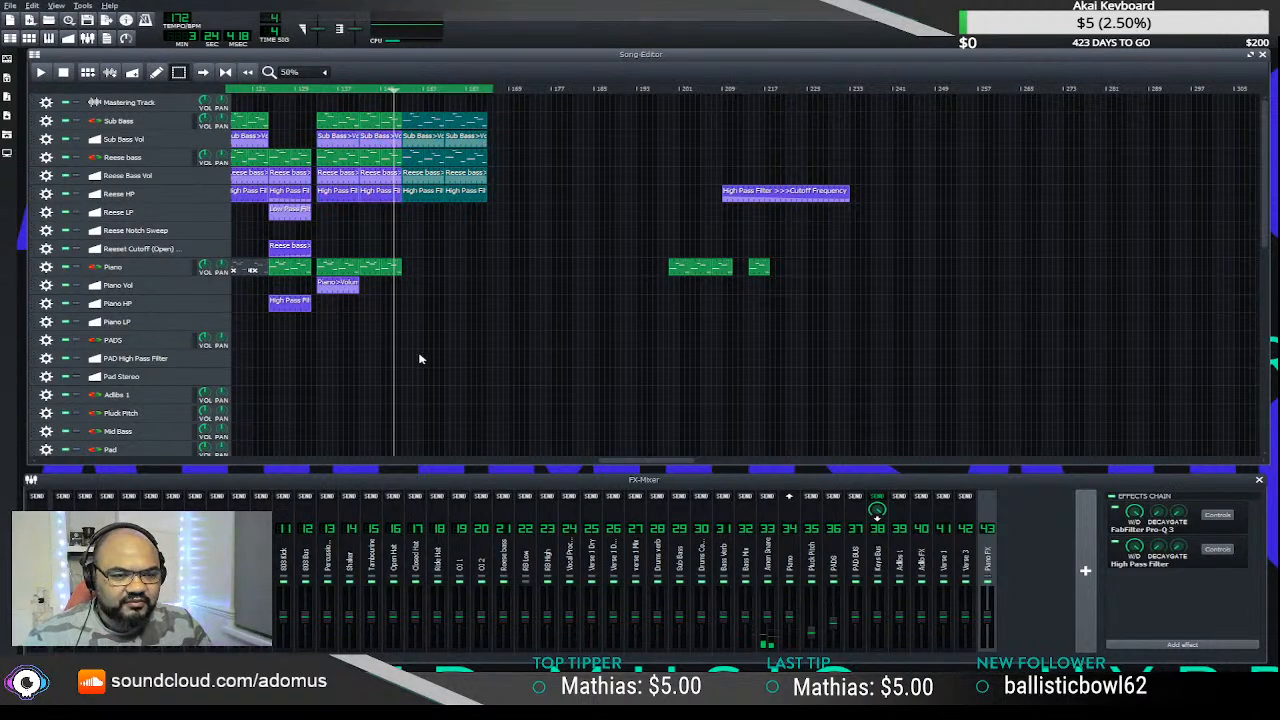
- Copy the last unmuted PADS clip to bar 149 and play the song back from just after bar 147
drag(650, 462, 332, 455)
scroll(552, 378, down, 3)
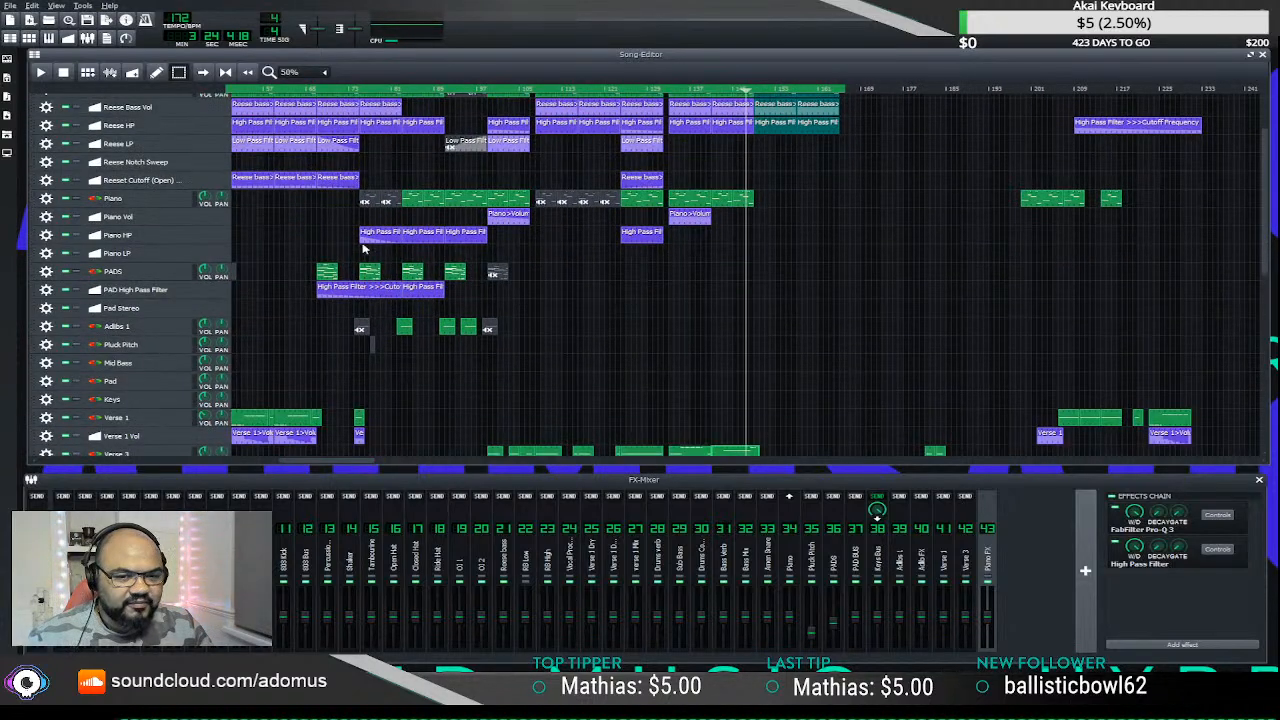
click(156, 72)
mouse_move(450, 272)
mouse_down()
mouse_move(735, 262)
mouse_move(764, 273)
mouse_move(756, 157)
mouse_up()
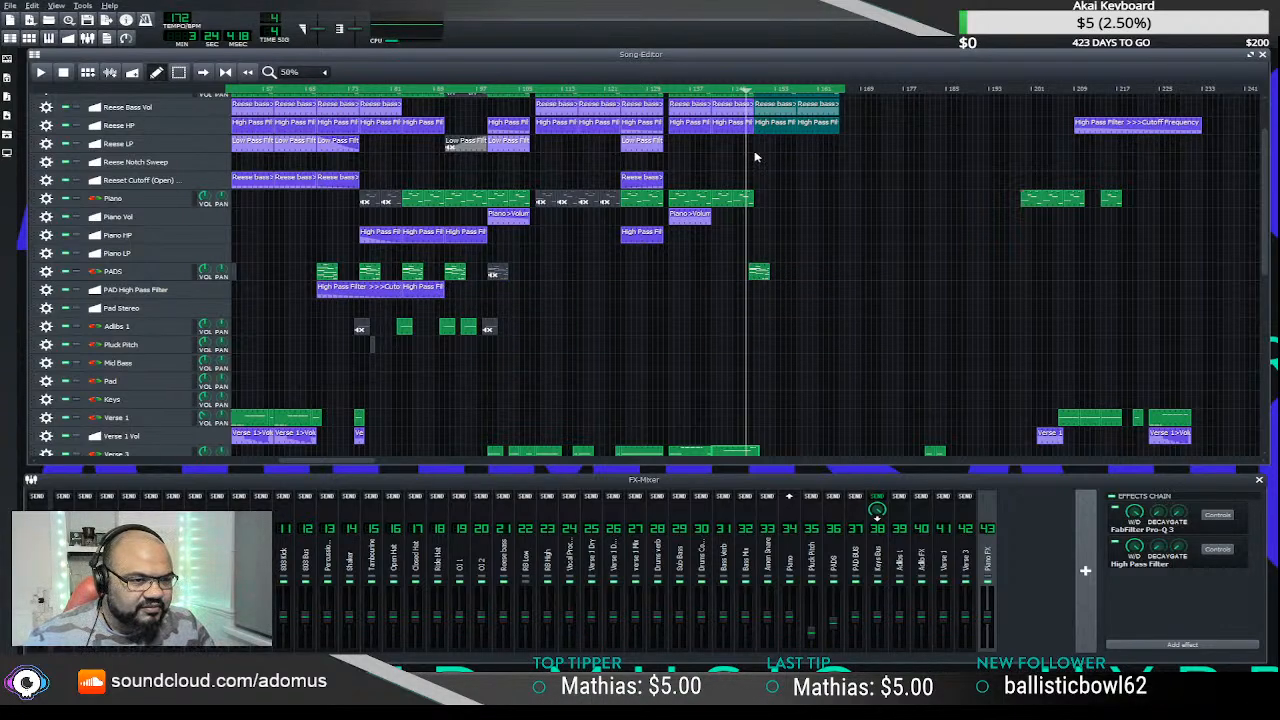
drag(761, 268, 764, 271)
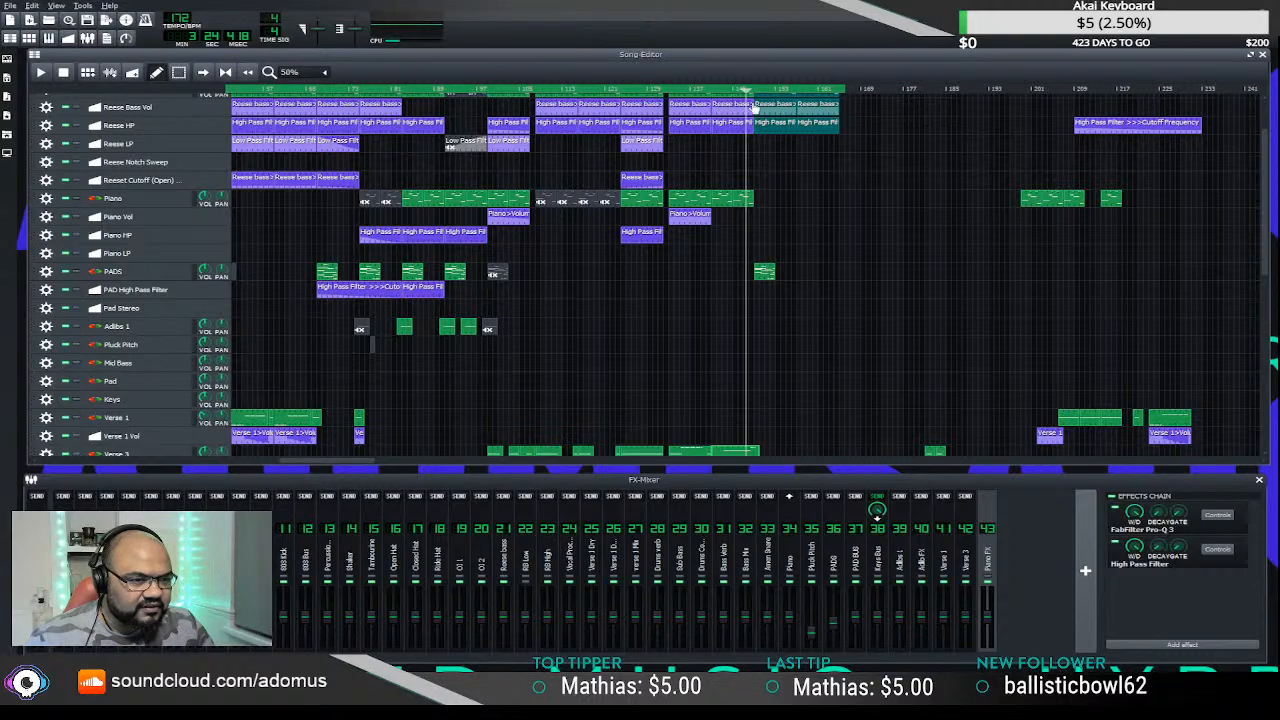
key(space)
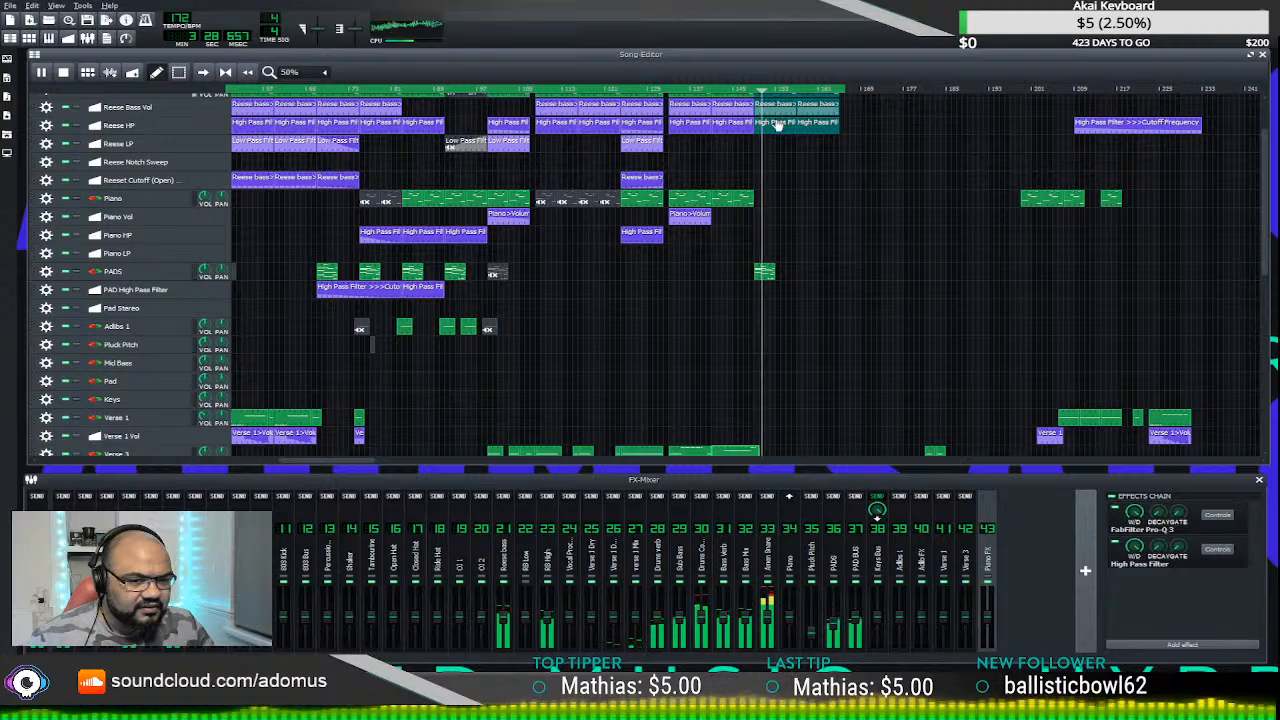
- Copy the Piano clips from bars 133 to 149 over to bar 149 and play the extended section back
key(space)
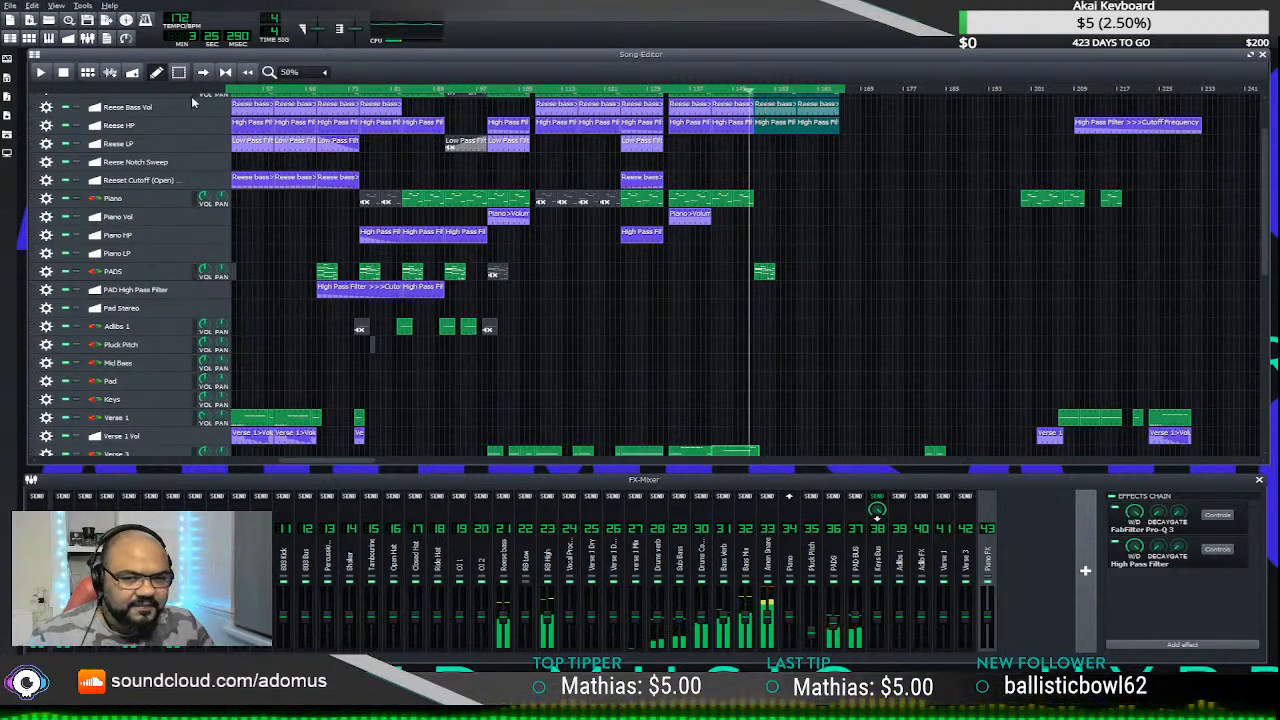
drag(745, 199, 766, 205)
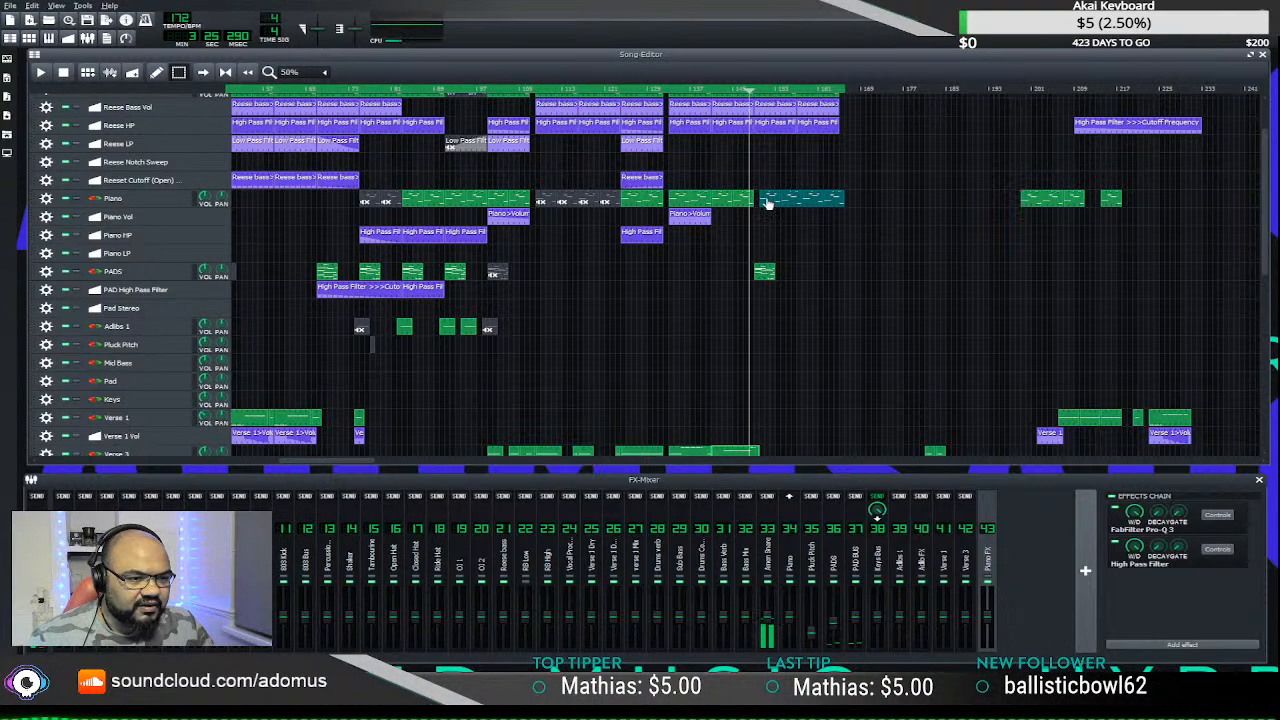
key(space)
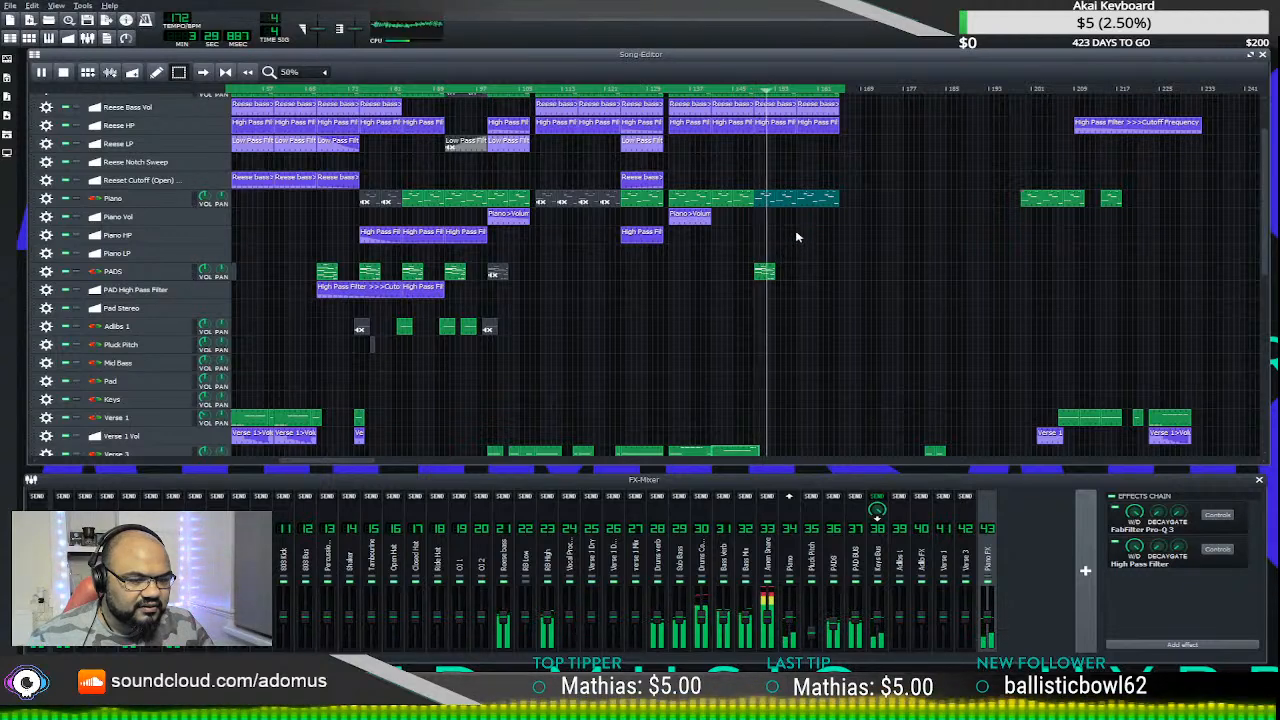
scroll(795, 233, up, 2)
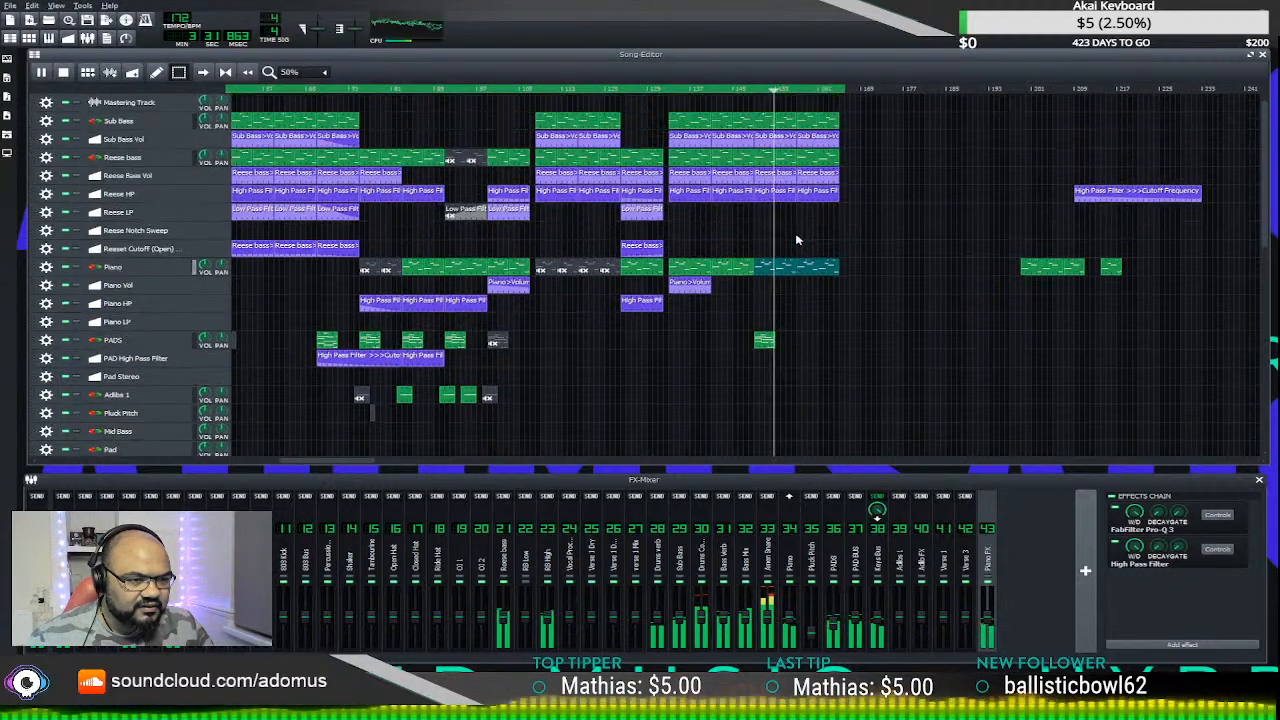
scroll(800, 262, down, 8)
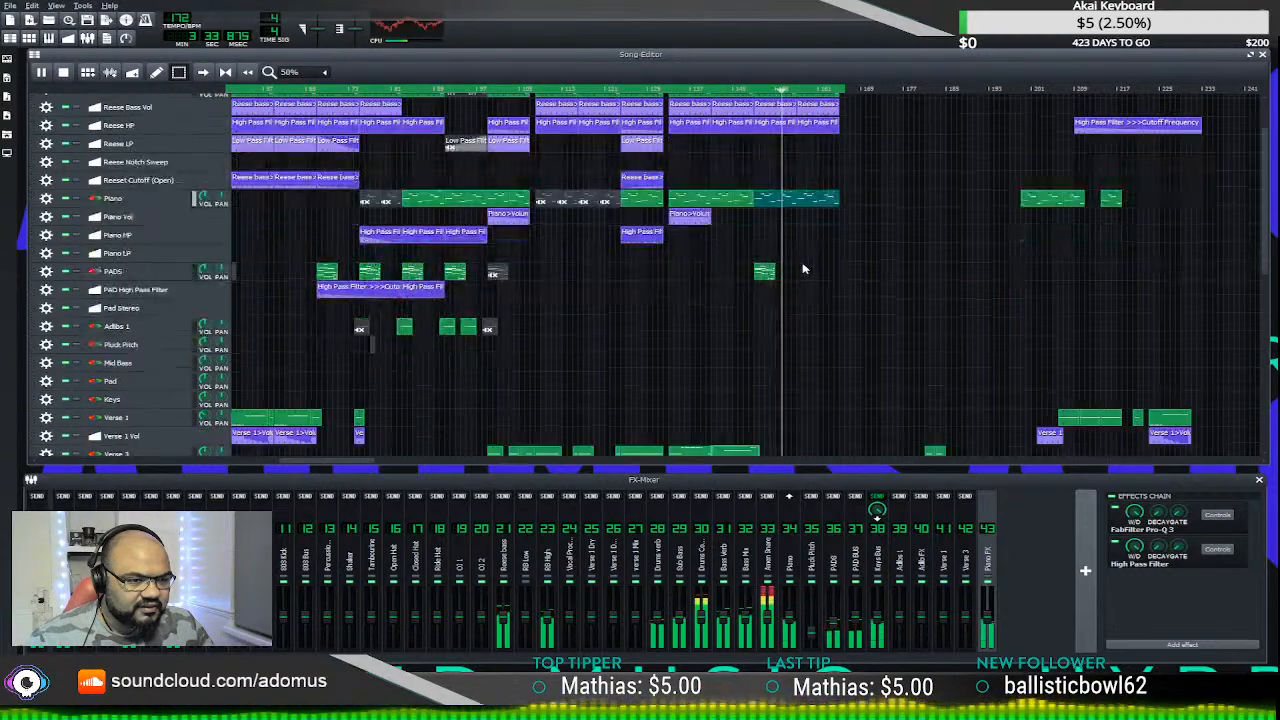
scroll(806, 281, down, 2)
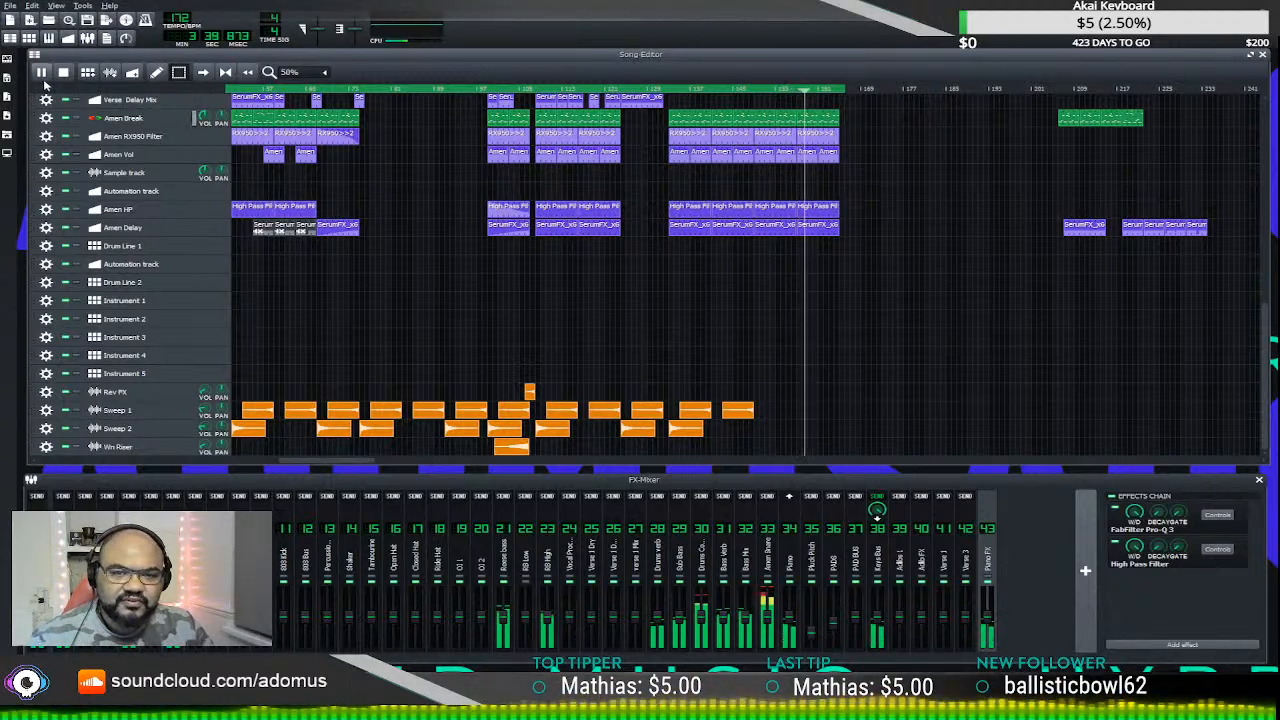
key(space)
- Copy the PADS clip at bar 149 to bar 157 and play the song back from just before bar 149
scroll(840, 289, up, 5)
scroll(840, 289, up, 6)
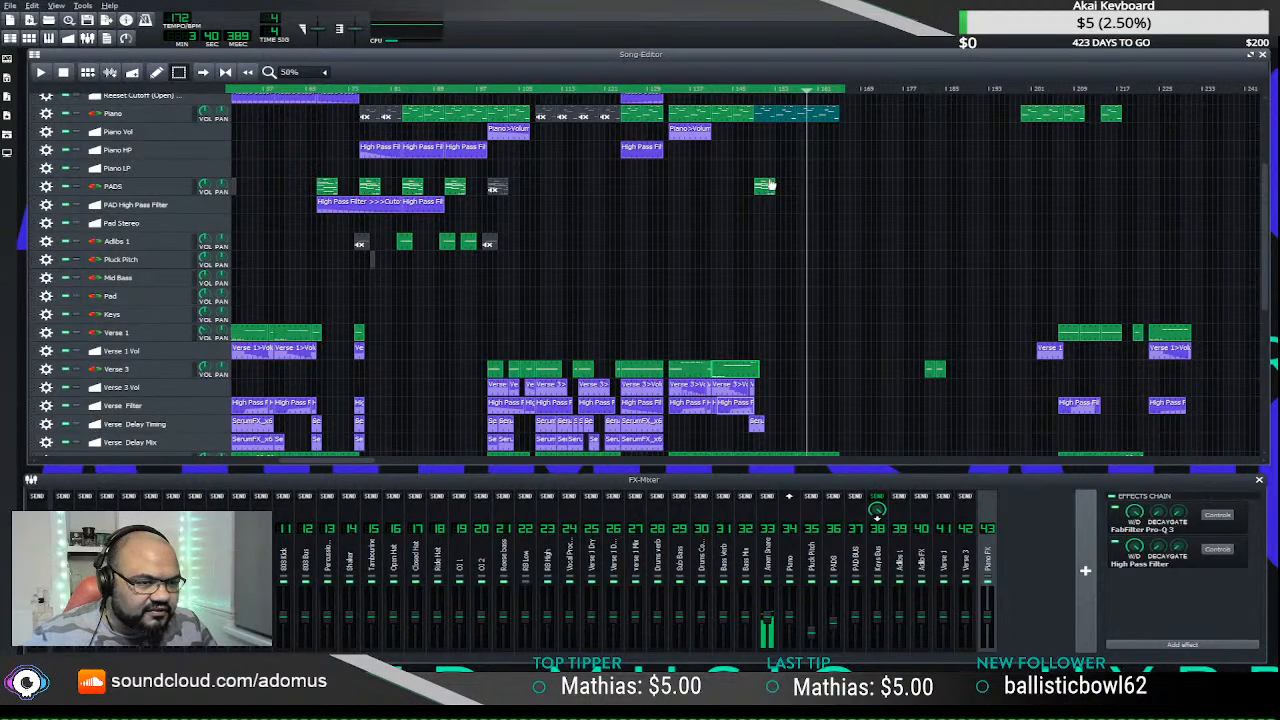
scroll(740, 233, up, 2)
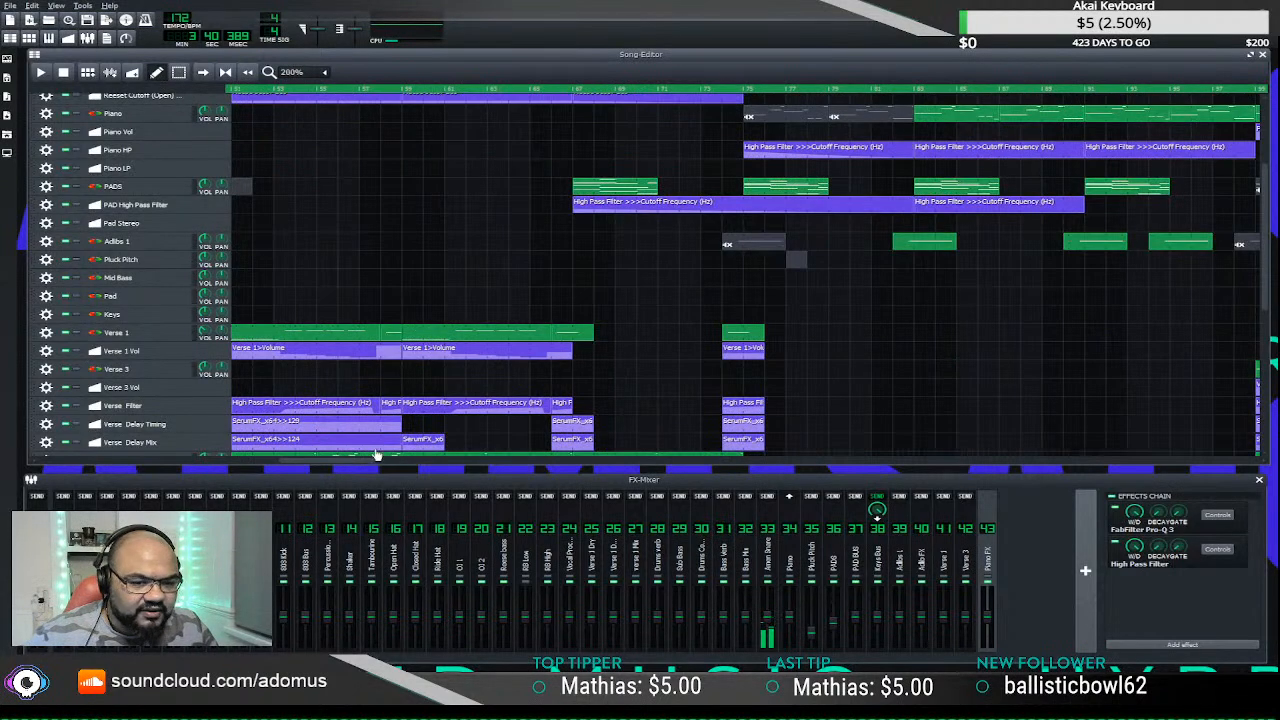
drag(368, 466, 780, 464)
drag(566, 187, 690, 190)
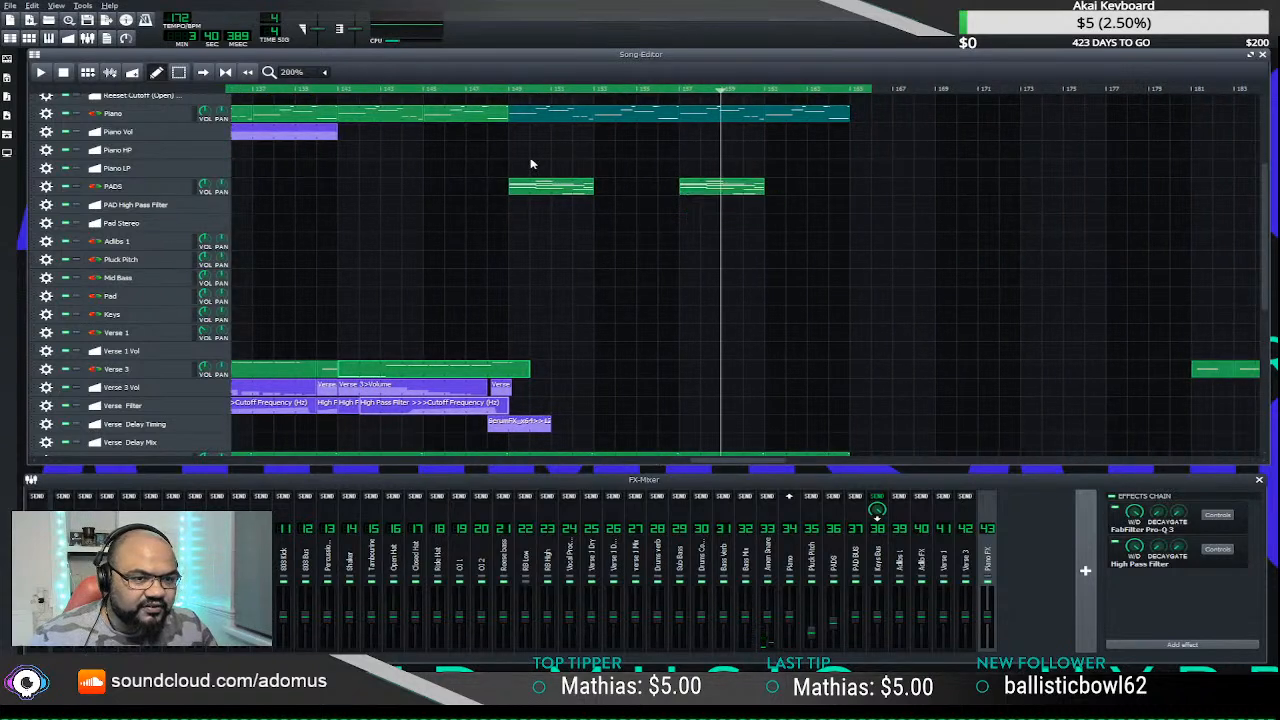
scroll(531, 163, up, 2)
click(495, 90)
key(space)
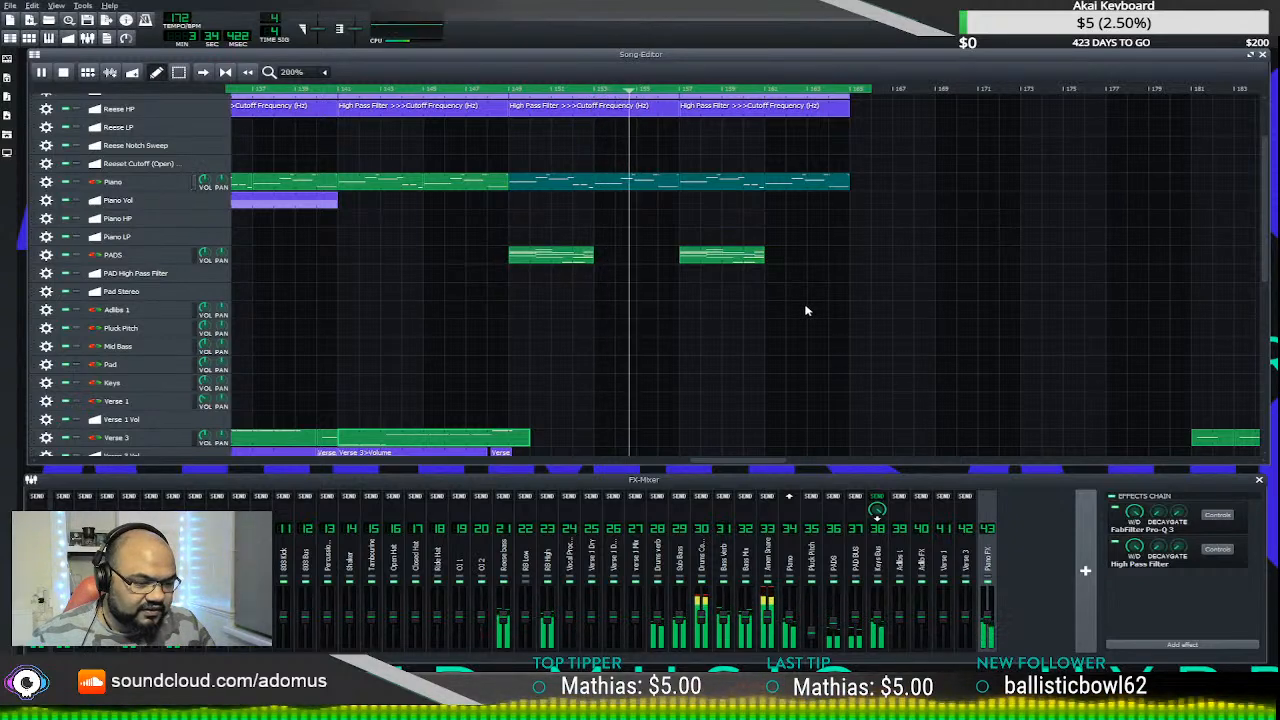
- Examine the FabFilter Pro-Q 3 curve on the PADS mixer channel during playback, then close the plugin
click(834, 560)
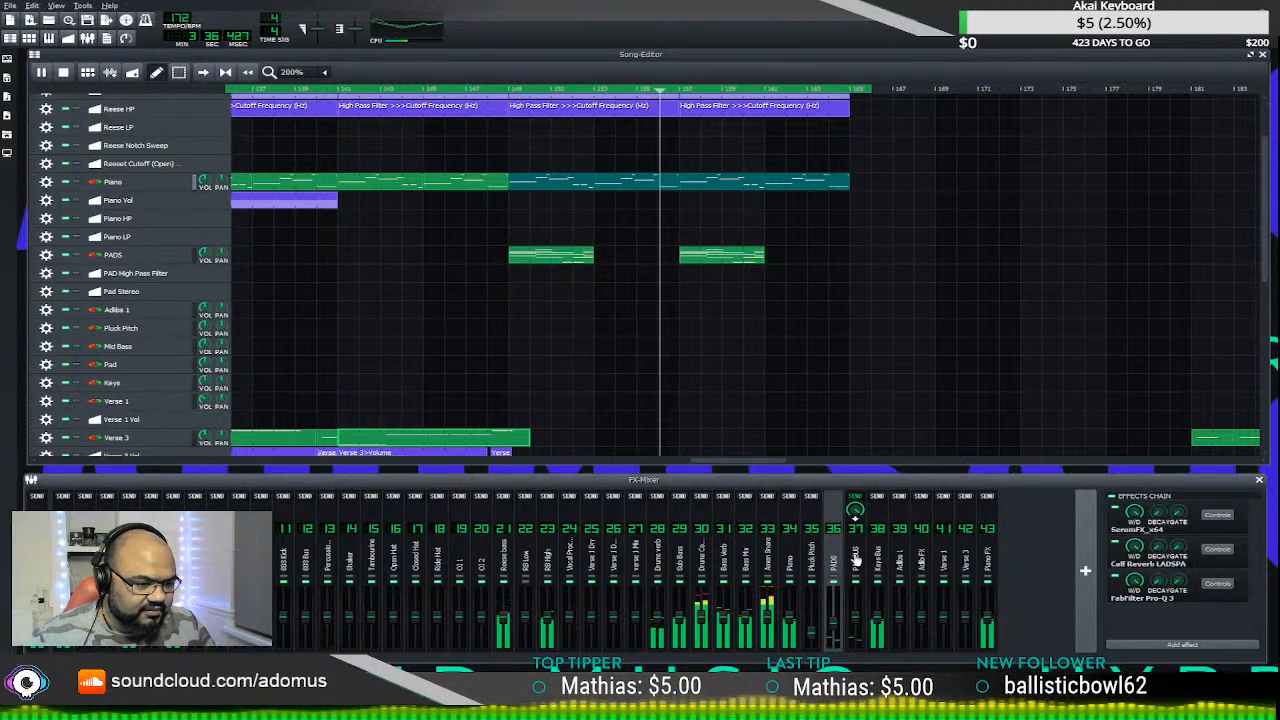
click(1217, 583)
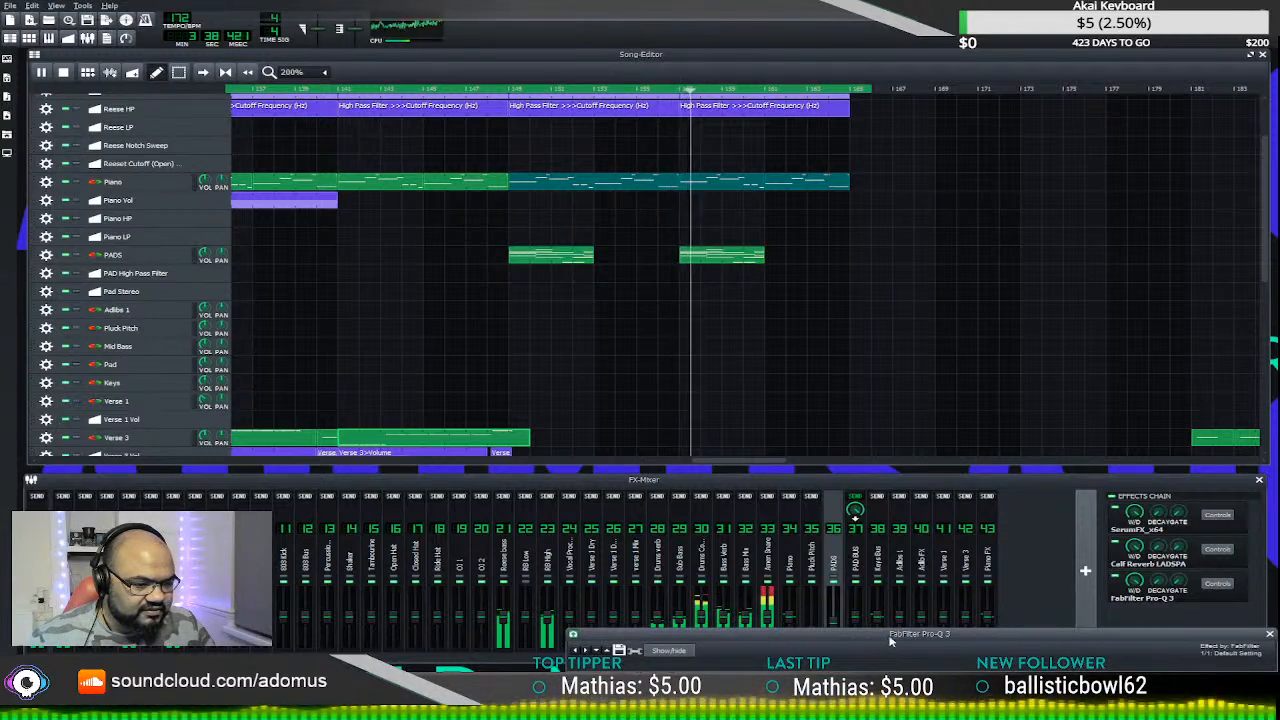
drag(890, 640, 585, 250)
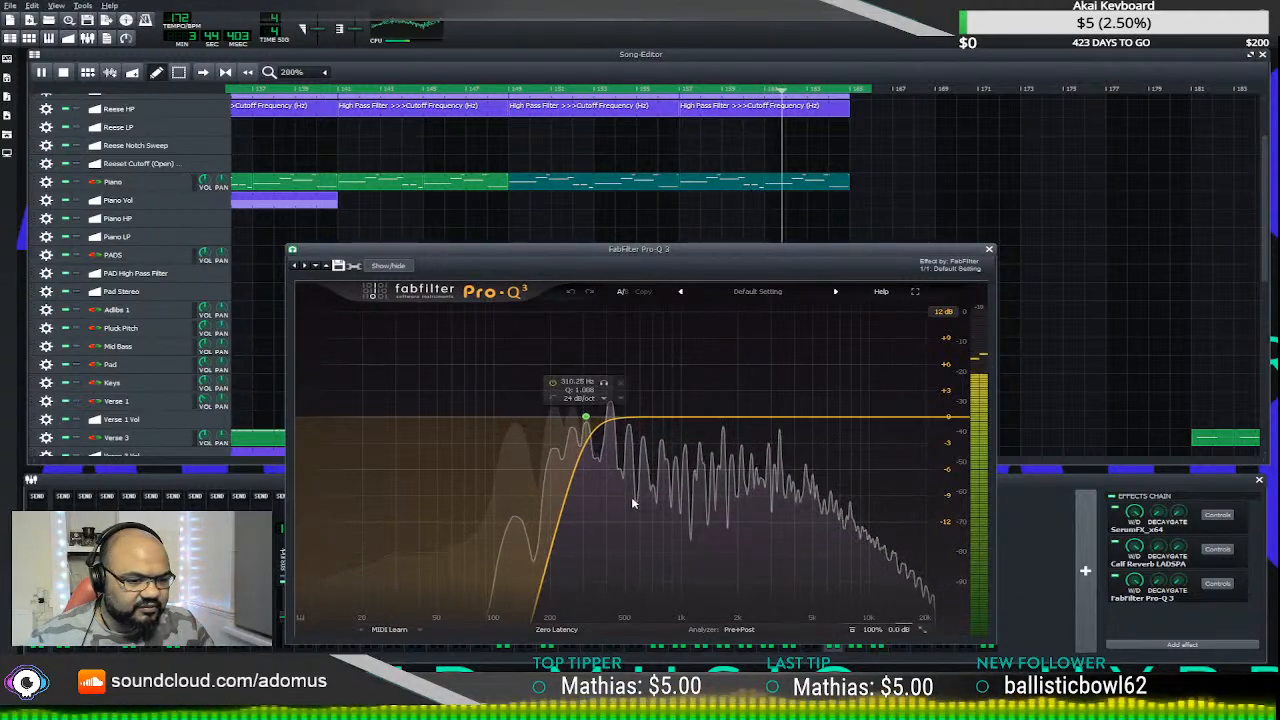
click(990, 252)
- Stop playback, add a new clip on the Piano track at bar 165, and draw an F4 note from its start
scroll(734, 314, up, 3)
click(504, 90)
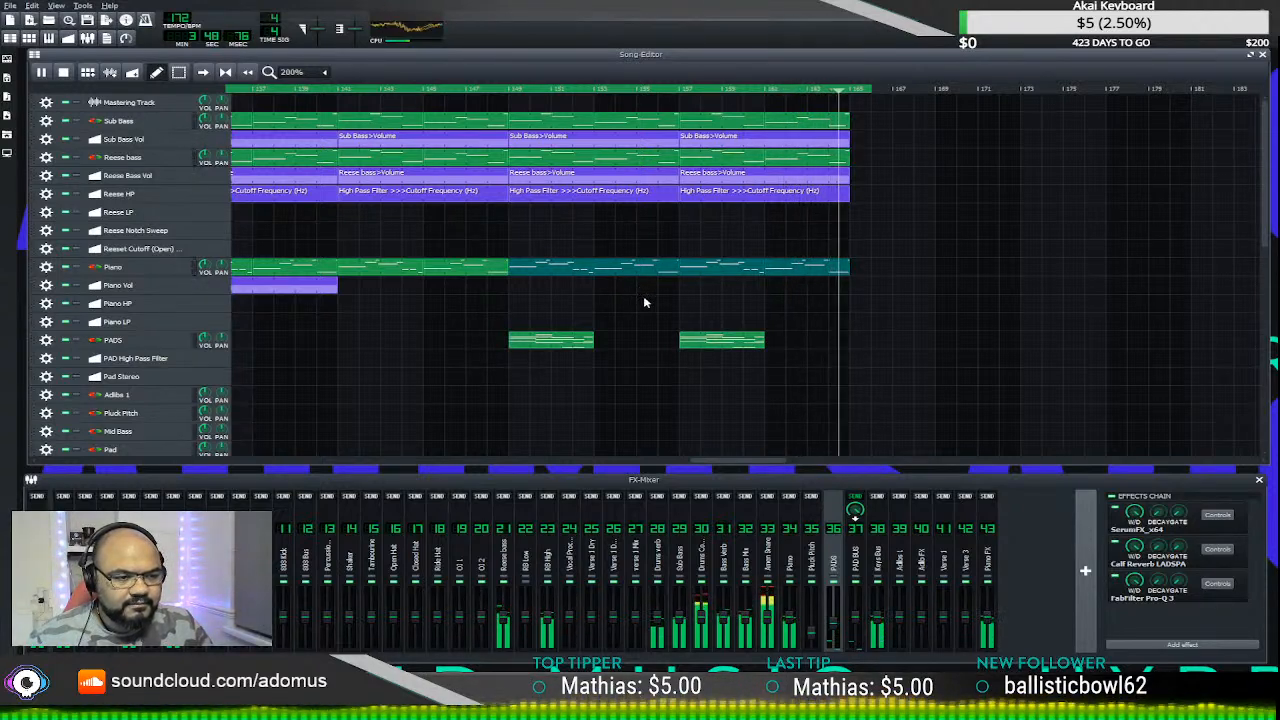
key(space)
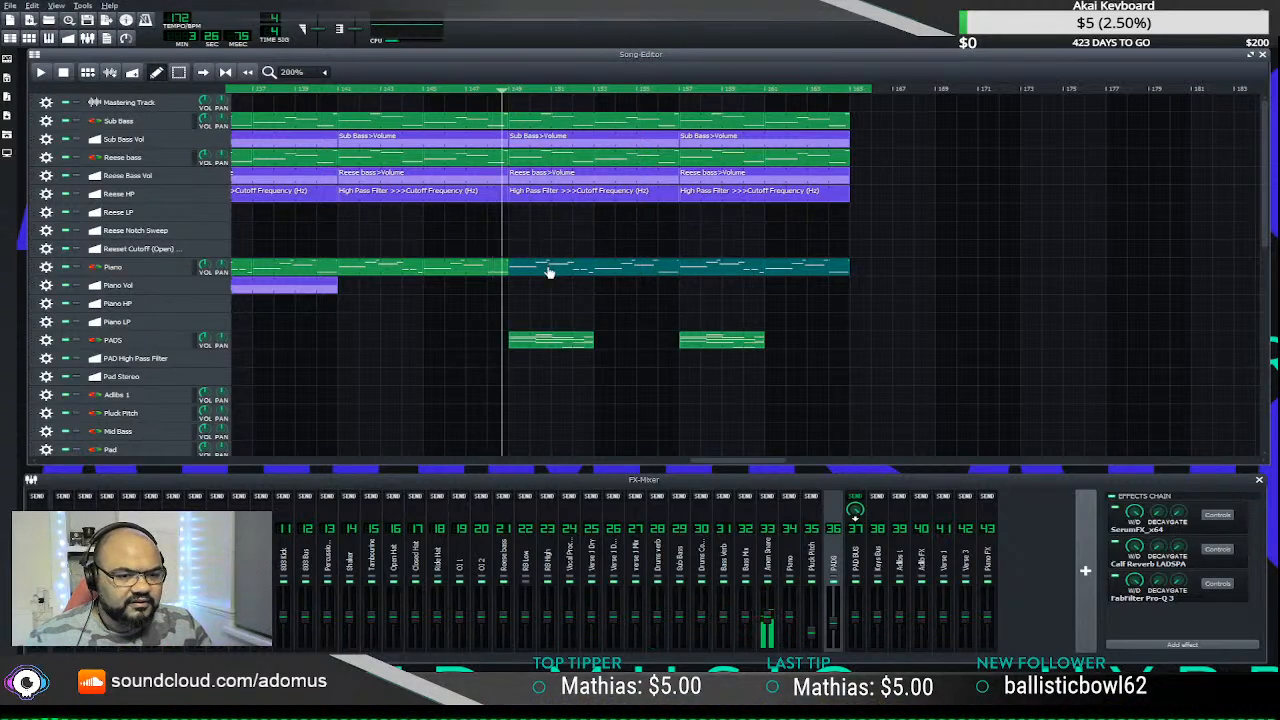
drag(548, 272, 920, 284)
double_click(871, 274)
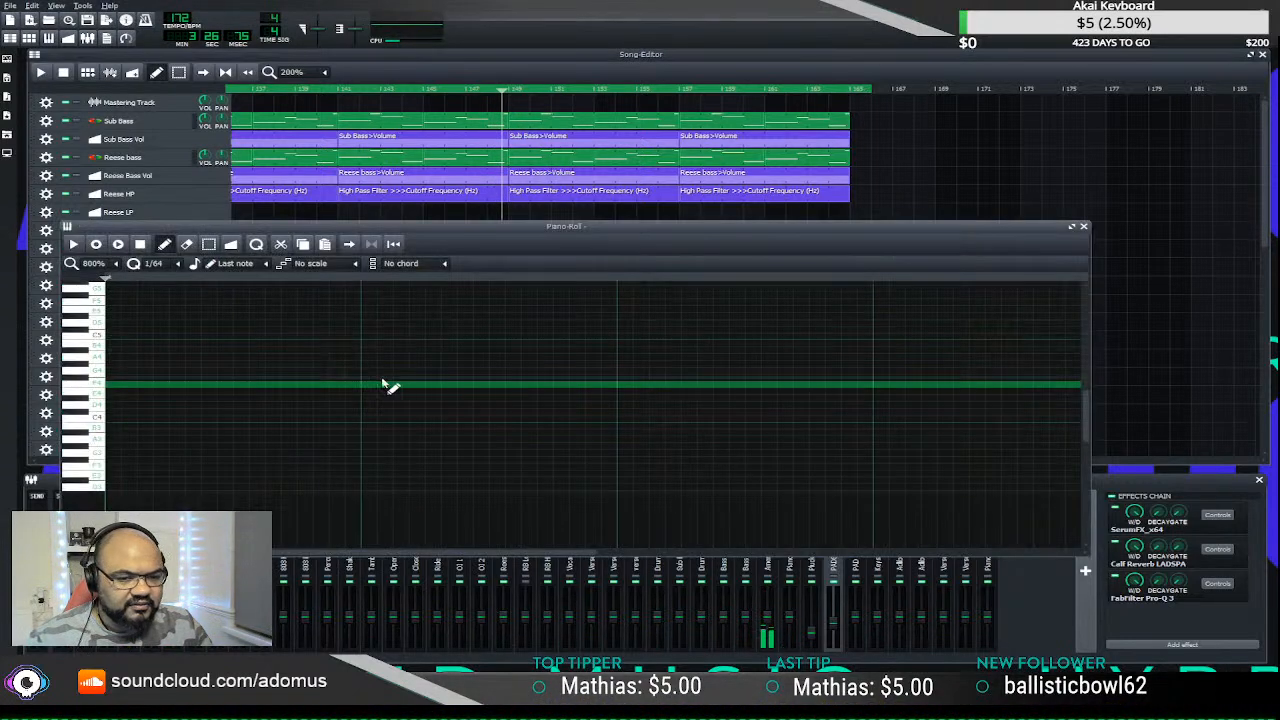
mouse_move(445, 378)
mouse_down()
mouse_move(711, 351)
mouse_move(777, 389)
mouse_move(997, 414)
mouse_move(1040, 395)
mouse_up()
- Reduce the new Piano clip to a single one-bar F4 note and set the note quantization to 1/16
ctrl+scroll(1040, 395, down, 1)
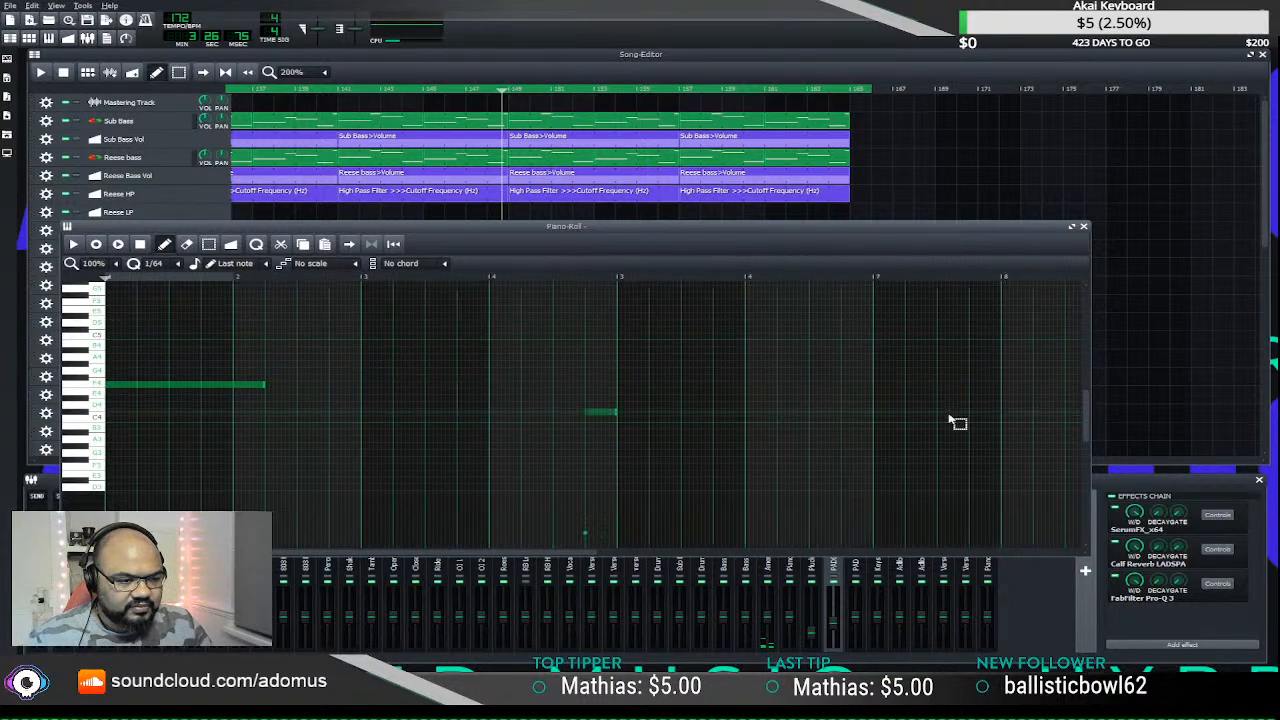
right_click(602, 410)
drag(258, 386, 231, 386)
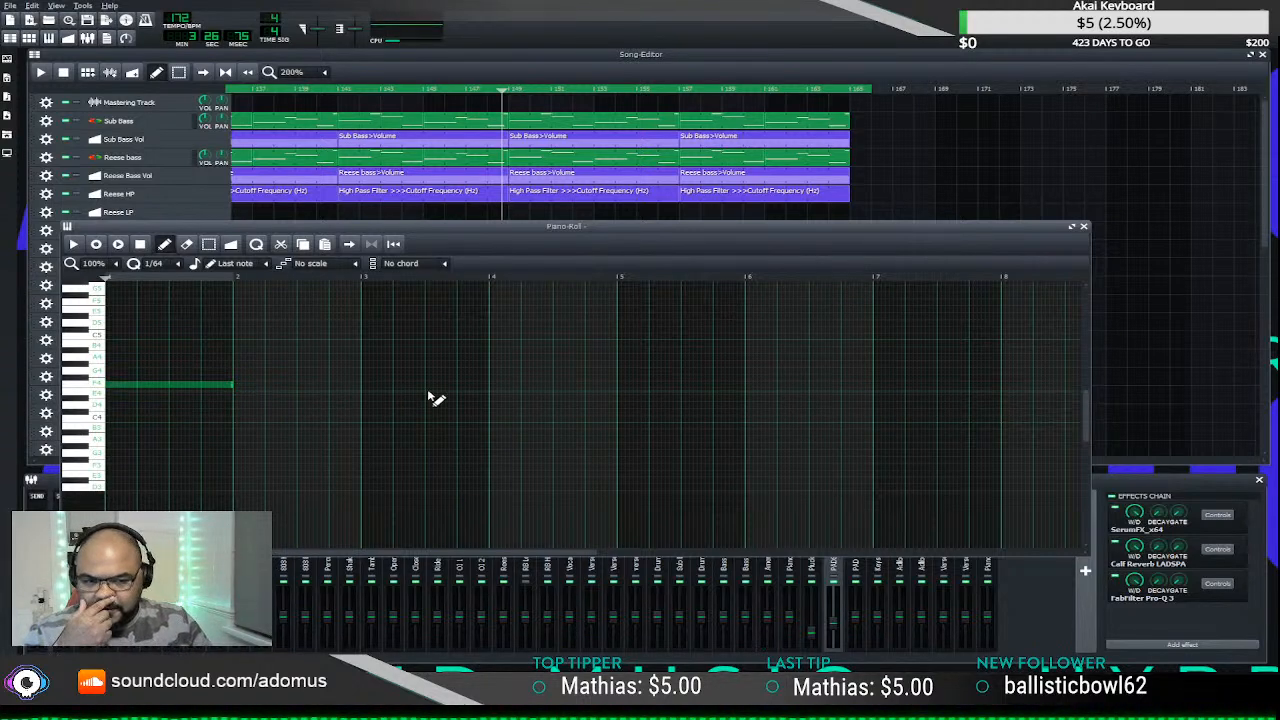
scroll(156, 266, up, 1)
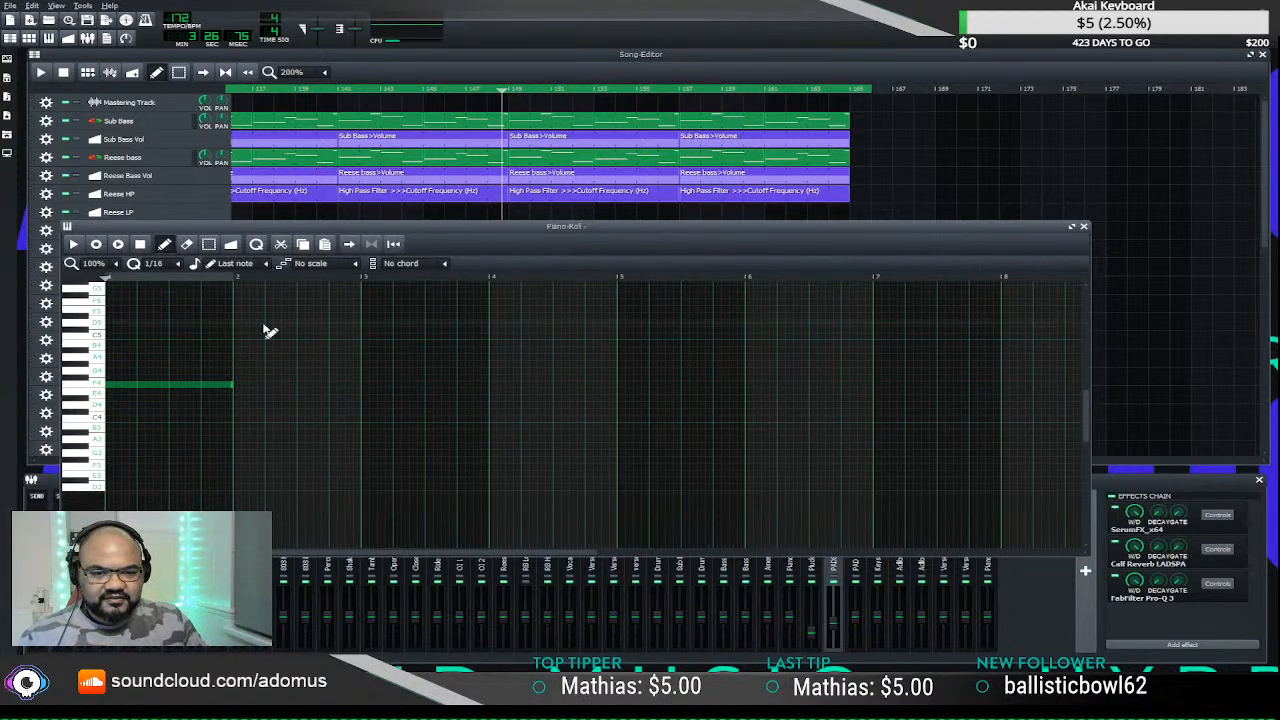
click(1084, 228)
- Copy the last Sweep 1 clip to bars 151 and 159, and the last Sweep 2 clip to bar 149
key(space)
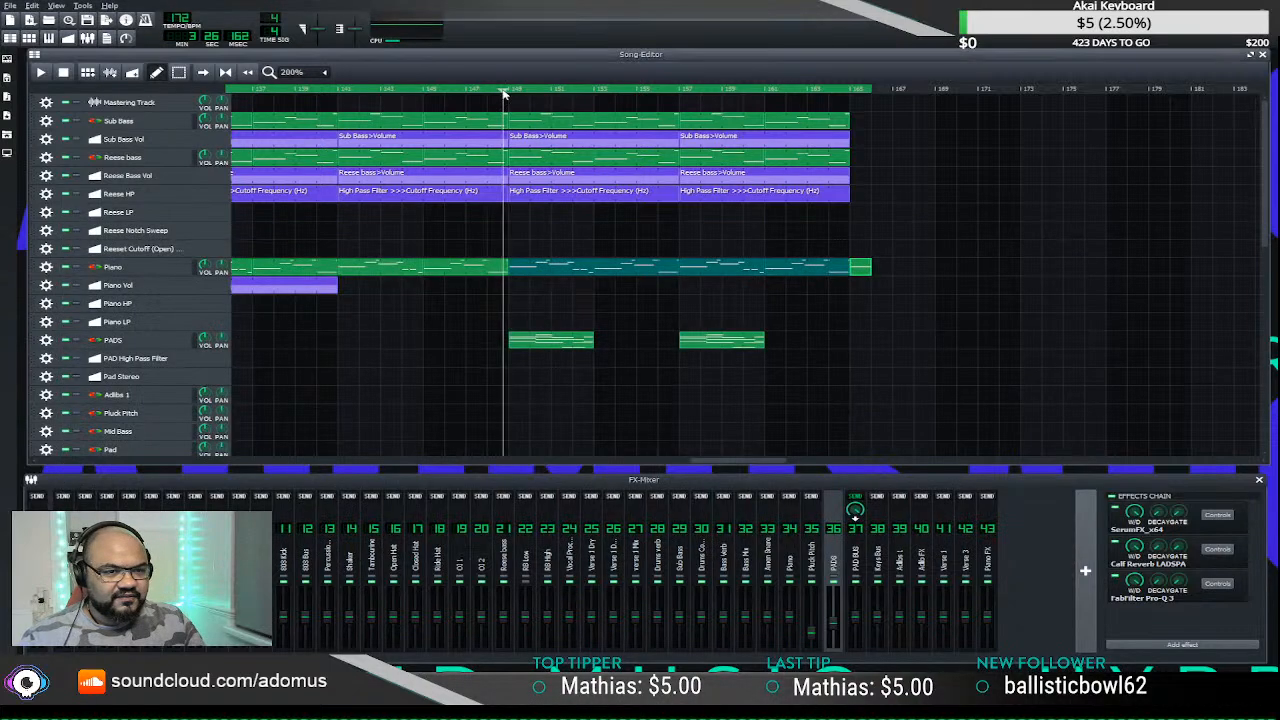
key(space)
scroll(551, 340, down, 5)
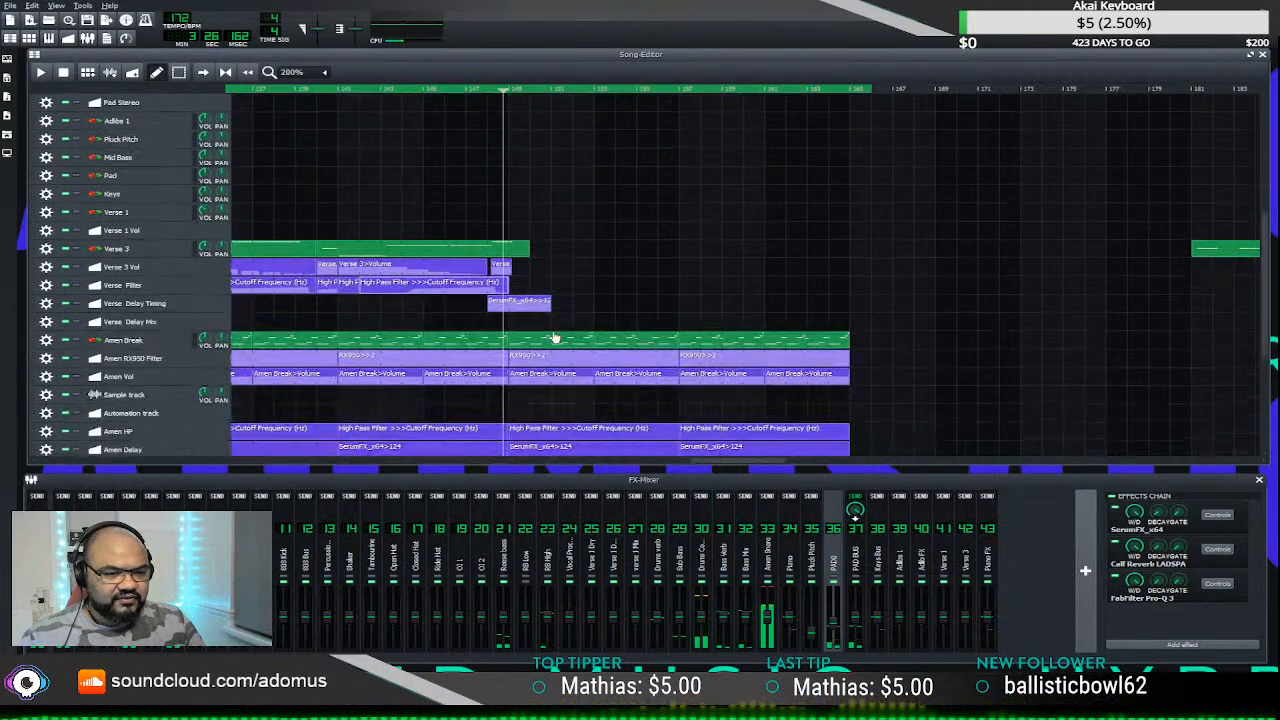
scroll(530, 356, down, 4)
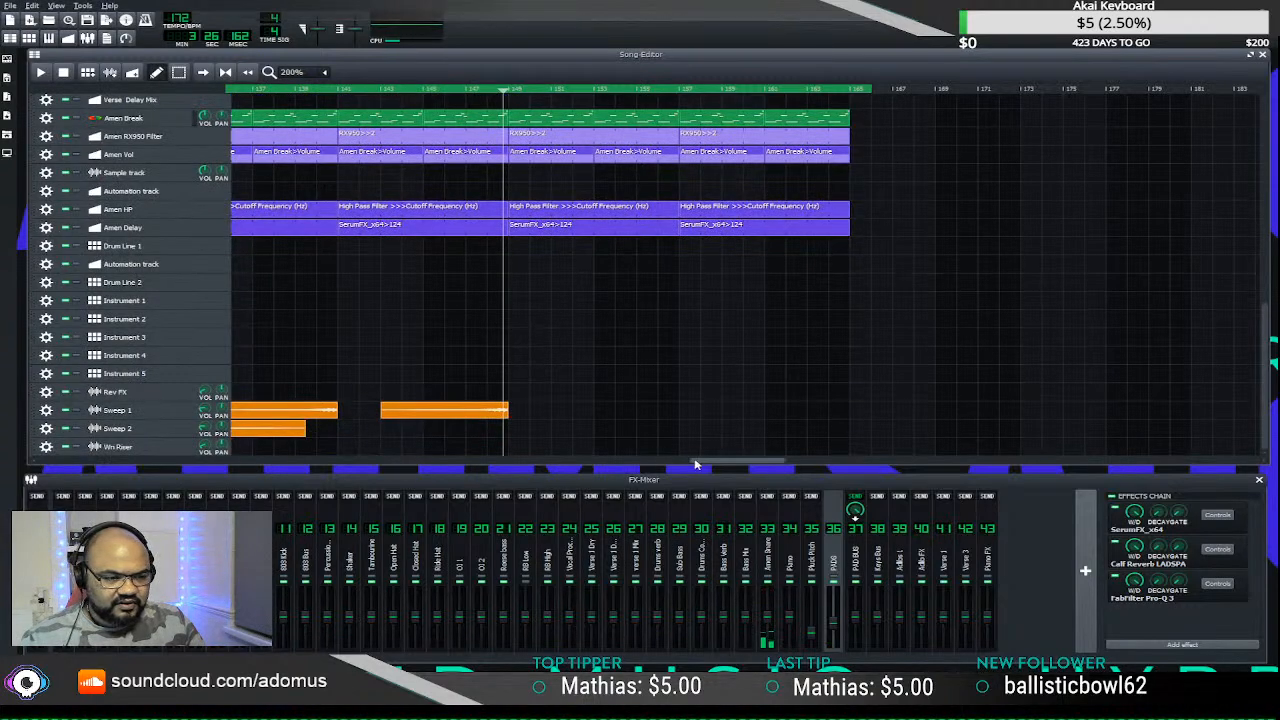
scroll(530, 433, left, 6)
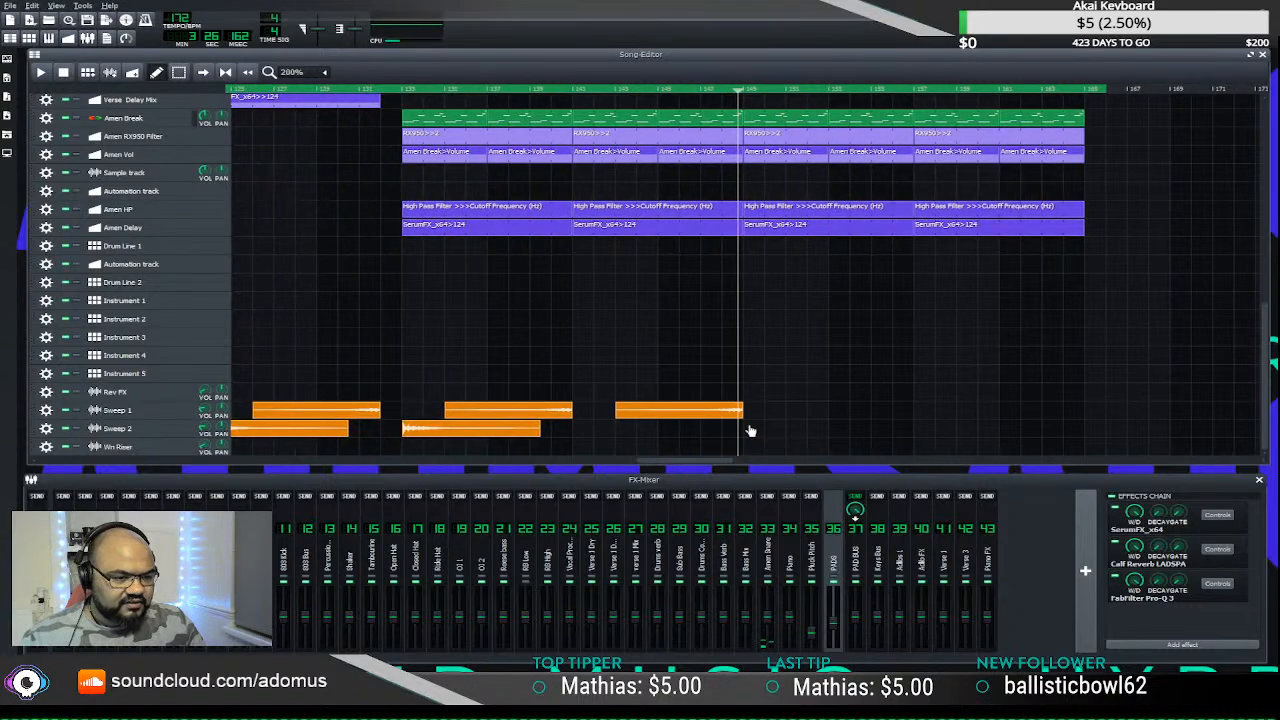
scroll(750, 431, up, 10)
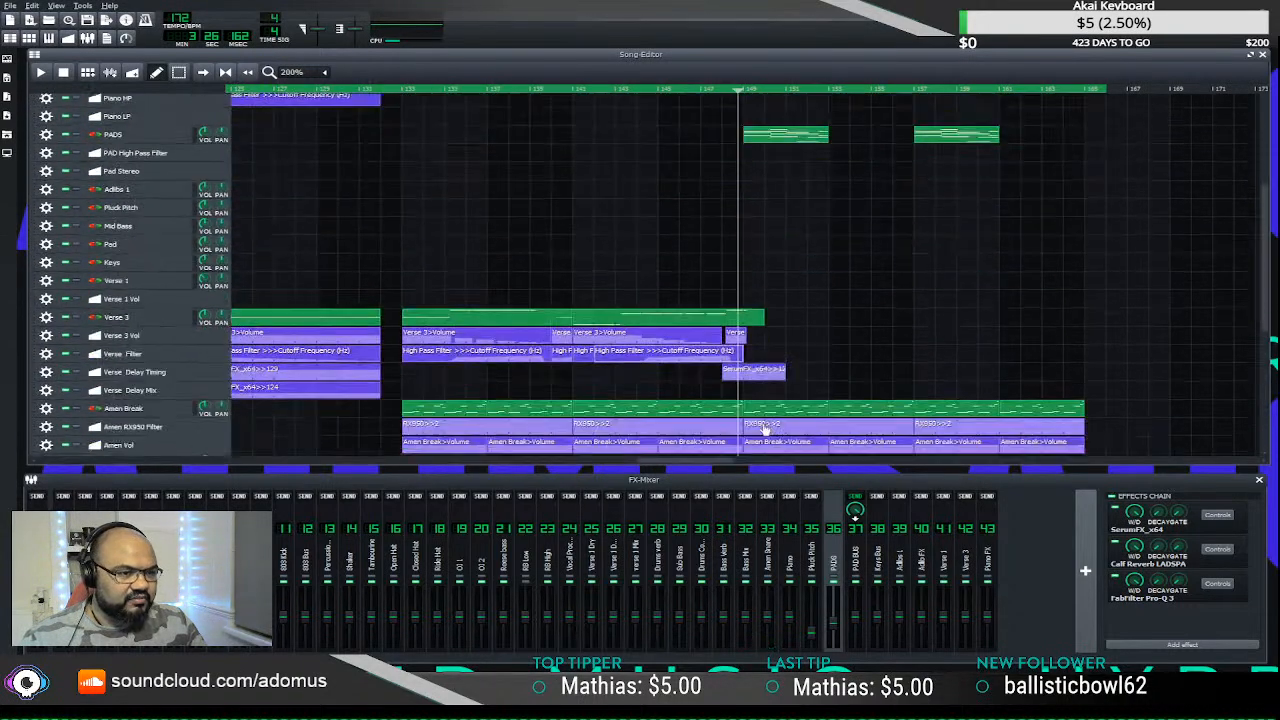
scroll(765, 429, down, 10)
drag(710, 415, 822, 413)
drag(924, 411, 972, 413)
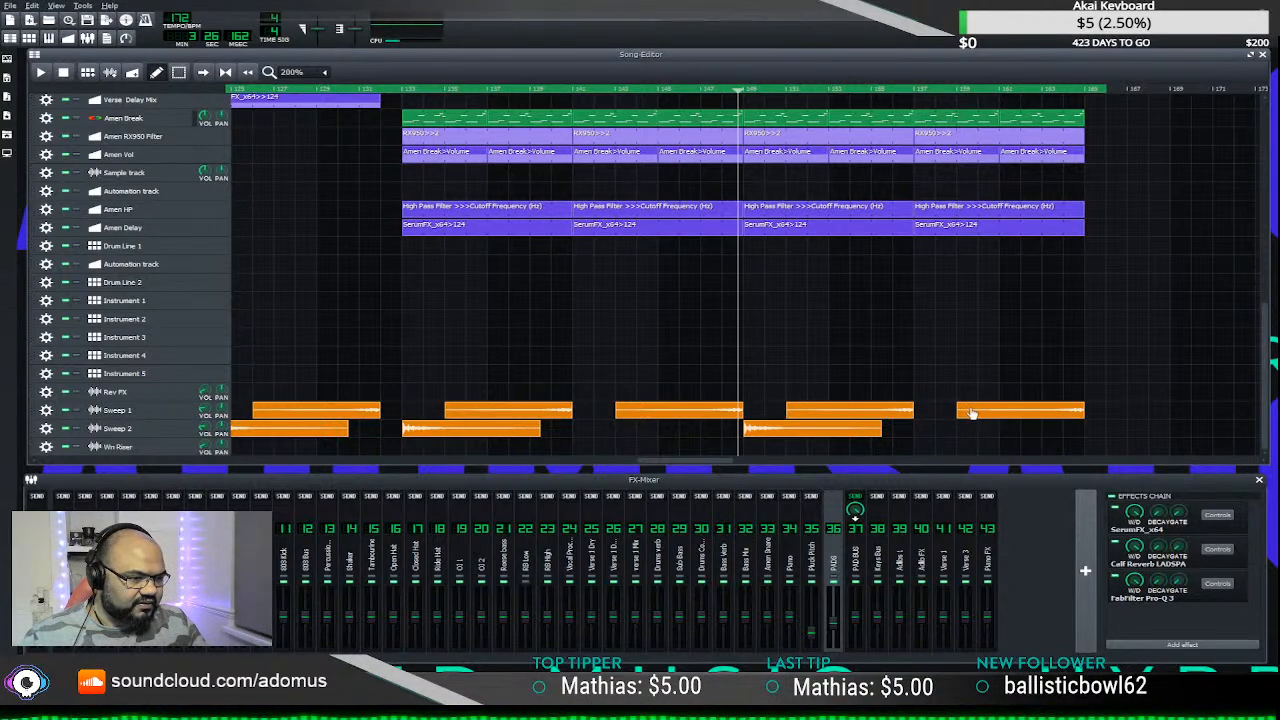
- Play back the extended section from bar 149 and review its bass, piano, pads and verse tracks
scroll(929, 371, up, 10)
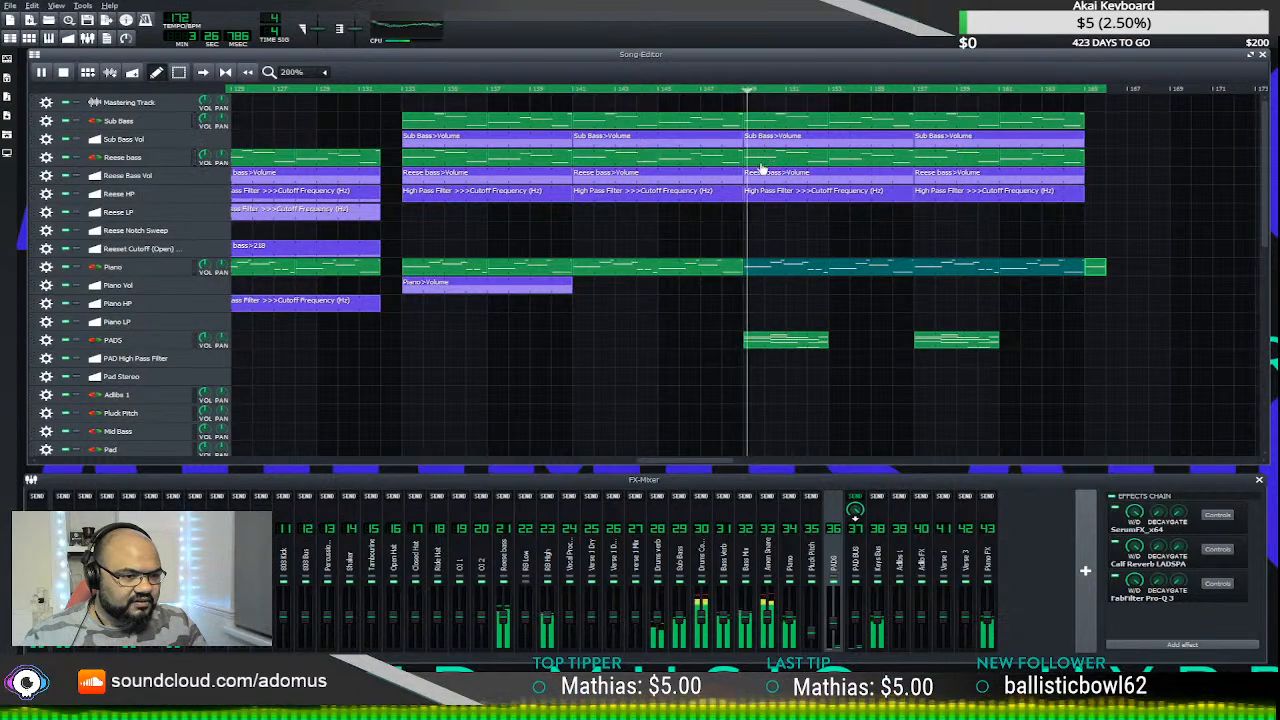
scroll(711, 294, down, 5)
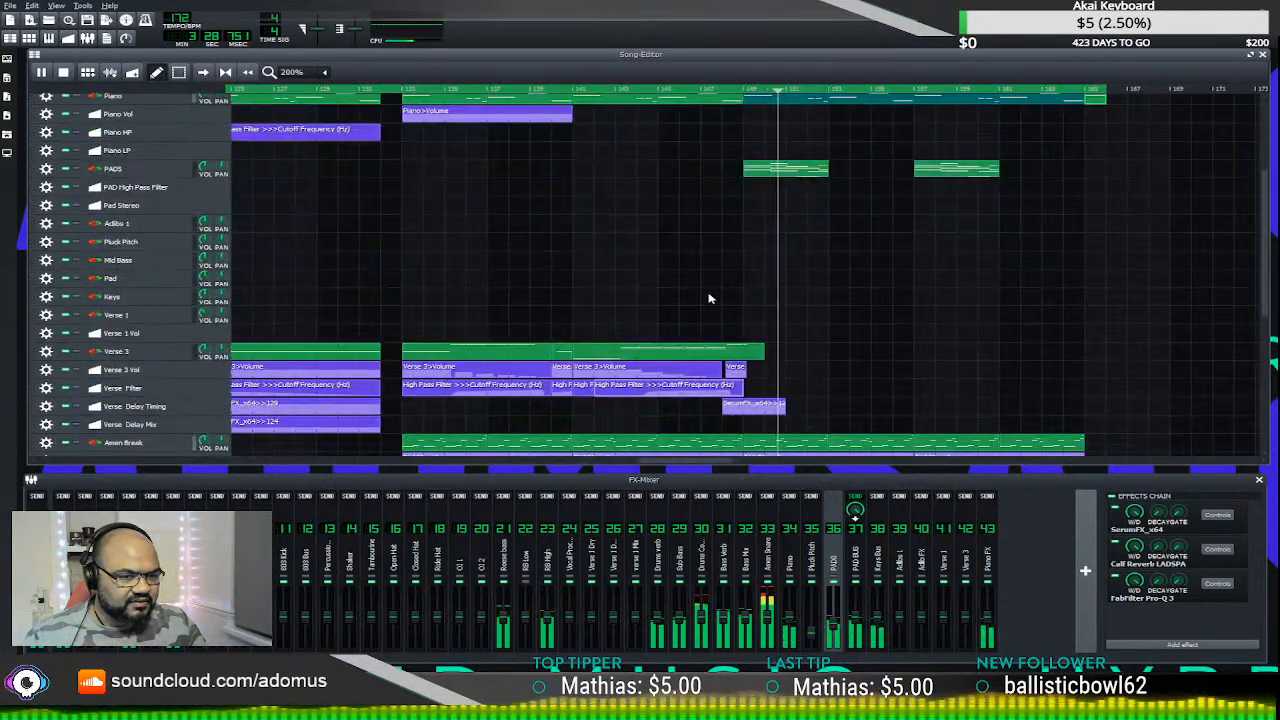
scroll(708, 297, up, 3)
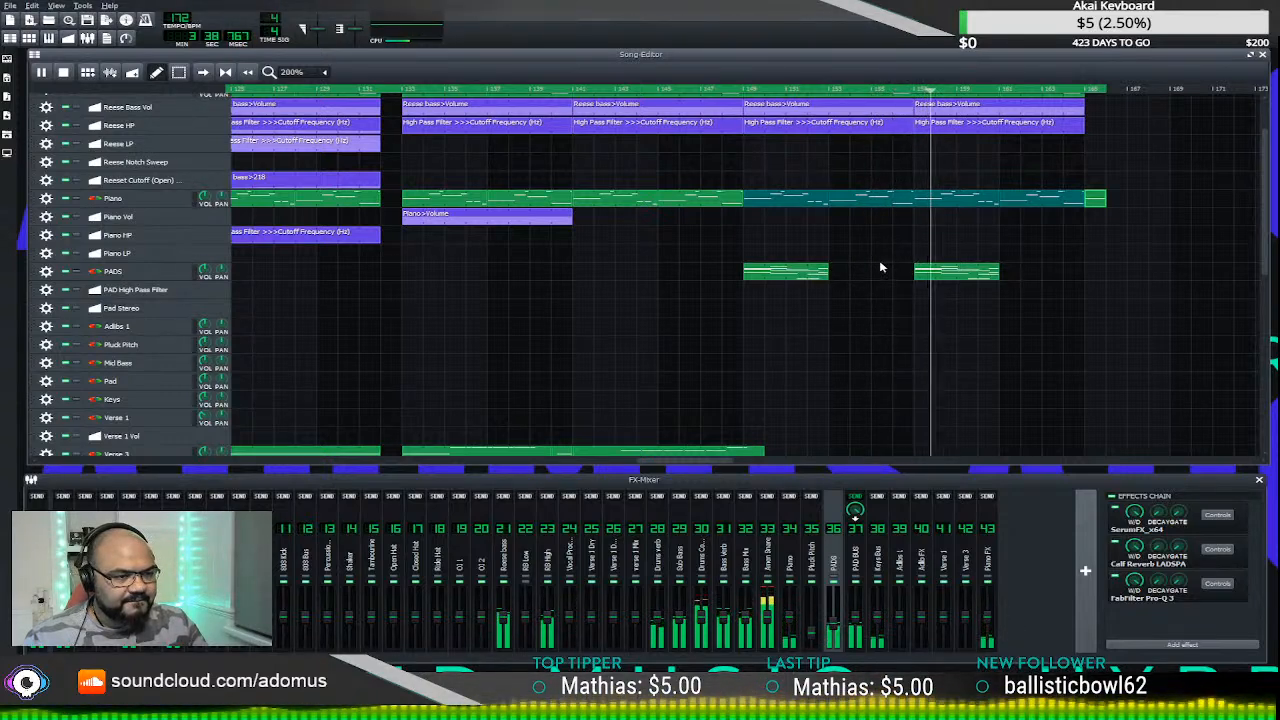
scroll(940, 278, down, 3)
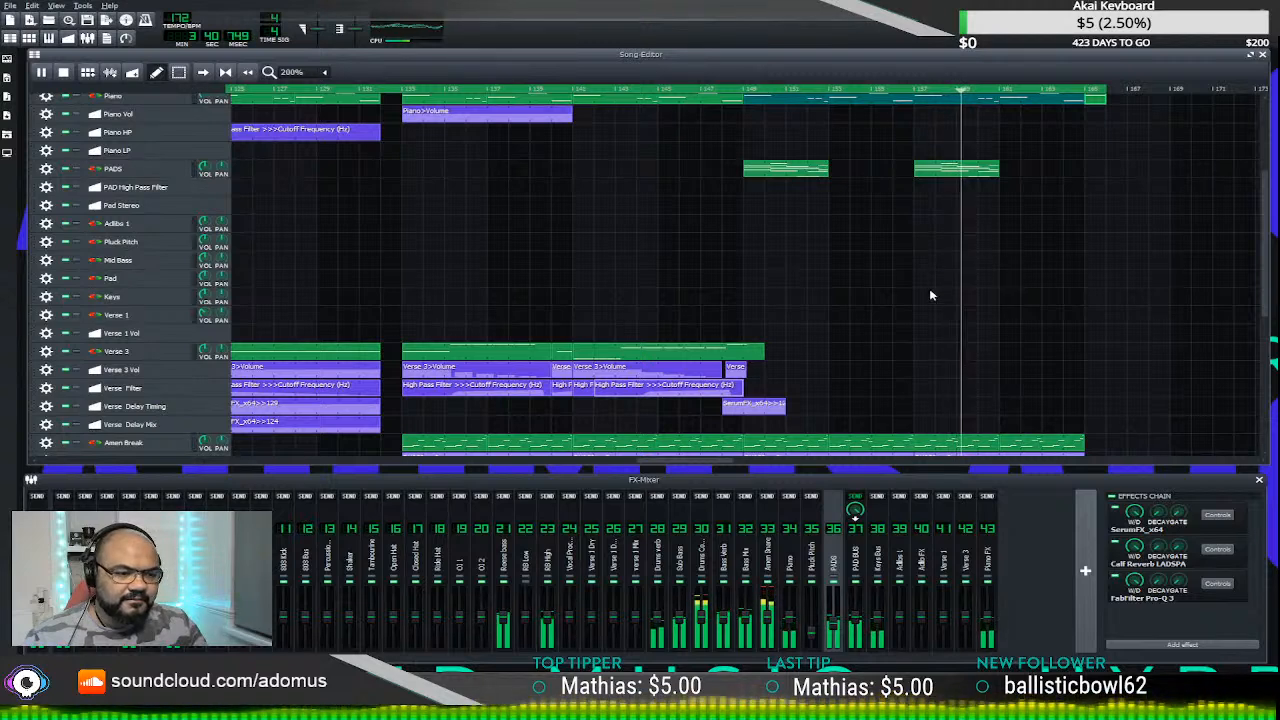
- Play the song from the beginning and review the verse, Amen Break and effects arrangement across the timeline
scroll(940, 284, down, 1)
scroll(946, 285, down, 1)
scroll(940, 290, down, 1)
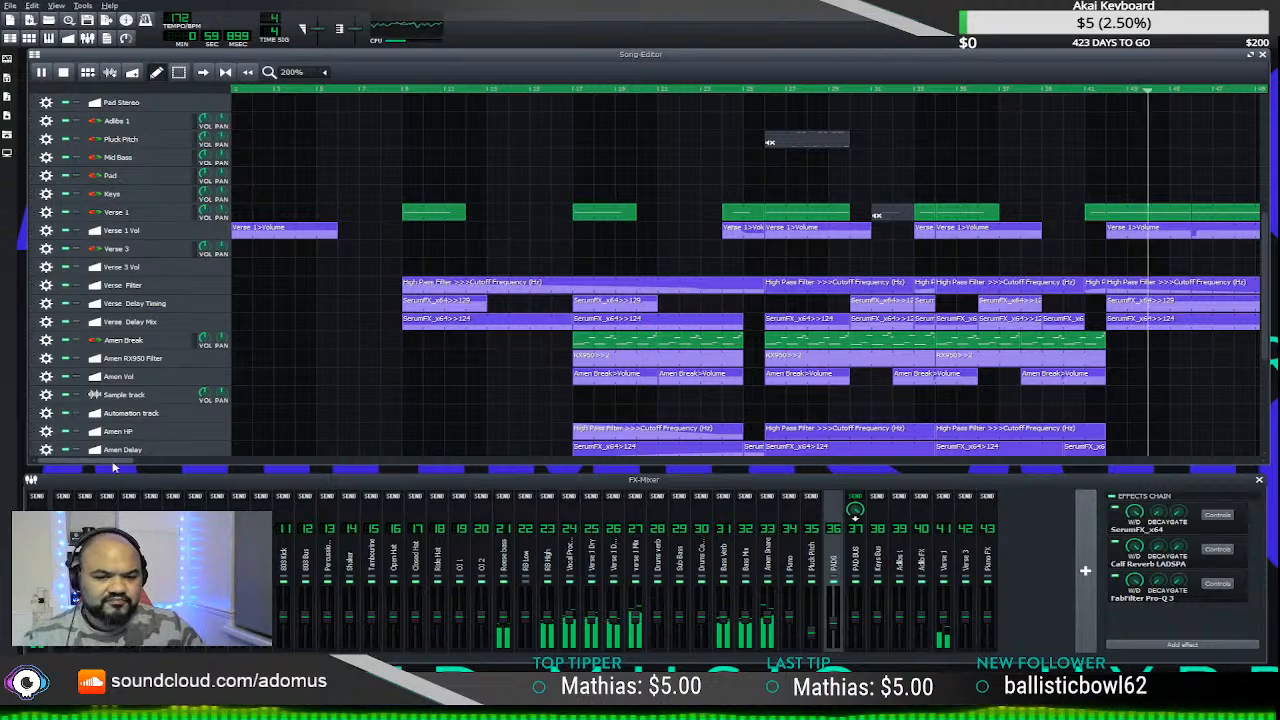
scroll(437, 394, down, 5)
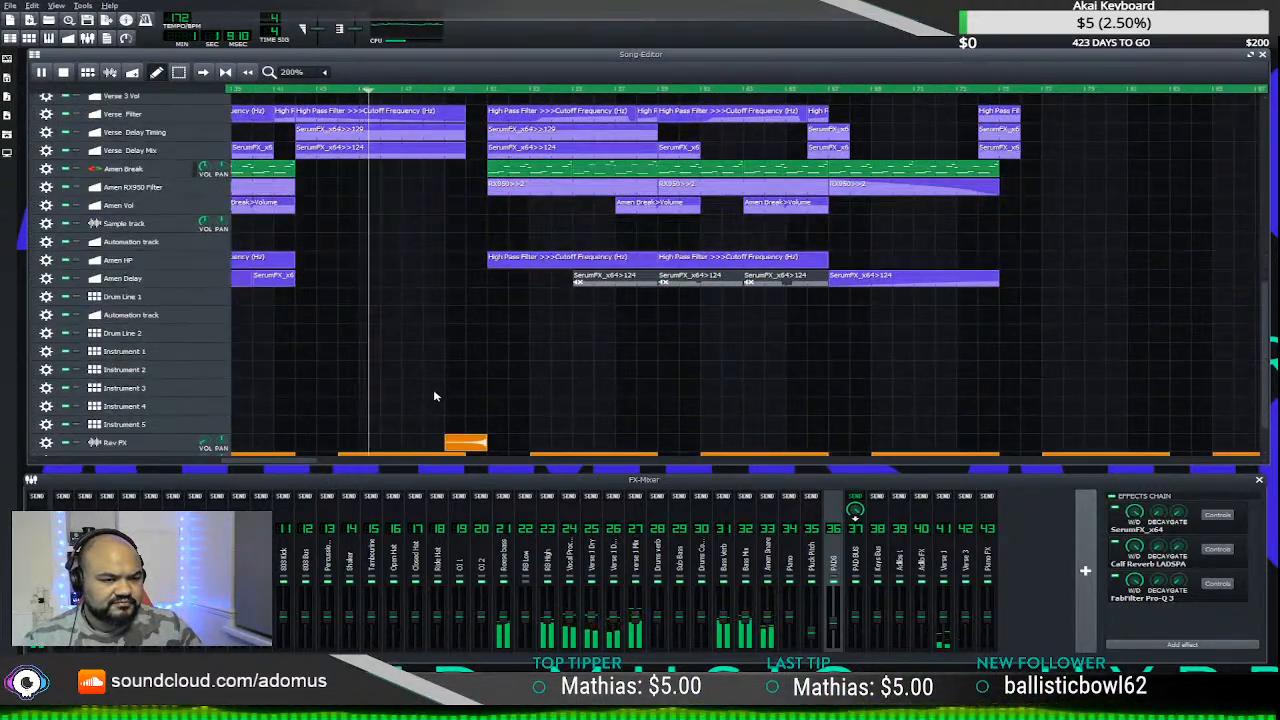
ctrl+scroll(507, 370, down, 2)
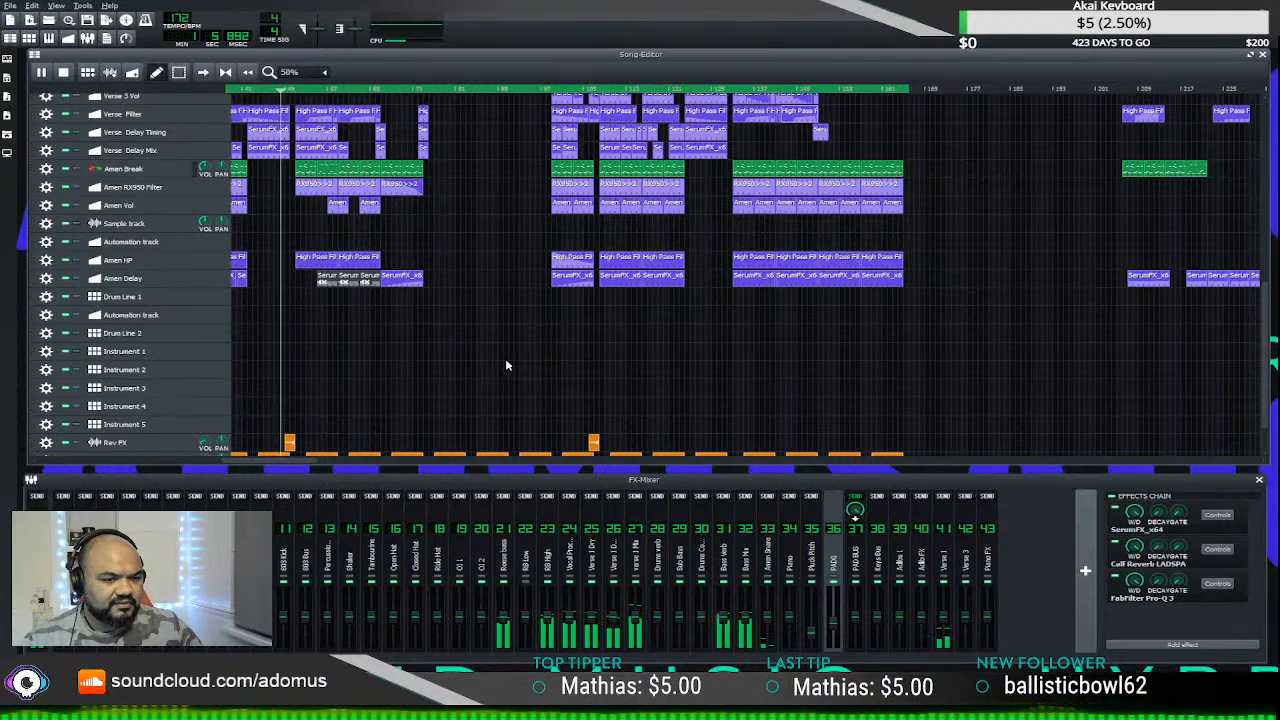
scroll(505, 363, up, 1)
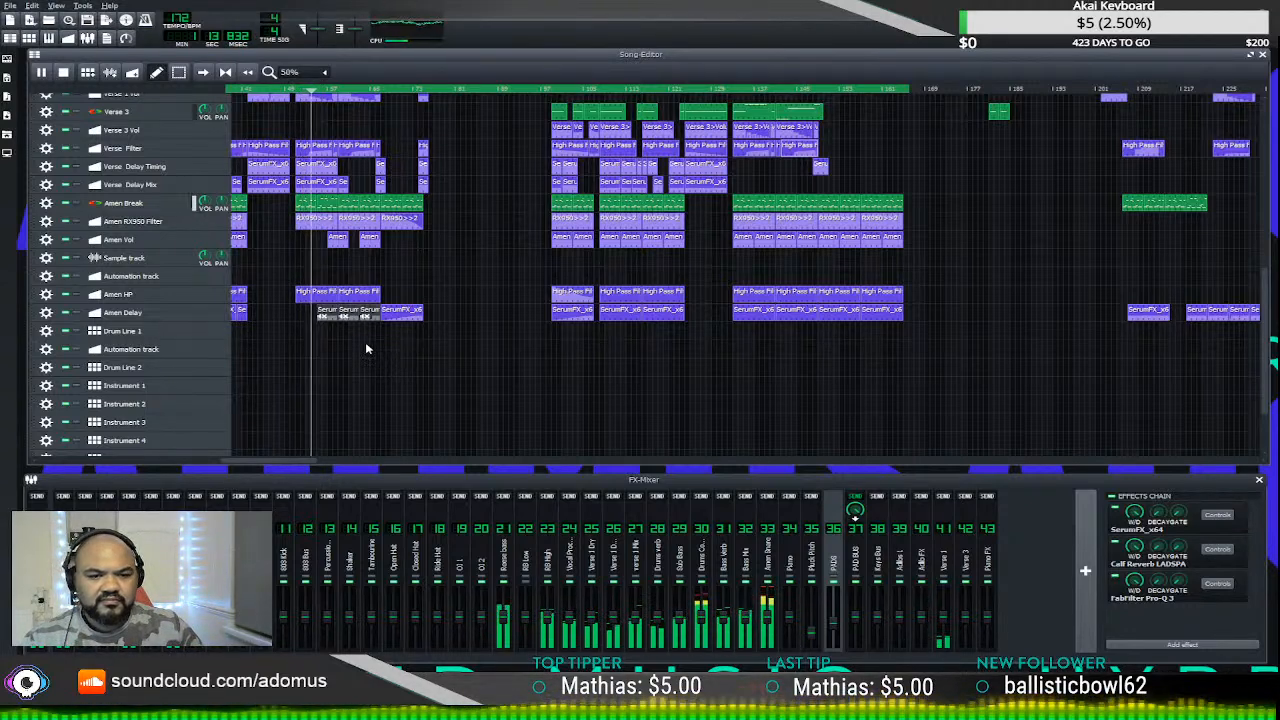
scroll(365, 348, up, 2)
scroll(360, 355, down, 2)
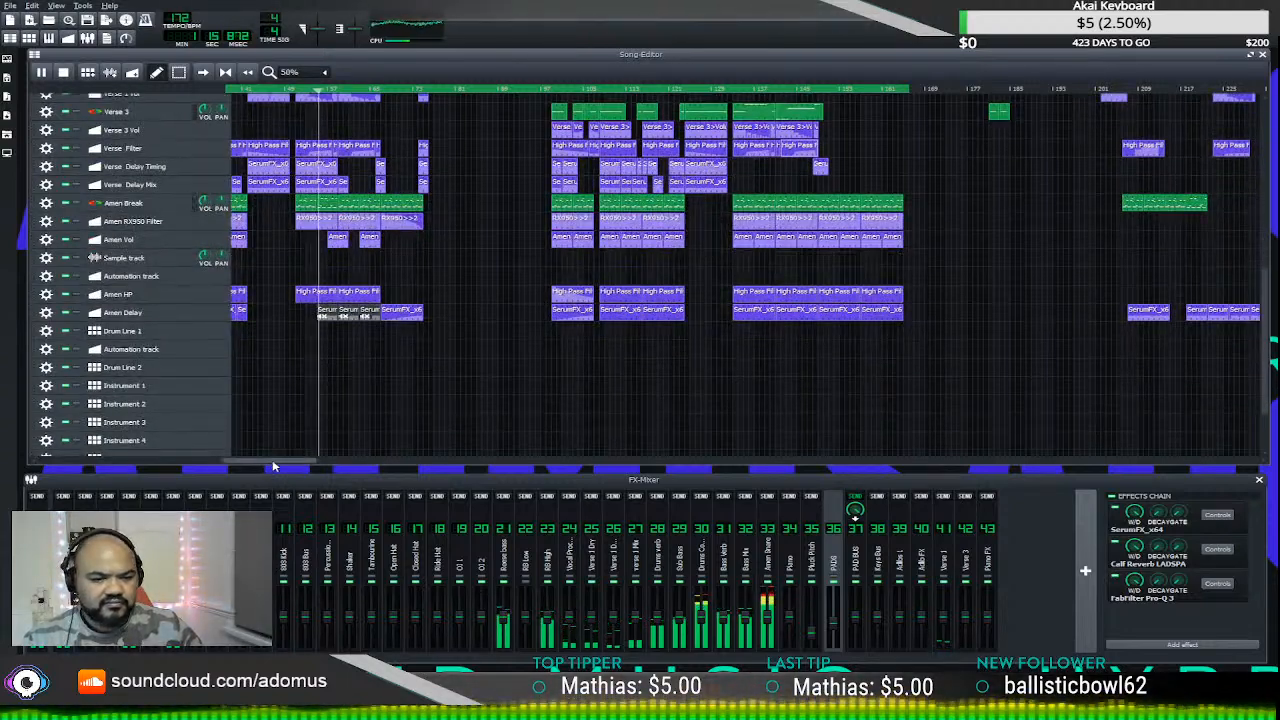
drag(273, 463, 213, 455)
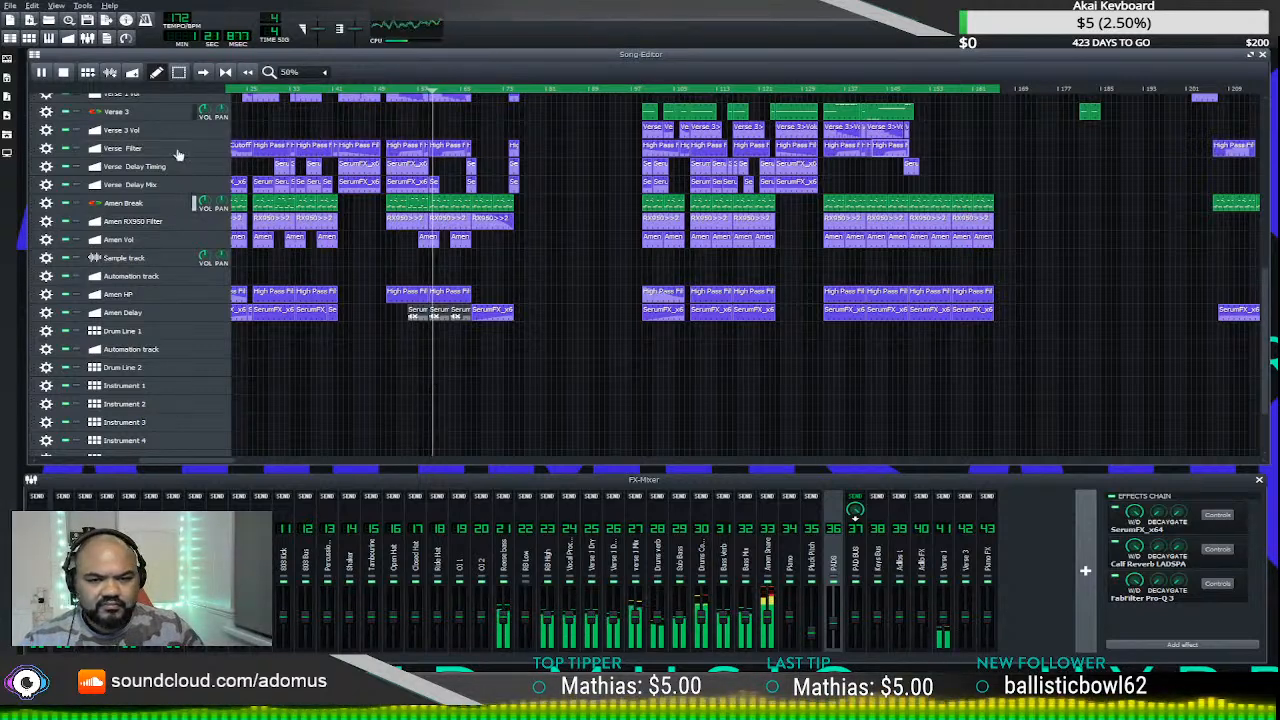
- Replace the muted Amen Delay clips after bar 51 with a copy of the bar 25 clip at bar 51, lengthened to eight bars
click(41, 72)
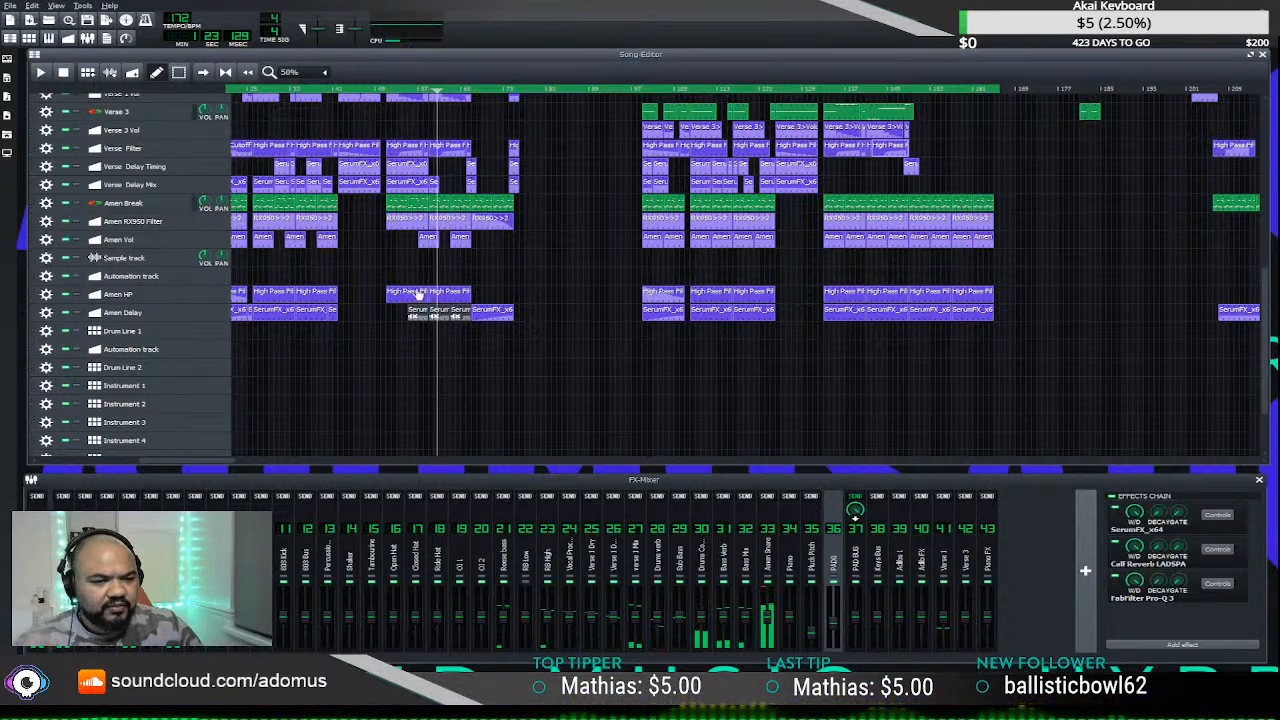
scroll(440, 358, up, 2)
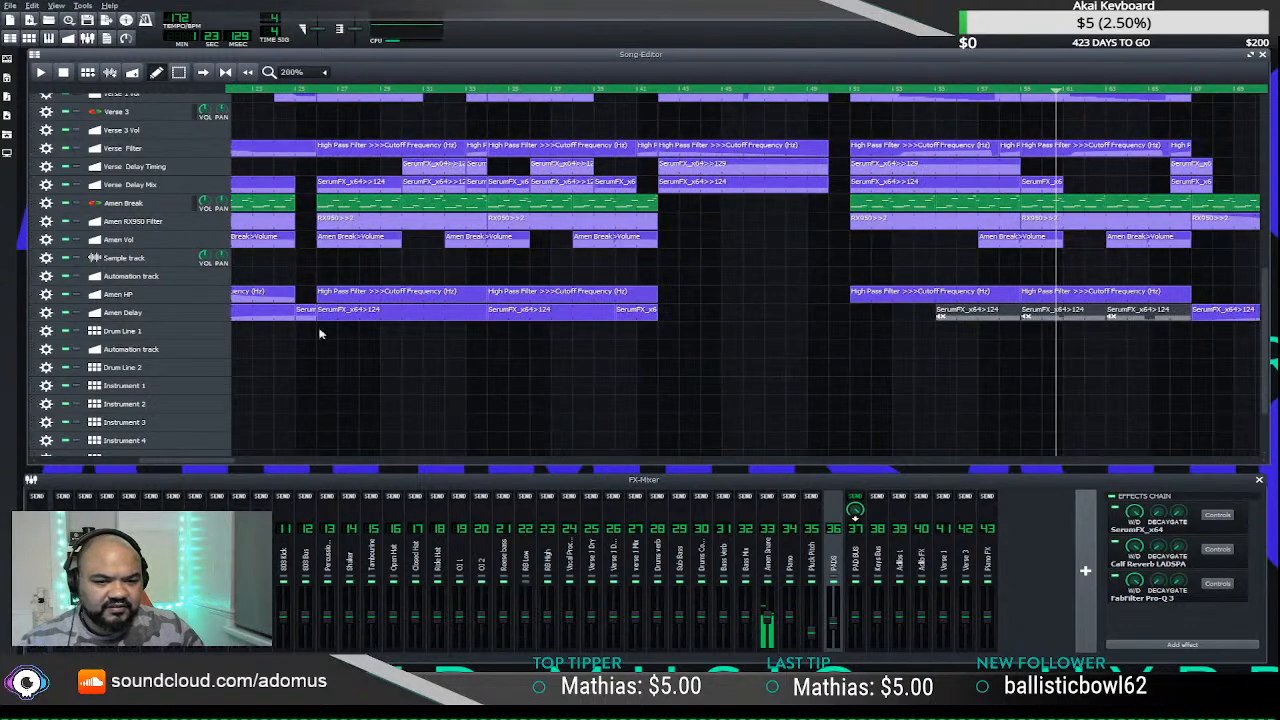
drag(305, 310, 852, 312)
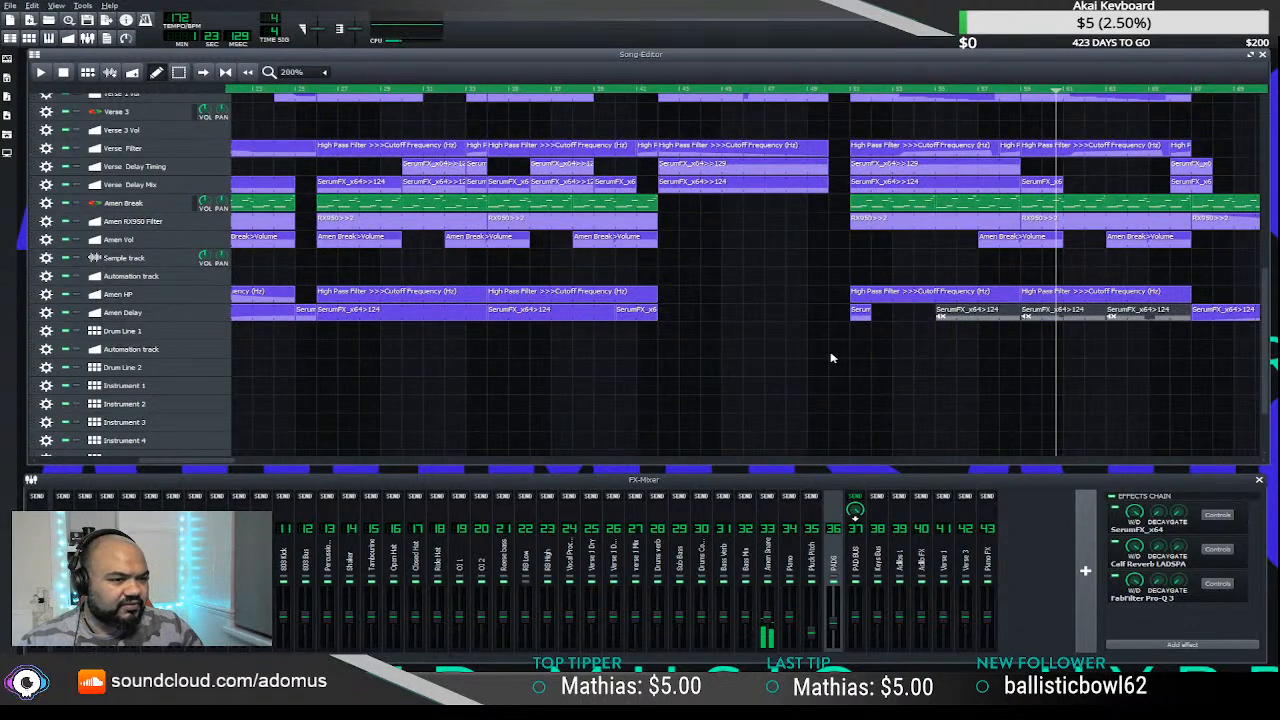
click(372, 460)
drag(378, 465, 338, 465)
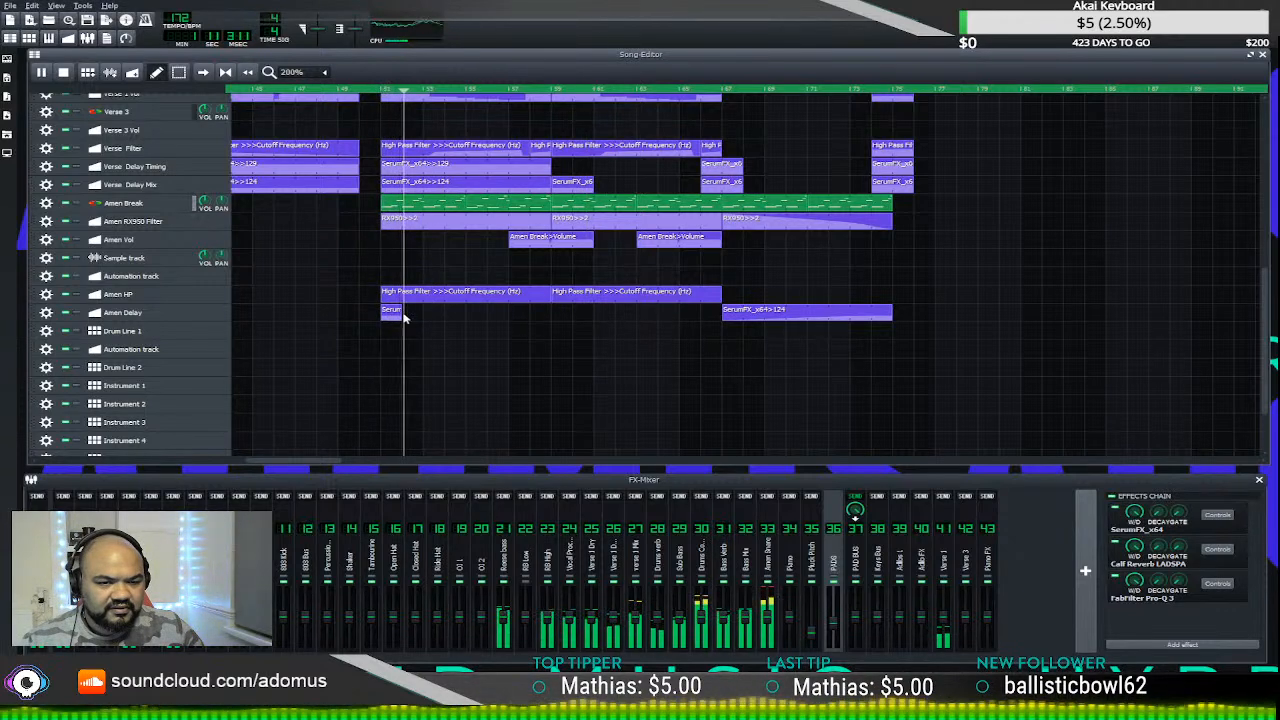
drag(400, 312, 516, 312)
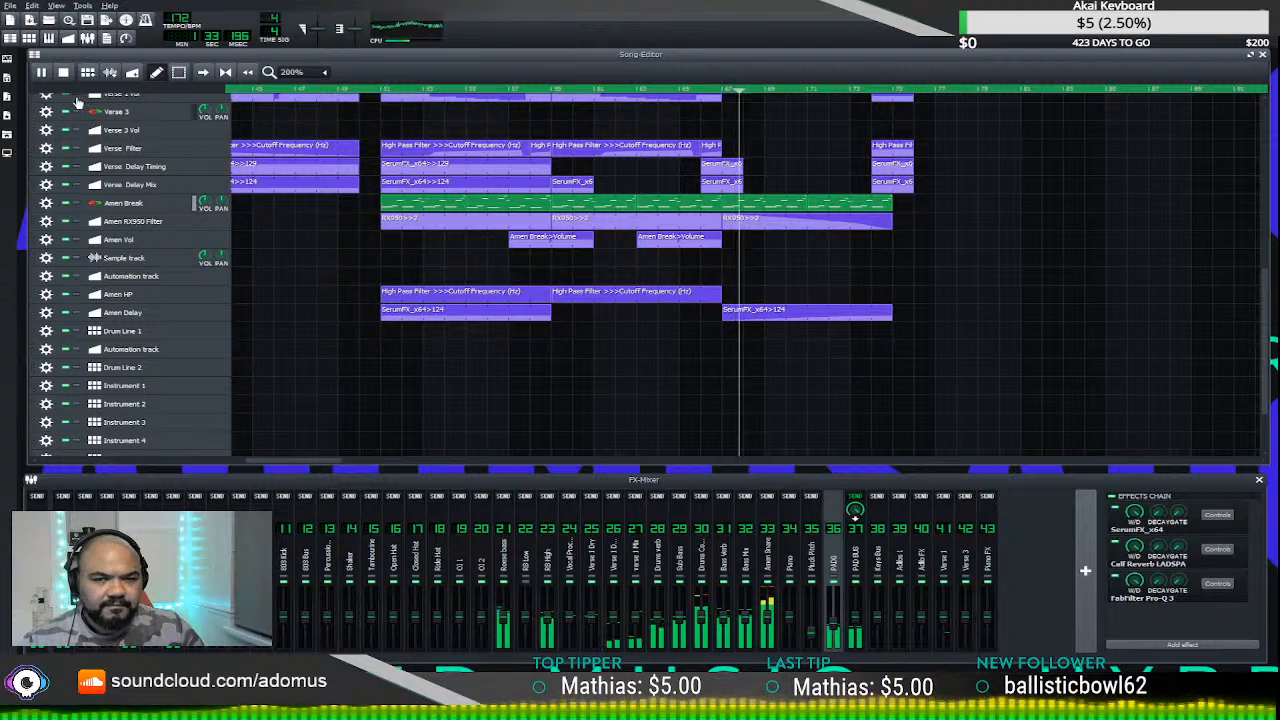
- Shorten the eight-bar Amen Delay clip to three bars and move it from bar 51 to bar 57
click(43, 73)
scroll(694, 362, down, 2)
scroll(694, 362, down, 2)
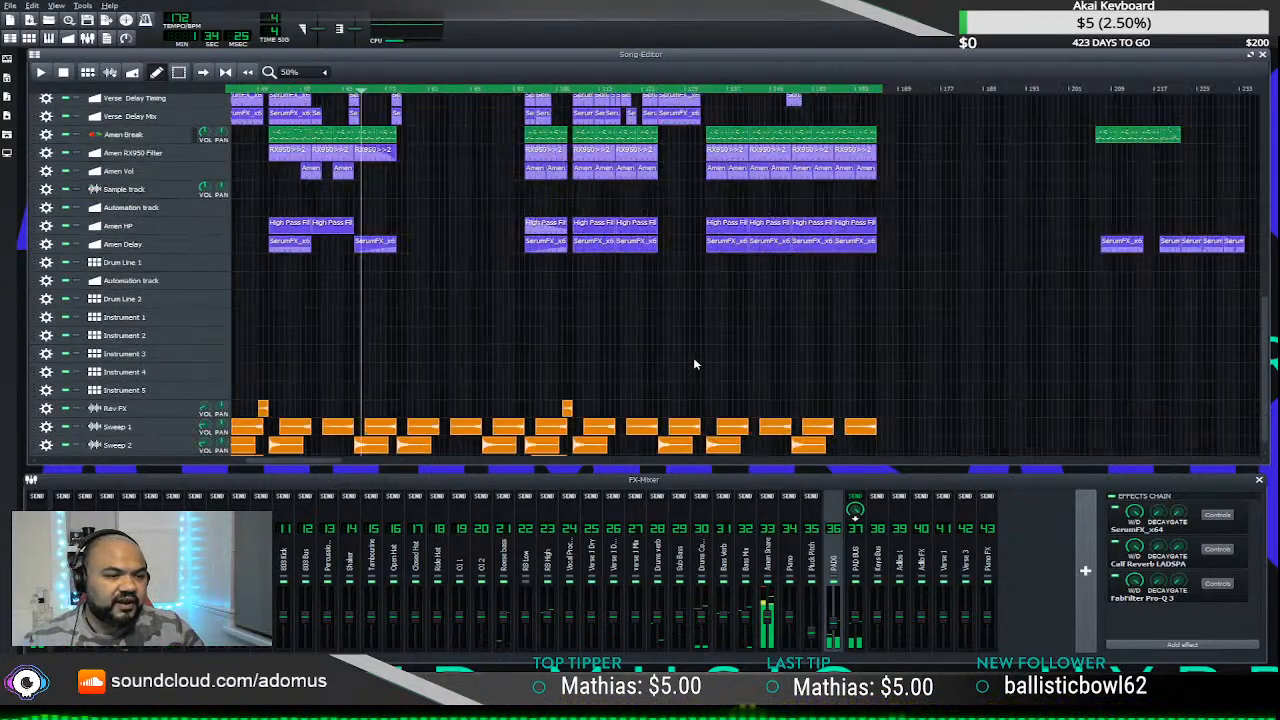
scroll(693, 362, up, 1)
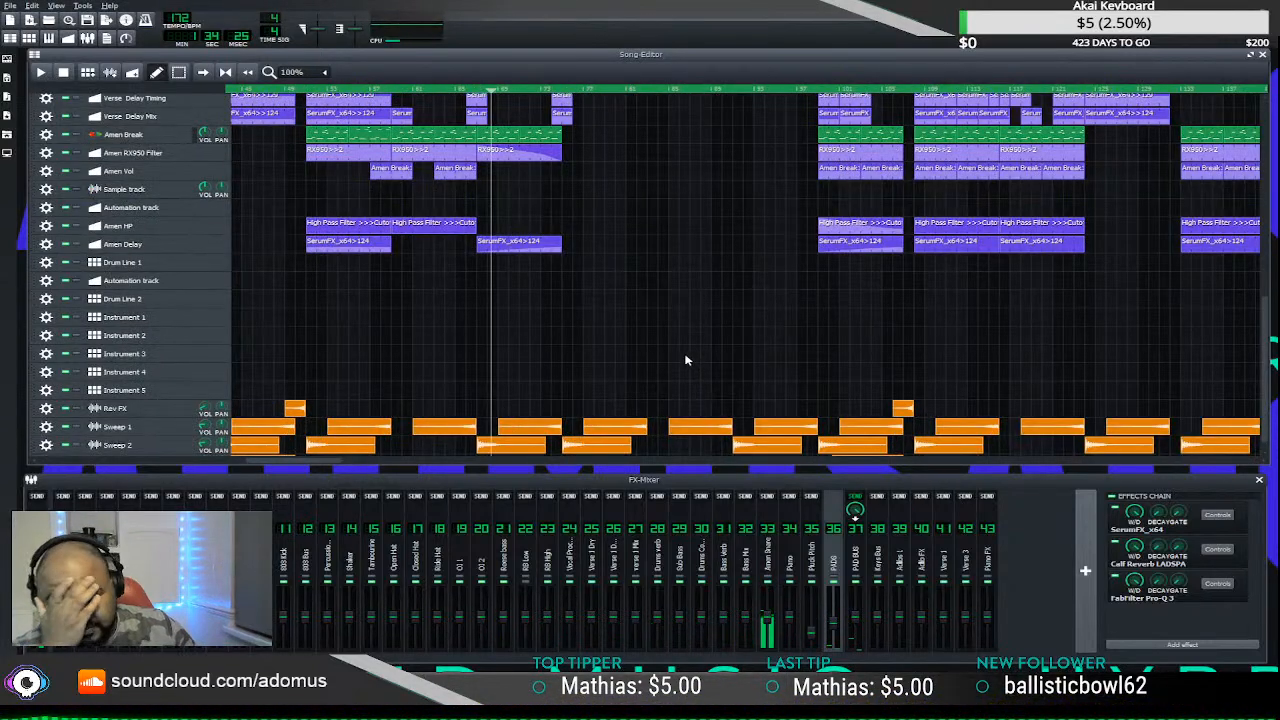
click(306, 90)
scroll(400, 310, up, 1)
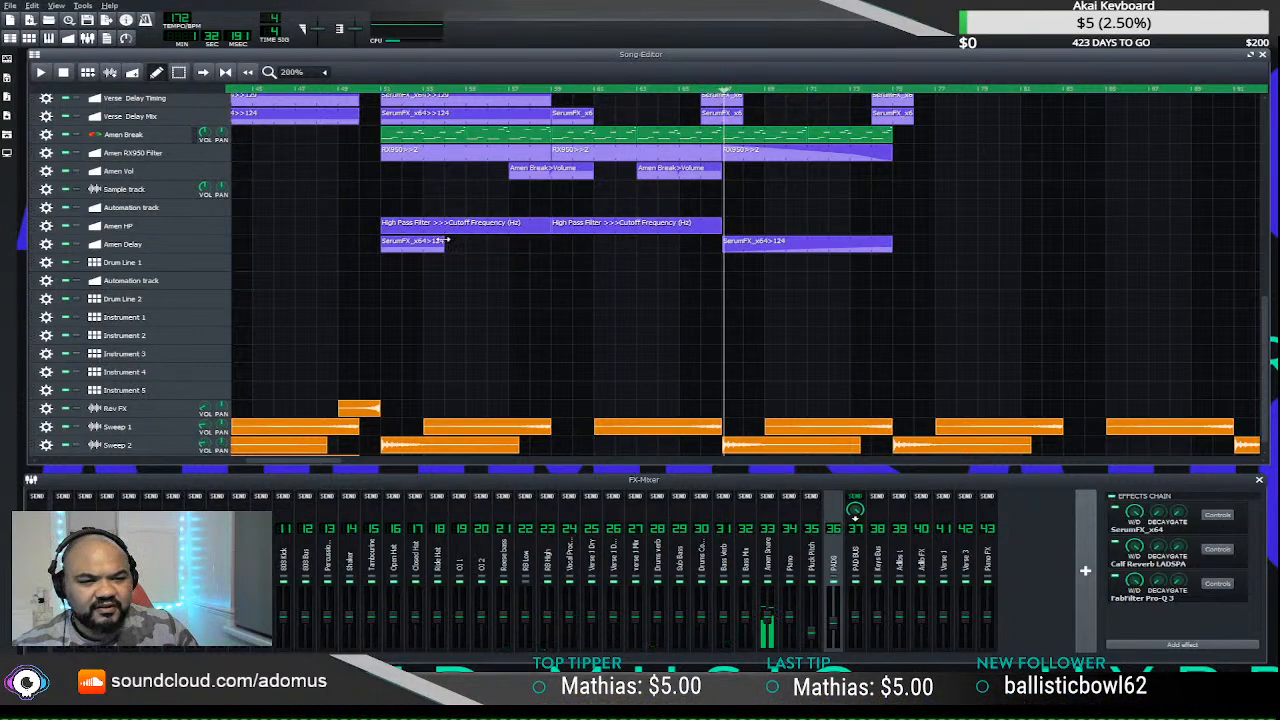
drag(421, 245, 530, 253)
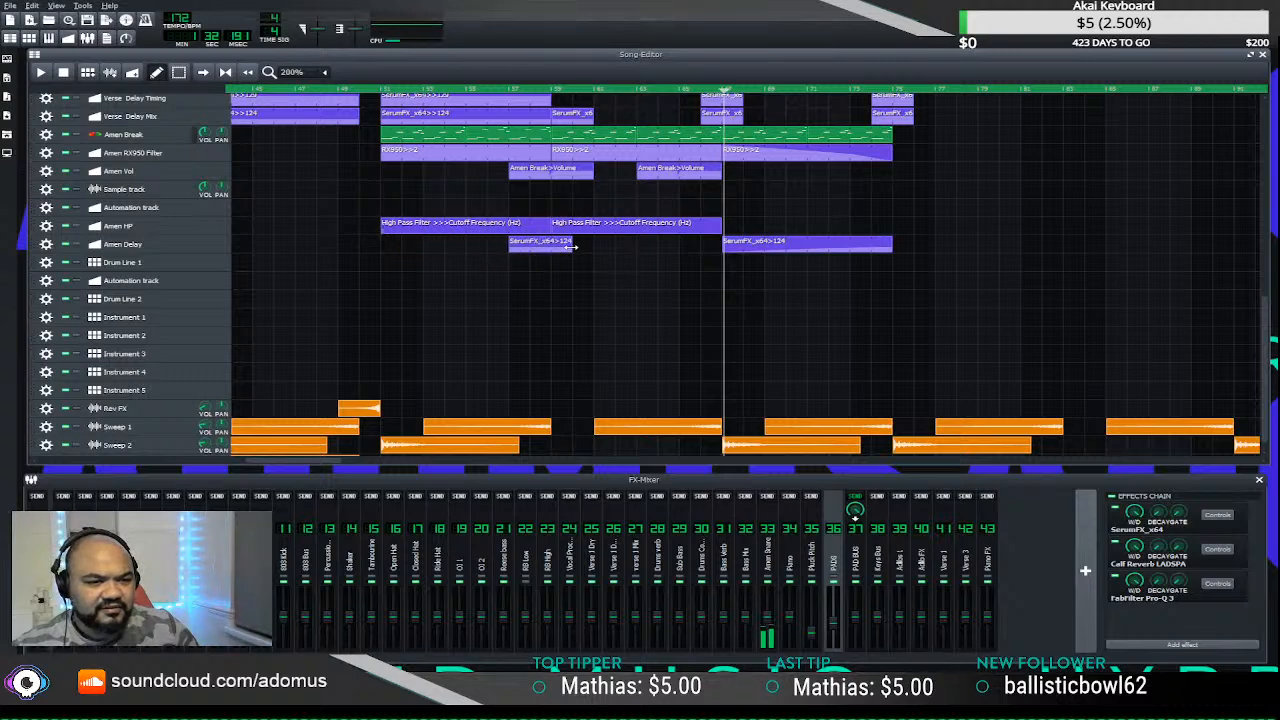
- Open the automation of the Amen Delay clip at bar 57 and set its quantization to 1/16
double_click(540, 243)
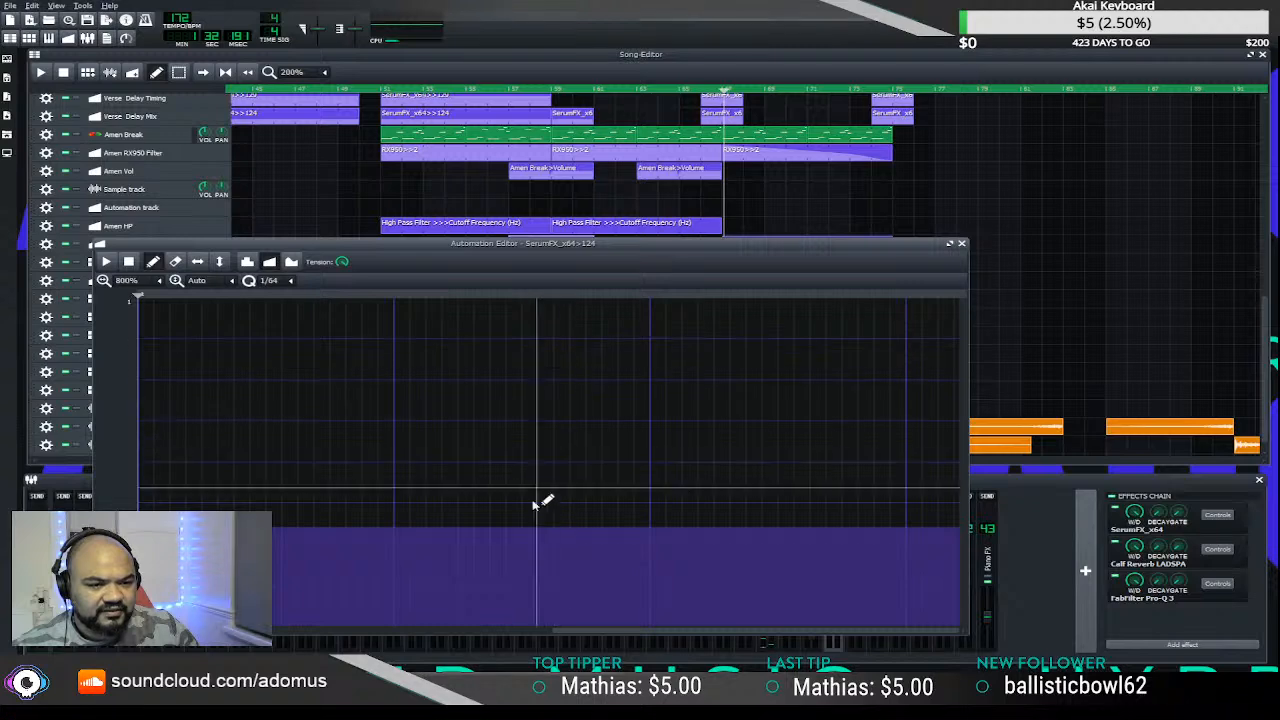
ctrl+scroll(543, 503, down, 2)
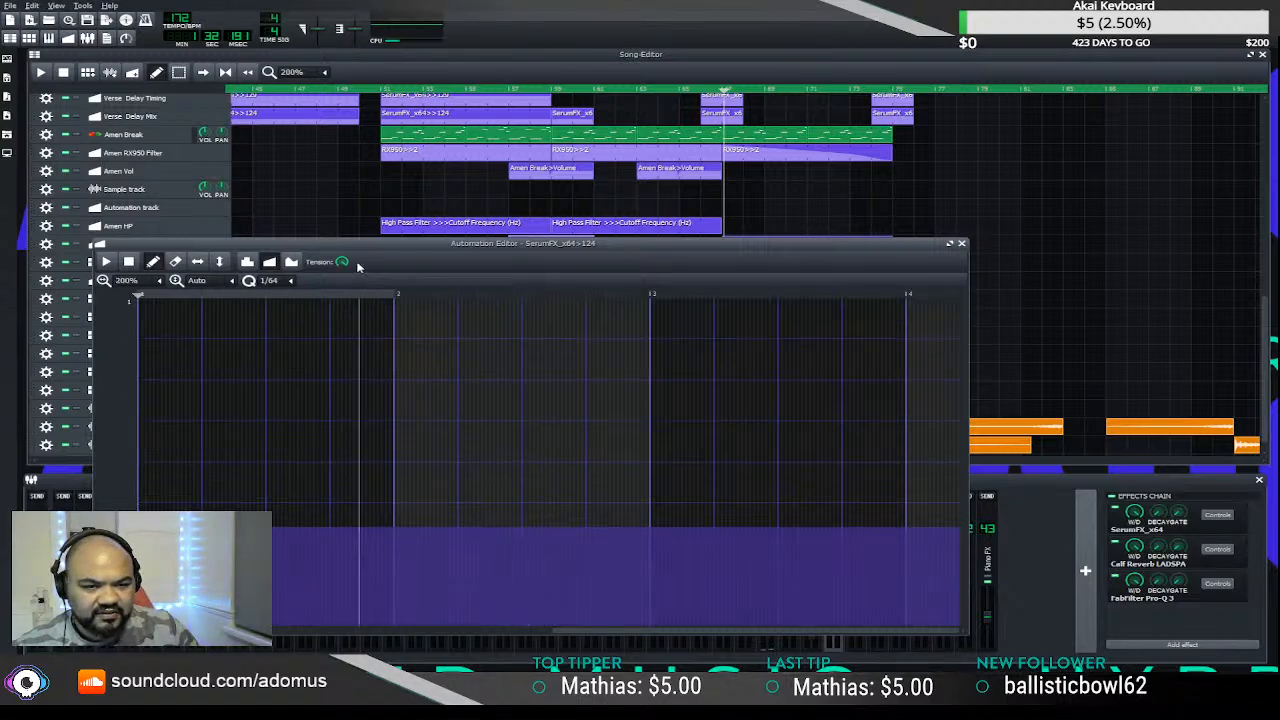
drag(300, 281, 395, 198)
scroll(373, 199, up, 1)
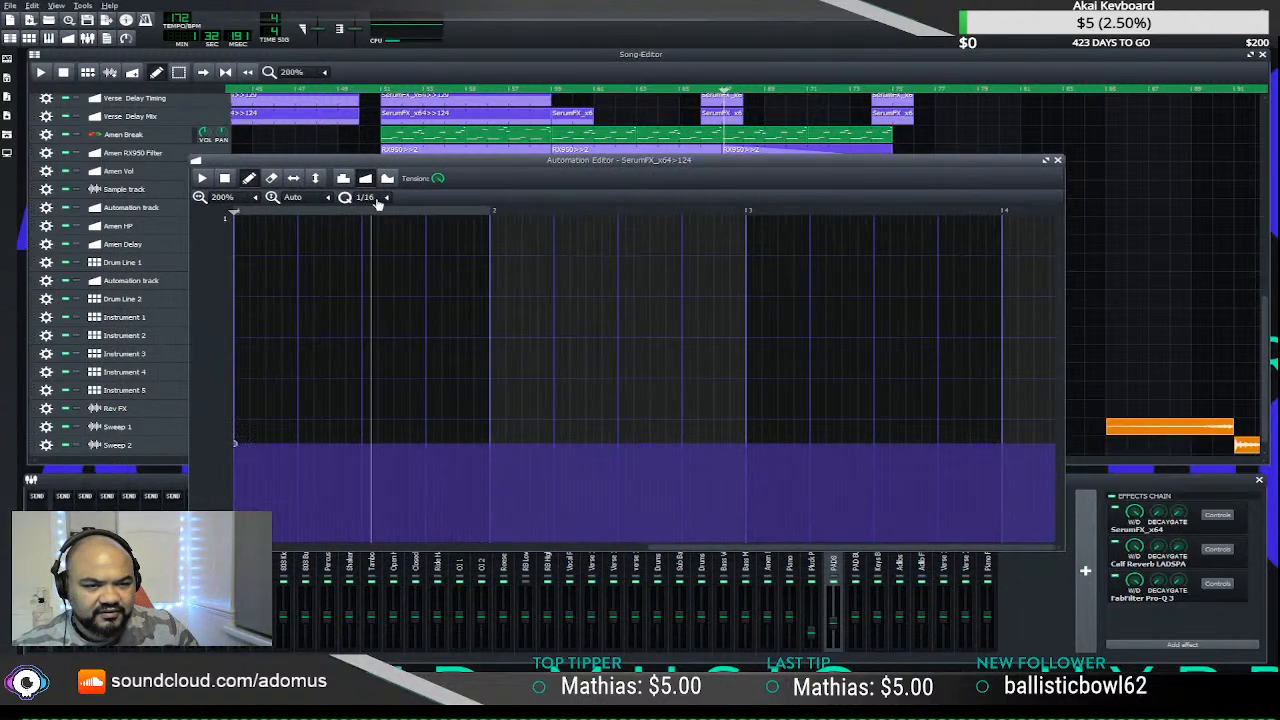
drag(628, 168, 553, 165)
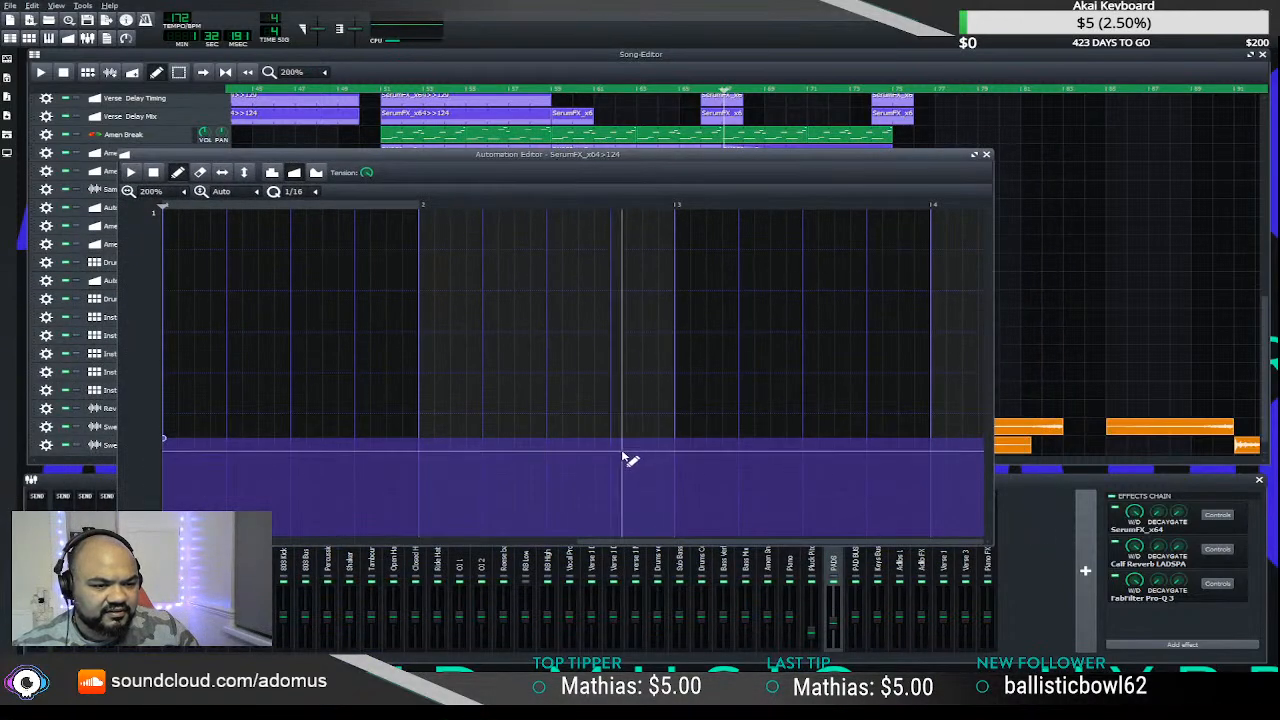
- Use discrete progression and draw a stepped dip in the delay automation from beat 4 of bar 2 to beat 2 of bar 3
drag(622, 457, 611, 443)
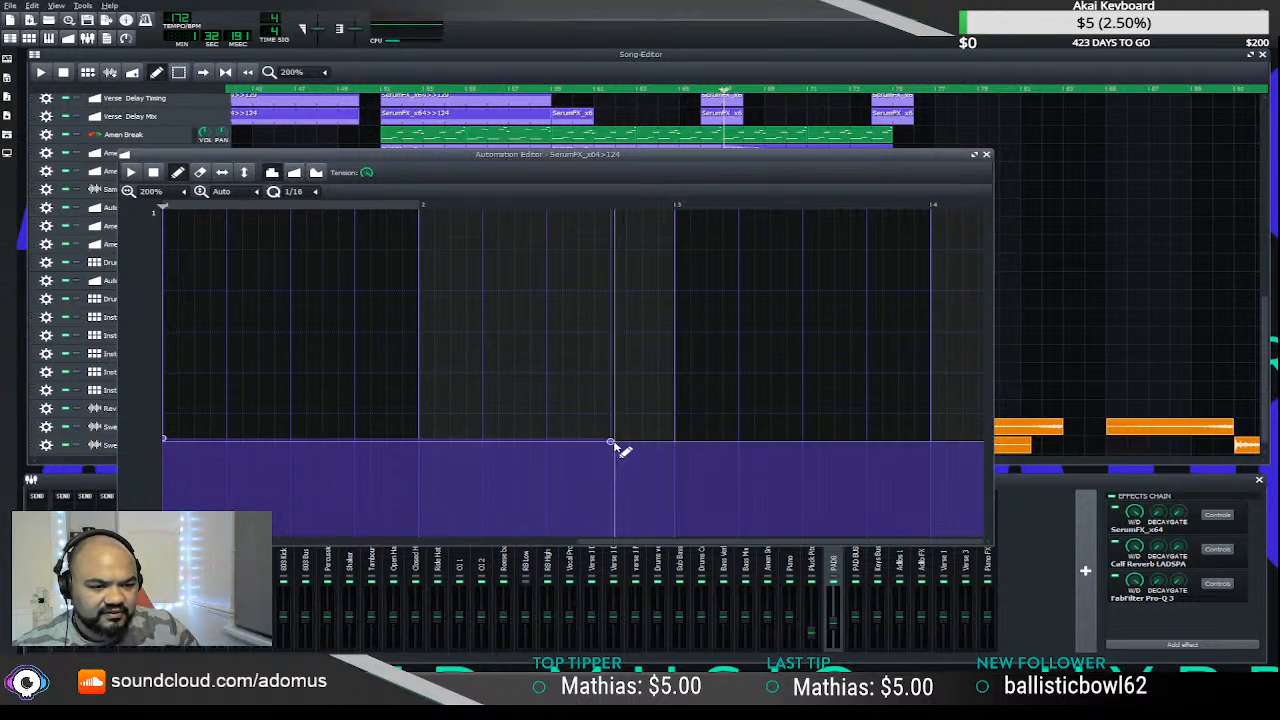
click(612, 442)
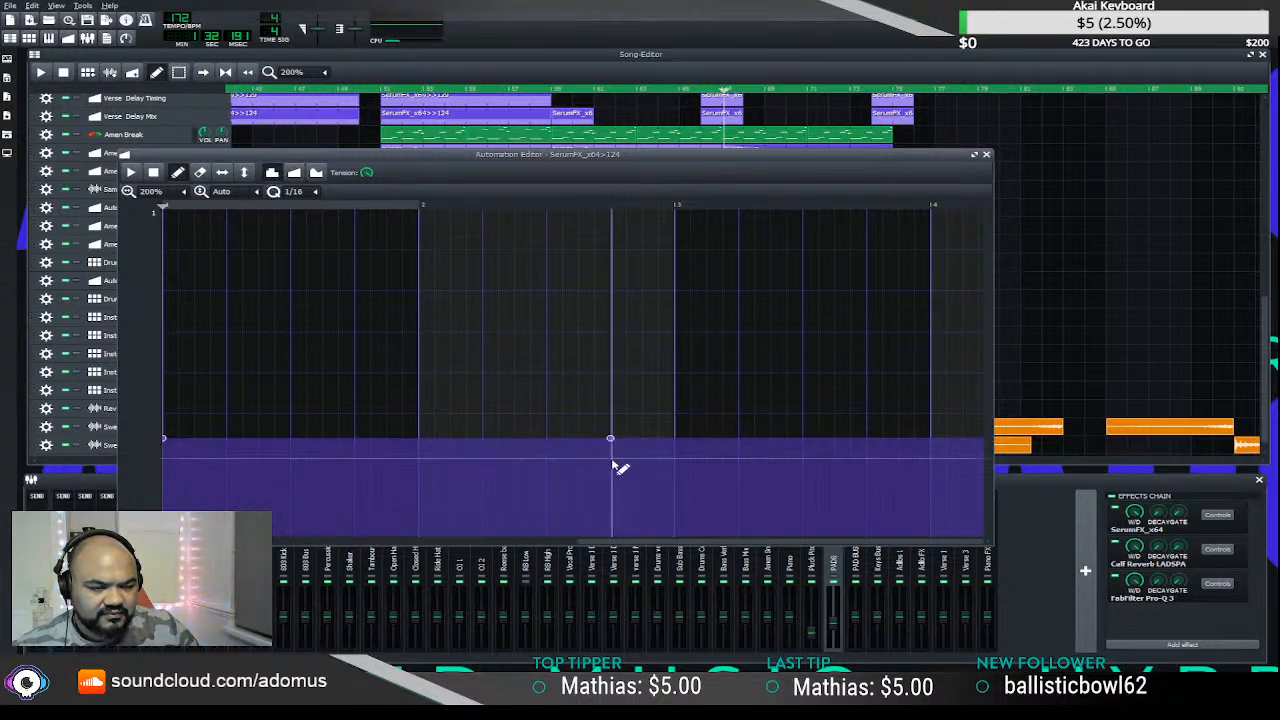
drag(614, 462, 613, 488)
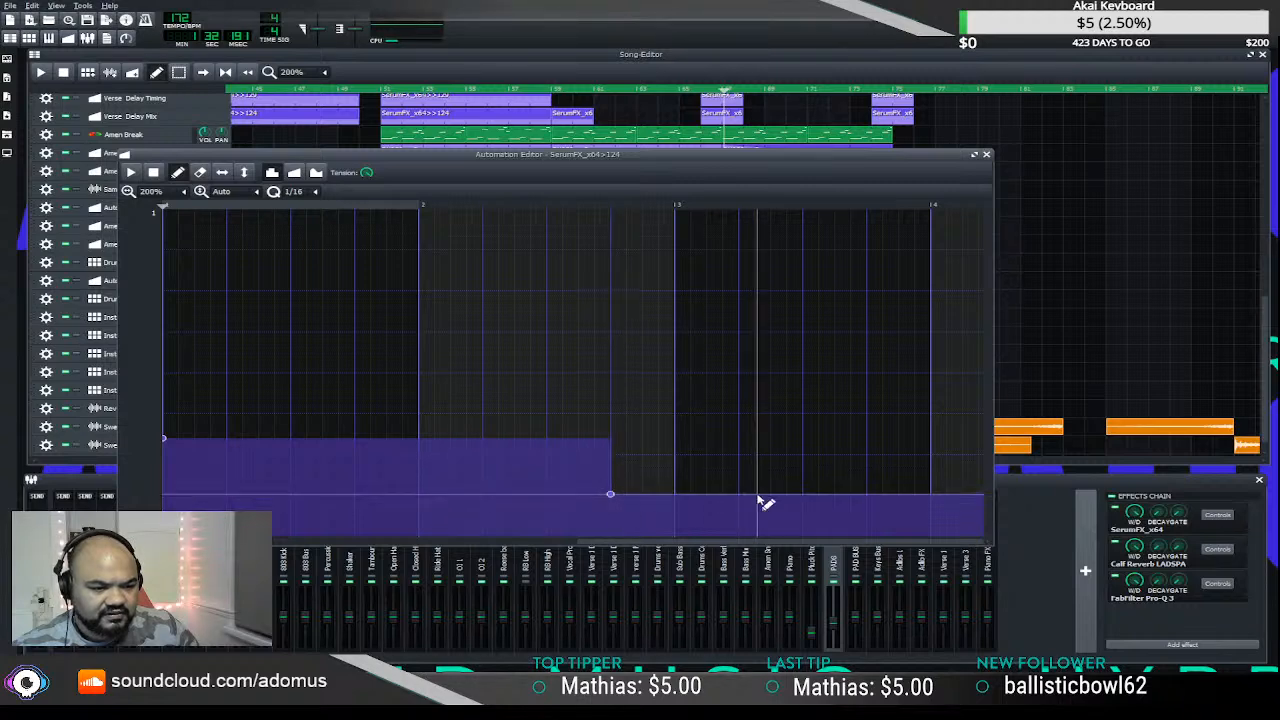
click(737, 441)
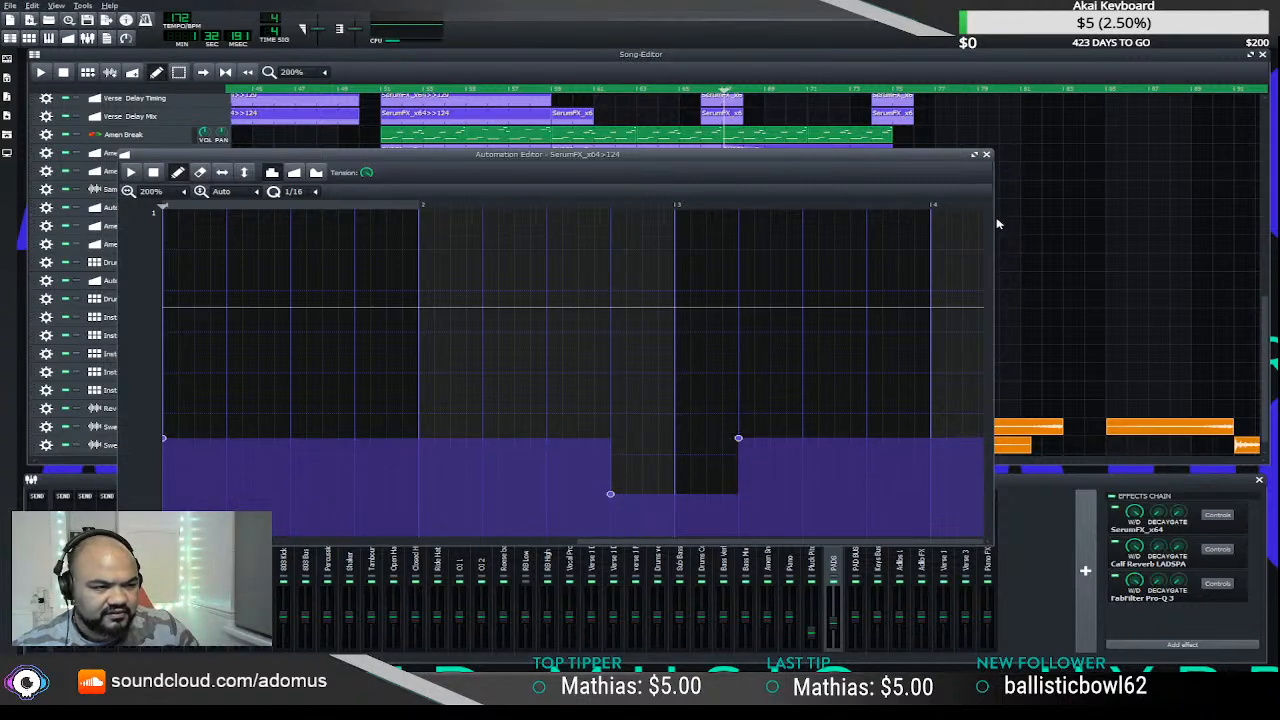
click(987, 156)
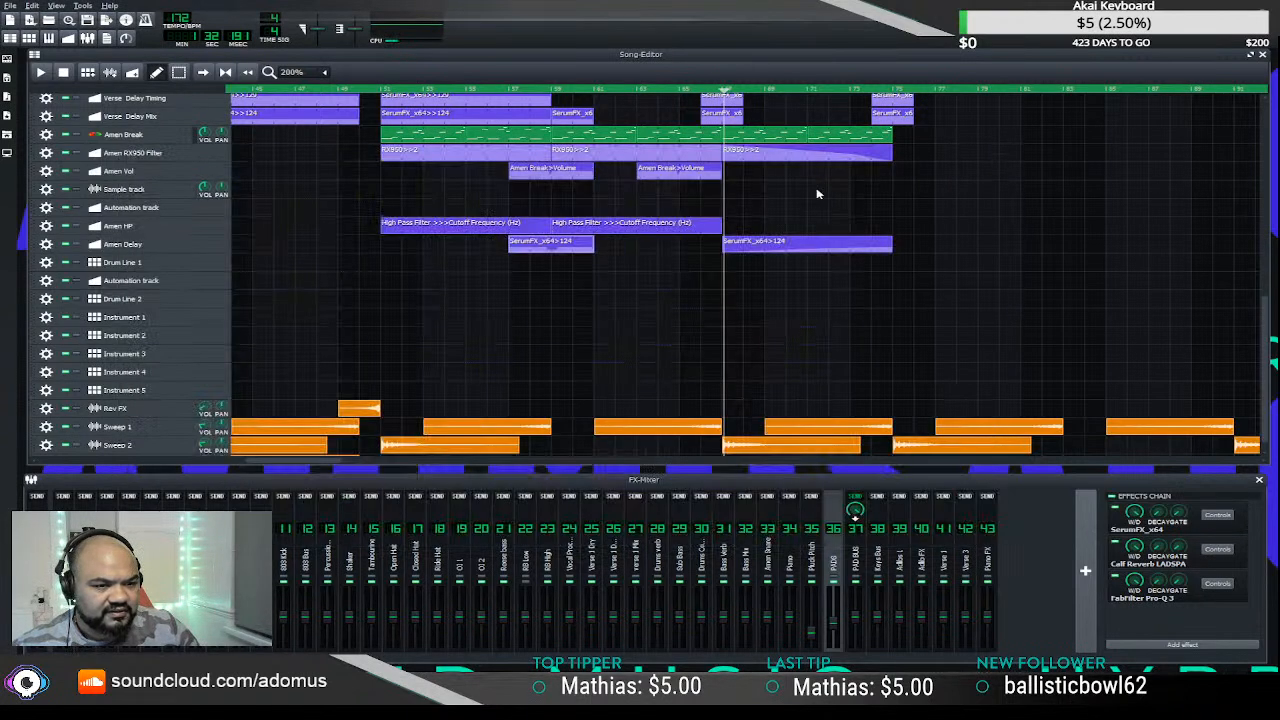
- Audition the edited Amen Delay clip, copy it to bar 63 and place a one-bar Amen Delay clip at bar 51
click(531, 93)
key(space)
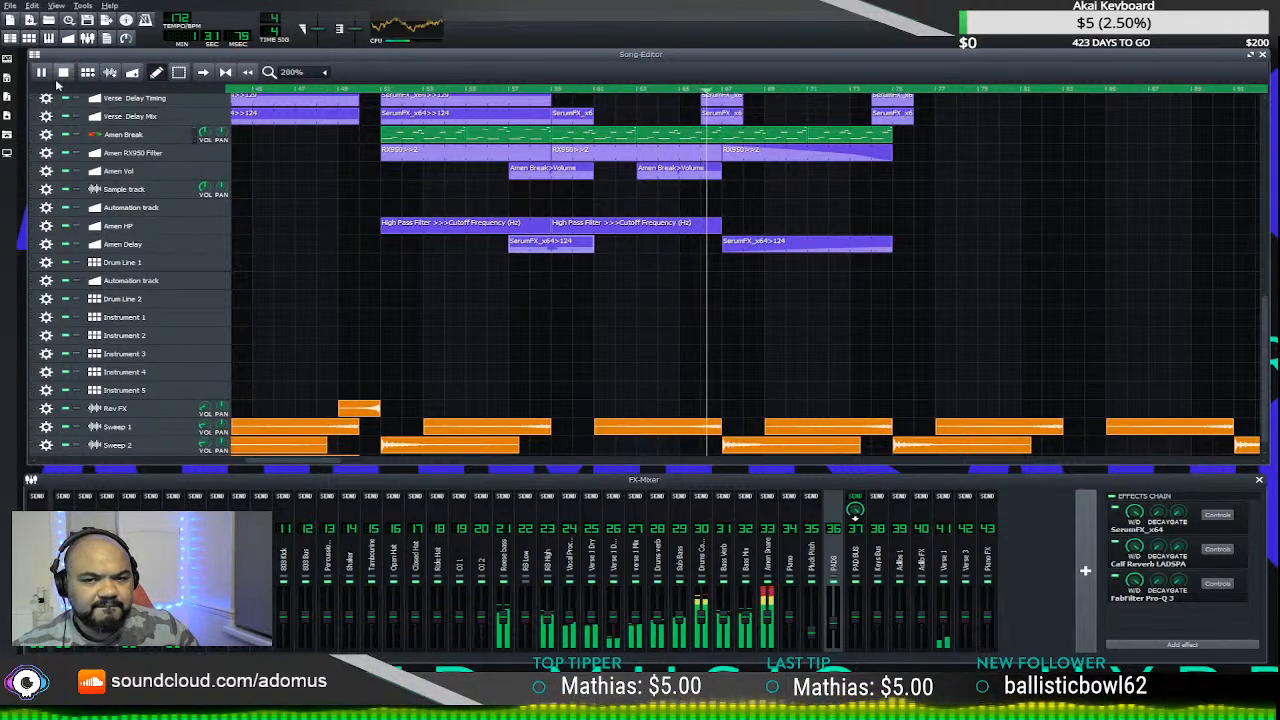
drag(592, 246, 661, 251)
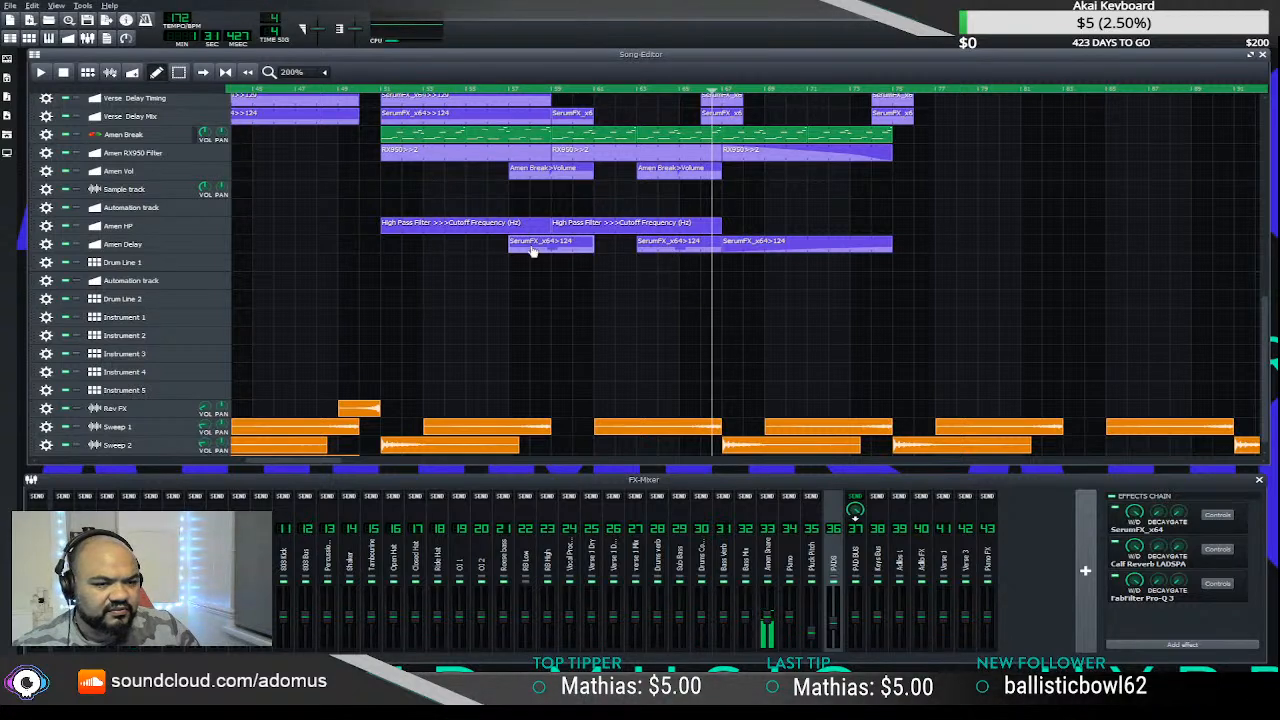
drag(368, 259, 443, 252)
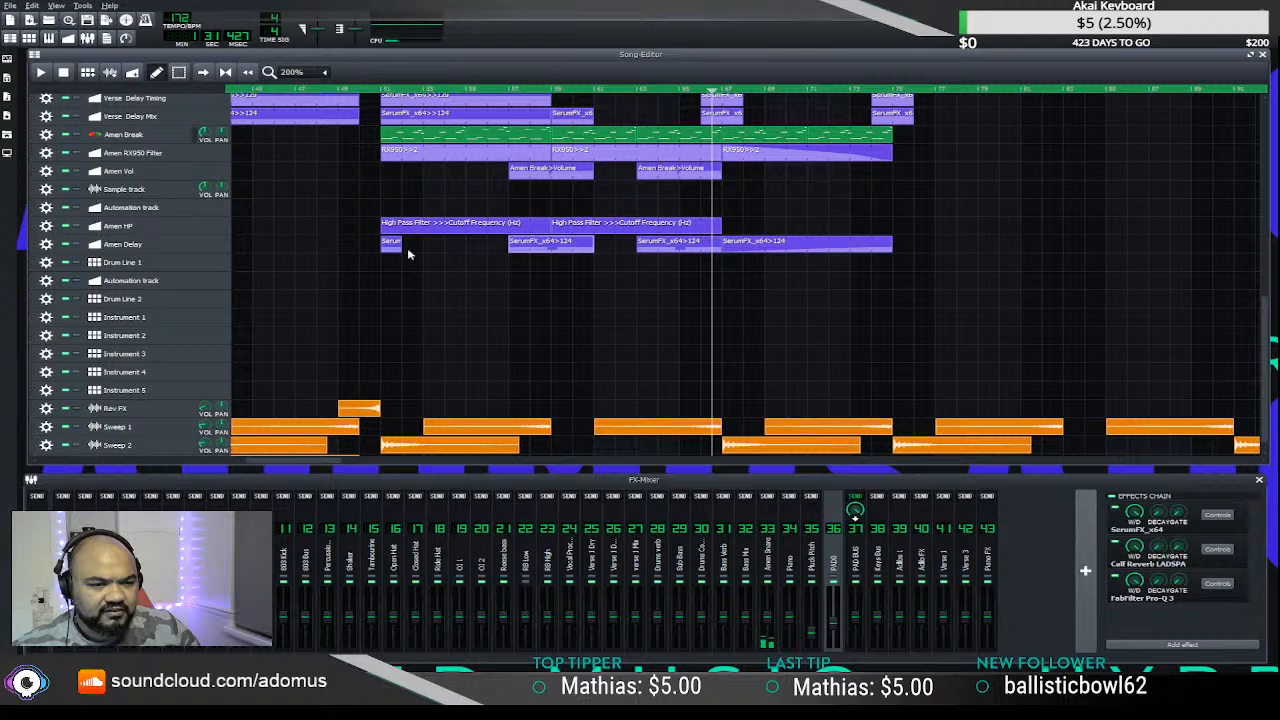
- Play the section from bar 51 and inspect the SerumFX delay settings in the Amen effects chain
click(382, 88)
key(space)
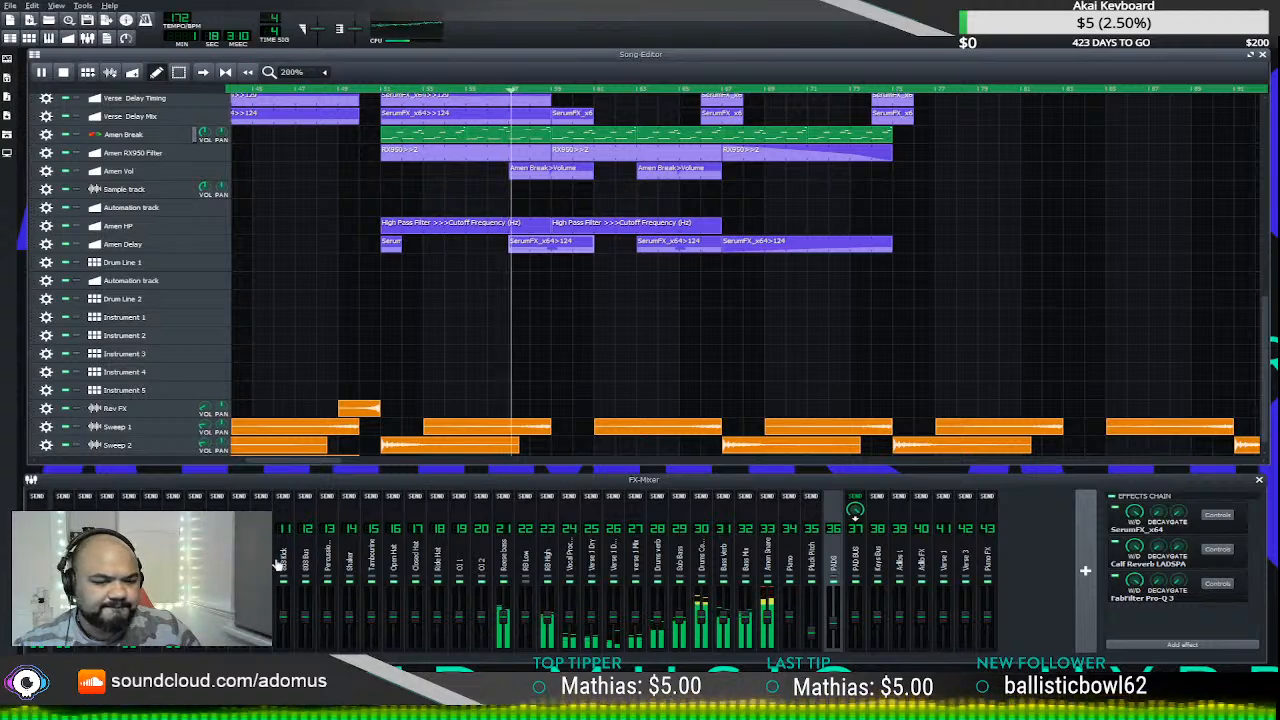
click(174, 568)
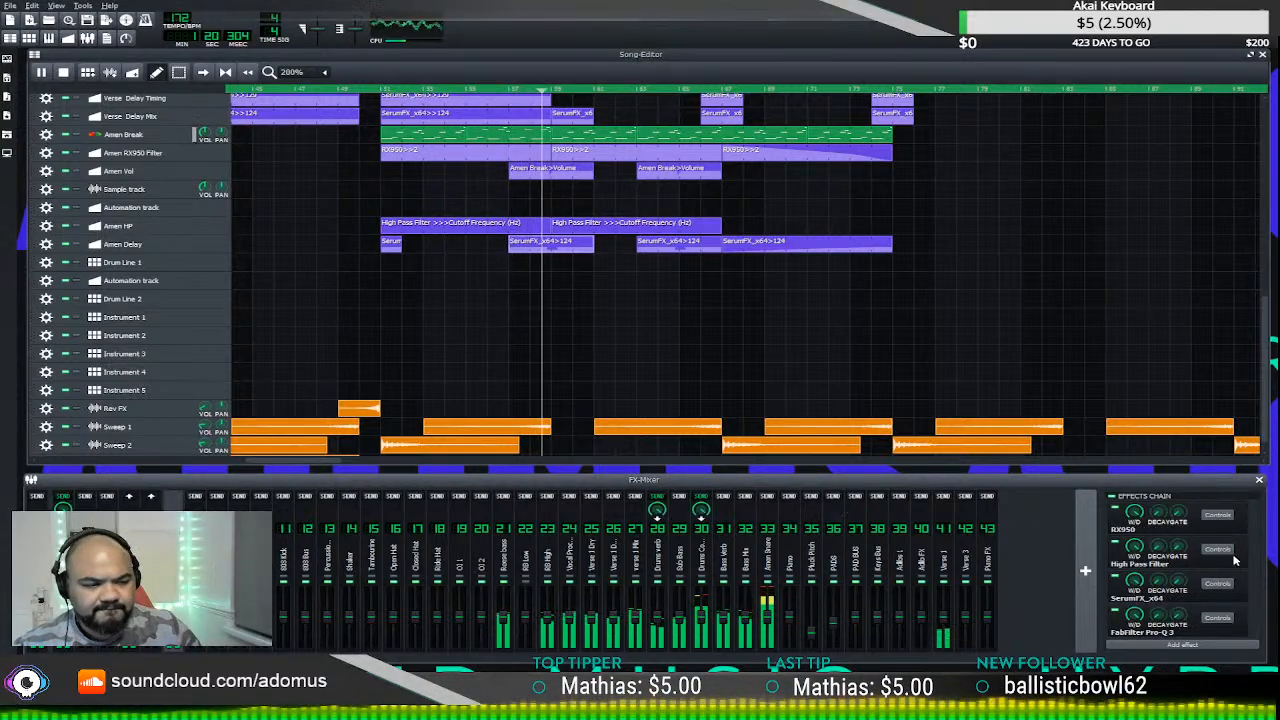
click(1217, 583)
drag(1048, 645, 563, 196)
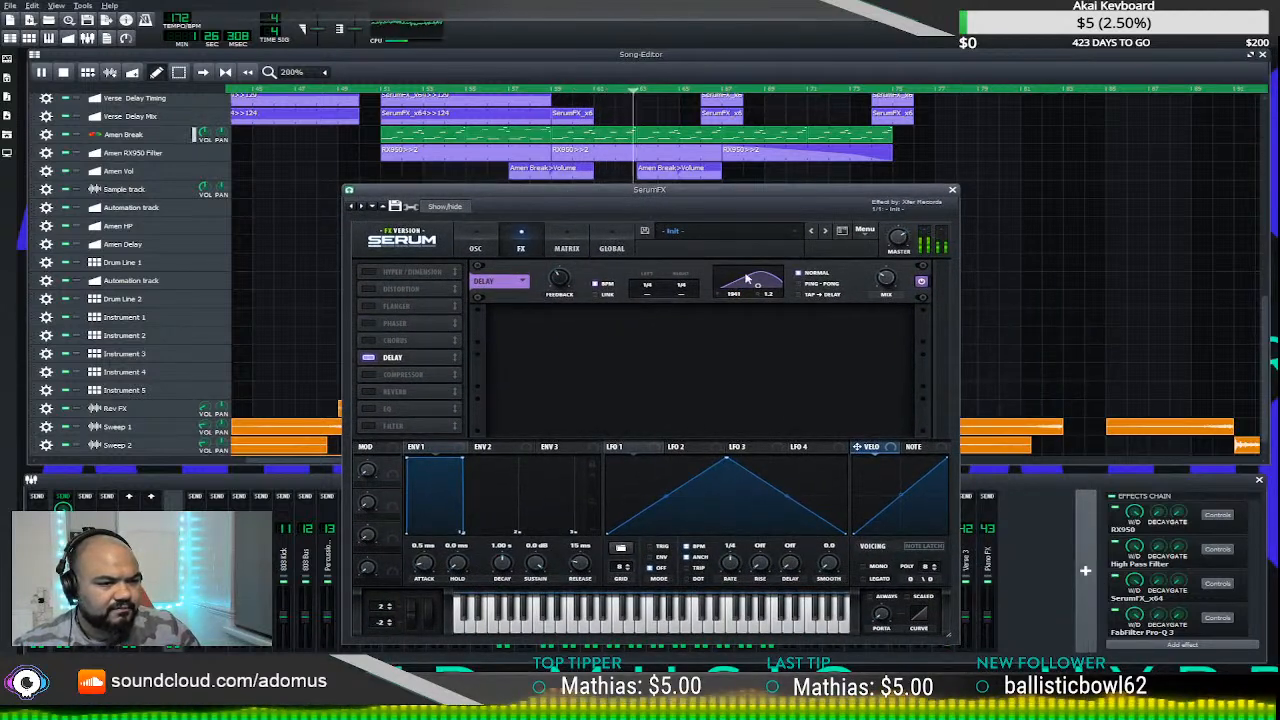
click(952, 190)
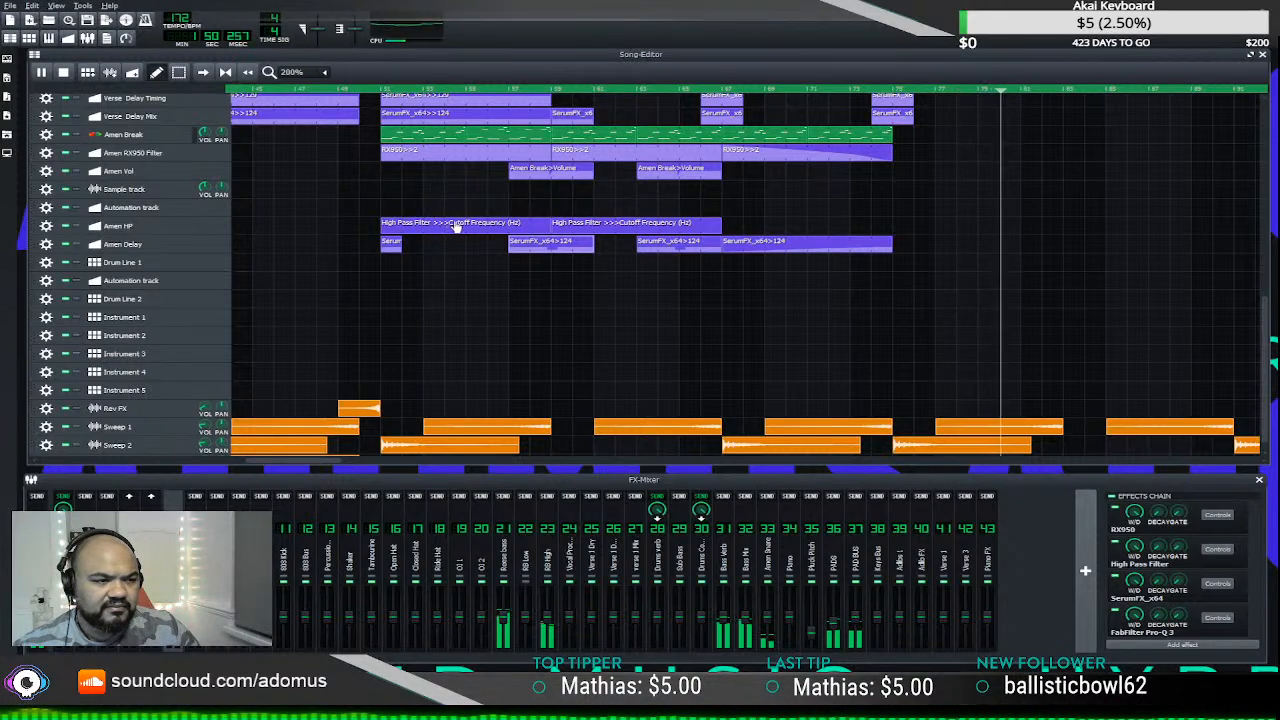
- Mute the Amen Delay clips at bars 51, 57 and 63
scroll(455, 225, down, 1)
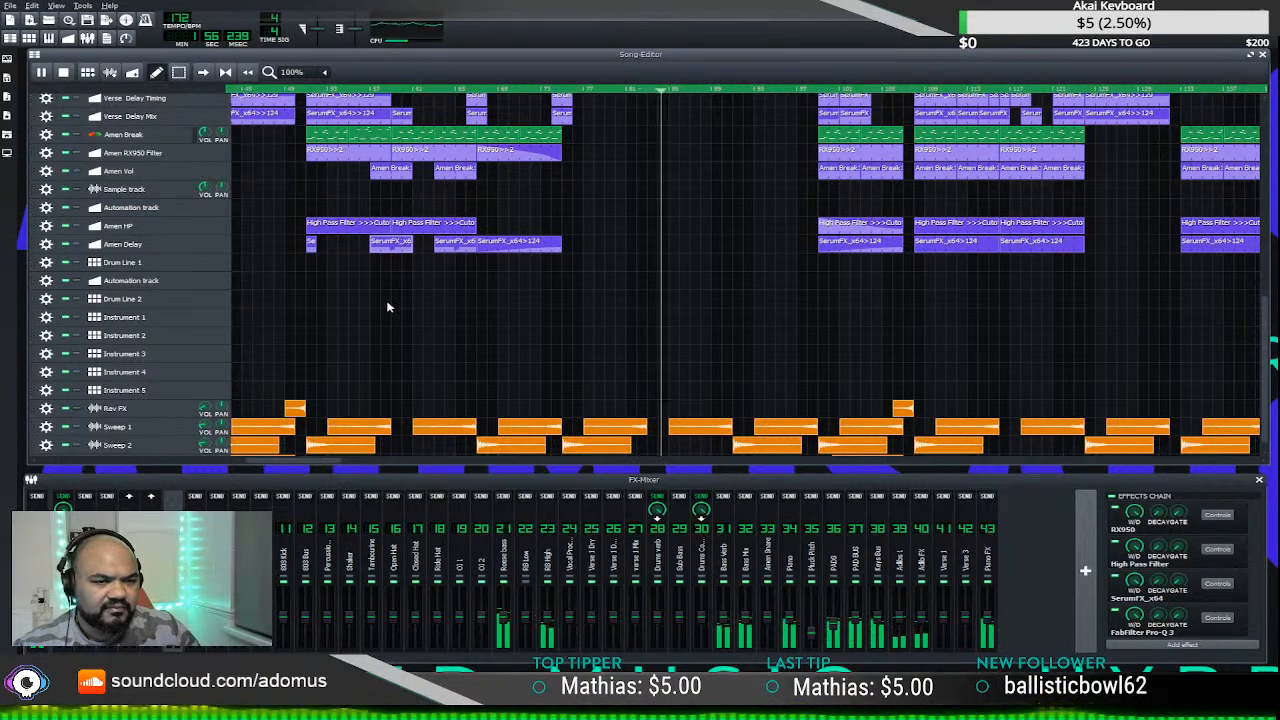
scroll(369, 292, up, 3)
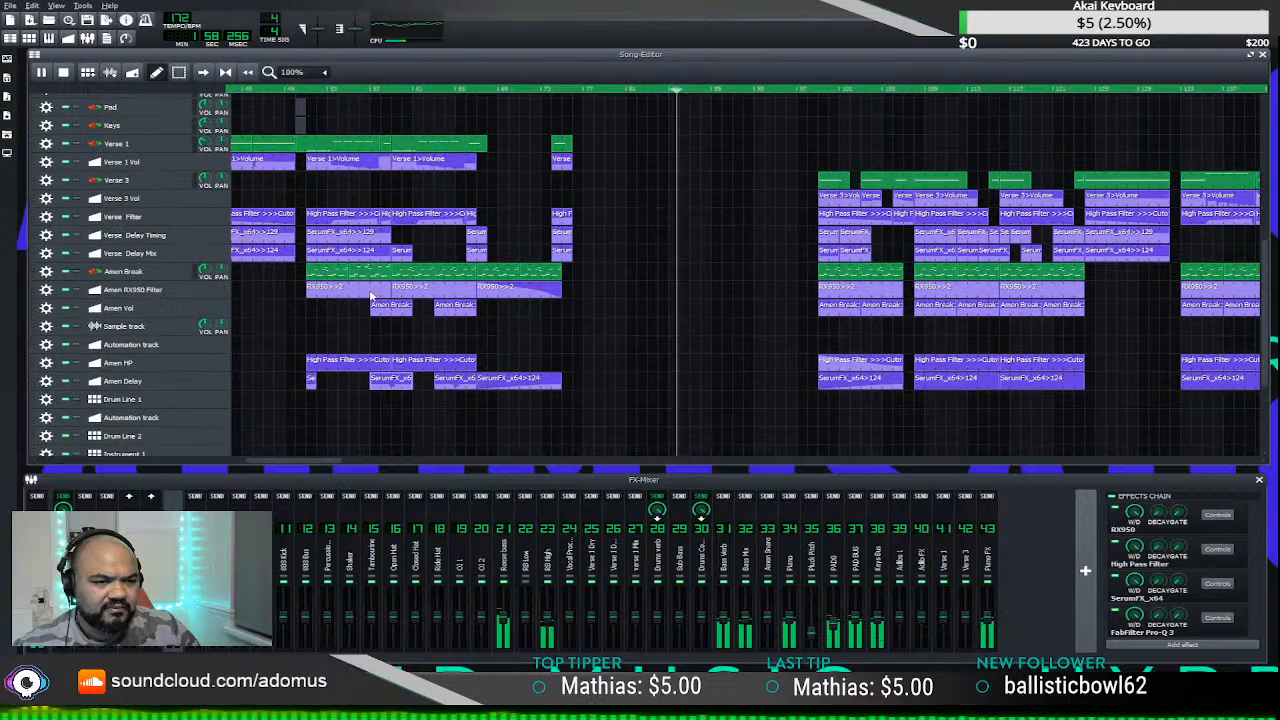
scroll(369, 296, up, 5)
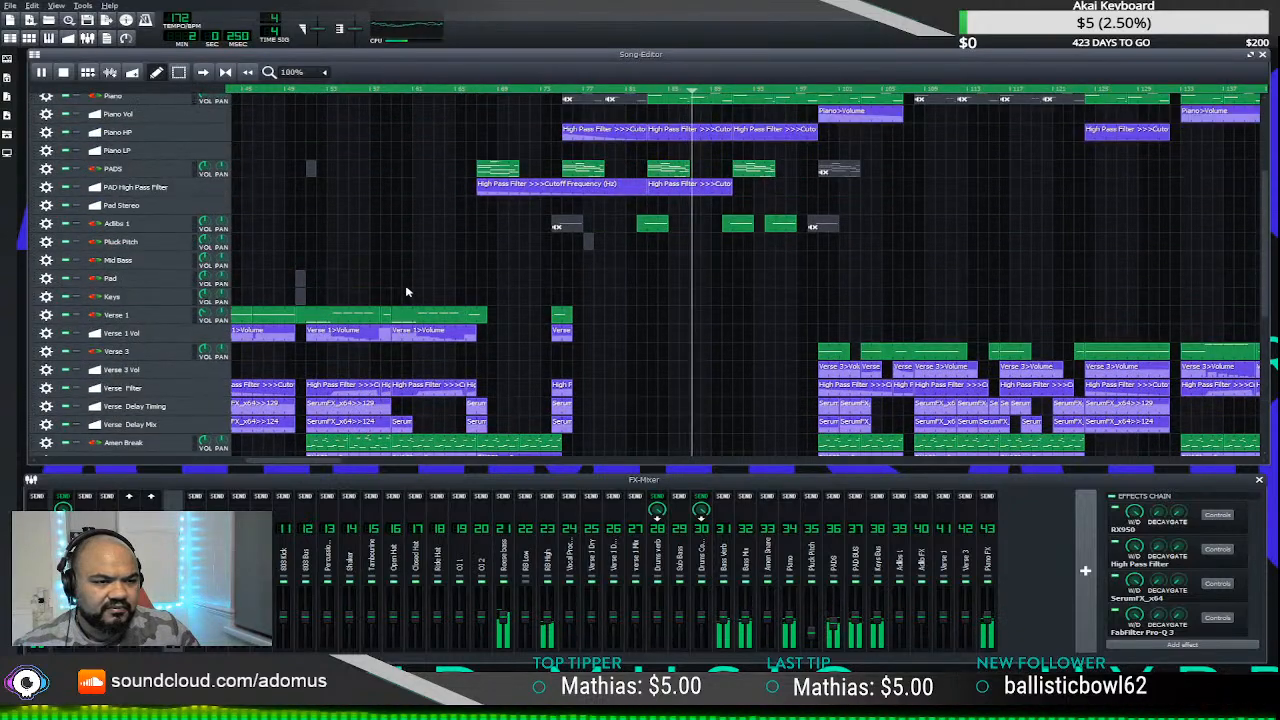
scroll(506, 280, down, 5)
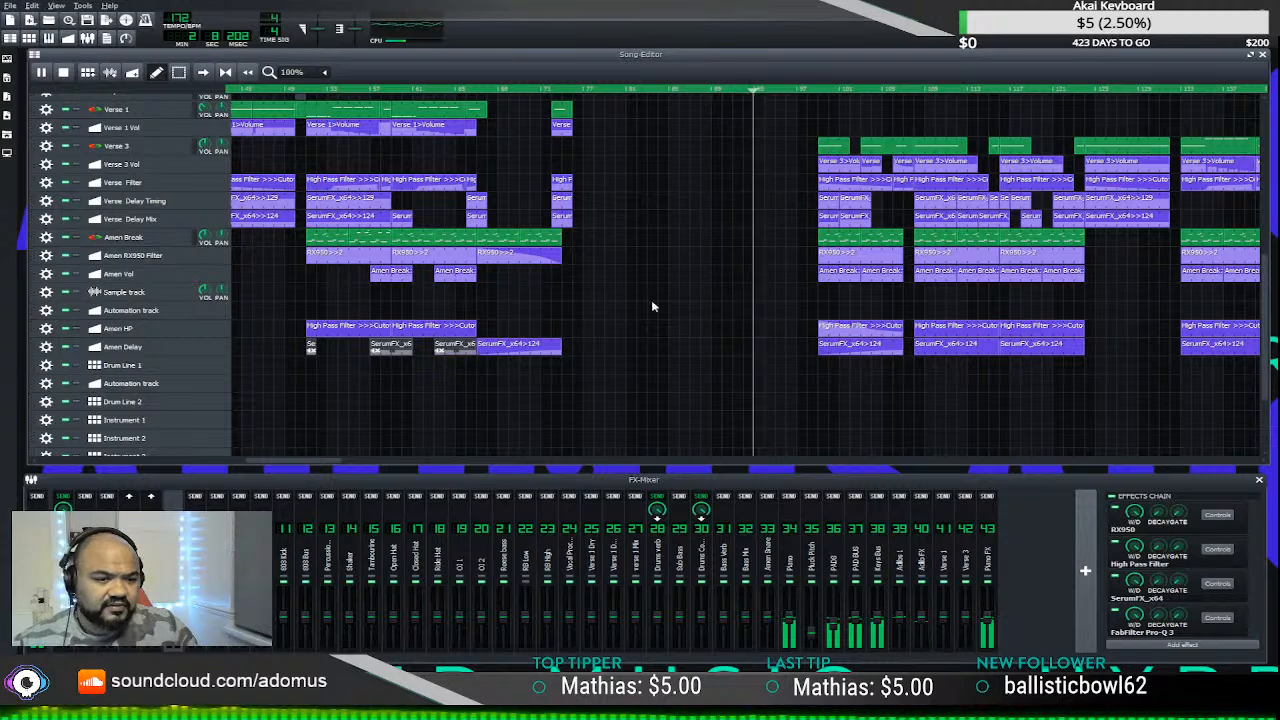
- Keep playing the song through the Verse 3 section and review its bass, piano, verse, Amen Break and sweep tracks
scroll(660, 302, up, 2)
scroll(655, 285, up, 3)
scroll(645, 275, down, 1)
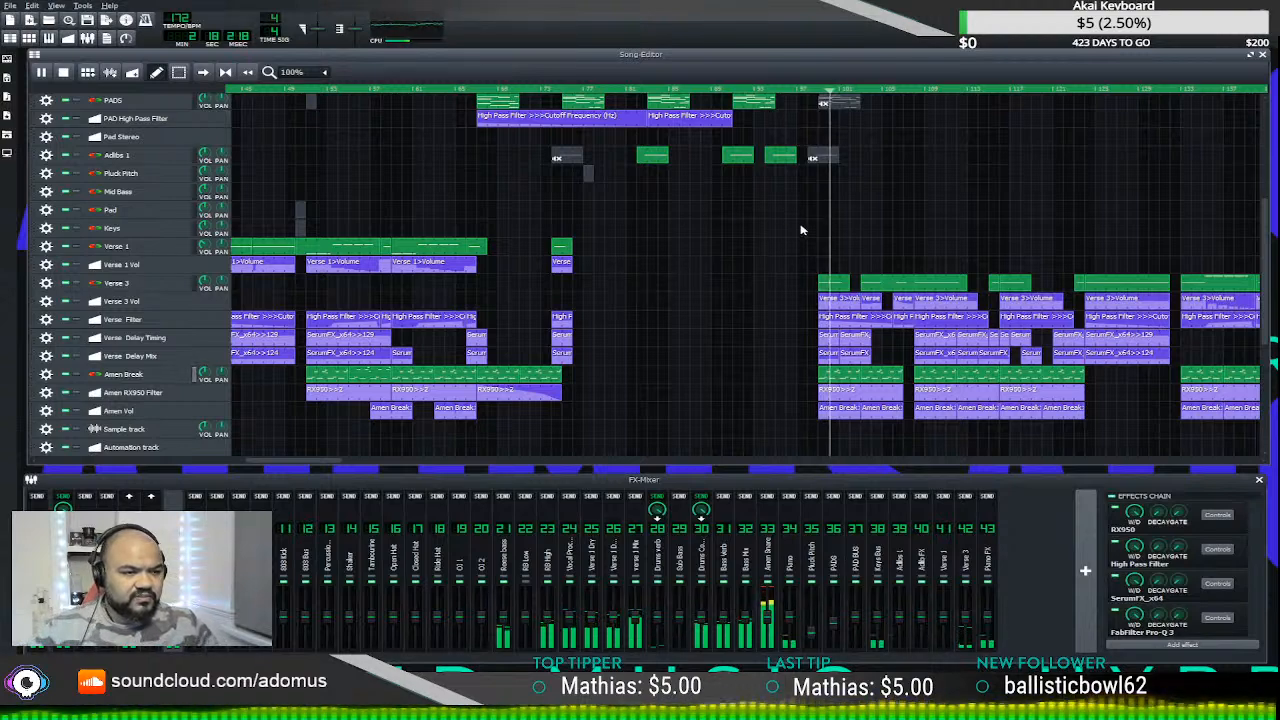
scroll(800, 230, down, 5)
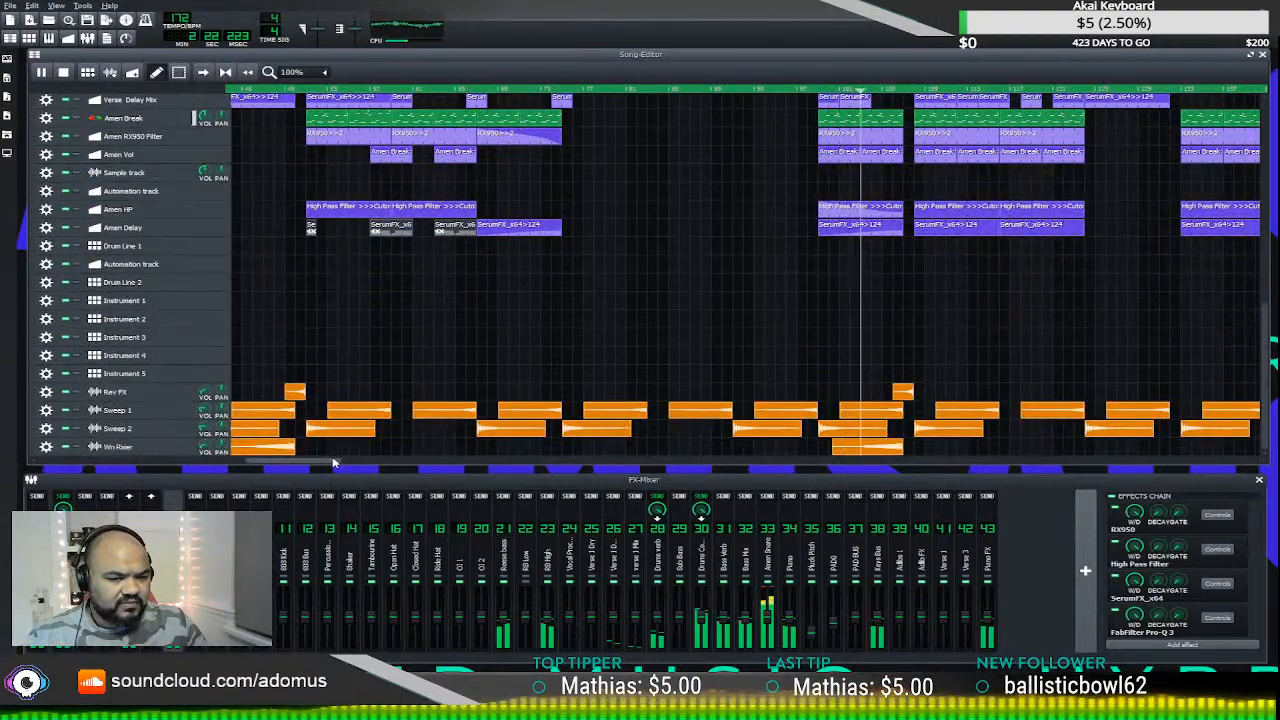
scroll(565, 378, up, 2)
scroll(565, 378, up, 6)
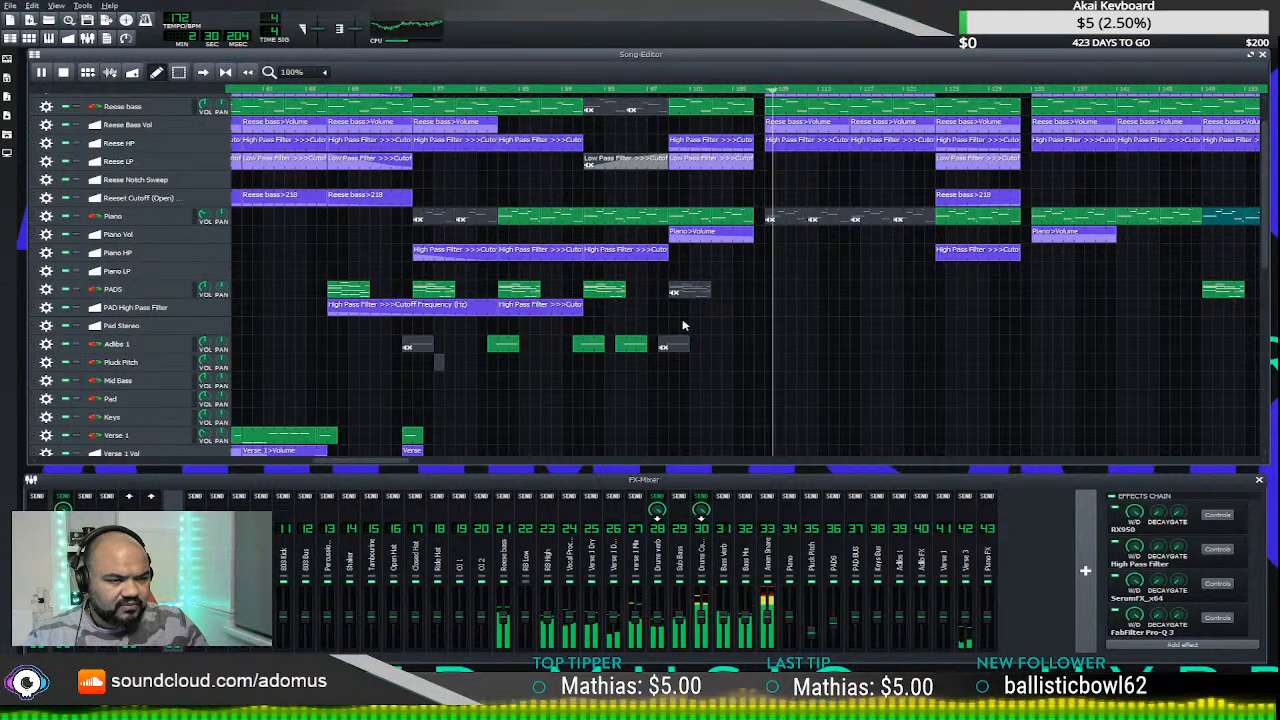
scroll(727, 320, up, 1)
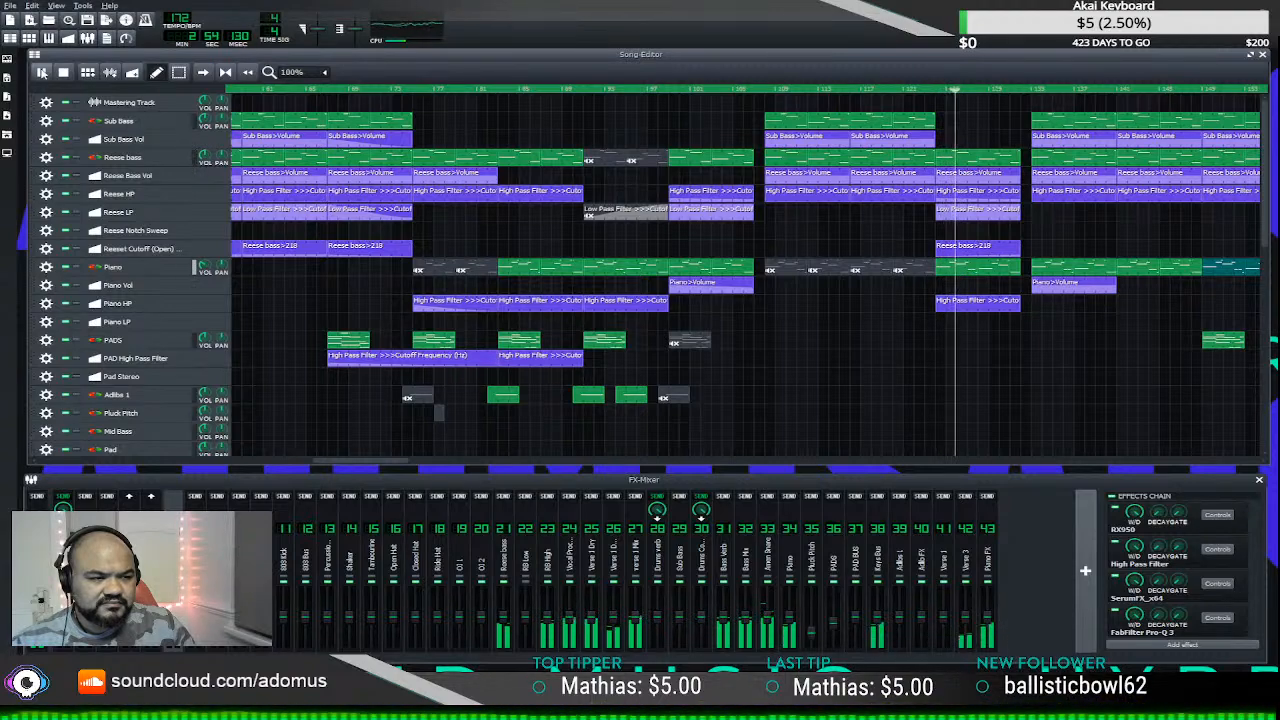
scroll(980, 235, down, 10)
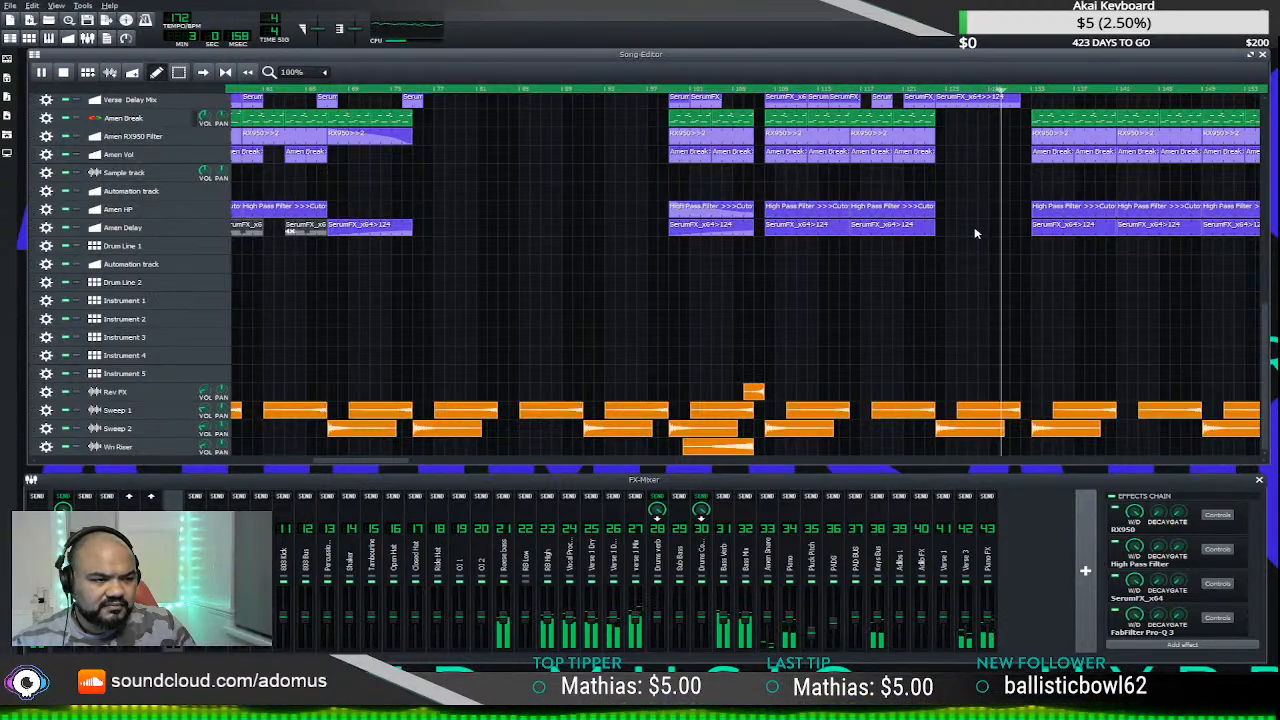
scroll(976, 233, up, 10)
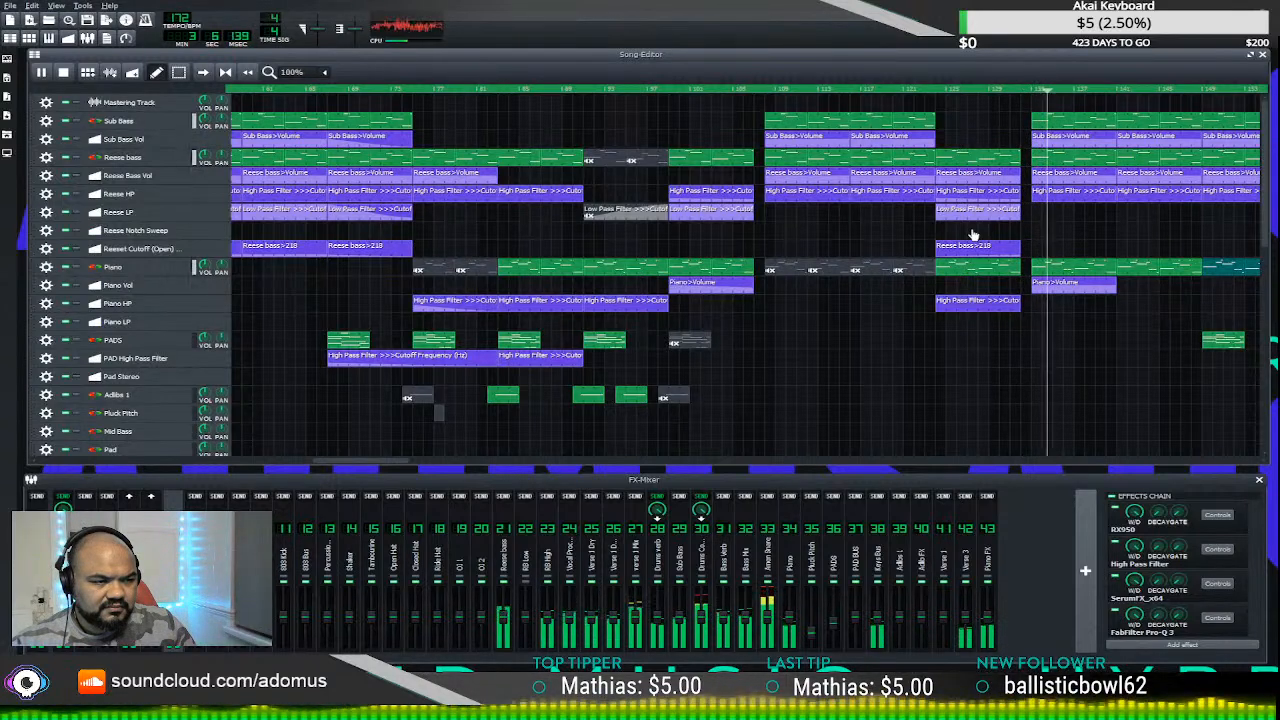
- Audition the song from about bar 107 and review the Verse 3, Amen Break and bass tracks
scroll(973, 235, down, 2)
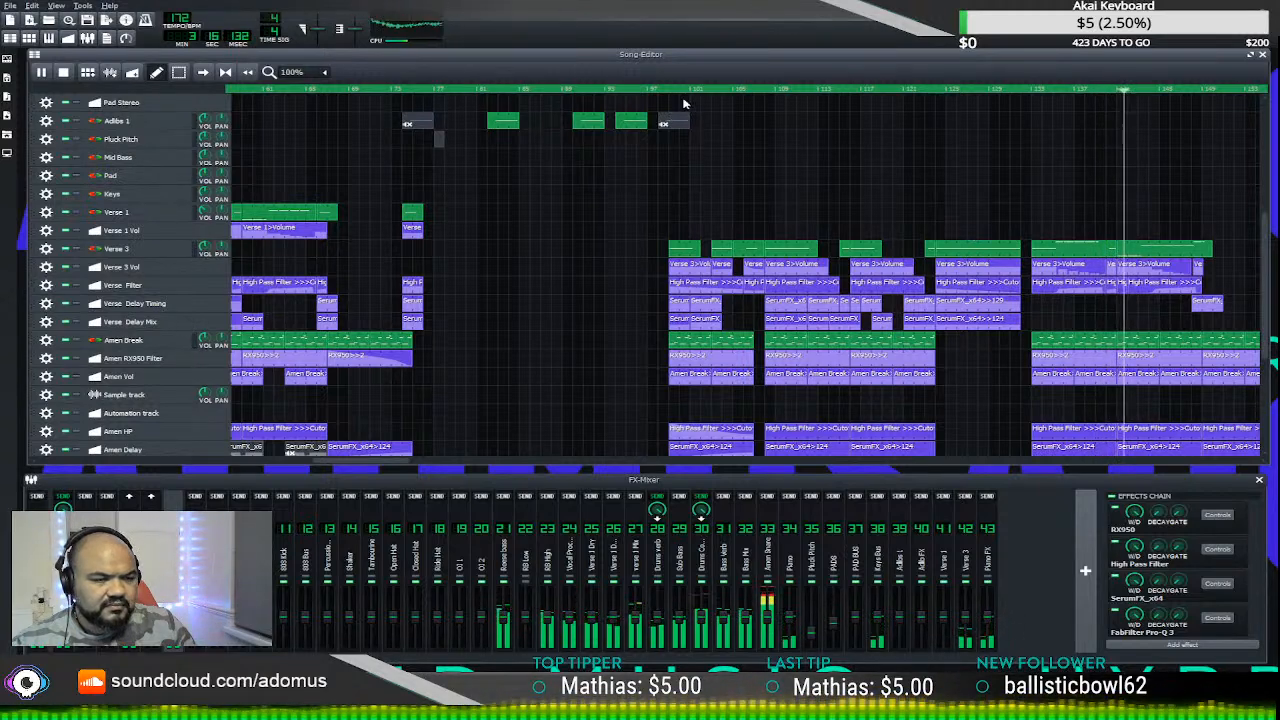
key(space)
scroll(716, 160, up, 4)
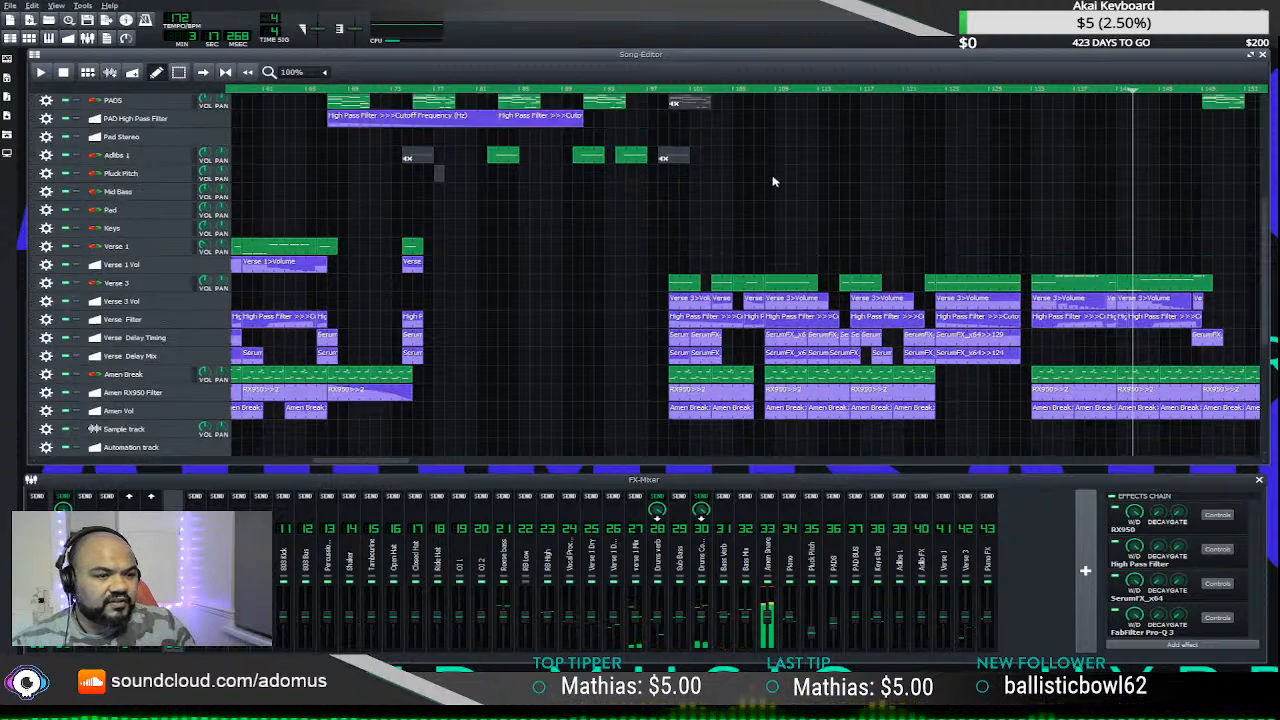
scroll(759, 105, up, 4)
click(759, 90)
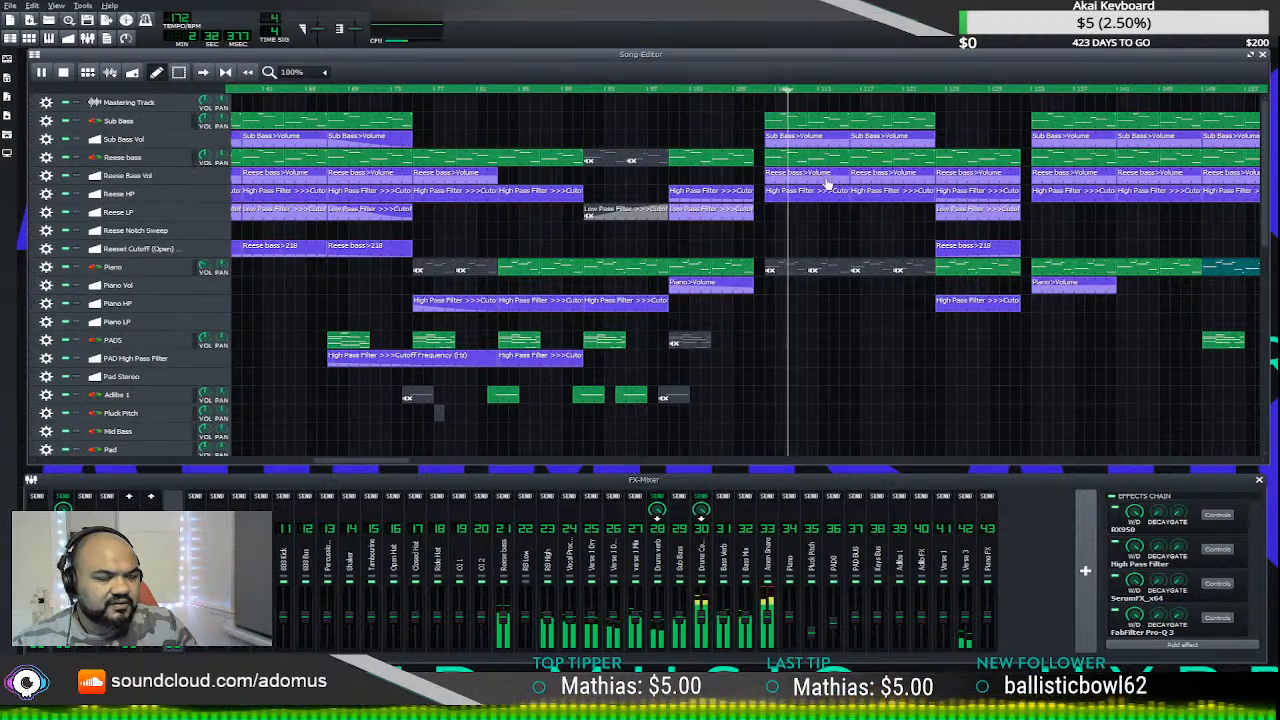
scroll(826, 183, down, 5)
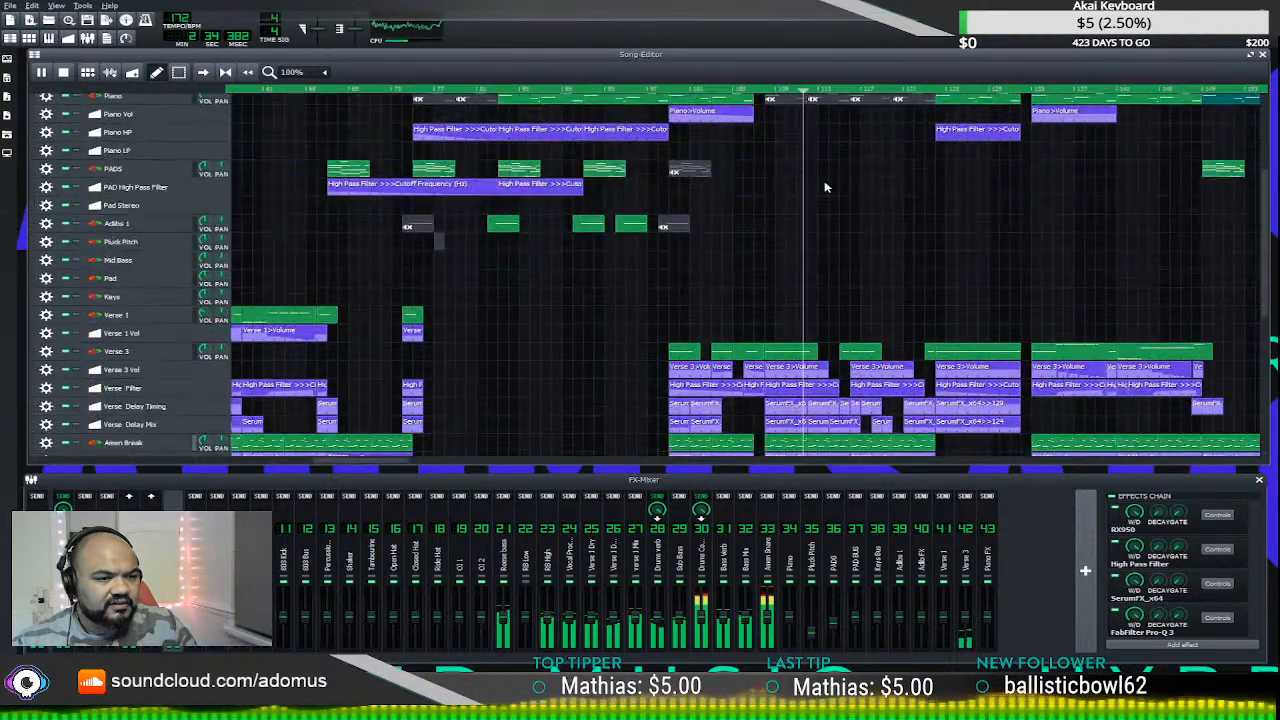
click(41, 72)
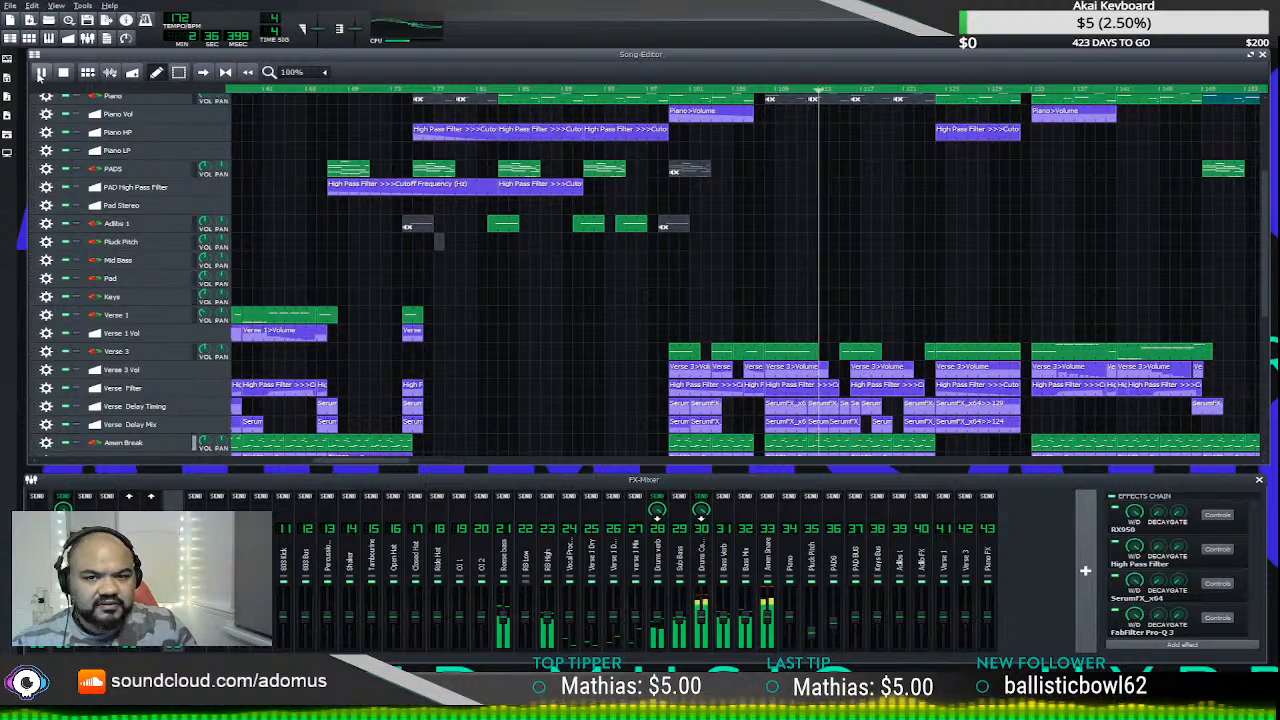
- Copy the Amen Break clips from bars 51 to 67 over the Amen Break part at bar 108, and audition them
scroll(445, 237, down, 4)
scroll(445, 237, down, 4)
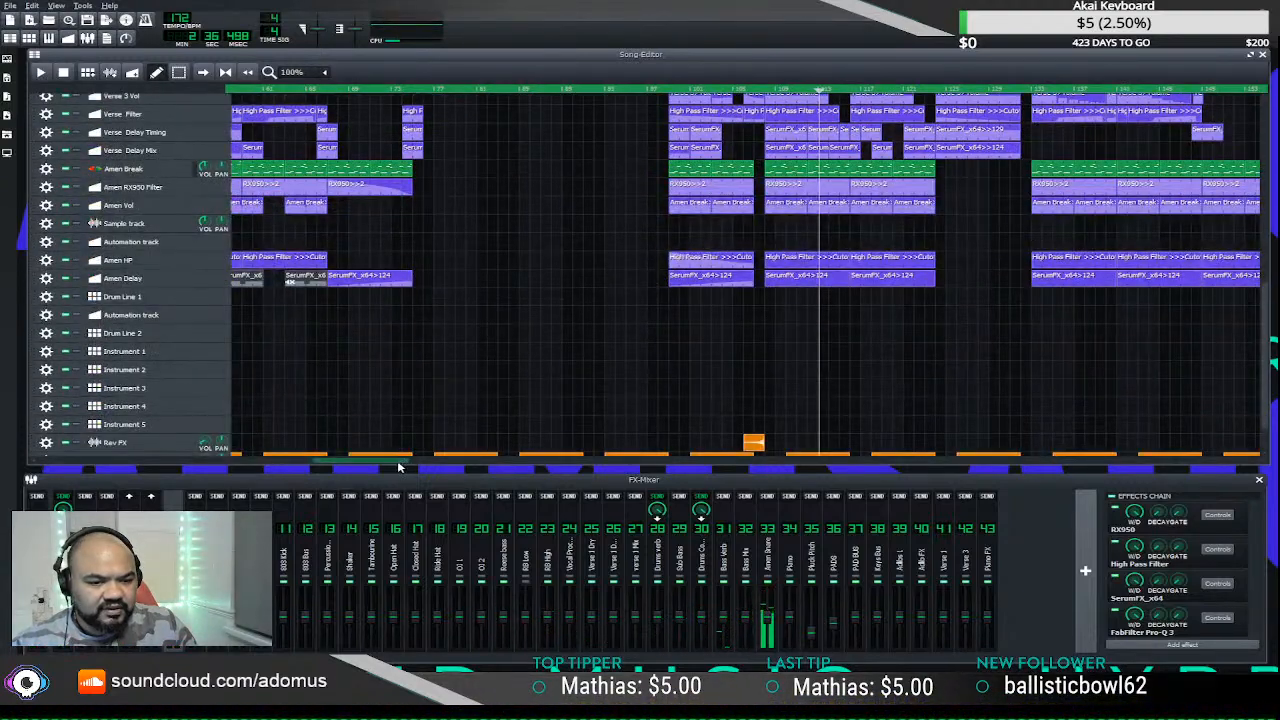
scroll(398, 467, left, 5)
scroll(793, 230, up, 1)
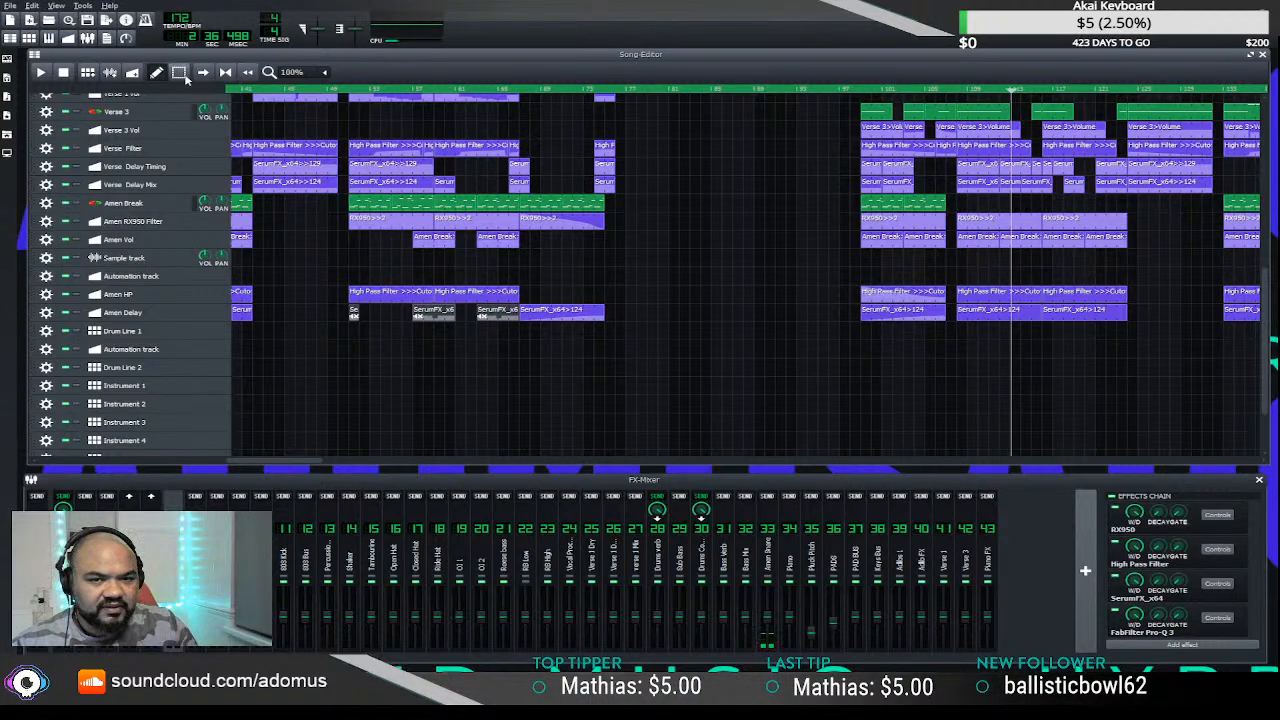
drag(337, 211, 946, 218)
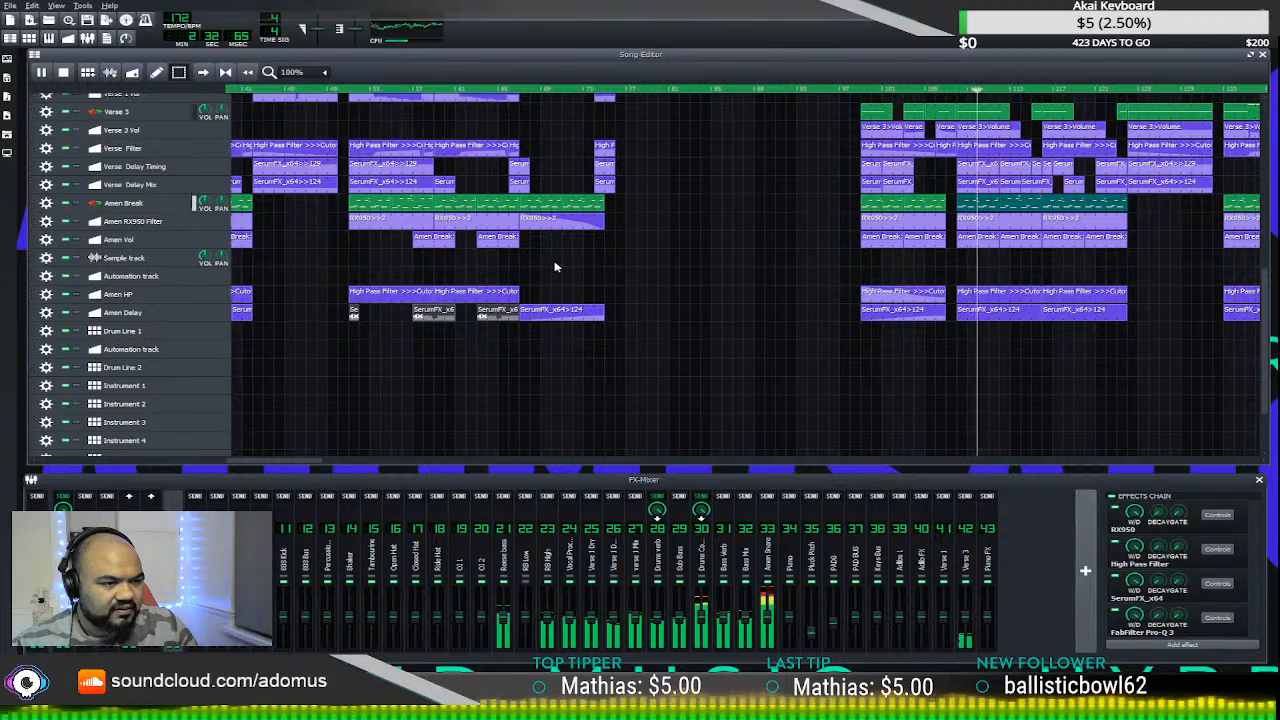
click(41, 73)
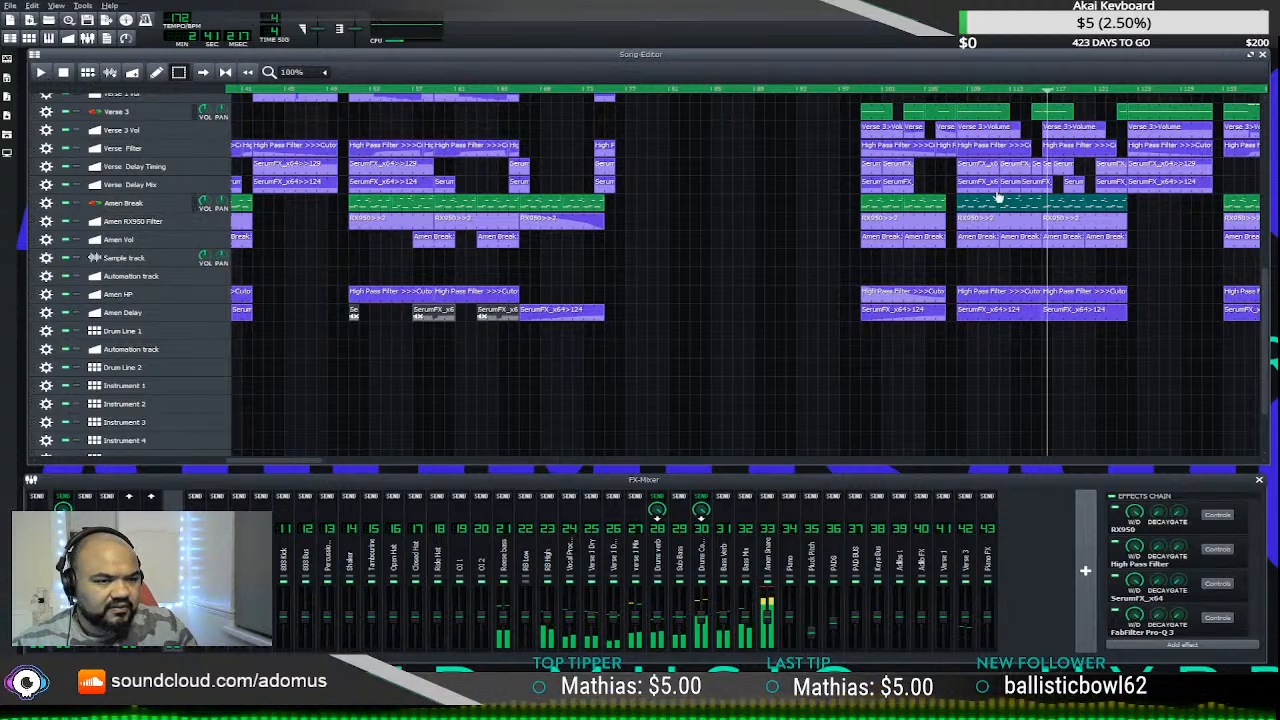
- Replace the Amen Vol clips between bars 108 and 124 with copies of the earlier four-bar clips at bars 110 and 118
right_click(993, 246)
right_click(1022, 245)
right_click(1065, 244)
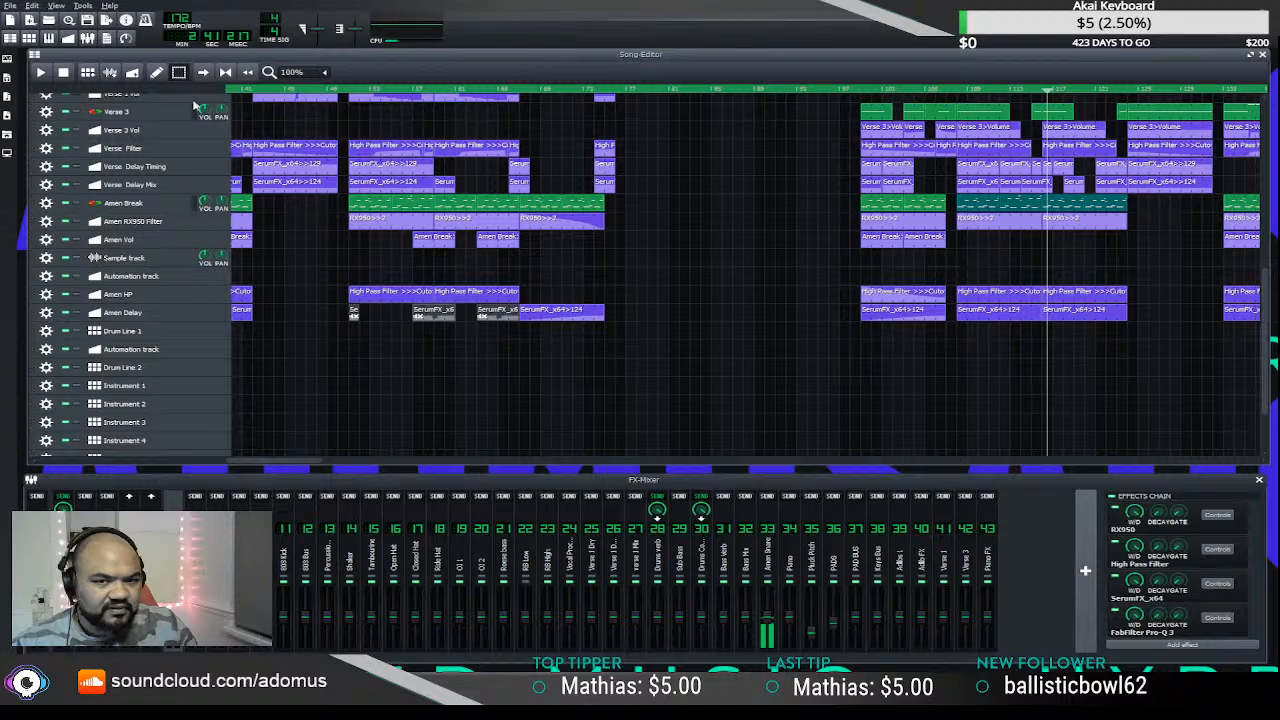
drag(857, 268, 1052, 247)
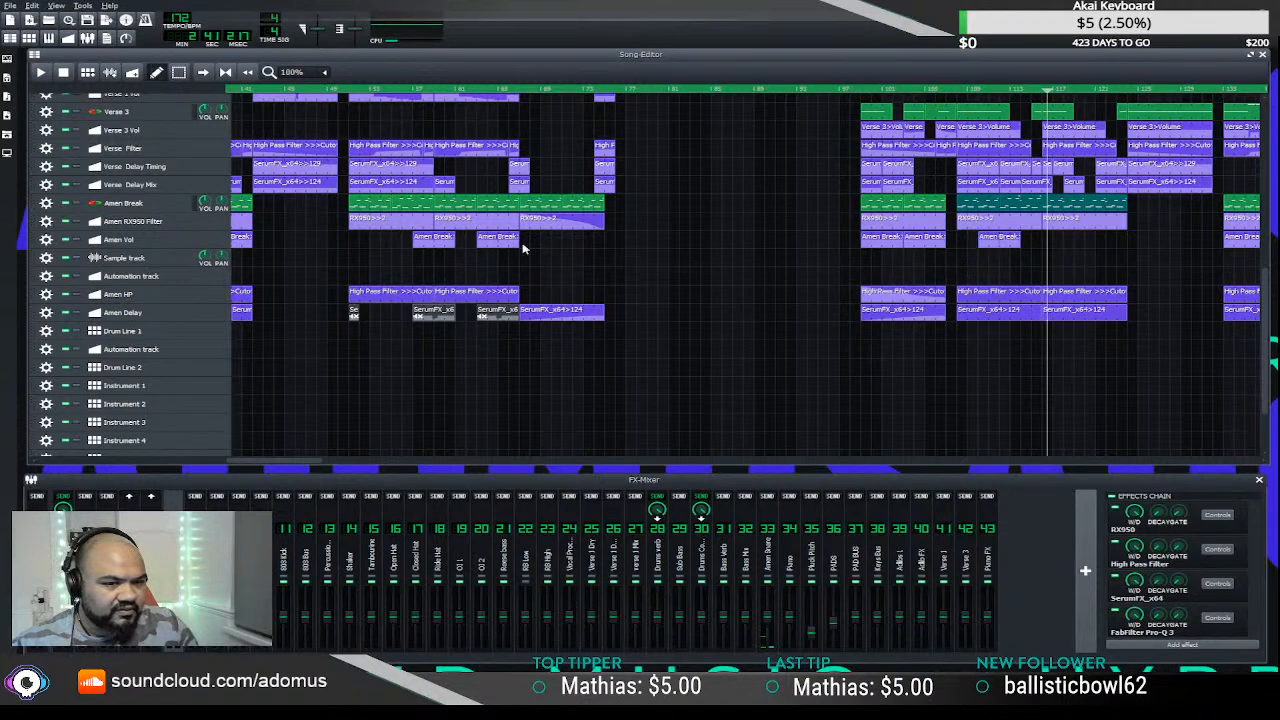
drag(521, 245, 1078, 242)
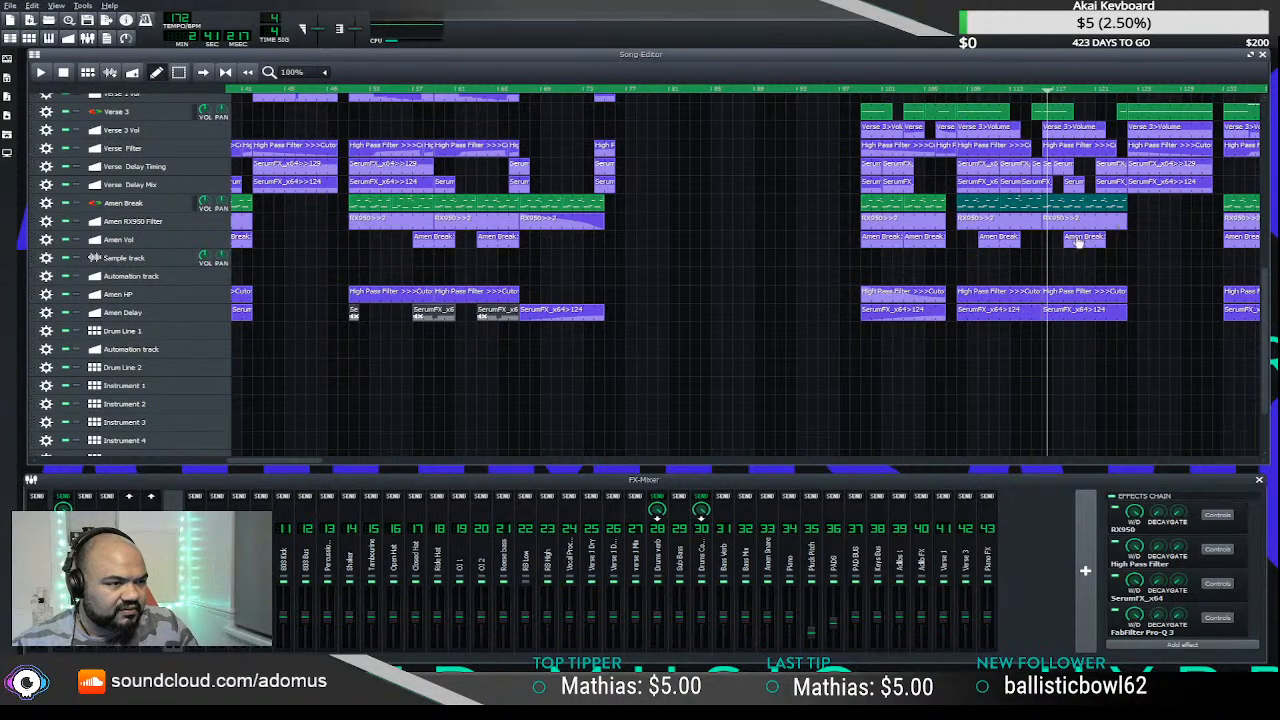
- Play the section from bar 108, move the two copied Amen Vol clips to bars 114 and 122, and replay from about bar 113
click(955, 88)
key(space)
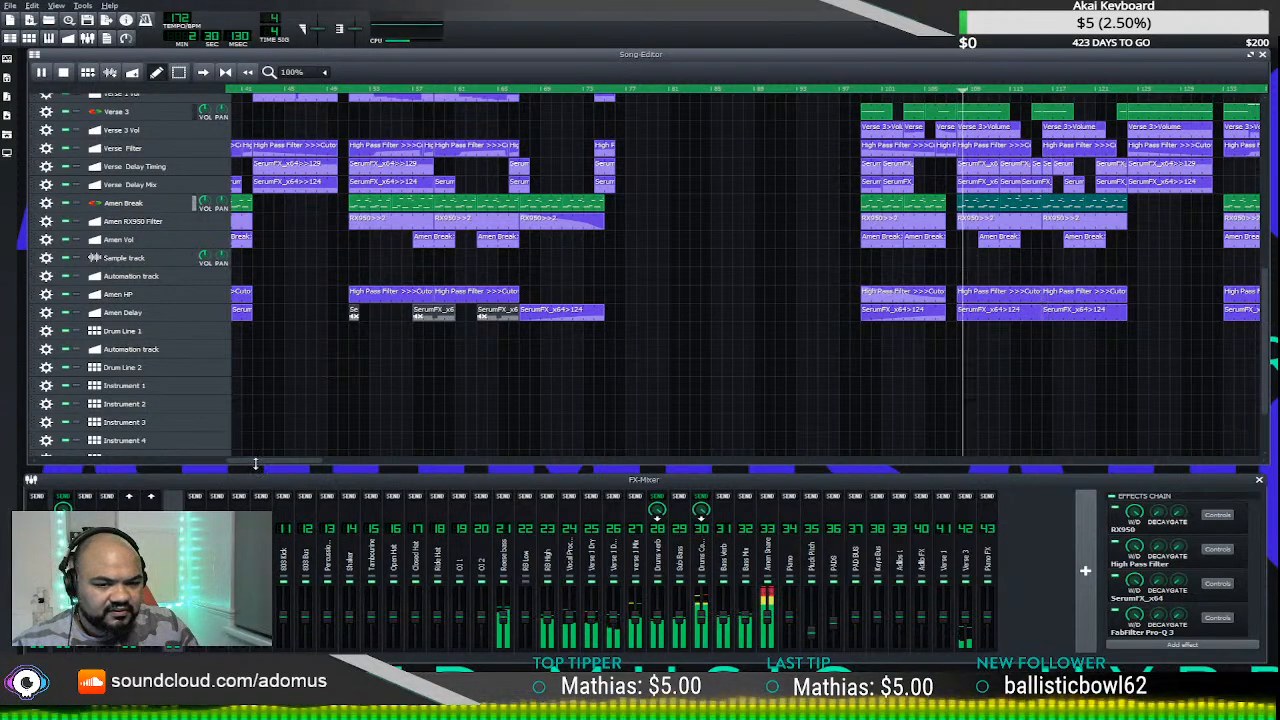
drag(274, 461, 501, 461)
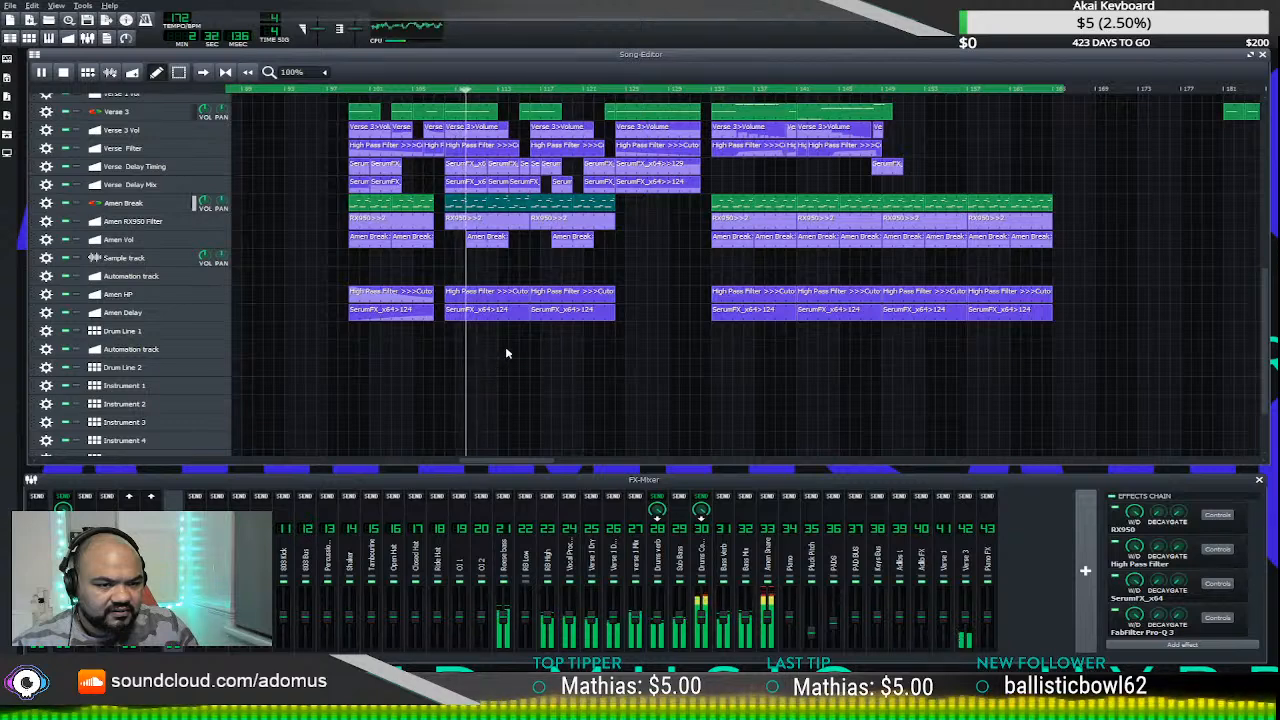
scroll(690, 245, up, 2)
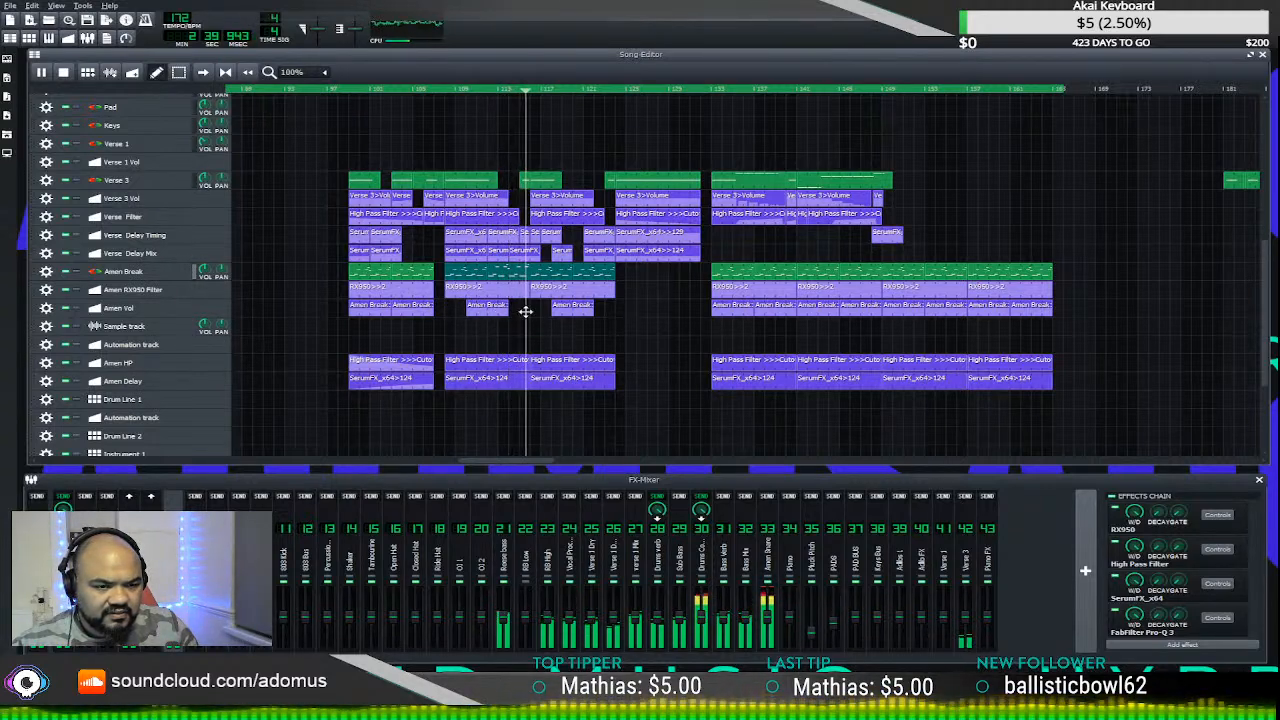
drag(525, 311, 624, 313)
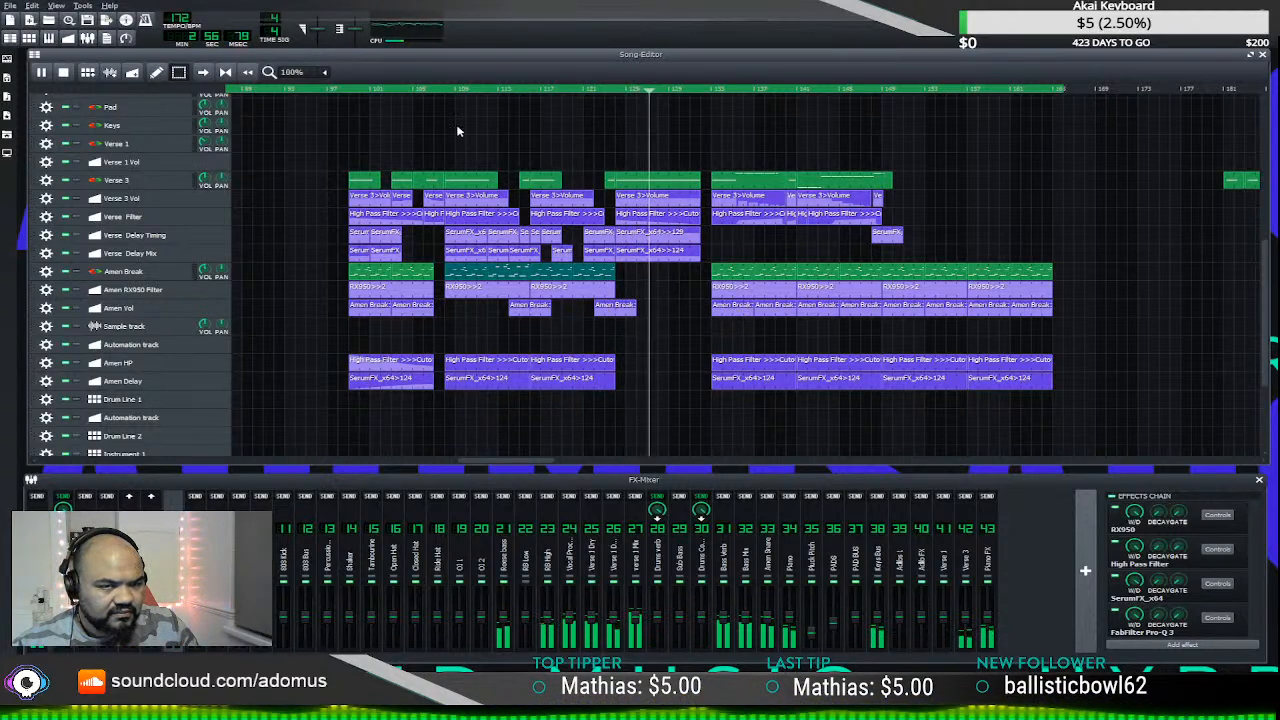
click(505, 89)
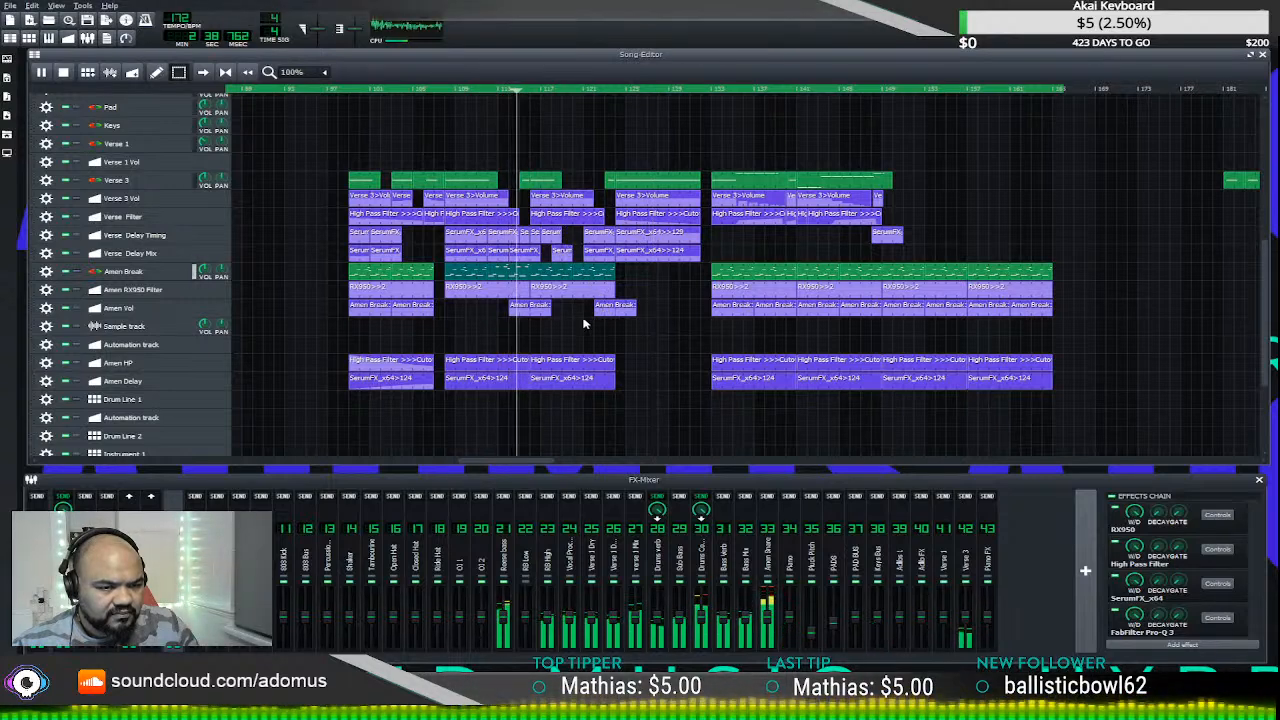
- Move the second copied Amen Vol clip to bar 120 so it ends with the Amen Break part at bar 124
scroll(587, 332, up, 1)
ctrl+scroll(630, 350, up, 1)
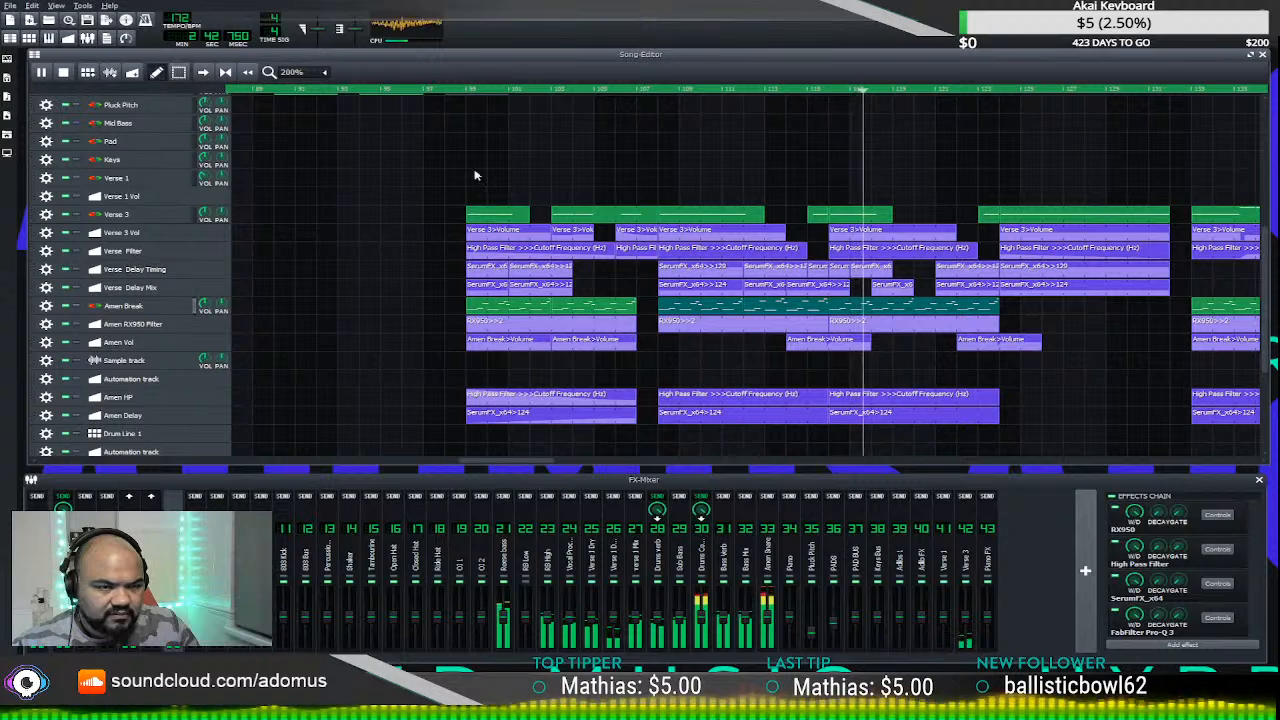
drag(988, 343, 957, 350)
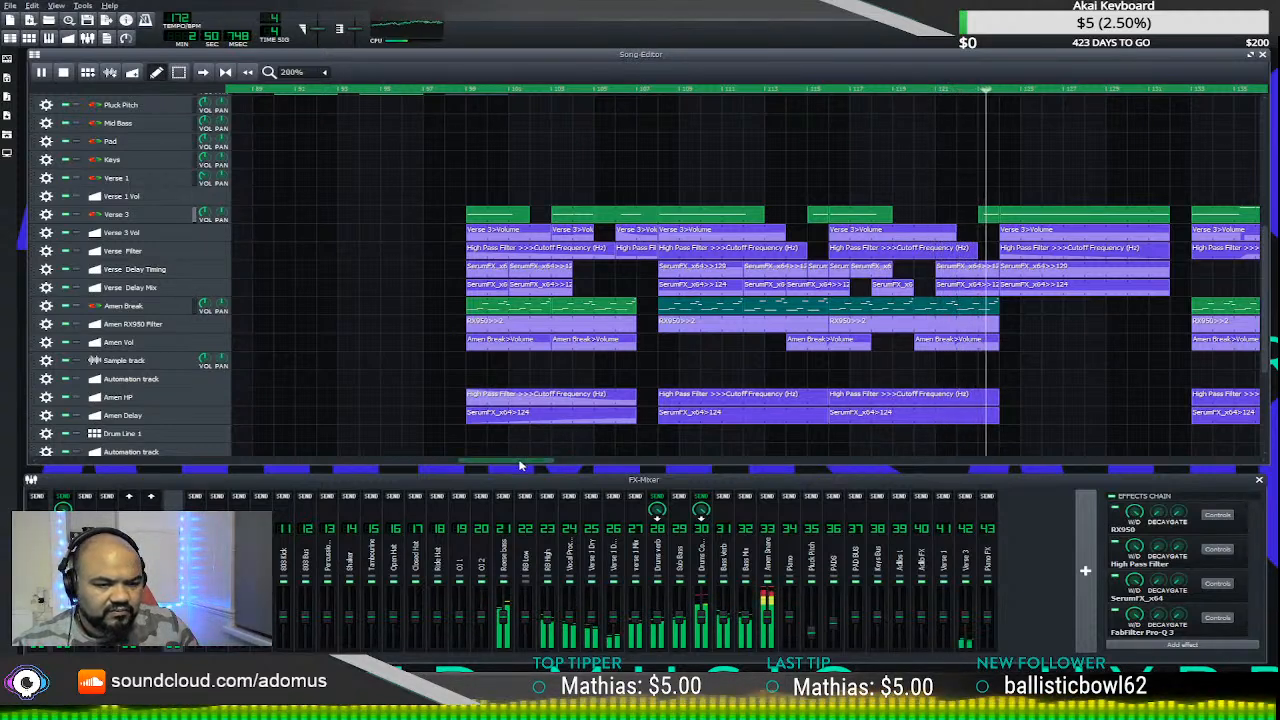
- Listen on to bar 133, stop playback, and copy the two-bar Rev FX clip to bar 131
drag(523, 460, 641, 463)
scroll(686, 400, down, 2)
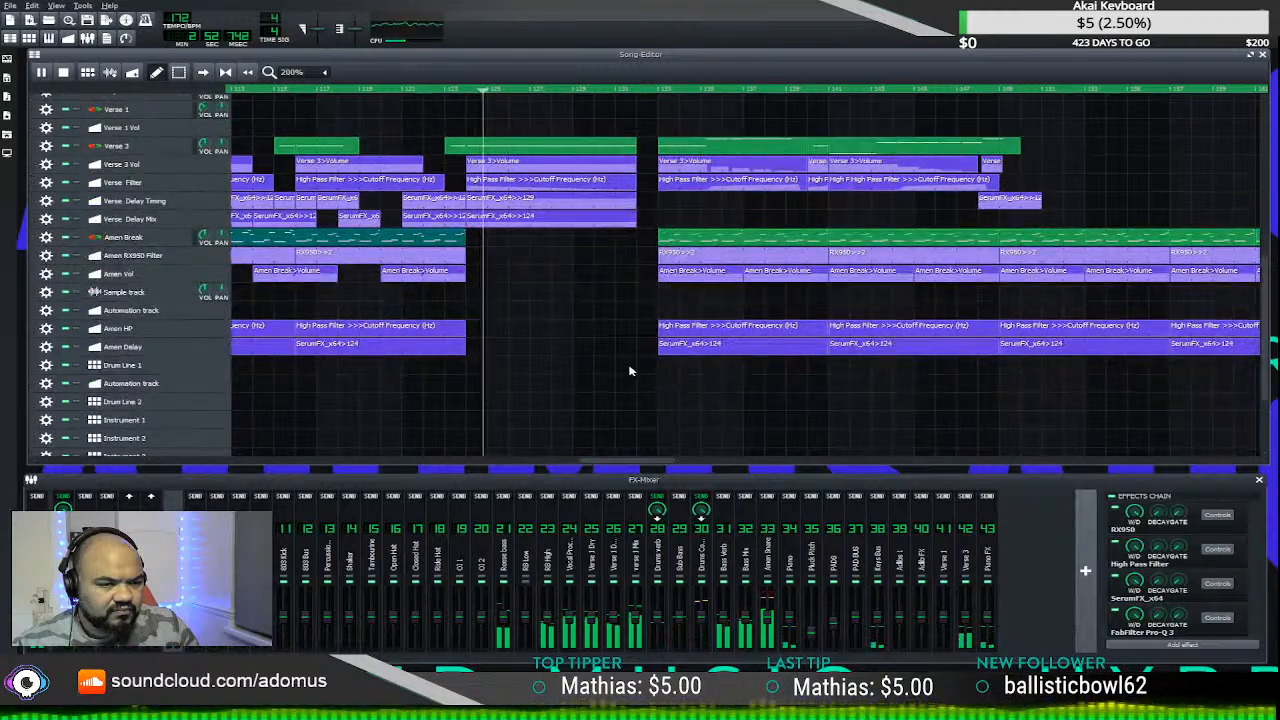
ctrl+scroll(600, 367, down, 2)
click(545, 458)
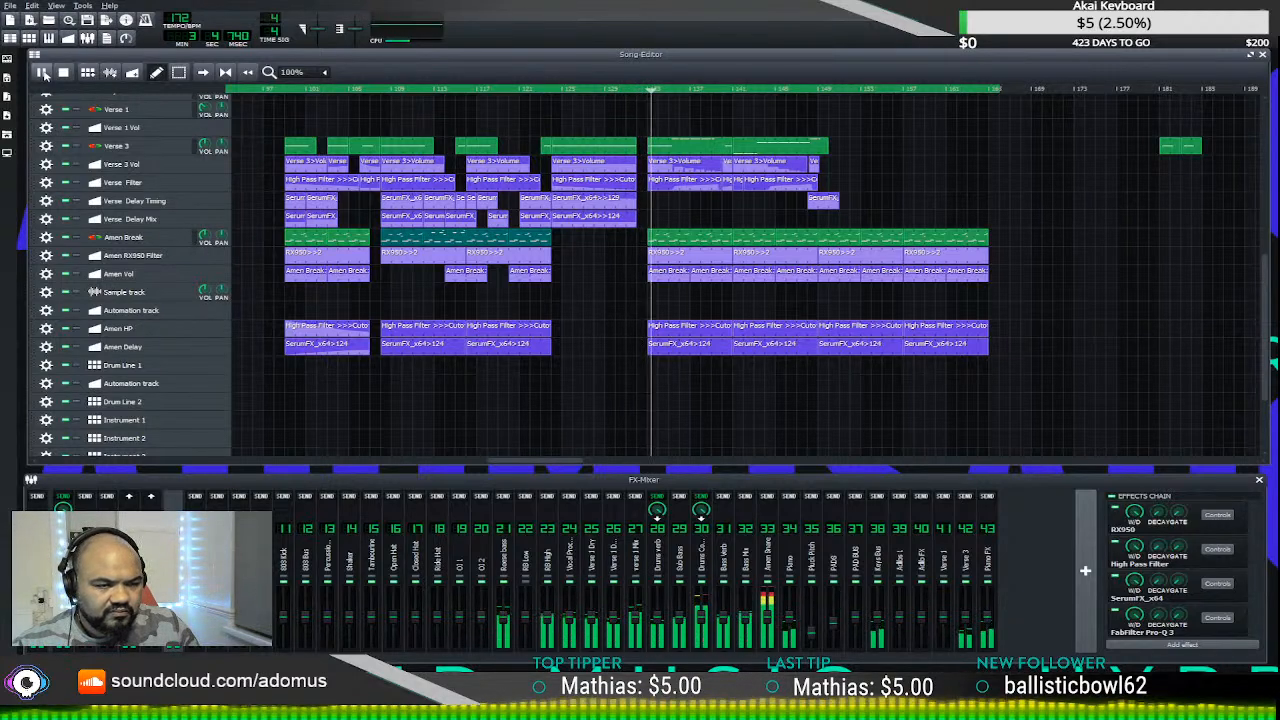
click(44, 74)
scroll(683, 363, down, 3)
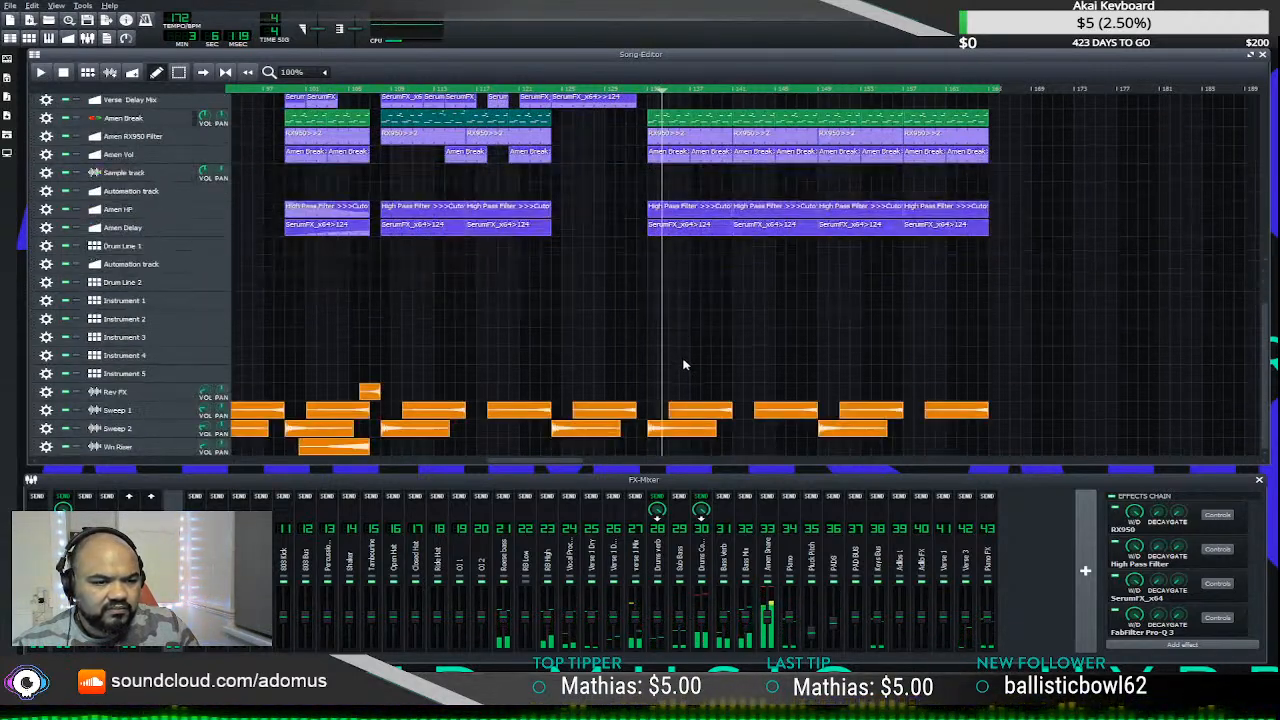
drag(379, 395, 643, 393)
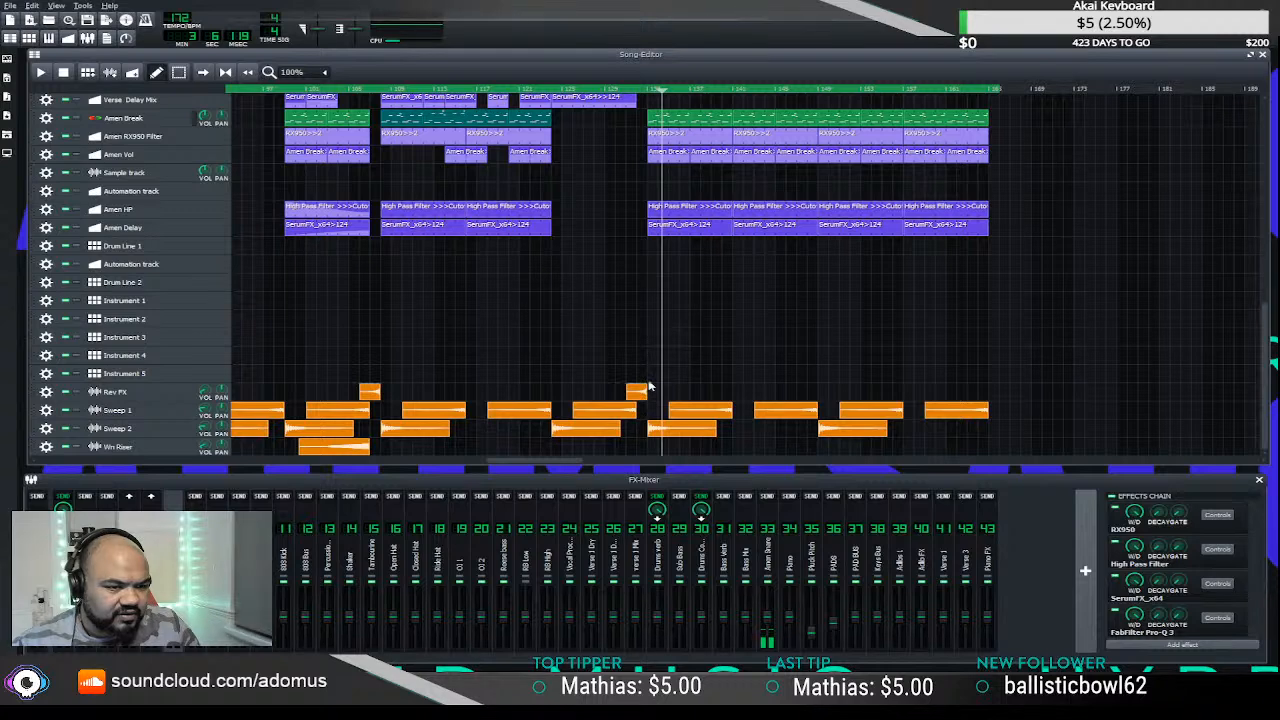
- Delete the Amen Break, Amen RX950 Filter and Amen Vol clips between bars 133 and 165
scroll(648, 270, up, 3)
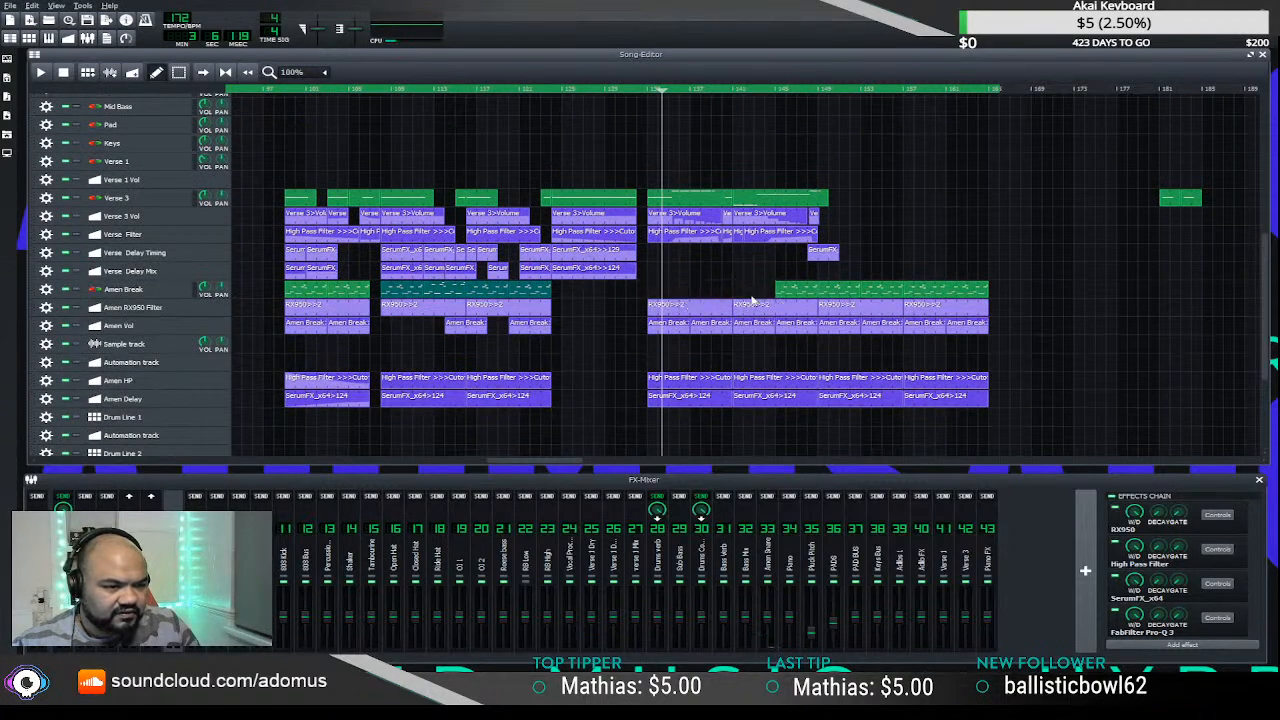
drag(678, 325, 785, 327)
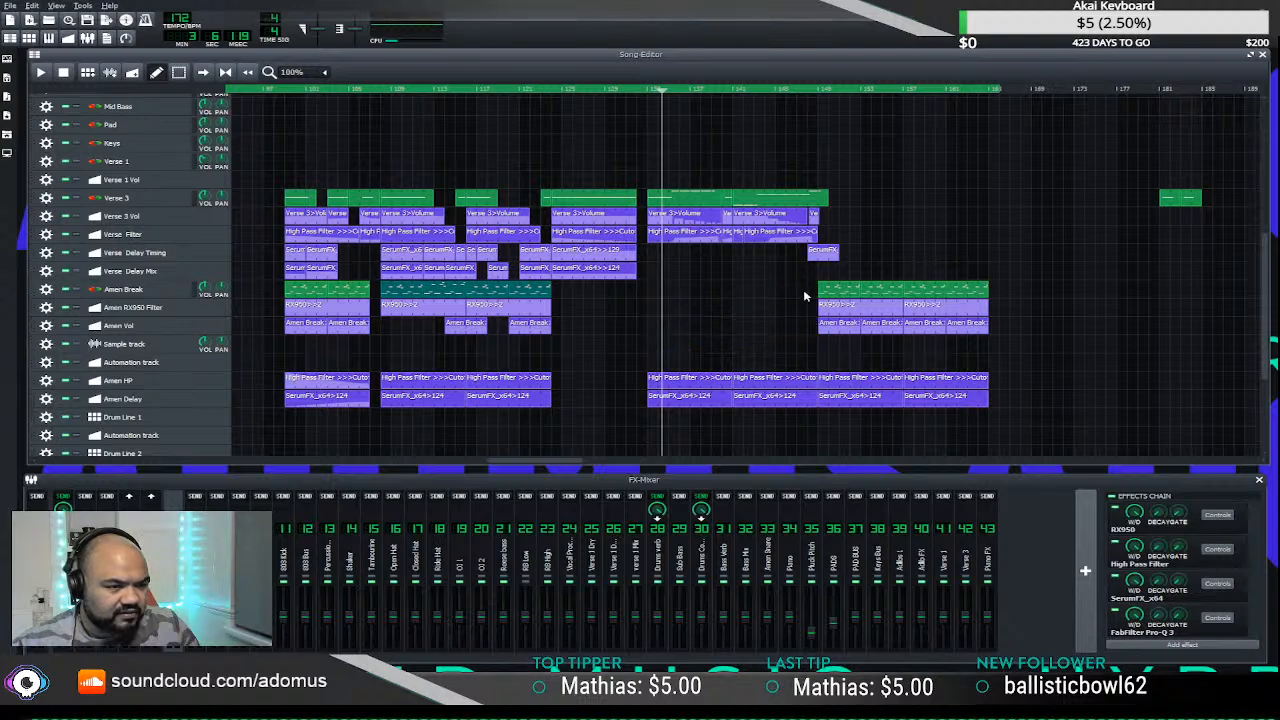
scroll(840, 296, down, 1)
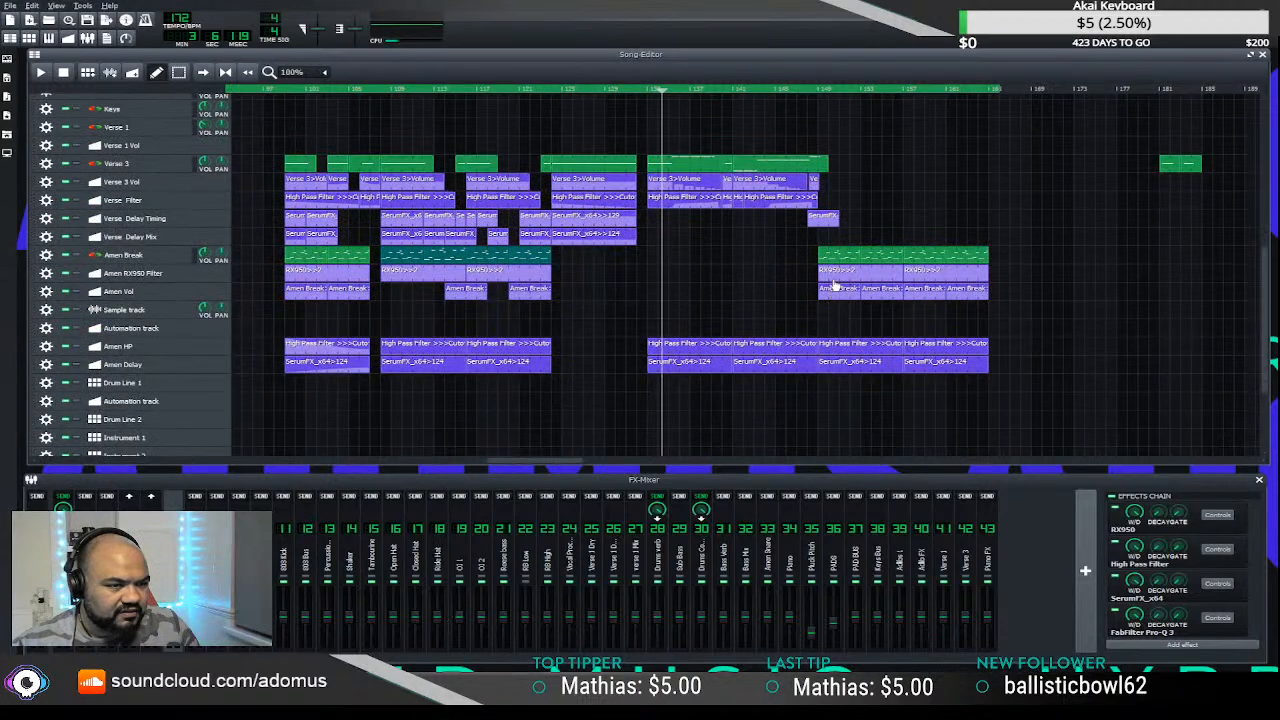
right_click(862, 274)
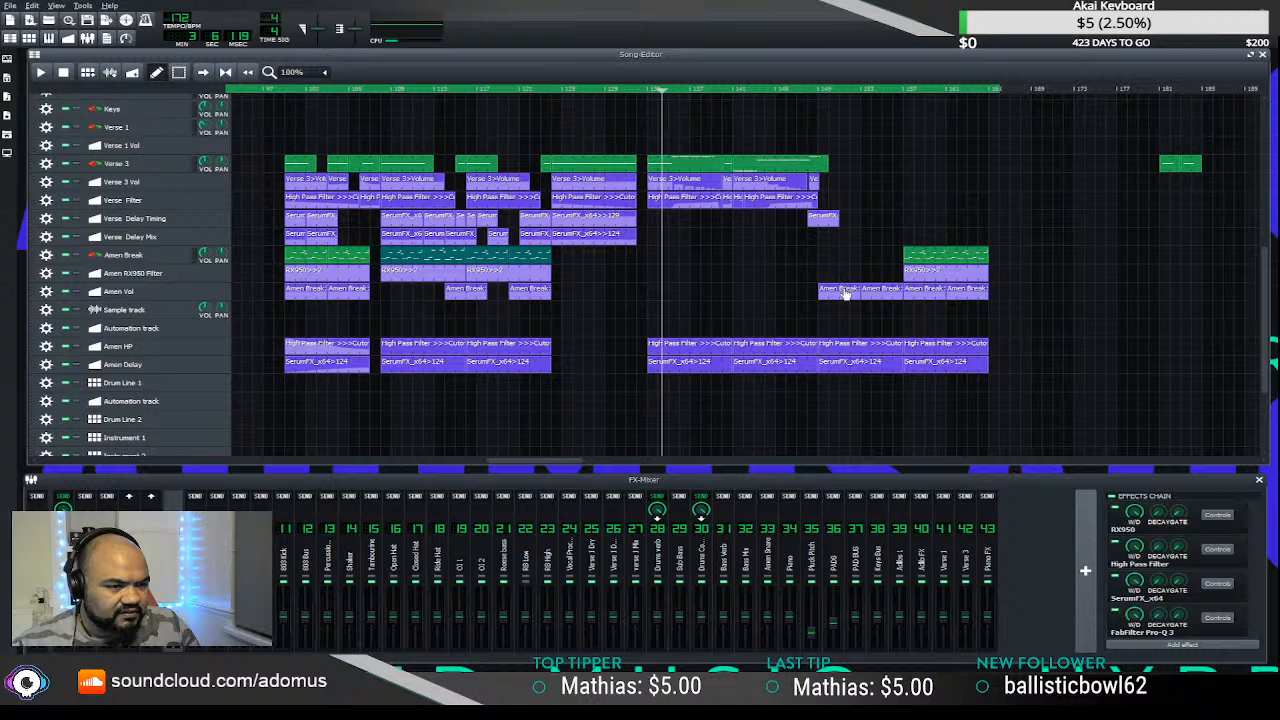
middle_click(918, 257)
middle_click(920, 290)
middle_click(948, 272)
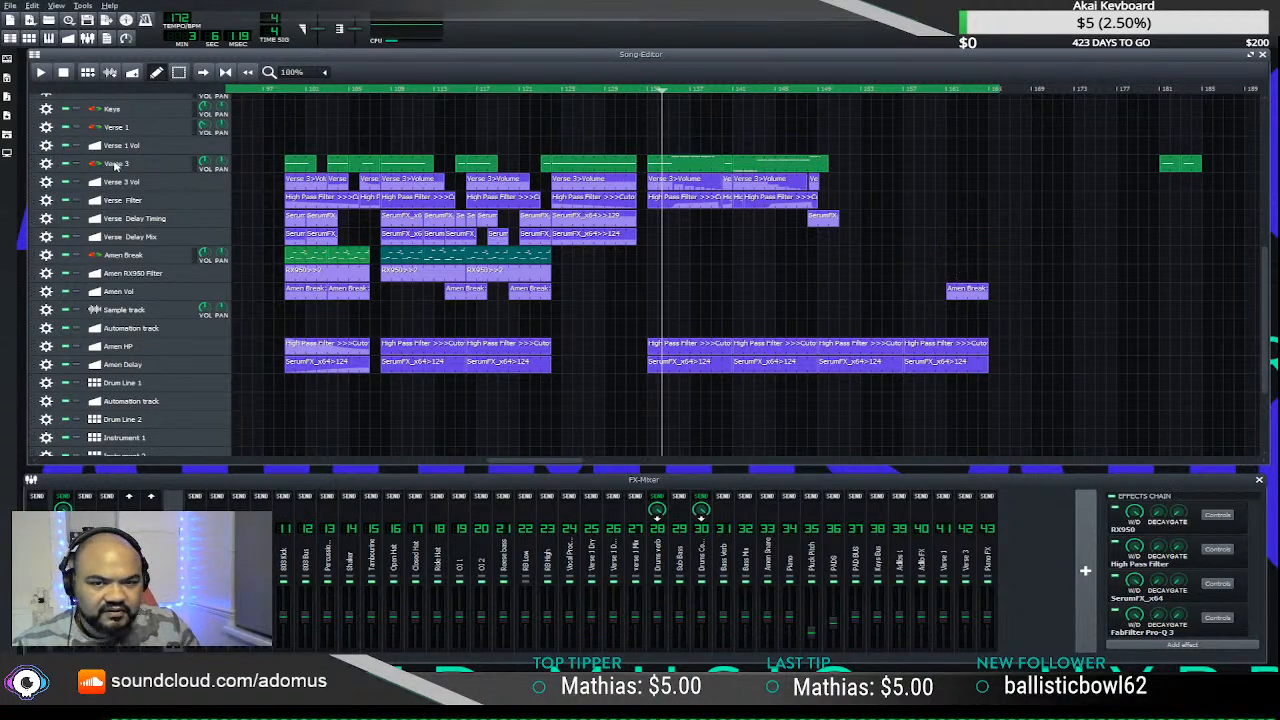
- Copy the Amen Break, RX950 Filter and Amen Vol clips of bars 108 to 124 to bars 133 and 149, and audition them
drag(560, 259, 828, 255)
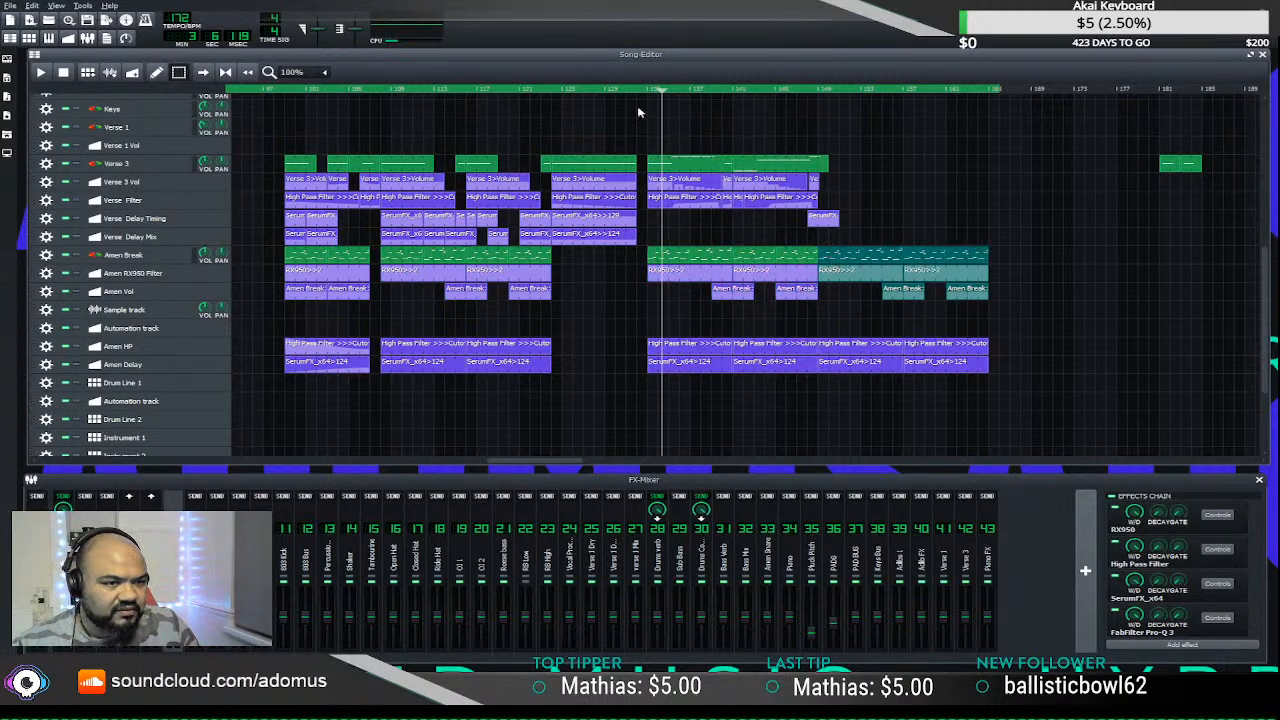
key(space)
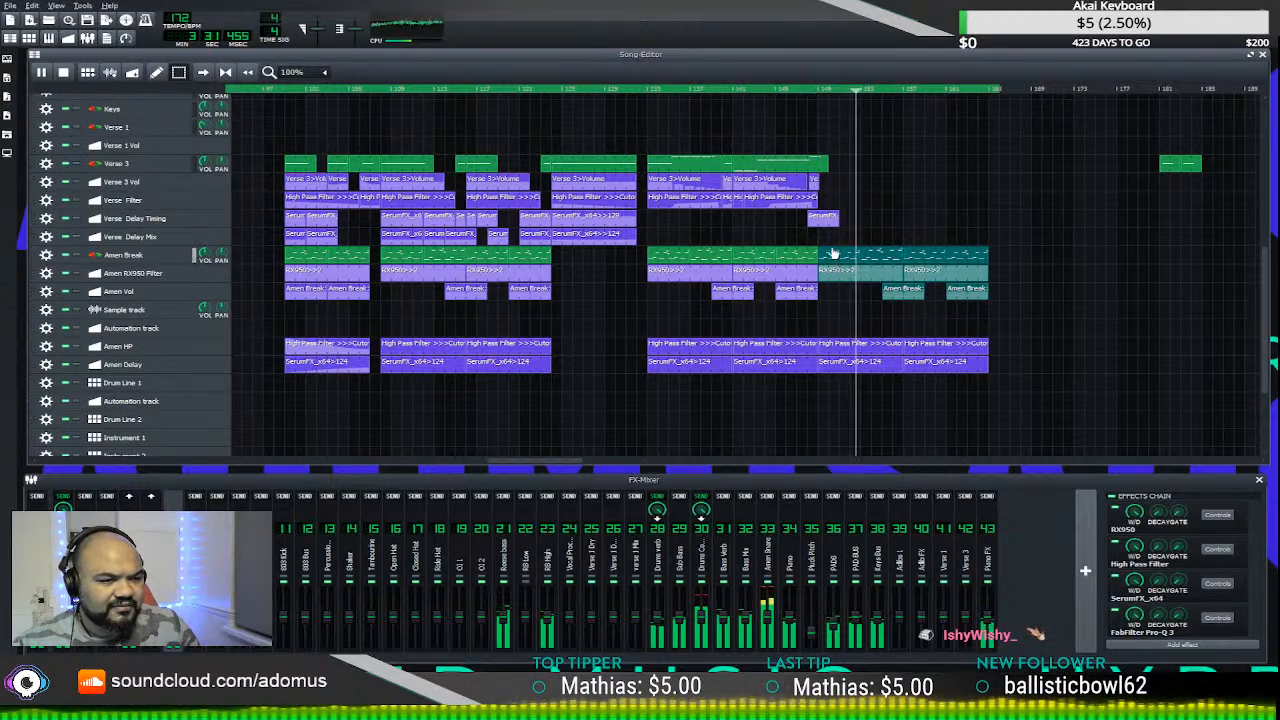
key(space)
key(space)
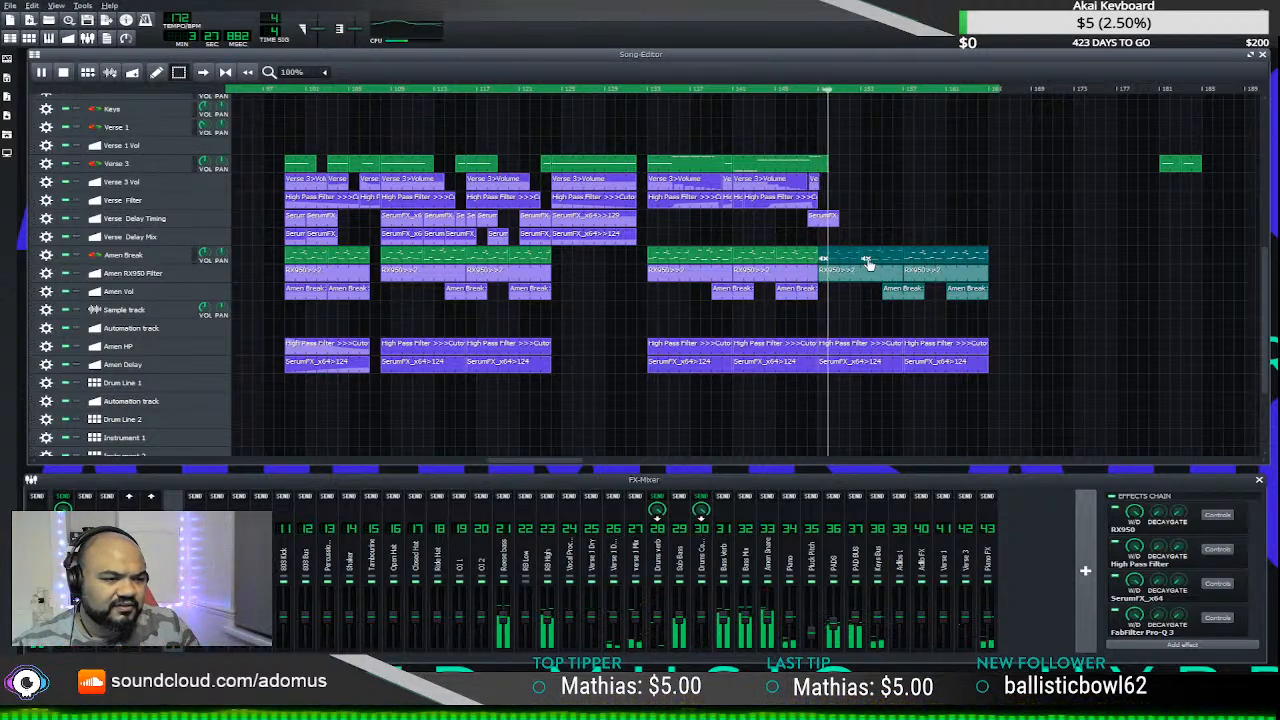
- Mute the Piano clips at bars 149 and 153 and replay from about bar 146
scroll(794, 229, up, 4)
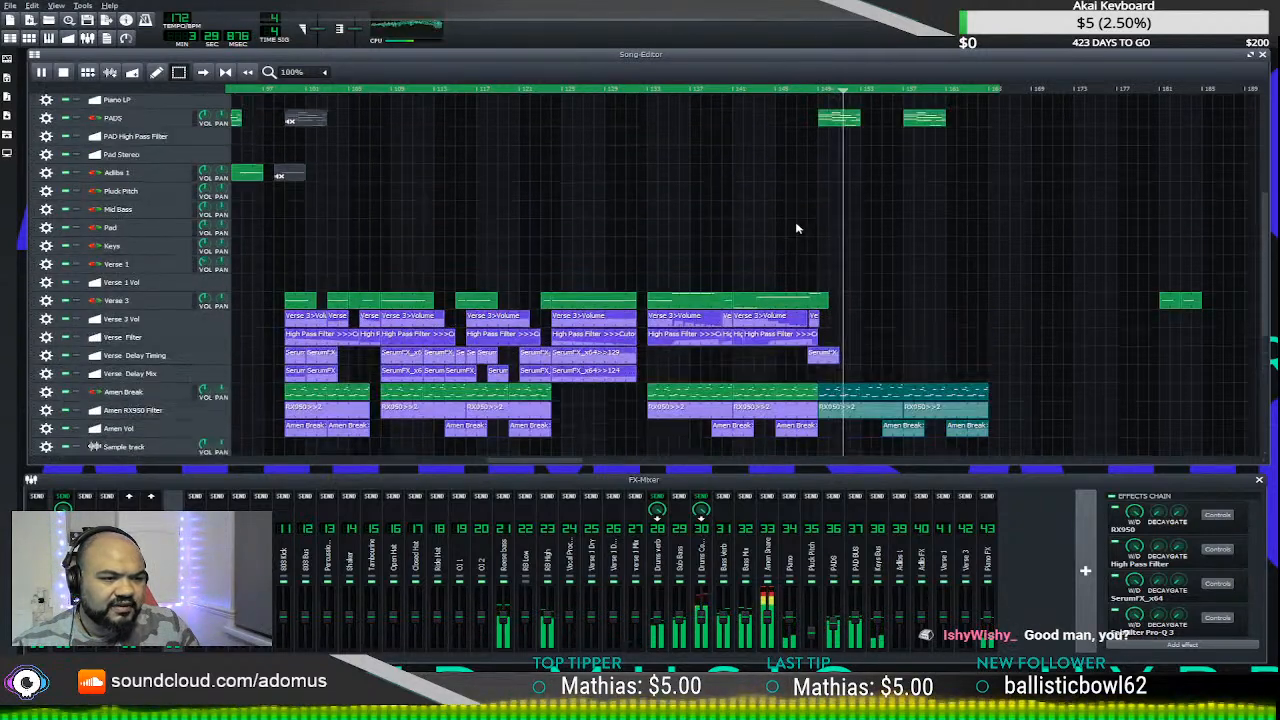
scroll(815, 240, down, 1)
scroll(820, 237, up, 3)
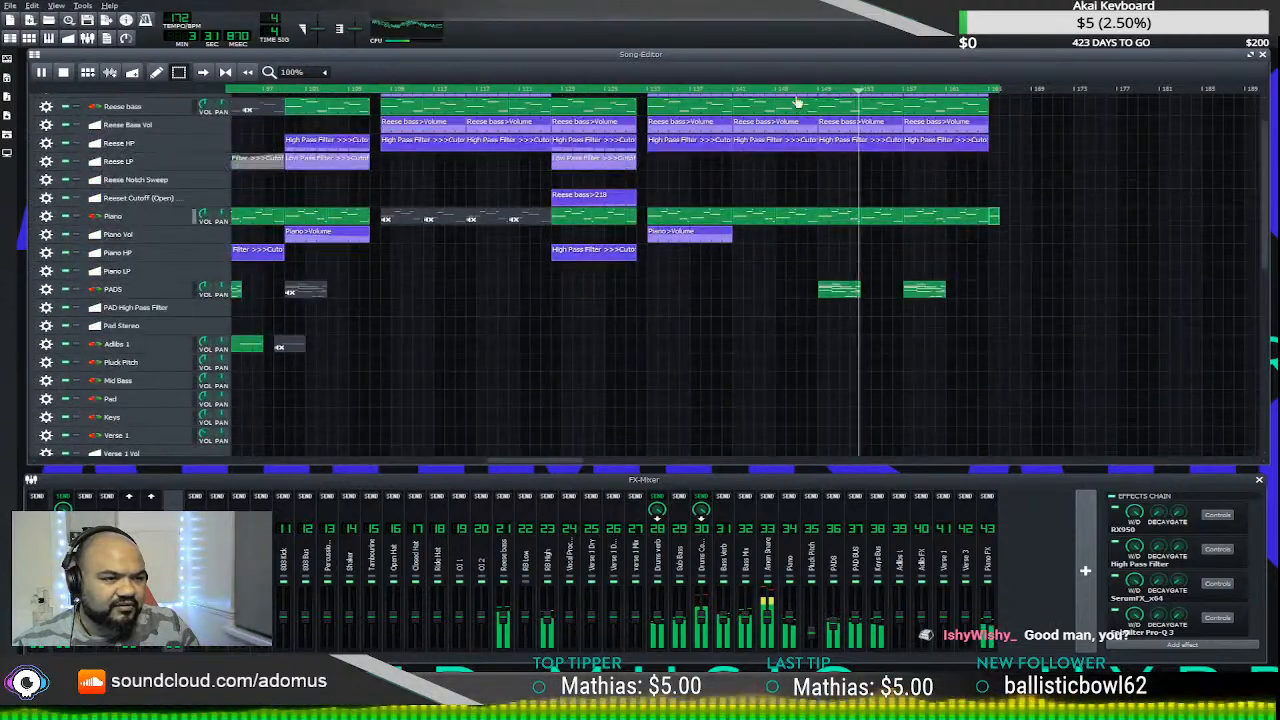
ctrl+middle_click(840, 217)
ctrl+middle_click(882, 219)
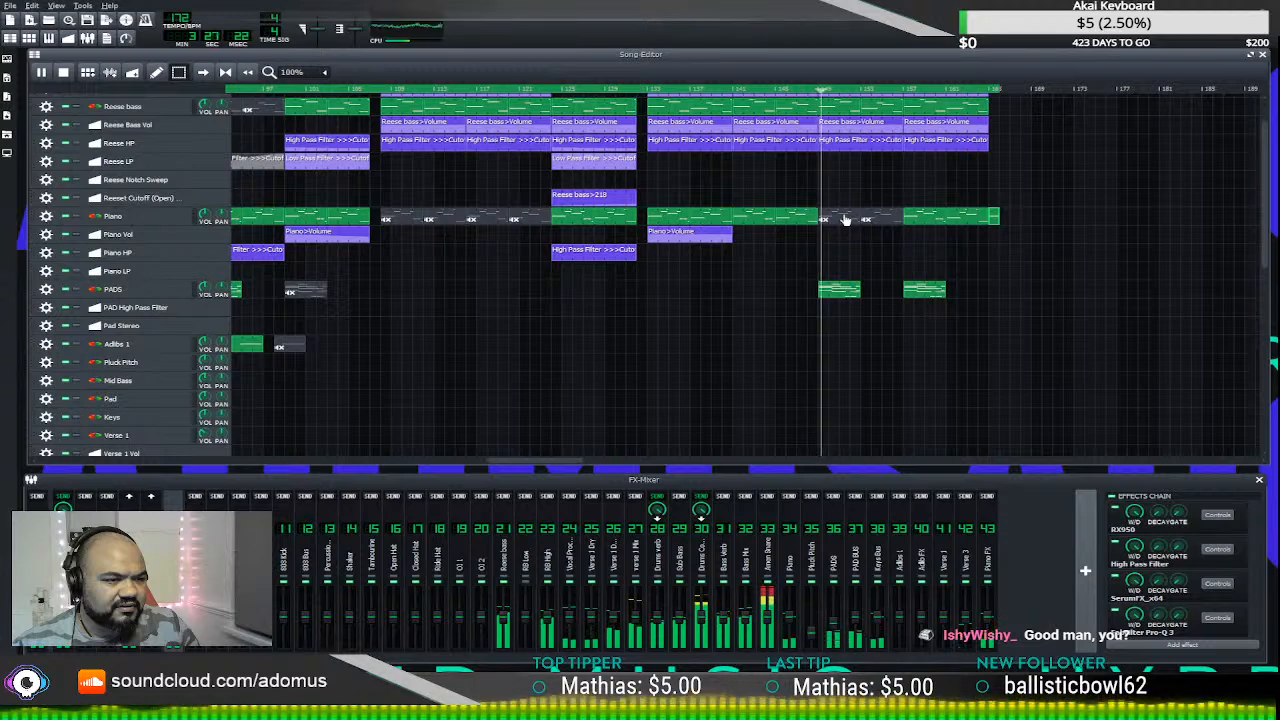
click(787, 92)
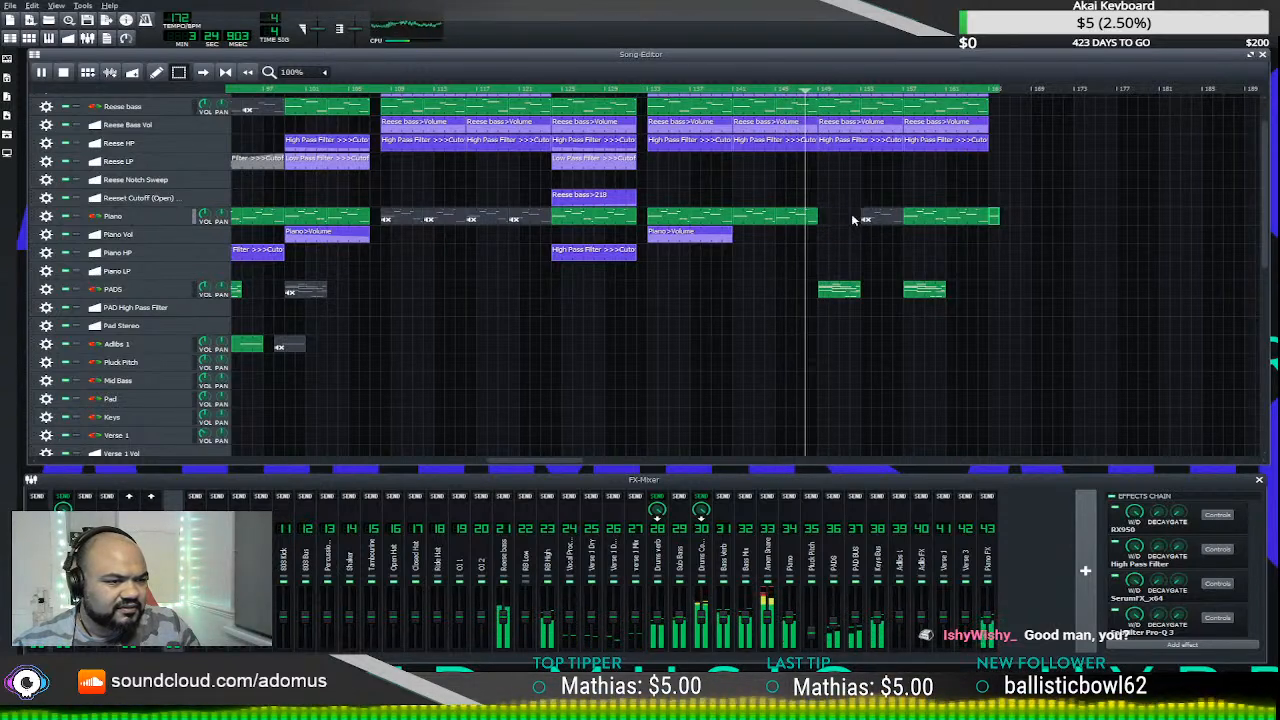
- Delete the muted Piano clip at bar 153, place a Piano clip at bar 149 and open its notes
middle_click(868, 219)
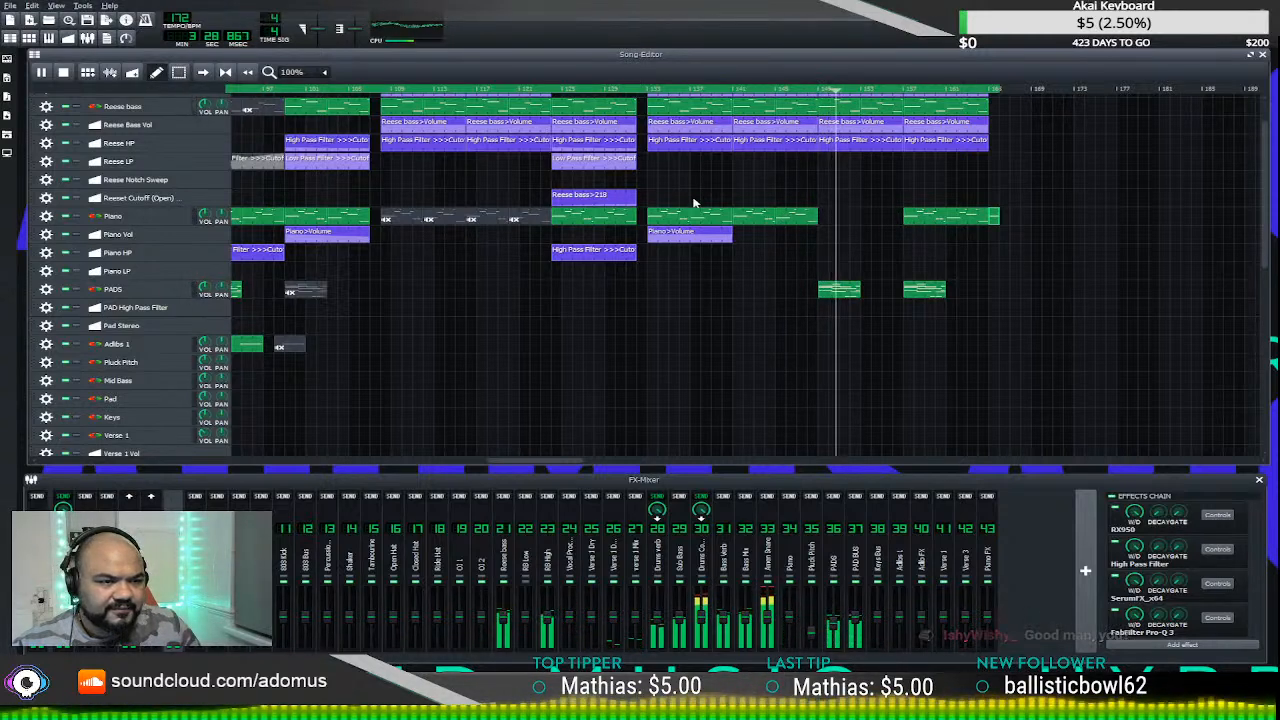
click(829, 221)
double_click(830, 220)
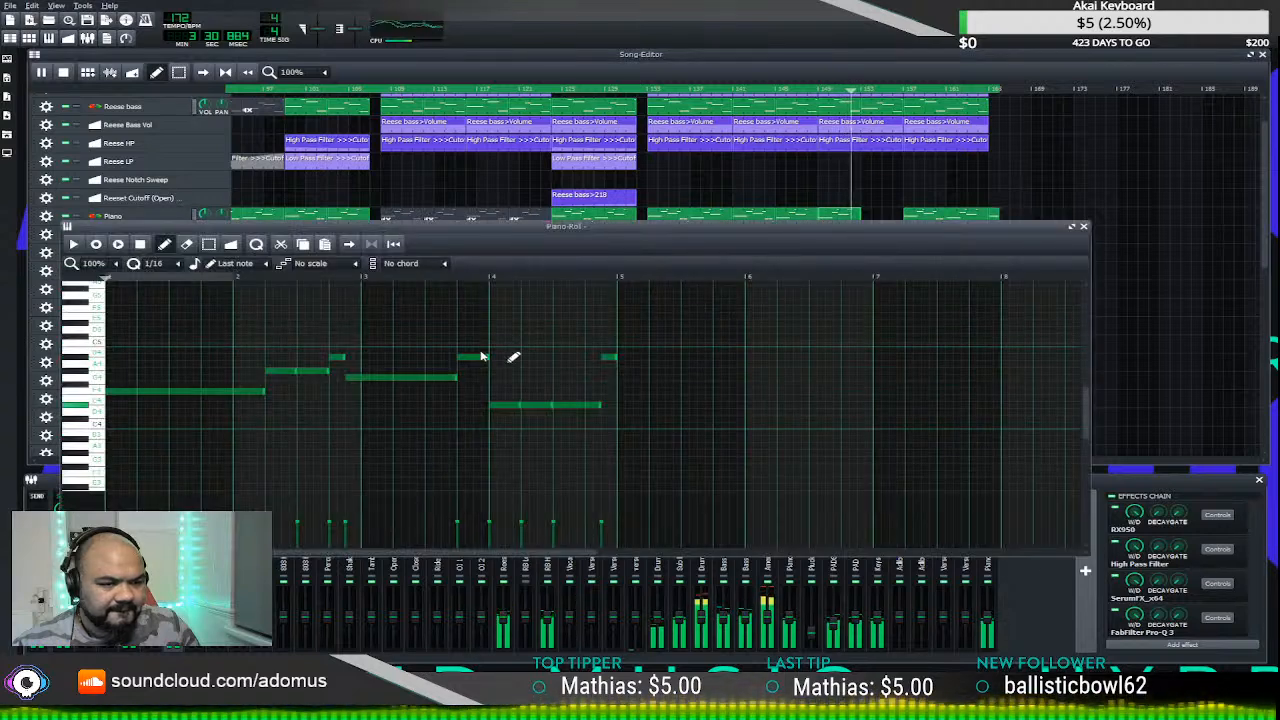
- Strip the Piano clip at bar 149 down to its first long note and delete the Piano clips from bar 157 onward
right_click(391, 383)
right_click(536, 404)
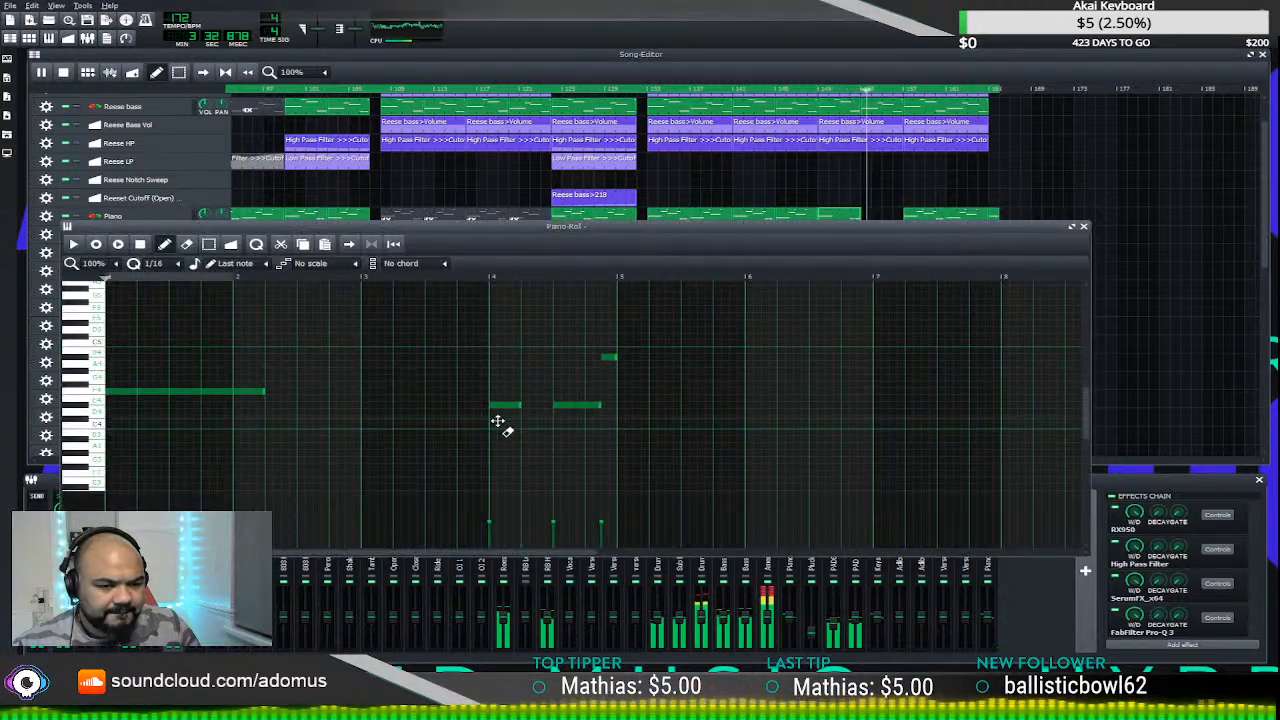
right_click(500, 404)
right_click(575, 404)
right_click(609, 357)
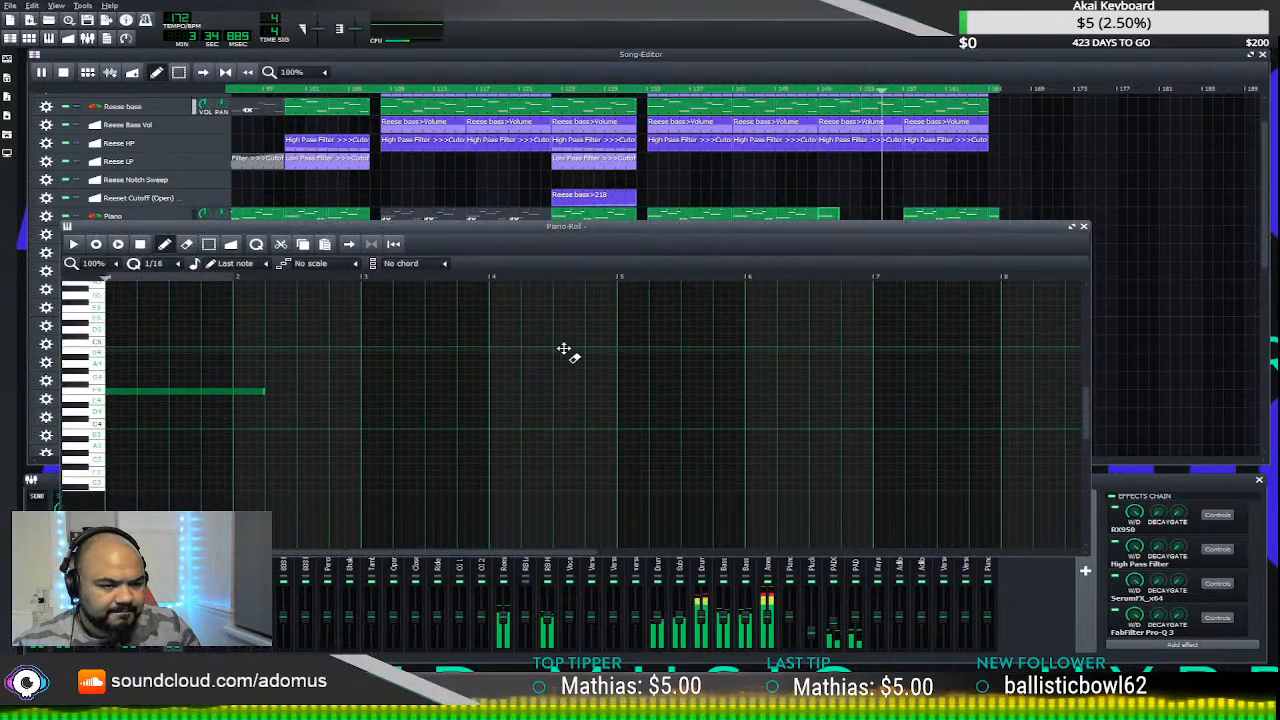
click(1083, 226)
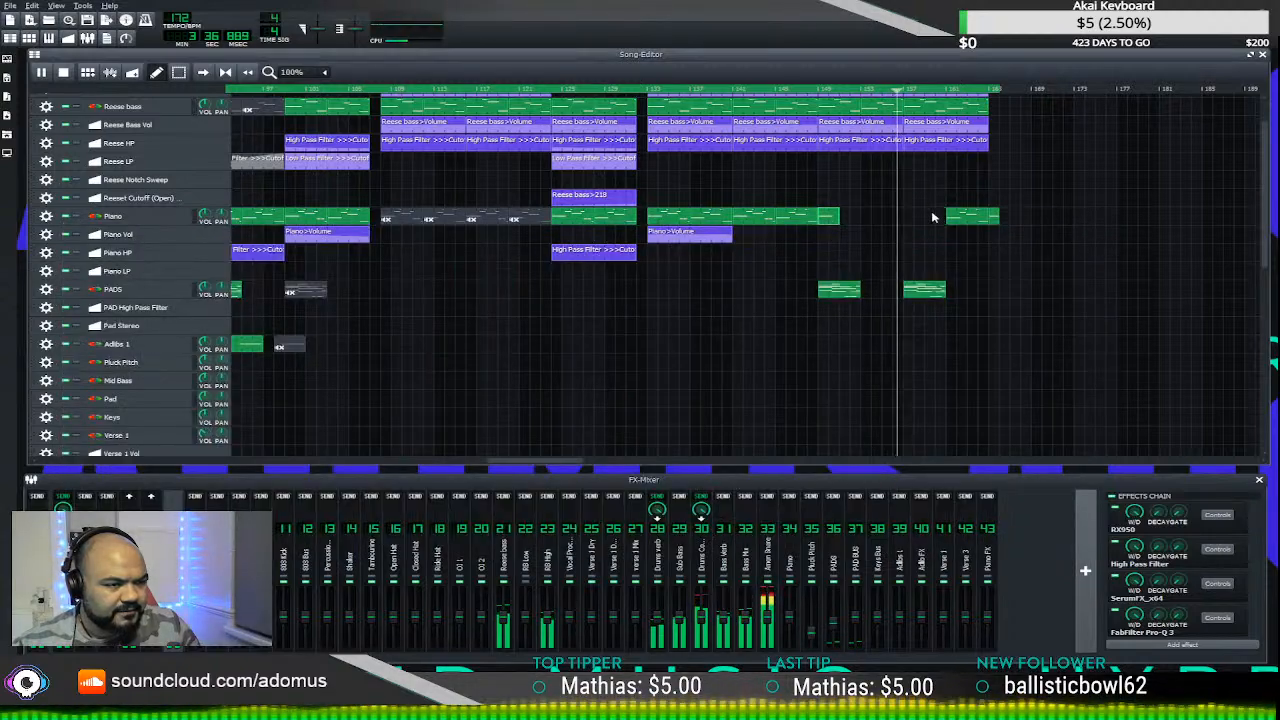
scroll(994, 211, down, 5)
scroll(928, 215, up, 6)
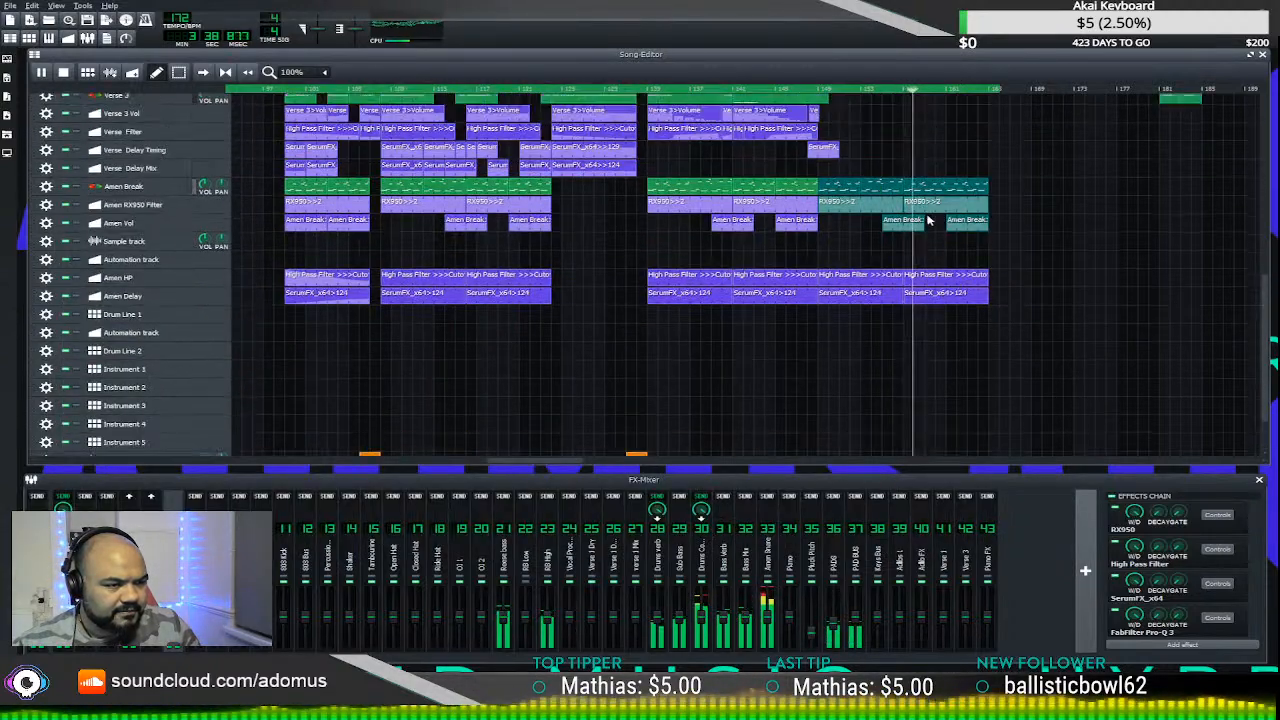
- Audition the thinned-out section repeatedly from about bars 147 to 149 and review which tracks play there
click(808, 91)
scroll(840, 222, down, 2)
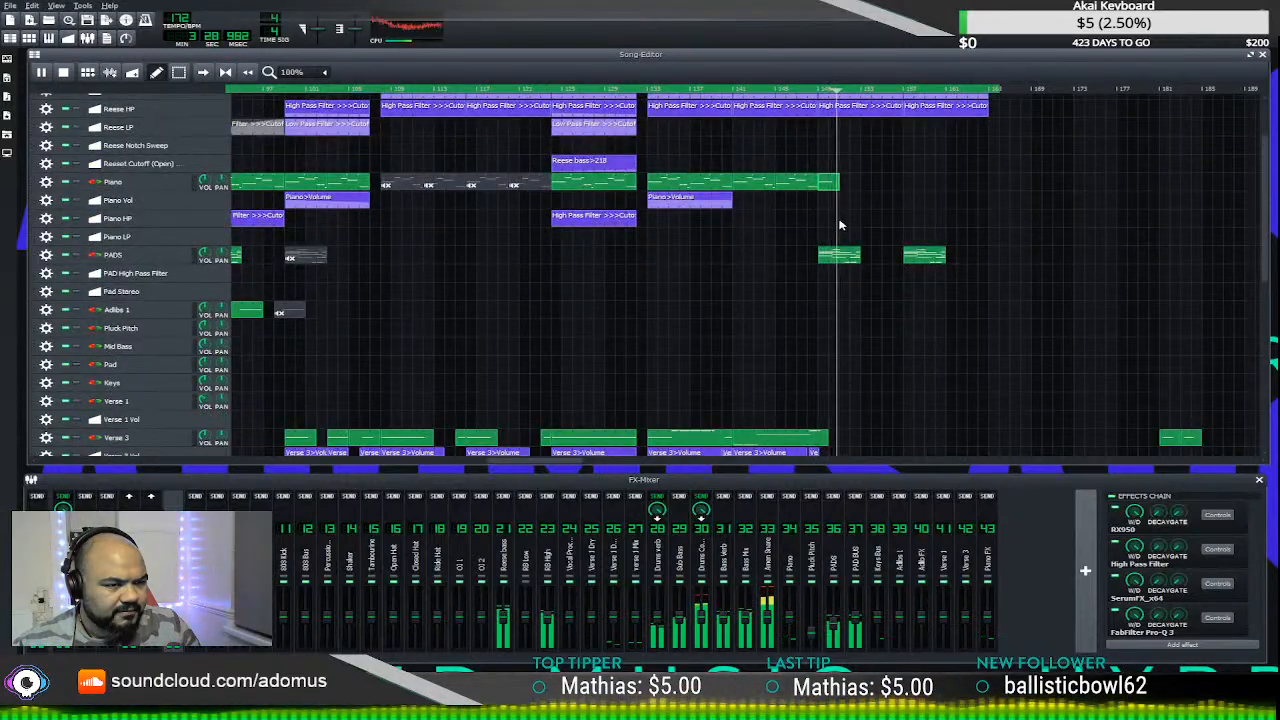
click(797, 90)
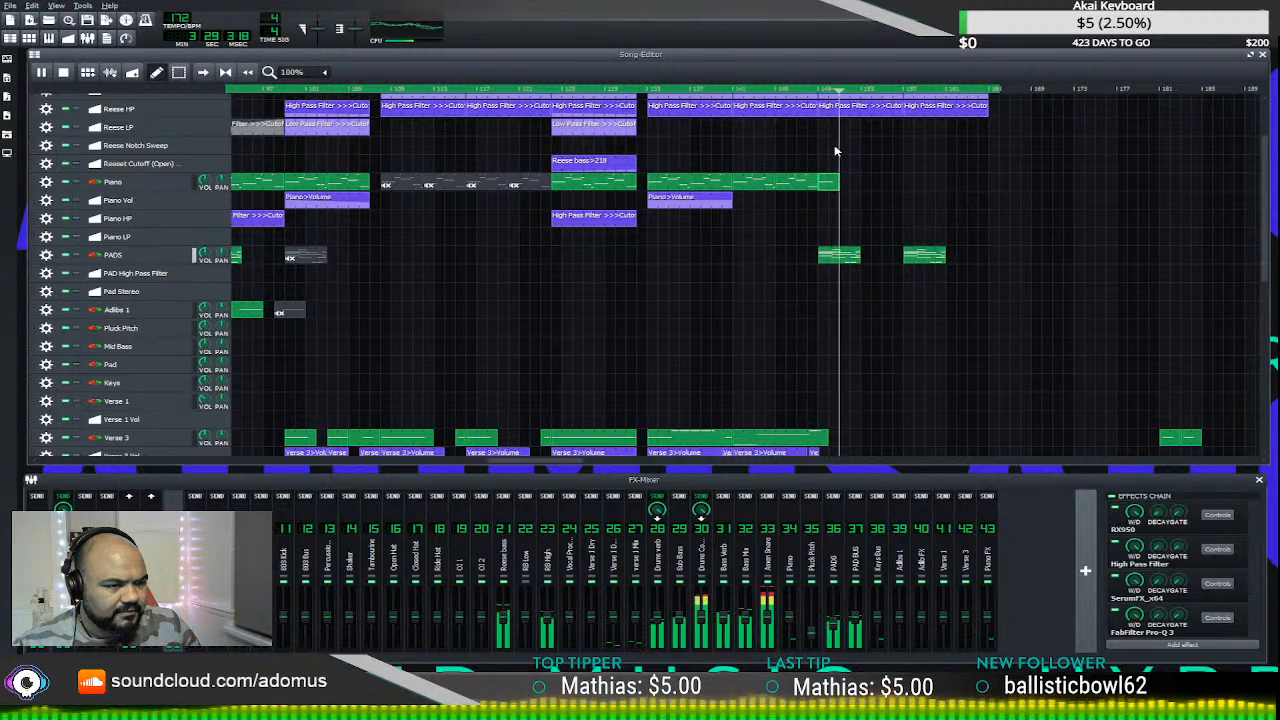
scroll(869, 199, up, 3)
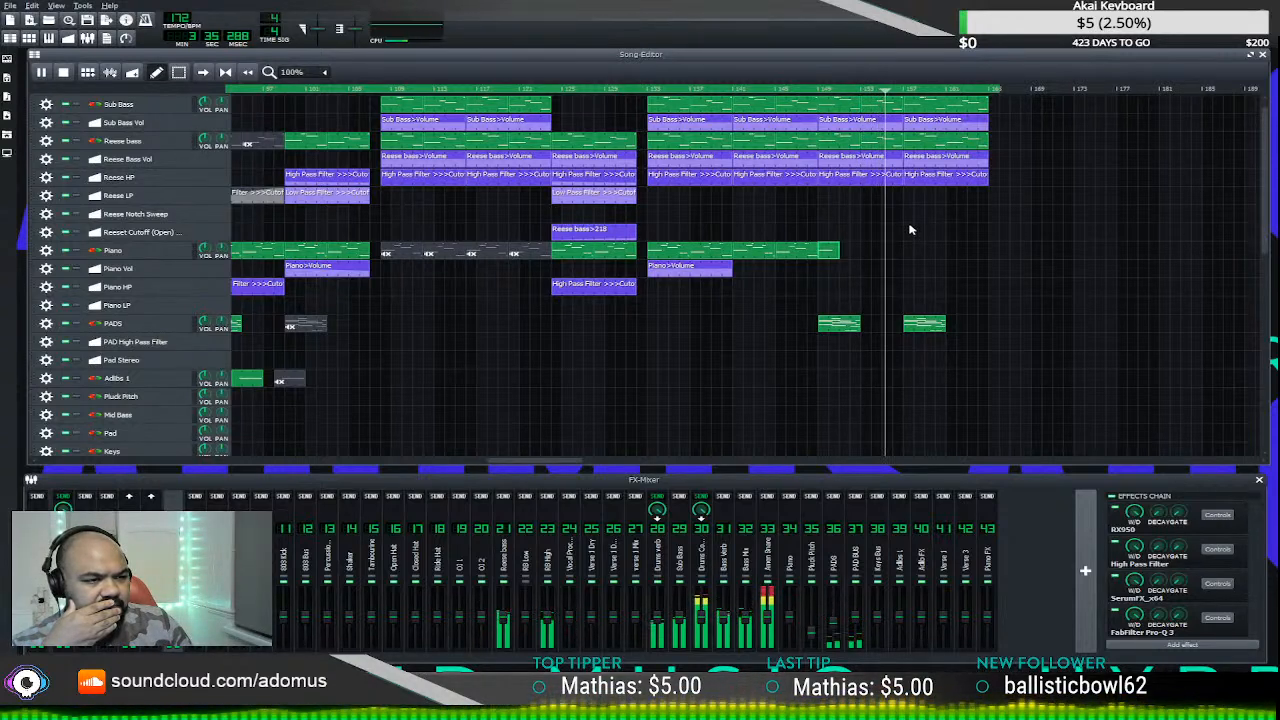
scroll(920, 237, up, 1)
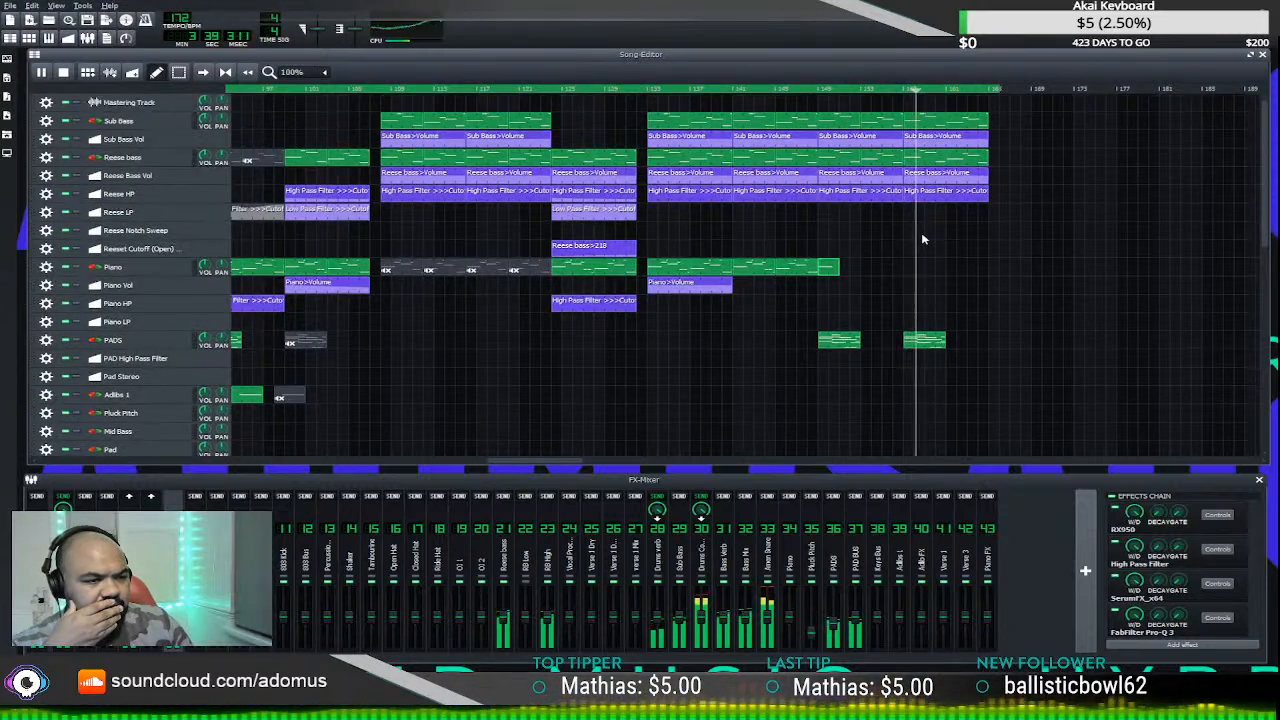
scroll(922, 239, down, 5)
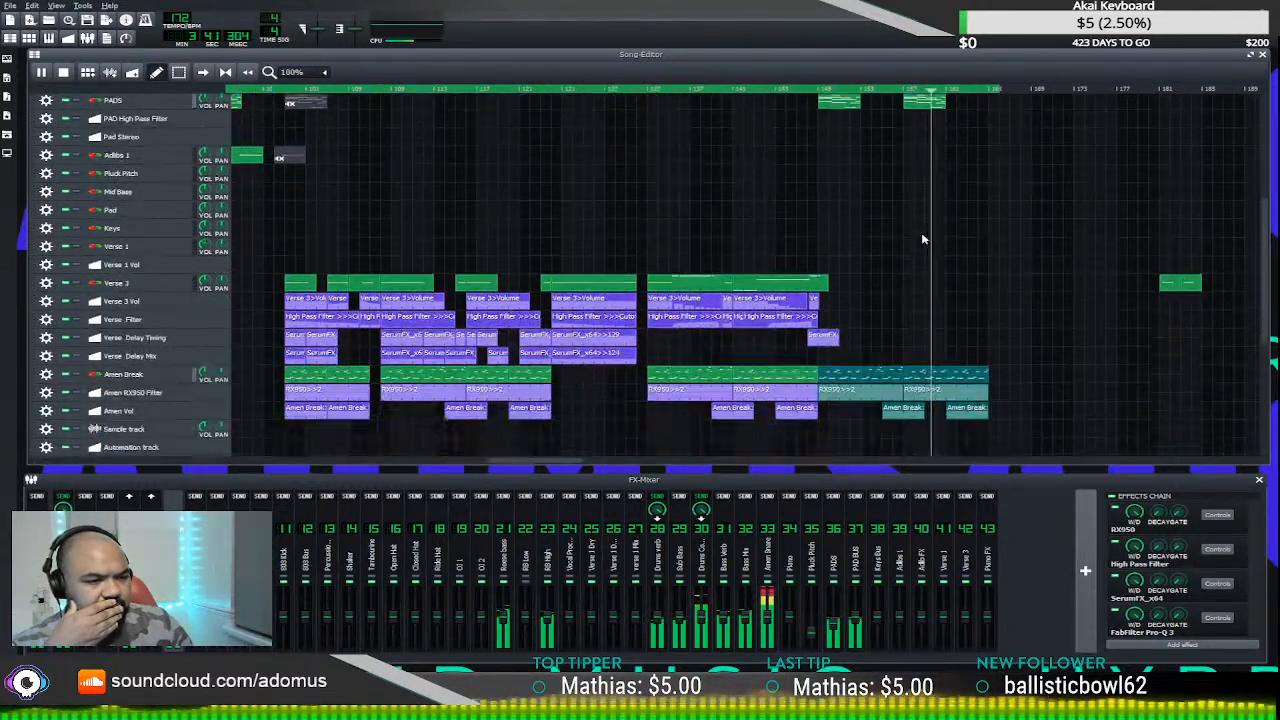
scroll(922, 239, up, 1)
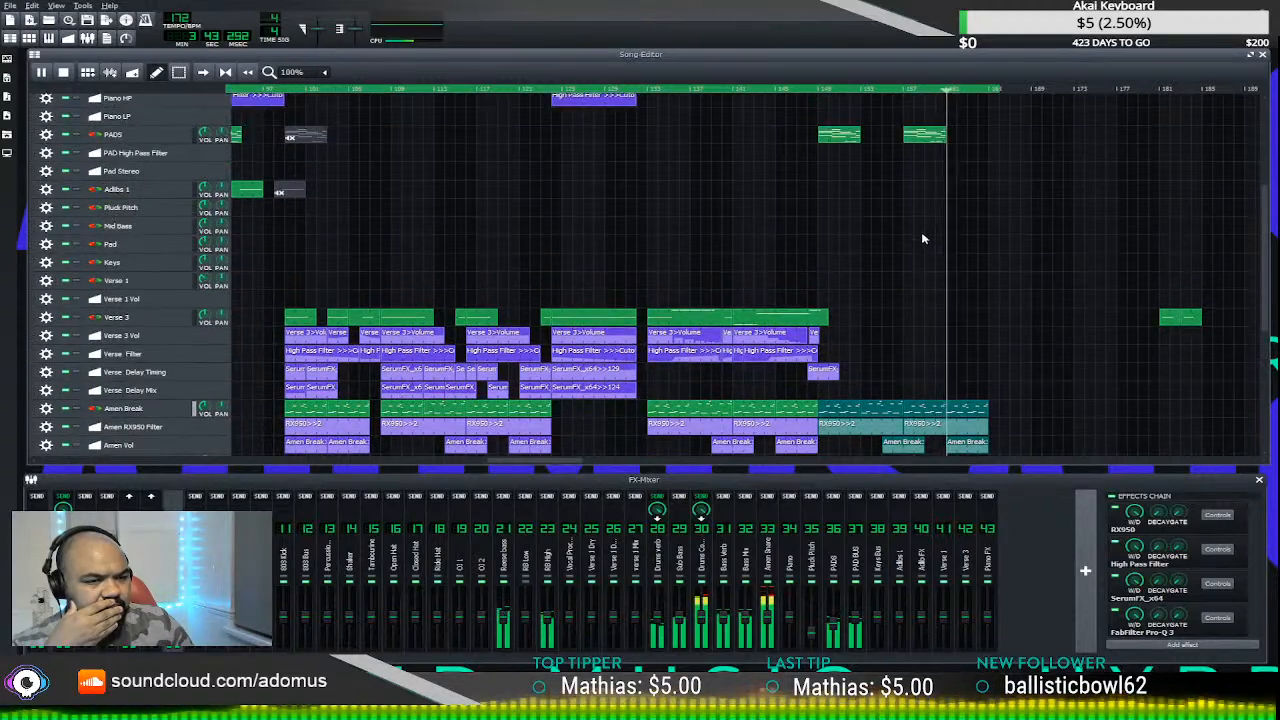
scroll(922, 239, up, 1)
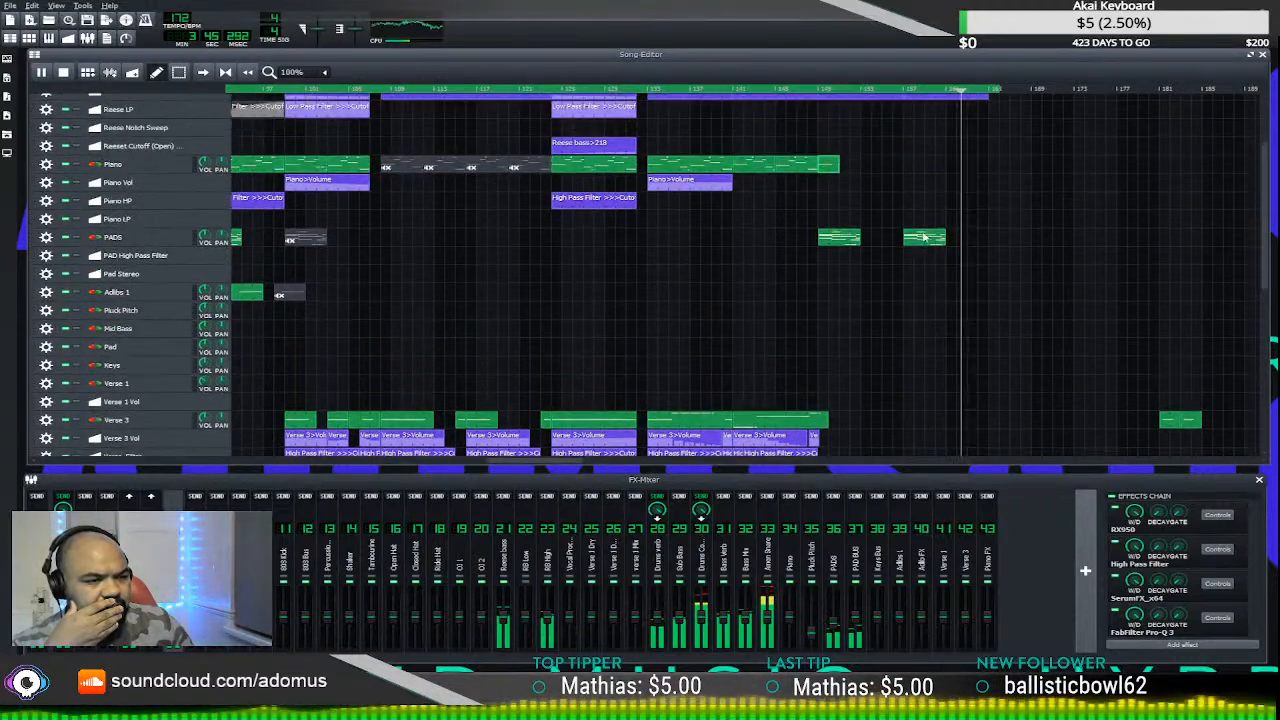
scroll(923, 238, up, 1)
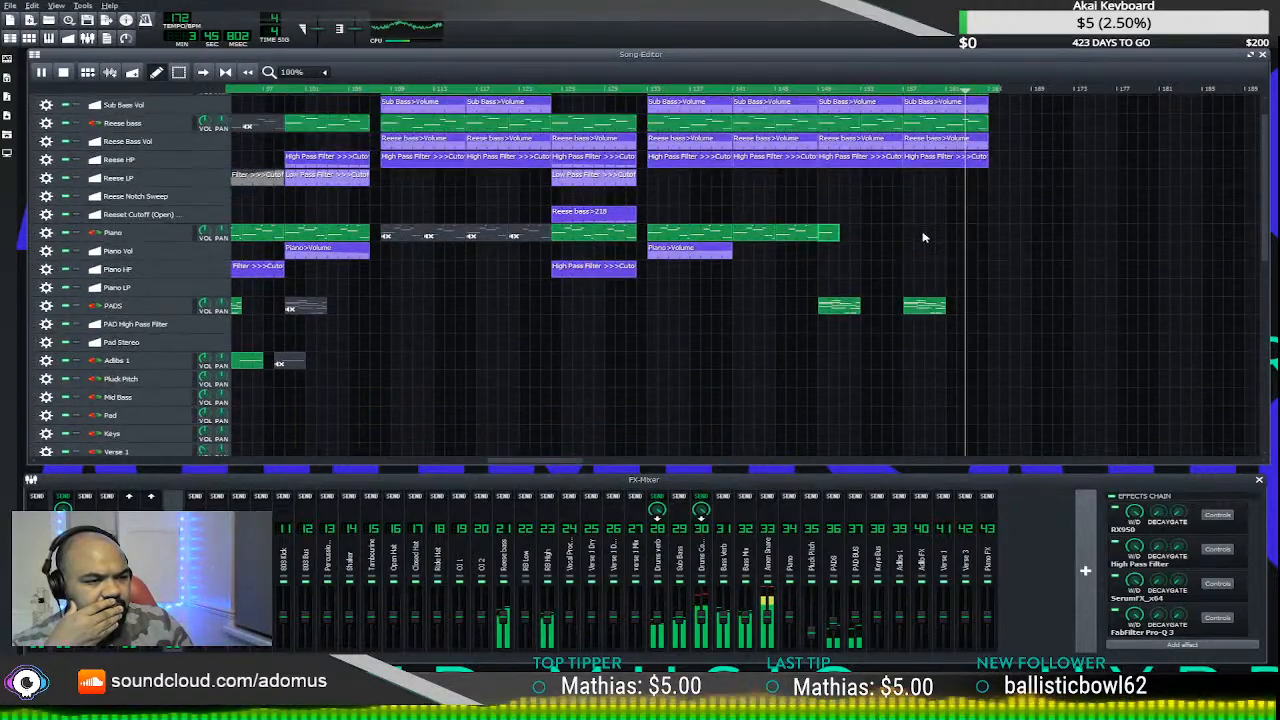
click(817, 92)
scroll(919, 219, up, 1)
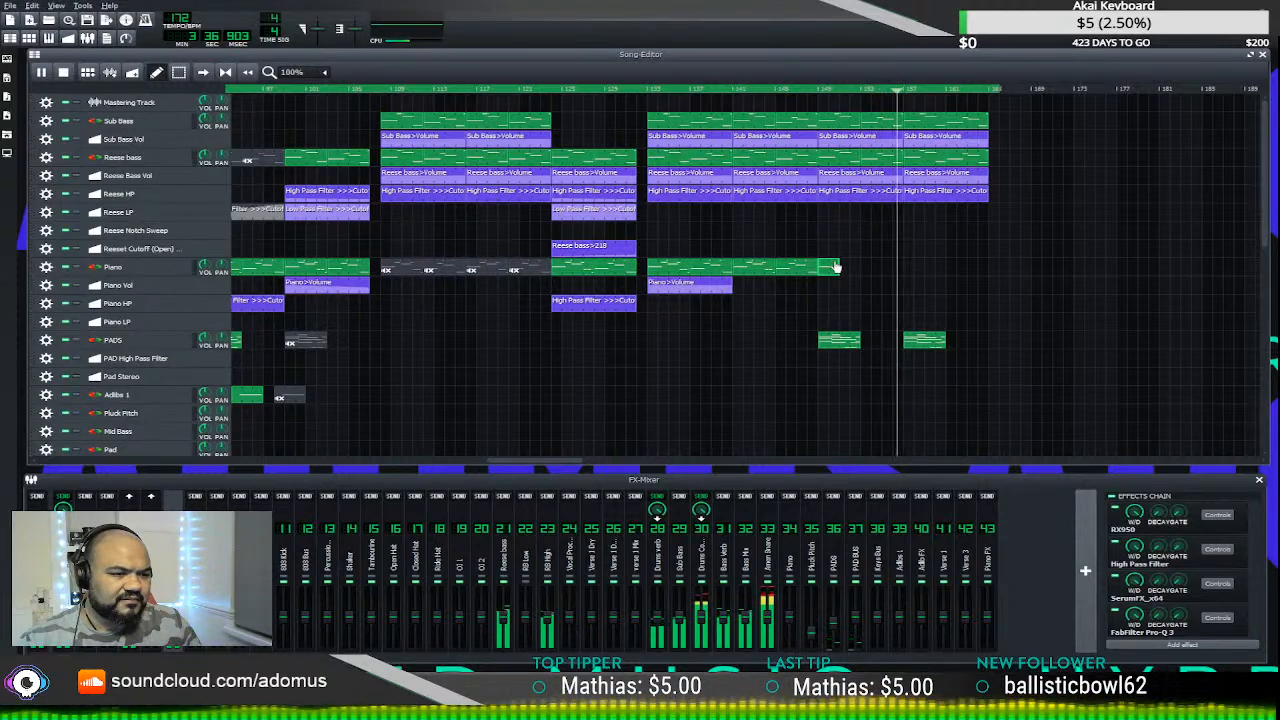
- Remove the stripped Piano clip at bar 149, copy the Piano clips of bars 133 to 149 there and replay from bar 149
drag(836, 267, 817, 267)
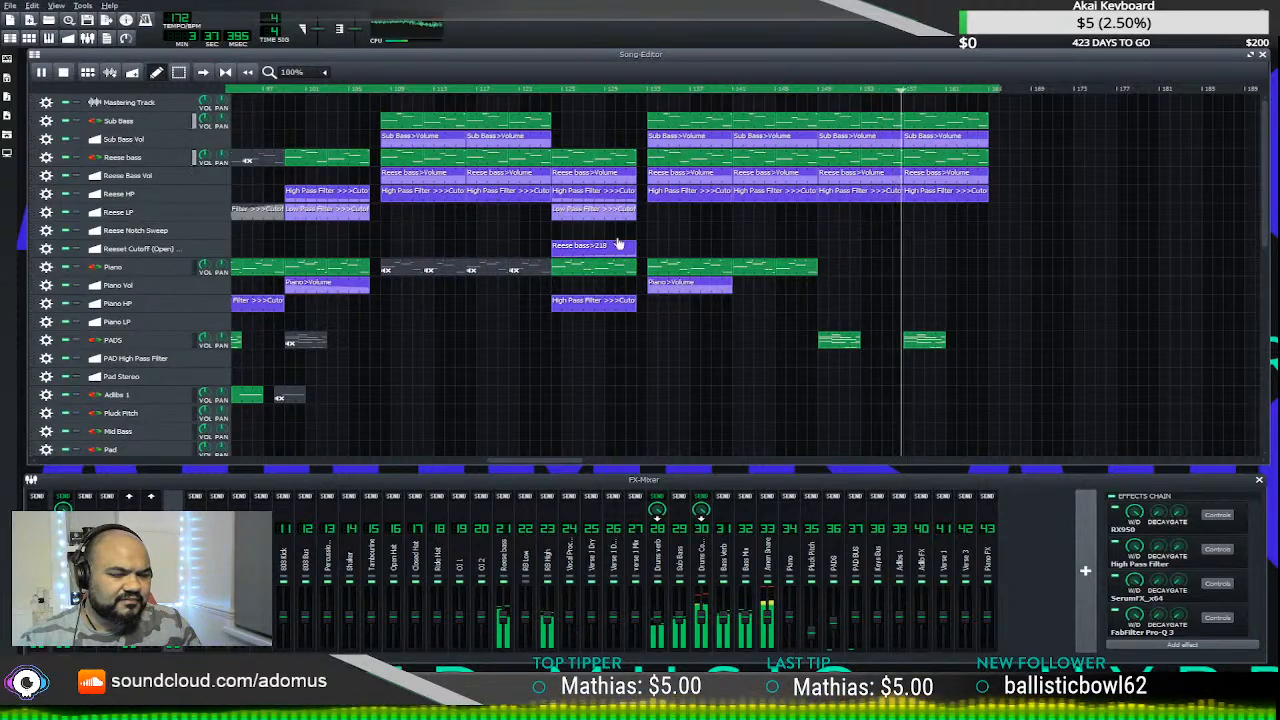
click(676, 266)
drag(676, 266, 829, 271)
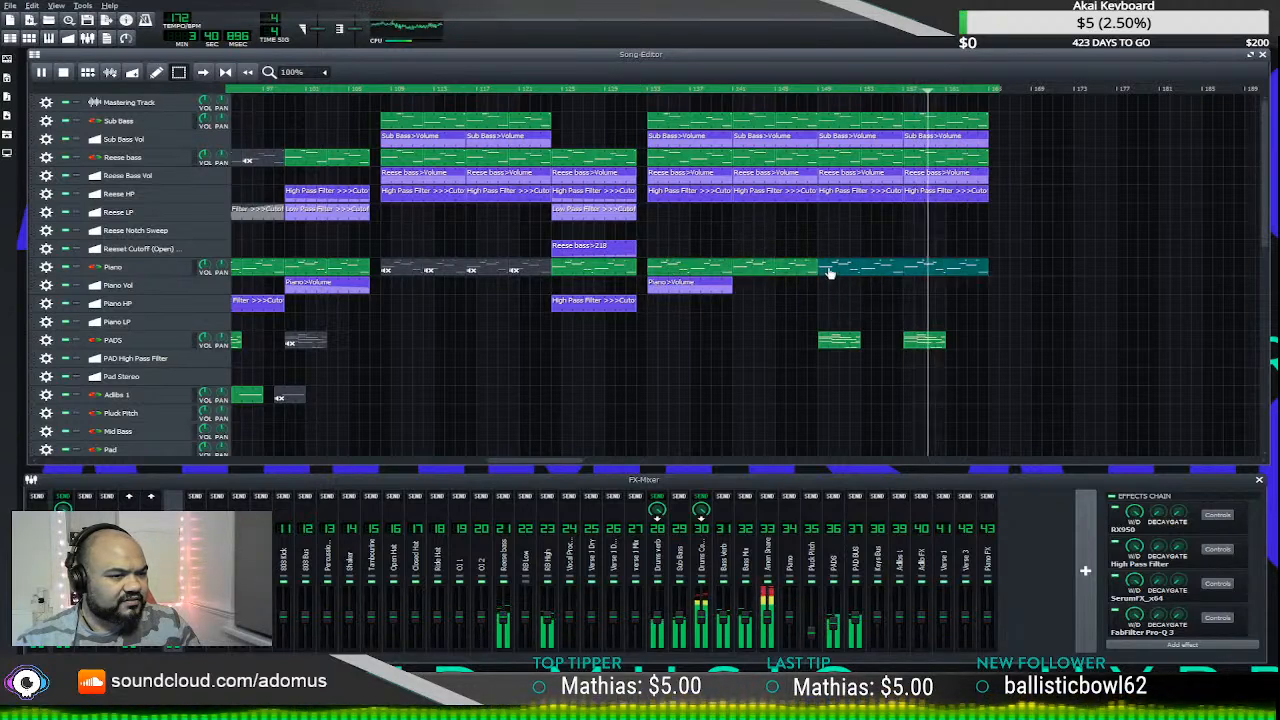
click(816, 90)
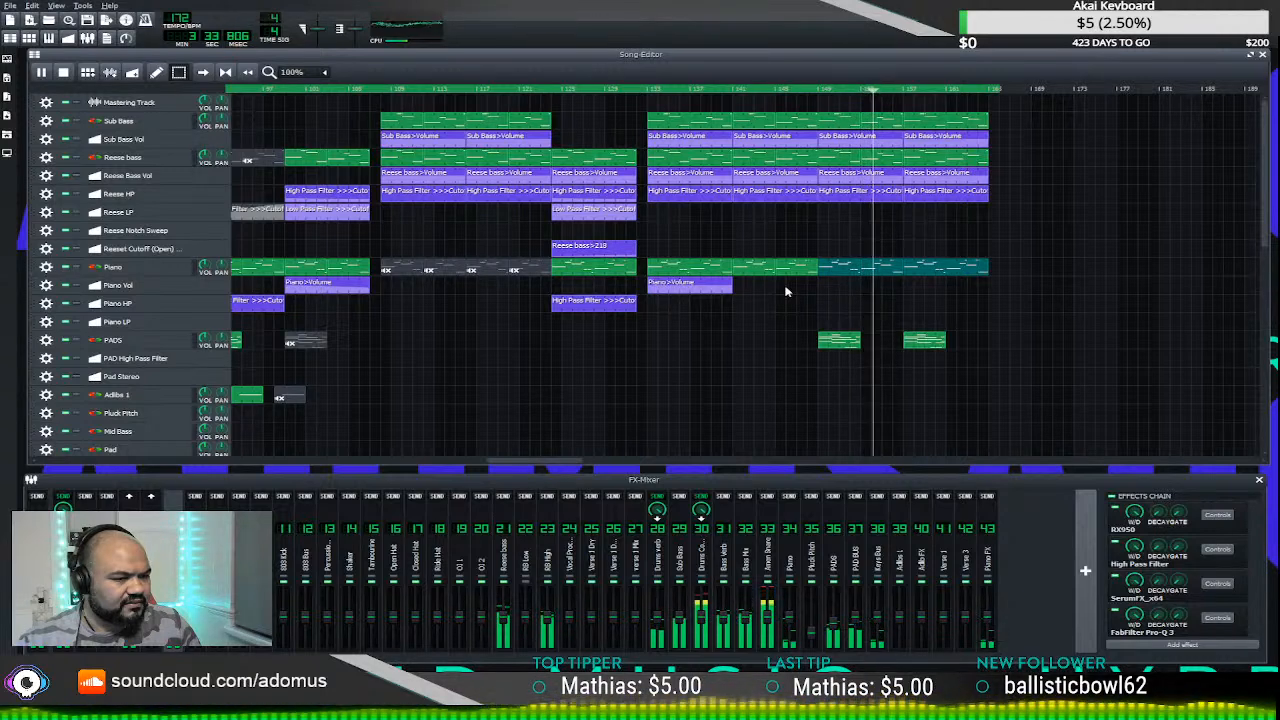
- Open the Piano clip at bar 145 and mark the Minor scale on F4 as a note guide
double_click(810, 267)
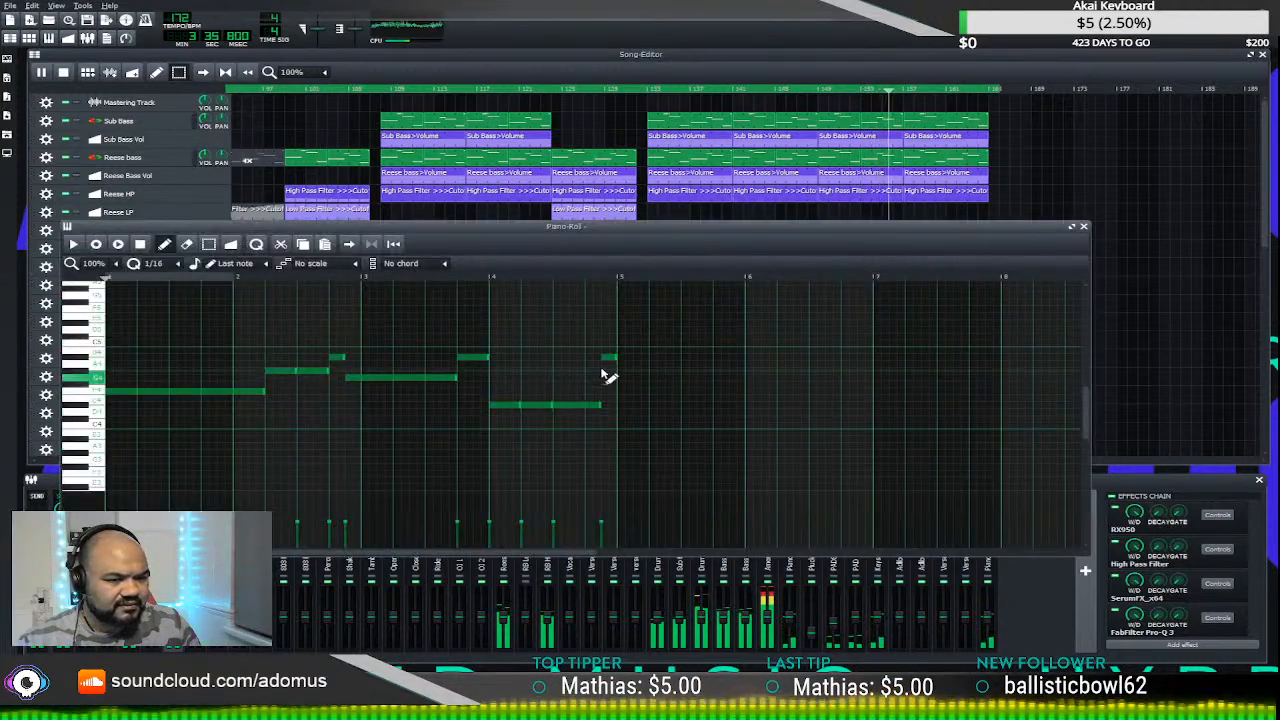
click(609, 358)
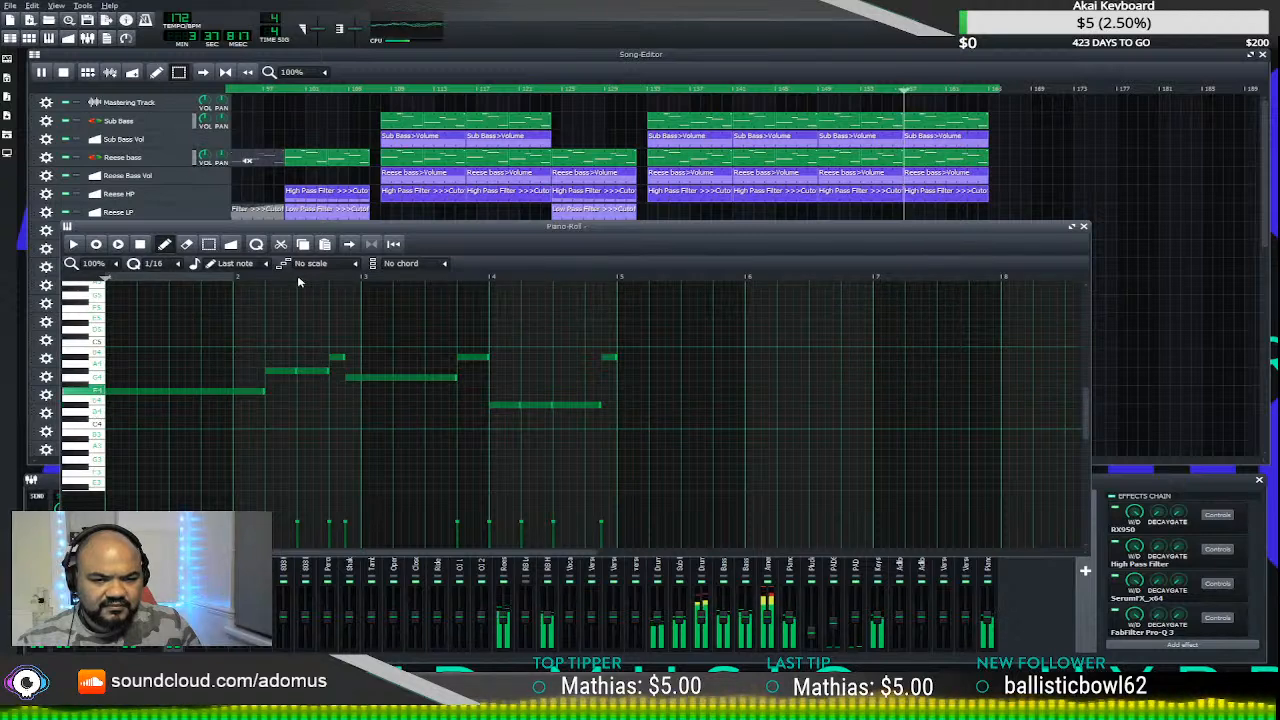
click(343, 515)
right_click(98, 391)
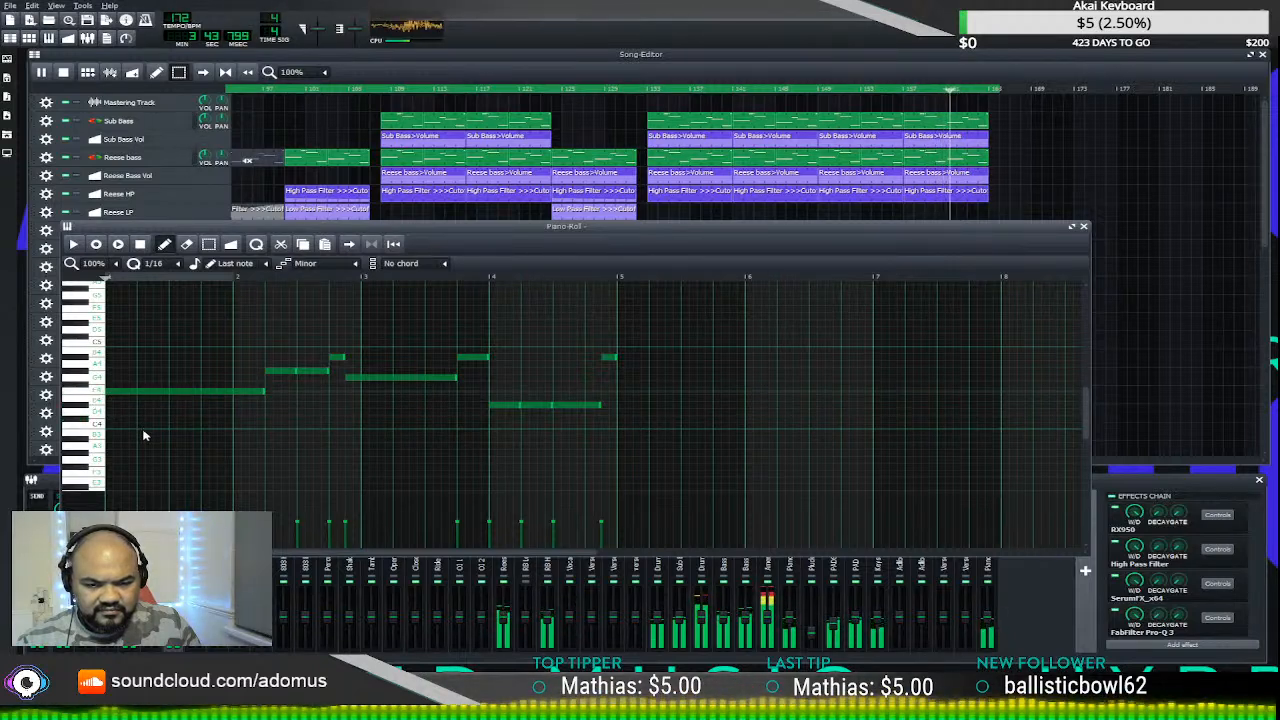
- Replace the clip's closing short note with overlapping G#4 and A#4 notes and shorten the last D#4 note to where they begin
right_click(609, 358)
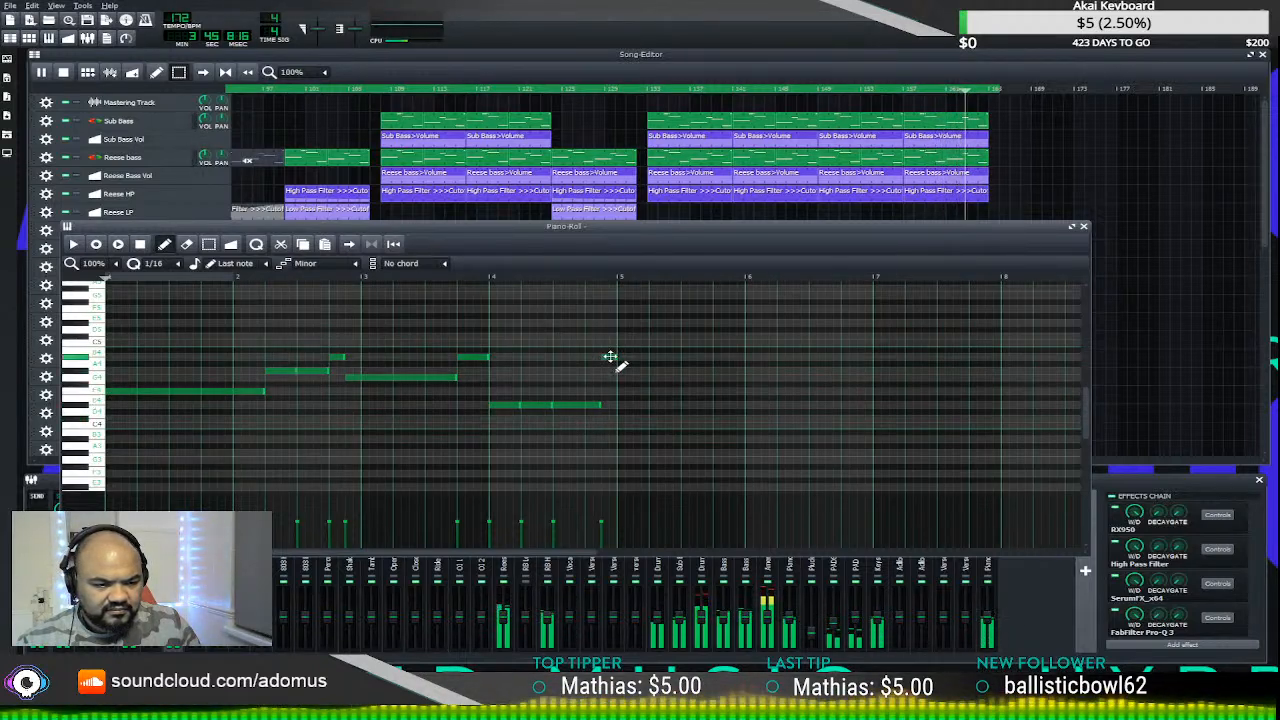
click(598, 368)
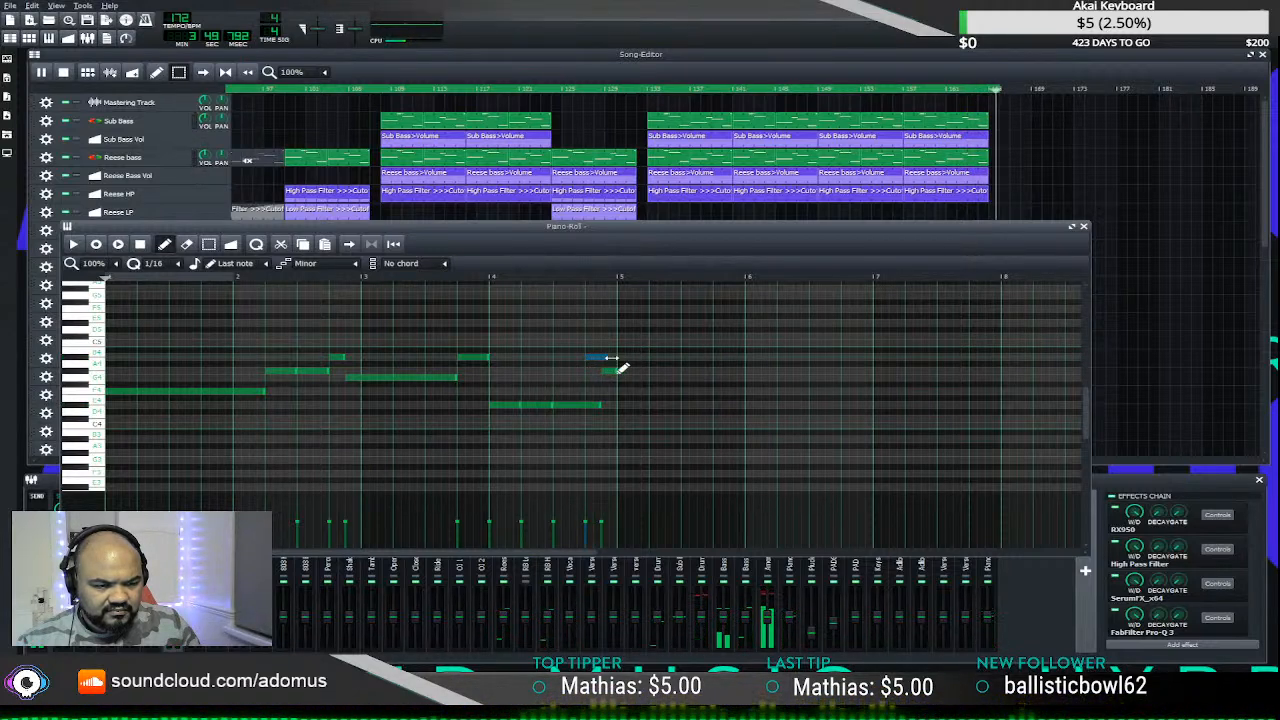
drag(611, 357, 620, 360)
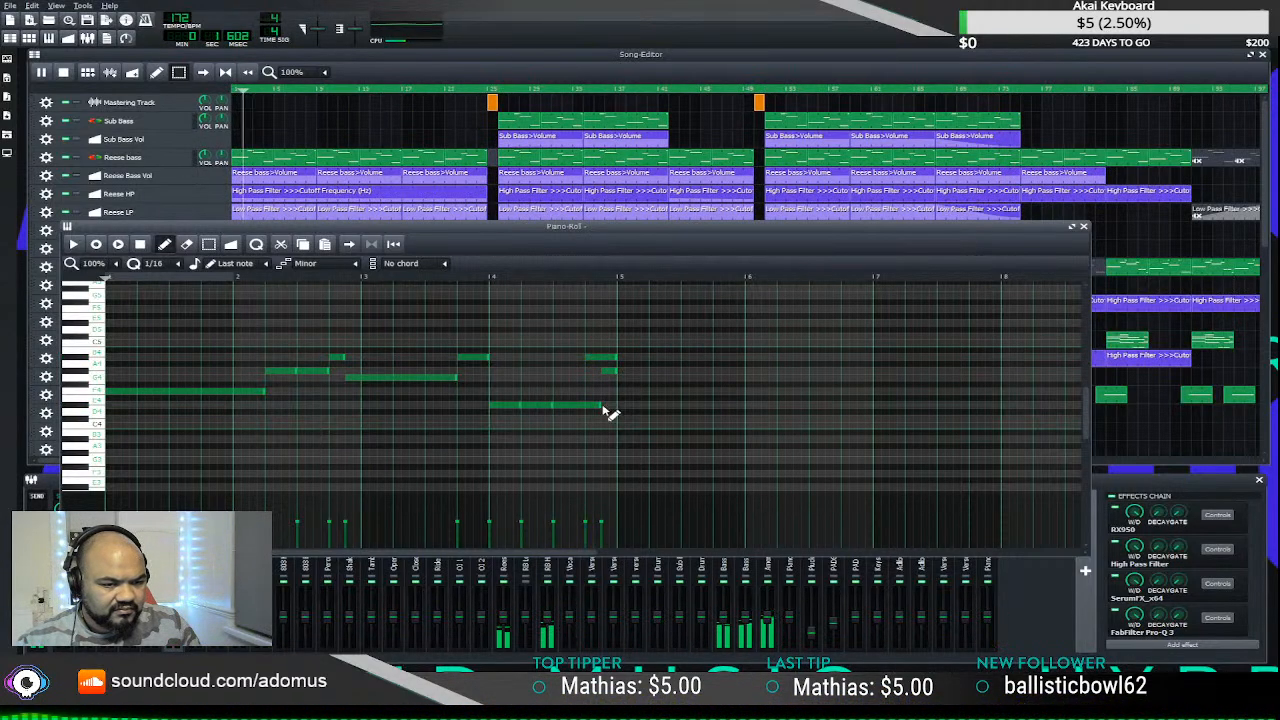
drag(599, 406, 586, 410)
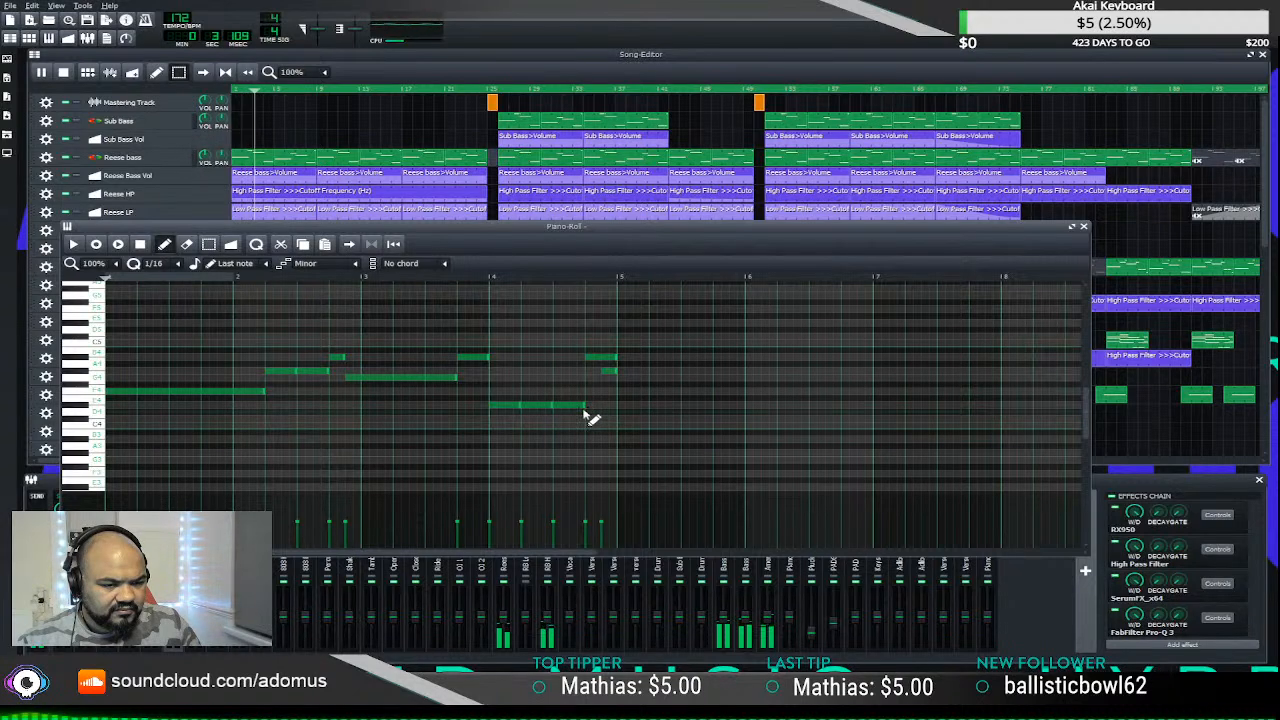
- Stop playback and audition the edited Piano melody from bar 133
click(63, 73)
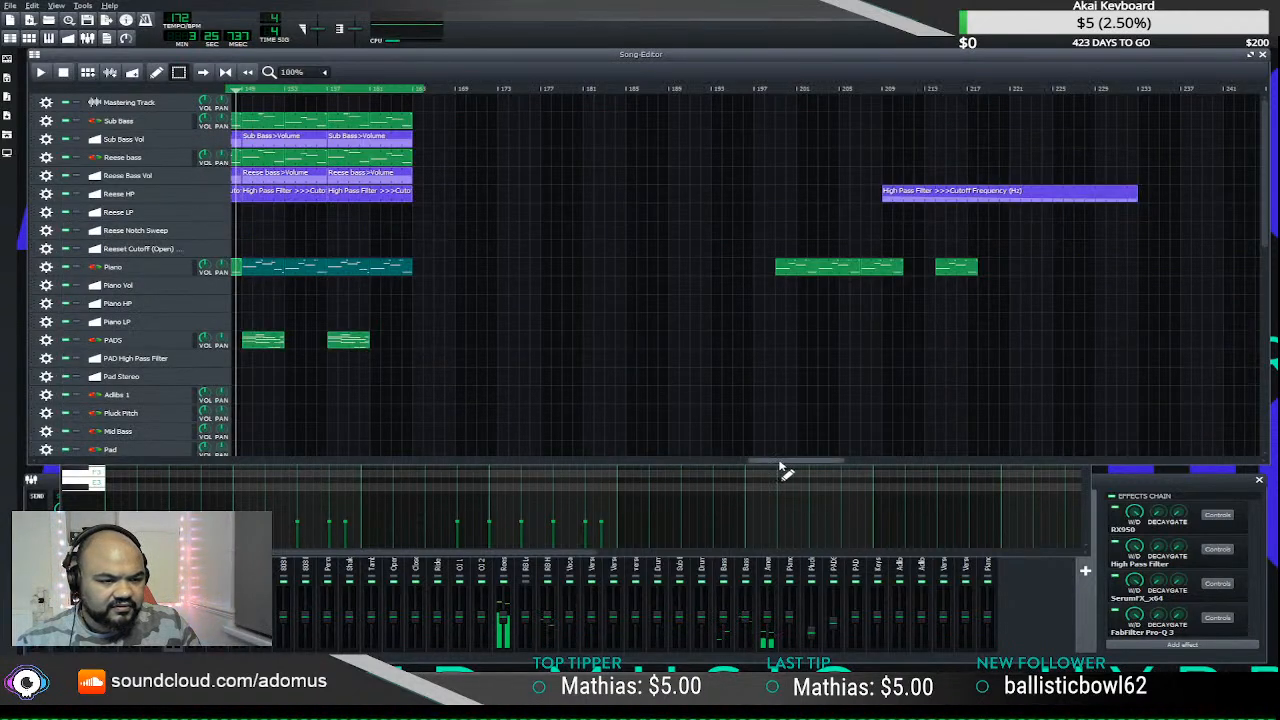
drag(782, 465, 626, 463)
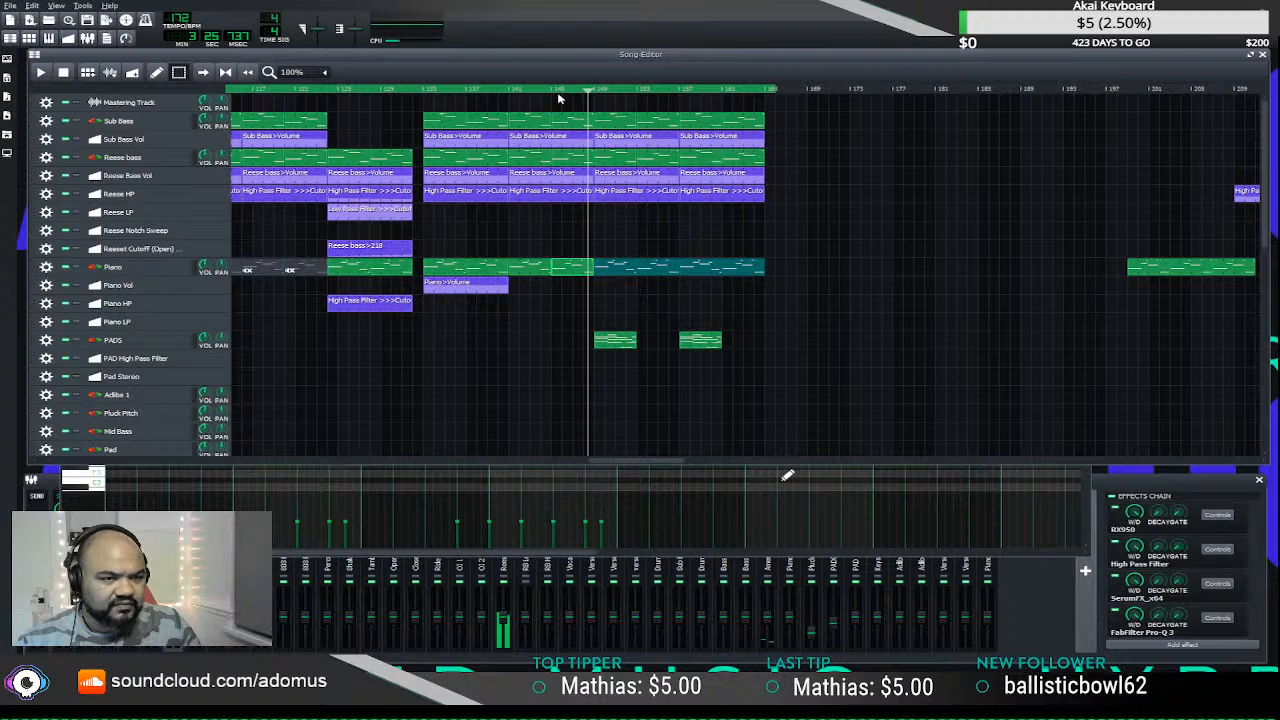
click(426, 90)
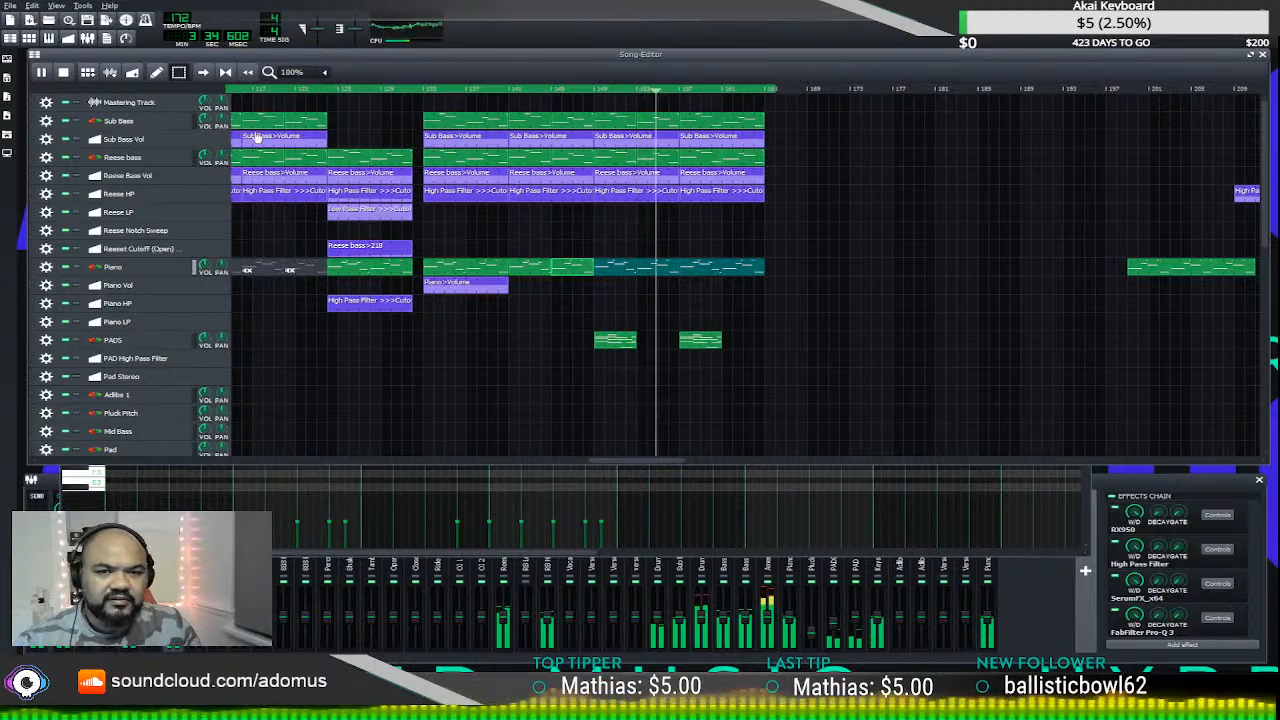
- Copy the Piano Vol clip from bar 99 to bar 149 and extend it to bar 165
drag(617, 463, 476, 430)
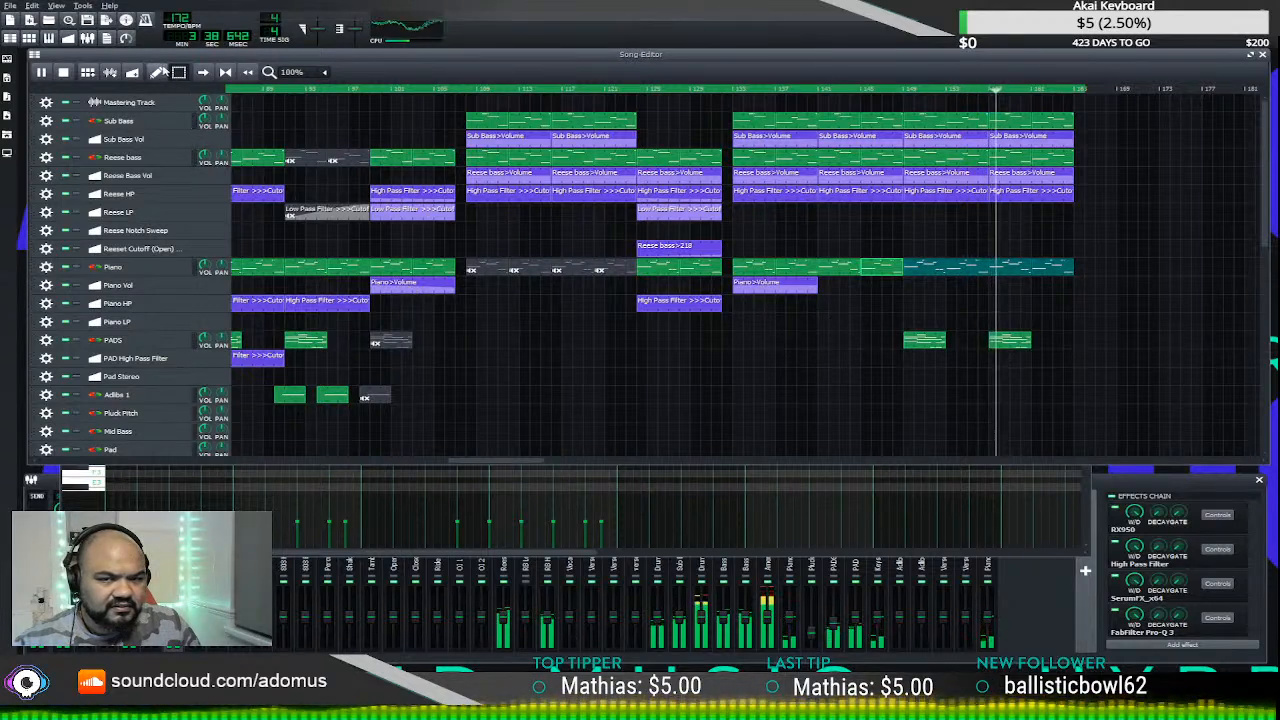
drag(378, 284, 900, 284)
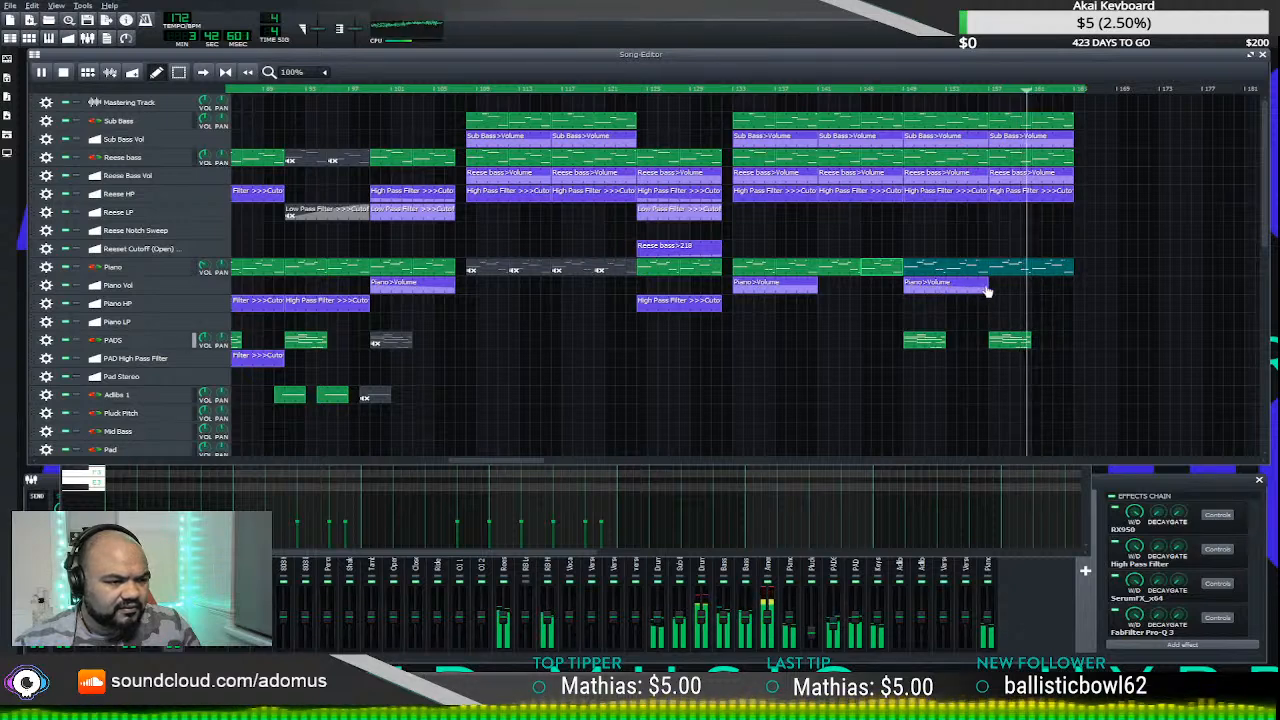
drag(986, 290, 1070, 286)
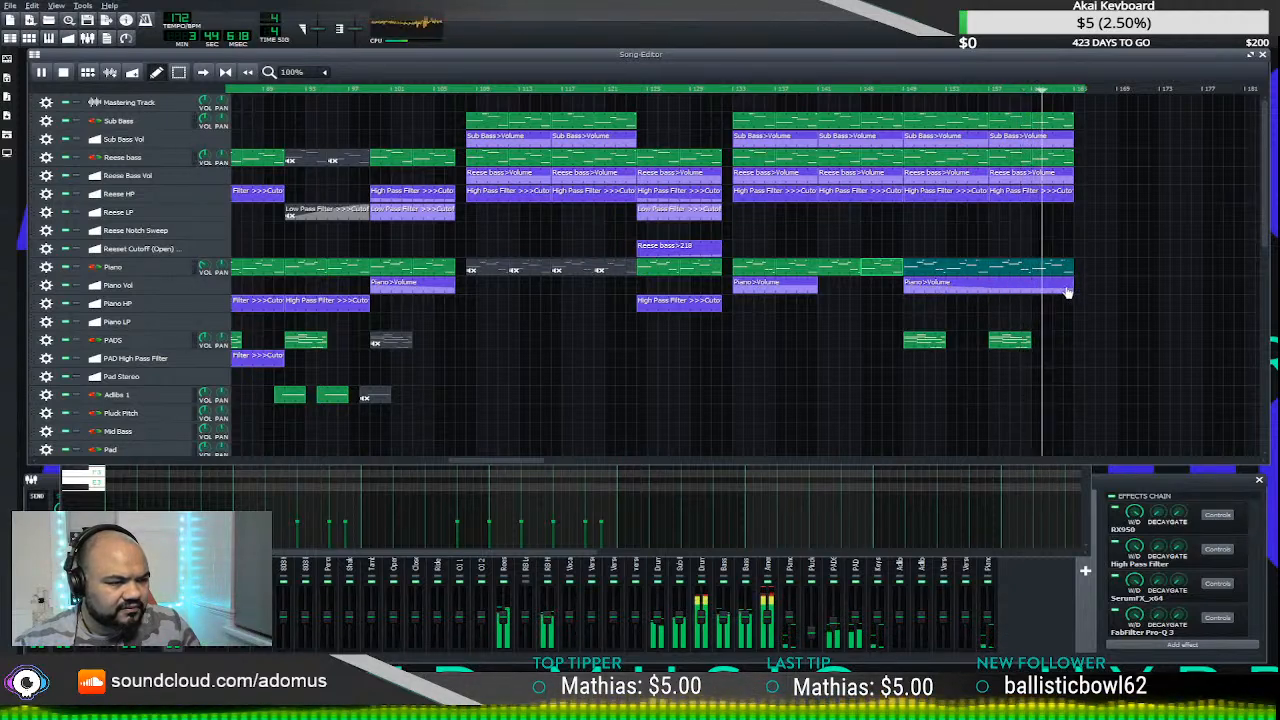
- Draw the Piano volume automation as a fade down to the clip's bar 17 and replay from about bar 149
double_click(1068, 290)
mouse_move(771, 429)
mouse_down()
mouse_move(709, 443)
mouse_move(371, 437)
mouse_move(343, 449)
mouse_move(294, 443)
mouse_move(336, 447)
mouse_move(288, 428)
mouse_move(409, 448)
mouse_move(417, 476)
mouse_up()
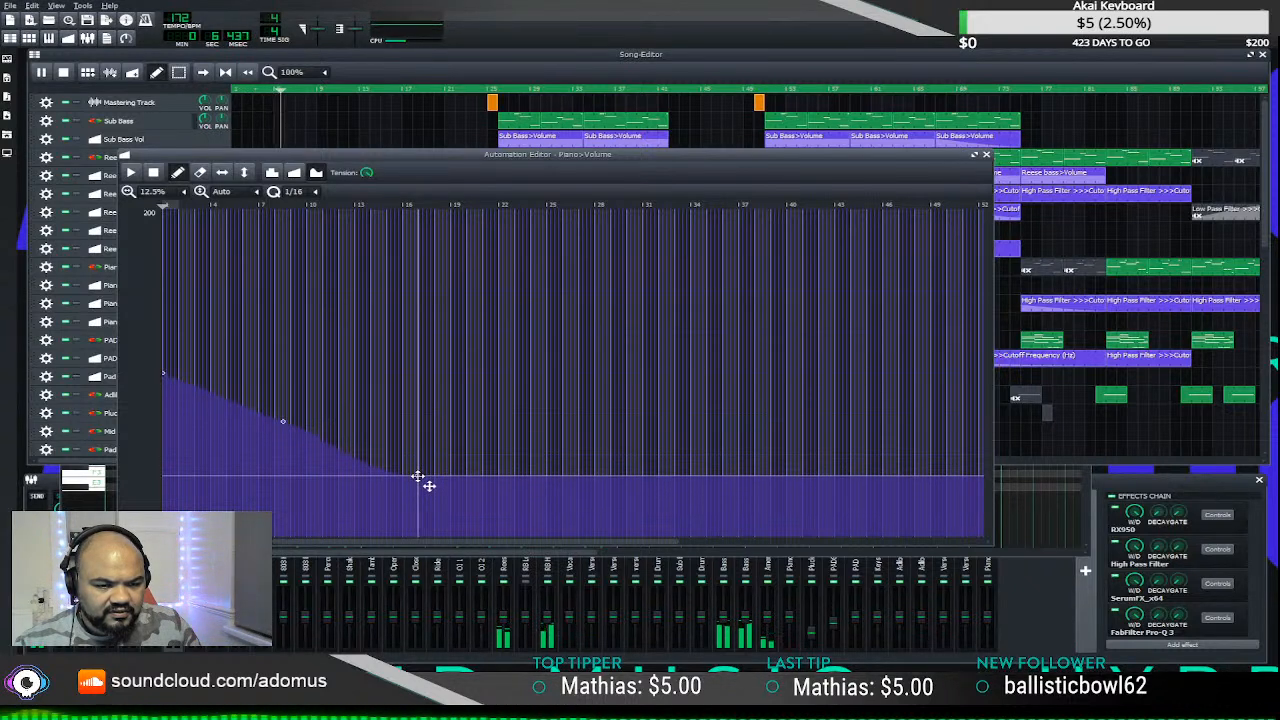
click(985, 156)
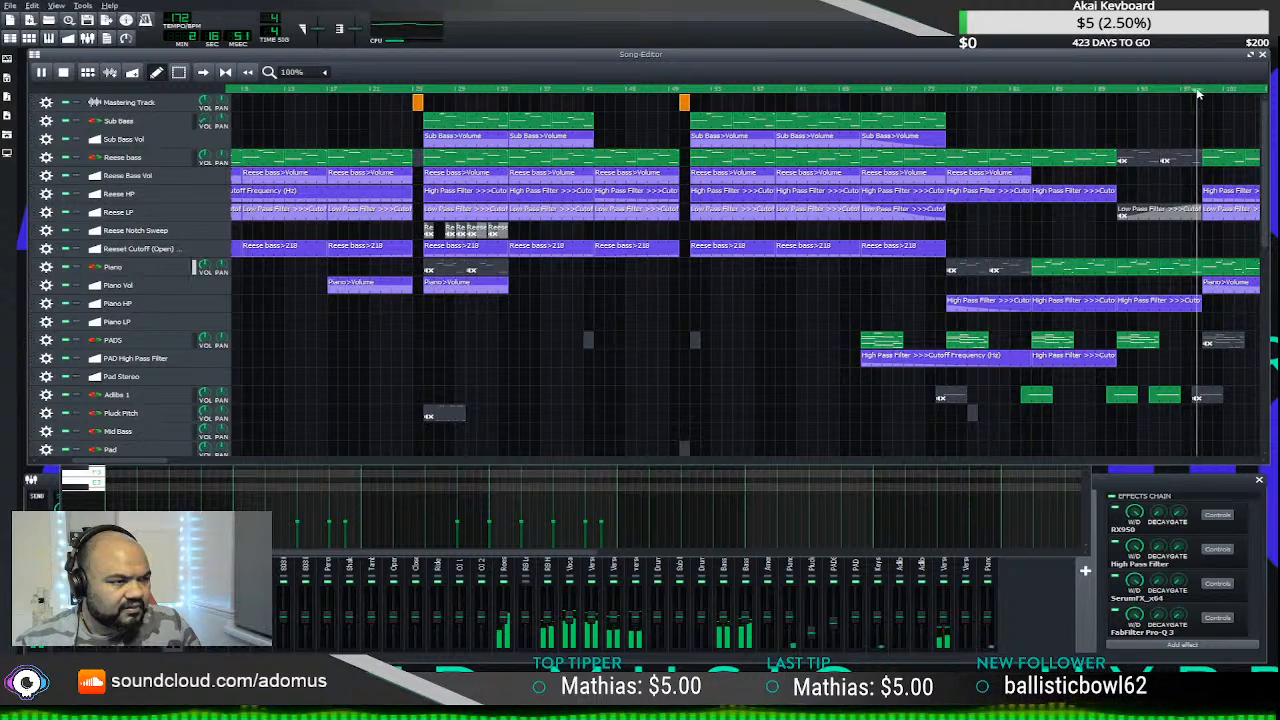
key(space)
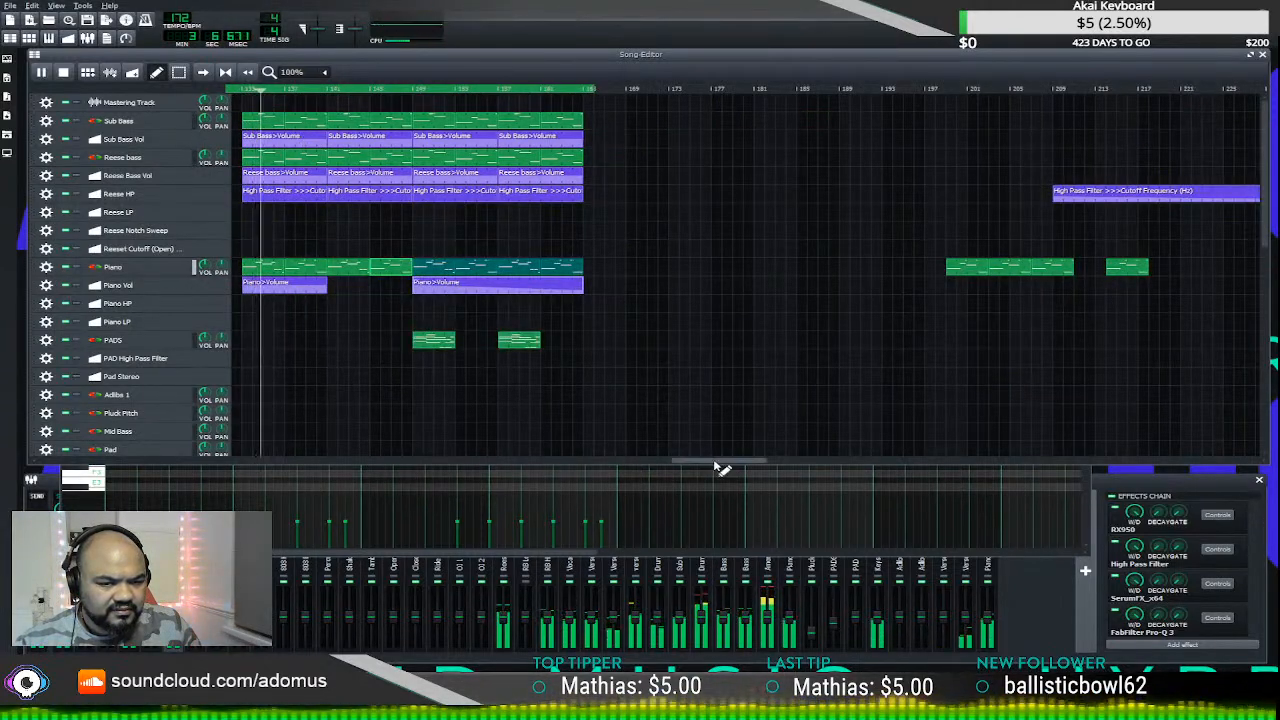
drag(683, 458, 653, 459)
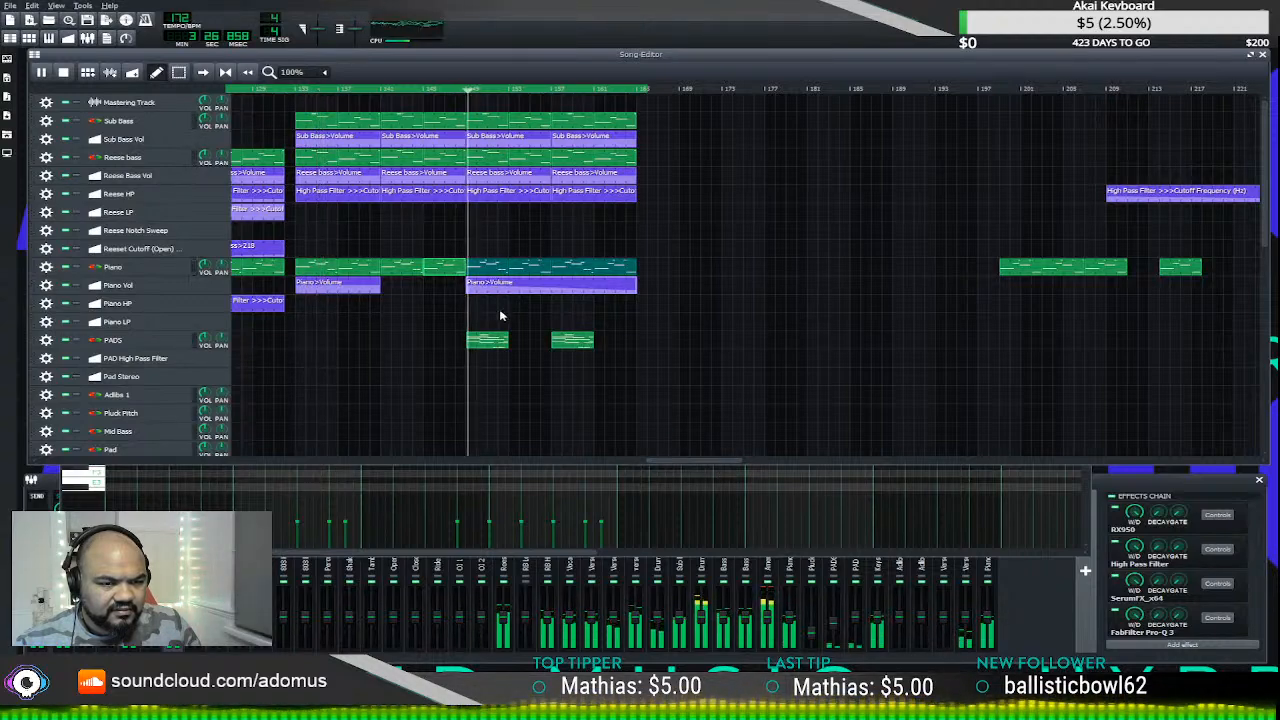
- Replace the extended Piano Vol clip at bar 149 with an eight-bar Piano volume clip ending at bar 157 and replay from bar 149
scroll(505, 330, down, 10)
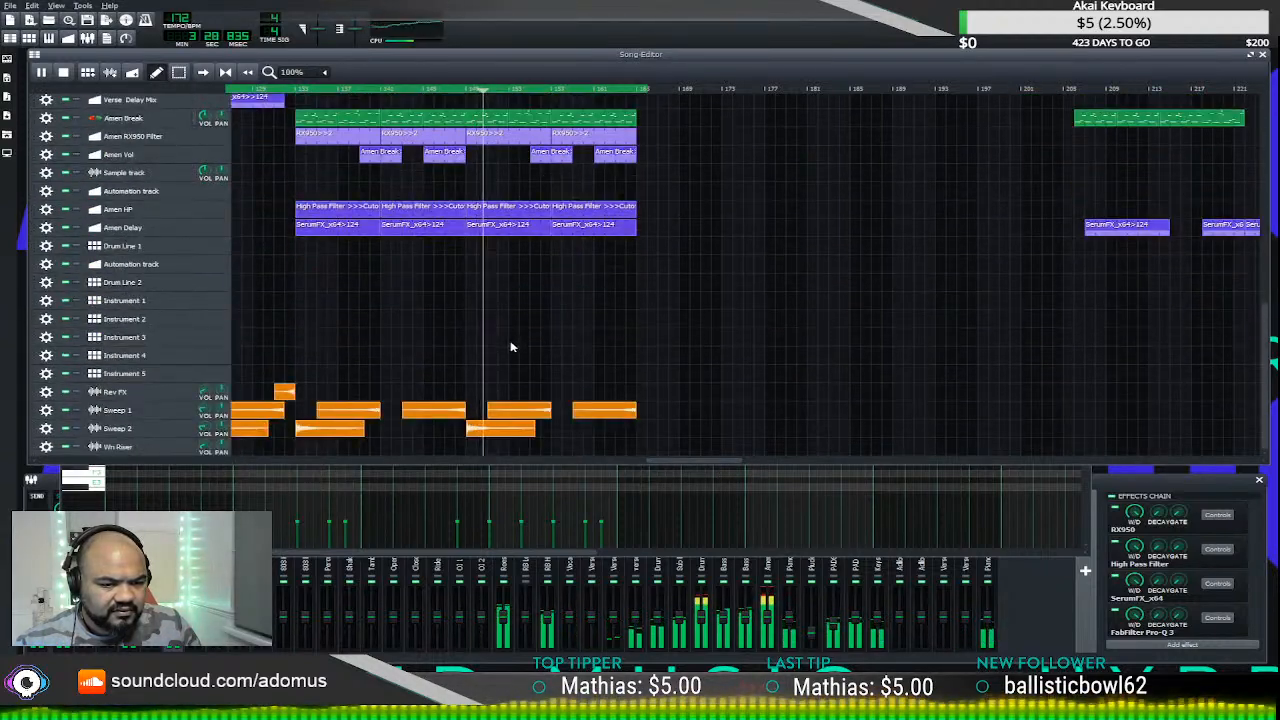
scroll(509, 338, up, 10)
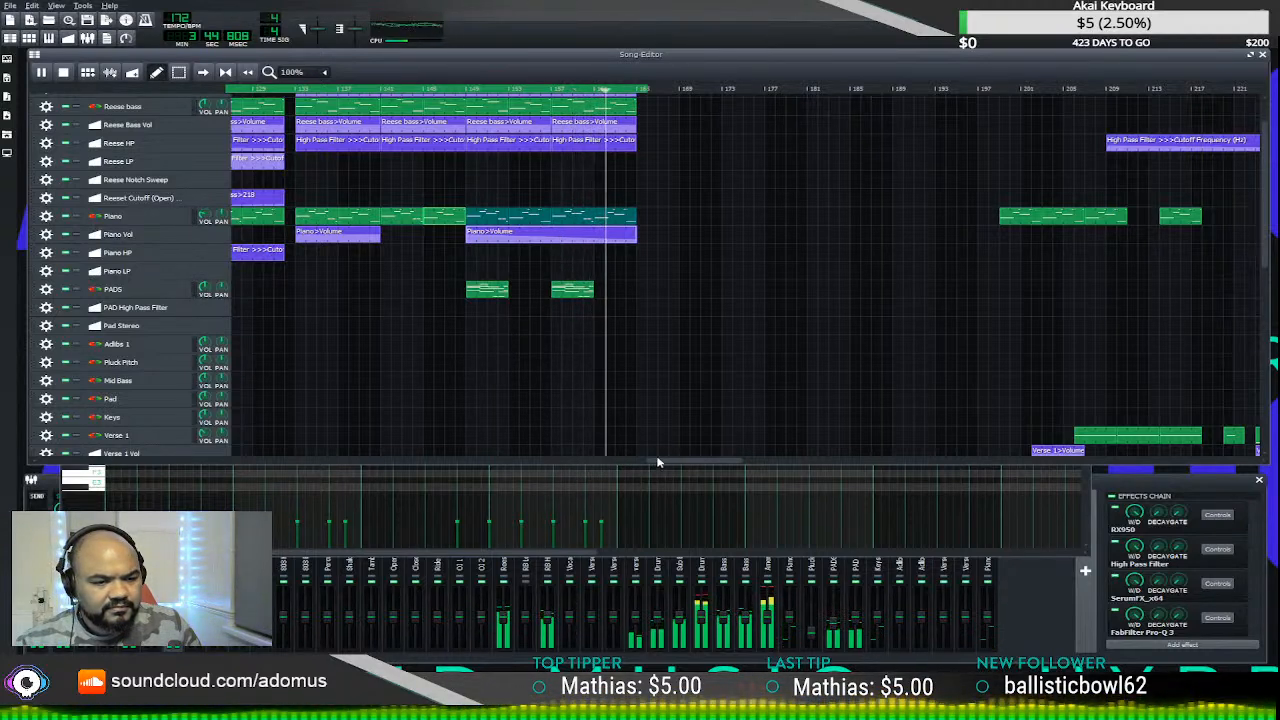
scroll(672, 464, left, 5)
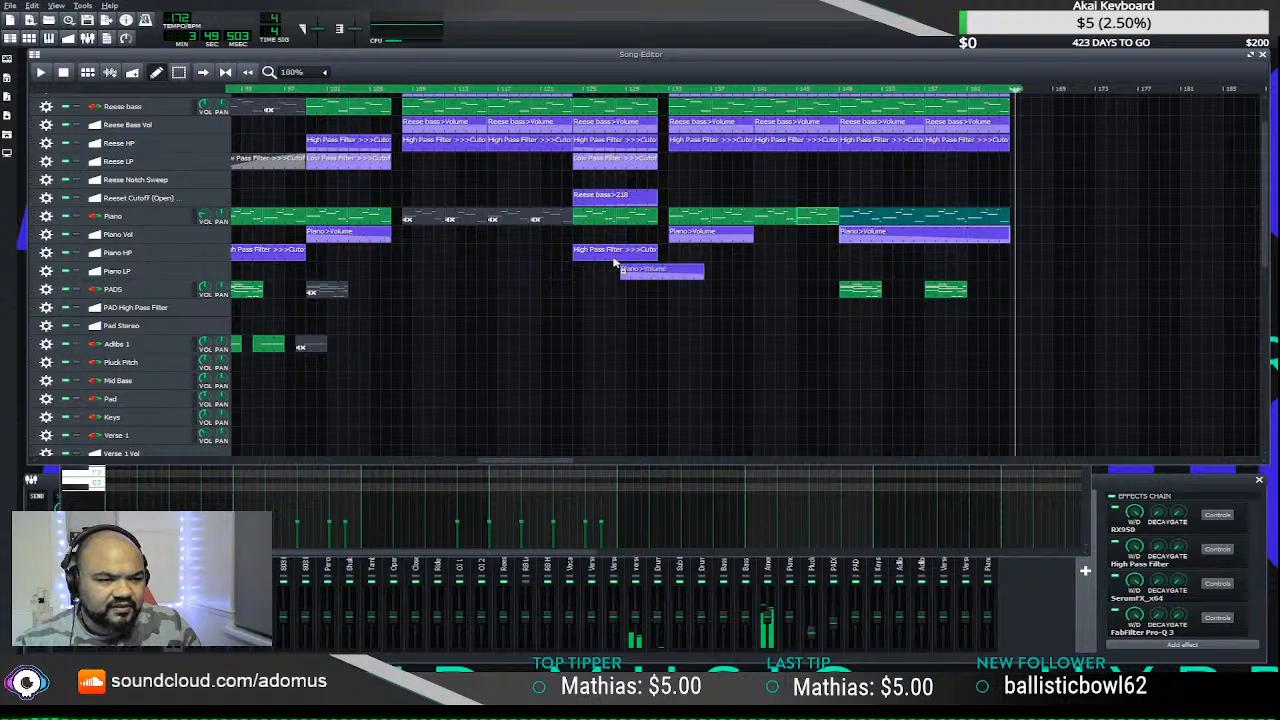
drag(614, 262, 852, 238)
click(836, 91)
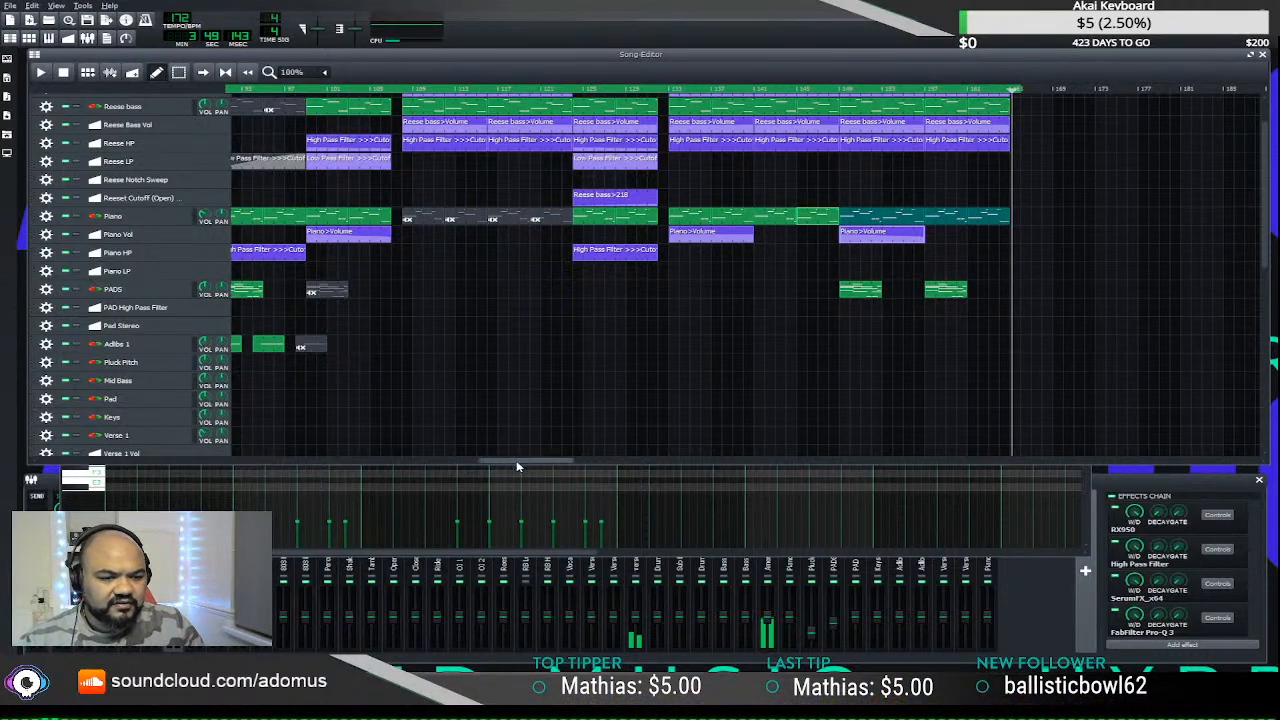
- Audition the arrangement from about bar 91 through the section starting at bar 99, checking which tracks play there, and pause playback
scroll(403, 443, down, 3)
scroll(403, 443, up, 3)
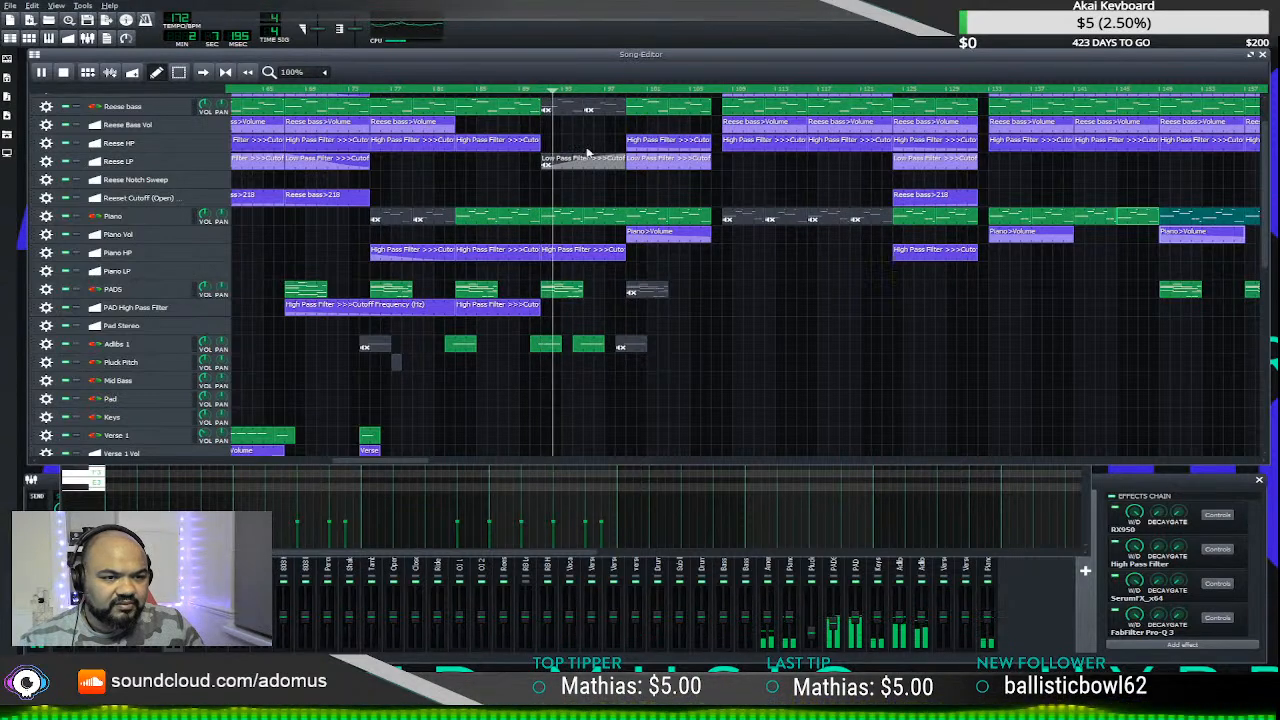
scroll(586, 154, up, 2)
ctrl+scroll(598, 195, down, 2)
ctrl+scroll(473, 208, up, 1)
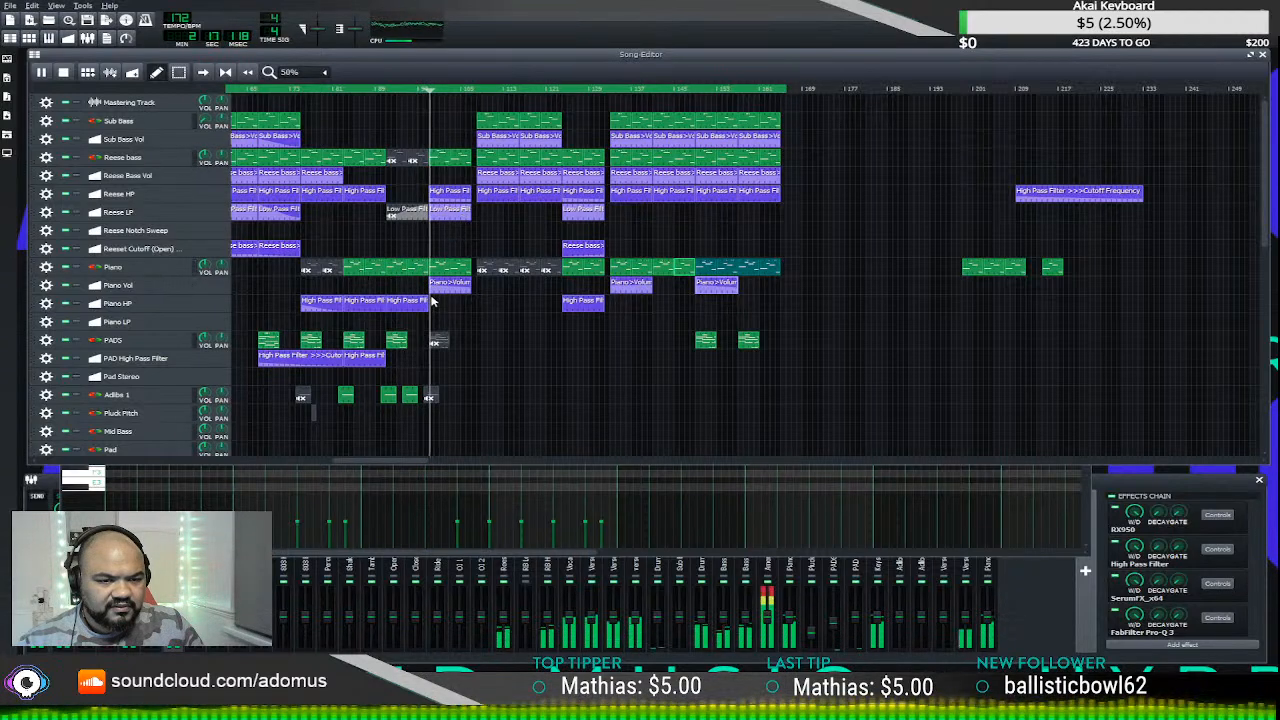
click(43, 75)
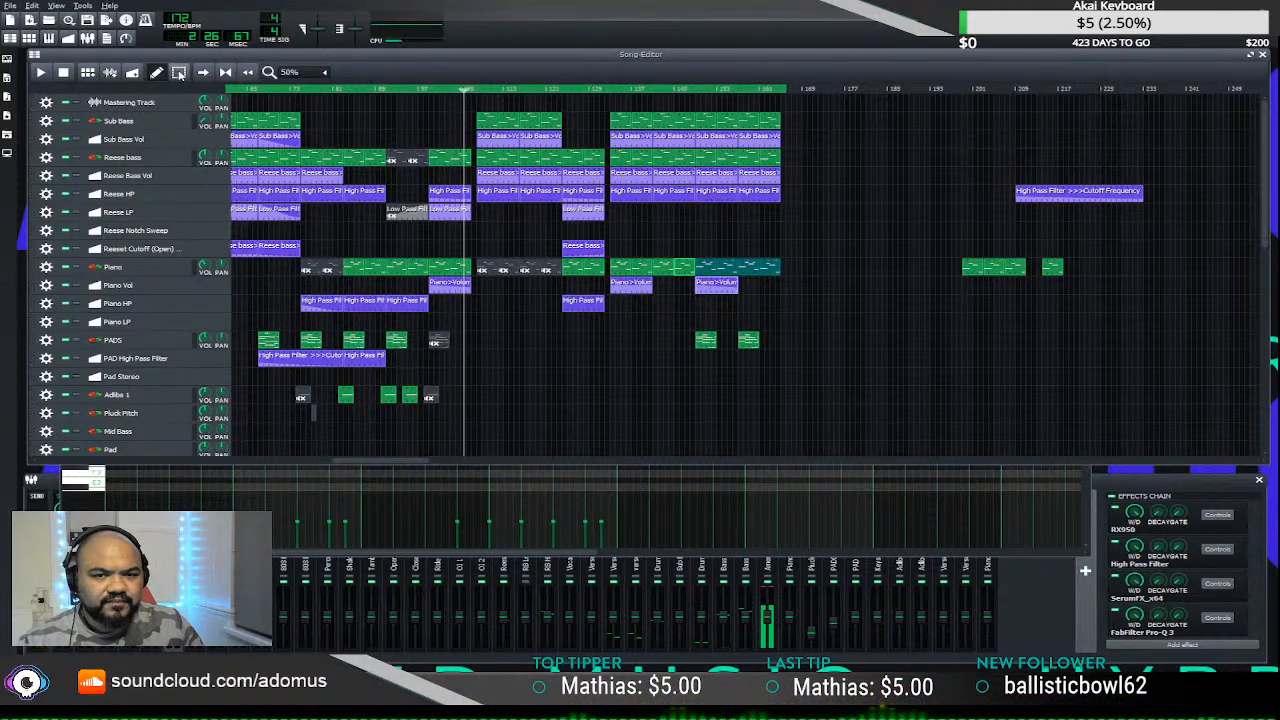
drag(435, 92, 848, 70)
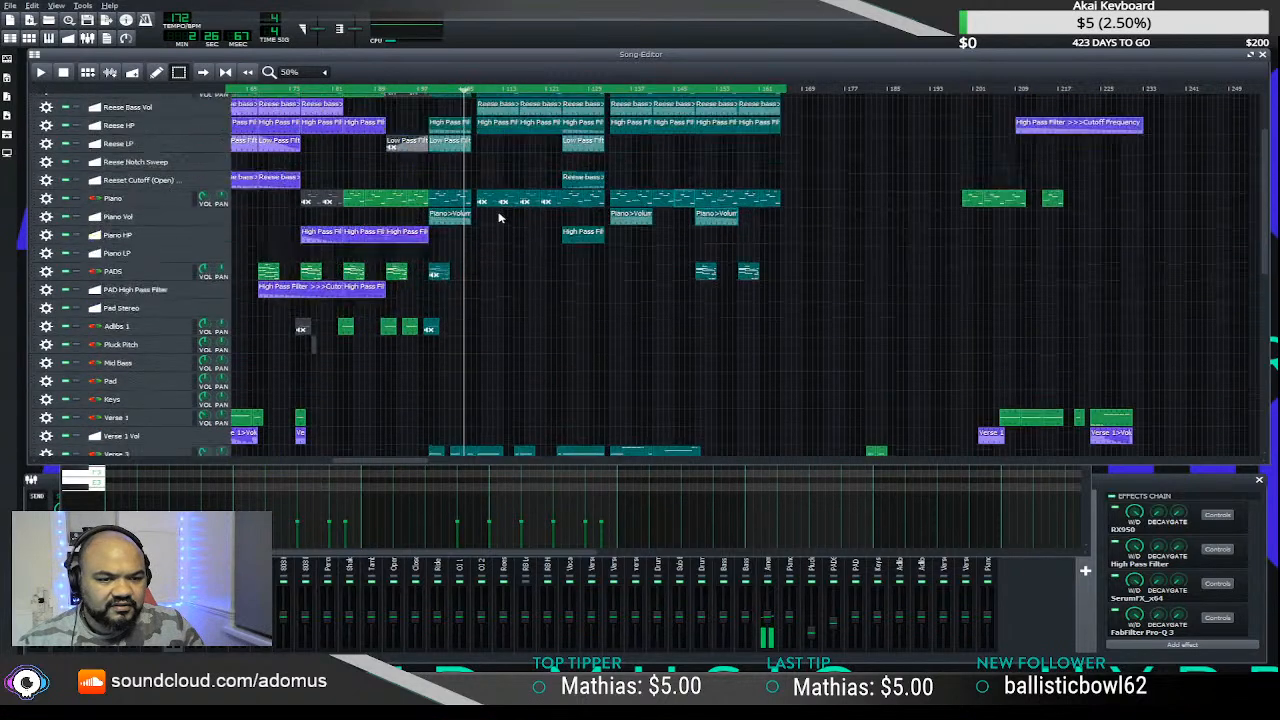
drag(435, 172, 474, 166)
scroll(447, 188, up, 2)
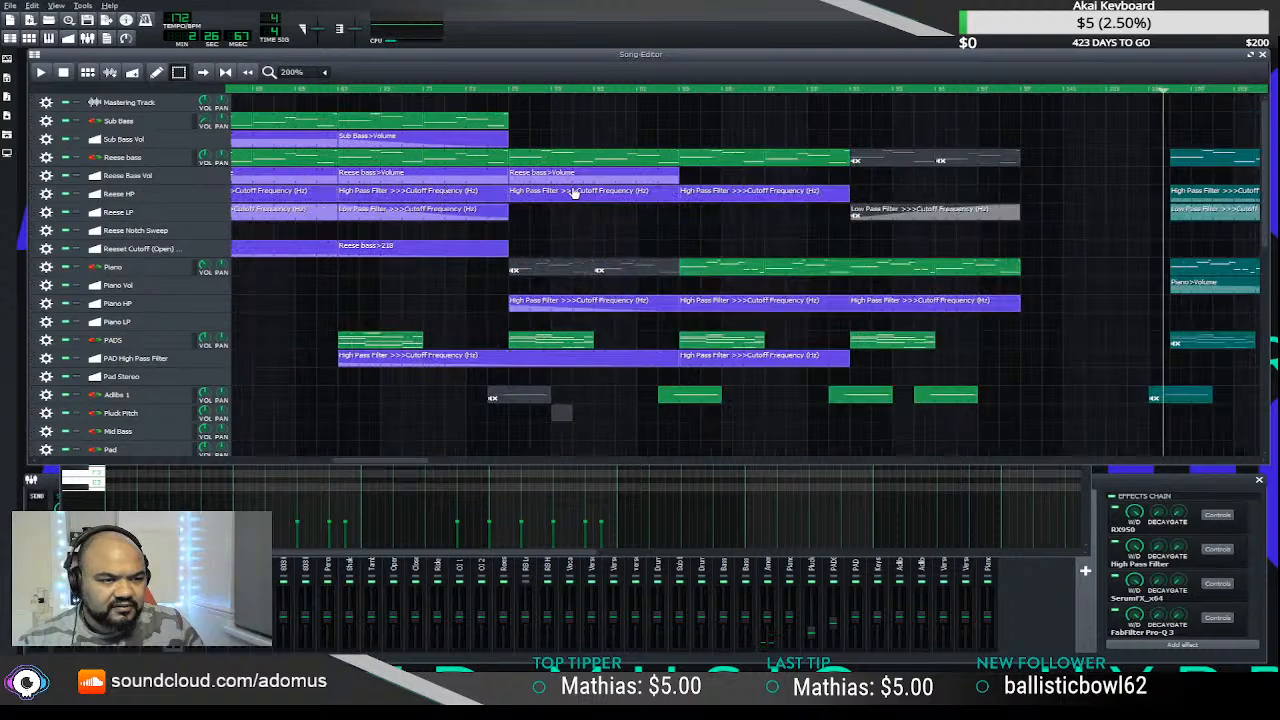
scroll(575, 192, down, 1)
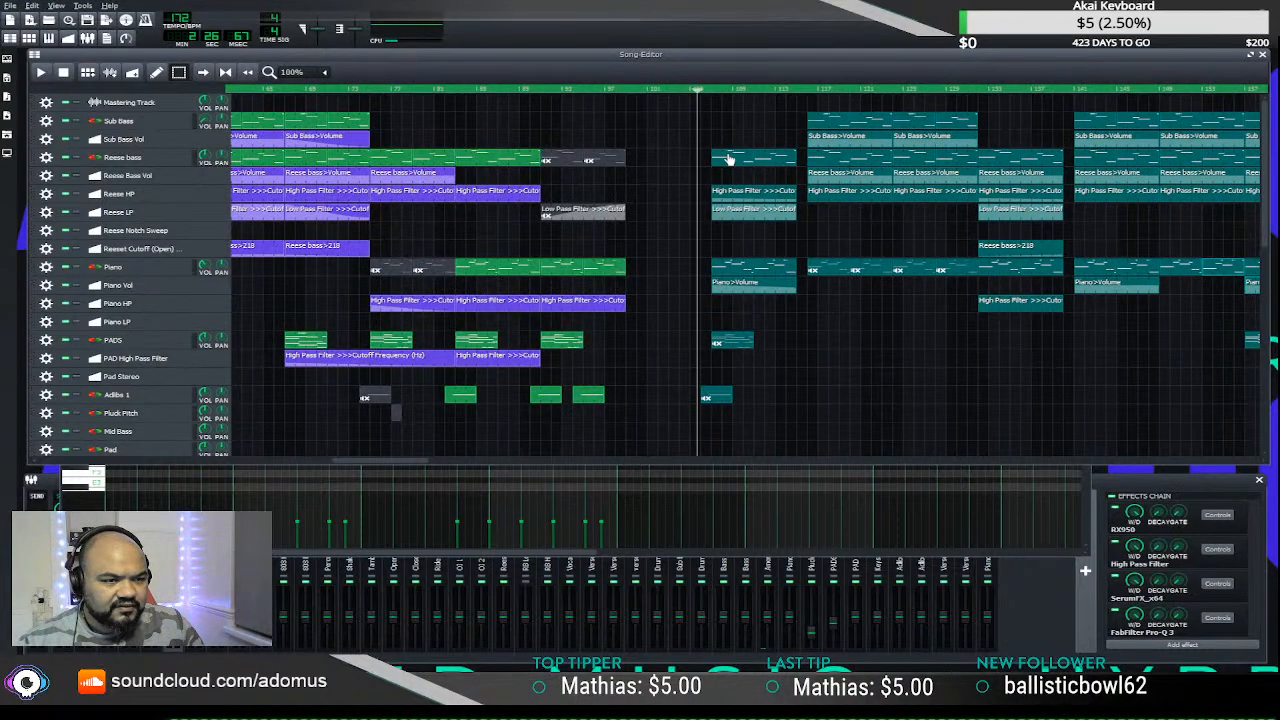
drag(729, 158, 645, 165)
click(748, 324)
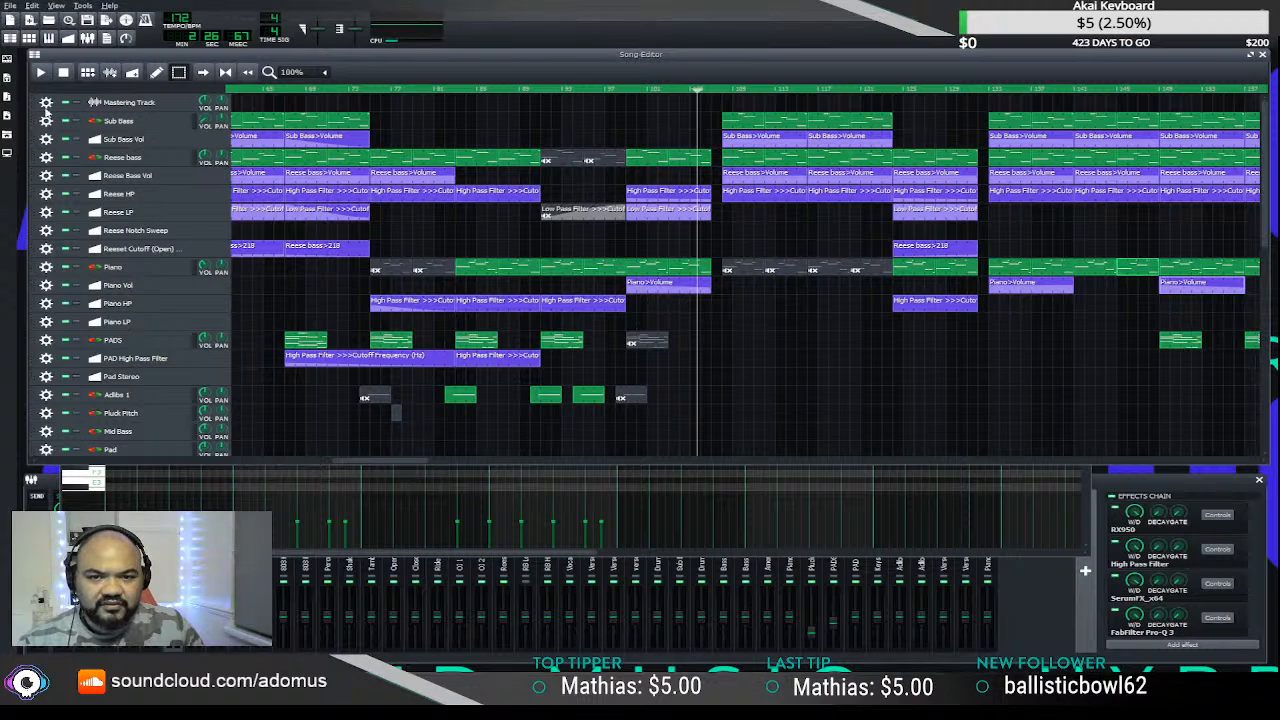
- Select every clip on all tracks from bar 99 onward and move them together nine bars later to start at bar 108
scroll(548, 162, down, 1)
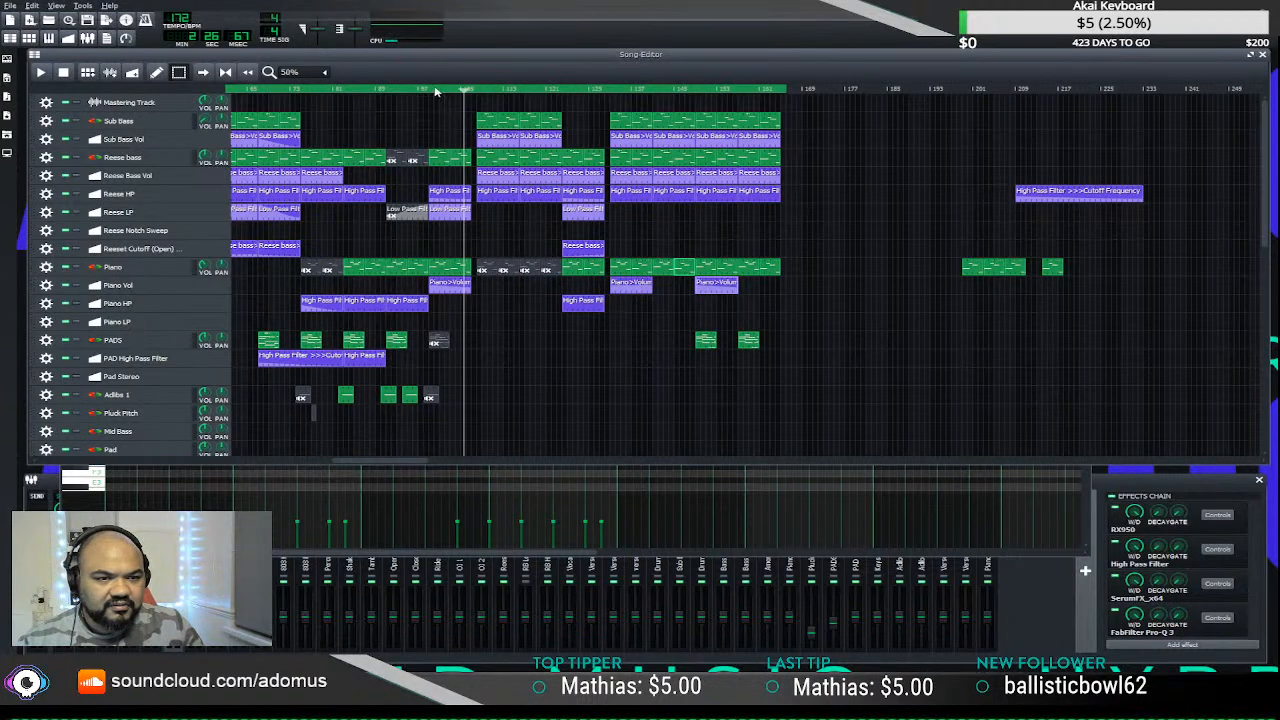
drag(430, 90, 842, 455)
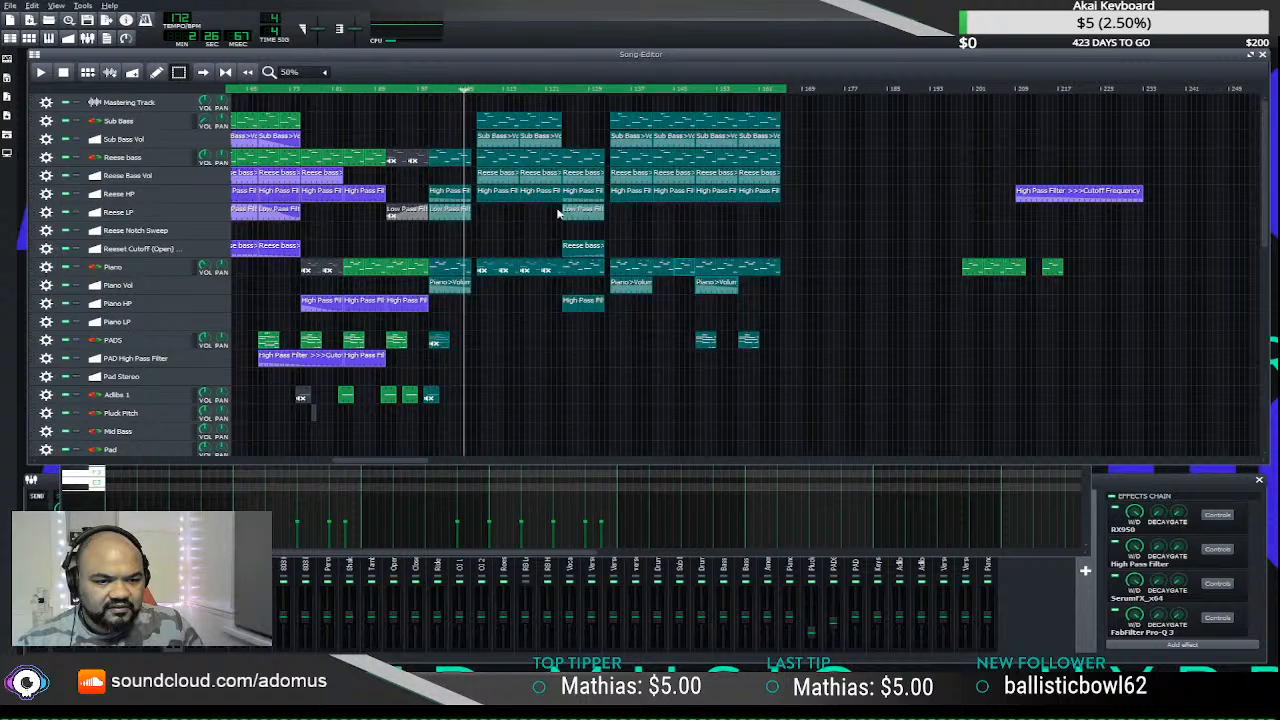
drag(449, 160, 497, 158)
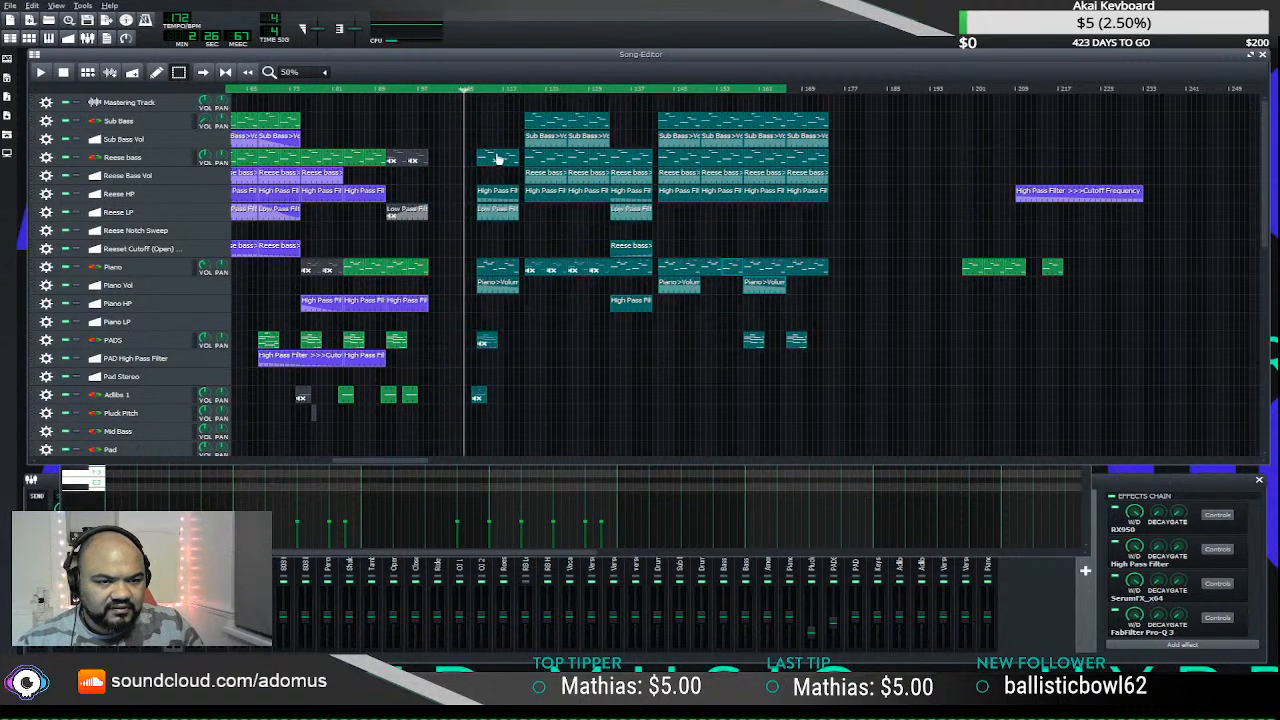
- Fill the gap with copies of the Piano, Reese bass and PADS clips at bar 99 and an Adlibs 1 clip at bar 98
scroll(458, 240, up, 1)
drag(566, 266, 635, 271)
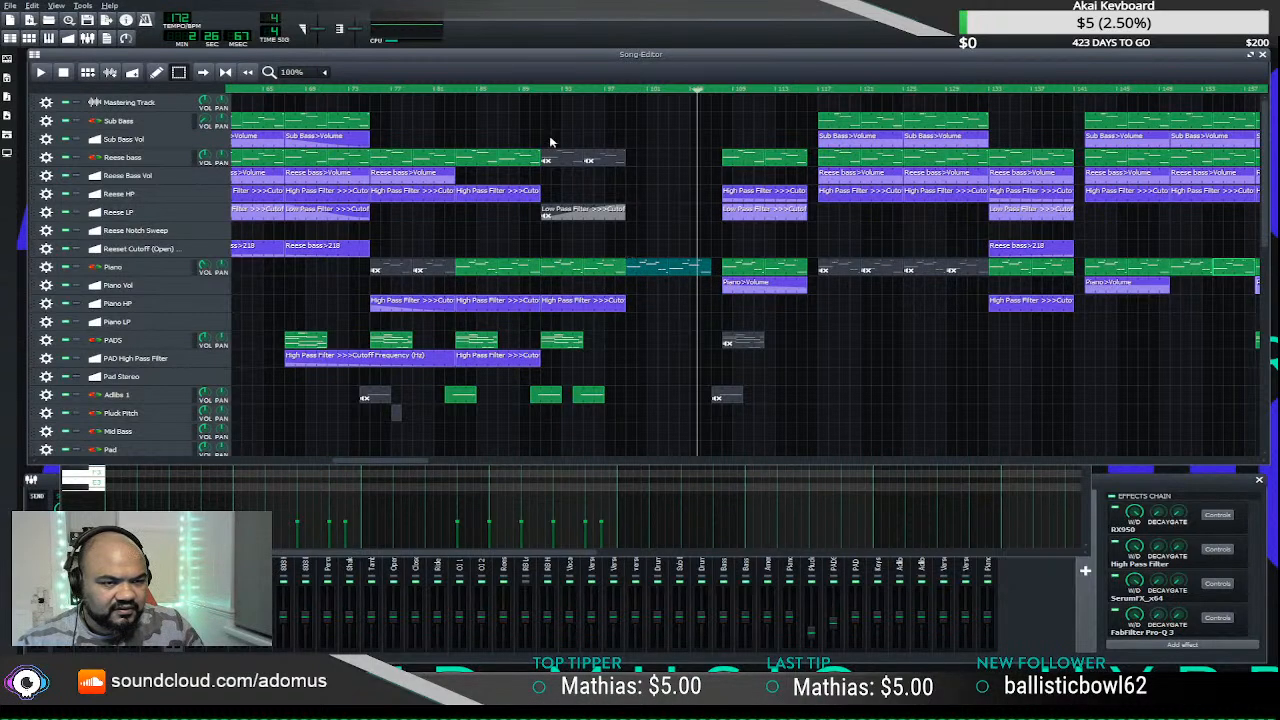
drag(566, 121, 651, 163)
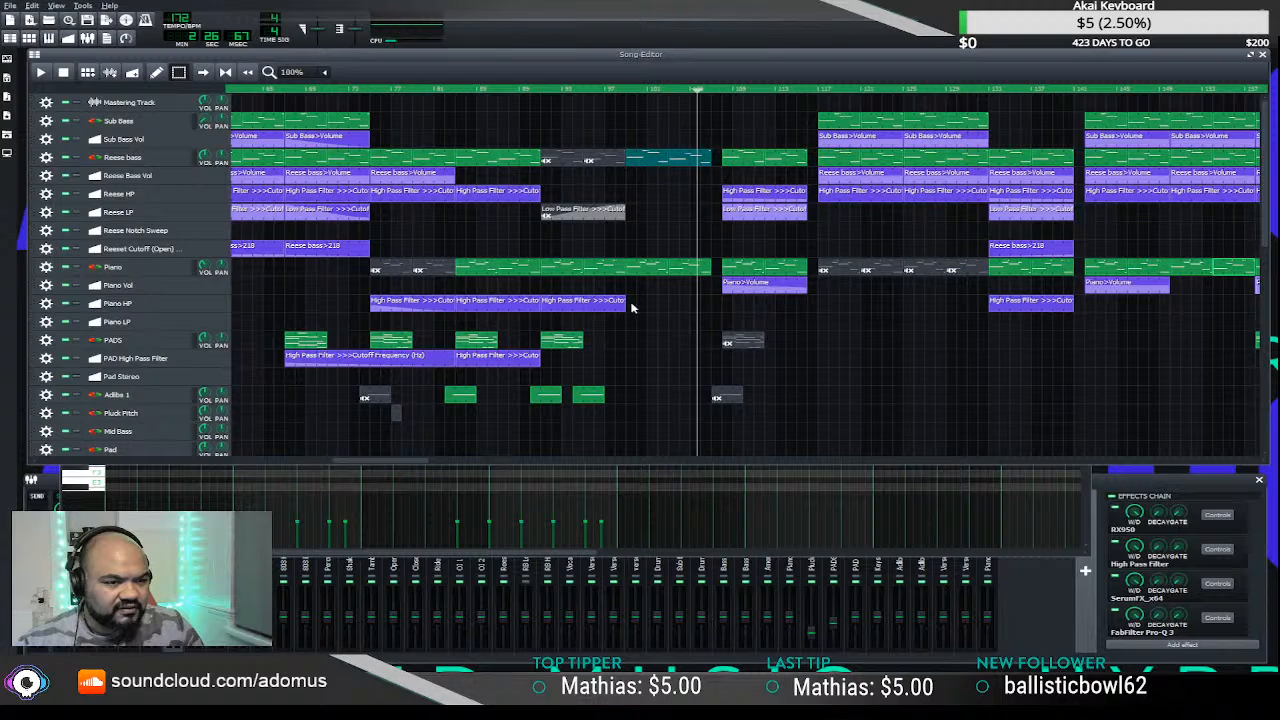
scroll(598, 346, down, 1)
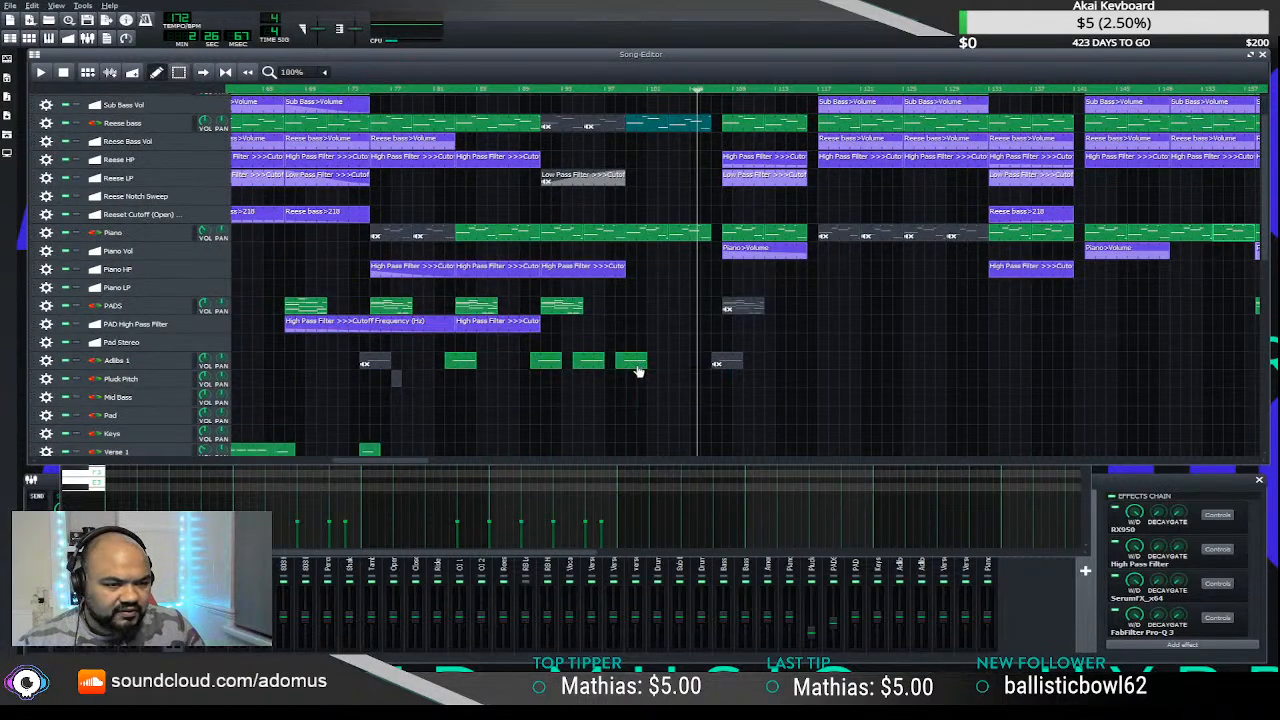
drag(566, 313, 633, 316)
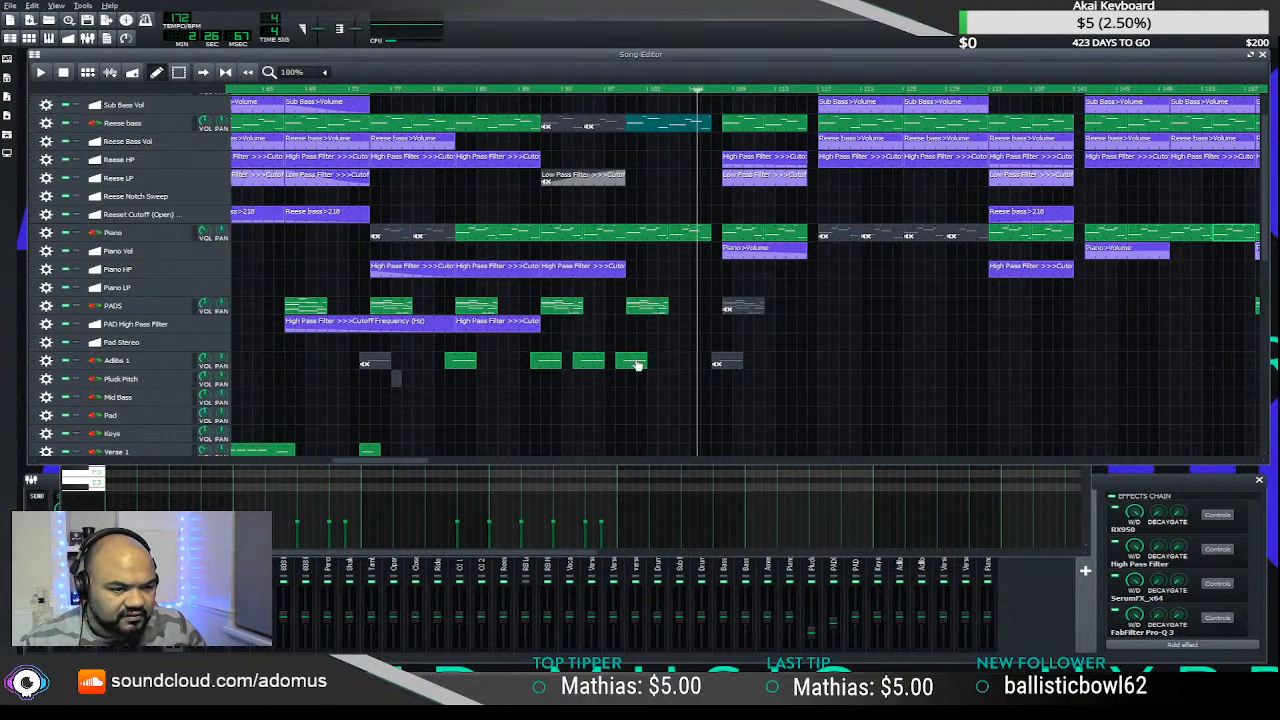
- Play the filled gap and shift all clips from bar 108 onward one bar earlier to start at bar 107
key(space)
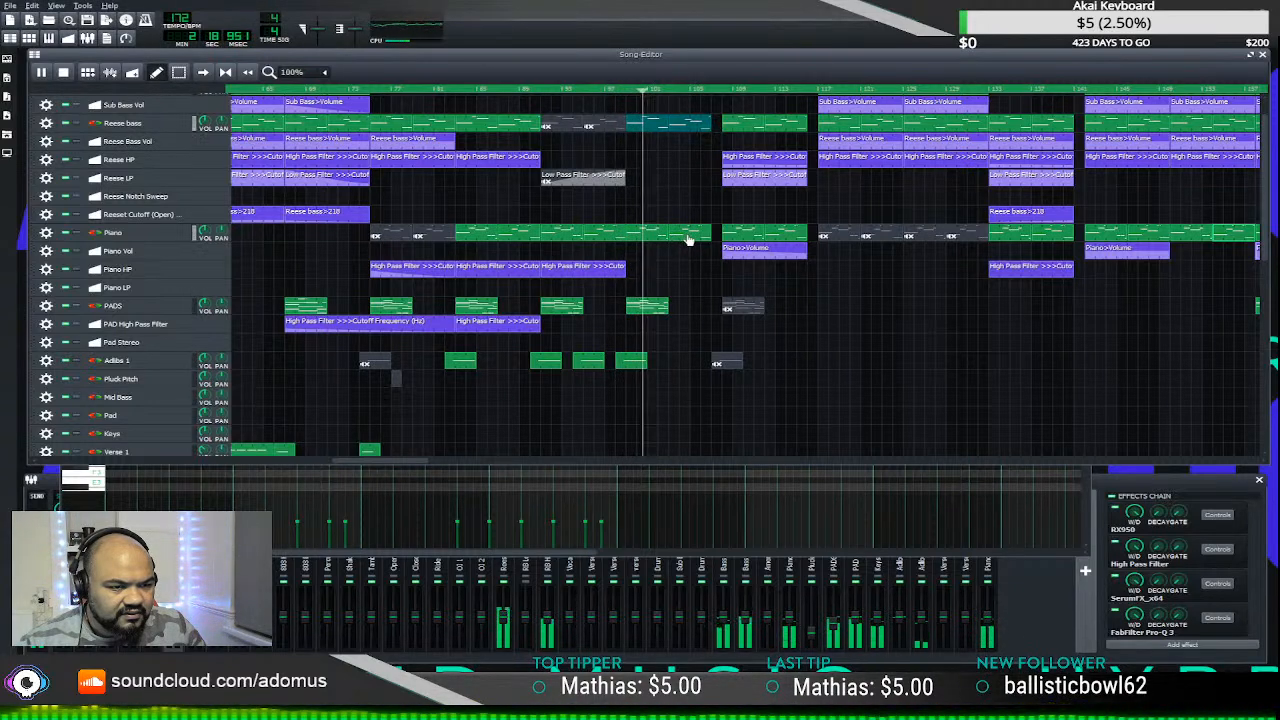
scroll(645, 232, down, 2)
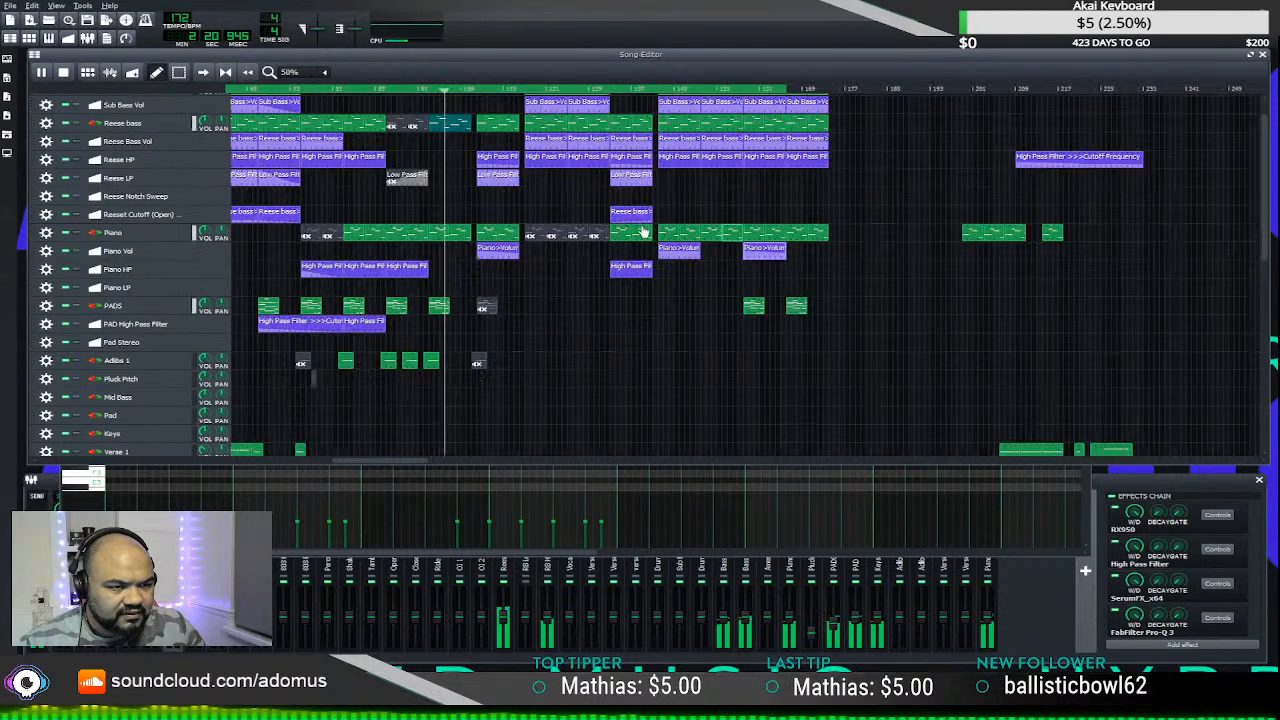
scroll(514, 122, up, 1)
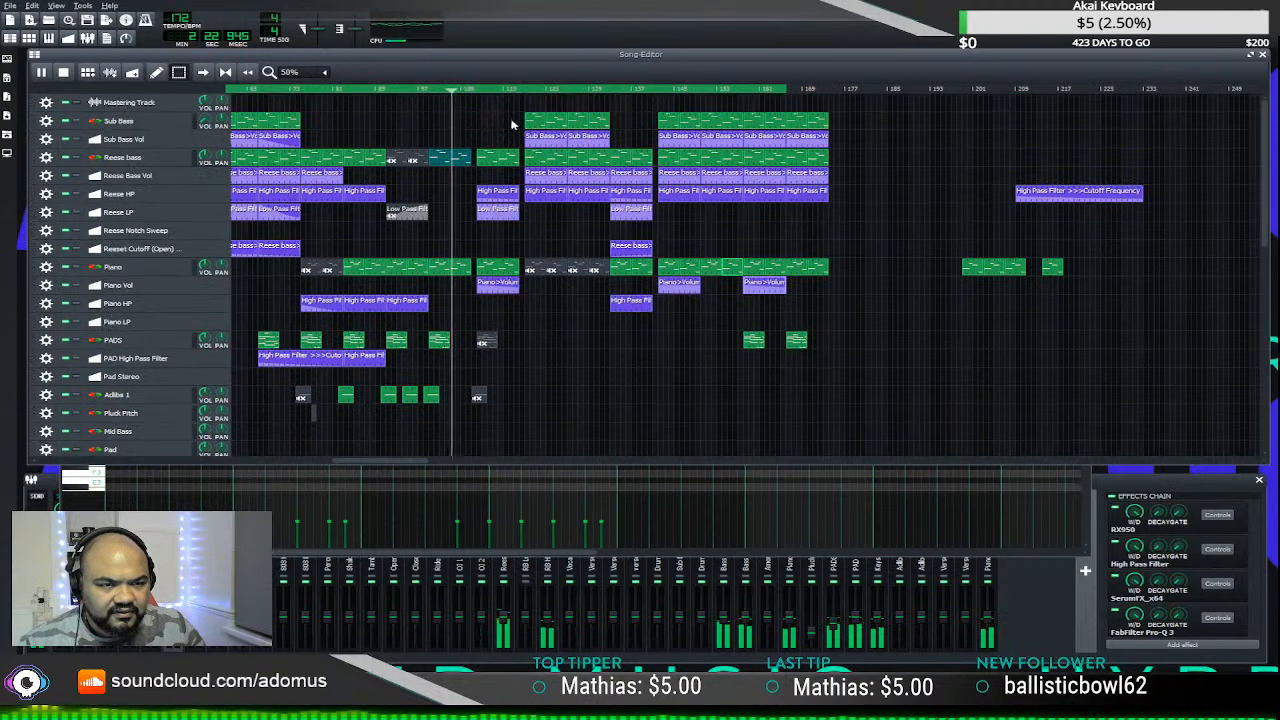
drag(485, 92, 944, 87)
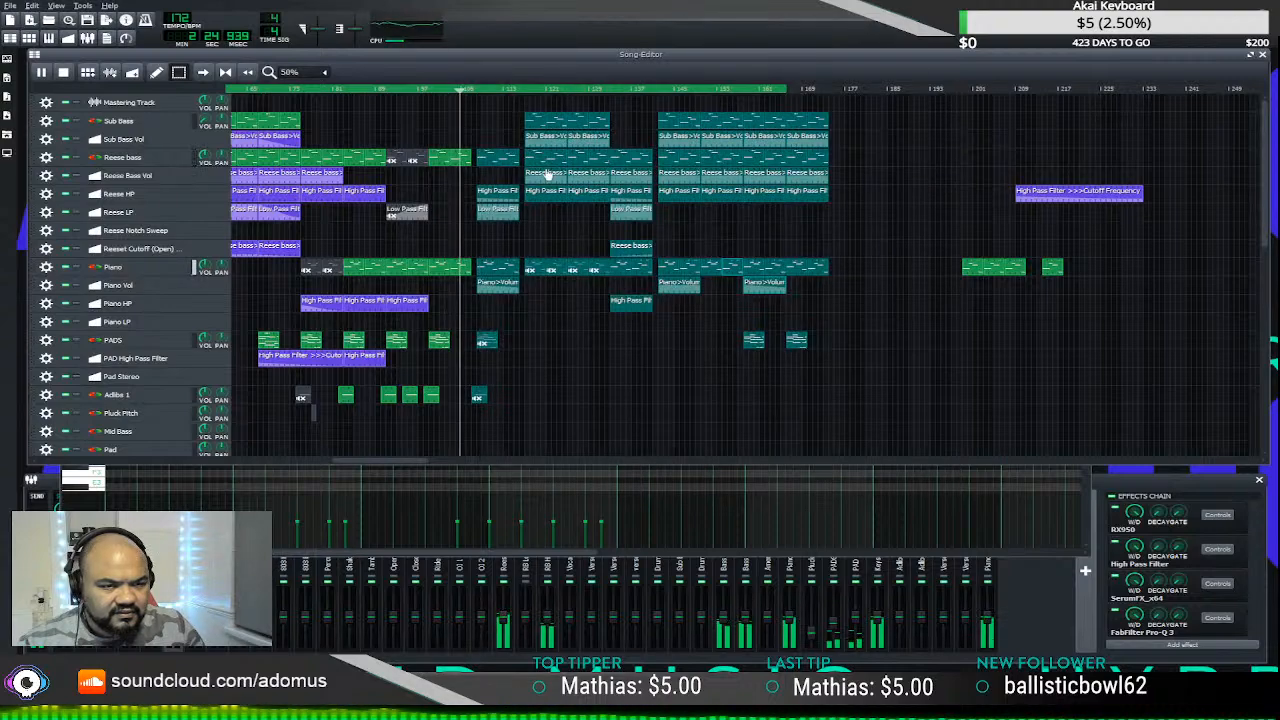
scroll(520, 288, down, 5)
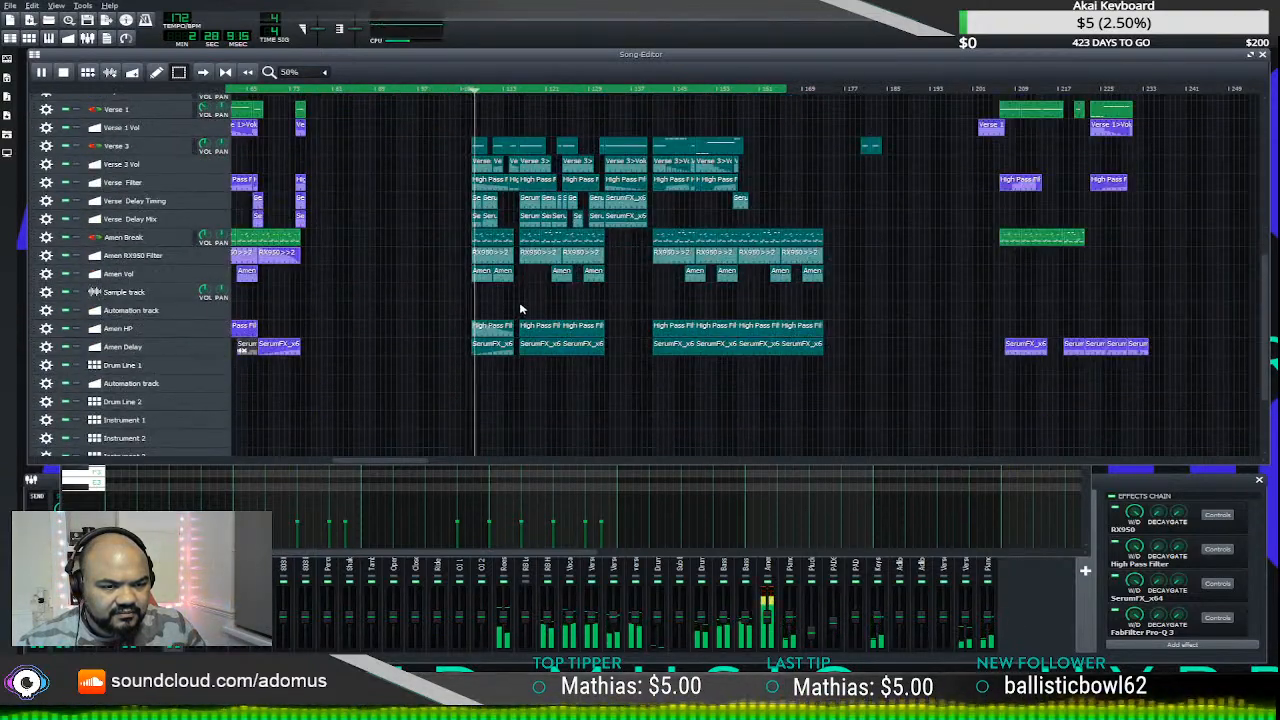
scroll(490, 290, down, 3)
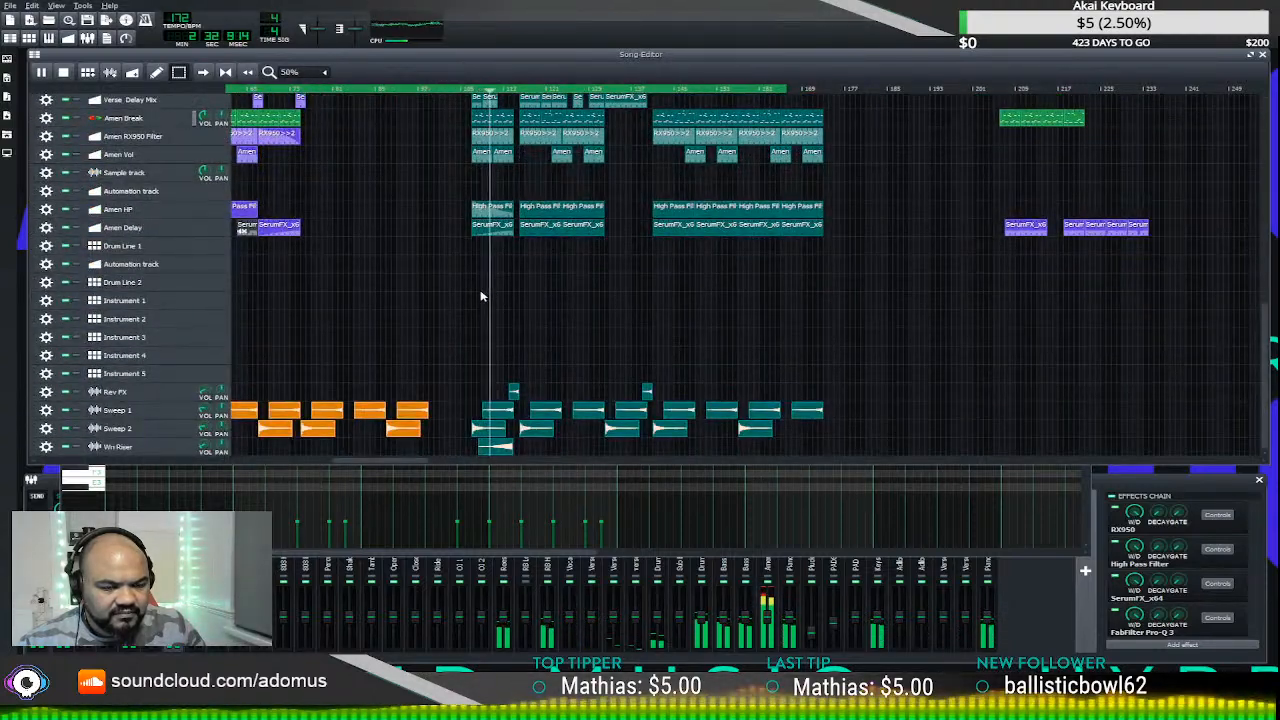
scroll(480, 296, up, 5)
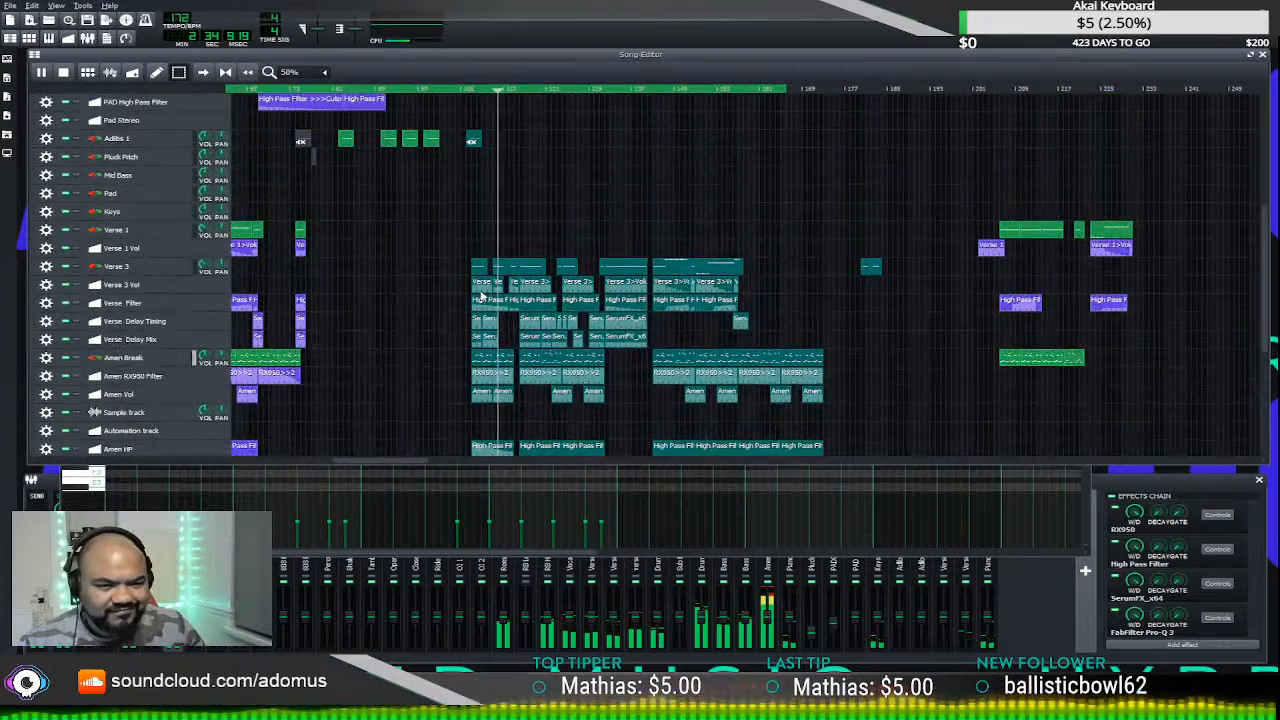
scroll(477, 290, up, 1)
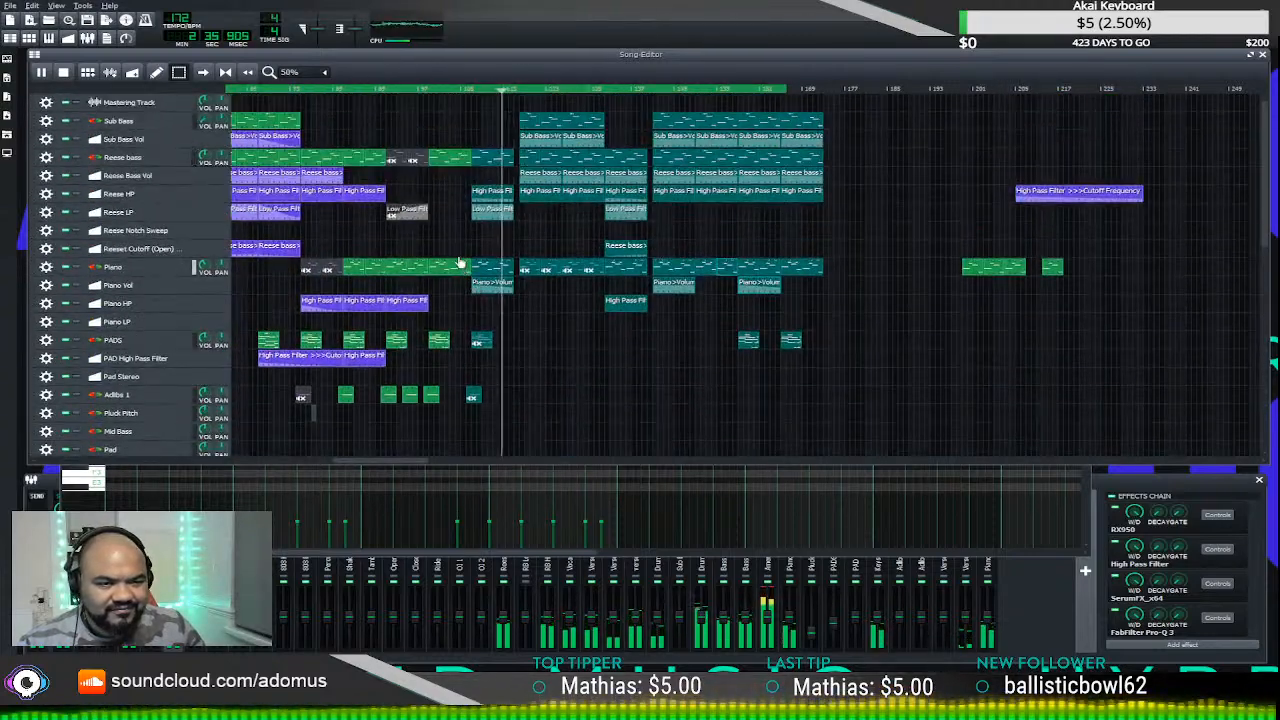
- Replay briefly from about bar 97 and add a copy of the Sweep 1 clip from bar 101 to bar 107
click(419, 92)
scroll(381, 327, down, 6)
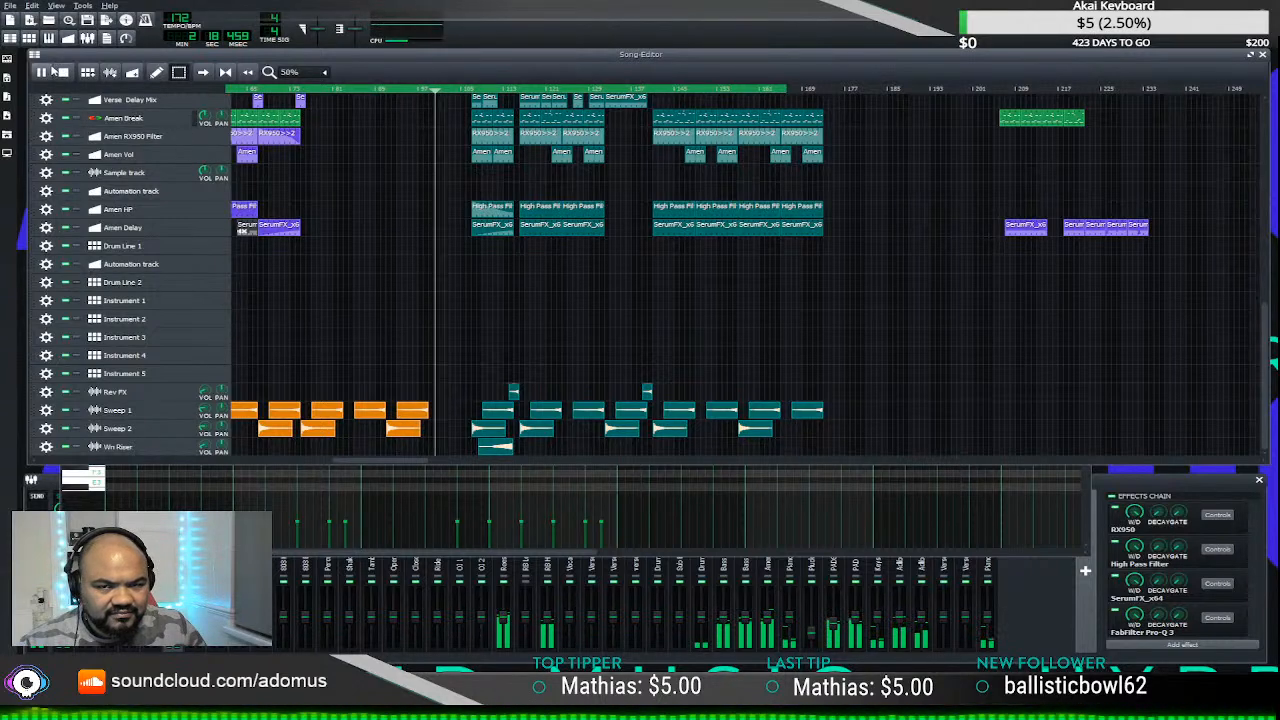
click(52, 71)
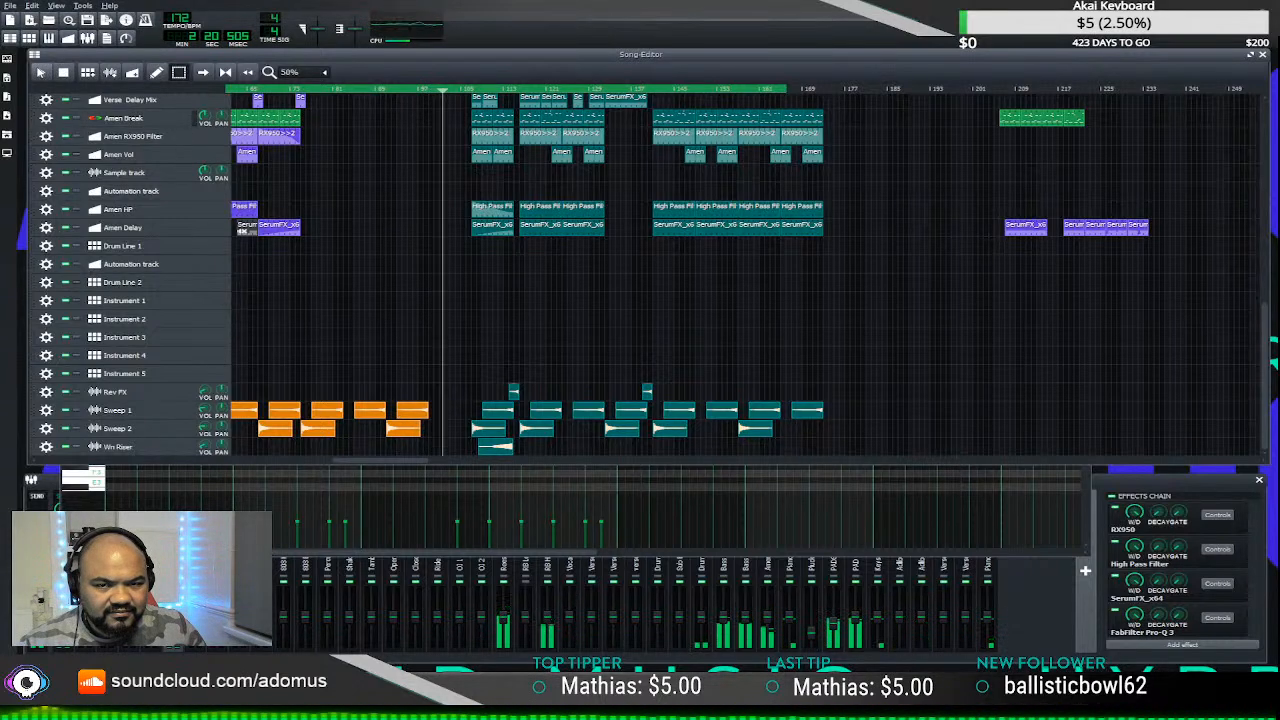
ctrl+scroll(508, 374, up, 2)
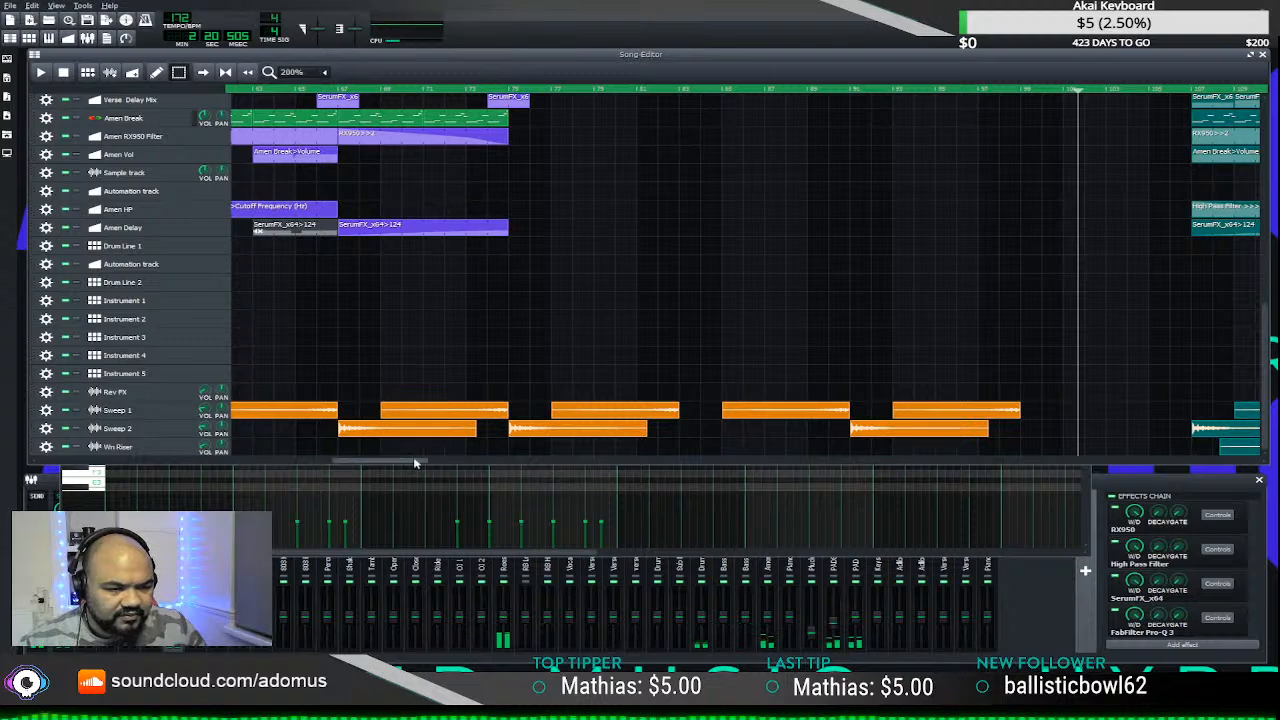
drag(415, 463, 511, 476)
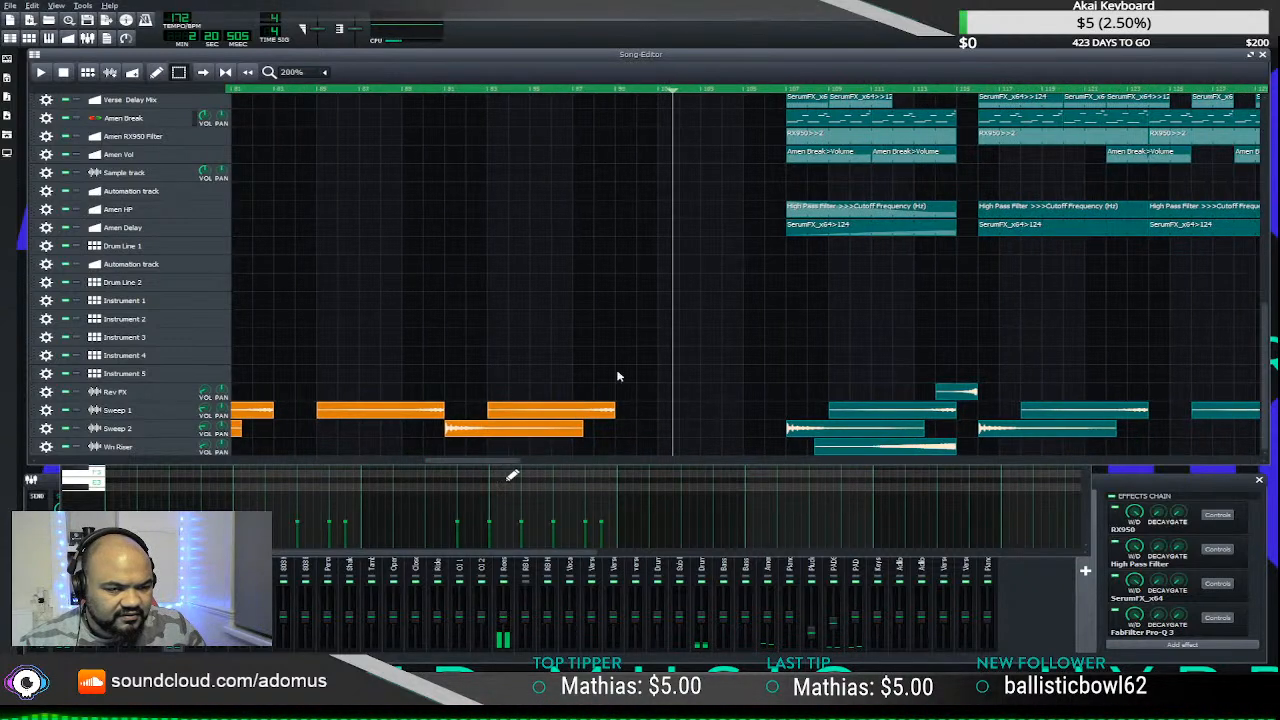
drag(652, 412, 684, 408)
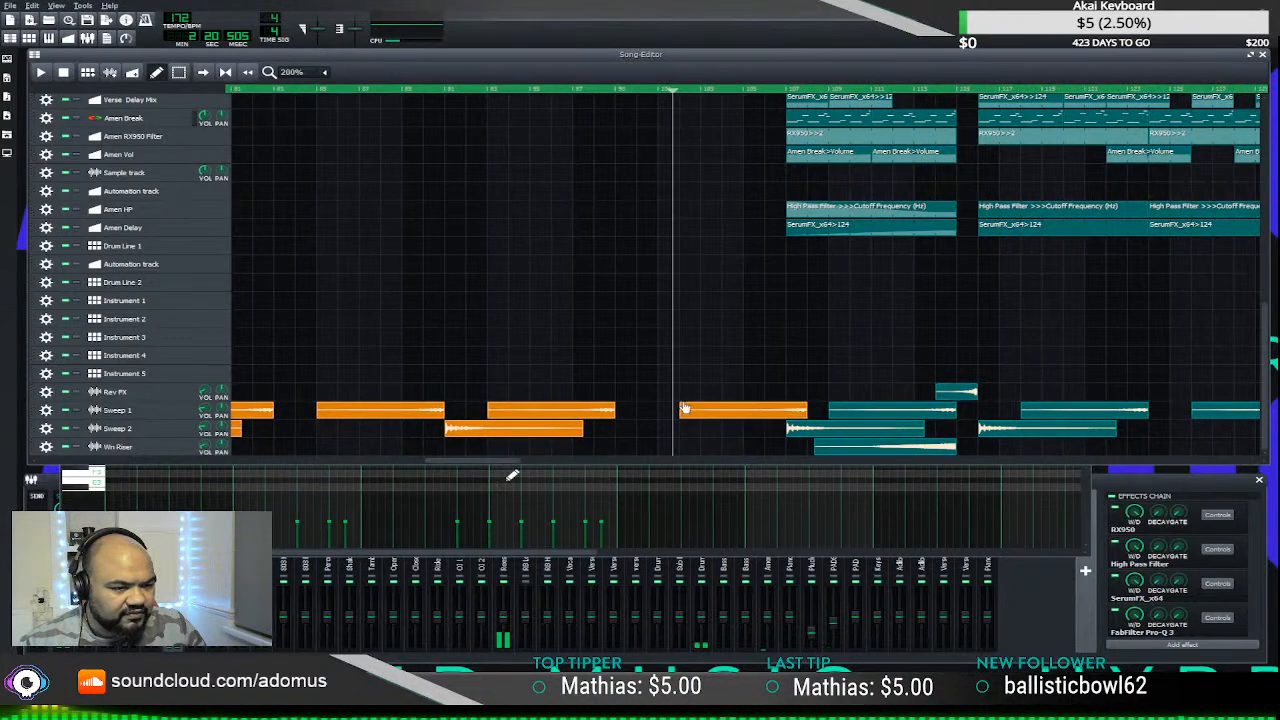
scroll(705, 410, up, 15)
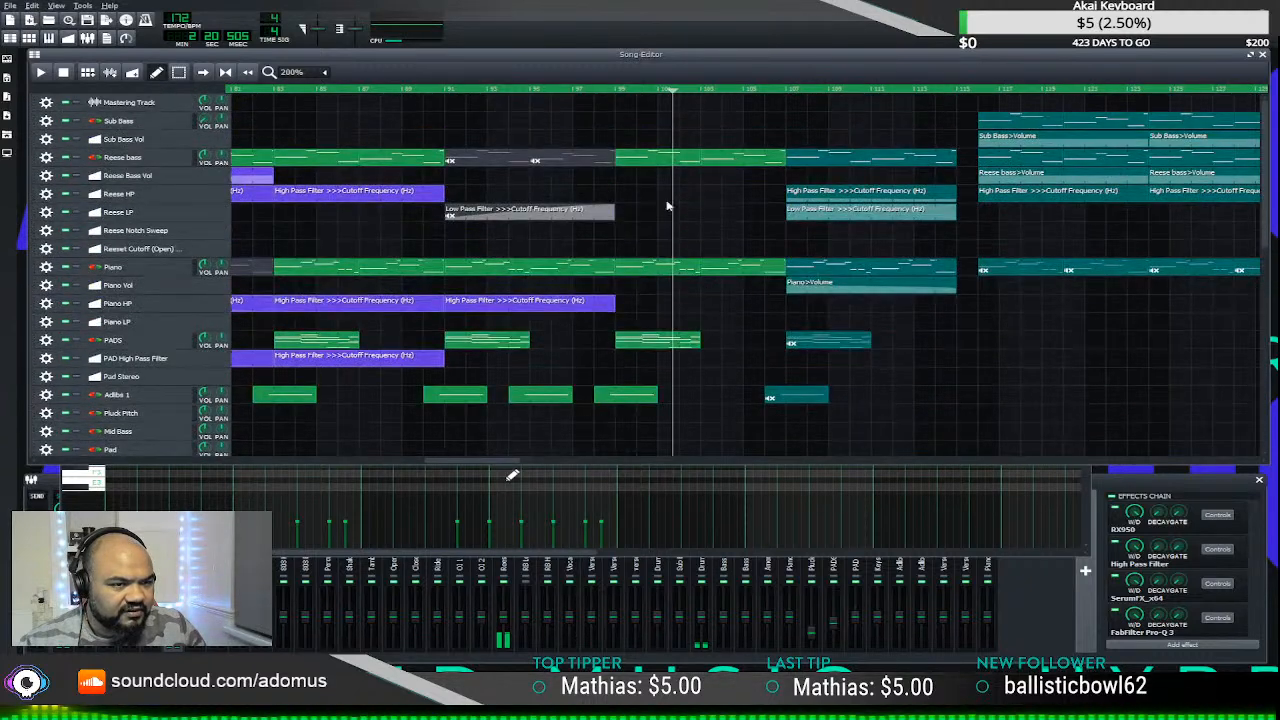
- Audition the transition into bar 107 and examine the verse, drum and sweep tracks around it
key(space)
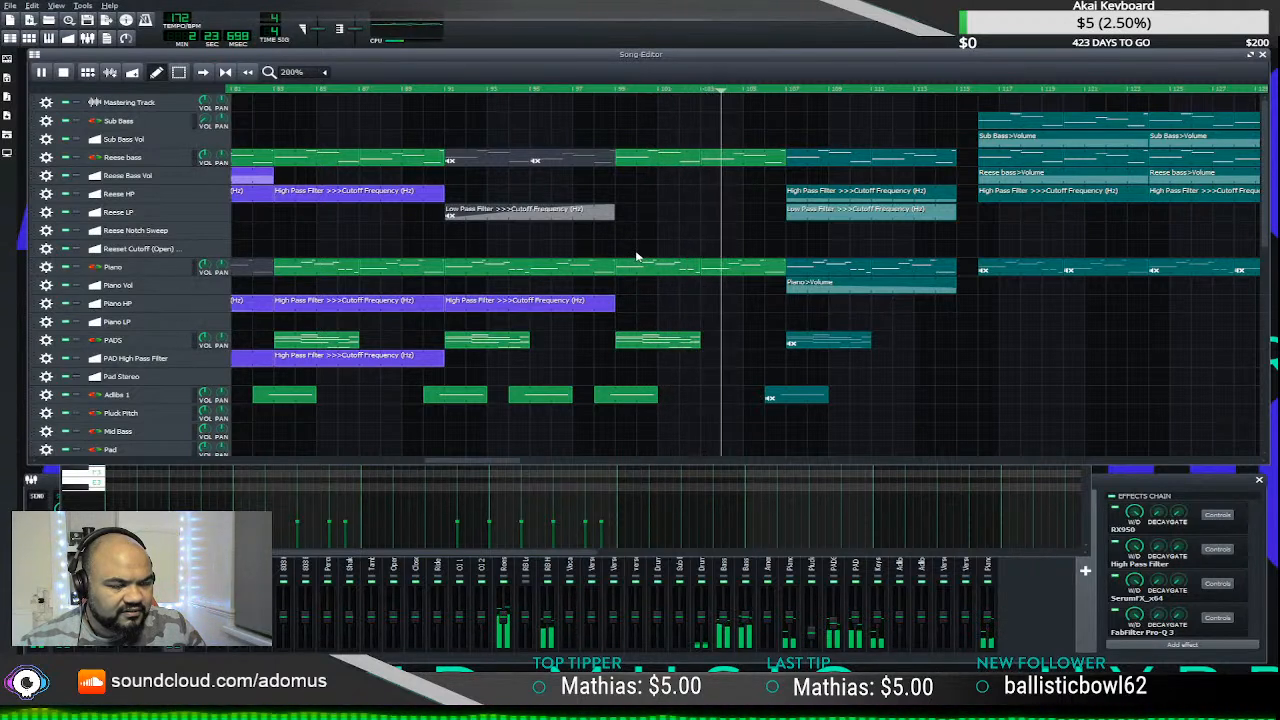
scroll(640, 258, down, 5)
scroll(645, 259, down, 3)
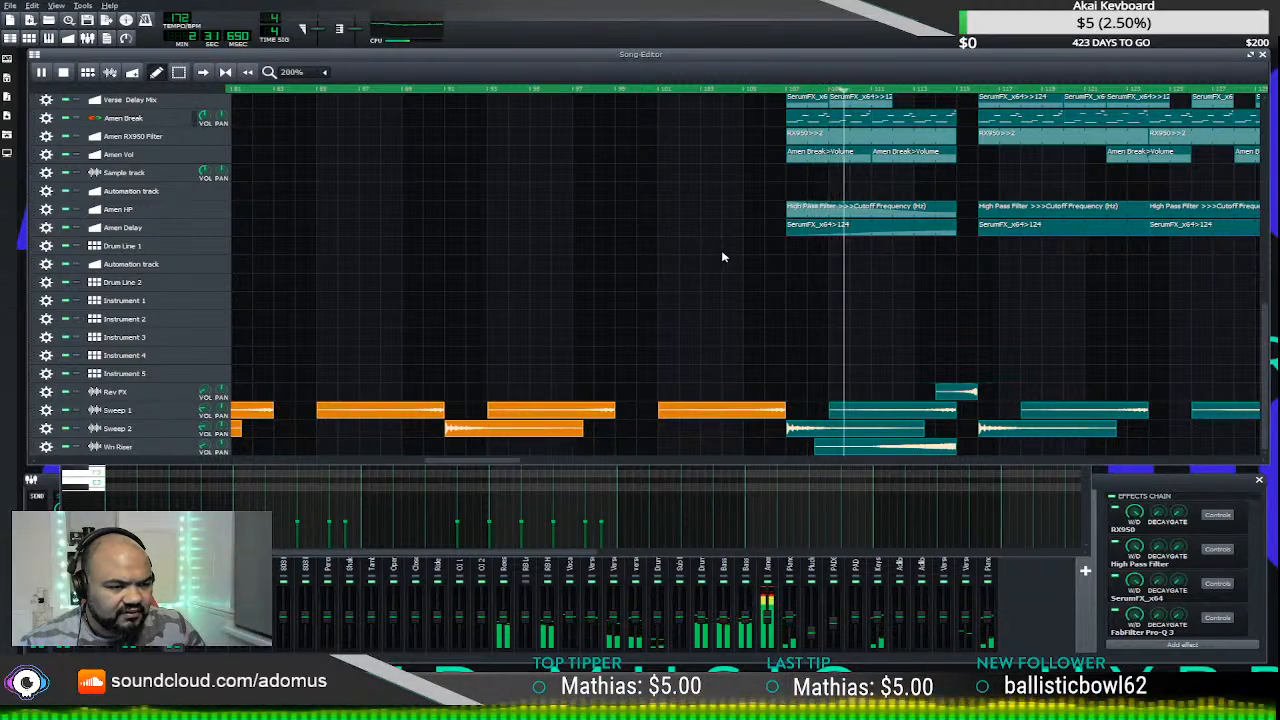
scroll(722, 257, up, 5)
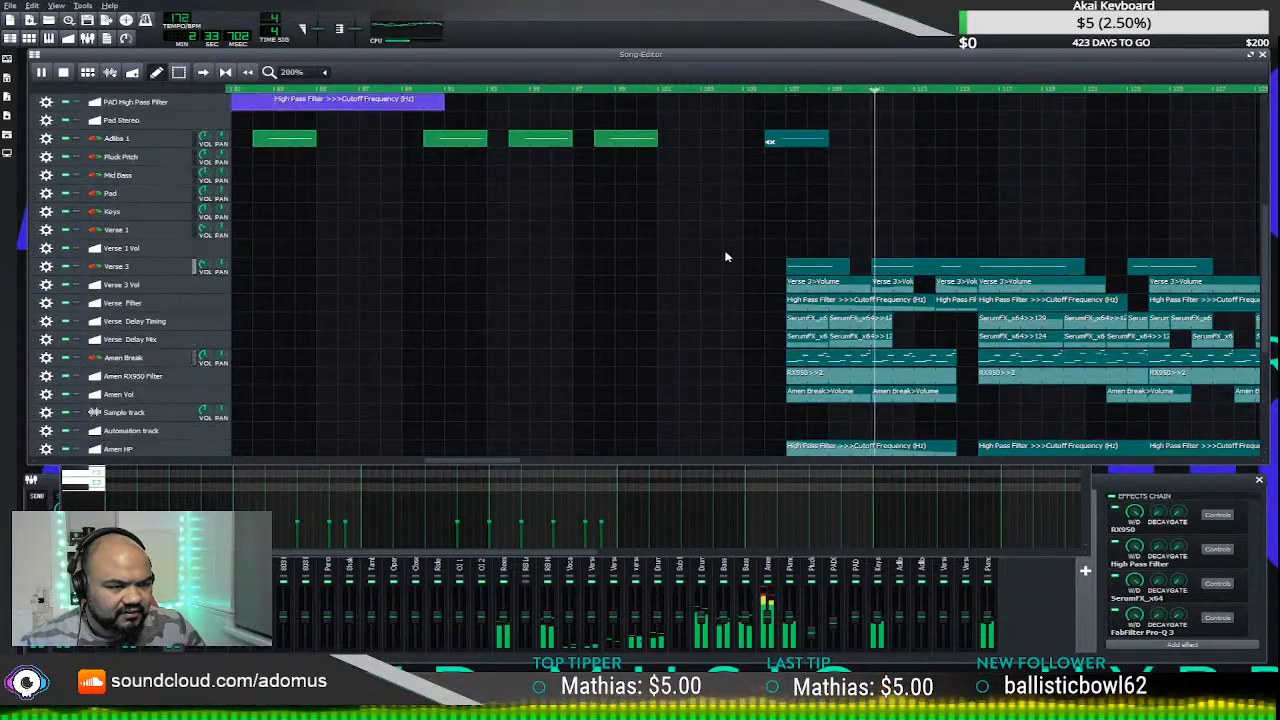
- Listen through to about bar 119 while examining the bass, Piano, Adlibs, verse and drum tracks, and stop playback
scroll(728, 257, up, 2)
scroll(728, 257, down, 6)
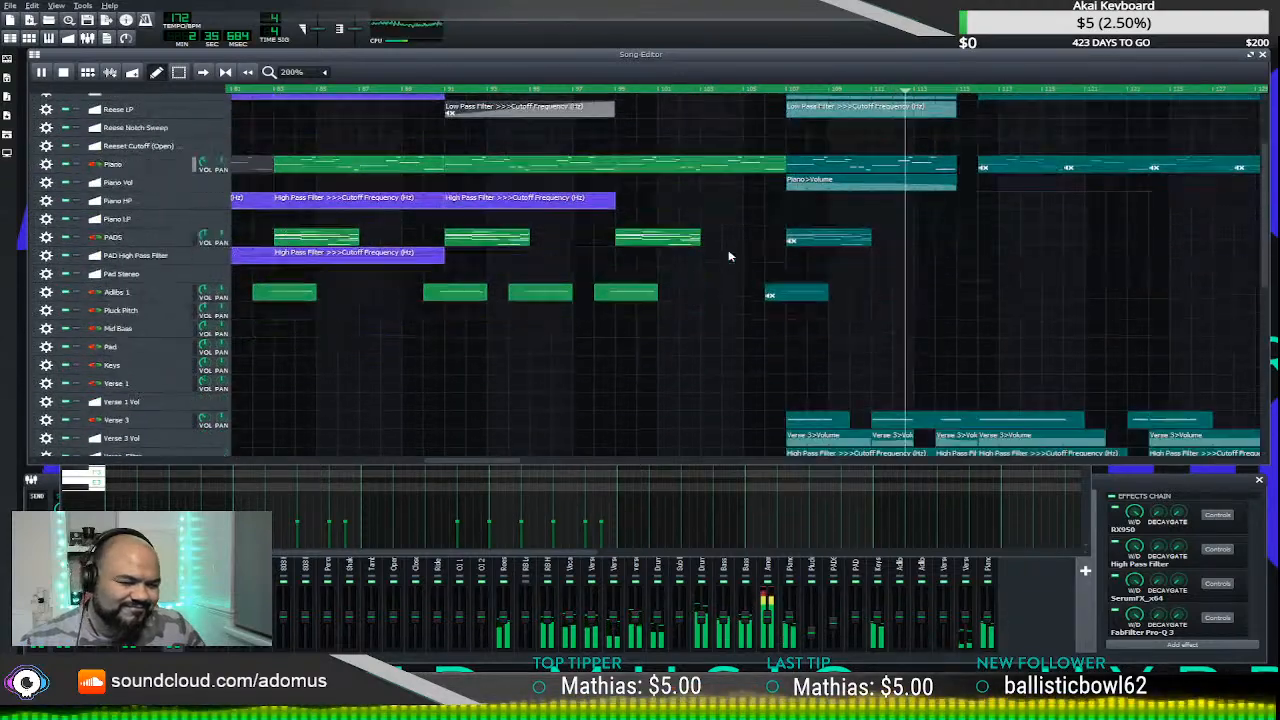
scroll(728, 257, up, 5)
scroll(728, 257, down, 8)
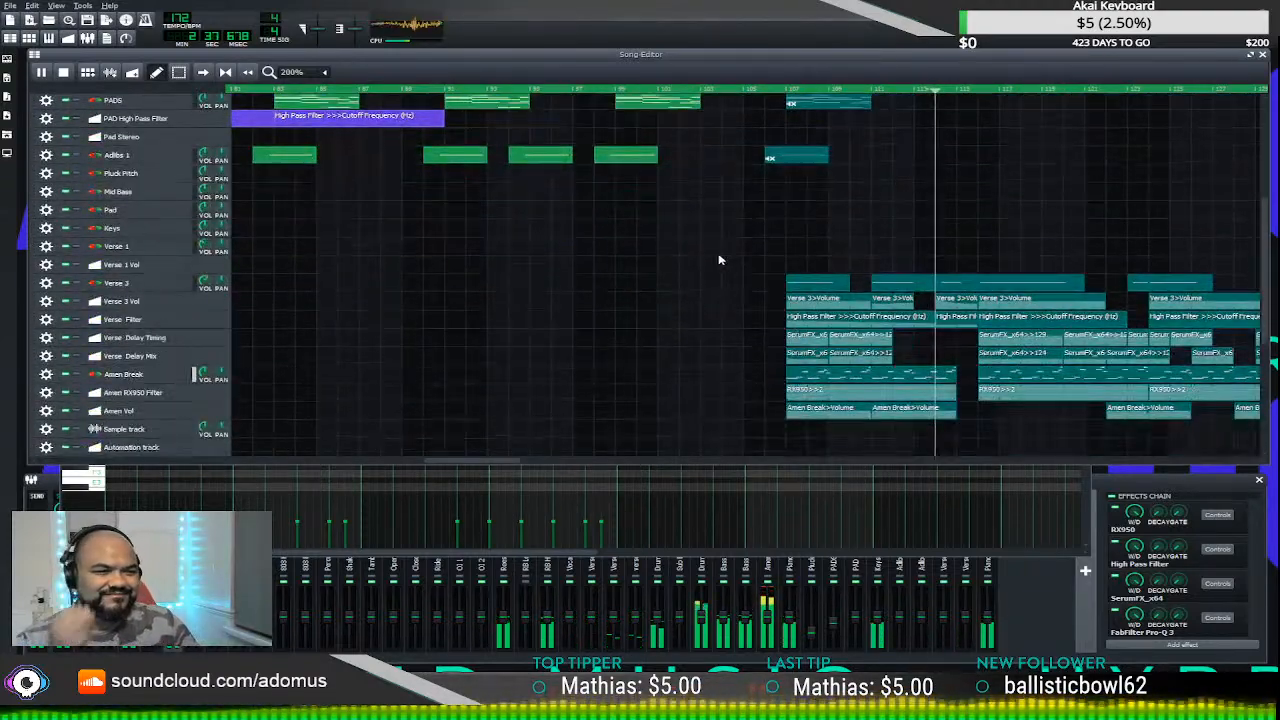
scroll(726, 255, up, 8)
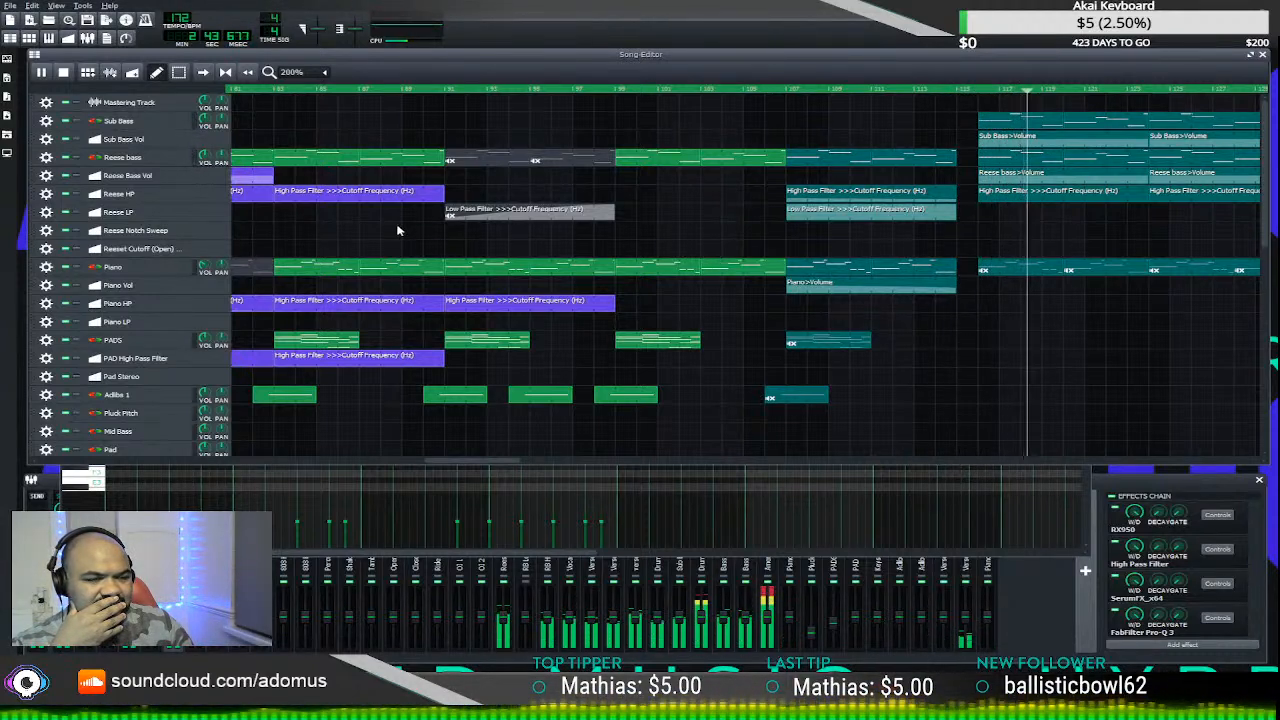
key(space)
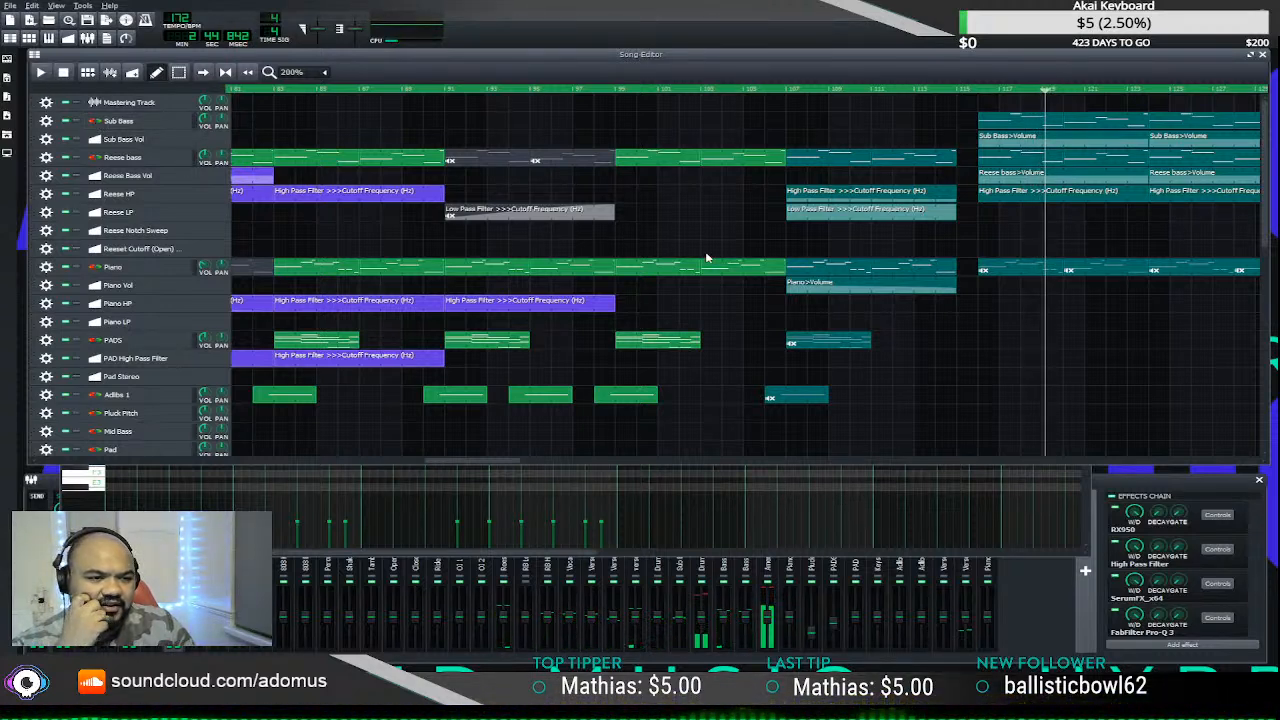
- Mute the Piano clips at bar 107 and replay the section from there
click(786, 89)
key(space)
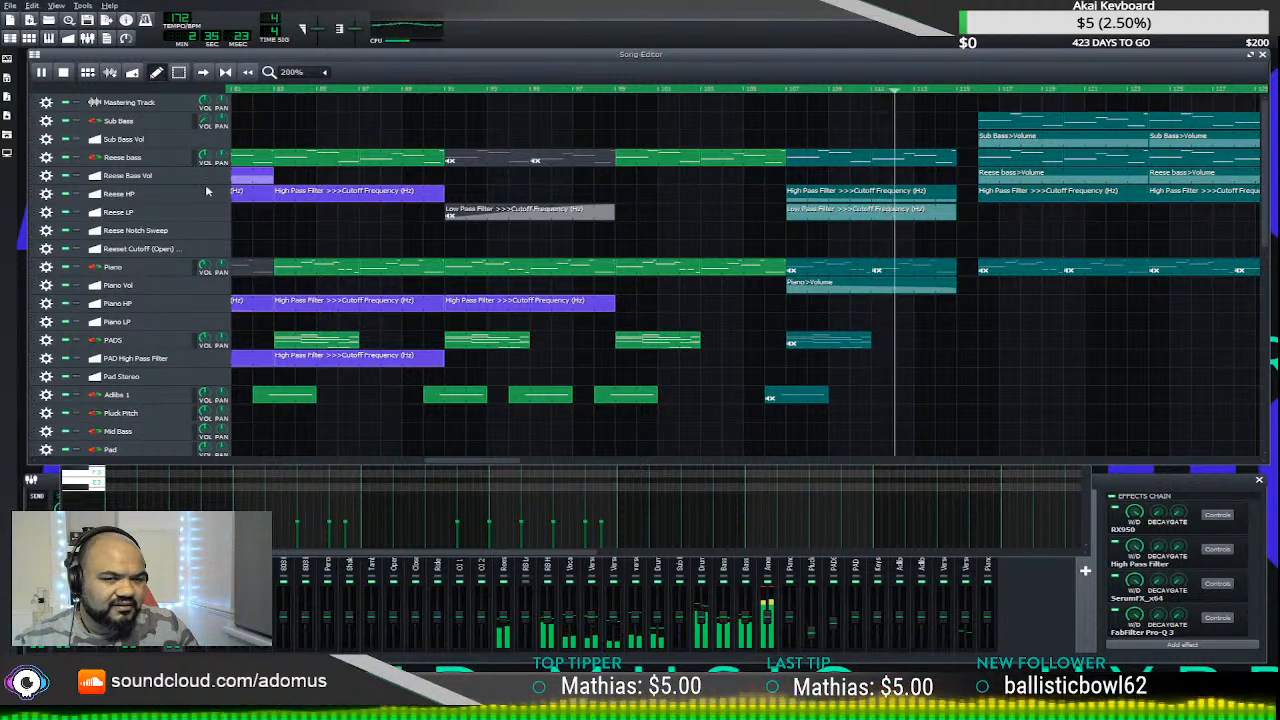
key(space)
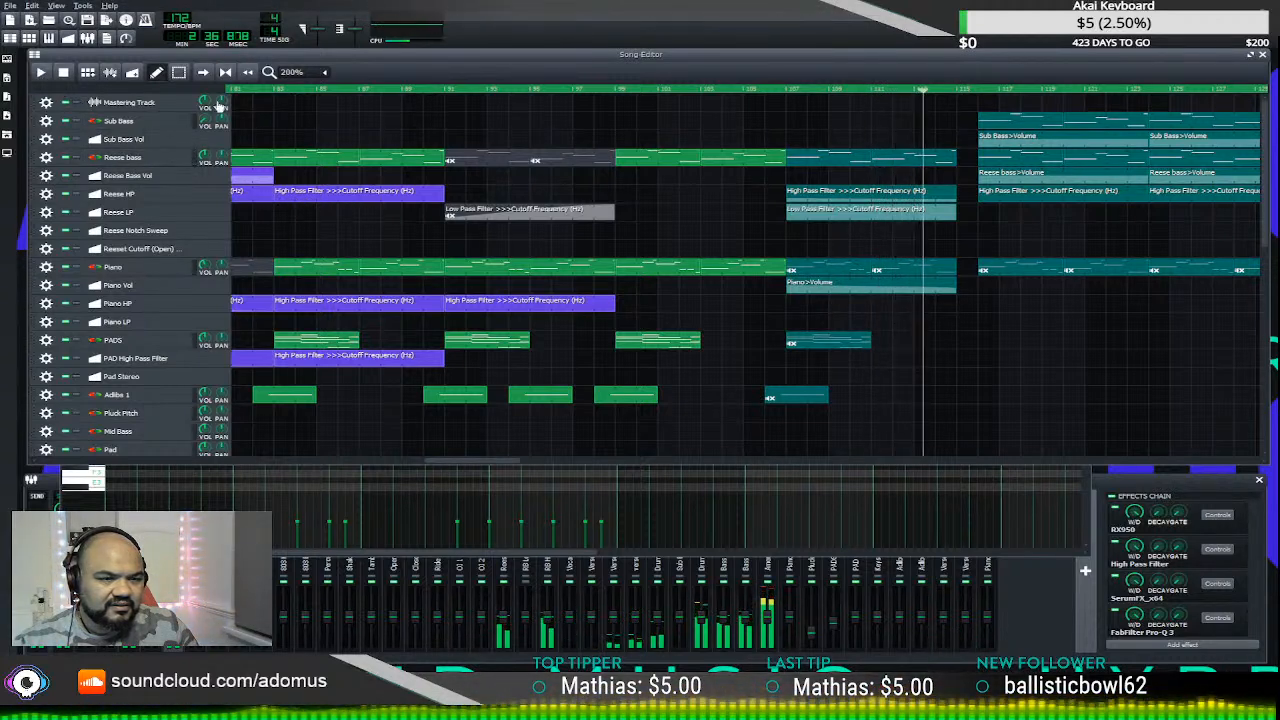
- Move the Piano volume automation clip from bar 107 to bar 99 and replay the passage into the verse
click(755, 311)
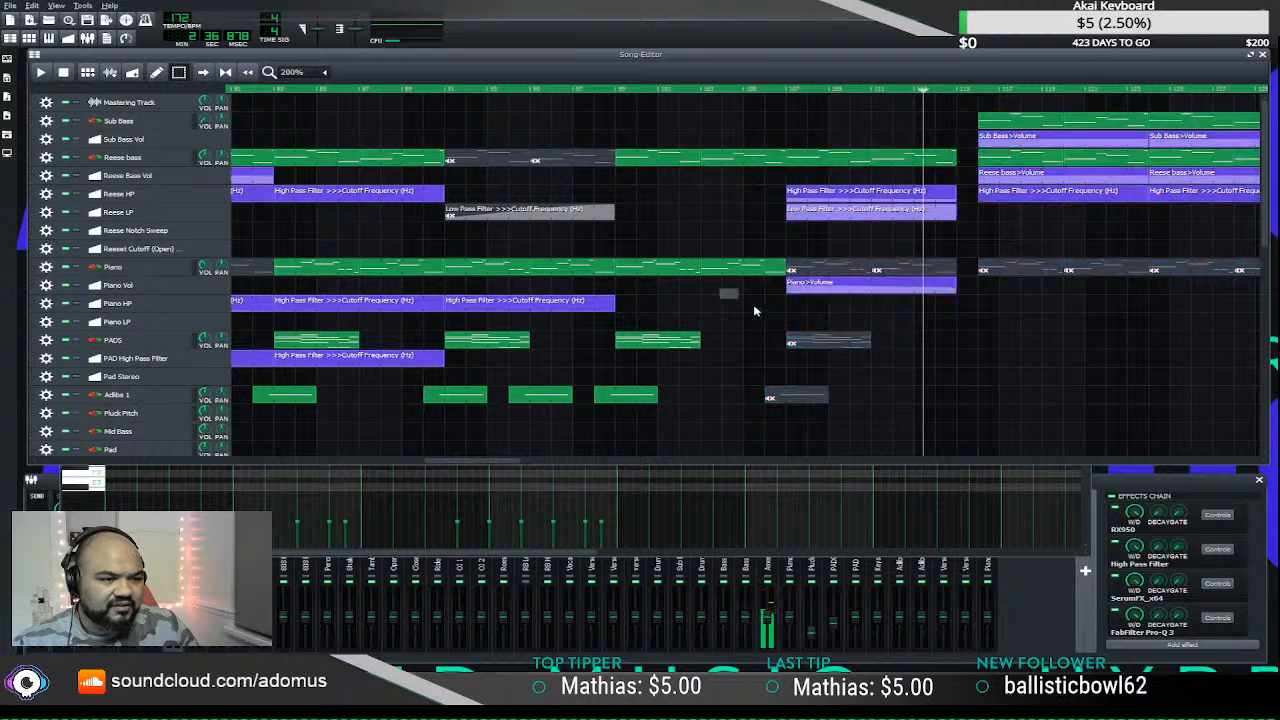
drag(790, 284, 639, 274)
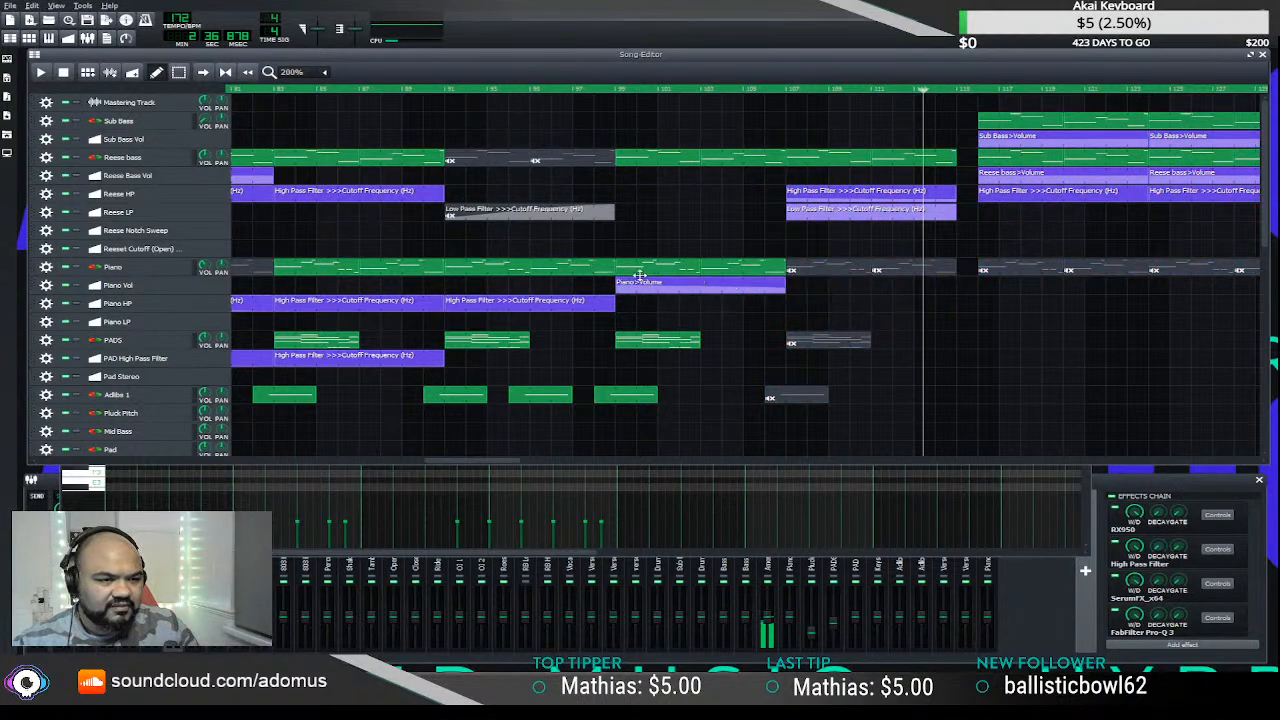
key(space)
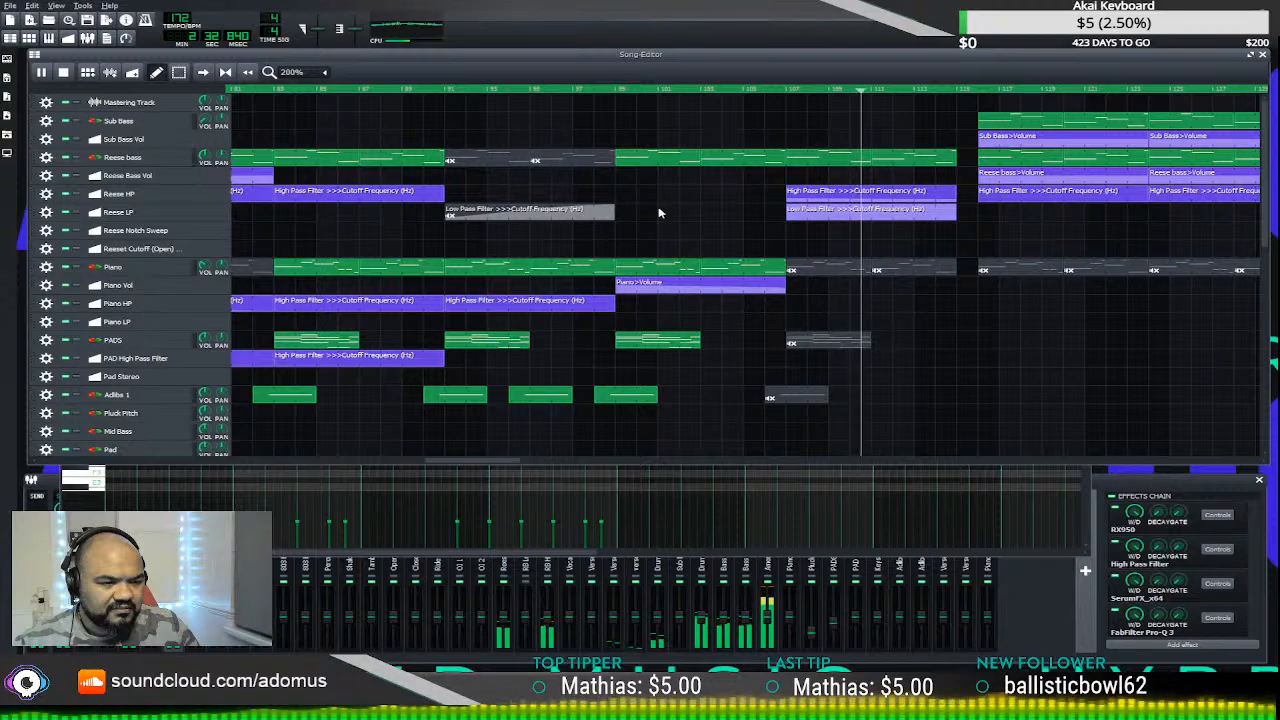
scroll(660, 213, down, 5)
scroll(660, 213, up, 3)
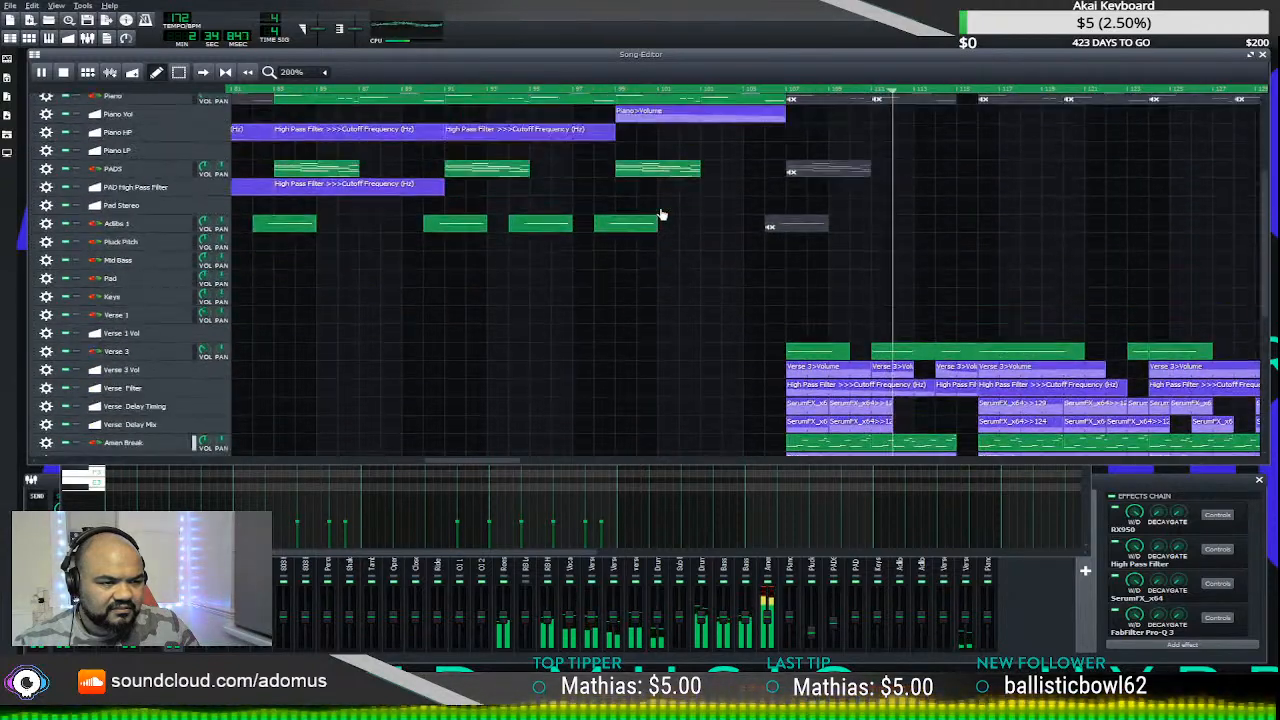
click(44, 75)
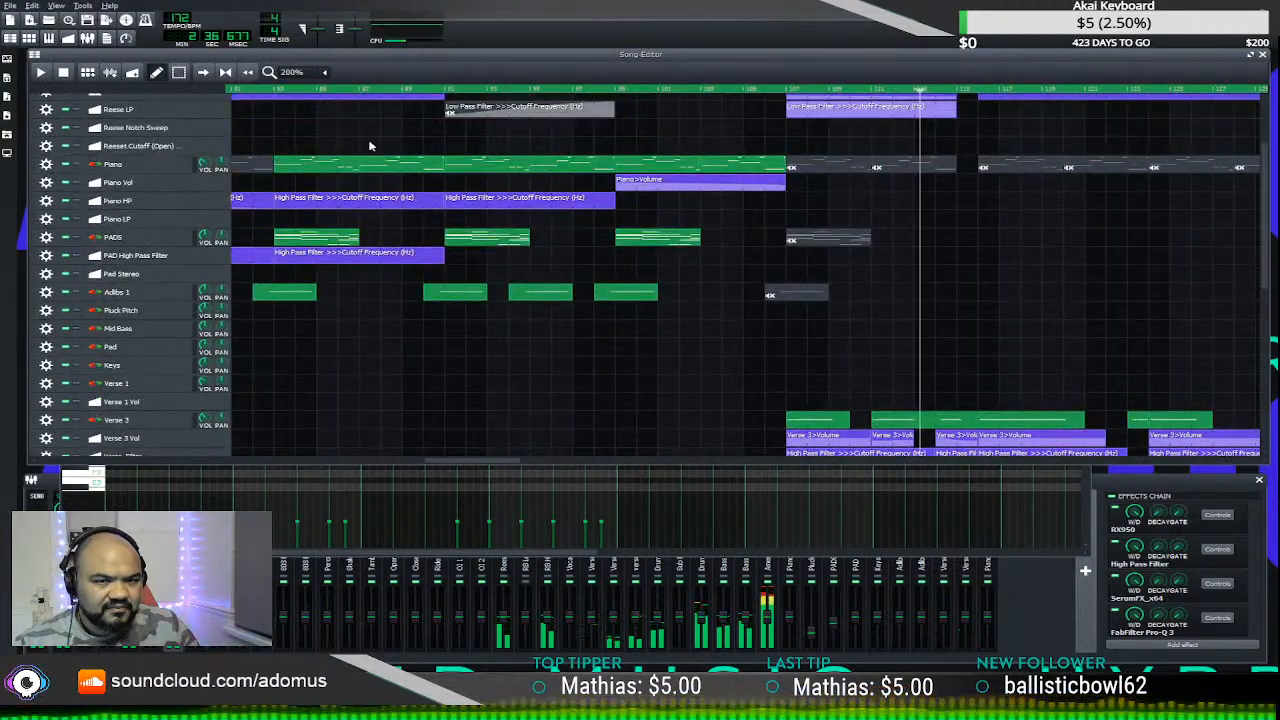
- Delete the Reese bass, Piano and Piano volume clips between bars 99 and 107
scroll(366, 143, up, 2)
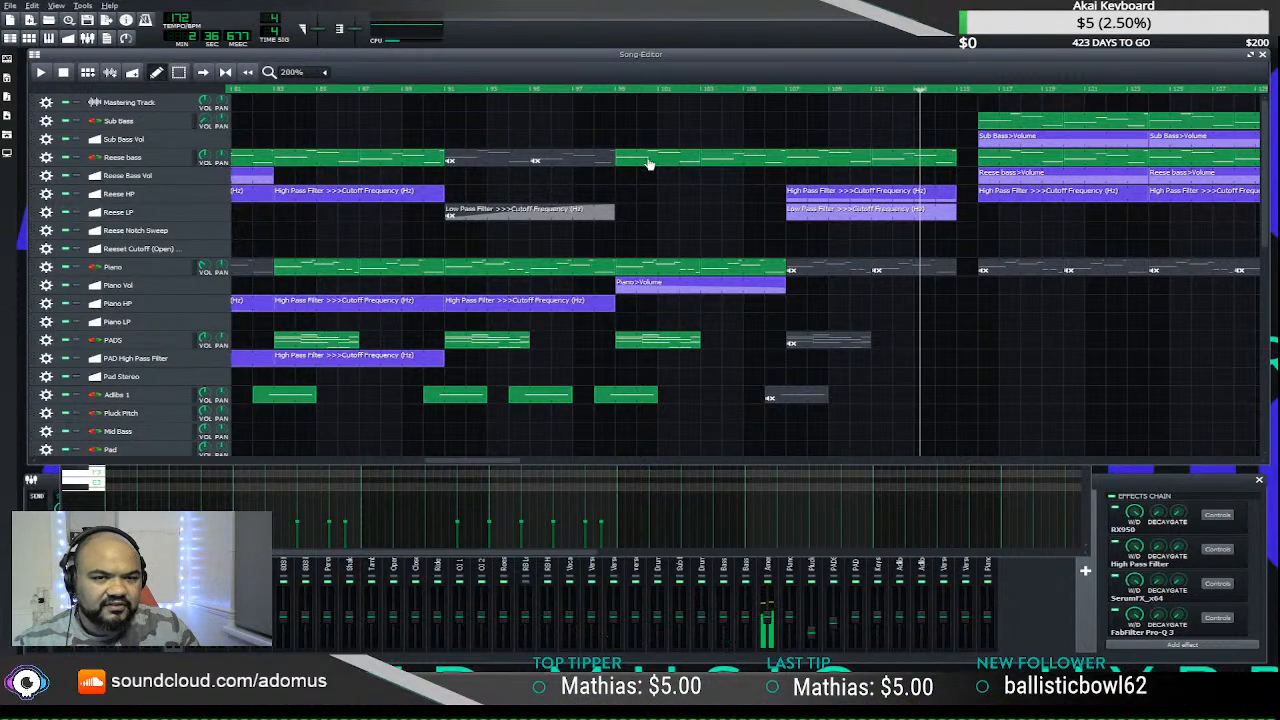
middle_click(657, 266)
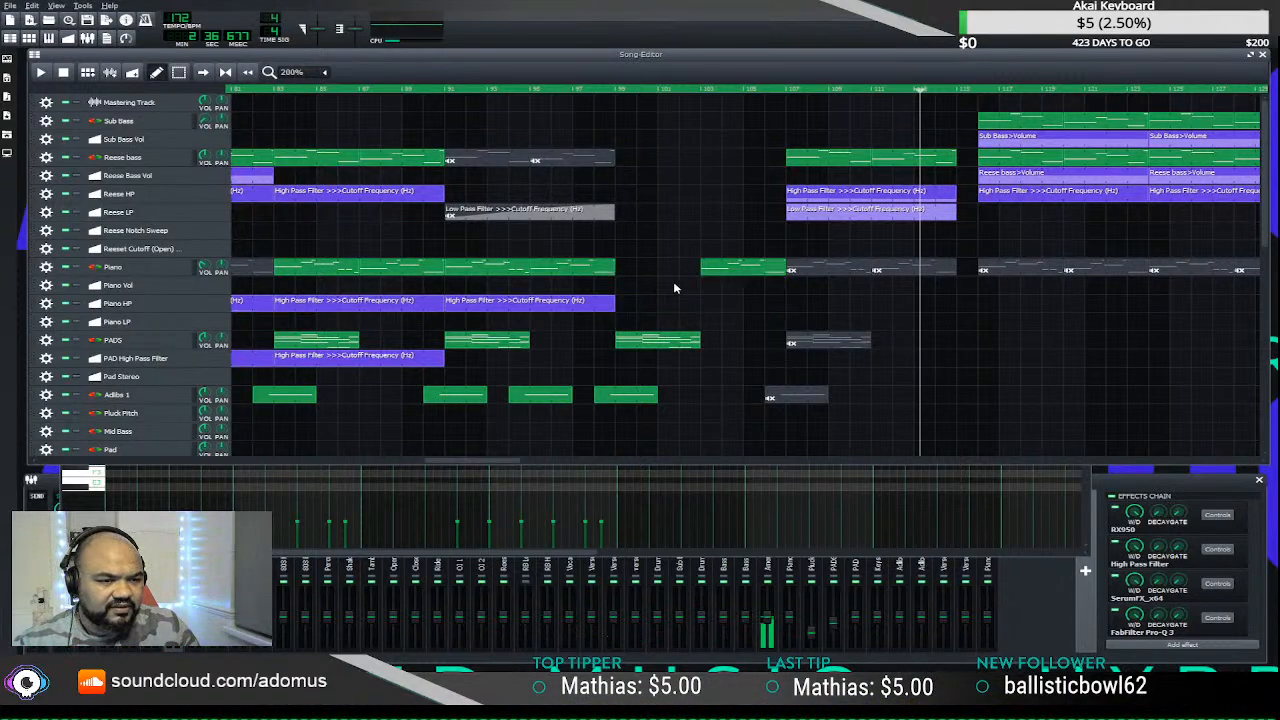
middle_click(728, 268)
- Delete the remaining break clips, the PADS clip at bar 99 and the Adlibs 1 clip at bar 98
scroll(706, 294, down, 2)
scroll(614, 291, down, 3)
scroll(500, 320, down, 3)
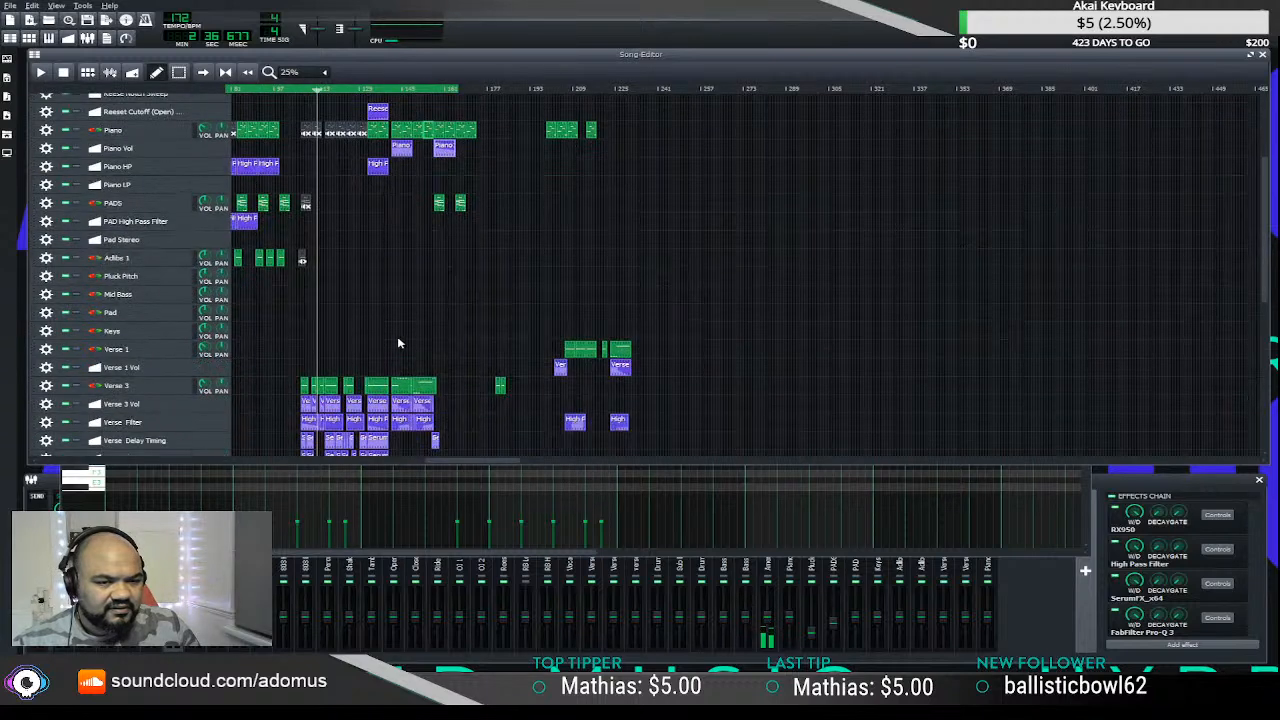
scroll(297, 369, up, 3)
scroll(290, 380, up, 2)
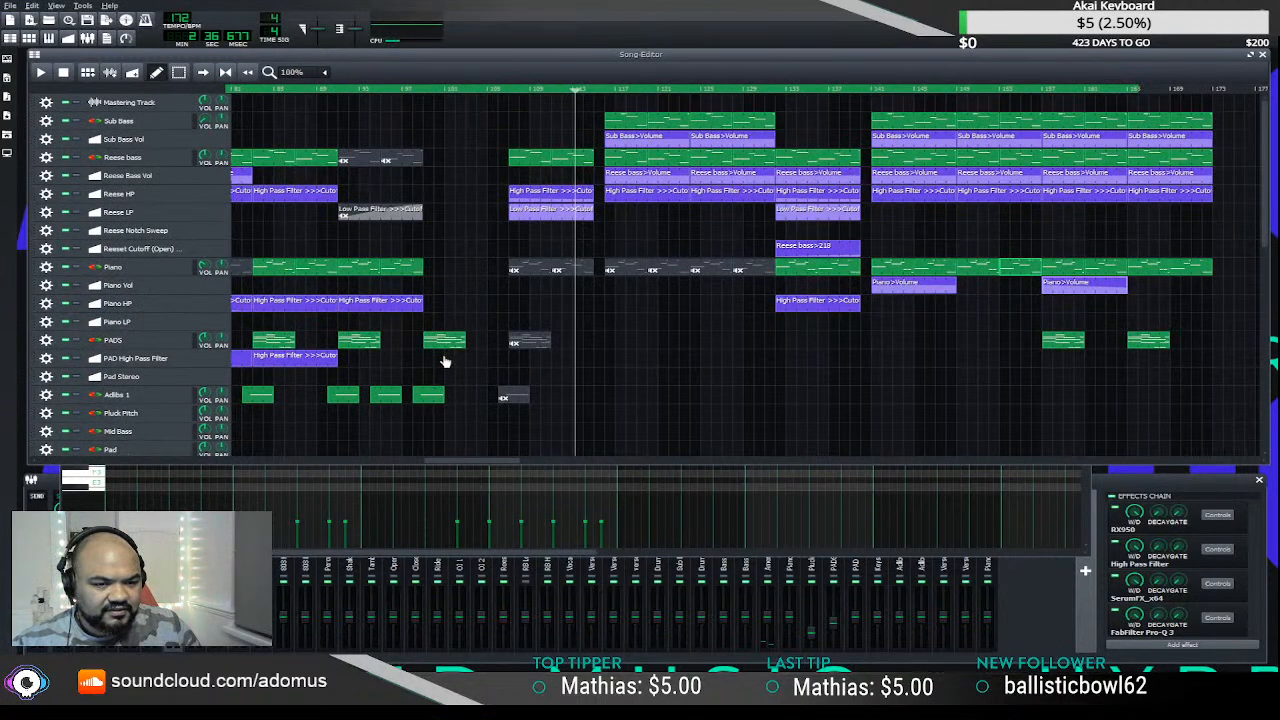
scroll(440, 345, down, 5)
scroll(423, 340, down, 5)
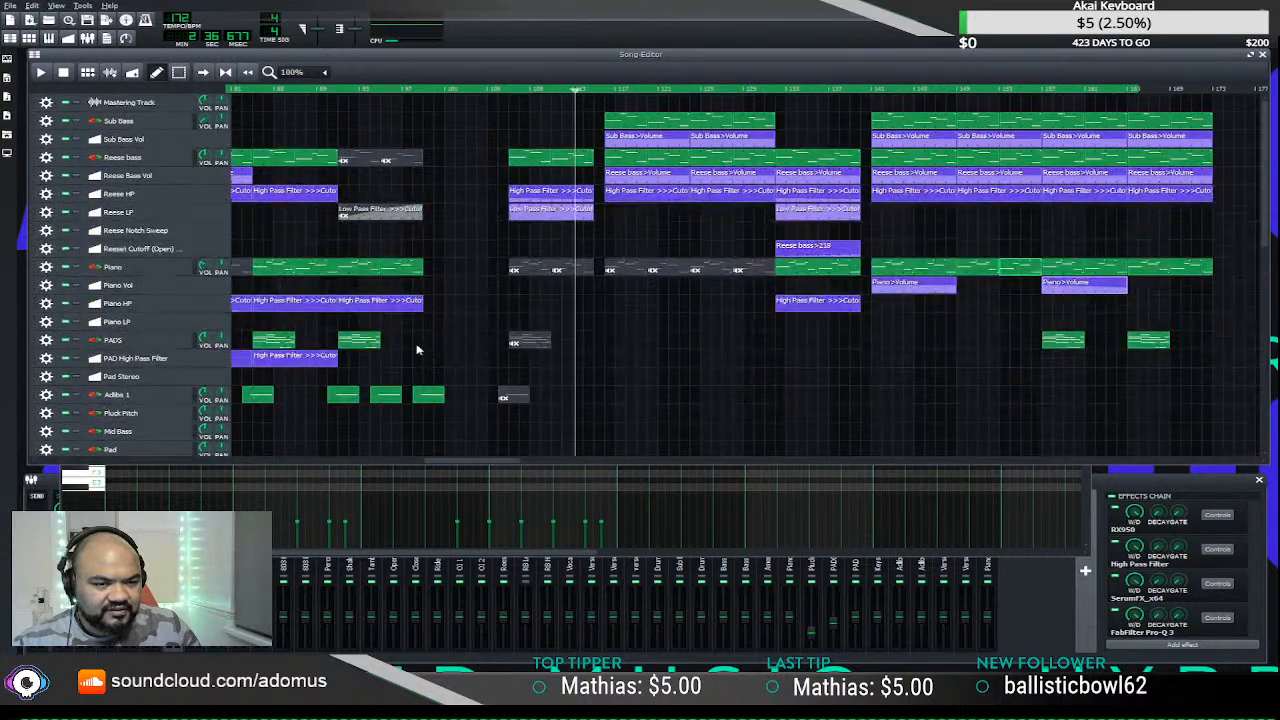
scroll(444, 363, up, 4)
scroll(444, 363, down, 1)
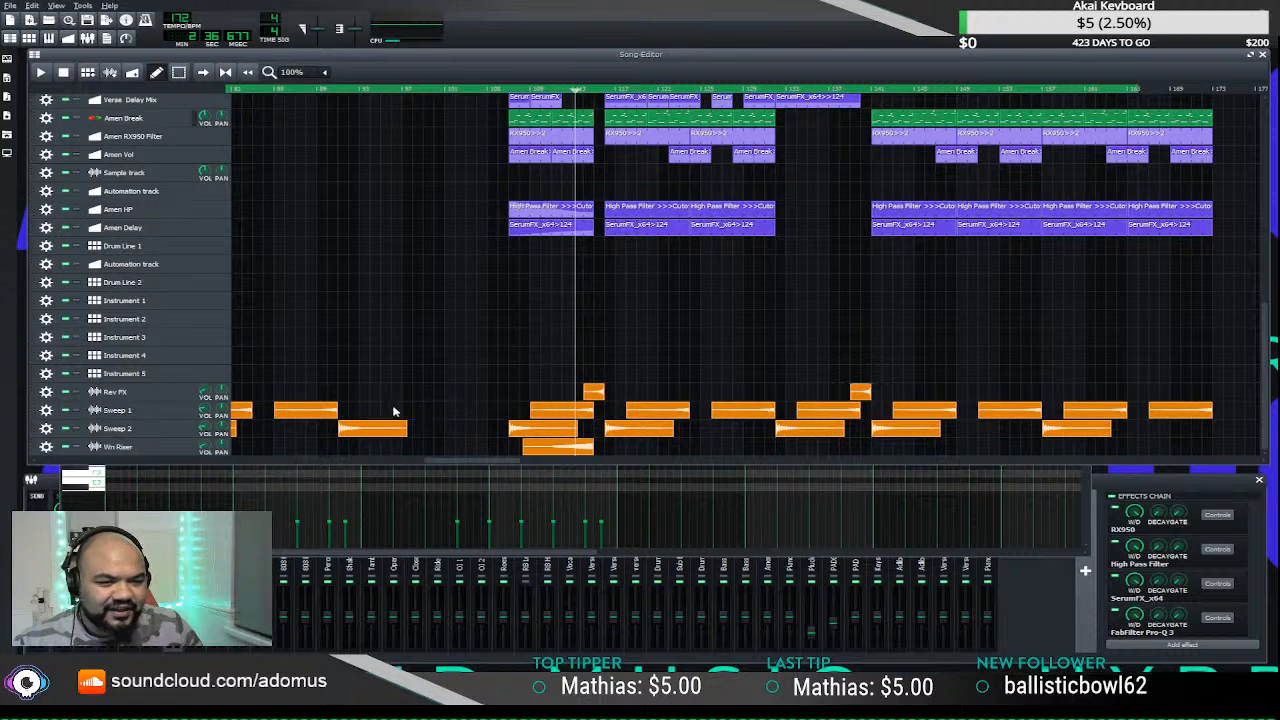
scroll(420, 405, up, 7)
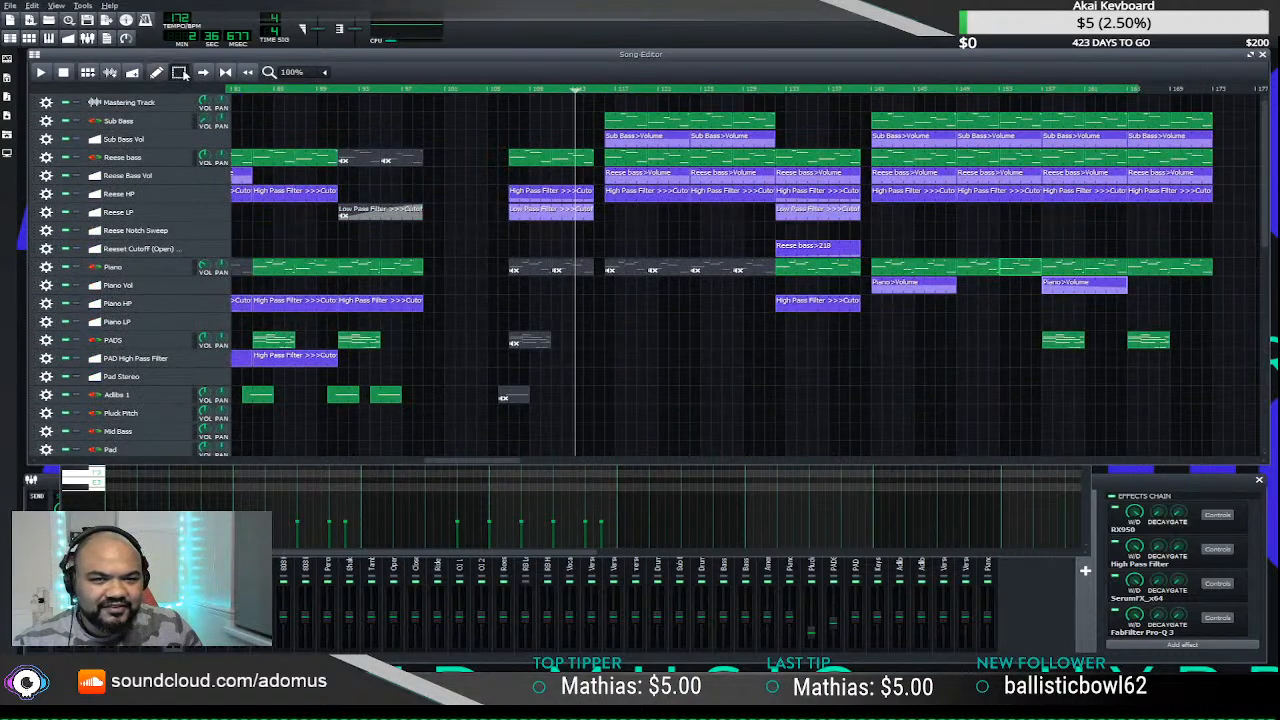
- Shift all clips from bar 107 onward eight bars earlier so that the section starts at bar 99
drag(515, 91, 1260, 456)
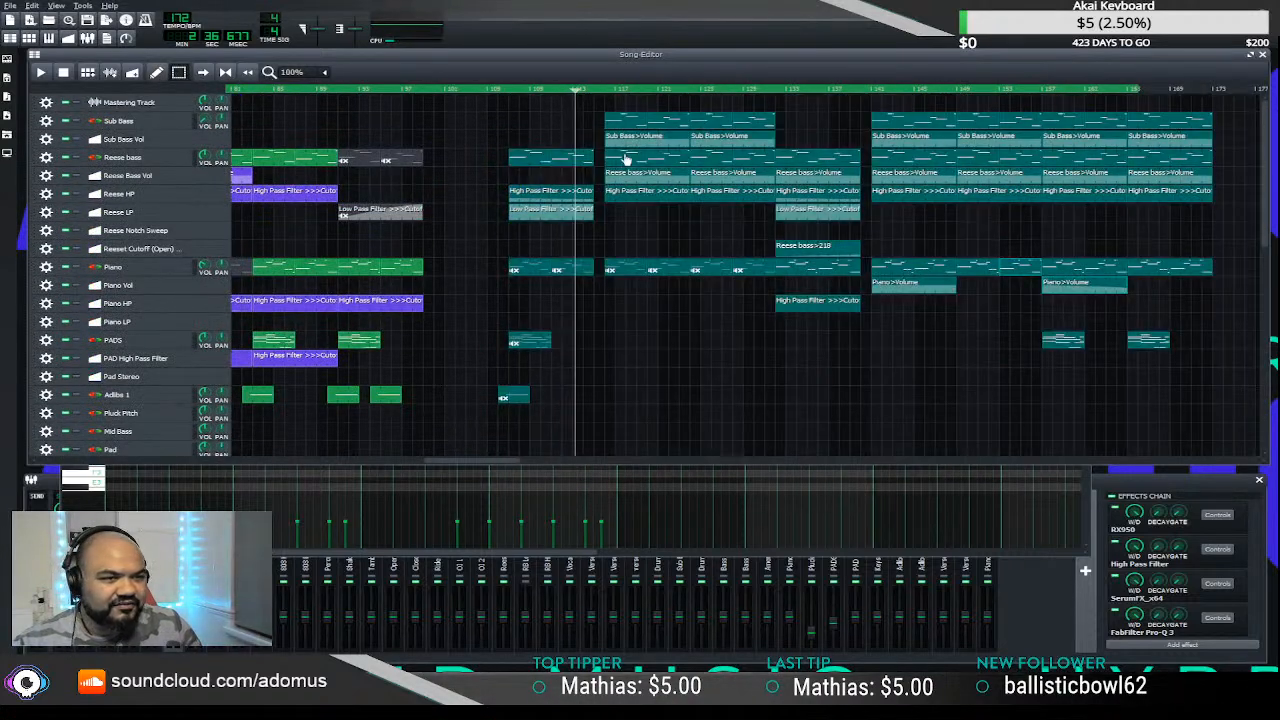
drag(621, 128, 533, 131)
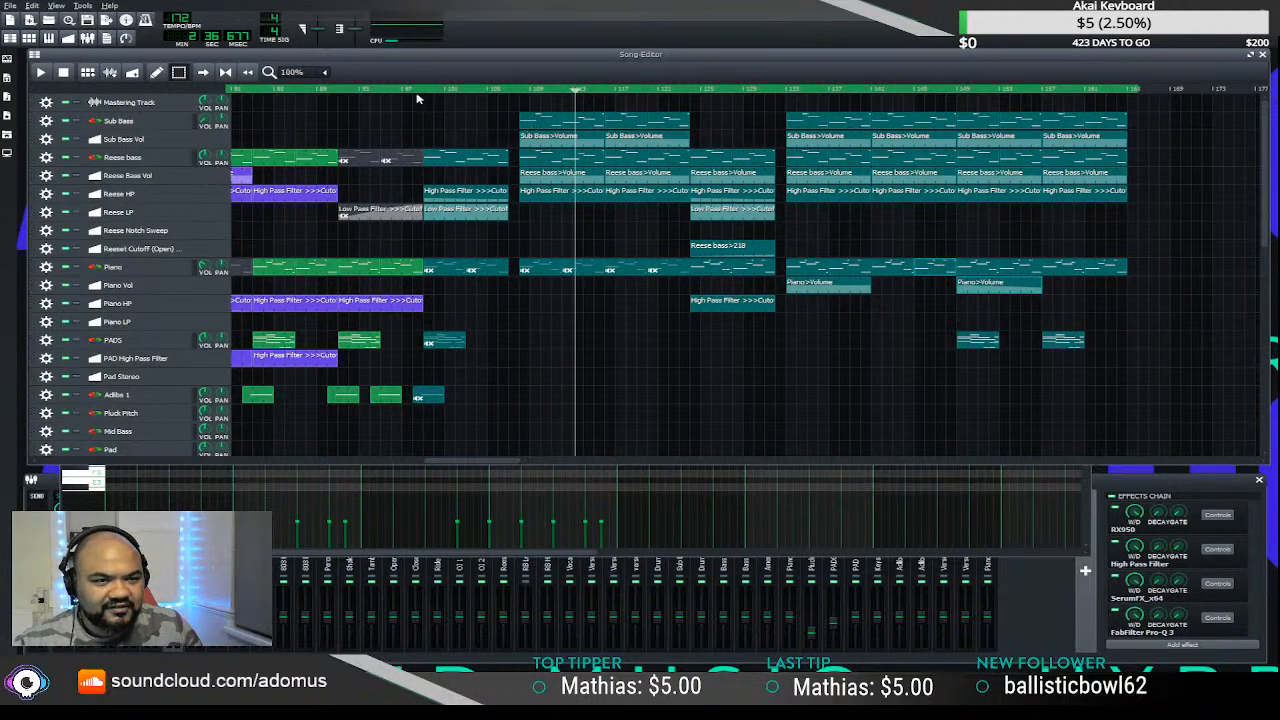
click(336, 92)
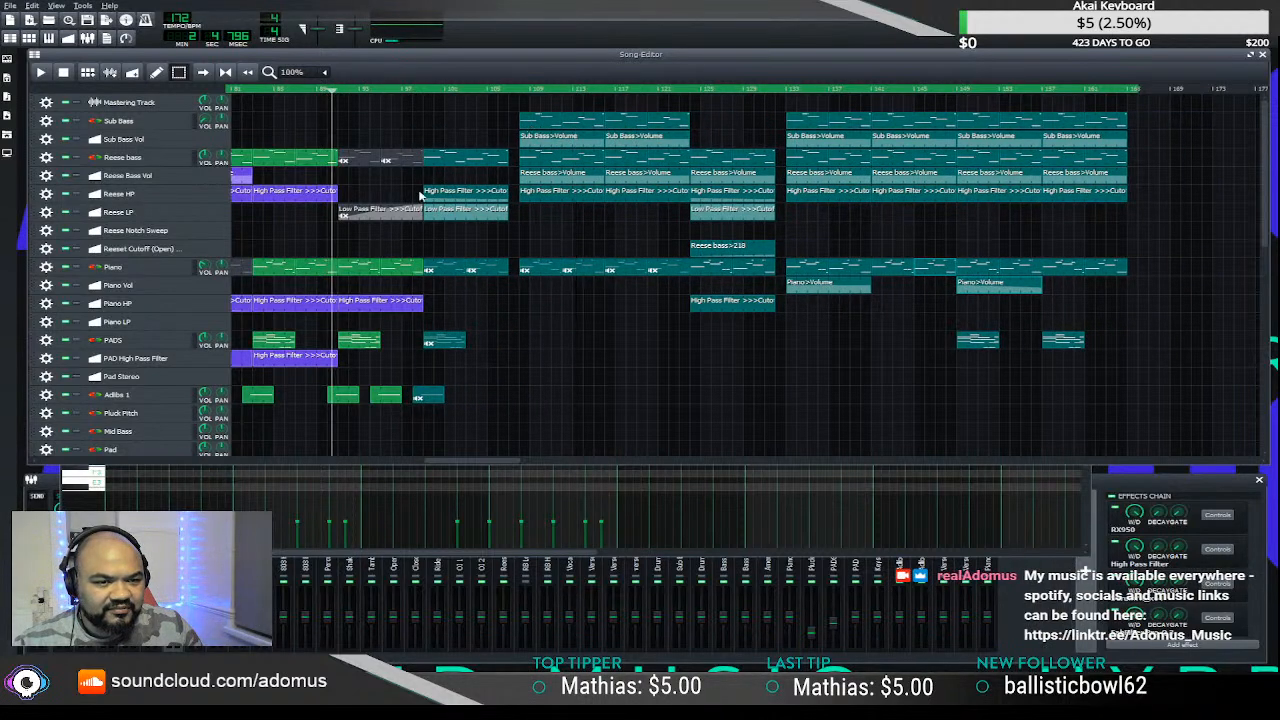
click(423, 240)
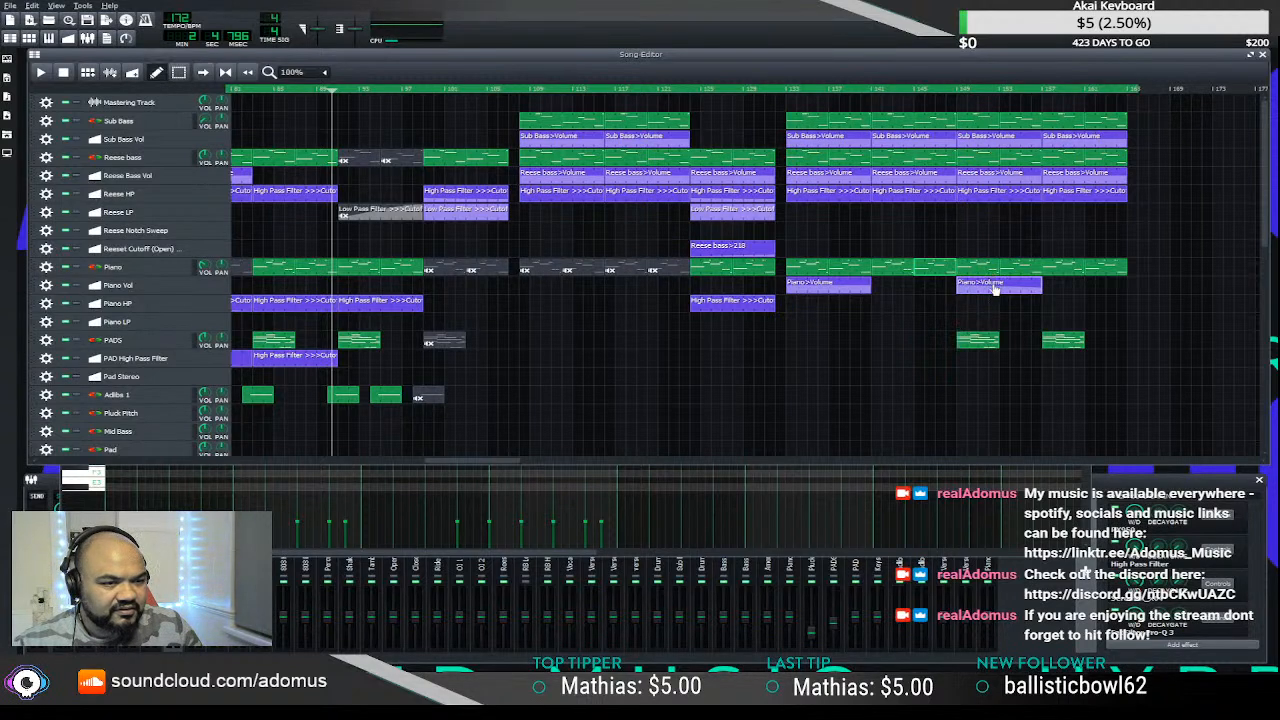
- Copy the Piano volume automation clip from bar 149 to bar 91 and audition from bar 91 into the verse
drag(995, 290, 375, 288)
click(335, 92)
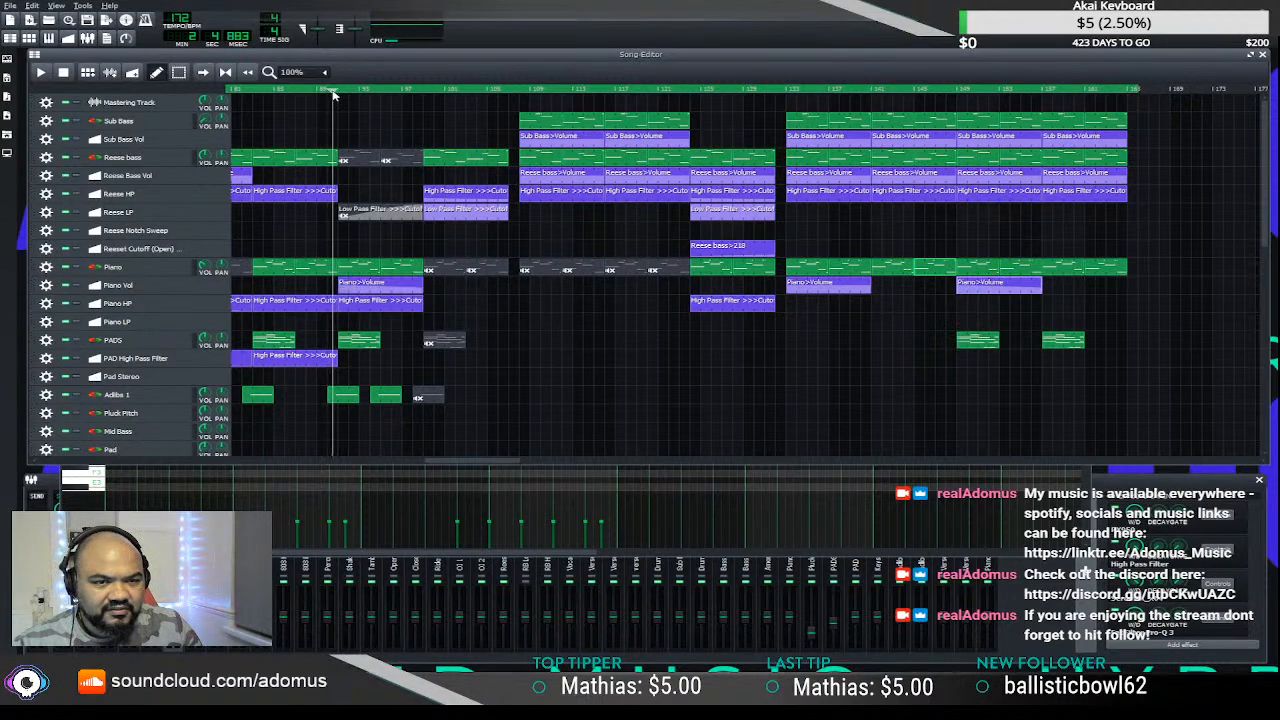
key(space)
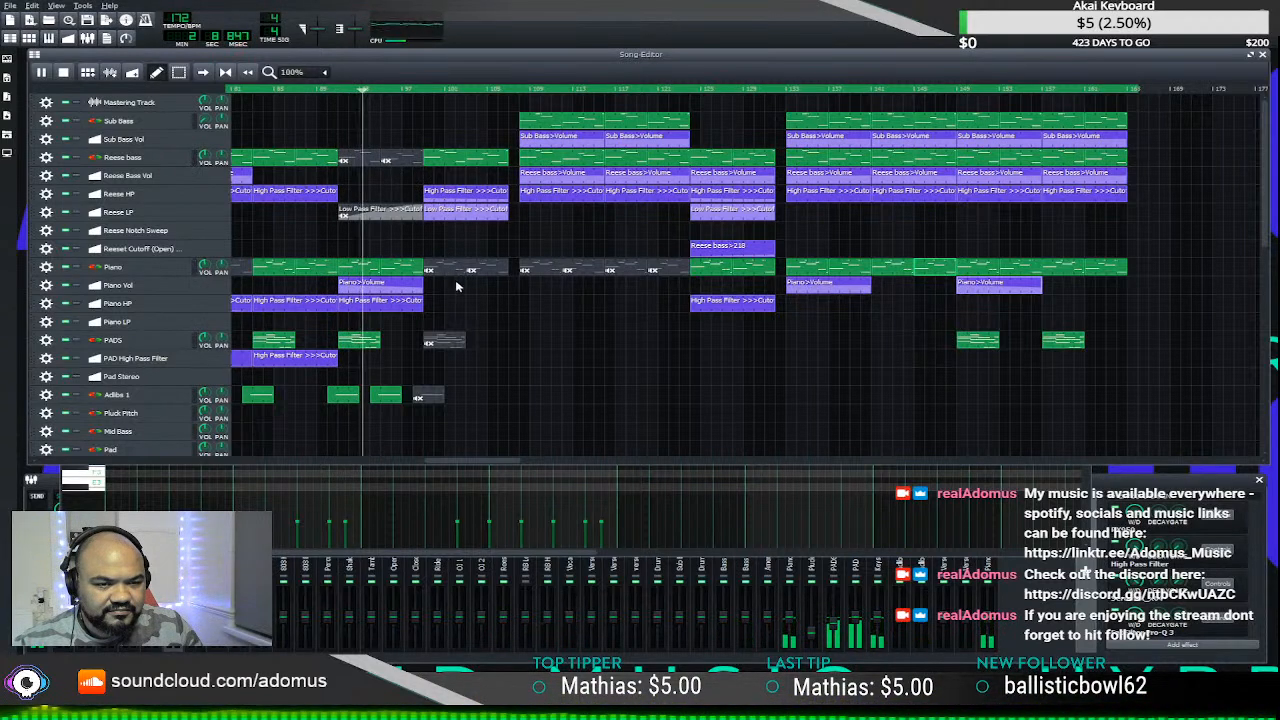
scroll(456, 287, down, 3)
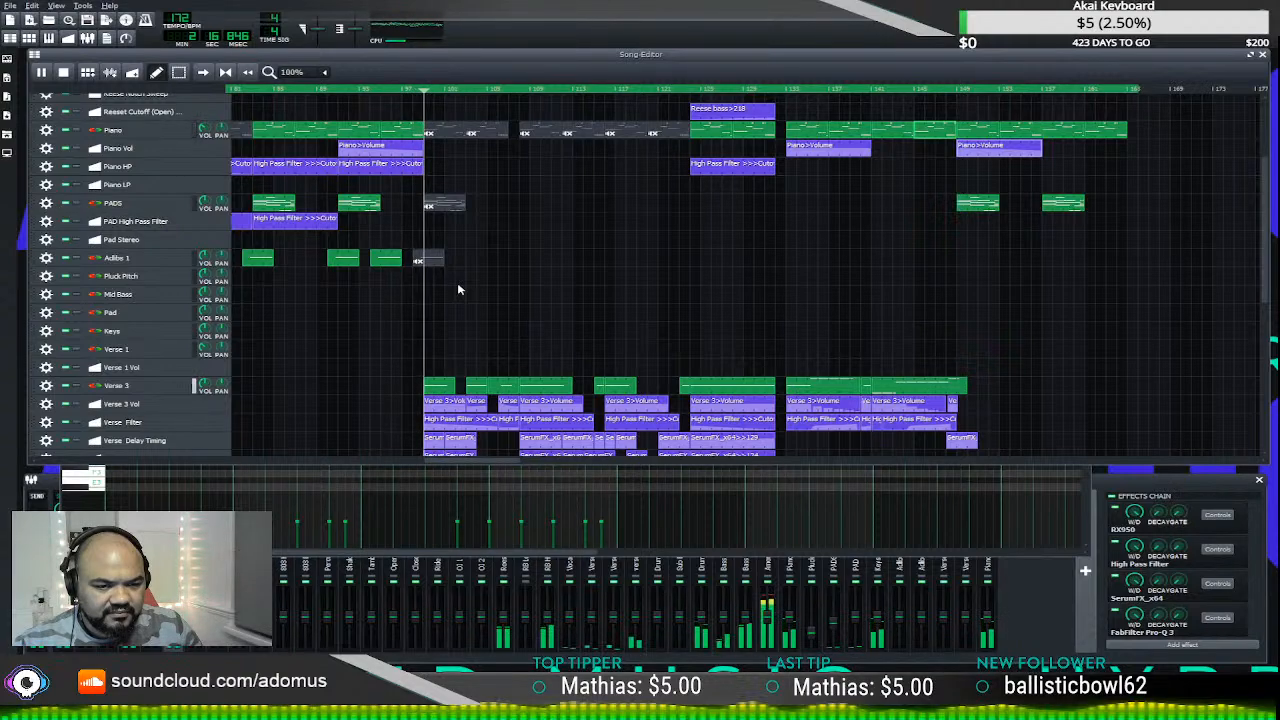
scroll(460, 289, down, 3)
scroll(466, 290, down, 5)
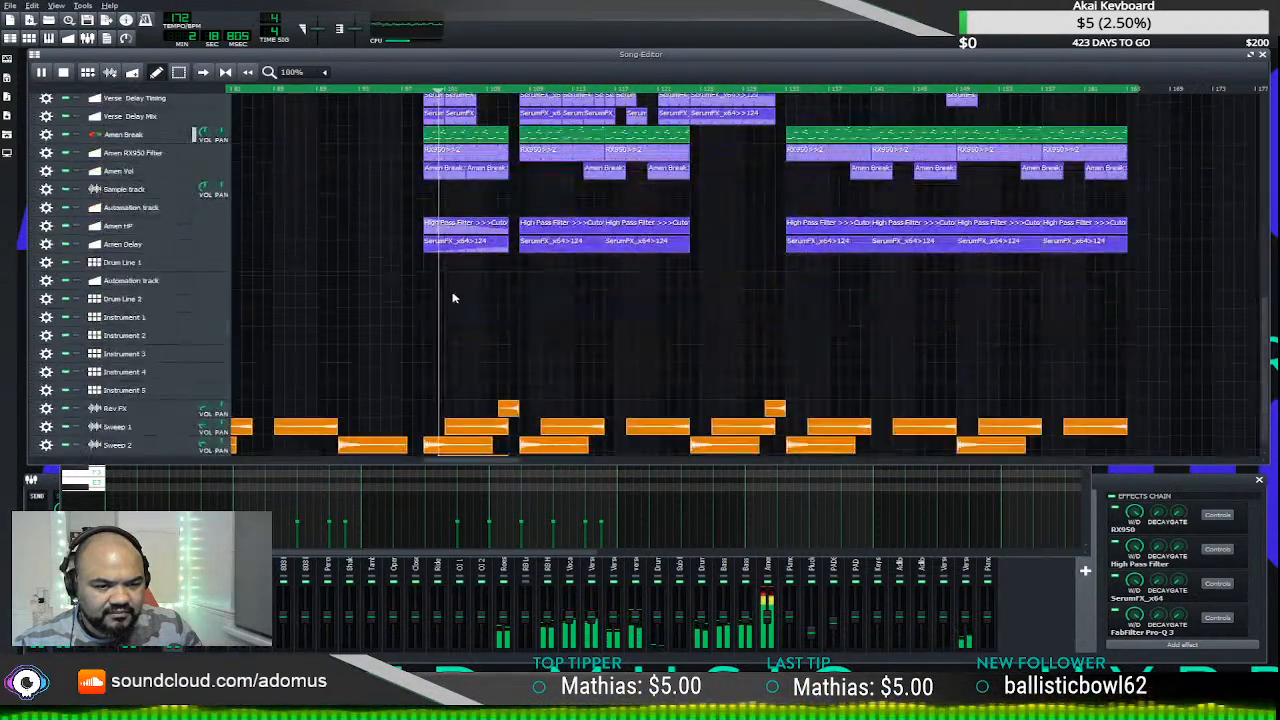
- Try muting the Sweep 2 clip at bar 99 while replaying the transition, and unmute it again
click(385, 92)
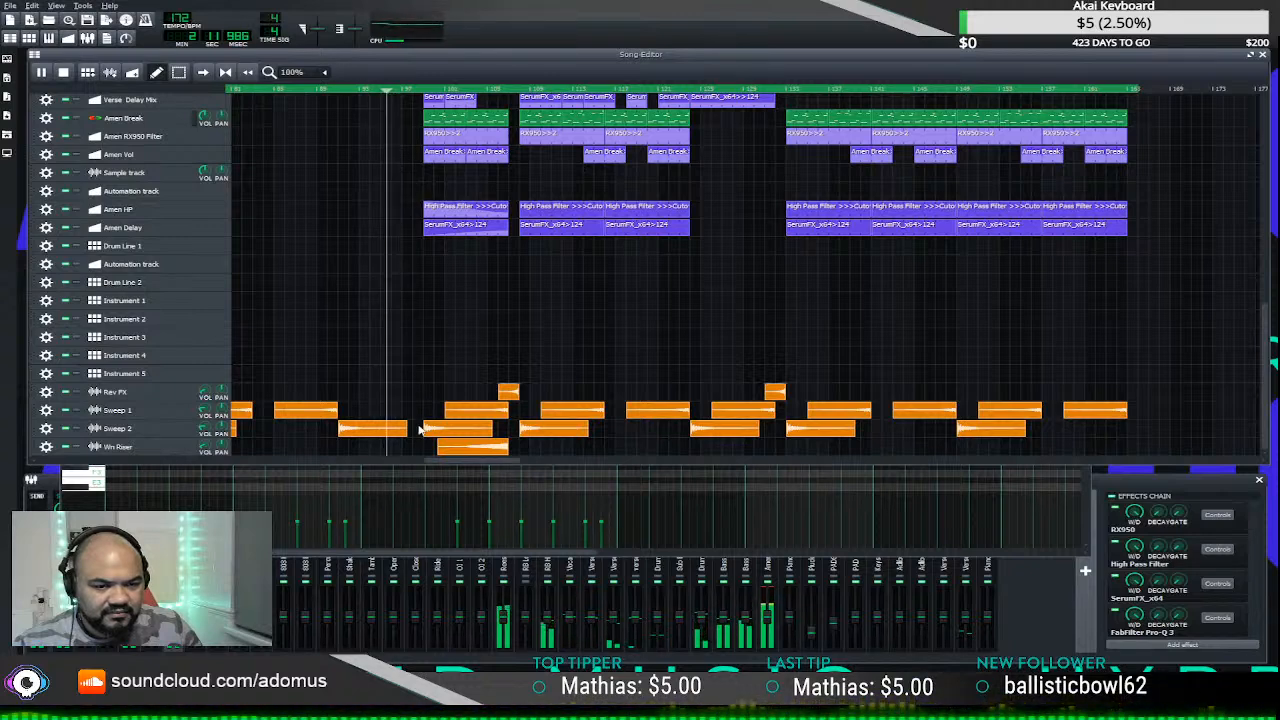
click(458, 428)
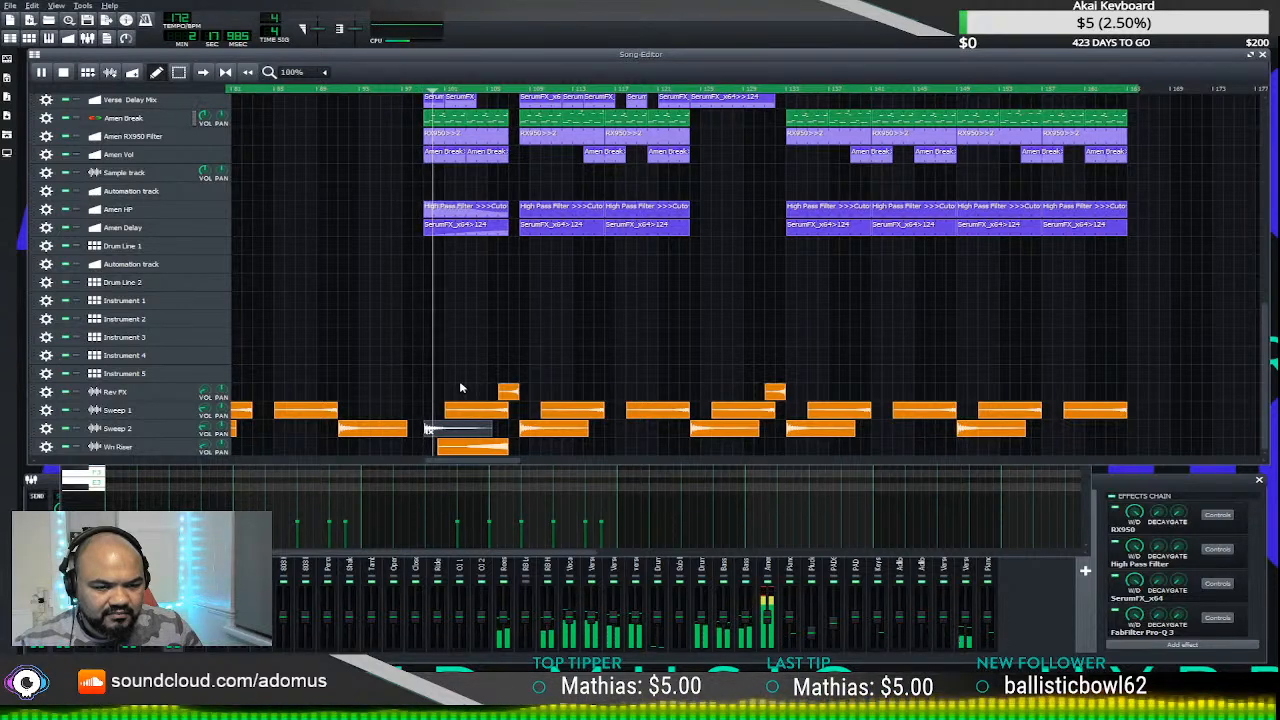
click(415, 93)
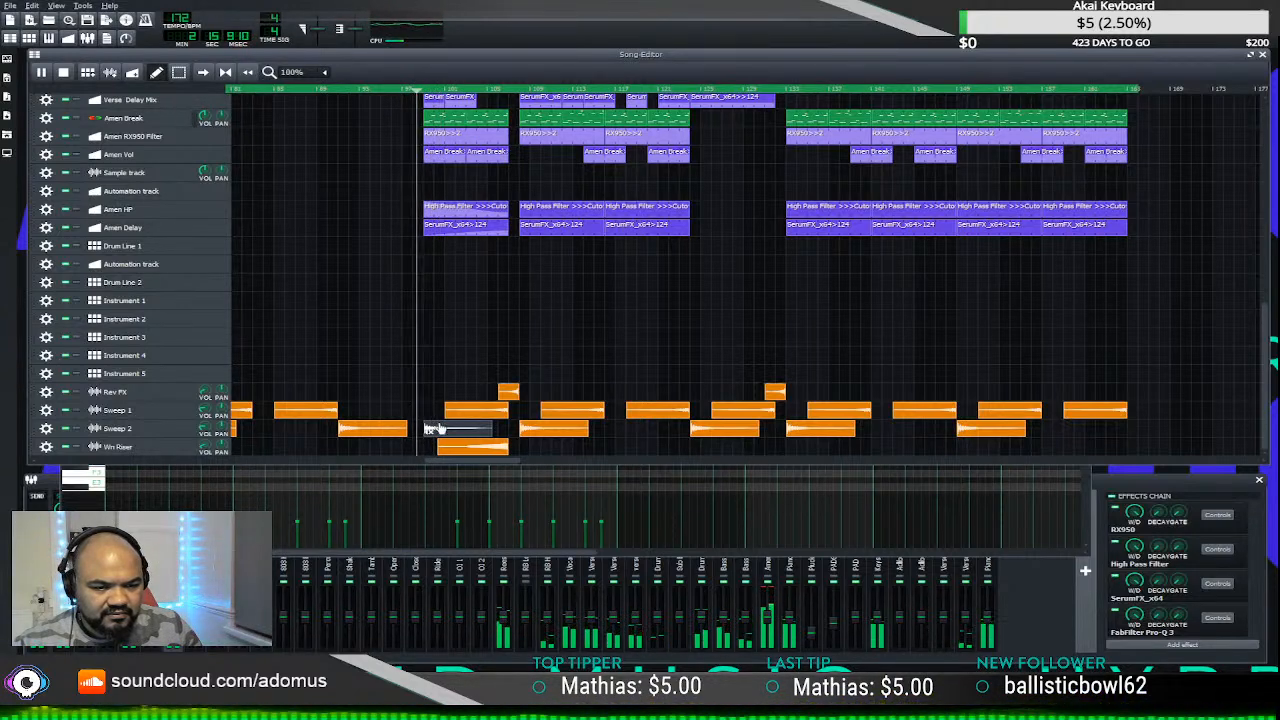
click(461, 430)
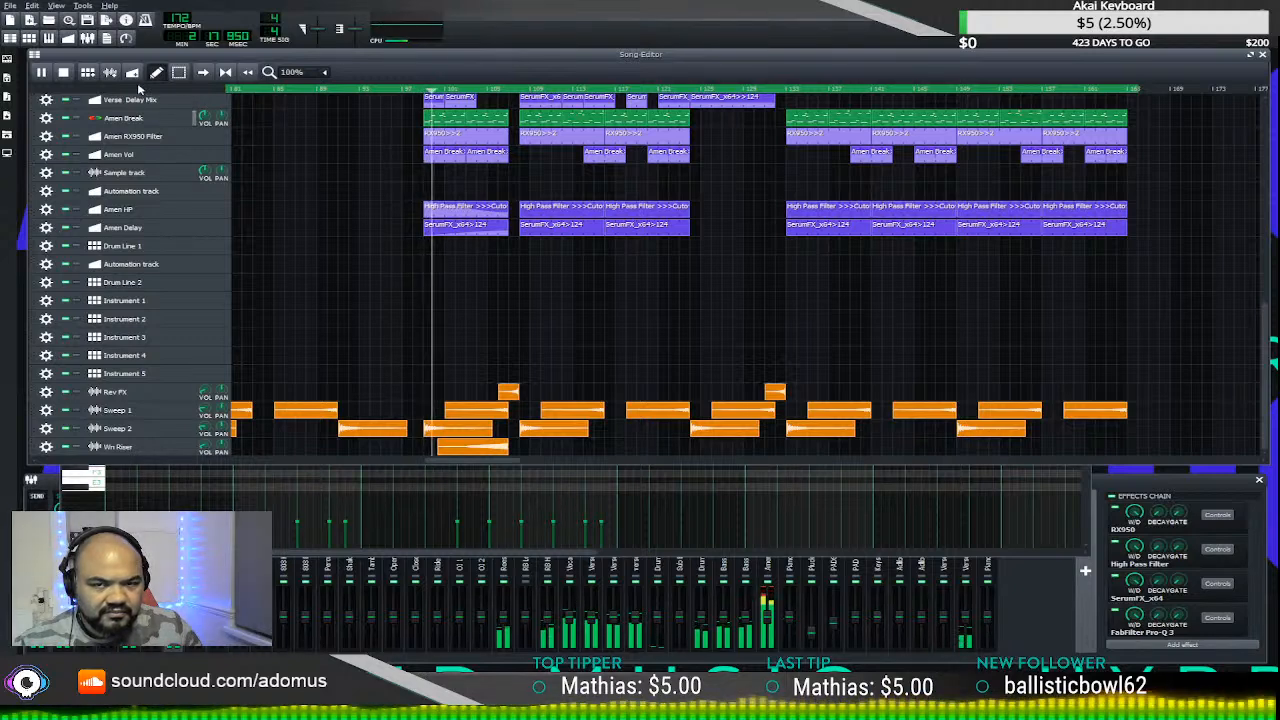
click(41, 72)
- Copy the Sweep 1 clip from bar 85 to bar 93 and replay from about bar 92
drag(296, 400, 374, 410)
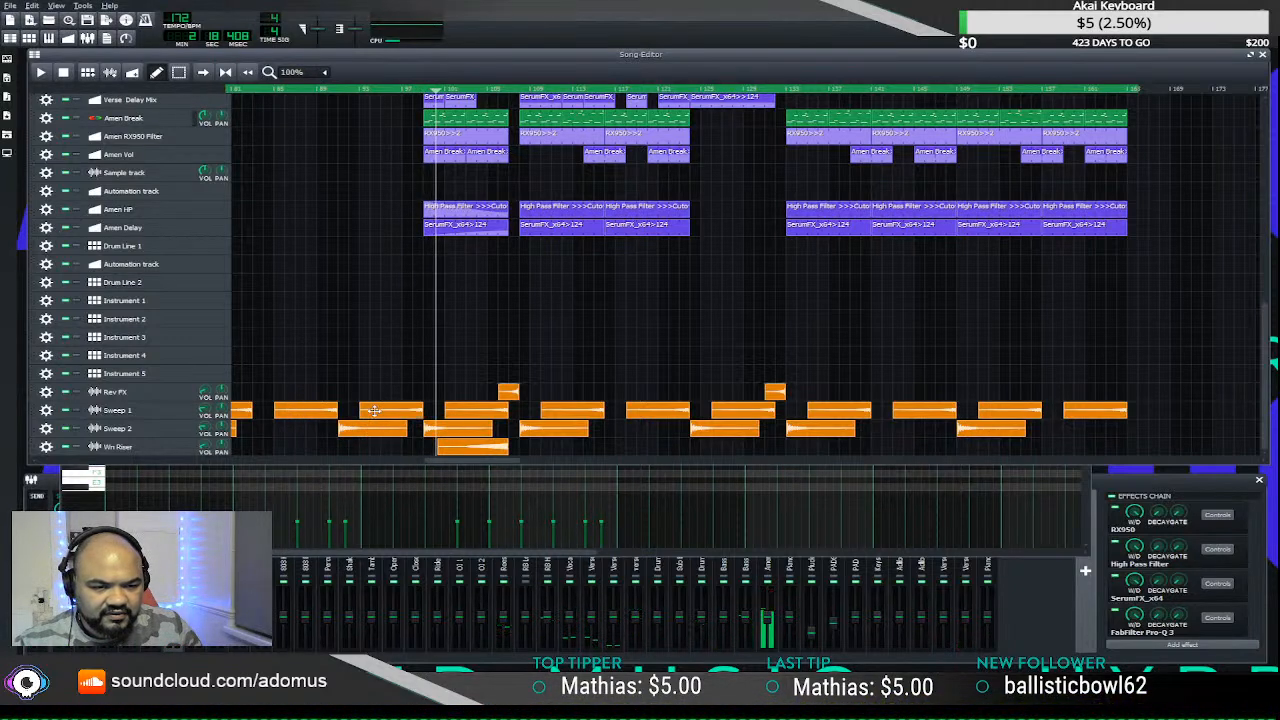
click(354, 90)
key(space)
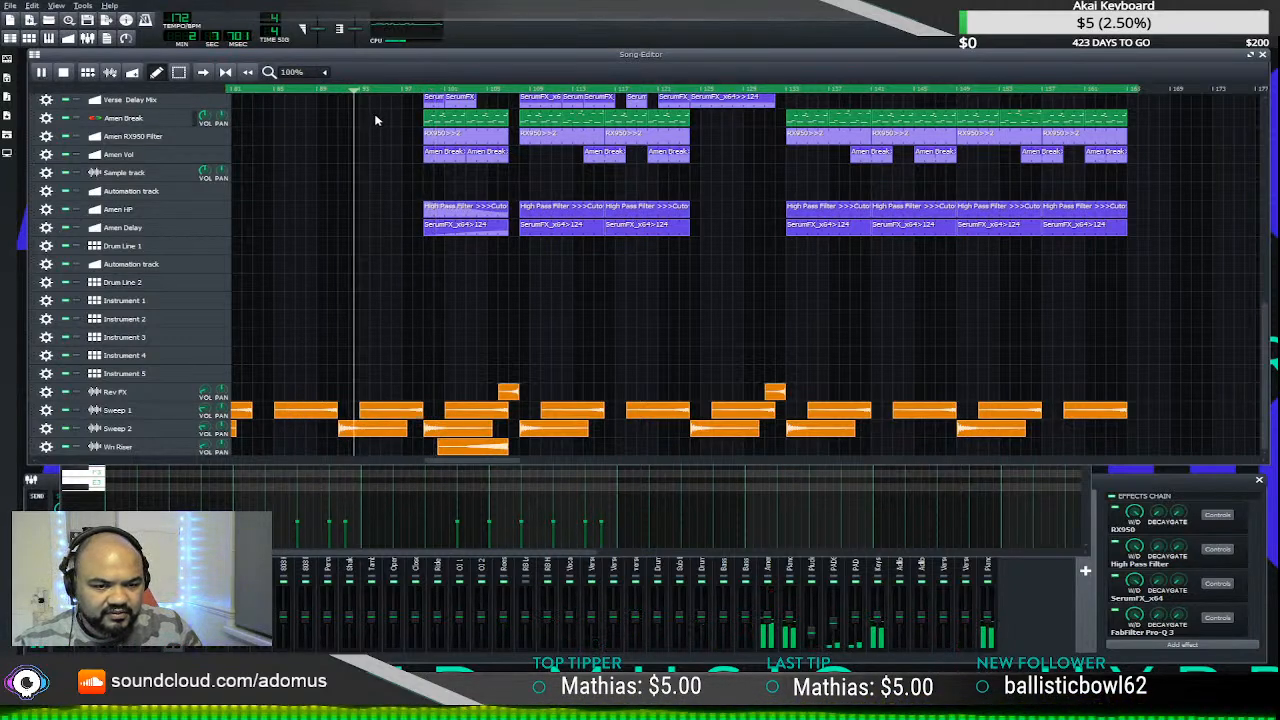
- Unmute the PADS clip at bar 99, listen into that section and open its muted Piano clip for note editing
scroll(395, 215, up, 10)
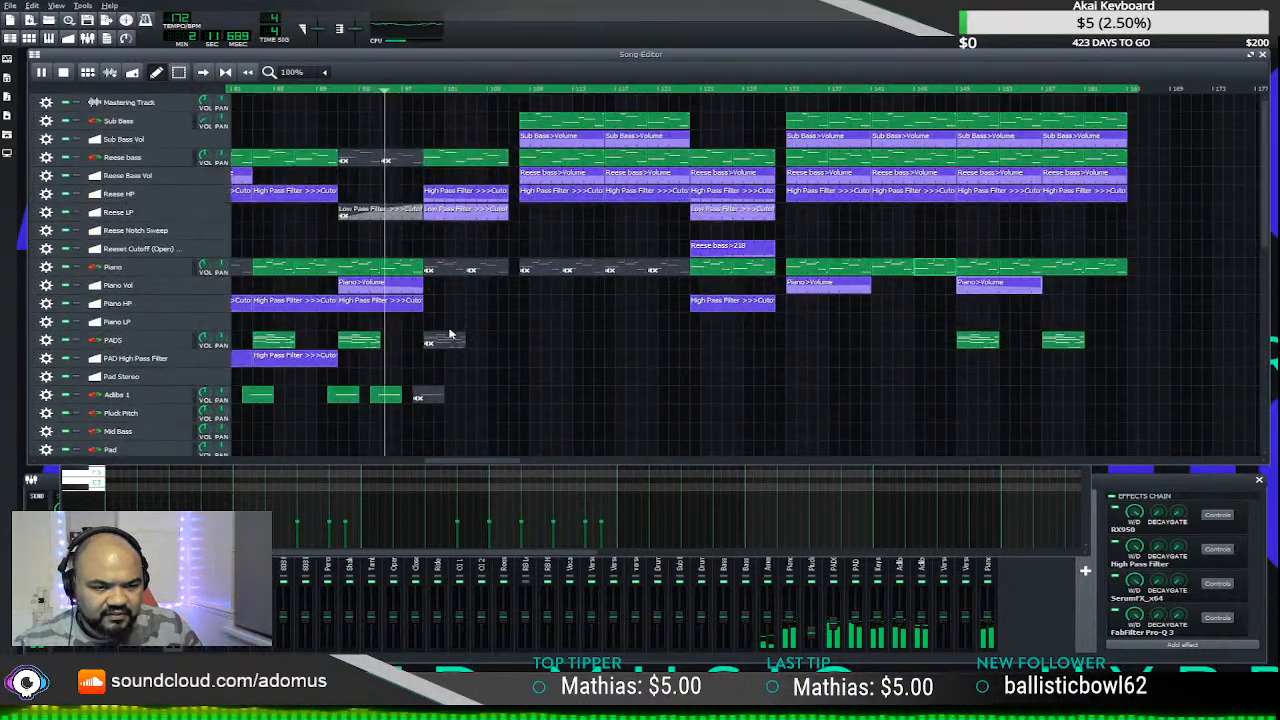
ctrl+middle_click(448, 347)
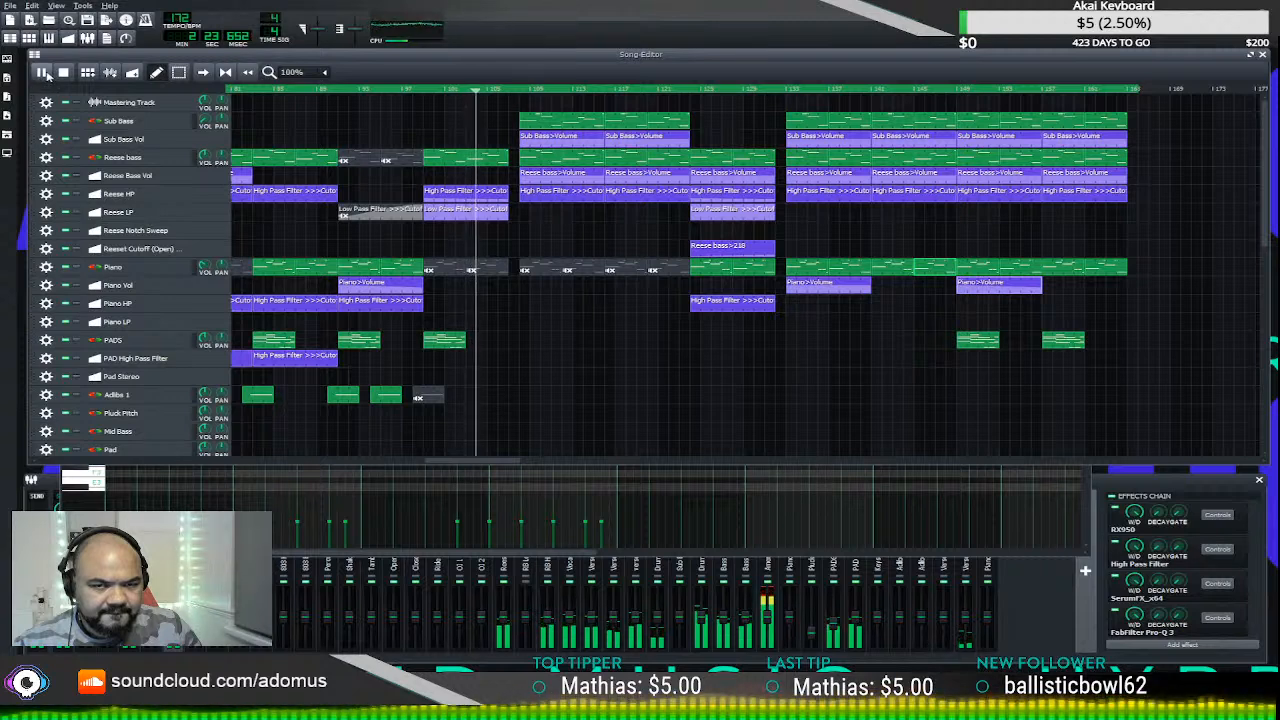
key(space)
double_click(457, 270)
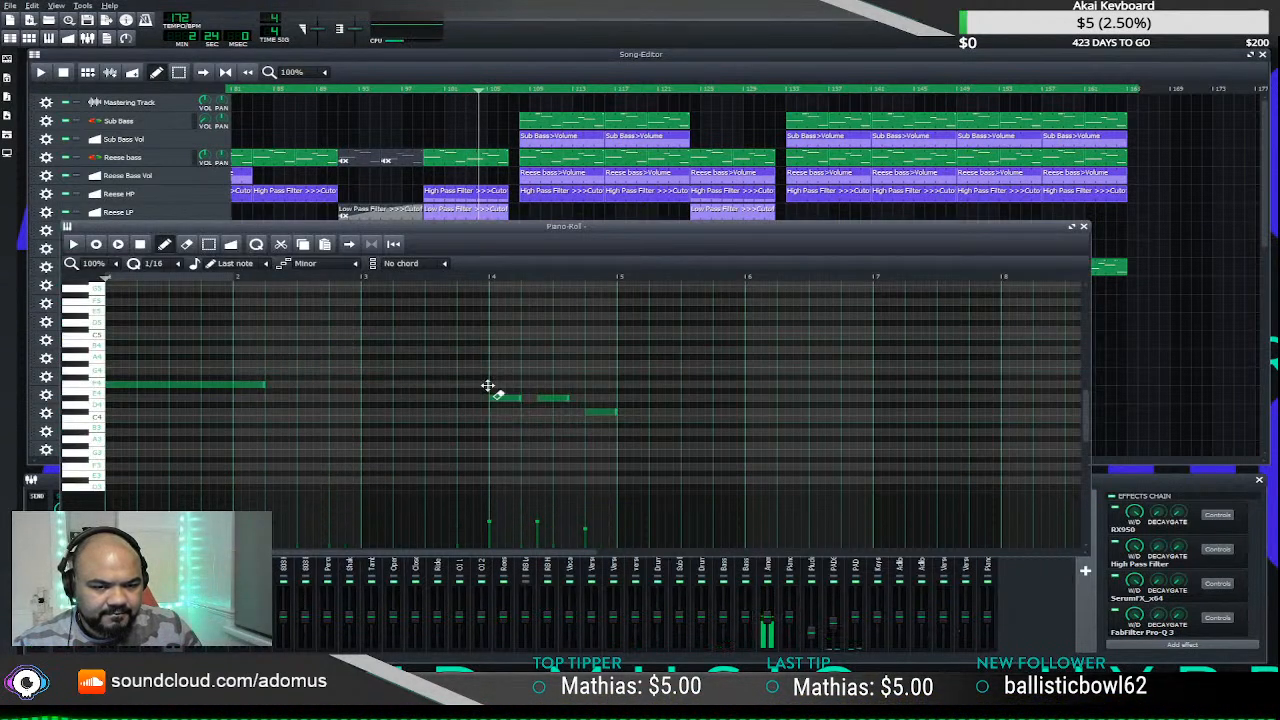
- Erase the short notes in bar 4 of the Piano clip, close its note editor and replay the song from bar 99
right_click(500, 398)
right_click(600, 411)
click(1084, 227)
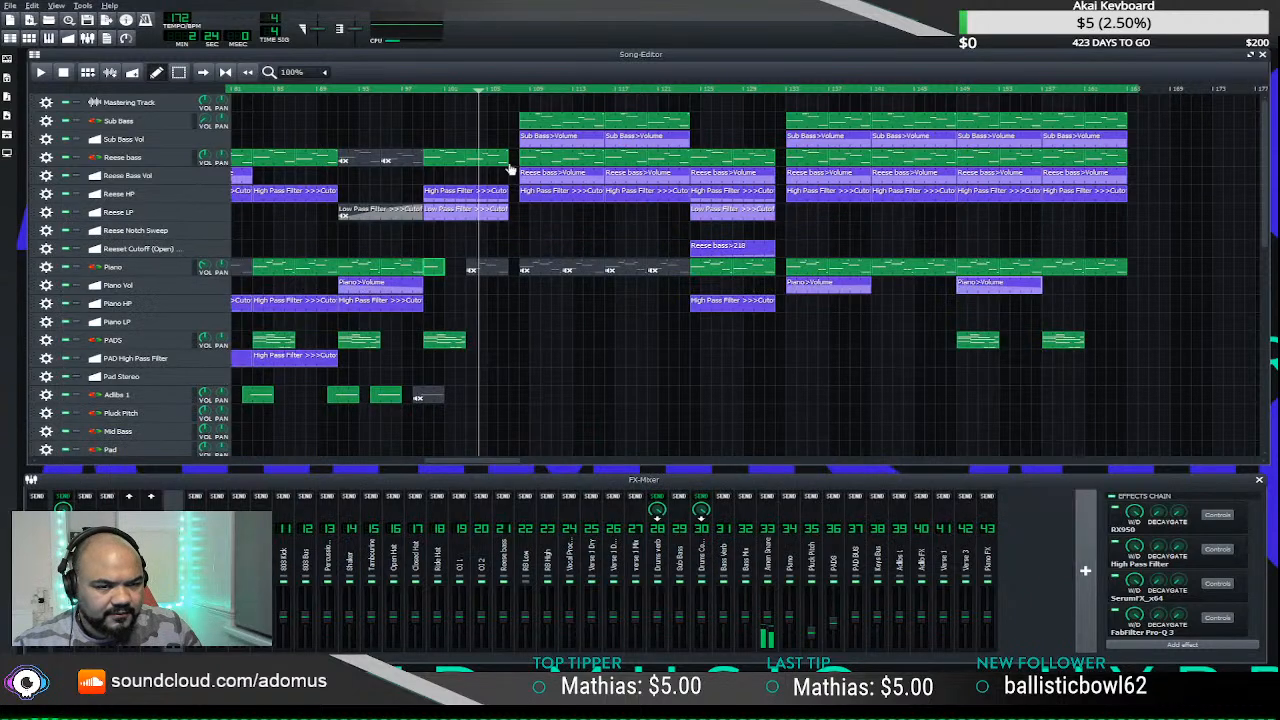
click(423, 92)
key(space)
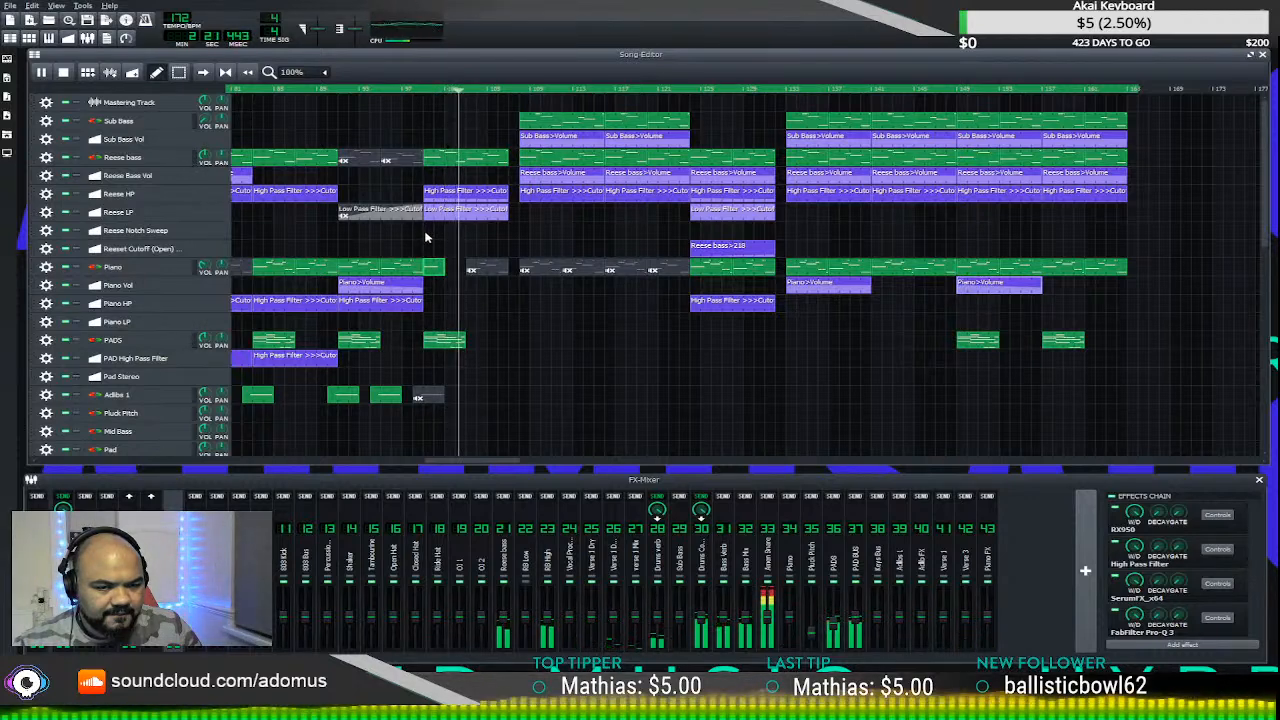
- Mute the PADS clip at bar 99, listen on through the Verse 3 section and stop playback at about bar 133
drag(495, 461, 372, 451)
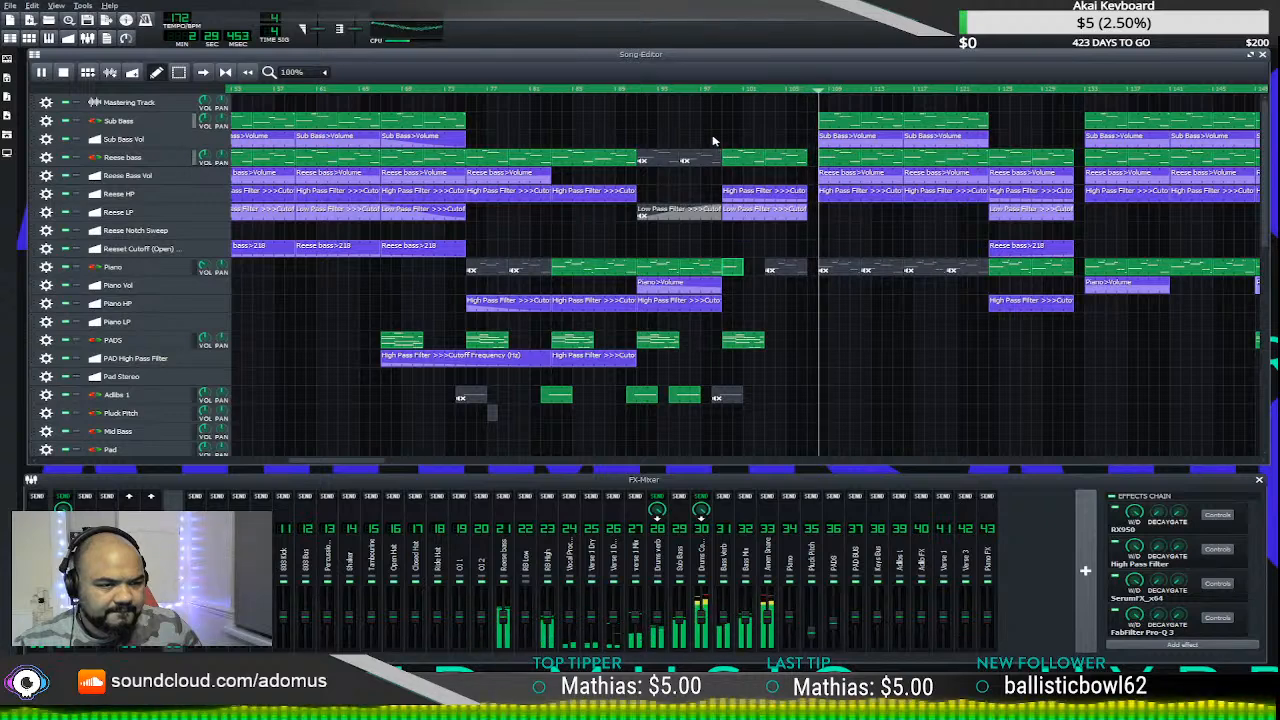
click(708, 90)
click(750, 342)
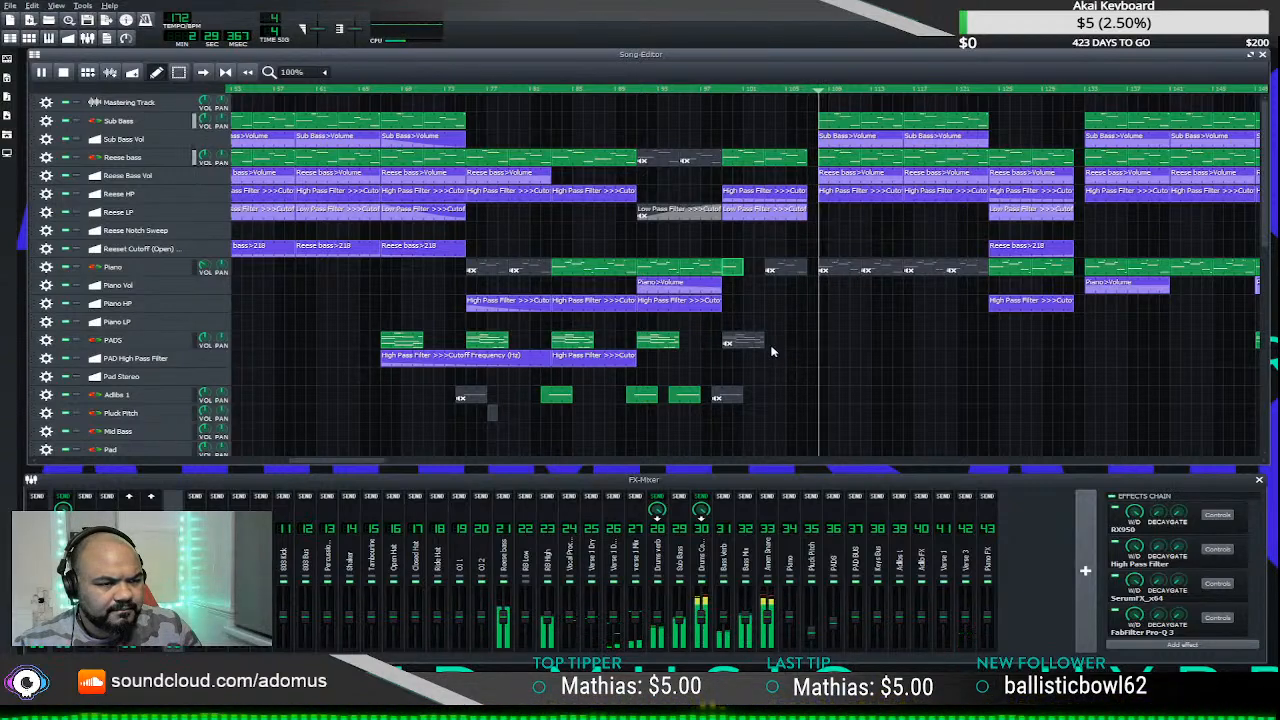
scroll(771, 351, down, 5)
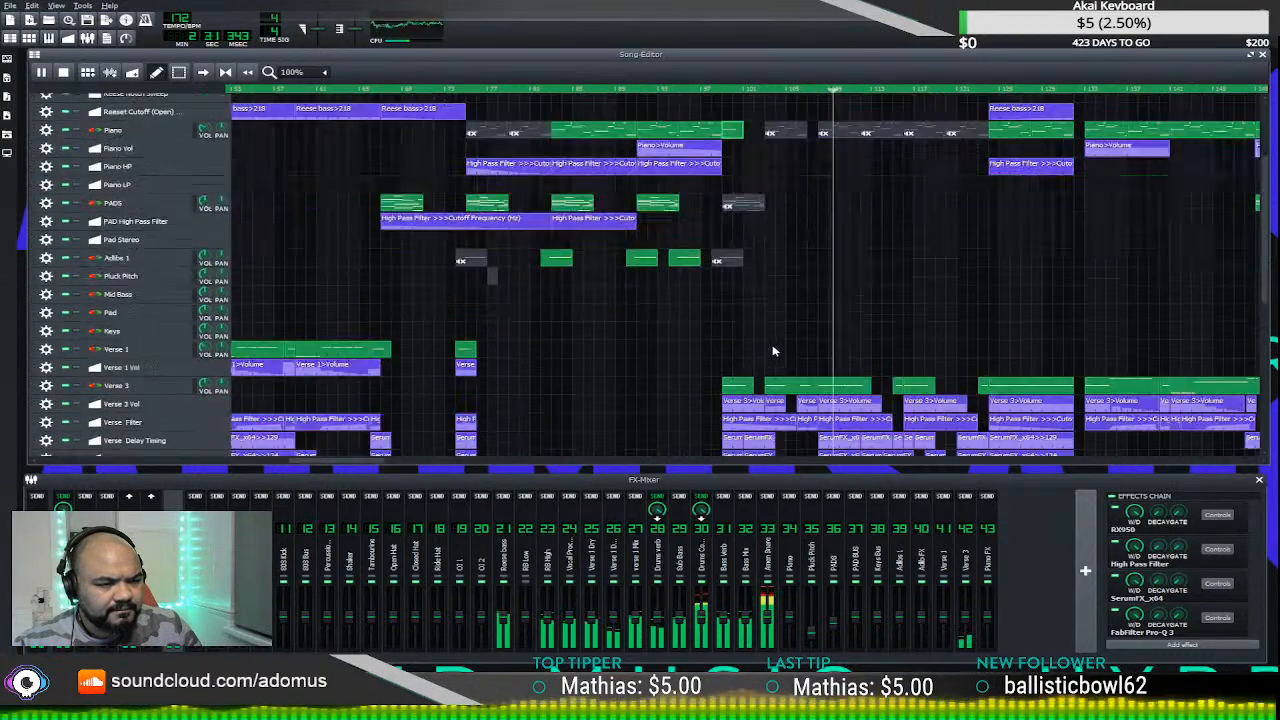
scroll(774, 349, down, 3)
scroll(740, 337, up, 3)
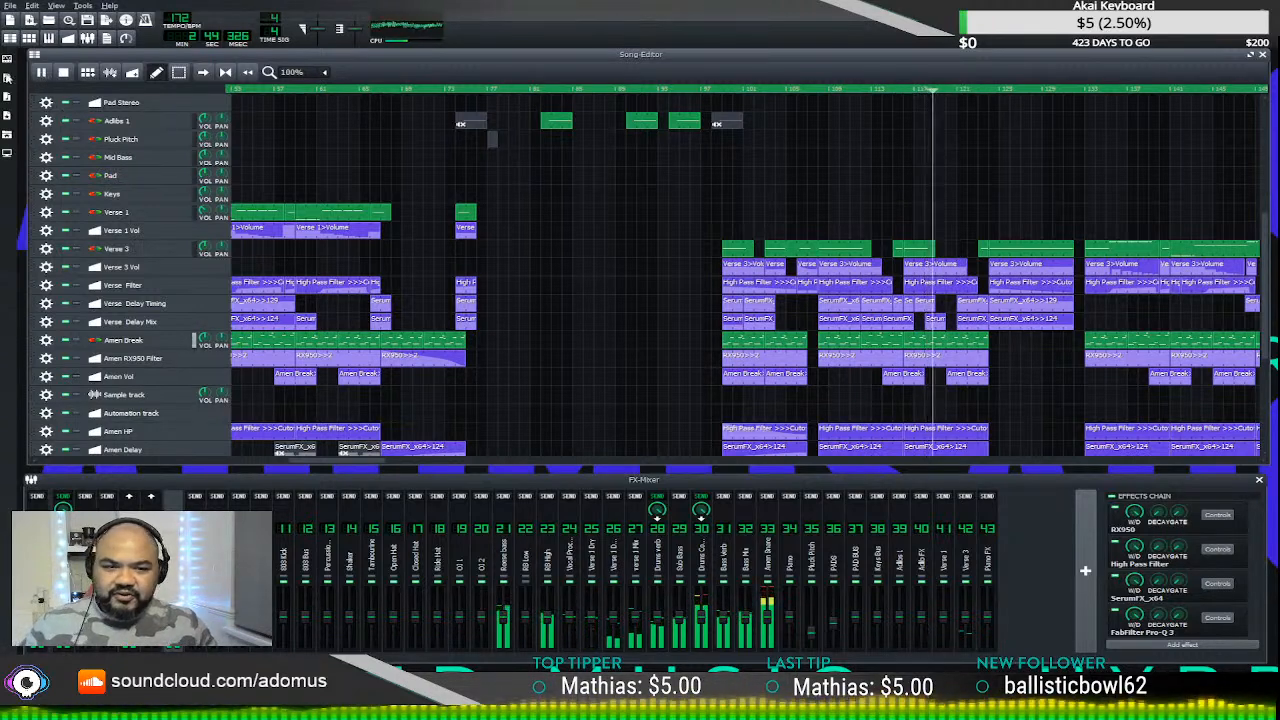
click(41, 72)
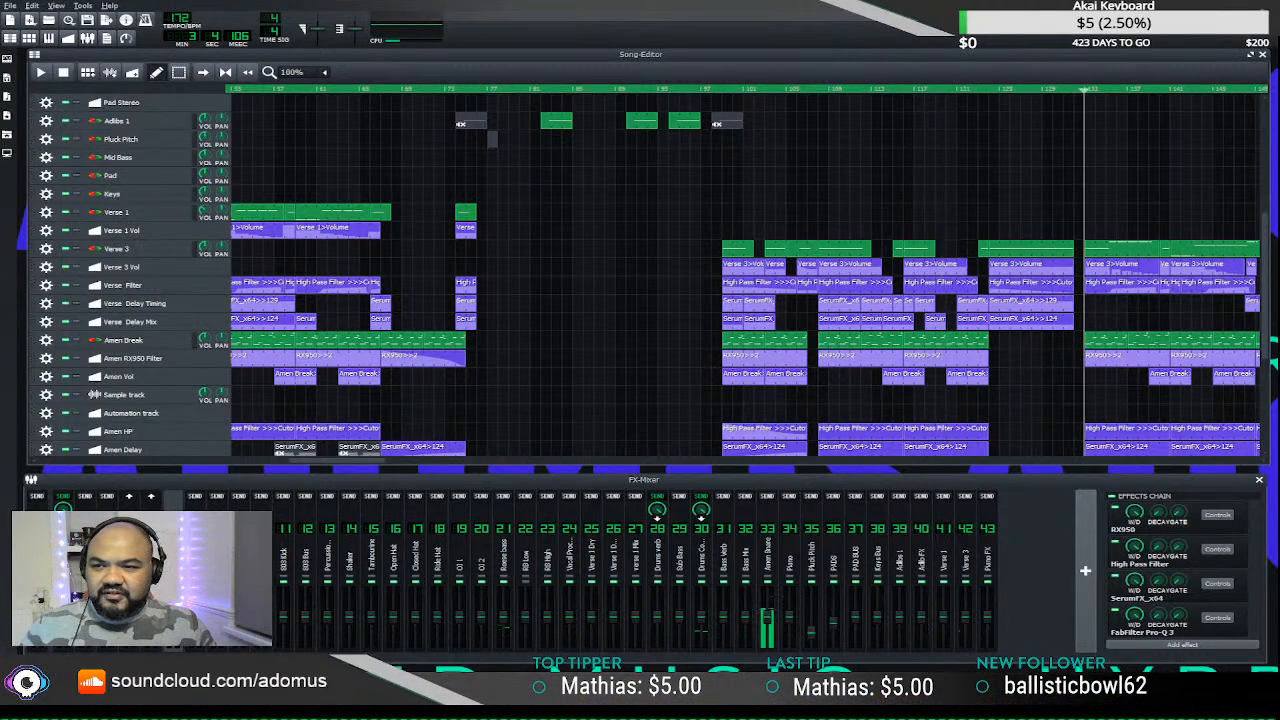